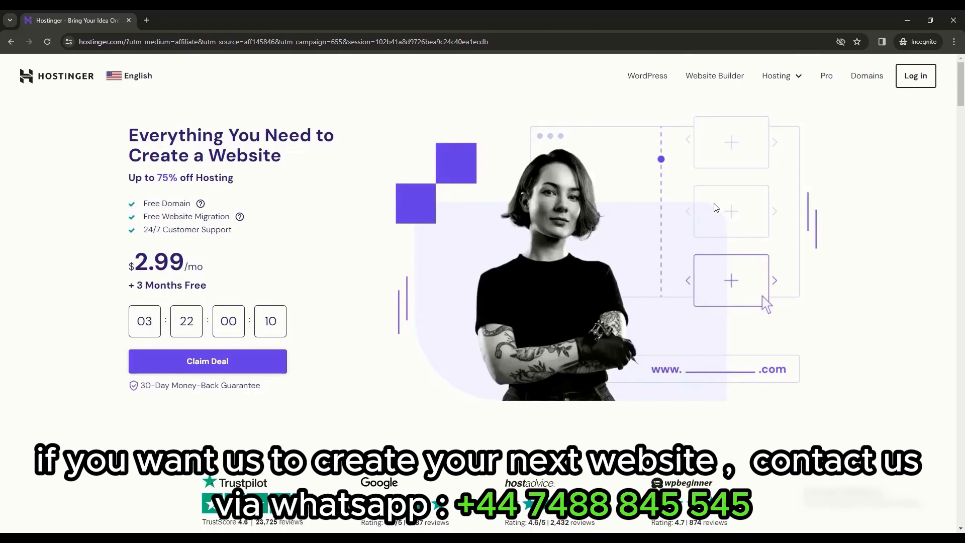
# Scroll to the pricing cards showing Premium $2.99, Business $3.99 and Cloud Startup $8.99 per month.
pyautogui.scroll(-5, 703, 218)
pyautogui.scroll(-5, 683, 250)
pyautogui.scroll(1, 773, 252)
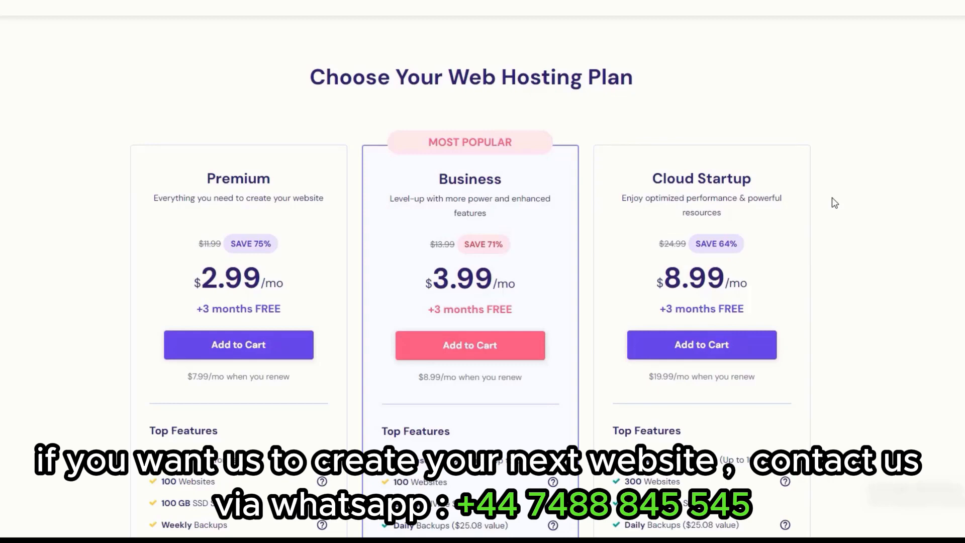
pyautogui.scroll(-2, 291, 261)
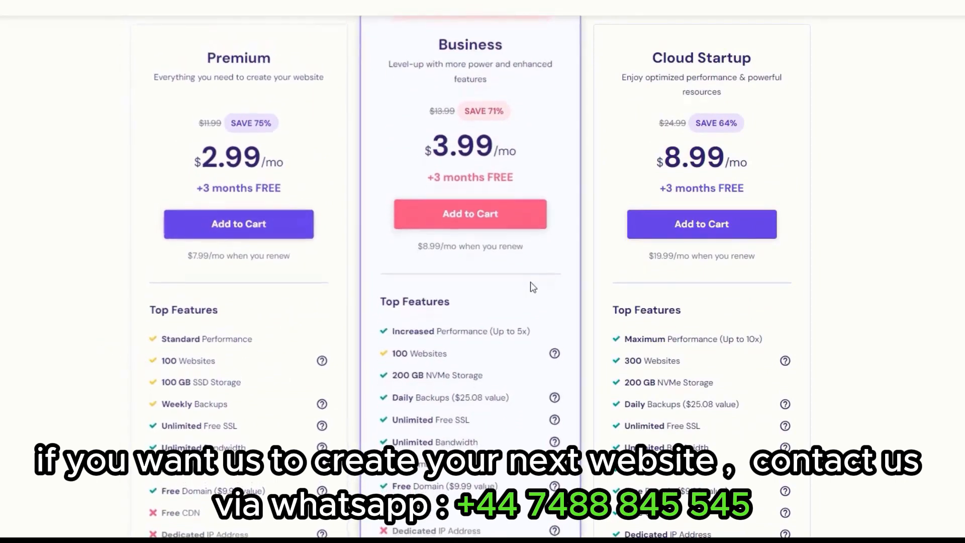
pyautogui.scroll(-1, 389, 316)
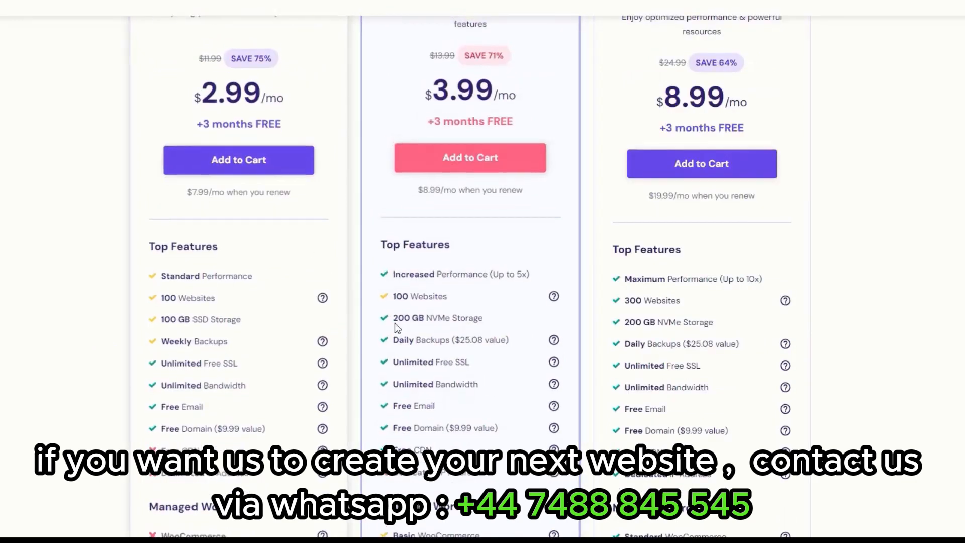
pyautogui.scroll(-2, 566, 321)
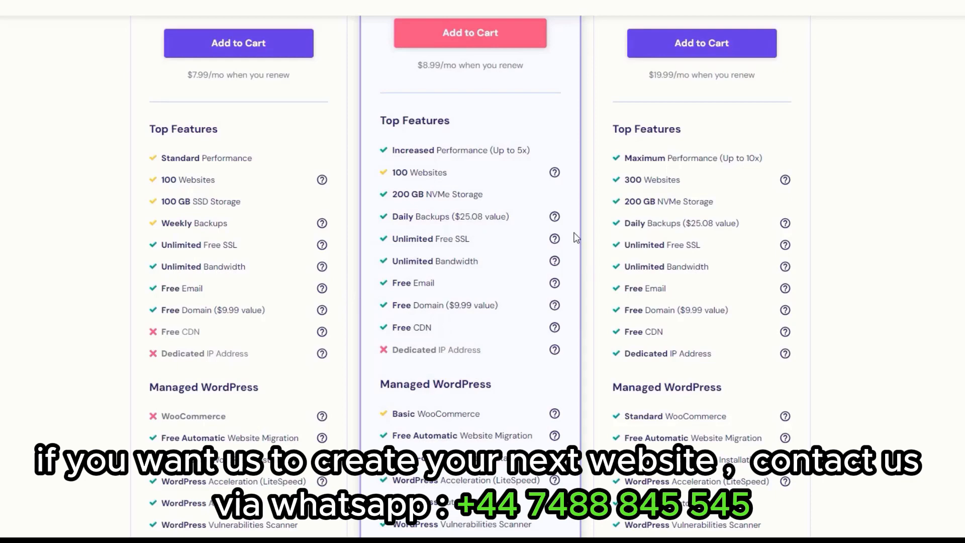
pyautogui.scroll(1, 565, 244)
pyautogui.scroll(-6, 565, 276)
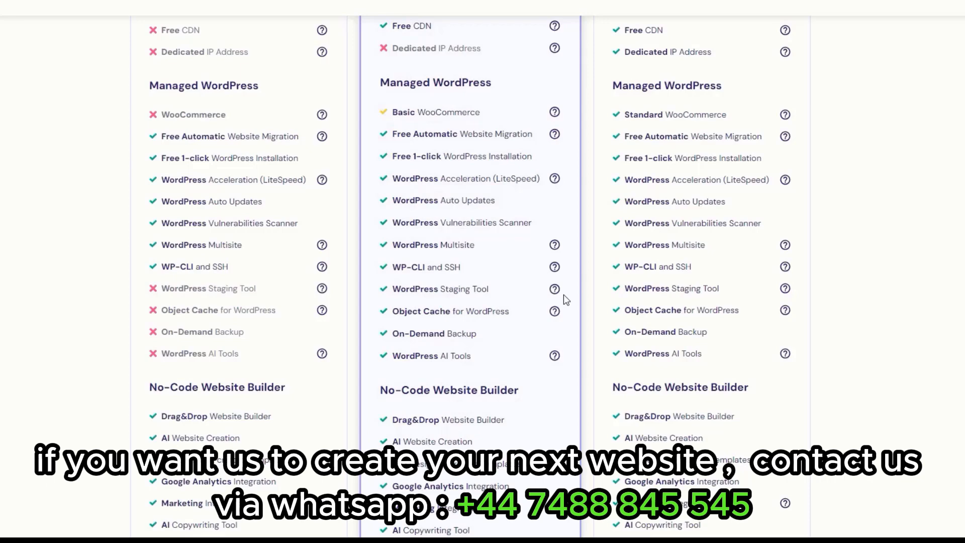
pyautogui.scroll(-8, 564, 295)
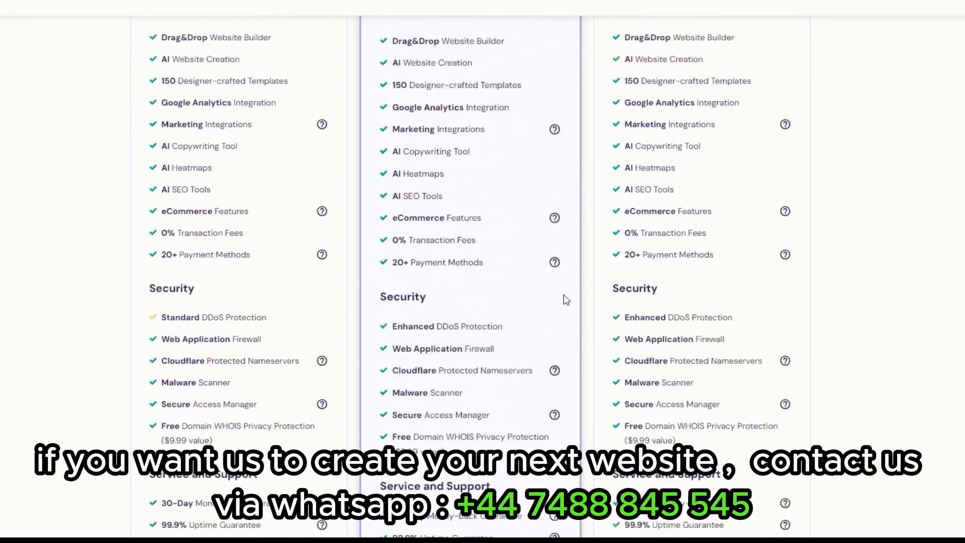
pyautogui.scroll(-1, 565, 300)
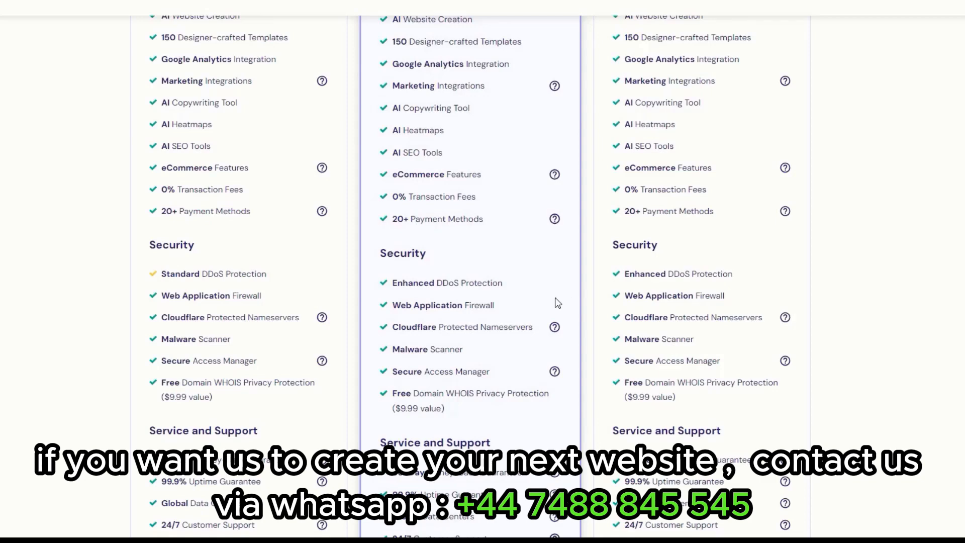
pyautogui.scroll(15, 570, 300)
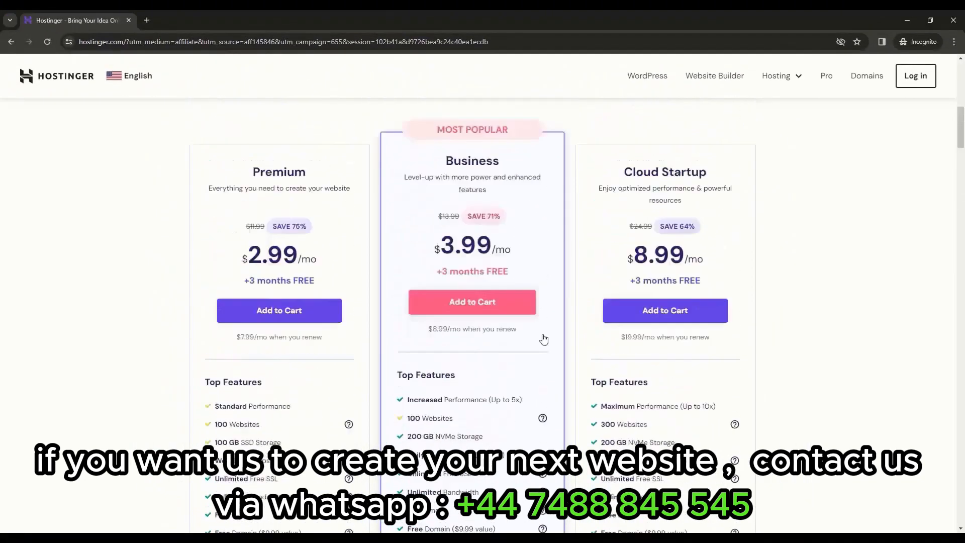
pyautogui.scroll(1, 544, 339)
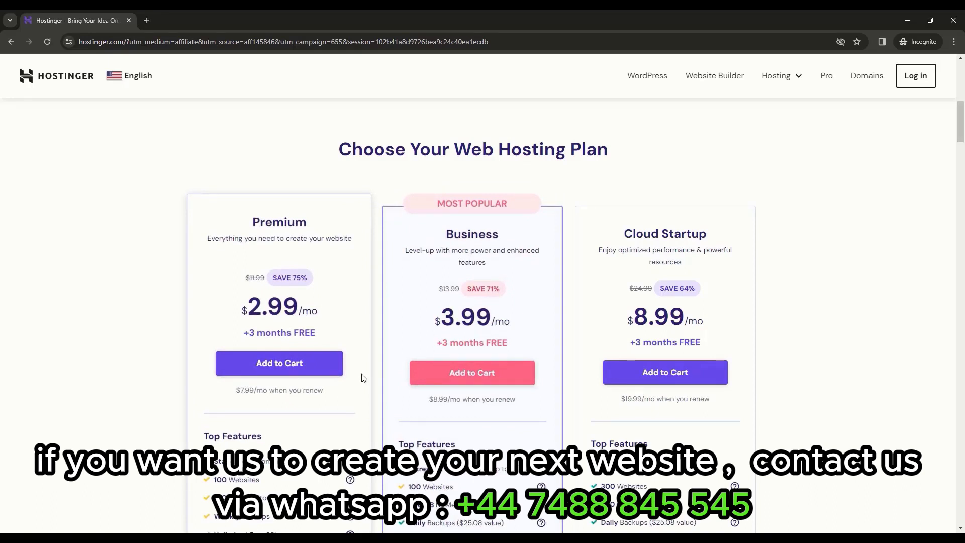
# Add the Premium plan to the cart and pick the 12-month period at $3.19/month.
pyautogui.click(288, 375)
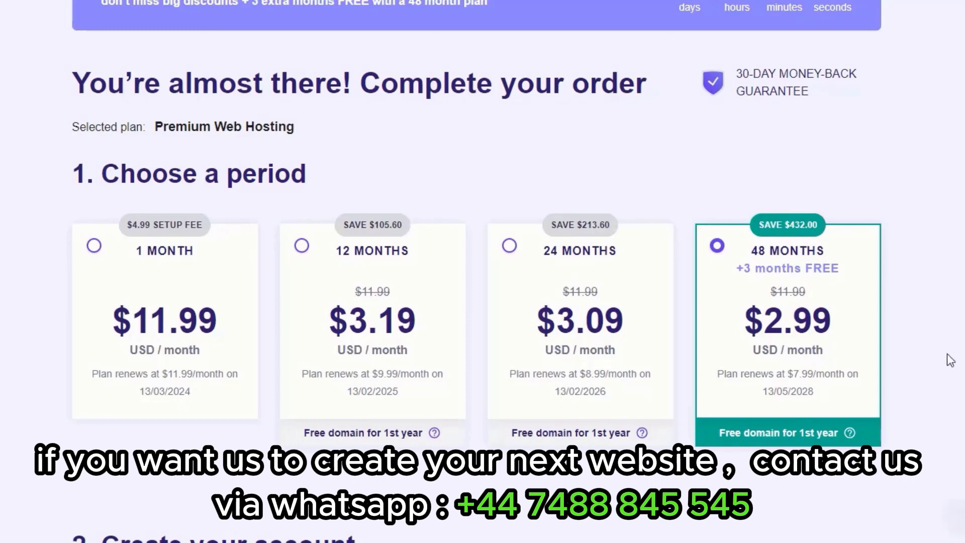
pyautogui.click(454, 401)
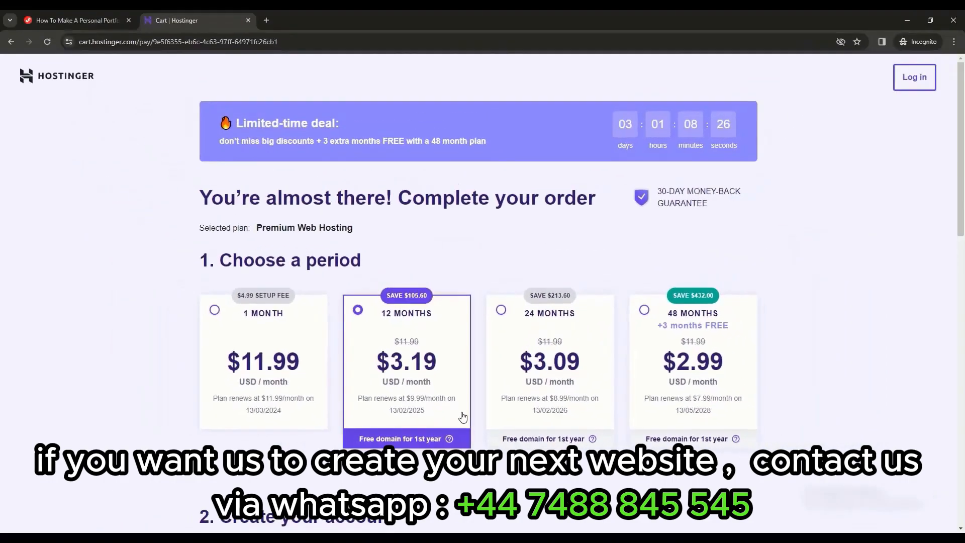
# Apply coupon code JFD10 to the Premium order for a 76% discount, totalling $34.45.
pyautogui.scroll(-14, 453, 413)
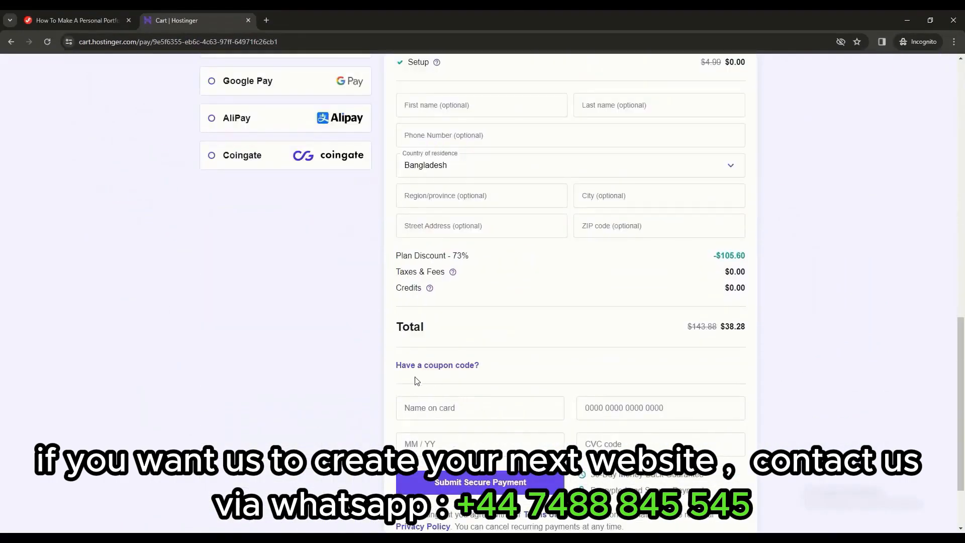
pyautogui.click(476, 371)
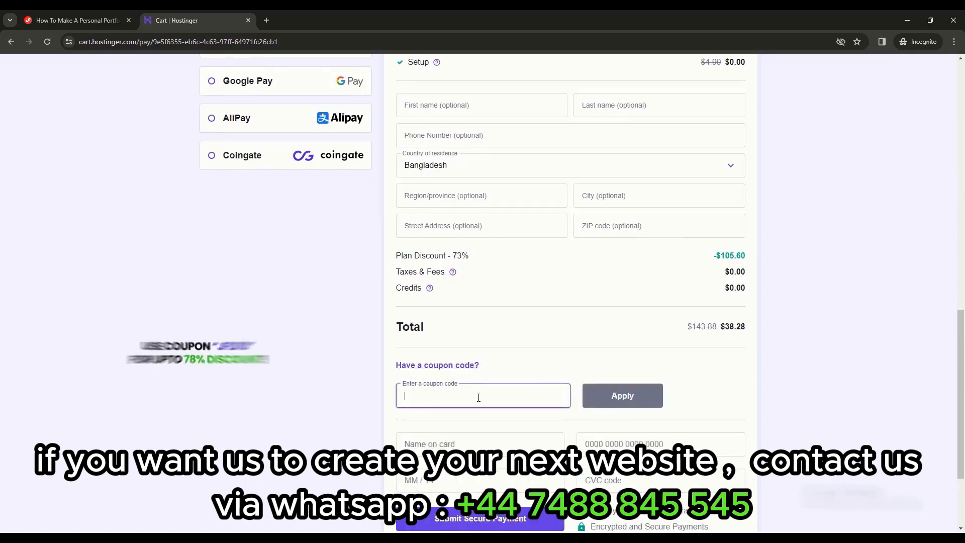
pyautogui.write('JFD')
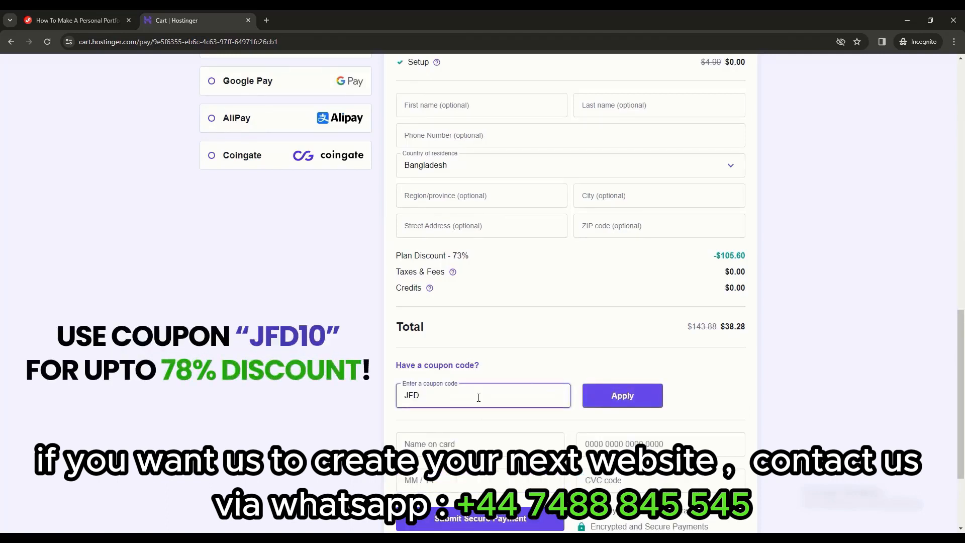
pyautogui.write('10')
pyautogui.click(622, 396)
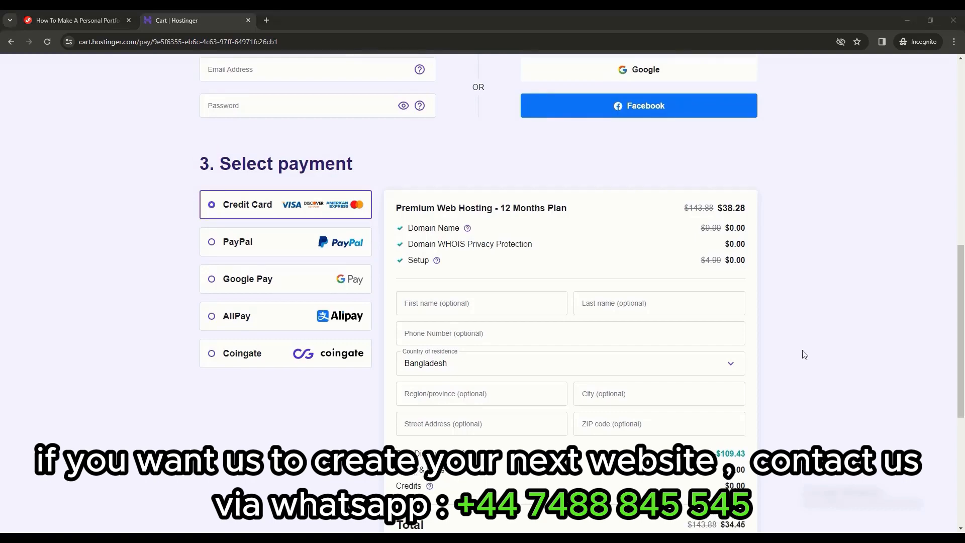
pyautogui.scroll(3, 670, 302)
pyautogui.scroll(5, 608, 279)
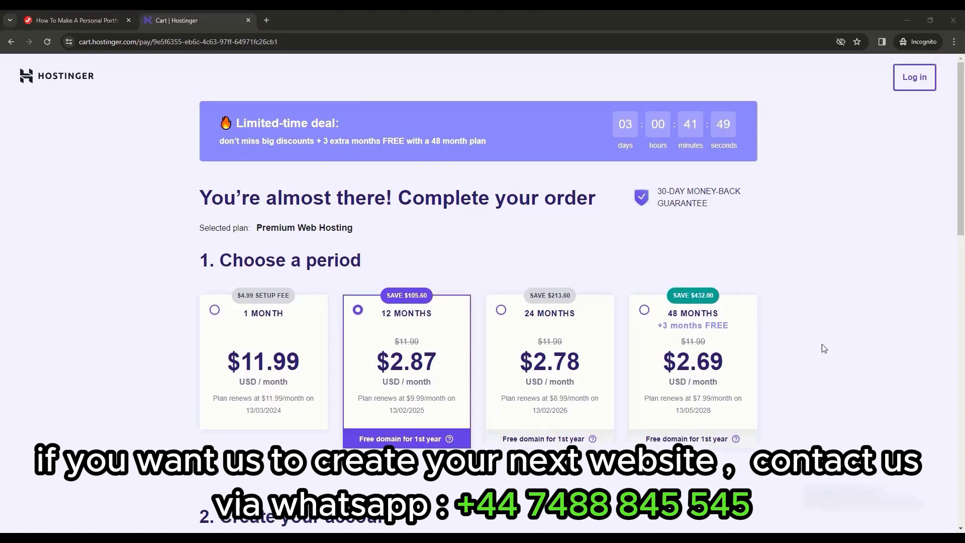
# Paste the account e-mail and password, then submit the secure payment.
pyautogui.scroll(-5, 825, 349)
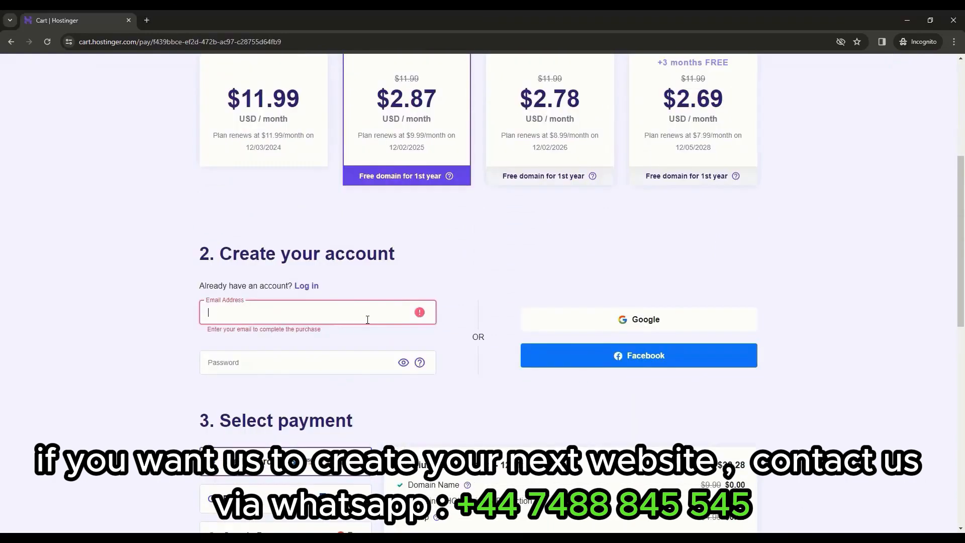
pyautogui.hotkey('ctrl', 'v')
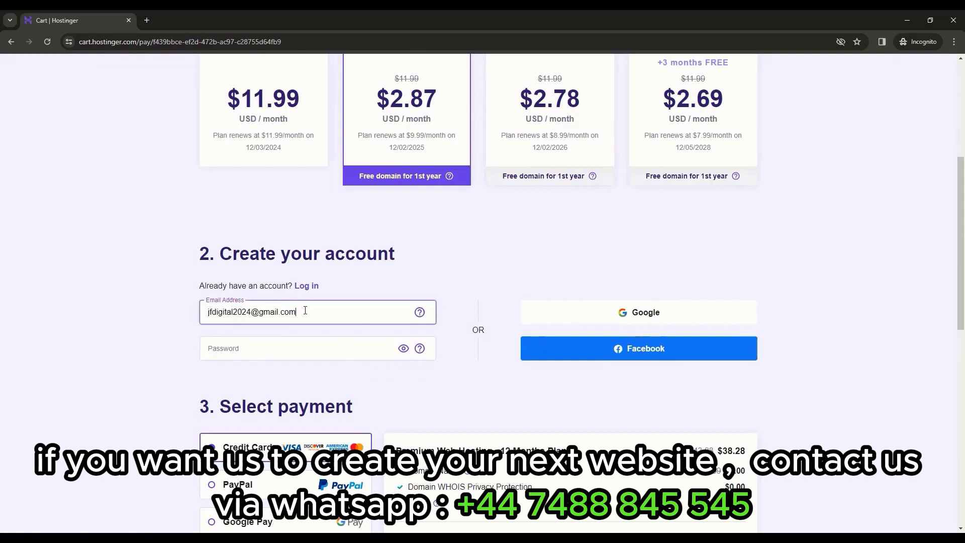
pyautogui.click(332, 352)
pyautogui.hotkey('ctrl', 'v')
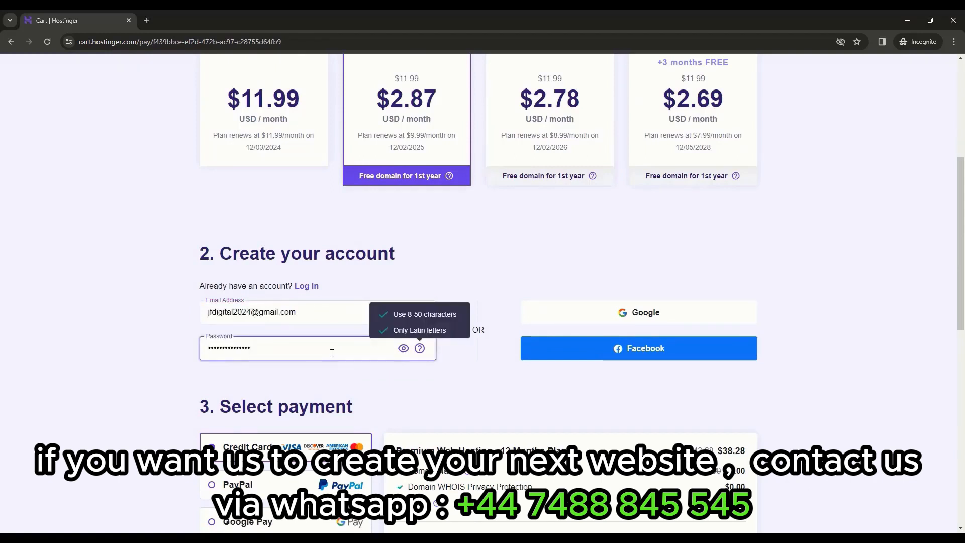
pyautogui.click(448, 332)
pyautogui.scroll(-4, 447, 329)
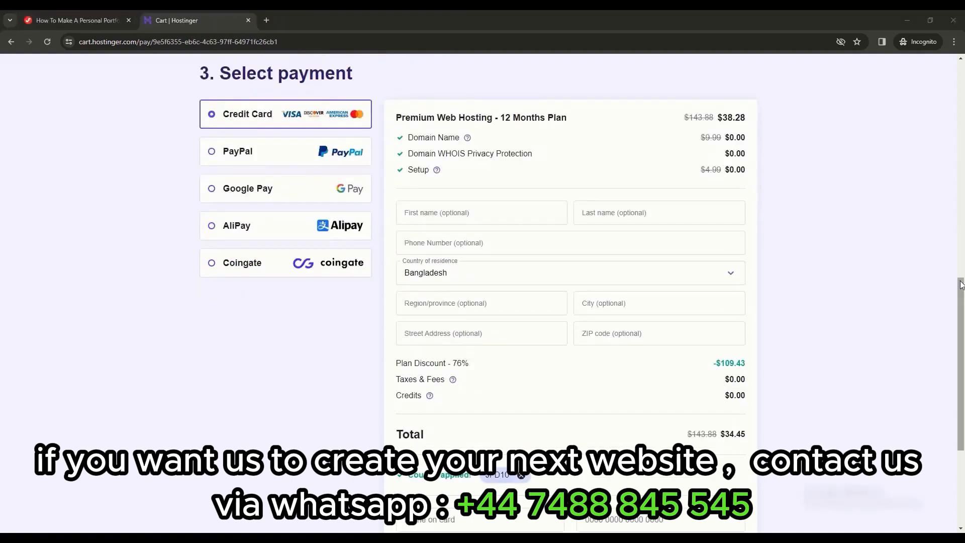
pyautogui.moveTo(962, 290); pyautogui.dragTo(962, 335)
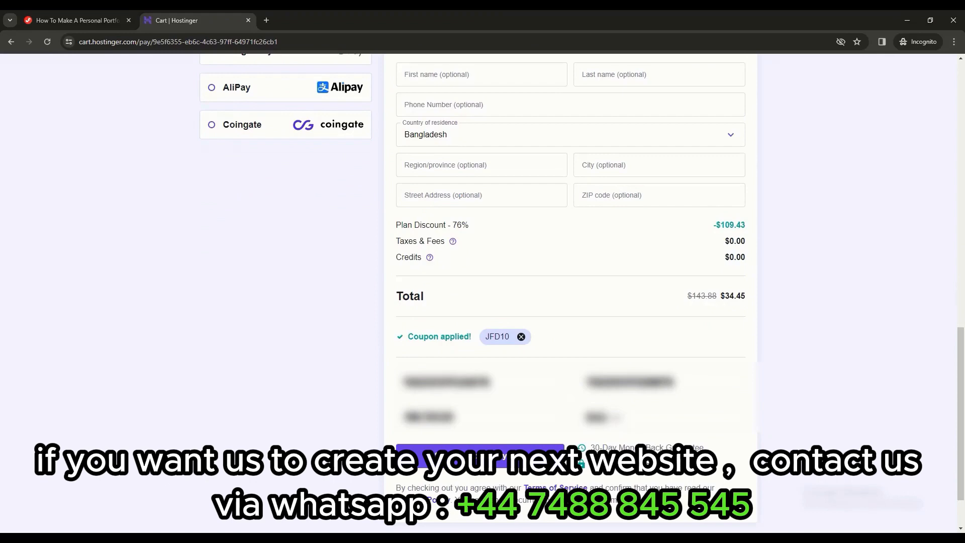
pyautogui.click(552, 449)
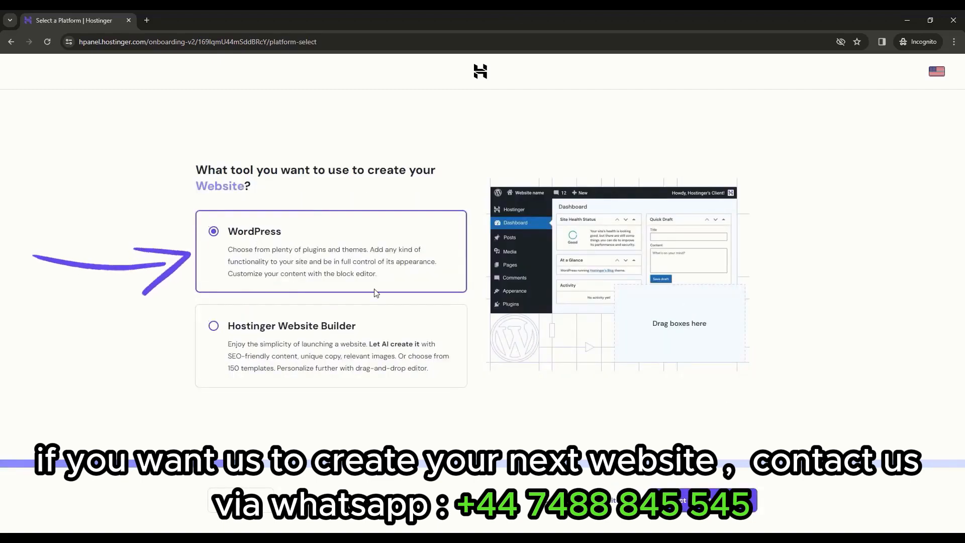
# Choose WordPress and fill in the saved administrator password for the site login.
pyautogui.click(691, 516)
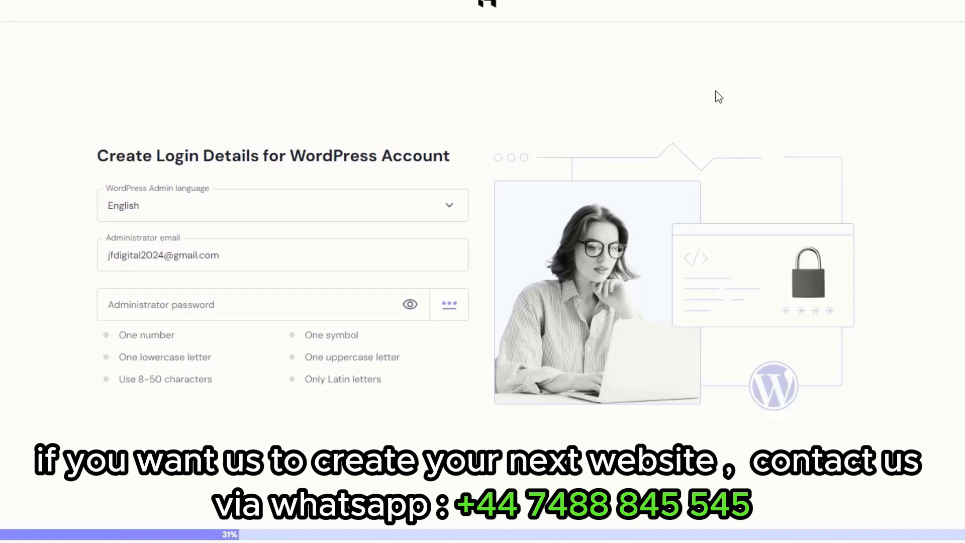
pyautogui.moveTo(224, 256); pyautogui.dragTo(115, 255)
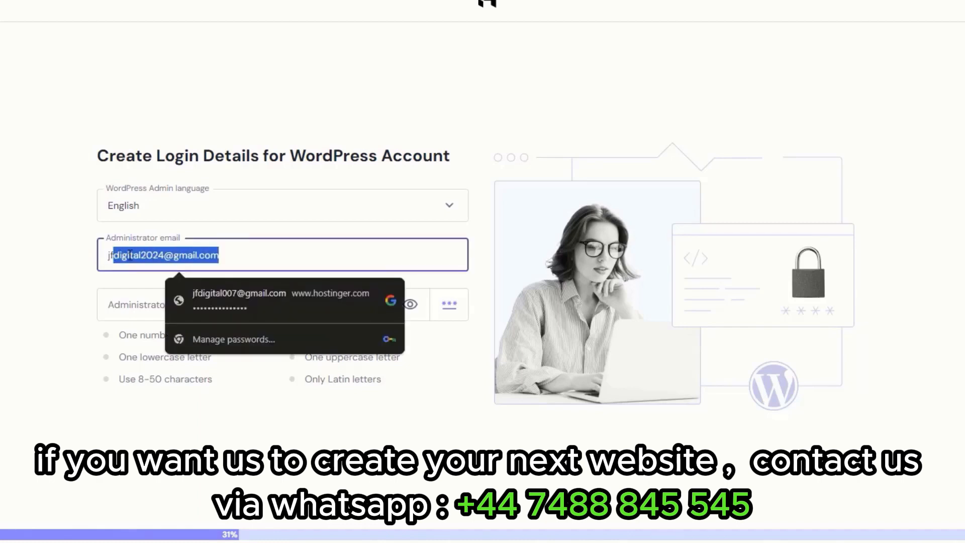
pyautogui.click(234, 251)
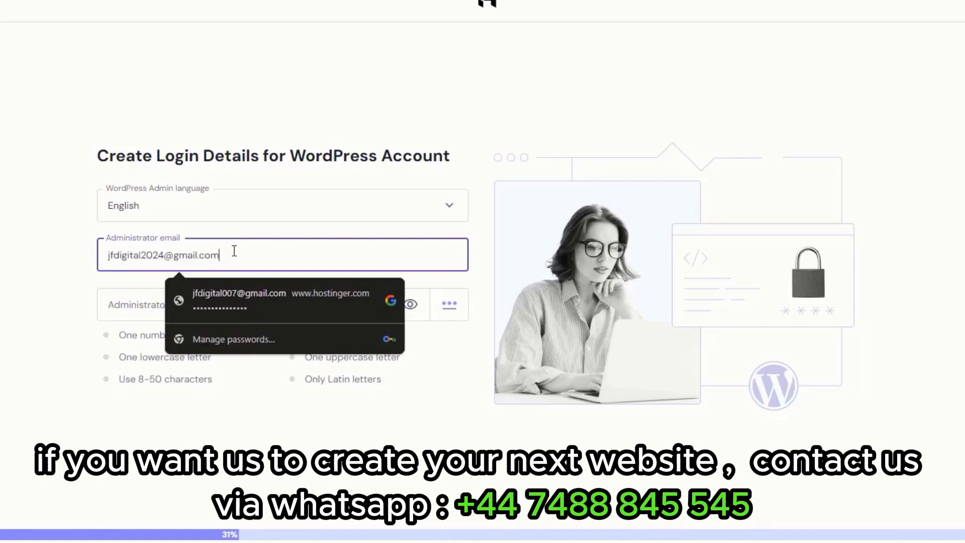
pyautogui.click(59, 264)
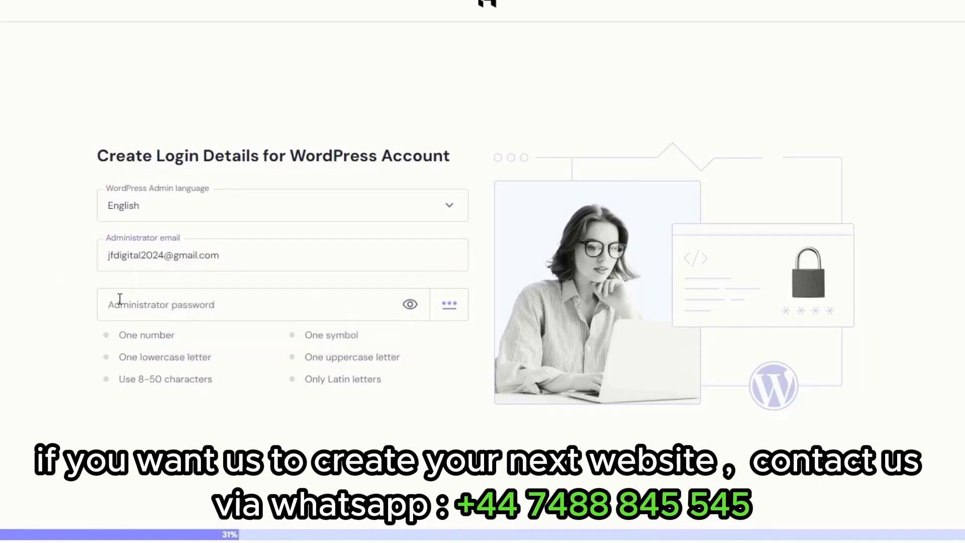
pyautogui.click(271, 303)
pyautogui.click(349, 338)
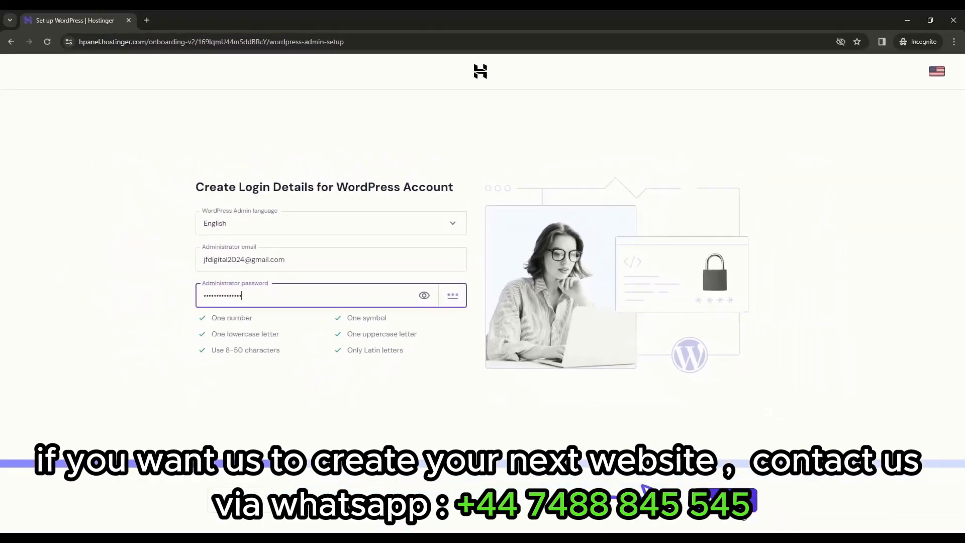
pyautogui.click(648, 492)
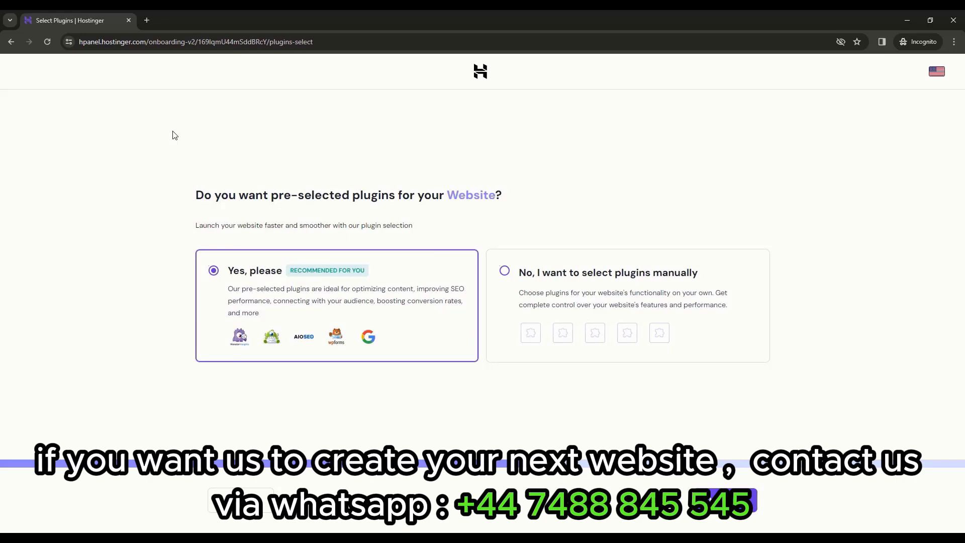
# Select plugins manually and keep all five recommended plugins checked.
pyautogui.click(561, 291)
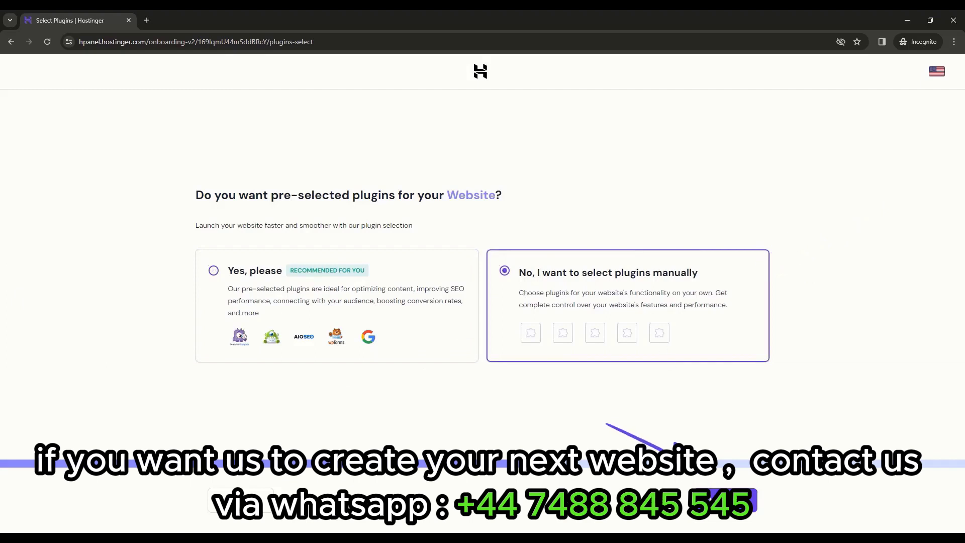
pyautogui.click(752, 500)
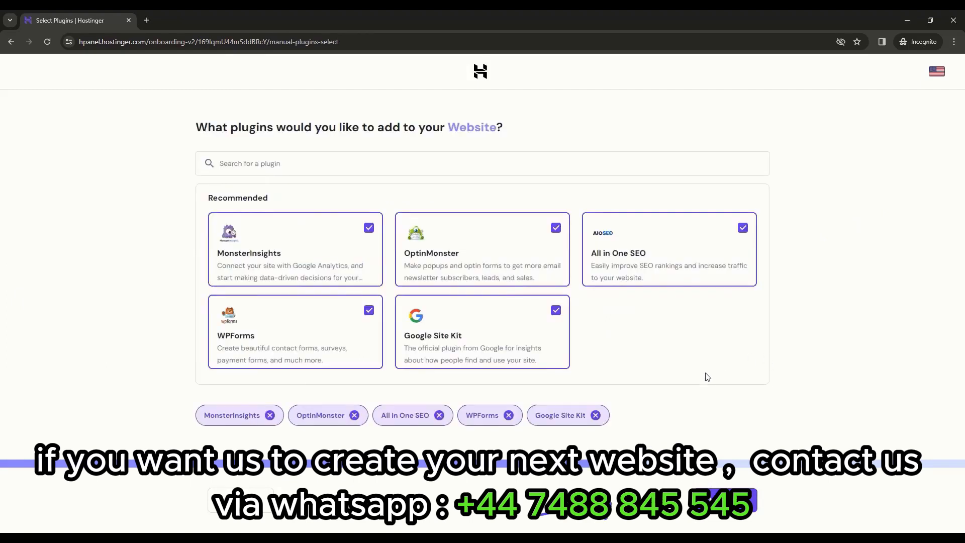
pyautogui.click(733, 501)
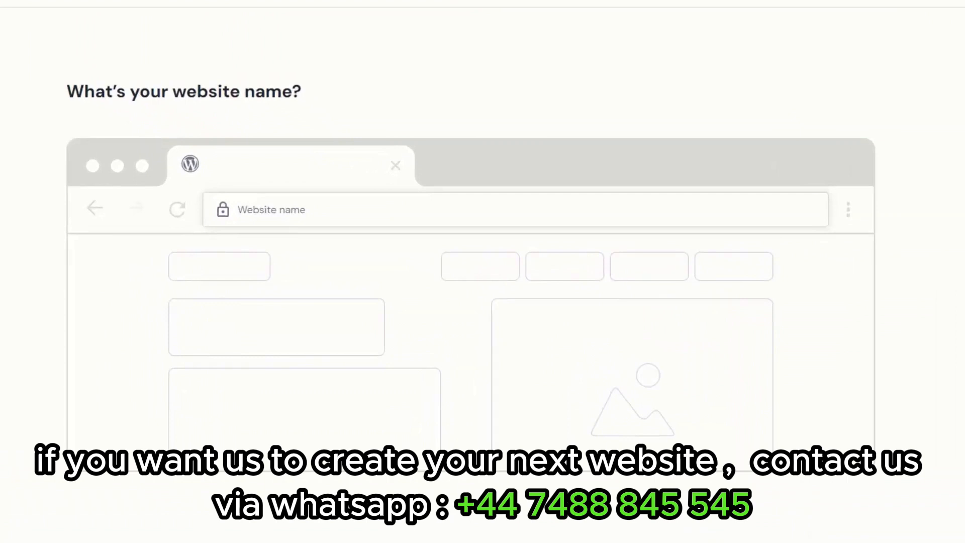
# Name the website jfdtuts and choose the free jfdtuts.com domain.
pyautogui.click(535, 215)
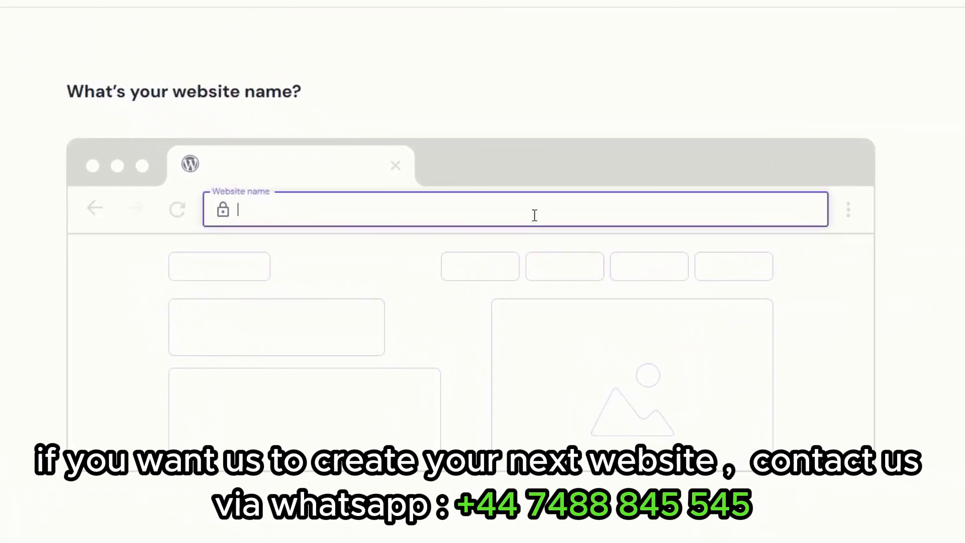
pyautogui.write('jfdtuts')
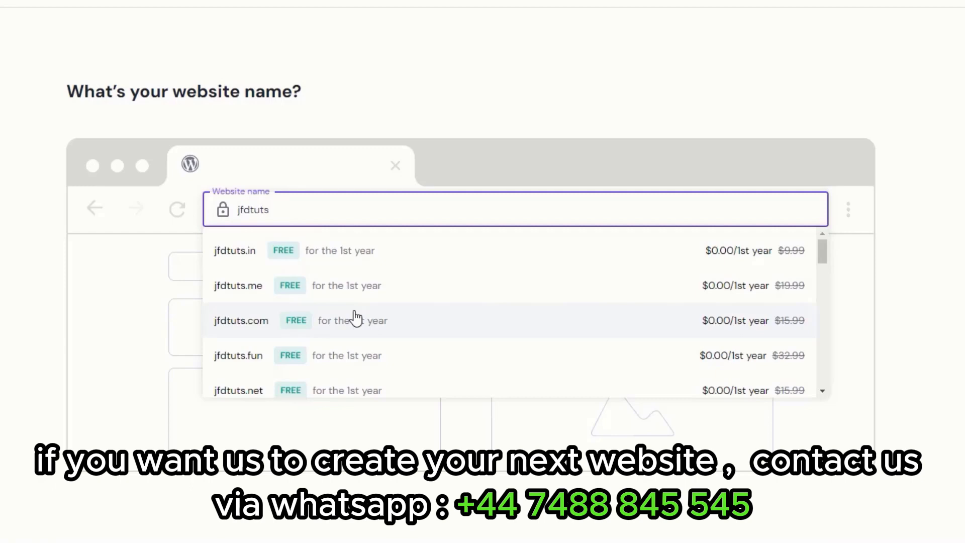
pyautogui.click(358, 321)
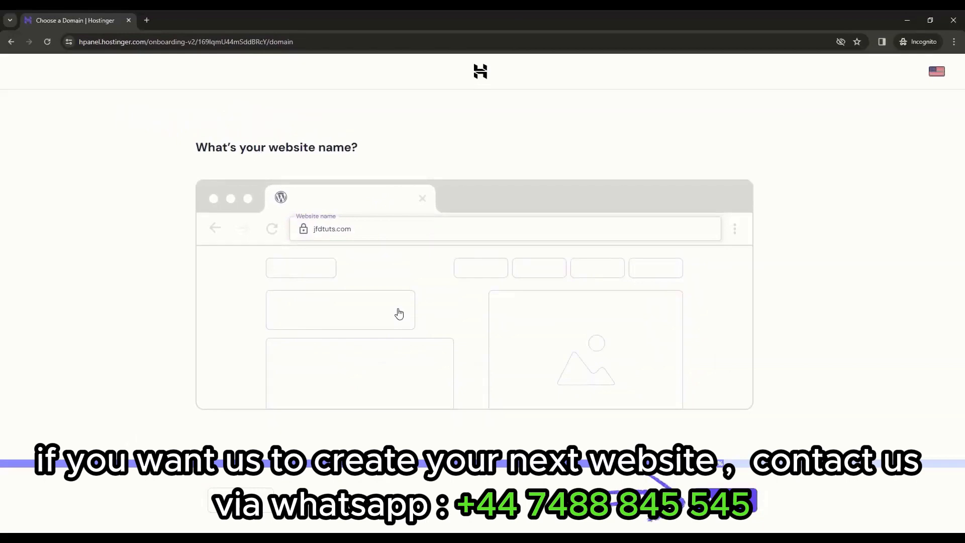
pyautogui.click(684, 501)
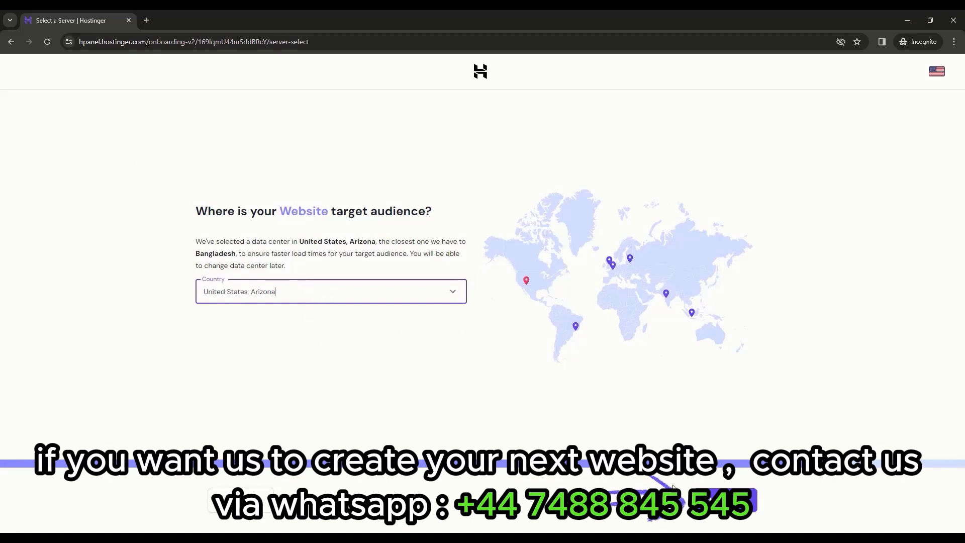
# Keep the United States, Arizona data centre and start the WordPress installation.
pyautogui.click(674, 498)
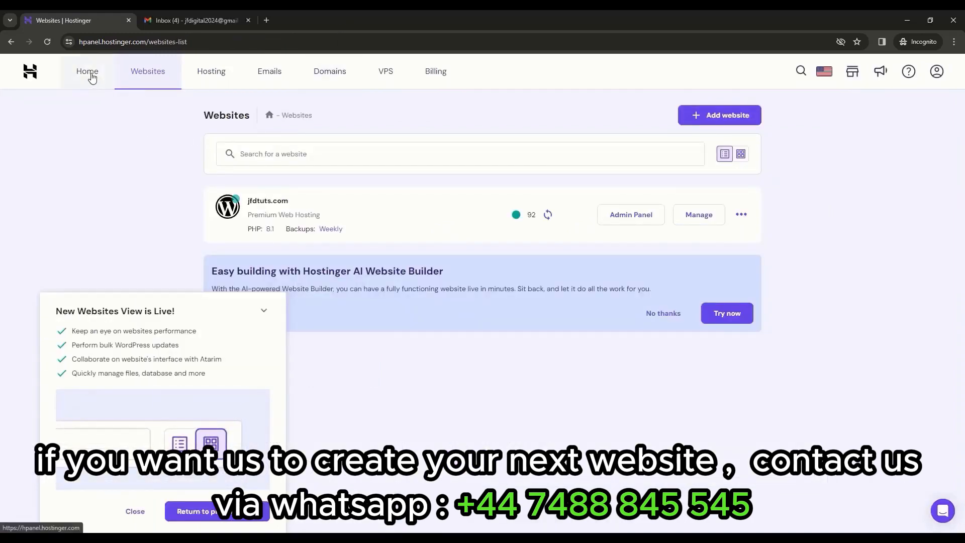
# Return to the Hostinger account Home page.
pyautogui.click(94, 82)
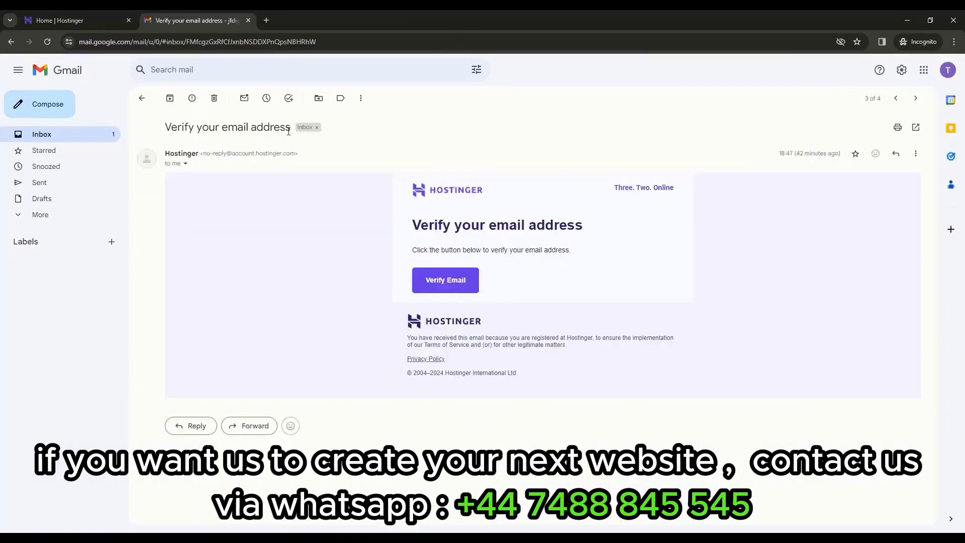
# Verify the account e-mail, then manage the Premium Web Hosting plan for jfdtuts.com.
pyautogui.click(447, 287)
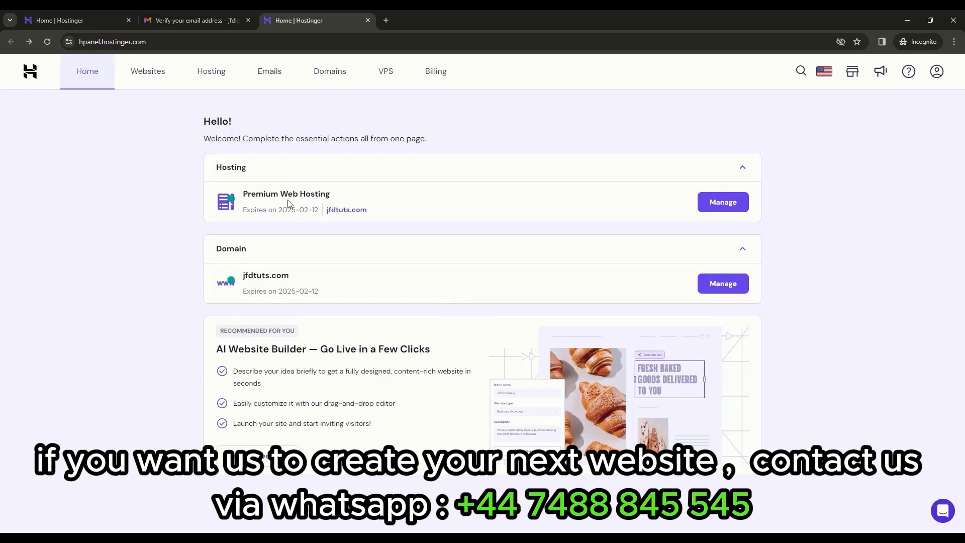
pyautogui.click(729, 204)
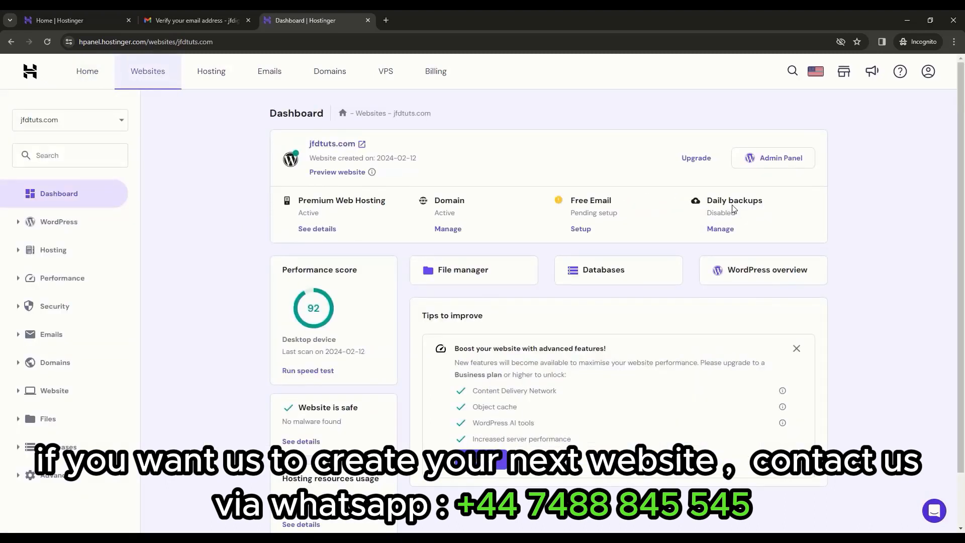
# Open the jfdtuts.com WordPress overview and launch its Admin Panel.
pyautogui.click(778, 281)
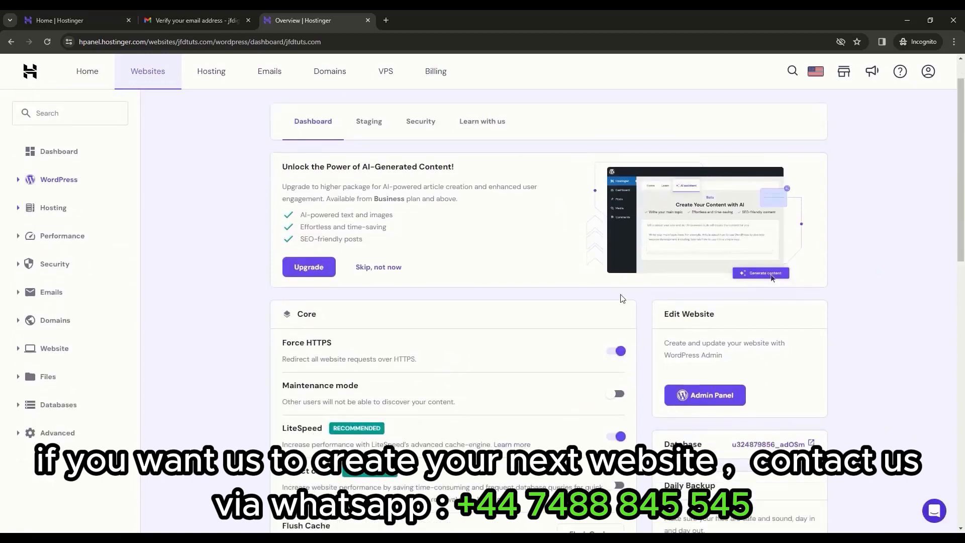
pyautogui.scroll(-1, 622, 298)
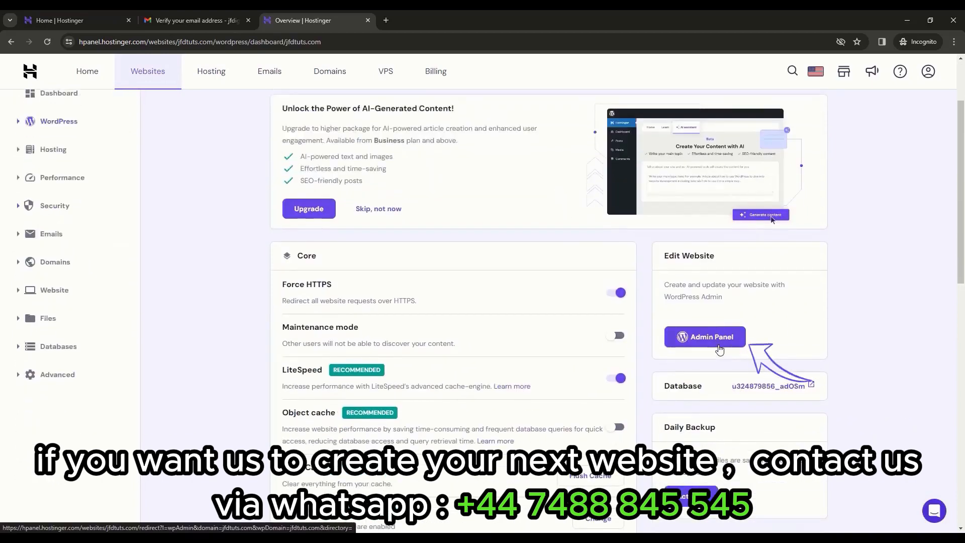
pyautogui.click(719, 348)
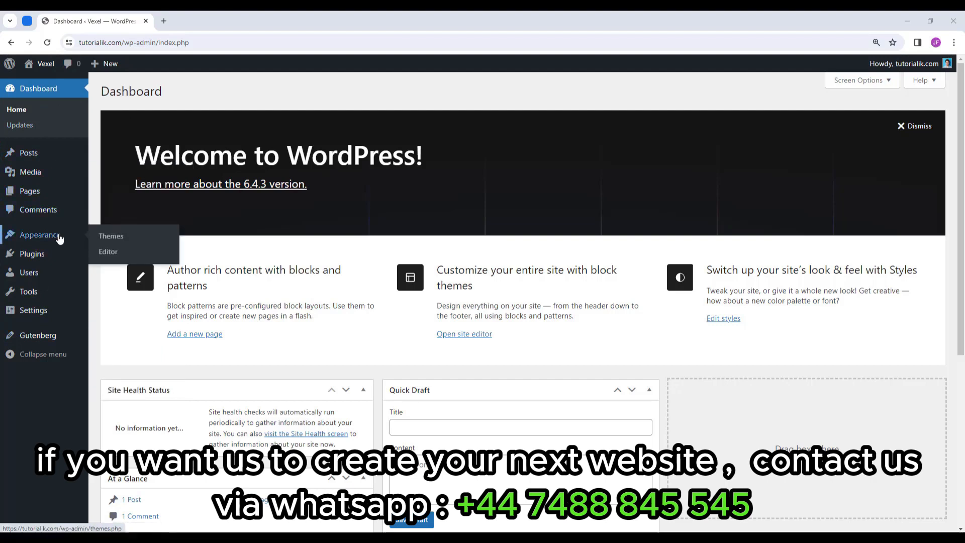
pyautogui.moveTo(57, 258)
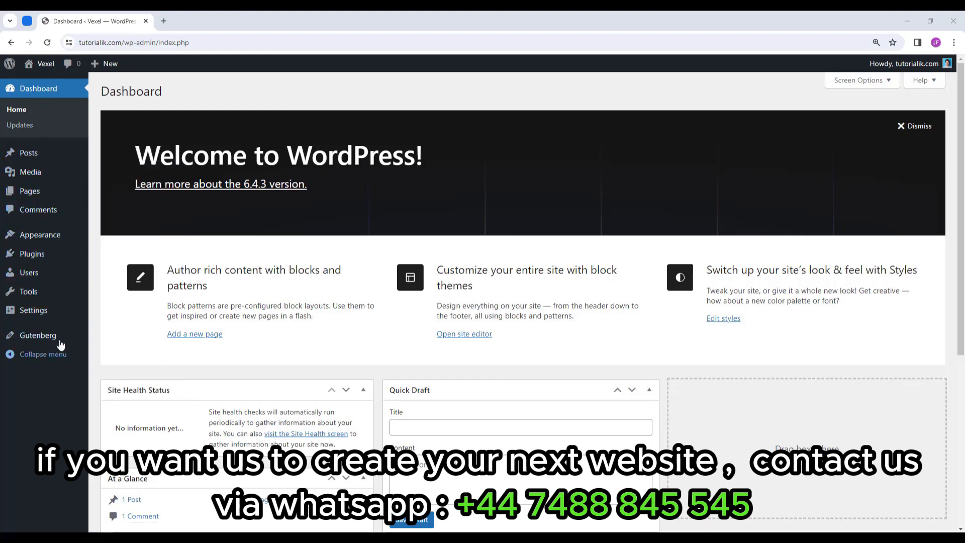
# Dismiss the Welcome panel and collapse the five dashboard widgets.
pyautogui.moveTo(75, 171)
pyautogui.click(917, 128)
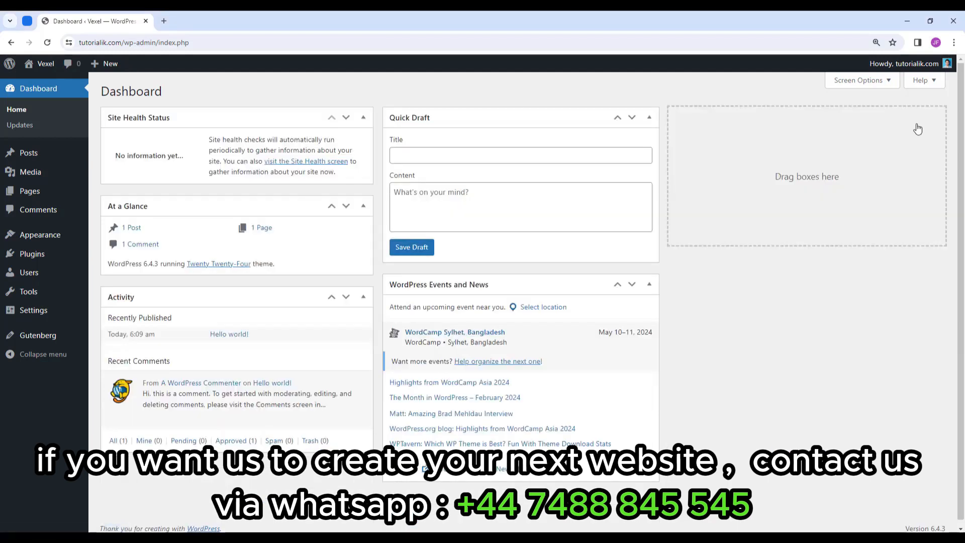
pyautogui.click(364, 119)
pyautogui.click(363, 150)
pyautogui.click(363, 181)
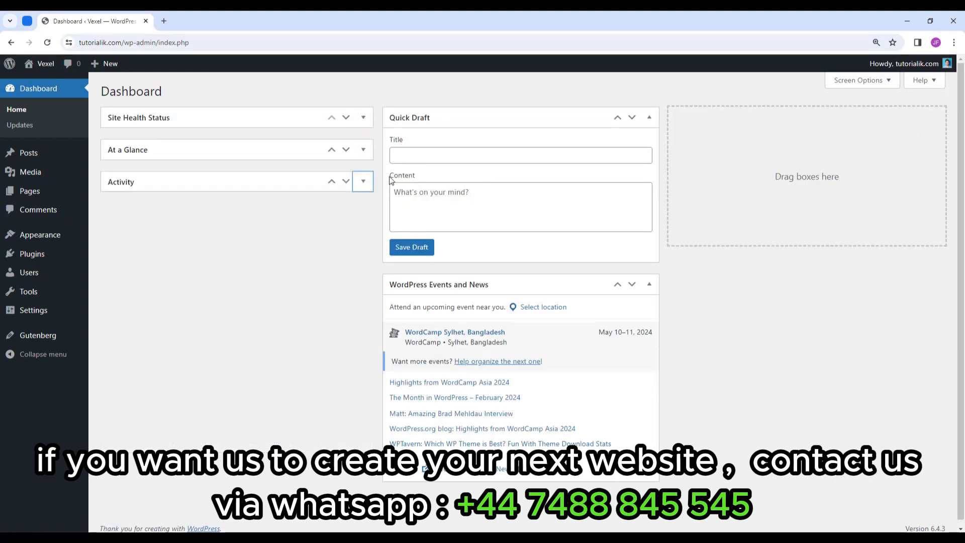
pyautogui.click(649, 118)
pyautogui.click(654, 149)
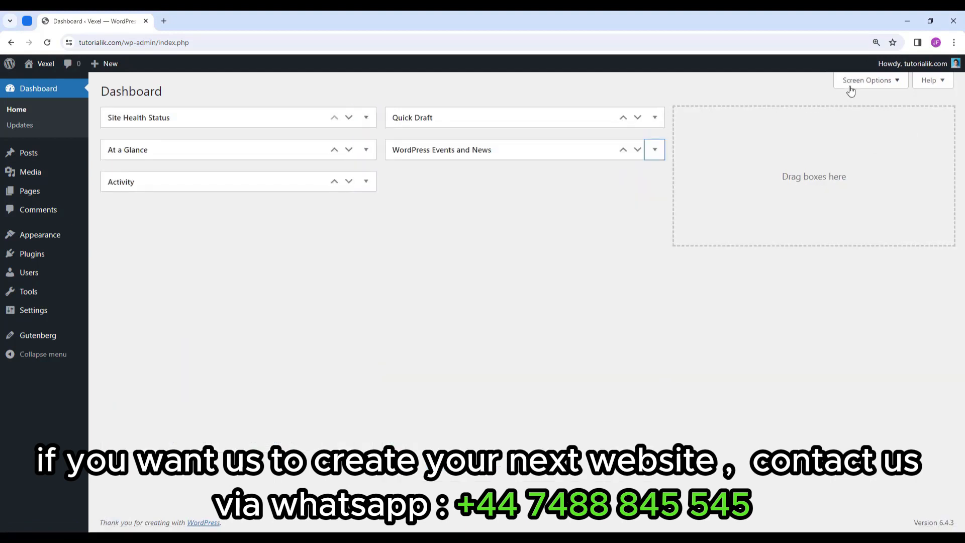
# Hide Site Health Status, At a Glance, Activity, Quick Draft and Events and News in Screen Options.
pyautogui.click(886, 90)
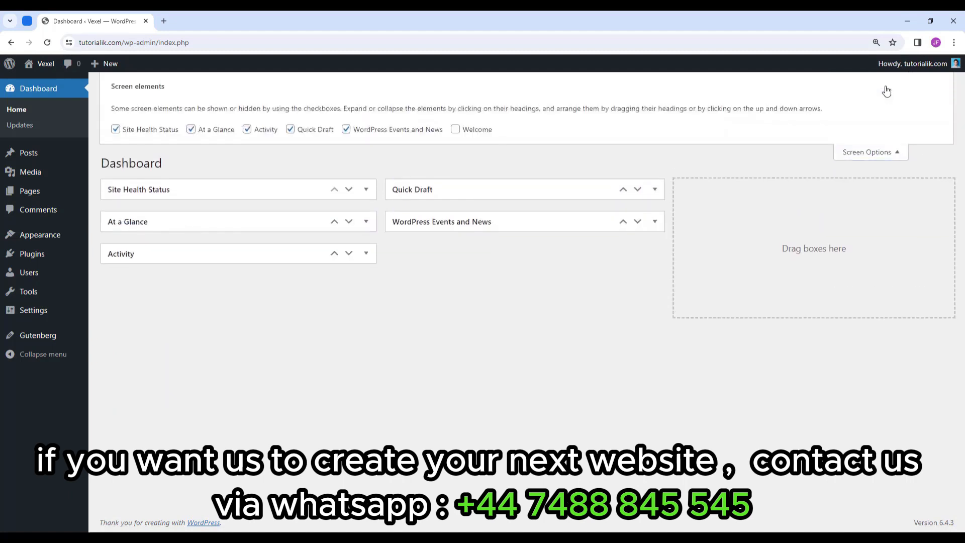
pyautogui.click(156, 131)
pyautogui.click(215, 129)
pyautogui.click(262, 130)
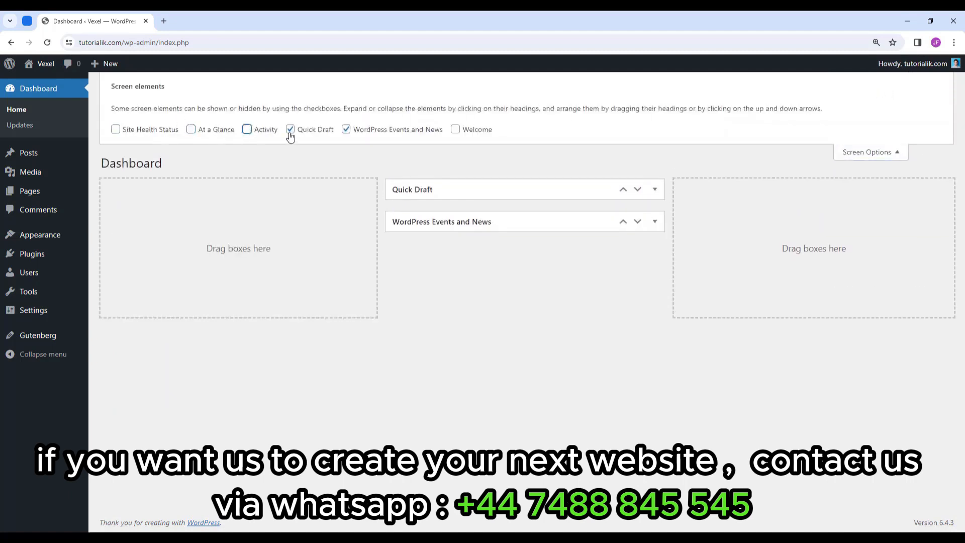
pyautogui.click(331, 131)
pyautogui.click(363, 130)
pyautogui.click(847, 152)
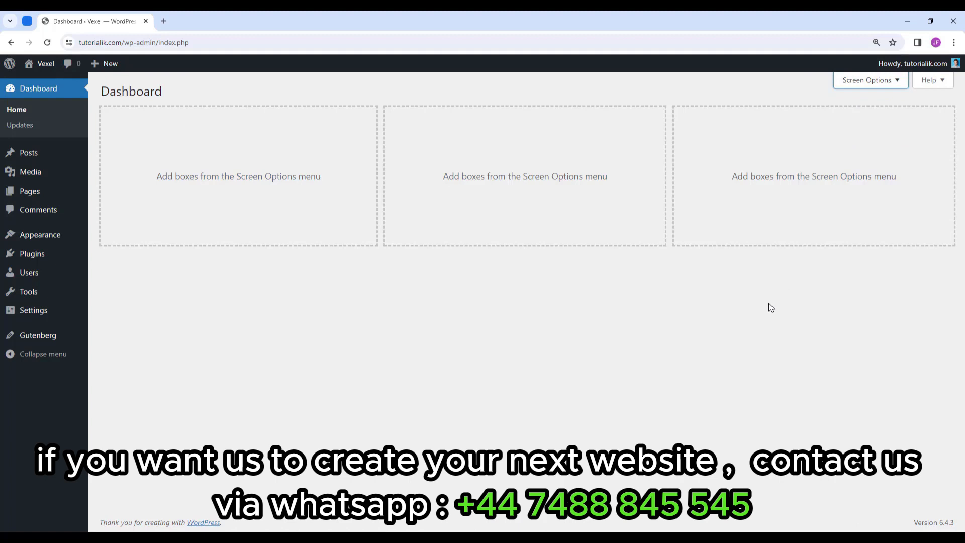
# Deactivate Gutenberg, Health Check & Troubleshooting and WP Reset on the Installed Plugins page.
pyautogui.click(34, 258)
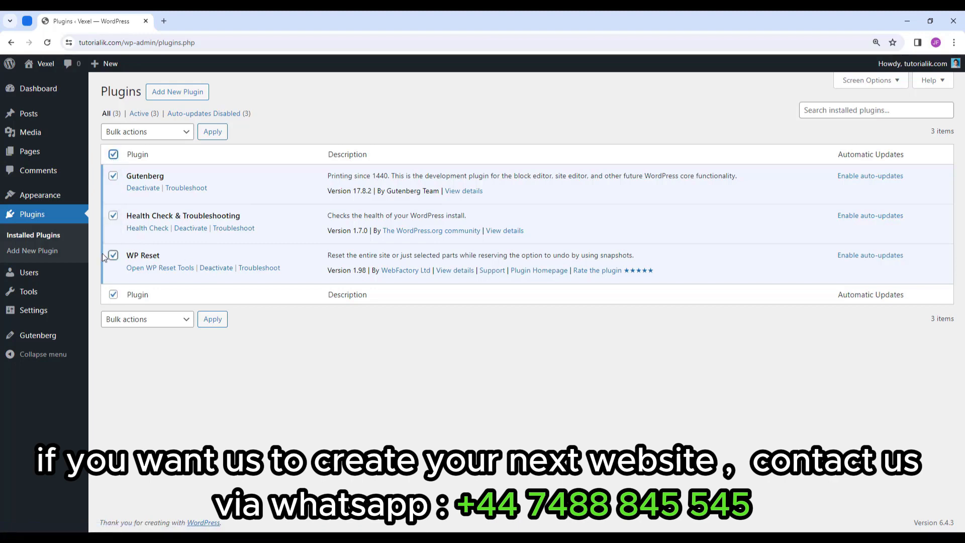
pyautogui.click(152, 135)
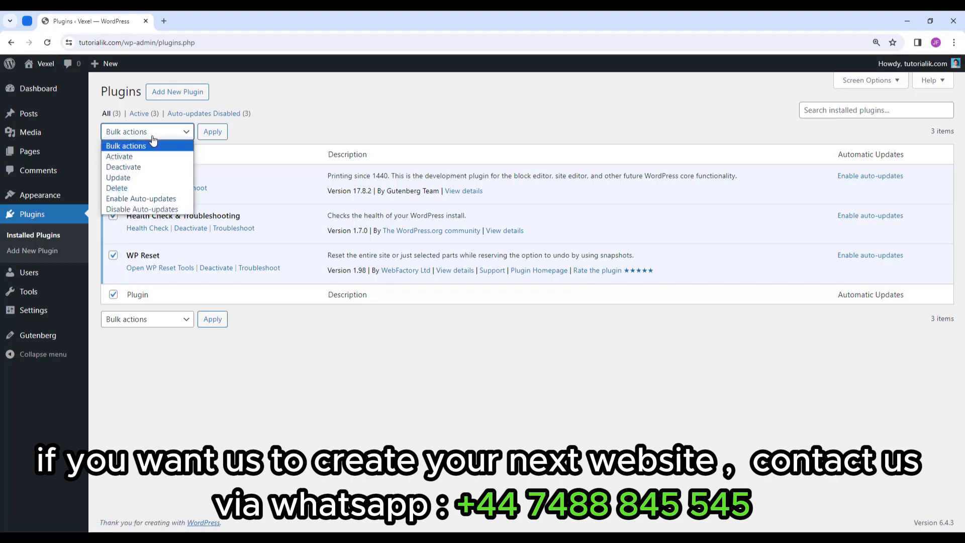
pyautogui.click(147, 170)
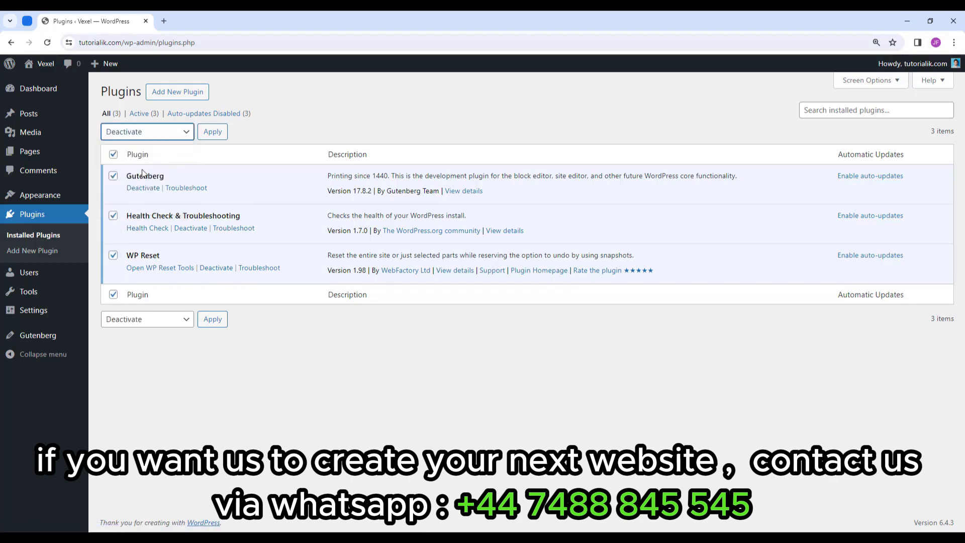
pyautogui.click(215, 138)
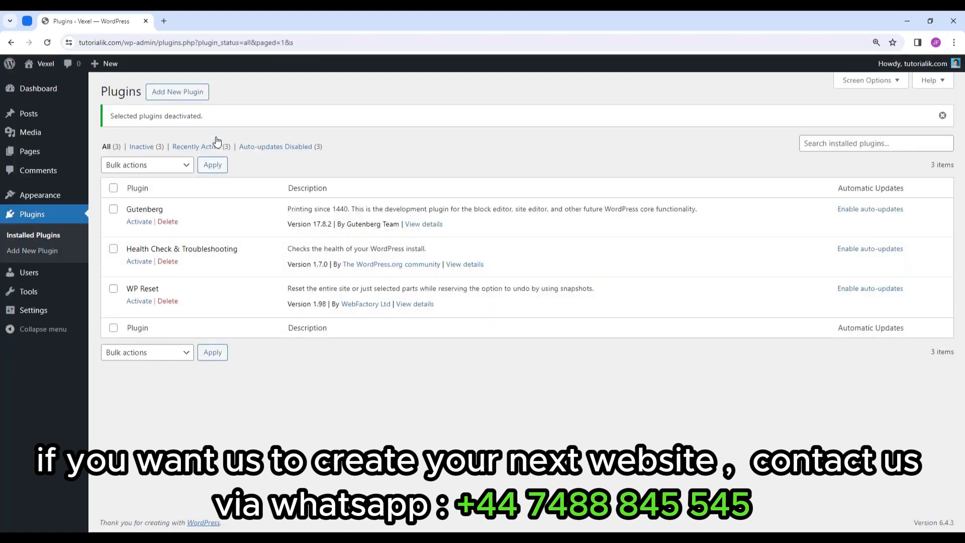
# Bulk-delete all three plugins and confirm deleting them with their data.
pyautogui.click(113, 188)
pyautogui.click(156, 167)
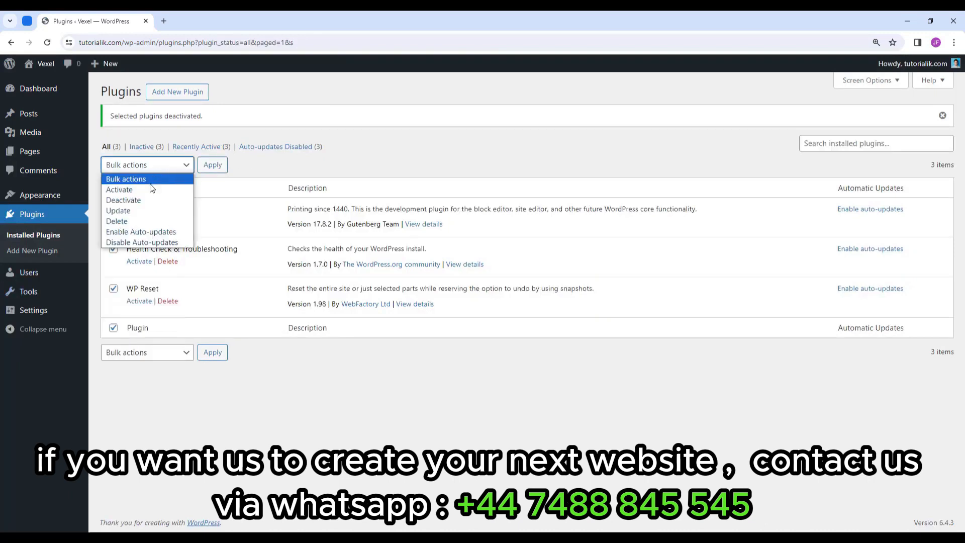
pyautogui.click(129, 224)
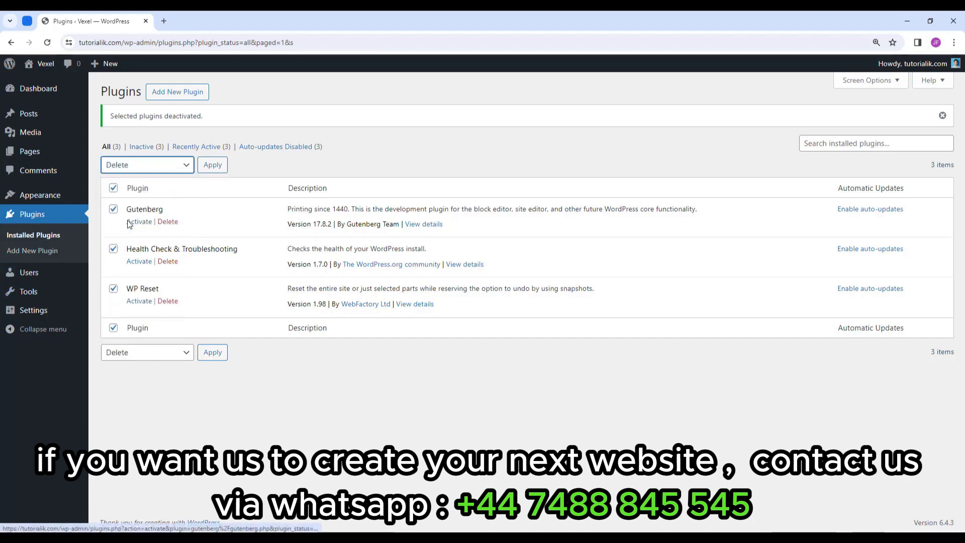
pyautogui.click(217, 168)
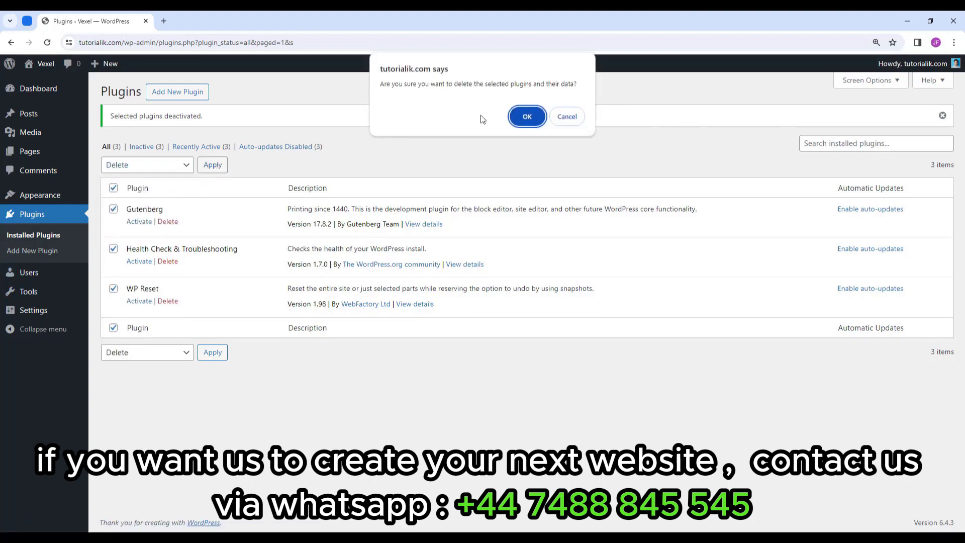
pyautogui.click(527, 117)
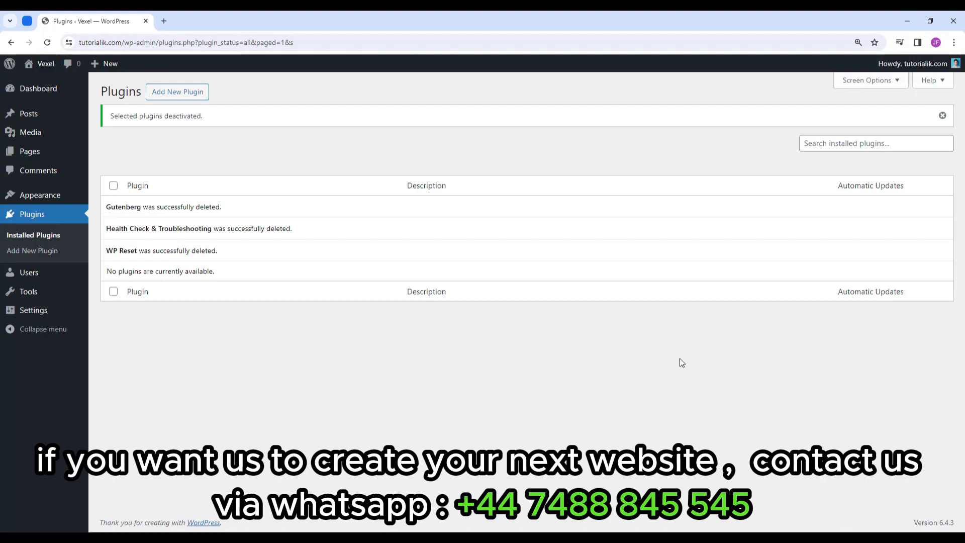
pyautogui.moveTo(45, 280)
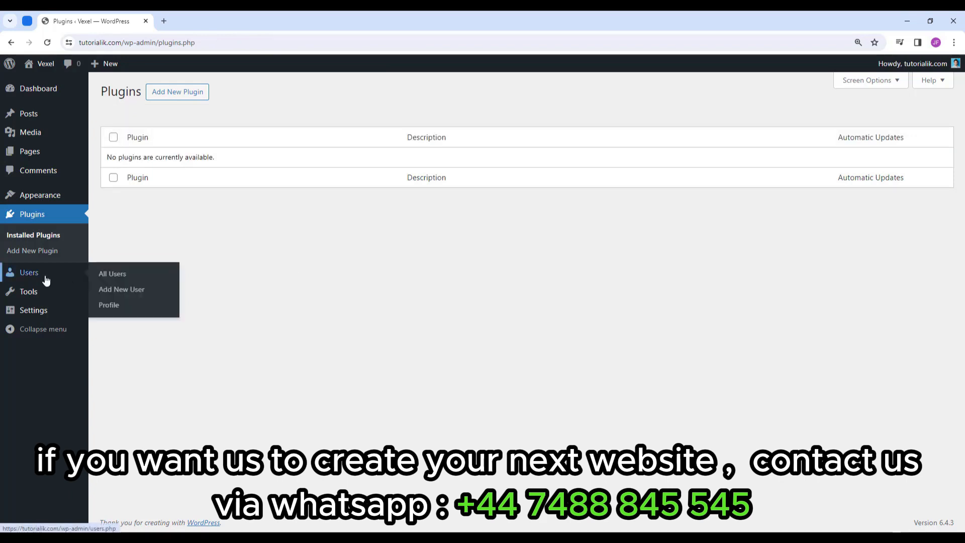
# On the Profile page, try the Light, Modern, Blue, Coffee, Midnight and Sunrise admin colour schemes.
pyautogui.click(108, 305)
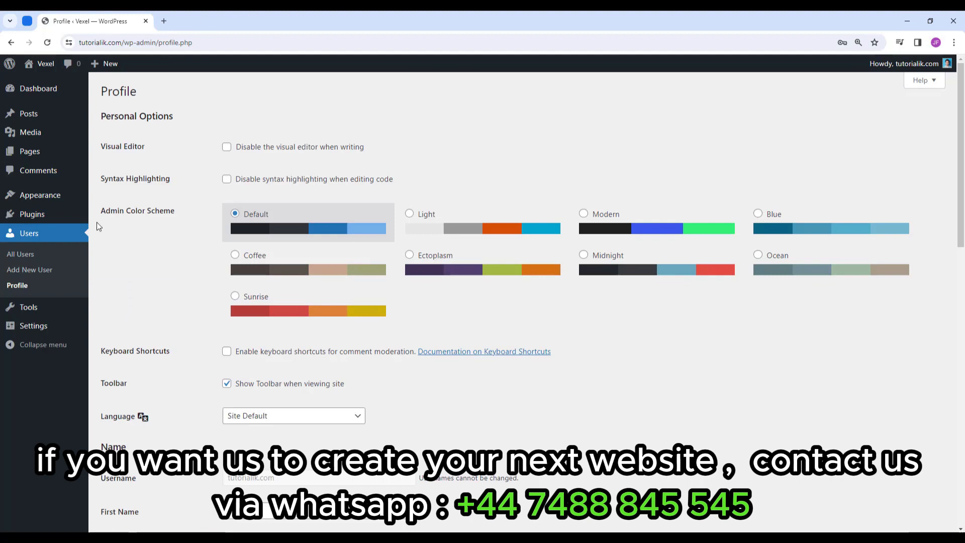
pyautogui.click(455, 228)
pyautogui.click(609, 225)
pyautogui.click(809, 228)
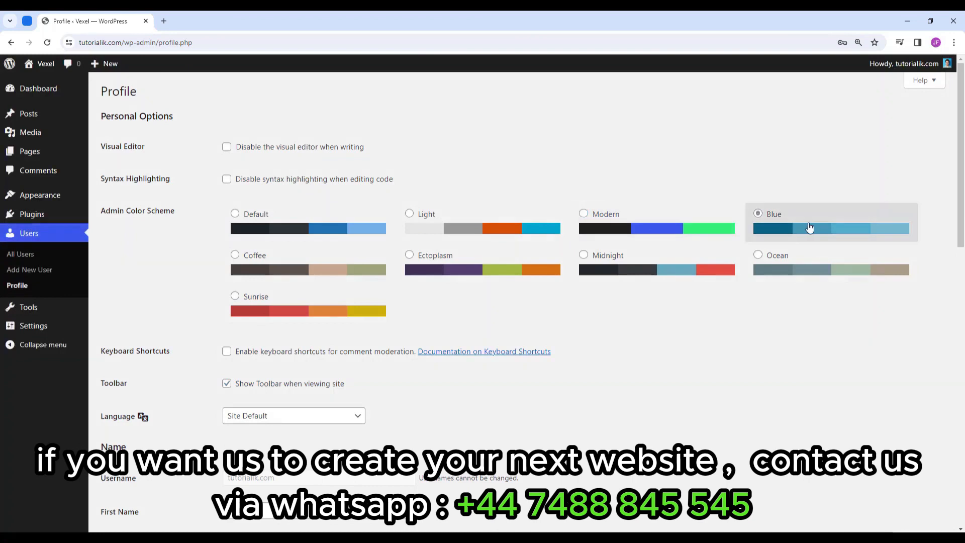
pyautogui.click(322, 276)
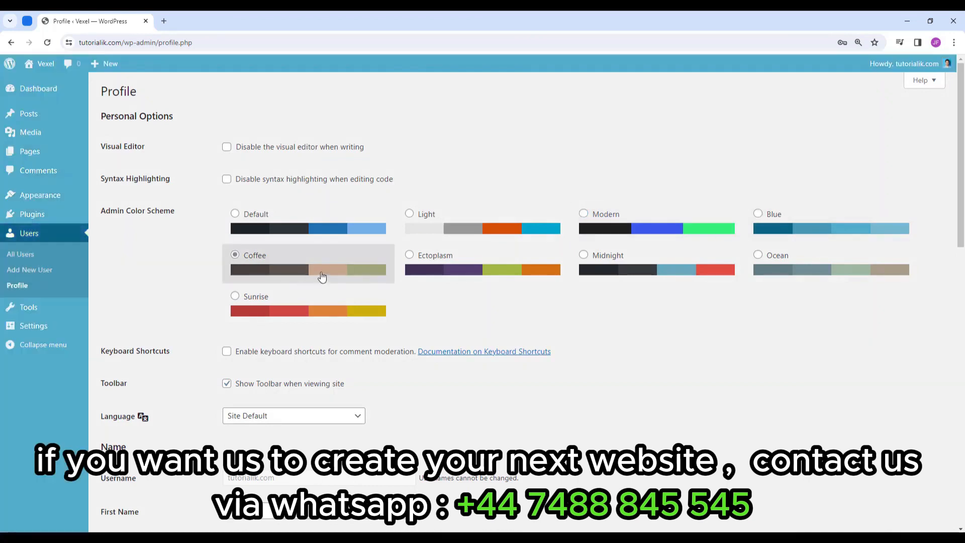
pyautogui.click(624, 264)
pyautogui.click(358, 312)
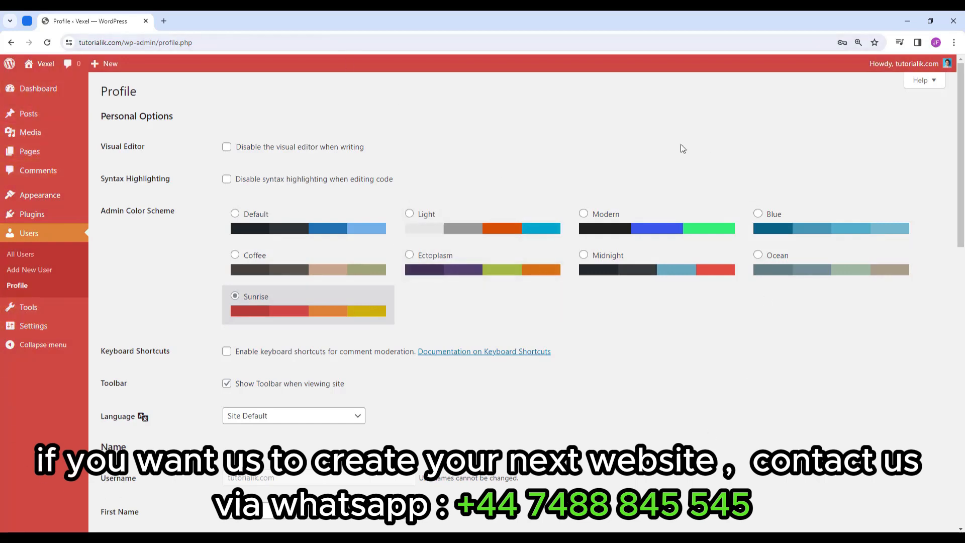
# Revisit Blue, Sunrise, Modern and Light, then settle on the Default colour scheme.
pyautogui.click(798, 229)
pyautogui.click(377, 312)
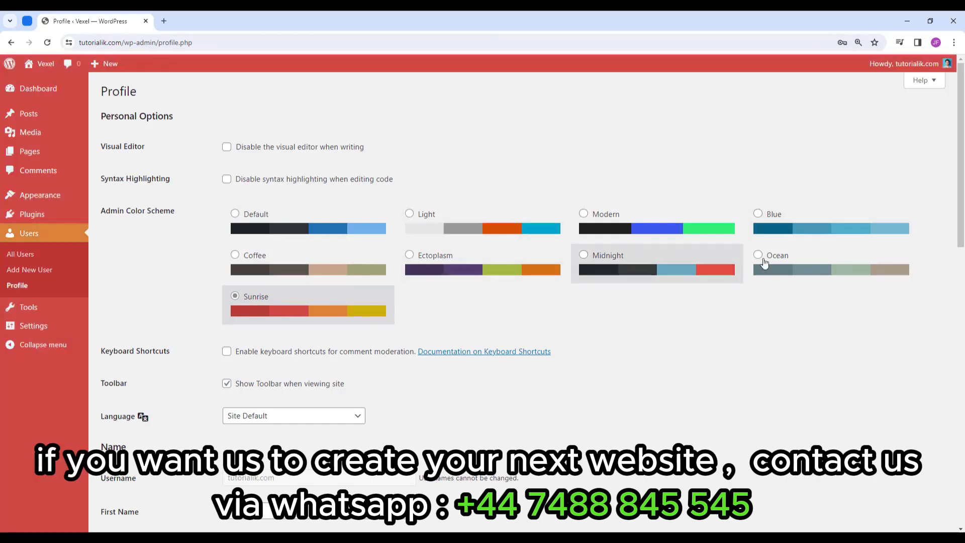
pyautogui.click(797, 231)
pyautogui.click(684, 227)
pyautogui.click(525, 229)
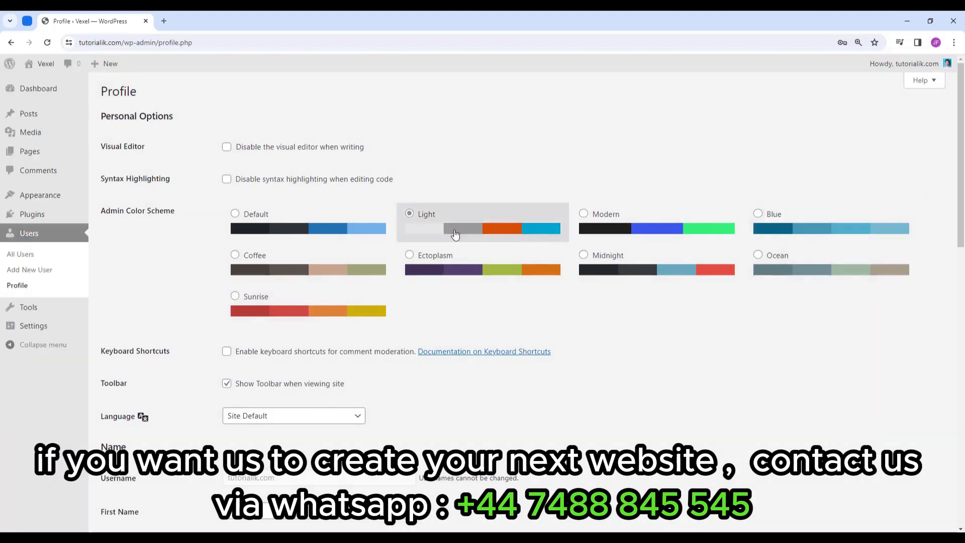
pyautogui.click(382, 229)
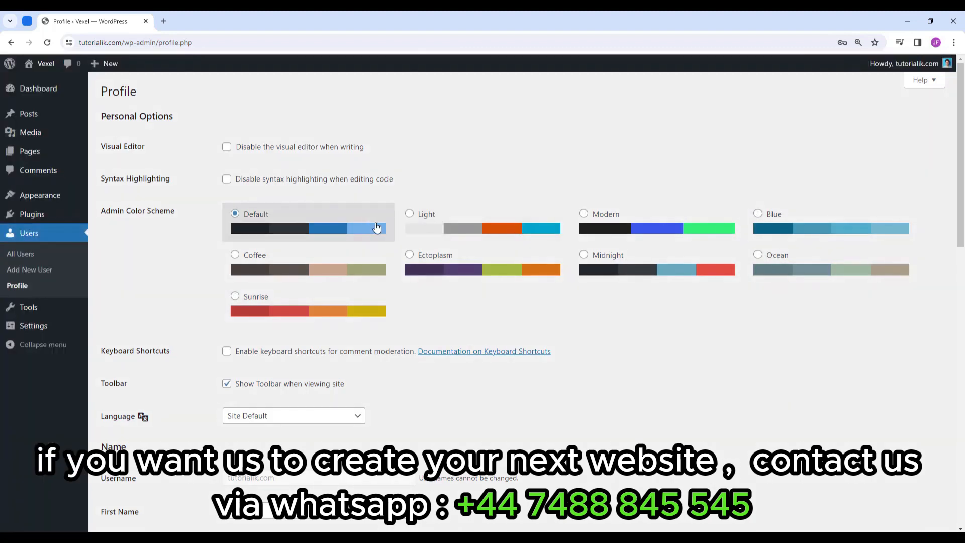
pyautogui.scroll(-4, 377, 228)
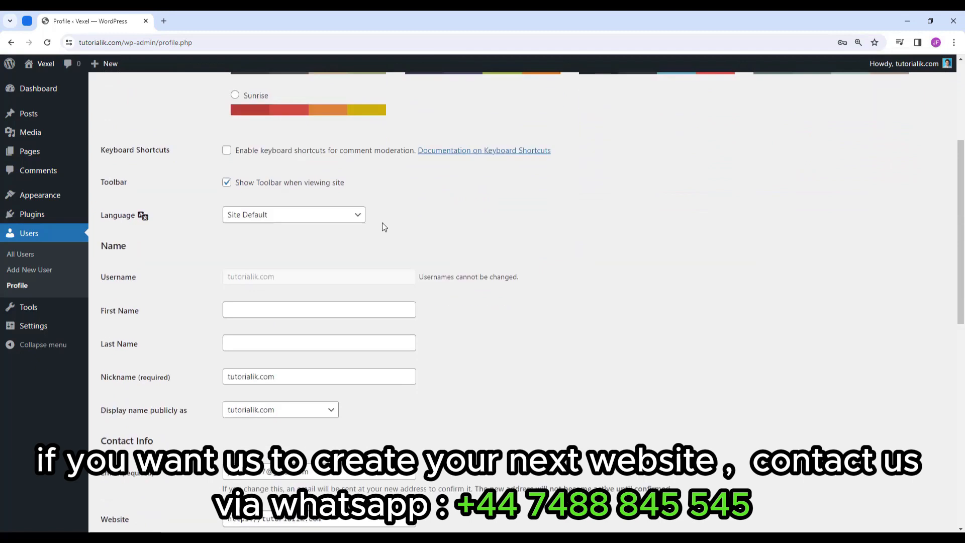
# Look through the interface language list, leaving it at Site Default.
pyautogui.click(308, 220)
pyautogui.scroll(-10, 316, 296)
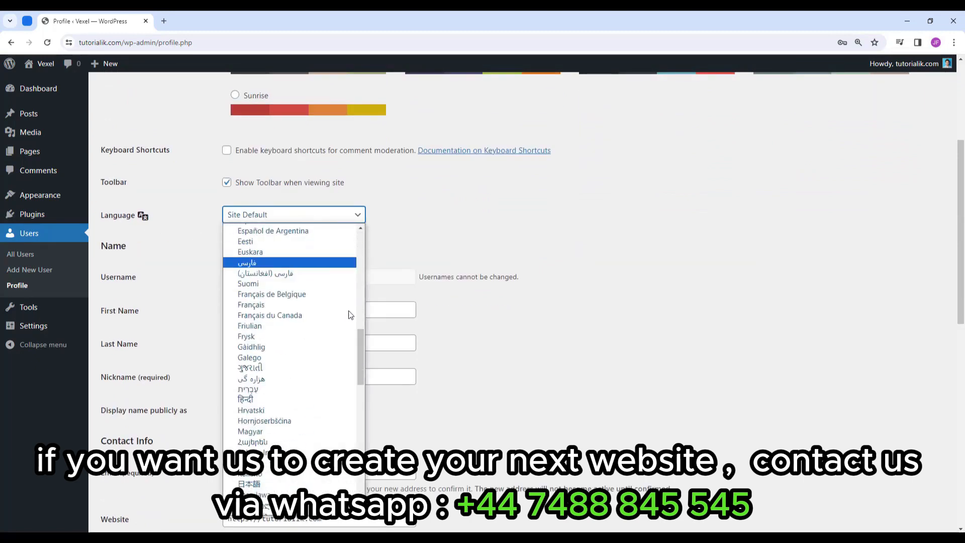
pyautogui.scroll(-6, 309, 361)
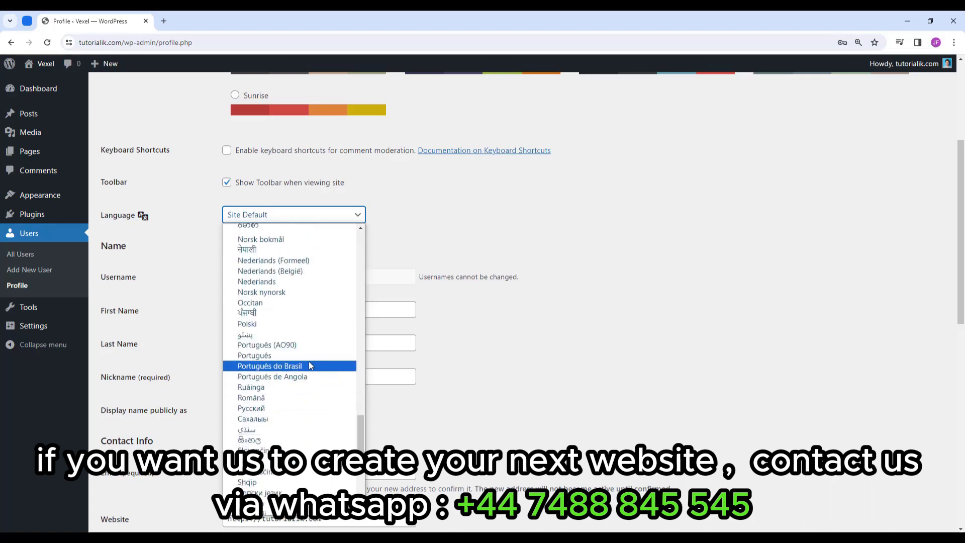
pyautogui.scroll(10, 308, 361)
pyautogui.scroll(6, 308, 362)
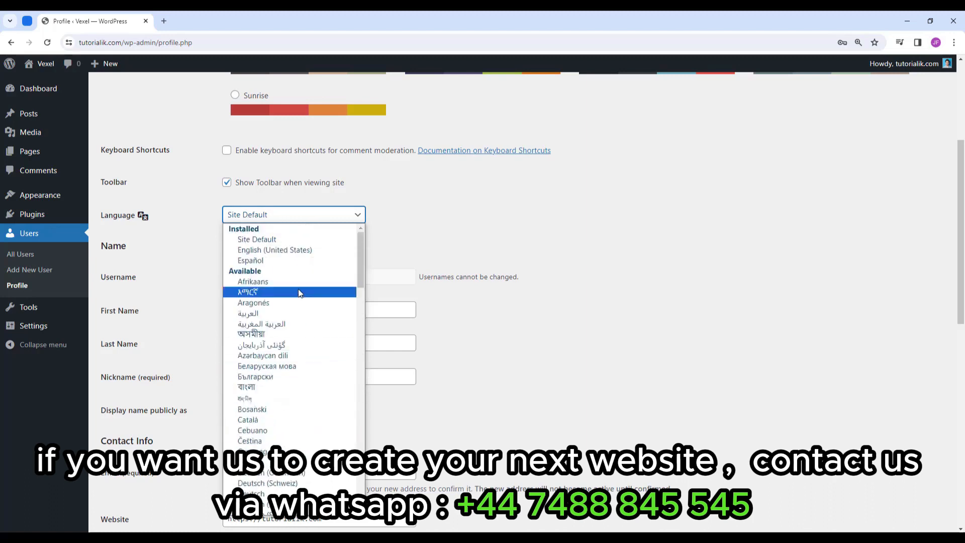
pyautogui.click(302, 240)
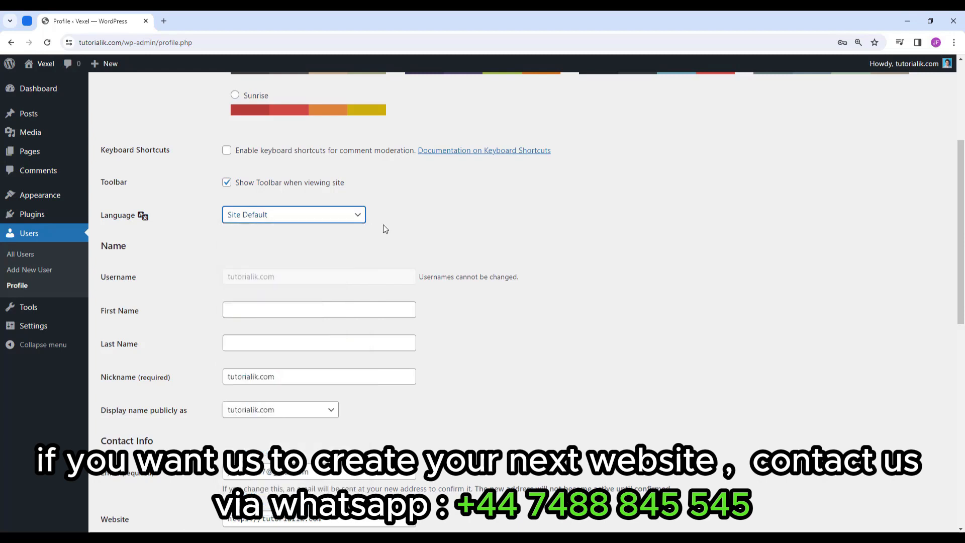
pyautogui.scroll(-2, 385, 230)
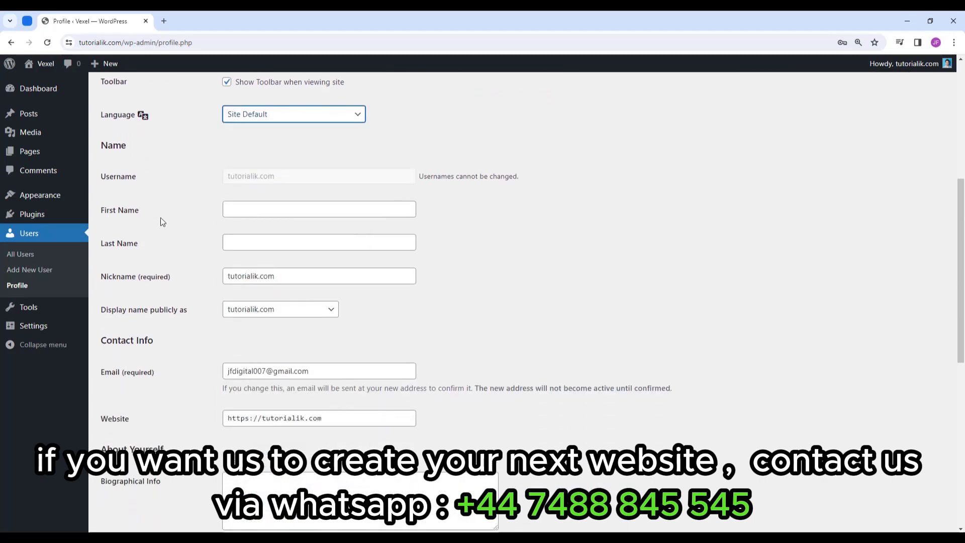
# Enter the first and last name, and replace the nickname with the full name.
pyautogui.click(271, 210)
pyautogui.write('Tai')
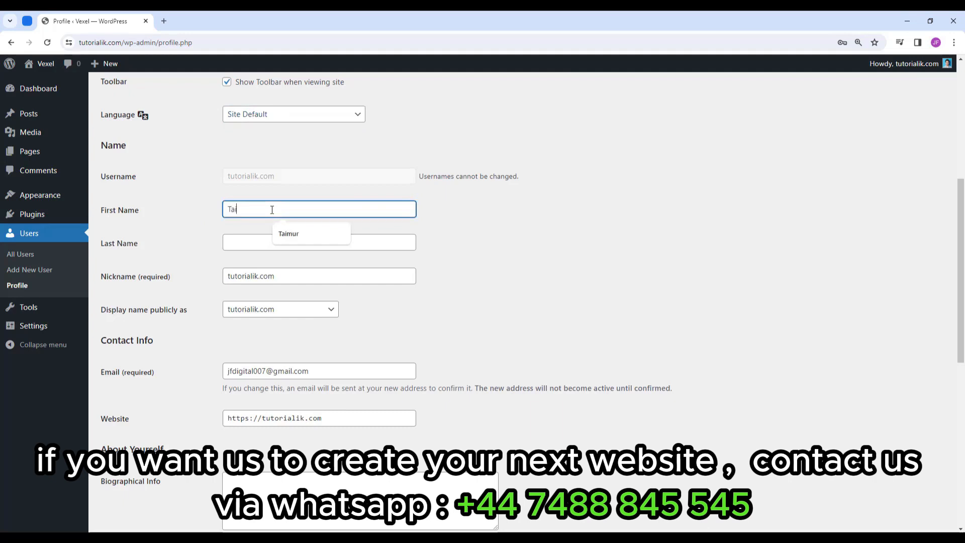
pyautogui.write('mur')
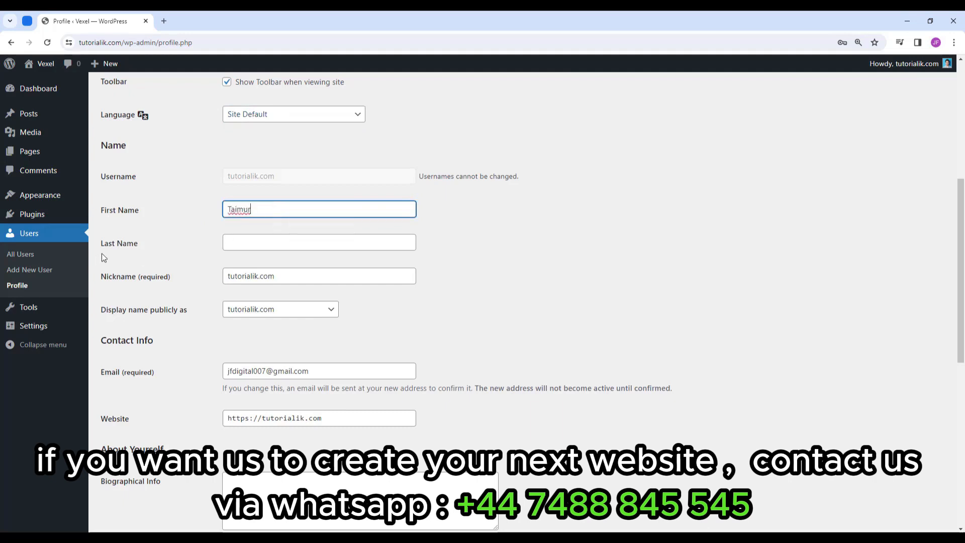
pyautogui.click(278, 240)
pyautogui.write('Nishat')
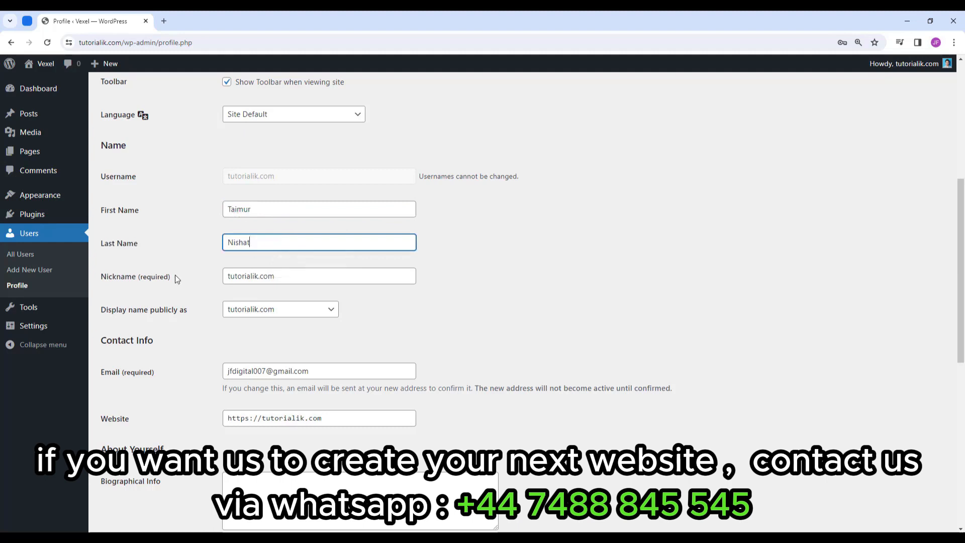
pyautogui.moveTo(300, 276); pyautogui.dragTo(206, 280)
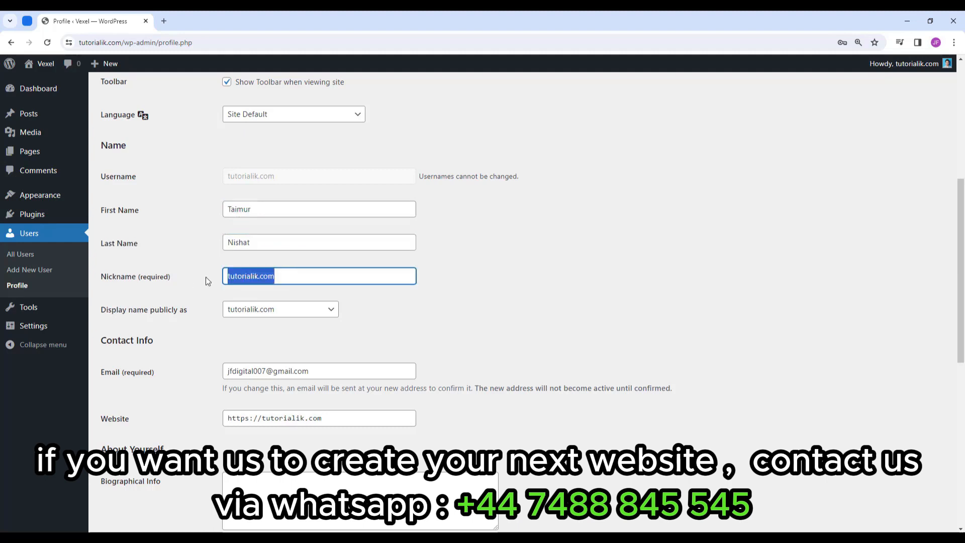
pyautogui.write('Ta')
pyautogui.press('BackSpace')
pyautogui.press('BackSpace')
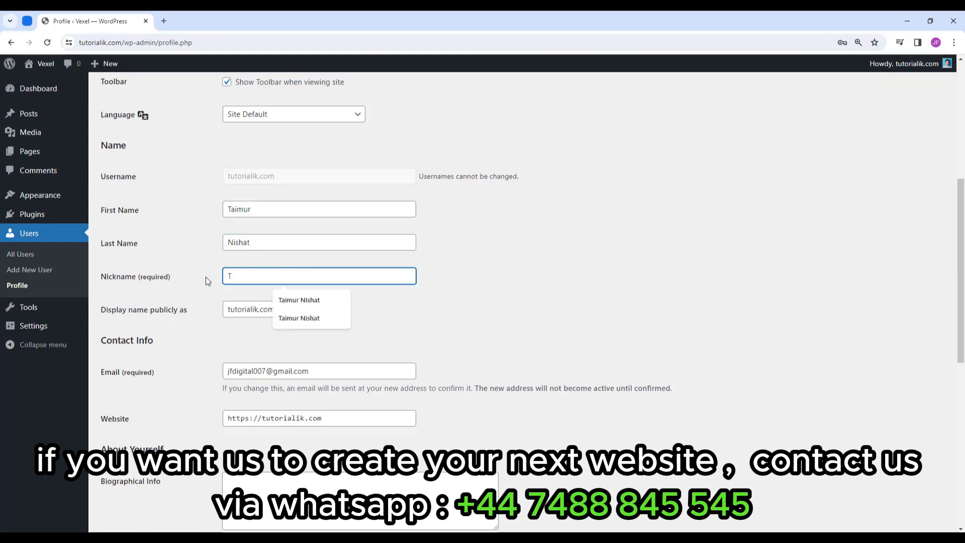
pyautogui.write('Taimur NIshat')
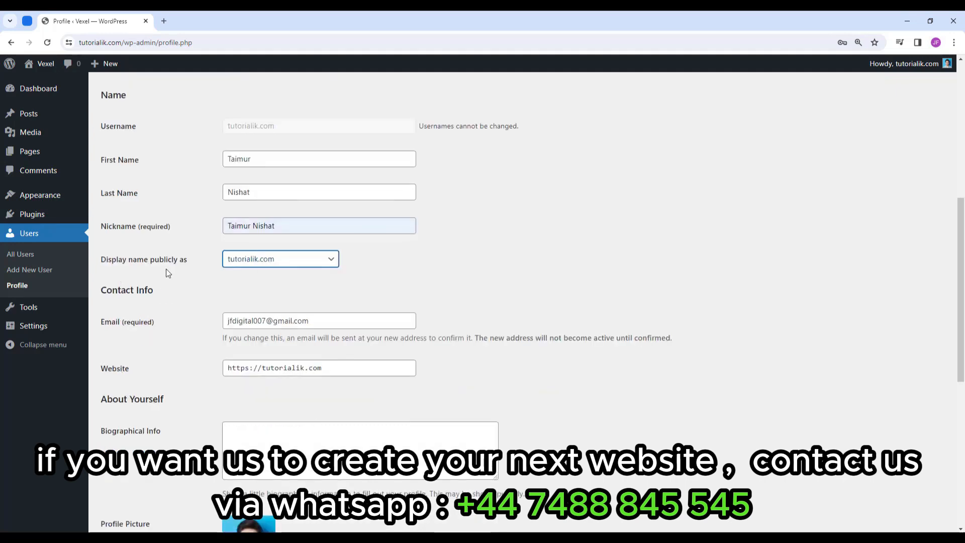
# Set 'Display name publicly as' to the full name.
pyautogui.click(270, 261)
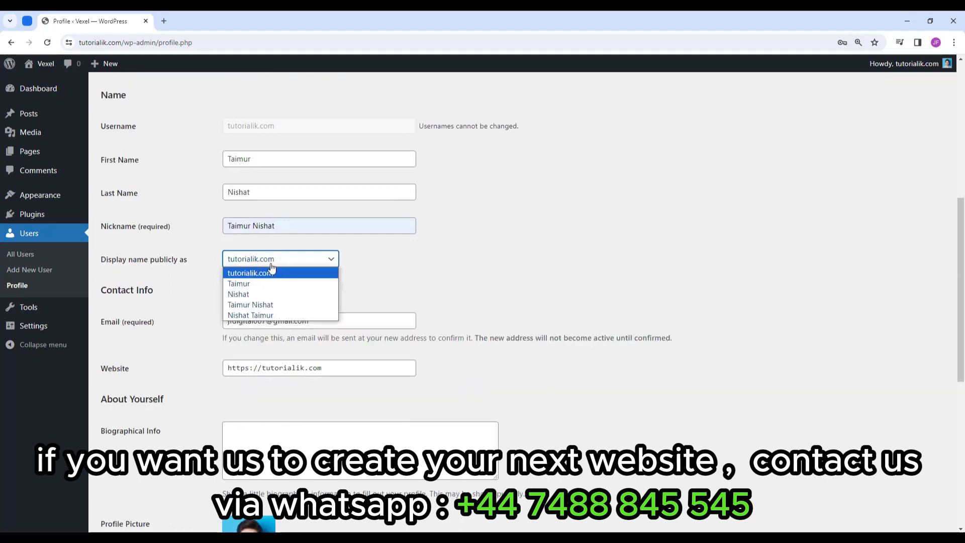
pyautogui.click(293, 305)
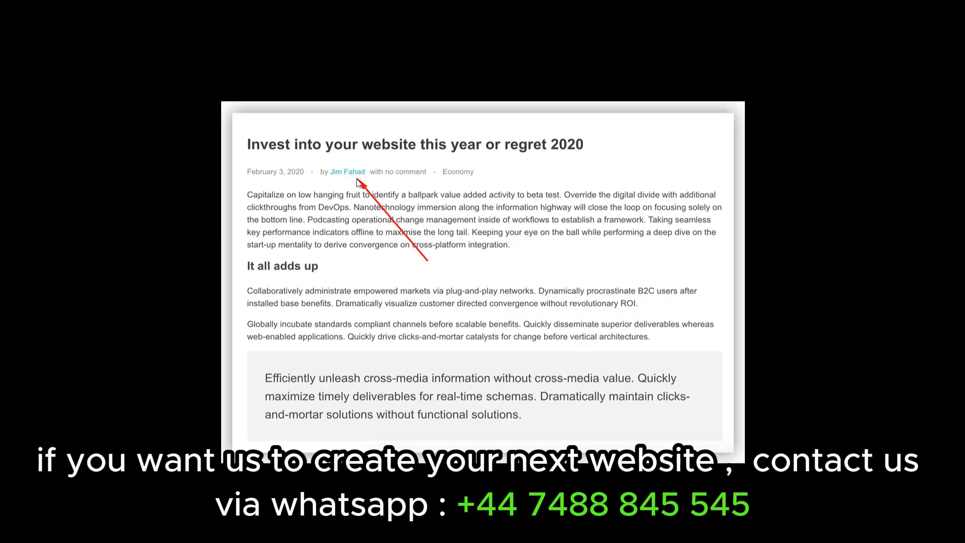
pyautogui.hotkey('alt', 'Tab')
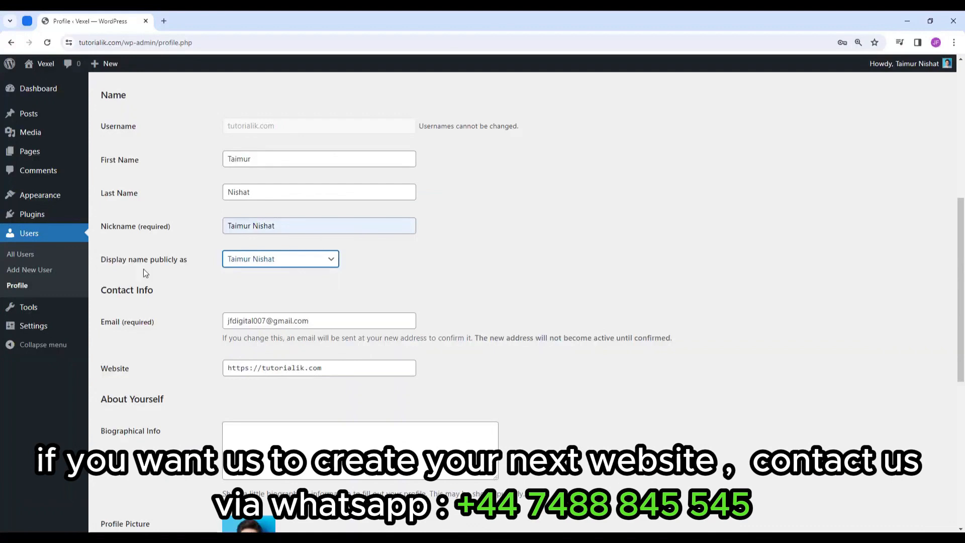
pyautogui.click(279, 263)
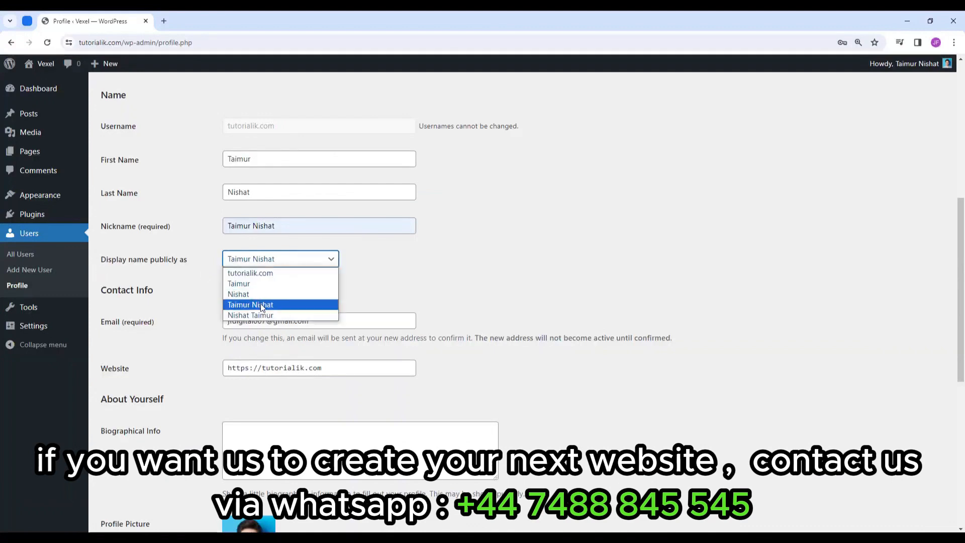
pyautogui.click(260, 303)
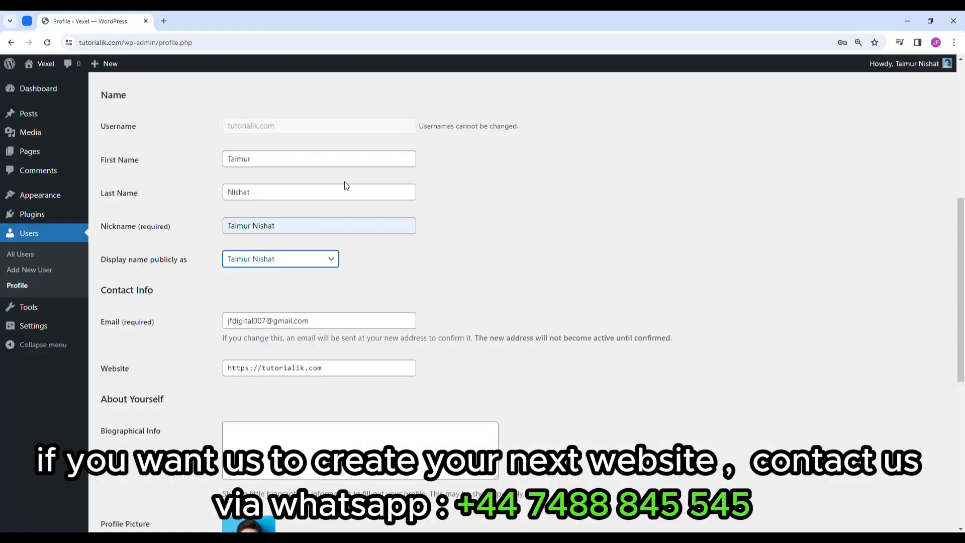
# Review the contact info, leaving the email address unchanged.
pyautogui.scroll(-2, 371, 220)
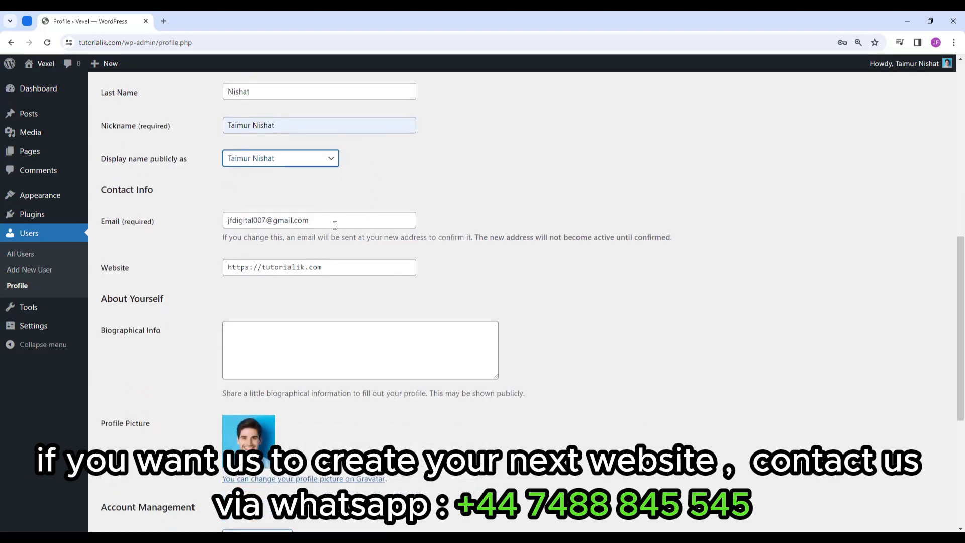
pyautogui.moveTo(329, 216); pyautogui.dragTo(214, 217)
pyautogui.click(318, 199)
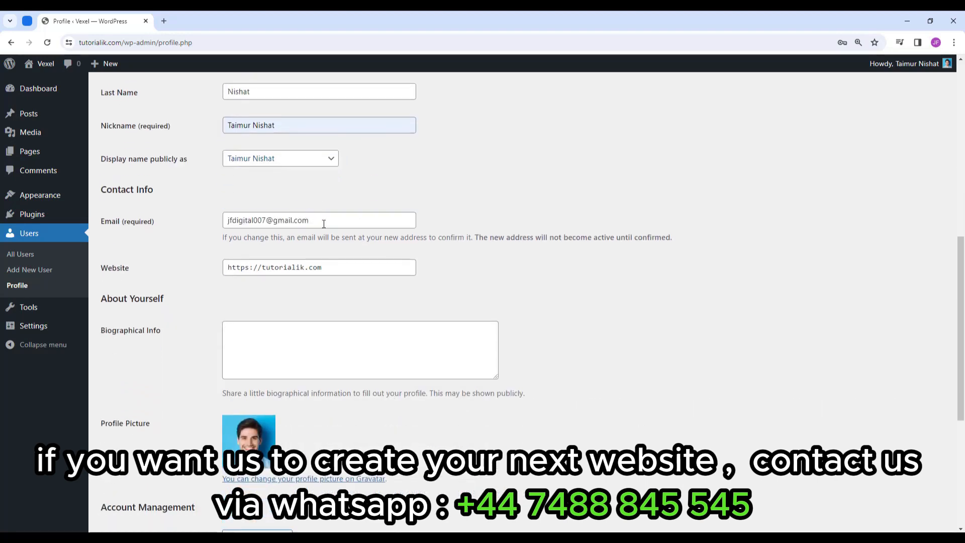
pyautogui.scroll(-1, 341, 199)
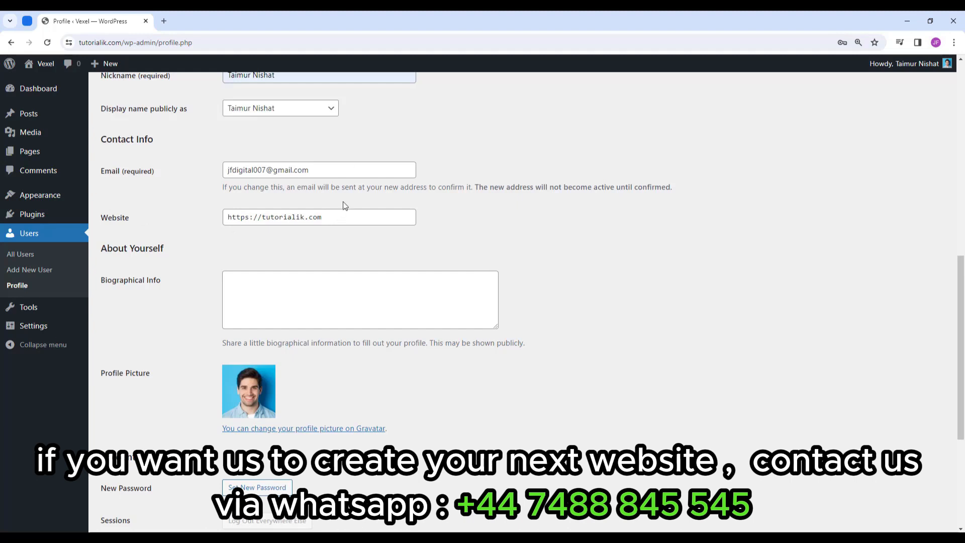
pyautogui.scroll(-5, 340, 240)
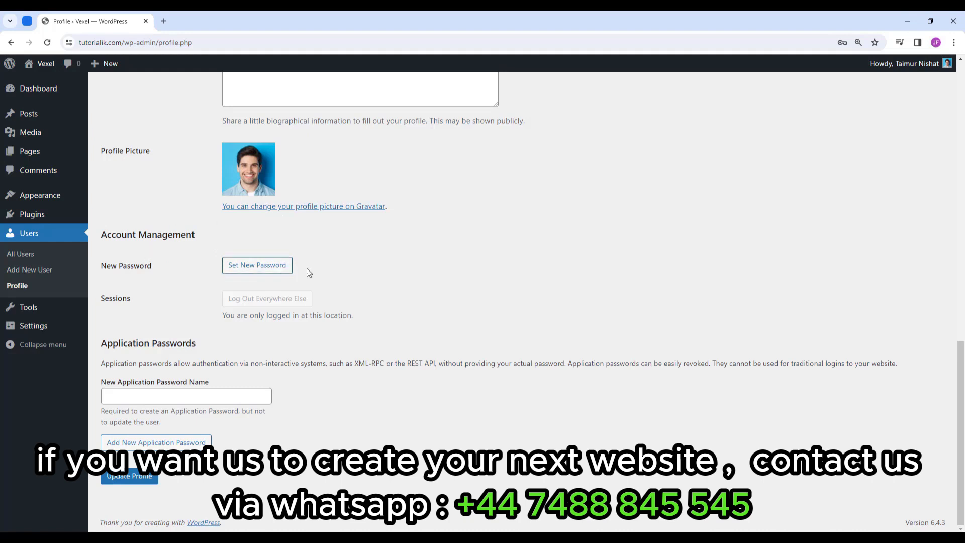
# Replace the generated password with your own password and update the profile.
pyautogui.click(254, 269)
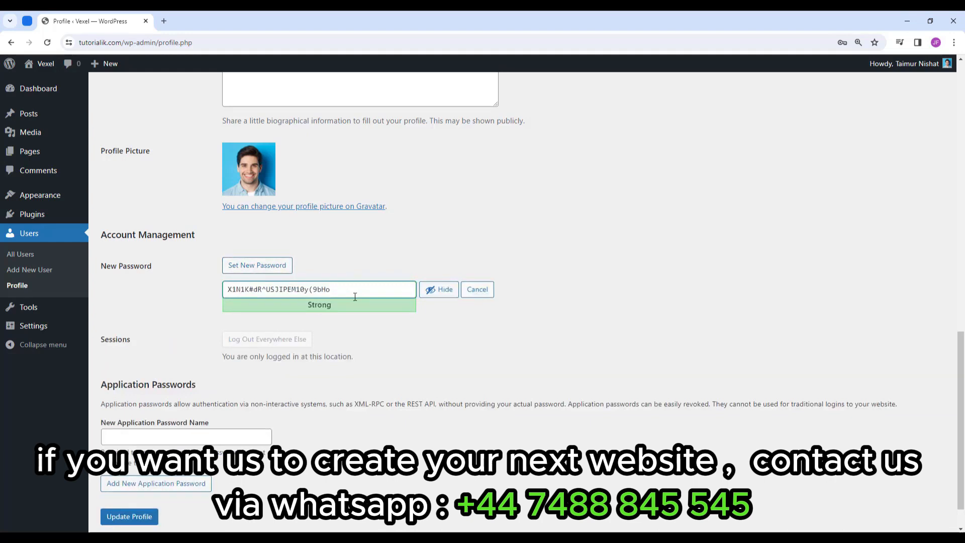
pyautogui.moveTo(347, 290); pyautogui.dragTo(219, 293)
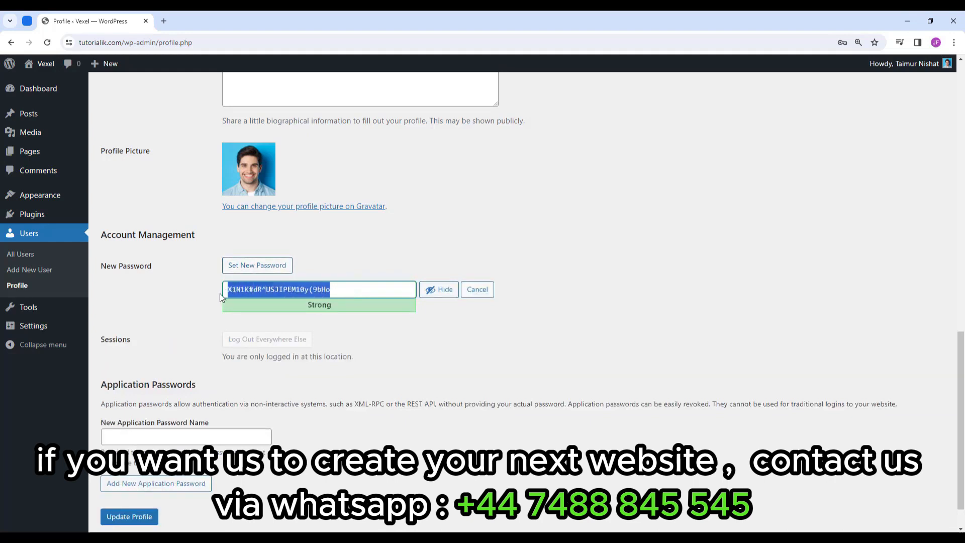
pyautogui.press('BackSpace')
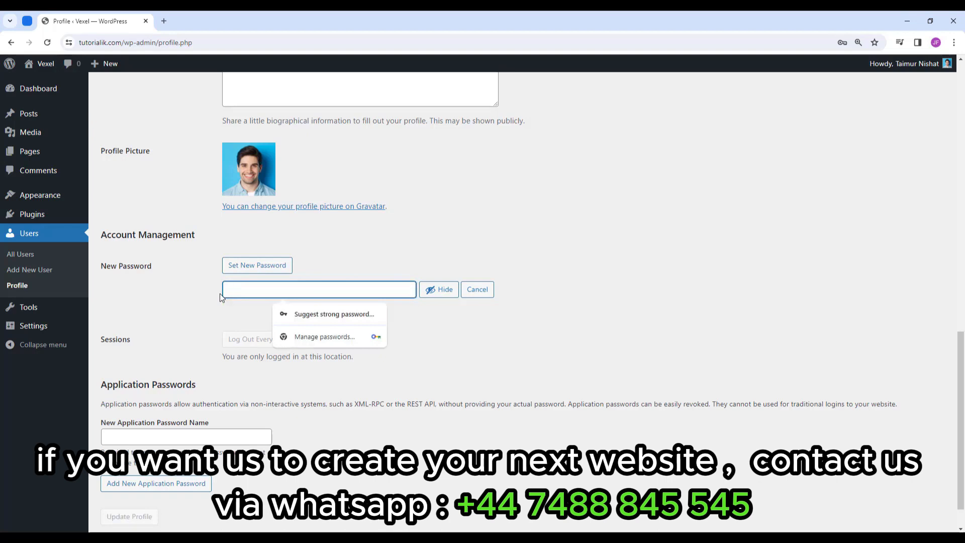
pyautogui.write('T')
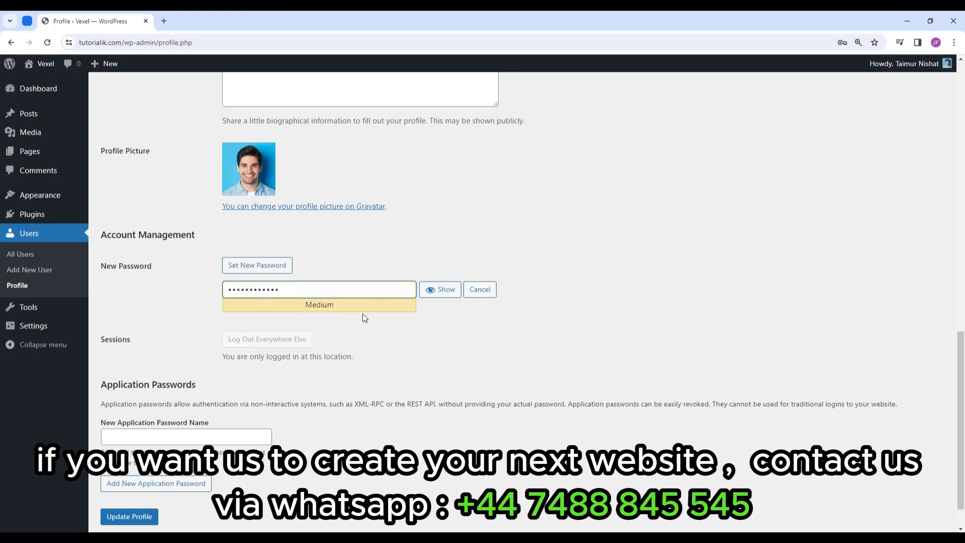
pyautogui.scroll(-1, 363, 309)
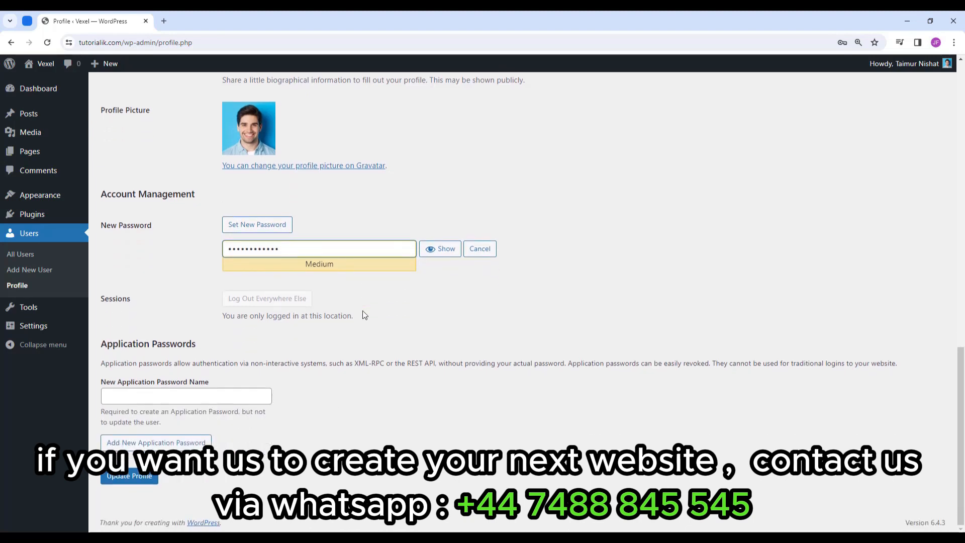
pyautogui.click(131, 481)
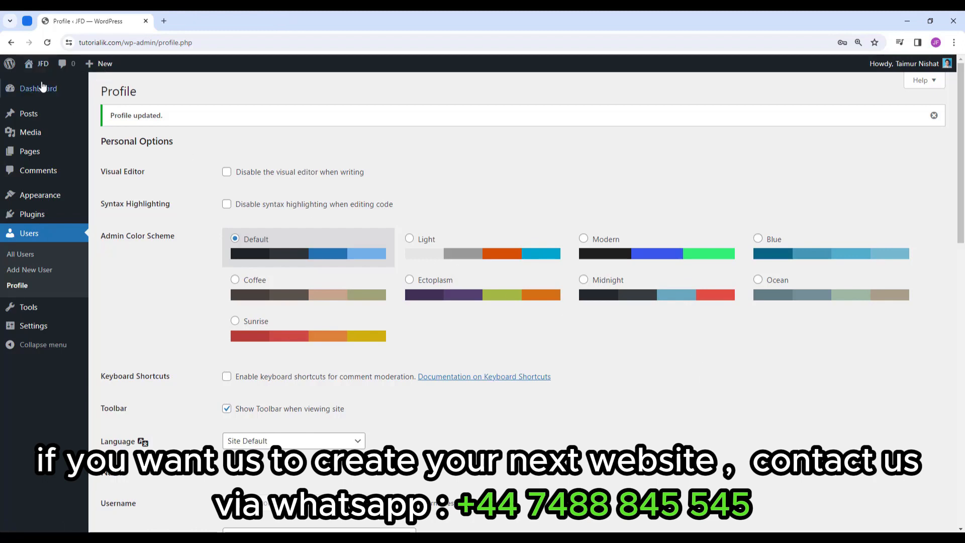
# View the live JFD homepage in a new tab, scroll through it, then return to the admin profile.
pyautogui.moveTo(45, 69)
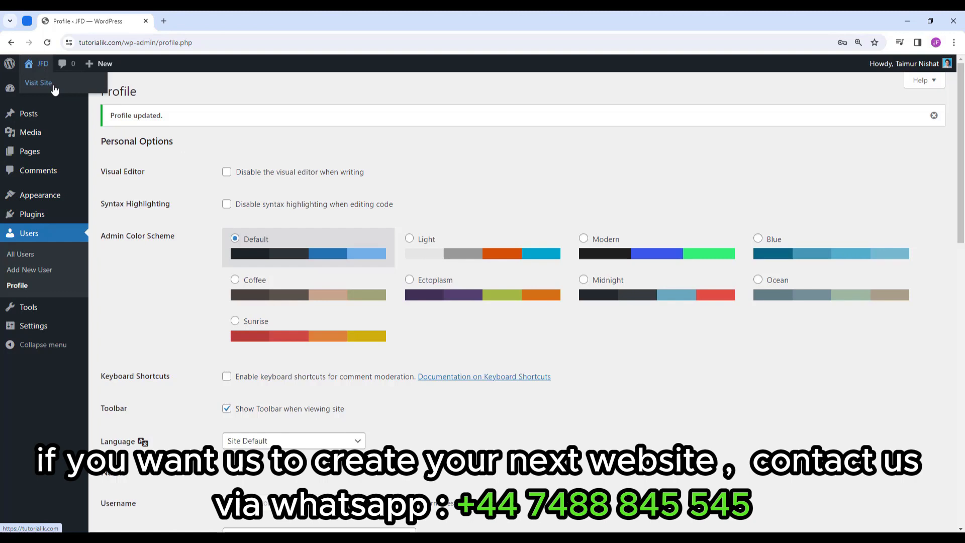
pyautogui.middleClick(48, 88)
pyautogui.click(224, 23)
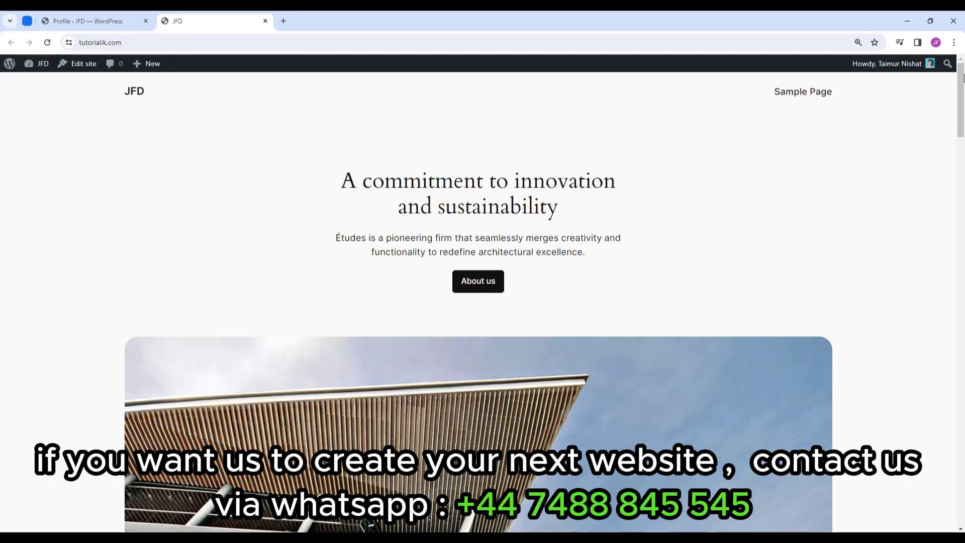
pyautogui.moveTo(964, 78)
pyautogui.mouseDown()
pyautogui.moveTo(957, 427)
pyautogui.moveTo(960, 72)
pyautogui.mouseUp()
pyautogui.click(116, 12)
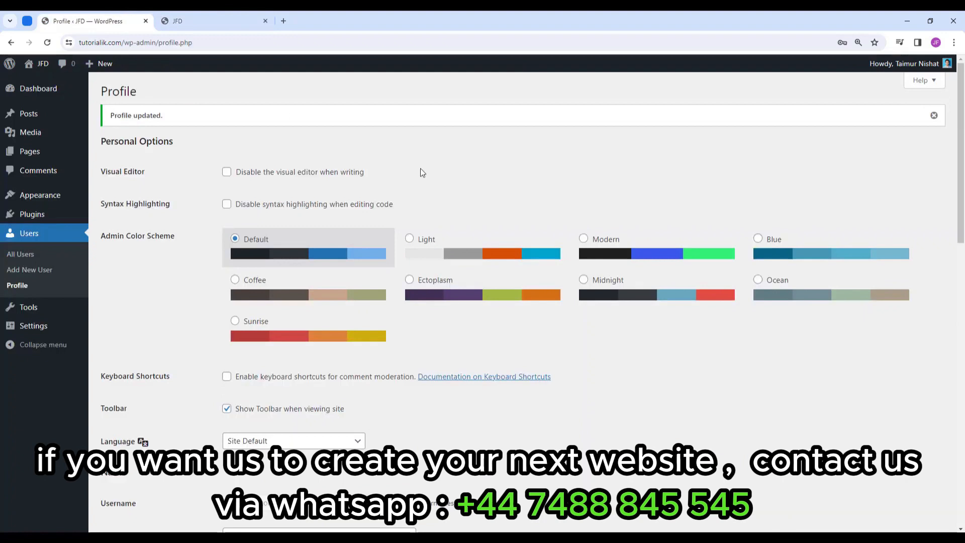
# In General Settings, set the Site Title to JFD and the tagline to 'Best Website in California'.
pyautogui.moveTo(40, 332)
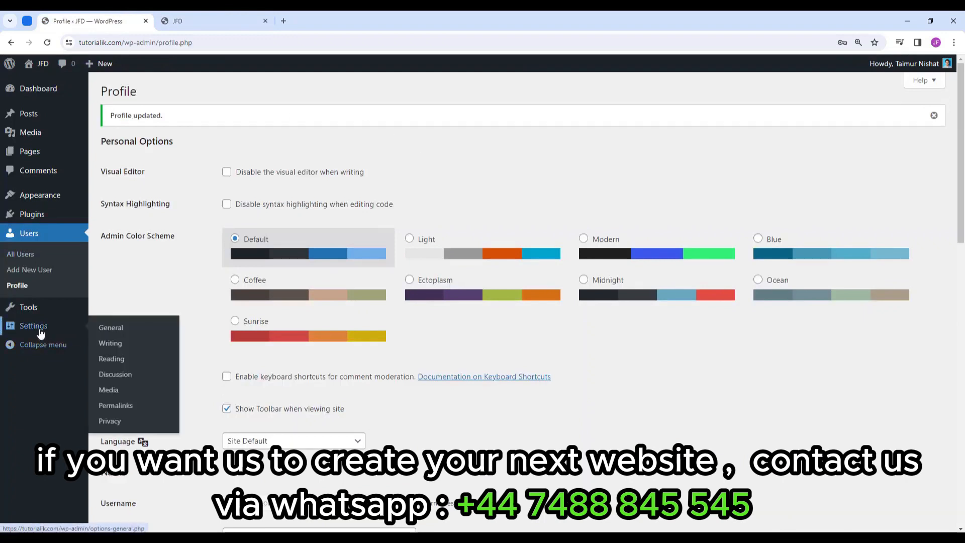
pyautogui.click(134, 335)
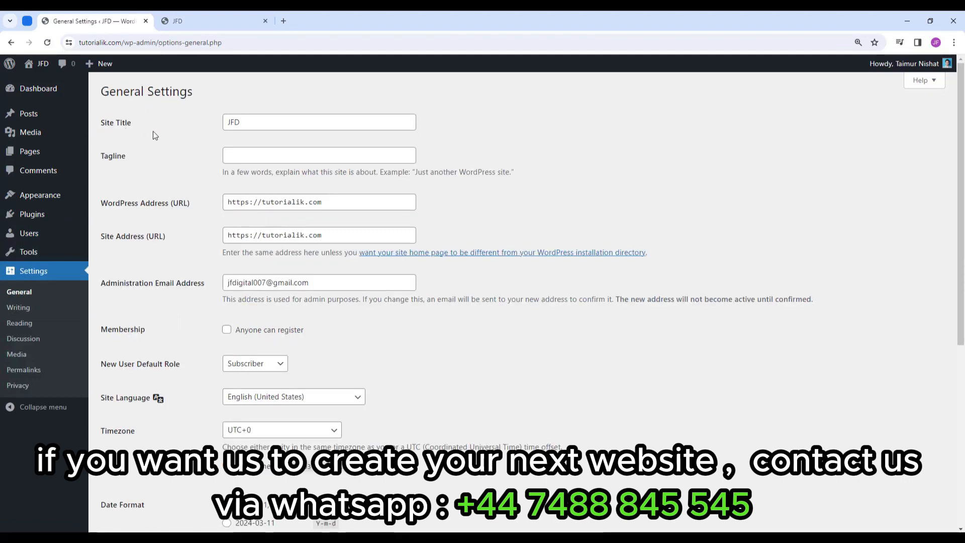
pyautogui.click(252, 124)
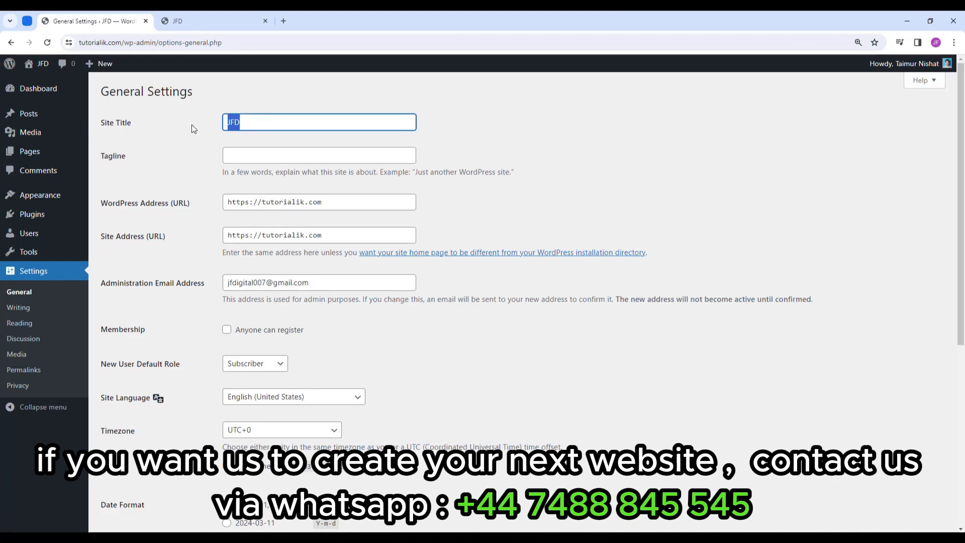
pyautogui.write('My website')
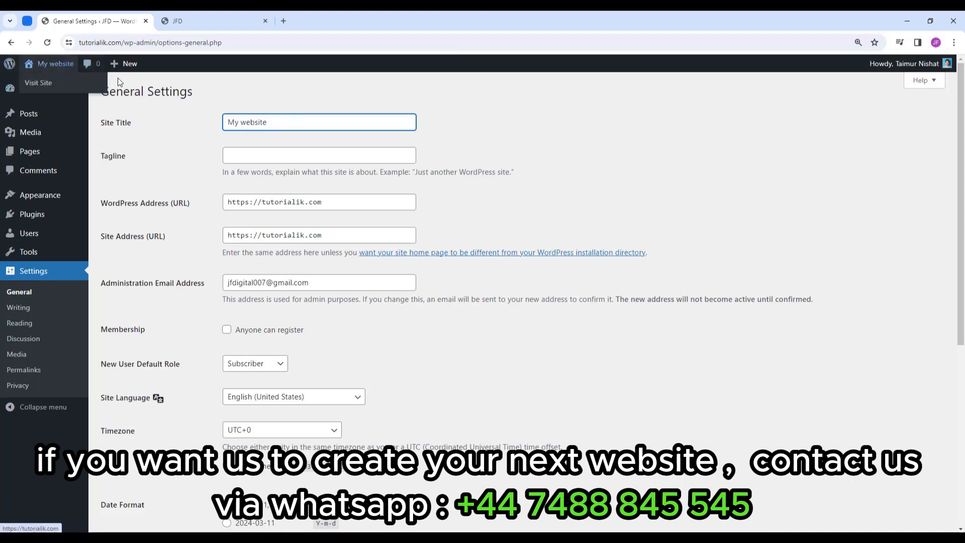
pyautogui.moveTo(271, 122); pyautogui.dragTo(155, 123)
pyautogui.write('JFD')
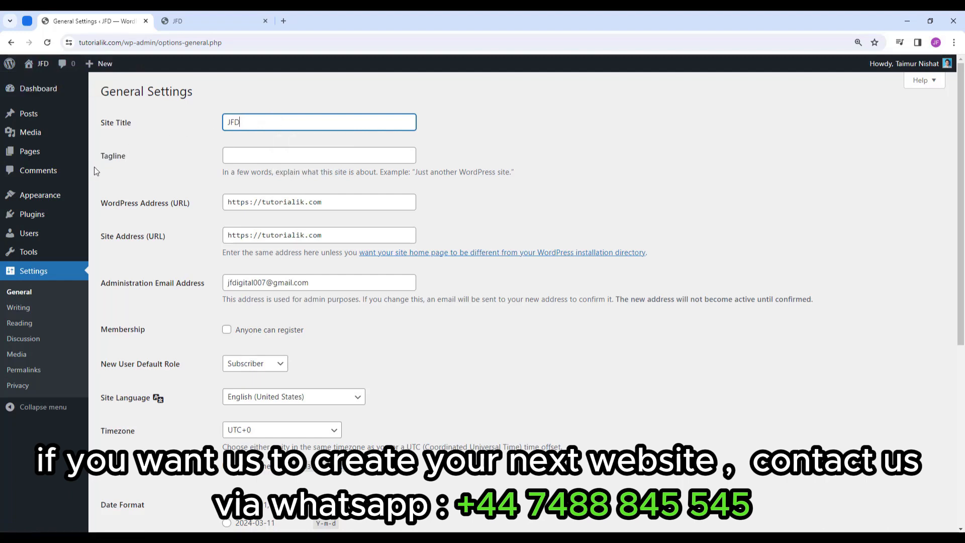
pyautogui.click(276, 153)
pyautogui.write('Best ')
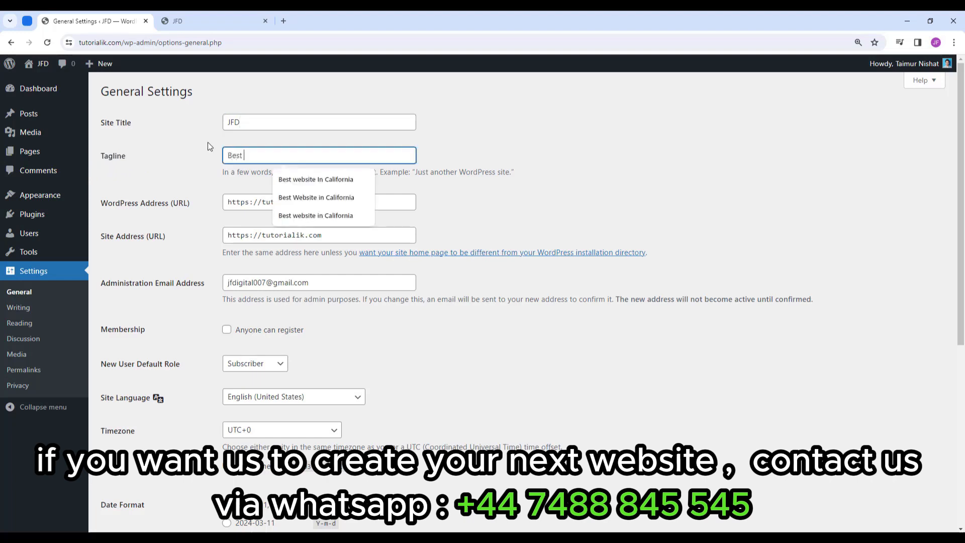
pyautogui.write('Website in California')
pyautogui.click(447, 152)
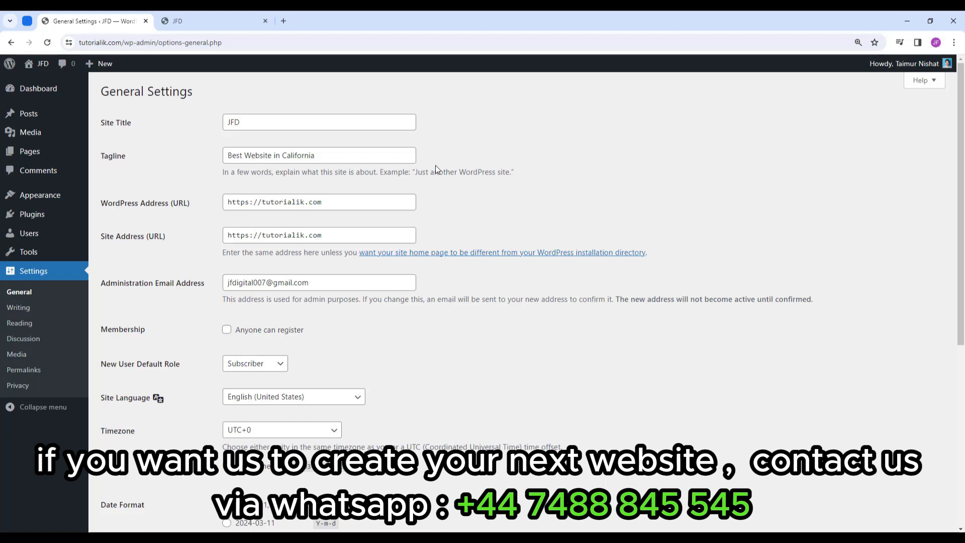
# Keep the admin email, English (United States) site language and UTC+0 timezone unchanged.
pyautogui.scroll(-1, 435, 165)
pyautogui.click(284, 227)
pyautogui.click(407, 276)
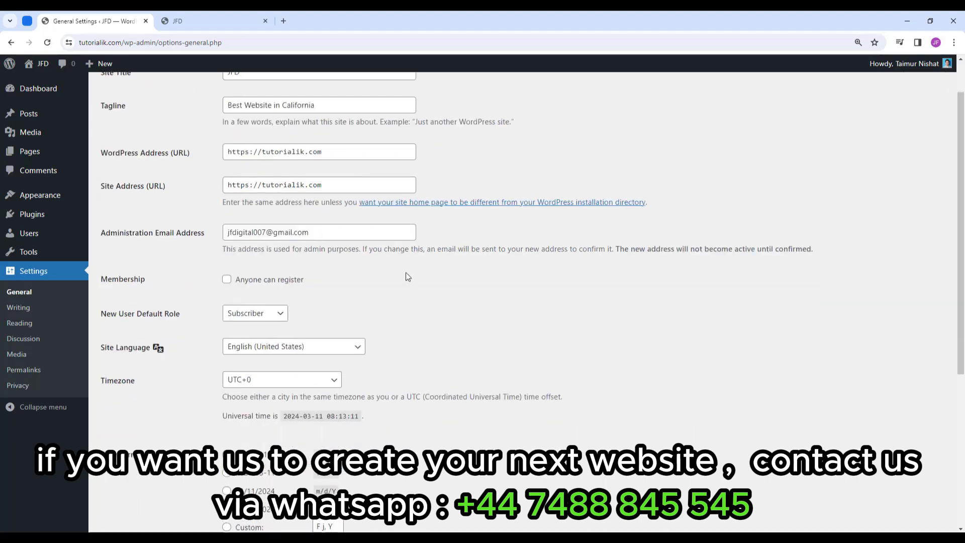
pyautogui.scroll(-3, 407, 275)
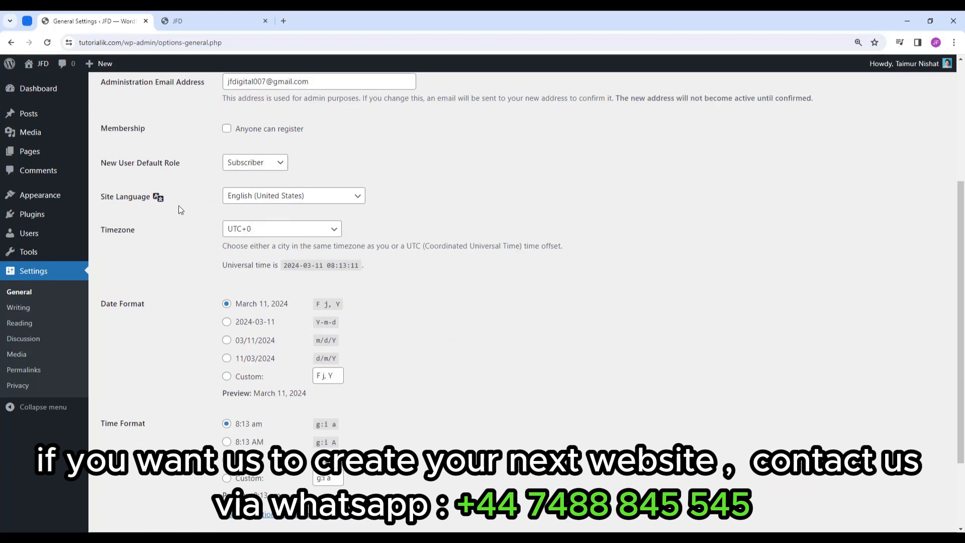
pyautogui.click(328, 196)
pyautogui.click(274, 220)
pyautogui.scroll(-2, 378, 199)
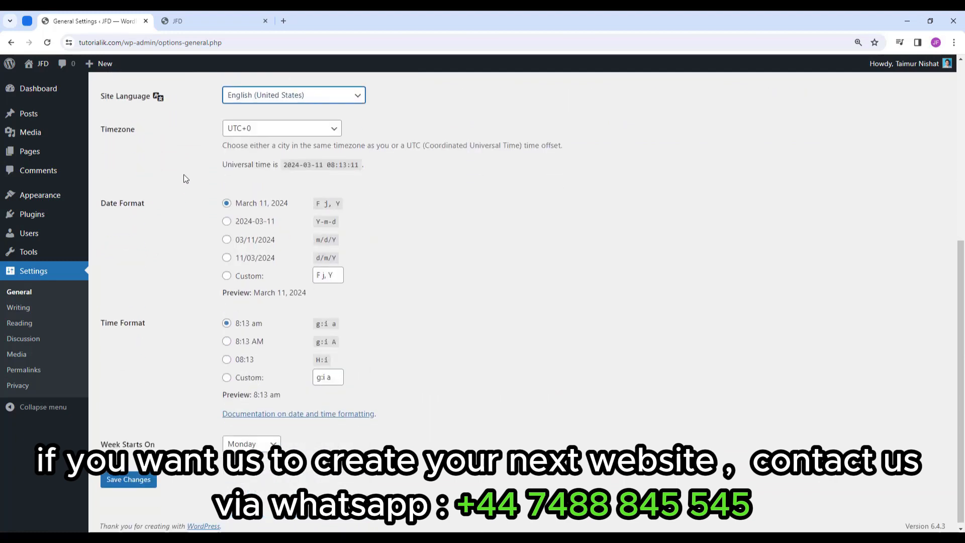
pyautogui.click(318, 132)
pyautogui.scroll(-6, 293, 201)
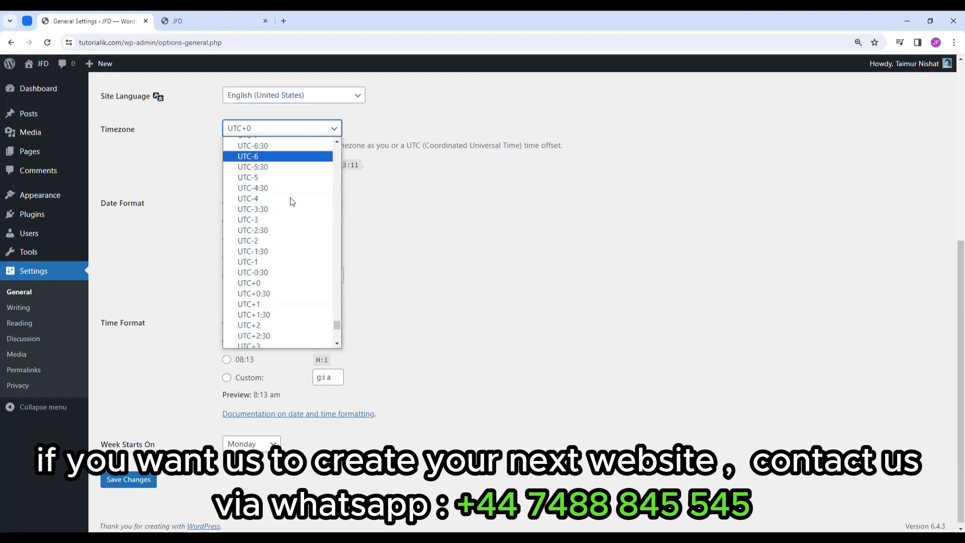
pyautogui.scroll(12, 297, 237)
pyautogui.click(375, 185)
# Compare the date formats, keep March 11, 2024, and save the general settings.
pyautogui.scroll(-1, 348, 198)
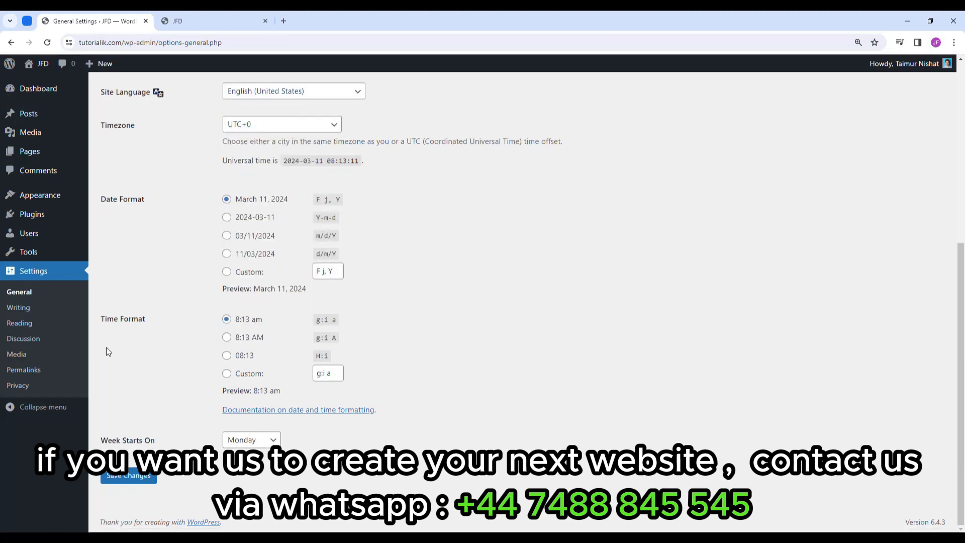
pyautogui.click(244, 253)
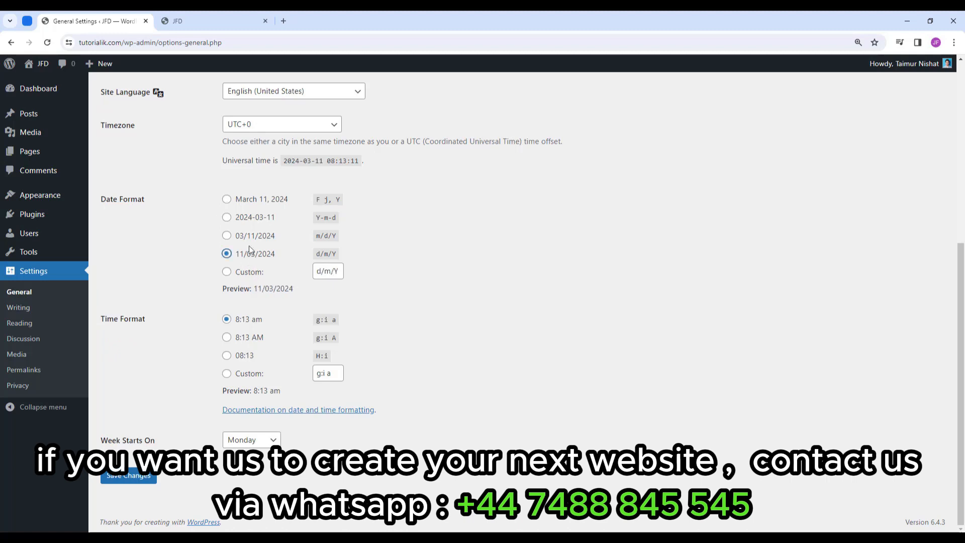
pyautogui.click(252, 236)
pyautogui.click(266, 202)
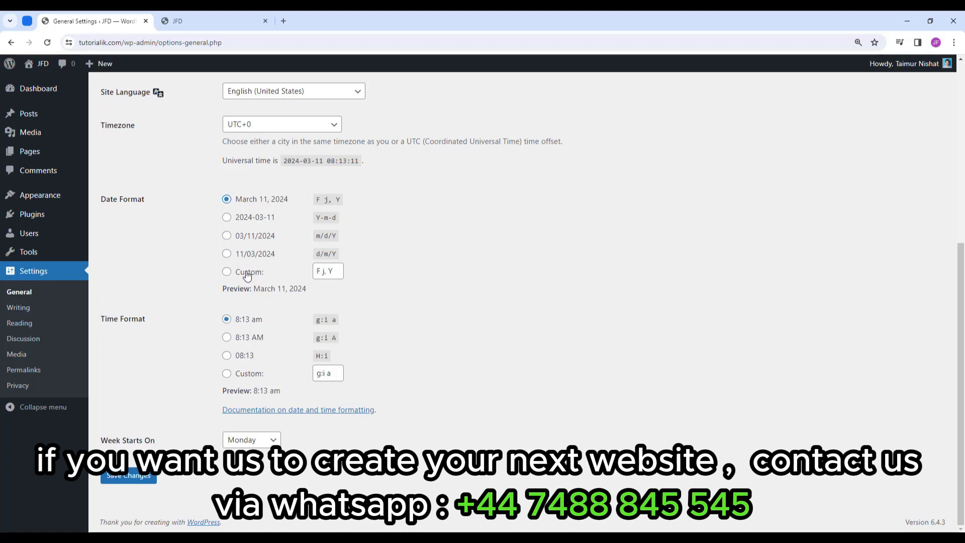
pyautogui.click(247, 274)
pyautogui.click(243, 202)
pyautogui.click(131, 476)
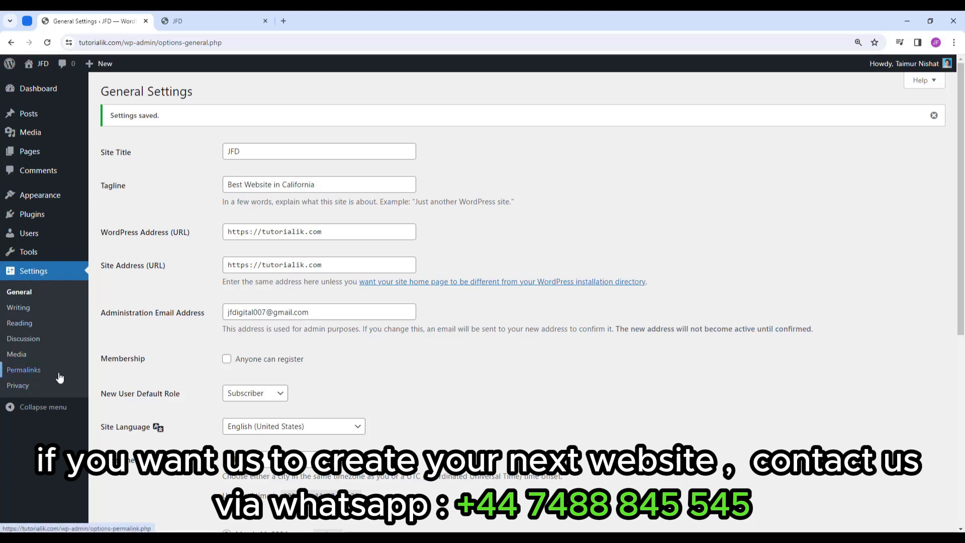
# Select the Post name permalink structure and save it.
pyautogui.click(39, 376)
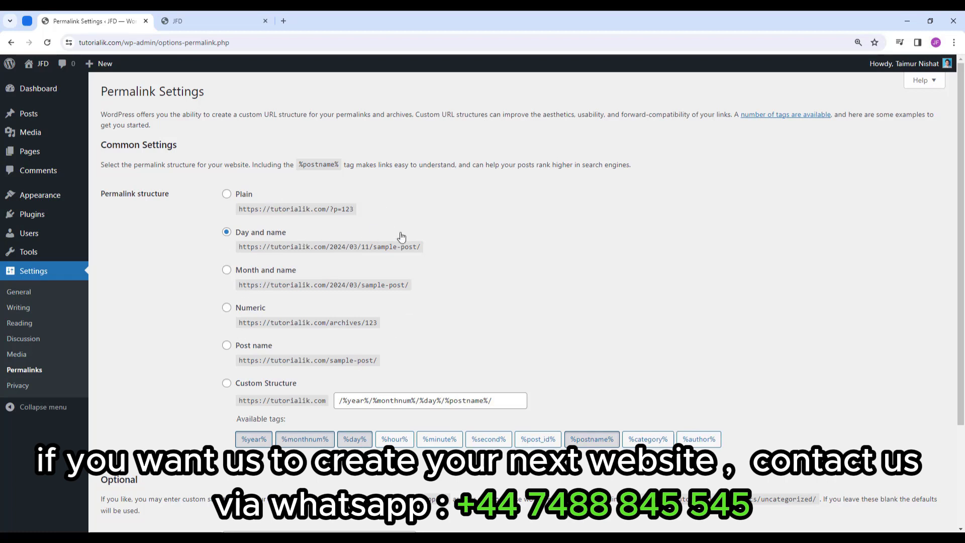
pyautogui.click(227, 346)
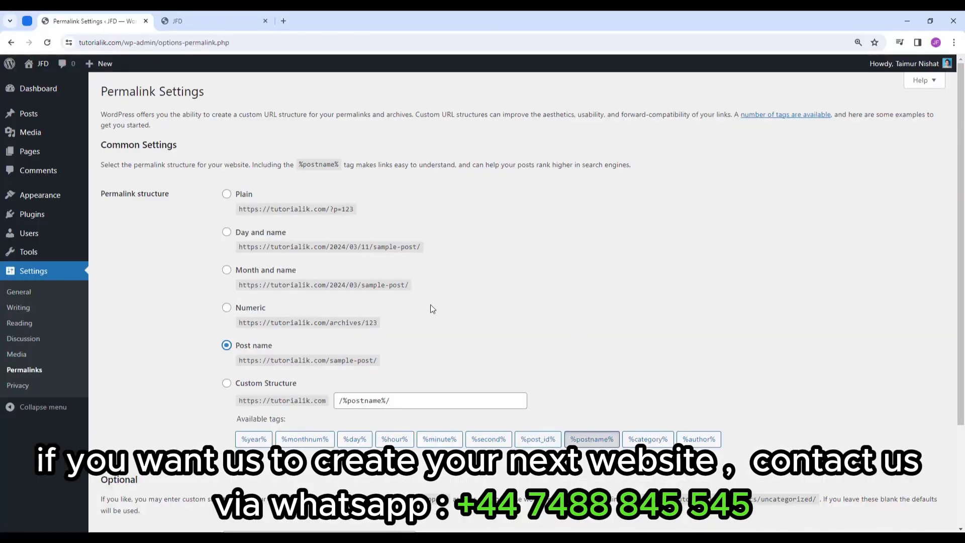
pyautogui.scroll(-1, 412, 315)
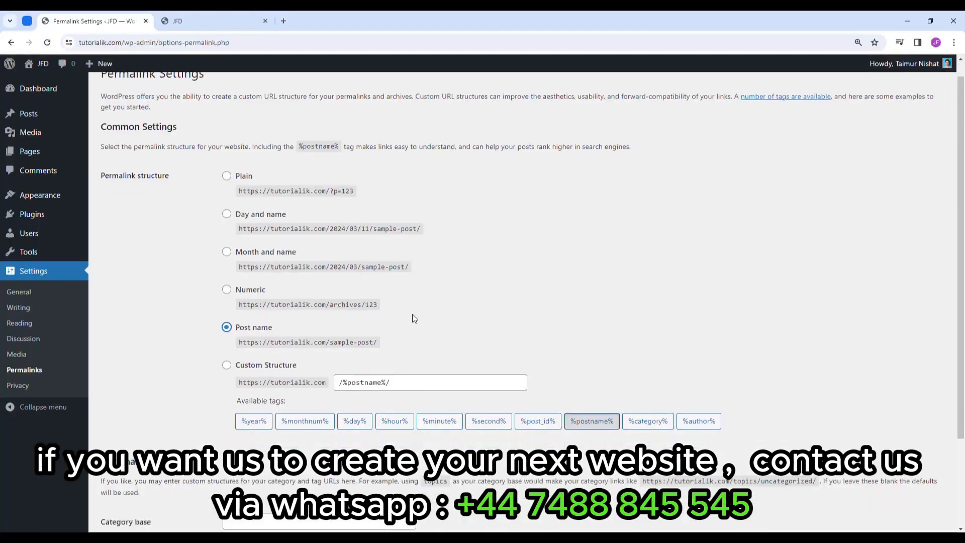
pyautogui.scroll(-2, 412, 315)
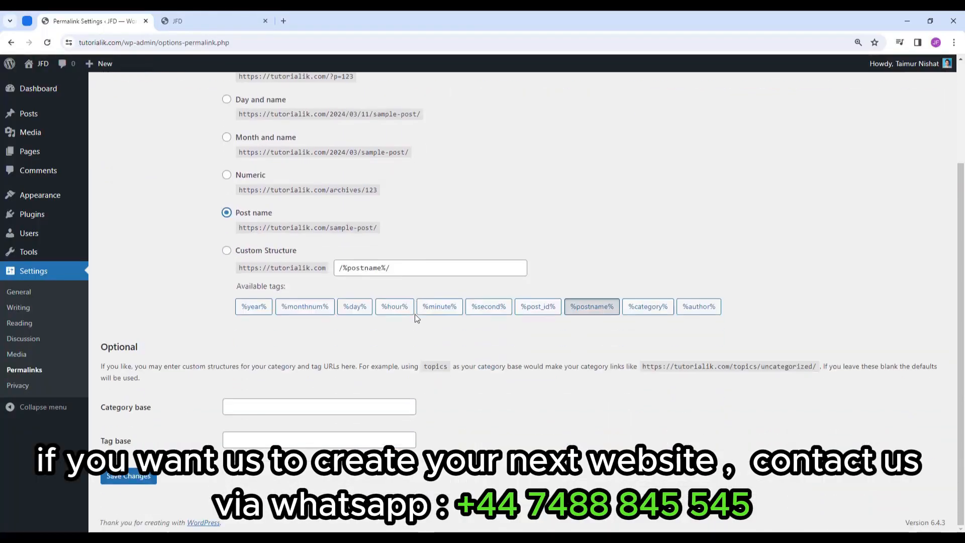
pyautogui.click(127, 477)
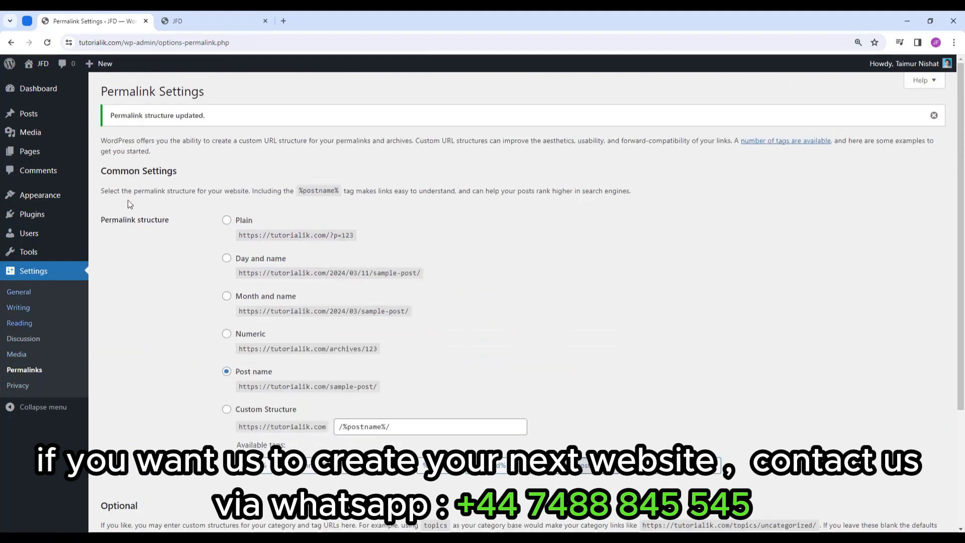
# Check the site's front page in the other tab, then return to Permalink Settings.
pyautogui.click(229, 23)
pyautogui.click(73, 16)
pyautogui.click(232, 23)
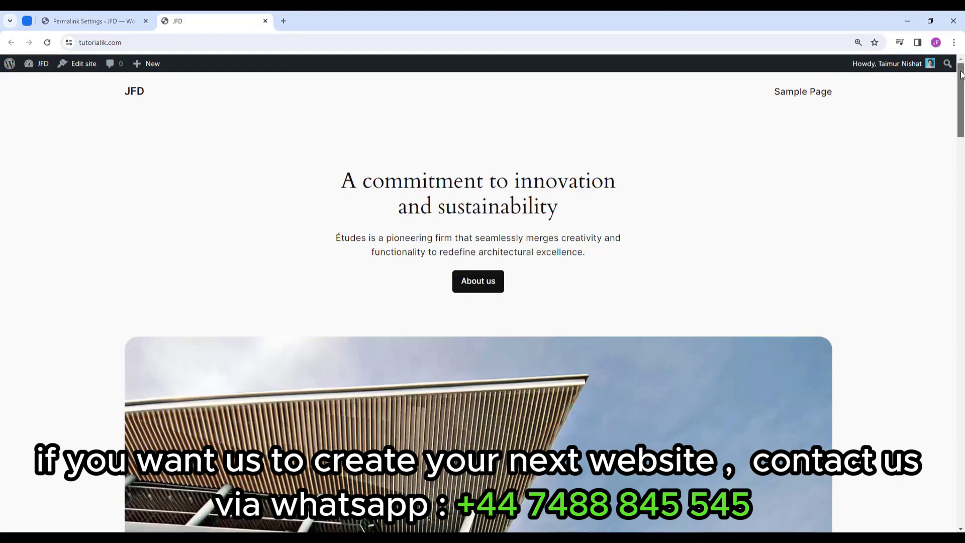
pyautogui.moveTo(962, 75); pyautogui.dragTo(946, 93)
pyautogui.click(89, 19)
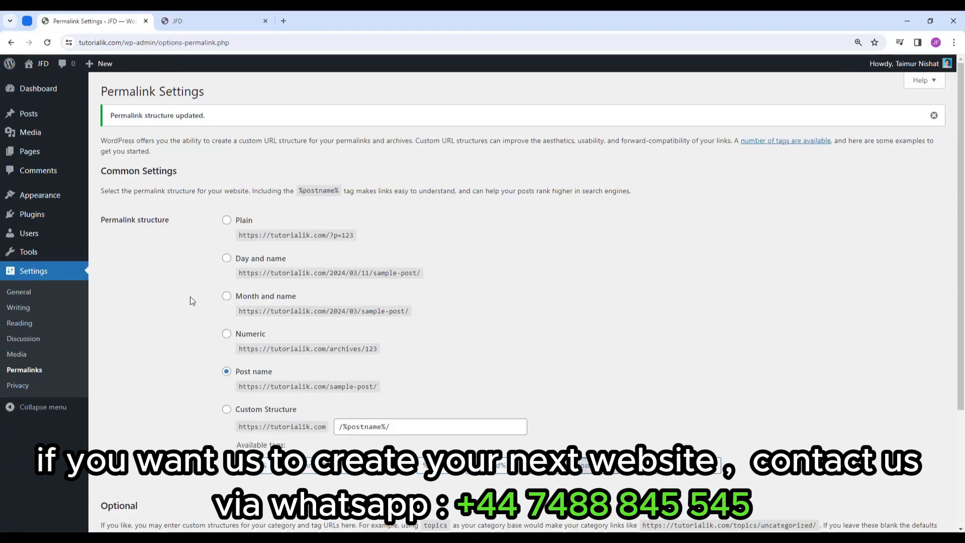
pyautogui.moveTo(46, 200)
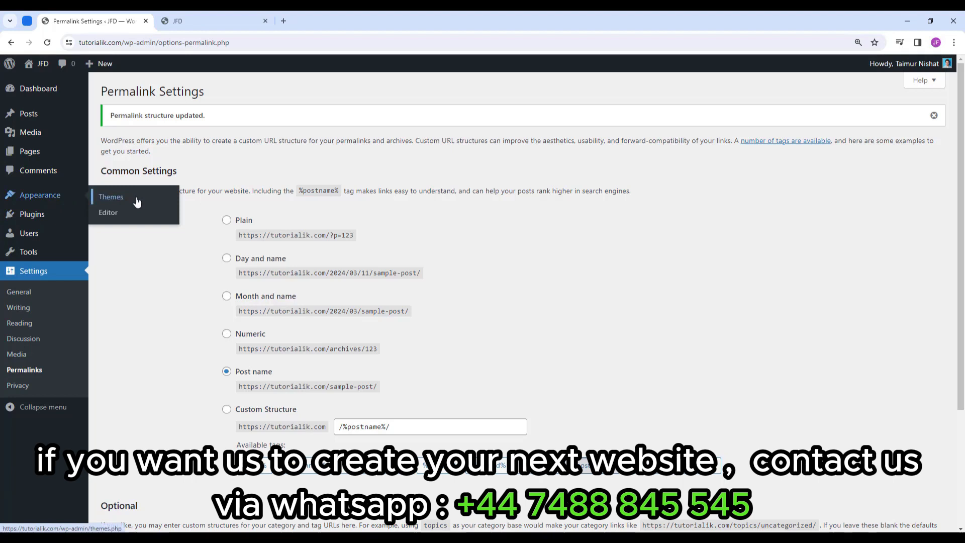
# Look over the installed themes and the live site's front page.
pyautogui.click(111, 197)
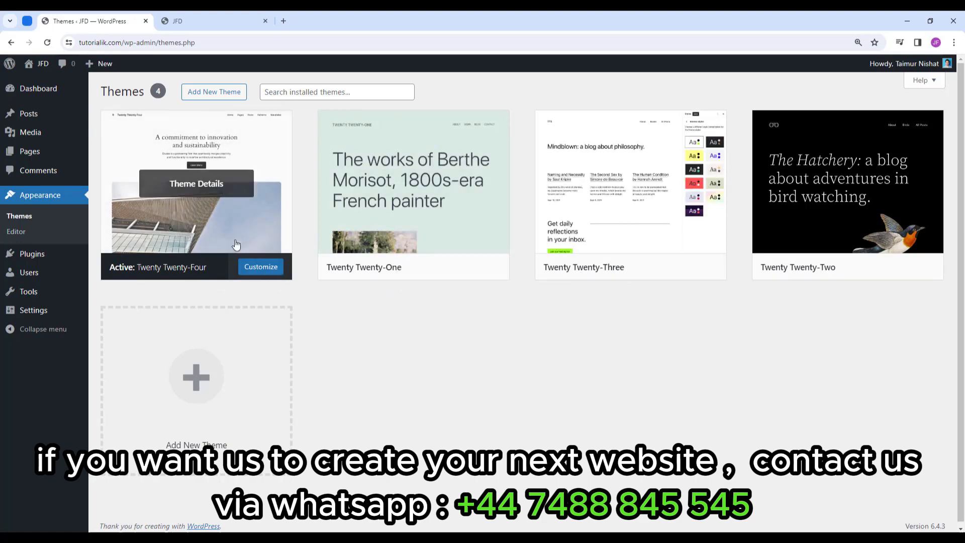
pyautogui.click(208, 17)
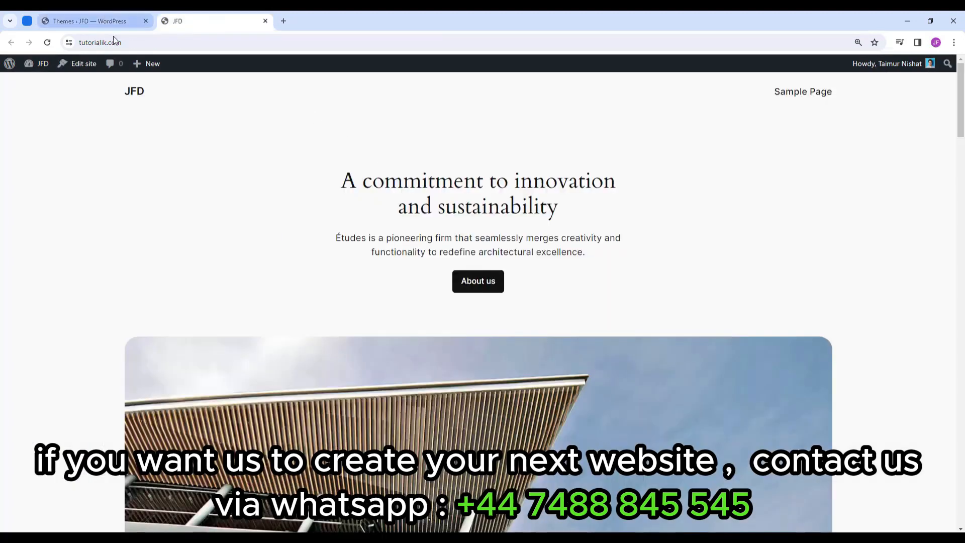
pyautogui.click(88, 21)
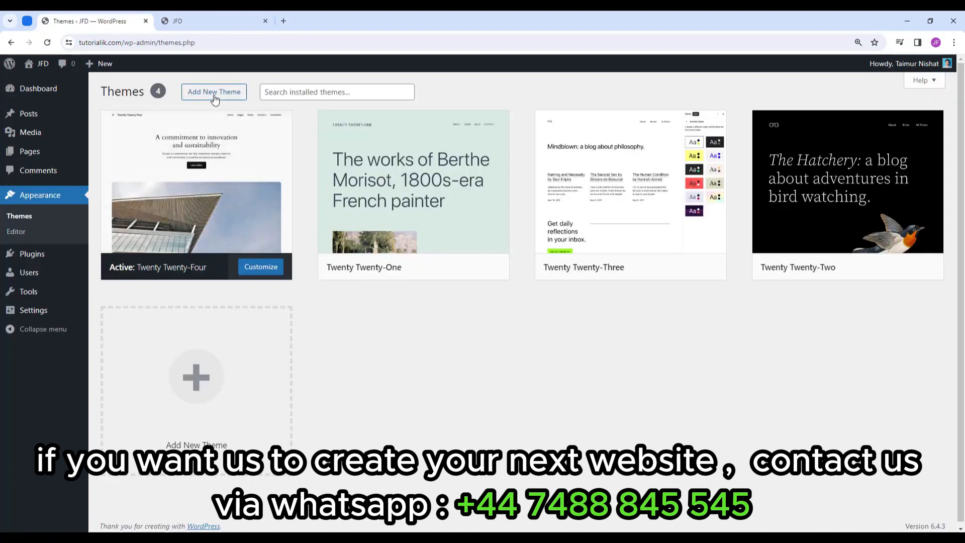
# Search the theme directory for 'Hello Elementor', install it and activate it.
pyautogui.click(201, 384)
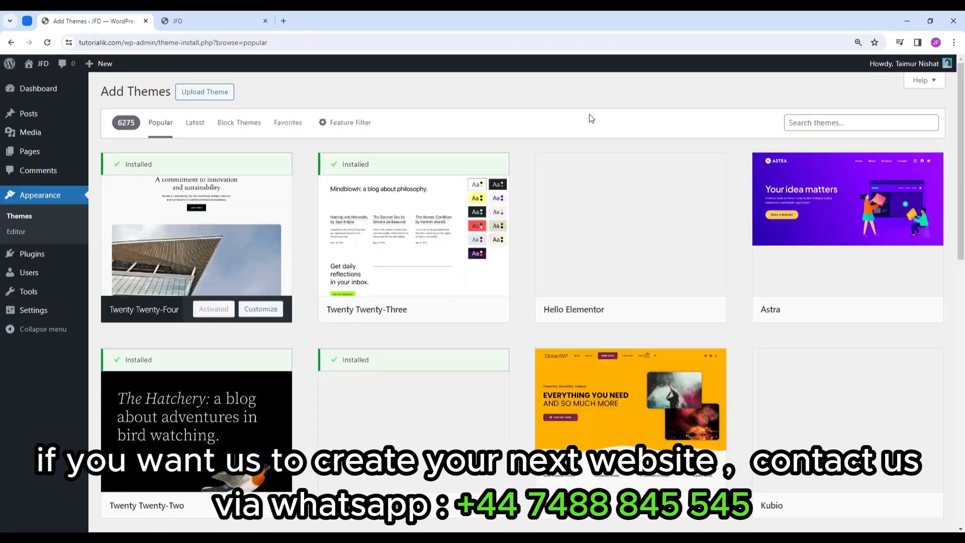
pyautogui.click(818, 123)
pyautogui.write('Hello ')
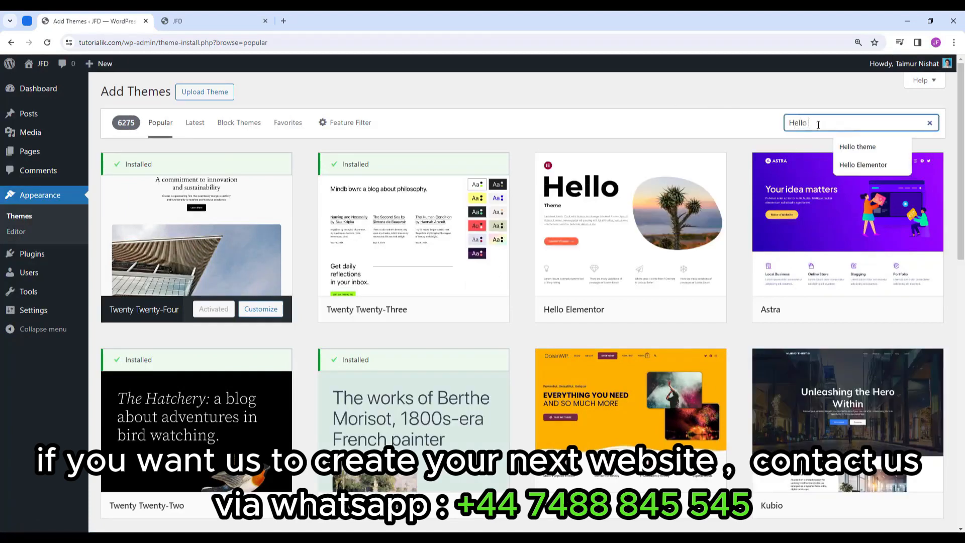
pyautogui.write('Elementor')
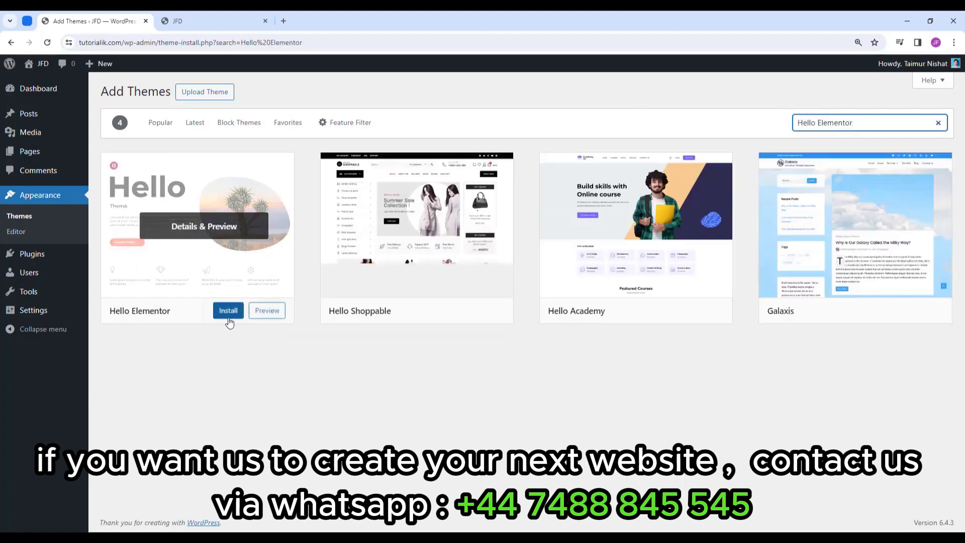
pyautogui.click(229, 311)
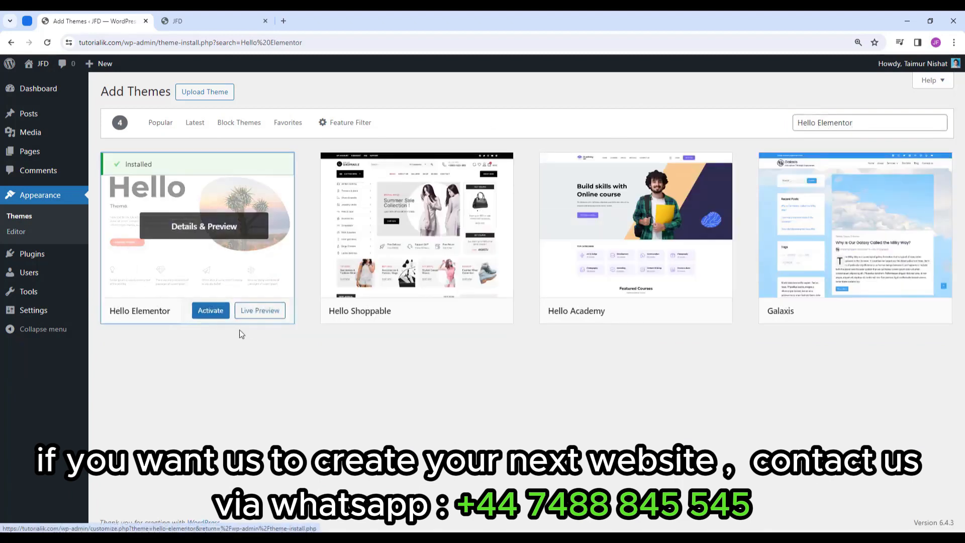
pyautogui.click(210, 315)
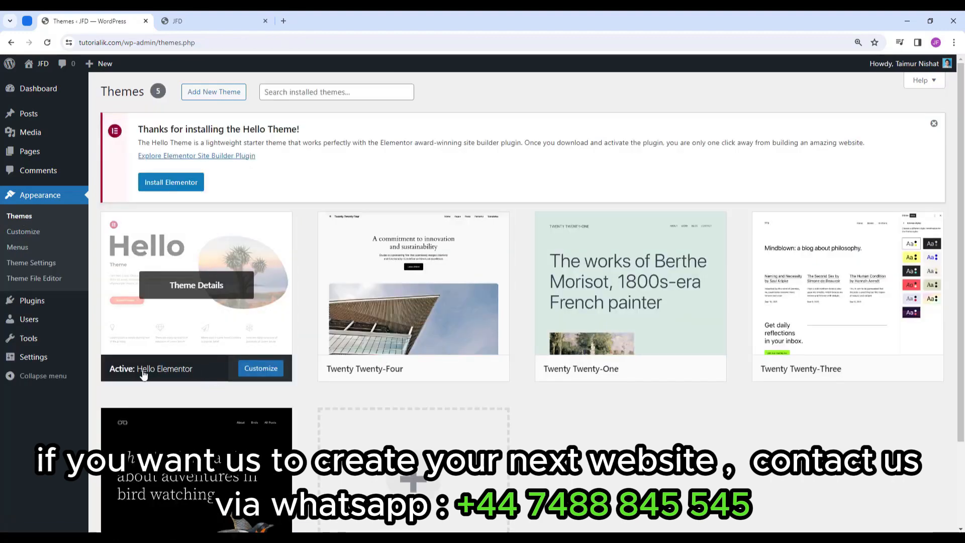
# Reload the live site to see the Hello Elementor theme, then return to the Themes page.
pyautogui.click(233, 19)
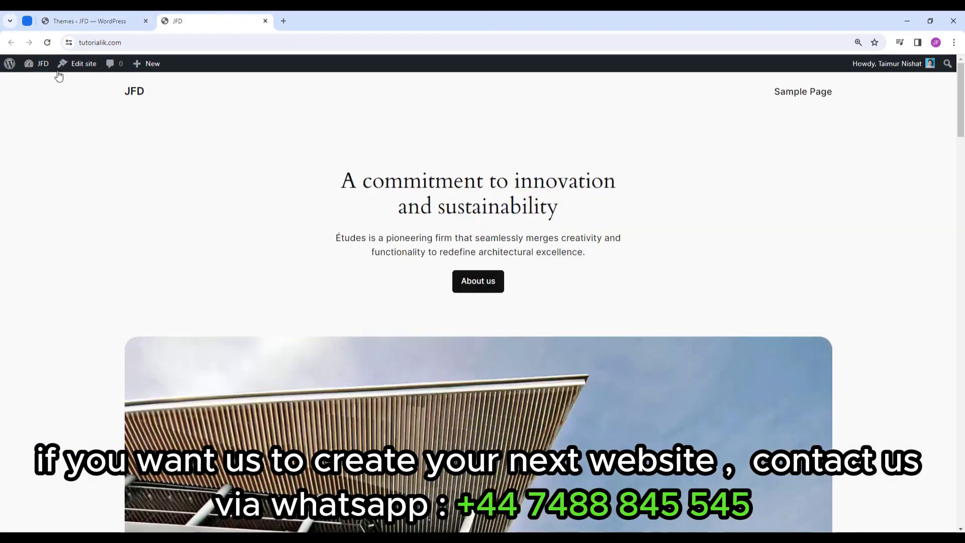
pyautogui.click(47, 42)
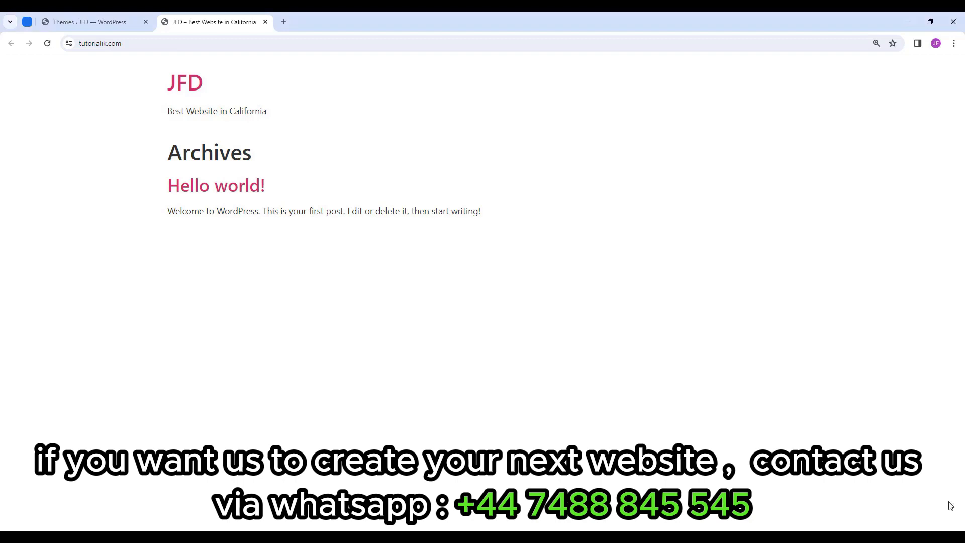
pyautogui.click(89, 19)
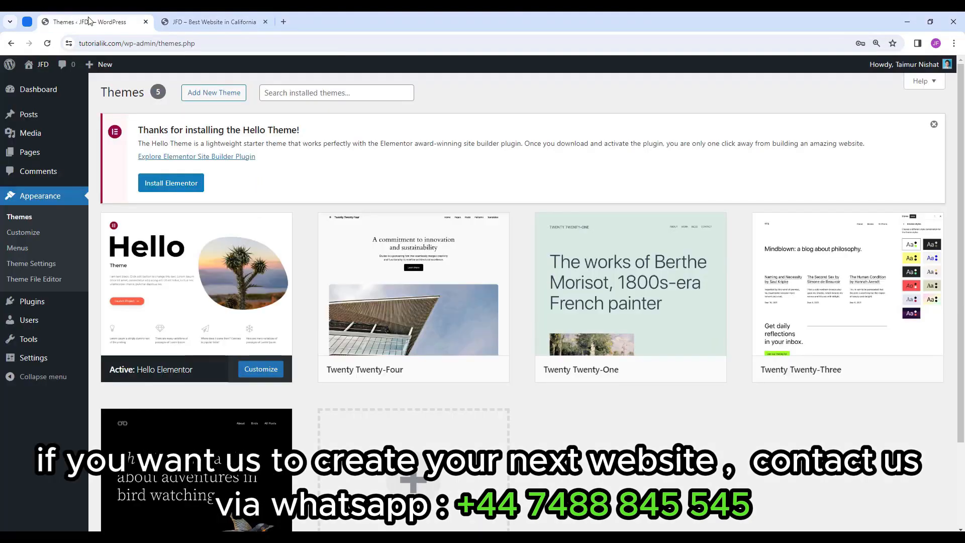
# Search the plugin directory for 'Elementor', then install and activate Elementor Website Builder.
pyautogui.click(30, 303)
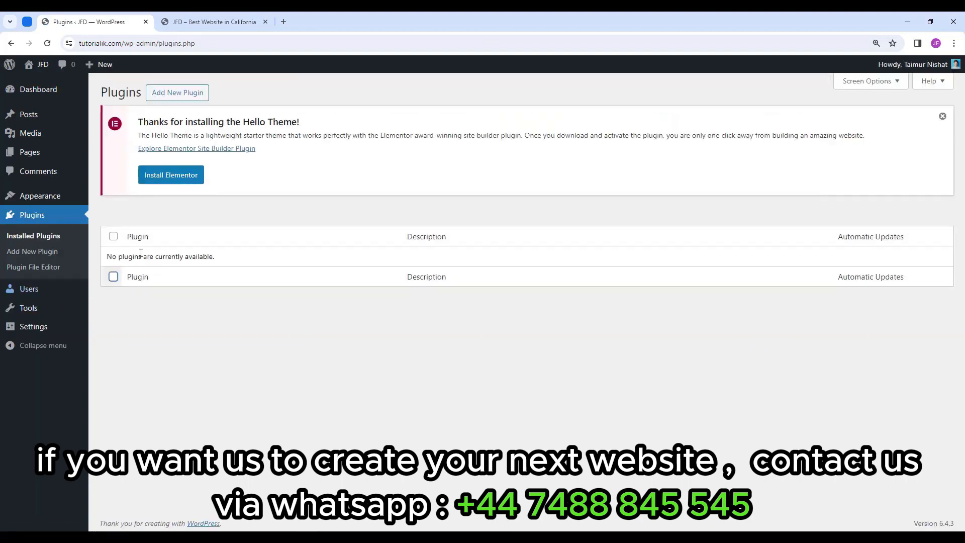
pyautogui.click(177, 93)
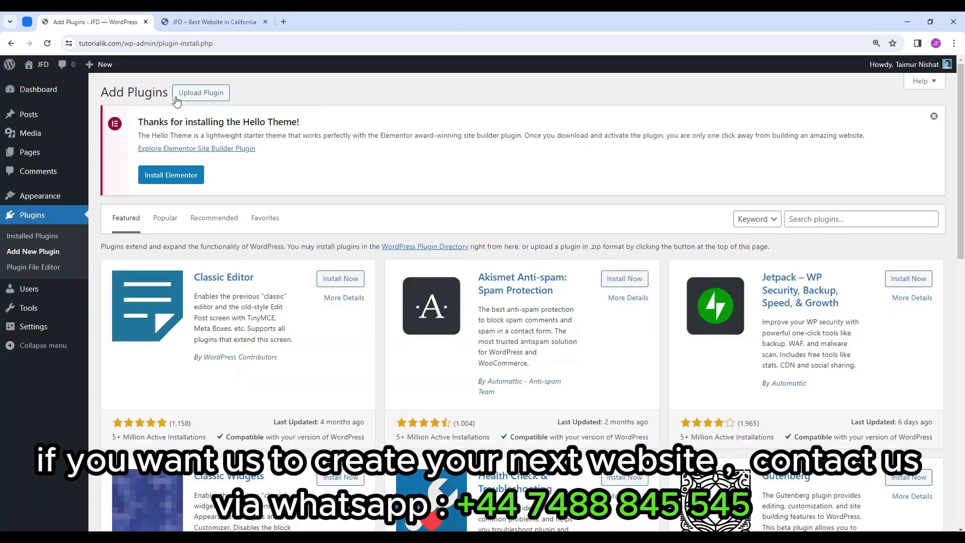
pyautogui.click(850, 221)
pyautogui.write('Elementor')
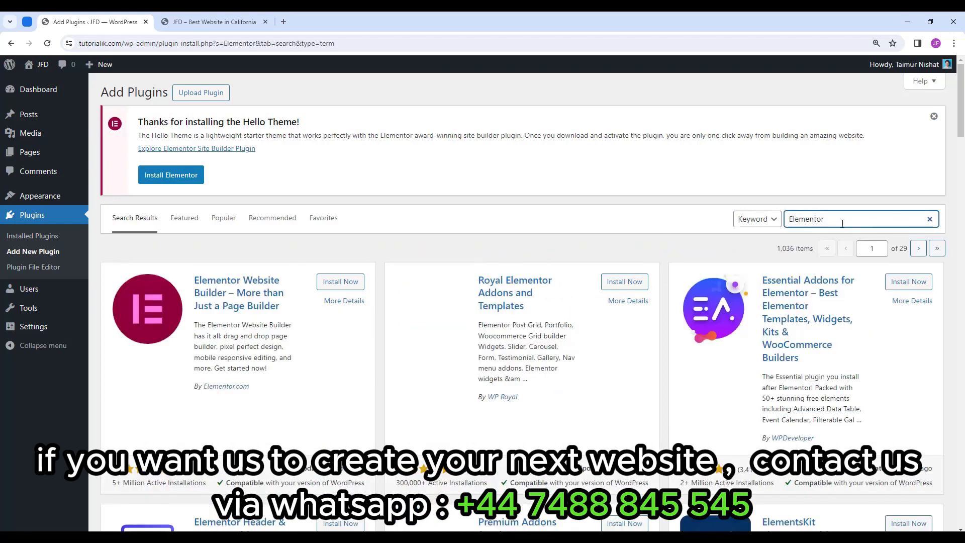
pyautogui.click(343, 290)
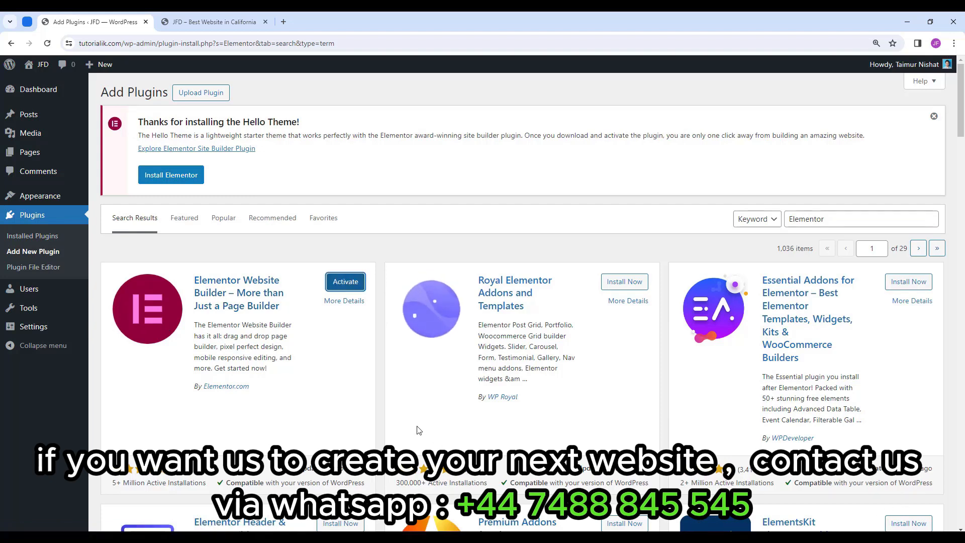
pyautogui.click(356, 287)
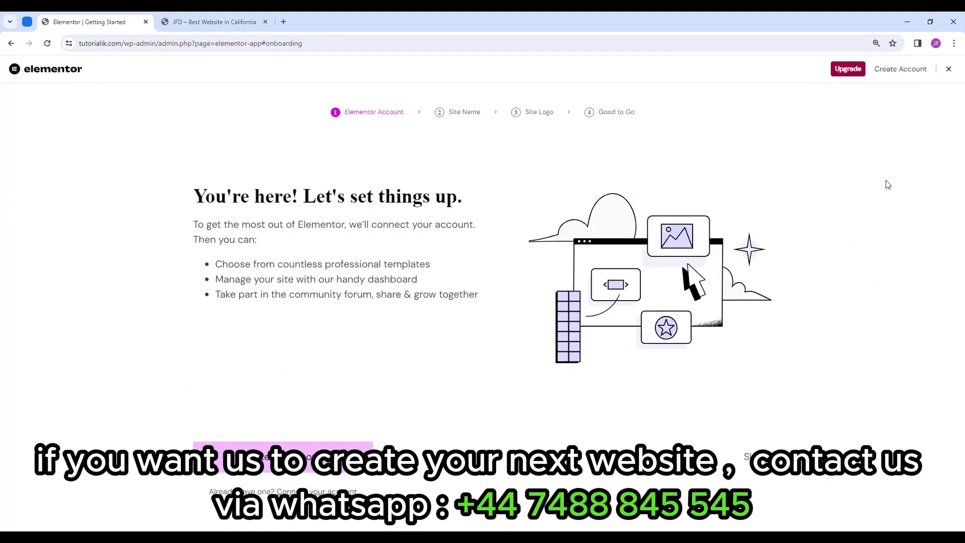
# Skip the Elementor setup wizard, hide the Elementor Overview dashboard box, and go to Plugins.
pyautogui.click(949, 70)
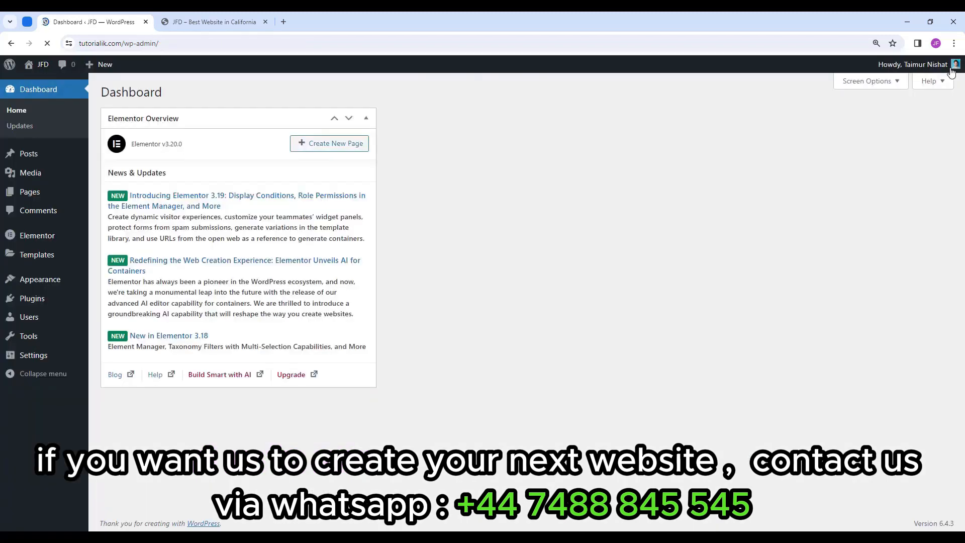
pyautogui.click(369, 121)
pyautogui.click(892, 88)
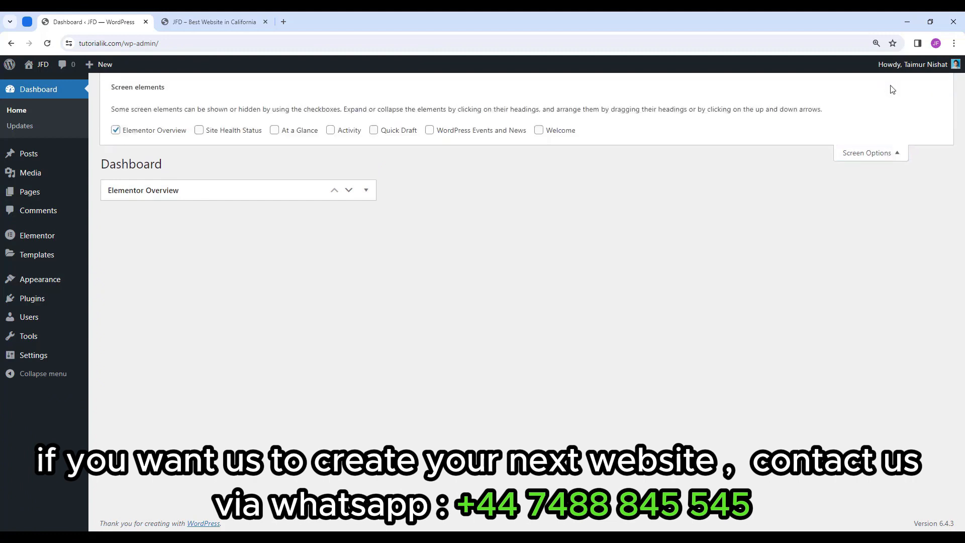
pyautogui.click(126, 130)
pyautogui.click(870, 158)
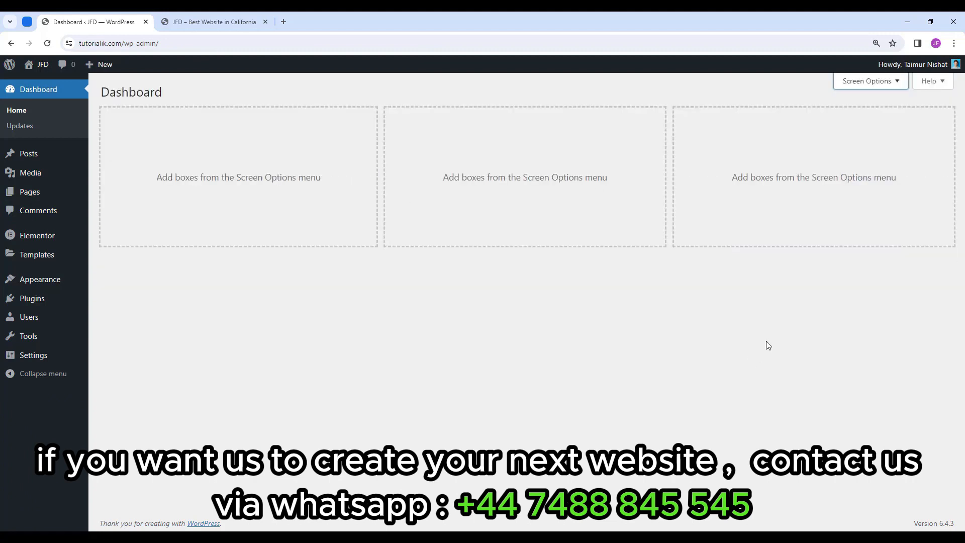
pyautogui.click(43, 302)
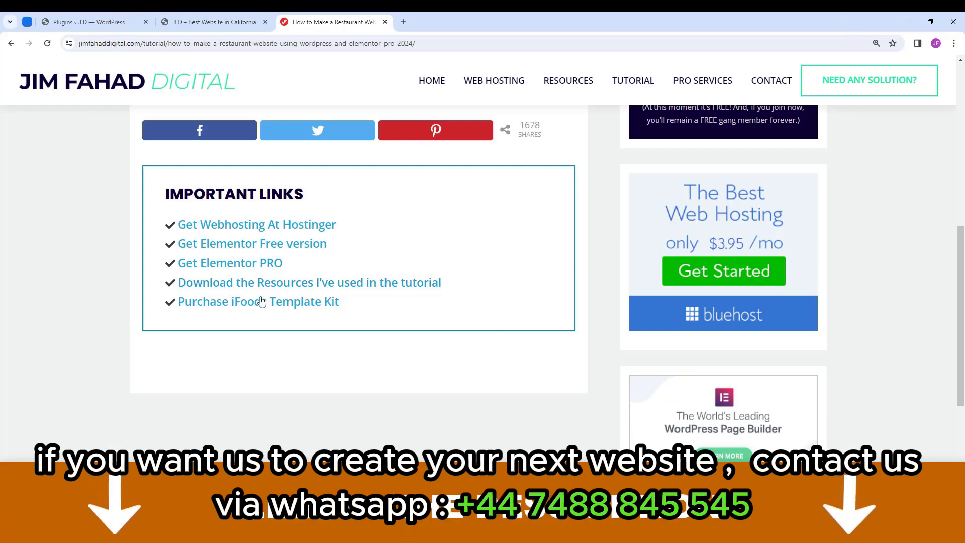
# Open the Elementor PRO pricing page and scroll to the Essential, Advanced, Expert and Agency plans.
pyautogui.click(274, 267)
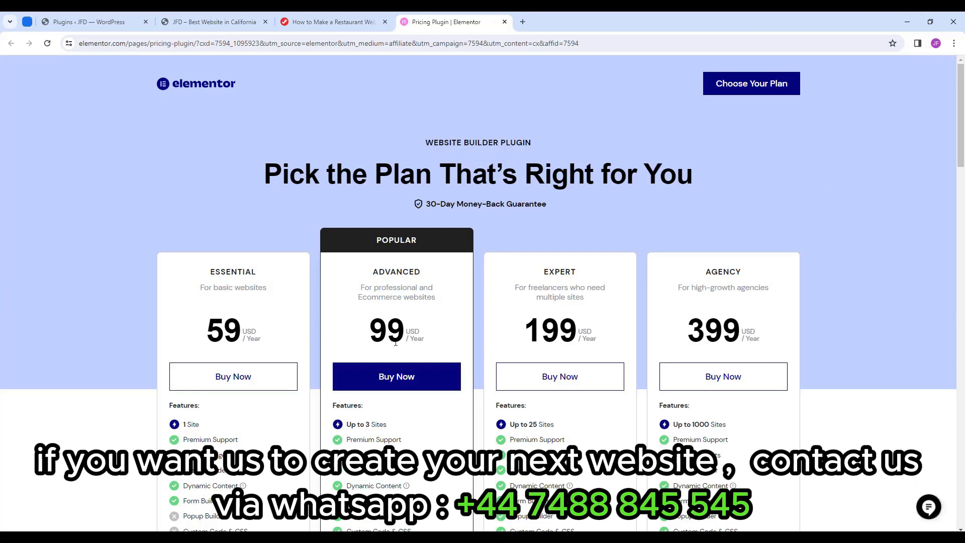
pyautogui.scroll(-1, 961, 163)
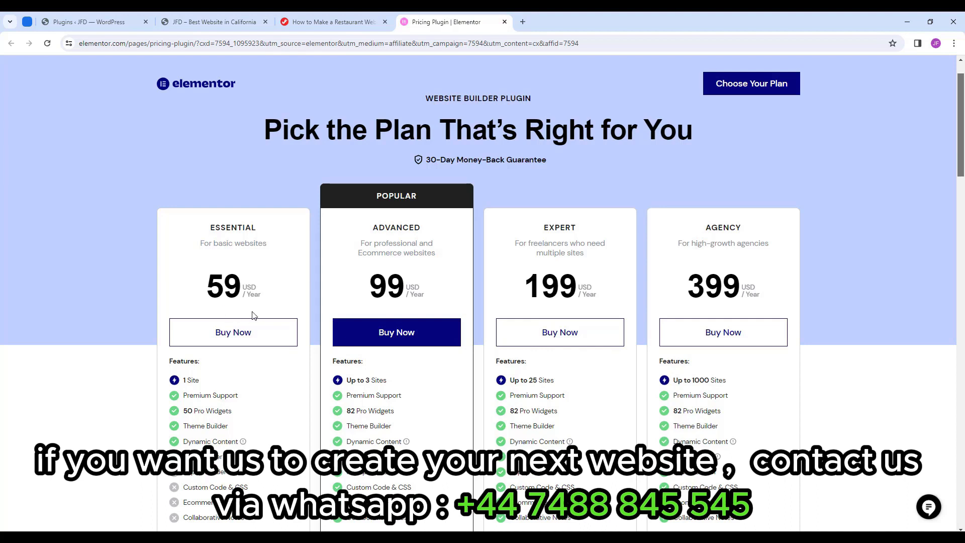
pyautogui.scroll(-1, 254, 316)
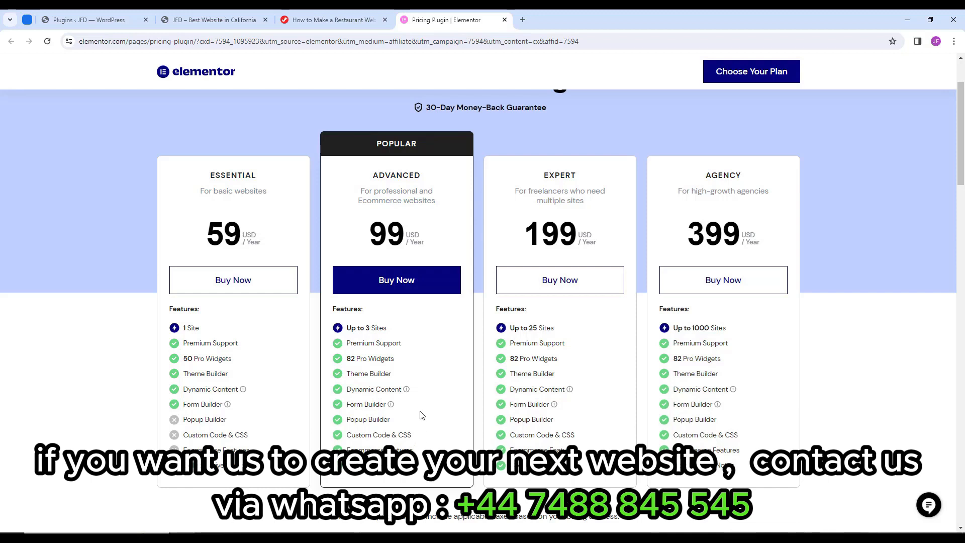
pyautogui.moveTo(391, 405)
pyautogui.click(314, 537)
pyautogui.moveTo(481, 180); pyautogui.dragTo(453, 174)
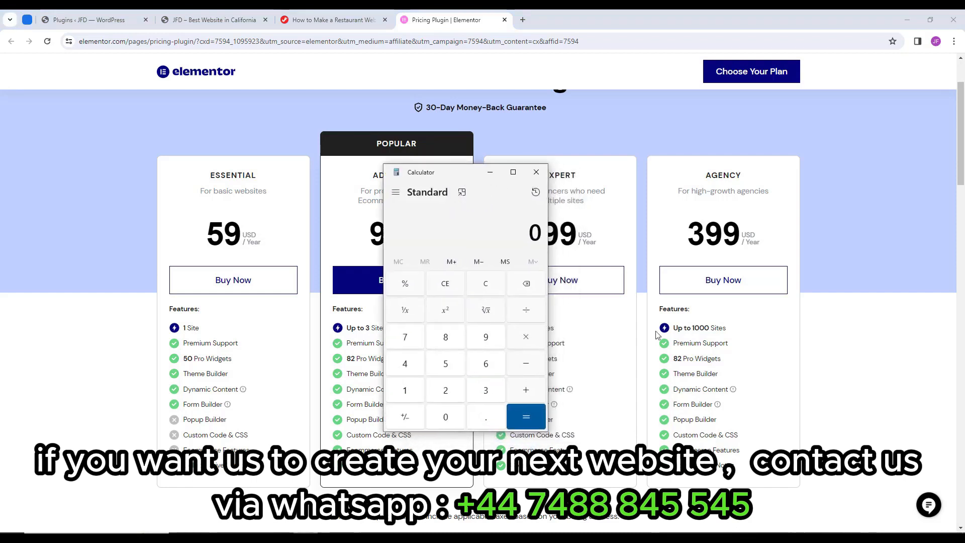
pyautogui.click(405, 391)
pyautogui.tripleClick(446, 418)
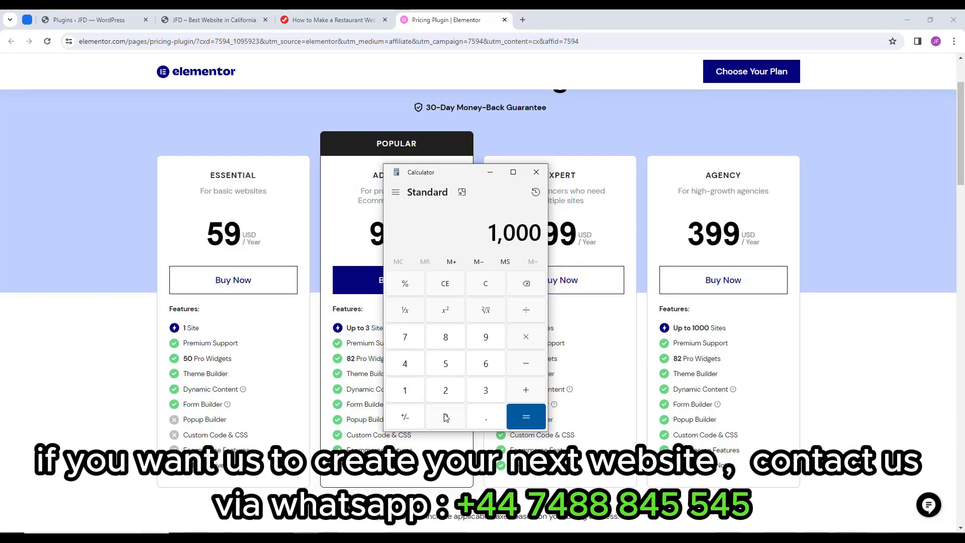
pyautogui.click(526, 311)
pyautogui.click(484, 388)
pyautogui.click(494, 335)
pyautogui.click(494, 335)
pyautogui.click(523, 415)
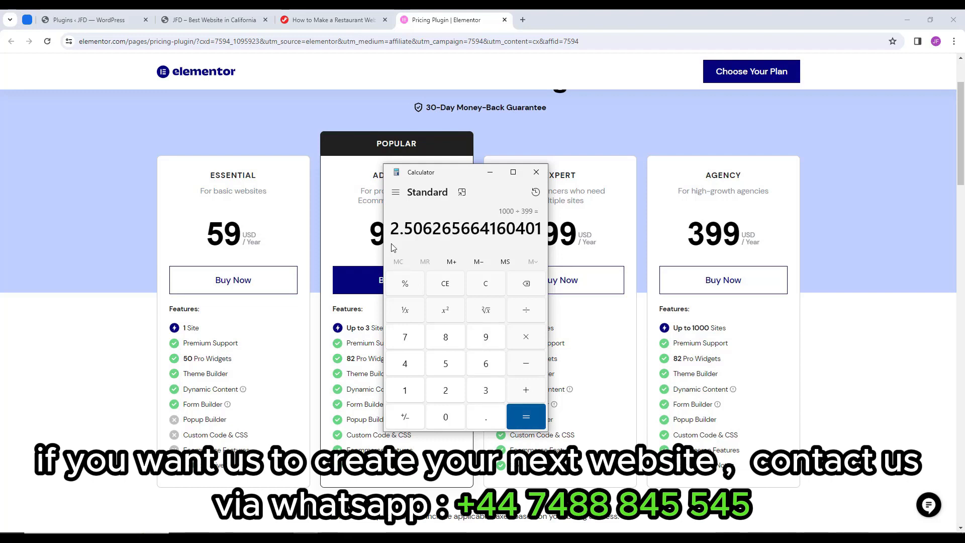
pyautogui.click(537, 172)
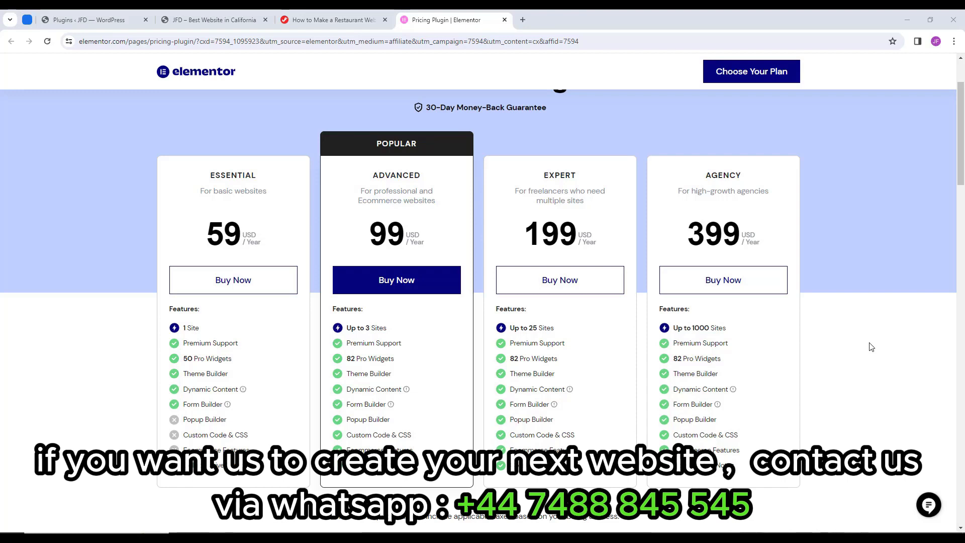
# Start buying the $99/year Advanced plan and create an Elementor account with e-mail and password.
pyautogui.scroll(1, 871, 347)
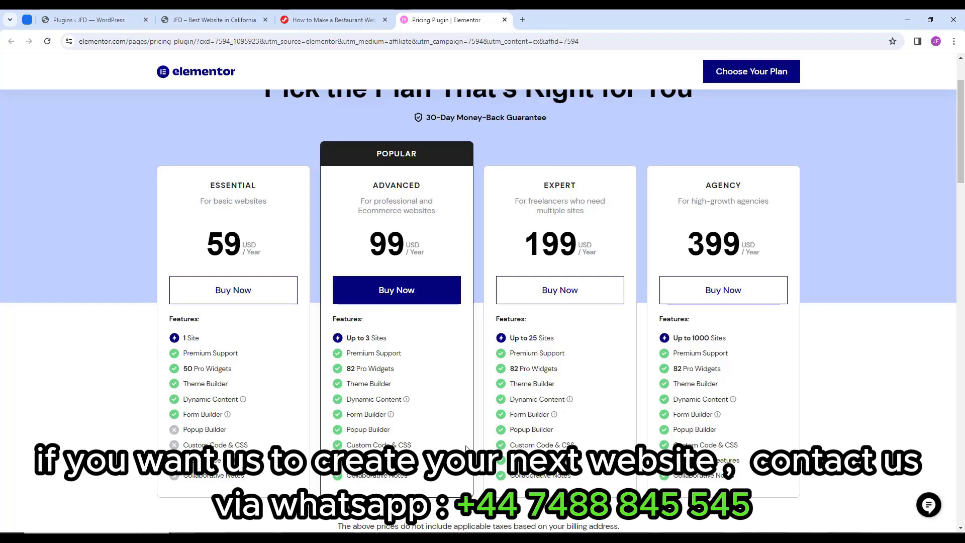
pyautogui.scroll(1, 471, 435)
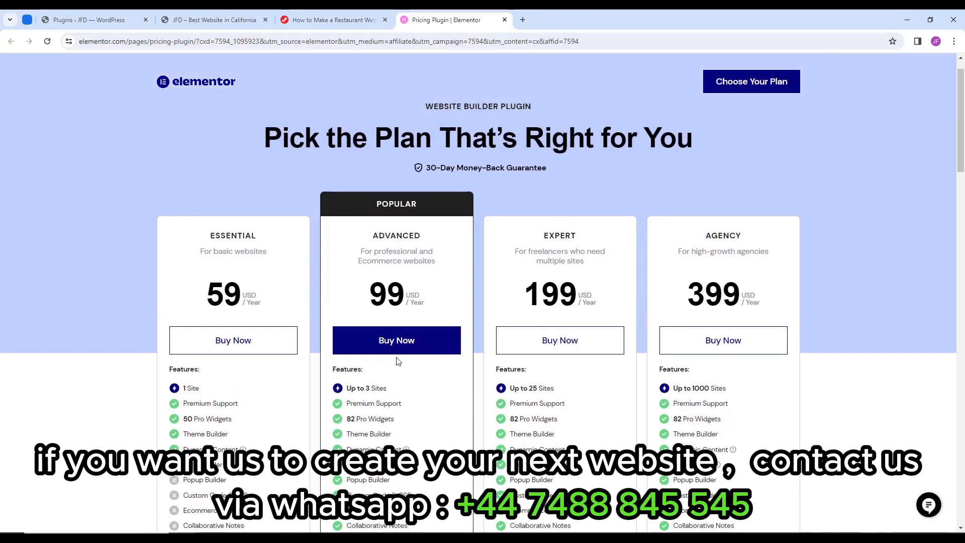
pyautogui.click(427, 349)
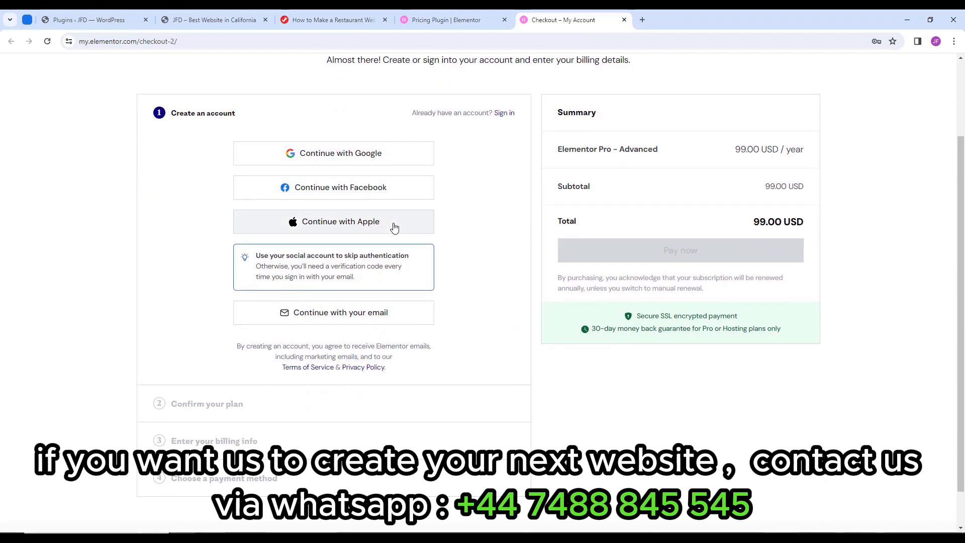
pyautogui.click(348, 324)
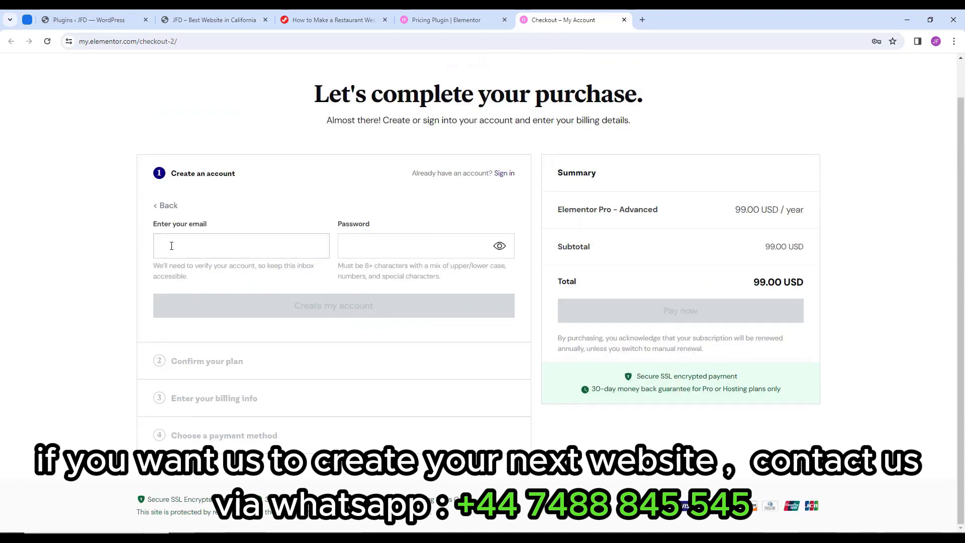
pyautogui.click(261, 247)
pyautogui.hotkey('ctrl', 'v')
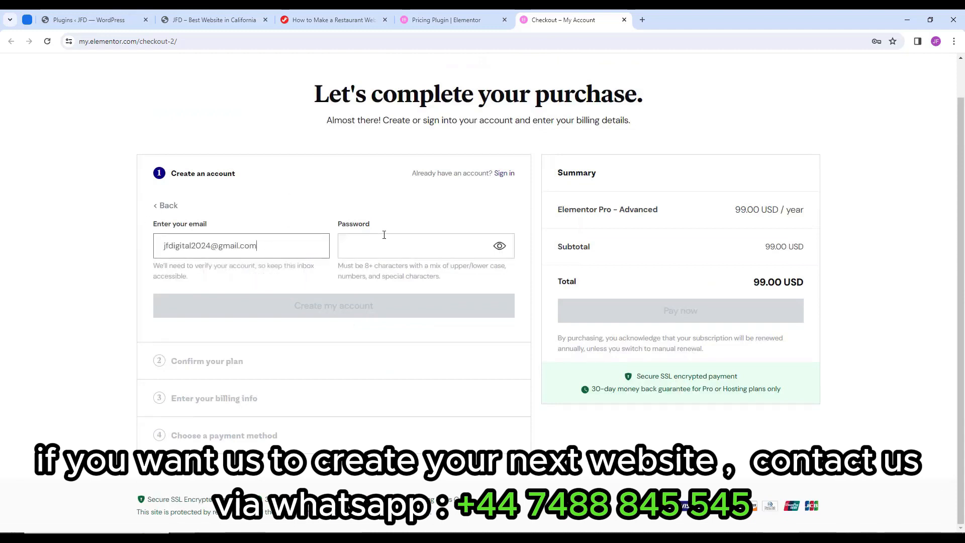
pyautogui.click(403, 244)
pyautogui.hotkey('ctrl', 'v')
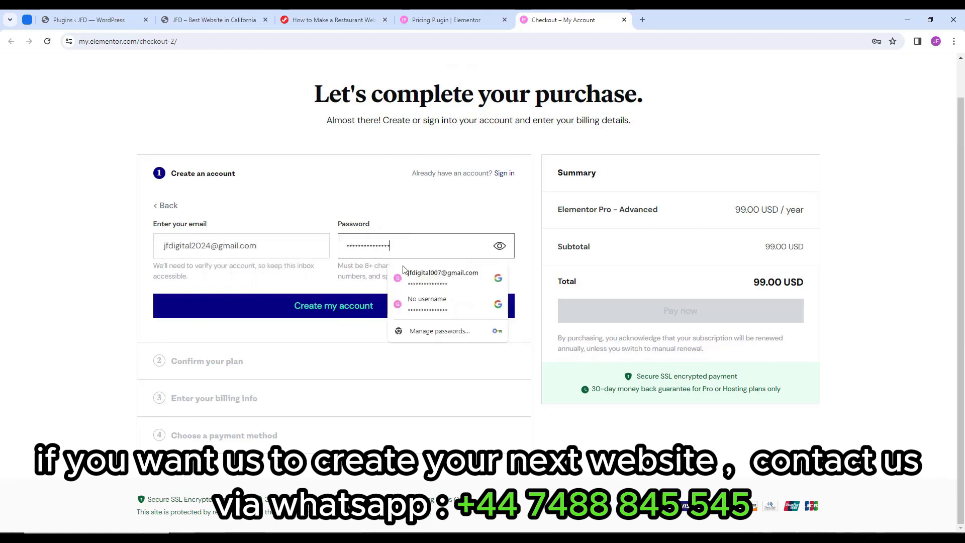
pyautogui.click(339, 312)
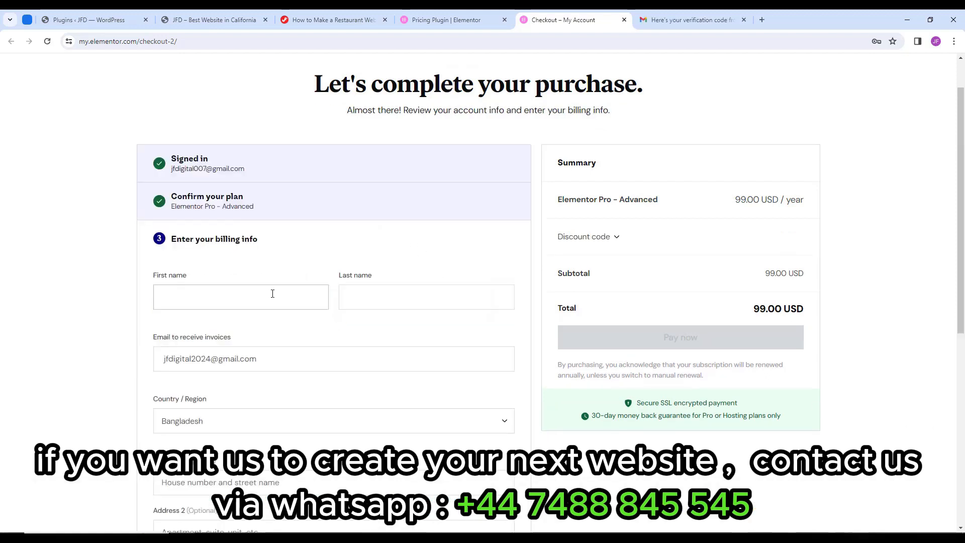
# Fill in the billing last name and continue to the payment step.
pyautogui.click(369, 298)
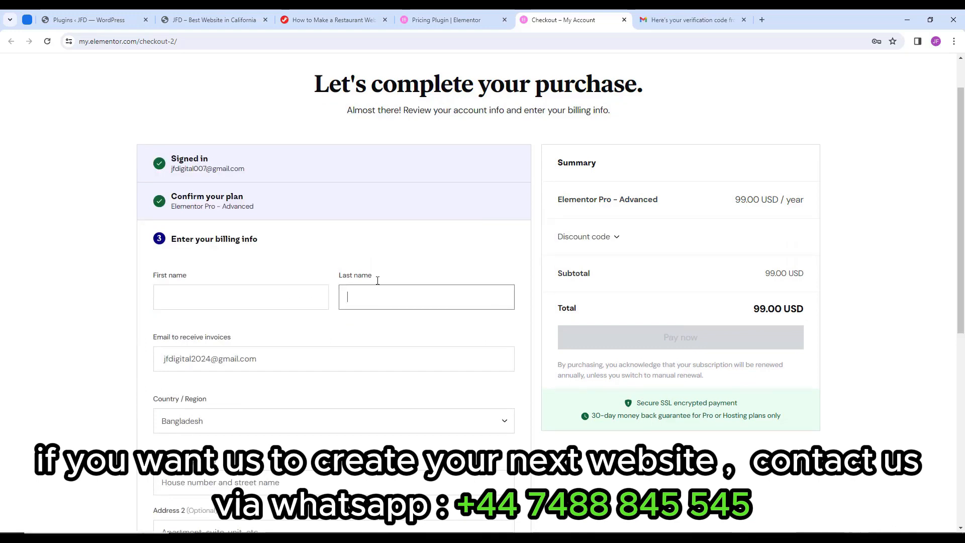
pyautogui.scroll(-2, 308, 255)
pyautogui.write('Digital')
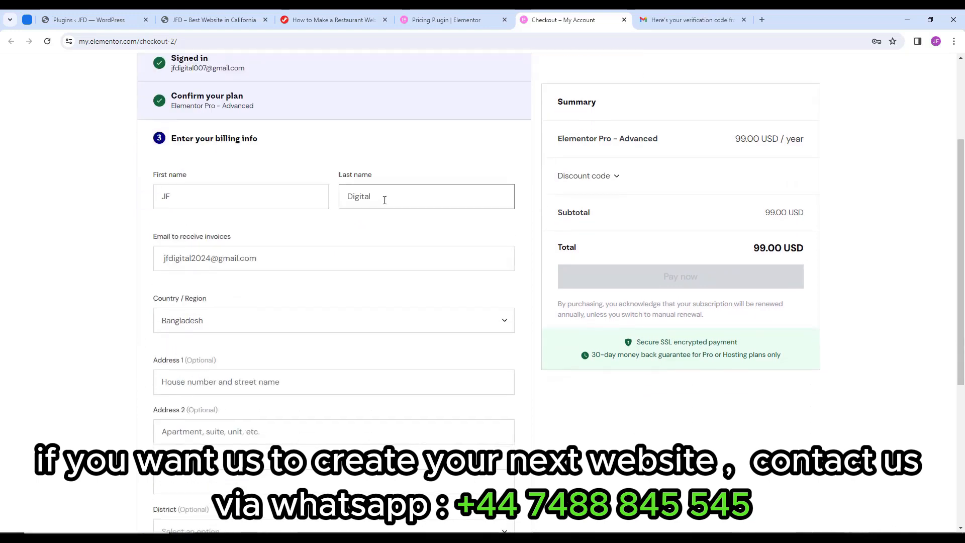
pyautogui.scroll(-3, 314, 220)
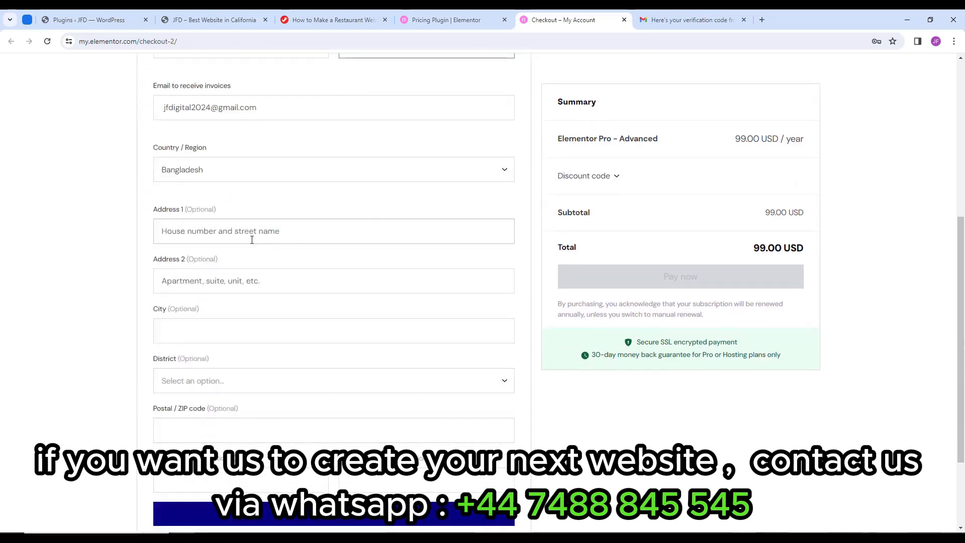
pyautogui.scroll(-2, 236, 324)
pyautogui.scroll(-1, 322, 357)
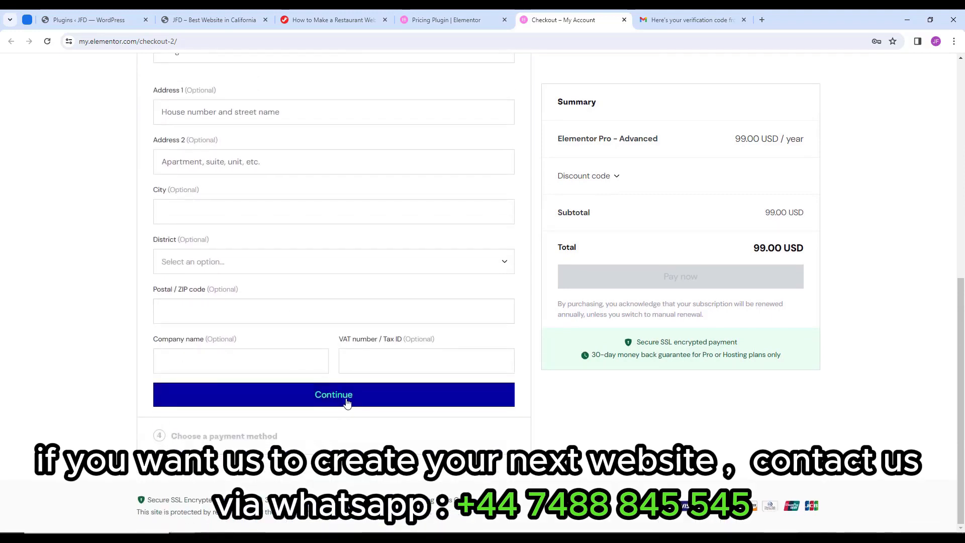
pyautogui.click(347, 403)
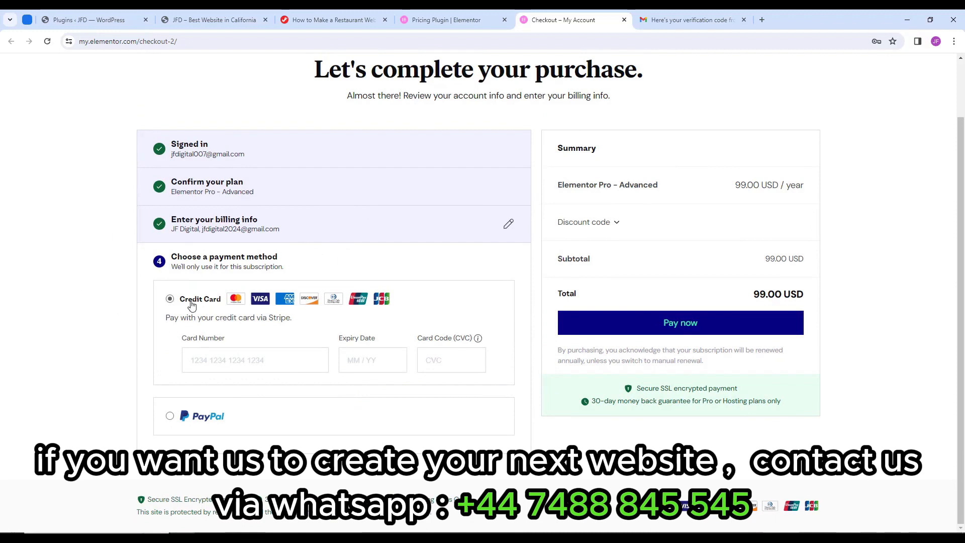
# Pay by credit card, entering the card number, expiry date and CVC.
pyautogui.click(171, 417)
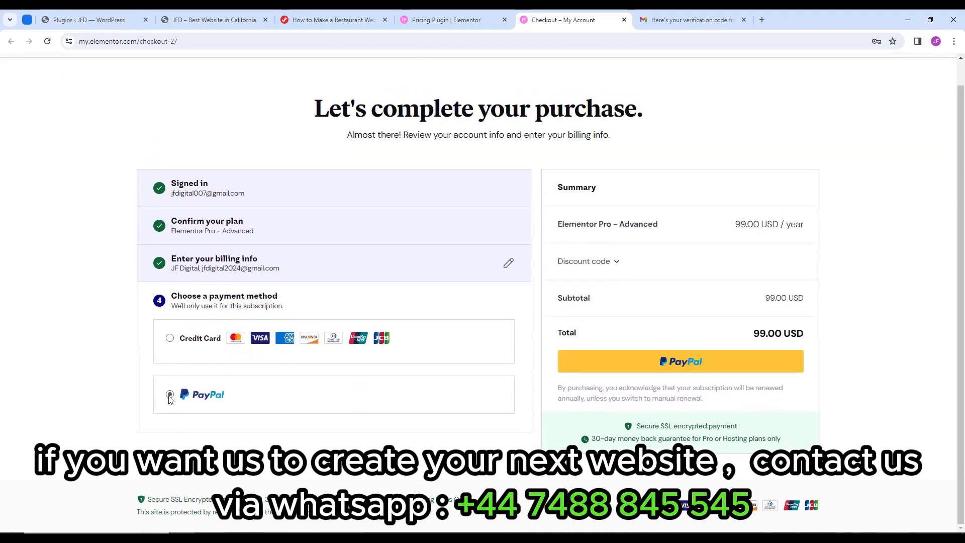
pyautogui.click(170, 338)
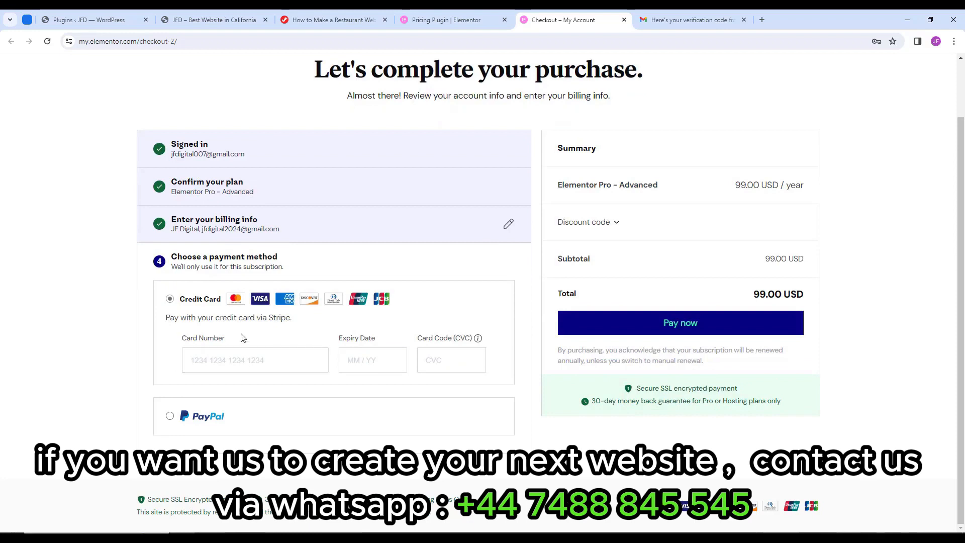
pyautogui.write('[blurred card number]')
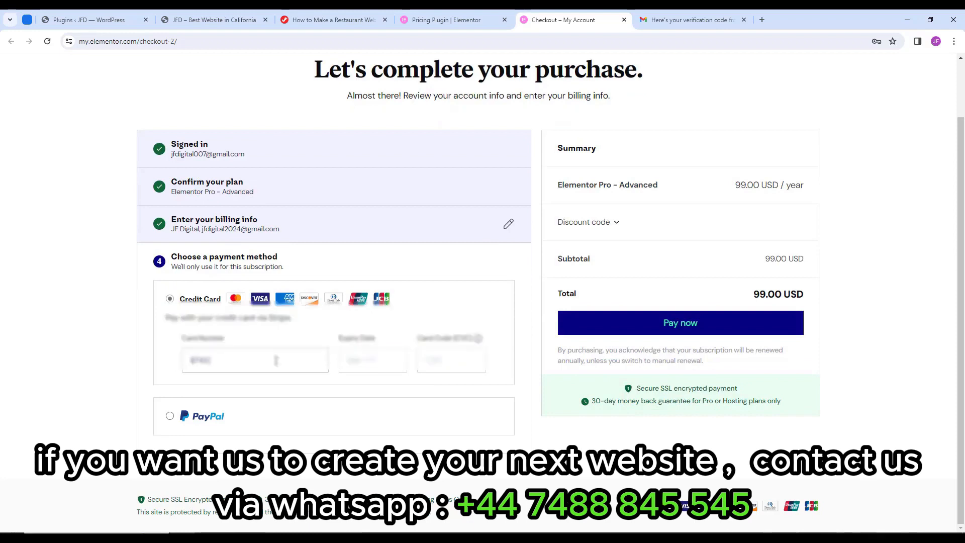
pyautogui.press('BackSpace')
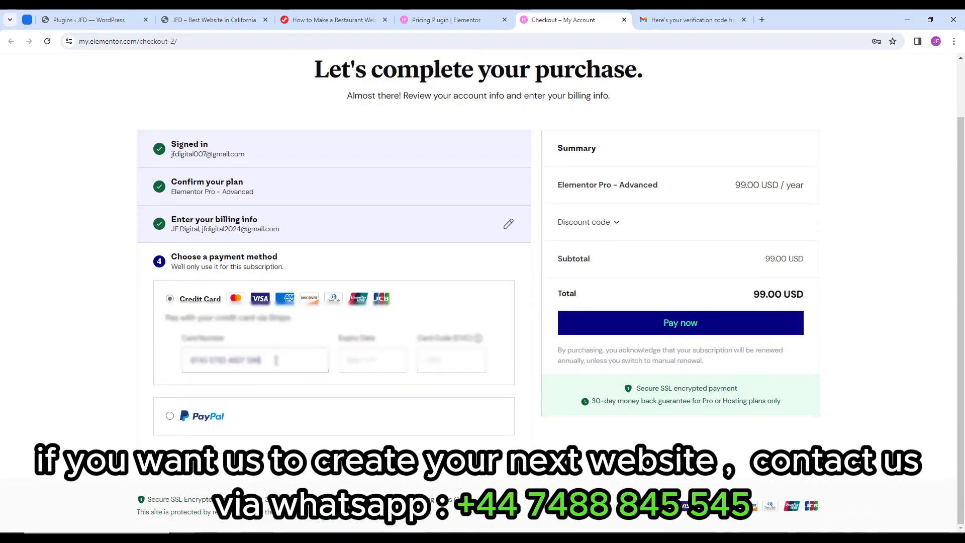
pyautogui.click(366, 360)
pyautogui.write('[blurred expiry date and CVC]')
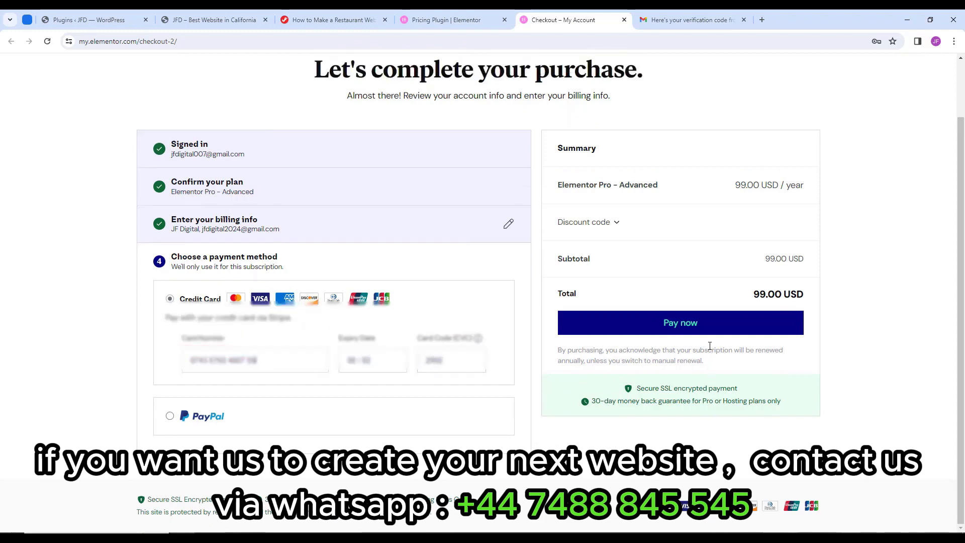
pyautogui.click(695, 325)
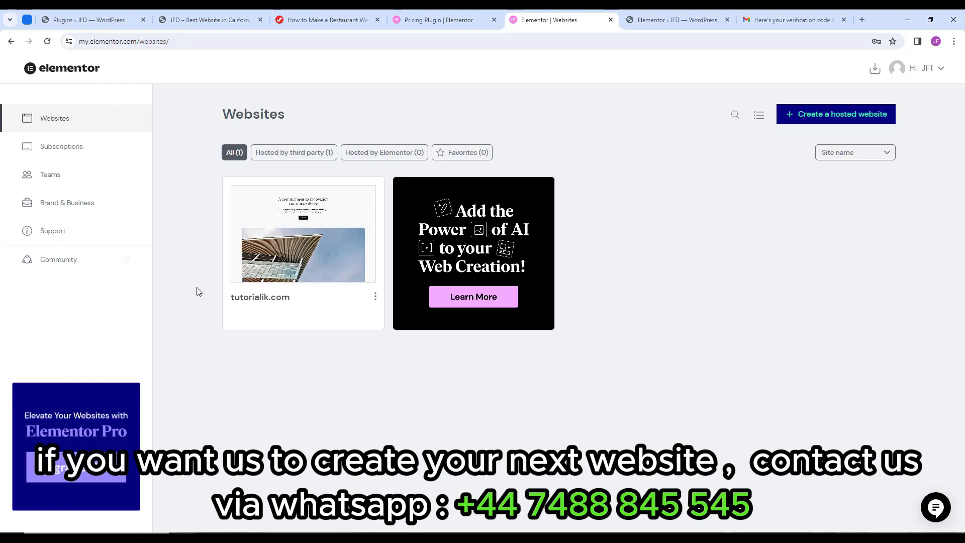
# Download Elementor Pro Advanced, saving elementor-pro-3.20.0.zip into the New folder under Downloads.
pyautogui.moveTo(260, 231)
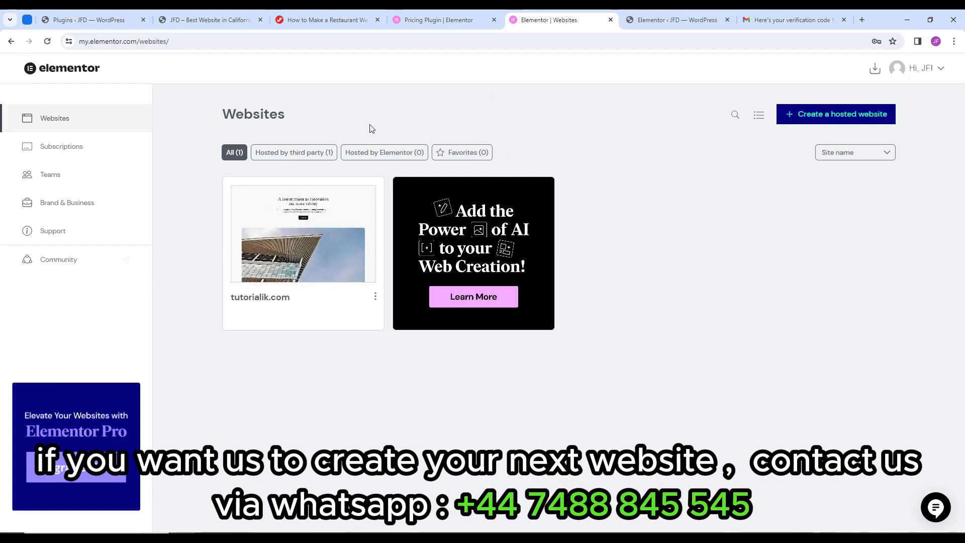
pyautogui.click(876, 75)
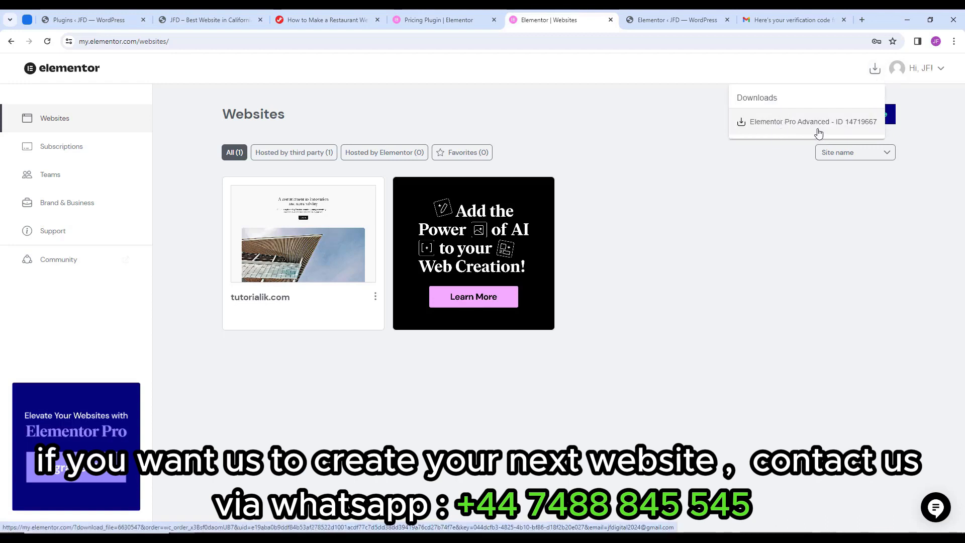
pyautogui.click(842, 131)
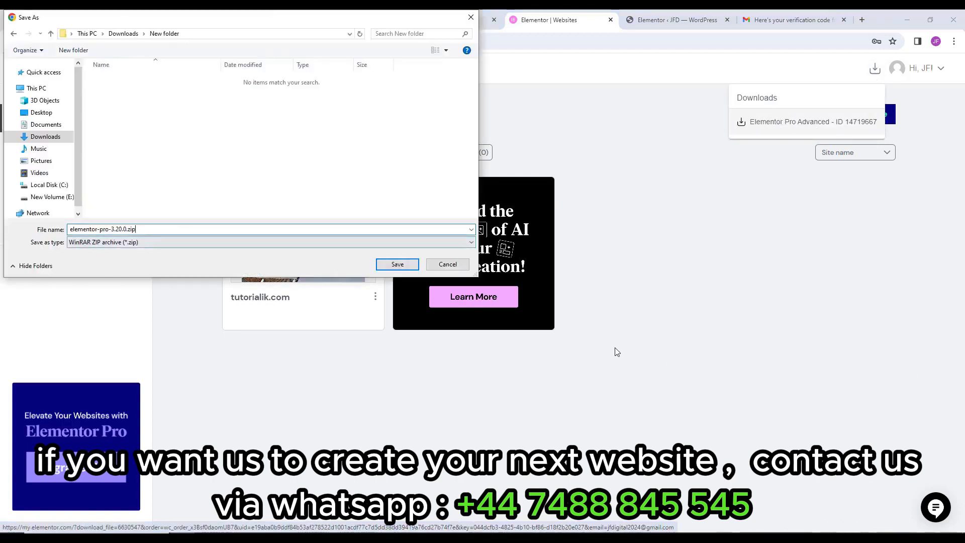
pyautogui.moveTo(144, 229); pyautogui.dragTo(49, 240)
pyautogui.click(153, 230)
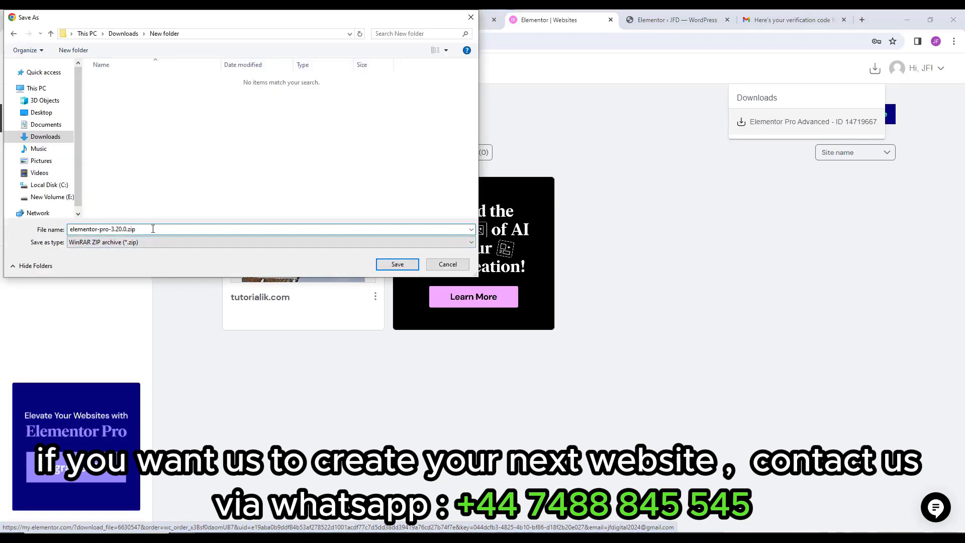
pyautogui.click(412, 264)
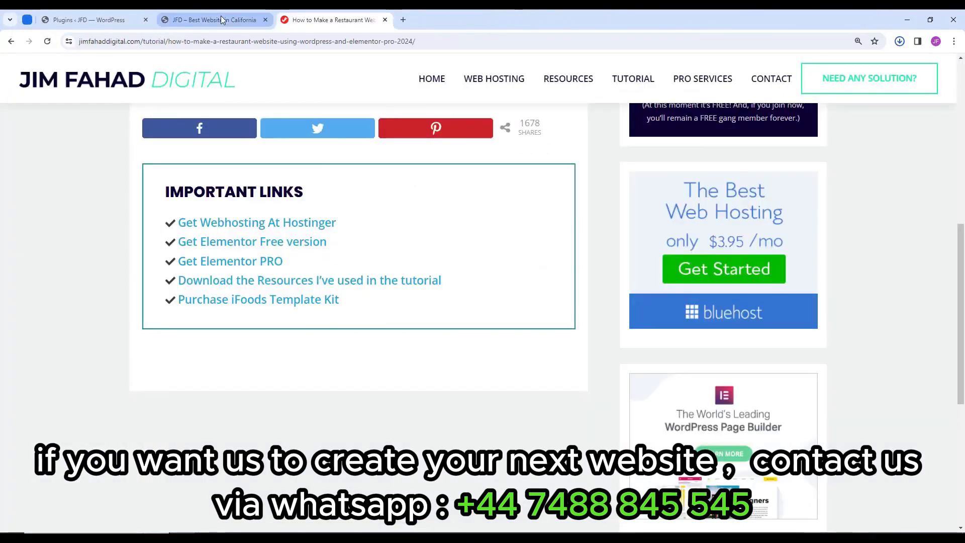
# Upload elementor-pro-3.20.0.zip via Add New Plugin > Upload Plugin and install it.
pyautogui.click(117, 14)
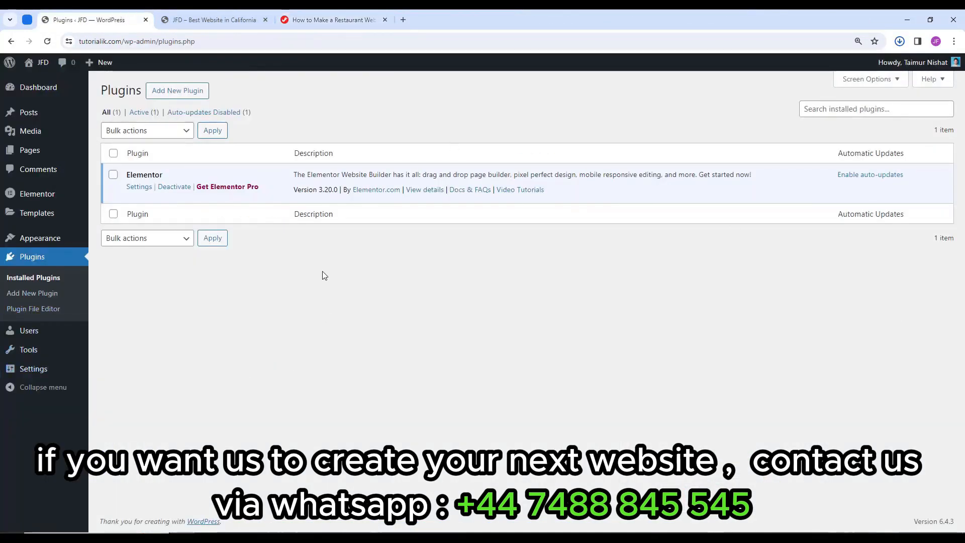
pyautogui.click(189, 91)
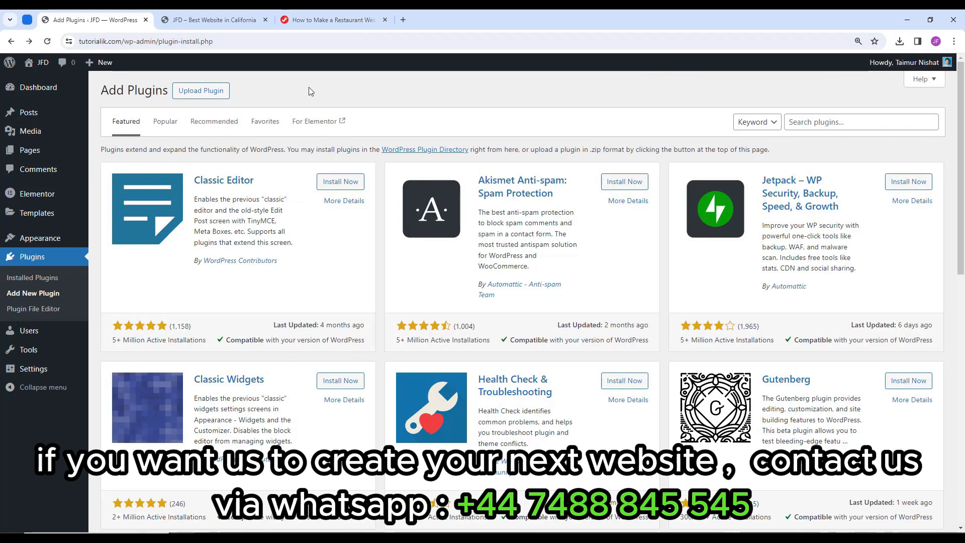
pyautogui.click(201, 91)
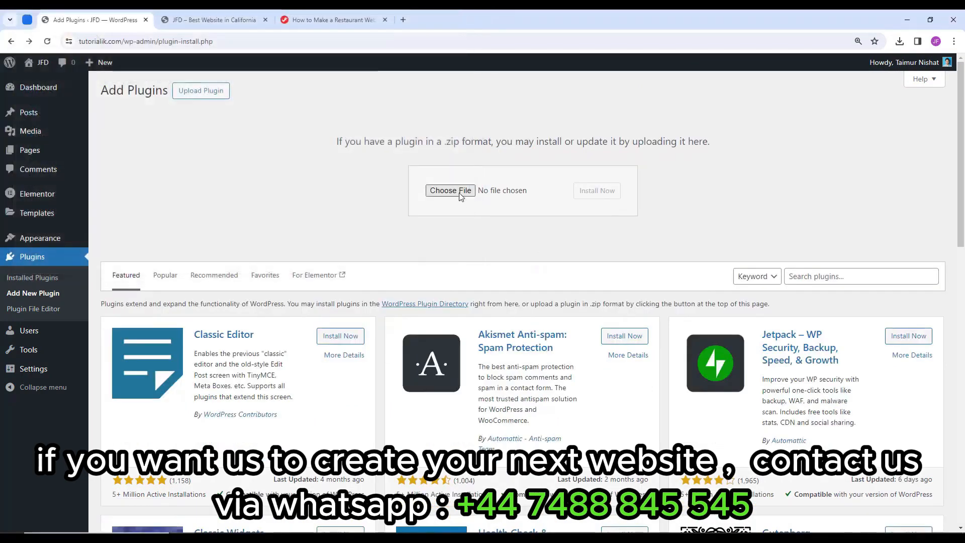
pyautogui.click(450, 190)
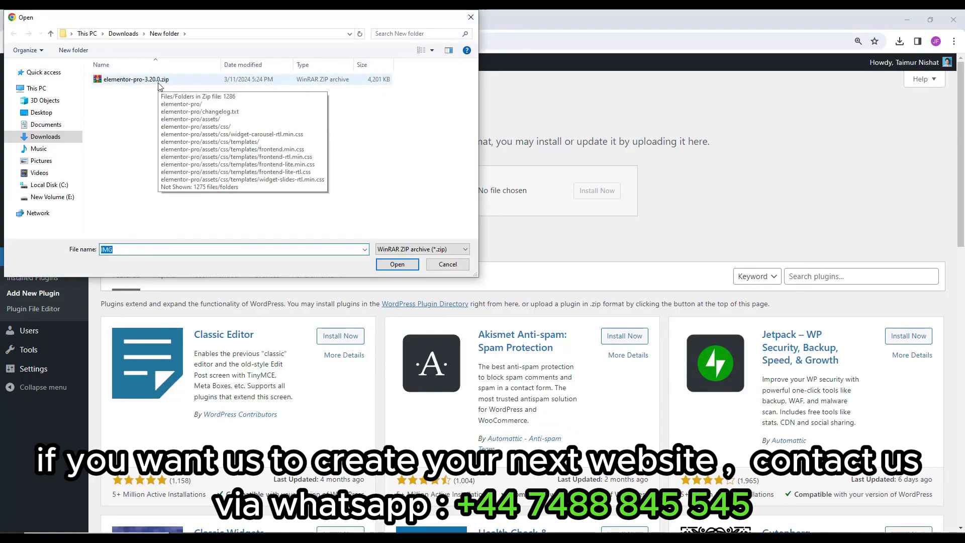
pyautogui.doubleClick(157, 81)
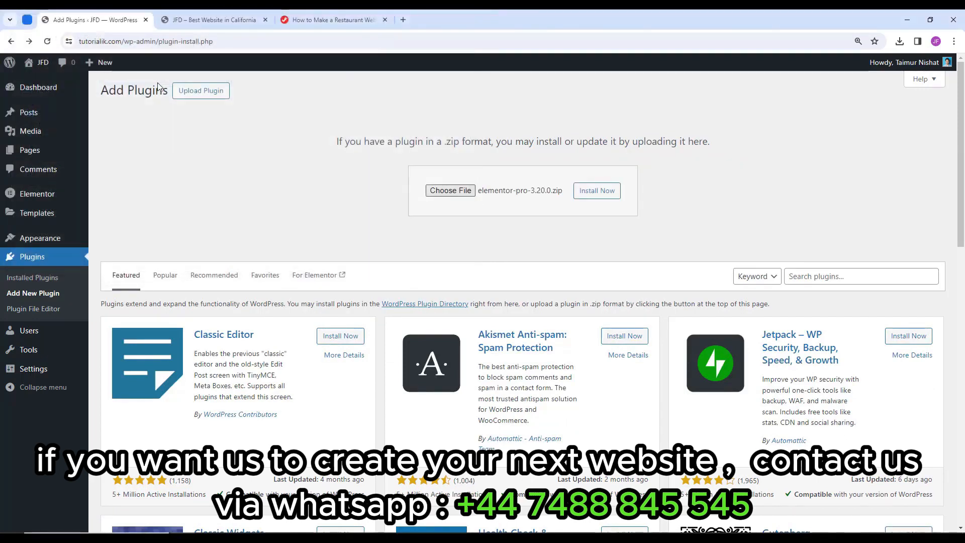
pyautogui.click(599, 201)
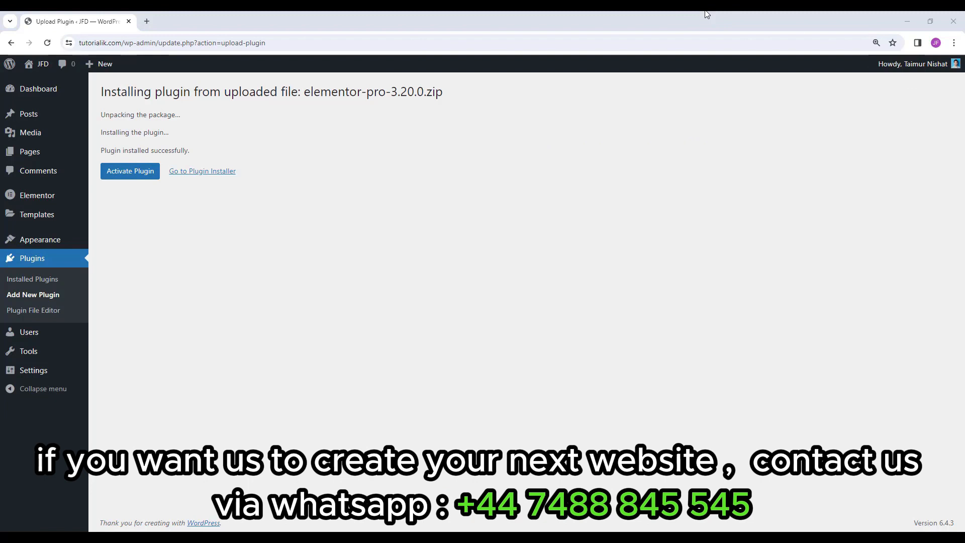
# Activate Elementor Pro, connect and activate its license, then return to the Plugins list.
pyautogui.click(135, 182)
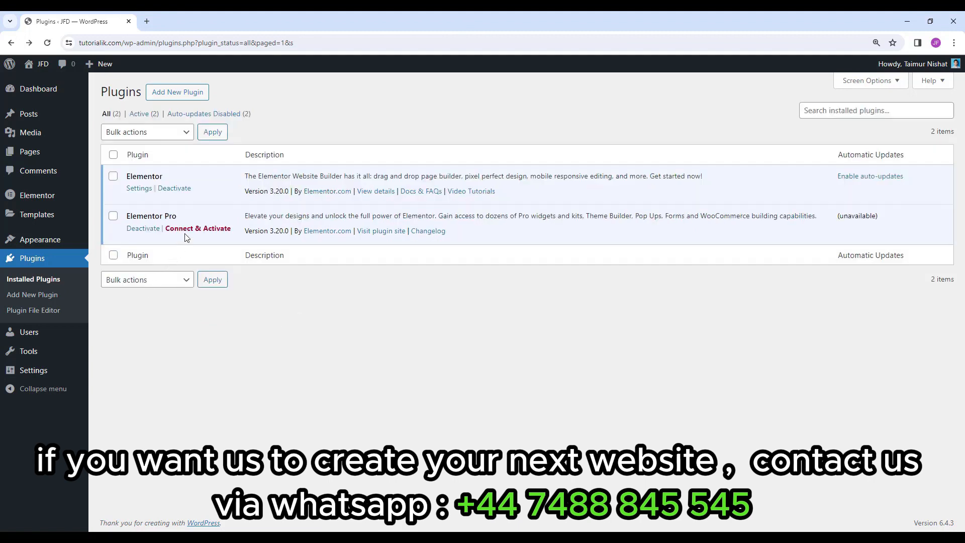
pyautogui.click(205, 232)
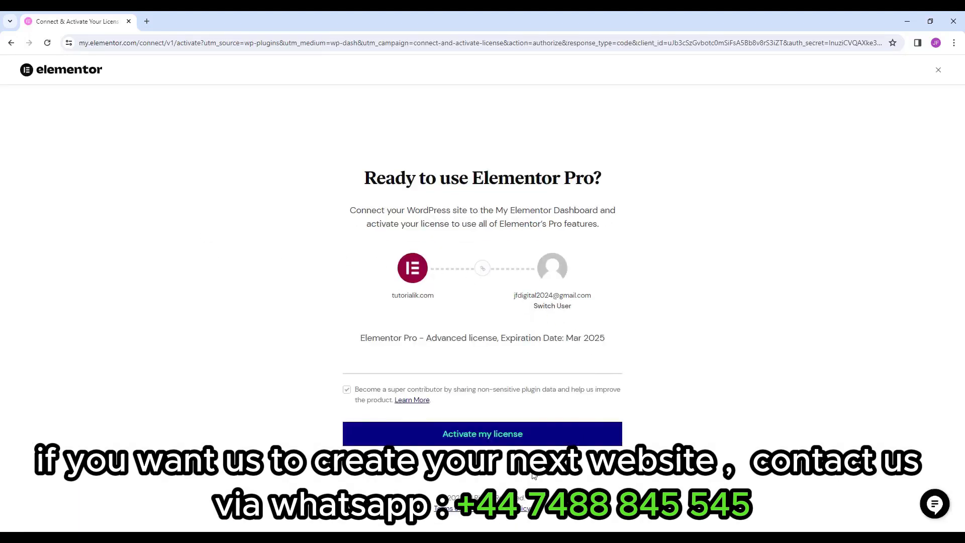
pyautogui.click(484, 441)
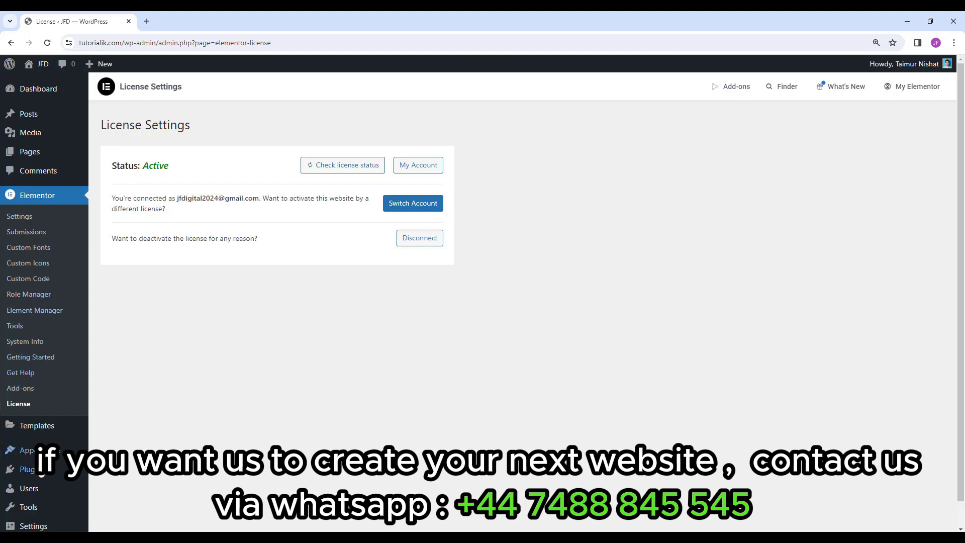
pyautogui.click(27, 469)
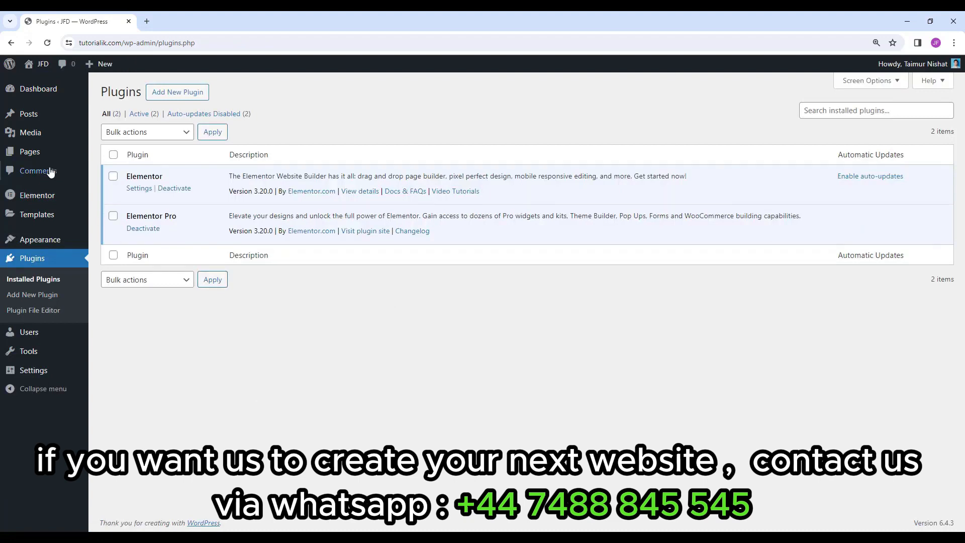
# Move the Privacy Policy and Sample Page to the Trash with a bulk action.
pyautogui.click(39, 157)
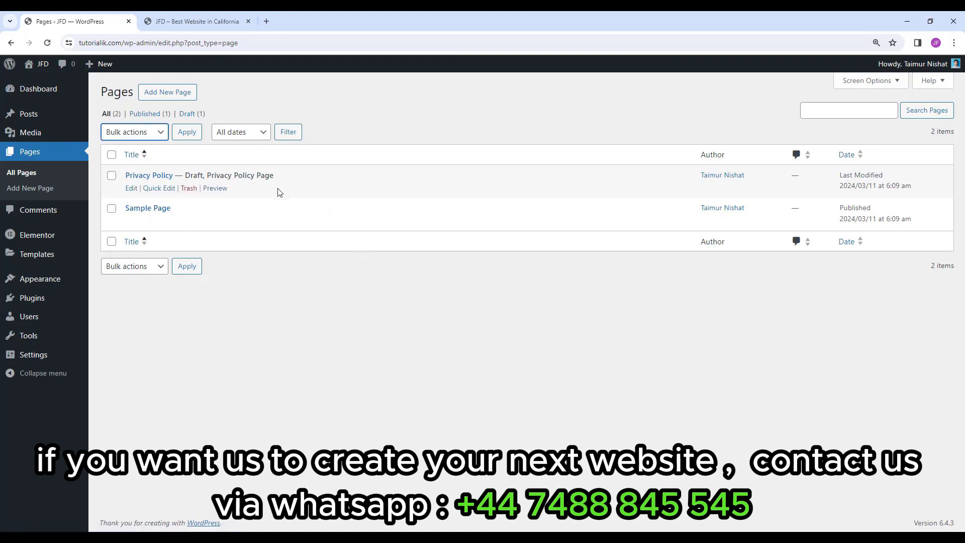
pyautogui.click(111, 156)
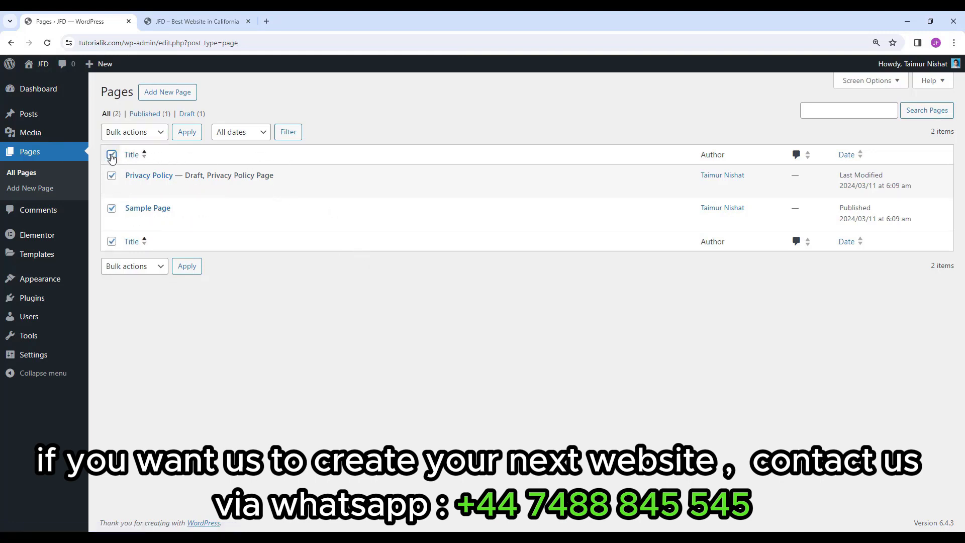
pyautogui.click(147, 134)
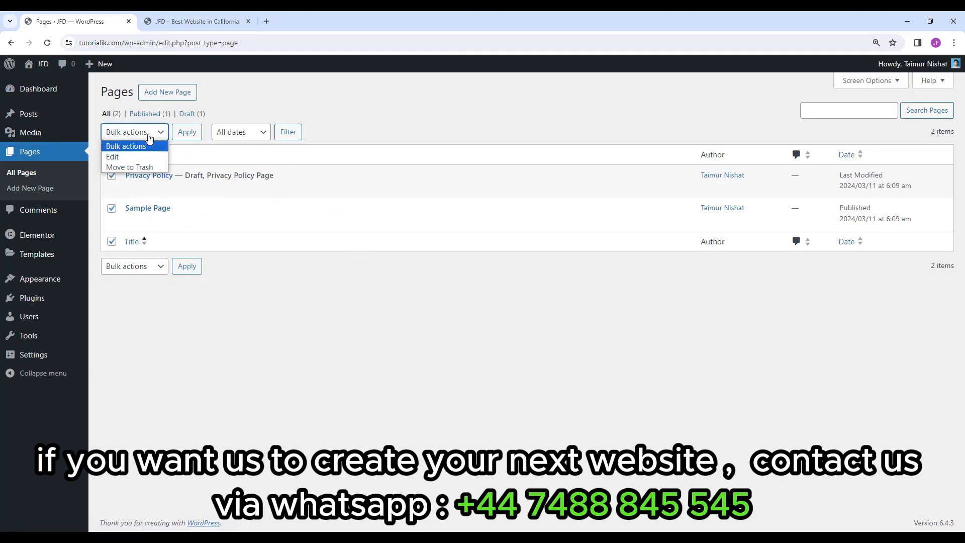
pyautogui.click(121, 169)
pyautogui.click(187, 132)
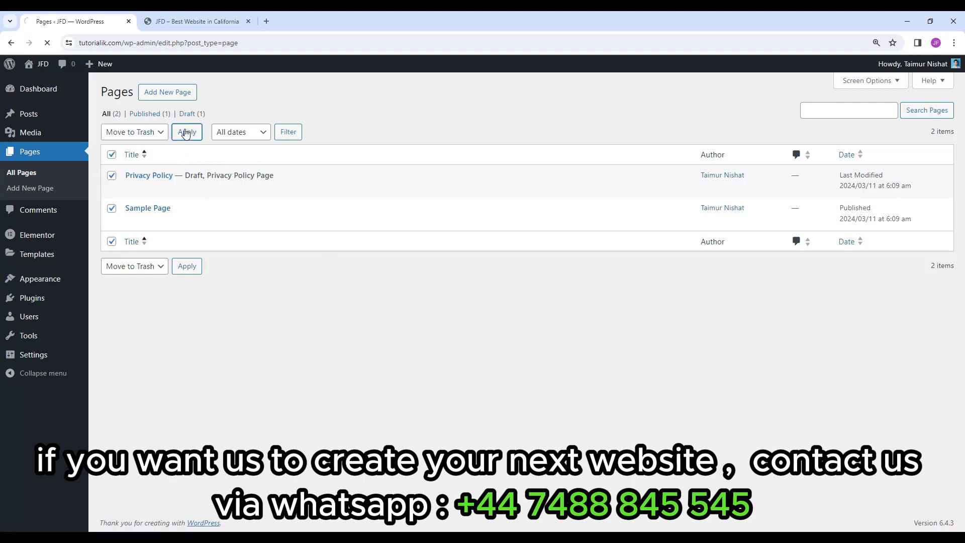
# Permanently delete both trashed pages and return to the All pages list.
pyautogui.click(137, 147)
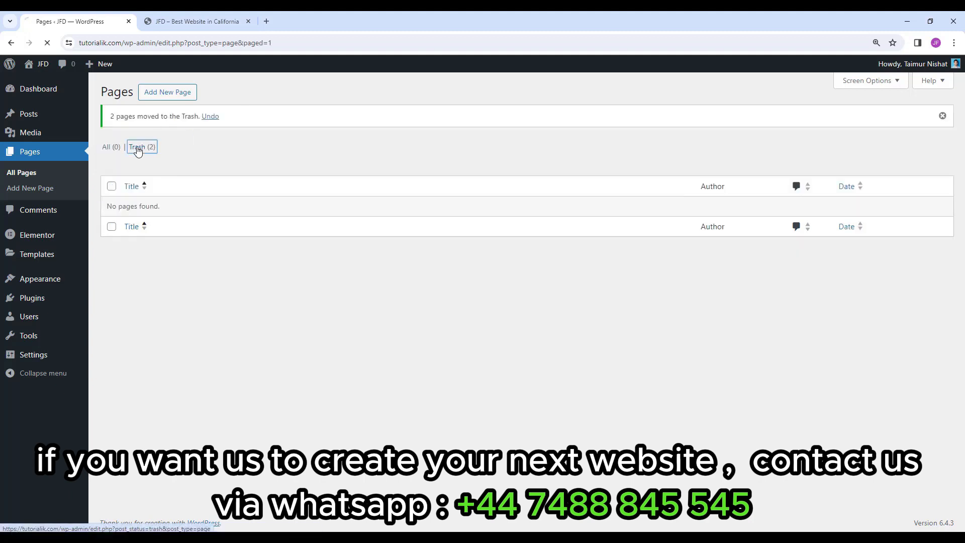
pyautogui.click(112, 155)
pyautogui.click(136, 132)
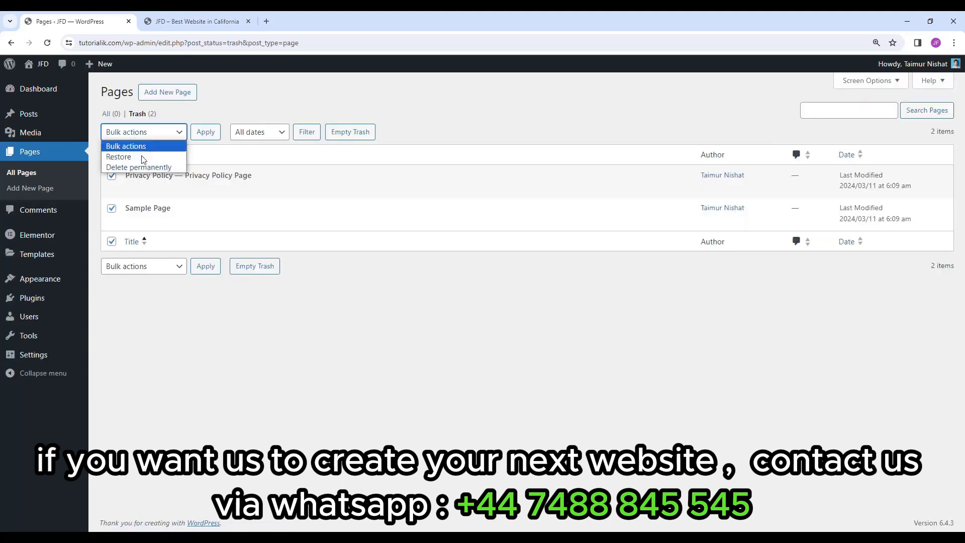
pyautogui.click(141, 165)
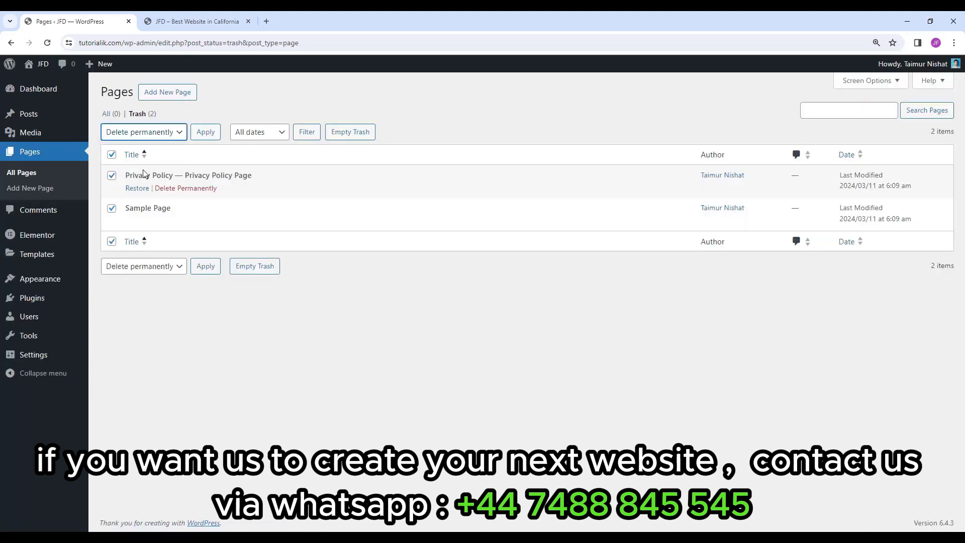
pyautogui.click(204, 135)
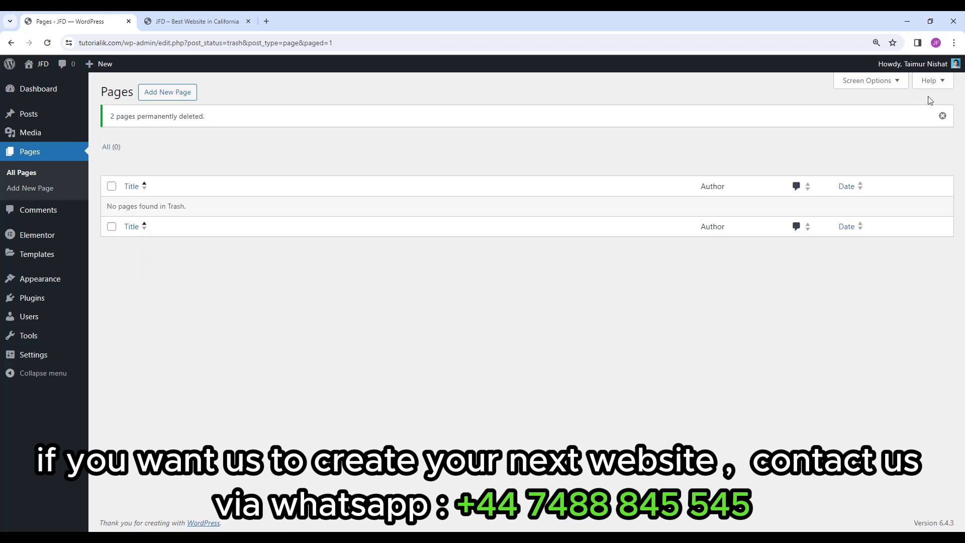
pyautogui.click(942, 117)
pyautogui.click(106, 114)
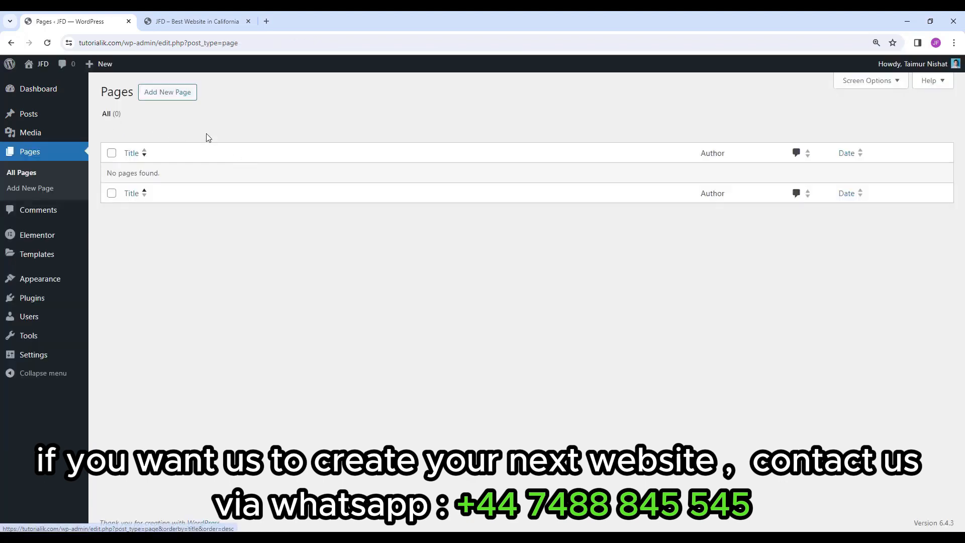
# Add a new page titled 'Home' and publish it, confirming in the pre-publish panel.
pyautogui.click(170, 97)
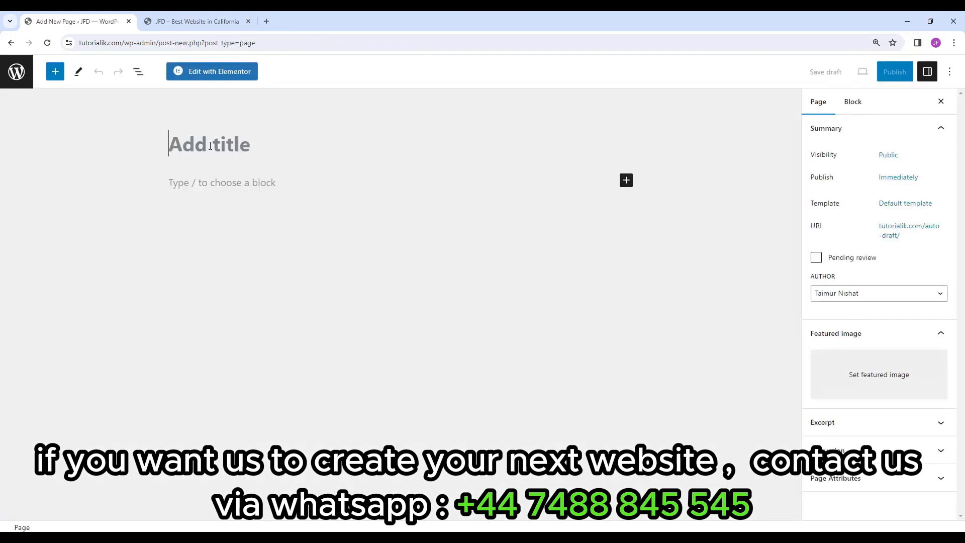
pyautogui.write('Home')
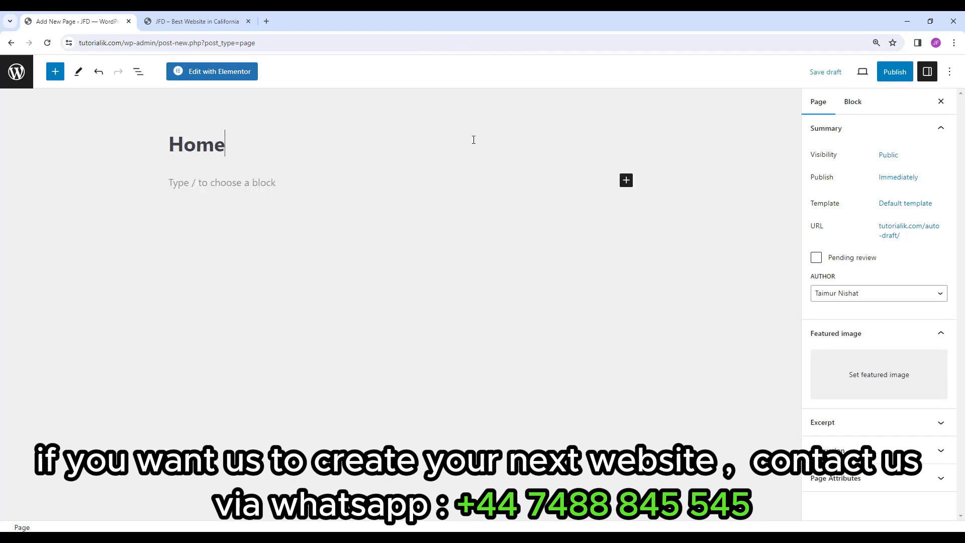
pyautogui.click(889, 74)
pyautogui.click(845, 76)
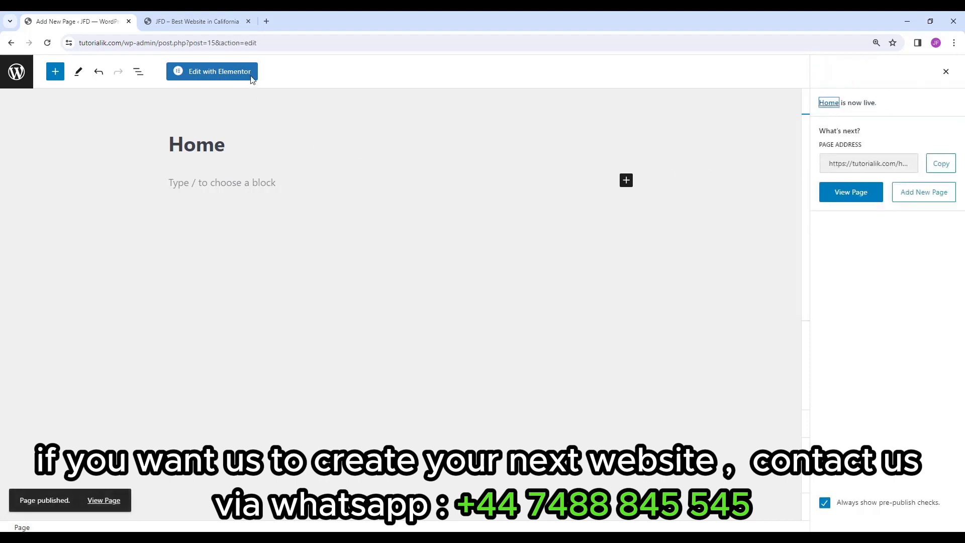
# Reload the live site to see its front page still shows the blog Archives, then return to the editor.
pyautogui.click(228, 23)
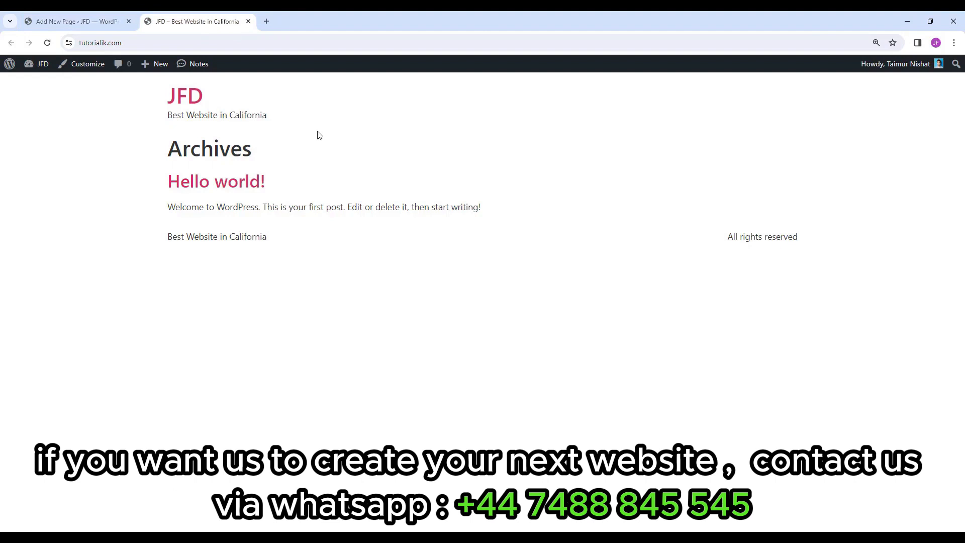
pyautogui.click(45, 46)
pyautogui.moveTo(168, 102); pyautogui.dragTo(263, 259)
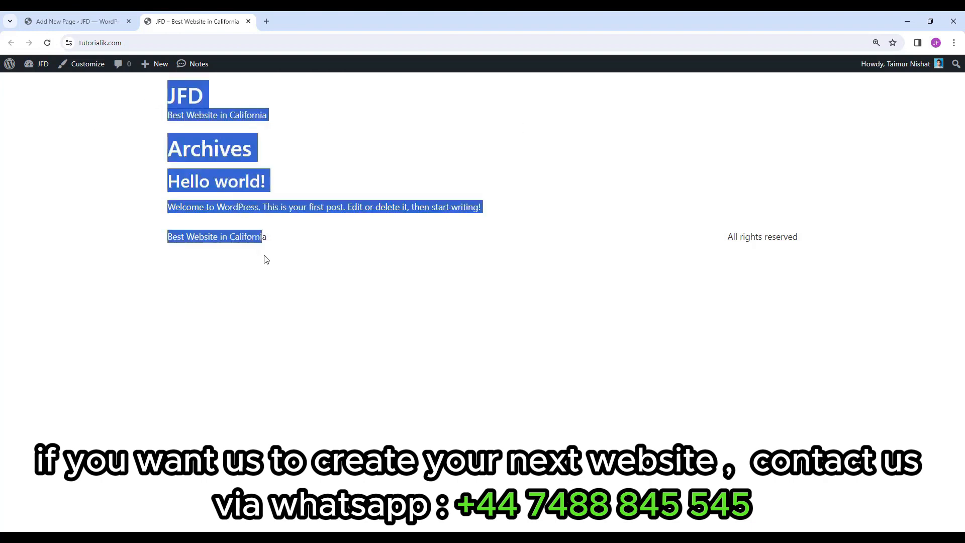
pyautogui.click(338, 248)
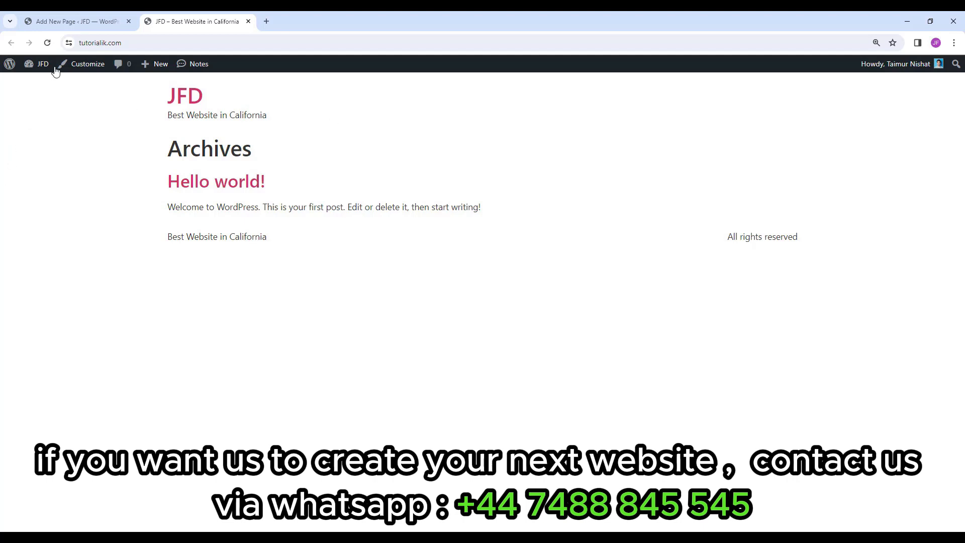
pyautogui.click(80, 23)
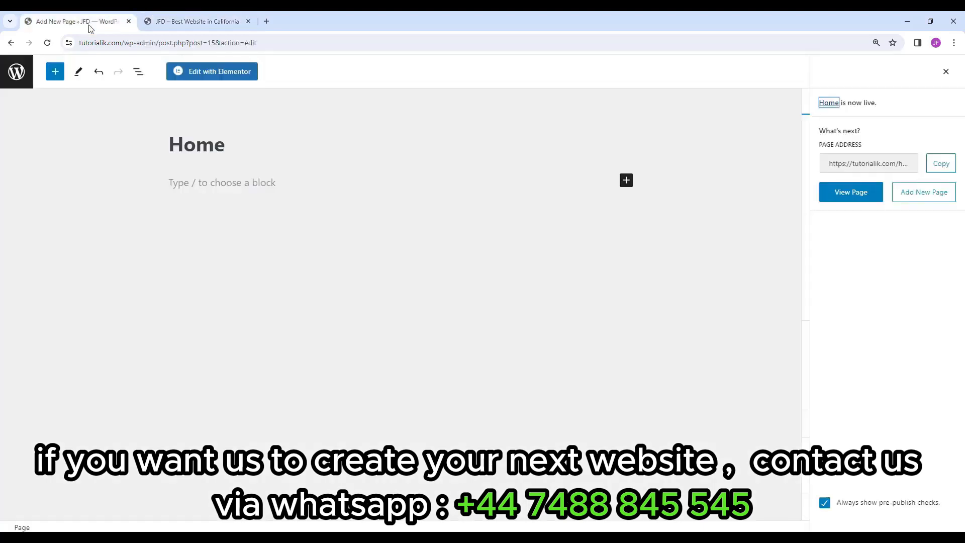
# Go to the Reading settings and check the live site, which still shows the posts archive.
pyautogui.click(16, 74)
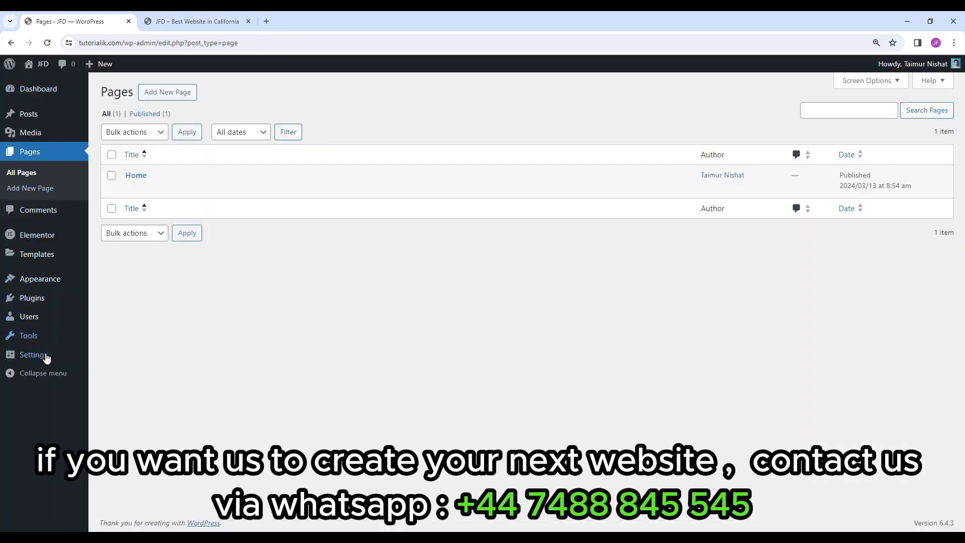
pyautogui.moveTo(46, 357)
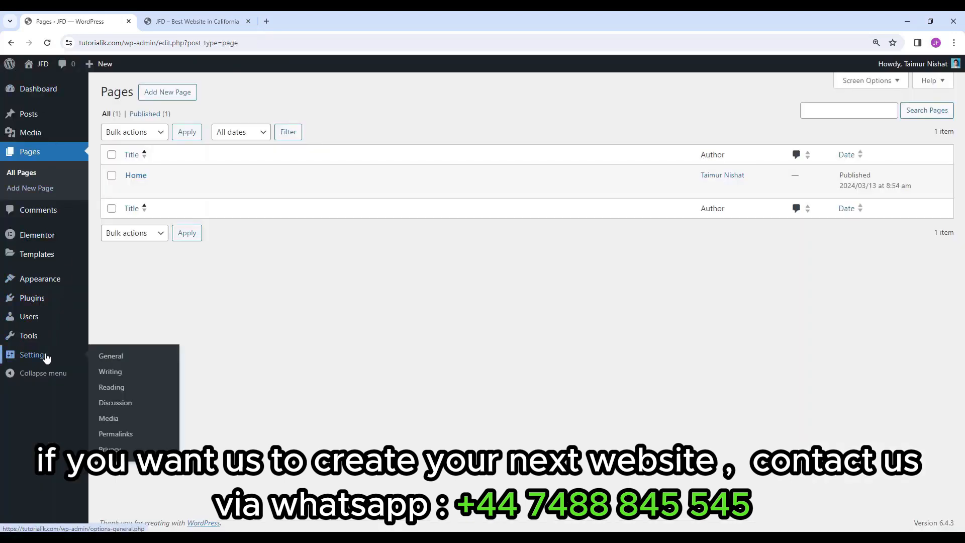
pyautogui.click(126, 390)
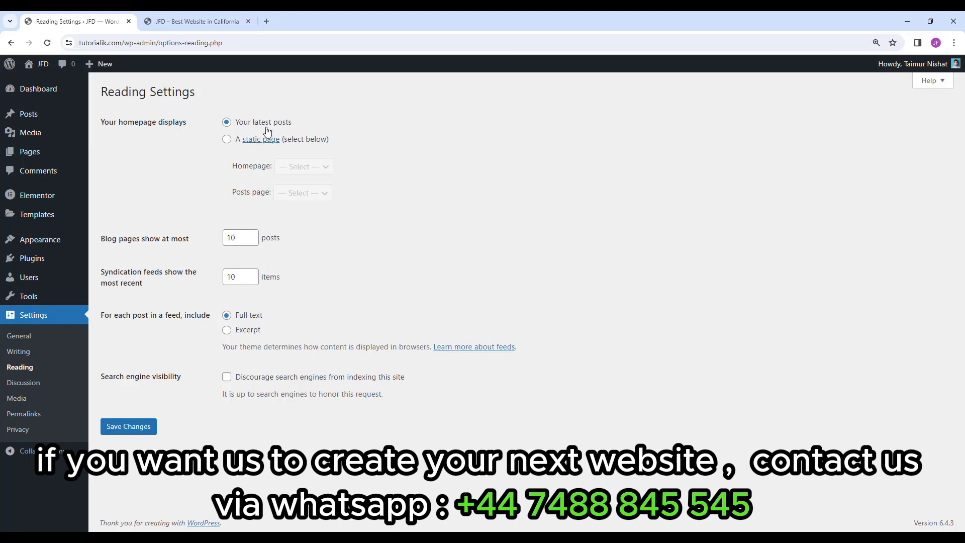
pyautogui.click(221, 22)
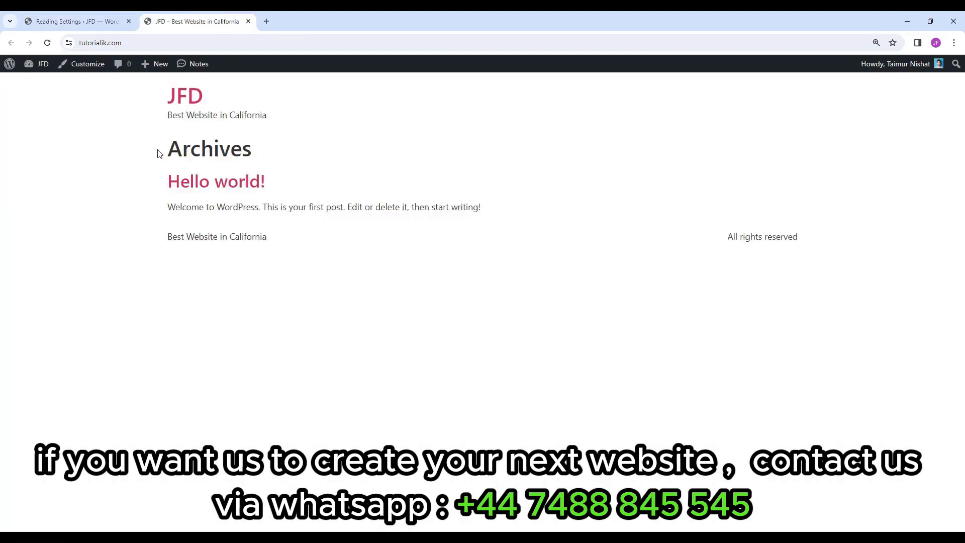
pyautogui.moveTo(160, 153); pyautogui.dragTo(274, 251)
pyautogui.click(94, 12)
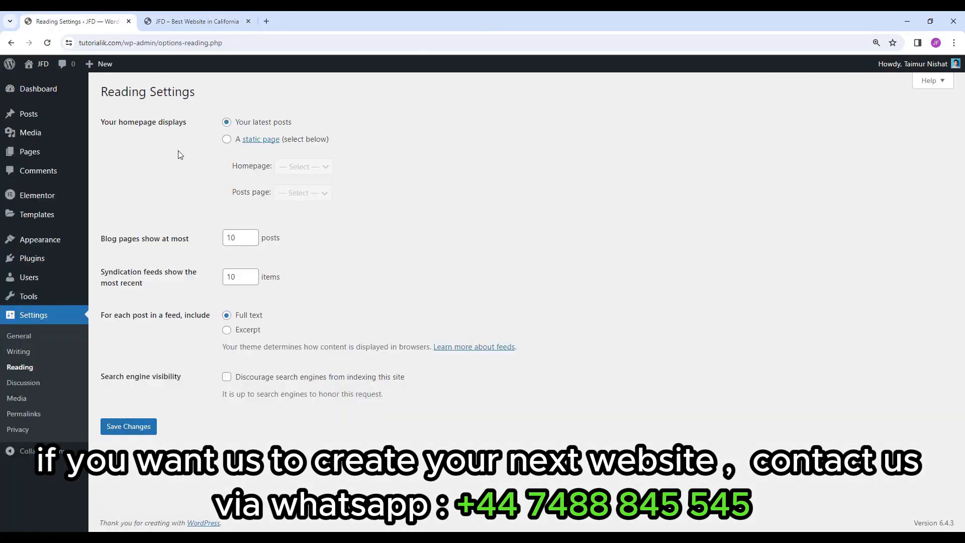
# Set the homepage to display the static page 'Home', save, and view the live site.
pyautogui.click(227, 141)
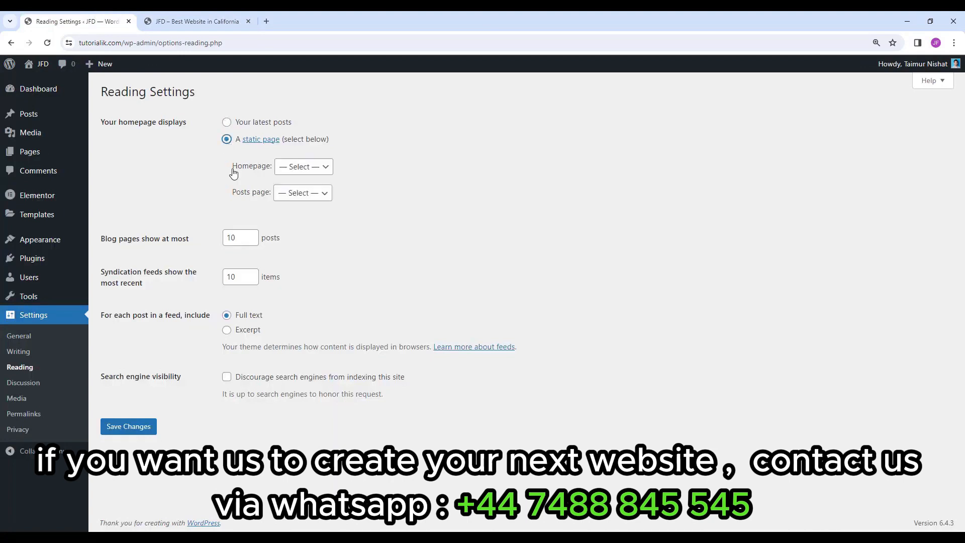
pyautogui.click(296, 167)
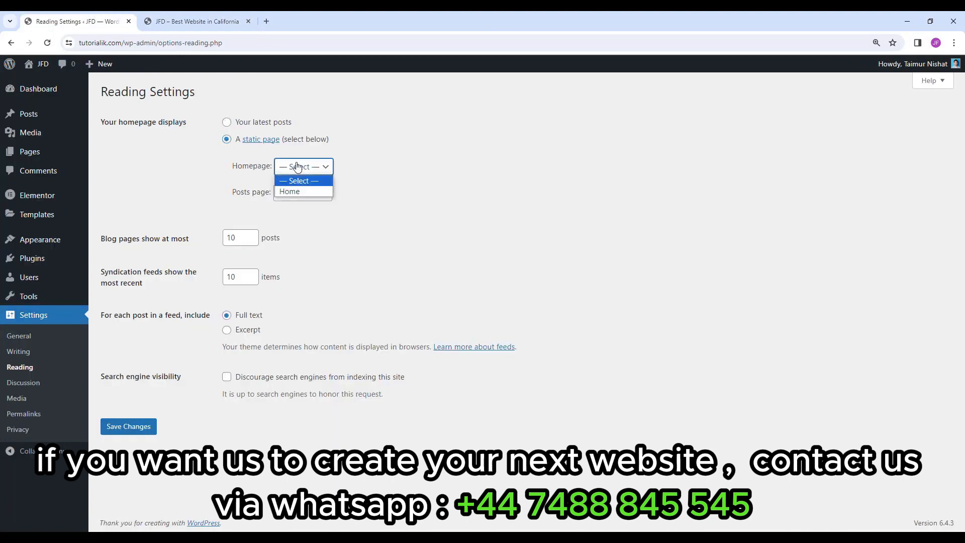
pyautogui.click(292, 193)
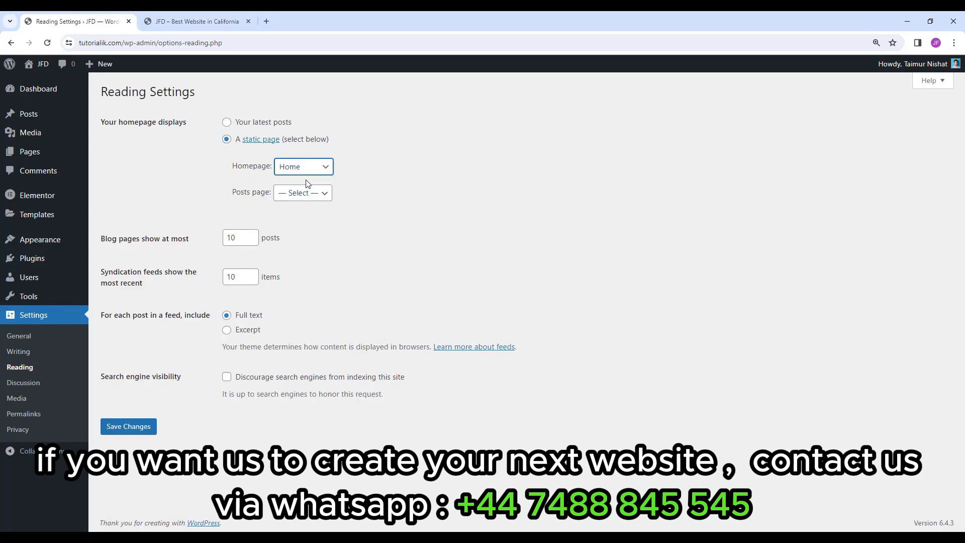
pyautogui.click(142, 429)
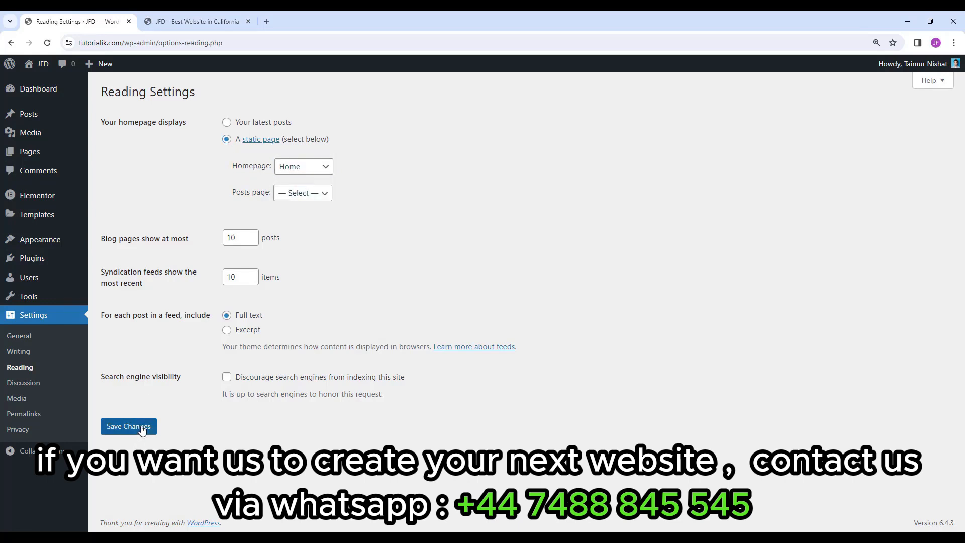
pyautogui.click(216, 21)
pyautogui.click(322, 156)
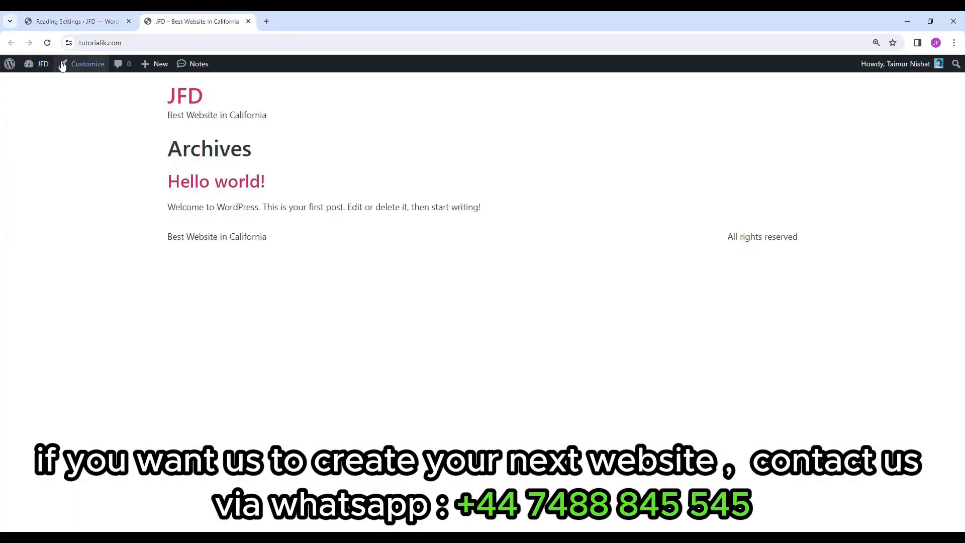
pyautogui.click(48, 43)
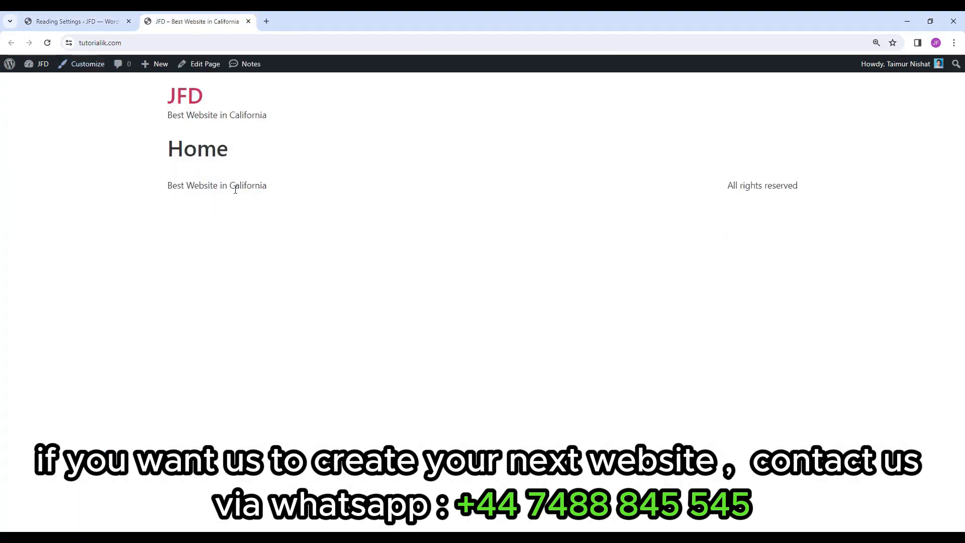
pyautogui.moveTo(237, 150); pyautogui.dragTo(130, 154)
pyautogui.click(253, 162)
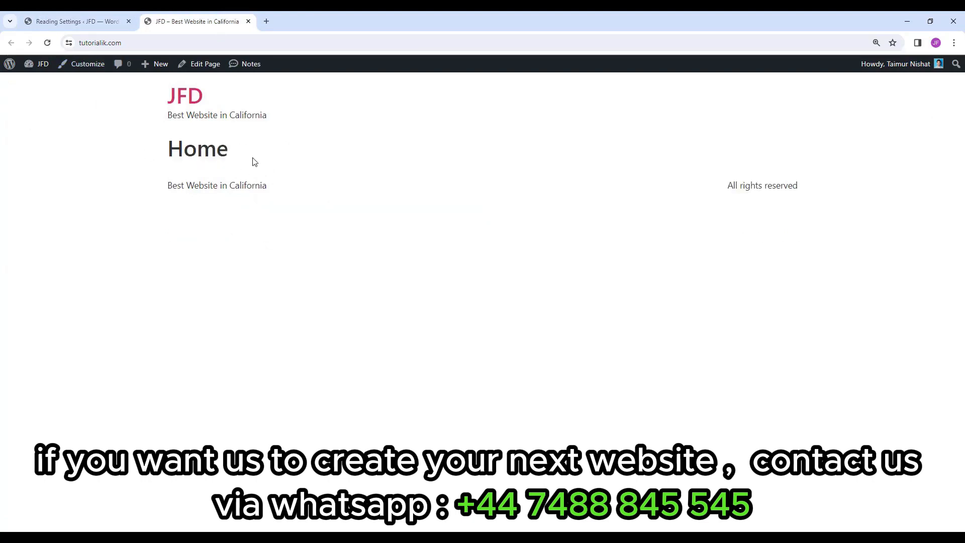
pyautogui.moveTo(278, 121); pyautogui.dragTo(146, 90)
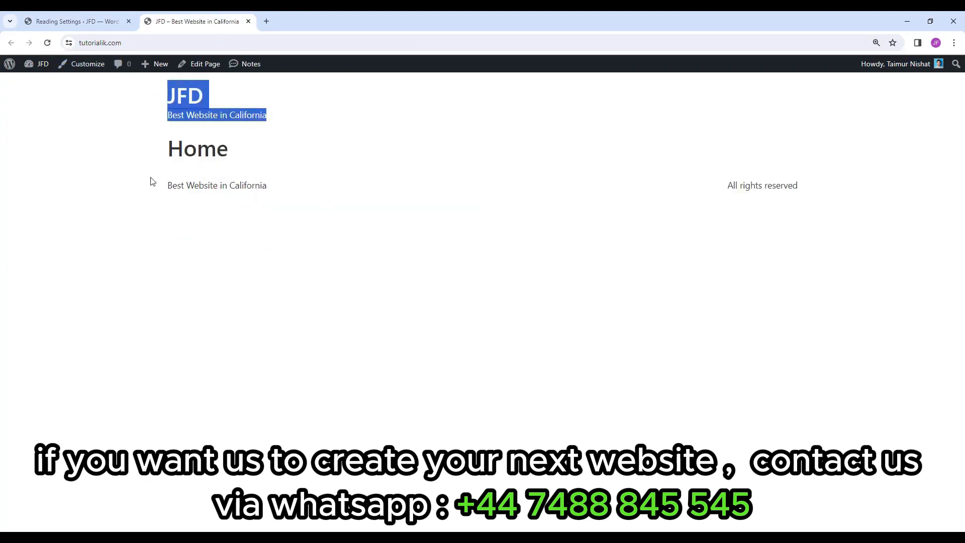
pyautogui.moveTo(153, 184); pyautogui.dragTo(828, 181)
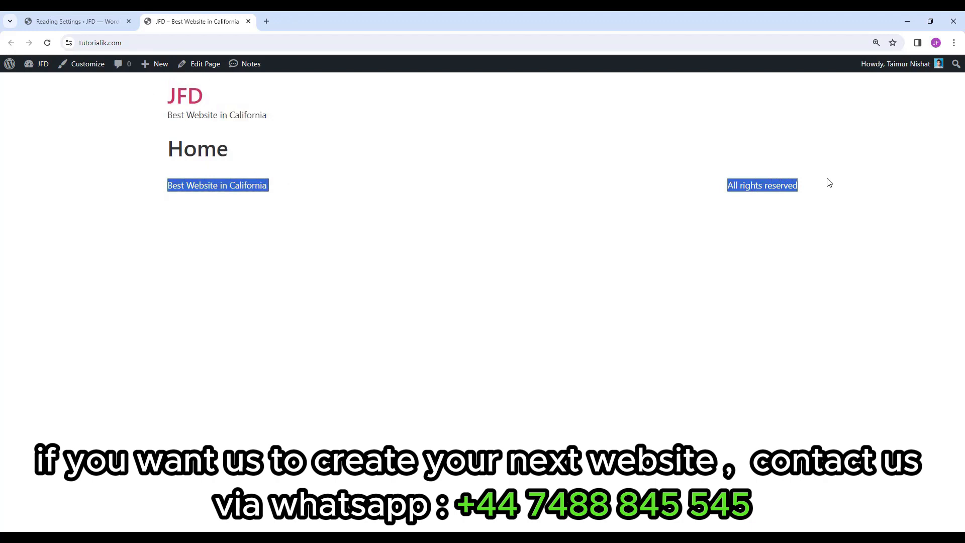
pyautogui.click(662, 246)
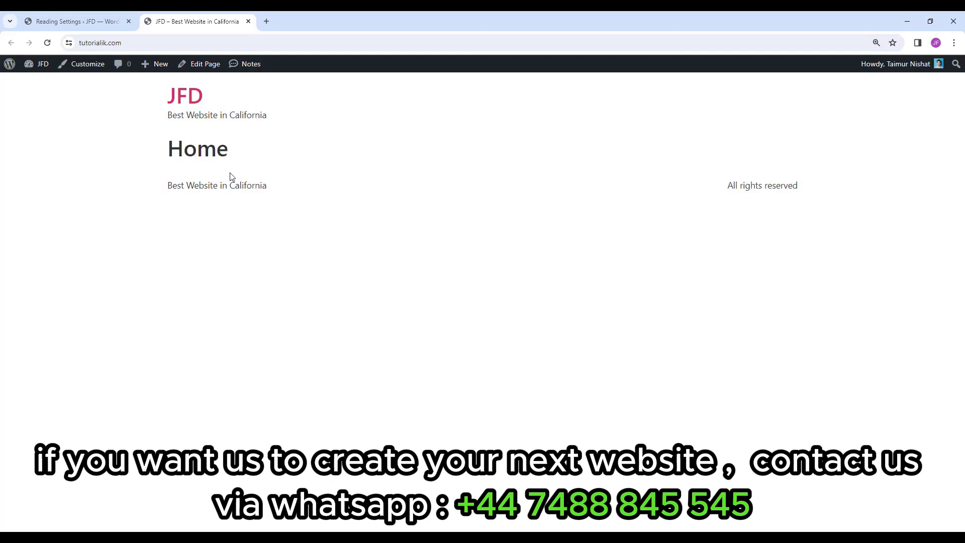
pyautogui.click(98, 22)
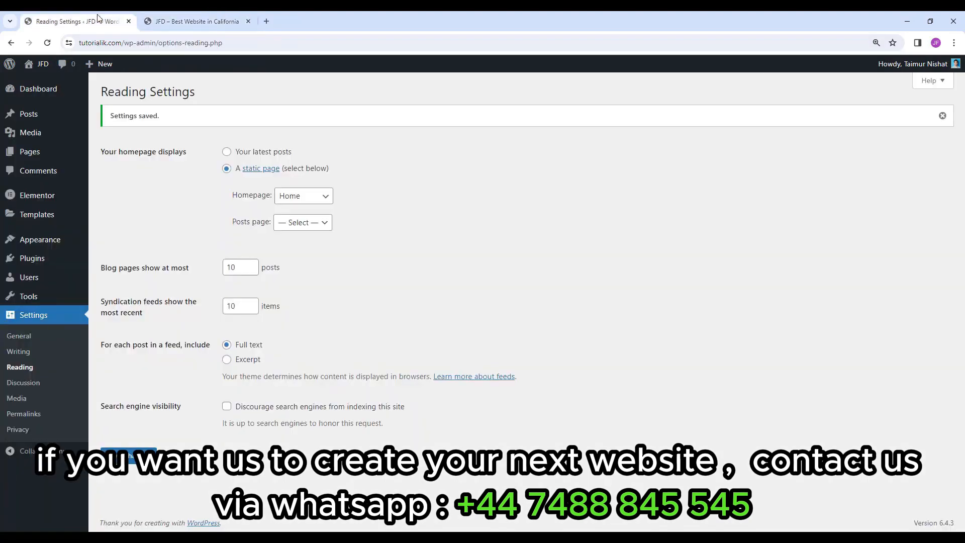
# From the Pages list, open the 'Home' page and launch it with Edit with Elementor.
pyautogui.click(35, 151)
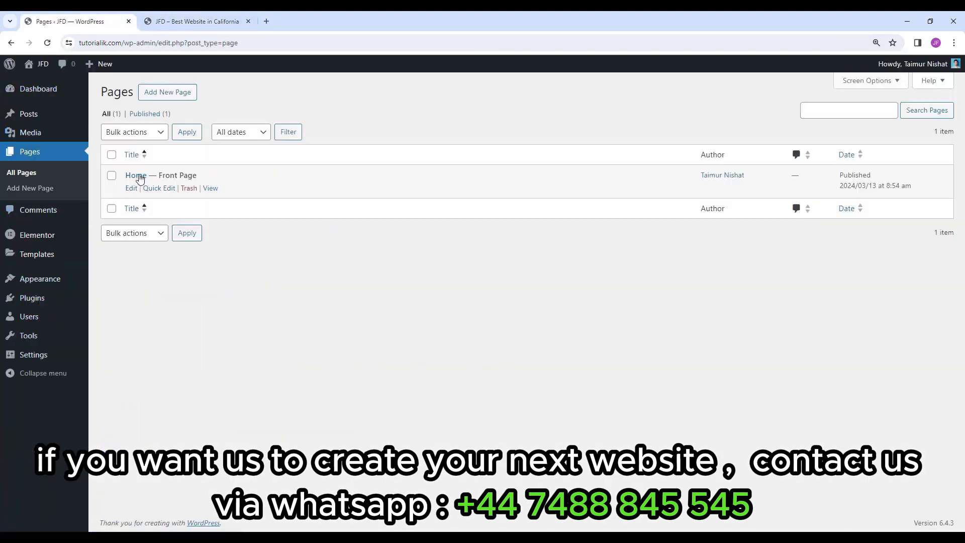
pyautogui.click(139, 176)
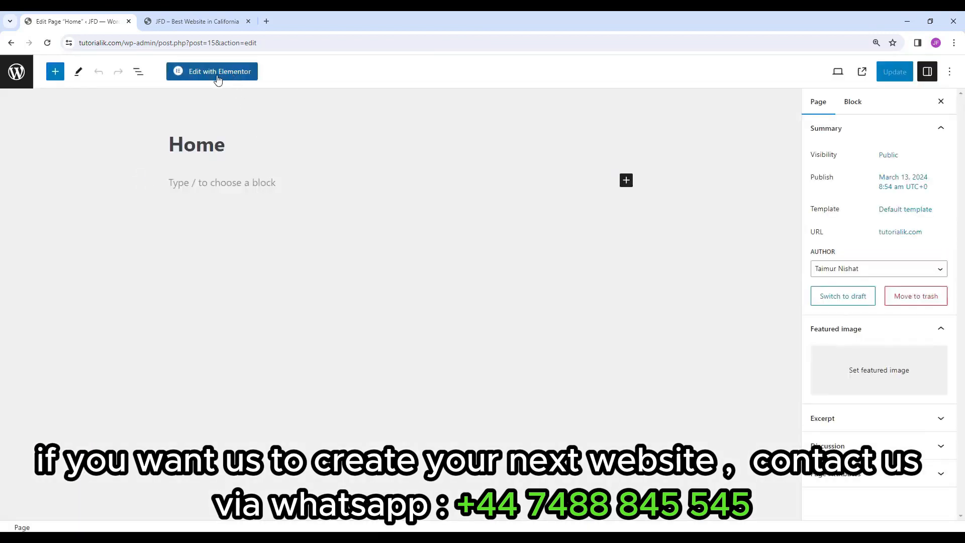
pyautogui.click(218, 80)
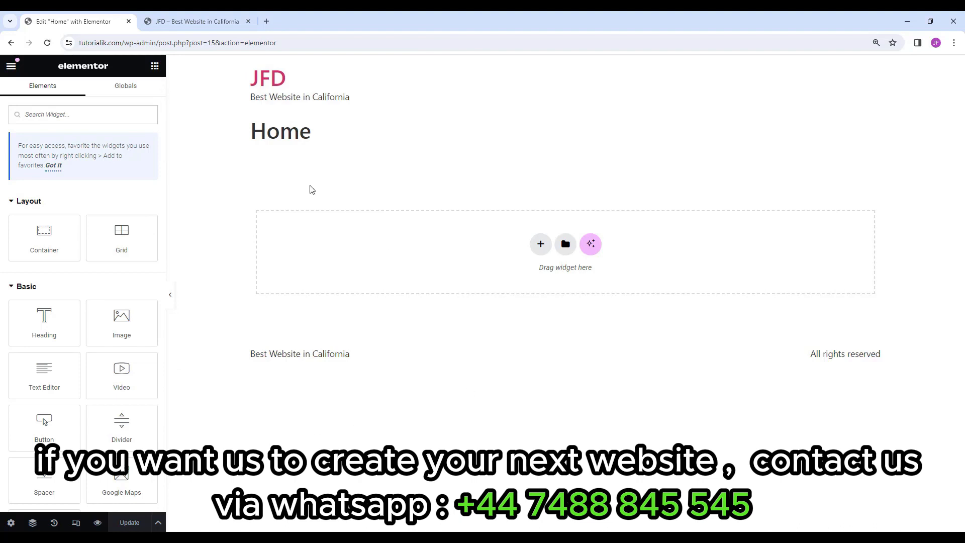
pyautogui.click(201, 21)
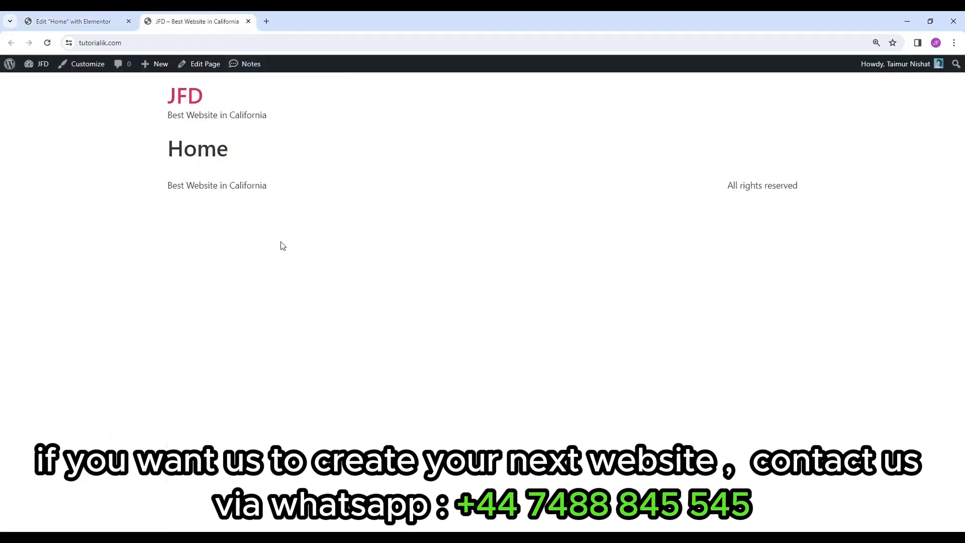
pyautogui.click(51, 23)
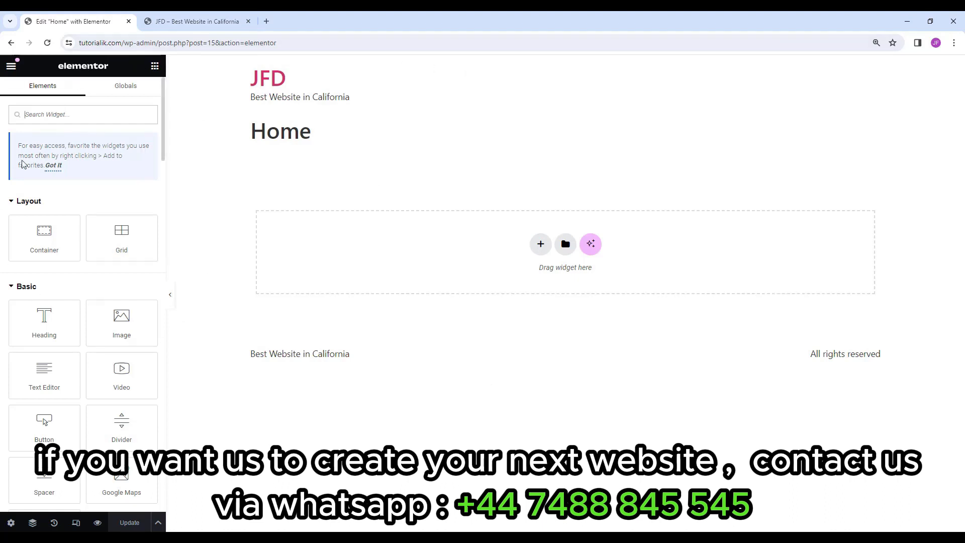
pyautogui.scroll(-2, 45, 277)
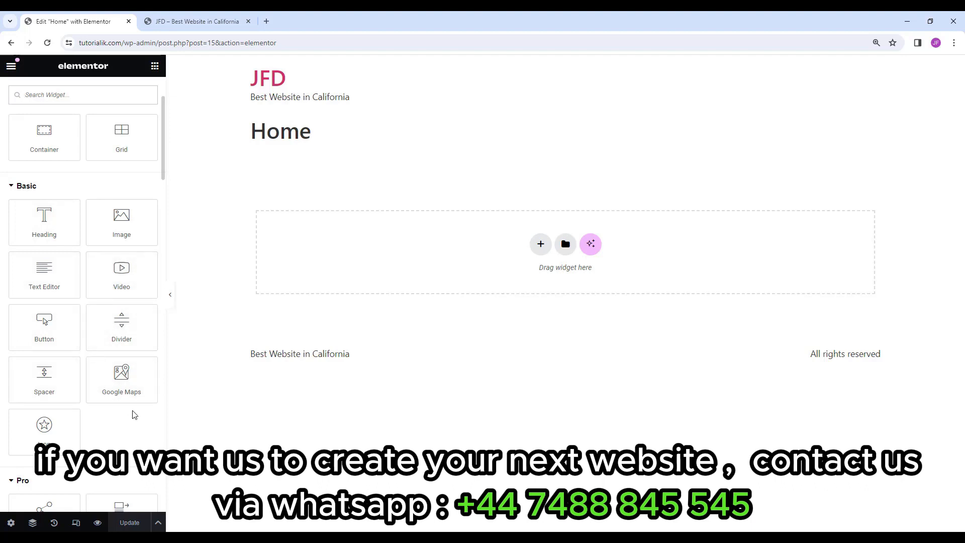
pyautogui.scroll(-5, 135, 414)
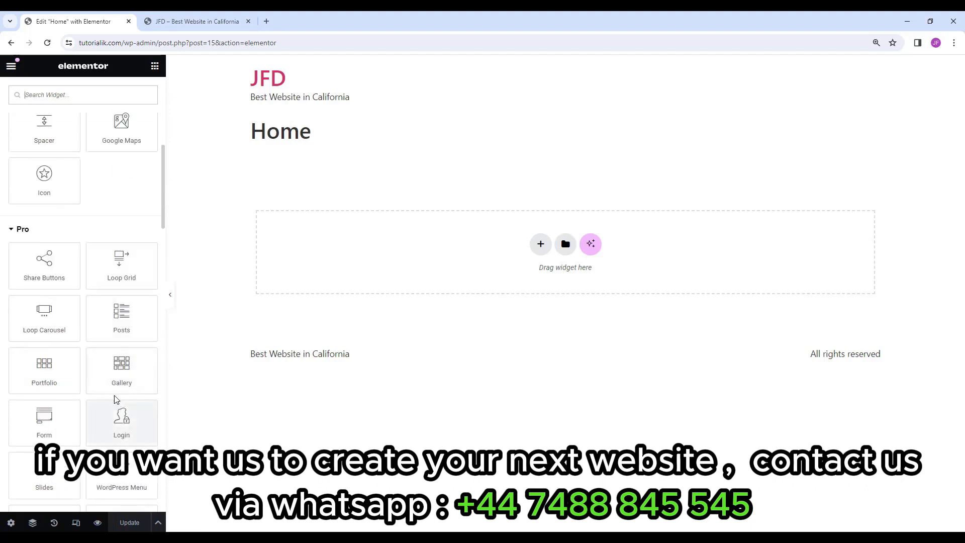
pyautogui.scroll(-1, 79, 219)
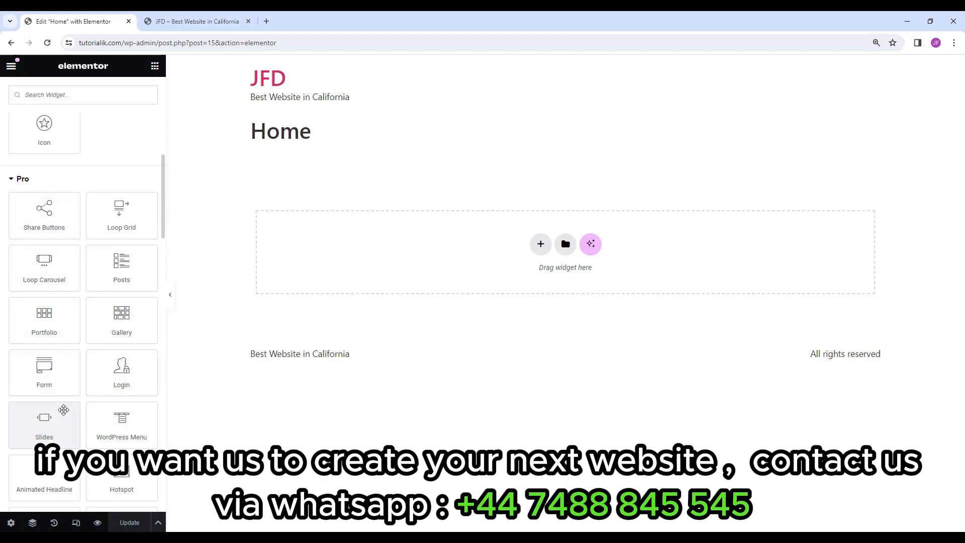
pyautogui.scroll(6, 84, 267)
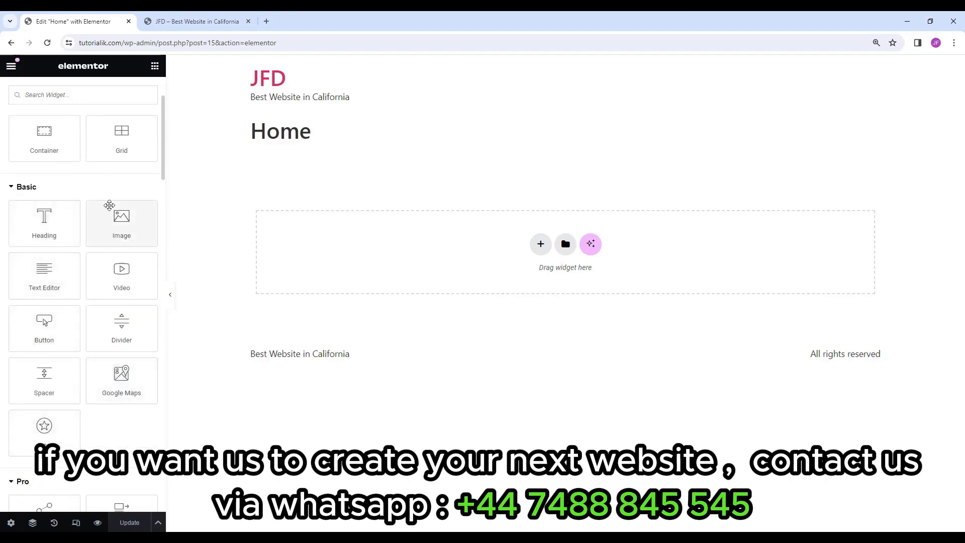
pyautogui.scroll(-5, 94, 390)
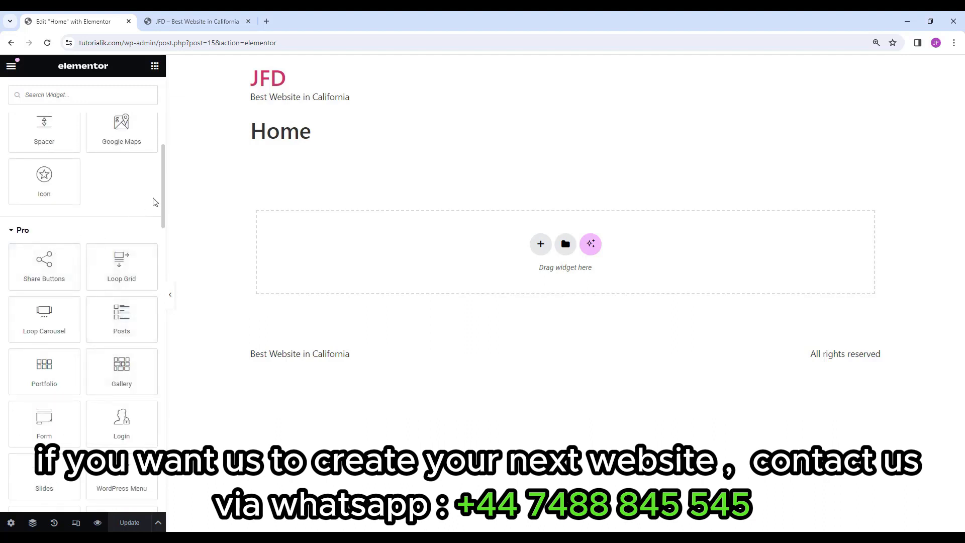
pyautogui.scroll(-1, 145, 223)
pyautogui.scroll(-15, 145, 223)
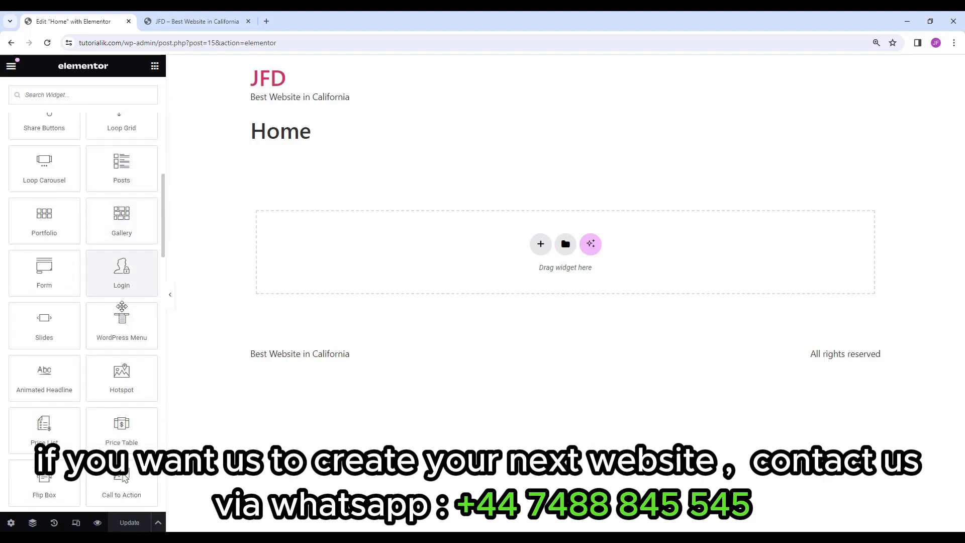
pyautogui.scroll(20, 119, 367)
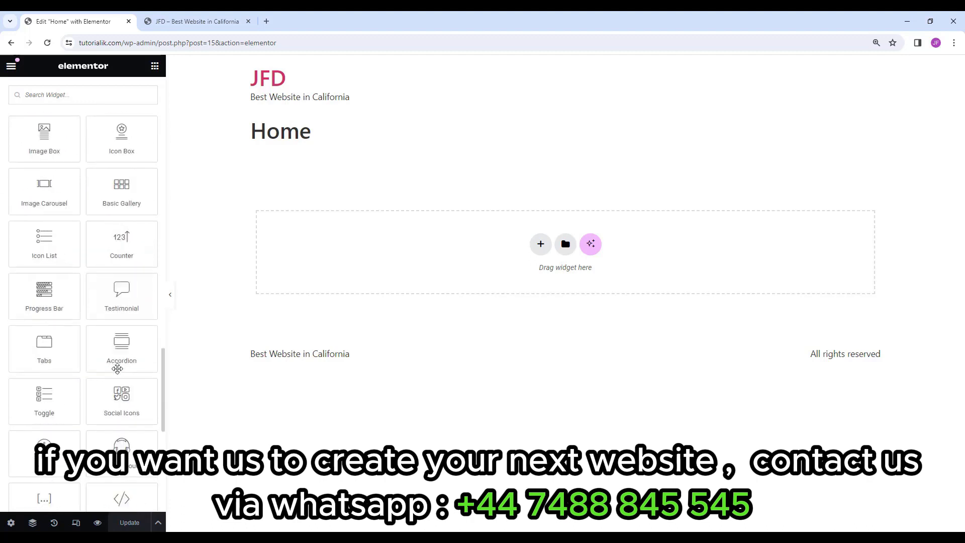
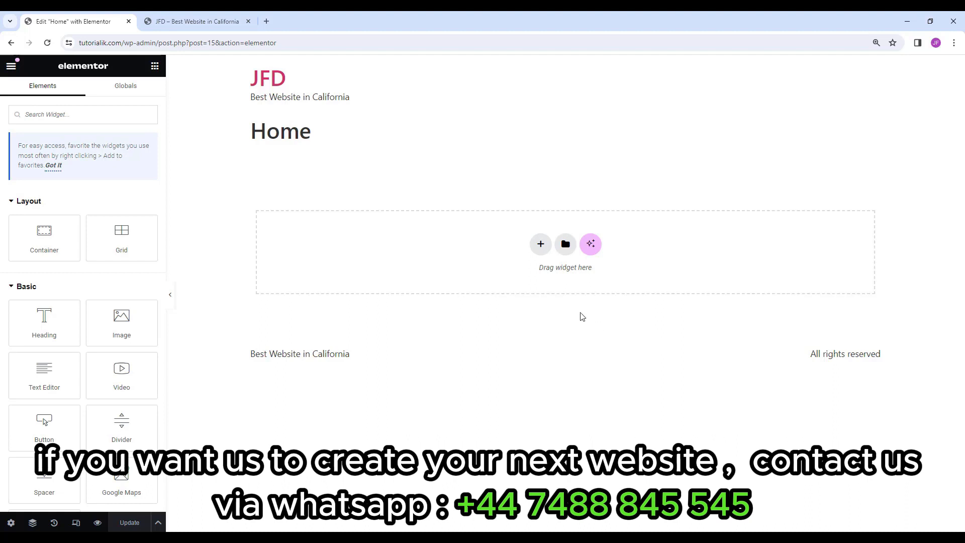
# Start a new section on the Home page and pick the Flexbox layout.
pyautogui.click(540, 246)
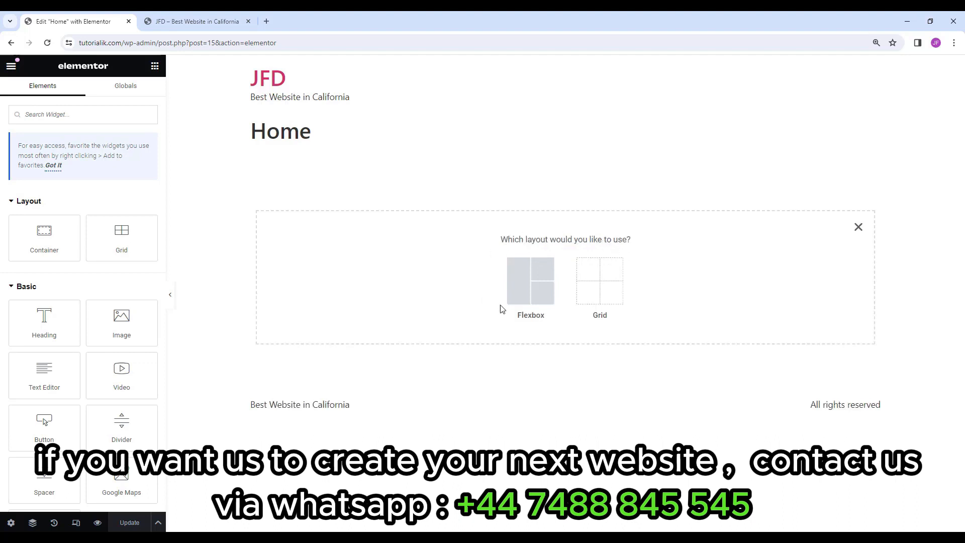
pyautogui.click(537, 296)
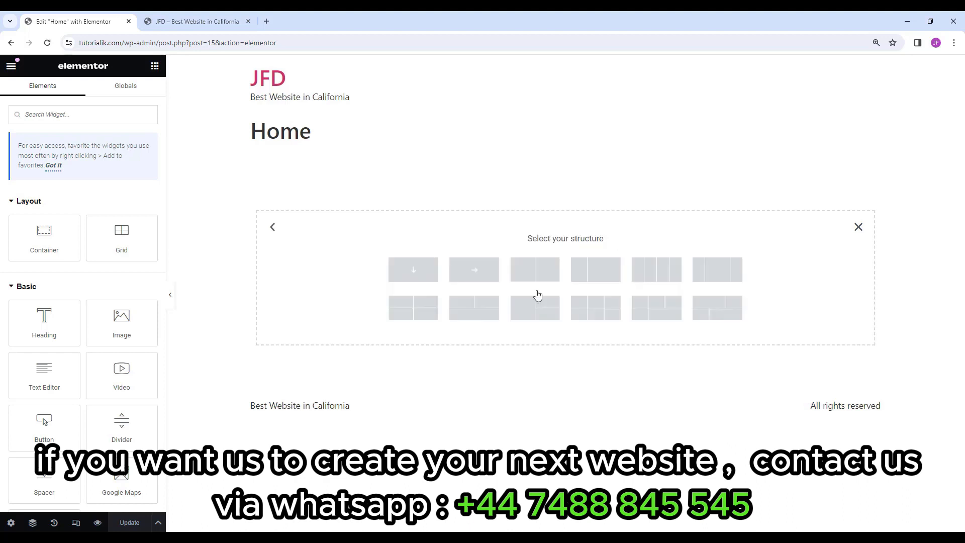
# Add a single-column container and set its minimum height to 600 px.
pyautogui.click(421, 274)
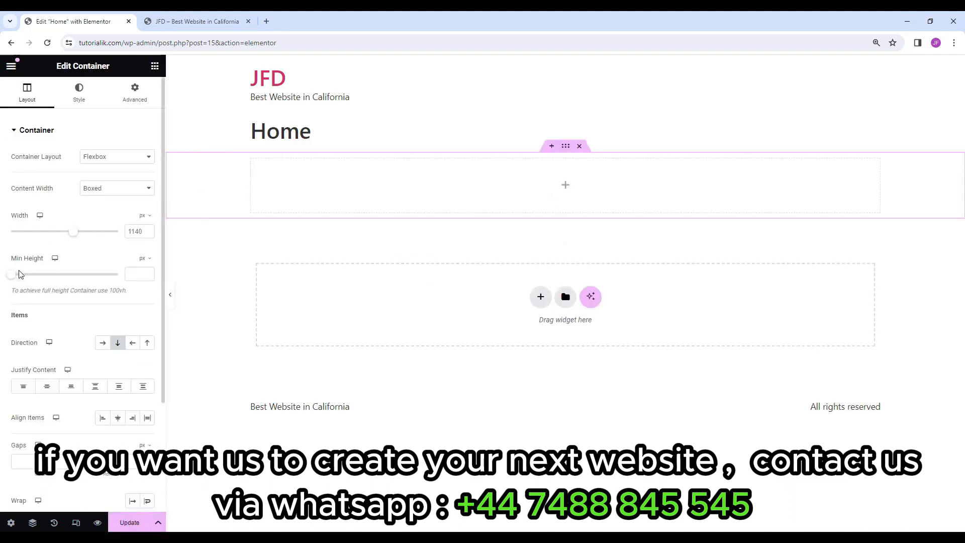
pyautogui.moveTo(10, 278)
pyautogui.mouseDown()
pyautogui.moveTo(58, 280)
pyautogui.moveTo(28, 278)
pyautogui.mouseUp()
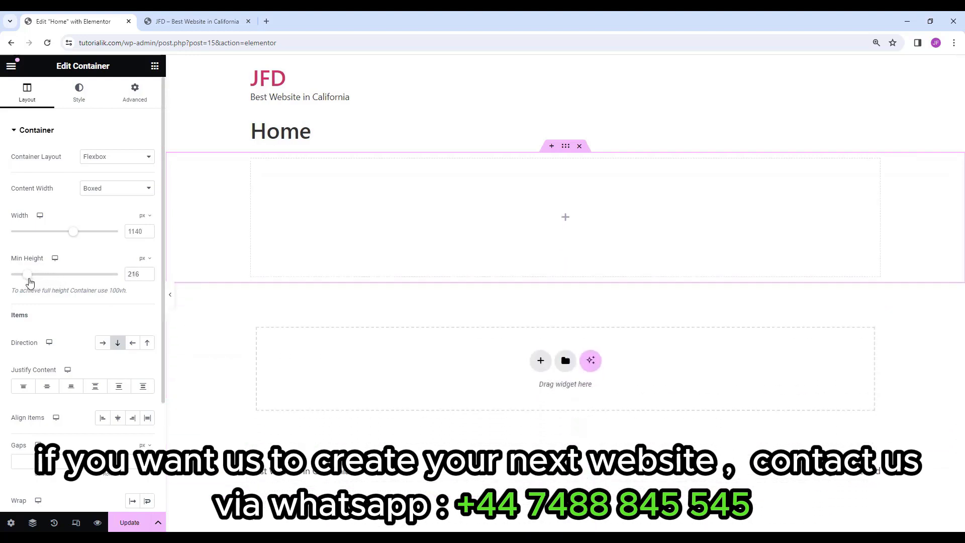
pyautogui.moveTo(141, 274); pyautogui.dragTo(118, 279)
pyautogui.write('300')
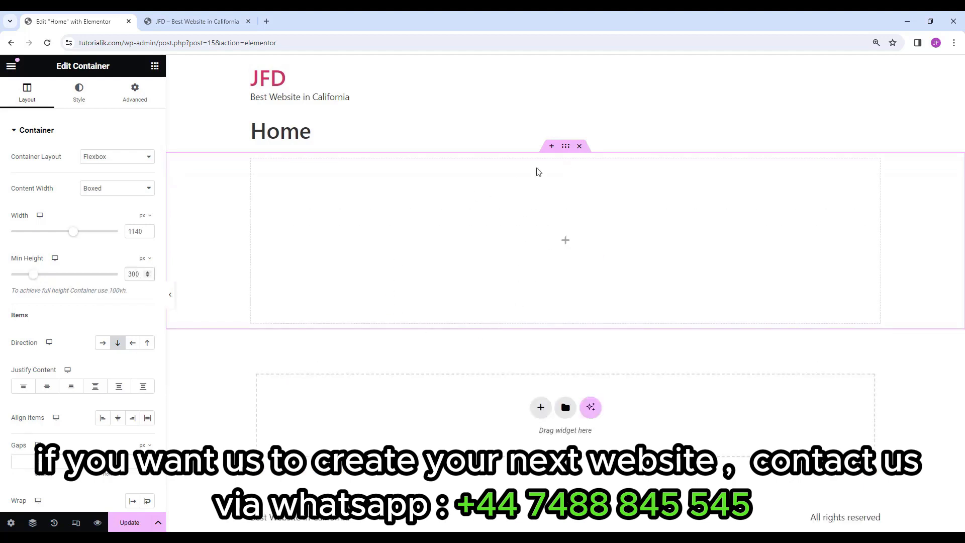
pyautogui.moveTo(142, 273); pyautogui.dragTo(123, 279)
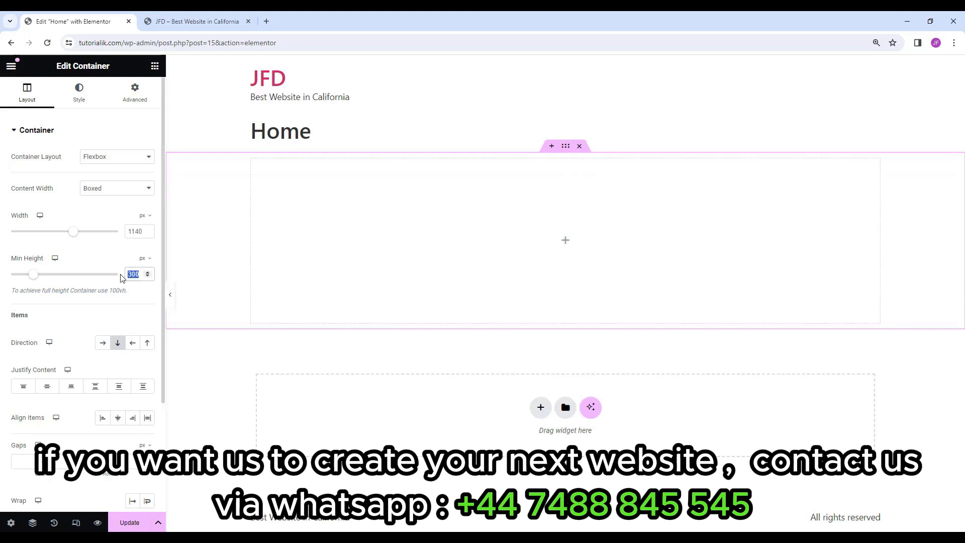
pyautogui.write('600')
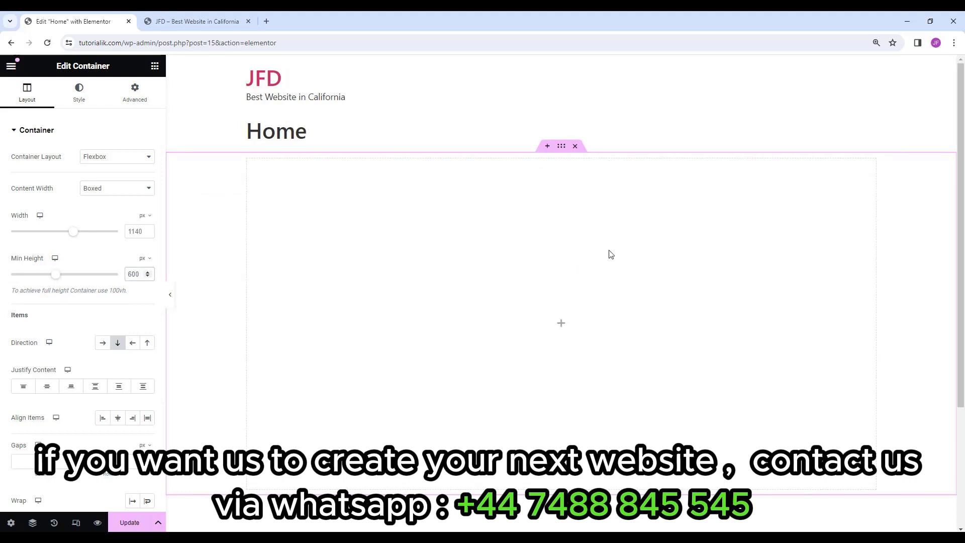
# Give the container a Classic background in solid black (#000000).
pyautogui.click(82, 101)
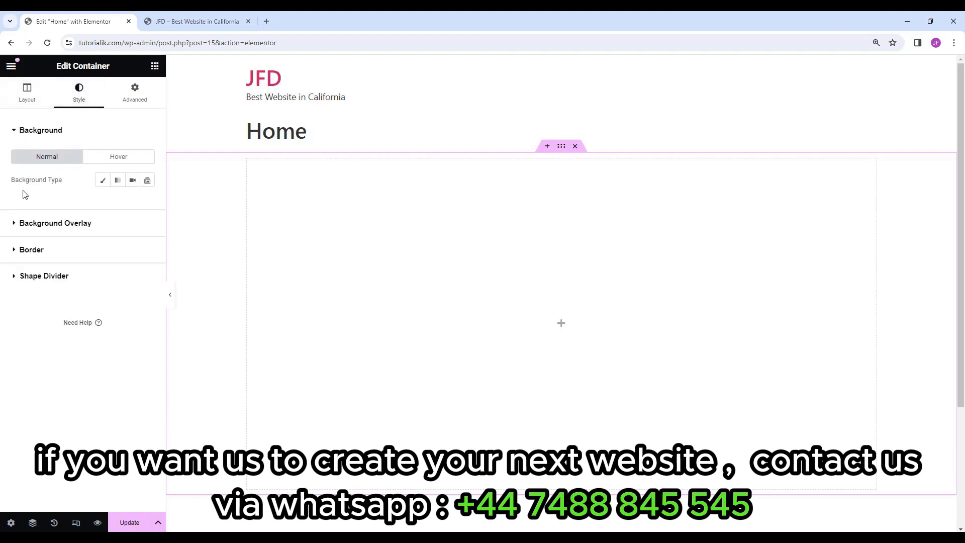
pyautogui.click(103, 184)
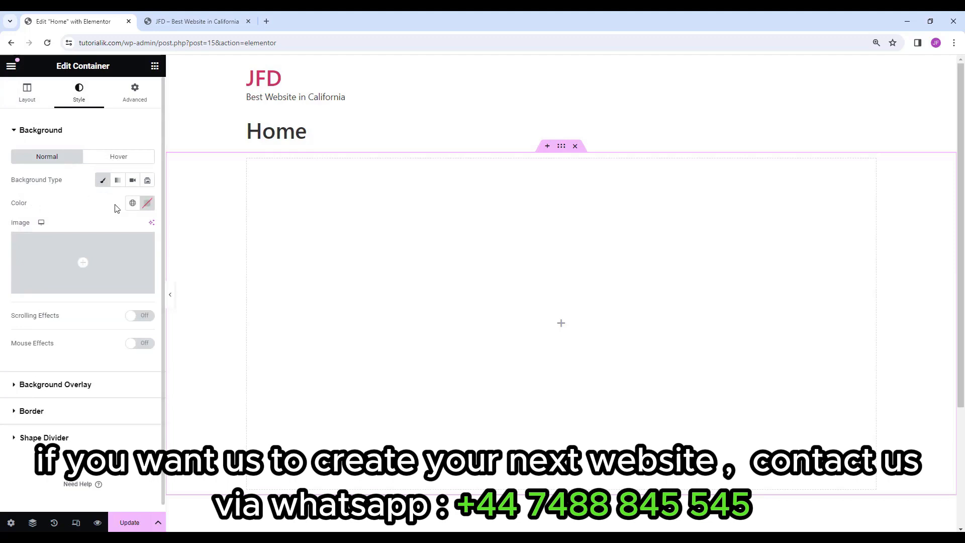
pyautogui.click(147, 203)
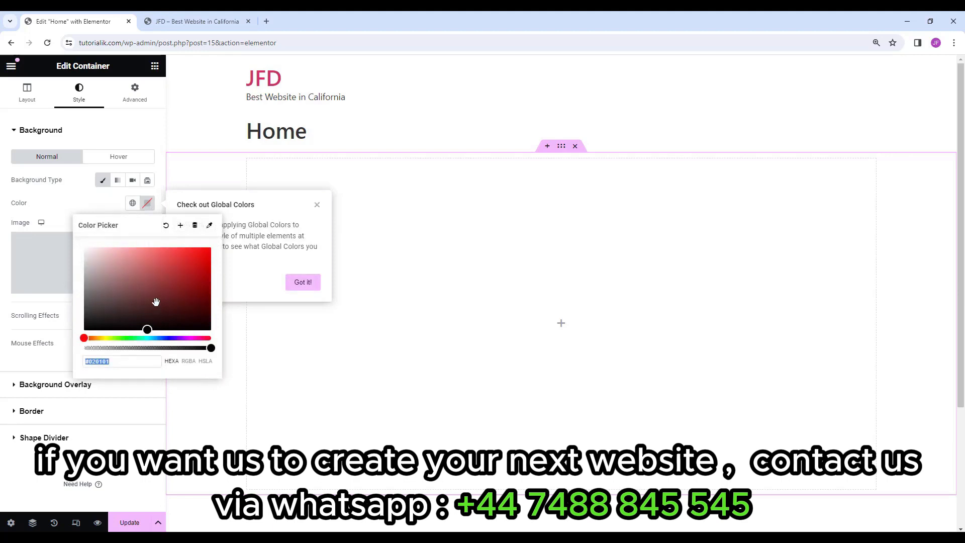
pyautogui.click(121, 362)
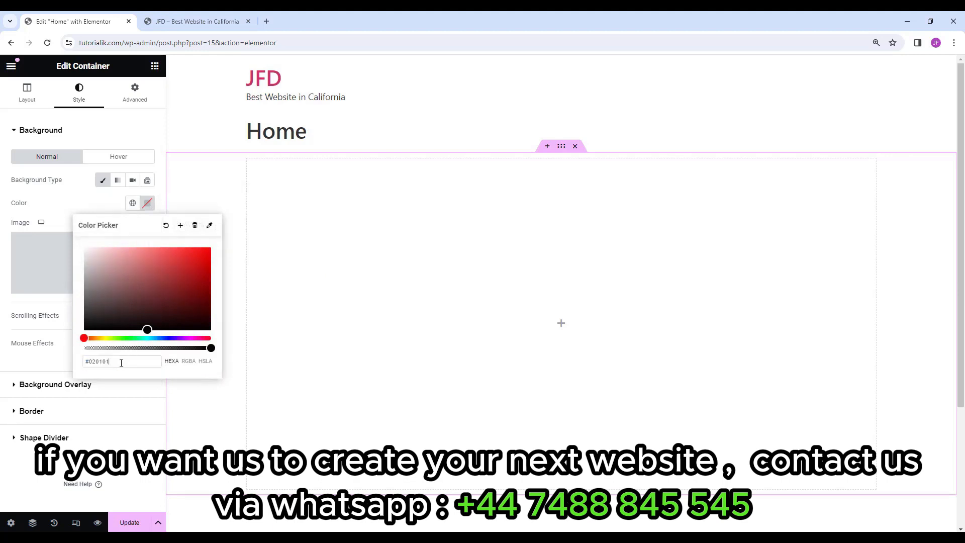
pyautogui.moveTo(121, 363); pyautogui.dragTo(88, 361)
pyautogui.moveTo(145, 330); pyautogui.dragTo(157, 257)
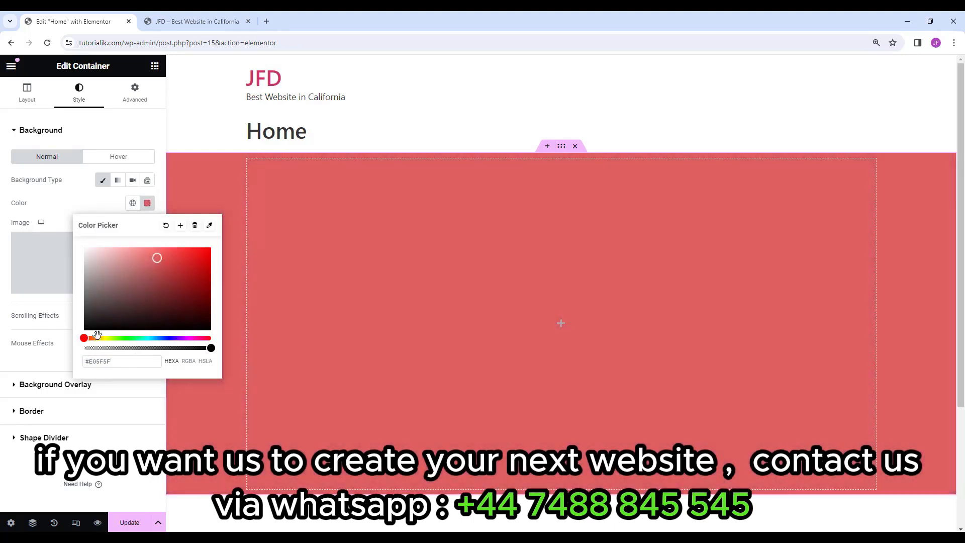
pyautogui.moveTo(99, 337); pyautogui.dragTo(126, 338)
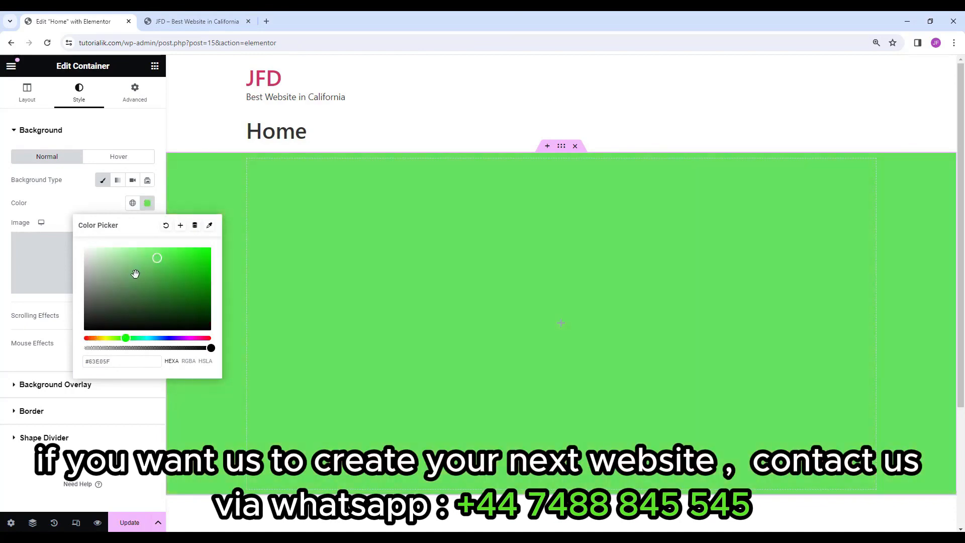
pyautogui.moveTo(138, 272); pyautogui.dragTo(214, 260)
pyautogui.moveTo(215, 297); pyautogui.dragTo(212, 334)
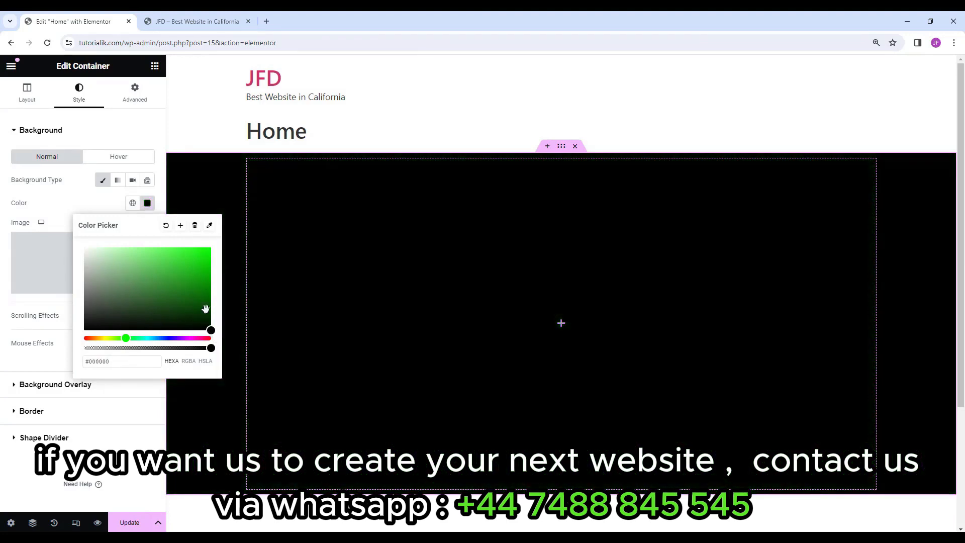
pyautogui.click(286, 248)
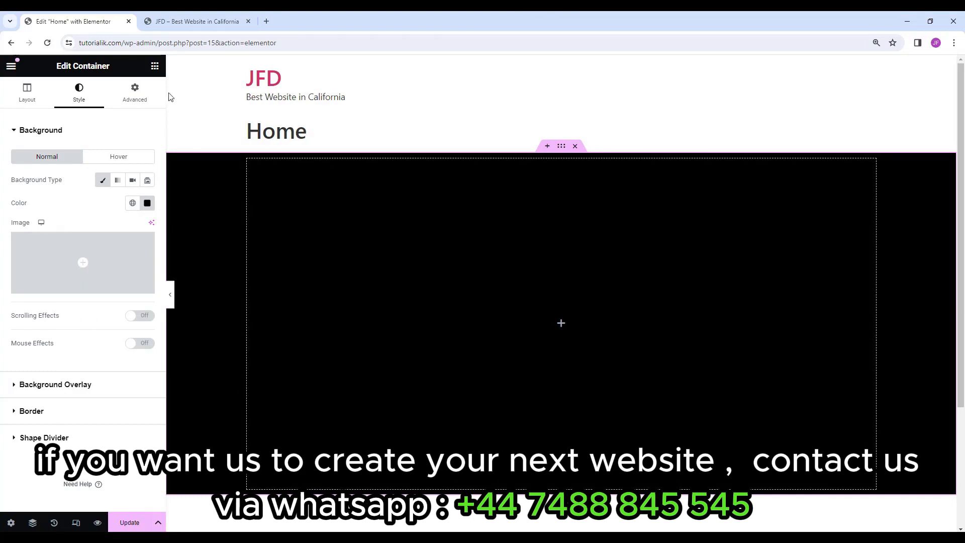
# Drag a Heading widget into the black container.
pyautogui.click(155, 67)
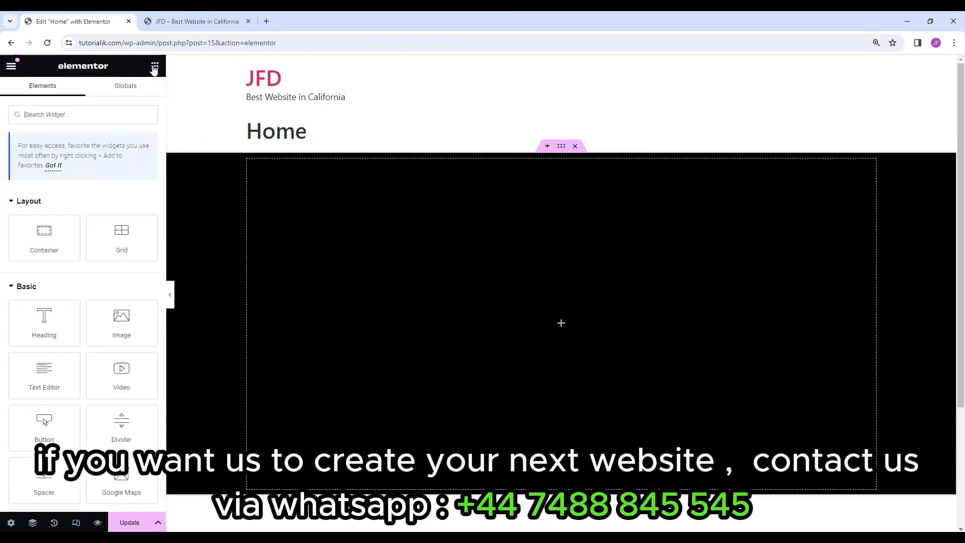
pyautogui.scroll(-3, 47, 217)
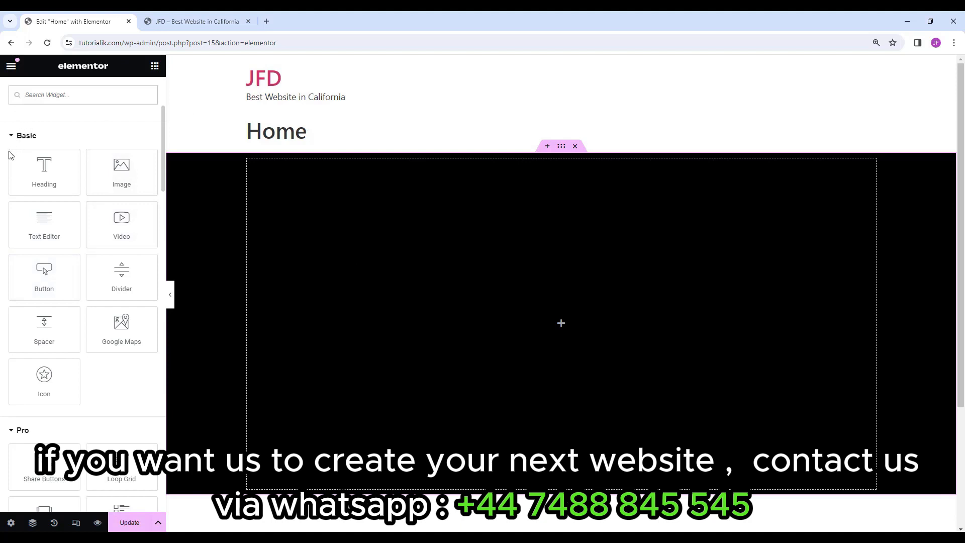
pyautogui.moveTo(34, 180); pyautogui.dragTo(541, 310)
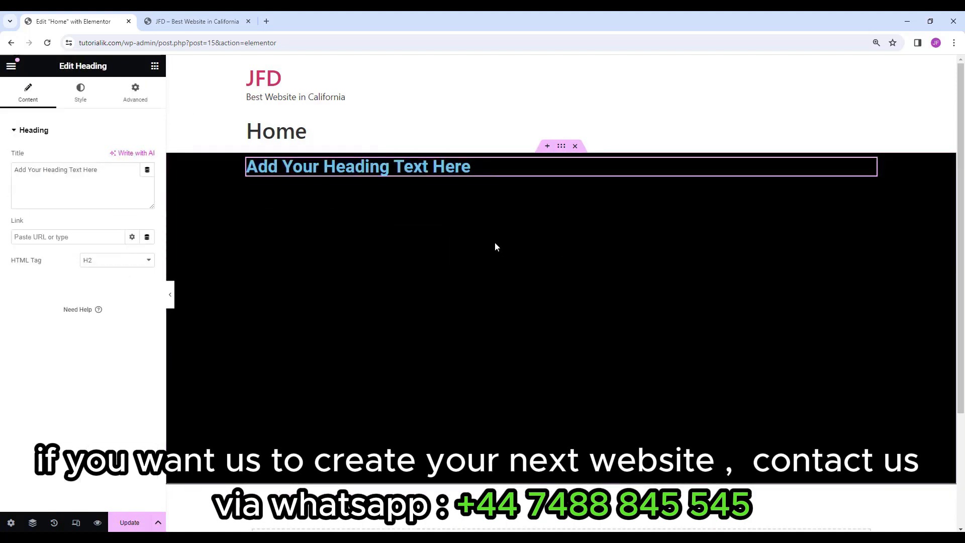
# Replace the heading's placeholder title with the business name.
pyautogui.doubleClick(470, 167)
pyautogui.click(470, 167)
pyautogui.press('BackSpace')
pyautogui.press('BackSpace')
pyautogui.press('BackSpace')
pyautogui.press('BackSpace')
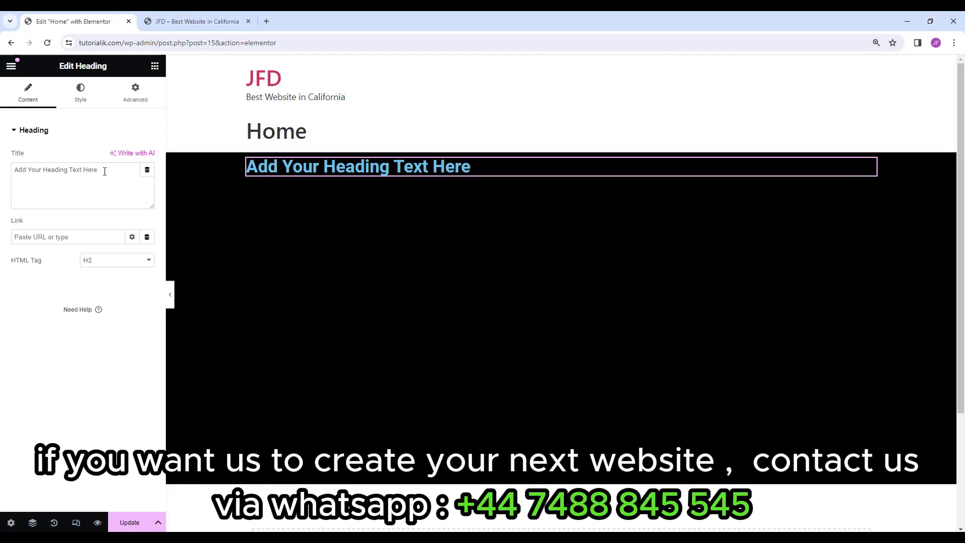
pyautogui.click(101, 177)
pyautogui.moveTo(102, 170); pyautogui.dragTo(2, 178)
pyautogui.click(111, 173)
pyautogui.moveTo(109, 173); pyautogui.dragTo(1, 175)
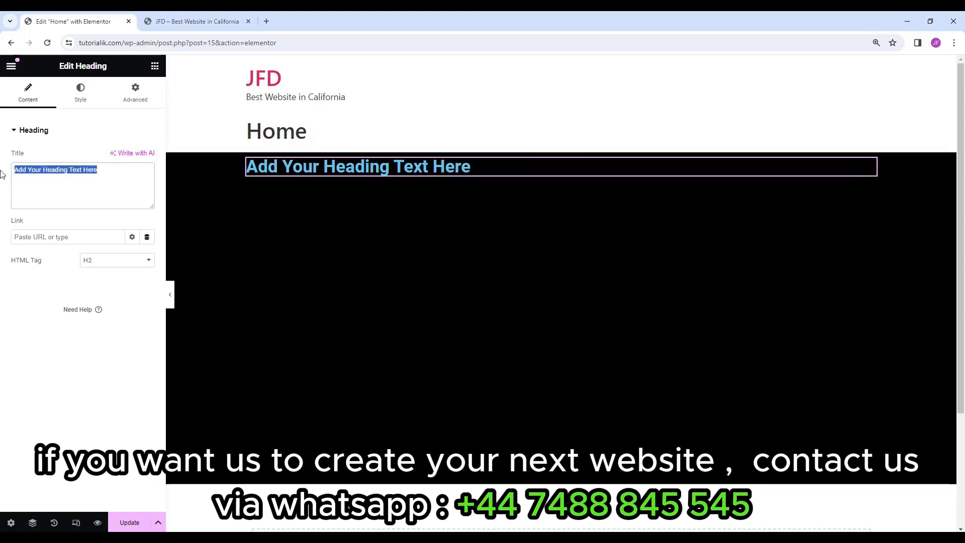
pyautogui.write('Jim Fahad')
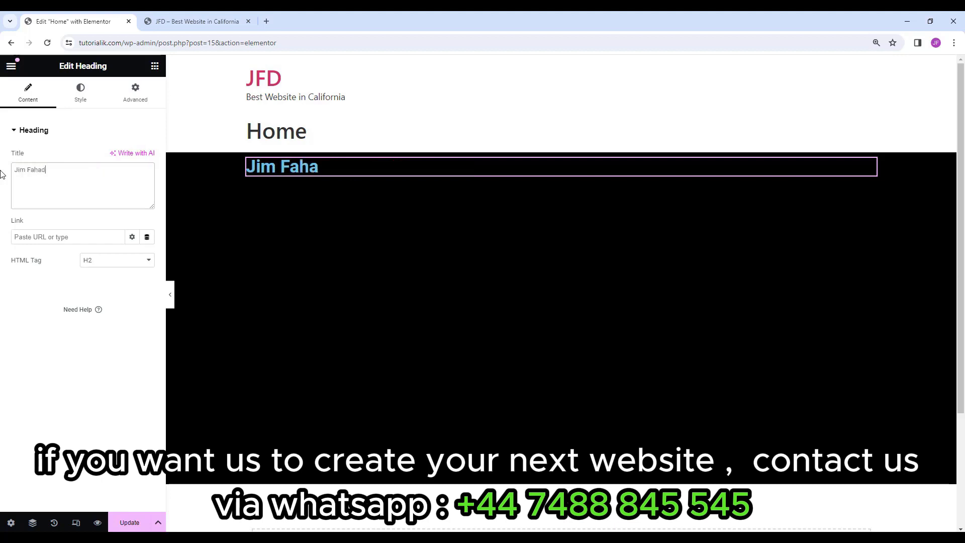
pyautogui.write(' Digit')
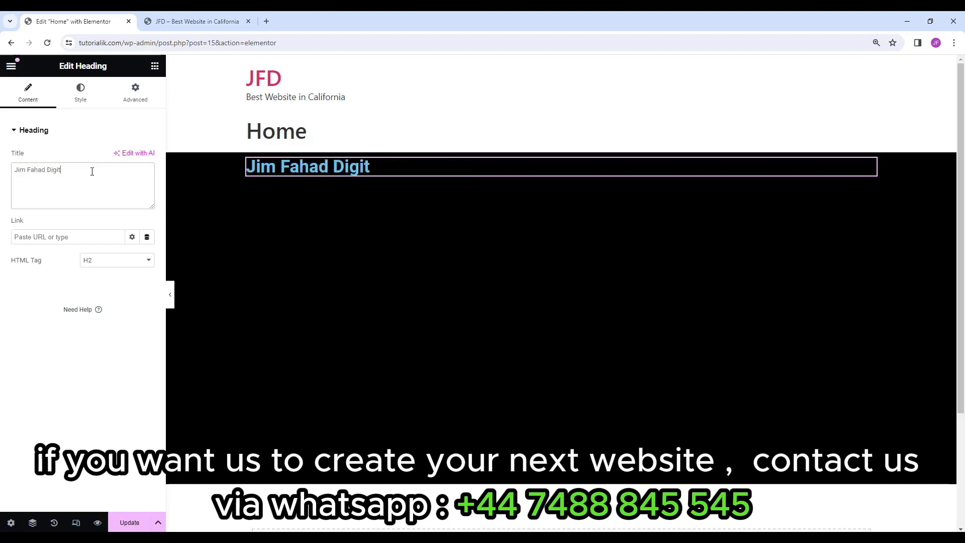
pyautogui.write('al')
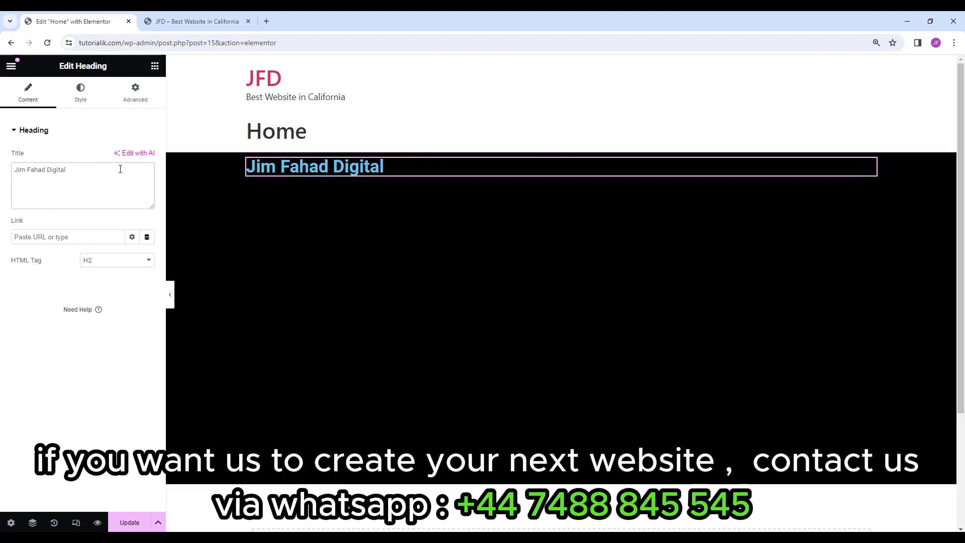
# Center-align the heading and set its text colour to white (#FFFFFF).
pyautogui.click(87, 101)
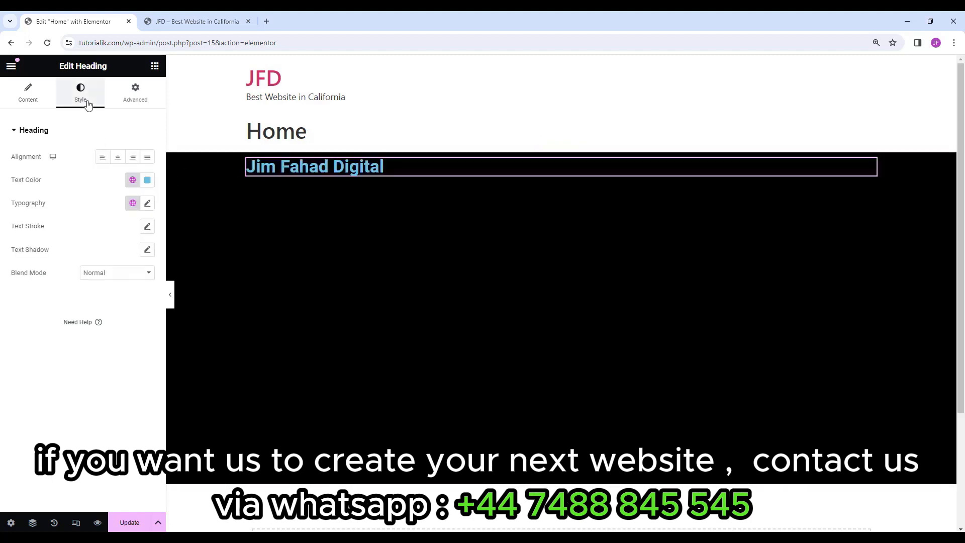
pyautogui.click(118, 158)
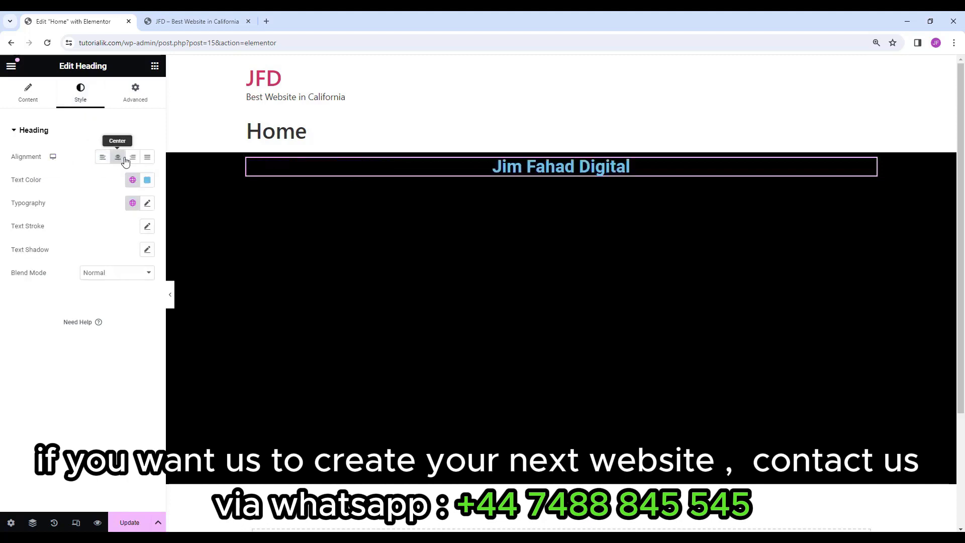
pyautogui.click(133, 159)
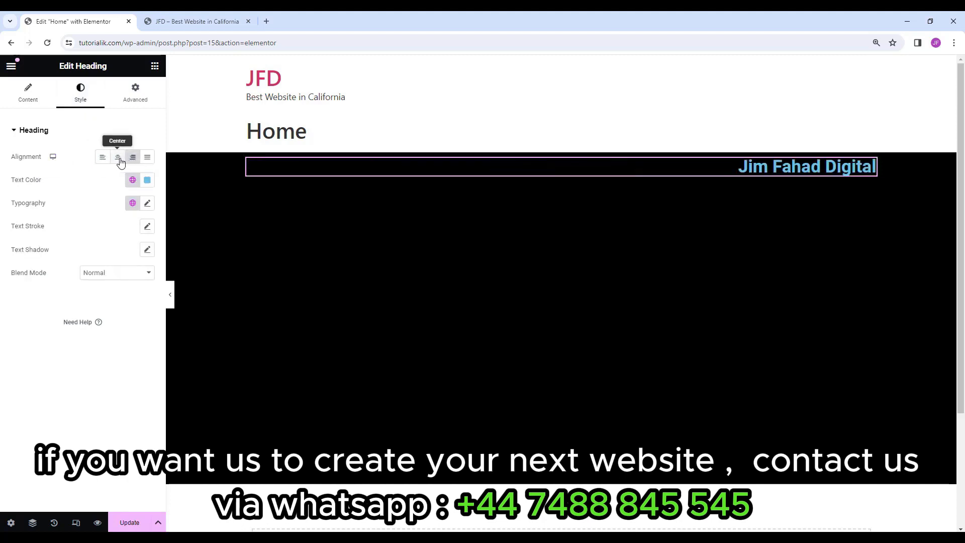
pyautogui.click(119, 159)
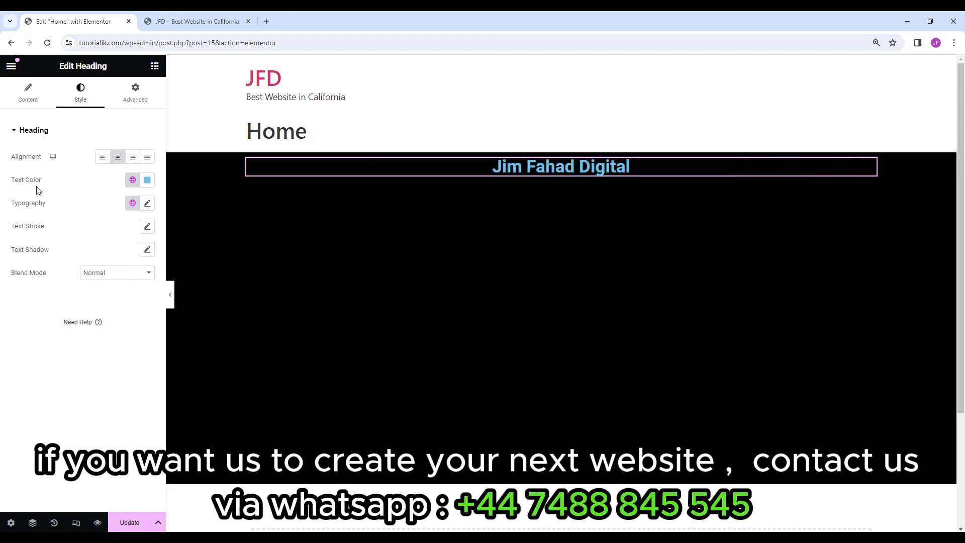
pyautogui.click(147, 182)
pyautogui.moveTo(160, 292); pyautogui.dragTo(78, 222)
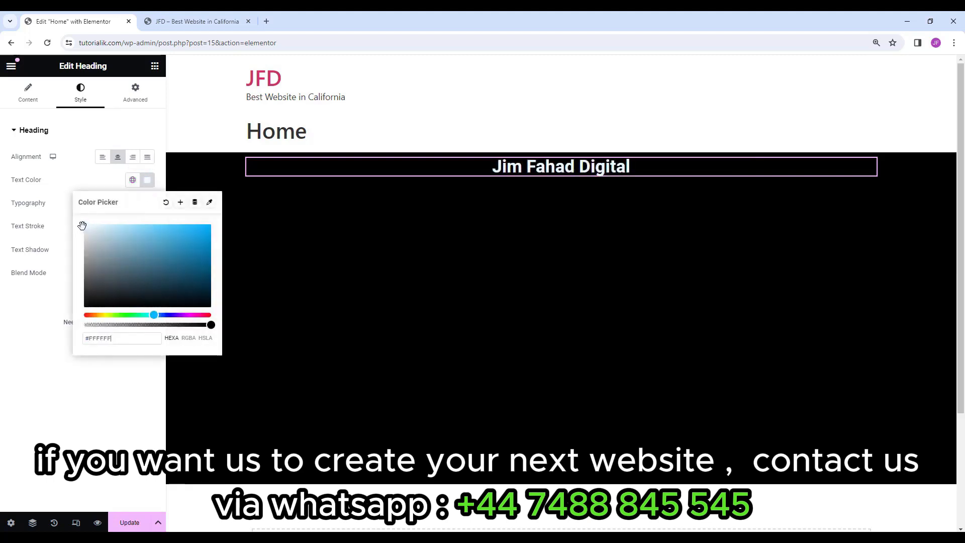
pyautogui.click(146, 178)
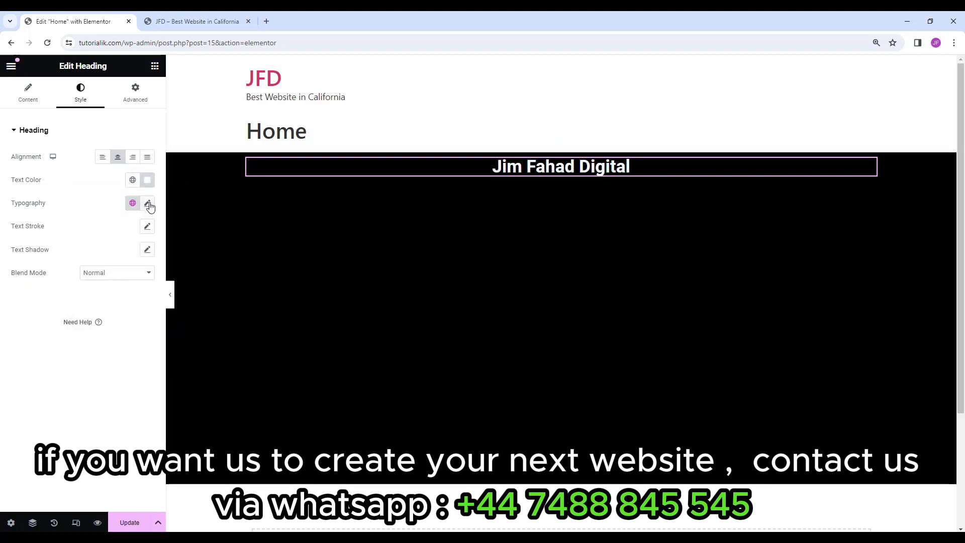
# Set the heading typography to the Poppins font at 50 px.
pyautogui.click(148, 204)
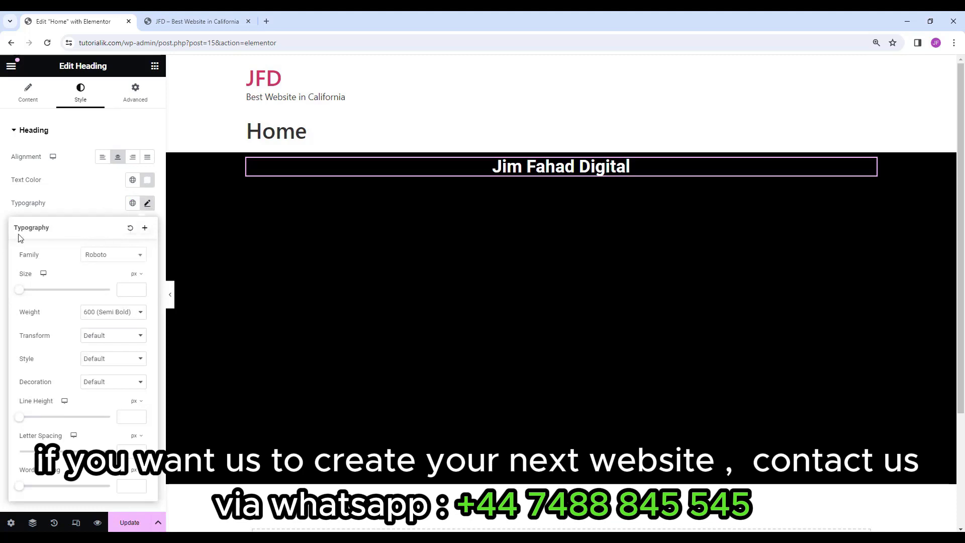
pyautogui.click(110, 261)
pyautogui.moveTo(142, 344)
pyautogui.mouseDown()
pyautogui.moveTo(135, 279)
pyautogui.moveTo(137, 327)
pyautogui.mouseUp()
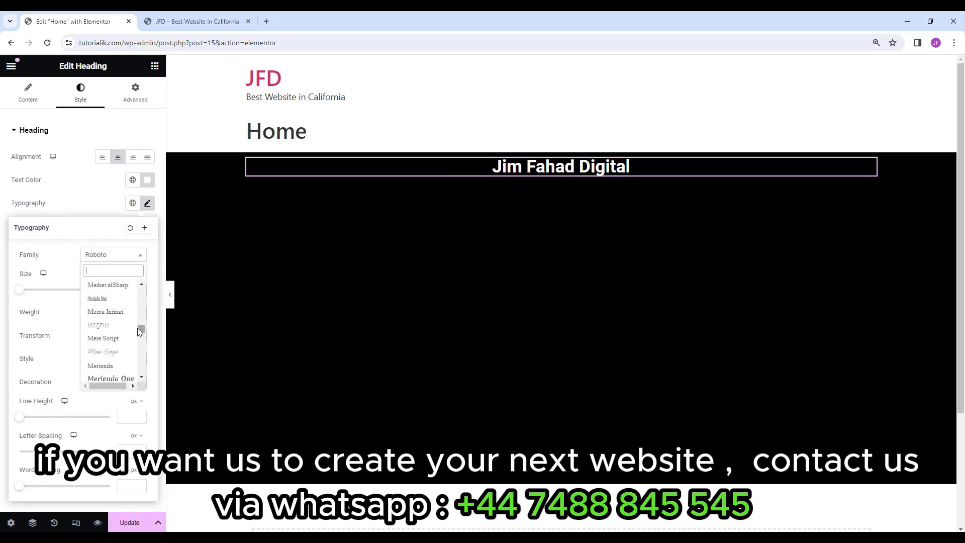
pyautogui.click(107, 305)
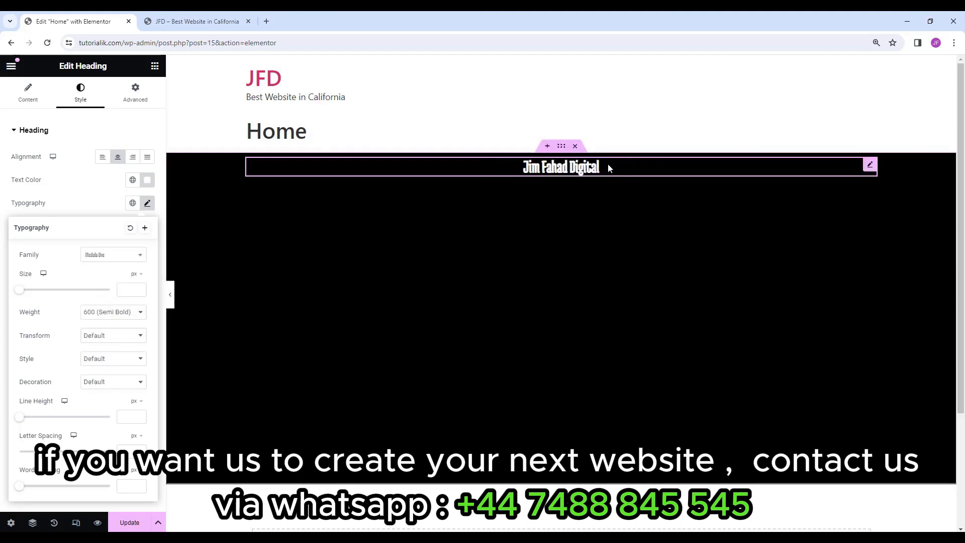
pyautogui.click(117, 257)
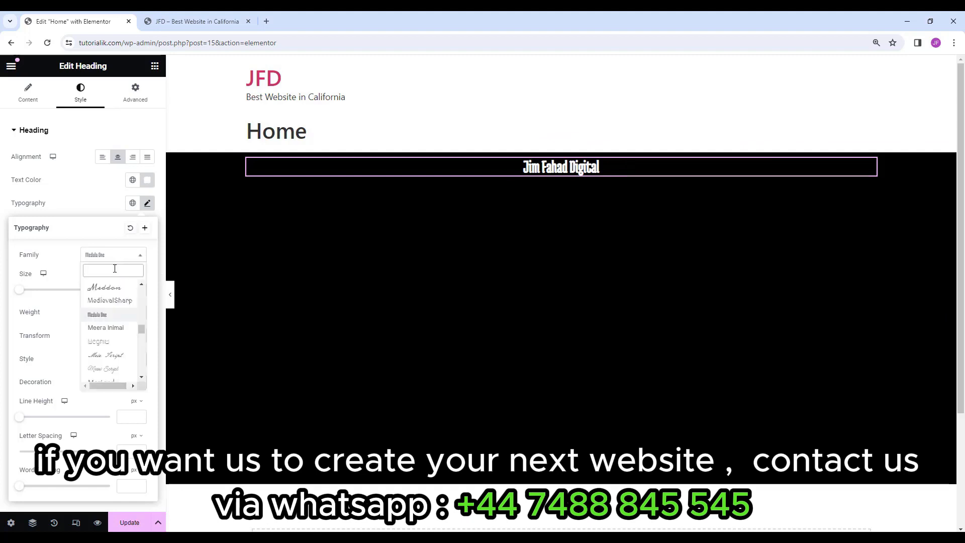
pyautogui.write('pop')
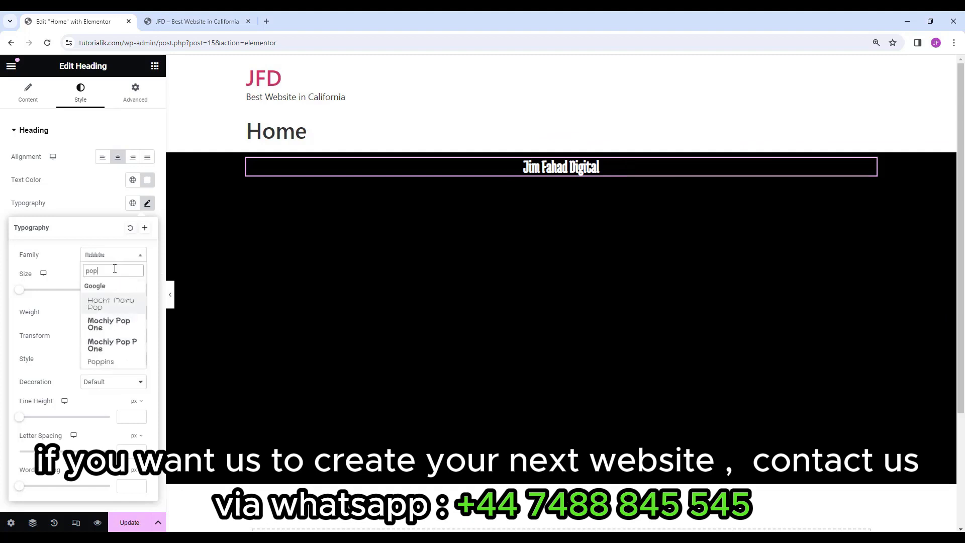
pyautogui.write('pin')
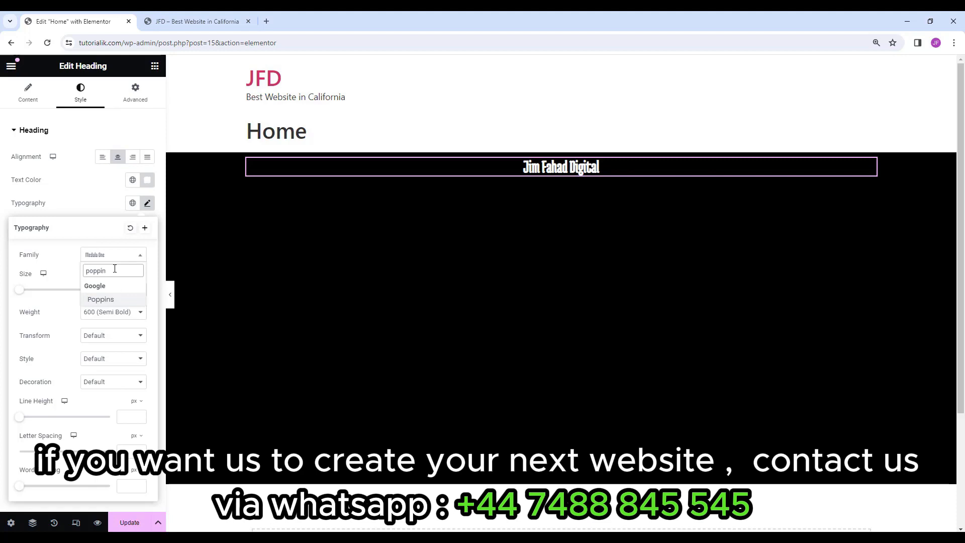
pyautogui.click(123, 300)
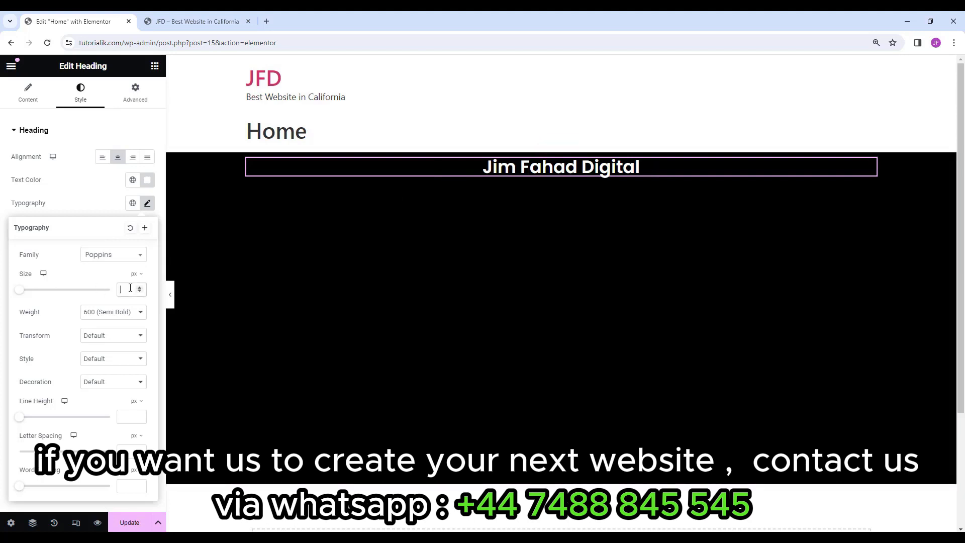
pyautogui.moveTo(19, 290); pyautogui.dragTo(43, 308)
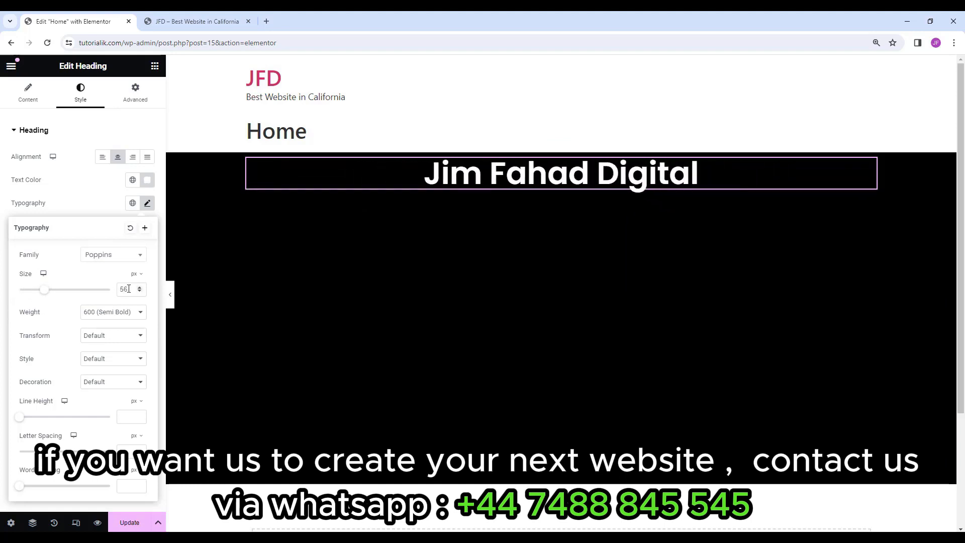
pyautogui.moveTo(129, 289); pyautogui.dragTo(113, 291)
pyautogui.write('50')
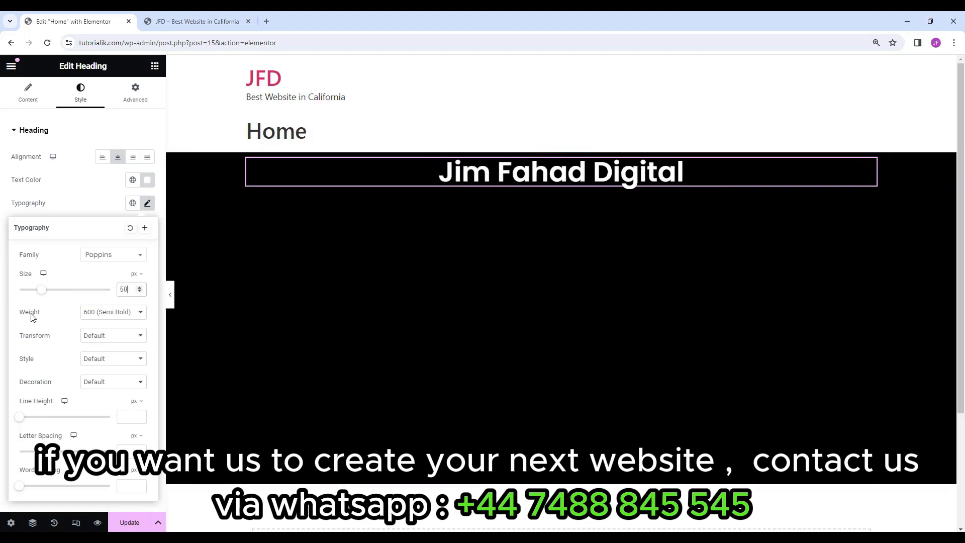
# Give the heading a 600 (Semi Bold) weight and leave text transform at Default.
pyautogui.click(106, 316)
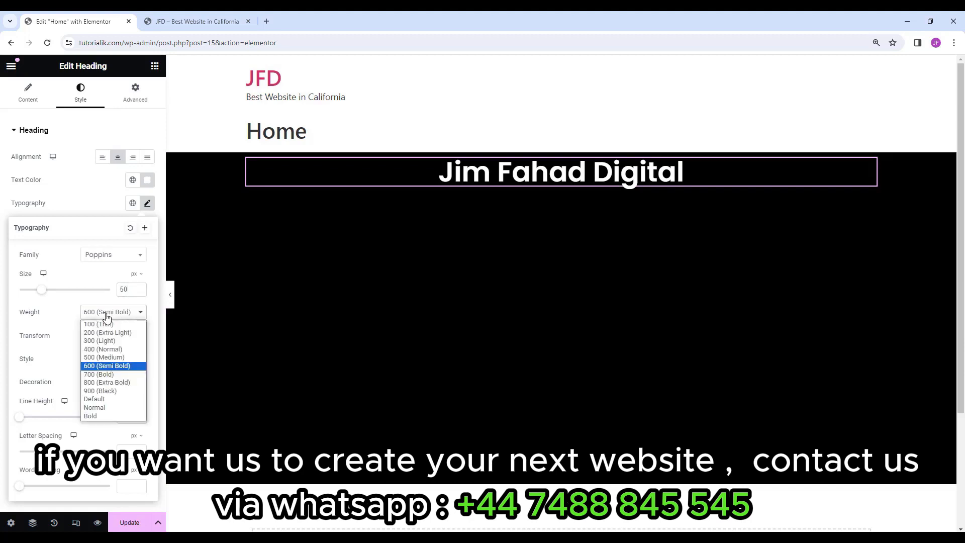
pyautogui.click(110, 349)
pyautogui.click(111, 315)
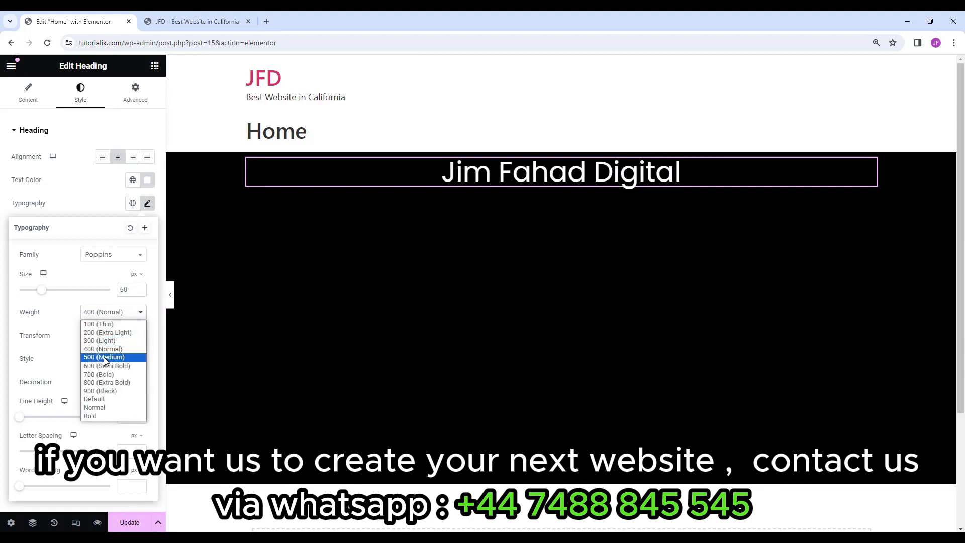
pyautogui.click(102, 377)
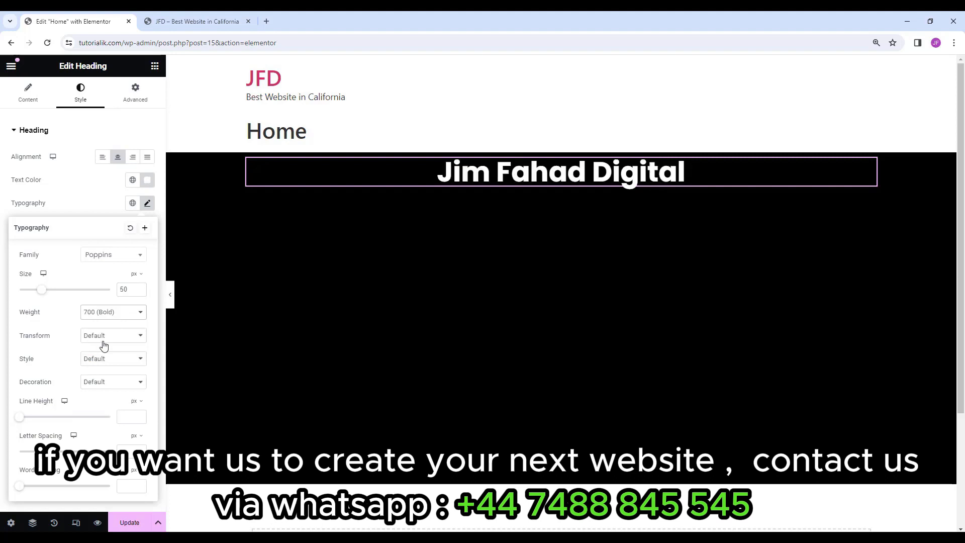
pyautogui.click(103, 313)
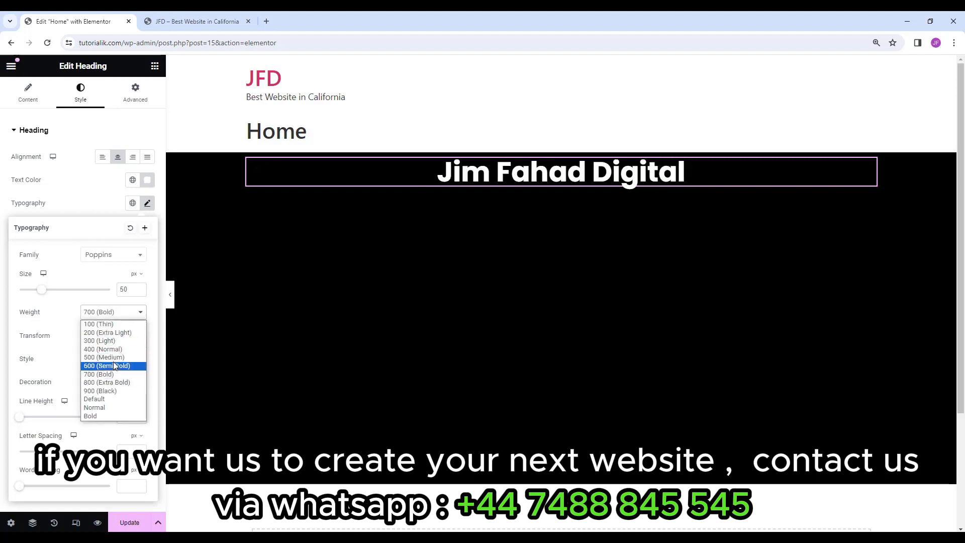
pyautogui.click(108, 333)
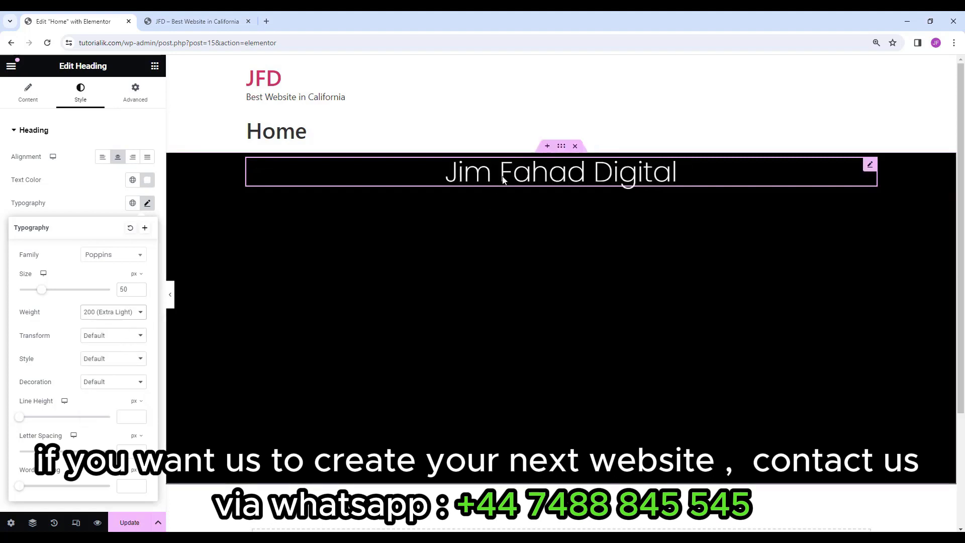
pyautogui.click(113, 312)
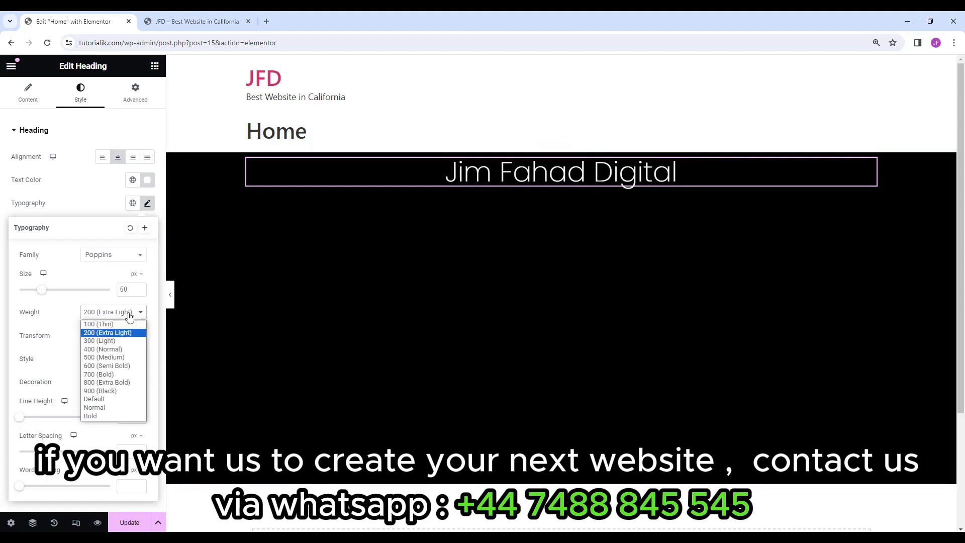
pyautogui.click(117, 391)
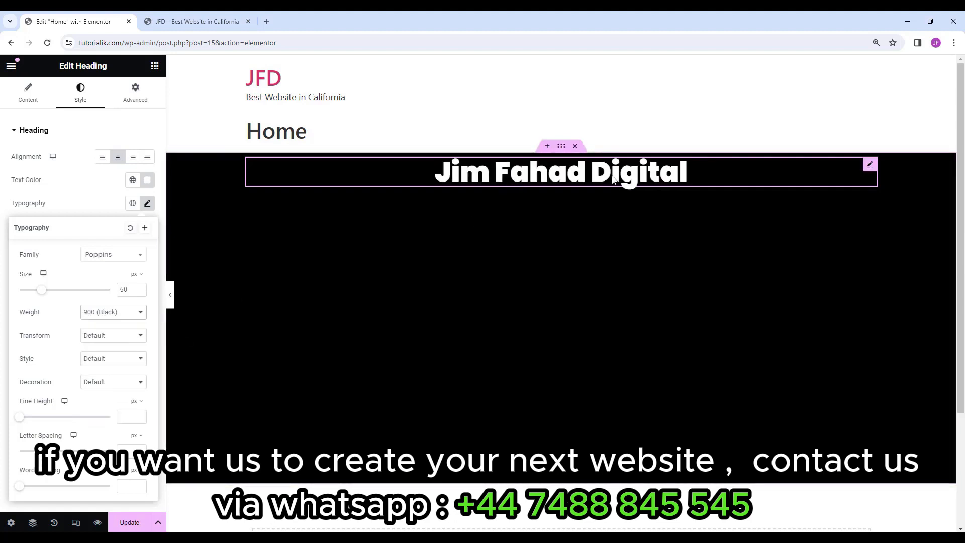
pyautogui.click(108, 312)
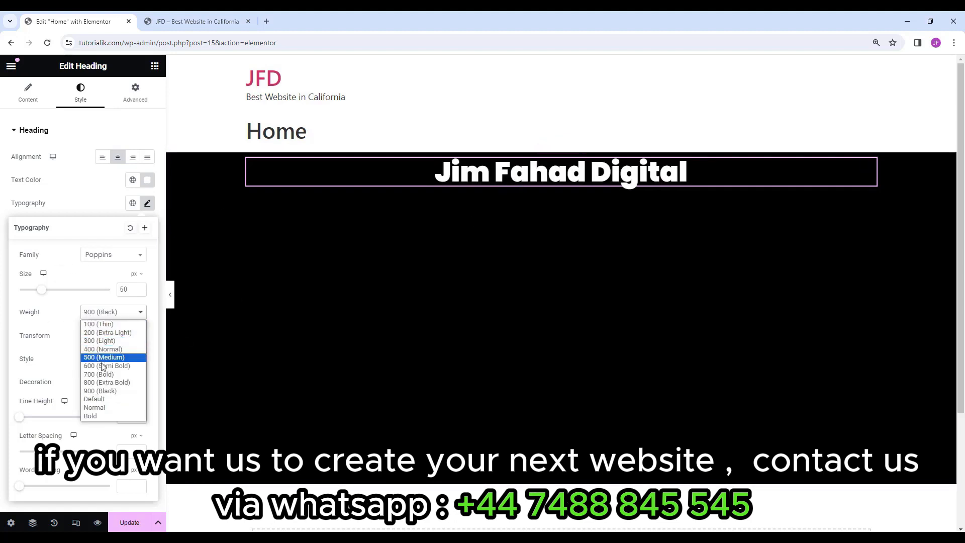
pyautogui.click(123, 366)
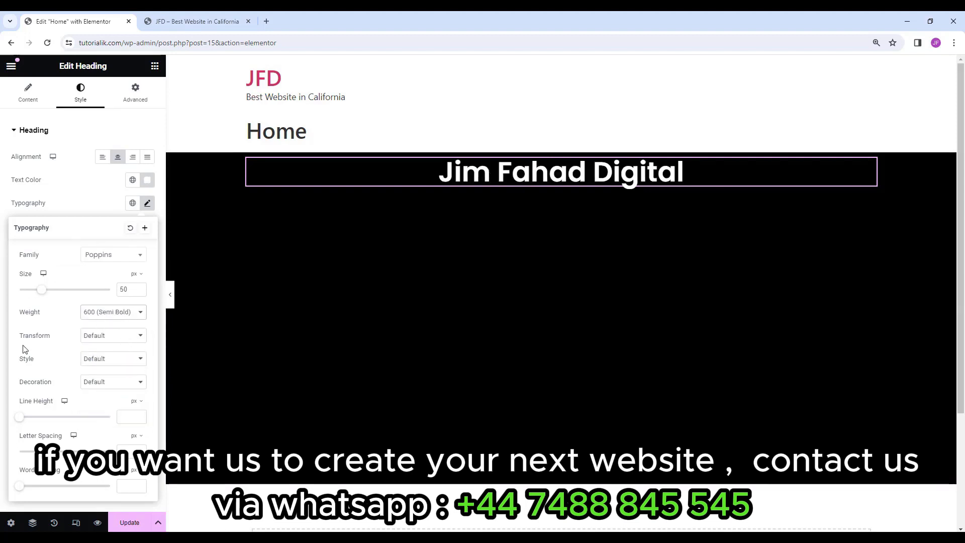
pyautogui.click(105, 336)
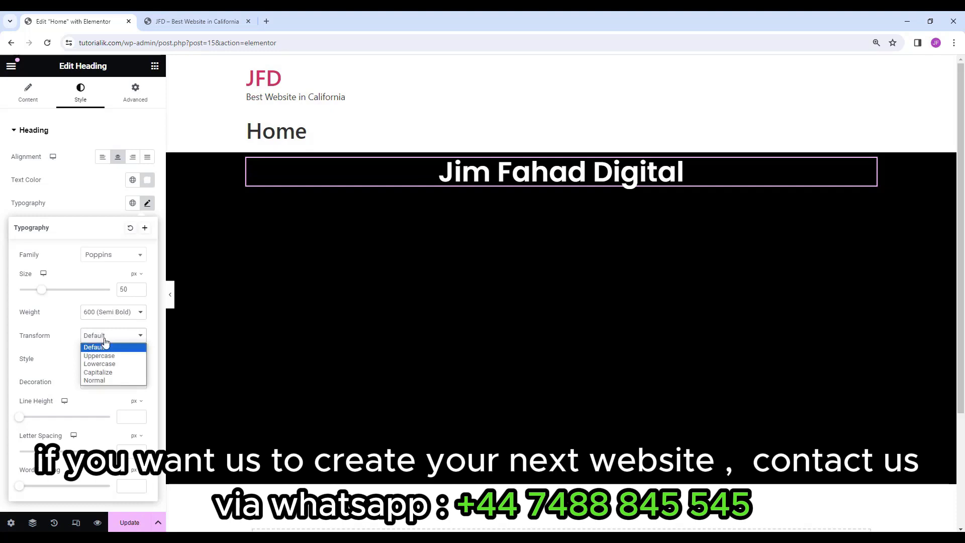
pyautogui.click(103, 356)
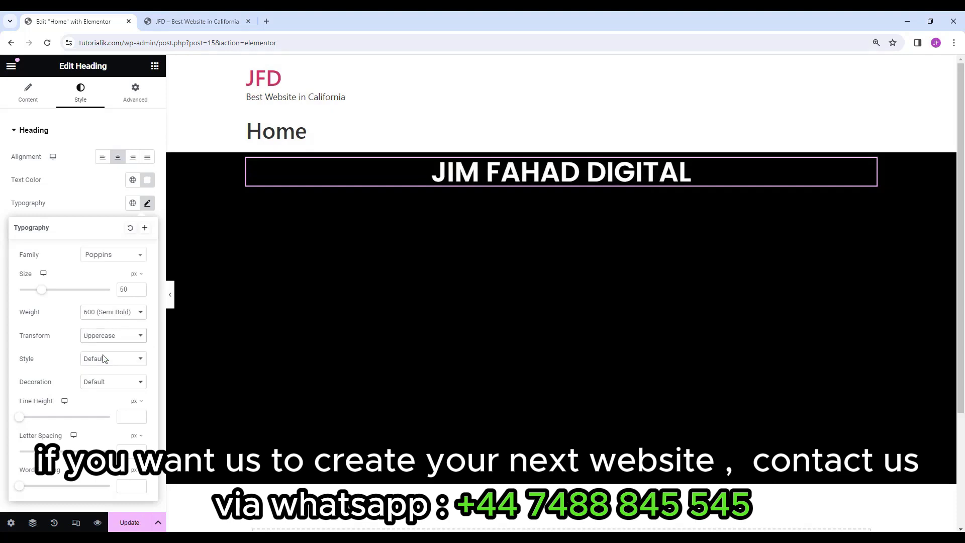
pyautogui.click(124, 337)
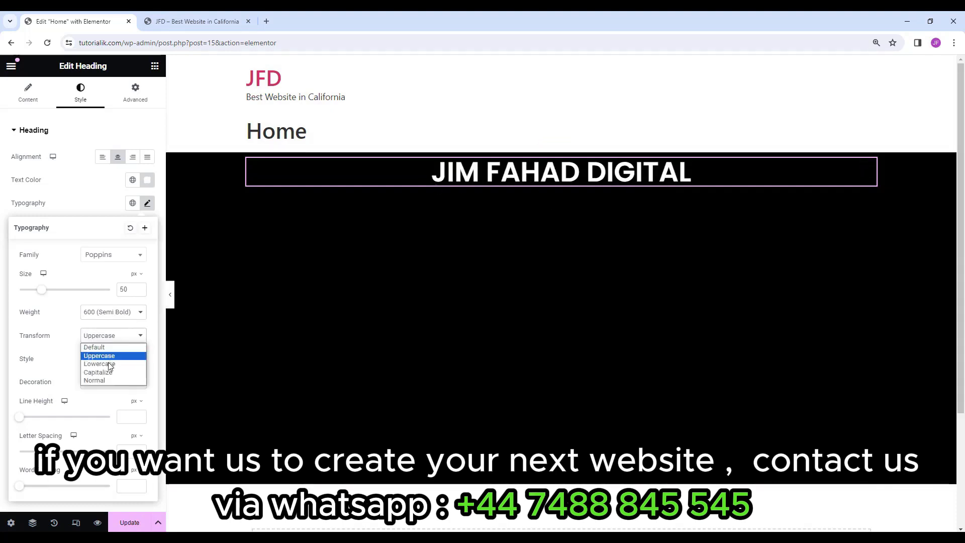
pyautogui.click(109, 364)
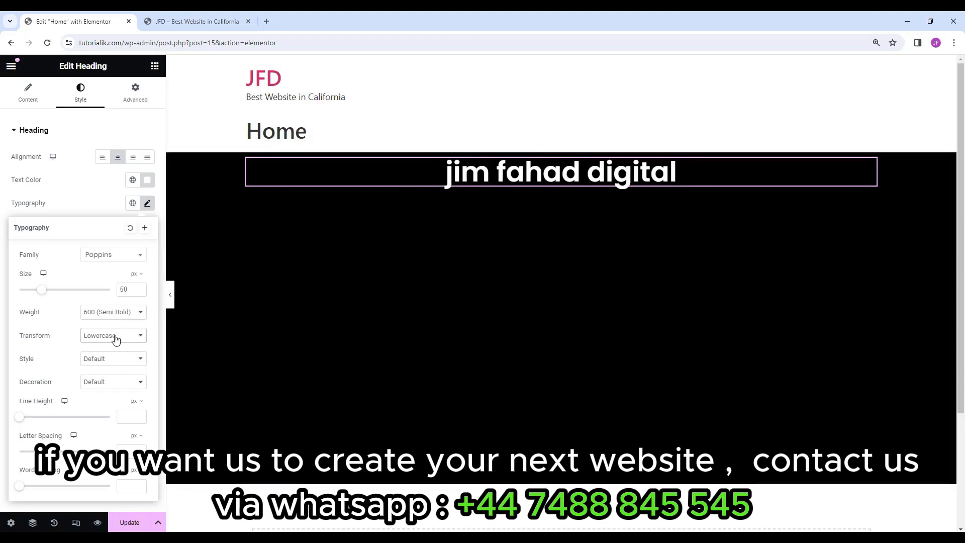
pyautogui.click(115, 340)
pyautogui.click(106, 374)
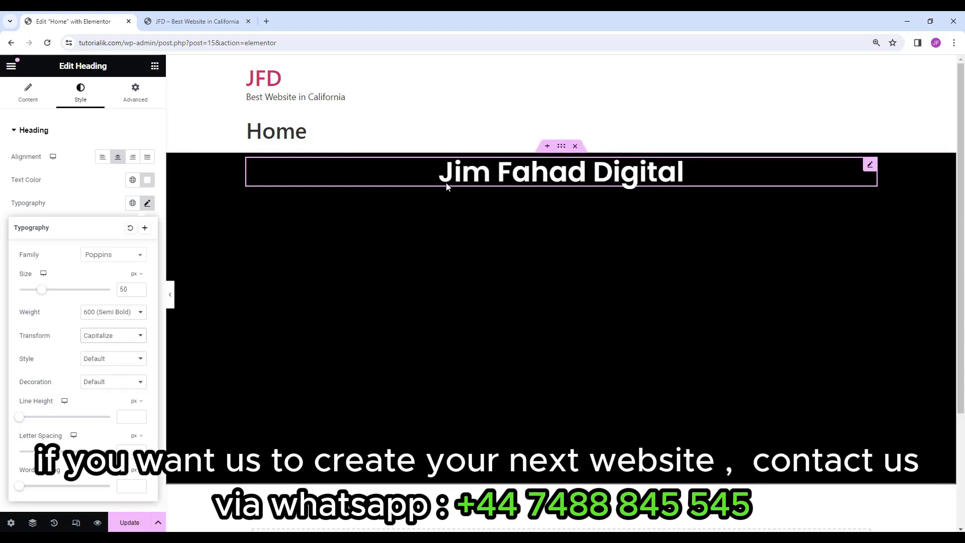
pyautogui.click(117, 341)
pyautogui.click(117, 347)
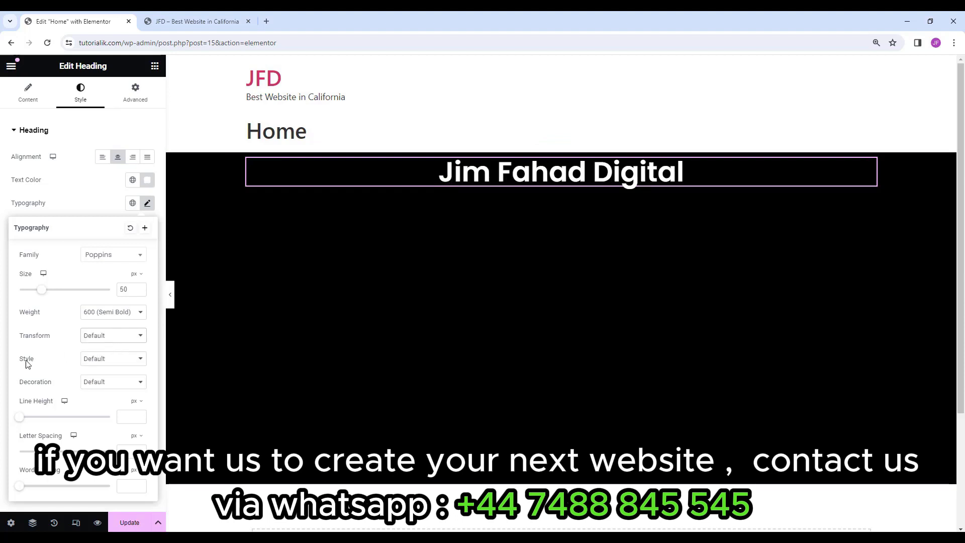
# Set the heading's font style to italic.
pyautogui.click(98, 360)
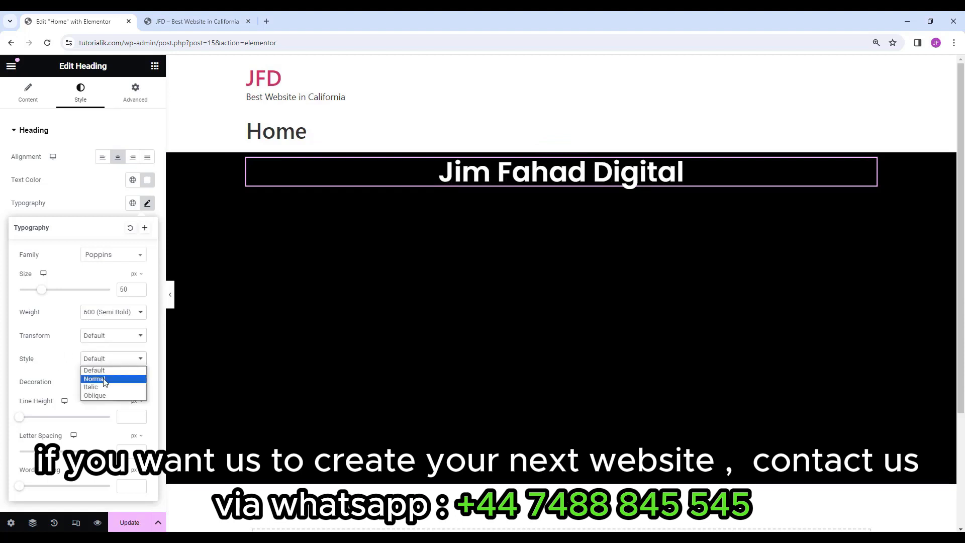
pyautogui.click(105, 380)
pyautogui.click(107, 360)
pyautogui.click(96, 387)
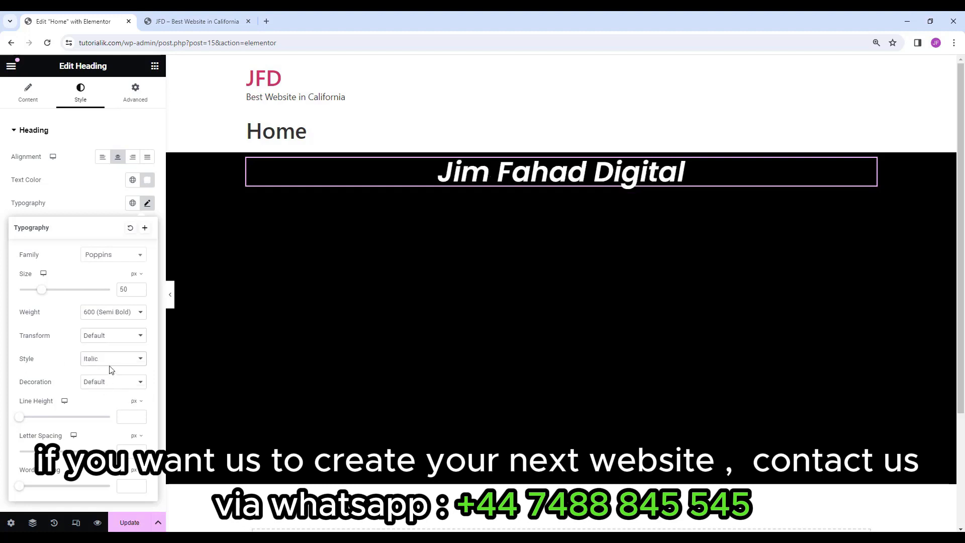
pyautogui.click(112, 360)
pyautogui.click(110, 360)
pyautogui.click(108, 360)
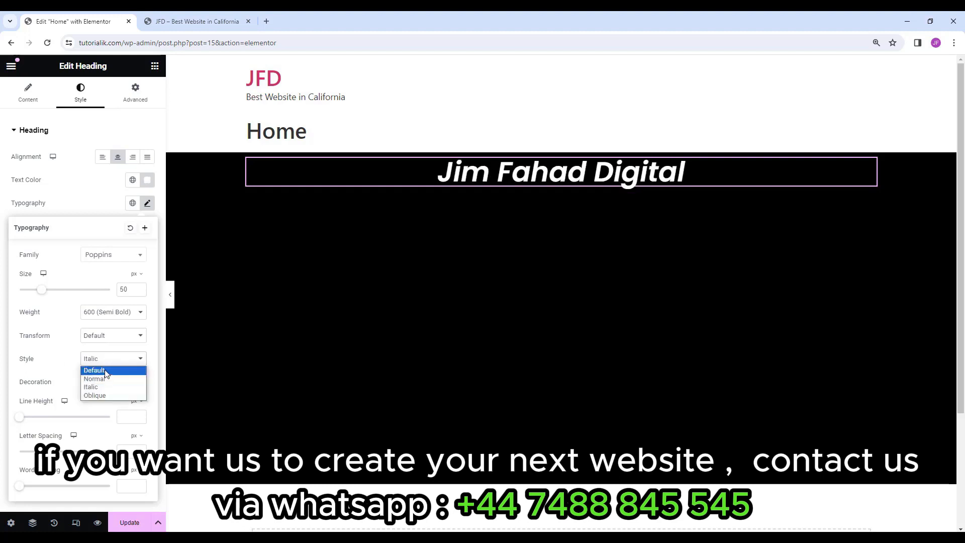
pyautogui.click(75, 371)
pyautogui.click(95, 385)
pyautogui.click(107, 383)
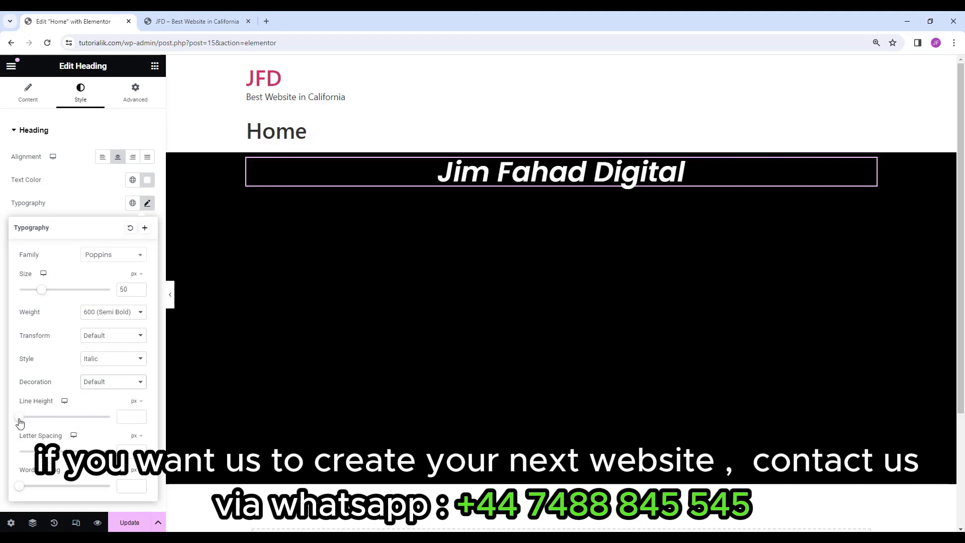
# Try larger line height, letter and word spacing, then clear both spacing values.
pyautogui.moveTo(20, 422); pyautogui.dragTo(71, 421)
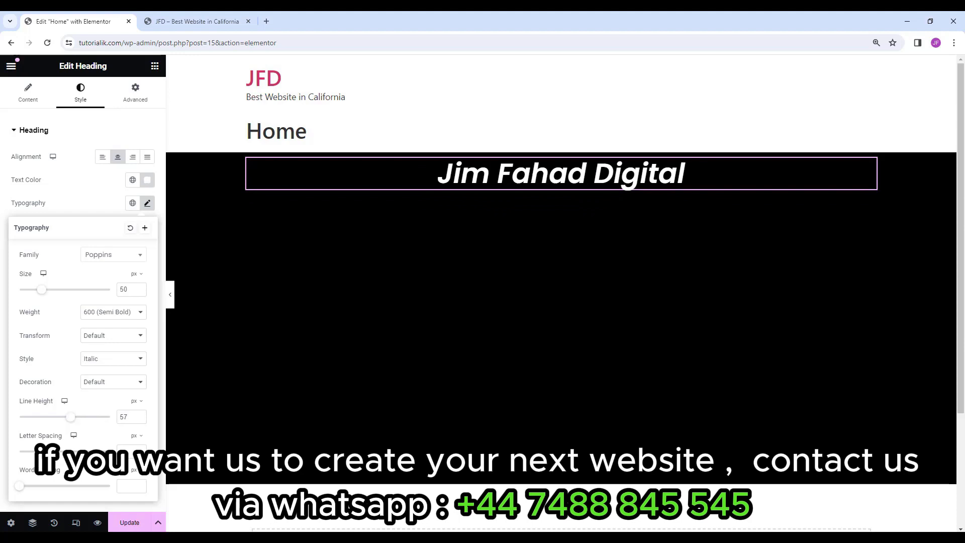
pyautogui.moveTo(50, 451); pyautogui.dragTo(111, 454)
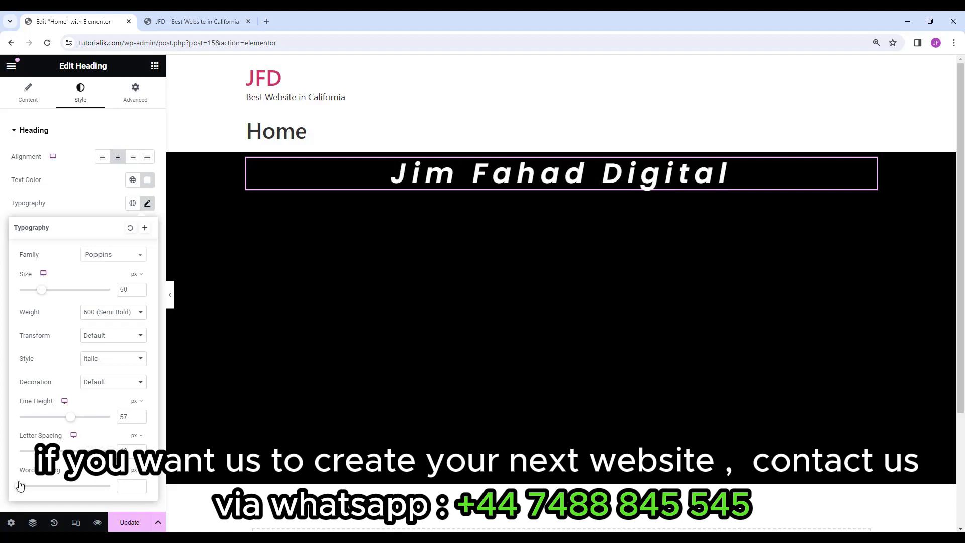
pyautogui.moveTo(20, 491); pyautogui.dragTo(92, 490)
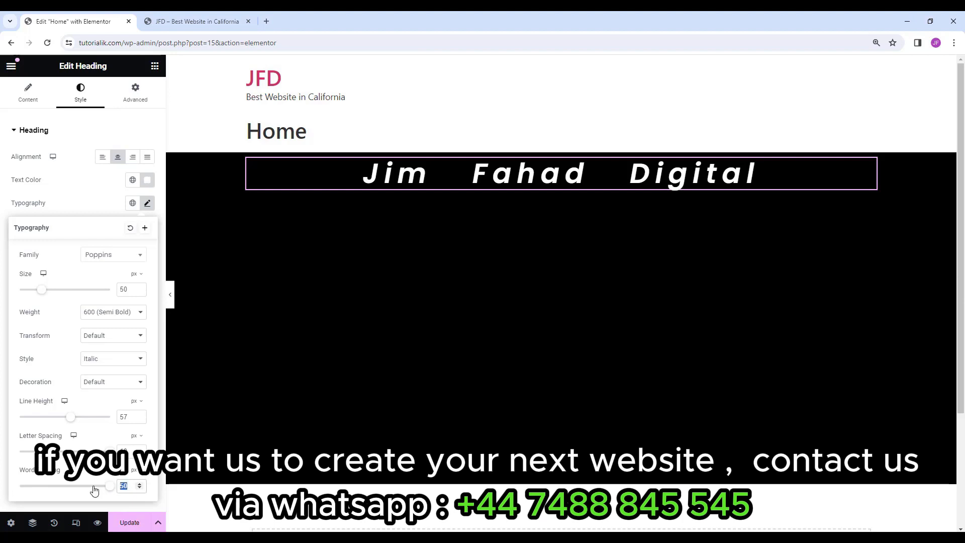
pyautogui.press('BackSpace')
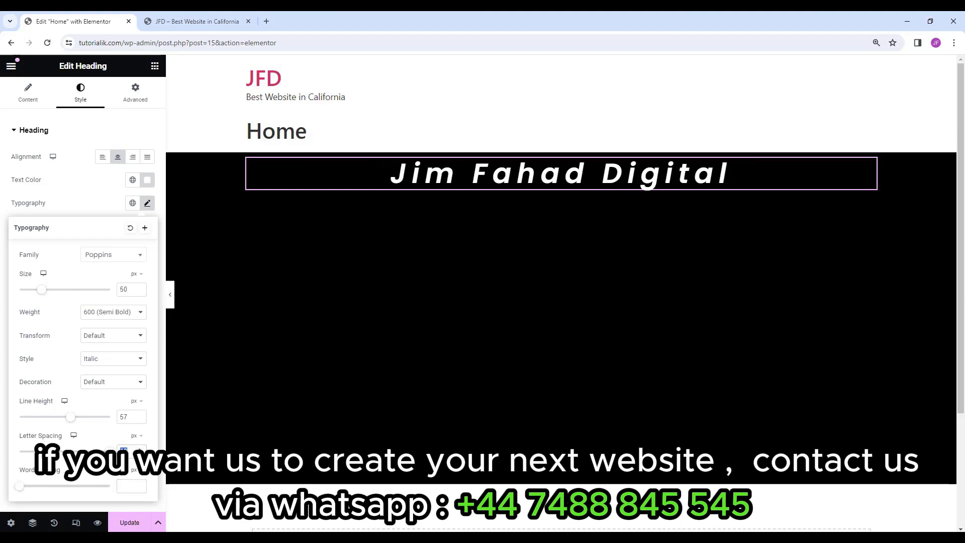
pyautogui.press('BackSpace')
# Clear the heading's custom line height and return its font style to Default.
pyautogui.moveTo(131, 416); pyautogui.dragTo(114, 427)
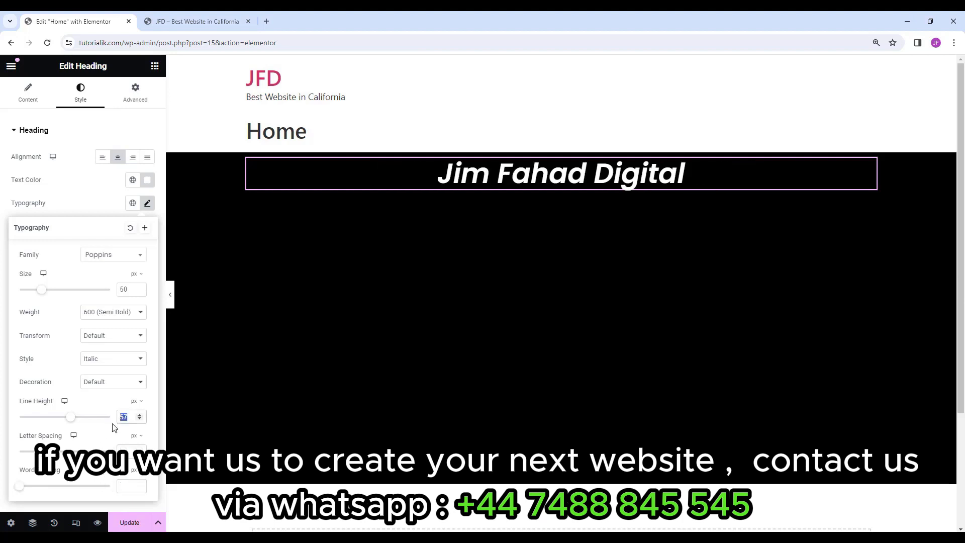
pyautogui.press('BackSpace')
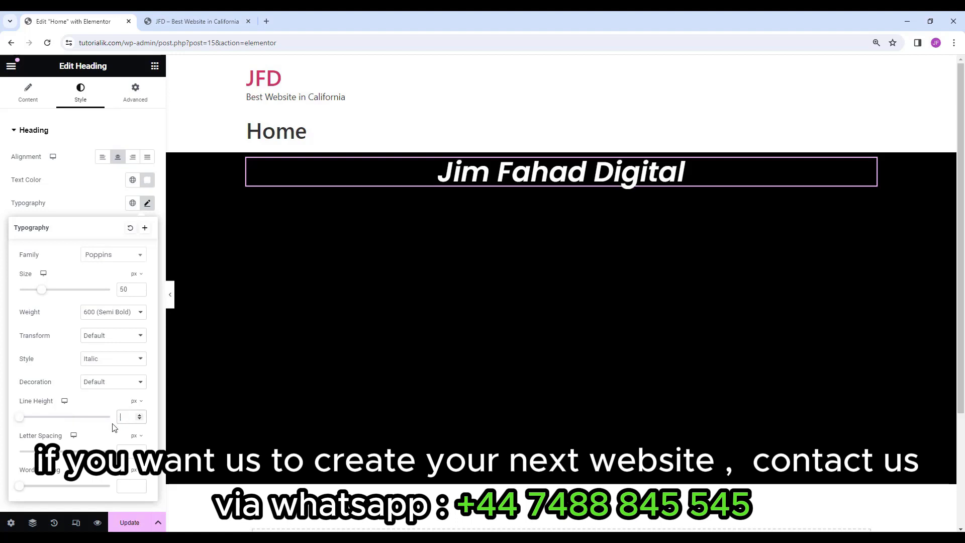
pyautogui.click(113, 358)
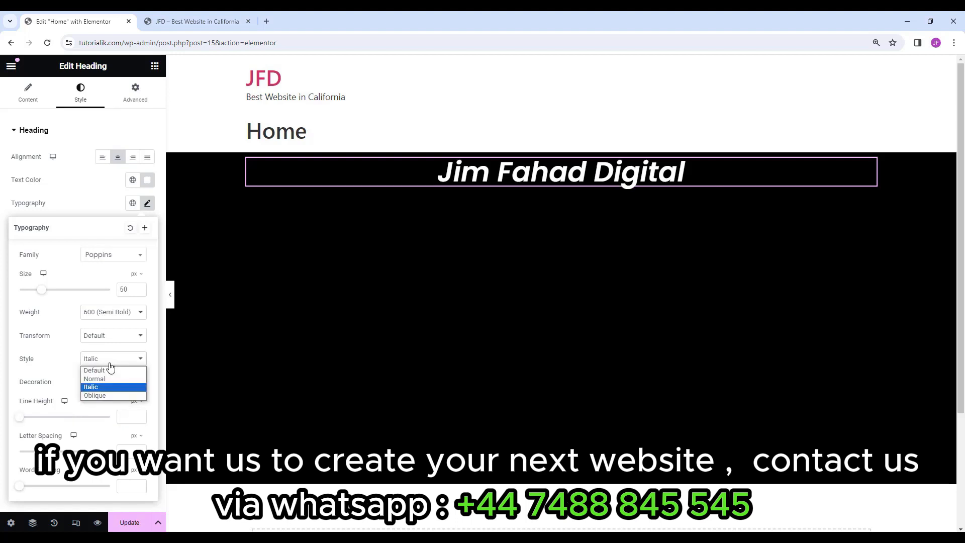
pyautogui.click(112, 370)
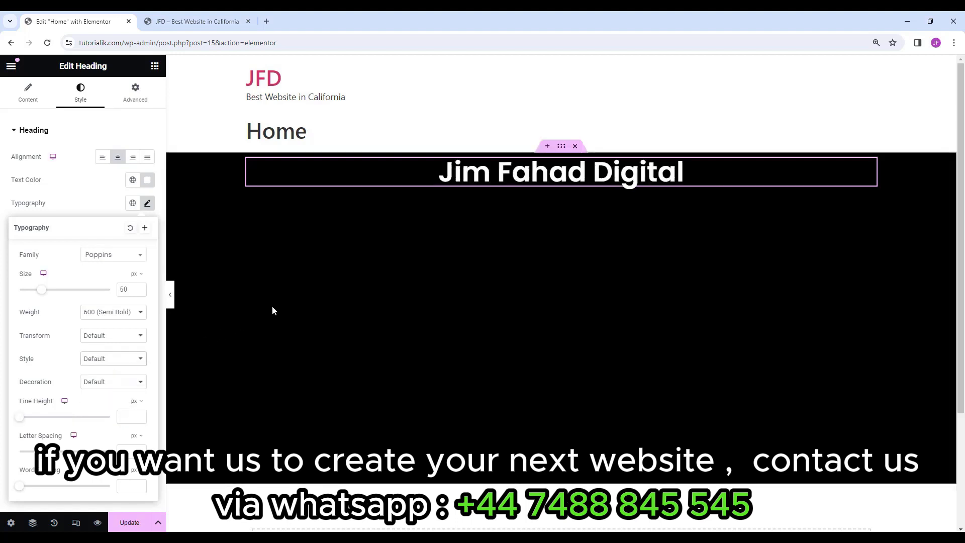
pyautogui.click(155, 66)
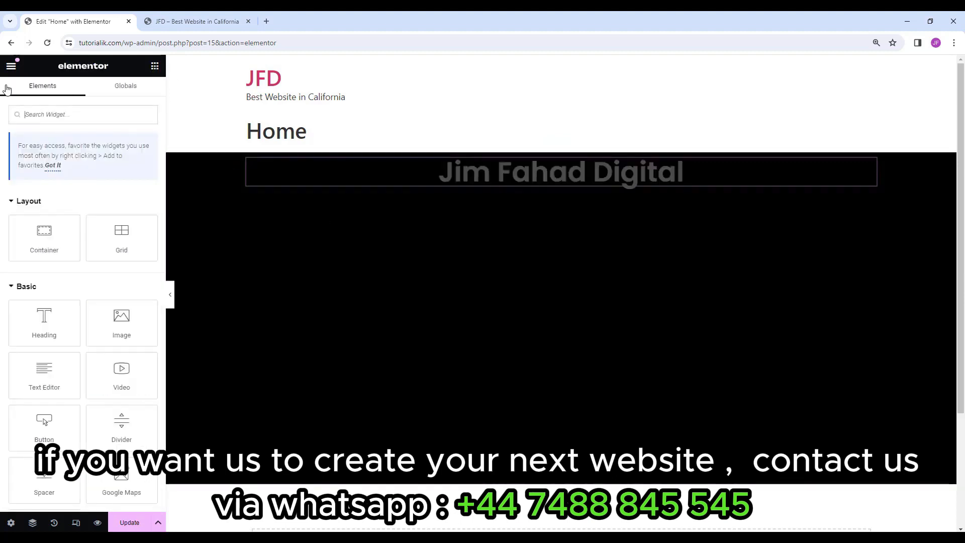
# Drag a Text Editor paragraph into the black section below the heading.
pyautogui.moveTo(20, 330); pyautogui.dragTo(563, 185)
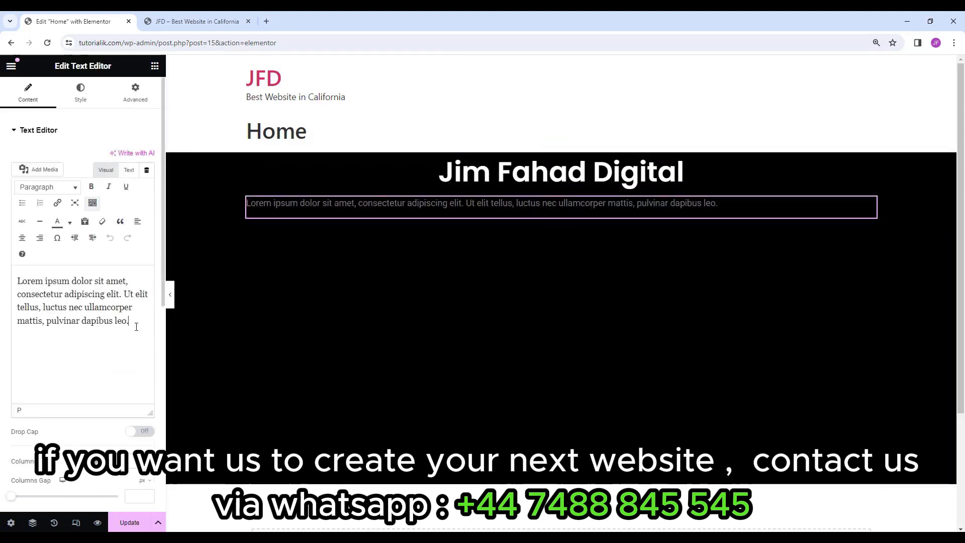
pyautogui.moveTo(137, 324); pyautogui.dragTo(17, 279)
pyautogui.click(144, 341)
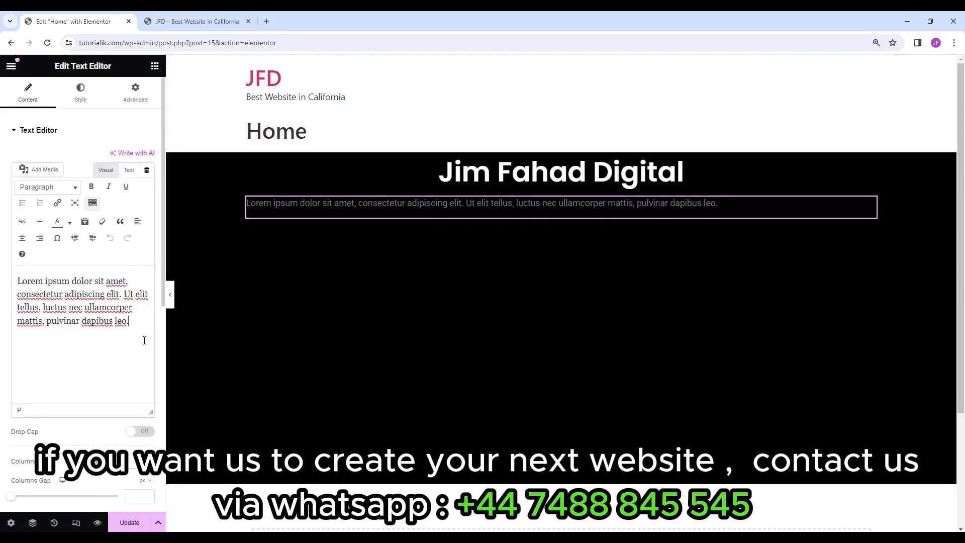
# Centre the paragraph, make its text white and enlarge it to 19 px.
pyautogui.click(81, 97)
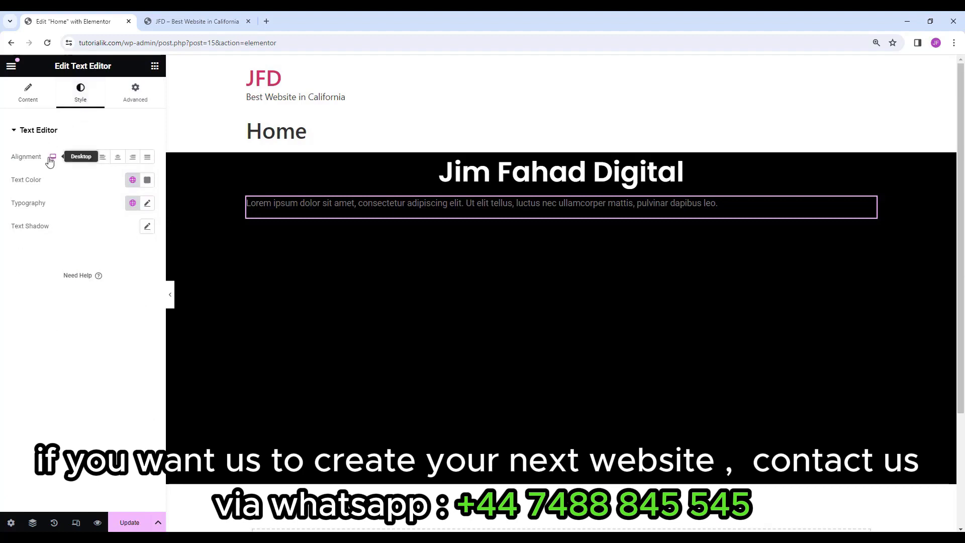
pyautogui.click(119, 159)
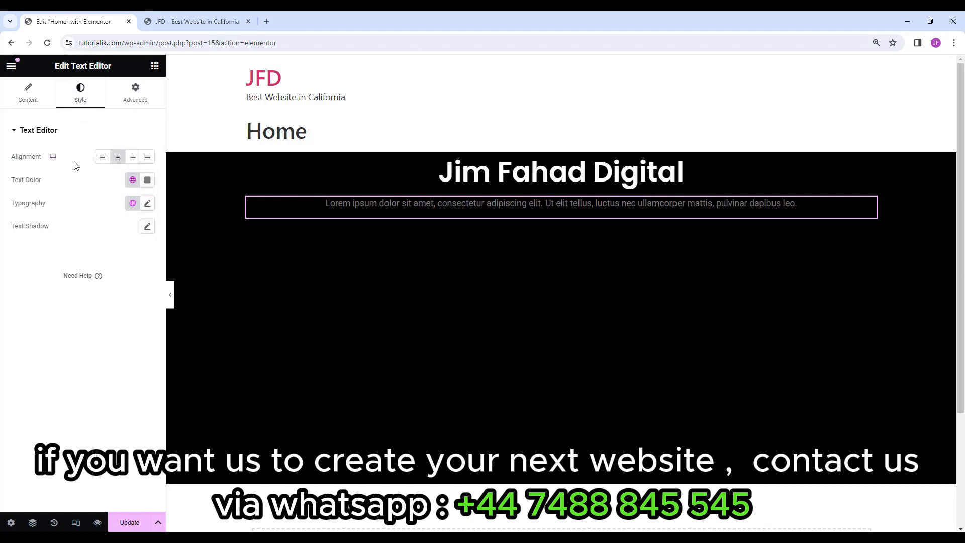
pyautogui.click(147, 180)
pyautogui.moveTo(86, 267); pyautogui.dragTo(69, 216)
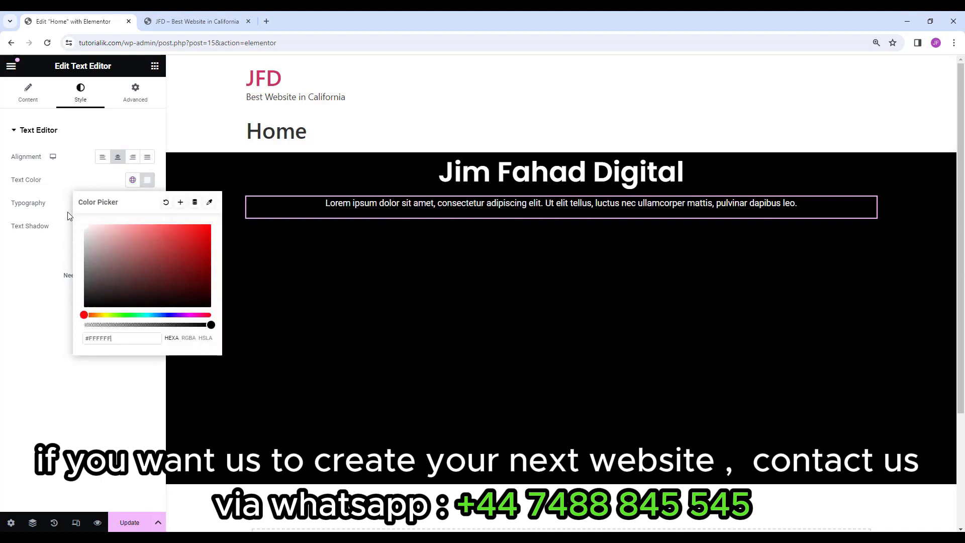
pyautogui.click(32, 274)
pyautogui.click(147, 203)
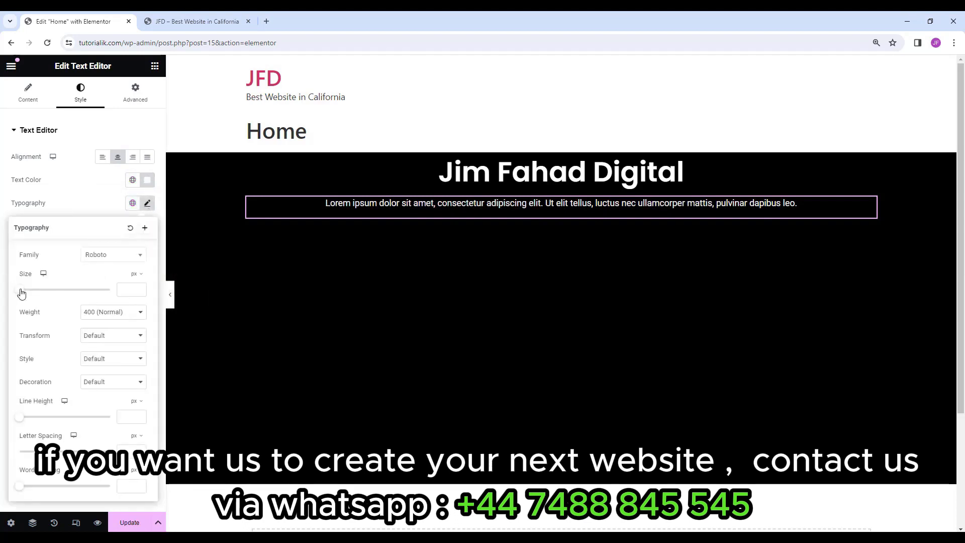
pyautogui.moveTo(21, 293); pyautogui.dragTo(29, 294)
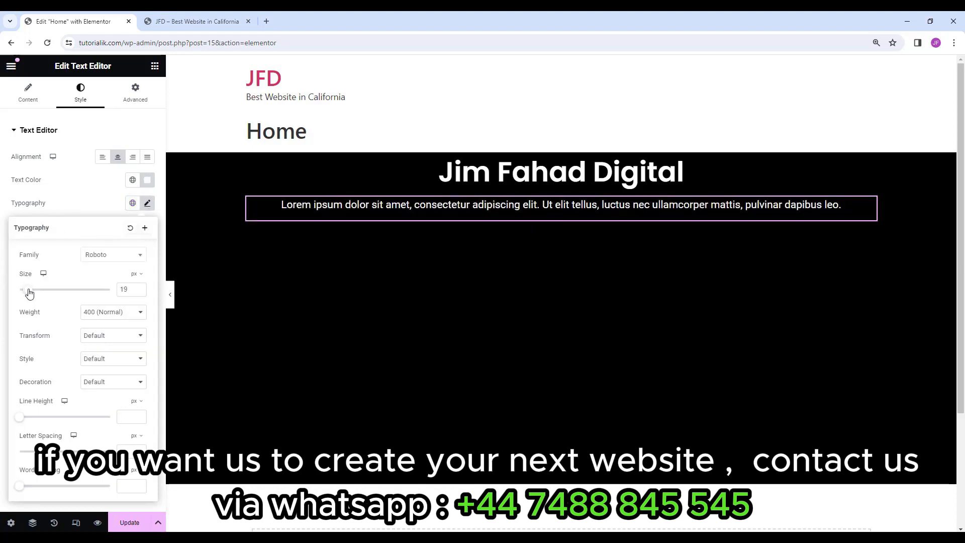
pyautogui.click(147, 203)
pyautogui.click(154, 67)
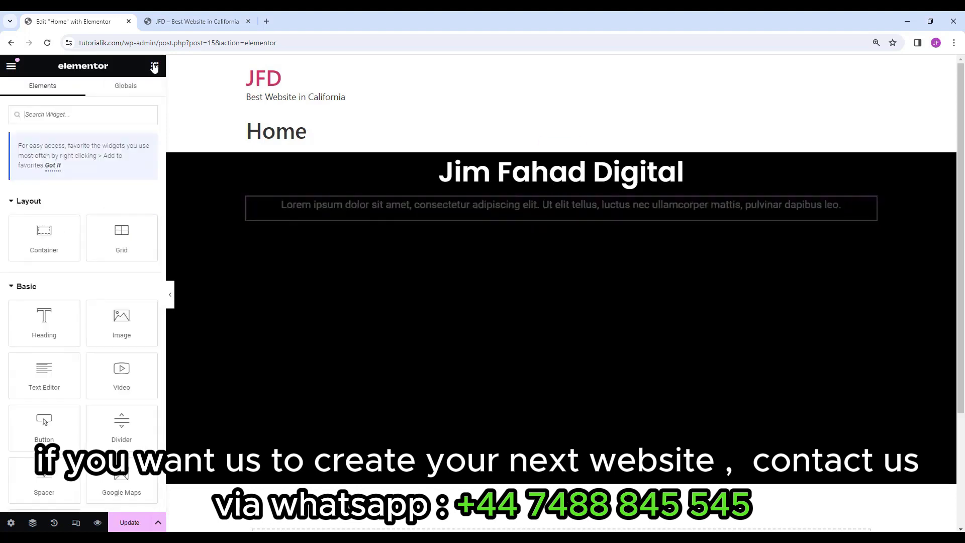
# Add a Button widget under the paragraph labelled 'Learn More'.
pyautogui.scroll(-2, 130, 193)
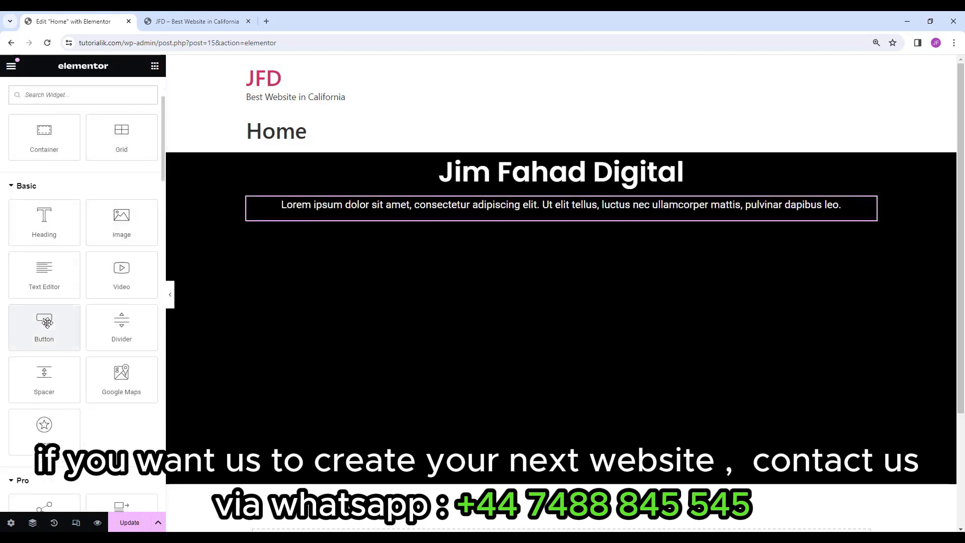
pyautogui.moveTo(46, 320); pyautogui.dragTo(555, 217)
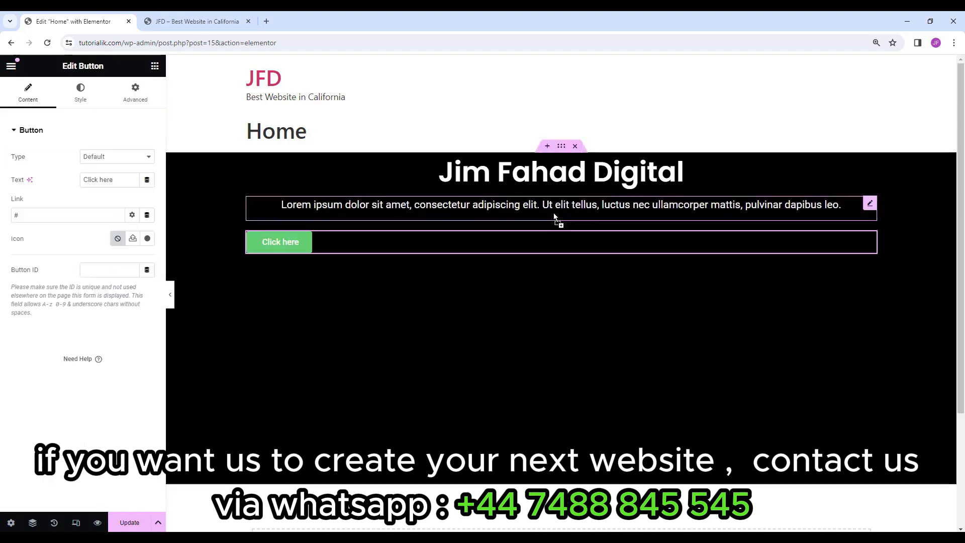
pyautogui.moveTo(123, 180); pyautogui.dragTo(68, 188)
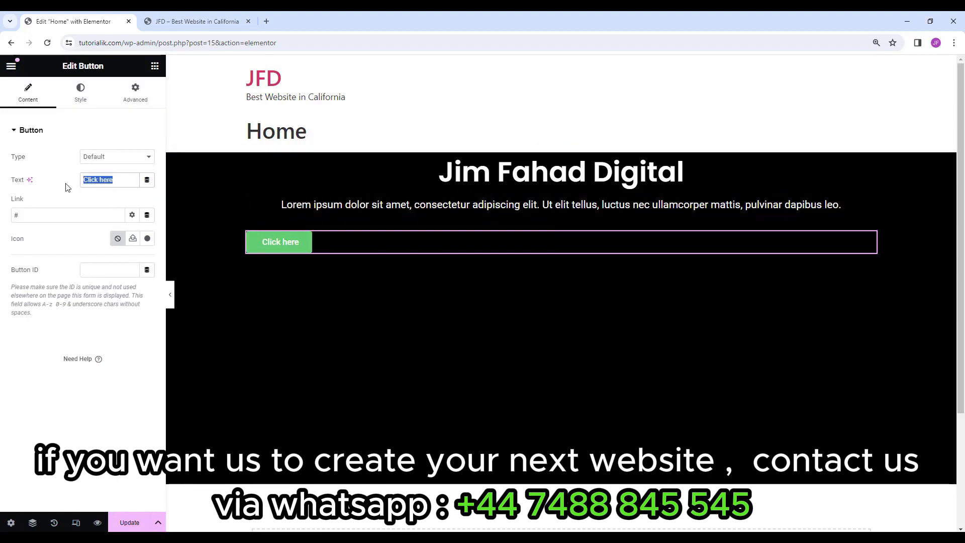
pyautogui.write('Learn More')
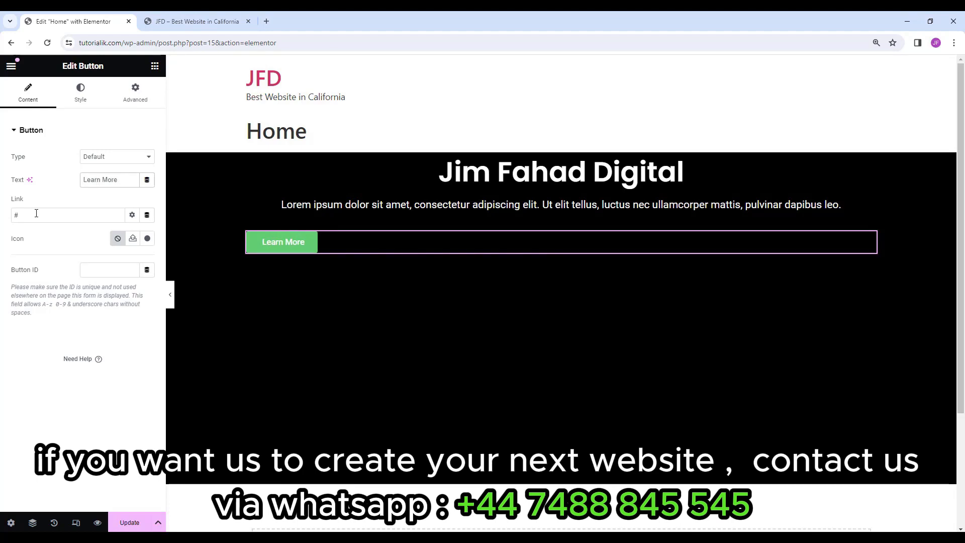
pyautogui.moveTo(36, 213); pyautogui.dragTo(2, 220)
pyautogui.press('BackSpace')
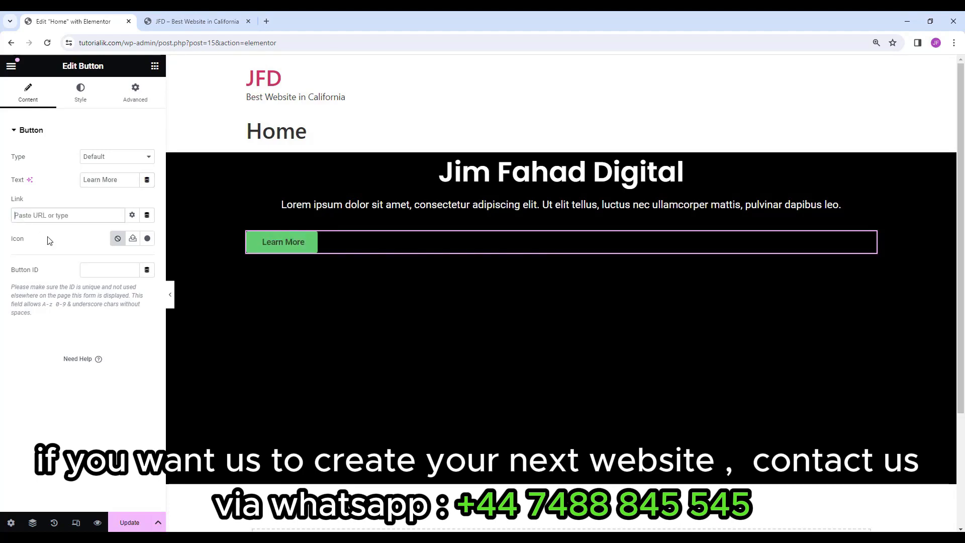
pyautogui.write('jimfahaddigital.com')
pyautogui.hotkey('ctrl', 'a')
pyautogui.press('BackSpace')
pyautogui.write('ht')
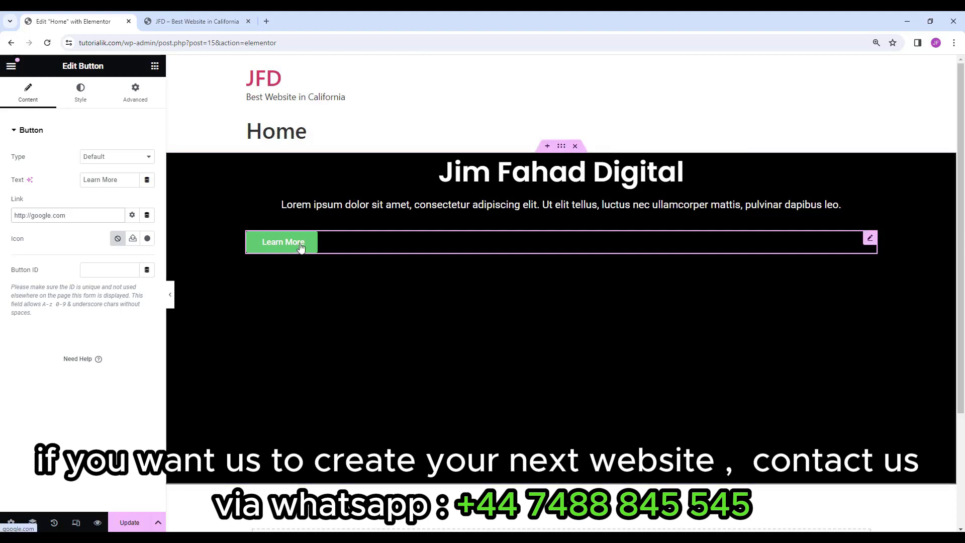
pyautogui.moveTo(70, 215); pyautogui.dragTo(7, 221)
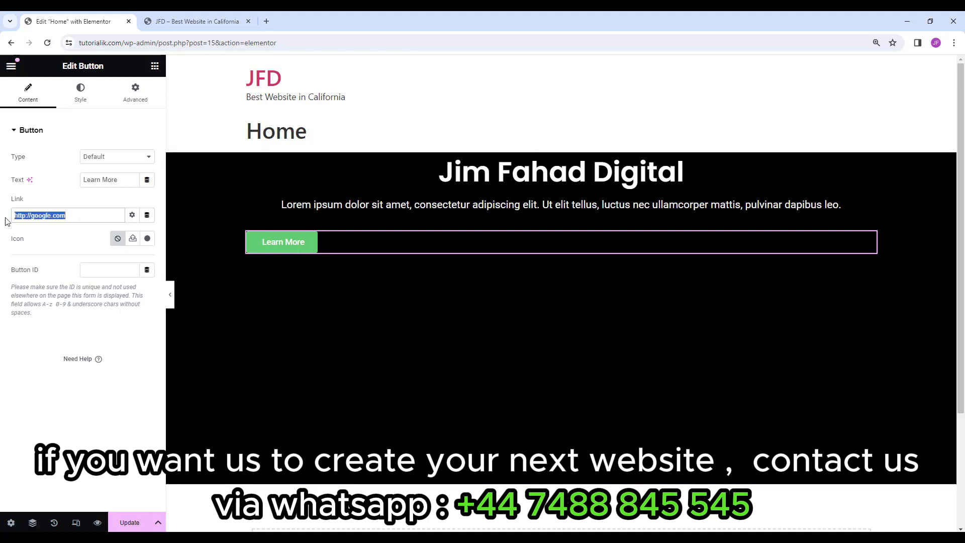
pyautogui.click(72, 217)
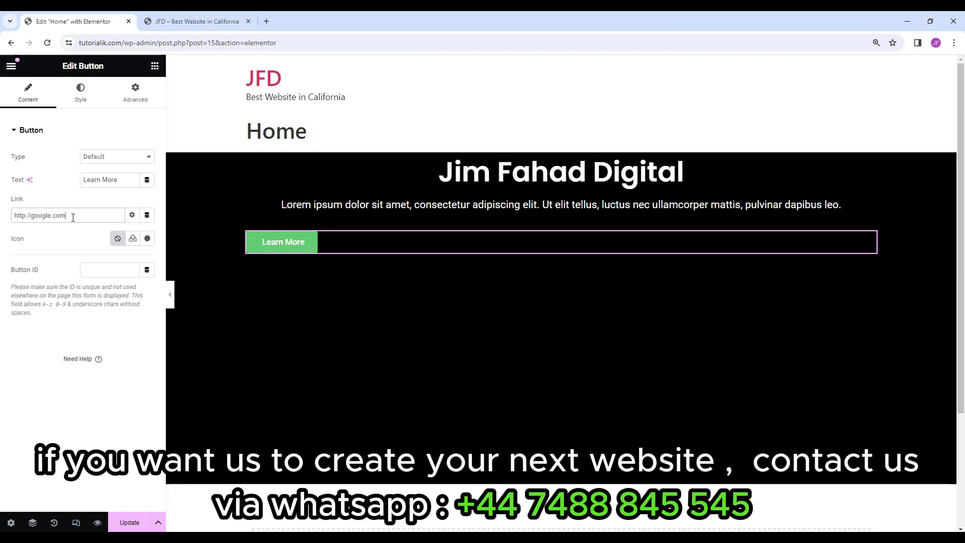
# Centre the Learn More button and set its font to Poppins.
pyautogui.click(93, 98)
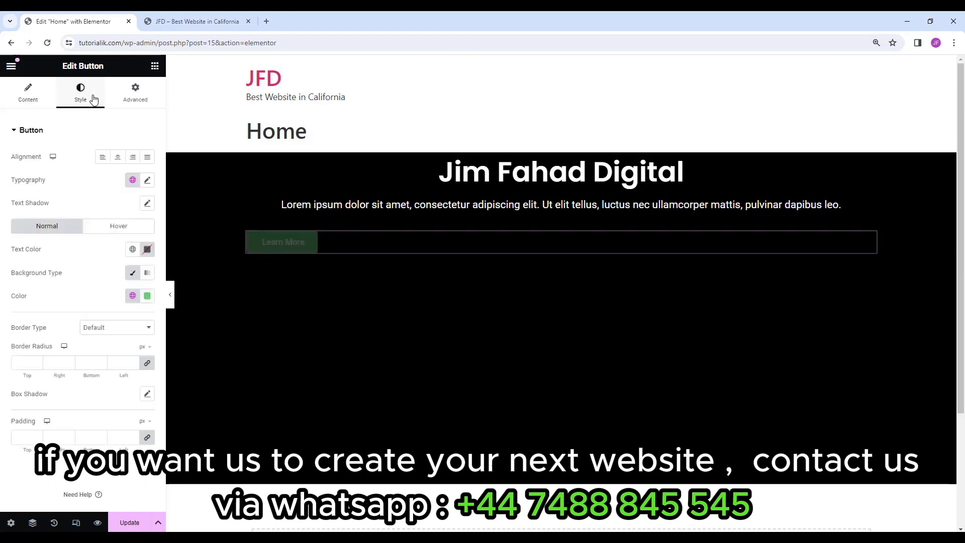
pyautogui.click(119, 158)
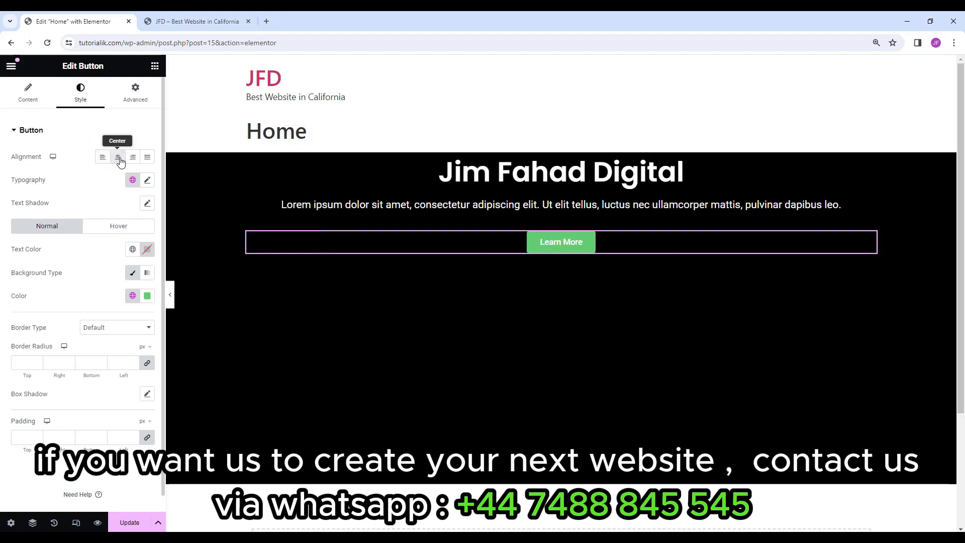
pyautogui.click(147, 181)
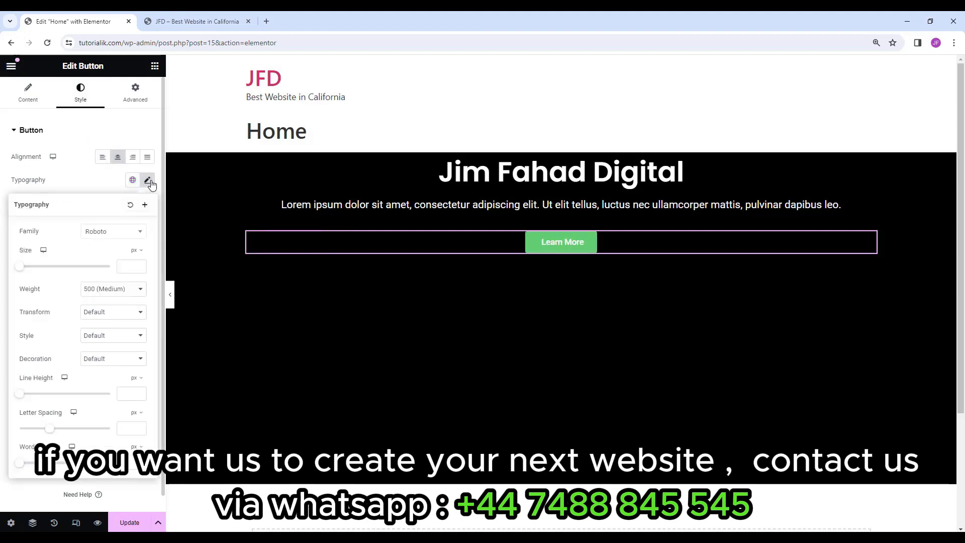
pyautogui.click(108, 233)
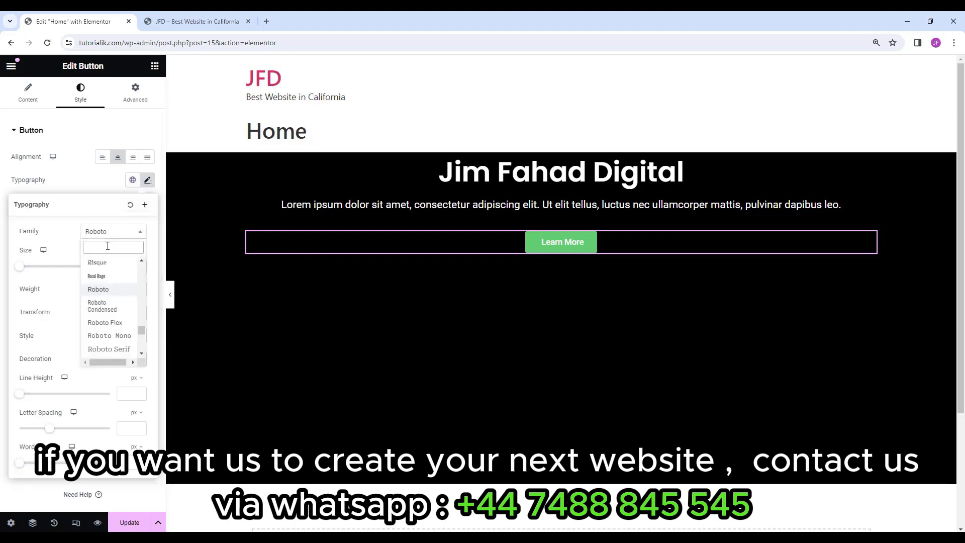
pyautogui.write('popp')
pyautogui.click(119, 273)
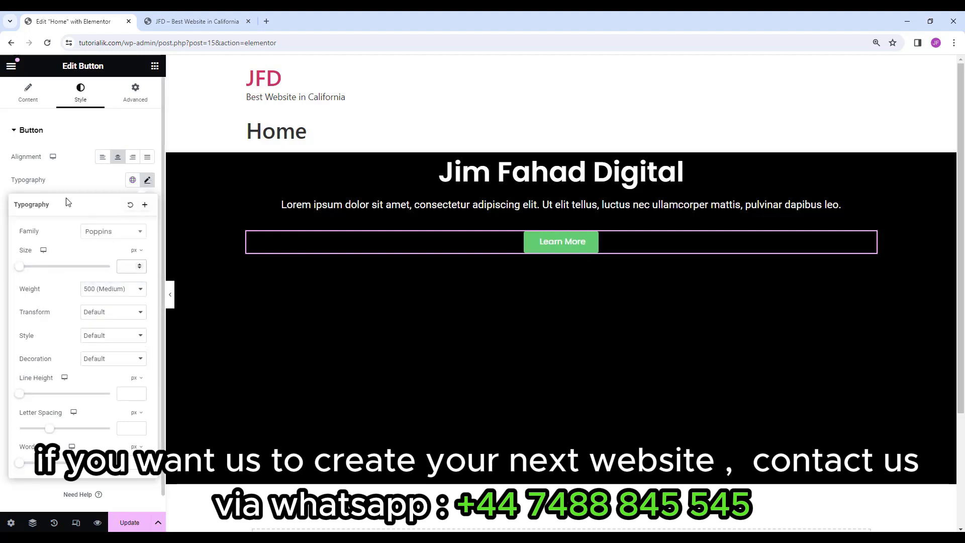
pyautogui.click(148, 181)
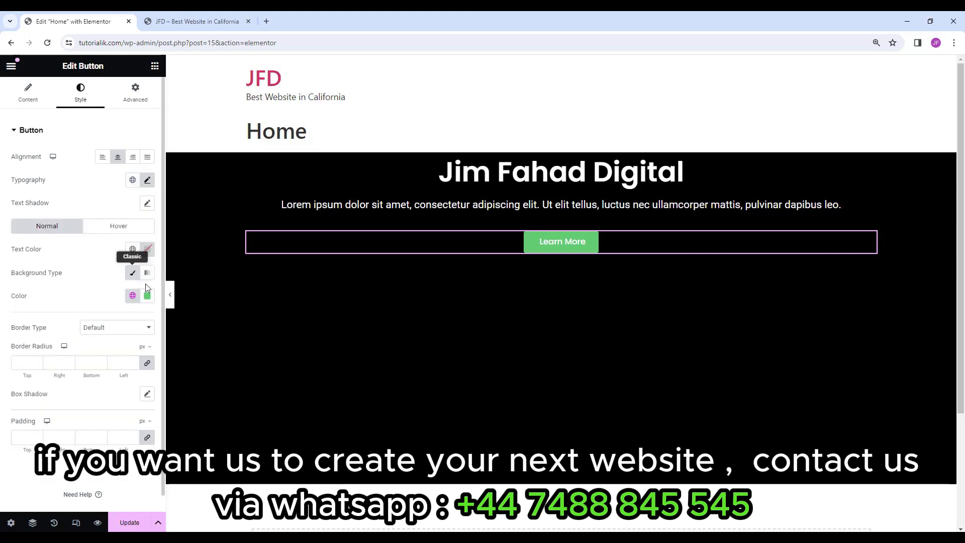
# Give the button a coral-red background and black text colour.
pyautogui.click(150, 301)
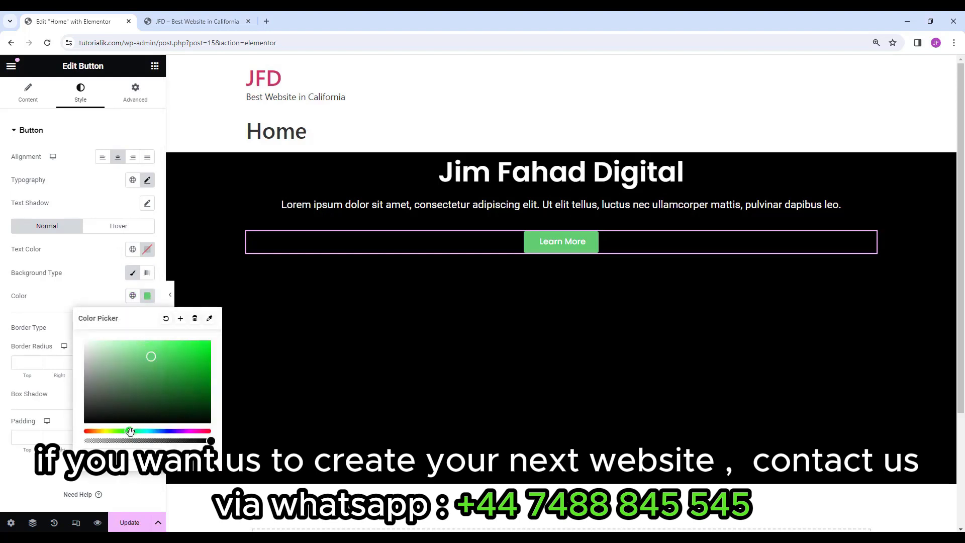
pyautogui.moveTo(130, 431); pyautogui.dragTo(210, 431)
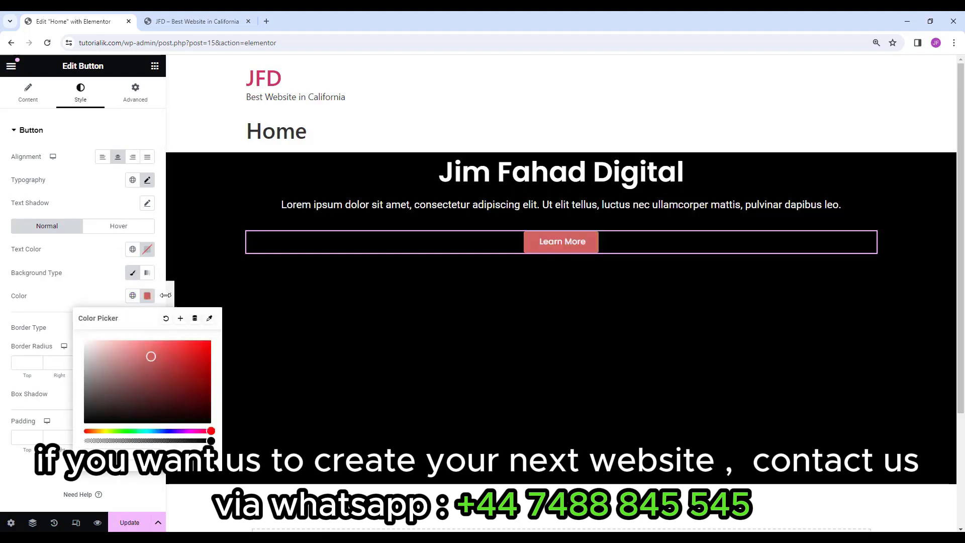
pyautogui.click(105, 261)
pyautogui.click(147, 250)
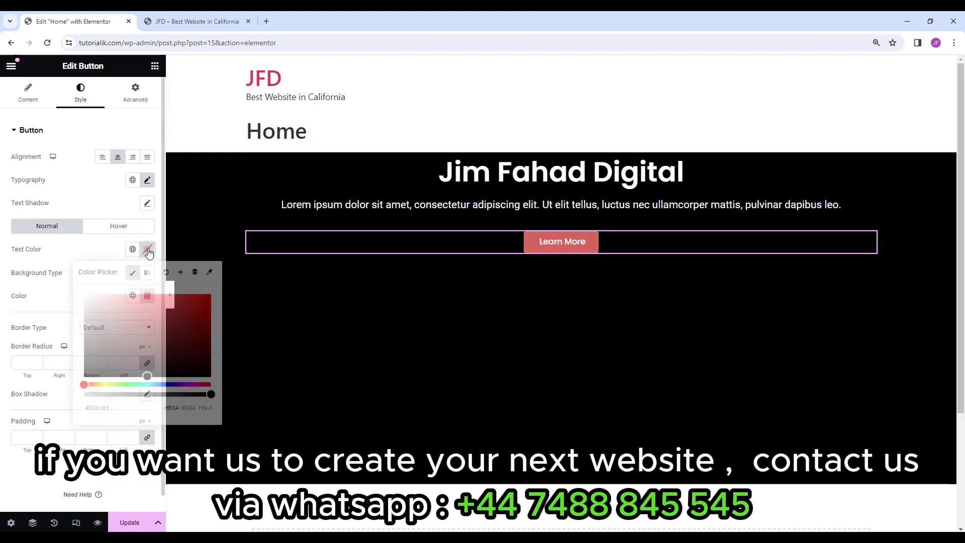
pyautogui.moveTo(139, 357); pyautogui.dragTo(245, 379)
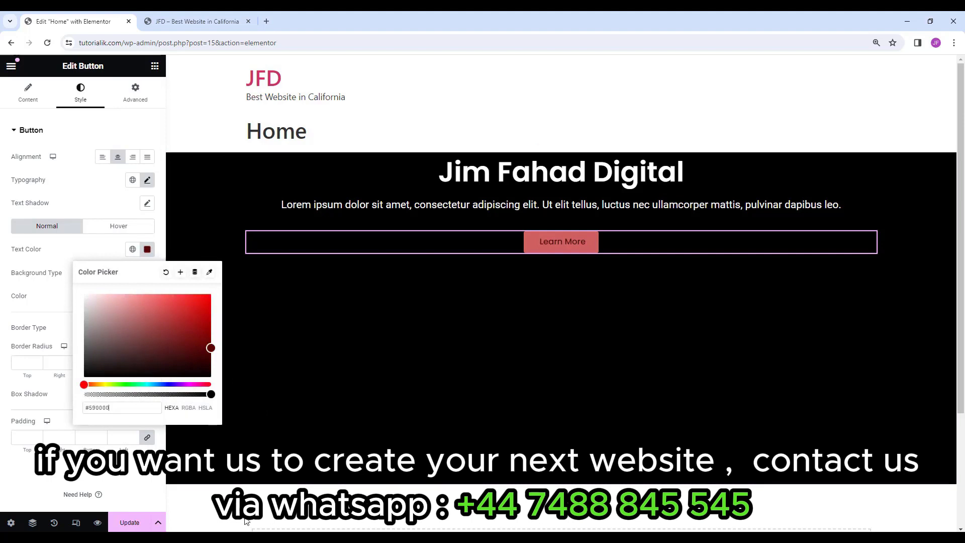
pyautogui.click(138, 345)
pyautogui.click(665, 256)
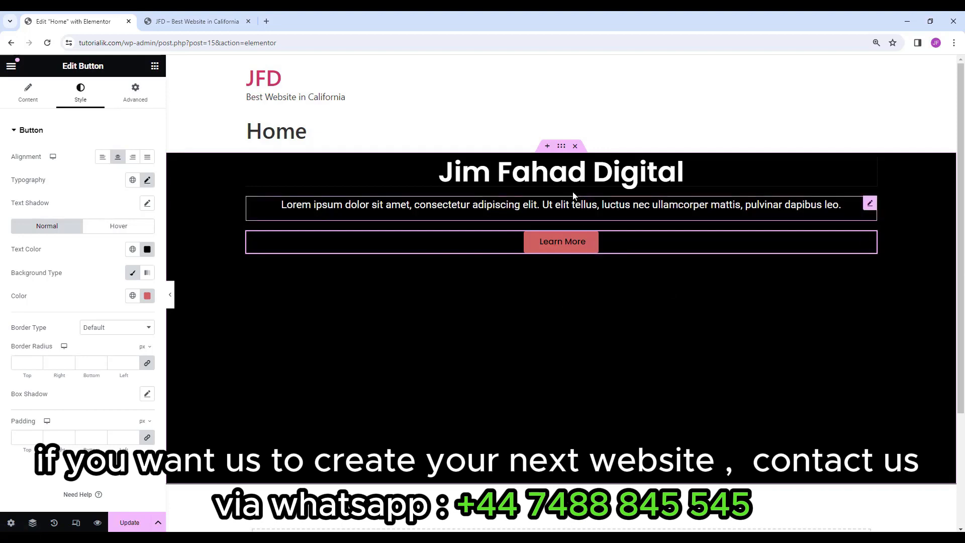
# Set the black hero section's Justify Content to Center so its heading, paragraph and button sit mid-height.
pyautogui.click(564, 147)
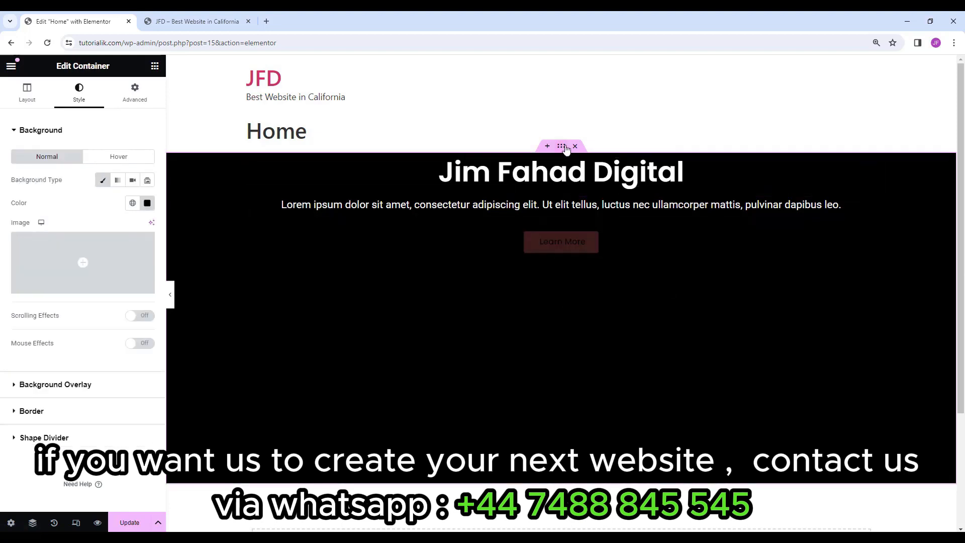
pyautogui.click(33, 103)
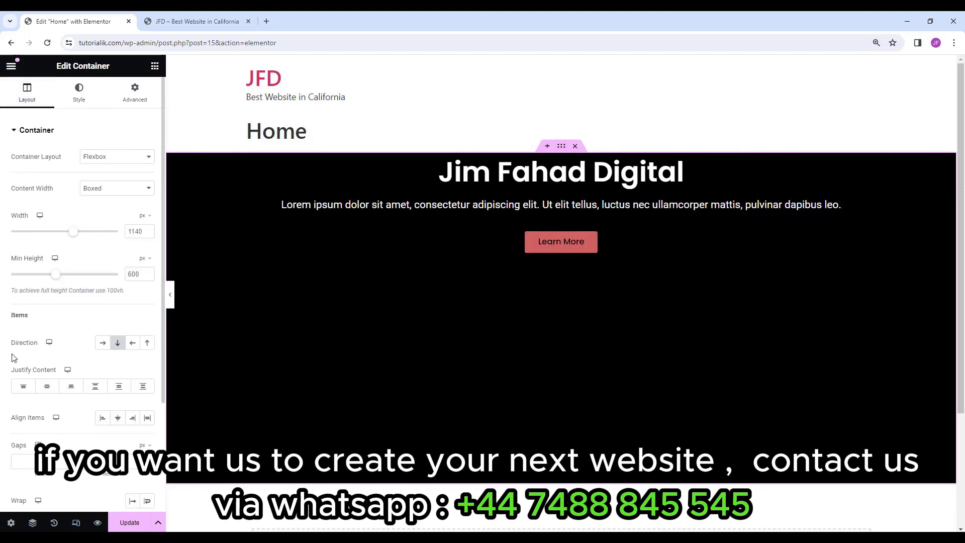
pyautogui.click(48, 387)
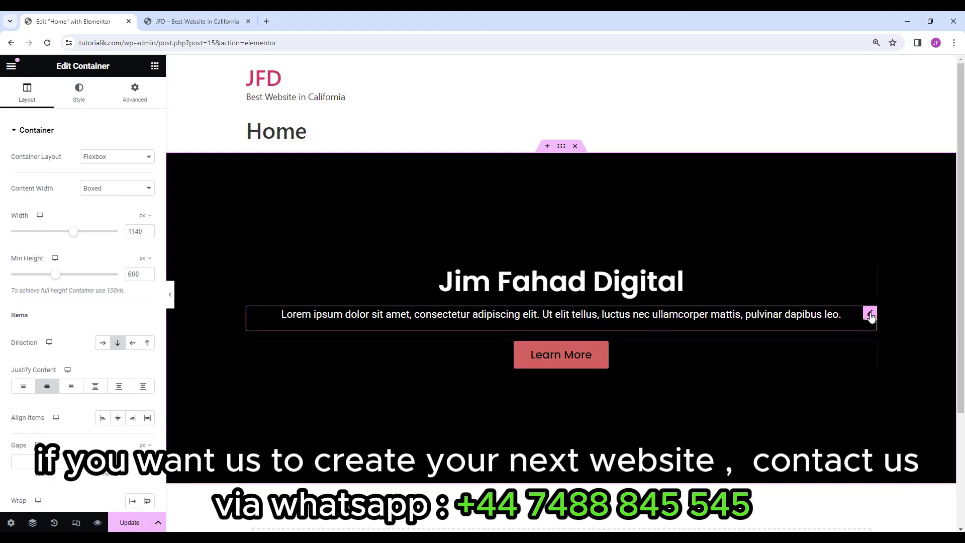
pyautogui.click(871, 315)
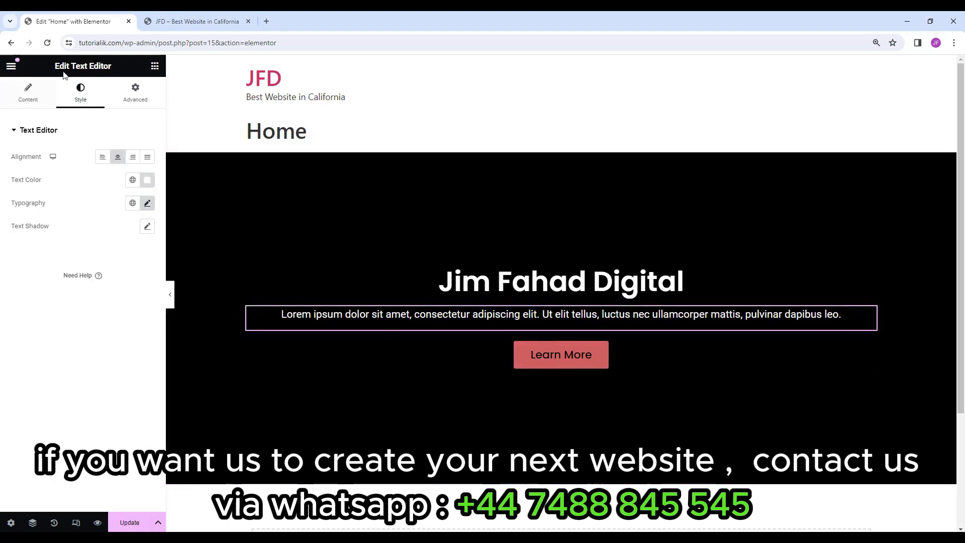
# Try 30 px unlinked margins on the Lorem ipsum paragraph, then clear all its margins.
pyautogui.click(143, 99)
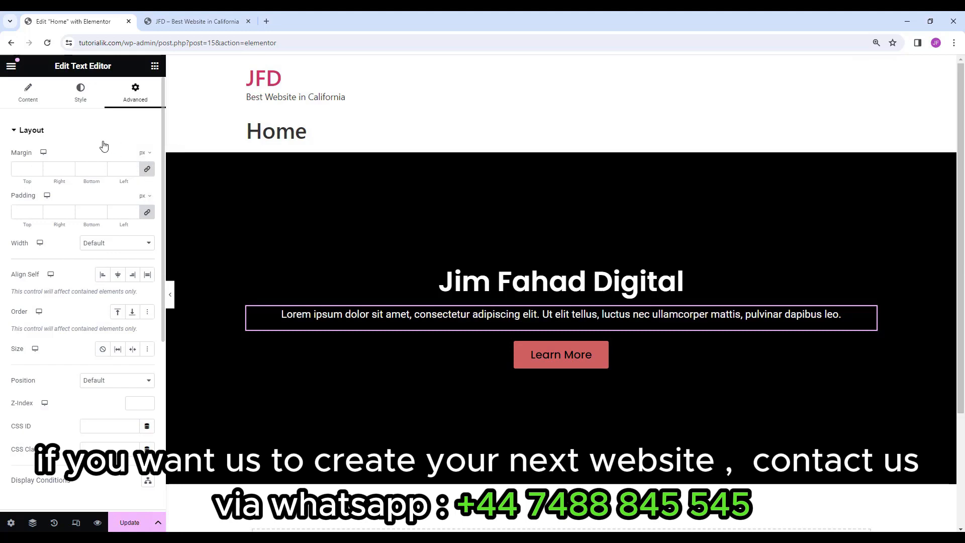
pyautogui.click(148, 171)
pyautogui.doubleClick(23, 169)
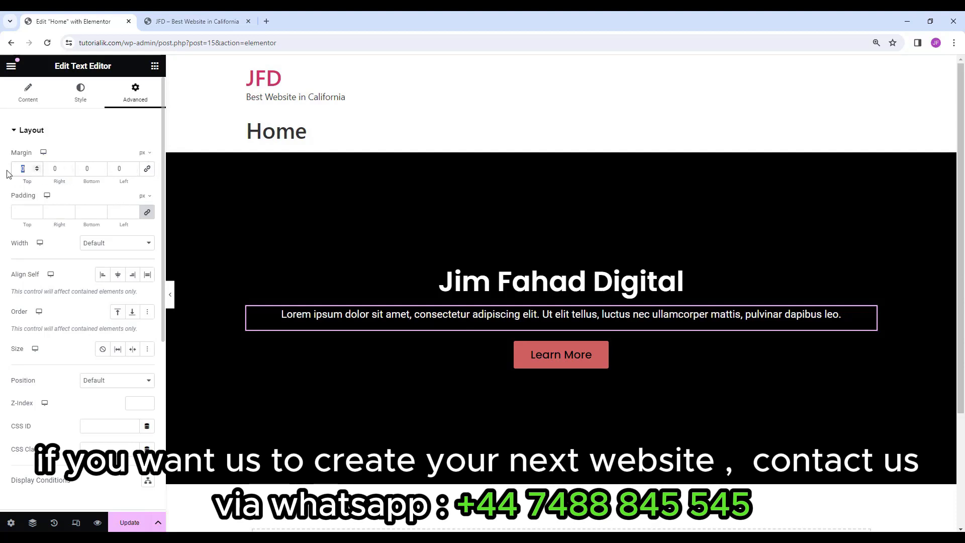
pyautogui.write('30')
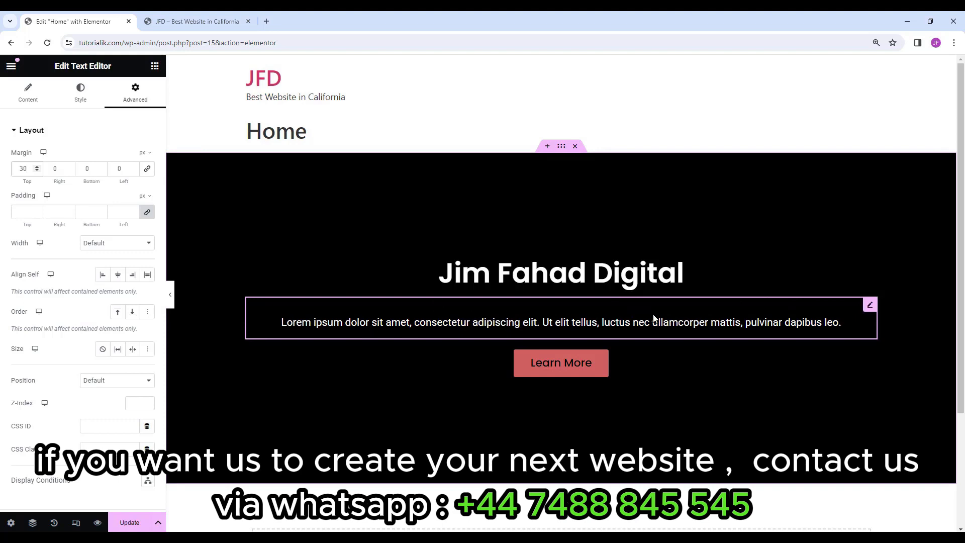
pyautogui.doubleClick(79, 170)
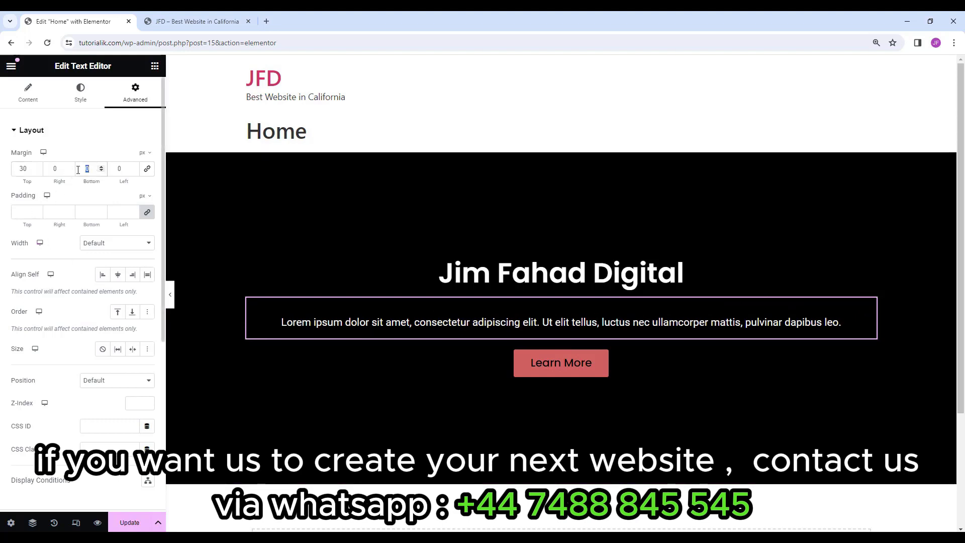
pyautogui.write('30')
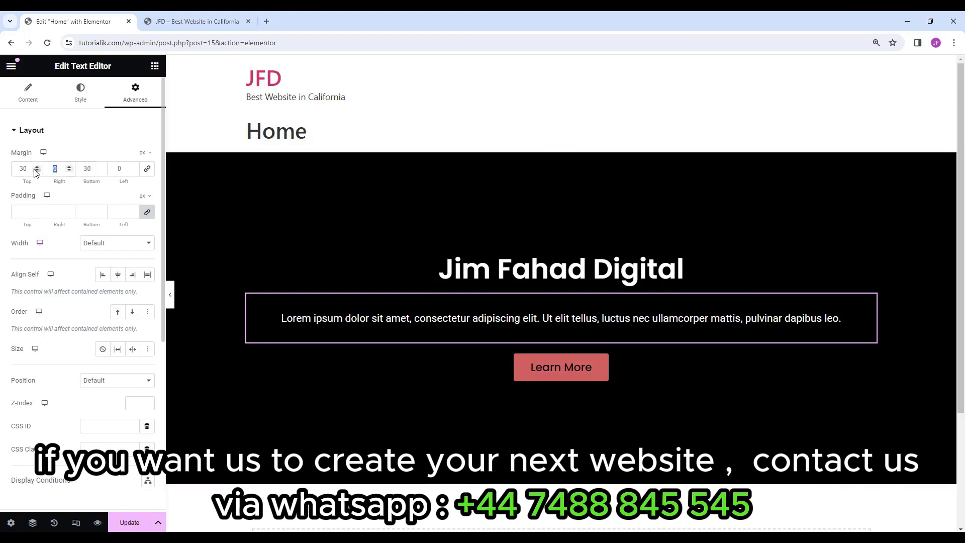
pyautogui.doubleClick(56, 169)
pyautogui.write('30')
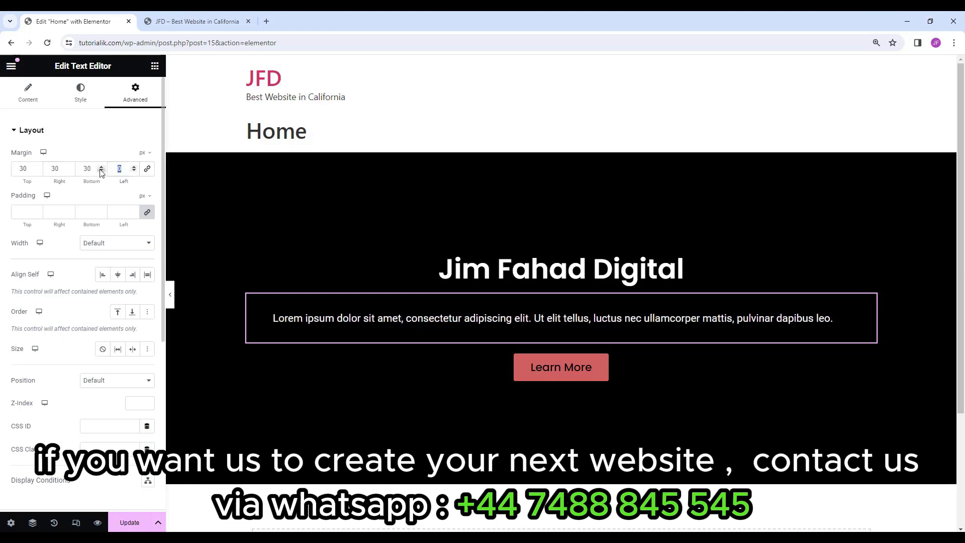
pyautogui.doubleClick(109, 171)
pyautogui.write('30')
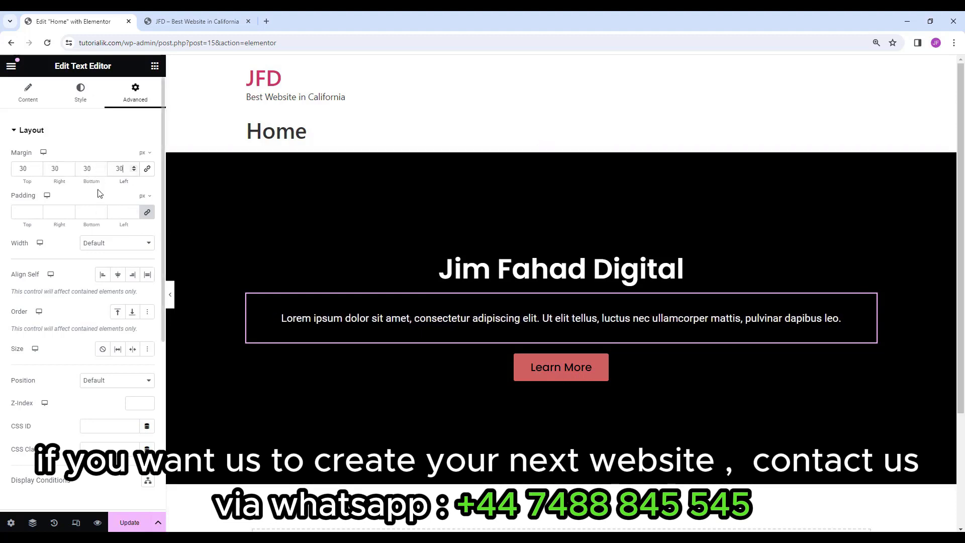
pyautogui.click(147, 169)
pyautogui.doubleClick(119, 169)
pyautogui.press('BackSpace')
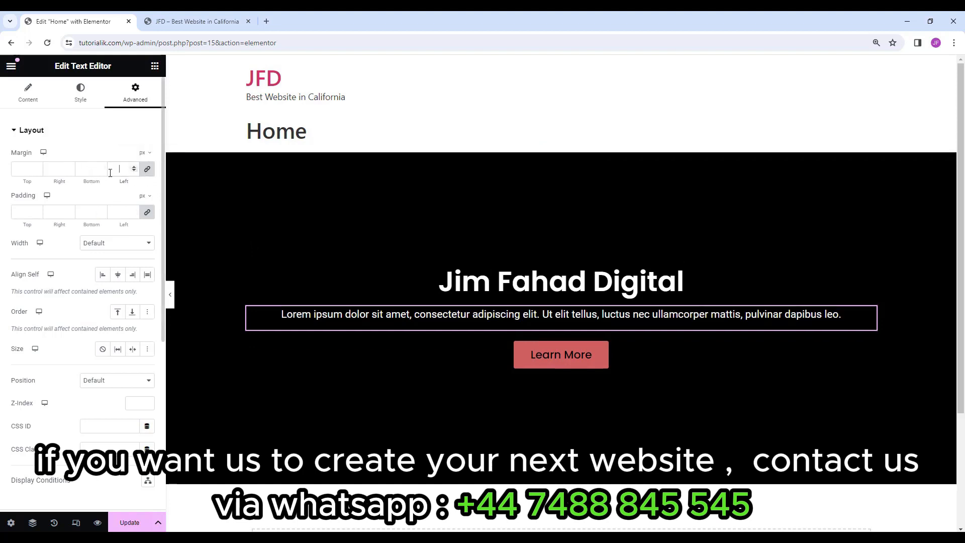
# Give the paragraph 20 px top and bottom padding.
pyautogui.click(30, 209)
pyautogui.write('30')
pyautogui.press('Tab')
pyautogui.press('Tab')
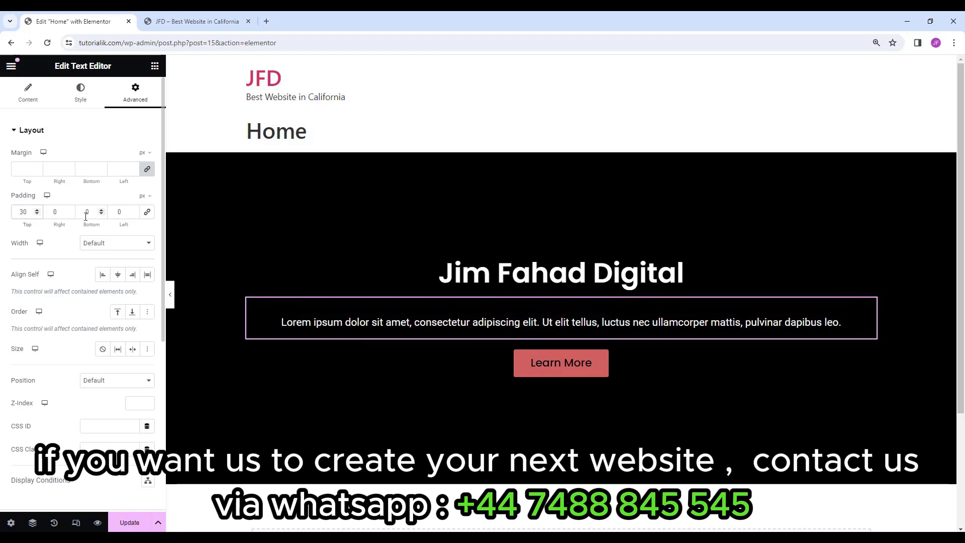
pyautogui.write('30')
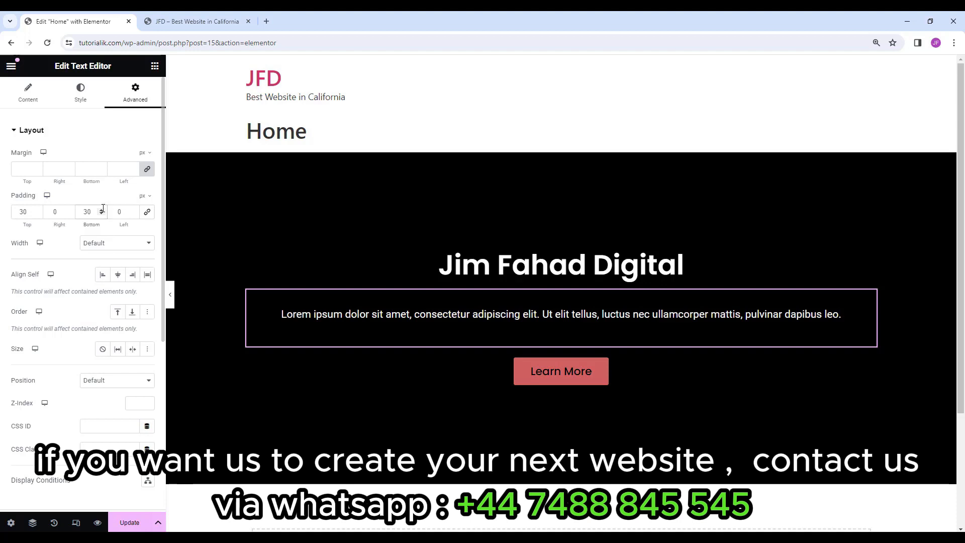
pyautogui.write('20')
pyautogui.moveTo(93, 212); pyautogui.dragTo(4, 218)
pyautogui.write('20')
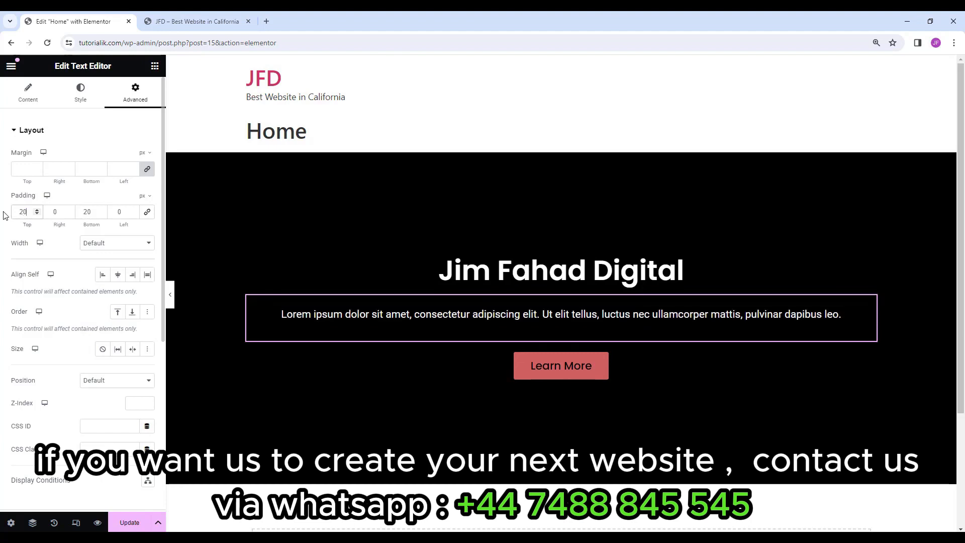
pyautogui.click(568, 271)
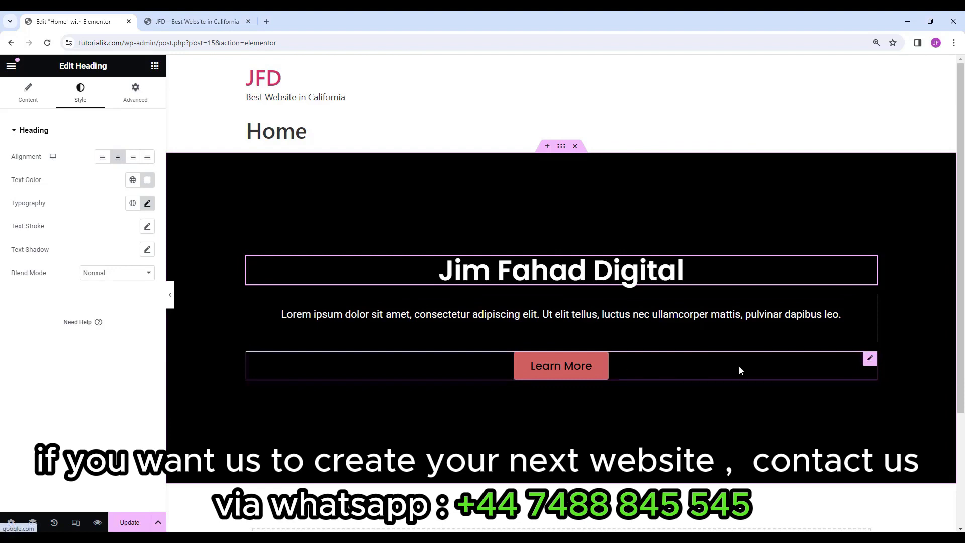
pyautogui.click(871, 359)
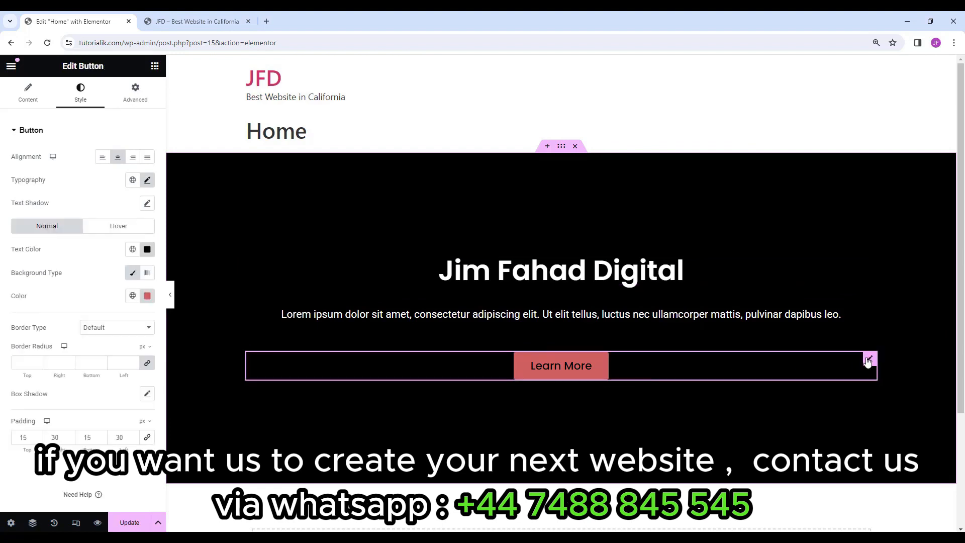
pyautogui.rightClick(602, 369)
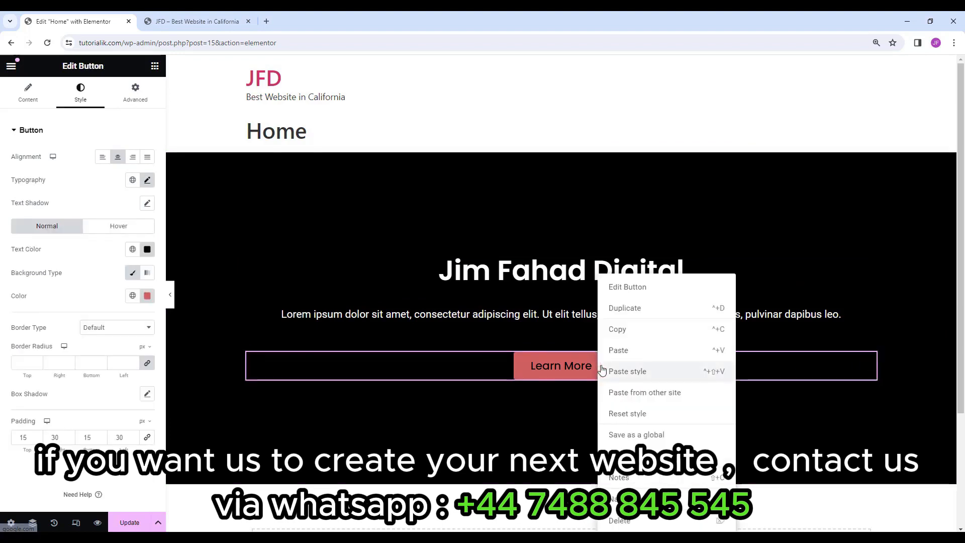
pyautogui.click(638, 526)
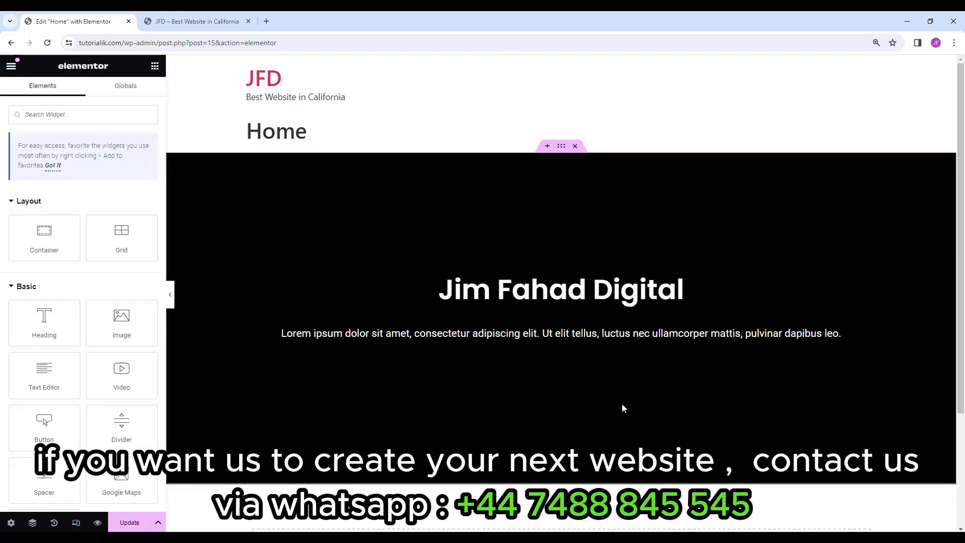
pyautogui.rightClick(673, 442)
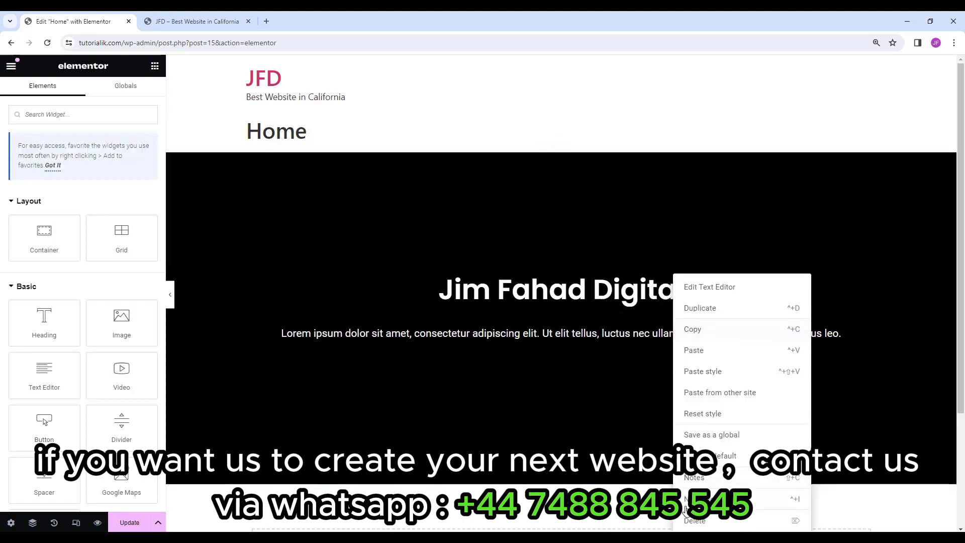
pyautogui.click(695, 521)
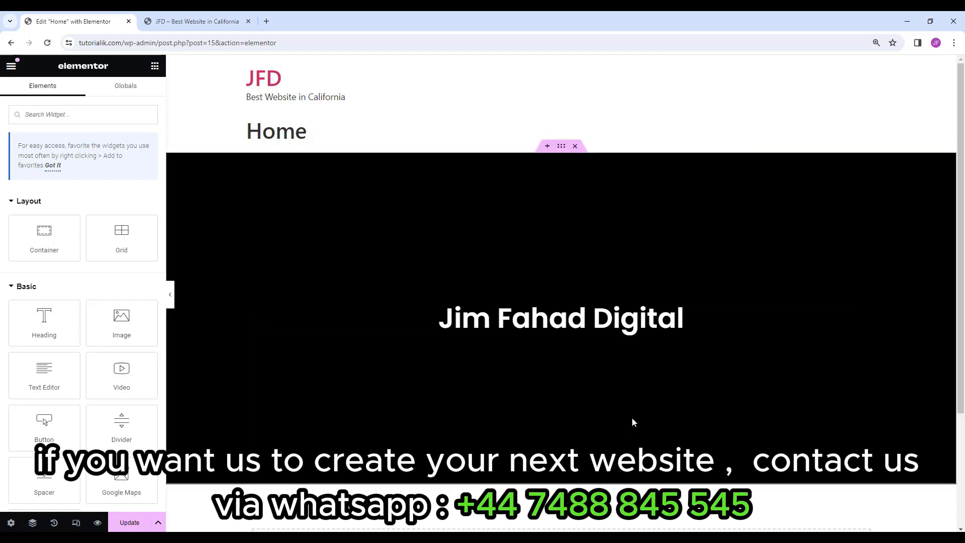
pyautogui.click(561, 146)
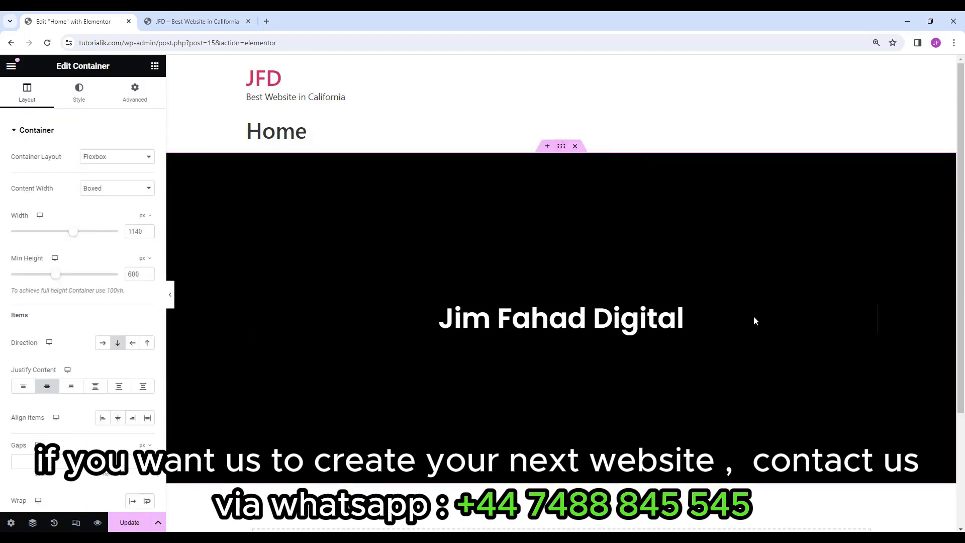
pyautogui.click(575, 146)
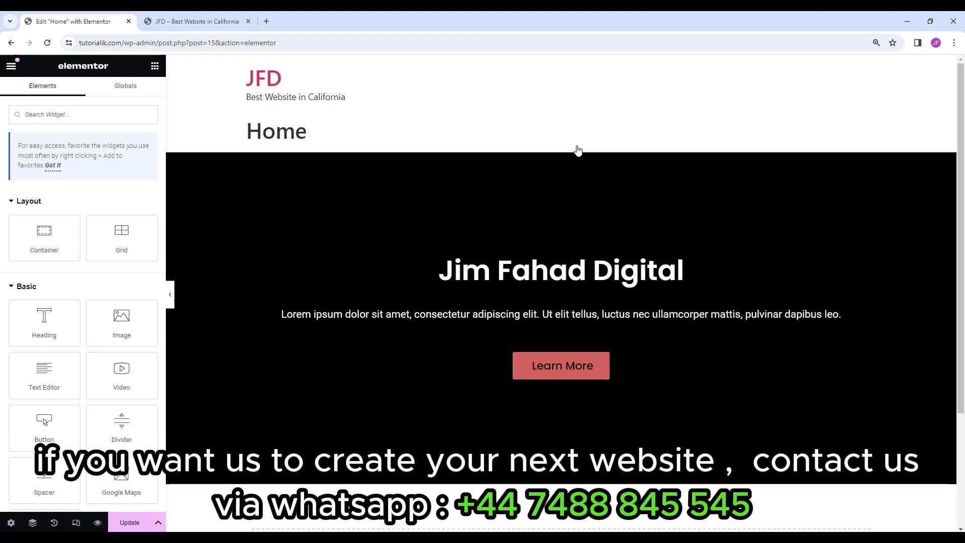
# Delete the black hero section from the Home page.
pyautogui.hotkey('ctrl', 'z')
pyautogui.hotkey('ctrl', 'z')
pyautogui.hotkey('ctrl', 'z')
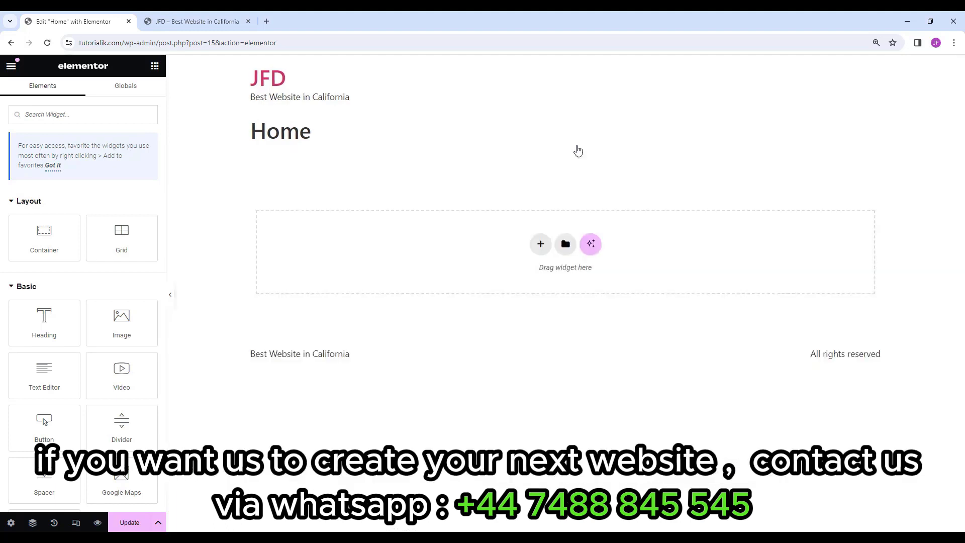
pyautogui.hotkey('ctrl', 'shift', 'z')
pyautogui.hotkey('ctrl', 'shift', 'z')
pyautogui.hotkey('ctrl', 'shift', 'z')
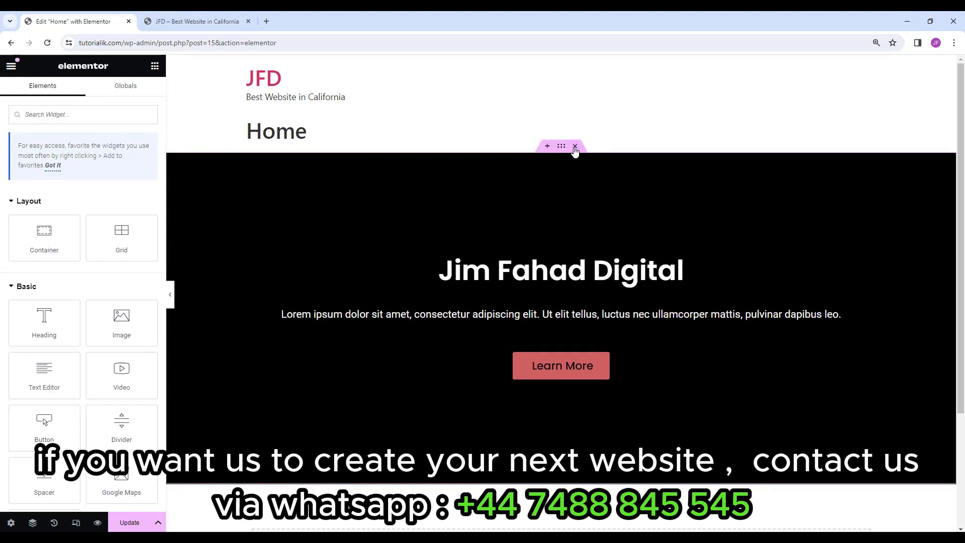
pyautogui.click(575, 147)
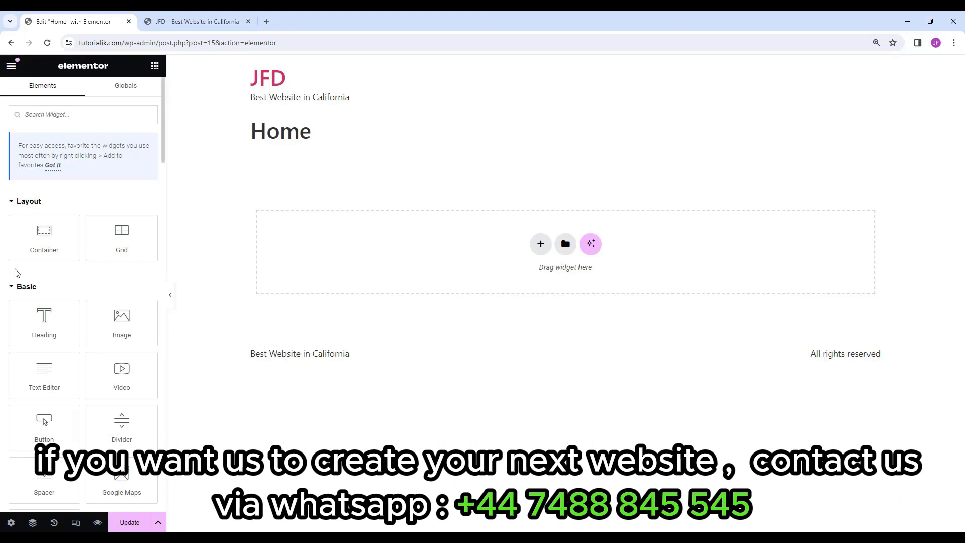
# Add a new container to the empty page with a 700 px minimum height.
pyautogui.moveTo(35, 240); pyautogui.dragTo(505, 246)
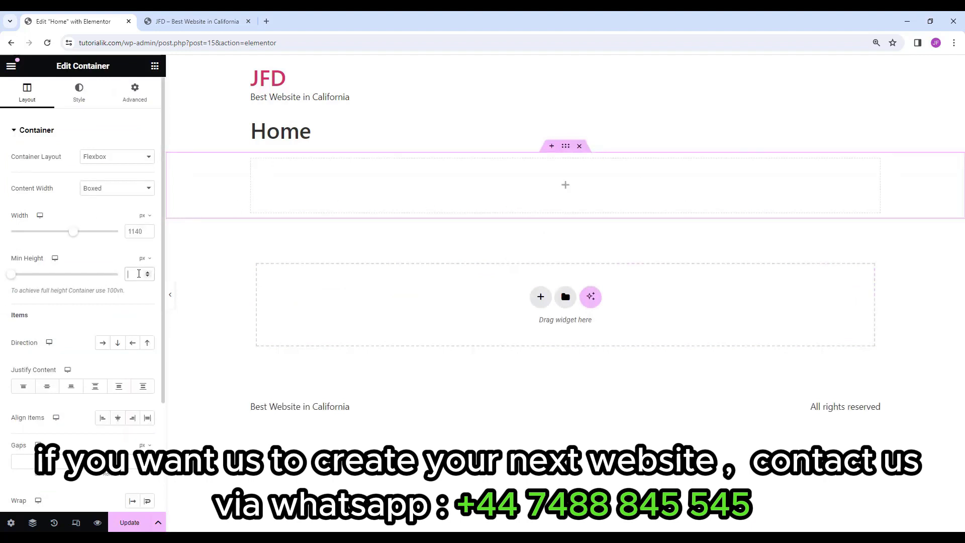
pyautogui.click(139, 274)
pyautogui.write('700')
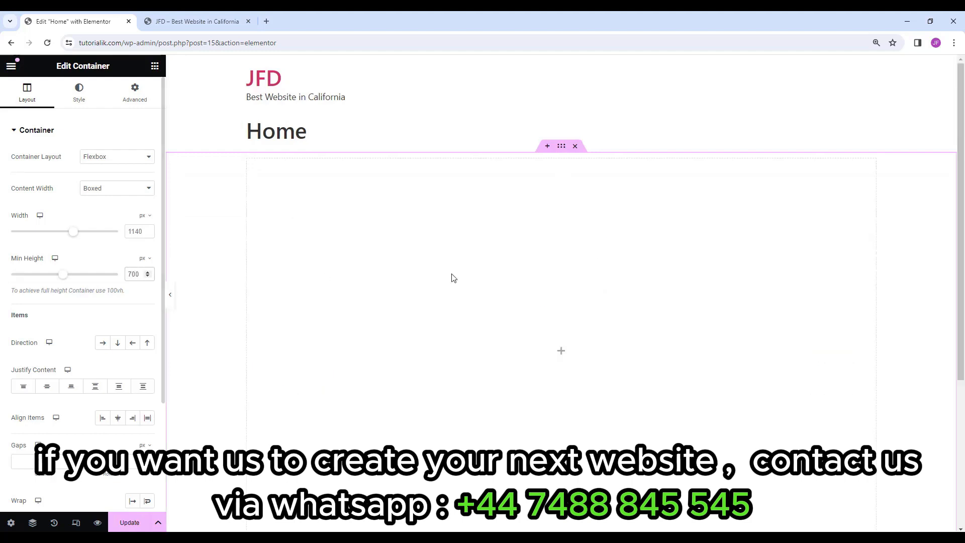
pyautogui.scroll(-1, 558, 266)
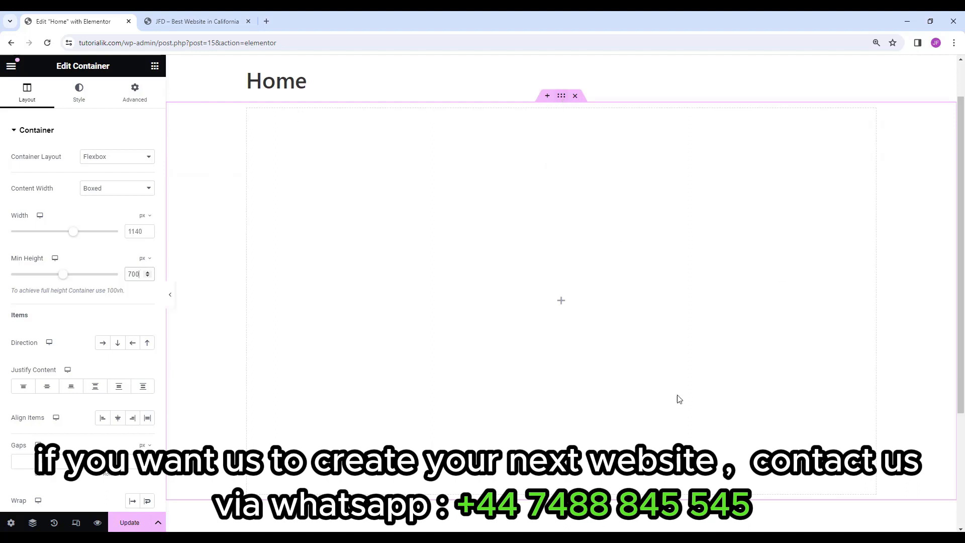
pyautogui.click(155, 66)
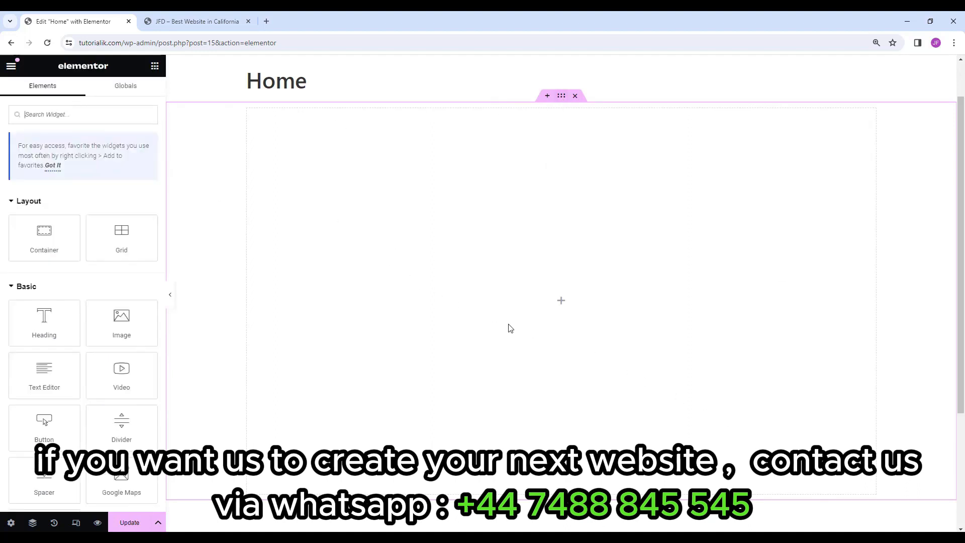
# Drop an empty inner container into the Home section and select the outer section container.
pyautogui.moveTo(59, 239); pyautogui.dragTo(575, 297)
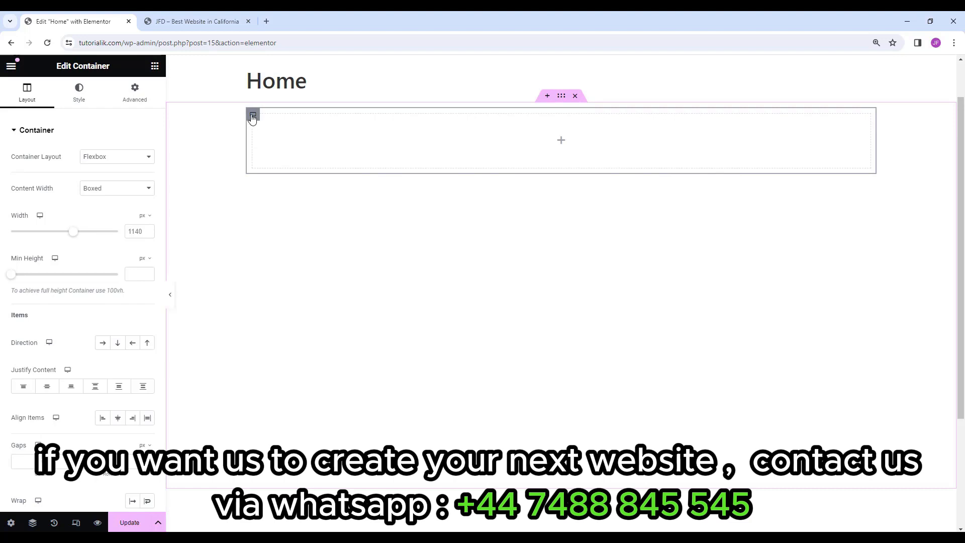
pyautogui.click(561, 96)
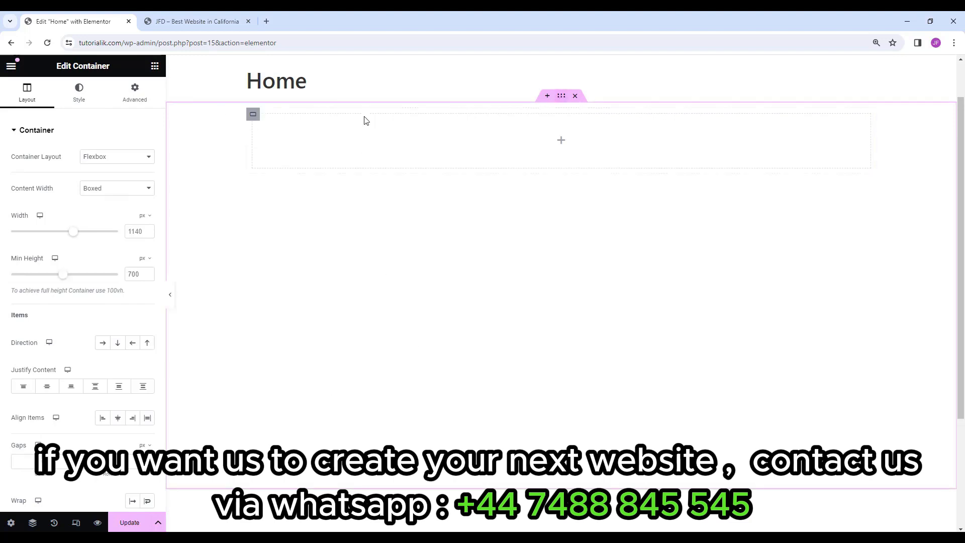
pyautogui.click(252, 116)
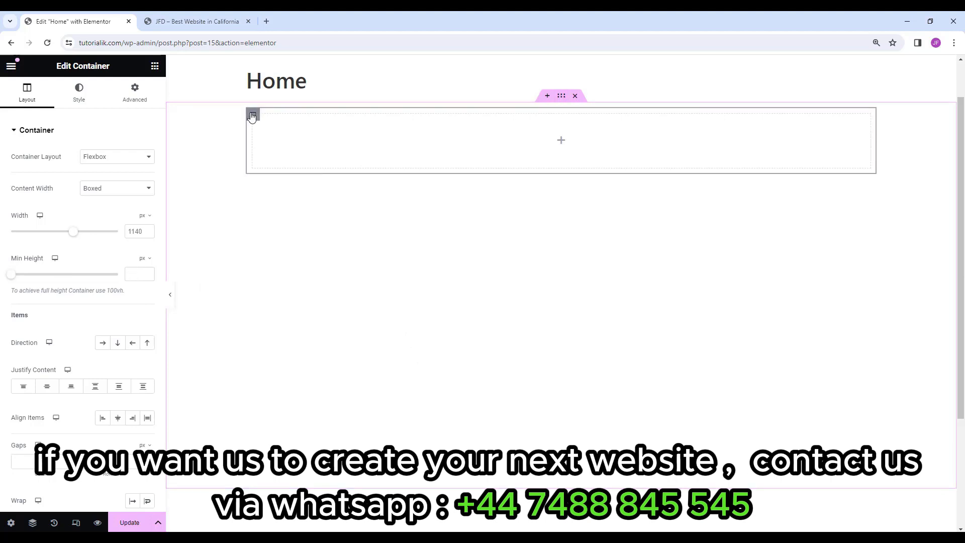
pyautogui.click(561, 95)
# Give the outer section a Classic pale light-blue background colour.
pyautogui.click(80, 98)
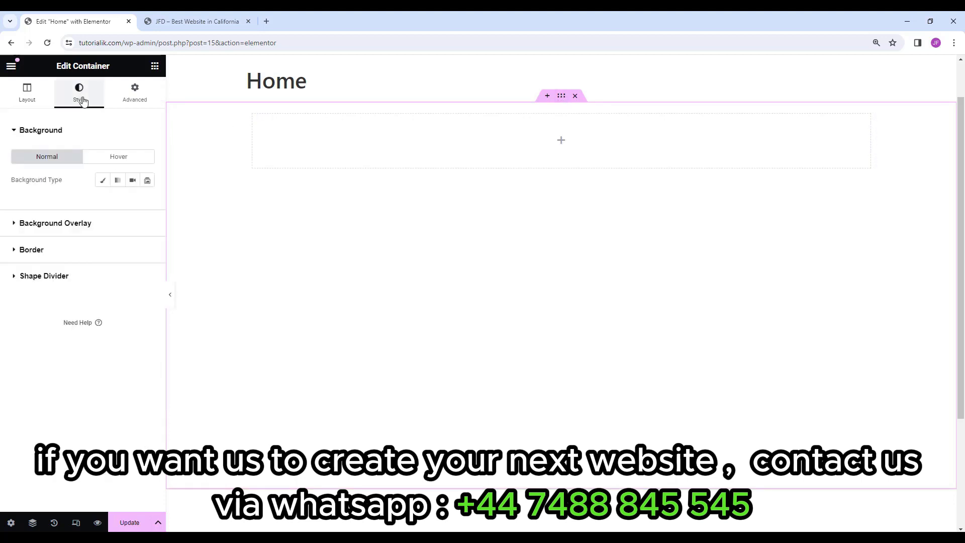
pyautogui.click(103, 180)
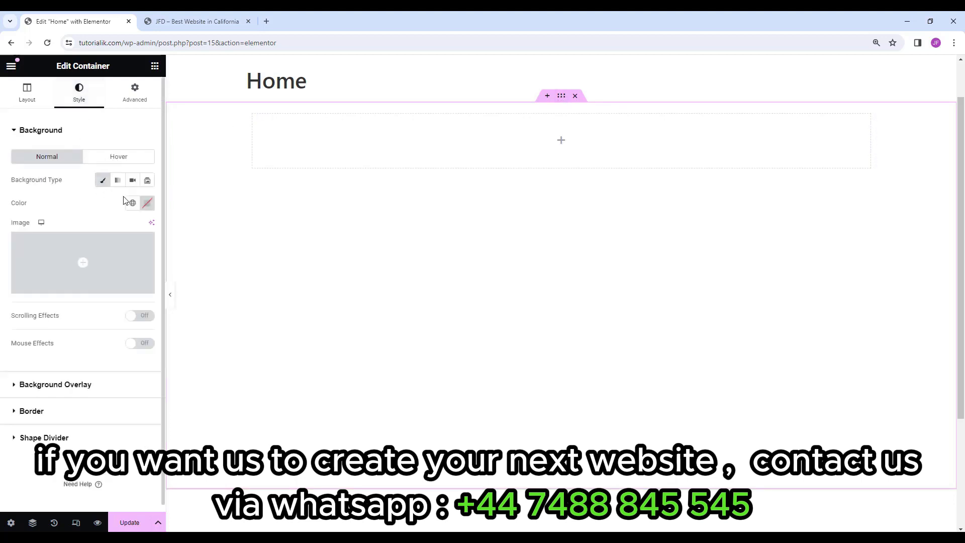
pyautogui.click(147, 203)
pyautogui.click(149, 338)
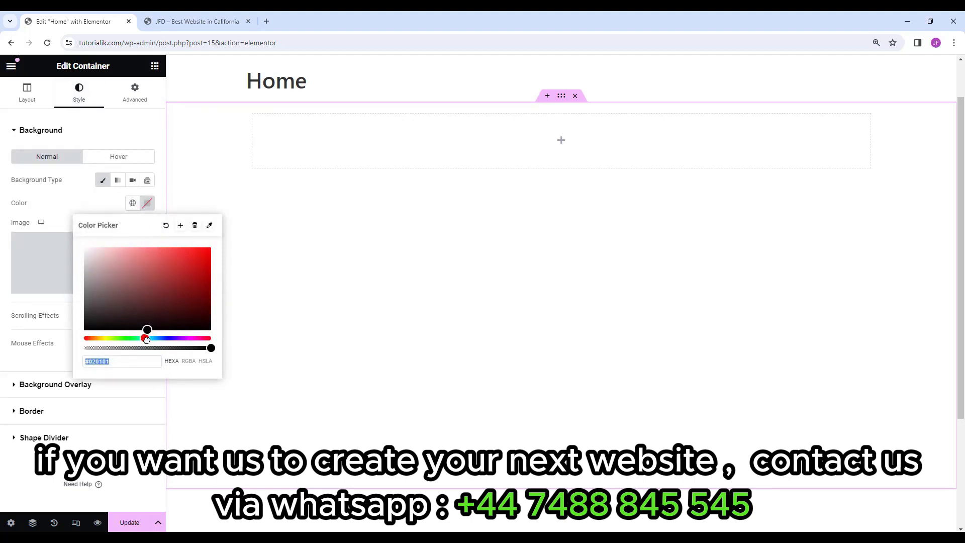
pyautogui.moveTo(149, 339); pyautogui.dragTo(154, 338)
pyautogui.moveTo(147, 316); pyautogui.dragTo(95, 248)
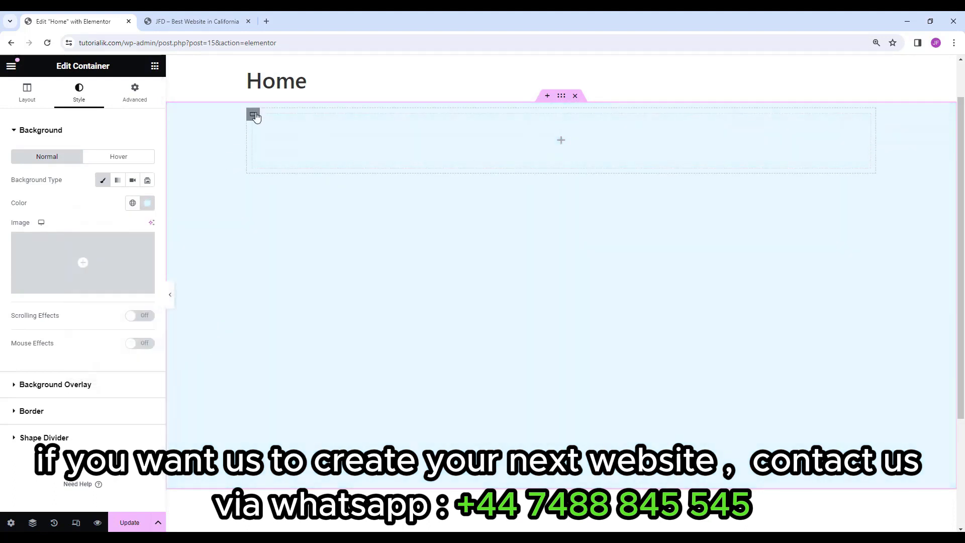
# Give the inner container a Classic deeper blue background colour, around #A5D9F2.
pyautogui.click(253, 114)
pyautogui.click(81, 95)
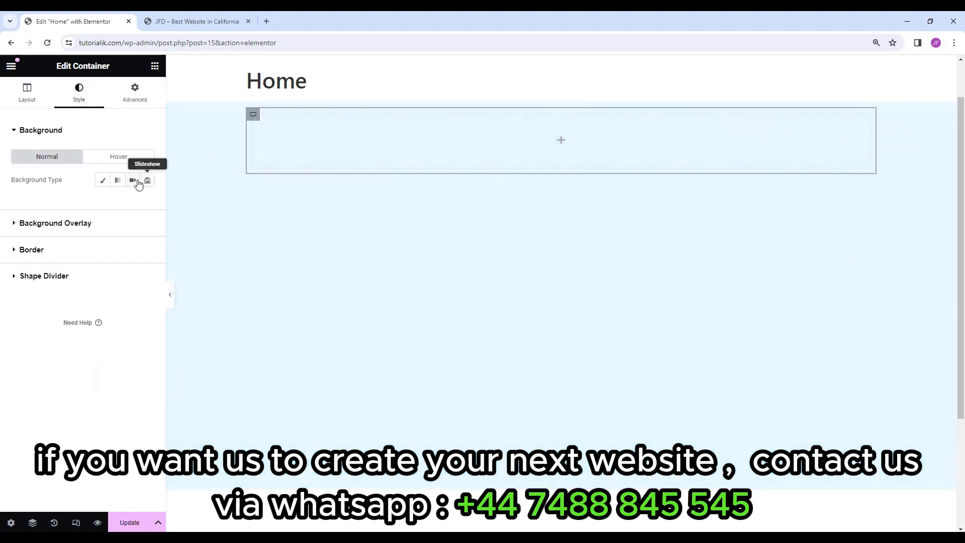
pyautogui.click(102, 180)
pyautogui.click(147, 203)
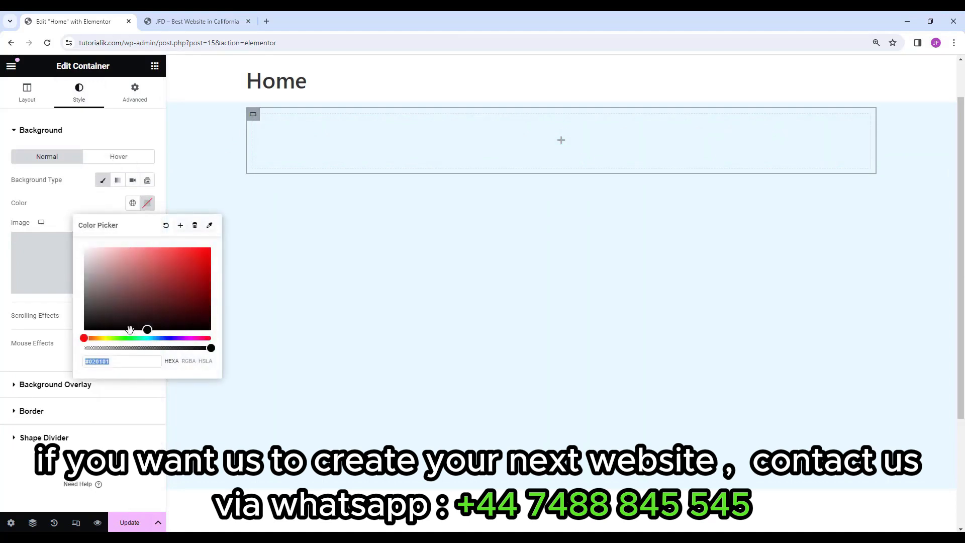
pyautogui.click(146, 338)
pyautogui.moveTo(146, 338); pyautogui.dragTo(124, 252)
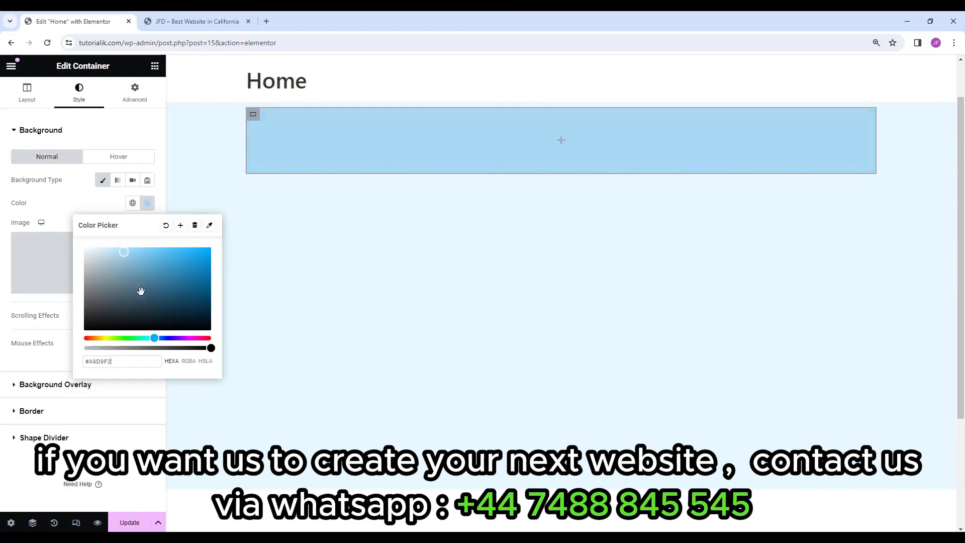
pyautogui.click(155, 338)
pyautogui.click(297, 252)
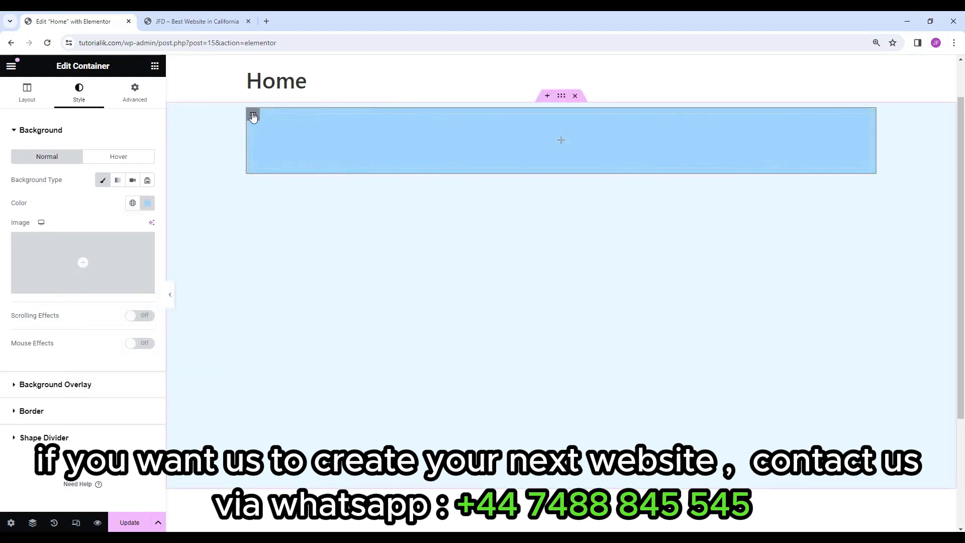
pyautogui.click(27, 93)
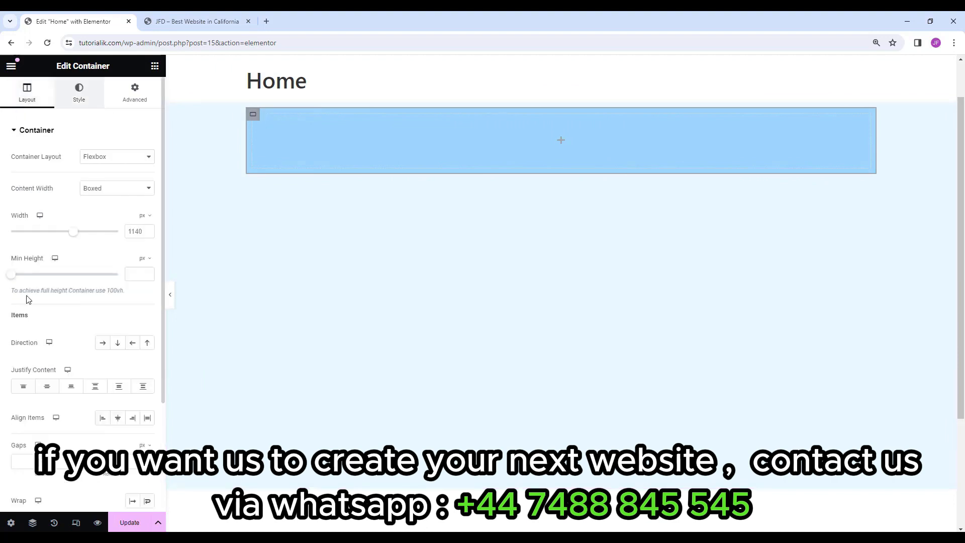
# Set the blue box's Content Width to Full Width.
pyautogui.moveTo(73, 232); pyautogui.dragTo(104, 239)
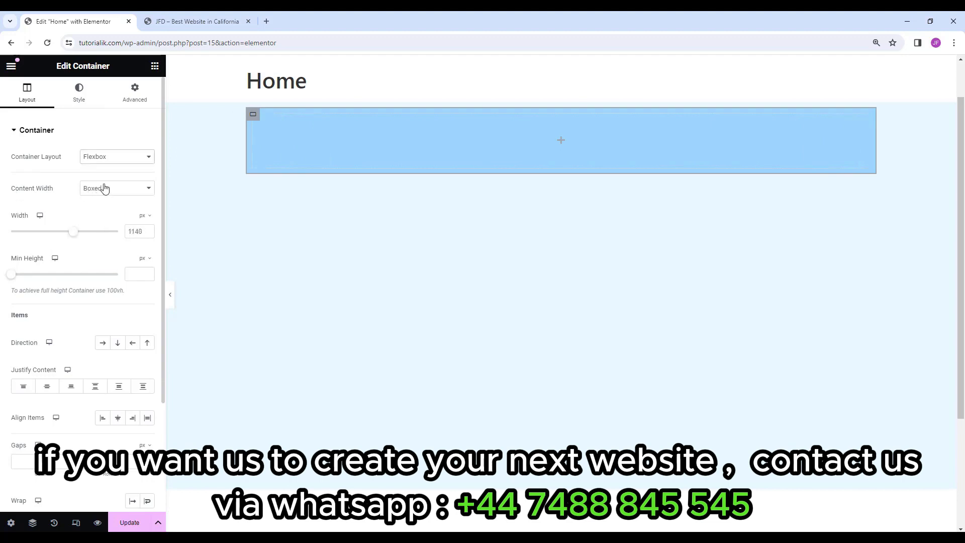
pyautogui.click(104, 191)
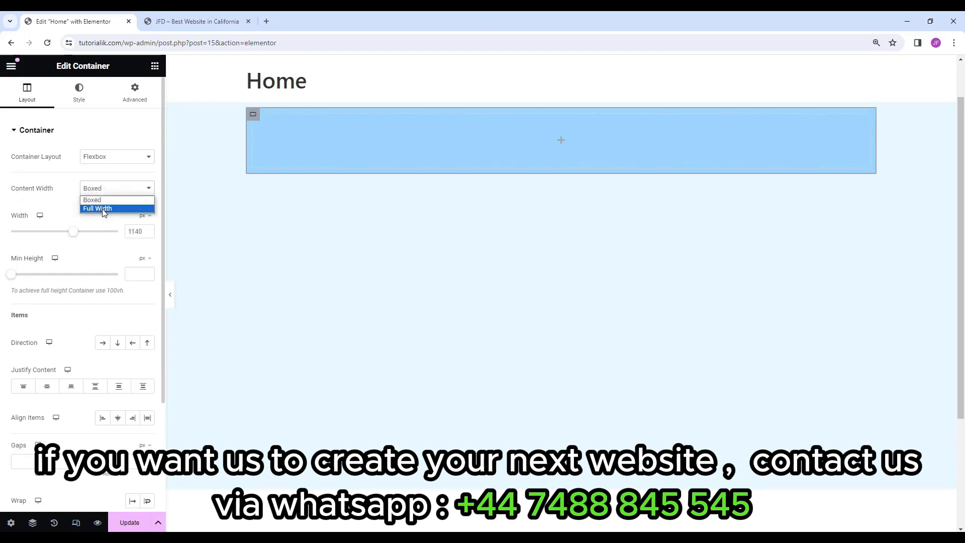
pyautogui.click(103, 209)
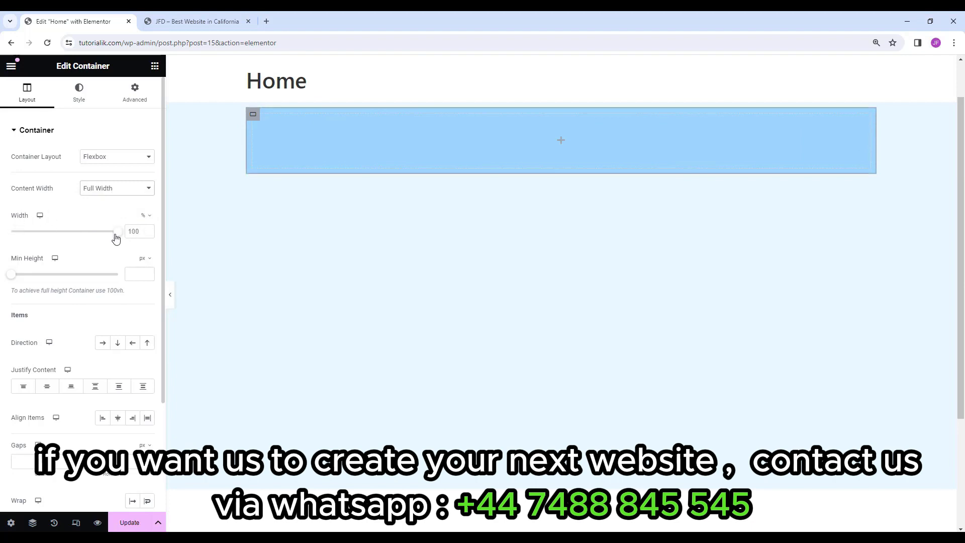
# Size the blue box to 300 px wide with a 150 px minimum height.
pyautogui.moveTo(118, 238); pyautogui.dragTo(75, 244)
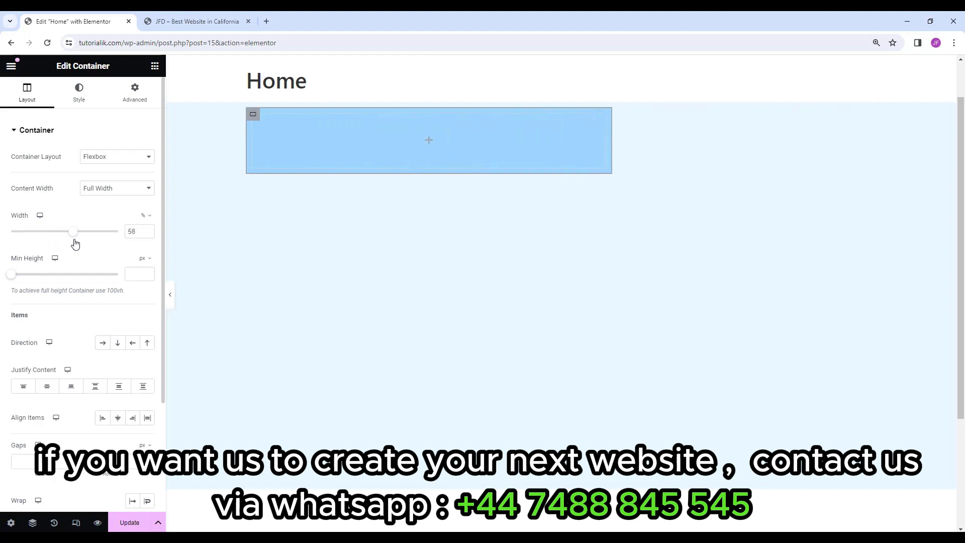
pyautogui.click(145, 215)
pyautogui.click(144, 216)
pyautogui.moveTo(137, 231); pyautogui.dragTo(120, 234)
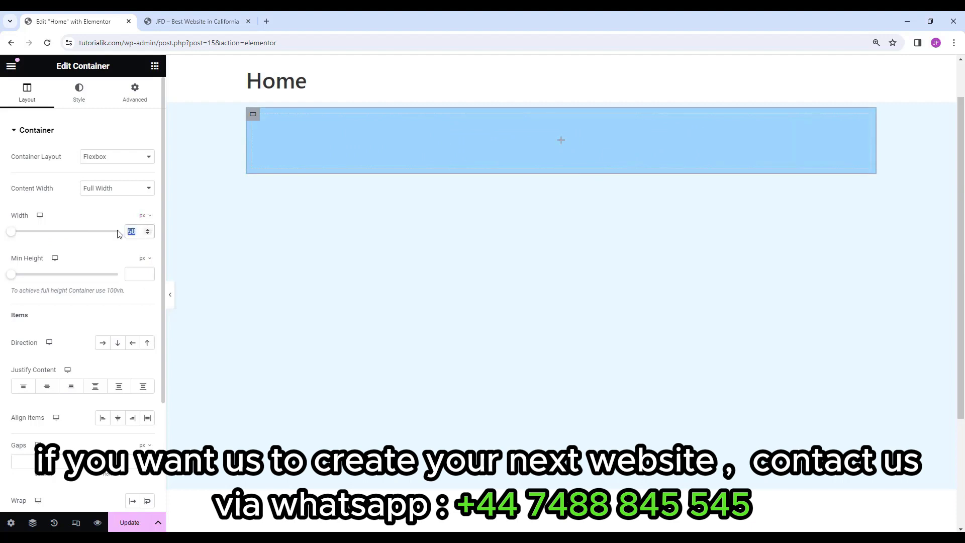
pyautogui.write('300')
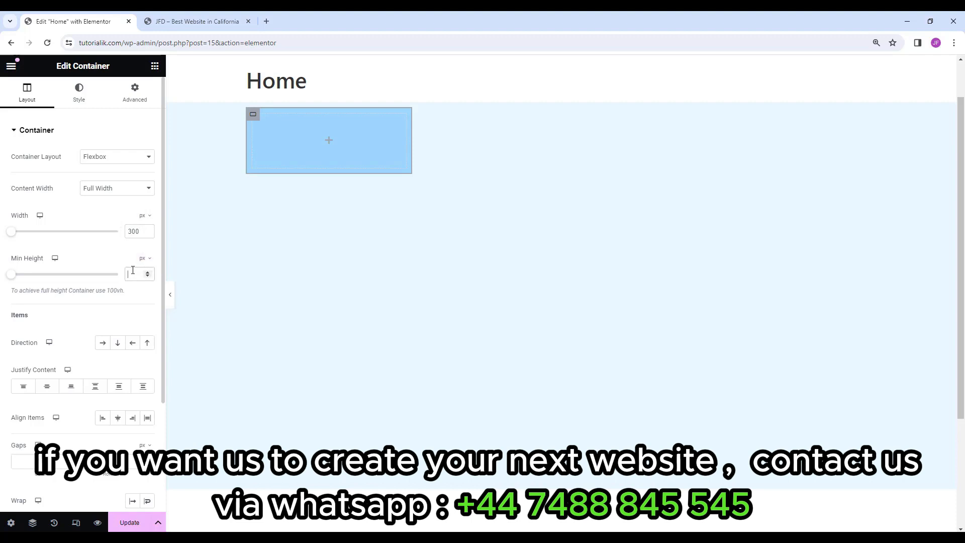
pyautogui.click(132, 270)
pyautogui.write('150')
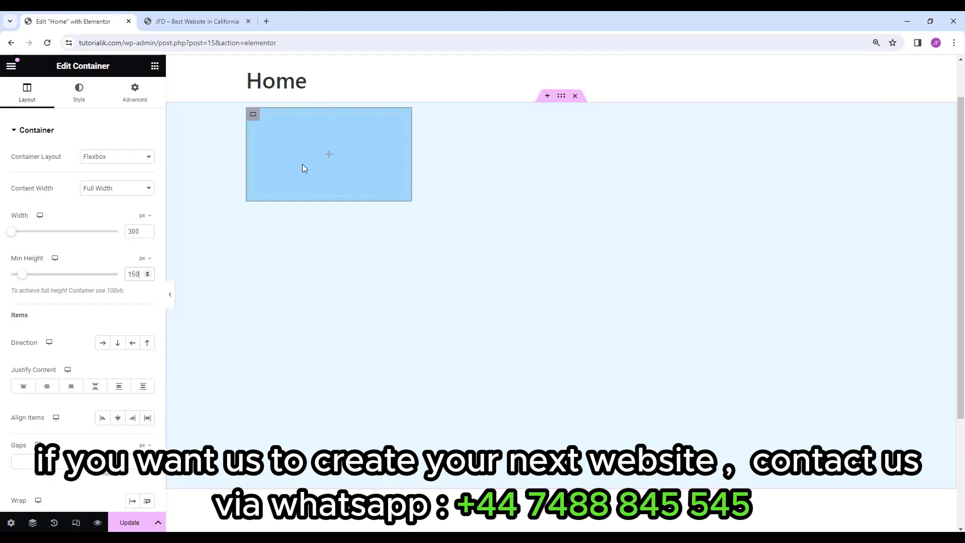
# Duplicate the 300 × 150 px blue box twice, then select the surrounding light-blue section.
pyautogui.rightClick(253, 114)
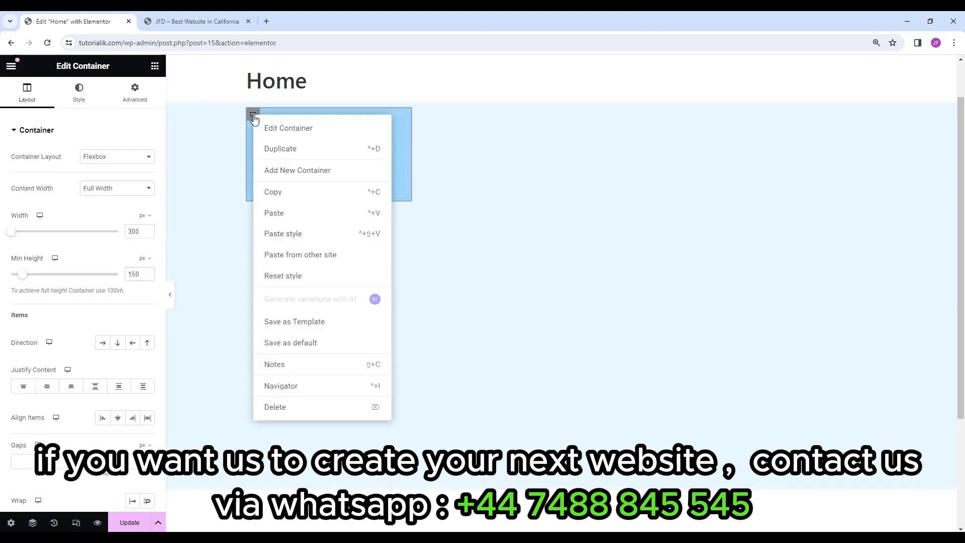
pyautogui.click(287, 153)
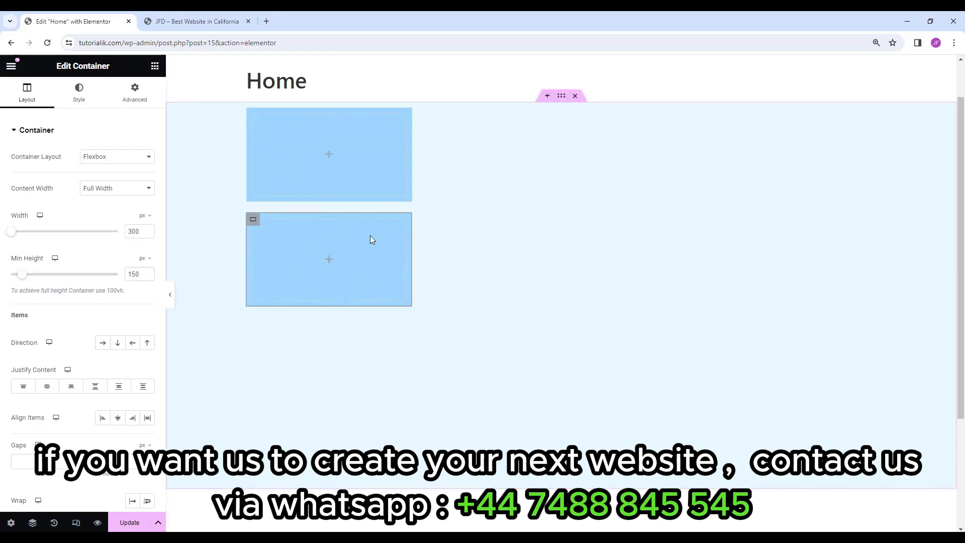
pyautogui.rightClick(253, 221)
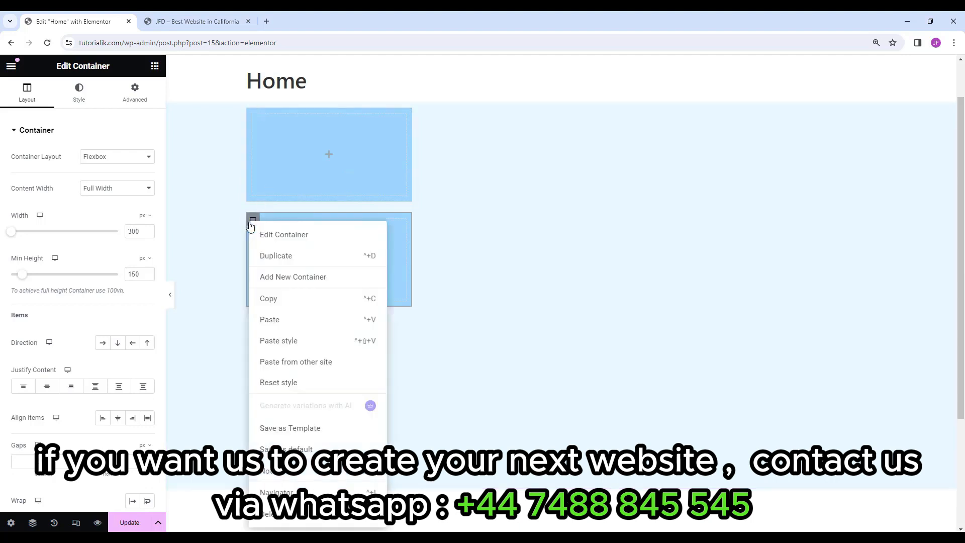
pyautogui.click(267, 257)
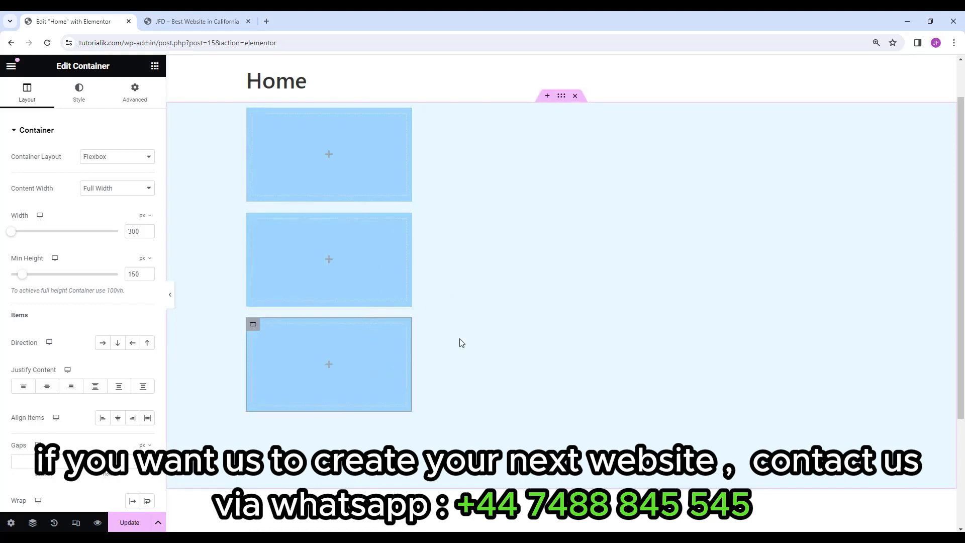
pyautogui.click(561, 96)
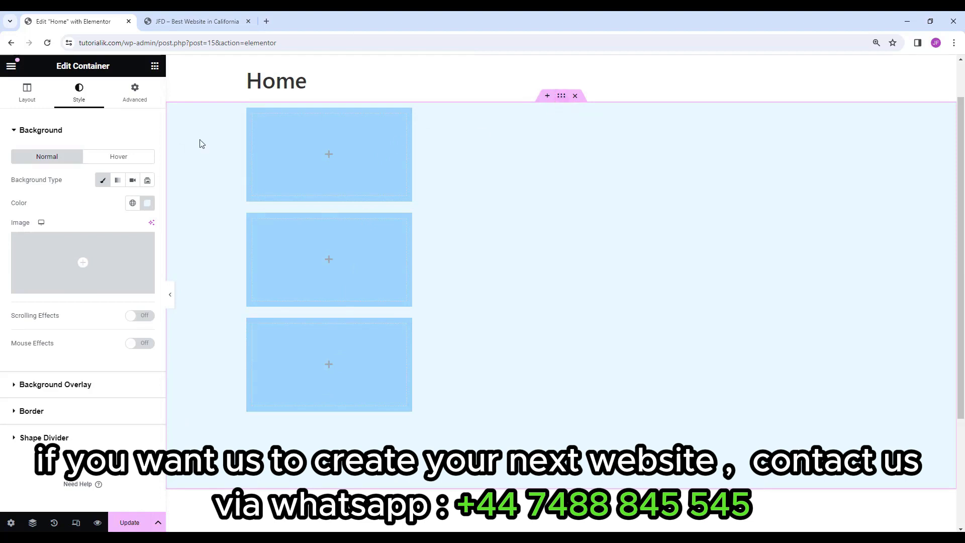
# Try the section's Justify Content options, settling on vertical Center for the three boxes.
pyautogui.click(31, 96)
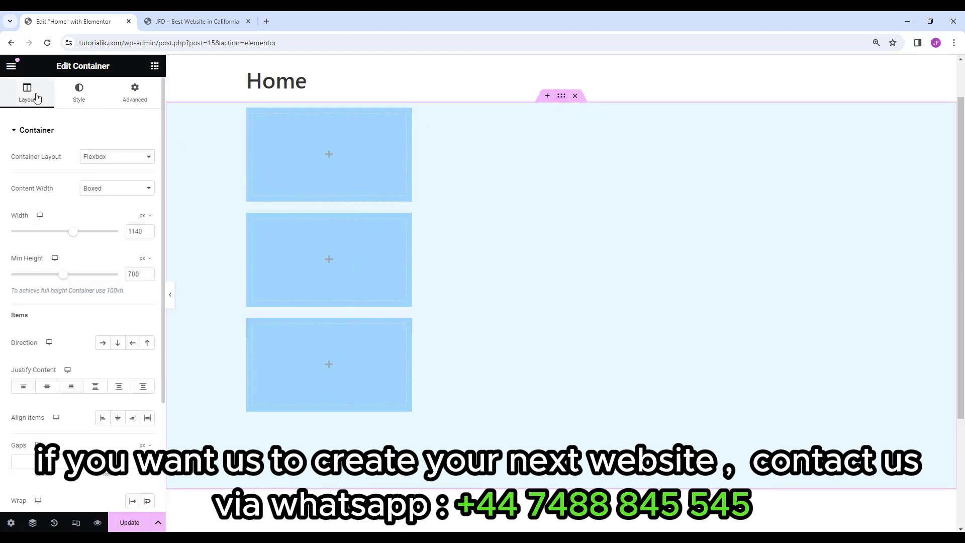
pyautogui.scroll(-1, 39, 193)
pyautogui.scroll(-1, 39, 193)
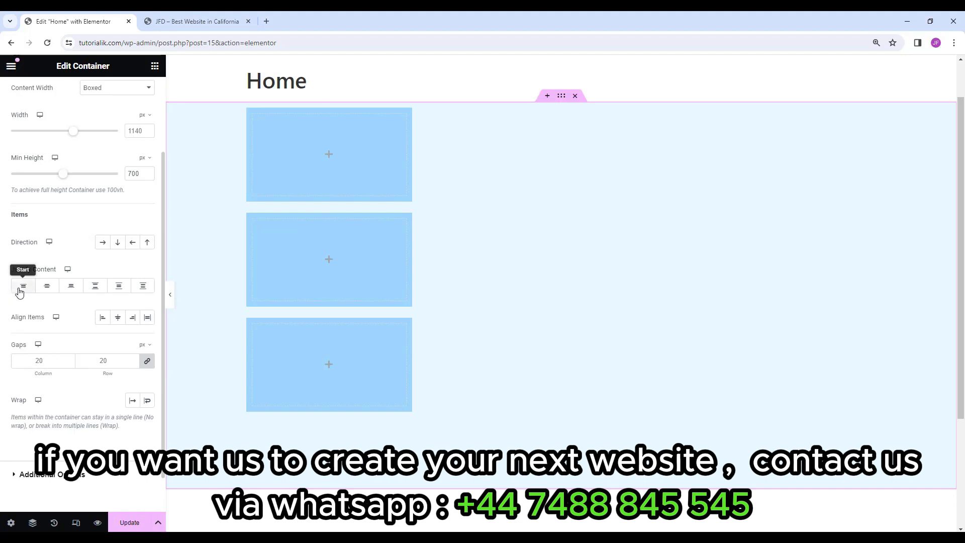
pyautogui.click(48, 286)
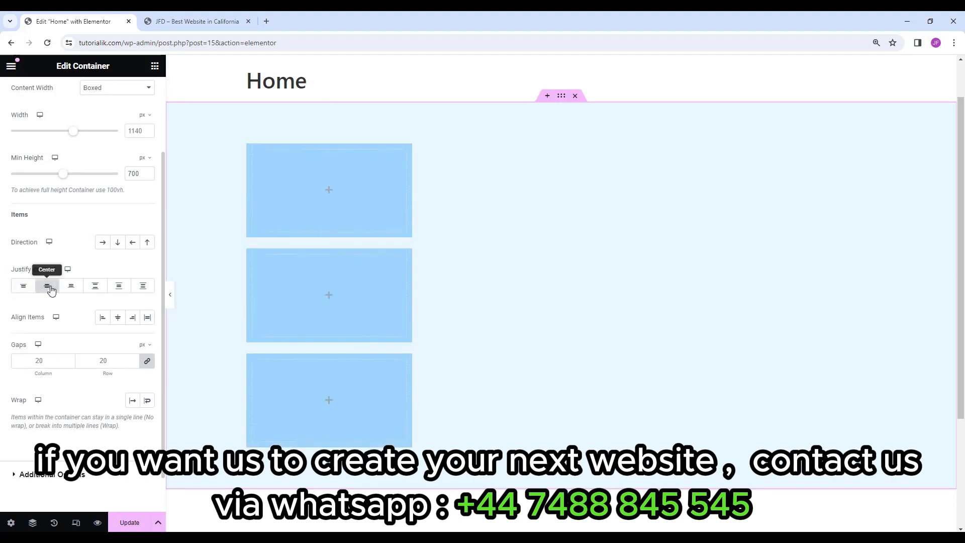
pyautogui.click(69, 287)
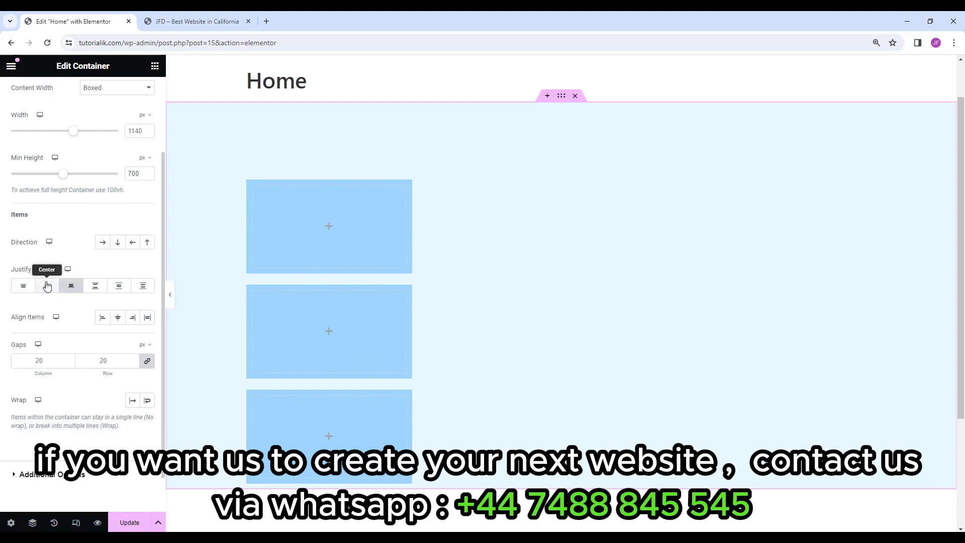
pyautogui.click(22, 286)
pyautogui.click(41, 289)
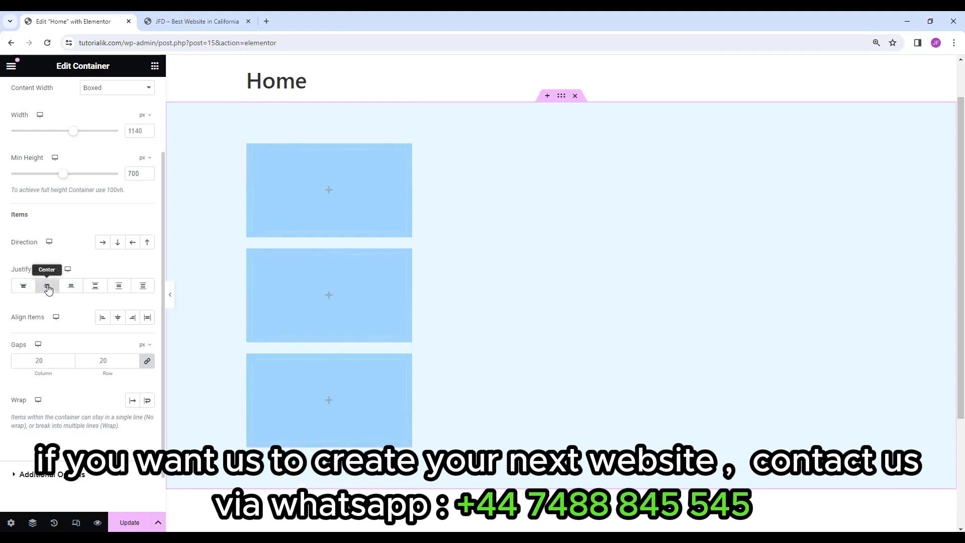
pyautogui.click(88, 289)
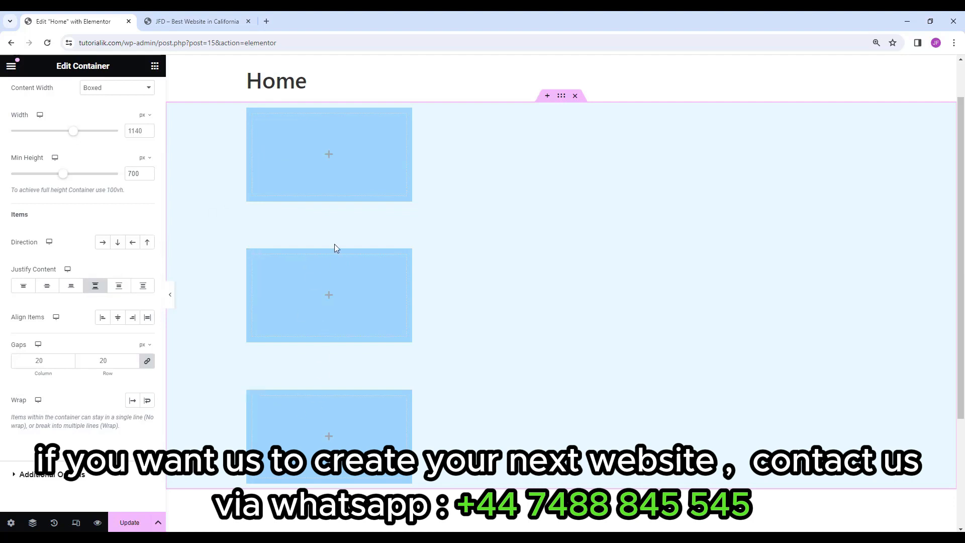
pyautogui.click(46, 290)
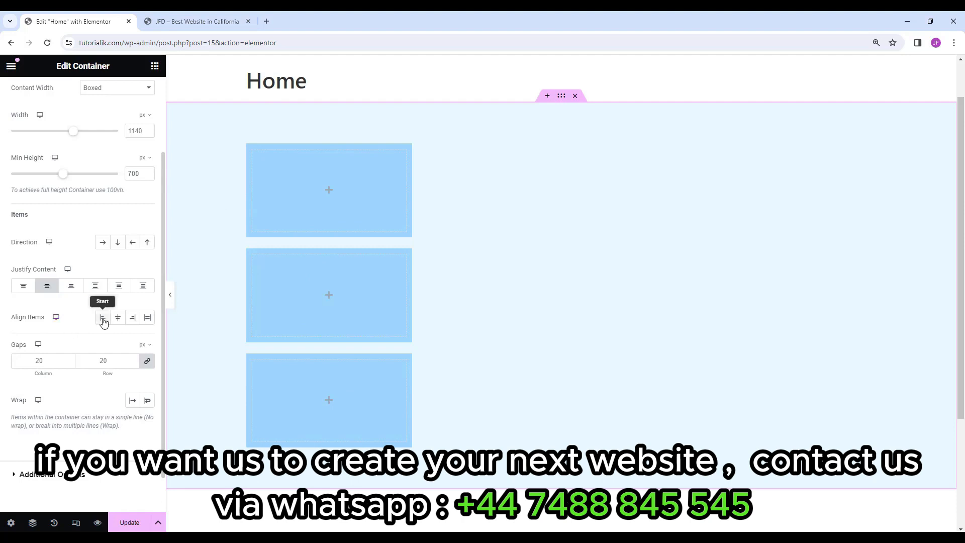
# Set the section's Align Items to Center so the boxes sit horizontally centred.
pyautogui.click(118, 319)
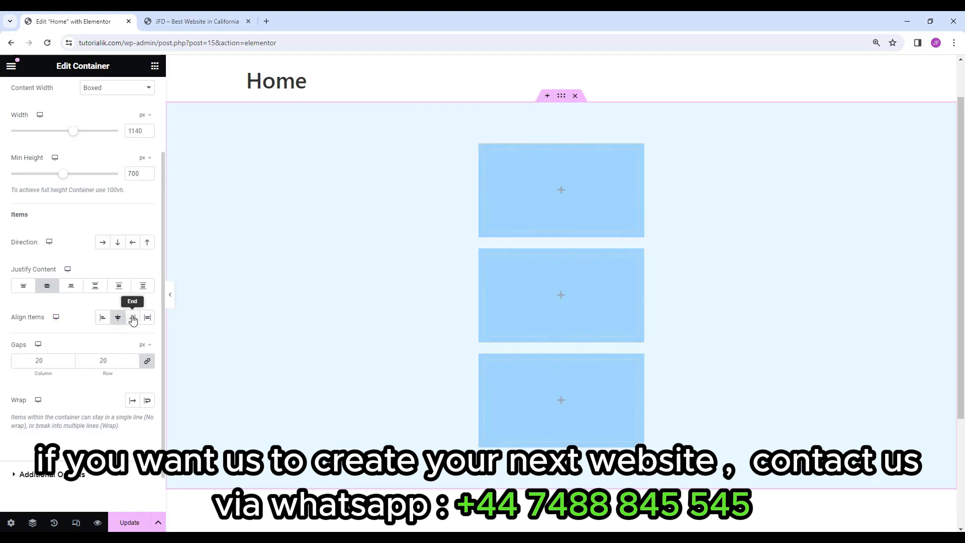
pyautogui.click(133, 319)
pyautogui.click(122, 319)
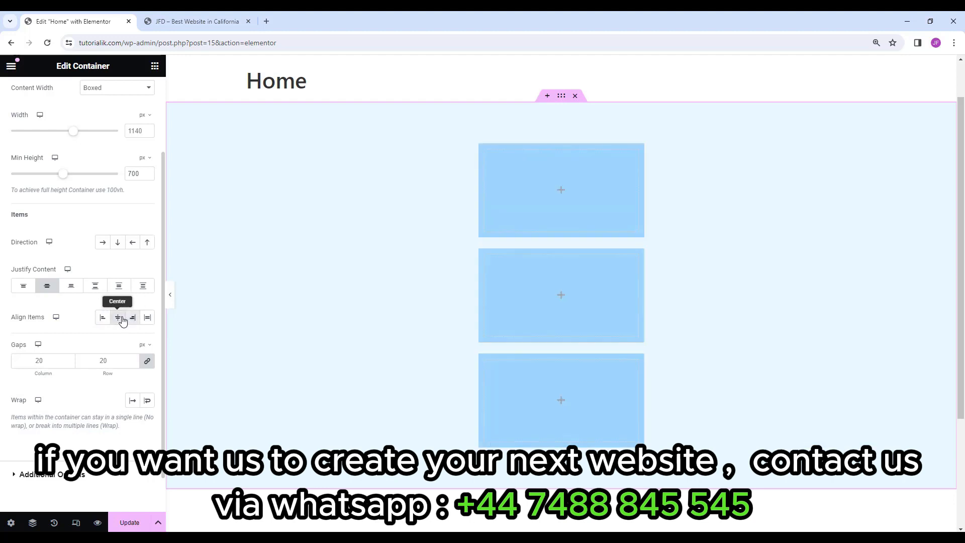
pyautogui.click(136, 320)
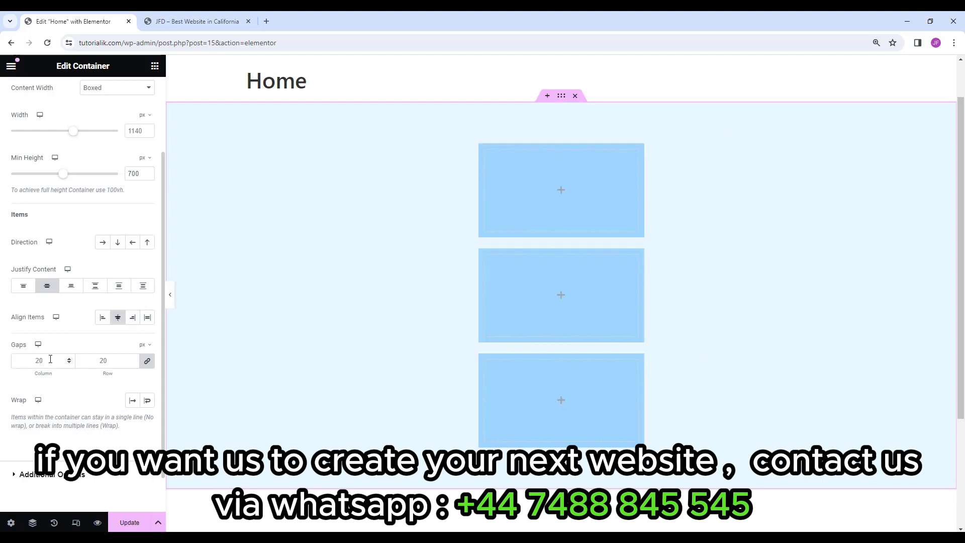
# Unlink the section's gaps and set both column and row gaps to 30 px.
pyautogui.click(148, 366)
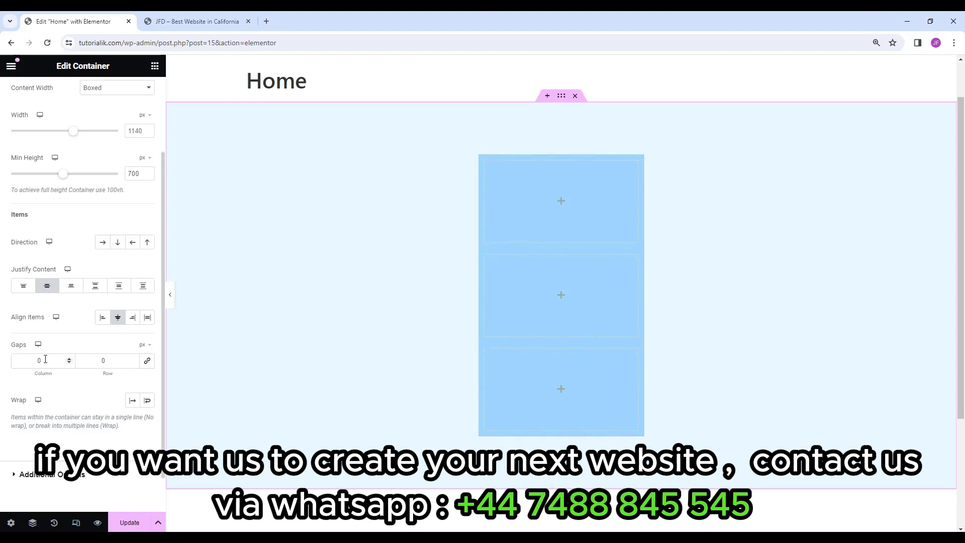
pyautogui.doubleClick(101, 360)
pyautogui.write('30')
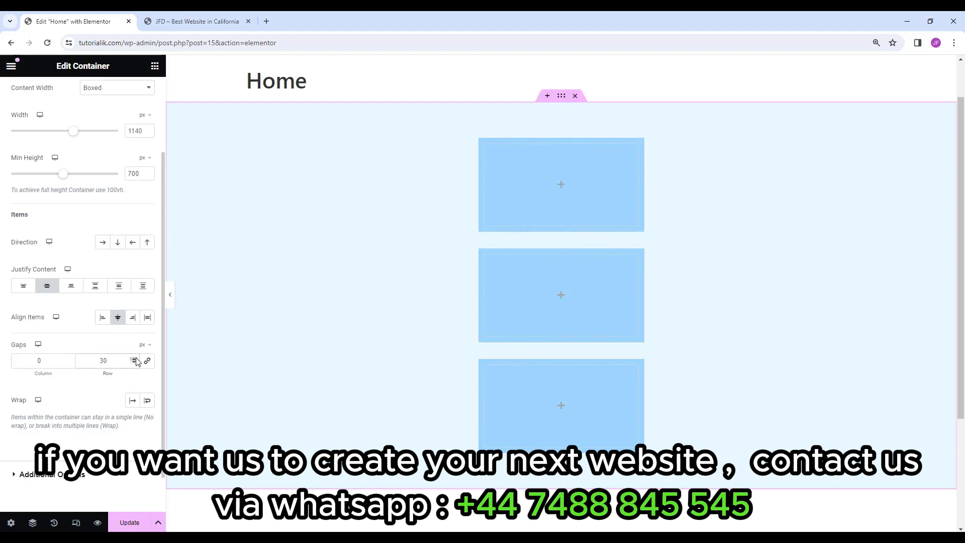
pyautogui.doubleClick(26, 364)
pyautogui.write('30')
pyautogui.click(117, 244)
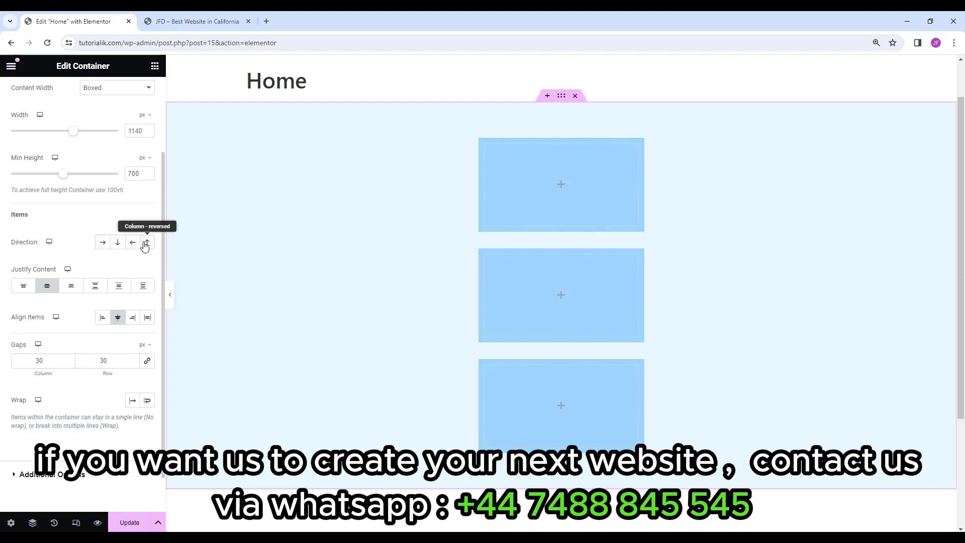
# Set Direction to Row with a 30 px column gap and No Wrap.
pyautogui.click(102, 244)
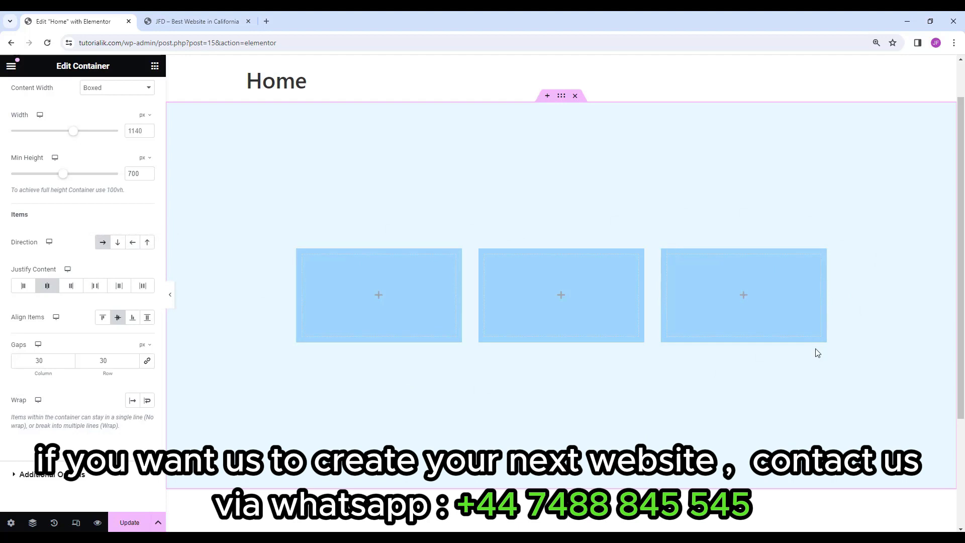
pyautogui.click(117, 244)
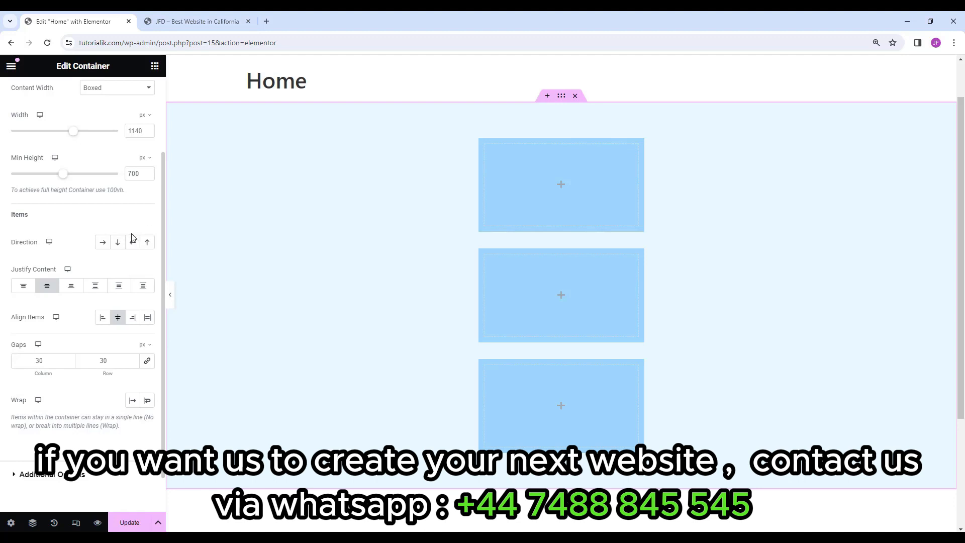
pyautogui.click(117, 242)
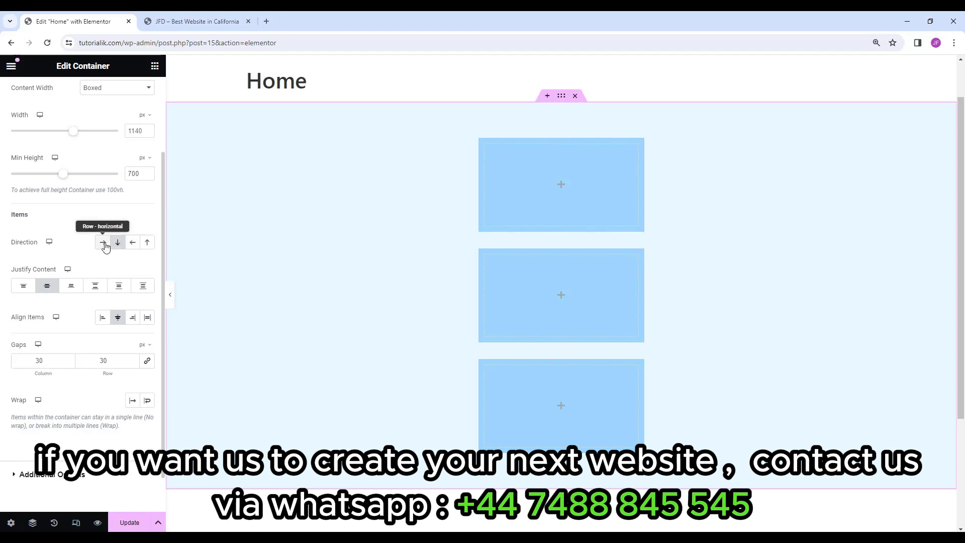
pyautogui.click(103, 244)
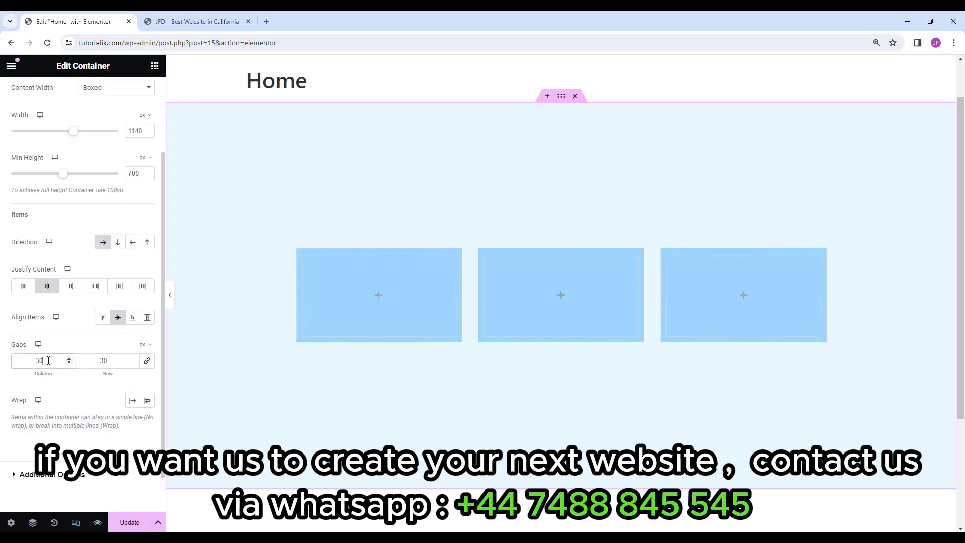
pyautogui.moveTo(48, 361); pyautogui.dragTo(24, 359)
pyautogui.write('0')
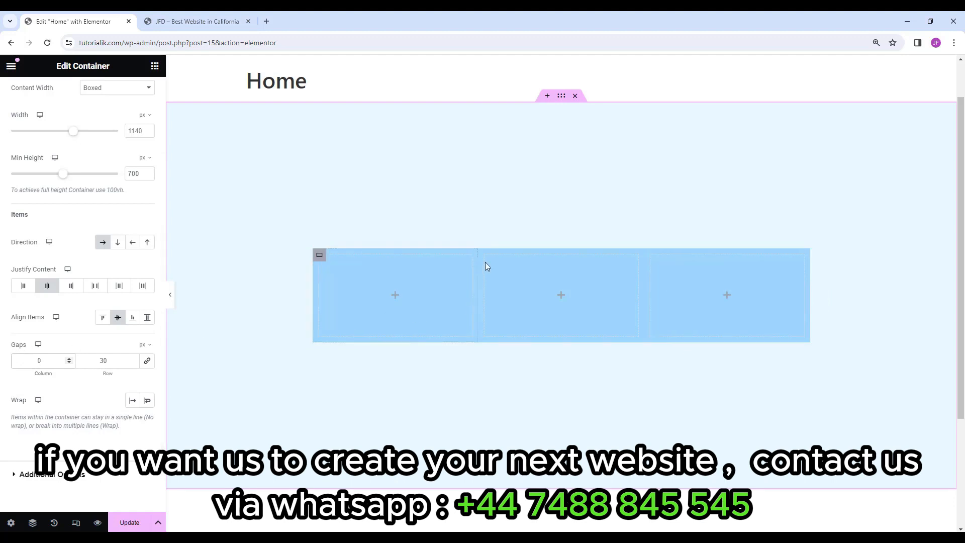
pyautogui.click(117, 243)
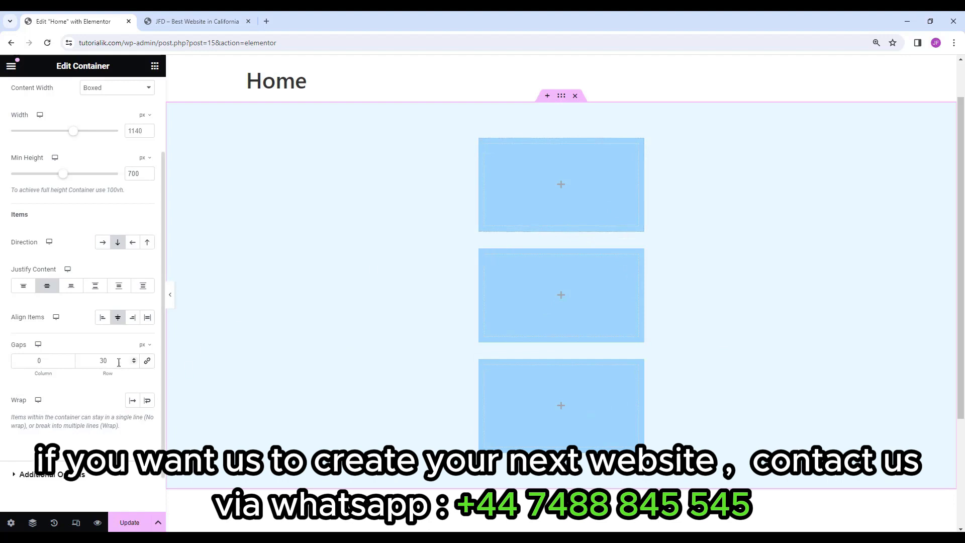
pyautogui.moveTo(119, 362); pyautogui.dragTo(89, 358)
pyautogui.click(103, 243)
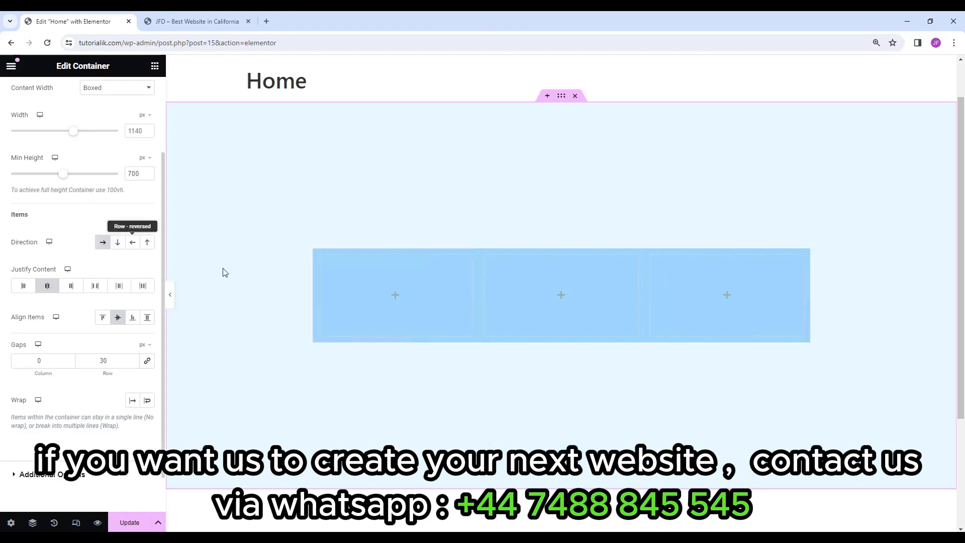
pyautogui.moveTo(48, 361); pyautogui.dragTo(16, 361)
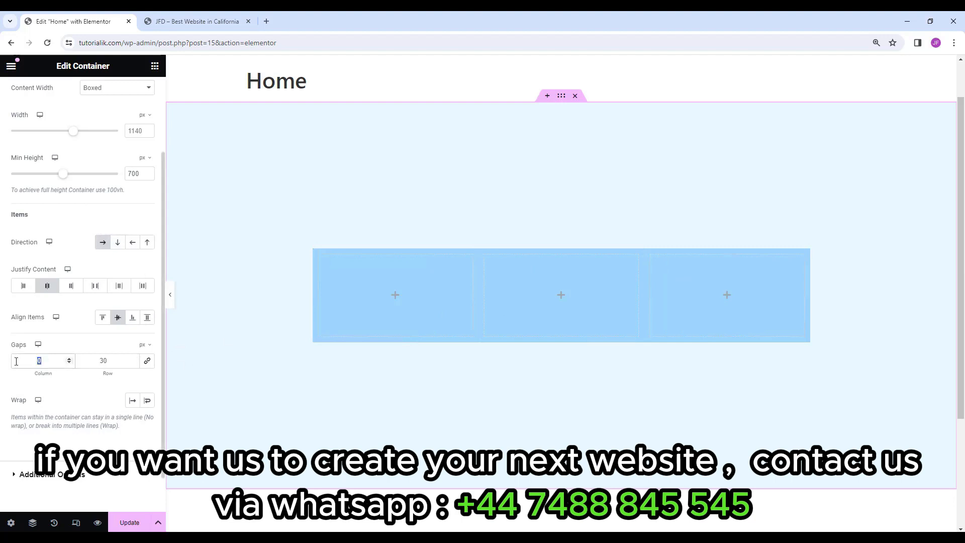
pyautogui.write('30')
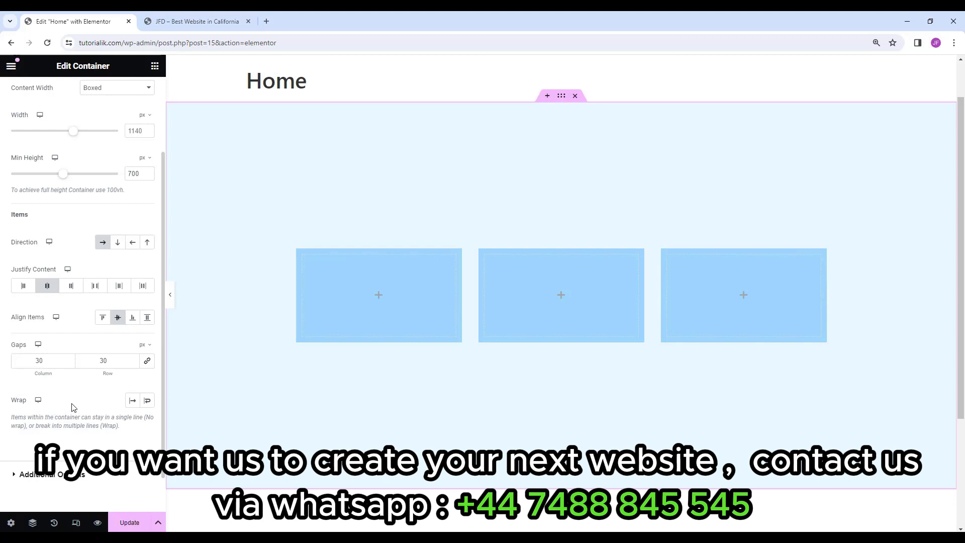
pyautogui.click(135, 407)
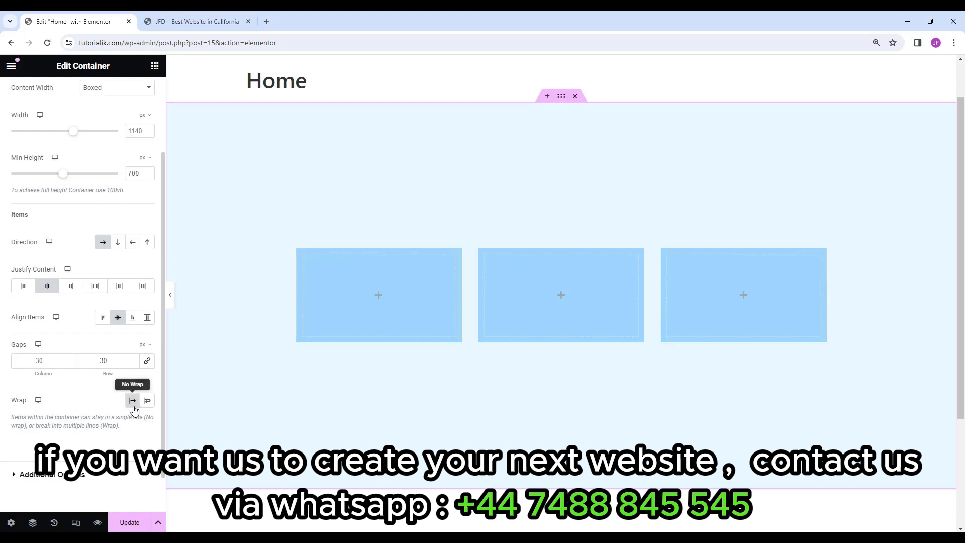
# Set the light-blue section's Content Width to Full Width.
pyautogui.scroll(2, 60, 317)
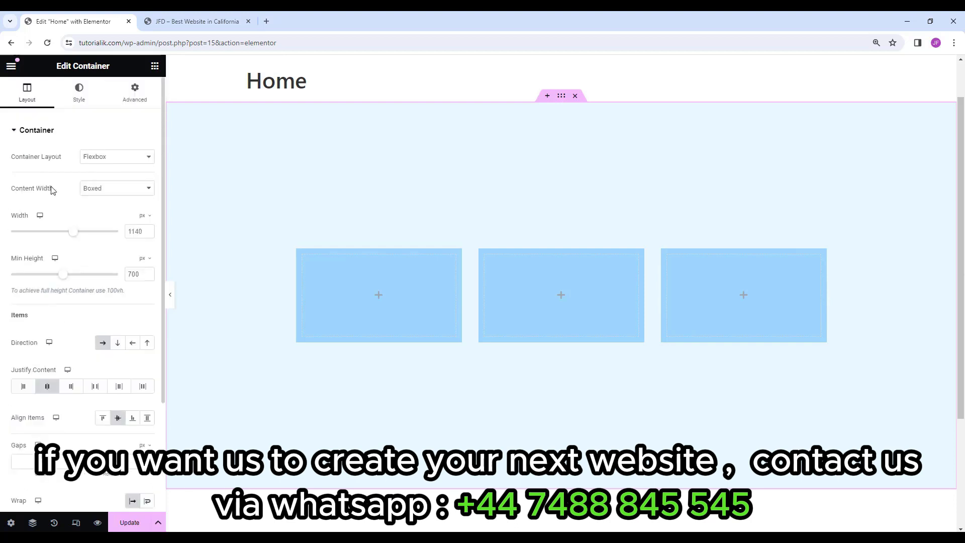
pyautogui.click(101, 191)
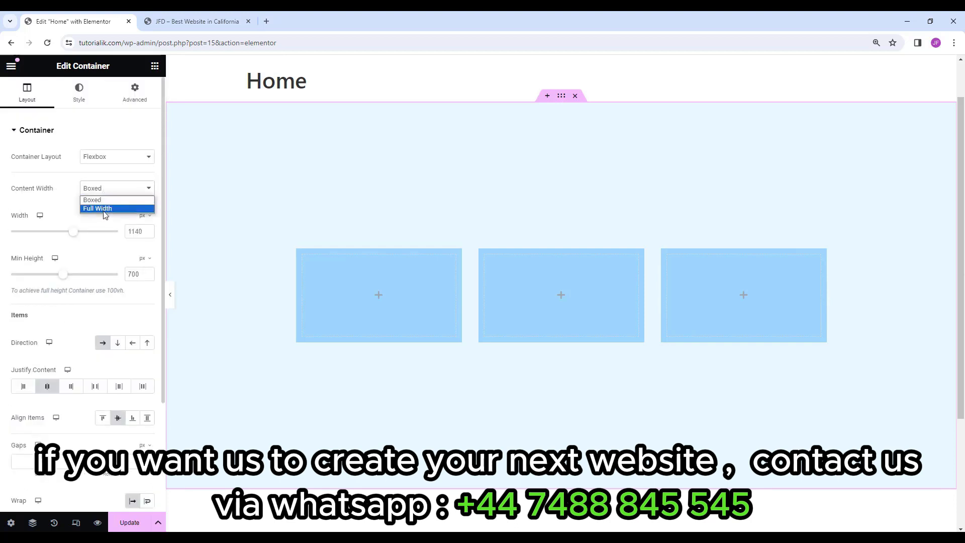
pyautogui.click(105, 209)
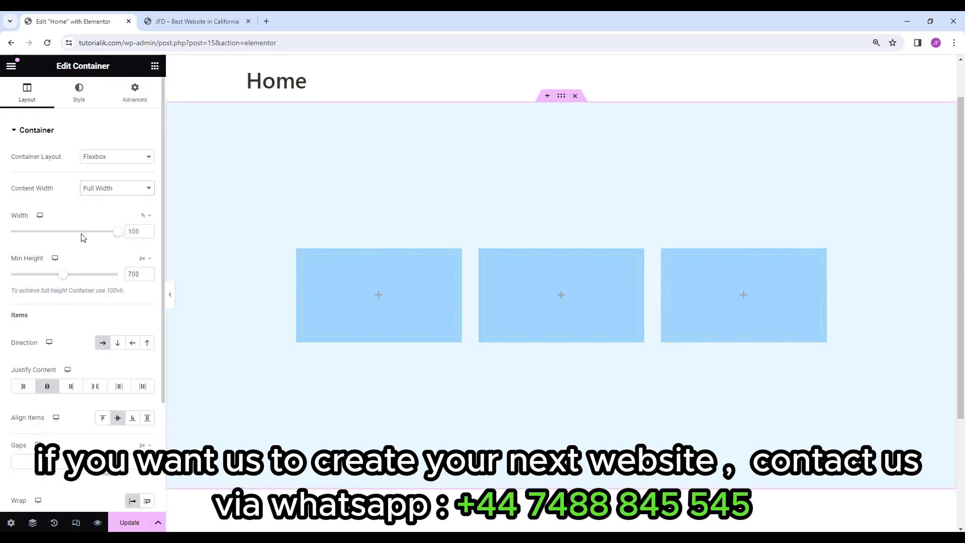
pyautogui.moveTo(119, 236)
pyautogui.mouseDown()
pyautogui.moveTo(48, 226)
pyautogui.moveTo(128, 231)
pyautogui.mouseUp()
# Enable Wrap for the section and test the Width slider, returning it to 100%.
pyautogui.scroll(-3, 84, 277)
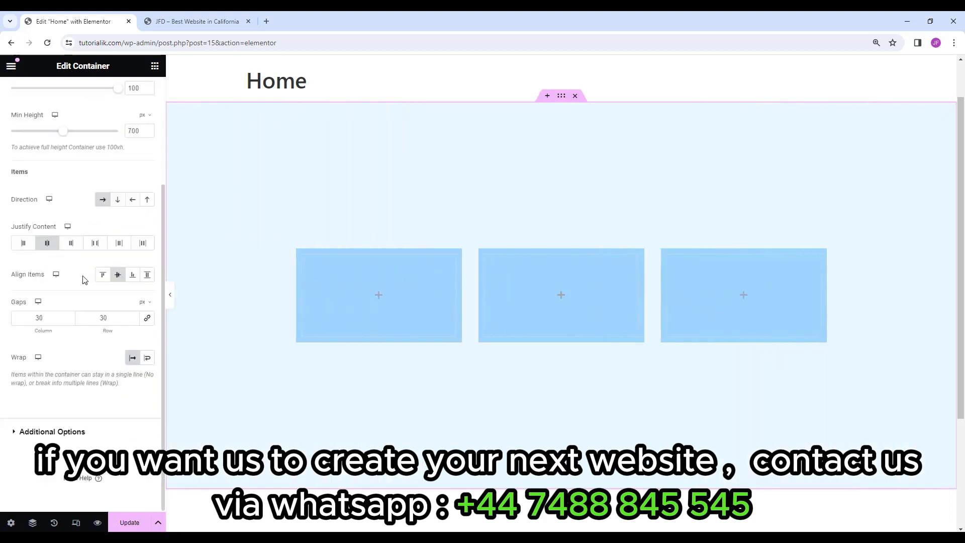
pyautogui.click(147, 358)
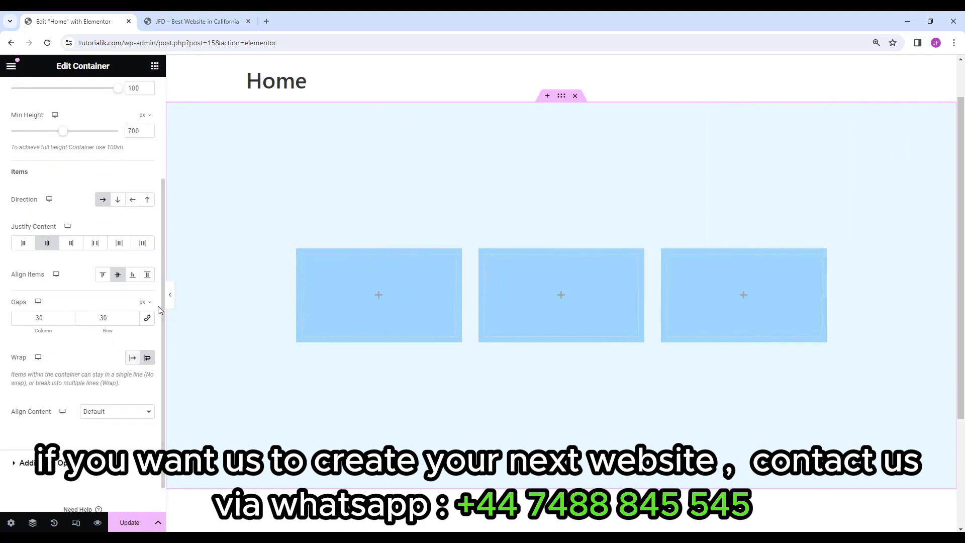
pyautogui.scroll(3, 90, 224)
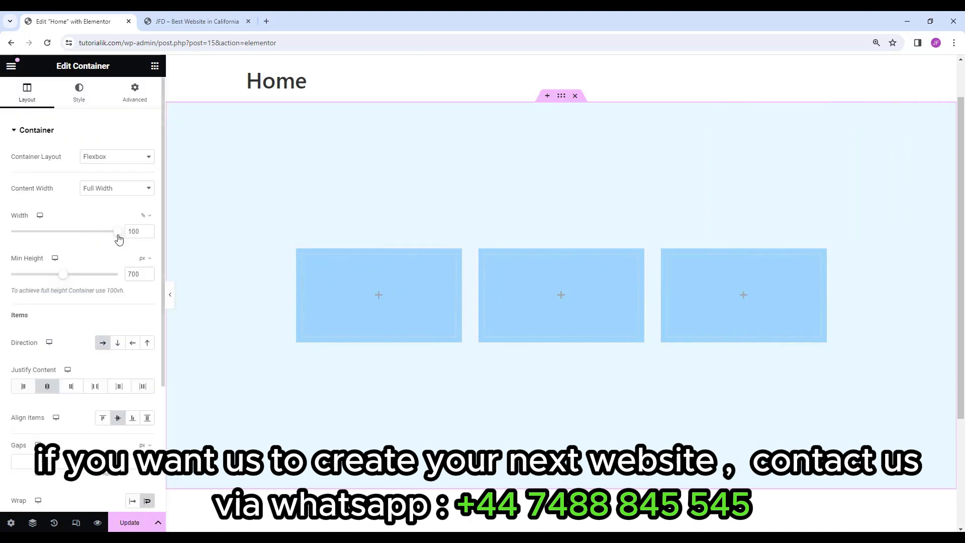
pyautogui.moveTo(119, 233); pyautogui.dragTo(85, 230)
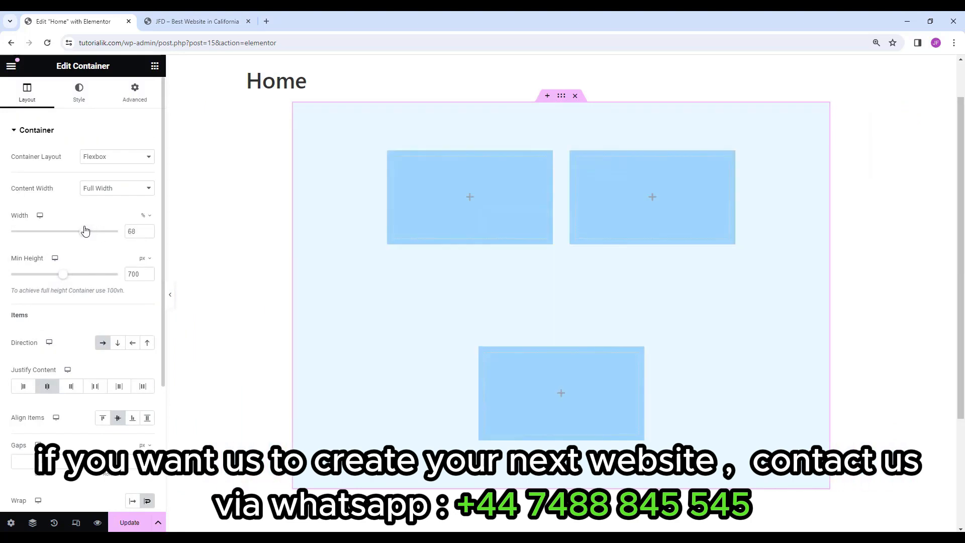
pyautogui.moveTo(85, 231); pyautogui.dragTo(144, 229)
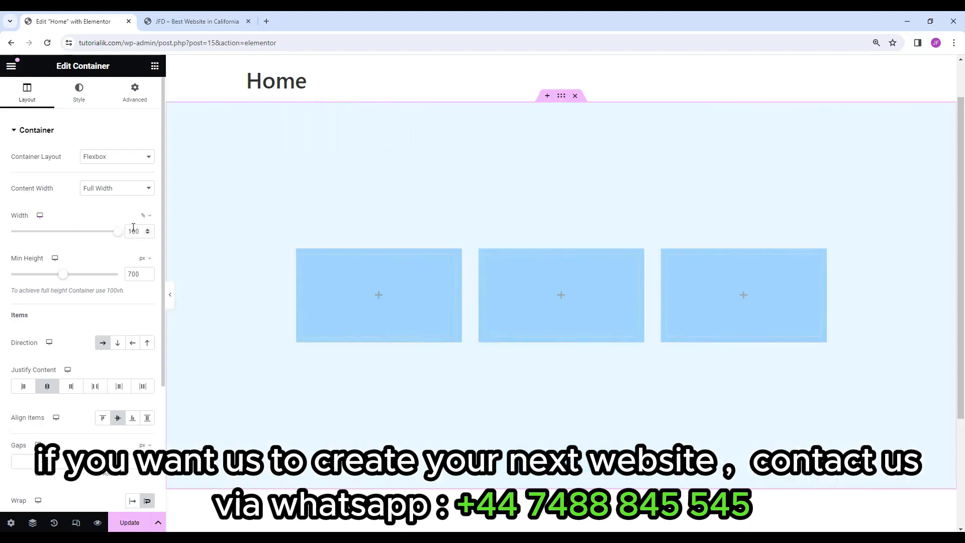
pyautogui.scroll(-3, 92, 348)
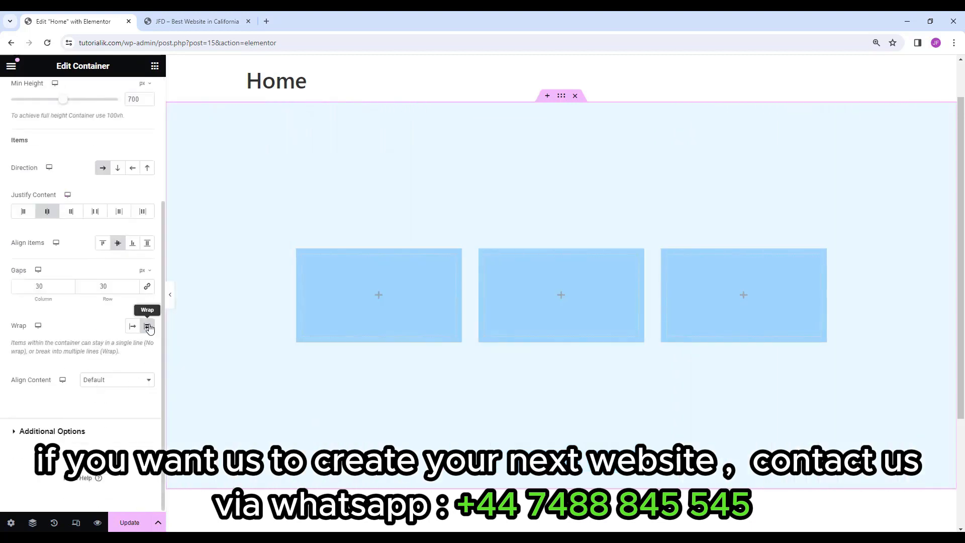
pyautogui.scroll(3, 81, 369)
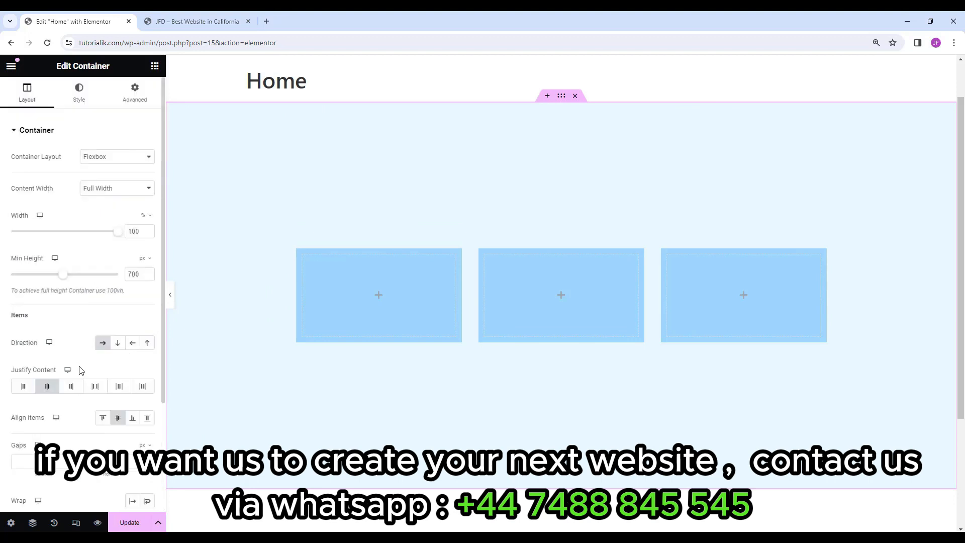
# Drag a Button widget into the middle blue box.
pyautogui.click(561, 296)
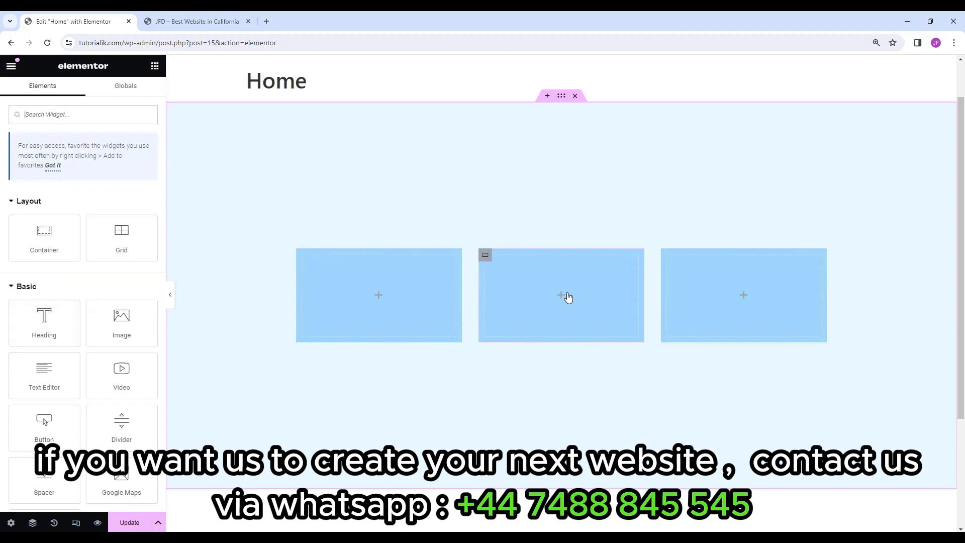
pyautogui.scroll(-2, 43, 325)
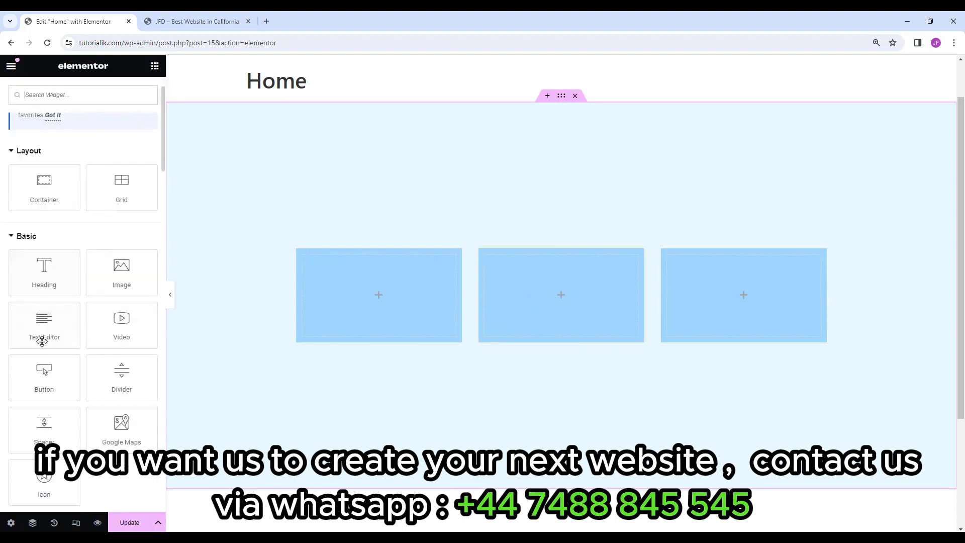
pyautogui.moveTo(44, 325); pyautogui.dragTo(567, 289)
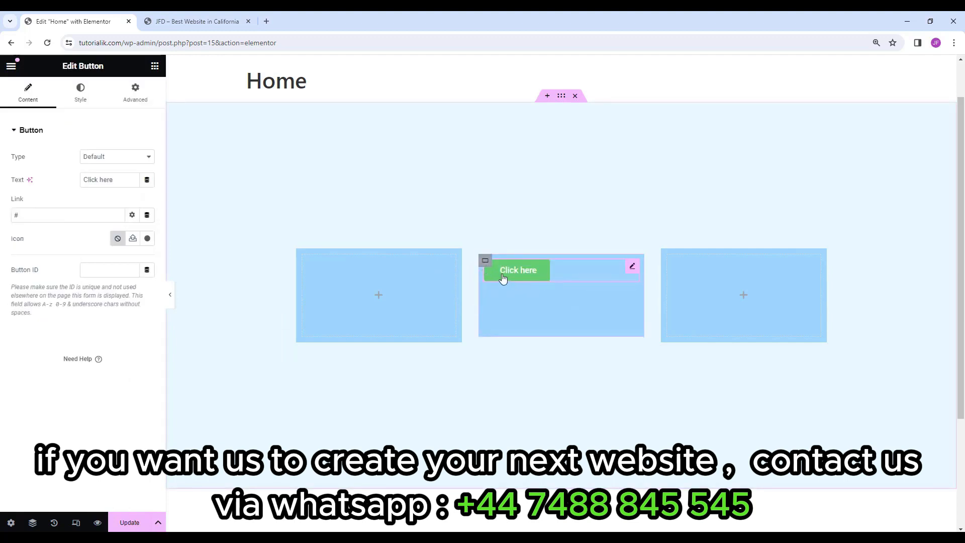
# Set the middle box's Align Items and Justify Content to Center to centre the Click here button.
pyautogui.click(486, 262)
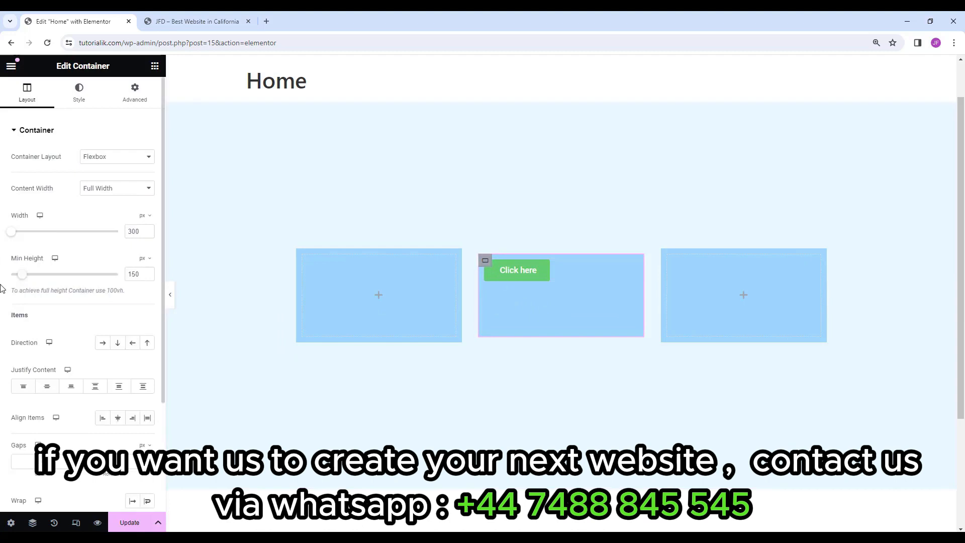
pyautogui.scroll(-2, 53, 315)
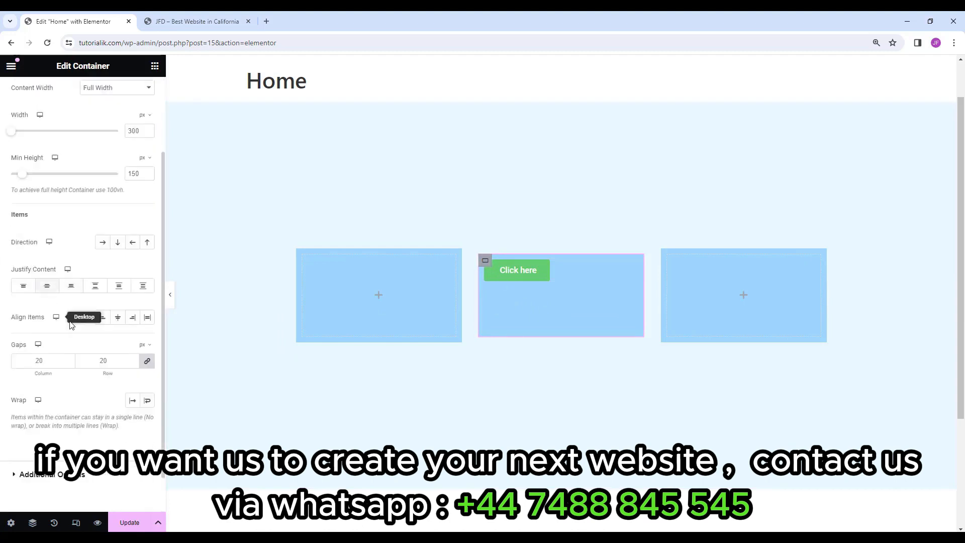
pyautogui.click(115, 319)
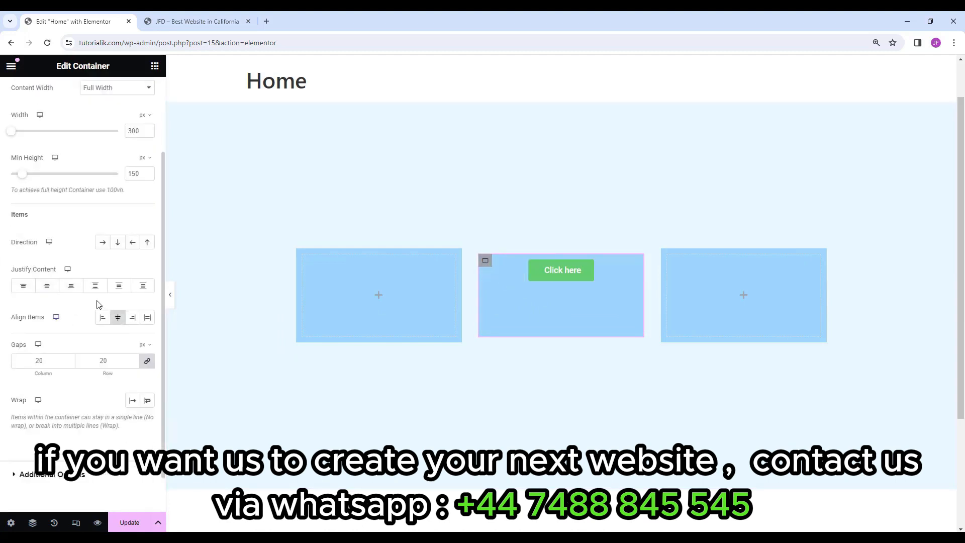
pyautogui.click(47, 286)
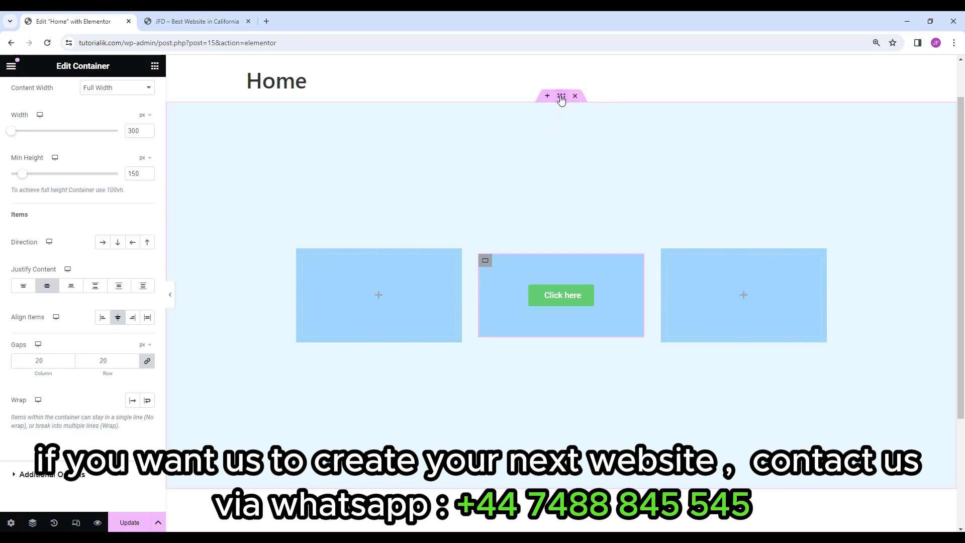
pyautogui.click(561, 96)
pyautogui.scroll(-2, 70, 327)
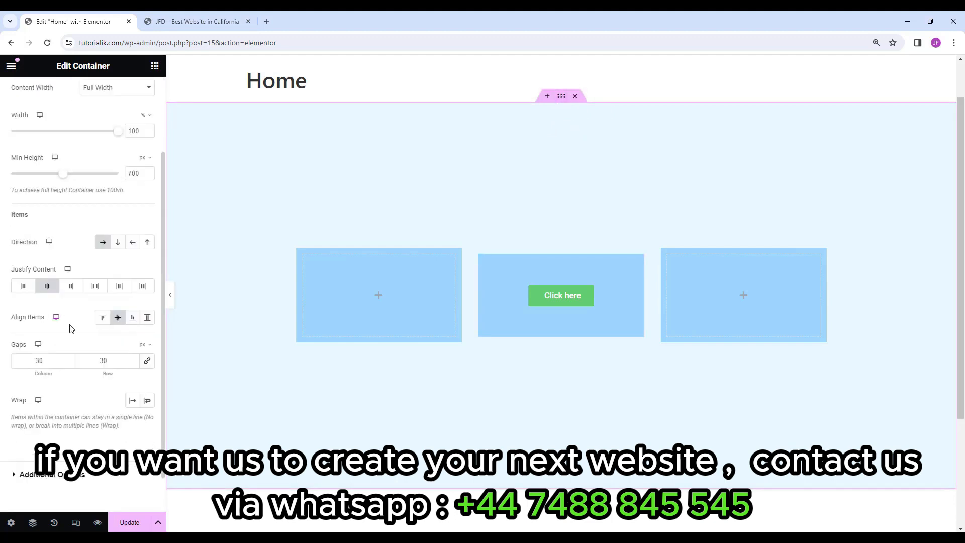
pyautogui.click(24, 287)
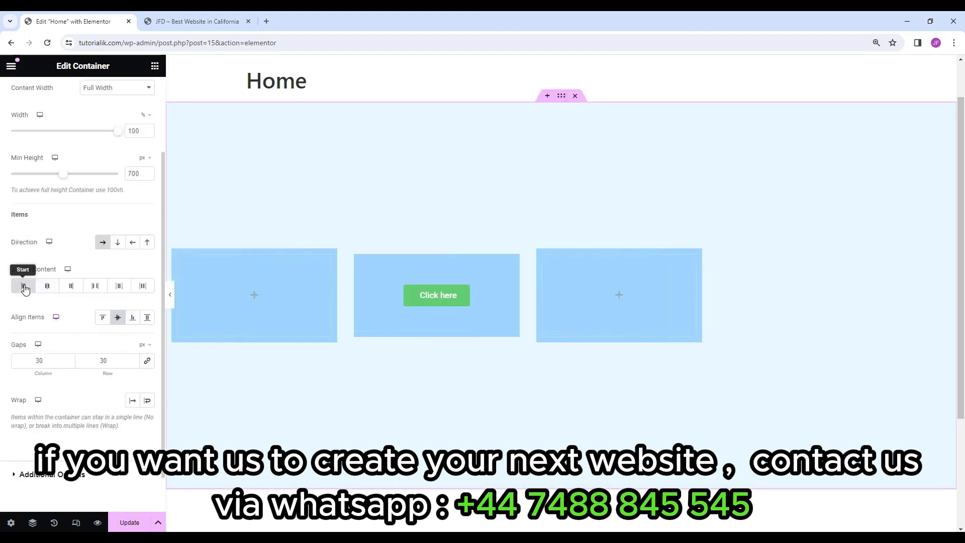
pyautogui.click(103, 319)
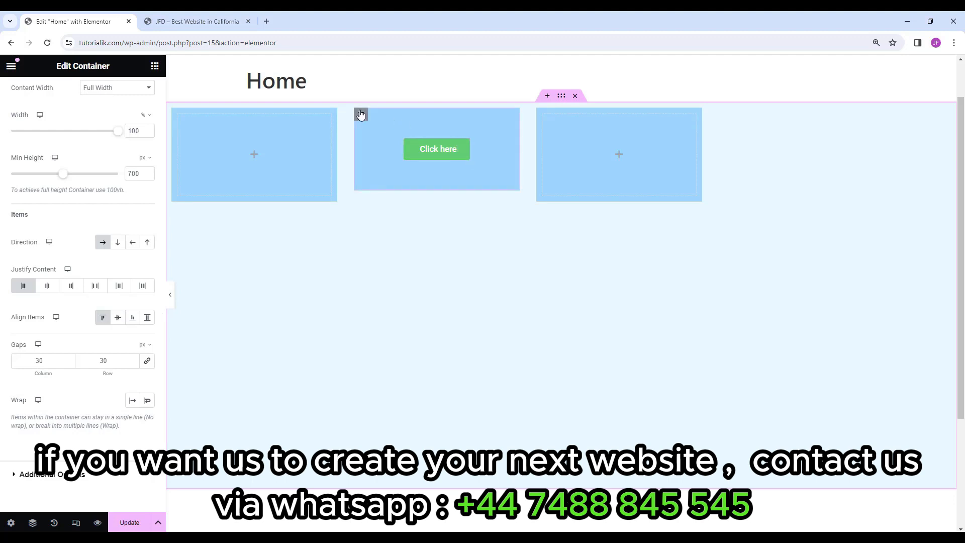
pyautogui.click(465, 146)
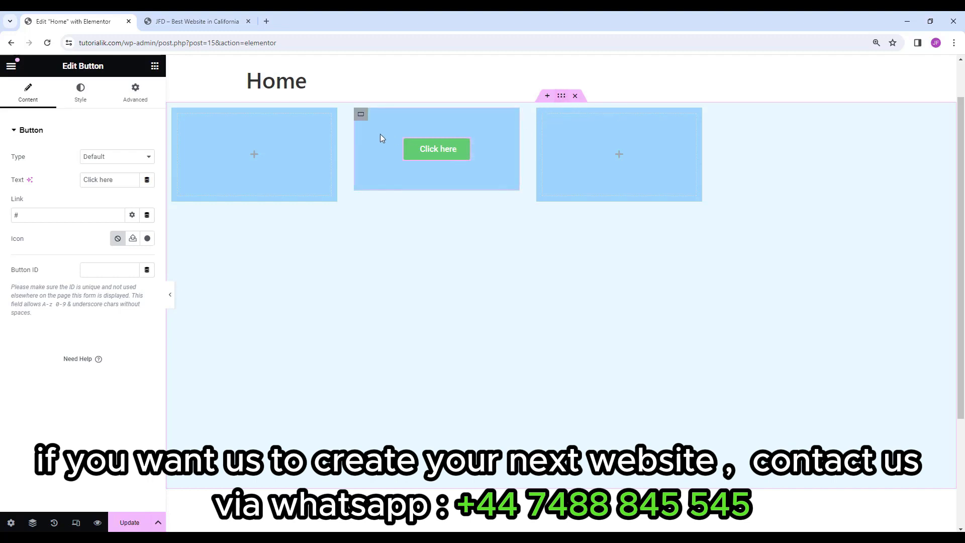
pyautogui.click(362, 115)
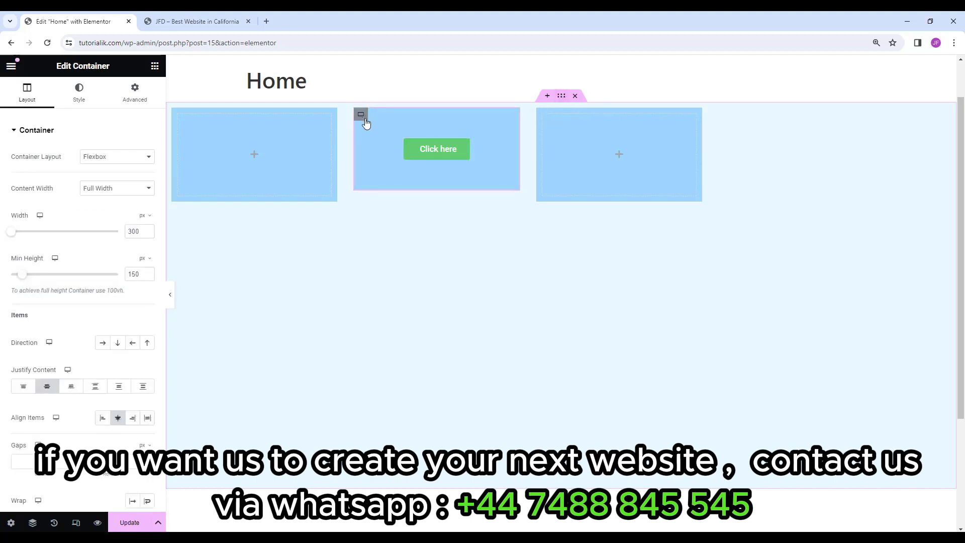
pyautogui.scroll(-1, 63, 235)
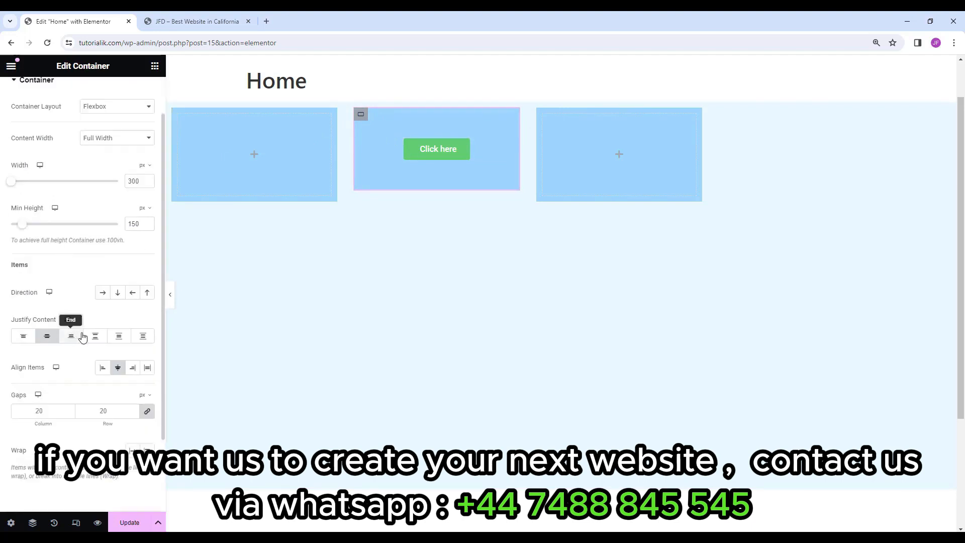
pyautogui.click(24, 336)
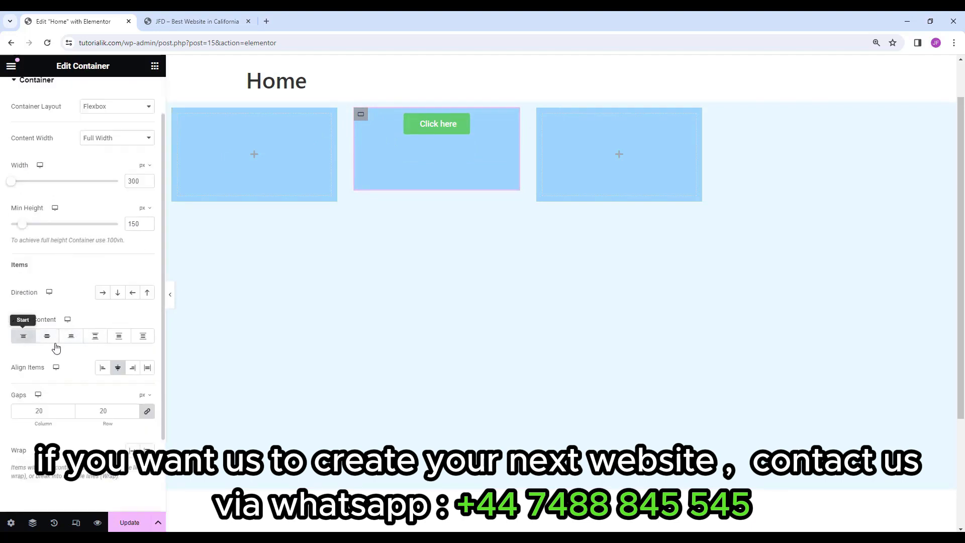
pyautogui.click(104, 368)
pyautogui.hotkey('ctrl', 'z')
pyautogui.hotkey('ctrl', 'z')
pyautogui.hotkey('ctrl', 'z')
pyautogui.hotkey('ctrl', 'z')
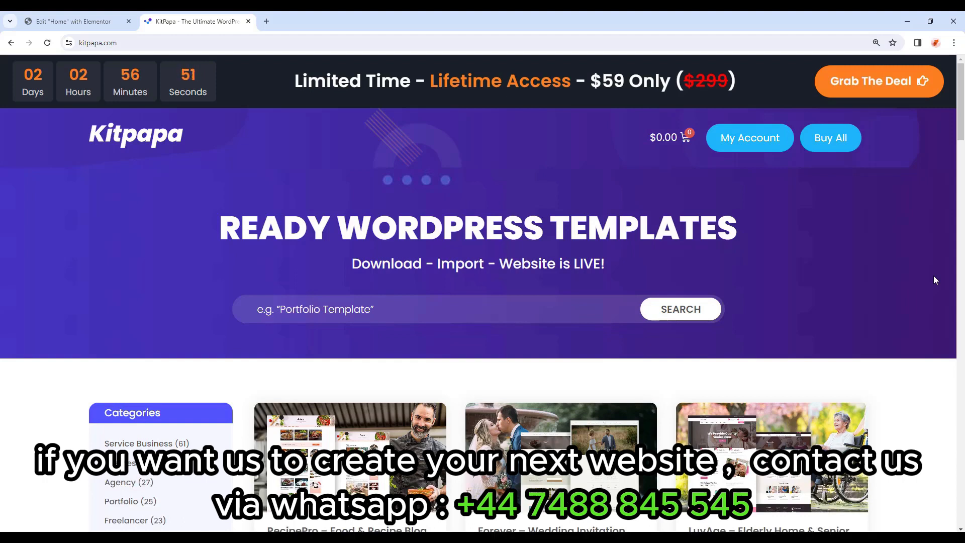
# Scroll the Categories list and filter templates by Lawyer (3).
pyautogui.scroll(-6, 134, 312)
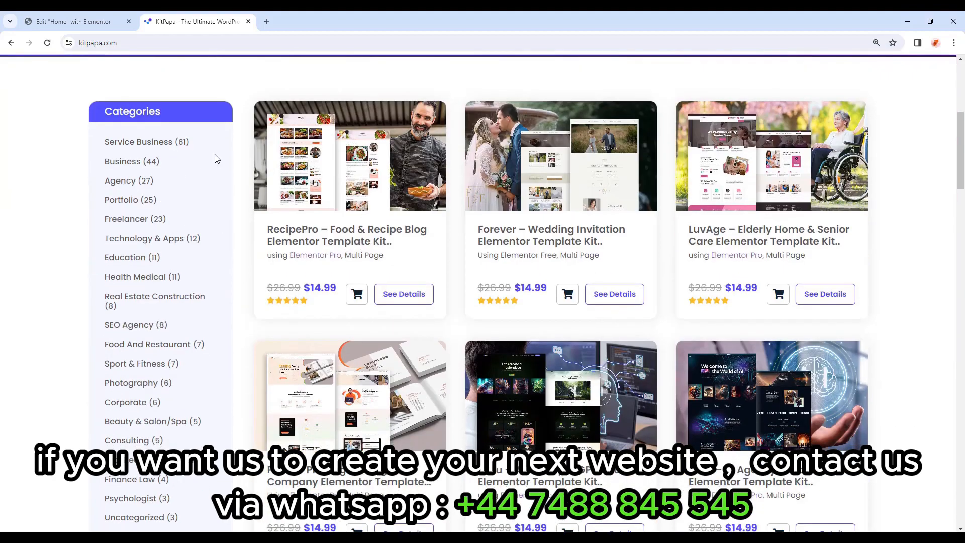
pyautogui.moveTo(957, 136)
pyautogui.mouseDown()
pyautogui.moveTo(958, 227)
pyautogui.moveTo(961, 126)
pyautogui.mouseUp()
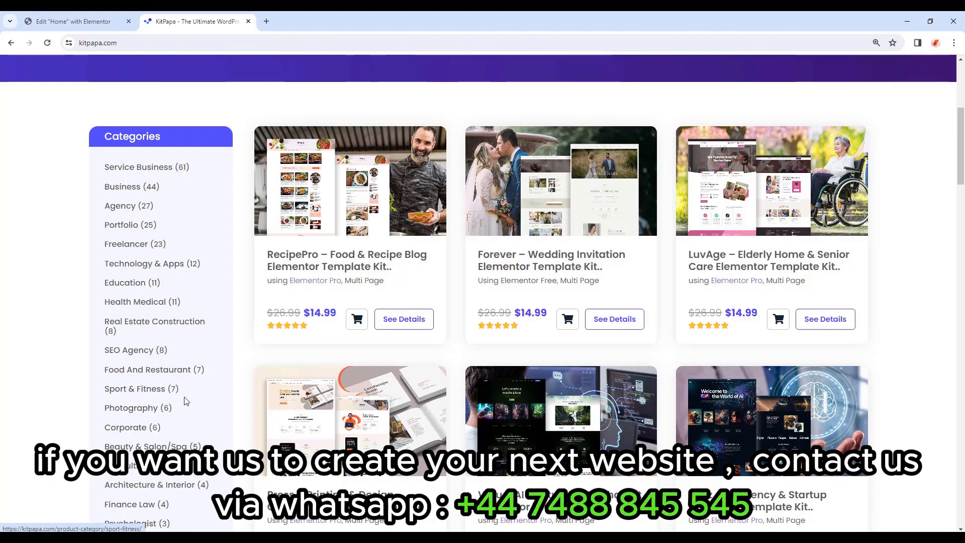
pyautogui.scroll(-1, 189, 385)
pyautogui.scroll(-6, 201, 387)
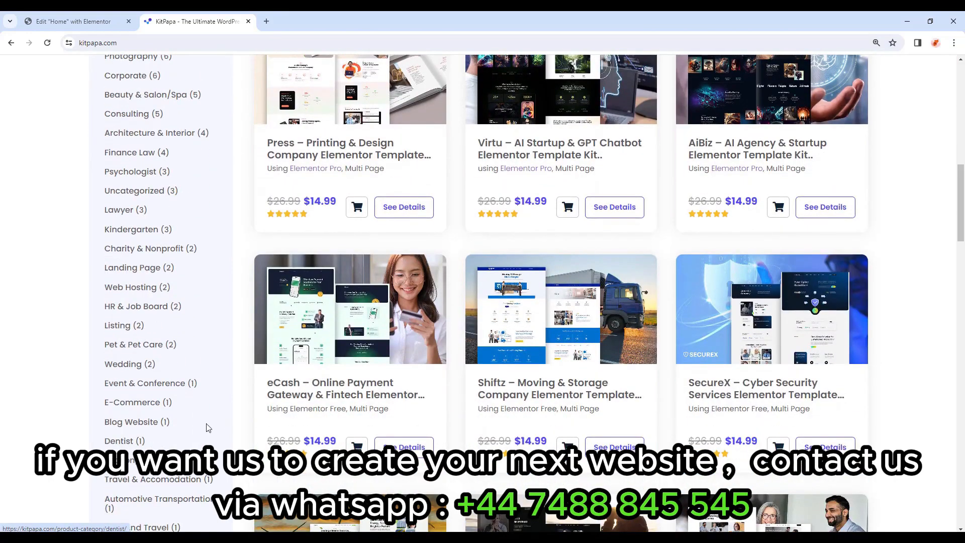
pyautogui.scroll(4, 962, 187)
pyautogui.scroll(4, 961, 187)
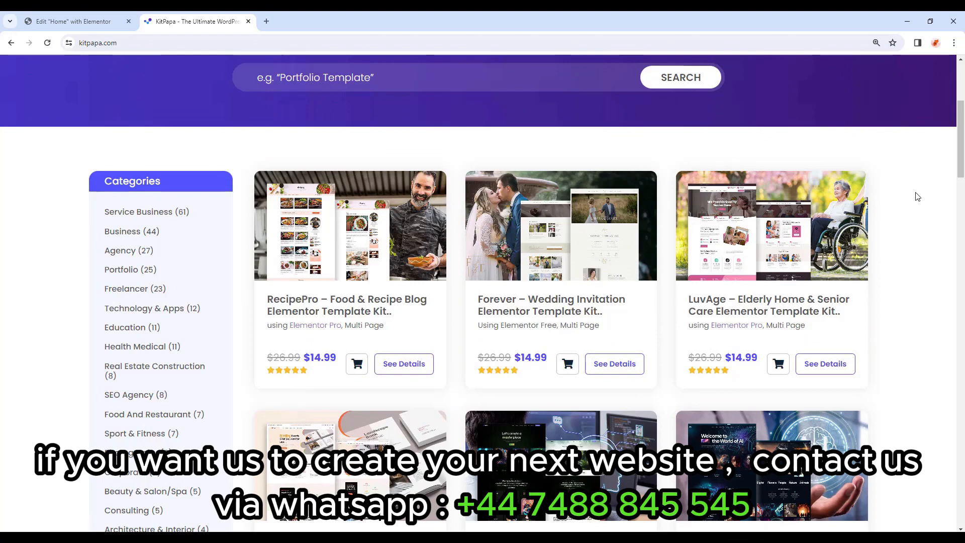
pyautogui.scroll(-2, 963, 321)
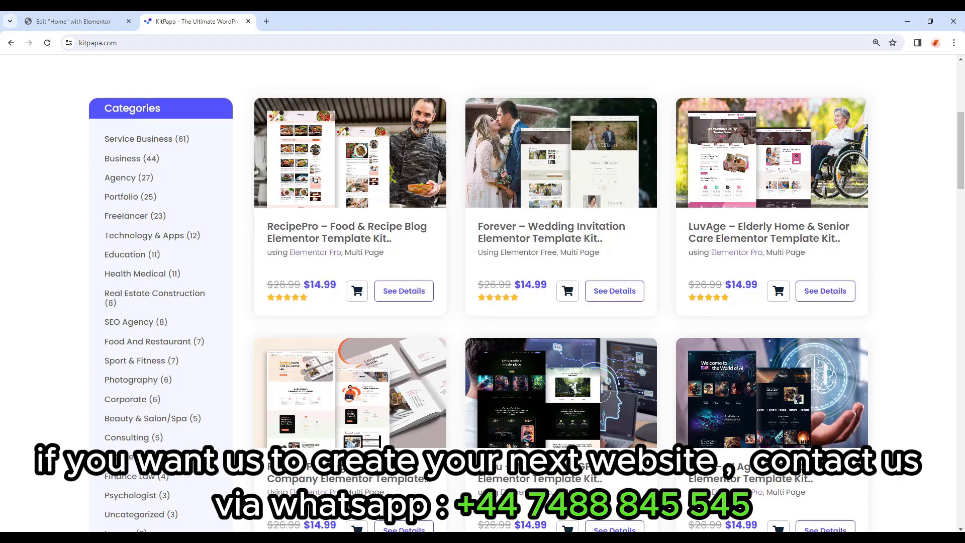
pyautogui.scroll(-3, 198, 380)
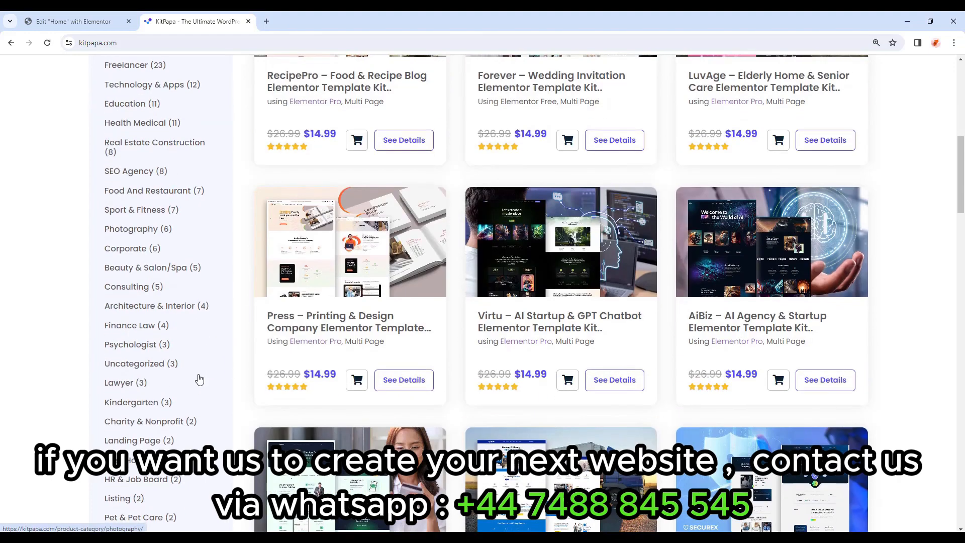
pyautogui.click(120, 389)
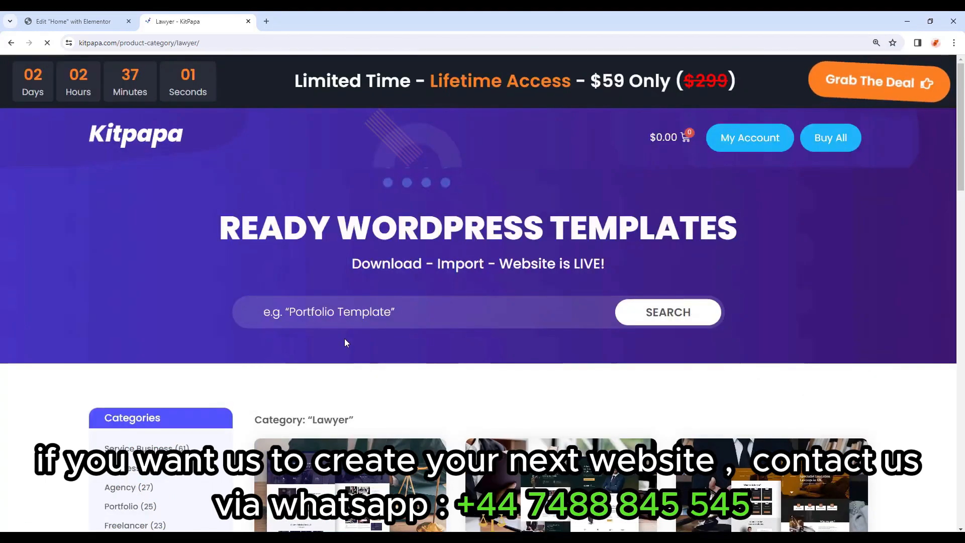
# Open See Details for the iLaw – Lawyer and Attorney Elementor Template Kit.
pyautogui.scroll(-4, 347, 337)
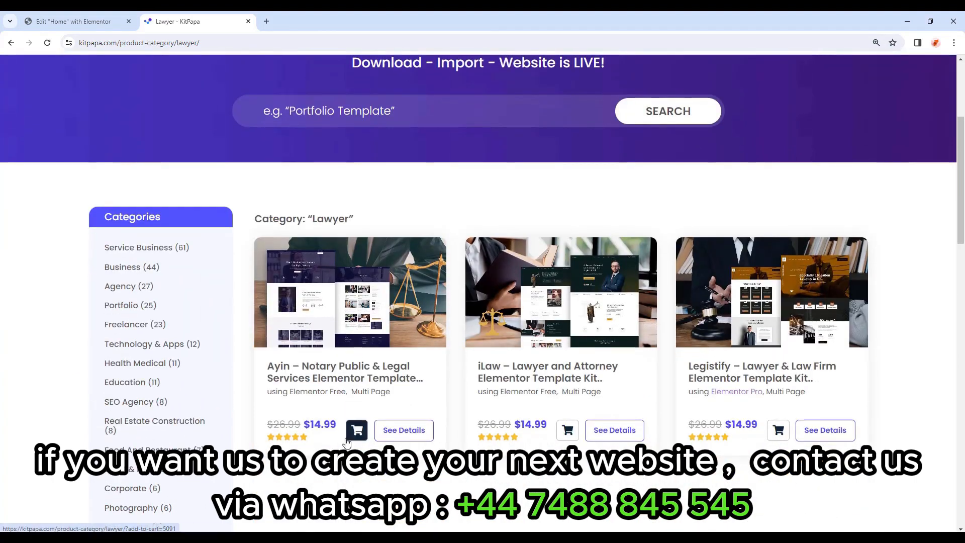
pyautogui.scroll(-1, 352, 436)
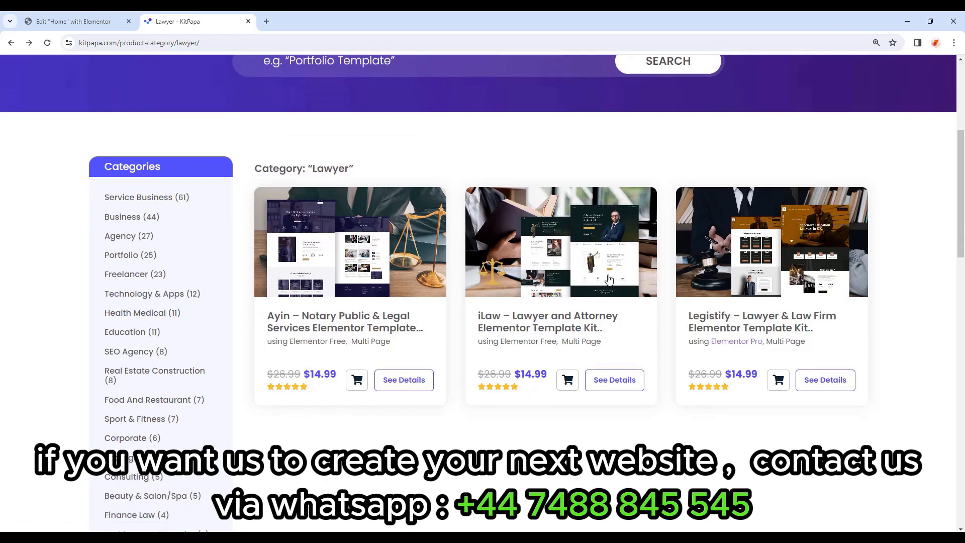
pyautogui.click(613, 379)
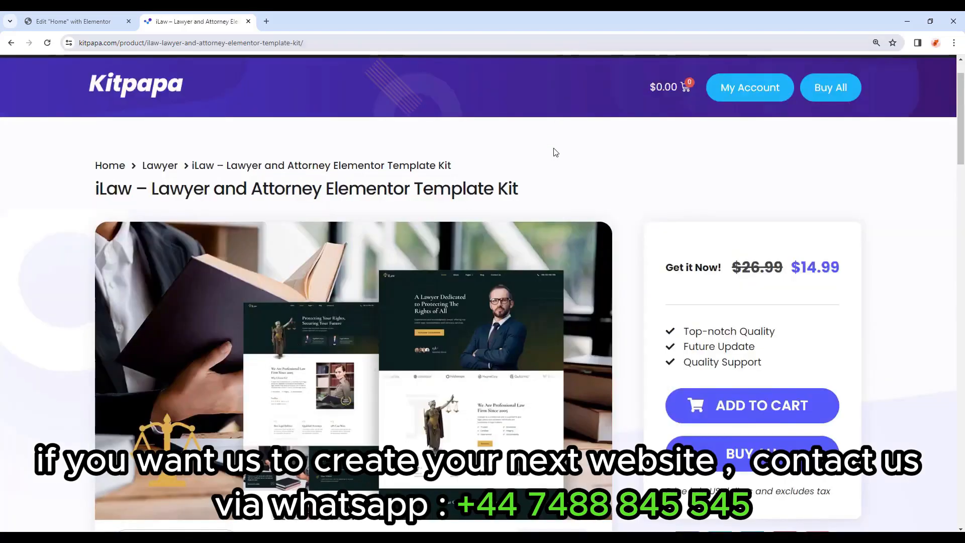
# Play the iLaw Installation Guide YouTube video, seek it near the end, then return up the page.
pyautogui.scroll(-2, 521, 203)
pyautogui.scroll(-3, 523, 201)
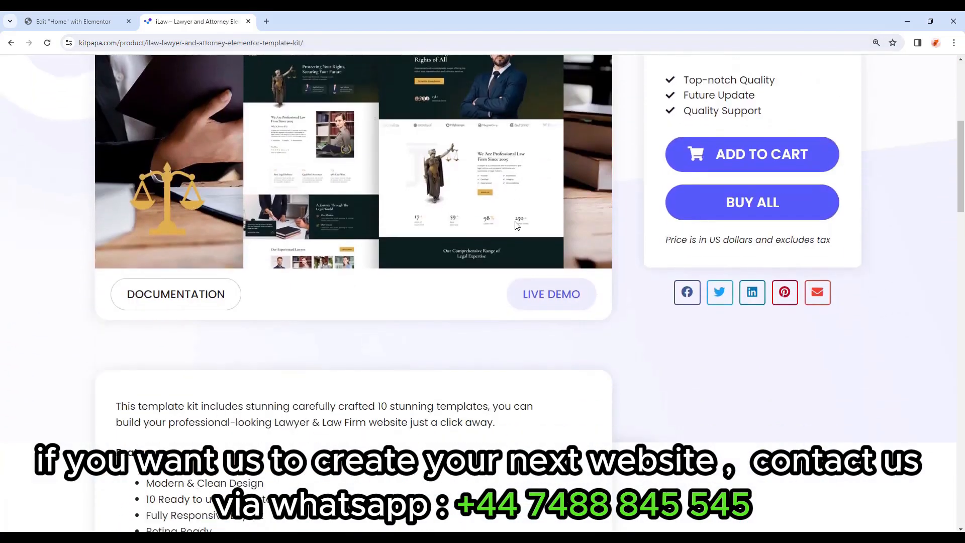
pyautogui.scroll(-3, 351, 230)
pyautogui.scroll(-4, 314, 260)
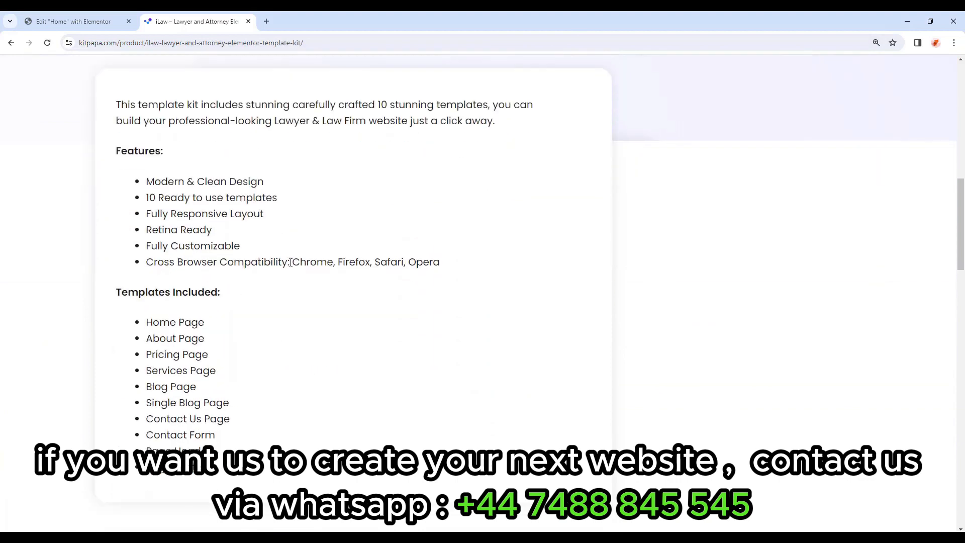
pyautogui.scroll(-1, 312, 261)
pyautogui.scroll(-4, 299, 211)
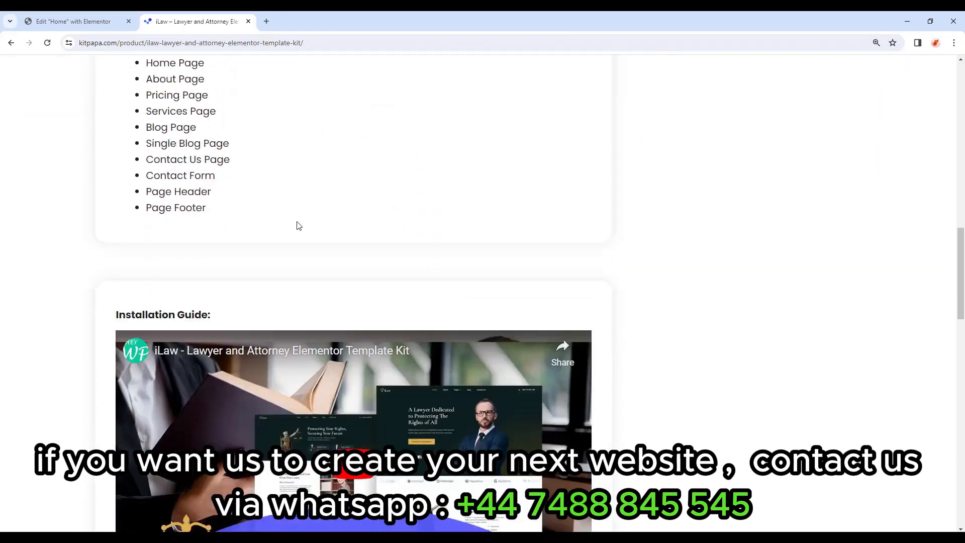
pyautogui.scroll(-2, 304, 204)
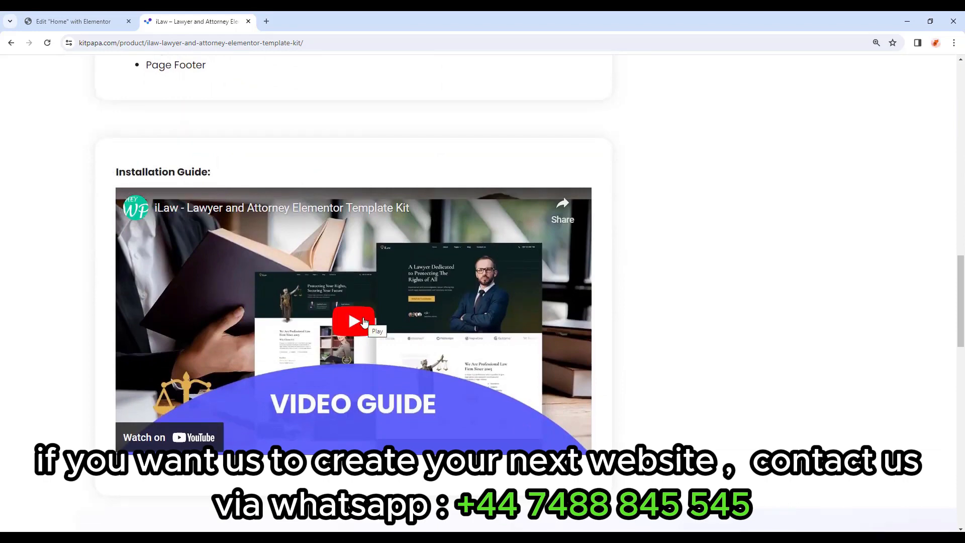
pyautogui.click(364, 322)
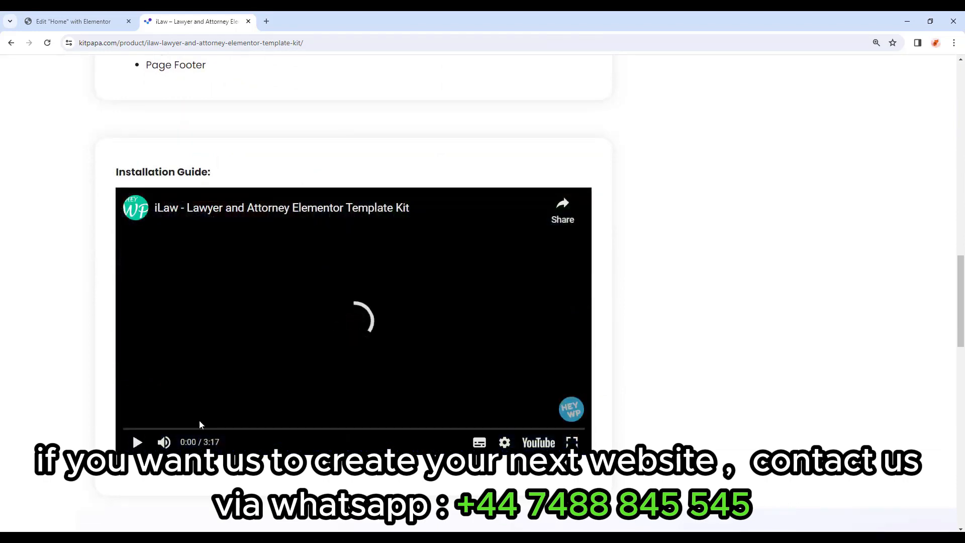
pyautogui.moveTo(168, 428); pyautogui.dragTo(574, 435)
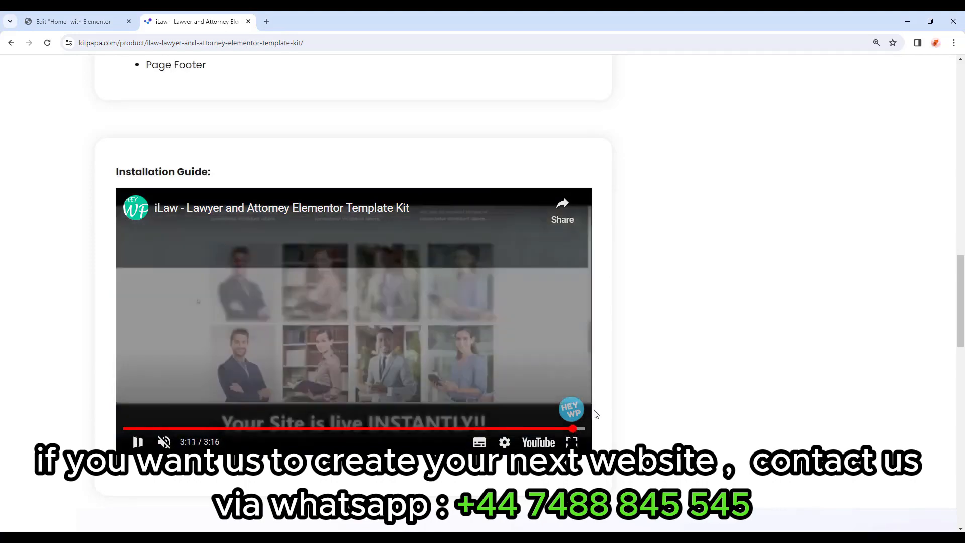
pyautogui.moveTo(961, 302); pyautogui.dragTo(961, 134)
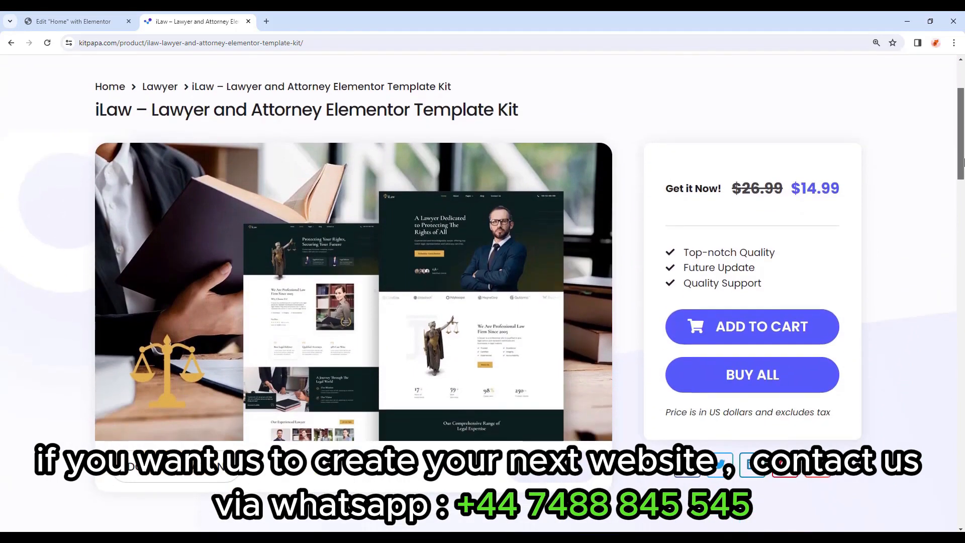
pyautogui.moveTo(962, 160); pyautogui.dragTo(962, 161)
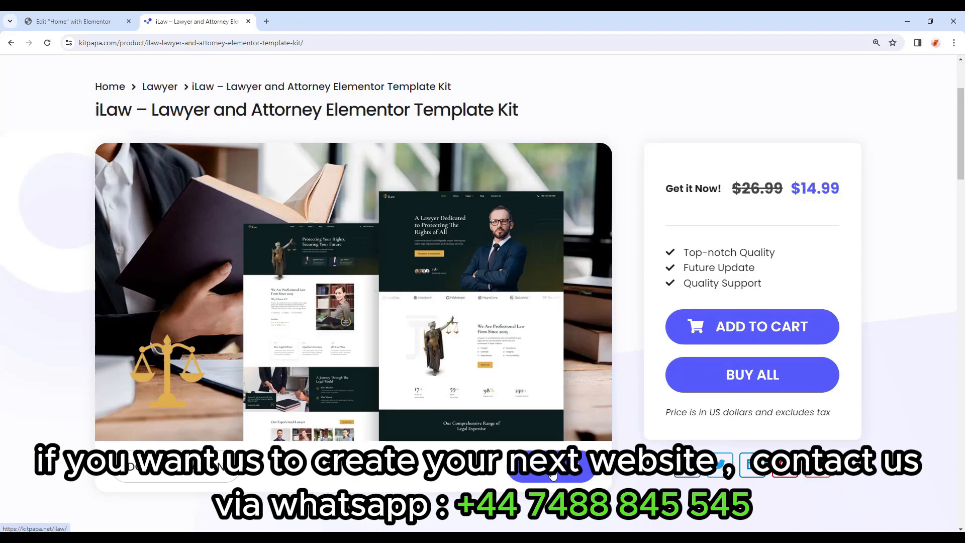
pyautogui.click(553, 475)
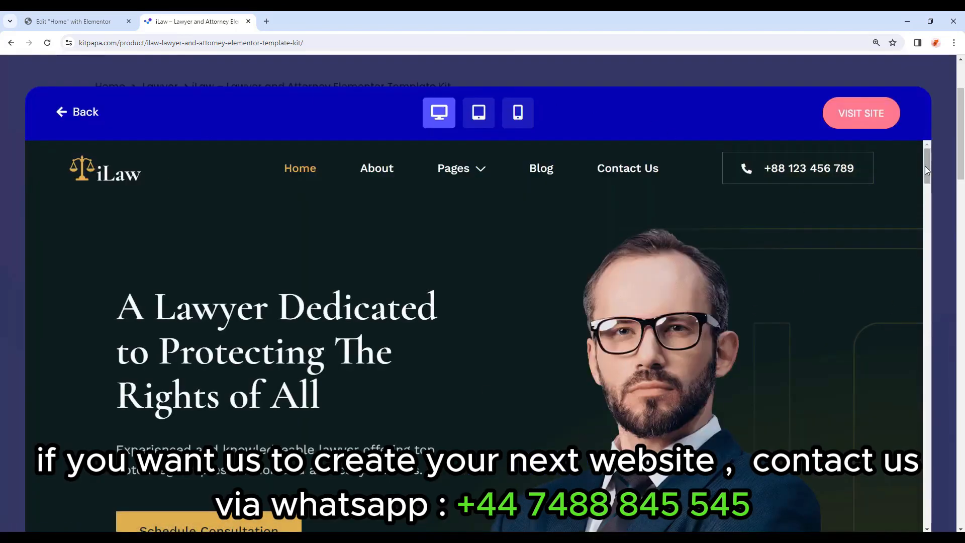
pyautogui.scroll(-10, 928, 170)
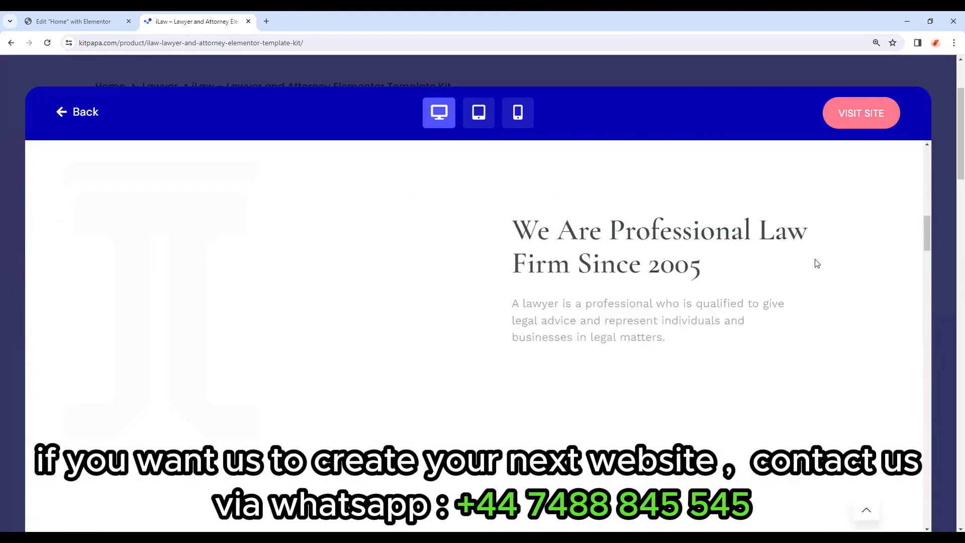
pyautogui.scroll(-6, 420, 287)
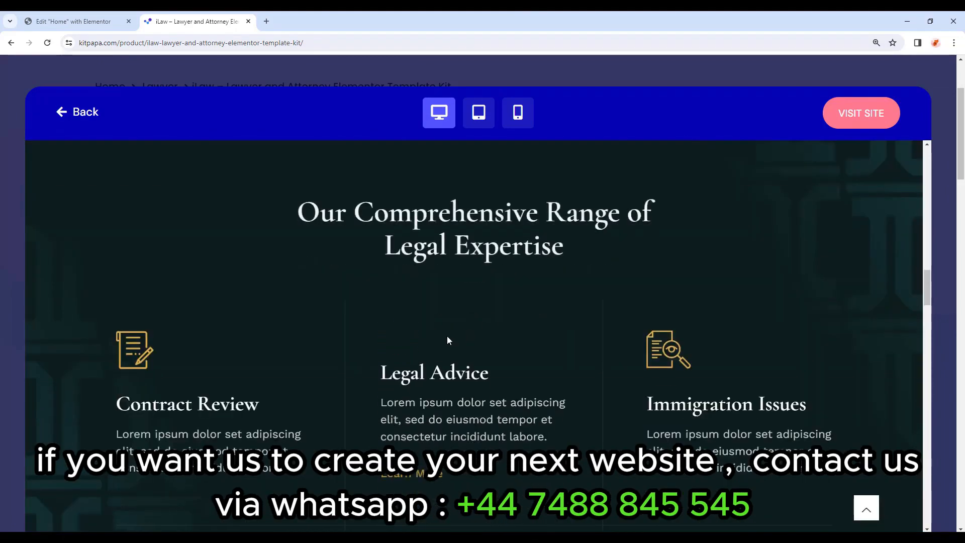
pyautogui.scroll(-8, 250, 261)
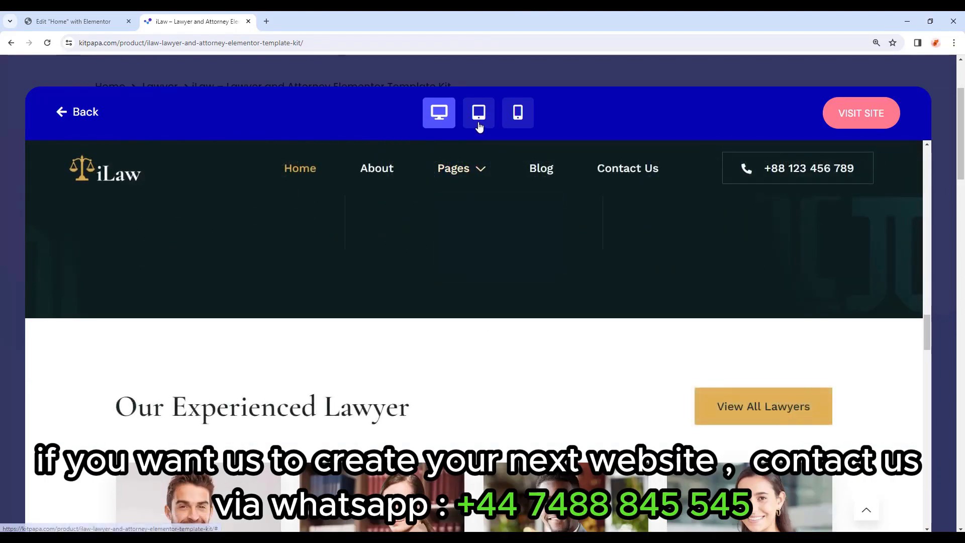
pyautogui.click(479, 124)
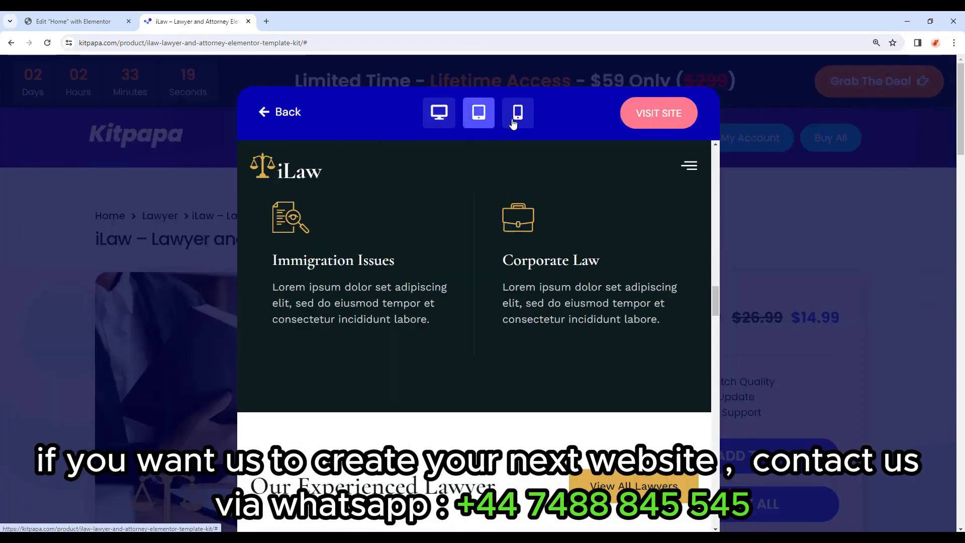
pyautogui.click(517, 111)
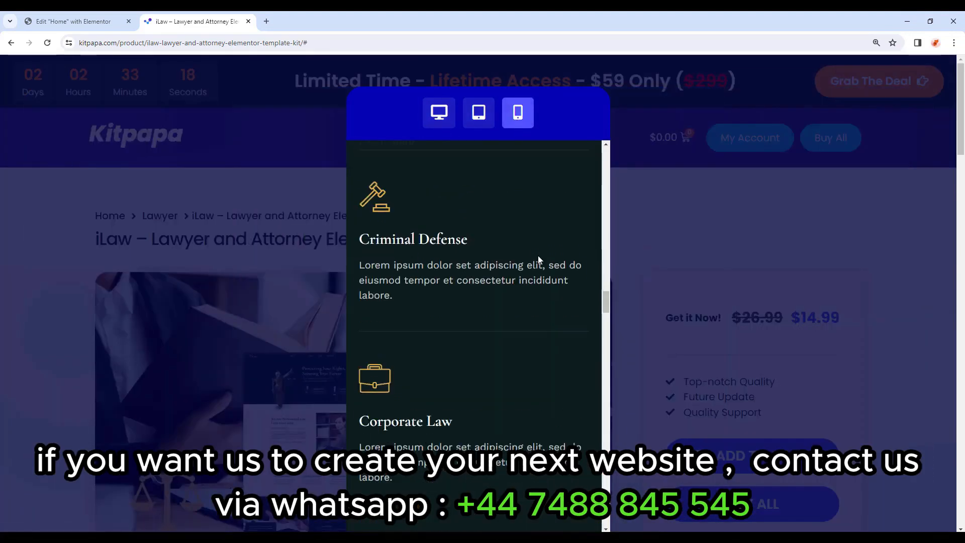
pyautogui.scroll(-15, 538, 258)
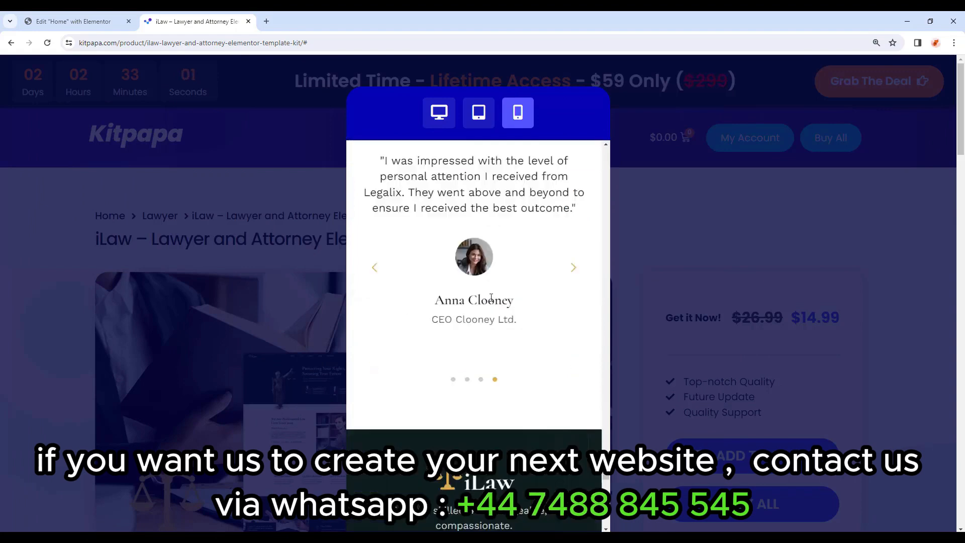
pyautogui.scroll(-10, 491, 297)
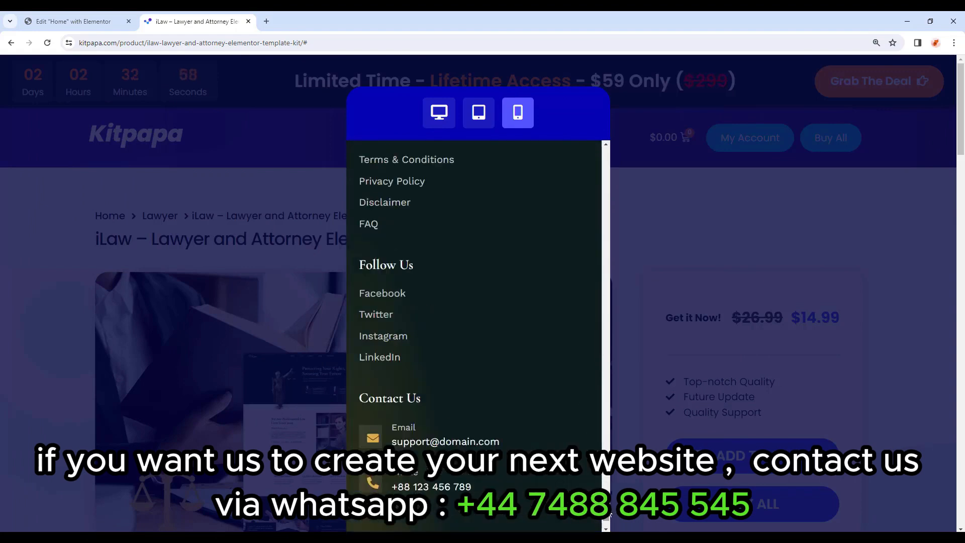
pyautogui.scroll(20, 553, 351)
pyautogui.click(439, 111)
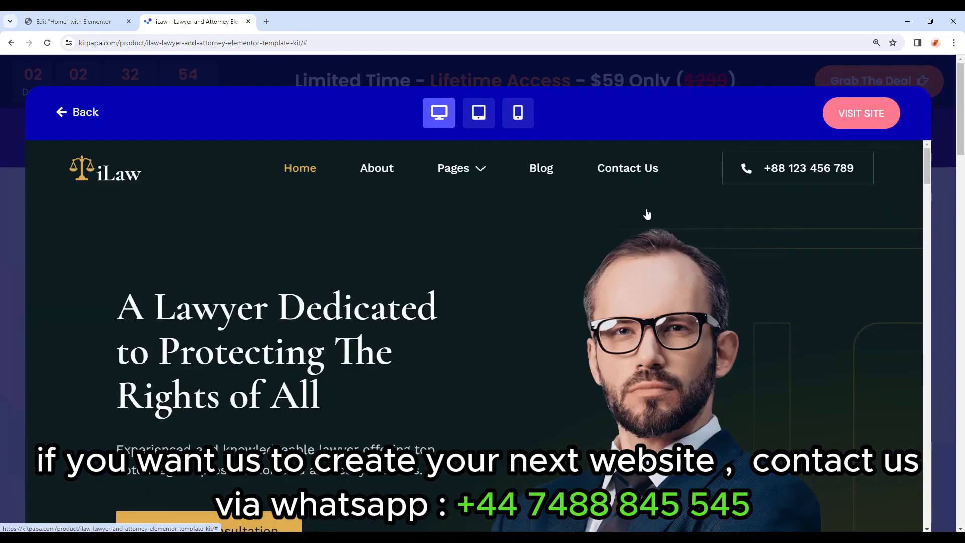
# Browse the iLaw live demo, close it, then choose BUY ALL for the $59 All Access – Lifetime plan.
pyautogui.click(868, 118)
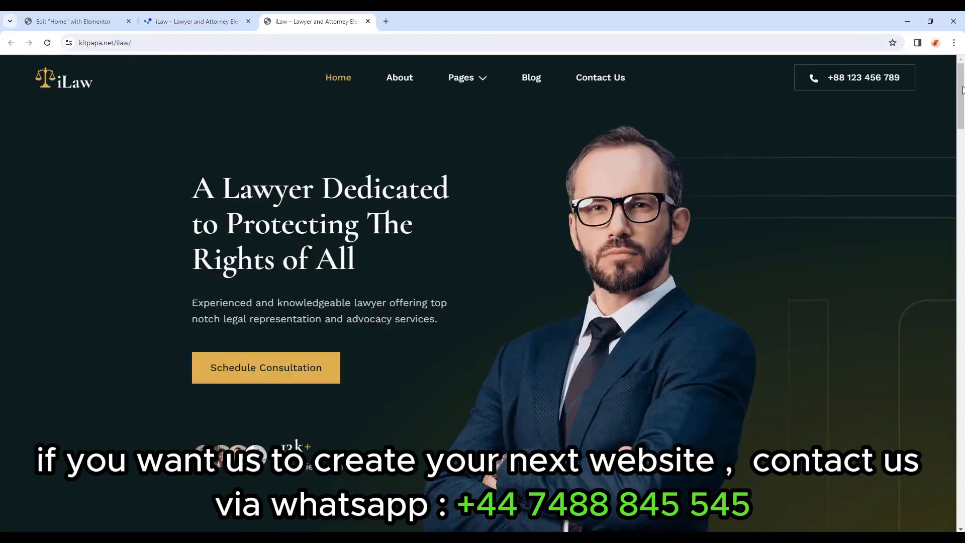
pyautogui.moveTo(962, 87); pyautogui.dragTo(962, 267)
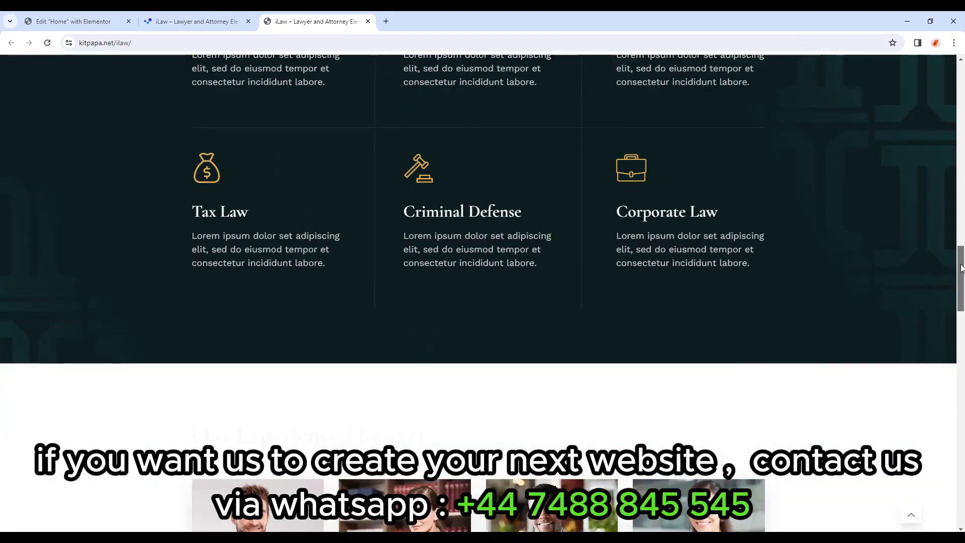
pyautogui.hotkey('ctrl', 'w')
pyautogui.click(560, 77)
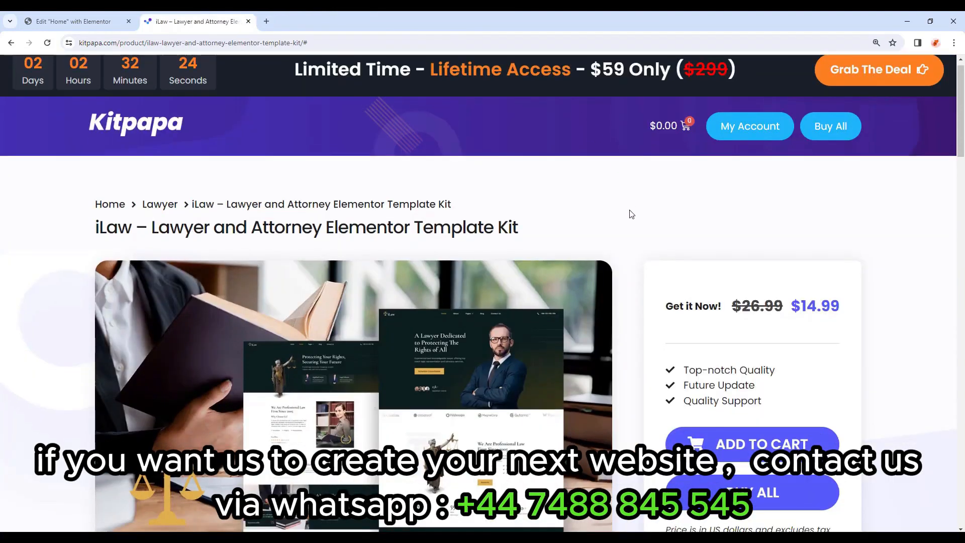
pyautogui.scroll(-2, 632, 214)
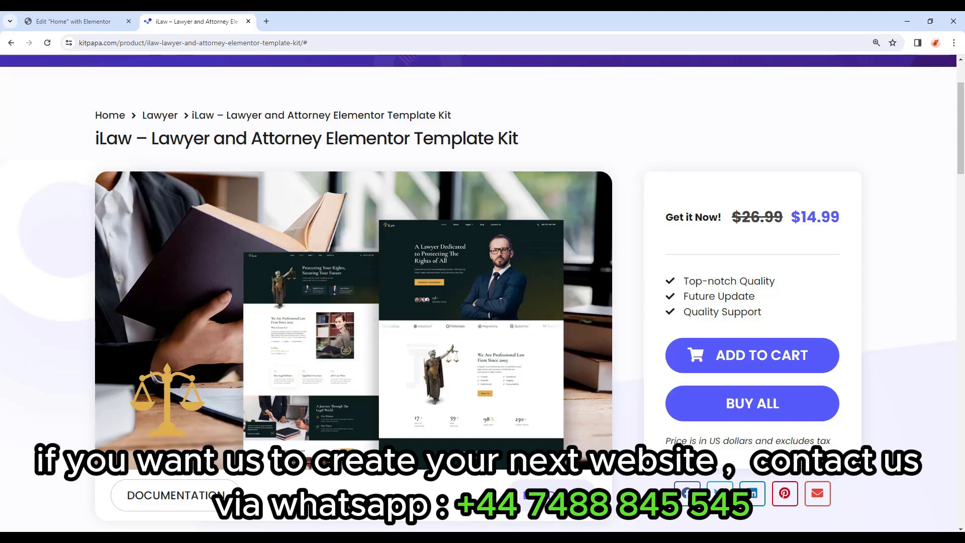
pyautogui.click(754, 411)
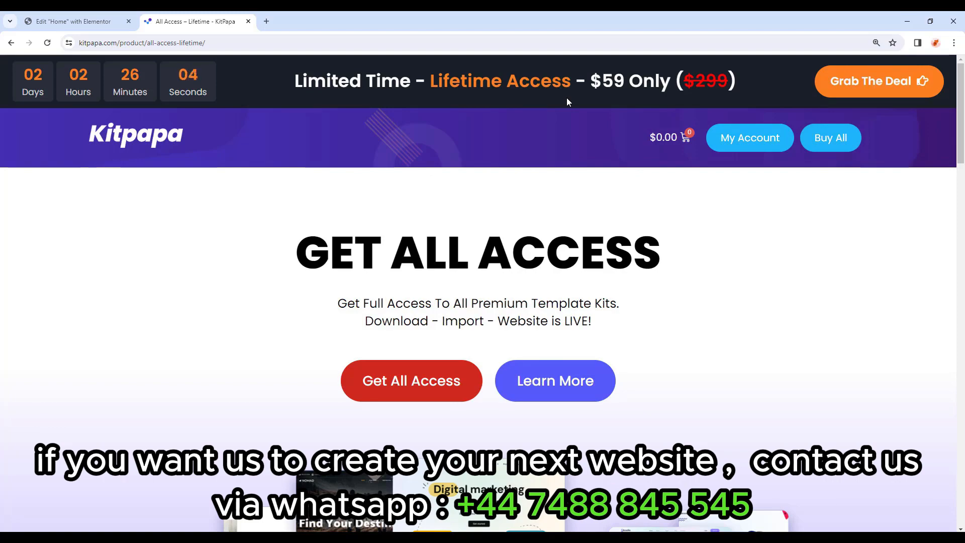
pyautogui.scroll(-15, 219, 291)
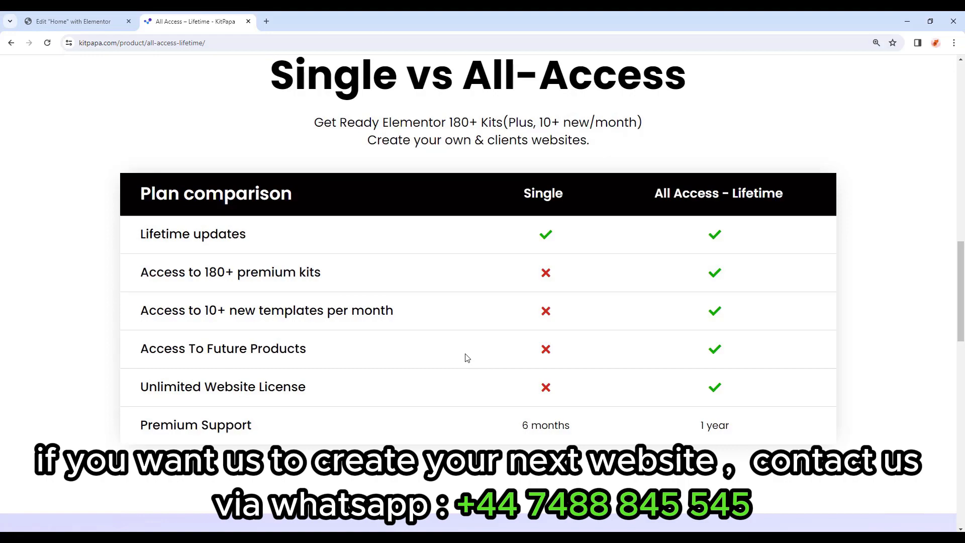
pyautogui.scroll(15, 467, 358)
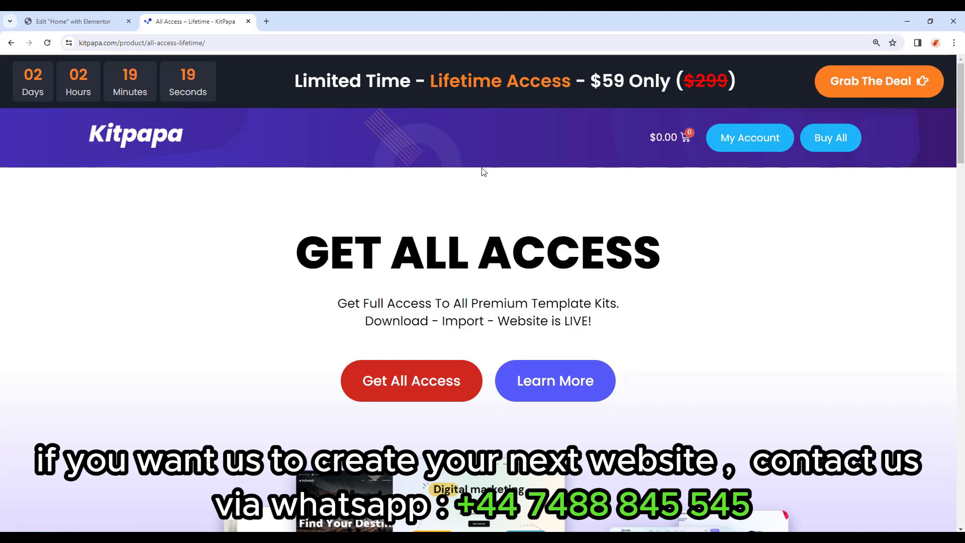
# Search KitPapa for 'ifoods' and open the iFoods – Restaurant & Cafe kit.
pyautogui.click(167, 141)
pyautogui.click(457, 312)
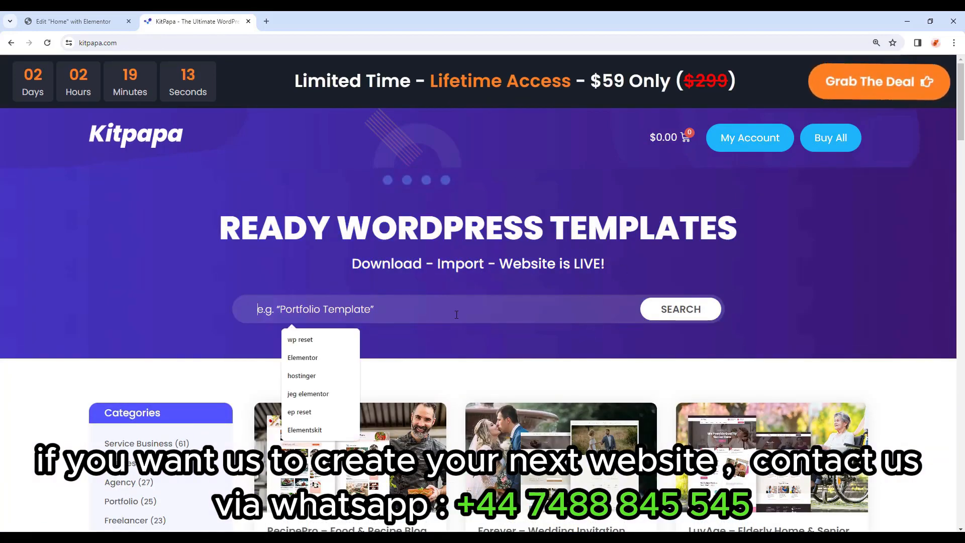
pyautogui.write('ifoods')
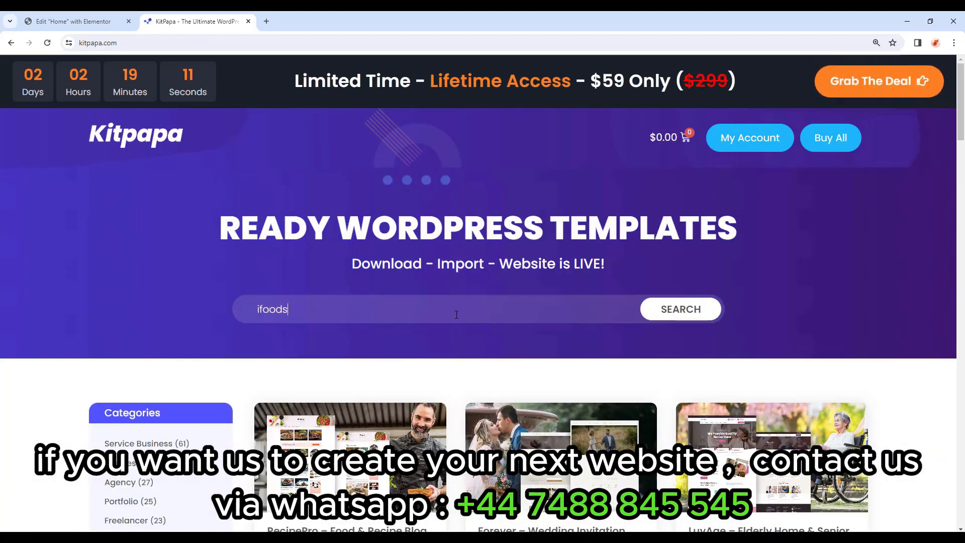
pyautogui.click(647, 306)
pyautogui.scroll(-4, 623, 334)
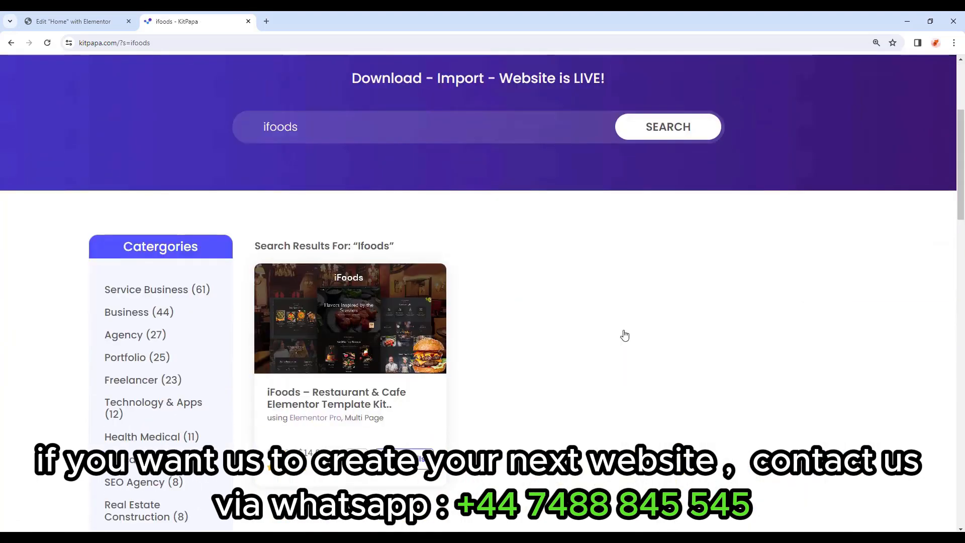
pyautogui.click(351, 403)
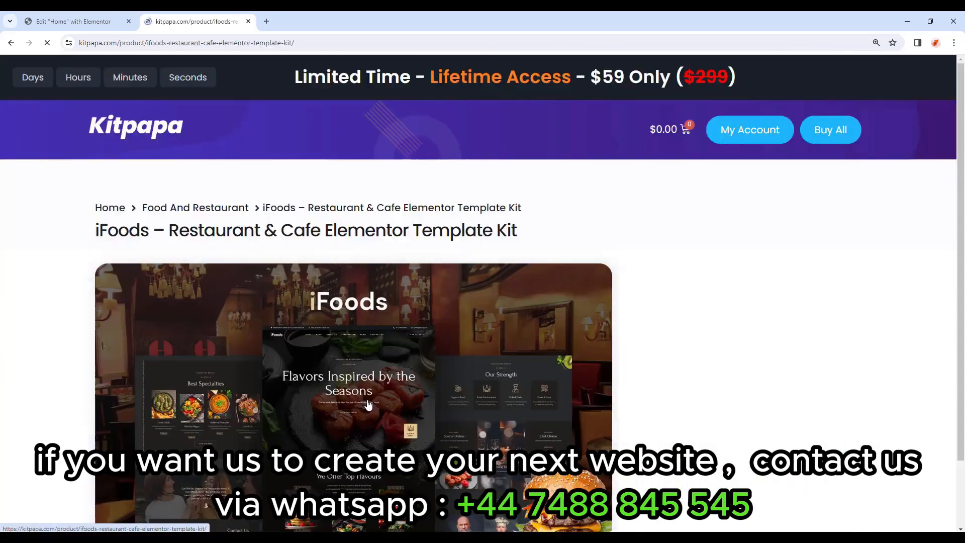
# Open the iFoods live demo preview and scroll through it.
pyautogui.scroll(-1, 373, 394)
pyautogui.scroll(-2, 372, 392)
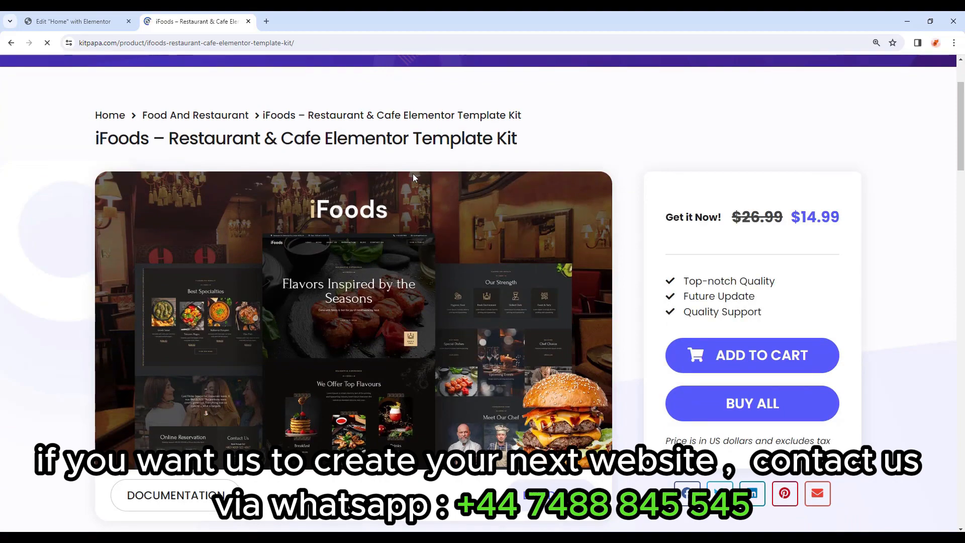
pyautogui.click(549, 496)
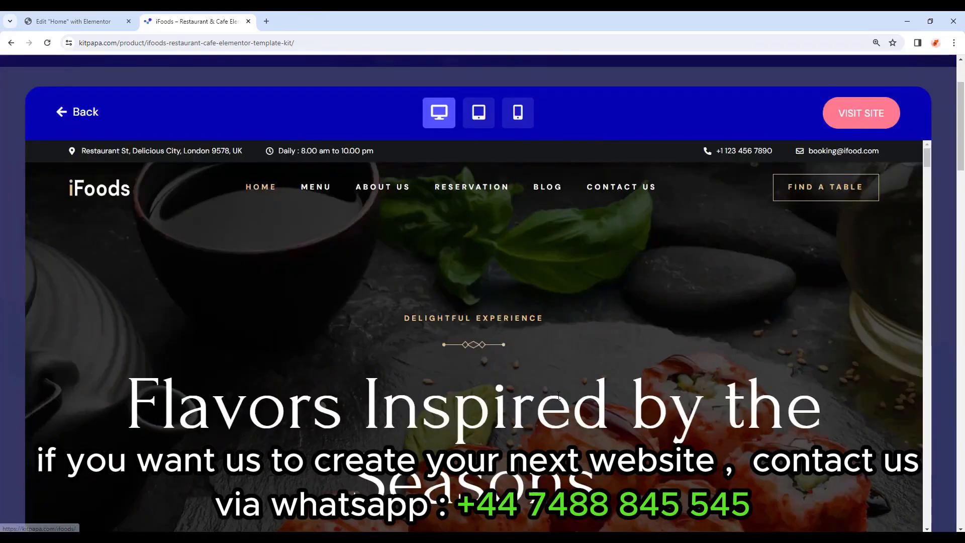
pyautogui.scroll(-3, 569, 386)
pyautogui.moveTo(927, 173); pyautogui.dragTo(943, 332)
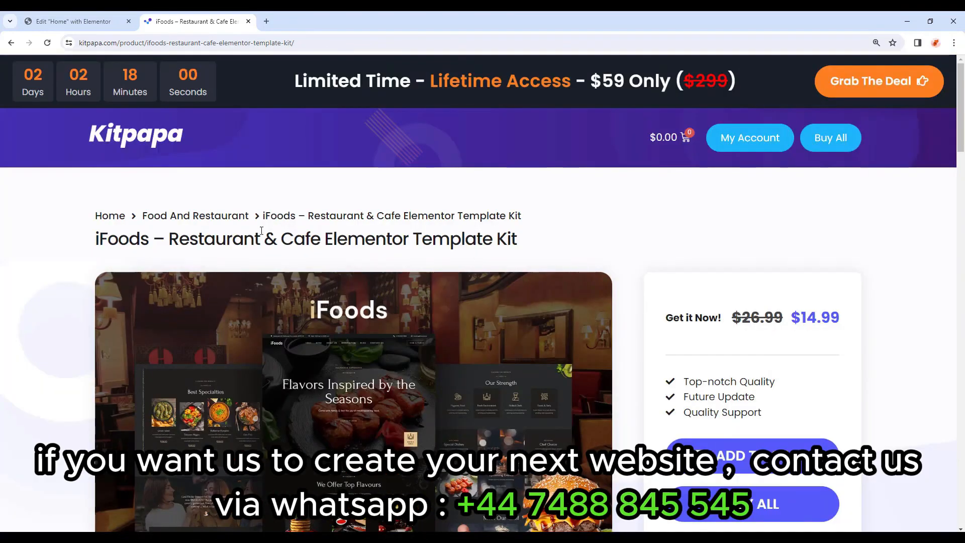
# In the Home page settings, choose Elementor Full Width as the Page Layout.
pyautogui.click(72, 22)
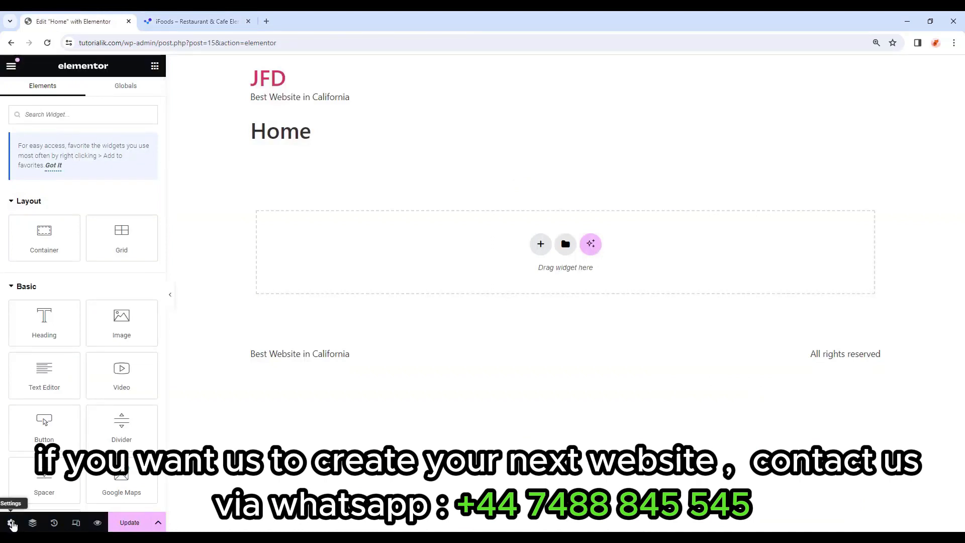
pyautogui.click(11, 524)
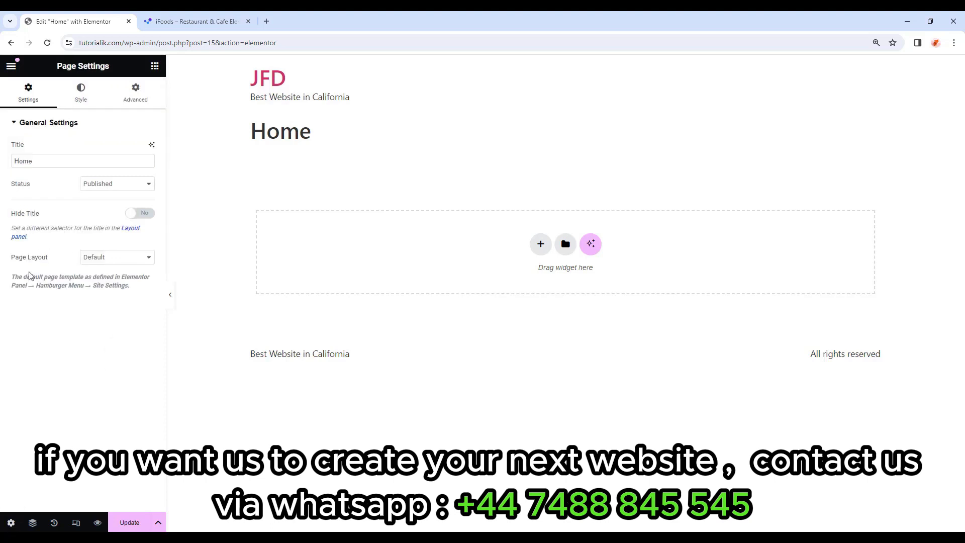
pyautogui.click(117, 258)
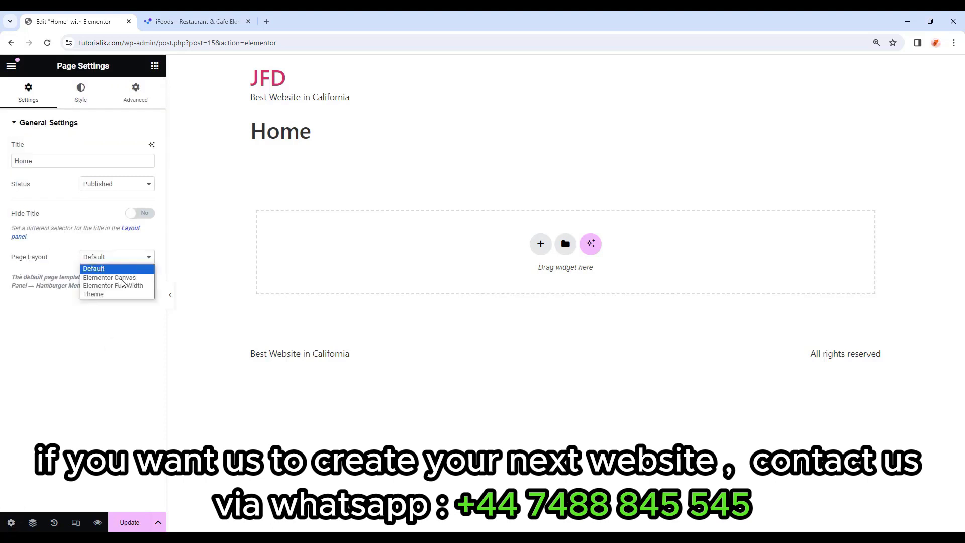
pyautogui.click(126, 285)
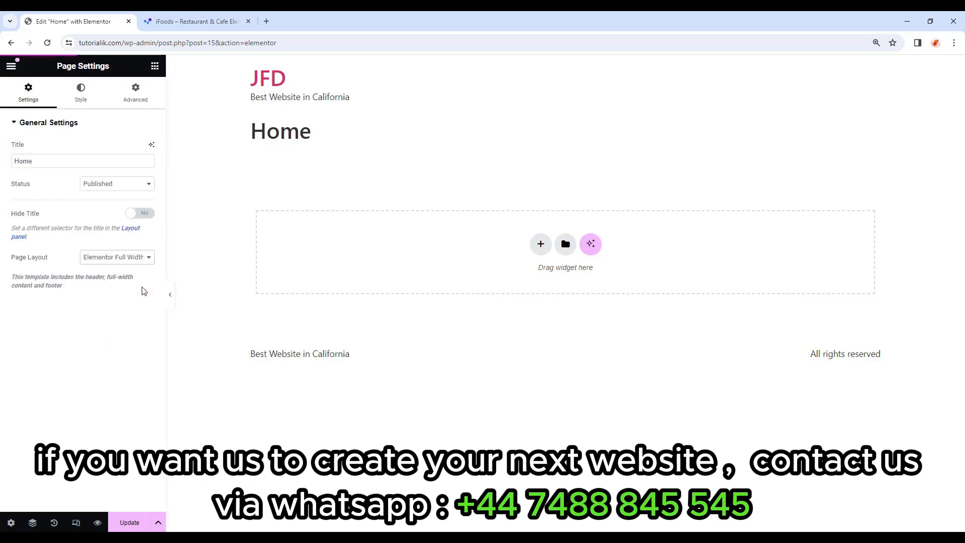
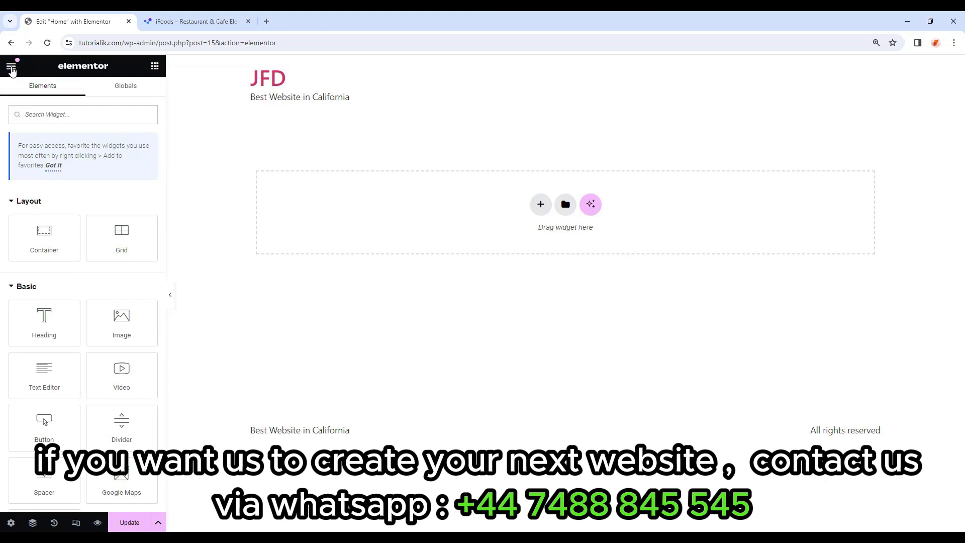
# Go to Site Settings > Global Colors, showing Primary #6EC1E4, Secondary #54595F, Text #7A7A7A, Accent #61CE70.
pyautogui.click(11, 68)
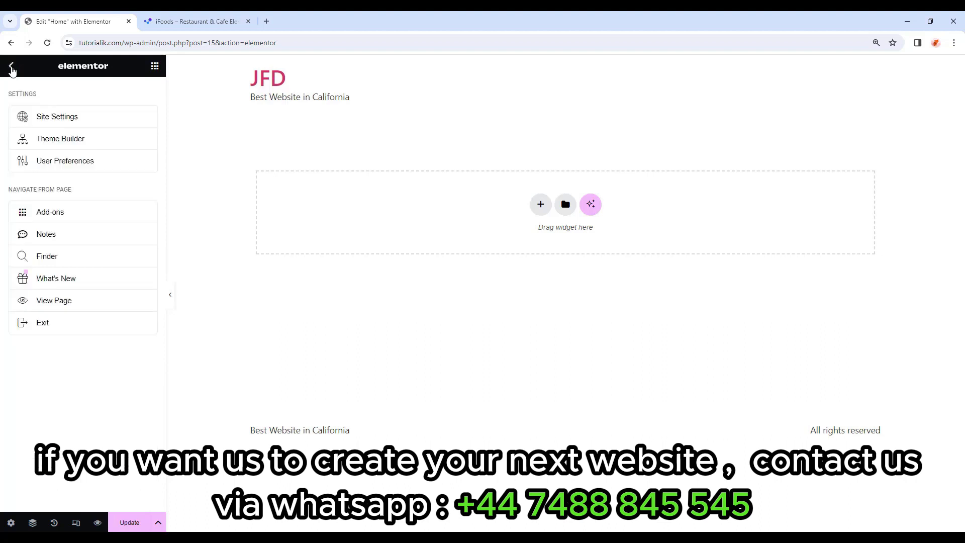
pyautogui.click(68, 124)
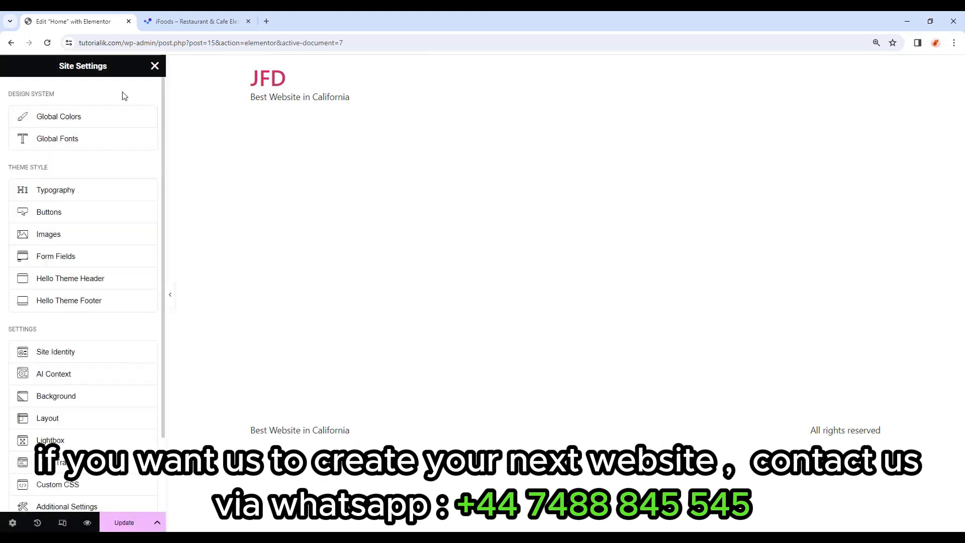
pyautogui.scroll(-2, 124, 96)
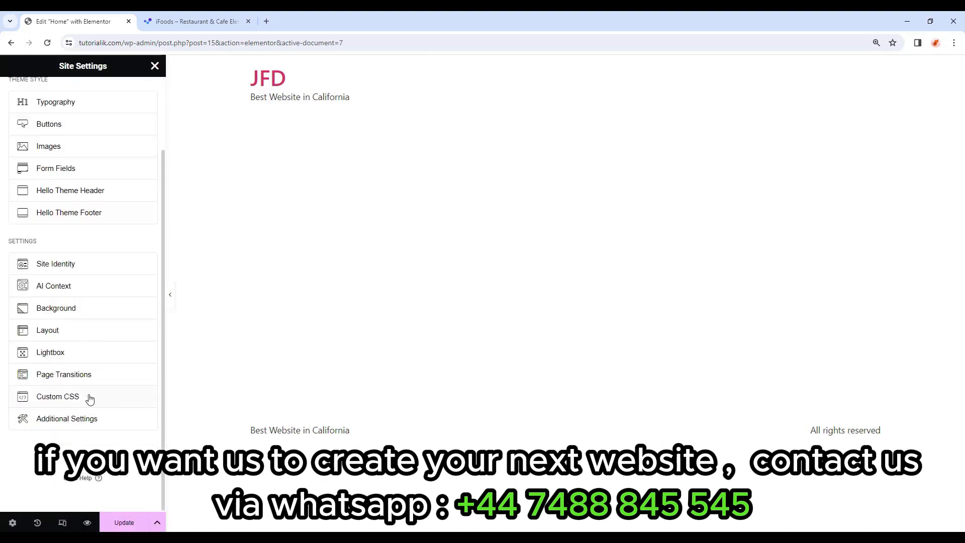
pyautogui.scroll(2, 88, 396)
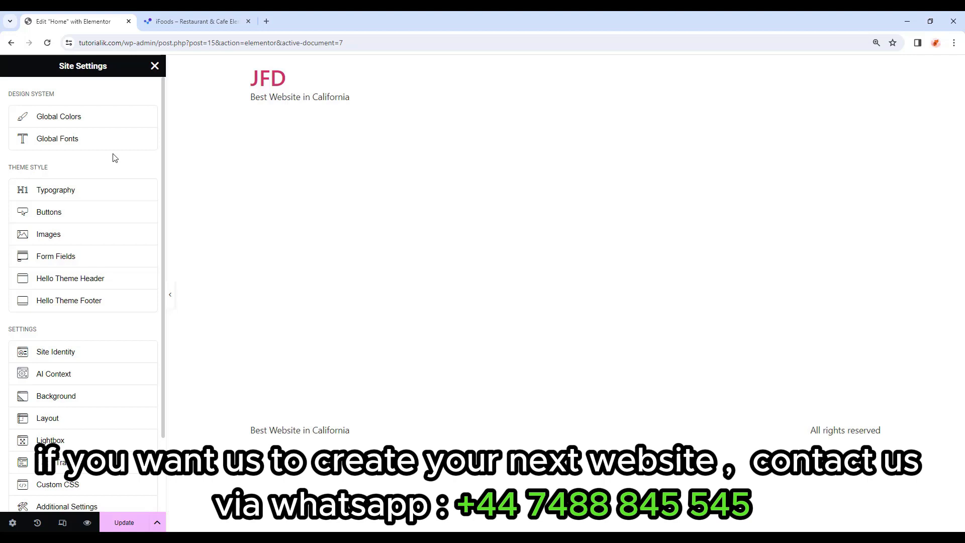
pyautogui.click(111, 123)
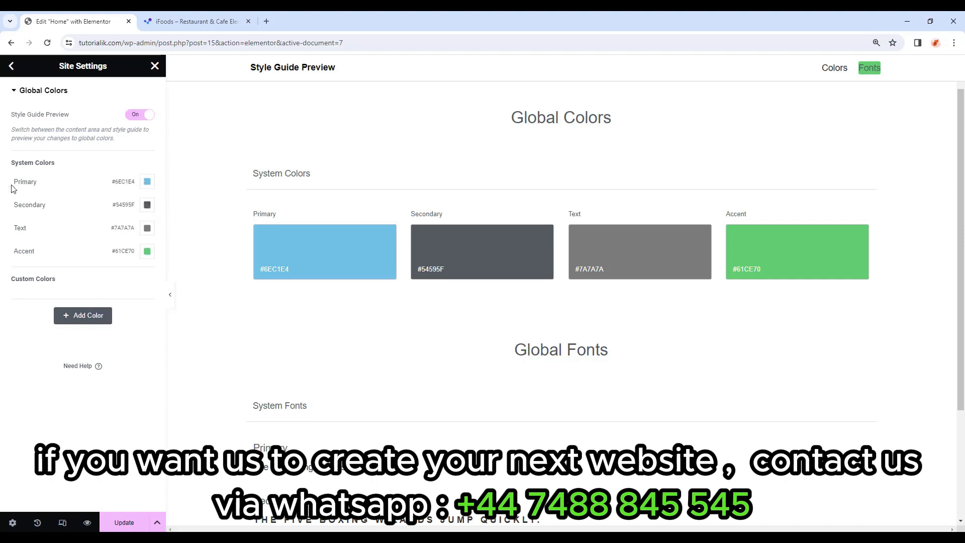
# Set the Primary system colour to #FFFFFF and Secondary to #D2AC6A.
pyautogui.click(148, 182)
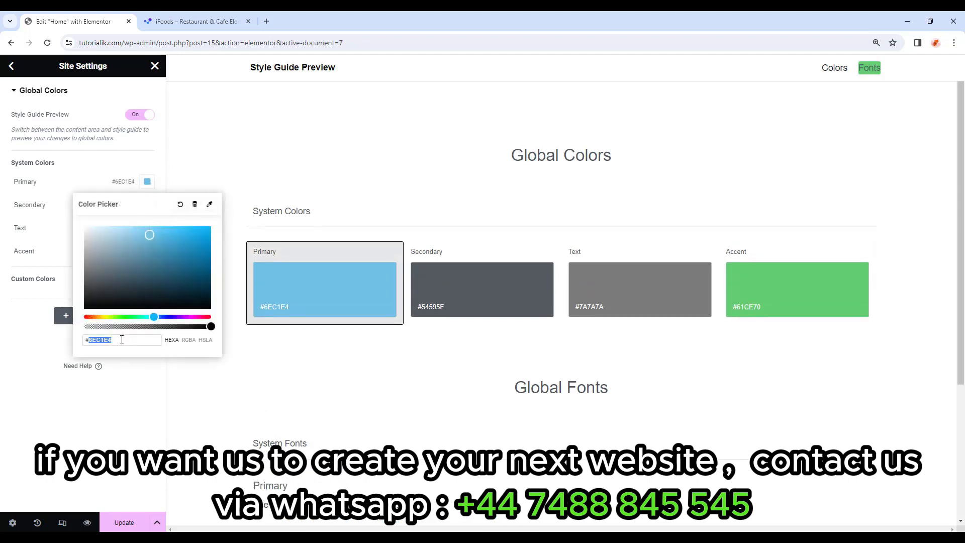
pyautogui.write('ffffff')
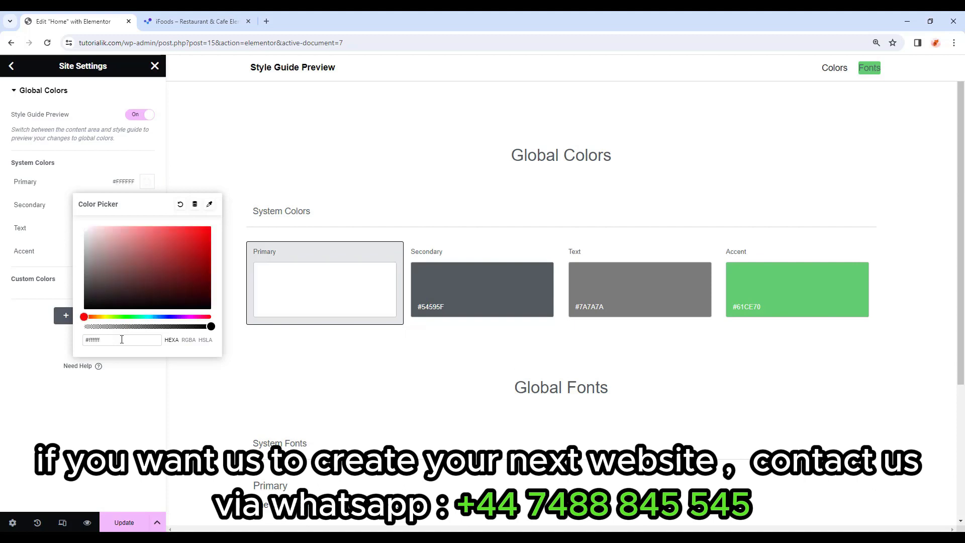
pyautogui.click(136, 390)
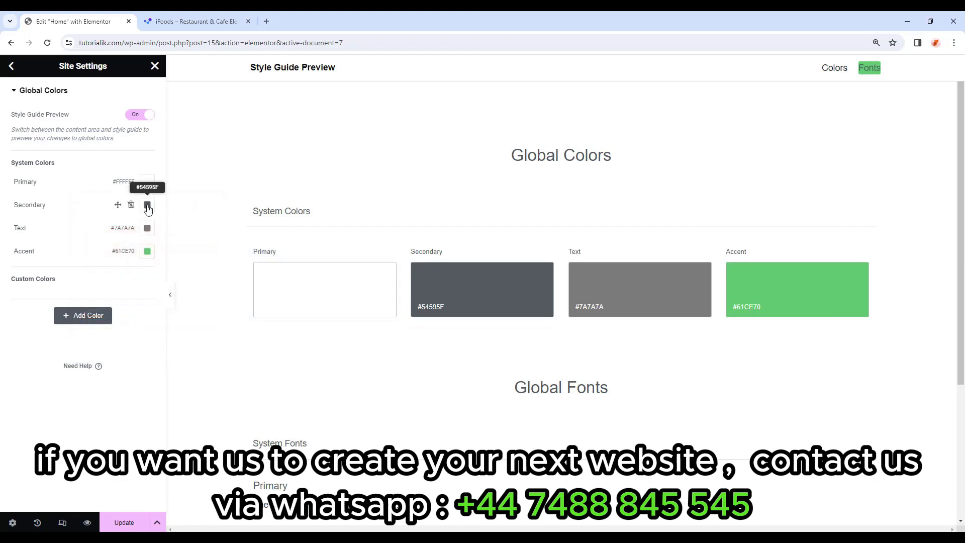
pyautogui.click(147, 206)
pyautogui.doubleClick(132, 364)
pyautogui.write('d2a')
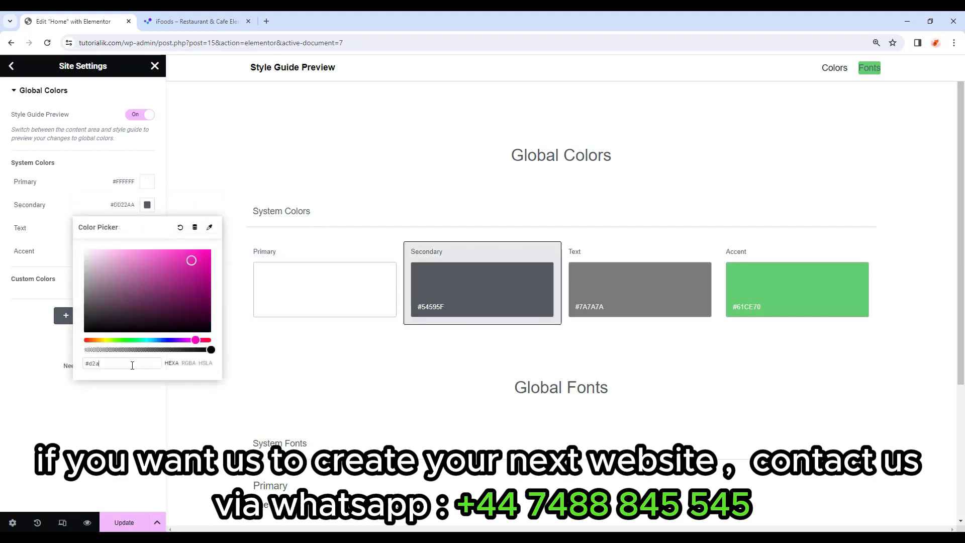
pyautogui.write('d6a')
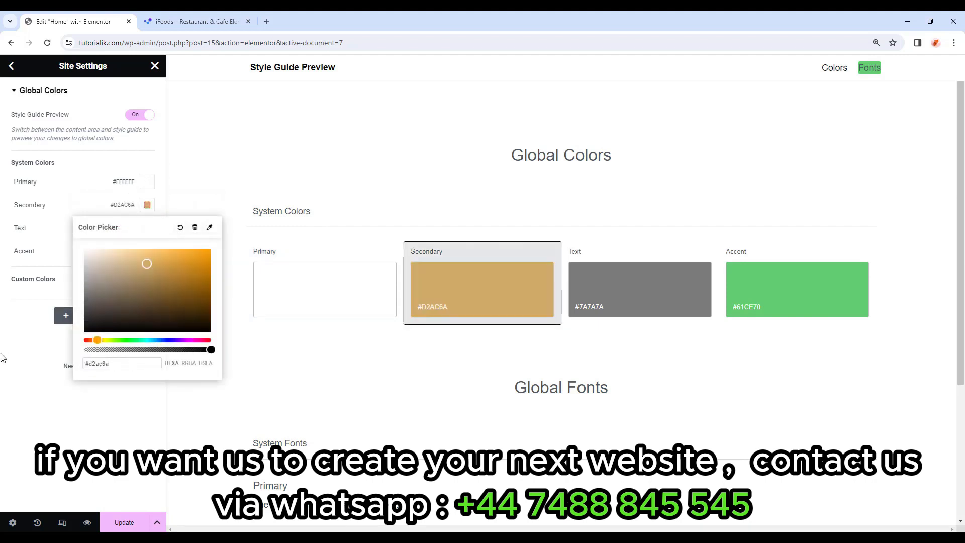
pyautogui.click(133, 251)
# Set the Text system colour to #A7A7A7 and Accent to #E4C590.
pyautogui.click(147, 228)
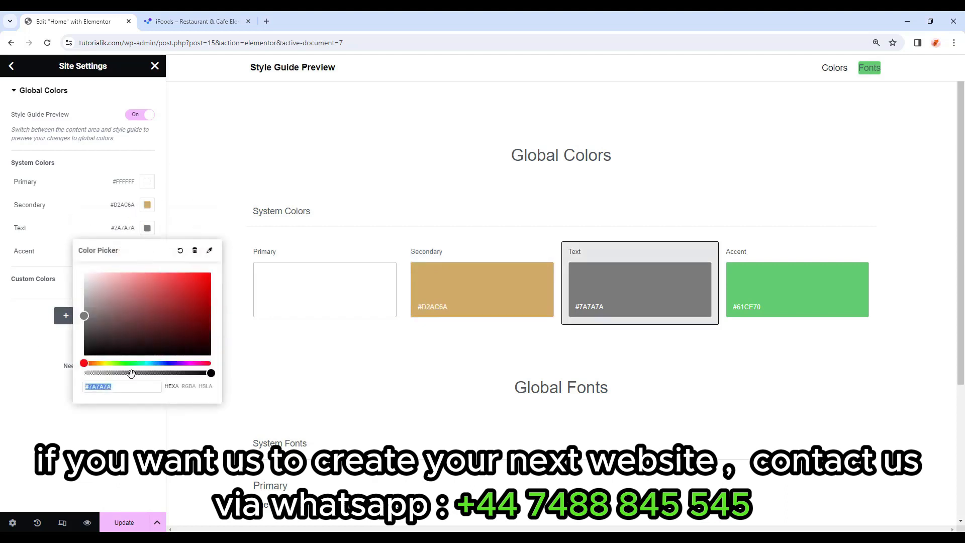
pyautogui.doubleClick(132, 386)
pyautogui.write('a7a7a7')
pyautogui.click(39, 367)
pyautogui.click(147, 251)
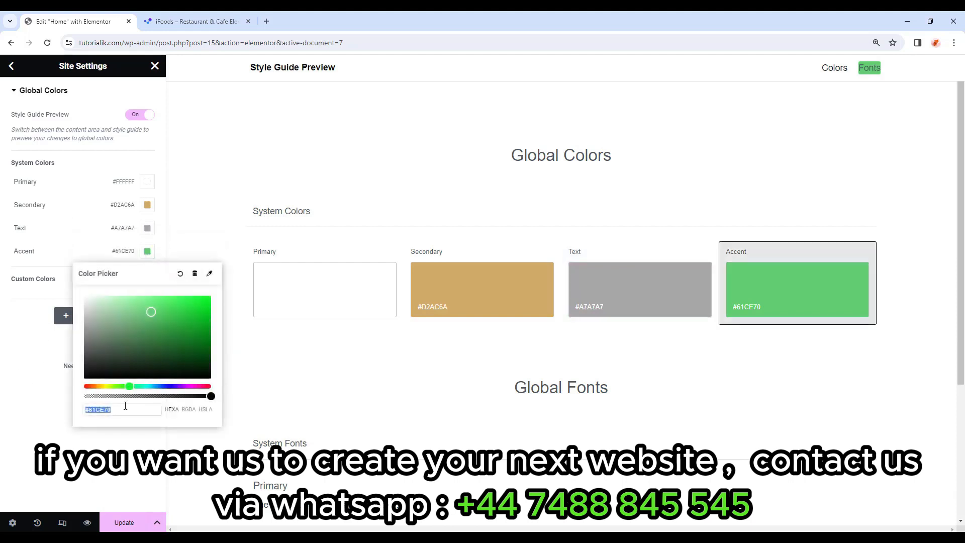
pyautogui.write('e4c590')
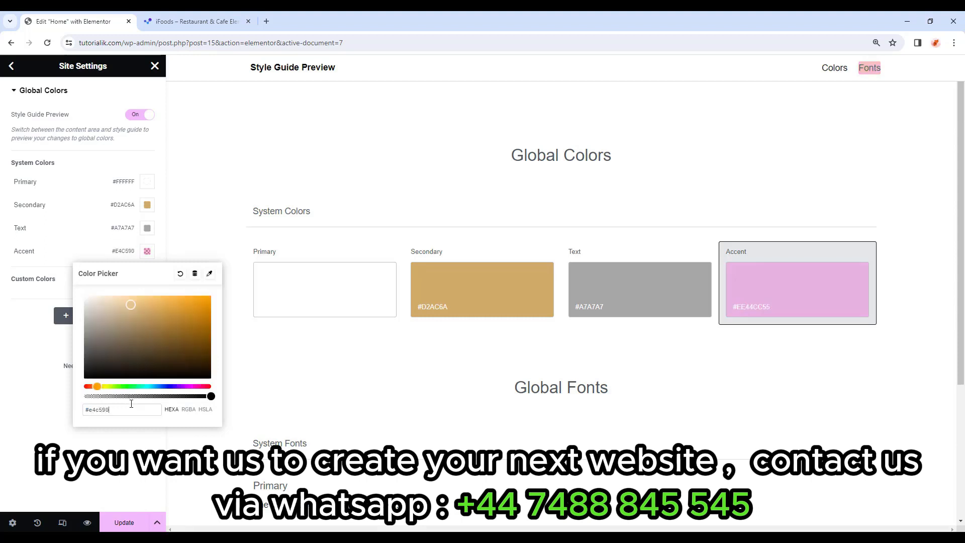
pyautogui.click(133, 439)
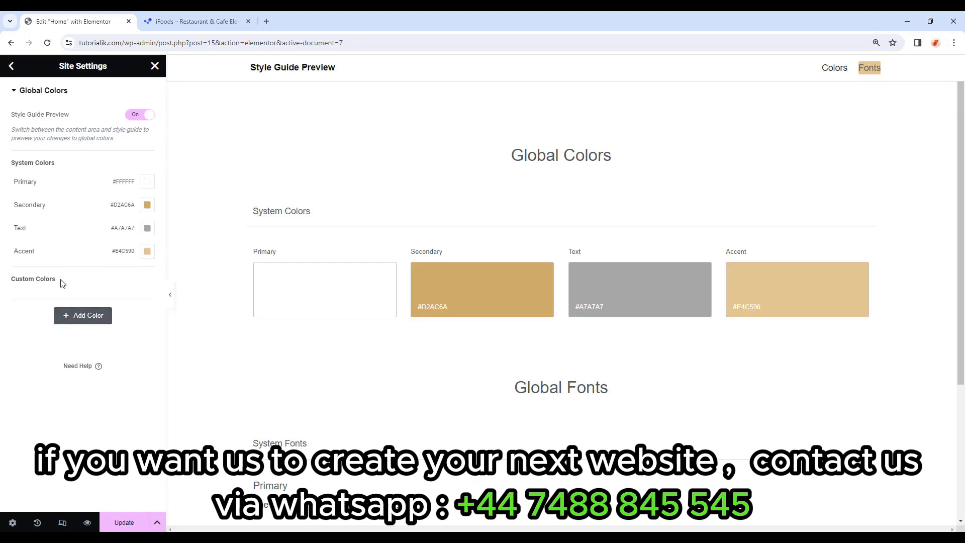
# Add a custom global colour named 'Body Color' with value #171819.
pyautogui.click(91, 321)
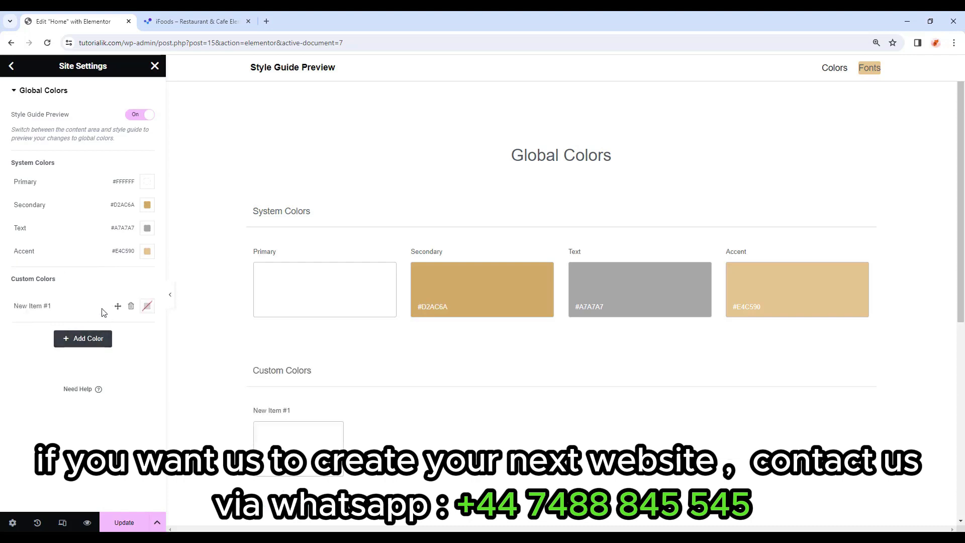
pyautogui.click(58, 305)
pyautogui.moveTo(59, 305); pyautogui.dragTo(1, 308)
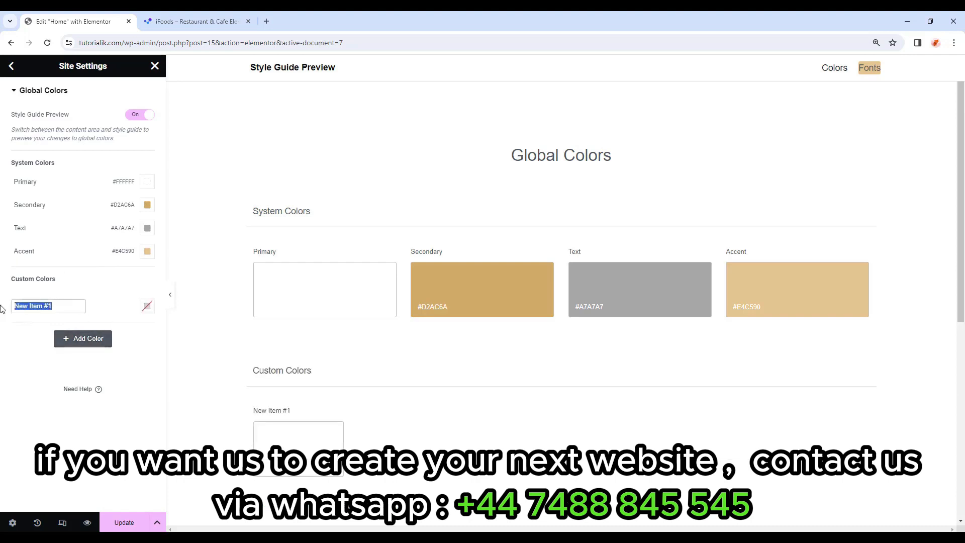
pyautogui.write('Body Color')
pyautogui.click(146, 306)
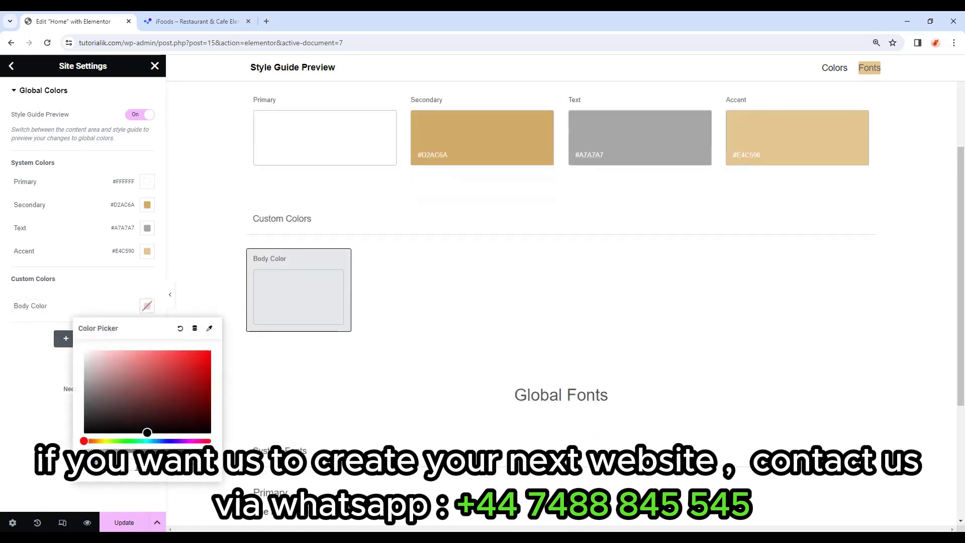
pyautogui.write('151')
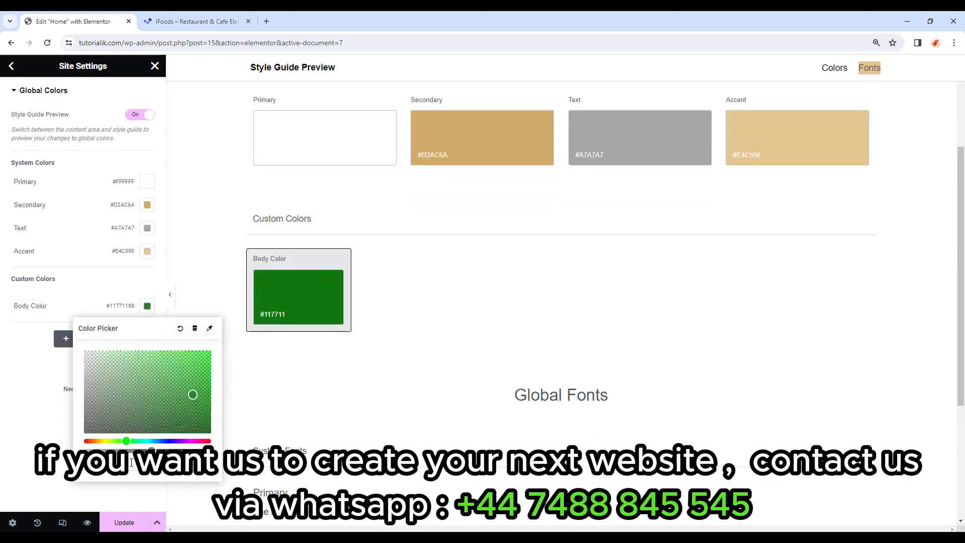
pyautogui.write('819')
pyautogui.click(2, 343)
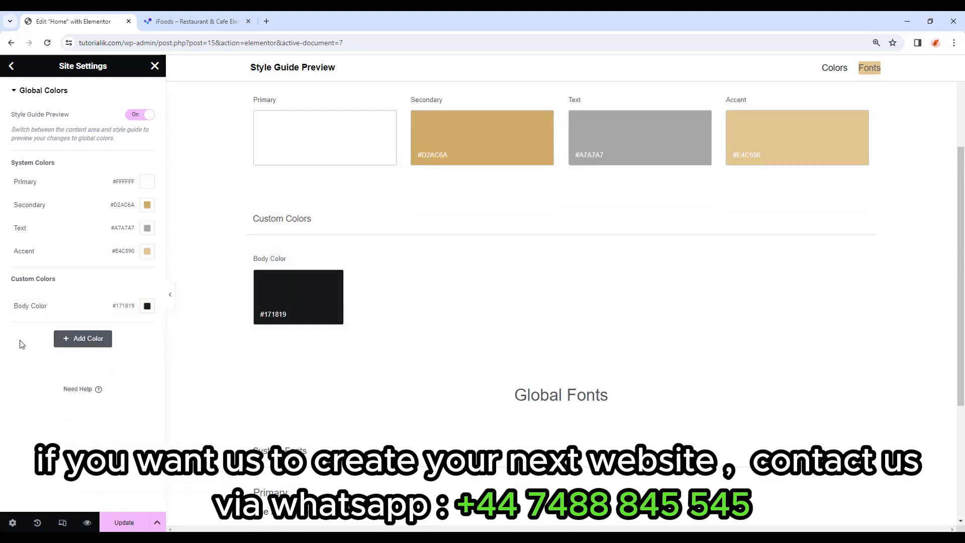
# Add a custom colour named 'Black' set to #000000 and update the site settings.
pyautogui.click(84, 342)
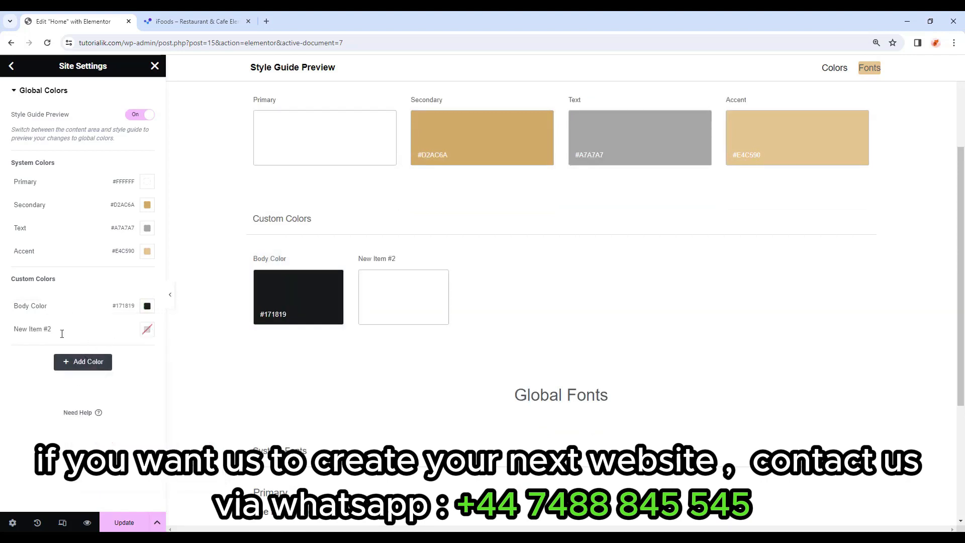
pyautogui.click(45, 328)
pyautogui.moveTo(52, 329); pyautogui.dragTo(2, 329)
pyautogui.write('Black')
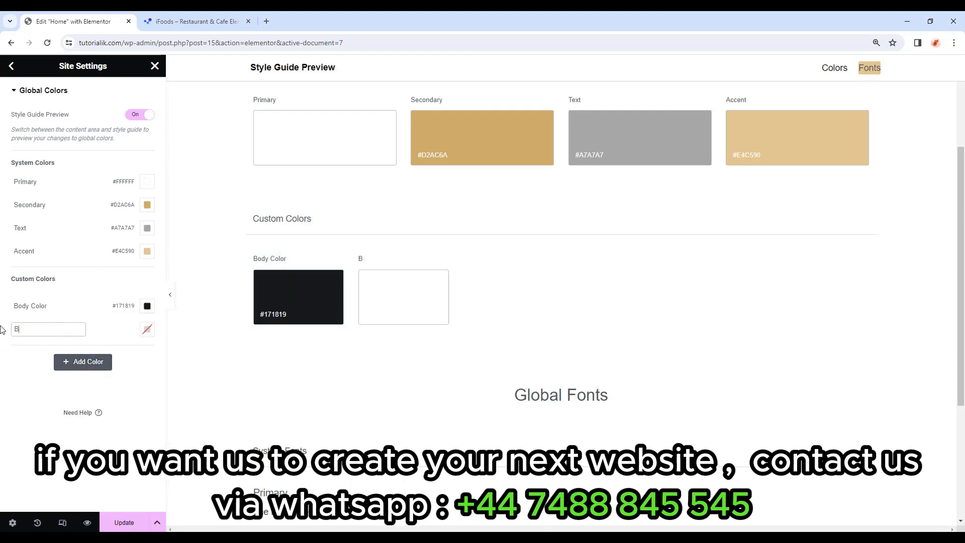
pyautogui.click(147, 330)
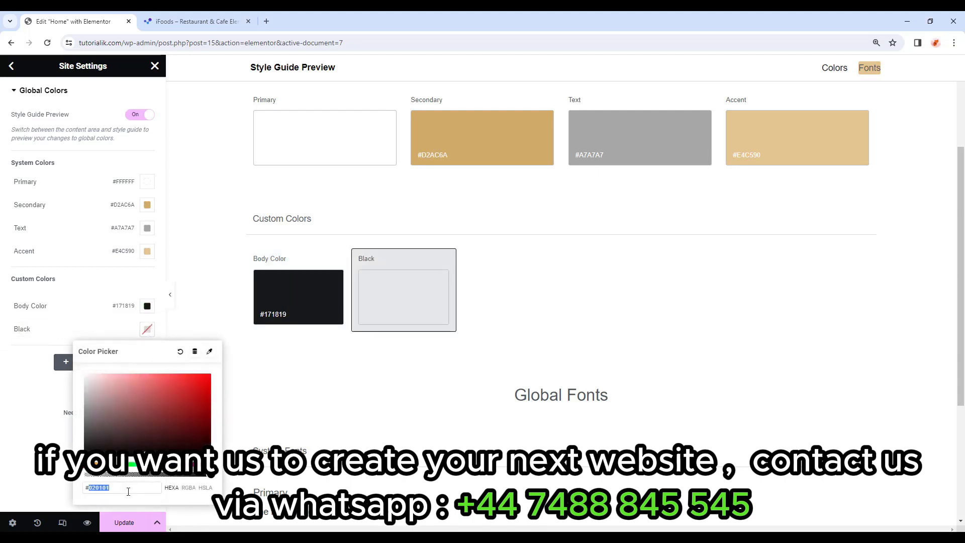
pyautogui.write('000000')
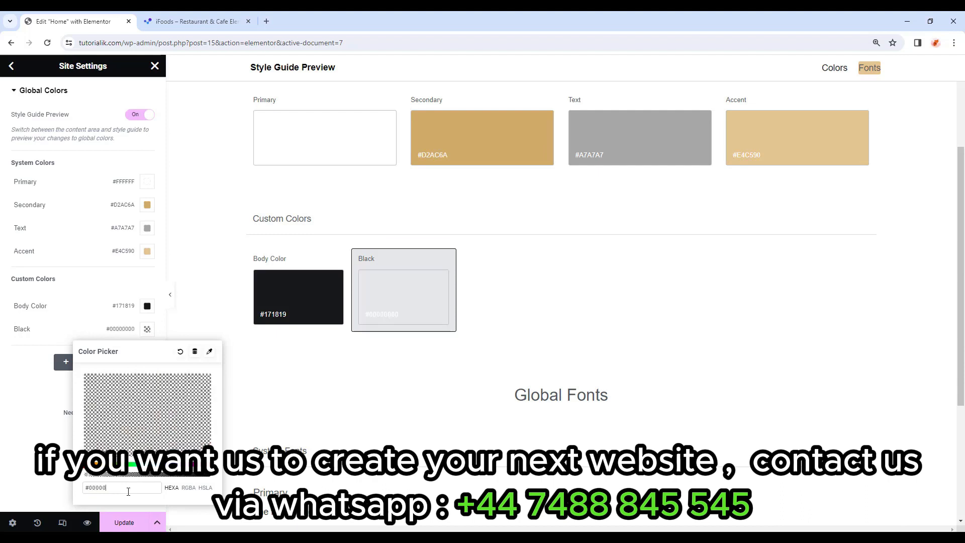
pyautogui.click(67, 128)
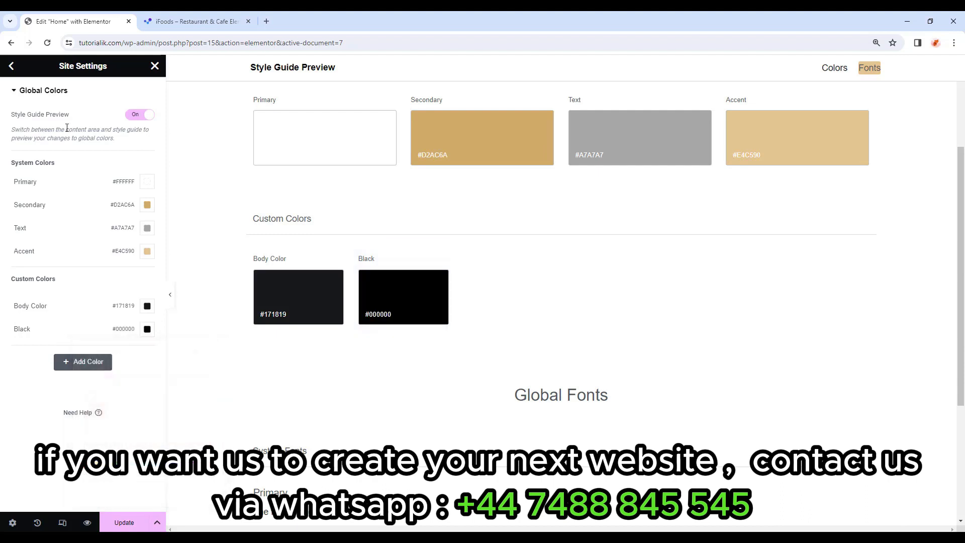
pyautogui.click(125, 523)
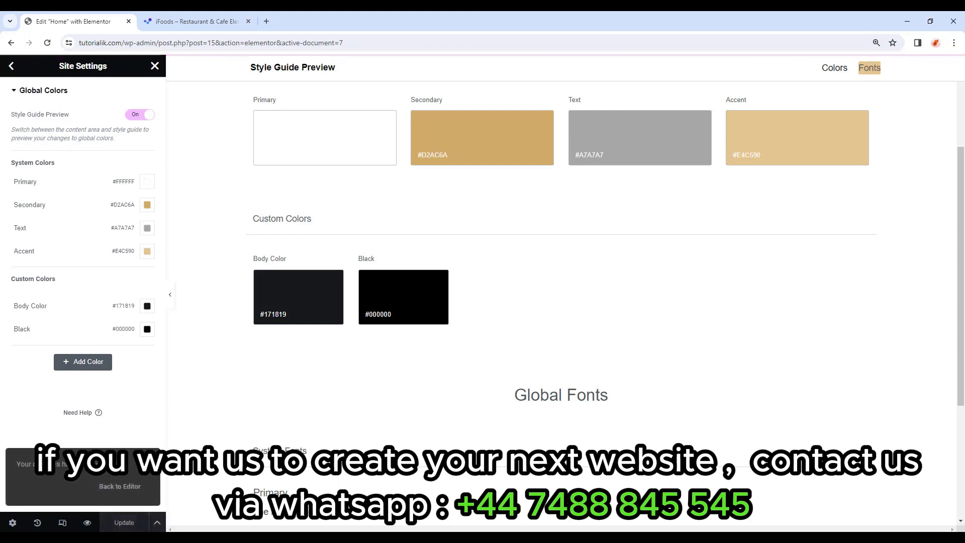
pyautogui.click(12, 67)
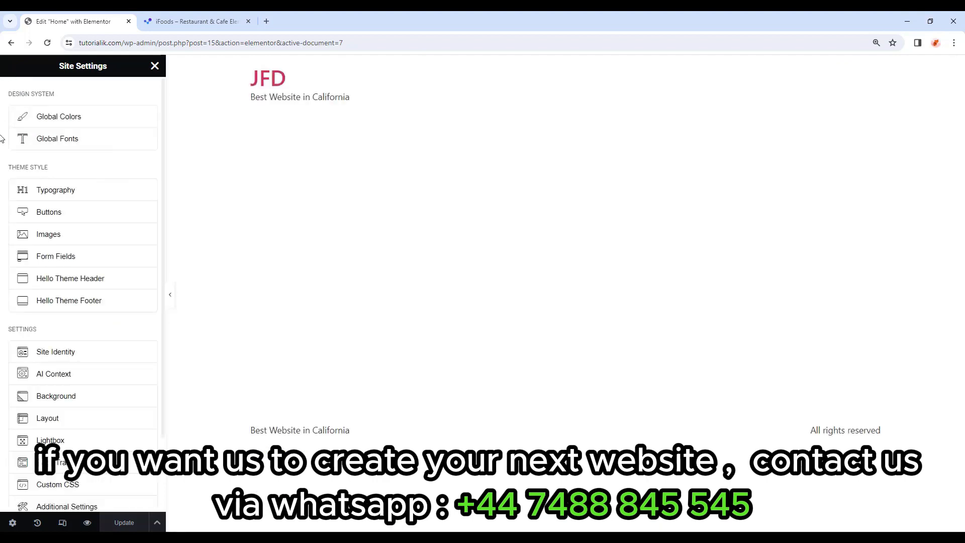
# In Global Fonts, set the Primary font family to Forum.
pyautogui.click(48, 141)
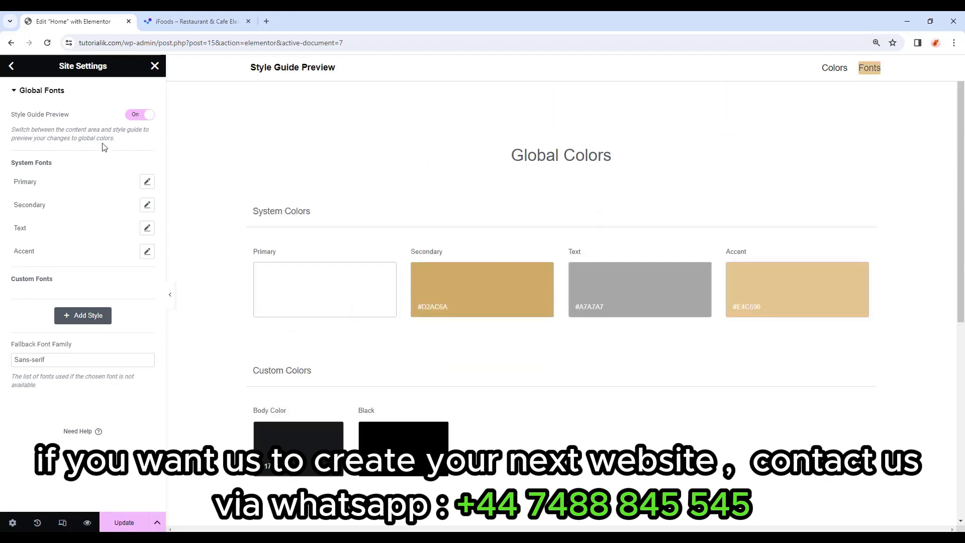
pyautogui.moveTo(127, 185)
pyautogui.click(147, 182)
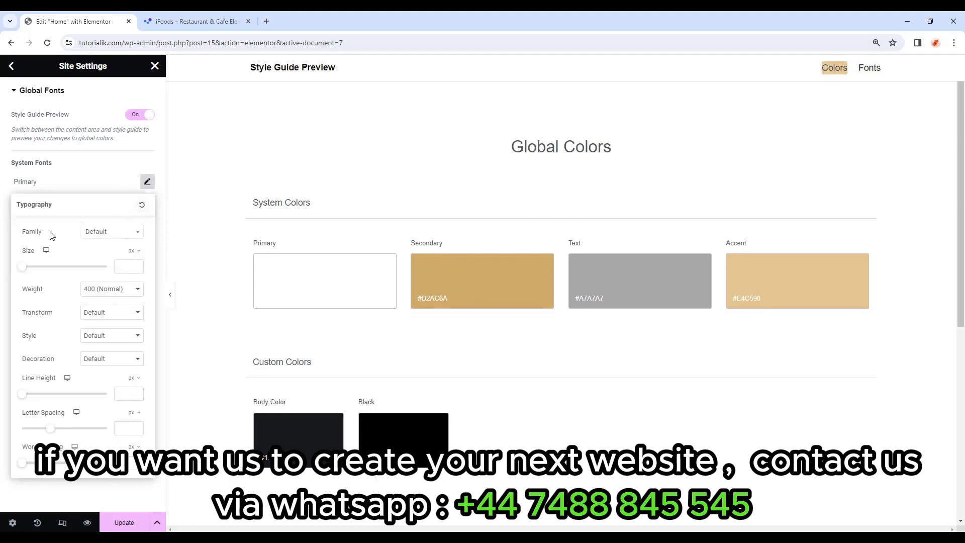
pyautogui.click(105, 233)
pyautogui.write('forum')
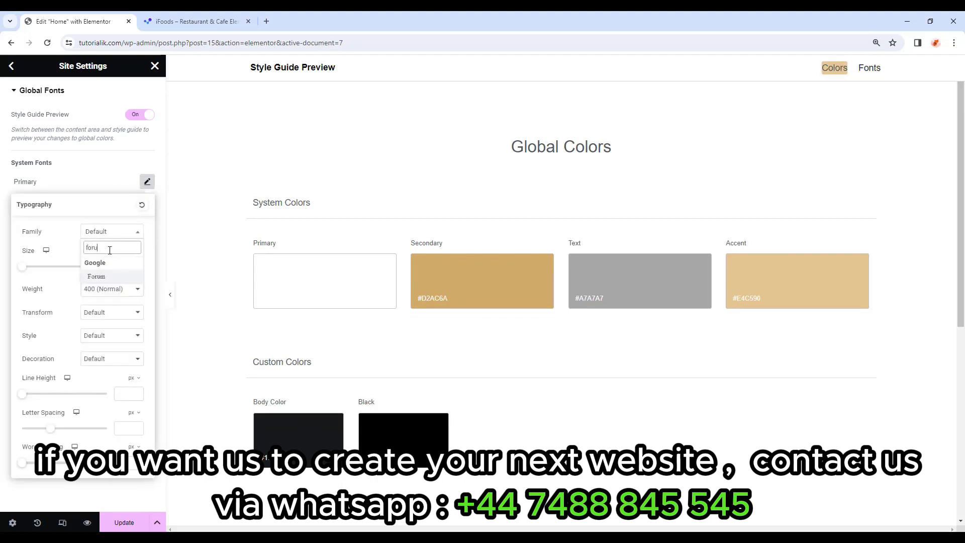
pyautogui.click(96, 276)
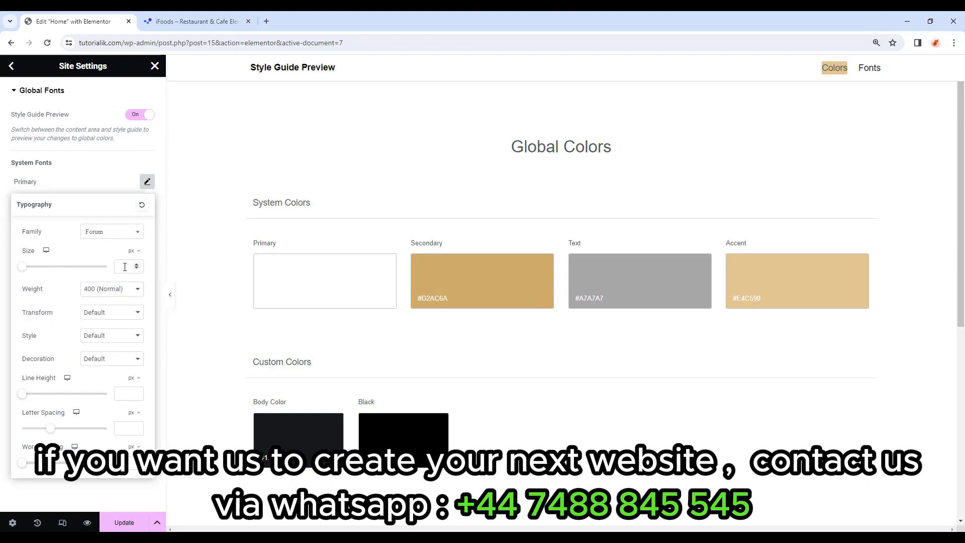
# Give the Primary font size 60, weight 400 (Normal), Default transform and line height 72.
pyautogui.write('60')
pyautogui.click(121, 289)
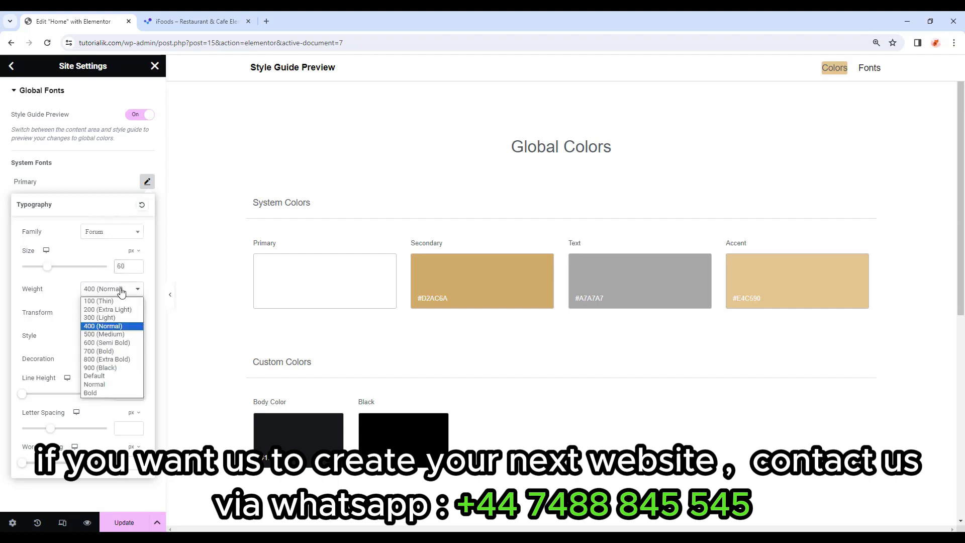
pyautogui.click(100, 327)
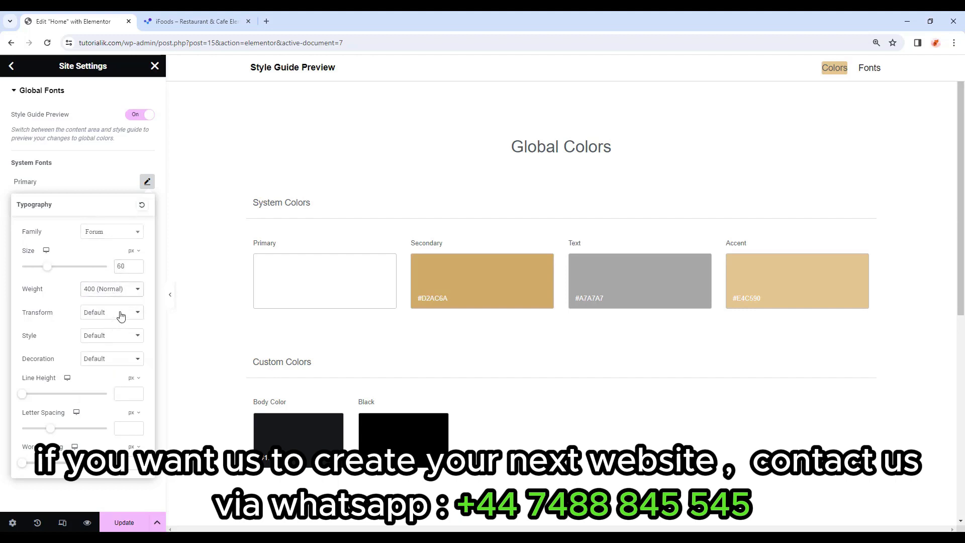
pyautogui.click(93, 315)
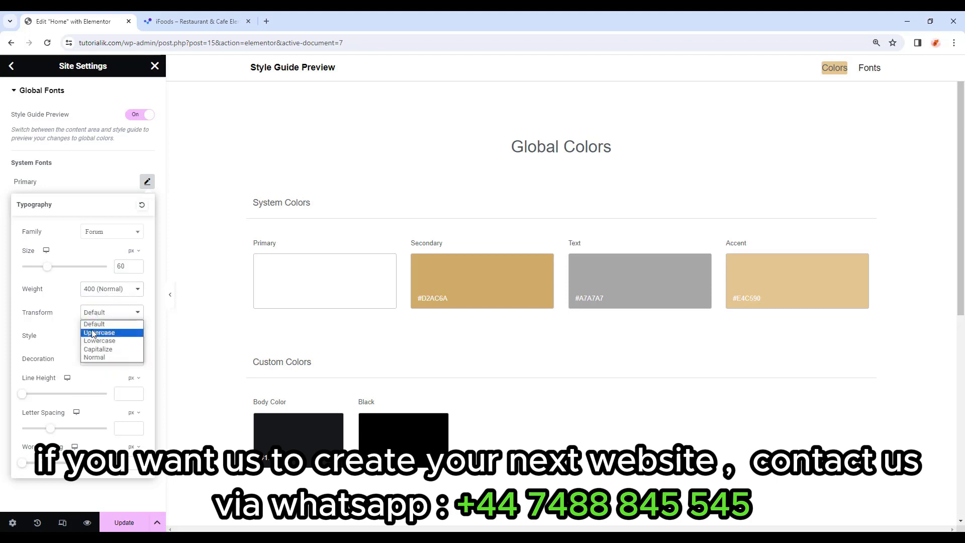
pyautogui.click(95, 324)
pyautogui.click(121, 395)
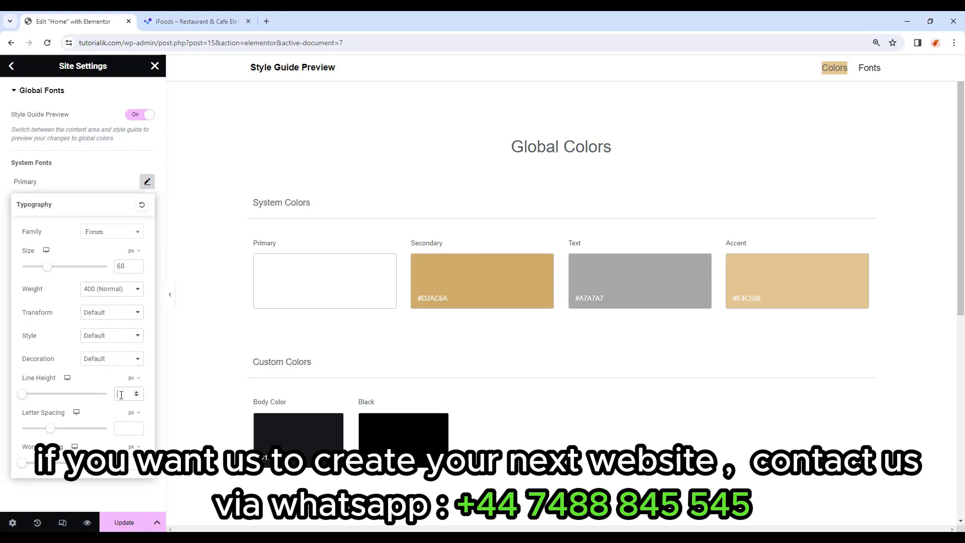
pyautogui.write('72')
pyautogui.click(41, 496)
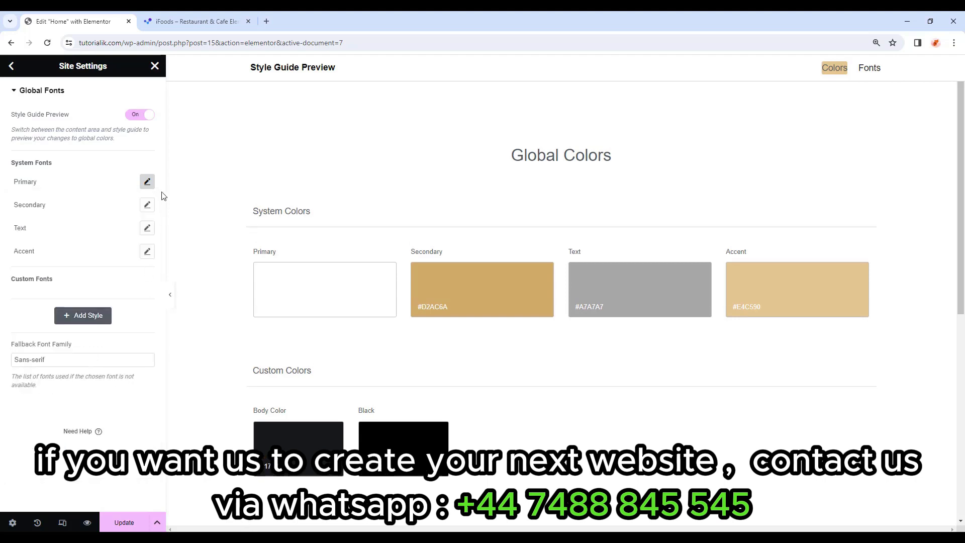
# Make the Secondary font DM Sans, size 12, 700 (Bold), Uppercase, with line height 16.
pyautogui.click(148, 205)
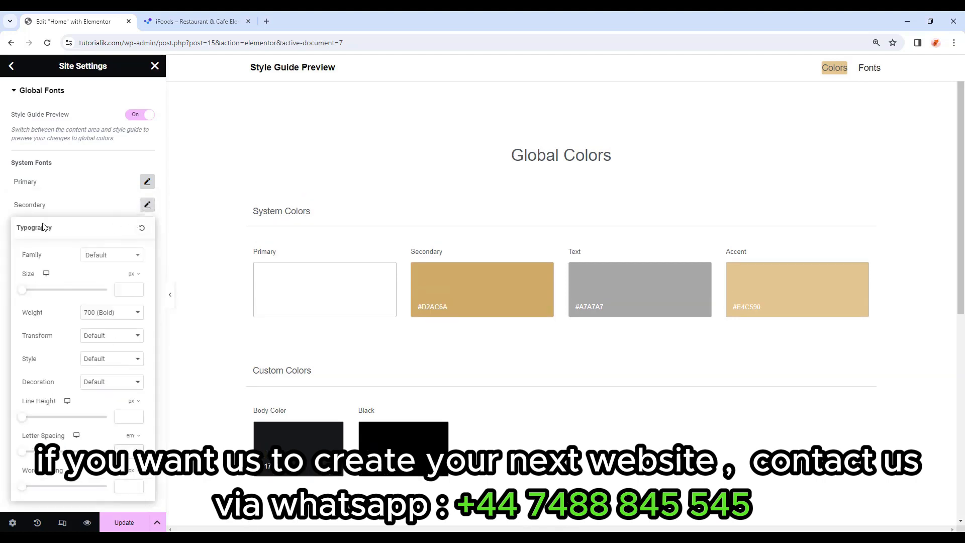
pyautogui.click(112, 257)
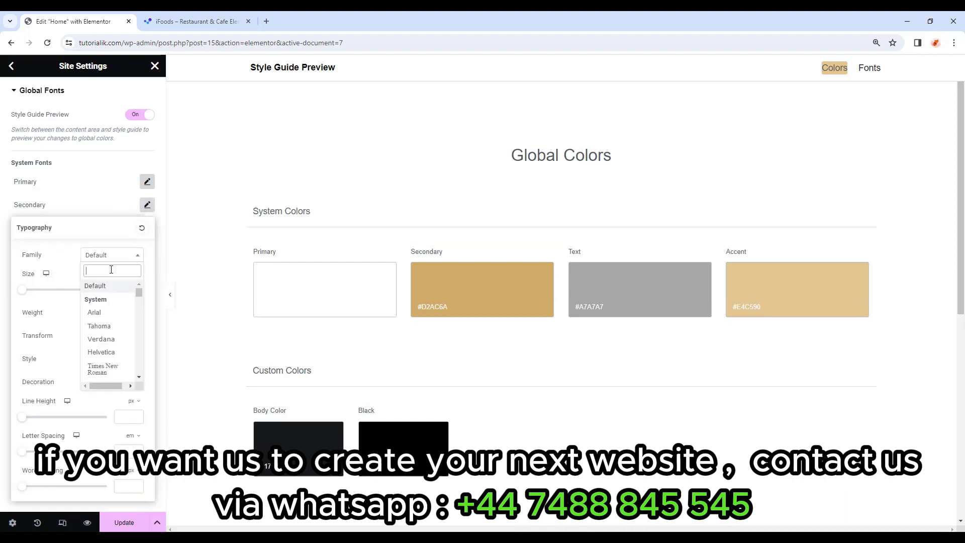
pyautogui.write('dm sans')
pyautogui.click(104, 296)
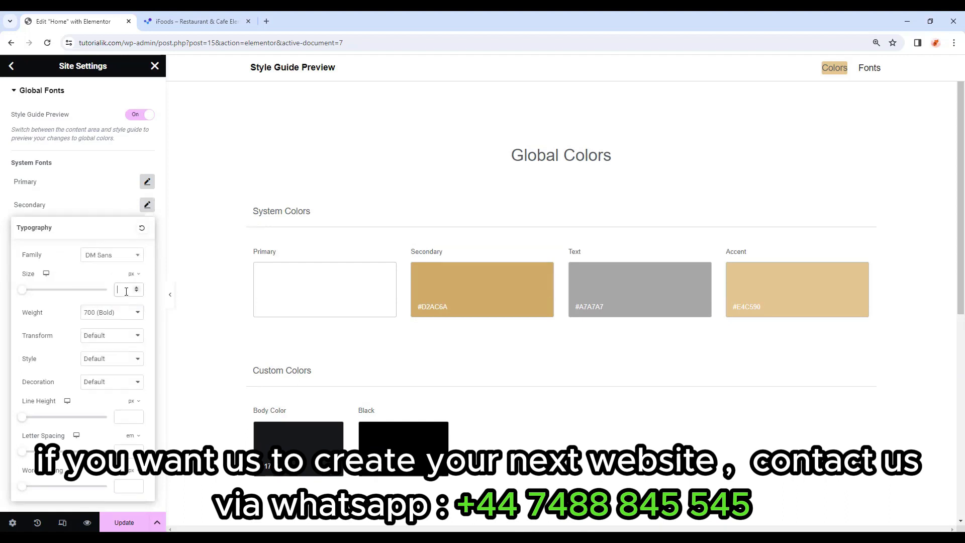
pyautogui.click(126, 292)
pyautogui.write('12')
pyautogui.click(123, 312)
pyautogui.click(96, 374)
pyautogui.click(118, 340)
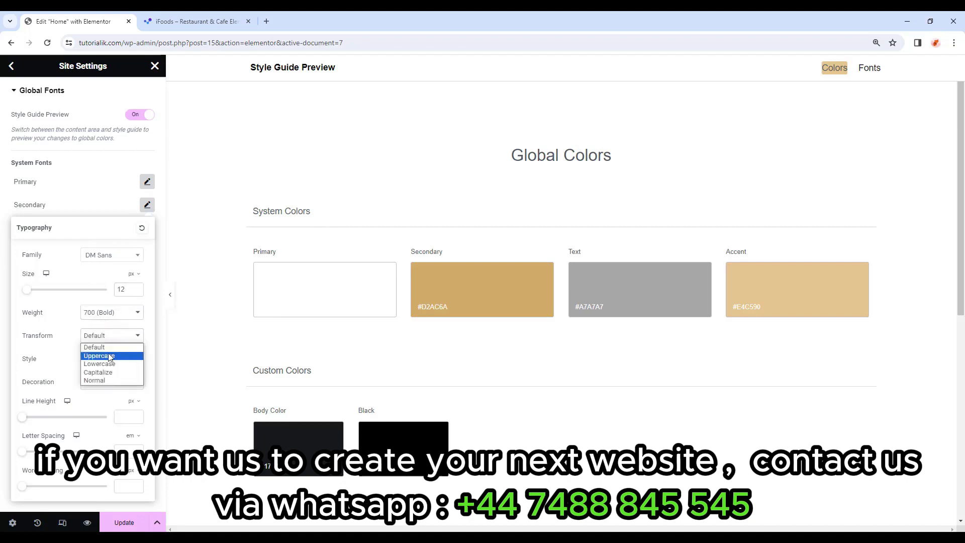
pyautogui.click(111, 356)
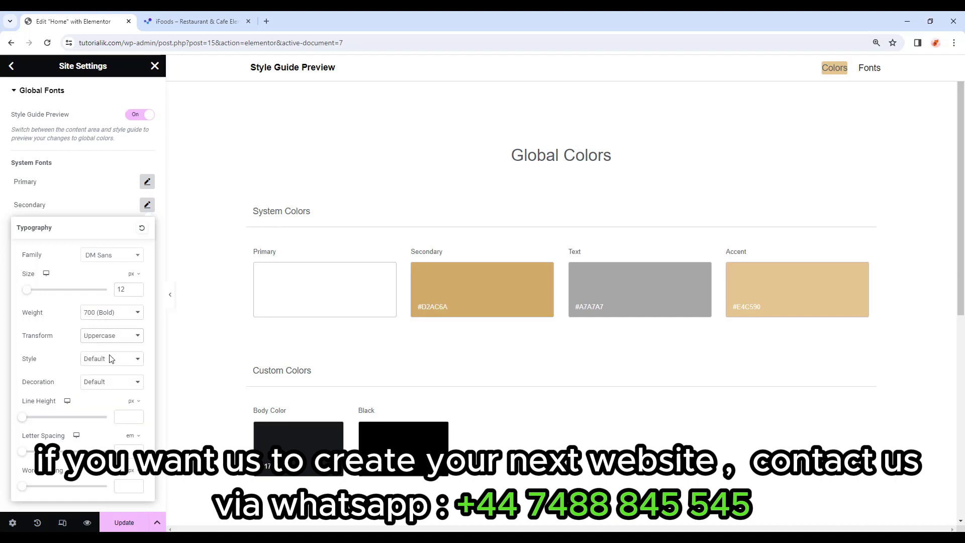
pyautogui.click(125, 413)
pyautogui.write('16')
pyautogui.click(147, 205)
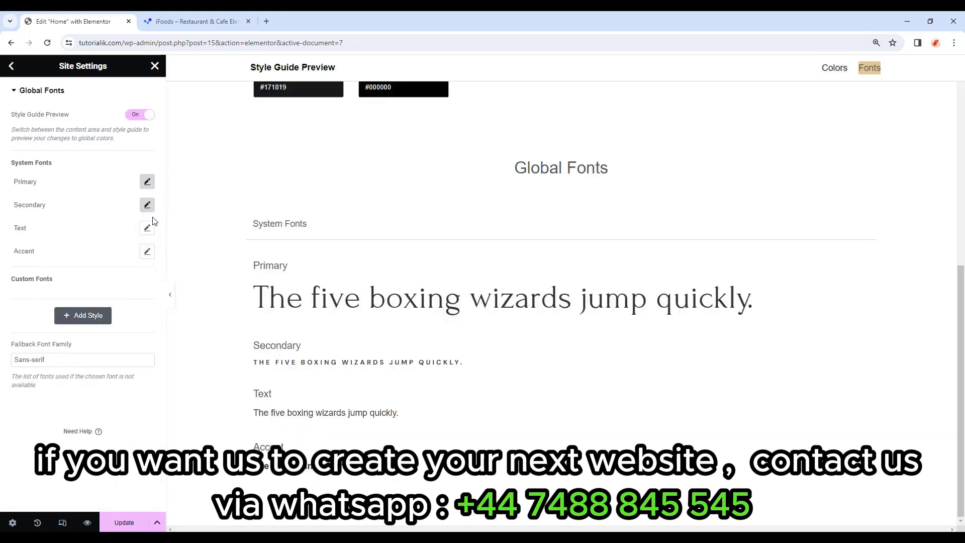
# Set the Text global font to DM Sans, size 16, with line height 29.
pyautogui.click(147, 229)
pyautogui.click(116, 281)
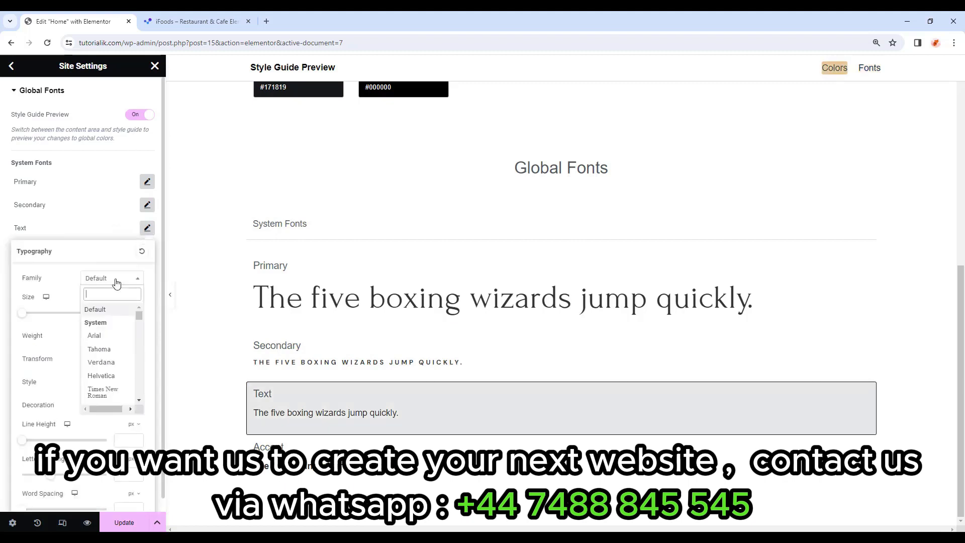
pyautogui.write('dm')
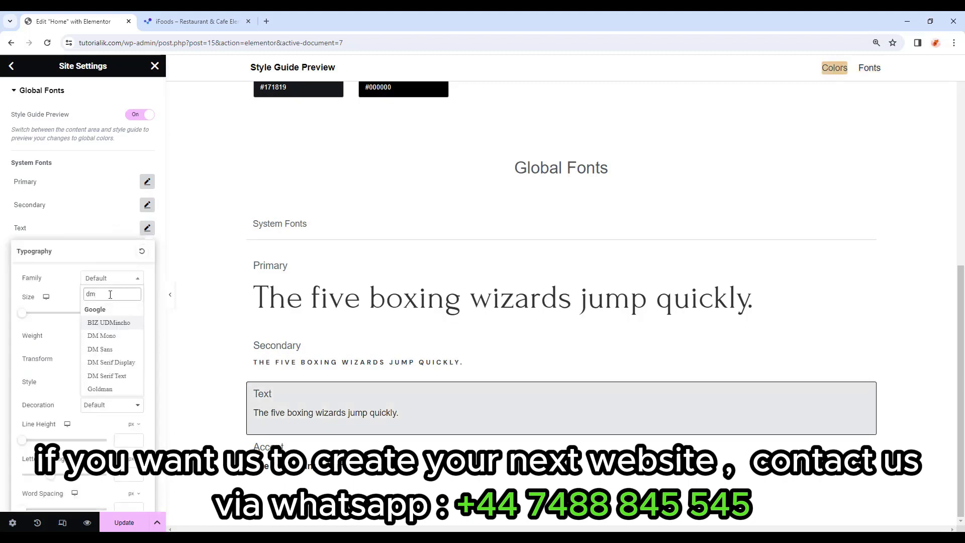
pyautogui.click(100, 349)
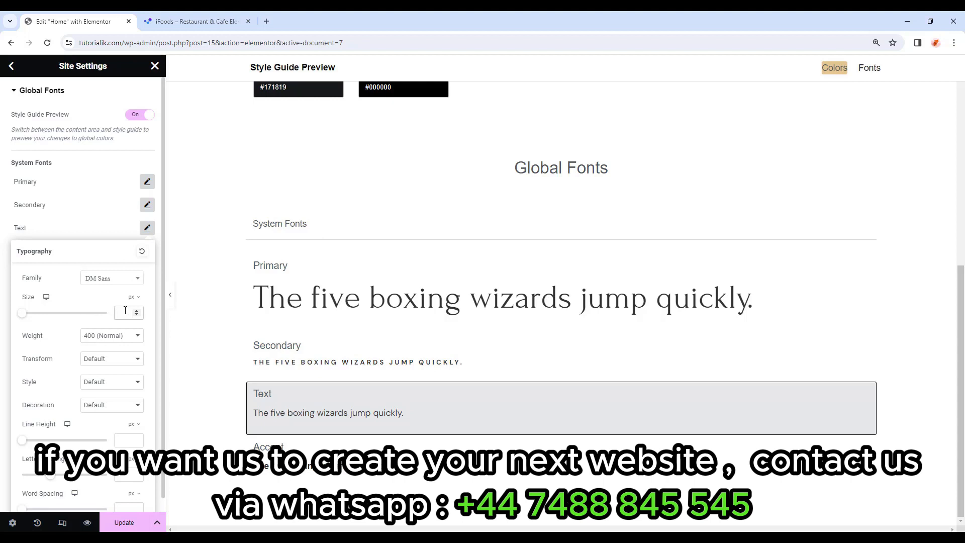
pyautogui.write('16')
pyautogui.click(124, 441)
pyautogui.write('29')
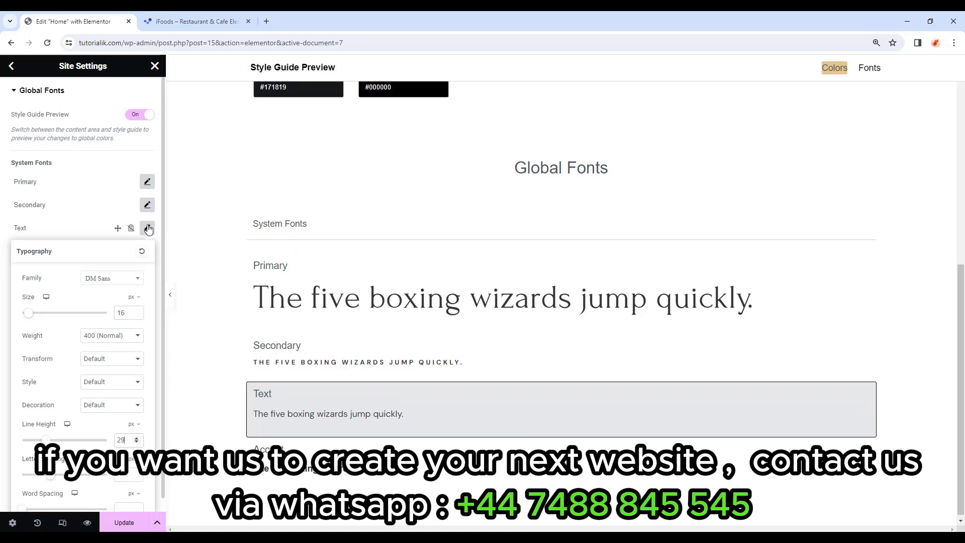
pyautogui.click(147, 228)
# Set the Accent font to DM Sans, size 12, 700 (Bold), Uppercase.
pyautogui.click(148, 251)
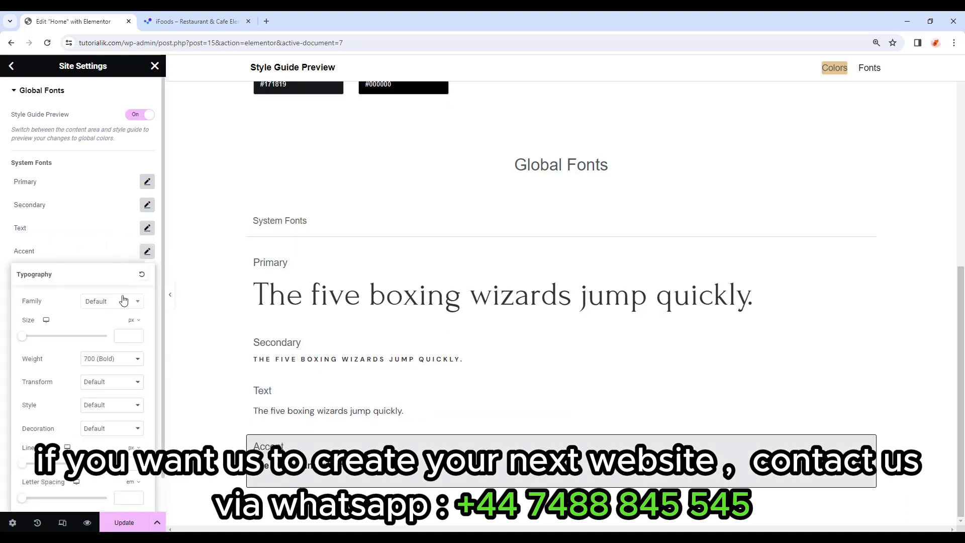
pyautogui.click(118, 304)
pyautogui.write('dm')
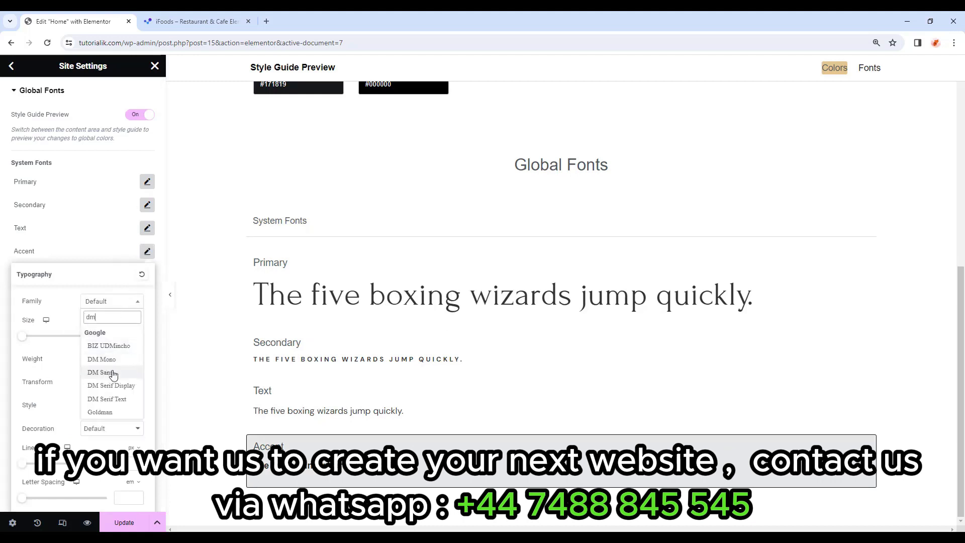
pyautogui.click(113, 373)
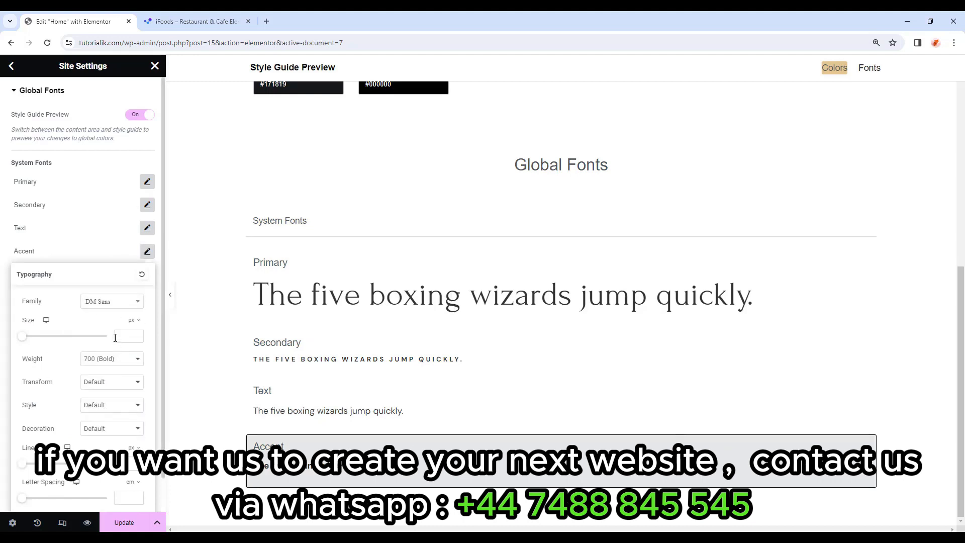
pyautogui.write('12')
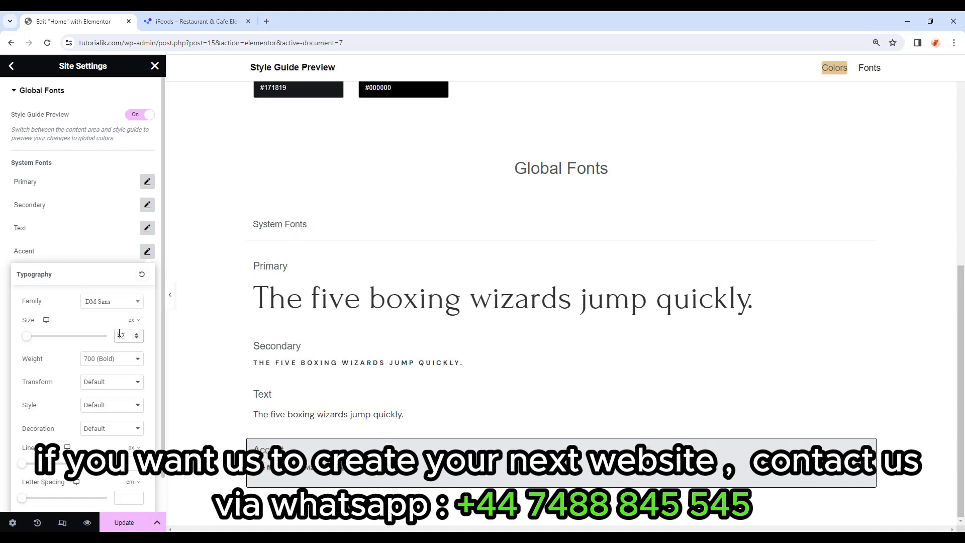
pyautogui.click(114, 360)
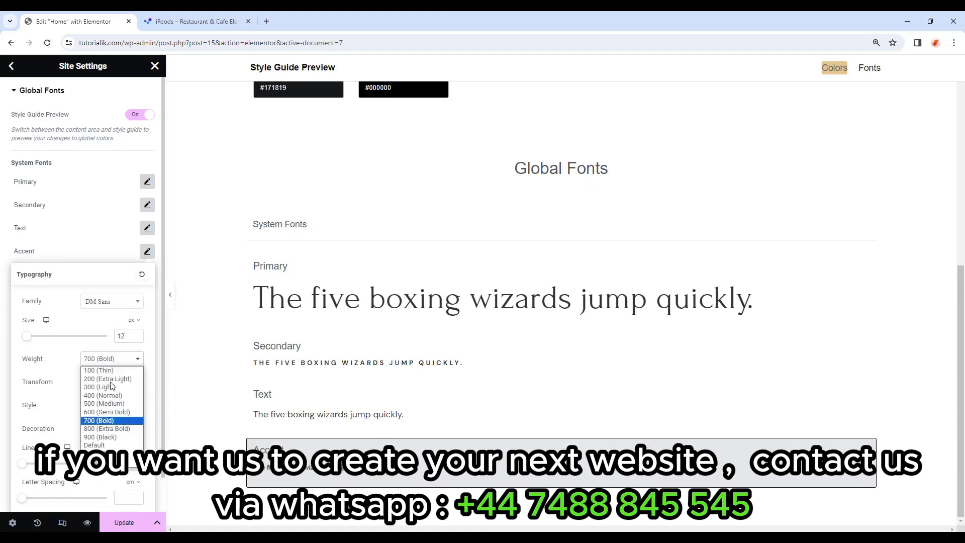
pyautogui.click(109, 421)
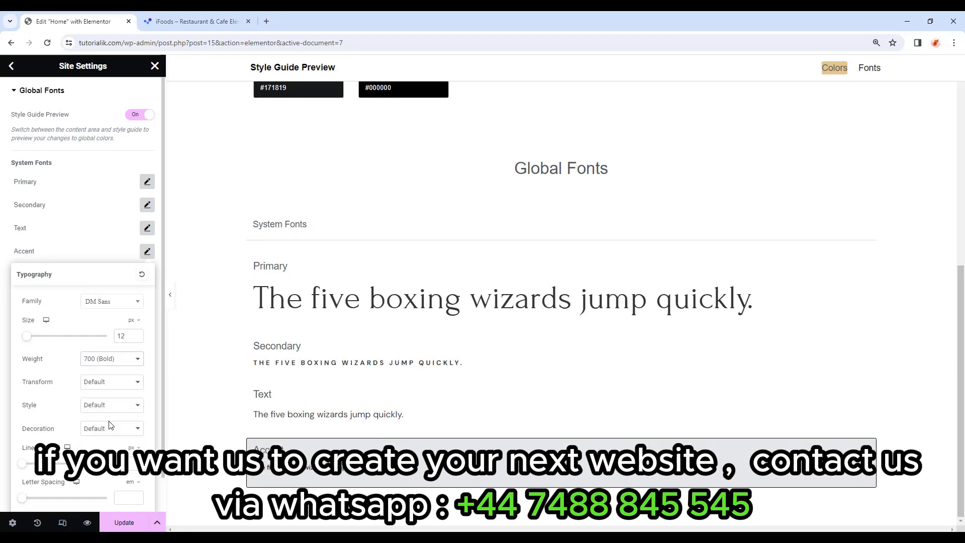
pyautogui.click(123, 383)
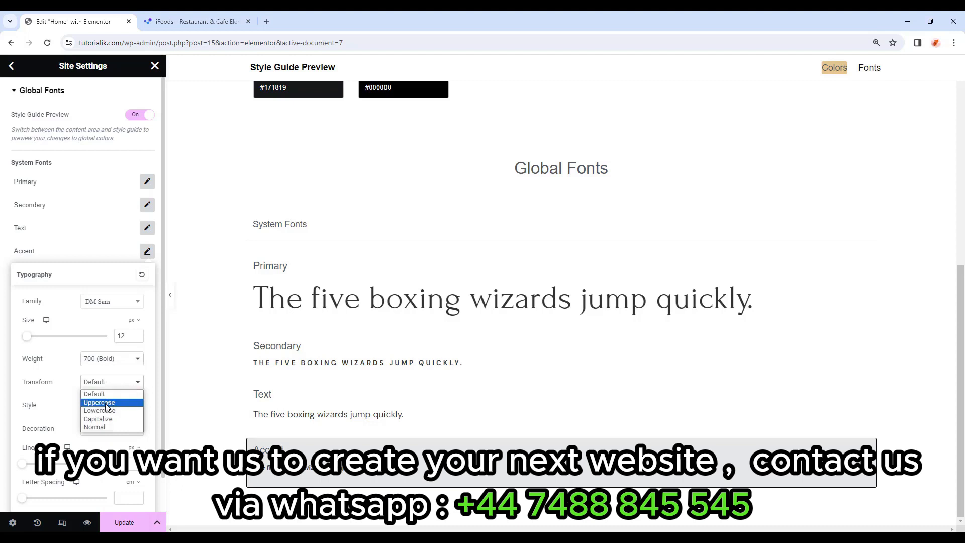
pyautogui.click(107, 407)
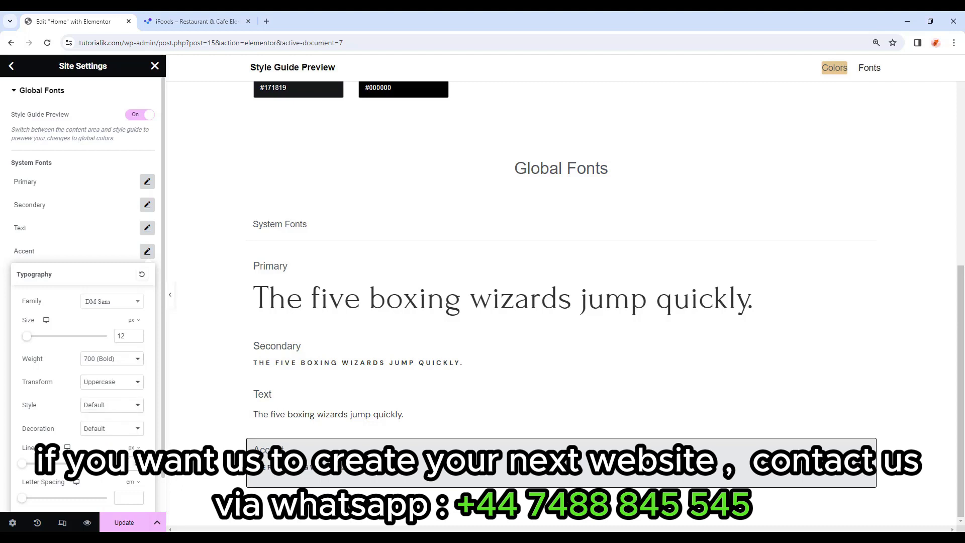
# Give the Accent font line height 12 and letter spacing 0.3, then update the settings.
pyautogui.write('12')
pyautogui.scroll(-1, 130, 455)
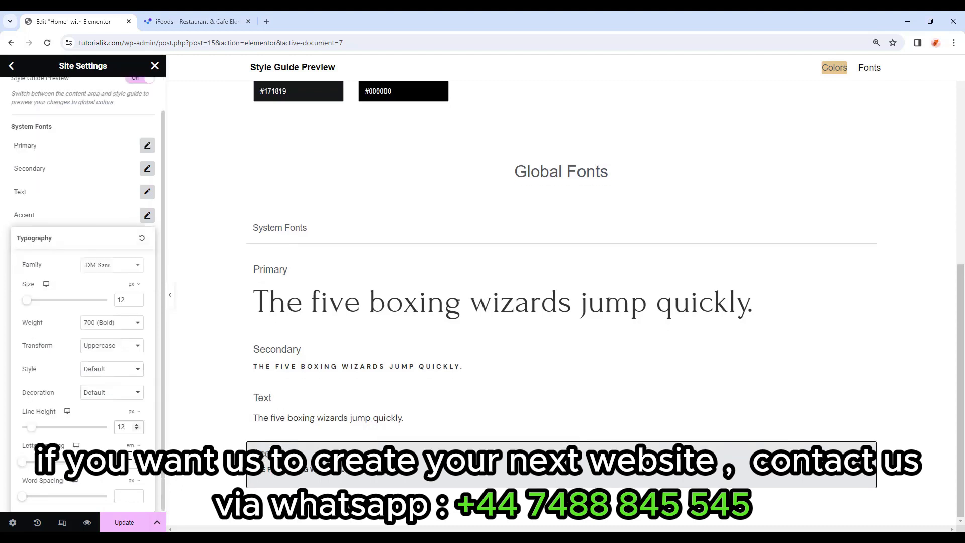
pyautogui.click(130, 461)
pyautogui.write('0.3')
pyautogui.click(147, 215)
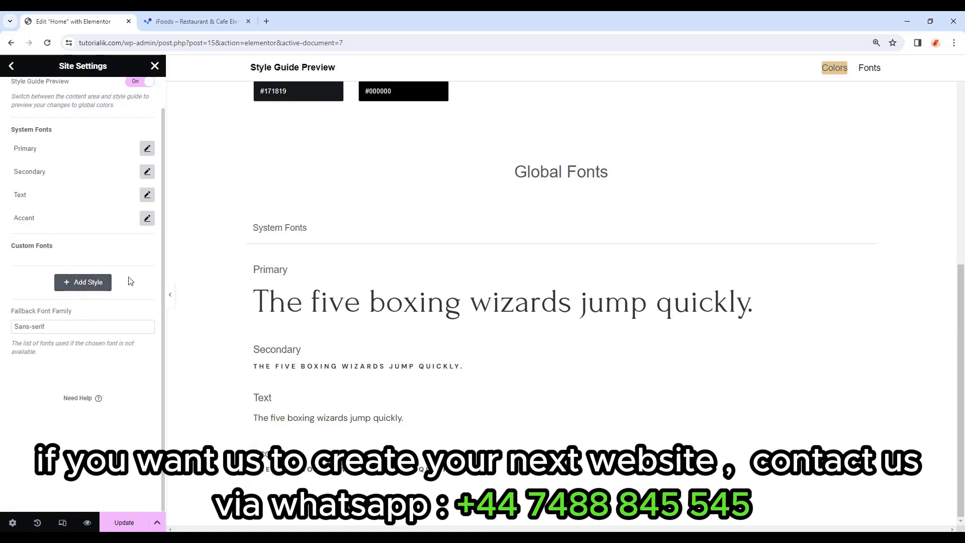
pyautogui.scroll(1, 131, 281)
pyautogui.click(112, 523)
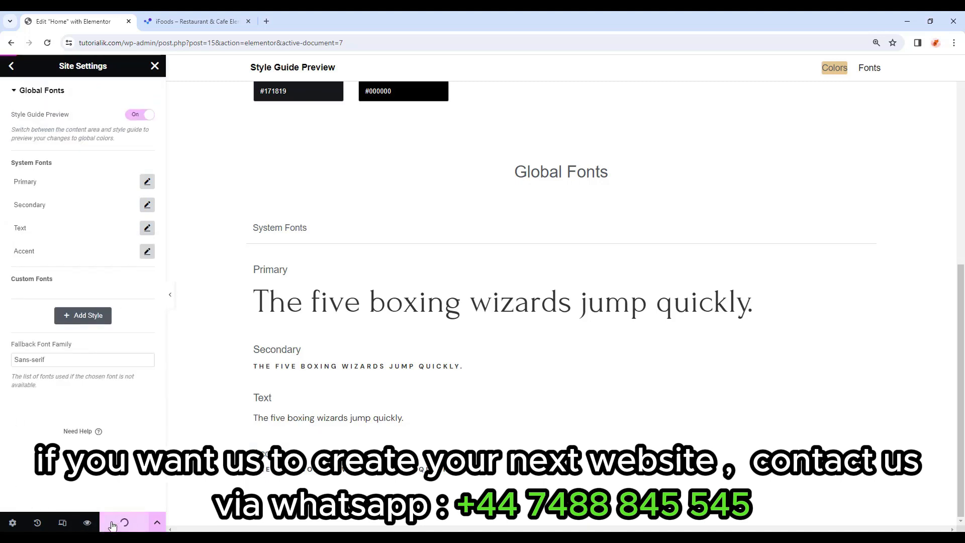
# In Theme Style Typography, set the Body text colour to the global Text colour (#A7A7A7).
pyautogui.click(12, 66)
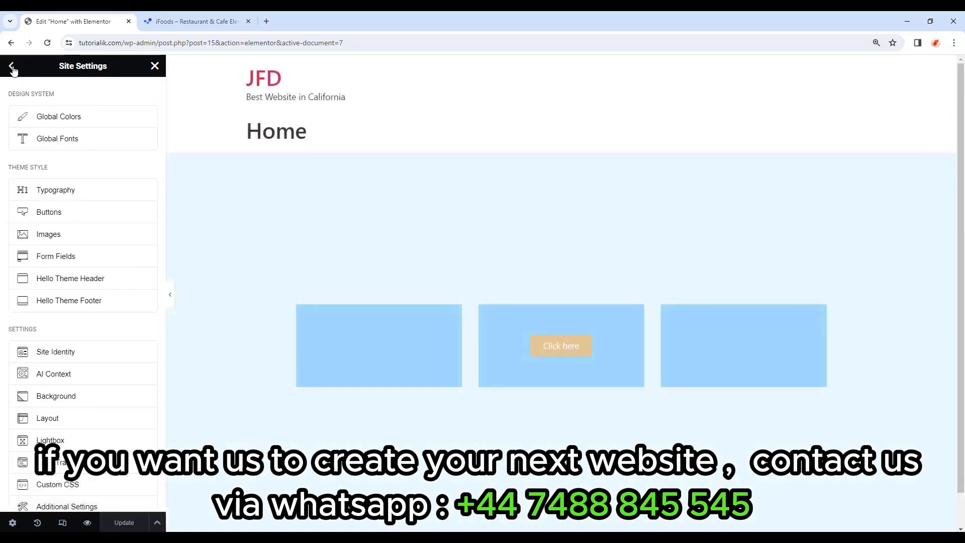
pyautogui.click(90, 198)
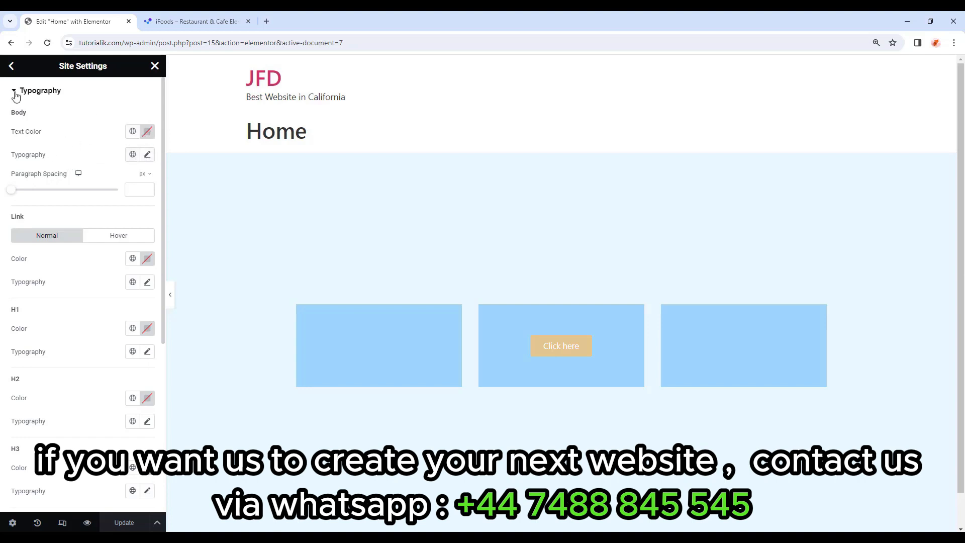
pyautogui.click(135, 133)
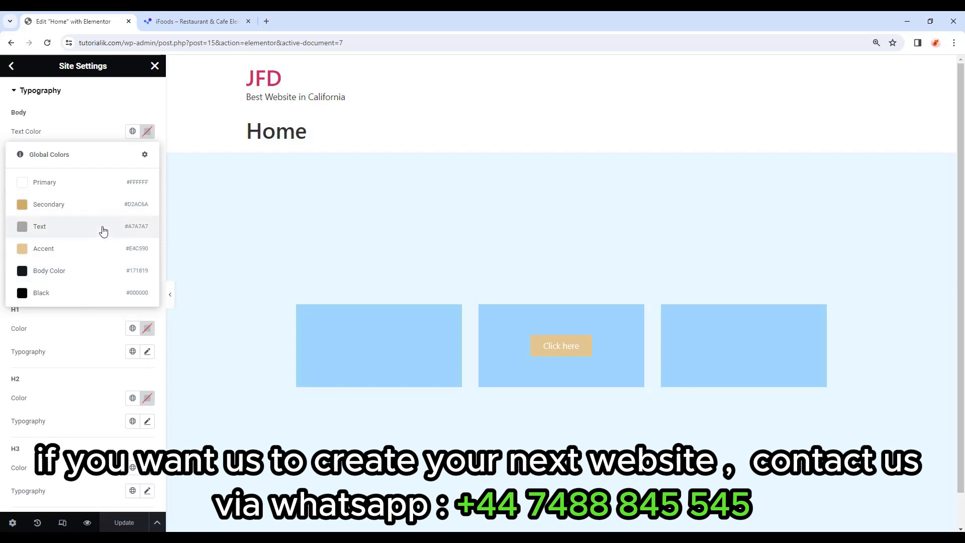
pyautogui.click(64, 230)
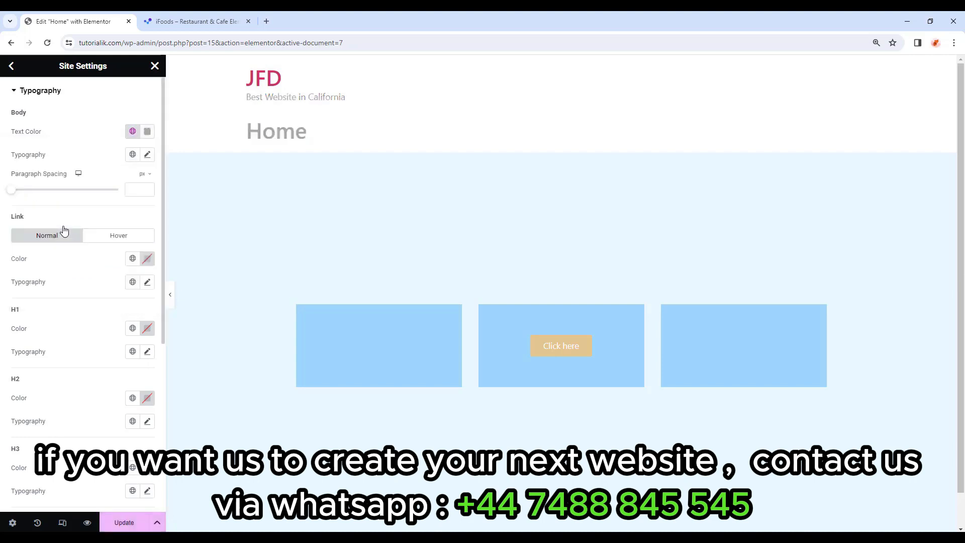
# Apply the Primary global font to Body typography, inspect it, then reset it to default.
pyautogui.click(133, 156)
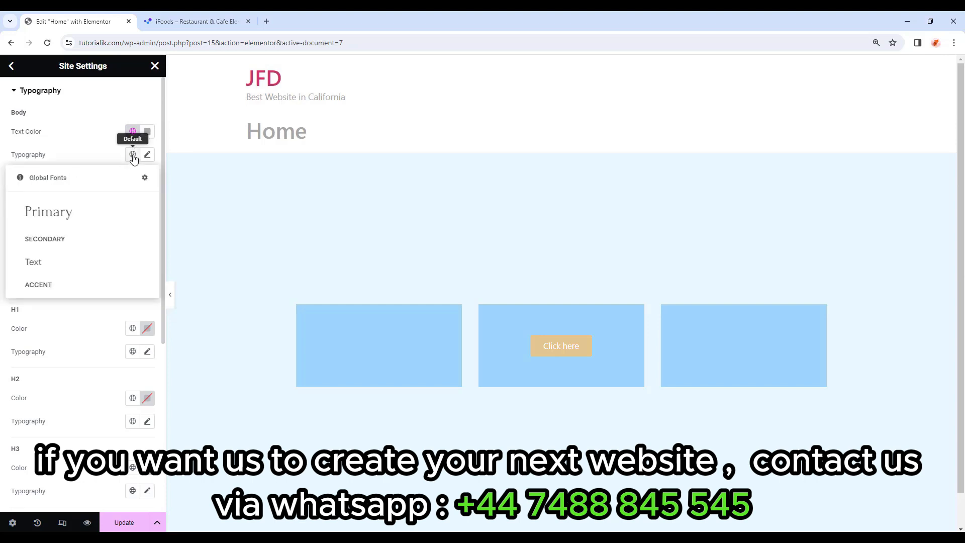
pyautogui.click(91, 237)
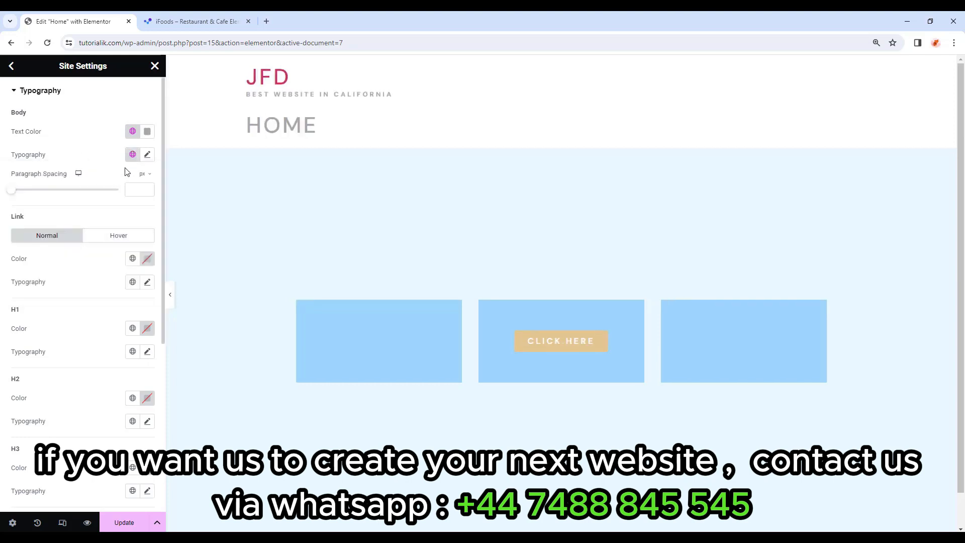
pyautogui.click(147, 155)
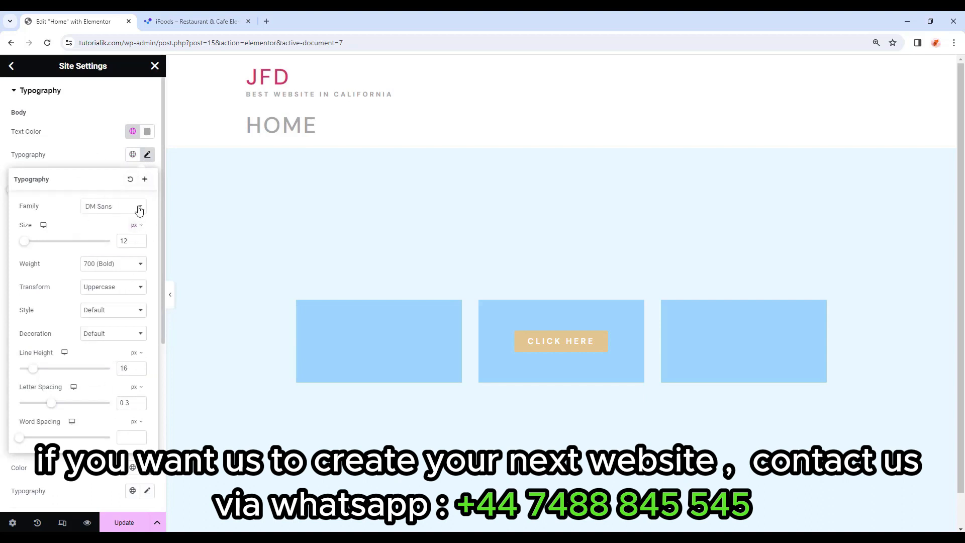
pyautogui.click(147, 156)
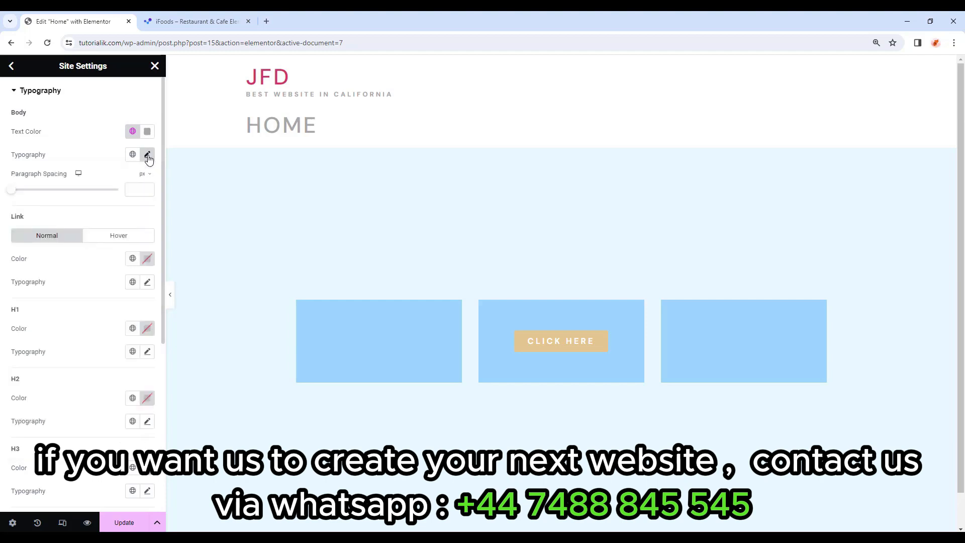
pyautogui.click(148, 157)
pyautogui.click(147, 157)
pyautogui.click(146, 155)
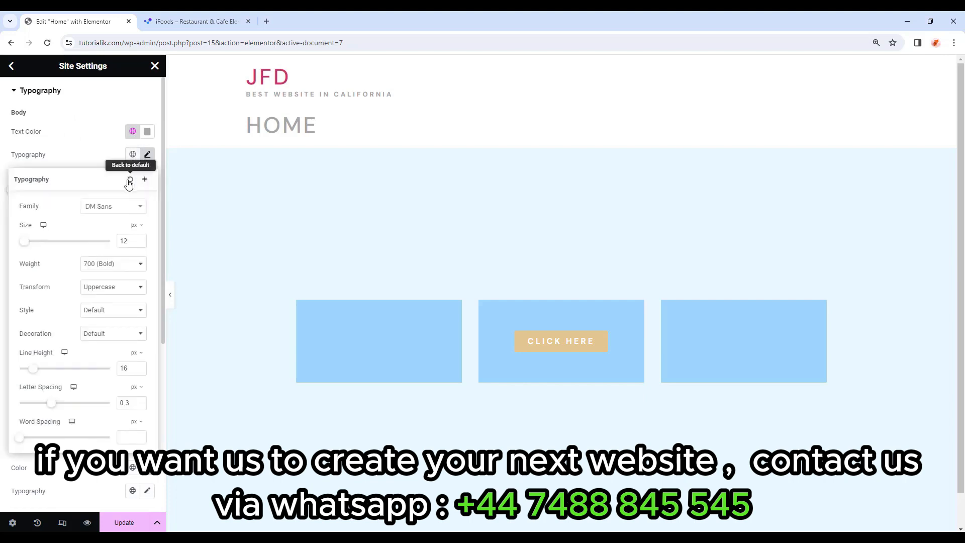
pyautogui.click(131, 182)
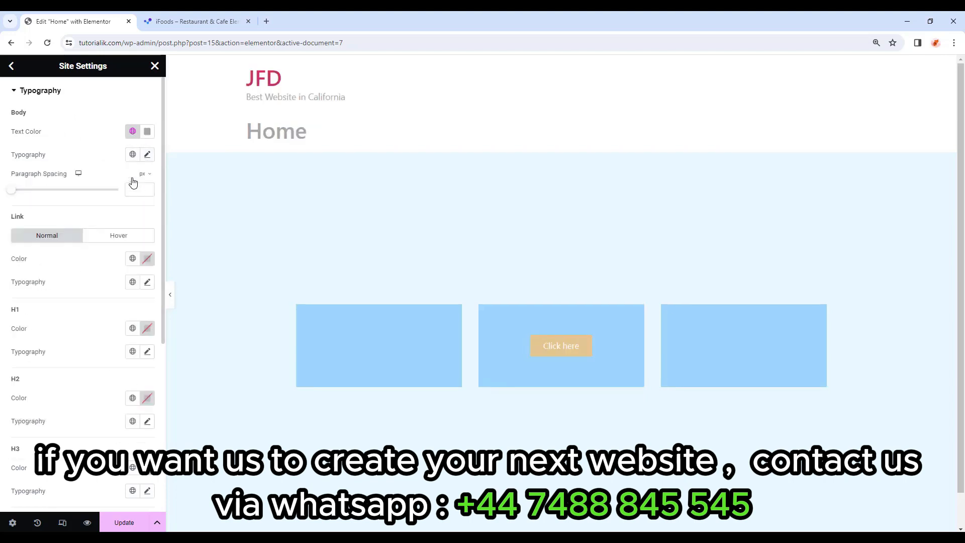
# Give Body typography DM Sans, size 16, weight 400 (Normal), line height 29.
pyautogui.click(148, 155)
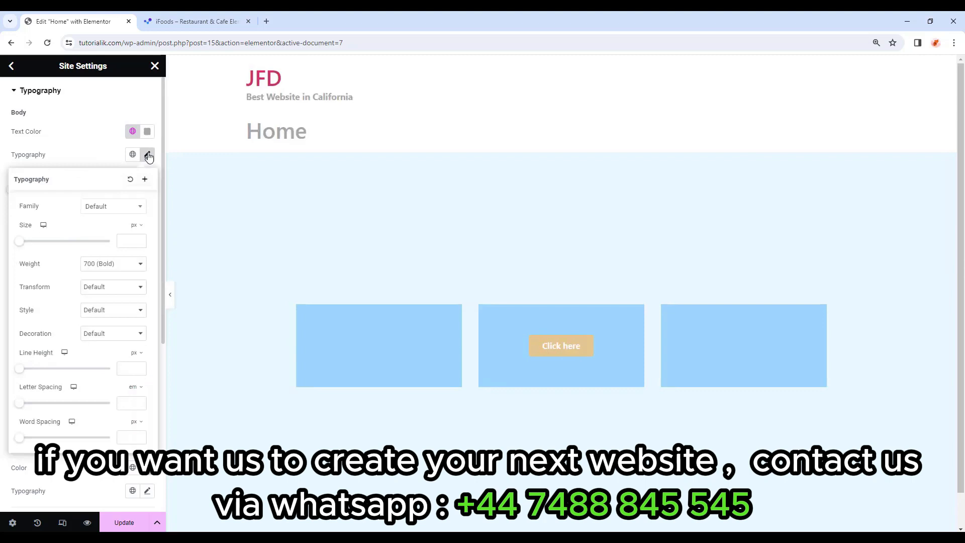
pyautogui.click(125, 207)
pyautogui.write('dm sans')
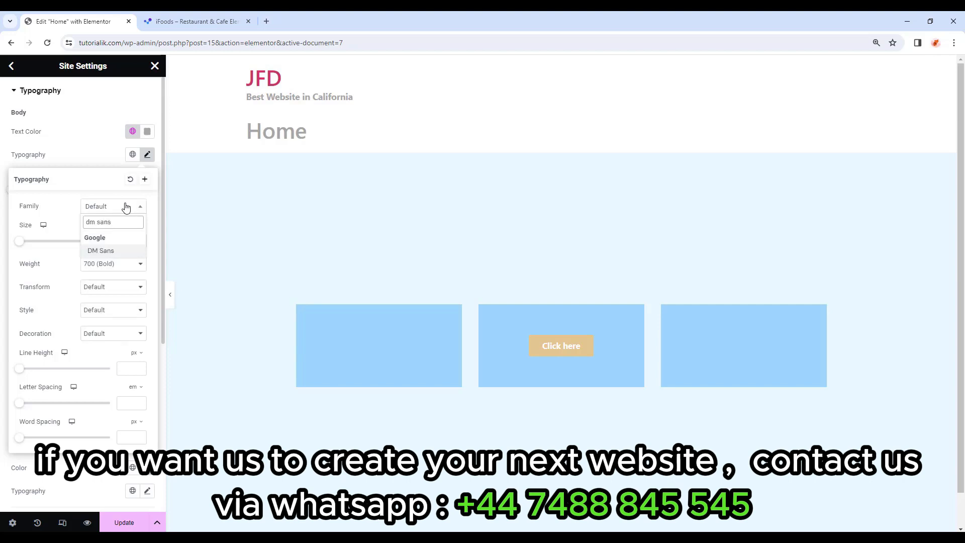
pyautogui.click(105, 252)
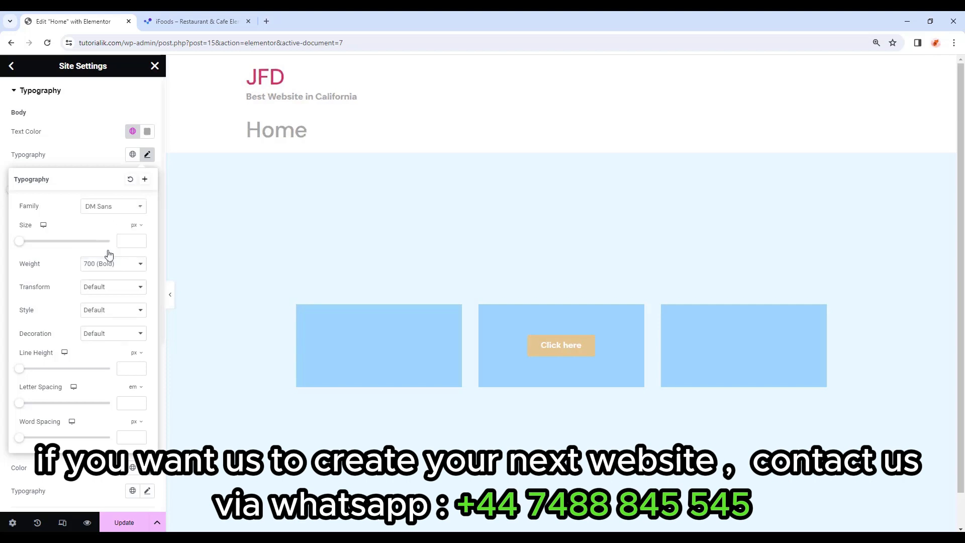
pyautogui.click(122, 236)
pyautogui.write('16')
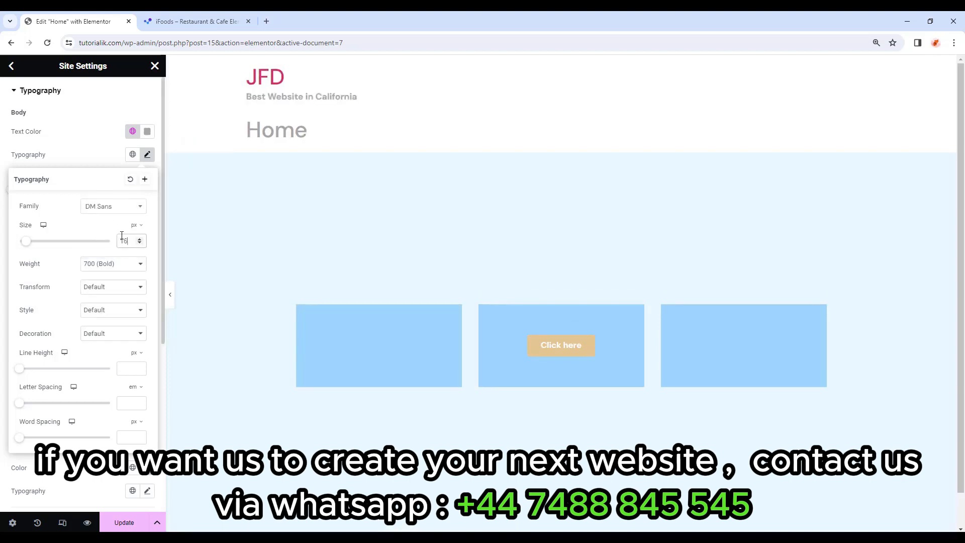
pyautogui.click(116, 266)
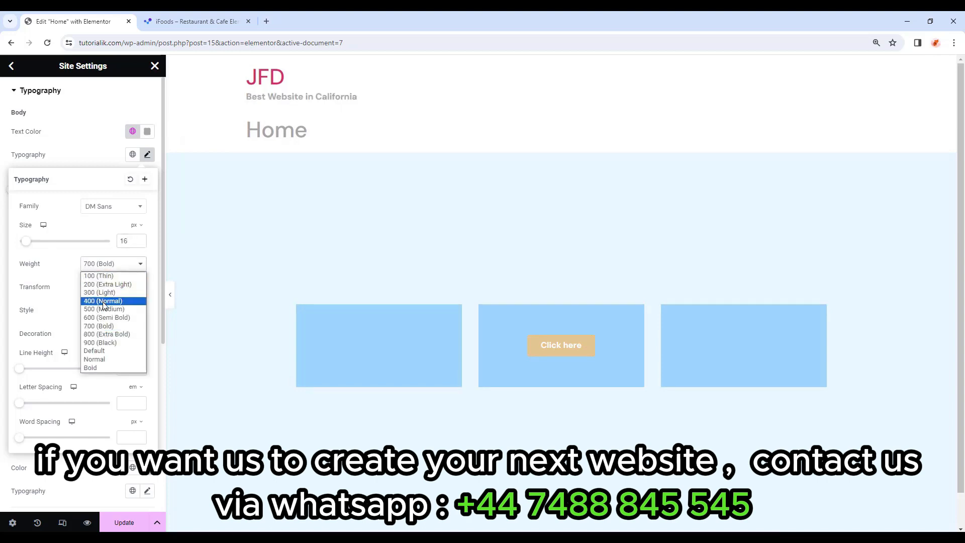
pyautogui.click(103, 301)
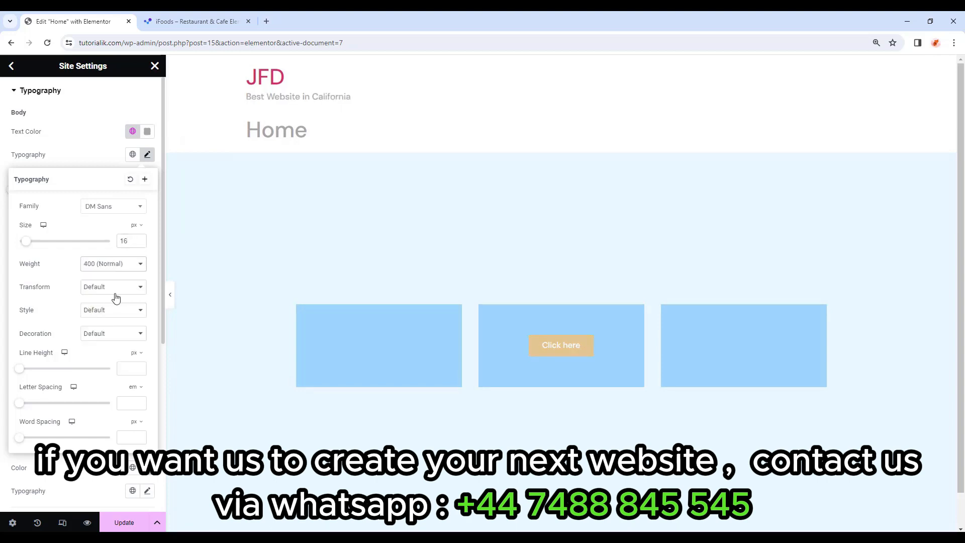
pyautogui.click(130, 367)
pyautogui.write('29')
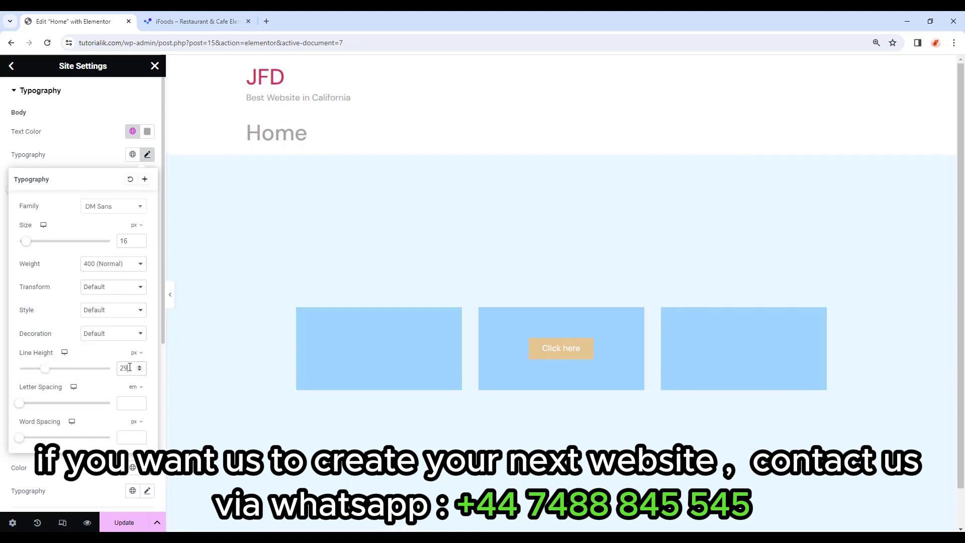
pyautogui.click(147, 154)
# Make the link colour use the Secondary global colour.
pyautogui.scroll(-1, 36, 251)
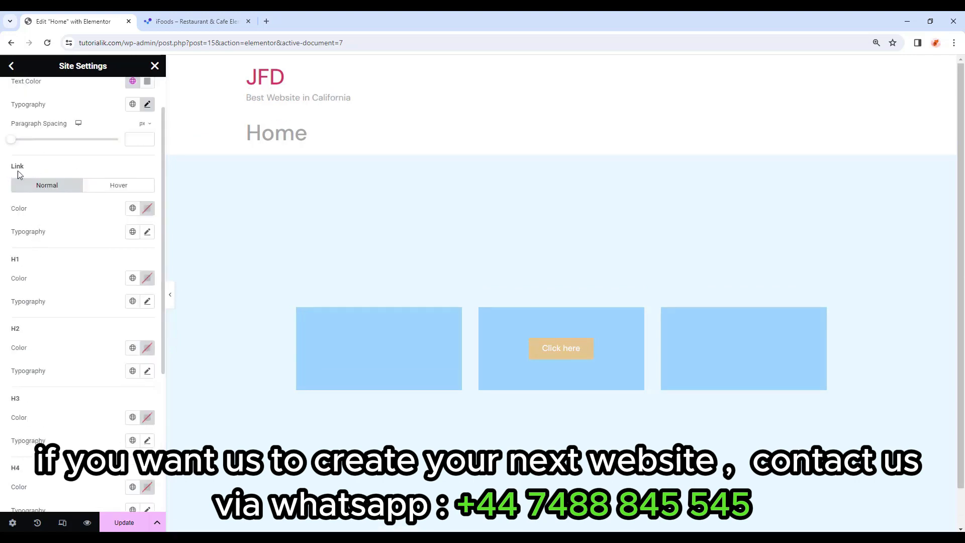
pyautogui.click(132, 210)
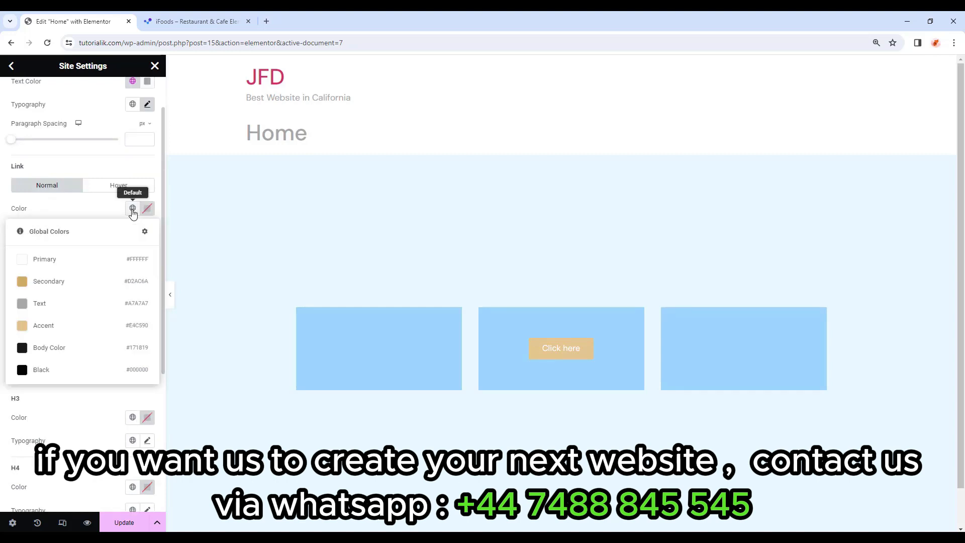
pyautogui.click(46, 281)
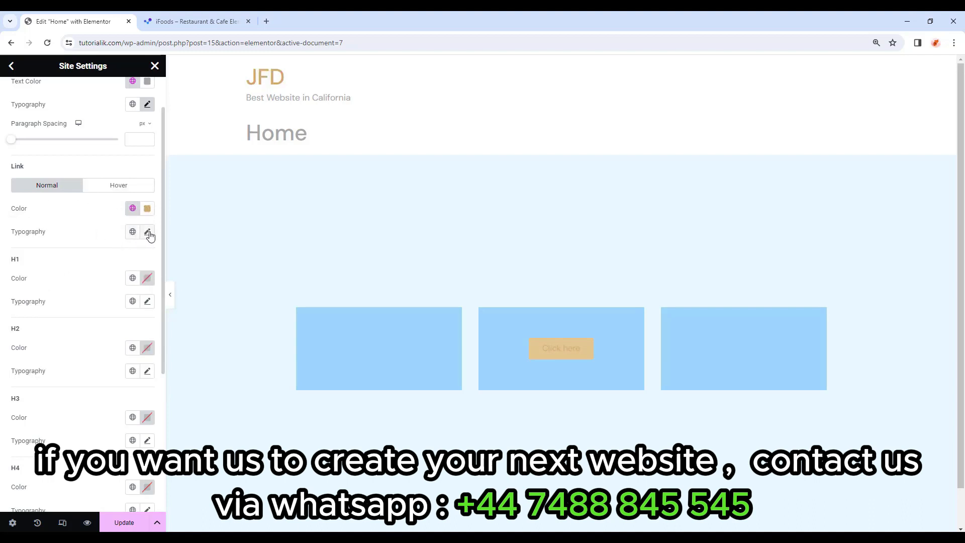
# Set link typography to DM Sans, size 16, weight 400, line height 28.
pyautogui.scroll(-1, 149, 236)
pyautogui.click(147, 182)
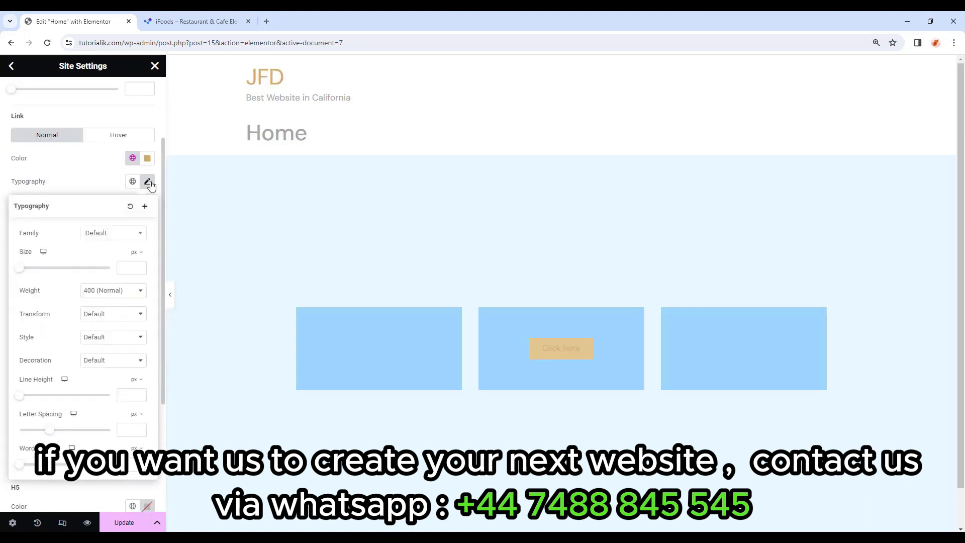
pyautogui.click(128, 237)
pyautogui.write('dm')
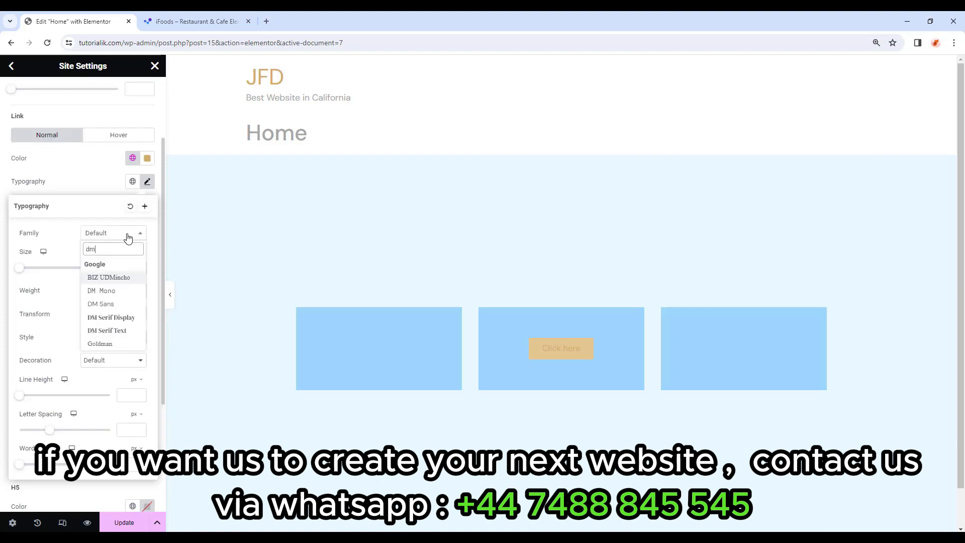
pyautogui.click(116, 304)
pyautogui.click(130, 268)
pyautogui.write('16')
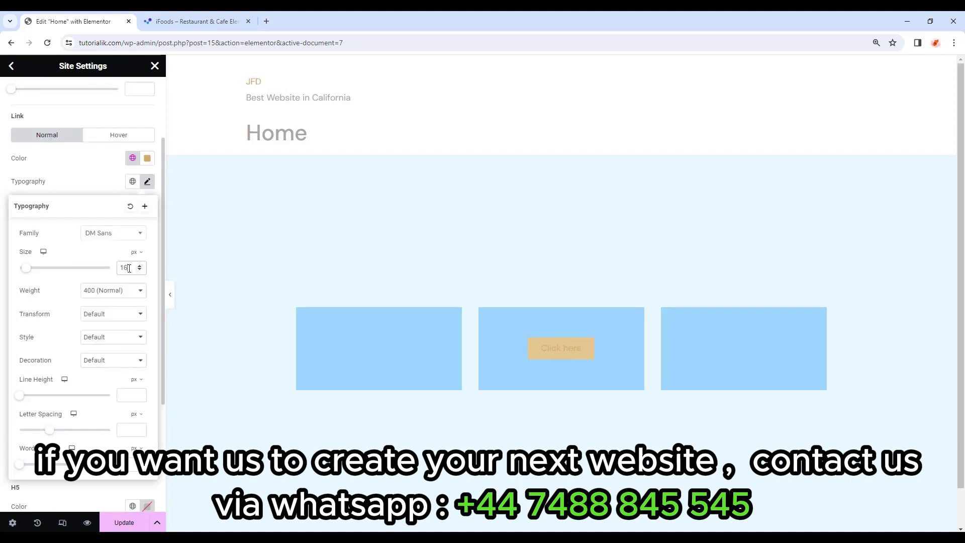
pyautogui.click(113, 291)
pyautogui.click(106, 328)
pyautogui.click(127, 396)
pyautogui.write('28')
pyautogui.click(221, 150)
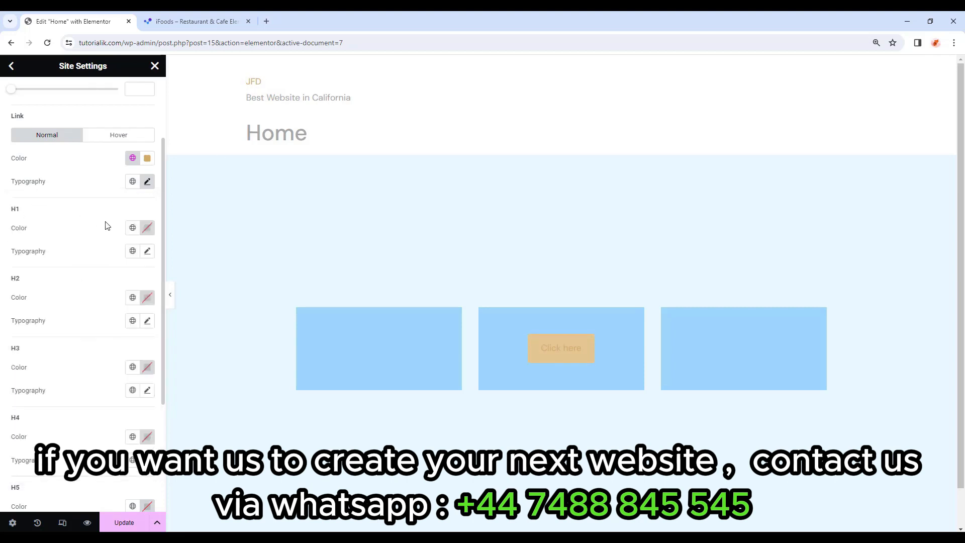
# Give H1 headings the Primary global colour and the Forum font family.
pyautogui.click(132, 229)
pyautogui.click(72, 280)
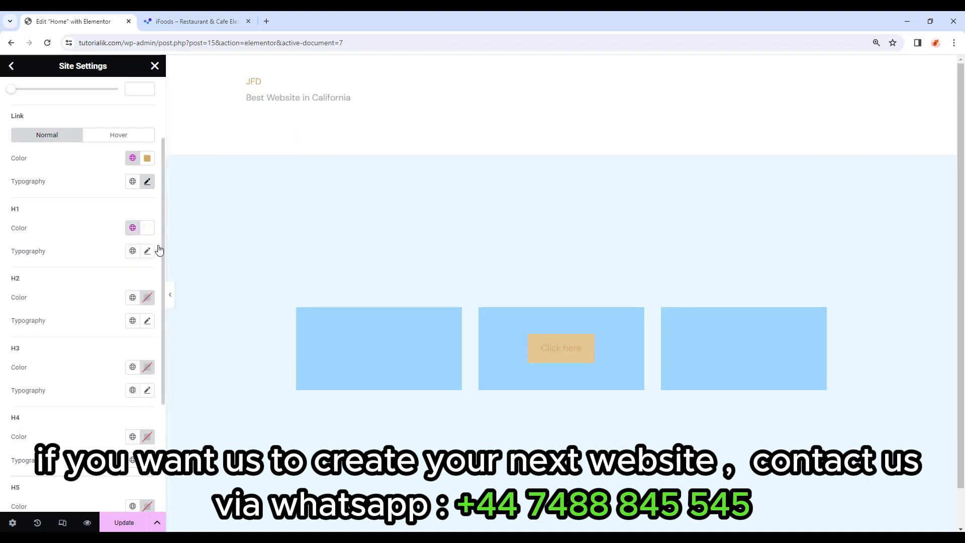
pyautogui.click(147, 253)
pyautogui.scroll(-2, 133, 305)
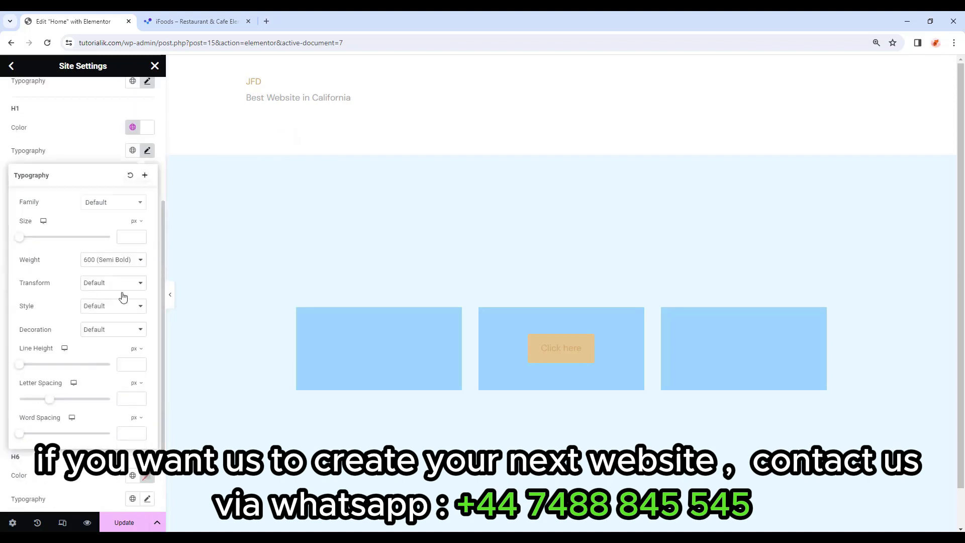
pyautogui.click(109, 206)
pyautogui.write('foru')
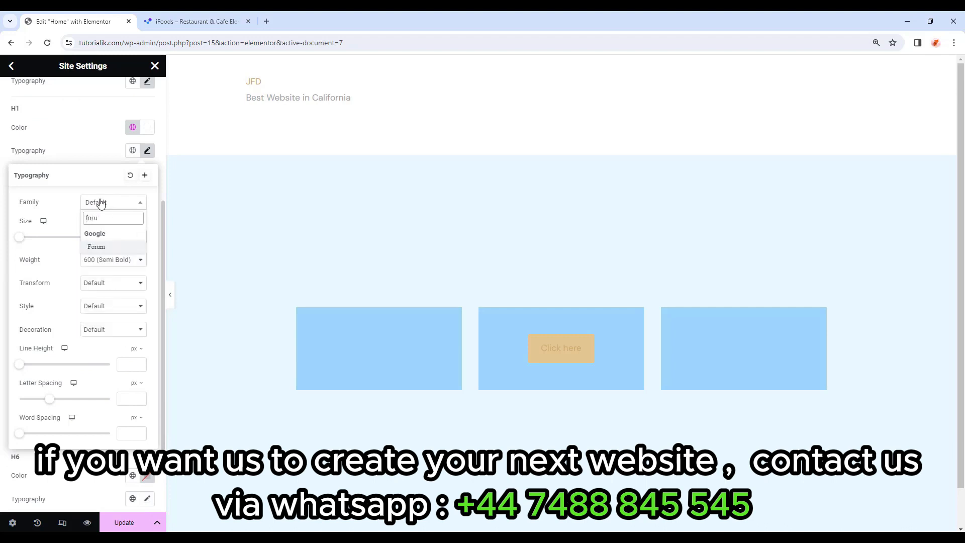
pyautogui.click(96, 246)
# Set H1 size 120, weight 400 (Normal), and line height 120.
pyautogui.click(127, 237)
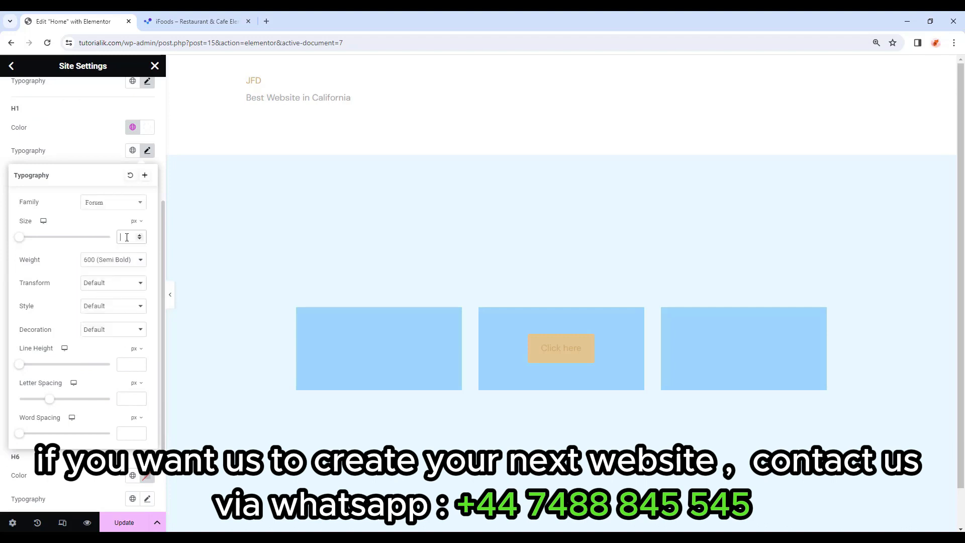
pyautogui.write('120')
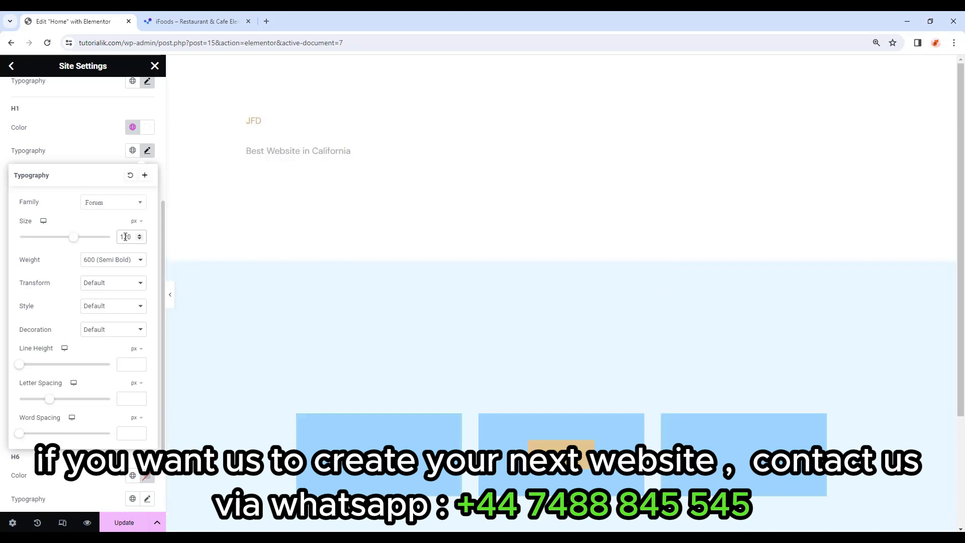
pyautogui.click(119, 263)
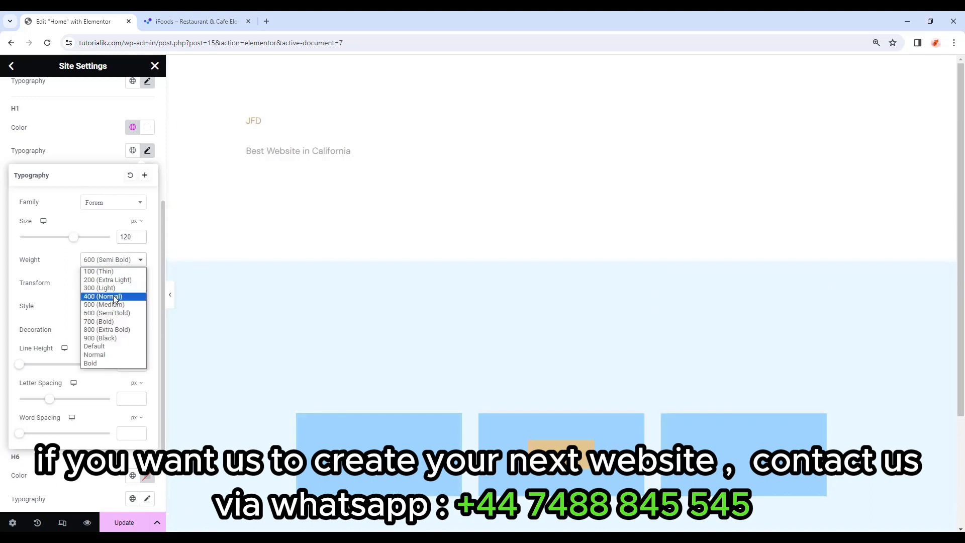
pyautogui.click(114, 297)
pyautogui.click(126, 363)
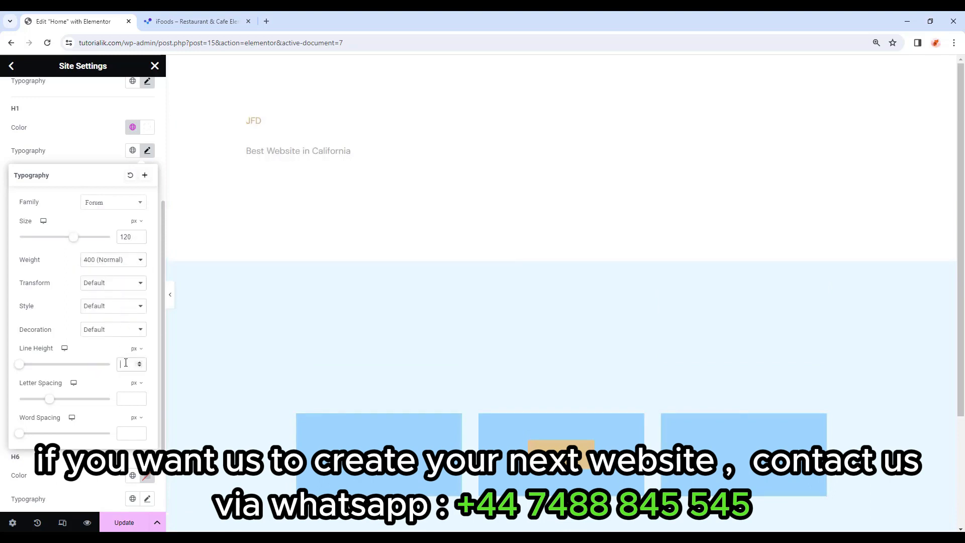
pyautogui.write('120')
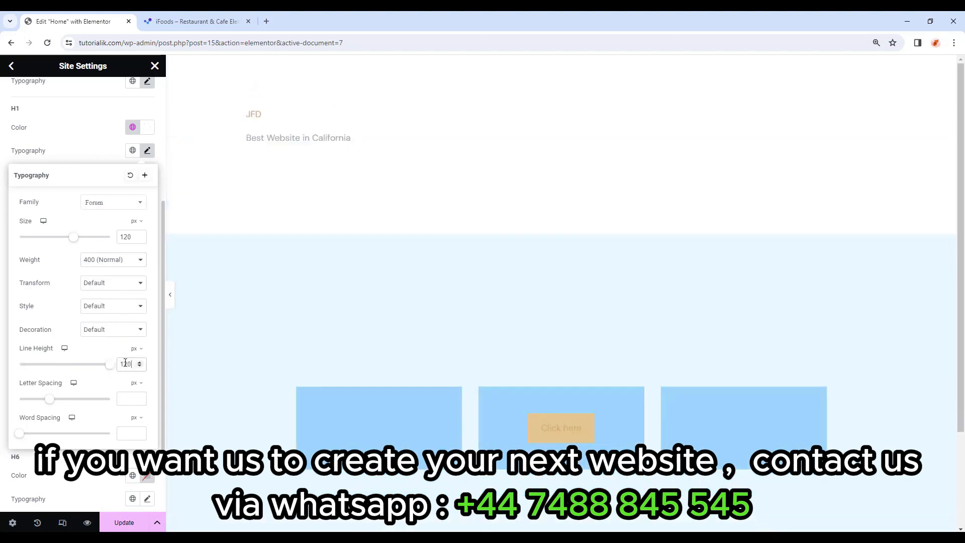
# Make H2 headings use the Primary global colour.
pyautogui.click(147, 151)
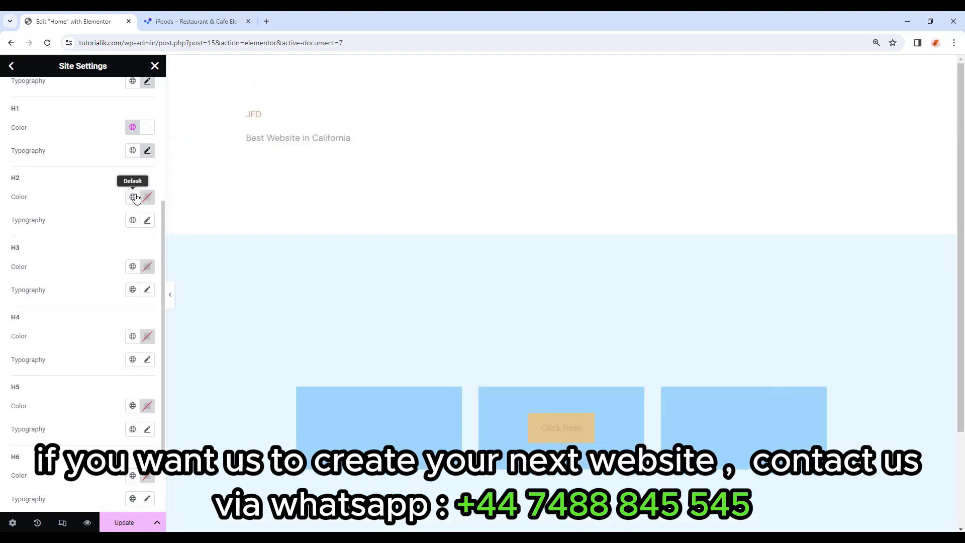
pyautogui.click(132, 197)
pyautogui.click(60, 247)
# Set H2 typography to Forum, 60 px, weight 400 (Normal).
pyautogui.click(147, 220)
pyautogui.click(127, 275)
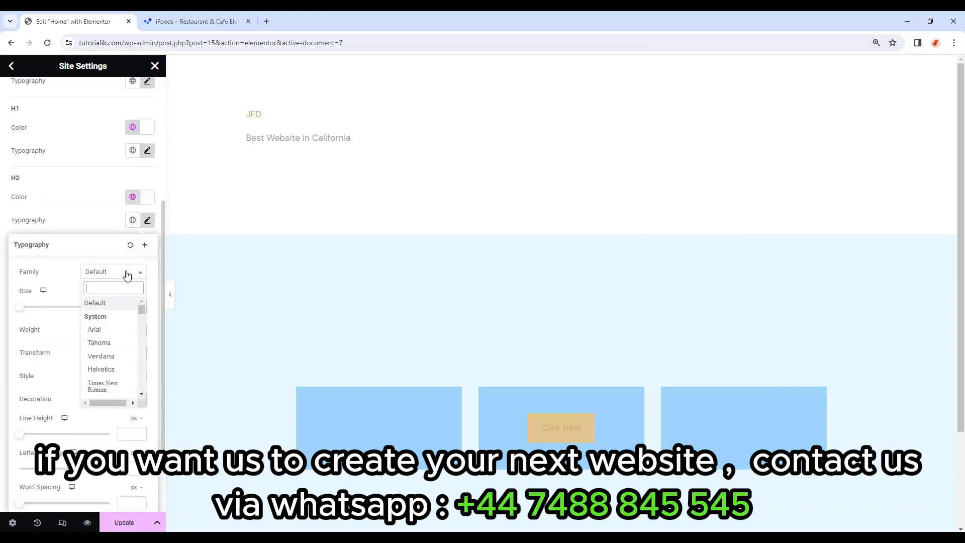
pyautogui.write('for')
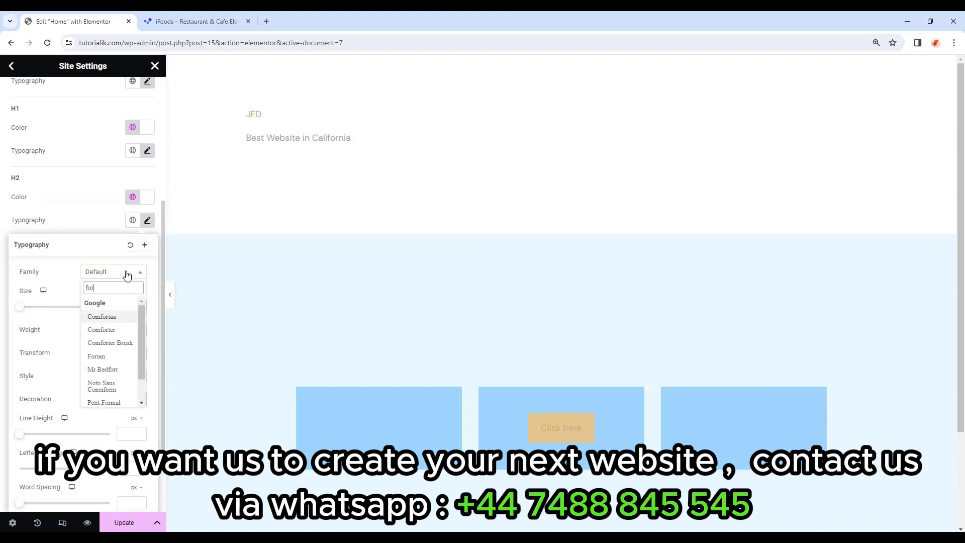
pyautogui.click(96, 357)
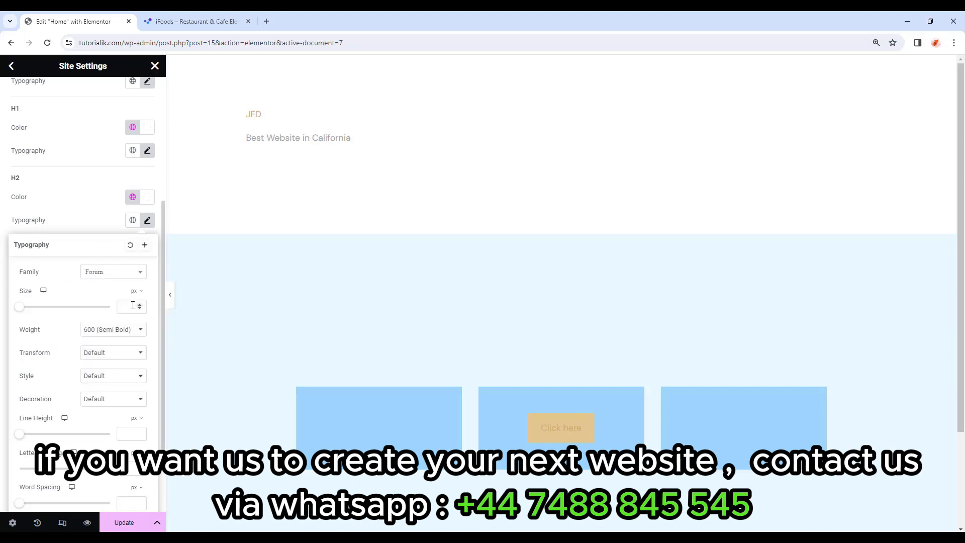
pyautogui.write('60')
pyautogui.click(122, 330)
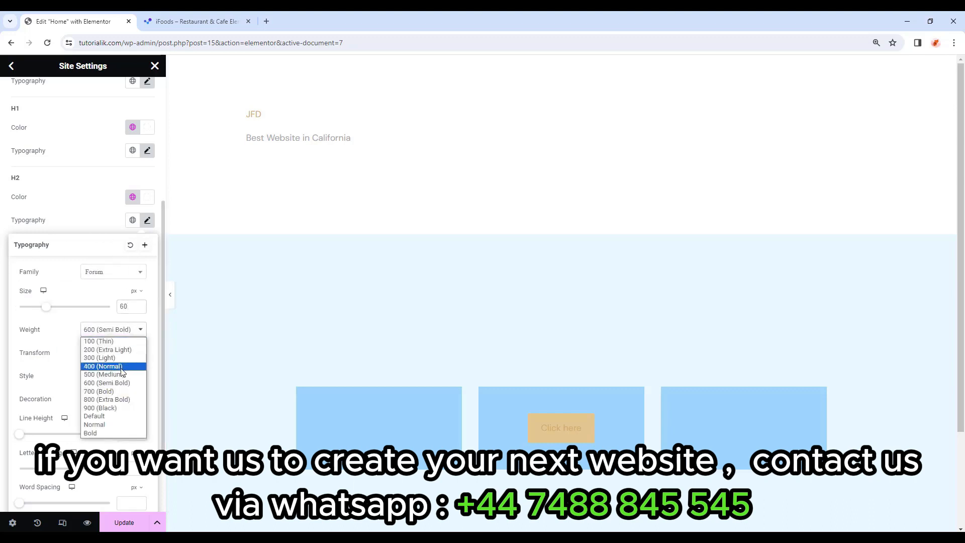
pyautogui.click(123, 366)
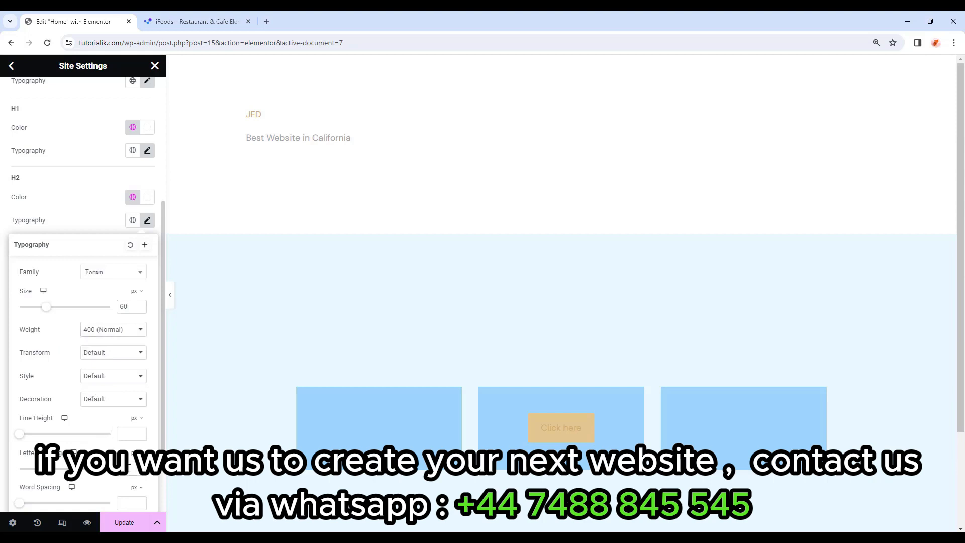
pyautogui.click(146, 221)
# Make H3 headings Primary-coloured in Forum, 35 px, weight 400, 42 px line height.
pyautogui.click(133, 266)
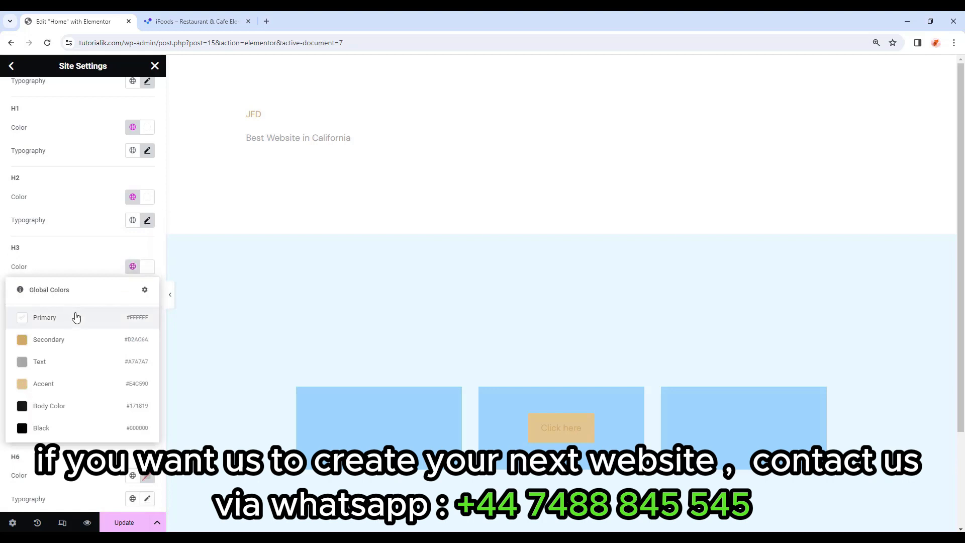
pyautogui.click(76, 317)
pyautogui.click(147, 289)
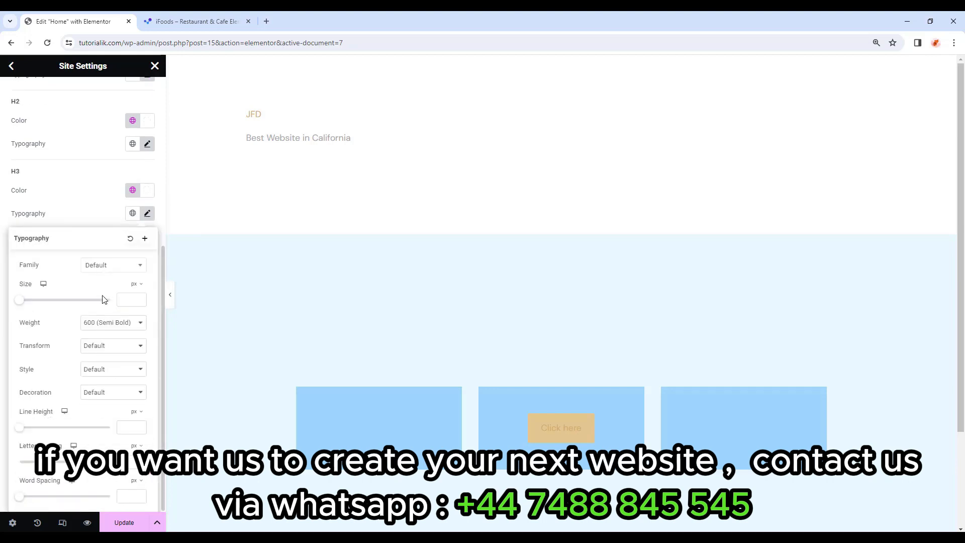
pyautogui.click(110, 267)
pyautogui.write('f')
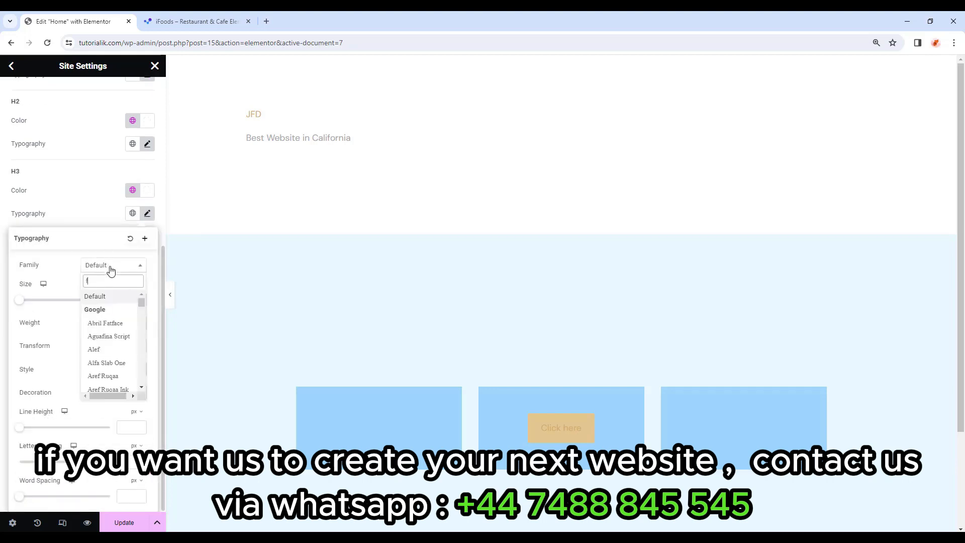
pyautogui.write('orum')
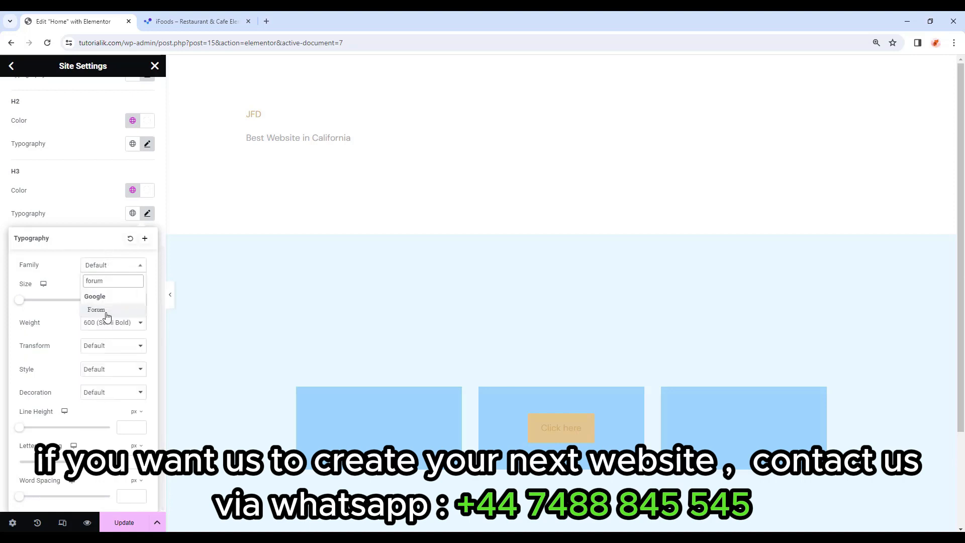
pyautogui.click(104, 312)
pyautogui.click(131, 301)
pyautogui.write('35')
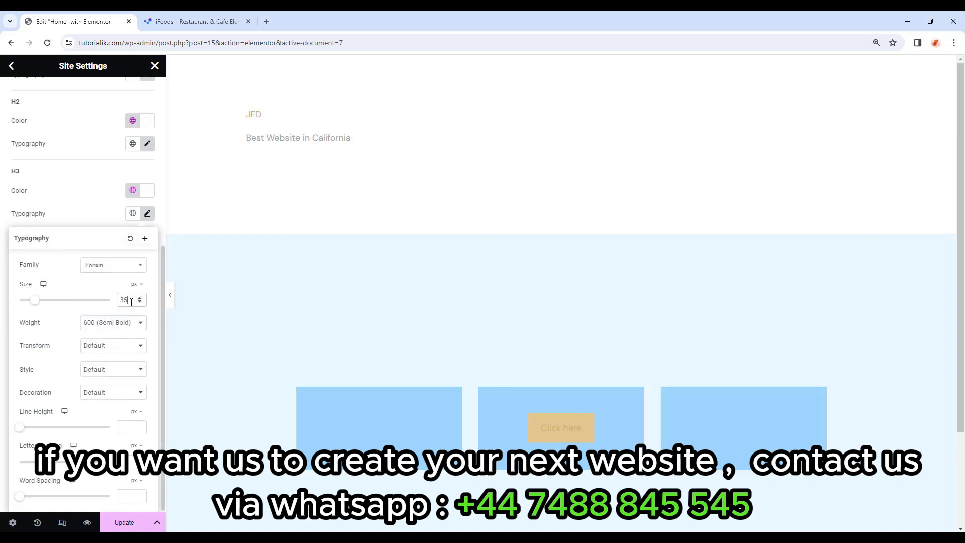
pyautogui.click(124, 327)
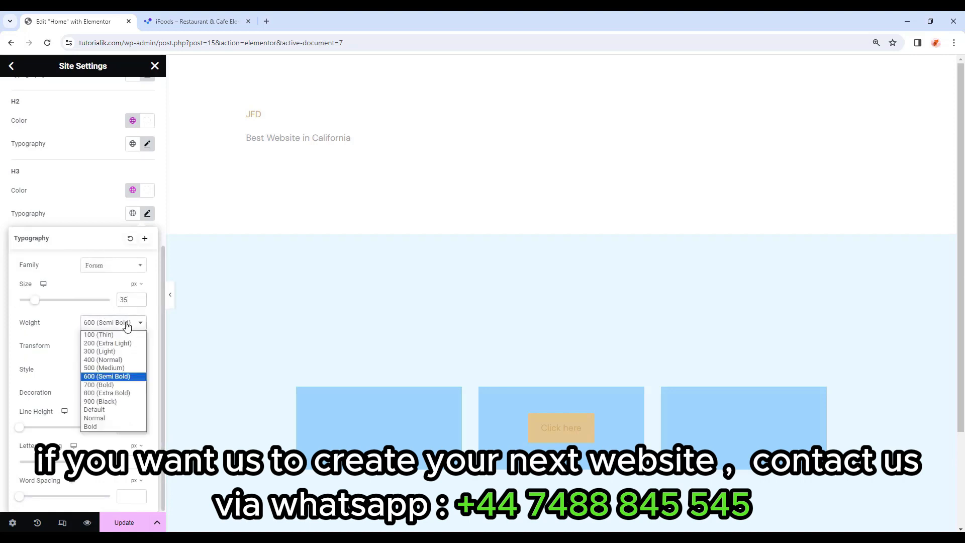
pyautogui.click(91, 359)
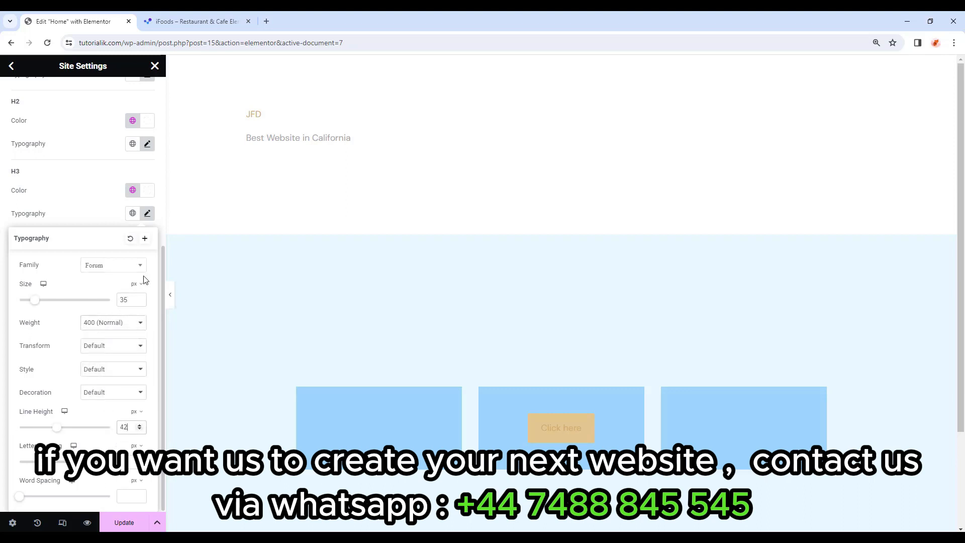
pyautogui.click(147, 214)
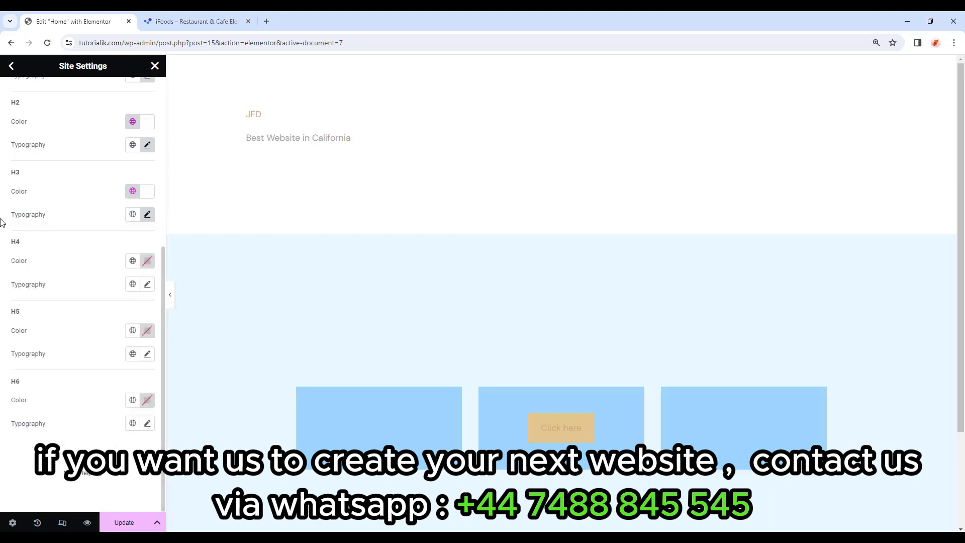
# Give H4 headings the Primary global colour and the Forum font.
pyautogui.click(133, 260)
pyautogui.click(55, 314)
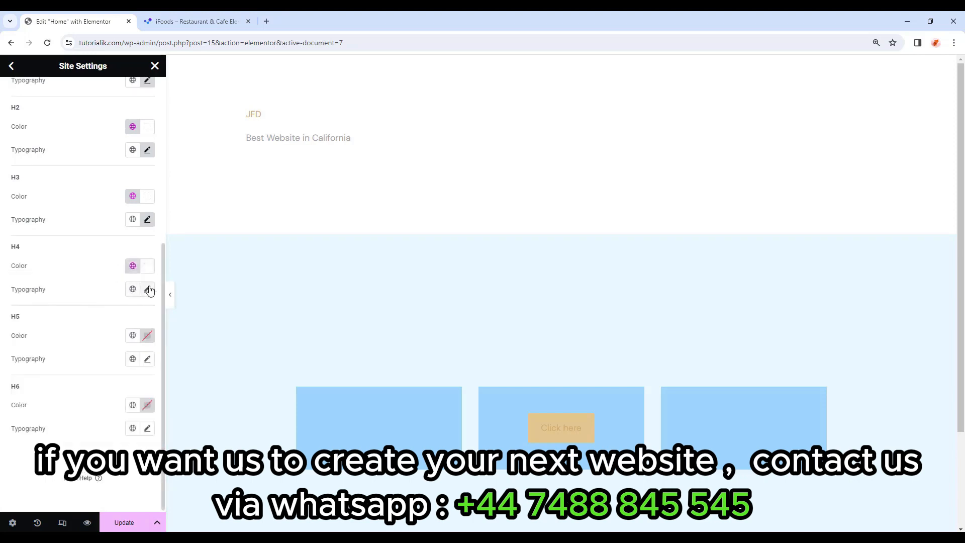
pyautogui.click(147, 289)
pyautogui.click(122, 342)
pyautogui.write('for')
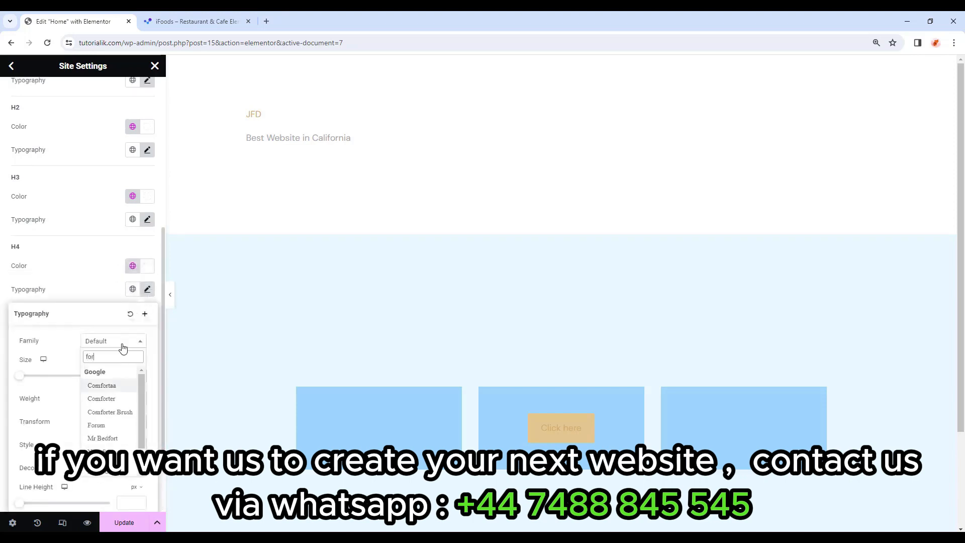
pyautogui.write('um')
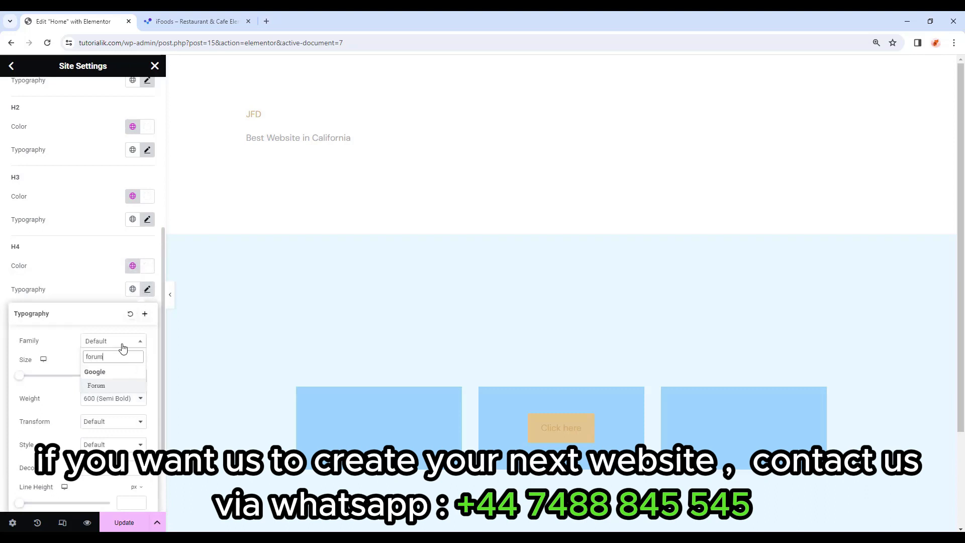
pyautogui.click(96, 385)
# Set H4 to 25 px, weight 400 (Normal), with 30 px line height.
pyautogui.click(127, 375)
pyautogui.write('2')
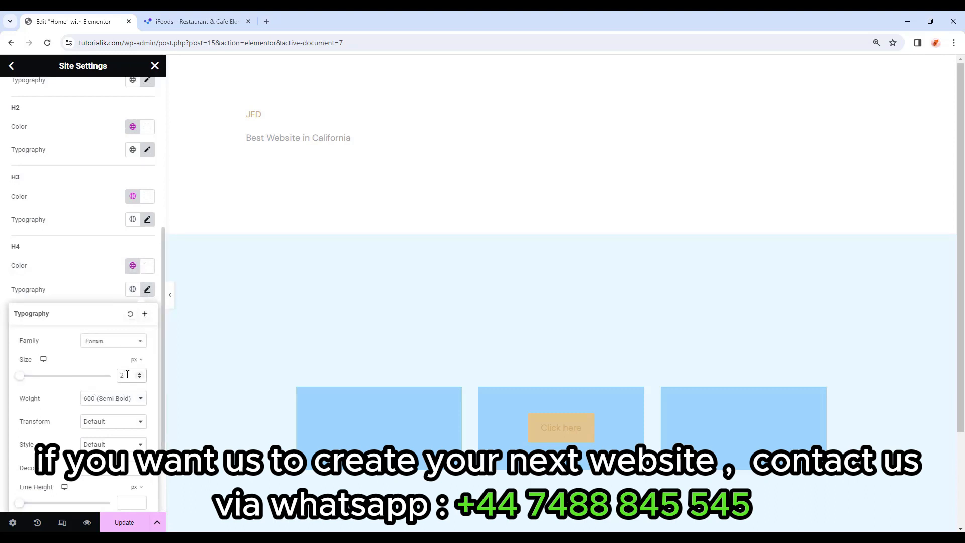
pyautogui.write('5')
pyautogui.click(124, 401)
pyautogui.click(103, 433)
pyautogui.scroll(-1, 76, 355)
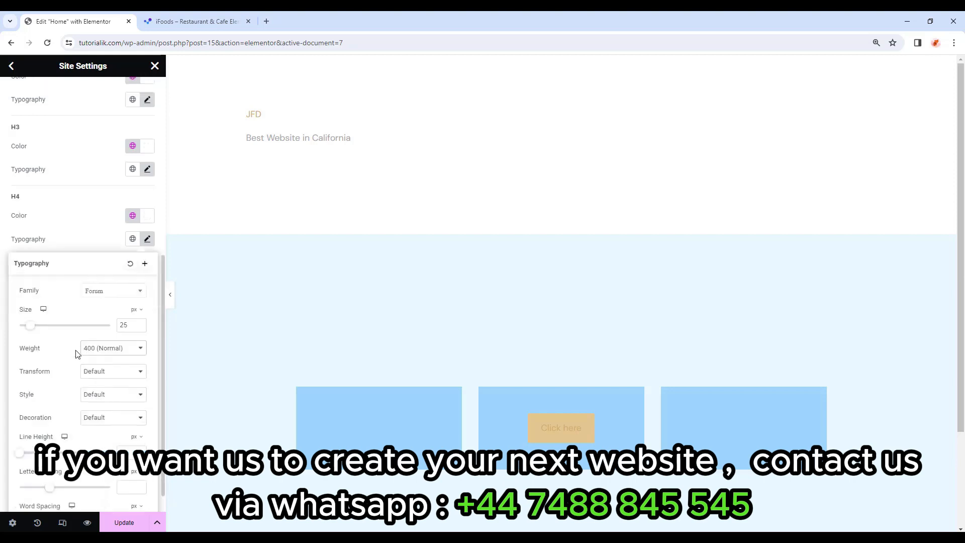
pyautogui.scroll(-1, 66, 417)
pyautogui.click(126, 426)
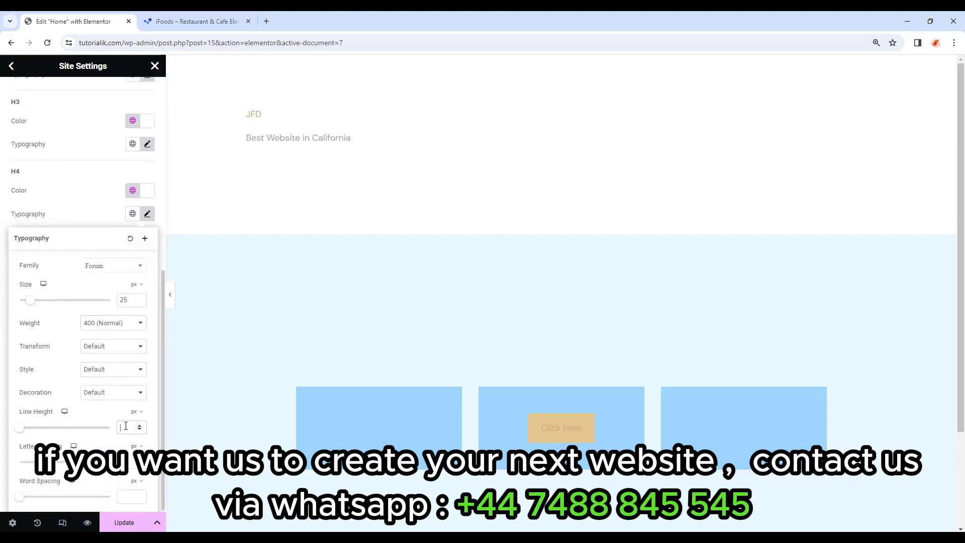
pyautogui.write('30')
pyautogui.click(147, 215)
# Make H5 headings Primary-coloured Forum at 21 px, weight 400, 27 px line height.
pyautogui.click(132, 263)
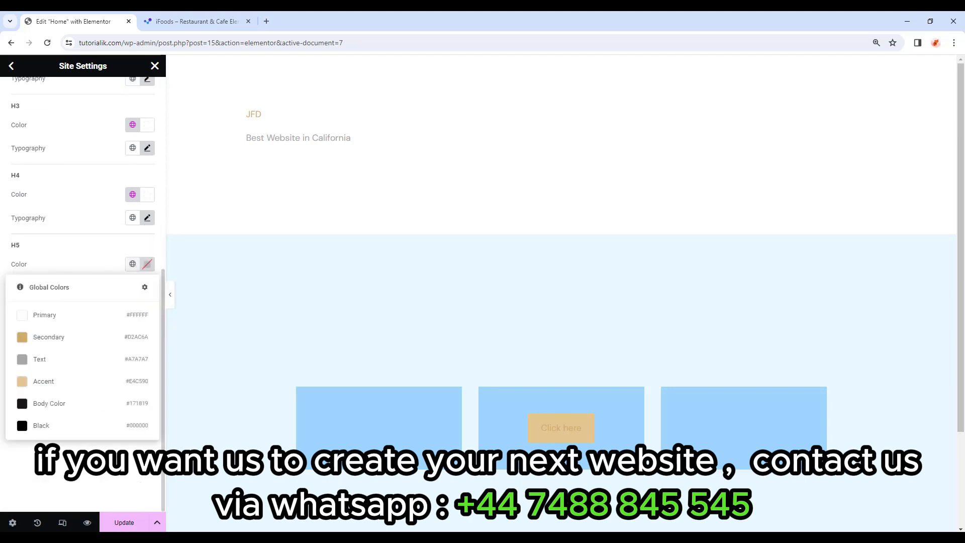
pyautogui.click(47, 317)
pyautogui.click(147, 287)
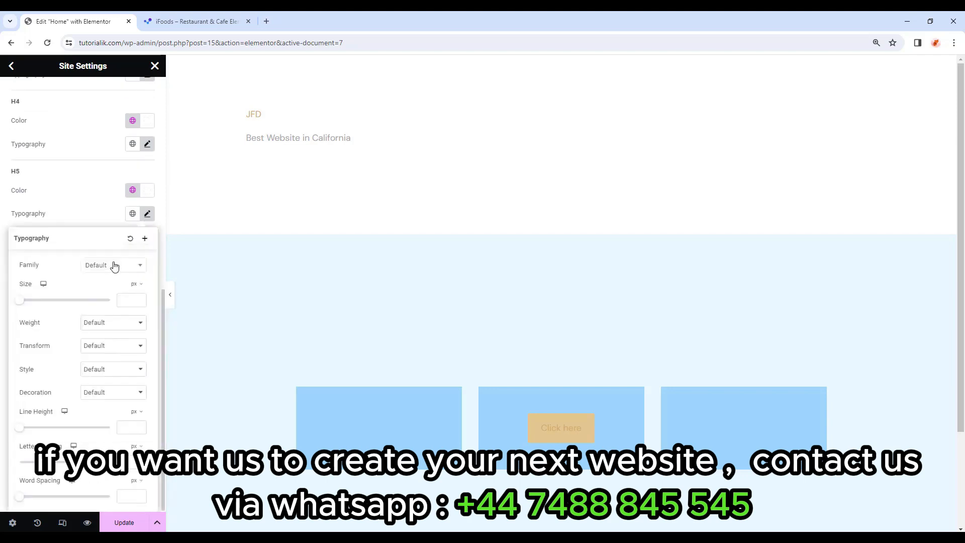
pyautogui.click(114, 266)
pyautogui.write('forum')
pyautogui.write('1')
pyautogui.click(131, 427)
pyautogui.write('27')
pyautogui.click(116, 324)
pyautogui.click(104, 359)
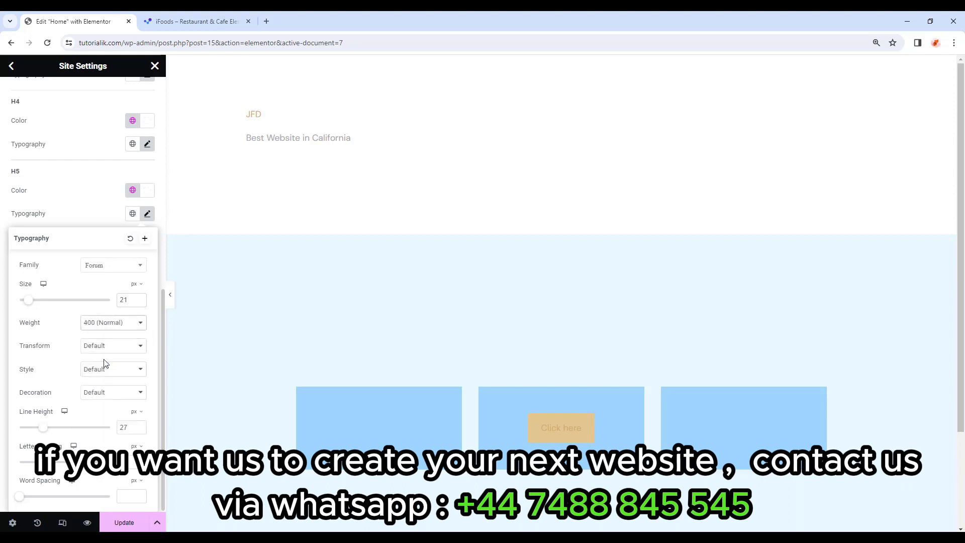
pyautogui.click(133, 216)
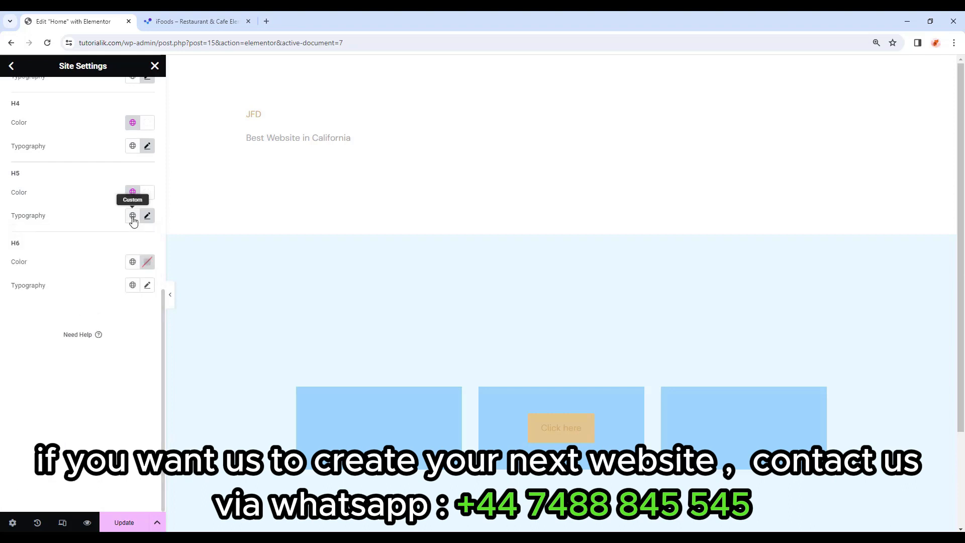
# Make H6 headings Primary-coloured DM Sans at 12 px, 700 Bold, 16 px line height.
pyautogui.click(134, 263)
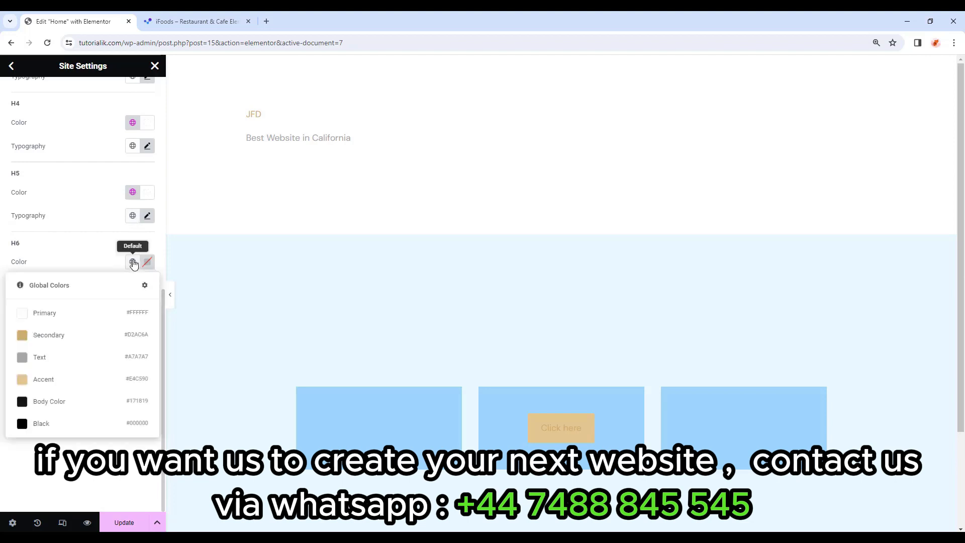
pyautogui.click(51, 320)
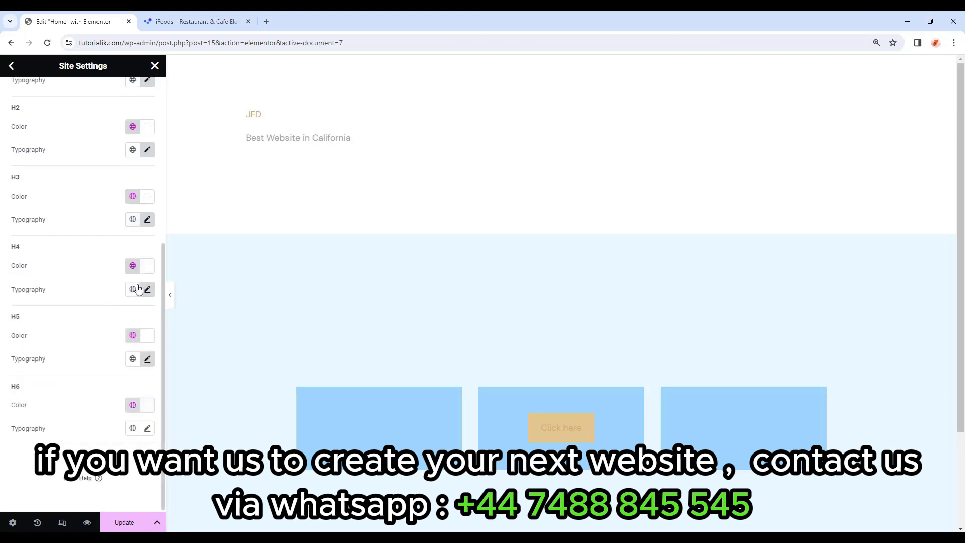
pyautogui.click(148, 429)
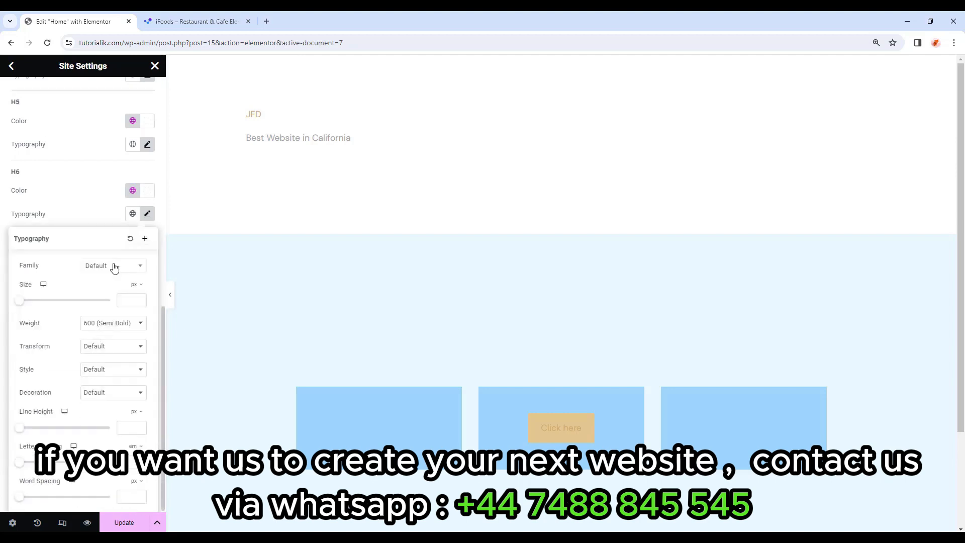
pyautogui.click(115, 266)
pyautogui.write('dm sans')
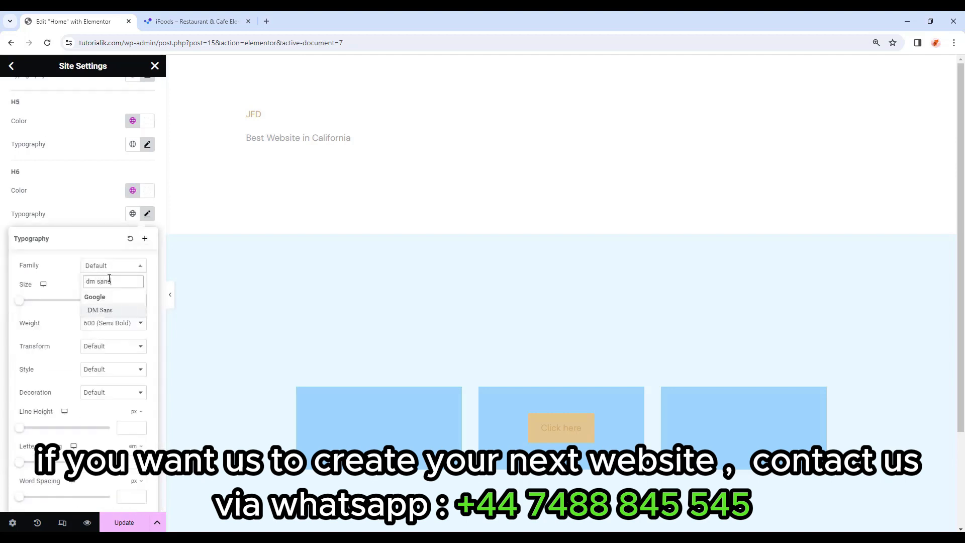
pyautogui.click(105, 309)
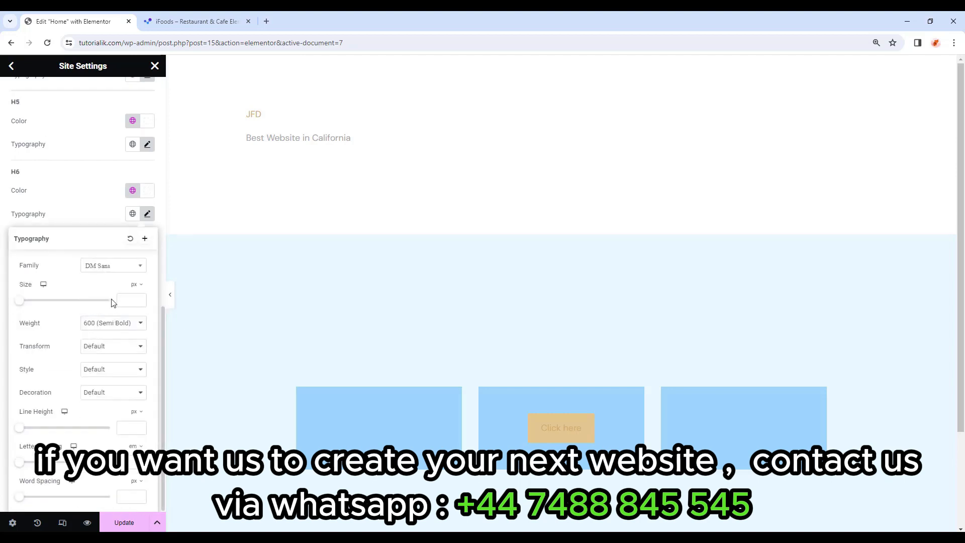
pyautogui.write('12')
pyautogui.click(132, 323)
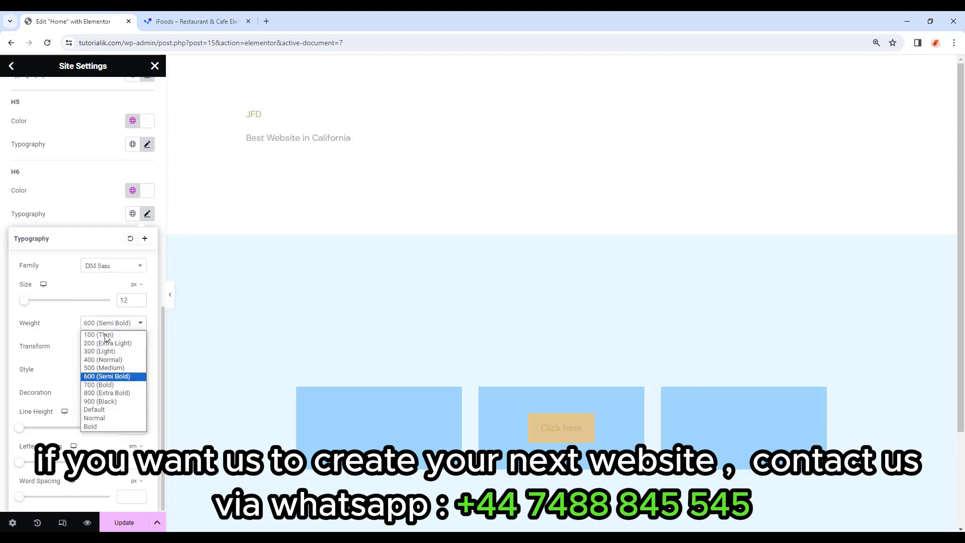
pyautogui.click(110, 386)
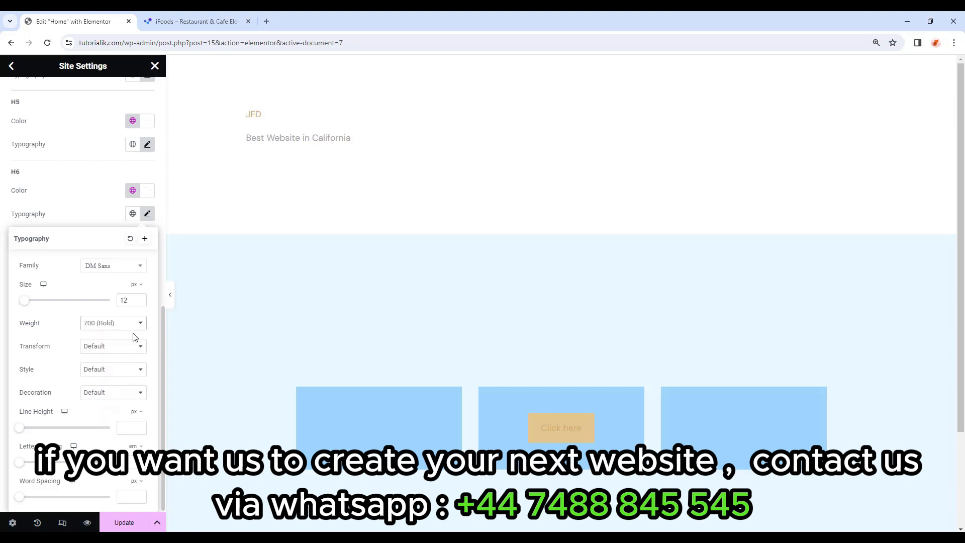
pyautogui.click(130, 427)
pyautogui.write('16')
pyautogui.click(147, 214)
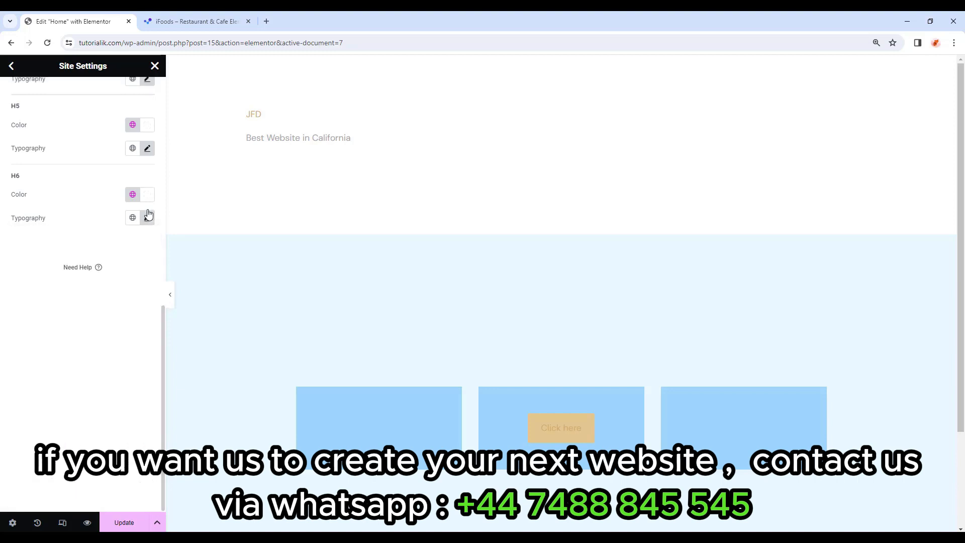
# Save the typography changes and open the Buttons theme-style settings.
pyautogui.scroll(10, 85, 371)
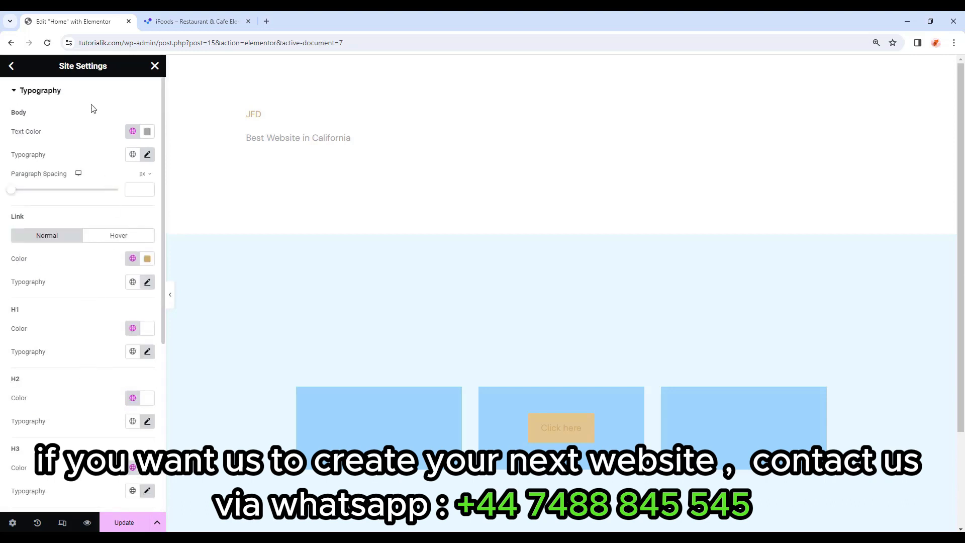
pyautogui.click(125, 522)
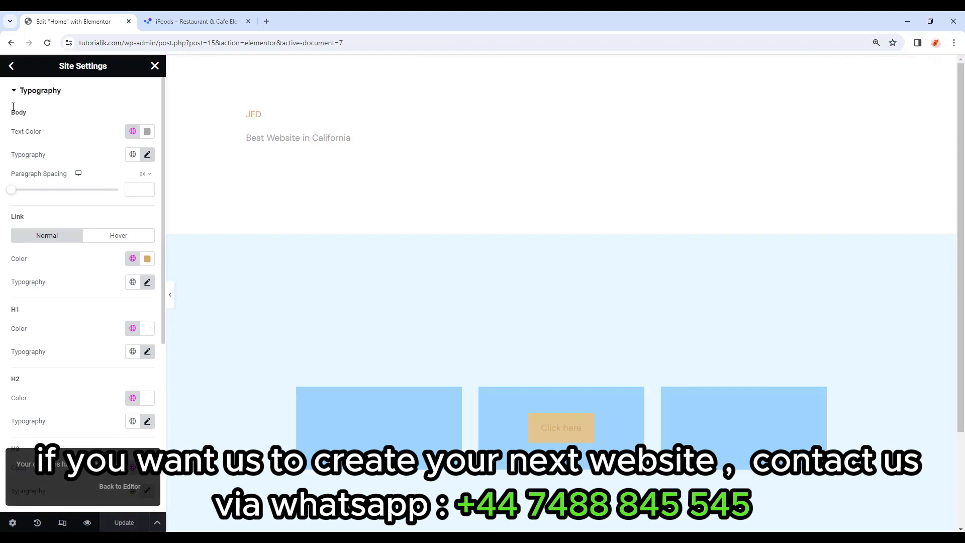
pyautogui.click(11, 66)
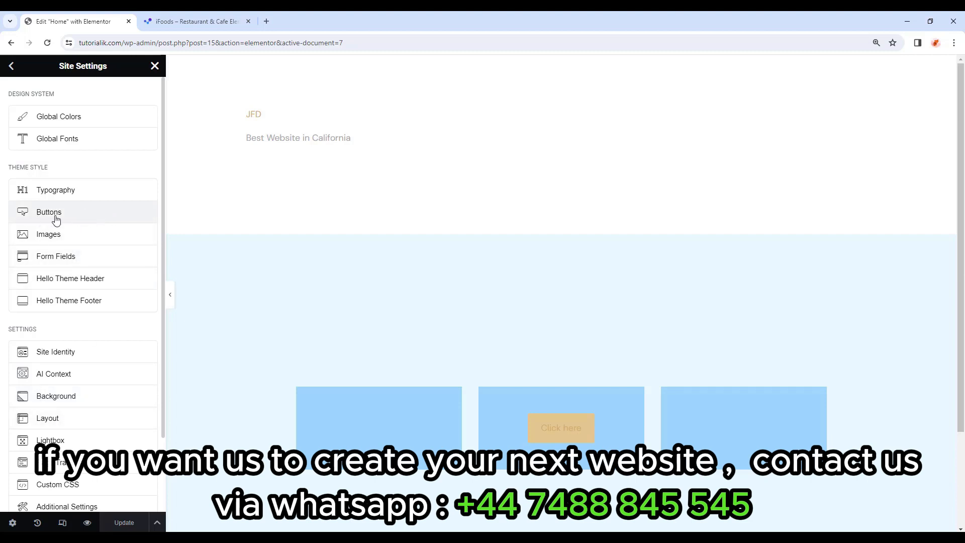
pyautogui.click(96, 220)
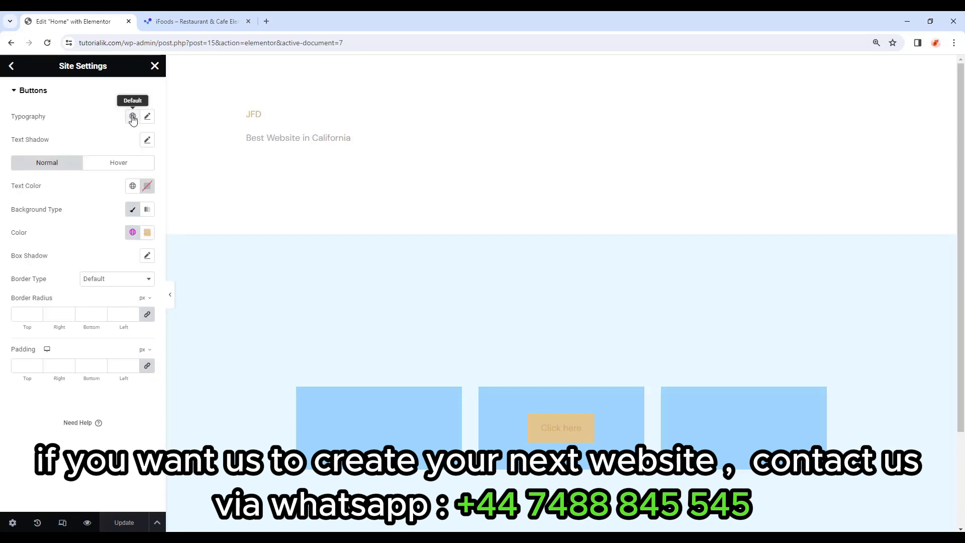
# Give button text DM Sans, 12 px, 700 Bold, 12 px line height, 0.3 letter spacing.
pyautogui.click(147, 116)
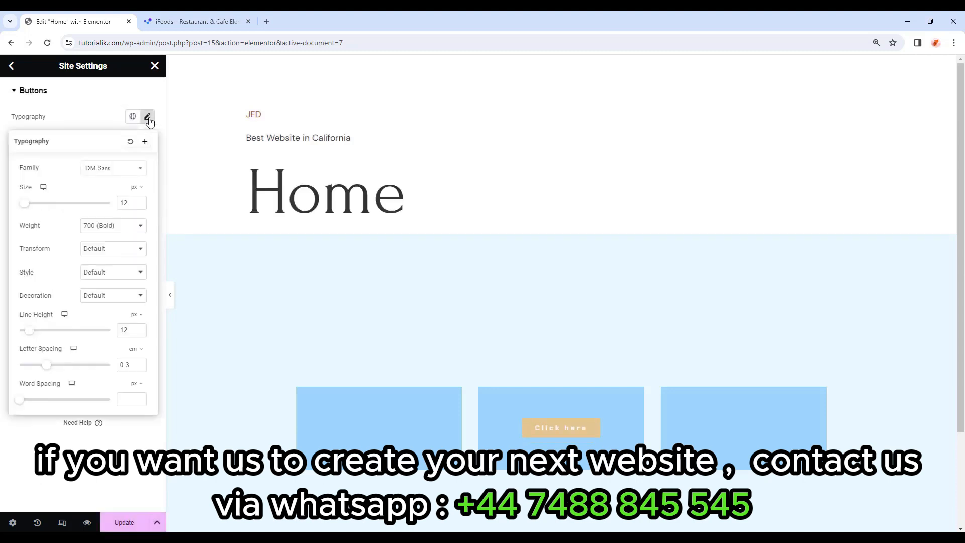
pyautogui.click(143, 171)
pyautogui.write('dm sans')
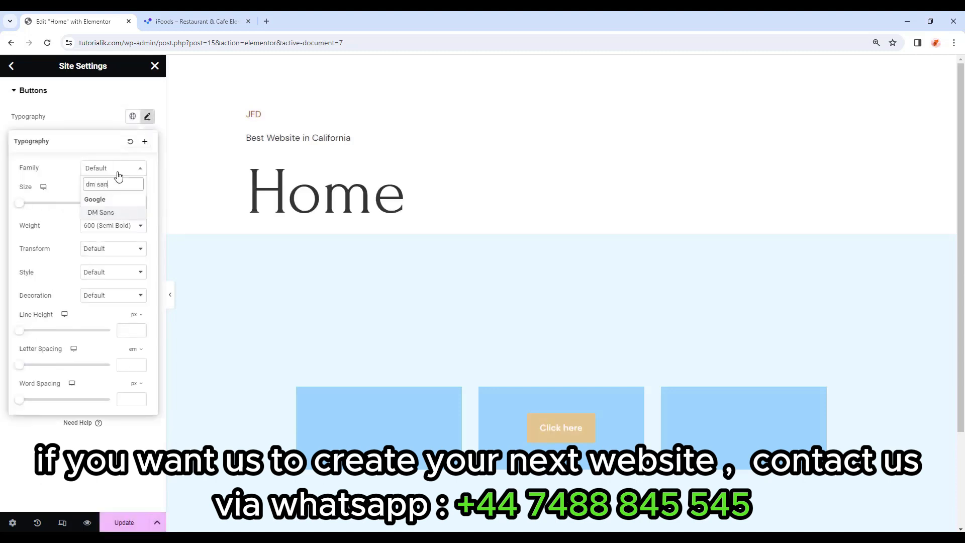
pyautogui.click(114, 214)
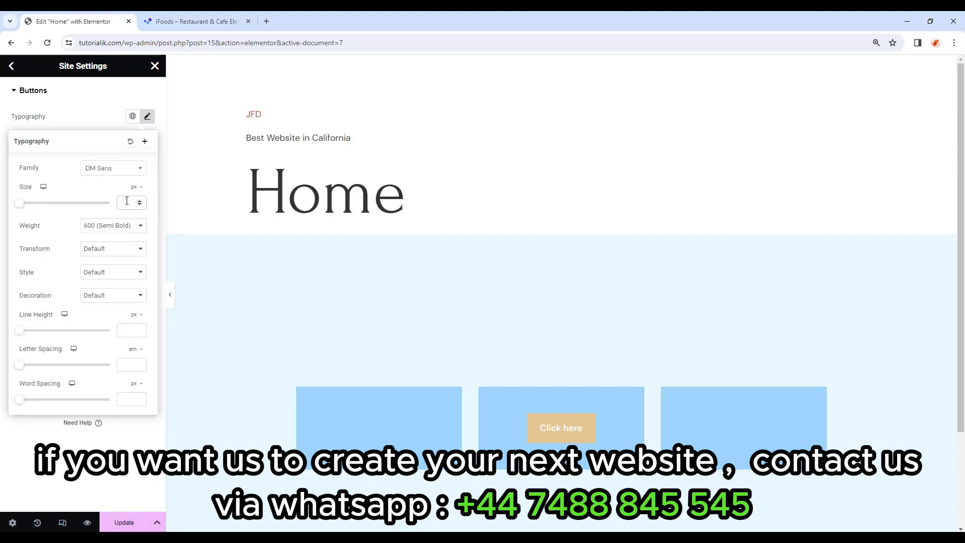
pyautogui.click(126, 200)
pyautogui.write('12')
pyautogui.click(128, 226)
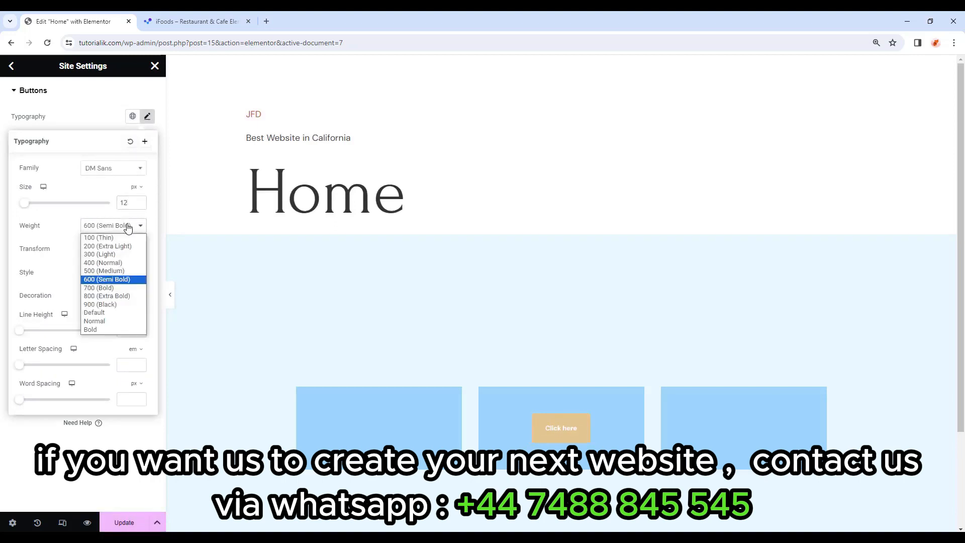
pyautogui.click(99, 288)
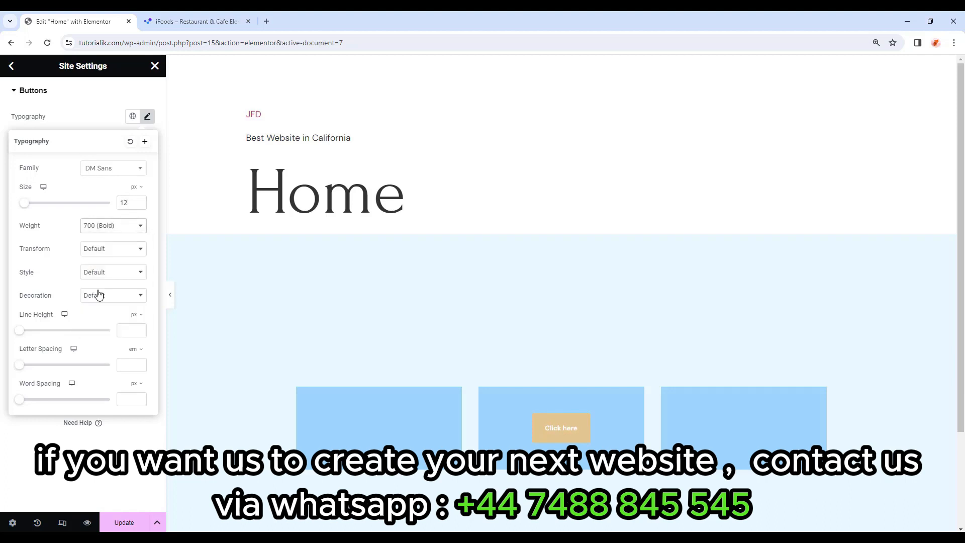
pyautogui.click(125, 328)
pyautogui.write('12')
pyautogui.click(127, 365)
pyautogui.write('0.3')
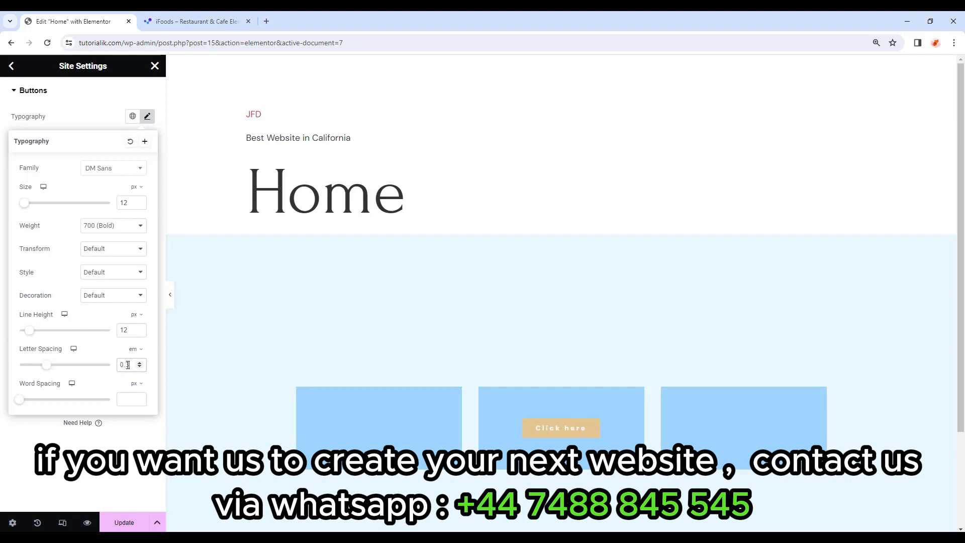
pyautogui.click(147, 116)
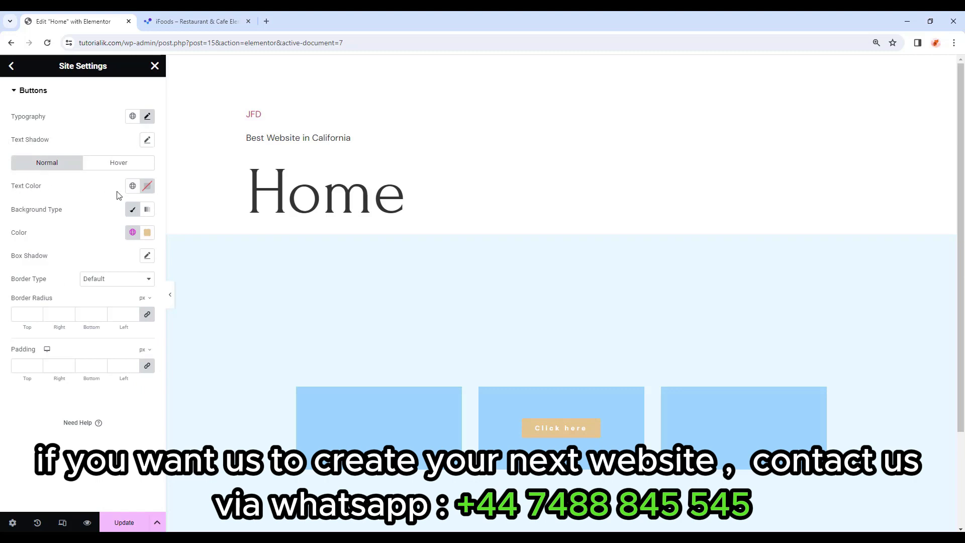
# Give buttons Accent-coloured text and a fully transparent background.
pyautogui.click(133, 186)
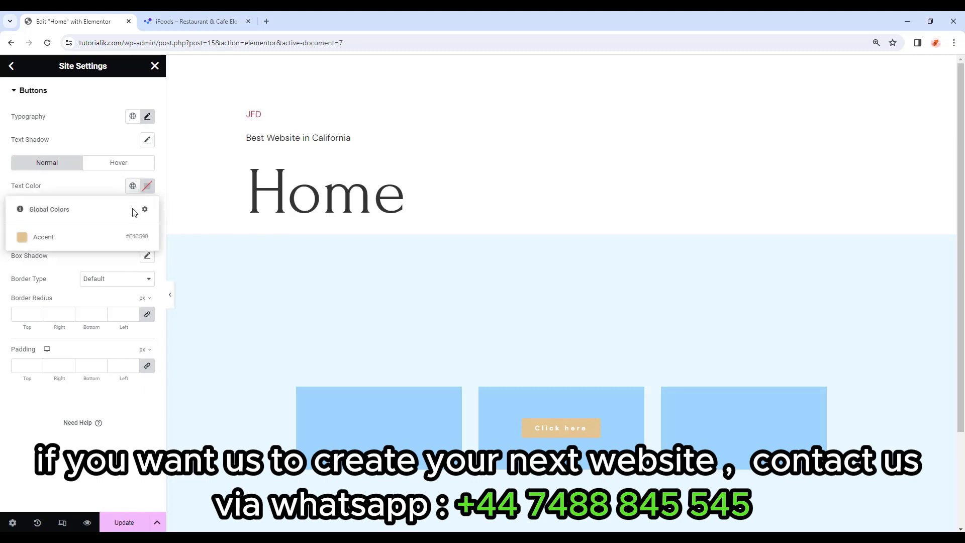
pyautogui.click(74, 240)
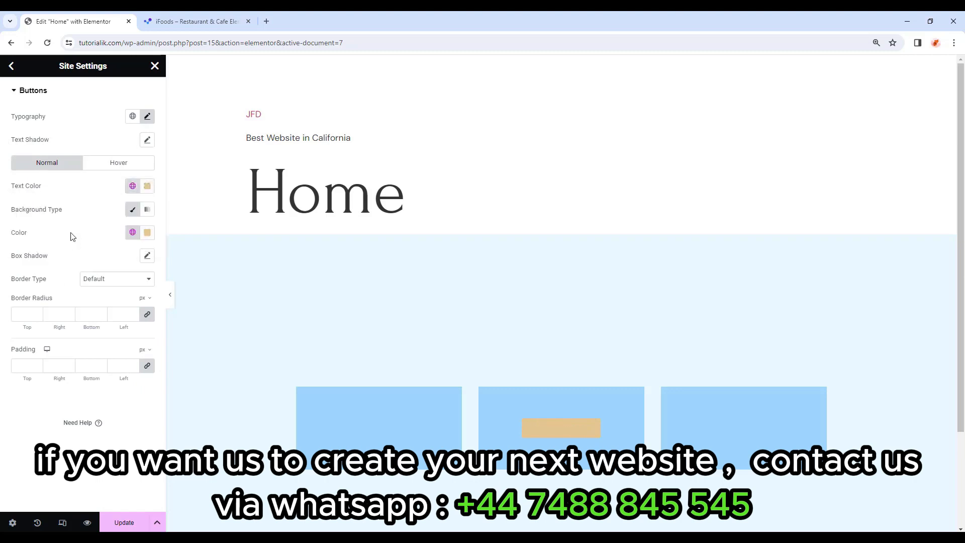
pyautogui.click(147, 233)
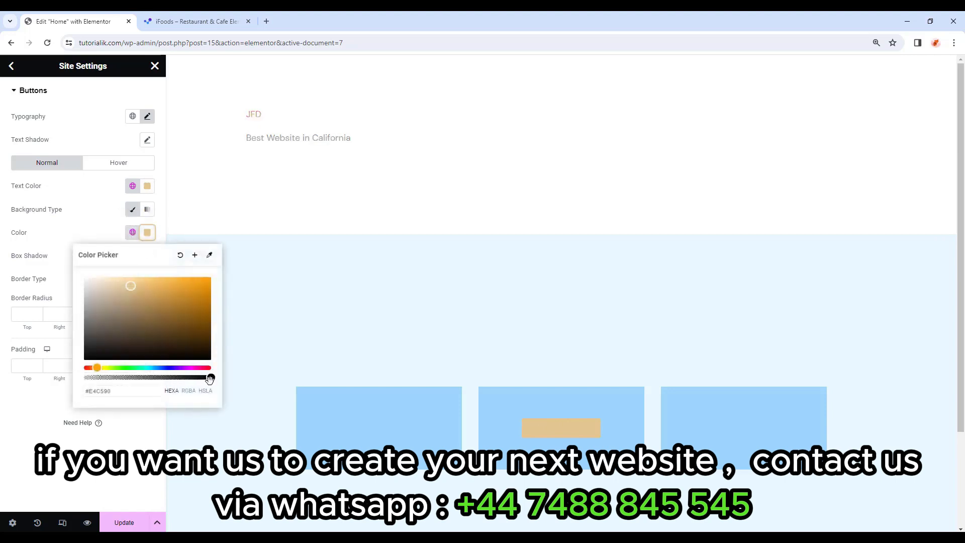
pyautogui.moveTo(211, 378); pyautogui.dragTo(87, 377)
pyautogui.click(53, 115)
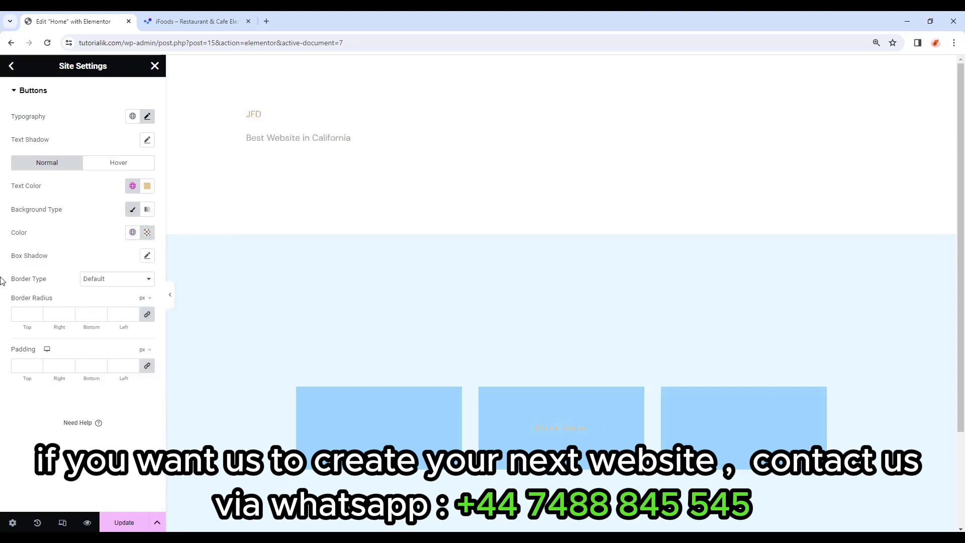
# Add a solid 1 px button border in the gold global colour.
pyautogui.click(107, 283)
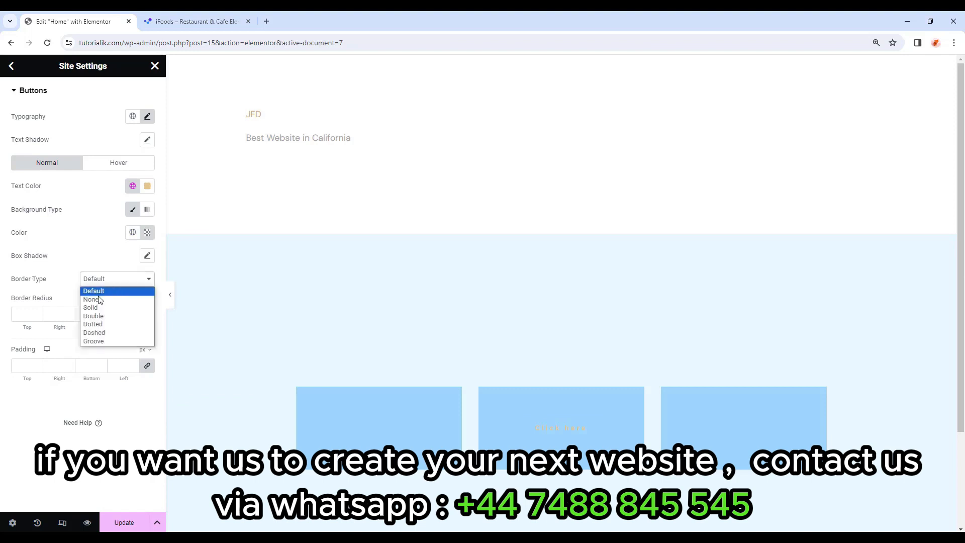
pyautogui.click(97, 309)
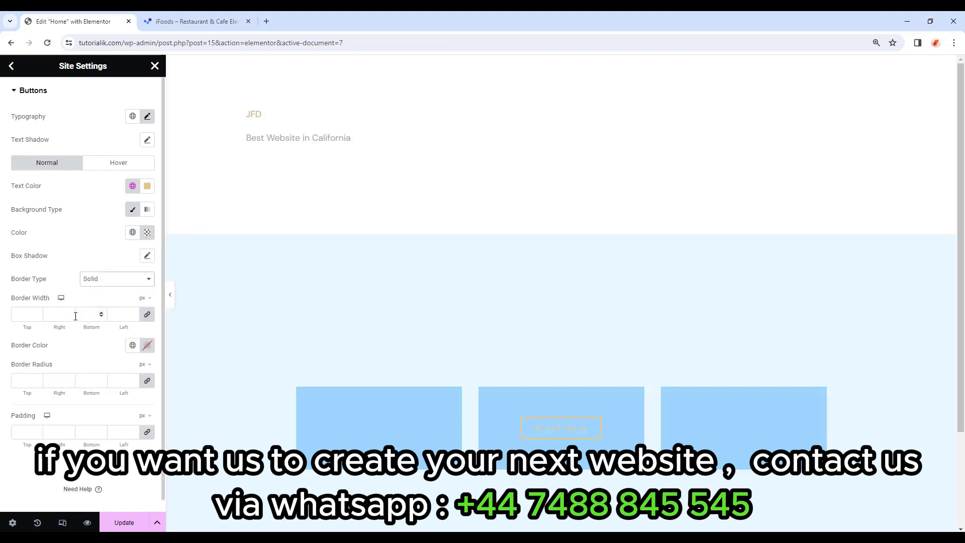
pyautogui.click(18, 316)
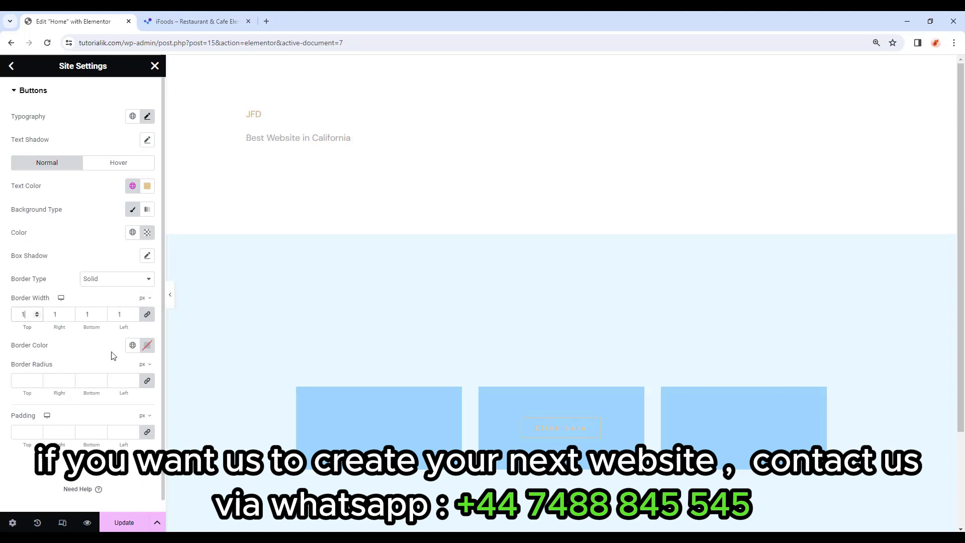
pyautogui.click(133, 345)
pyautogui.click(68, 398)
# Set unlinked button padding to 21 px top/bottom and 41 px left/right.
pyautogui.click(147, 432)
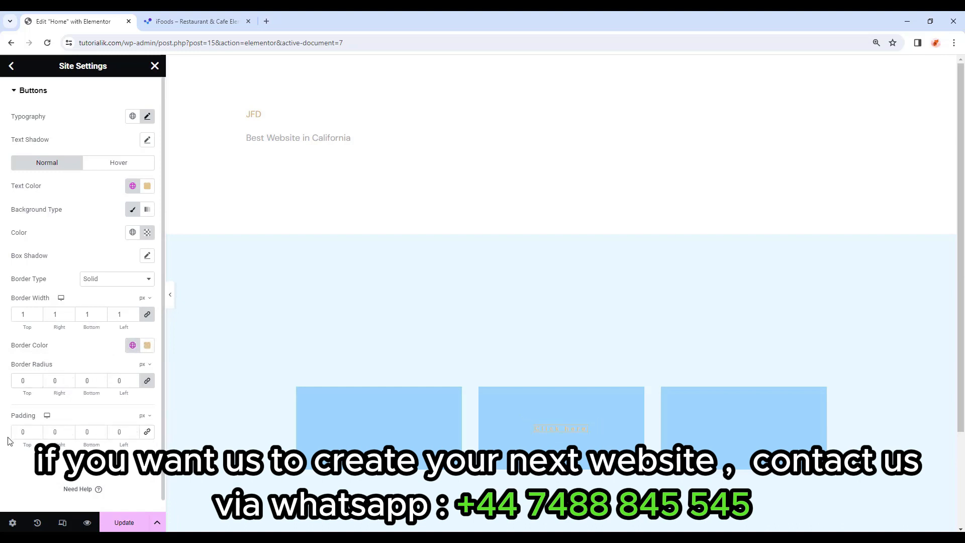
pyautogui.write('21')
pyautogui.write('41')
pyautogui.press('Tab')
pyautogui.write('21')
pyautogui.press('Tab')
pyautogui.write('41')
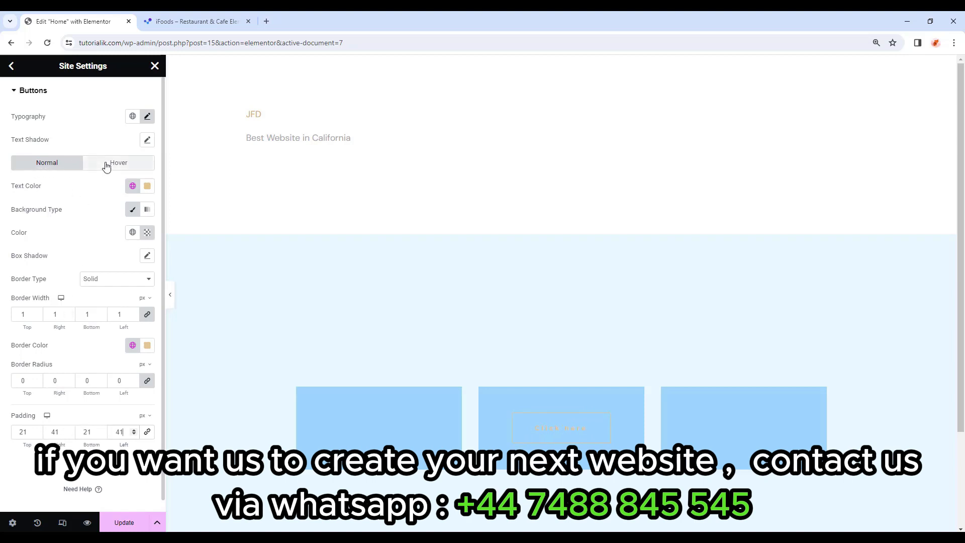
# Give hovered buttons white Primary text on an Accent background, then save.
pyautogui.click(106, 167)
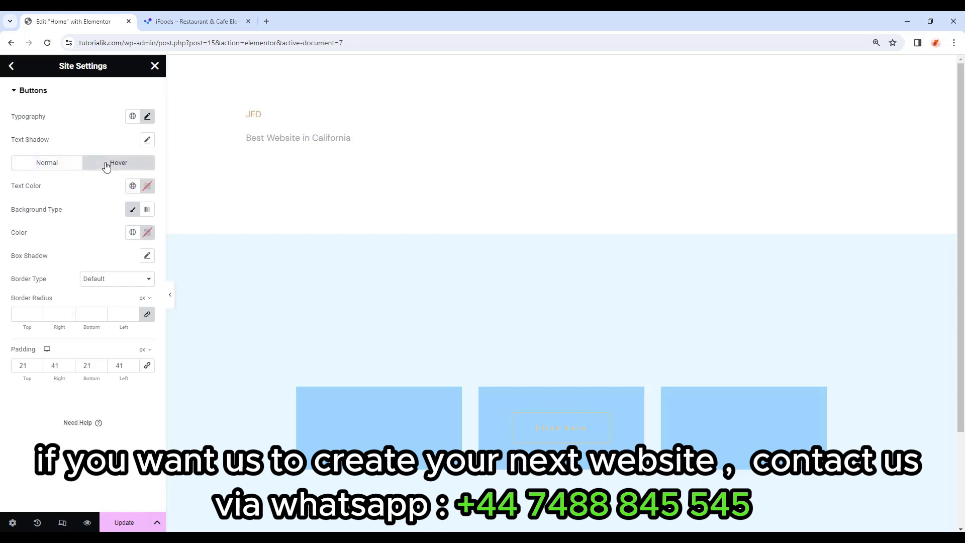
pyautogui.click(132, 186)
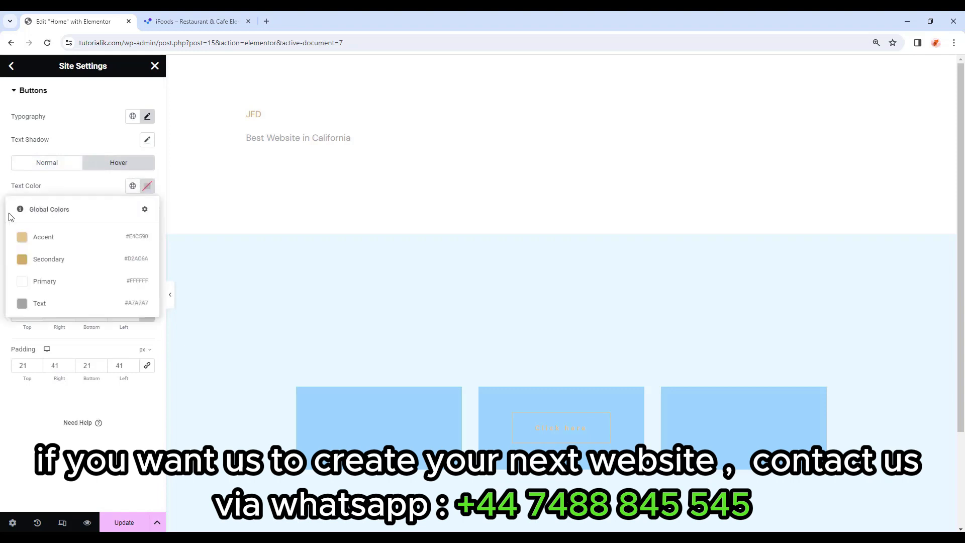
pyautogui.click(68, 265)
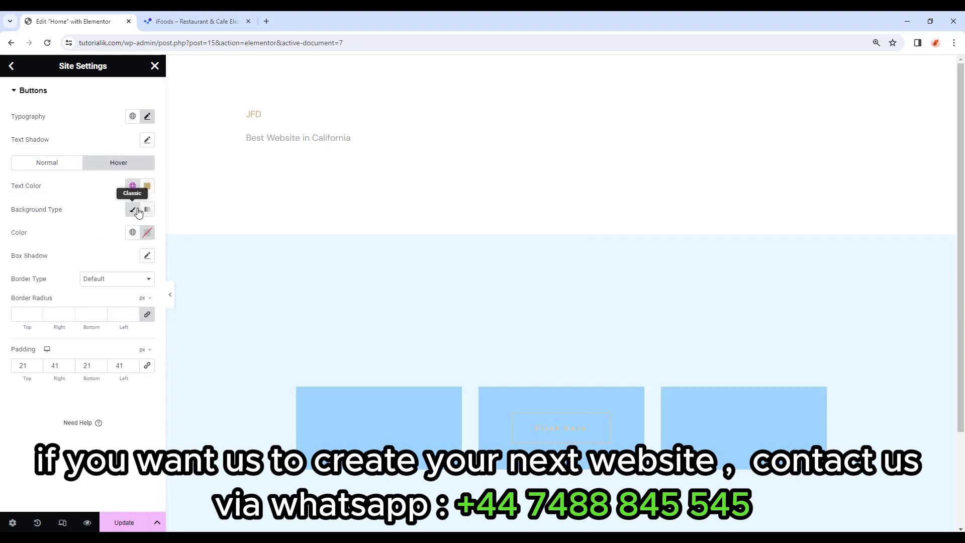
pyautogui.click(132, 232)
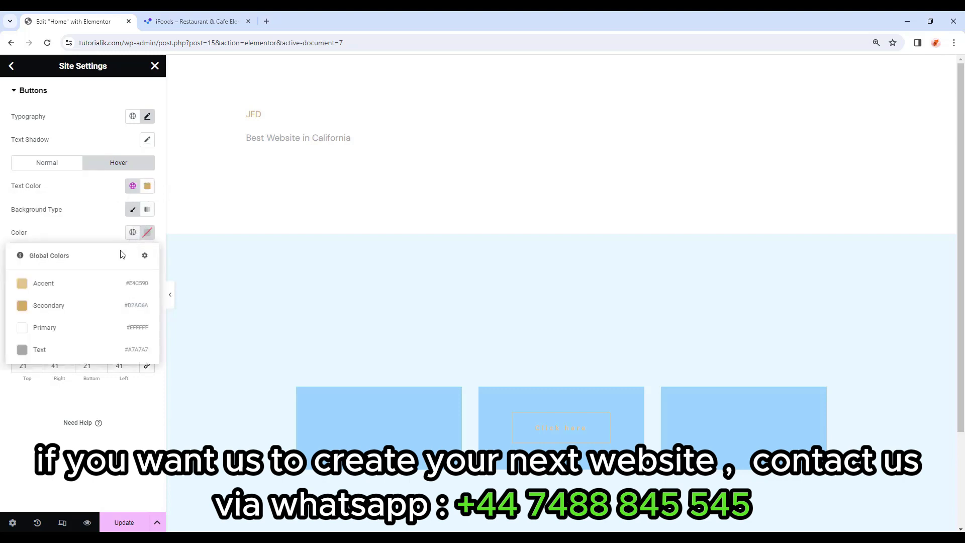
pyautogui.click(89, 283)
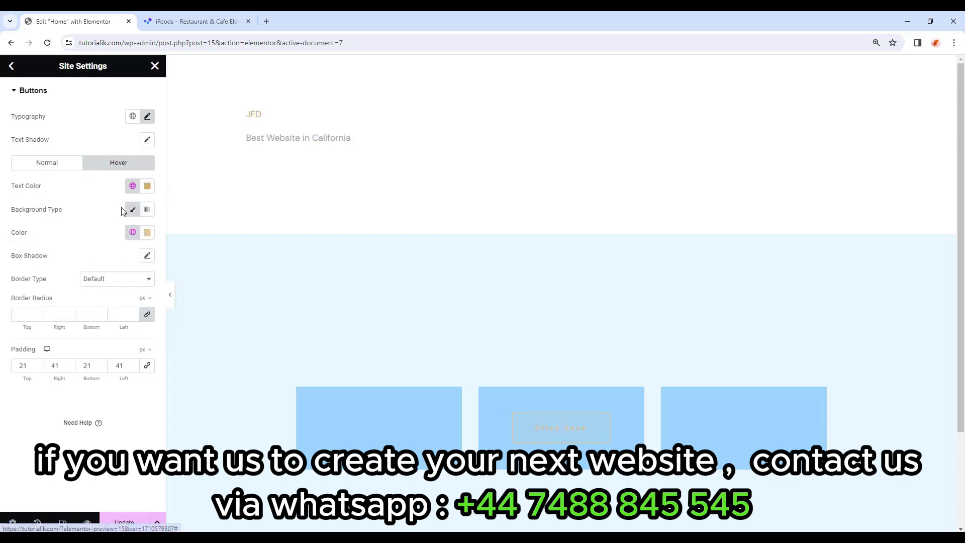
pyautogui.click(133, 186)
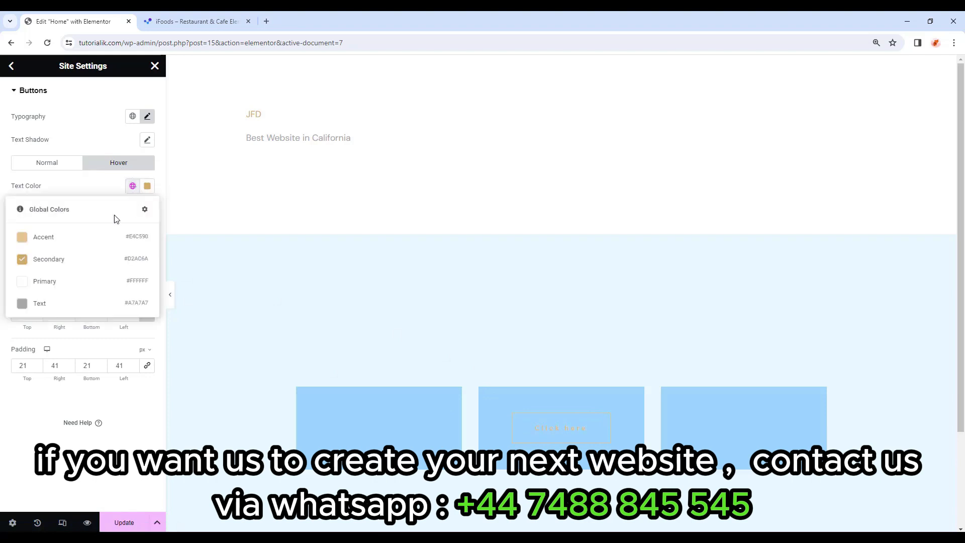
pyautogui.click(58, 281)
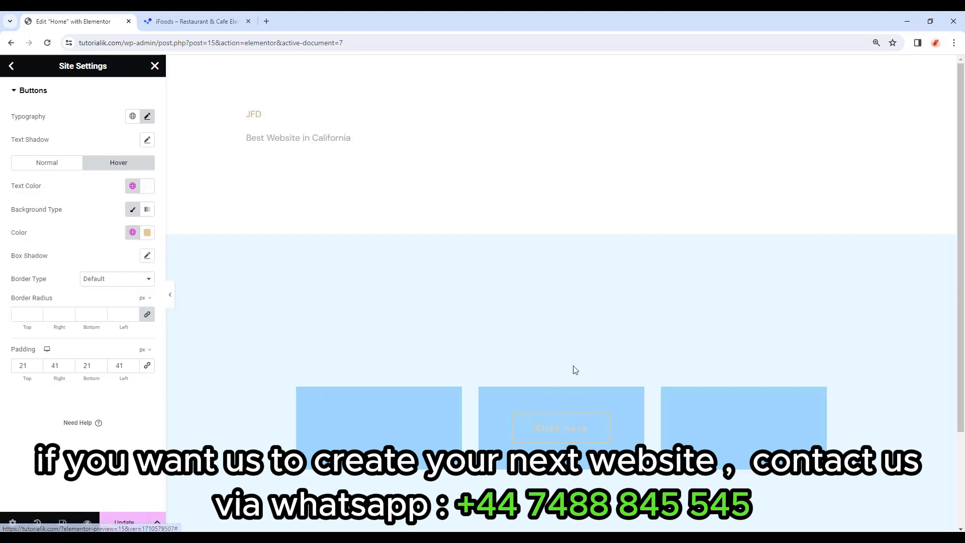
pyautogui.click(73, 164)
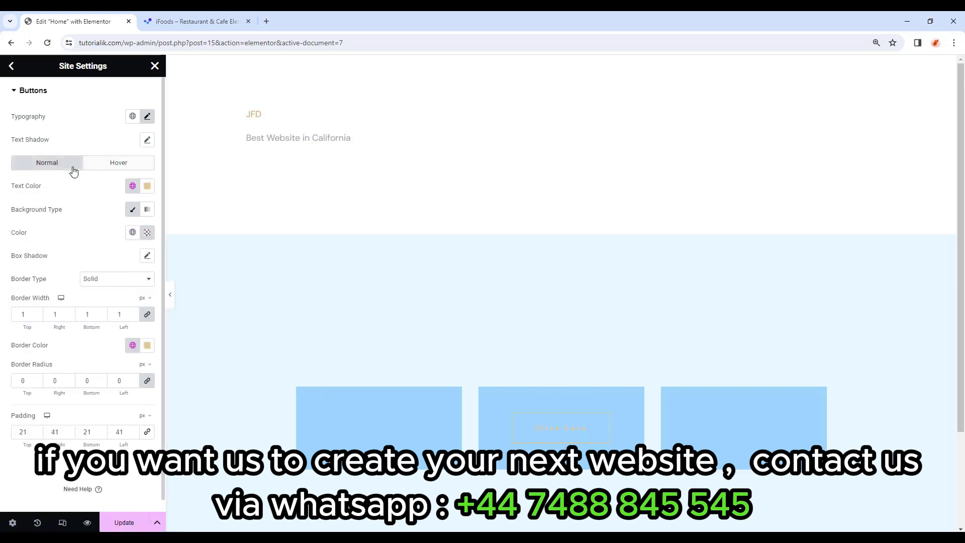
pyautogui.click(124, 521)
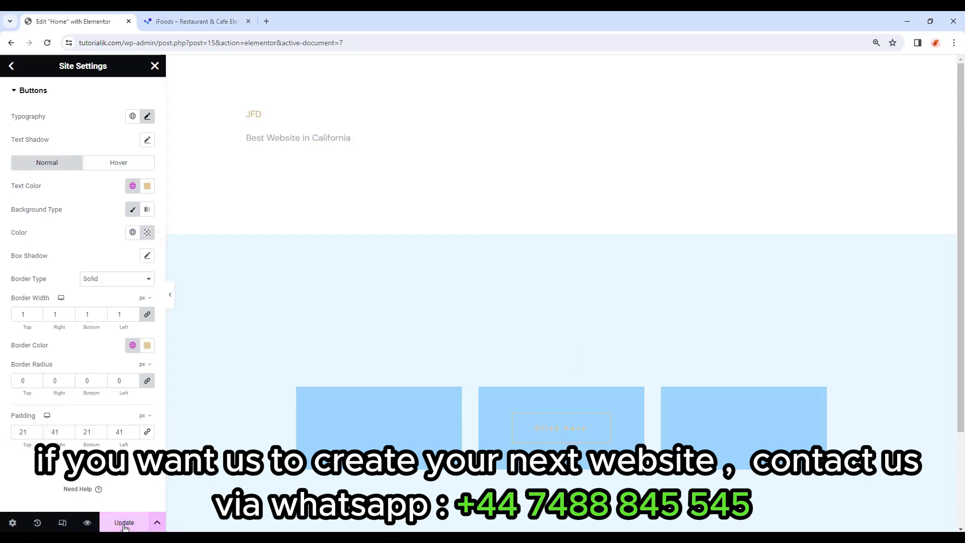
# Set the site background to a Classic fill in the Body Color global colour and save.
pyautogui.click(11, 66)
pyautogui.scroll(-1, 50, 287)
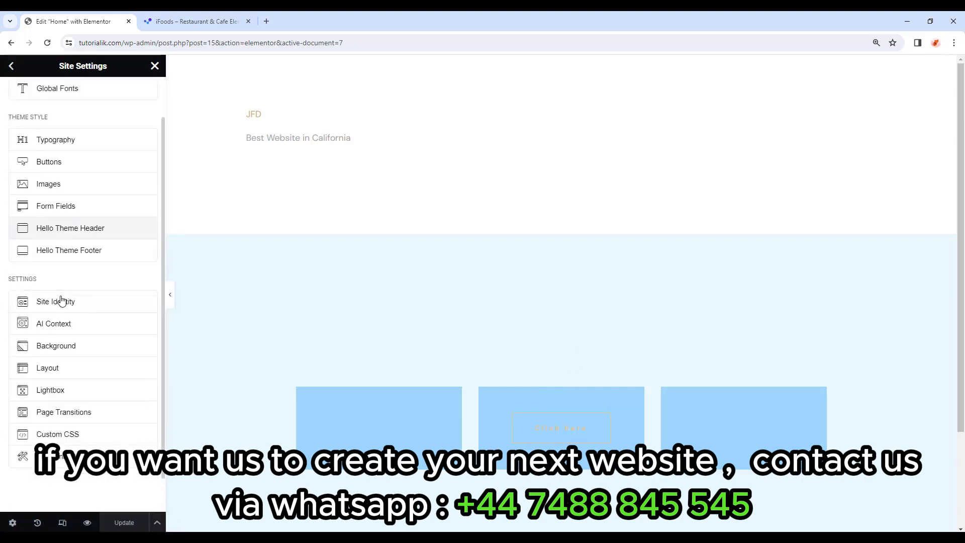
pyautogui.click(75, 353)
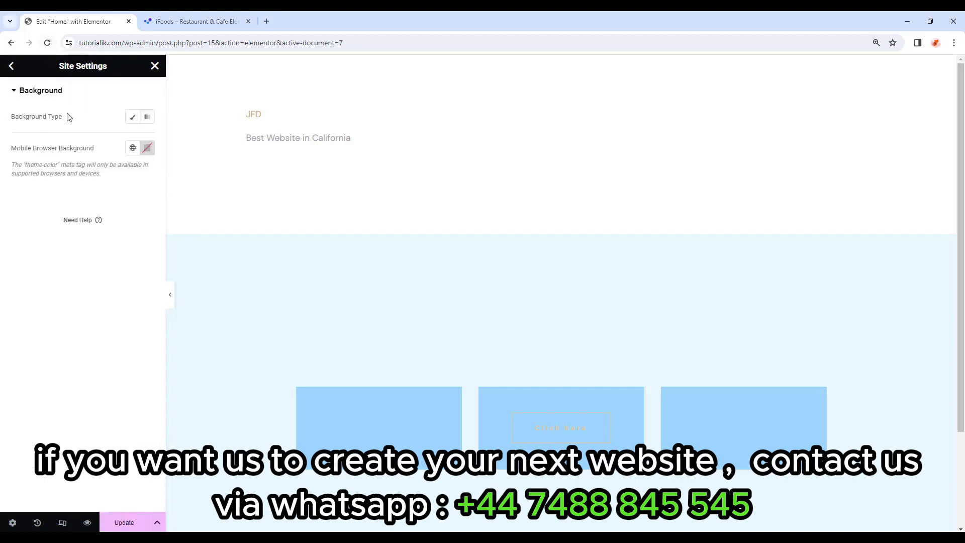
pyautogui.click(133, 119)
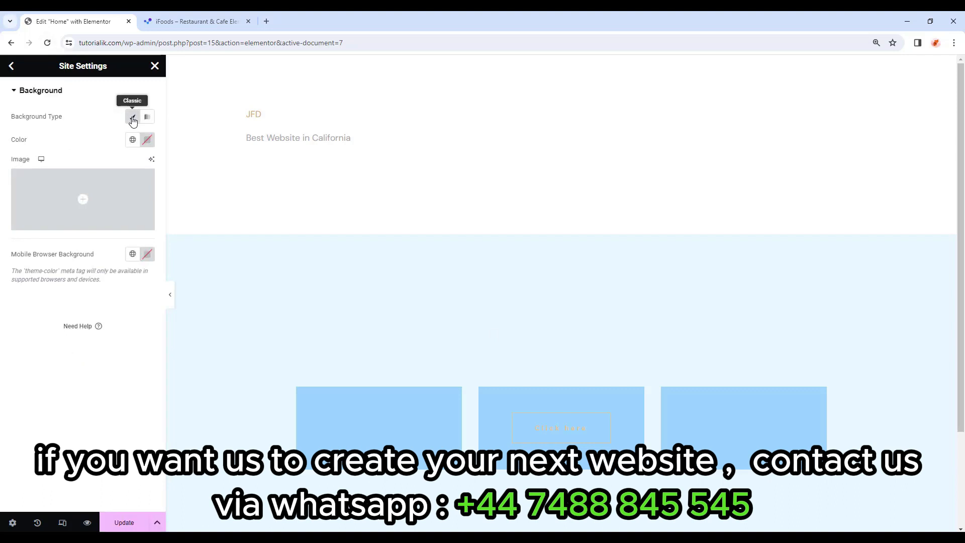
pyautogui.click(133, 139)
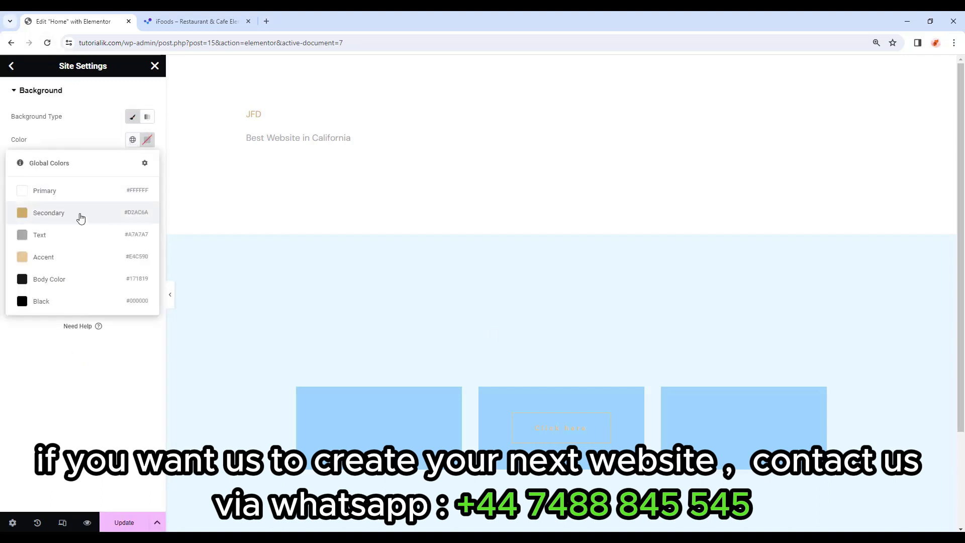
pyautogui.click(65, 284)
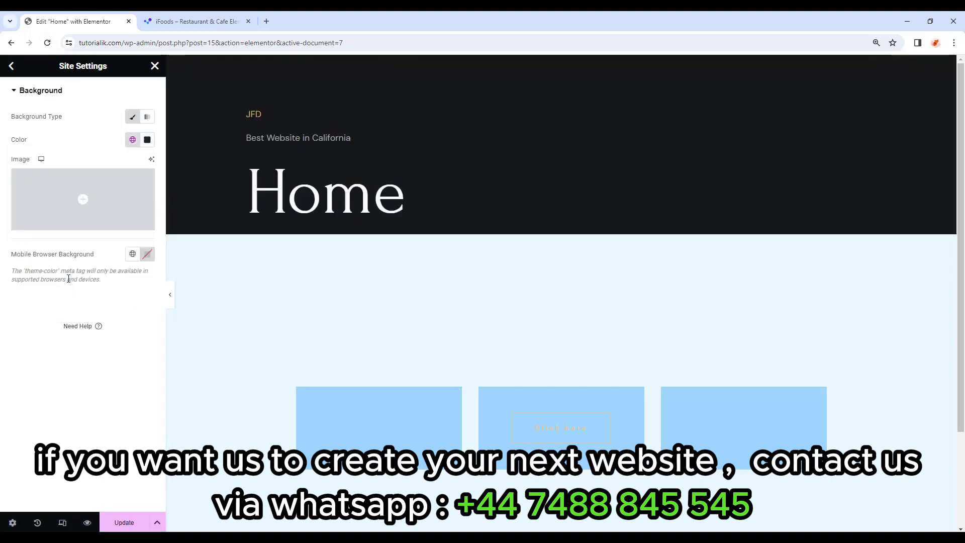
pyautogui.click(130, 522)
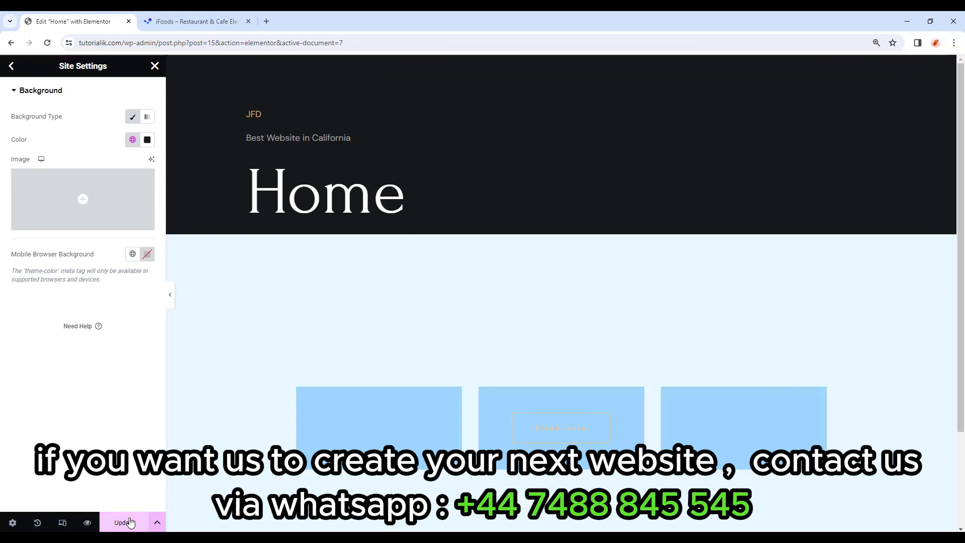
pyautogui.click(11, 66)
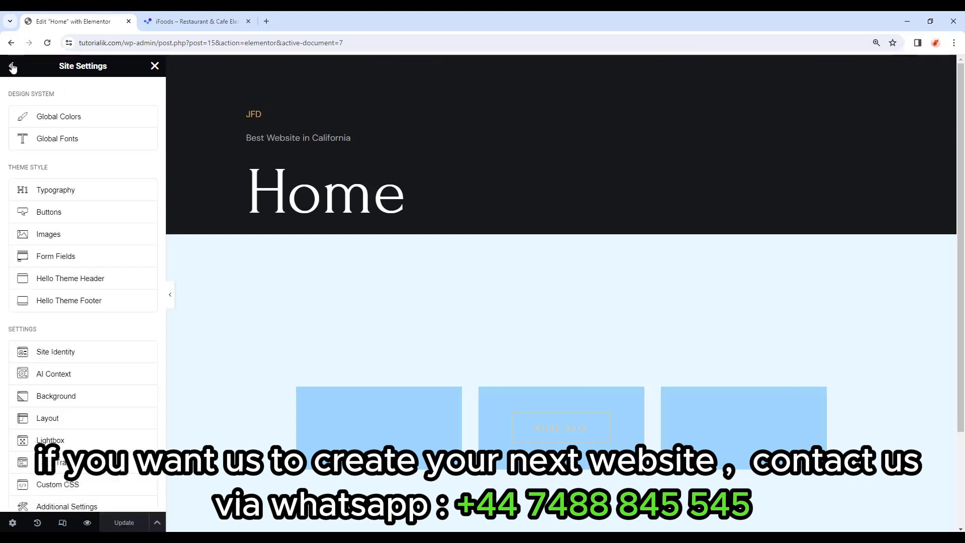
pyautogui.scroll(-2, 47, 322)
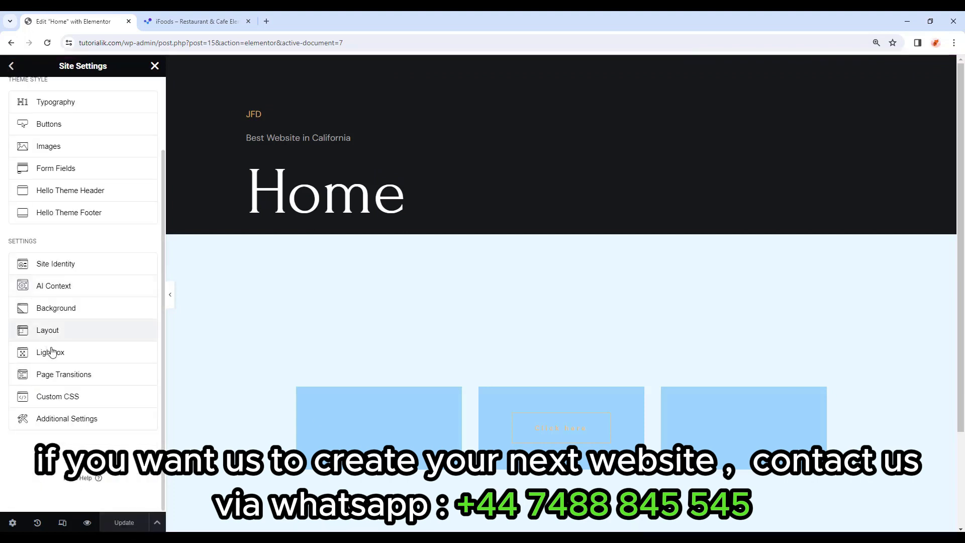
# Set Layout content width to 1280 px and gaps to 0, then save.
pyautogui.click(80, 338)
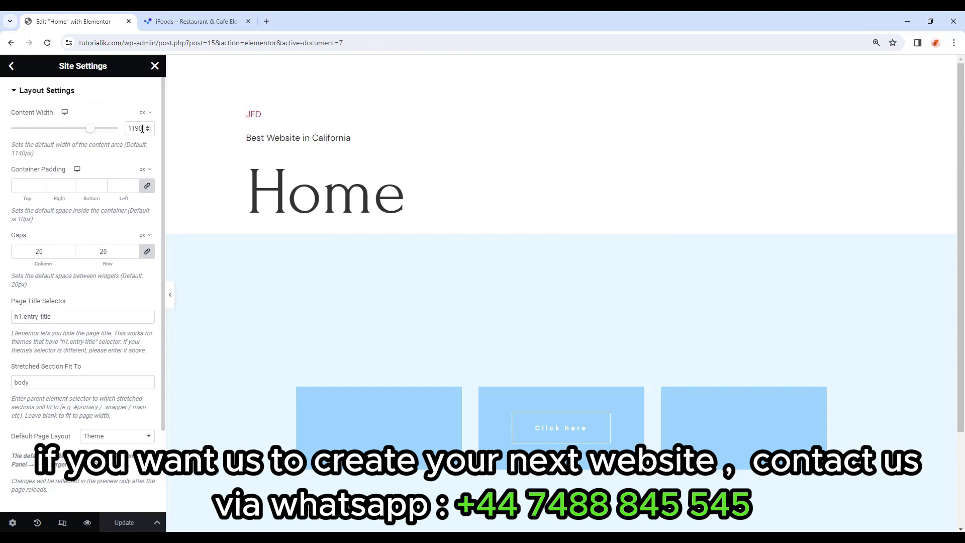
pyautogui.moveTo(144, 128); pyautogui.dragTo(122, 131)
pyautogui.write('1280')
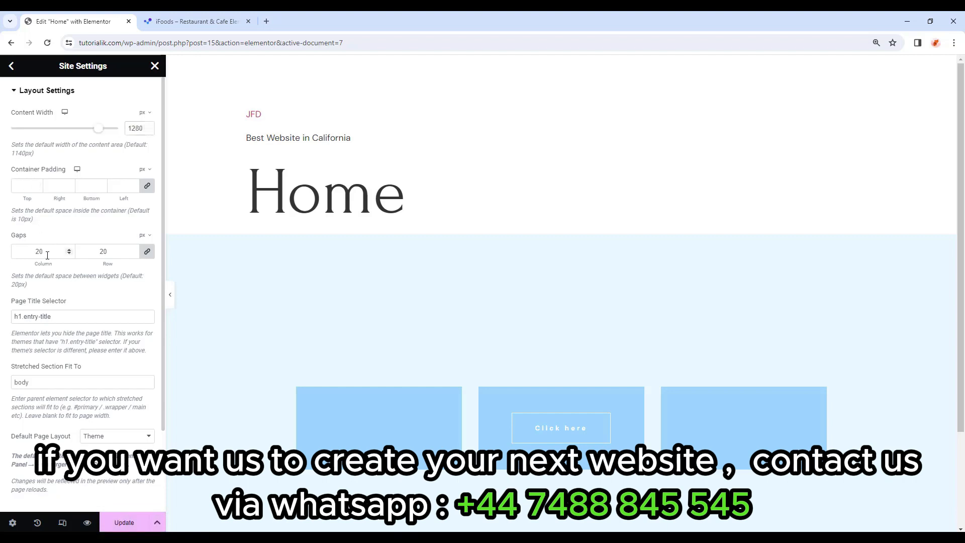
pyautogui.moveTo(47, 255); pyautogui.dragTo(22, 256)
pyautogui.write('0')
pyautogui.click(121, 521)
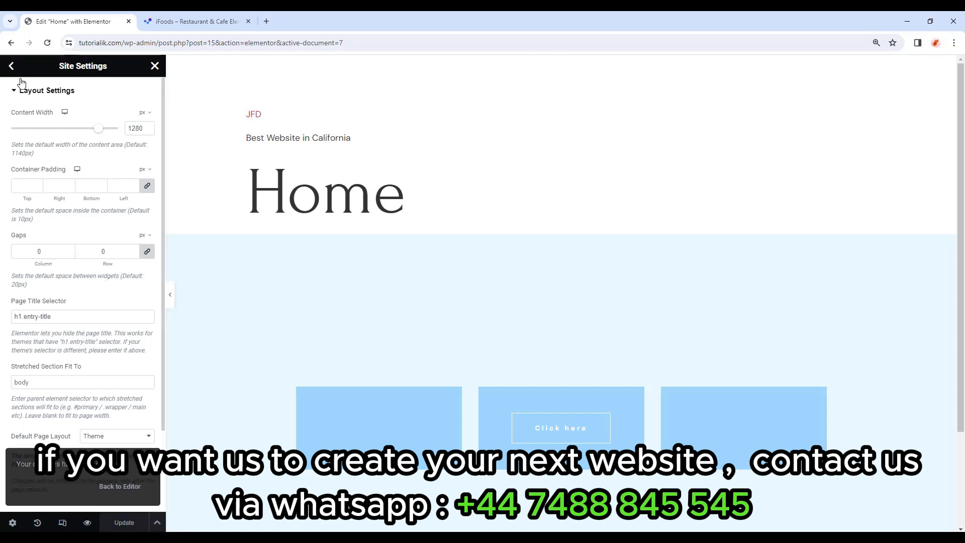
pyautogui.click(11, 67)
pyautogui.scroll(-2, 92, 286)
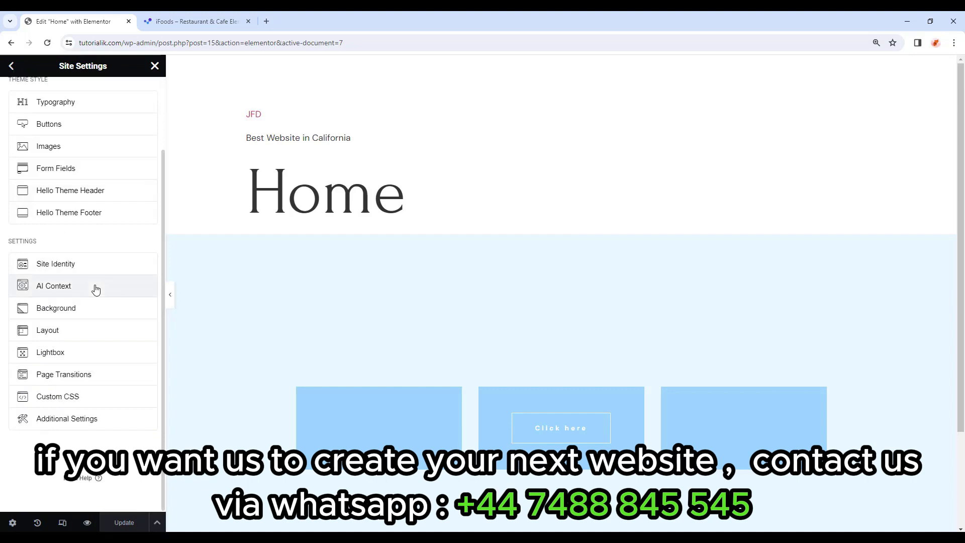
# Tick Disable Default Colors and Disable Default Fonts, save, and reload the Elementor editor.
pyautogui.click(94, 425)
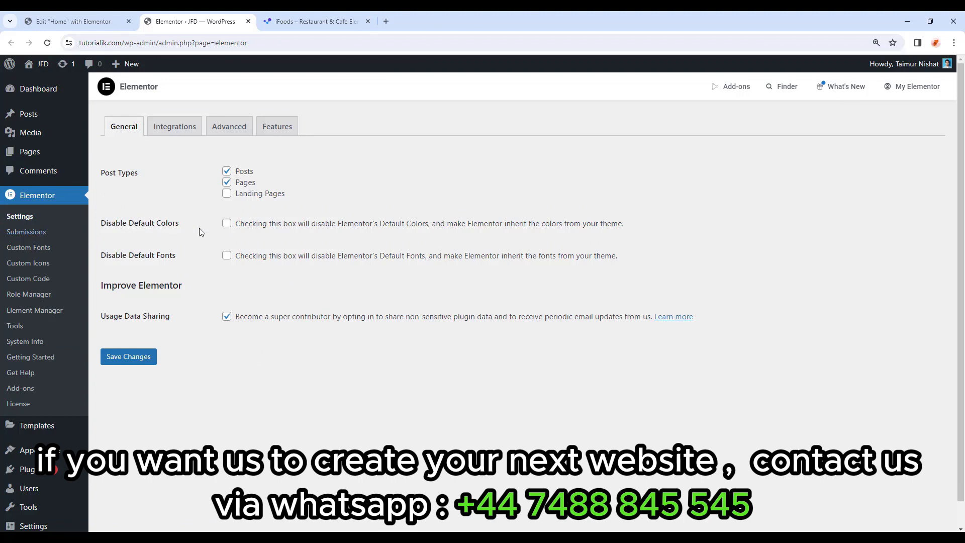
pyautogui.click(226, 223)
pyautogui.click(227, 255)
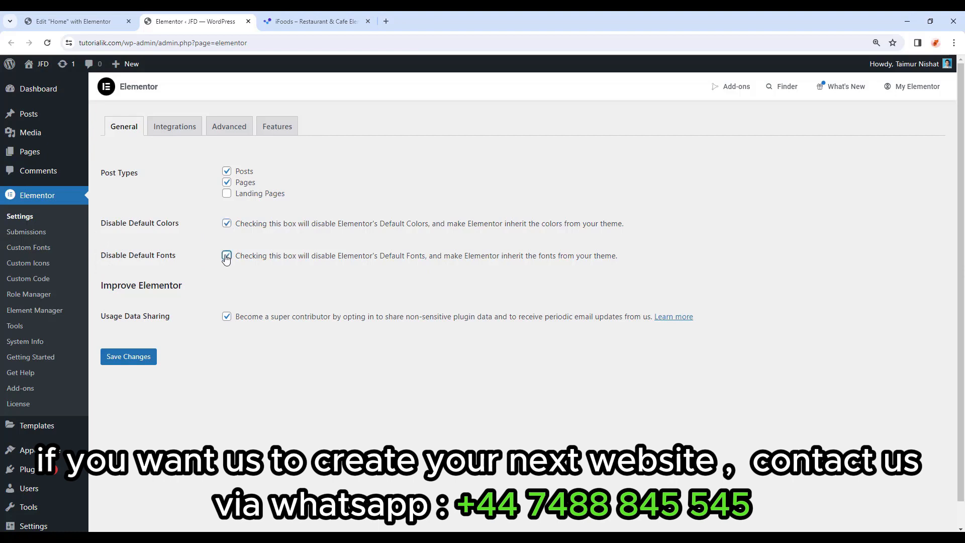
pyautogui.click(130, 361)
pyautogui.click(248, 21)
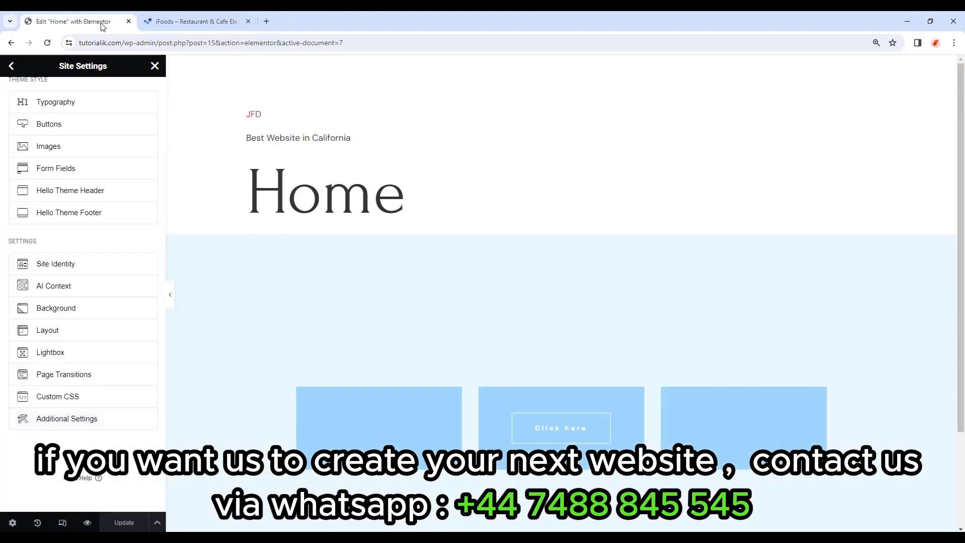
pyautogui.click(48, 42)
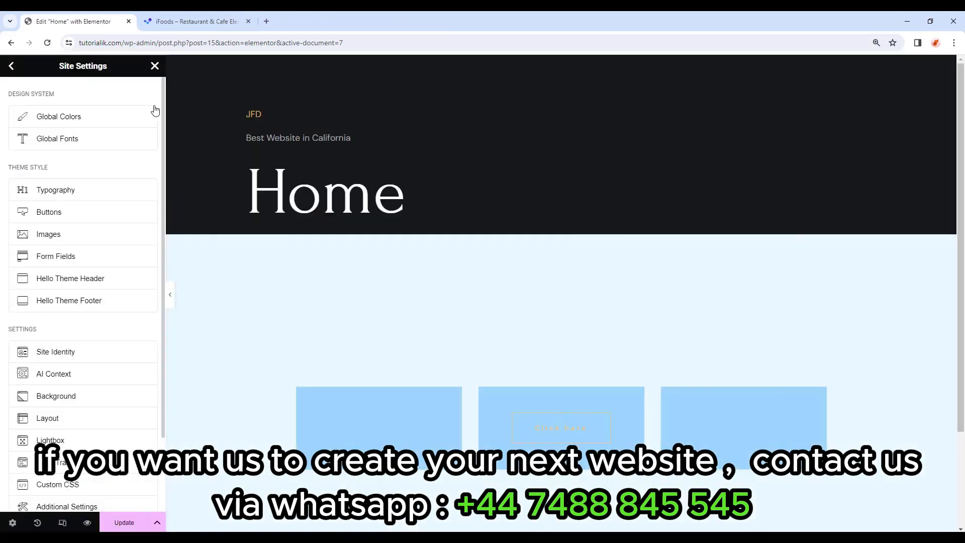
# Close Site Settings and reopen them from the editor's main menu.
pyautogui.click(155, 66)
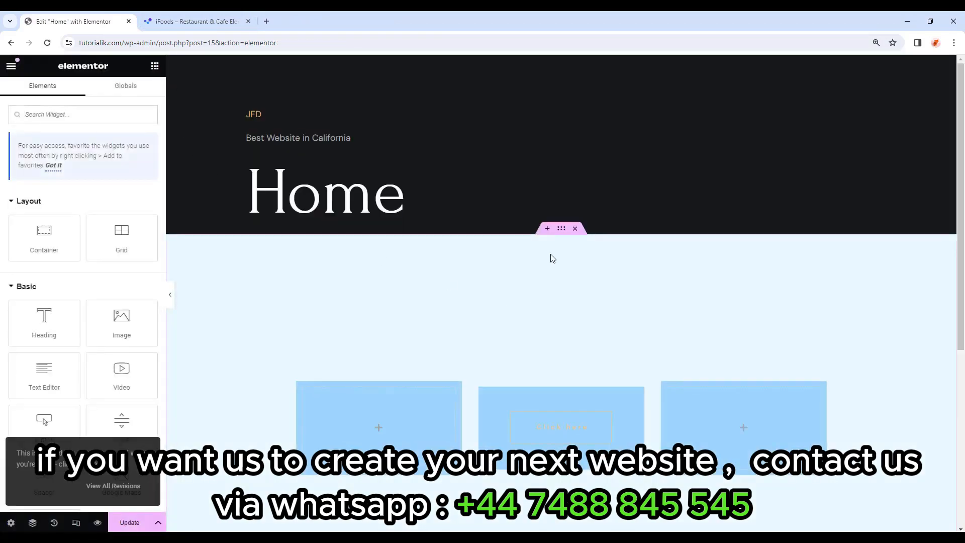
pyautogui.click(11, 66)
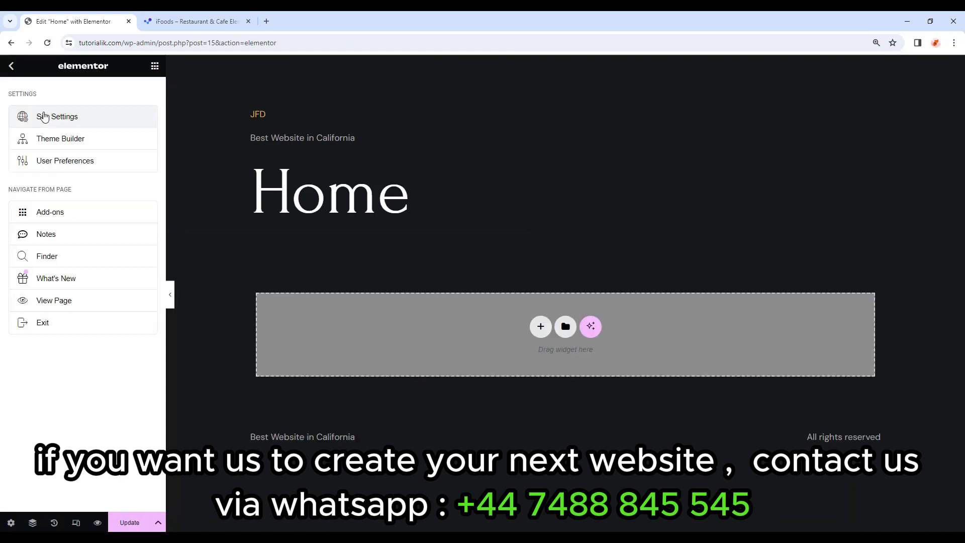
pyautogui.click(42, 116)
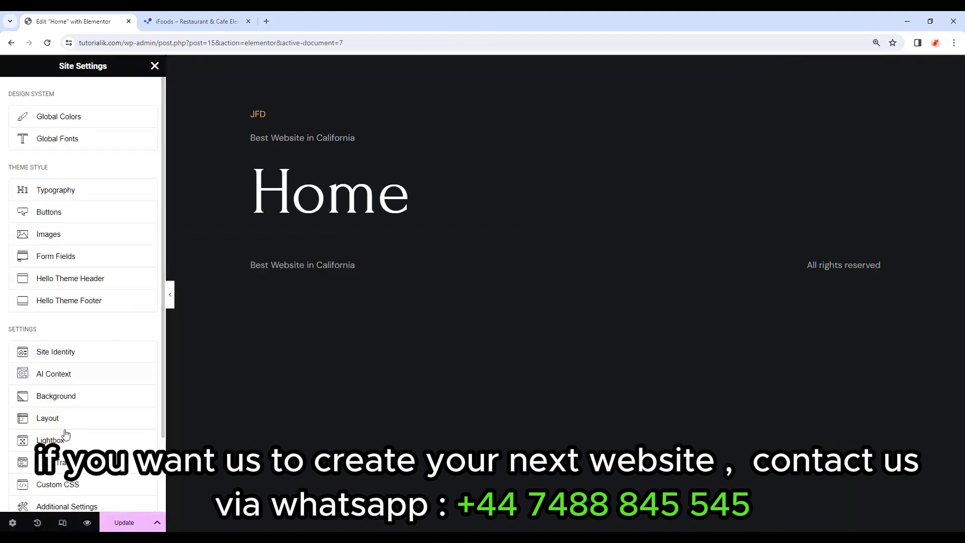
# Turn on responsive preview, check tablet, mobile and desktop widths, finishing on tablet.
pyautogui.click(62, 523)
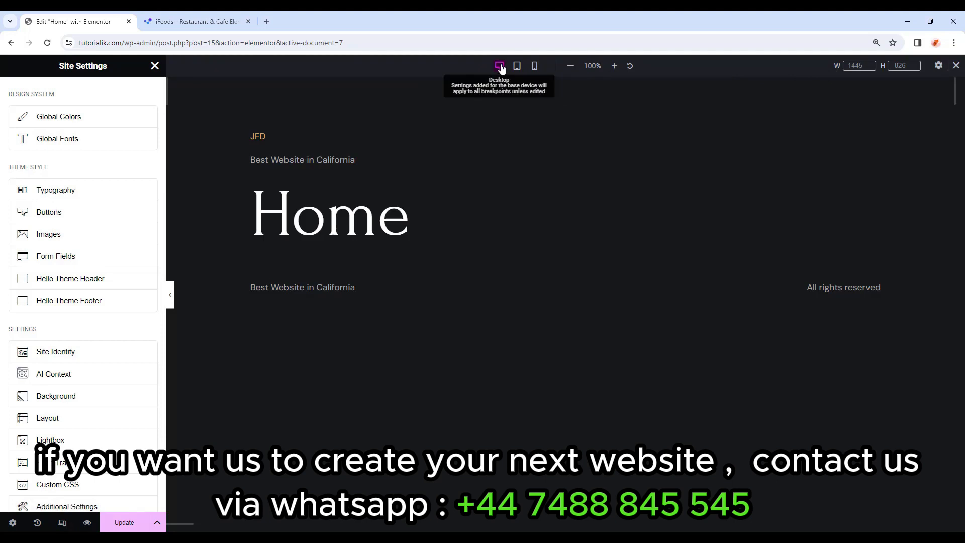
pyautogui.click(518, 68)
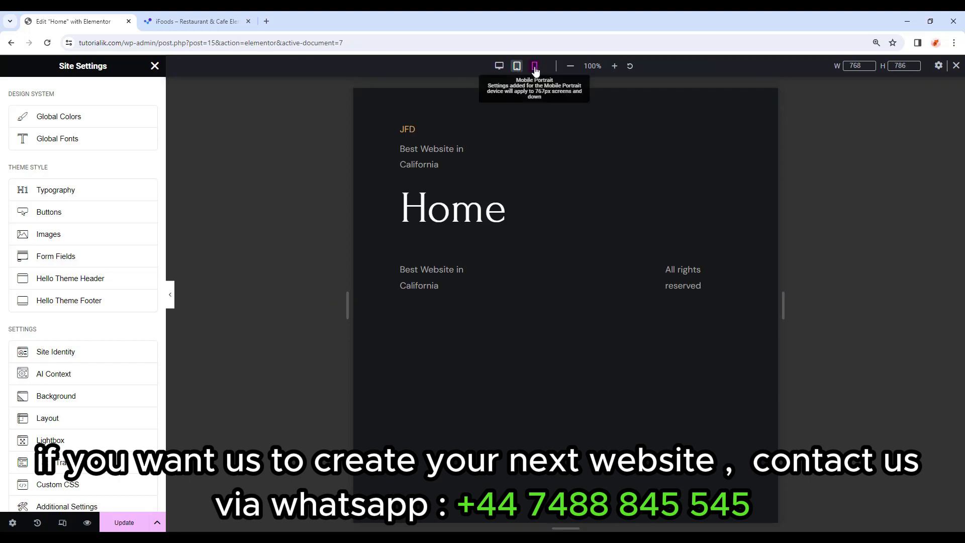
pyautogui.click(535, 68)
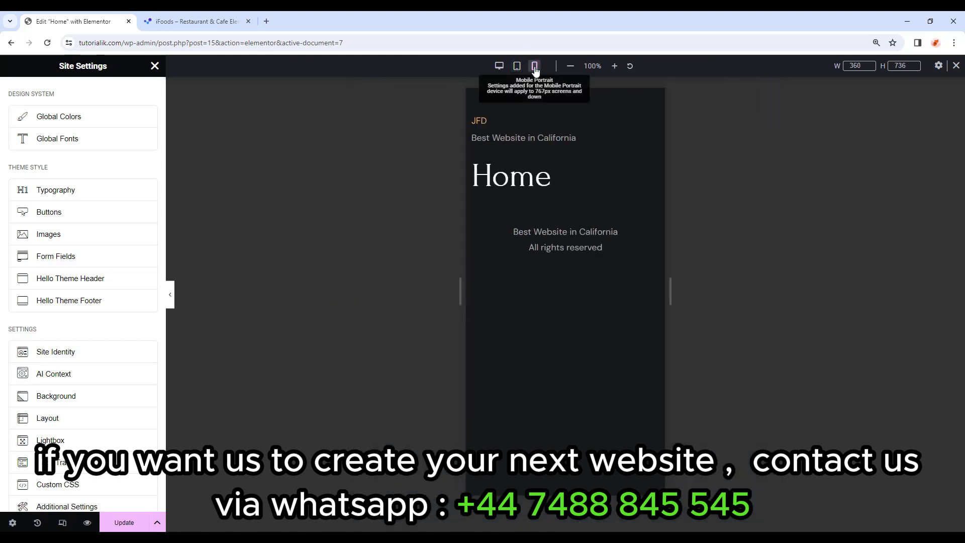
pyautogui.click(500, 66)
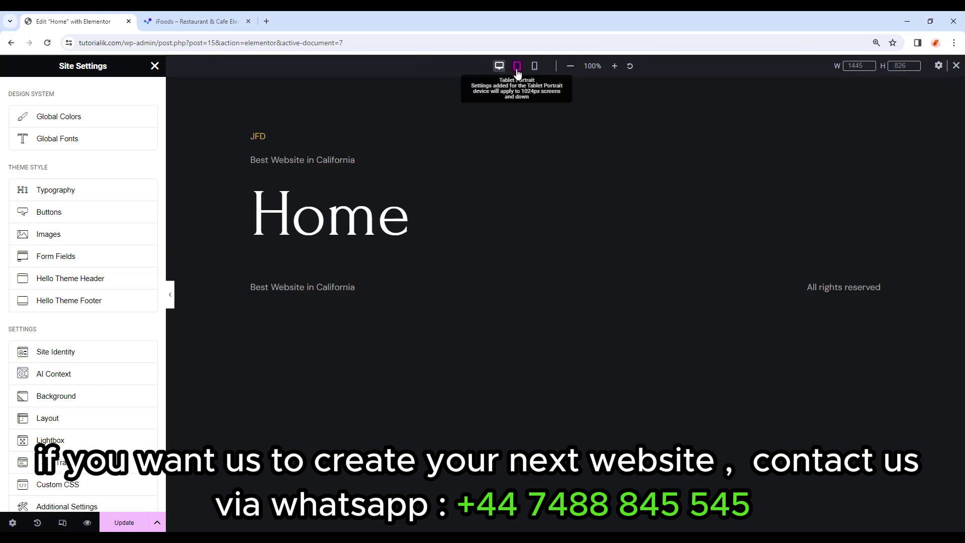
pyautogui.click(518, 70)
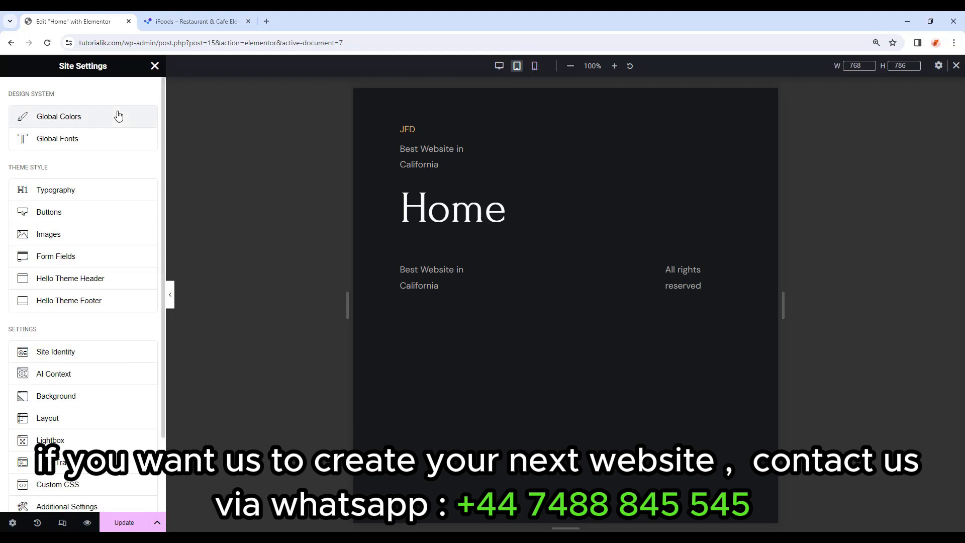
# In Global Fonts, set the tablet Primary font to 42 px size and 50 line height.
pyautogui.click(108, 149)
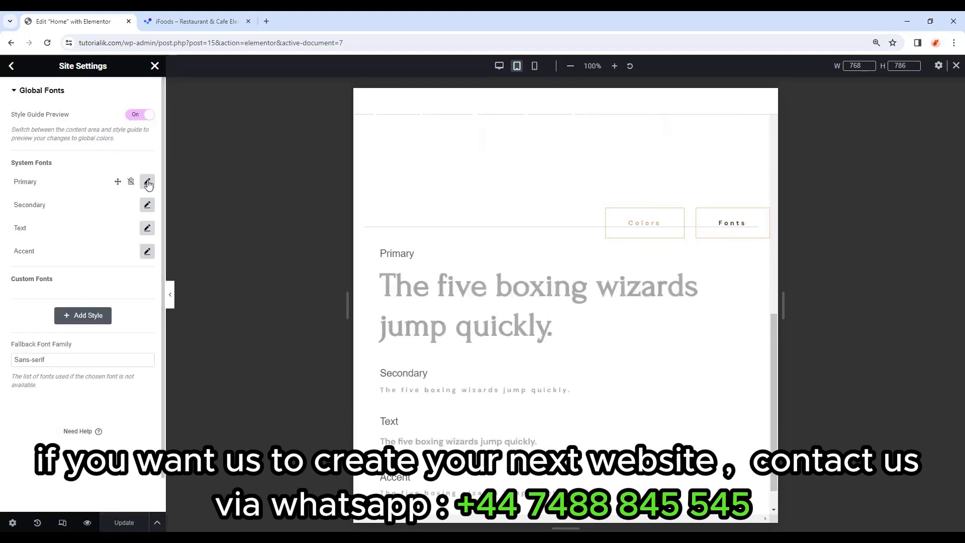
pyautogui.click(148, 182)
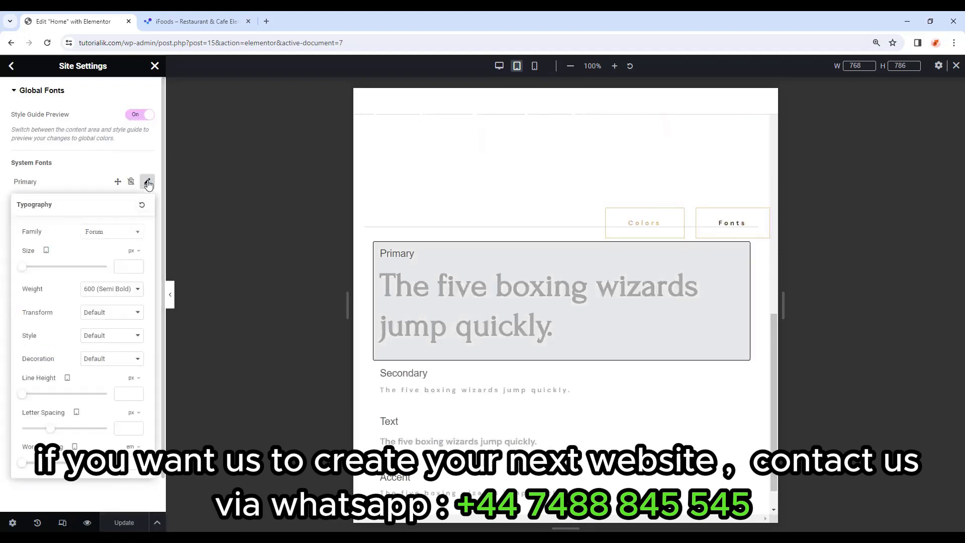
pyautogui.click(125, 265)
pyautogui.write('42')
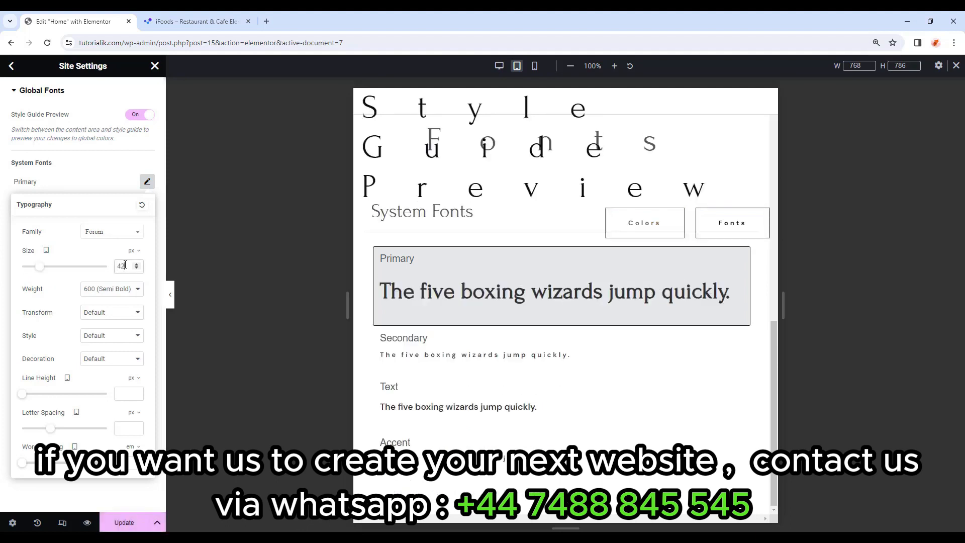
pyautogui.click(126, 393)
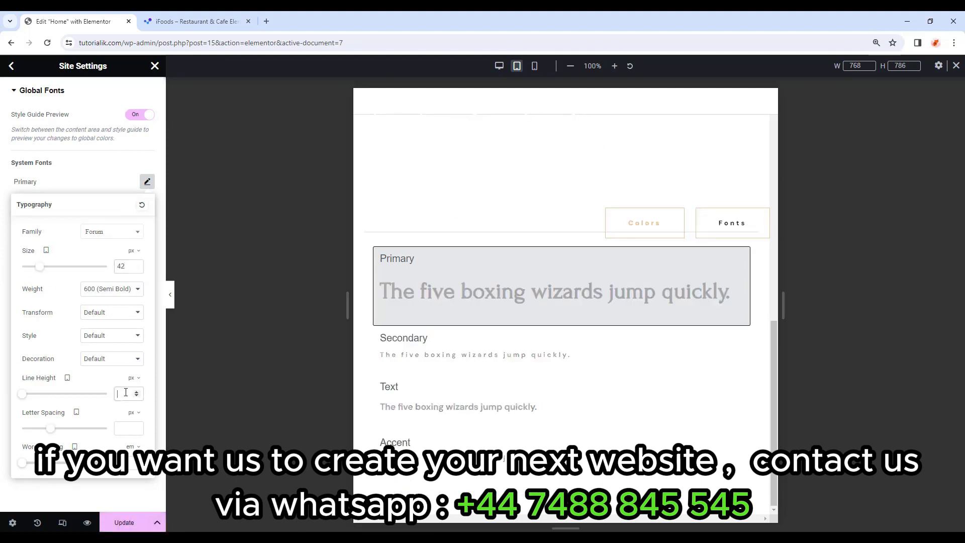
pyautogui.write('50')
pyautogui.click(162, 211)
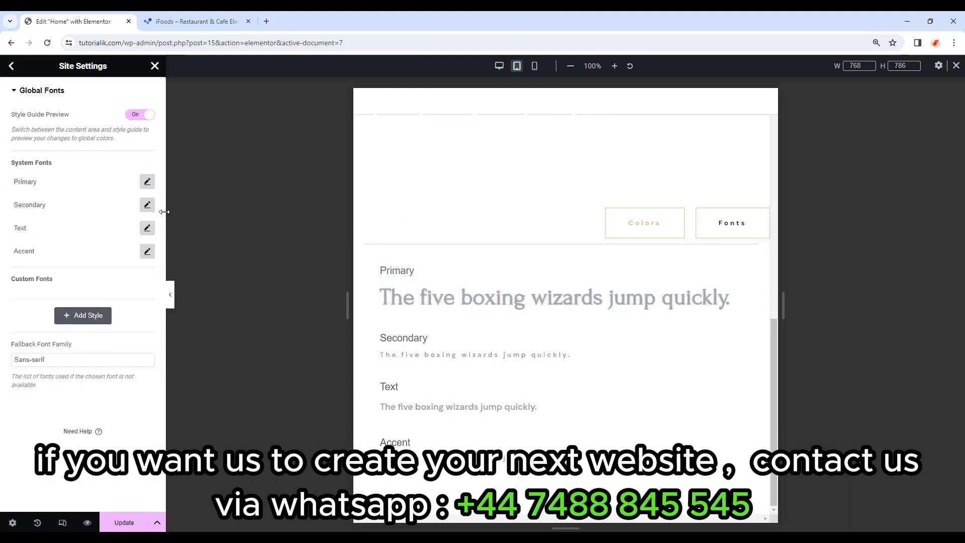
# Set the tablet Text global font to 15 px and save the site settings.
pyautogui.click(147, 229)
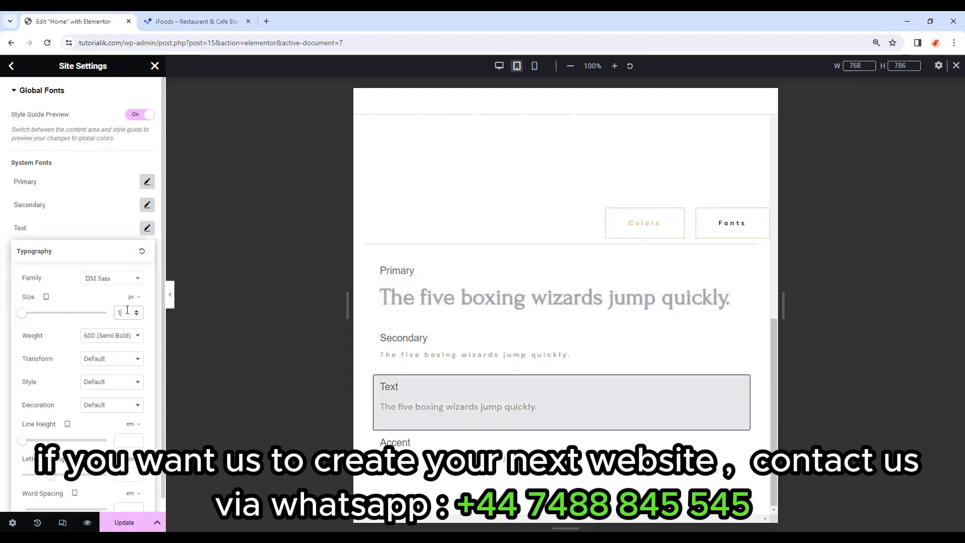
pyautogui.write('15')
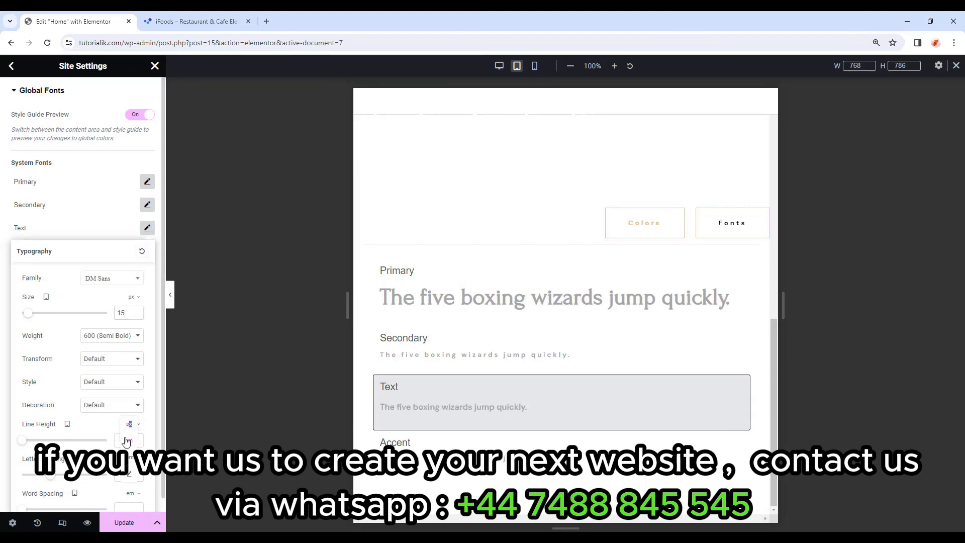
pyautogui.click(122, 439)
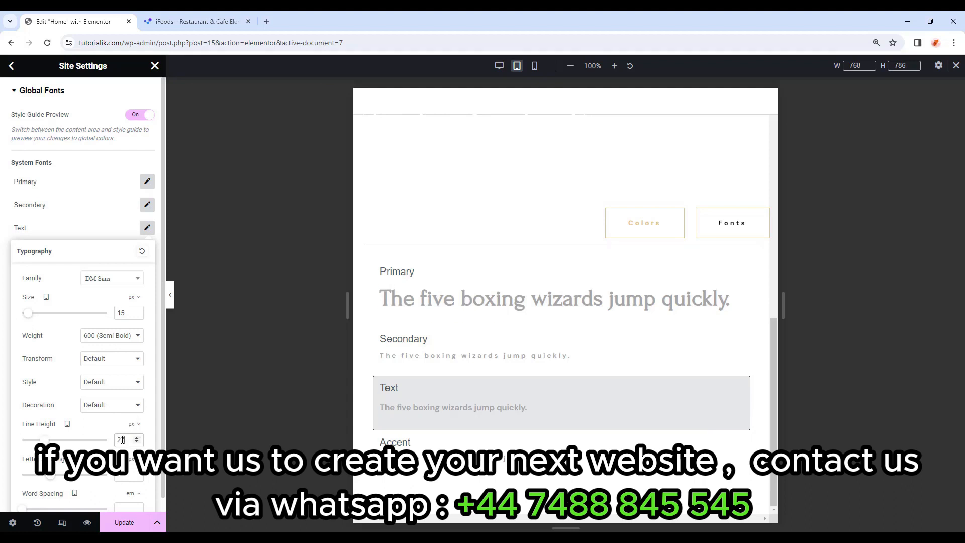
pyautogui.click(148, 231)
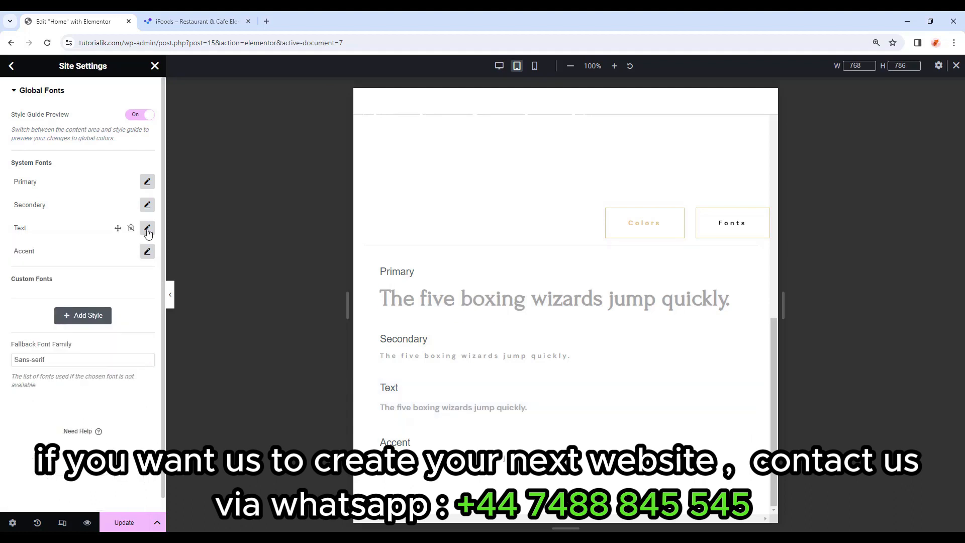
pyautogui.click(129, 517)
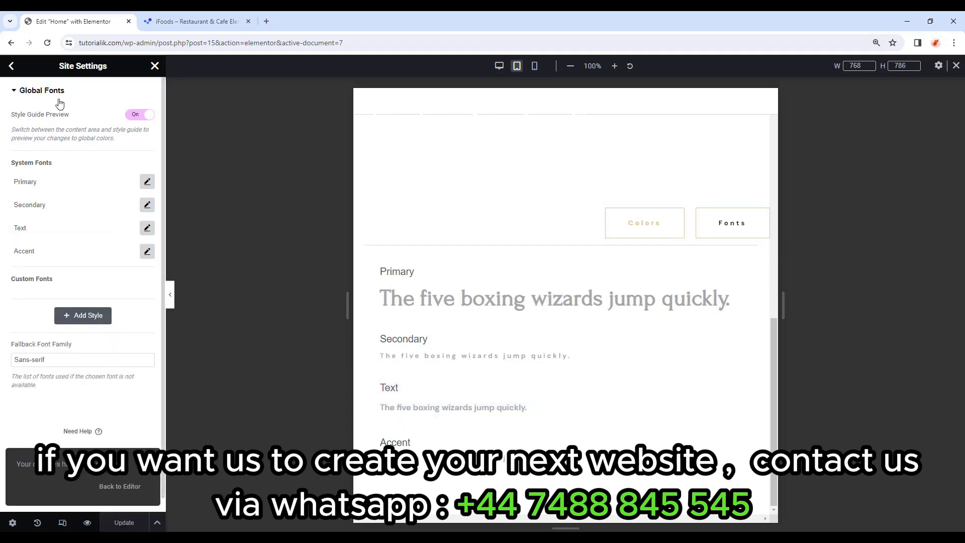
# On mobile view, set the Primary global font to 32 px with 38 line height.
pyautogui.click(536, 67)
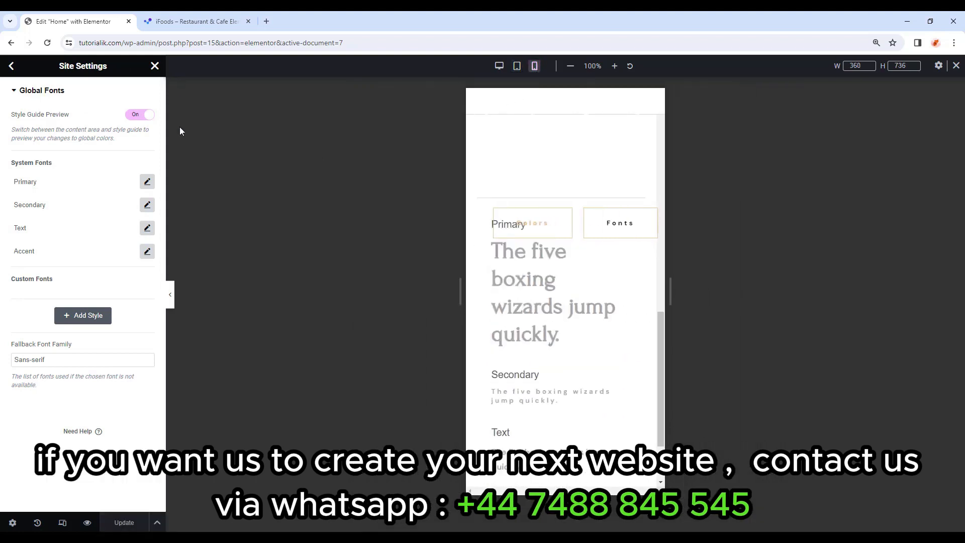
pyautogui.click(147, 181)
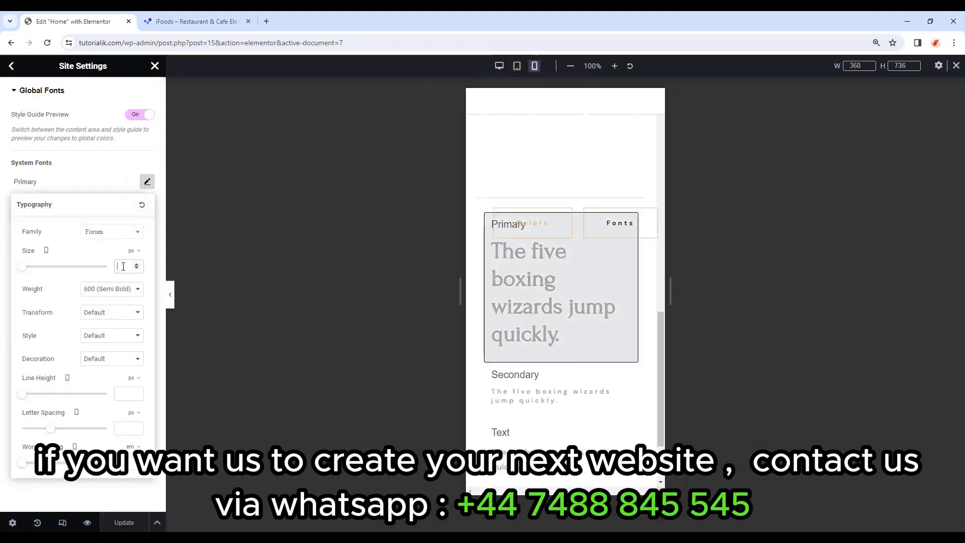
pyautogui.write('32')
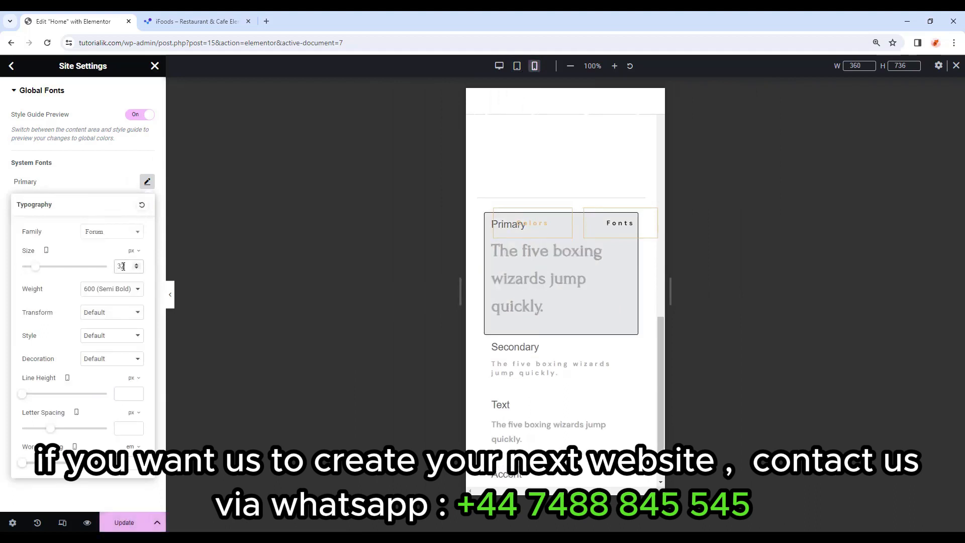
pyautogui.click(126, 393)
pyautogui.write('38')
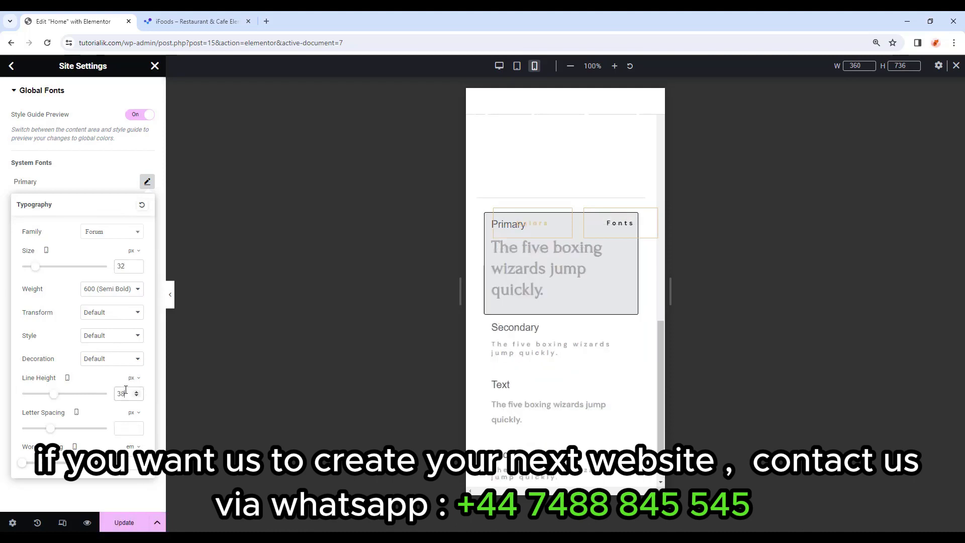
pyautogui.click(147, 181)
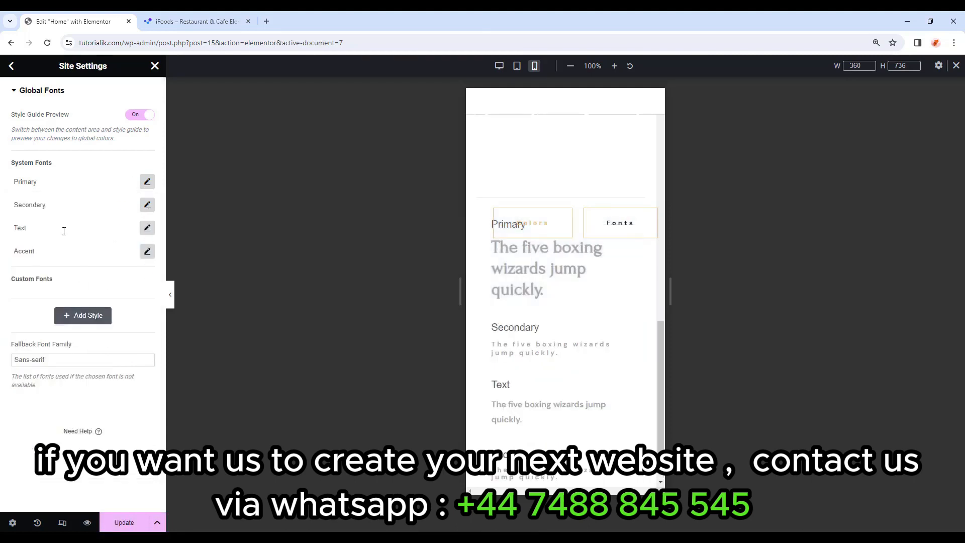
# Set the mobile Text font to 14 px with a 25 px line height, then save.
pyautogui.click(147, 227)
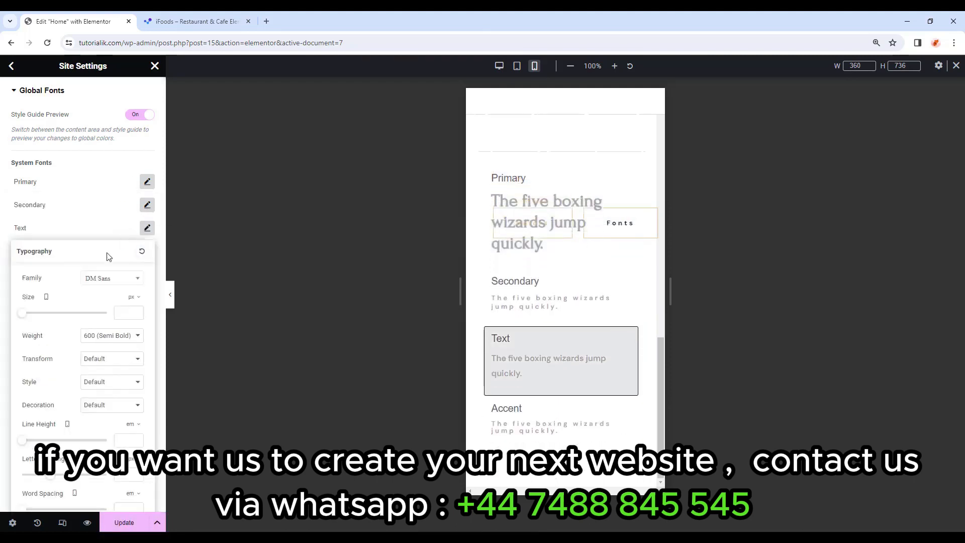
pyautogui.click(127, 314)
pyautogui.write('14')
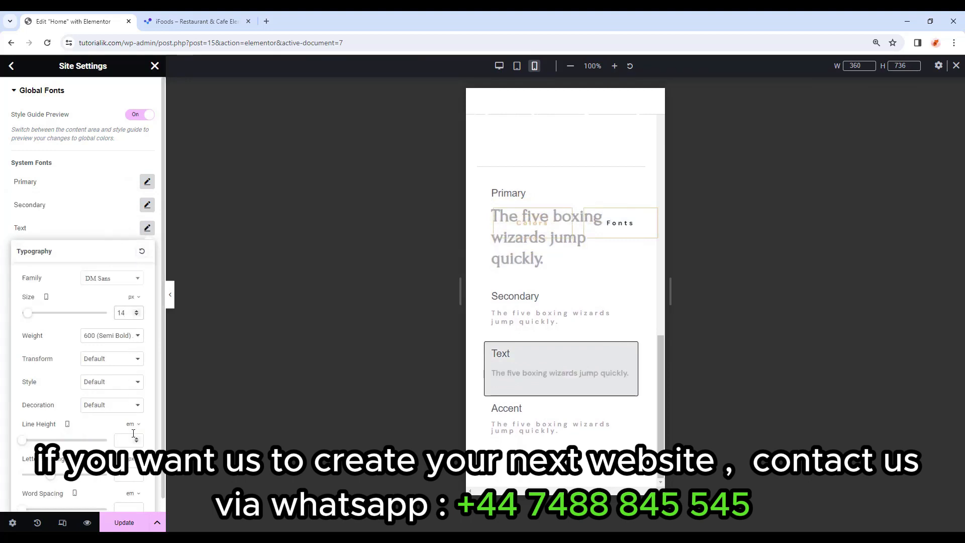
pyautogui.scroll(-1, 133, 433)
pyautogui.click(130, 416)
pyautogui.click(130, 412)
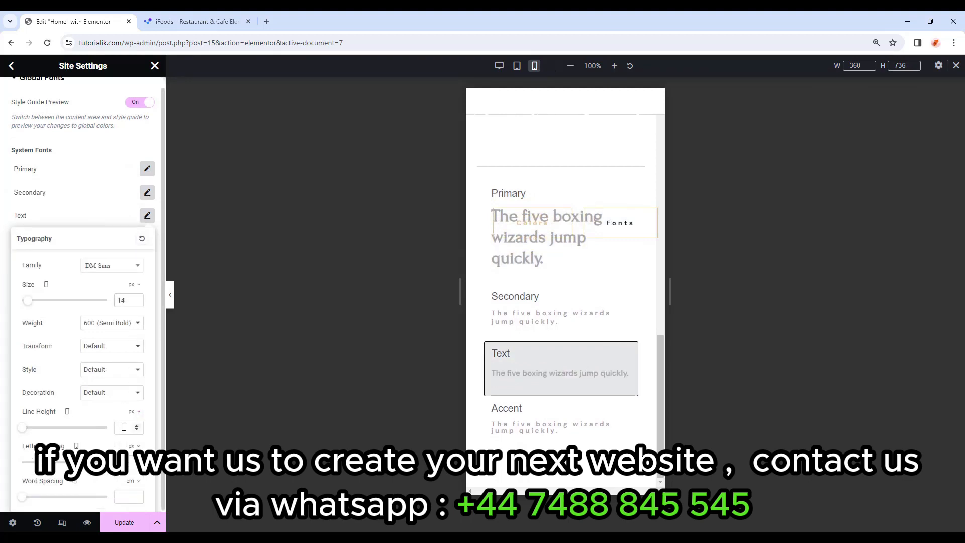
pyautogui.click(124, 428)
pyautogui.write('25')
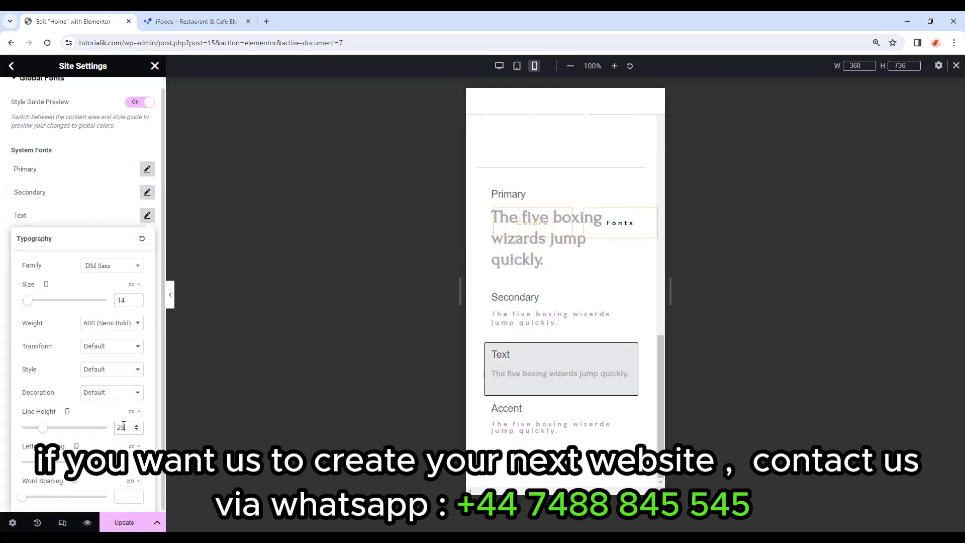
pyautogui.click(146, 215)
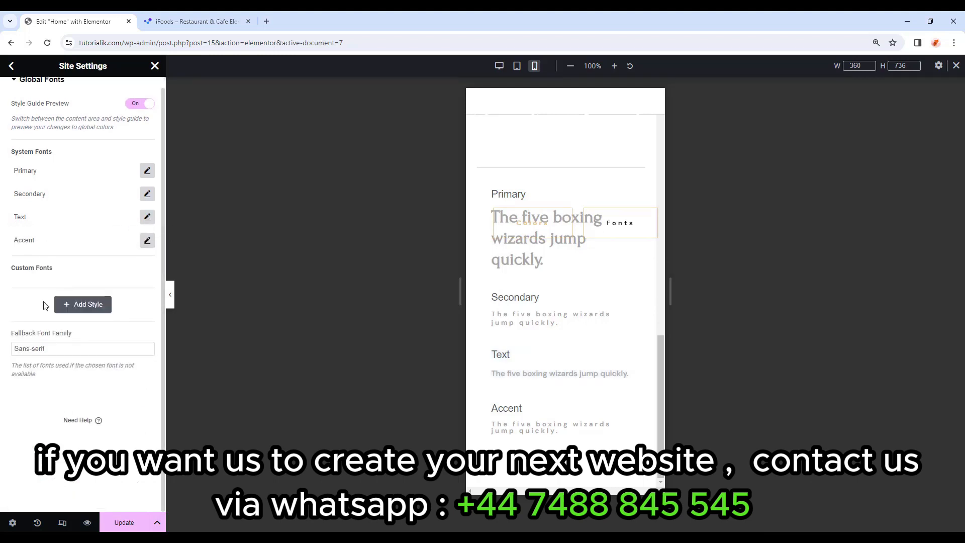
pyautogui.click(124, 523)
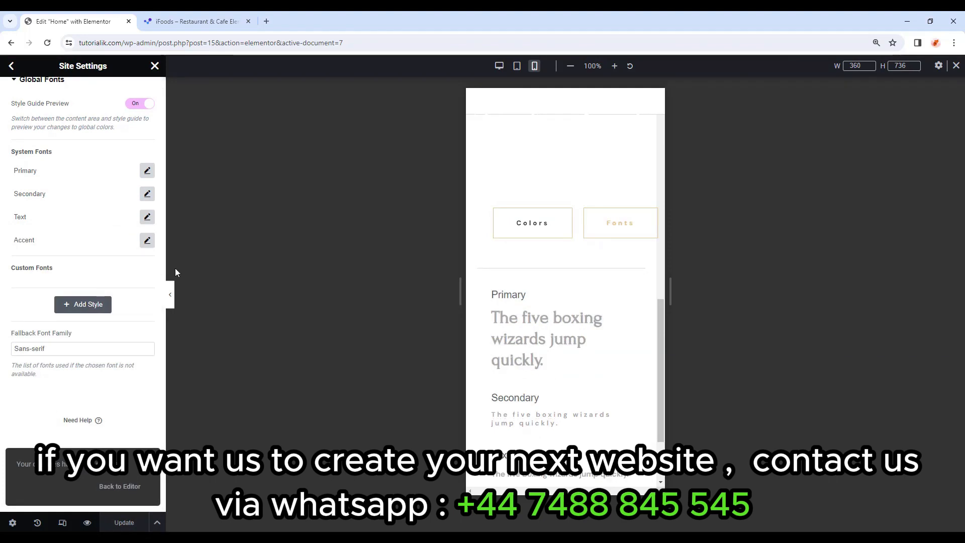
# In Typography on tablet view, give H1 an 80 px size and 80 line height, then update.
pyautogui.click(11, 65)
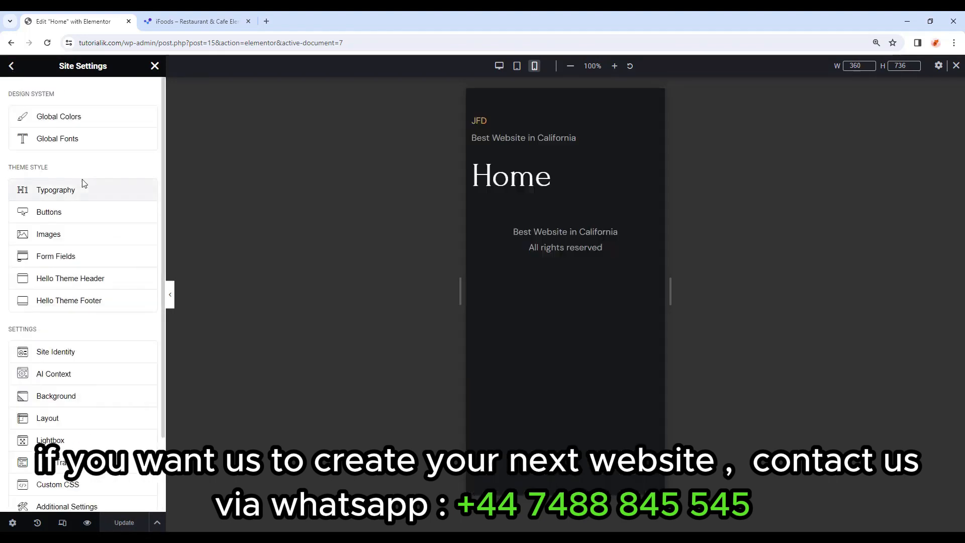
pyautogui.click(117, 194)
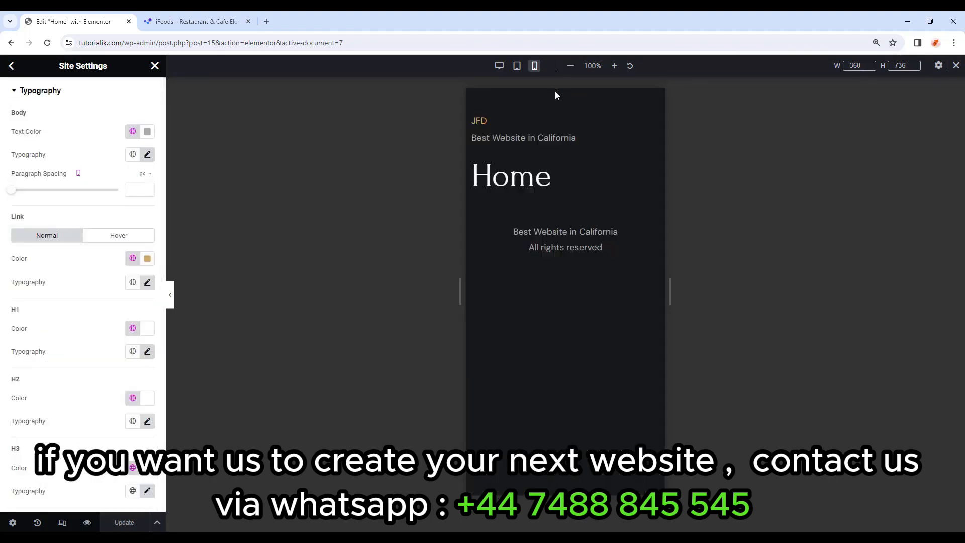
pyautogui.click(519, 68)
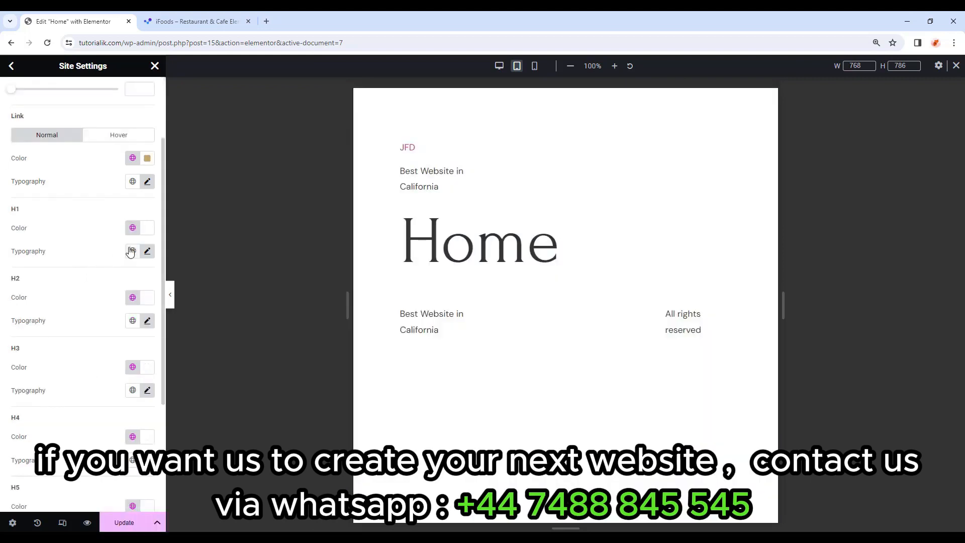
pyautogui.click(147, 251)
pyautogui.scroll(-2, 133, 236)
pyautogui.click(132, 236)
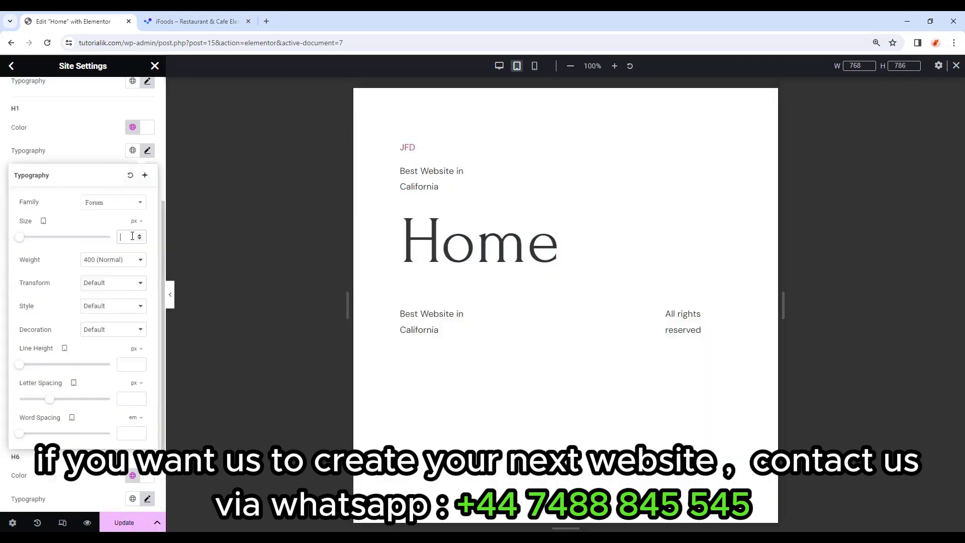
pyautogui.write('80')
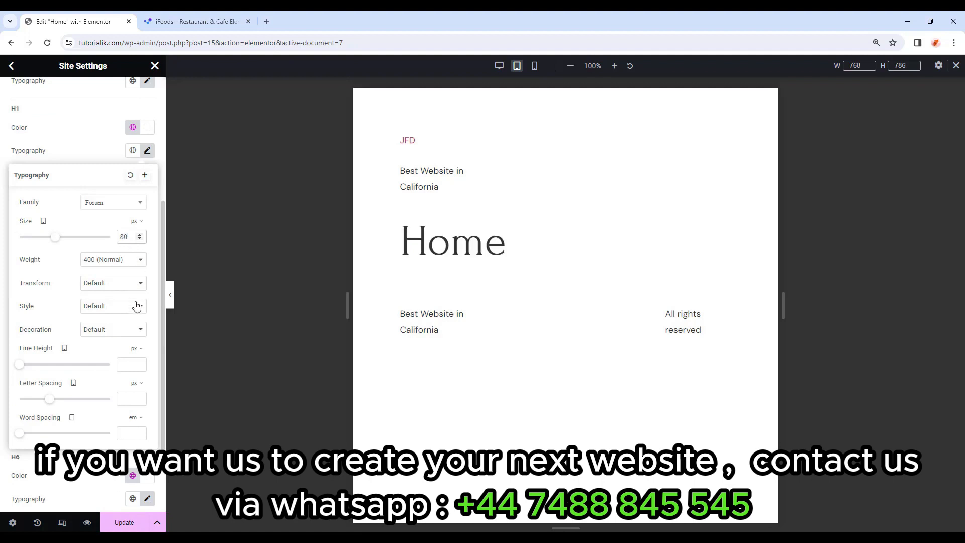
pyautogui.click(131, 364)
pyautogui.write('80')
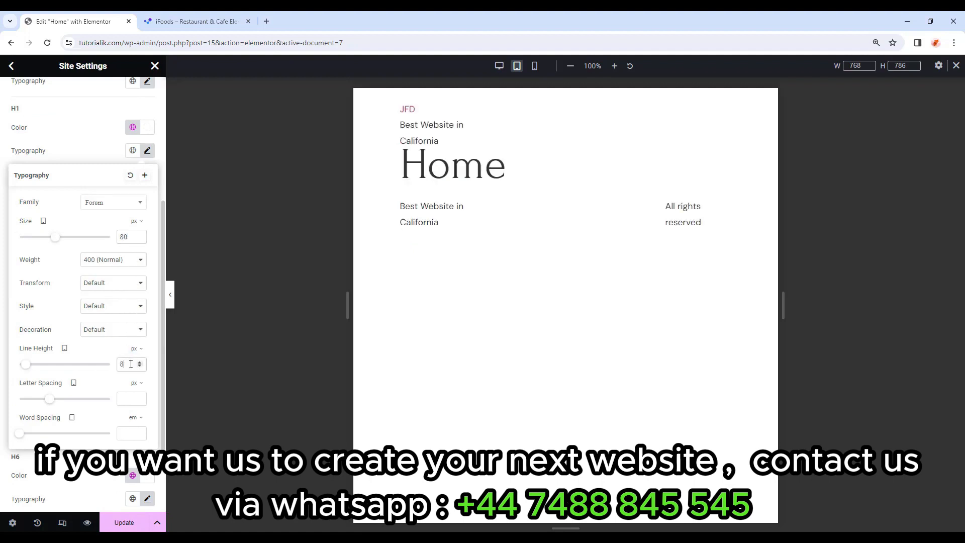
pyautogui.click(149, 153)
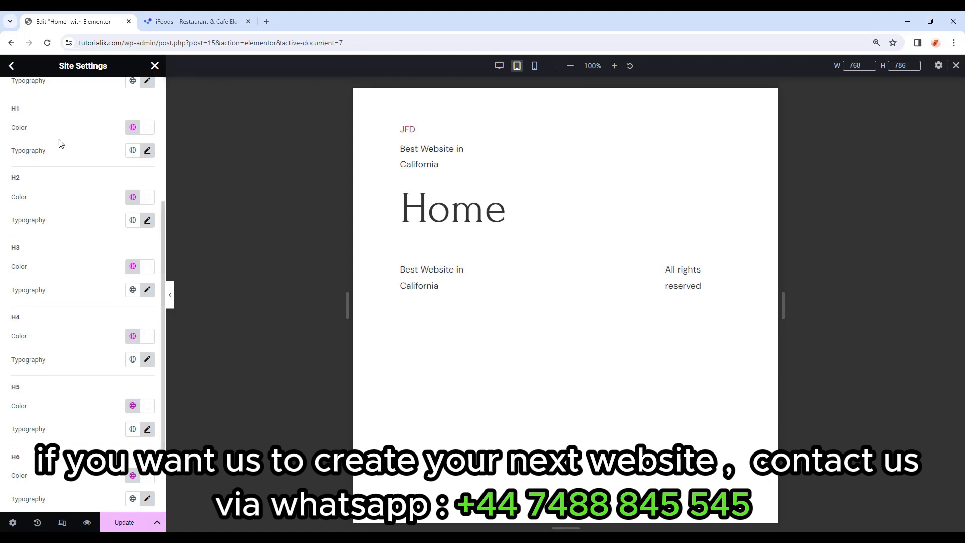
pyautogui.click(136, 523)
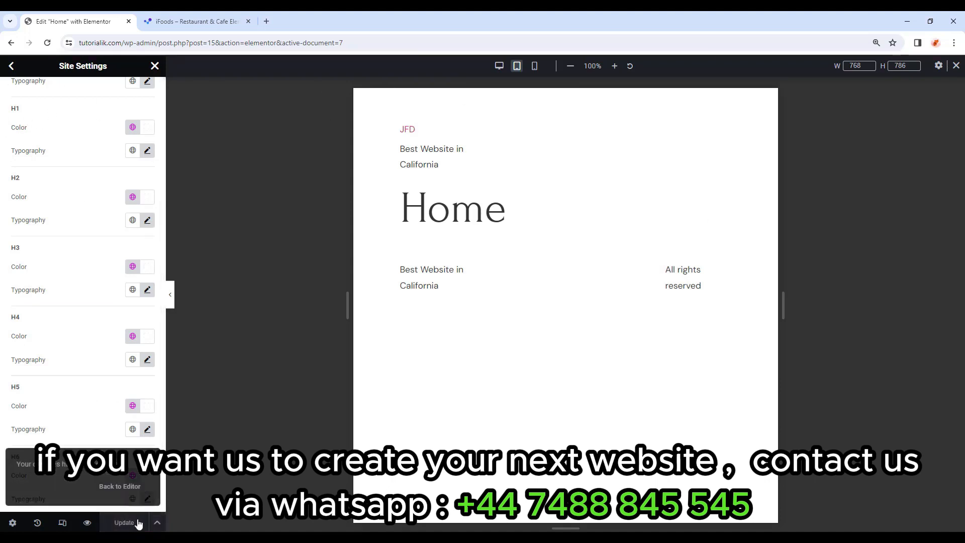
# On mobile view, set the H1 size to 60 and H2 size to 40.
pyautogui.click(535, 66)
pyautogui.scroll(2, 149, 320)
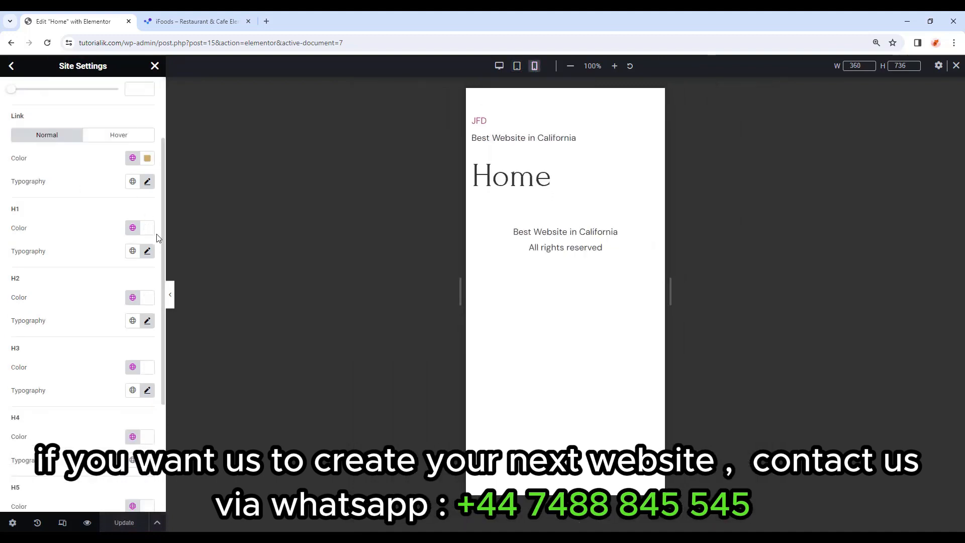
pyautogui.click(148, 251)
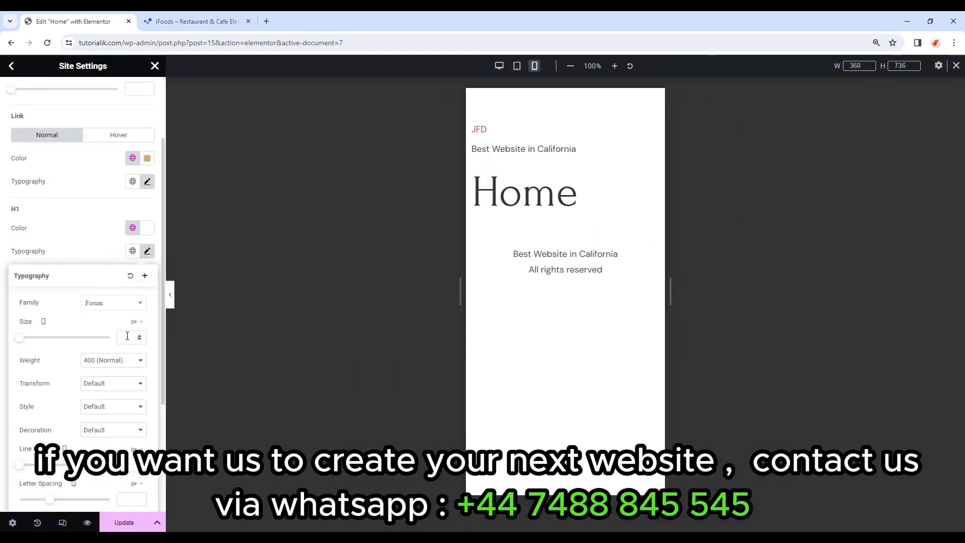
pyautogui.write('60')
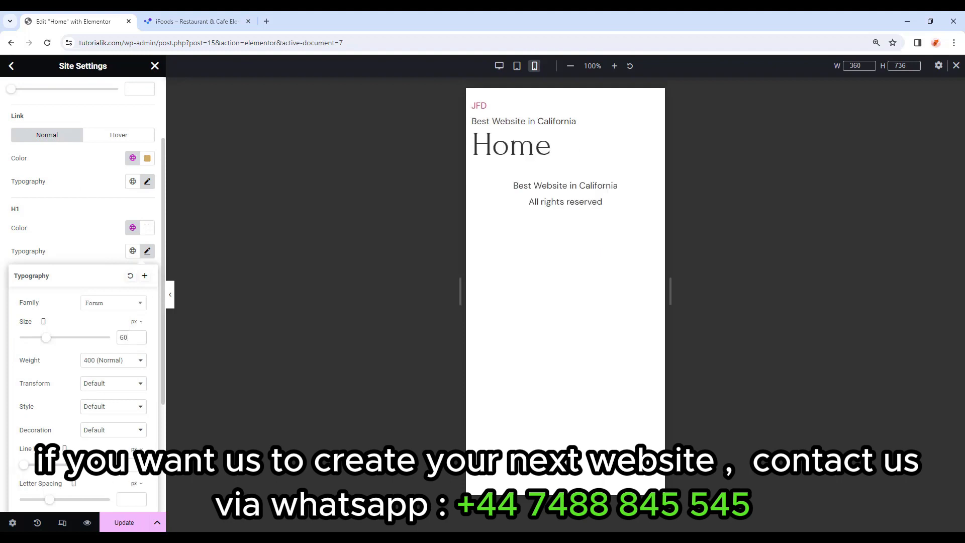
pyautogui.click(107, 245)
pyautogui.scroll(-1, 109, 246)
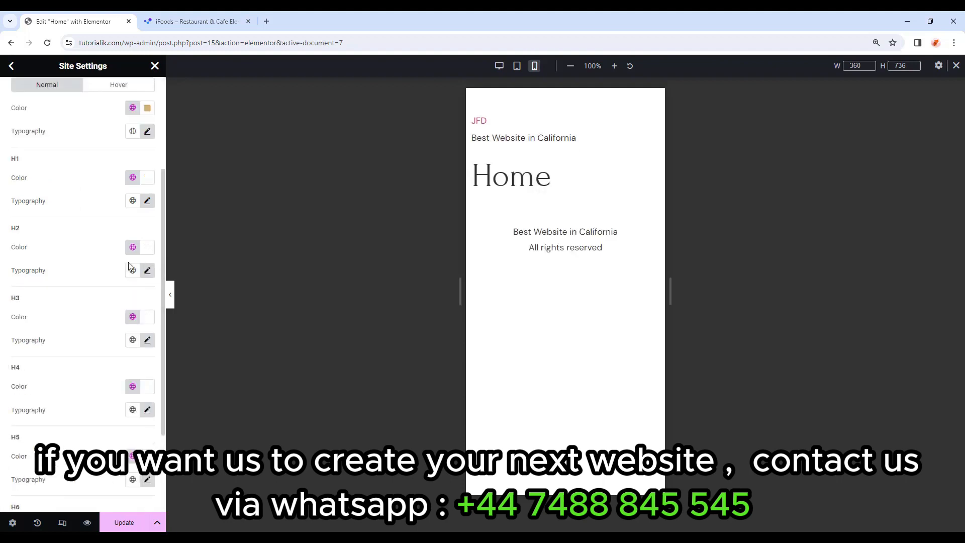
pyautogui.click(154, 272)
pyautogui.scroll(-1, 129, 322)
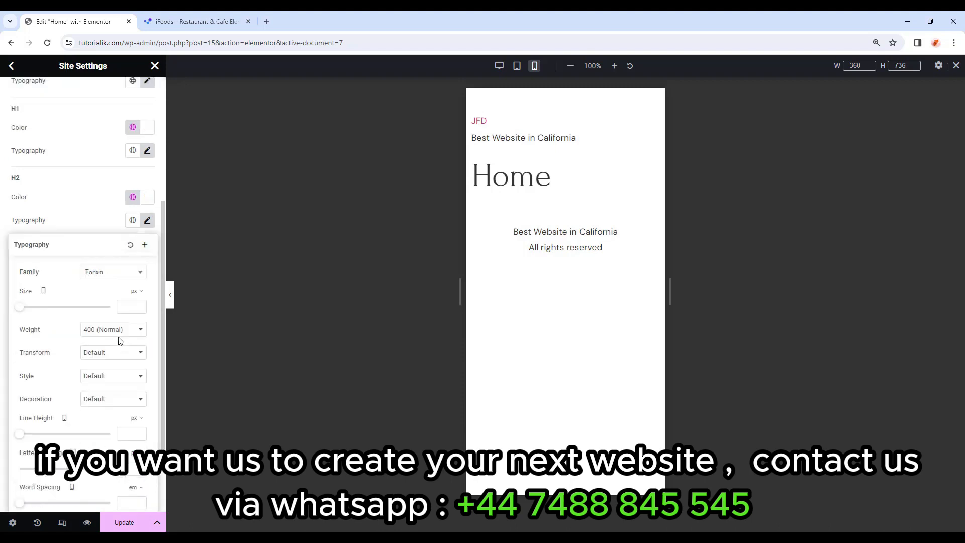
pyautogui.click(128, 308)
pyautogui.write('40')
pyautogui.write('38')
pyautogui.click(148, 222)
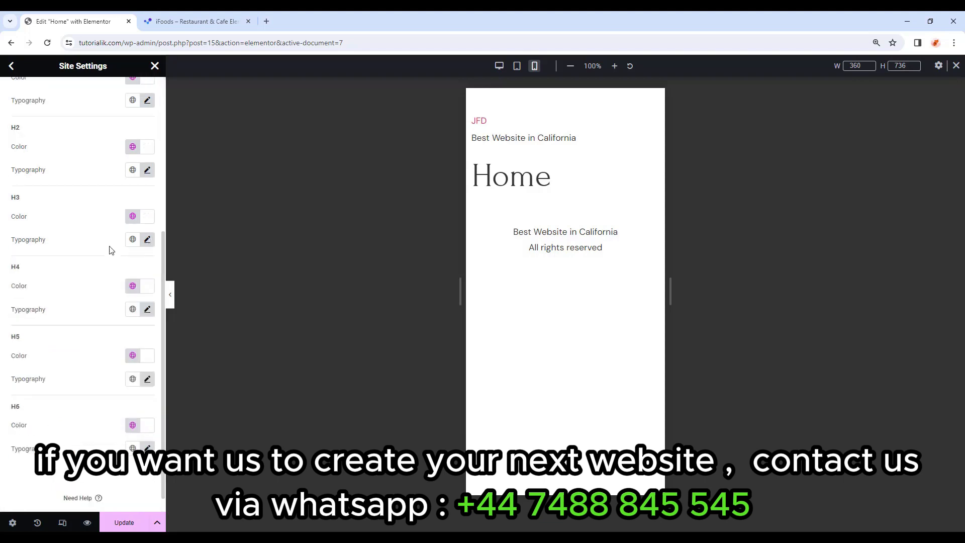
# Set the mobile H3 size to 30 and H4 size to 22.
pyautogui.click(147, 240)
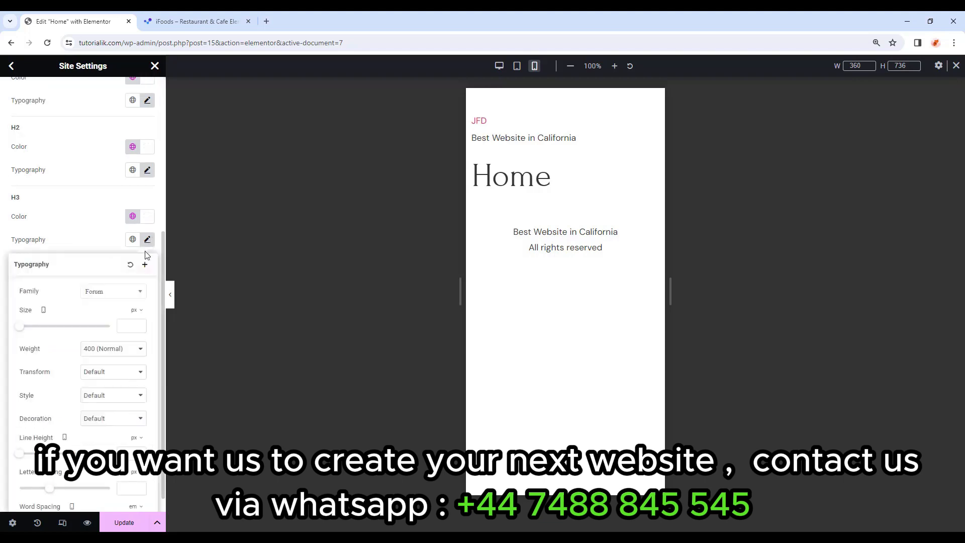
pyautogui.click(128, 329)
pyautogui.write('30')
pyautogui.click(148, 239)
pyautogui.click(147, 289)
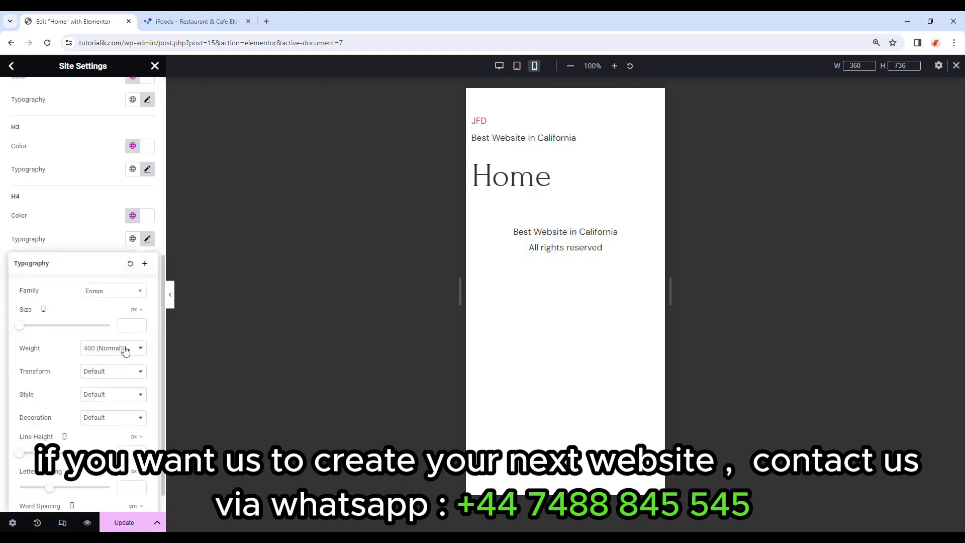
pyautogui.click(126, 324)
pyautogui.write('22')
pyautogui.click(147, 238)
# Set the mobile H5 to 20 px size with 26 px line height.
pyautogui.click(147, 309)
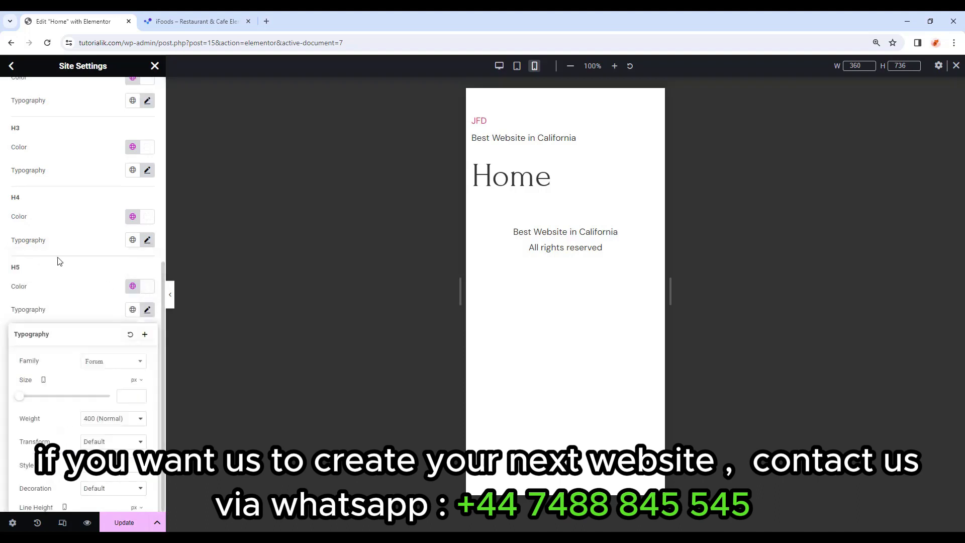
pyautogui.click(126, 303)
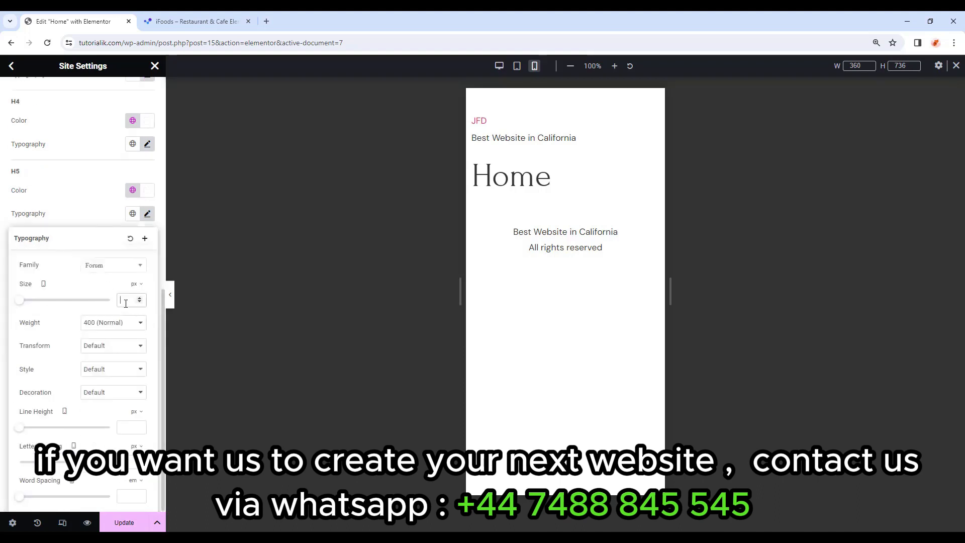
pyautogui.write('20')
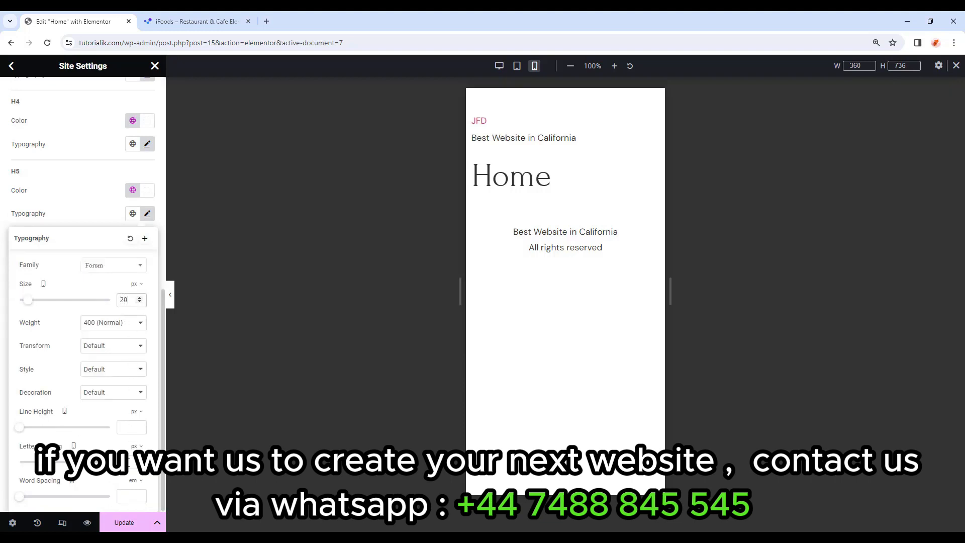
pyautogui.click(123, 425)
pyautogui.write('26')
pyautogui.click(148, 215)
pyautogui.scroll(10, 52, 328)
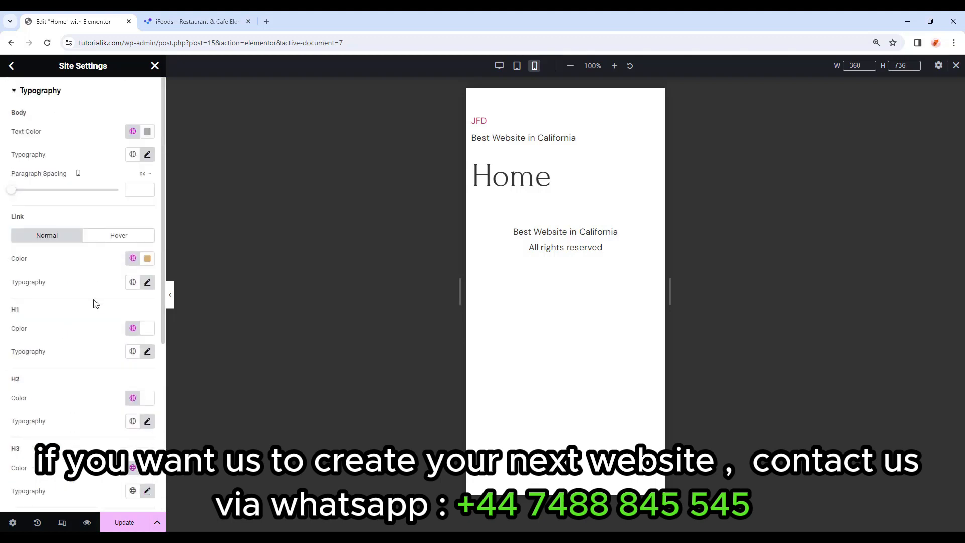
# Check the tablet and mobile previews and save the heading typography changes.
pyautogui.click(517, 66)
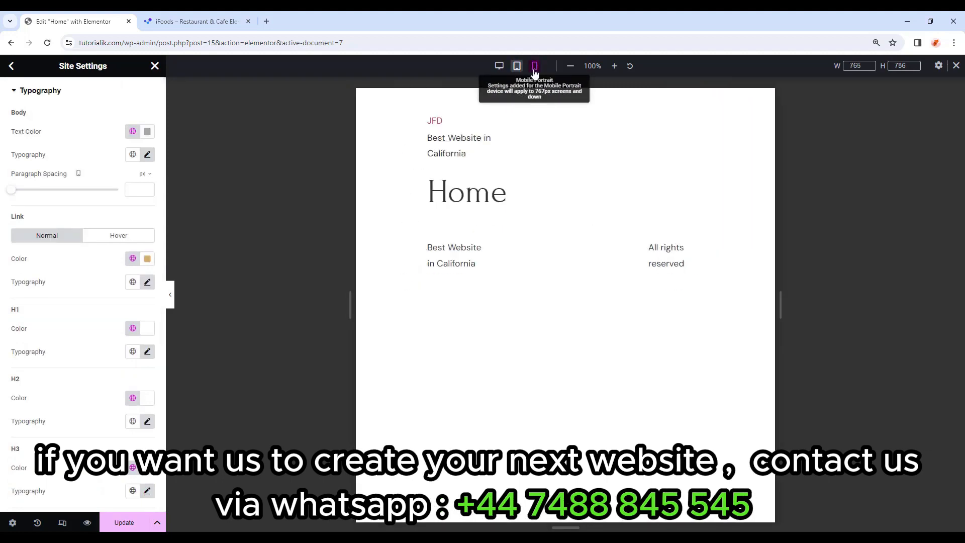
pyautogui.click(534, 66)
pyautogui.click(517, 66)
pyautogui.click(126, 523)
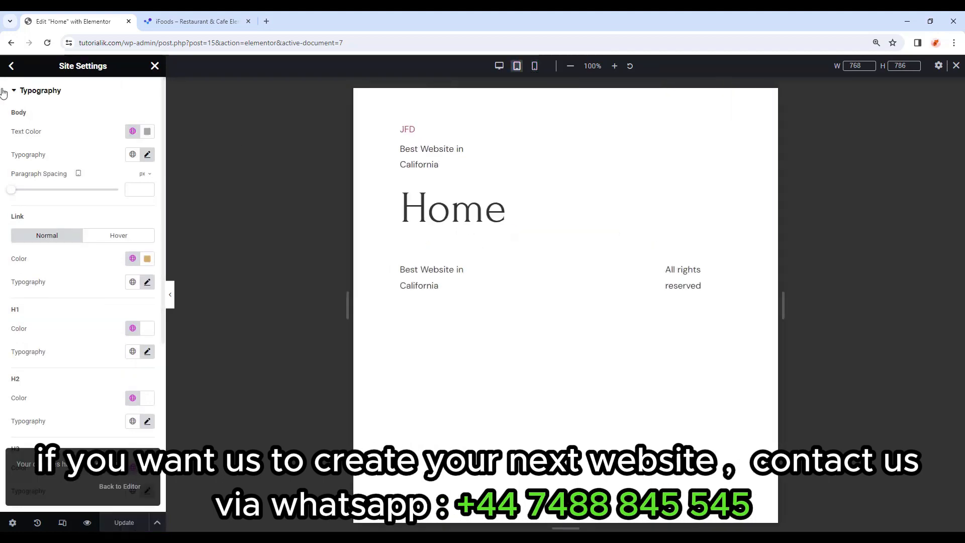
# Return to desktop preview, exit responsive mode and Site Settings, and open the main menu.
pyautogui.click(11, 67)
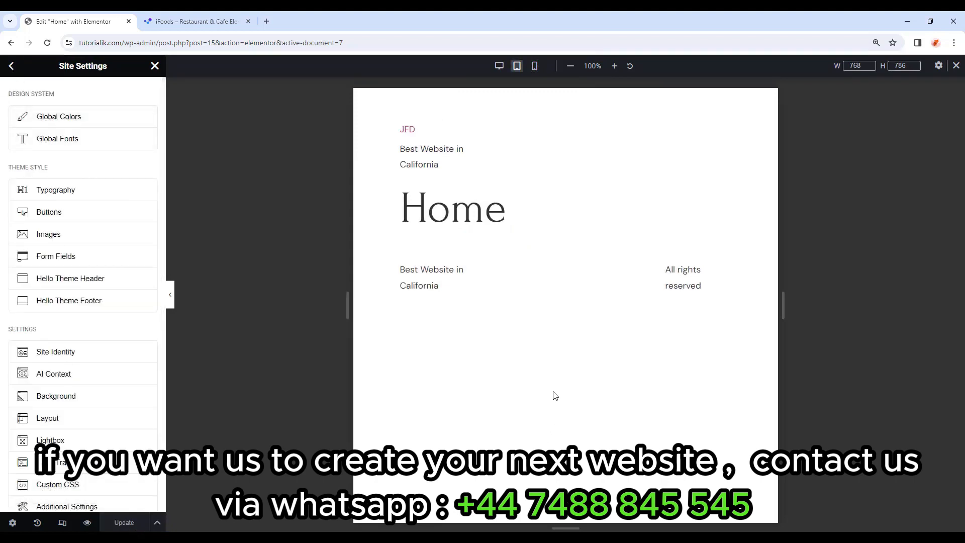
pyautogui.click(499, 66)
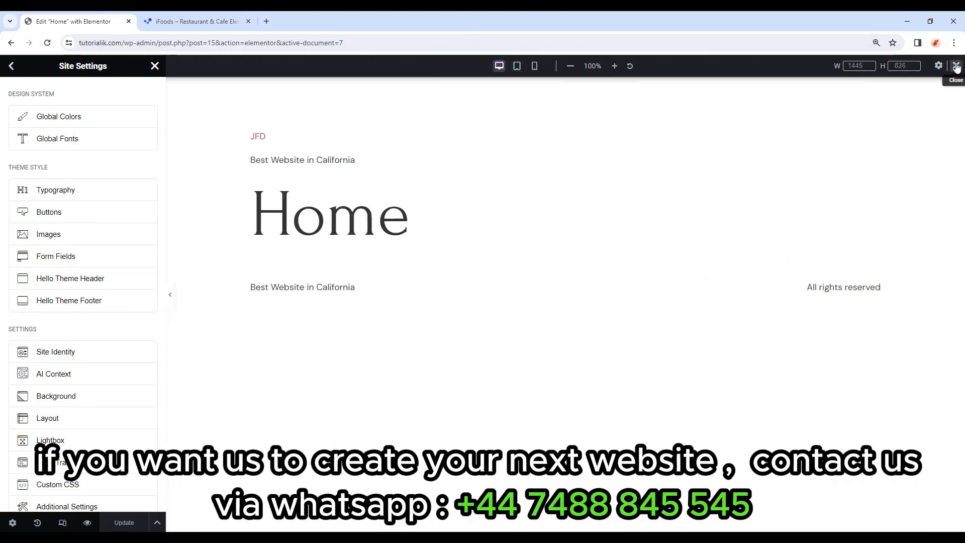
pyautogui.click(957, 66)
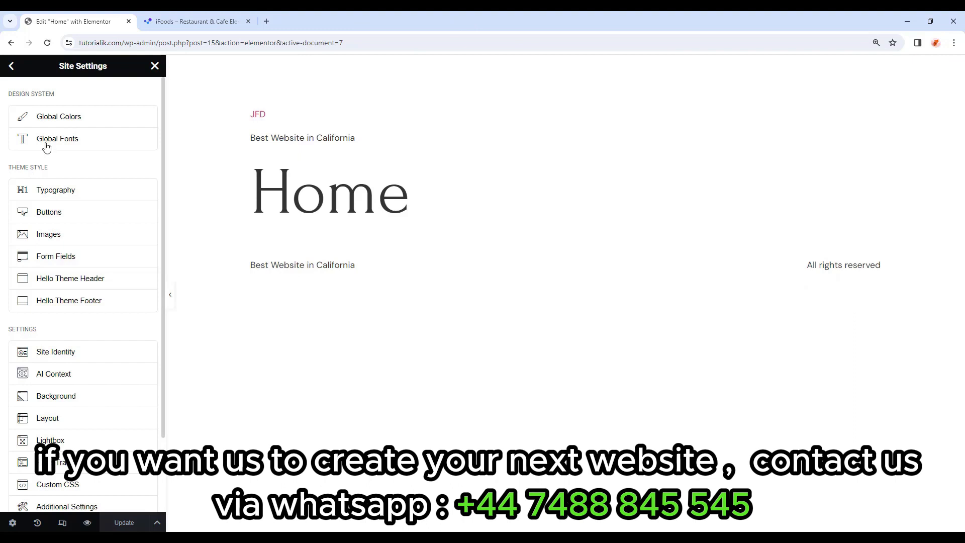
pyautogui.click(155, 66)
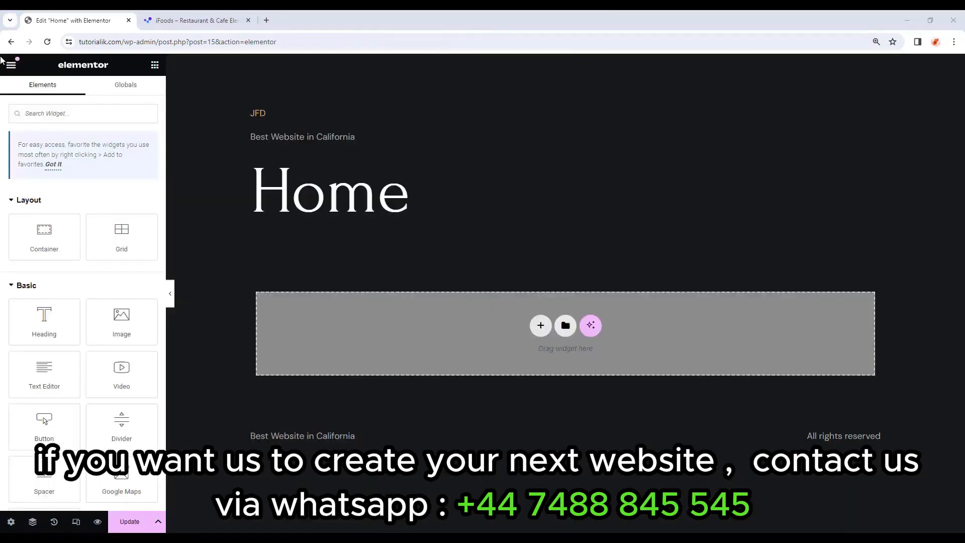
pyautogui.click(11, 64)
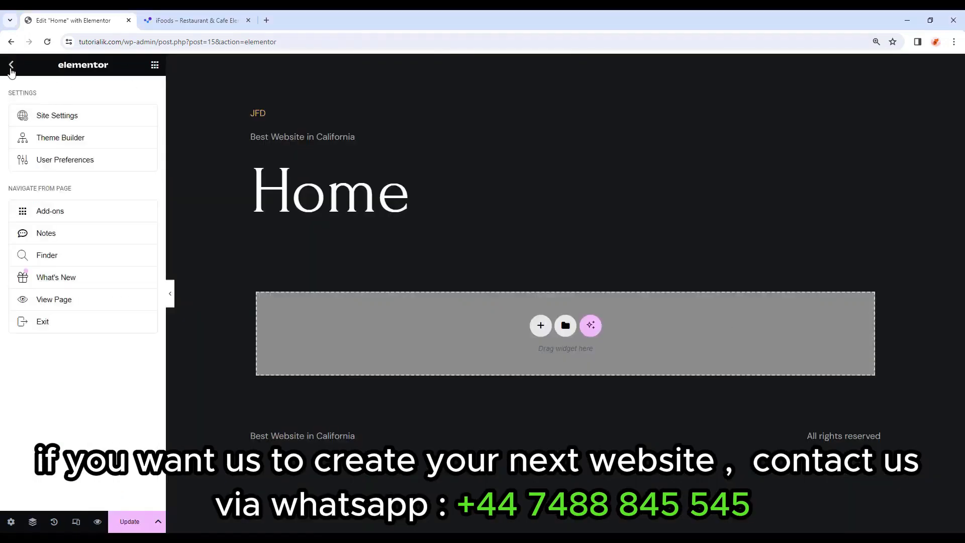
# In User Preferences, switch the editor UI theme to Dark.
pyautogui.click(102, 169)
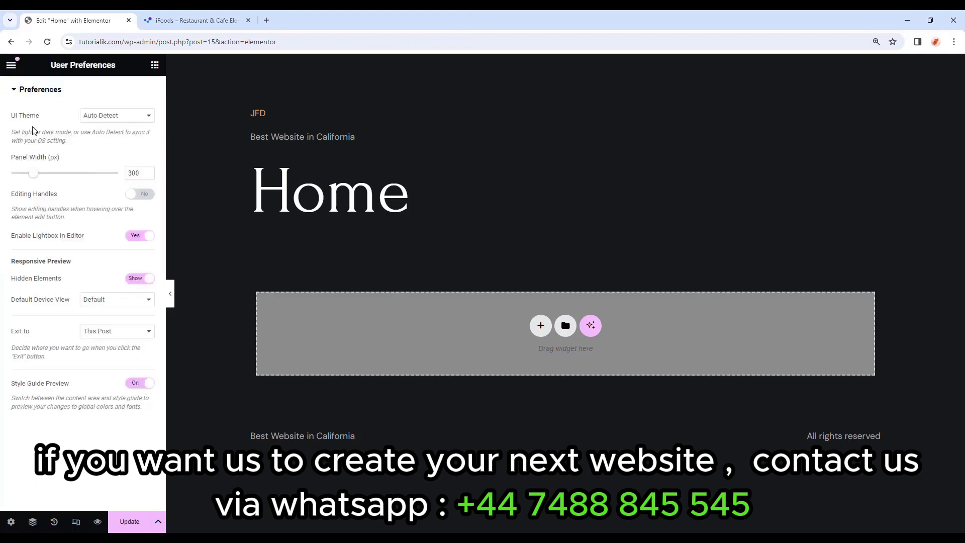
pyautogui.click(121, 118)
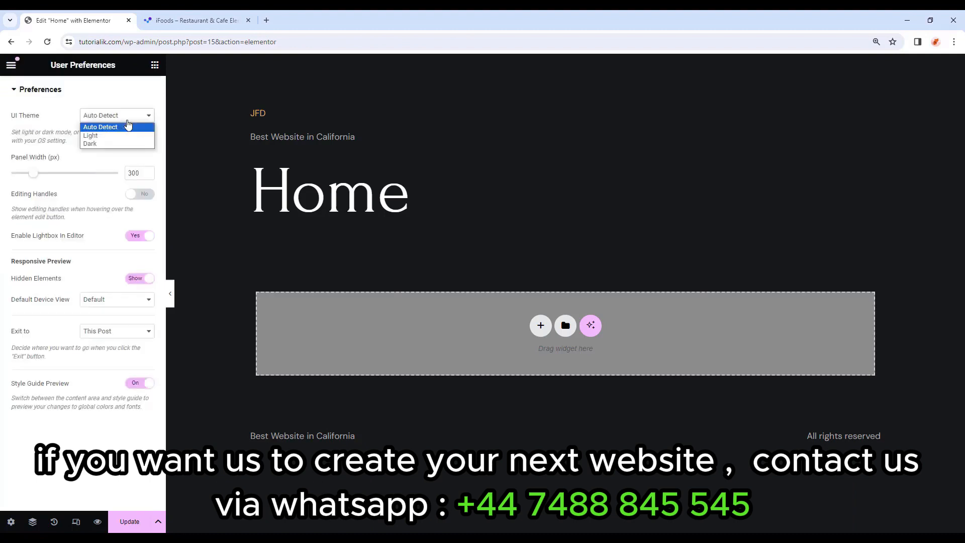
pyautogui.click(110, 145)
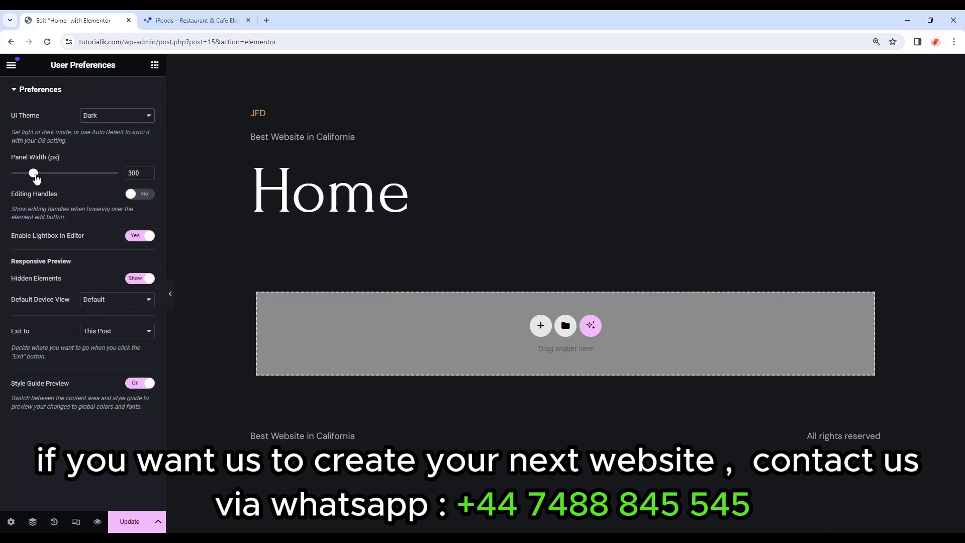
# Set the panel width to 300, turn Editing Handles on, and save preferences.
pyautogui.moveTo(36, 175); pyautogui.dragTo(112, 164)
pyautogui.moveTo(64, 187); pyautogui.dragTo(39, 178)
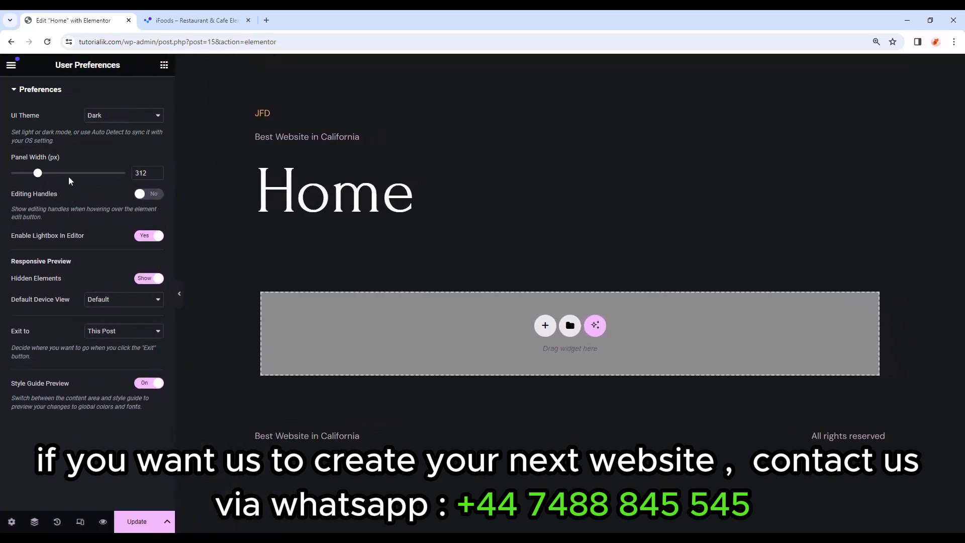
pyautogui.moveTo(145, 173); pyautogui.dragTo(114, 180)
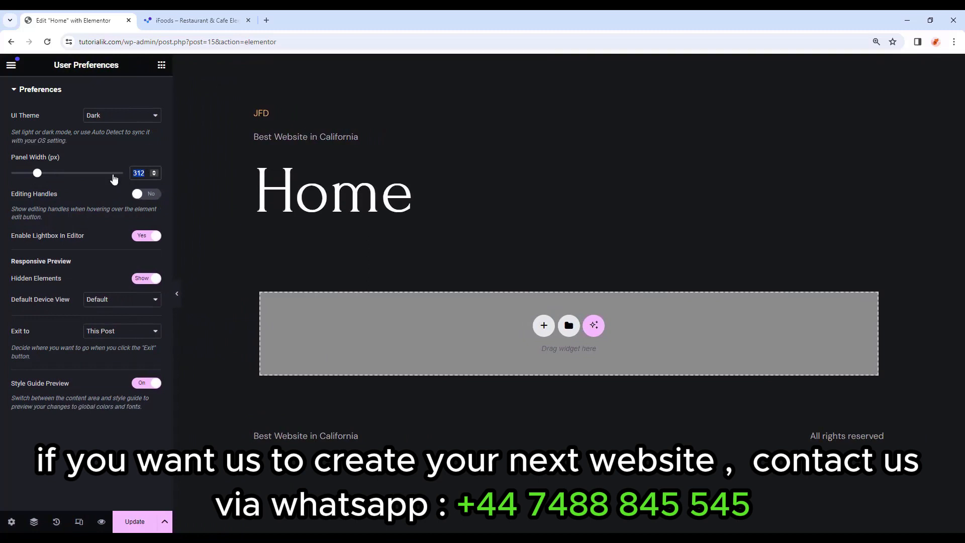
pyautogui.write('300')
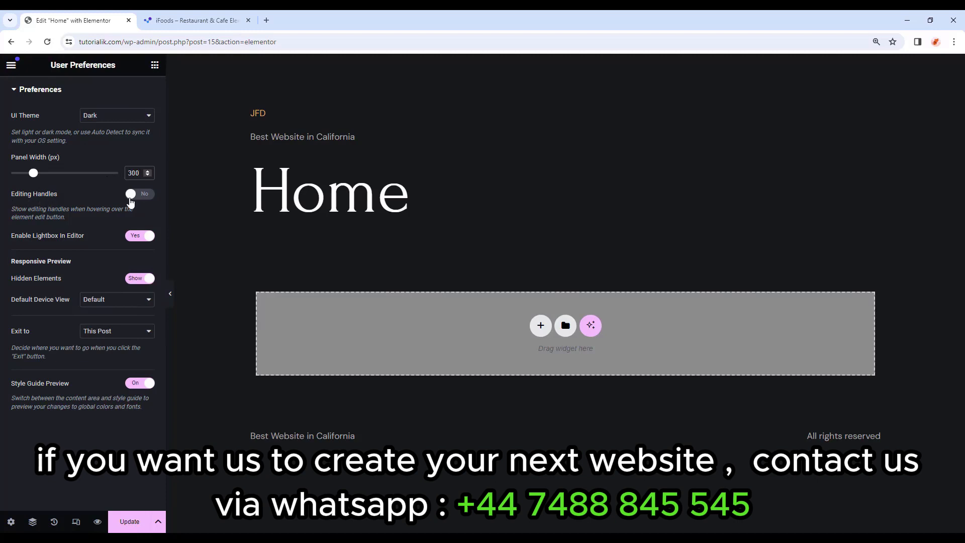
pyautogui.click(139, 197)
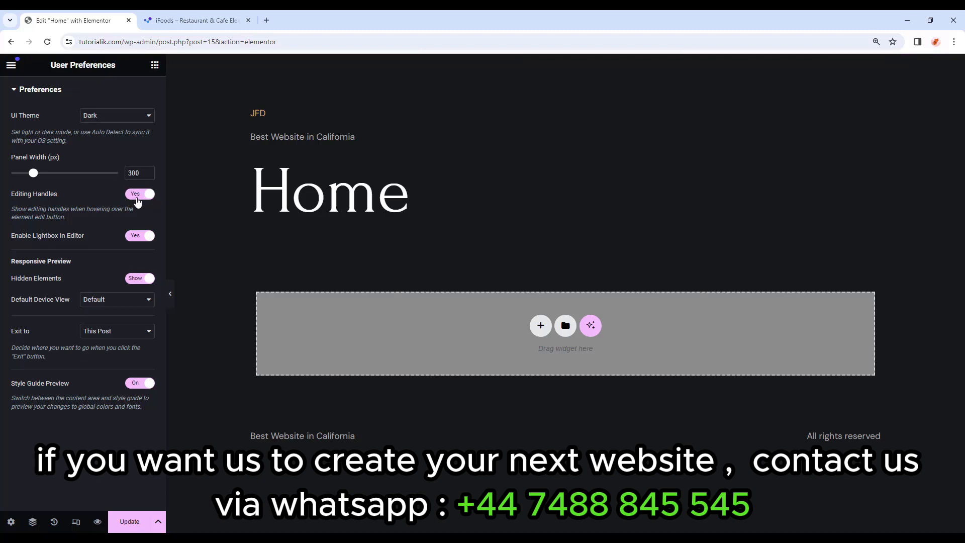
pyautogui.click(127, 527)
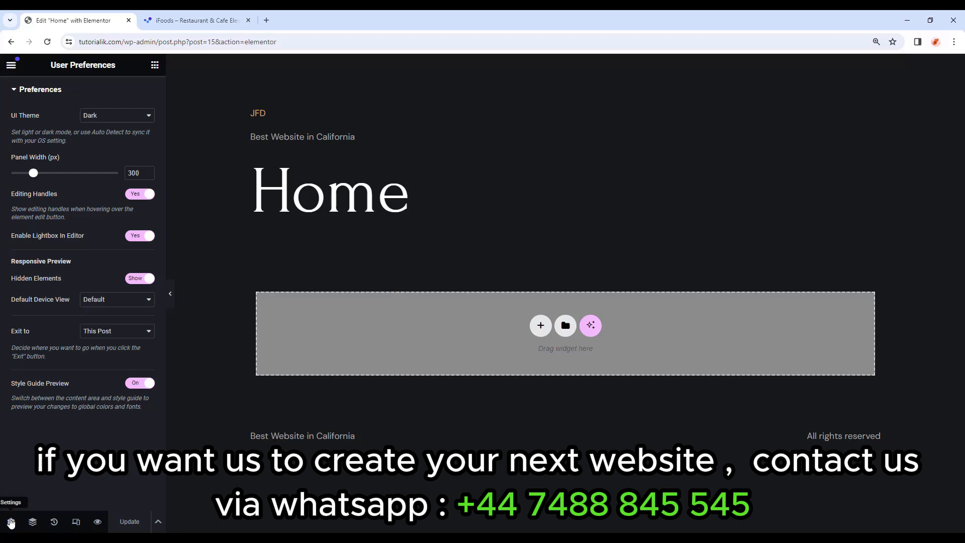
# Change the Home page's Page Layout to Elementor Canvas in page settings.
pyautogui.click(11, 522)
pyautogui.scroll(-1, 13, 475)
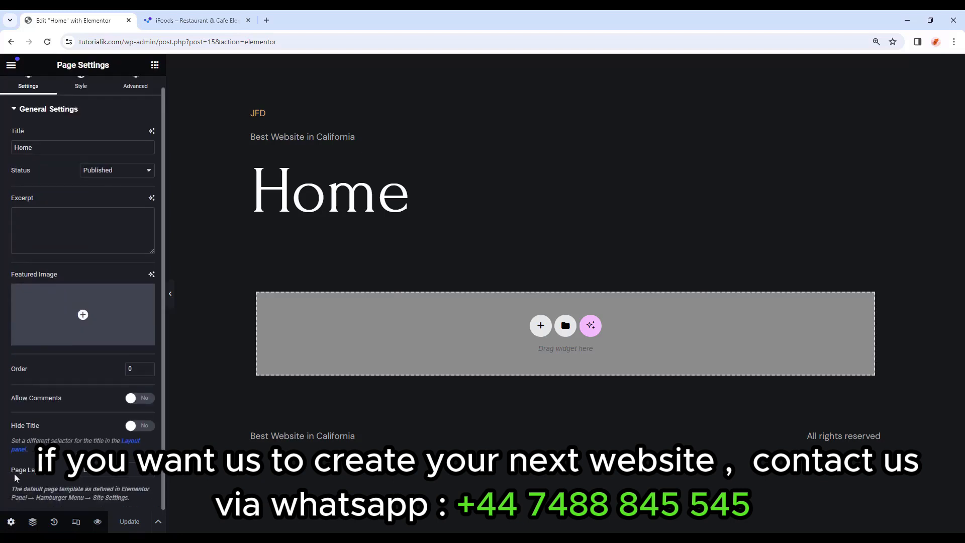
pyautogui.click(103, 480)
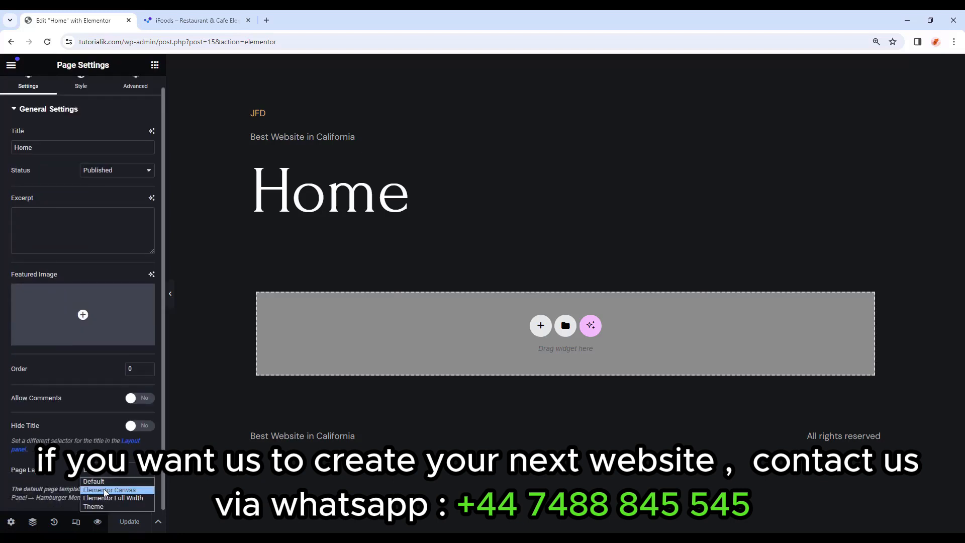
pyautogui.click(137, 490)
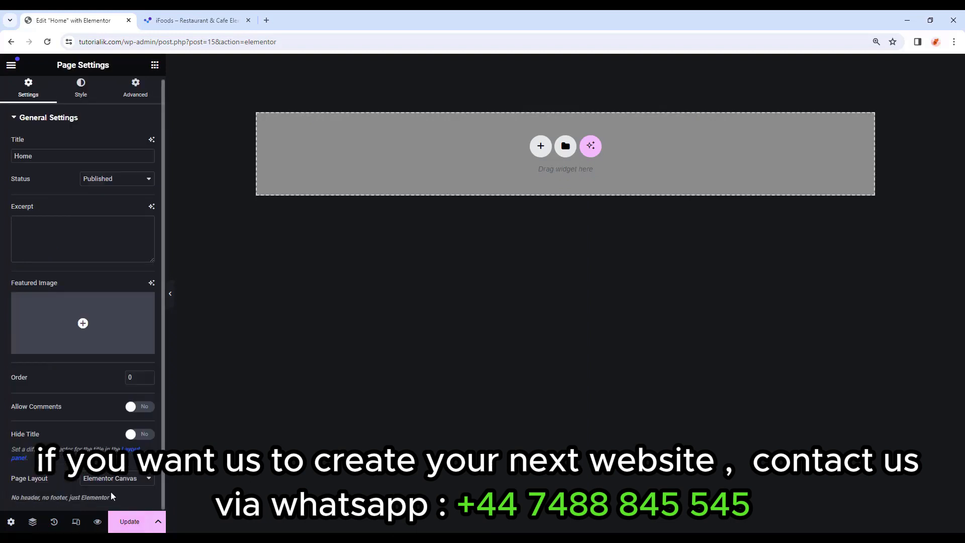
pyautogui.click(154, 65)
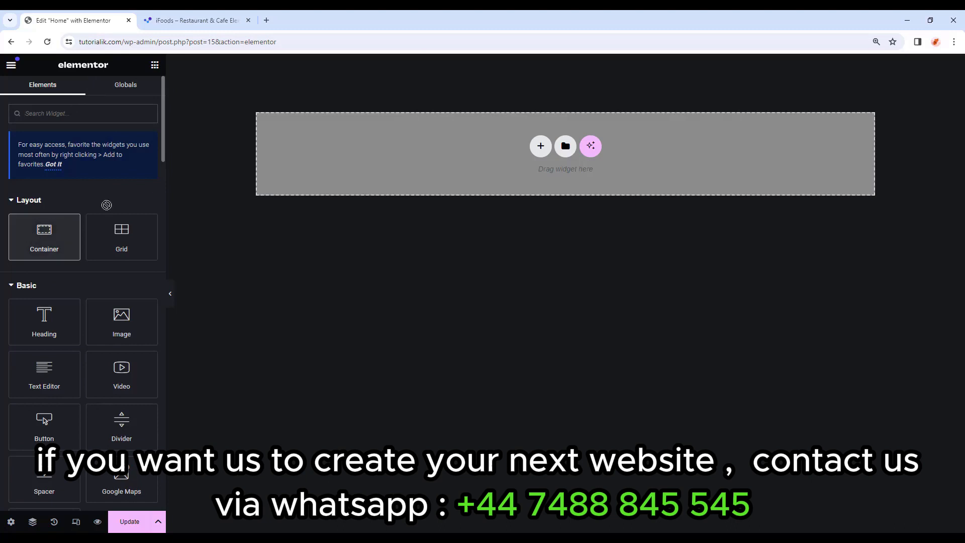
# Add a container to the page and rename it Banner Section in the Navigator.
pyautogui.moveTo(37, 232); pyautogui.dragTo(437, 125)
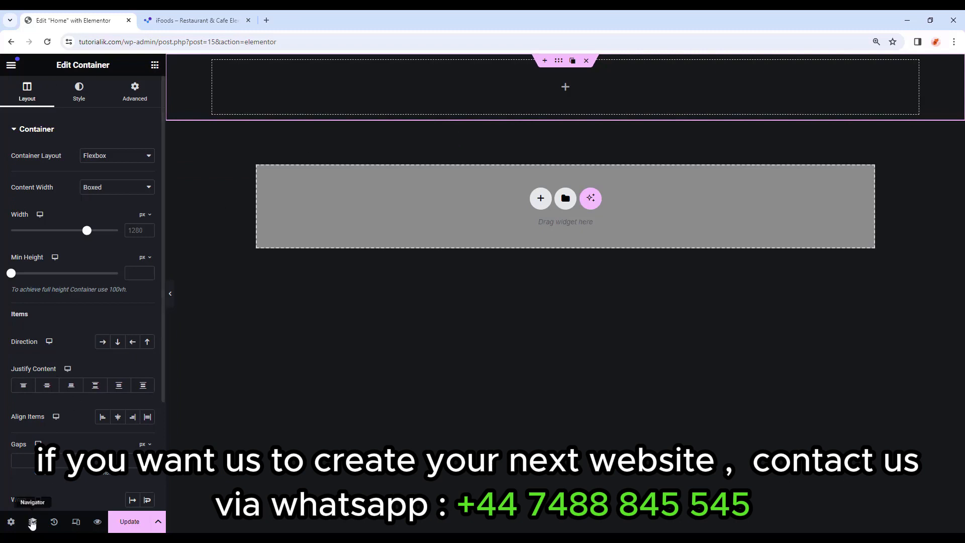
pyautogui.click(33, 524)
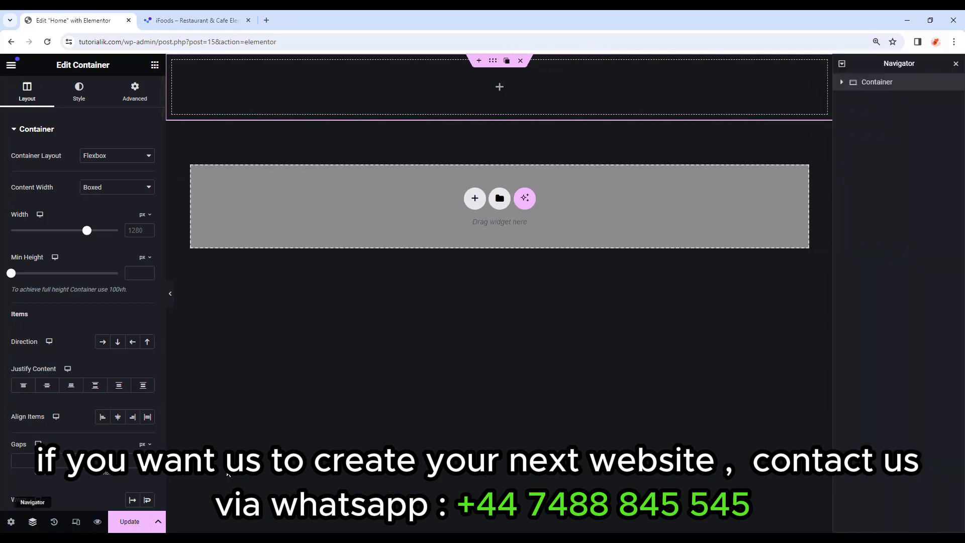
pyautogui.moveTo(882, 61); pyautogui.dragTo(885, 256)
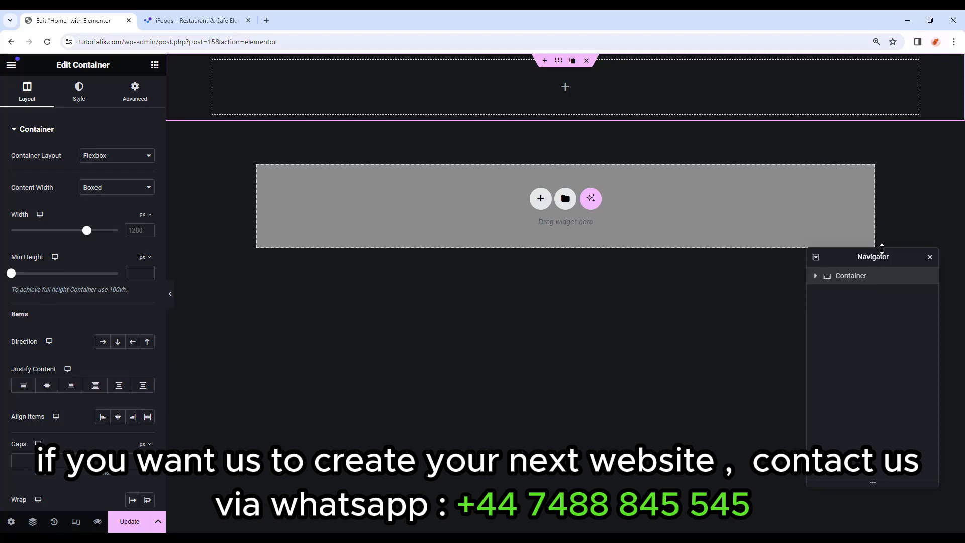
pyautogui.moveTo(882, 248); pyautogui.dragTo(897, 357)
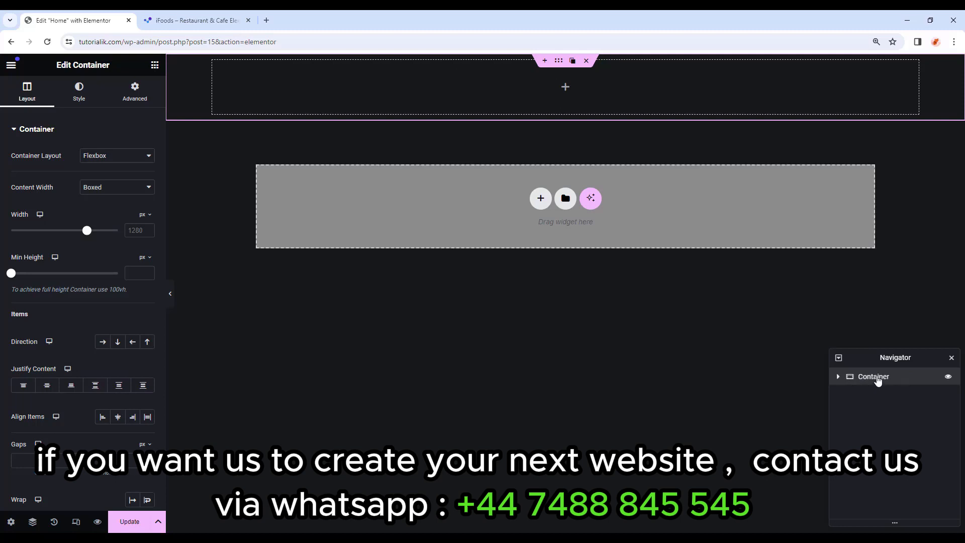
pyautogui.doubleClick(880, 381)
pyautogui.write('Banner Section')
pyautogui.press('Return')
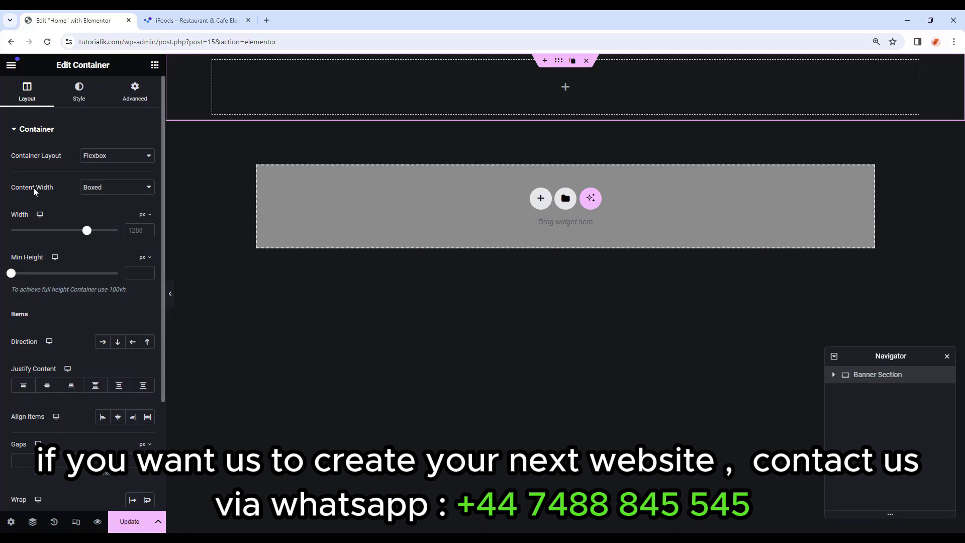
# Give the container Full Width content, 100 vh minimum height, and Column direction.
pyautogui.click(111, 196)
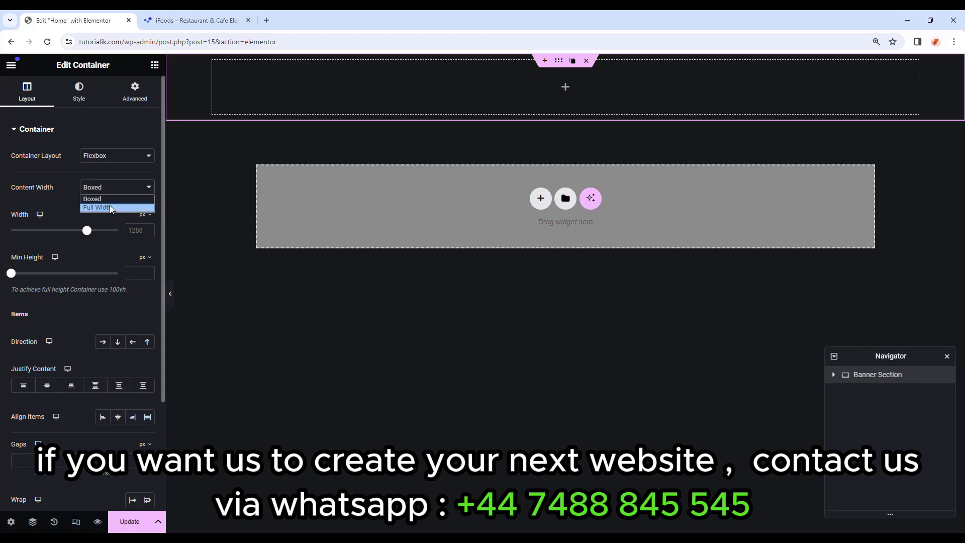
pyautogui.click(109, 209)
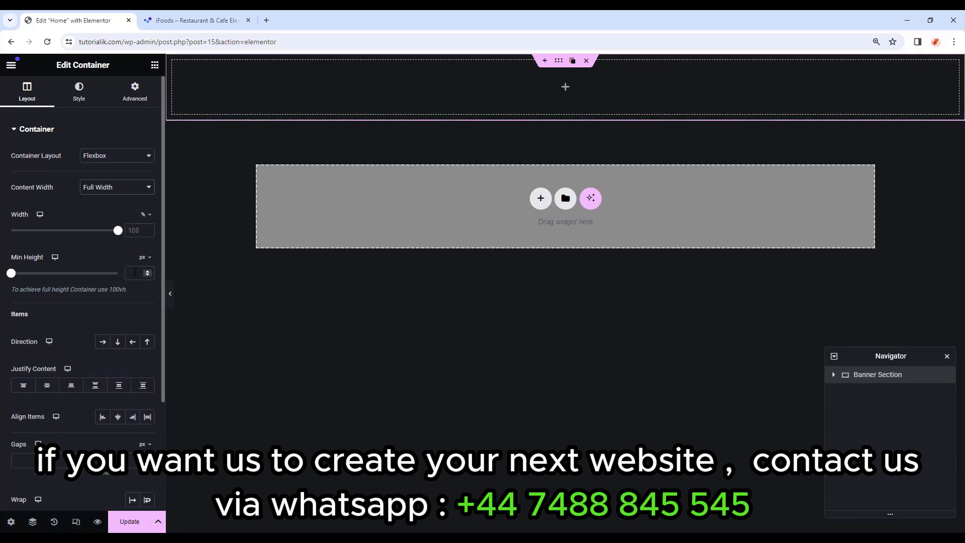
pyautogui.click(142, 257)
pyautogui.click(145, 311)
pyautogui.click(134, 274)
pyautogui.write('100')
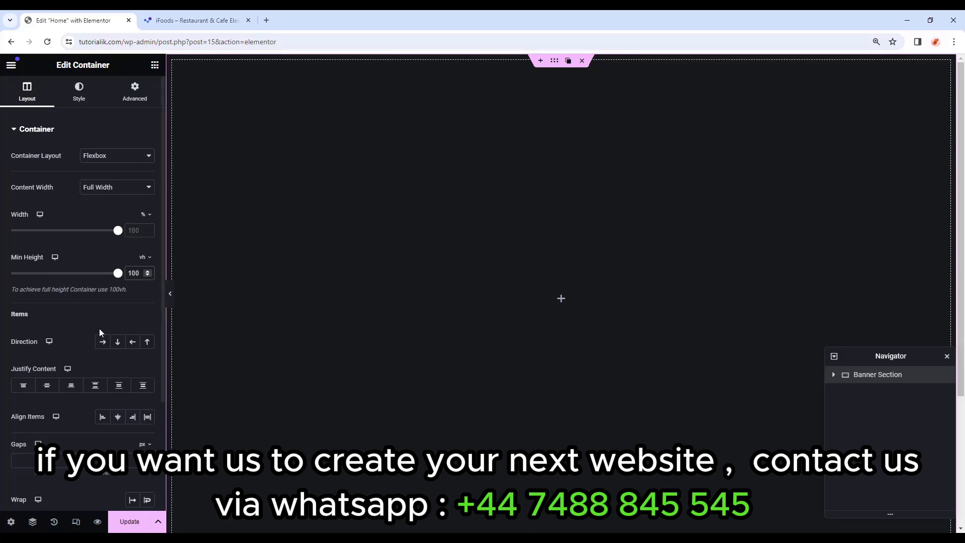
pyautogui.click(121, 342)
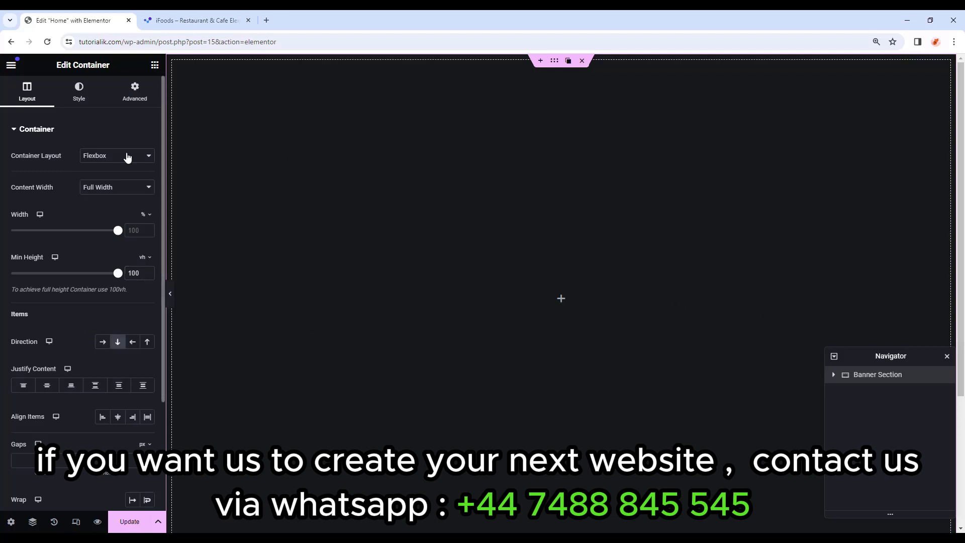
# Set a Classic background on Banner Section, open the image picker, then go to the tutorial tab.
pyautogui.click(83, 98)
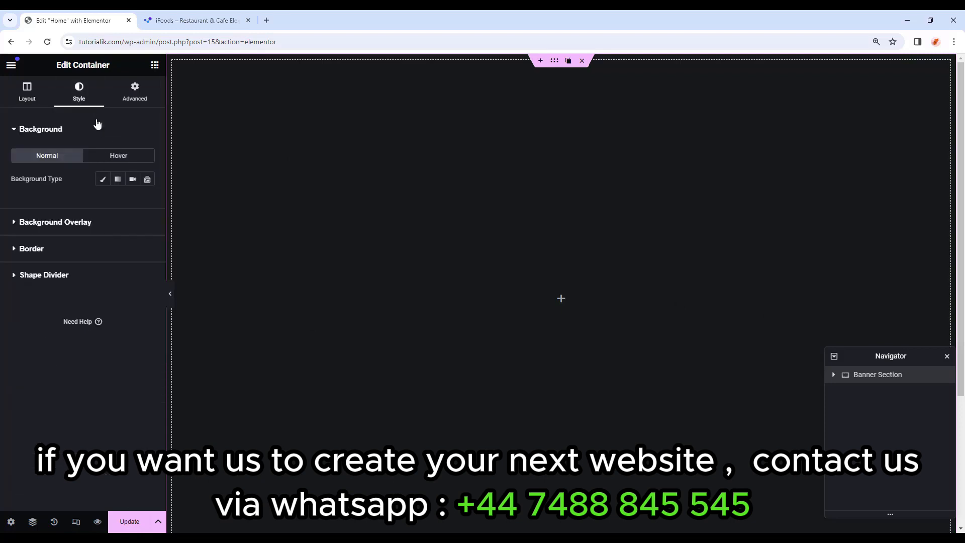
pyautogui.click(103, 179)
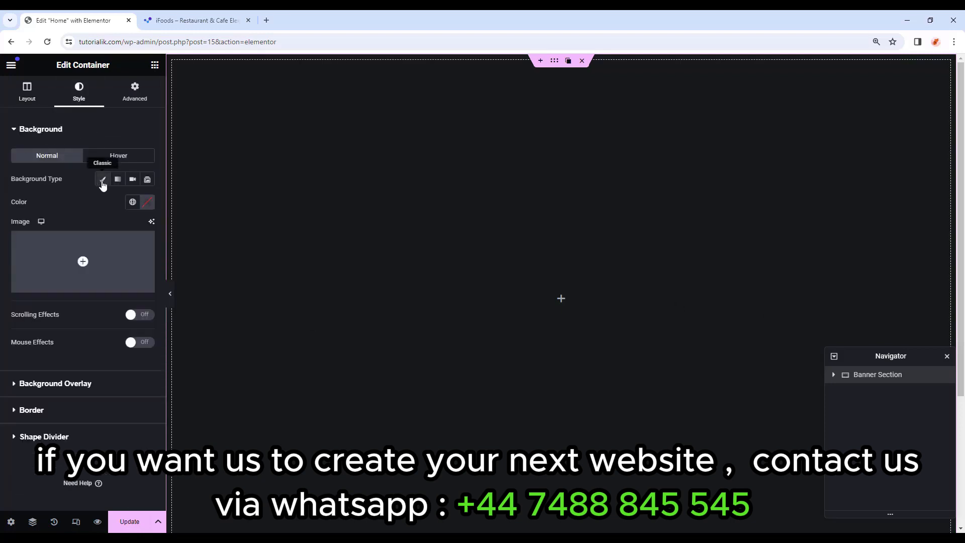
pyautogui.click(83, 264)
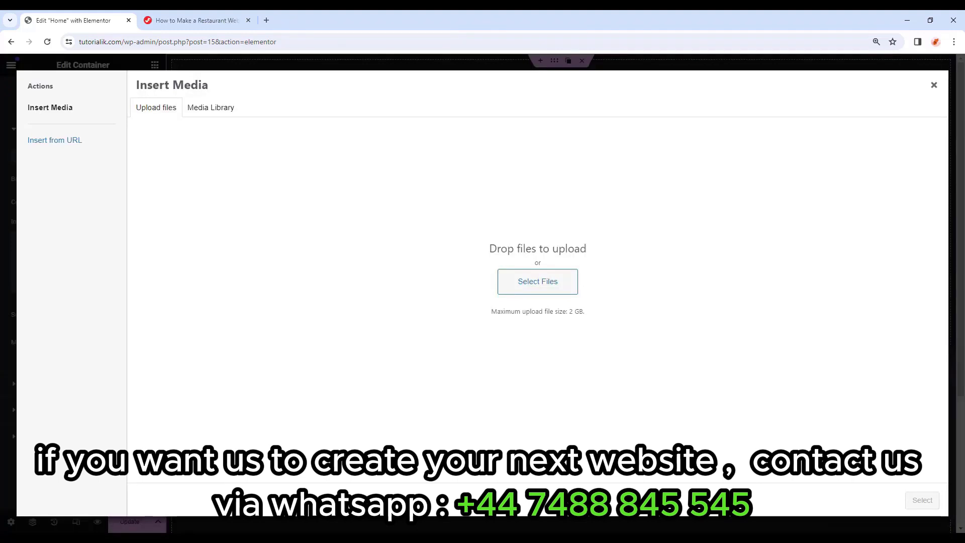
pyautogui.click(196, 20)
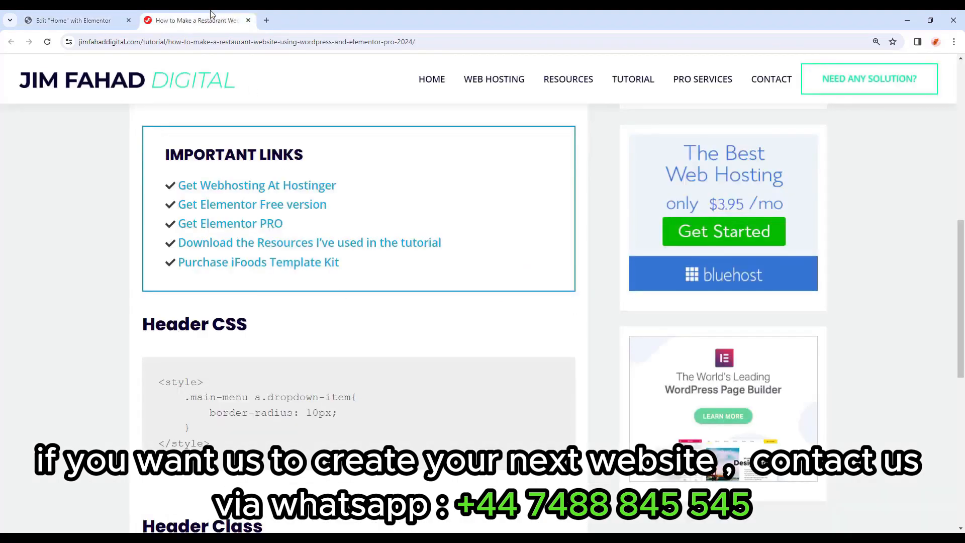
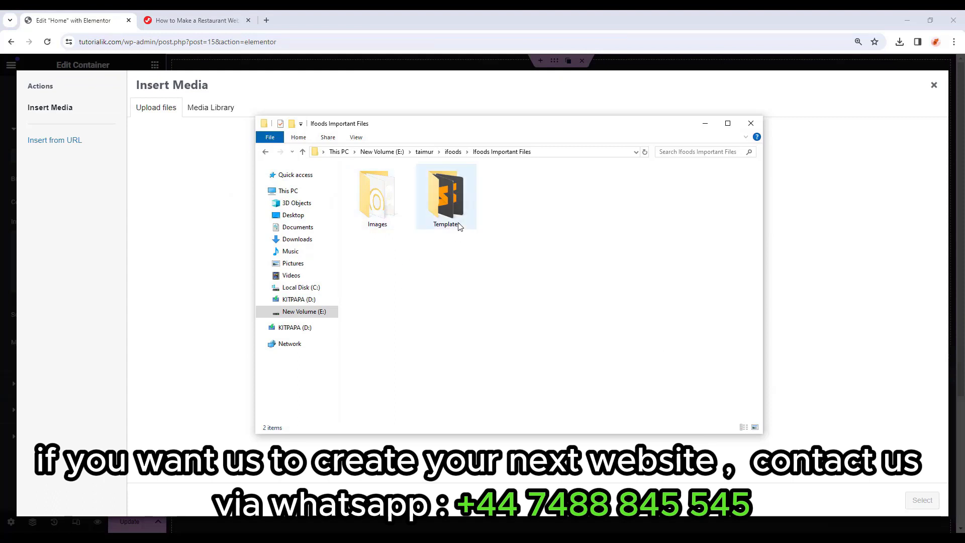
# Drag all 113 restaurant images from the local Images folder into the Media Library upload area.
pyautogui.doubleClick(381, 203)
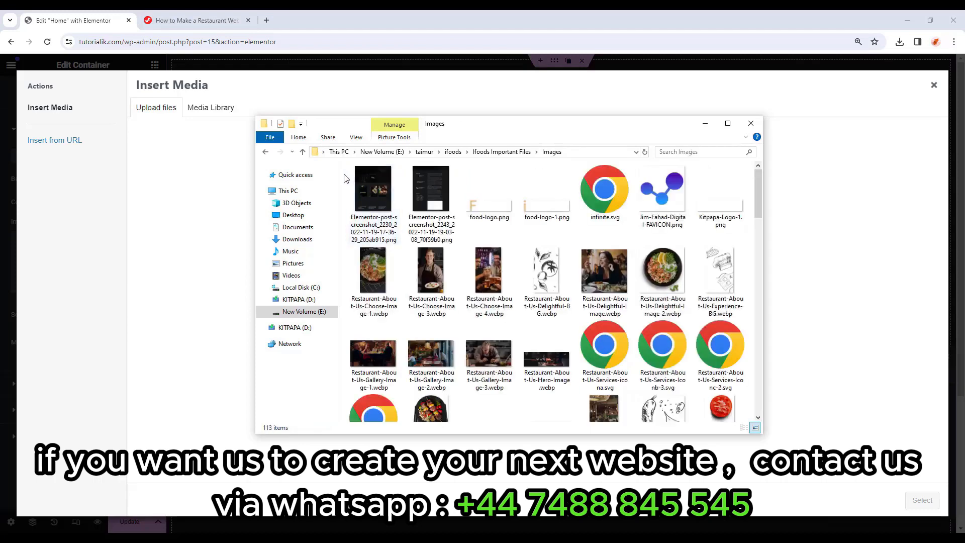
pyautogui.moveTo(351, 188); pyautogui.dragTo(759, 440)
pyautogui.scroll(3, 612, 362)
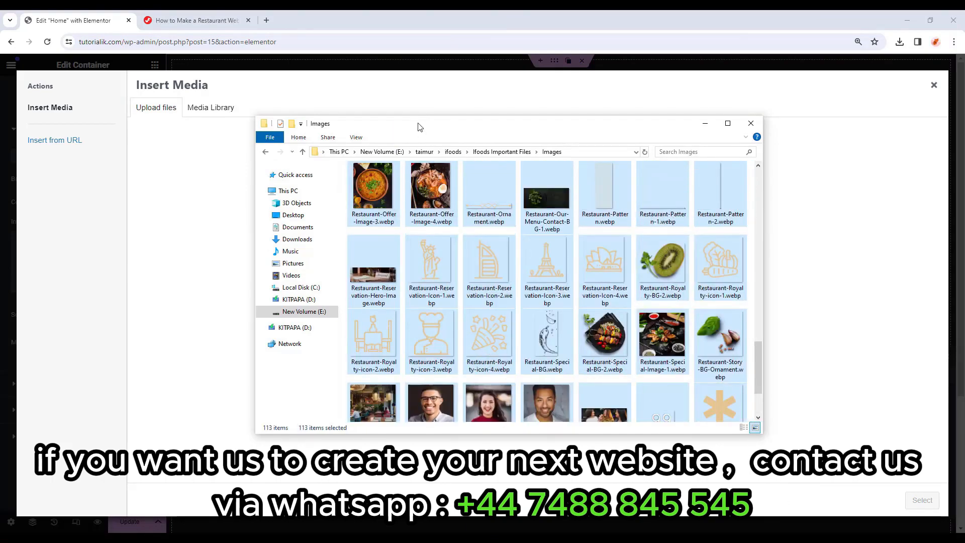
pyautogui.moveTo(440, 124); pyautogui.dragTo(718, 139)
pyautogui.moveTo(651, 201); pyautogui.dragTo(468, 286)
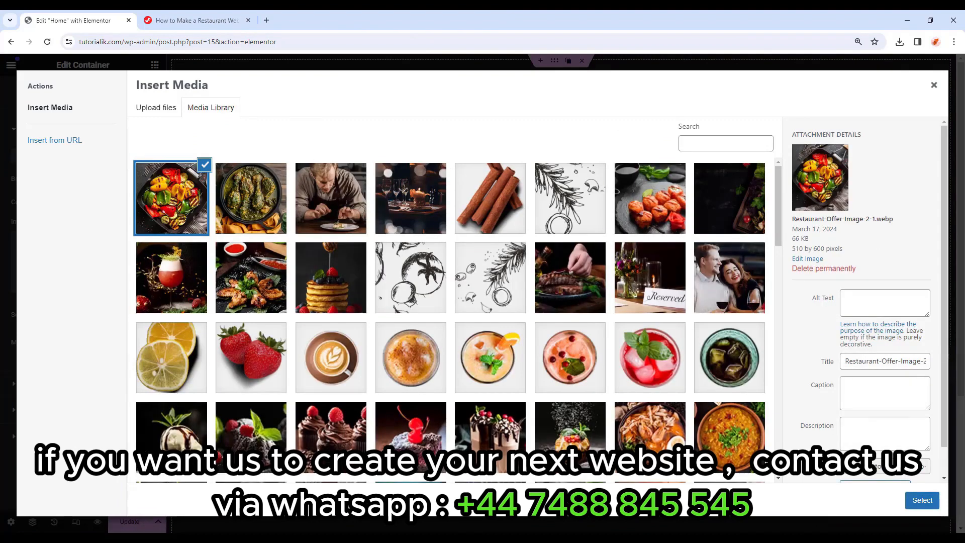
# Use the salmon sushi image Restaurant-Hero-Image-1 as the Banner Section background.
pyautogui.click(662, 221)
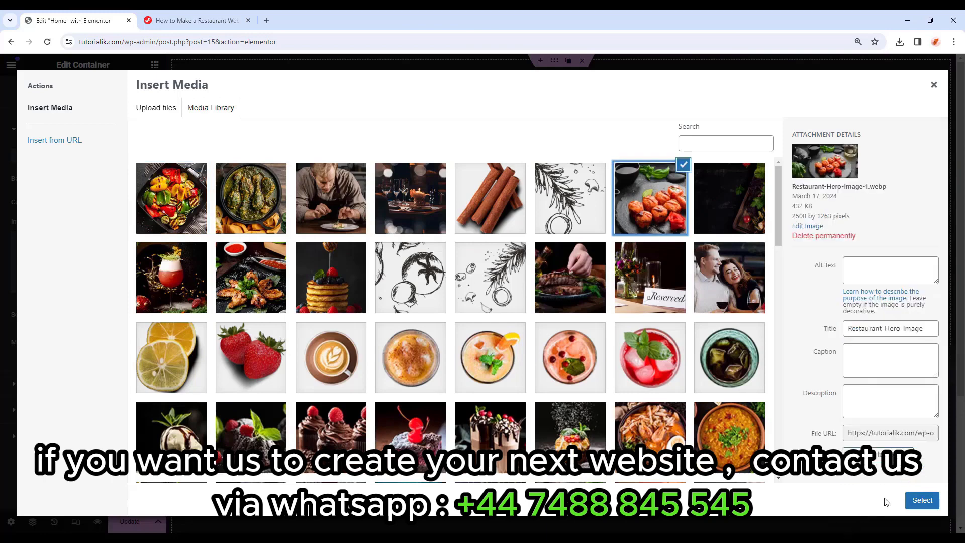
pyautogui.click(923, 504)
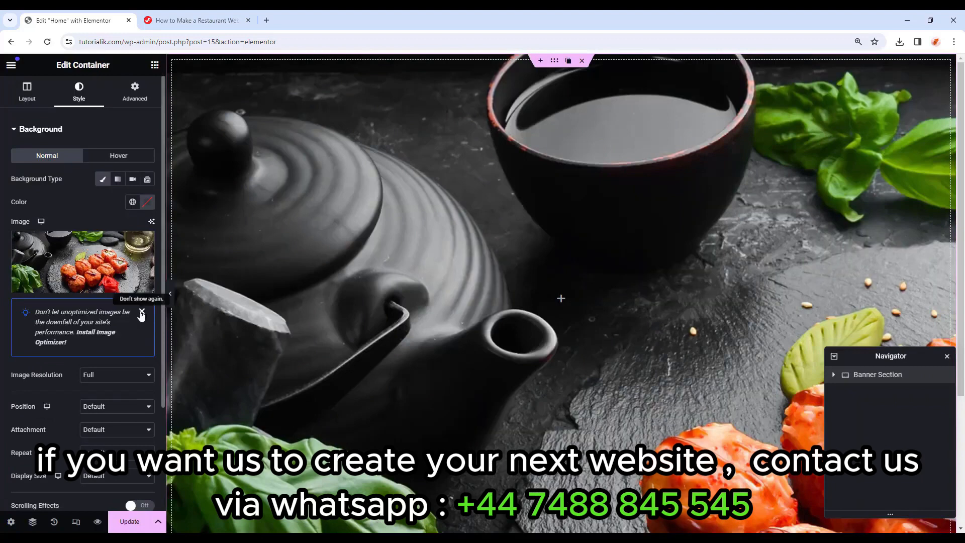
pyautogui.click(141, 312)
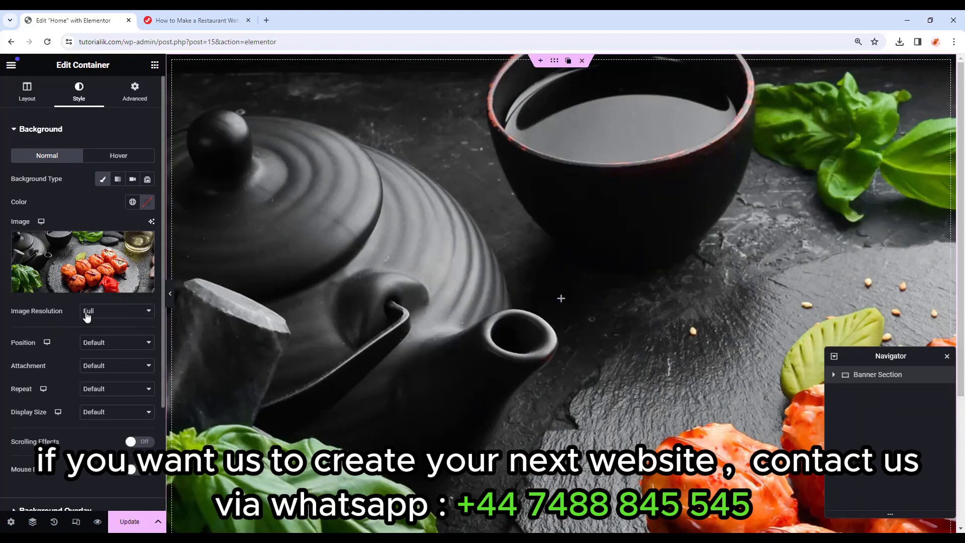
# Set the background to Center Center, Scroll attachment, No-repeat and Cover size.
pyautogui.scroll(-1, 73, 302)
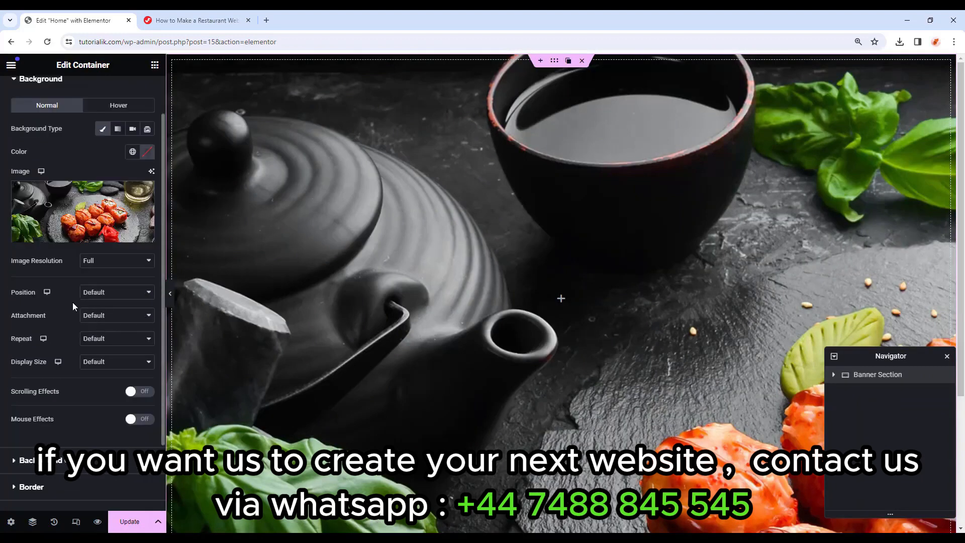
pyautogui.click(113, 298)
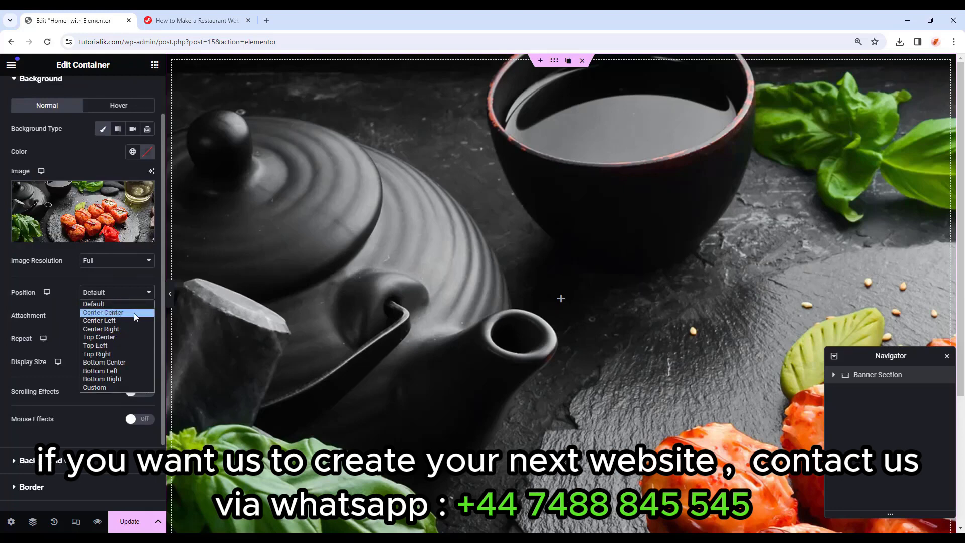
pyautogui.click(134, 312)
pyautogui.click(121, 316)
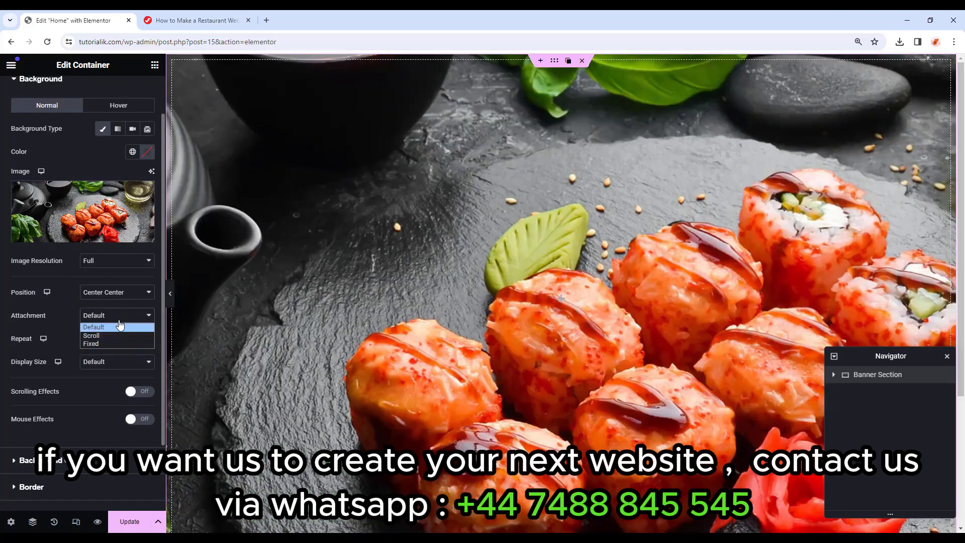
pyautogui.click(110, 336)
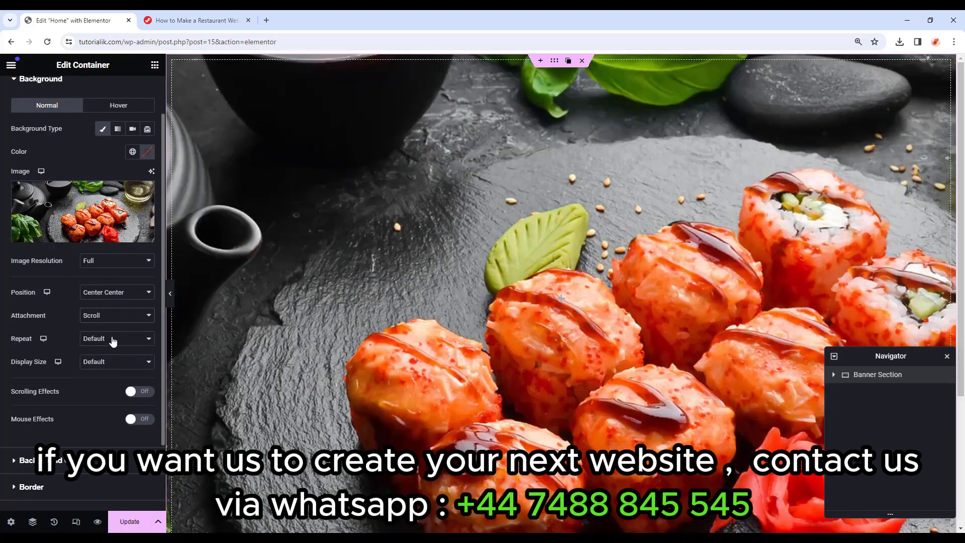
pyautogui.click(115, 339)
pyautogui.click(119, 358)
pyautogui.click(119, 367)
pyautogui.click(107, 388)
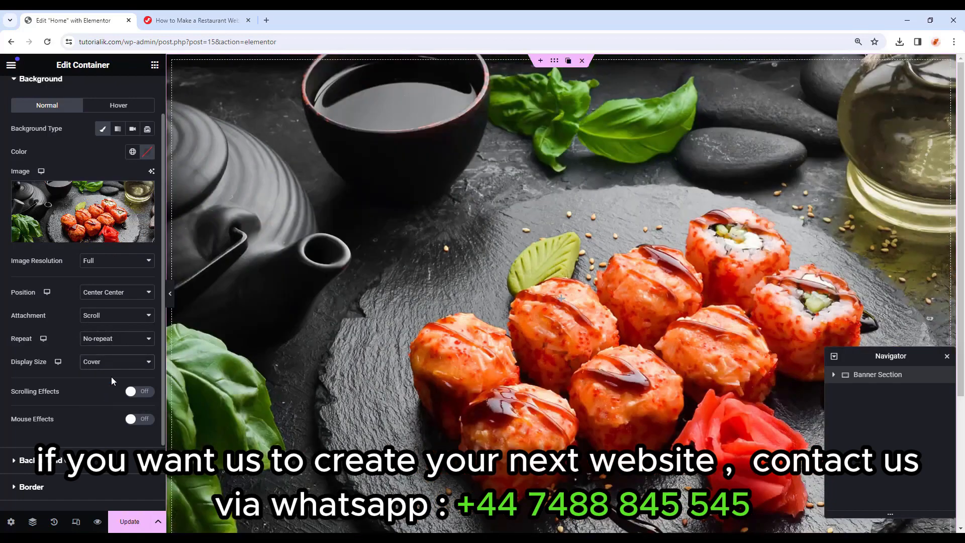
pyautogui.scroll(-2, 100, 372)
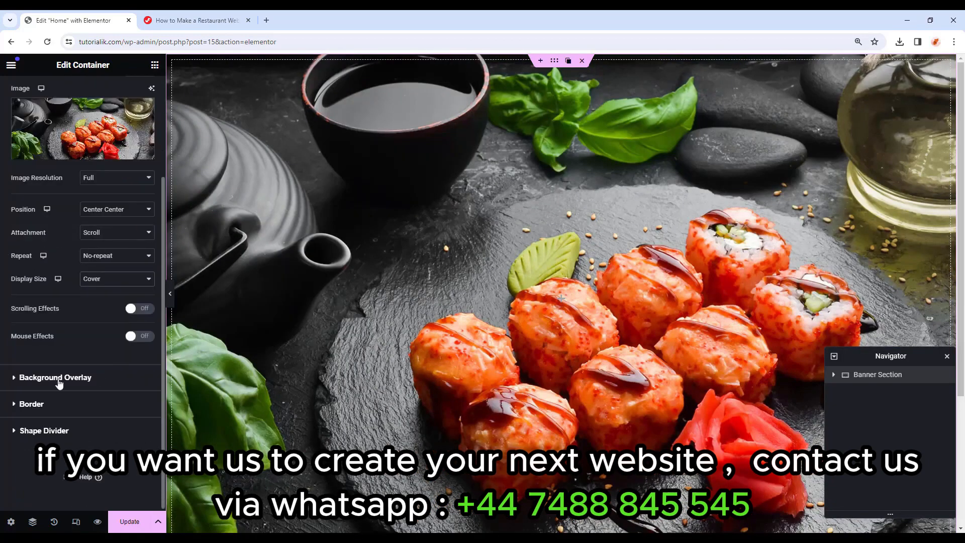
# Add a Classic background overlay in global Black at 0.7 opacity to the banner.
pyautogui.click(108, 387)
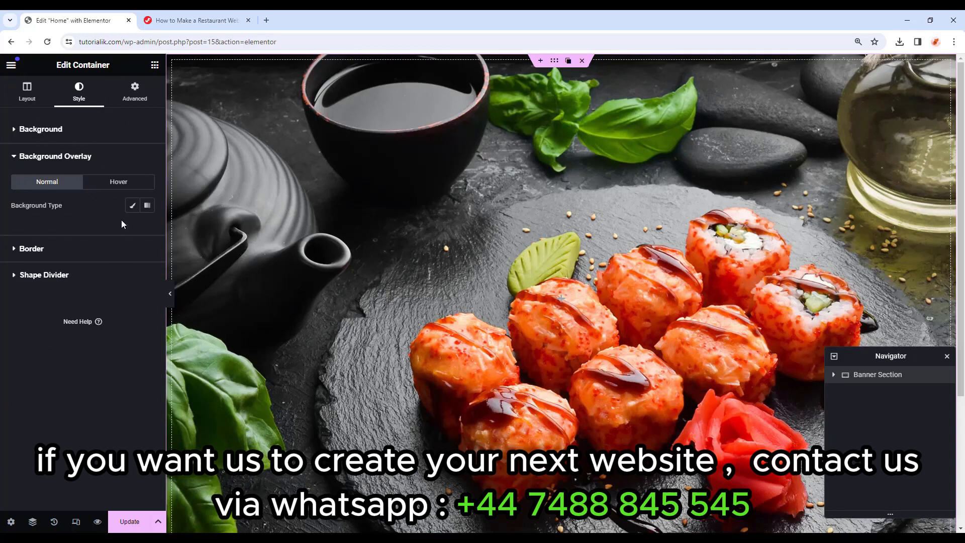
pyautogui.click(130, 207)
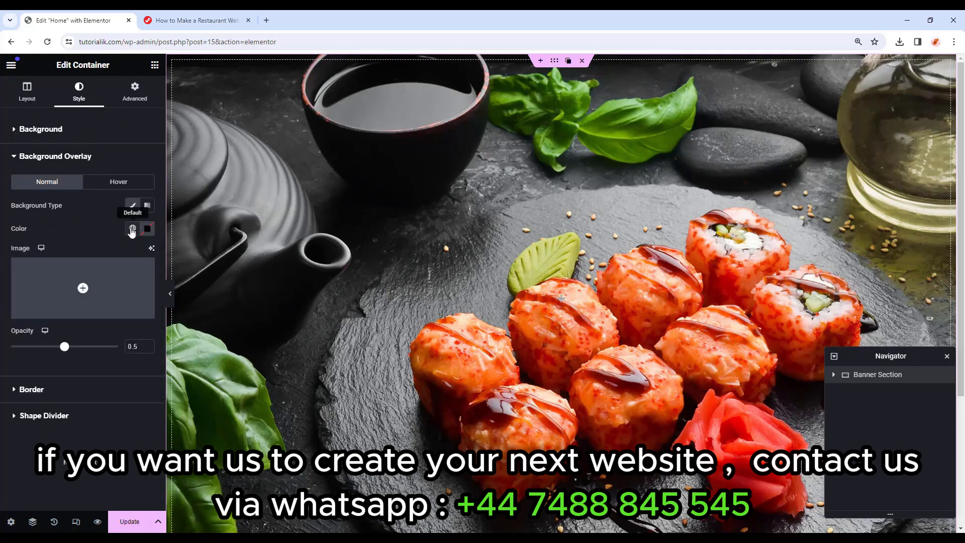
pyautogui.click(132, 229)
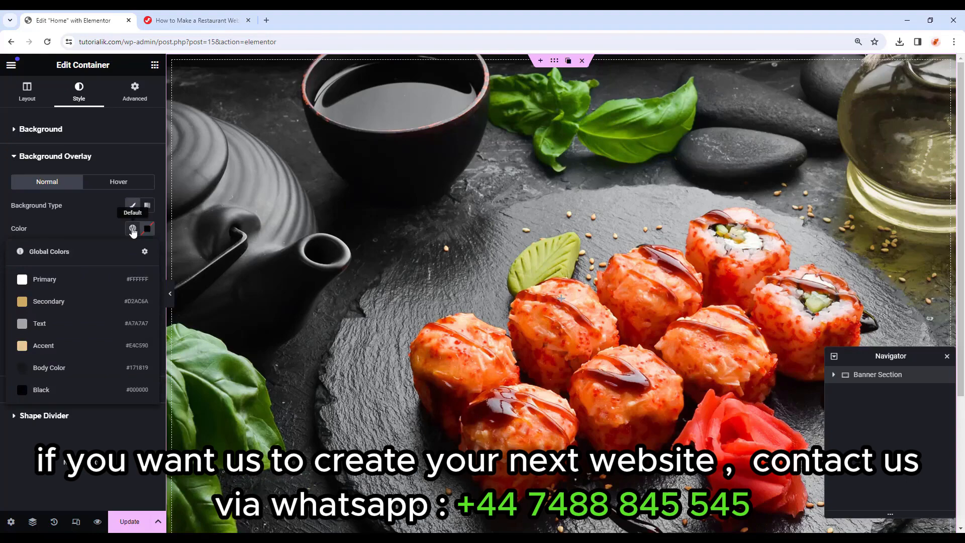
pyautogui.click(82, 389)
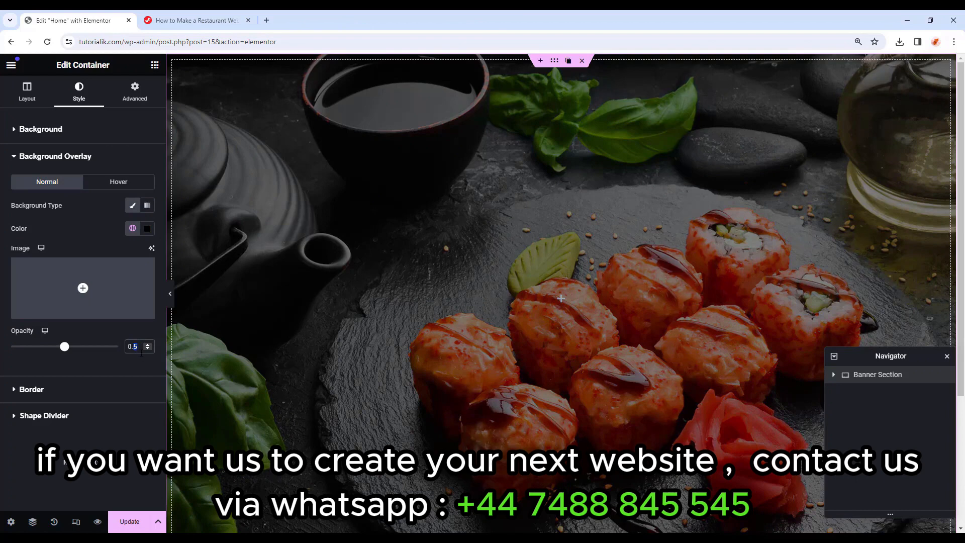
pyautogui.press('BackSpace')
pyautogui.write('7')
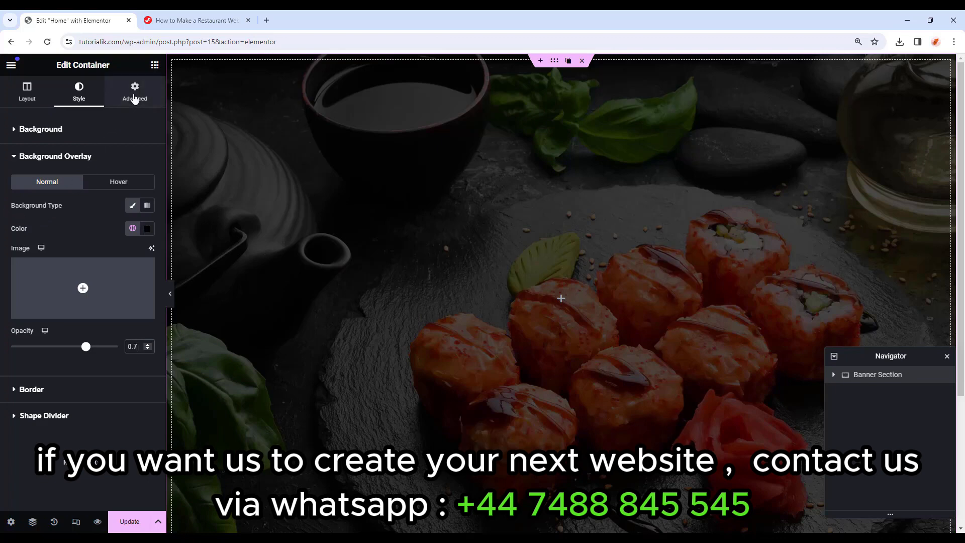
pyautogui.click(135, 95)
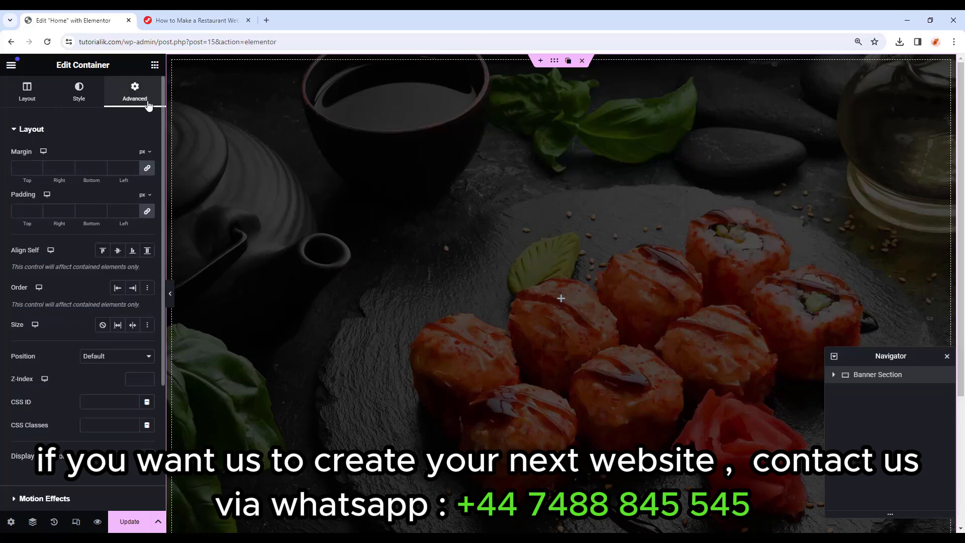
# Set the banner padding to 0 on all sides except 260 px at the top.
pyautogui.click(147, 211)
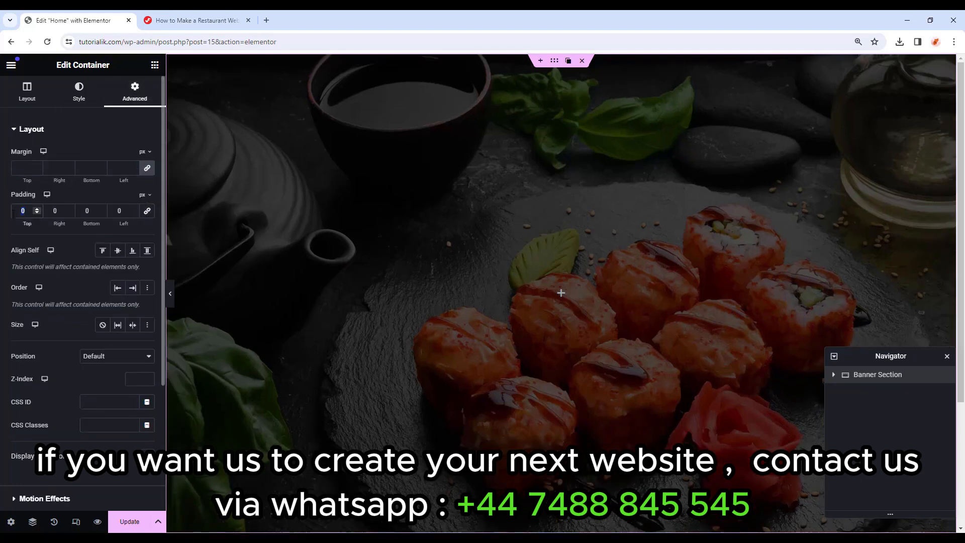
pyautogui.write('260')
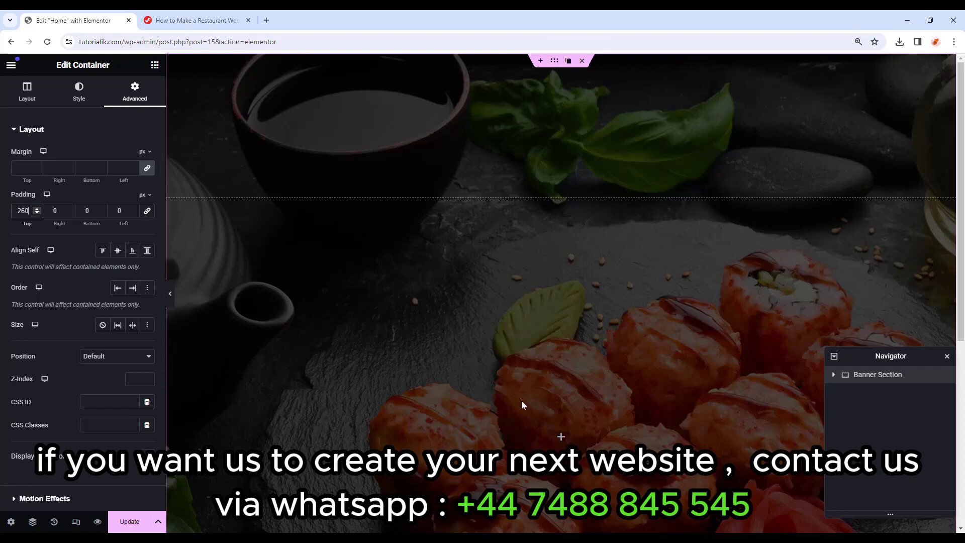
pyautogui.click(561, 437)
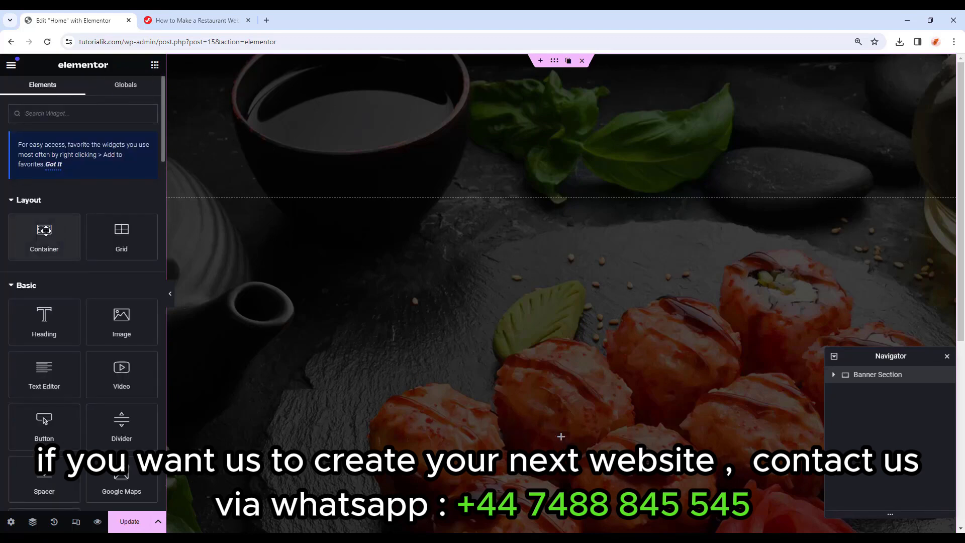
# Add an inner container inside the banner and set its width to 80%.
pyautogui.moveTo(45, 232); pyautogui.dragTo(558, 425)
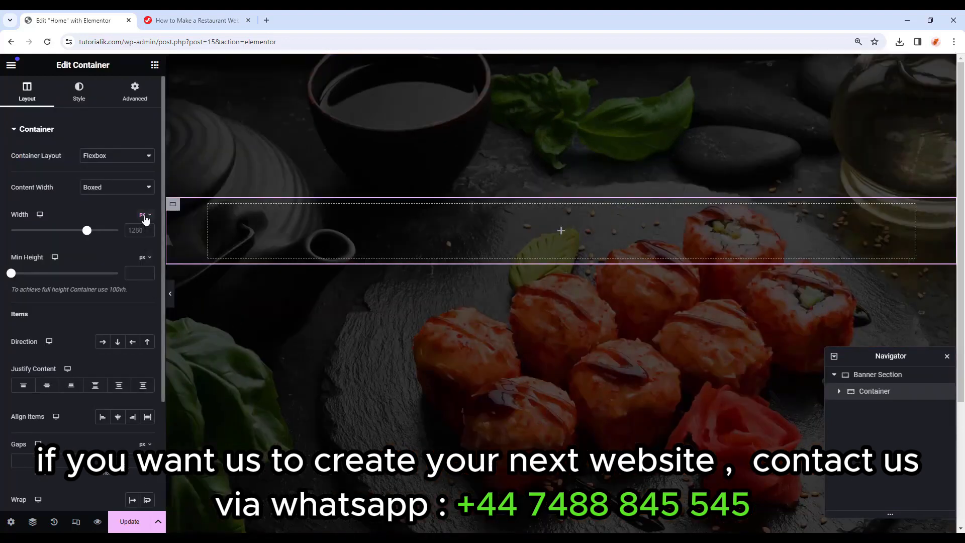
pyautogui.click(145, 217)
pyautogui.click(142, 232)
pyautogui.click(140, 229)
pyautogui.write('80')
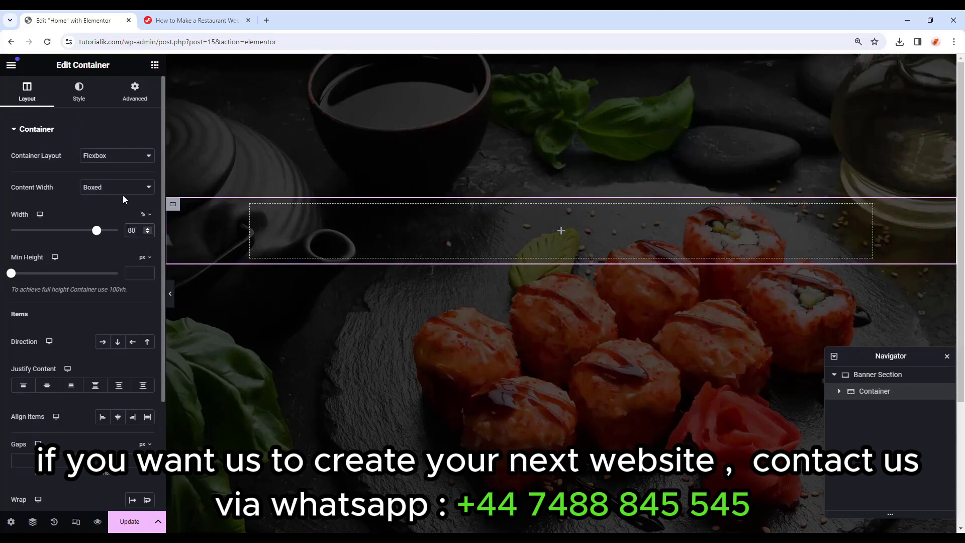
# Give the inner container margins 0, 0, 66, 0 and zero padding.
pyautogui.click(135, 94)
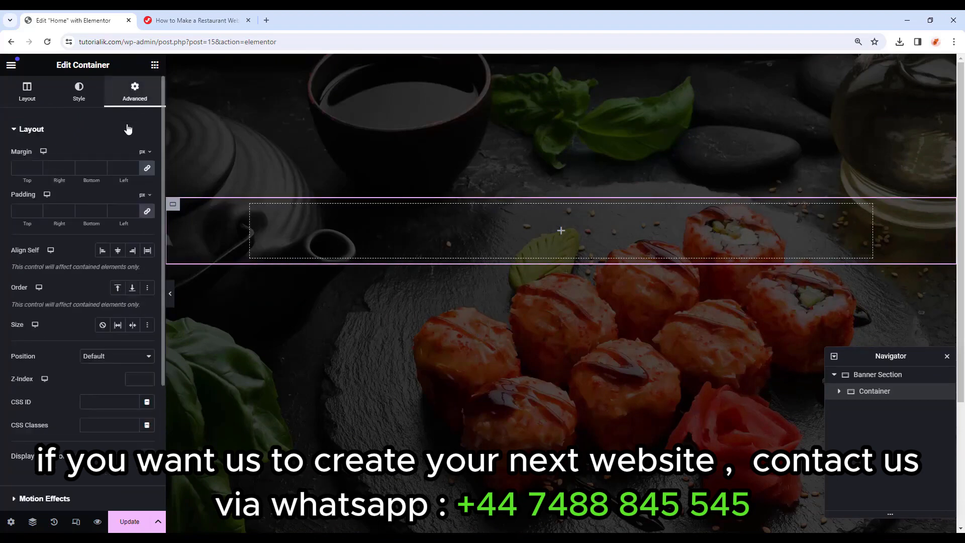
pyautogui.click(77, 168)
pyautogui.write('0')
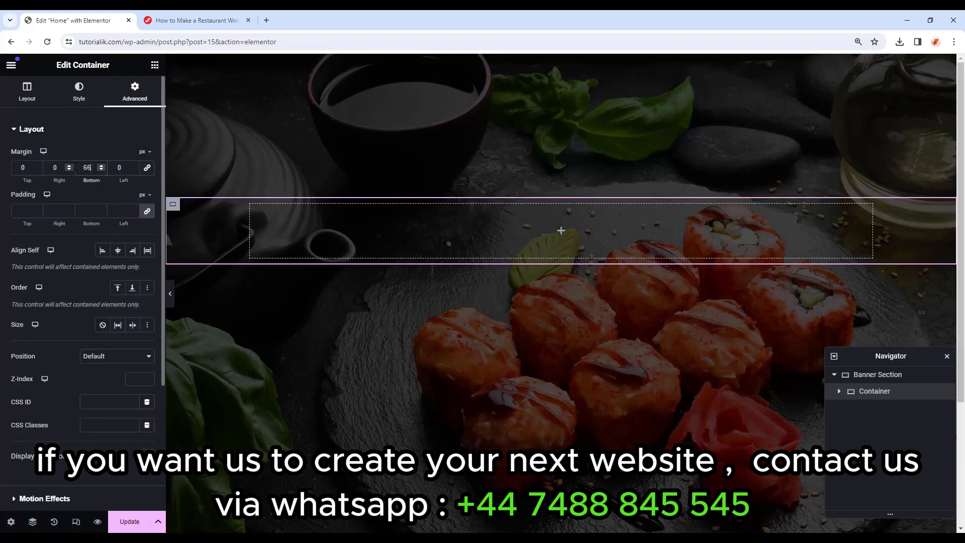
pyautogui.click(27, 209)
pyautogui.write('0')
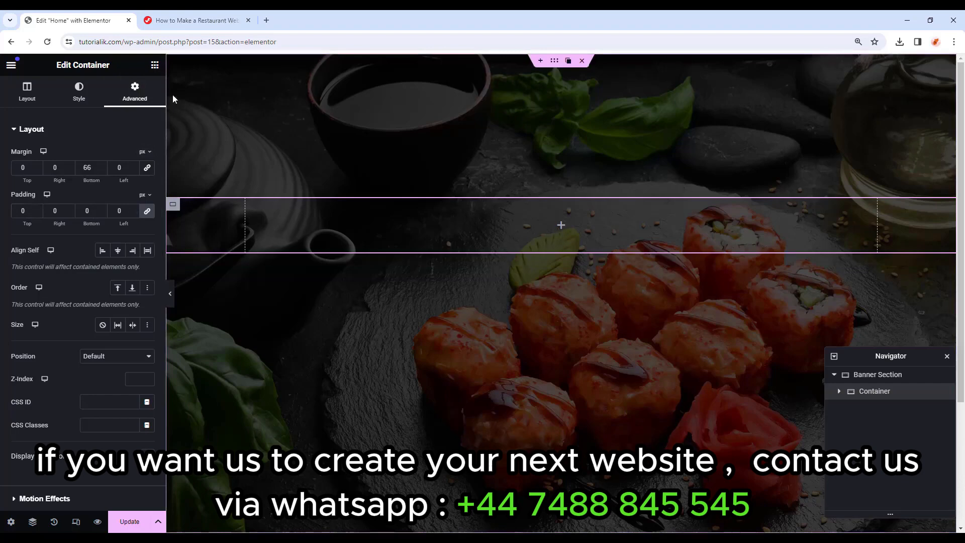
pyautogui.click(155, 64)
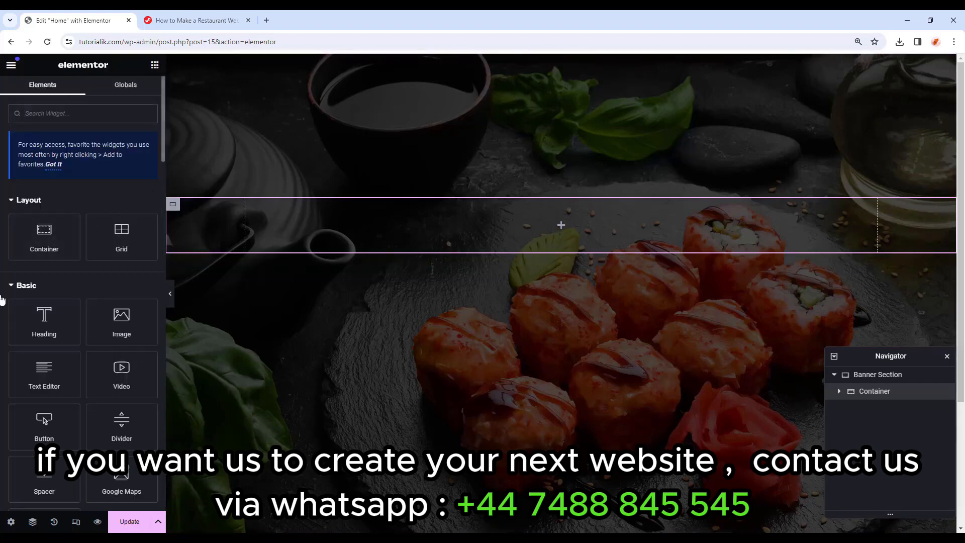
# Add a Heading widget to the inner container, keeping its tag as H2.
pyautogui.moveTo(38, 324); pyautogui.dragTo(517, 222)
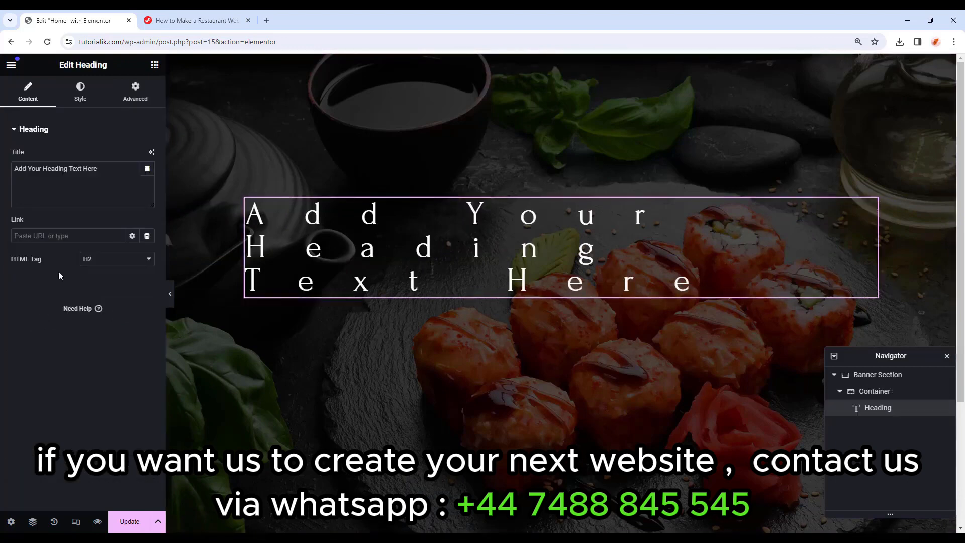
pyautogui.click(106, 261)
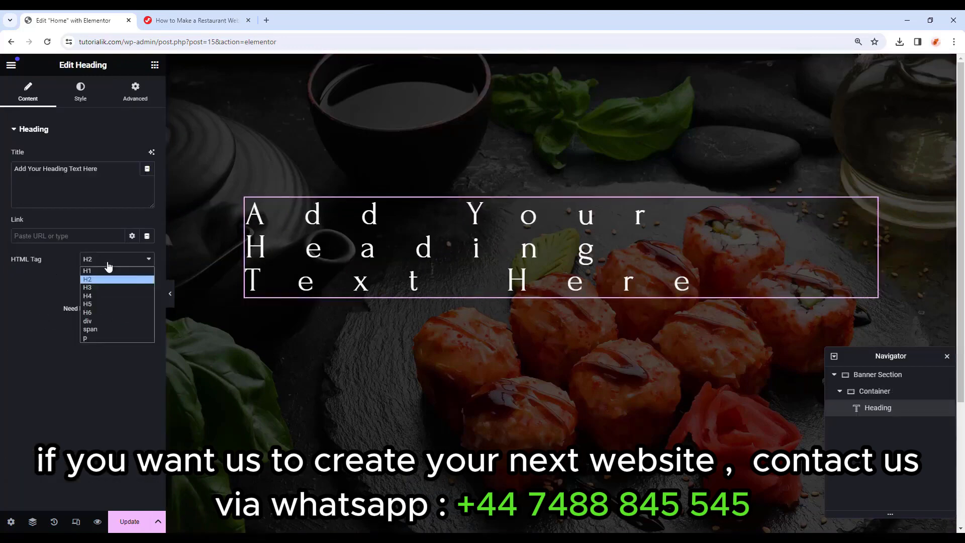
pyautogui.click(105, 272)
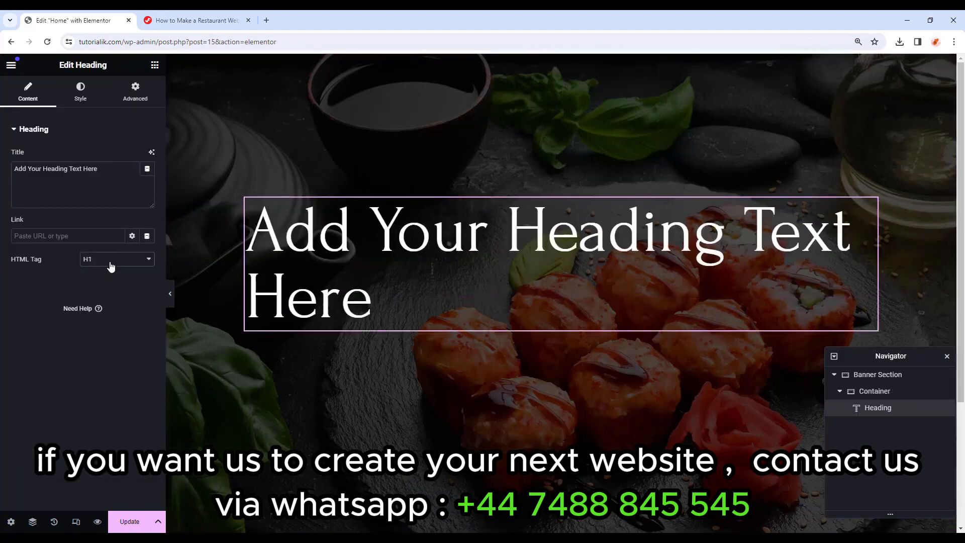
pyautogui.click(110, 264)
pyautogui.click(106, 277)
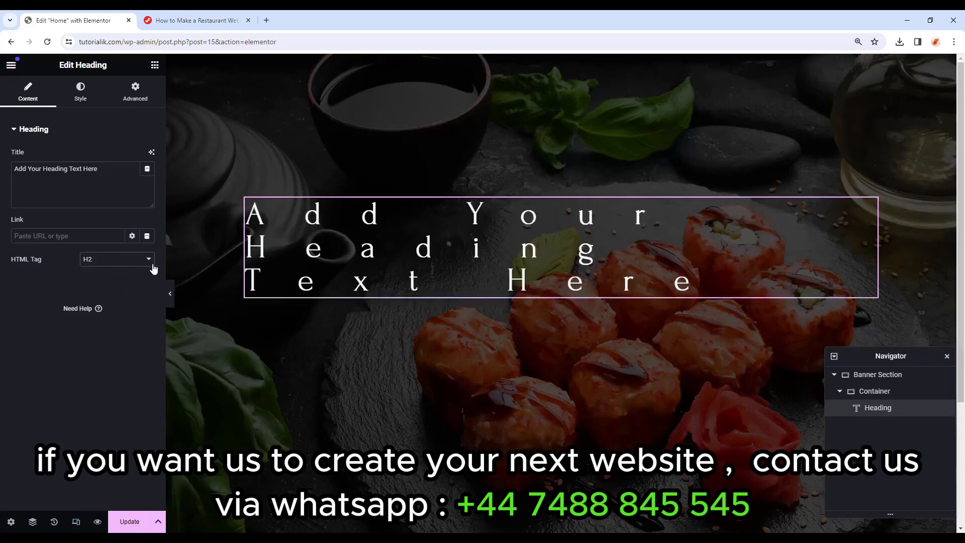
# In Site Settings typography, clear H2 letter spacing, set 72 px line height, and update.
pyautogui.click(10, 64)
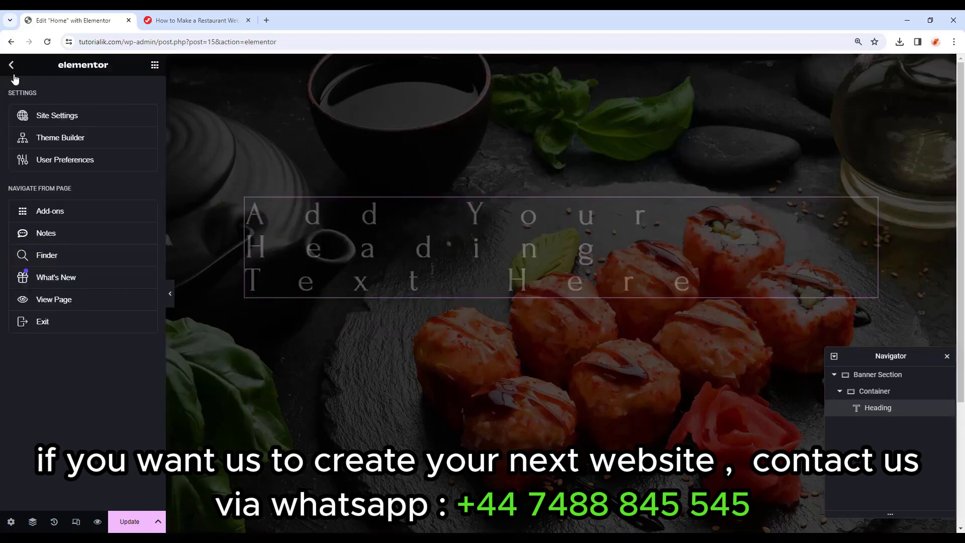
pyautogui.click(42, 119)
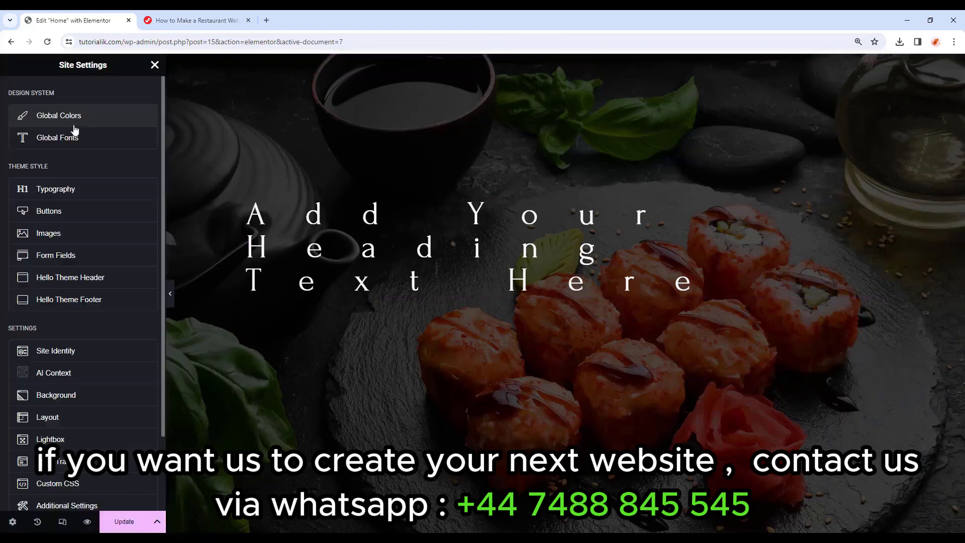
pyautogui.click(109, 194)
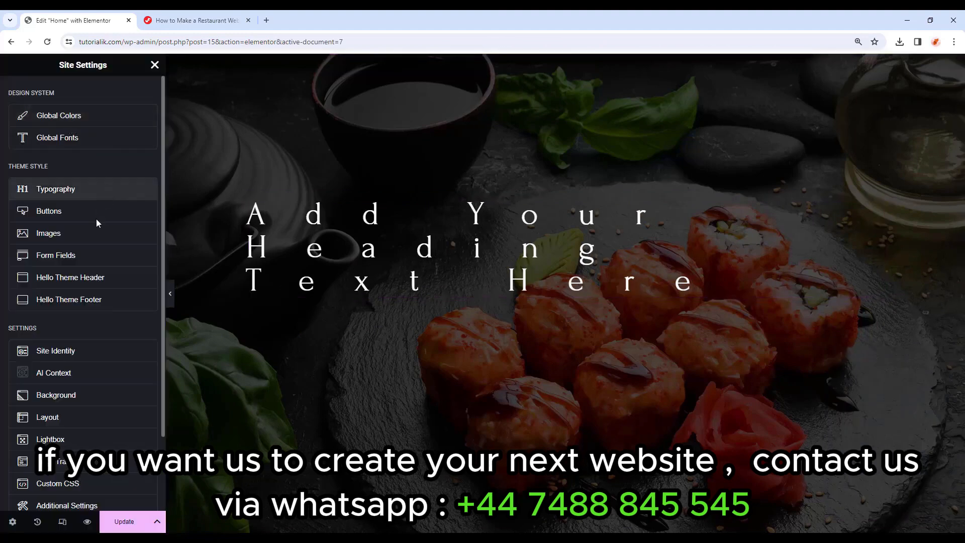
pyautogui.scroll(-2, 51, 268)
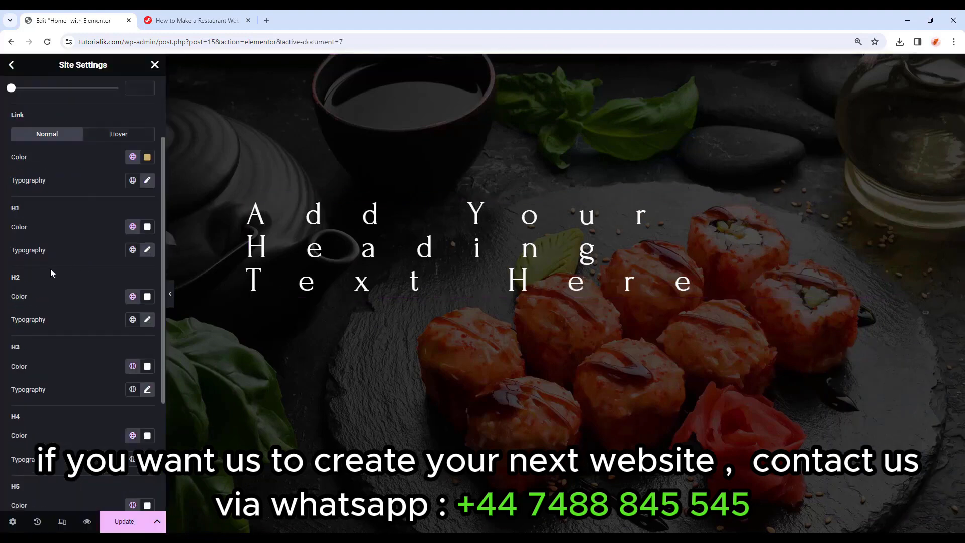
pyautogui.click(147, 320)
pyautogui.scroll(-3, 104, 335)
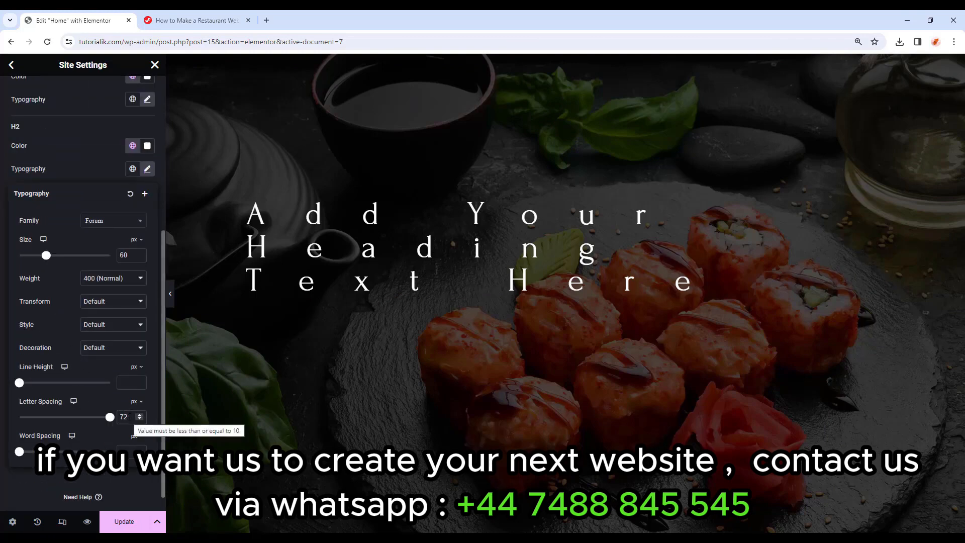
pyautogui.moveTo(129, 417); pyautogui.dragTo(108, 419)
pyautogui.press('BackSpace')
pyautogui.click(126, 381)
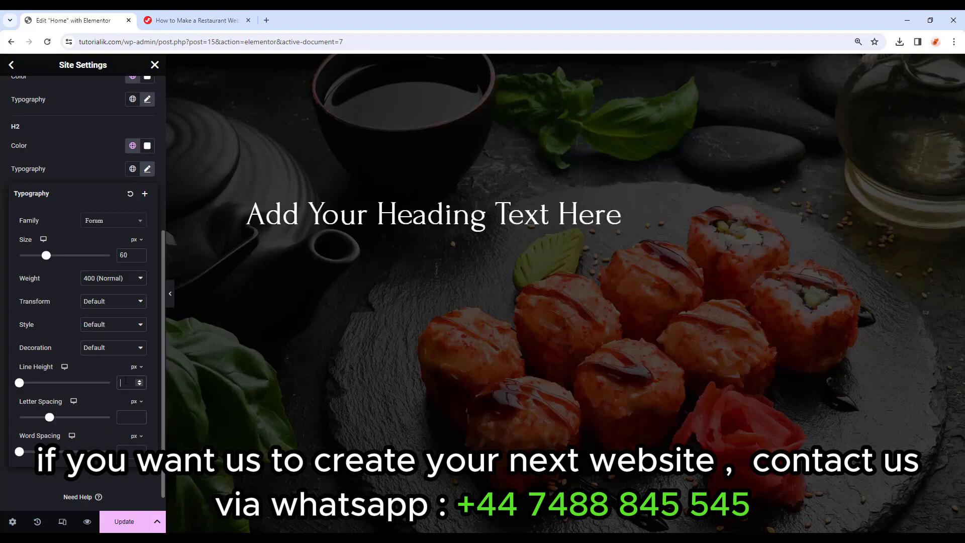
pyautogui.write('72')
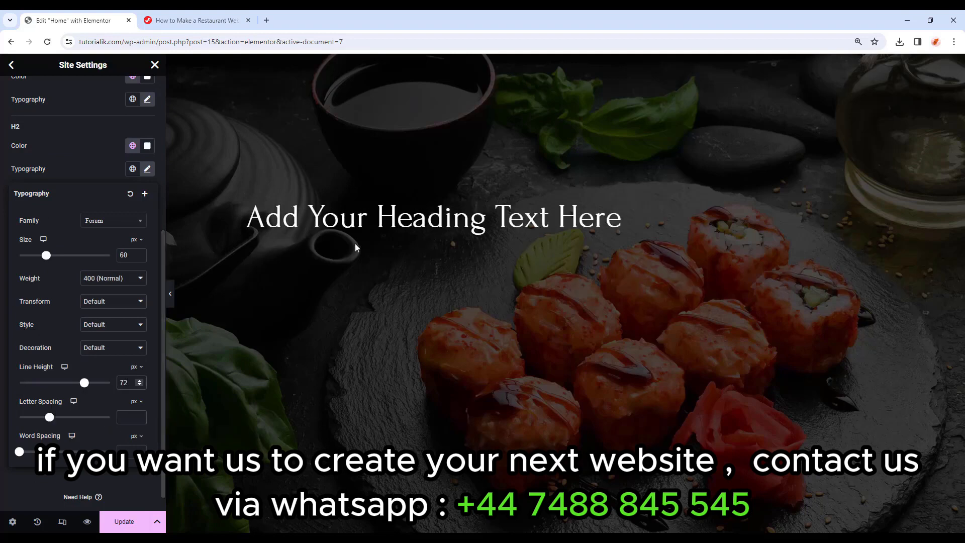
pyautogui.click(133, 522)
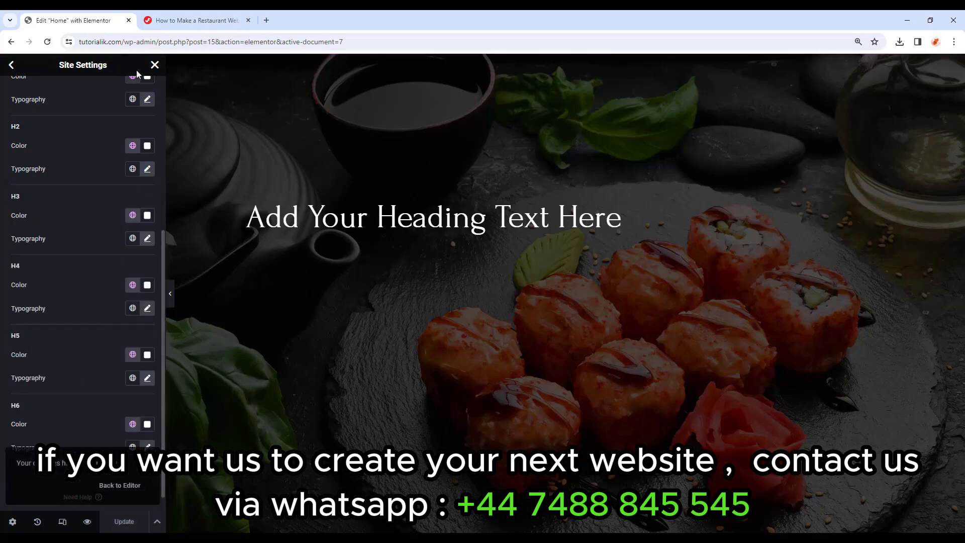
# Replace the heading title with DELIGHTFUL EXPERIENCE.
pyautogui.click(154, 65)
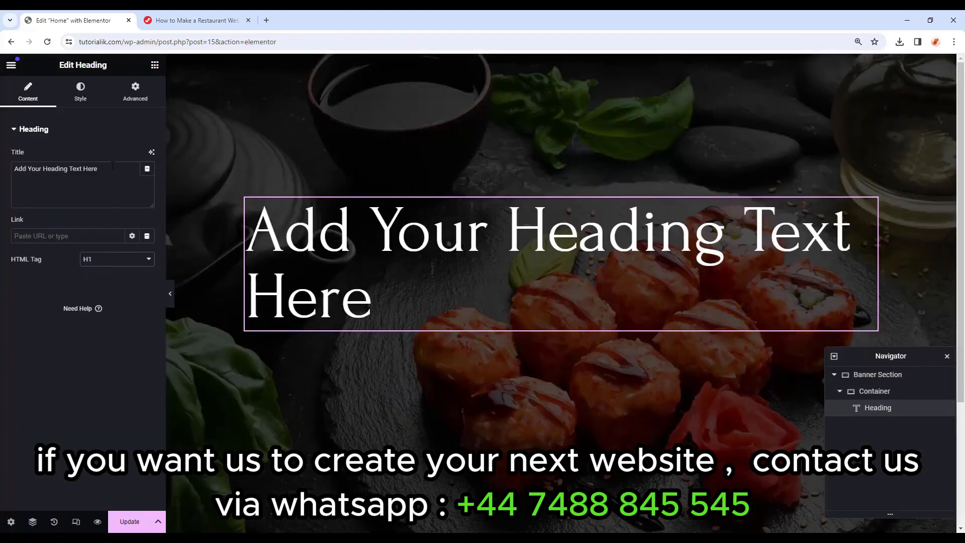
pyautogui.moveTo(113, 166); pyautogui.dragTo(9, 179)
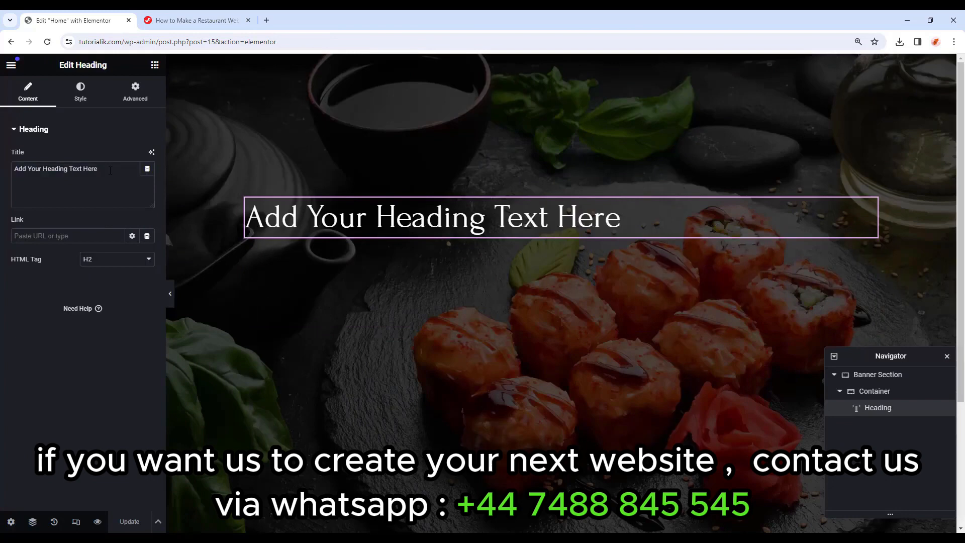
pyautogui.click(111, 170)
pyautogui.moveTo(111, 170); pyautogui.dragTo(15, 168)
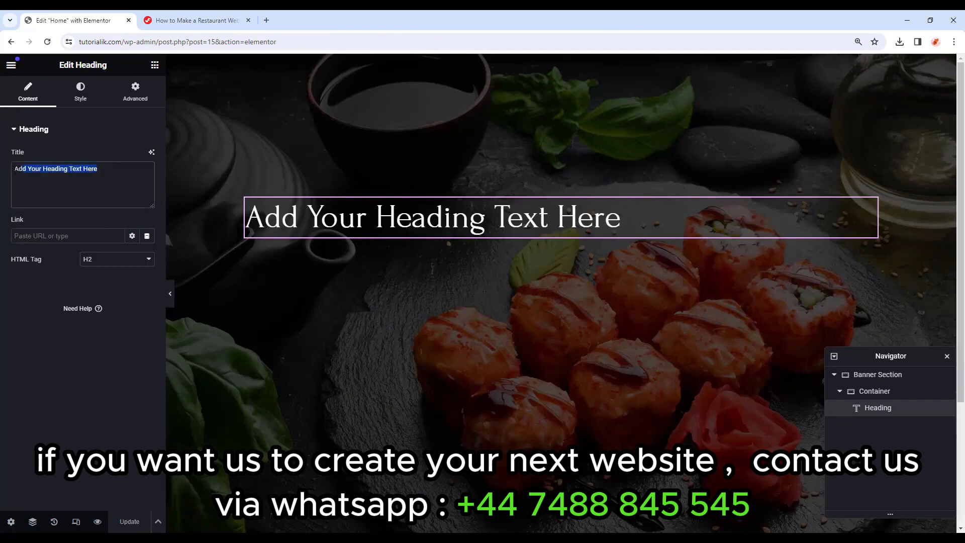
pyautogui.write('DELIGHTFUL EXPERIENCE')
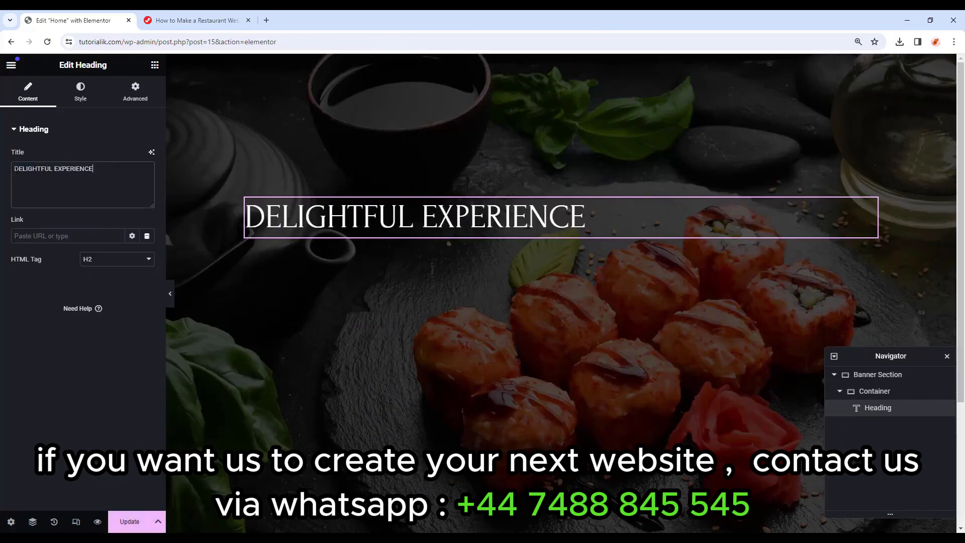
# Centre the heading and apply the Secondary global colour and Secondary global font.
pyautogui.click(81, 97)
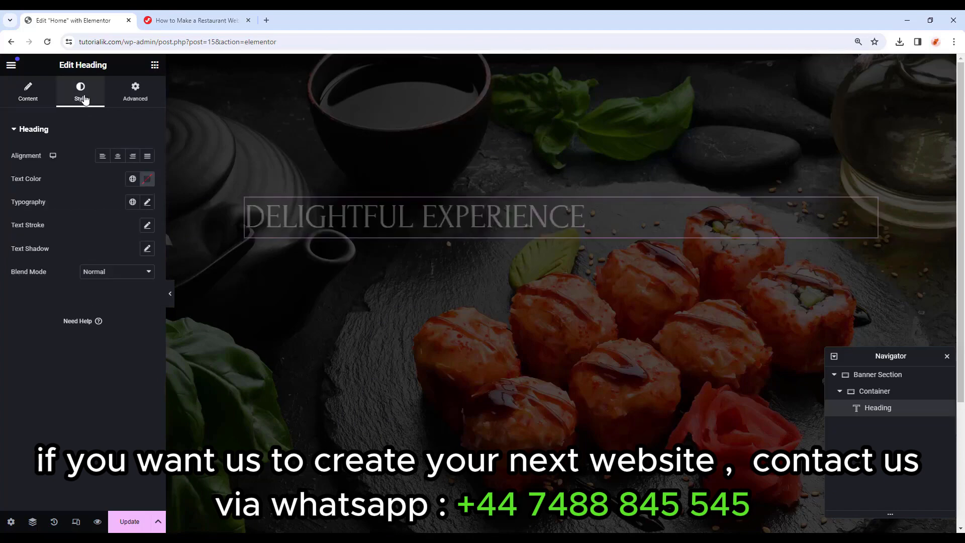
pyautogui.click(118, 158)
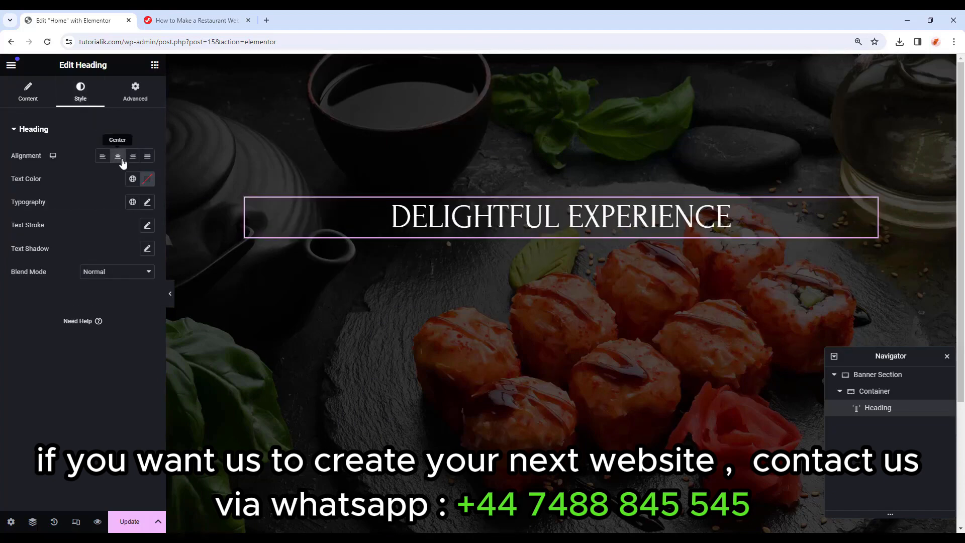
pyautogui.click(133, 179)
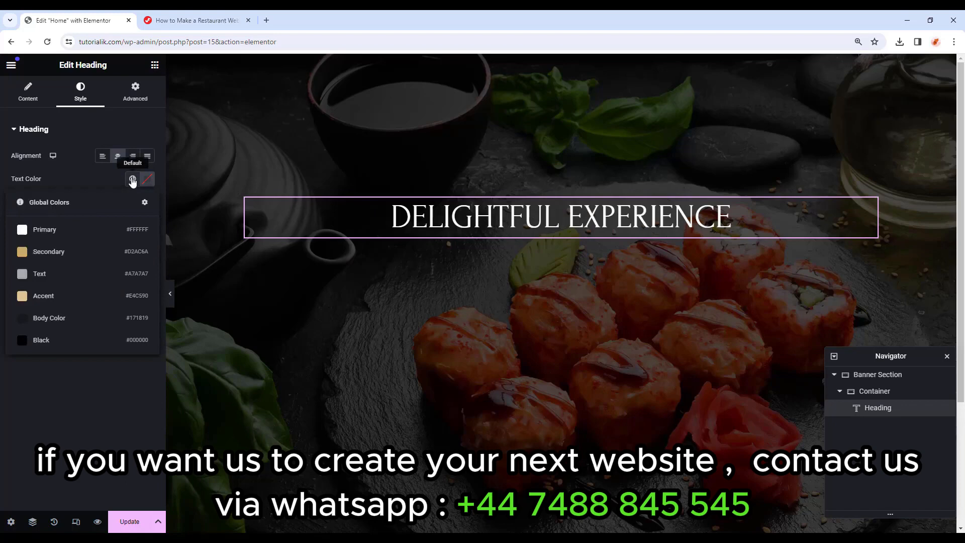
pyautogui.click(93, 251)
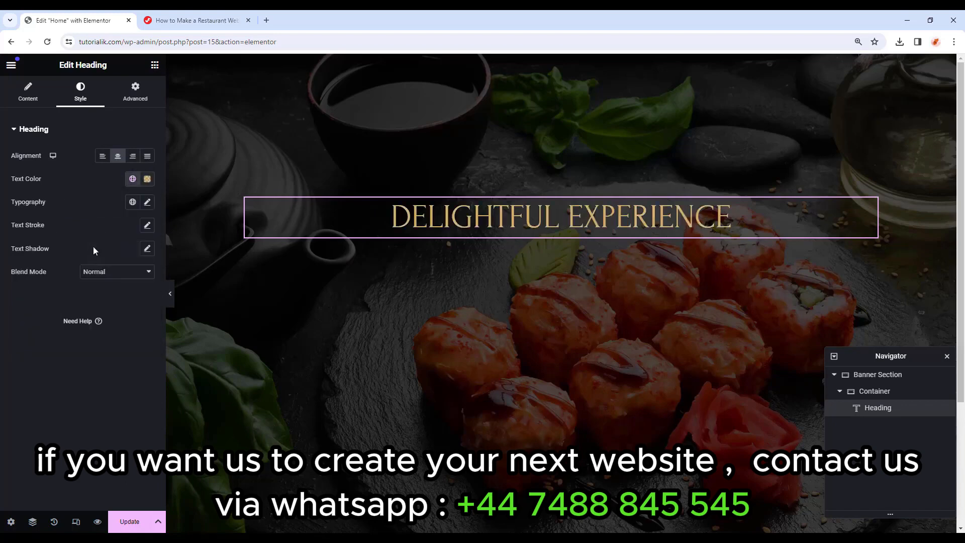
pyautogui.click(132, 202)
pyautogui.click(73, 288)
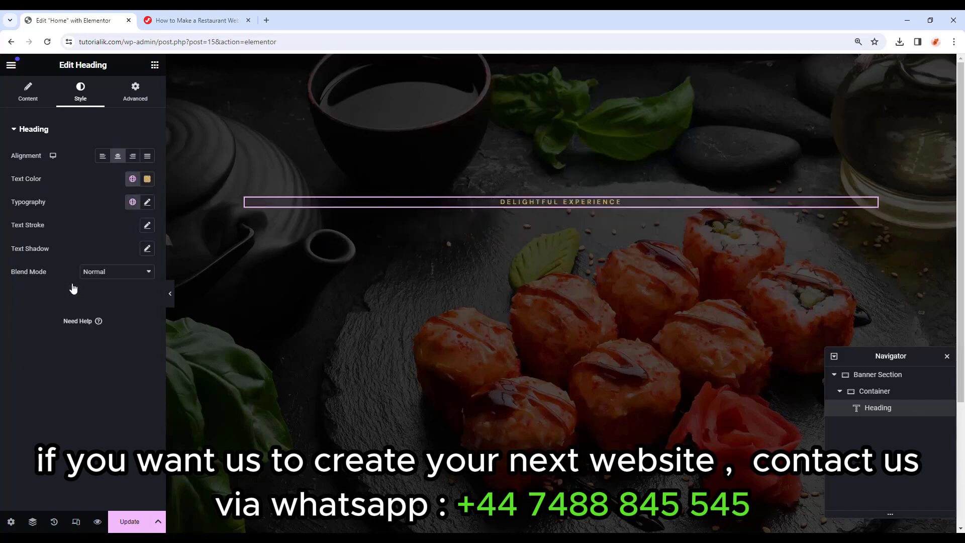
# Give the heading a 20 px bottom margin with the other margins at 0.
pyautogui.click(134, 99)
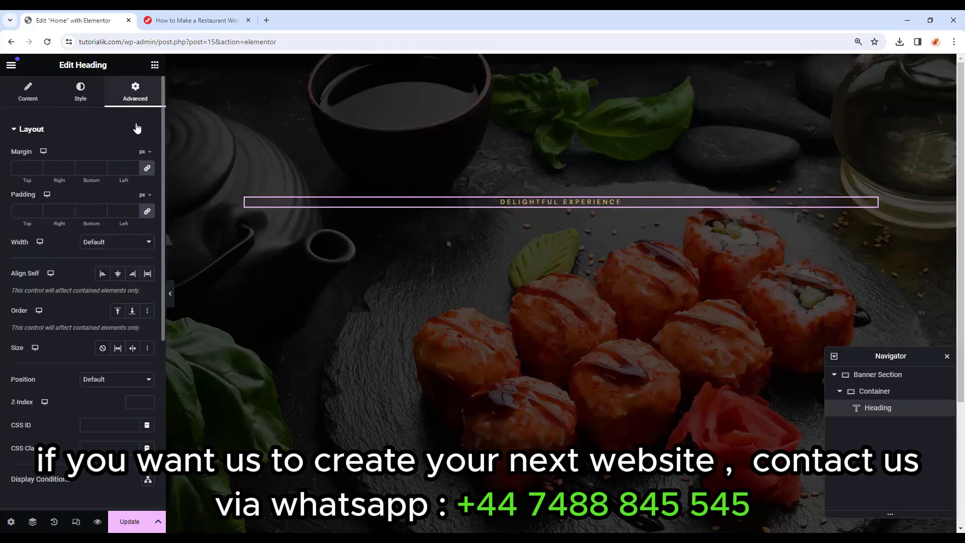
pyautogui.click(146, 167)
pyautogui.click(87, 167)
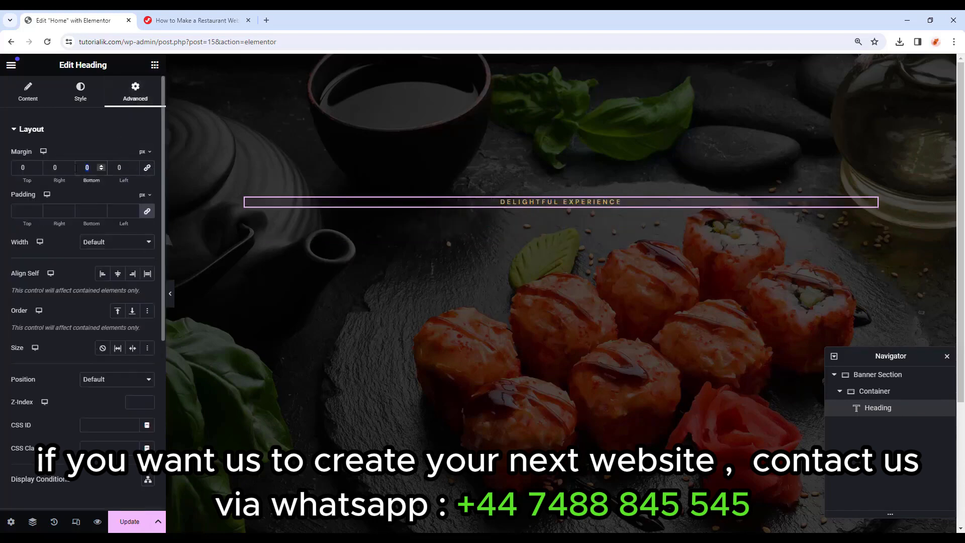
pyautogui.write('20')
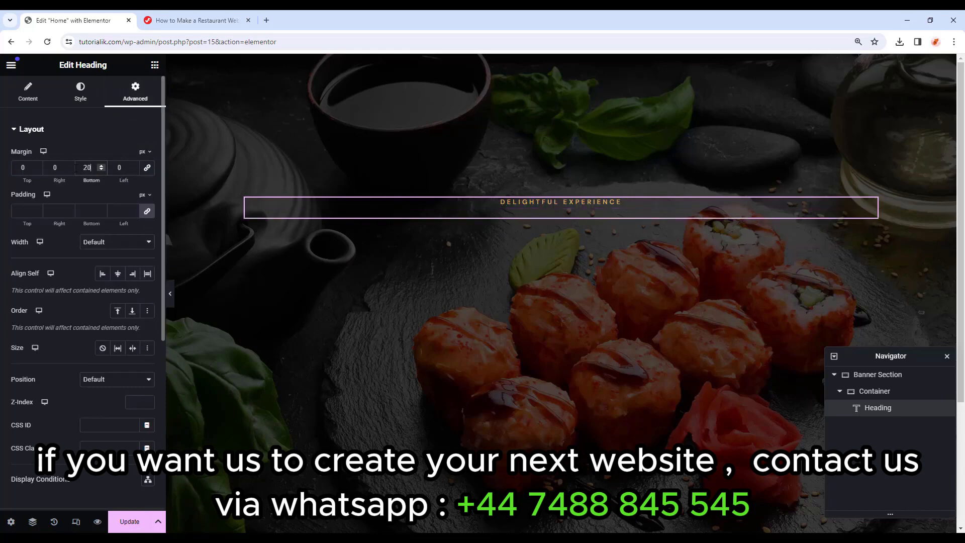
pyautogui.click(119, 212)
pyautogui.click(154, 66)
pyautogui.scroll(-1, 67, 304)
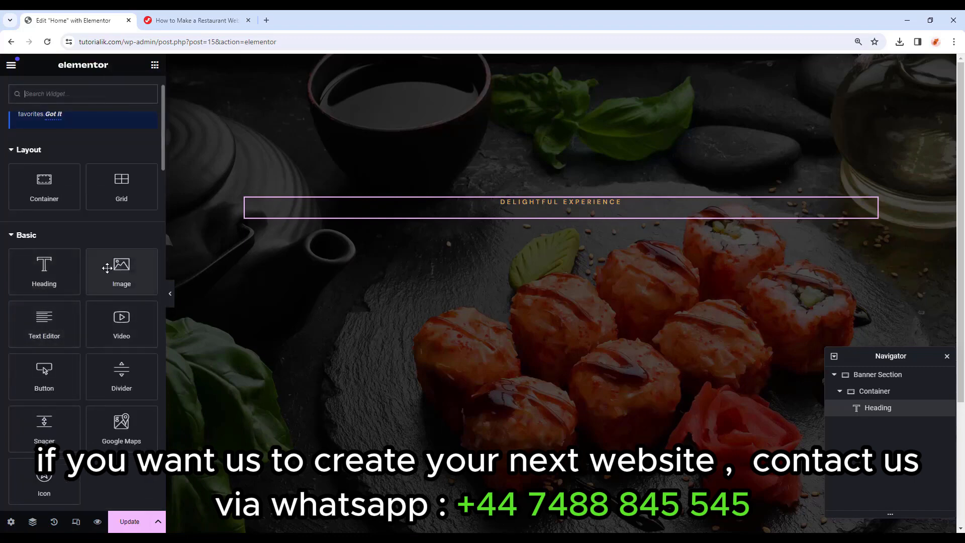
# Add an Image widget below the heading showing the Restaurant-Ornament-4 diamond ornament.
pyautogui.moveTo(107, 268); pyautogui.dragTo(568, 224)
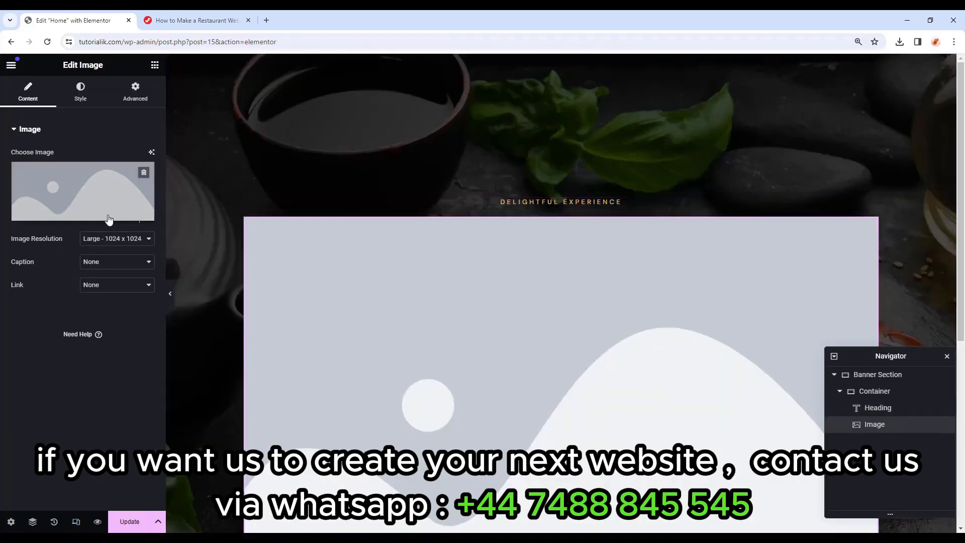
pyautogui.click(79, 216)
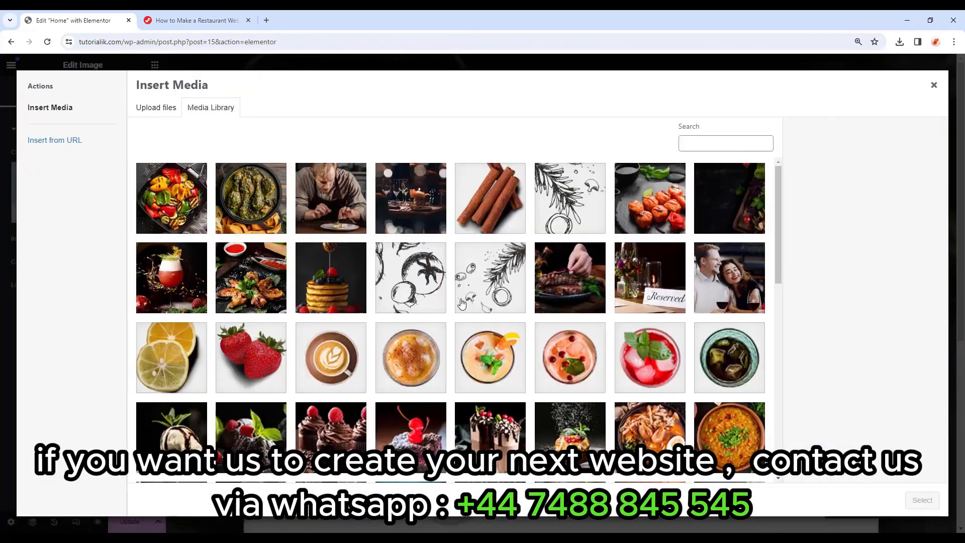
pyautogui.scroll(-15, 485, 296)
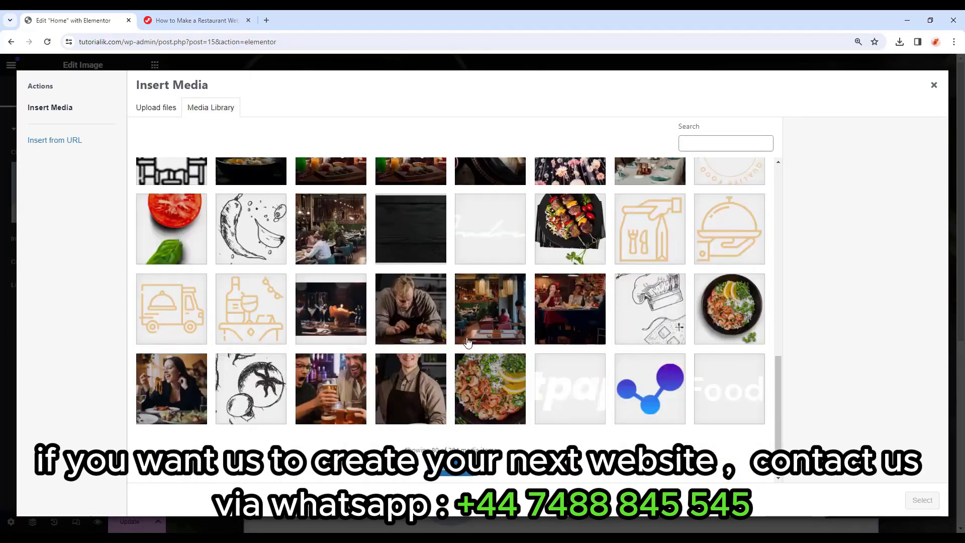
pyautogui.click(461, 474)
pyautogui.scroll(-10, 503, 382)
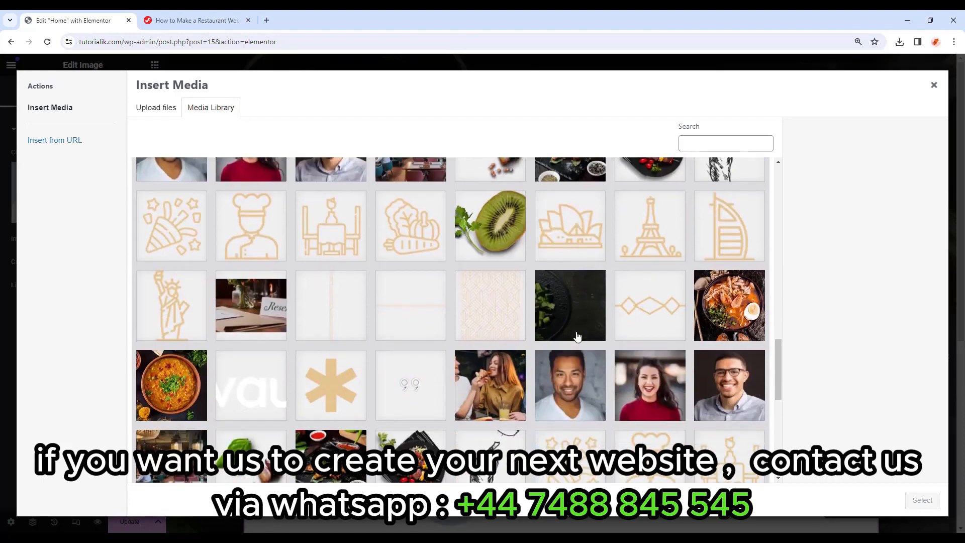
pyautogui.click(659, 309)
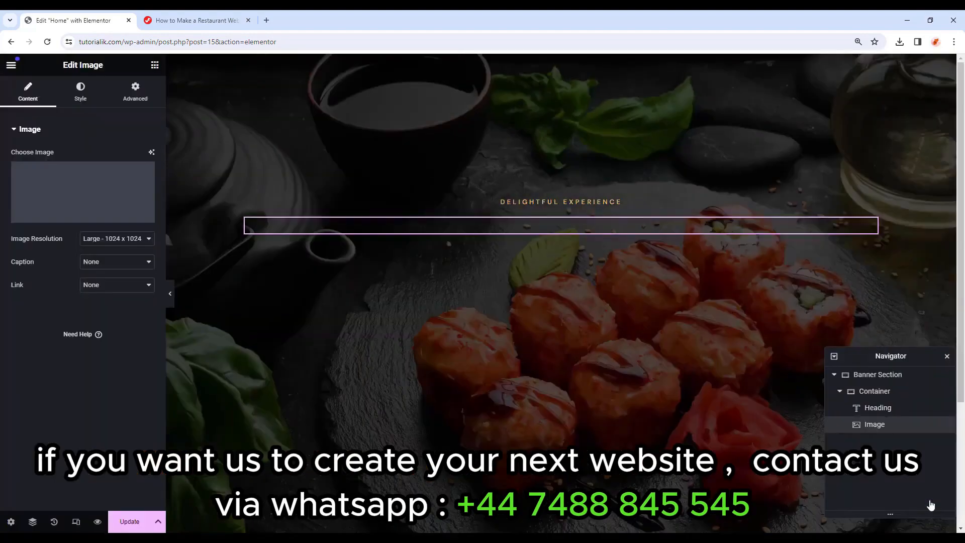
pyautogui.click(923, 500)
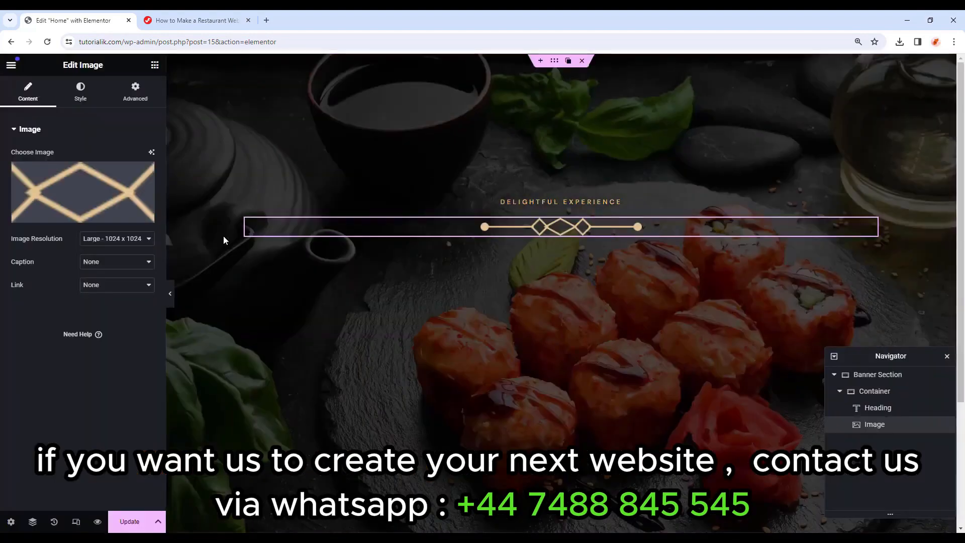
# Make the ornament 100 px wide with a 27 px bottom margin.
pyautogui.click(83, 93)
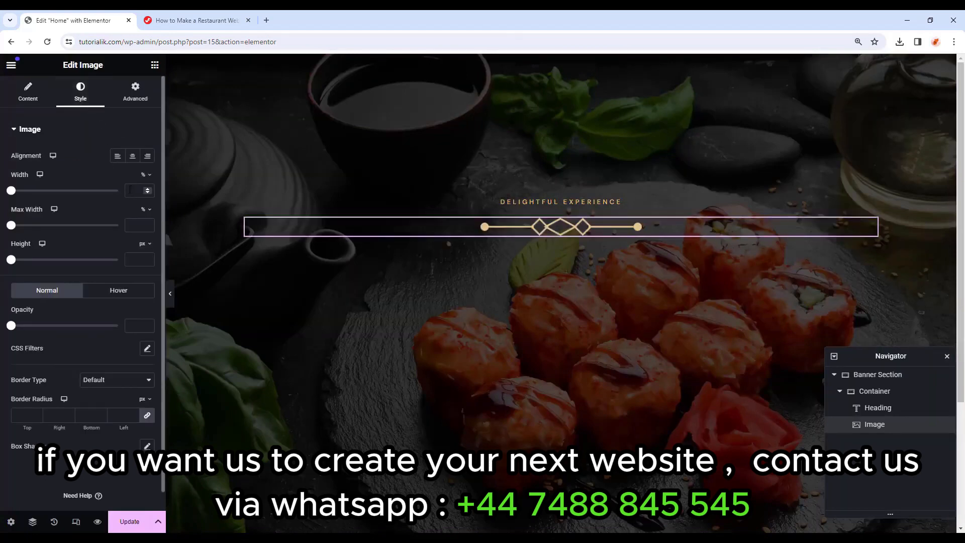
pyautogui.click(146, 174)
pyautogui.click(144, 175)
pyautogui.write('100')
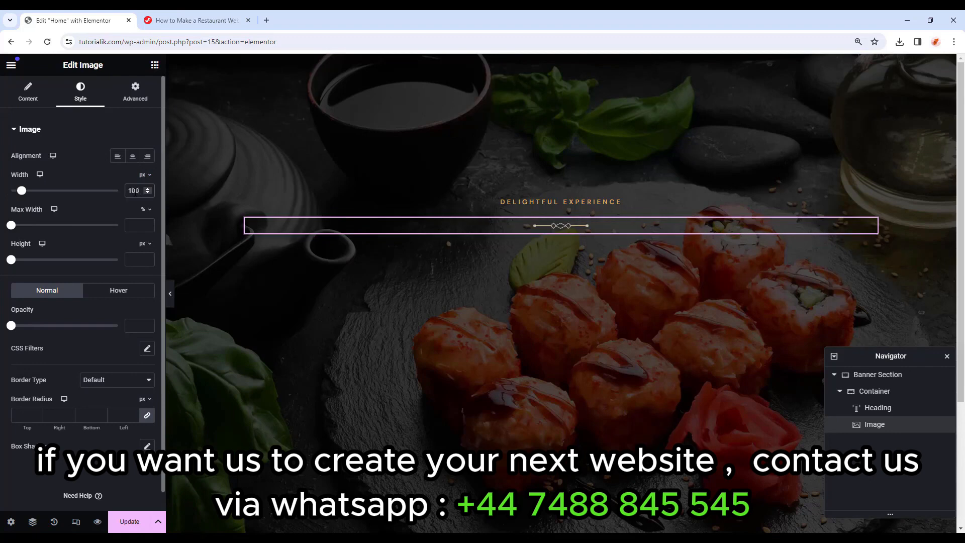
pyautogui.click(135, 92)
pyautogui.click(147, 168)
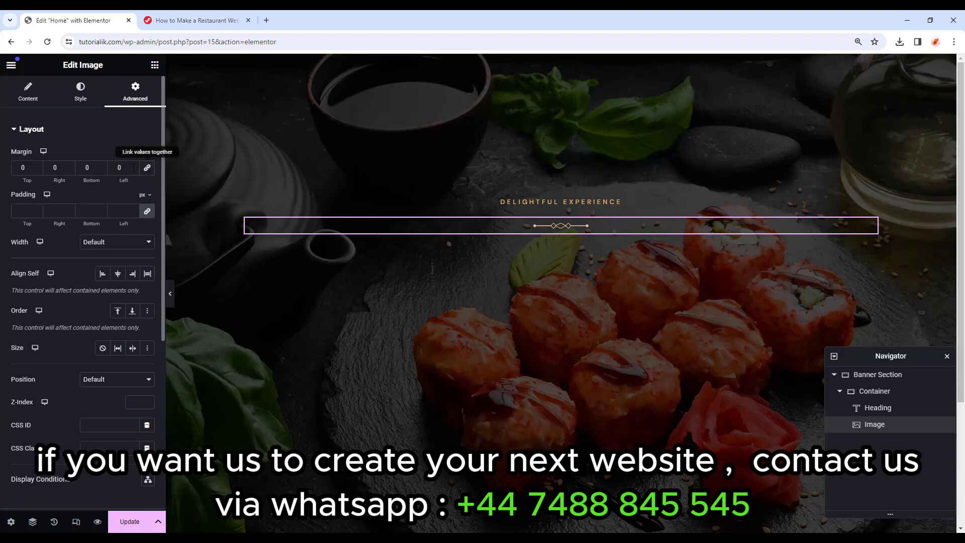
pyautogui.moveTo(93, 168); pyautogui.dragTo(79, 168)
pyautogui.write('27')
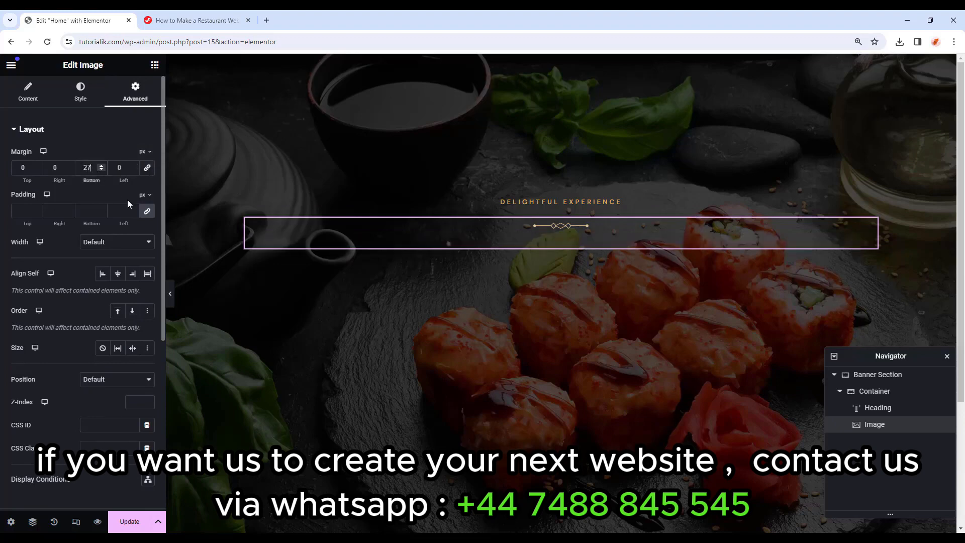
pyautogui.click(154, 65)
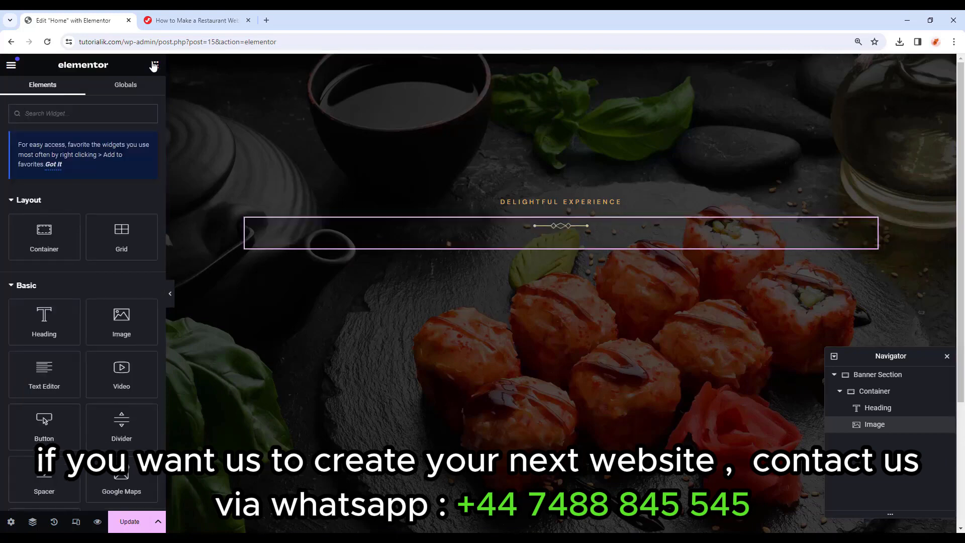
# Add an H1 heading below the ornament titled 'Flavors Inspired by the Seasons'.
pyautogui.moveTo(62, 328); pyautogui.dragTo(598, 250)
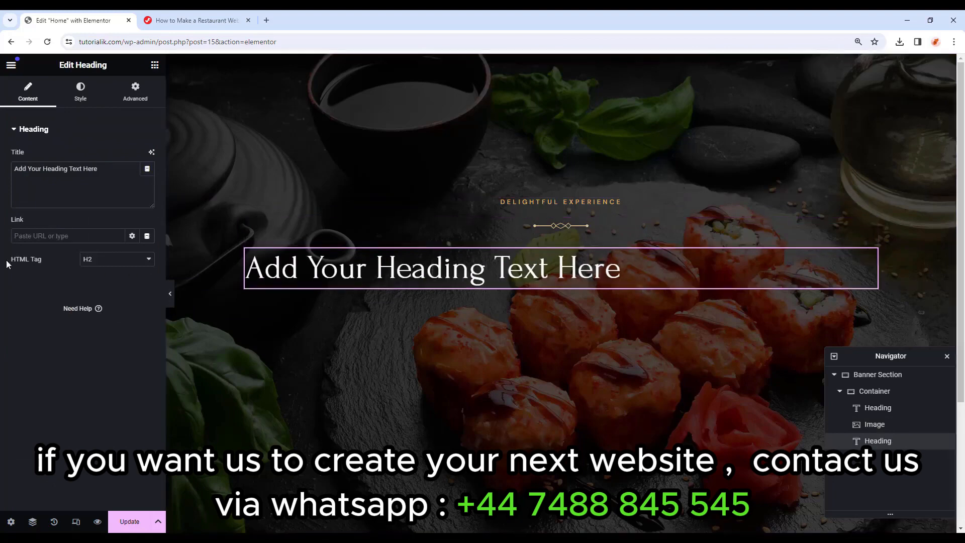
pyautogui.click(103, 266)
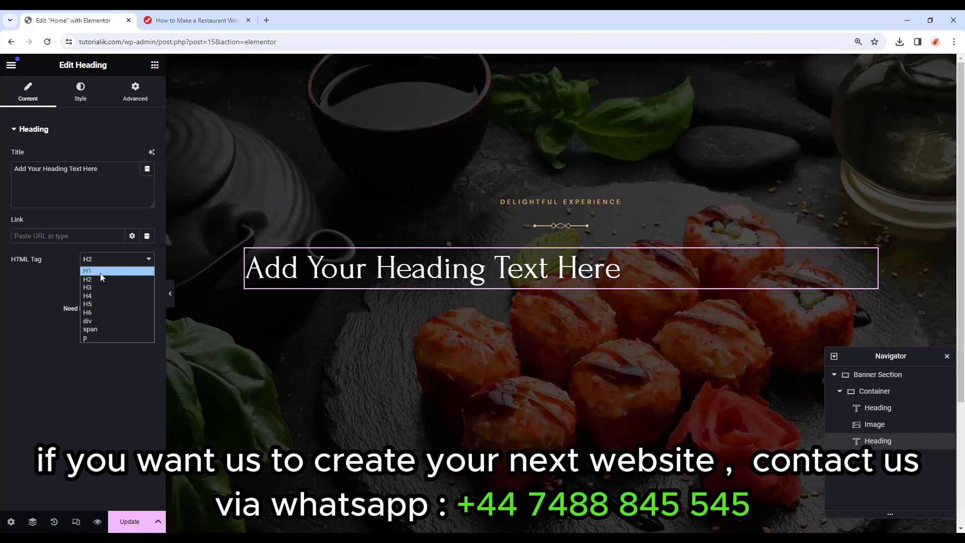
pyautogui.click(100, 273)
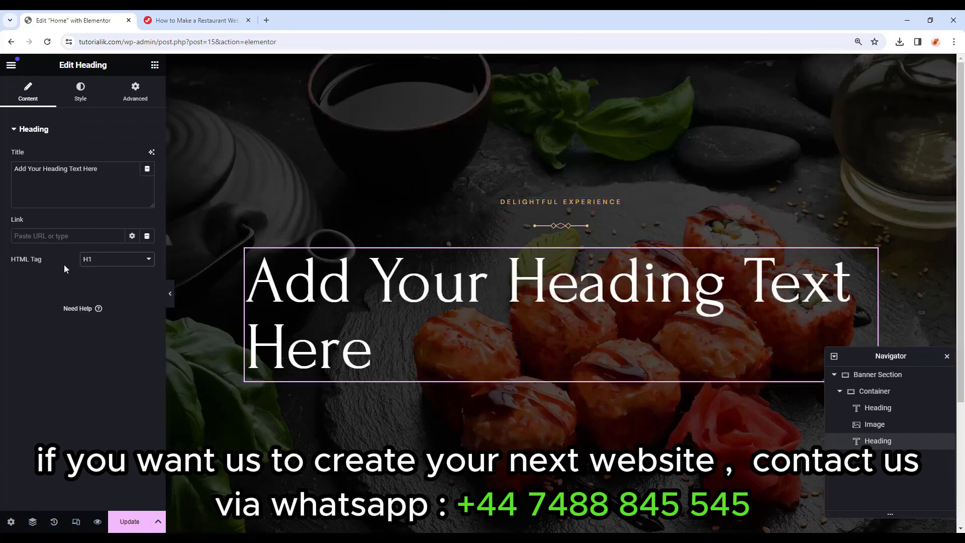
pyautogui.click(102, 177)
pyautogui.hotkey('ctrl', 'a')
pyautogui.write('Flavors Inspired by the Seasons')
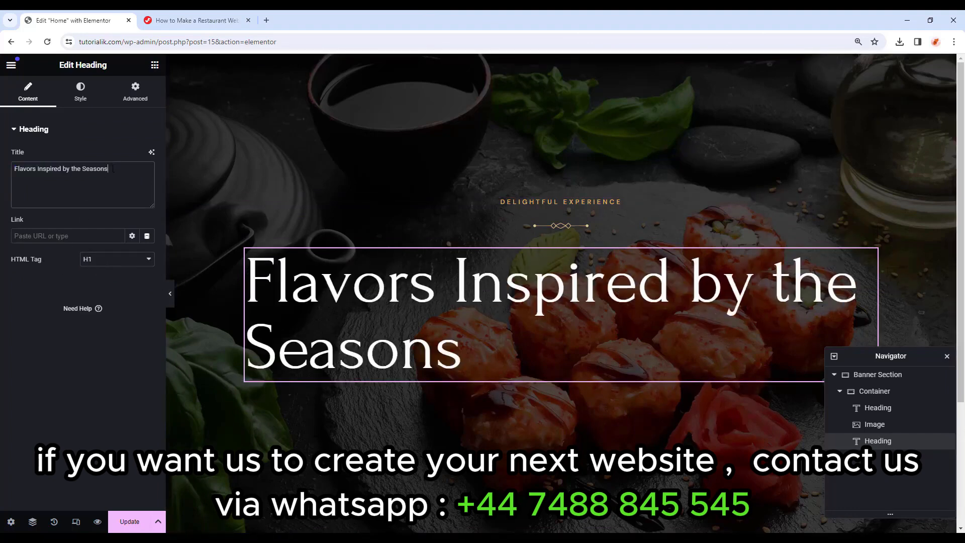
# Centre the H1, colour it white from the global colours, and give it a 20 px bottom margin.
pyautogui.click(82, 101)
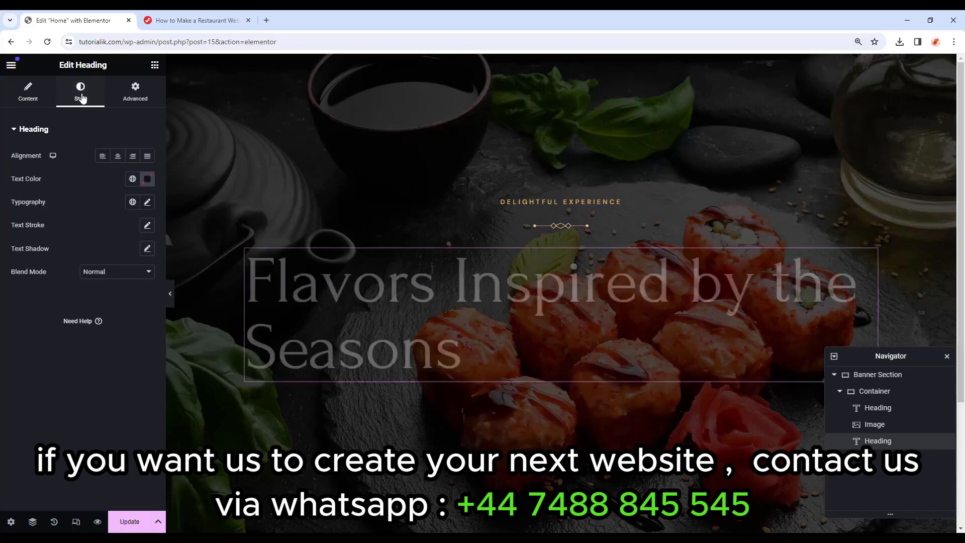
pyautogui.click(118, 156)
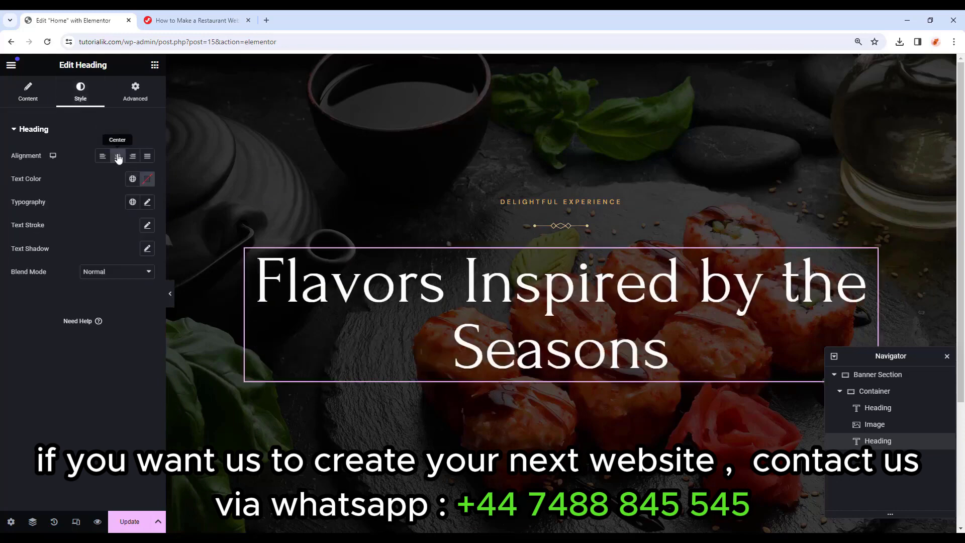
pyautogui.click(133, 179)
pyautogui.click(96, 233)
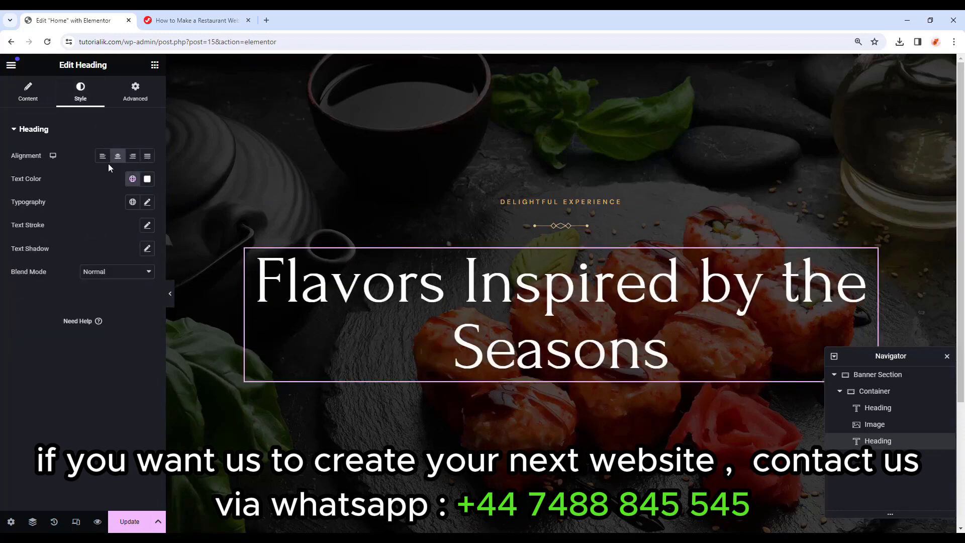
pyautogui.click(132, 99)
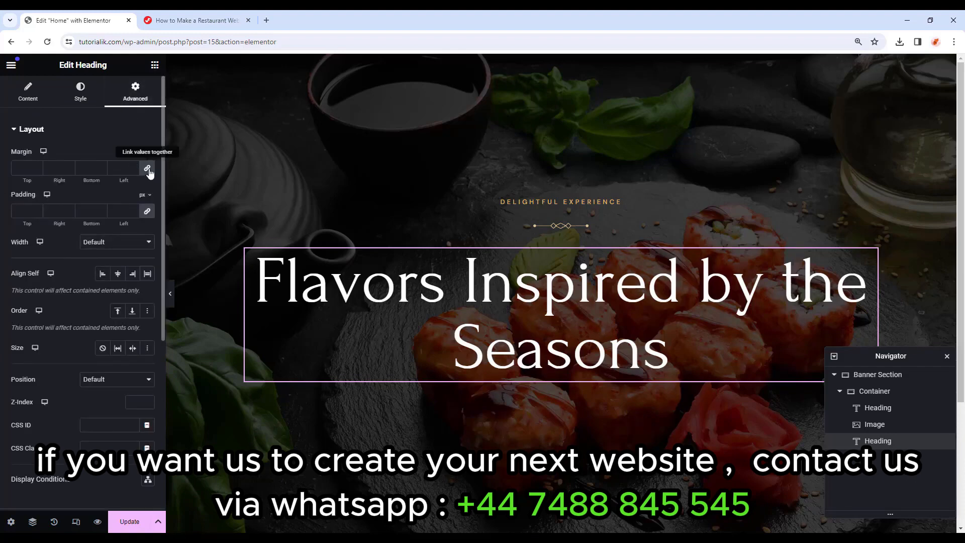
pyautogui.click(87, 168)
pyautogui.write('020')
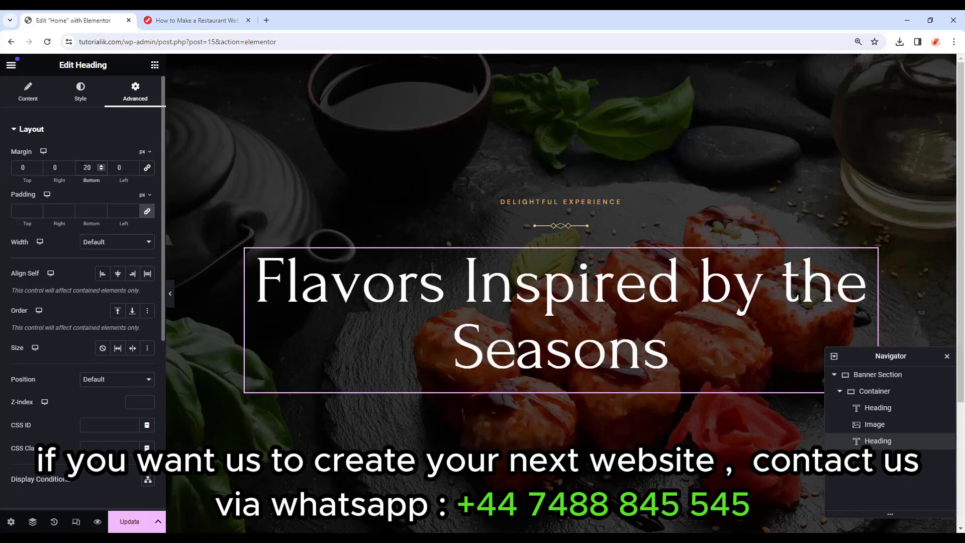
pyautogui.click(155, 65)
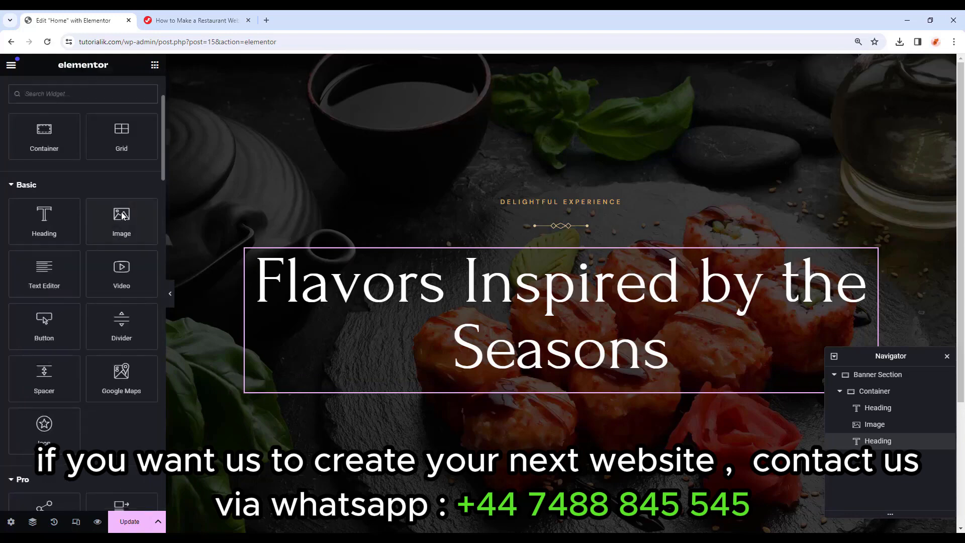
# Add a subheading below the H1 with the pasted tagline, centred and white.
pyautogui.moveTo(44, 216); pyautogui.dragTo(611, 382)
pyautogui.moveTo(98, 169); pyautogui.dragTo(14, 169)
pyautogui.write('Come with family & feel the joy of mouthwatering food.')
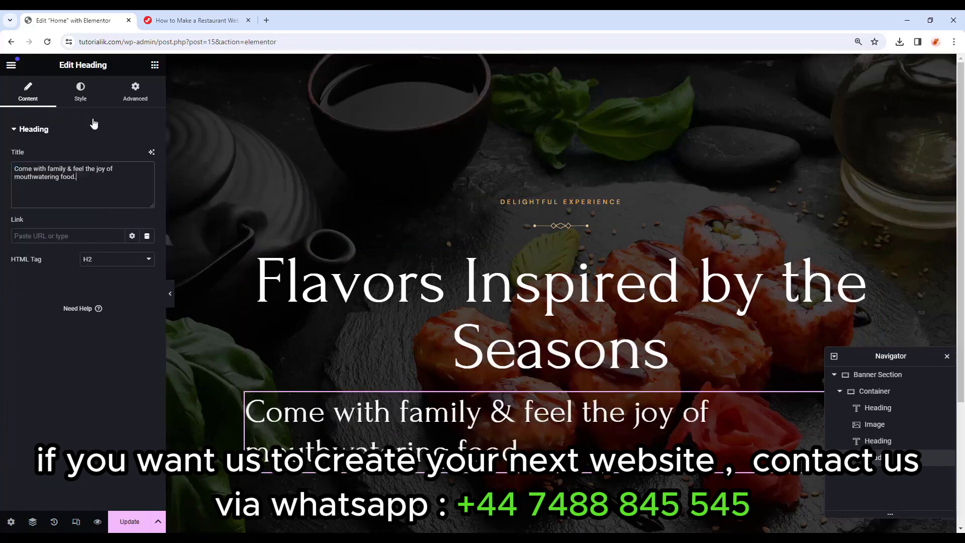
pyautogui.click(88, 98)
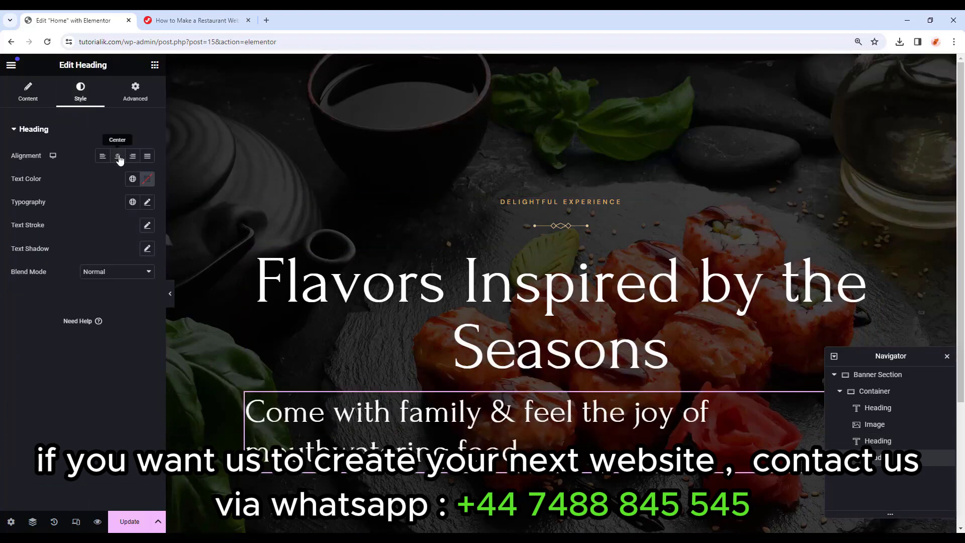
pyautogui.click(118, 157)
pyautogui.click(132, 181)
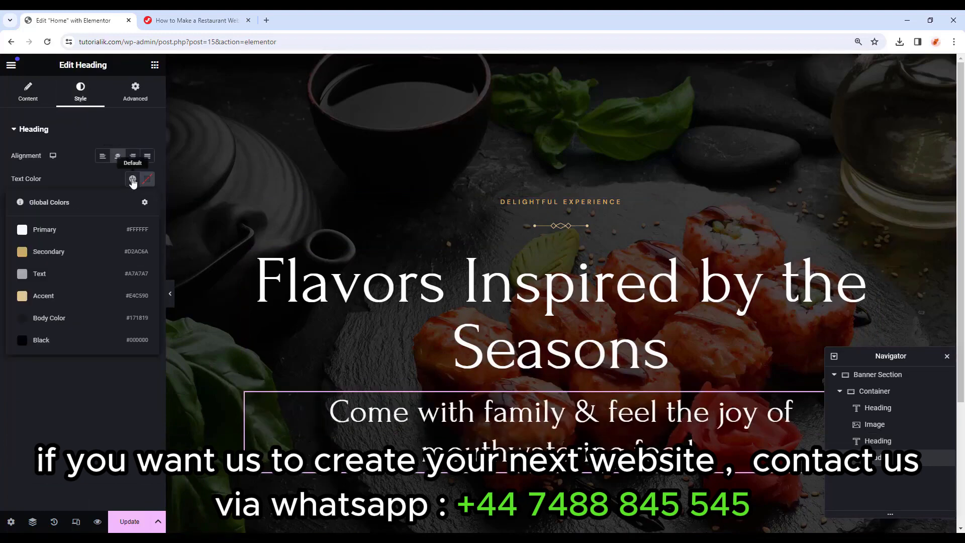
pyautogui.click(31, 229)
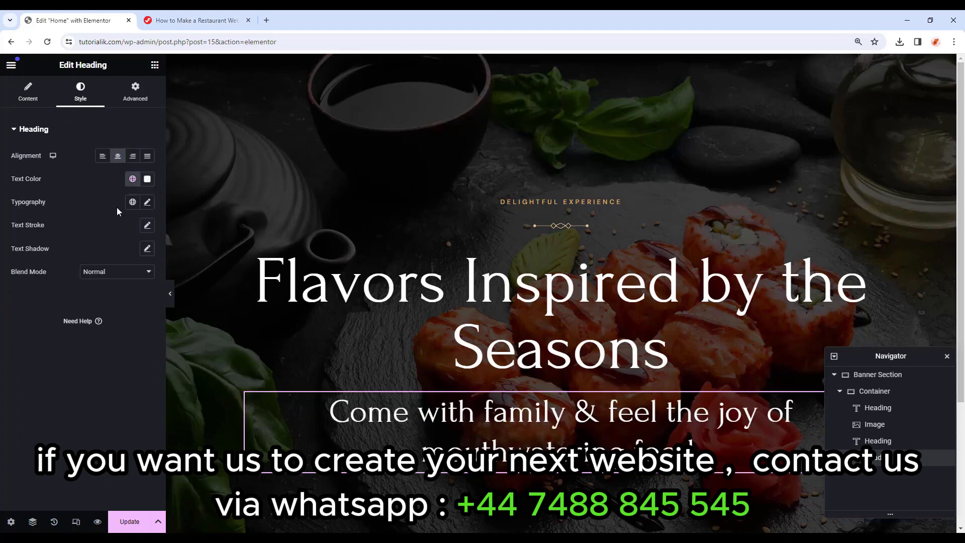
# Set the subheading typography to DM Sans, 20 px, weight 400, 36 px line height.
pyautogui.click(149, 203)
pyautogui.click(115, 253)
pyautogui.click(119, 254)
pyautogui.click(119, 257)
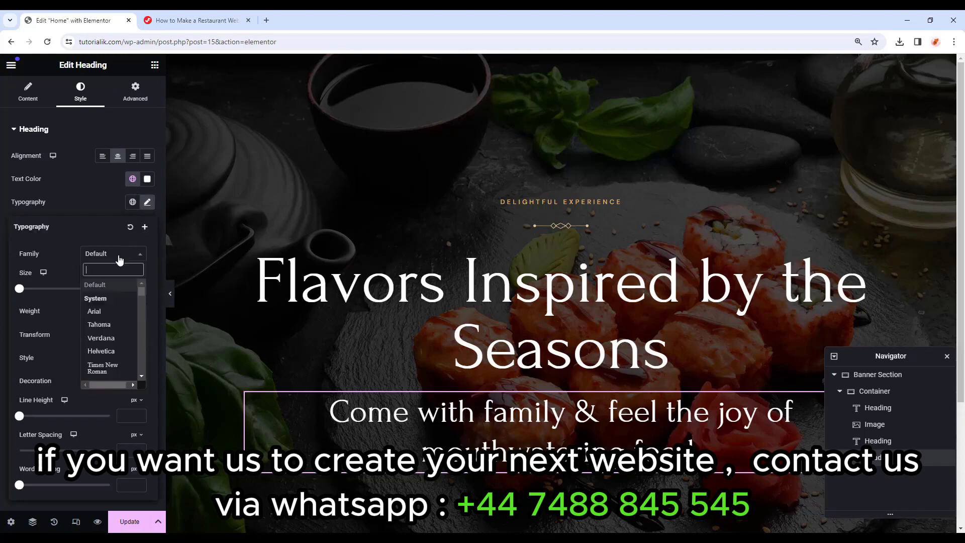
pyautogui.write('dm sans')
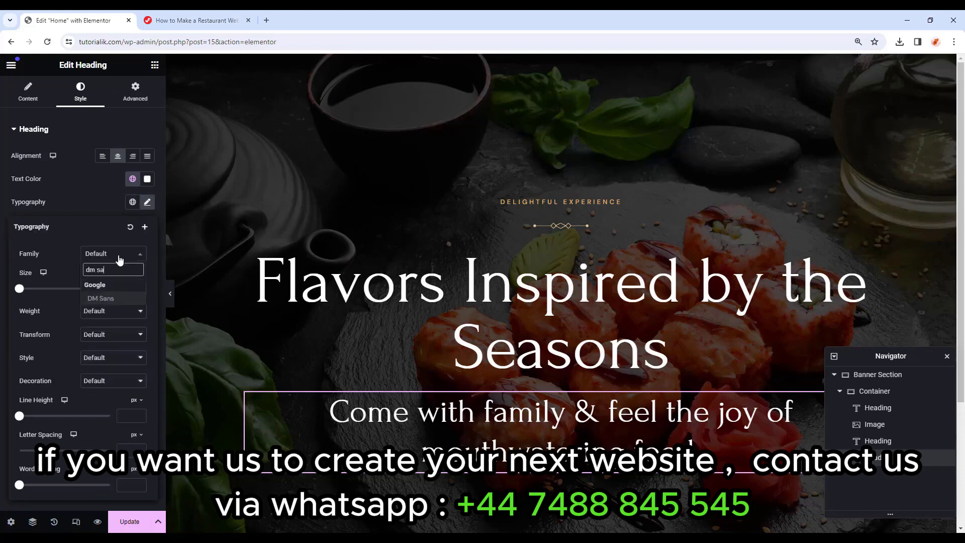
pyautogui.click(119, 299)
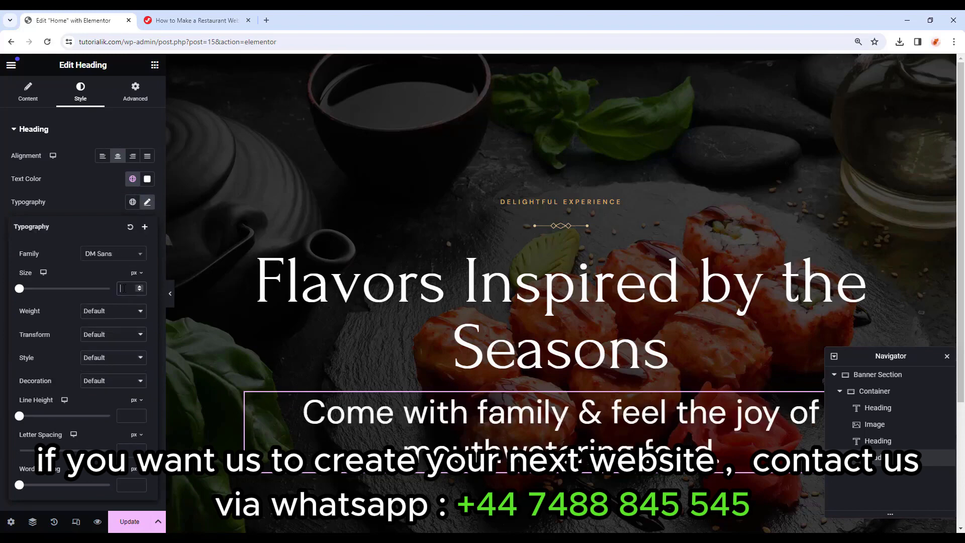
pyautogui.click(124, 288)
pyautogui.write('20')
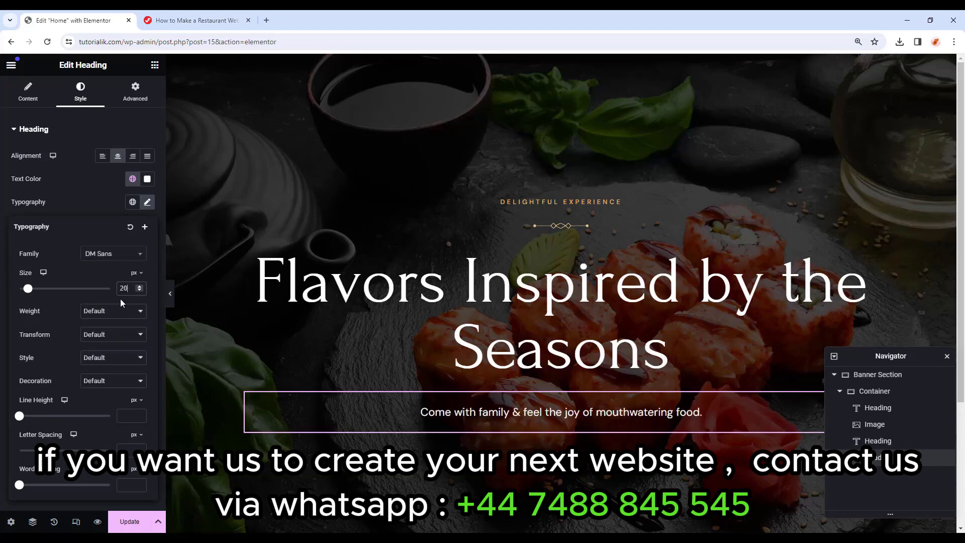
pyautogui.click(122, 314)
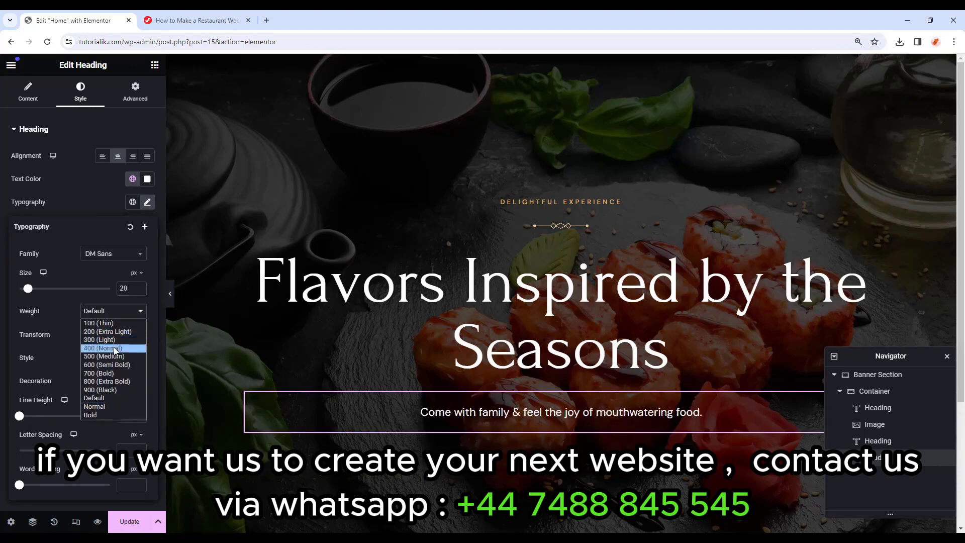
pyautogui.click(115, 349)
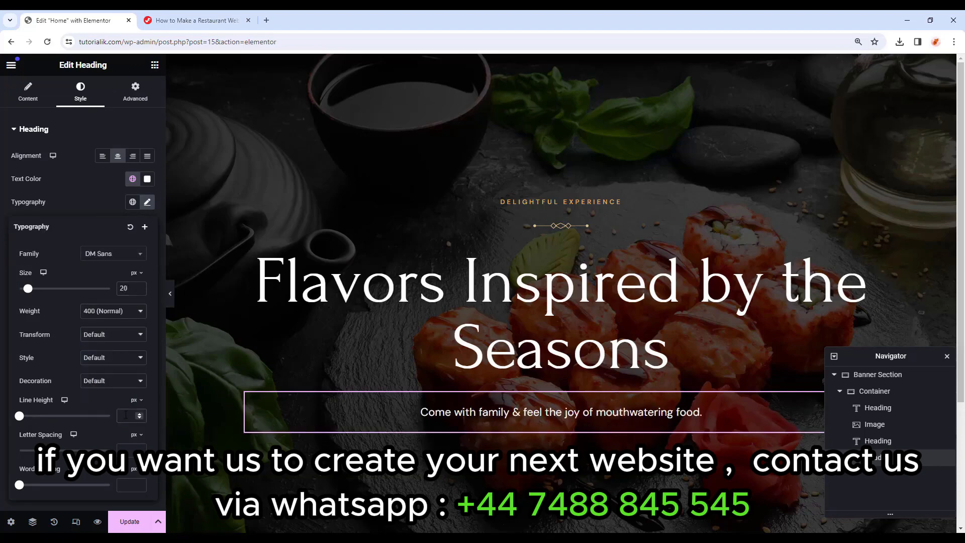
pyautogui.write('36')
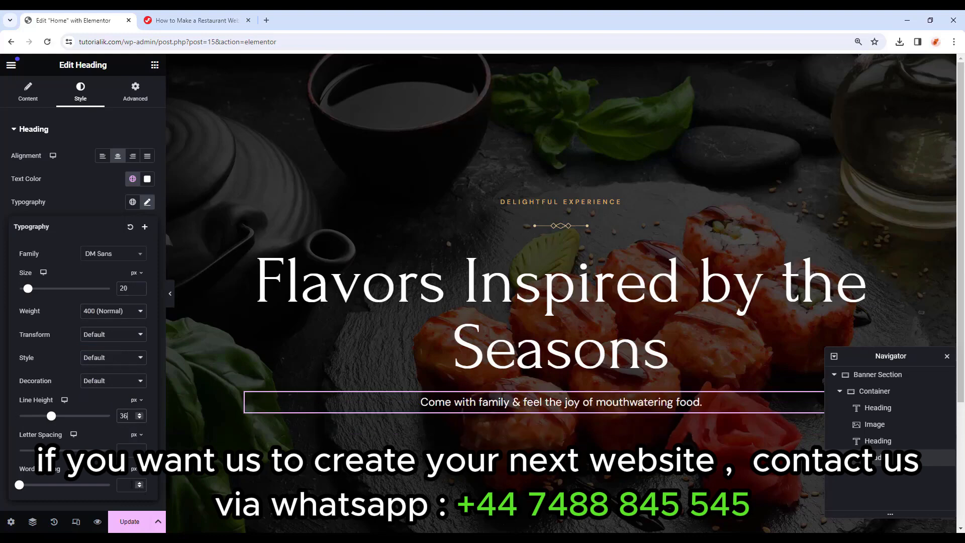
# Give the subheading a 40 px bottom margin.
pyautogui.click(146, 102)
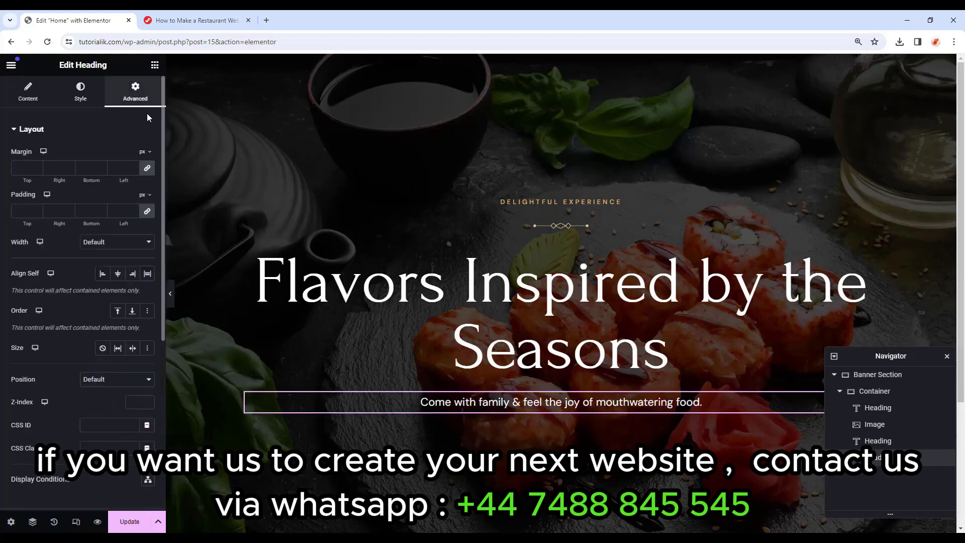
pyautogui.doubleClick(88, 169)
pyautogui.write('40')
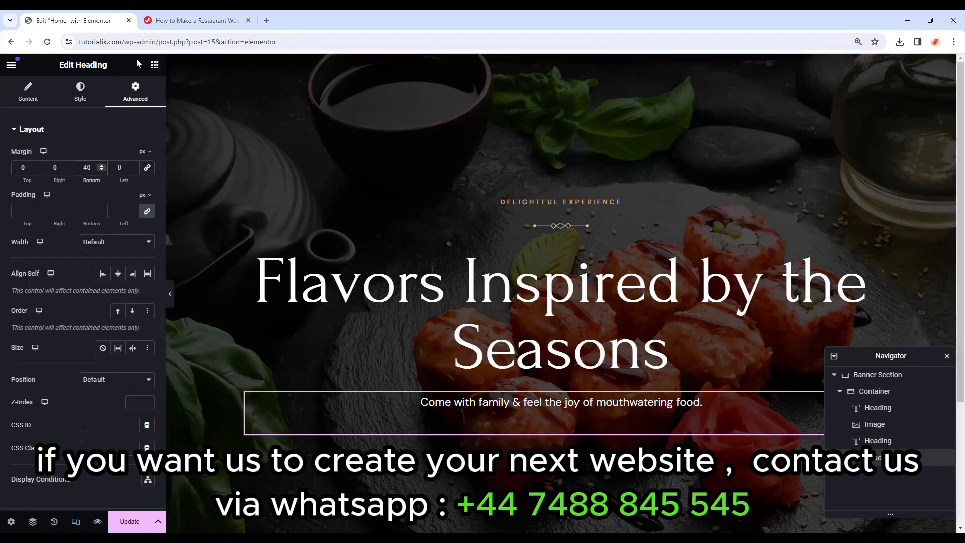
pyautogui.click(154, 68)
pyautogui.scroll(-2, 75, 241)
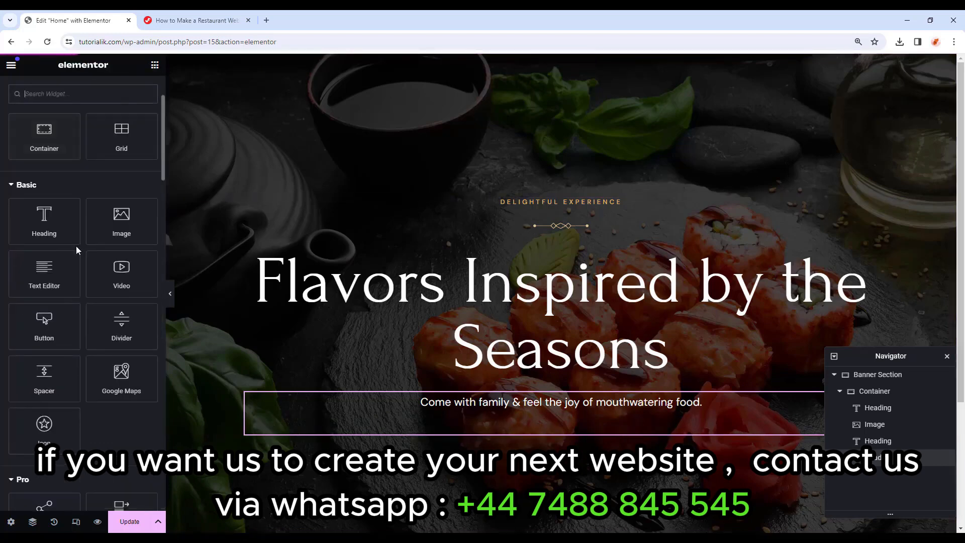
# Add a centre-aligned Button reading 'VIEW OUR MENU' beneath the banner subheading.
pyautogui.moveTo(40, 323); pyautogui.dragTo(521, 428)
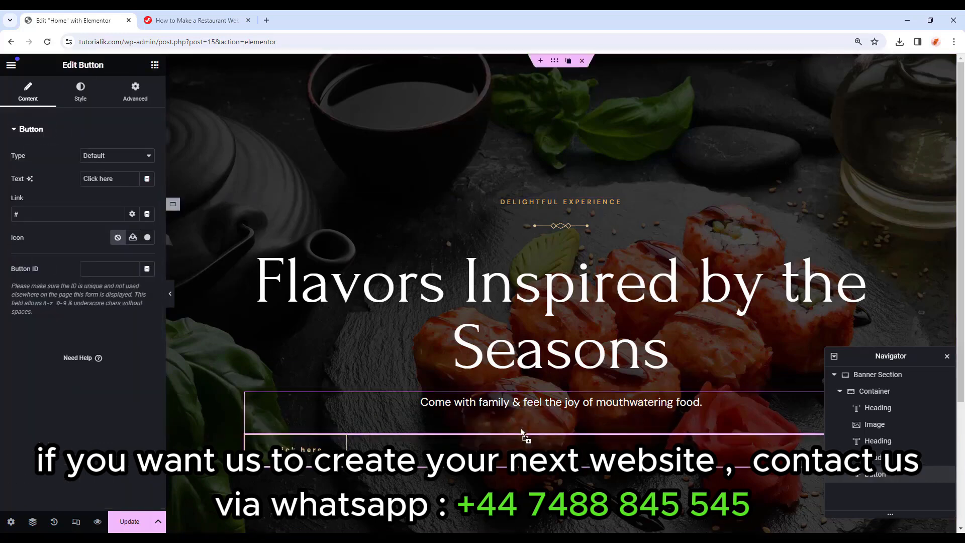
pyautogui.scroll(-2, 525, 352)
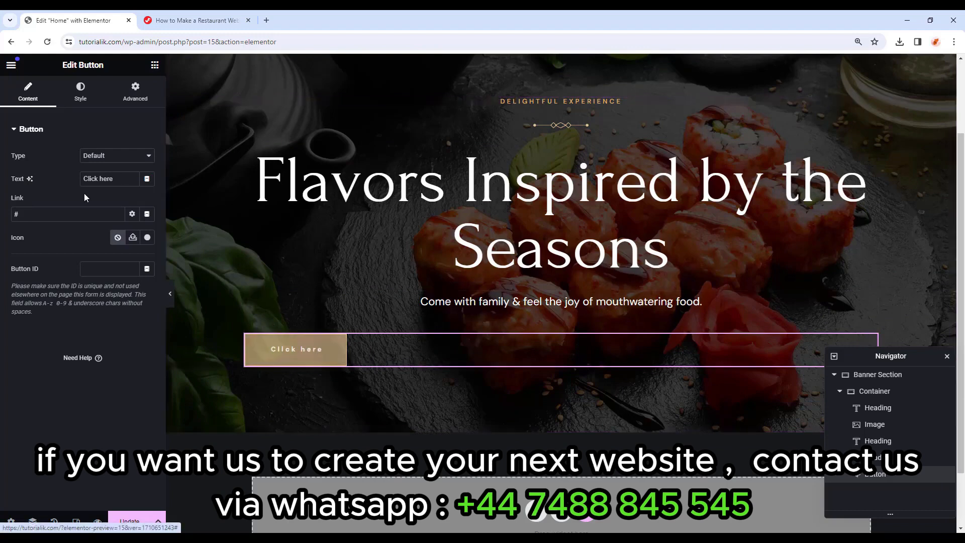
pyautogui.moveTo(119, 179); pyautogui.dragTo(48, 183)
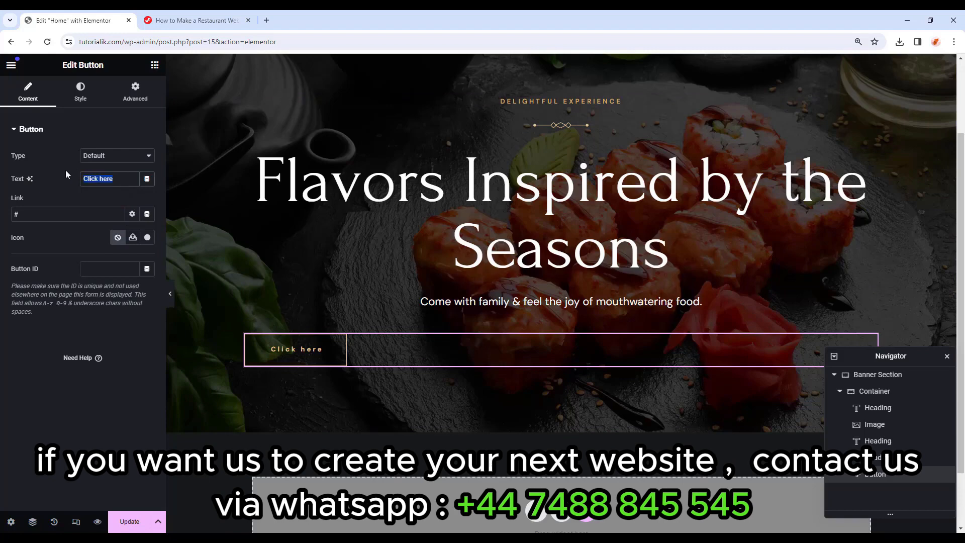
pyautogui.write('VIEW OUR MENU')
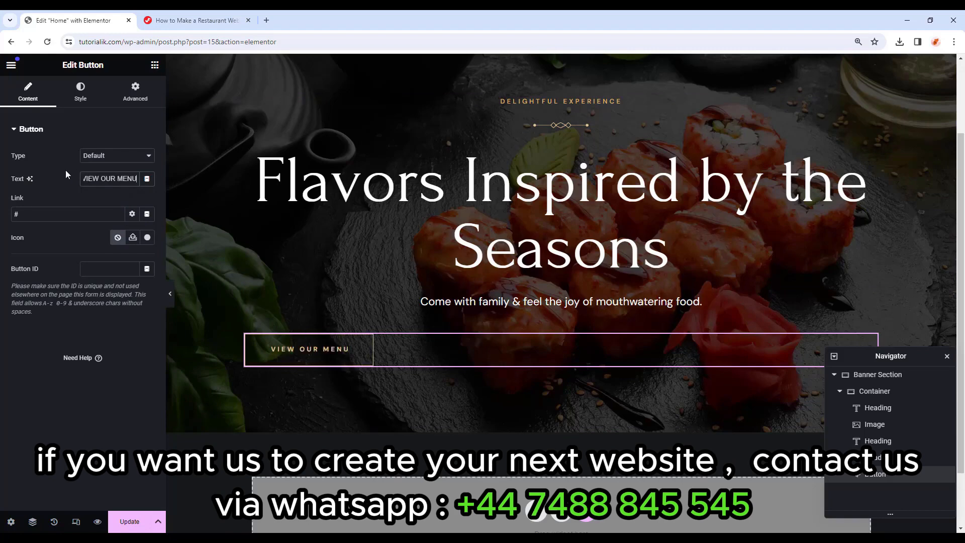
pyautogui.click(90, 99)
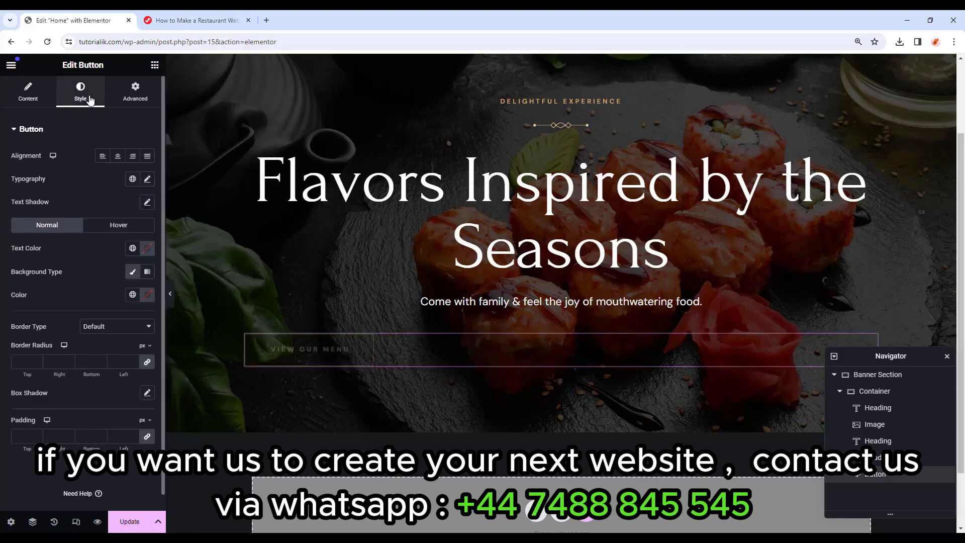
pyautogui.click(118, 159)
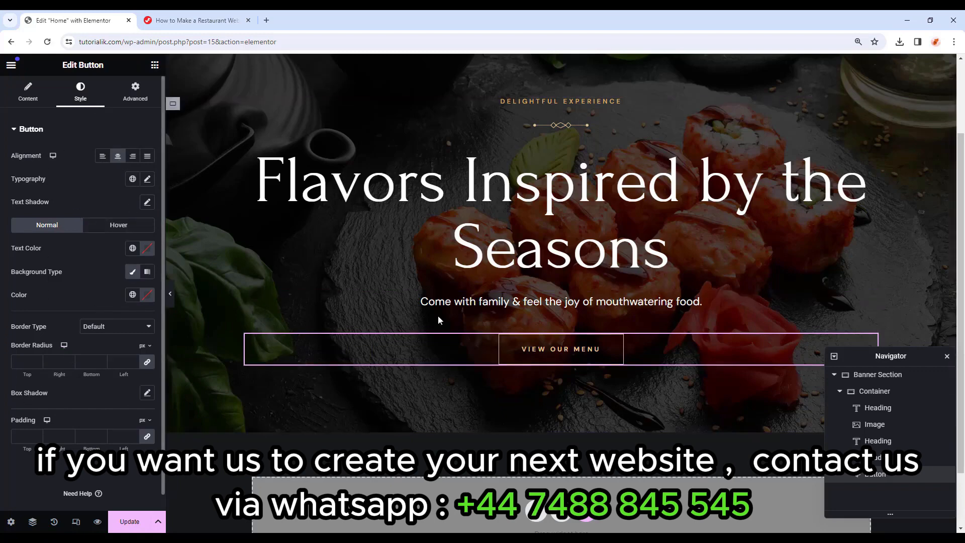
pyautogui.click(146, 100)
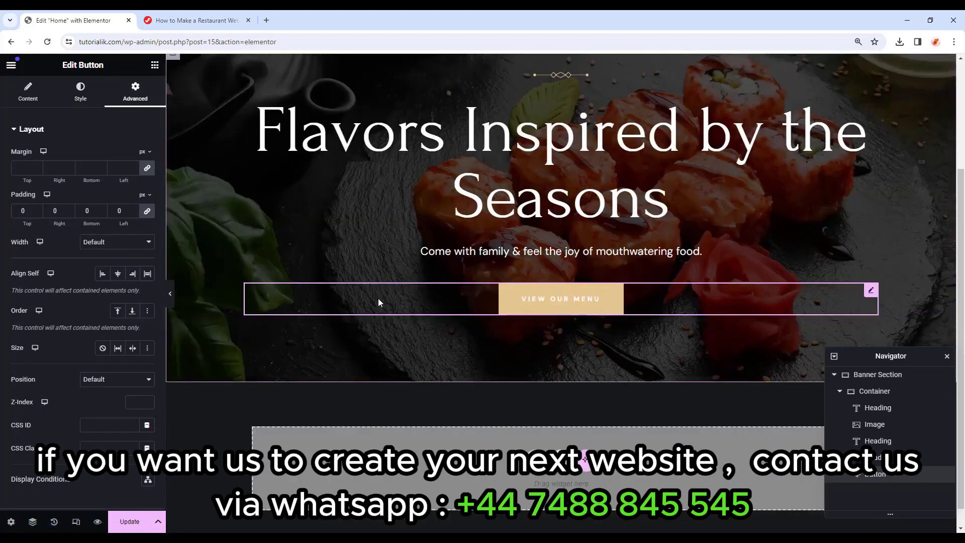
# Add an empty Container and move it in the Navigator below the headline container in Banner Section.
pyautogui.click(155, 65)
pyautogui.moveTo(44, 236); pyautogui.dragTo(683, 315)
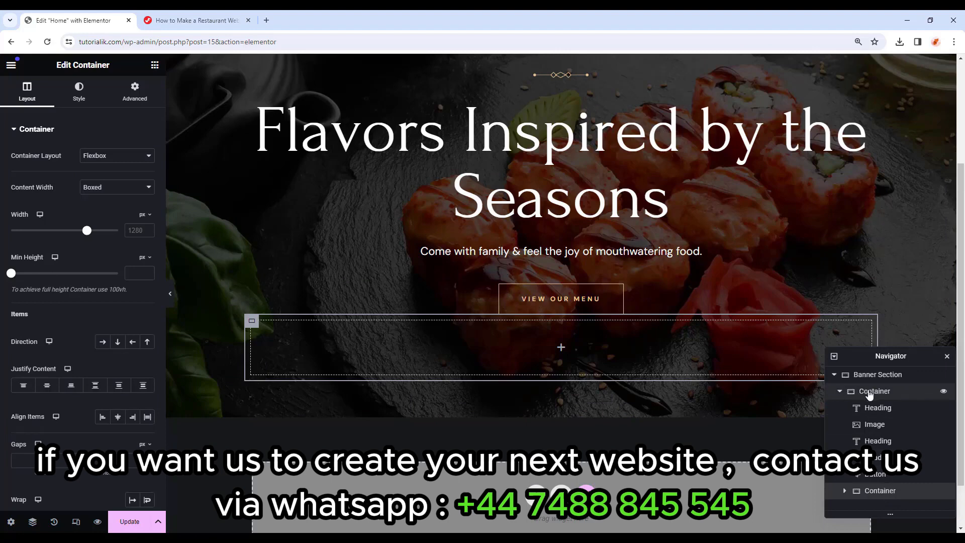
pyautogui.click(840, 392)
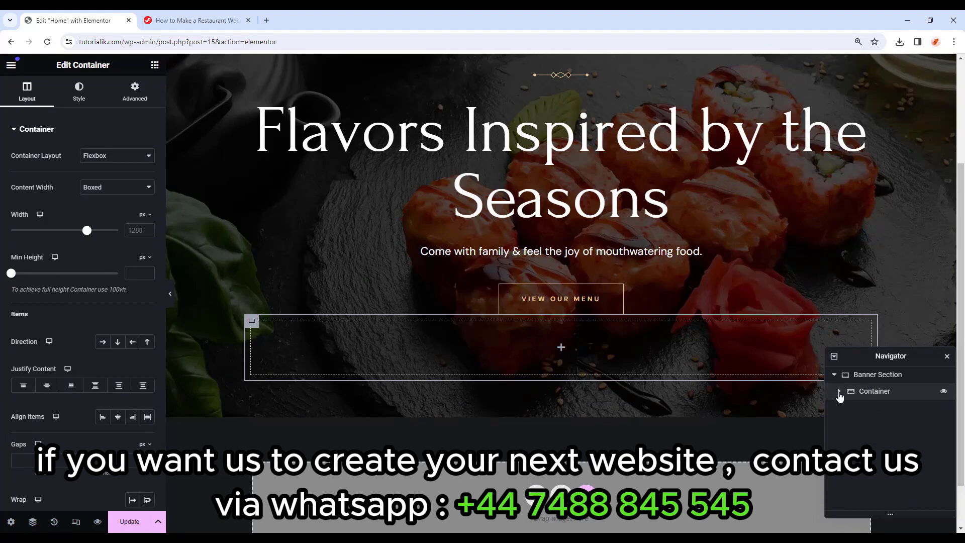
pyautogui.click(840, 393)
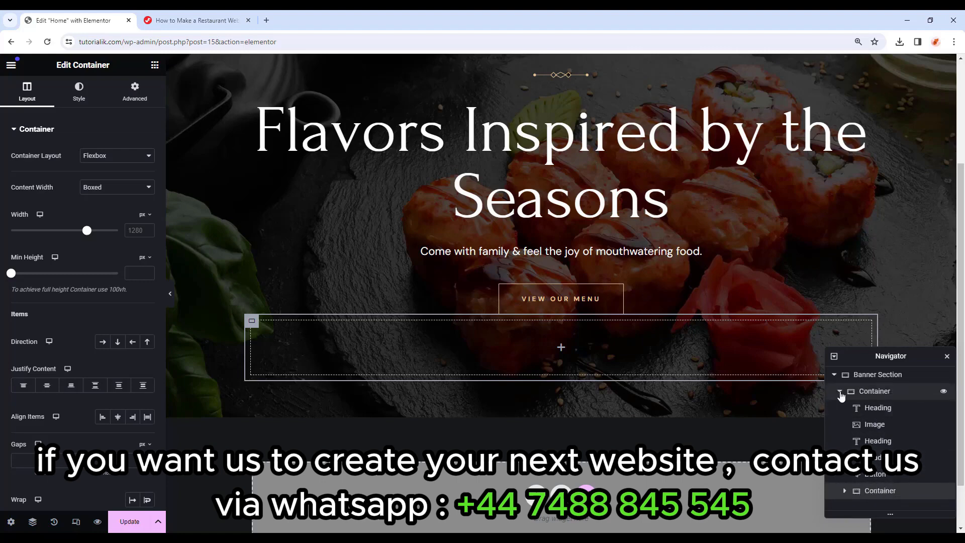
pyautogui.moveTo(882, 494); pyautogui.dragTo(880, 396)
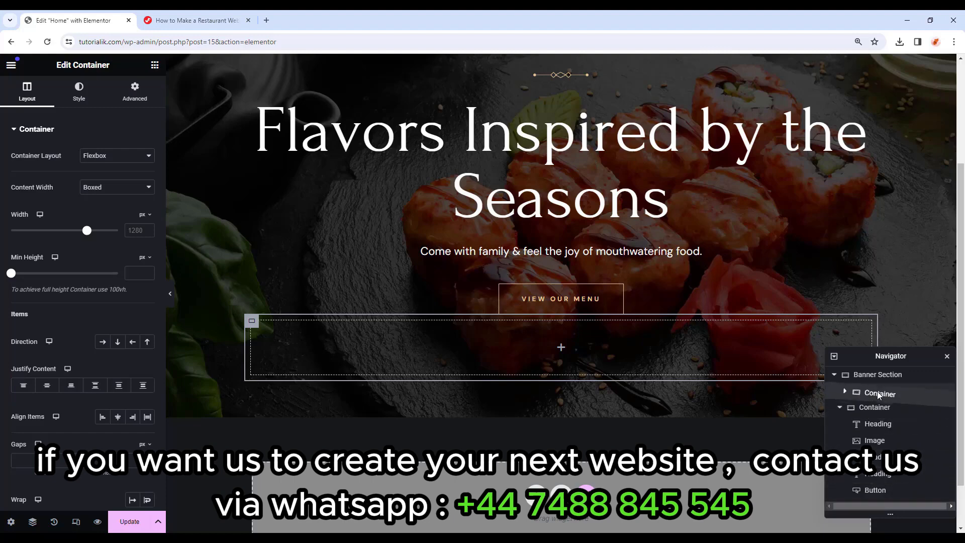
pyautogui.moveTo(879, 396); pyautogui.dragTo(879, 394)
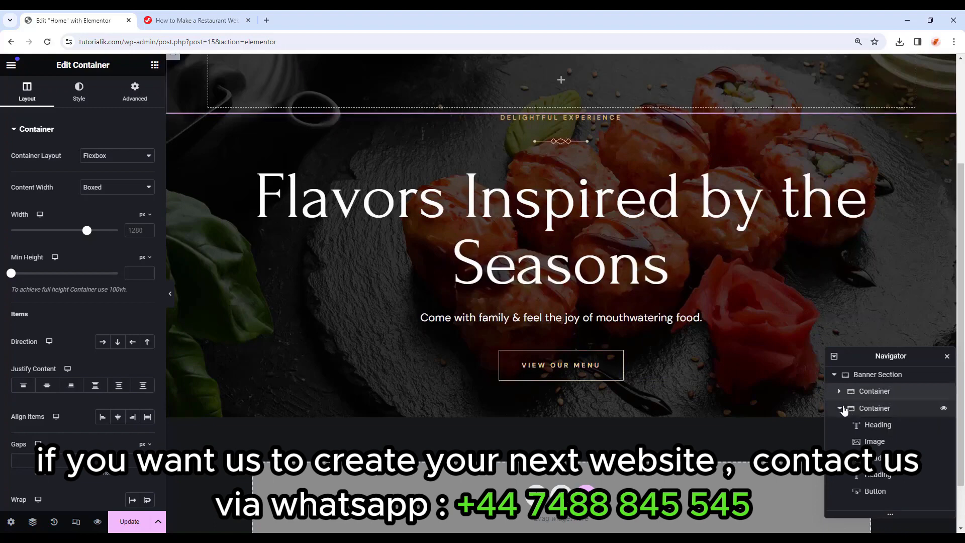
pyautogui.click(839, 408)
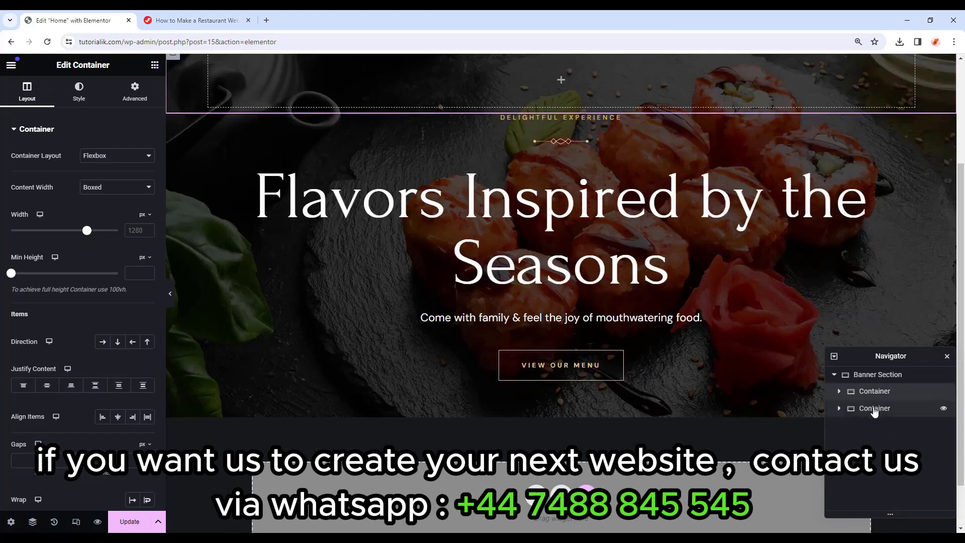
pyautogui.moveTo(872, 395); pyautogui.dragTo(873, 416)
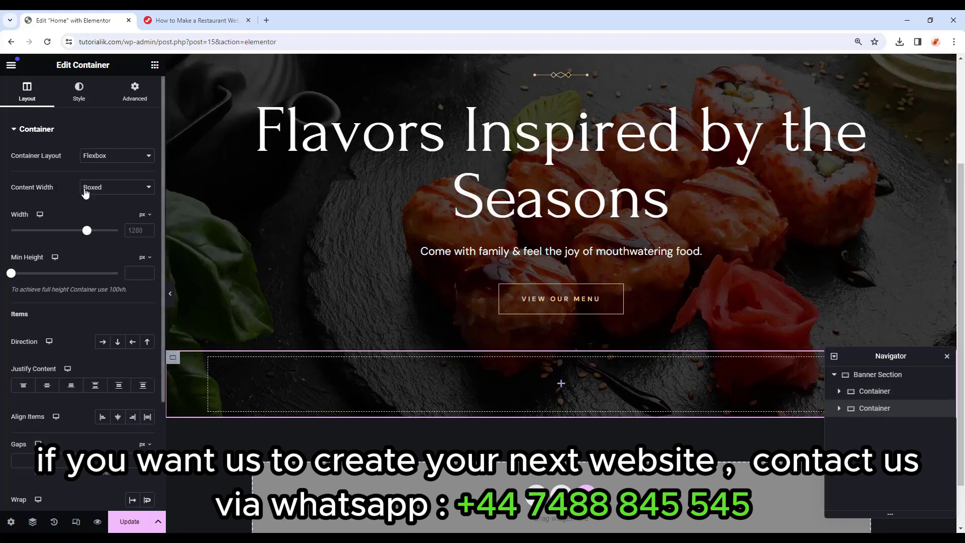
# Make the new container Full Width, with Row direction and items justified to the end.
pyautogui.click(100, 189)
pyautogui.click(107, 209)
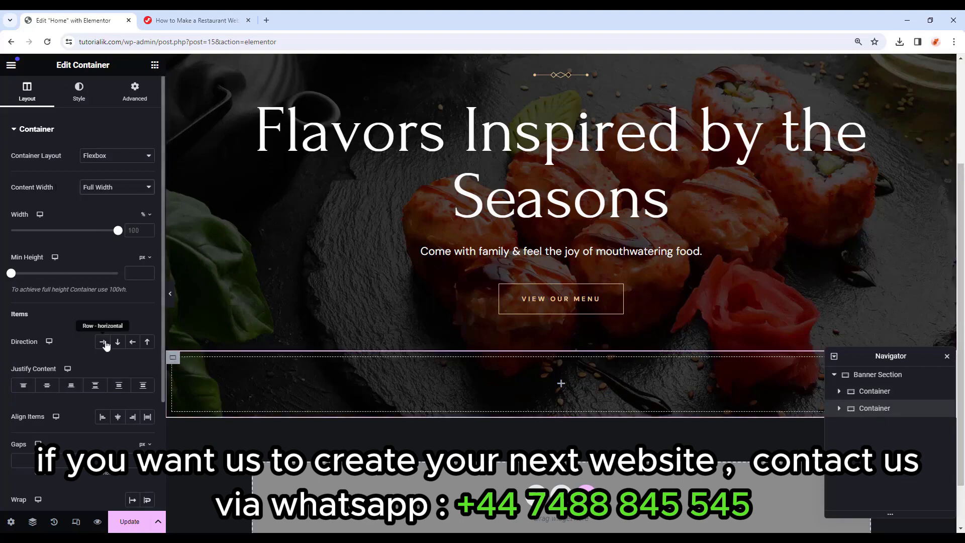
pyautogui.click(103, 343)
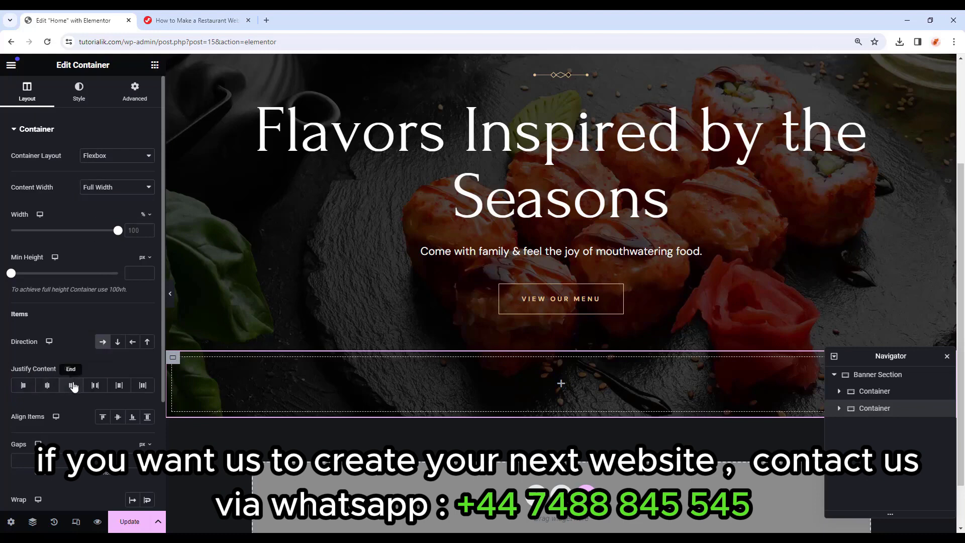
pyautogui.click(72, 385)
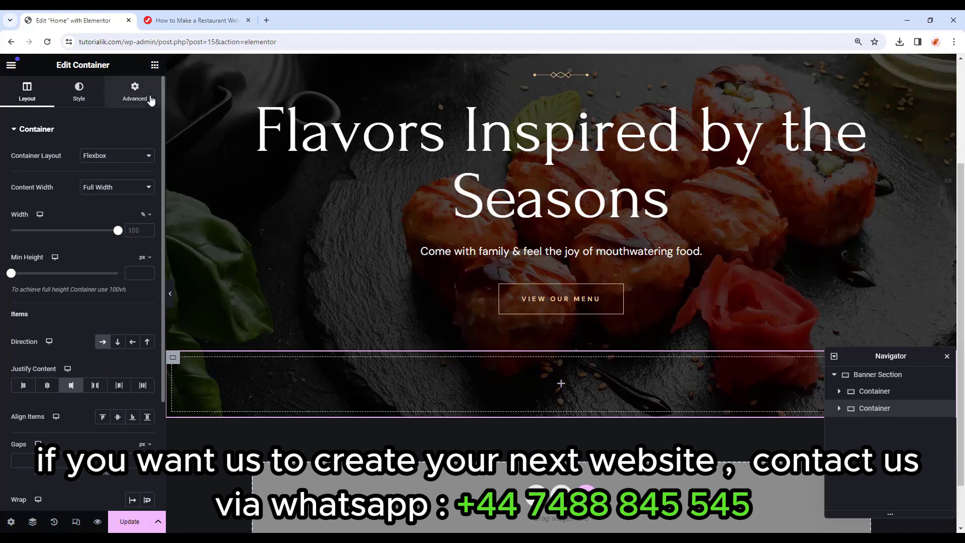
# Give the container a 100 px bottom margin and zero padding.
pyautogui.click(135, 93)
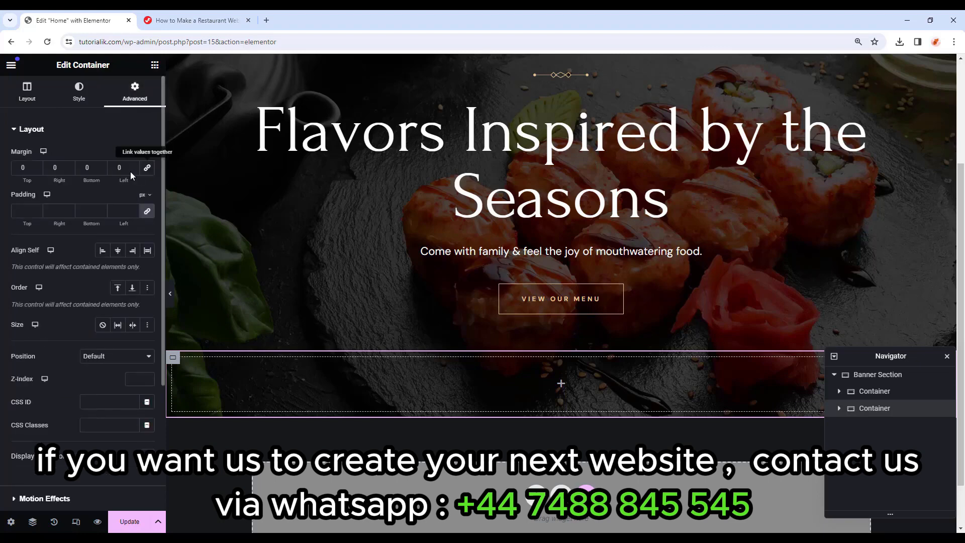
pyautogui.write('100')
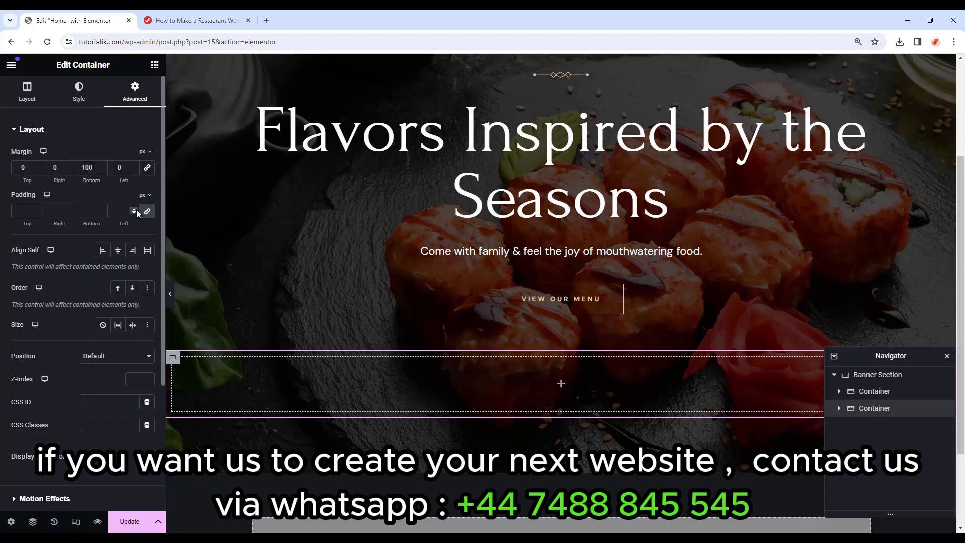
pyautogui.click(136, 213)
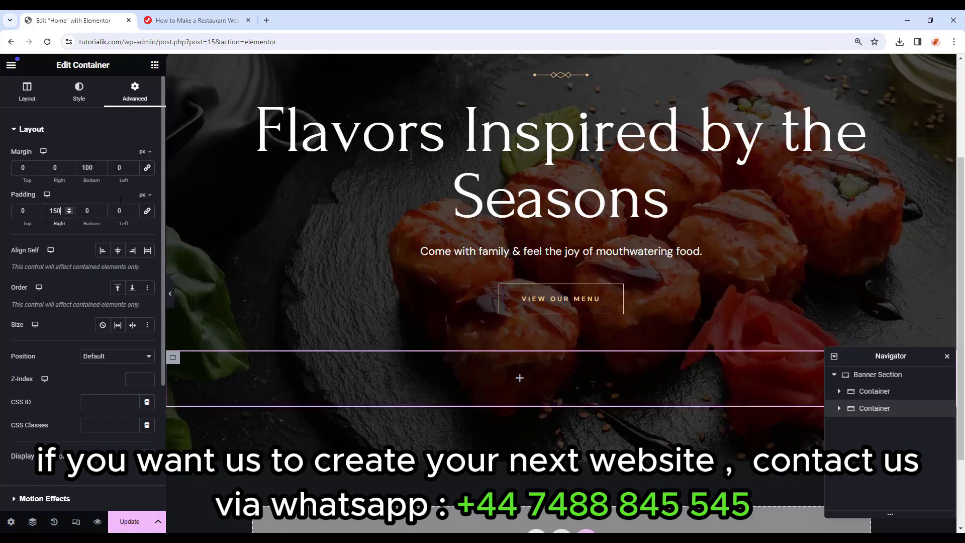
pyautogui.click(154, 65)
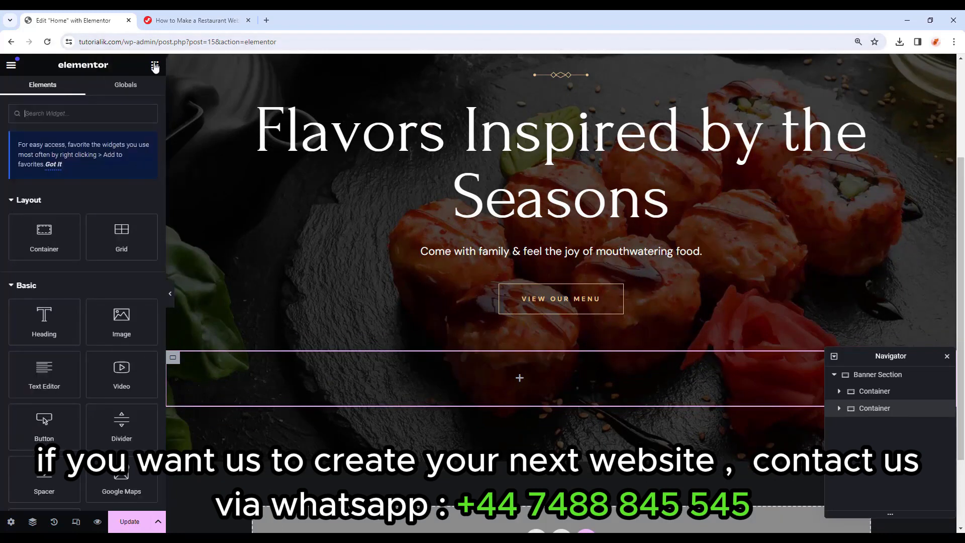
# Nest a Container inside it, set to Row direction, 110 px wide with 0 padding.
pyautogui.moveTo(24, 227); pyautogui.dragTo(528, 370)
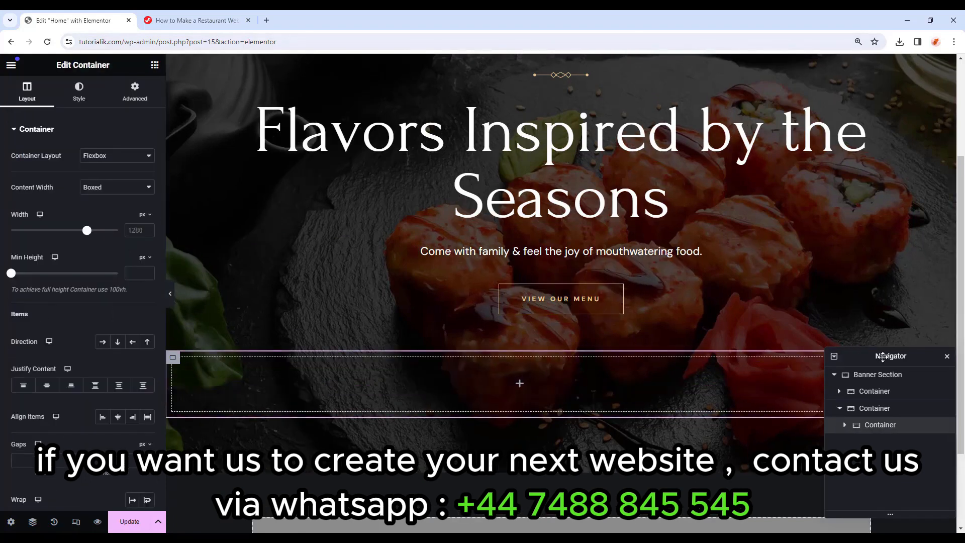
pyautogui.moveTo(883, 356); pyautogui.dragTo(871, 142)
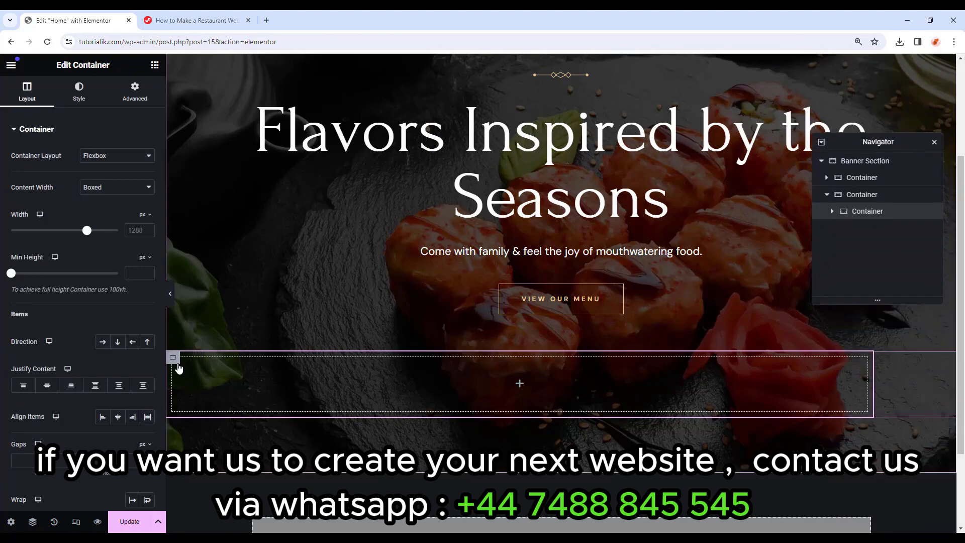
pyautogui.click(129, 197)
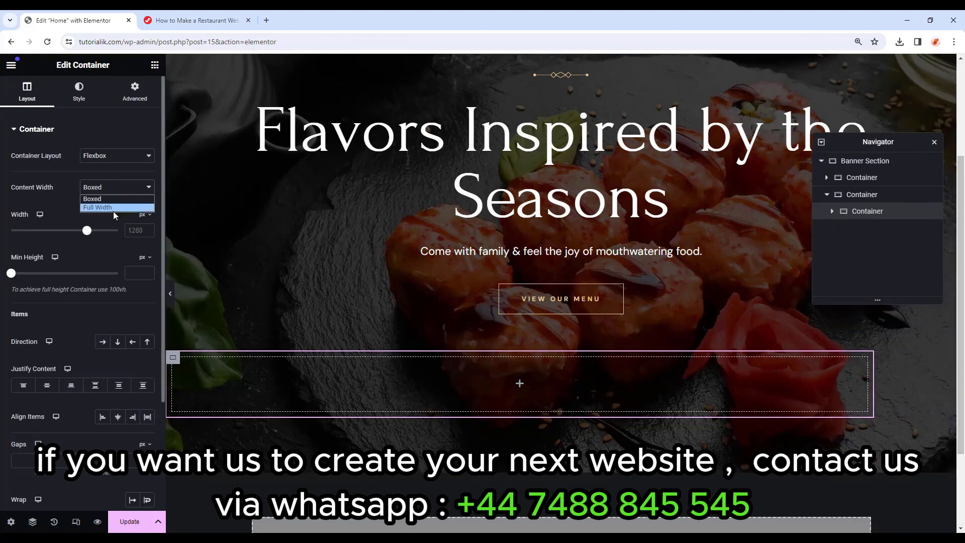
pyautogui.click(113, 211)
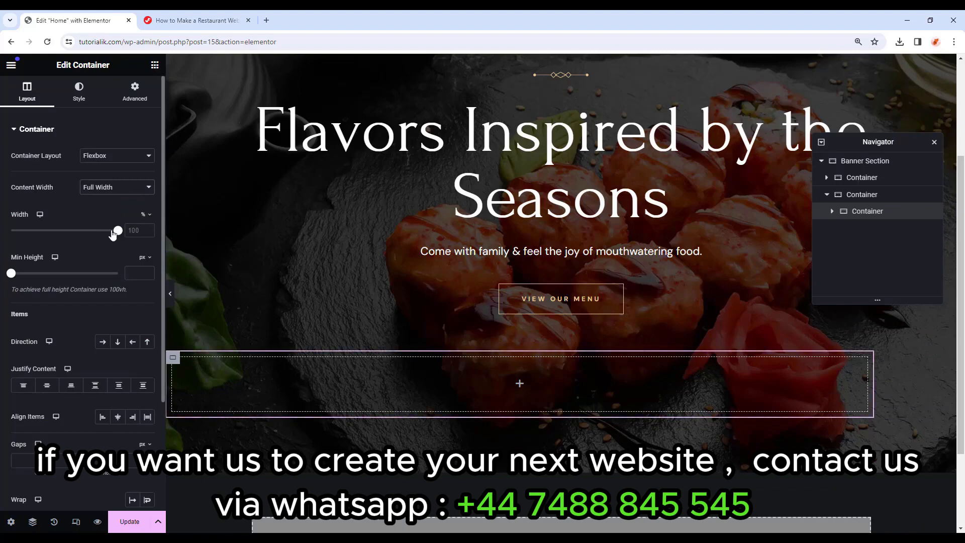
pyautogui.click(105, 342)
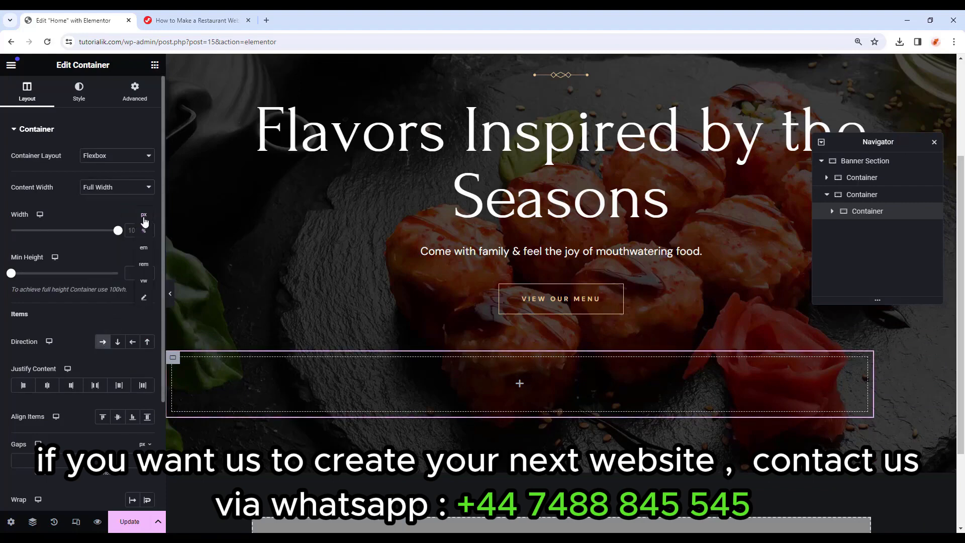
pyautogui.click(143, 215)
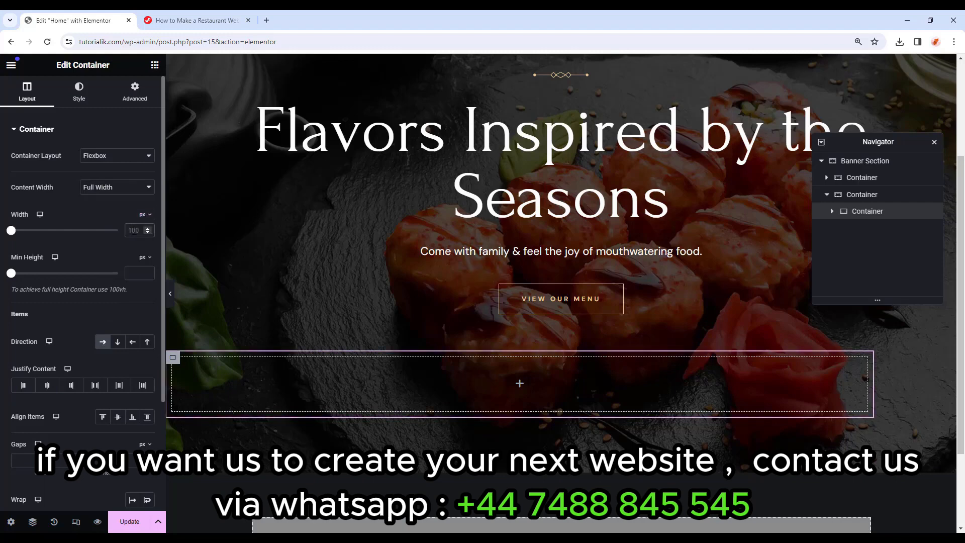
pyautogui.write('110')
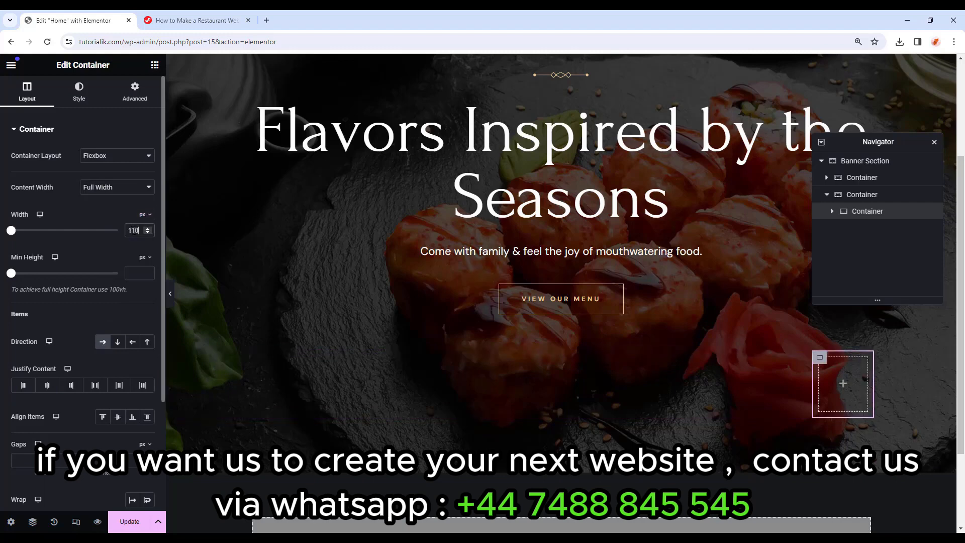
pyautogui.click(142, 101)
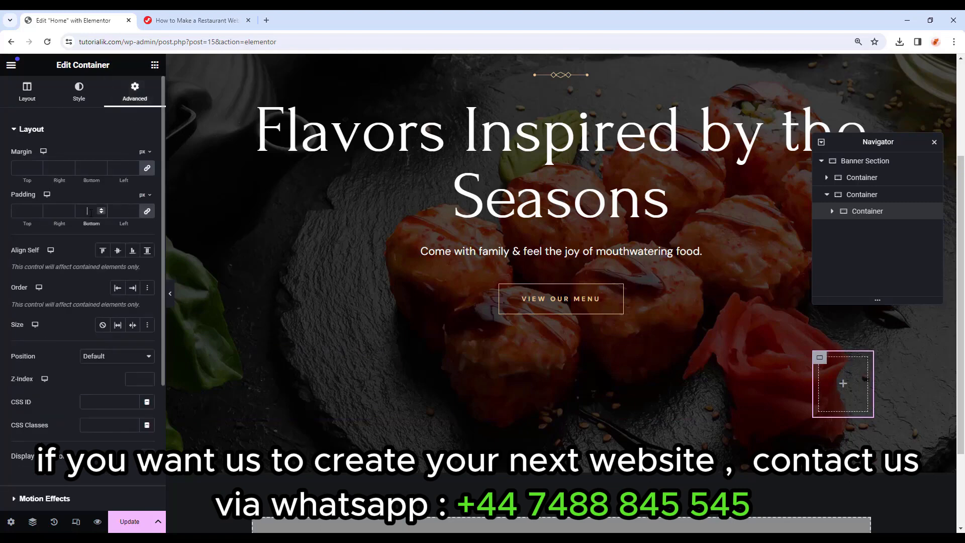
pyautogui.write('0')
pyautogui.click(155, 65)
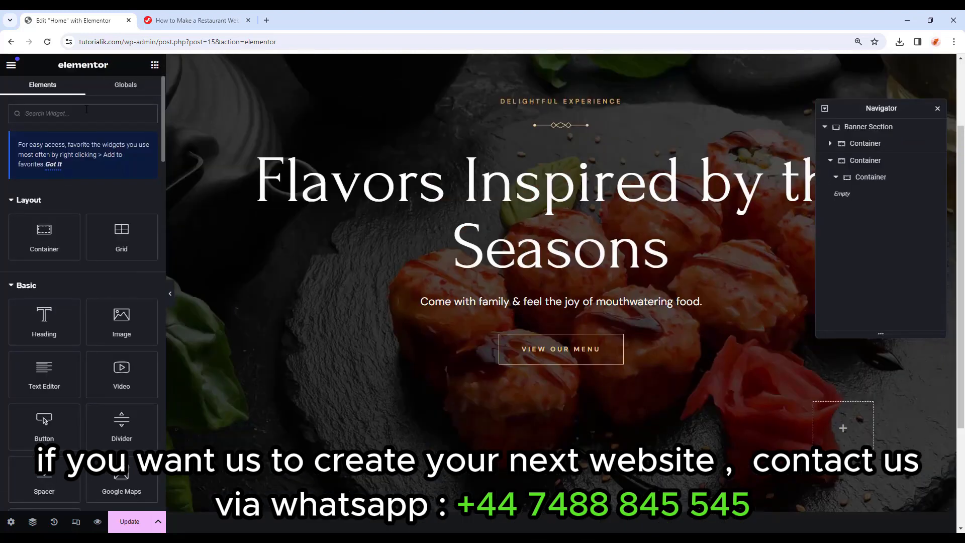
# Place an Image Box in the narrow container using the Restaurant-Book-Icon image.
pyautogui.write('image box')
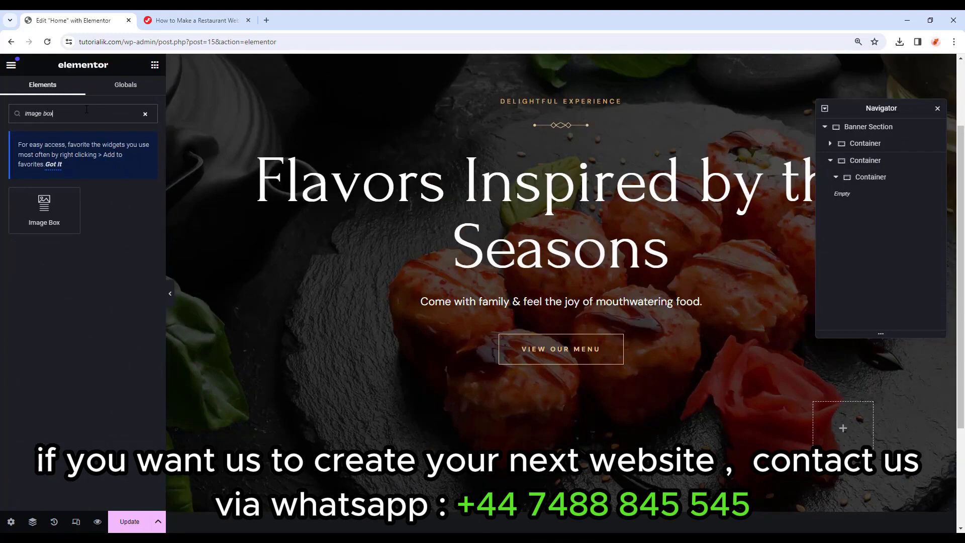
pyautogui.moveTo(44, 207); pyautogui.dragTo(837, 427)
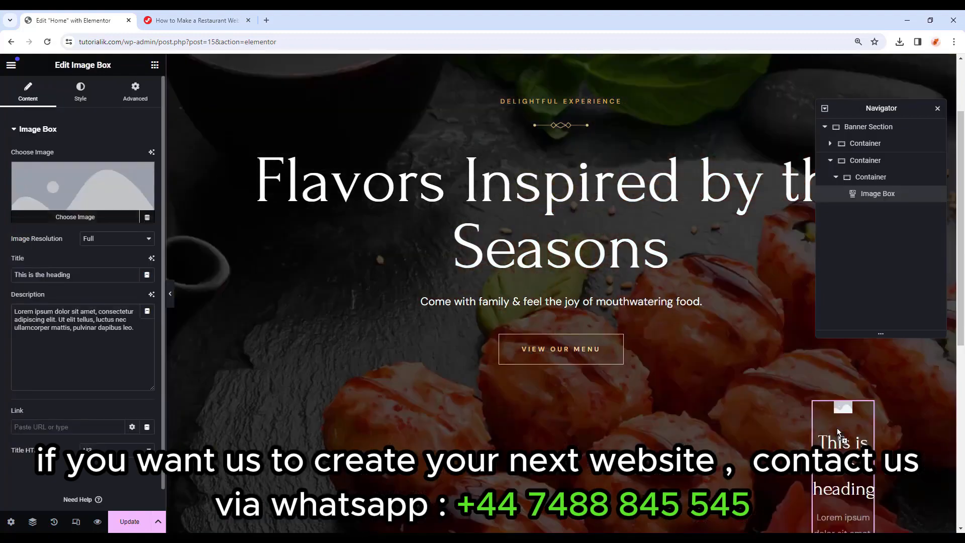
pyautogui.click(84, 213)
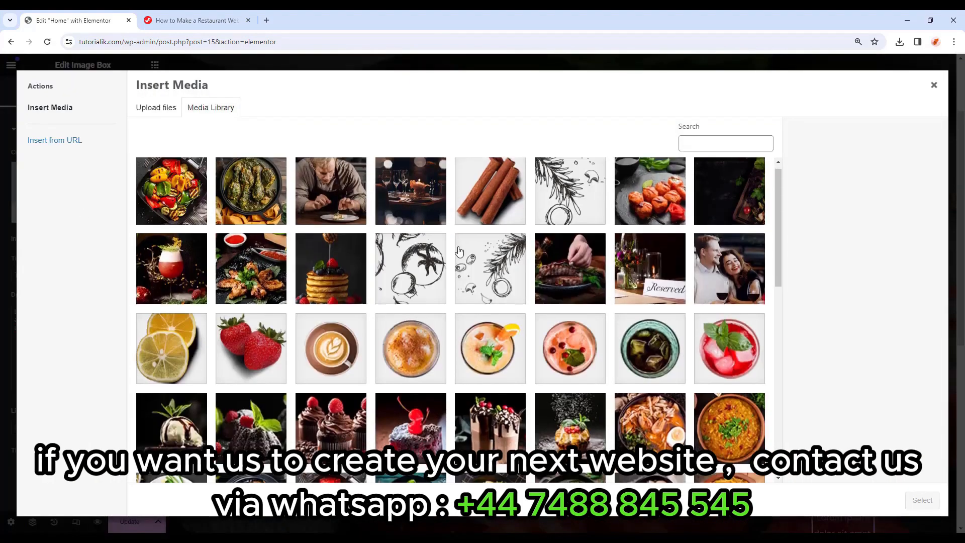
pyautogui.scroll(-20, 394, 475)
pyautogui.click(399, 475)
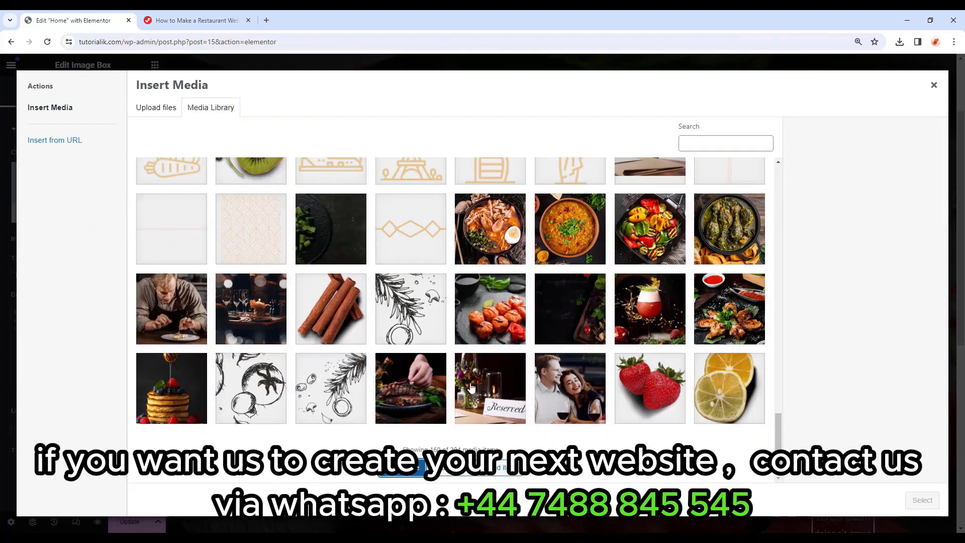
pyautogui.scroll(-10, 532, 357)
pyautogui.scroll(3, 532, 357)
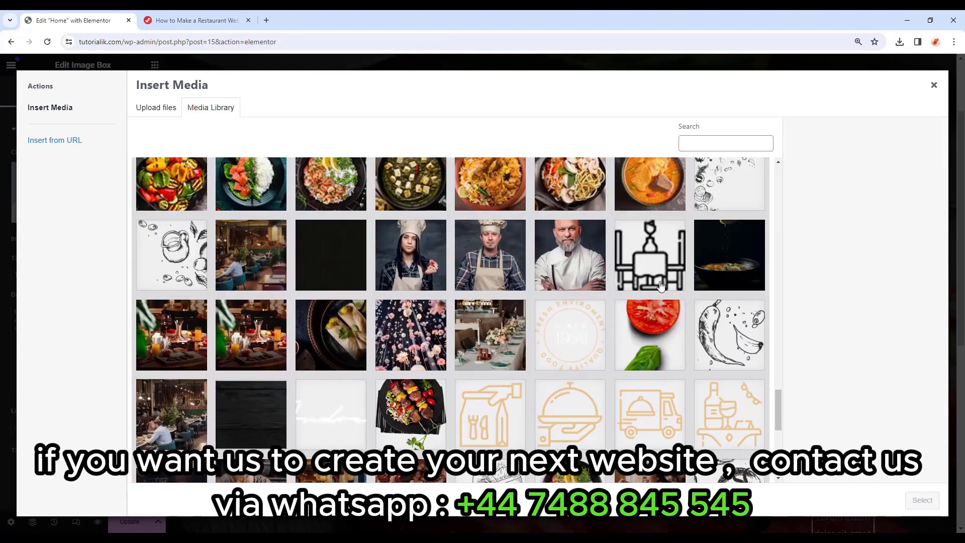
pyautogui.click(650, 255)
pyautogui.click(922, 500)
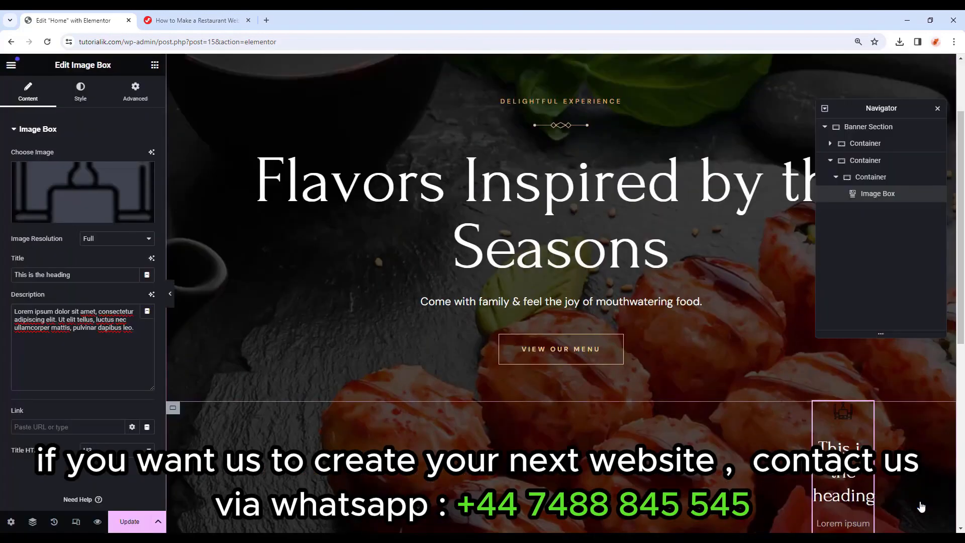
# Change the Image Box title to 'Book a table' and delete its description text.
pyautogui.moveTo(89, 275); pyautogui.dragTo(1, 279)
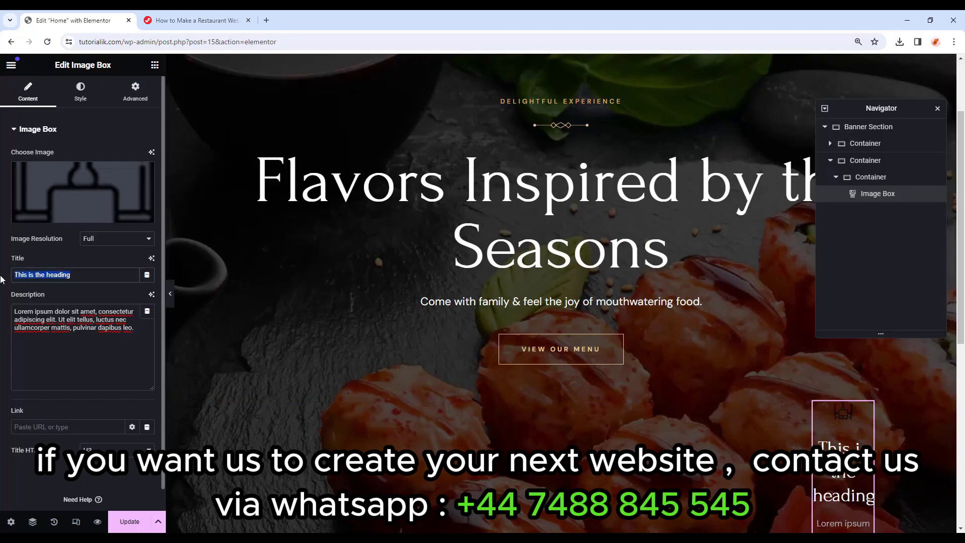
pyautogui.write('Book a table')
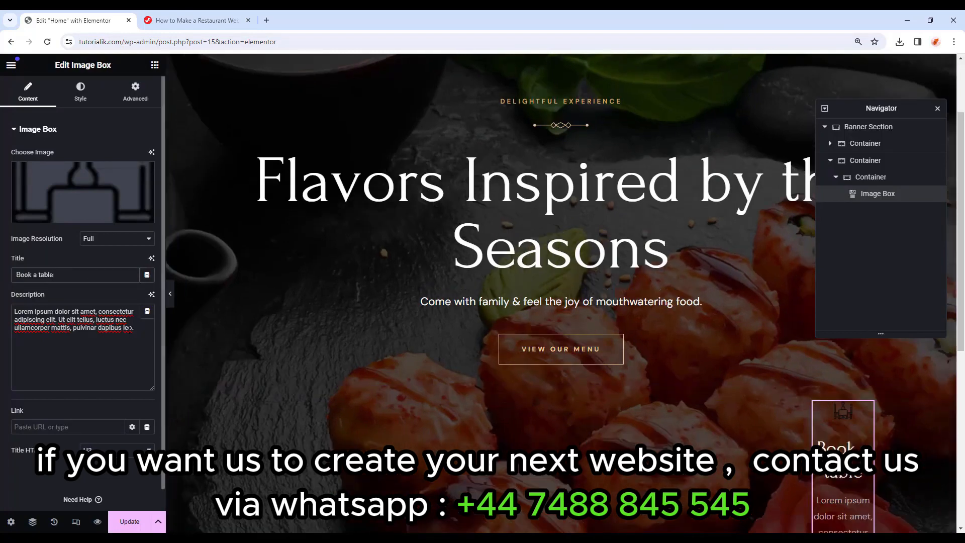
pyautogui.moveTo(134, 328); pyautogui.dragTo(1, 316)
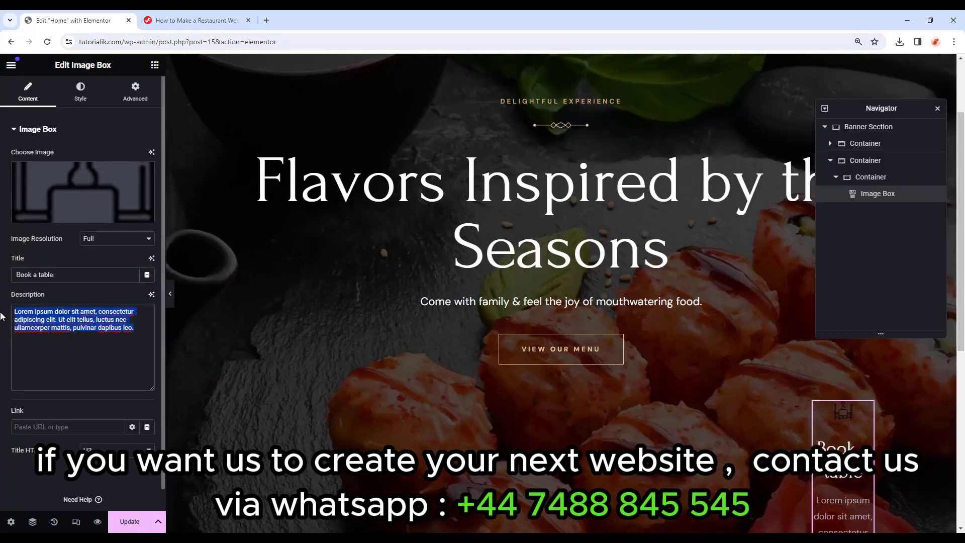
pyautogui.press('BackSpace')
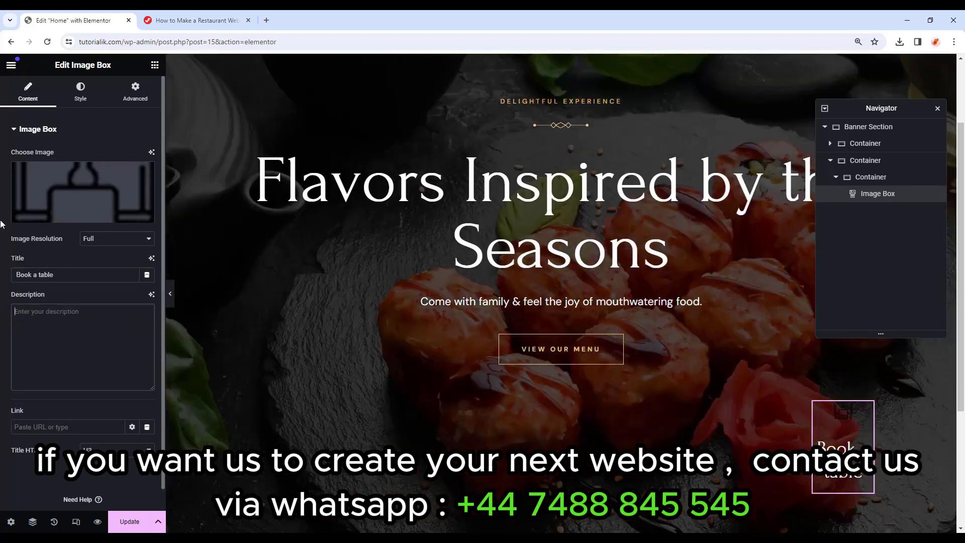
pyautogui.click(80, 92)
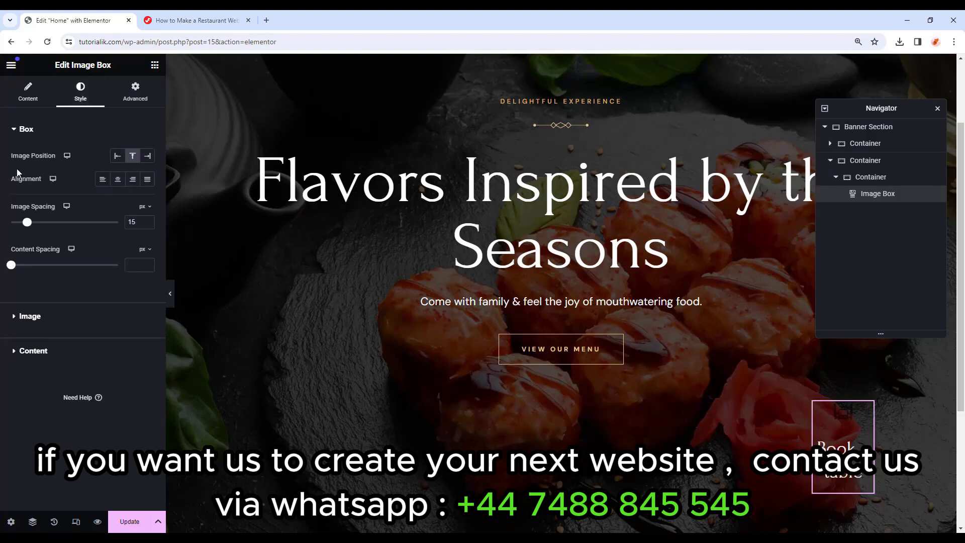
# Centre the Image Box, set Image Spacing to 0 and the image width to 52%.
pyautogui.click(120, 180)
pyautogui.write('0')
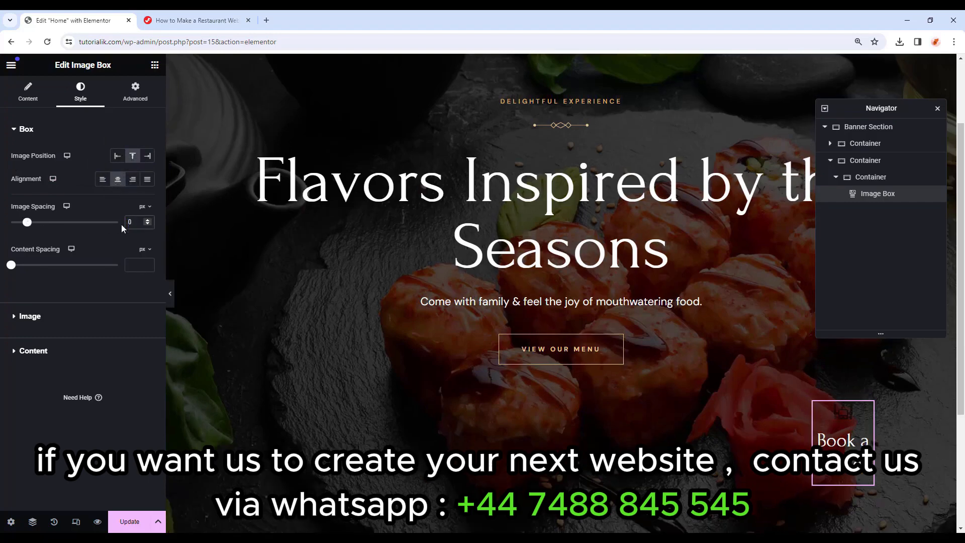
pyautogui.click(51, 322)
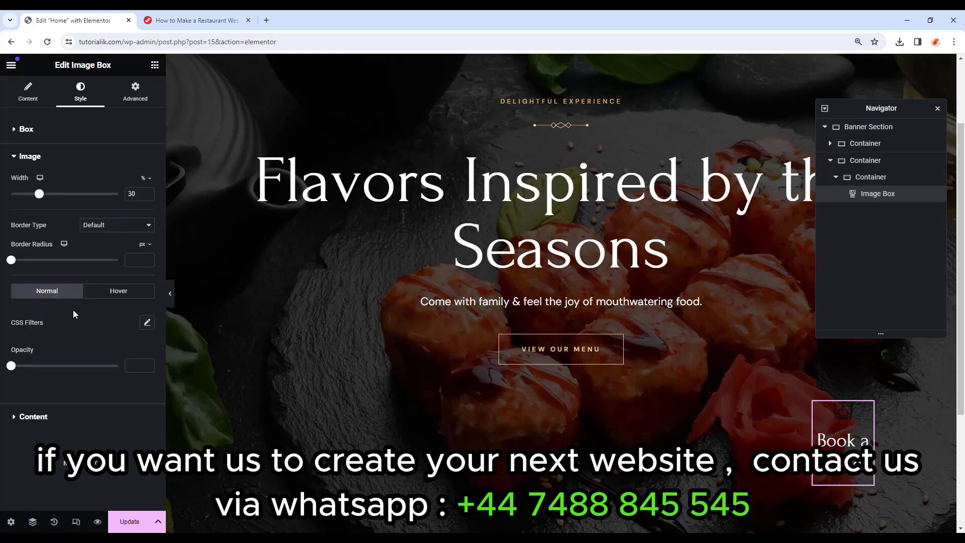
pyautogui.doubleClick(132, 194)
pyautogui.write('52')
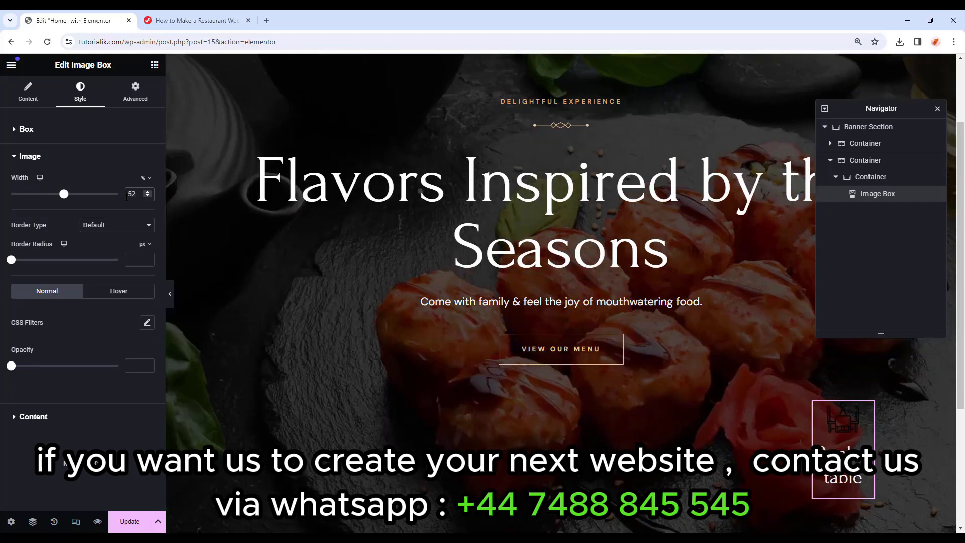
pyautogui.click(48, 417)
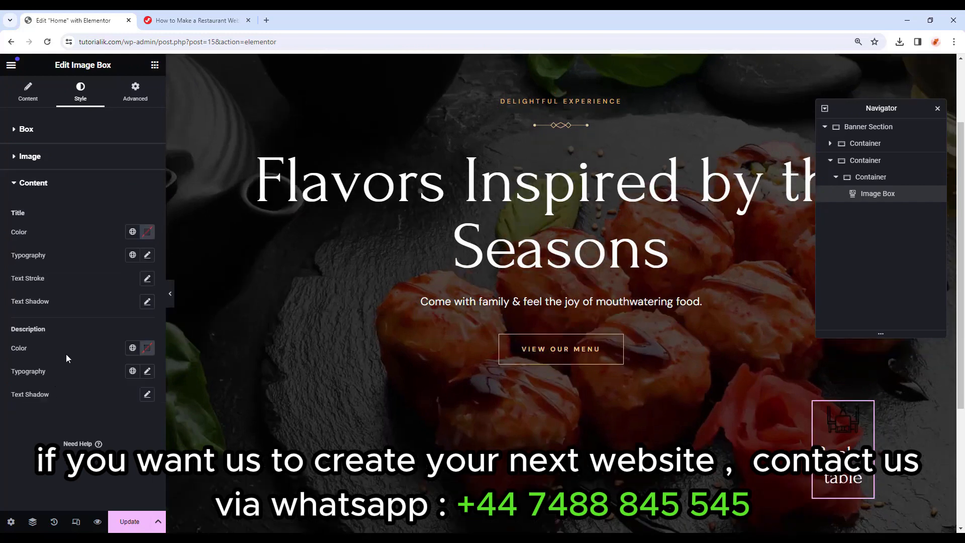
# Set the title typography to Forum, size 25, weight 400, with taller line height and em letter spacing.
pyautogui.click(146, 255)
pyautogui.click(118, 308)
pyautogui.write('forum')
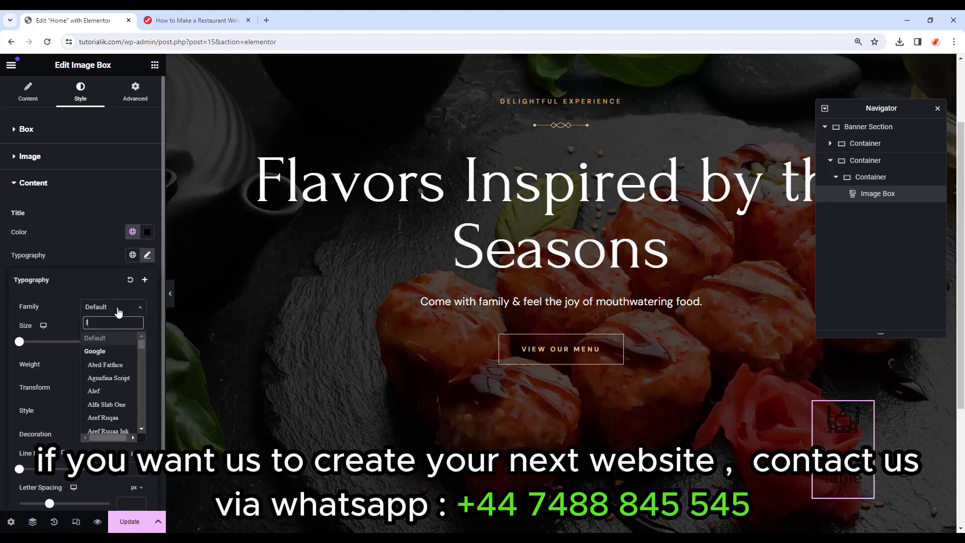
pyautogui.press('Return')
pyautogui.click(132, 342)
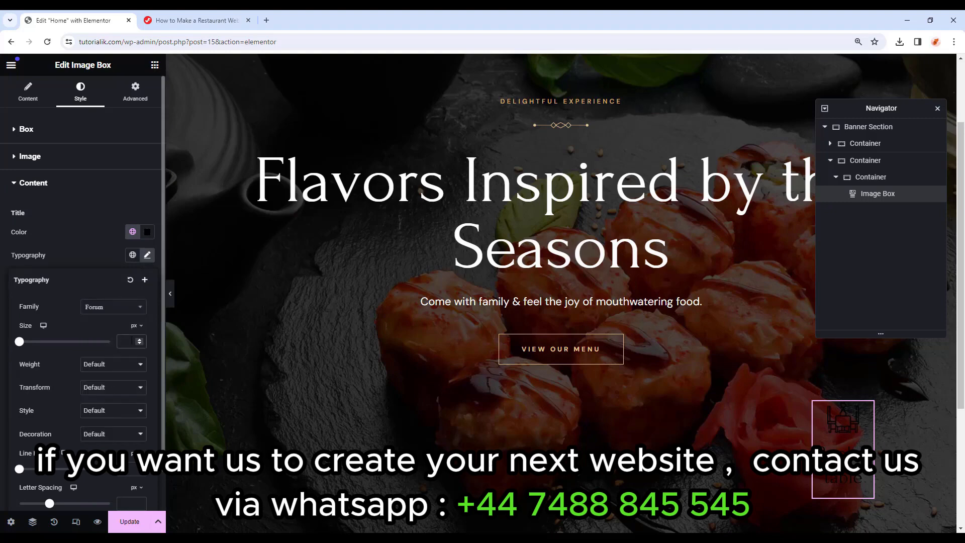
pyautogui.write('25')
pyautogui.click(122, 367)
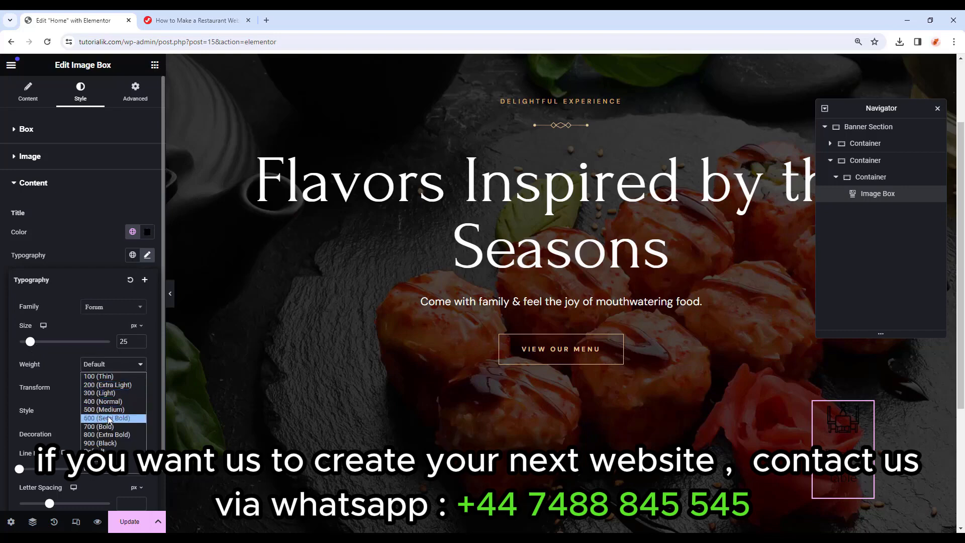
pyautogui.click(103, 401)
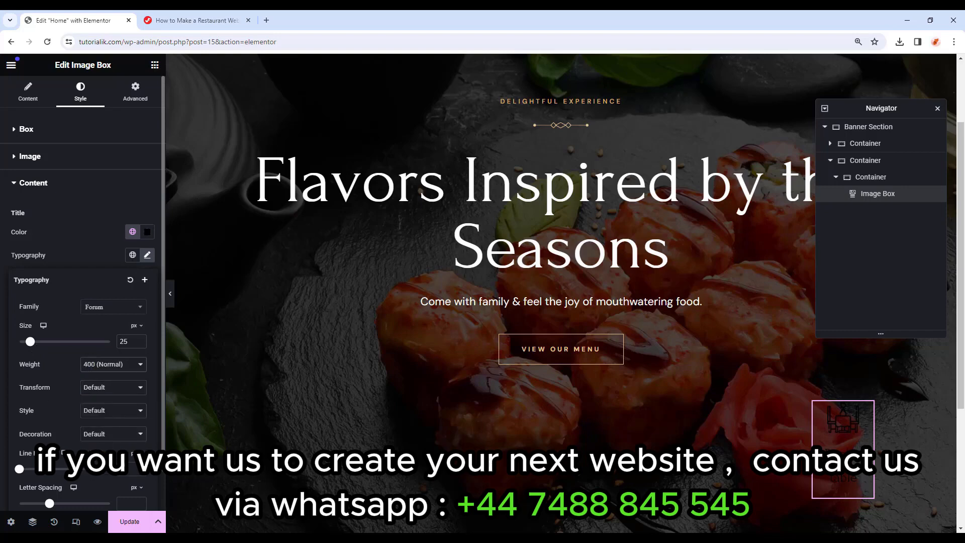
pyautogui.moveTo(21, 470); pyautogui.dragTo(45, 473)
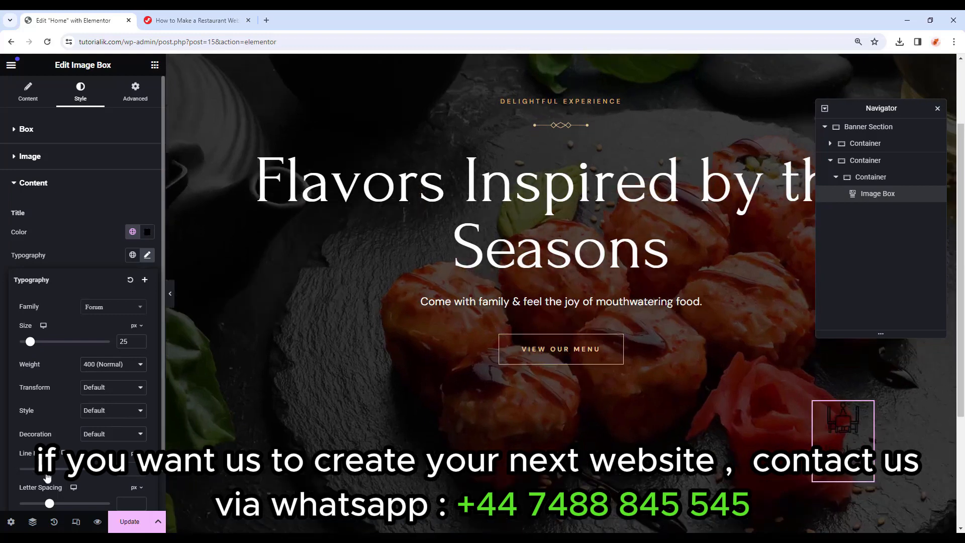
pyautogui.scroll(-1, 79, 484)
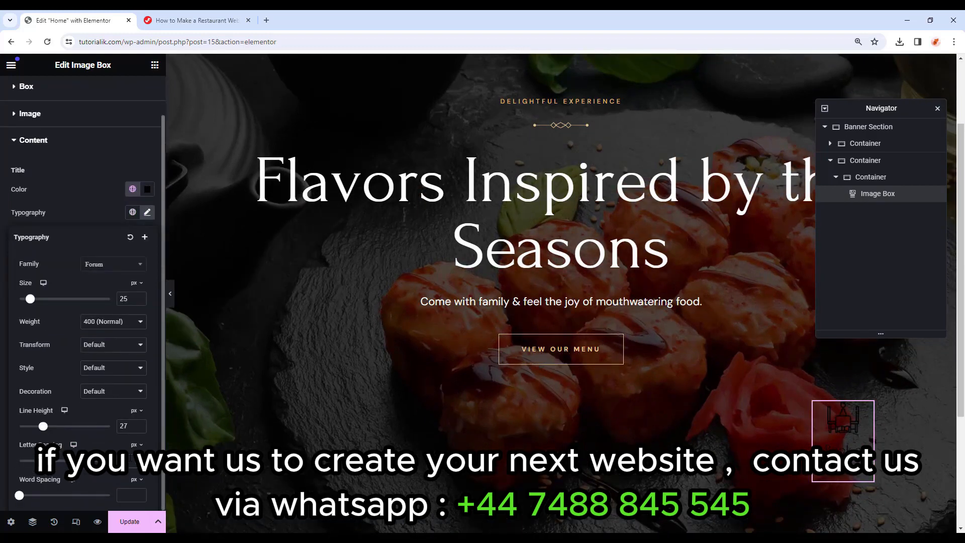
pyautogui.click(136, 445)
pyautogui.click(132, 458)
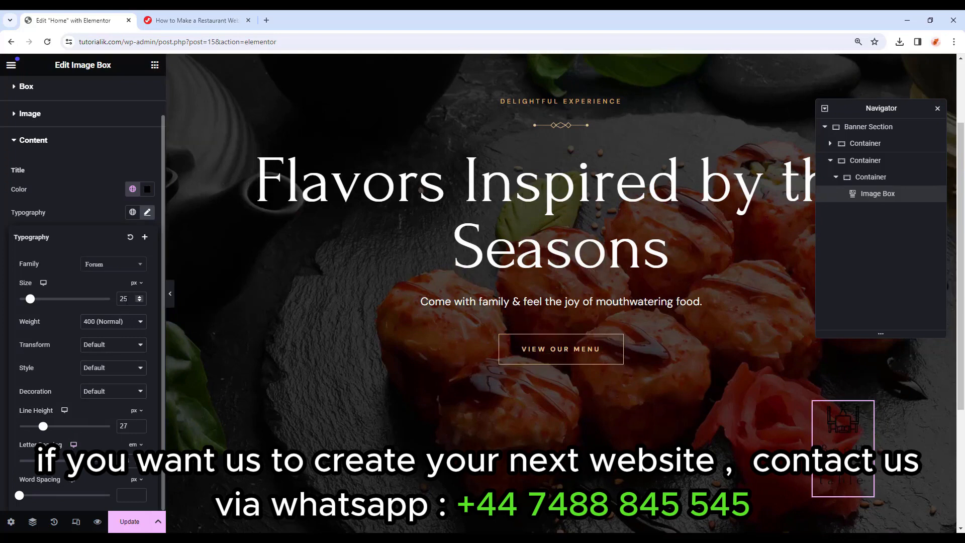
# Reduce the title size to 20 px and change its weight to 600 (Semi Bold).
pyautogui.click(139, 301)
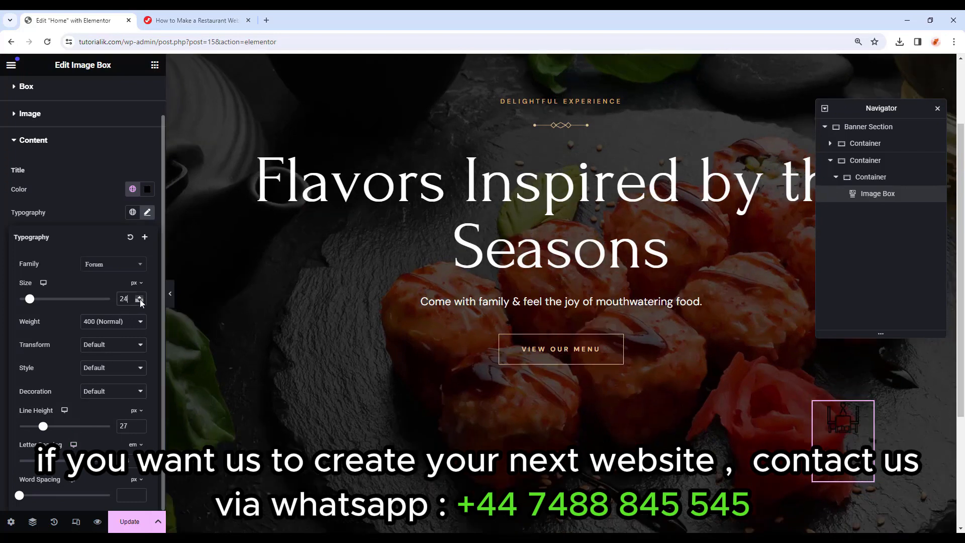
pyautogui.click(129, 324)
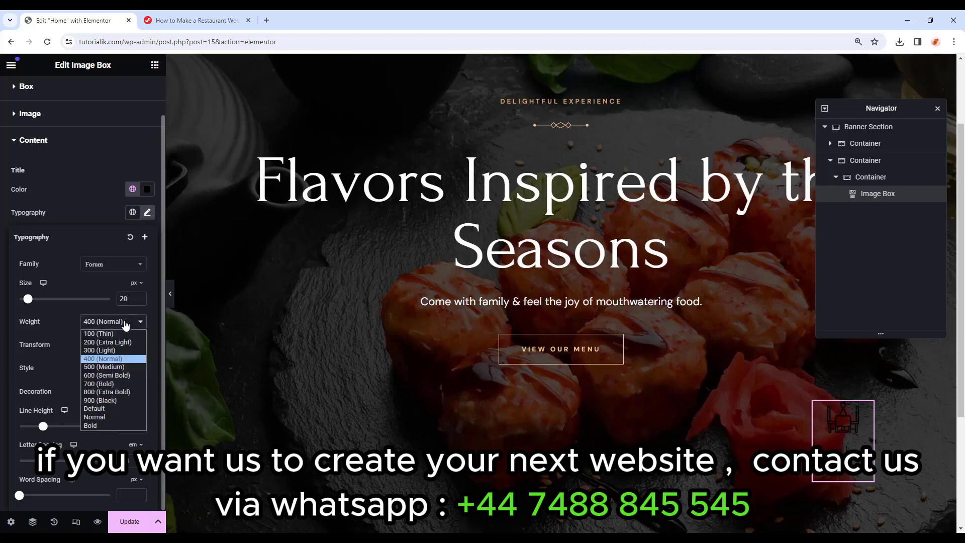
pyautogui.click(101, 367)
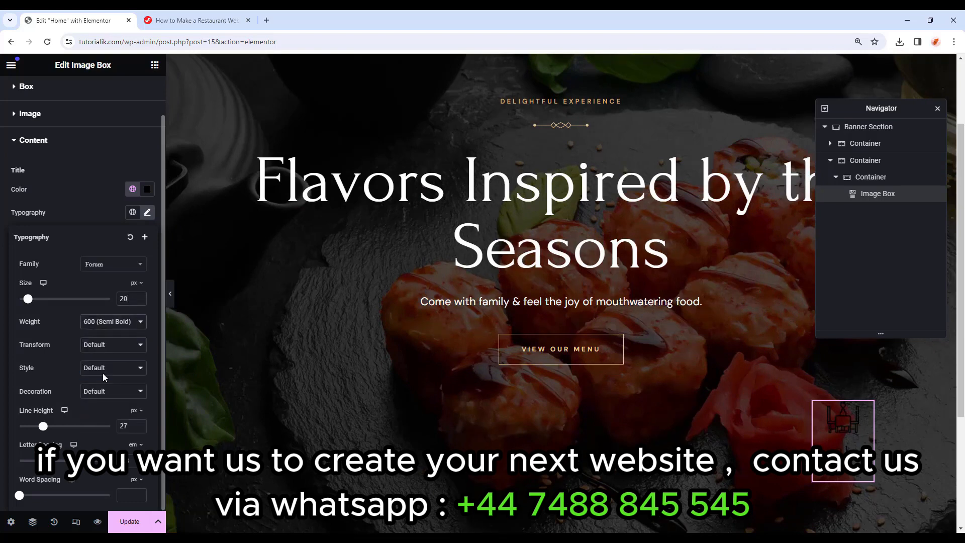
pyautogui.click(147, 215)
pyautogui.scroll(2, 146, 218)
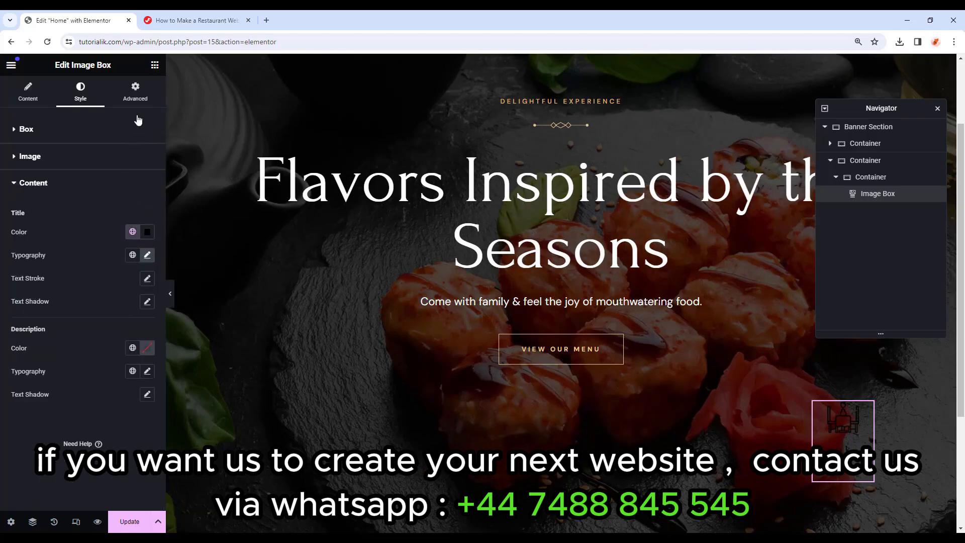
pyautogui.click(144, 100)
pyautogui.scroll(-5, 76, 237)
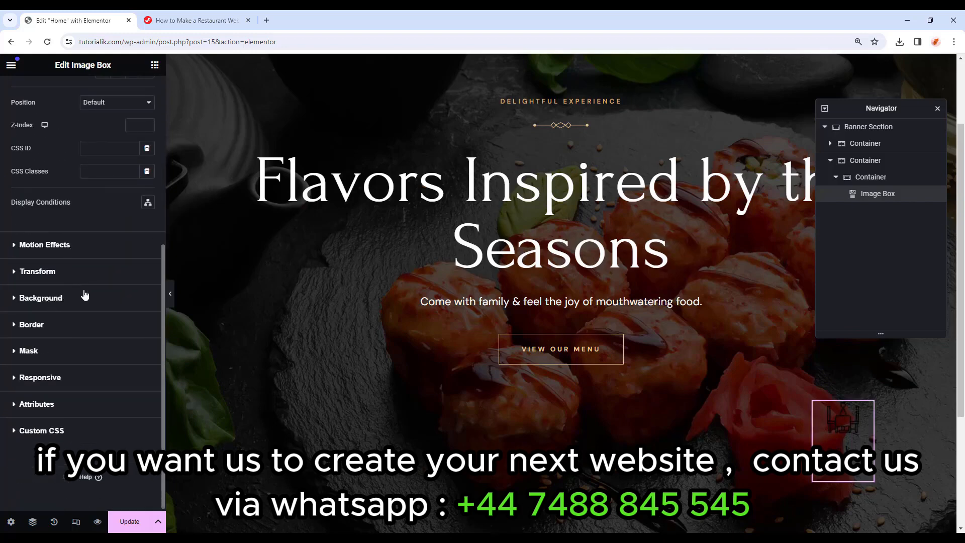
# Give the box a Classic background filled with the Accent global colour.
pyautogui.click(90, 297)
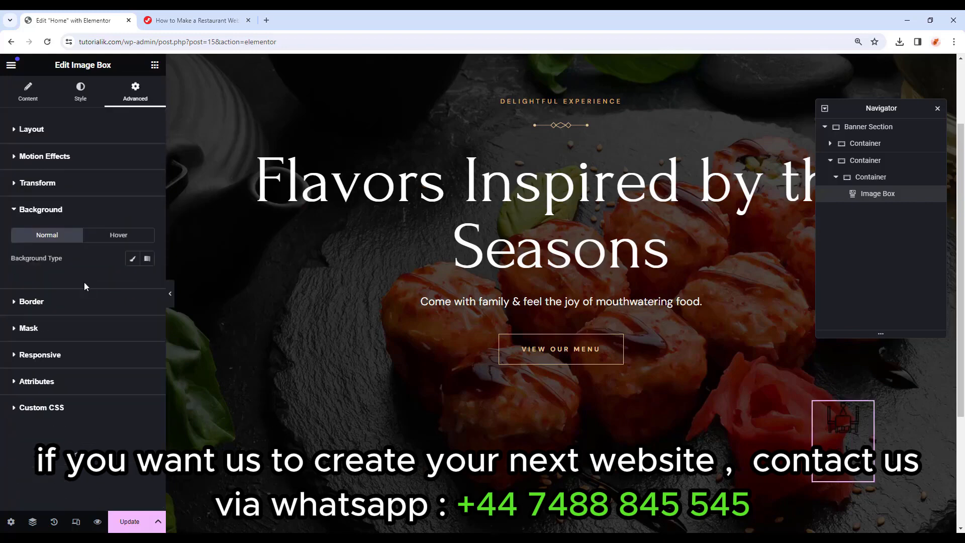
pyautogui.click(132, 259)
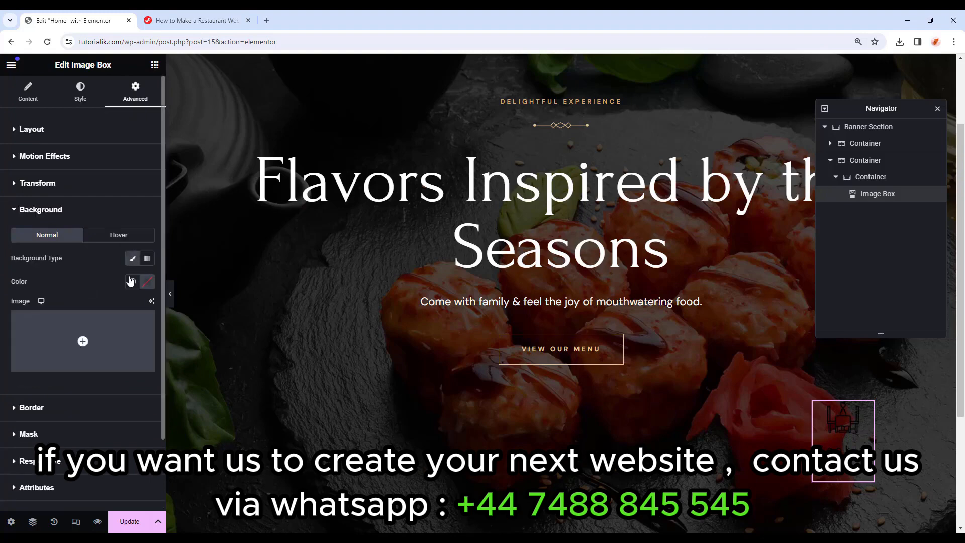
pyautogui.click(132, 281)
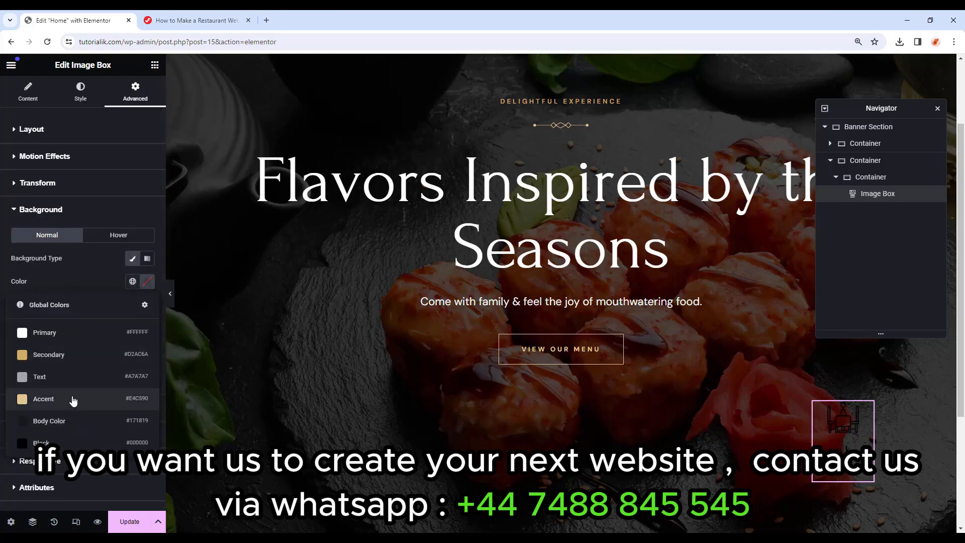
pyautogui.click(92, 355)
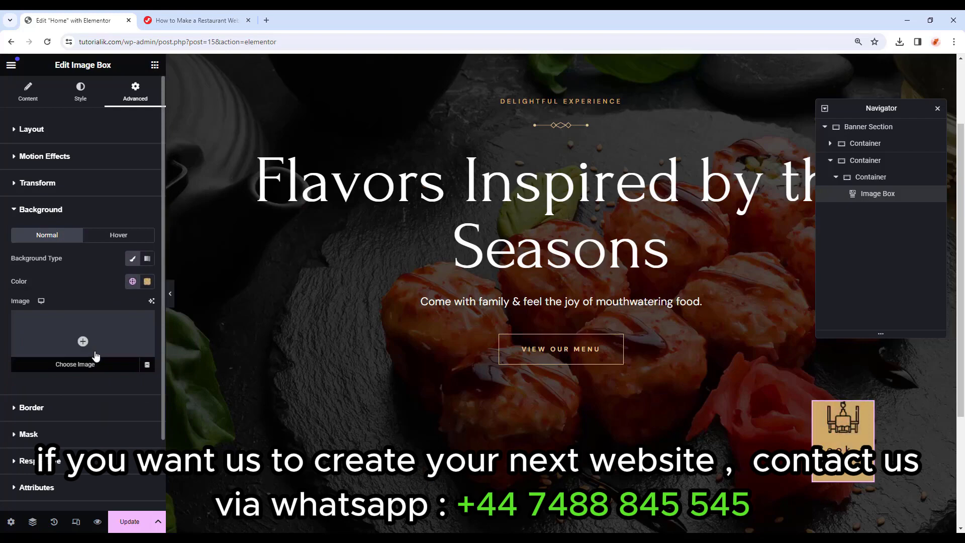
pyautogui.click(80, 95)
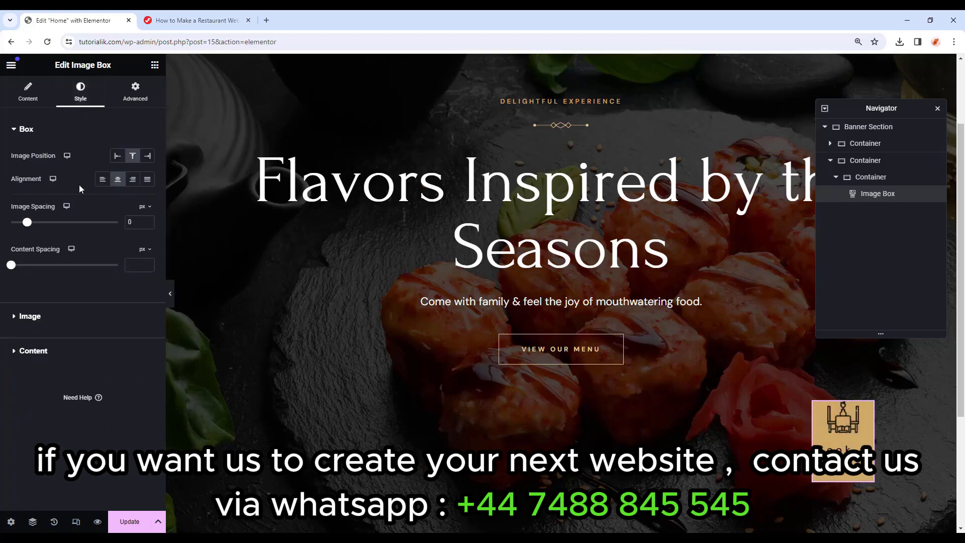
# Lower the 'Book a table' title font size further, to 18 px.
pyautogui.click(75, 350)
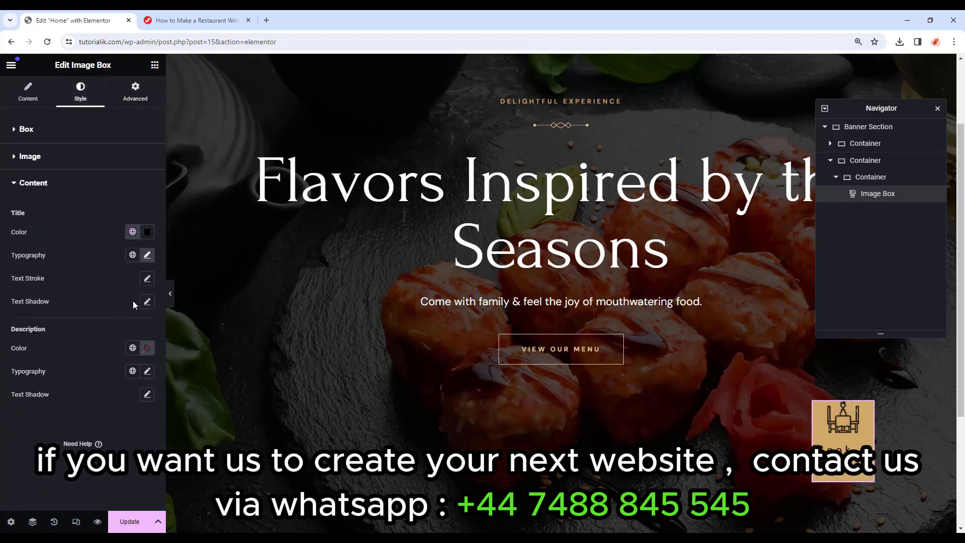
pyautogui.click(148, 256)
pyautogui.moveTo(28, 342); pyautogui.dragTo(25, 342)
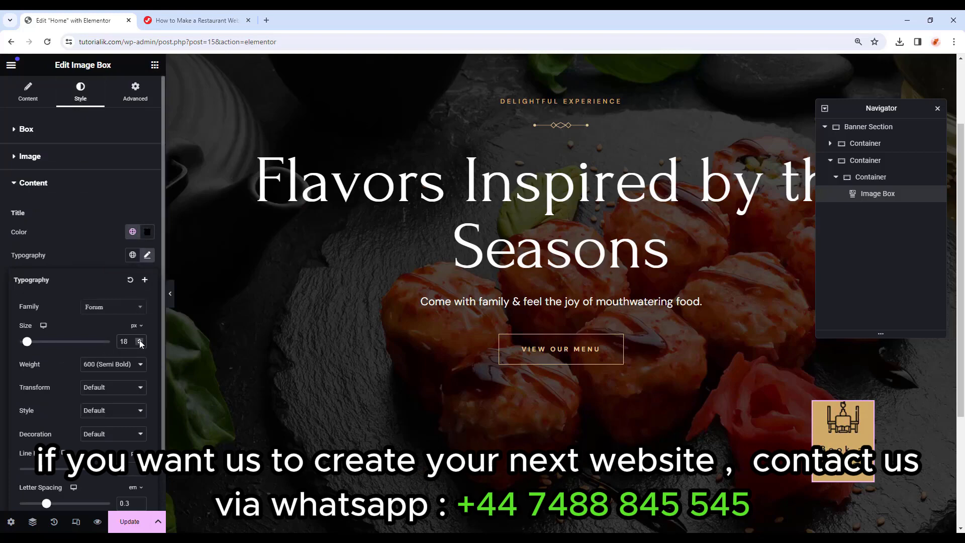
pyautogui.click(140, 339)
pyautogui.click(147, 256)
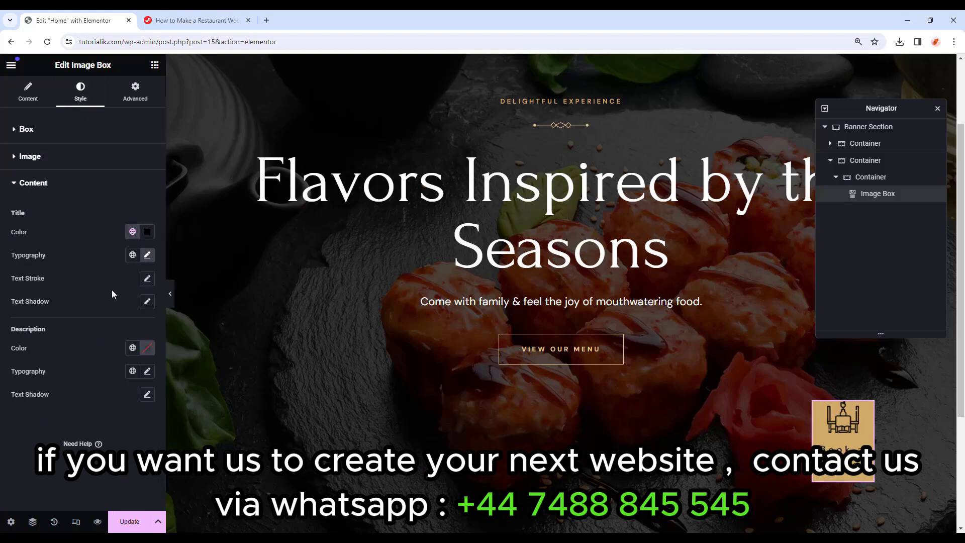
pyautogui.click(137, 94)
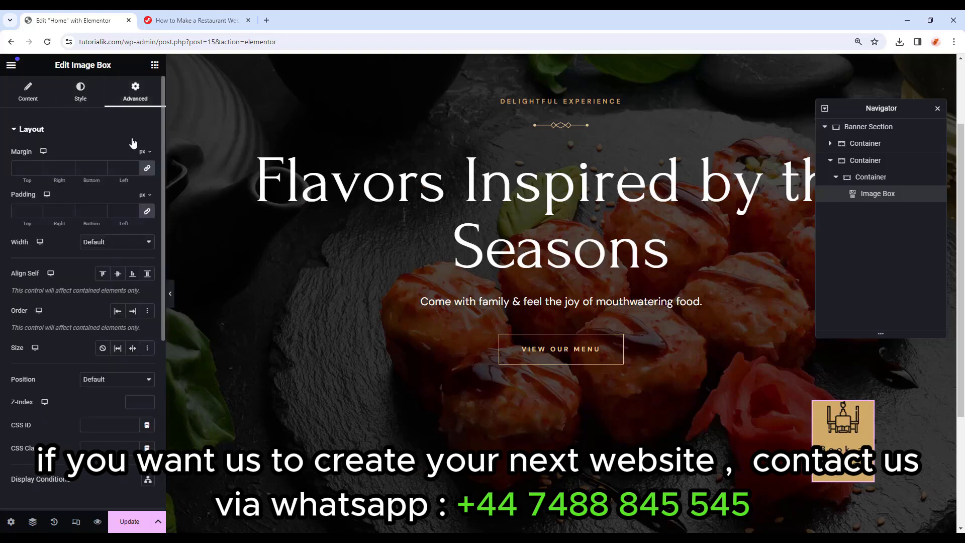
# Unlink the Book a table box's padding and set it to 12 px top, 5 px right and left, 0 bottom.
pyautogui.click(146, 211)
pyautogui.click(37, 211)
pyautogui.write('12')
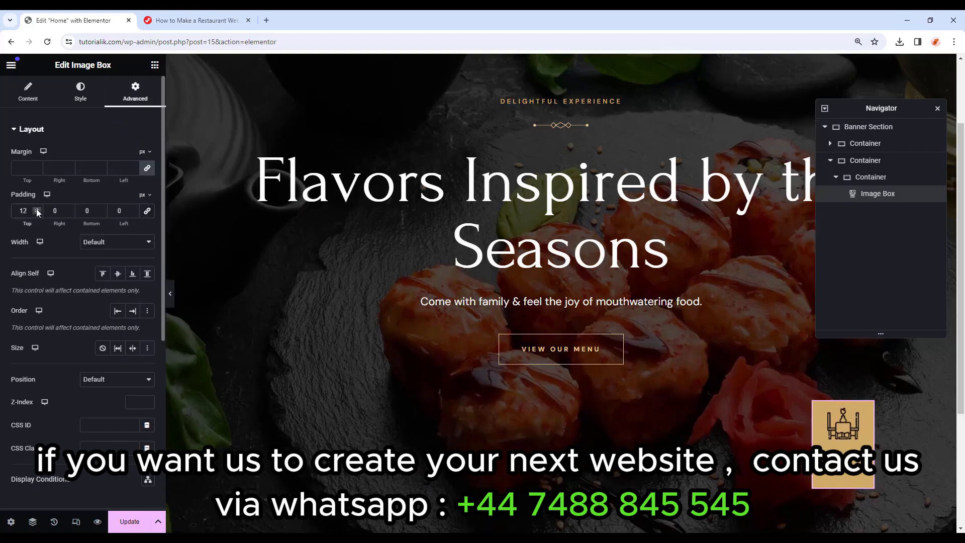
pyautogui.click(68, 209)
pyautogui.click(67, 208)
pyautogui.click(68, 208)
pyautogui.click(68, 209)
pyautogui.click(68, 208)
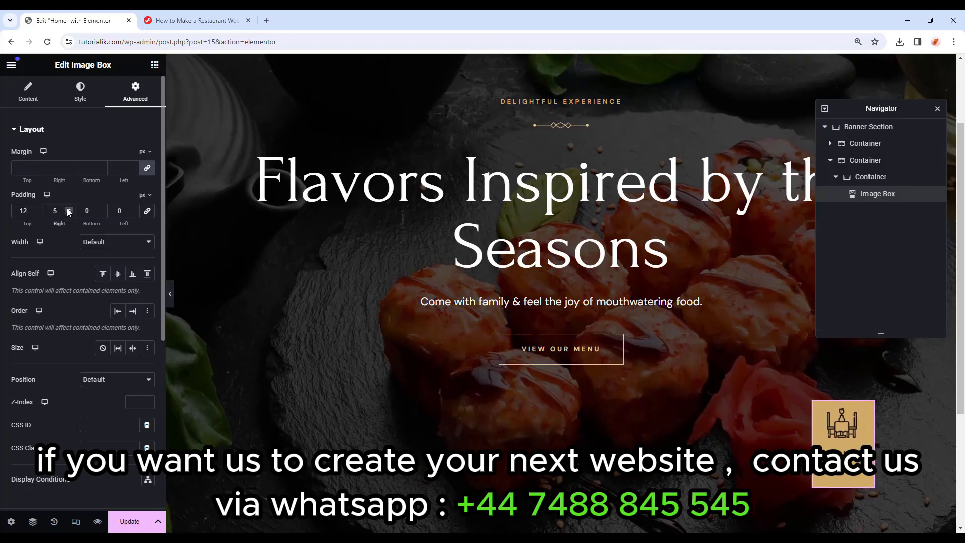
pyautogui.doubleClick(120, 210)
pyautogui.write('5')
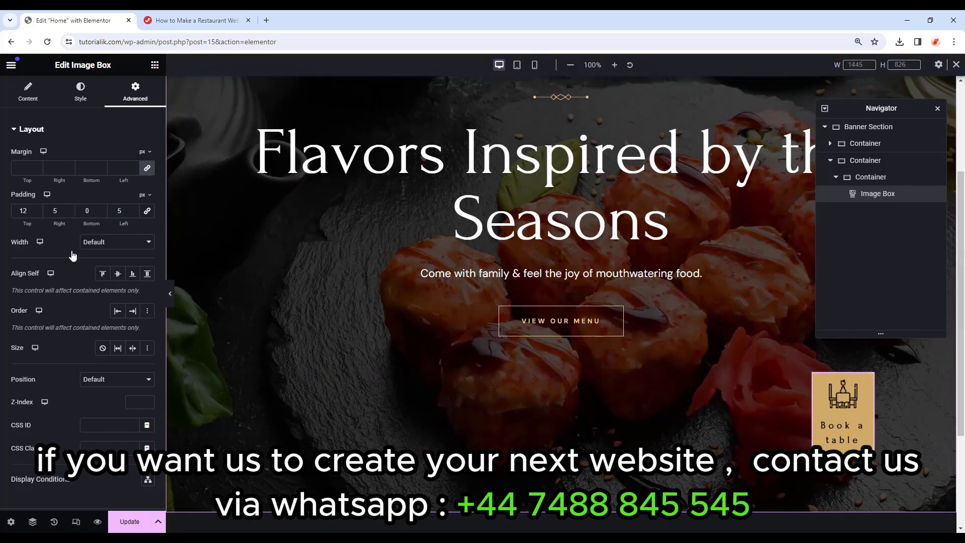
# Set the Book a table box's link to /contact, then hide the editor panel with Ctrl+P to preview.
pyautogui.click(24, 103)
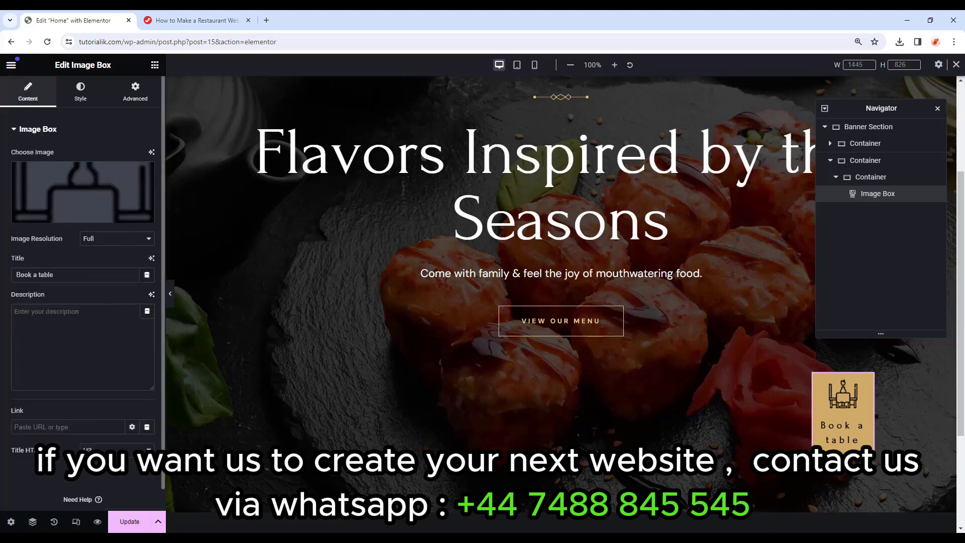
pyautogui.click(84, 427)
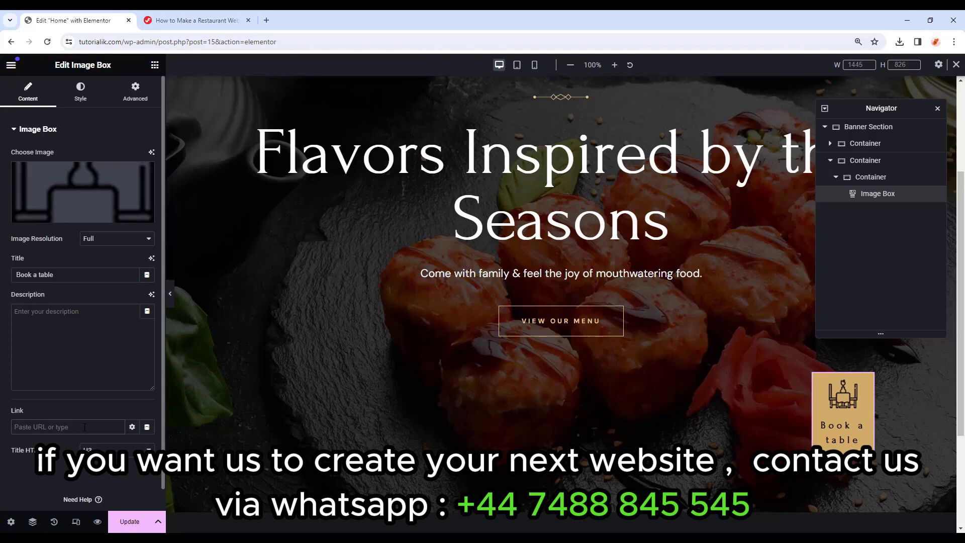
pyautogui.write('/')
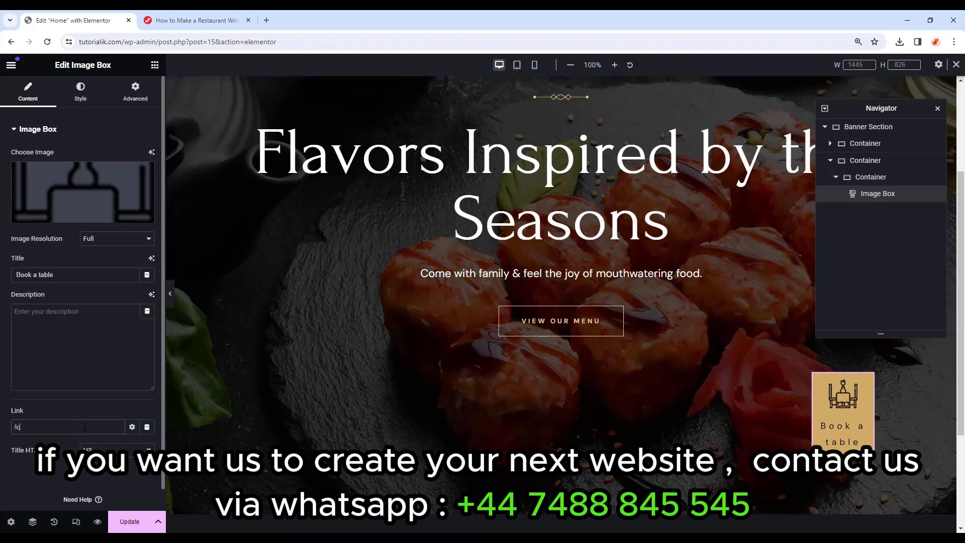
pyautogui.write('contact')
pyautogui.moveTo(54, 428); pyautogui.dragTo(1, 428)
pyautogui.hotkey('ctrl', 'p')
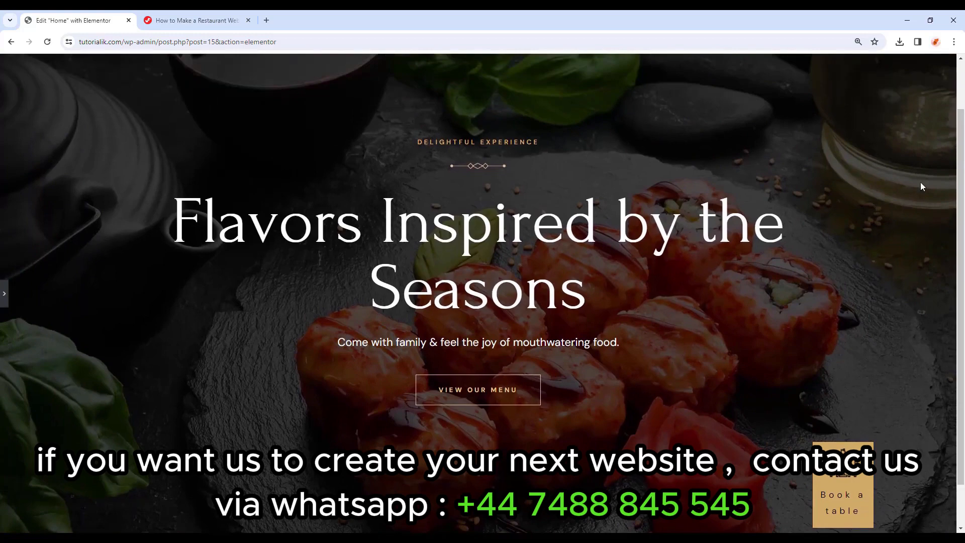
# Restore the editor and preview the banner at tablet width, then at 360 px mobile width.
pyautogui.click(4, 293)
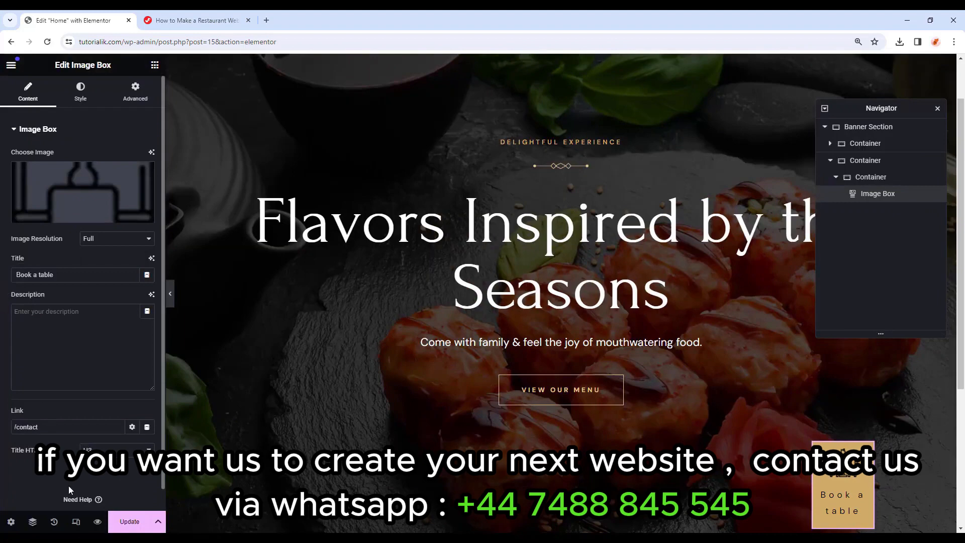
pyautogui.click(76, 522)
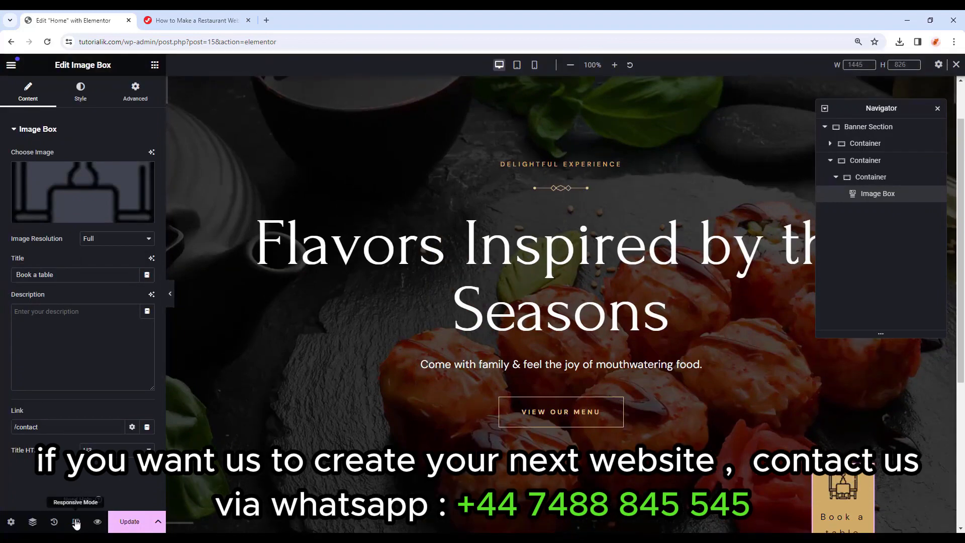
pyautogui.click(517, 66)
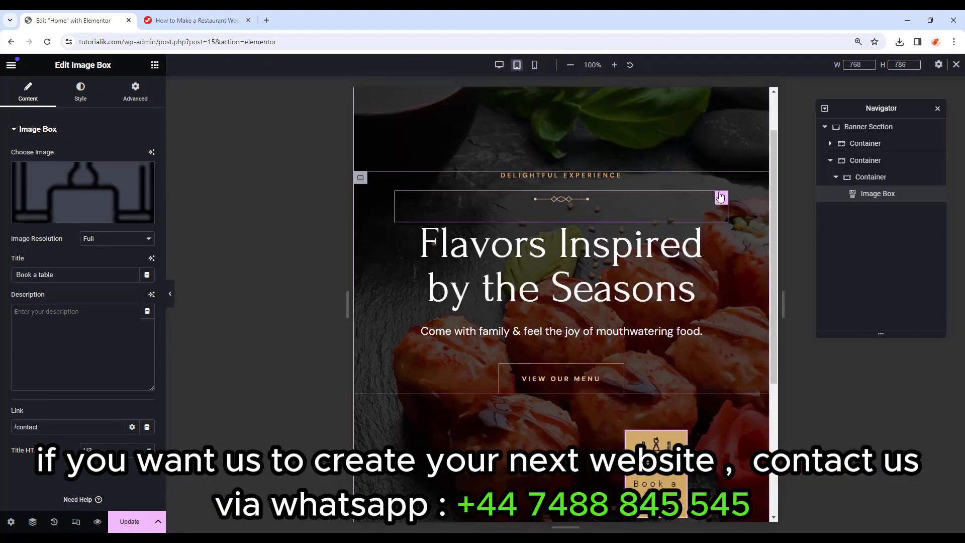
pyautogui.scroll(-1, 732, 195)
pyautogui.scroll(-3, 713, 366)
pyautogui.scroll(3, 714, 353)
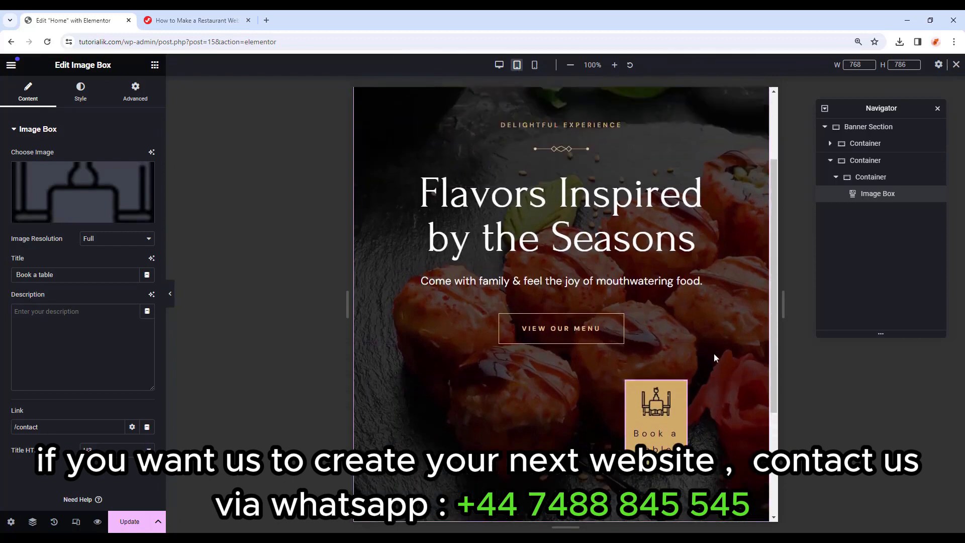
pyautogui.click(534, 66)
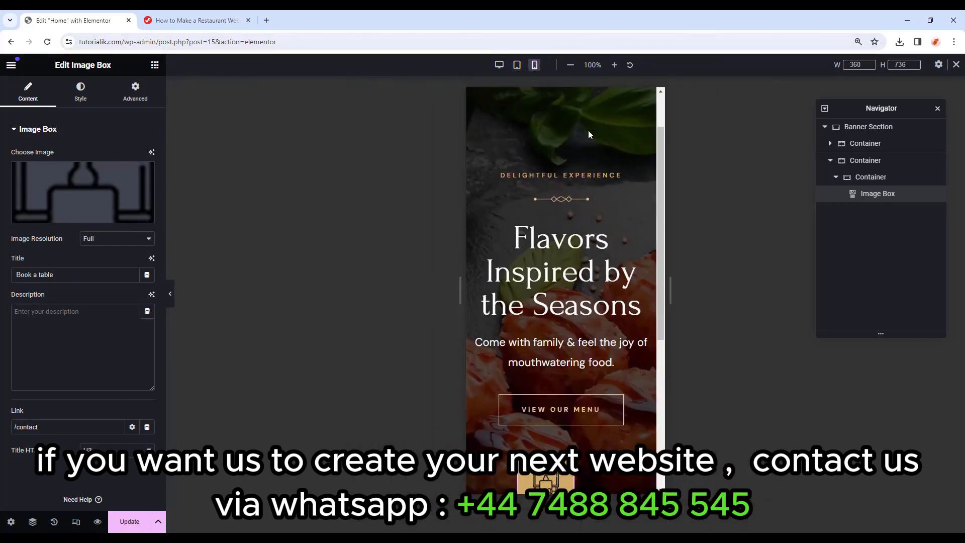
pyautogui.scroll(-2, 589, 212)
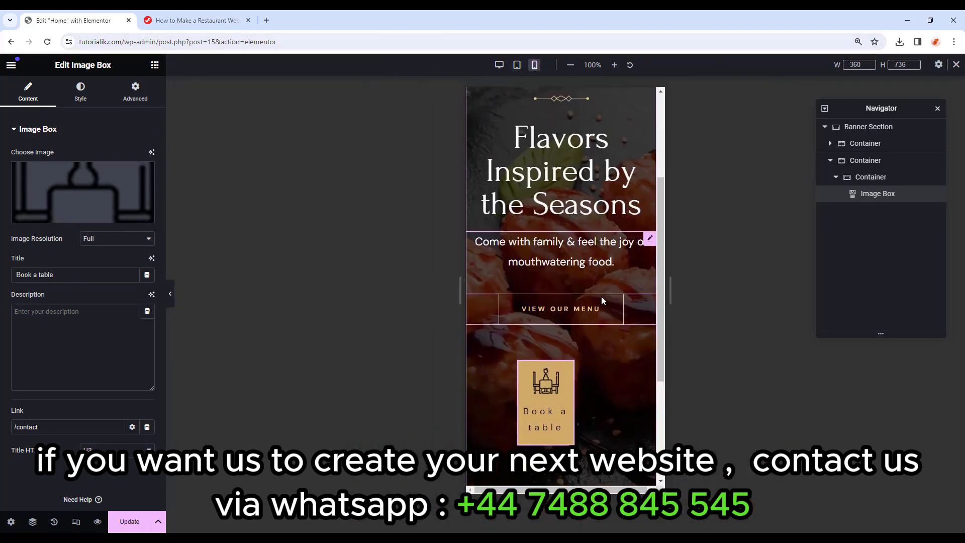
pyautogui.scroll(1, 601, 296)
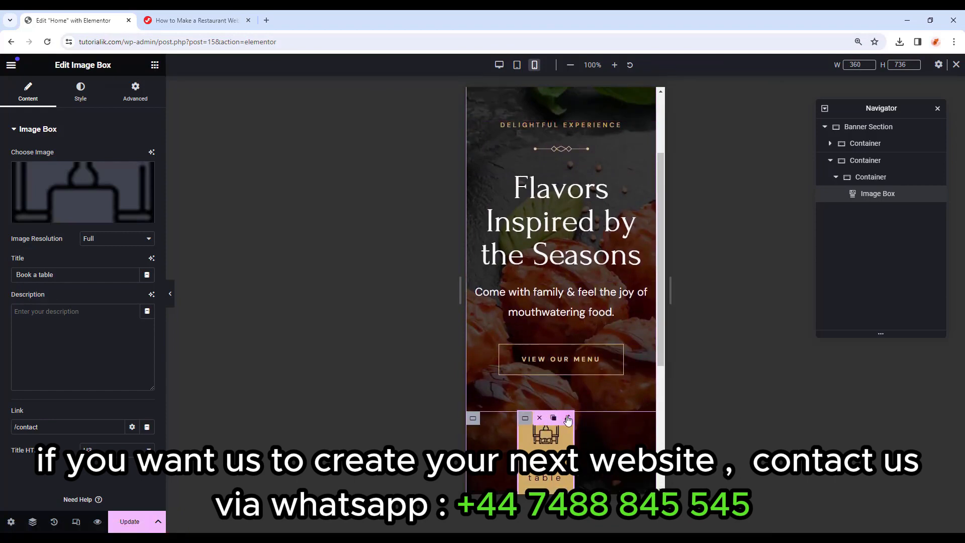
# Set the Book a table container to Hide on Mobile Portrait, then switch the preview back to desktop.
pyautogui.click(855, 162)
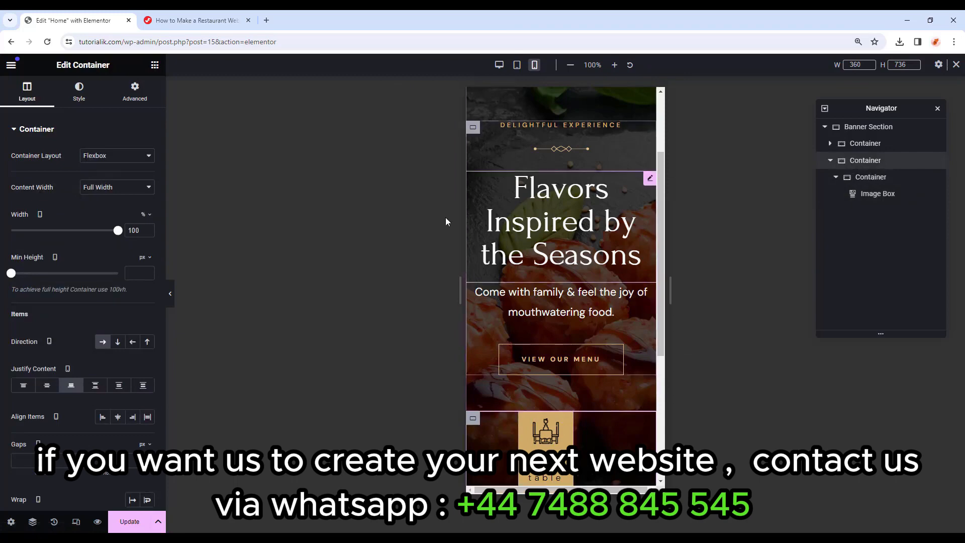
pyautogui.click(136, 96)
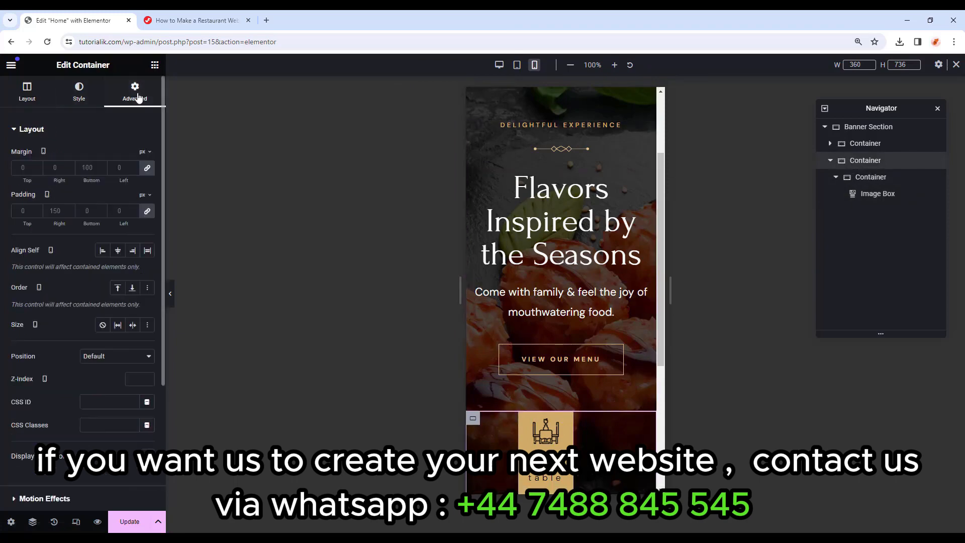
pyautogui.scroll(-2, 92, 255)
pyautogui.scroll(-1, 93, 256)
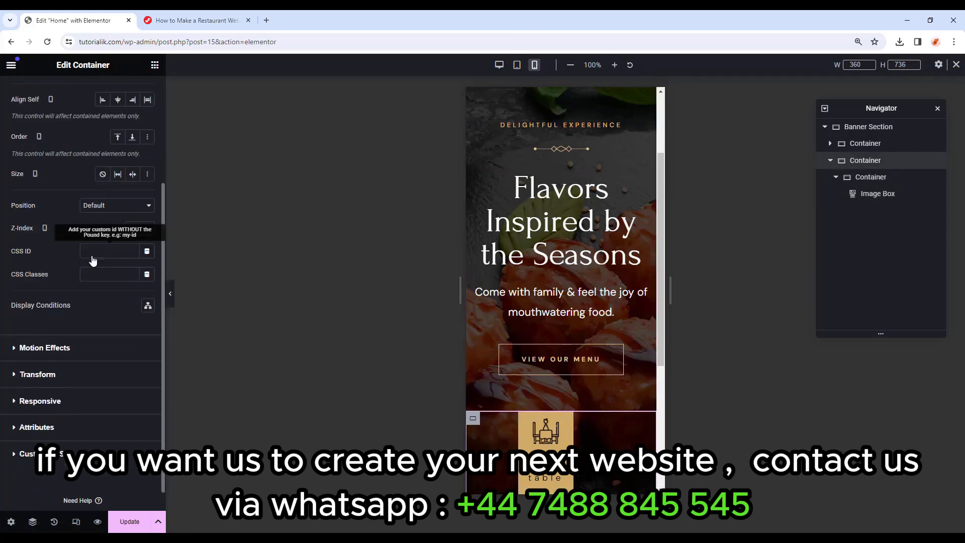
pyautogui.scroll(-1, 93, 259)
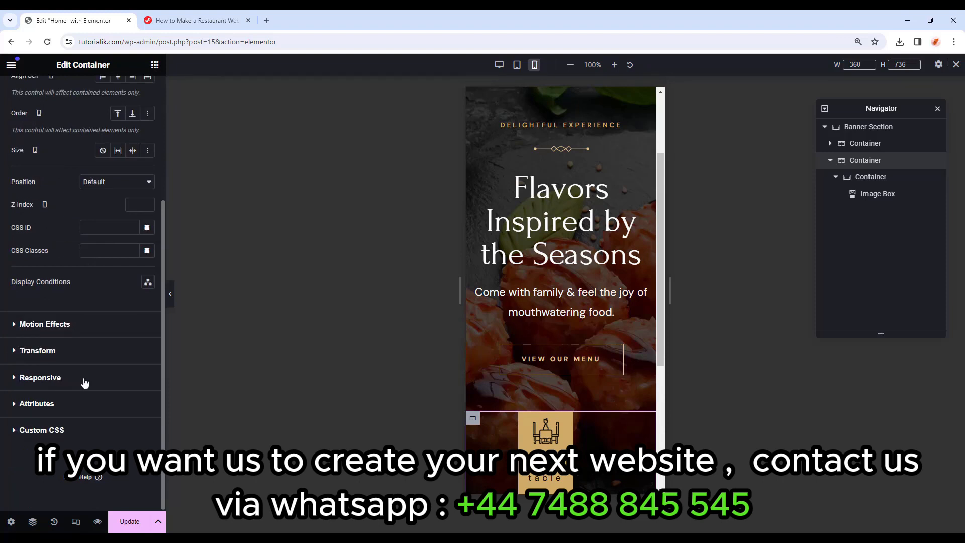
pyautogui.click(13, 378)
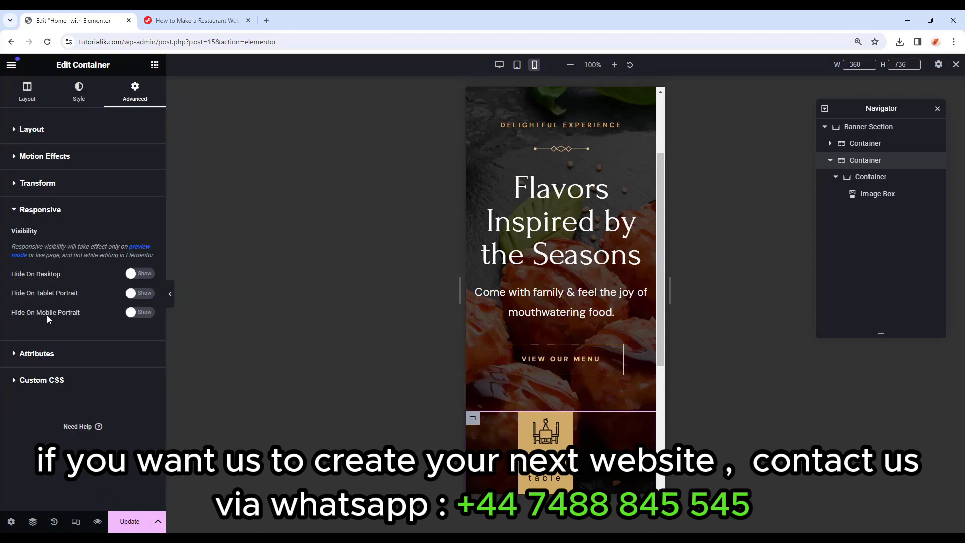
pyautogui.click(139, 313)
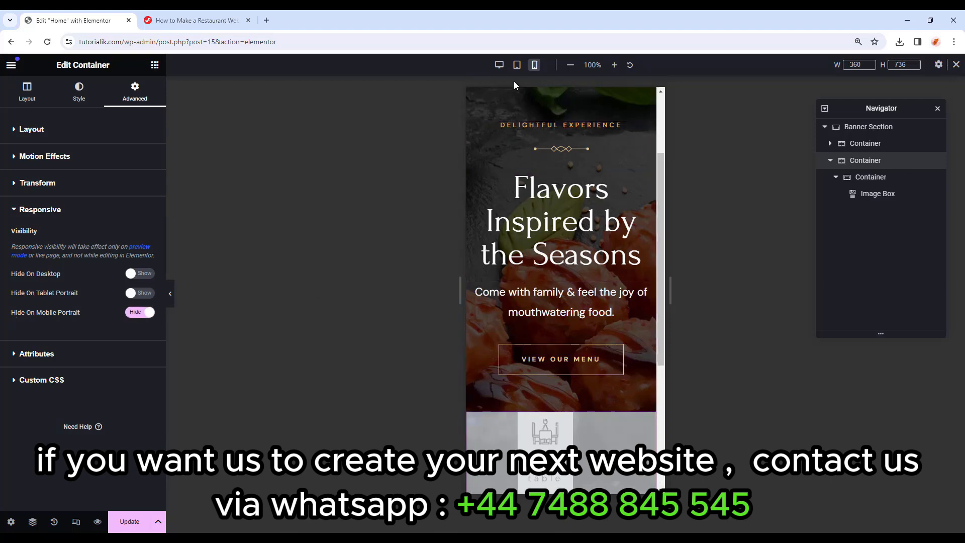
pyautogui.click(516, 65)
pyautogui.click(500, 64)
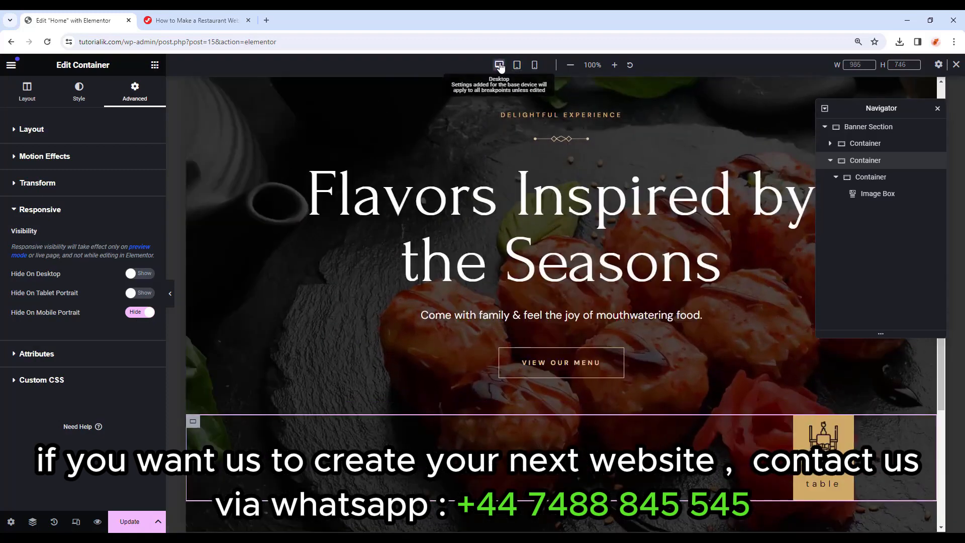
pyautogui.click(535, 64)
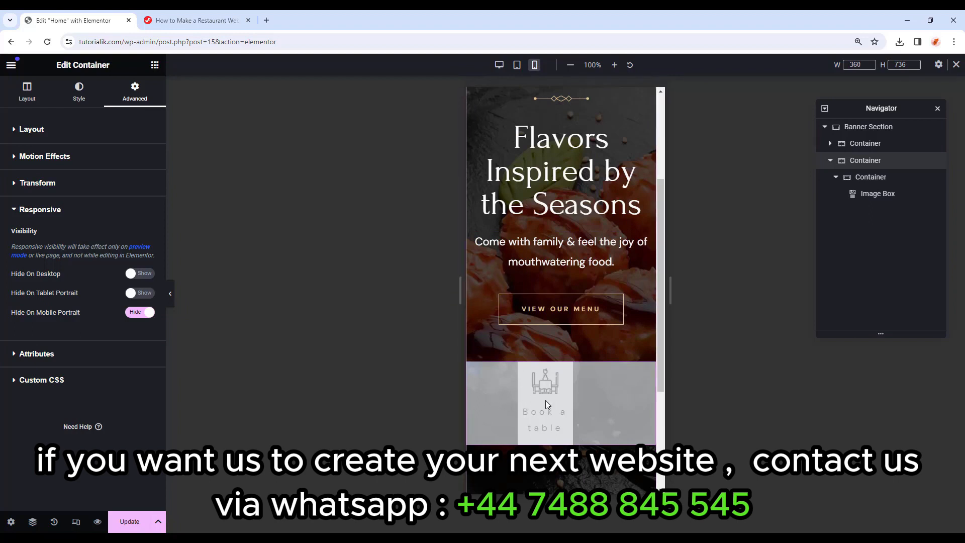
pyautogui.click(173, 296)
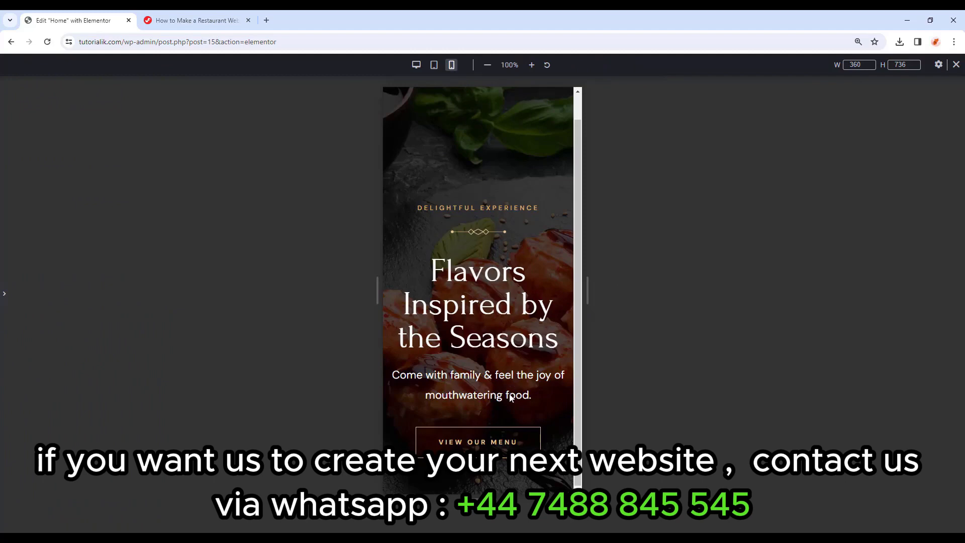
pyautogui.click(435, 66)
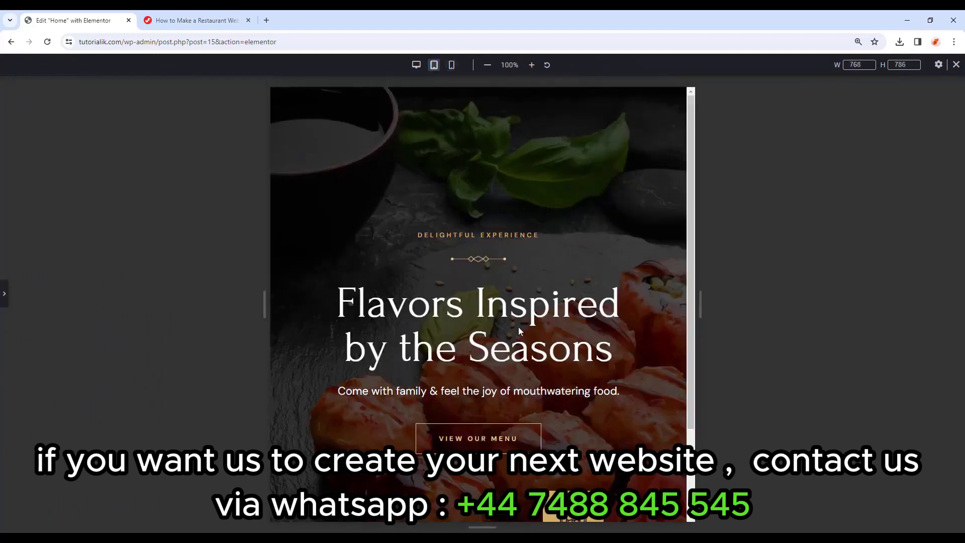
pyautogui.click(416, 65)
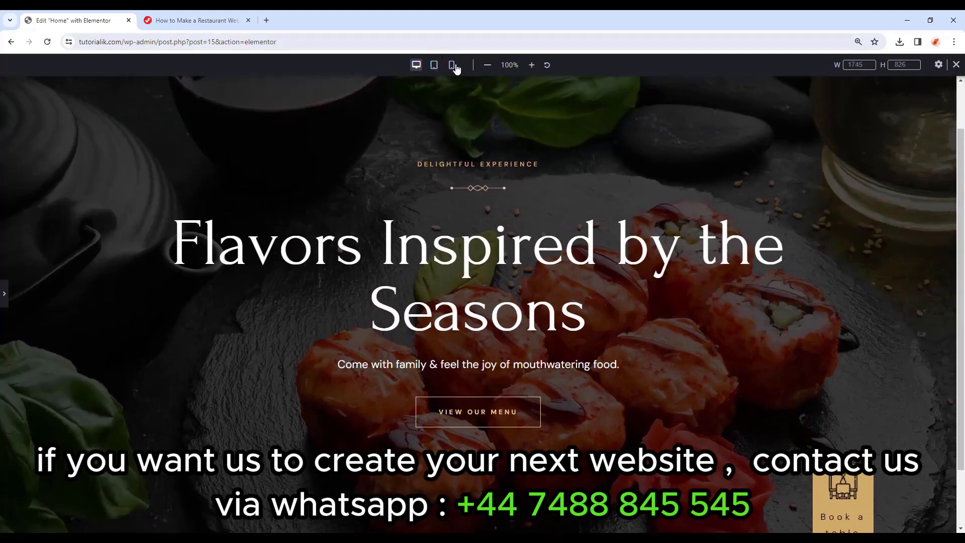
pyautogui.click(451, 65)
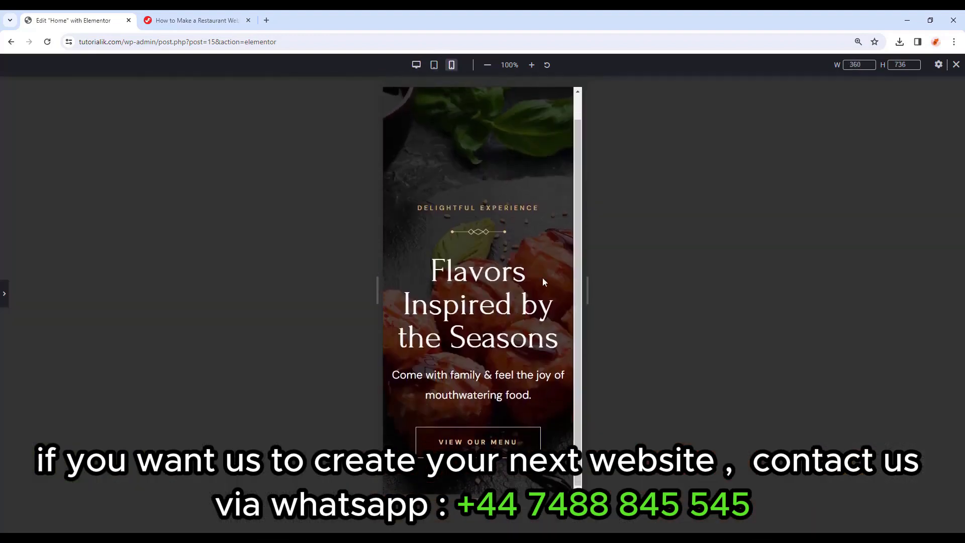
pyautogui.click(957, 65)
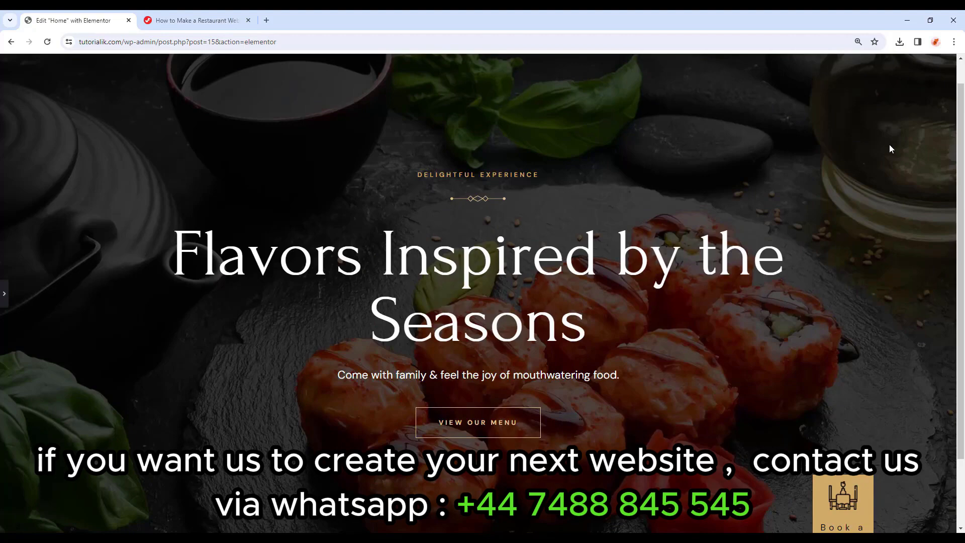
pyautogui.click(4, 294)
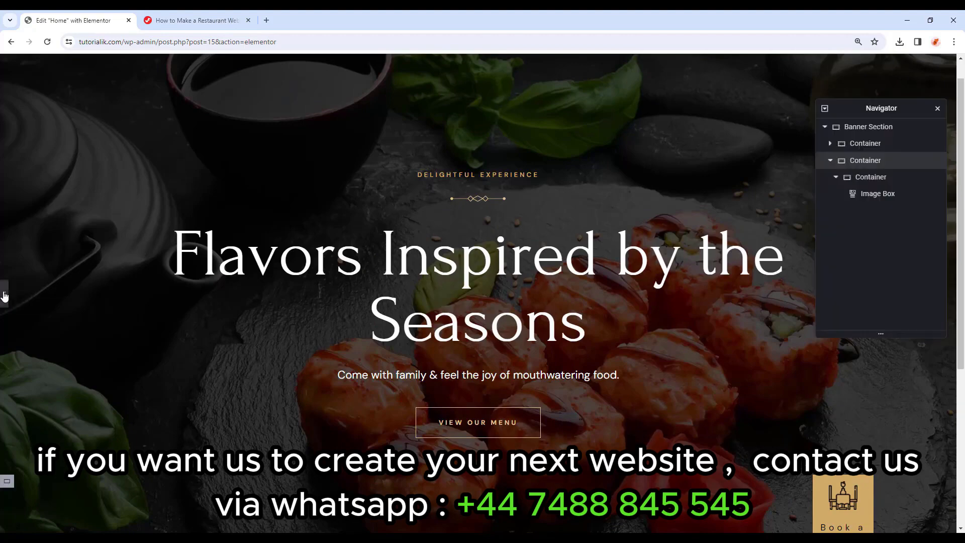
pyautogui.scroll(-5, 493, 249)
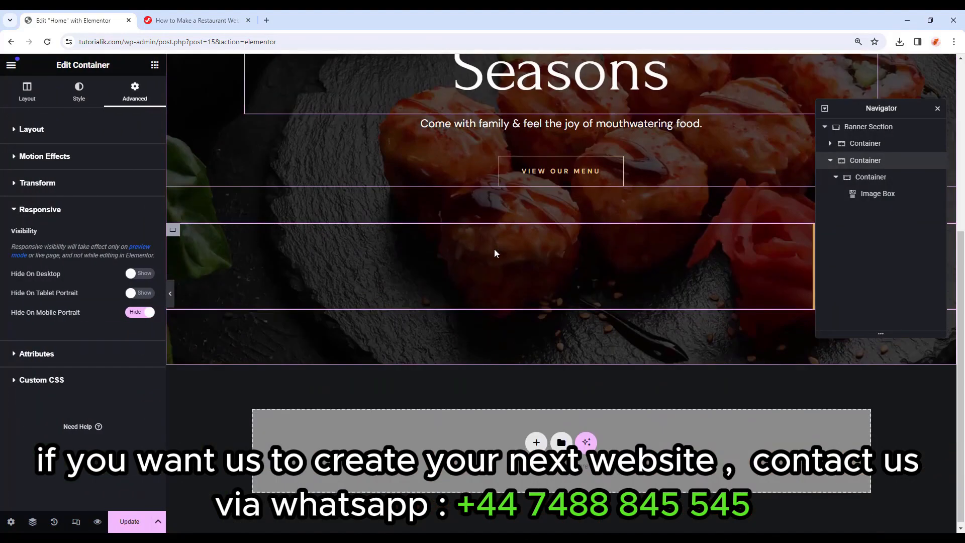
# Drop a new Container below the banner and rename it 'Flavours Section' in the Navigator.
pyautogui.click(155, 65)
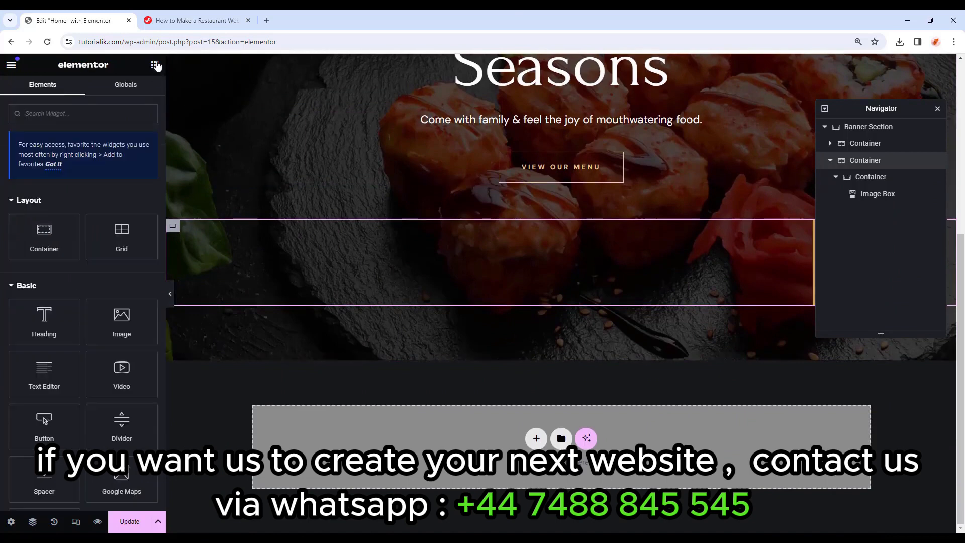
pyautogui.moveTo(37, 235); pyautogui.dragTo(481, 432)
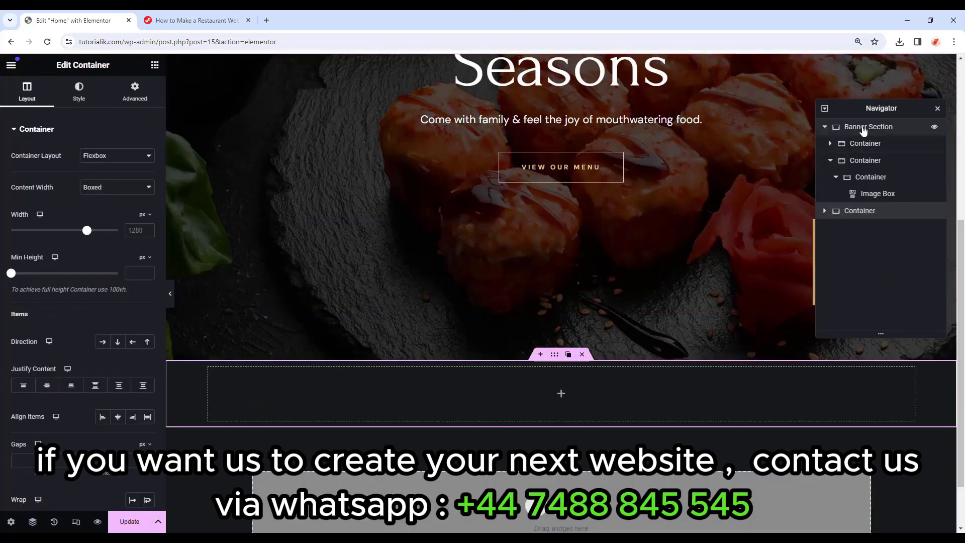
pyautogui.click(824, 127)
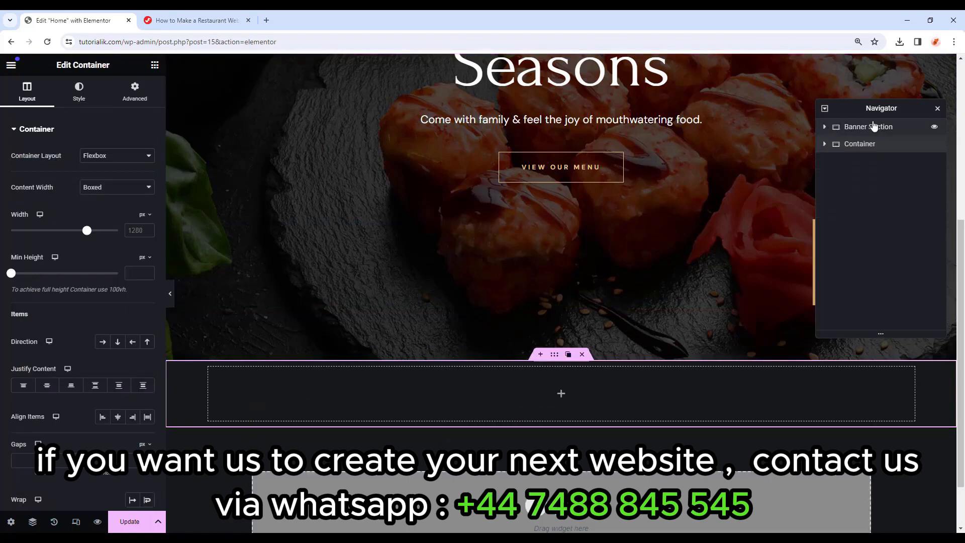
pyautogui.doubleClick(859, 145)
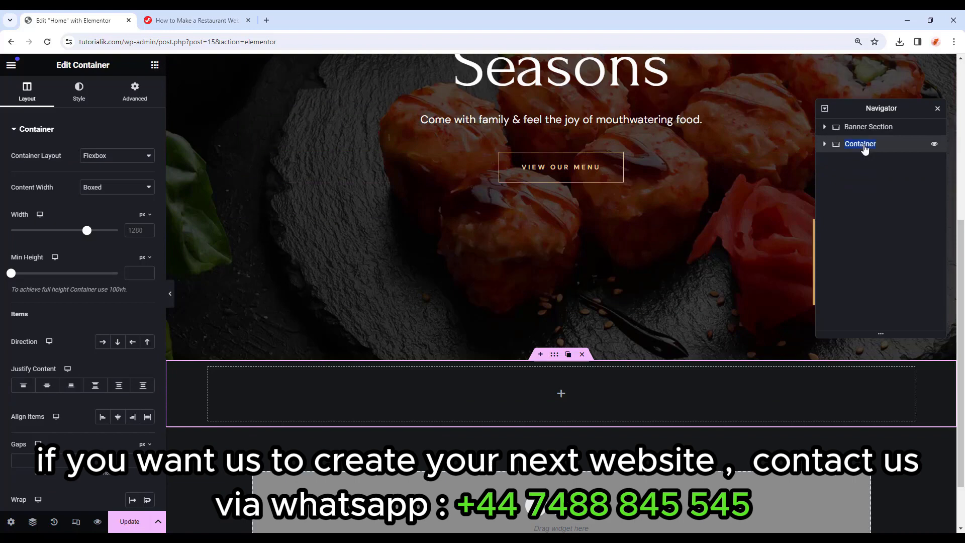
pyautogui.write('Flavours ')
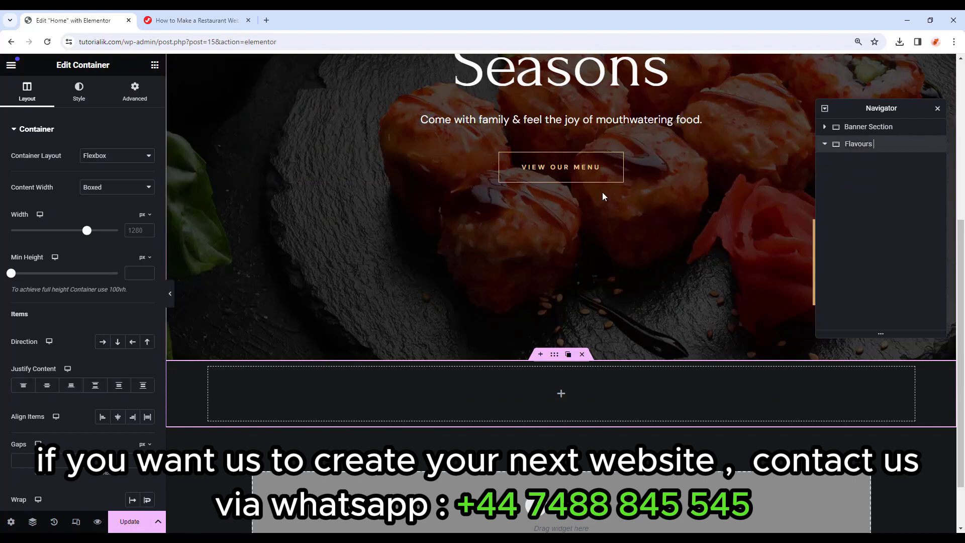
pyautogui.write('Section')
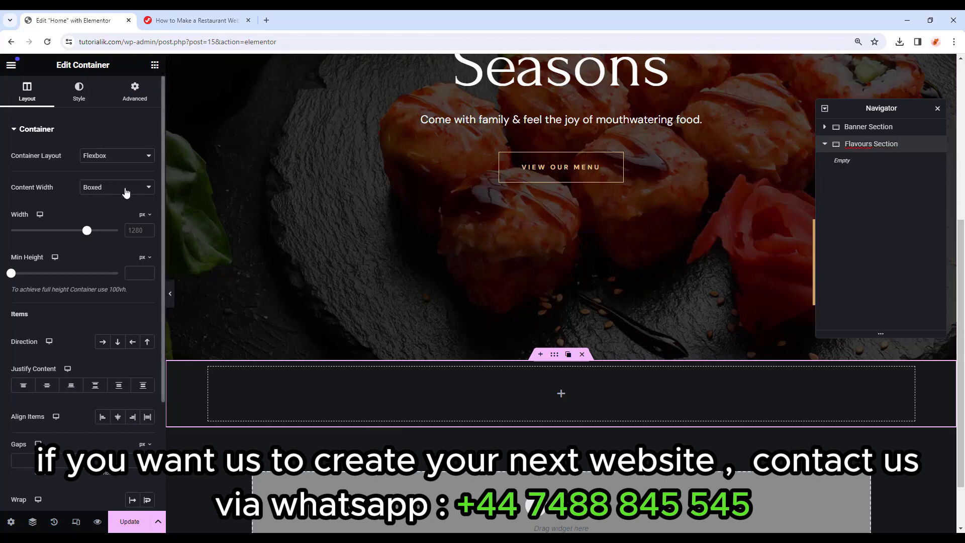
# Set the Flavours Section to Full Width content with Column - vertical direction.
pyautogui.click(124, 189)
pyautogui.click(125, 208)
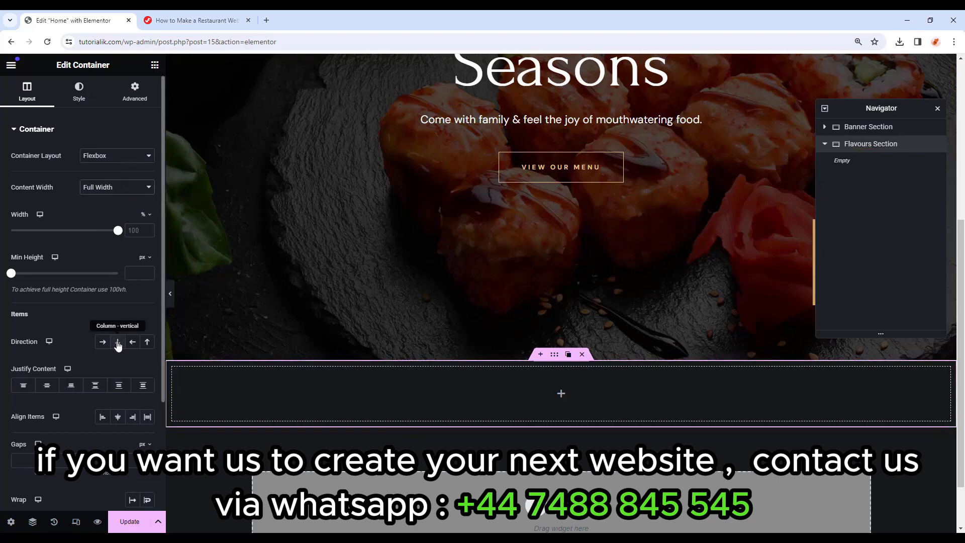
pyautogui.click(118, 342)
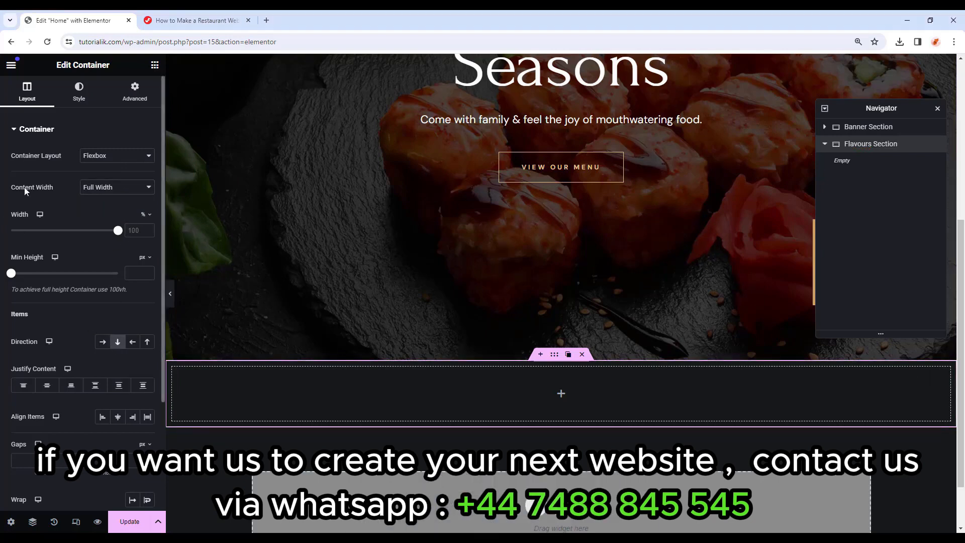
# Give the Flavours Section a Classic background with colour 0e0d0c.
pyautogui.click(80, 93)
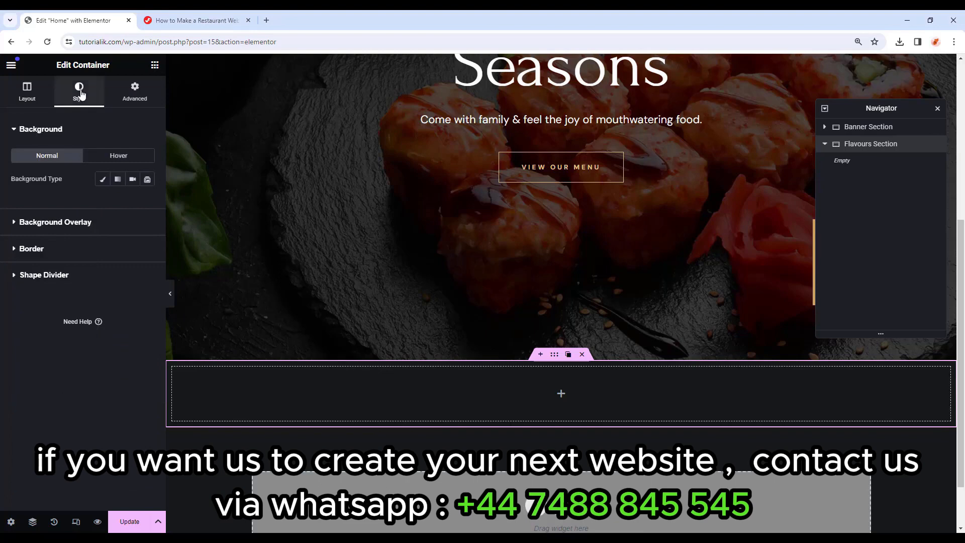
pyautogui.click(104, 180)
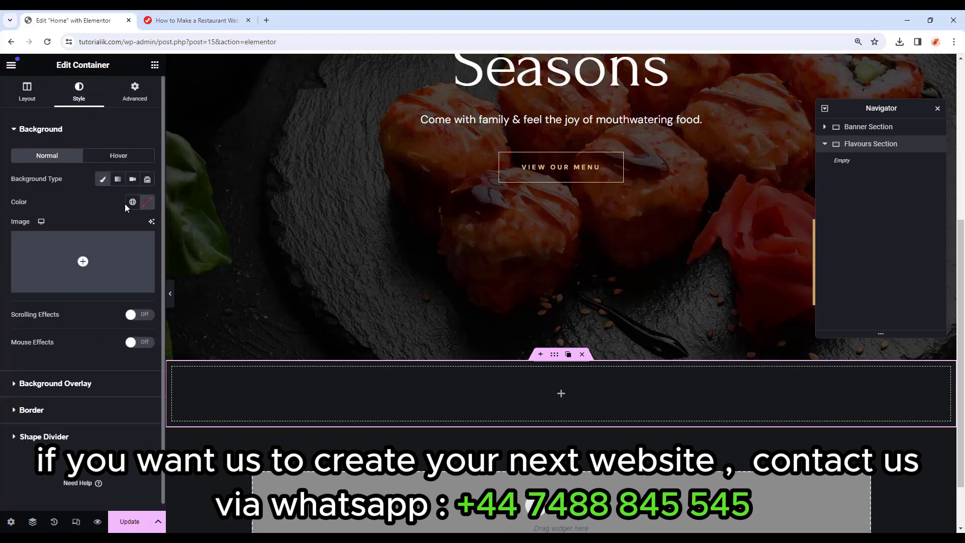
pyautogui.click(146, 202)
pyautogui.write('0')
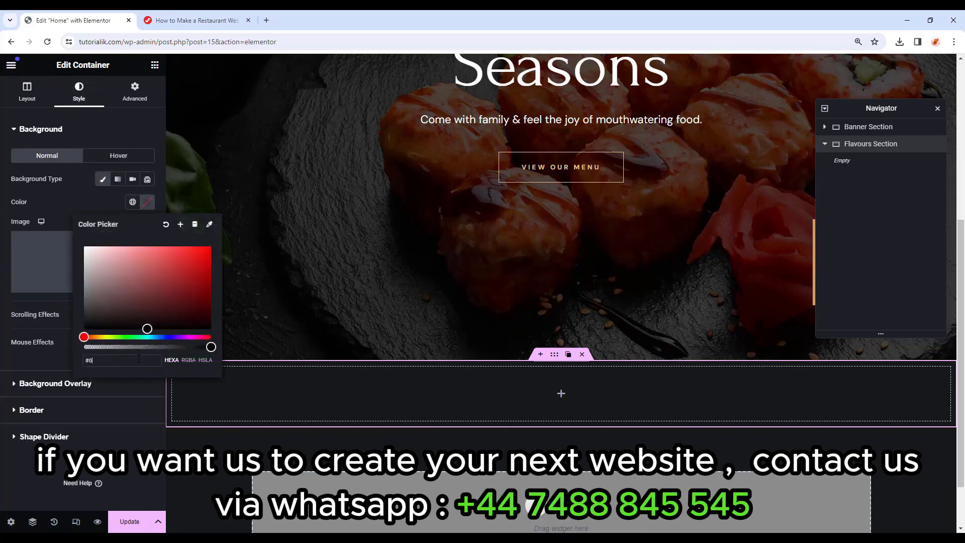
pyautogui.write('e0d')
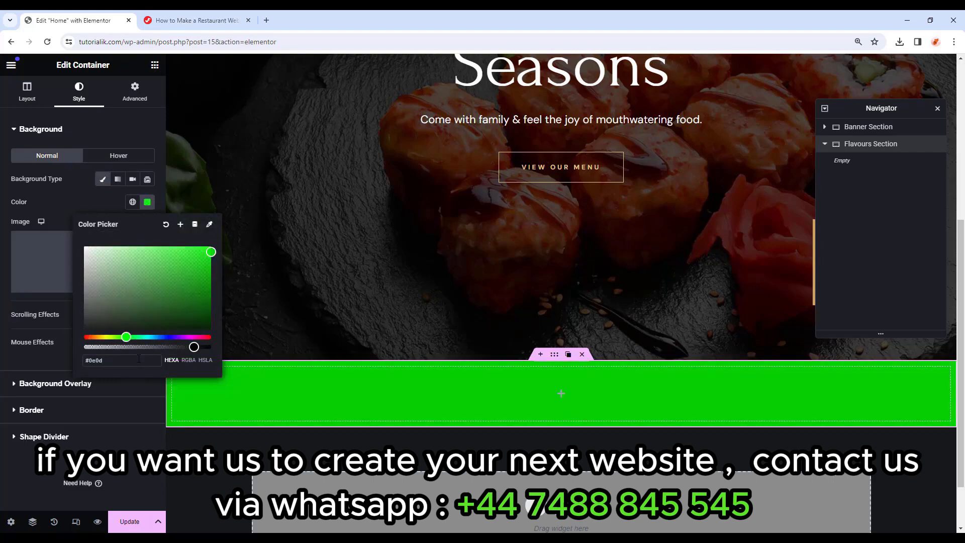
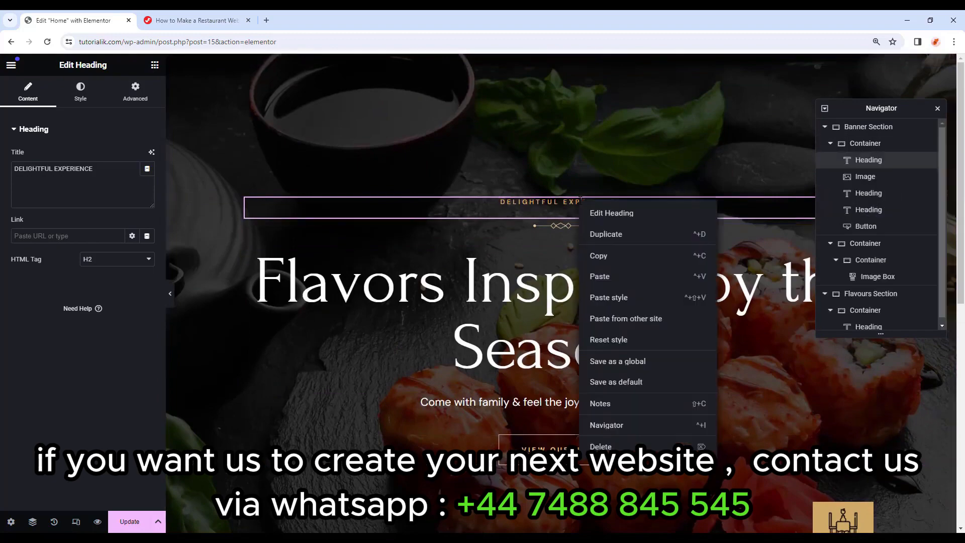
# Replace the Flavours Section's placeholder heading with a copy of the DELIGHTFUL EXPERIENCE heading.
pyautogui.click(594, 257)
pyautogui.scroll(-8, 593, 252)
pyautogui.click(390, 320)
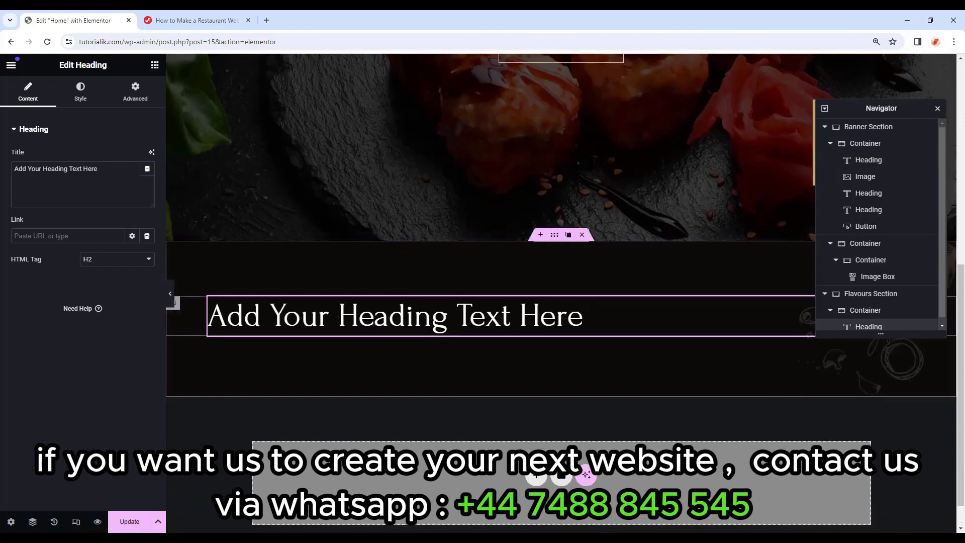
pyautogui.rightClick(872, 326)
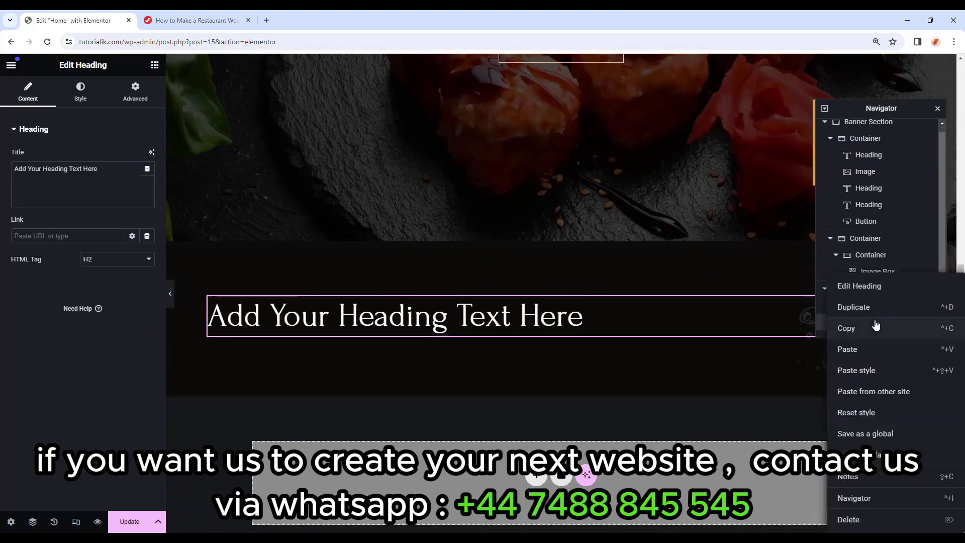
pyautogui.click(842, 519)
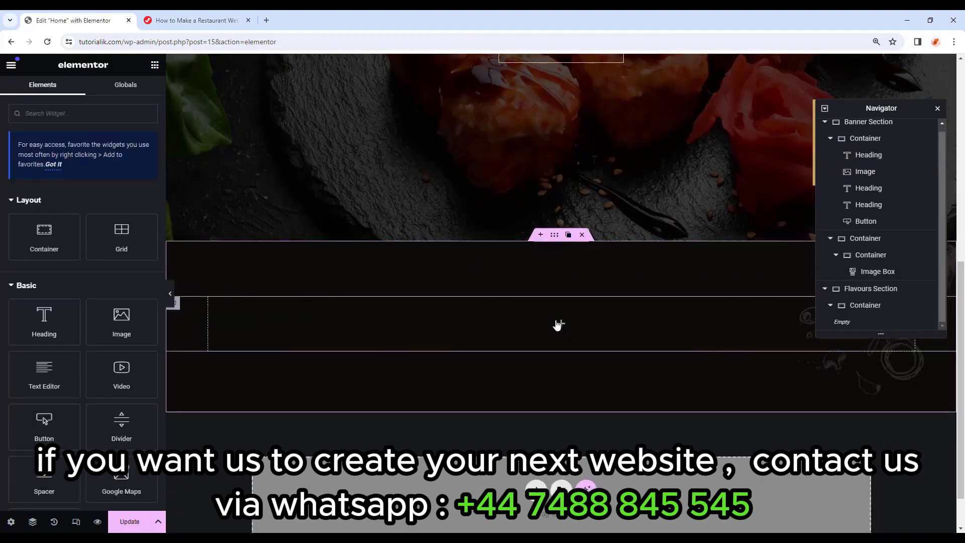
pyautogui.rightClick(536, 321)
pyautogui.click(556, 325)
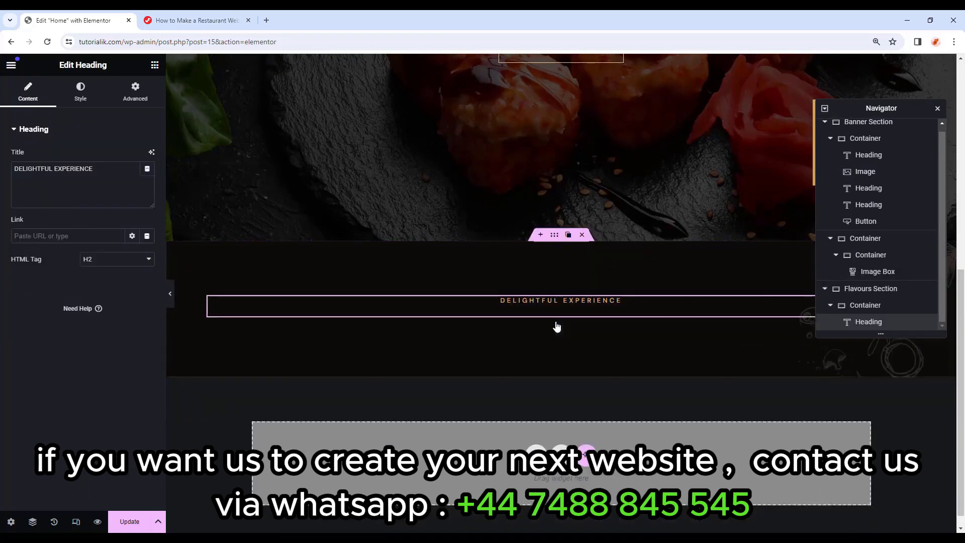
# Copy the banner's divider image and paste it below the new heading.
pyautogui.scroll(5, 583, 304)
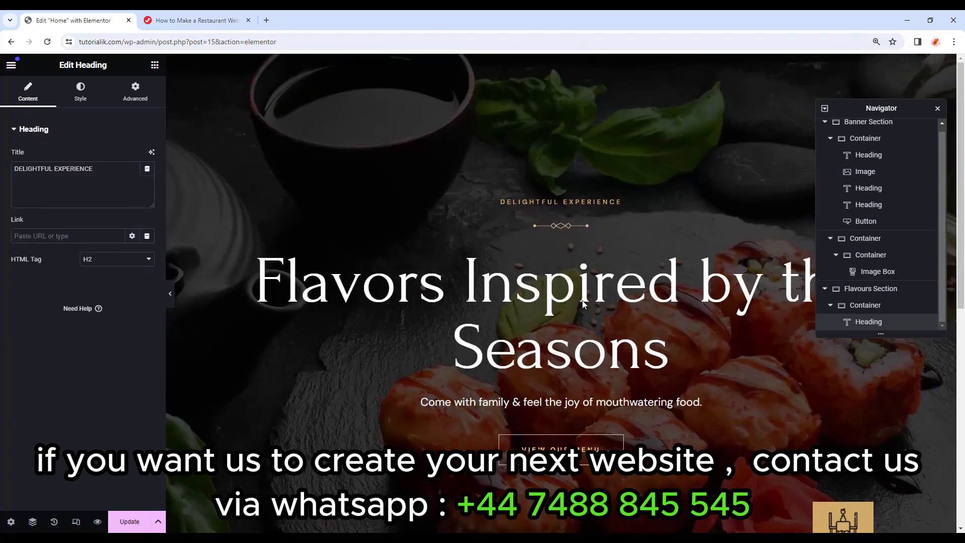
pyautogui.click(568, 226)
pyautogui.rightClick(569, 227)
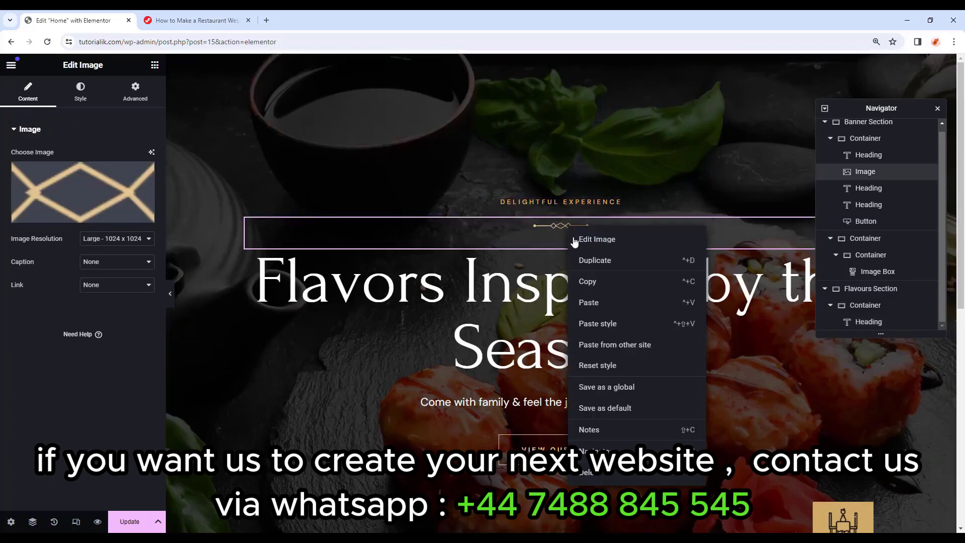
pyautogui.click(587, 282)
pyautogui.scroll(-8, 584, 284)
pyautogui.rightClick(566, 299)
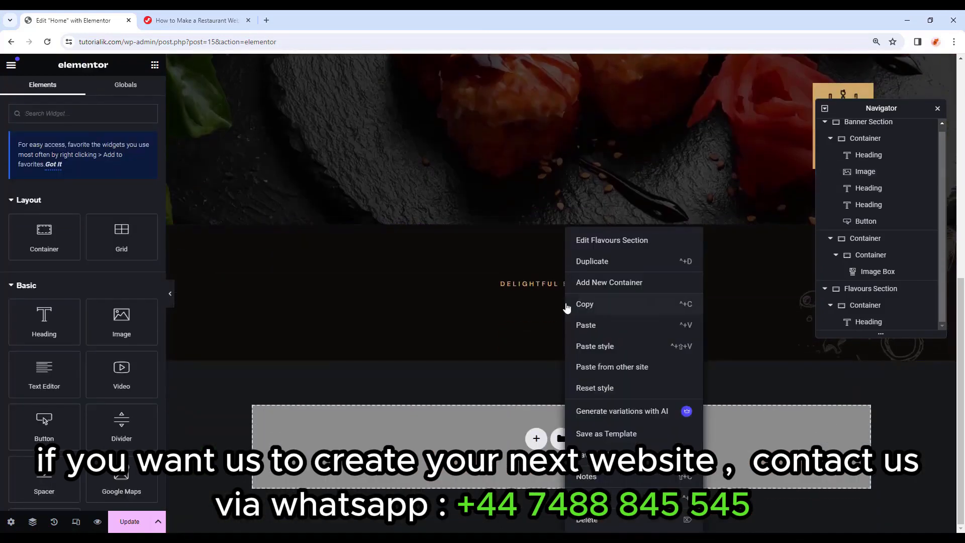
pyautogui.click(589, 324)
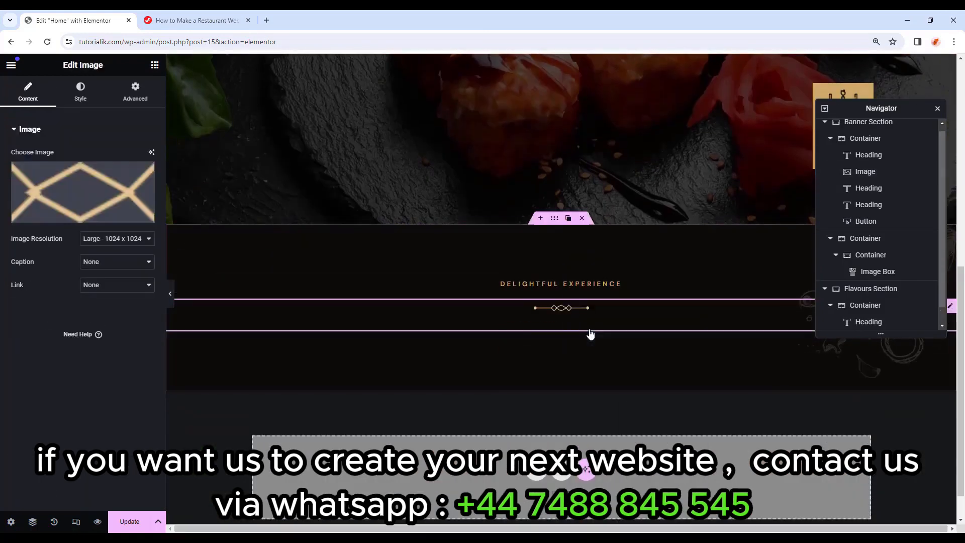
# Change the heading text from DELIGHTFUL EXPERIENCE to FLAVOURFUL EXPERIENCE.
pyautogui.click(587, 288)
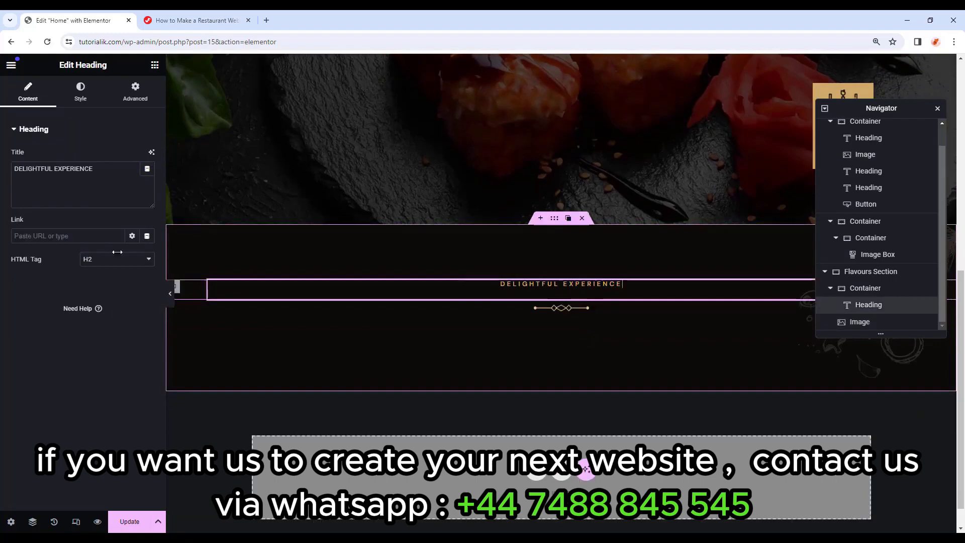
pyautogui.moveTo(105, 171); pyautogui.dragTo(1, 176)
pyautogui.click(113, 180)
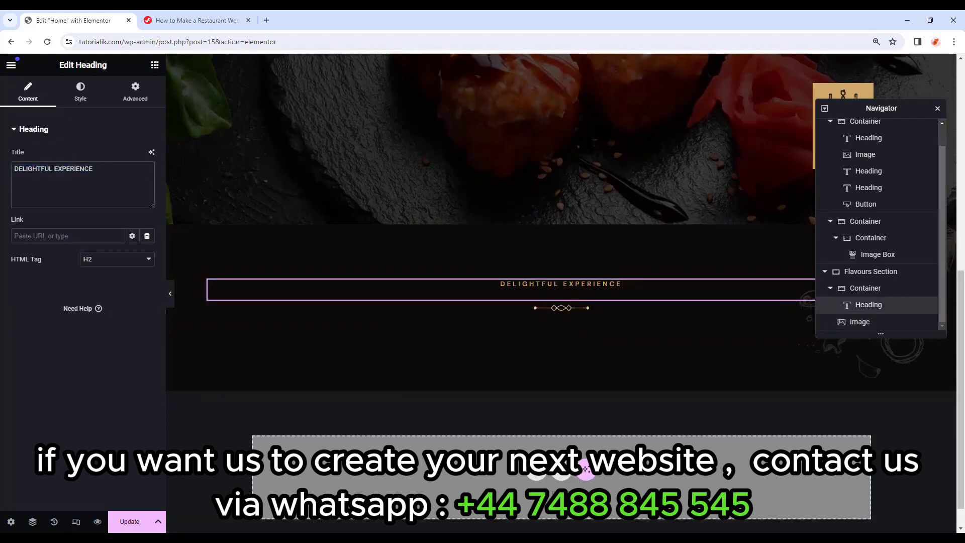
pyautogui.moveTo(53, 169); pyautogui.dragTo(1, 174)
pyautogui.write('FLAVOURFUL')
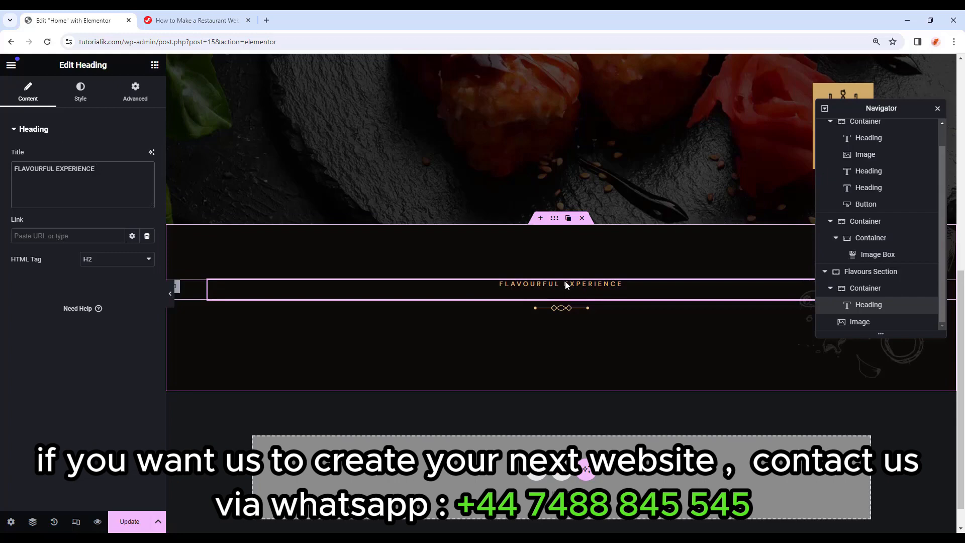
# Shorten the Navigator panel and move it higher up the screen.
pyautogui.scroll(-1, 604, 290)
pyautogui.scroll(6, 641, 293)
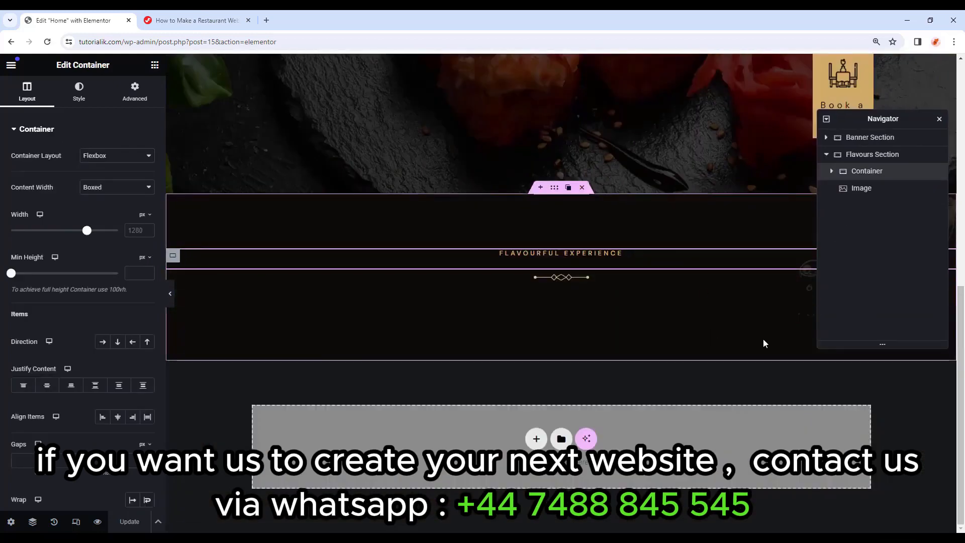
pyautogui.moveTo(850, 349); pyautogui.dragTo(850, 272)
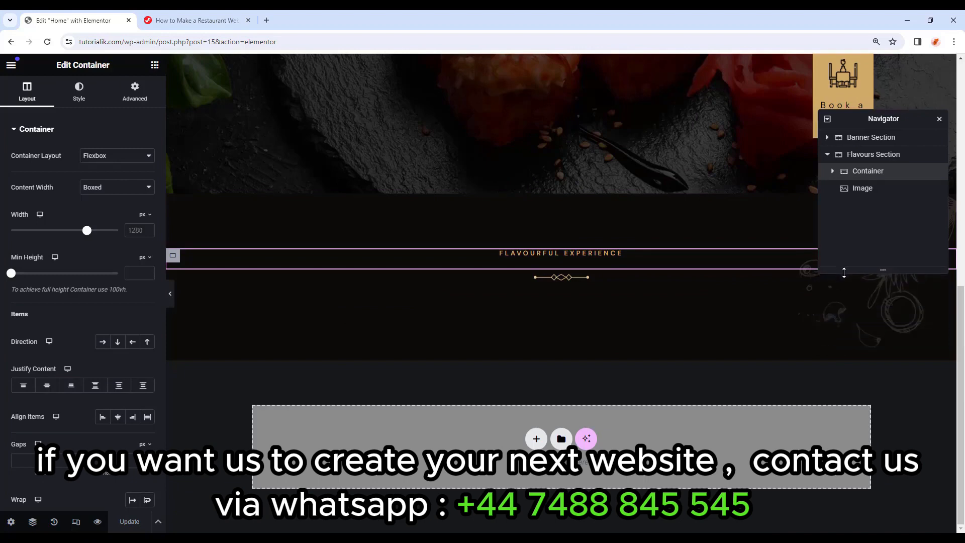
pyautogui.moveTo(884, 120); pyautogui.dragTo(869, 81)
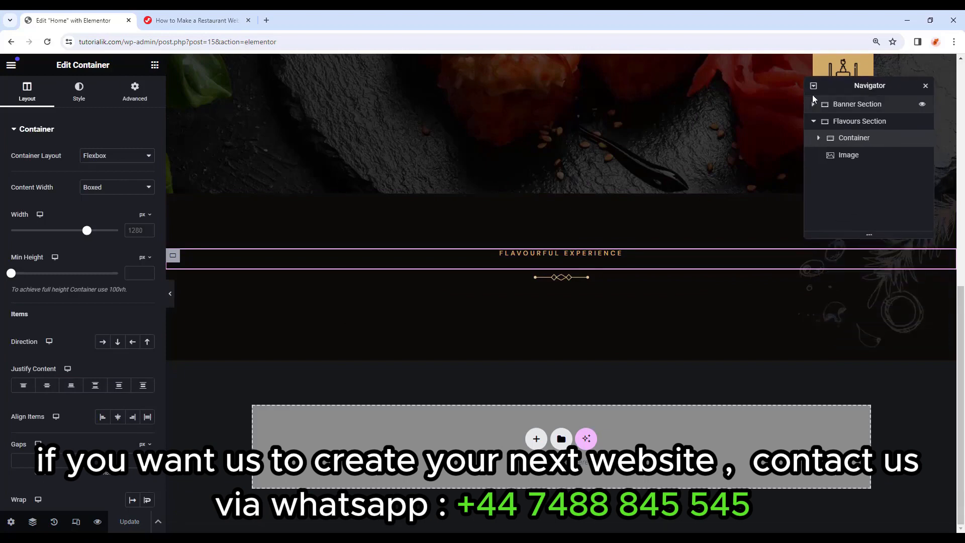
pyautogui.scroll(6, 695, 266)
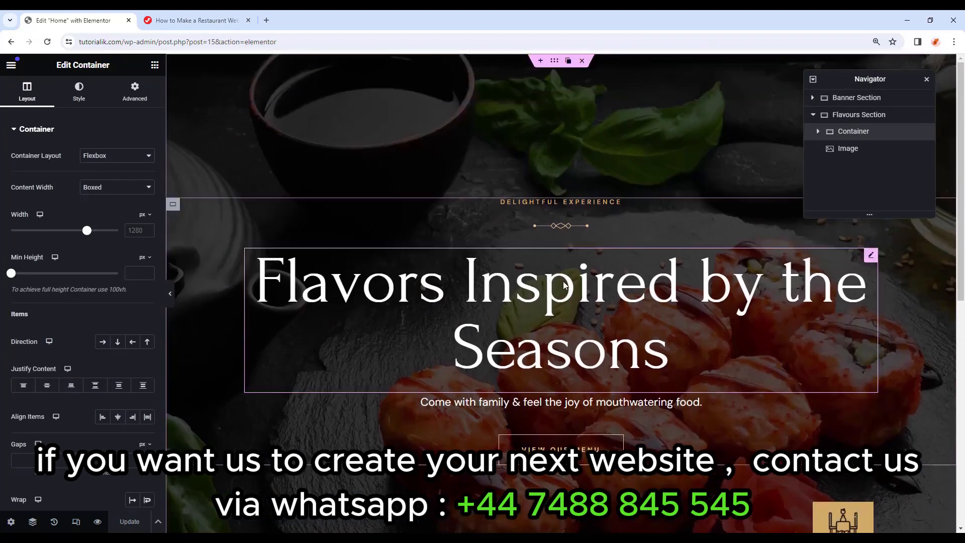
pyautogui.scroll(-5, 525, 300)
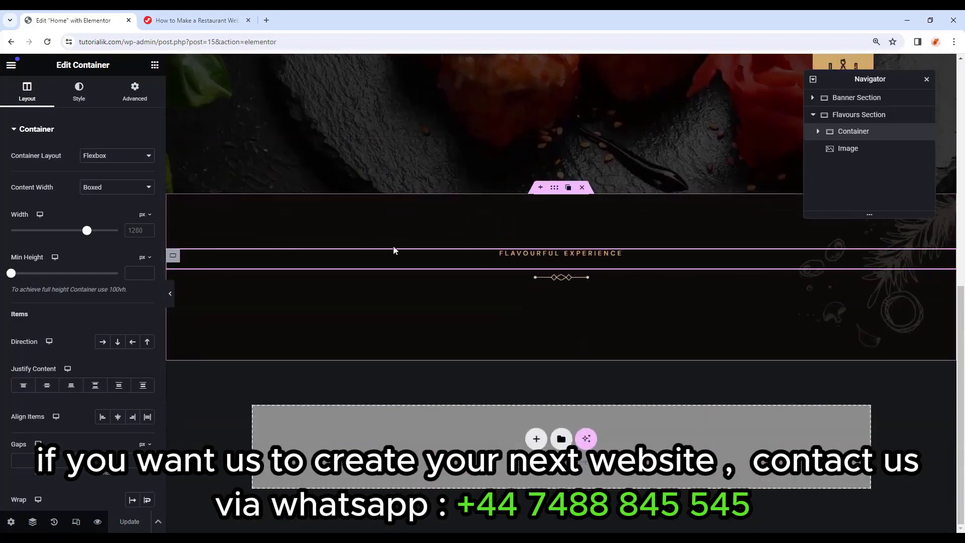
pyautogui.scroll(5, 394, 249)
pyautogui.scroll(-5, 566, 227)
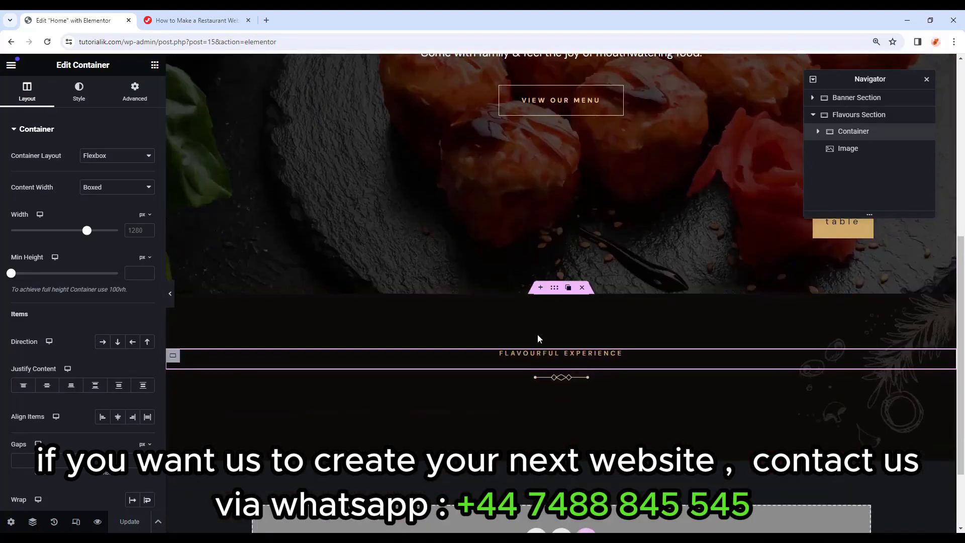
pyautogui.scroll(5, 534, 300)
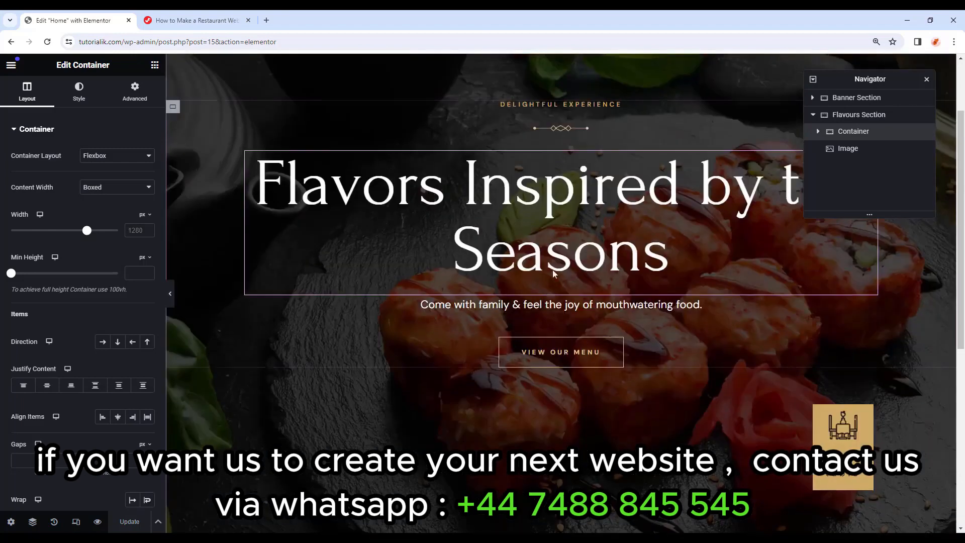
pyautogui.scroll(-5, 572, 203)
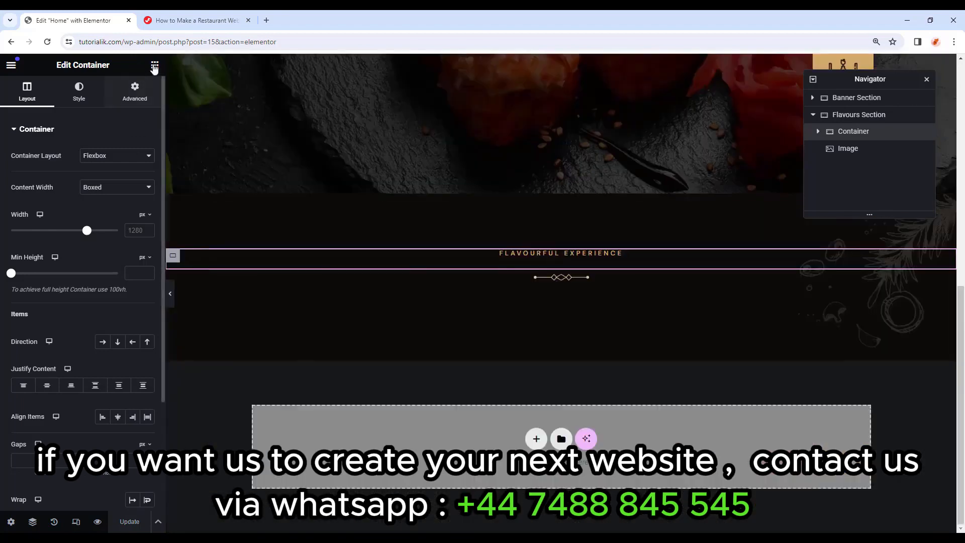
# Add a Heading widget below the divider titled 'We Offer Top Flavours'.
pyautogui.click(155, 65)
pyautogui.moveTo(57, 302); pyautogui.dragTo(570, 293)
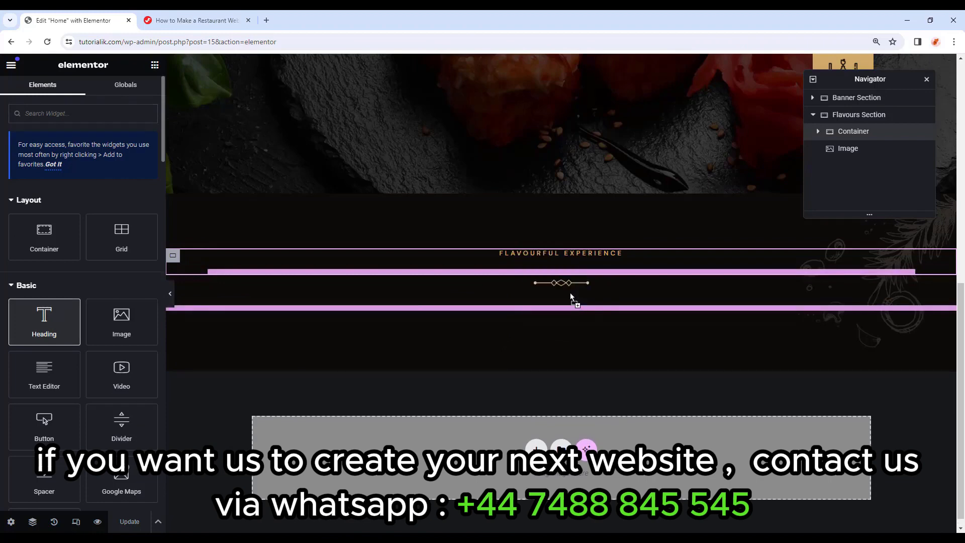
pyautogui.moveTo(98, 169); pyautogui.dragTo(1, 175)
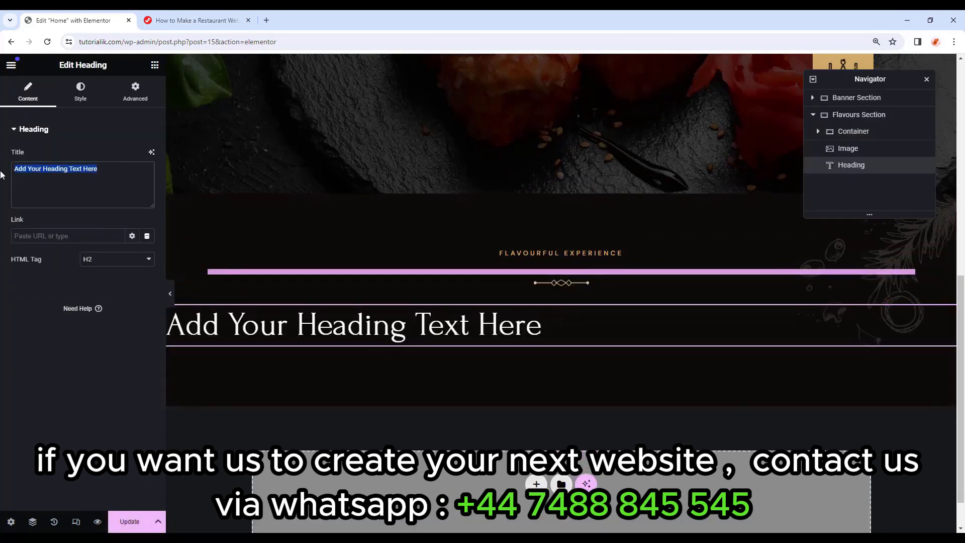
pyautogui.hotkey('ctrl', 'v')
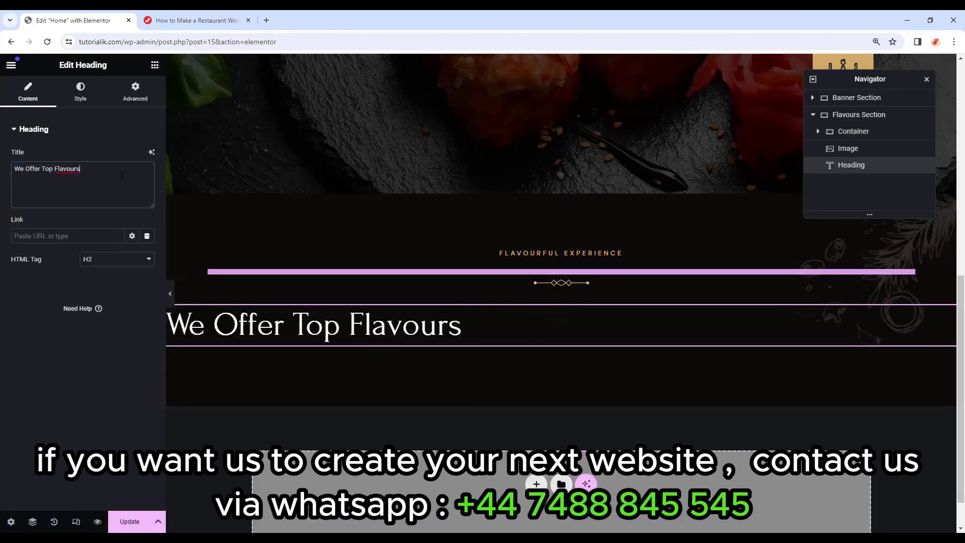
# Centre the 'We Offer Top Flavours' heading and give it a 20 px bottom margin.
pyautogui.click(97, 94)
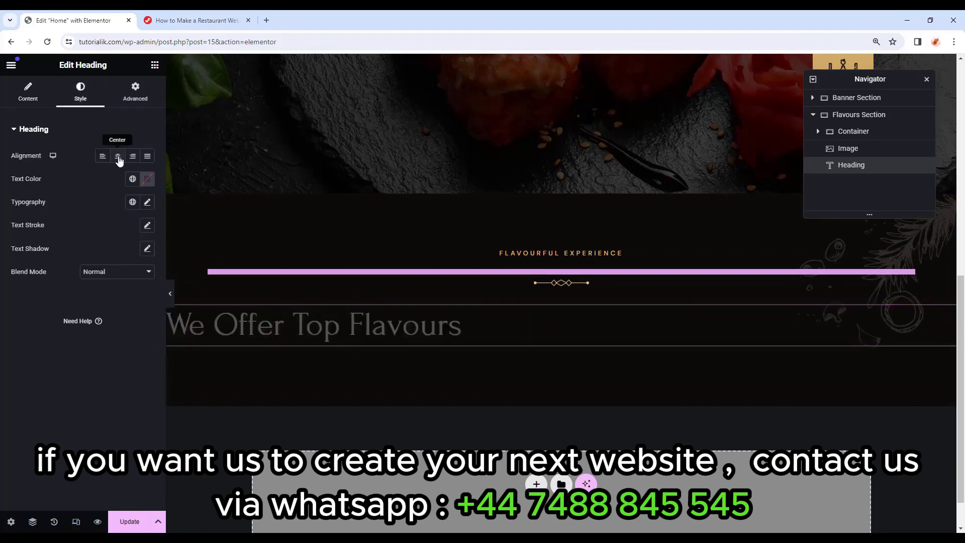
pyautogui.click(118, 157)
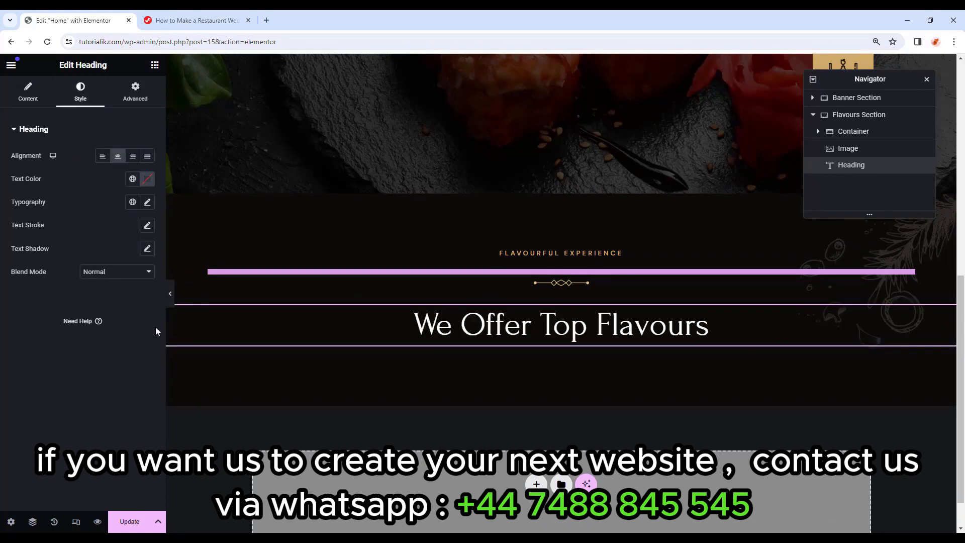
pyautogui.click(135, 93)
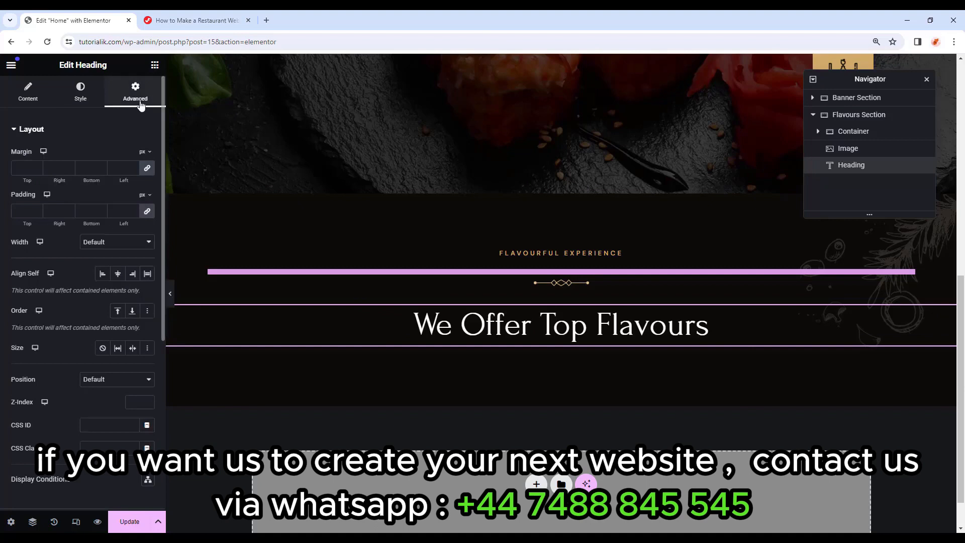
pyautogui.click(147, 168)
pyautogui.click(81, 167)
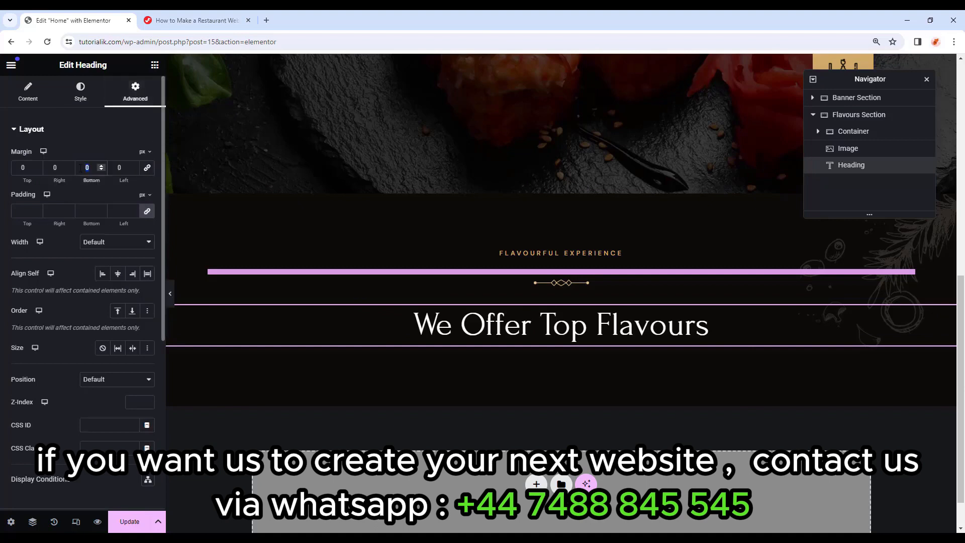
pyautogui.write('20')
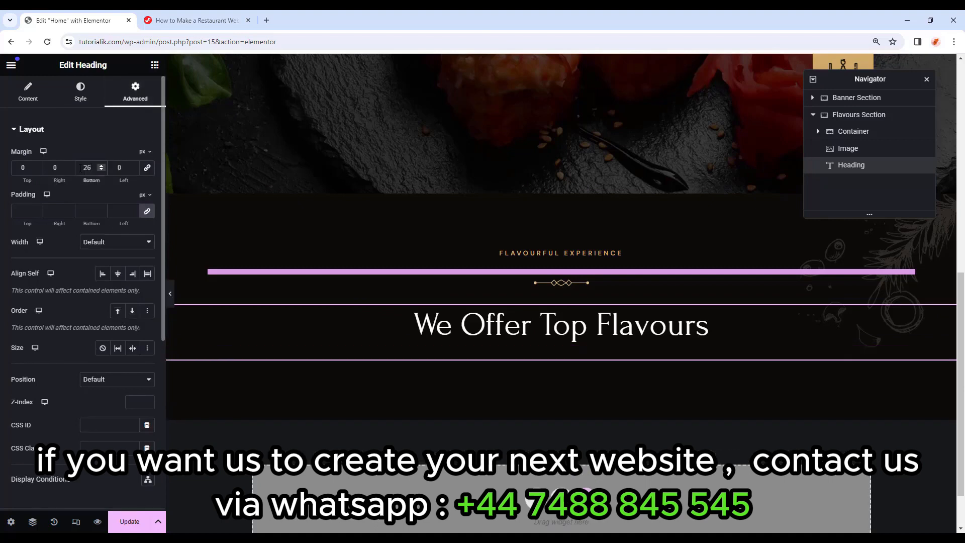
# Add a Text Editor below the heading and paste the Lorem Ipsum paragraph into it.
pyautogui.click(155, 65)
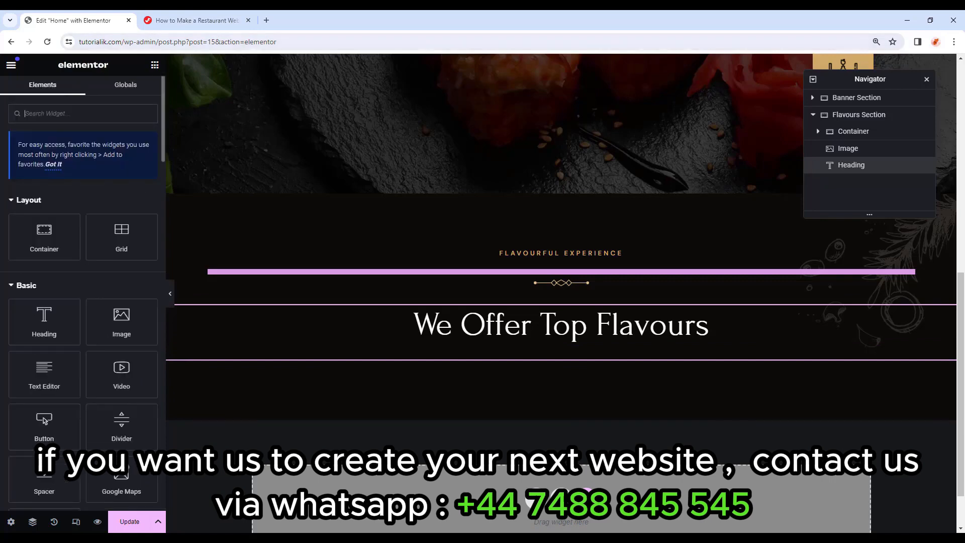
pyautogui.moveTo(44, 372); pyautogui.dragTo(557, 360)
pyautogui.click(137, 326)
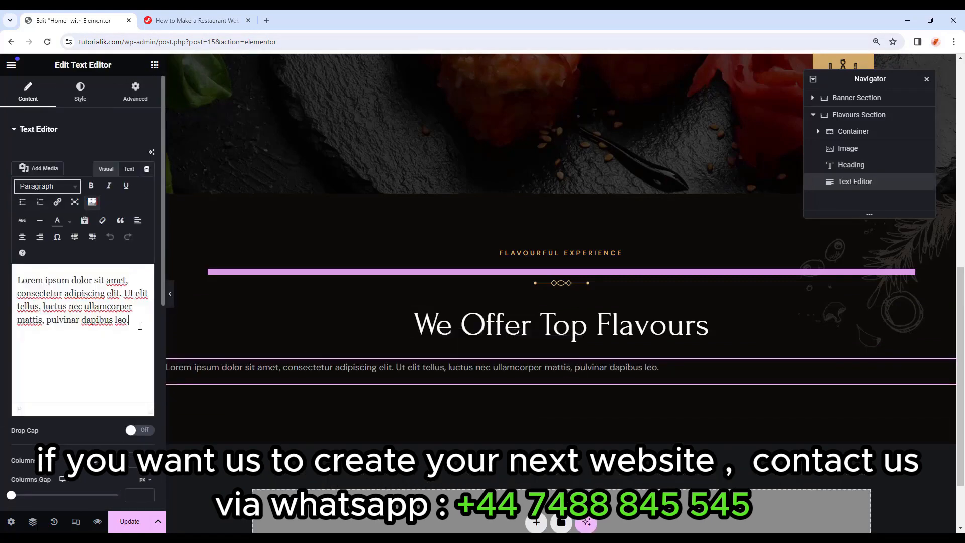
pyautogui.moveTo(139, 324); pyautogui.dragTo(17, 276)
pyautogui.write('Lorem Ipsum is simply dummy text of the printing and typesetting industry lorem Ipsum has been the industrys standard dummy text ever.')
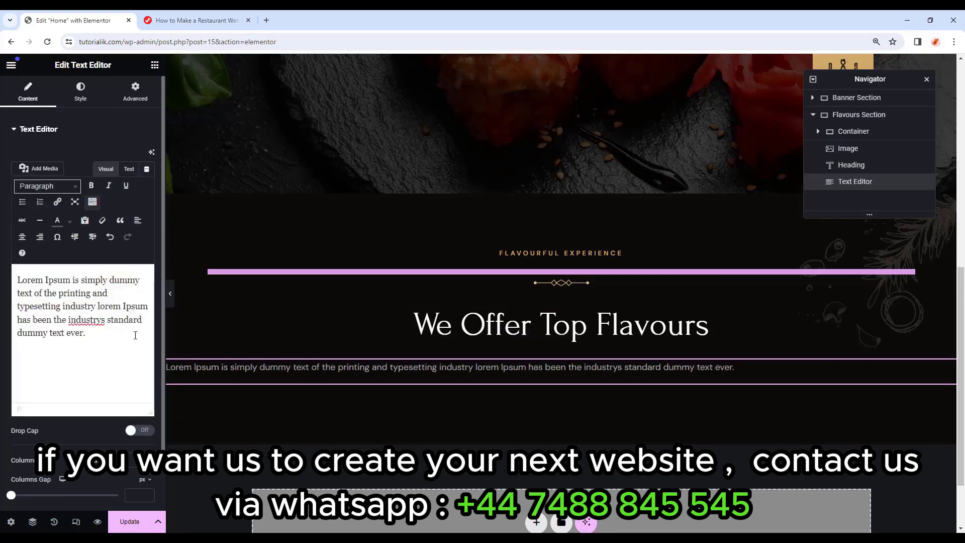
# Centre-align the paragraph and set its right and left padding to 35%.
pyautogui.click(81, 93)
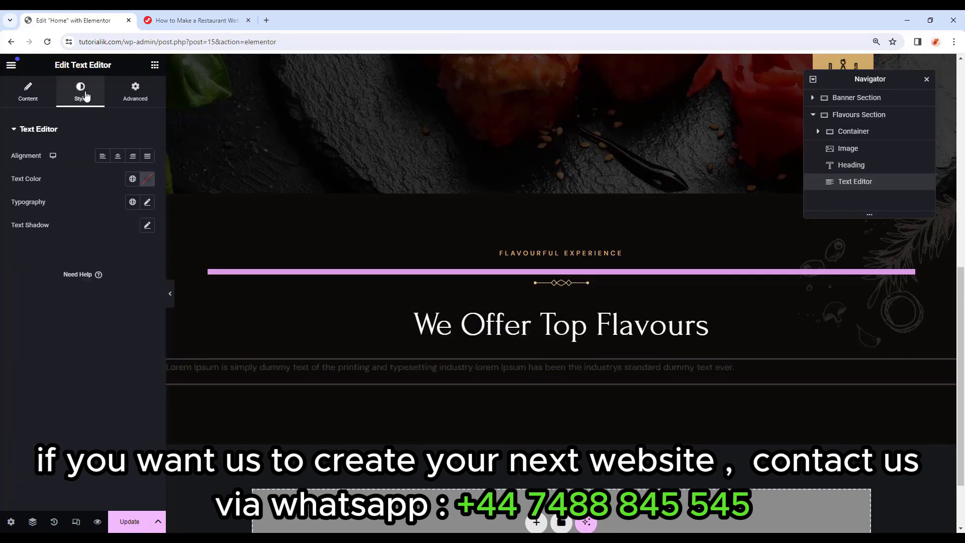
pyautogui.click(118, 157)
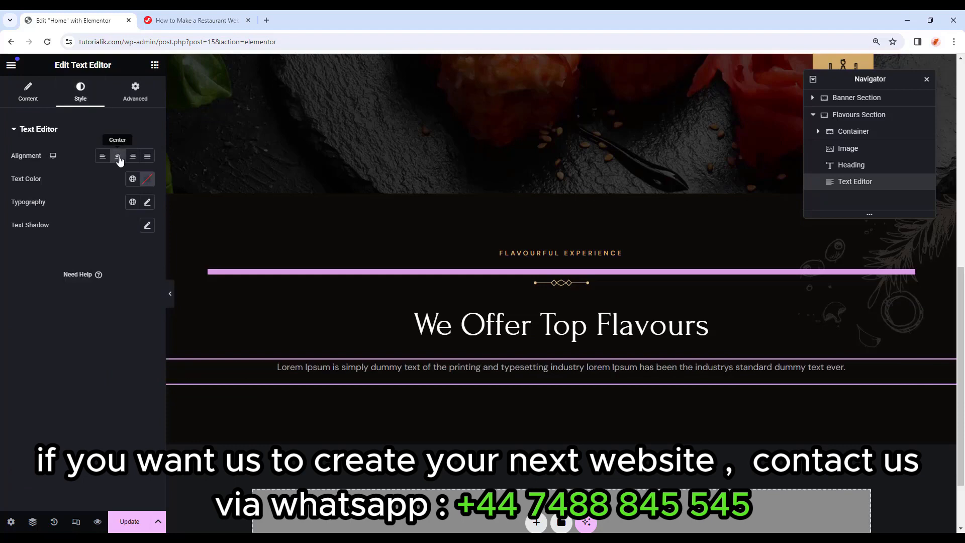
pyautogui.click(135, 93)
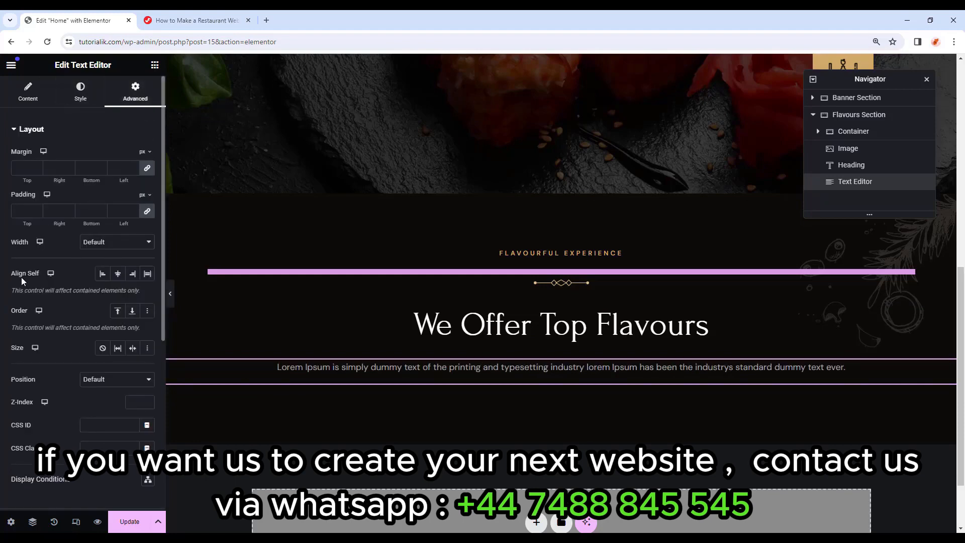
pyautogui.click(148, 213)
pyautogui.click(146, 197)
pyautogui.click(144, 212)
pyautogui.click(62, 211)
pyautogui.write('35')
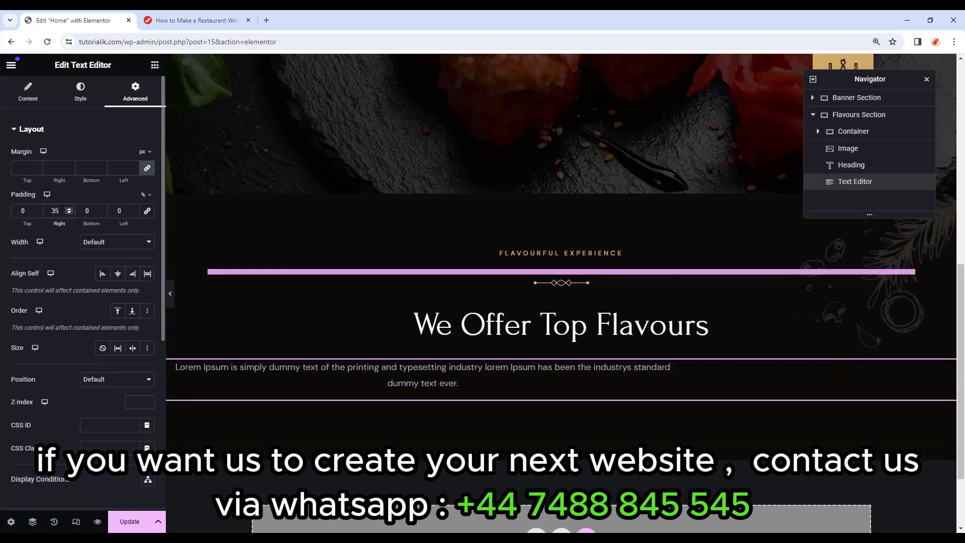
pyautogui.click(124, 209)
pyautogui.write('35')
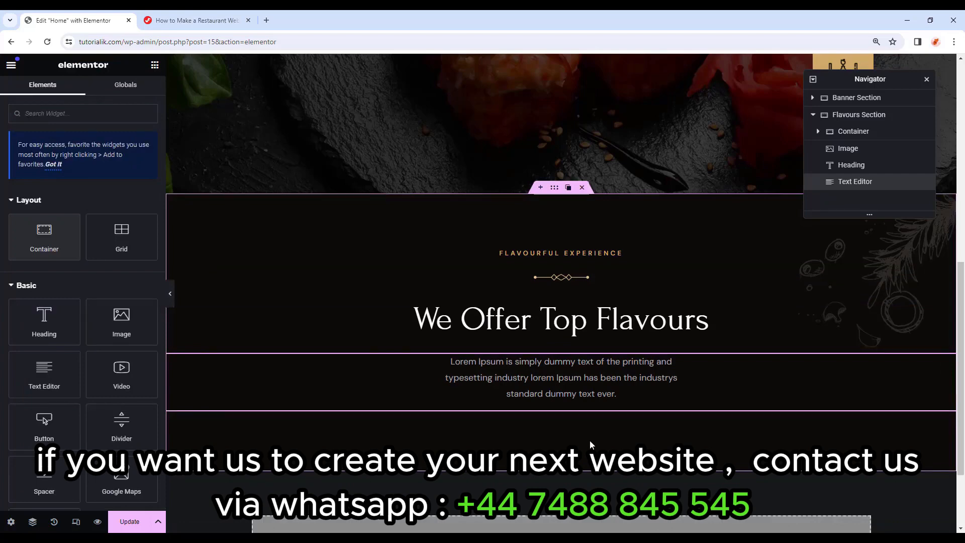
pyautogui.scroll(-2, 591, 445)
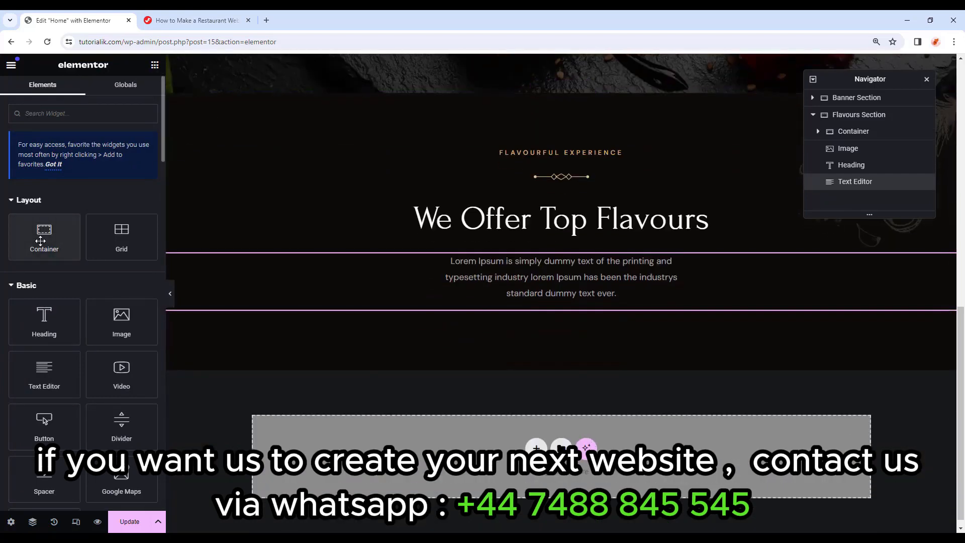
# In the Navigator, move the divider image and 'We Offer Top Flavours' heading into the heading's container.
pyautogui.click(820, 133)
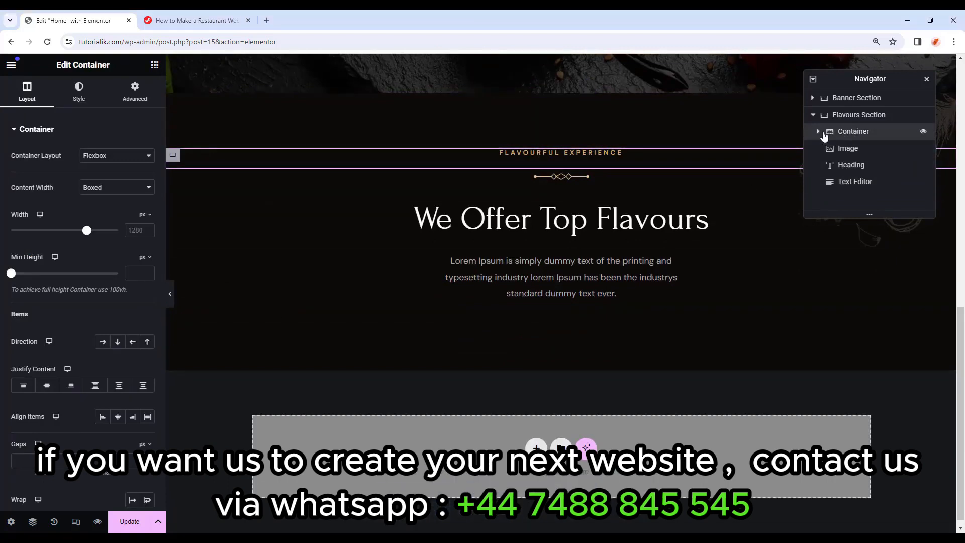
pyautogui.click(819, 131)
pyautogui.click(851, 166)
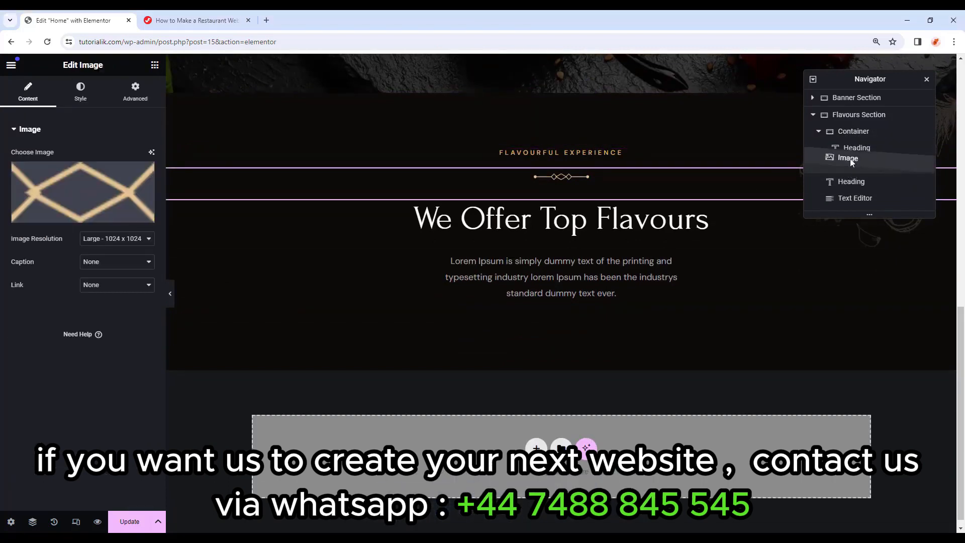
pyautogui.moveTo(854, 166)
pyautogui.mouseDown()
pyautogui.moveTo(852, 144)
pyautogui.moveTo(857, 161)
pyautogui.mouseUp()
pyautogui.click(852, 181)
pyautogui.moveTo(857, 199); pyautogui.dragTo(861, 146)
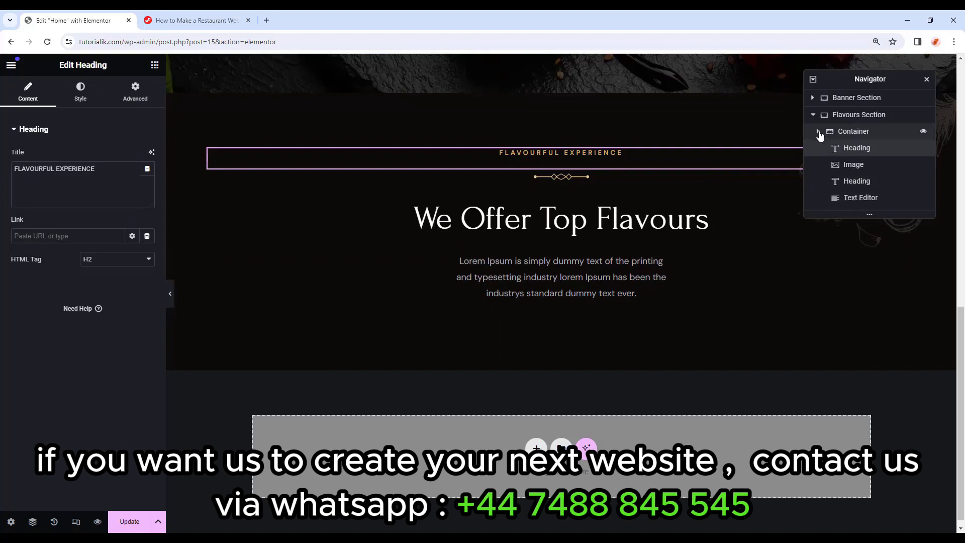
pyautogui.click(819, 132)
# Add a new Container inside the Flavours Section below the paragraph.
pyautogui.click(857, 117)
pyautogui.click(862, 133)
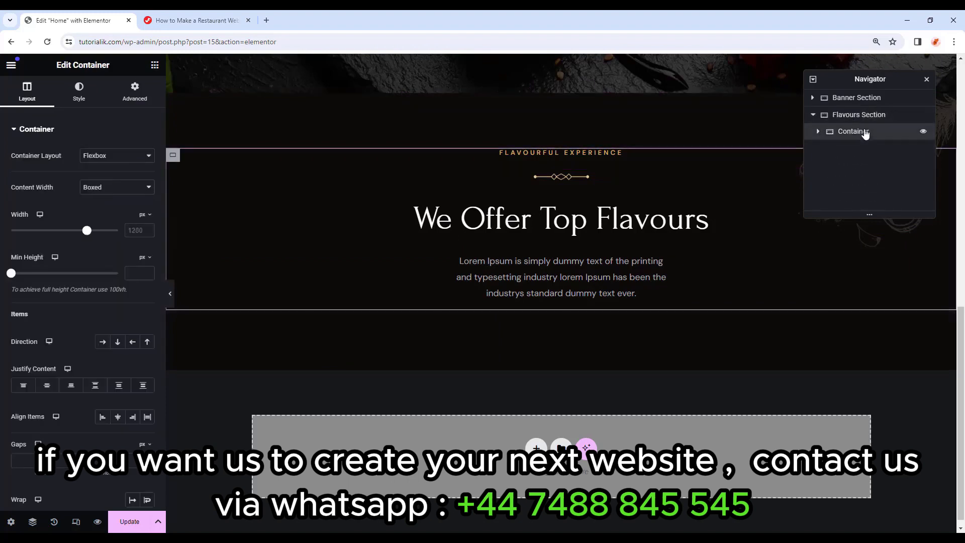
pyautogui.click(154, 65)
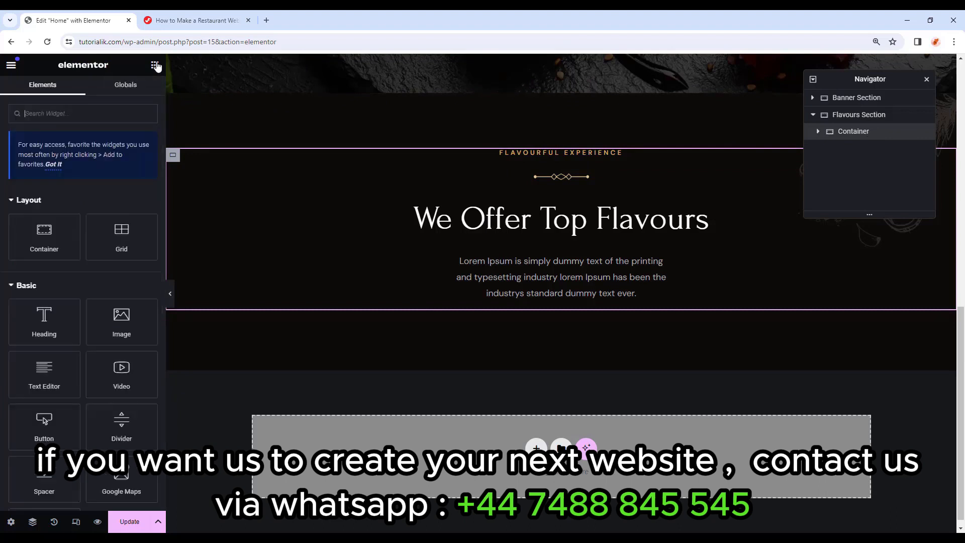
pyautogui.moveTo(45, 235); pyautogui.dragTo(941, 301)
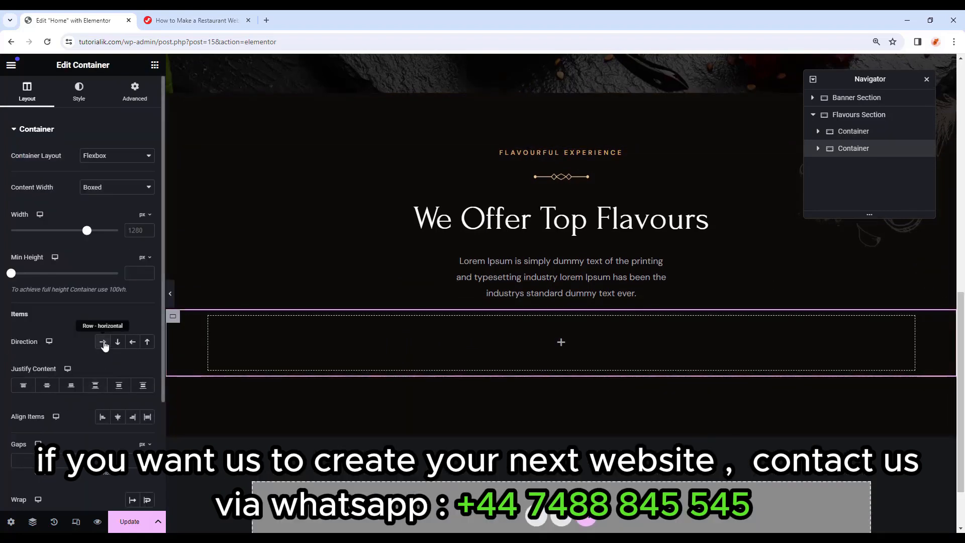
# Set the new container to Row direction, width 1170, with -85 top and 12 bottom margin.
pyautogui.click(103, 343)
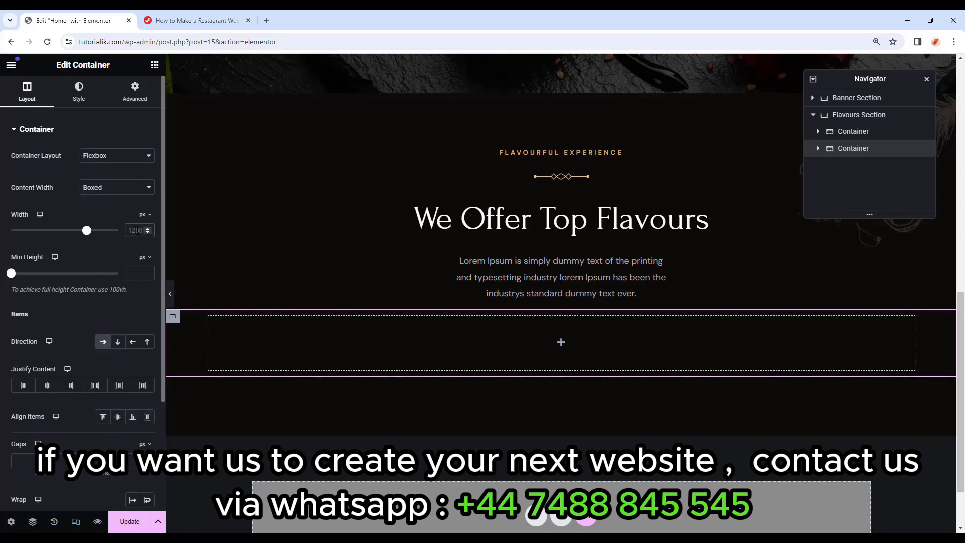
pyautogui.write('11')
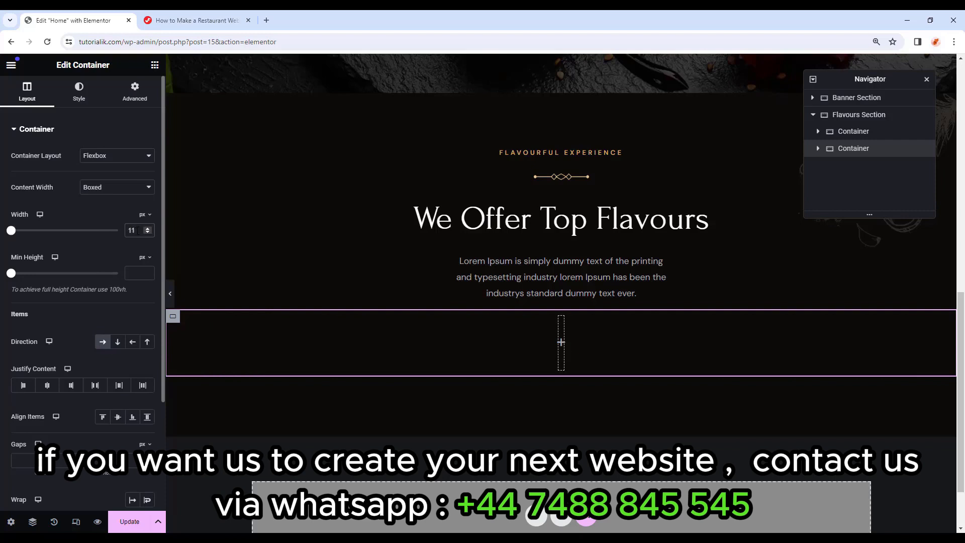
pyautogui.write('70')
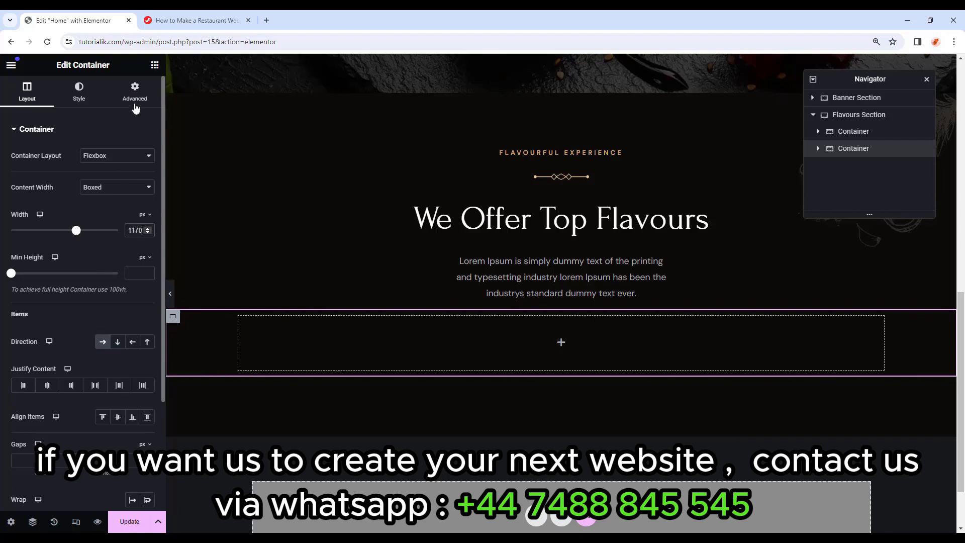
pyautogui.click(134, 96)
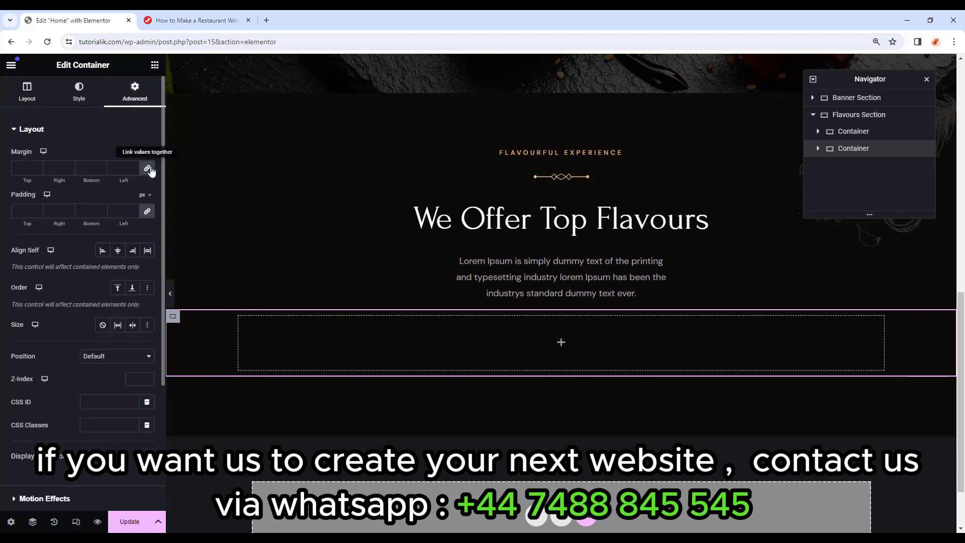
pyautogui.click(13, 167)
pyautogui.write('0')
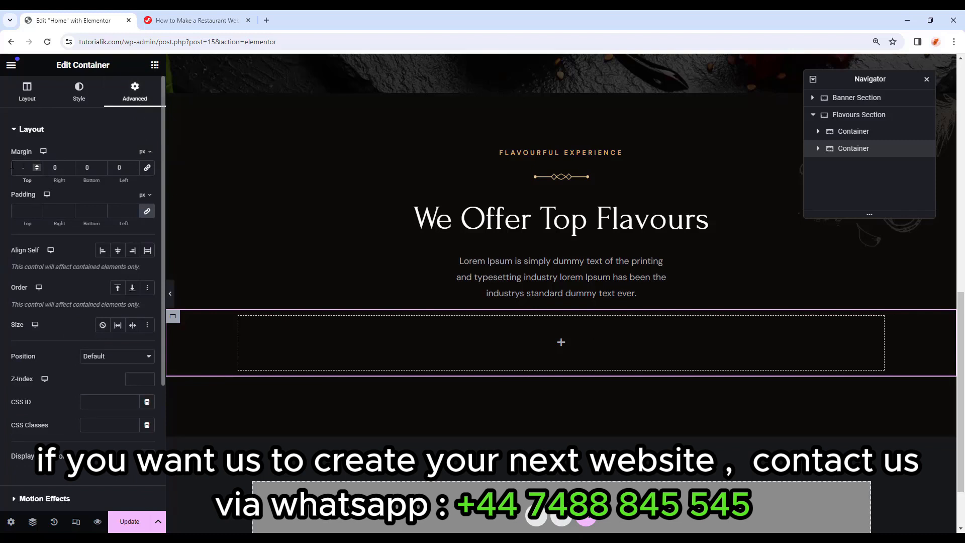
pyautogui.write('-85')
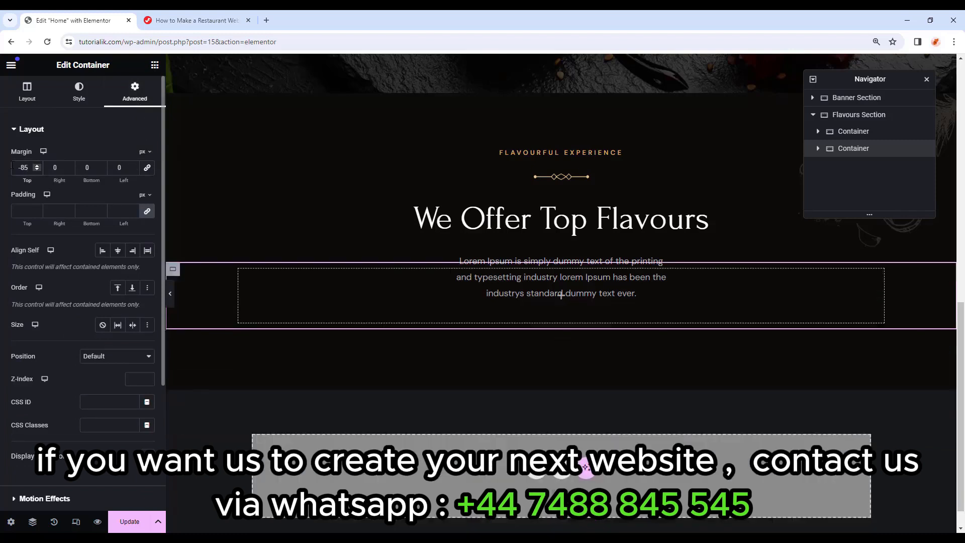
pyautogui.click(79, 167)
pyautogui.write('12')
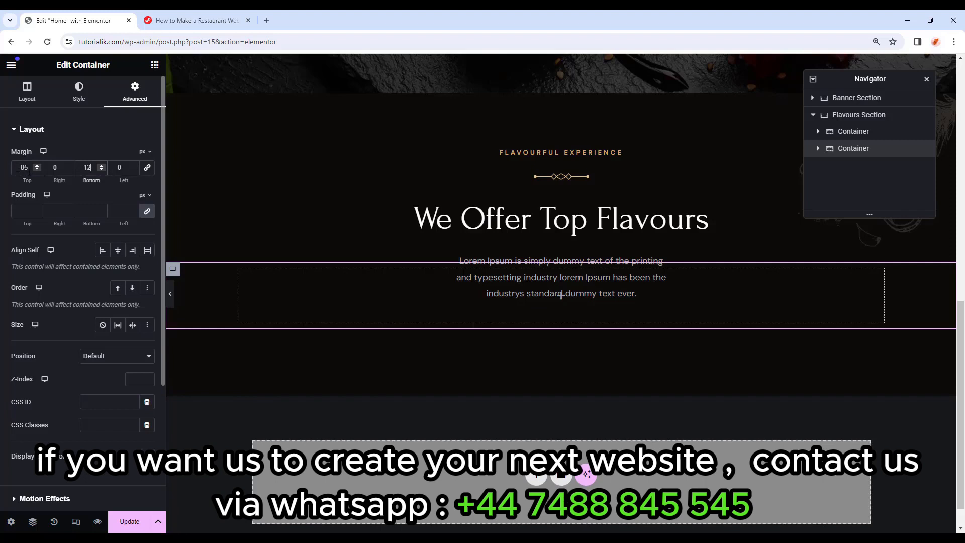
# Nest a new Container inside the row container and give it a Classic background.
pyautogui.moveTo(18, 170); pyautogui.dragTo(30, 160)
pyautogui.click(155, 66)
pyautogui.moveTo(17, 246); pyautogui.dragTo(308, 295)
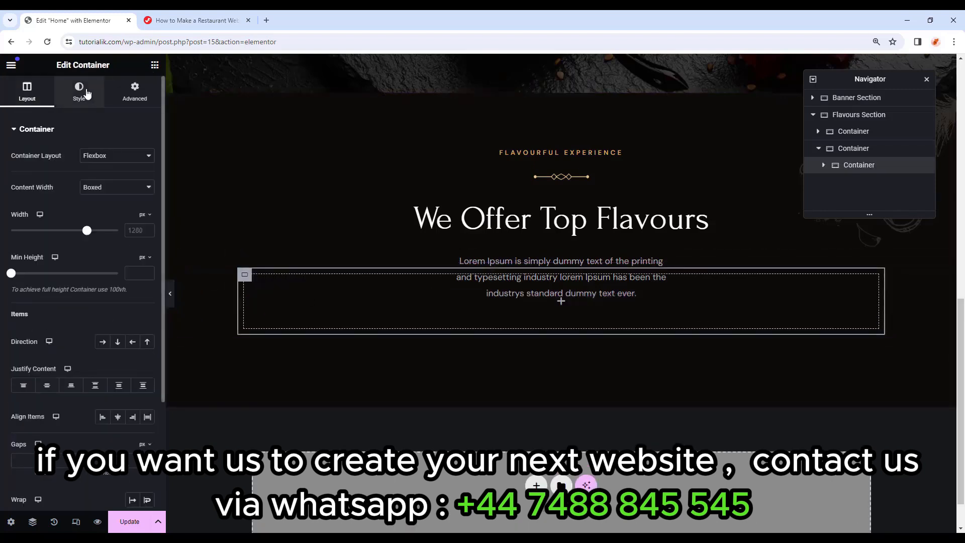
pyautogui.click(79, 91)
pyautogui.click(104, 180)
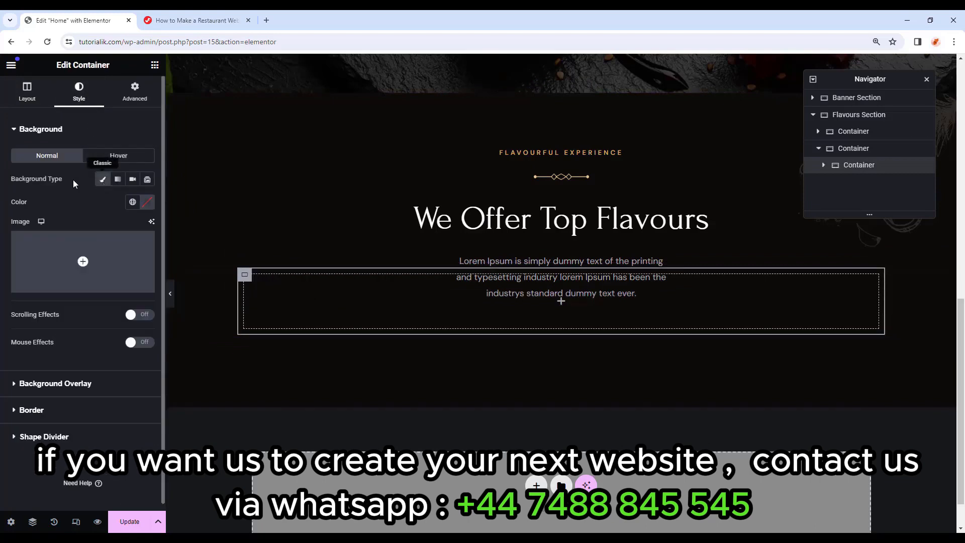
# Set the nested container's background image to Restaurant-Pattern from the Media Library.
pyautogui.moveTo(83, 264)
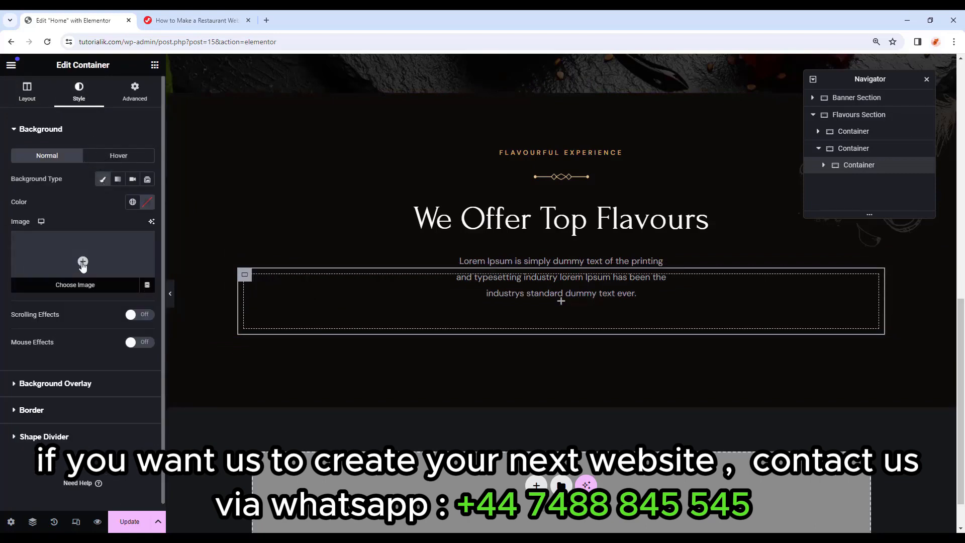
pyautogui.click(83, 264)
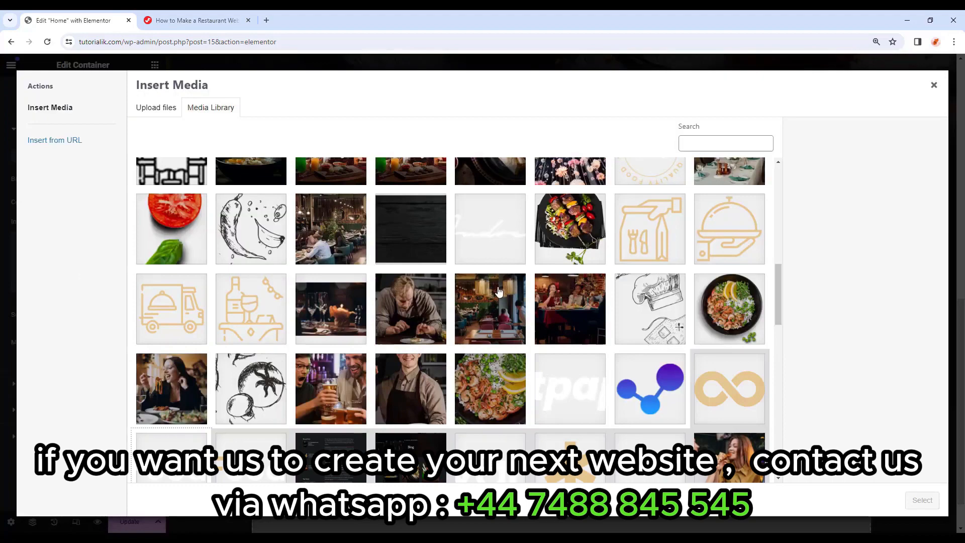
pyautogui.scroll(-15, 499, 291)
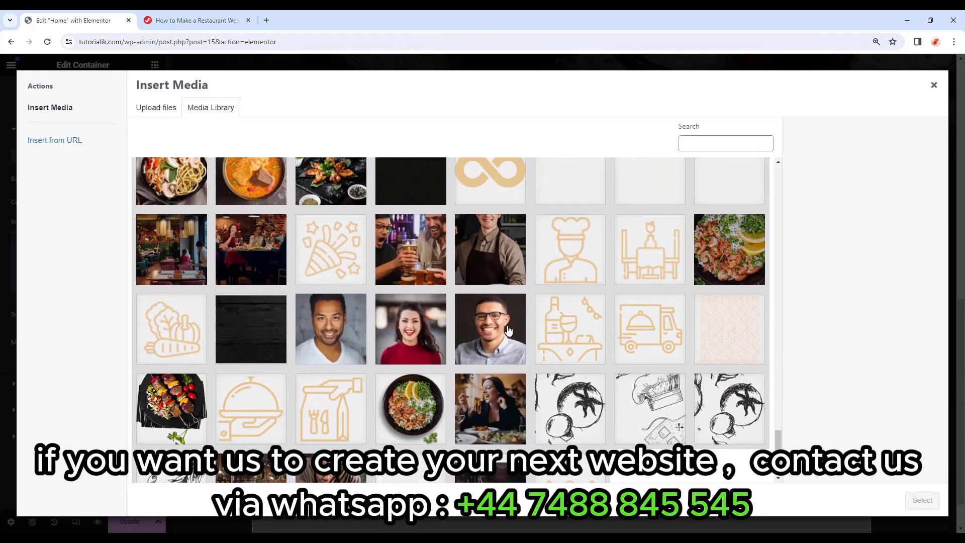
pyautogui.click(720, 324)
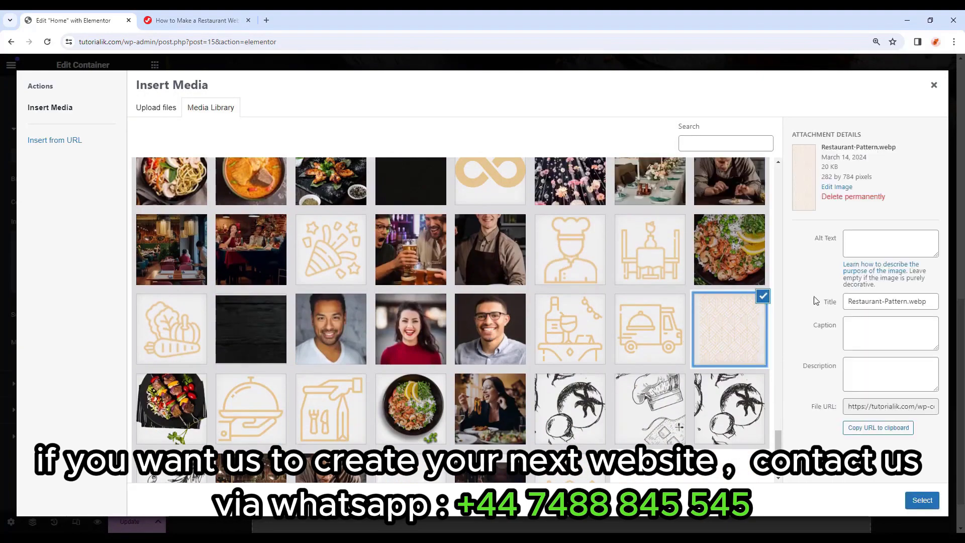
pyautogui.click(922, 500)
# Set the background to Center Center position, Scroll attachment, No-repeat and Contain size.
pyautogui.click(116, 342)
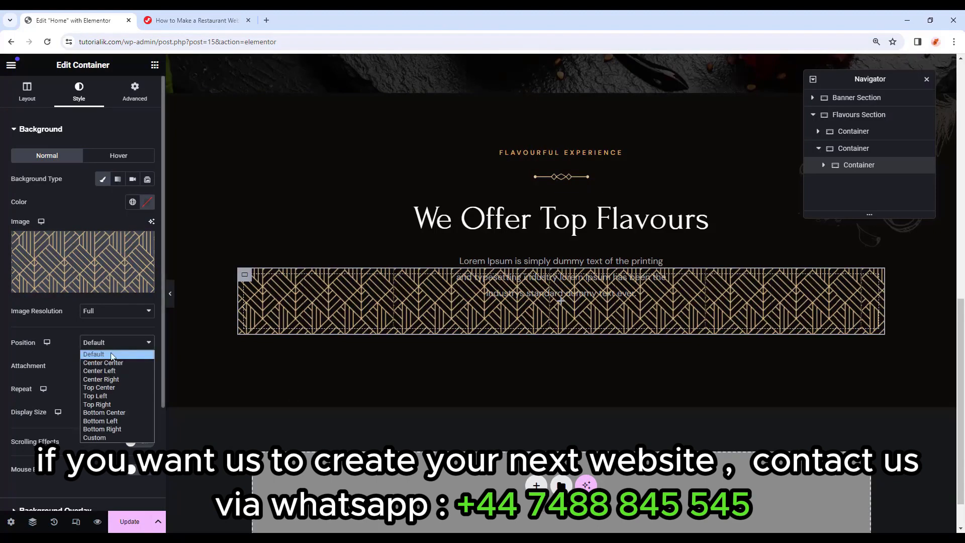
pyautogui.click(113, 364)
pyautogui.click(112, 365)
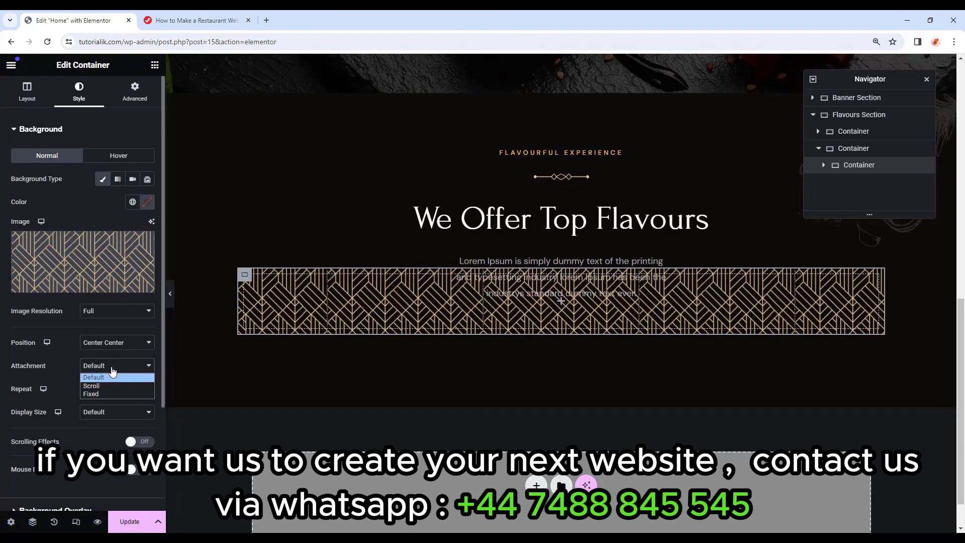
pyautogui.click(110, 384)
pyautogui.click(111, 384)
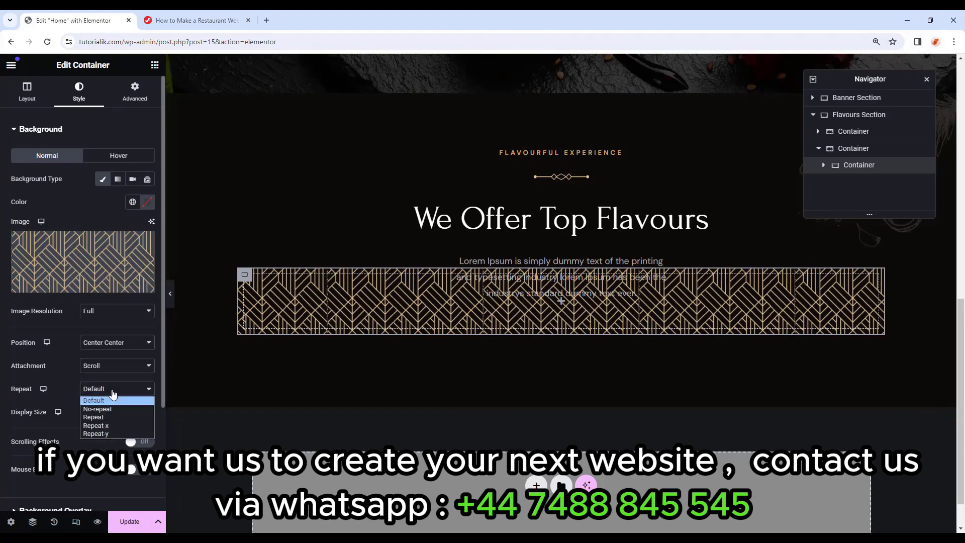
pyautogui.click(110, 408)
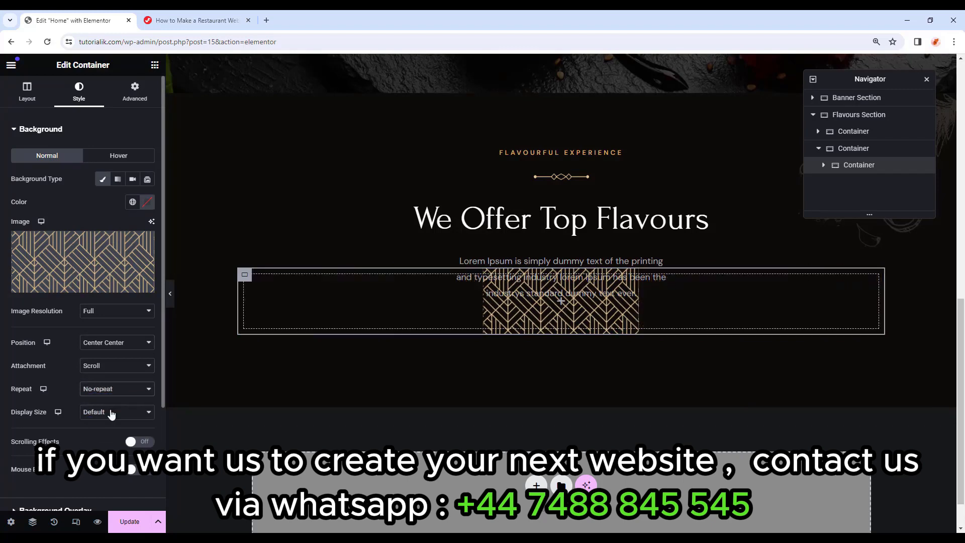
pyautogui.click(112, 412)
pyautogui.click(116, 442)
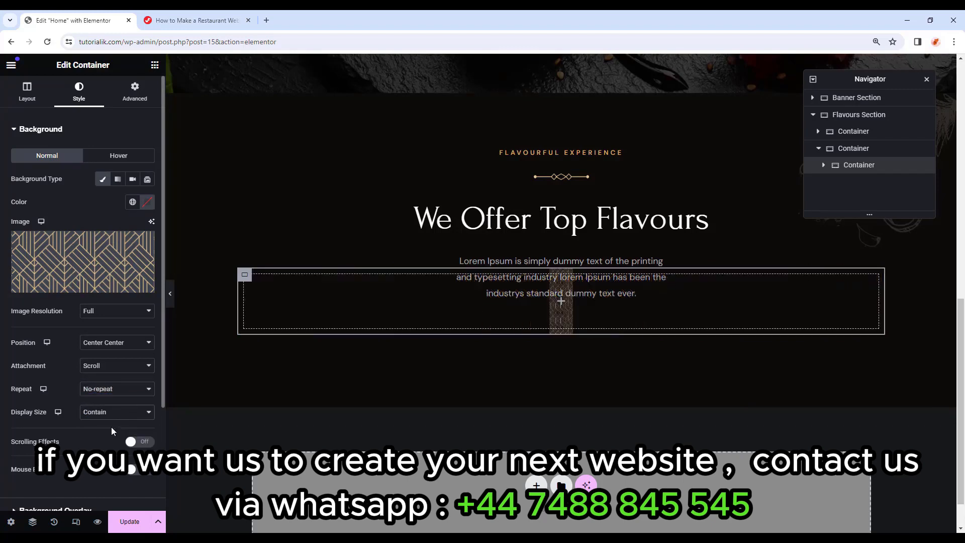
# Give the pattern container a 25 px bottom margin and 30 px top and bottom padding.
pyautogui.click(134, 99)
pyautogui.click(146, 168)
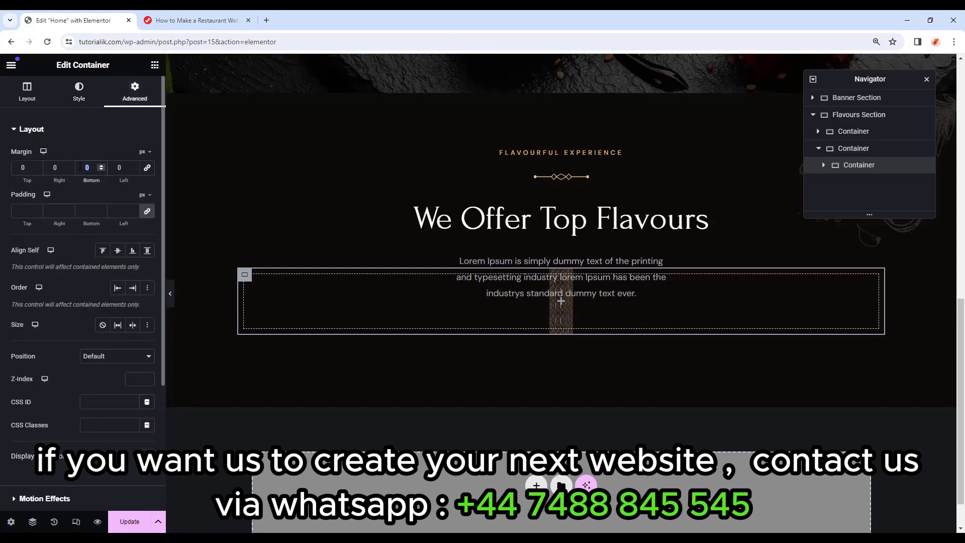
pyautogui.write('25')
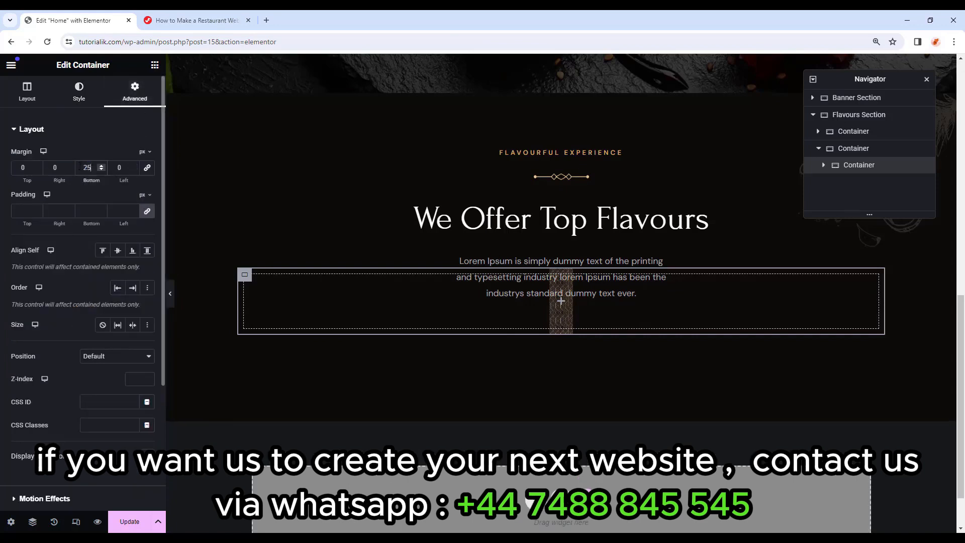
pyautogui.click(147, 211)
pyautogui.click(15, 212)
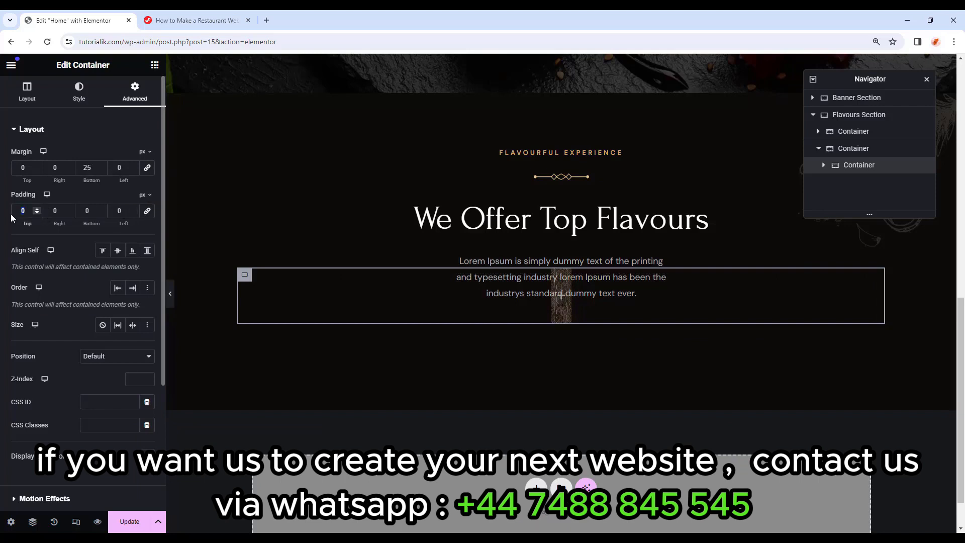
pyautogui.write('30')
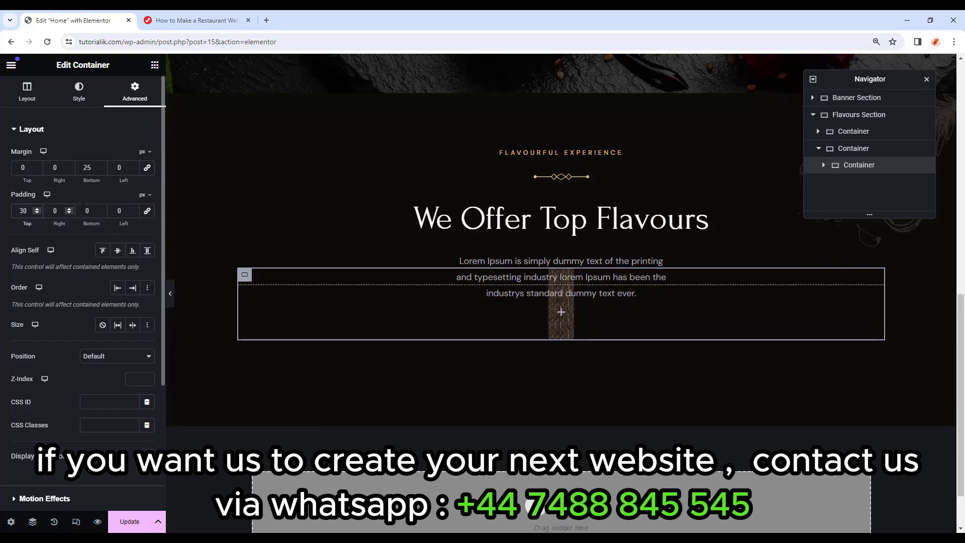
pyautogui.write('30')
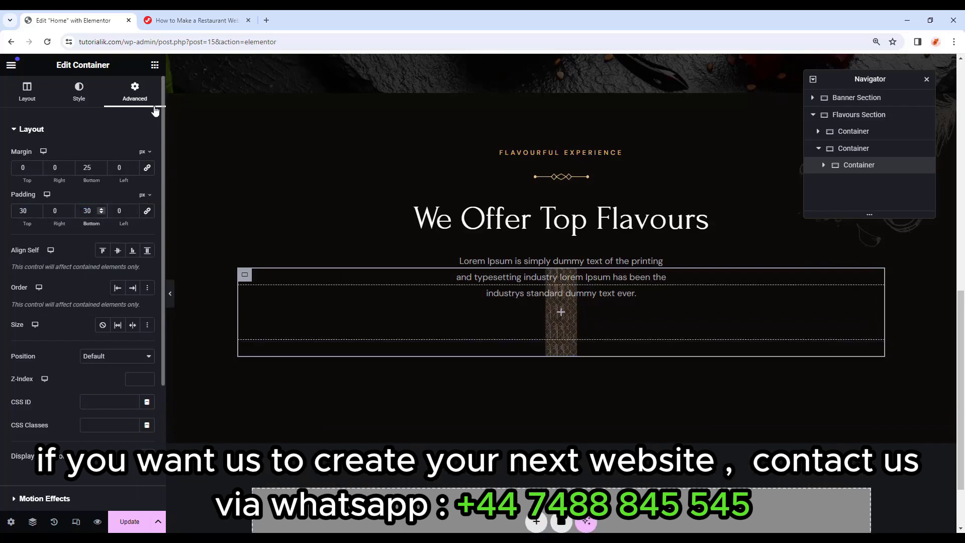
pyautogui.click(155, 65)
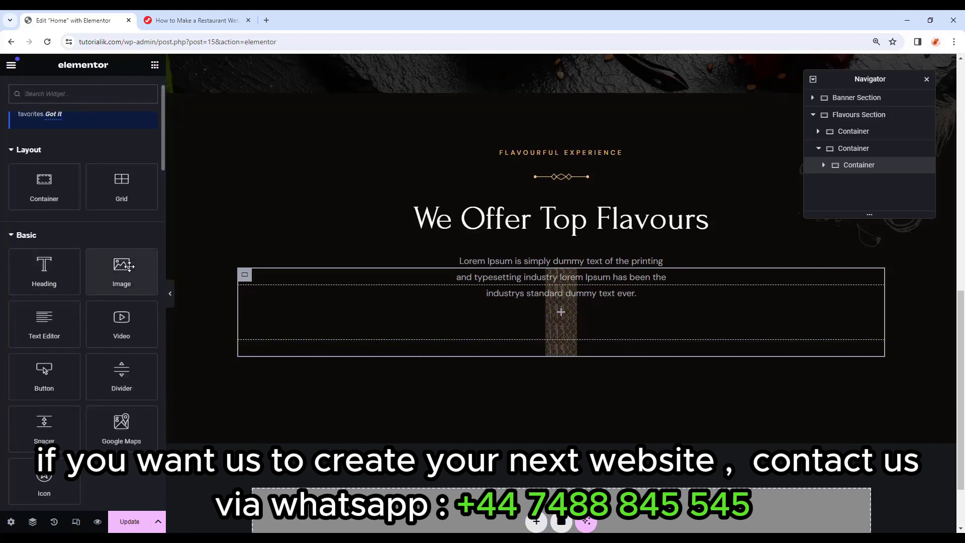
# Add an Image widget showing the pancake photo Restaurant-Flavors-Image-1-1.webp, 280 px wide.
pyautogui.moveTo(122, 271); pyautogui.dragTo(478, 316)
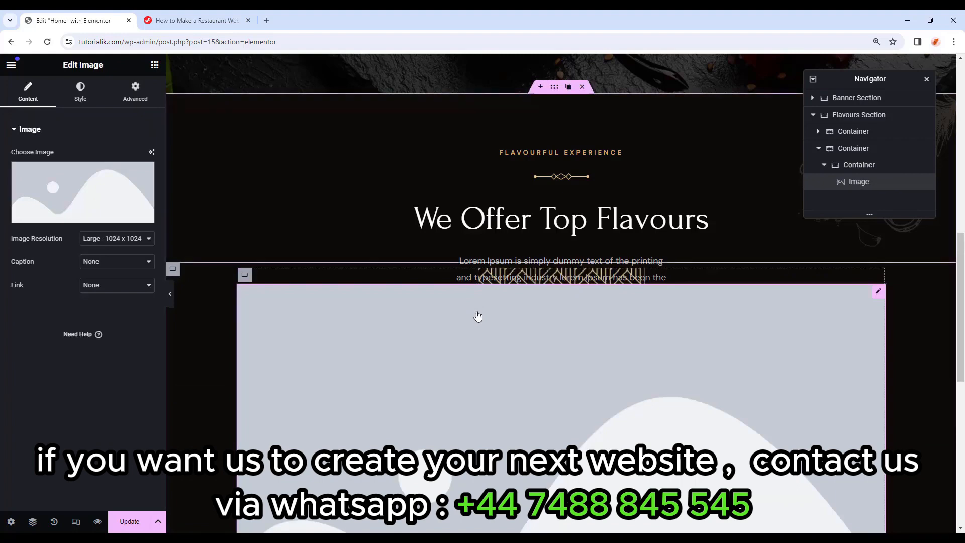
pyautogui.click(78, 213)
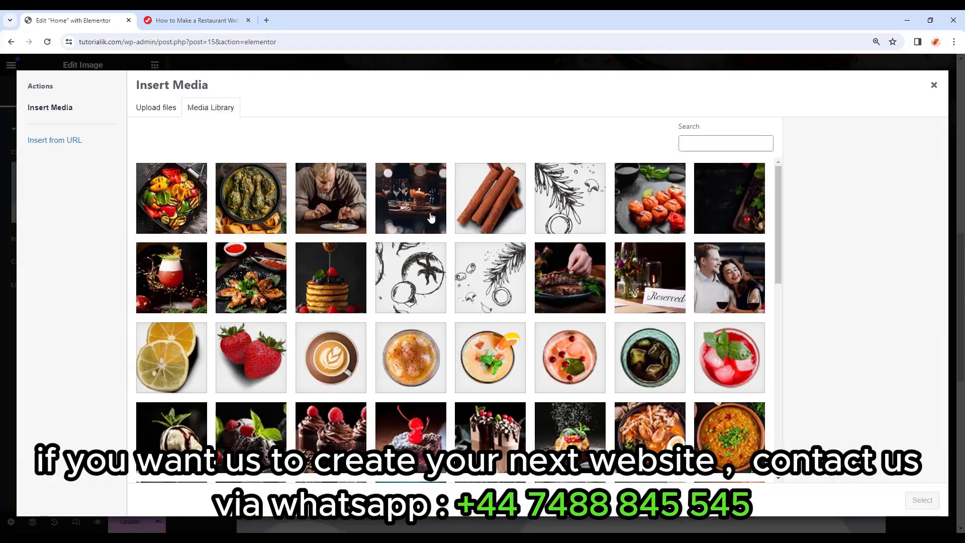
pyautogui.click(342, 288)
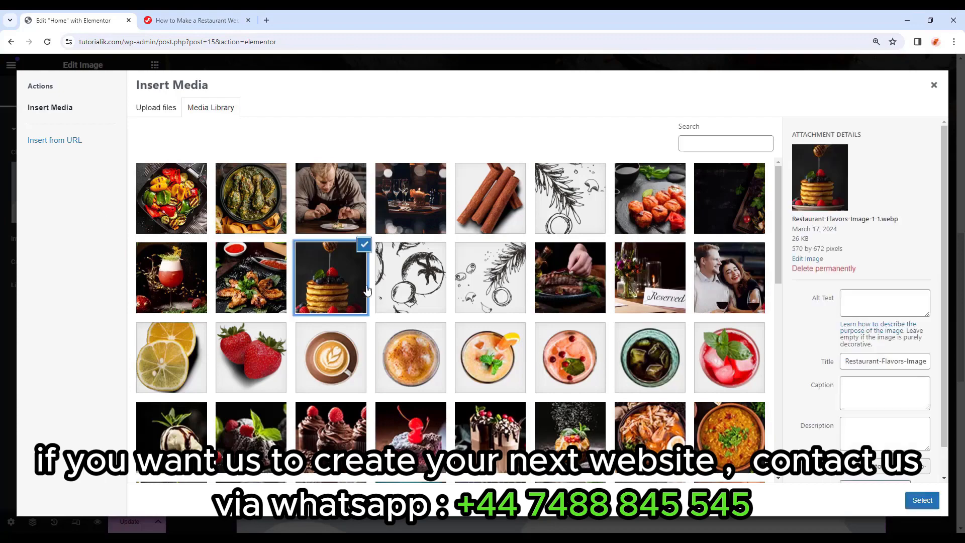
pyautogui.click(933, 503)
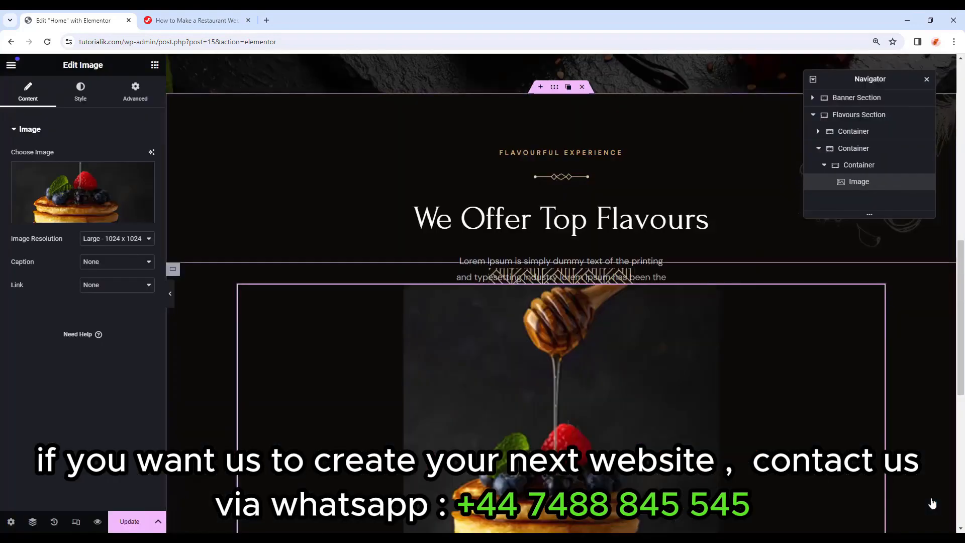
pyautogui.scroll(-2, 698, 420)
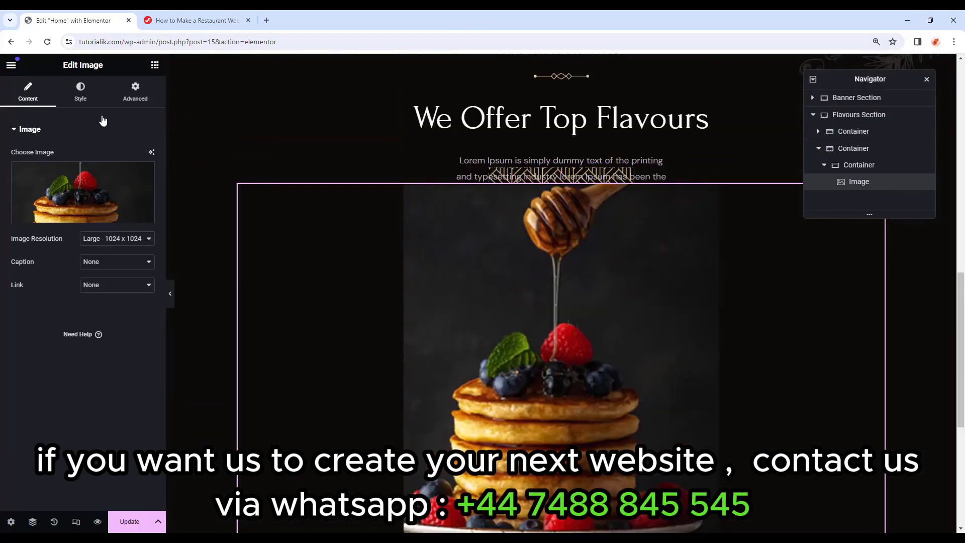
pyautogui.click(94, 102)
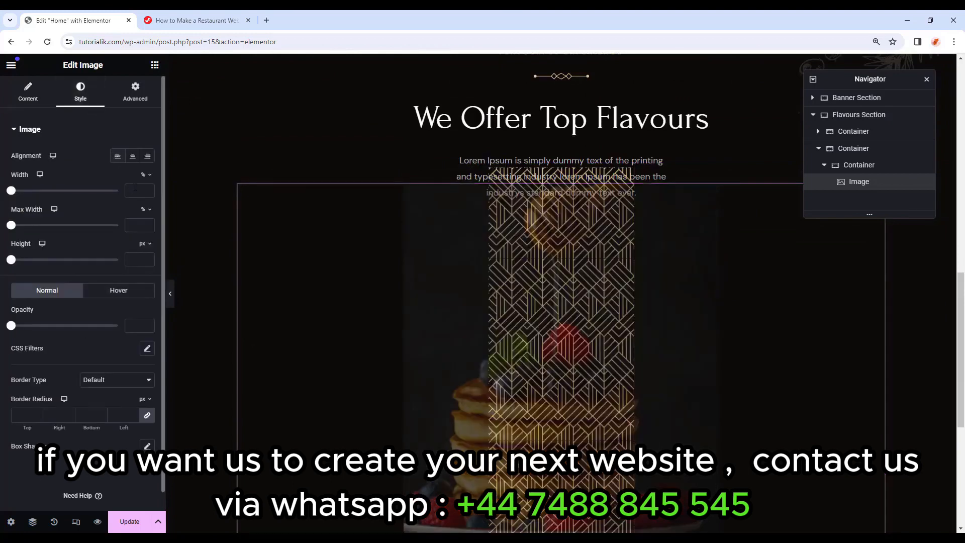
pyautogui.click(146, 175)
pyautogui.click(144, 184)
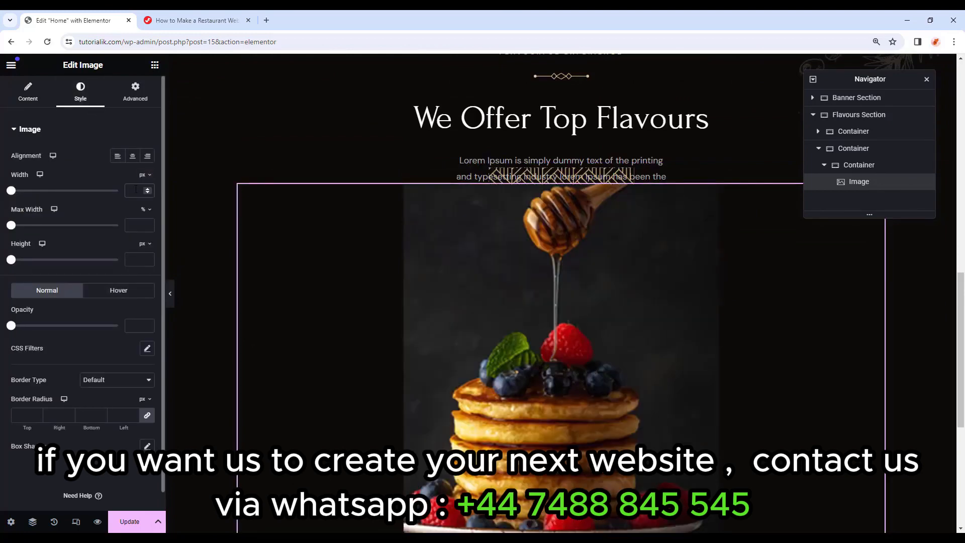
pyautogui.write('280')
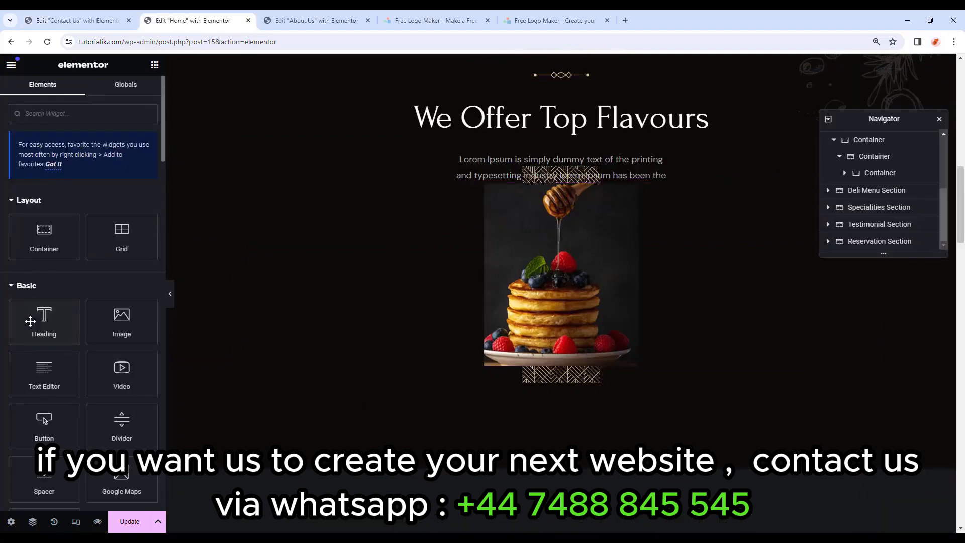
# Add a centred H3 'Breakfast' heading under the photo with an 18 px bottom margin.
pyautogui.moveTo(45, 322); pyautogui.dragTo(545, 370)
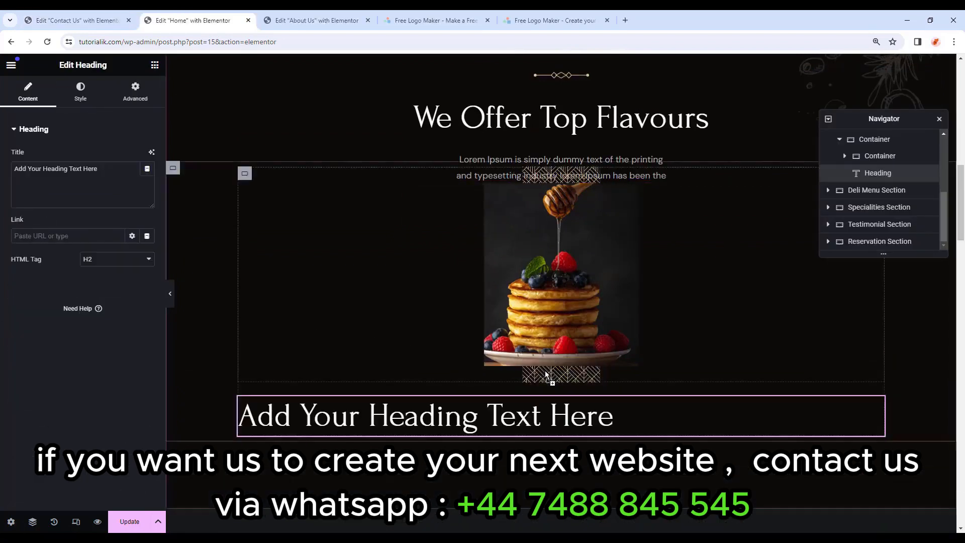
pyautogui.tripleClick(42, 185)
pyautogui.write('Breakfast')
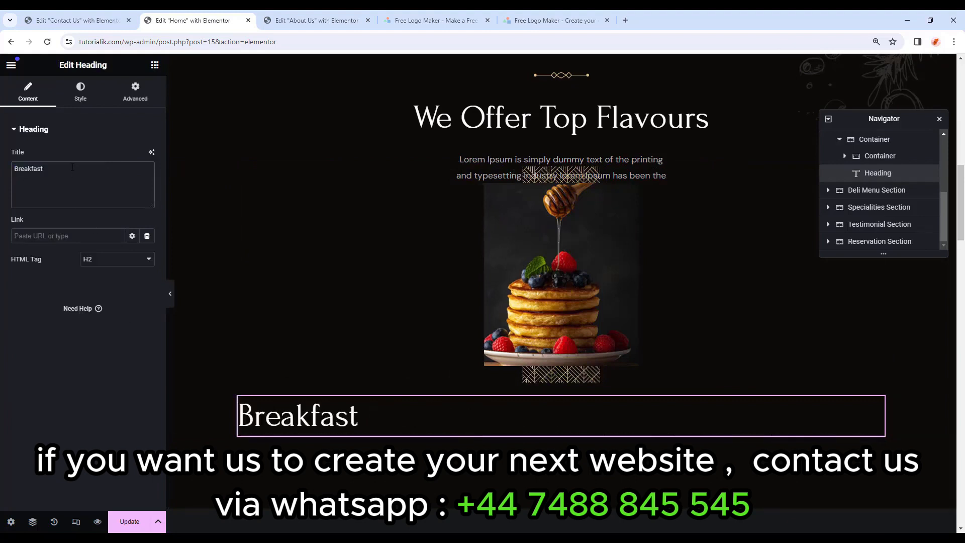
pyautogui.click(96, 259)
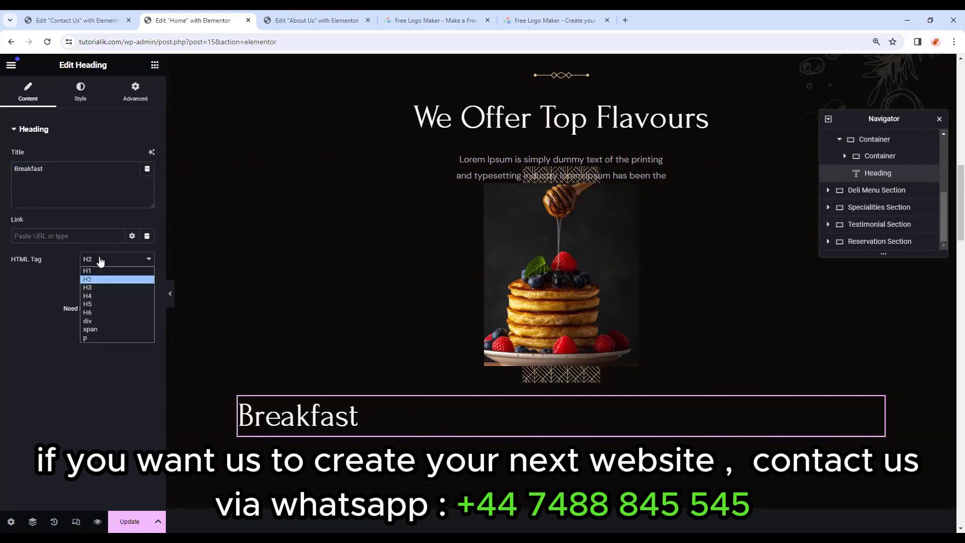
pyautogui.click(111, 289)
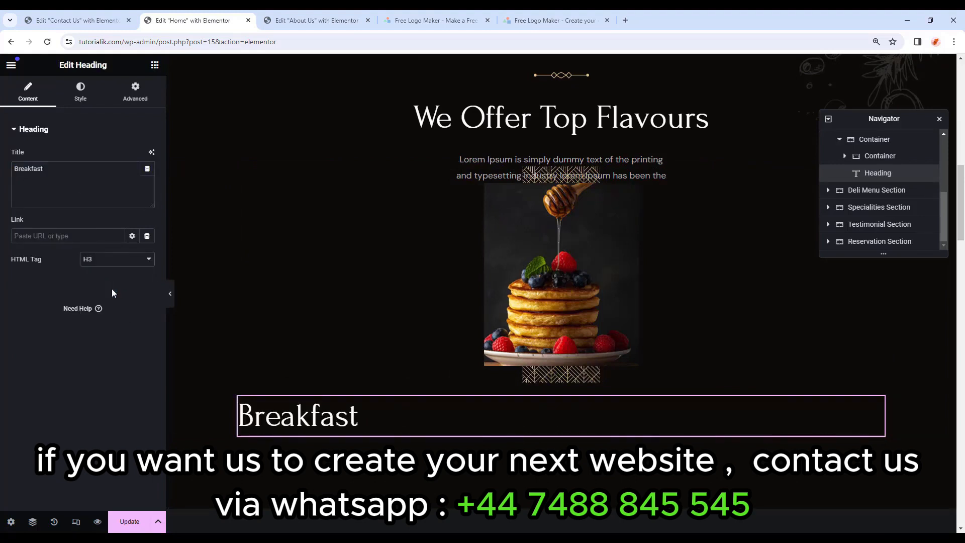
pyautogui.click(81, 93)
pyautogui.click(118, 157)
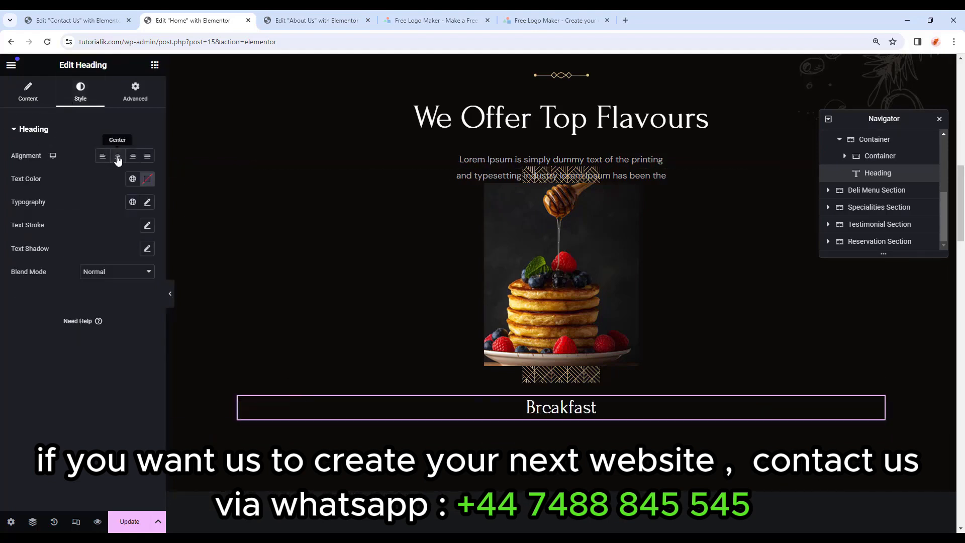
pyautogui.click(135, 93)
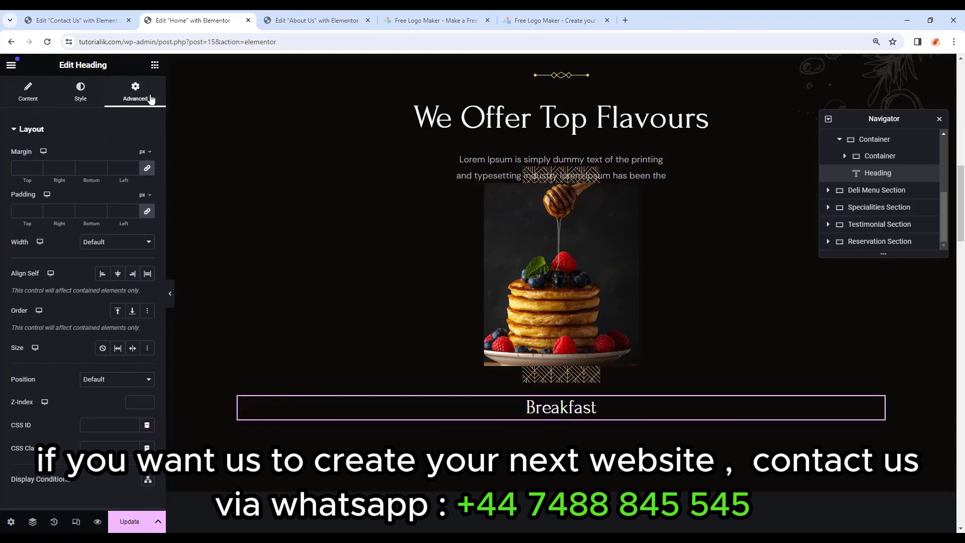
pyautogui.click(147, 166)
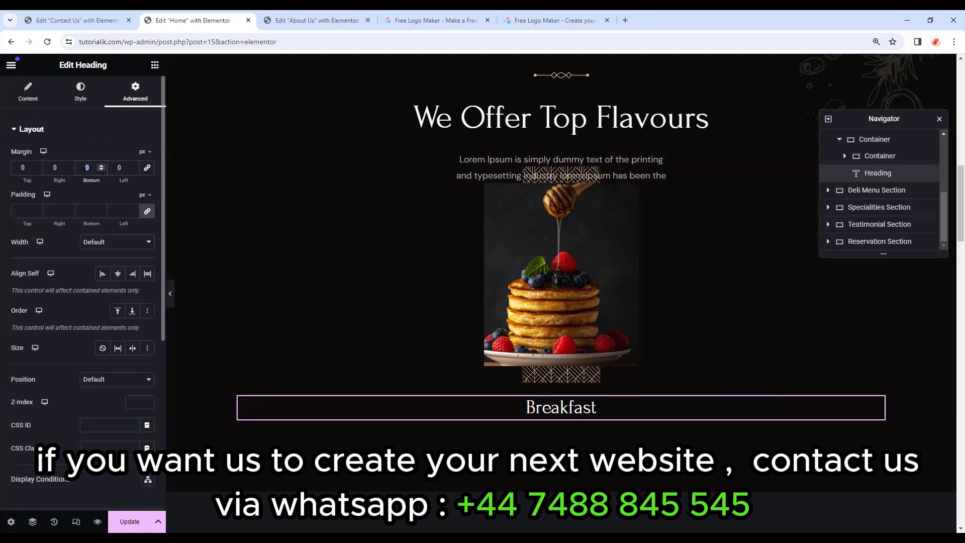
pyautogui.write('18')
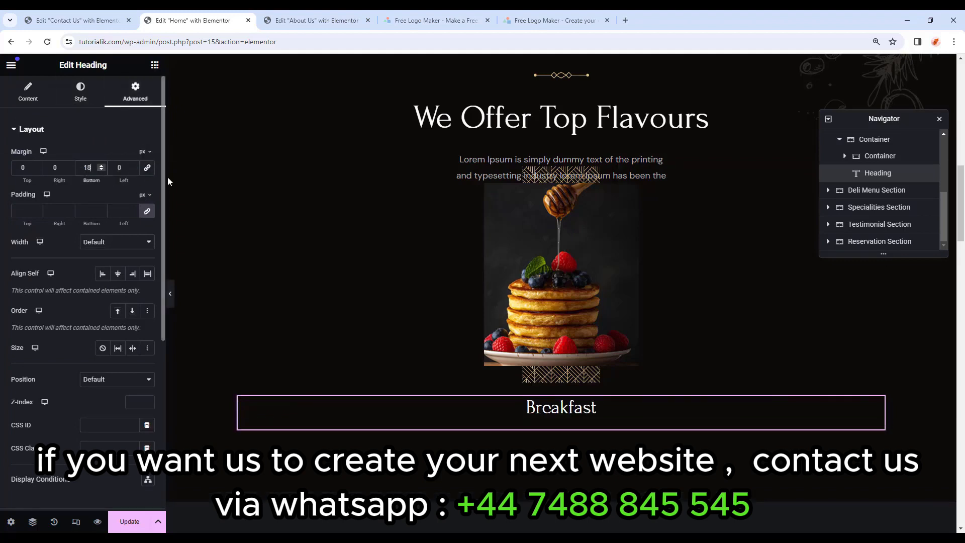
# Add a Button below the Breakfast heading with the text VIEW MENU.
pyautogui.click(155, 65)
pyautogui.scroll(-2, 16, 312)
pyautogui.moveTo(44, 325); pyautogui.dragTo(571, 417)
pyautogui.hotkey('ctrl', 'a')
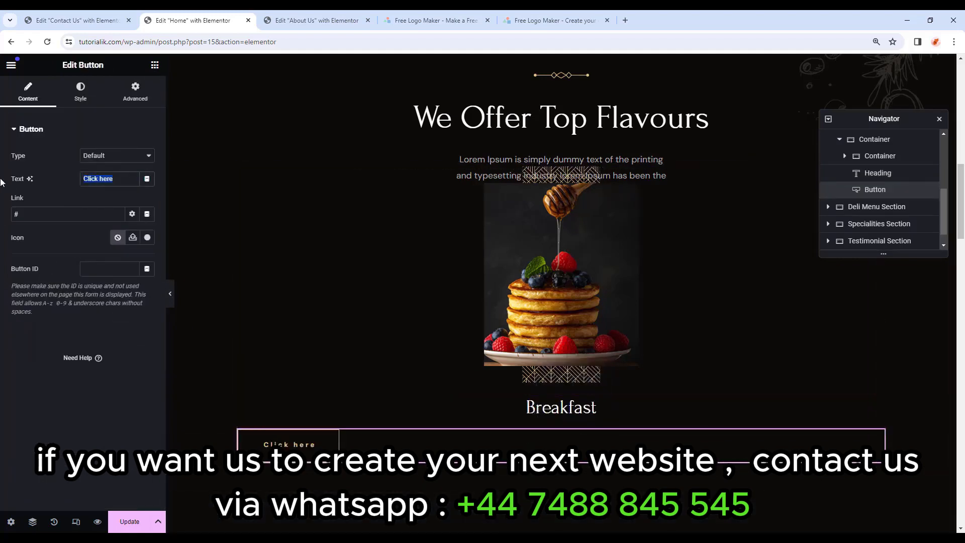
pyautogui.write('VIEW MENU')
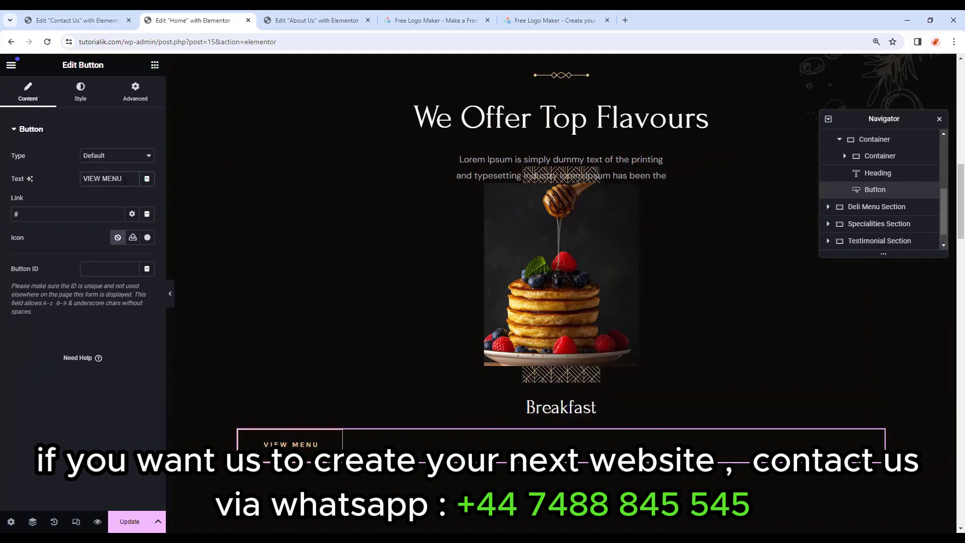
# Centre the VIEW MENU button and give it a solid border with unlinked side widths.
pyautogui.click(80, 93)
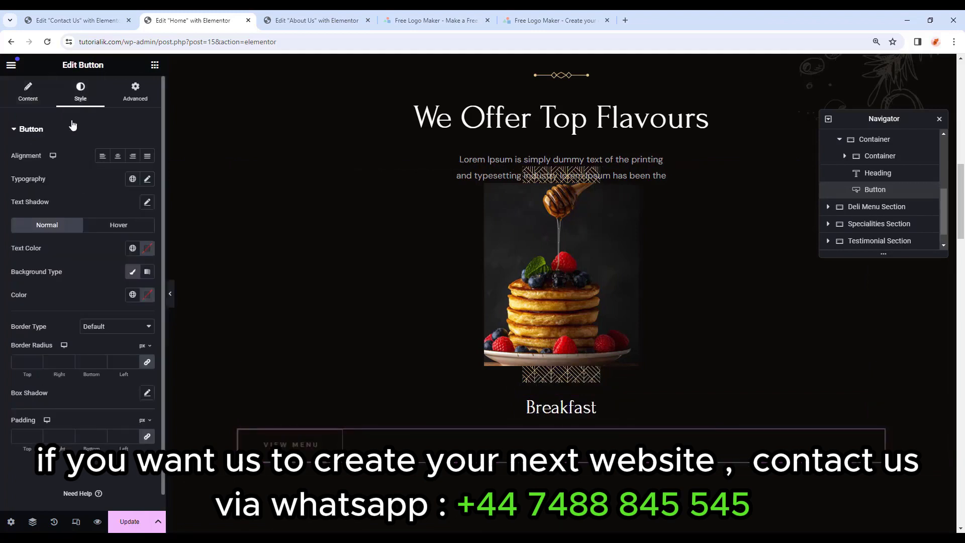
pyautogui.click(118, 157)
pyautogui.click(112, 328)
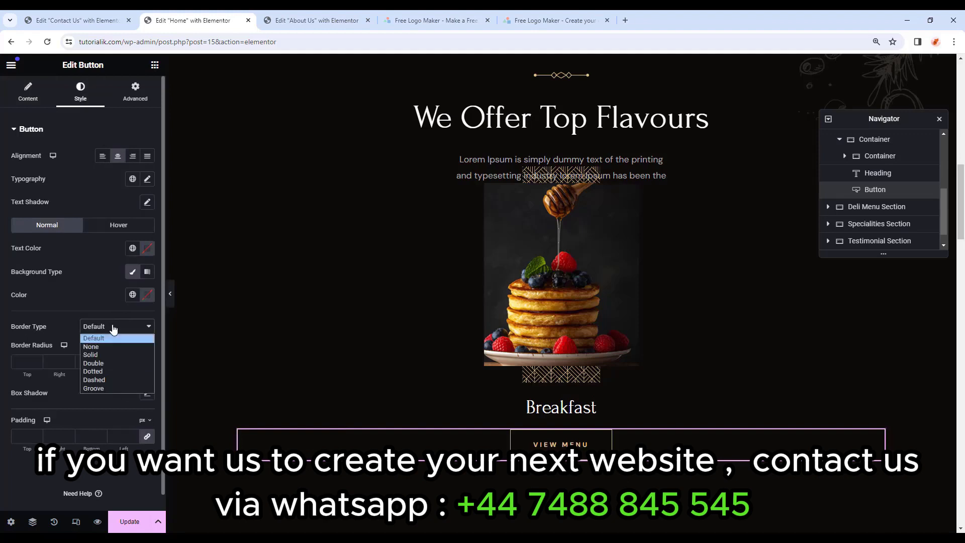
pyautogui.click(108, 354)
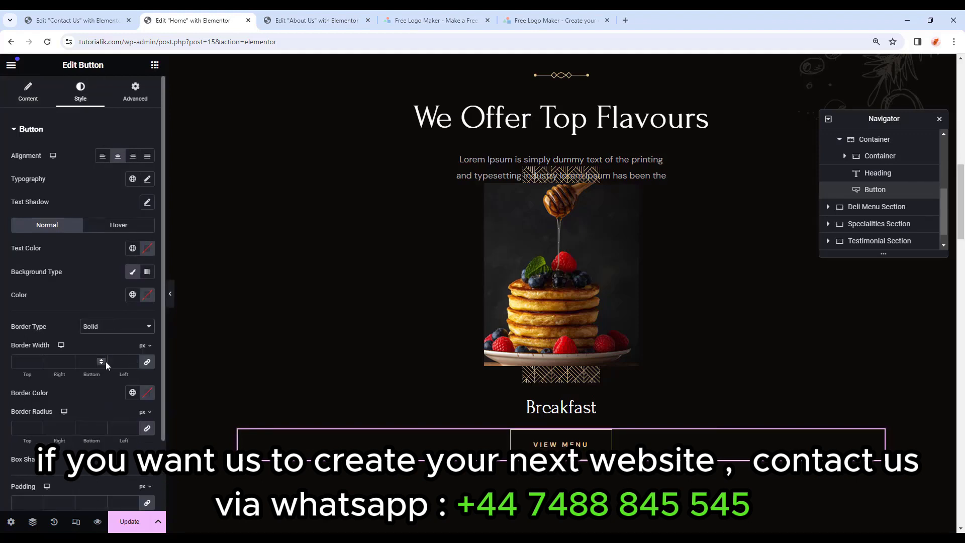
pyautogui.click(101, 365)
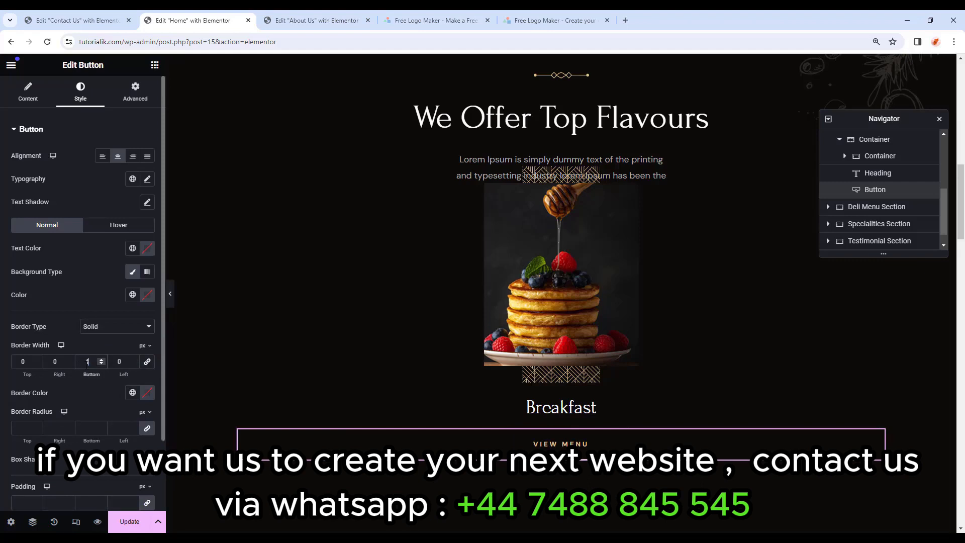
# Preview the section, then set the button's padding to 0.
pyautogui.click(170, 294)
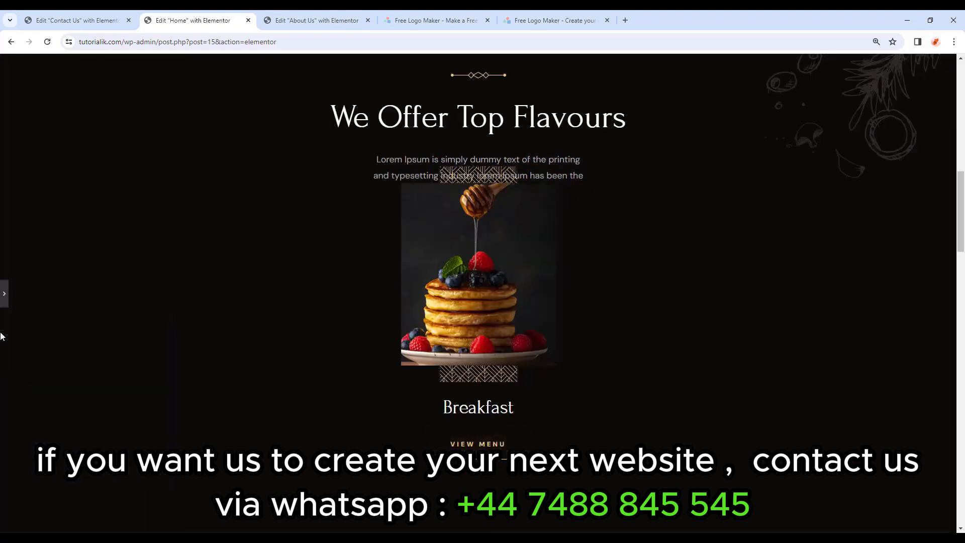
pyautogui.click(4, 296)
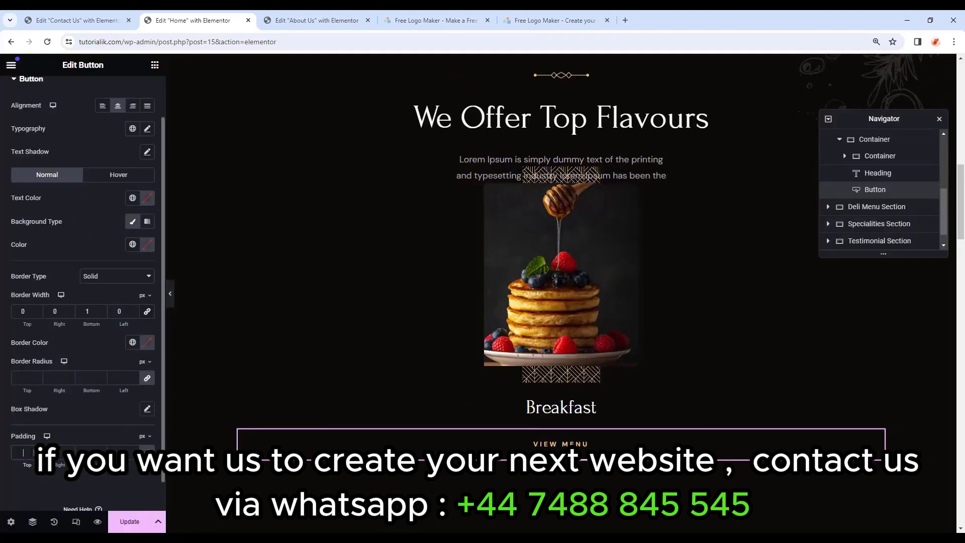
pyautogui.write('0')
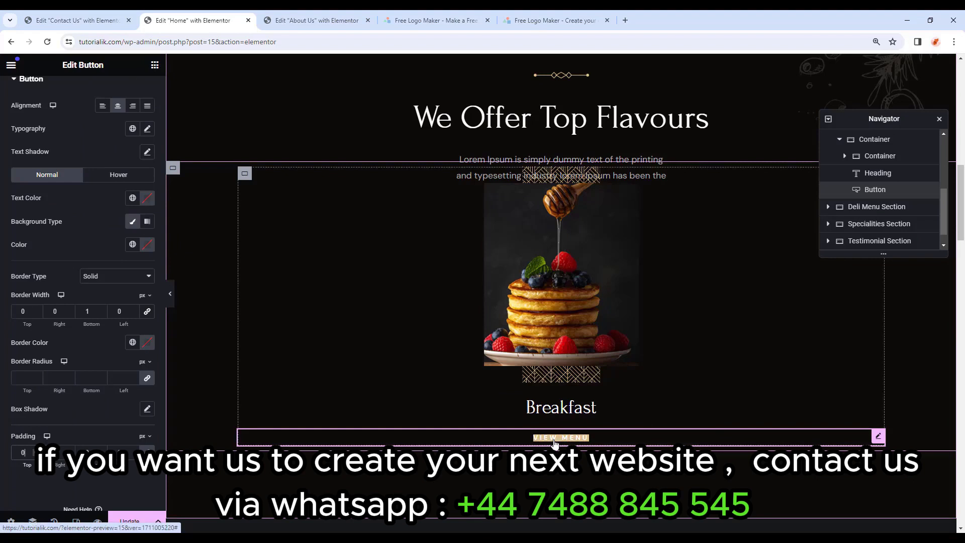
# Make the button's hover text the gold global colour with a nearly transparent hover background.
pyautogui.click(121, 176)
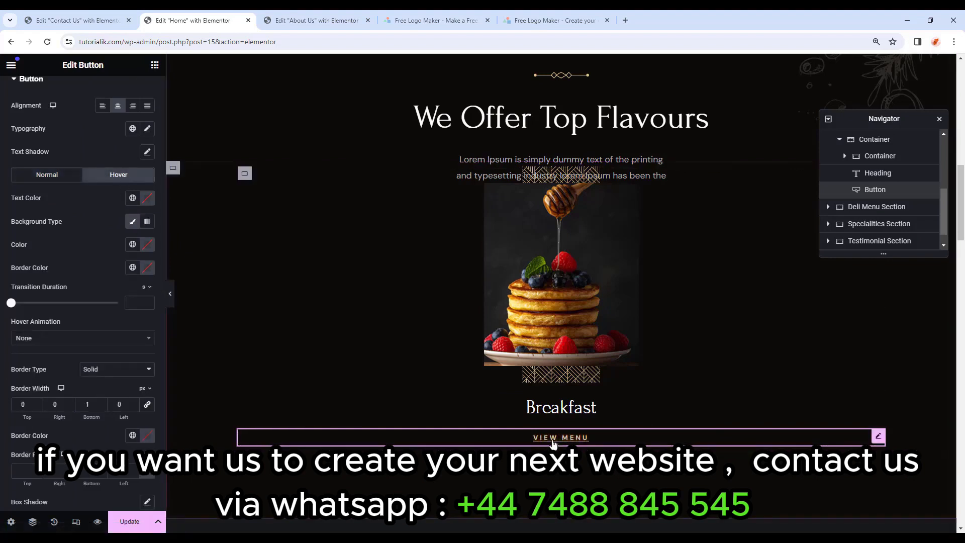
pyautogui.click(133, 199)
pyautogui.click(68, 276)
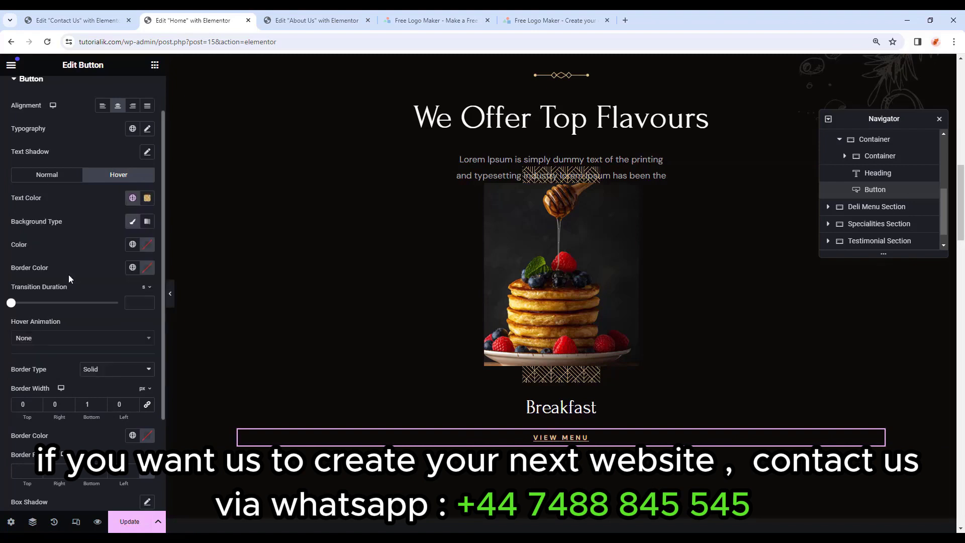
pyautogui.click(147, 244)
pyautogui.moveTo(208, 390); pyautogui.dragTo(83, 391)
pyautogui.click(147, 244)
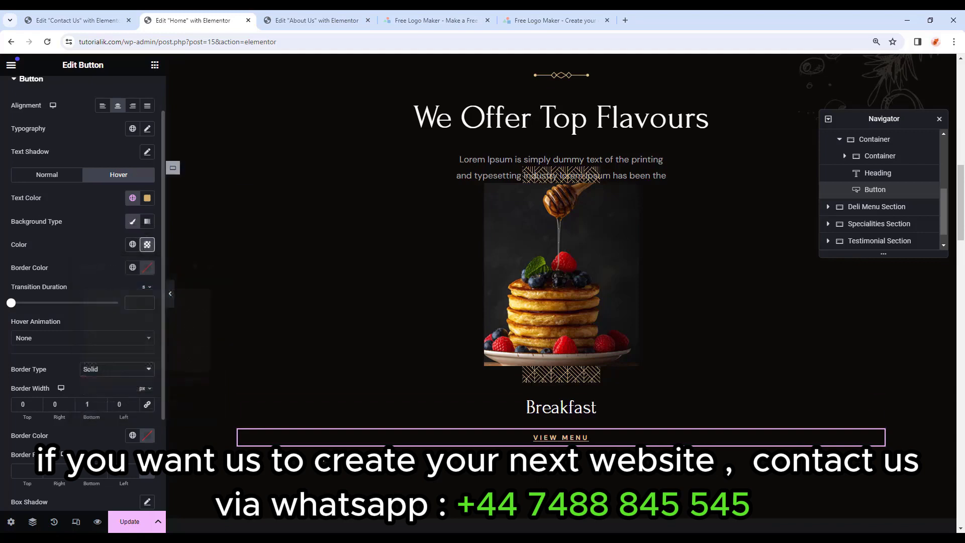
# Link the VIEW MENU button to kitpapa.com and open that site in a new tab.
pyautogui.click(551, 438)
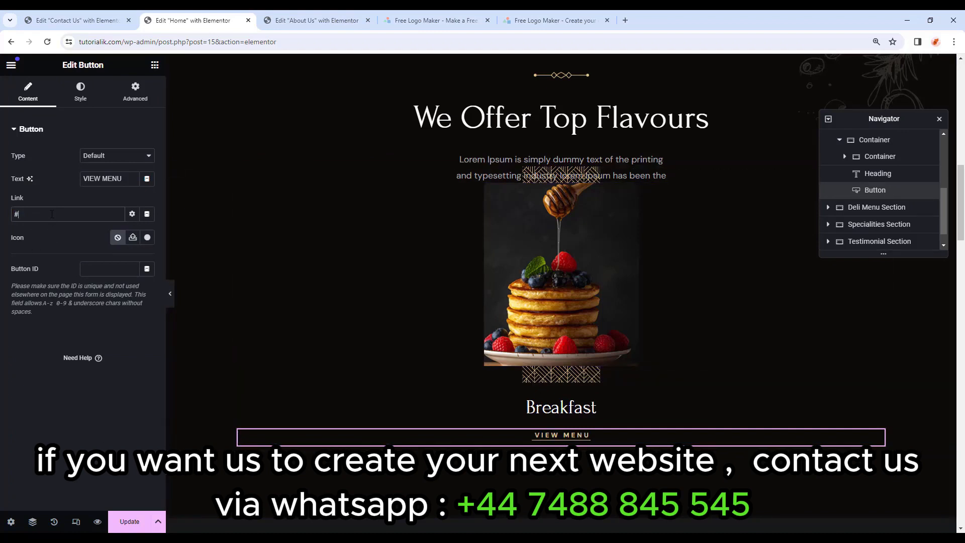
pyautogui.press('BackSpace')
pyautogui.write('kitpapa.com')
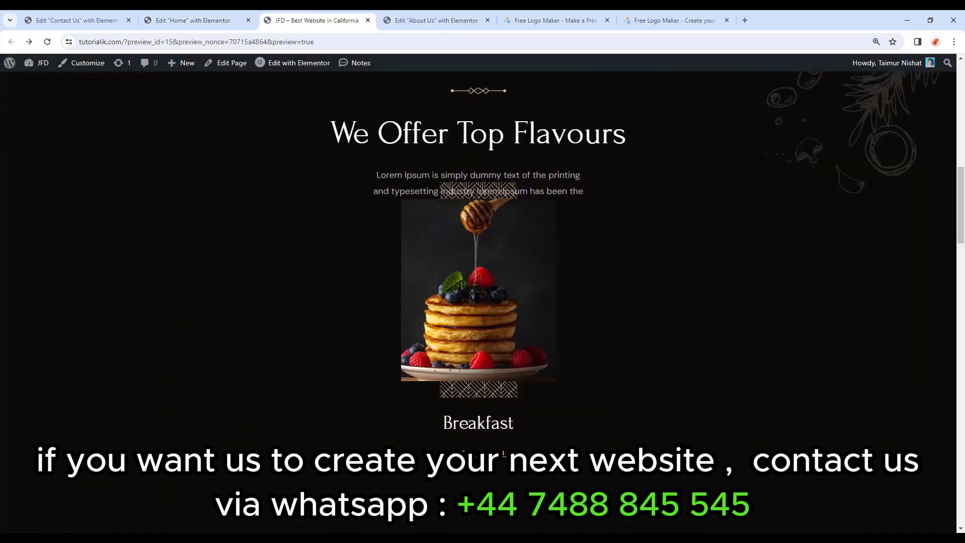
pyautogui.middleClick(480, 454)
pyautogui.click(438, 20)
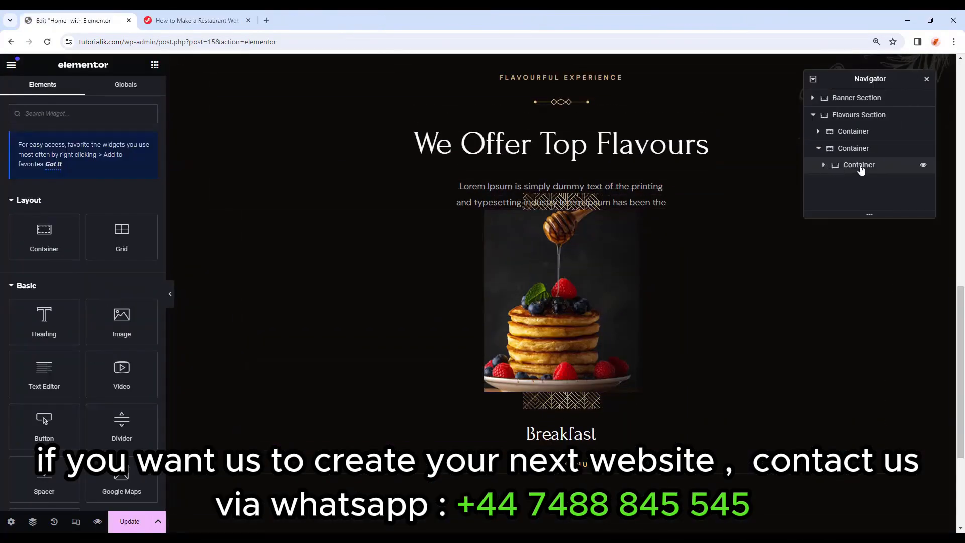
# Duplicate the Breakfast card container twice in Navigator to make three cards.
pyautogui.rightClick(861, 170)
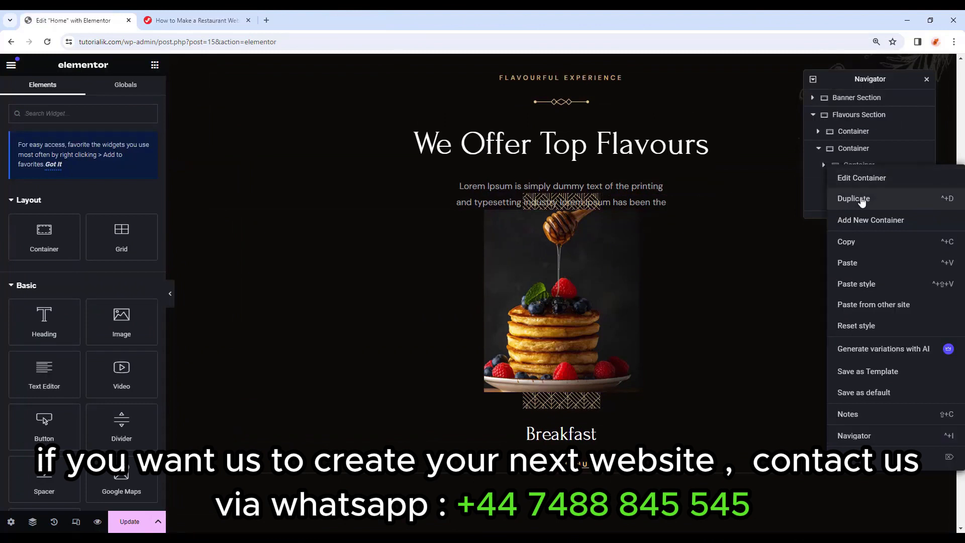
pyautogui.click(861, 199)
pyautogui.rightClick(862, 185)
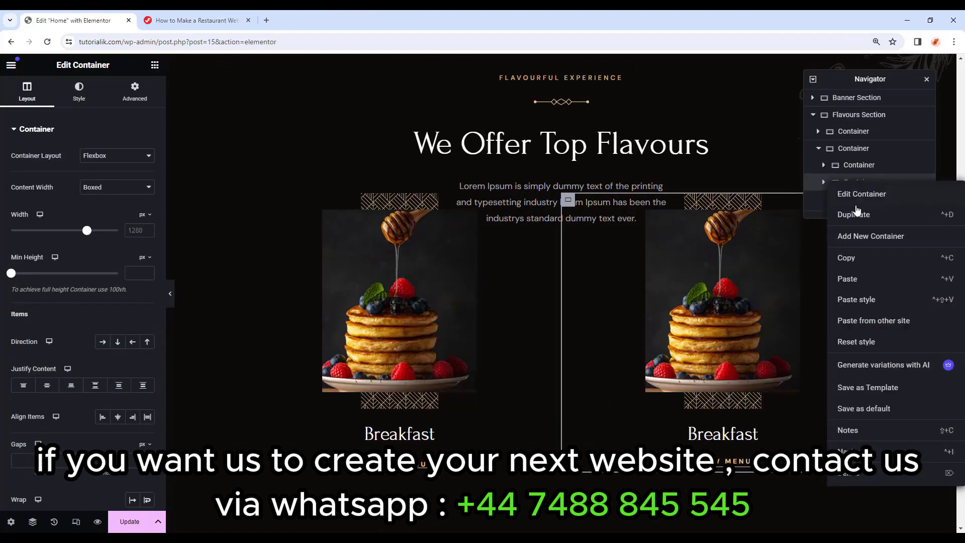
pyautogui.click(856, 215)
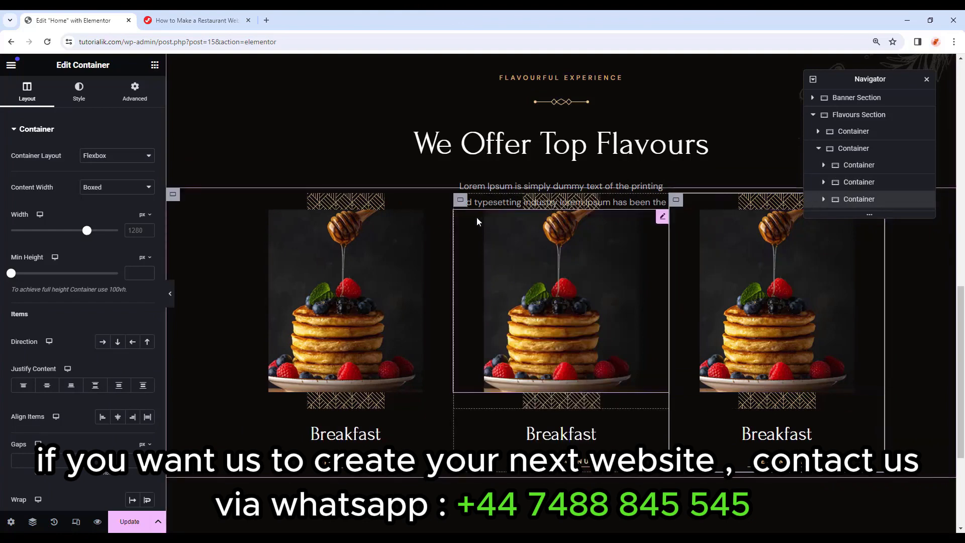
# Give the middle card container a 150 px top margin and preview the staggered layout.
pyautogui.click(825, 183)
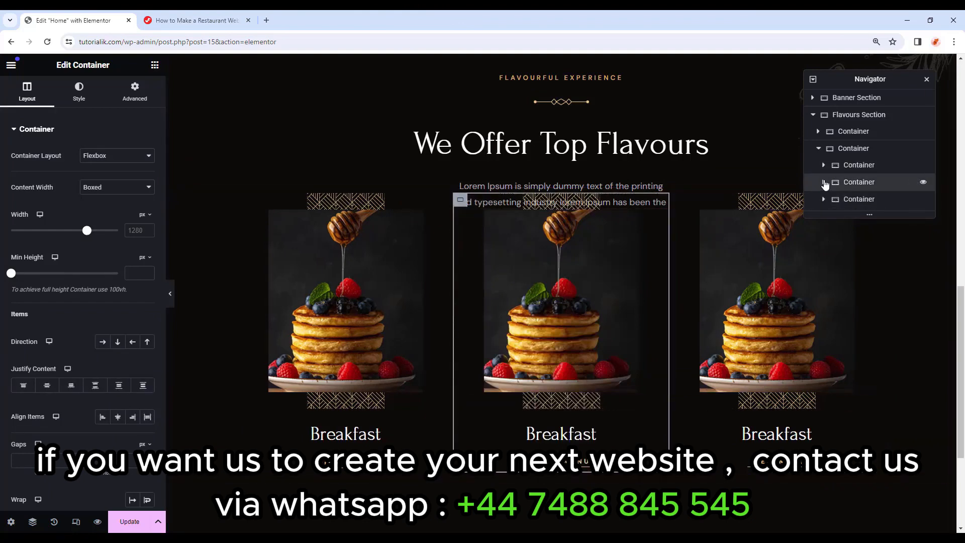
pyautogui.click(135, 93)
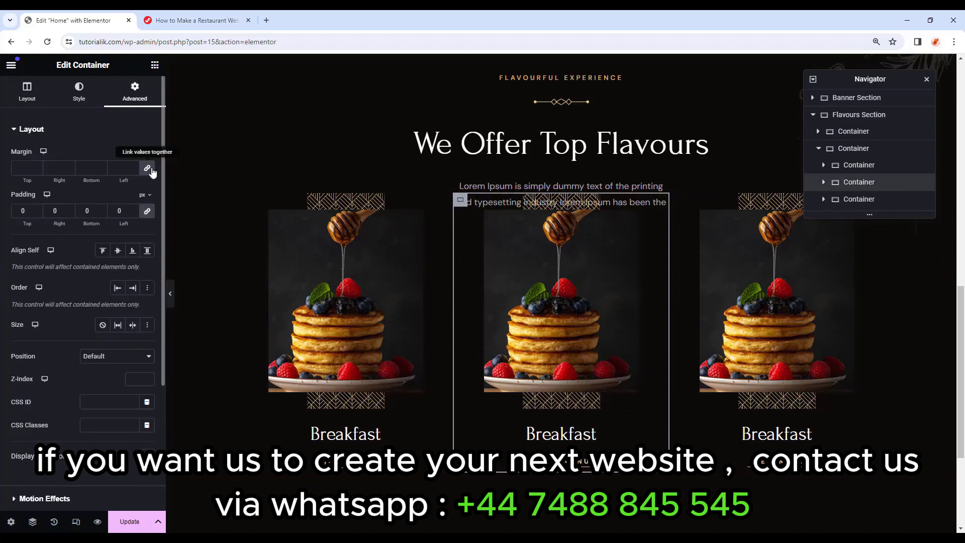
pyautogui.click(147, 169)
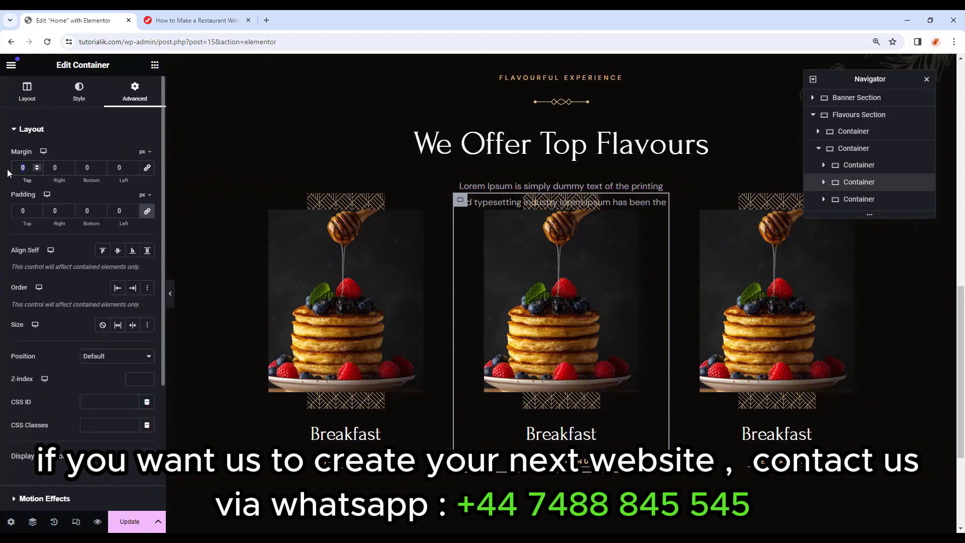
pyautogui.write('150')
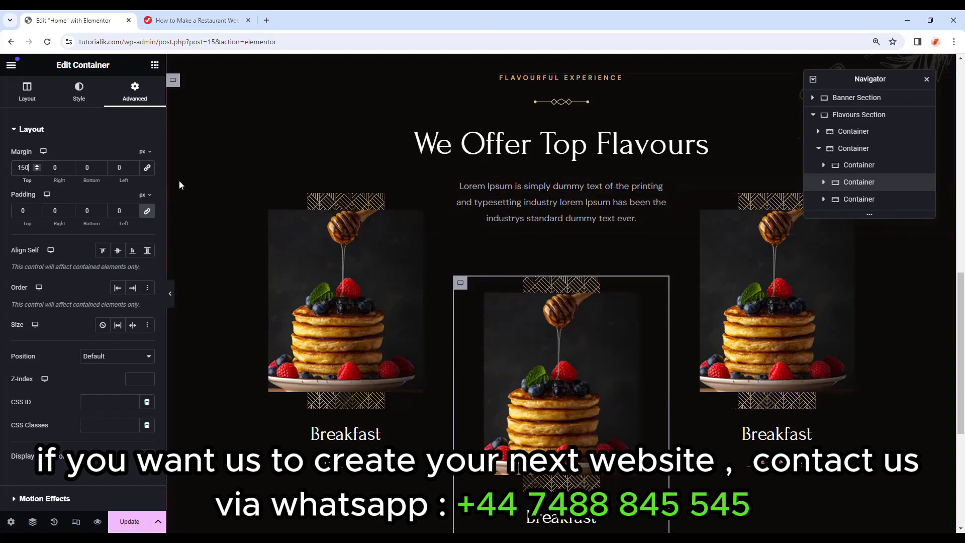
pyautogui.click(170, 295)
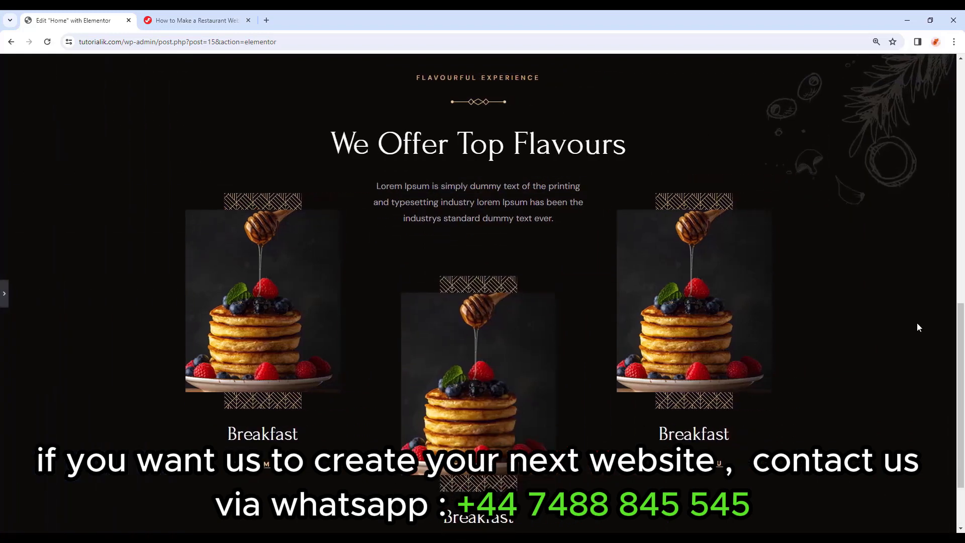
pyautogui.click(6, 297)
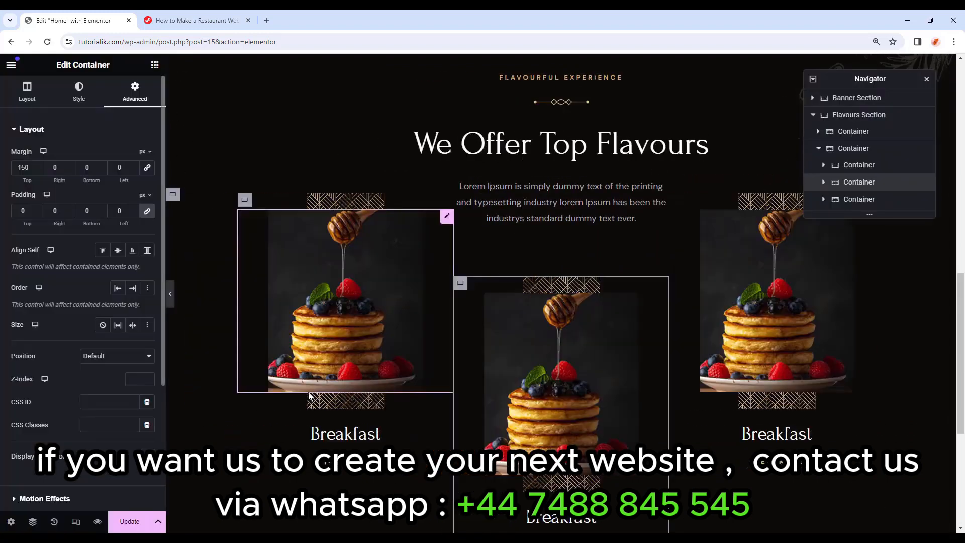
pyautogui.click(355, 435)
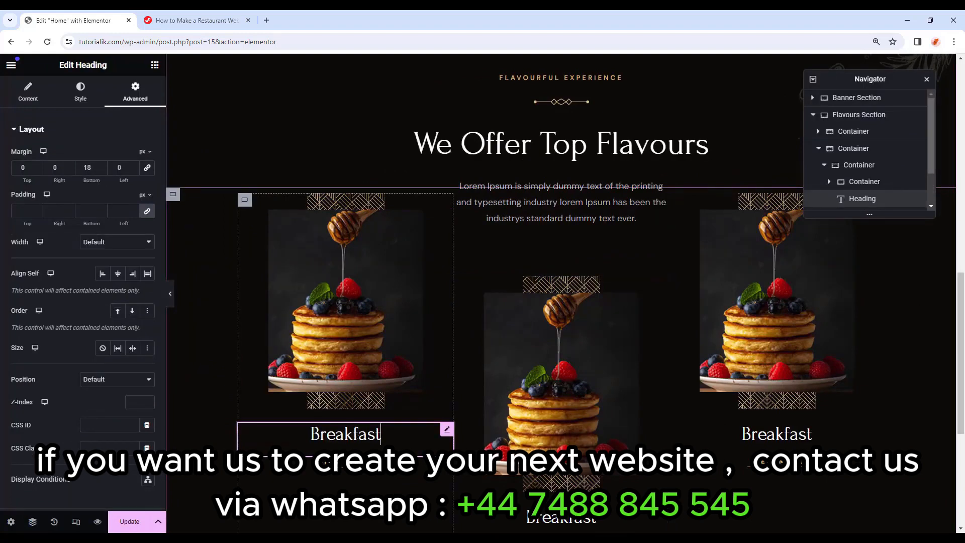
# Swap the middle card's image for the chicken wings photo and select its heading for Appetizers.
pyautogui.scroll(-1, 555, 442)
pyautogui.click(572, 361)
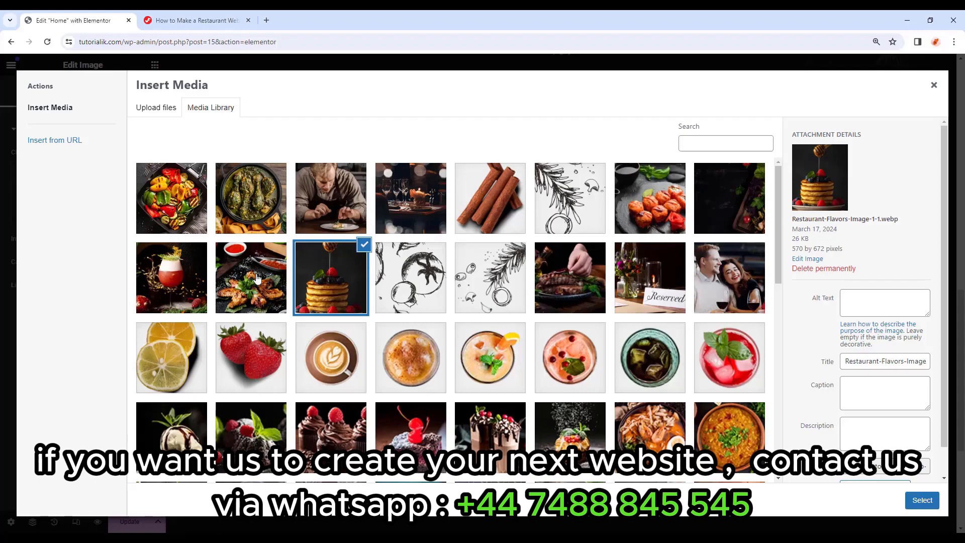
pyautogui.click(257, 278)
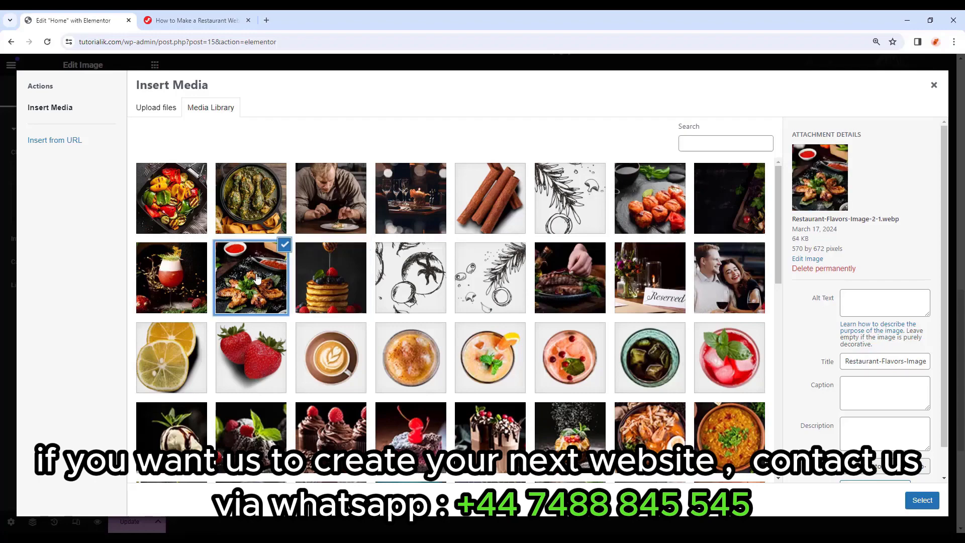
pyautogui.click(920, 500)
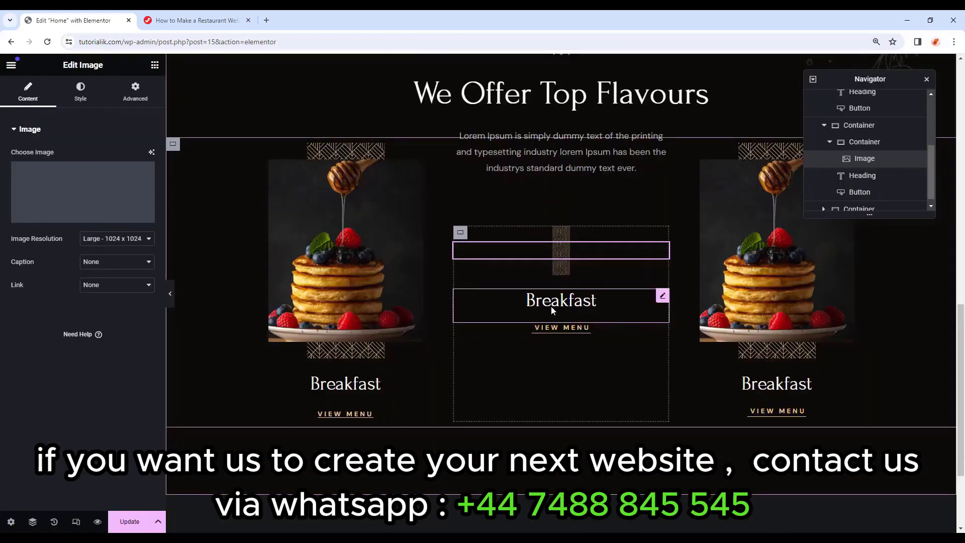
pyautogui.click(581, 470)
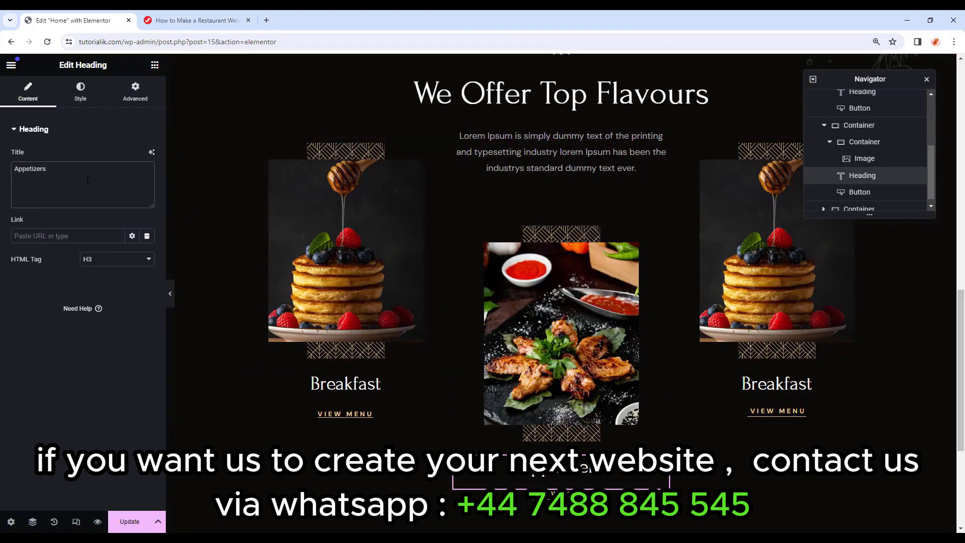
# Give the right card the cocktail photo and retitle its heading Drinks.
pyautogui.click(755, 241)
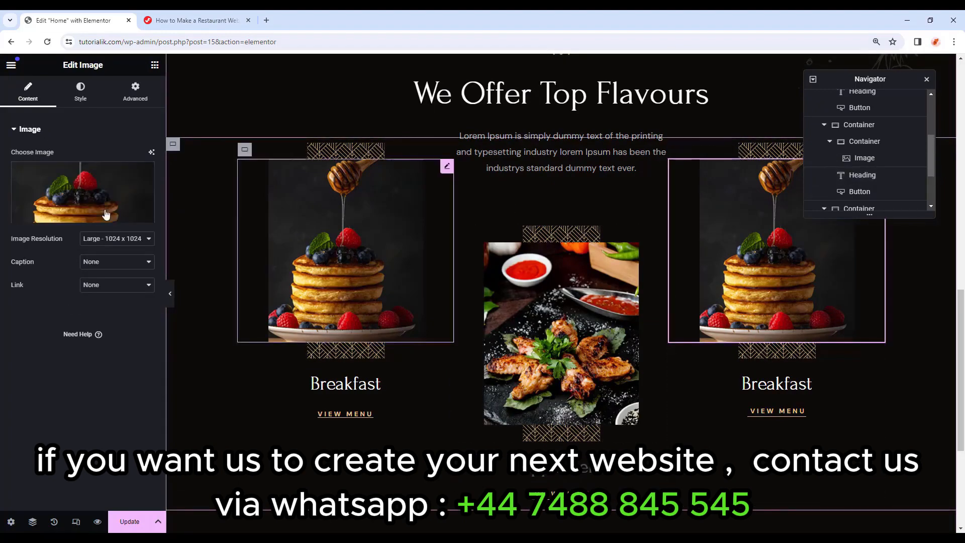
pyautogui.click(68, 215)
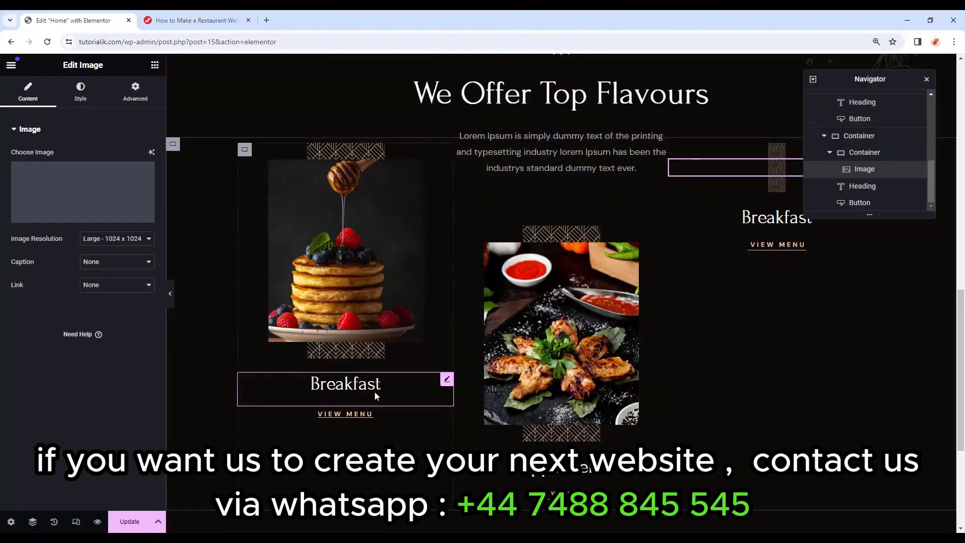
pyautogui.click(652, 280)
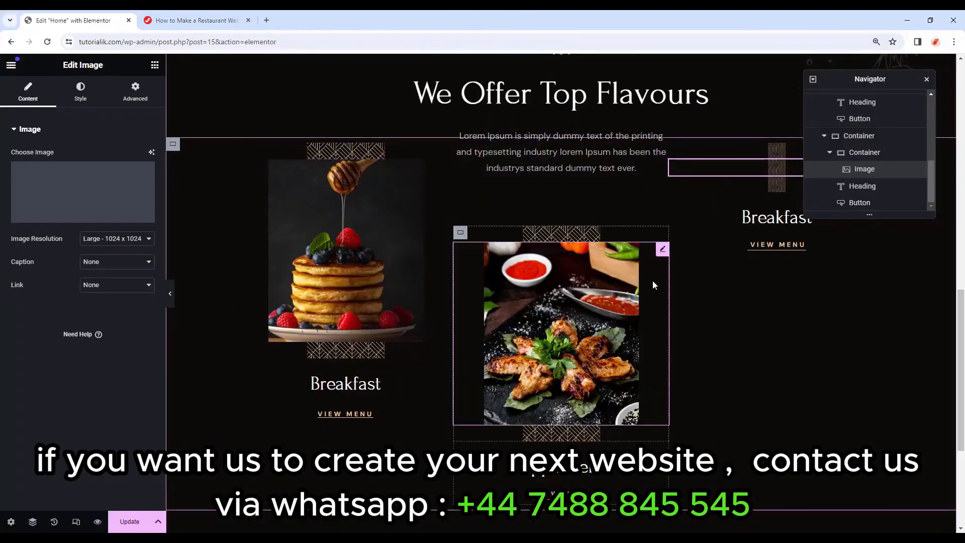
pyautogui.click(780, 384)
pyautogui.click(74, 165)
pyautogui.hotkey('ctrl', 'a')
pyautogui.write('Dri')
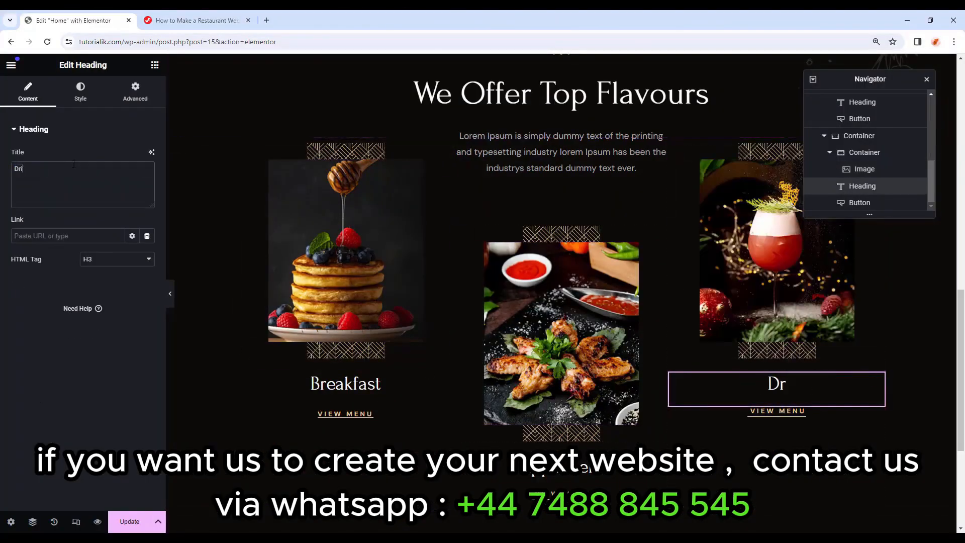
pyautogui.write('nks')
# Preview the full page with all three cards, then show the responsive device options.
pyautogui.click(777, 411)
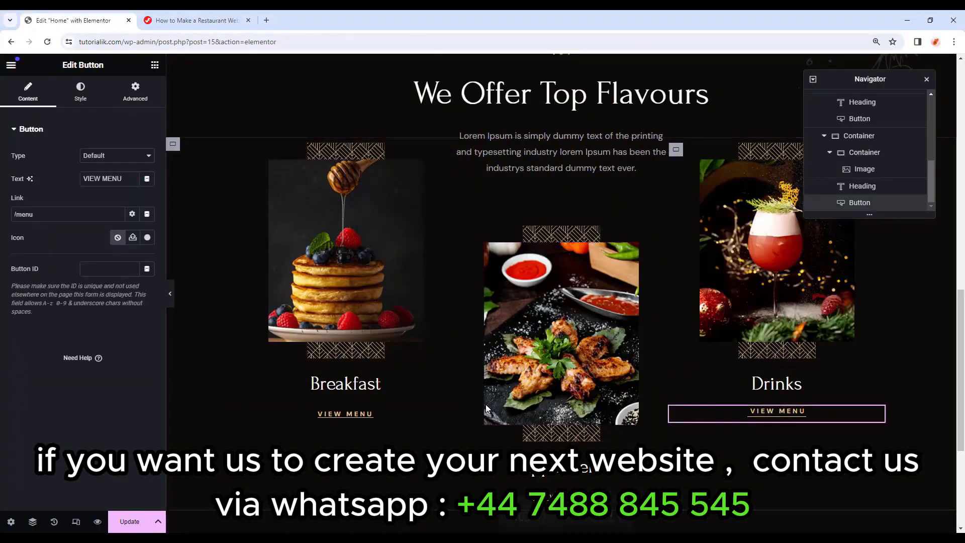
pyautogui.click(170, 293)
pyautogui.scroll(-2, 963, 342)
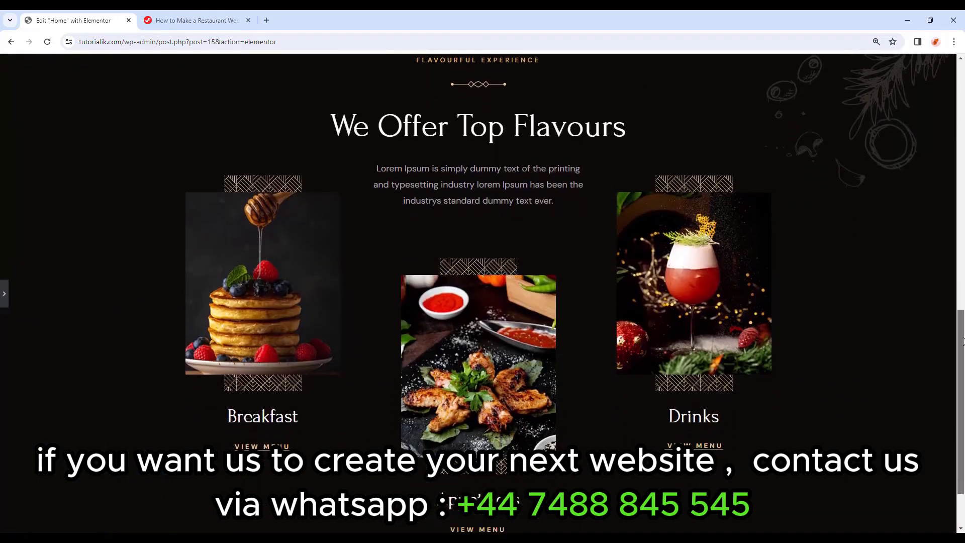
pyautogui.moveTo(963, 338)
pyautogui.mouseDown()
pyautogui.moveTo(964, 319)
pyautogui.moveTo(964, 351)
pyautogui.moveTo(964, 328)
pyautogui.mouseUp()
pyautogui.click(8, 291)
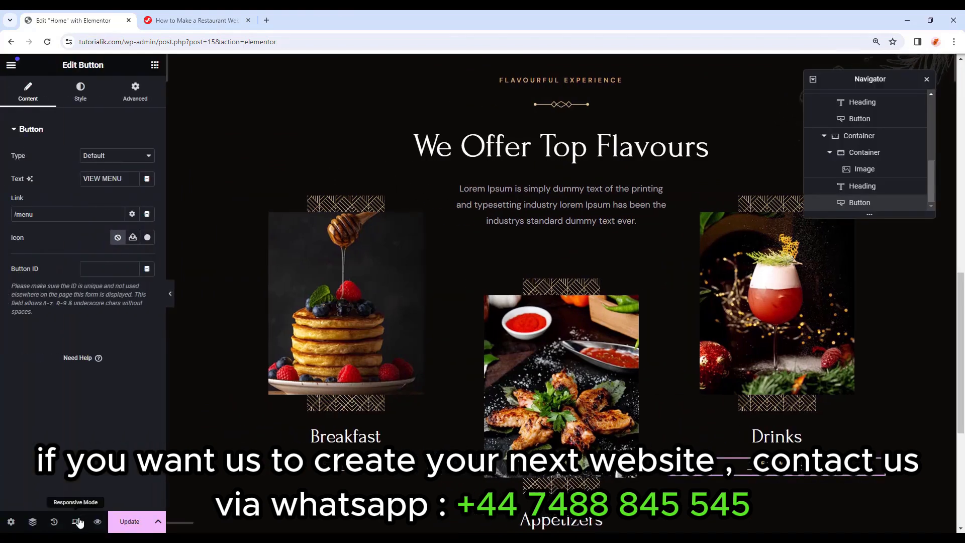
pyautogui.click(77, 521)
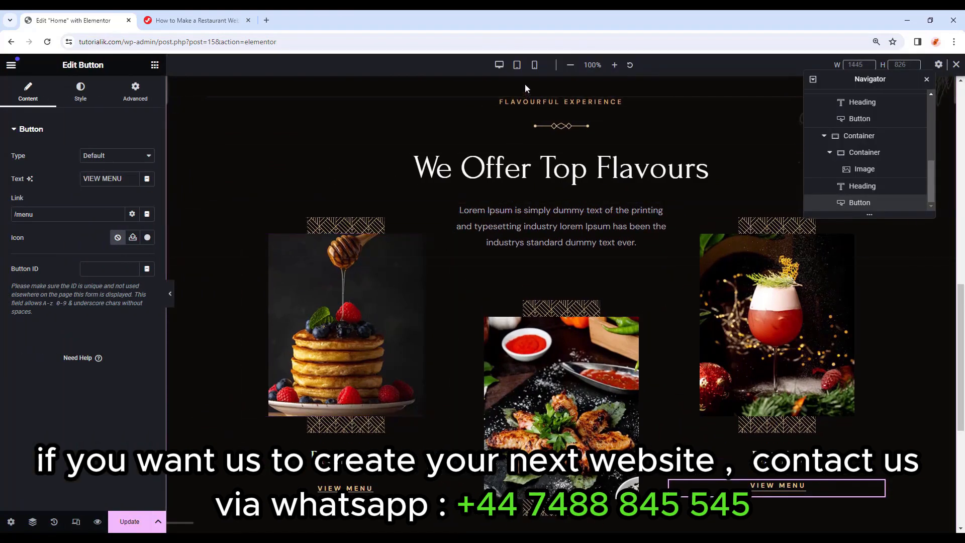
# In tablet view, set the Flavours Section's top padding to 100.
pyautogui.click(517, 66)
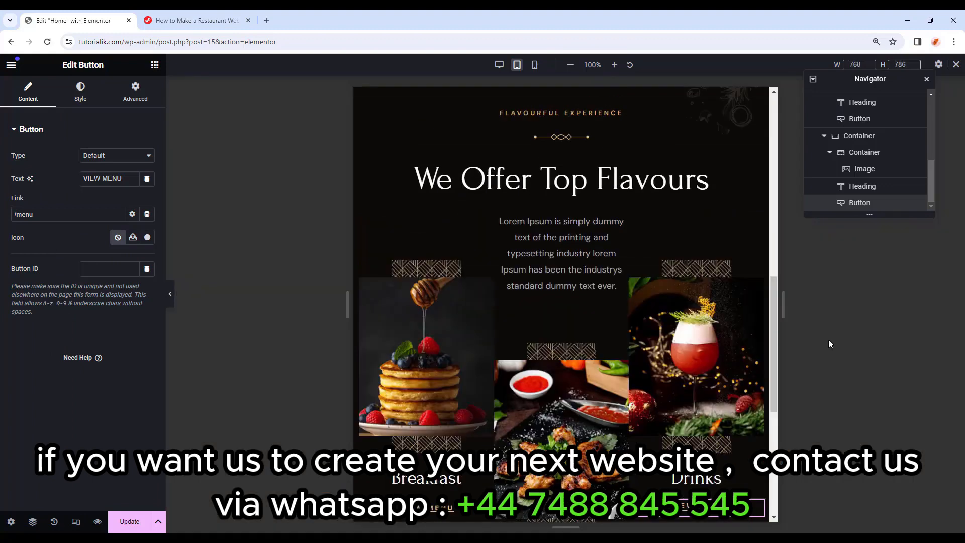
pyautogui.scroll(5, 866, 174)
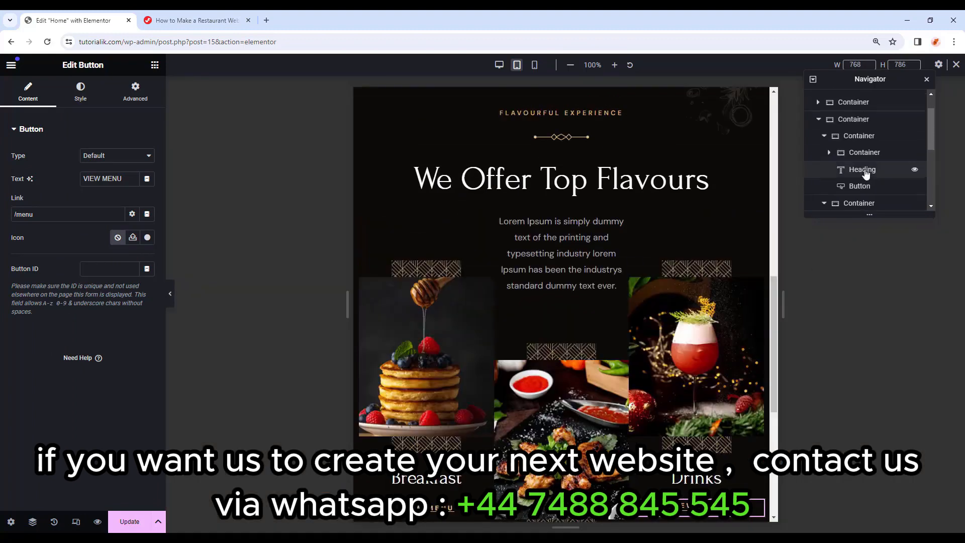
pyautogui.scroll(3, 866, 173)
pyautogui.click(869, 117)
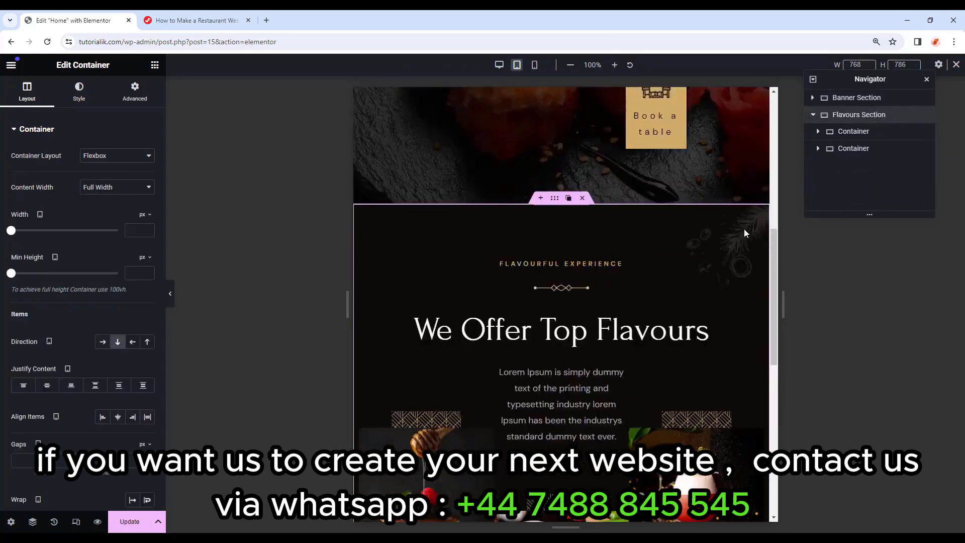
pyautogui.click(134, 93)
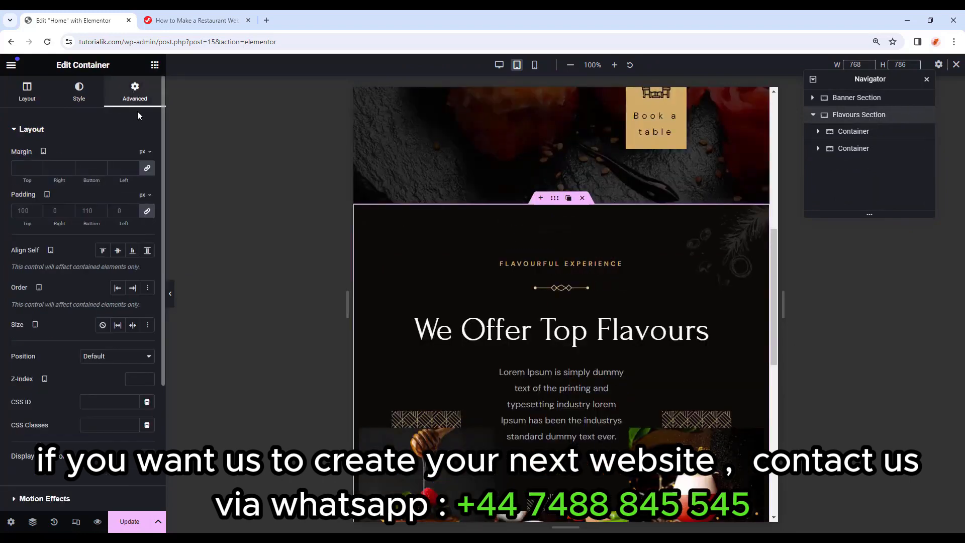
pyautogui.click(148, 212)
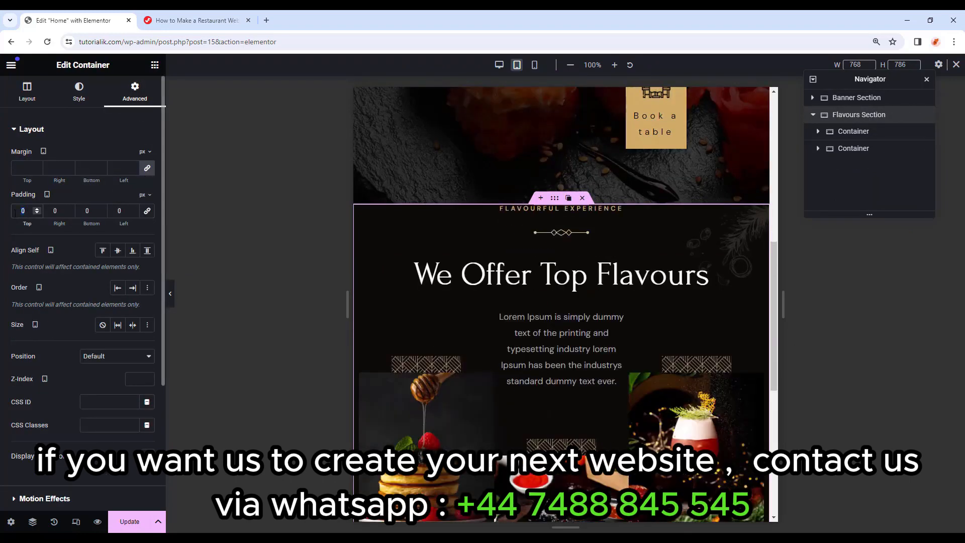
pyautogui.write('100')
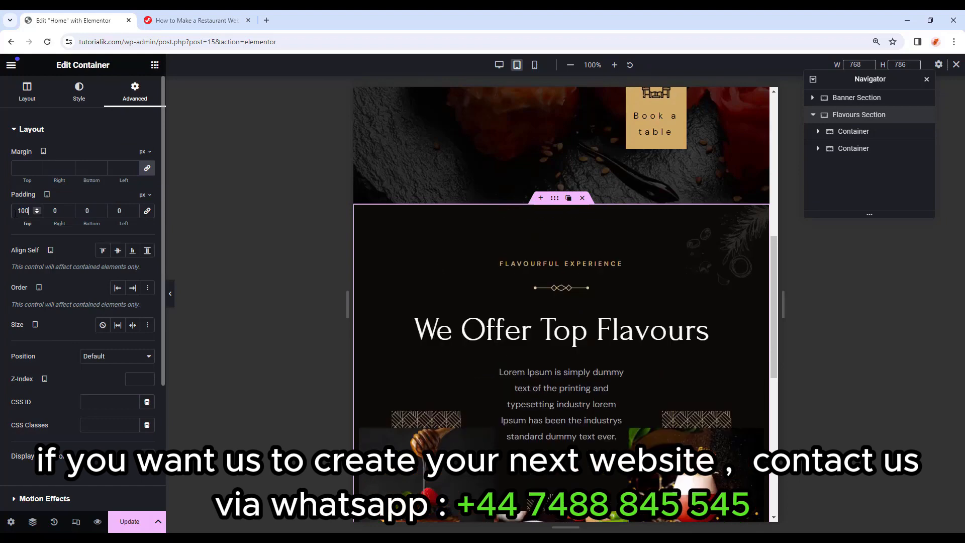
pyautogui.click(88, 212)
# Give the food cards container a -20 top margin.
pyautogui.click(858, 131)
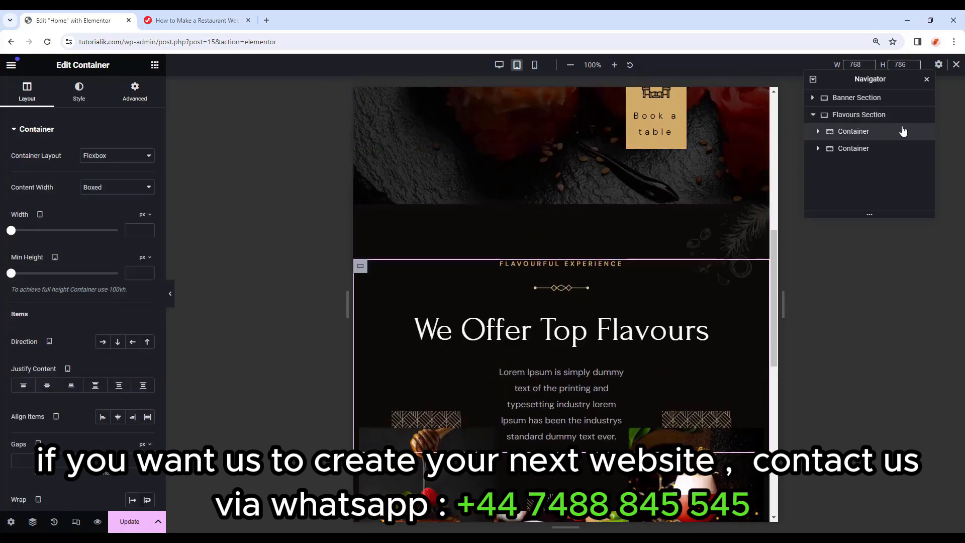
pyautogui.click(867, 149)
pyautogui.click(135, 98)
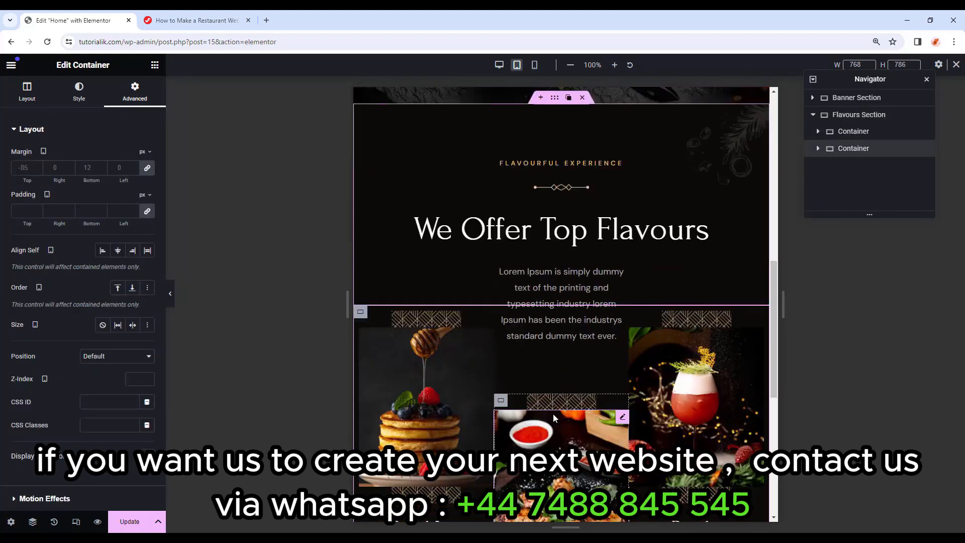
pyautogui.click(147, 168)
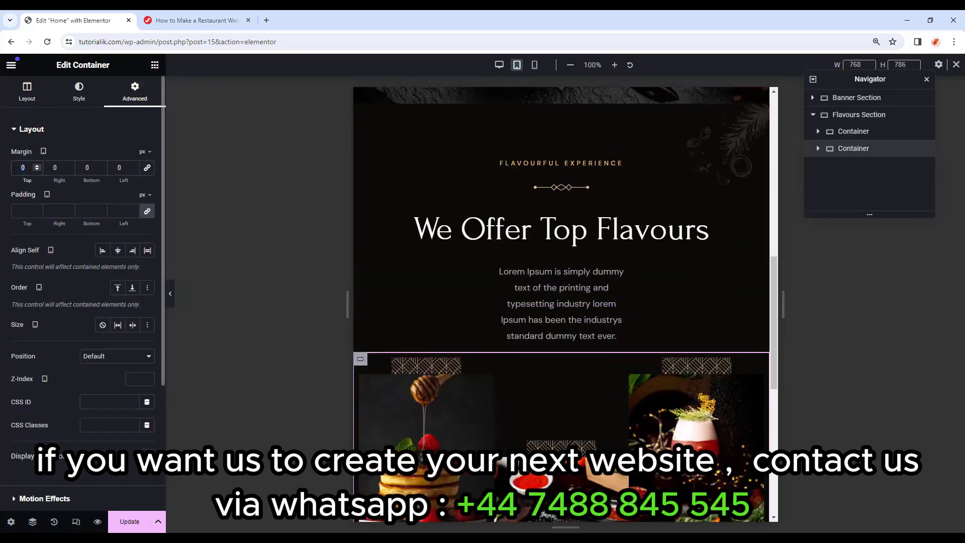
pyautogui.write('-20')
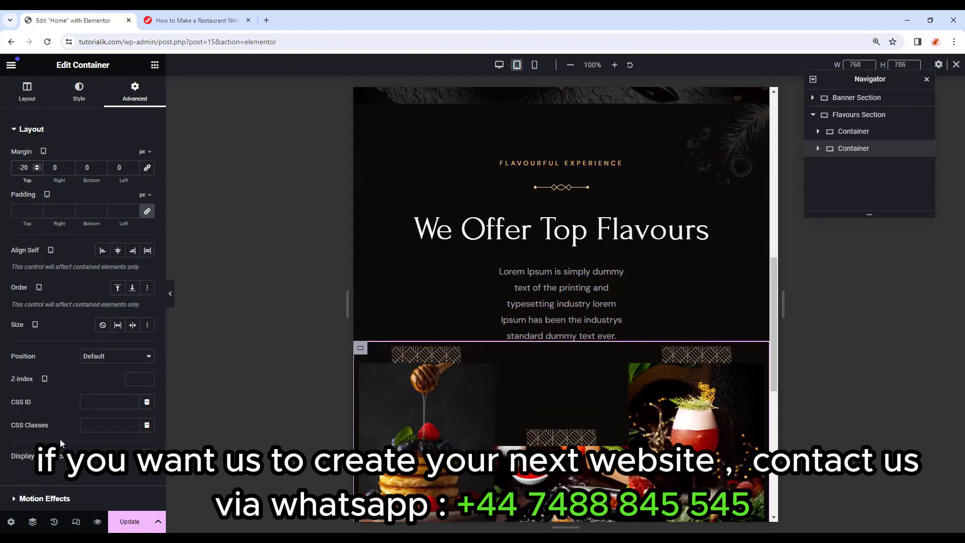
pyautogui.scroll(-1, 432, 358)
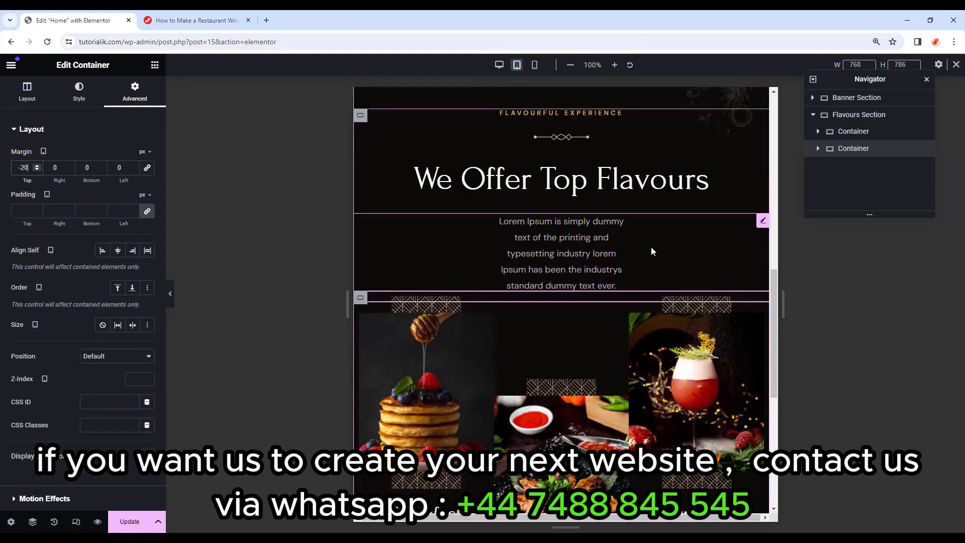
# Give the Breakfast card container 20 px top and bottom padding.
pyautogui.click(818, 149)
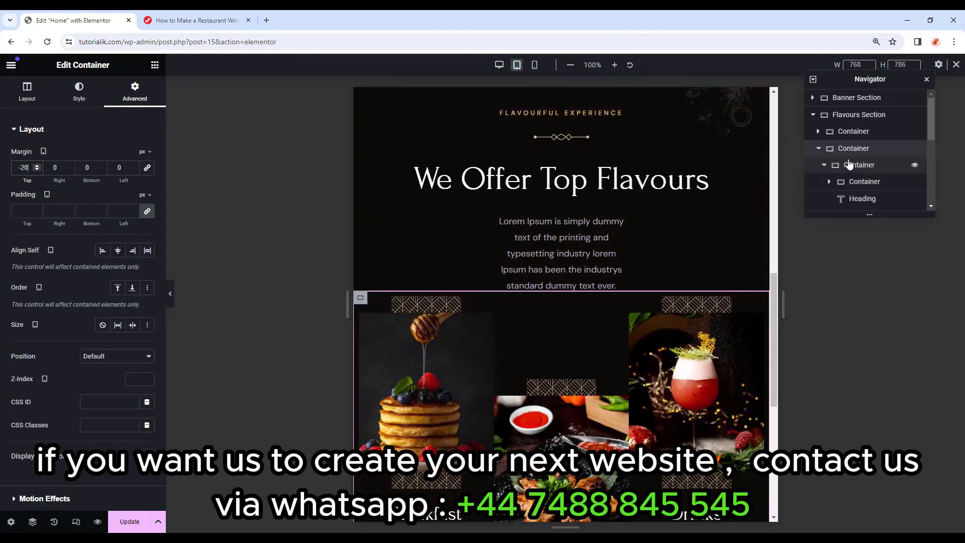
pyautogui.click(853, 183)
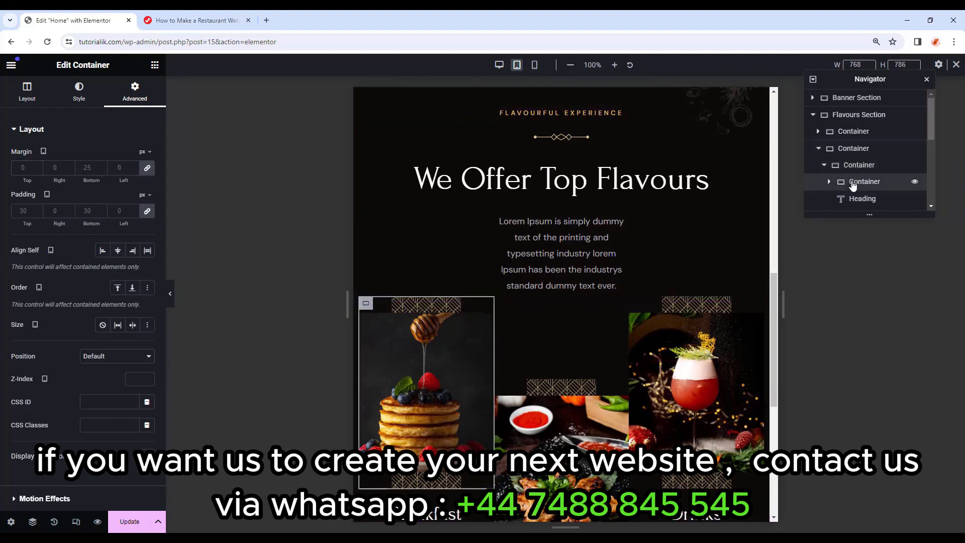
pyautogui.click(148, 211)
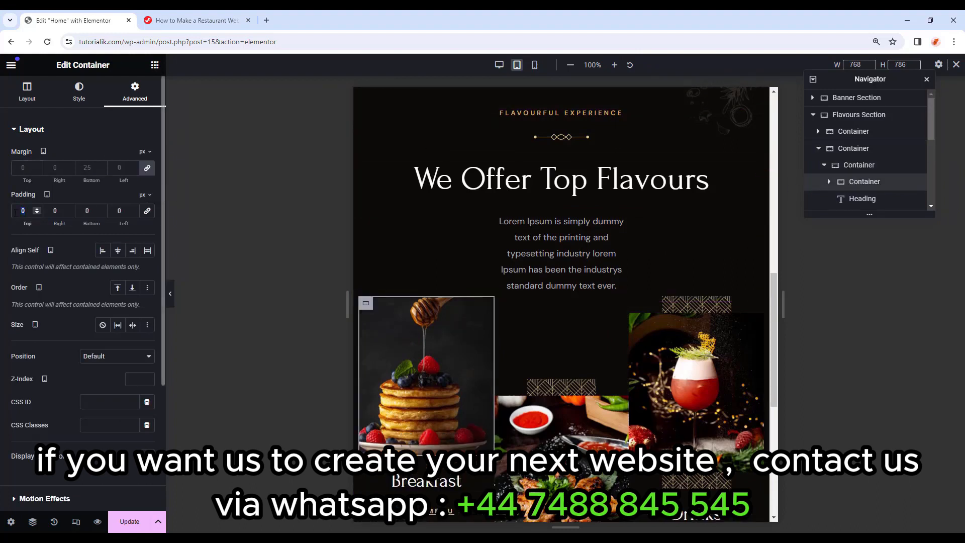
pyautogui.write('20')
pyautogui.click(92, 212)
pyautogui.write('20')
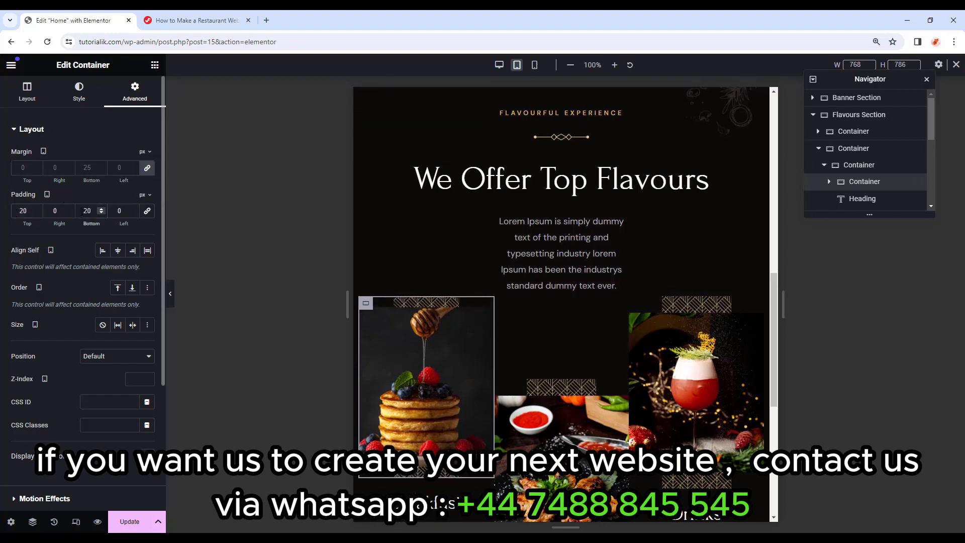
pyautogui.click(487, 315)
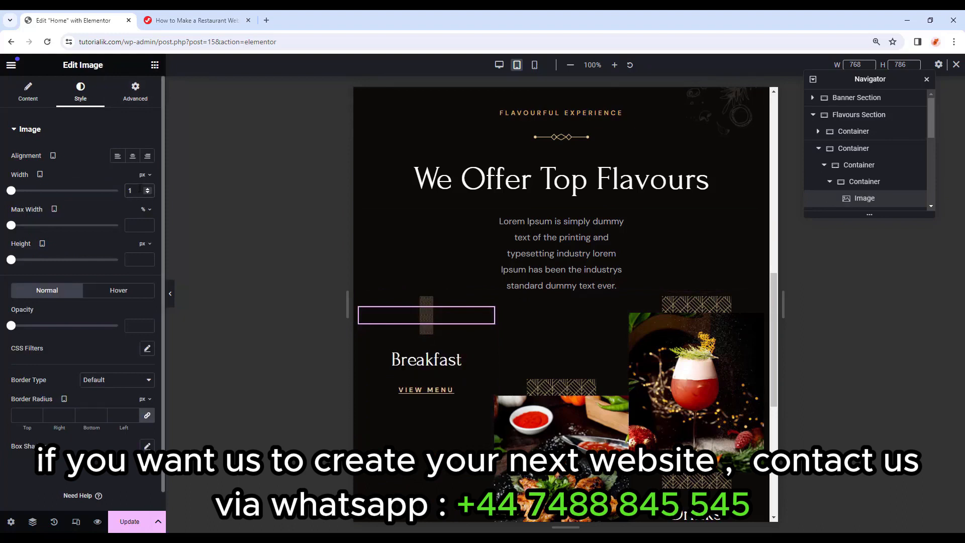
# Set the pancake image width to 175 px and paste the Breakfast card's style onto Appetizers.
pyautogui.write('75')
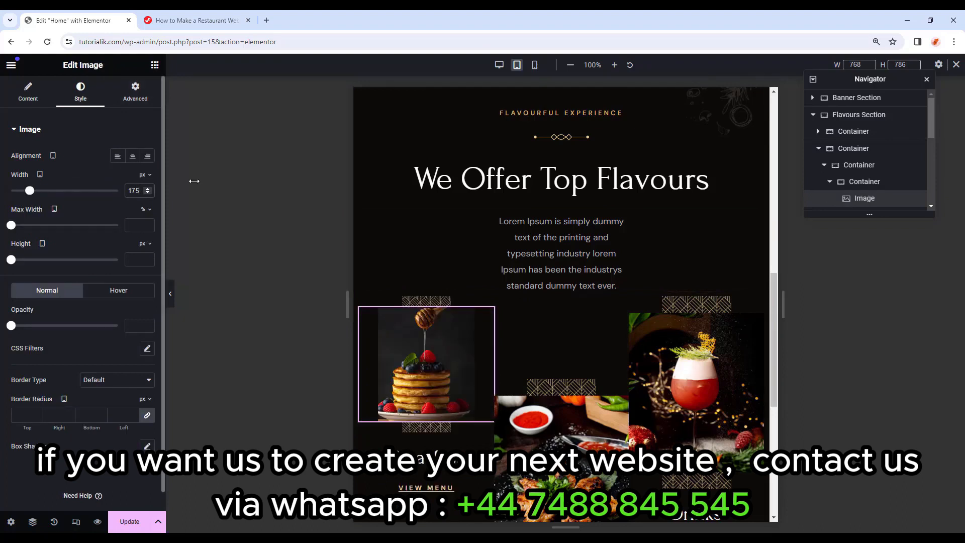
pyautogui.click(864, 167)
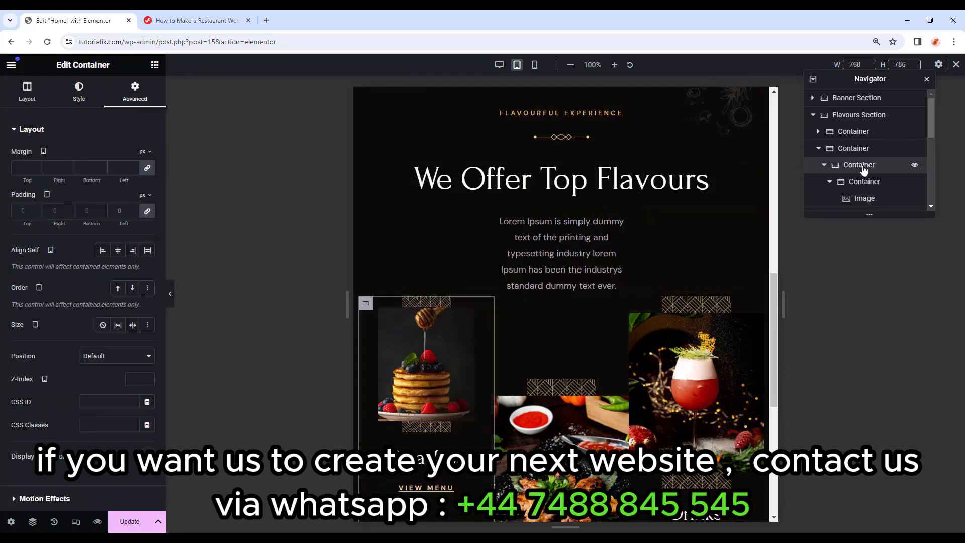
pyautogui.click(863, 183)
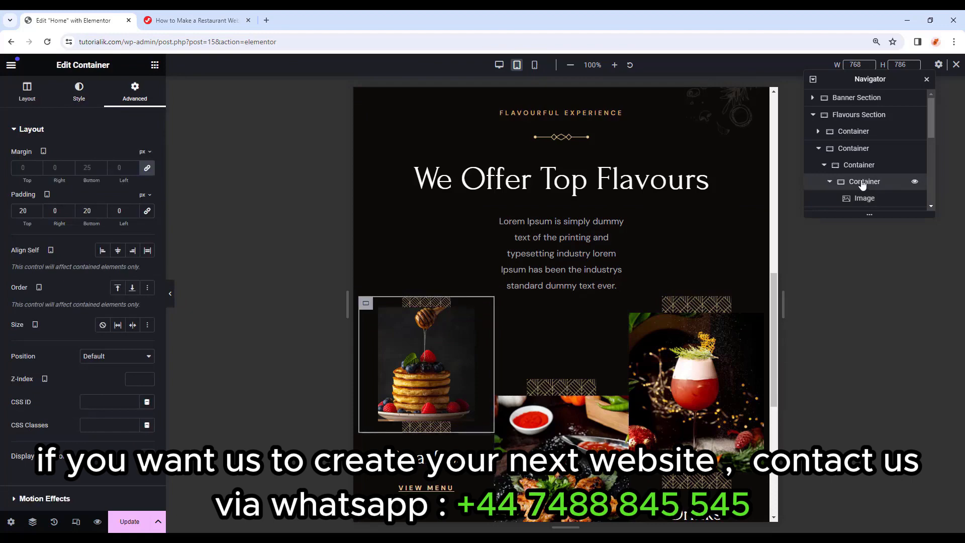
pyautogui.rightClick(863, 184)
pyautogui.click(528, 357)
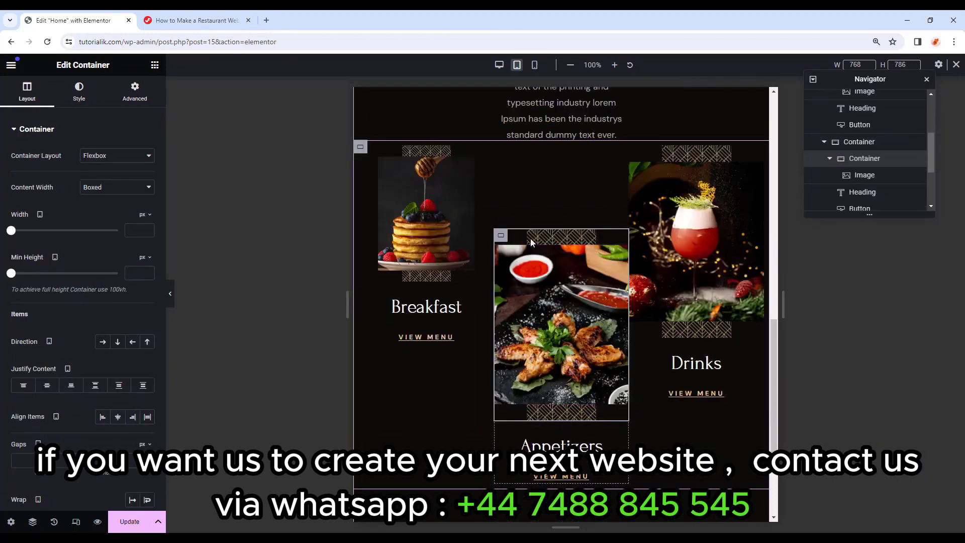
pyautogui.rightClick(506, 234)
pyautogui.click(543, 342)
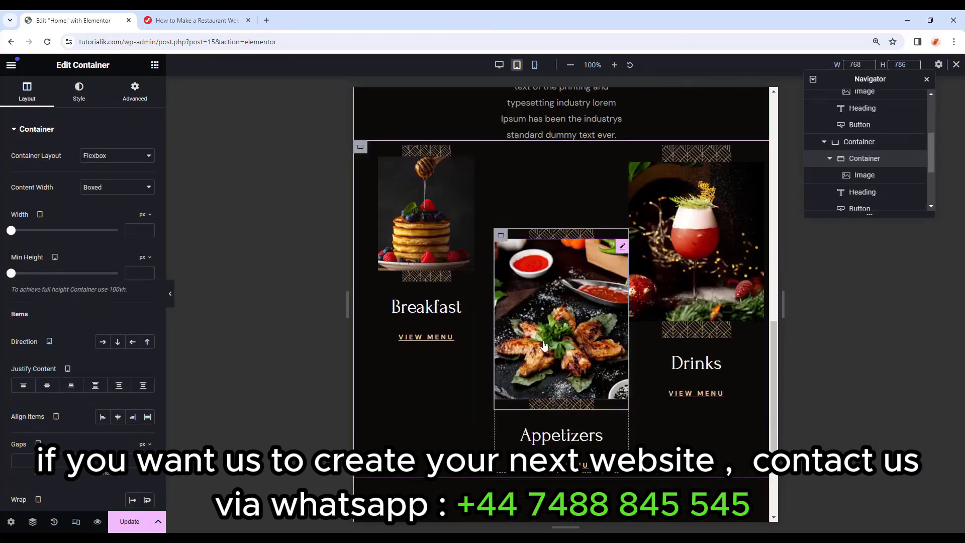
# Copy the Breakfast image's style onto the Appetizers image.
pyautogui.click(624, 248)
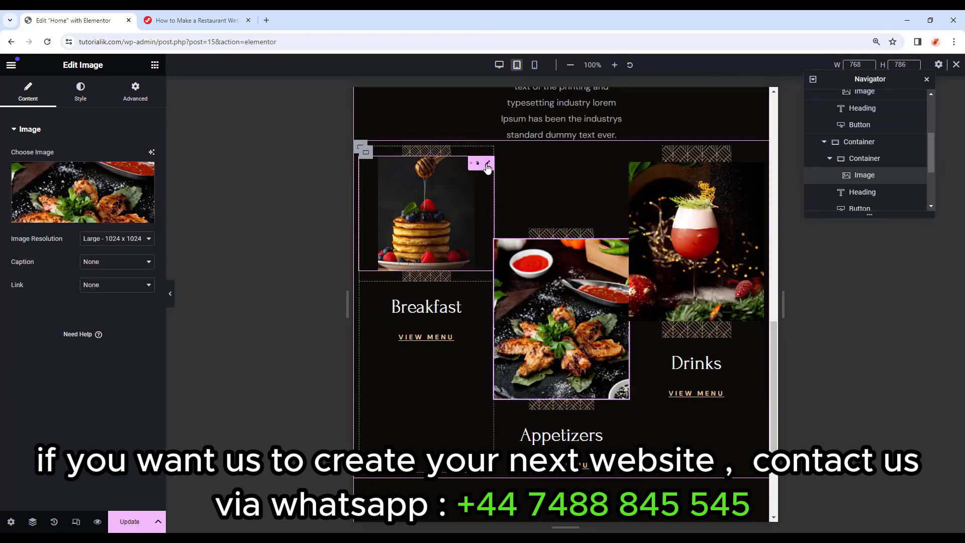
pyautogui.rightClick(485, 164)
pyautogui.click(503, 228)
pyautogui.rightClick(622, 244)
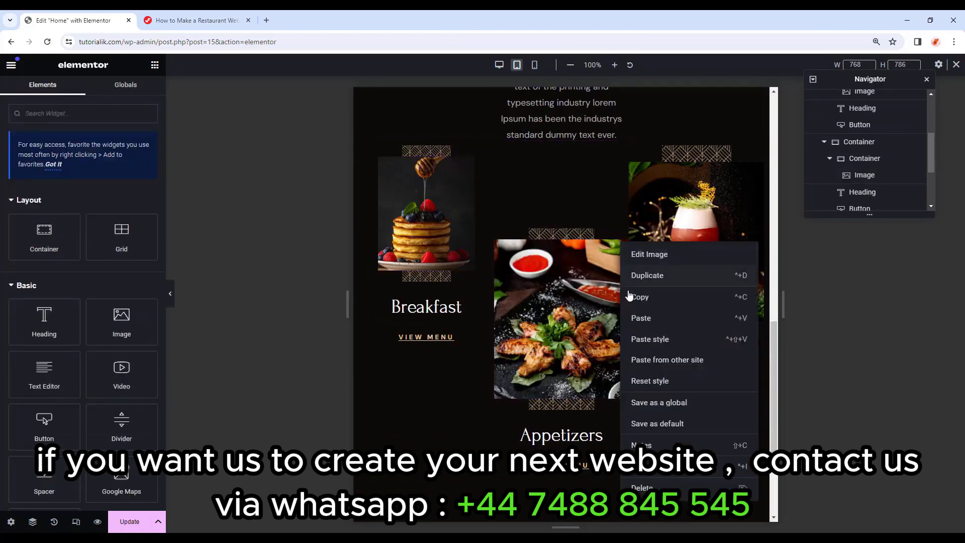
pyautogui.click(647, 340)
# Paste the Appetizers card container's style onto the Drinks card.
pyautogui.click(499, 235)
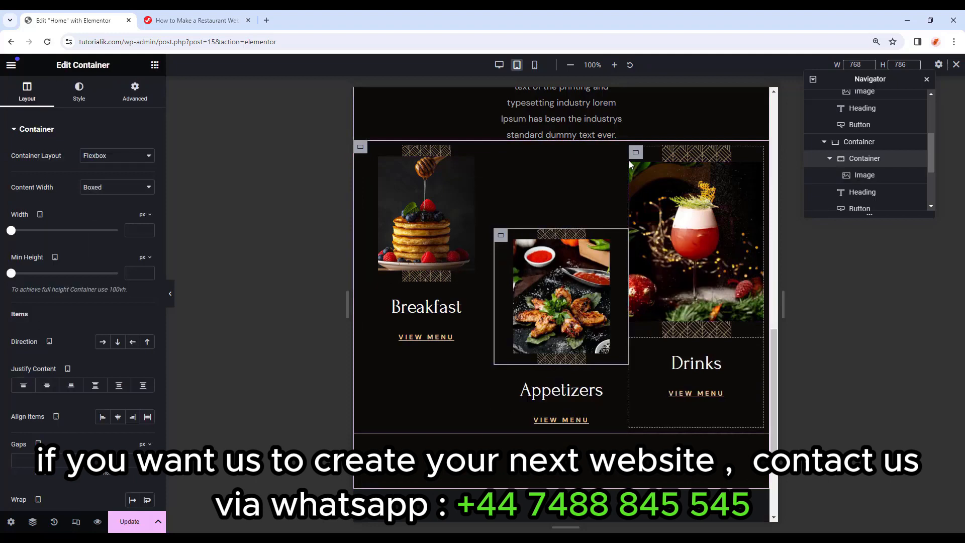
pyautogui.rightClick(502, 238)
pyautogui.click(614, 218)
pyautogui.rightClick(633, 155)
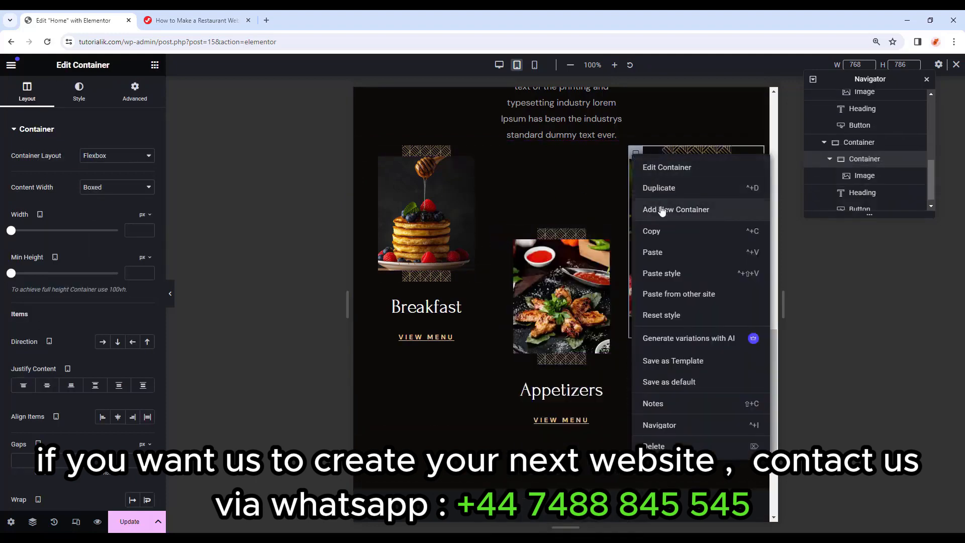
pyautogui.click(666, 274)
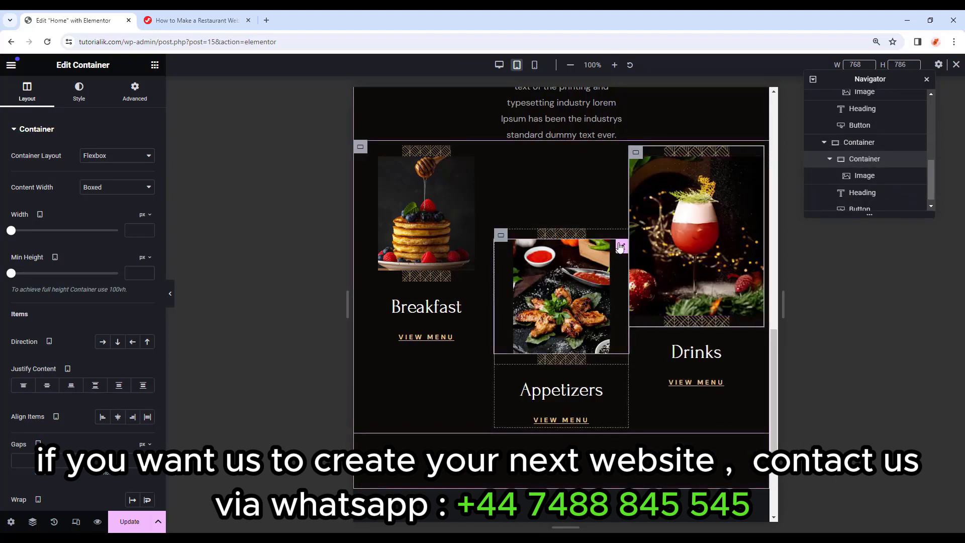
# Paste the Appetizers image's style onto the Drinks image.
pyautogui.click(613, 247)
pyautogui.rightClick(622, 248)
pyautogui.click(644, 307)
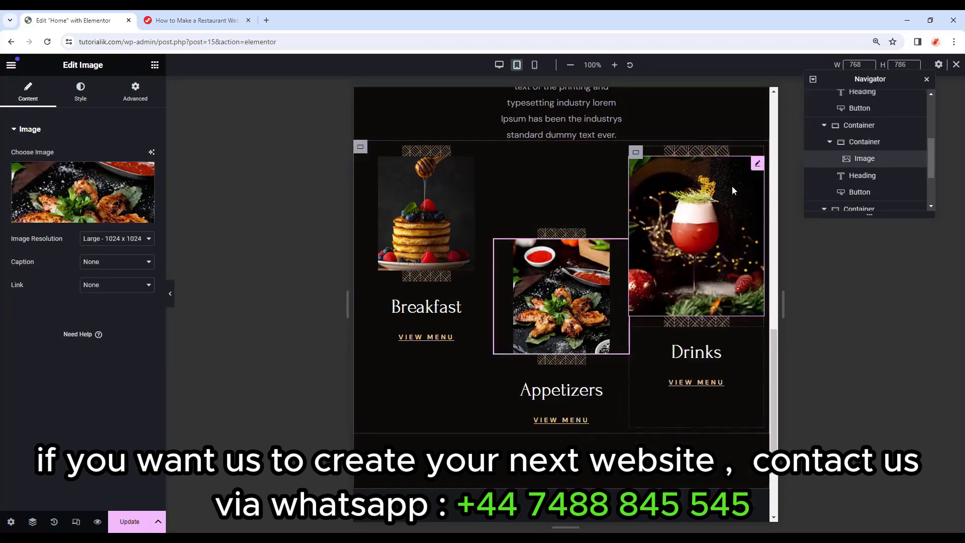
pyautogui.rightClick(757, 167)
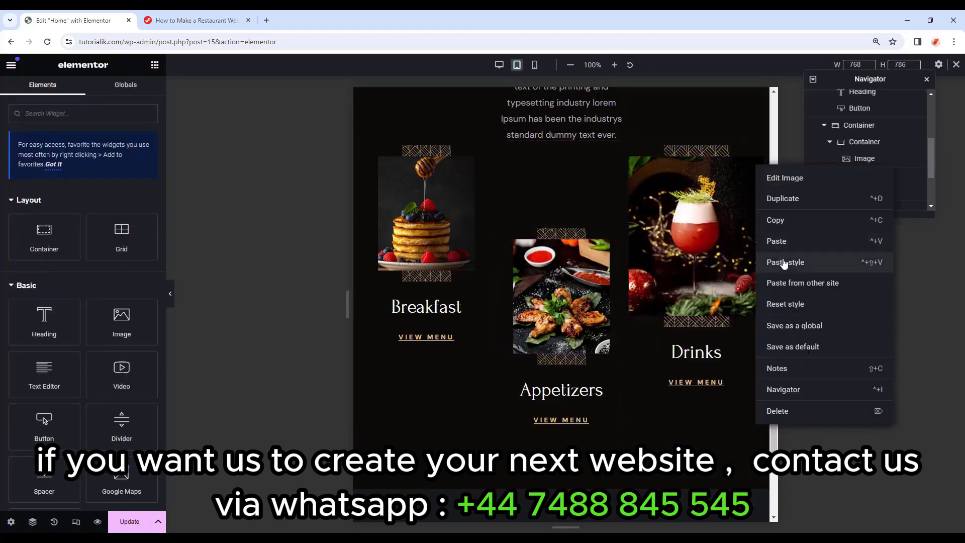
pyautogui.click(781, 262)
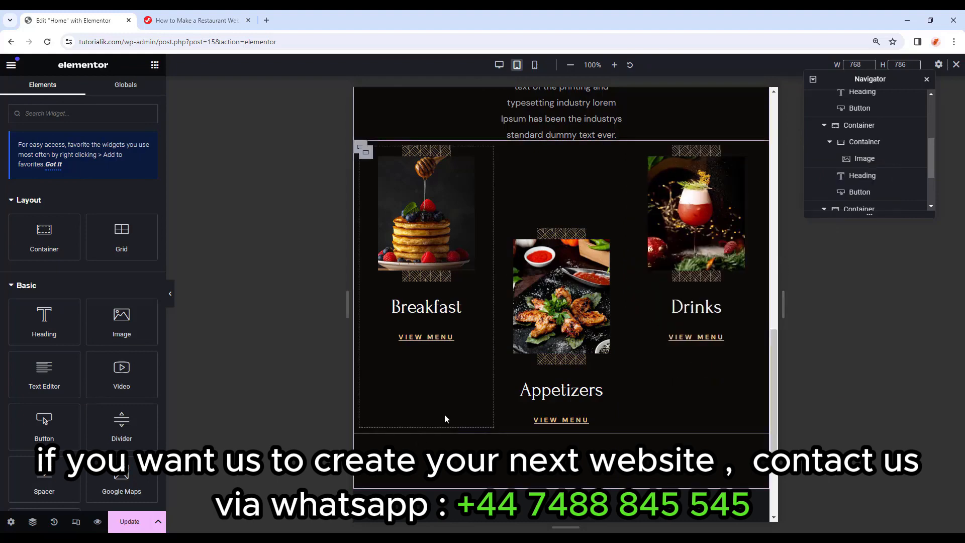
pyautogui.scroll(3, 445, 418)
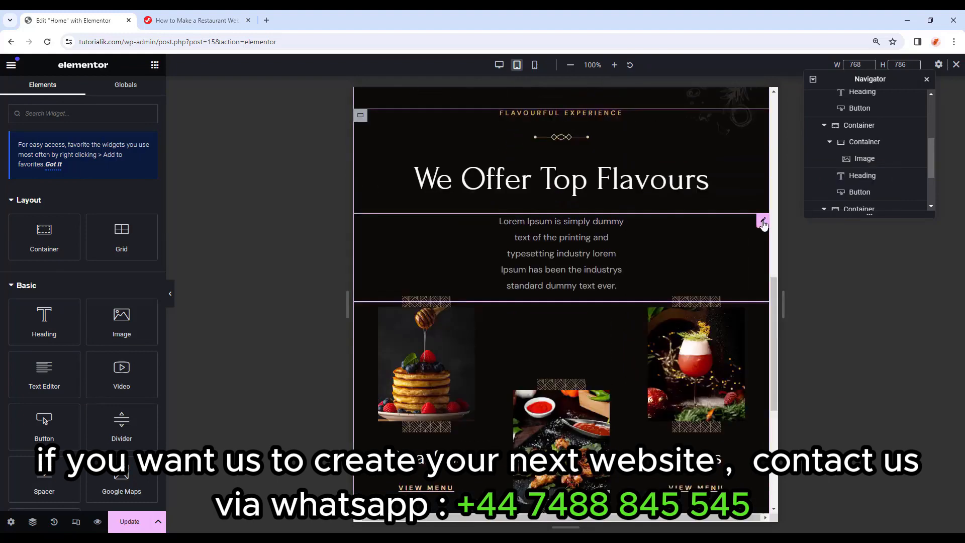
# Set the intro paragraph's padding to 20% right and 21% left, then preview the page.
pyautogui.click(721, 233)
pyautogui.click(136, 100)
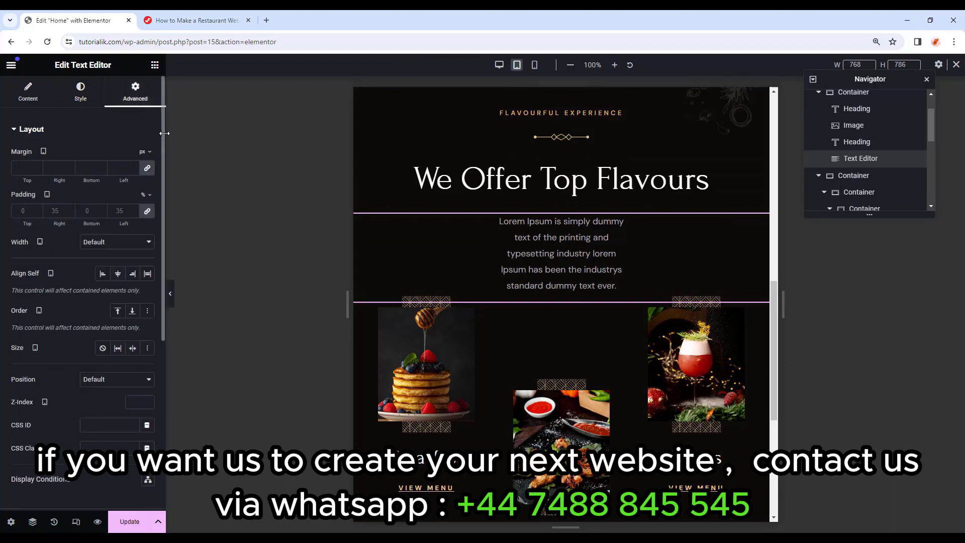
pyautogui.click(148, 212)
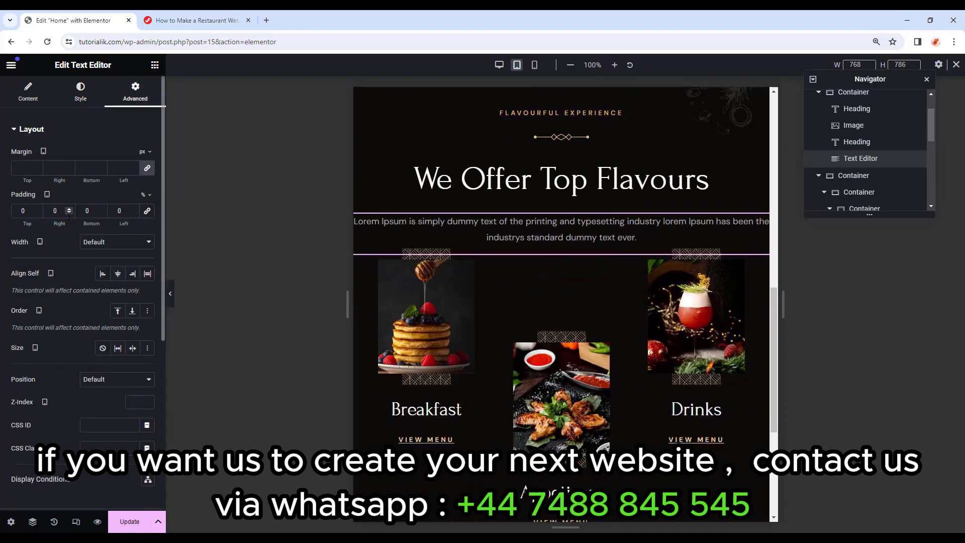
pyautogui.doubleClick(46, 212)
pyautogui.write('20')
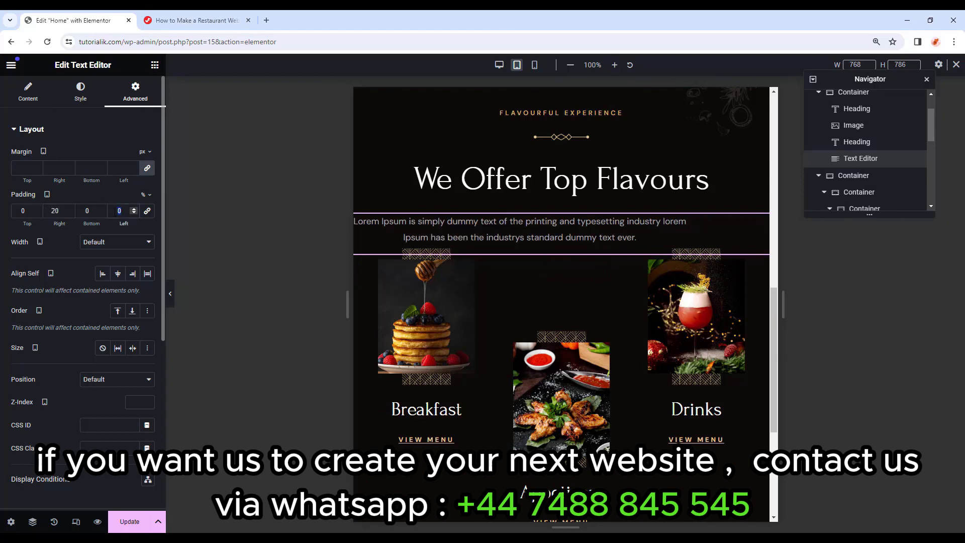
pyautogui.write('20')
pyautogui.press('Up')
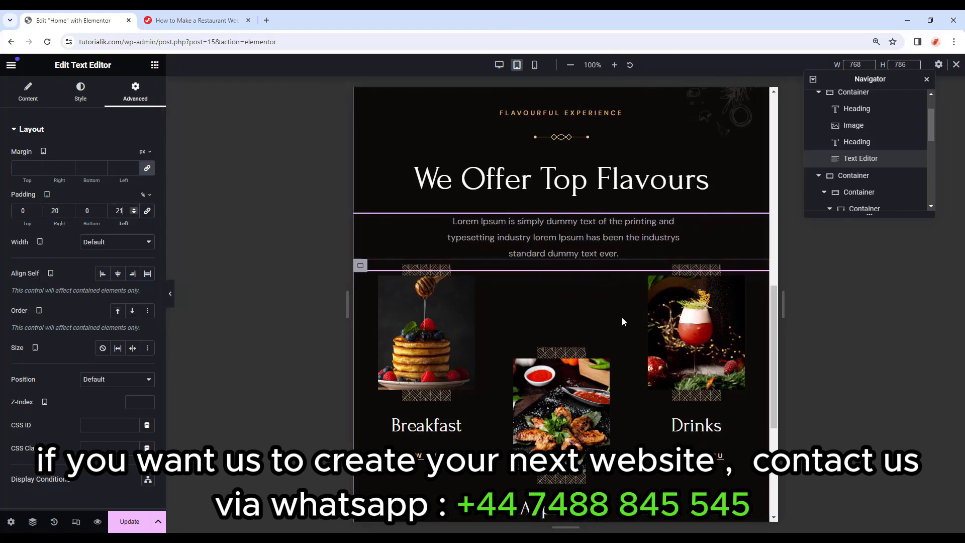
pyautogui.hotkey('ctrl', 'p')
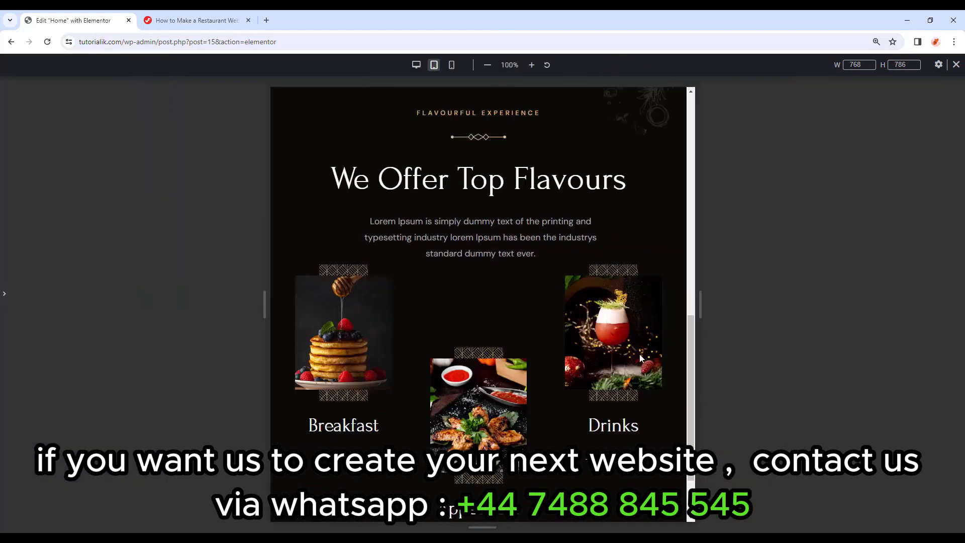
# In mobile view, give the Flavours heading block a 30 px bottom margin and 10 px side padding.
pyautogui.click(451, 65)
pyautogui.hotkey('ctrl', 'p')
pyautogui.scroll(2, 549, 334)
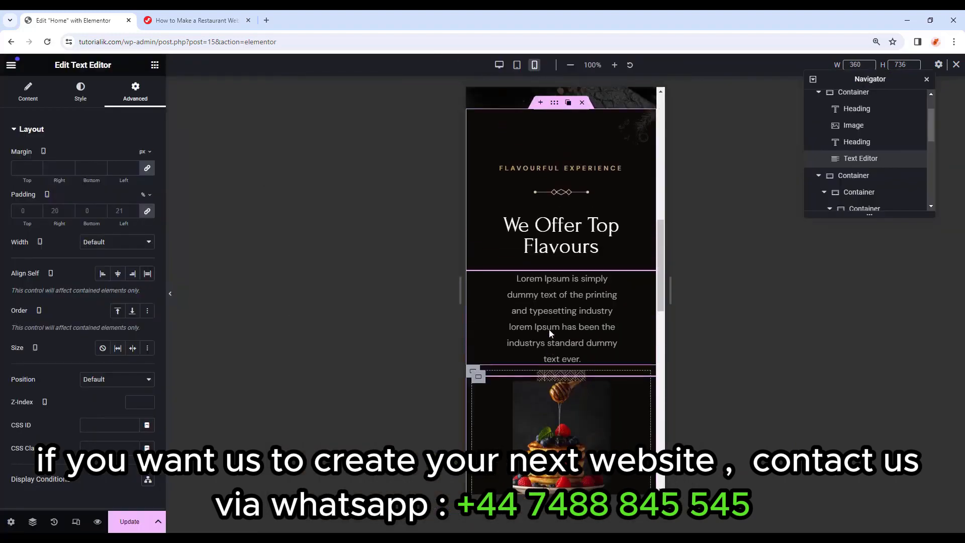
pyautogui.scroll(1, 874, 159)
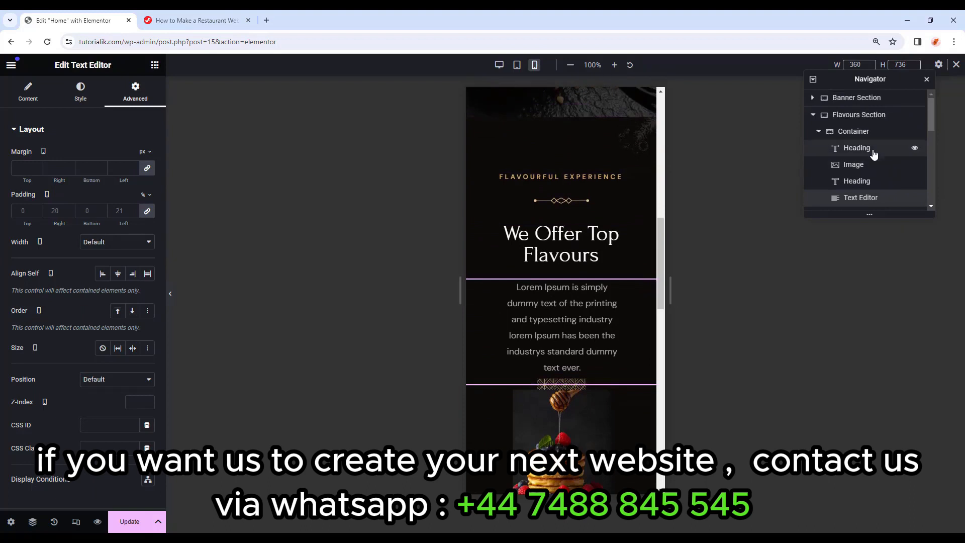
pyautogui.click(819, 131)
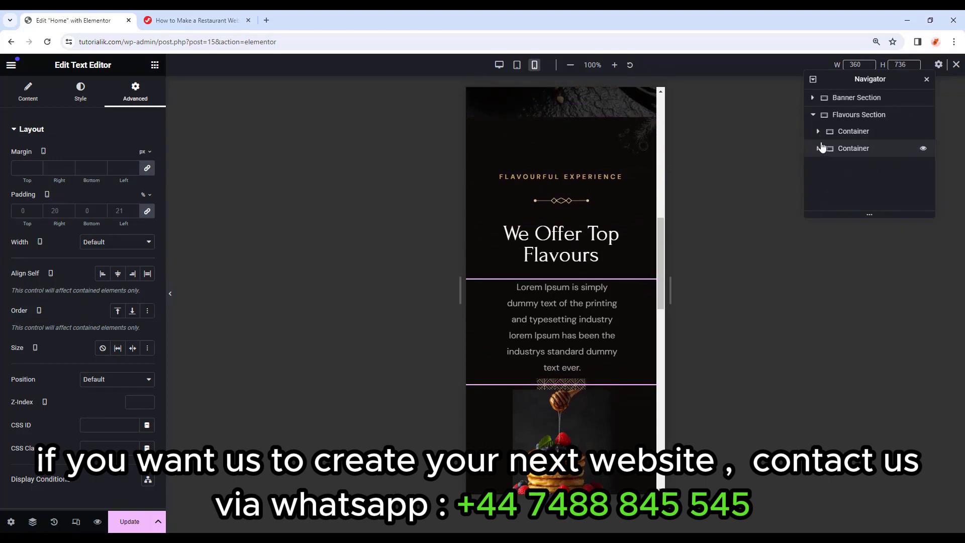
pyautogui.click(854, 132)
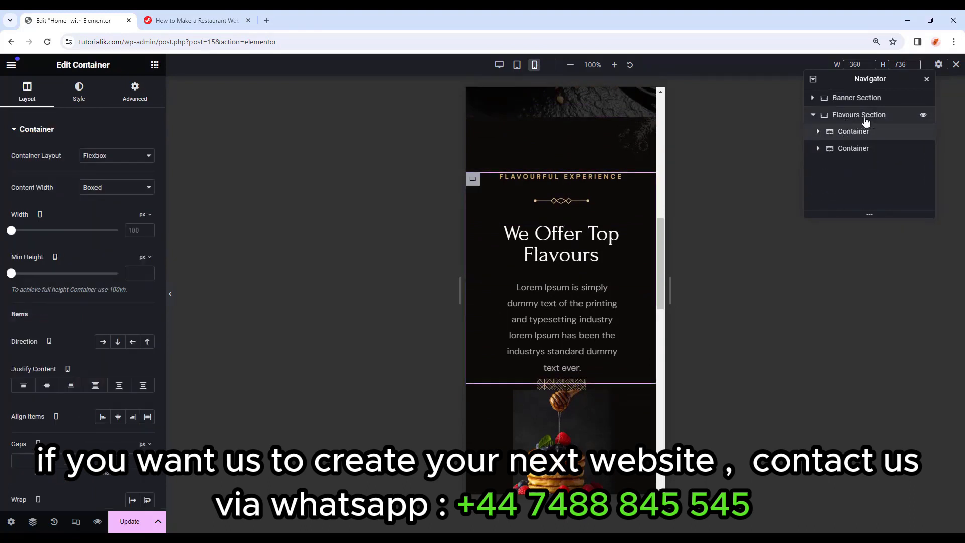
pyautogui.click(151, 96)
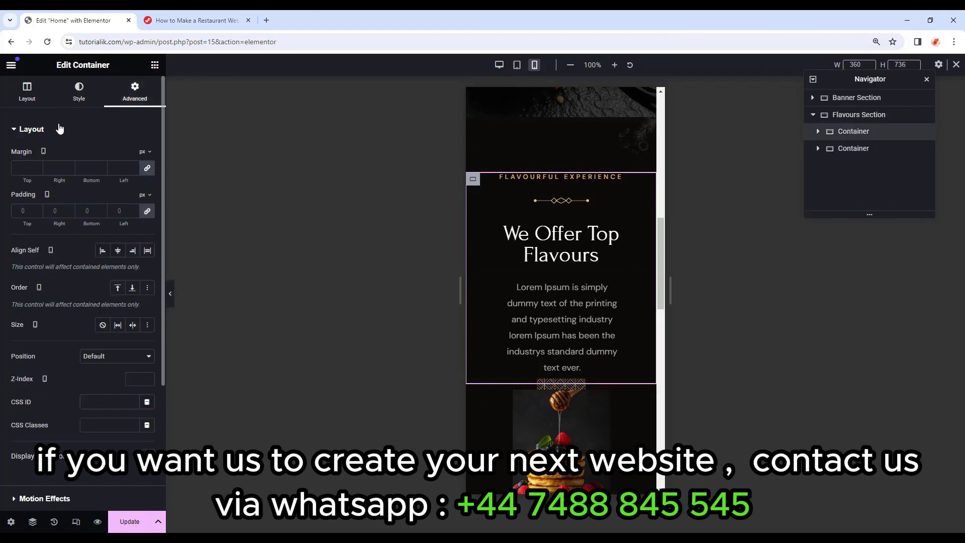
pyautogui.click(147, 170)
pyautogui.write('30')
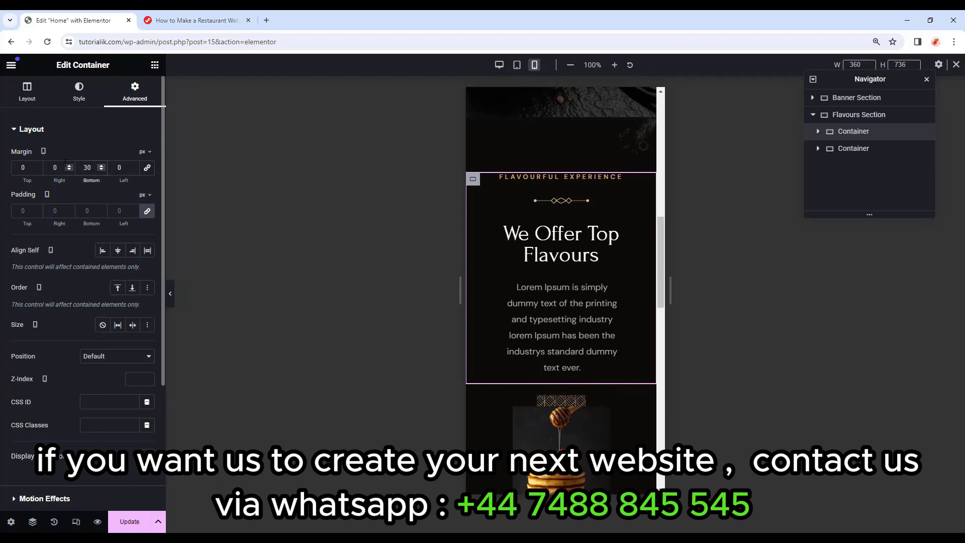
pyautogui.click(147, 211)
pyautogui.click(56, 211)
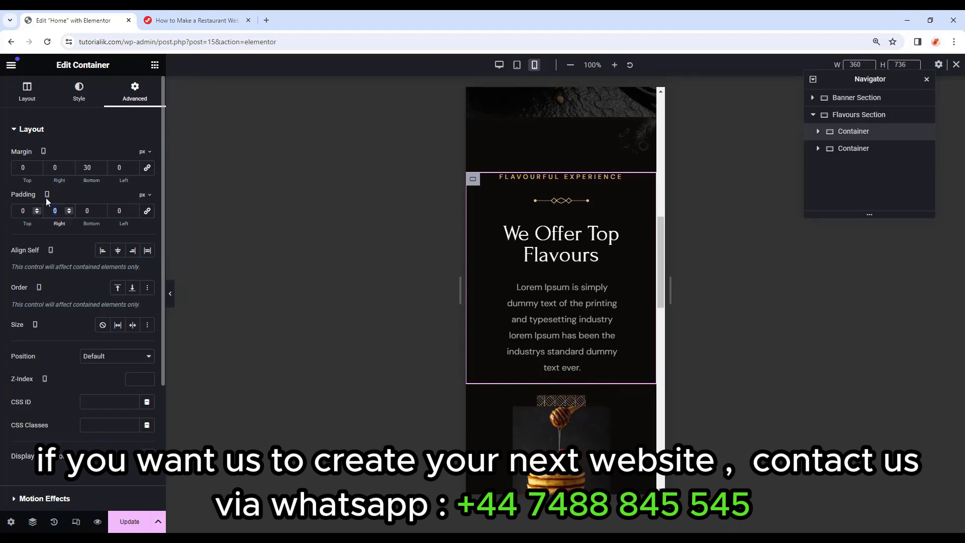
pyautogui.write('10')
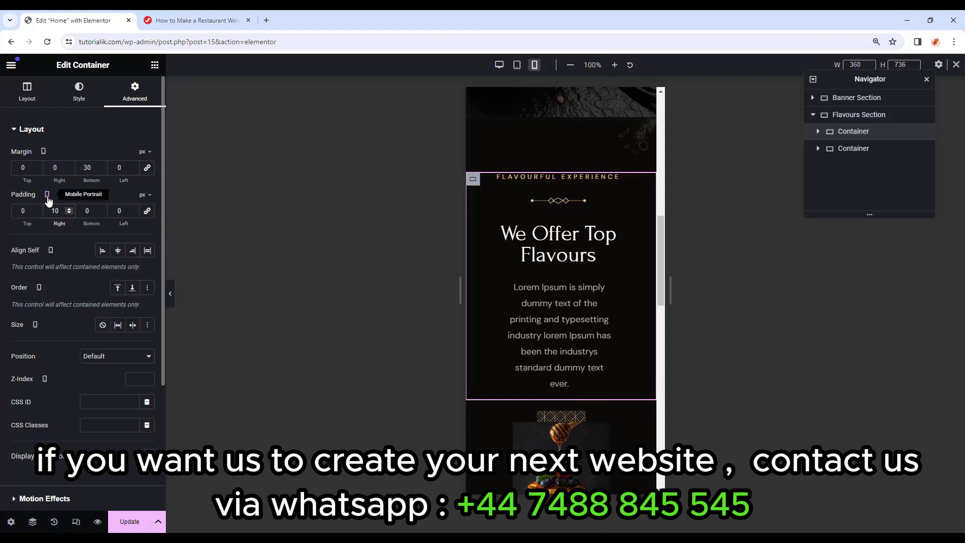
pyautogui.write('10')
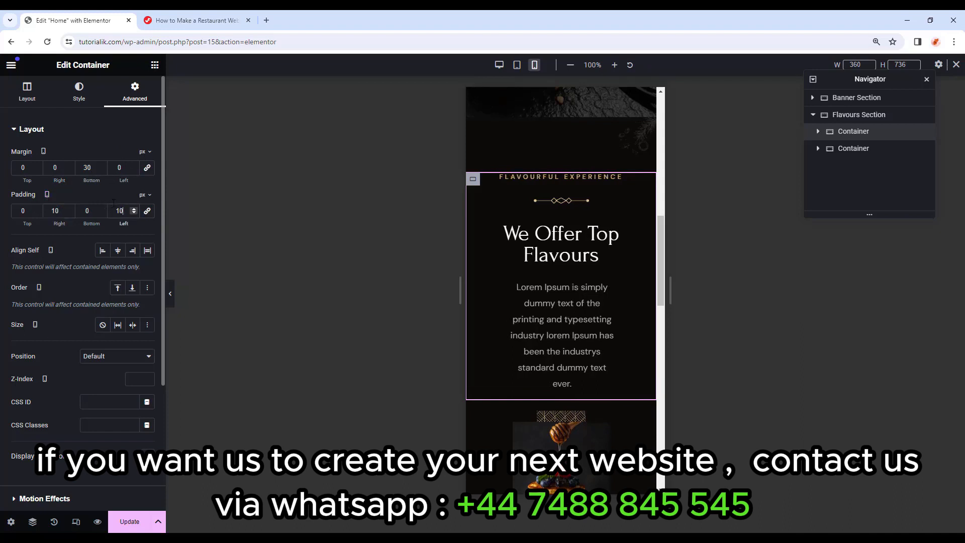
# Zero the left margins of the cards container and the Breakfast card.
pyautogui.click(836, 147)
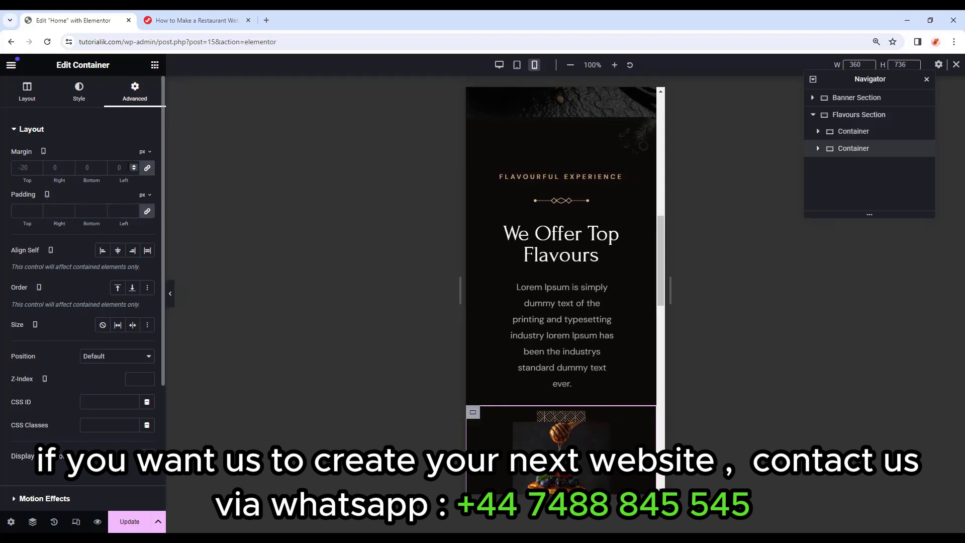
pyautogui.click(111, 170)
pyautogui.write('0')
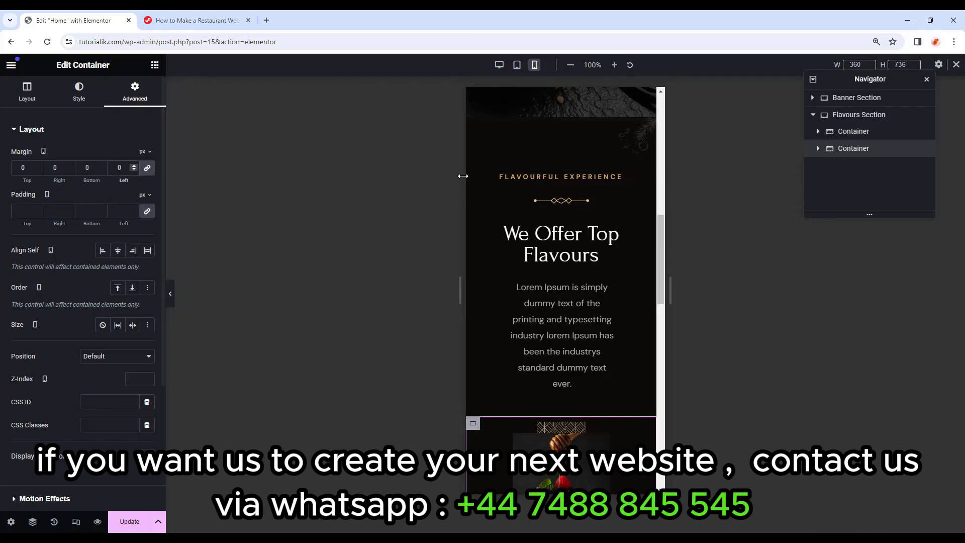
pyautogui.click(817, 150)
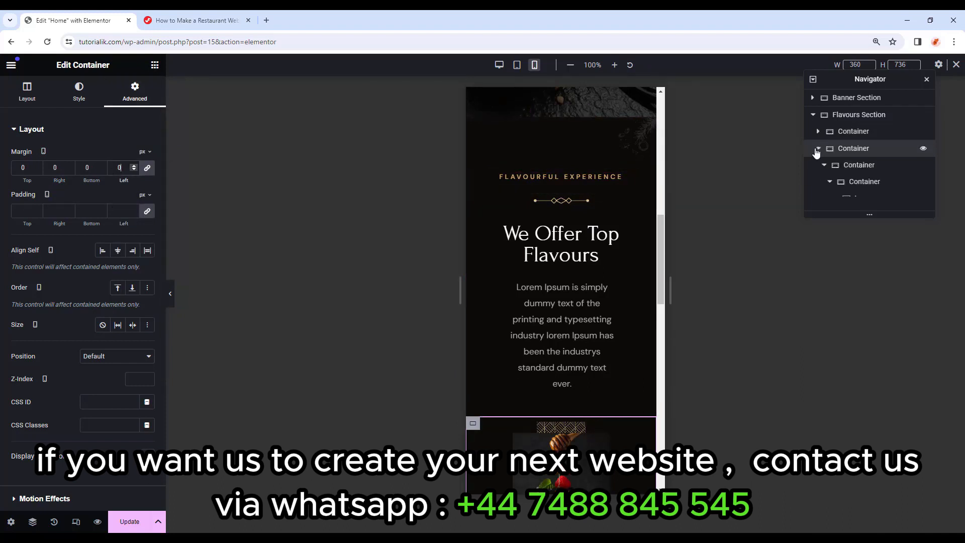
pyautogui.click(849, 168)
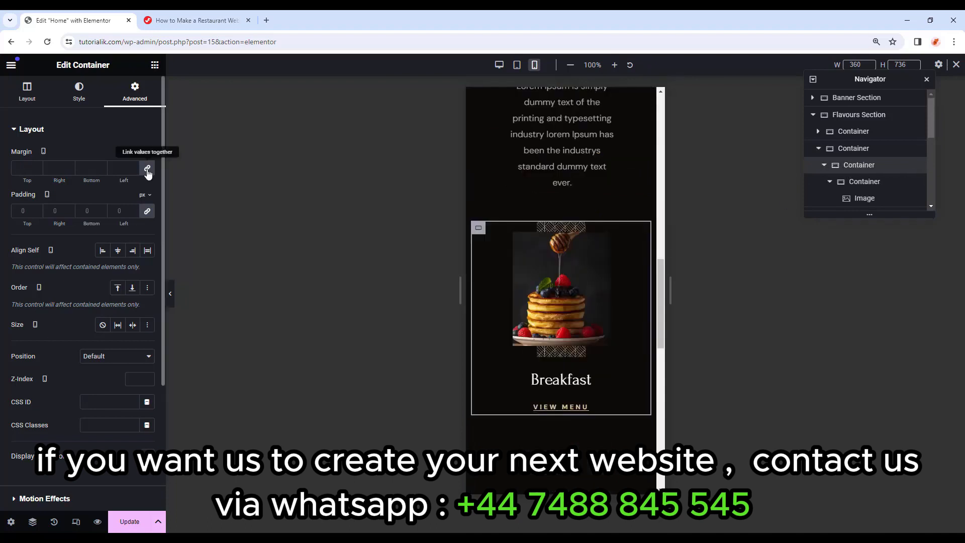
pyautogui.click(109, 168)
pyautogui.write('0')
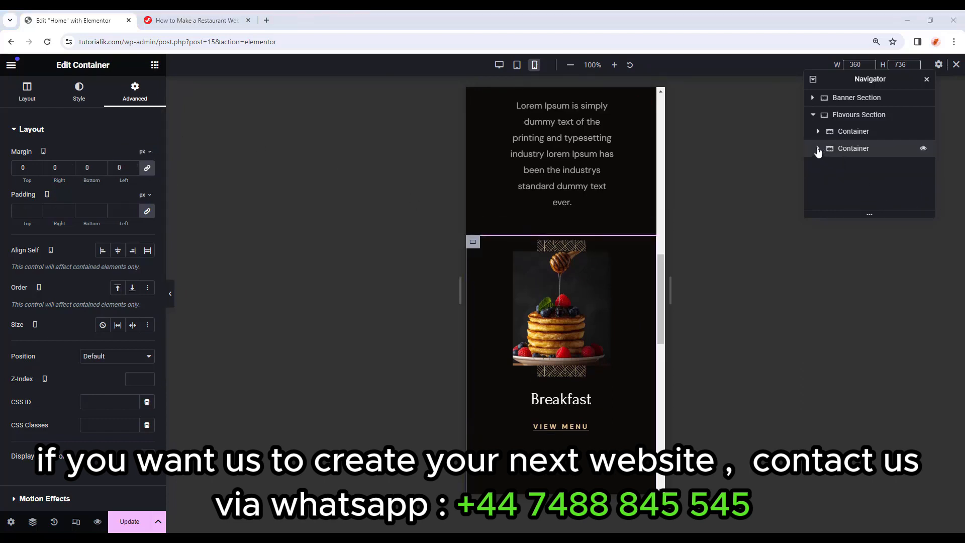
# Give the Appetizers card a 50 px bottom margin and paste its style onto Breakfast and Drinks.
pyautogui.click(818, 149)
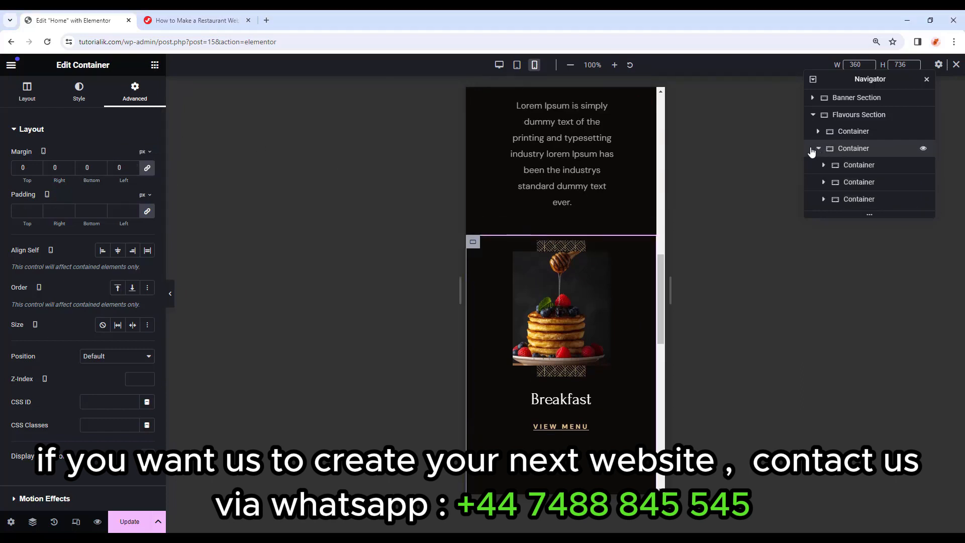
pyautogui.click(875, 183)
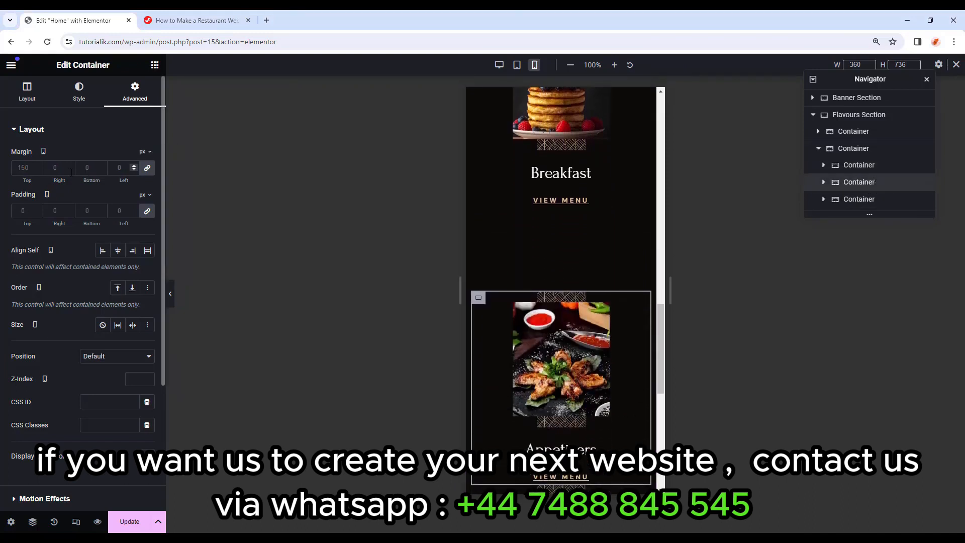
pyautogui.click(147, 170)
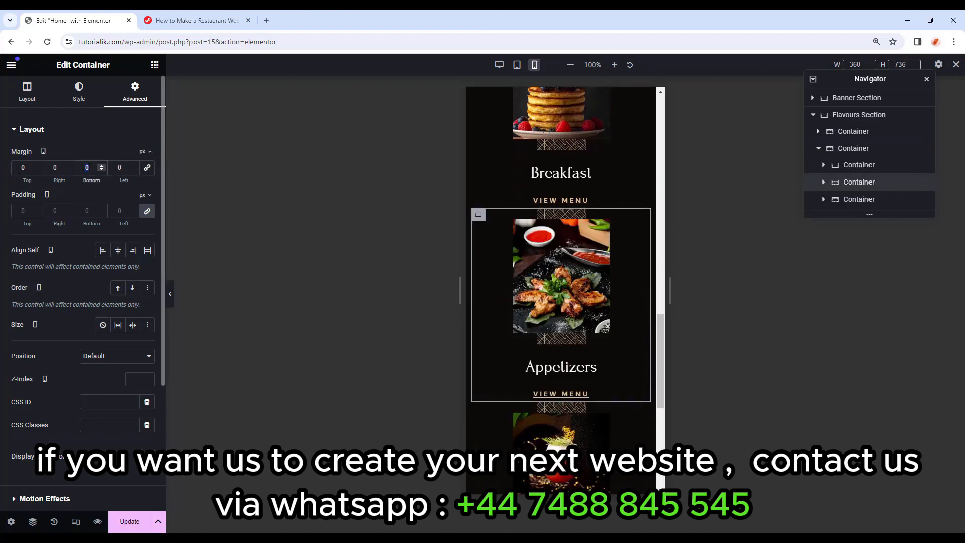
pyautogui.write('50')
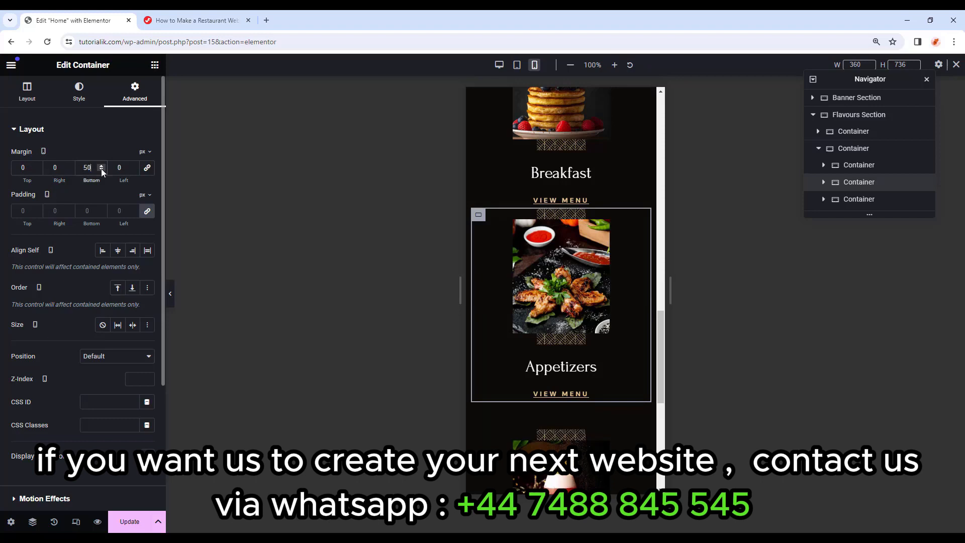
pyautogui.rightClick(860, 183)
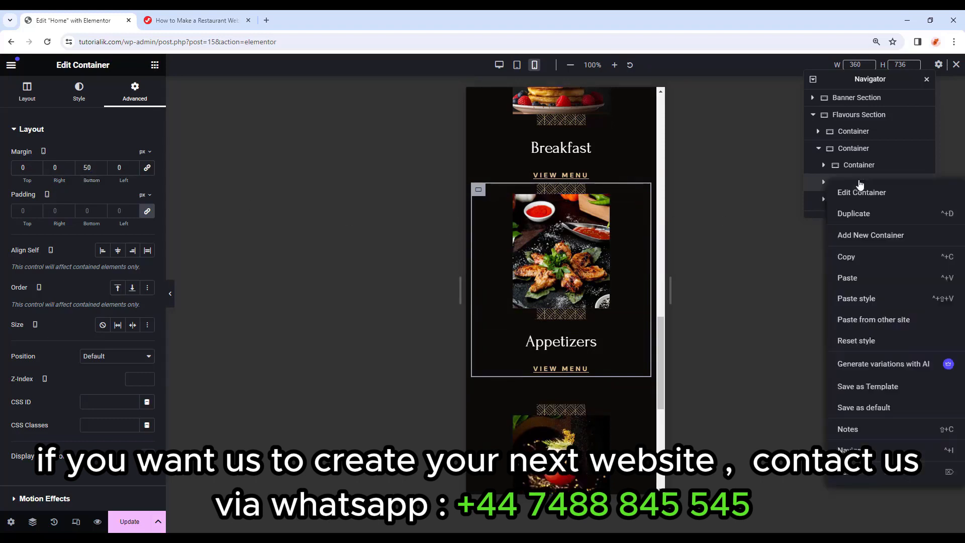
pyautogui.click(848, 257)
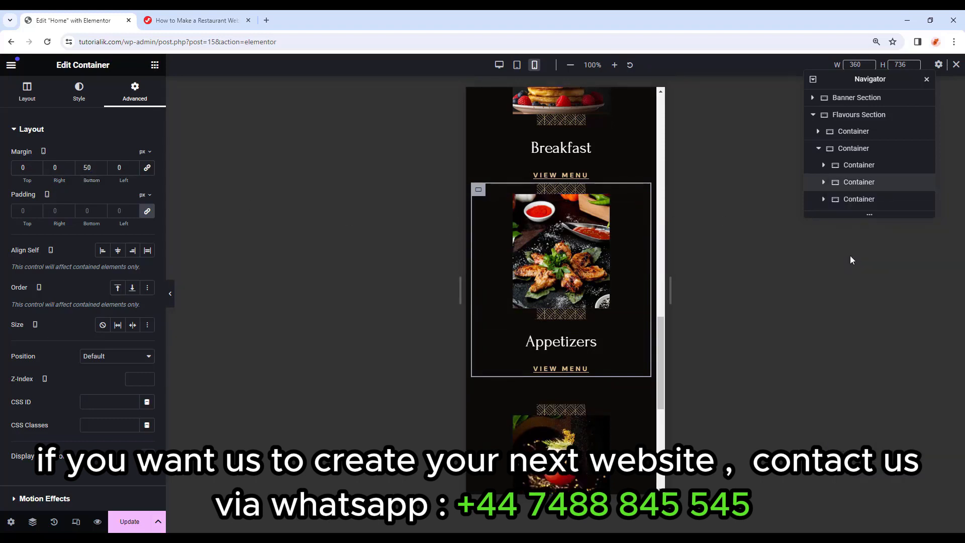
pyautogui.rightClick(855, 168)
pyautogui.click(857, 284)
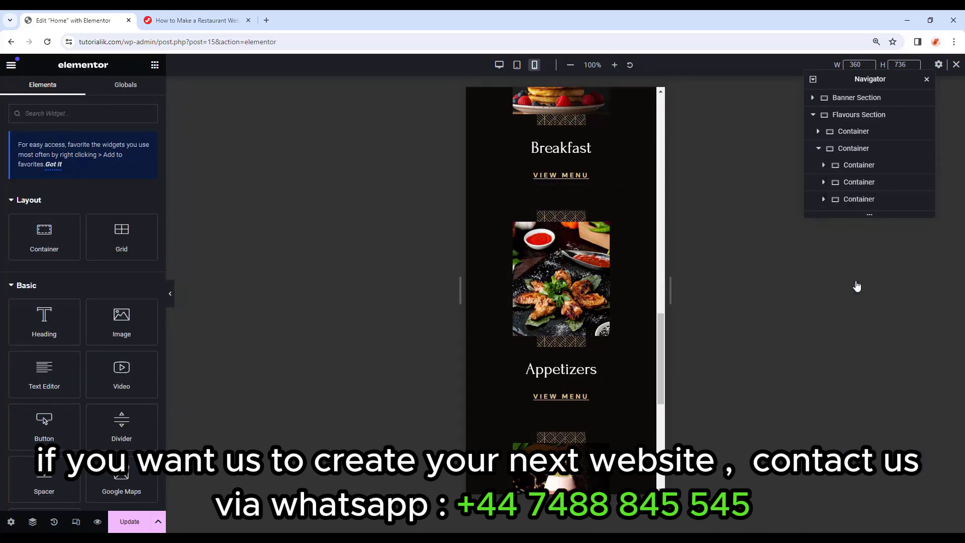
pyautogui.rightClick(870, 205)
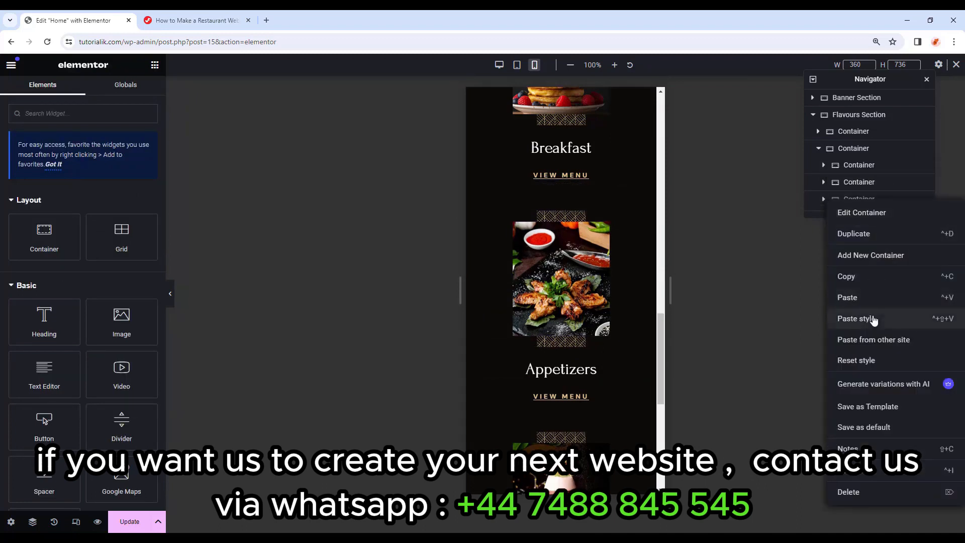
pyautogui.click(874, 318)
pyautogui.scroll(-2, 628, 271)
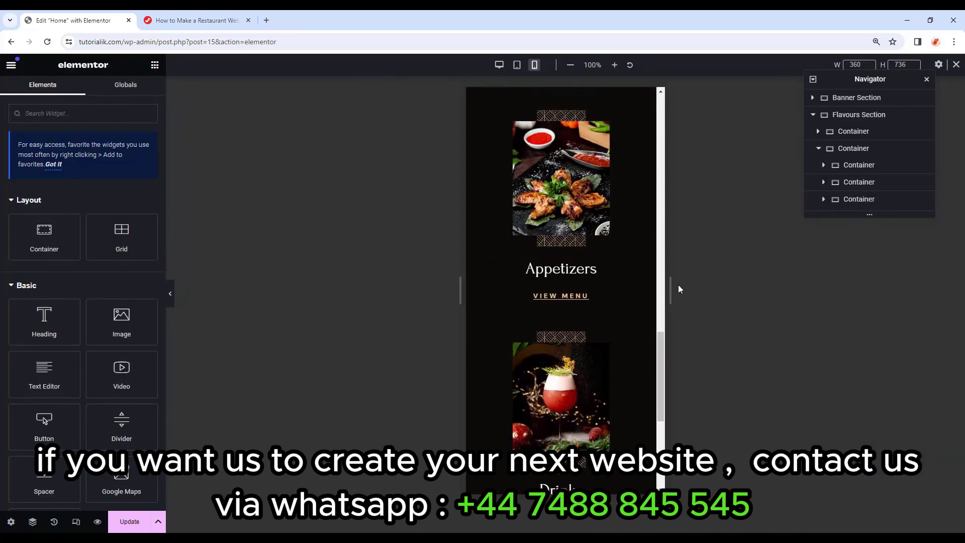
pyautogui.moveTo(660, 352); pyautogui.dragTo(666, 222)
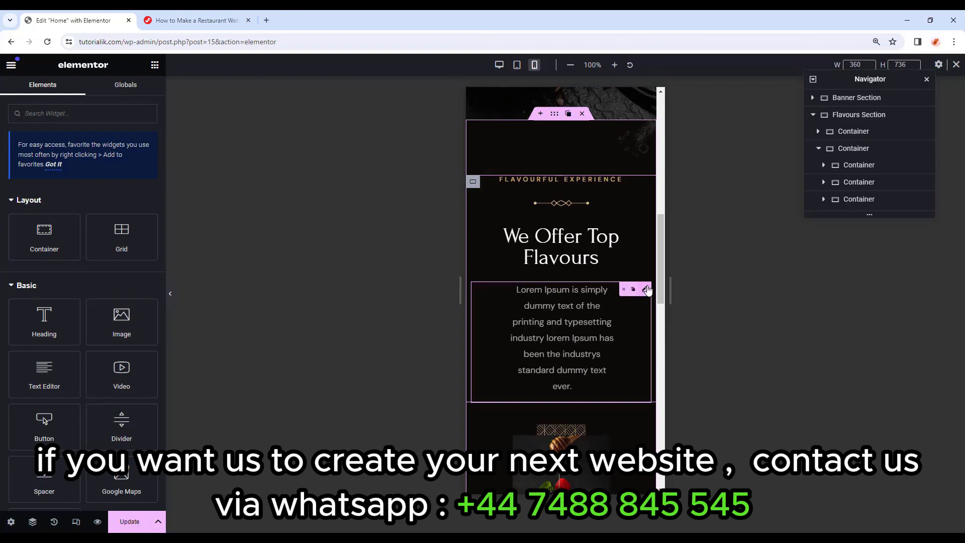
# Reset the mobile intro paragraph's padding to 0, preview it, and return to desktop view.
pyautogui.click(645, 289)
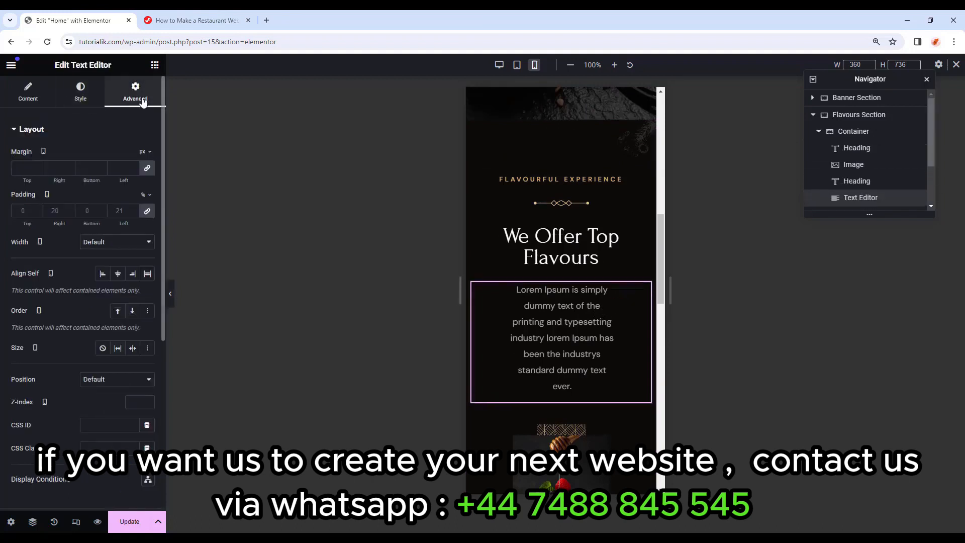
pyautogui.click(147, 211)
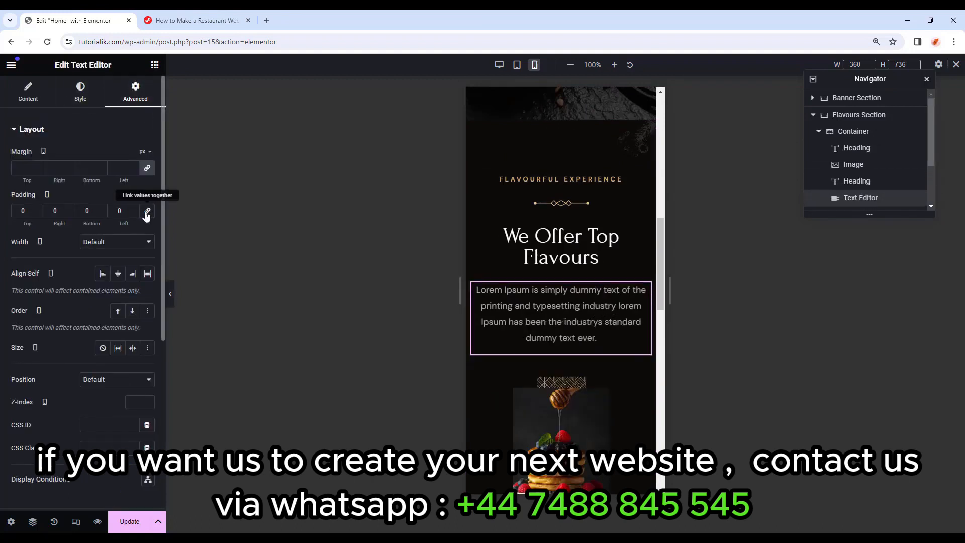
pyautogui.click(172, 295)
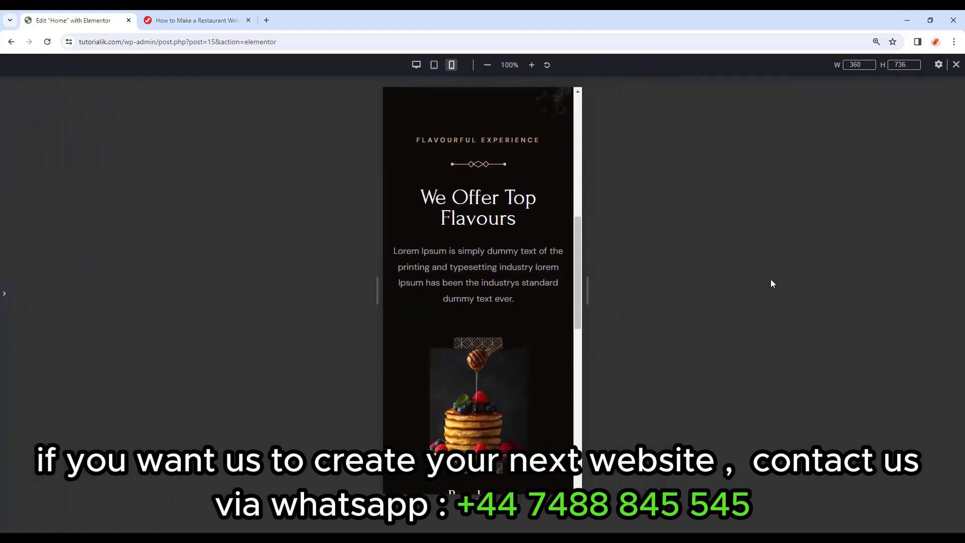
pyautogui.moveTo(577, 222); pyautogui.dragTo(570, 377)
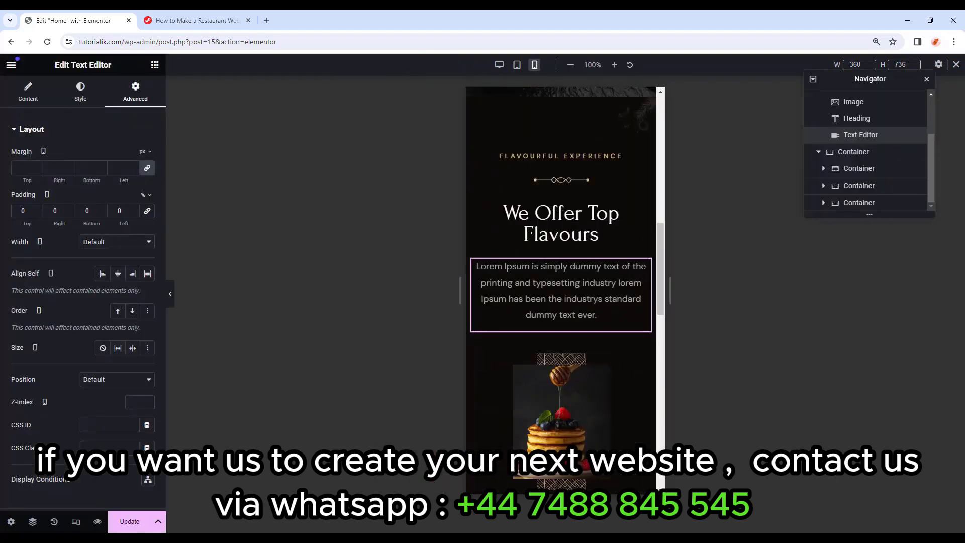
pyautogui.click(956, 66)
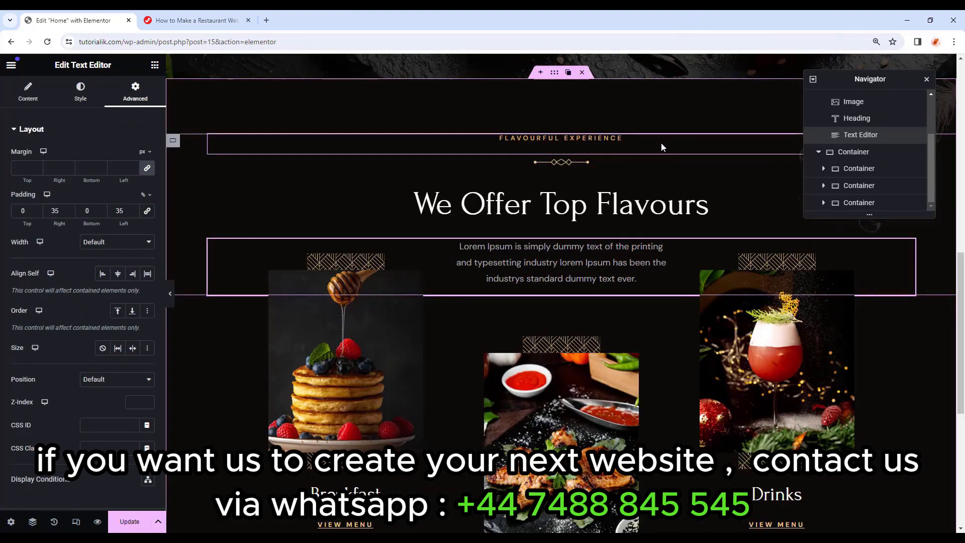
# Add a new container below the menu cards with a classic #171818 background colour.
pyautogui.scroll(-6, 661, 144)
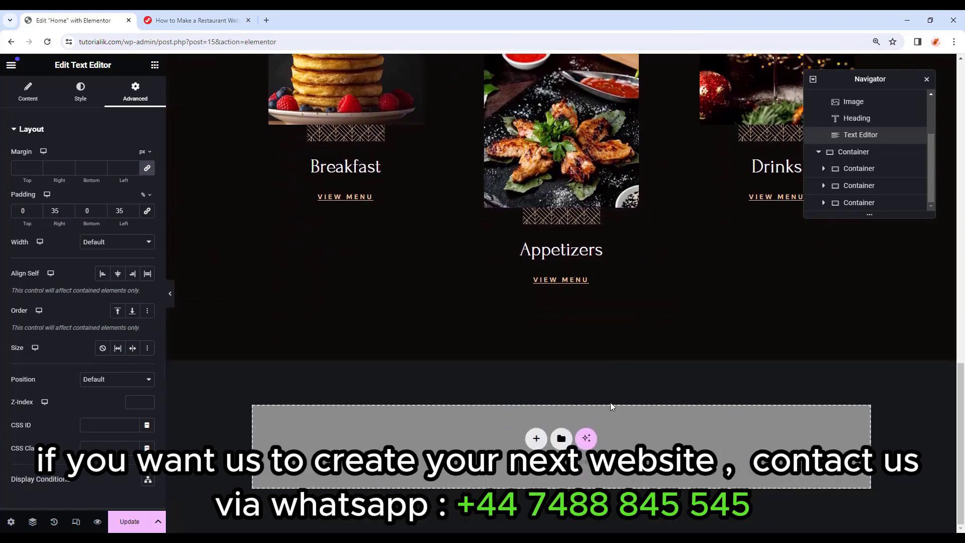
pyautogui.click(155, 65)
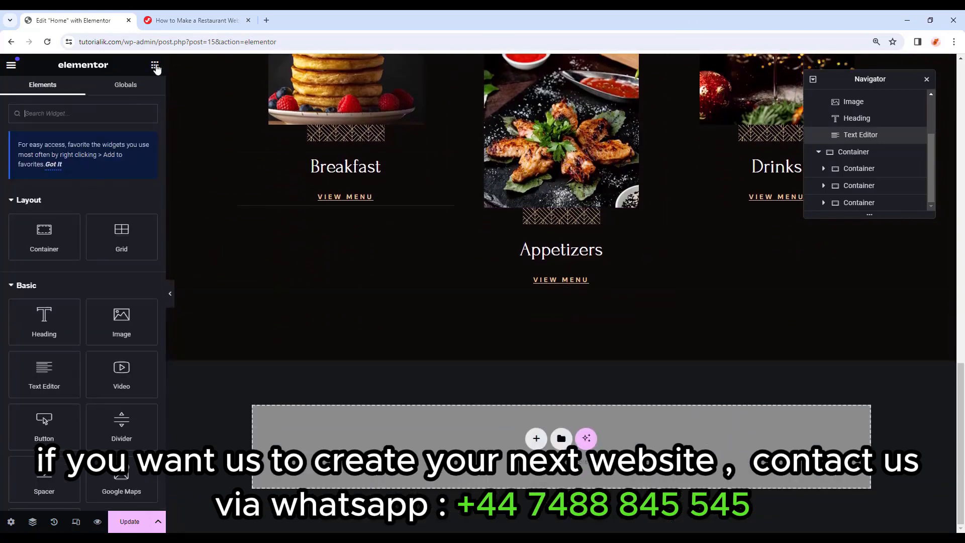
pyautogui.moveTo(50, 237); pyautogui.dragTo(431, 449)
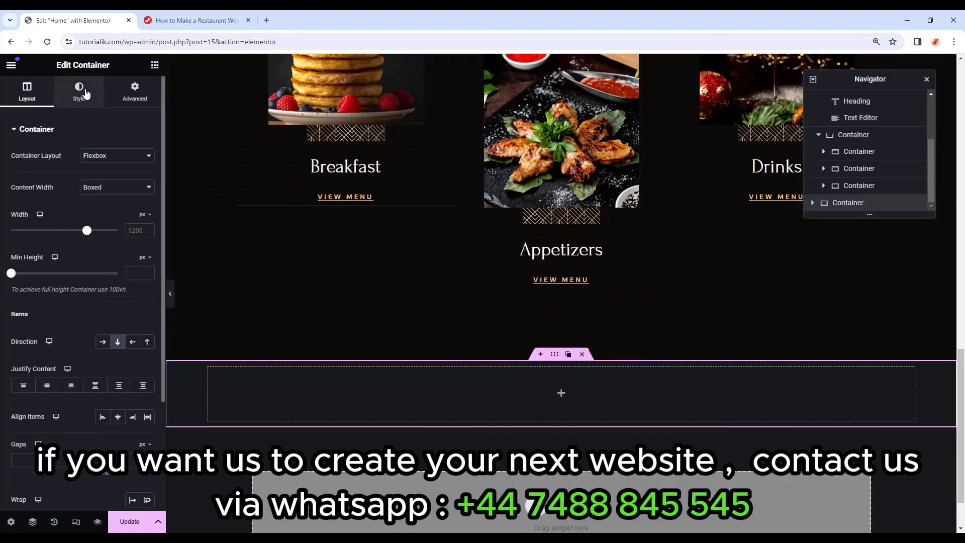
pyautogui.click(85, 93)
pyautogui.click(102, 179)
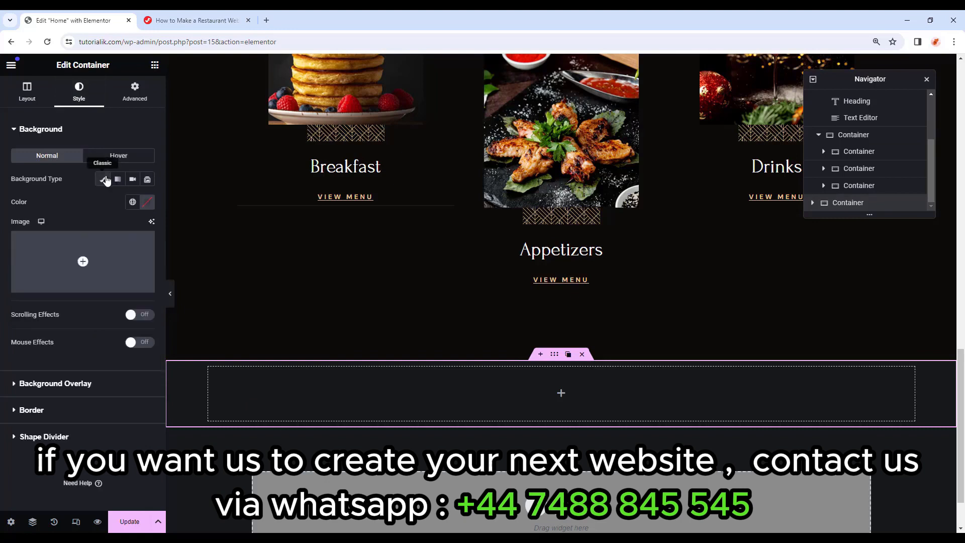
pyautogui.click(148, 203)
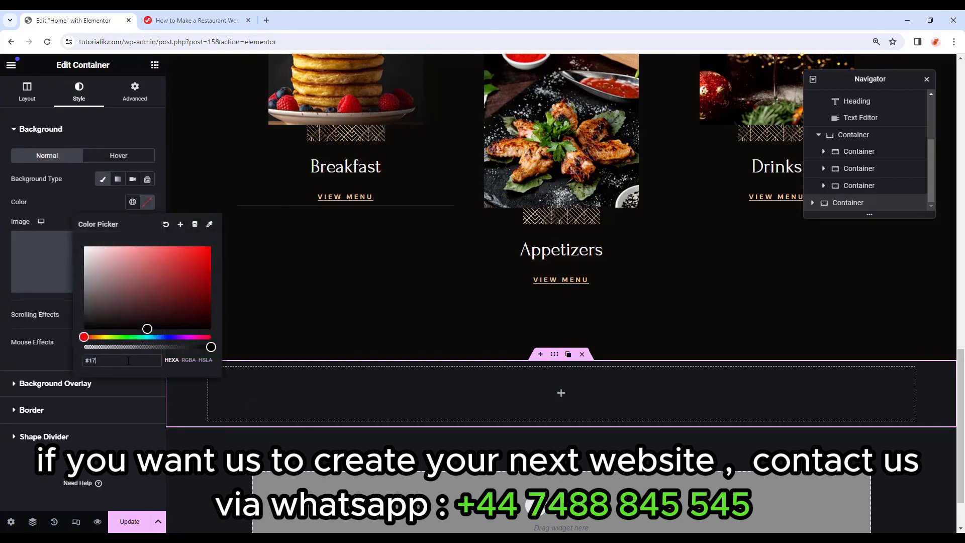
pyautogui.write('17181')
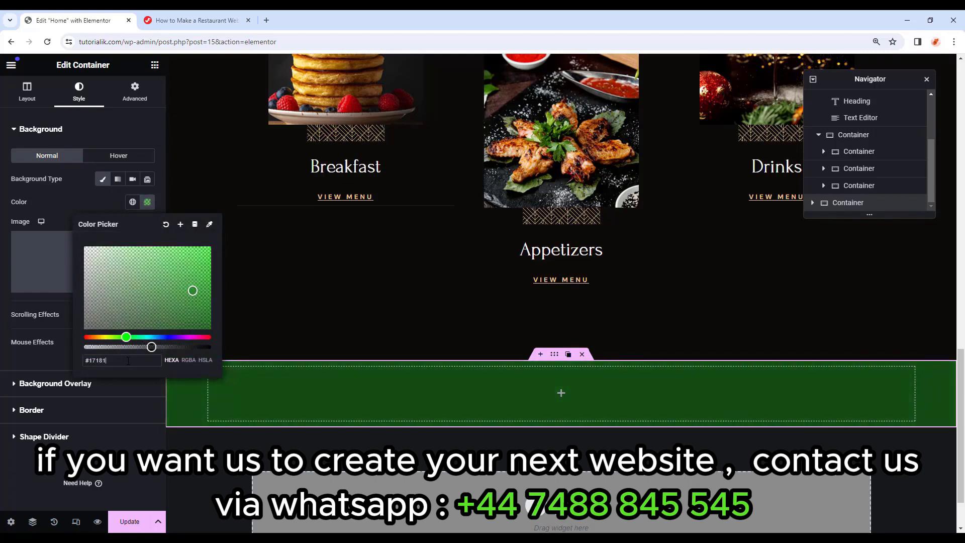
pyautogui.write('8')
pyautogui.click(79, 176)
# Give the container padding of 114, 76, 100 and 76 px.
pyautogui.click(136, 96)
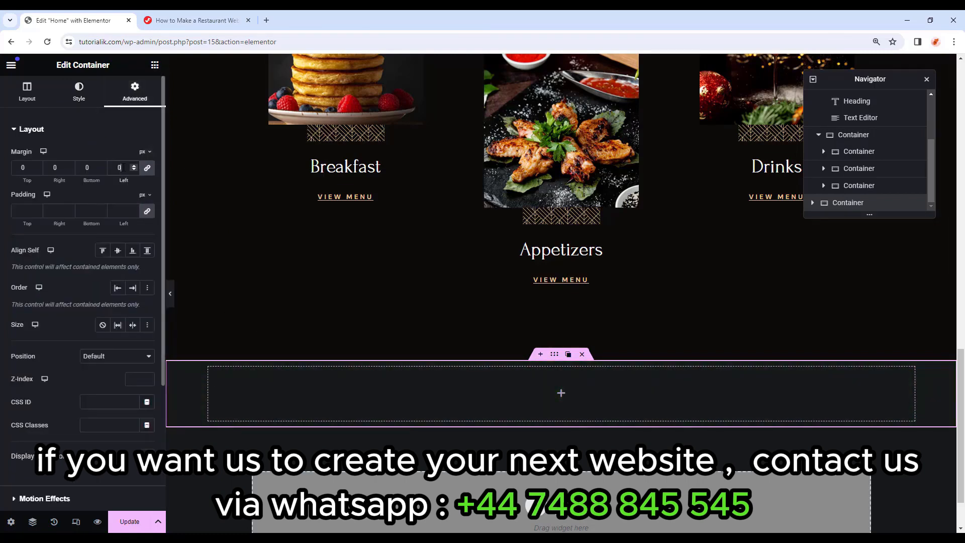
pyautogui.click(25, 210)
pyautogui.write('114')
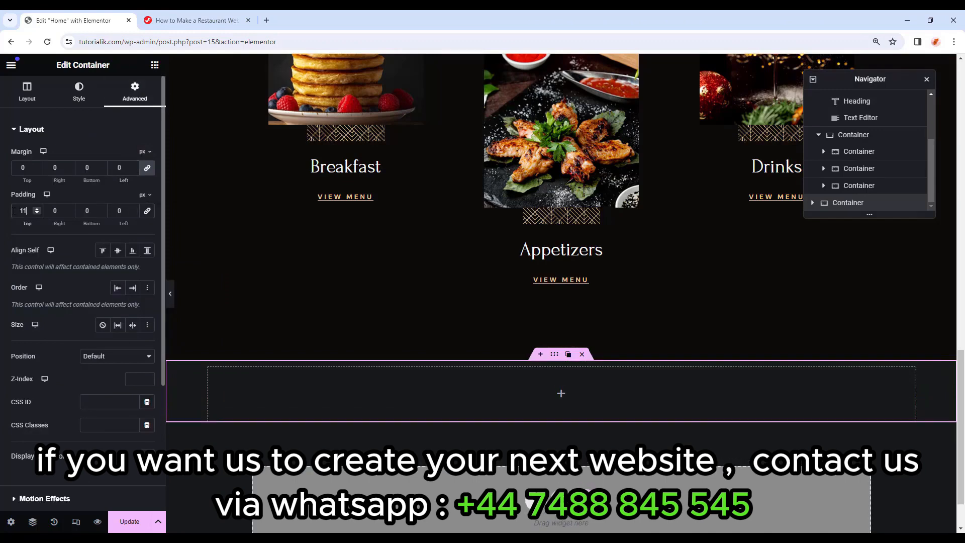
pyautogui.write('76')
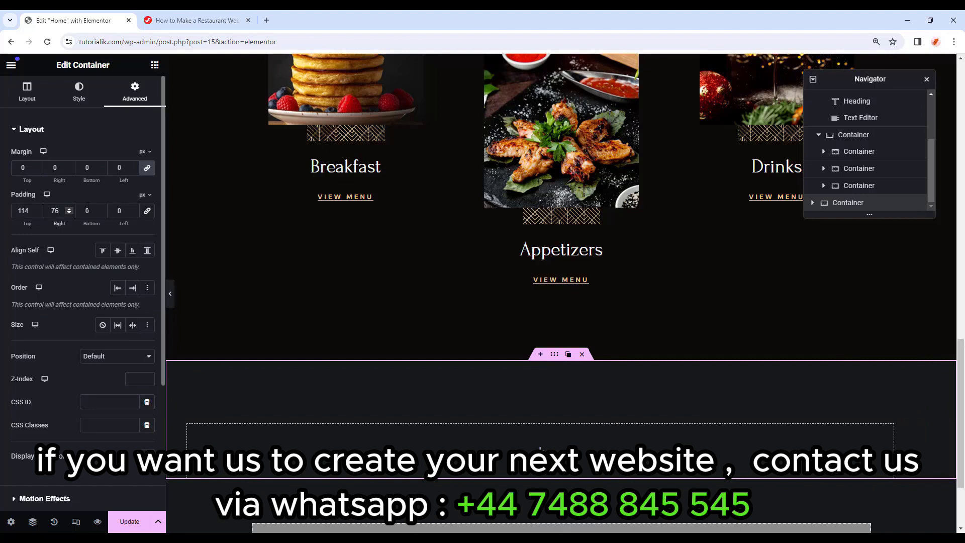
pyautogui.press('Tab')
pyautogui.write('100')
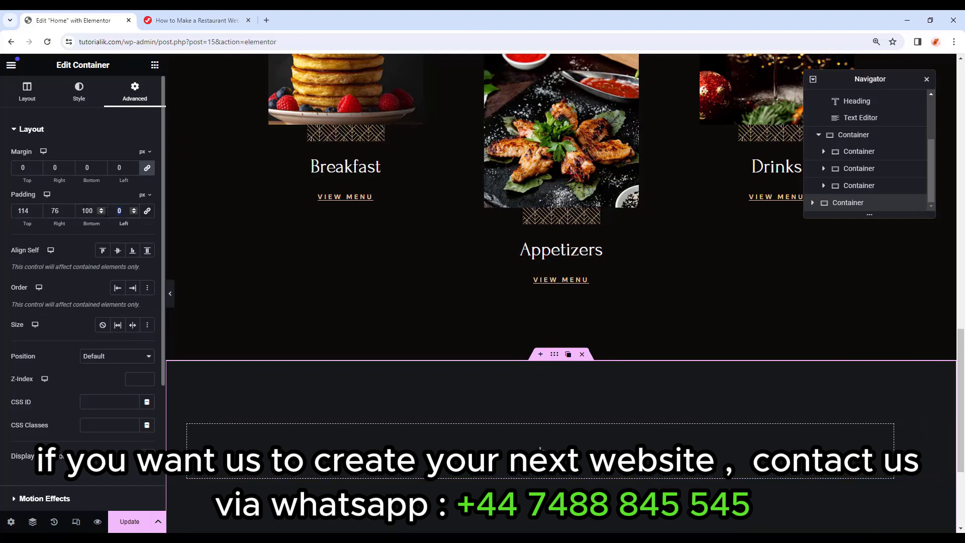
pyautogui.write('76')
pyautogui.scroll(-3, 540, 448)
pyautogui.click(154, 65)
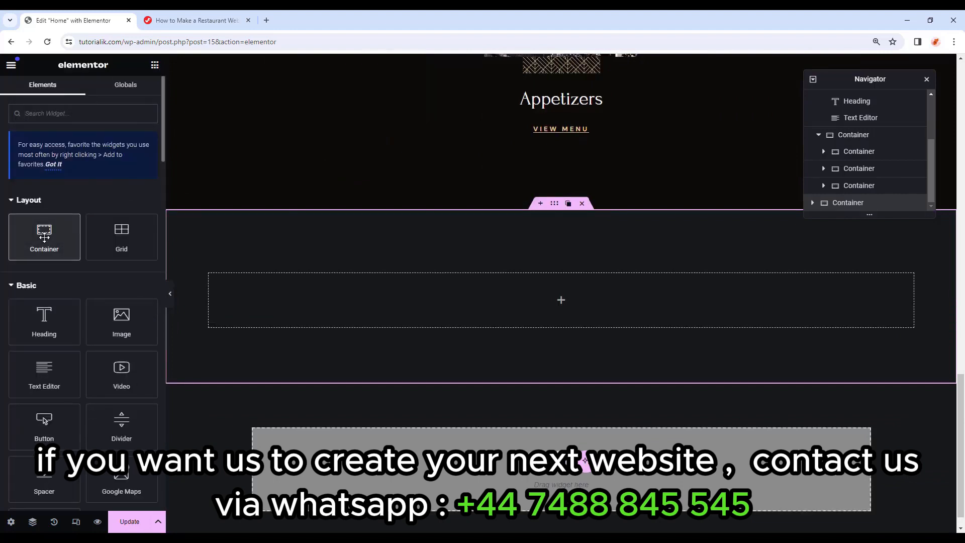
# Add a full-width inner container to the dark section with a 100 bottom margin.
pyautogui.moveTo(44, 237); pyautogui.dragTo(433, 310)
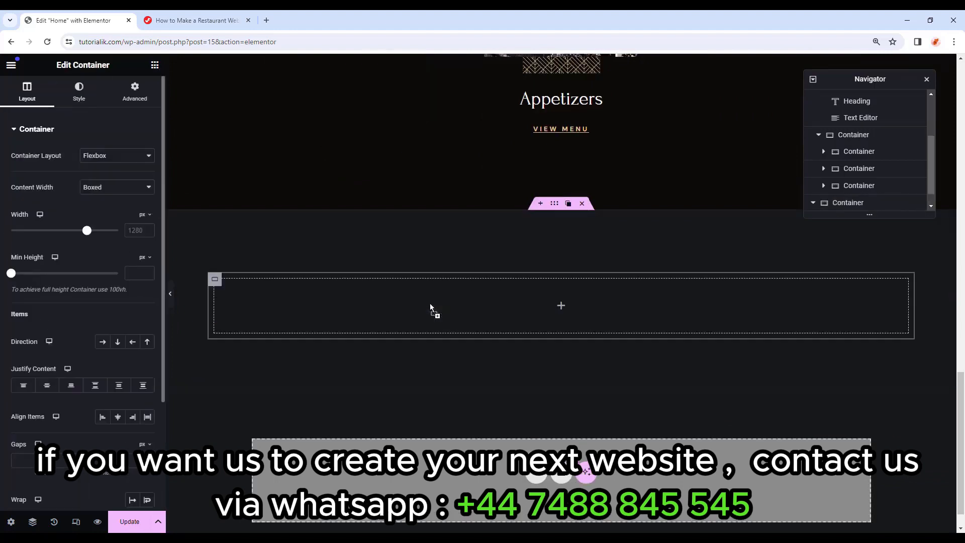
pyautogui.click(109, 196)
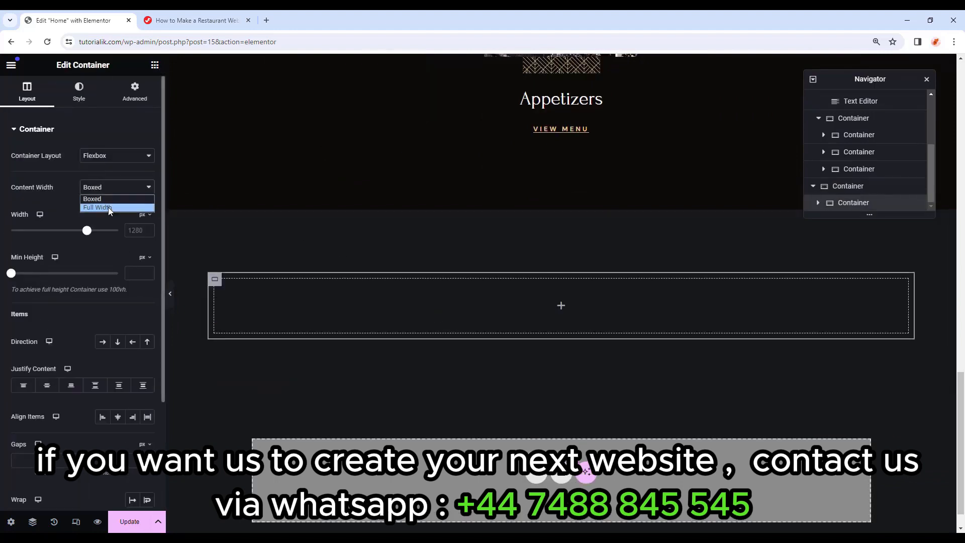
pyautogui.click(109, 202)
pyautogui.click(132, 96)
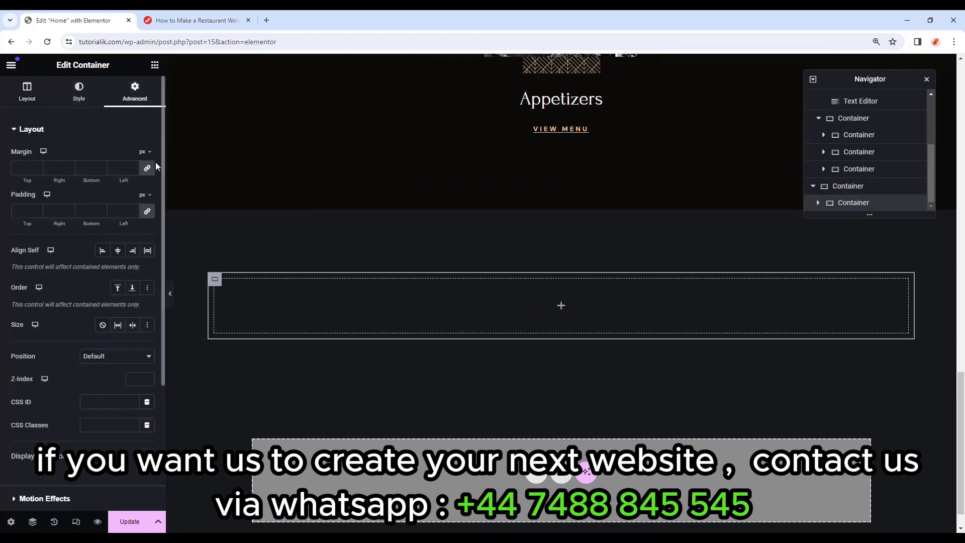
pyautogui.click(148, 168)
pyautogui.click(81, 168)
pyautogui.write('100')
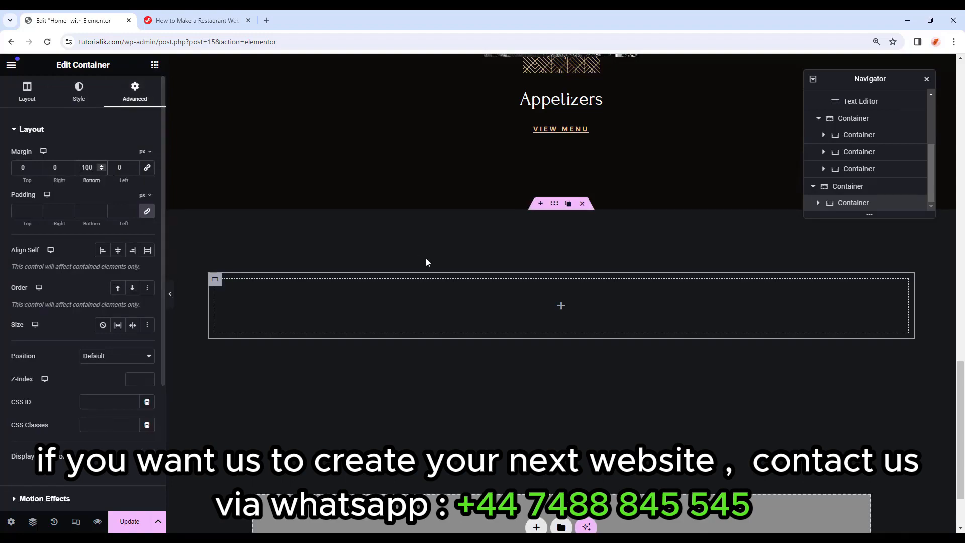
# Copy the FLAVOURFUL EXPERIENCE label and the ornament divider into the new inner container.
pyautogui.scroll(10, 456, 261)
pyautogui.scroll(1, 457, 263)
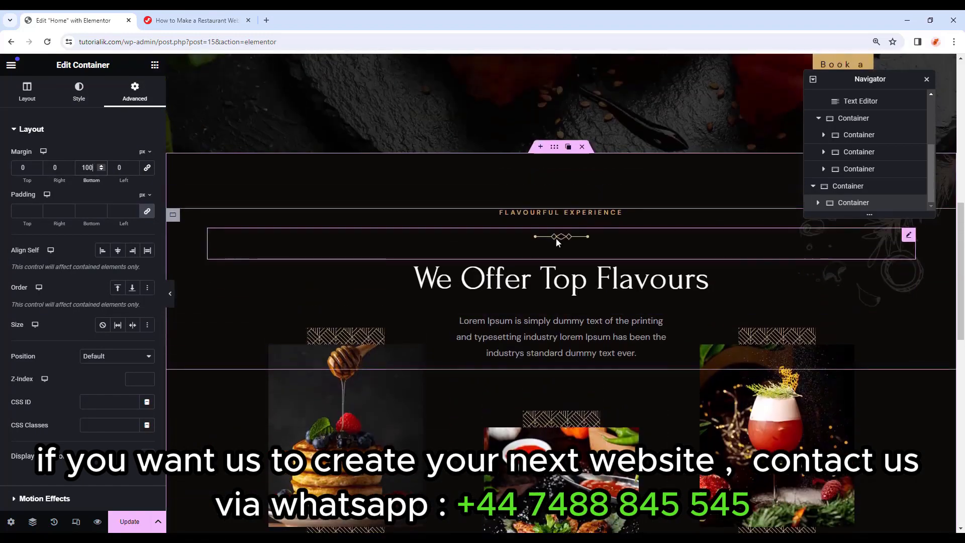
pyautogui.rightClick(572, 213)
pyautogui.rightClick(538, 216)
pyautogui.click(564, 272)
pyautogui.scroll(-10, 503, 272)
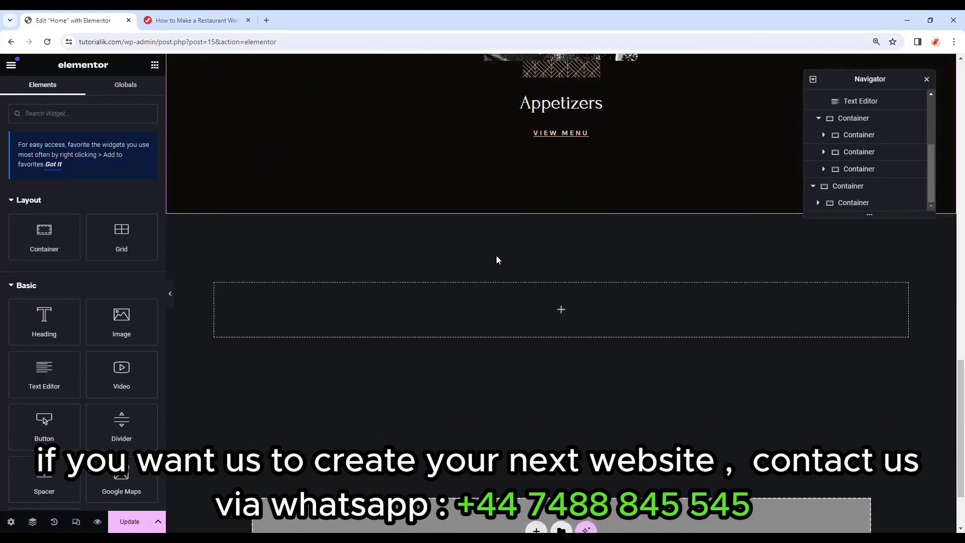
pyautogui.rightClick(502, 295)
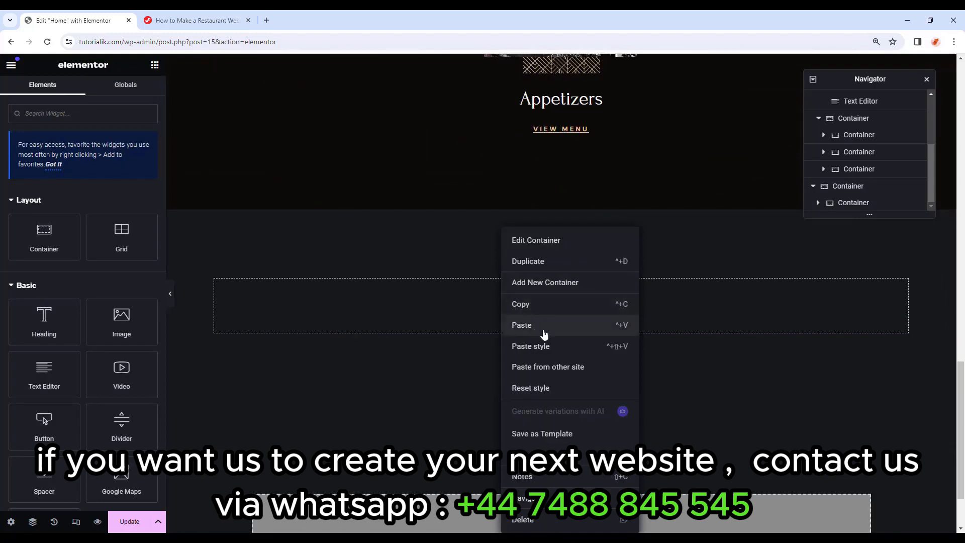
pyautogui.click(544, 332)
pyautogui.scroll(9, 546, 328)
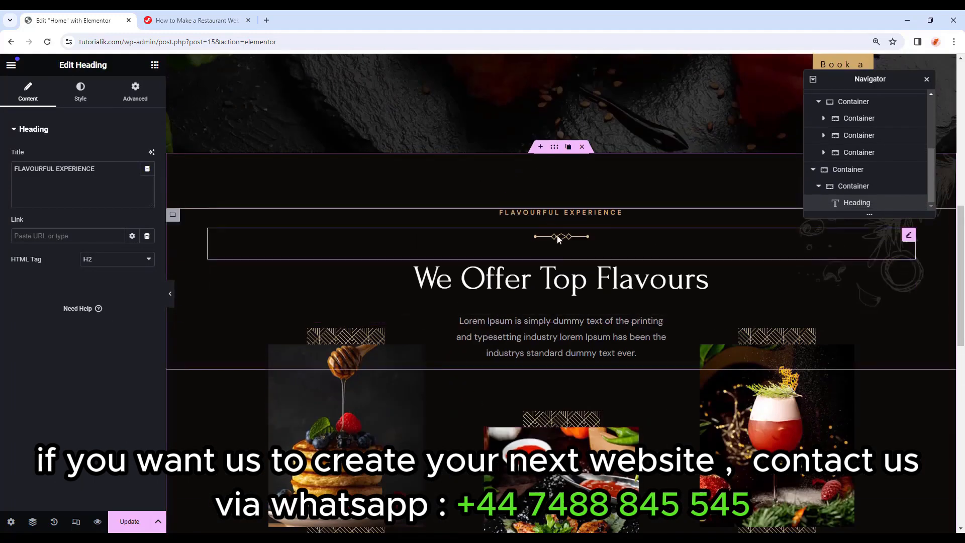
pyautogui.rightClick(558, 238)
pyautogui.click(577, 282)
pyautogui.scroll(-9, 560, 306)
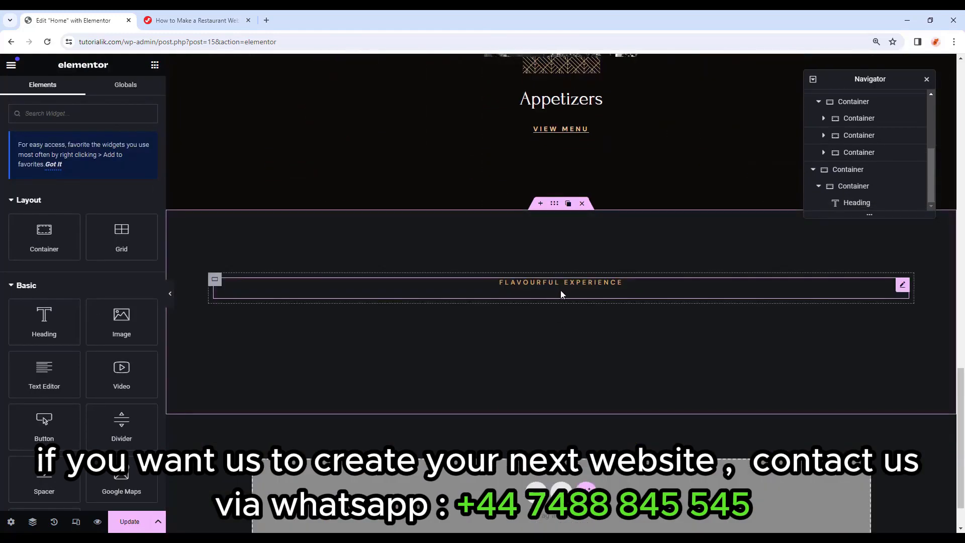
pyautogui.rightClick(576, 301)
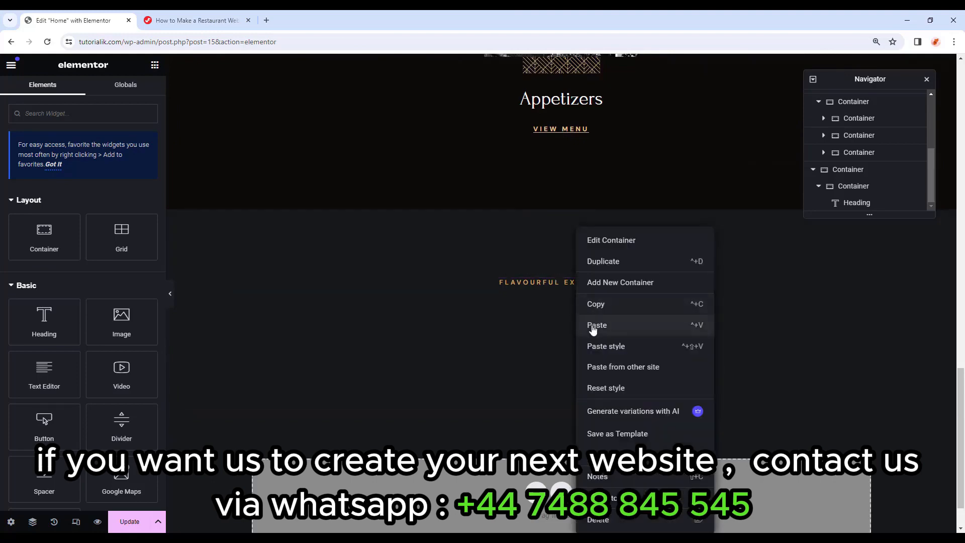
pyautogui.click(593, 327)
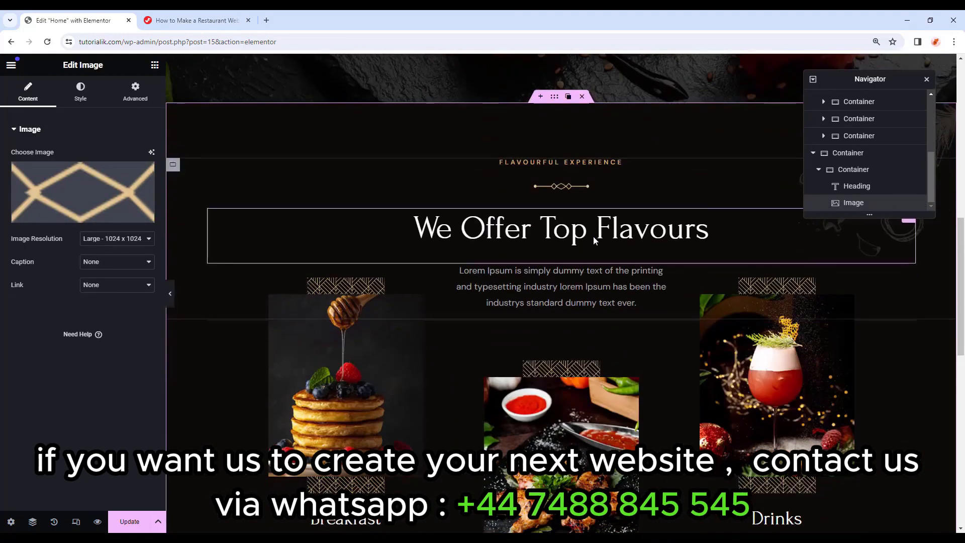
# Copy the We Offer Top Flavours heading in below the divider.
pyautogui.rightClick(593, 241)
pyautogui.click(604, 282)
pyautogui.scroll(-7, 594, 296)
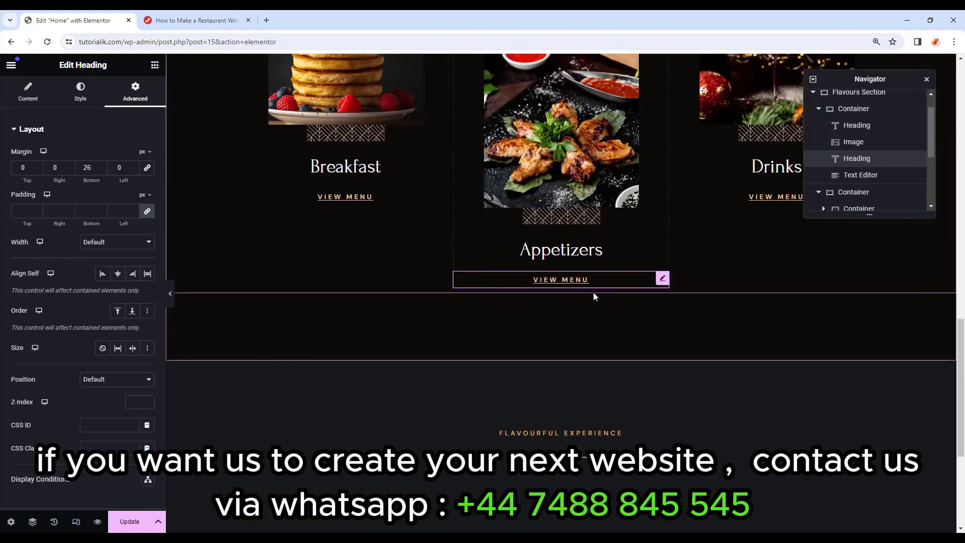
pyautogui.scroll(-4, 593, 296)
pyautogui.rightClick(571, 282)
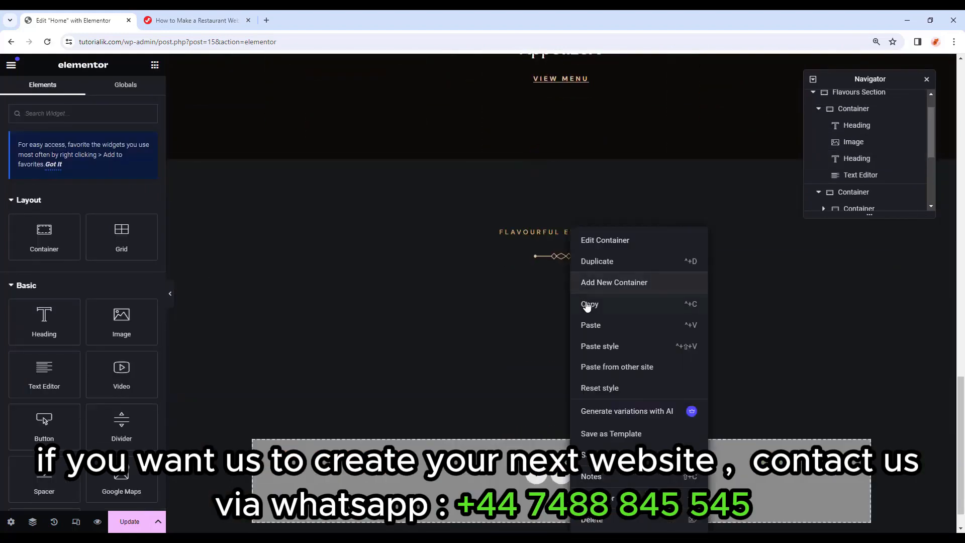
pyautogui.click(591, 325)
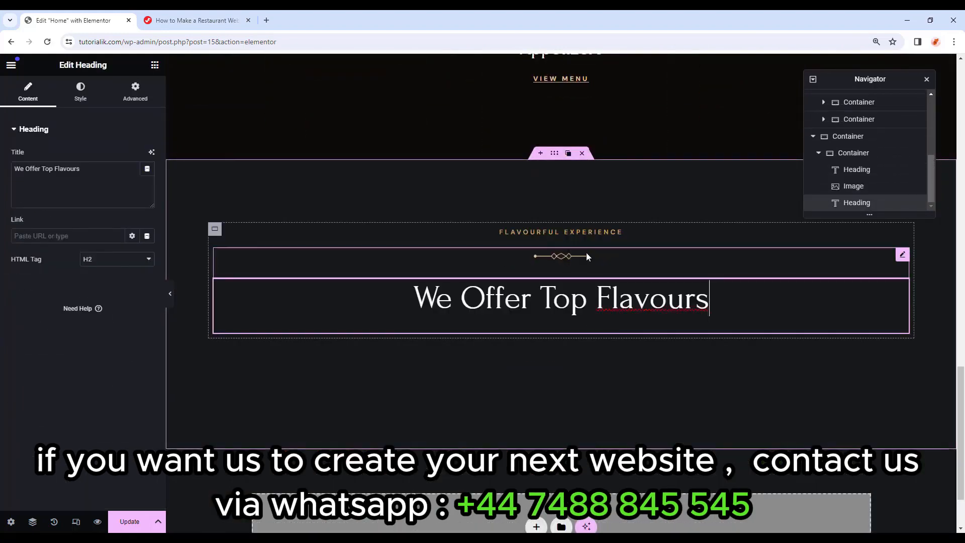
# Retitle the pasted label to FLAVORS FOR ROYALTY and the big heading to Delicious Menu.
pyautogui.click(523, 232)
pyautogui.moveTo(117, 171); pyautogui.dragTo(2, 160)
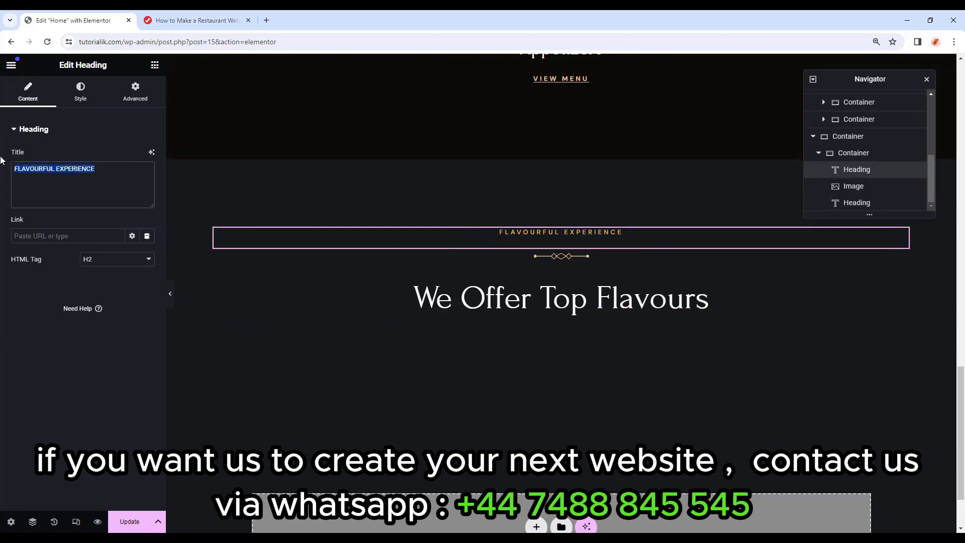
pyautogui.hotkey('ctrl', 'v')
pyautogui.click(507, 295)
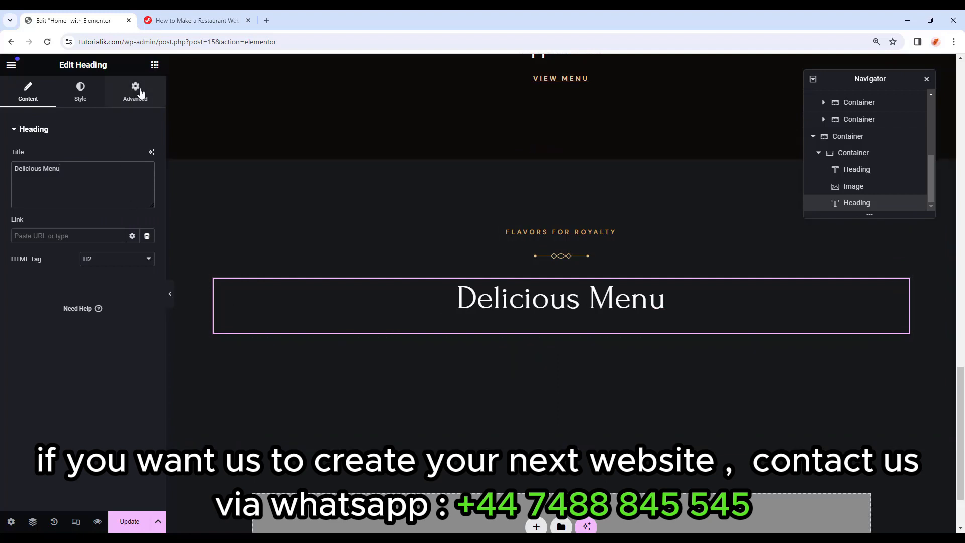
pyautogui.click(155, 66)
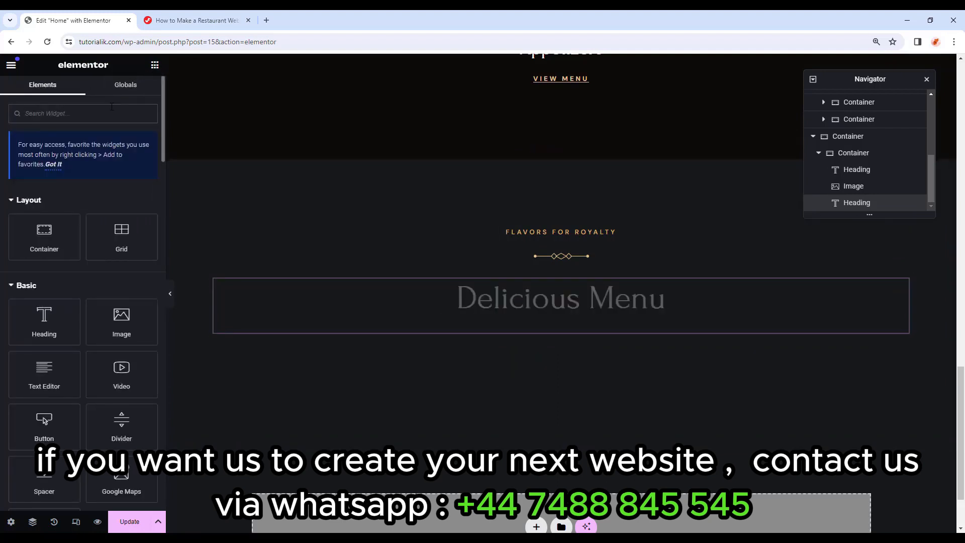
# Add a Tabs widget below Delicious Menu and preview switching between its tabs.
pyautogui.write('tab')
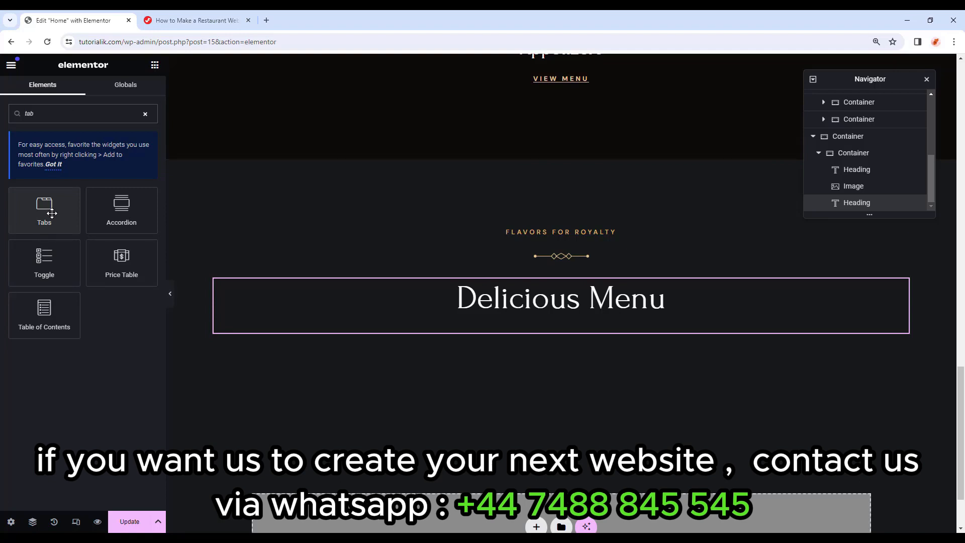
pyautogui.moveTo(43, 211); pyautogui.dragTo(613, 338)
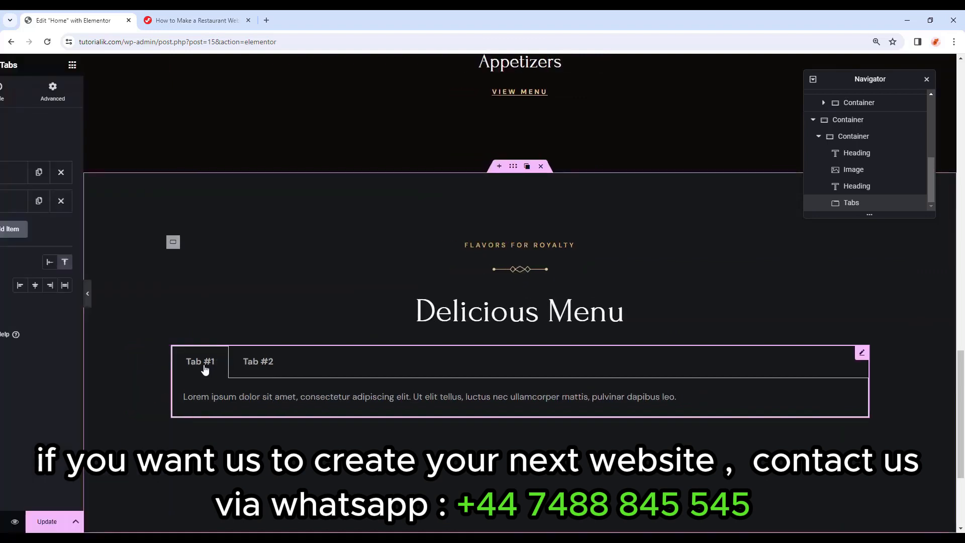
pyautogui.click(170, 297)
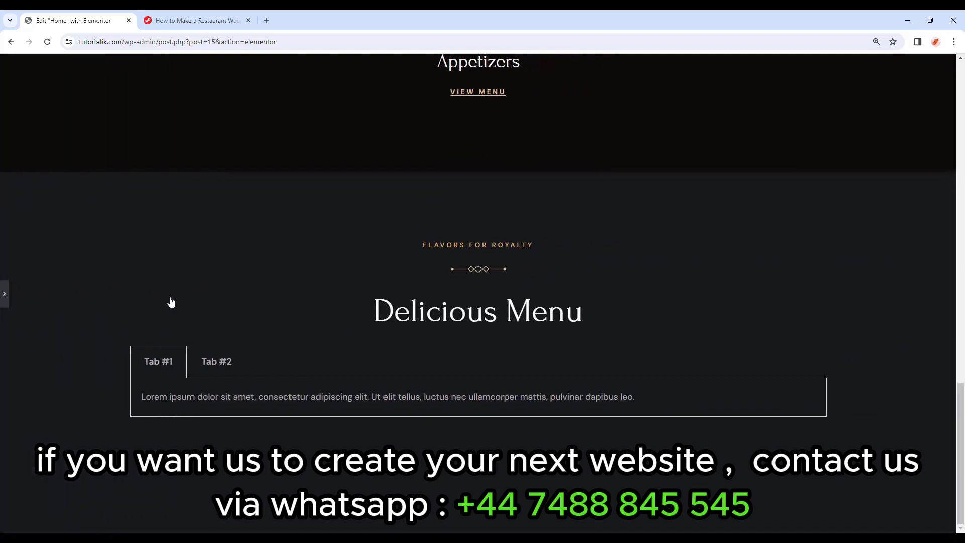
pyautogui.click(197, 366)
pyautogui.click(179, 363)
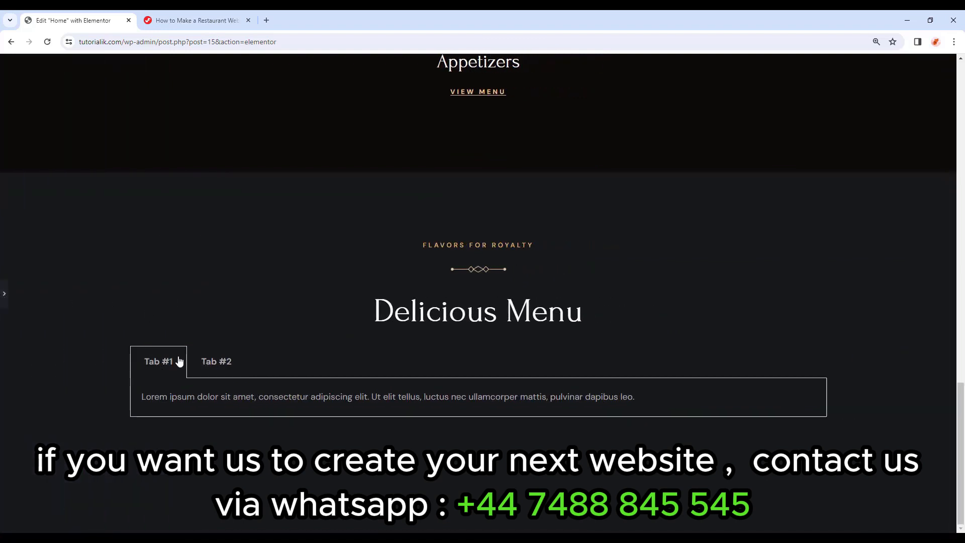
pyautogui.click(195, 366)
pyautogui.click(170, 364)
pyautogui.click(4, 295)
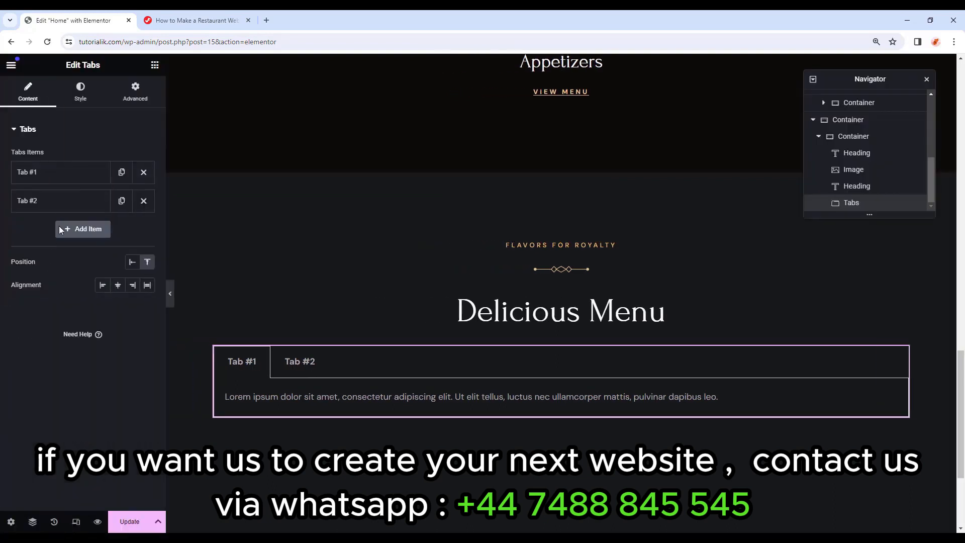
# Replace the tab contents with 'Text 1' for Tab #1 and 'Text 2' for Tab #2.
pyautogui.click(70, 175)
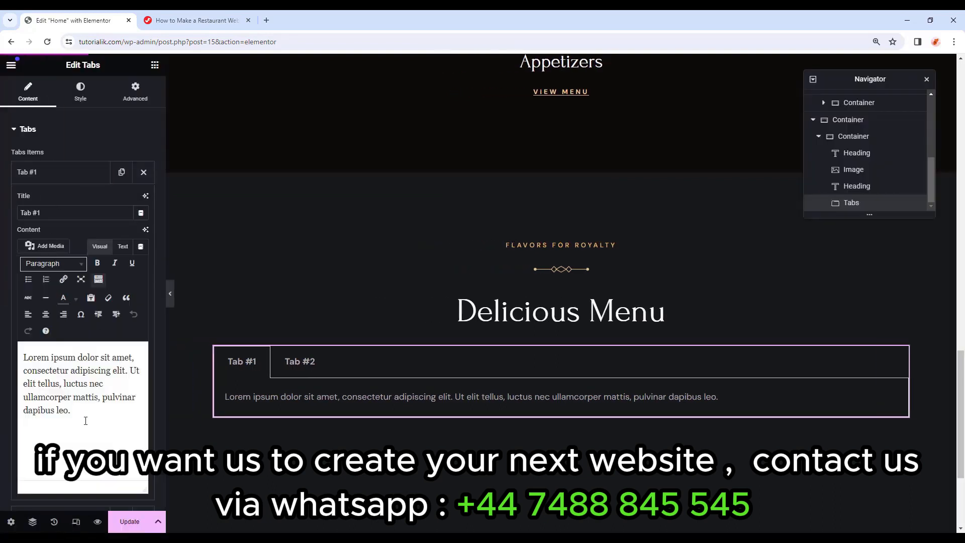
pyautogui.moveTo(86, 420); pyautogui.dragTo(1, 337)
pyautogui.write('Text')
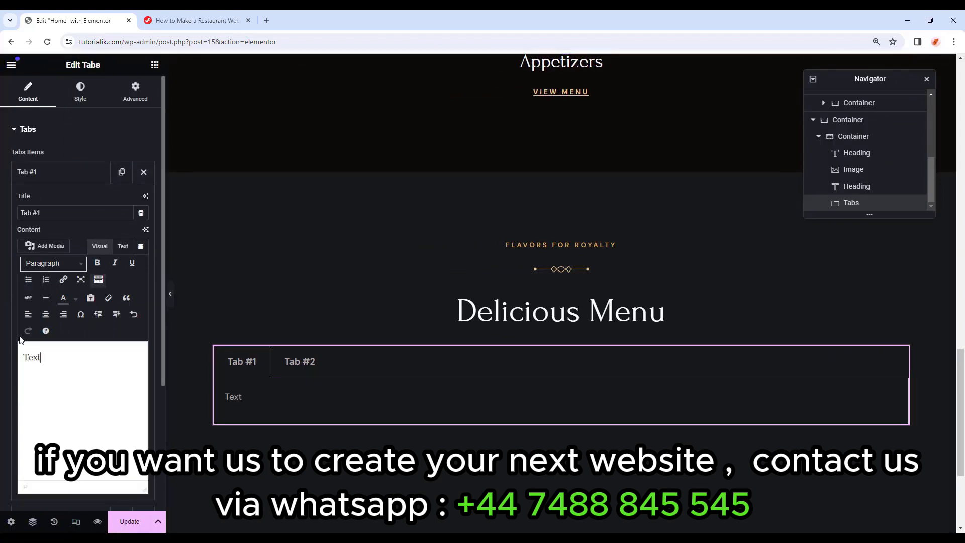
pyautogui.write(' 1')
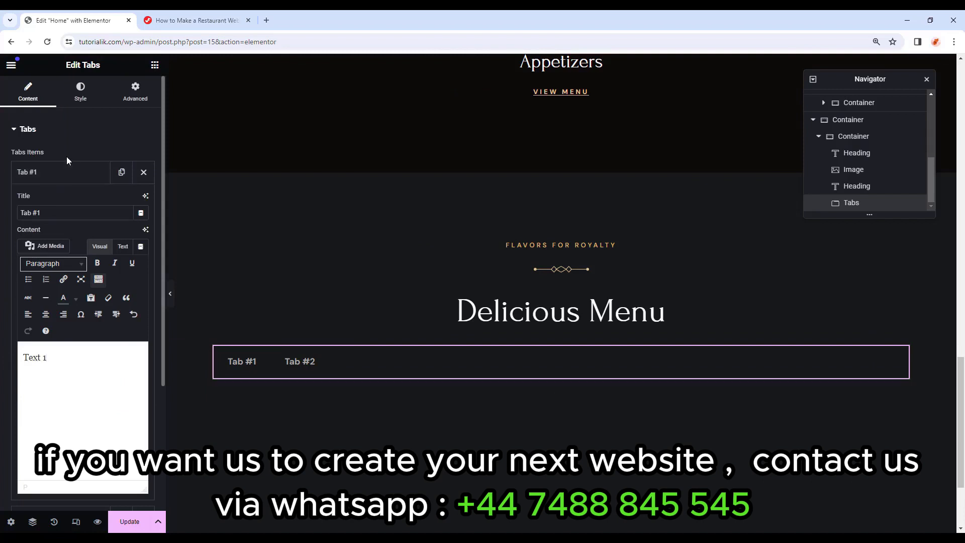
pyautogui.click(58, 180)
pyautogui.click(47, 206)
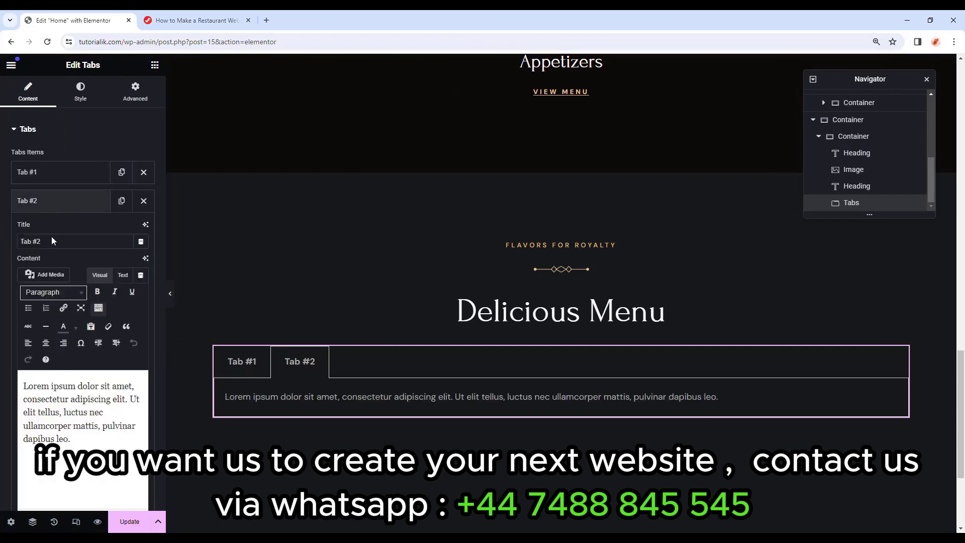
pyautogui.moveTo(75, 470); pyautogui.dragTo(1, 375)
pyautogui.write('Text 2')
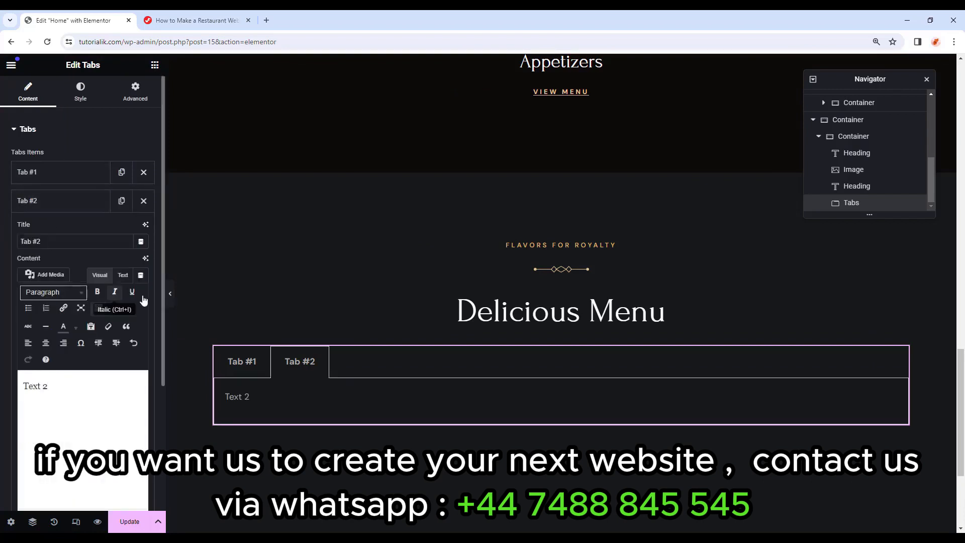
# Preview that the tabs show Text 1 and Text 2, then centre-align the tab titles.
pyautogui.click(172, 294)
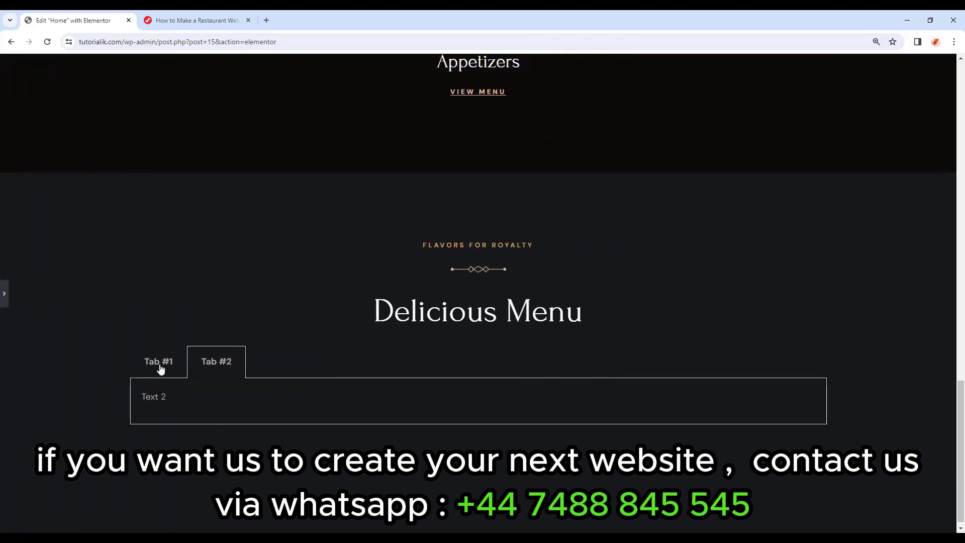
pyautogui.click(161, 370)
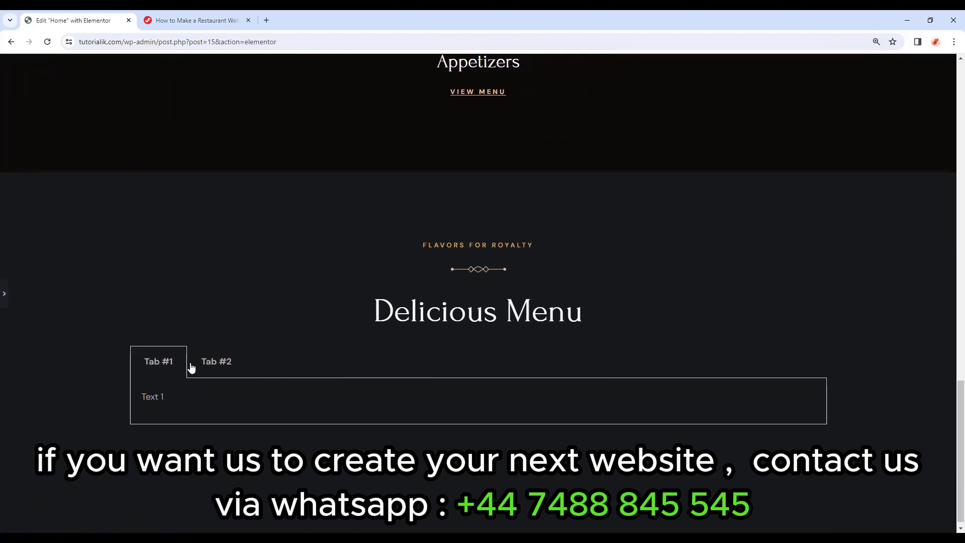
pyautogui.click(210, 366)
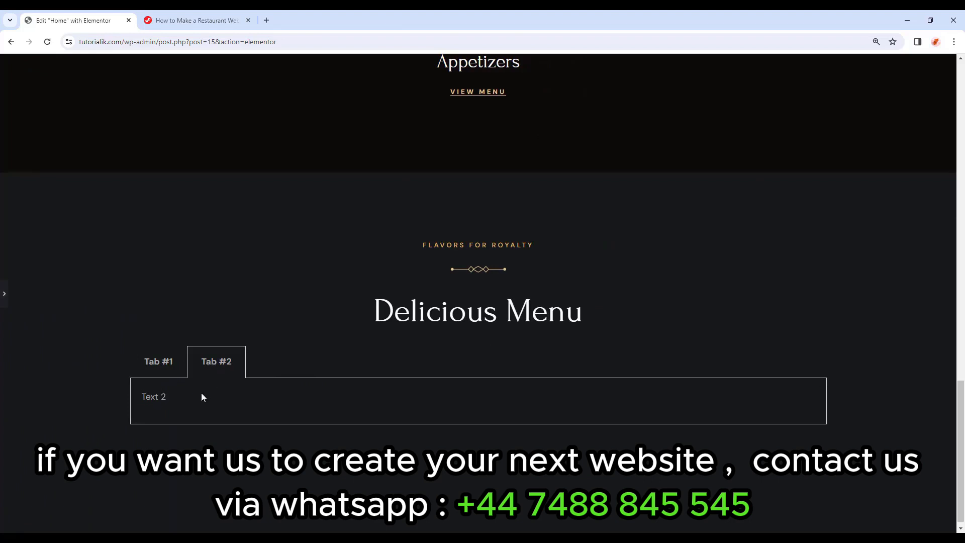
pyautogui.click(161, 367)
pyautogui.click(5, 305)
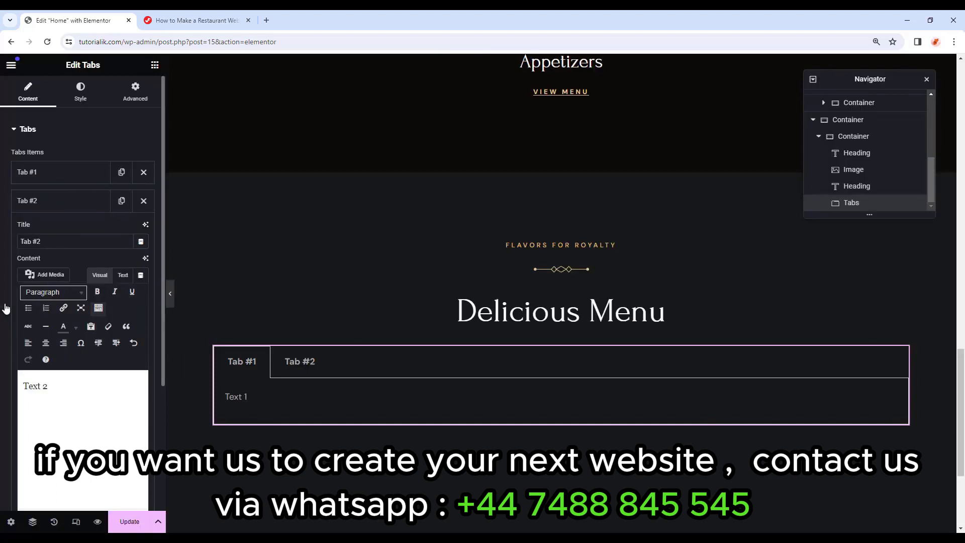
pyautogui.click(60, 200)
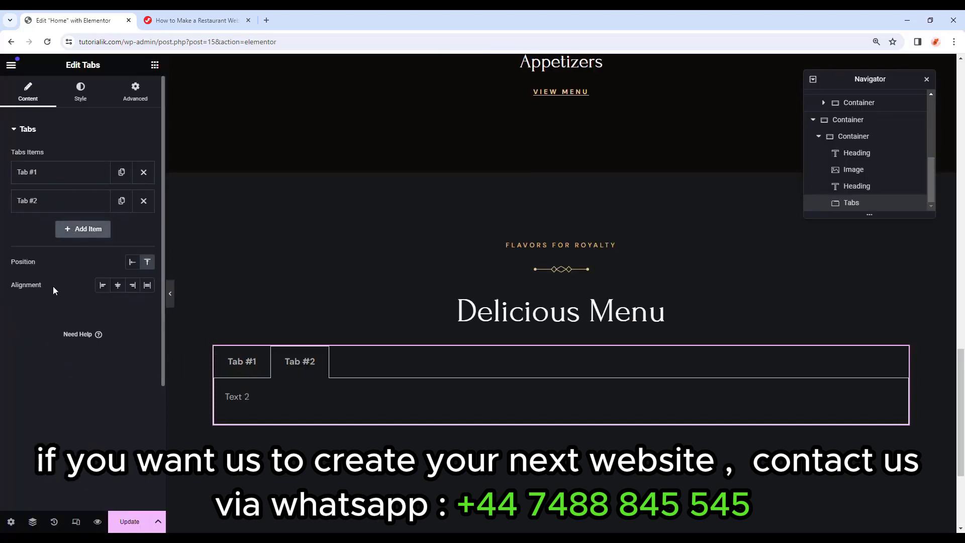
pyautogui.click(118, 286)
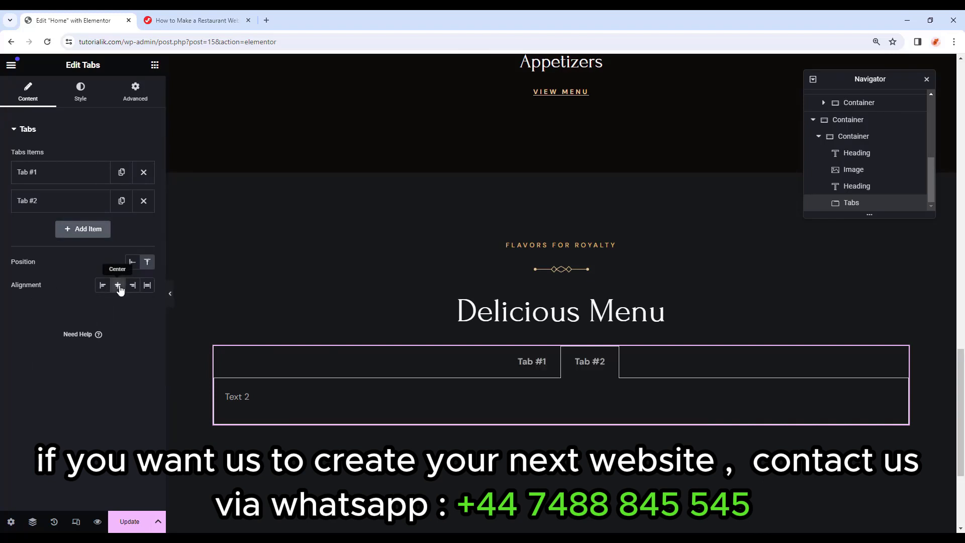
# Set the tab title and active title colours to the global Primary white.
pyautogui.click(83, 102)
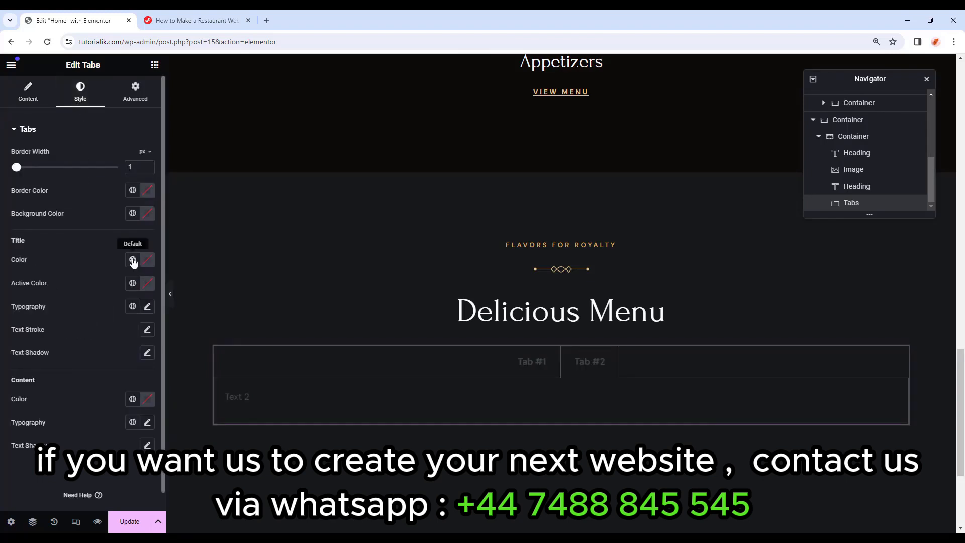
pyautogui.click(133, 260)
pyautogui.click(89, 316)
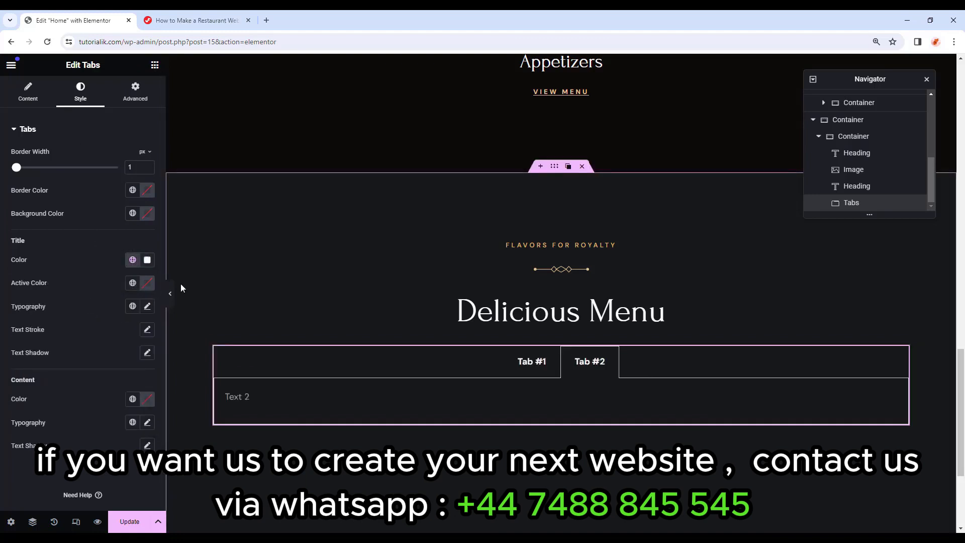
pyautogui.click(133, 282)
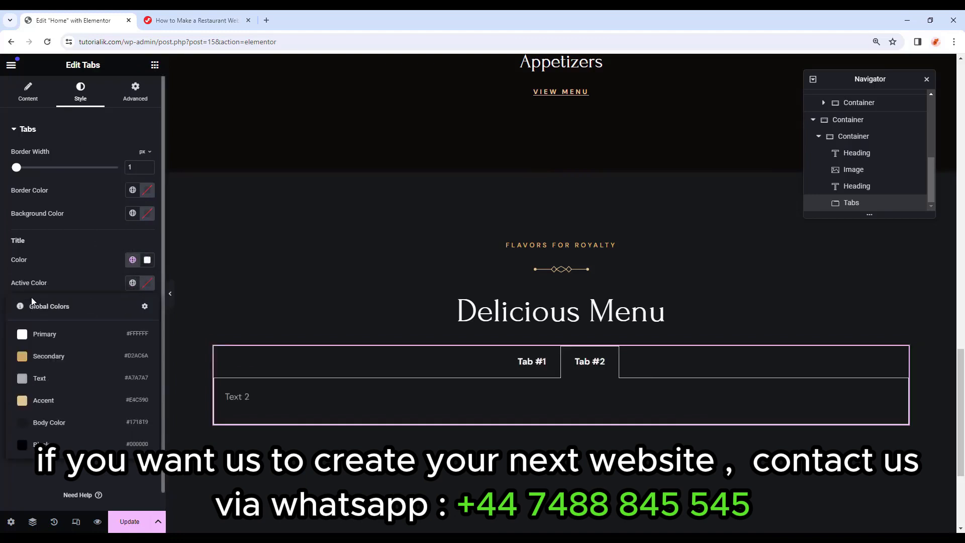
pyautogui.click(44, 336)
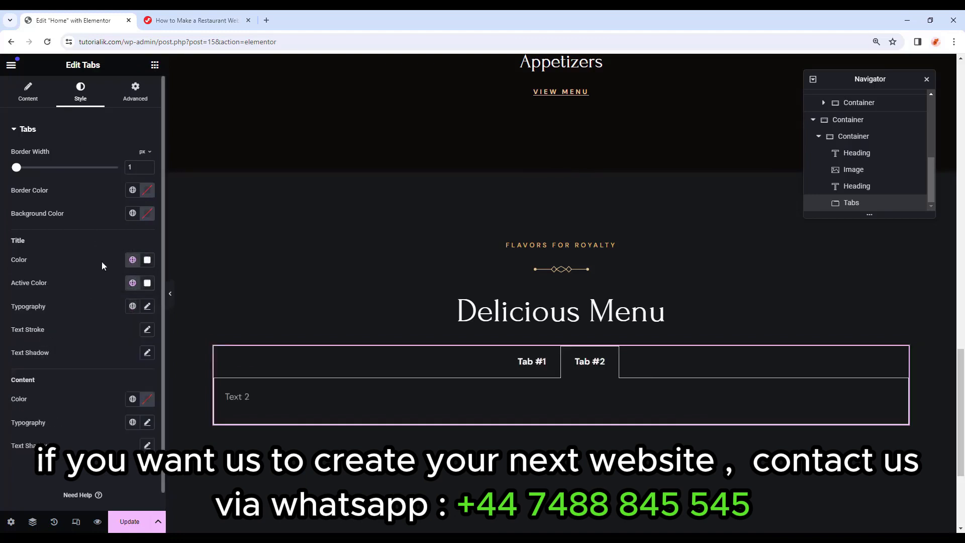
# Style the tab titles in Forum font at 21px, weight 400.
pyautogui.click(148, 306)
pyautogui.click(131, 358)
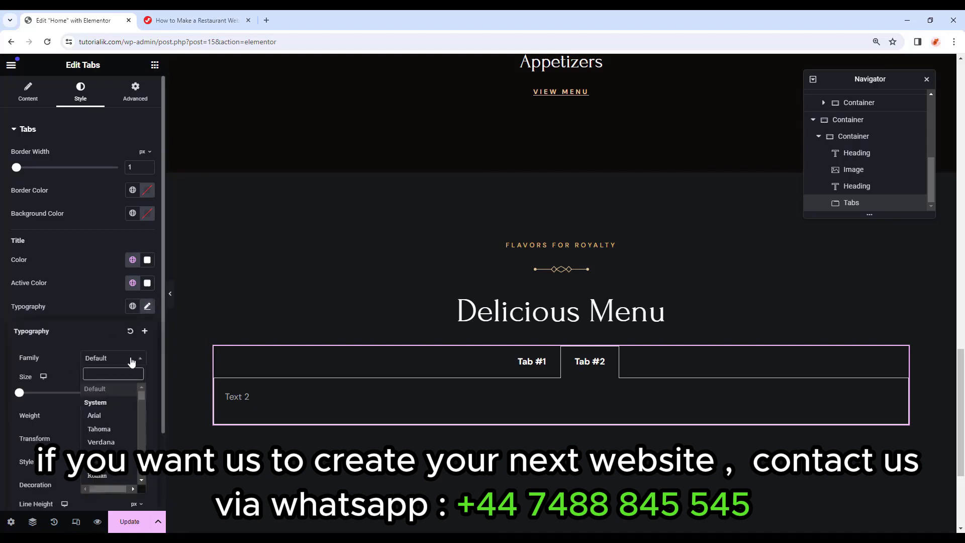
pyautogui.write('foru')
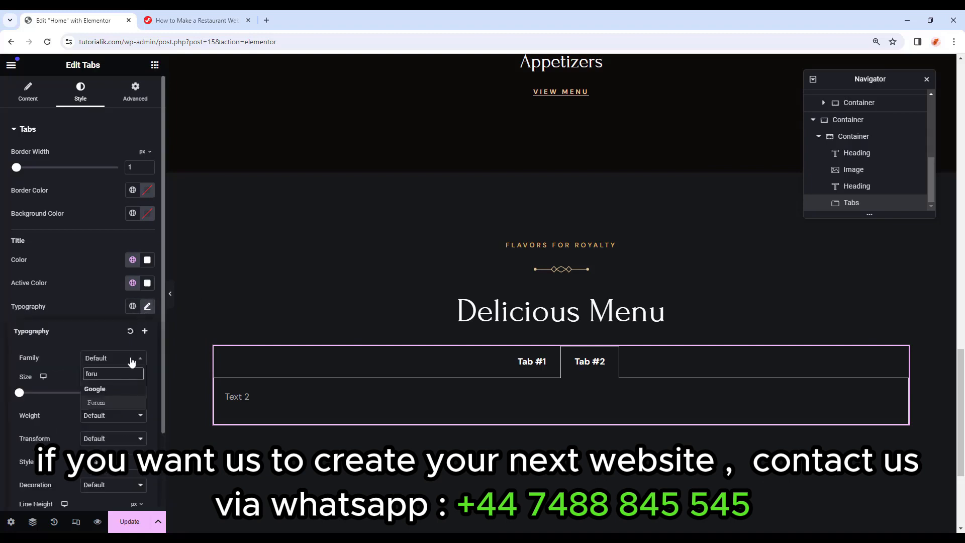
pyautogui.click(95, 403)
pyautogui.click(126, 393)
pyautogui.write('21')
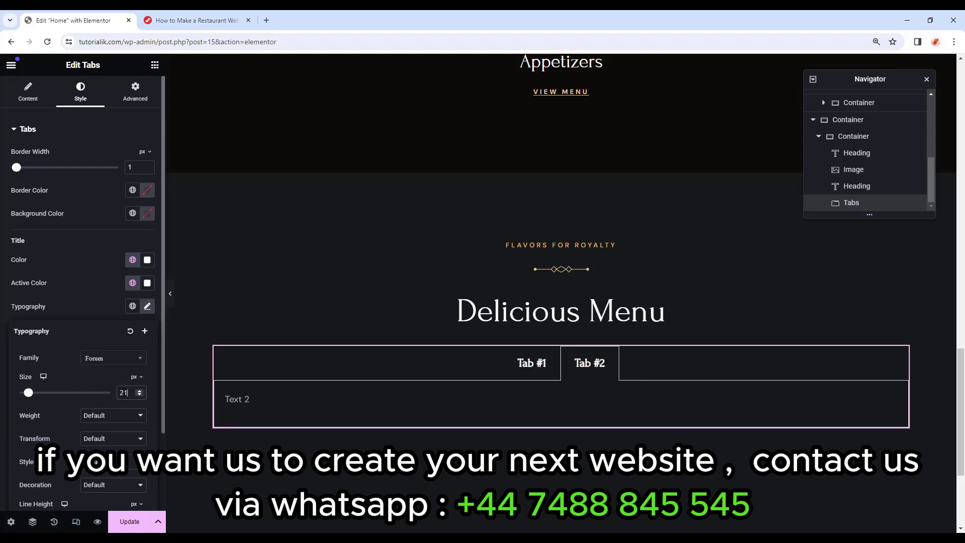
pyautogui.scroll(-1, 111, 371)
pyautogui.click(110, 365)
pyautogui.click(105, 403)
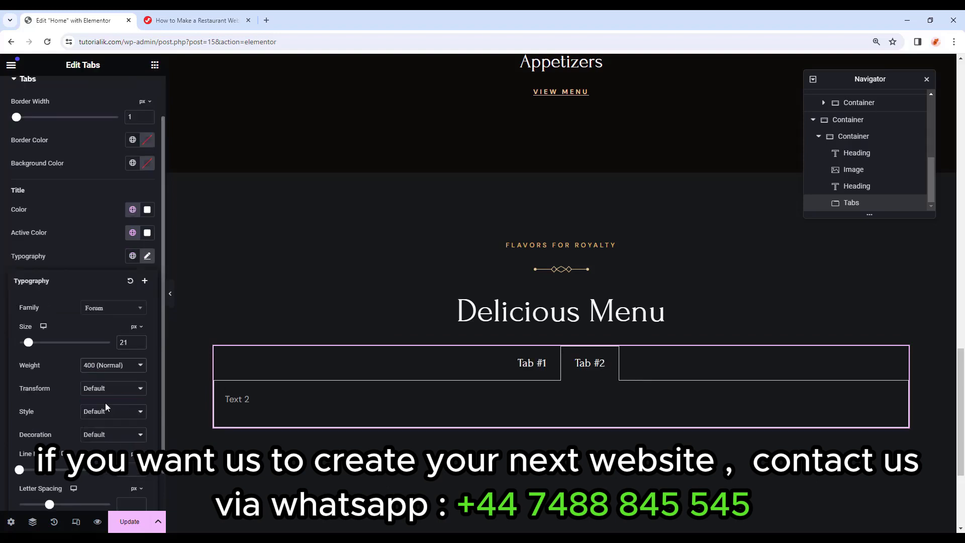
pyautogui.write('38')
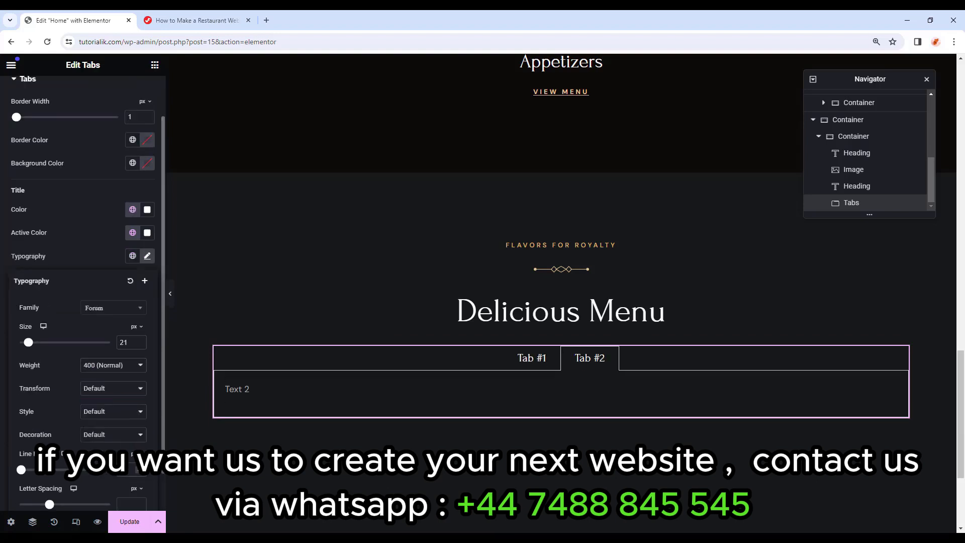
pyautogui.click(2, 203)
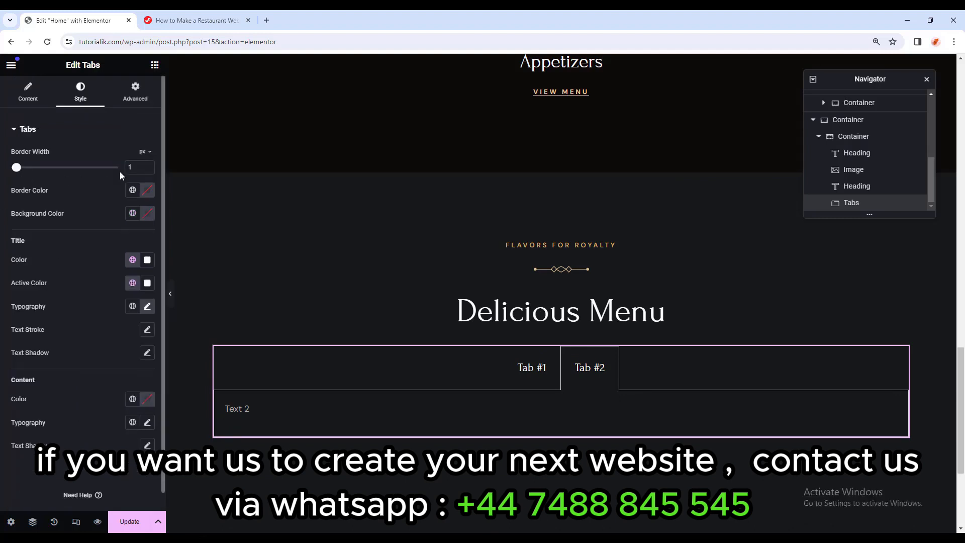
# Set the tab border width to 0 and expand the widget's Custom CSS section.
pyautogui.click(147, 170)
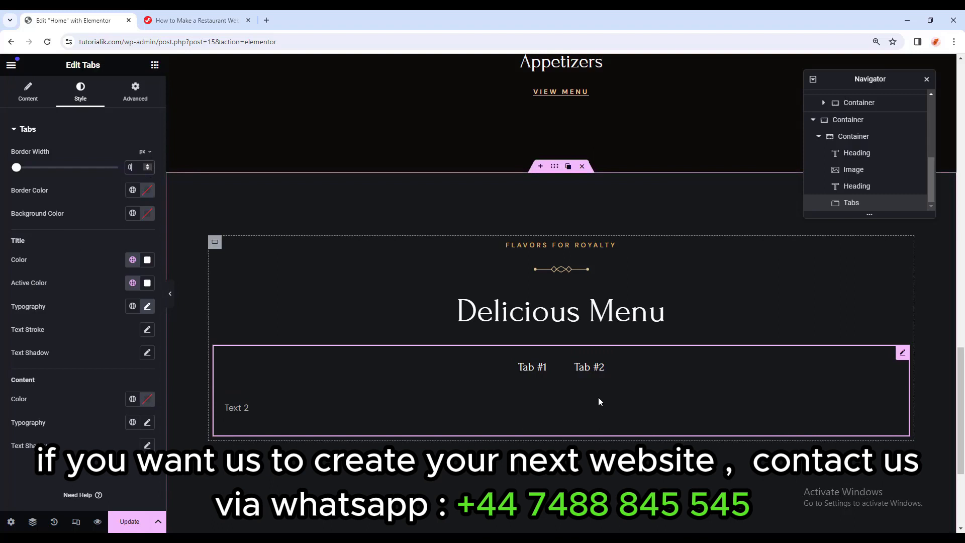
pyautogui.click(133, 100)
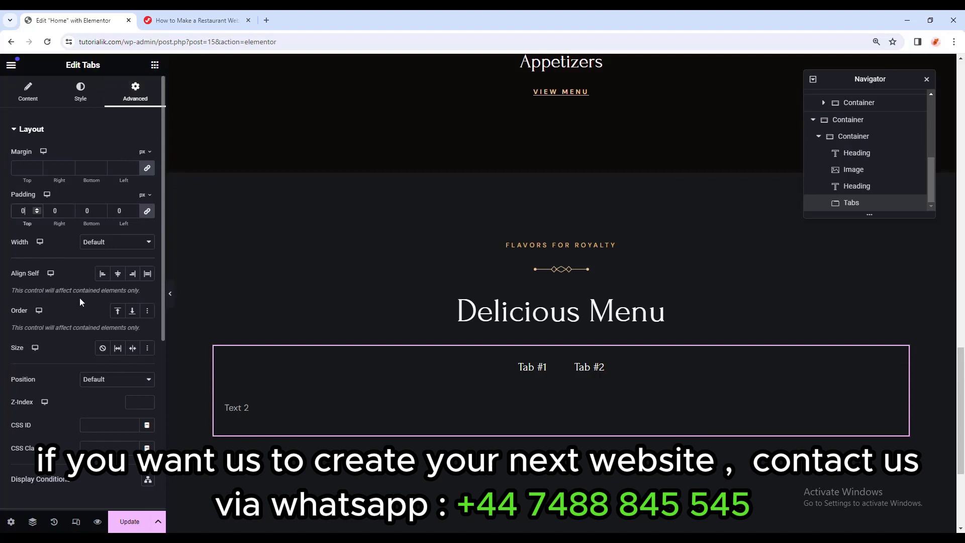
pyautogui.scroll(-5, 80, 302)
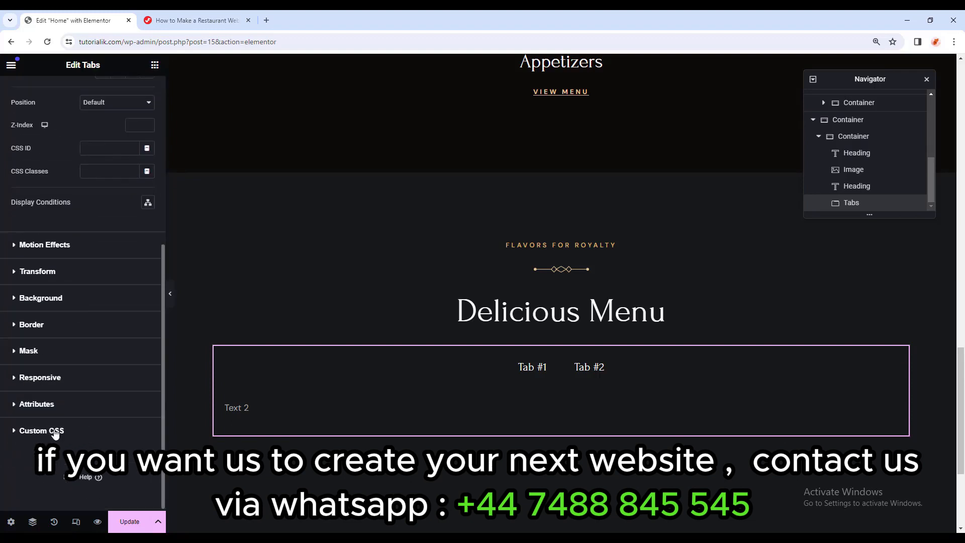
pyautogui.click(51, 431)
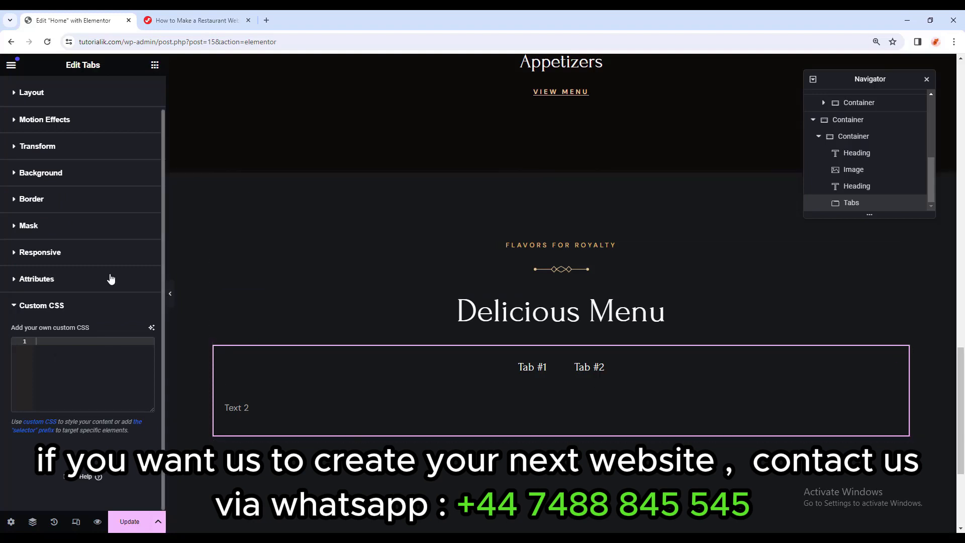
# Paste the tutorial's Tab CSS into the Tabs widget's Custom CSS for grey top/bottom borders.
pyautogui.click(216, 20)
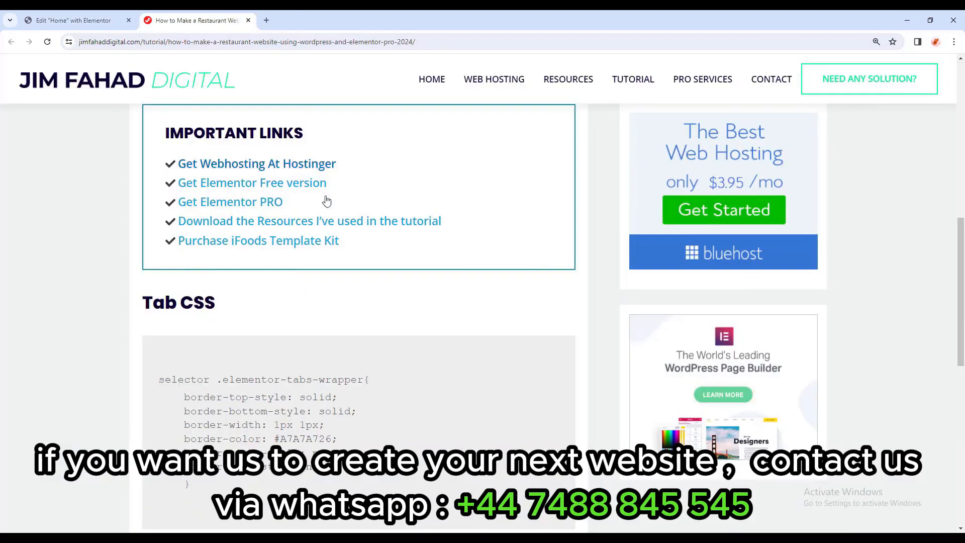
pyautogui.scroll(-1, 277, 295)
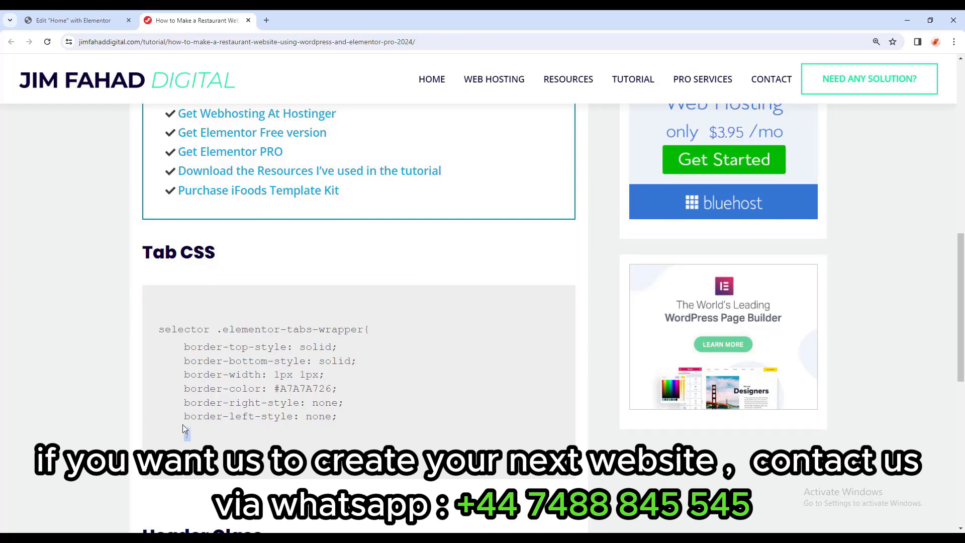
pyautogui.moveTo(190, 435); pyautogui.dragTo(159, 330)
pyautogui.rightClick(158, 329)
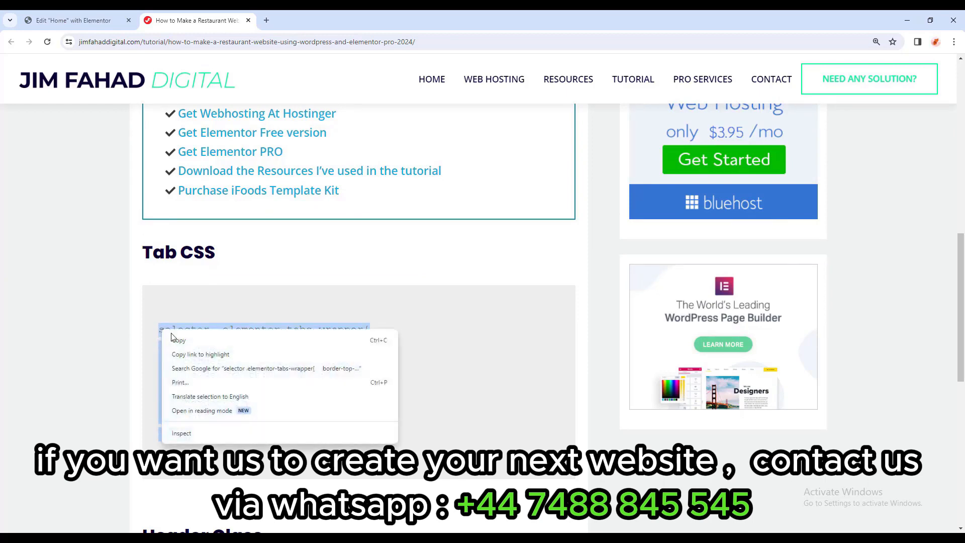
pyautogui.click(180, 339)
pyautogui.click(75, 20)
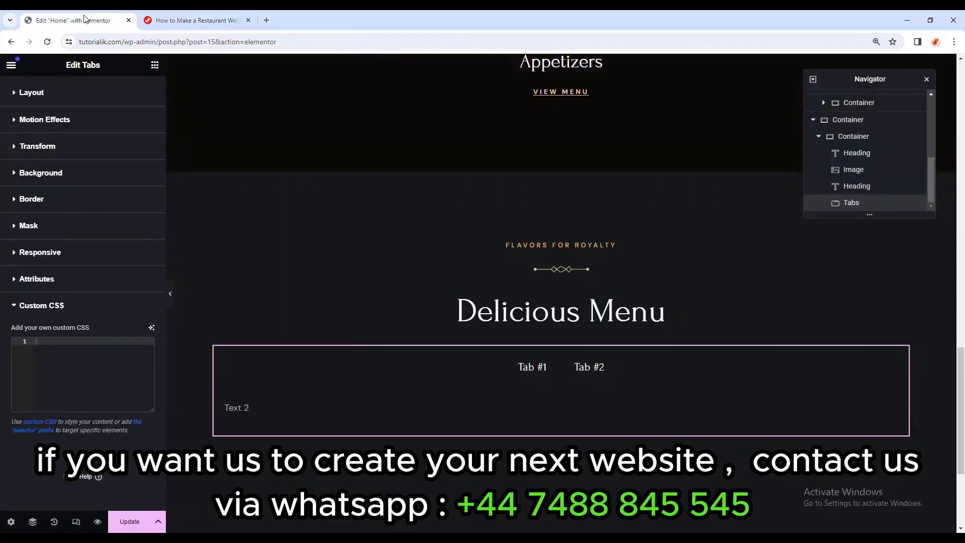
pyautogui.rightClick(75, 359)
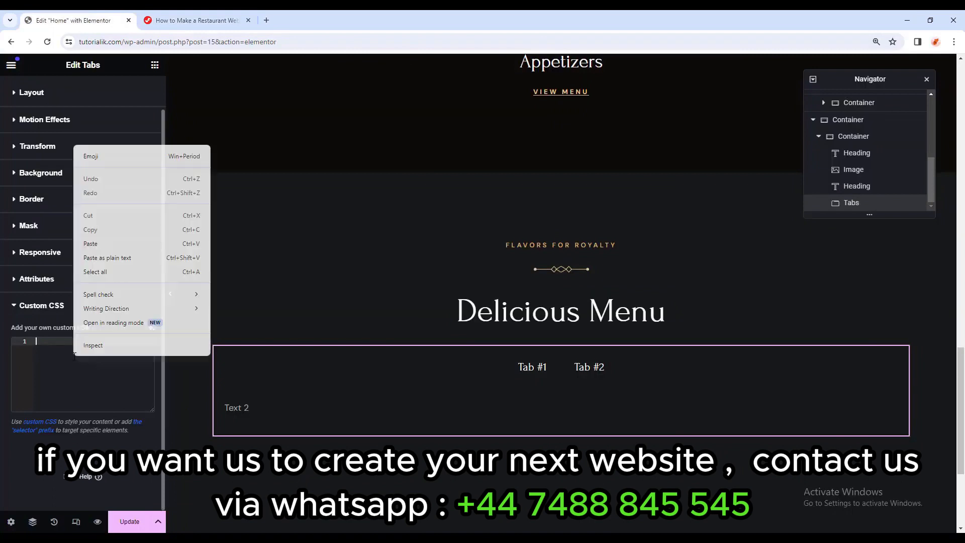
pyautogui.click(103, 244)
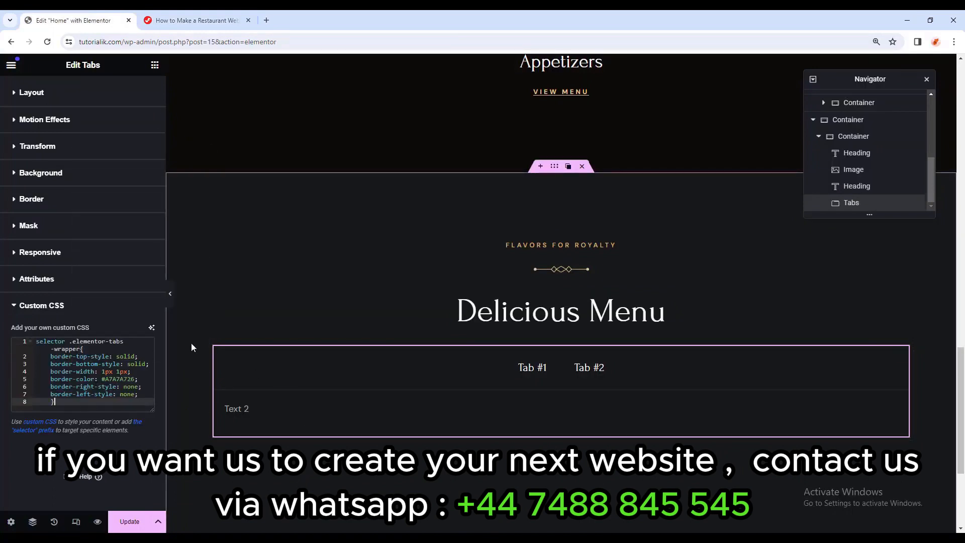
pyautogui.click(170, 294)
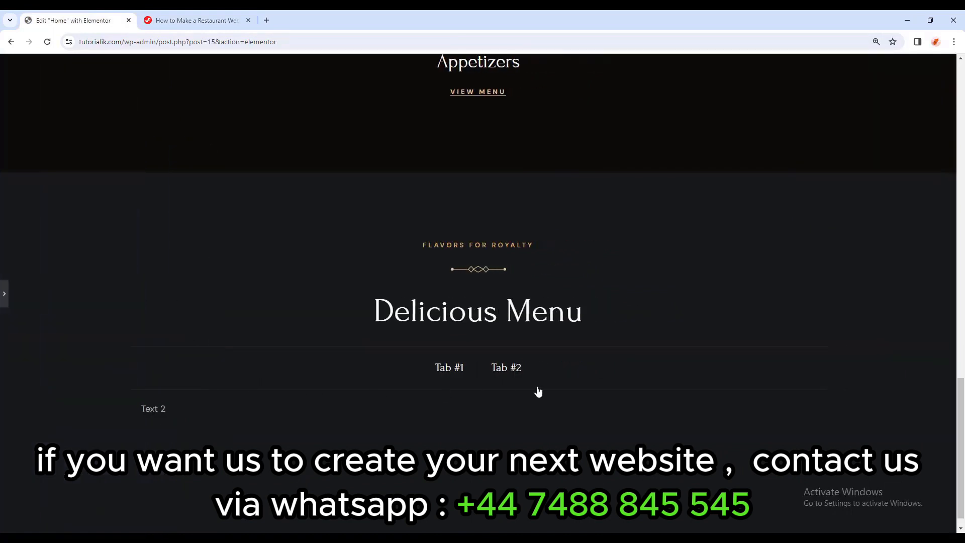
pyautogui.click(4, 293)
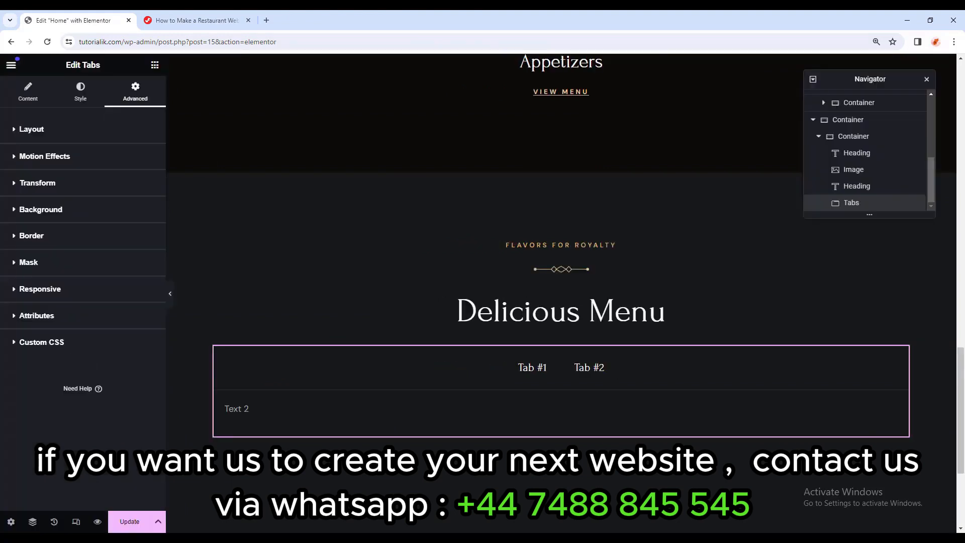
# Rename the first two tabs to MORNING and WEEKDAY LUNCH.
pyautogui.click(40, 289)
pyautogui.click(28, 95)
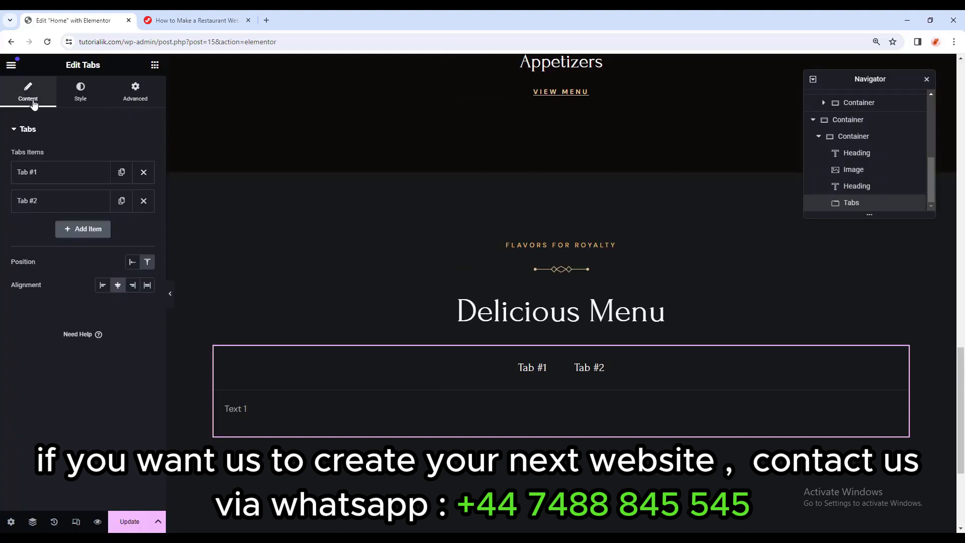
pyautogui.click(50, 171)
pyautogui.moveTo(40, 213); pyautogui.dragTo(20, 213)
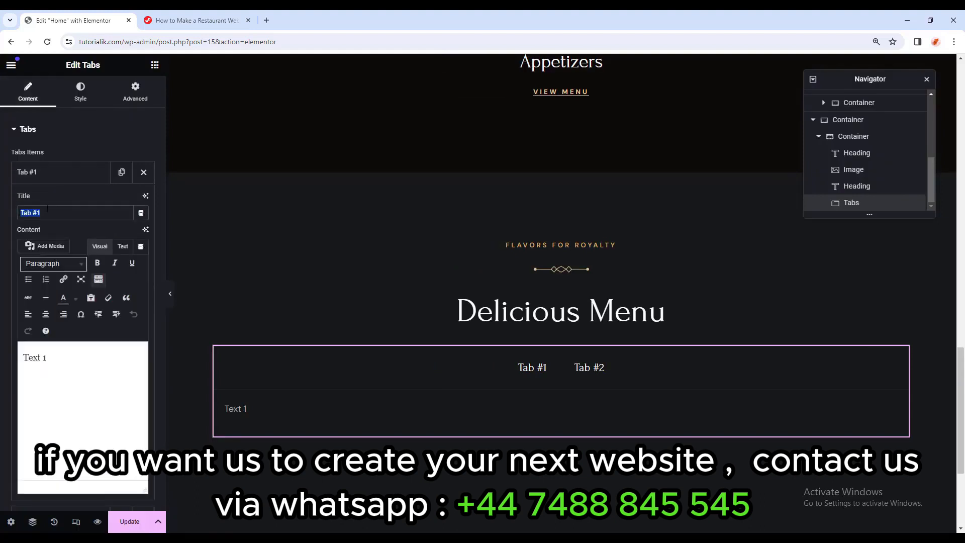
pyautogui.hotkey('ctrl', 'v')
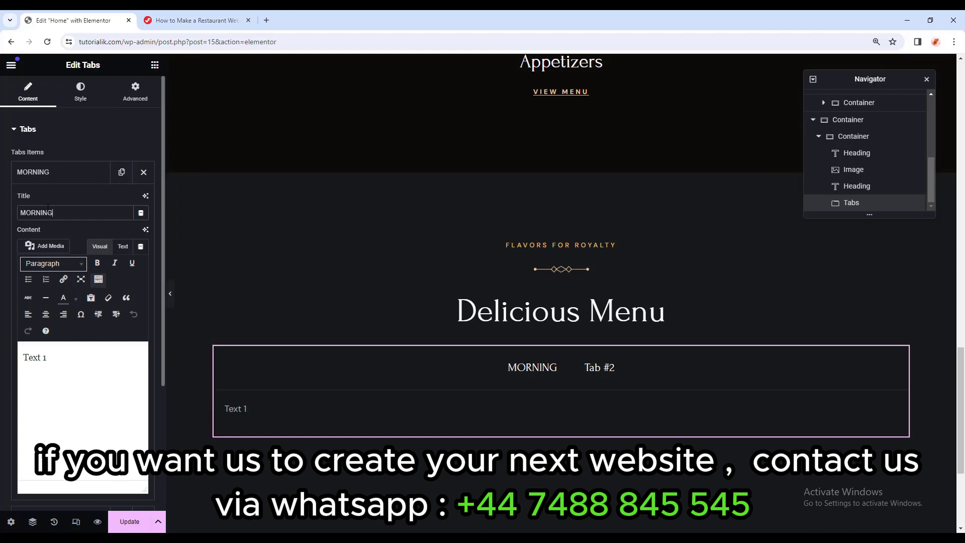
pyautogui.click(98, 176)
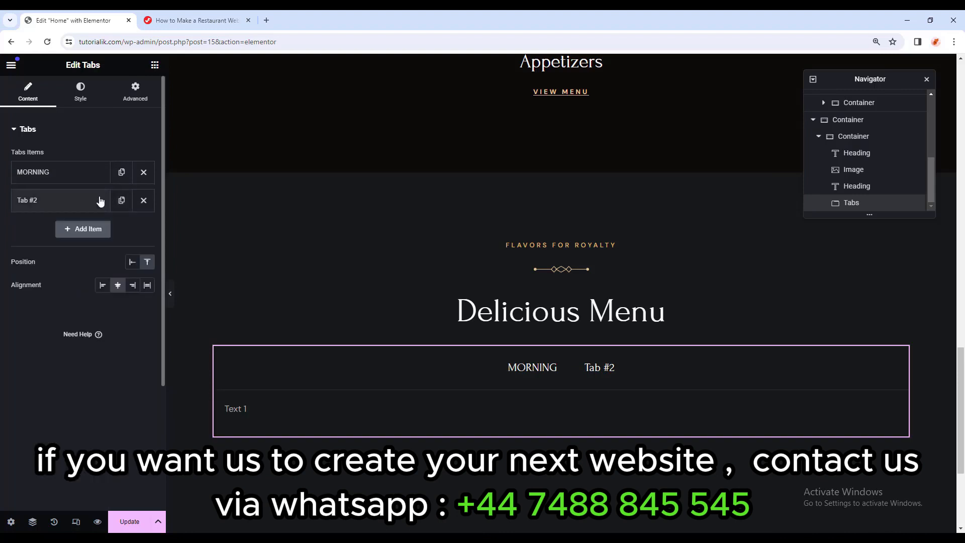
pyautogui.click(76, 203)
pyautogui.hotkey('ctrl', 'a')
pyautogui.hotkey('ctrl', 'v')
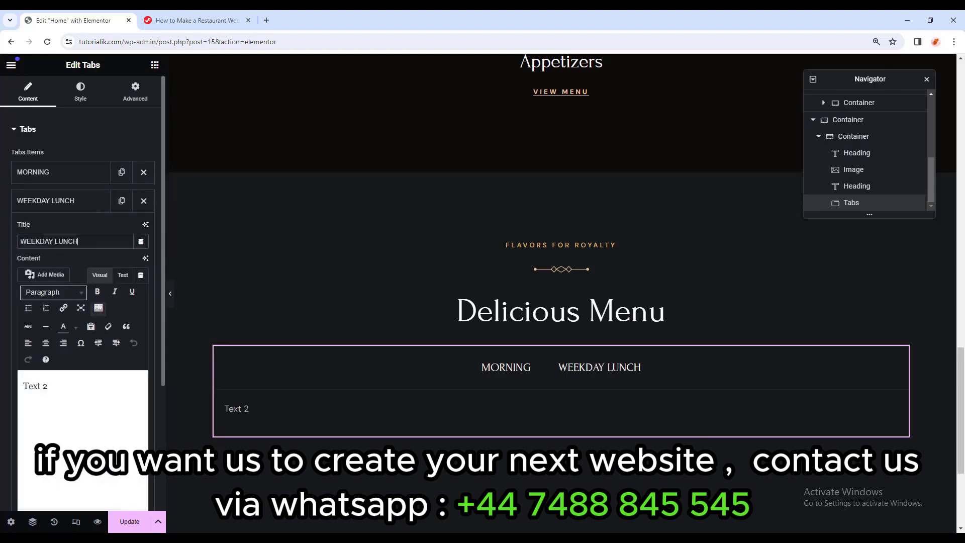
pyautogui.click(75, 201)
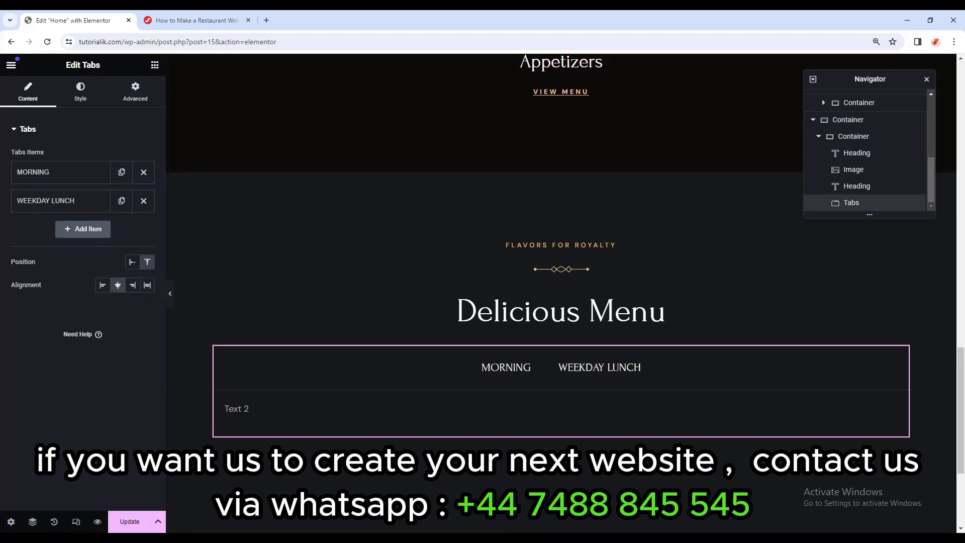
# Duplicate tabs to add two more titled DINNER and WINES.
pyautogui.click(121, 200)
pyautogui.click(90, 229)
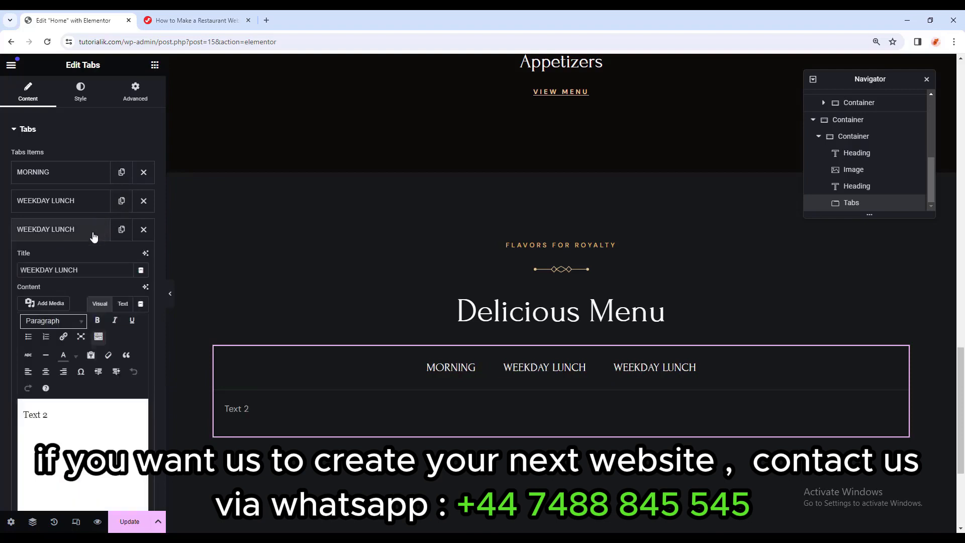
pyautogui.moveTo(83, 273); pyautogui.dragTo(1, 276)
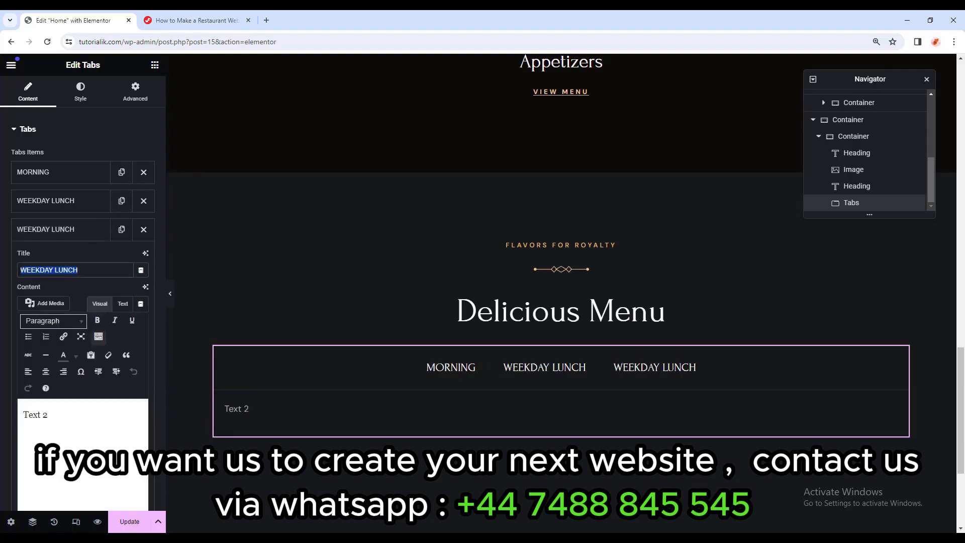
pyautogui.write('DINNER')
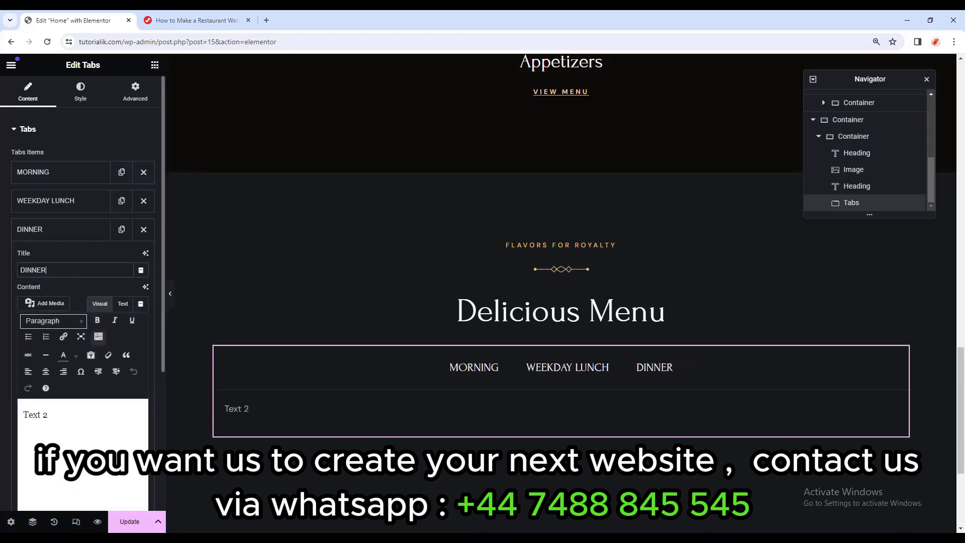
pyautogui.click(76, 229)
pyautogui.click(121, 230)
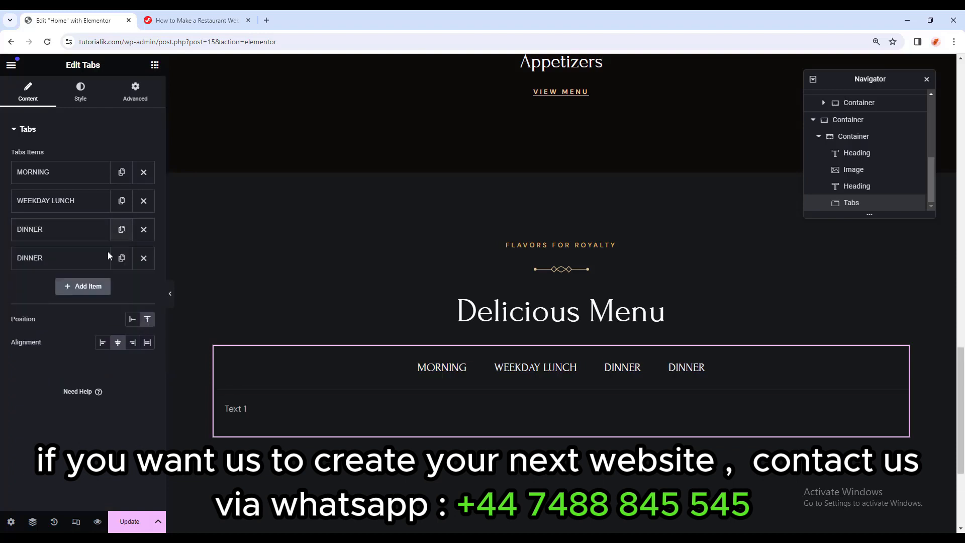
pyautogui.click(89, 266)
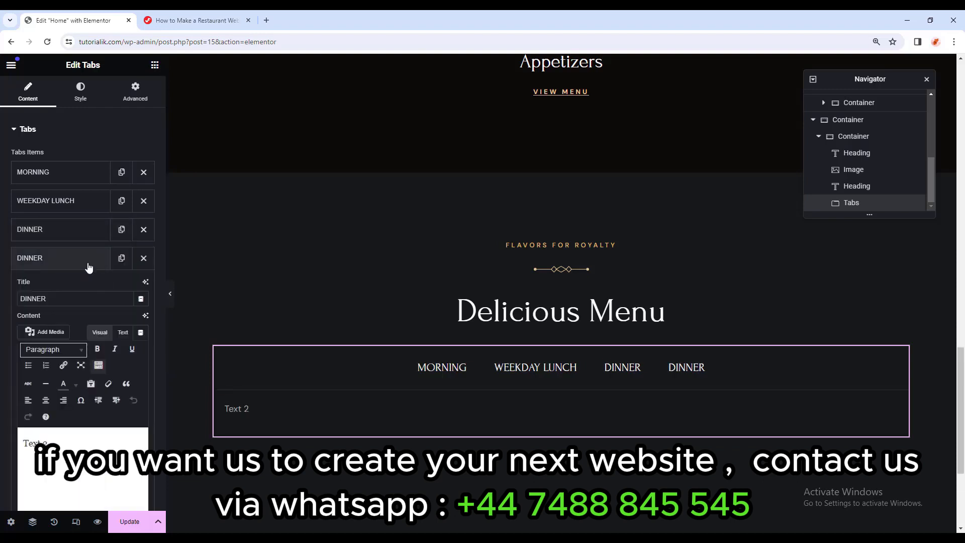
pyautogui.moveTo(61, 300); pyautogui.dragTo(2, 303)
pyautogui.write('WINES')
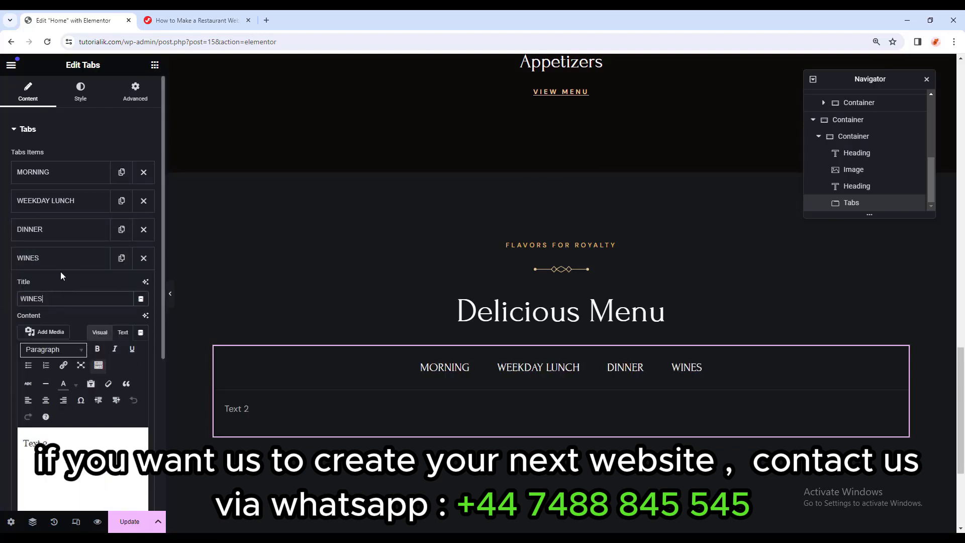
pyautogui.click(75, 259)
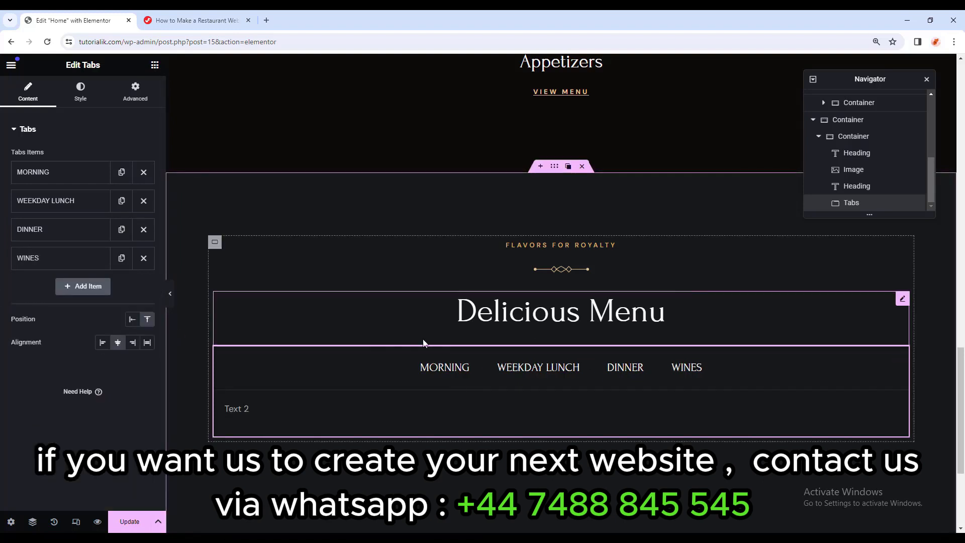
# Preview the page at tablet and mobile widths.
pyautogui.click(77, 522)
pyautogui.click(517, 65)
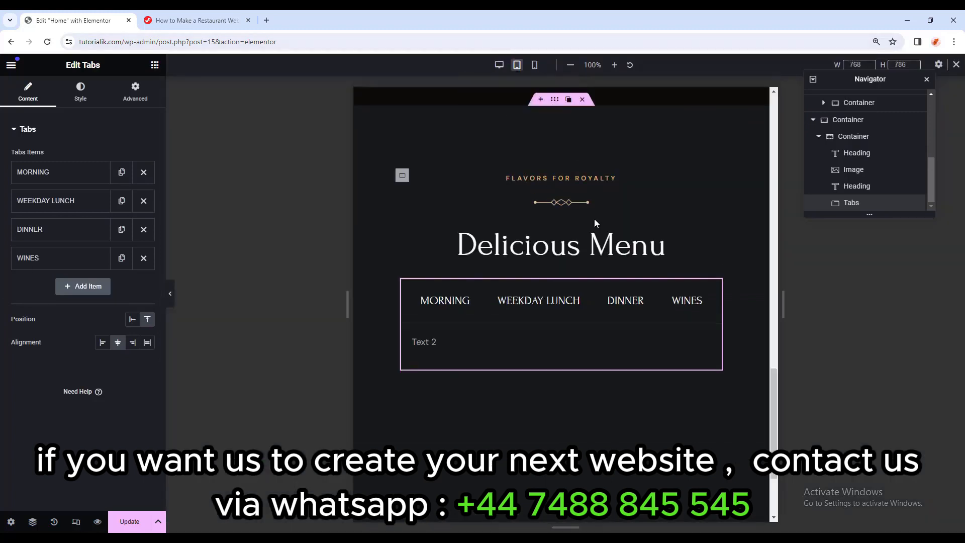
pyautogui.click(536, 70)
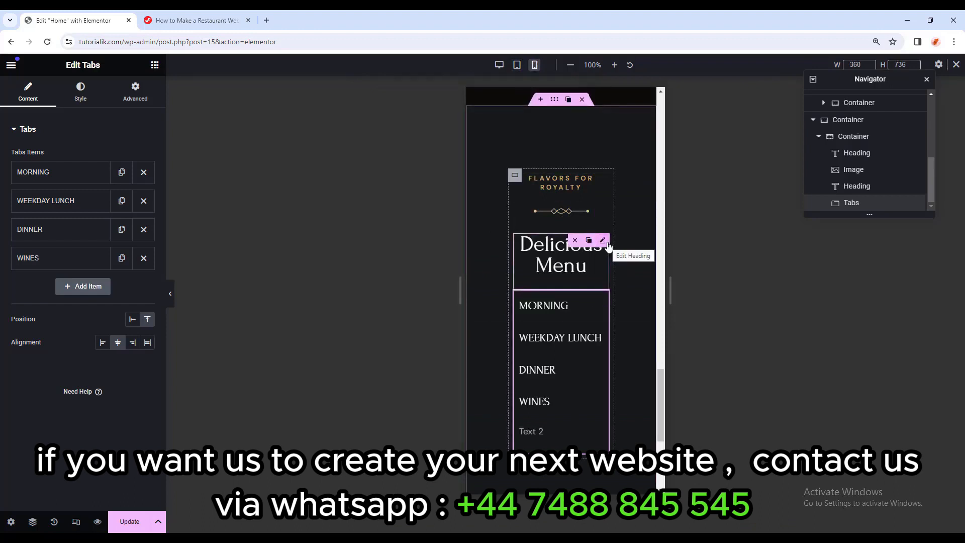
pyautogui.scroll(1, 824, 161)
# Rename the outer menu container to 'Deli Menu Section' and set its padding to 50.
pyautogui.click(823, 170)
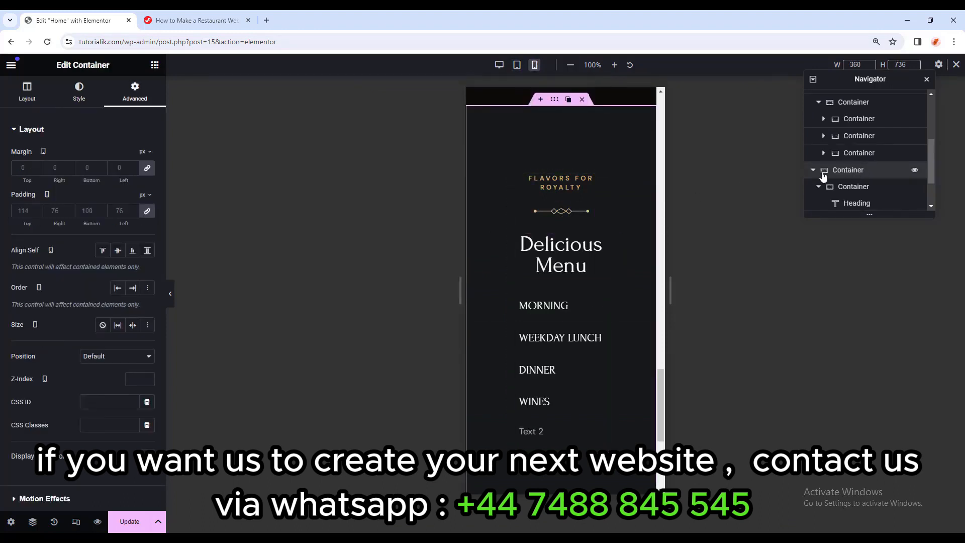
pyautogui.doubleClick(848, 170)
pyautogui.write('Deli Menu')
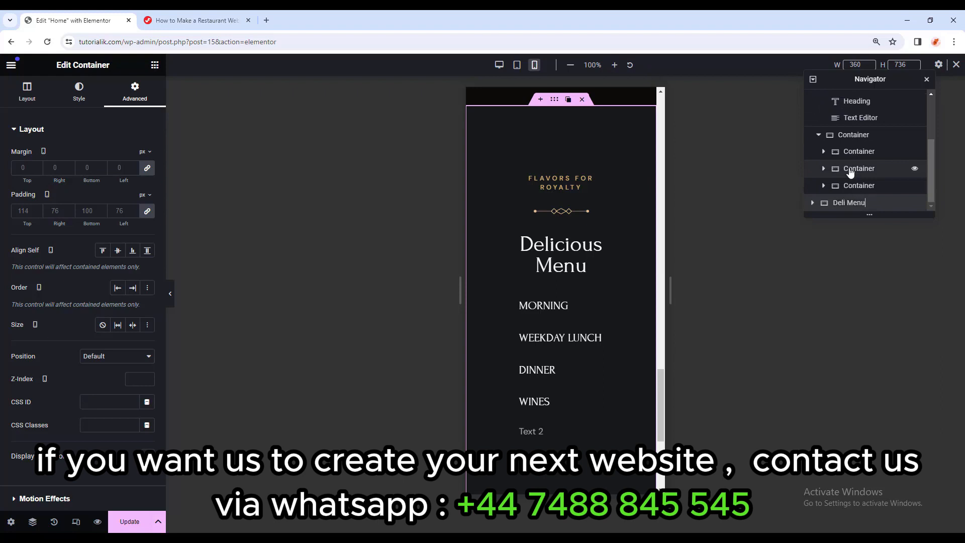
pyautogui.write(' Section')
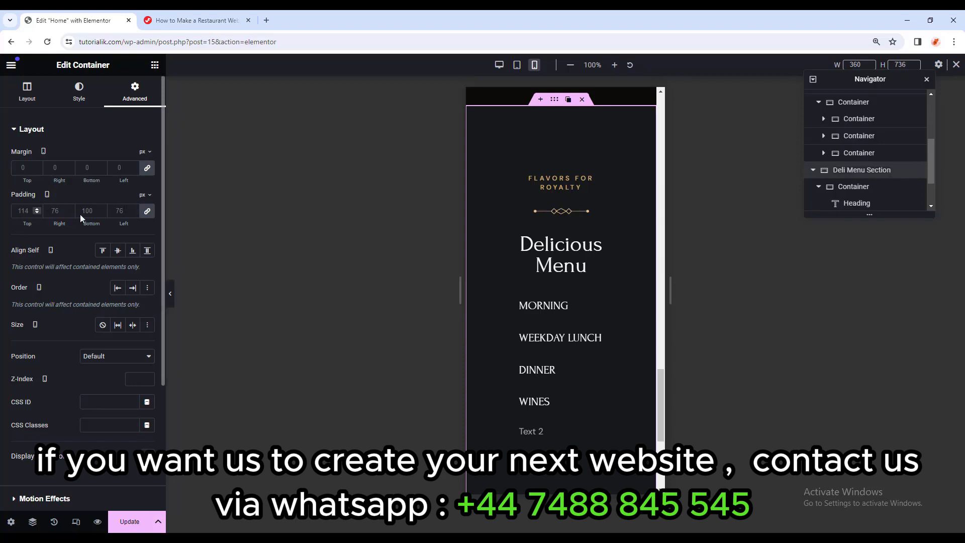
pyautogui.click(147, 211)
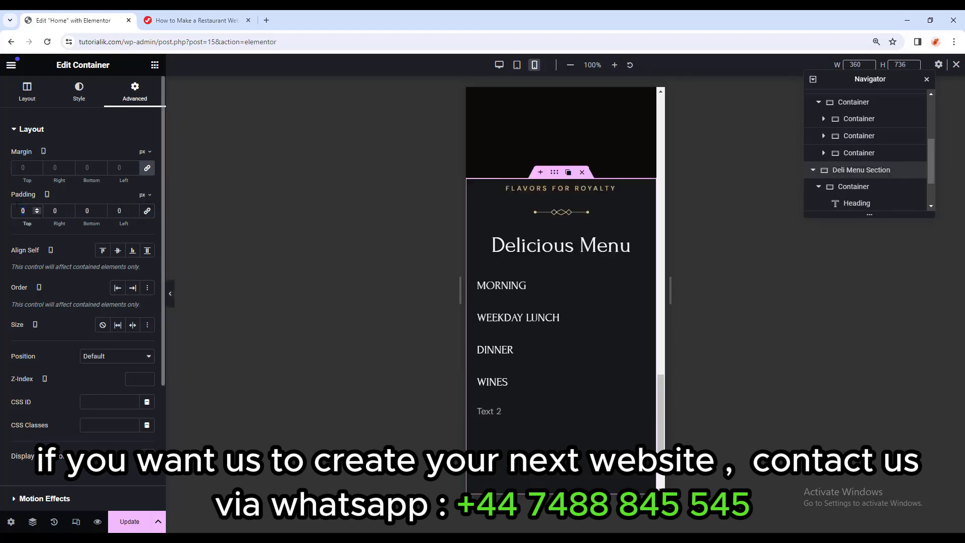
pyautogui.write('50')
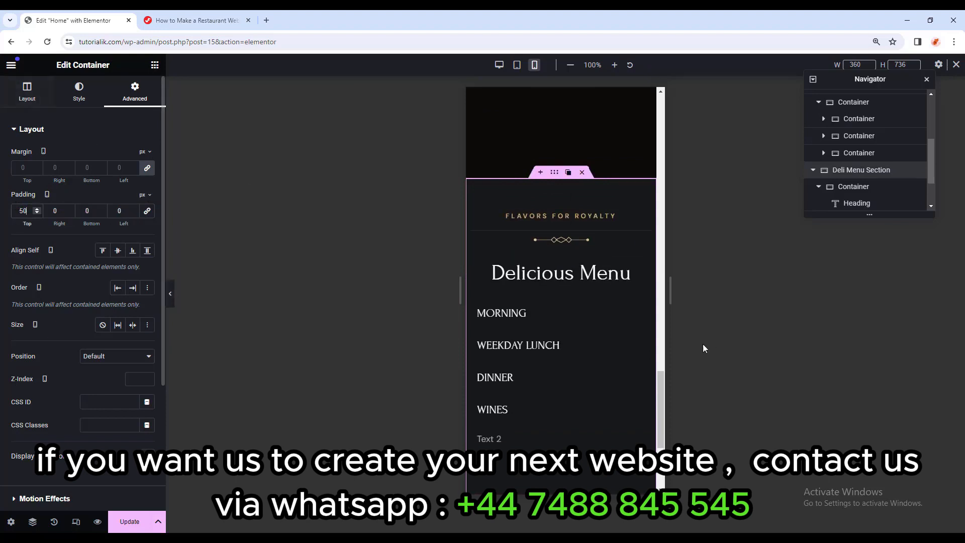
# Return to desktop view and save the Home page changes.
pyautogui.click(957, 65)
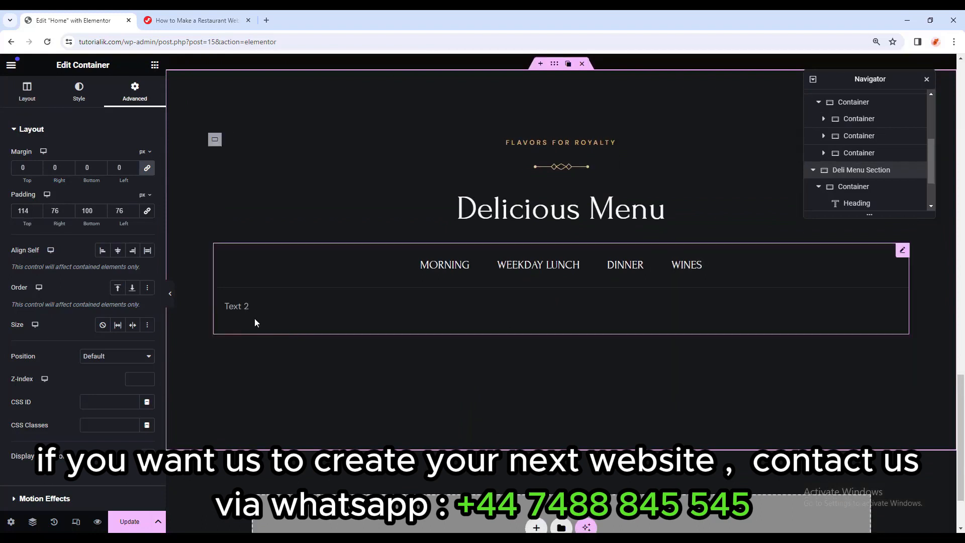
pyautogui.click(246, 305)
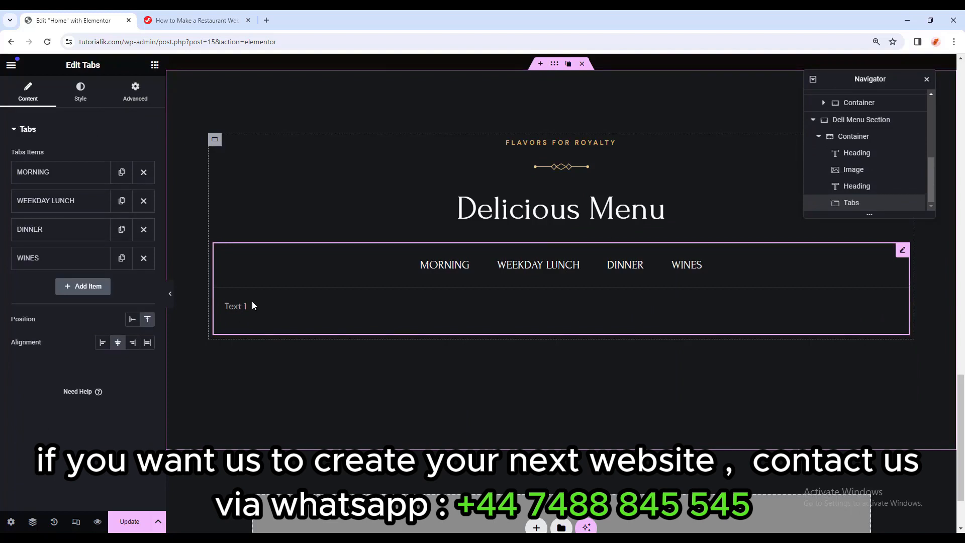
pyautogui.click(132, 523)
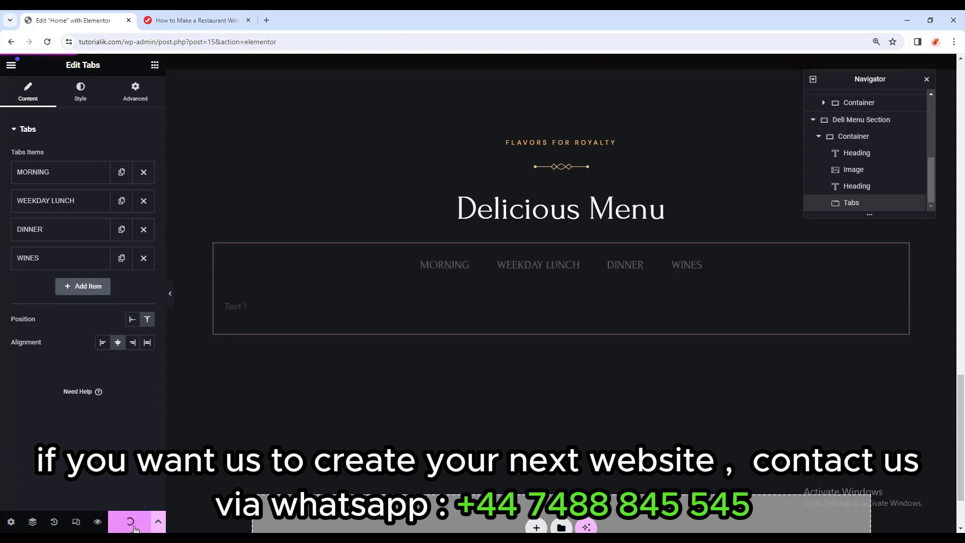
# Open WordPress admin in a new tab and go to Templates > Saved Templates.
pyautogui.click(11, 65)
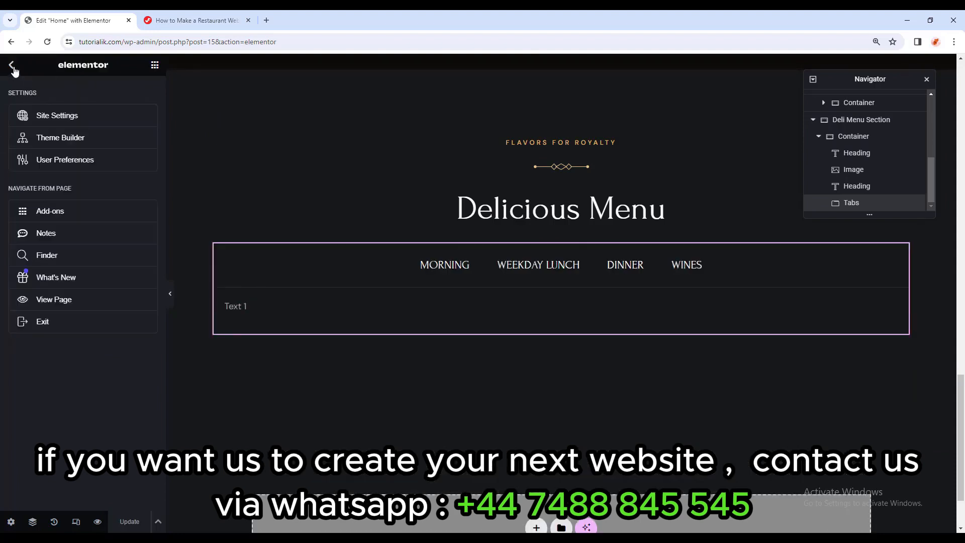
pyautogui.middleClick(93, 327)
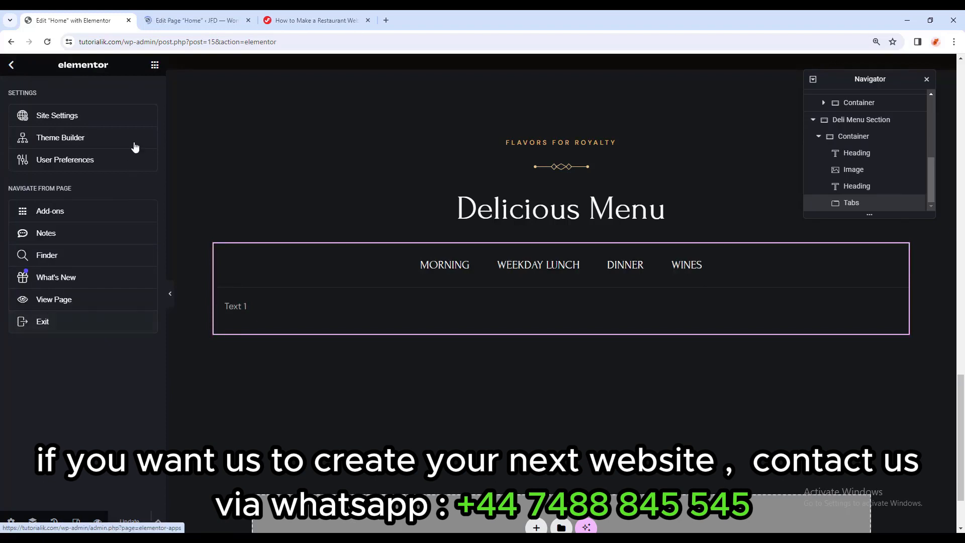
pyautogui.click(170, 15)
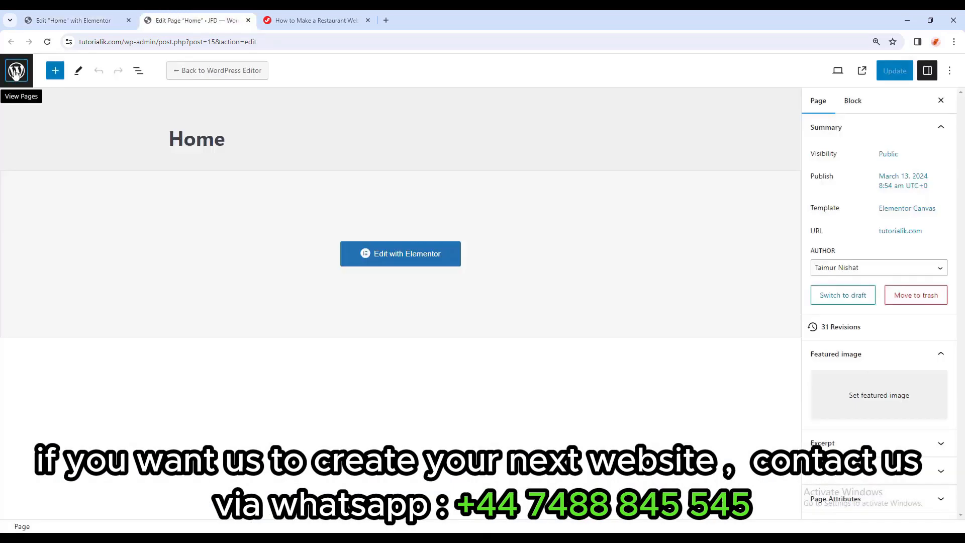
pyautogui.click(15, 73)
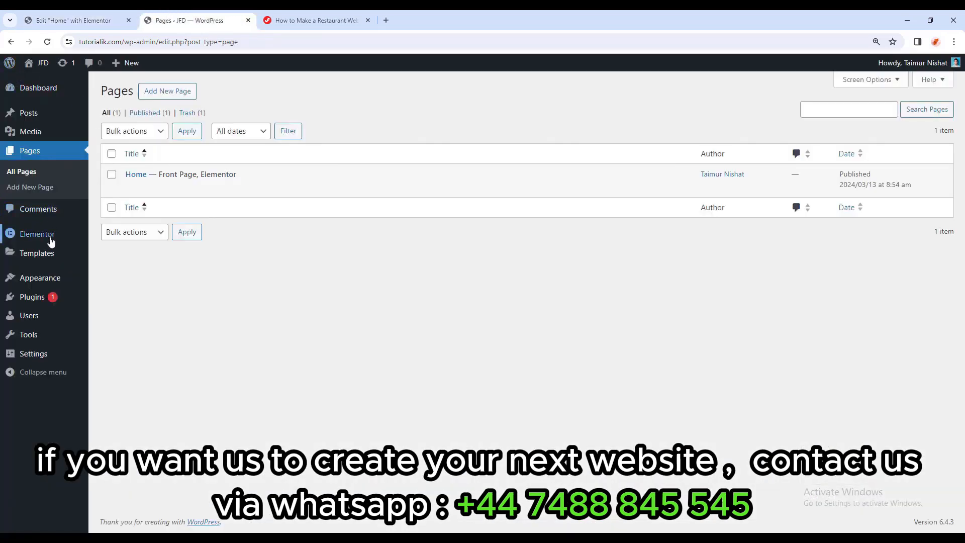
pyautogui.moveTo(54, 256)
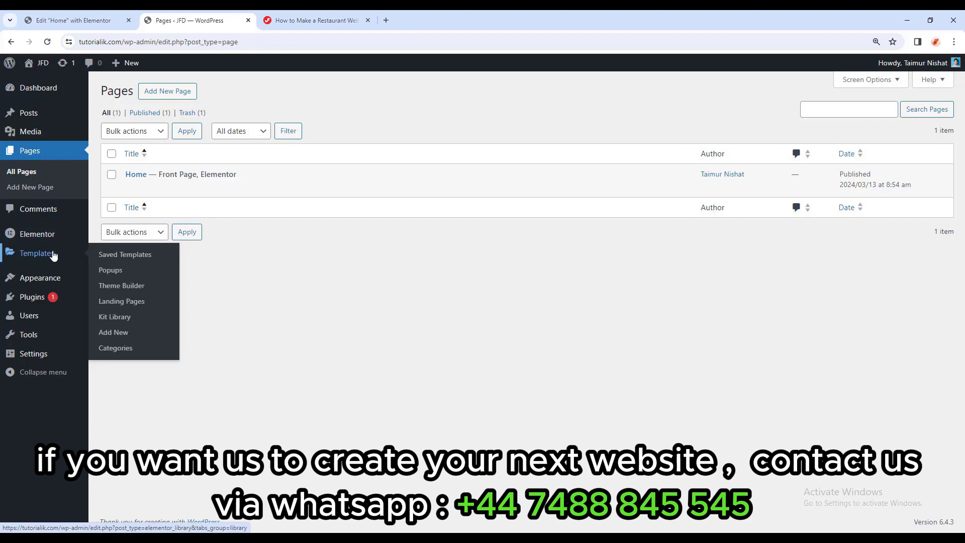
pyautogui.click(33, 256)
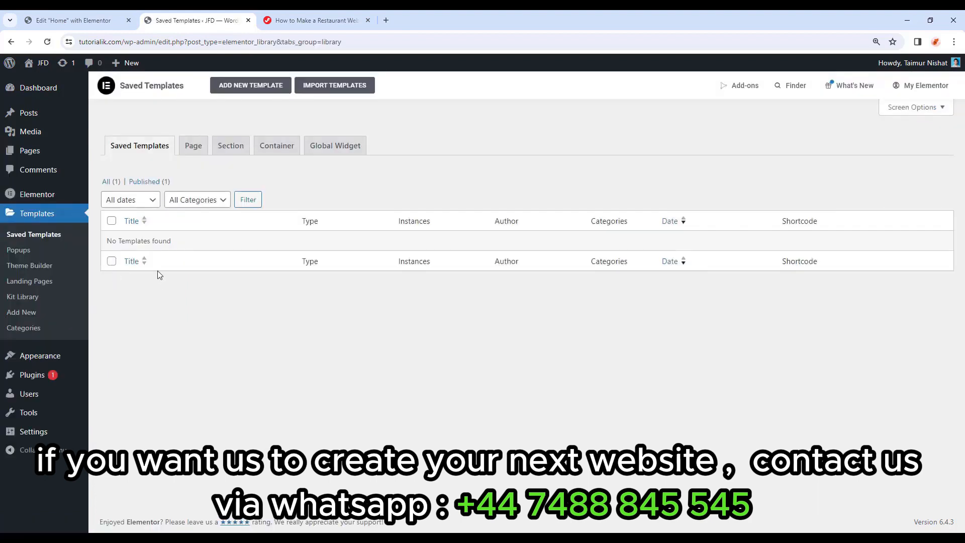
# Create a new Section-type template named Morning.
pyautogui.click(259, 92)
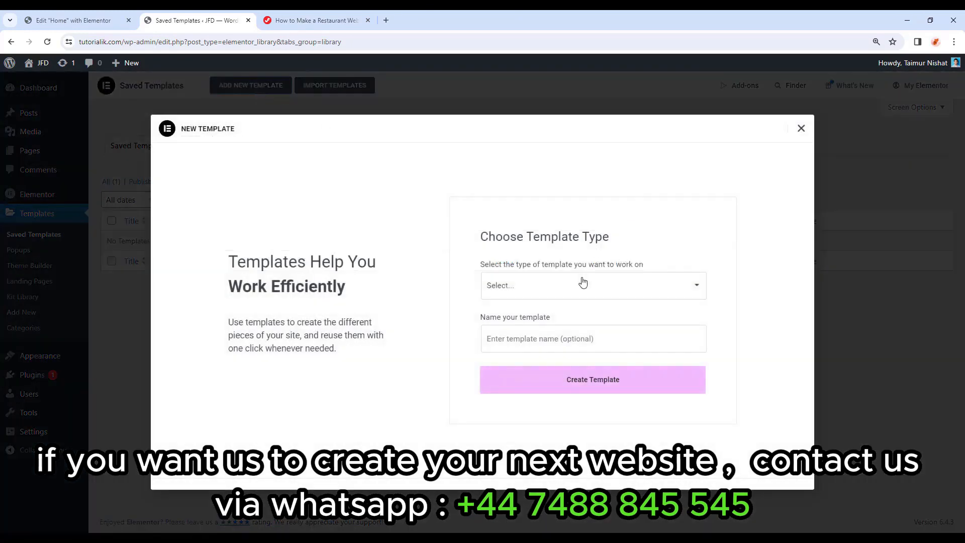
pyautogui.click(579, 292)
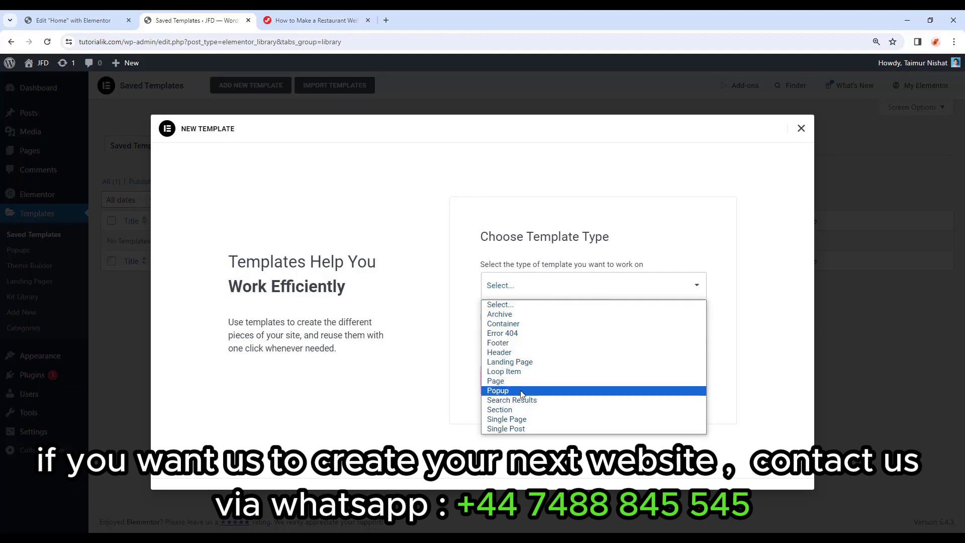
pyautogui.click(513, 410)
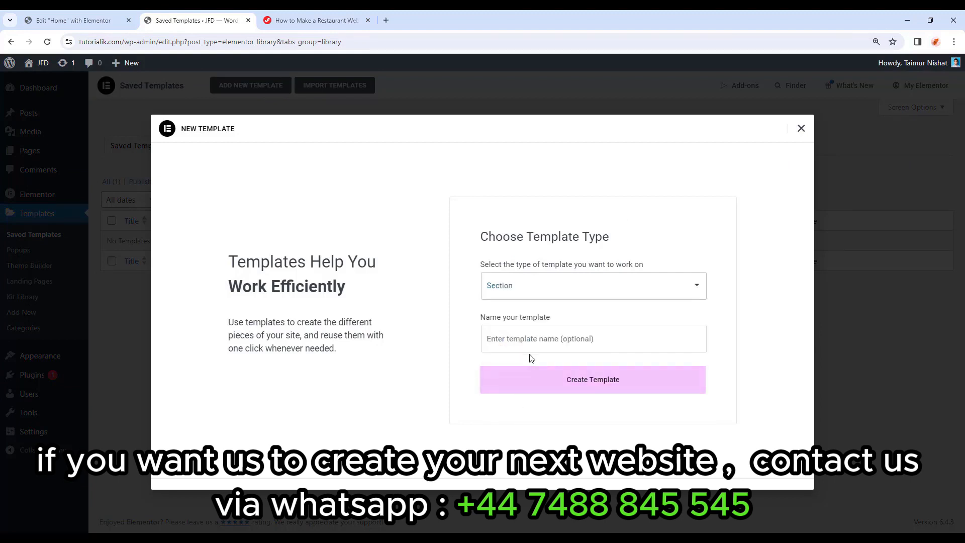
pyautogui.click(543, 339)
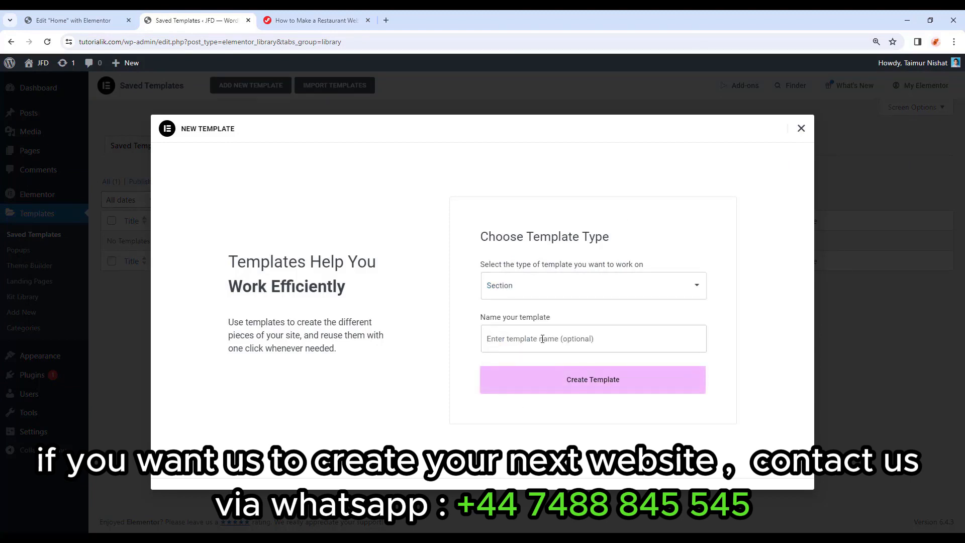
pyautogui.click(81, 21)
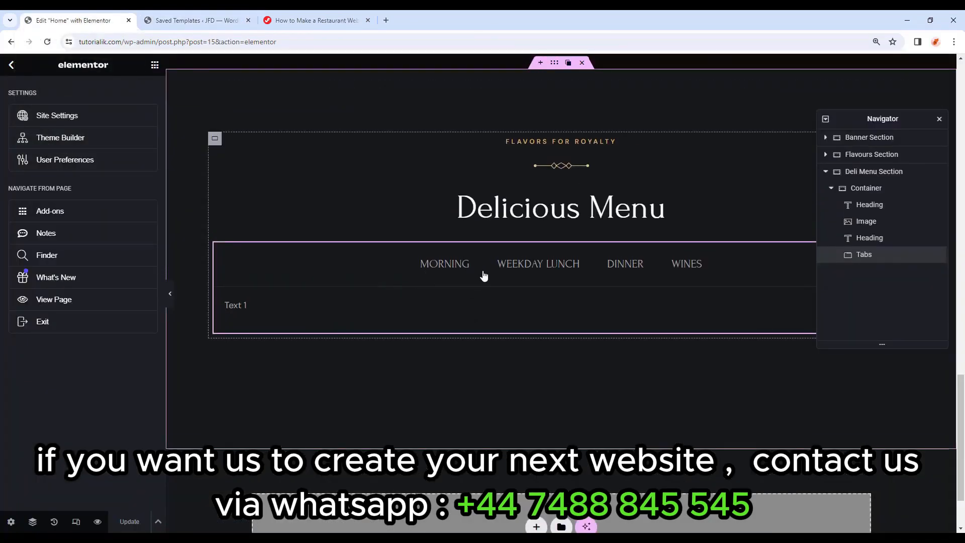
pyautogui.click(236, 20)
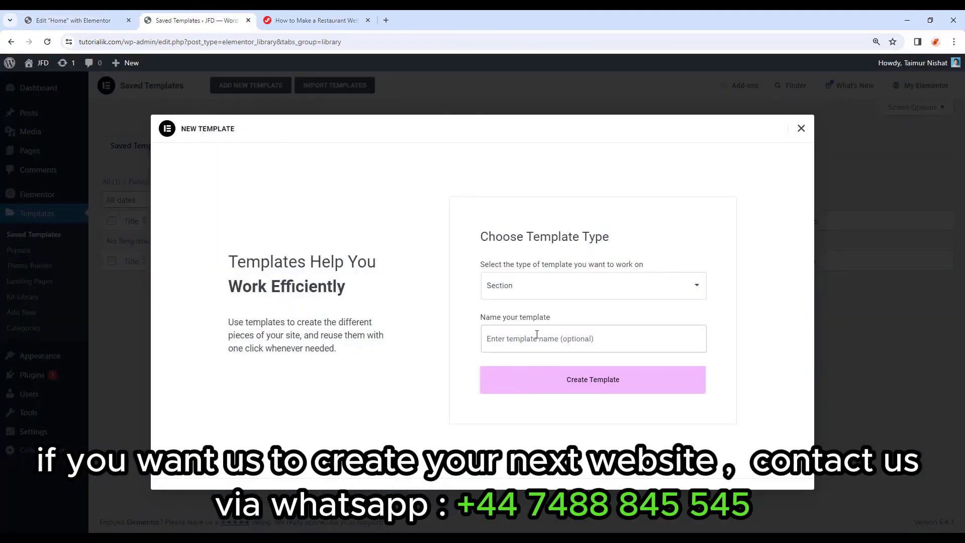
pyautogui.click(537, 335)
pyautogui.write('Morning')
pyautogui.click(572, 386)
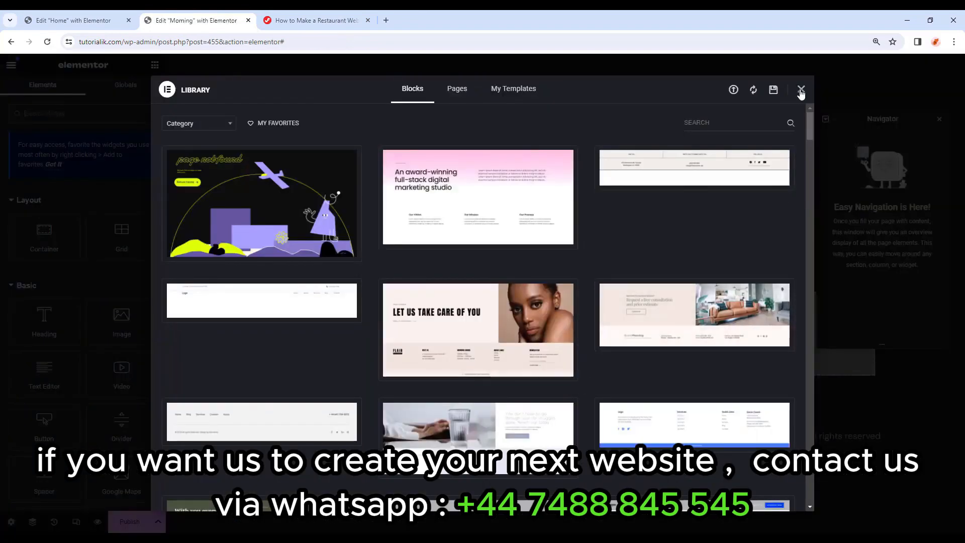
# Close the template library and check the Morning template's settings.
pyautogui.click(801, 90)
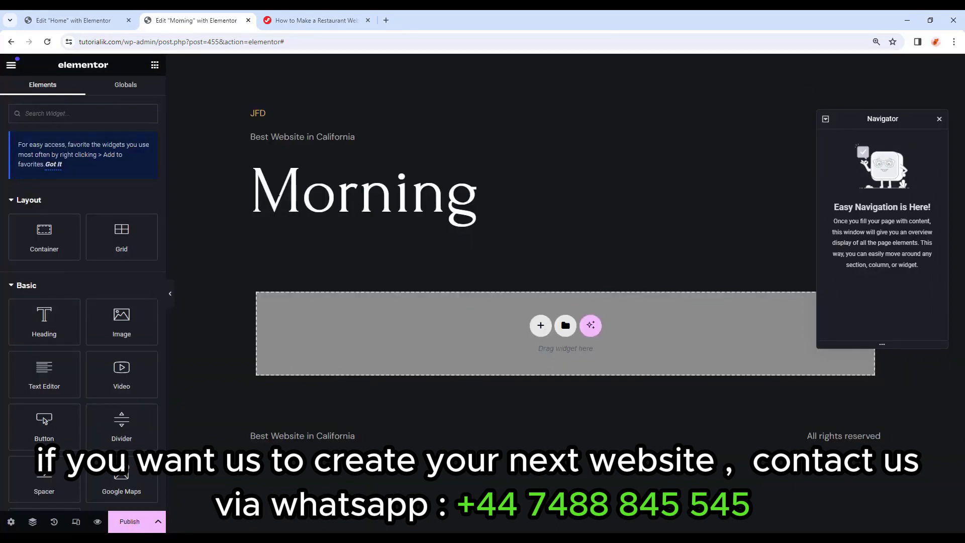
pyautogui.click(11, 524)
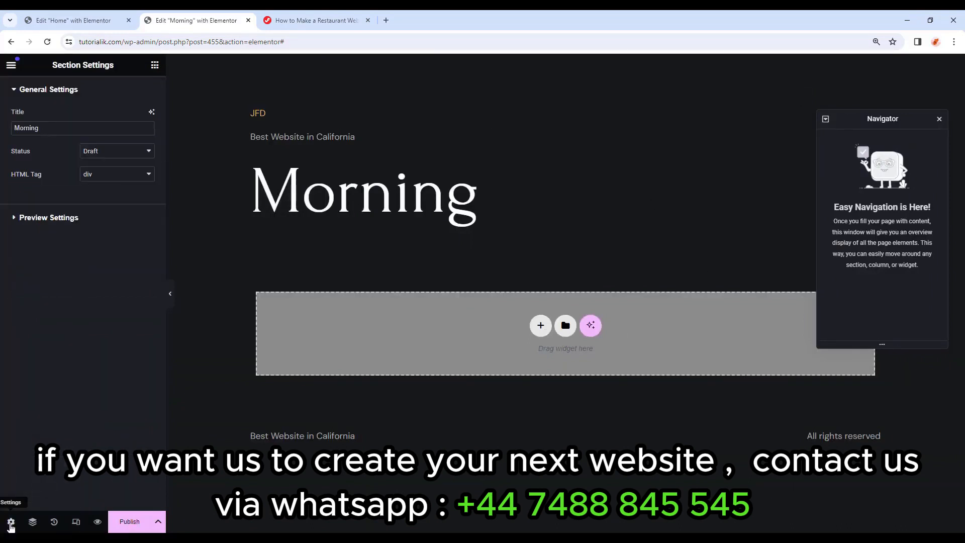
pyautogui.click(10, 524)
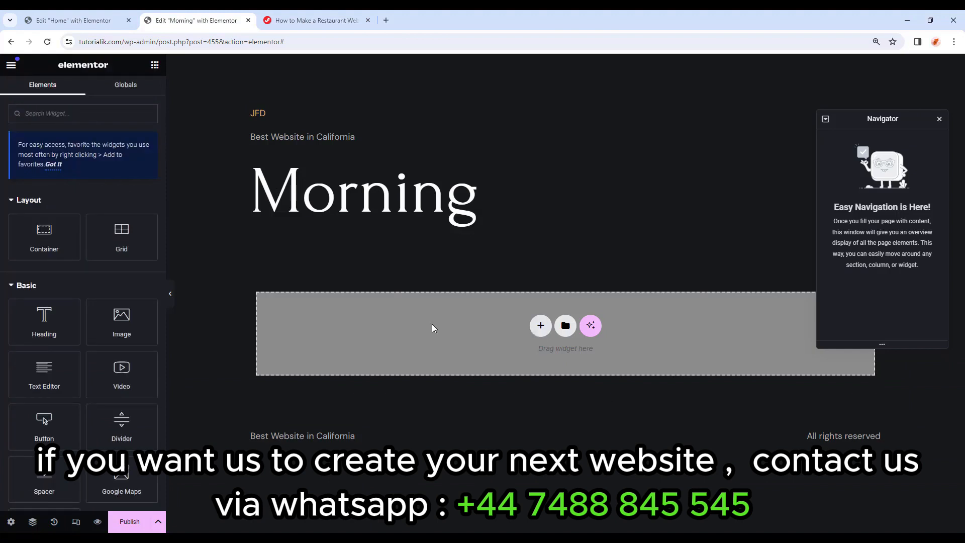
# Compare the empty Morning template against the Home page editor tab.
pyautogui.click(61, 15)
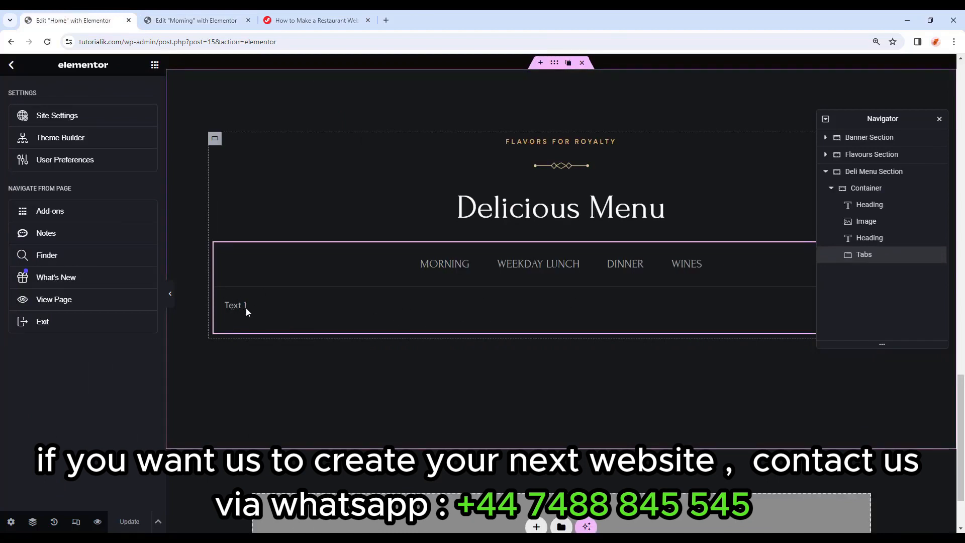
pyautogui.hotkey('ctrl', 'Tab')
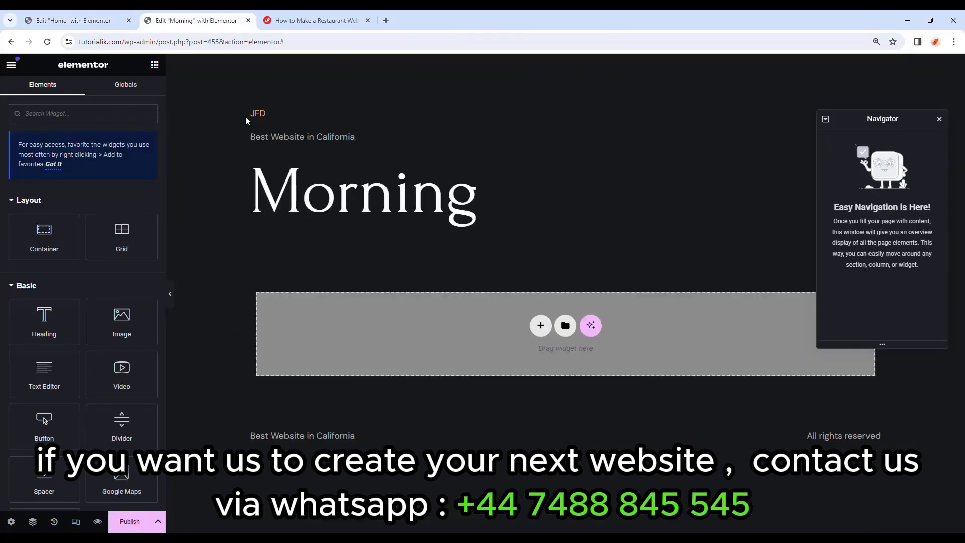
pyautogui.moveTo(254, 103); pyautogui.dragTo(416, 329)
pyautogui.moveTo(240, 436); pyautogui.dragTo(893, 449)
pyautogui.click(878, 468)
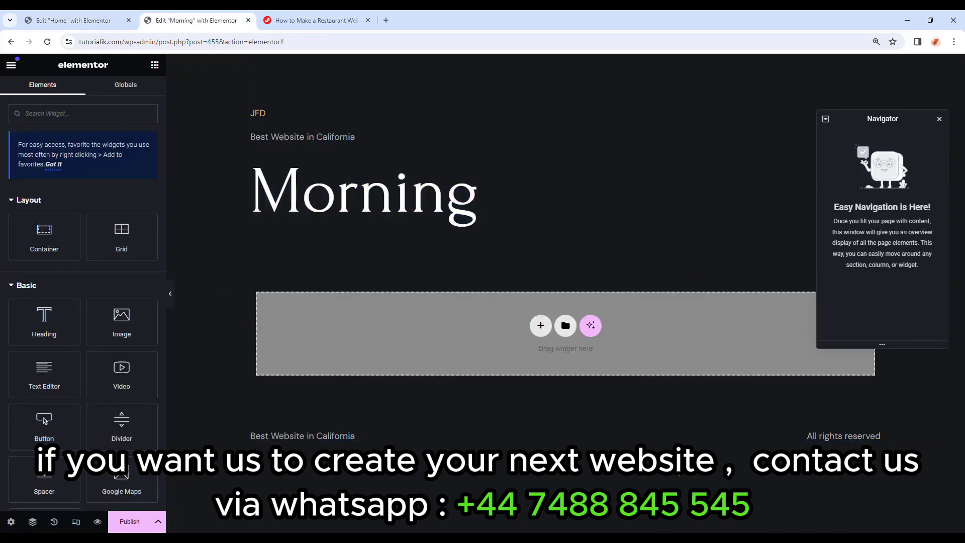
pyautogui.click(114, 16)
pyautogui.click(157, 14)
# Add a full-width container with items stacked vertically.
pyautogui.moveTo(44, 234); pyautogui.dragTo(508, 316)
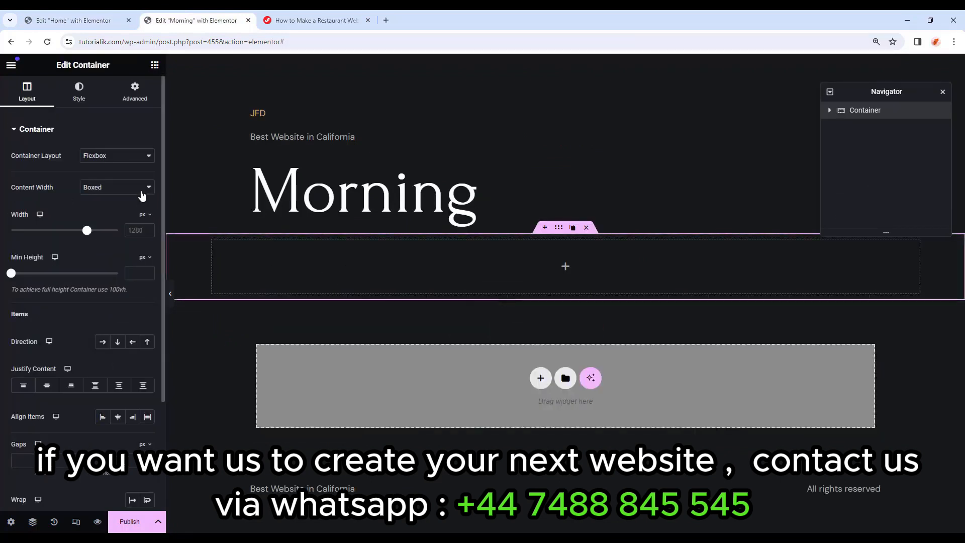
pyautogui.click(139, 189)
pyautogui.click(120, 207)
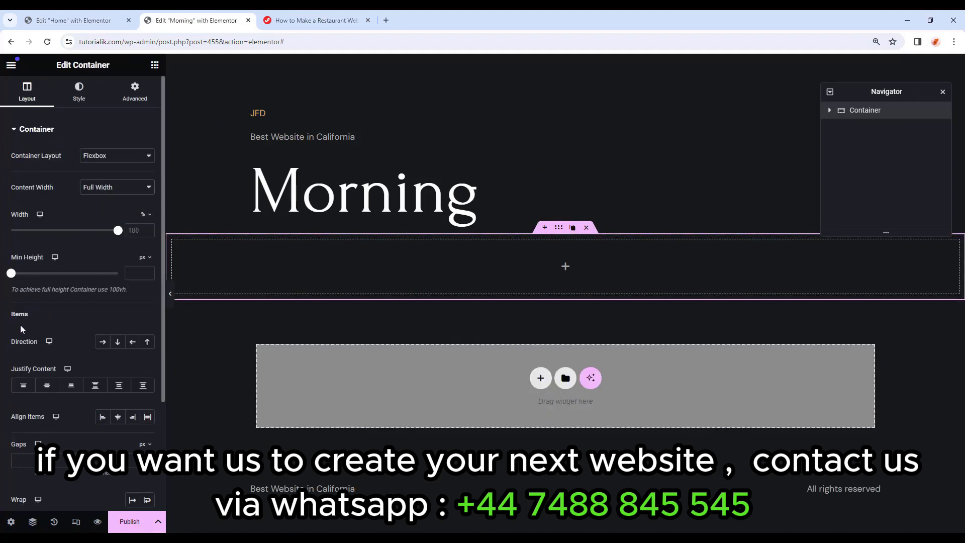
pyautogui.click(118, 343)
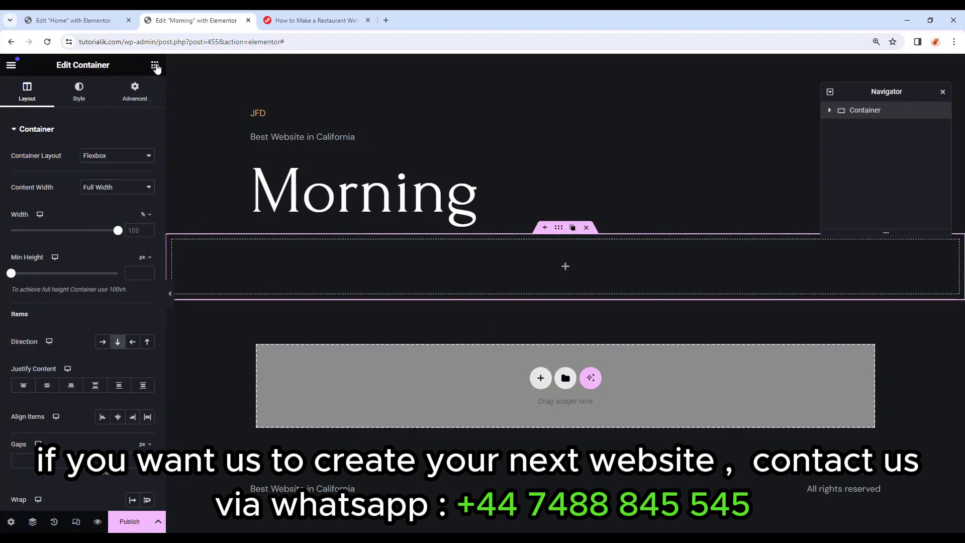
pyautogui.click(155, 65)
# Nest a full-width row container with 0 margin and padding, then add another container inside.
pyautogui.moveTo(54, 235); pyautogui.dragTo(453, 269)
pyautogui.click(136, 193)
pyautogui.click(119, 209)
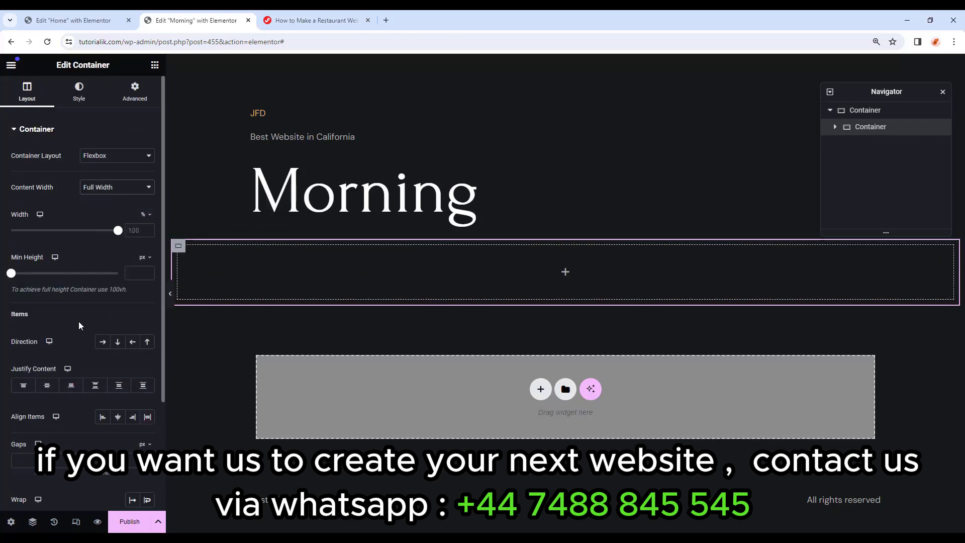
pyautogui.click(107, 346)
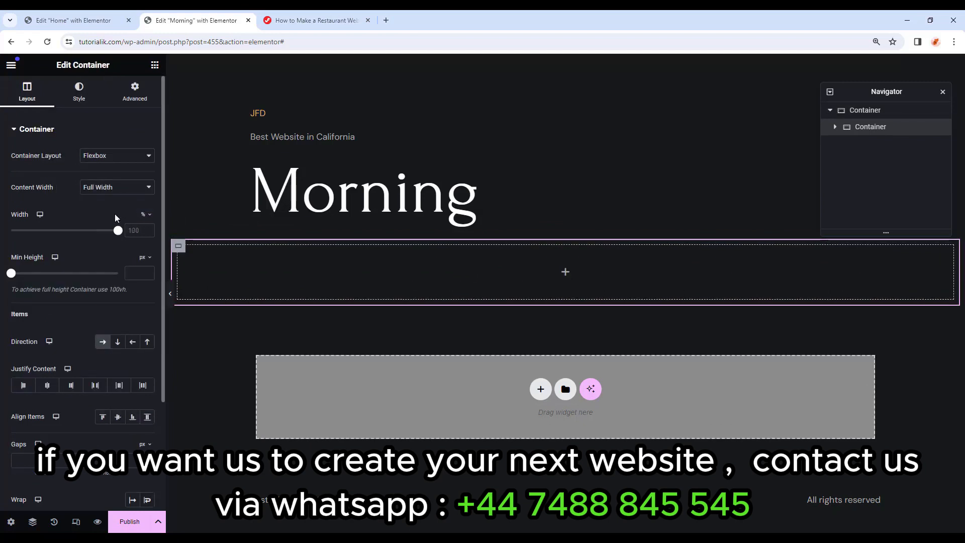
pyautogui.click(135, 98)
pyautogui.click(123, 167)
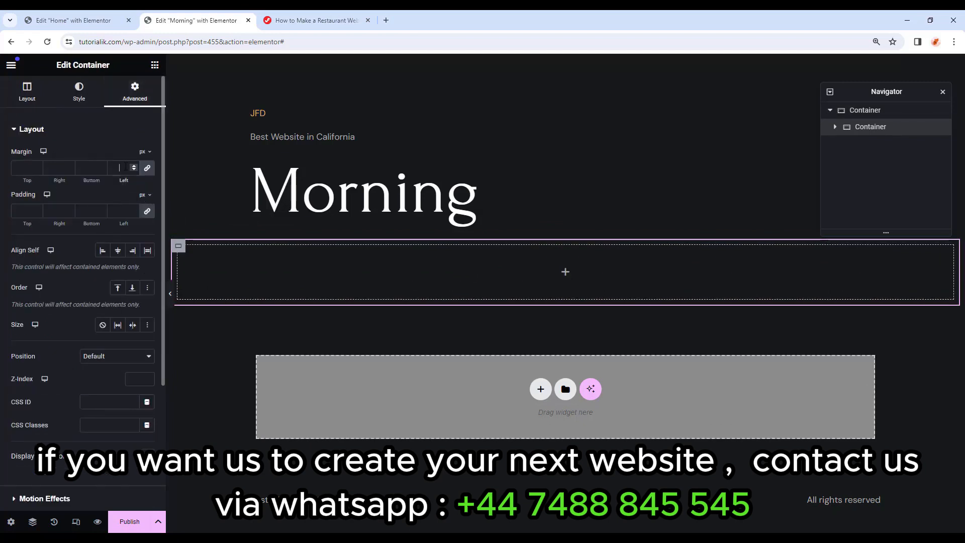
pyautogui.write('0')
pyautogui.click(24, 211)
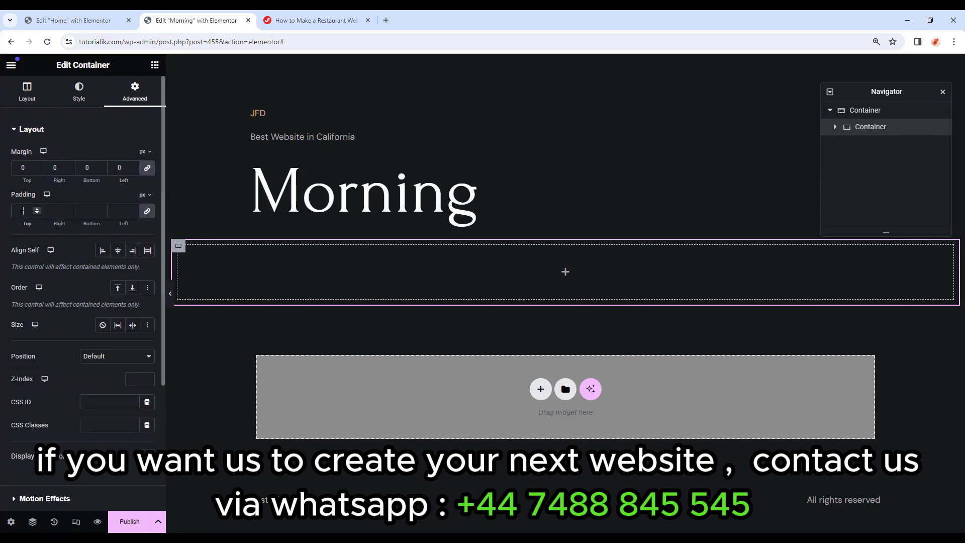
pyautogui.write('0')
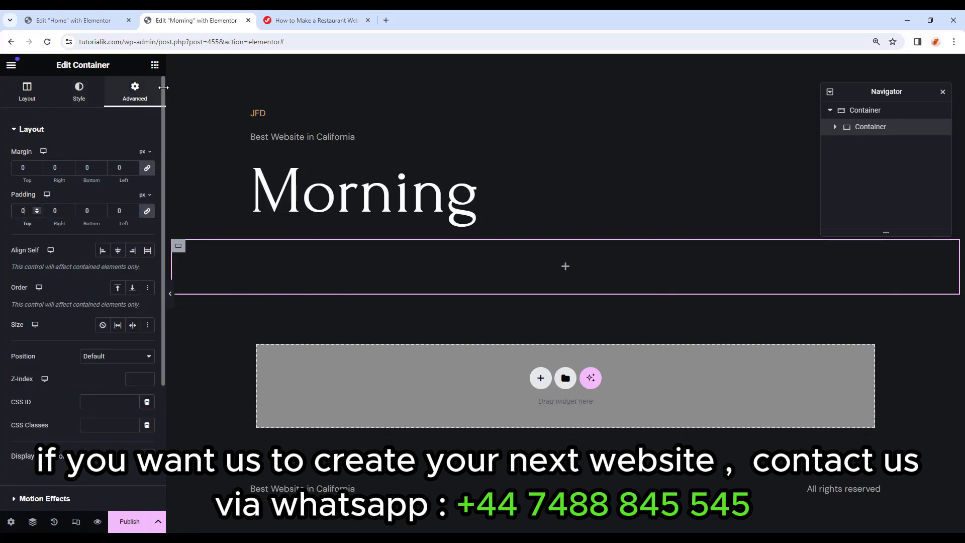
pyautogui.click(155, 65)
pyautogui.moveTo(55, 223); pyautogui.dragTo(401, 264)
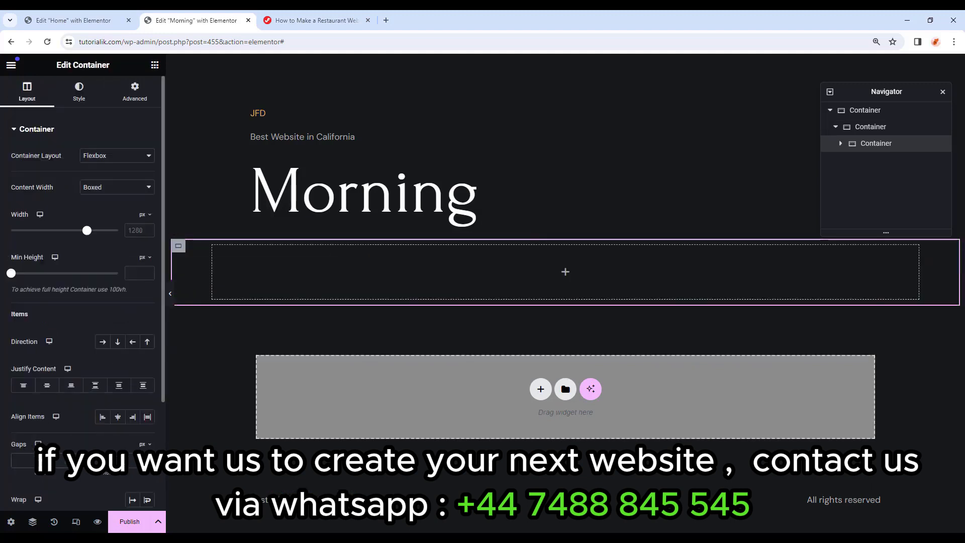
# Give the container a solid 0.1 bottom border in semi-transparent #fff.
pyautogui.click(80, 96)
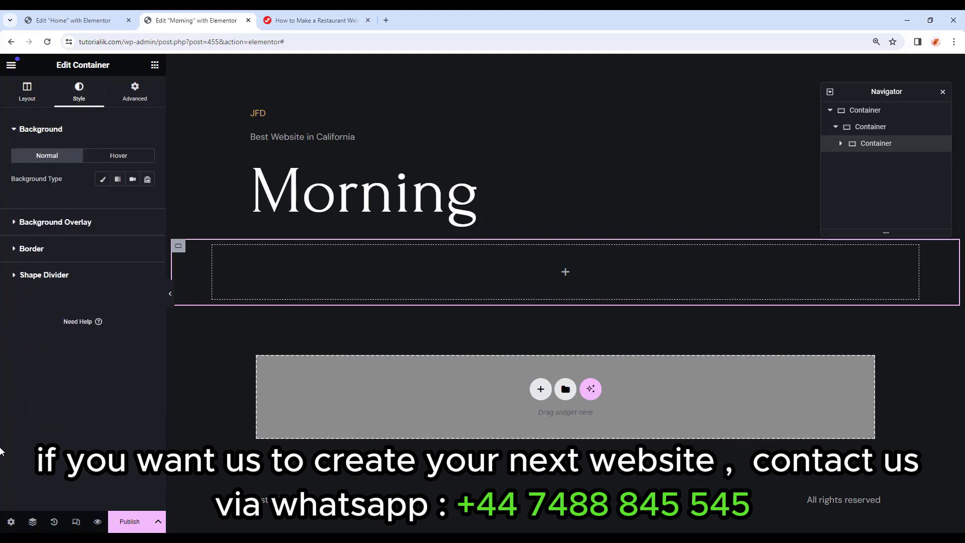
pyautogui.click(49, 248)
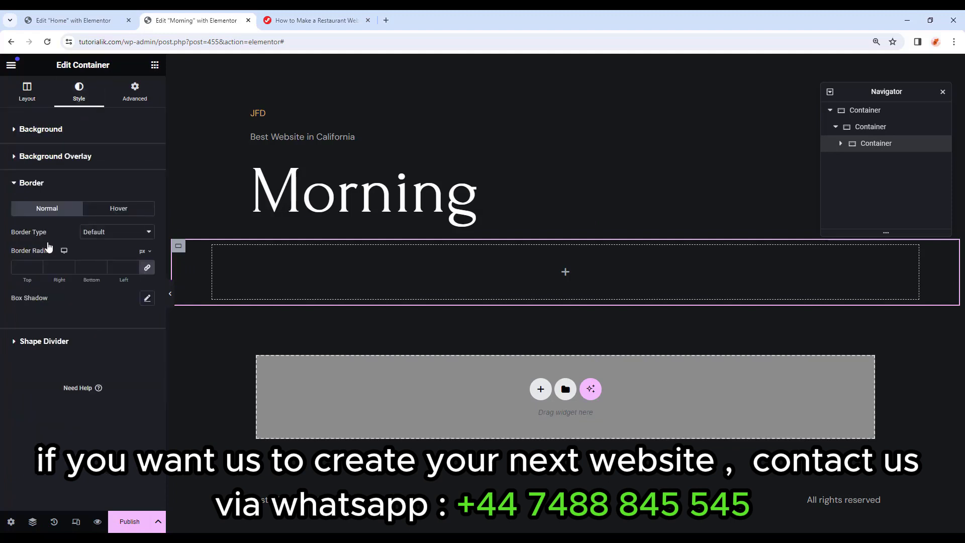
pyautogui.click(102, 232)
pyautogui.click(104, 258)
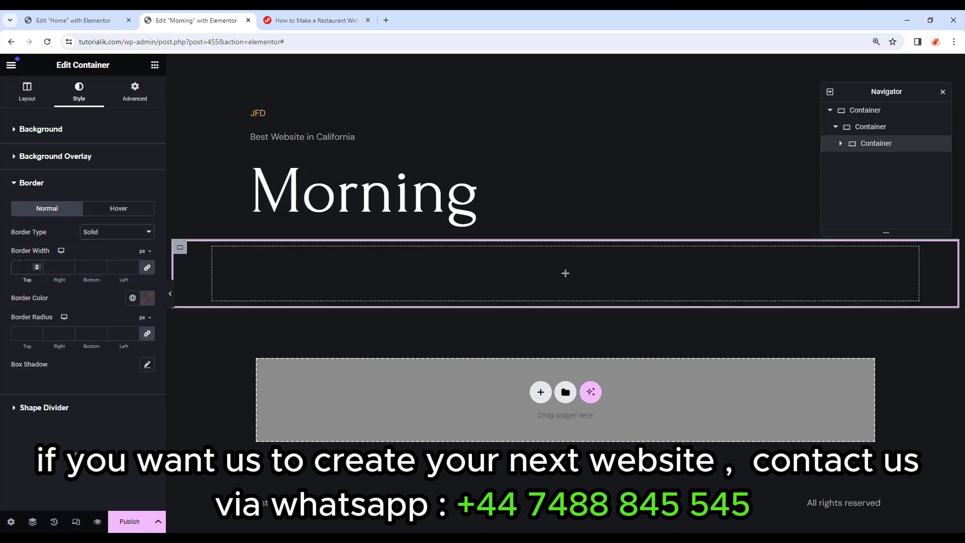
pyautogui.click(147, 272)
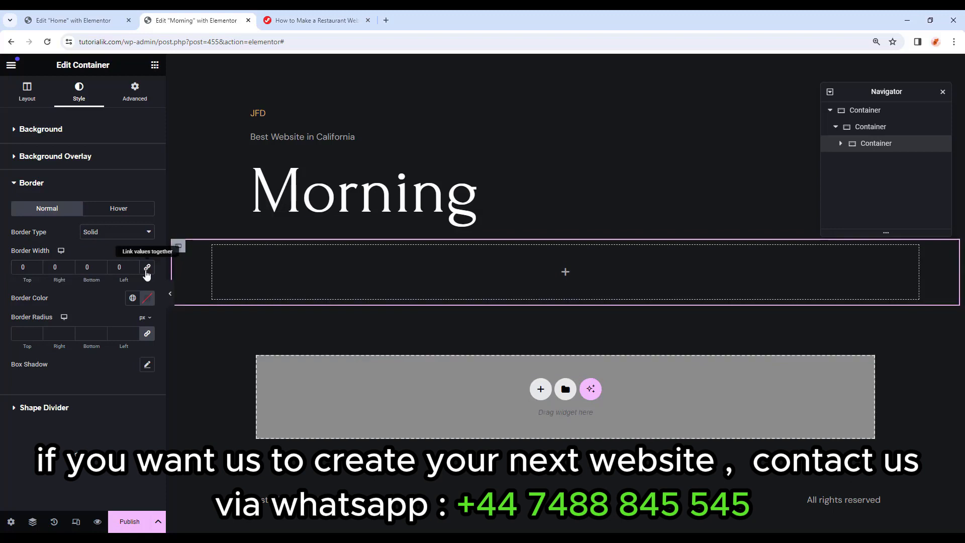
pyautogui.click(87, 267)
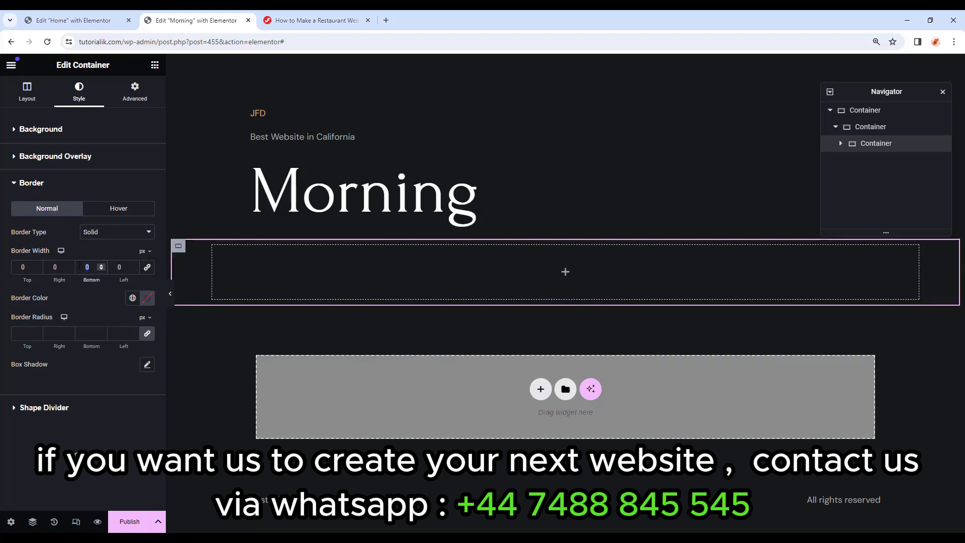
pyautogui.write('.1')
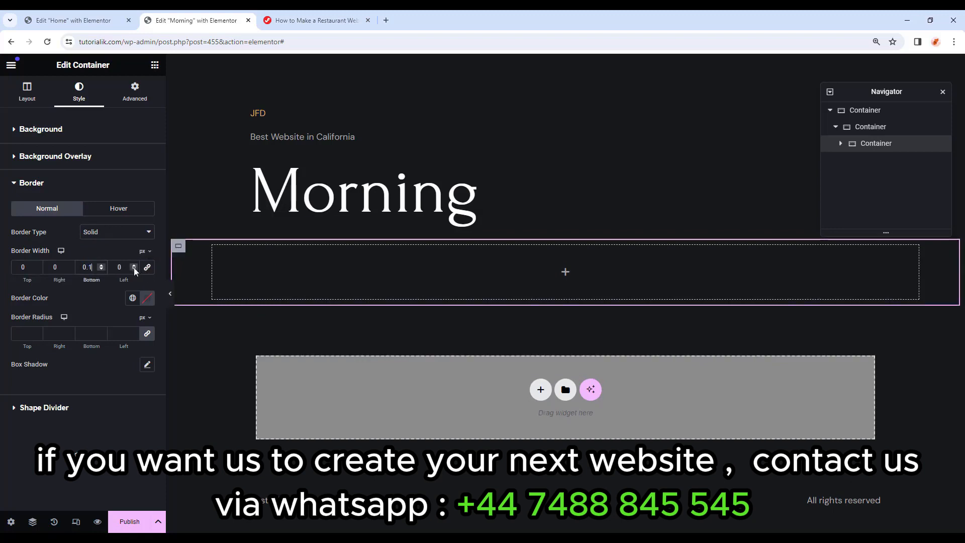
pyautogui.click(147, 298)
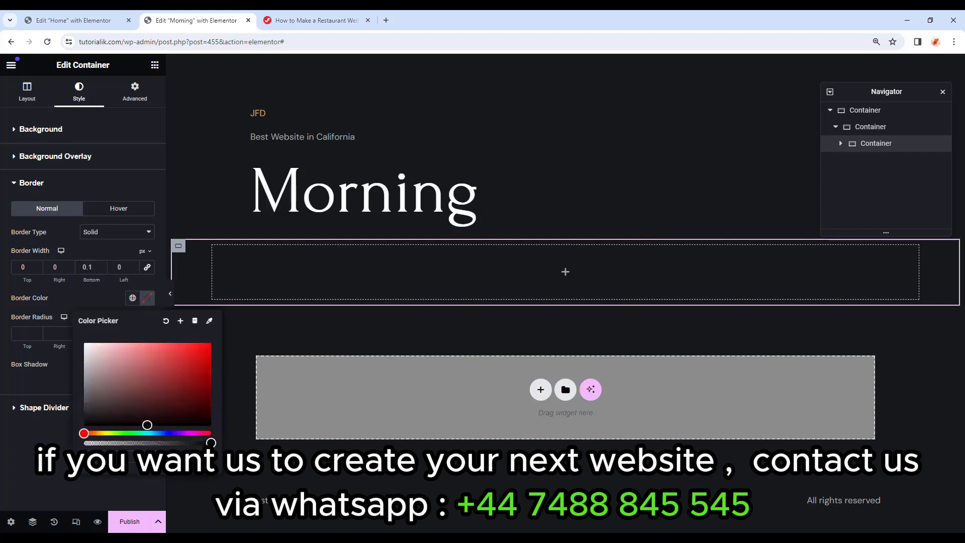
pyautogui.write('#fff')
pyautogui.click(137, 443)
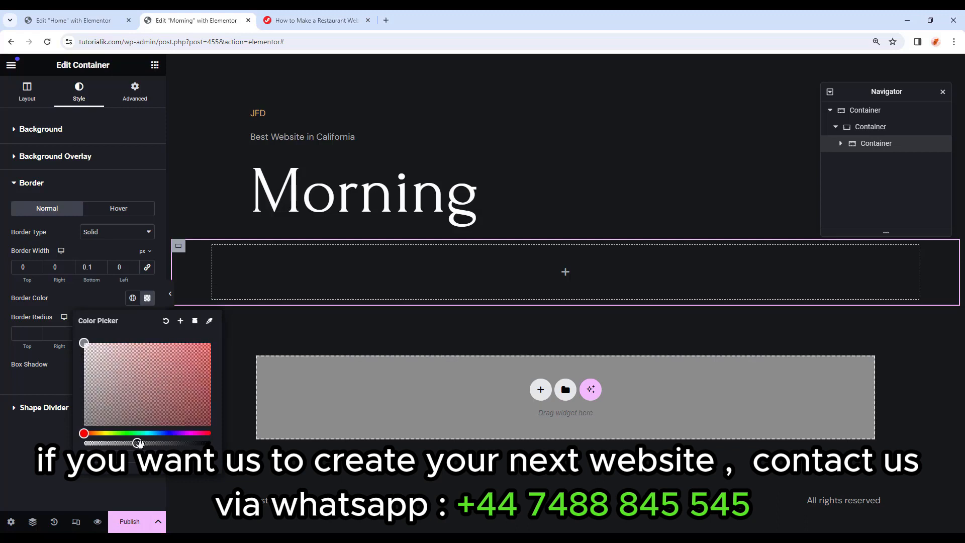
pyautogui.click(141, 481)
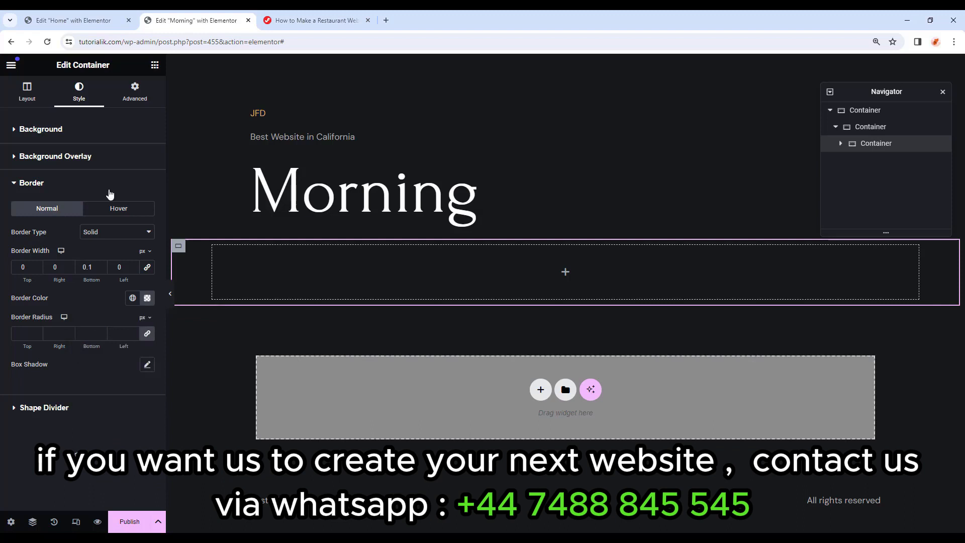
# Try setting the container's padding to 0, then undo it.
pyautogui.click(135, 95)
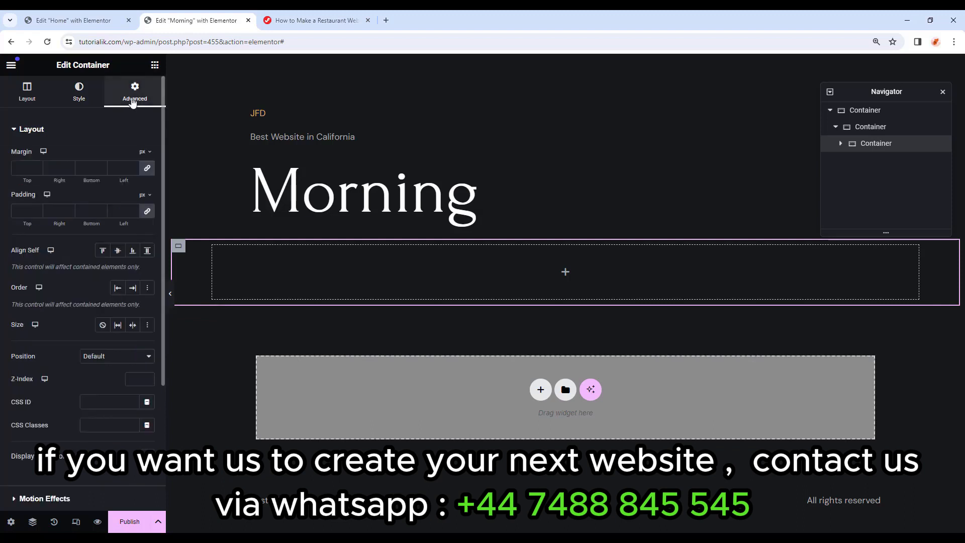
pyautogui.click(25, 210)
pyautogui.write('0')
pyautogui.hotkey('ctrl', 'z')
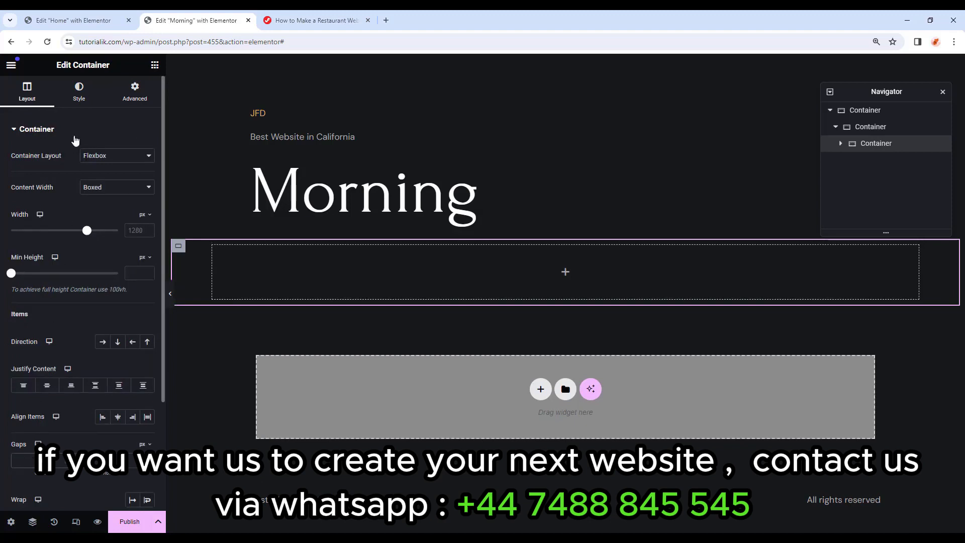
# Reapply the solid 0.1 bottom border, keeping the white colour translucent.
pyautogui.click(82, 97)
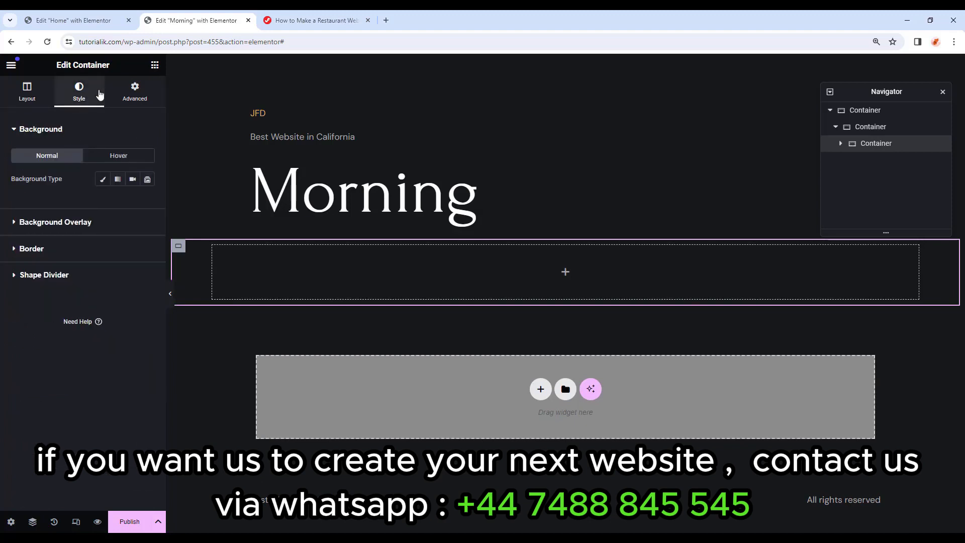
pyautogui.click(77, 250)
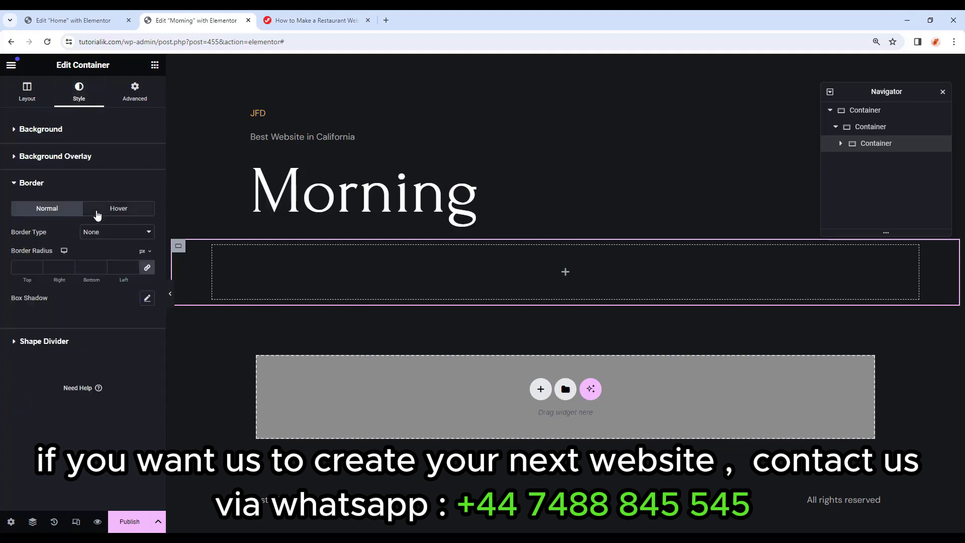
pyautogui.click(125, 236)
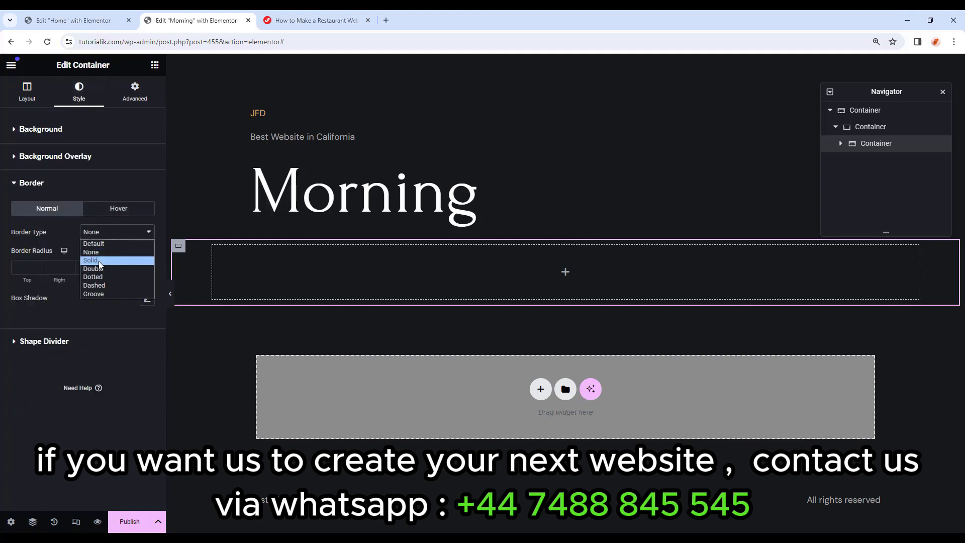
pyautogui.click(98, 261)
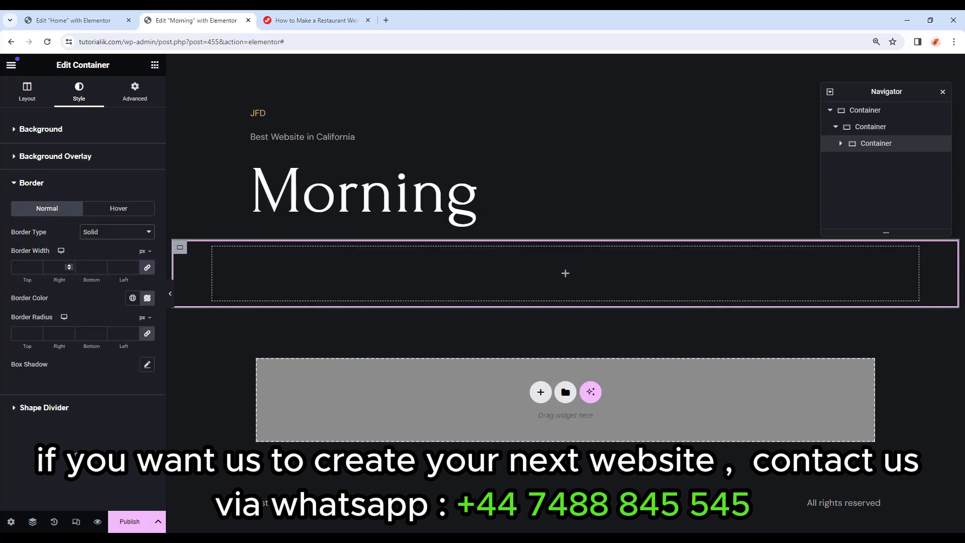
pyautogui.click(147, 268)
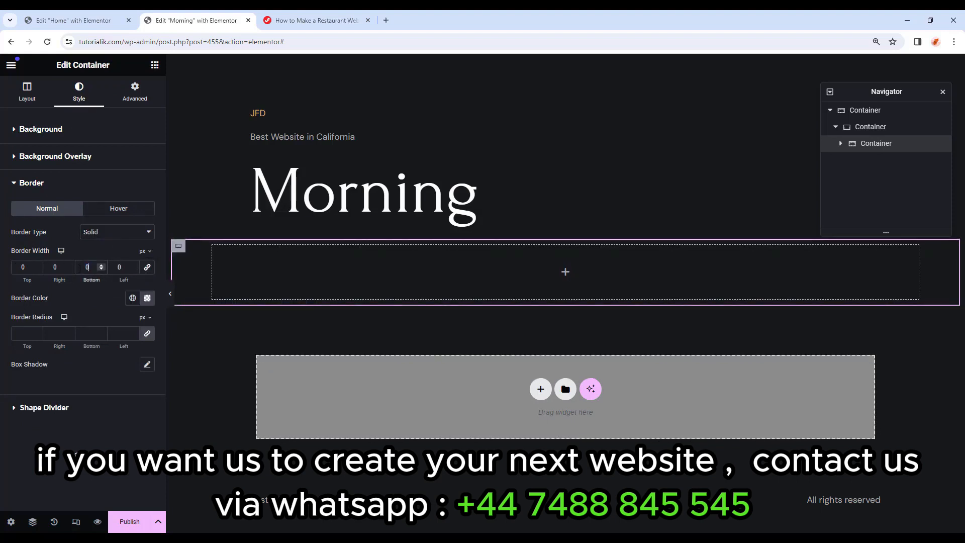
pyautogui.write('.1')
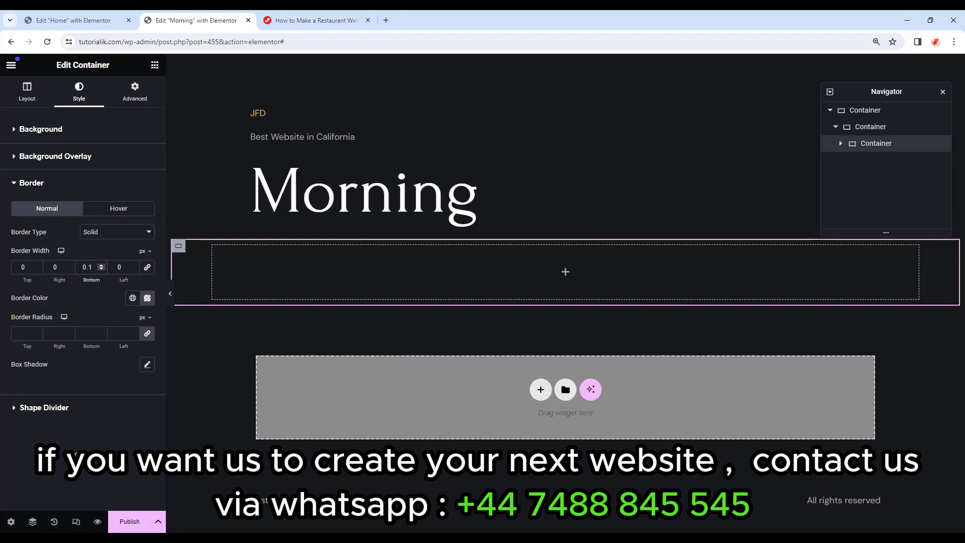
pyautogui.click(147, 299)
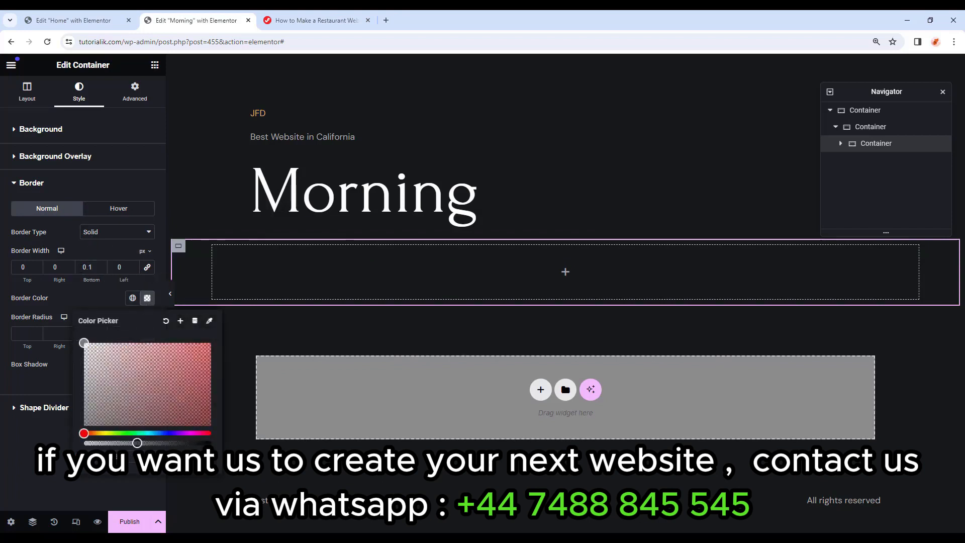
pyautogui.moveTo(137, 443); pyautogui.dragTo(211, 443)
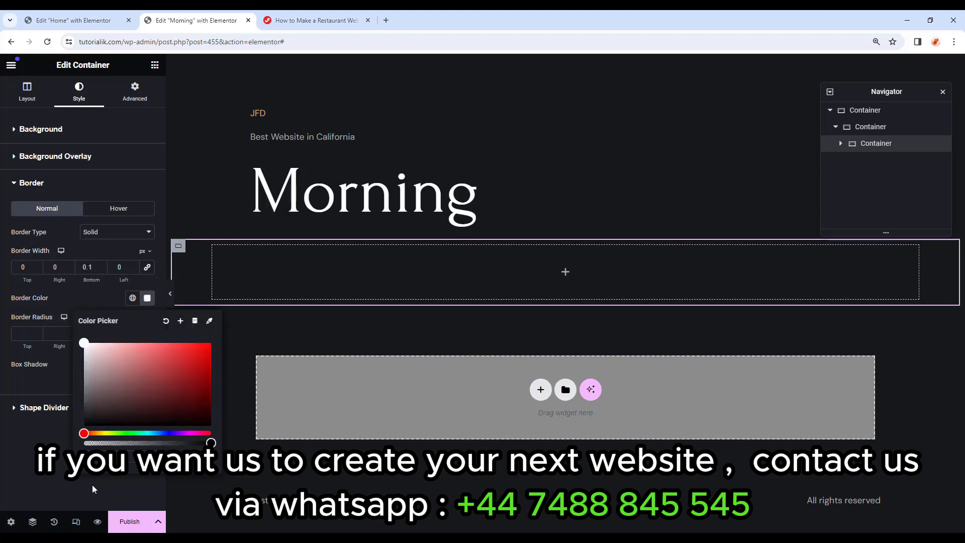
pyautogui.hotkey('ctrl', 'z')
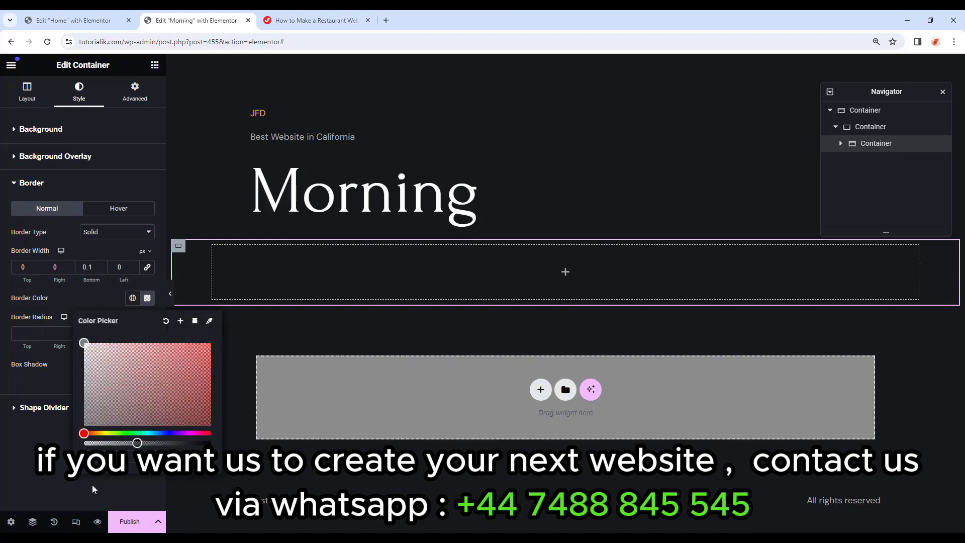
# Set the container's padding and margin to 0 and nest a new container inside.
pyautogui.click(132, 101)
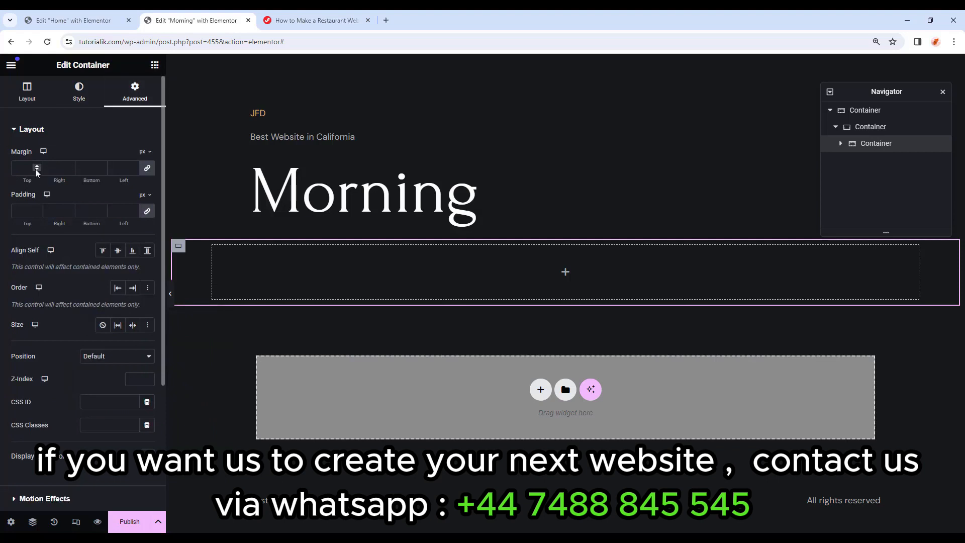
pyautogui.click(28, 210)
pyautogui.write('0')
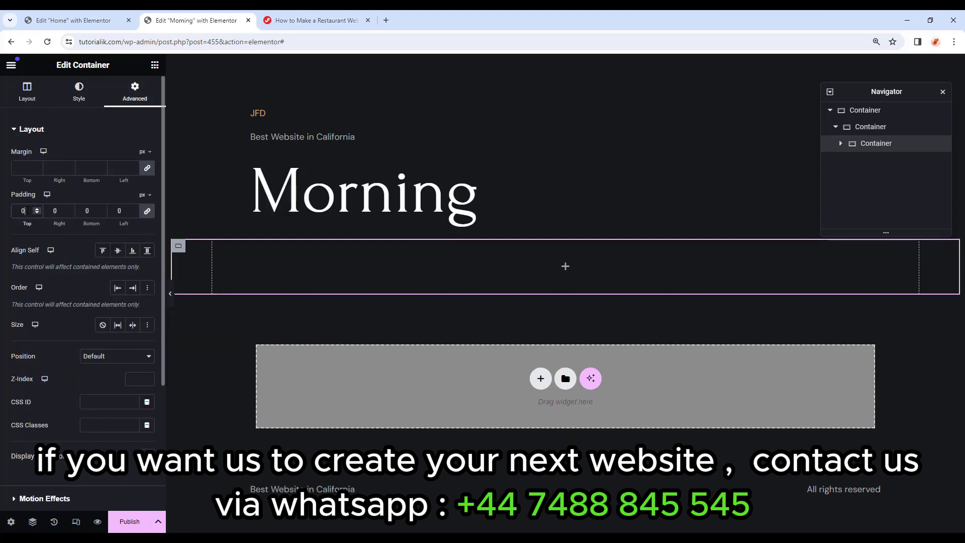
pyautogui.click(119, 166)
pyautogui.write('0')
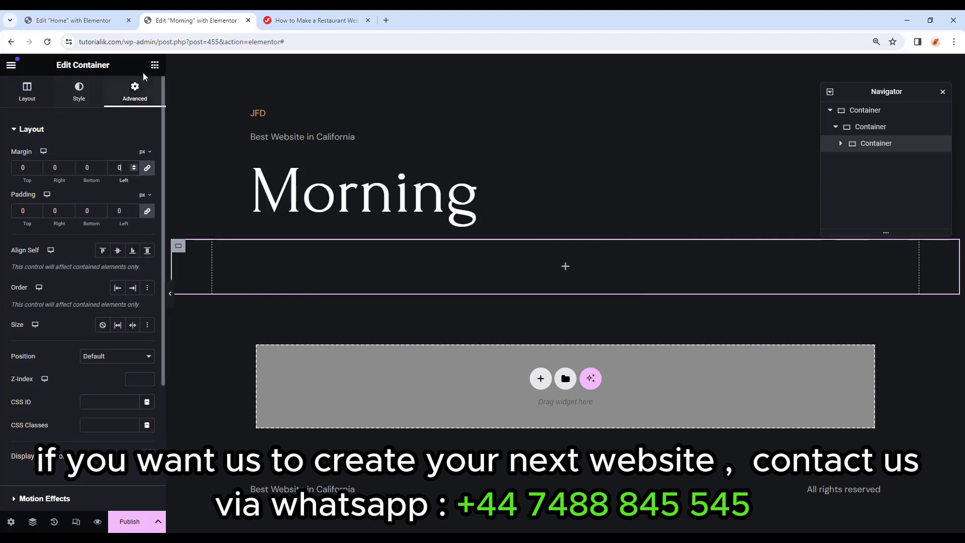
pyautogui.click(155, 65)
pyautogui.moveTo(44, 236); pyautogui.dragTo(552, 267)
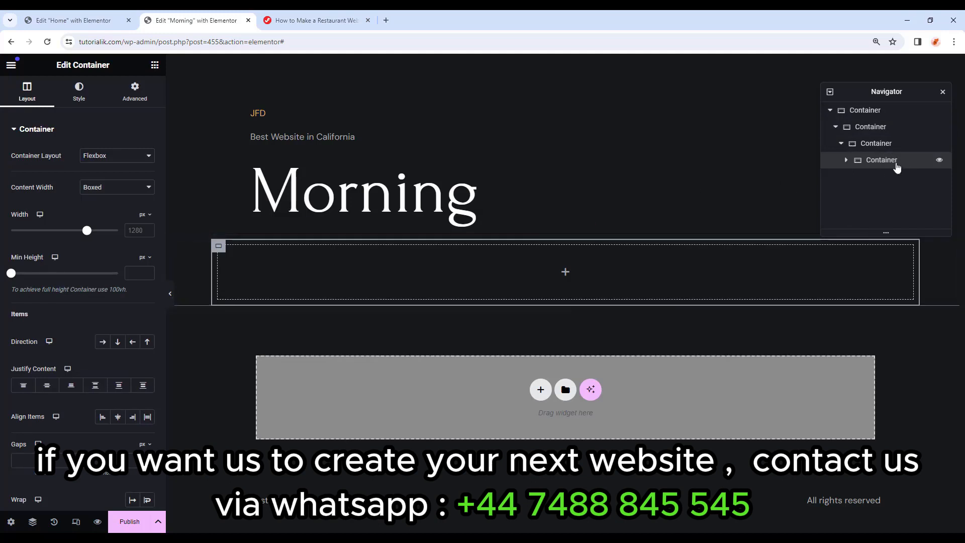
# Make the inner container full width with 51 px left padding.
pyautogui.click(100, 190)
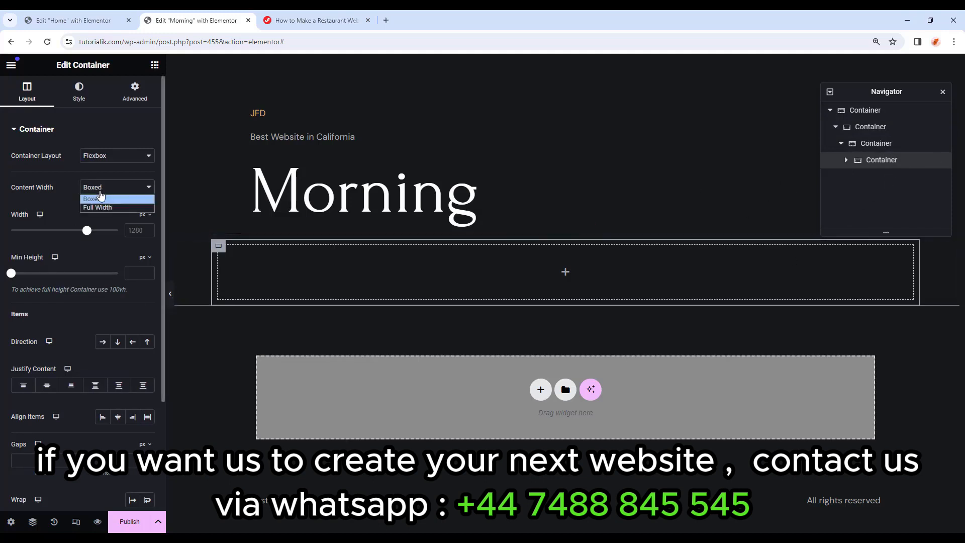
pyautogui.click(102, 208)
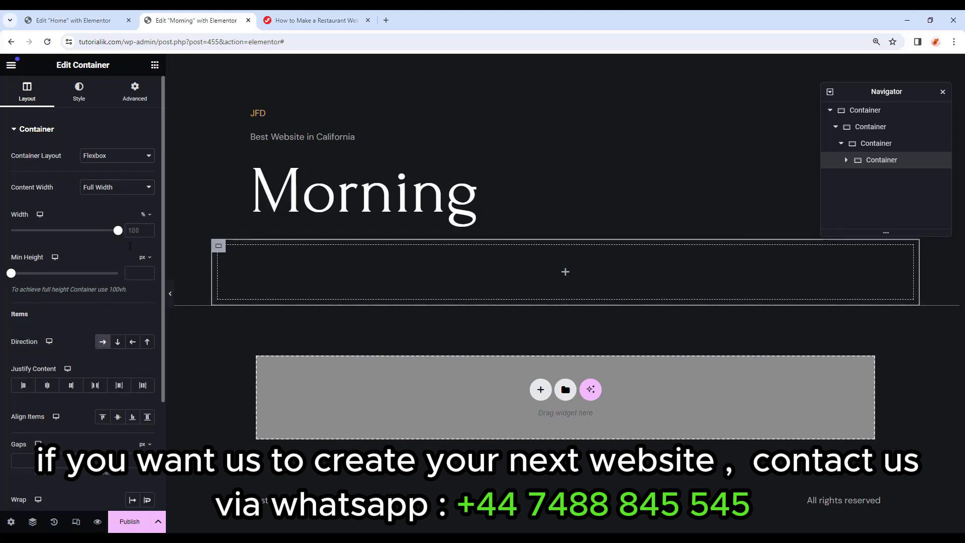
pyautogui.click(135, 103)
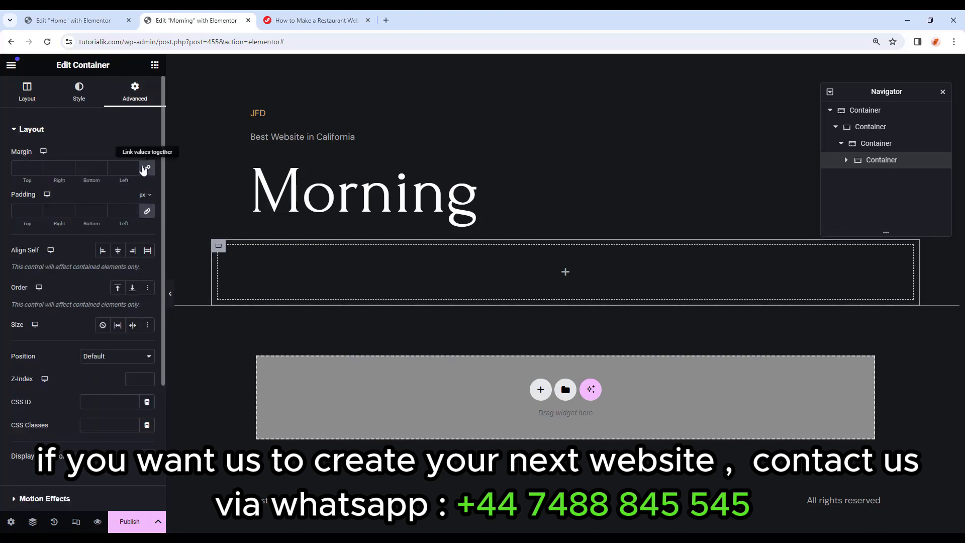
pyautogui.click(147, 211)
pyautogui.moveTo(125, 212); pyautogui.dragTo(110, 212)
pyautogui.write('51')
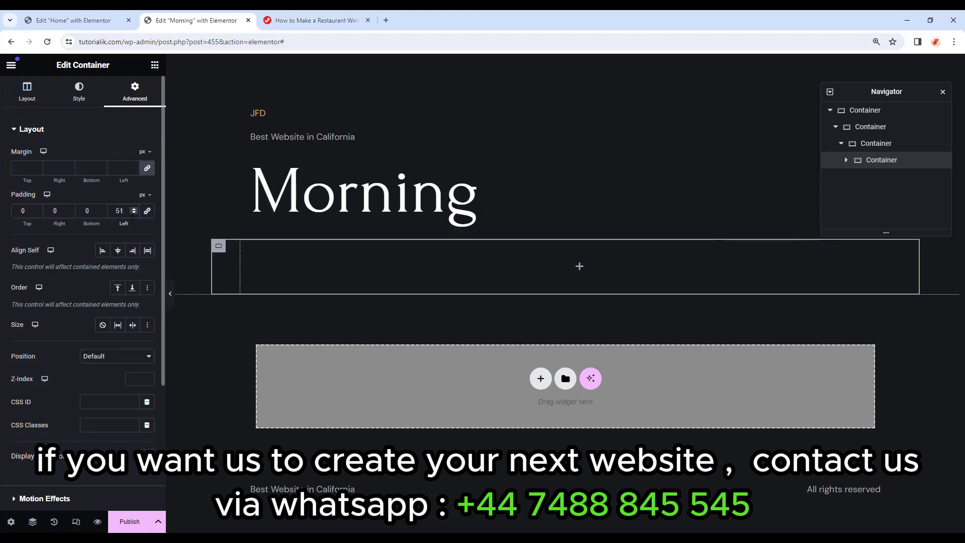
# Search for 'image box' and drop an Image Box widget into the container.
pyautogui.click(579, 267)
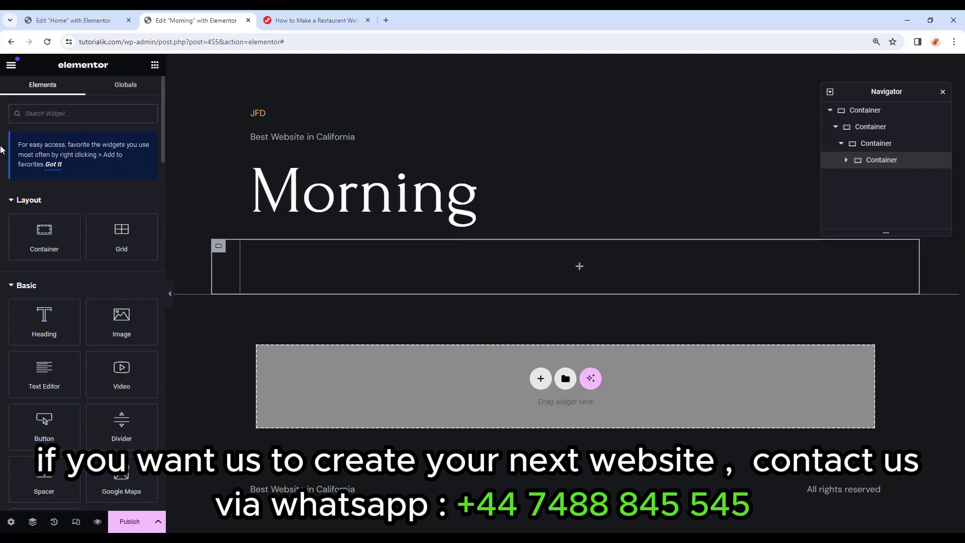
pyautogui.write('ima')
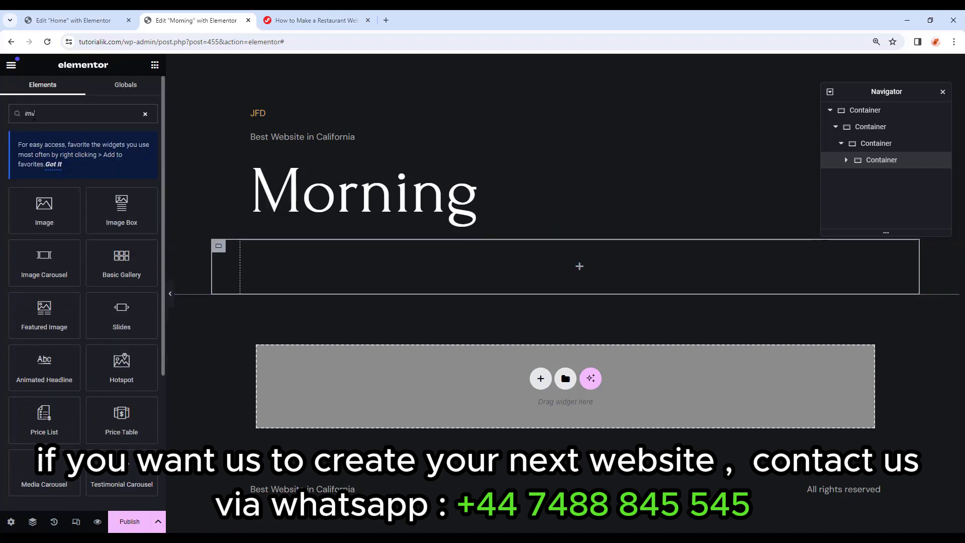
pyautogui.write('ge box')
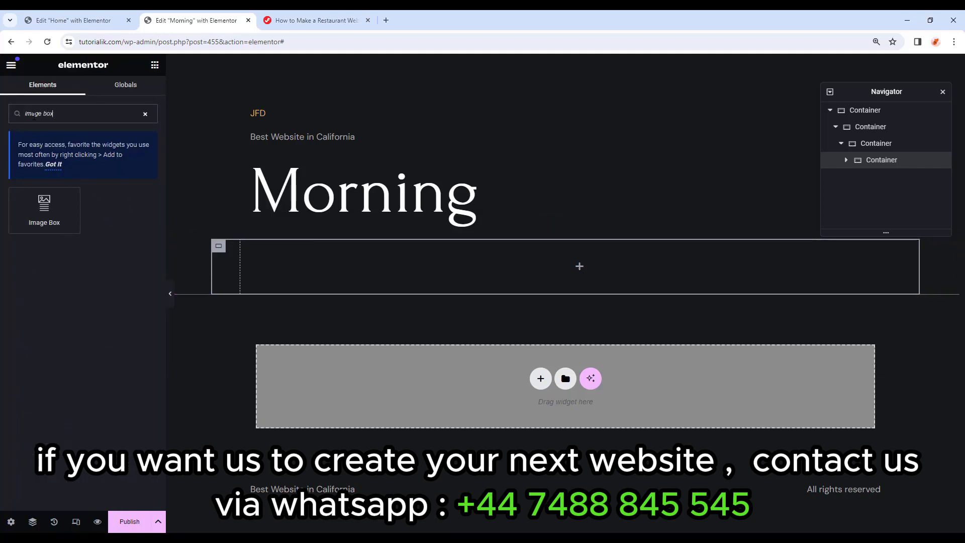
pyautogui.moveTo(44, 209); pyautogui.dragTo(613, 256)
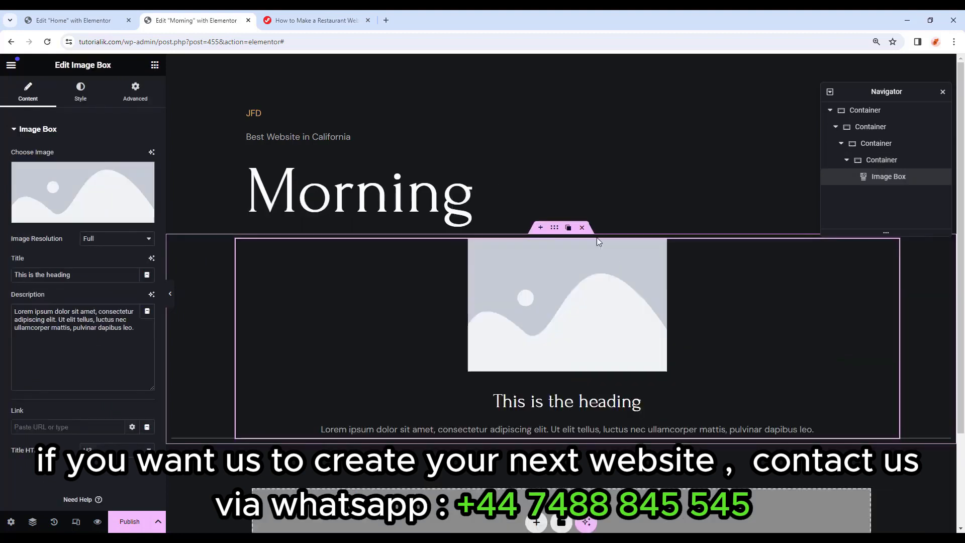
# Position the image box image left at 25% width with a 10 px border radius.
pyautogui.click(79, 92)
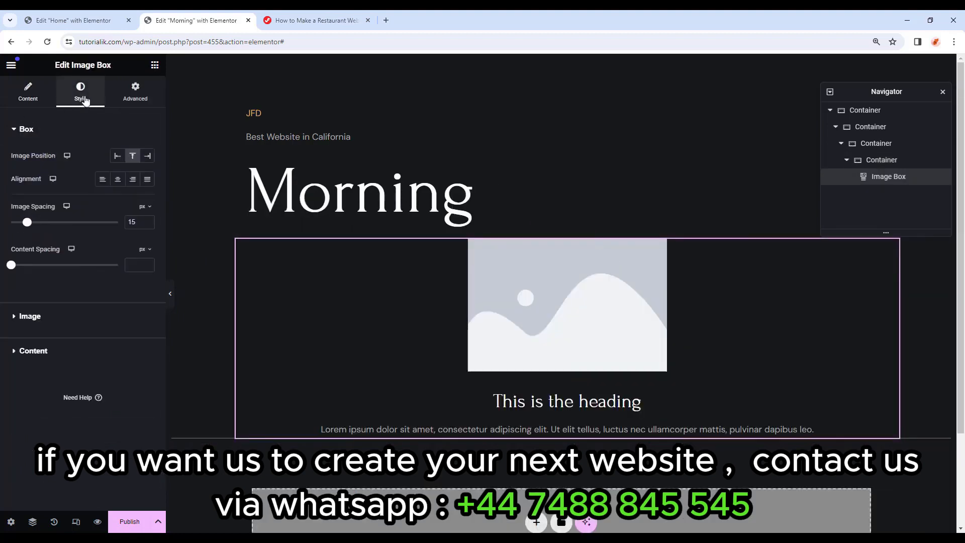
pyautogui.click(117, 157)
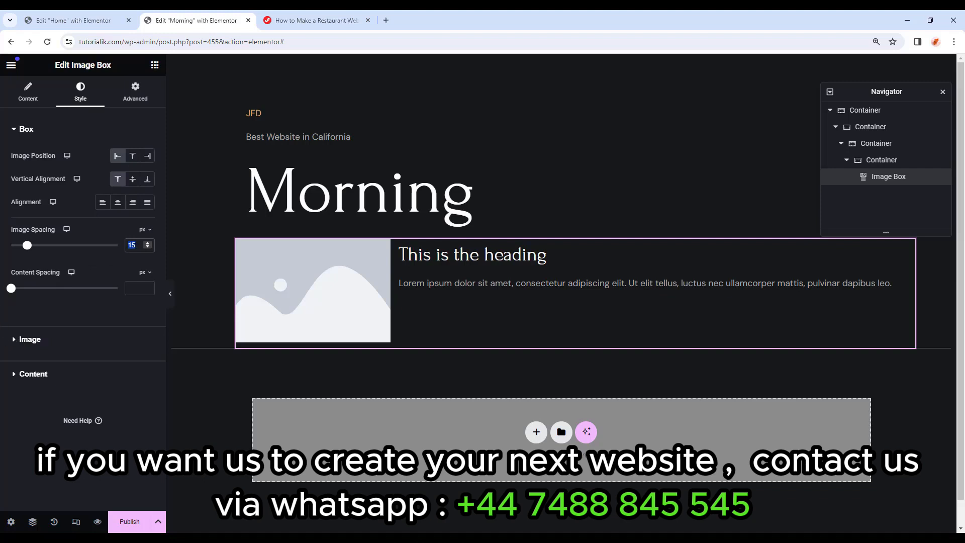
pyautogui.click(49, 346)
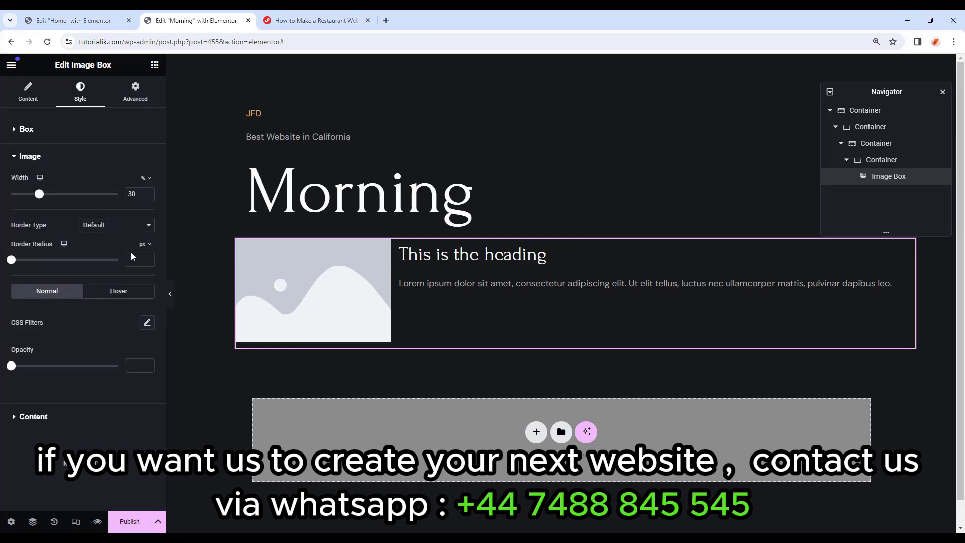
pyautogui.write('25')
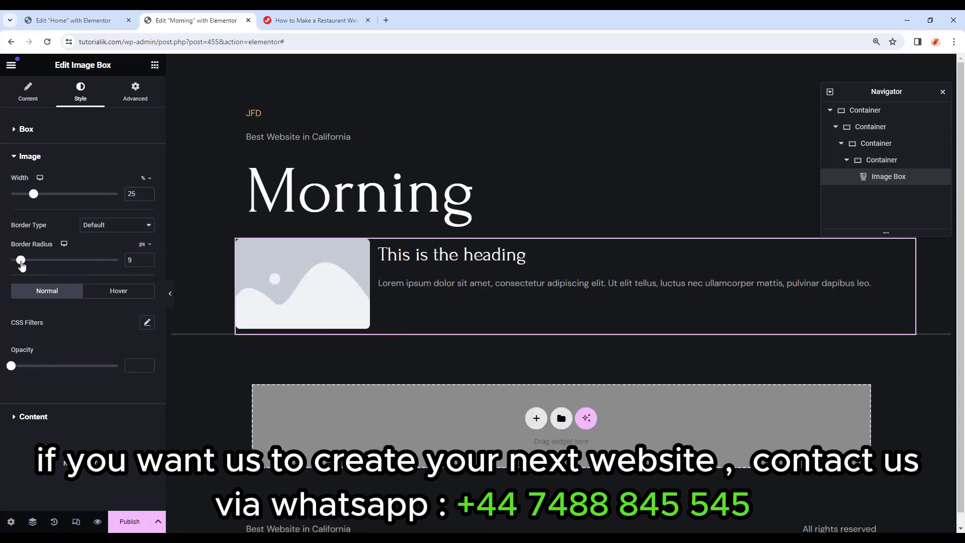
pyautogui.moveTo(11, 261); pyautogui.dragTo(22, 266)
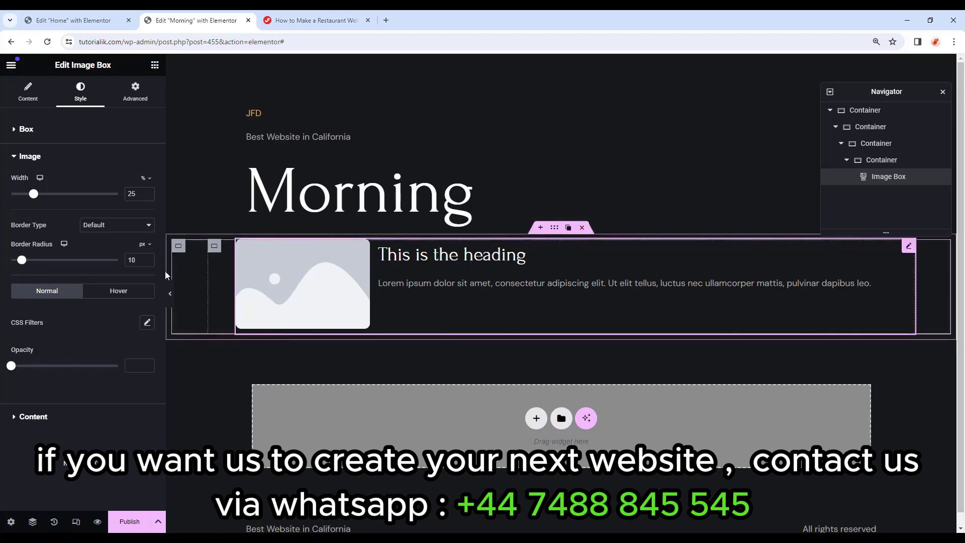
pyautogui.click(172, 290)
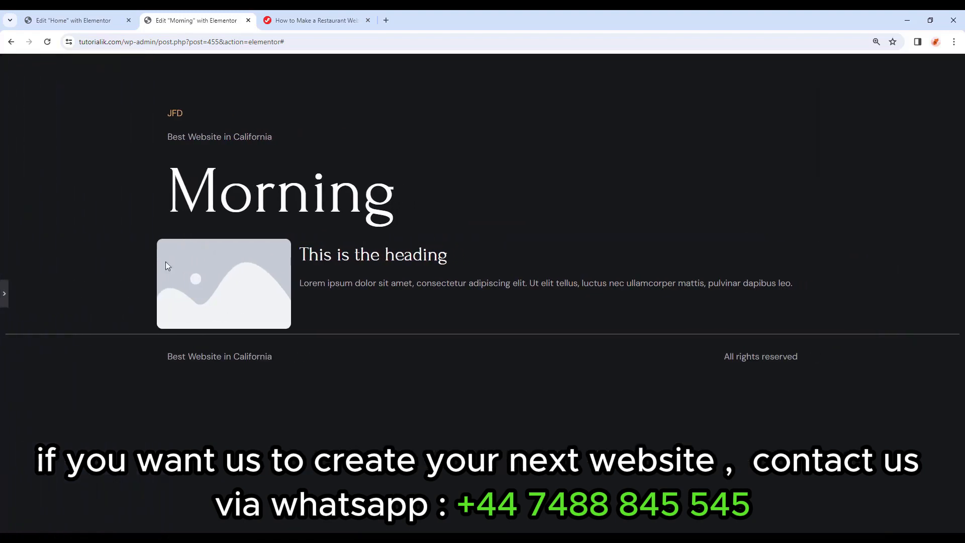
pyautogui.click(7, 293)
# Set the image box title colour to global Primary and its font to Forum at size 21.
pyautogui.click(98, 160)
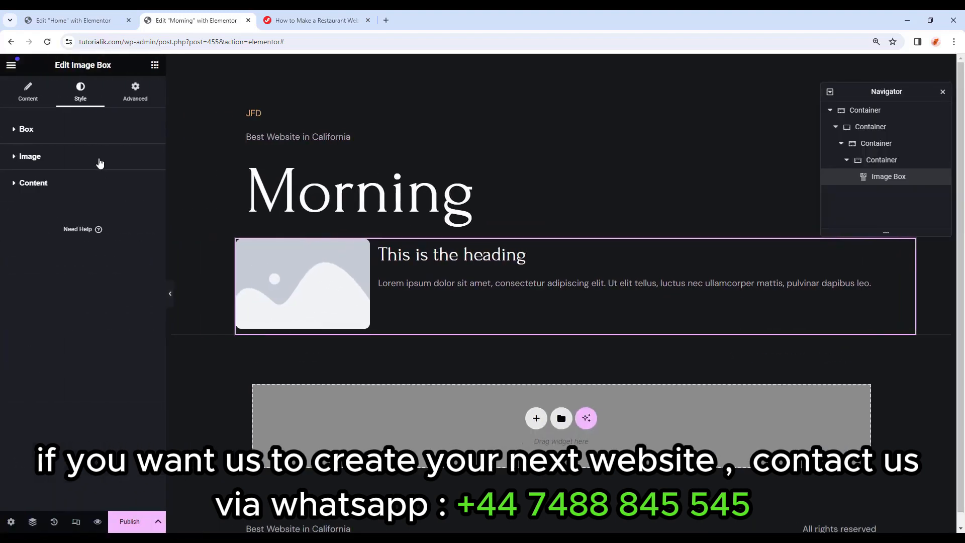
pyautogui.click(60, 186)
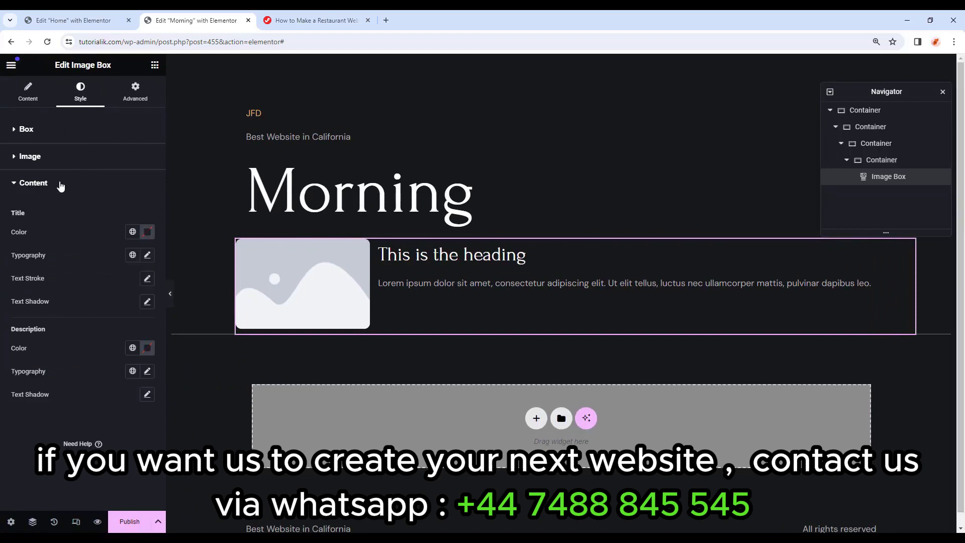
pyautogui.click(132, 232)
pyautogui.click(96, 279)
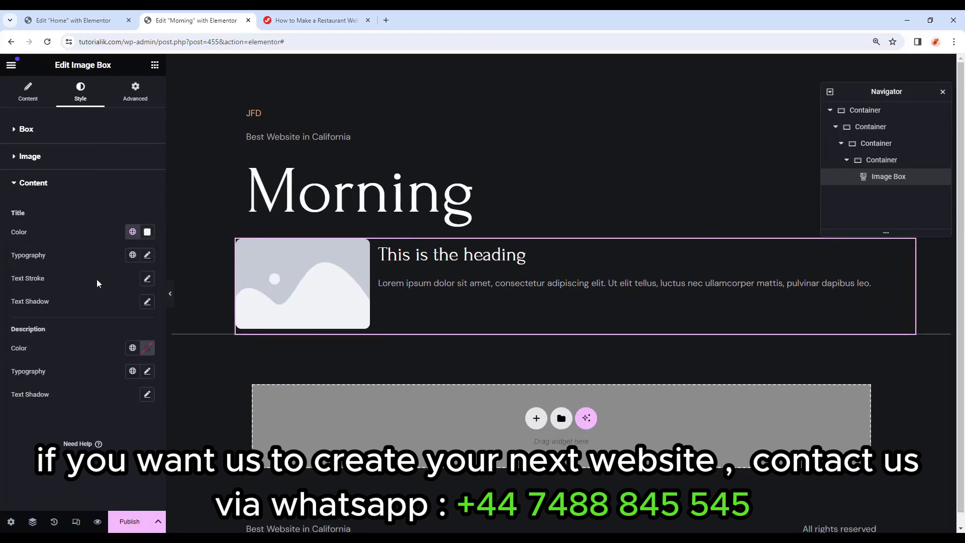
pyautogui.click(147, 255)
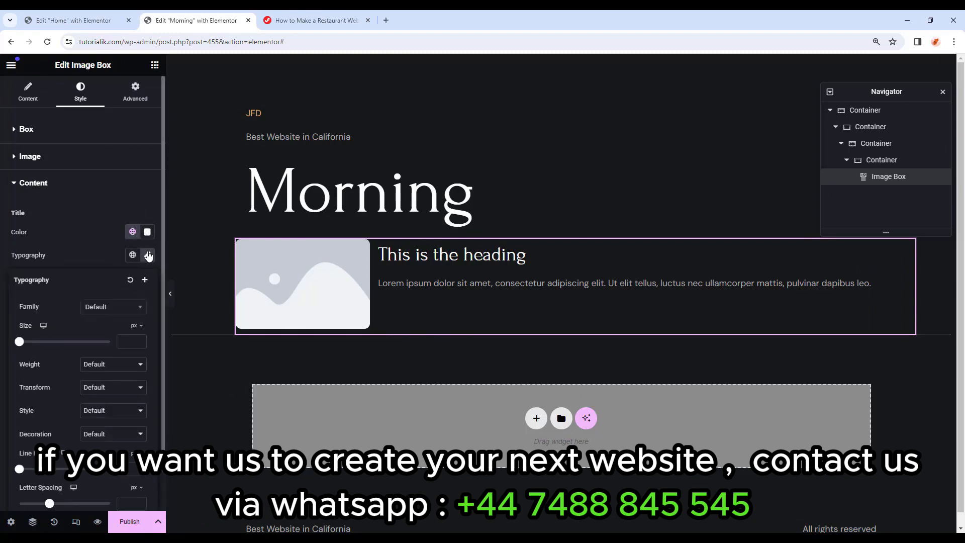
pyautogui.click(113, 307)
pyautogui.click(126, 356)
pyautogui.click(126, 341)
pyautogui.write('21')
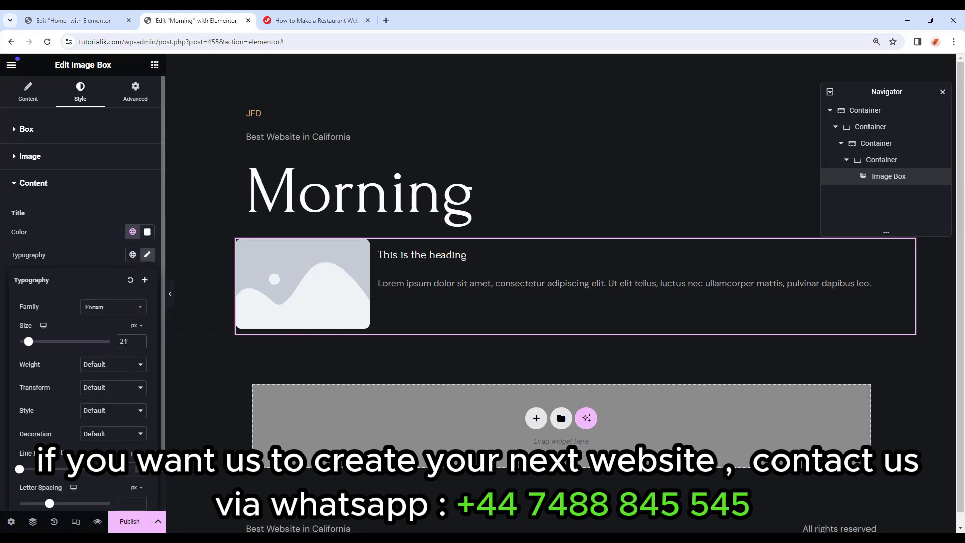
pyautogui.write('27')
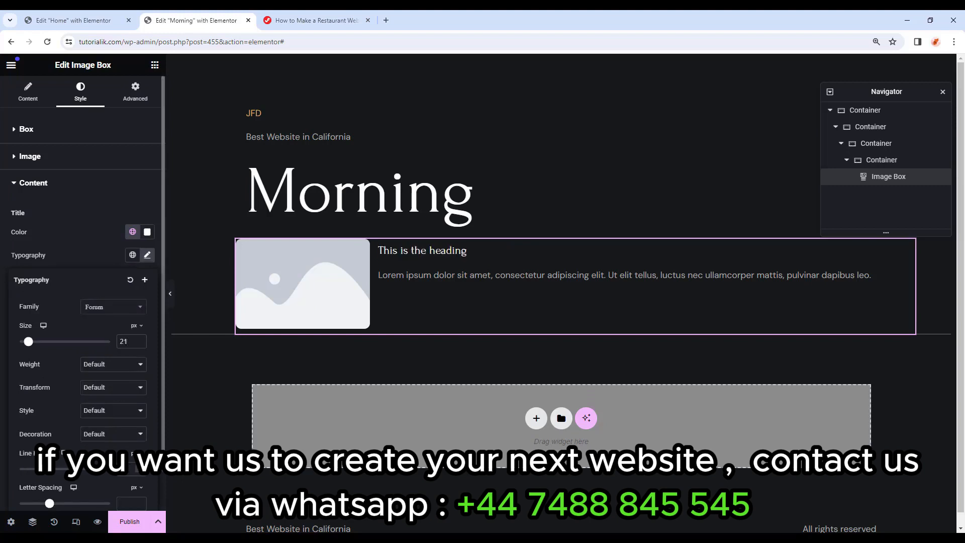
pyautogui.click(312, 297)
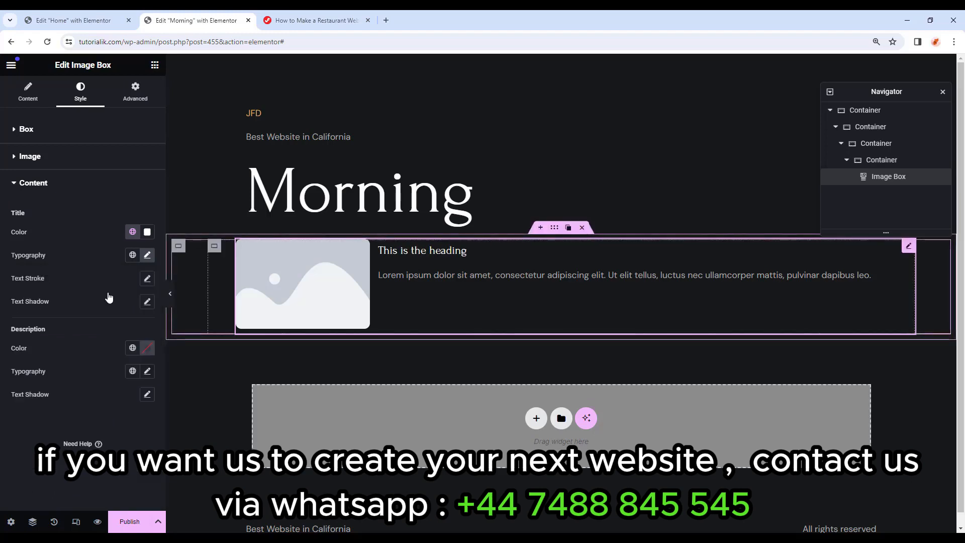
# Replace the image box photo with the biryani dish from the Media Library.
pyautogui.click(28, 92)
pyautogui.click(20, 217)
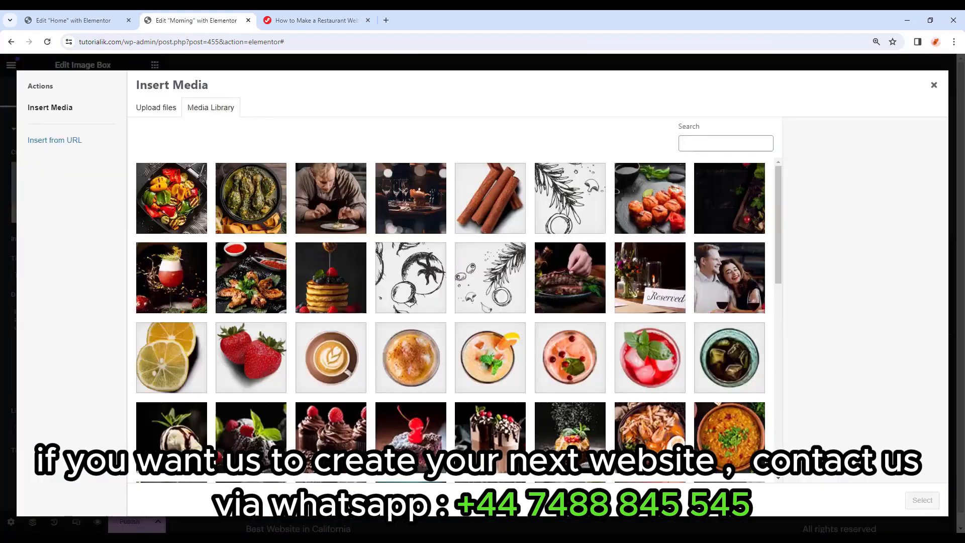
pyautogui.scroll(-3, 375, 307)
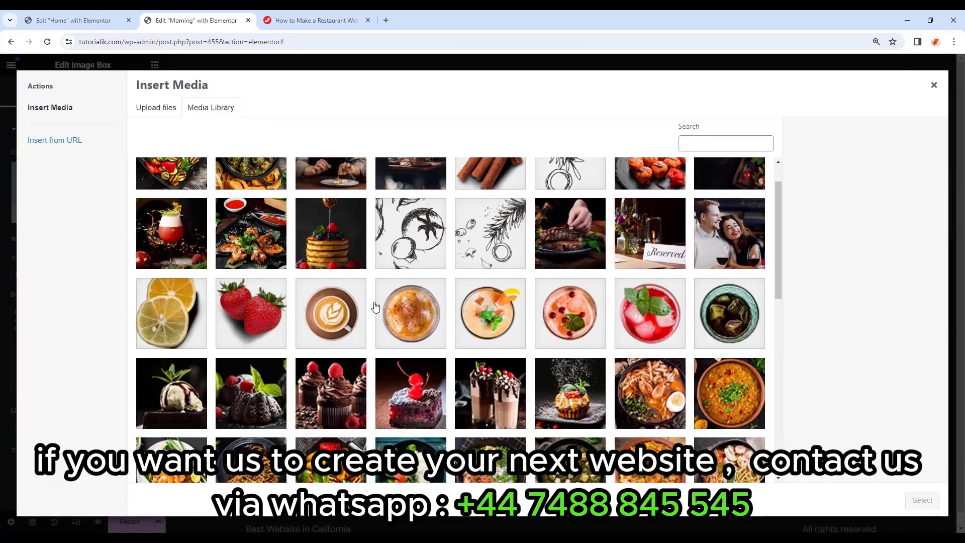
pyautogui.click(646, 373)
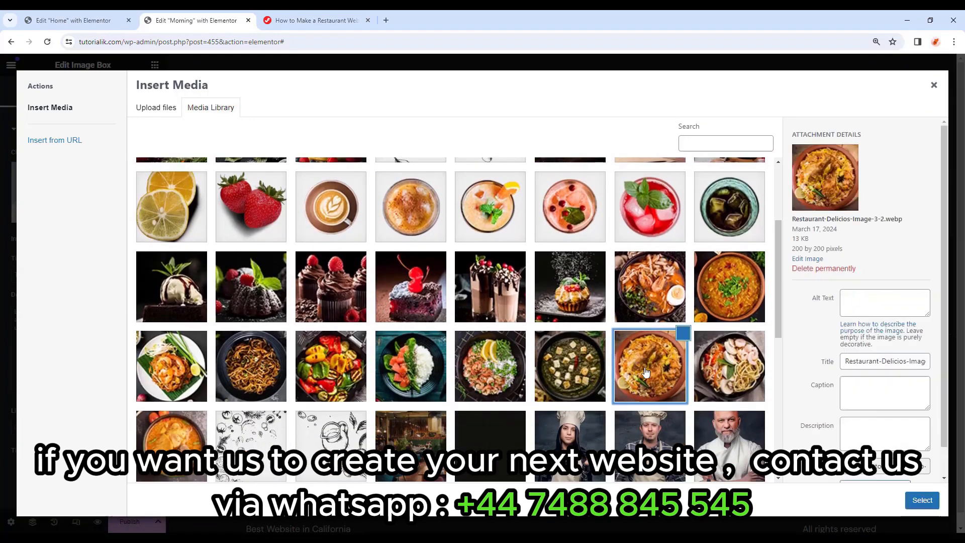
pyautogui.click(911, 503)
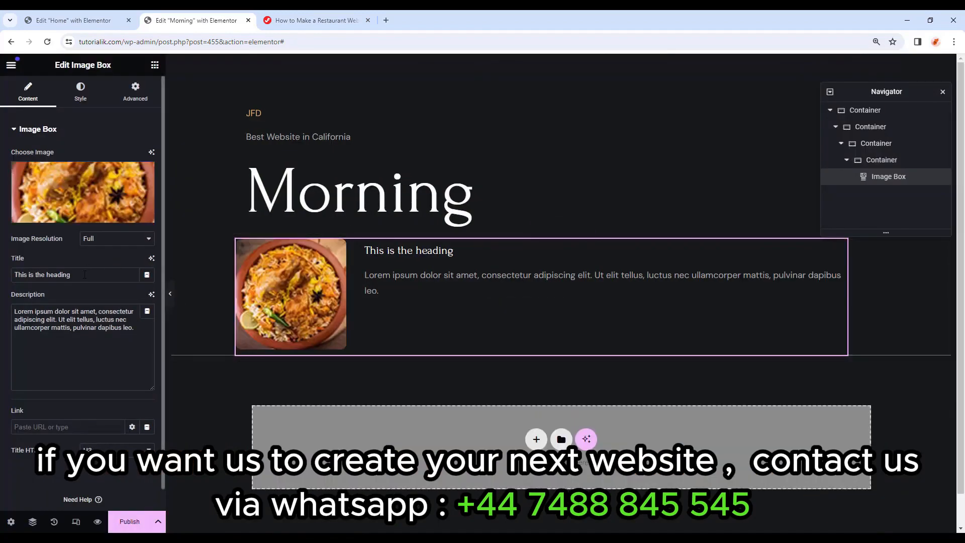
# Set the title to 'Butternut Pumpkin' and paste in a new description sentence.
pyautogui.moveTo(84, 275); pyautogui.dragTo(14, 274)
pyautogui.write('Butternut Pumpkin')
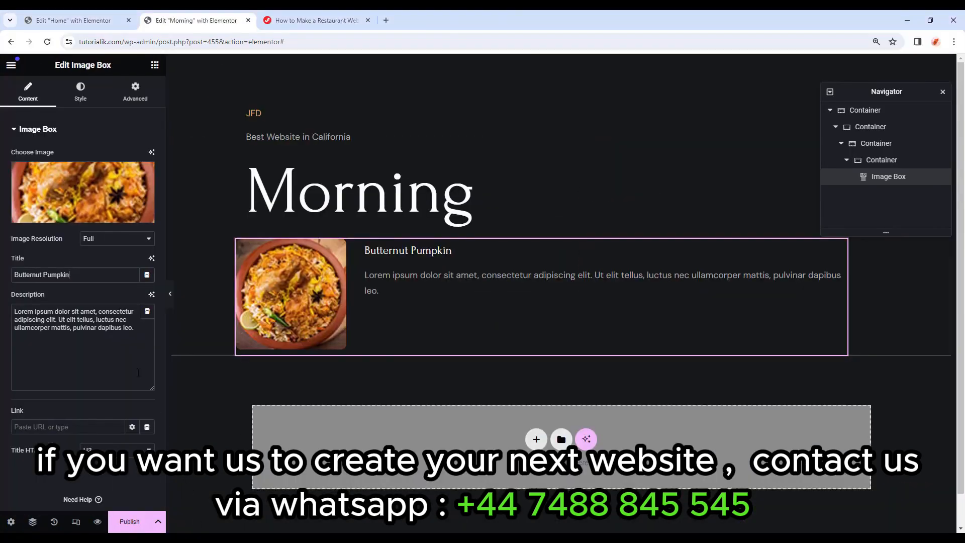
pyautogui.moveTo(134, 328); pyautogui.dragTo(1, 312)
pyautogui.write('Typesetting industry lorem Lorem Ipsum is simply dummy text of the priand.')
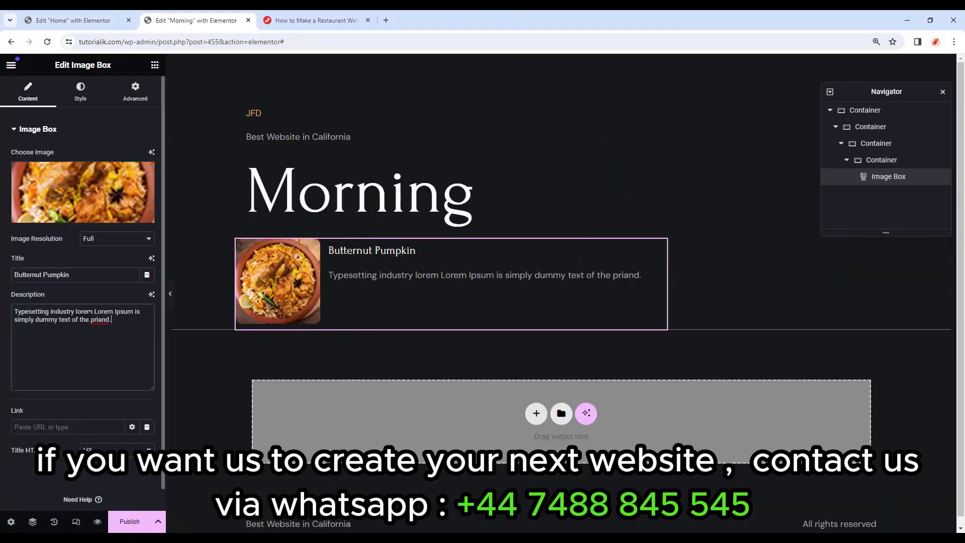
# Add a Heading beside the dish image box reading $10.00 as an H5.
pyautogui.click(155, 66)
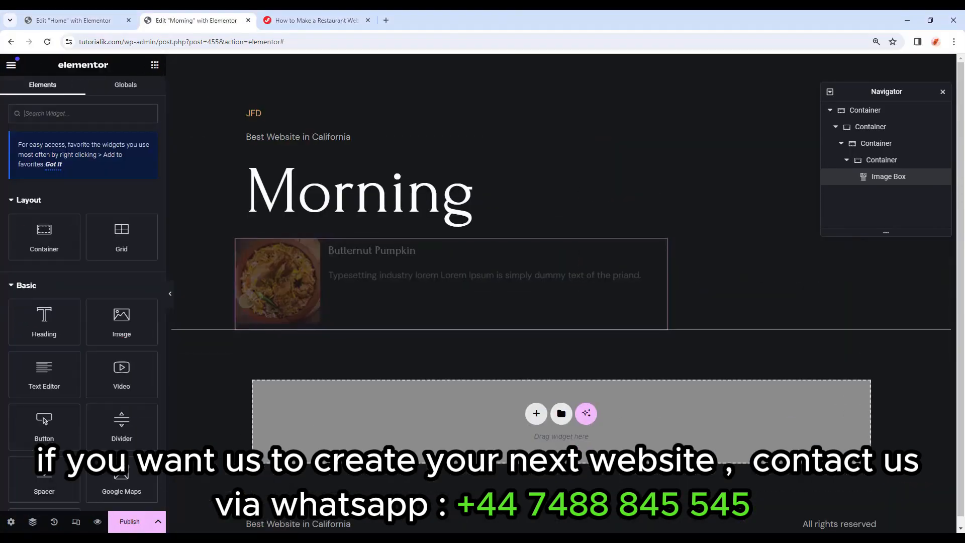
pyautogui.moveTo(46, 323); pyautogui.dragTo(665, 289)
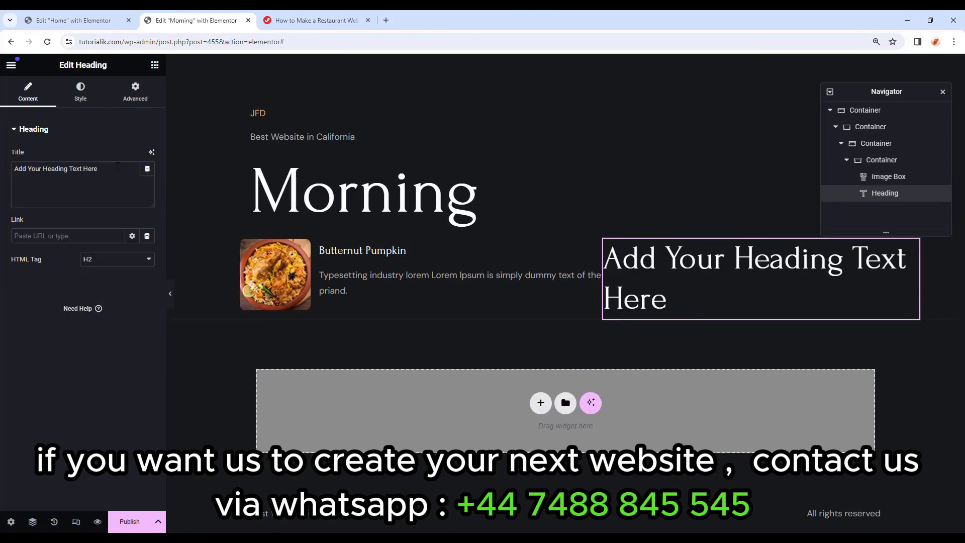
pyautogui.moveTo(118, 167); pyautogui.dragTo(1, 172)
pyautogui.write('$10.00')
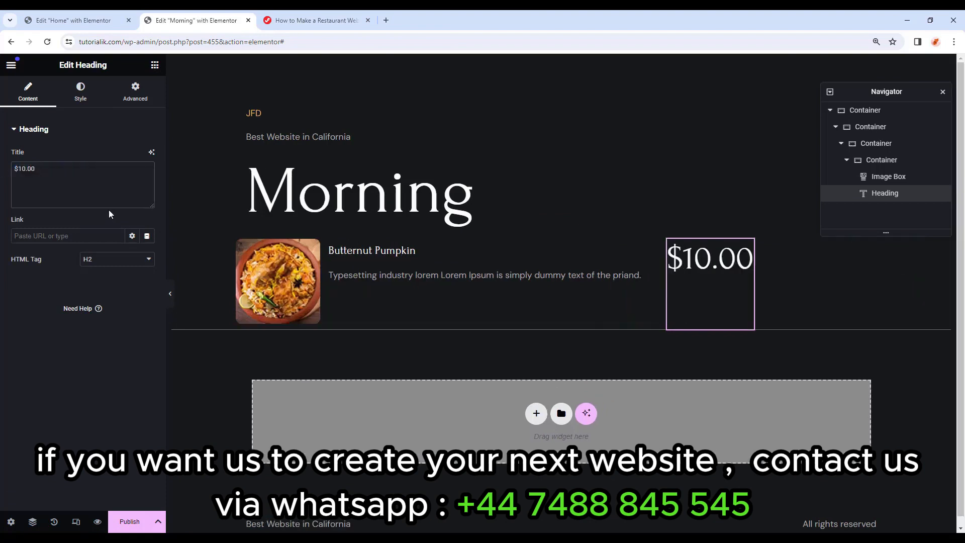
pyautogui.click(103, 265)
pyautogui.click(92, 303)
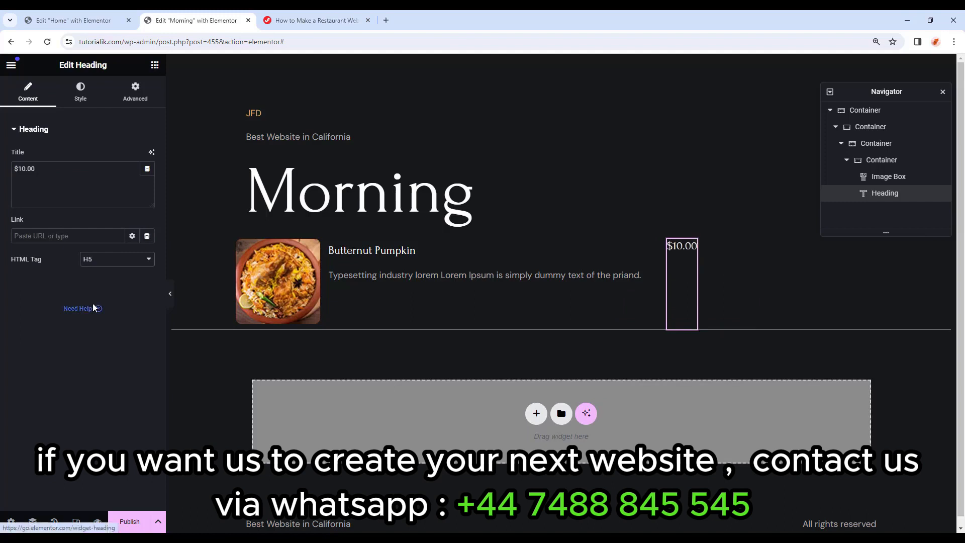
# Color the price heading Primary white and give it a custom 10% width.
pyautogui.click(80, 93)
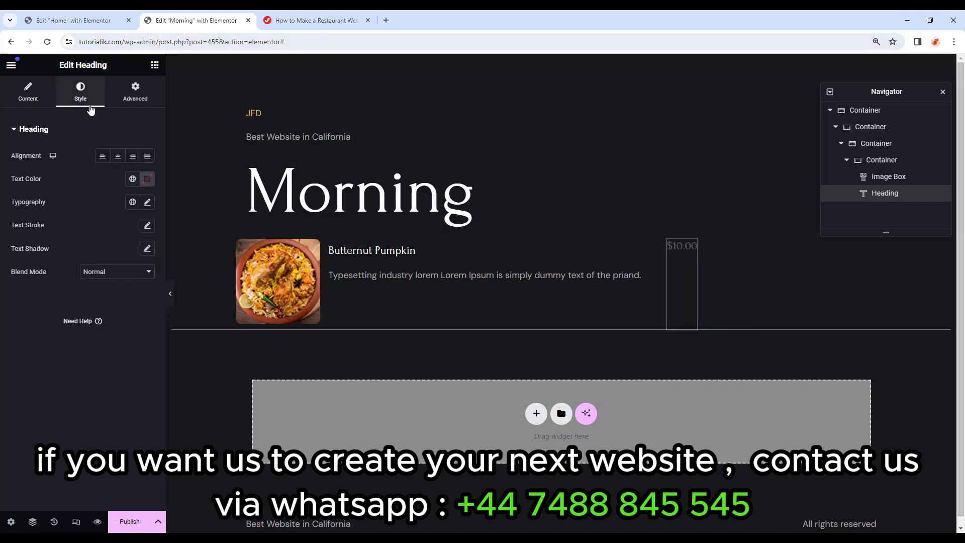
pyautogui.click(132, 179)
pyautogui.click(100, 232)
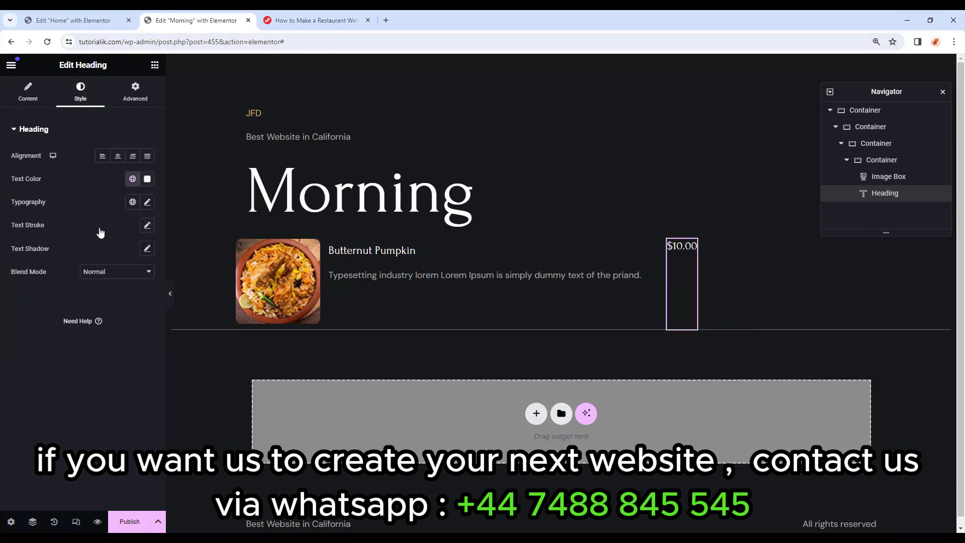
pyautogui.click(135, 93)
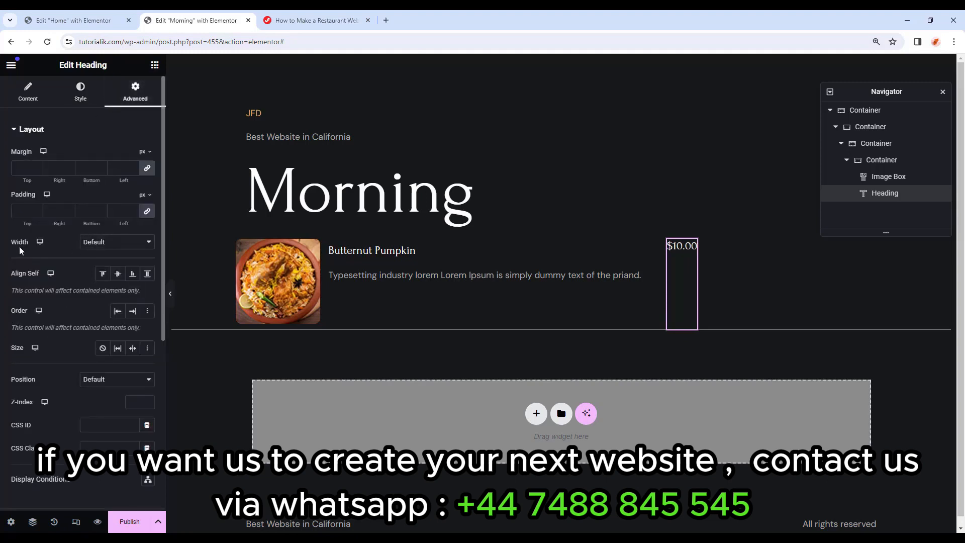
pyautogui.click(98, 244)
pyautogui.click(92, 279)
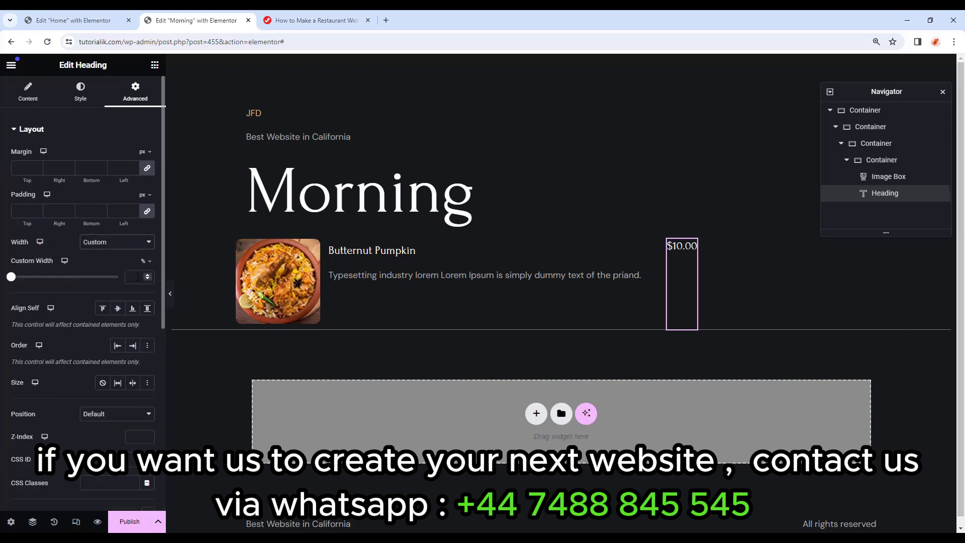
pyautogui.write('10')
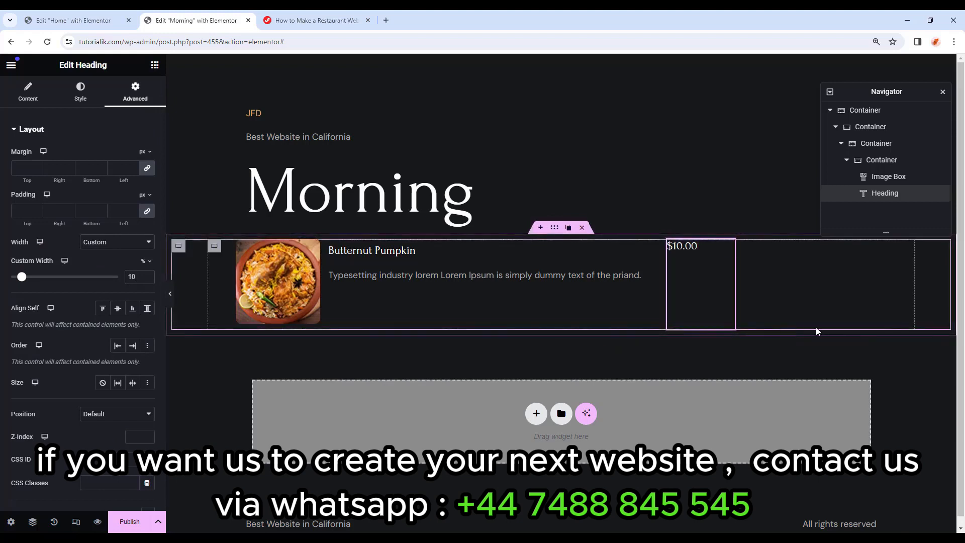
pyautogui.click(180, 246)
# Move the row container's 0.1 px border from the bottom to the right side.
pyautogui.click(31, 249)
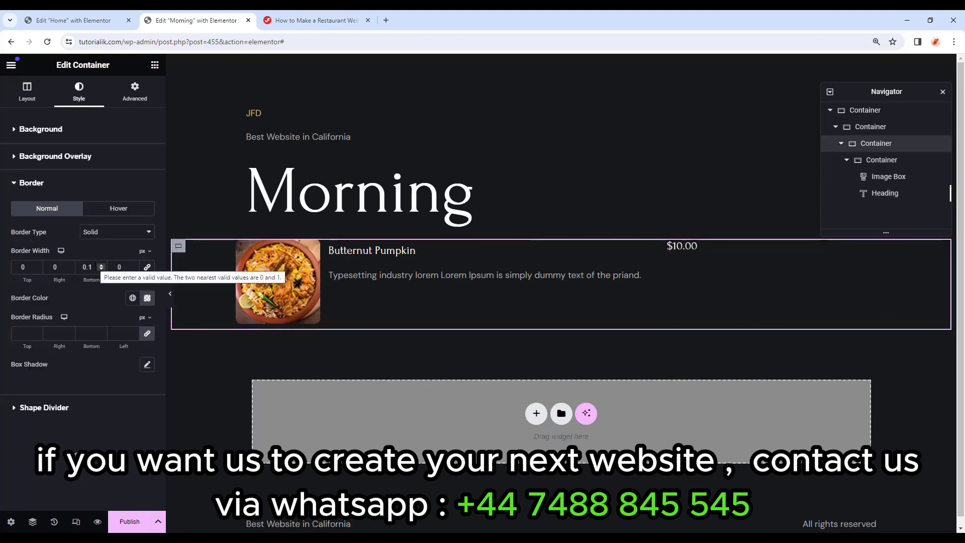
pyautogui.doubleClick(90, 267)
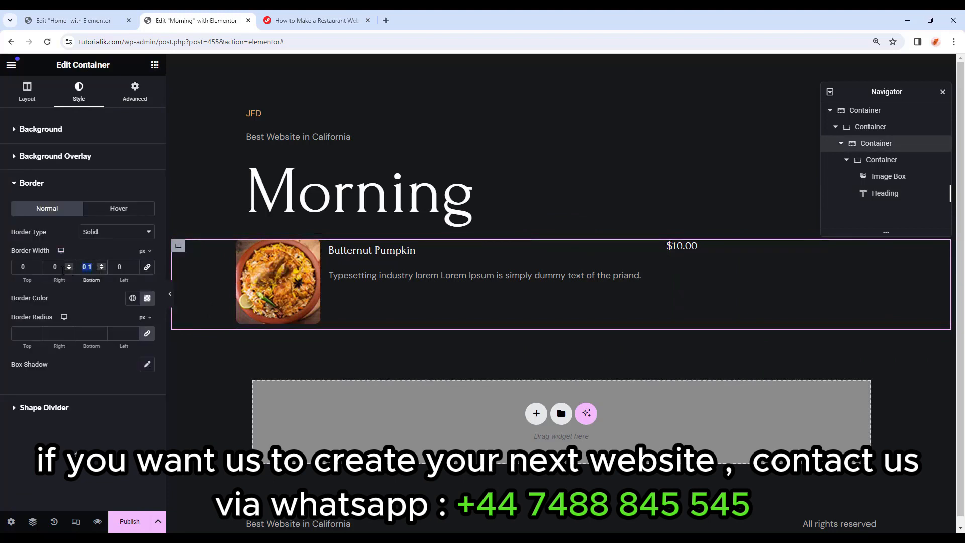
pyautogui.doubleClick(44, 267)
pyautogui.write('0.1')
pyautogui.press('Tab')
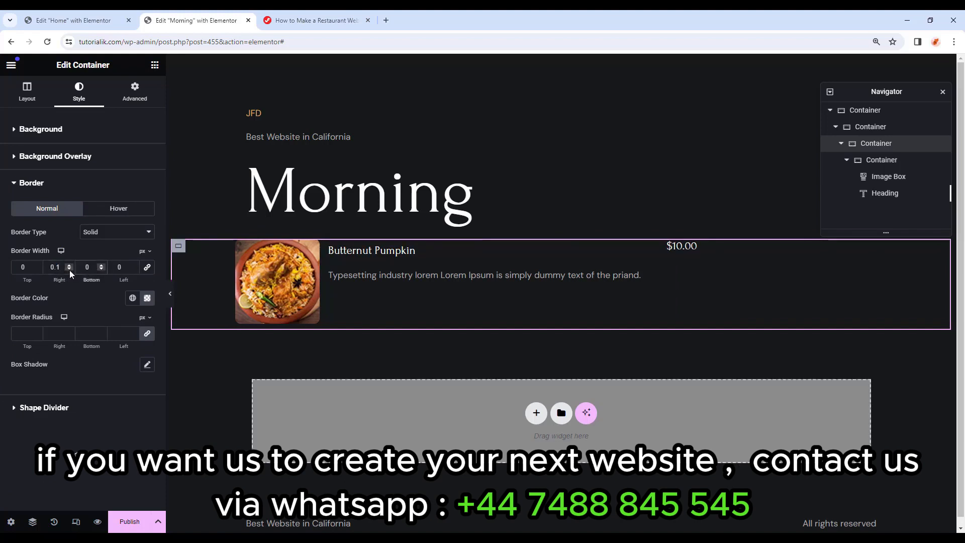
# Preview the page, restore the editing panel and select the Butternut Pumpkin row container.
pyautogui.click(170, 294)
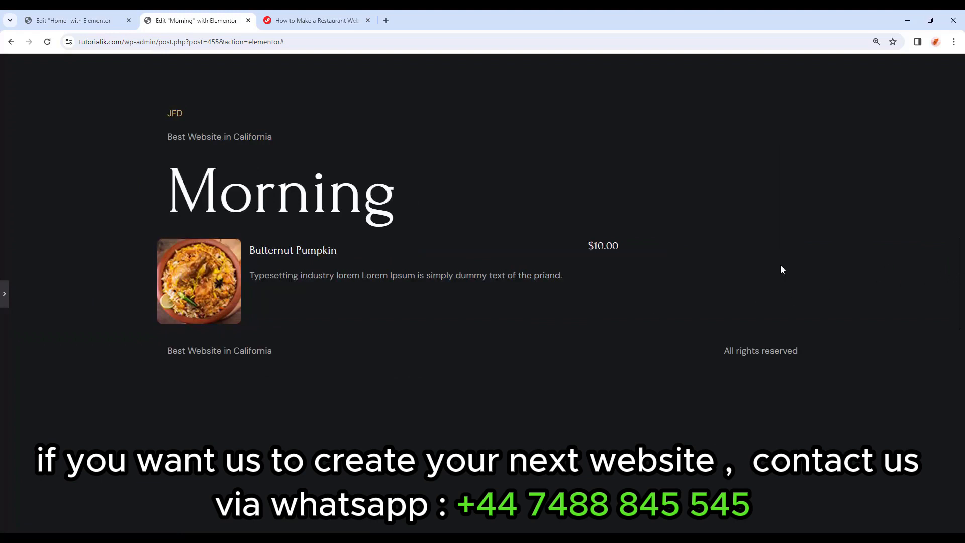
pyautogui.click(4, 289)
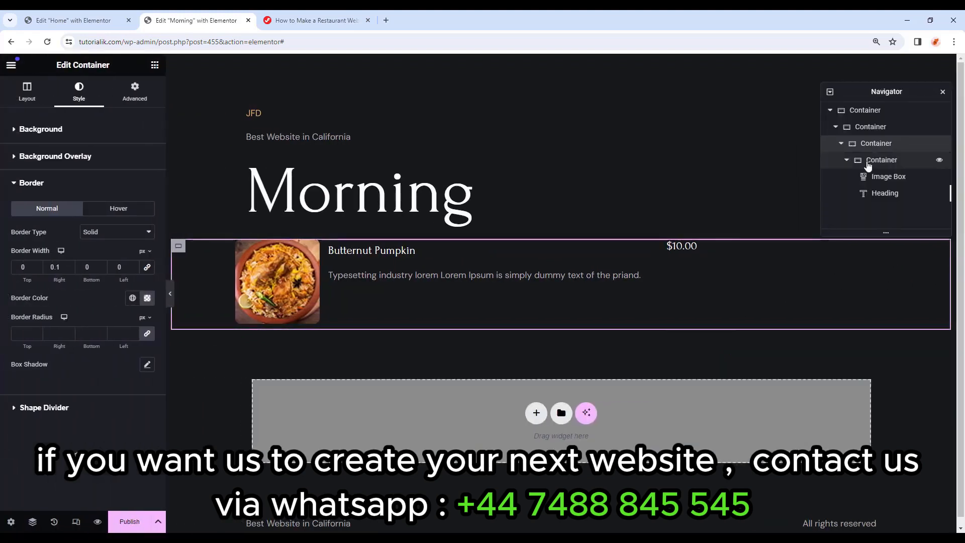
pyautogui.click(867, 160)
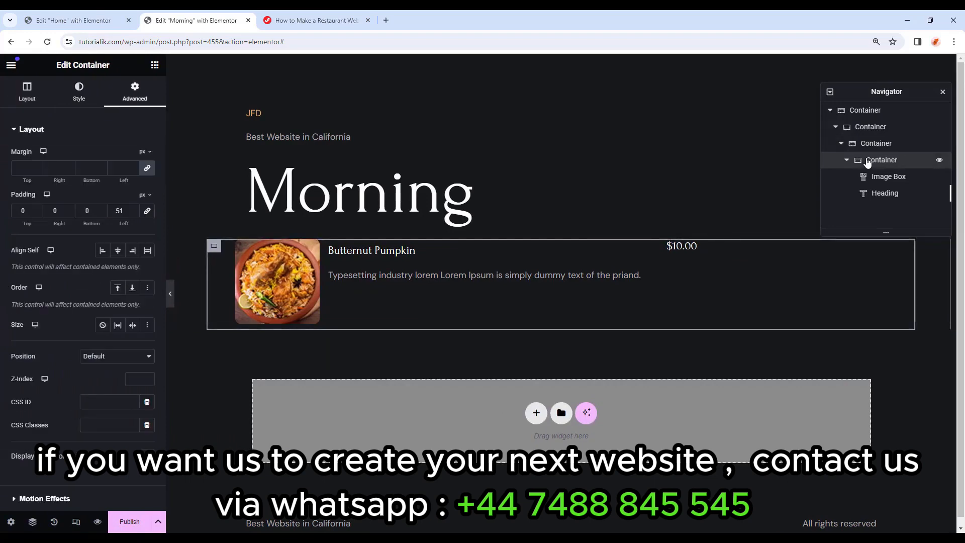
# Duplicate the Butternut Pumpkin row and give the copy the noodle-bowl image.
pyautogui.rightClick(865, 160)
pyautogui.click(861, 195)
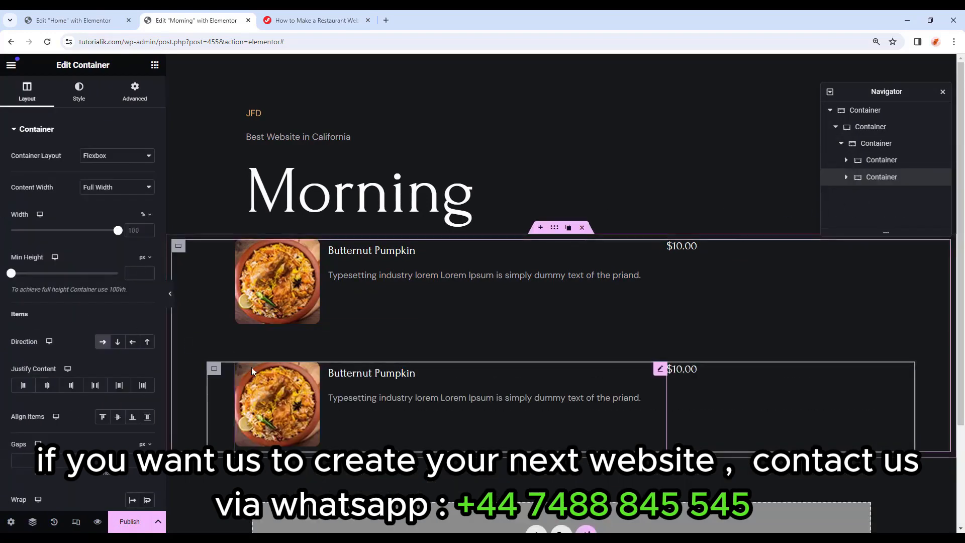
pyautogui.click(277, 389)
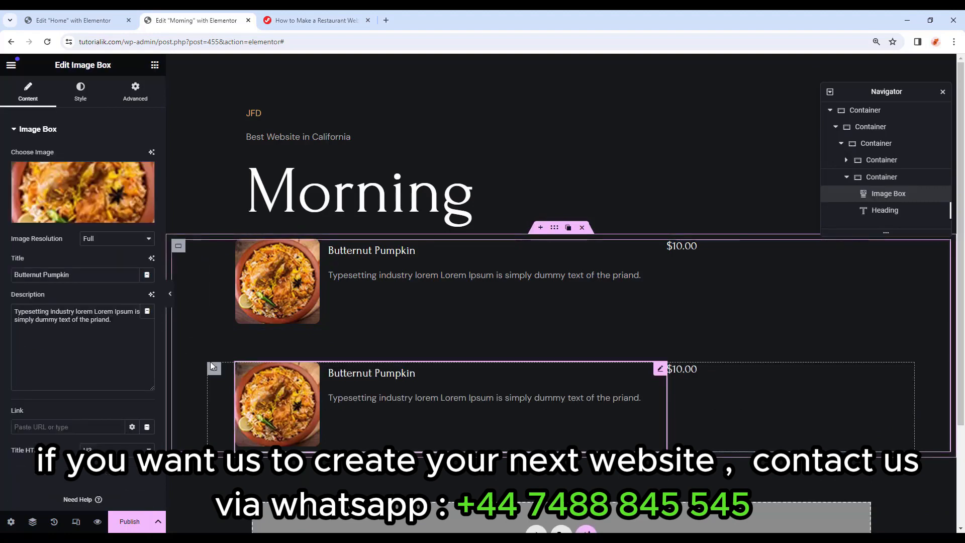
pyautogui.click(73, 215)
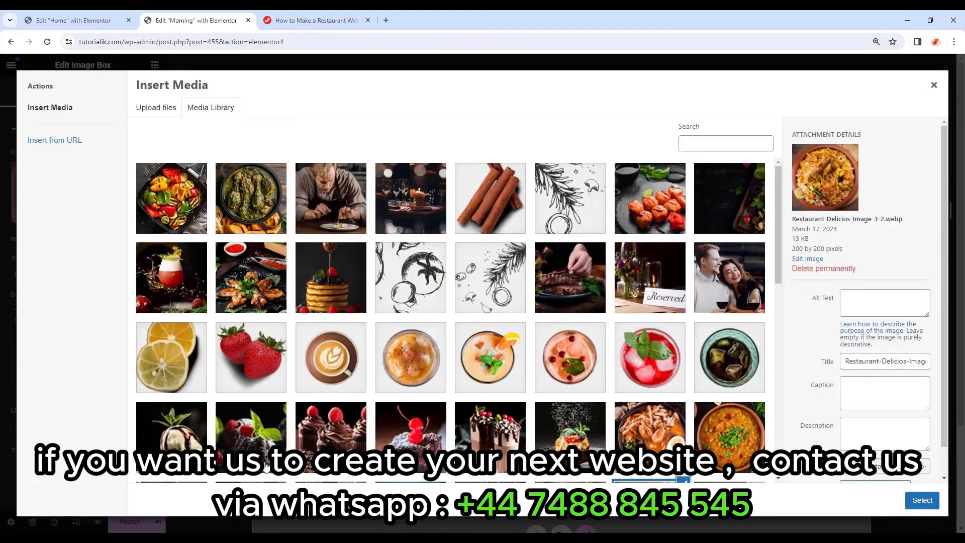
pyautogui.scroll(-5, 453, 322)
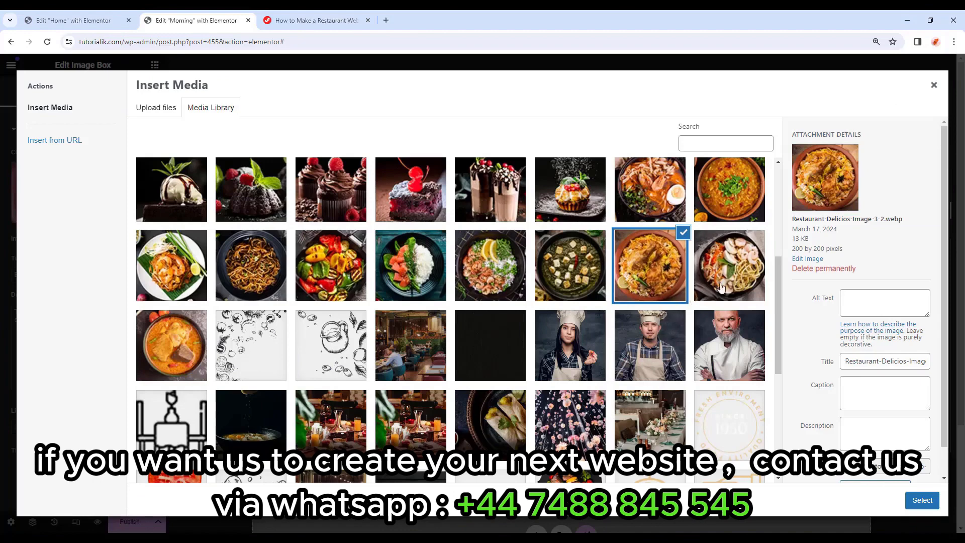
pyautogui.click(731, 269)
pyautogui.click(922, 500)
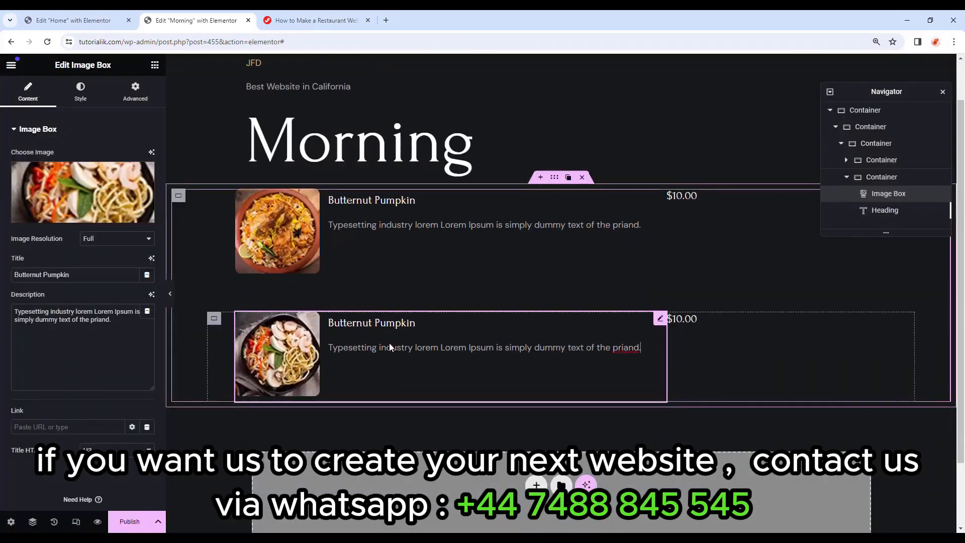
# Rename the copied dish to Lasagne and paste in its ingredients description.
pyautogui.moveTo(71, 274); pyautogui.dragTo(2, 273)
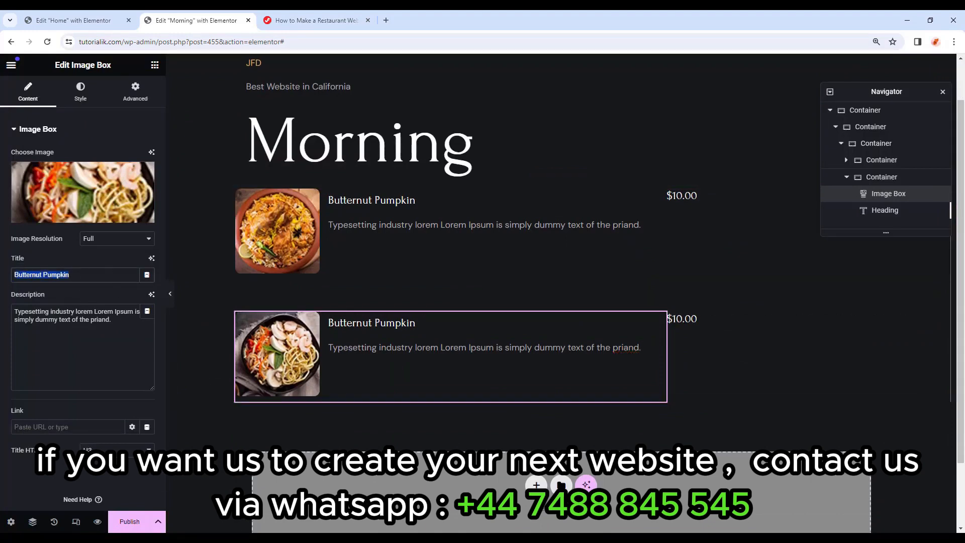
pyautogui.write('Lasagne')
pyautogui.moveTo(112, 320); pyautogui.dragTo(11, 309)
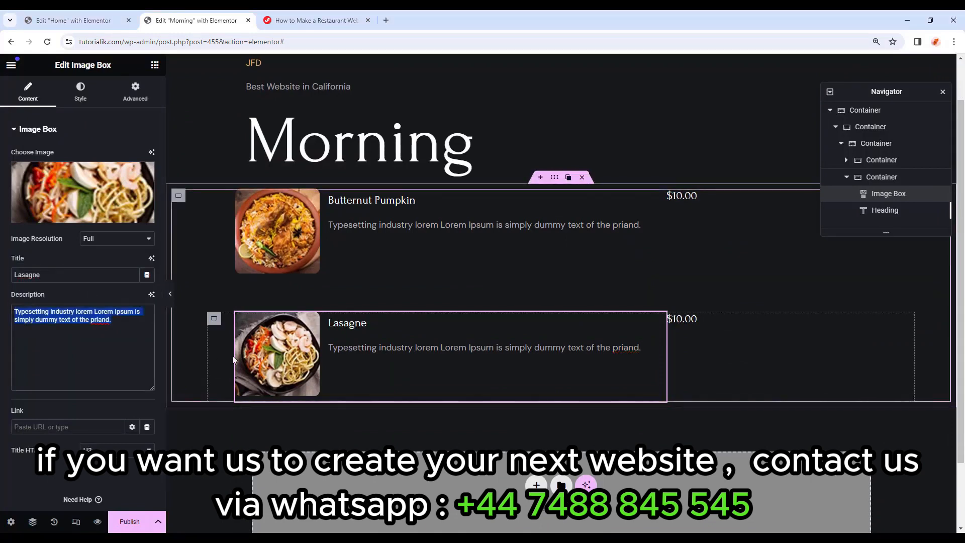
pyautogui.write('Vegetables, cheeses, ground meats, tomato sauce, seasonings and spices')
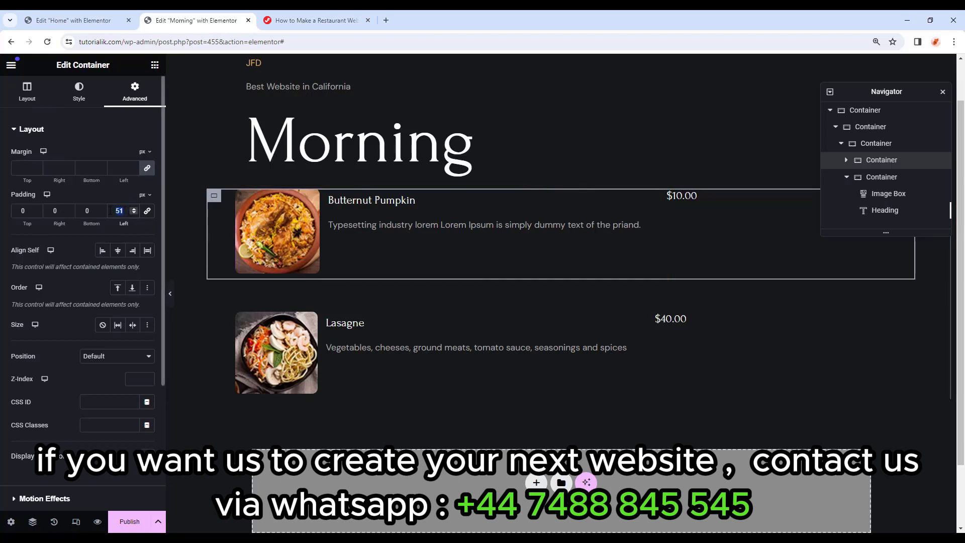
# Set Butternut Pumpkin row padding to left 0, right 51, and paste that style onto Lasagne.
pyautogui.write('0')
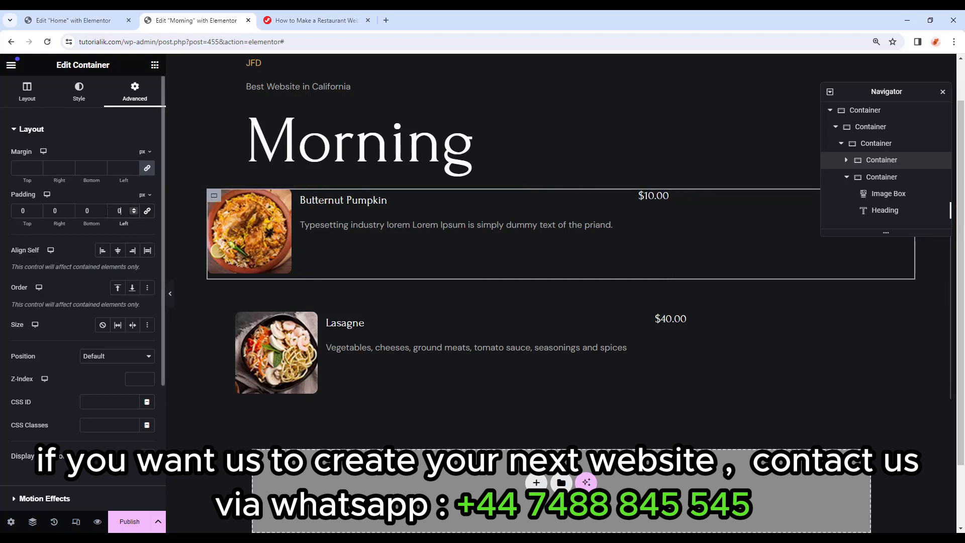
pyautogui.doubleClick(62, 211)
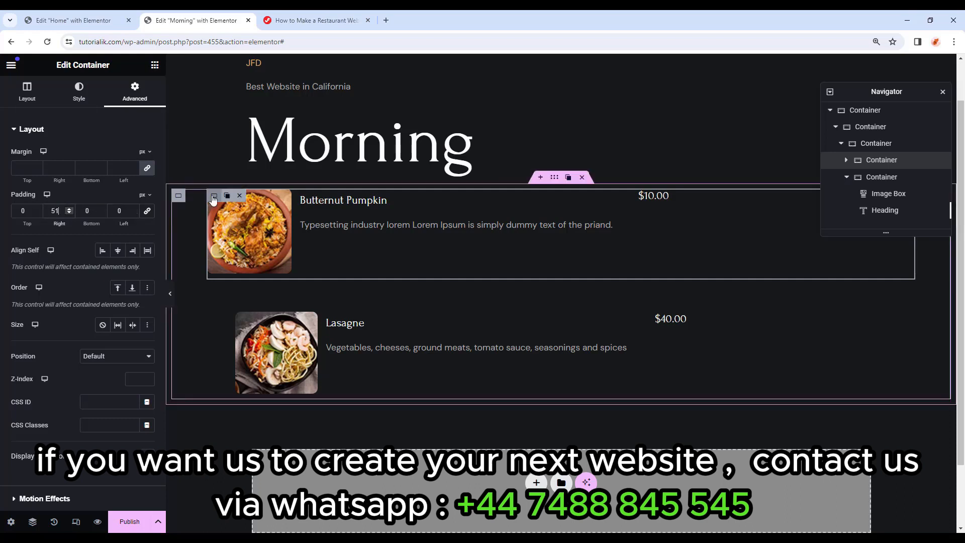
pyautogui.rightClick(212, 195)
pyautogui.click(235, 271)
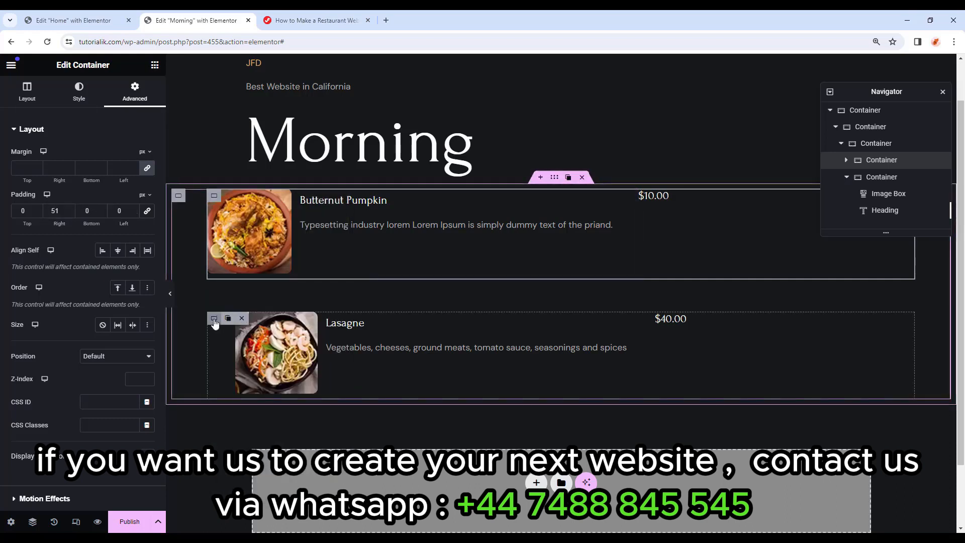
pyautogui.rightClick(221, 302)
pyautogui.click(229, 346)
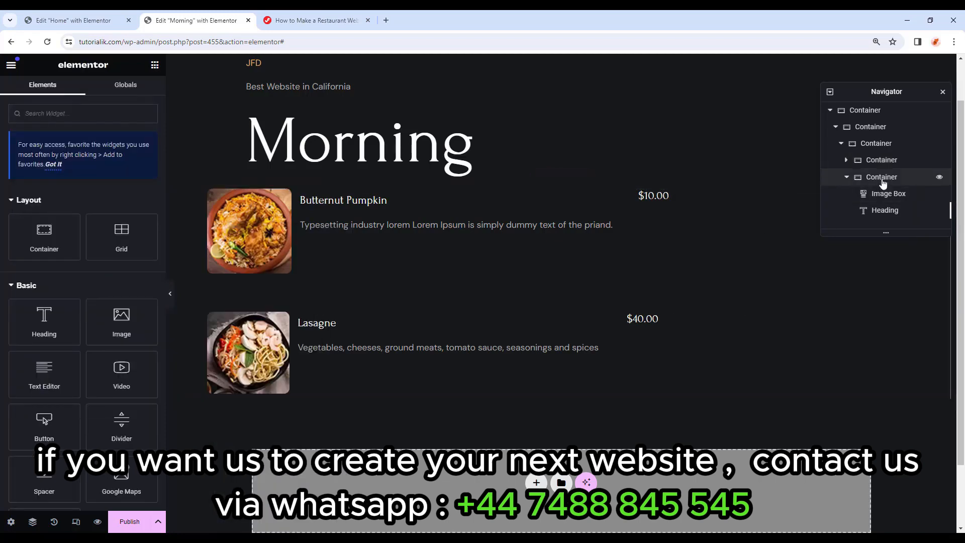
pyautogui.click(882, 177)
# Duplicate the whole menu block to create a second dish column.
pyautogui.click(885, 162)
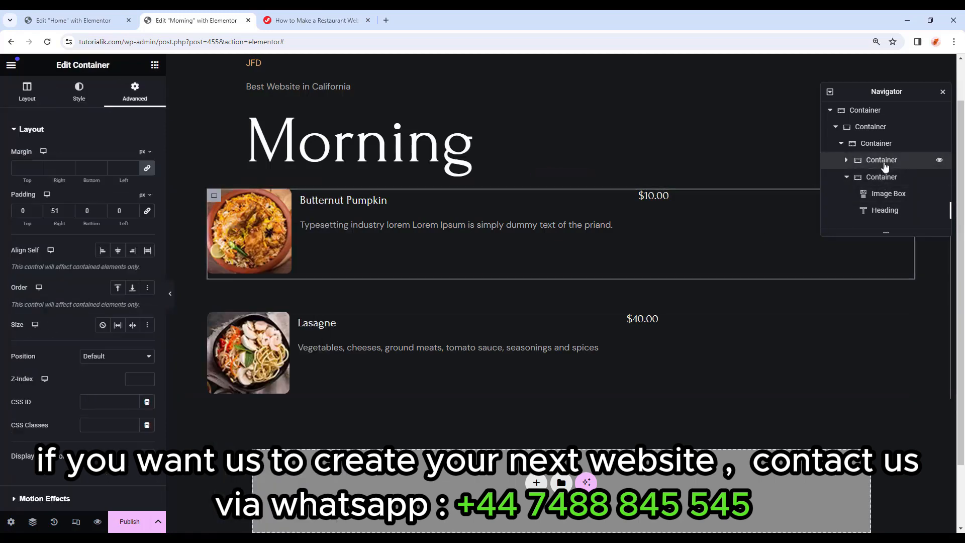
pyautogui.click(867, 145)
pyautogui.rightClick(871, 145)
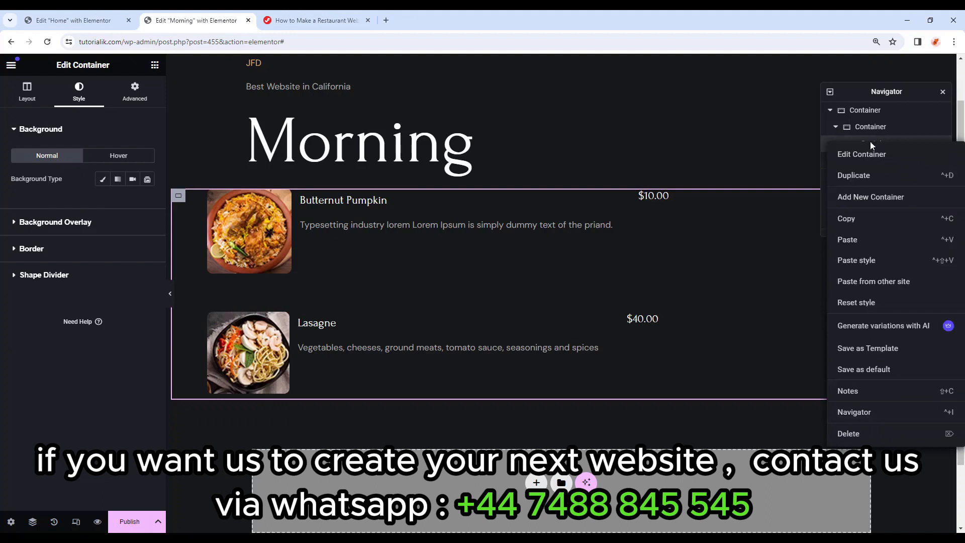
pyautogui.click(861, 176)
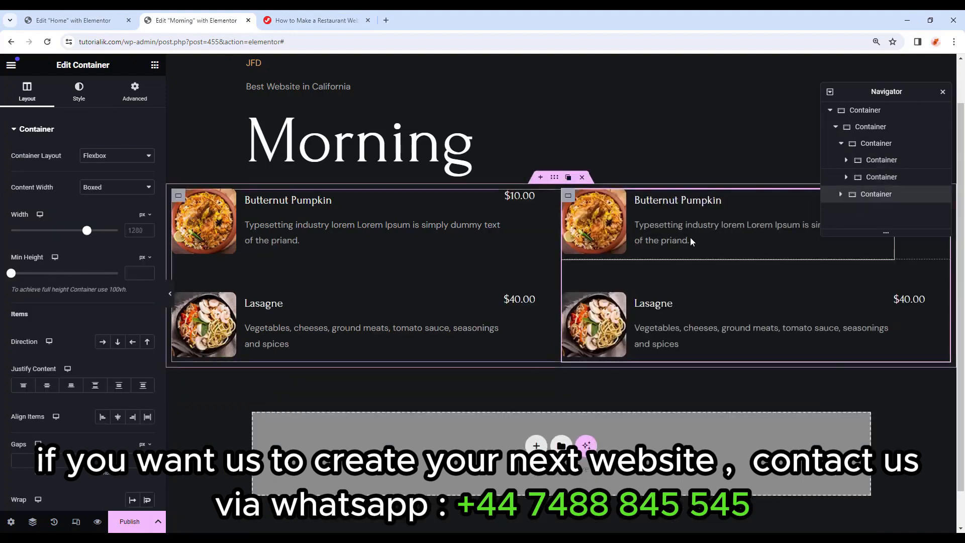
pyautogui.click(577, 257)
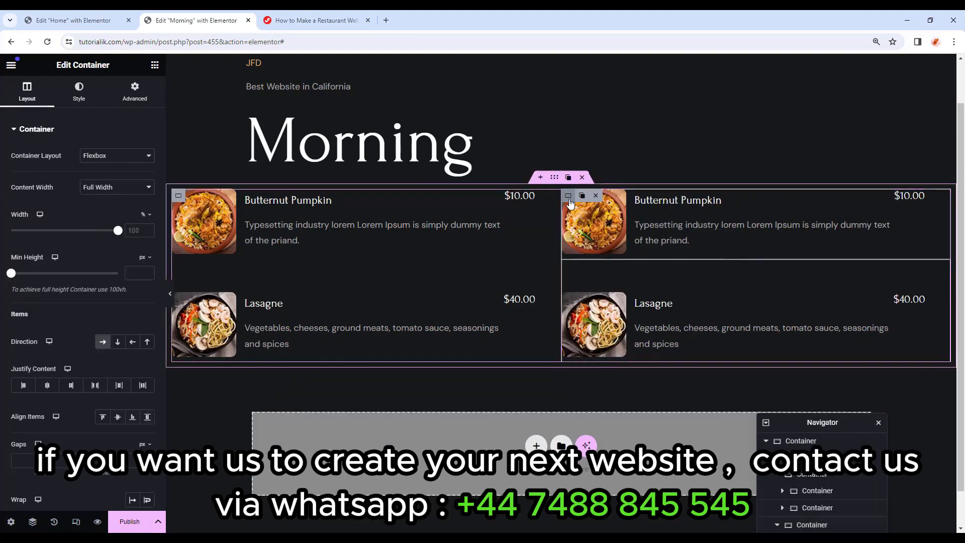
pyautogui.moveTo(800, 422); pyautogui.dragTo(821, 314)
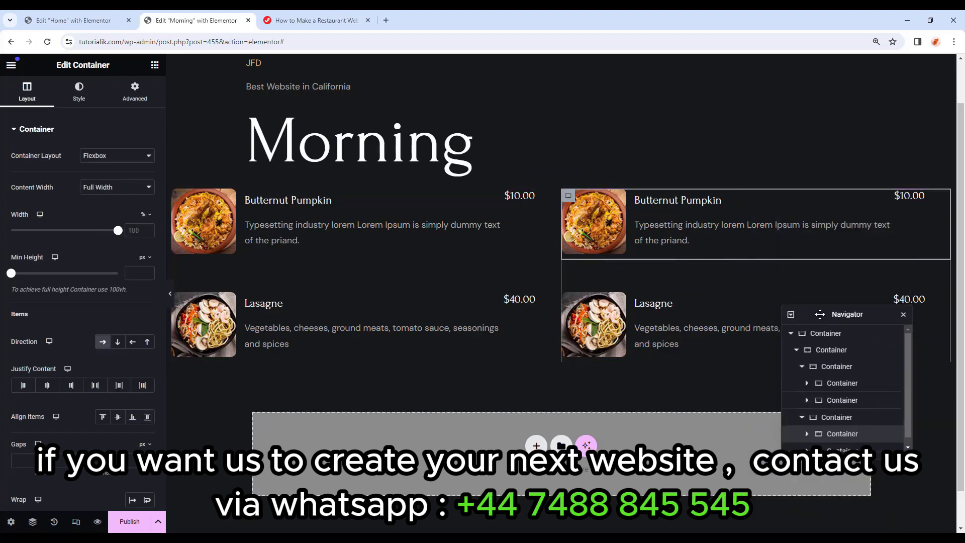
# Turn the first copied dish into Tokusen Wagyu with a new description and the spinach-paneer image.
pyautogui.click(653, 200)
pyautogui.hotkey('ctrl', 'a')
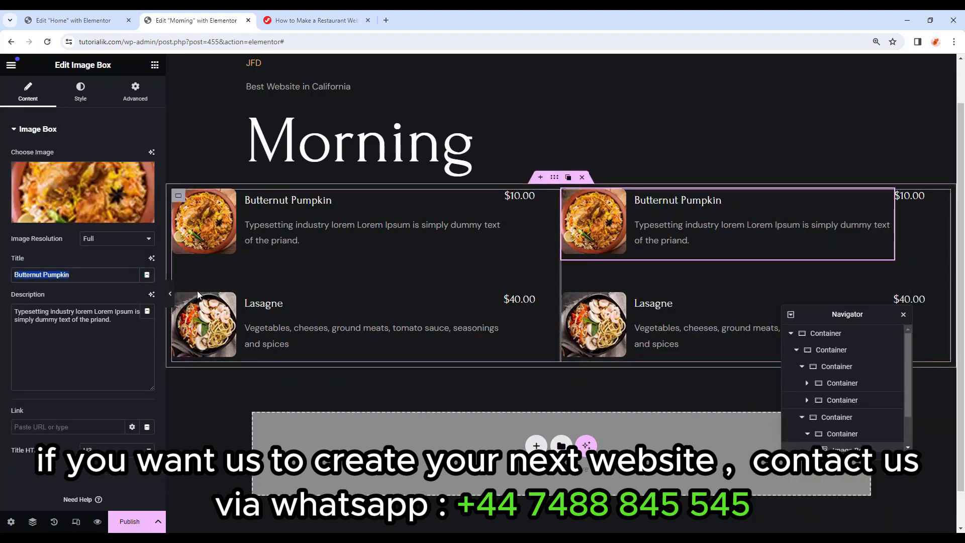
pyautogui.hotkey('ctrl', 'v')
pyautogui.moveTo(143, 321); pyautogui.dragTo(3, 277)
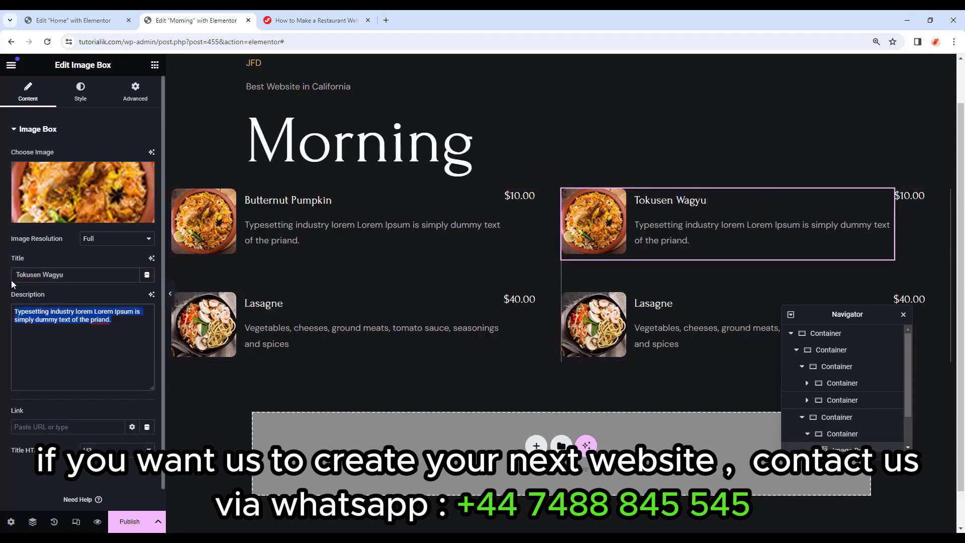
pyautogui.click(259, 537)
pyautogui.hotkey('ctrl', 'v')
pyautogui.click(83, 192)
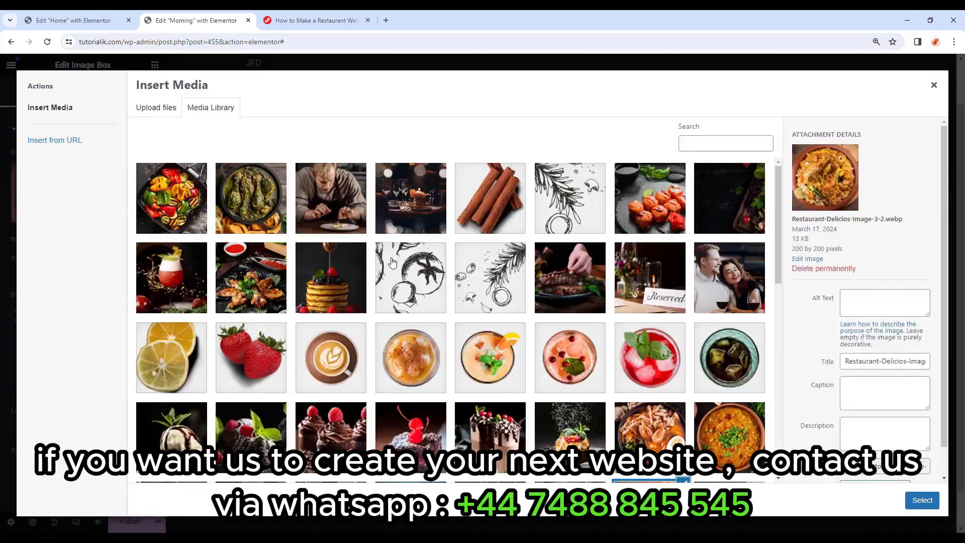
pyautogui.scroll(-5, 482, 316)
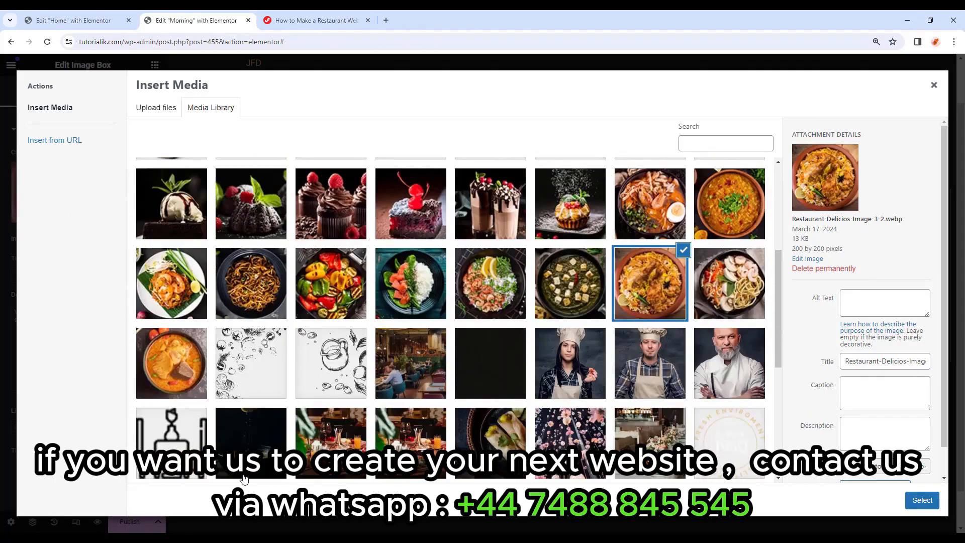
pyautogui.scroll(1, 593, 324)
pyautogui.click(593, 324)
pyautogui.click(923, 500)
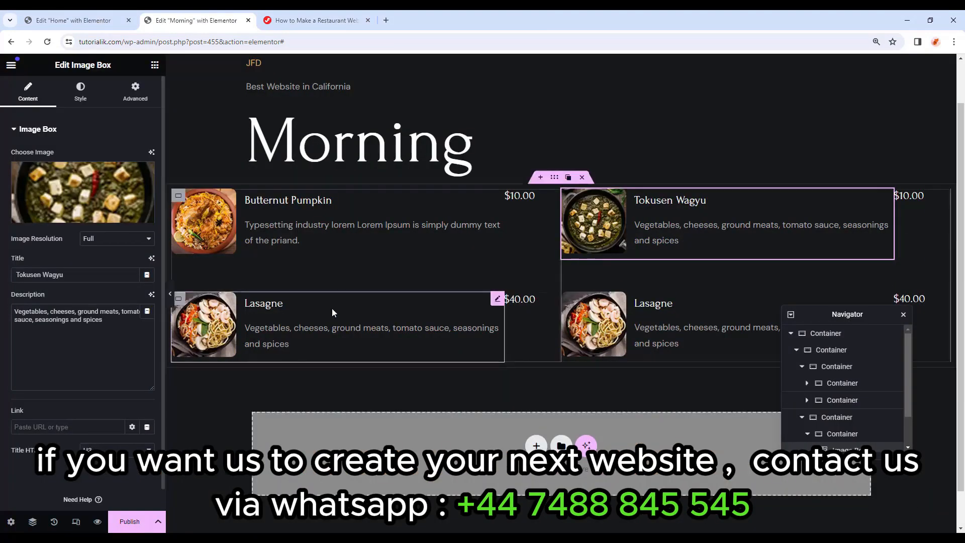
# Give the second copied dish the shrimp-rice image and its Olivas Rellenas text.
pyautogui.click(662, 306)
pyautogui.click(83, 196)
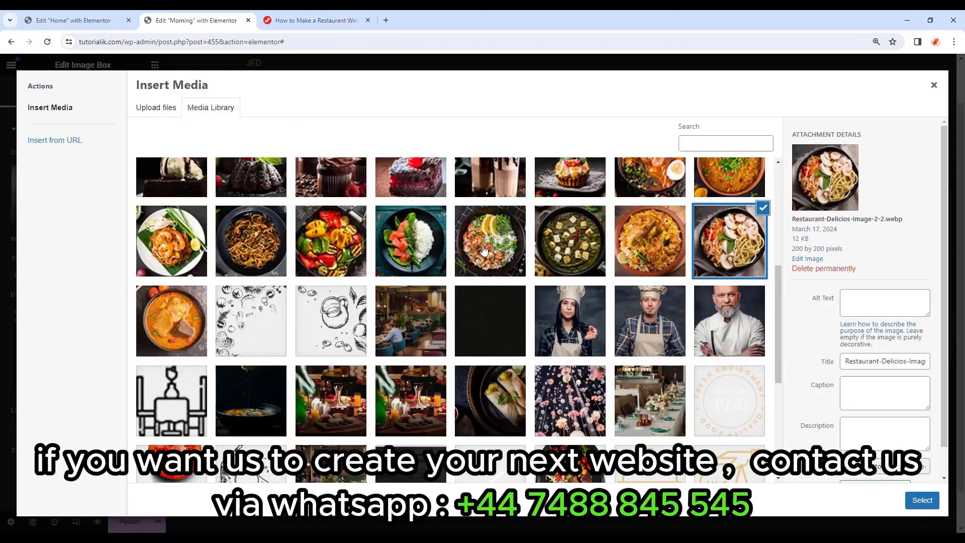
pyautogui.click(491, 251)
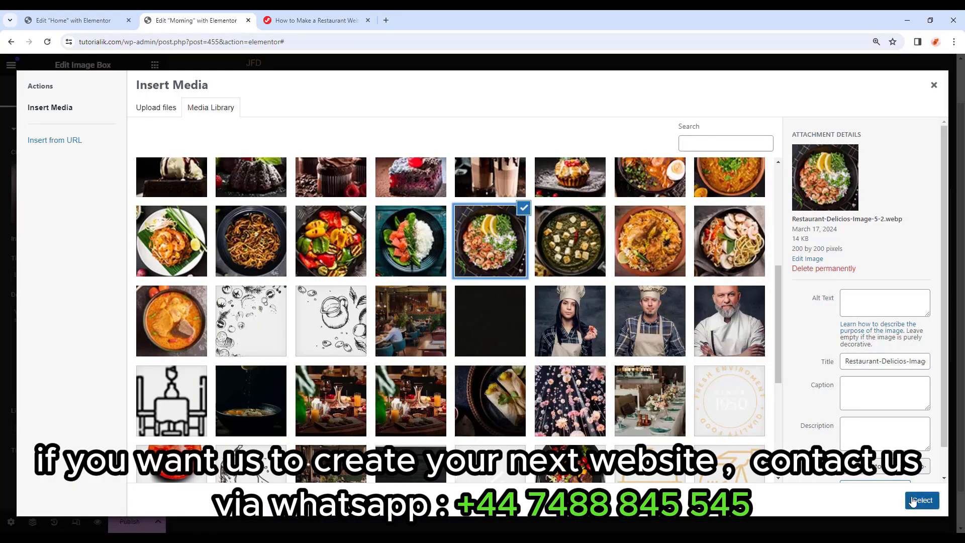
pyautogui.click(910, 500)
pyautogui.moveTo(45, 274); pyautogui.dragTo(7, 272)
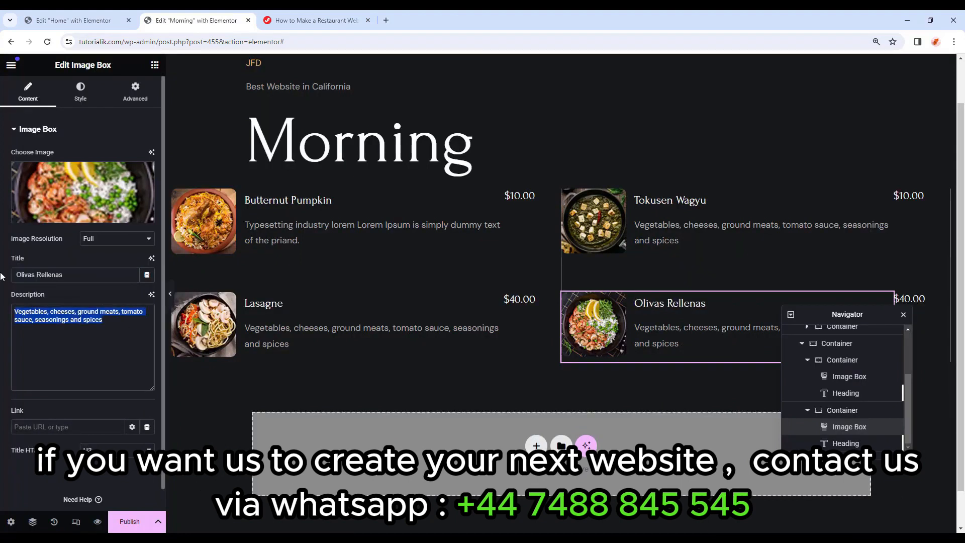
pyautogui.hotkey('ctrl', 'v')
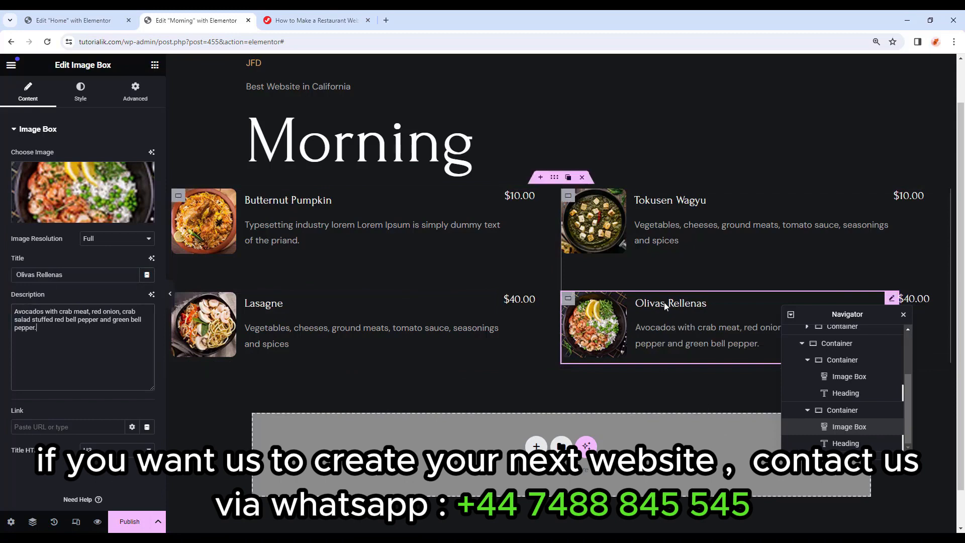
# Set a 50 left padding on the Tokusen Wagyu card and preview the menu.
pyautogui.click(569, 195)
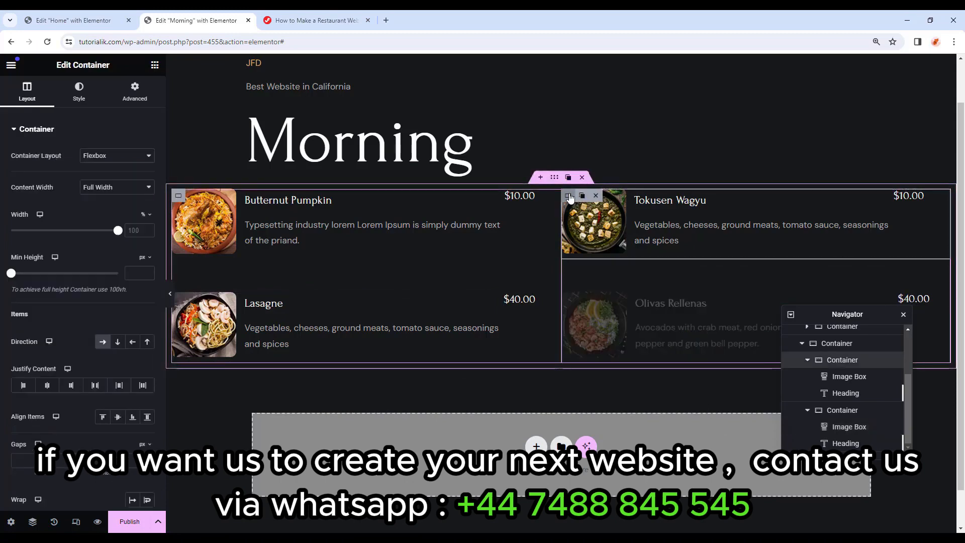
pyautogui.click(135, 93)
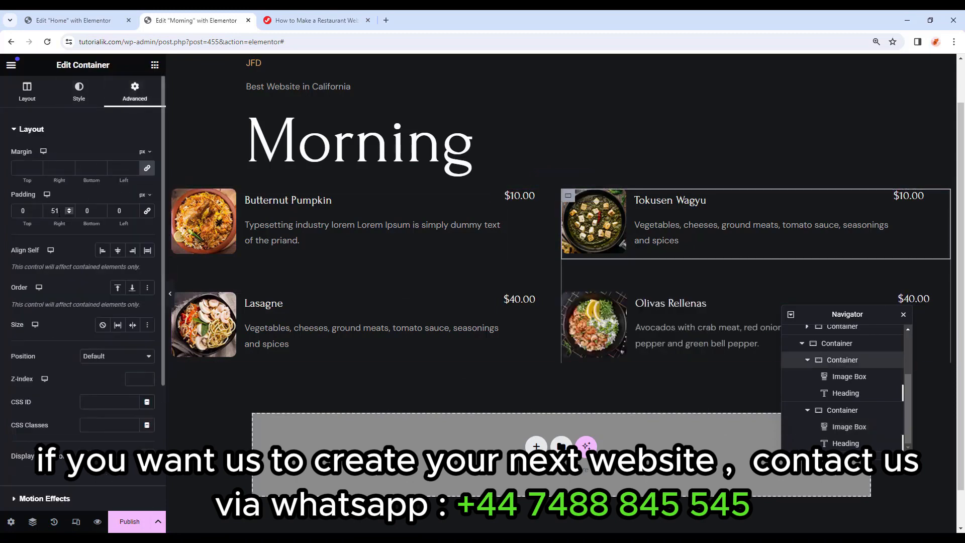
pyautogui.write('0')
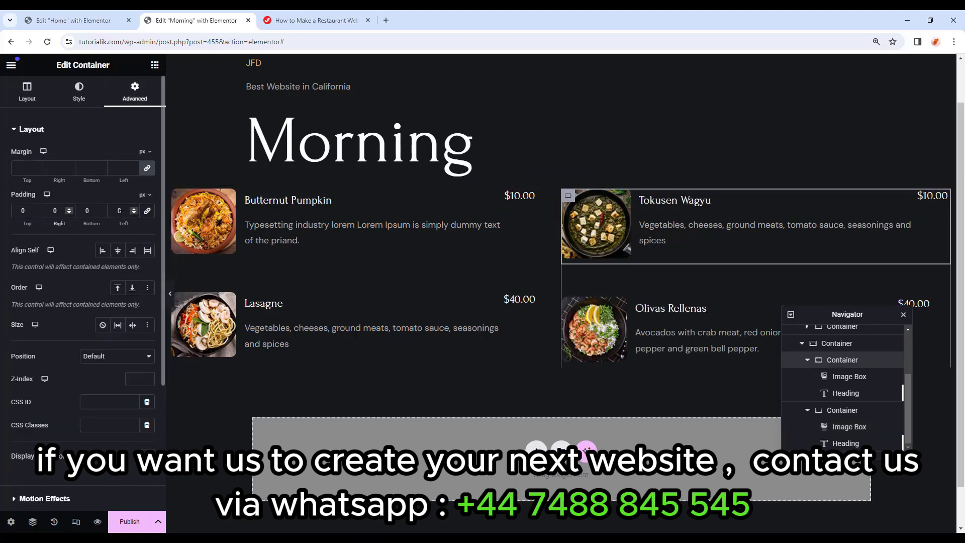
pyautogui.write('50')
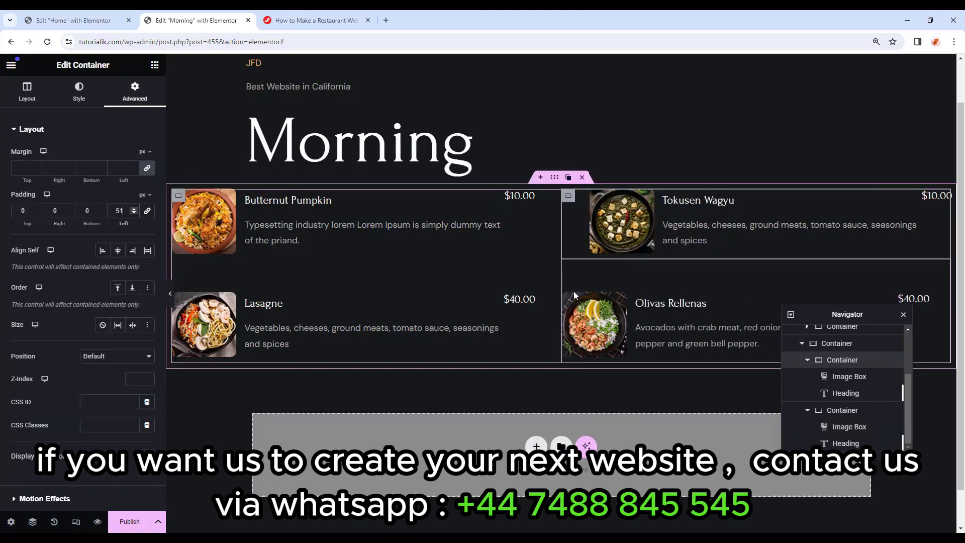
pyautogui.click(568, 299)
pyautogui.click(135, 92)
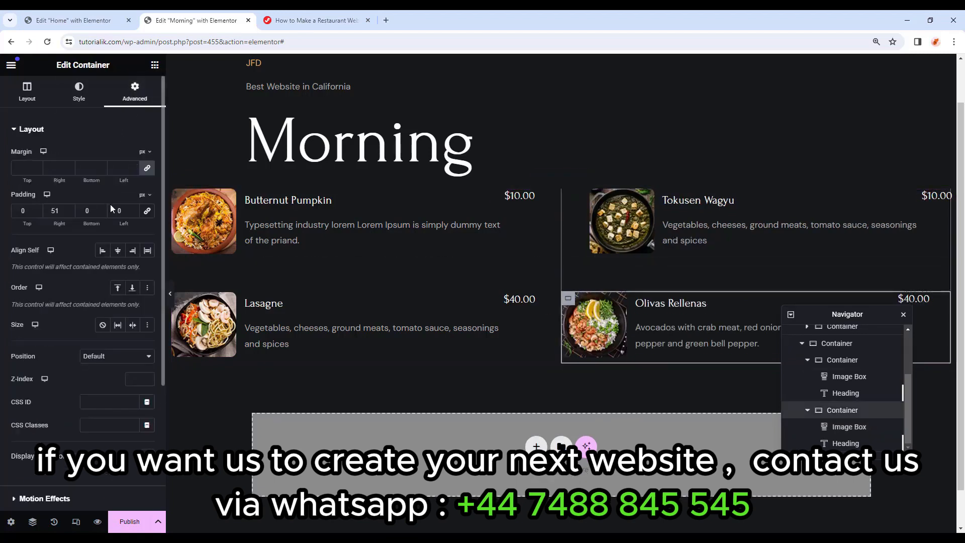
pyautogui.click(170, 293)
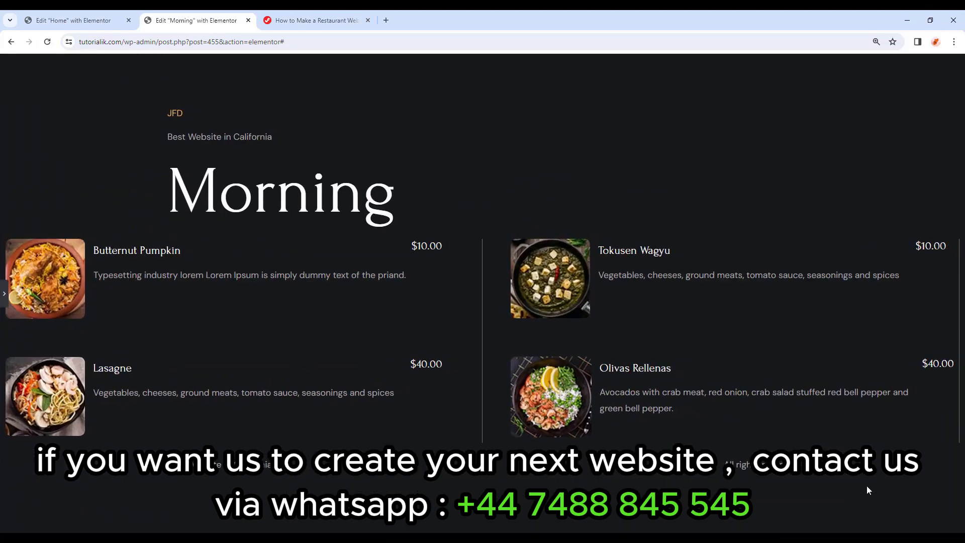
pyautogui.hotkey('ctrl', 'p')
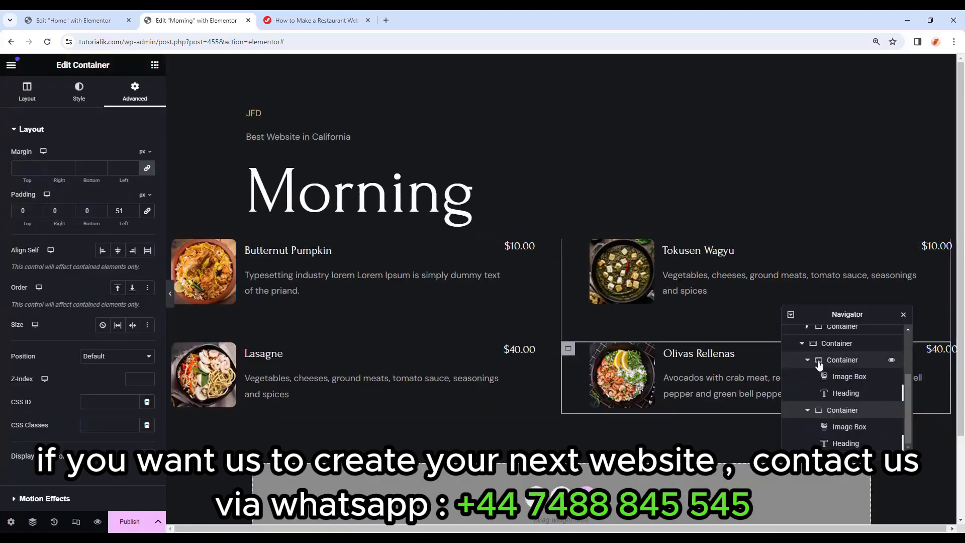
# Select the right-hand dish column, set its border type to None, and preview.
pyautogui.click(835, 350)
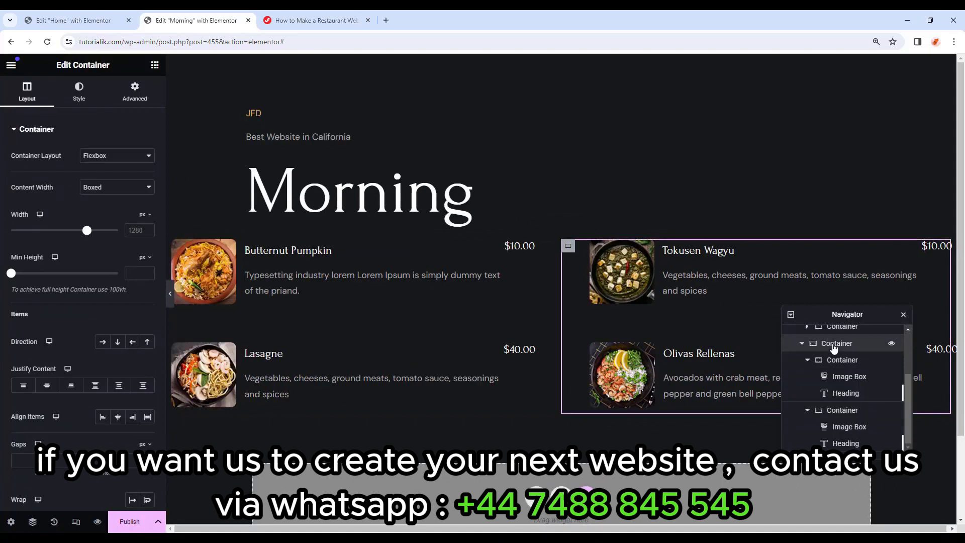
pyautogui.click(170, 293)
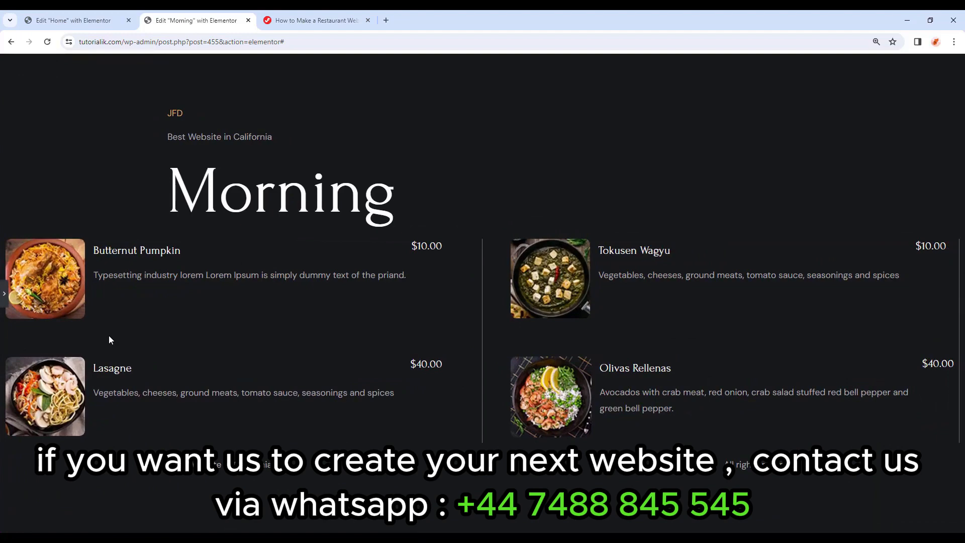
pyautogui.click(6, 301)
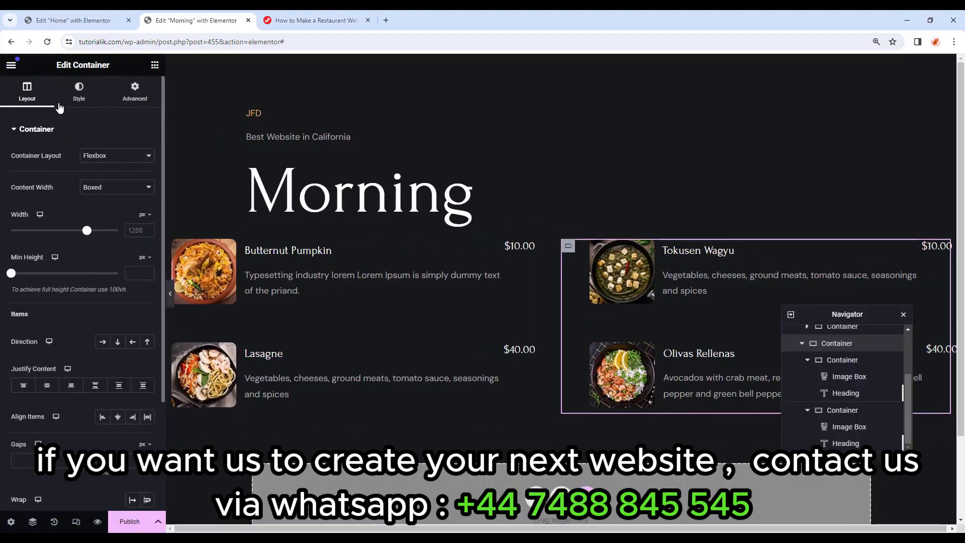
pyautogui.click(77, 95)
pyautogui.click(31, 249)
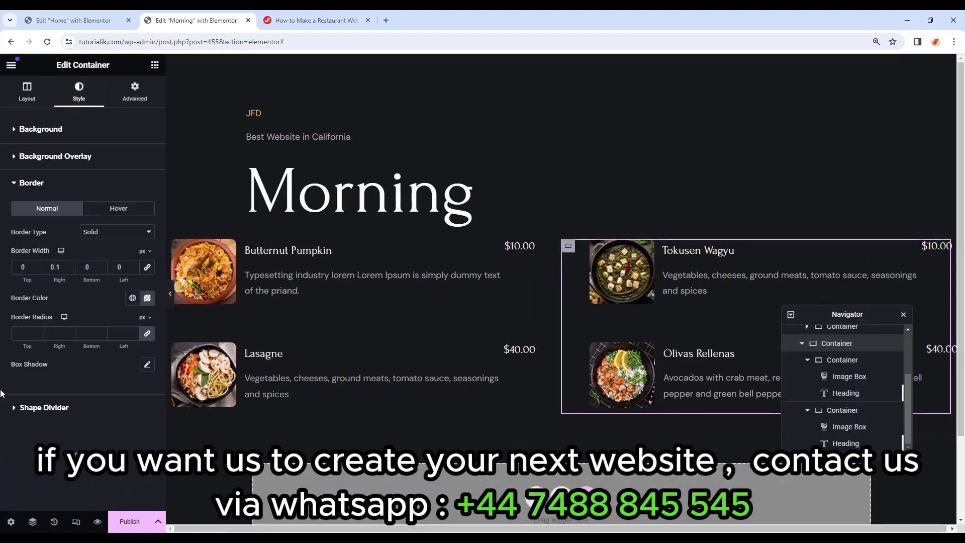
pyautogui.click(100, 233)
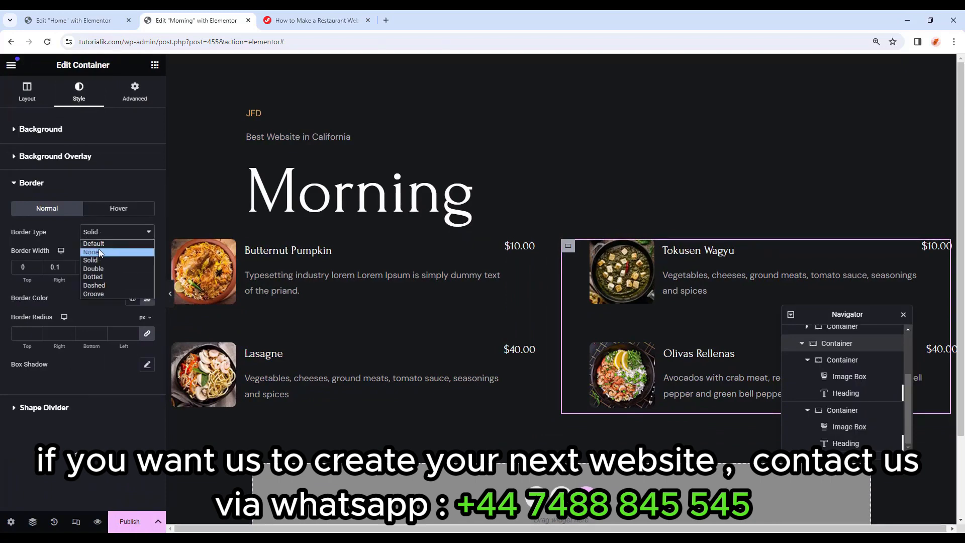
pyautogui.click(100, 253)
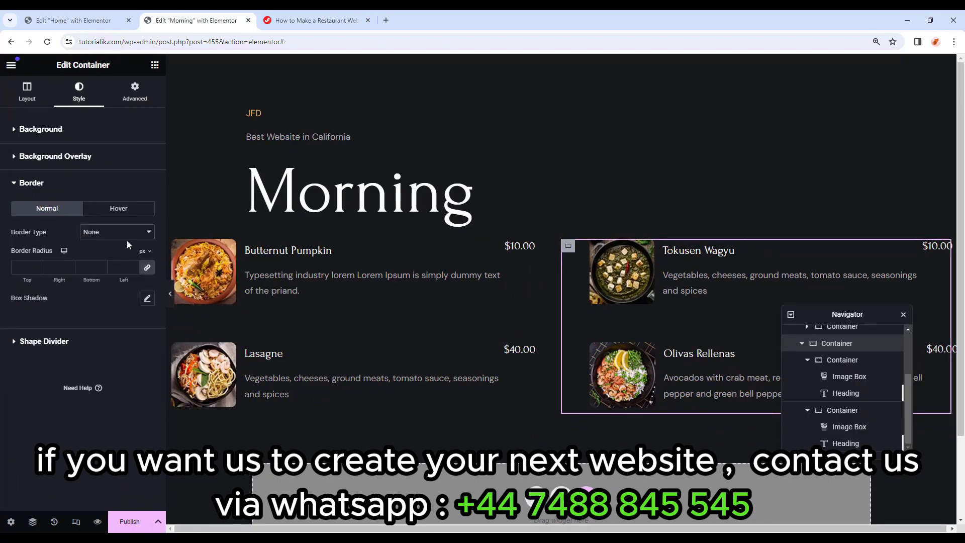
pyautogui.click(170, 297)
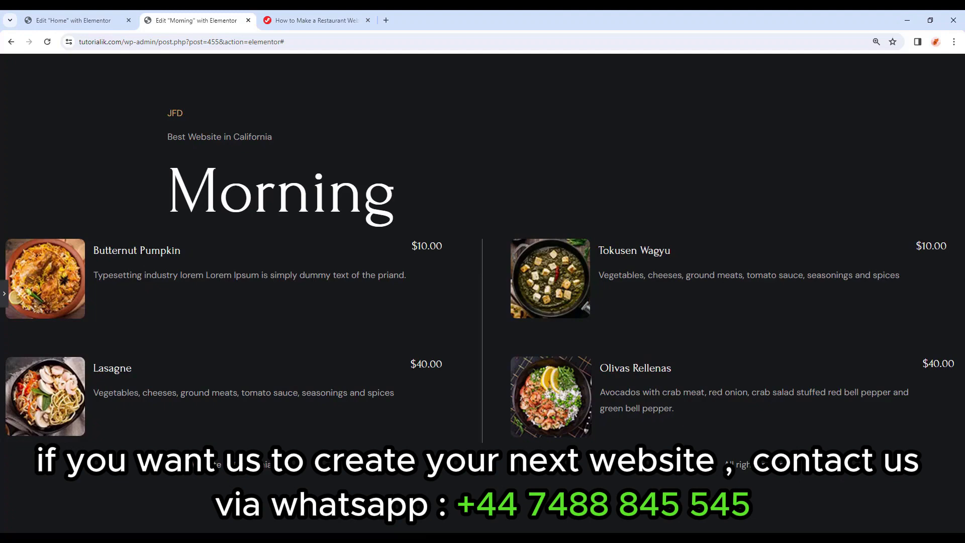
pyautogui.click(2, 296)
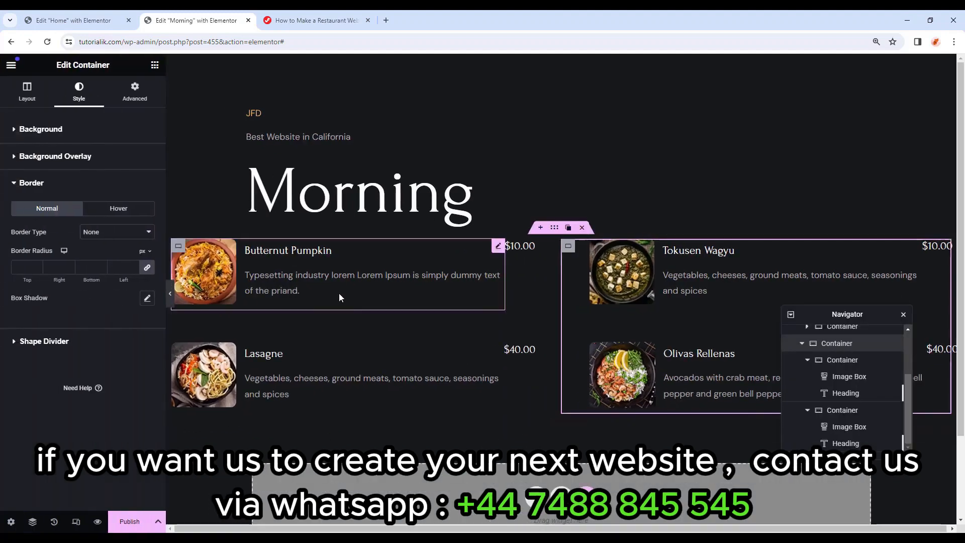
# At tablet width, give the menu's inner container 100 right and left padding.
pyautogui.click(76, 521)
pyautogui.click(516, 65)
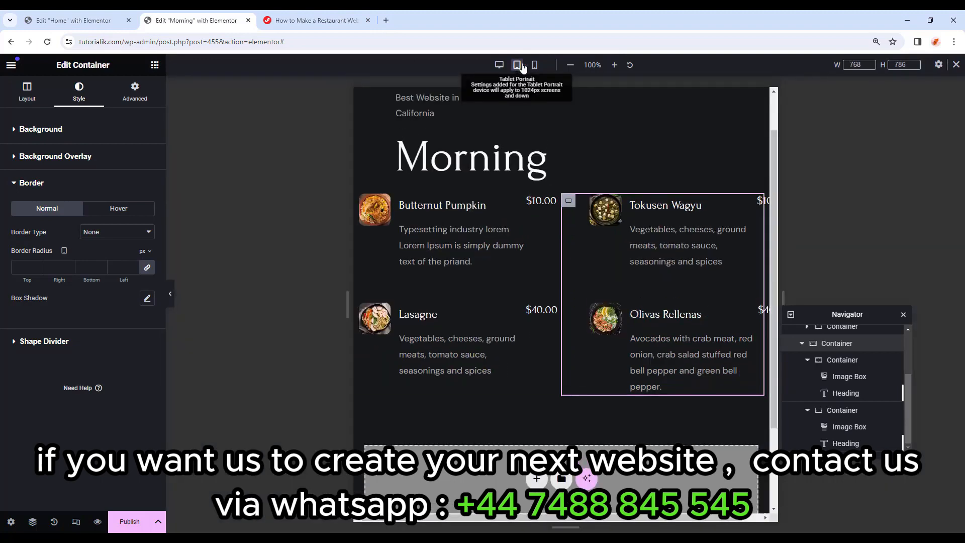
pyautogui.click(857, 356)
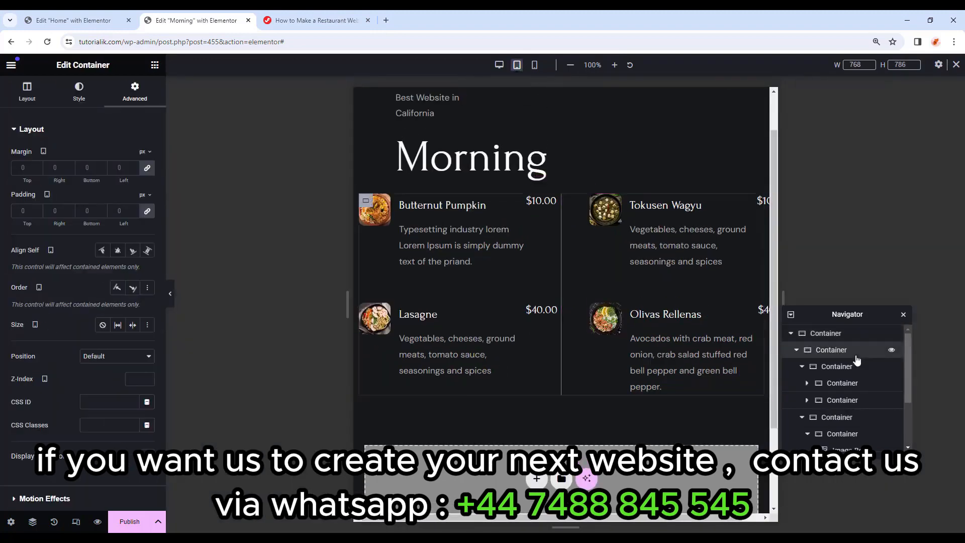
pyautogui.click(148, 212)
pyautogui.click(55, 211)
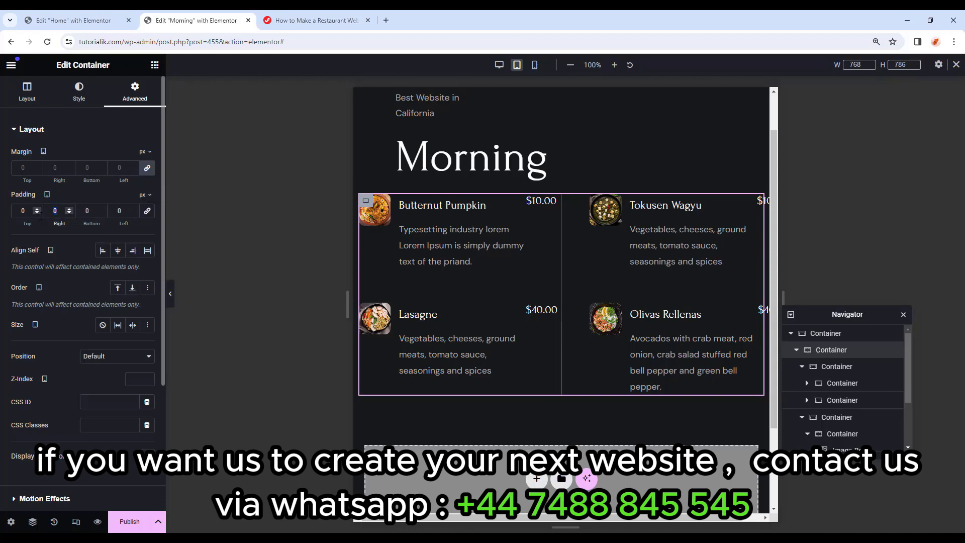
pyautogui.write('100')
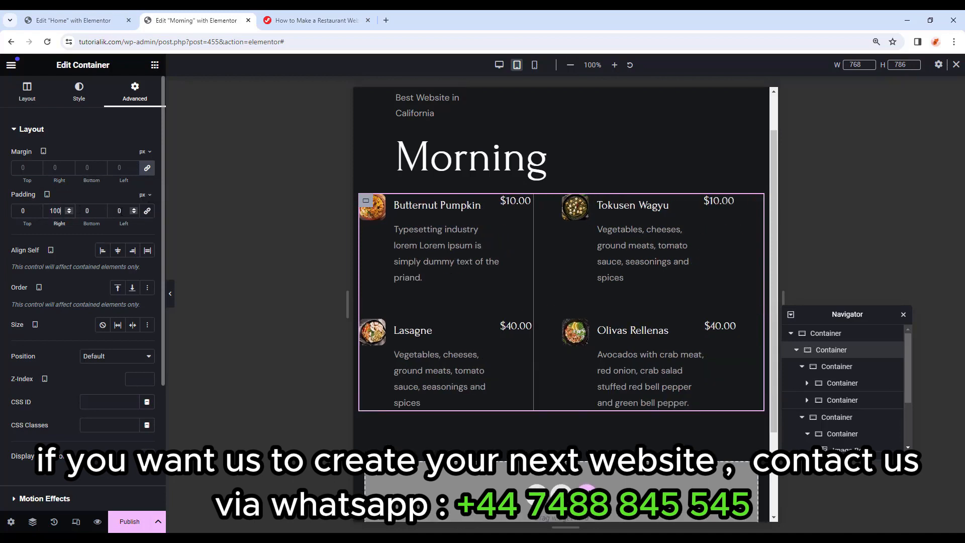
pyautogui.doubleClick(121, 211)
pyautogui.write('100')
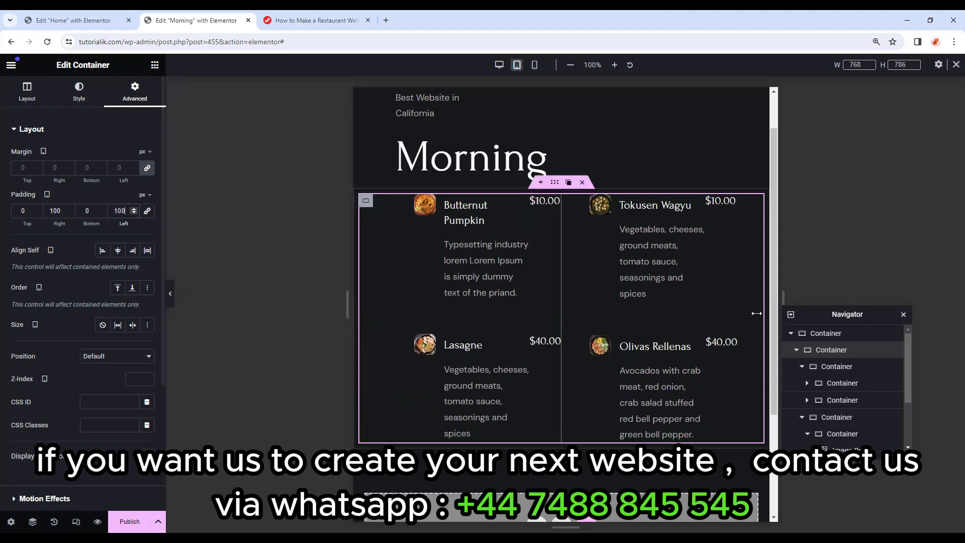
# Set a 0 spacing value on the Butternut Pumpkin card in the left column.
pyautogui.click(844, 369)
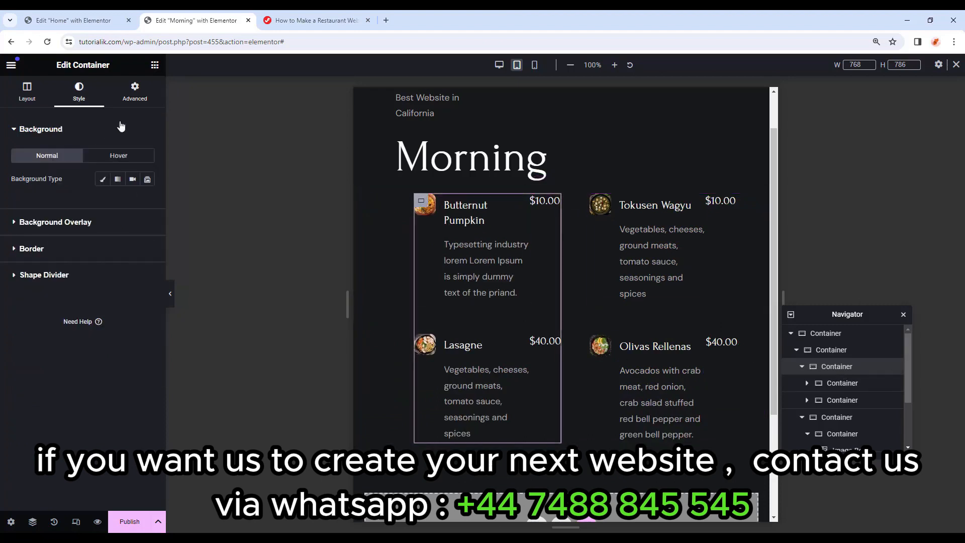
pyautogui.click(140, 93)
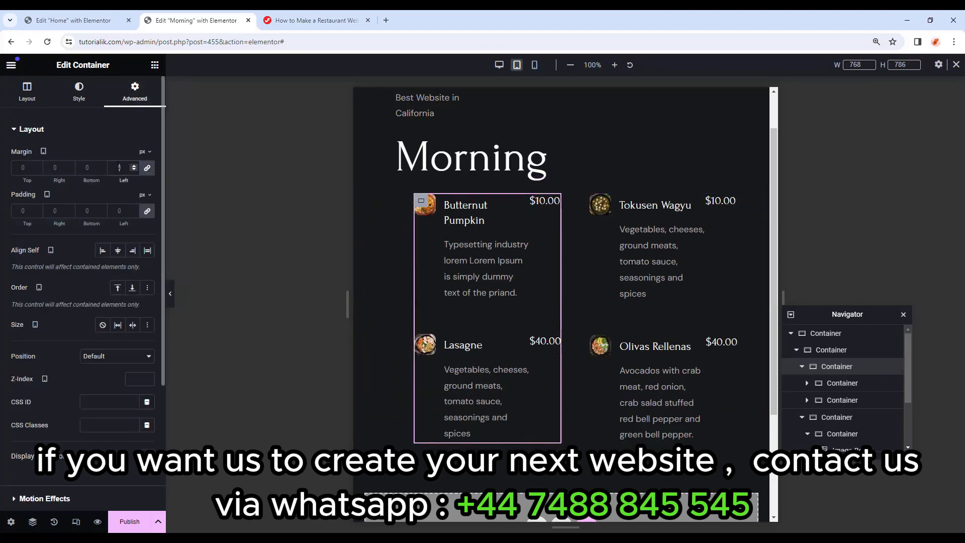
pyautogui.click(842, 383)
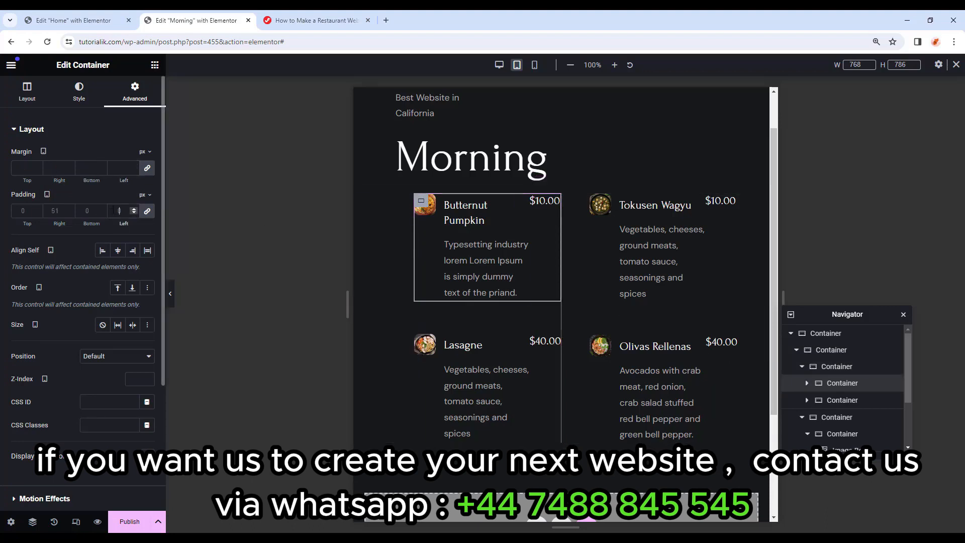
pyautogui.write('0')
# Copy the Butternut Pumpkin card's style onto Lasagne, Tokusen Wagyu and Olivas Rellenas.
pyautogui.rightClick(857, 388)
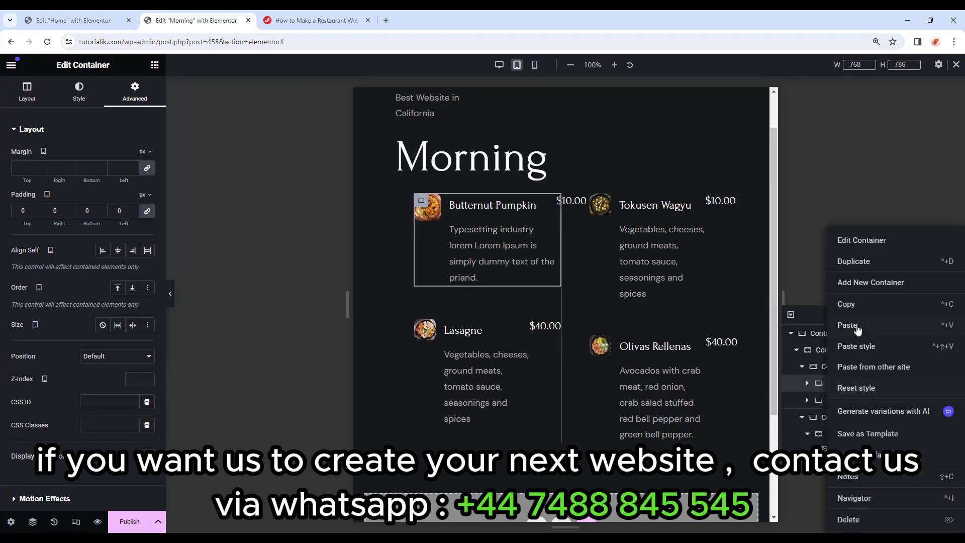
pyautogui.click(855, 306)
pyautogui.rightClick(837, 400)
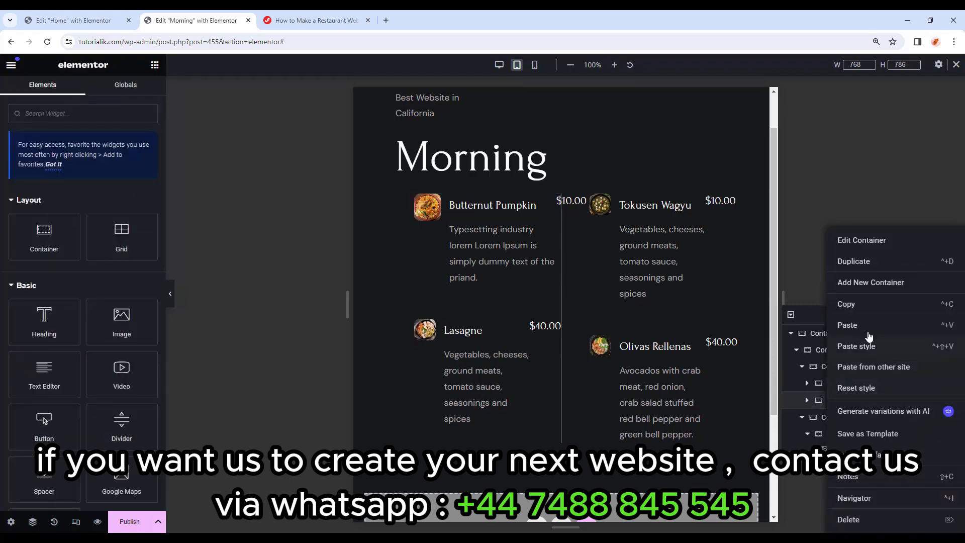
pyautogui.click(869, 346)
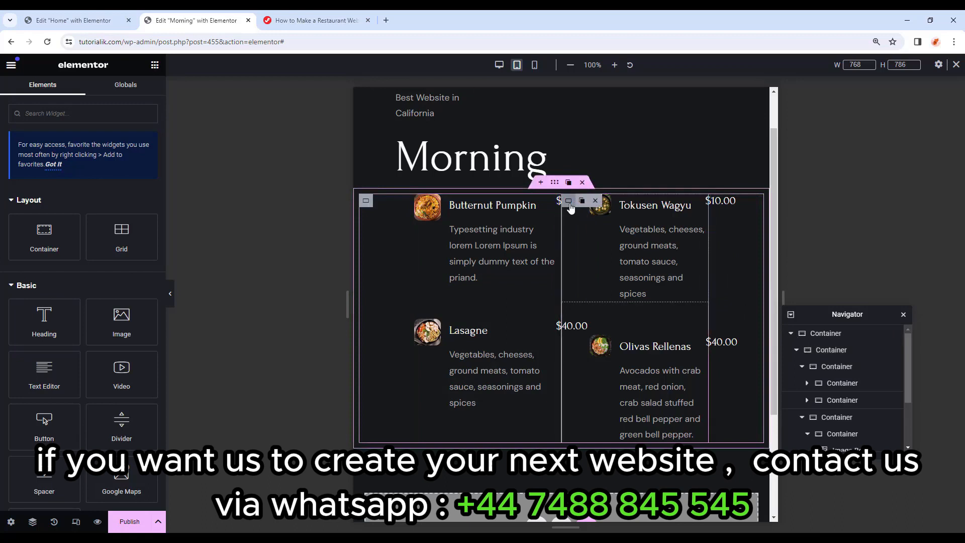
pyautogui.rightClick(570, 206)
pyautogui.click(598, 302)
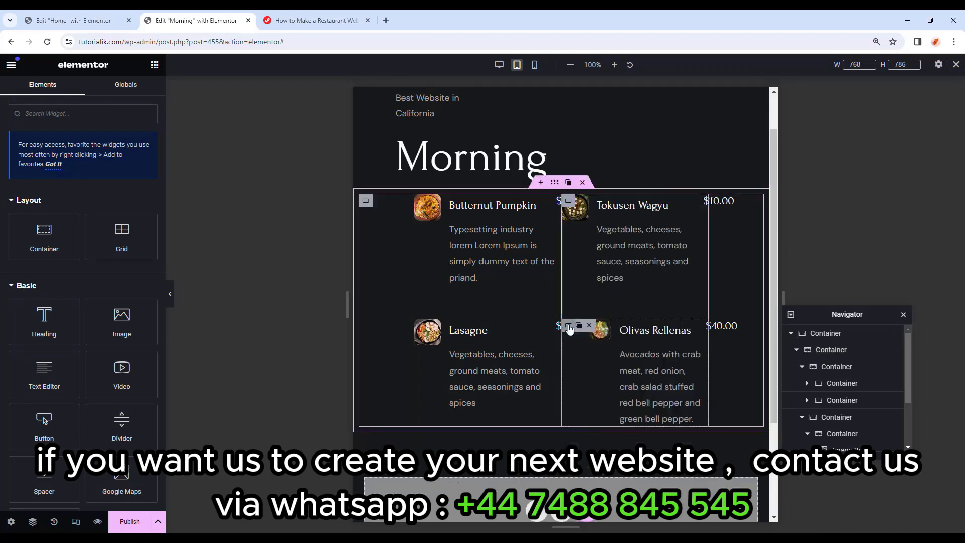
pyautogui.rightClick(577, 328)
pyautogui.click(601, 346)
pyautogui.click(601, 347)
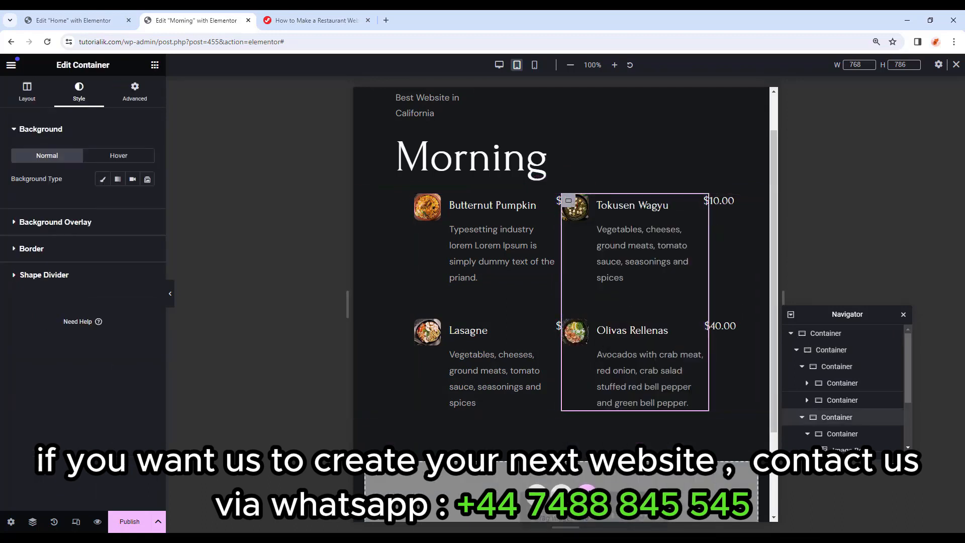
# Stack the two dish columns vertically on tablet.
pyautogui.click(826, 351)
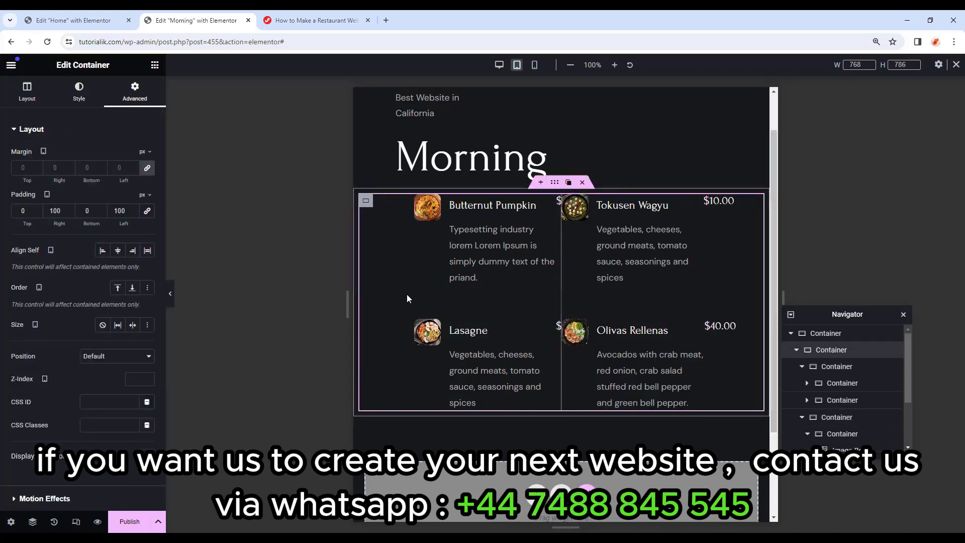
pyautogui.click(30, 100)
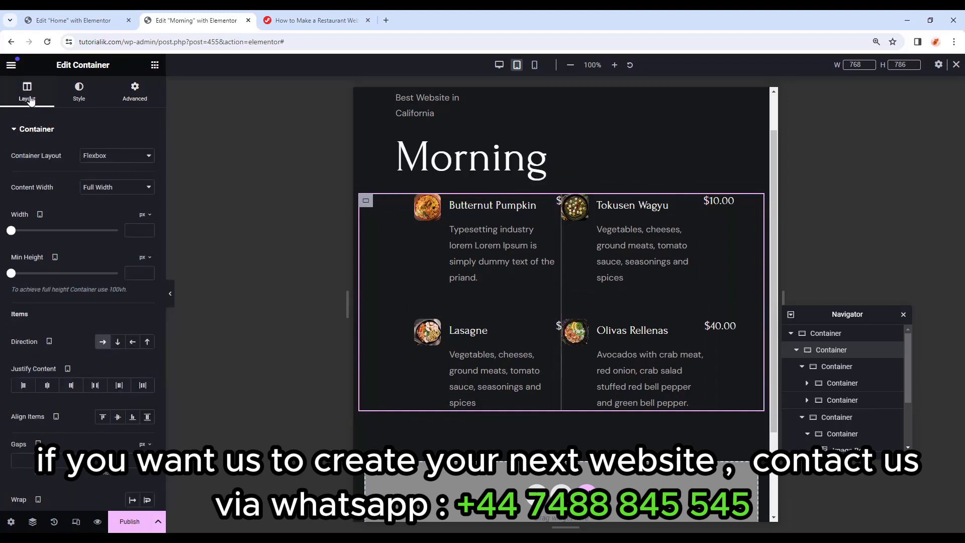
pyautogui.click(103, 342)
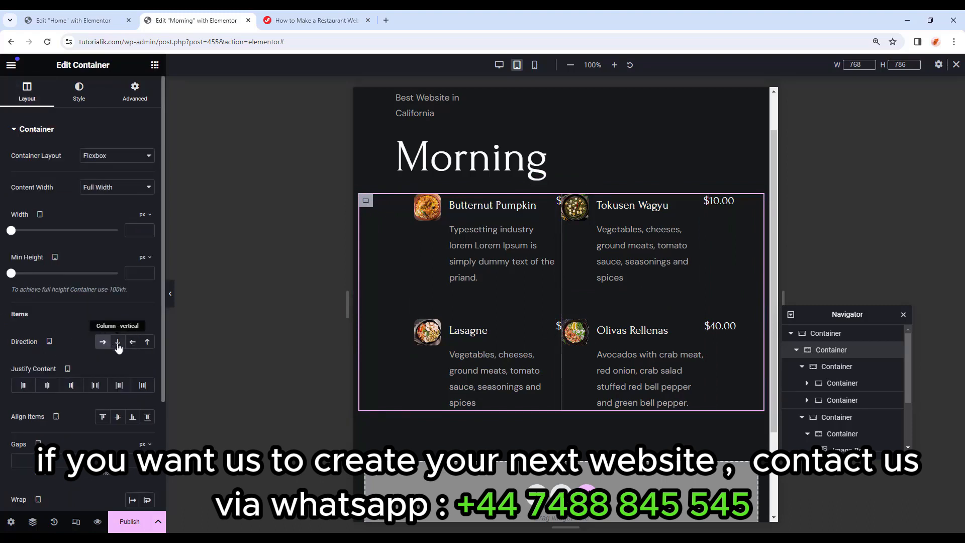
pyautogui.click(118, 343)
# Remove the left dish column's border and preview the result.
pyautogui.click(838, 372)
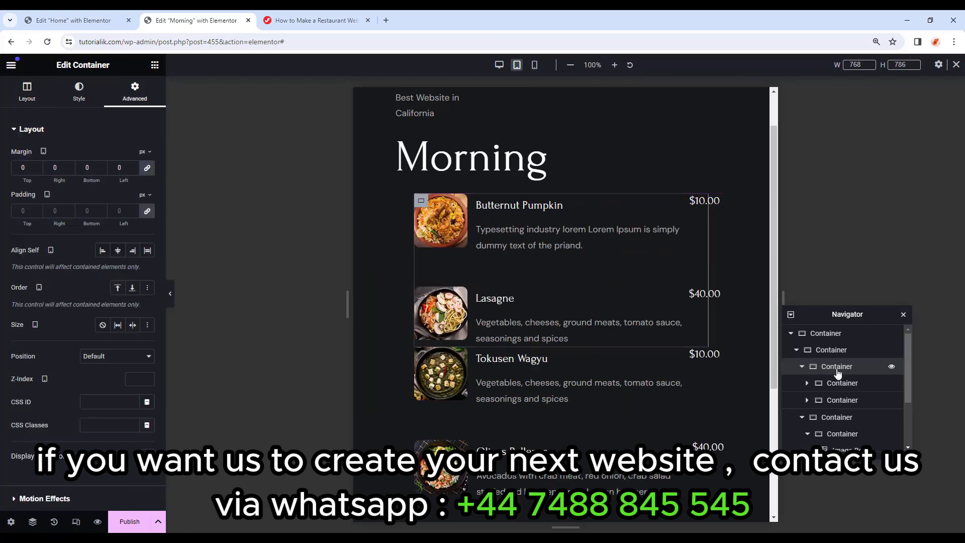
pyautogui.click(79, 92)
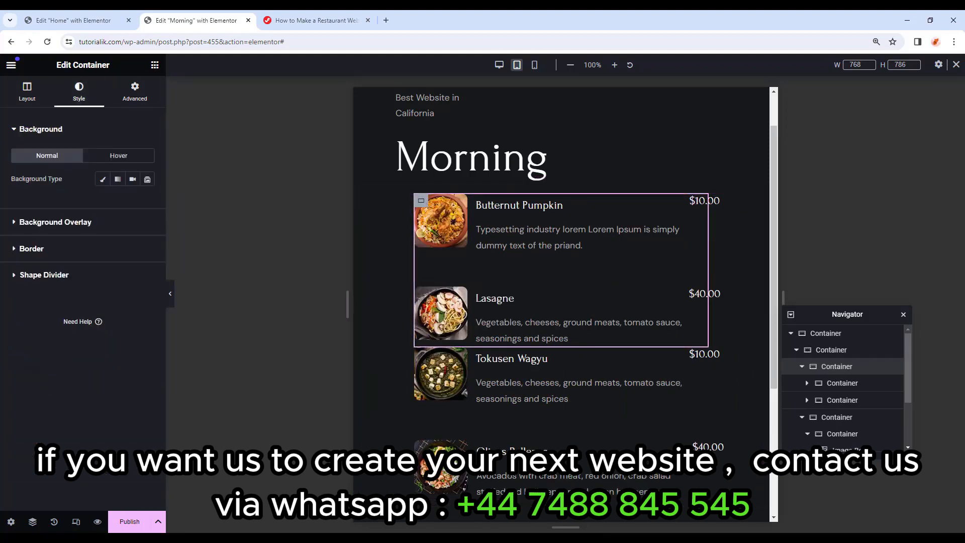
pyautogui.click(98, 249)
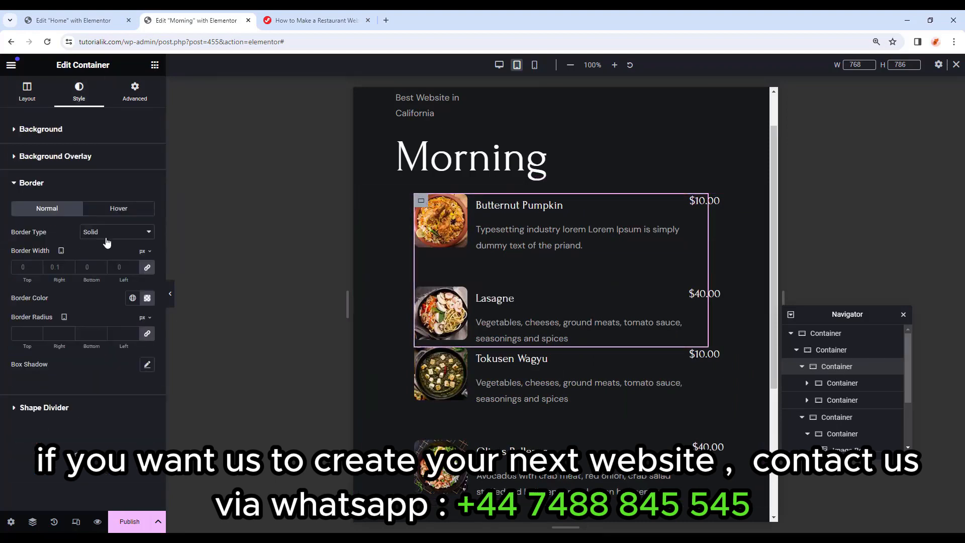
pyautogui.click(141, 232)
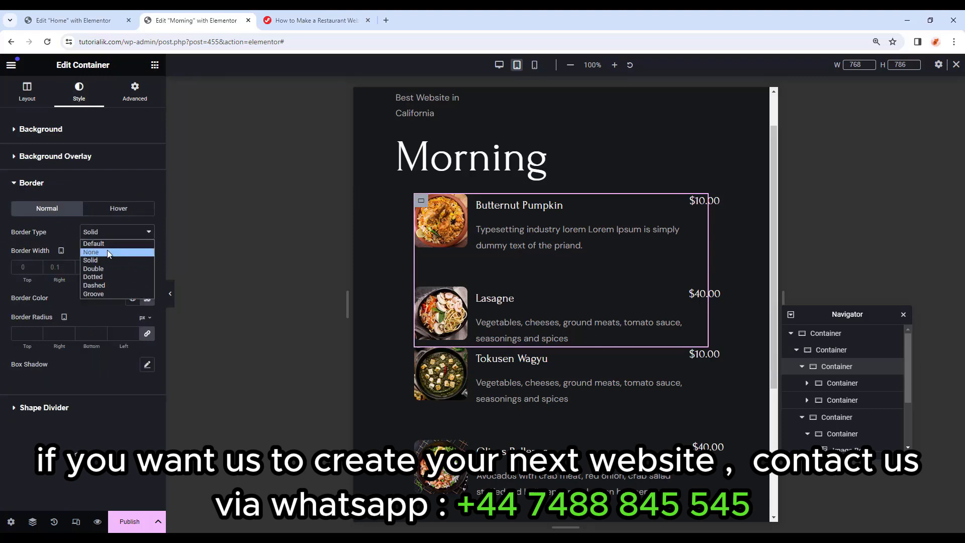
pyautogui.click(107, 250)
pyautogui.click(171, 297)
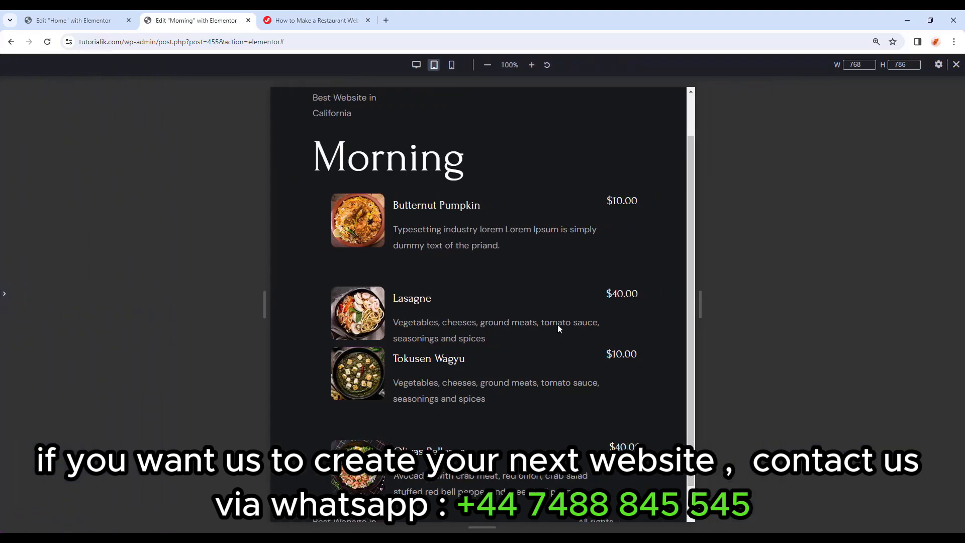
pyautogui.scroll(-1, 558, 327)
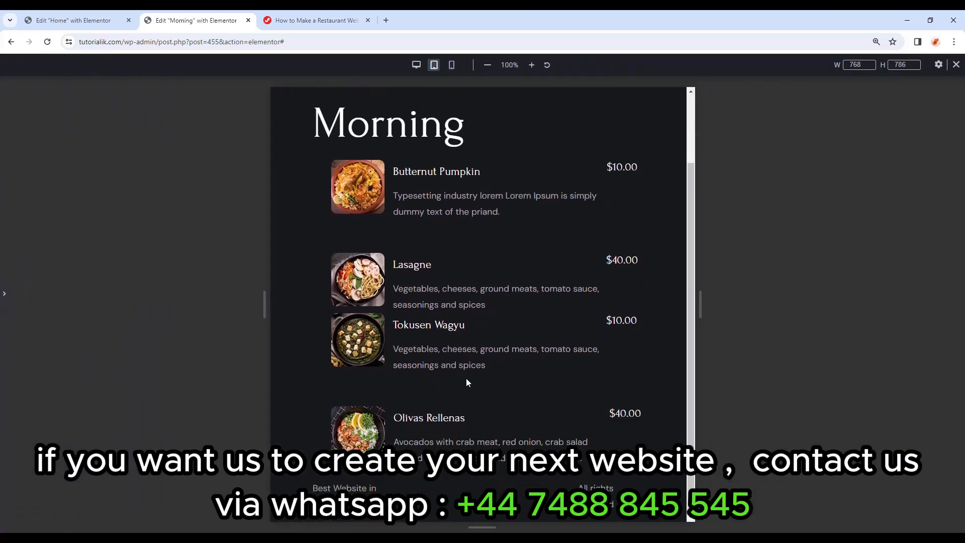
pyautogui.click(7, 295)
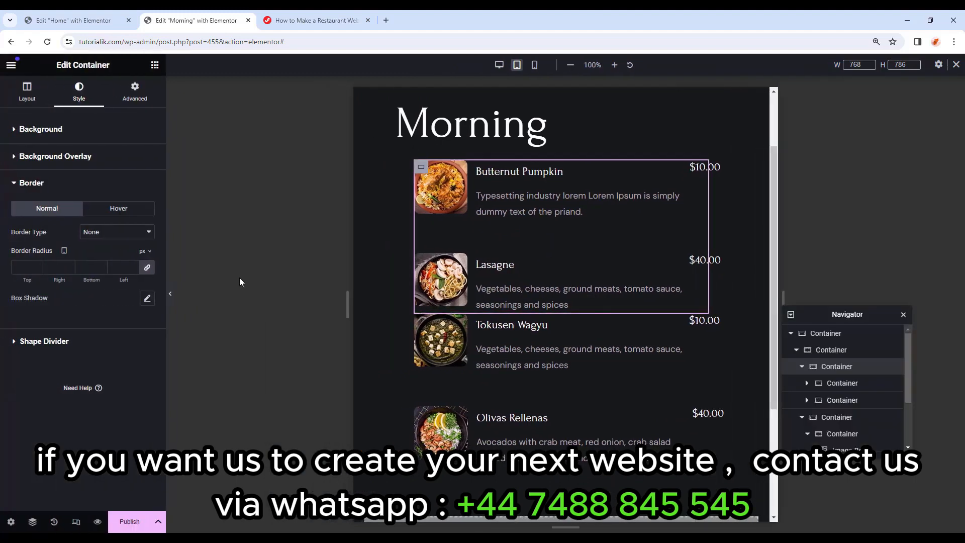
# Give the dish items container 60 px bottom spacing and check it in preview.
pyautogui.click(422, 172)
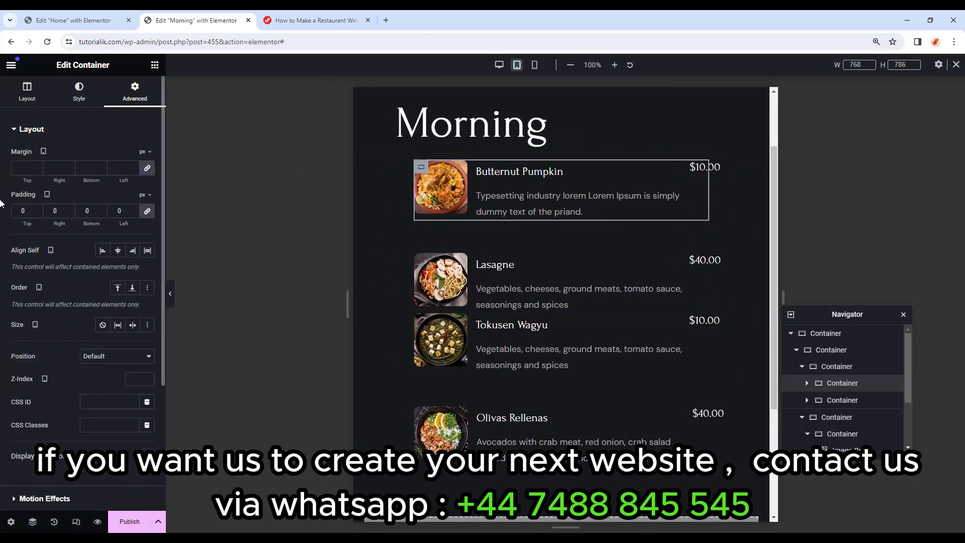
pyautogui.click(146, 168)
pyautogui.write('50')
pyautogui.press('BackSpace')
pyautogui.click(850, 366)
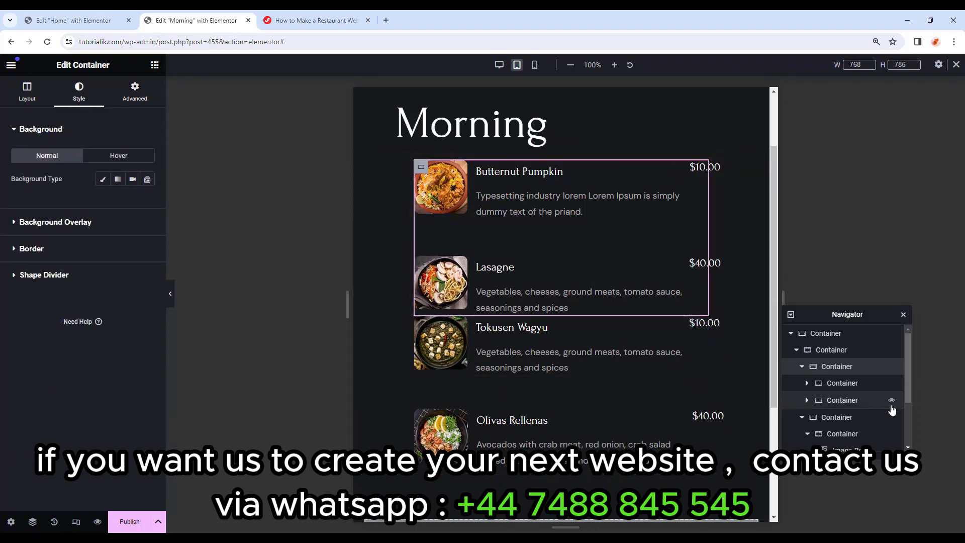
pyautogui.click(138, 100)
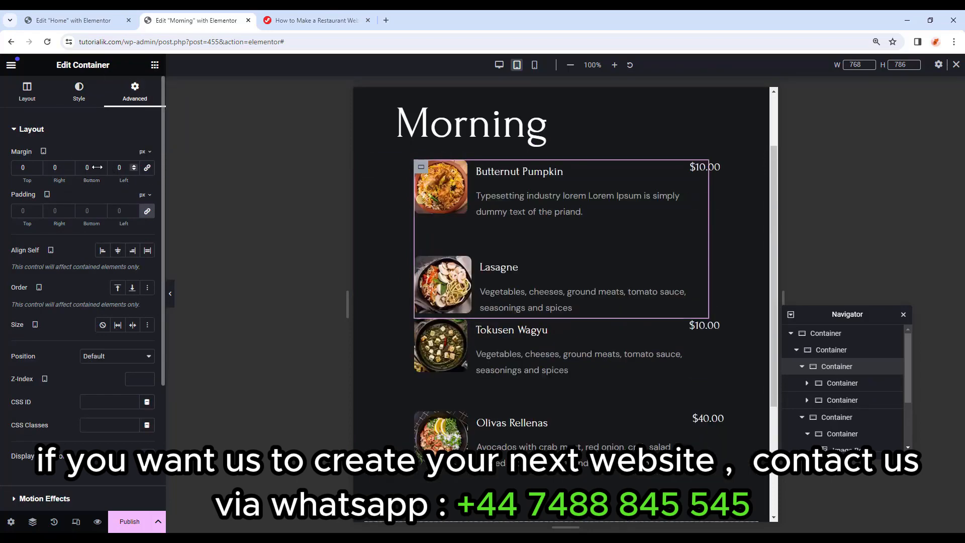
pyautogui.write('50')
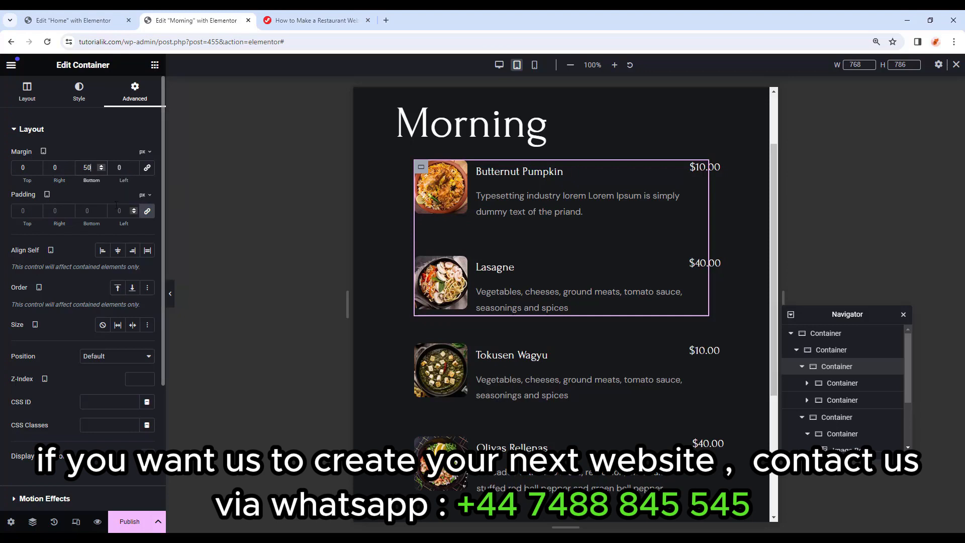
pyautogui.click(101, 166)
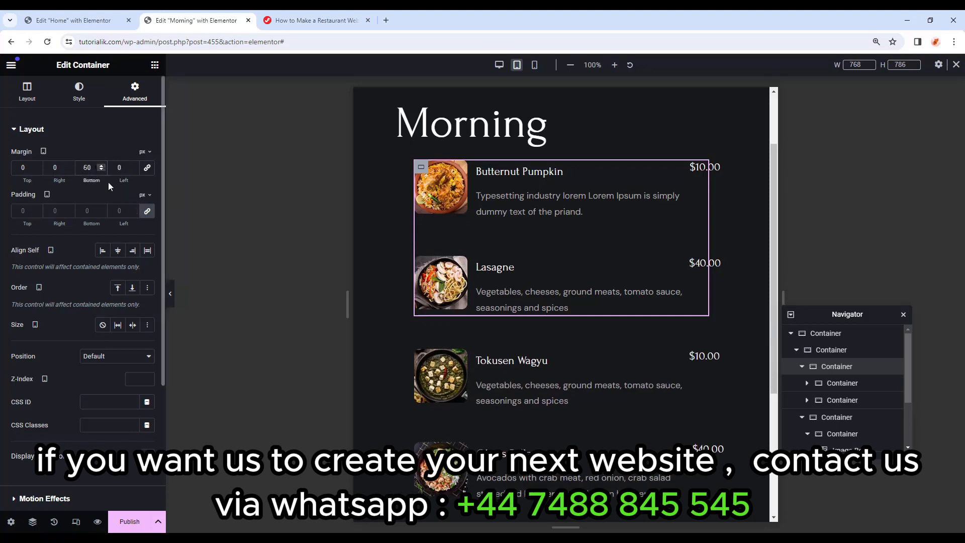
pyautogui.click(170, 294)
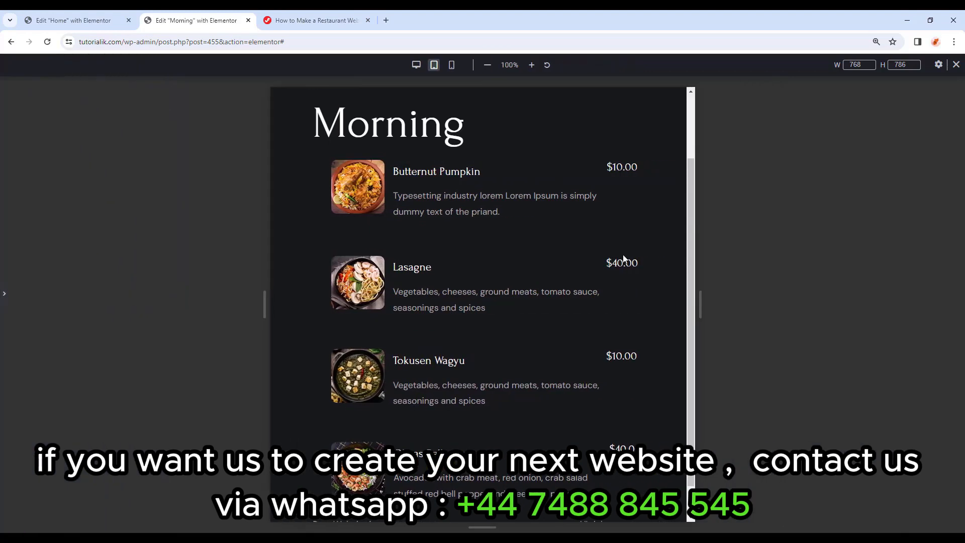
pyautogui.scroll(-1, 624, 259)
pyautogui.scroll(1, 623, 257)
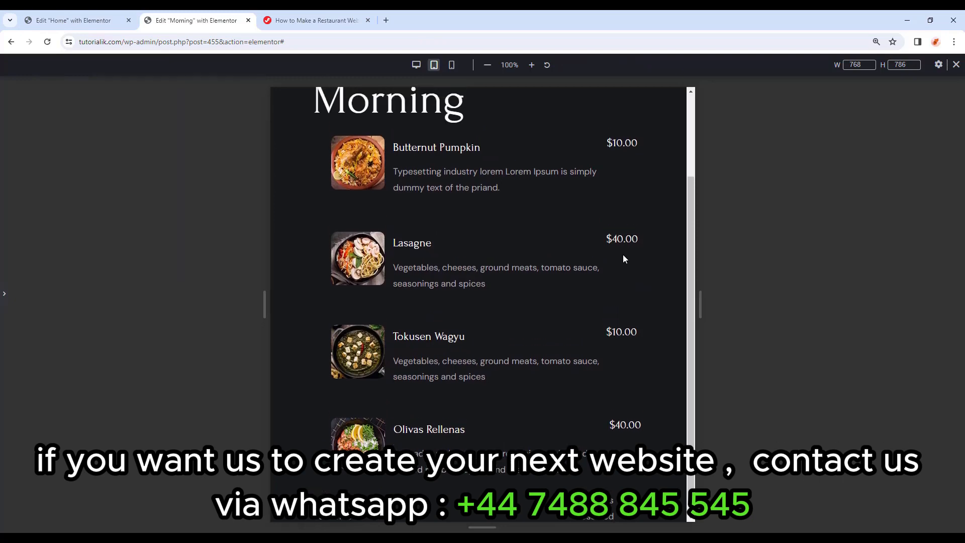
# In the mobile preview, set the dish container's padding to 0/10/0/0.
pyautogui.click(452, 67)
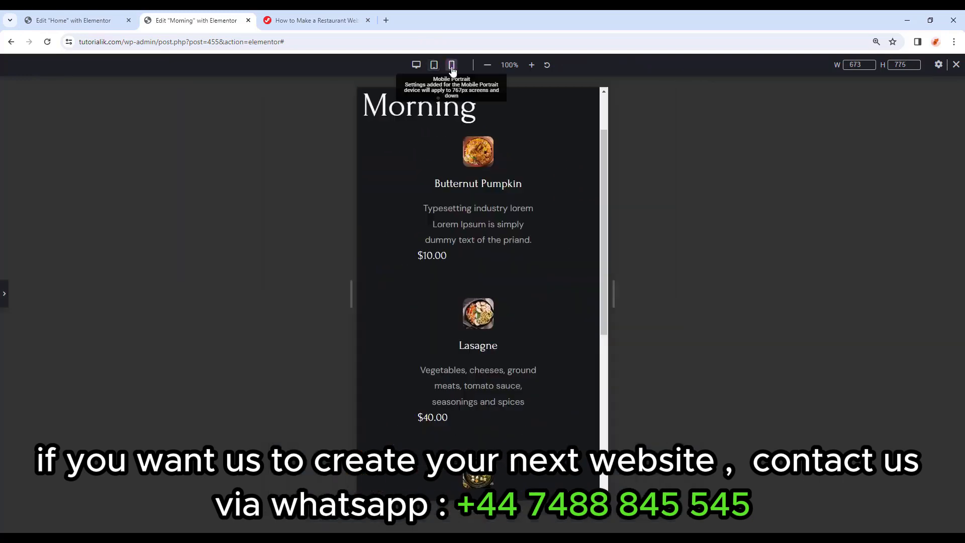
pyautogui.scroll(1, 568, 152)
pyautogui.click(558, 197)
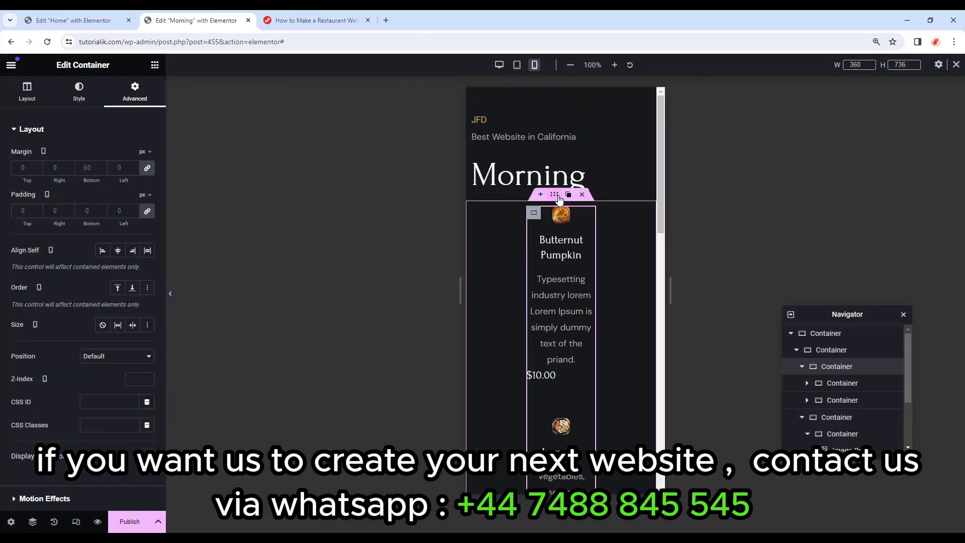
pyautogui.click(558, 197)
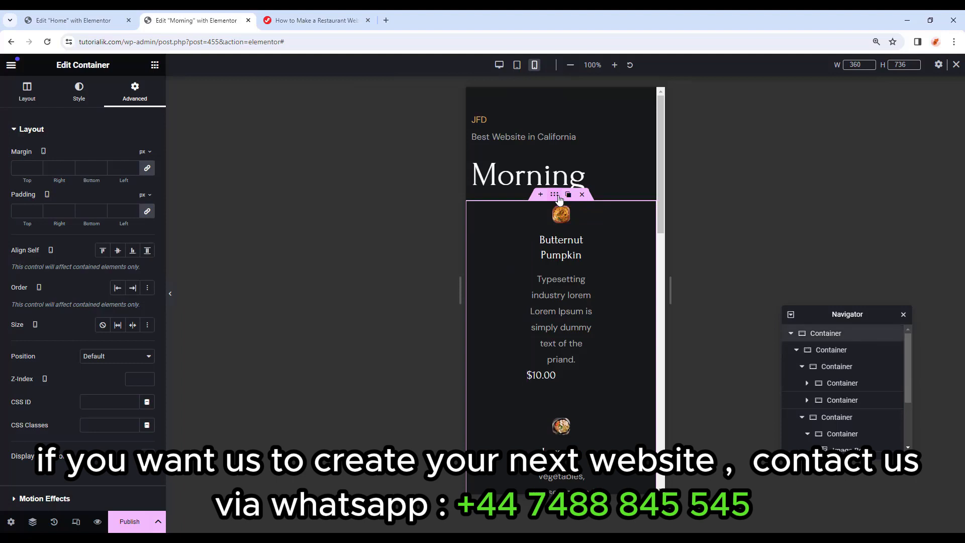
pyautogui.click(835, 351)
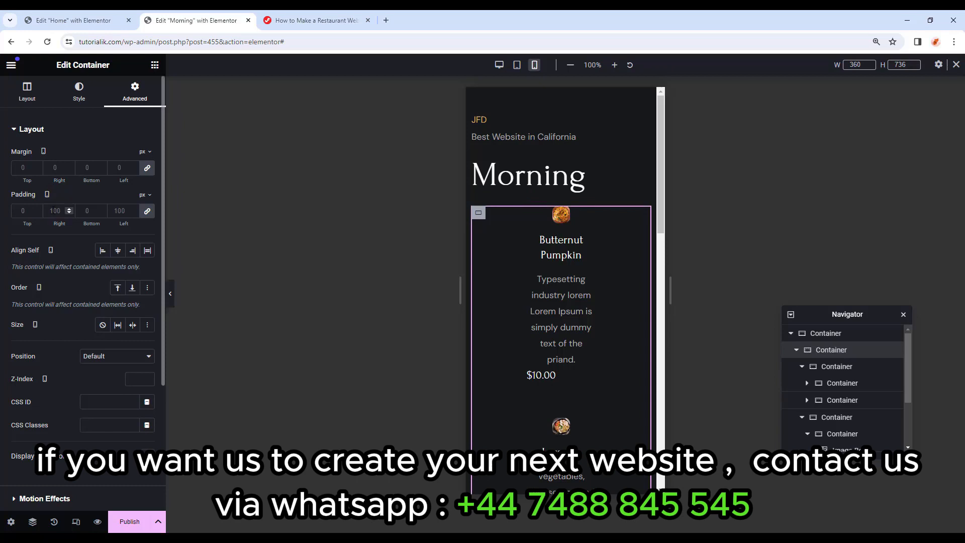
pyautogui.click(148, 212)
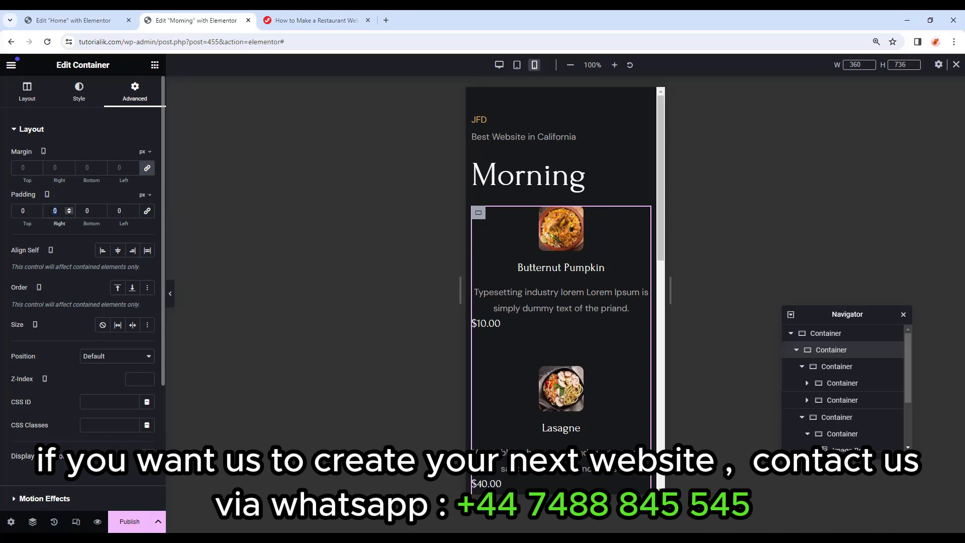
pyautogui.write('10')
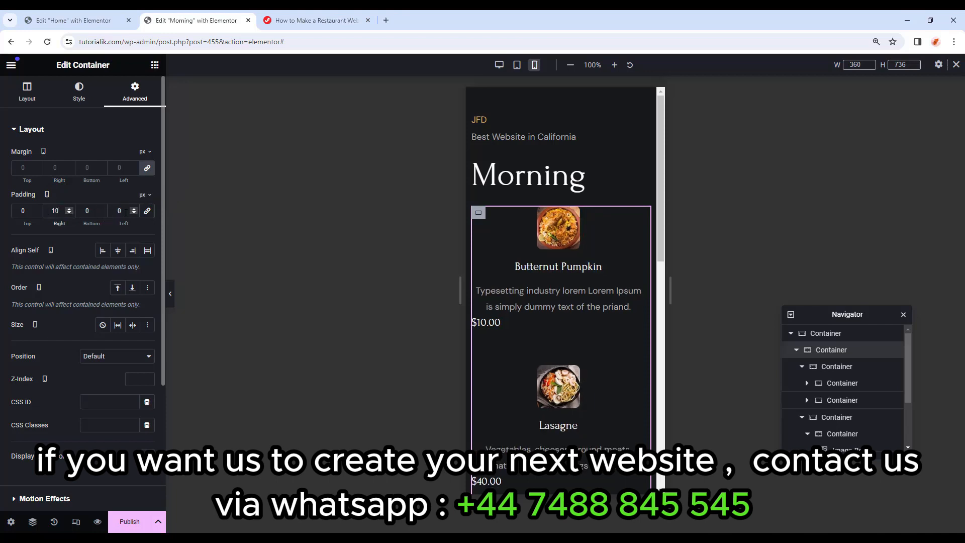
pyautogui.doubleClick(108, 213)
# Make the Butternut Pumpkin card a column with Justify Content and Align Items centred.
pyautogui.click(843, 383)
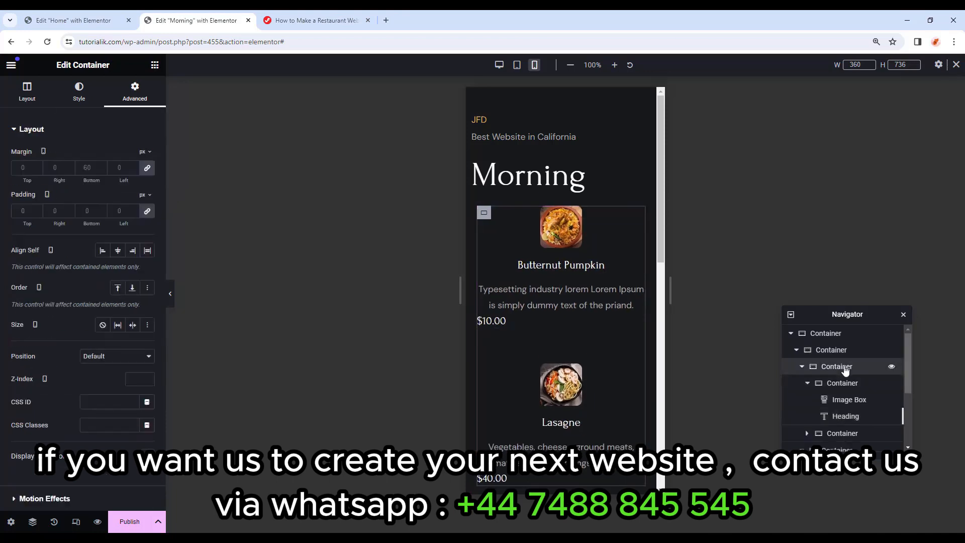
pyautogui.click(851, 384)
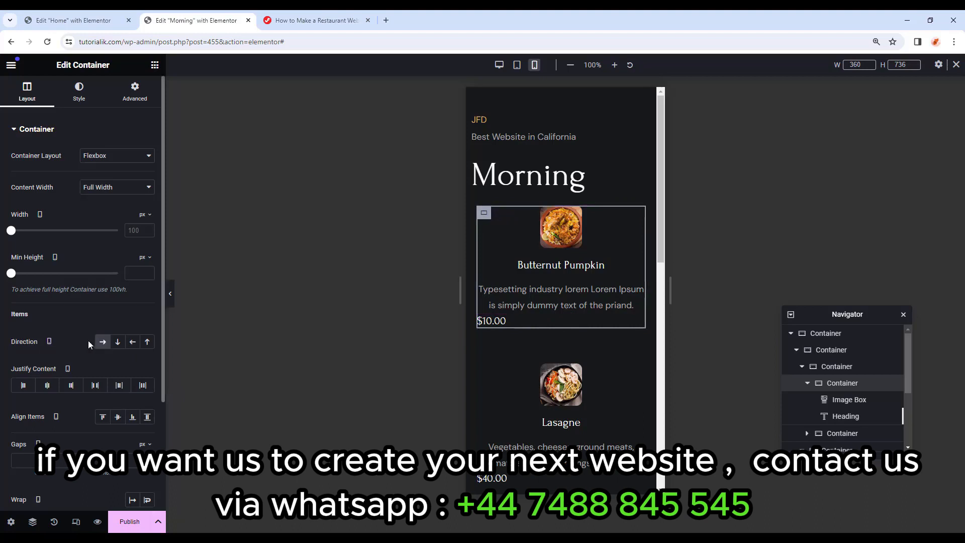
pyautogui.click(118, 343)
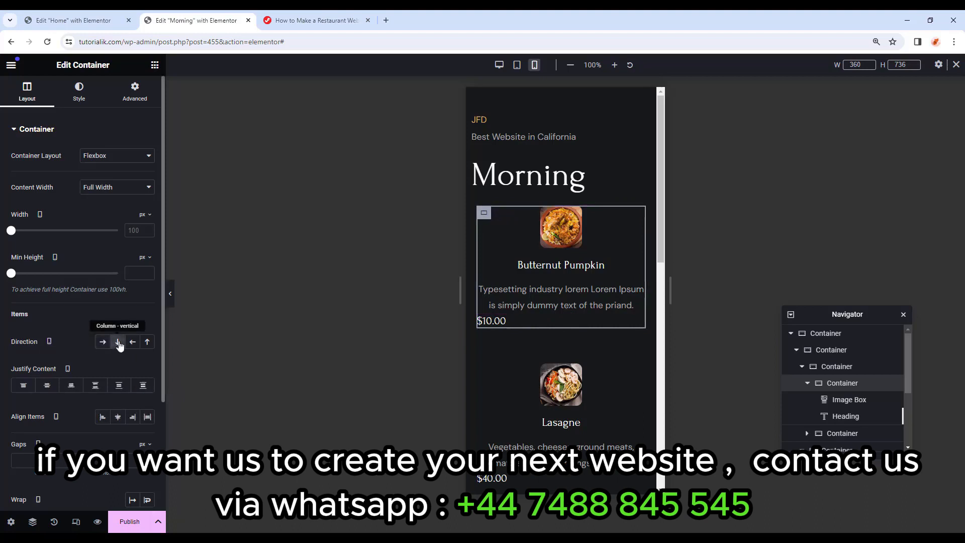
pyautogui.click(48, 387)
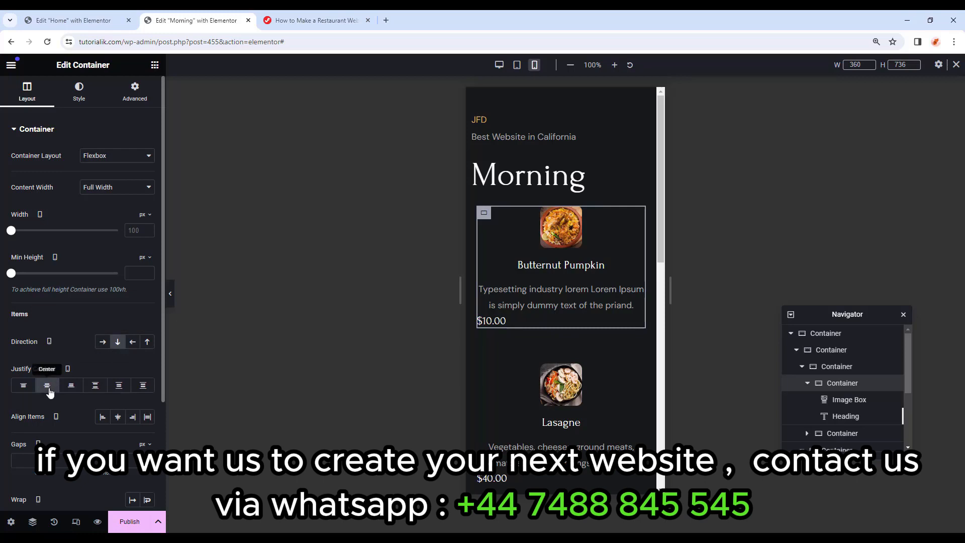
pyautogui.click(117, 417)
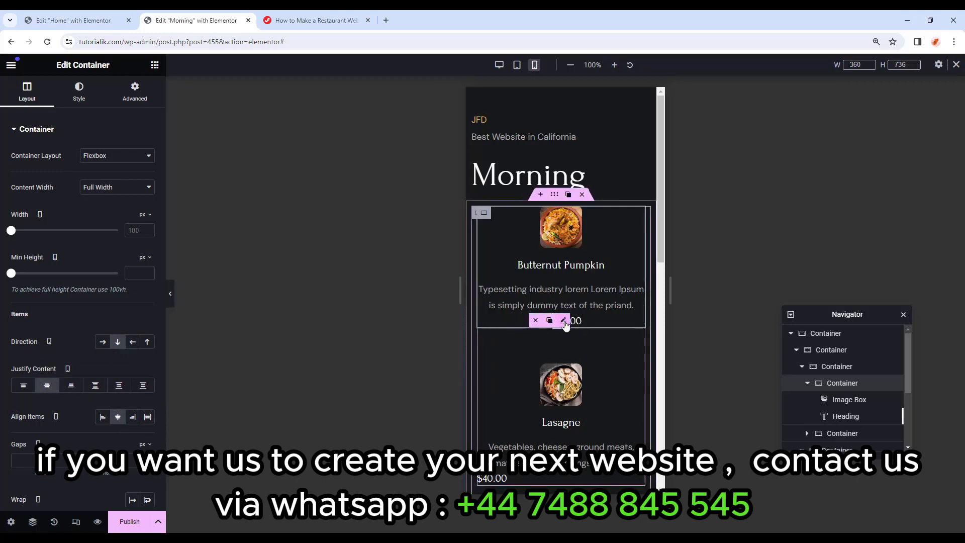
pyautogui.click(564, 321)
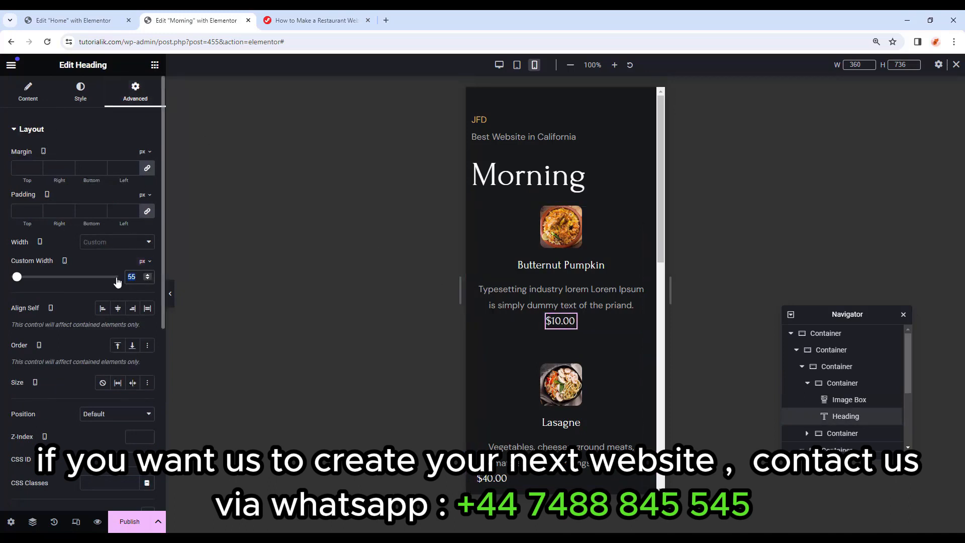
# Paste the Butternut Pumpkin card's style onto the Lasagne, Tokusen Wagyu and Olivas Rellenas cards.
pyautogui.scroll(-1, 556, 350)
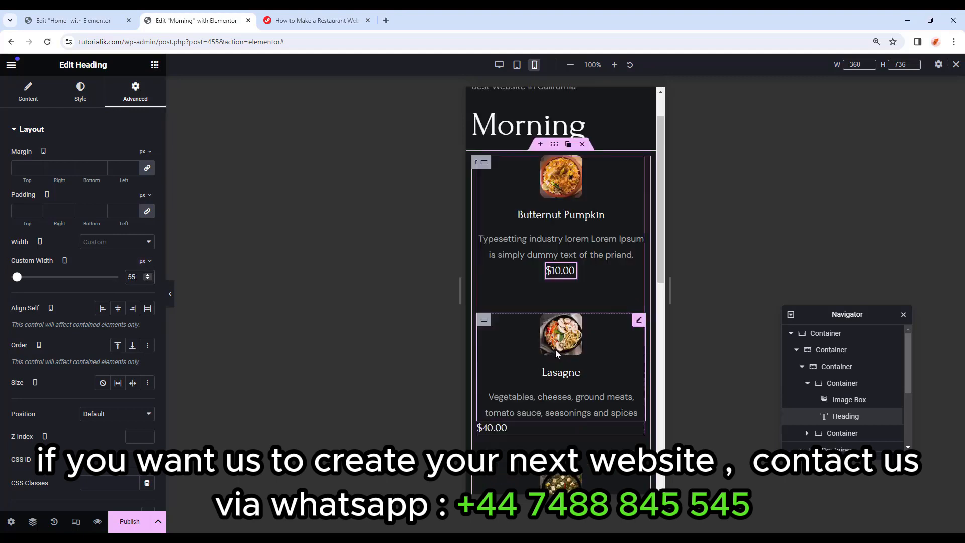
pyautogui.click(483, 162)
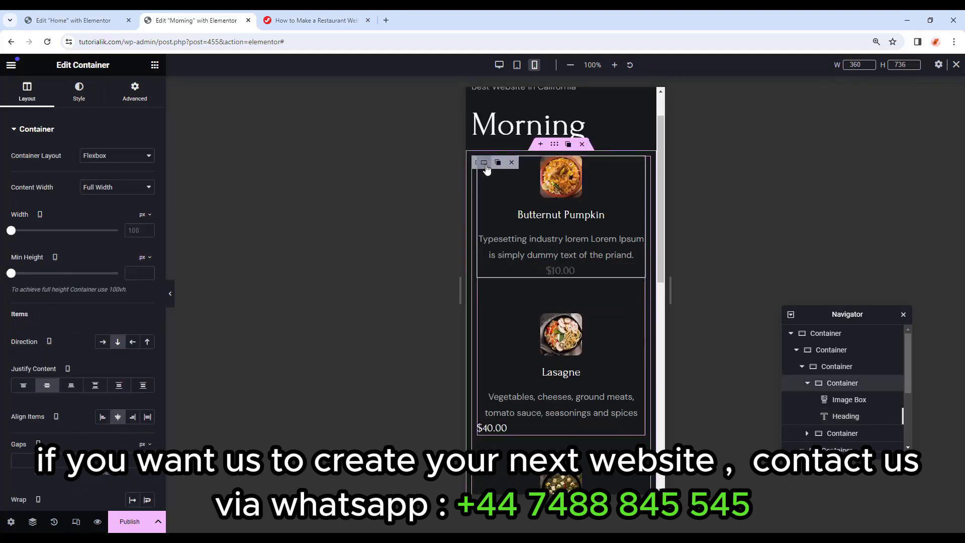
pyautogui.rightClick(484, 165)
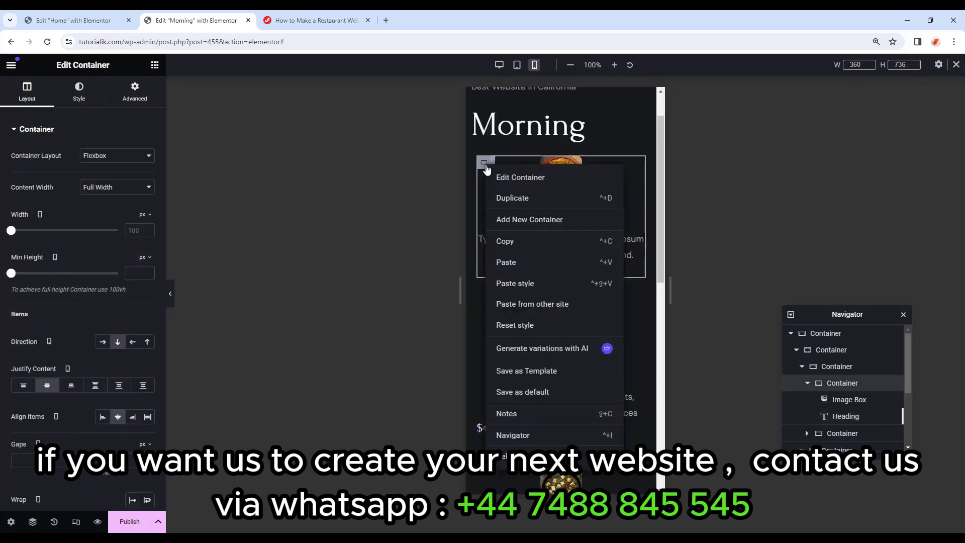
pyautogui.click(509, 242)
pyautogui.rightClick(485, 325)
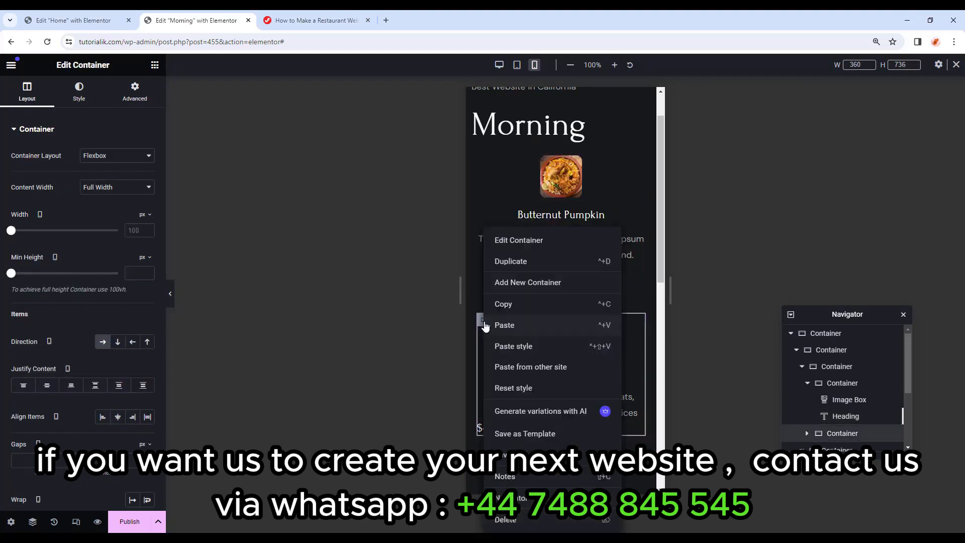
pyautogui.click(490, 342)
pyautogui.scroll(-5, 519, 338)
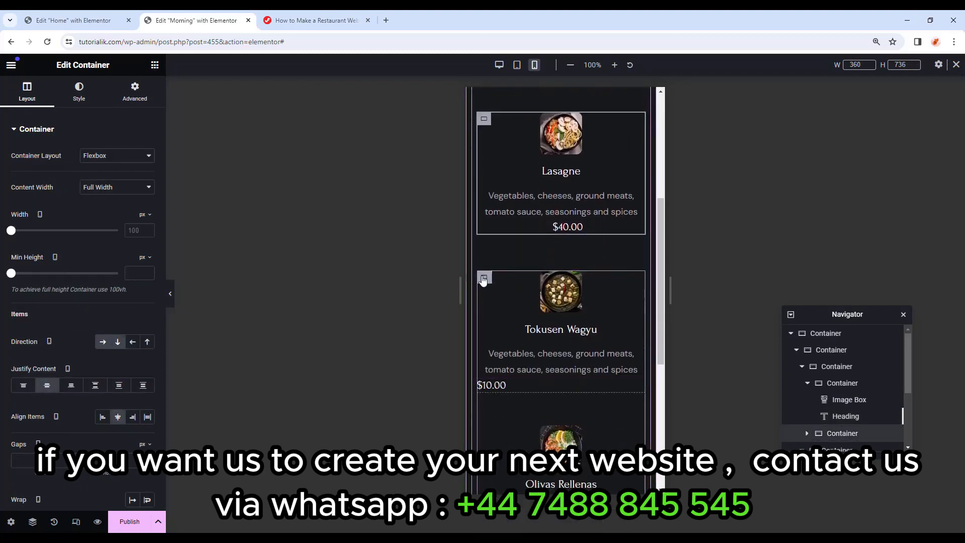
pyautogui.scroll(2, 484, 286)
pyautogui.rightClick(485, 286)
pyautogui.click(501, 347)
pyautogui.scroll(-2, 495, 321)
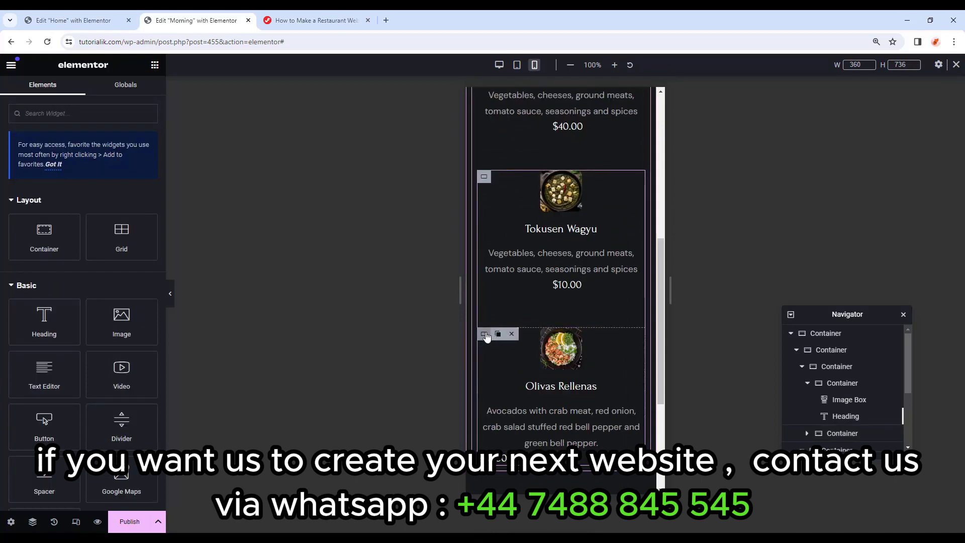
pyautogui.rightClick(484, 334)
pyautogui.click(500, 344)
pyautogui.scroll(5, 543, 336)
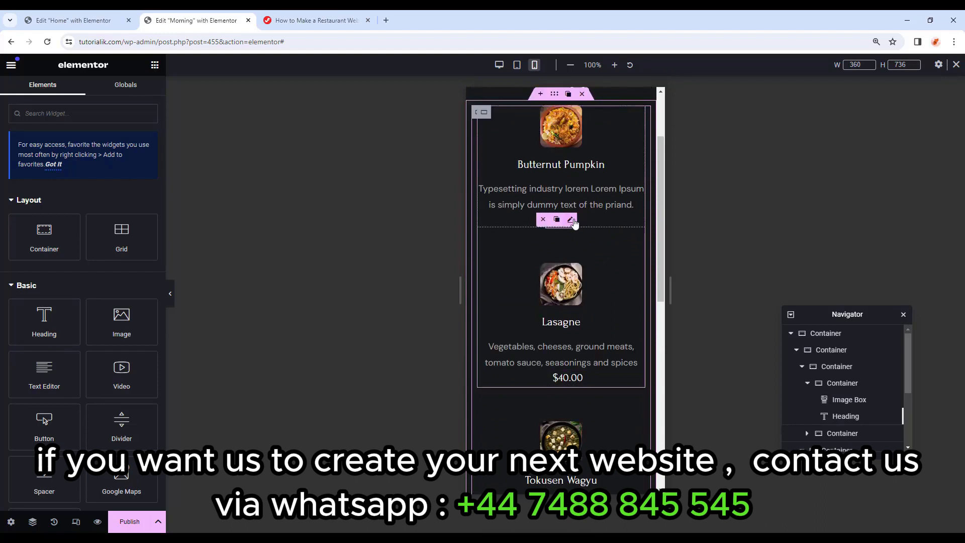
# Unlink the $10.00 price heading's margins and set its top margin to 10.
pyautogui.click(570, 220)
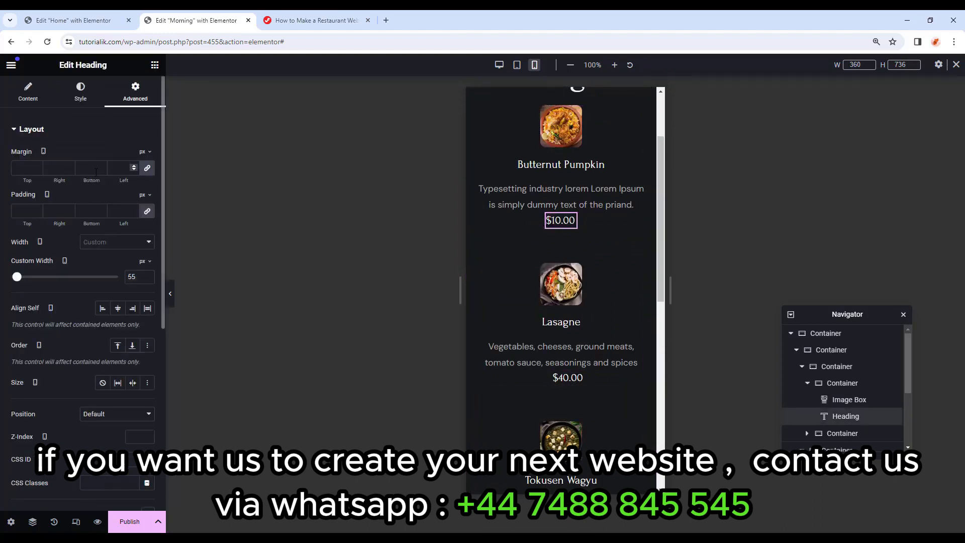
pyautogui.click(146, 168)
pyautogui.click(37, 165)
pyautogui.click(37, 165)
pyautogui.click(37, 166)
pyautogui.click(37, 165)
pyautogui.click(37, 165)
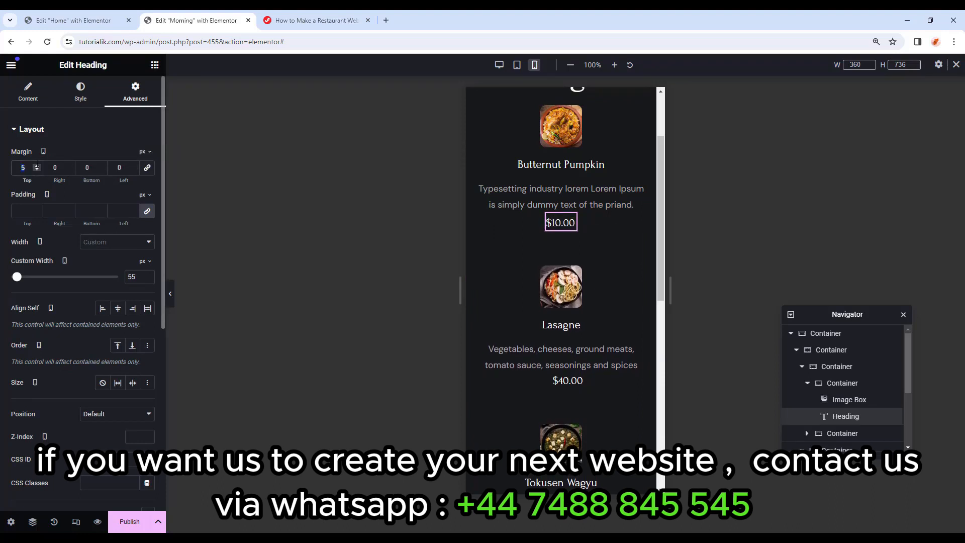
pyautogui.click(37, 167)
pyautogui.click(37, 167)
pyautogui.click(36, 166)
pyautogui.click(37, 167)
pyautogui.click(37, 166)
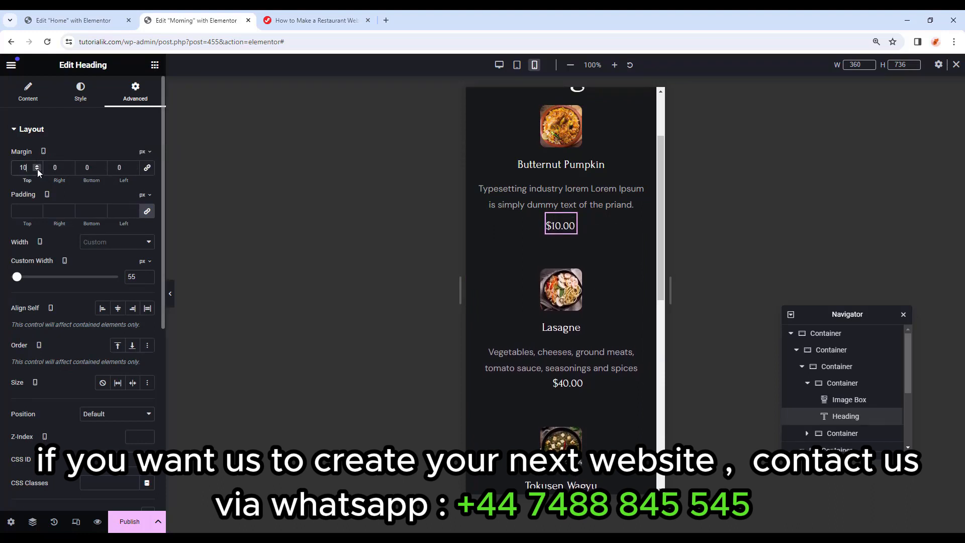
# Paste the $10.00 price style onto the Lasagne and Olivas Rellenas $40.00 prices, then preview.
pyautogui.rightClick(573, 224)
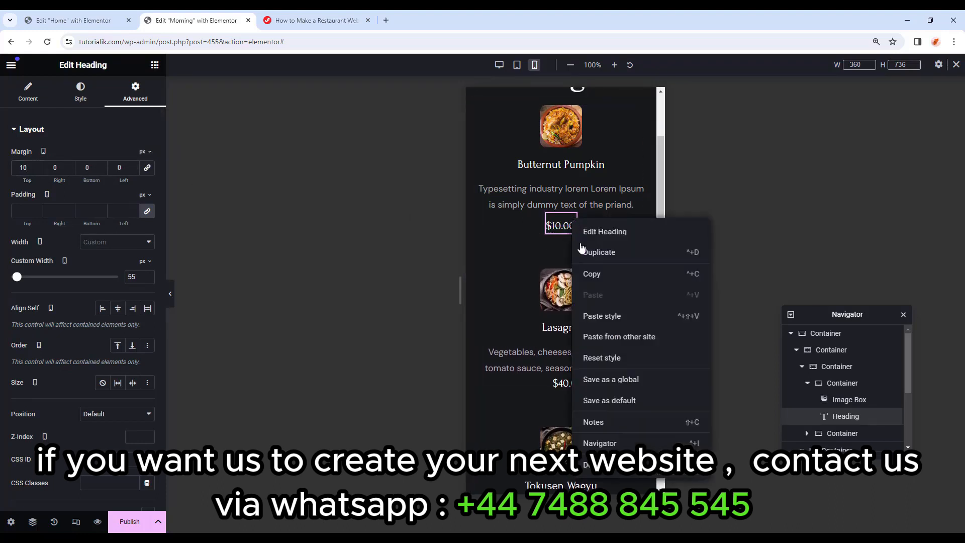
pyautogui.click(594, 275)
pyautogui.scroll(-2, 575, 287)
pyautogui.rightClick(568, 284)
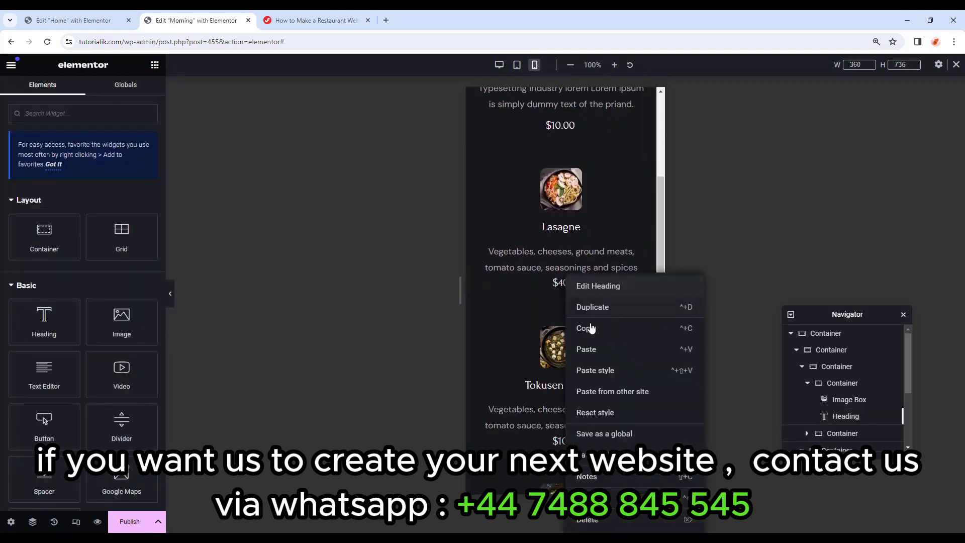
pyautogui.click(584, 371)
pyautogui.scroll(-6, 597, 371)
pyautogui.rightClick(569, 325)
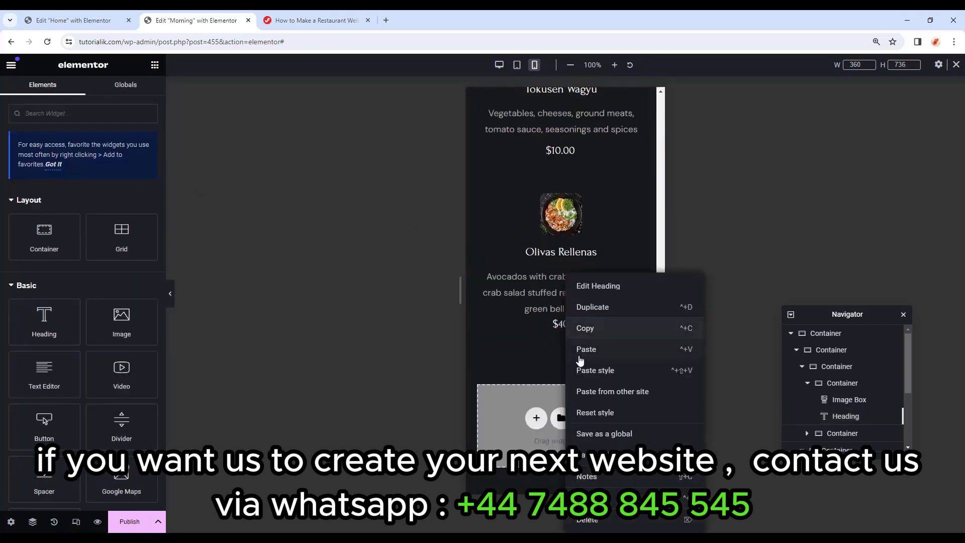
pyautogui.click(588, 370)
pyautogui.hotkey('ctrl', 'p')
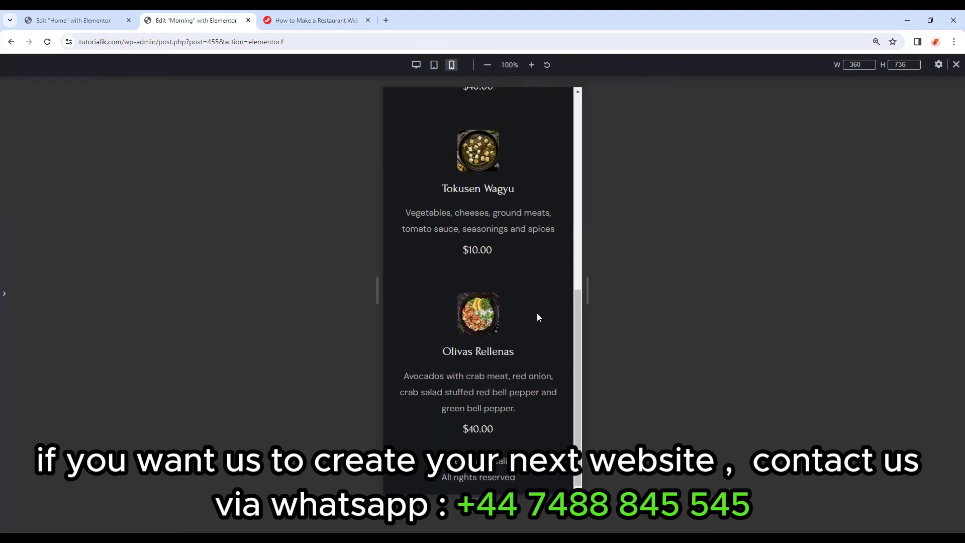
pyautogui.scroll(10, 536, 317)
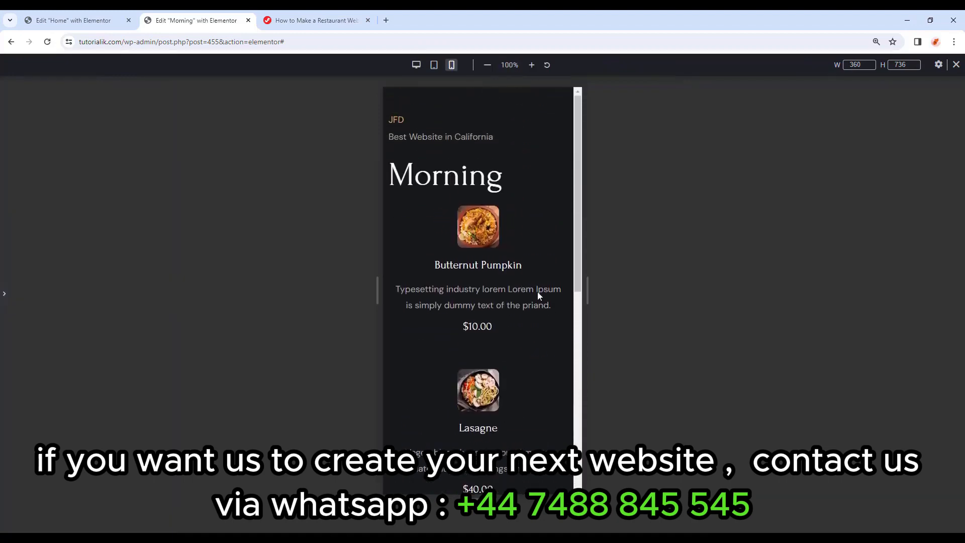
# Return to desktop width, move the Navigator aside and publish the Morning template.
pyautogui.click(416, 64)
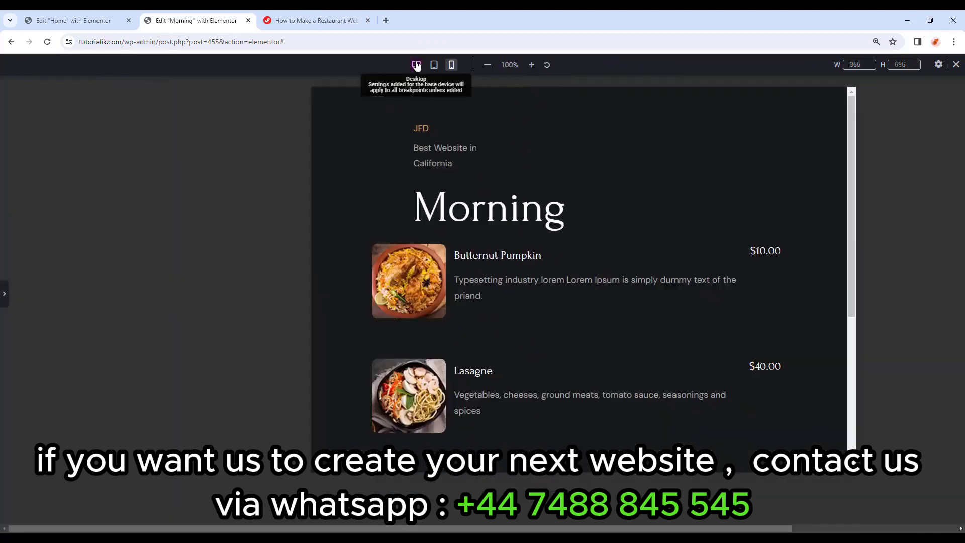
pyautogui.click(4, 293)
pyautogui.moveTo(825, 314); pyautogui.dragTo(814, 87)
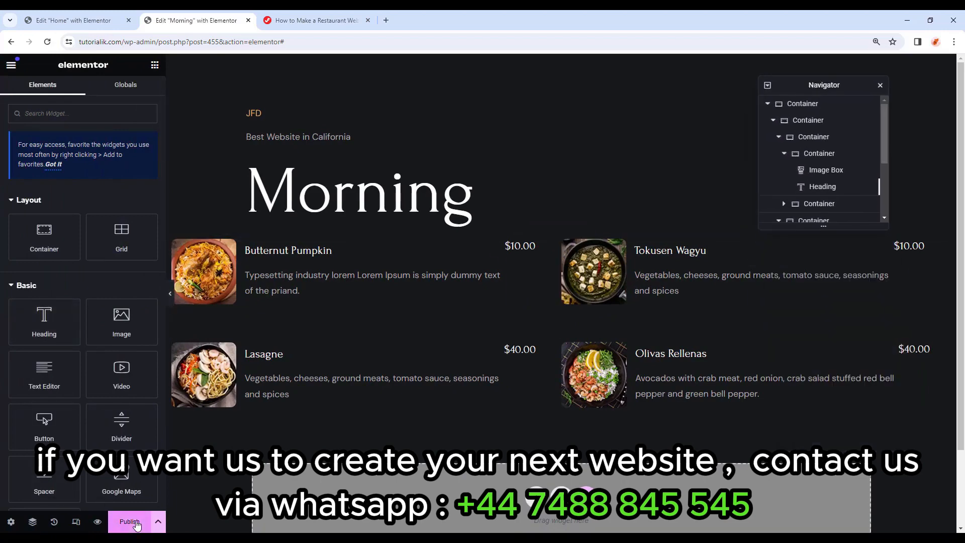
pyautogui.click(132, 521)
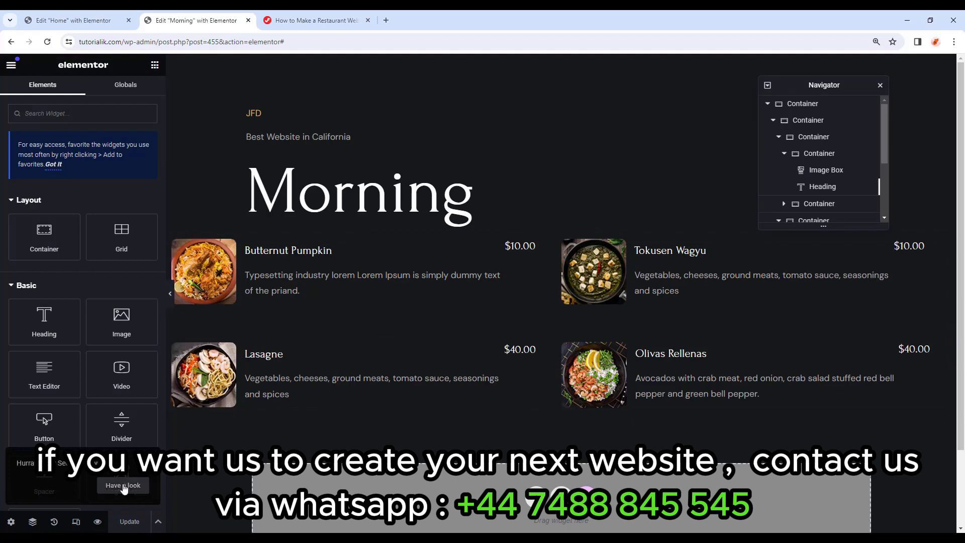
pyautogui.click(11, 68)
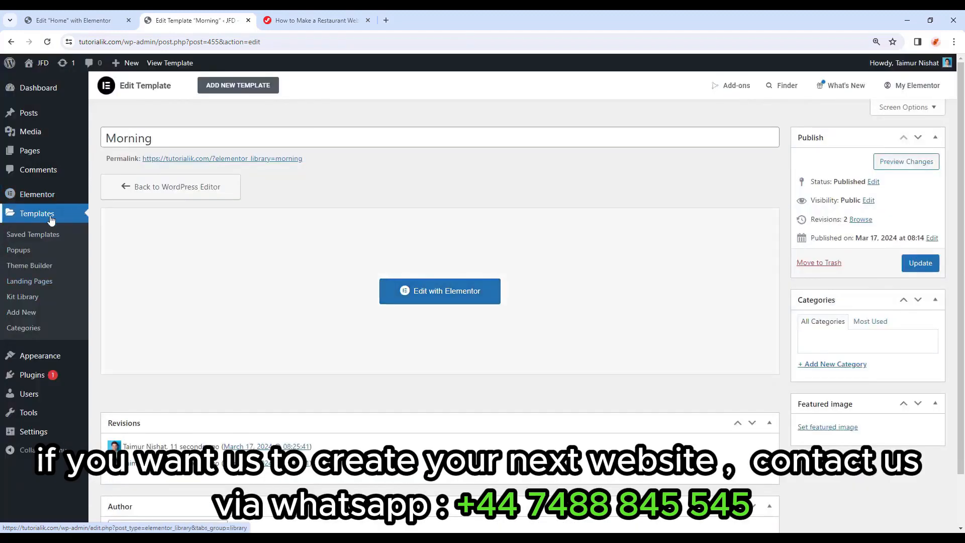
# In Saved Templates, copy the Morning template's shortcode [elementor-template id="455"].
pyautogui.click(39, 214)
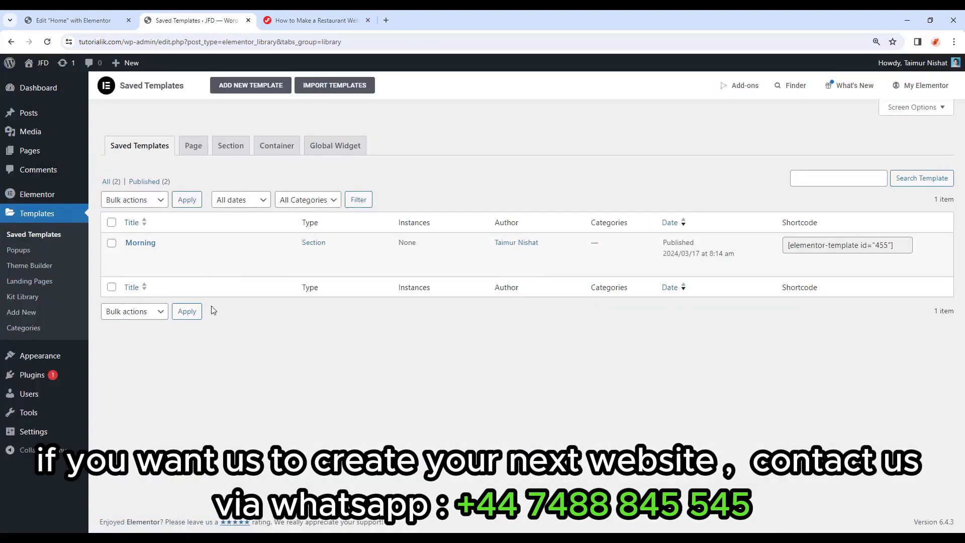
pyautogui.moveTo(160, 247)
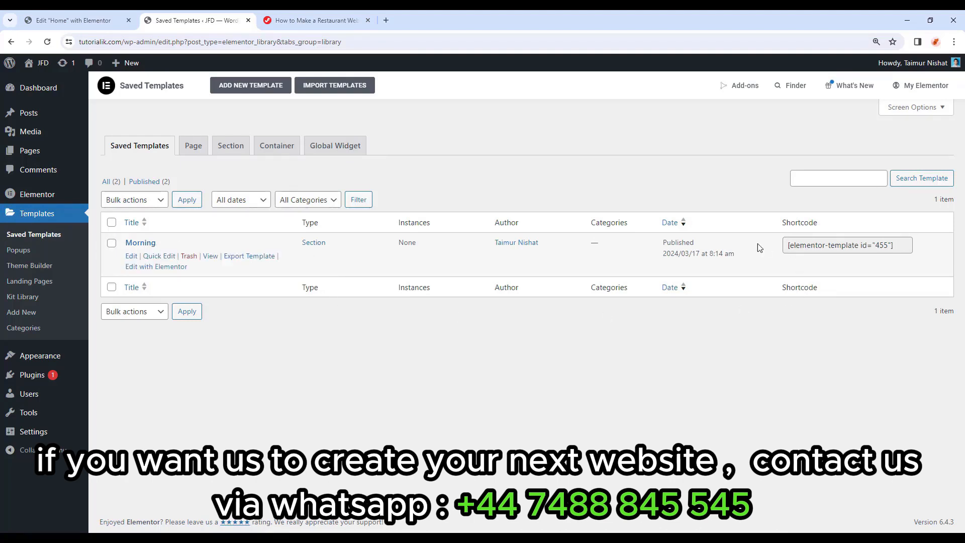
pyautogui.click(899, 245)
pyautogui.hotkey('ctrl', 'c')
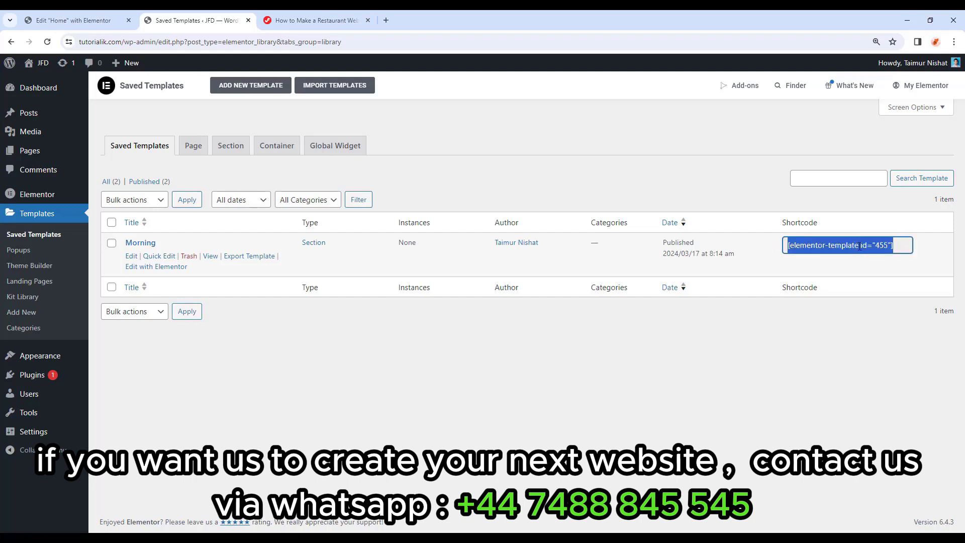
pyautogui.click(858, 330)
# Replace the MORNING tab's 'Text 1' with the [elementor-template id="455"] shortcode and update.
pyautogui.click(58, 15)
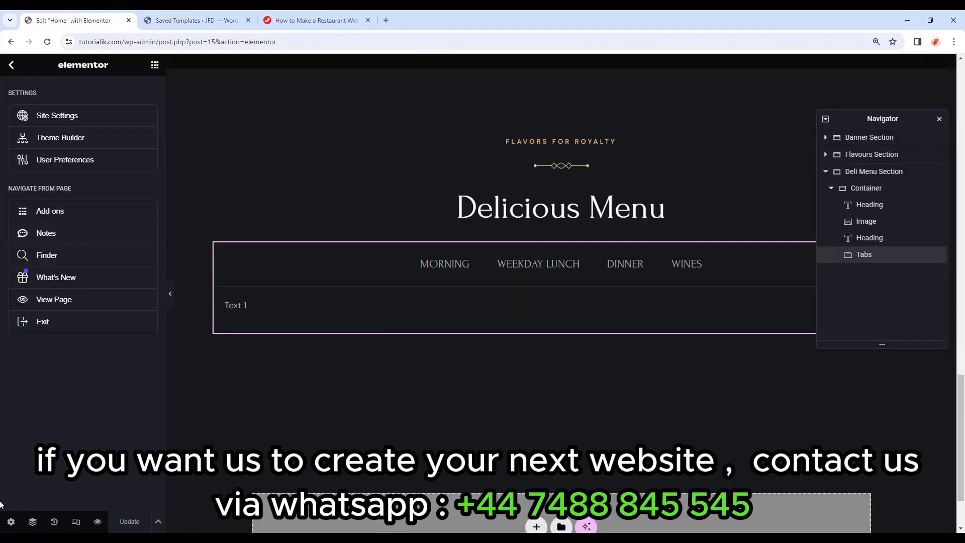
pyautogui.click(343, 304)
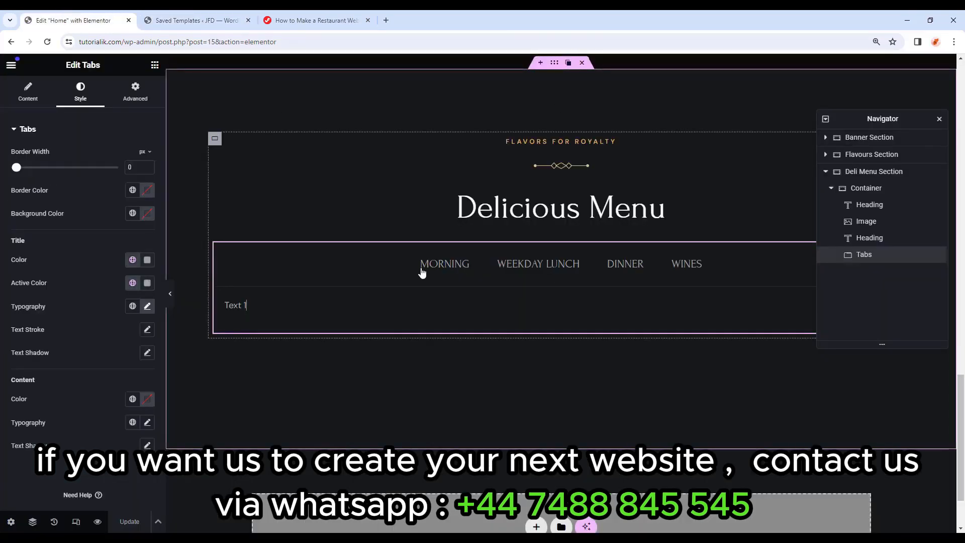
pyautogui.click(22, 97)
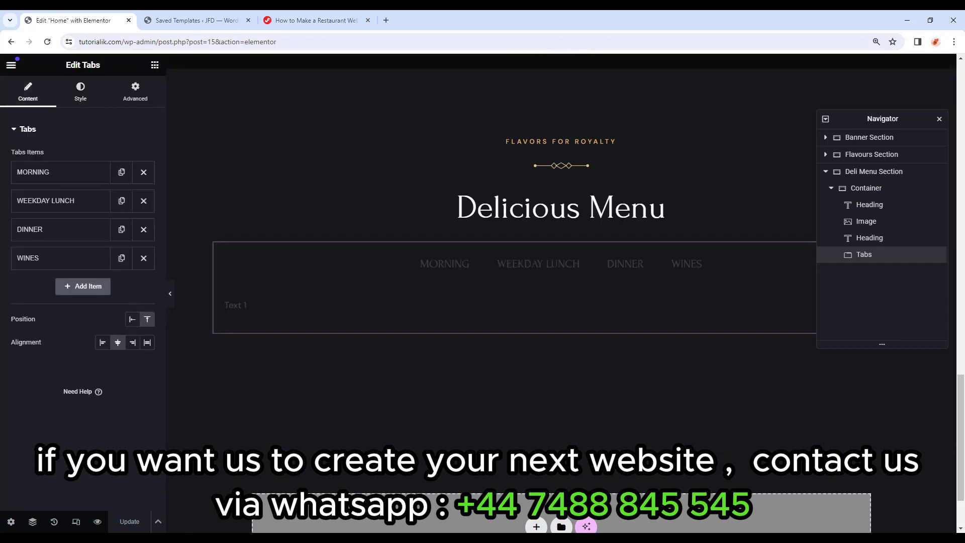
pyautogui.click(56, 179)
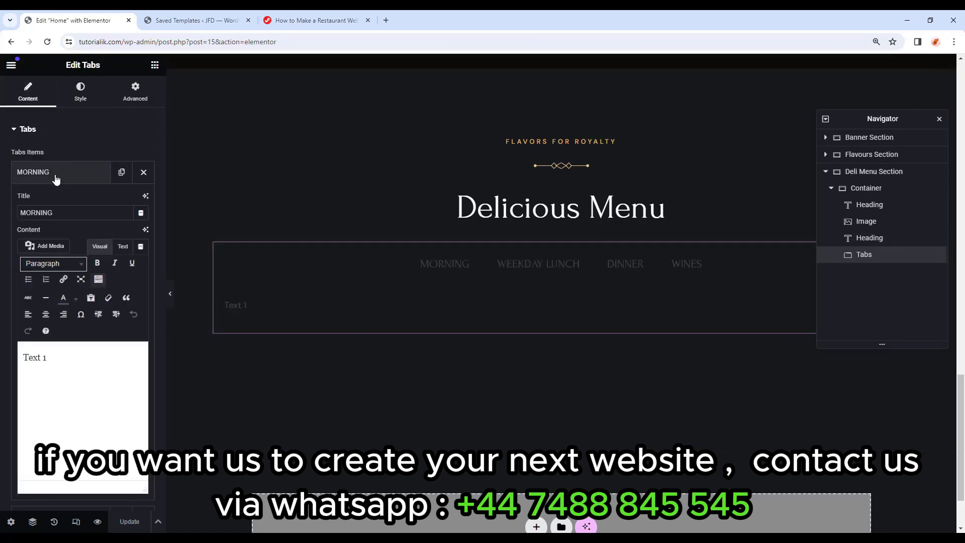
pyautogui.scroll(-1, 49, 314)
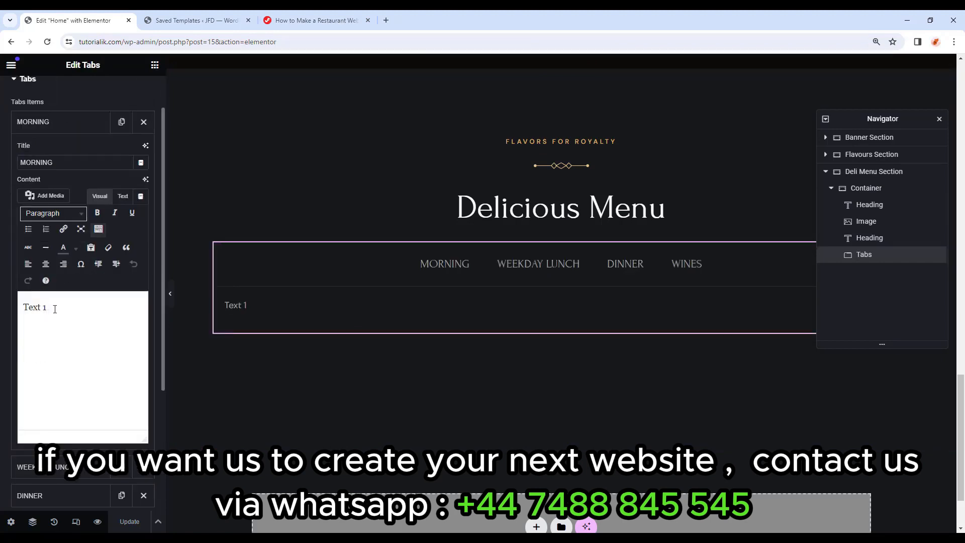
pyautogui.hotkey('ctrl', 'a')
pyautogui.hotkey('ctrl', 'v')
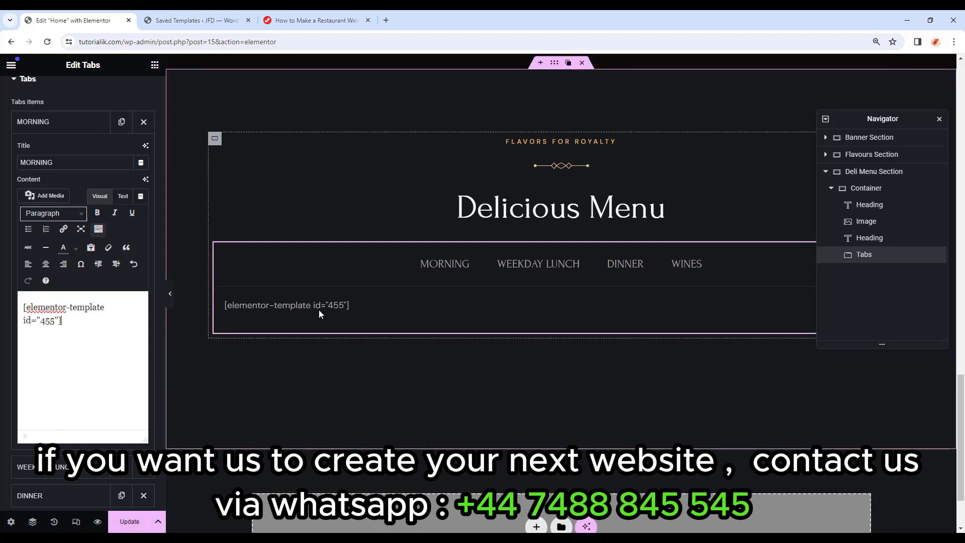
pyautogui.click(132, 523)
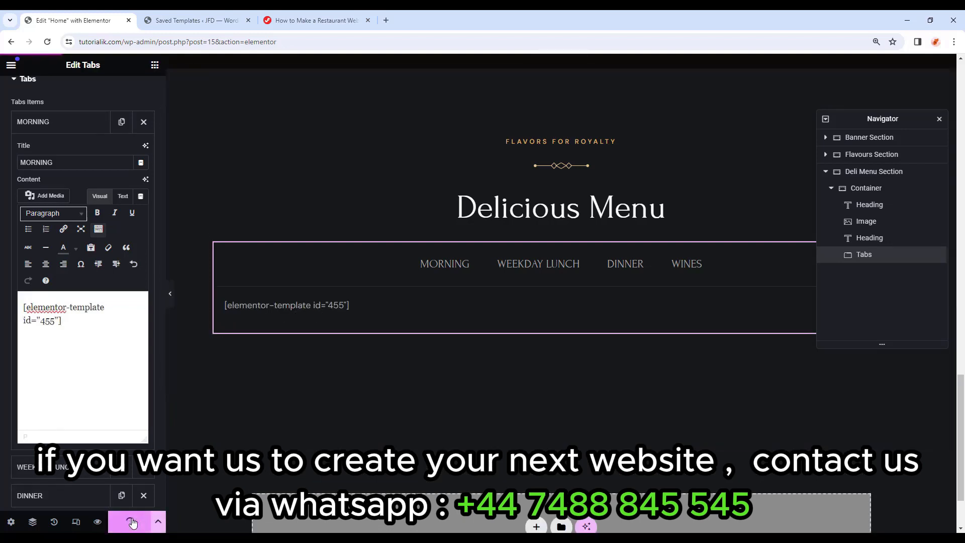
# Preview the Home page and check the four Morning dishes under the Delicious Menu.
pyautogui.click(98, 523)
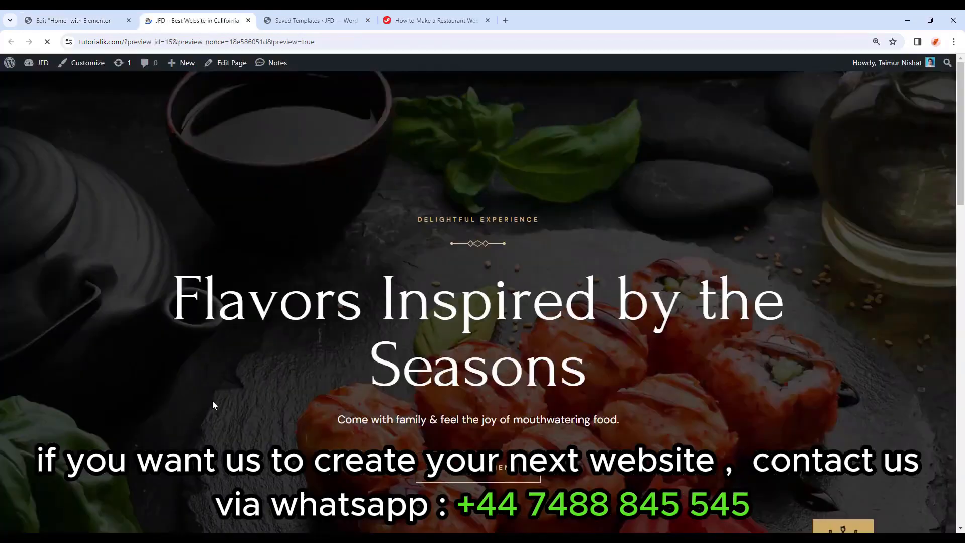
pyautogui.scroll(-10, 293, 375)
pyautogui.scroll(-12, 292, 375)
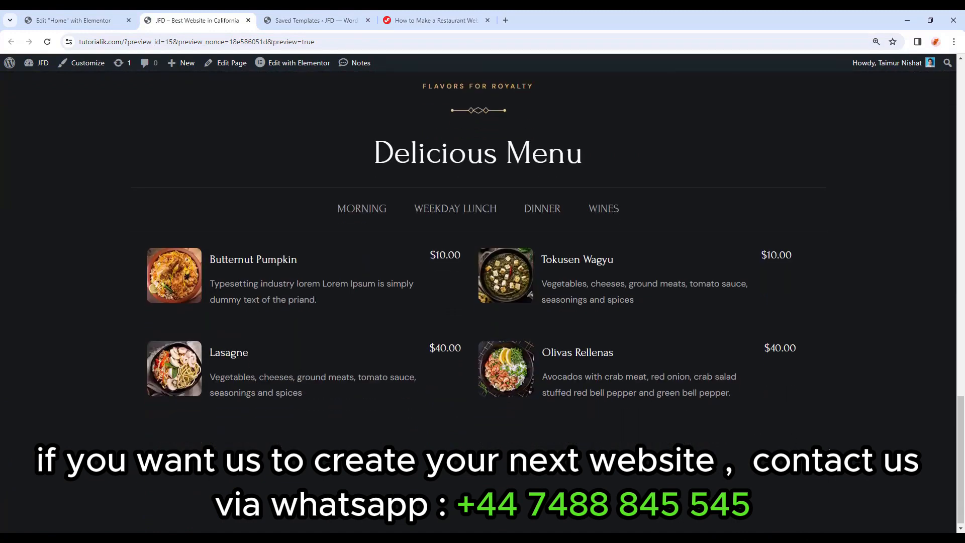
pyautogui.scroll(1, 924, 398)
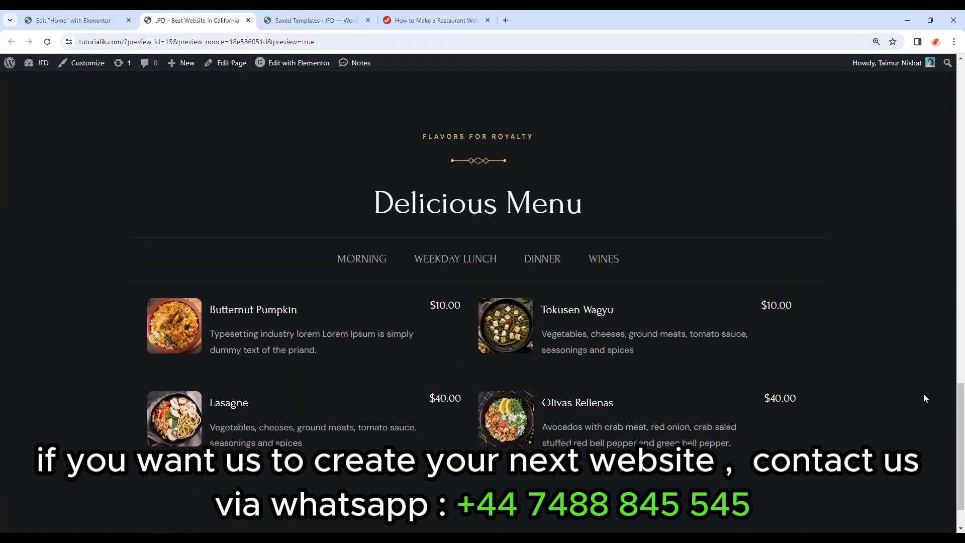
pyautogui.click(74, 19)
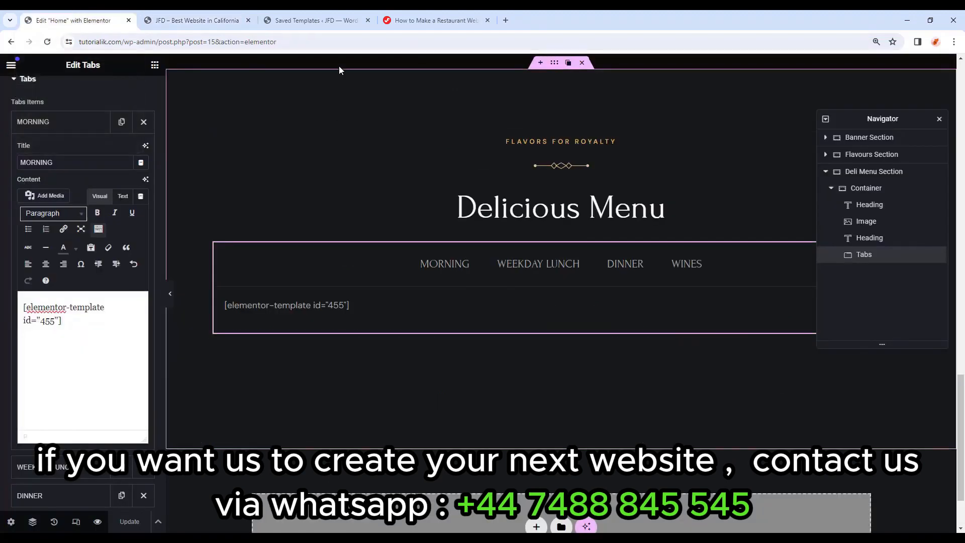
# From Saved Templates, add a new template of type Section named 'Weekday'.
pyautogui.click(322, 21)
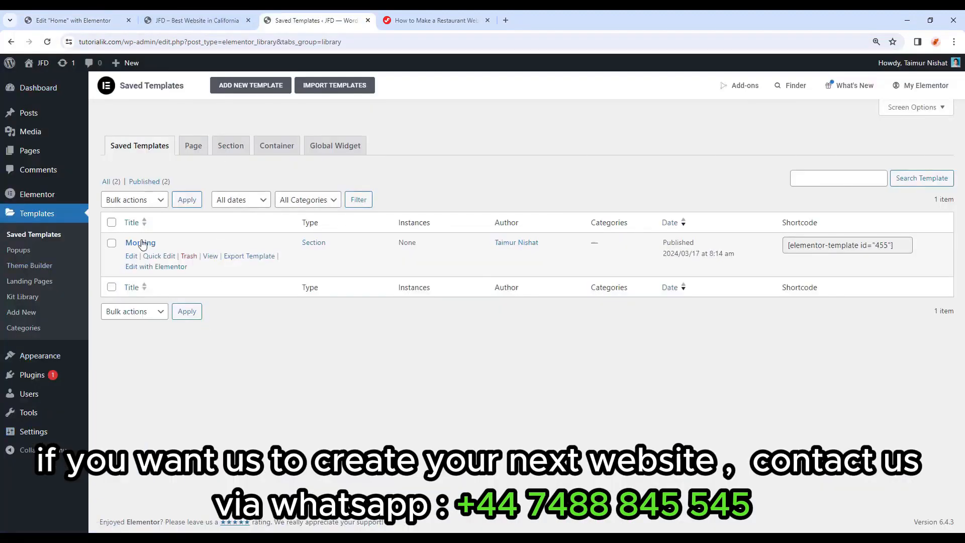
pyautogui.click(76, 20)
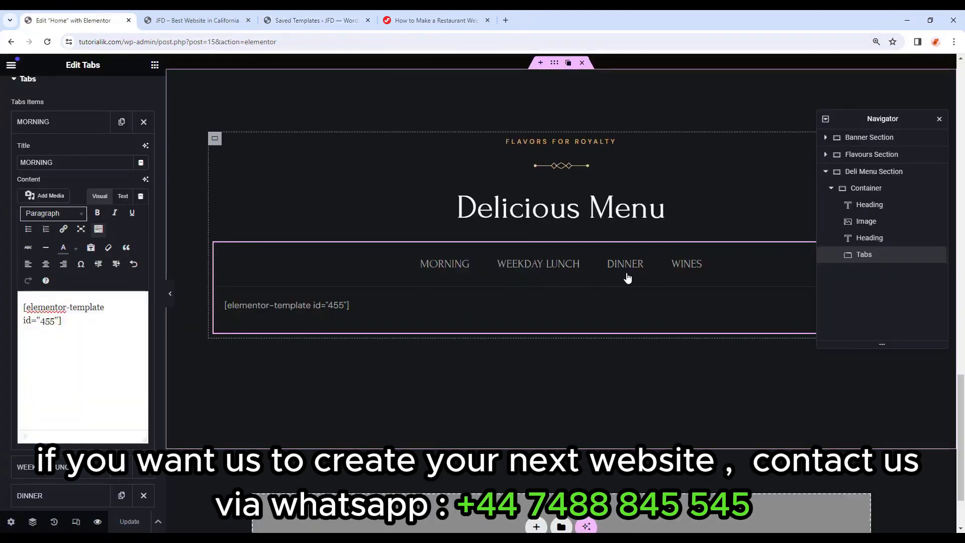
pyautogui.click(291, 15)
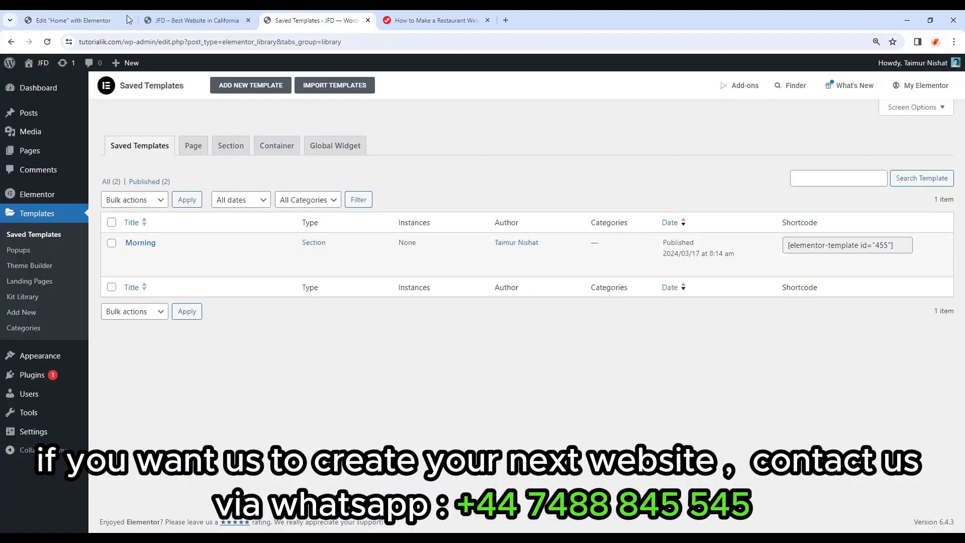
pyautogui.click(263, 87)
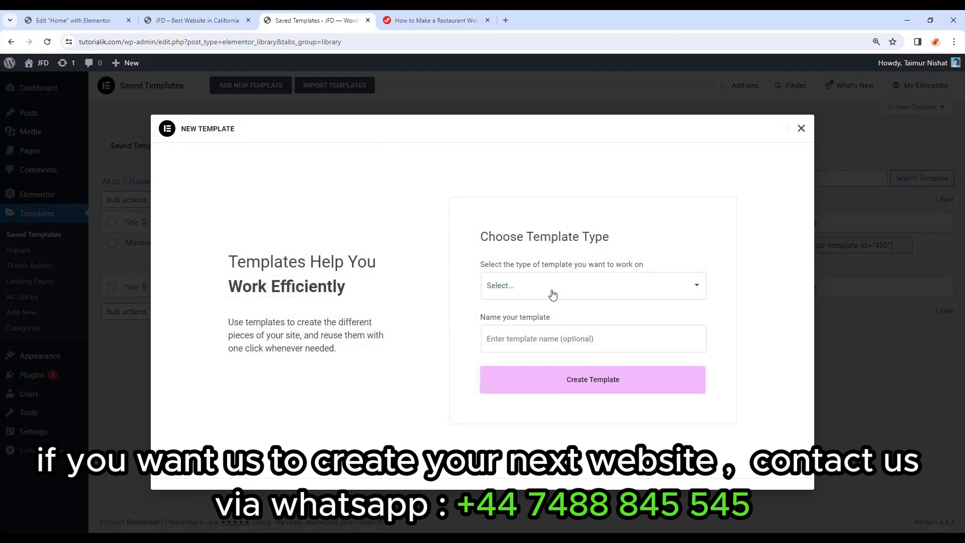
pyautogui.click(551, 292)
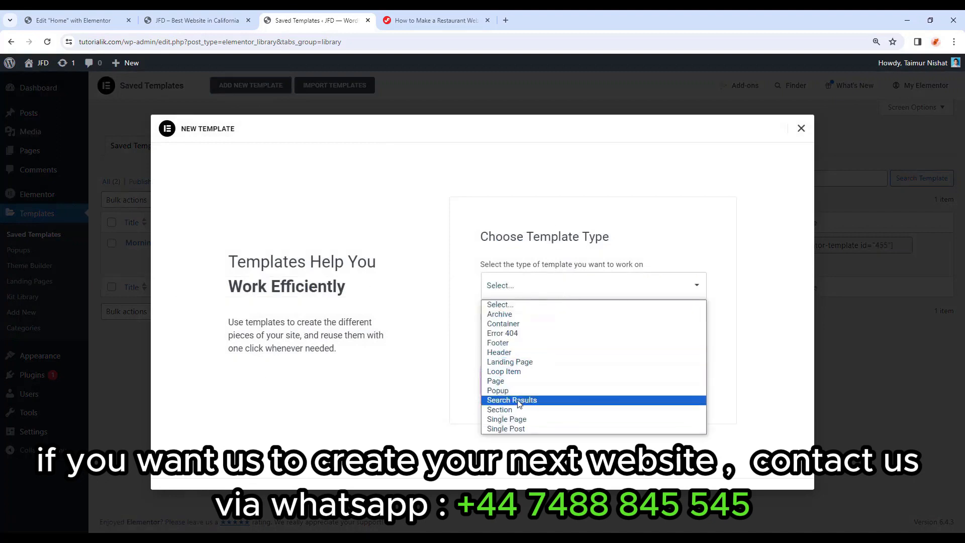
pyautogui.click(519, 413)
pyautogui.click(536, 339)
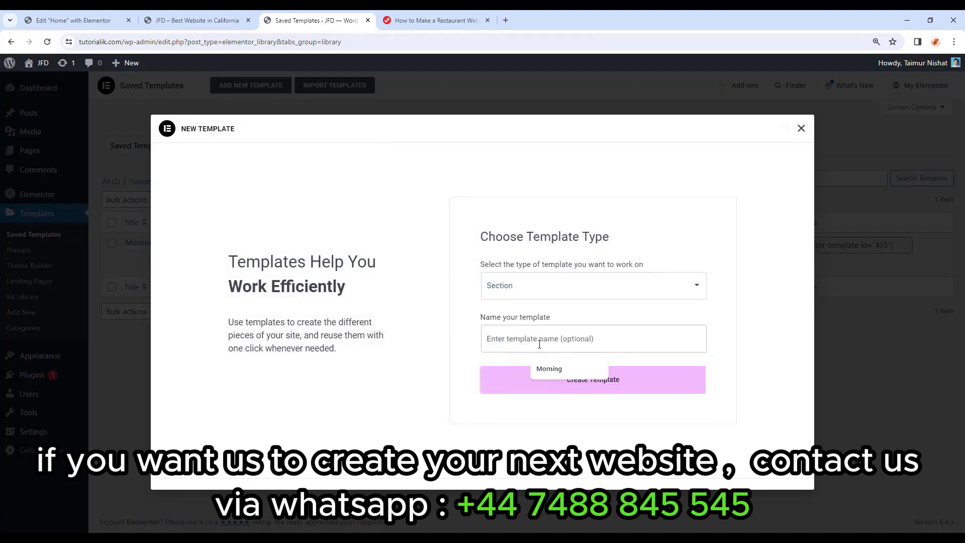
pyautogui.write('Weekday')
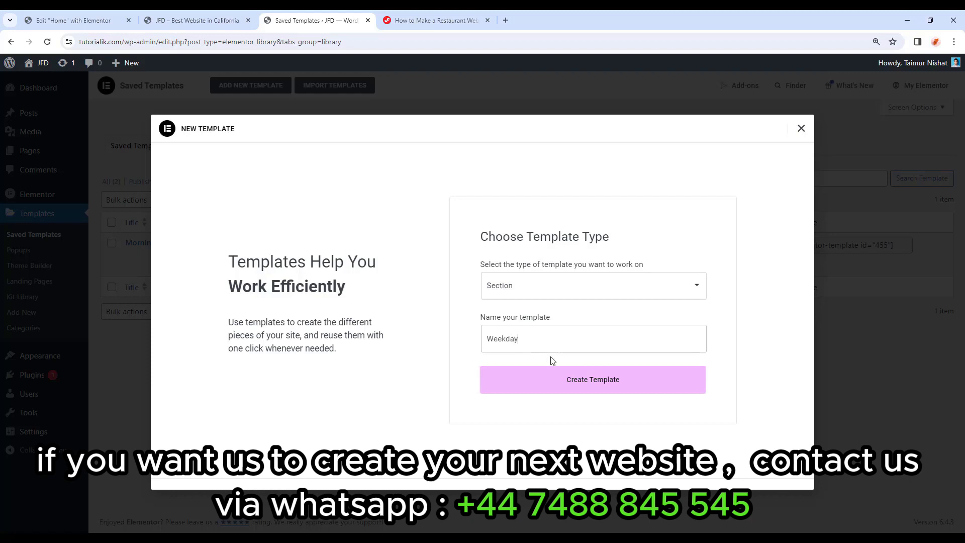
pyautogui.click(588, 385)
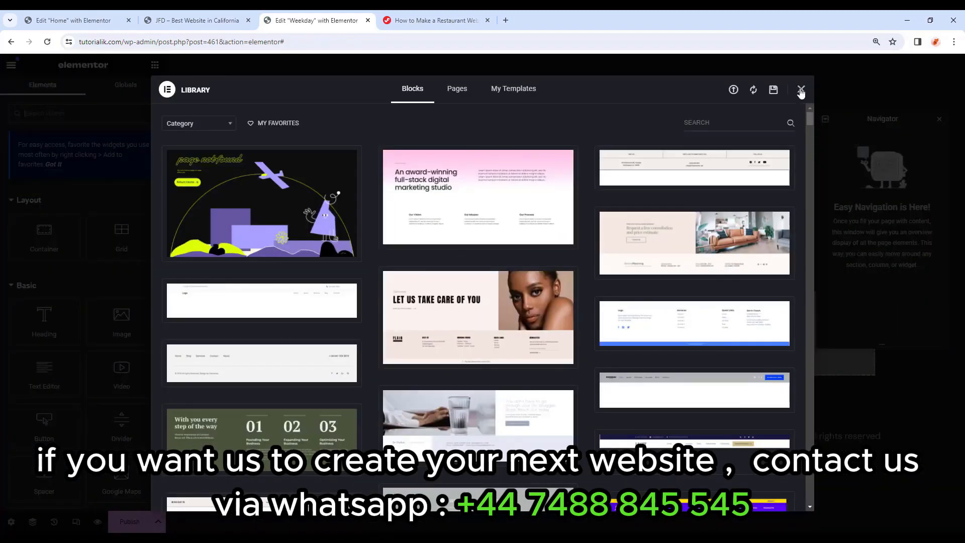
# Insert the saved Morning template from My Templates without applying its settings.
pyautogui.click(801, 91)
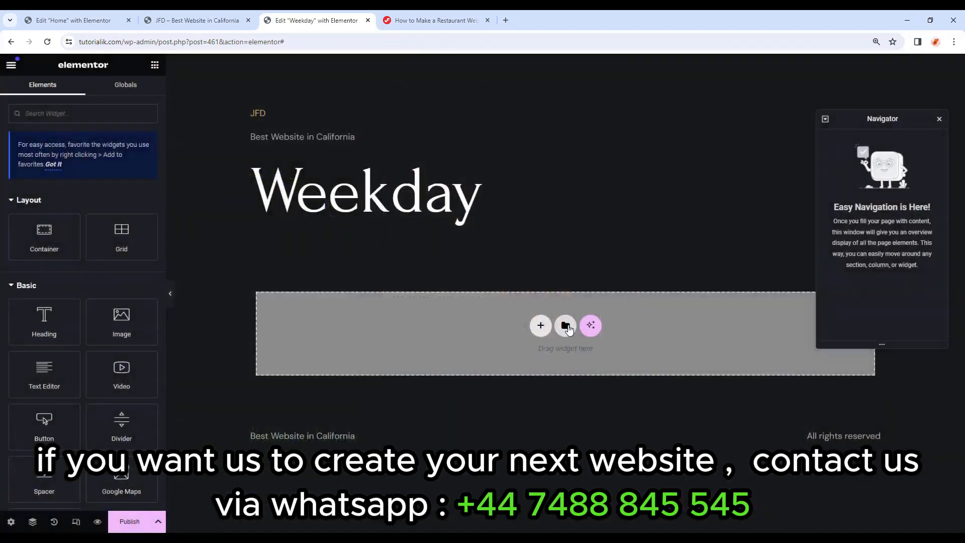
pyautogui.click(566, 327)
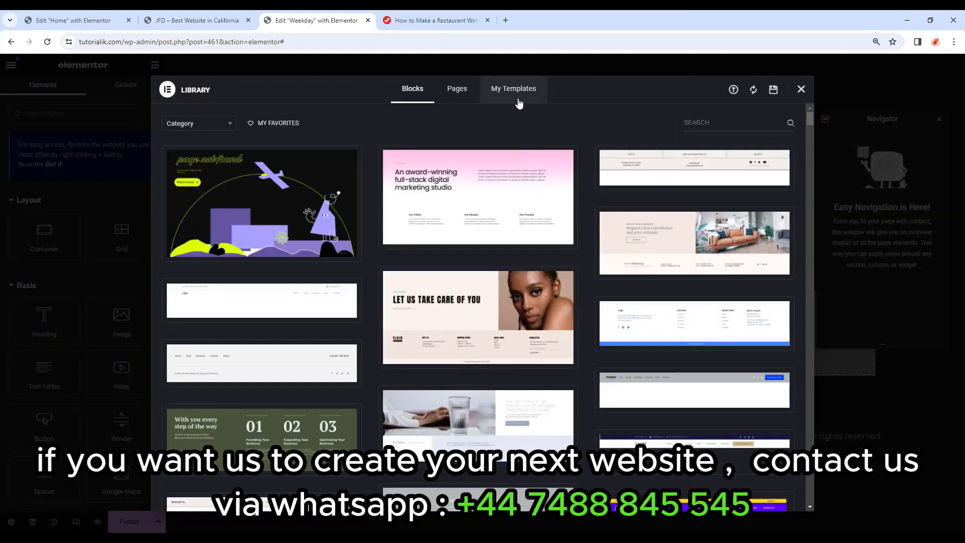
pyautogui.click(518, 97)
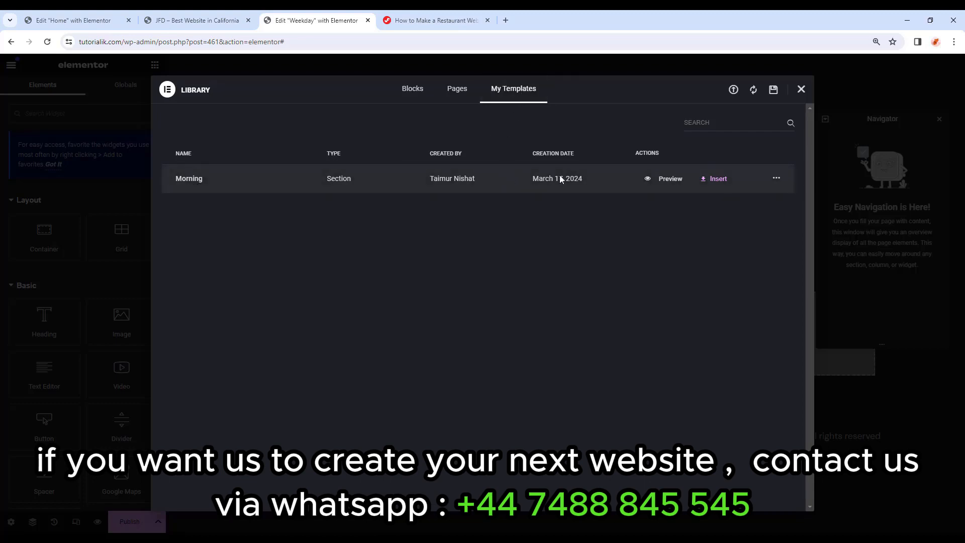
pyautogui.click(720, 182)
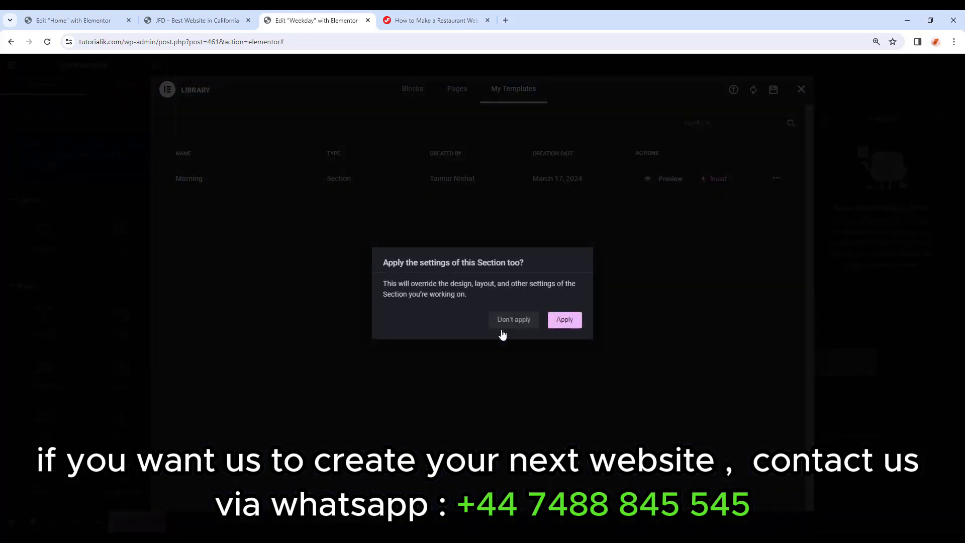
pyautogui.click(503, 329)
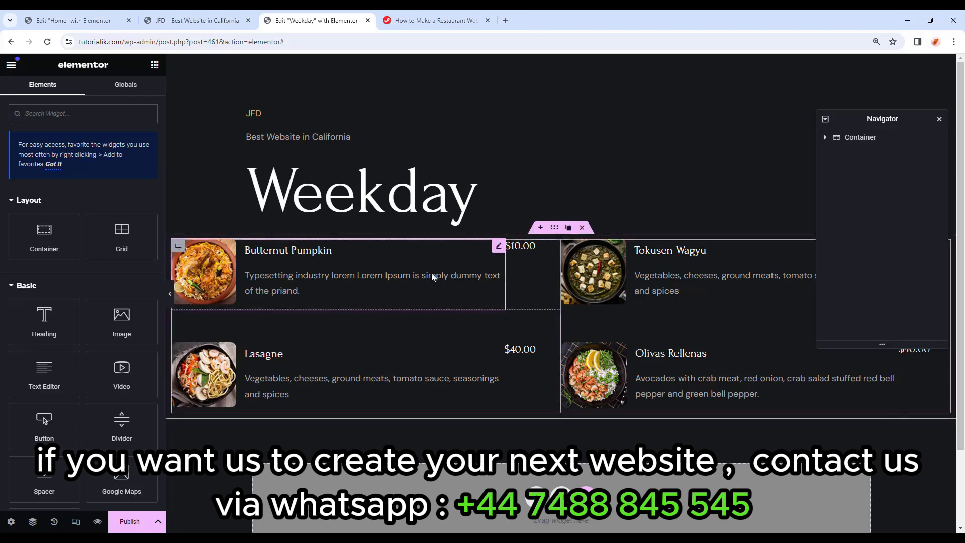
# Swap the dish box images and publish the Weekday template.
pyautogui.click(300, 291)
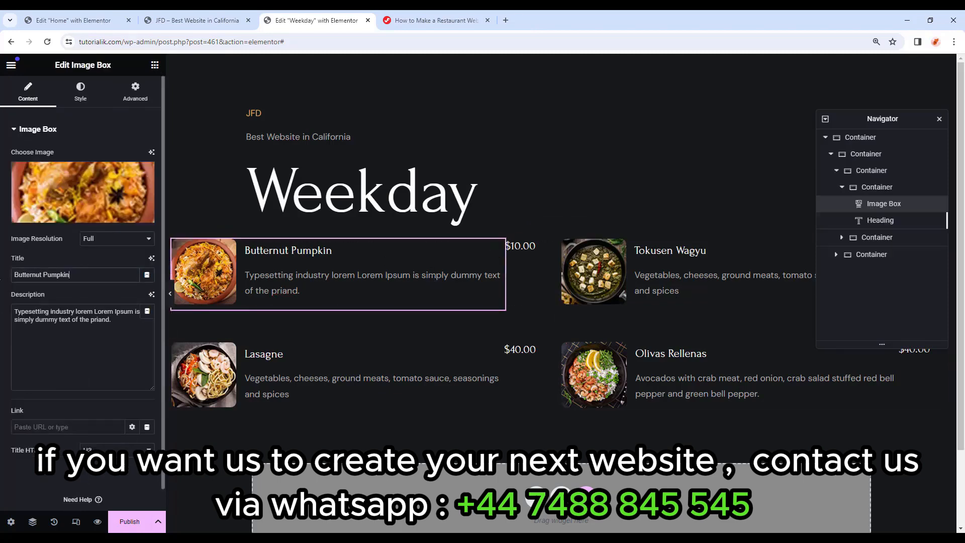
pyautogui.click(115, 323)
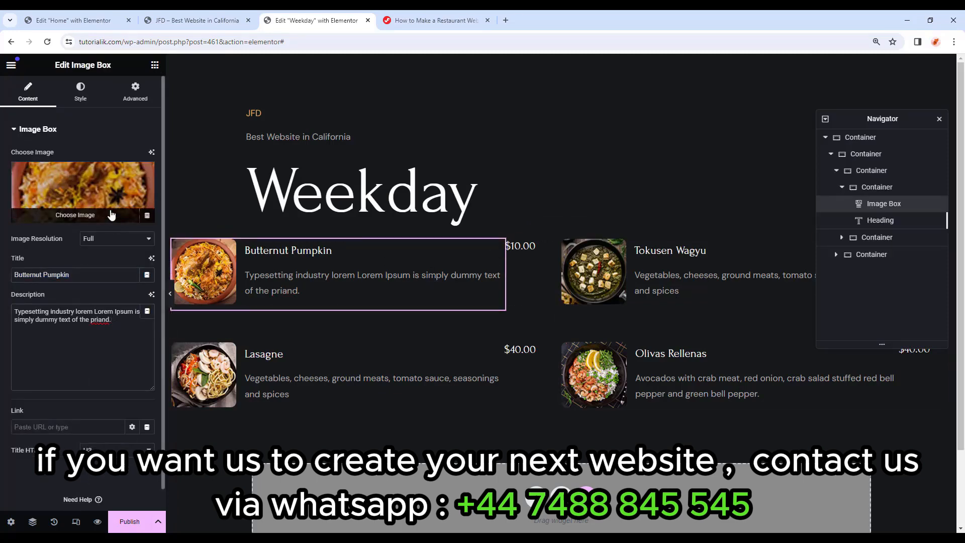
pyautogui.click(111, 215)
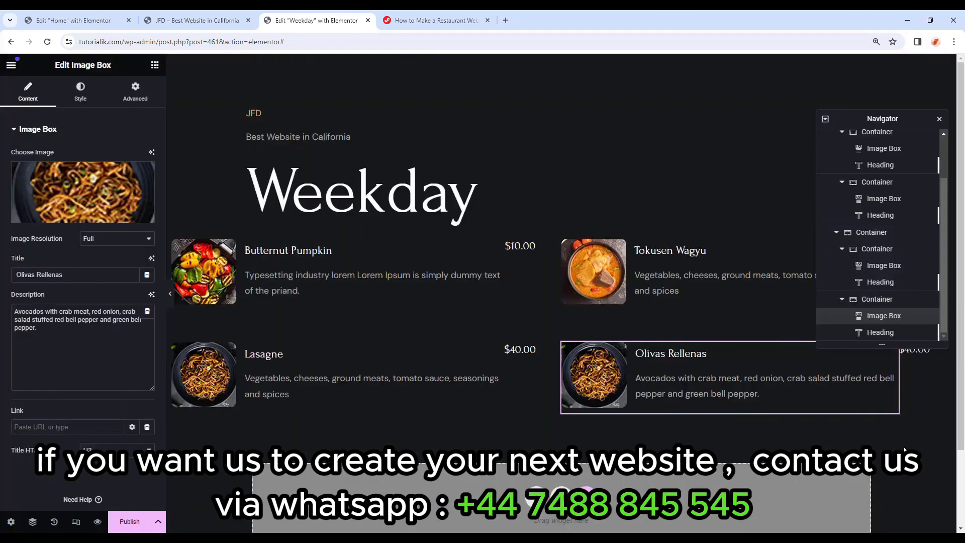
pyautogui.click(128, 521)
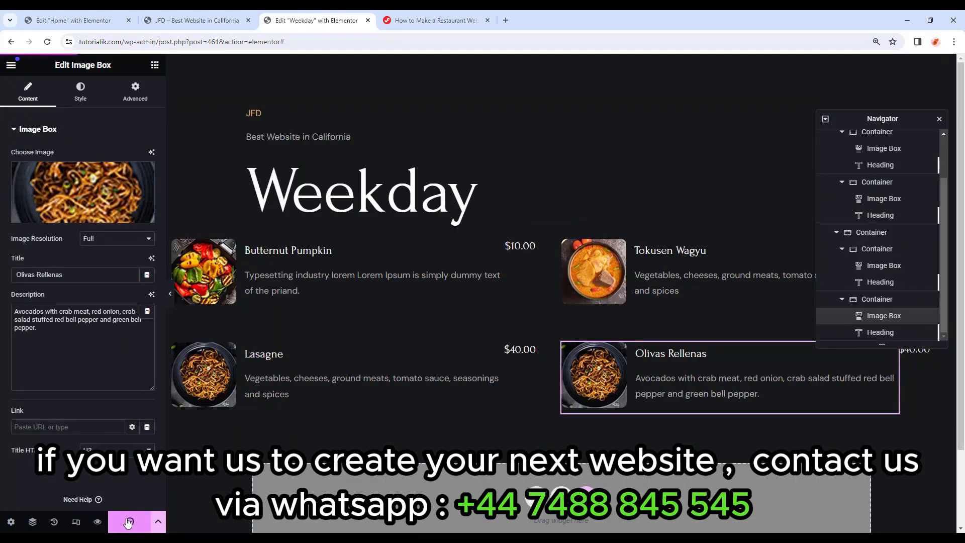
pyautogui.click(11, 67)
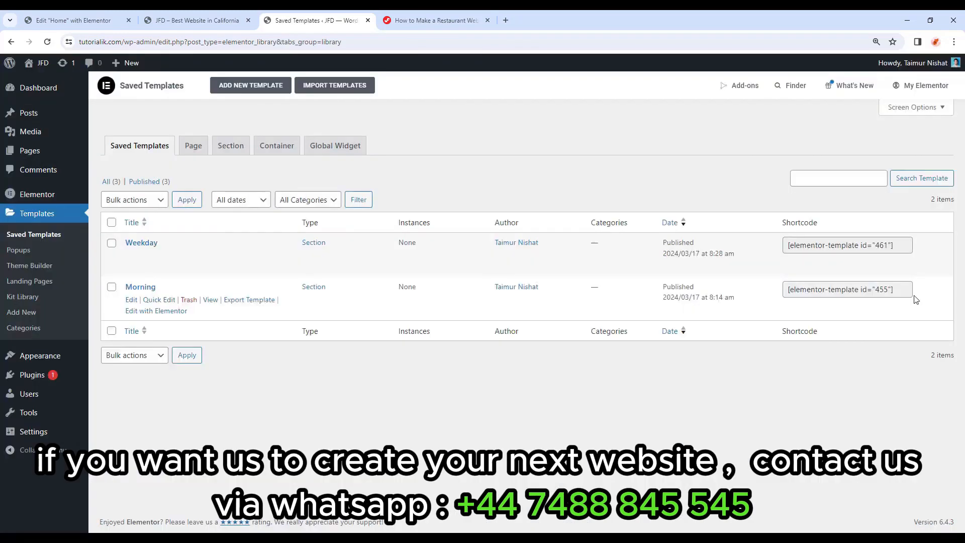
# Replace the WEEKDAY LUNCH tab's 'Text 2' with [elementor-template id="461"] and update.
pyautogui.click(835, 245)
pyautogui.hotkey('ctrl', 'c')
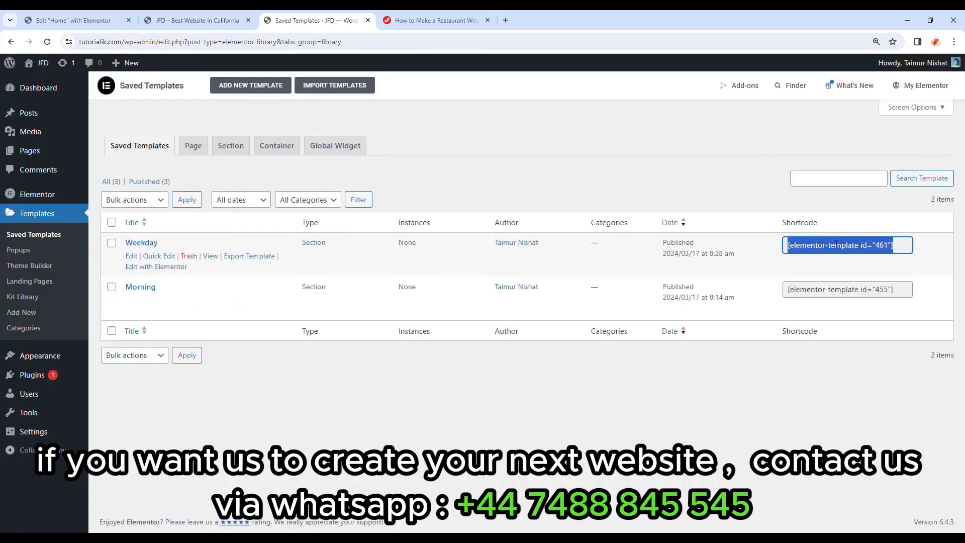
pyautogui.click(73, 20)
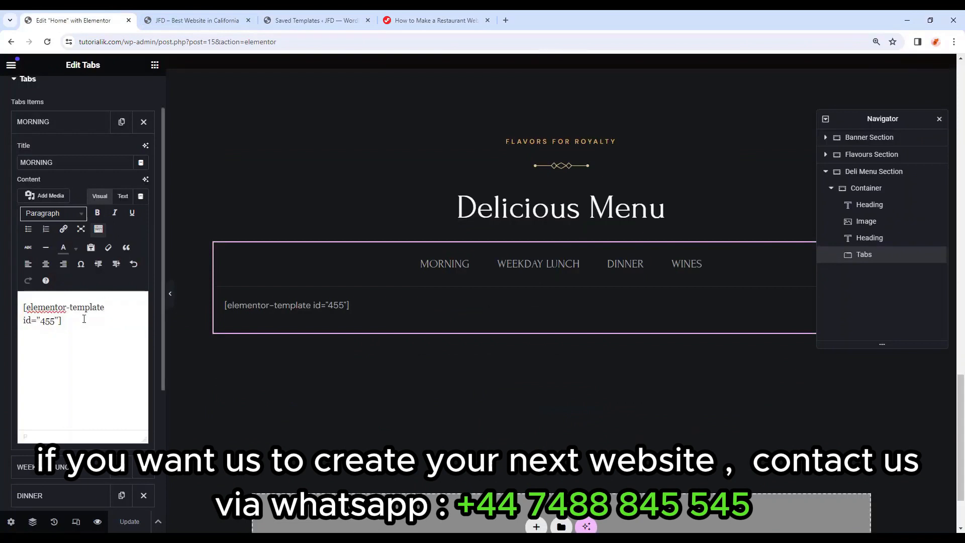
pyautogui.click(521, 268)
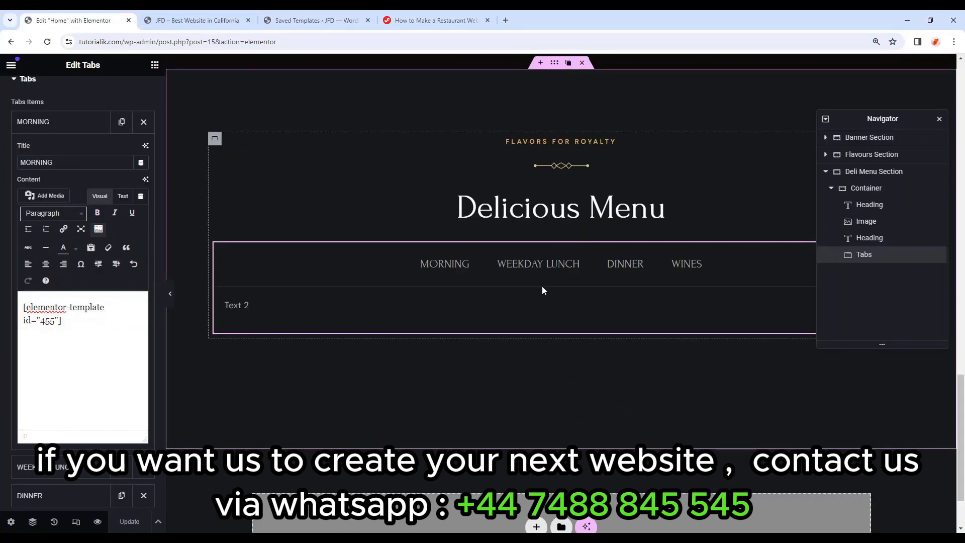
pyautogui.click(60, 128)
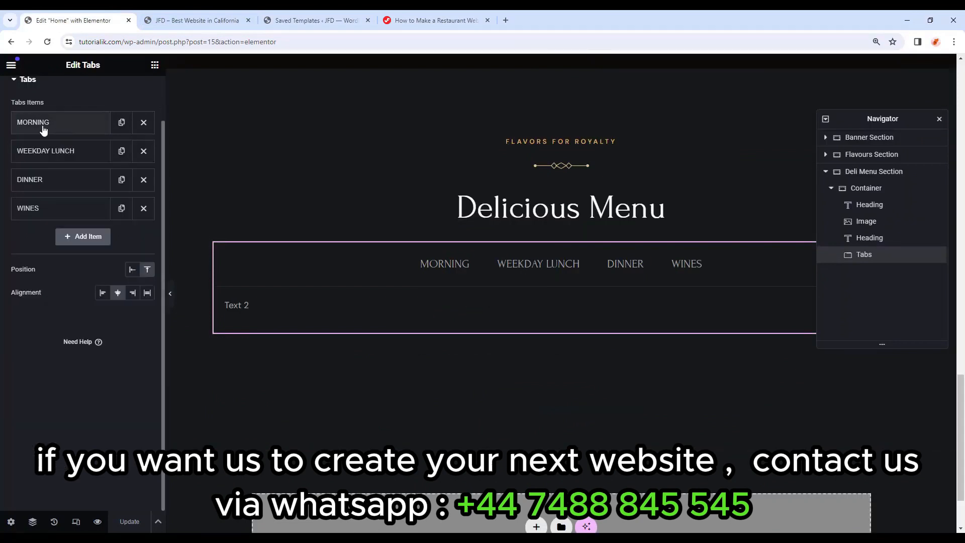
pyautogui.click(66, 151)
pyautogui.tripleClick(70, 339)
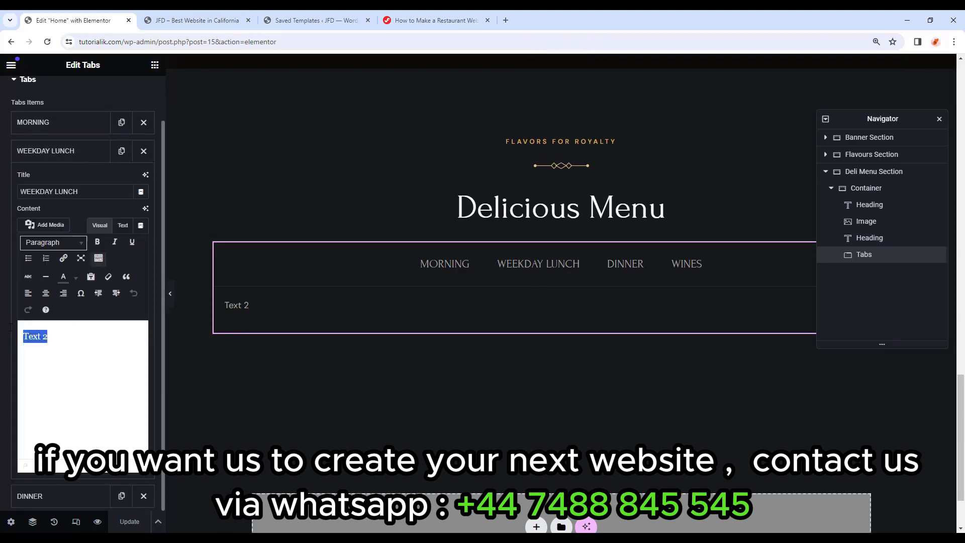
pyautogui.hotkey('ctrl', 'v')
pyautogui.click(130, 522)
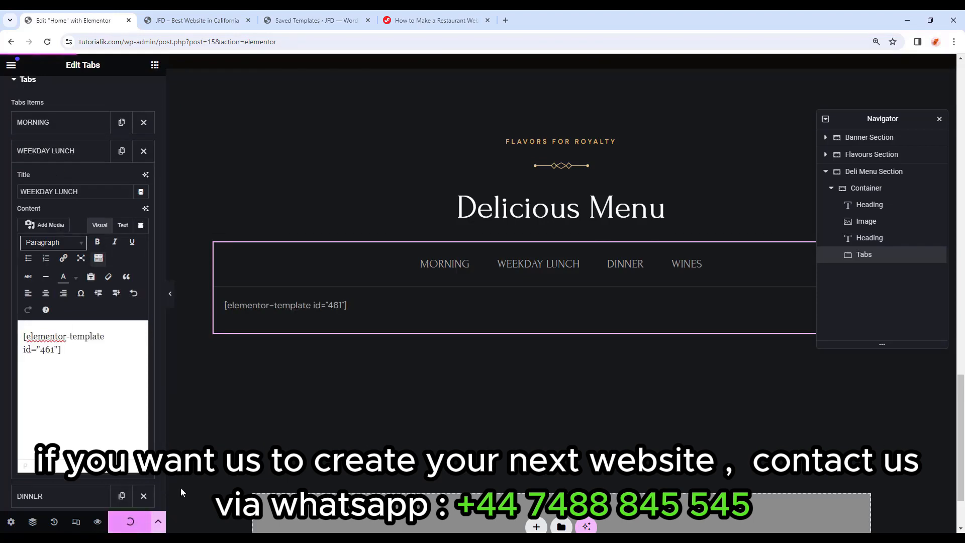
pyautogui.click(315, 20)
# Check the Weekday dishes under the WEEKDAY LUNCH tab in the homepage preview.
pyautogui.click(151, 16)
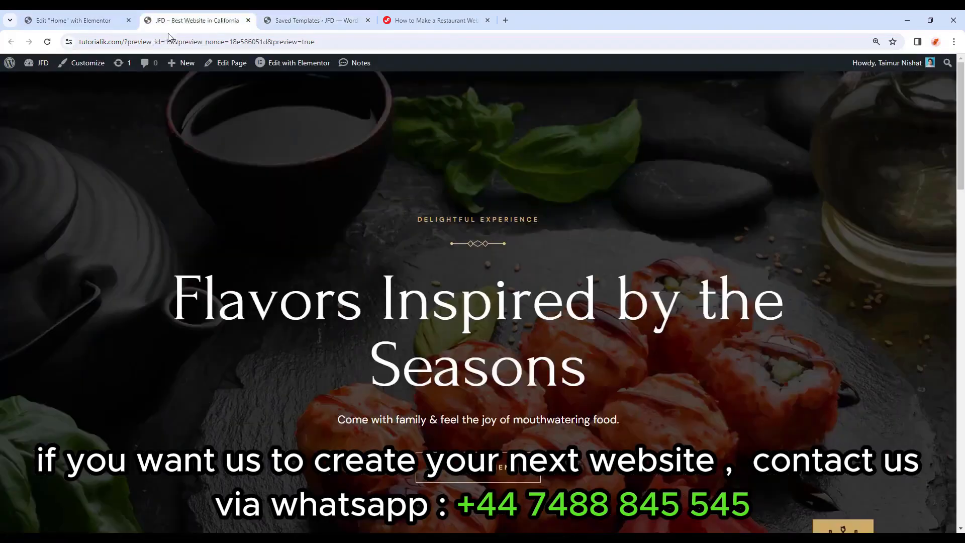
pyautogui.scroll(-20, 424, 263)
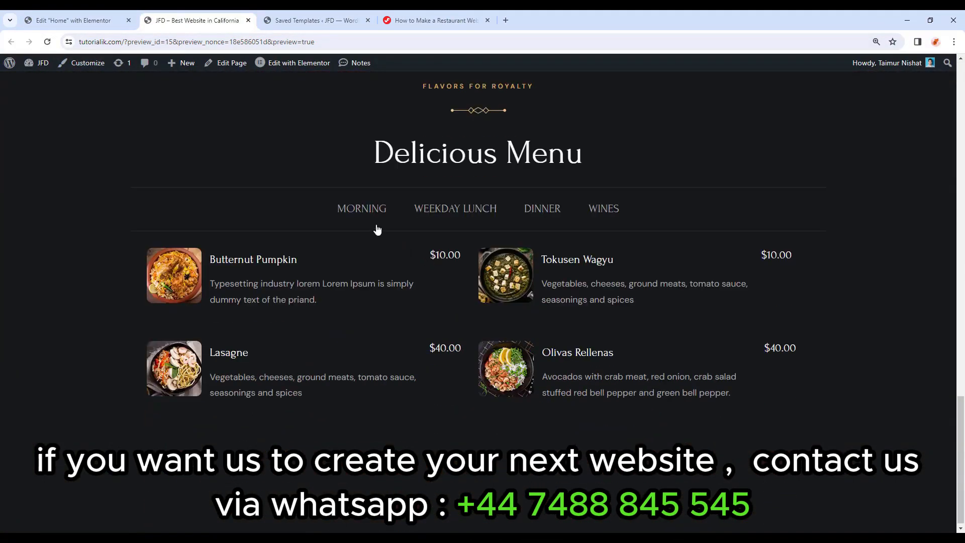
pyautogui.click(455, 214)
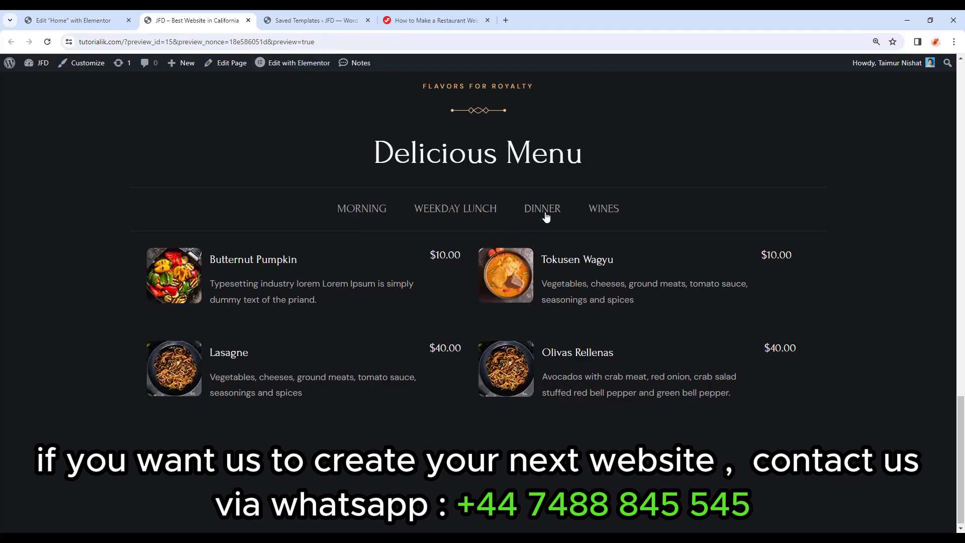
pyautogui.click(344, 18)
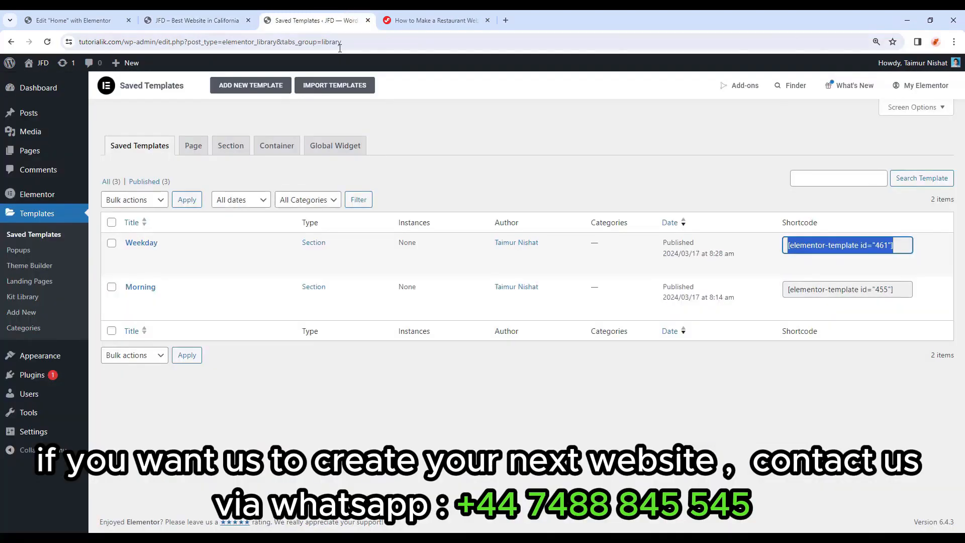
# Create a new Section template named 'Dinner' and show the library's saved templates, Morning and Weekday.
pyautogui.click(243, 94)
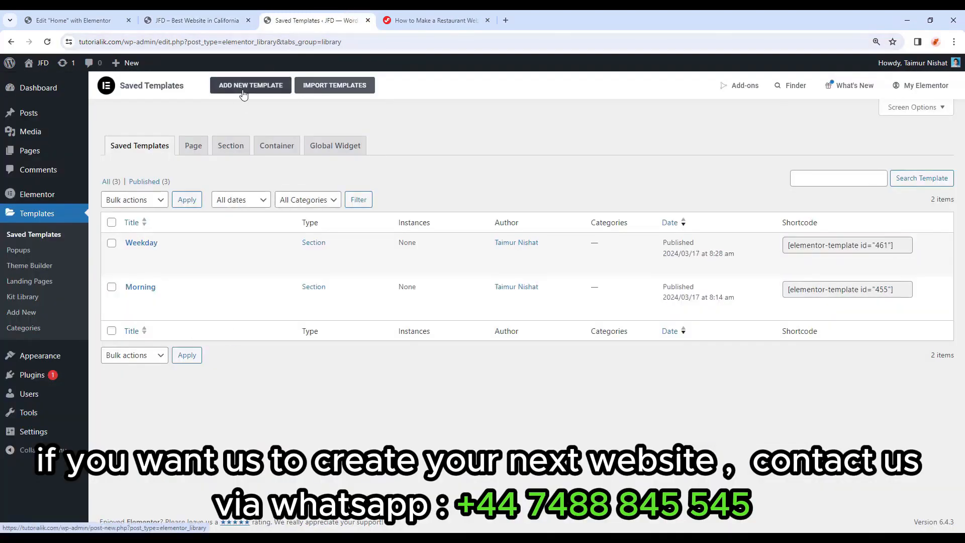
pyautogui.click(568, 283)
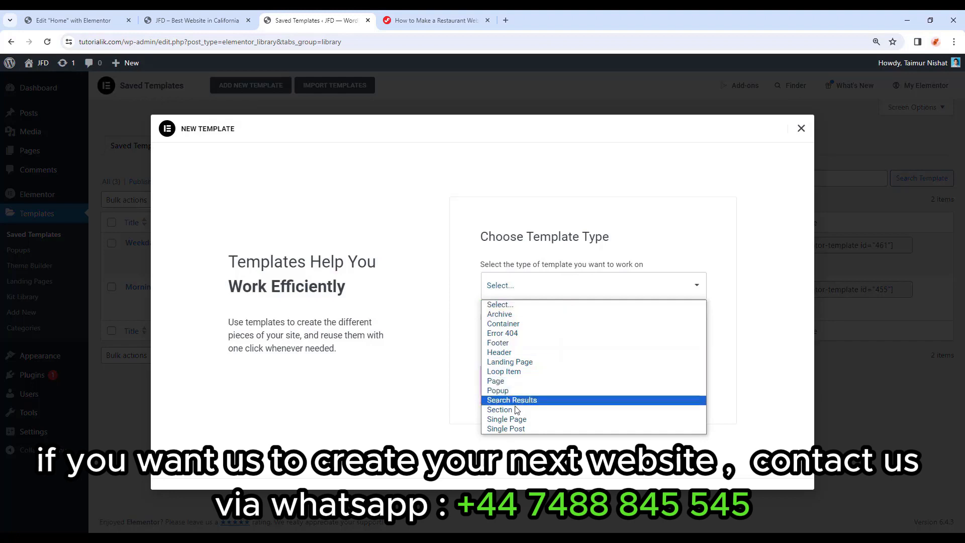
pyautogui.click(517, 410)
pyautogui.click(547, 344)
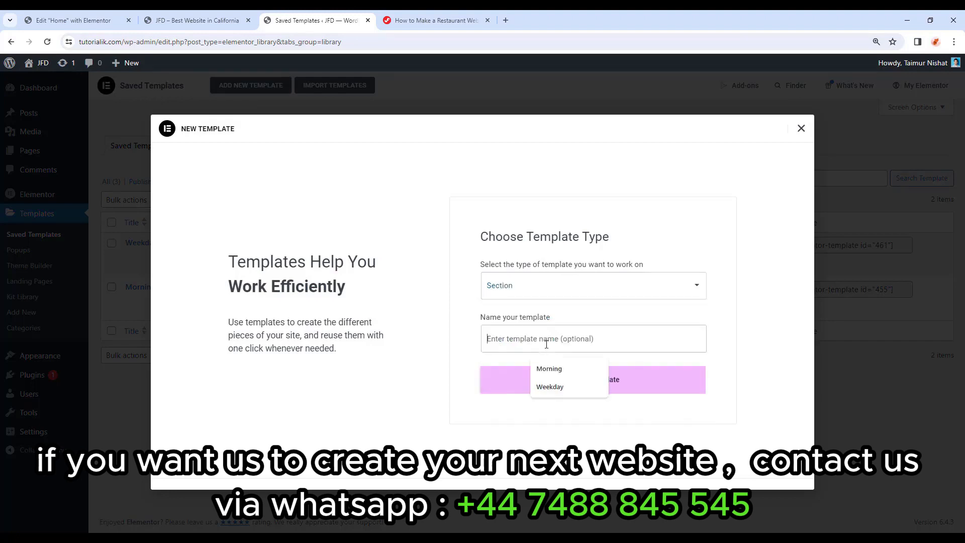
pyautogui.write('Dinner')
pyautogui.click(586, 388)
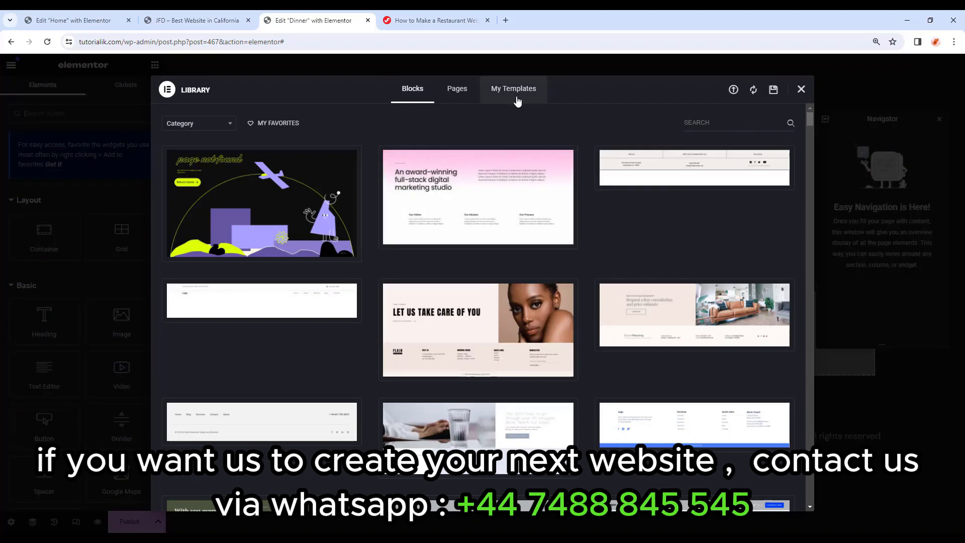
pyautogui.click(517, 101)
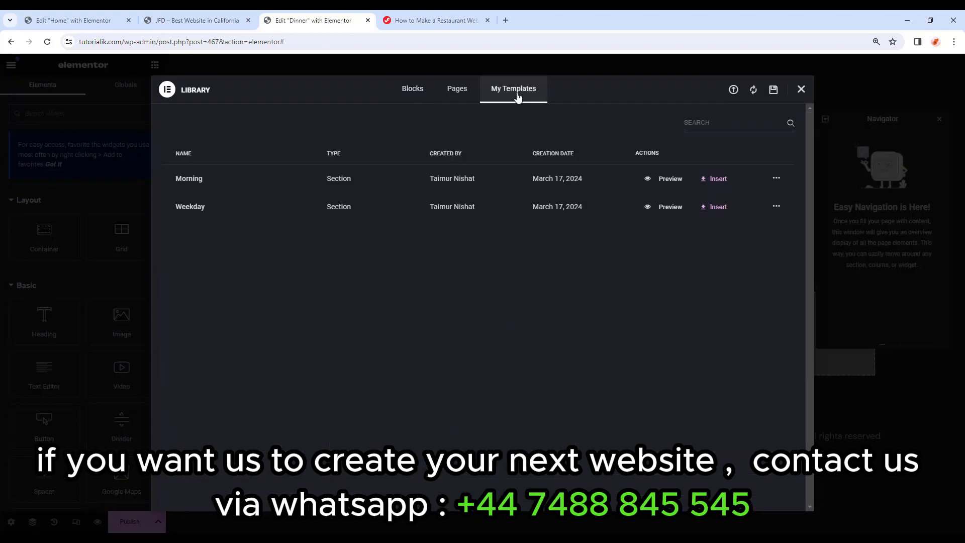
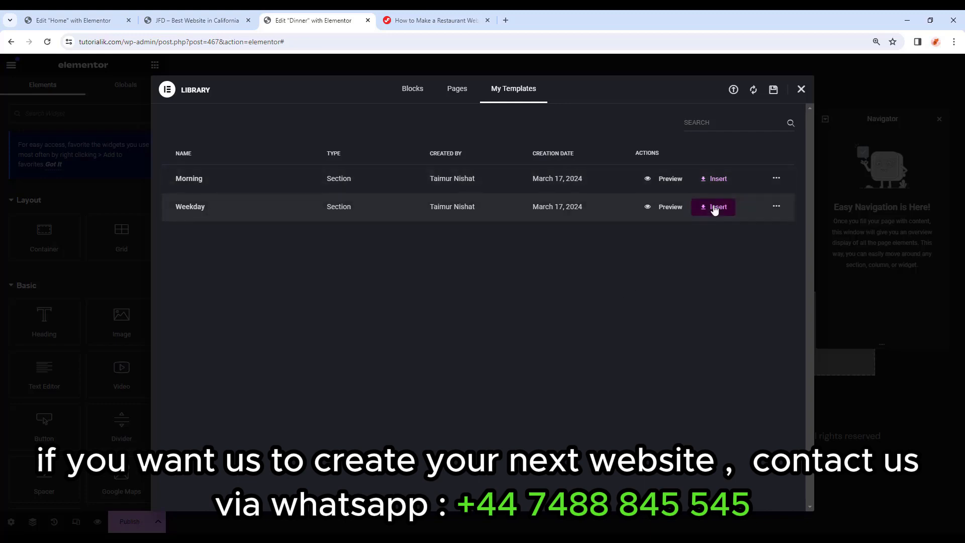
# Insert the Weekday template into Dinner with its settings, then swap the Butternut Pumpkin photo.
pyautogui.click(715, 209)
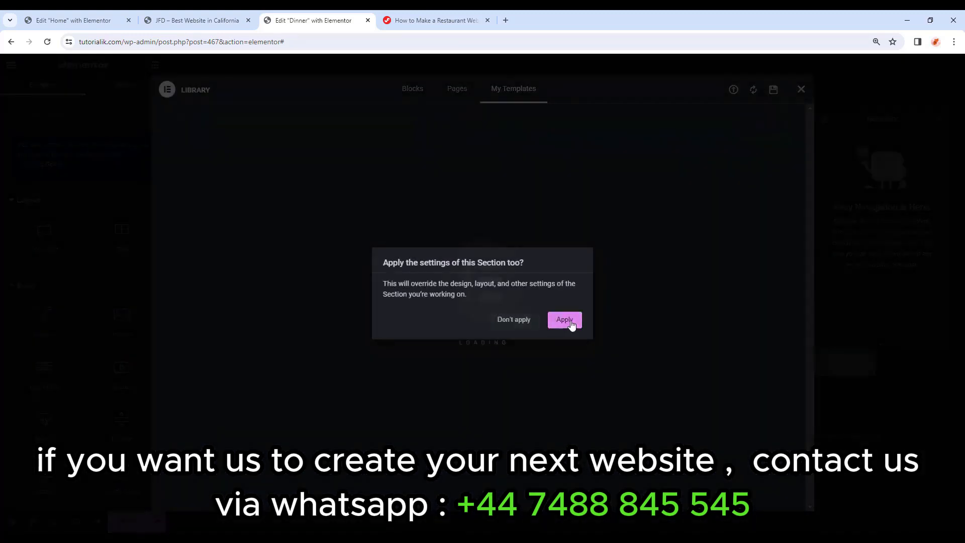
pyautogui.click(570, 324)
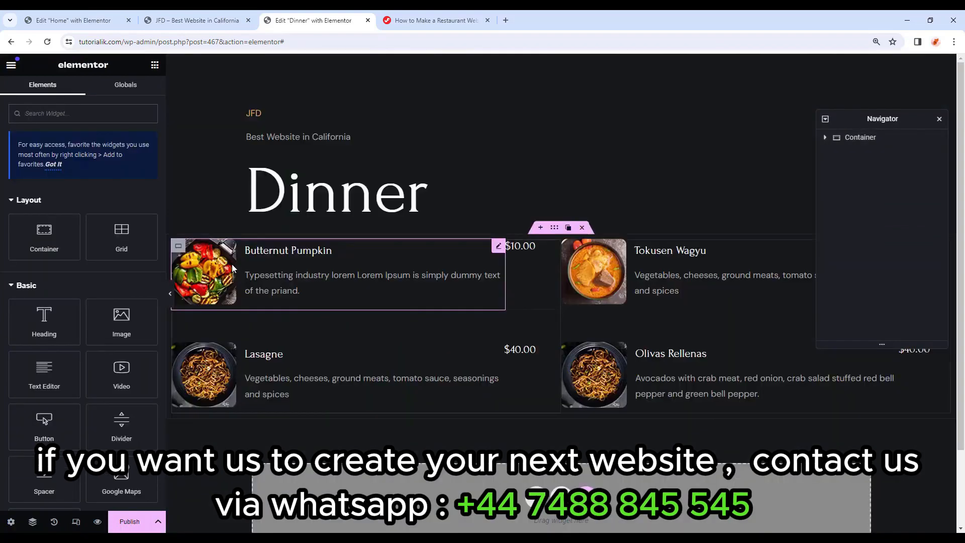
pyautogui.click(228, 266)
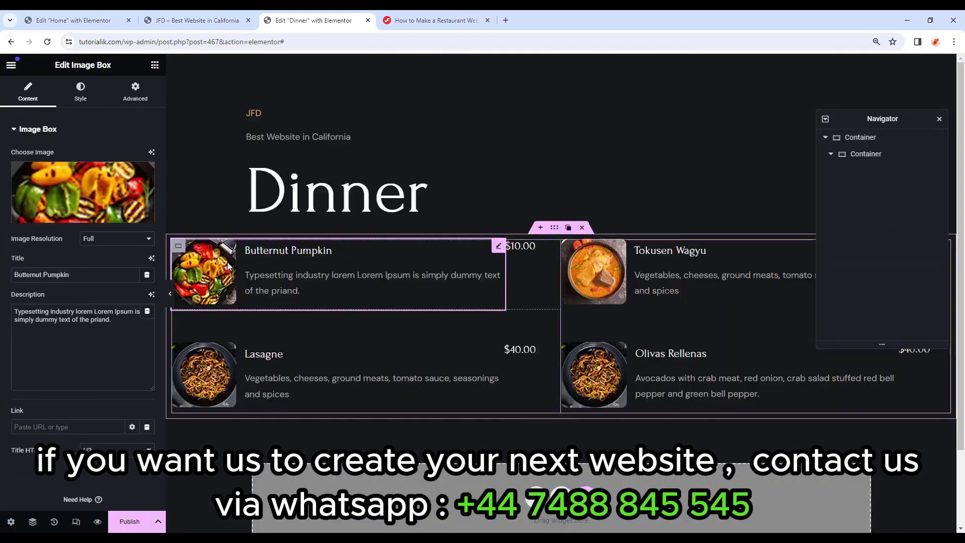
pyautogui.click(94, 214)
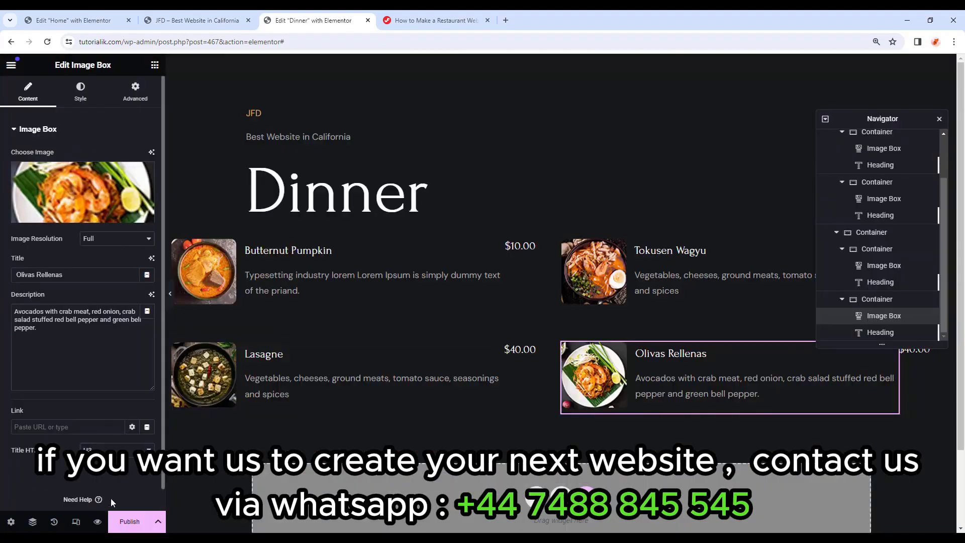
pyautogui.click(10, 65)
# Create a new section template named Wines.
pyautogui.click(76, 320)
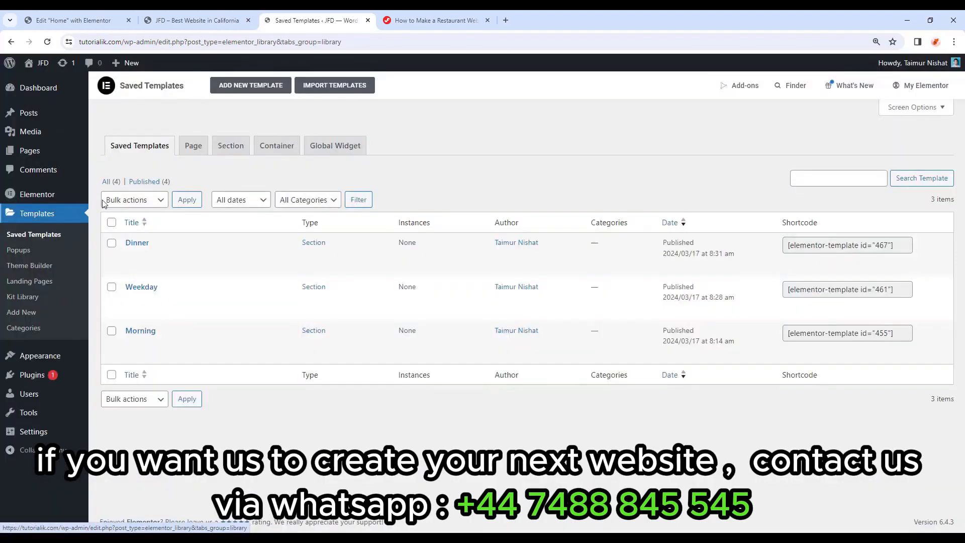
pyautogui.click(257, 86)
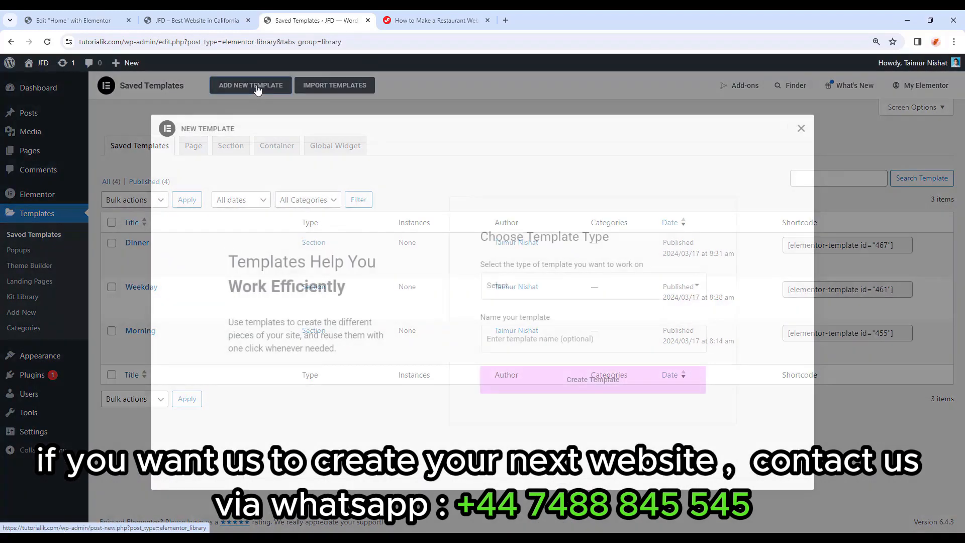
pyautogui.click(546, 350)
pyautogui.write('Wines')
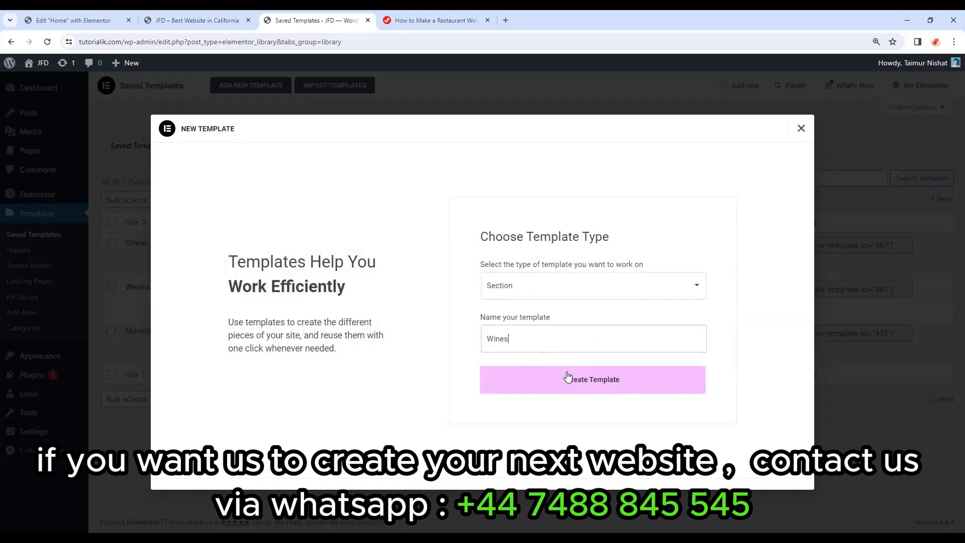
pyautogui.click(567, 378)
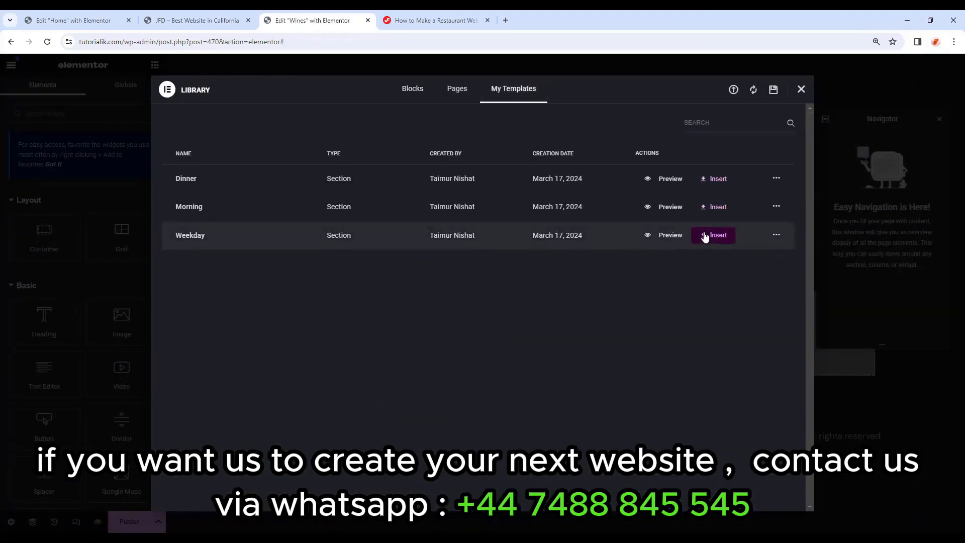
# Insert the Weekday template and swap photos for Butternut Pumpkin, Tokusen Wagyu and Olivas Rellenas.
pyautogui.click(711, 236)
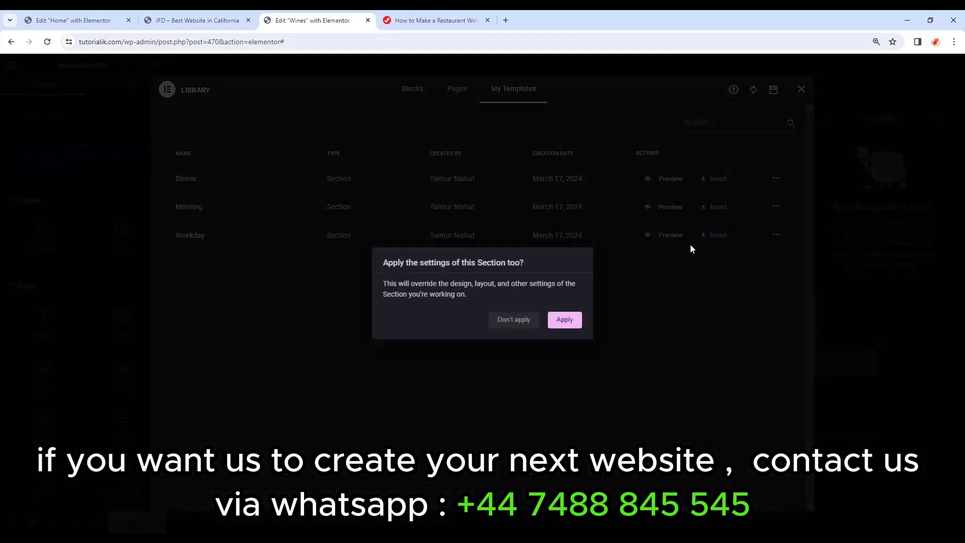
pyautogui.click(562, 320)
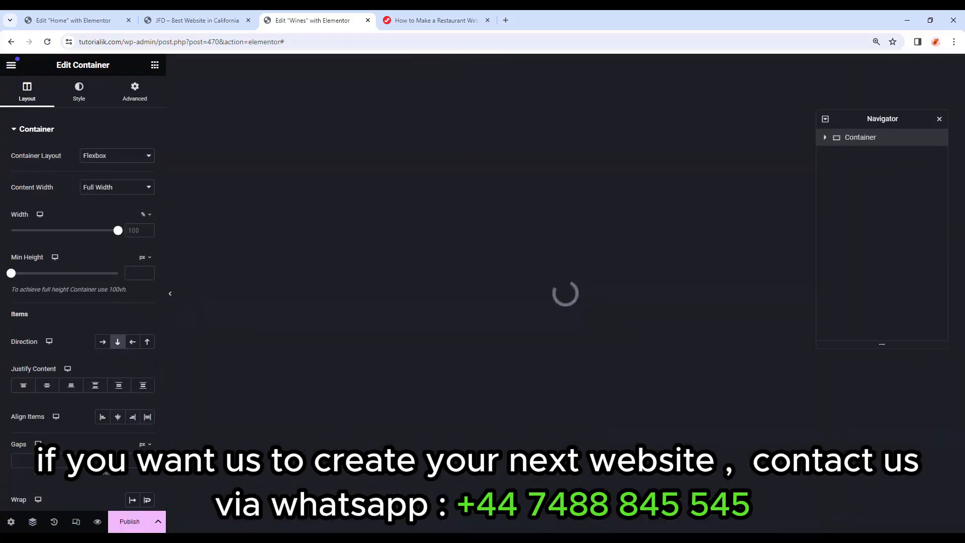
pyautogui.click(494, 244)
pyautogui.click(83, 191)
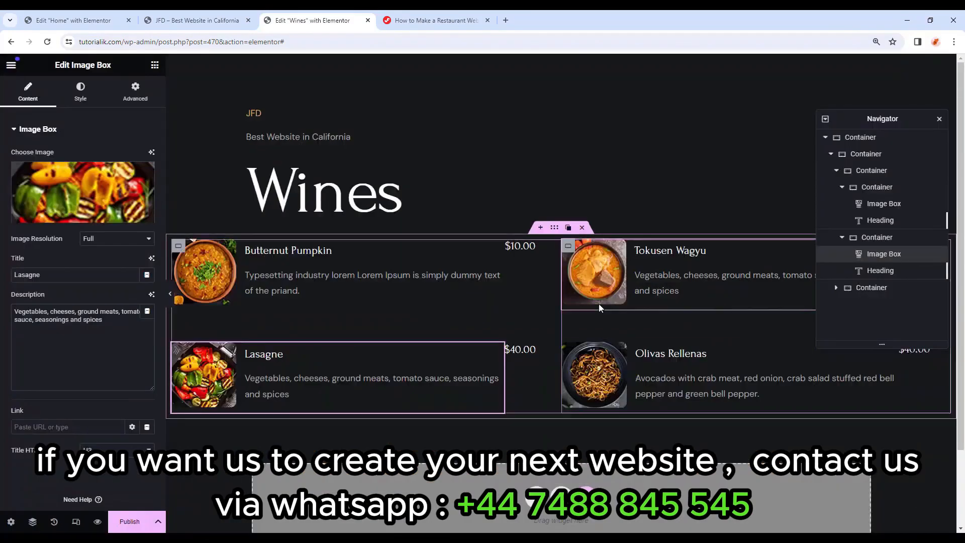
pyautogui.click(599, 304)
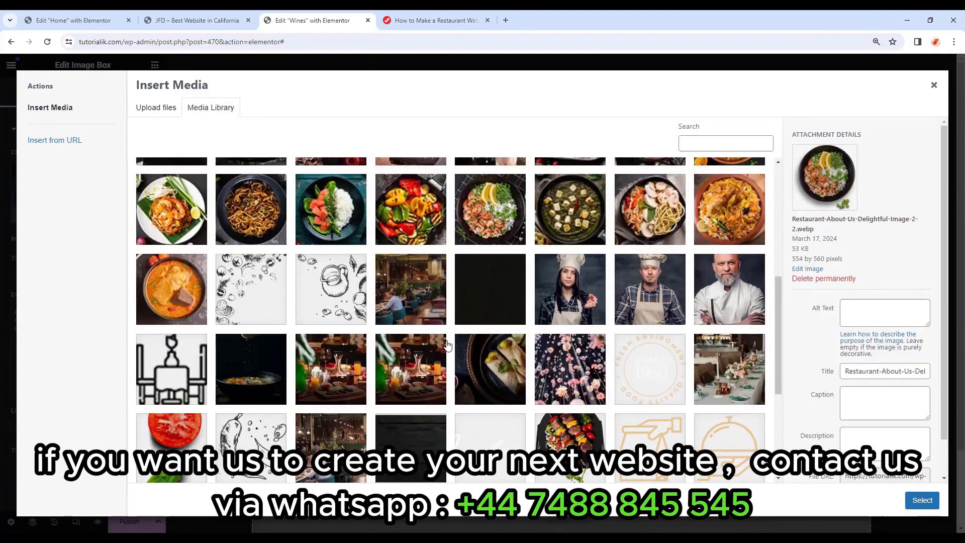
pyautogui.scroll(2, 323, 318)
pyautogui.click(323, 318)
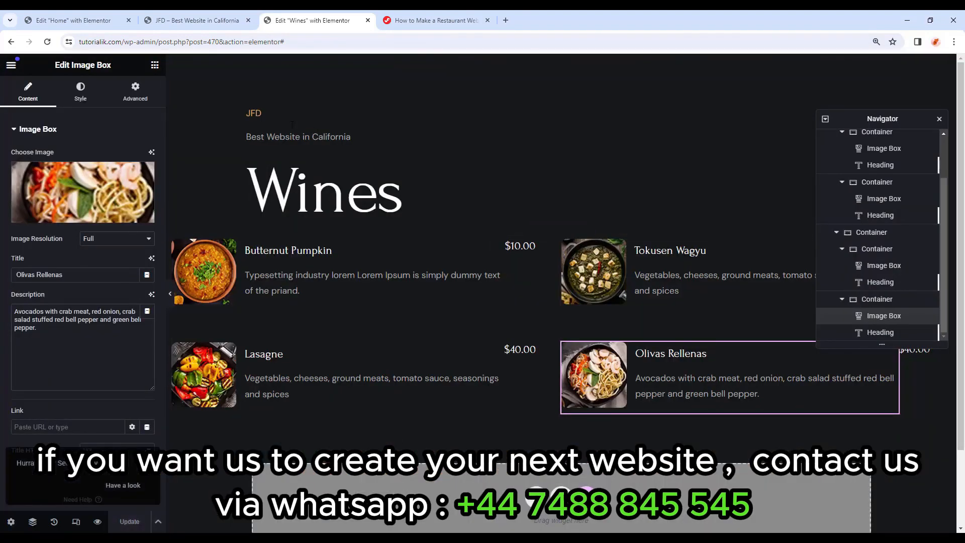
pyautogui.click(11, 65)
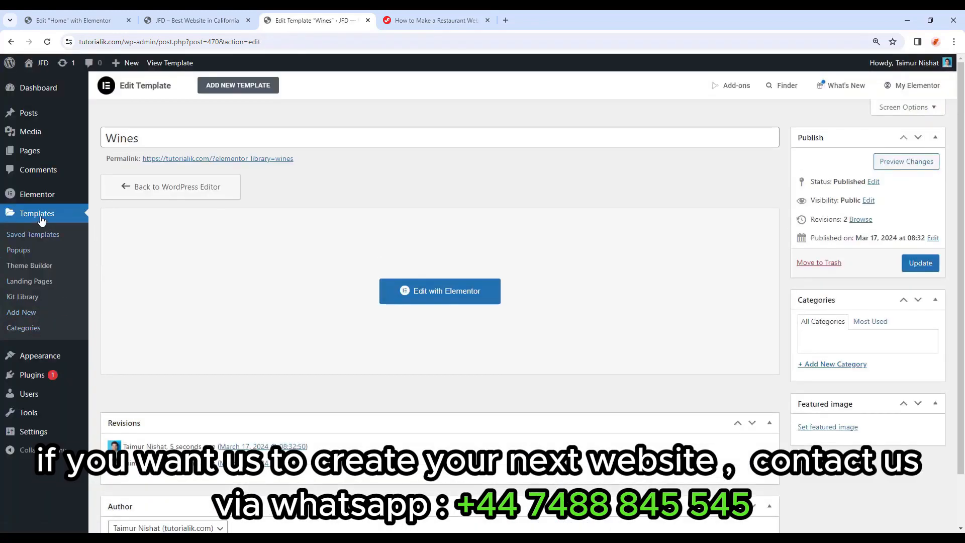
# Paste the Dinner template's shortcode into the DINNER tab content on the Home page.
pyautogui.click(40, 216)
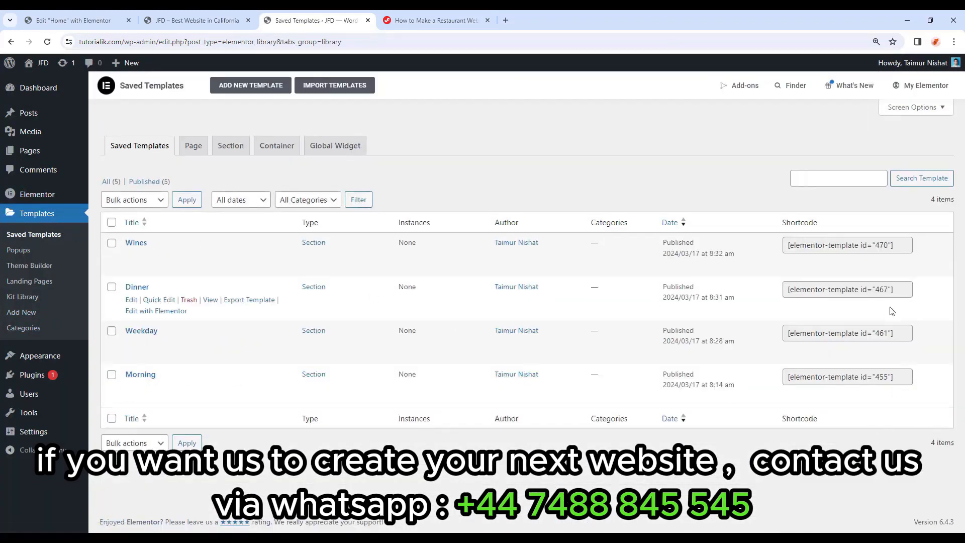
pyautogui.click(898, 287)
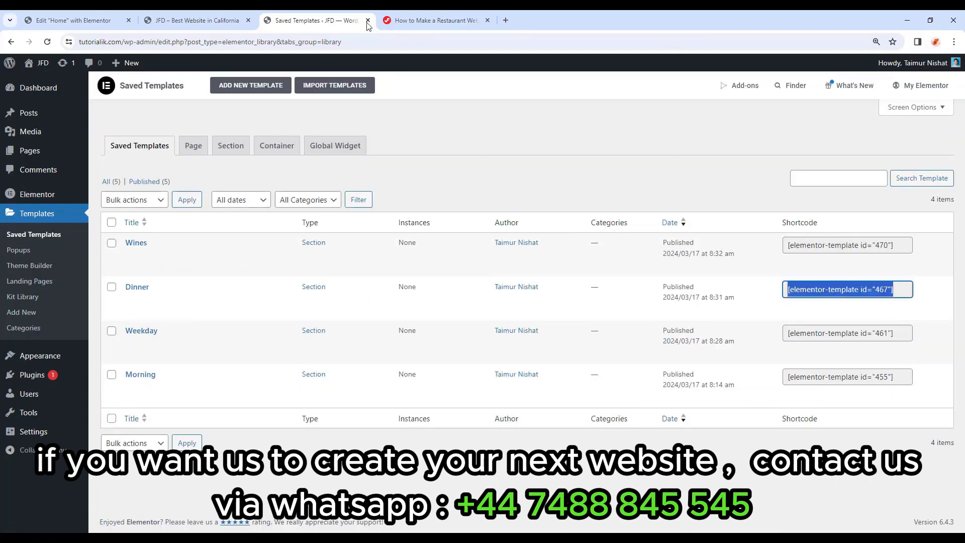
pyautogui.click(75, 20)
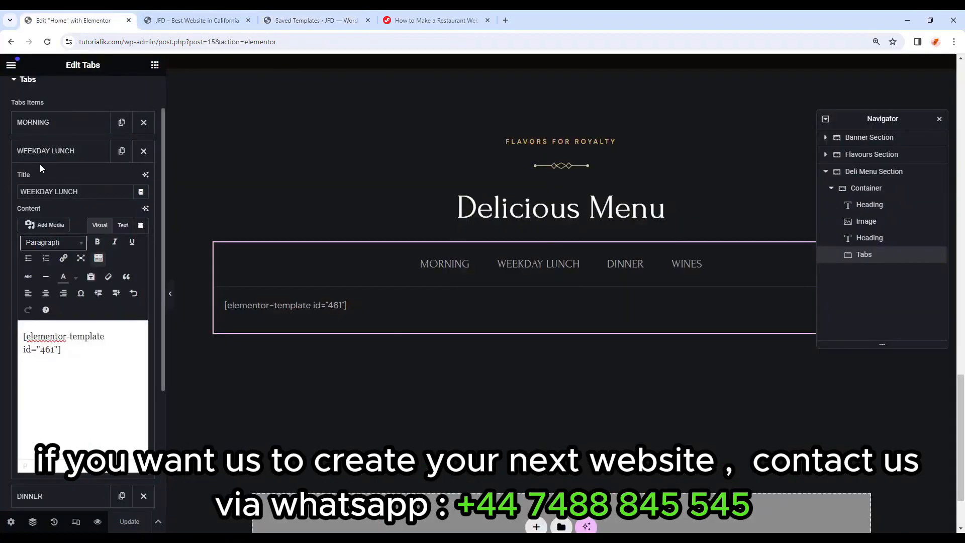
pyautogui.click(44, 152)
pyautogui.click(49, 182)
pyautogui.moveTo(72, 370); pyautogui.dragTo(16, 358)
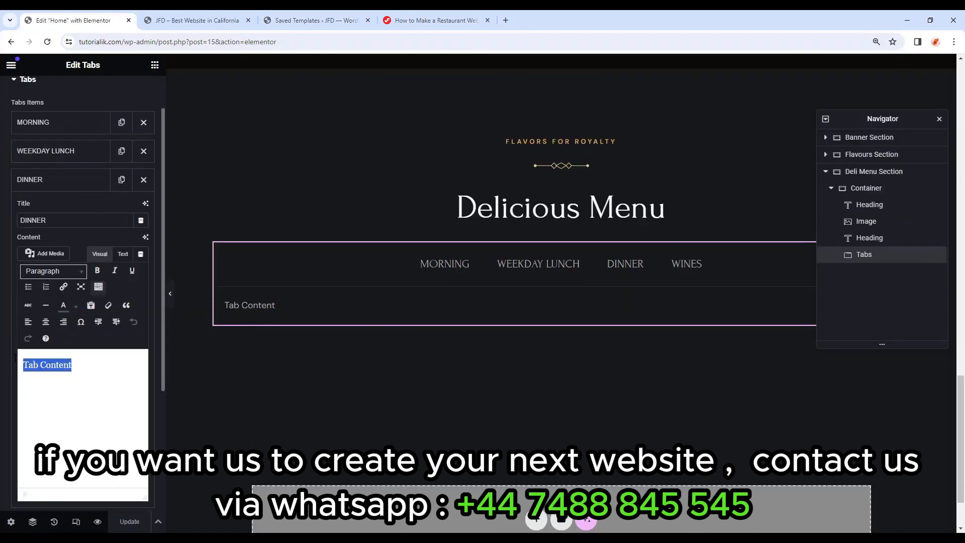
pyautogui.write('[elementor-template id="461"]')
# Replace the WINES tab content with the Wines shortcode (id 470) and update the page.
pyautogui.click(317, 21)
pyautogui.click(897, 247)
pyautogui.hotkey('ctrl', 'c')
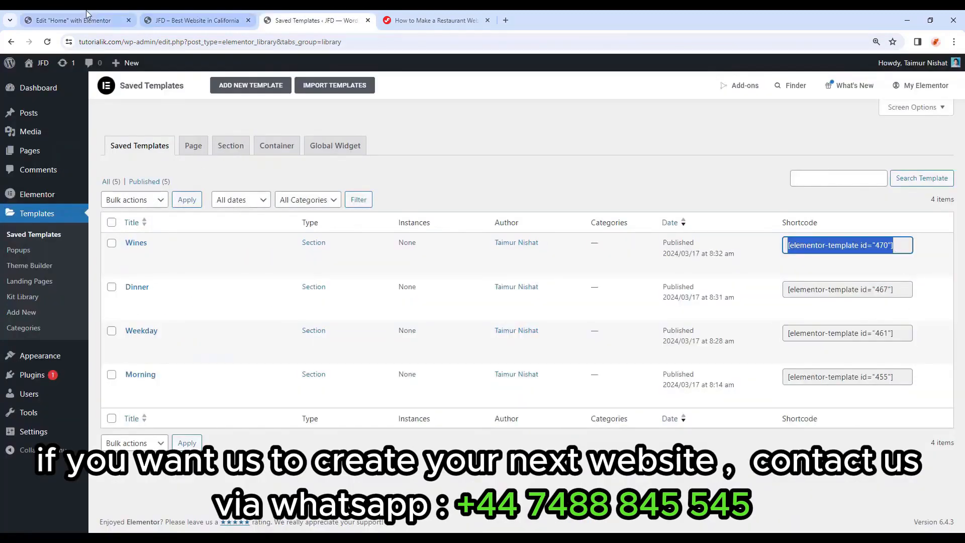
pyautogui.click(72, 20)
pyautogui.click(48, 209)
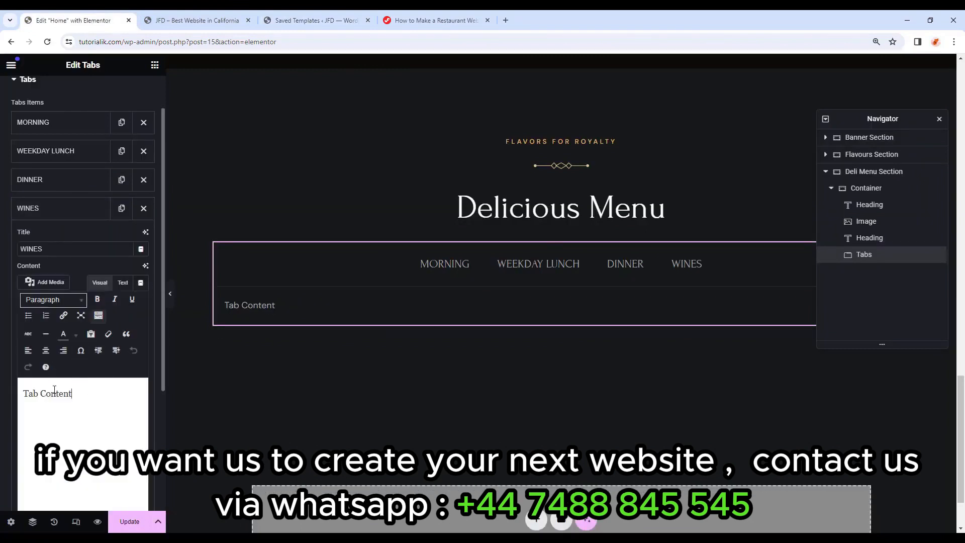
pyautogui.hotkey('ctrl', 'a')
pyautogui.hotkey('ctrl', 'v')
pyautogui.click(129, 520)
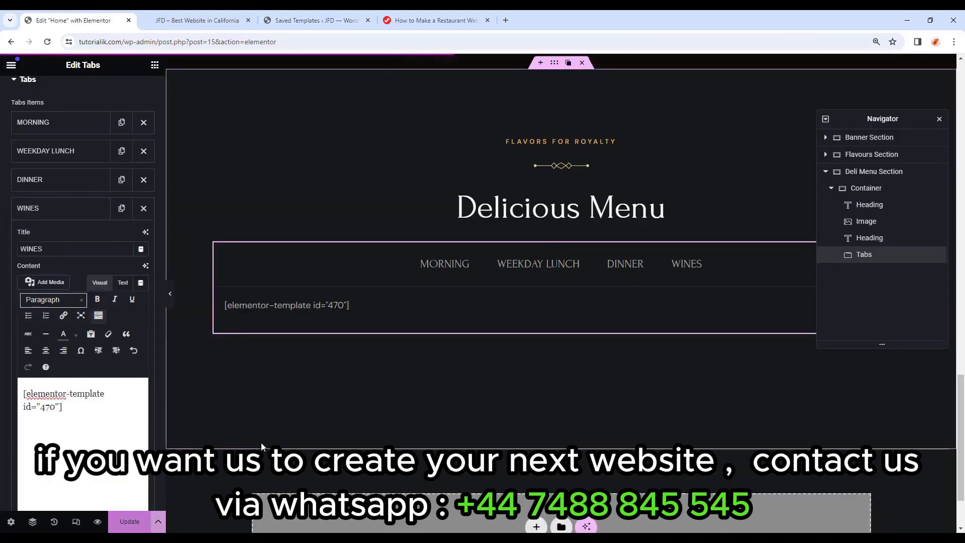
# In the live preview, check the WEEKDAY LUNCH, DINNER and WINES menu tabs.
pyautogui.click(225, 15)
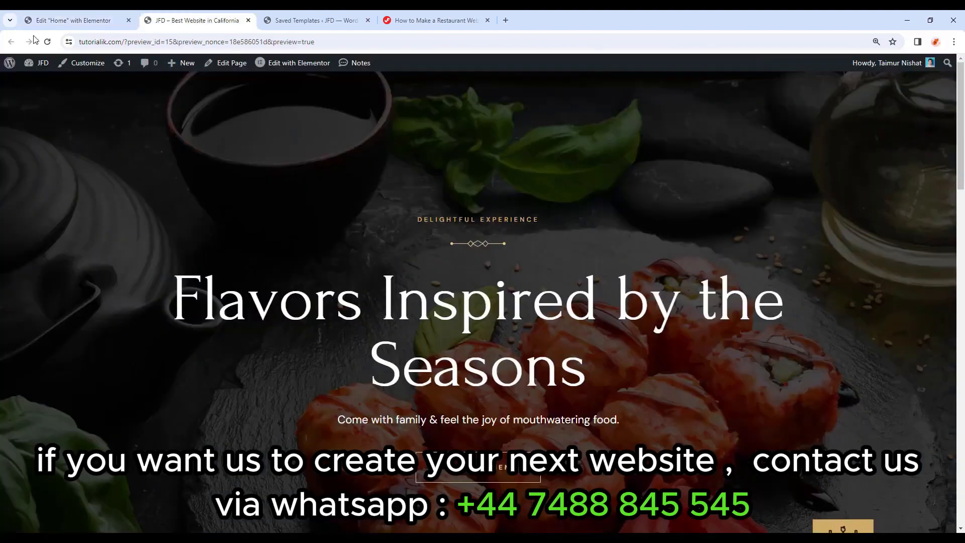
pyautogui.scroll(-20, 392, 196)
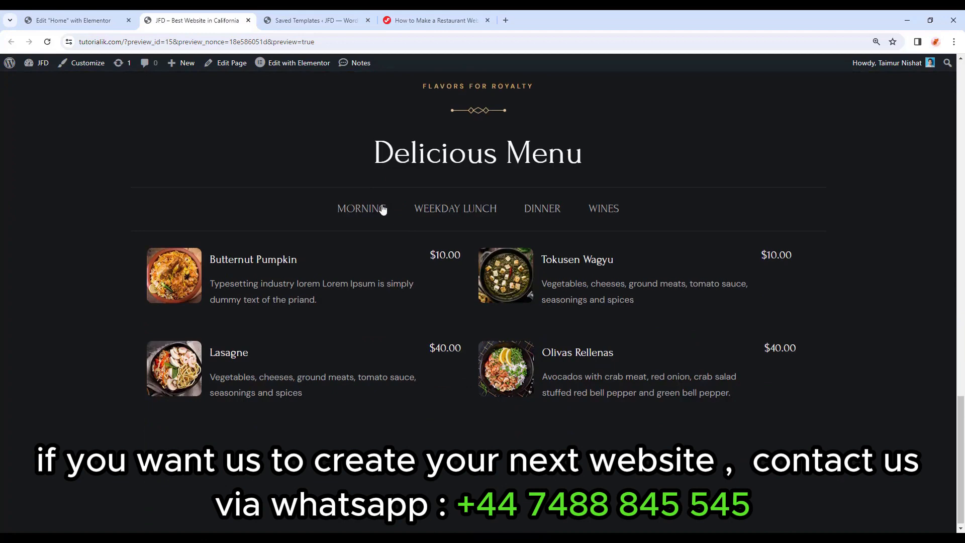
pyautogui.click(437, 210)
pyautogui.click(526, 209)
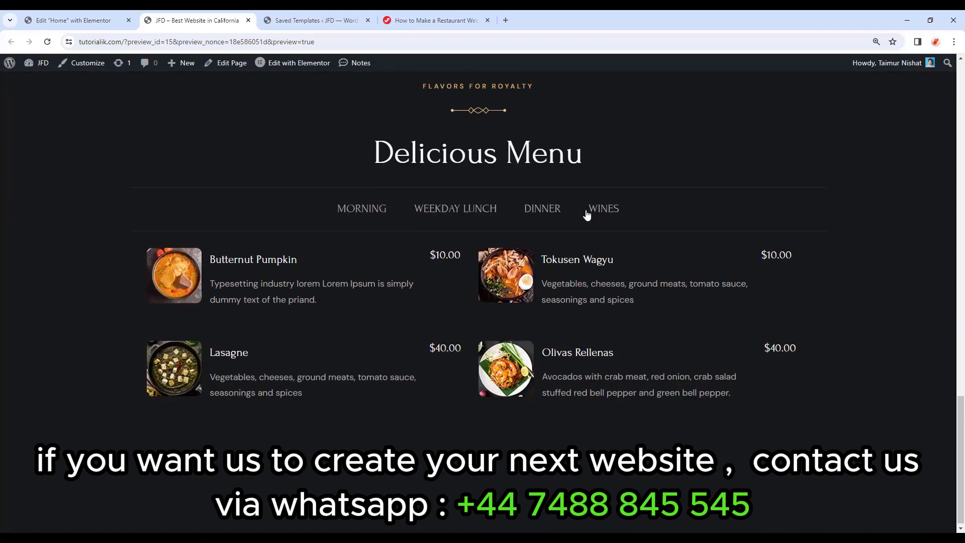
pyautogui.click(593, 212)
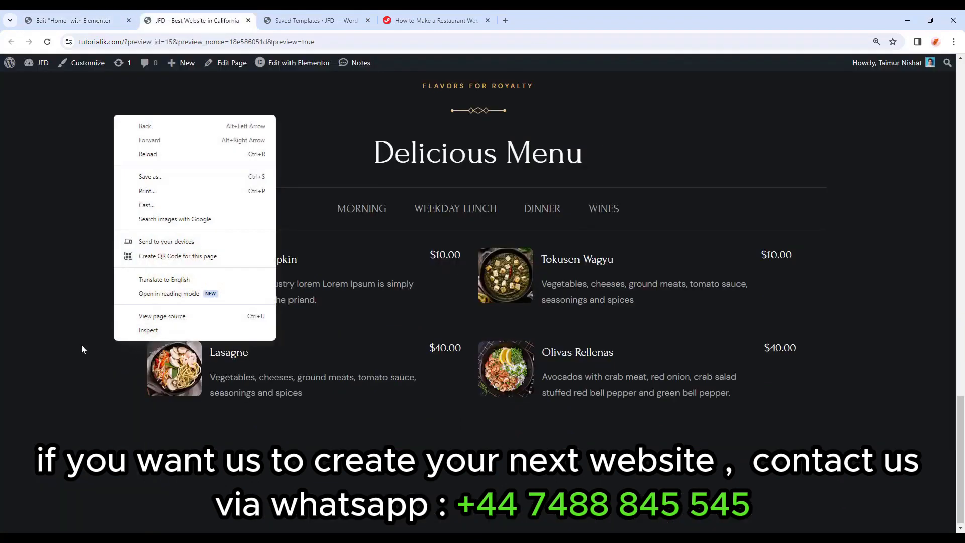
pyautogui.press('Escape')
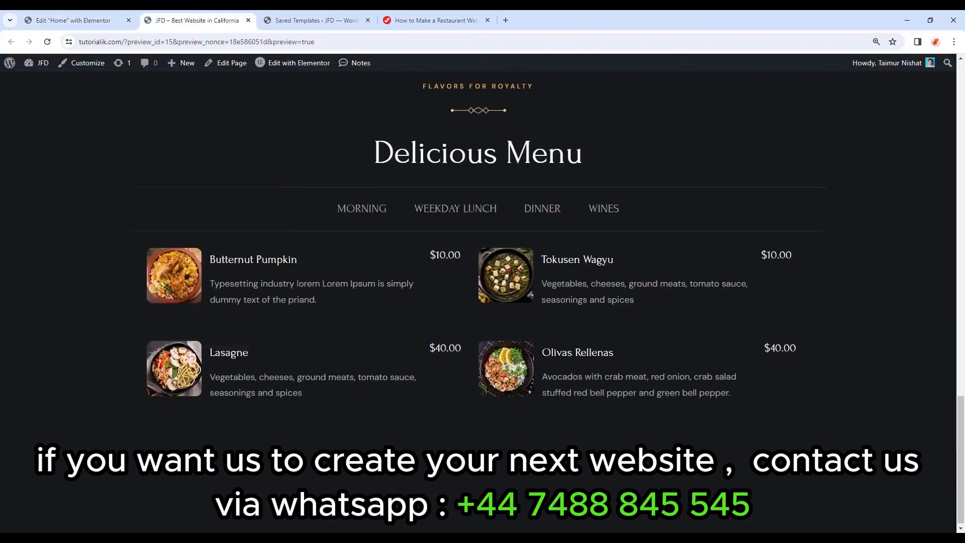
# Test the menu tabs at a narrower 1358 px width in developer tools, then return to the editor.
pyautogui.rightClick(425, 223)
pyautogui.click(440, 439)
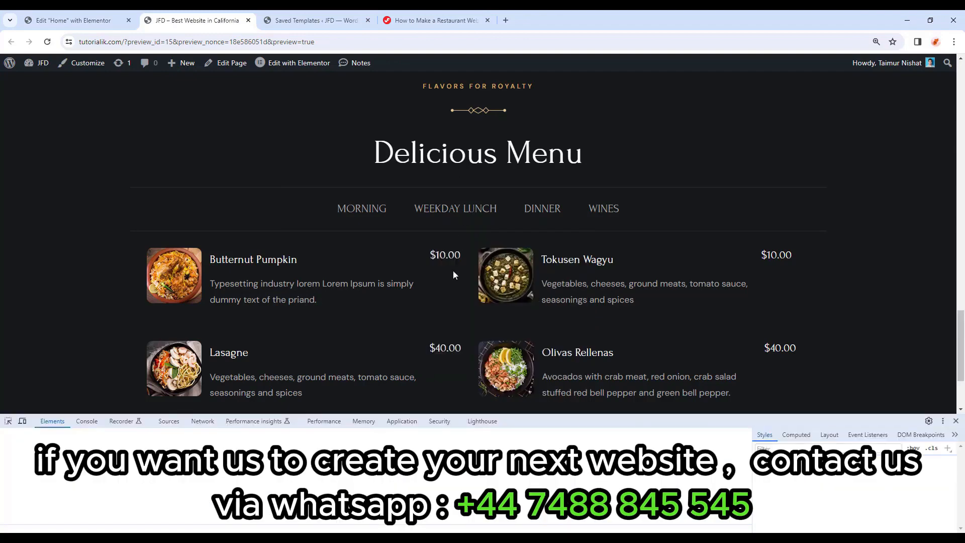
pyautogui.moveTo(959, 217); pyautogui.dragTo(666, 232)
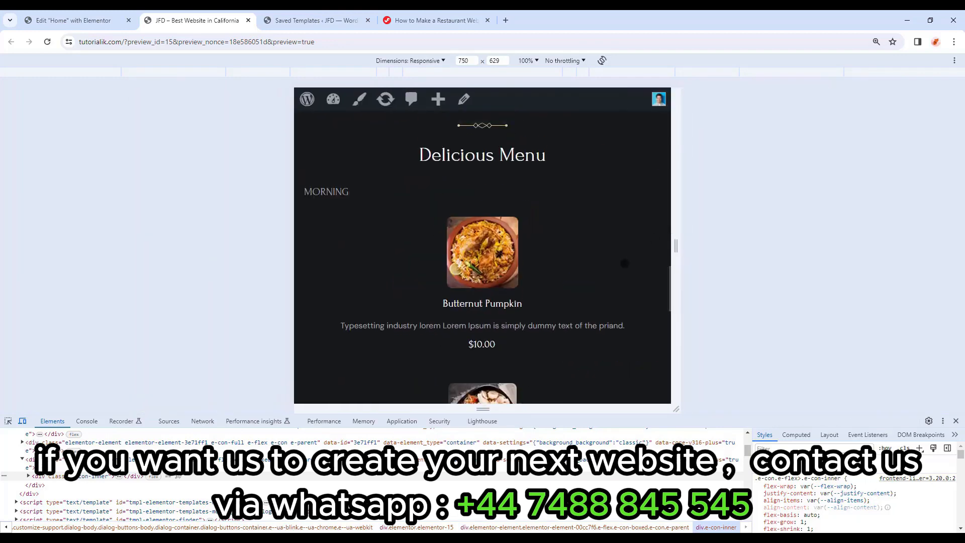
pyautogui.scroll(4, 625, 264)
pyautogui.click(956, 421)
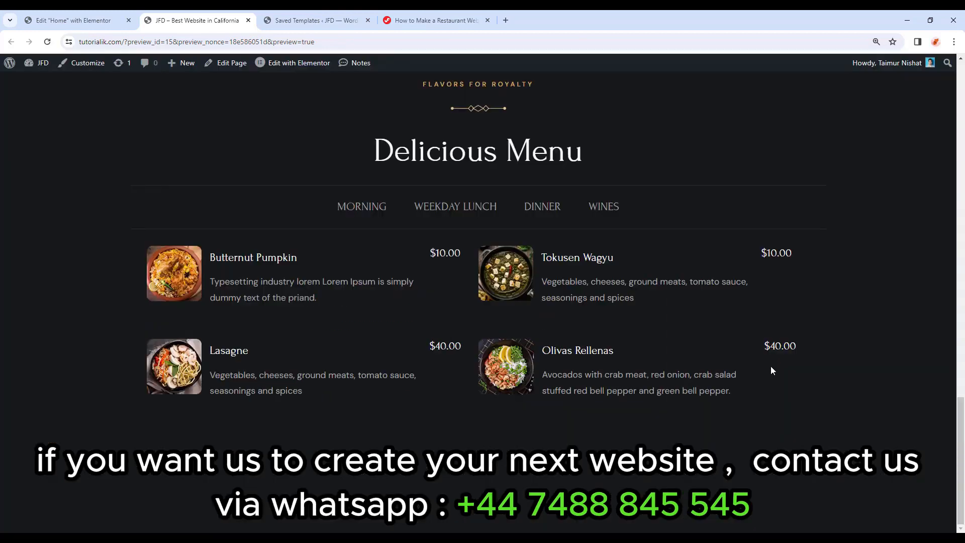
pyautogui.scroll(2, 770, 365)
pyautogui.scroll(-1, 760, 360)
pyautogui.click(69, 12)
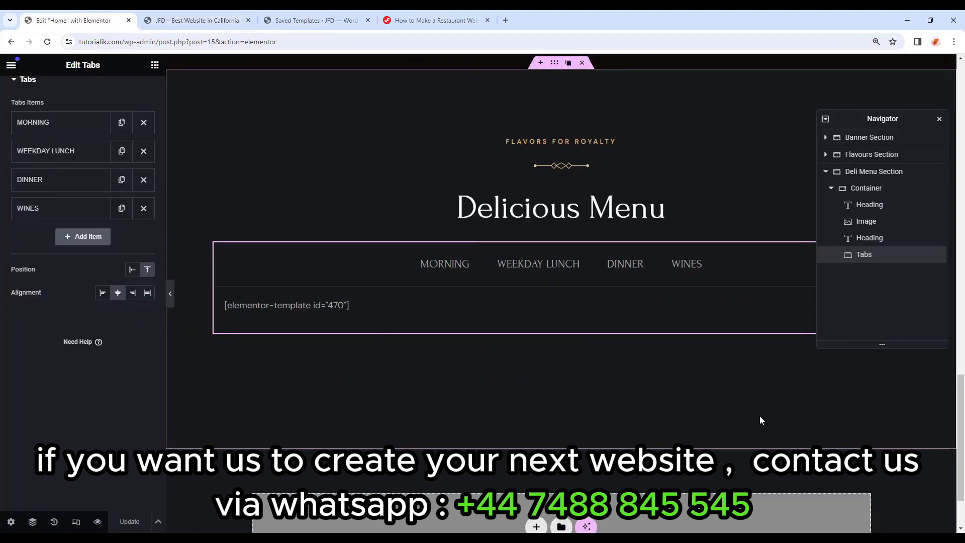
# Add an empty container below the menu and name it Specialities Section.
pyautogui.moveTo(879, 121); pyautogui.dragTo(884, 82)
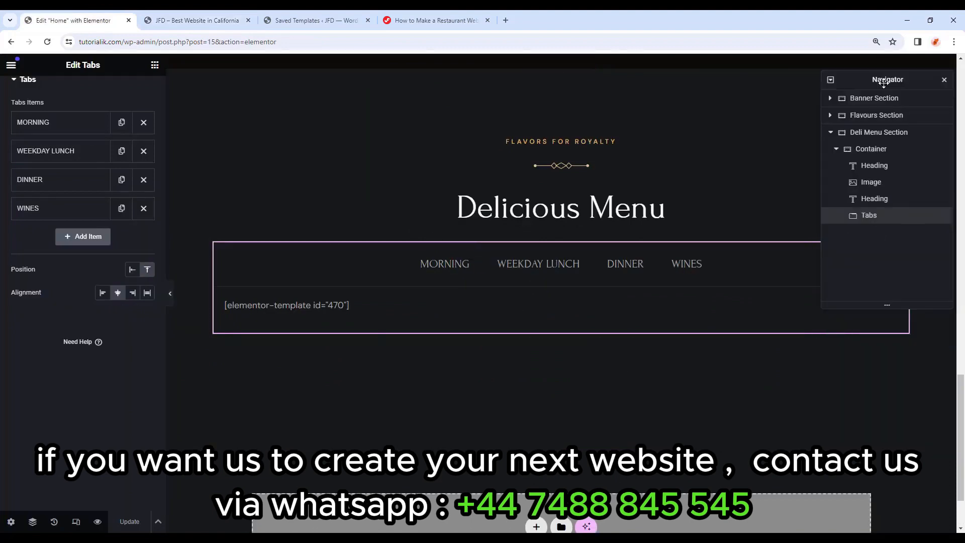
pyautogui.scroll(-2, 672, 276)
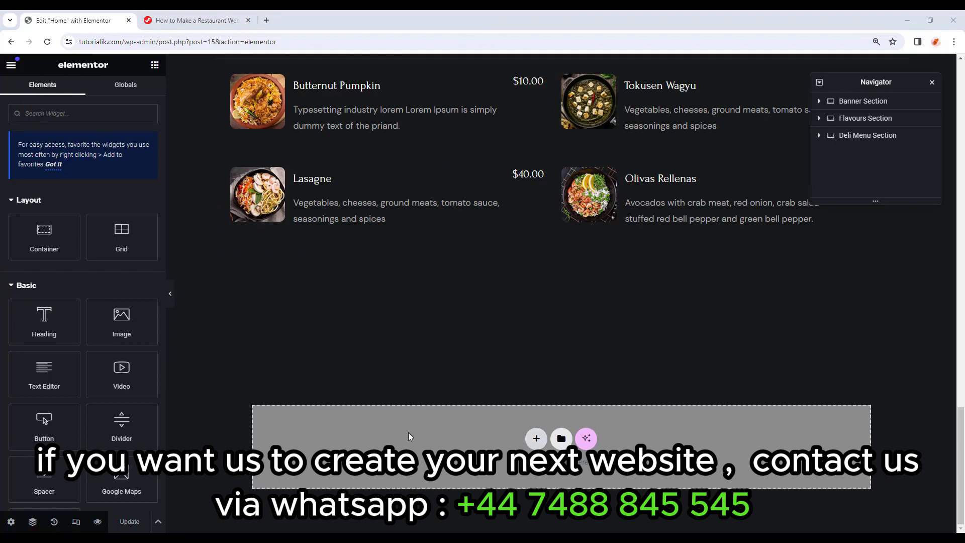
pyautogui.moveTo(44, 236); pyautogui.dragTo(435, 424)
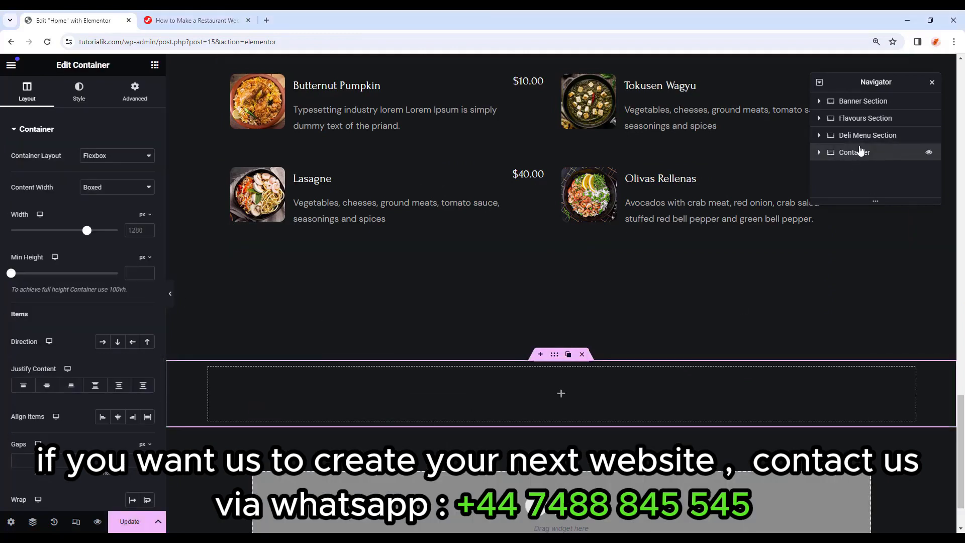
pyautogui.write('Specialities Section')
pyautogui.press('Return')
# Place a full-width container inside the Specialities Section.
pyautogui.click(155, 65)
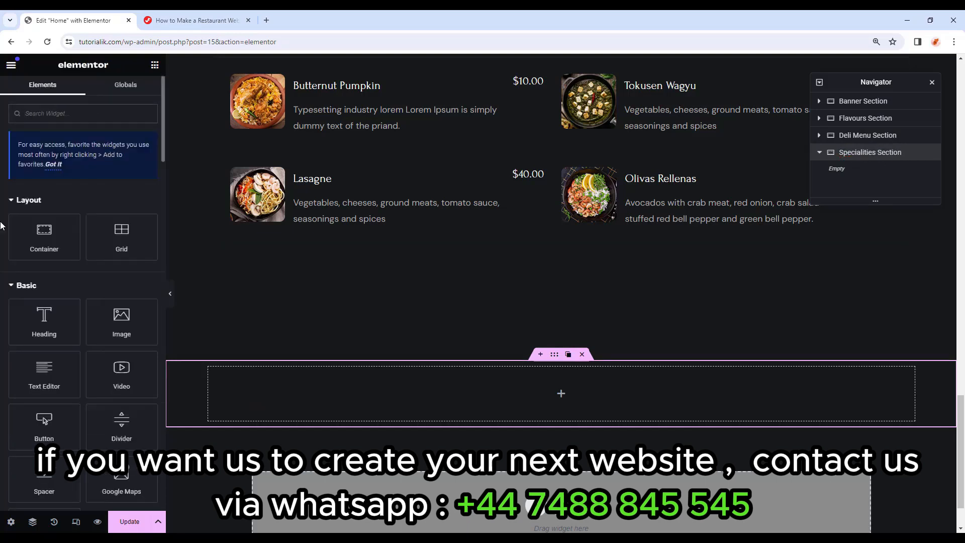
pyautogui.moveTo(44, 236); pyautogui.dragTo(559, 396)
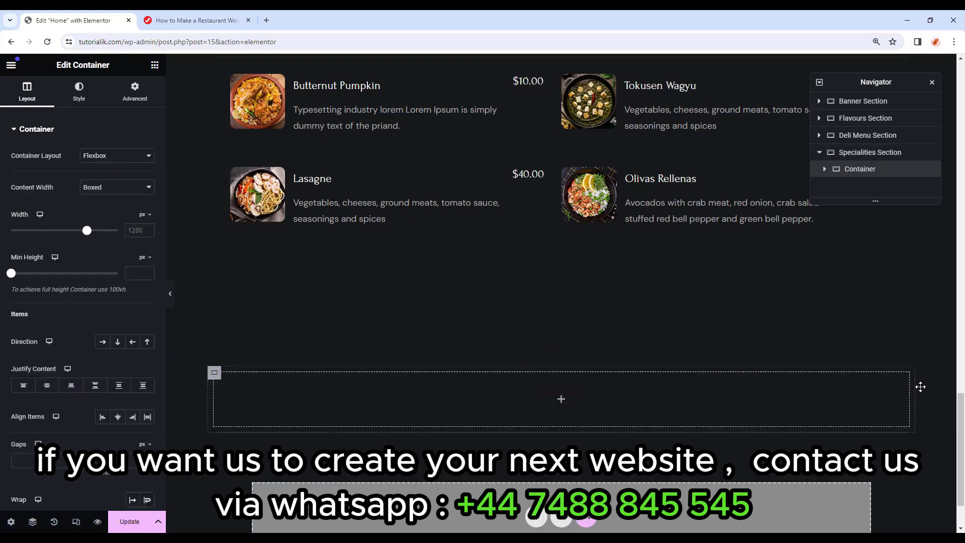
pyautogui.click(216, 374)
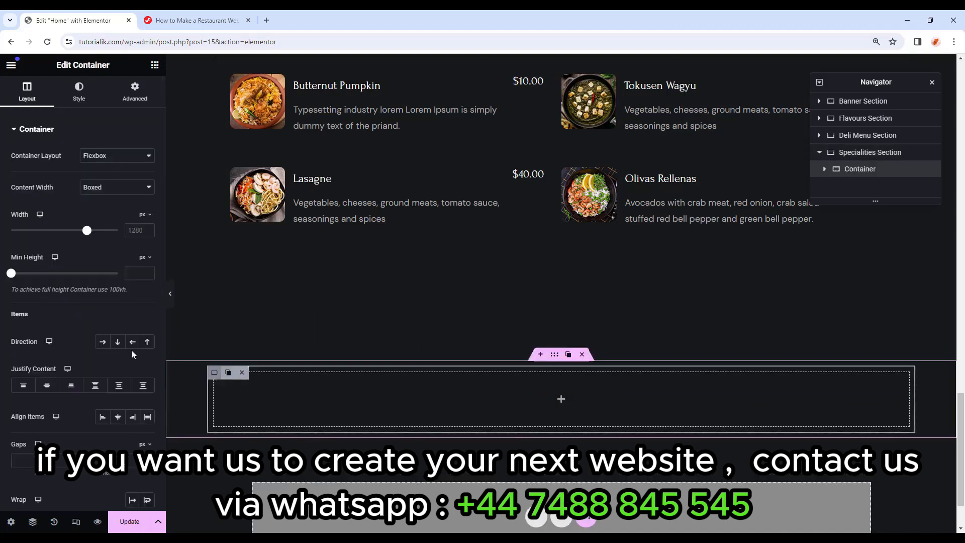
pyautogui.click(117, 187)
pyautogui.click(86, 209)
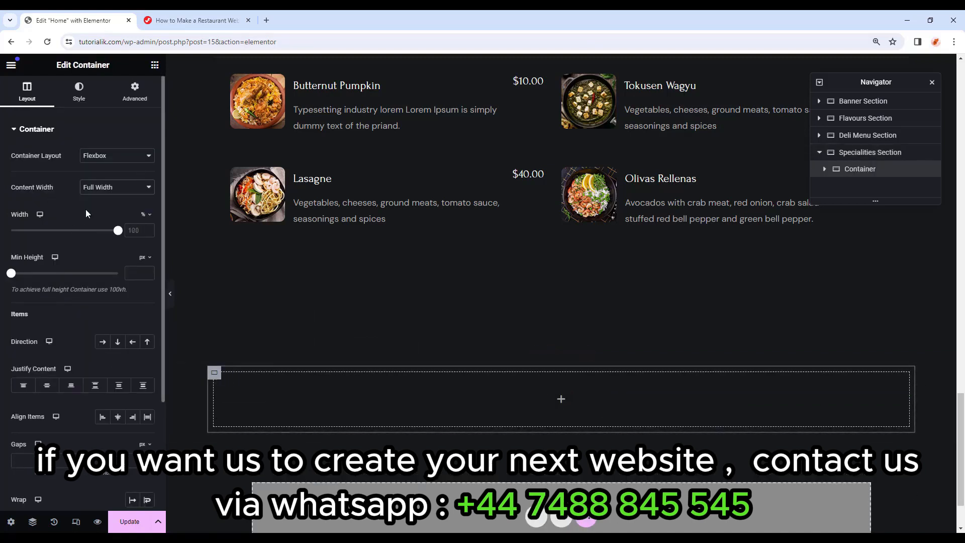
# Give the container a Classic background using the Restaurant-Pattern-2 image.
pyautogui.click(81, 92)
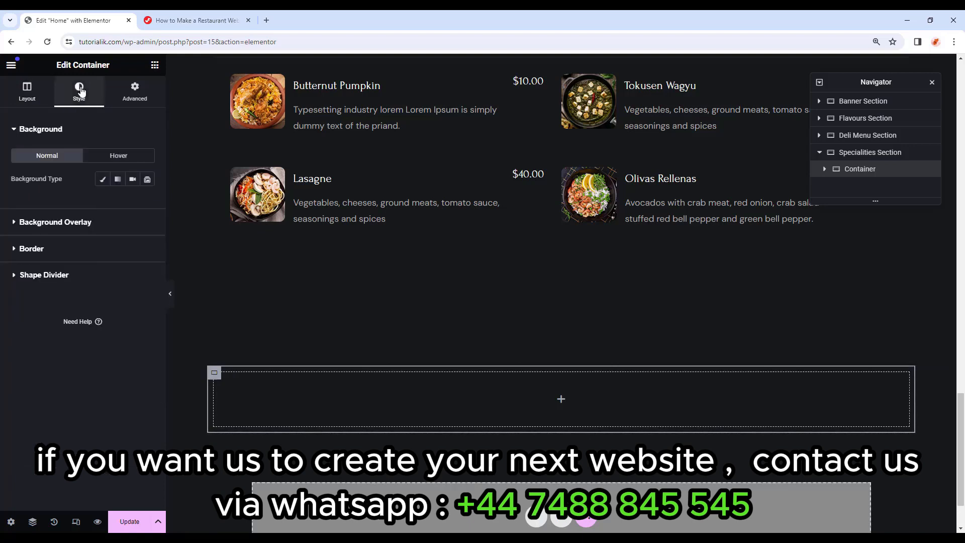
pyautogui.click(103, 179)
pyautogui.click(83, 266)
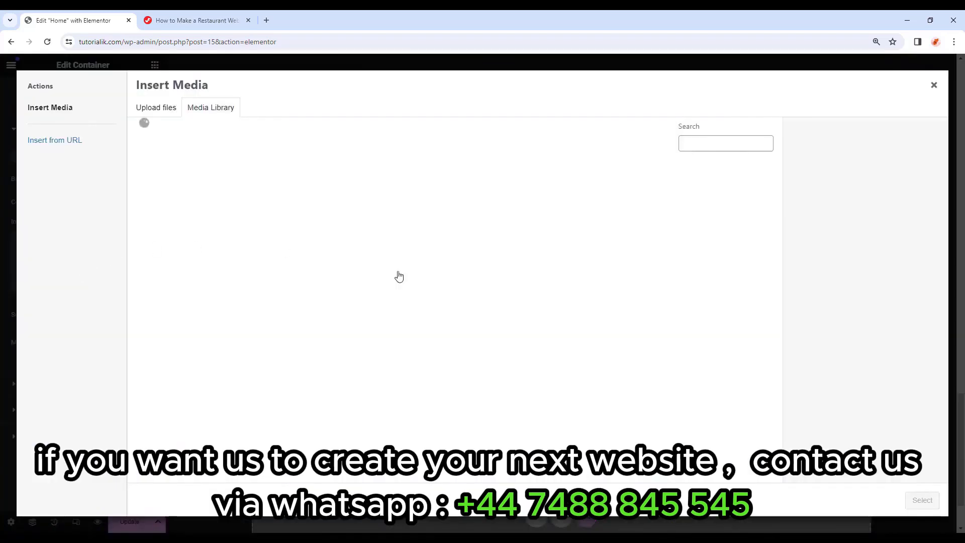
pyautogui.scroll(-10, 427, 274)
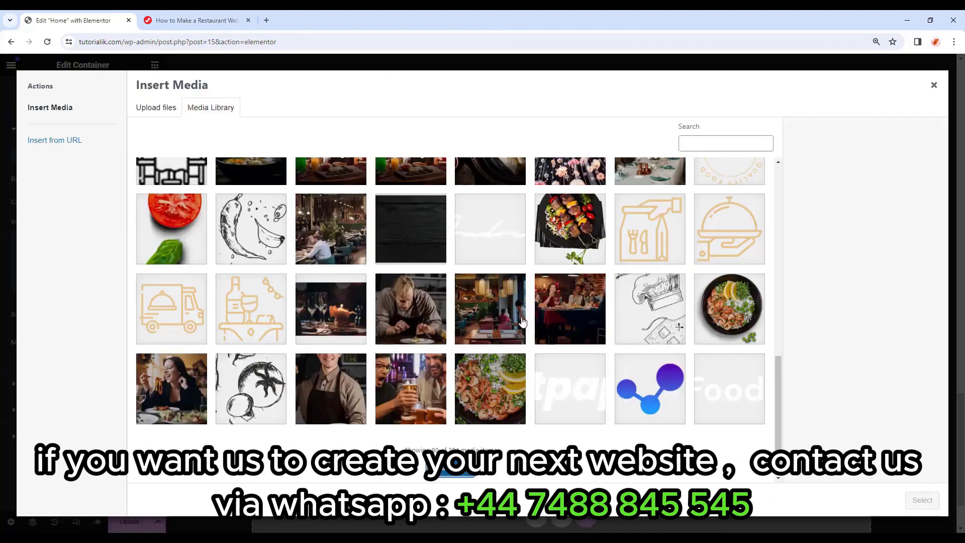
pyautogui.scroll(-5, 523, 321)
pyautogui.scroll(-2, 290, 311)
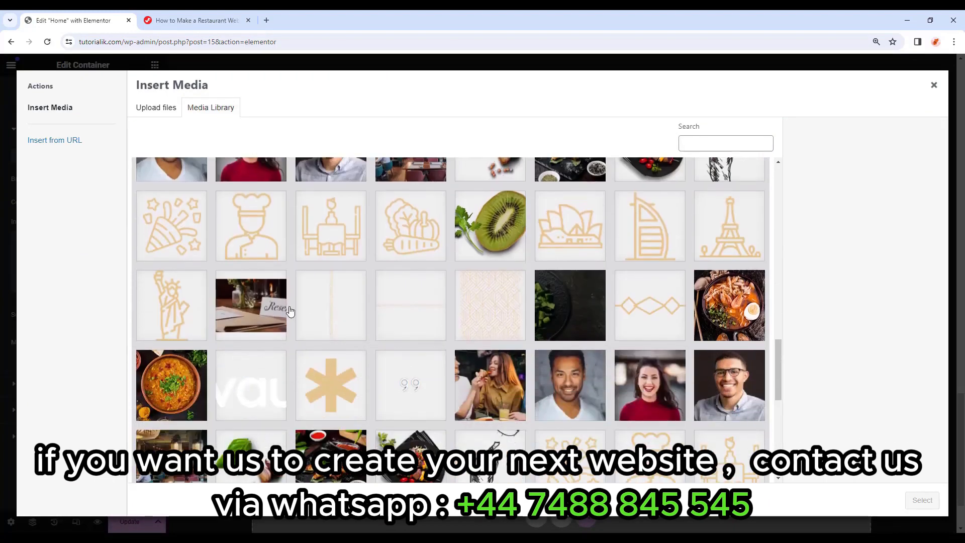
pyautogui.click(332, 297)
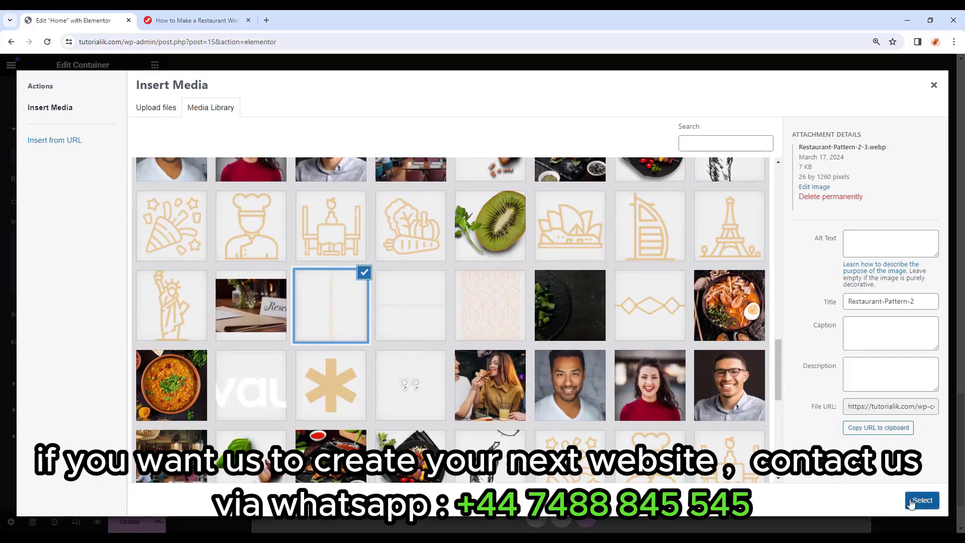
pyautogui.moveTo(798, 147); pyautogui.dragTo(856, 151)
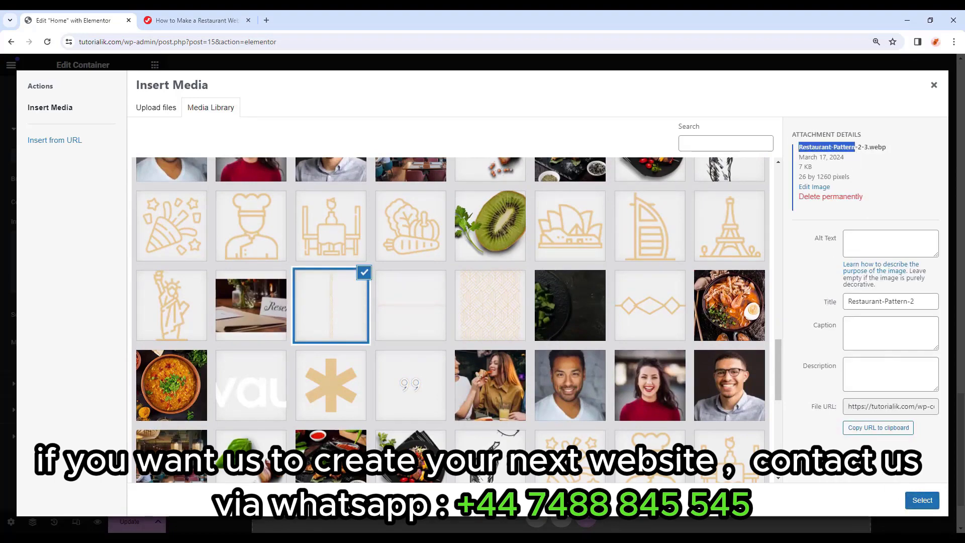
pyautogui.click(922, 501)
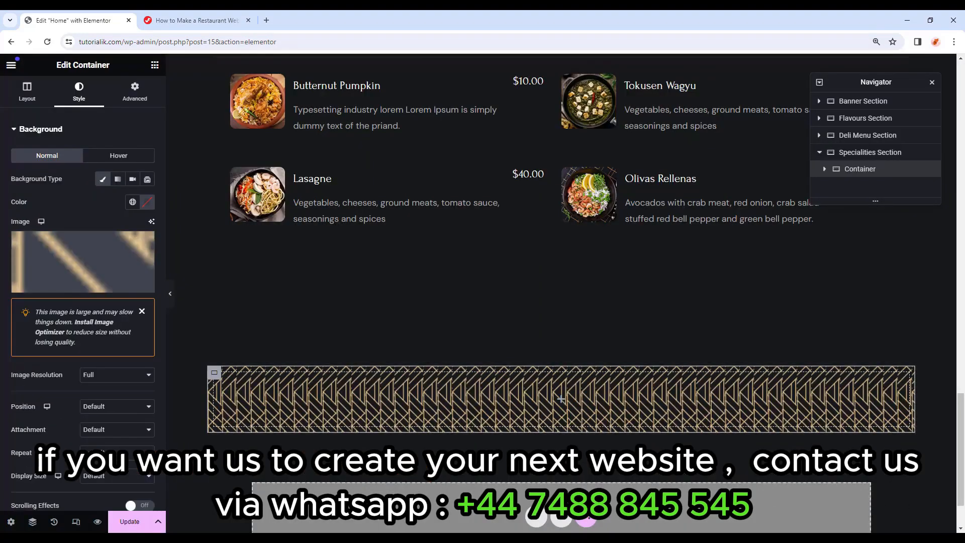
# Set the background image to Center Center, Scroll, Repeat and Contain.
pyautogui.click(111, 361)
pyautogui.click(112, 376)
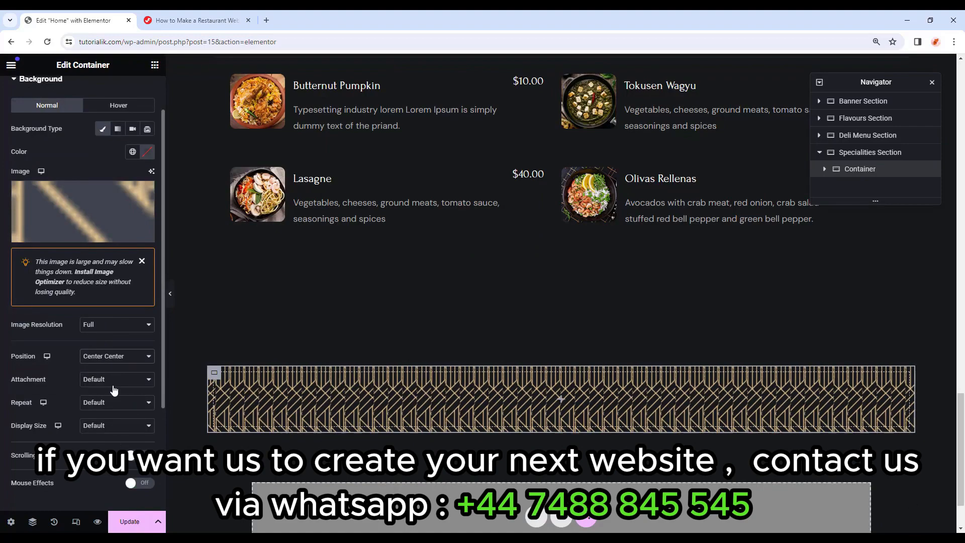
pyautogui.click(111, 381)
pyautogui.click(107, 401)
pyautogui.click(106, 403)
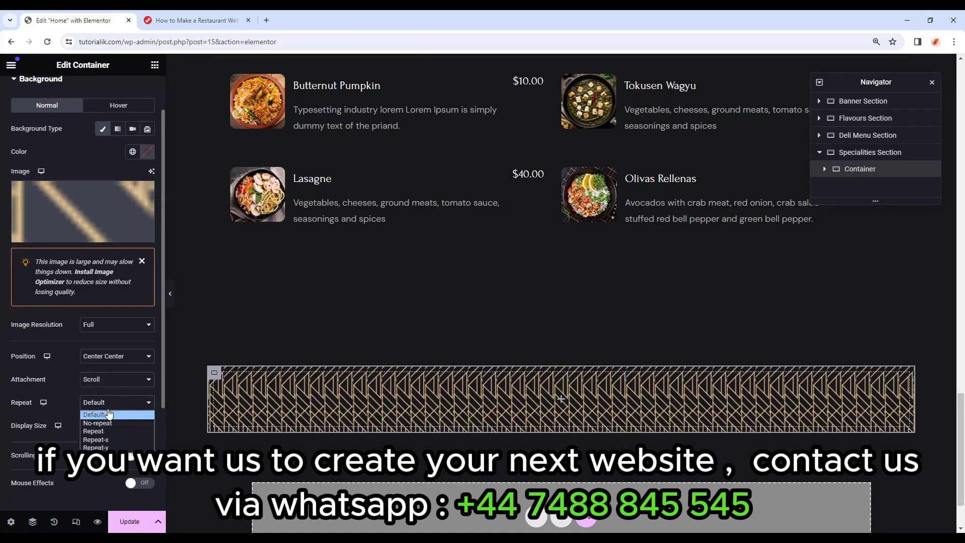
pyautogui.click(111, 430)
pyautogui.scroll(-2, 44, 382)
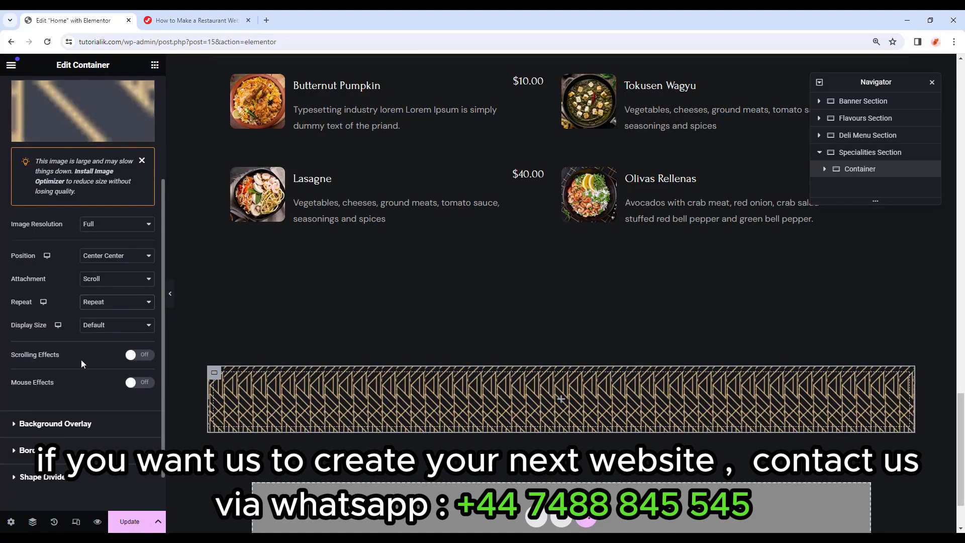
pyautogui.click(107, 326)
pyautogui.click(112, 362)
pyautogui.scroll(2, 128, 98)
pyautogui.click(127, 98)
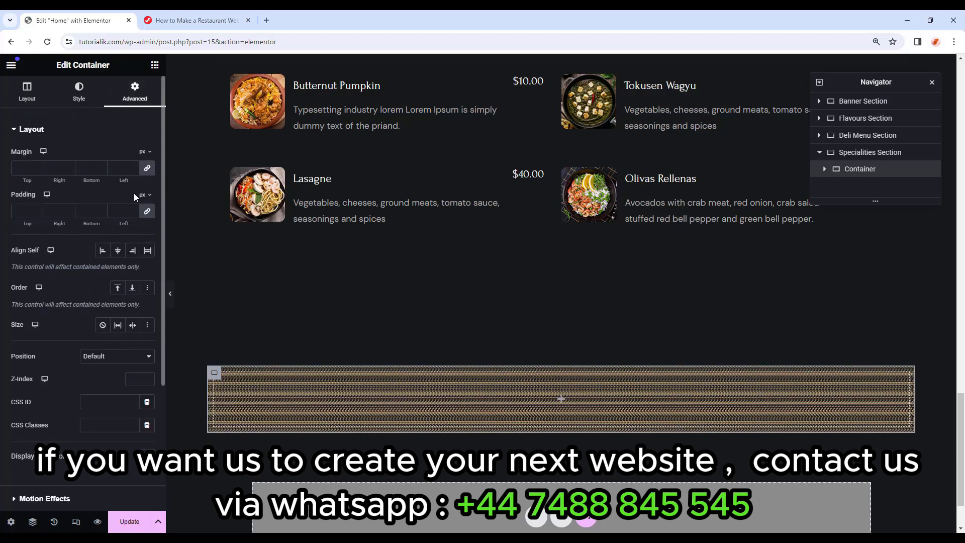
# Set the patterned container's right and left padding to 10 px.
pyautogui.click(147, 211)
pyautogui.moveTo(61, 212); pyautogui.dragTo(39, 215)
pyautogui.write('10')
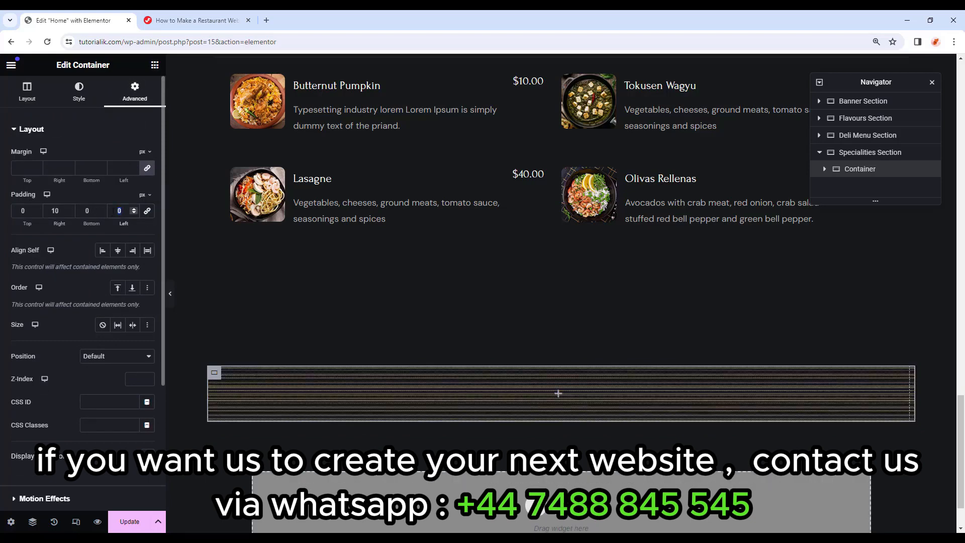
pyautogui.write('10')
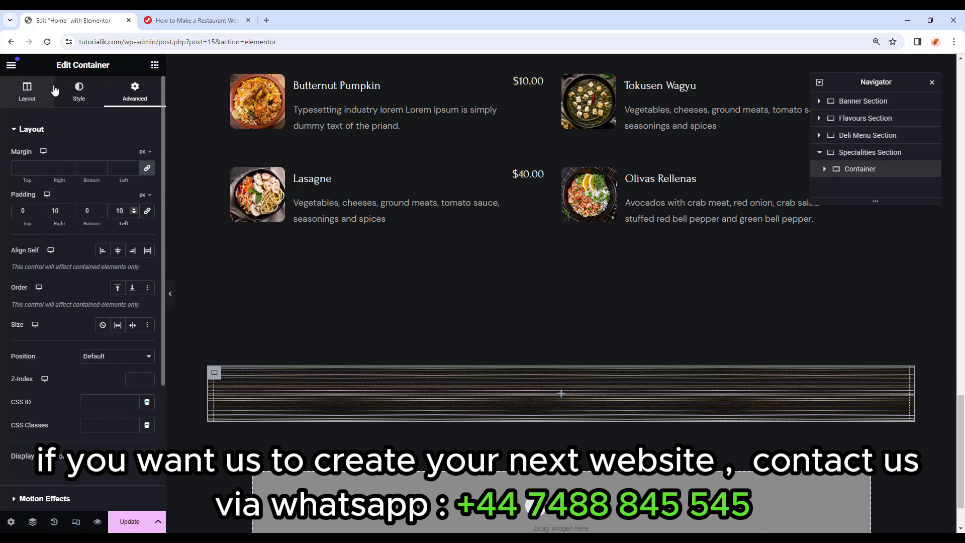
# Nest a full-width inner container with a Classic #0e0d0c background colour.
pyautogui.click(154, 65)
pyautogui.moveTo(28, 257); pyautogui.dragTo(610, 397)
pyautogui.click(106, 187)
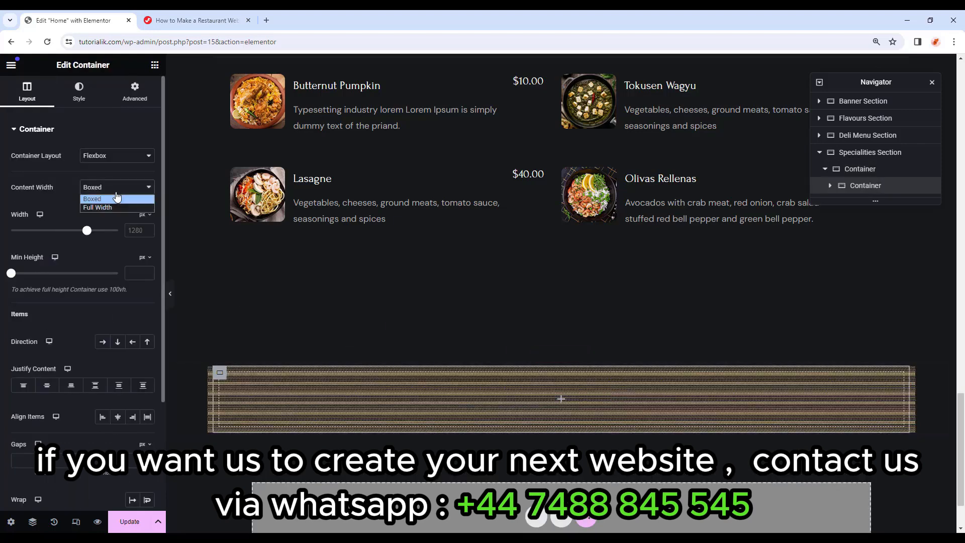
pyautogui.click(105, 211)
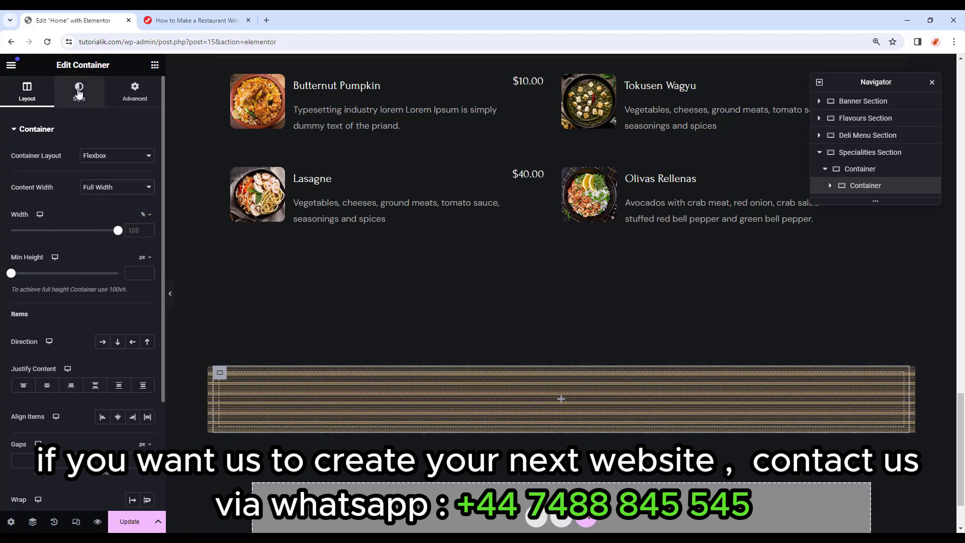
pyautogui.click(79, 91)
pyautogui.click(103, 180)
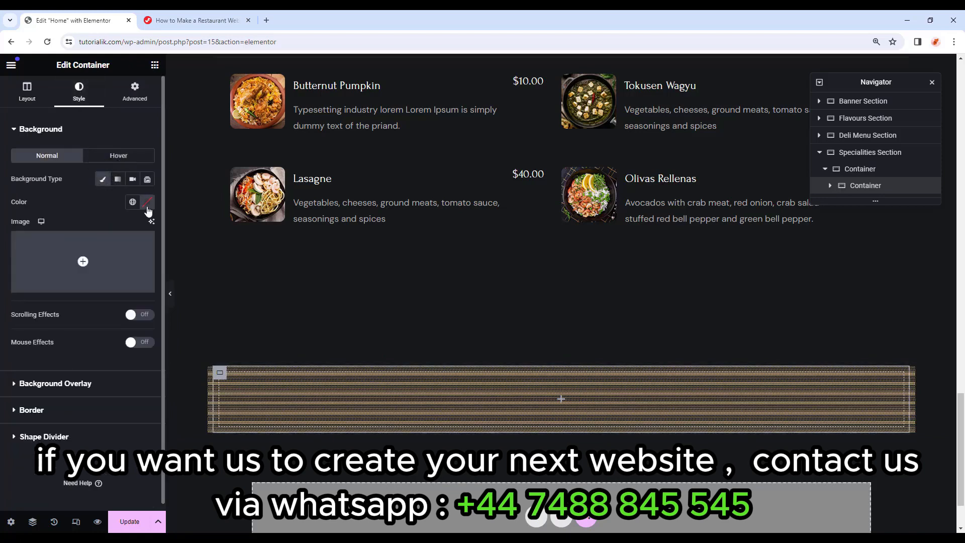
pyautogui.click(147, 202)
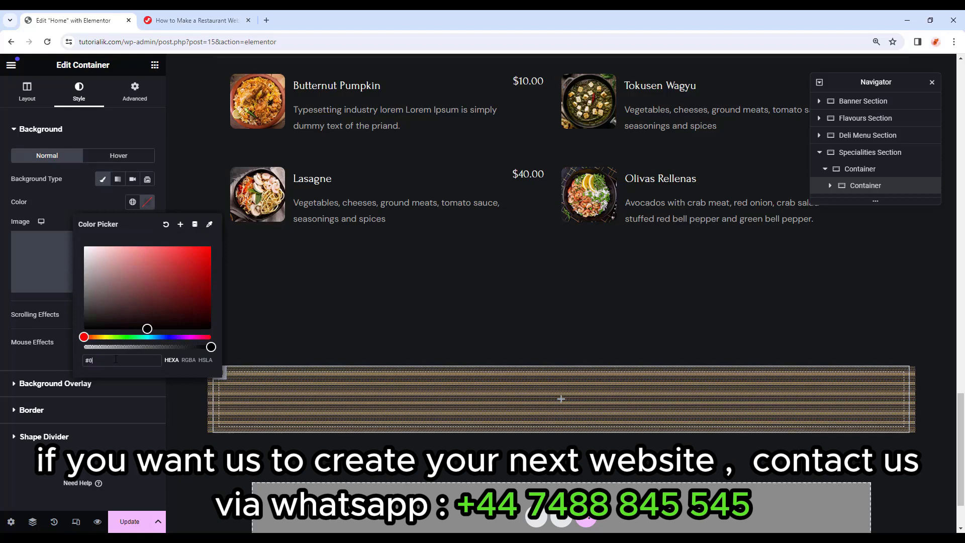
pyautogui.write('#0e0d0c')
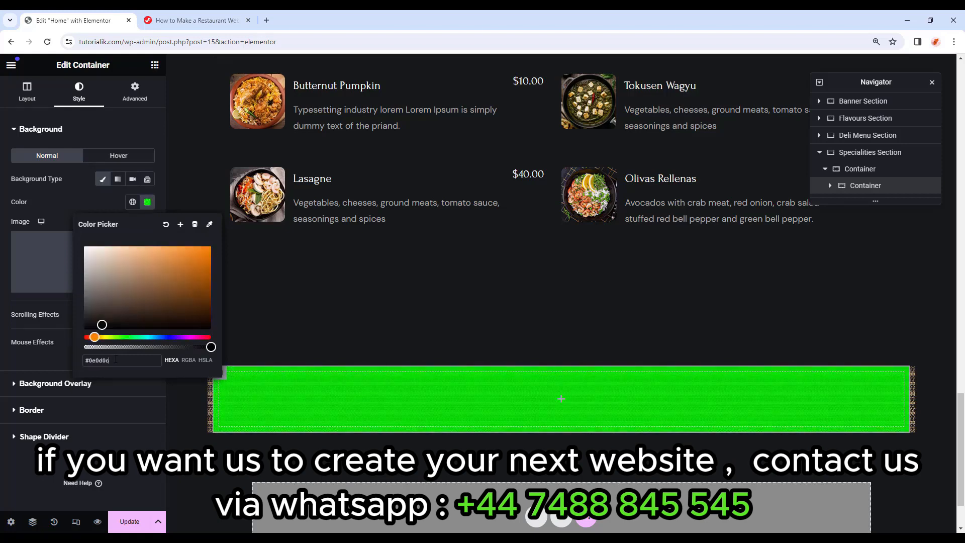
# Give the inner container 120 px top and bottom padding.
pyautogui.click(135, 90)
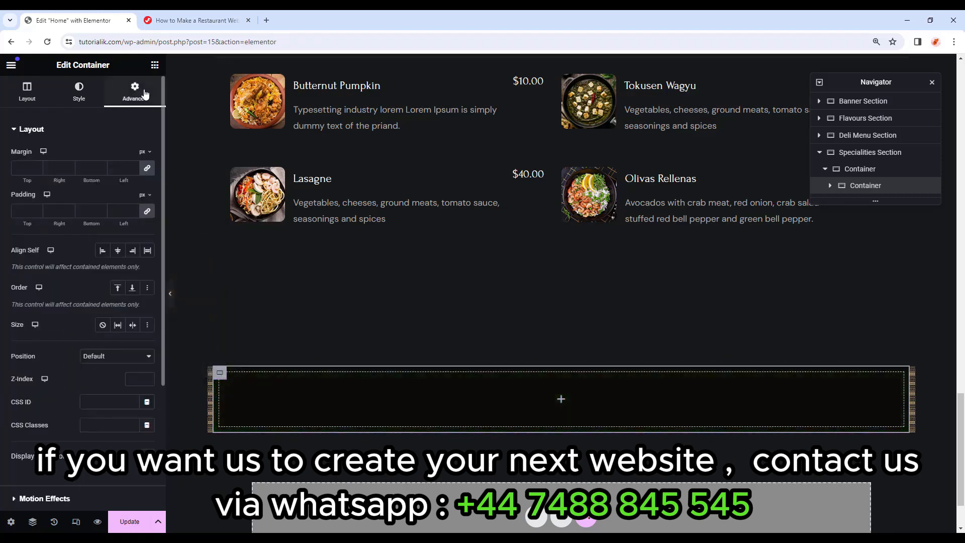
pyautogui.click(145, 213)
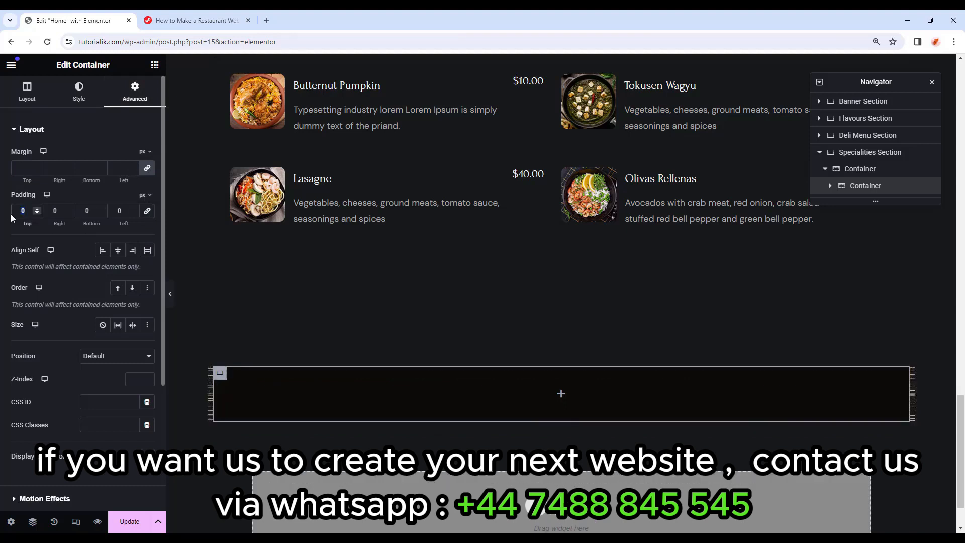
pyautogui.write('120')
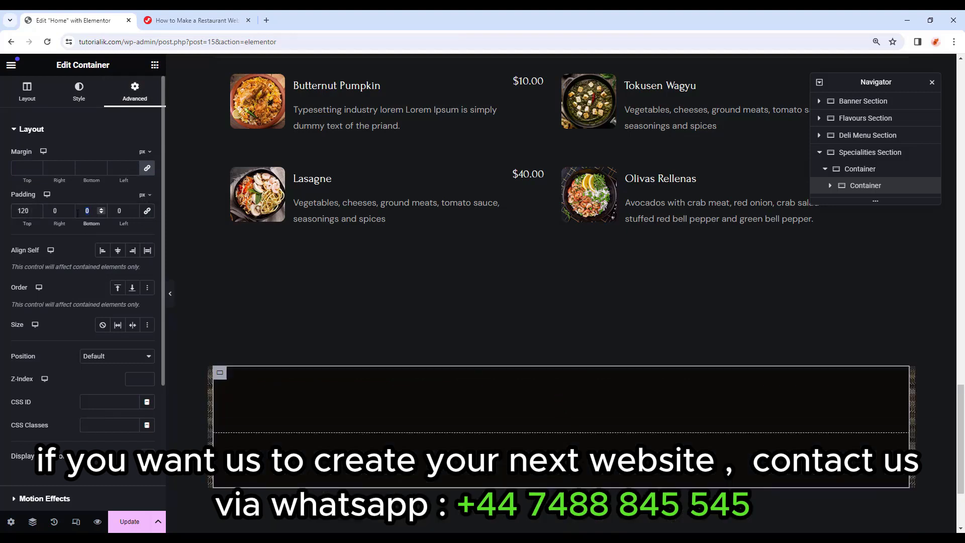
pyautogui.write('120')
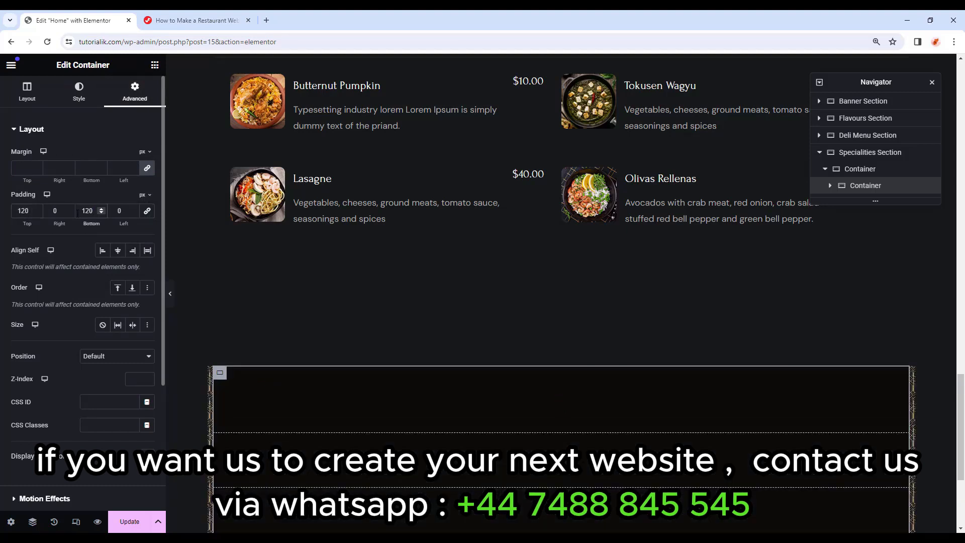
pyautogui.scroll(-4, 431, 291)
# Copy the FLAVORS FOR ROYALTY heading into the dark container.
pyautogui.scroll(10, 431, 290)
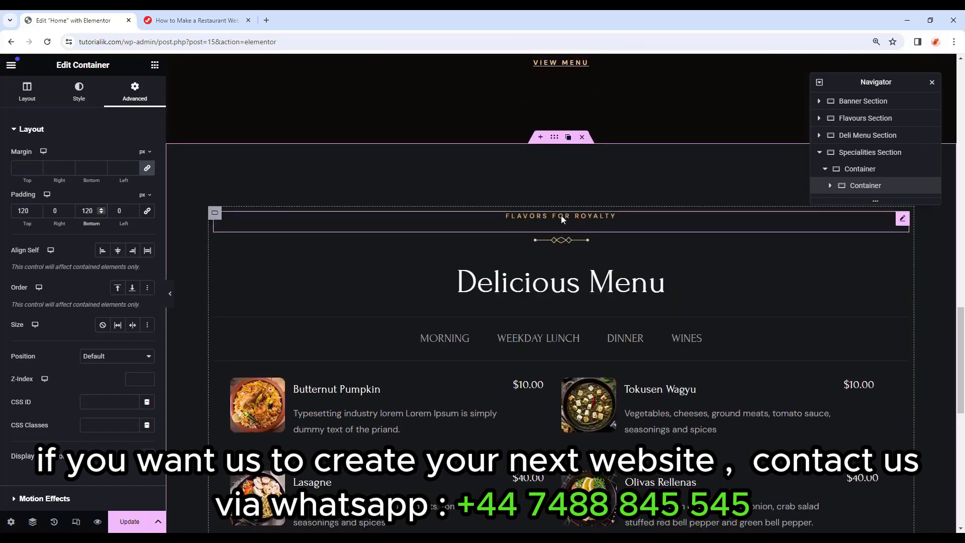
pyautogui.rightClick(561, 215)
pyautogui.click(575, 270)
pyautogui.scroll(-5, 562, 294)
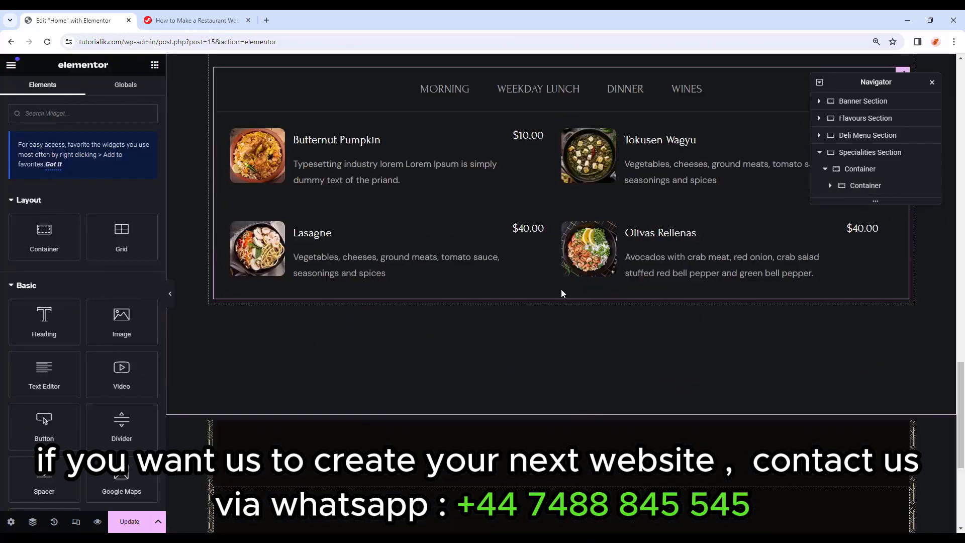
pyautogui.scroll(-2, 562, 294)
pyautogui.rightClick(561, 418)
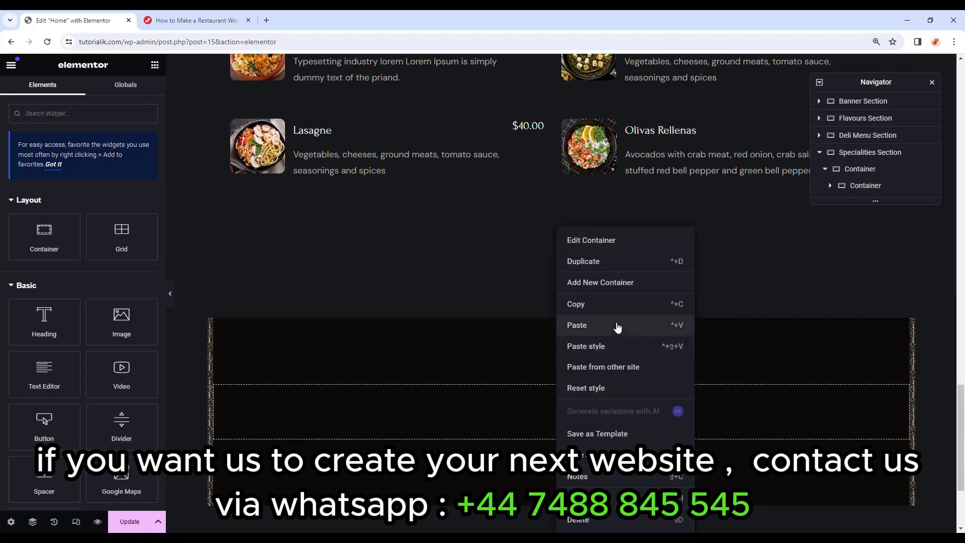
pyautogui.click(619, 335)
# Copy the ornamental divider image into the new section.
pyautogui.scroll(6, 607, 345)
pyautogui.click(578, 190)
pyautogui.rightClick(578, 190)
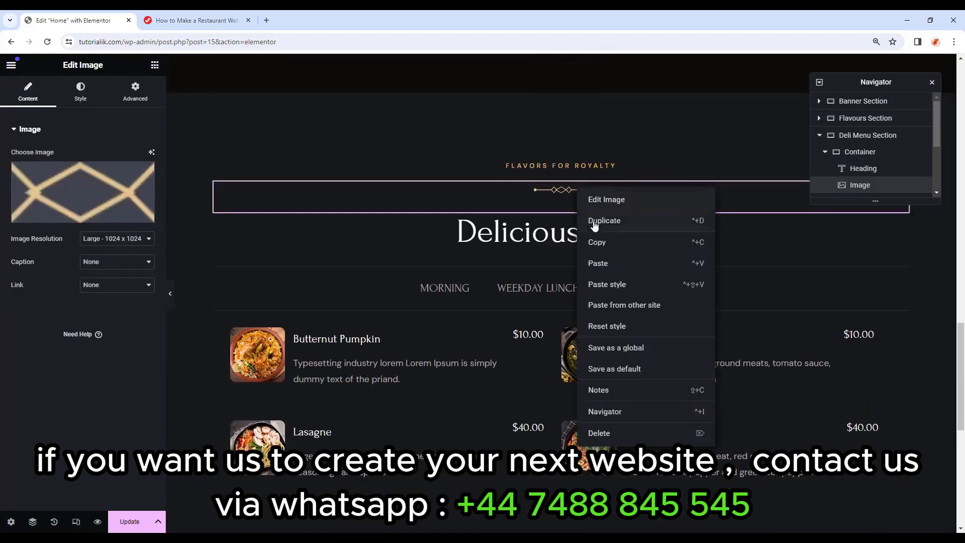
pyautogui.click(599, 240)
pyautogui.scroll(-6, 579, 318)
pyautogui.rightClick(562, 408)
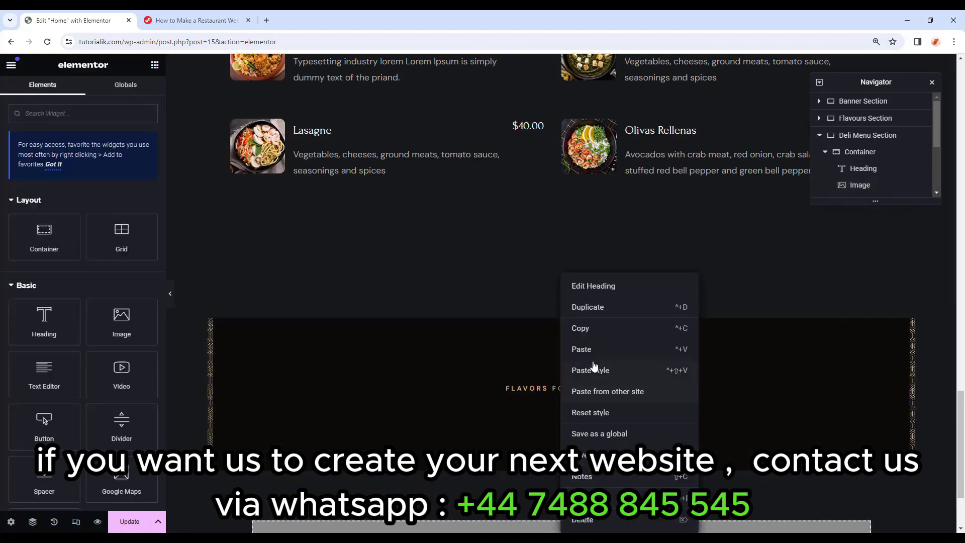
pyautogui.click(598, 351)
# Copy the Delicious Menu heading below the new section's divider.
pyautogui.scroll(6, 596, 323)
pyautogui.click(578, 234)
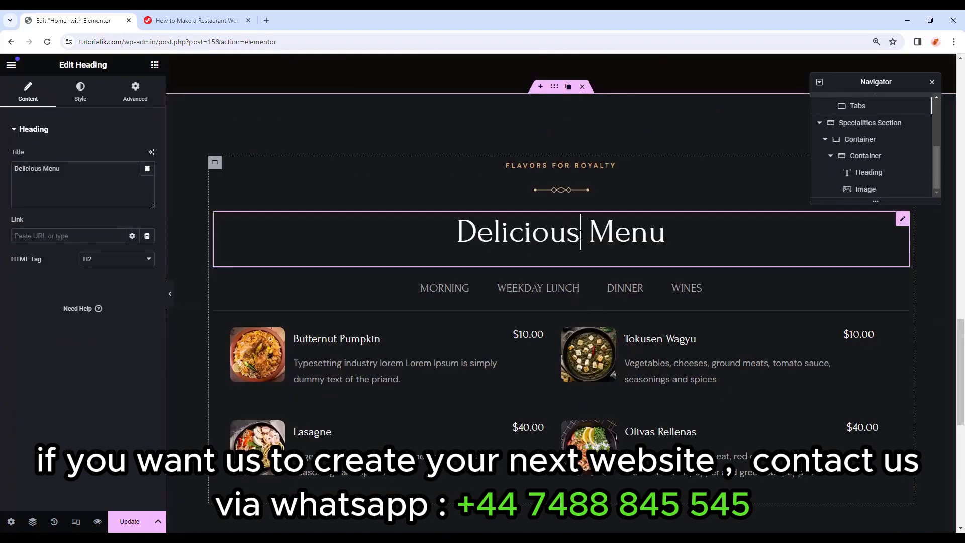
pyautogui.rightClick(578, 234)
pyautogui.click(597, 290)
pyautogui.scroll(-6, 578, 352)
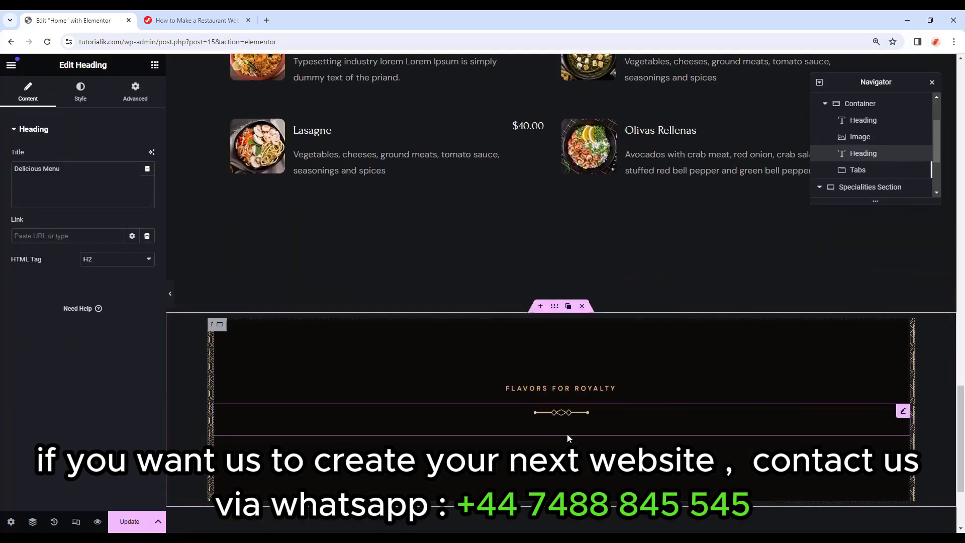
pyautogui.rightClick(565, 416)
pyautogui.click(610, 350)
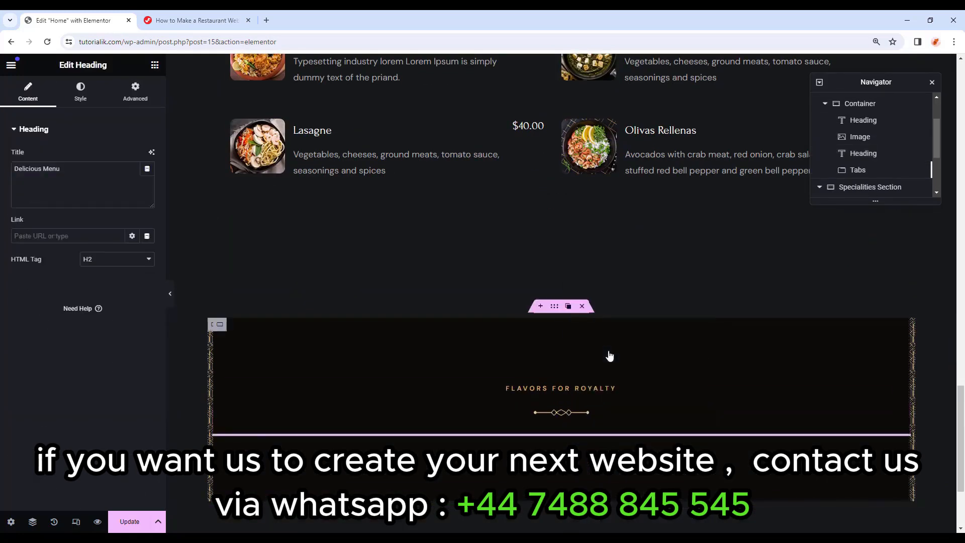
# Retitle the copied label SPECIAL FLAVORS and the heading Best Specialties.
pyautogui.scroll(-2, 608, 355)
pyautogui.click(616, 238)
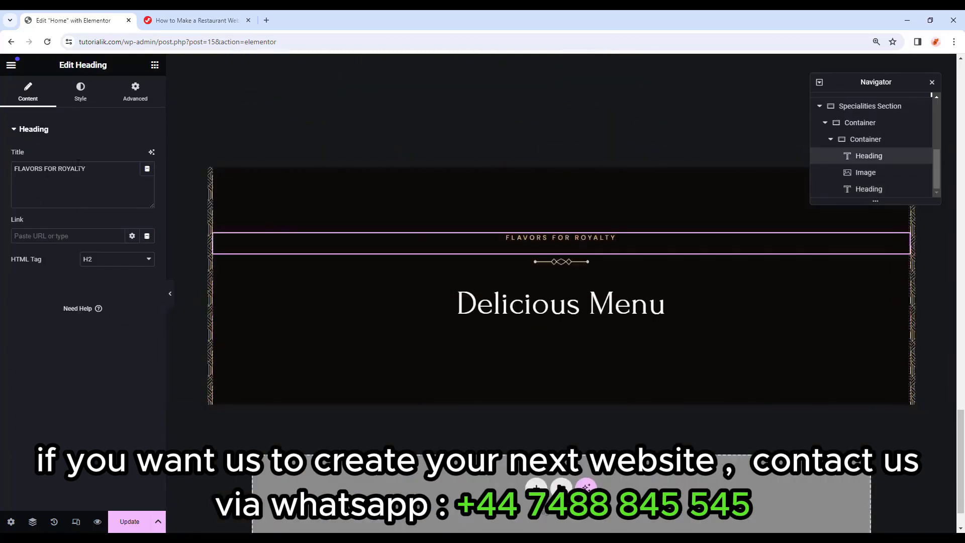
pyautogui.moveTo(93, 171); pyautogui.dragTo(1, 184)
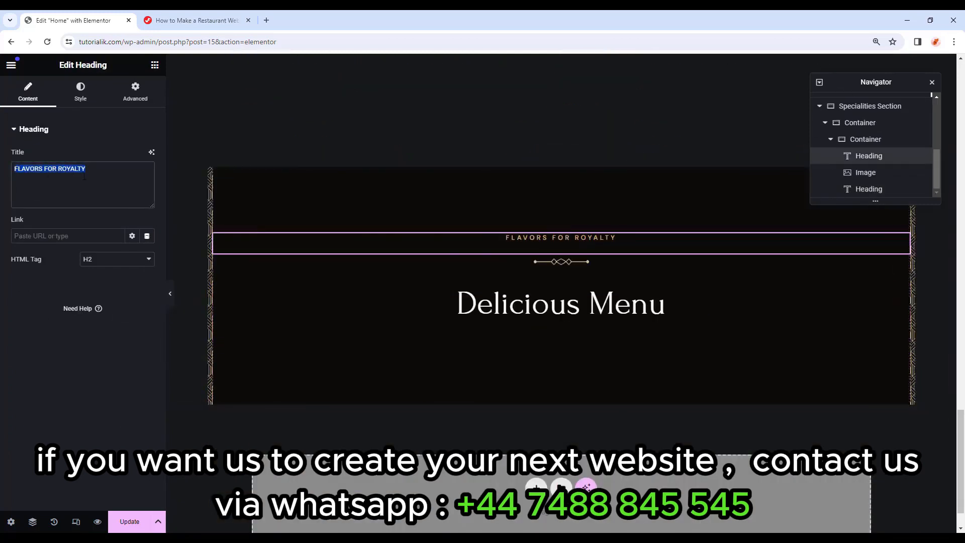
pyautogui.hotkey('ctrl', 'v')
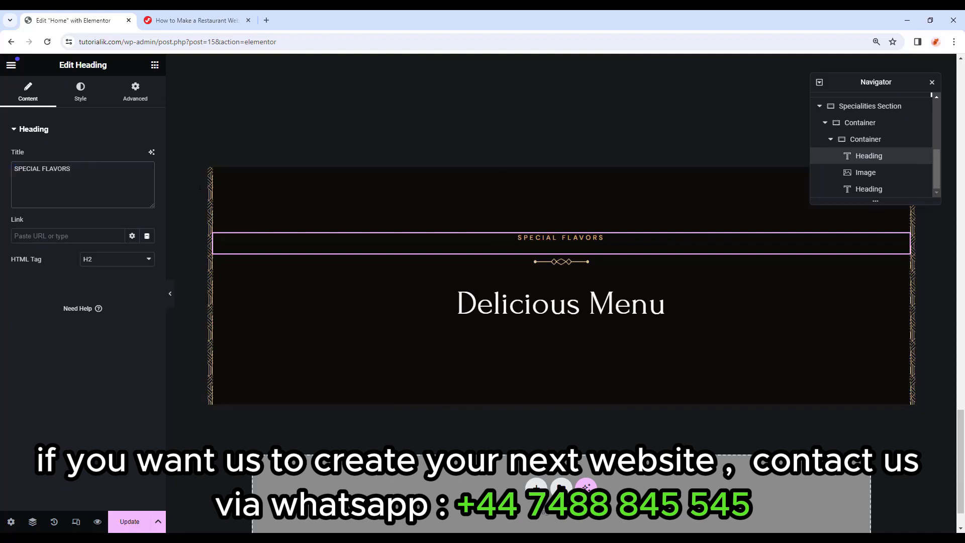
pyautogui.click(593, 308)
pyautogui.moveTo(79, 172); pyautogui.dragTo(2, 174)
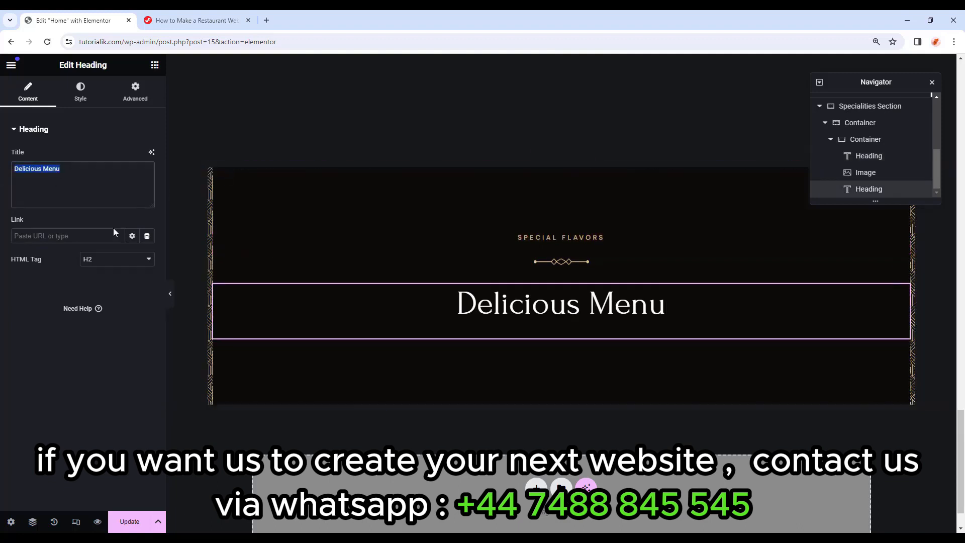
pyautogui.hotkey('ctrl', 'v')
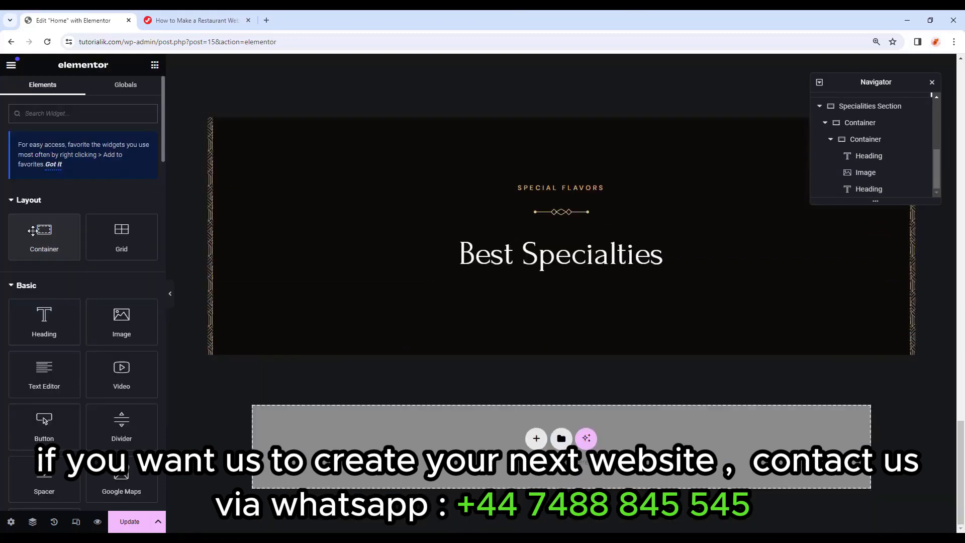
# Add a row-direction container below Best Specialties with padding 0/80/20/80.
pyautogui.moveTo(37, 233); pyautogui.dragTo(564, 273)
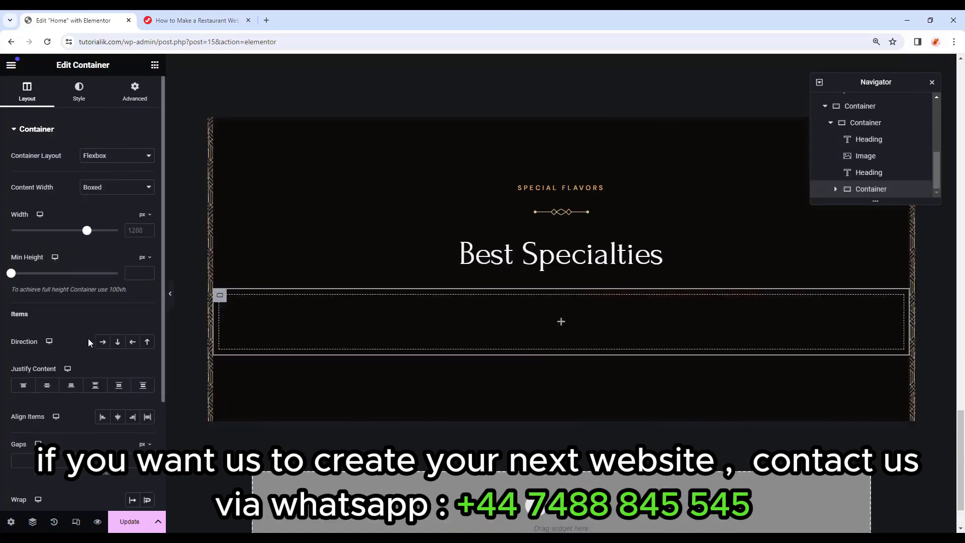
pyautogui.click(103, 343)
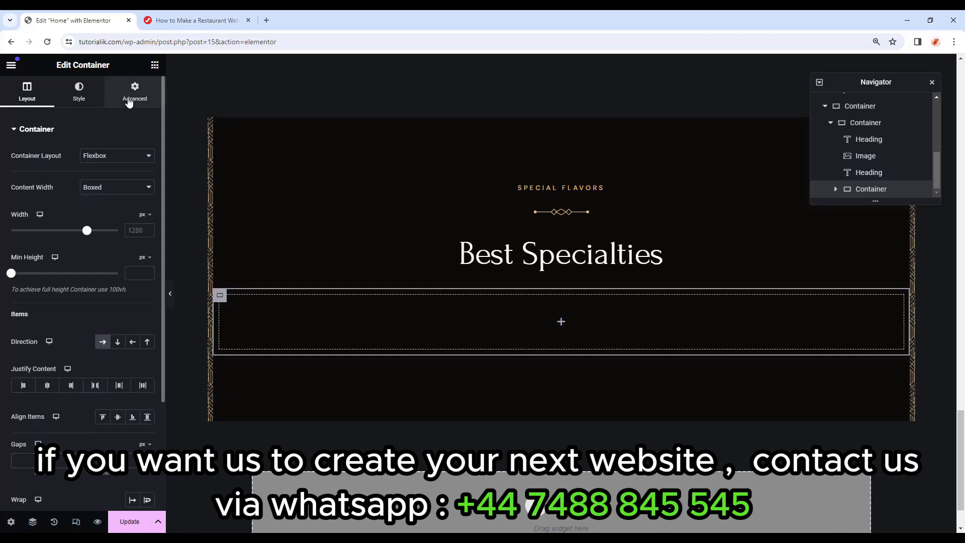
pyautogui.click(134, 97)
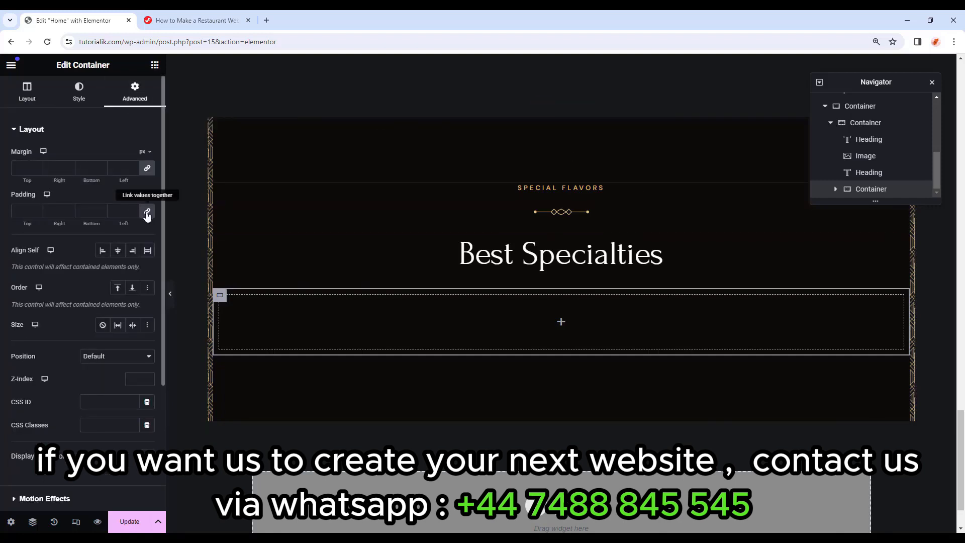
pyautogui.click(46, 211)
pyautogui.write('080')
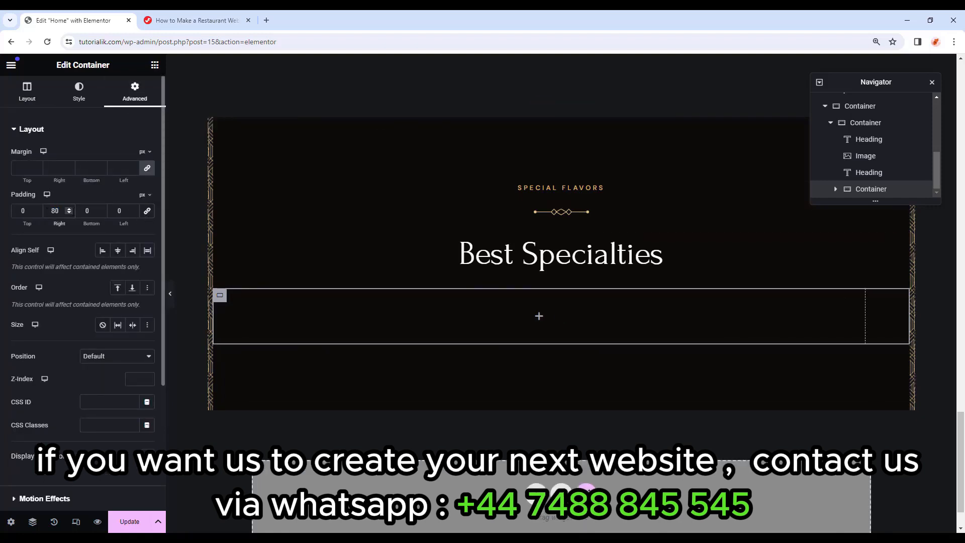
pyautogui.press('Tab')
pyautogui.write('20')
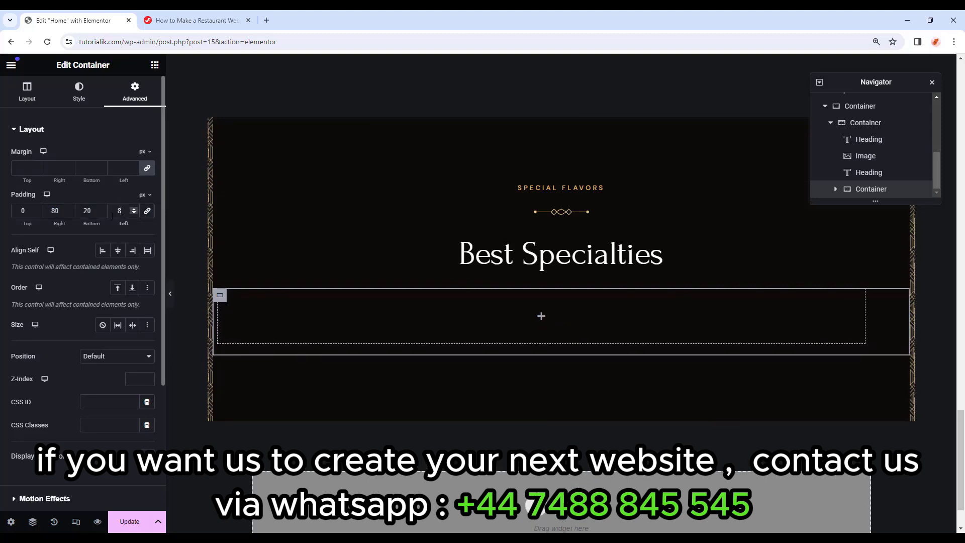
pyautogui.write('80')
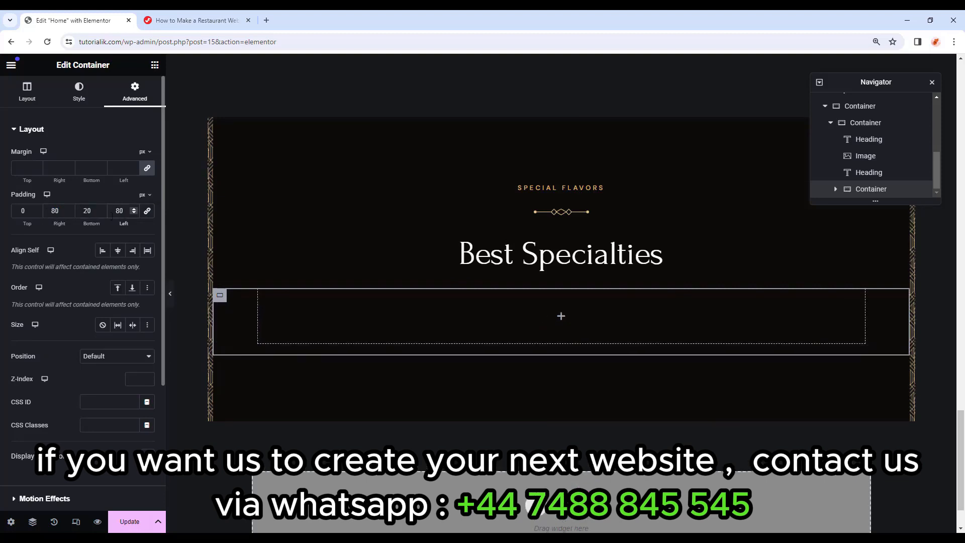
# Nest an inner container inside the row container with 10 px top padding.
pyautogui.click(154, 64)
pyautogui.moveTo(45, 236); pyautogui.dragTo(517, 312)
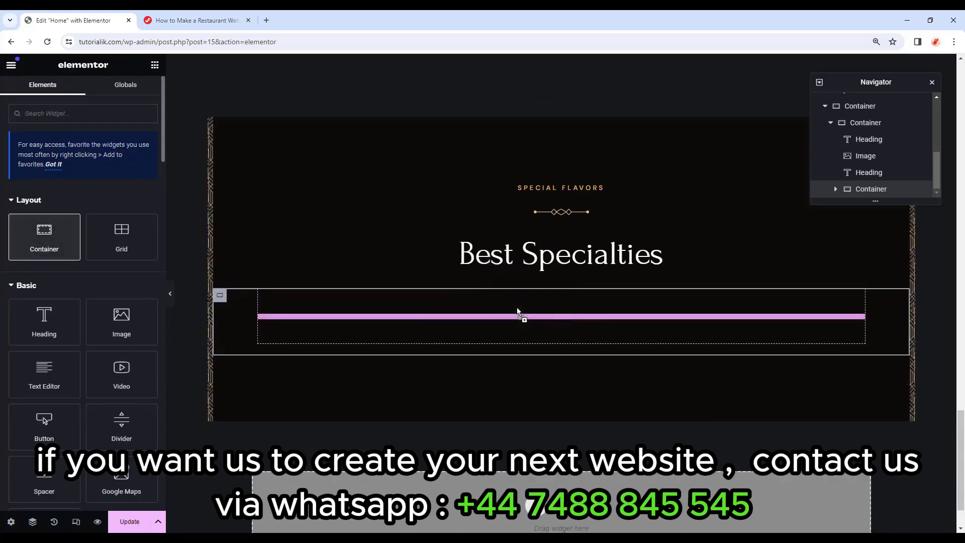
pyautogui.click(133, 96)
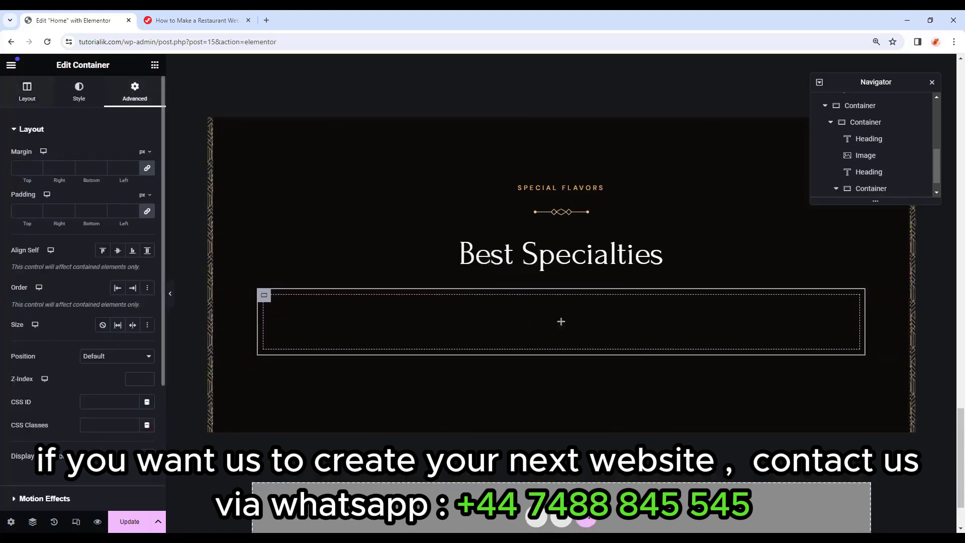
pyautogui.click(148, 211)
pyautogui.moveTo(27, 212); pyautogui.dragTo(16, 215)
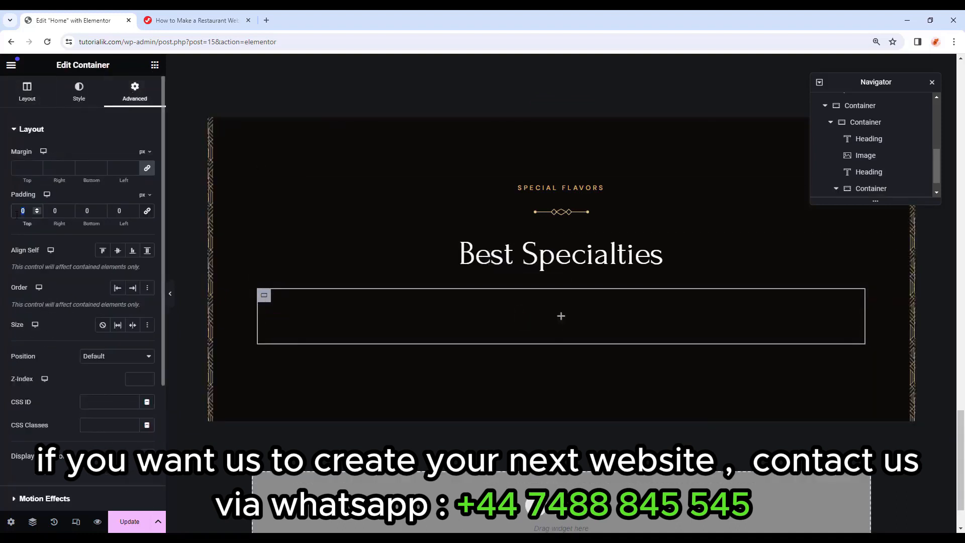
pyautogui.write('10')
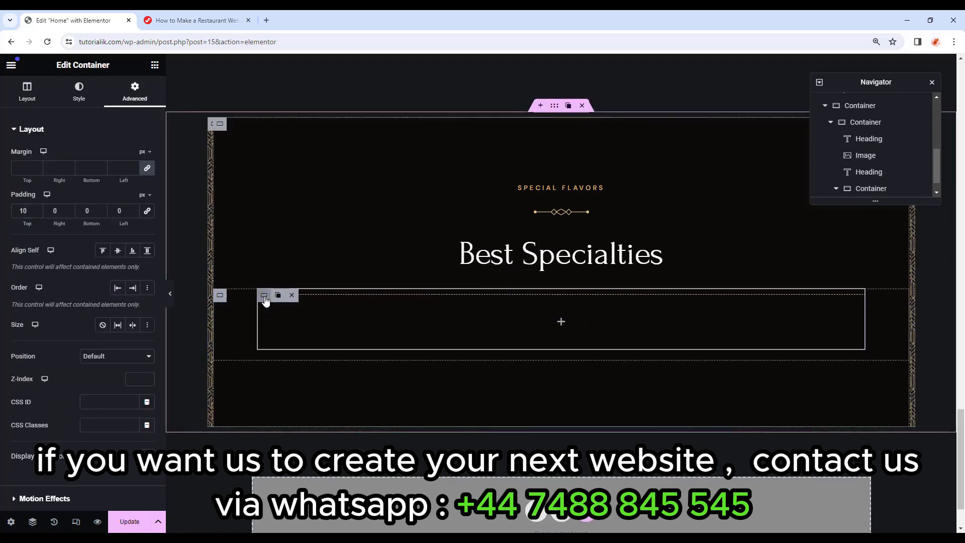
# Drop an Image widget into the inner container and set its width to 250 px.
pyautogui.click(155, 65)
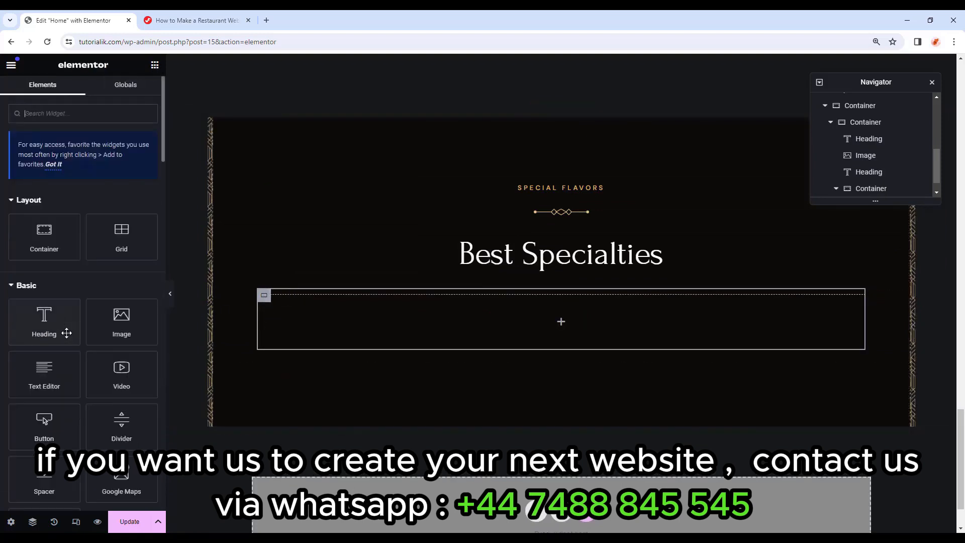
pyautogui.scroll(-2, 71, 302)
pyautogui.moveTo(130, 229); pyautogui.dragTo(440, 302)
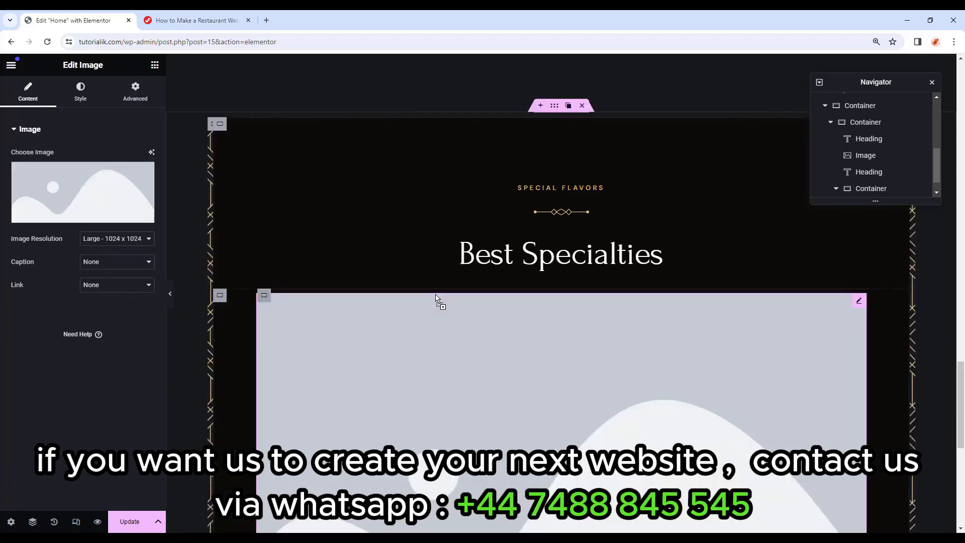
pyautogui.click(81, 93)
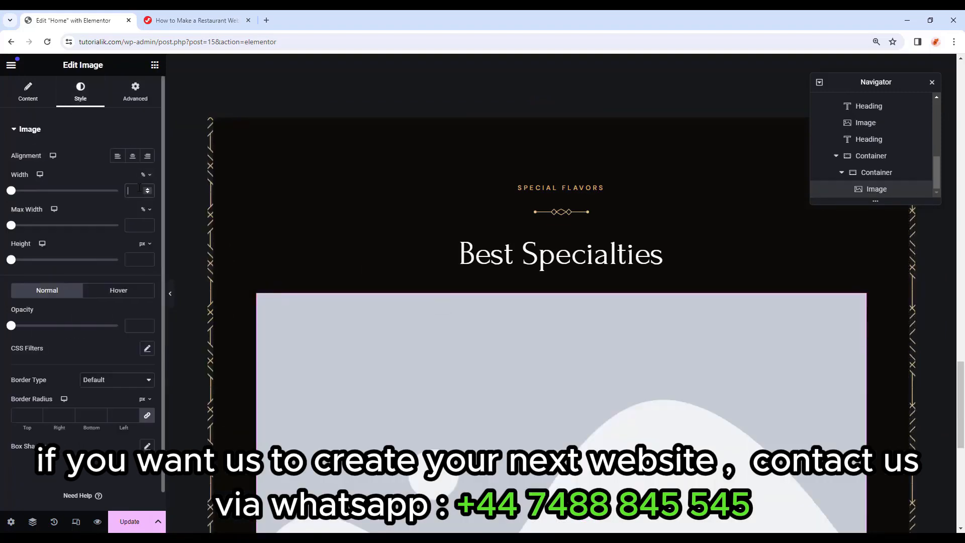
pyautogui.write('250')
# Give the image a 25 px bottom margin, re-entering the 250 px width.
pyautogui.click(135, 91)
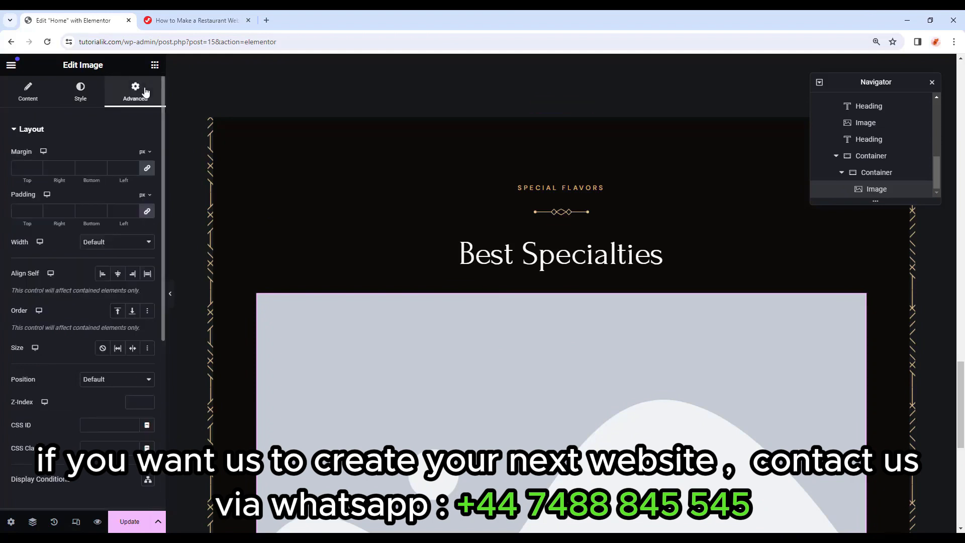
pyautogui.click(120, 168)
pyautogui.write('0')
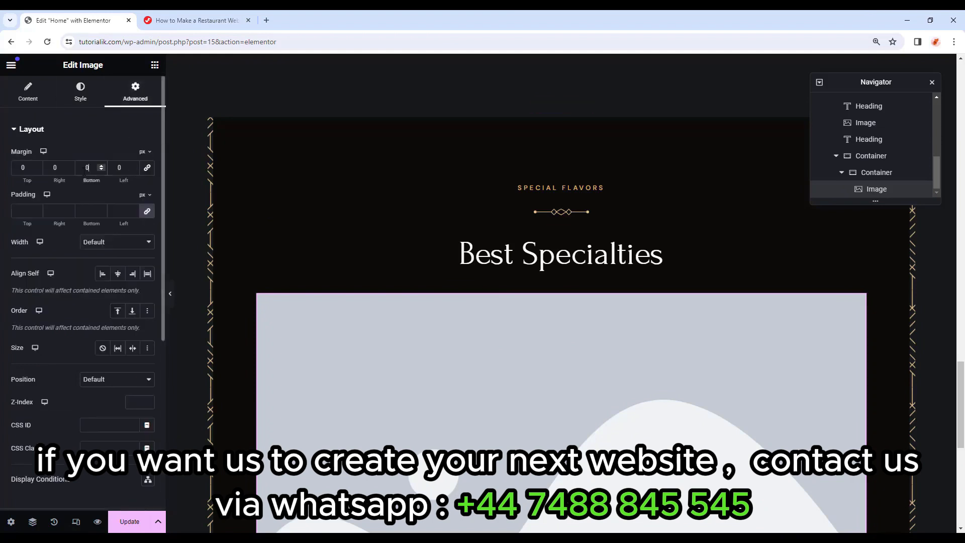
pyautogui.write('25')
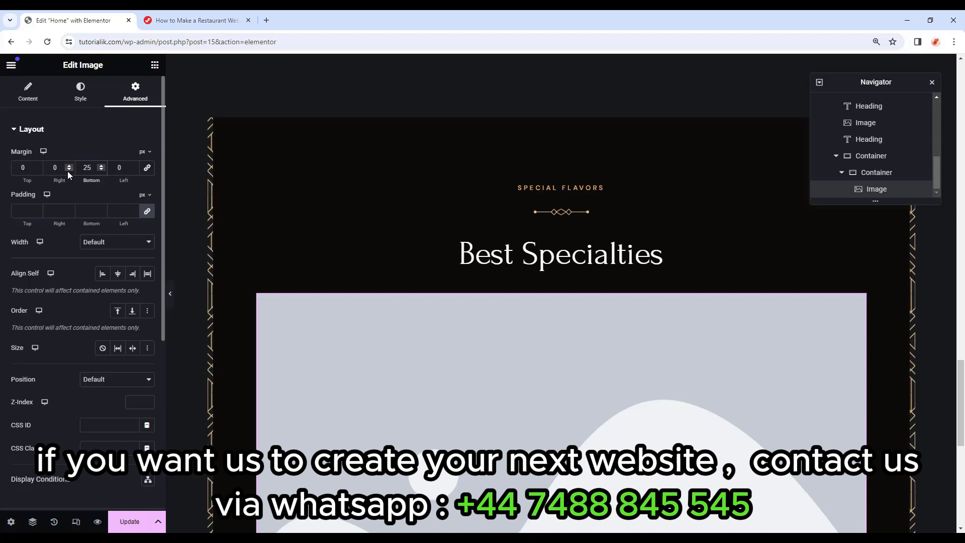
pyautogui.click(19, 212)
pyautogui.click(28, 93)
pyautogui.click(80, 93)
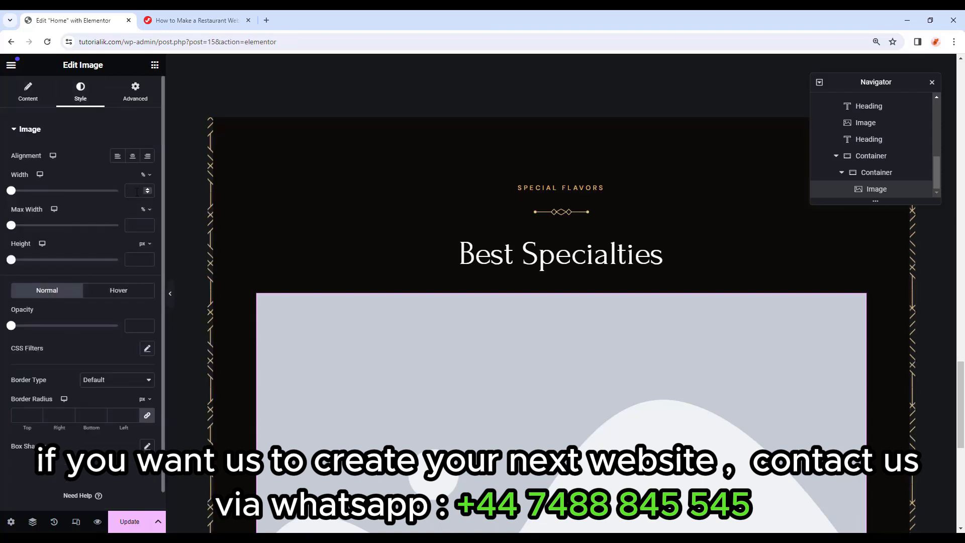
pyautogui.write('250')
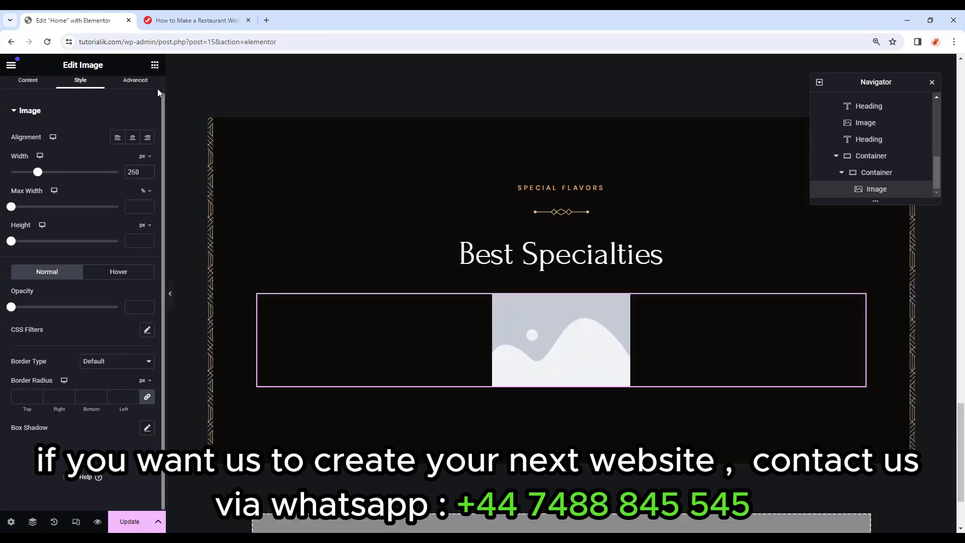
pyautogui.click(156, 89)
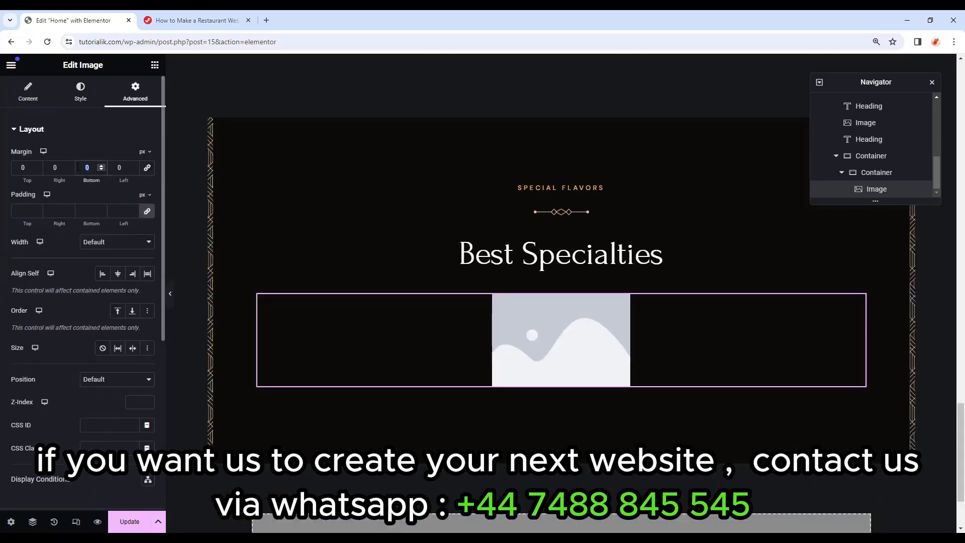
pyautogui.write('25')
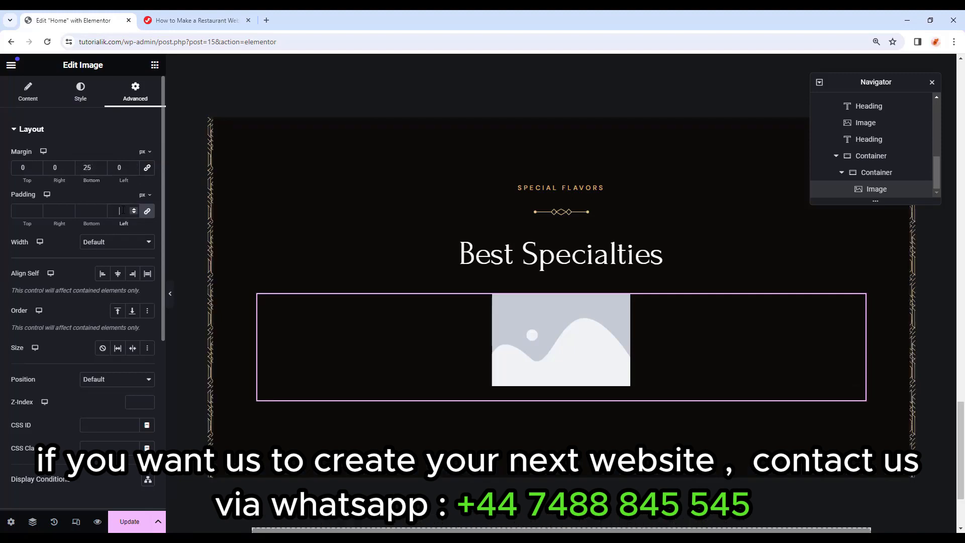
# Choose the green herb chicken photo (Restaurant-Offer-Image-1-1) for the image.
pyautogui.click(27, 93)
pyautogui.click(43, 186)
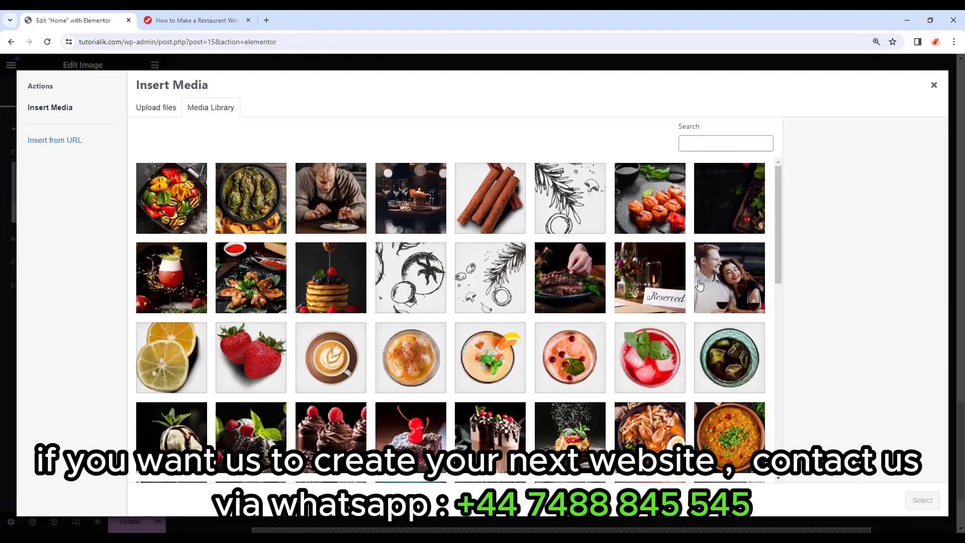
pyautogui.click(260, 203)
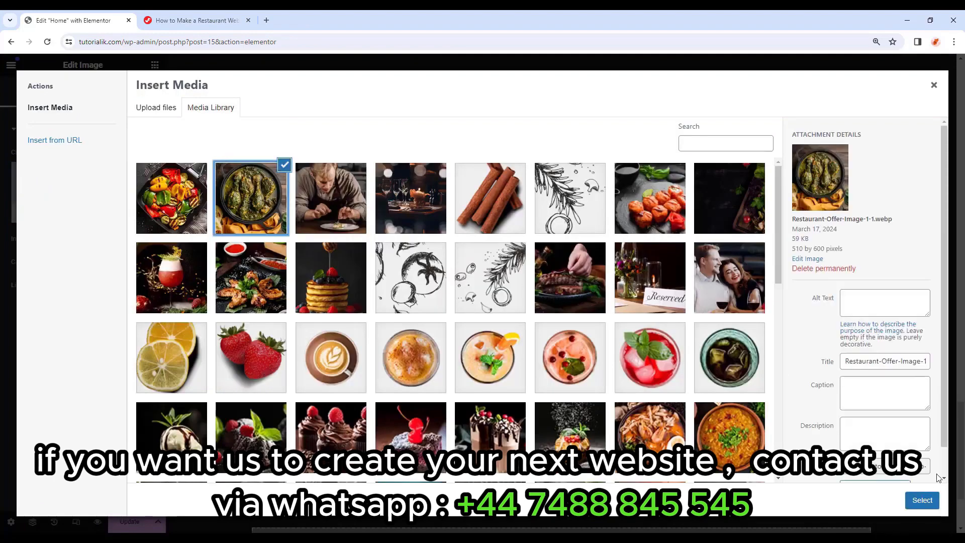
pyautogui.click(930, 501)
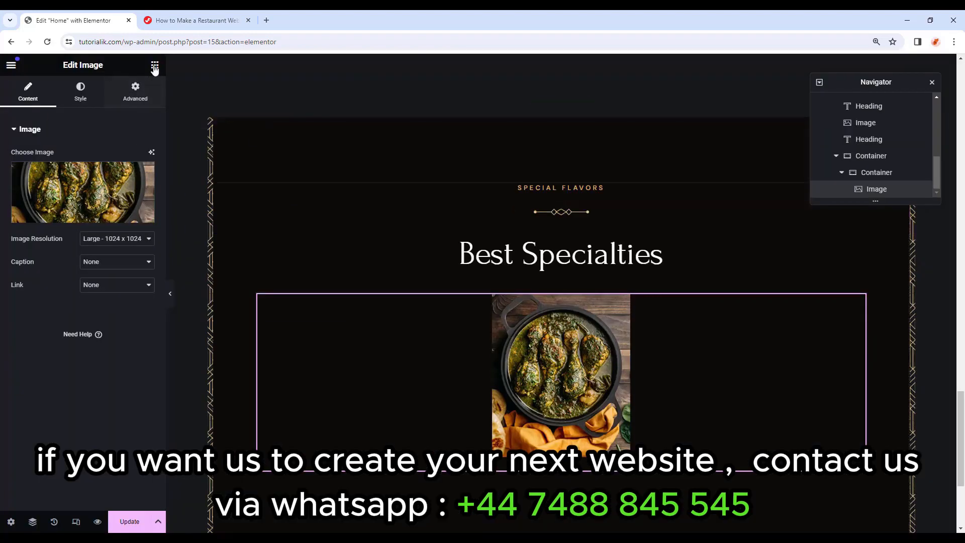
pyautogui.click(155, 66)
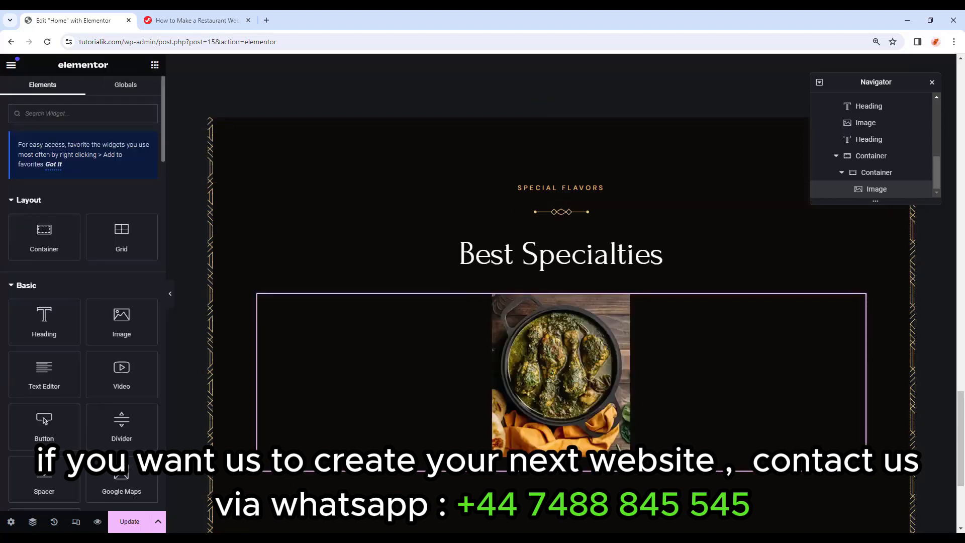
# Add an H4 heading titled 'Greek Salad' below the dish image.
pyautogui.moveTo(45, 322); pyautogui.dragTo(548, 450)
pyautogui.moveTo(558, 455); pyautogui.dragTo(558, 456)
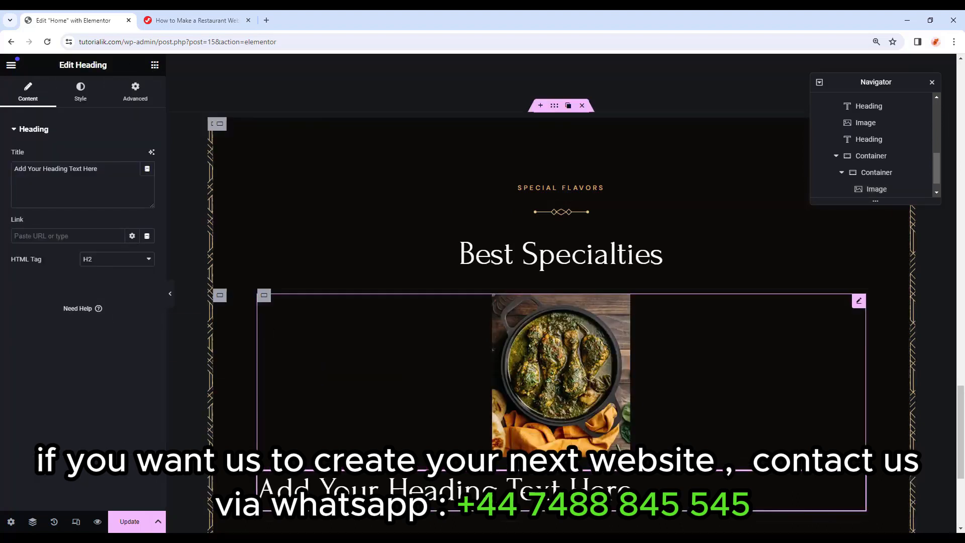
pyautogui.moveTo(99, 169); pyautogui.dragTo(3, 169)
pyautogui.write('Greek Salad')
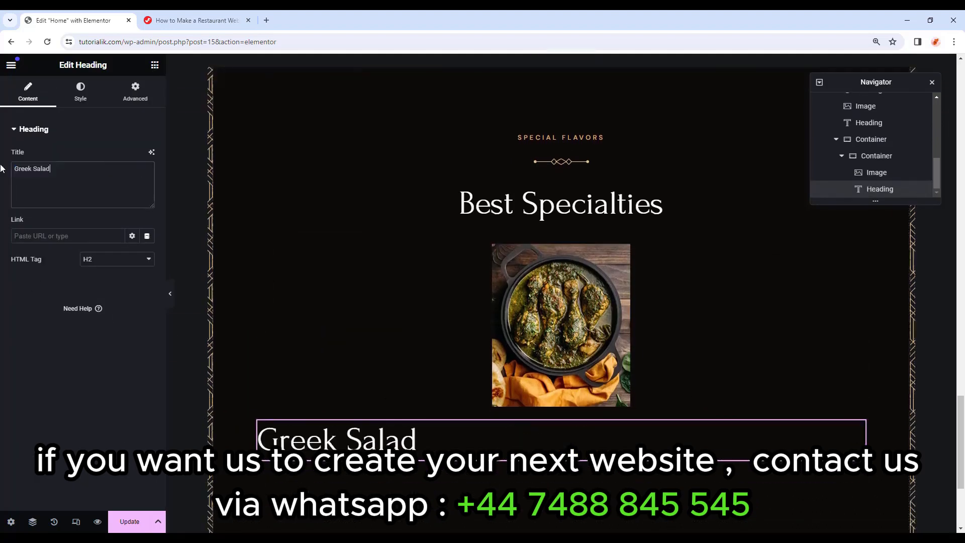
pyautogui.click(99, 260)
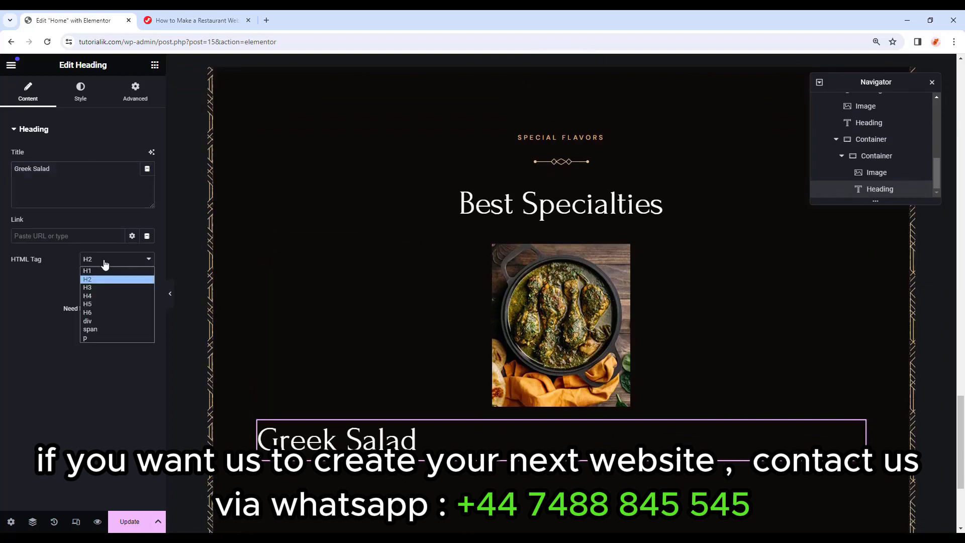
pyautogui.click(96, 297)
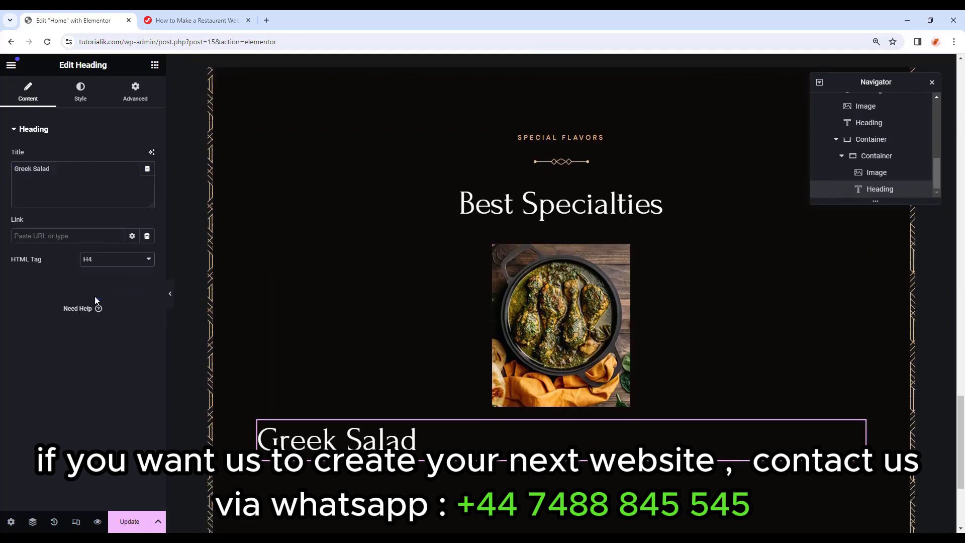
# Center the Greek Salad heading, colour it white (Primary) and set an 11 px bottom margin.
pyautogui.click(95, 99)
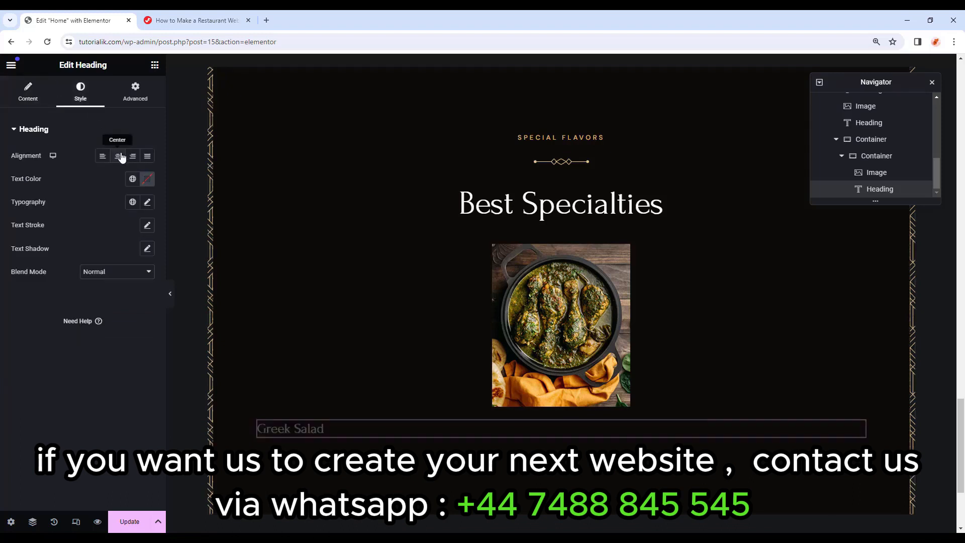
pyautogui.click(119, 157)
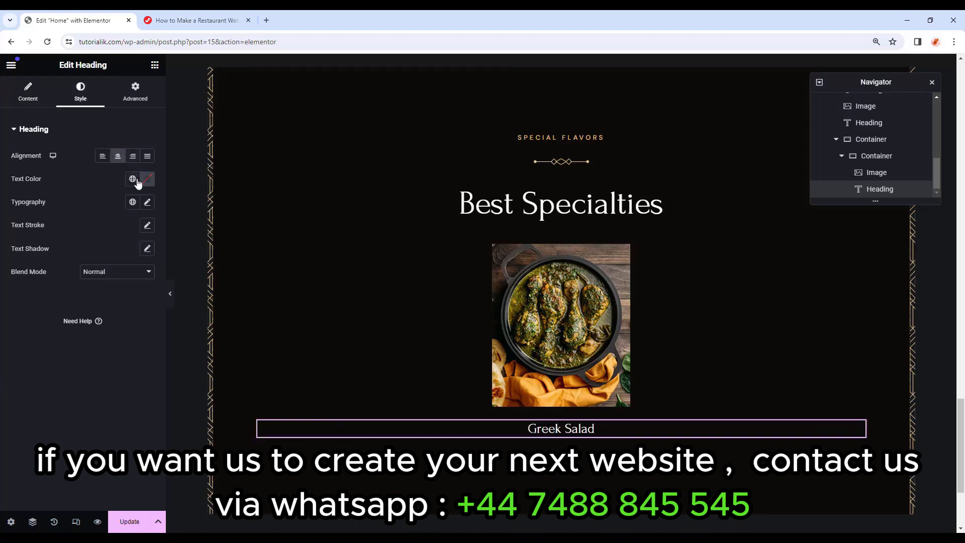
pyautogui.click(132, 179)
pyautogui.click(90, 233)
pyautogui.click(143, 94)
pyautogui.click(88, 167)
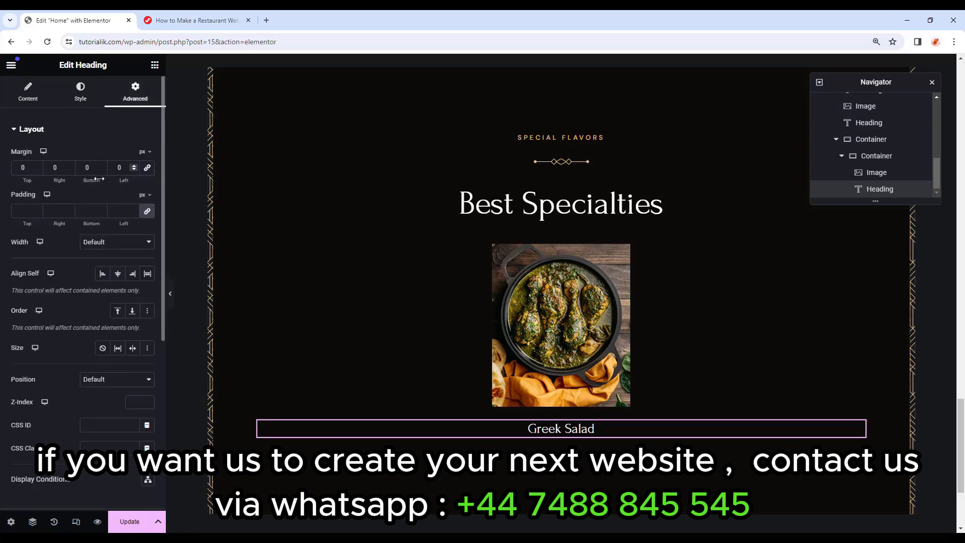
pyautogui.write('11')
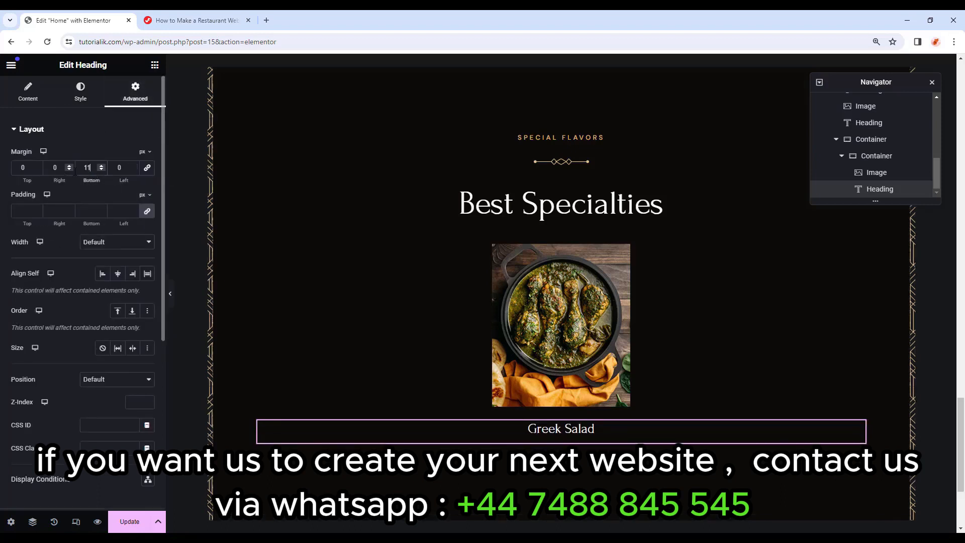
# Add a centred, white (Primary) Text Editor with the dish description below Greek Salad.
pyautogui.click(154, 65)
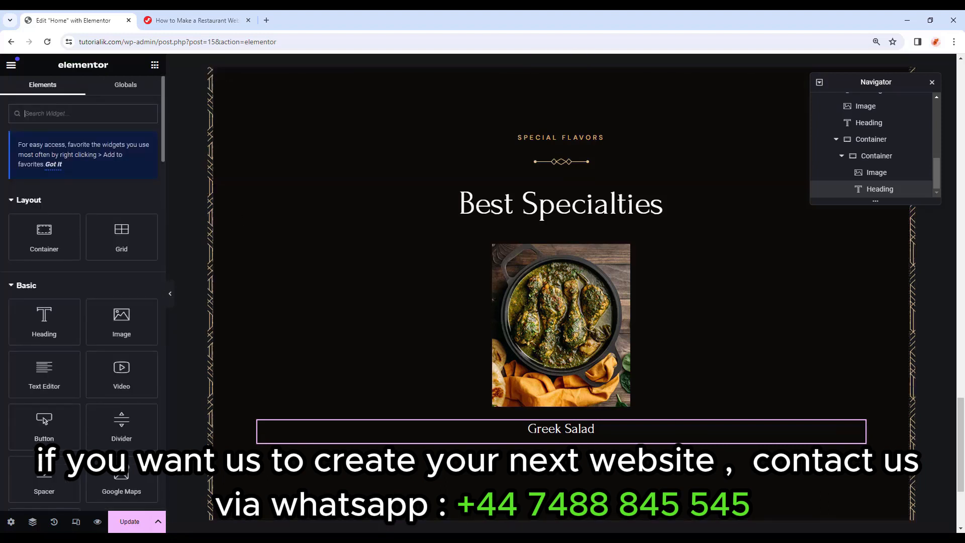
pyautogui.moveTo(36, 369); pyautogui.dragTo(571, 441)
pyautogui.moveTo(135, 322); pyautogui.dragTo(15, 280)
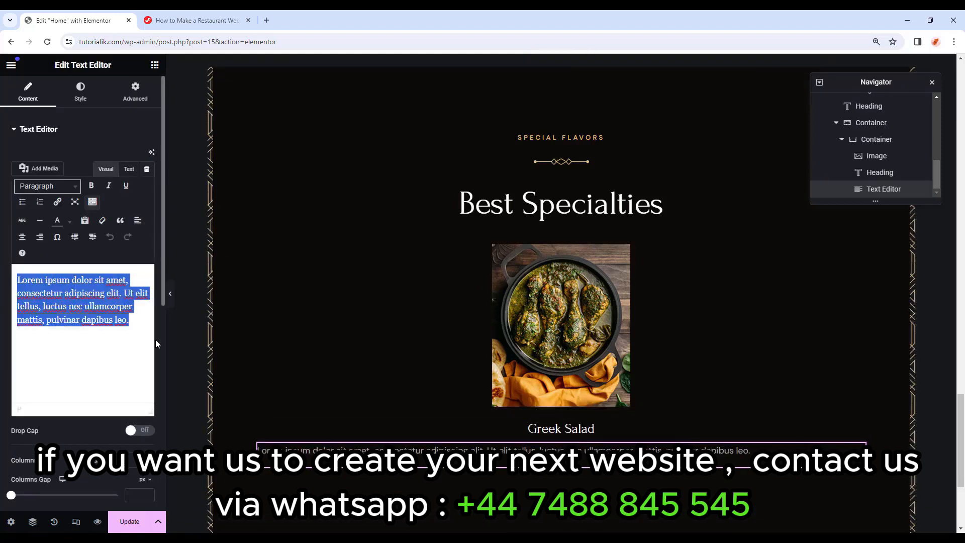
pyautogui.write('Avocados with crab meat, red onion, crab salad red bell pepper...')
pyautogui.click(81, 93)
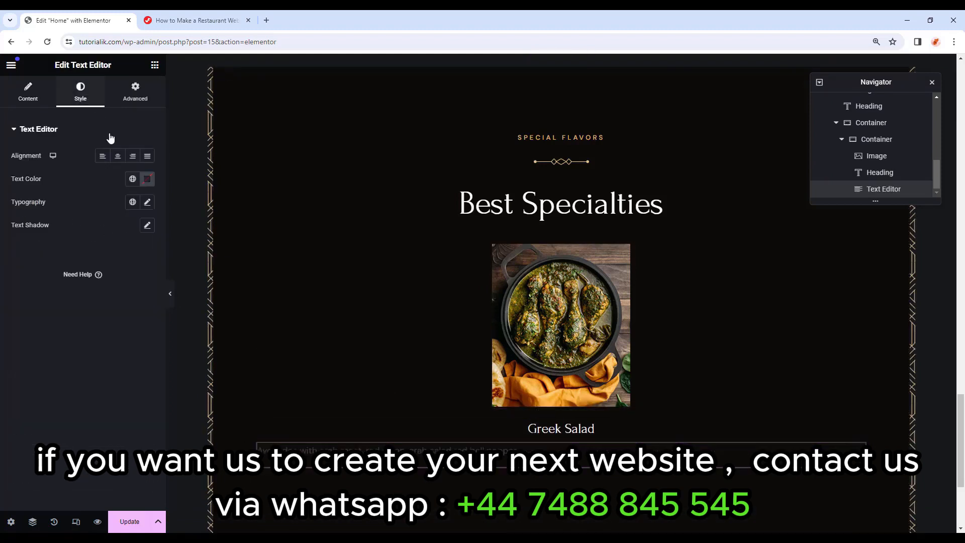
pyautogui.click(118, 156)
pyautogui.click(132, 179)
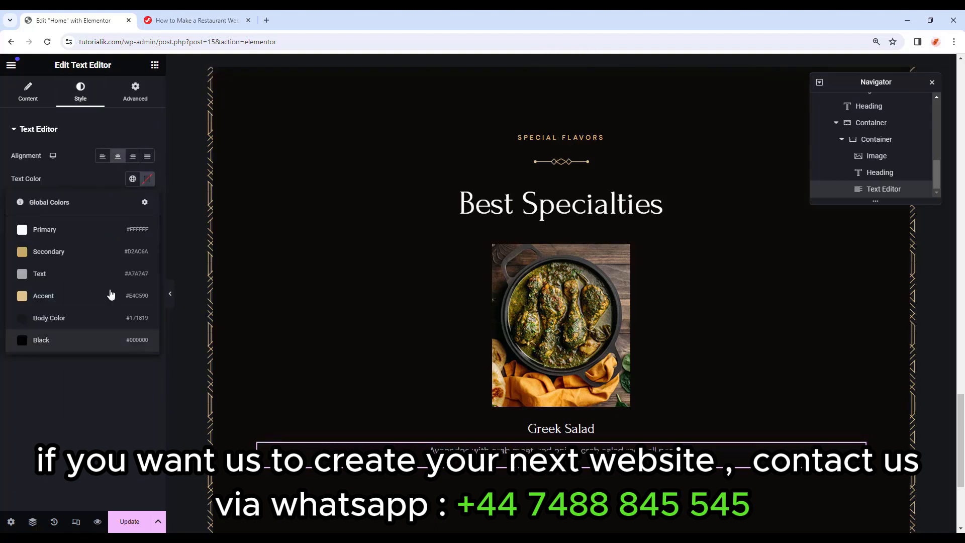
pyautogui.click(94, 236)
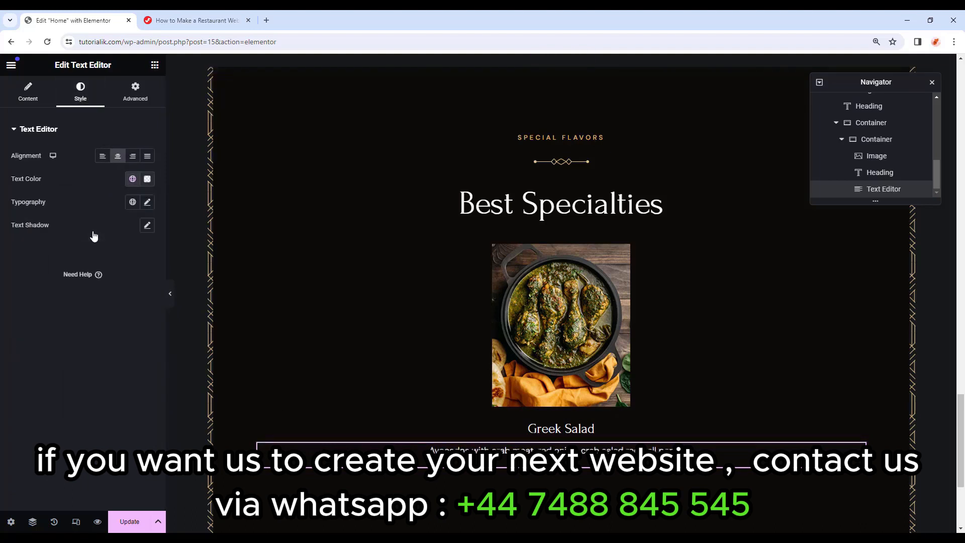
# Set the description typography to DM Sans, 14 px, weight 400, line height 25.
pyautogui.click(147, 202)
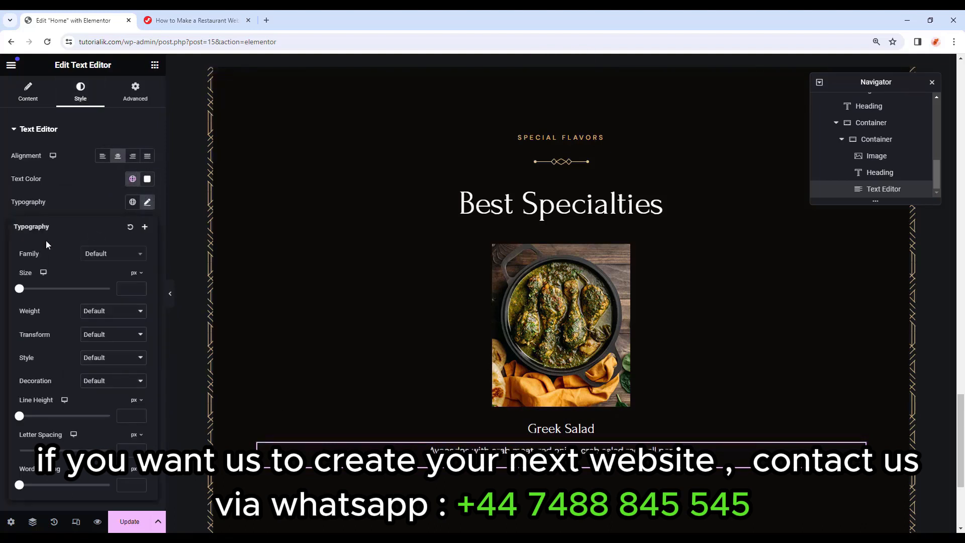
pyautogui.click(107, 258)
pyautogui.write('dm s')
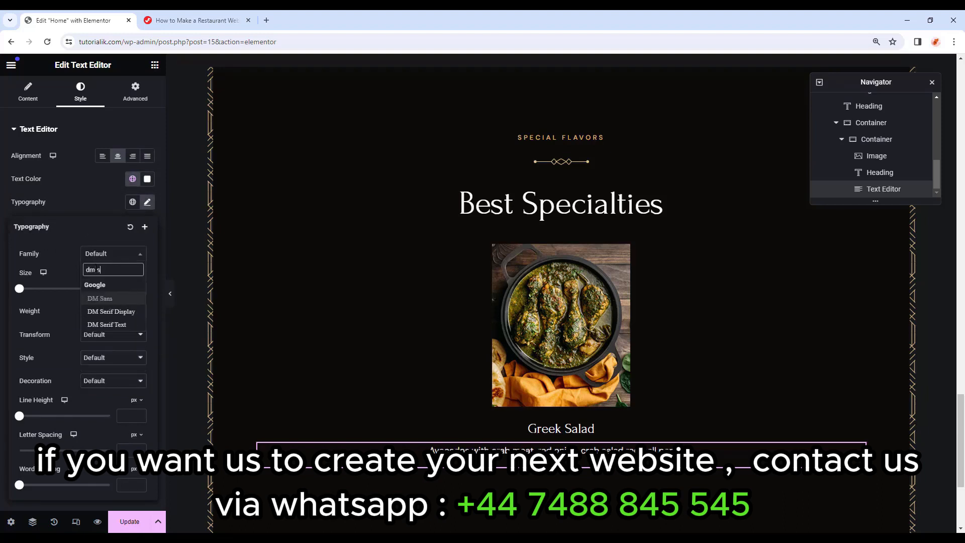
pyautogui.press('Return')
pyautogui.click(125, 288)
pyautogui.write('14')
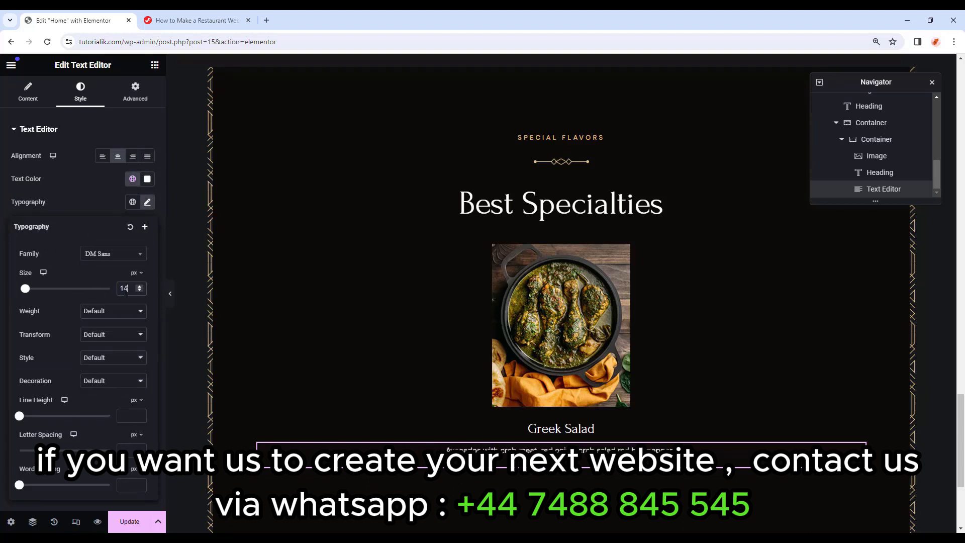
pyautogui.click(125, 315)
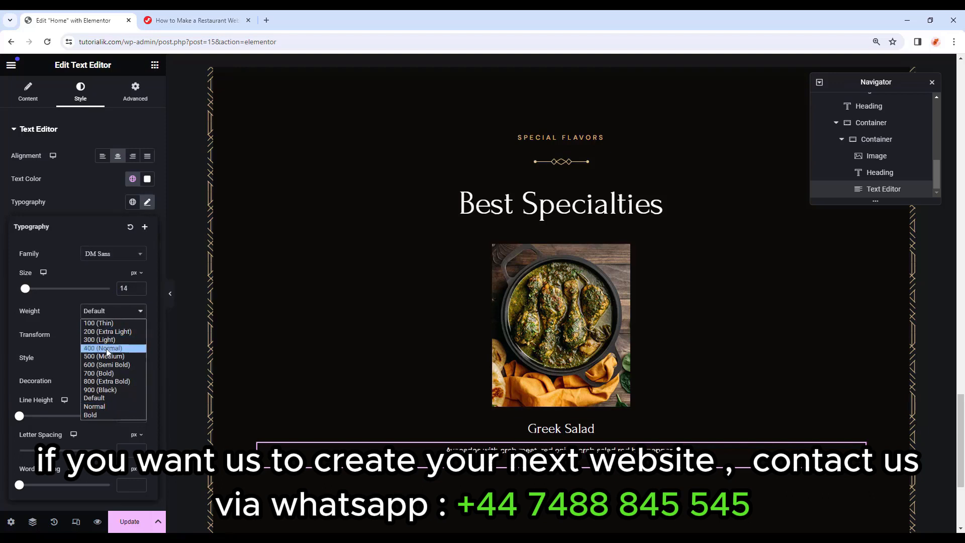
pyautogui.click(107, 348)
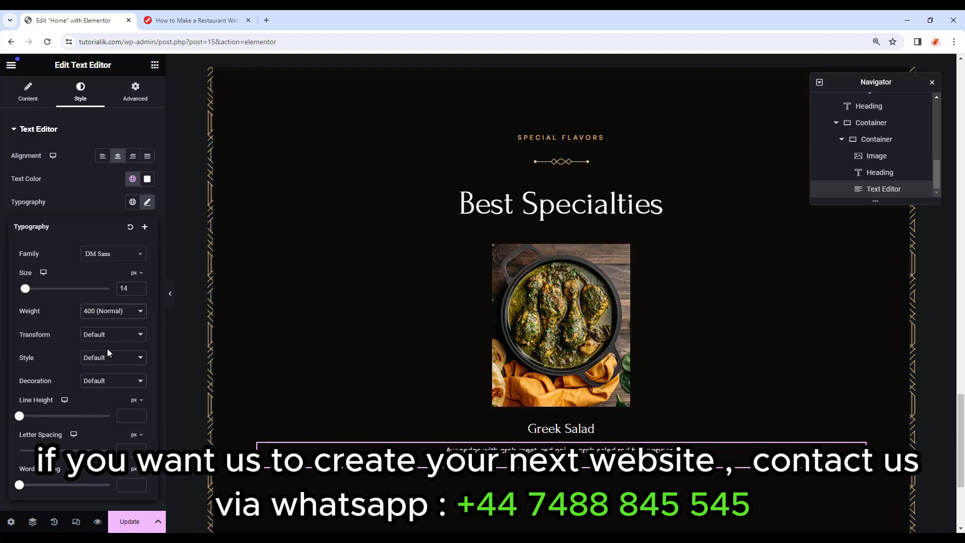
pyautogui.click(125, 415)
pyautogui.write('25')
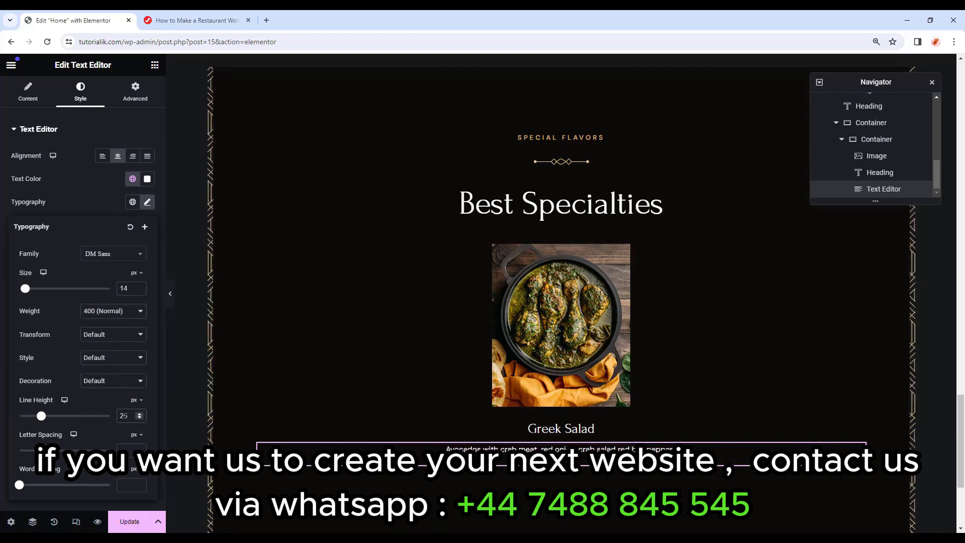
pyautogui.click(140, 101)
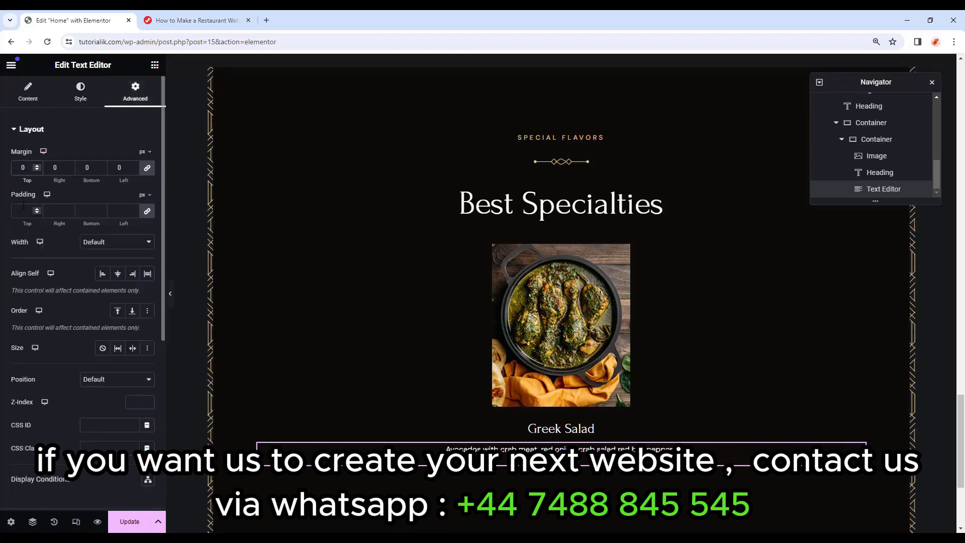
# Add a centred button labelled '$39.00' under the Greek Salad description.
pyautogui.click(155, 65)
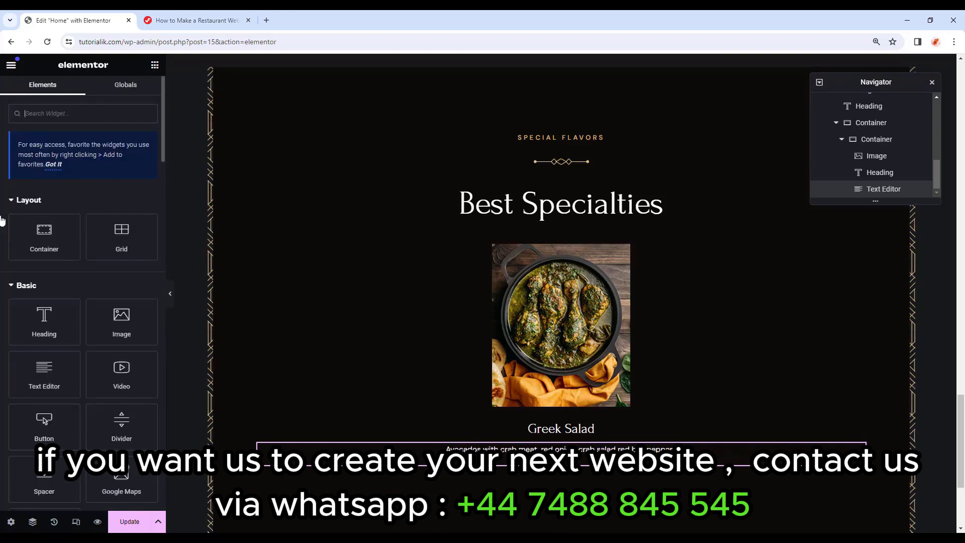
pyautogui.scroll(-2, 75, 221)
pyautogui.moveTo(45, 322); pyautogui.dragTo(550, 452)
pyautogui.moveTo(122, 180); pyautogui.dragTo(62, 179)
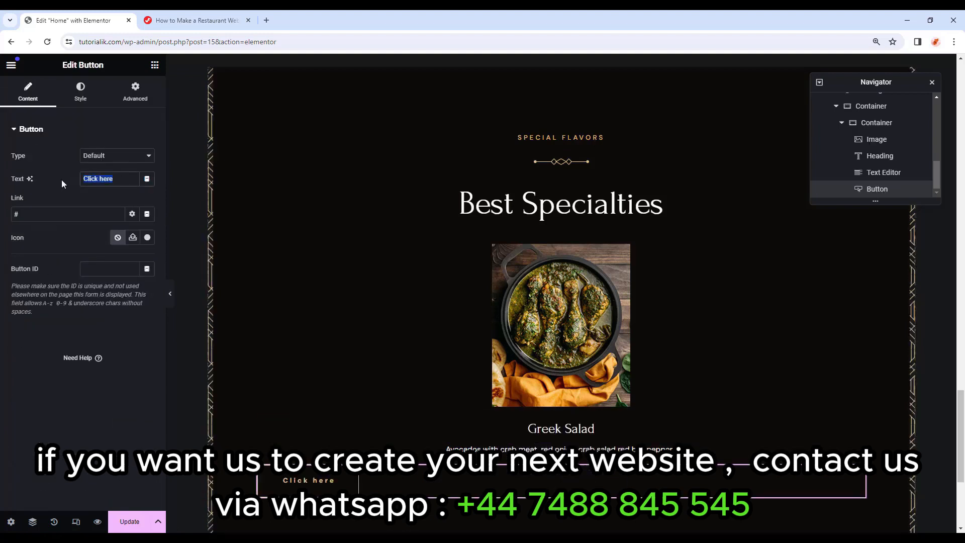
pyautogui.write('$39.00')
pyautogui.click(79, 98)
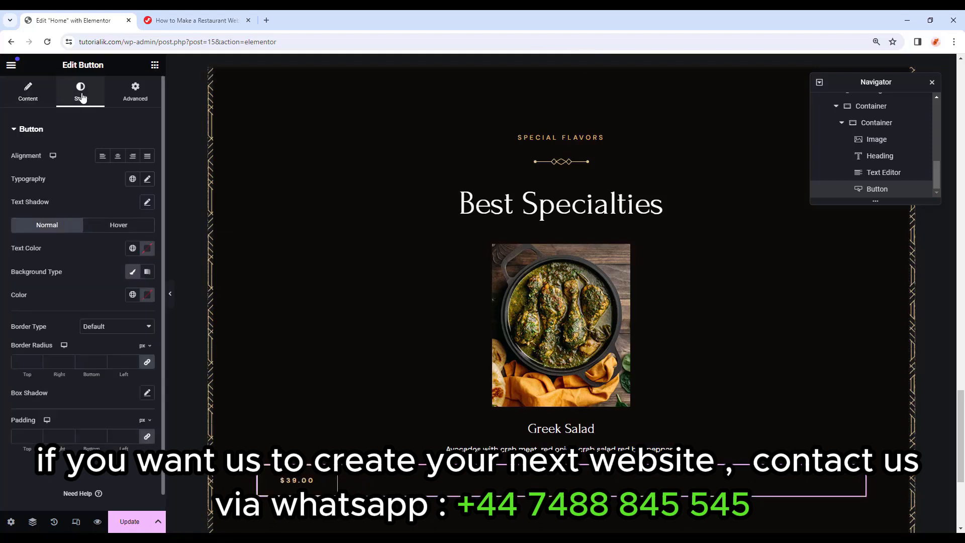
pyautogui.click(119, 157)
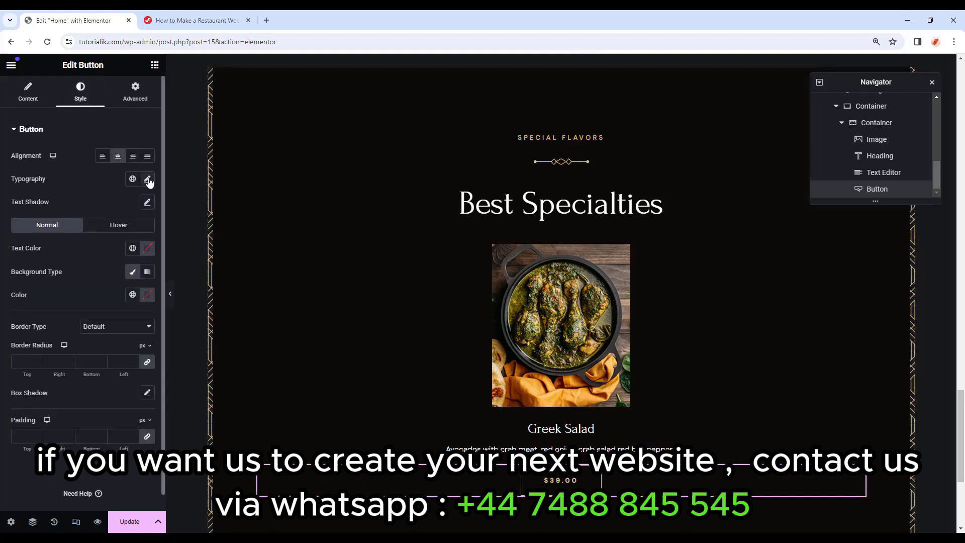
# Style the button text as underlined DM Sans 21, weight 400, with 38 px line height.
pyautogui.click(149, 180)
pyautogui.click(116, 233)
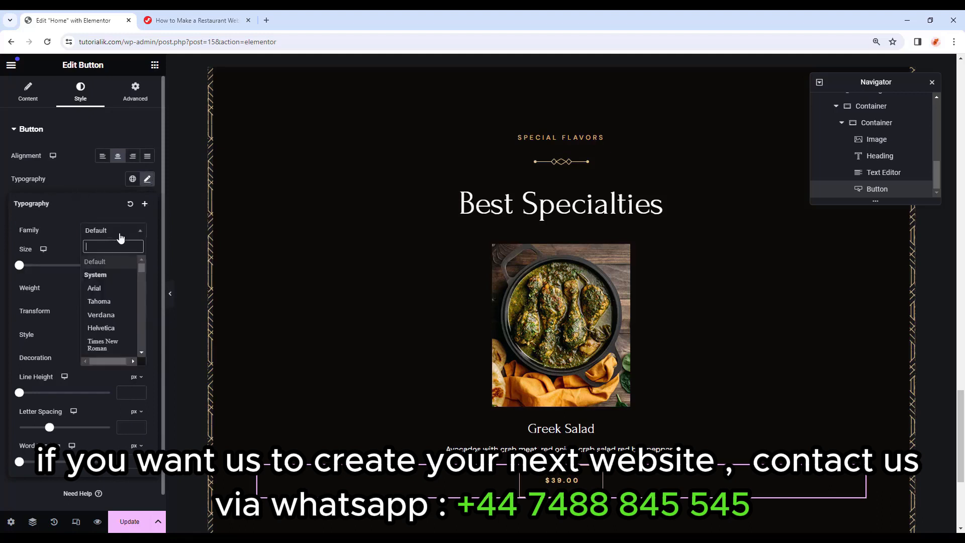
pyautogui.write('dm sans')
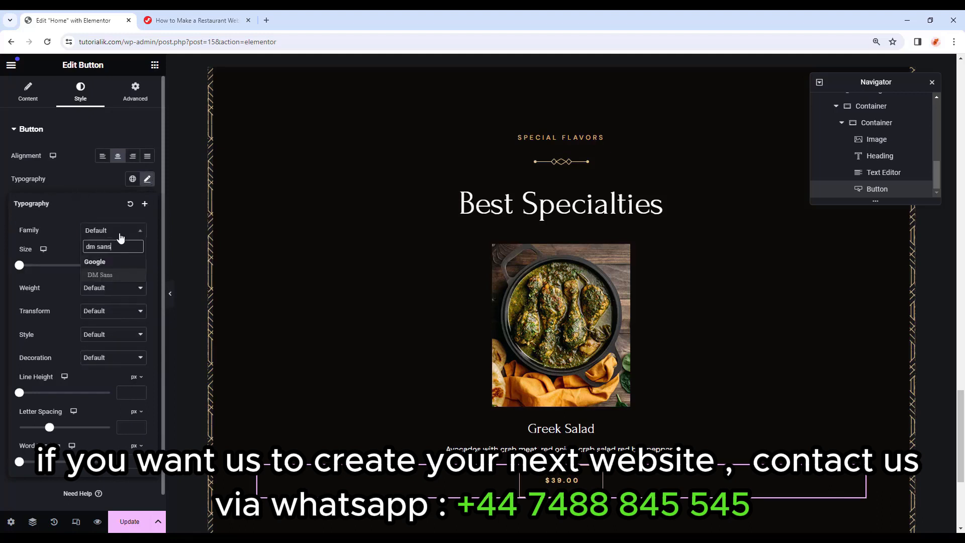
pyautogui.click(124, 275)
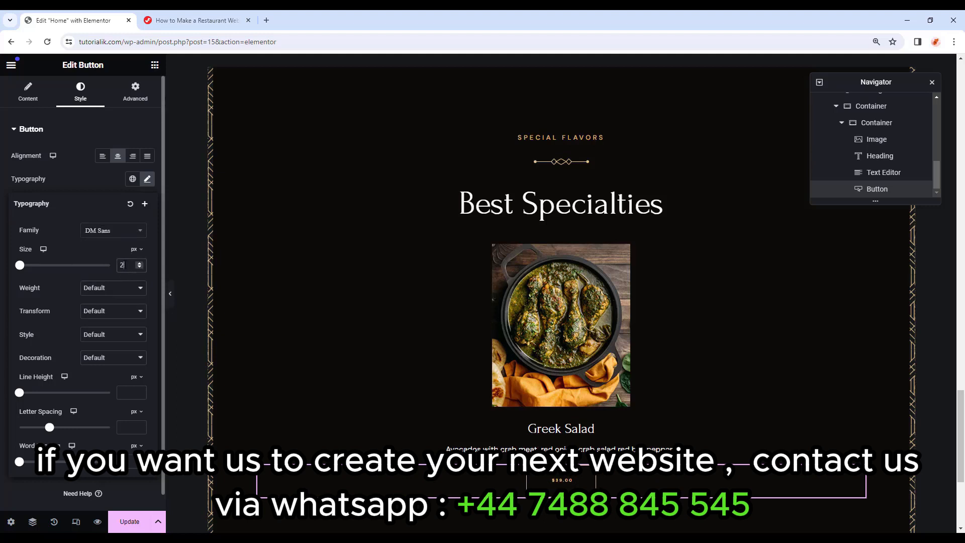
pyautogui.write('21')
pyautogui.click(115, 288)
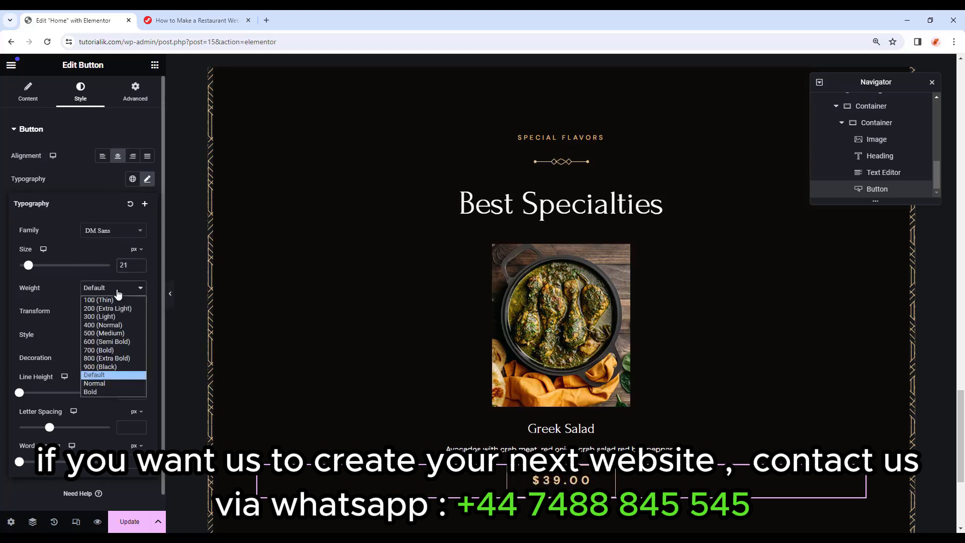
pyautogui.click(111, 325)
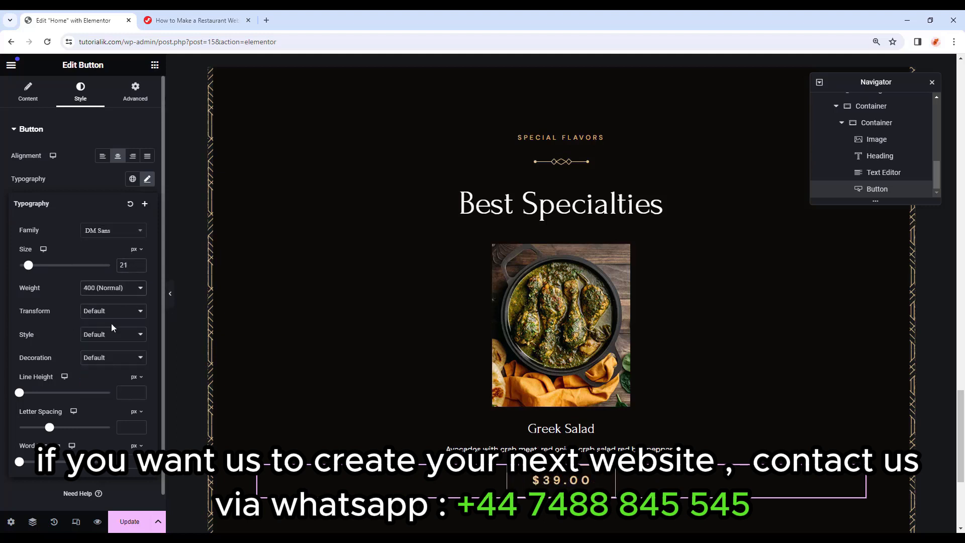
pyautogui.click(121, 357)
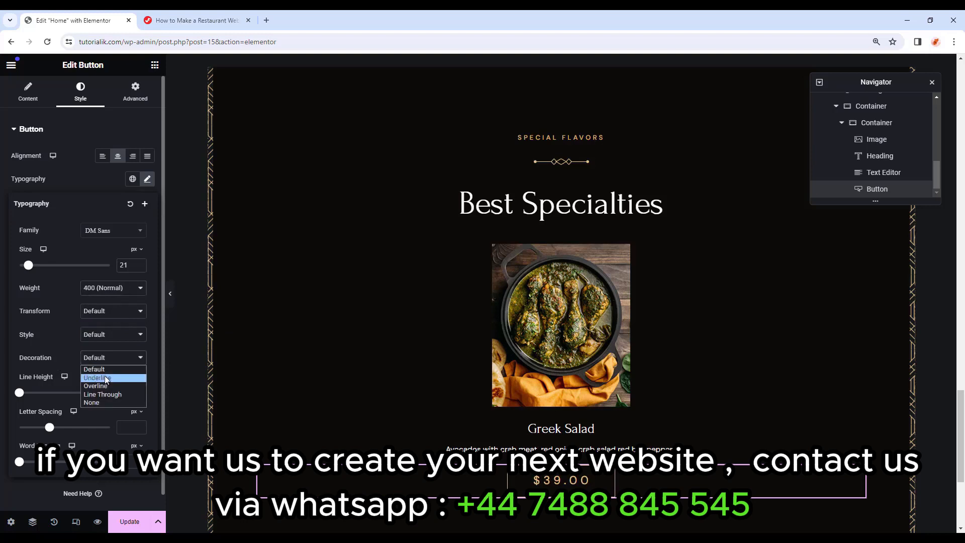
pyautogui.click(118, 378)
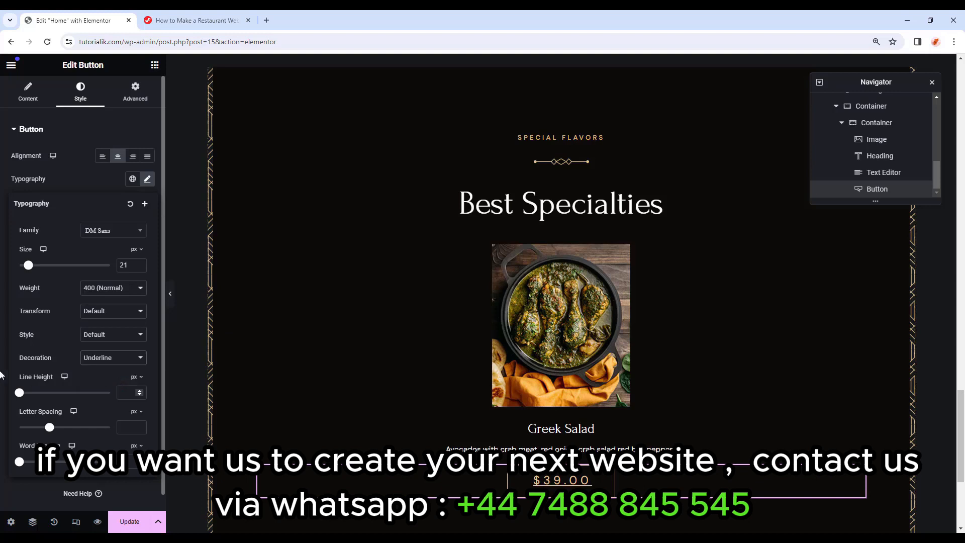
pyautogui.click(128, 391)
pyautogui.write('38')
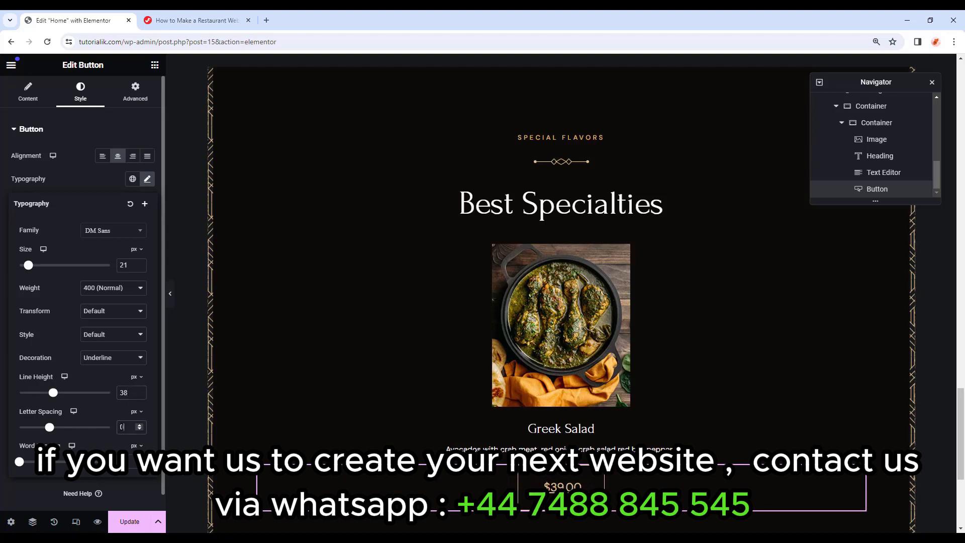
# Remove the price button's border and set its padding to 0 on all sides.
pyautogui.click(95, 188)
pyautogui.scroll(-1, 65, 267)
pyautogui.click(116, 318)
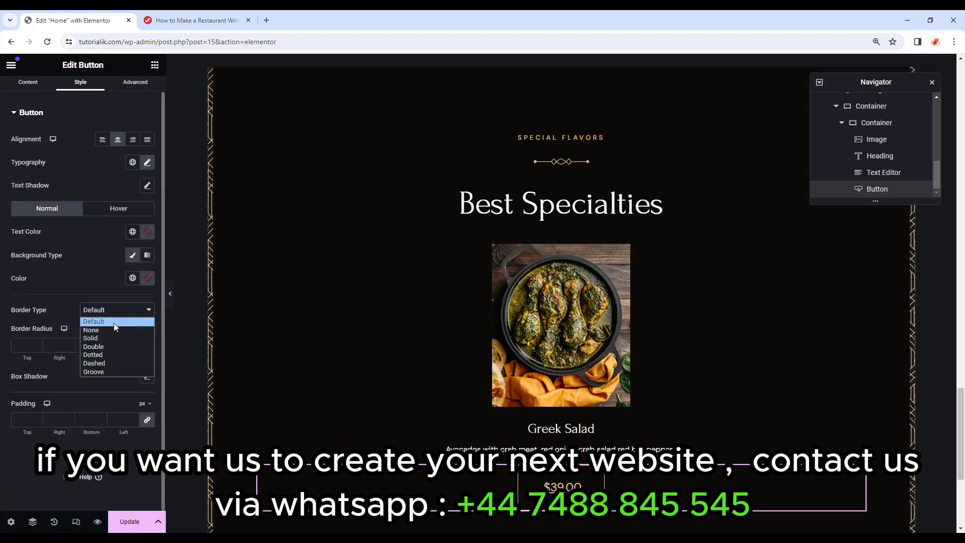
pyautogui.click(112, 330)
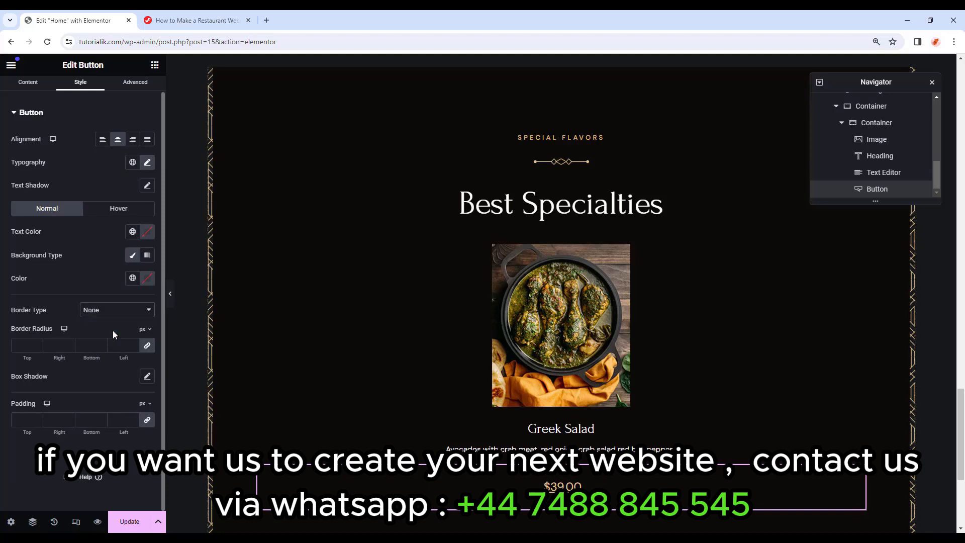
pyautogui.click(23, 419)
pyautogui.write('0')
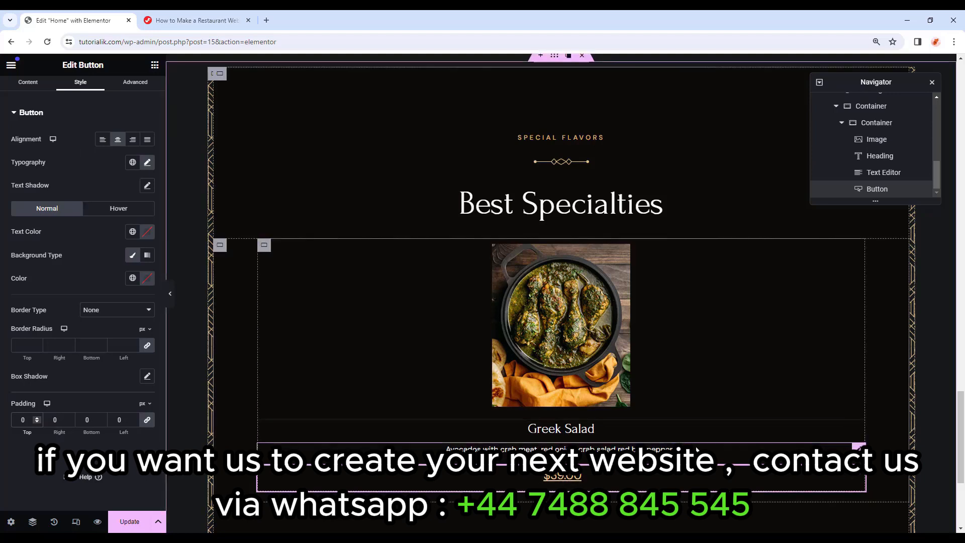
# Recolour the Greek Salad description text with the global 'Text' grey colour.
pyautogui.click(842, 448)
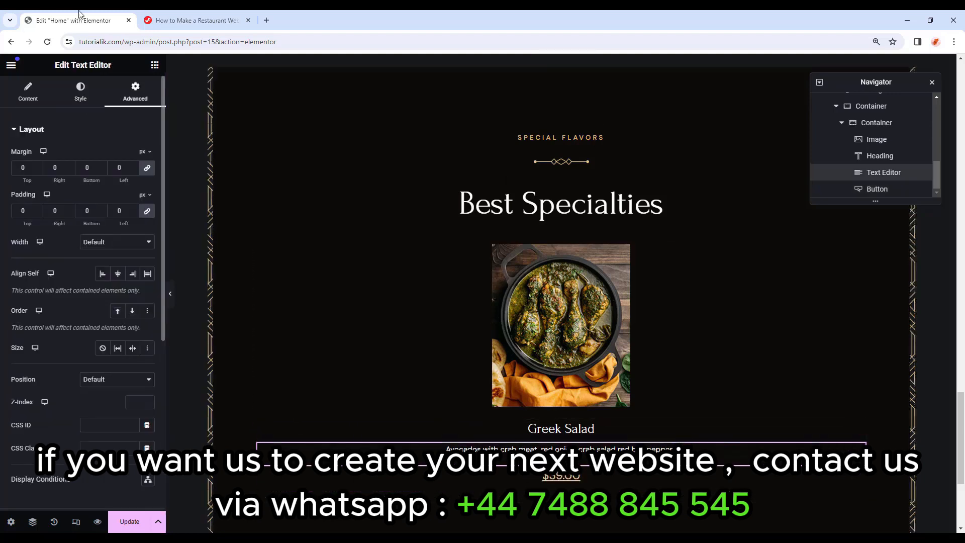
pyautogui.click(80, 92)
pyautogui.click(135, 182)
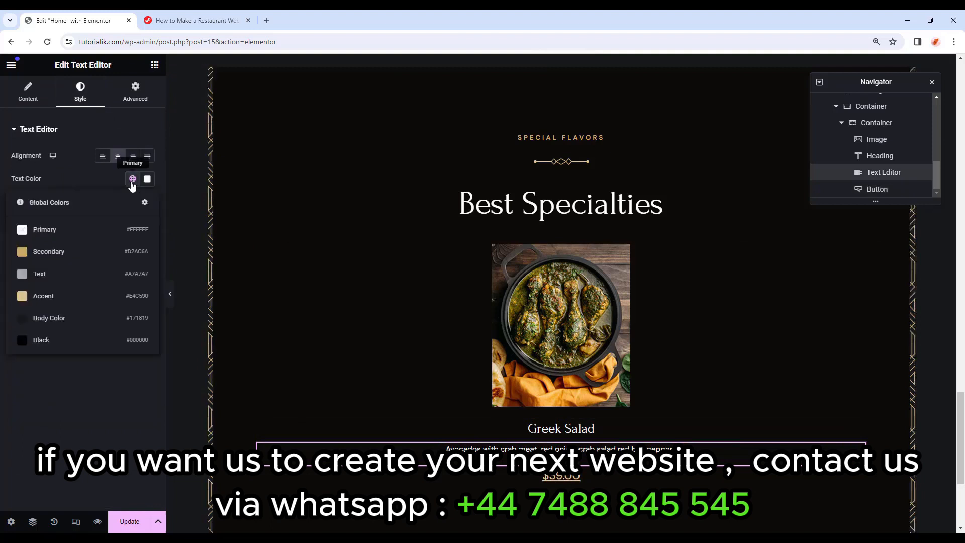
pyautogui.click(62, 273)
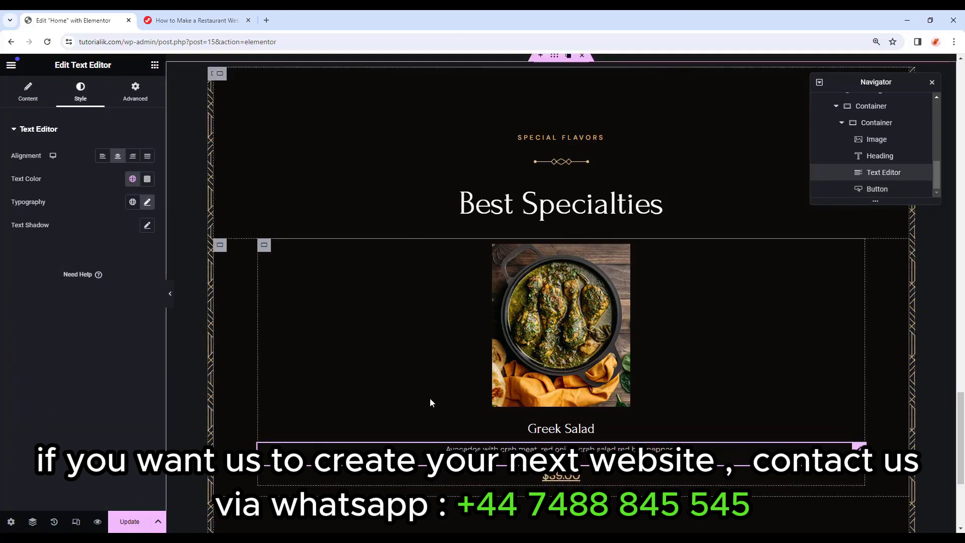
pyautogui.click(264, 246)
pyautogui.click(267, 246)
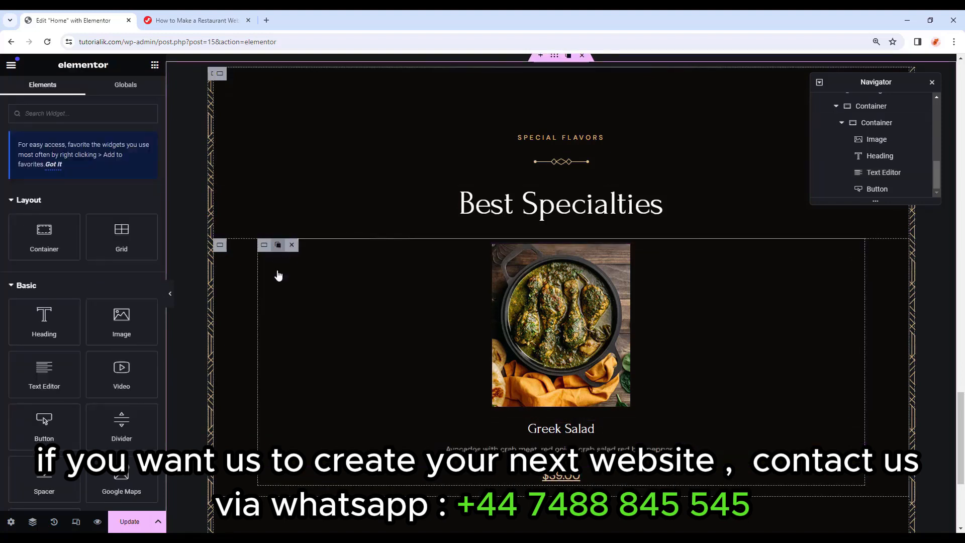
# Duplicate the Greek Salad card container three times to make four cards in a row.
pyautogui.rightClick(278, 247)
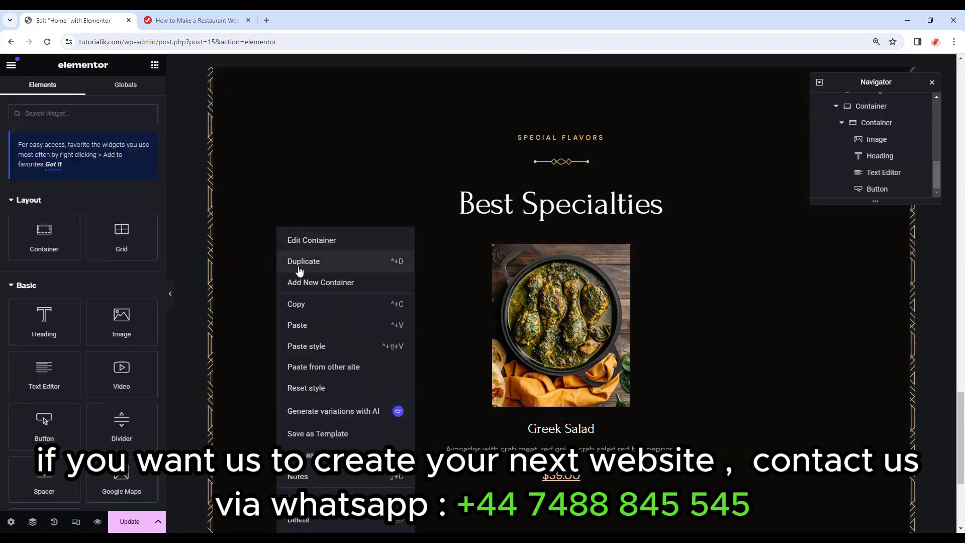
pyautogui.click(300, 270)
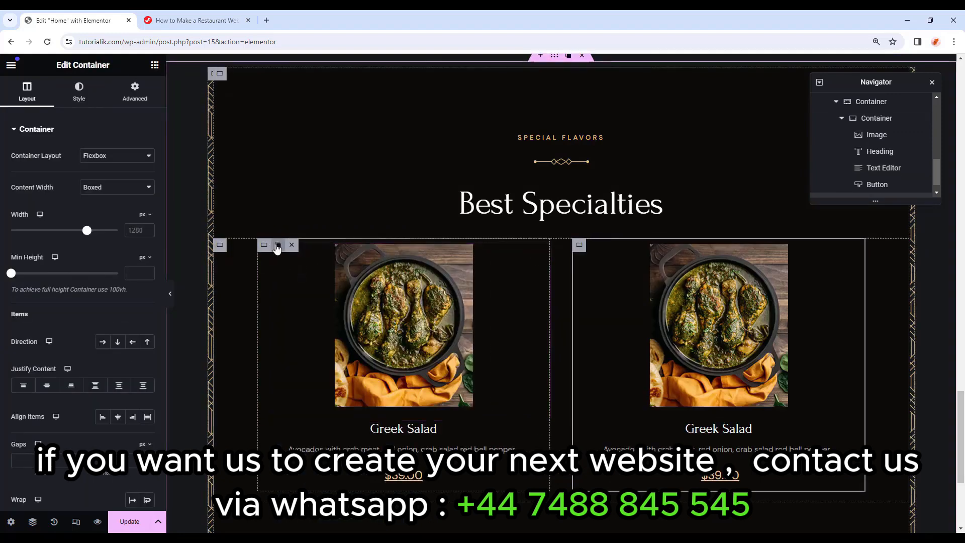
pyautogui.click(278, 247)
pyautogui.click(277, 246)
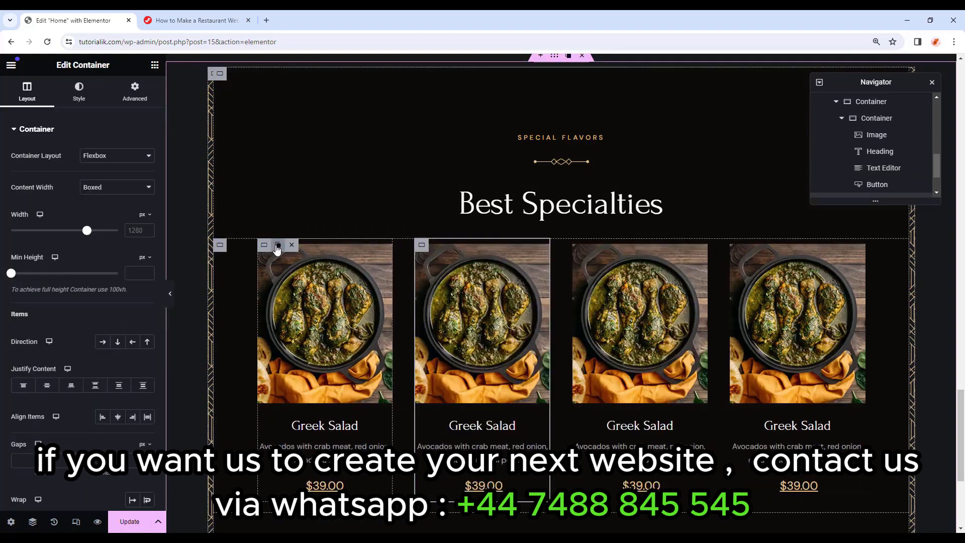
pyautogui.click(517, 369)
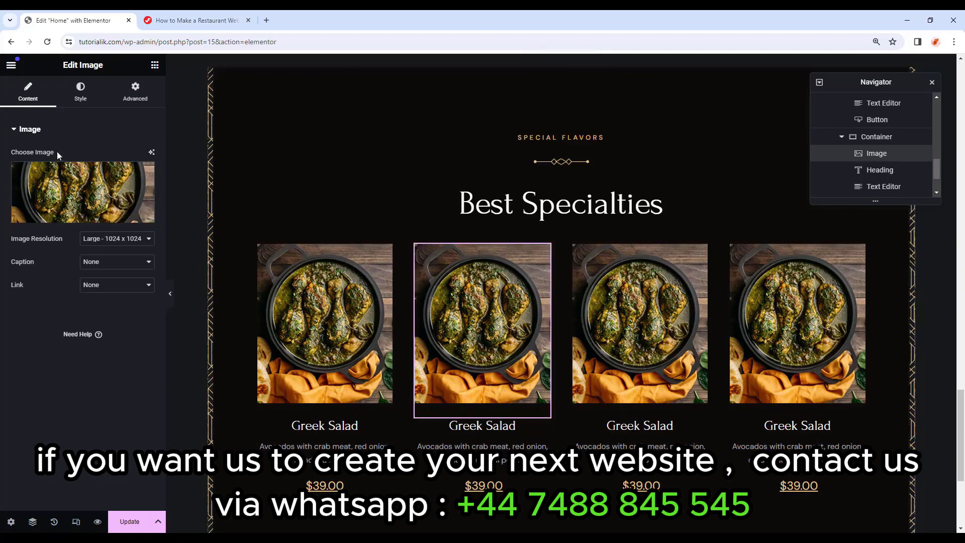
# Give the second card the grilled vegetables photo, title 'Tokusen Wagyu' and an ingredients-list description.
pyautogui.click(81, 193)
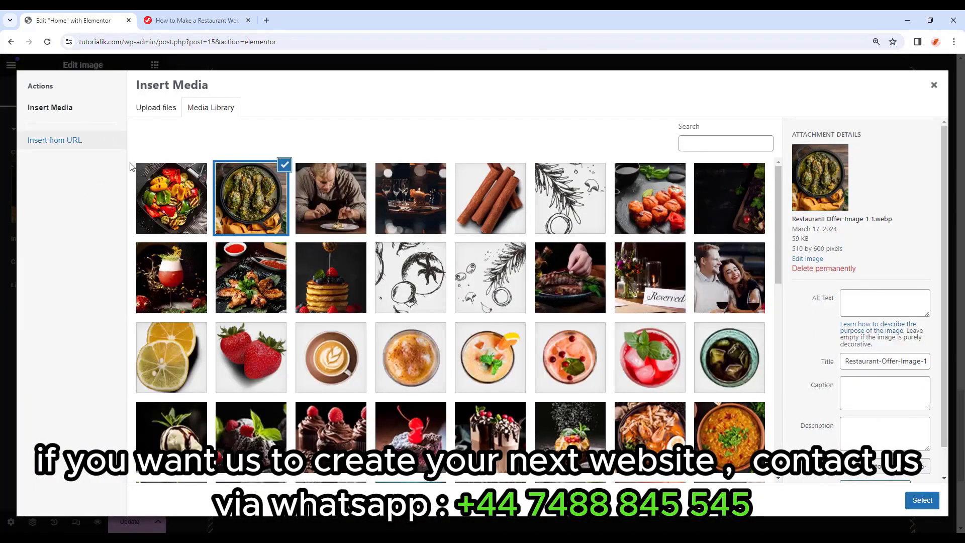
pyautogui.click(187, 190)
pyautogui.click(920, 501)
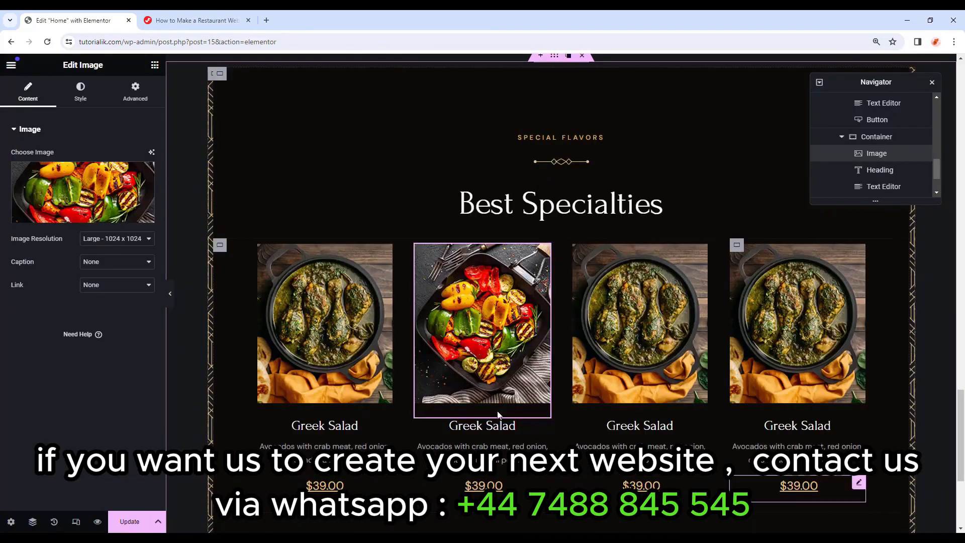
pyautogui.click(492, 426)
pyautogui.tripleClick(59, 175)
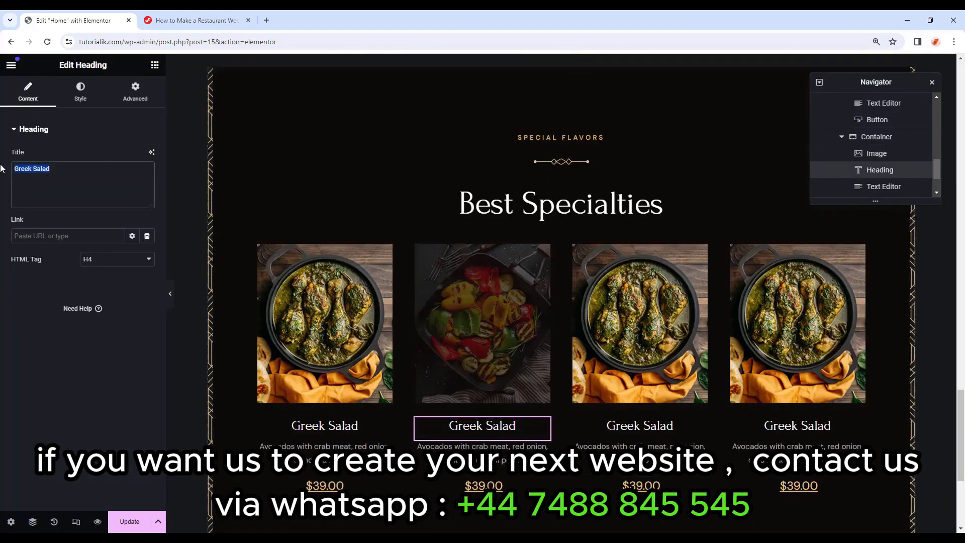
pyautogui.write('Tokusen Wagyu')
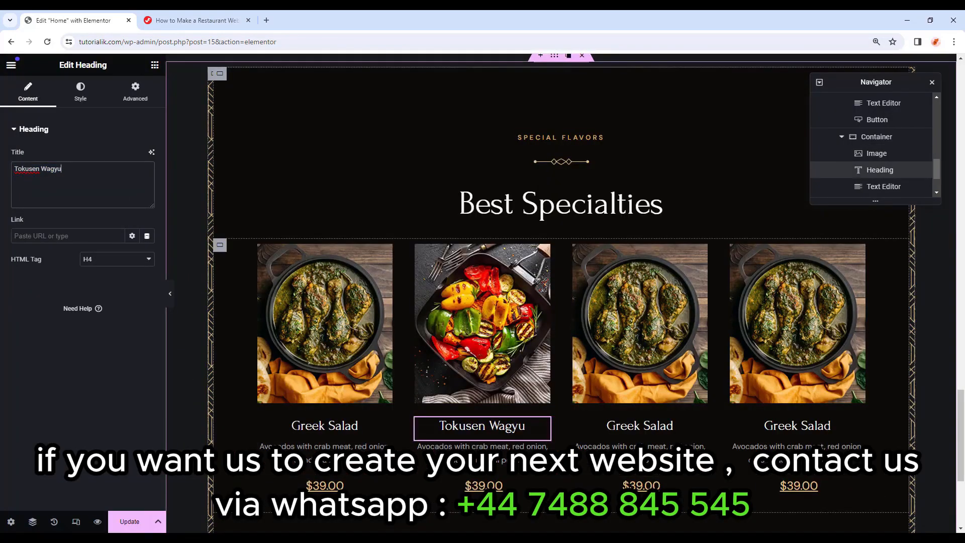
pyautogui.click(475, 448)
pyautogui.moveTo(104, 346); pyautogui.dragTo(12, 249)
pyautogui.write('Tomatoes, green bell pepper, sliced cucumber onion, olive...')
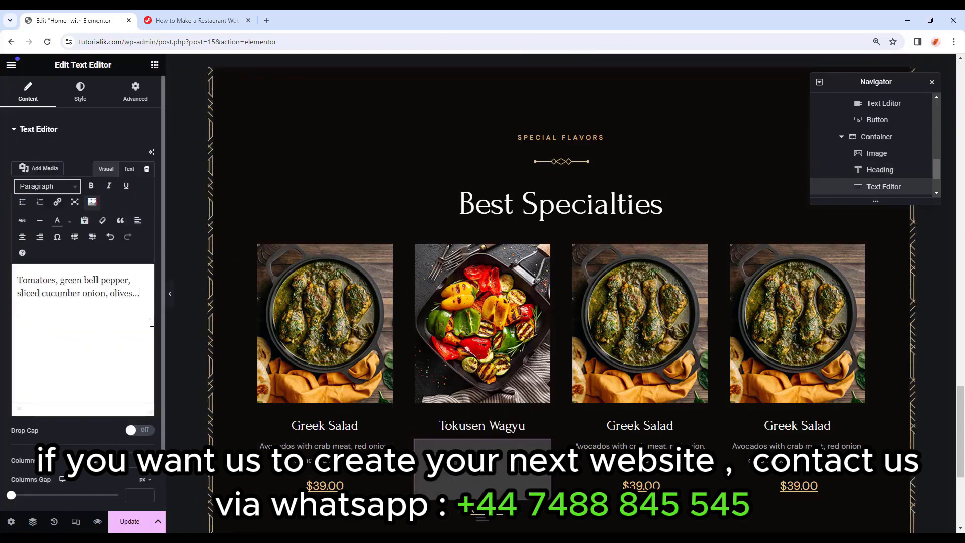
# Give the third card the dal bowl photo, title 'Butternut Pumpkin' and a new description.
pyautogui.click(640, 327)
pyautogui.click(67, 219)
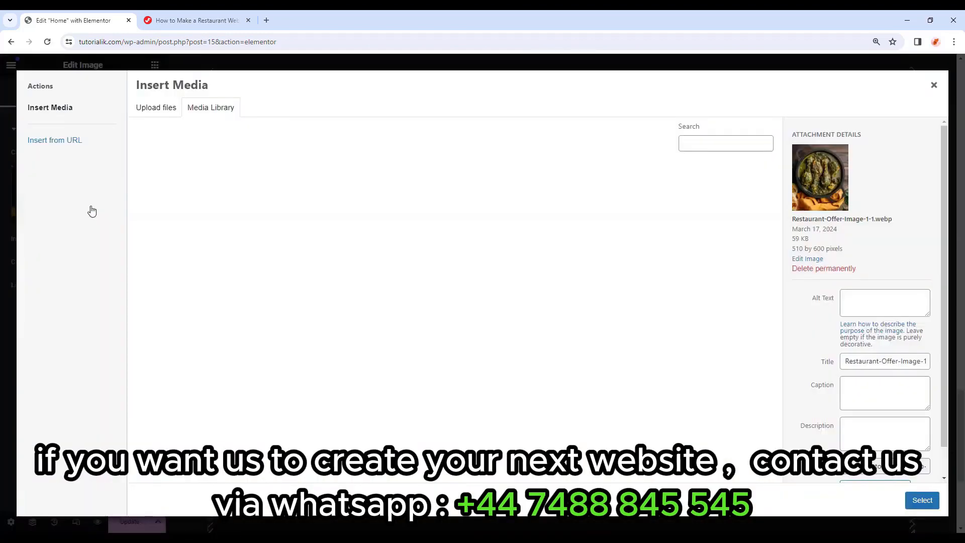
pyautogui.scroll(-10, 190, 201)
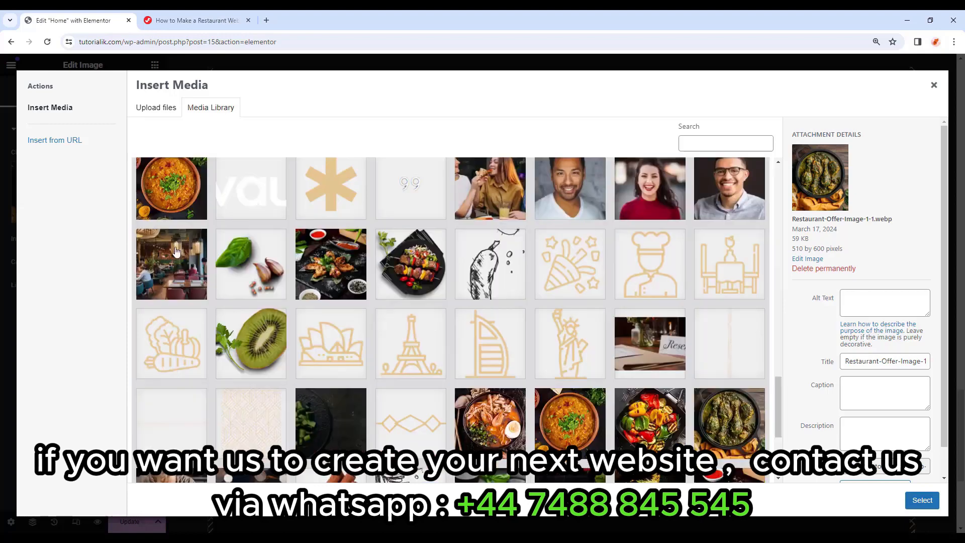
pyautogui.click(190, 200)
pyautogui.click(923, 501)
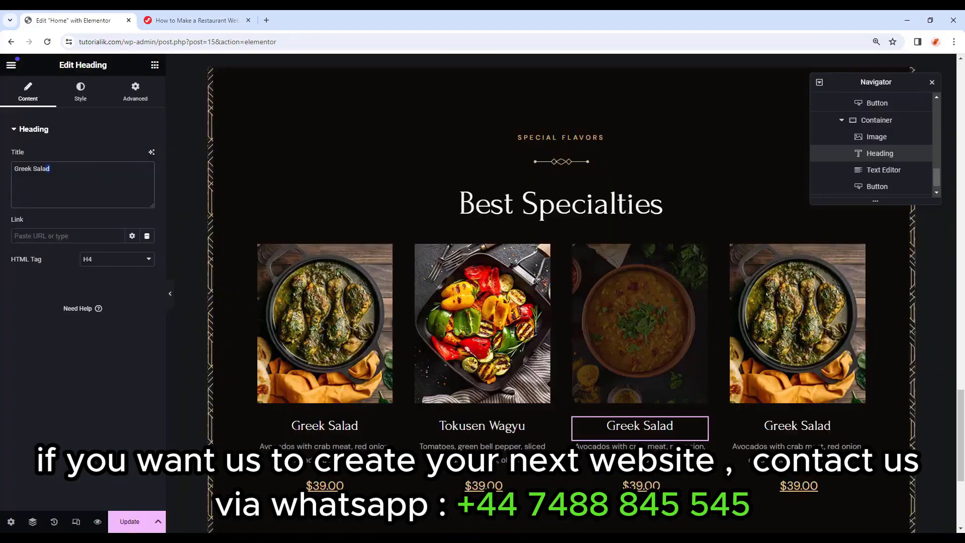
pyautogui.moveTo(49, 169); pyautogui.dragTo(2, 162)
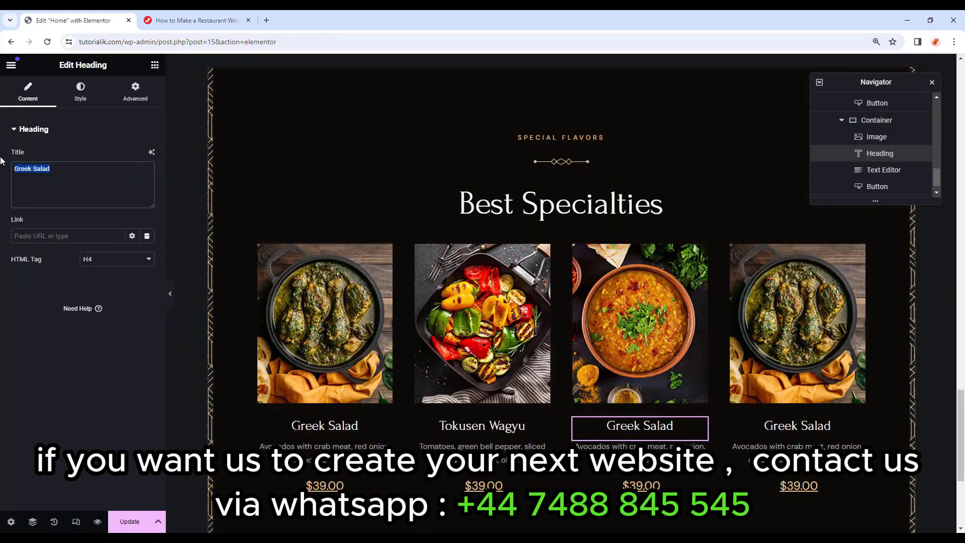
pyautogui.write('Butternut Pumpkin')
pyautogui.click(640, 447)
pyautogui.moveTo(18, 280); pyautogui.dragTo(272, 350)
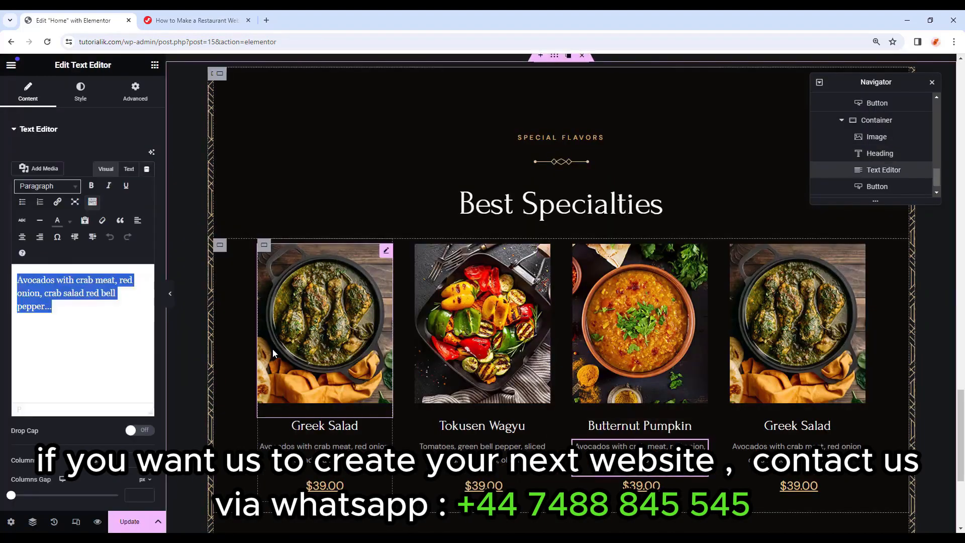
pyautogui.write('Avocados with crab meat, red onion, crab salad red bell pepper...')
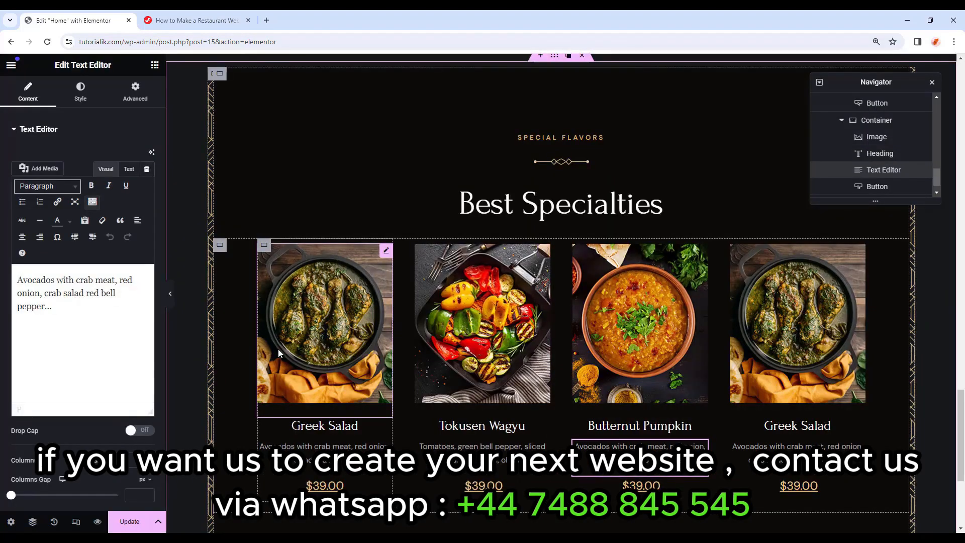
# Give the fourth card the noodle bowl photo and the title 'Opu Fish'.
pyautogui.click(278, 349)
pyautogui.click(88, 215)
pyautogui.scroll(-10, 299, 276)
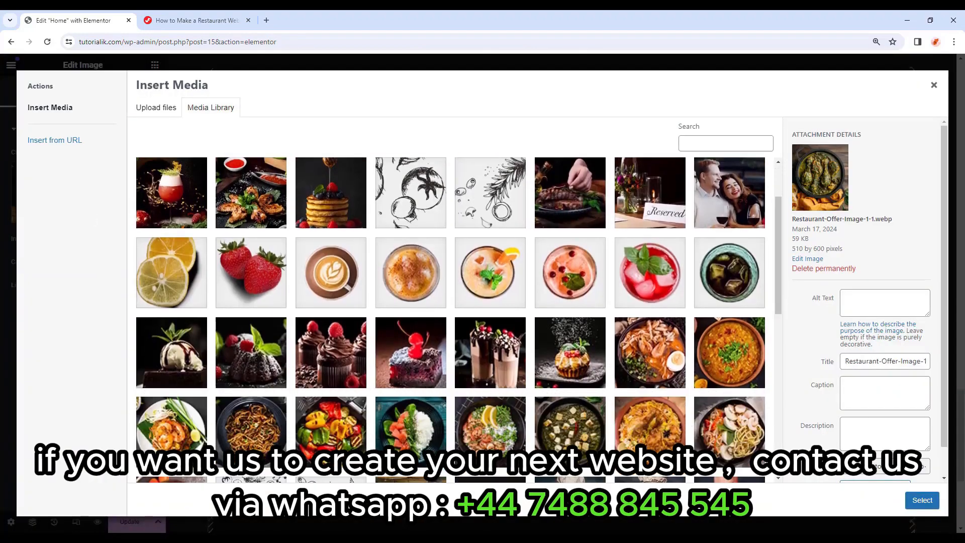
pyautogui.click(718, 311)
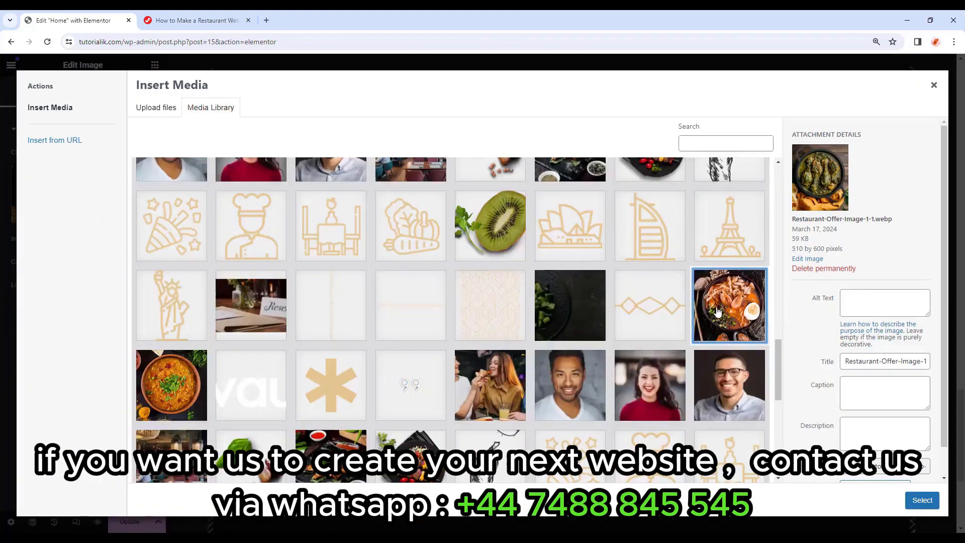
pyautogui.click(922, 500)
pyautogui.click(814, 433)
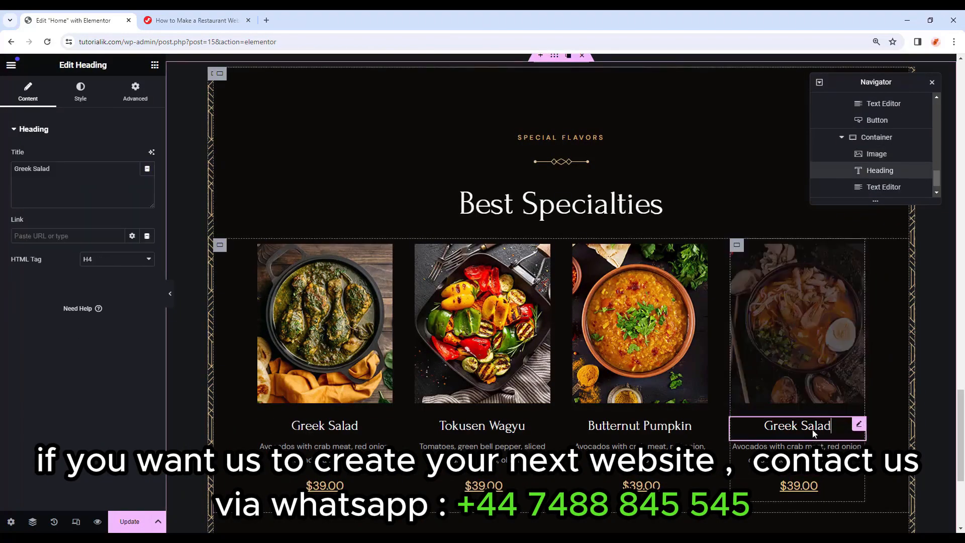
pyautogui.hotkey('ctrl', 'a')
pyautogui.write('Opu Fish')
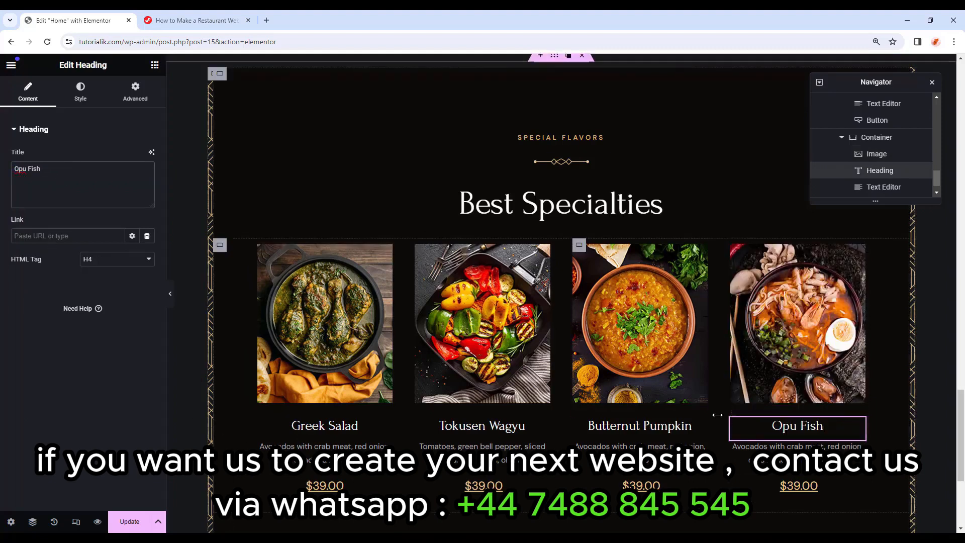
pyautogui.click(804, 449)
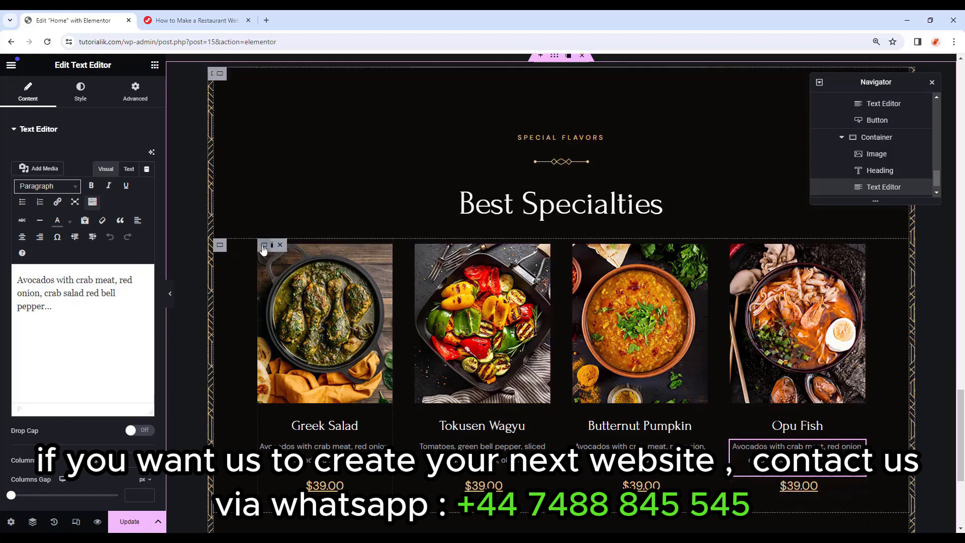
pyautogui.click(264, 245)
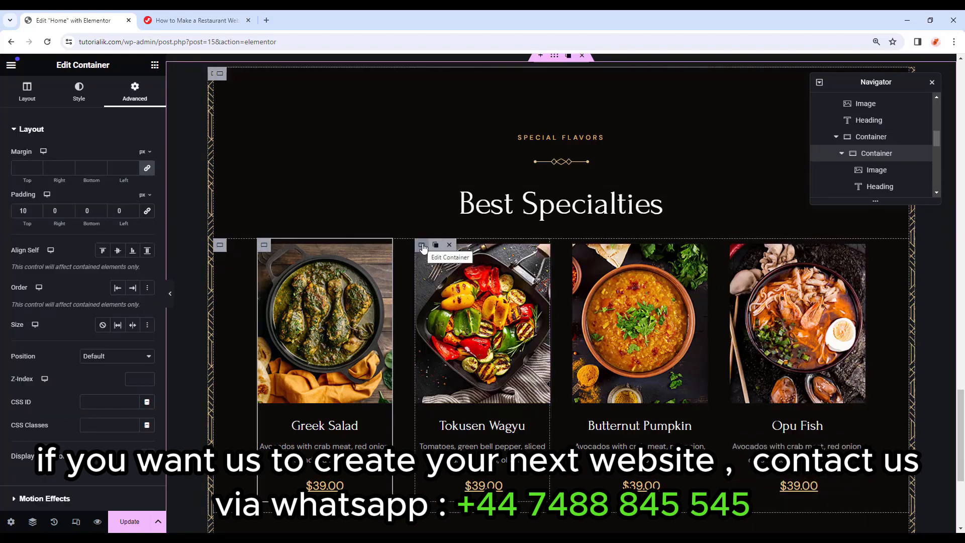
# Set the Tokusen Wagyu card container's top padding to 50 px.
pyautogui.click(422, 246)
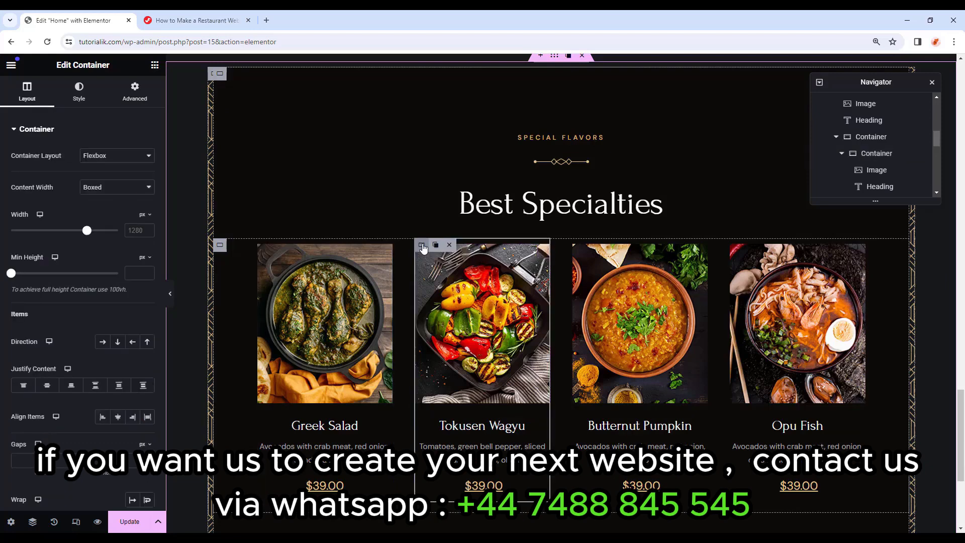
pyautogui.click(126, 100)
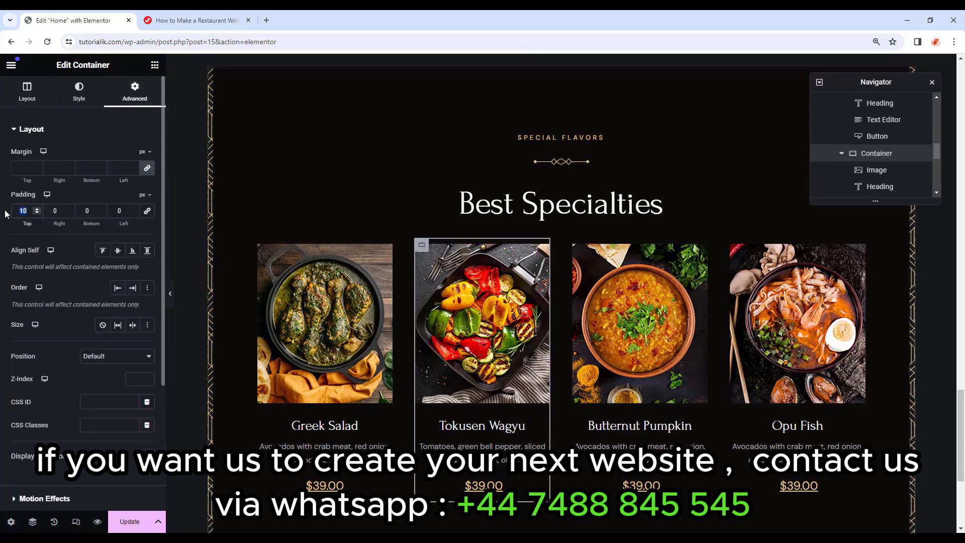
pyautogui.write('50')
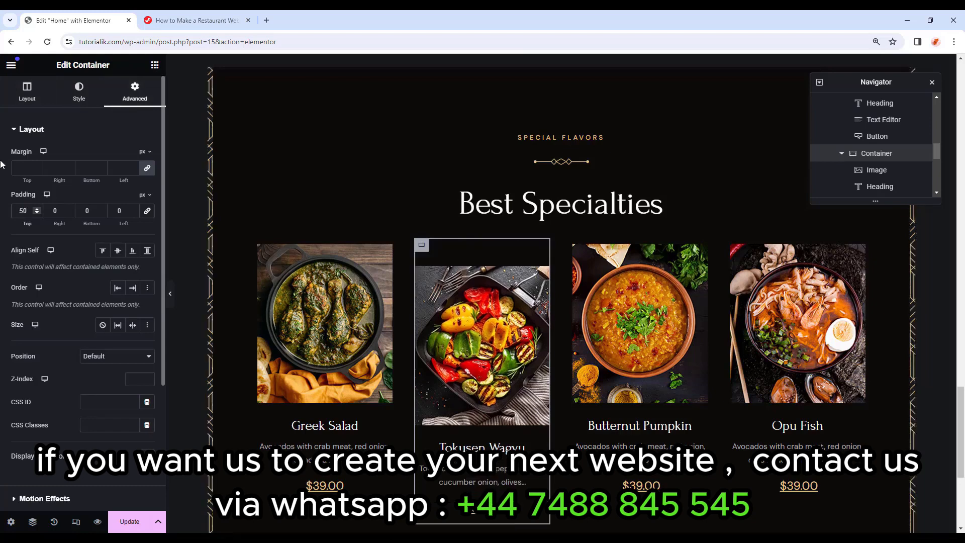
# Copy the Tokusen Wagyu card's style onto the Opu Fish card and preview the staggered row.
pyautogui.rightClick(427, 249)
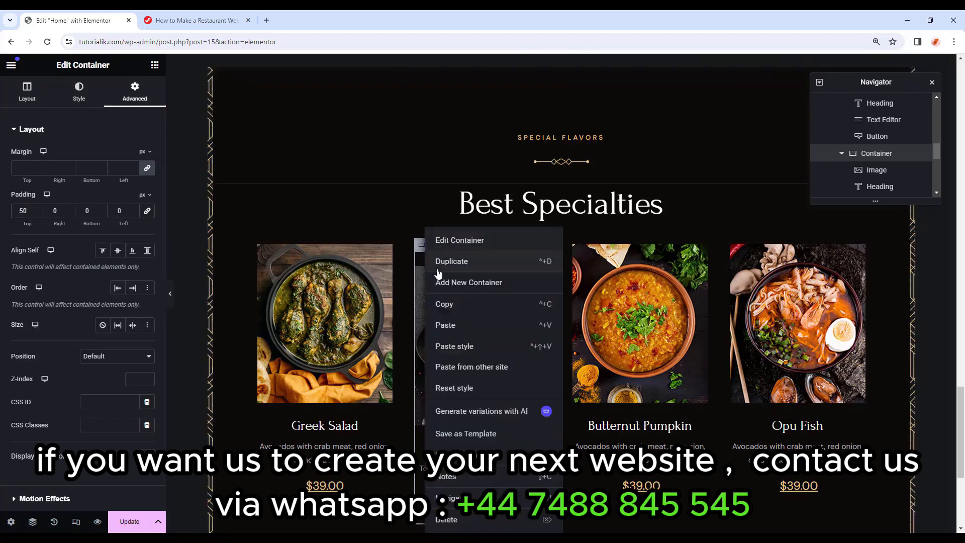
pyautogui.click(449, 305)
pyautogui.rightClick(736, 249)
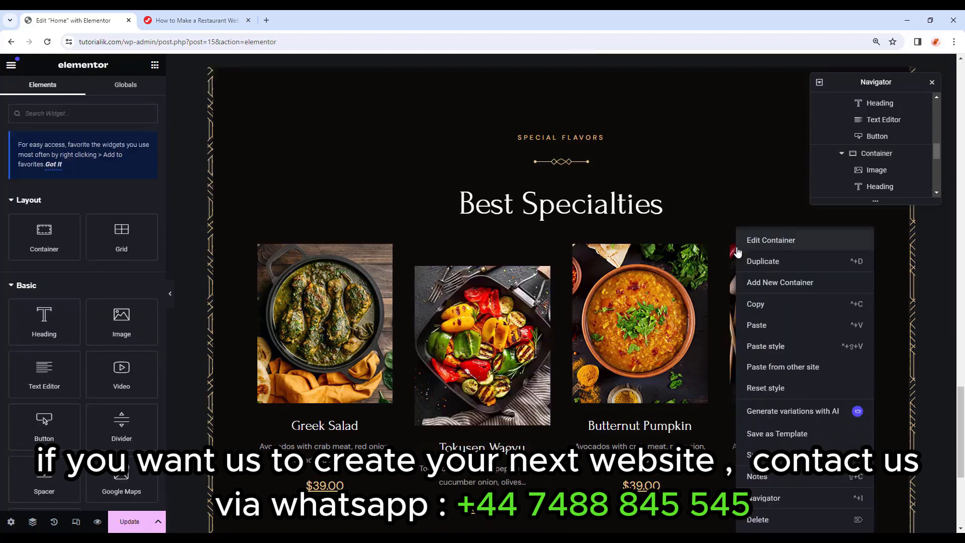
pyautogui.click(758, 325)
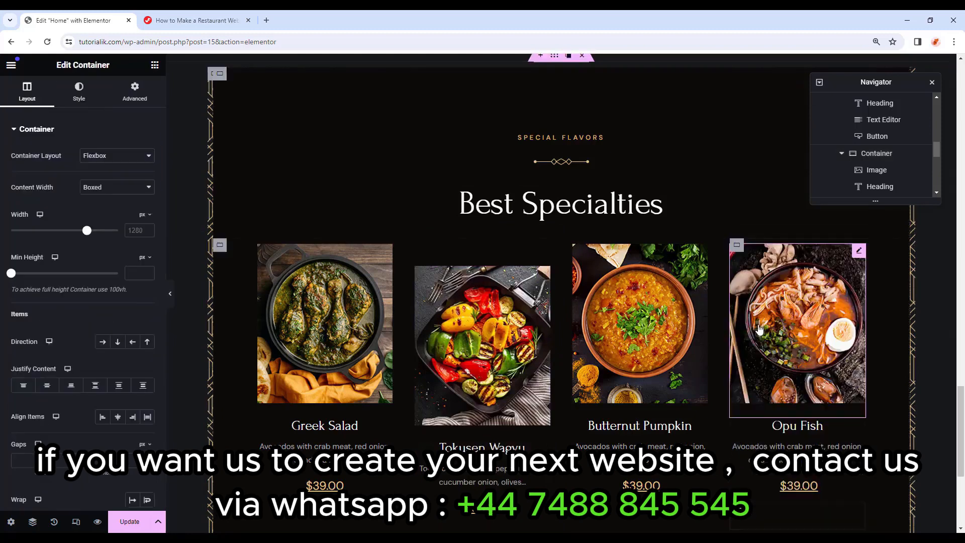
pyautogui.click(735, 247)
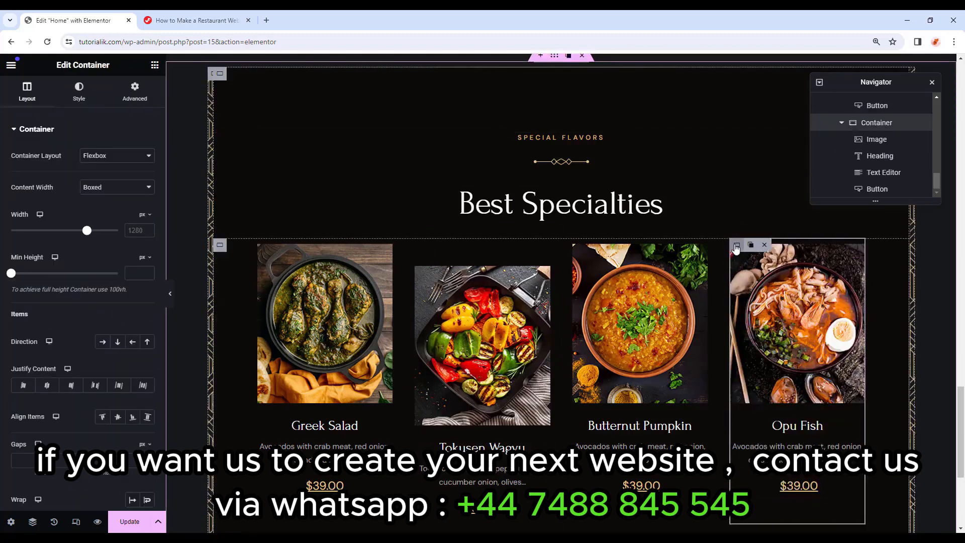
pyautogui.click(134, 93)
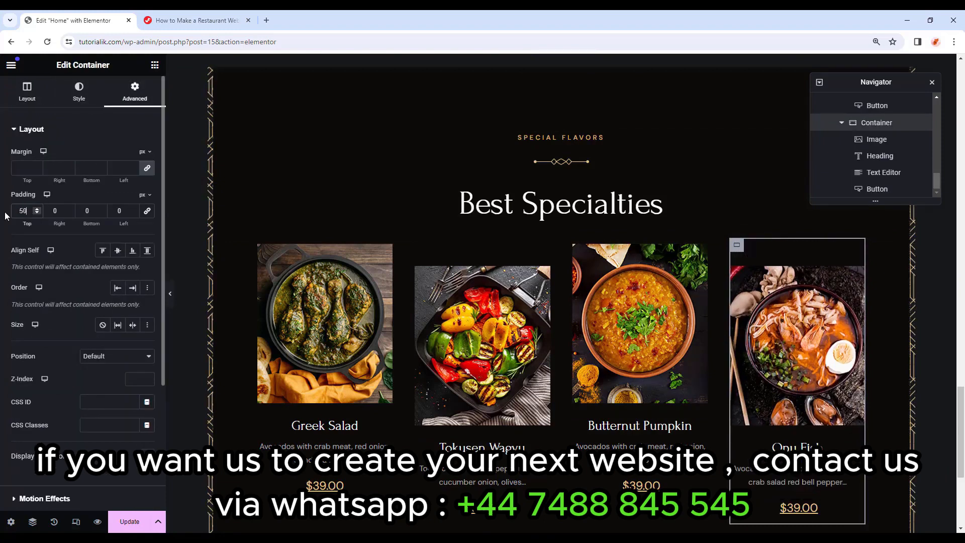
pyautogui.click(170, 293)
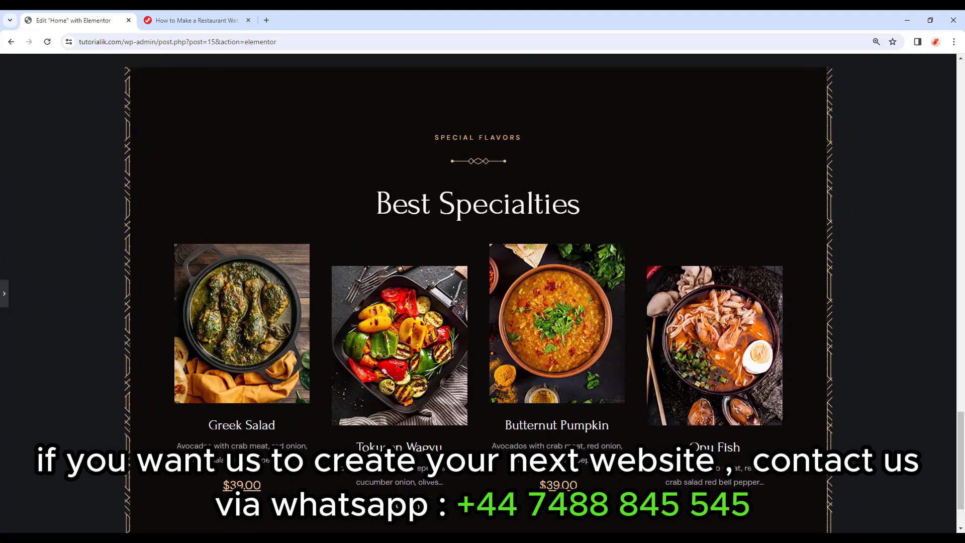
# Restore the editor panel, preview the page at 768 px tablet width, and select the four-card row.
pyautogui.scroll(-2, 883, 250)
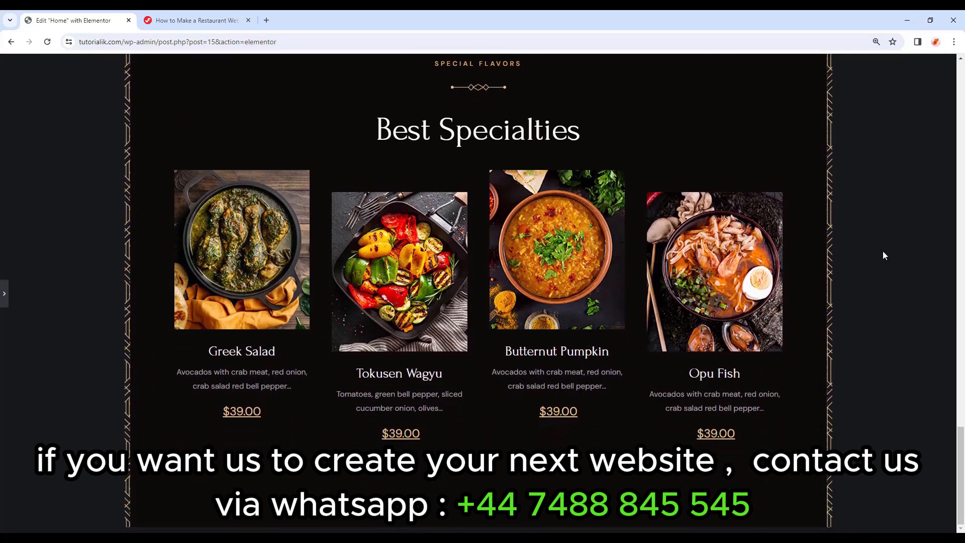
pyautogui.click(4, 294)
pyautogui.click(171, 295)
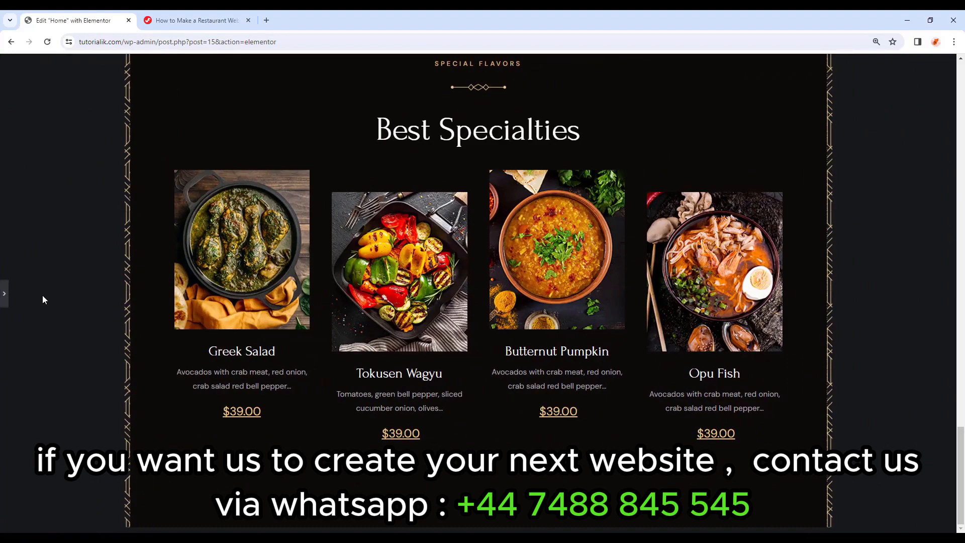
pyautogui.click(3, 296)
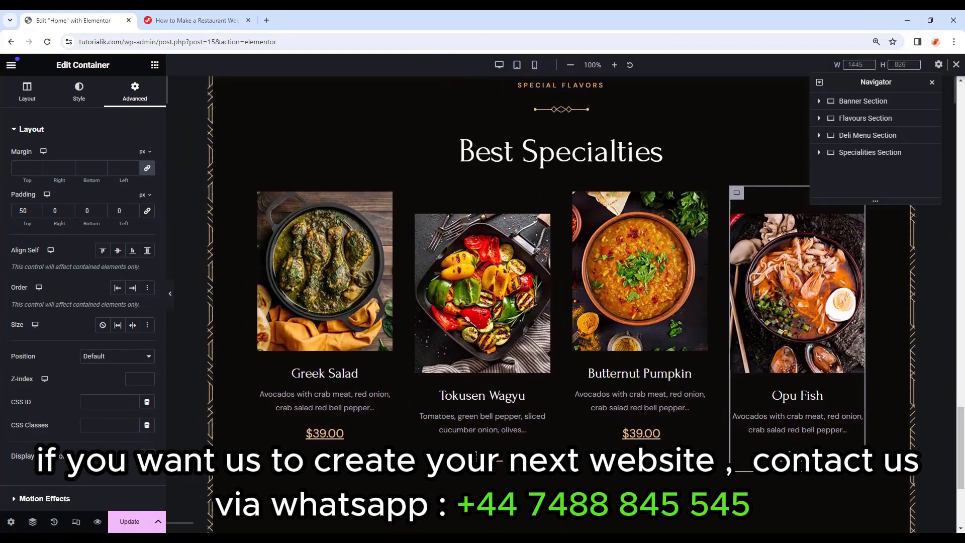
pyautogui.click(517, 66)
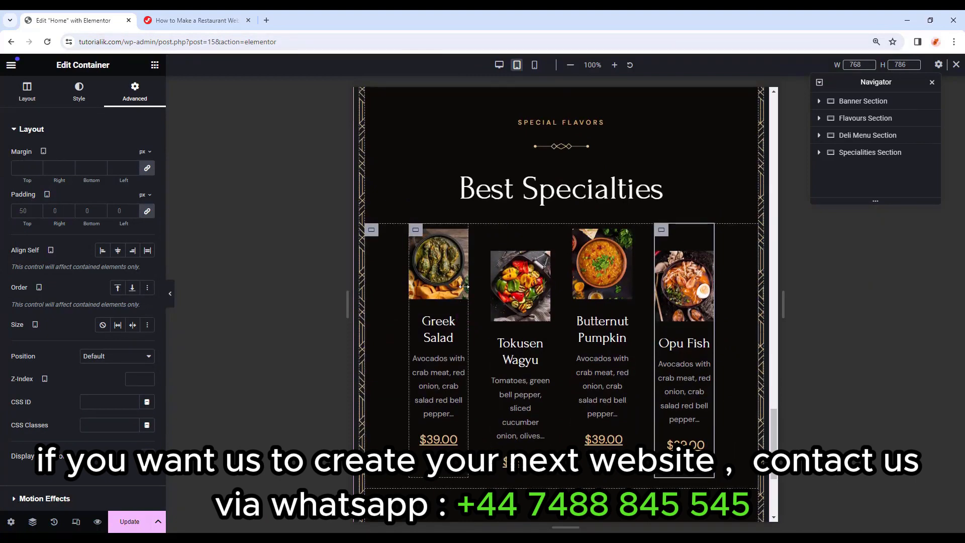
pyautogui.click(695, 335)
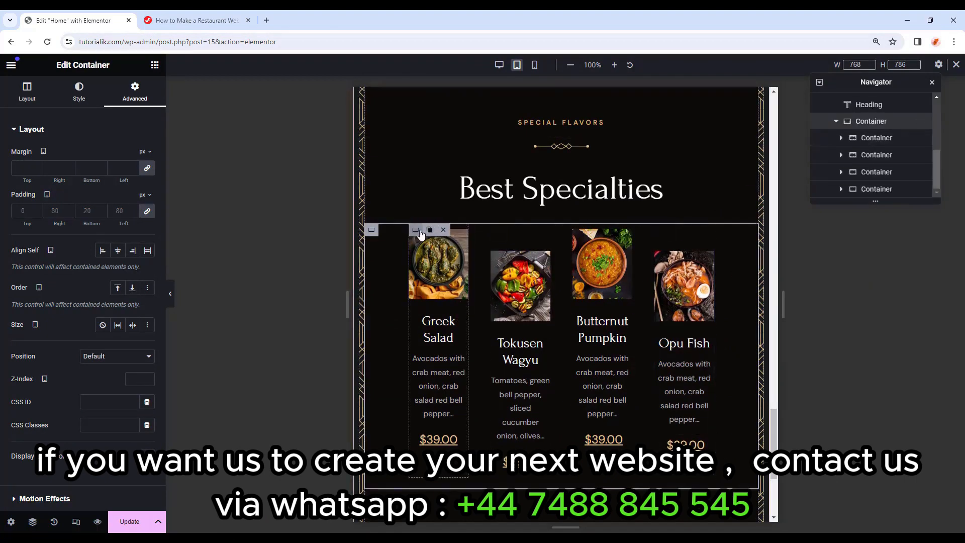
# On tablet, give the specialties row 8 px gaps and turn on wrapping.
pyautogui.click(416, 229)
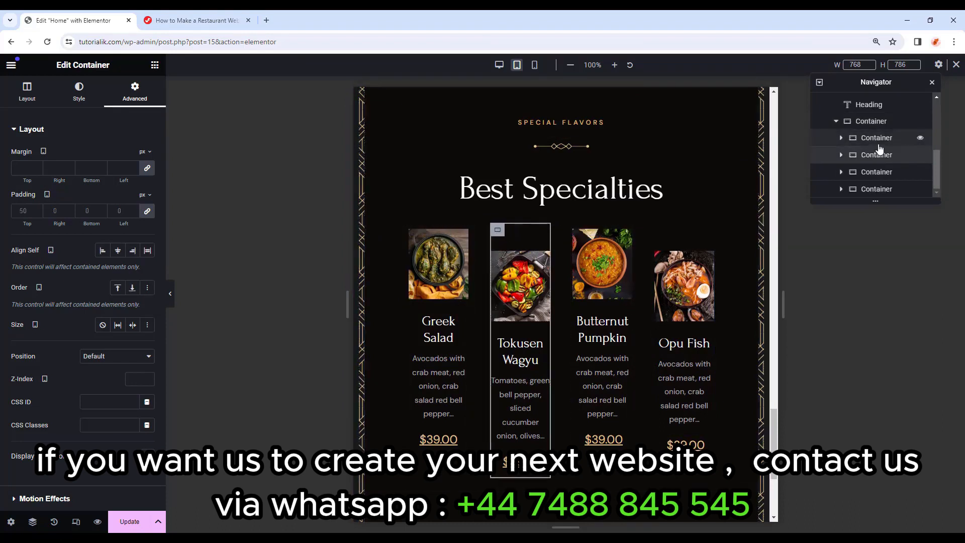
pyautogui.click(872, 121)
pyautogui.scroll(-3, 82, 185)
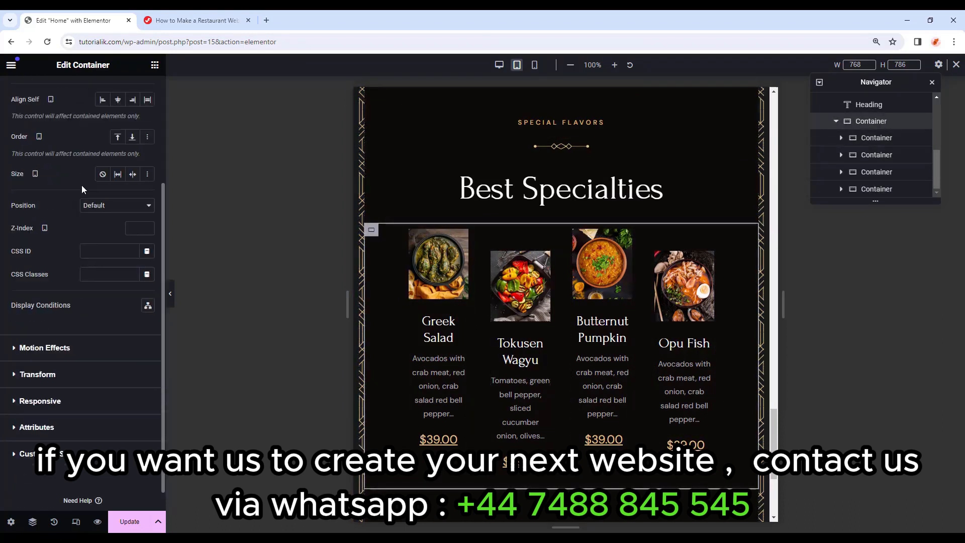
pyautogui.scroll(3, 81, 185)
pyautogui.click(34, 93)
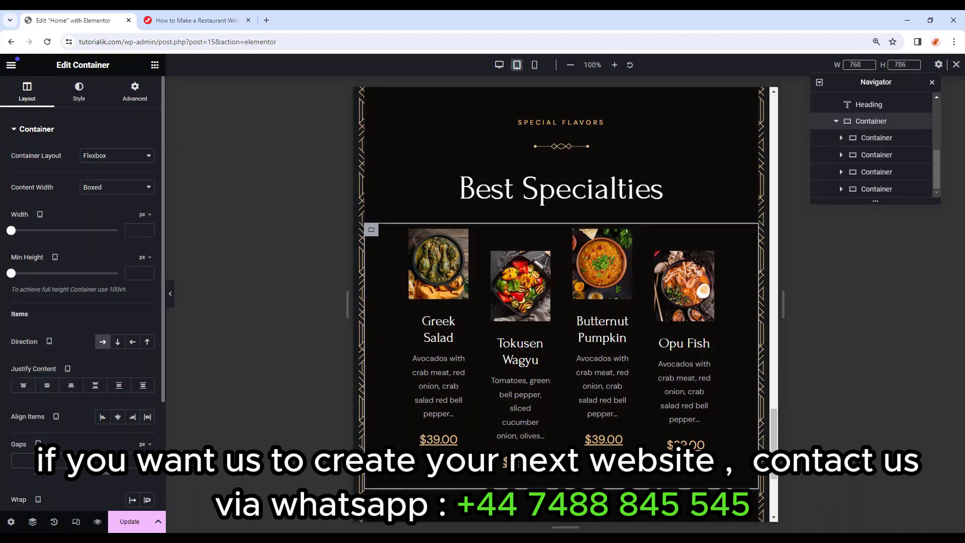
pyautogui.write('8')
pyautogui.scroll(-2, 80, 291)
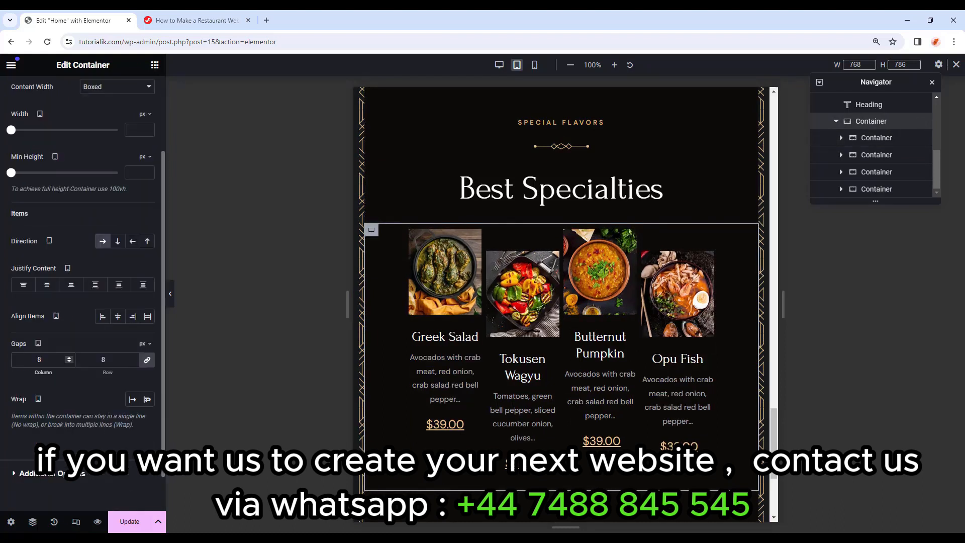
pyautogui.click(148, 399)
pyautogui.scroll(2, 76, 288)
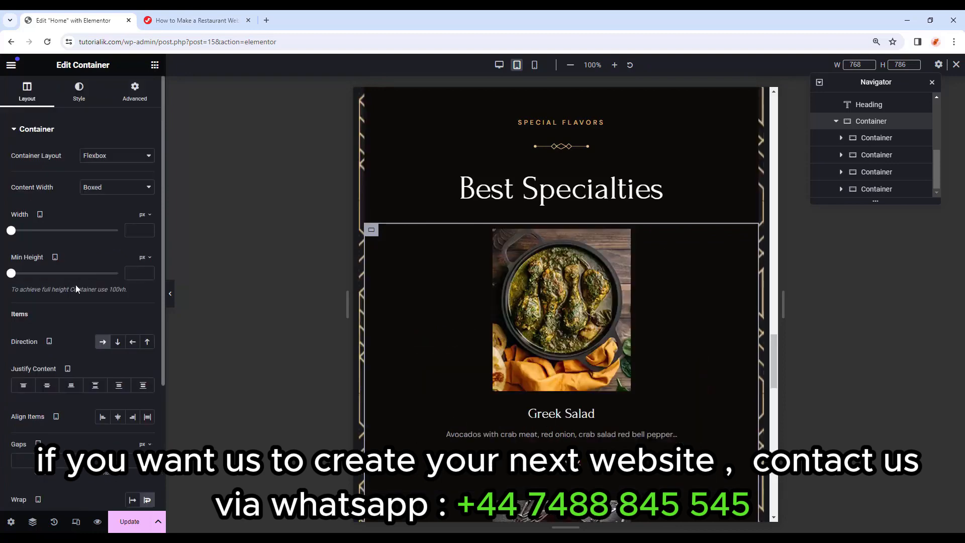
# Set the row's tablet padding to 0 top, 40 sides, 20 bottom.
pyautogui.click(145, 100)
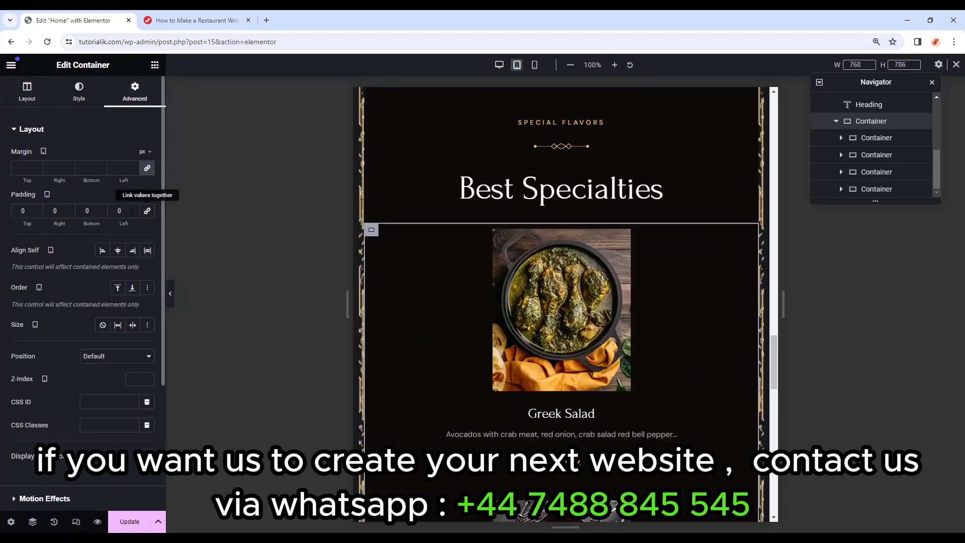
pyautogui.write('4')
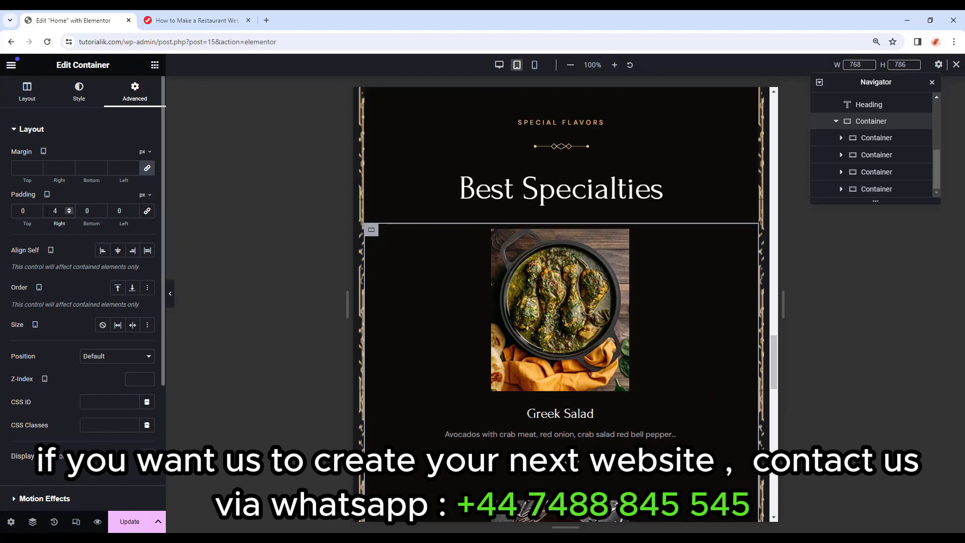
pyautogui.write('0')
pyautogui.click(83, 211)
pyautogui.write('2')
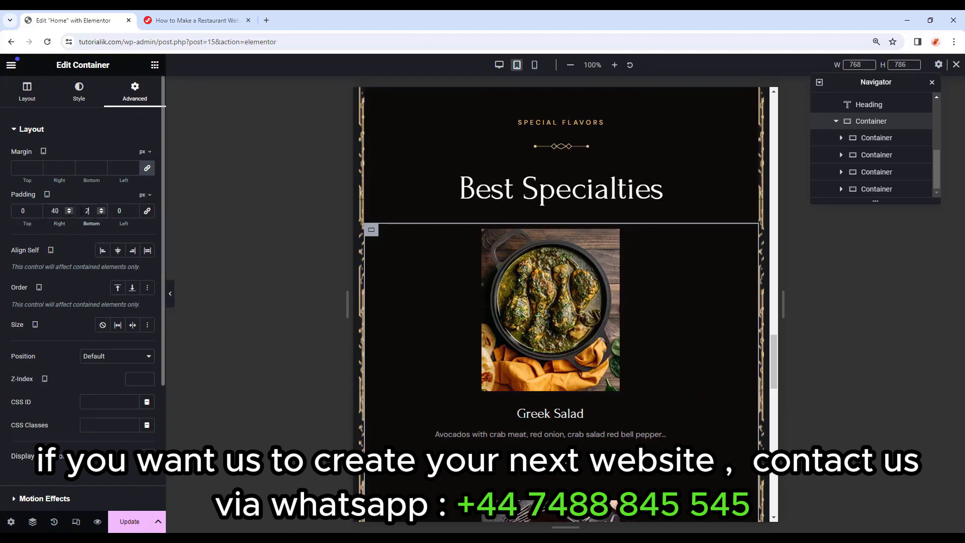
pyautogui.write('0')
pyautogui.press('Tab')
pyautogui.write('40')
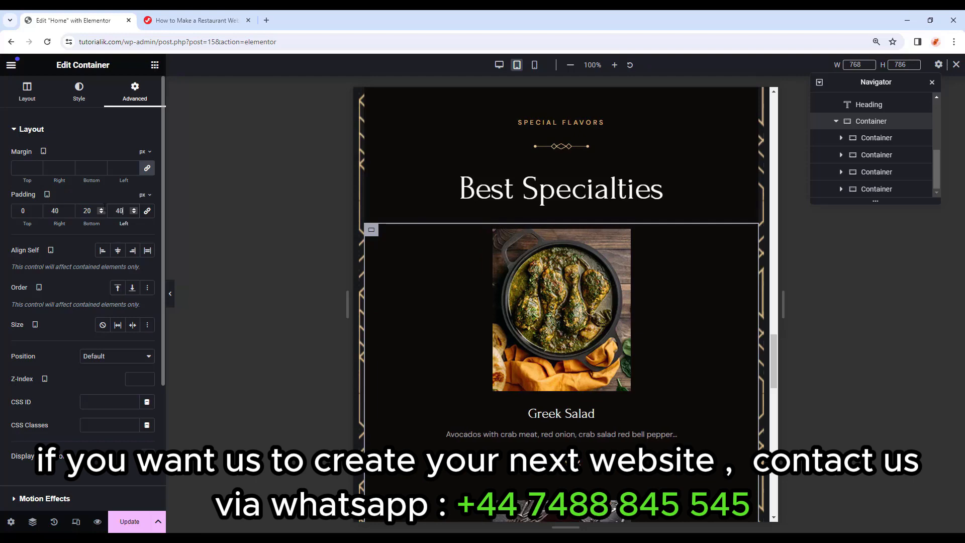
pyautogui.click(877, 138)
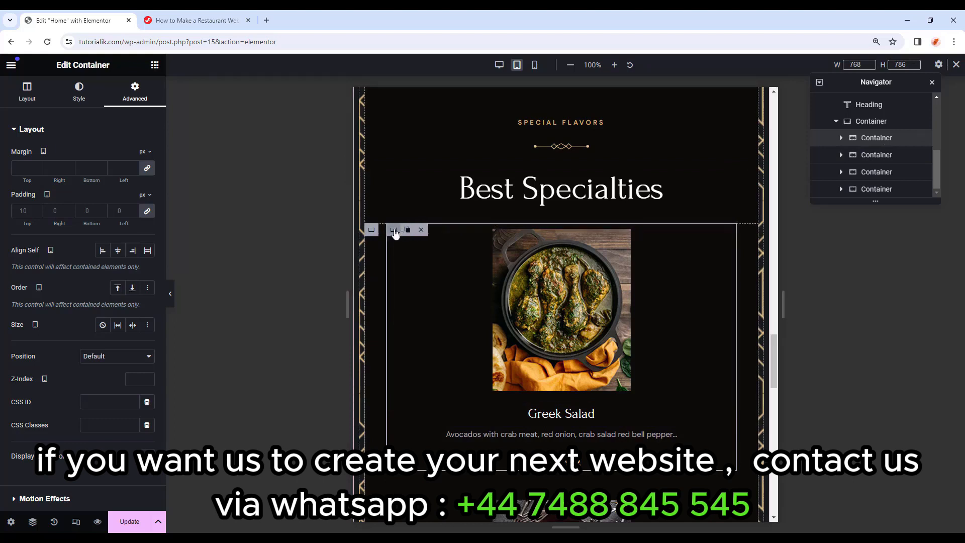
# Make the Greek Salad card full-width content with a 48% width on tablet.
pyautogui.click(79, 93)
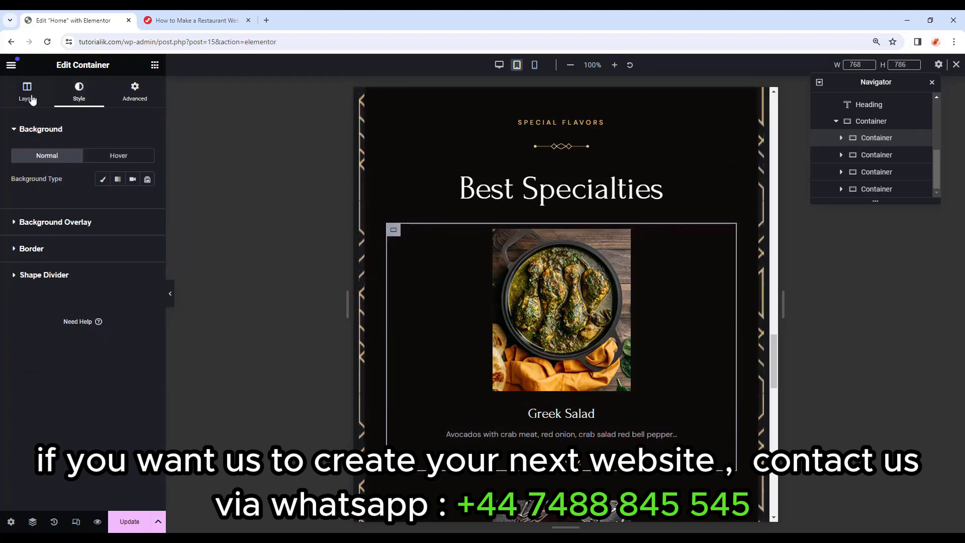
pyautogui.click(22, 98)
pyautogui.click(121, 187)
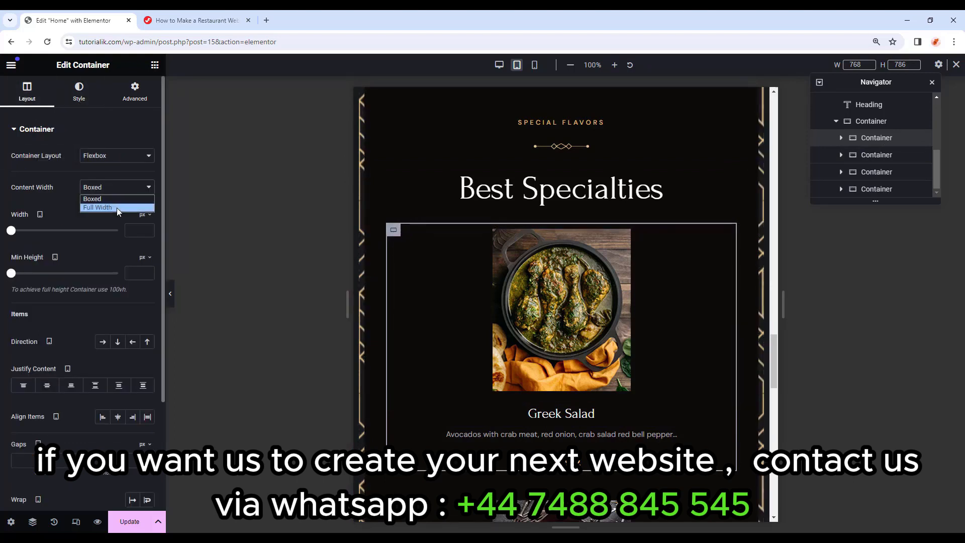
pyautogui.click(116, 207)
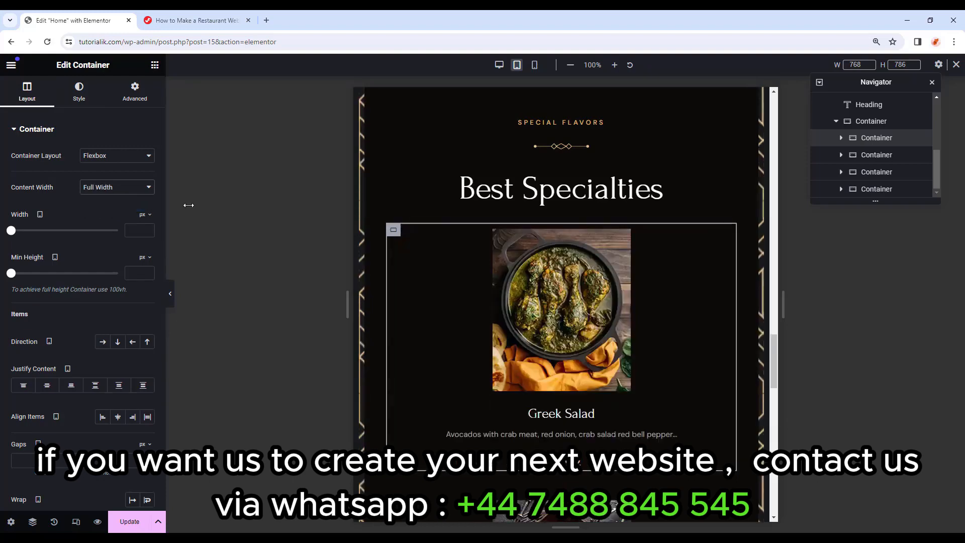
pyautogui.click(148, 217)
pyautogui.click(144, 232)
pyautogui.click(134, 232)
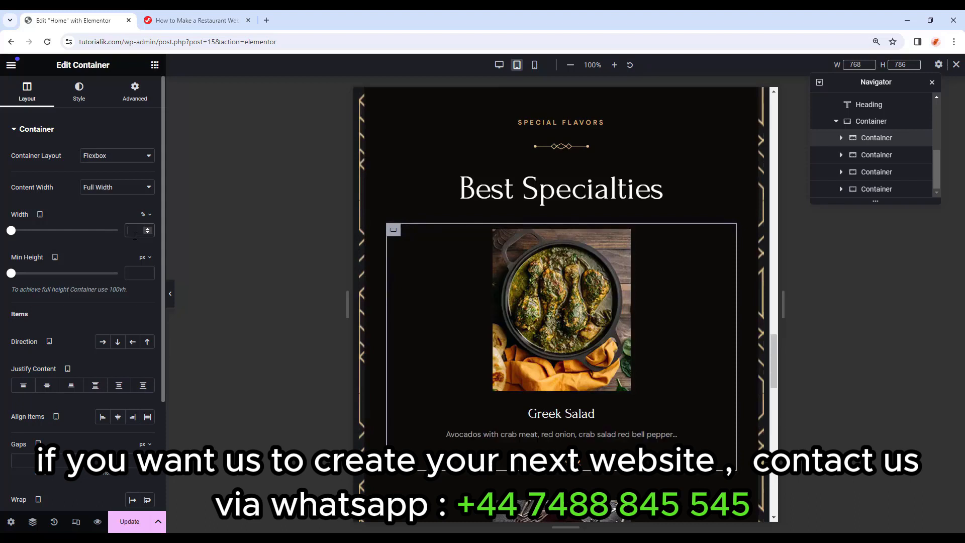
pyautogui.write('48')
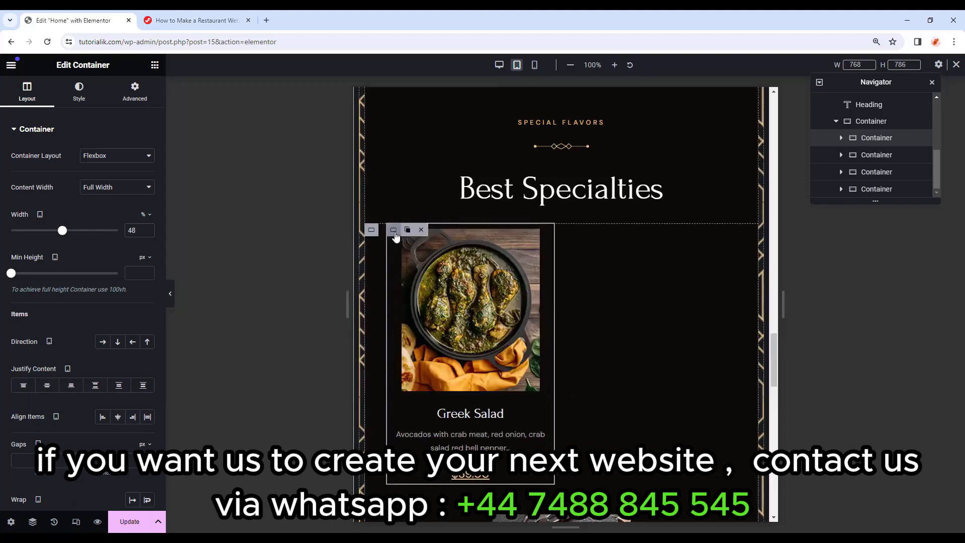
# Copy the Greek Salad card's settings and paste them onto Tokusen Wagyu, Butternut Pumpkin and Opu Fish.
pyautogui.rightClick(396, 235)
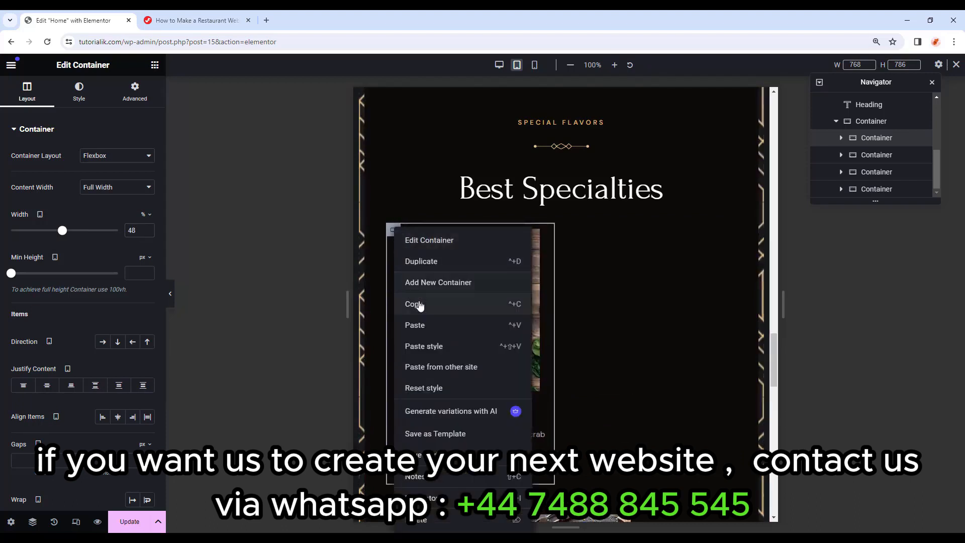
pyautogui.click(420, 304)
pyautogui.scroll(-3, 553, 327)
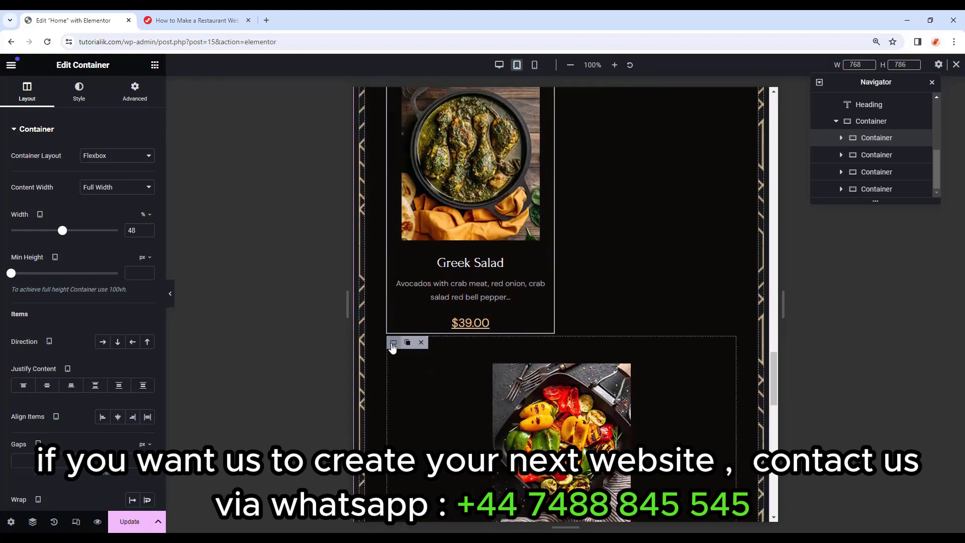
pyautogui.rightClick(393, 348)
pyautogui.click(424, 346)
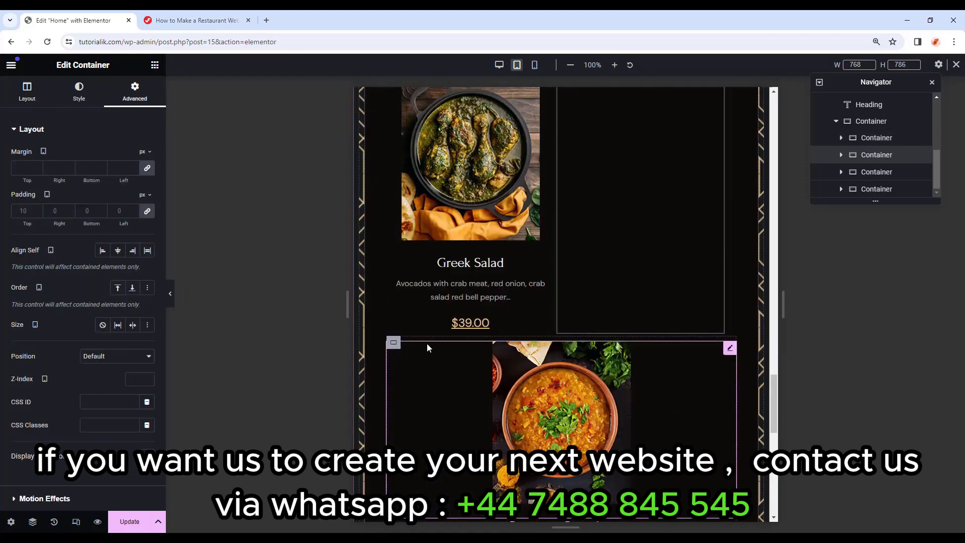
pyautogui.scroll(-2, 442, 322)
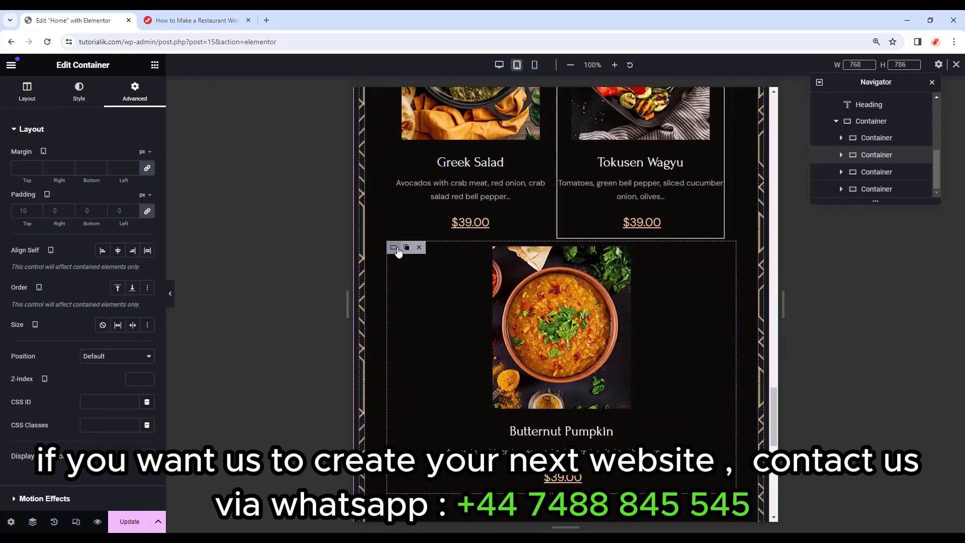
pyautogui.rightClick(399, 254)
pyautogui.click(436, 346)
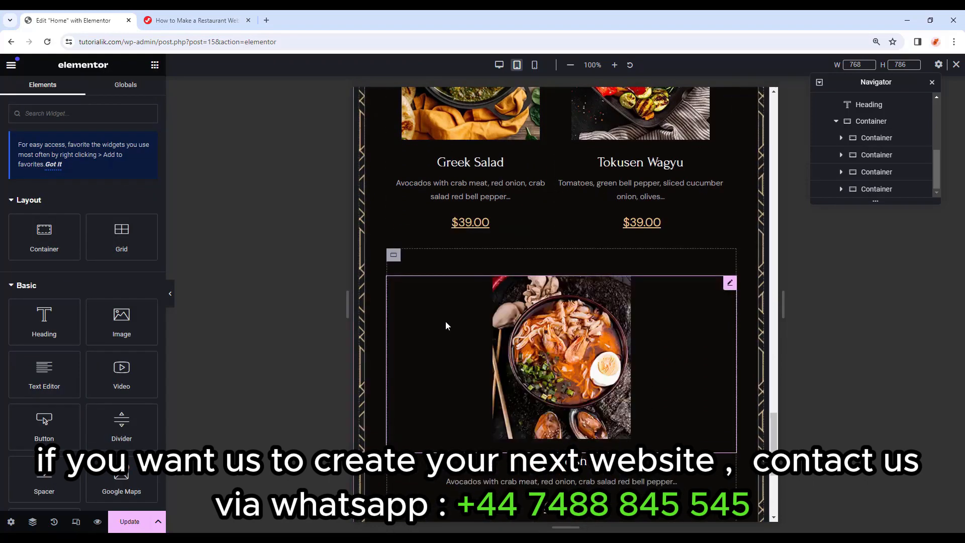
pyautogui.scroll(-3, 408, 301)
pyautogui.scroll(-1, 409, 338)
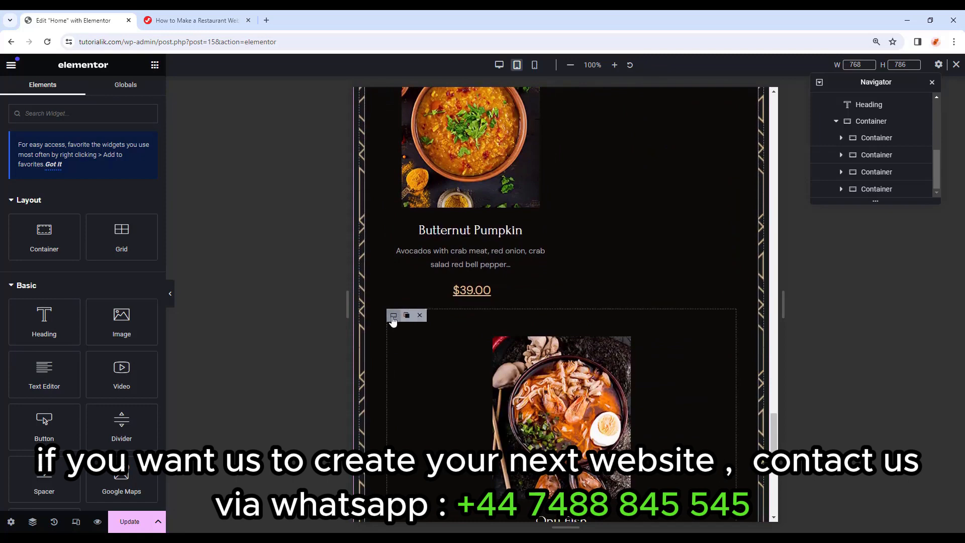
pyautogui.rightClick(399, 323)
pyautogui.click(431, 326)
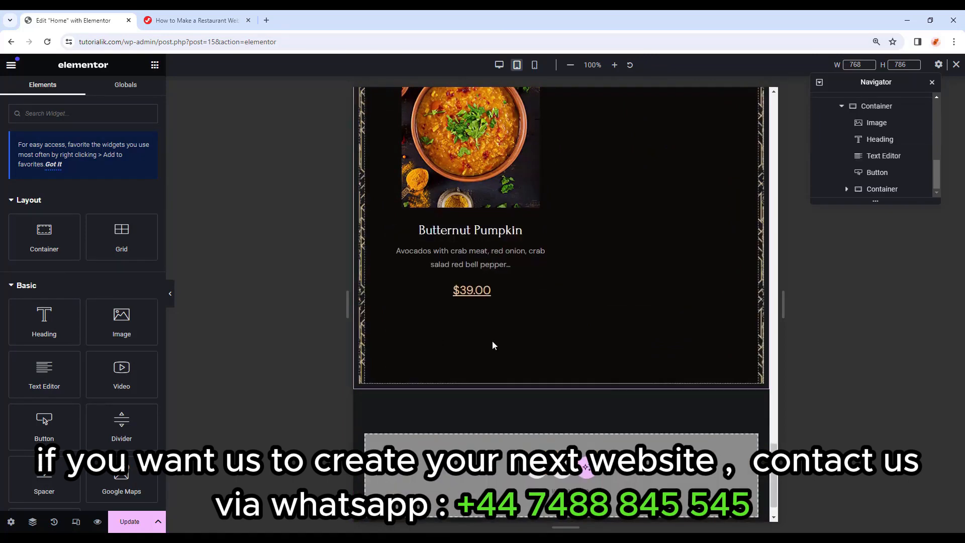
pyautogui.scroll(5, 534, 355)
pyautogui.scroll(2, 533, 355)
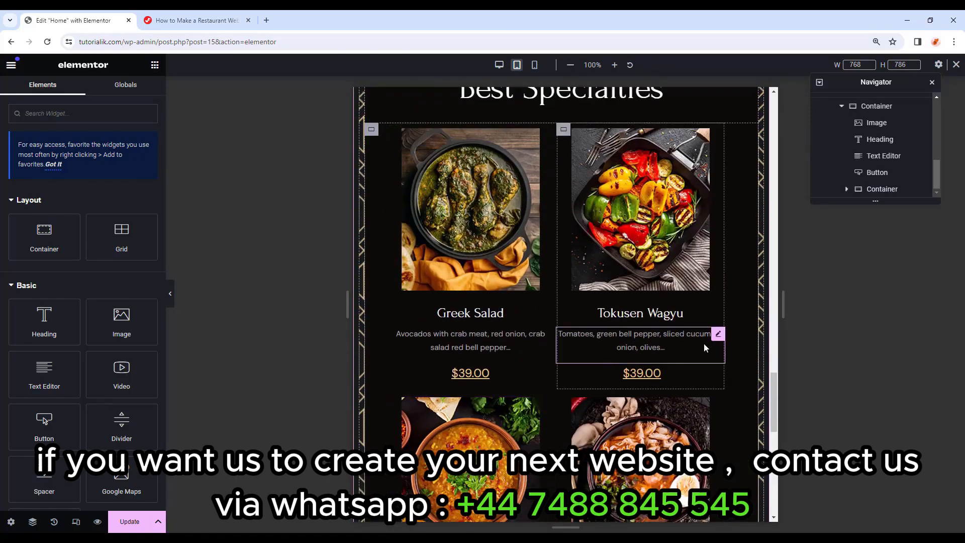
# Check the specialty cards stacking one per row at 360 px mobile width, then return to desktop.
pyautogui.click(170, 294)
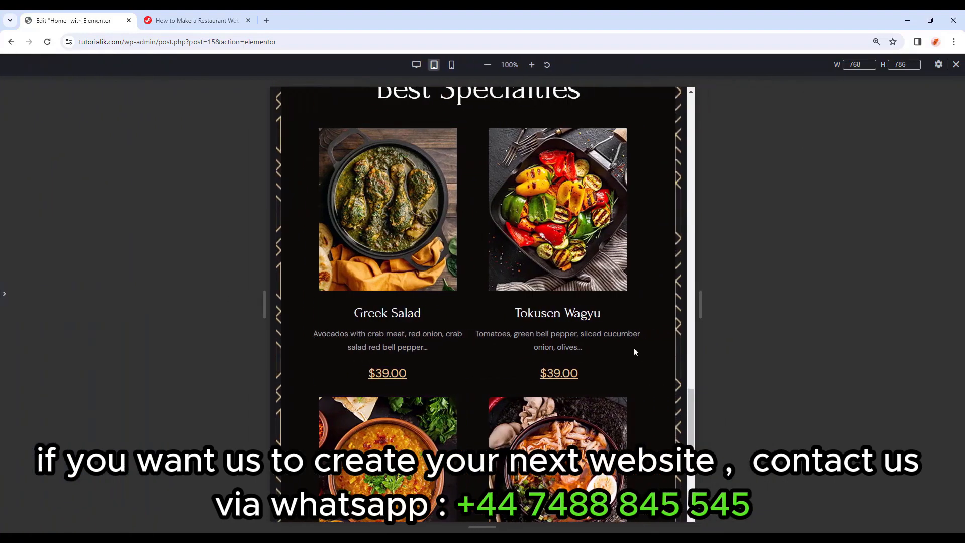
pyautogui.scroll(1, 634, 348)
pyautogui.scroll(4, 659, 347)
pyautogui.scroll(-6, 660, 347)
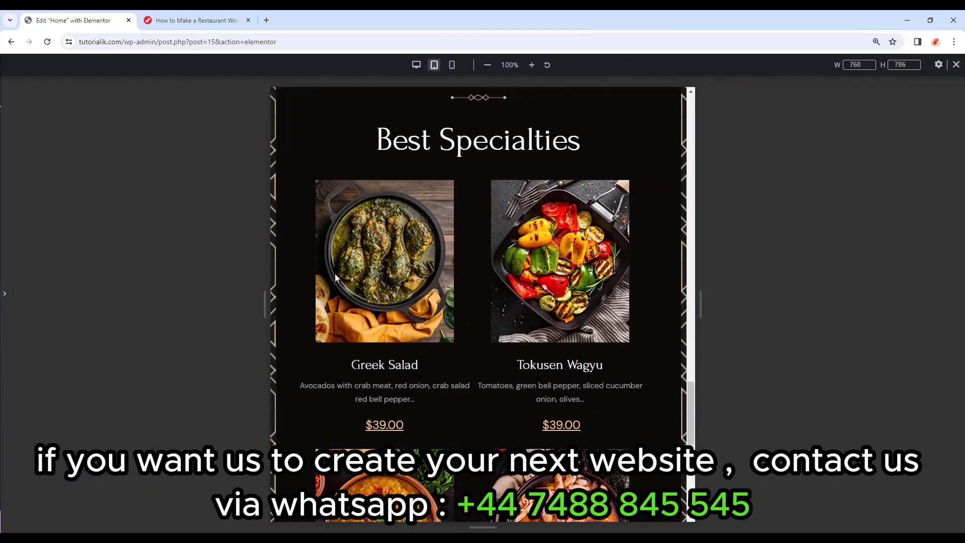
pyautogui.scroll(-4, 463, 297)
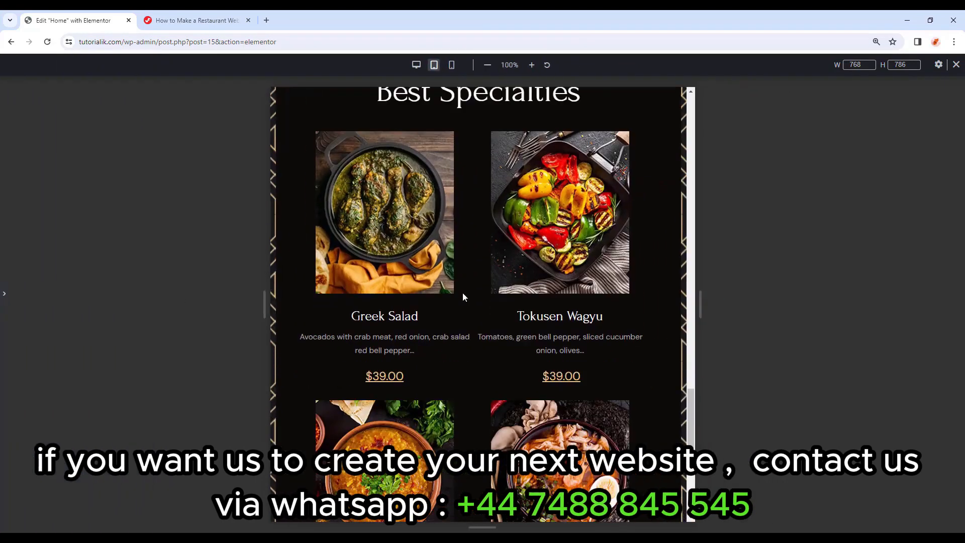
pyautogui.scroll(4, 516, 313)
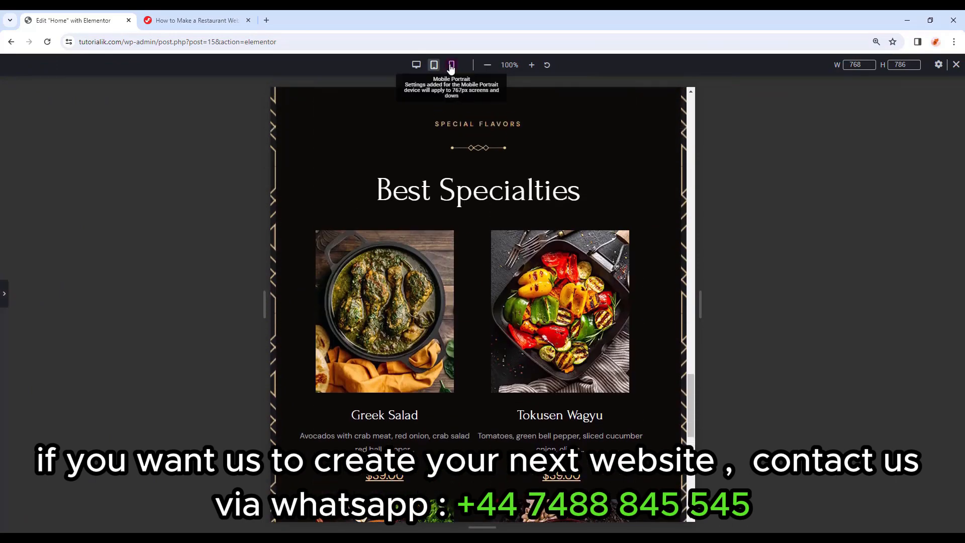
pyautogui.click(451, 65)
pyautogui.scroll(-8, 526, 254)
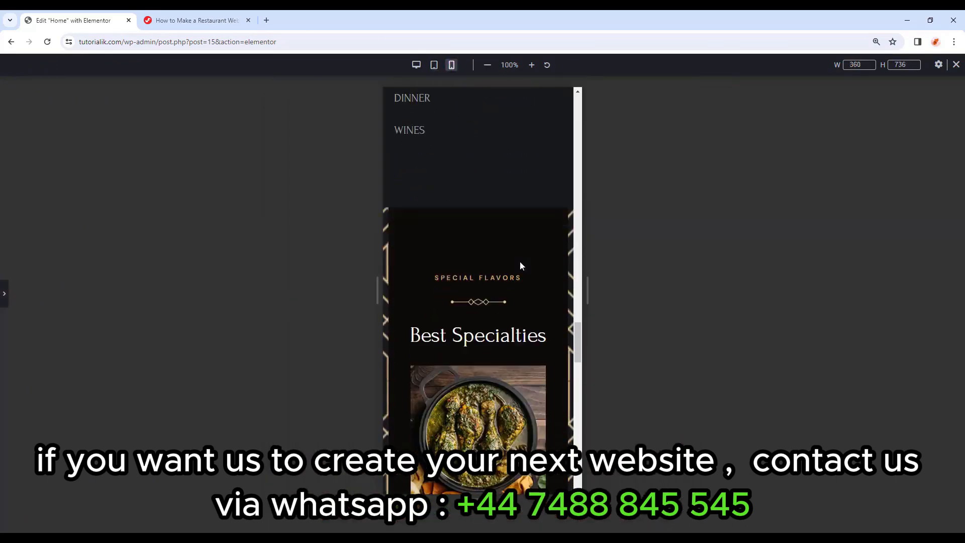
pyautogui.scroll(-8, 527, 249)
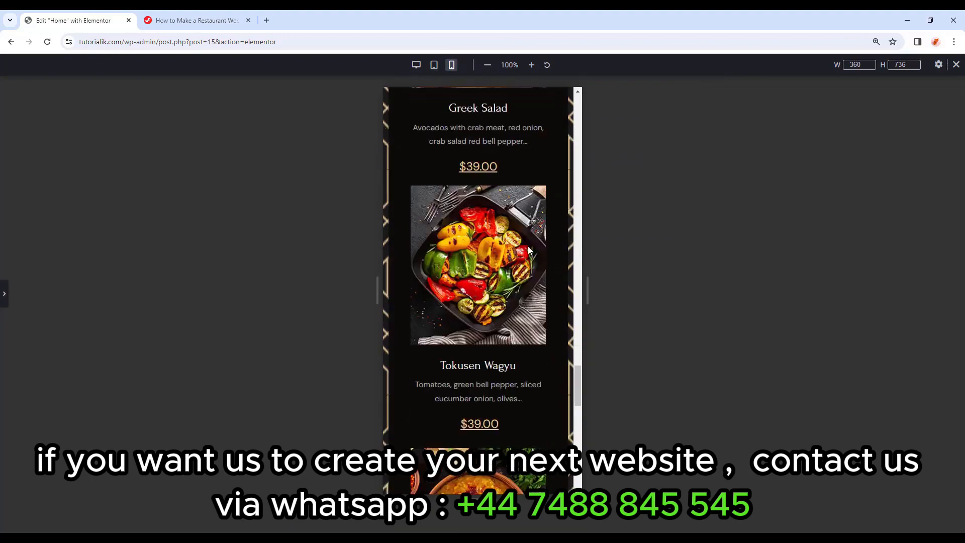
pyautogui.scroll(-10, 529, 246)
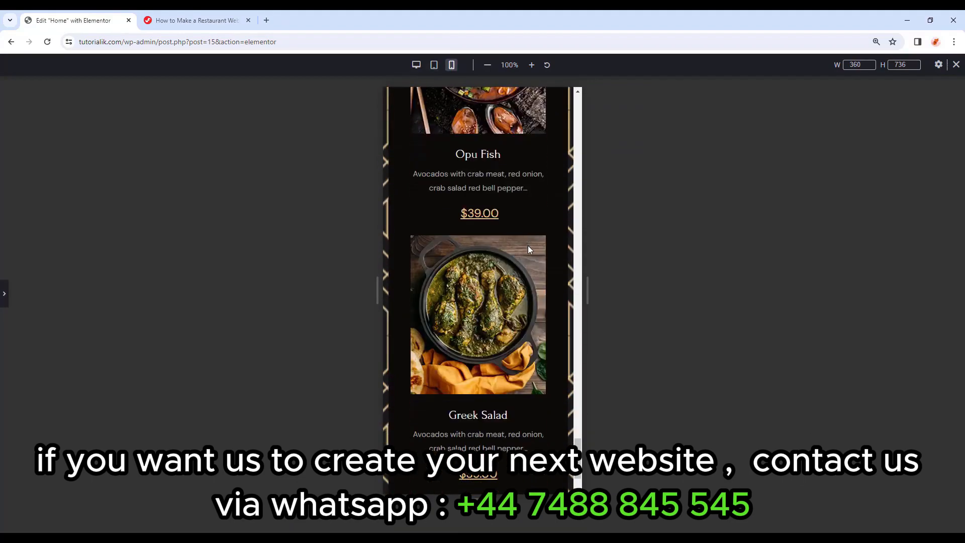
pyautogui.scroll(10, 529, 247)
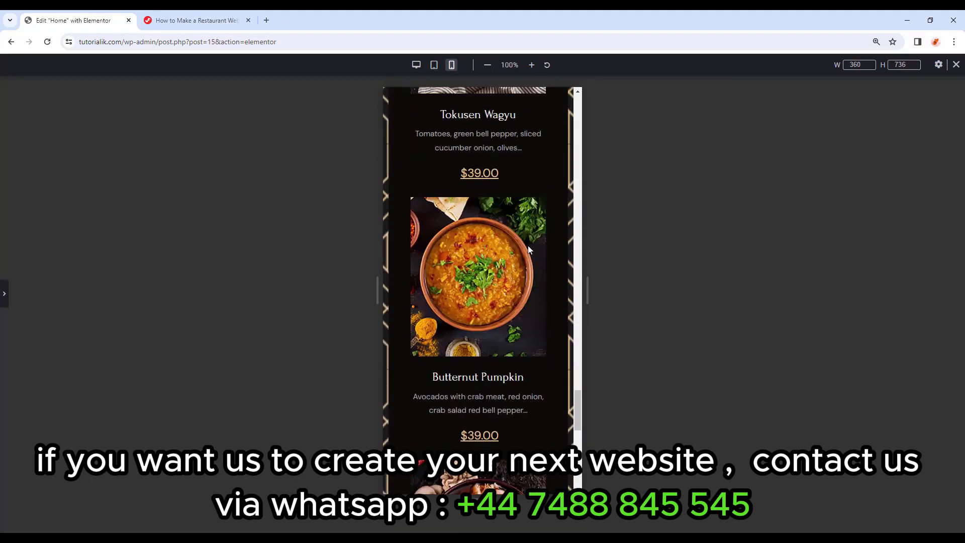
pyautogui.scroll(8, 528, 245)
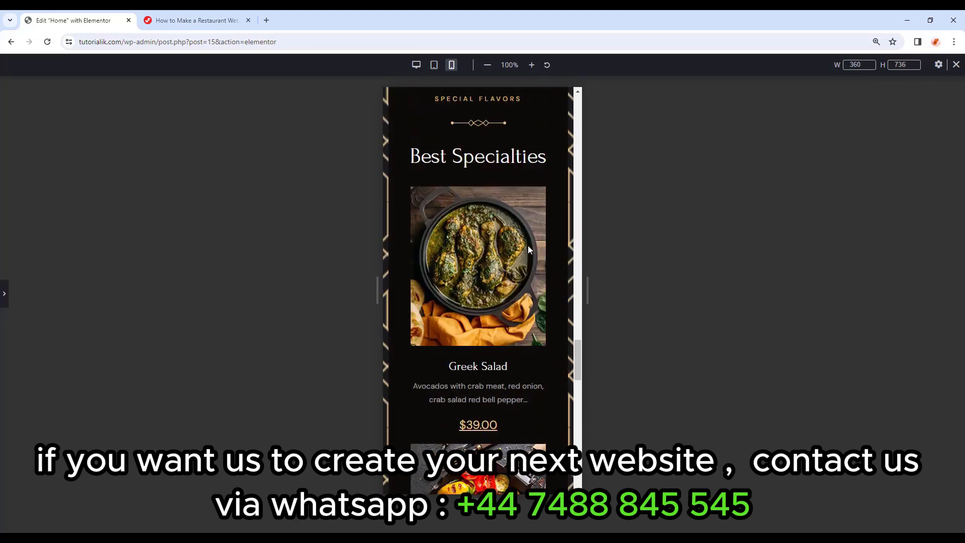
pyautogui.click(956, 64)
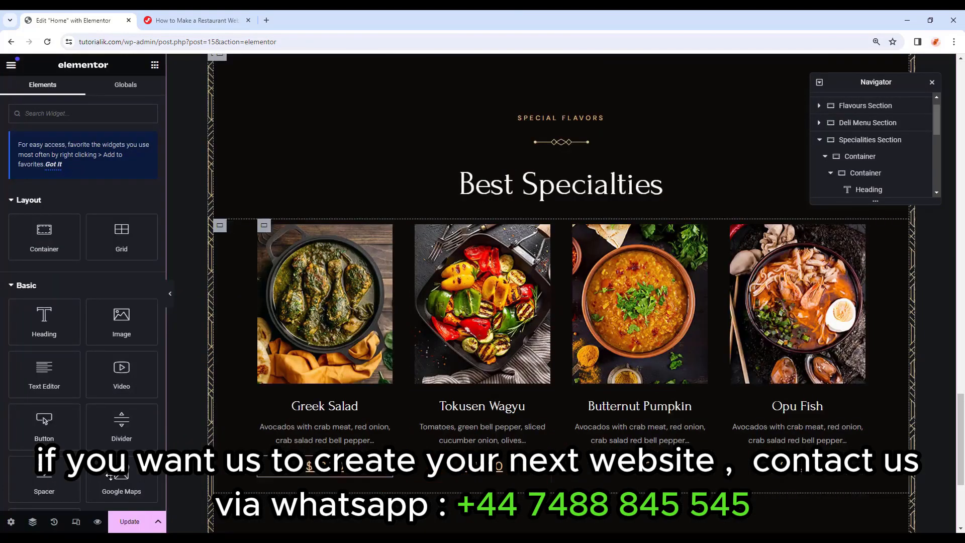
# Briefly preview the page at mobile width, then switch back to desktop.
pyautogui.click(76, 521)
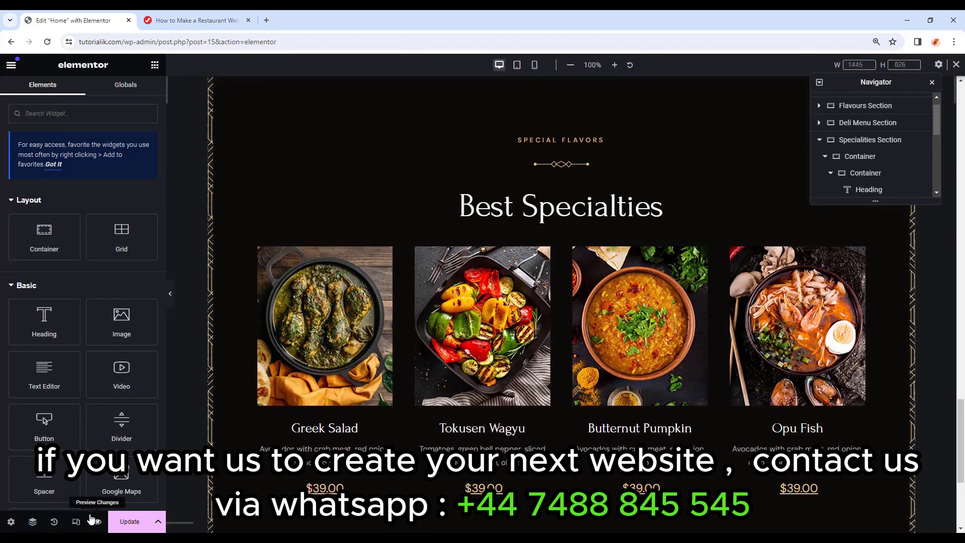
pyautogui.click(77, 522)
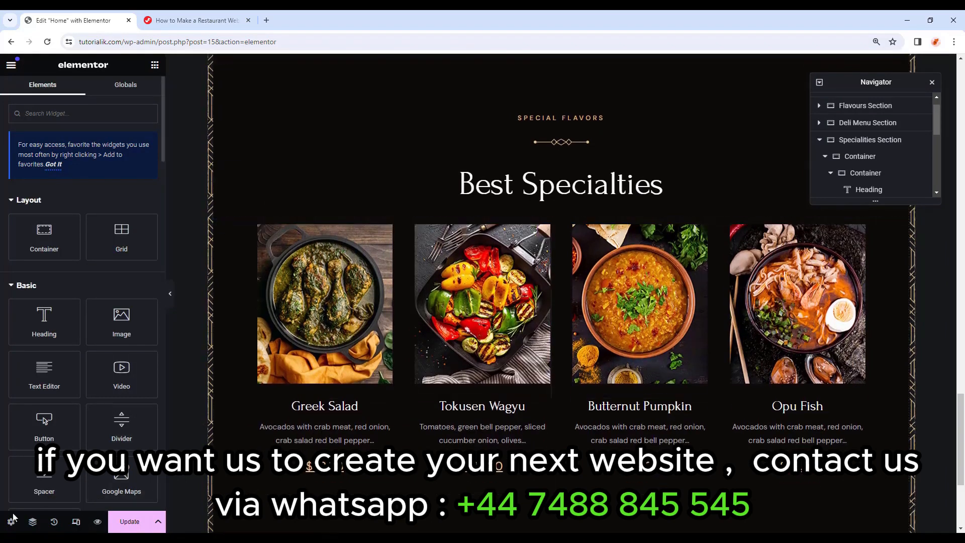
pyautogui.click(77, 522)
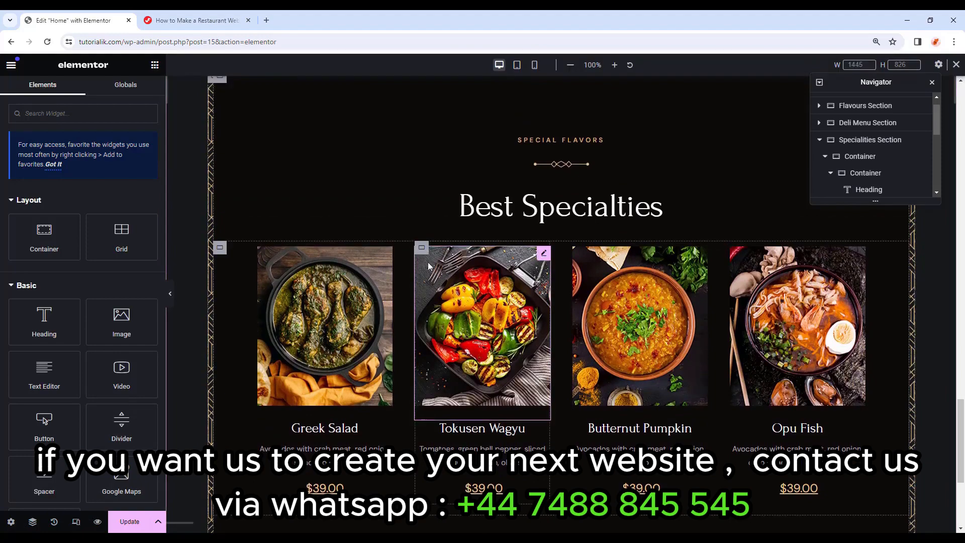
pyautogui.click(534, 65)
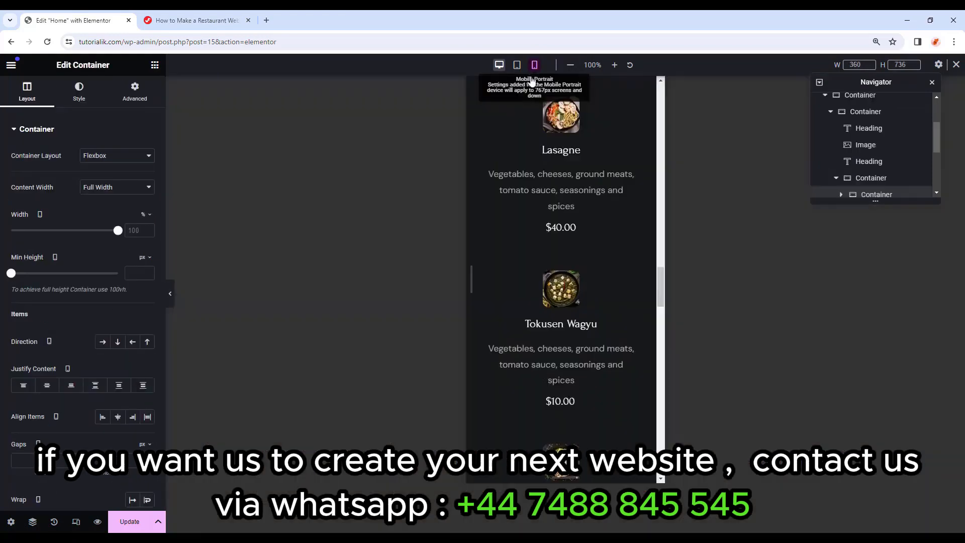
pyautogui.scroll(-10, 559, 267)
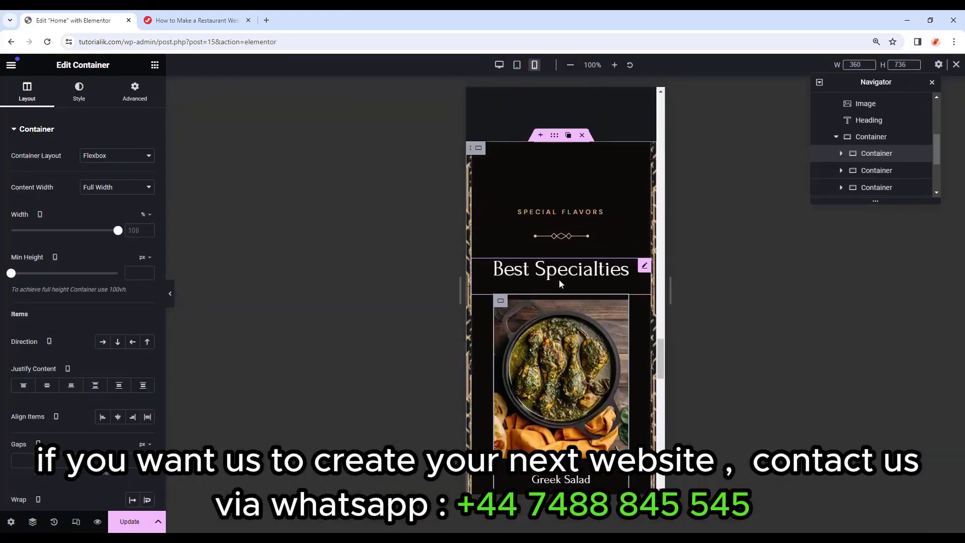
pyautogui.click(499, 64)
pyautogui.scroll(3, 534, 234)
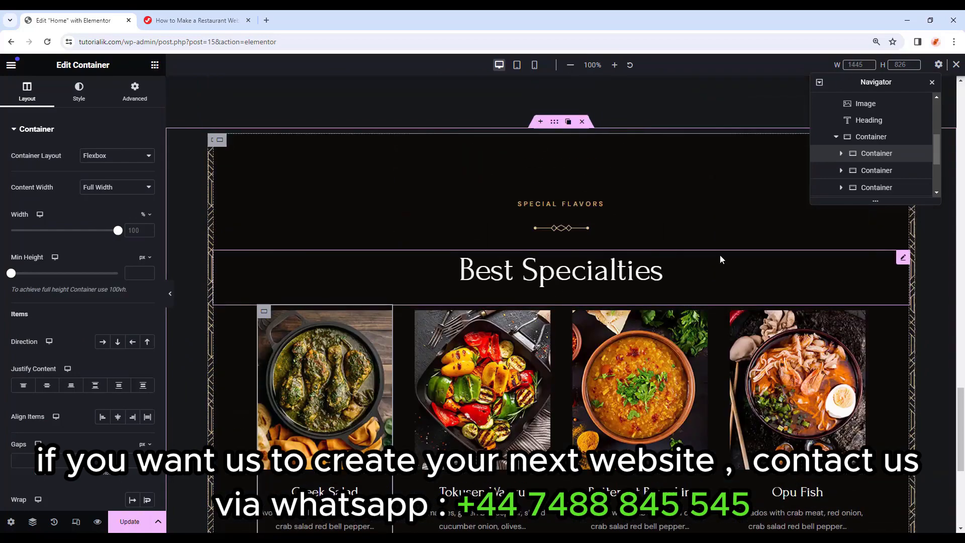
pyautogui.scroll(-1, 322, 338)
pyautogui.scroll(-1, 322, 338)
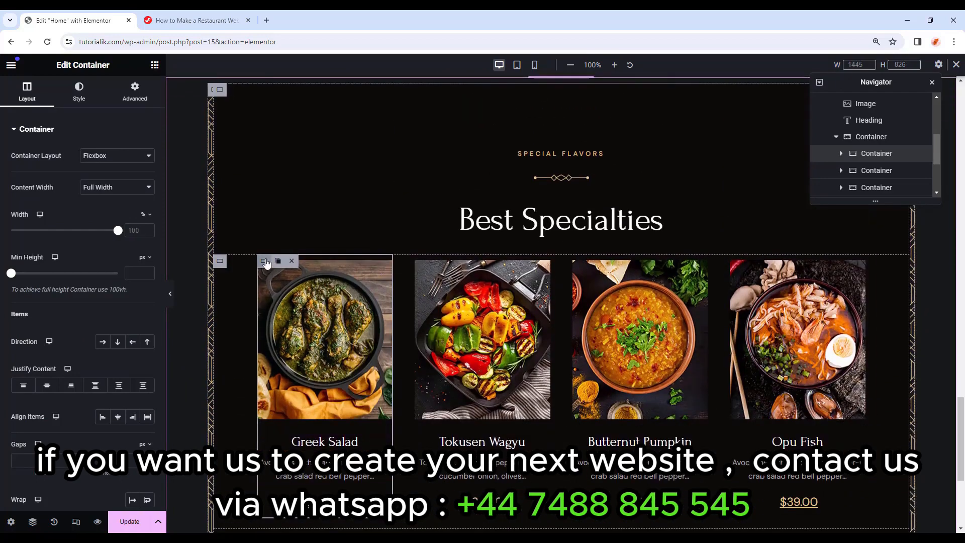
# Give the Tokusen Wagyu and Opu Fish cards 50 px top padding and collapse the Specialities Section.
pyautogui.click(134, 89)
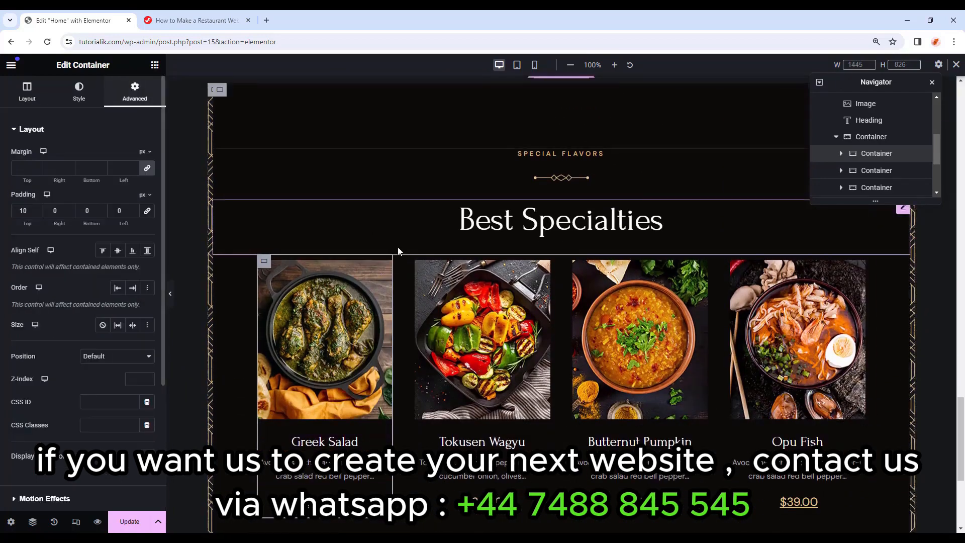
pyautogui.click(421, 261)
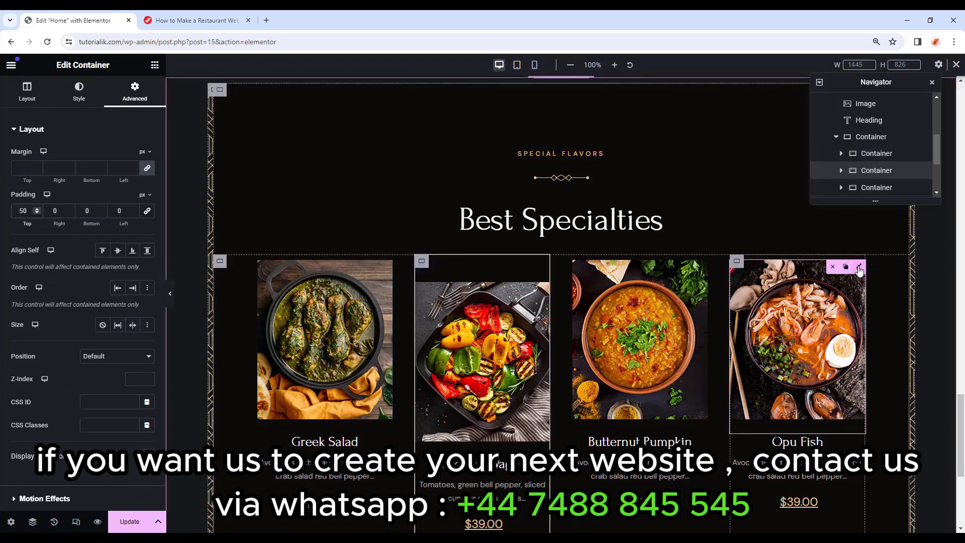
pyautogui.click(737, 261)
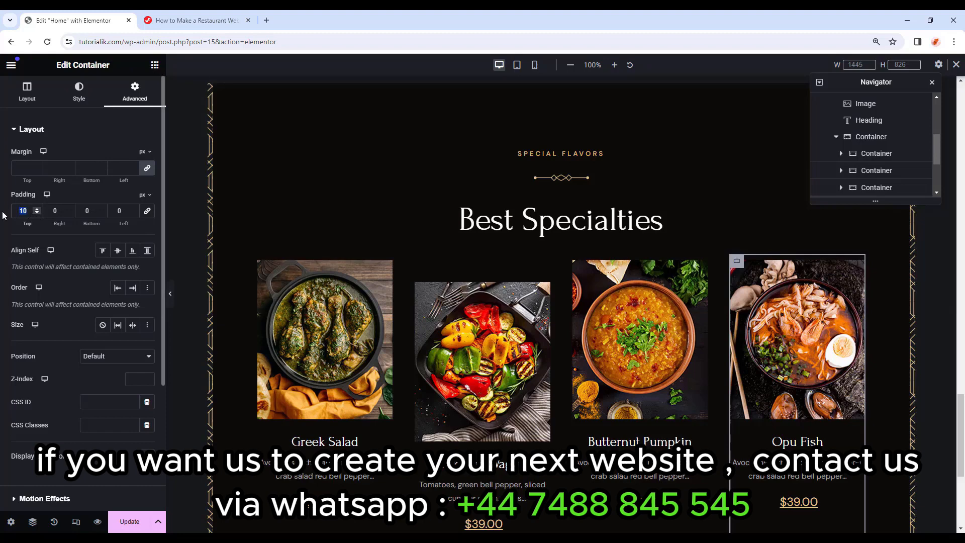
pyautogui.write('50')
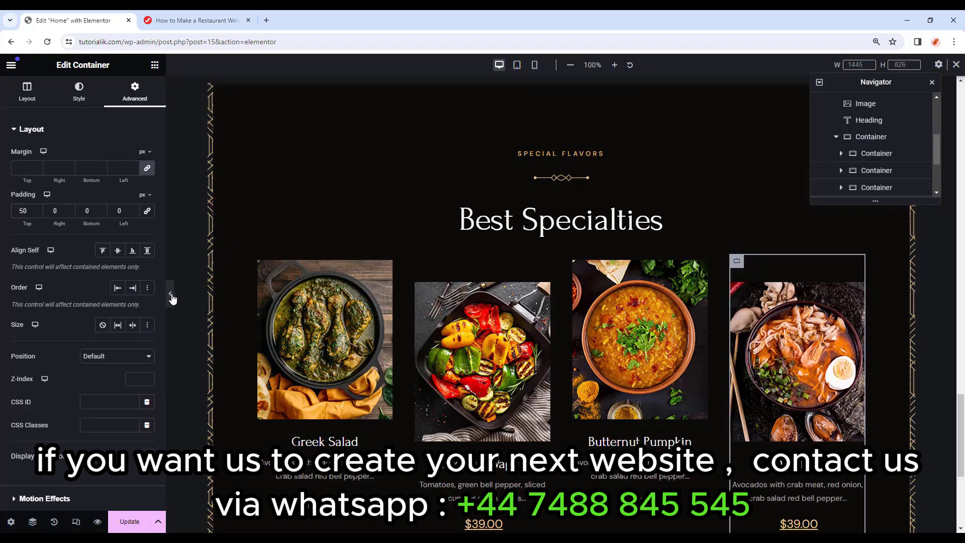
pyautogui.click(171, 295)
pyautogui.scroll(-2, 750, 286)
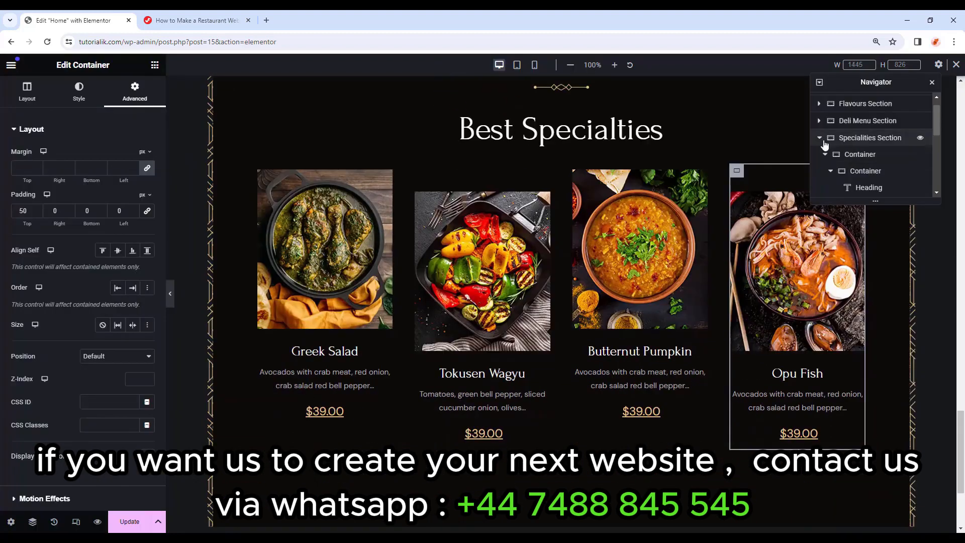
pyautogui.click(820, 139)
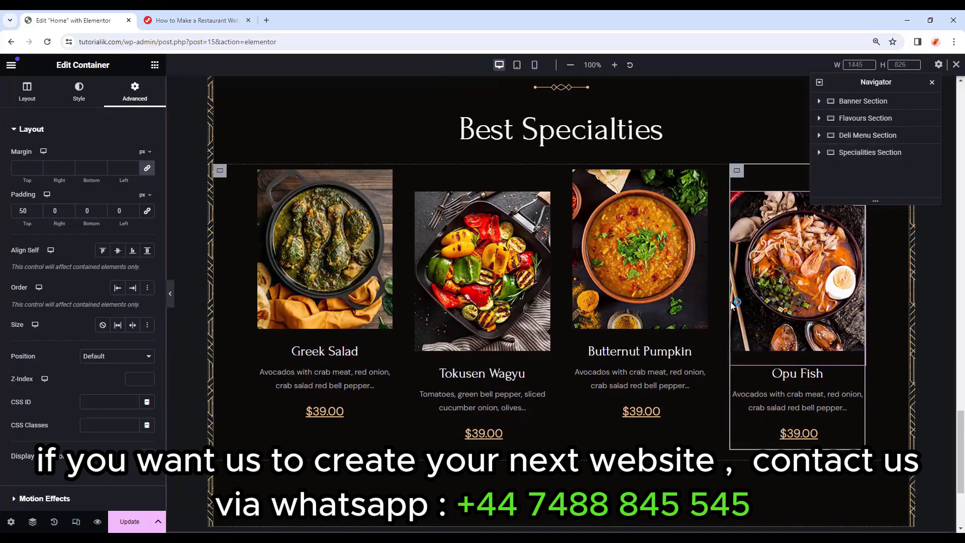
pyautogui.scroll(-3, 888, 409)
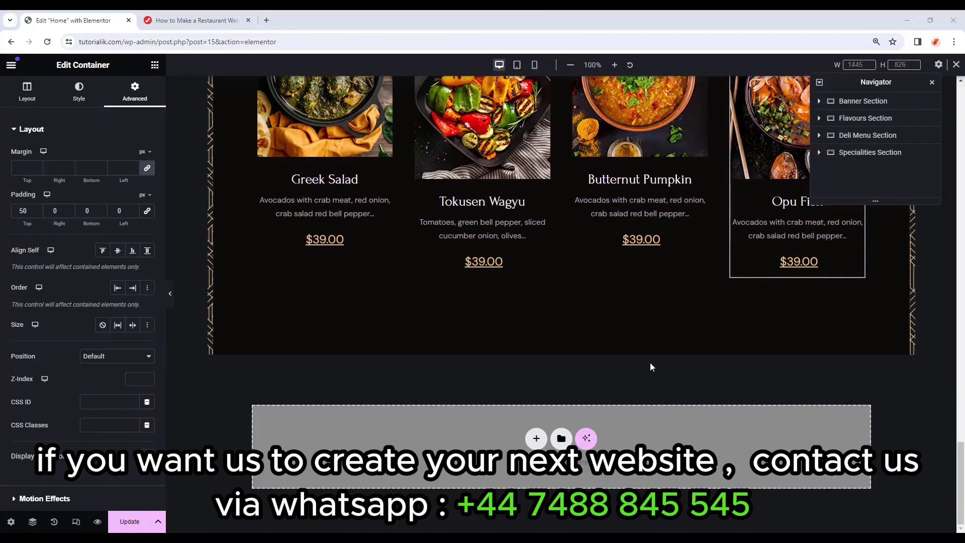
# Add a full-width container named 'Testimonial Section' below the specialties section.
pyautogui.click(155, 65)
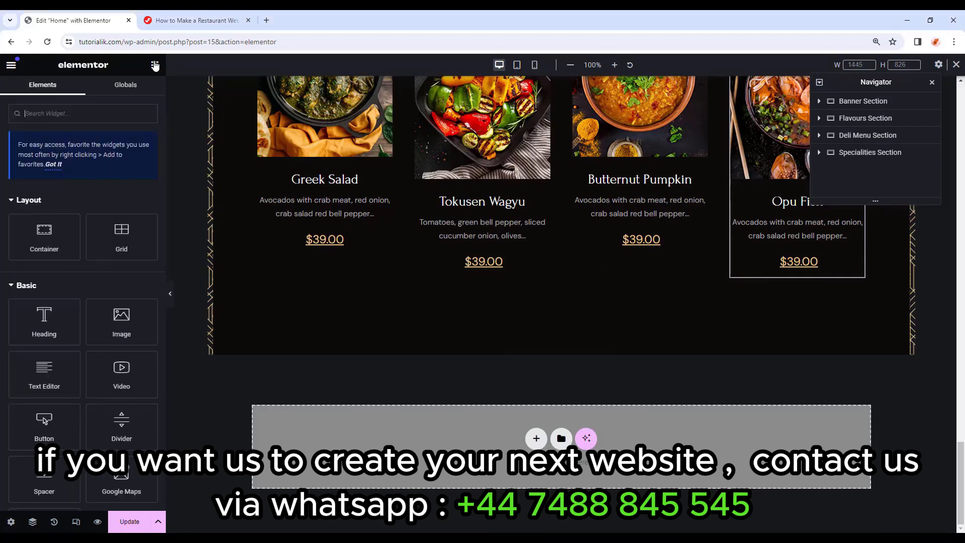
pyautogui.moveTo(45, 235); pyautogui.dragTo(505, 431)
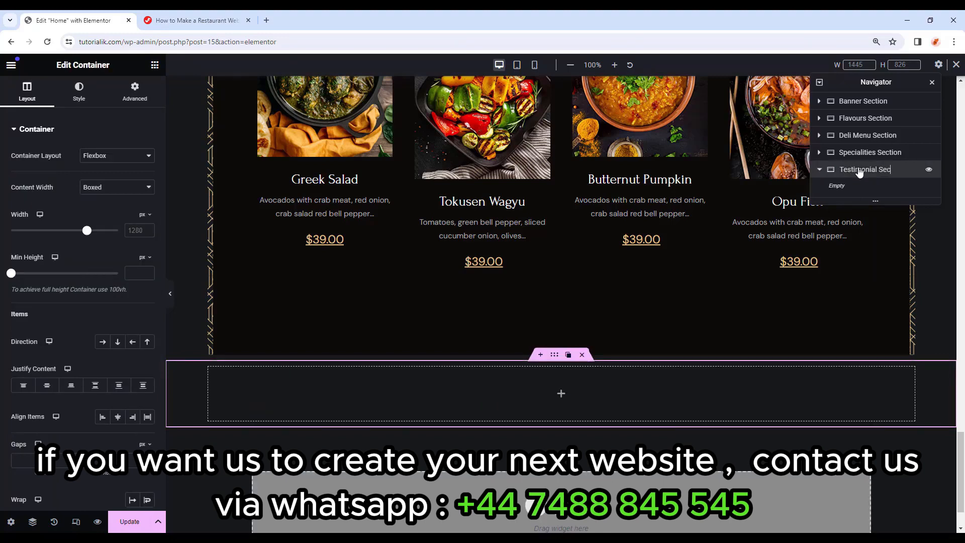
pyautogui.press('Return')
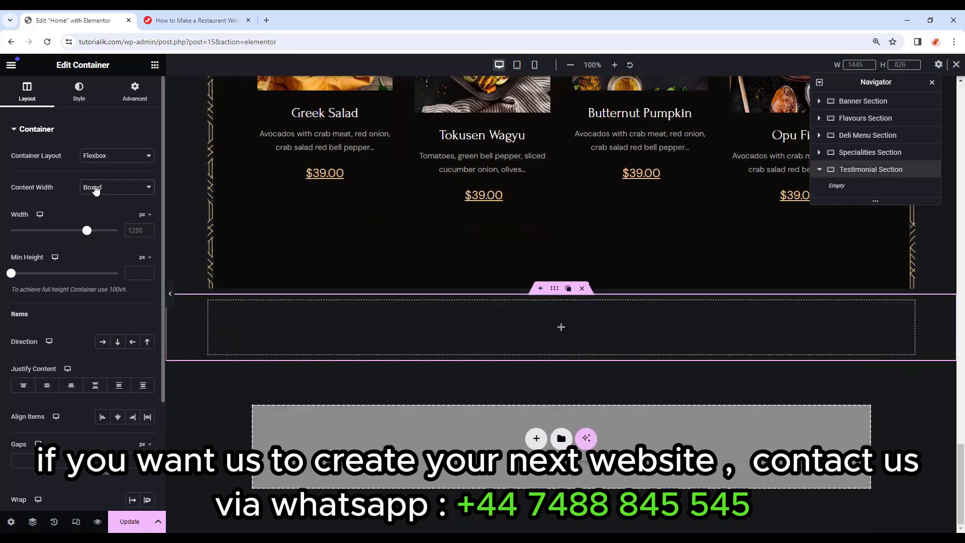
pyautogui.click(96, 188)
pyautogui.click(103, 201)
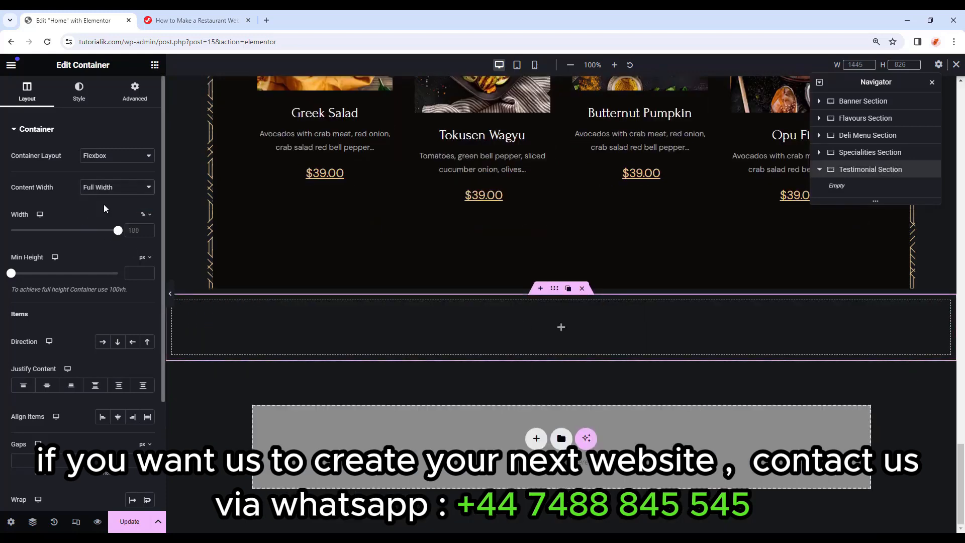
# Set a classic background image of friends eating pizza on the section.
pyautogui.click(87, 99)
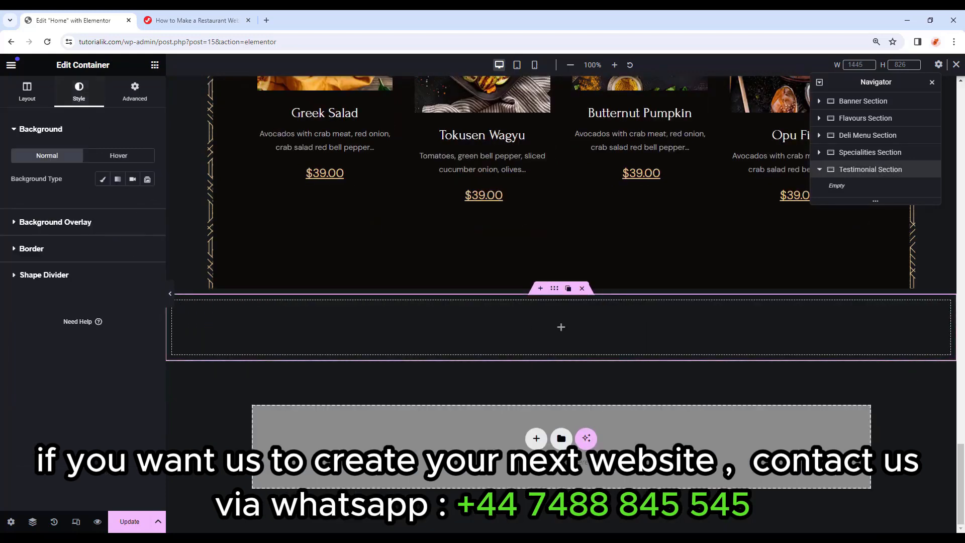
pyautogui.click(102, 180)
pyautogui.click(78, 262)
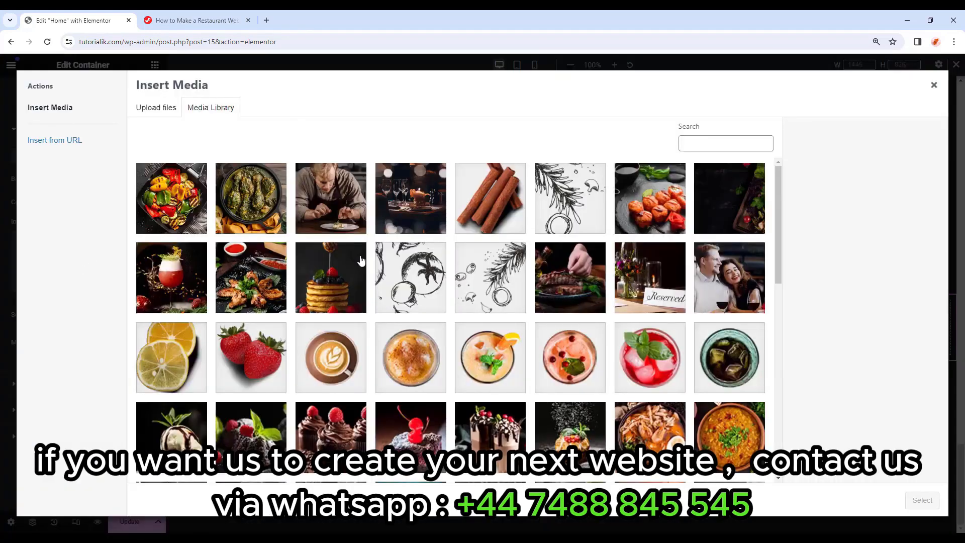
pyautogui.scroll(-10, 503, 302)
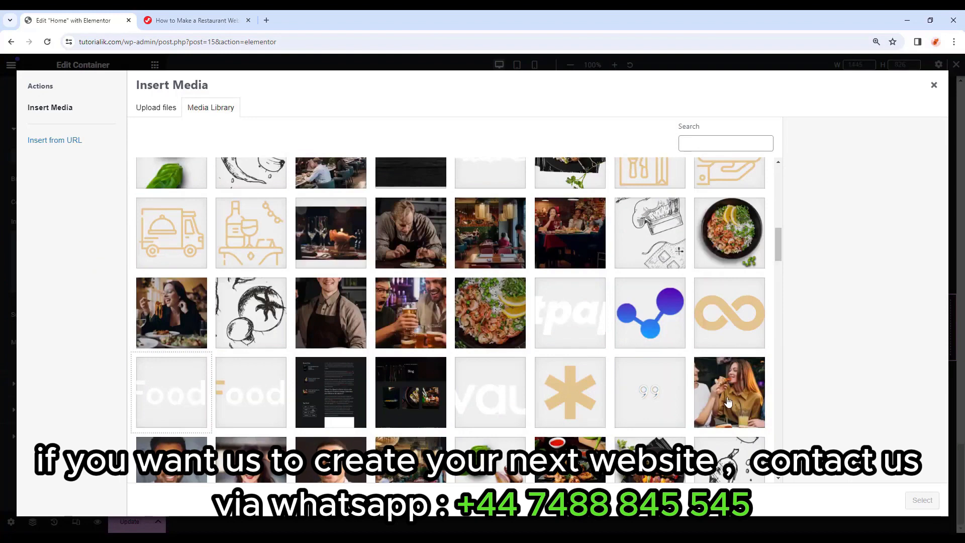
pyautogui.click(728, 402)
pyautogui.click(922, 501)
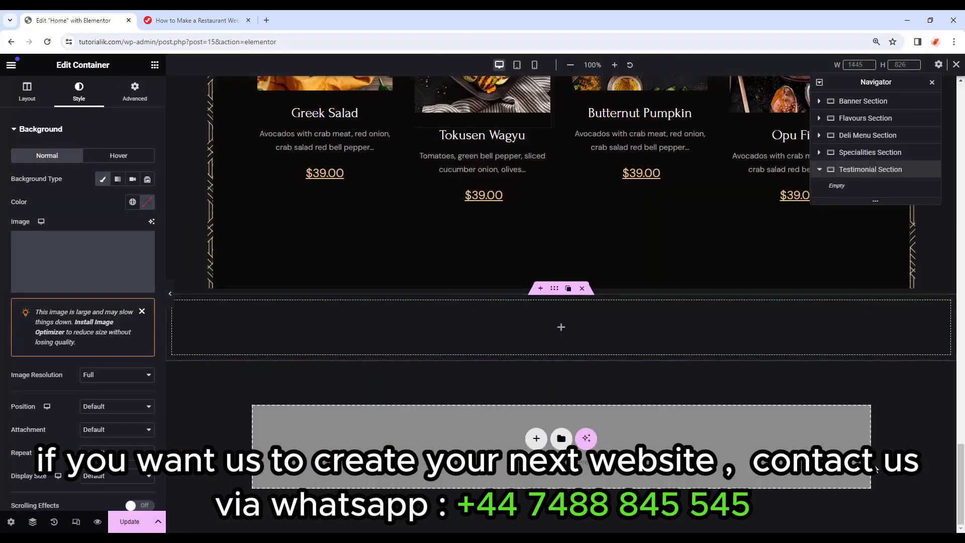
# Set the background to Center Center, Scroll attachment, No-repeat and Cover size.
pyautogui.scroll(-2, 132, 375)
pyautogui.click(122, 306)
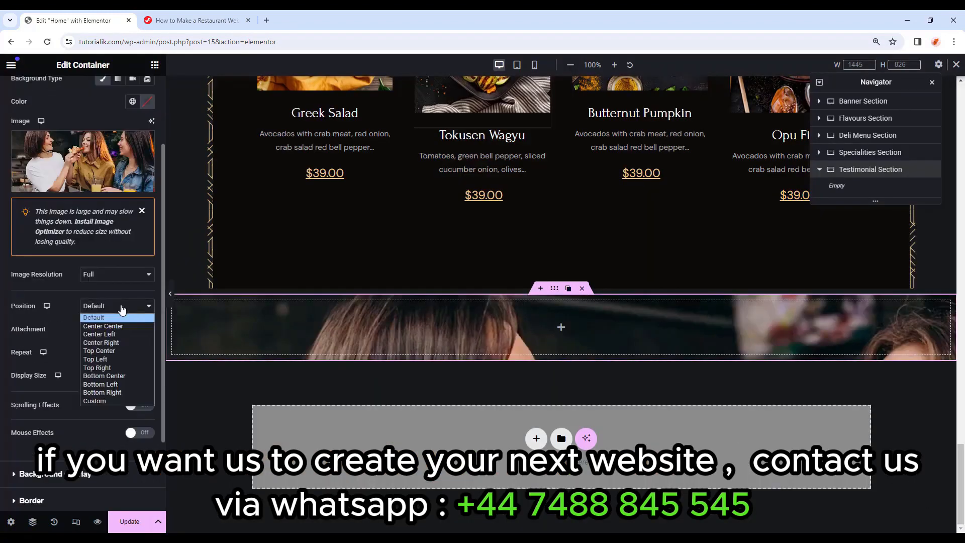
pyautogui.click(117, 326)
pyautogui.click(116, 328)
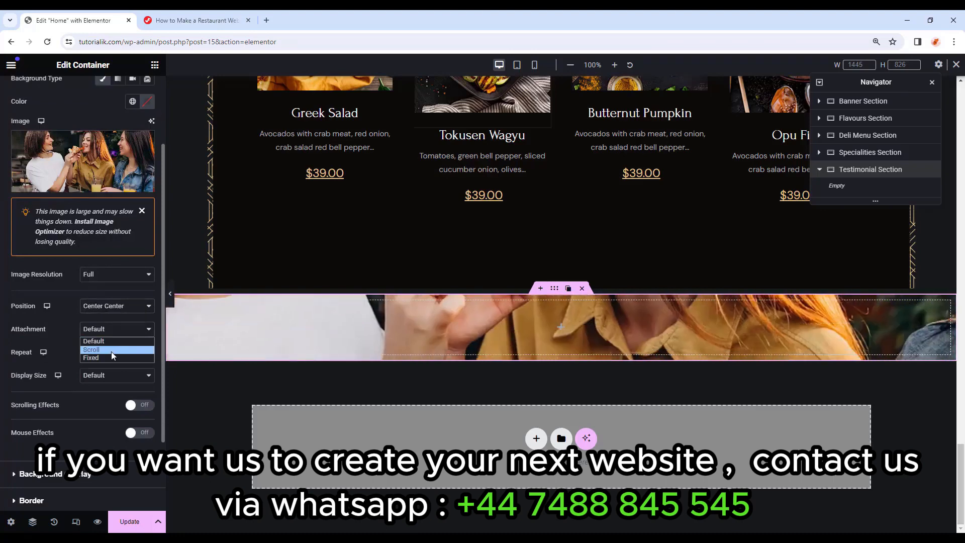
pyautogui.click(111, 351)
pyautogui.click(110, 351)
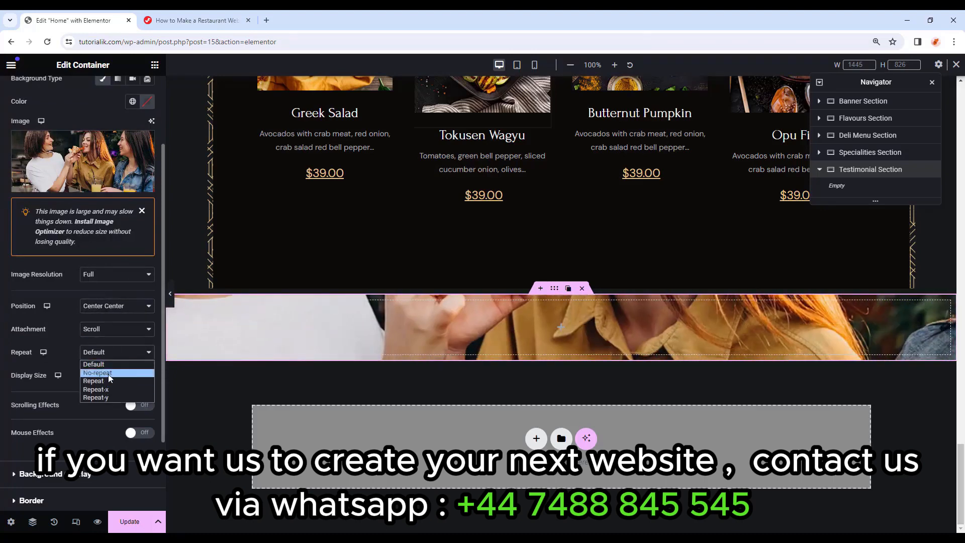
pyautogui.click(109, 375)
pyautogui.click(111, 378)
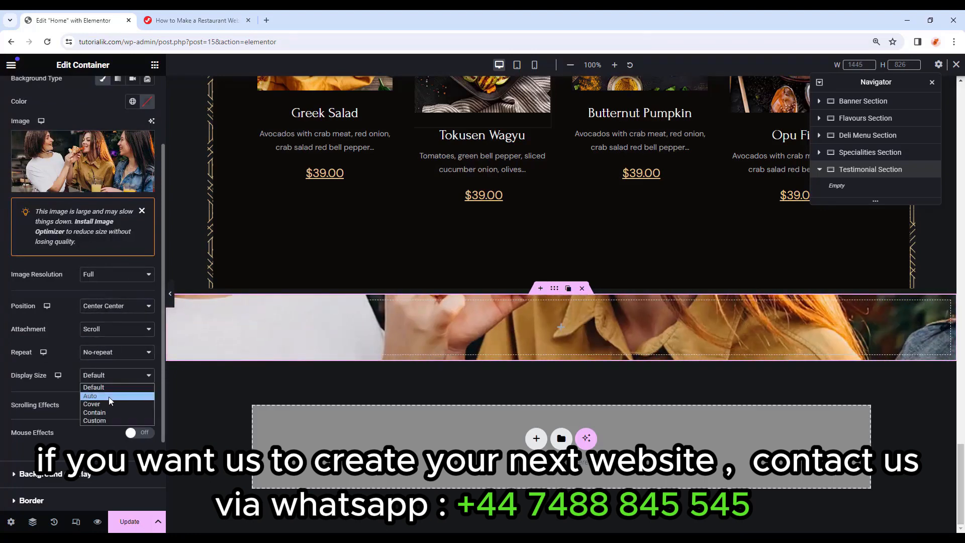
pyautogui.click(109, 404)
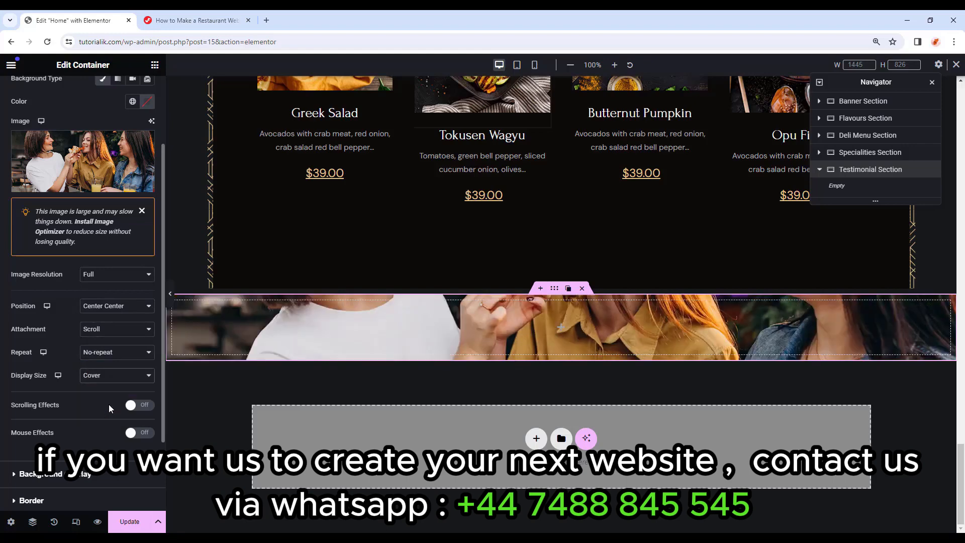
# Add a classic background overlay in the dark global Body Color at 0.7 opacity.
pyautogui.scroll(-3, 109, 404)
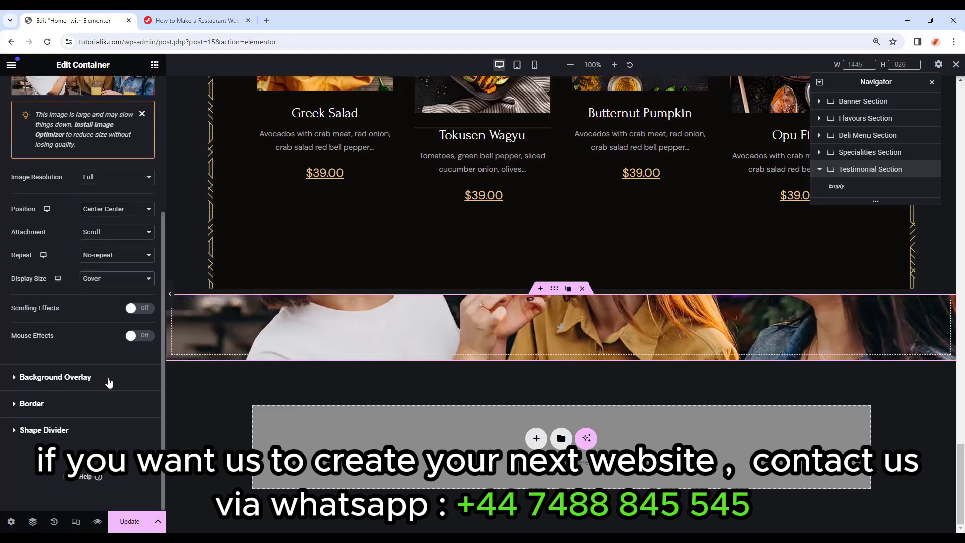
pyautogui.click(55, 377)
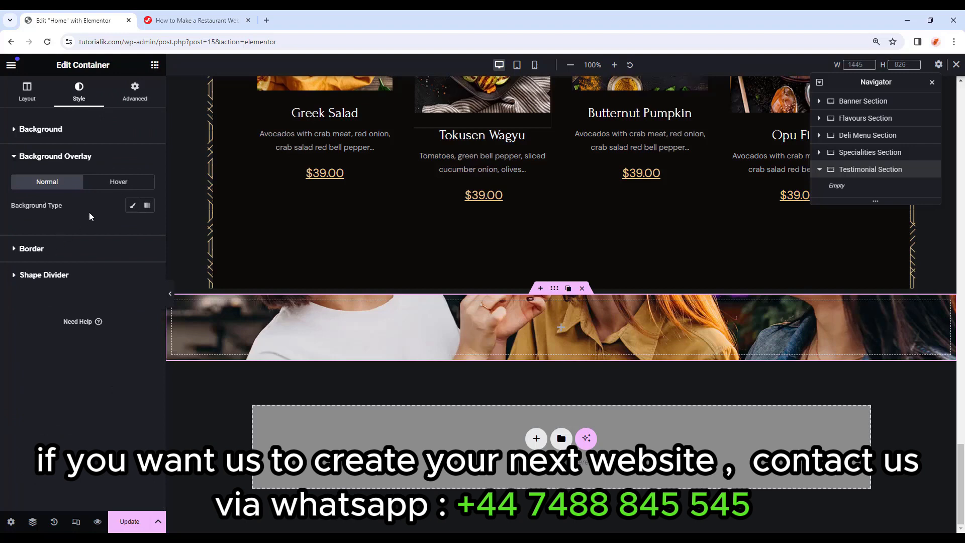
pyautogui.click(133, 207)
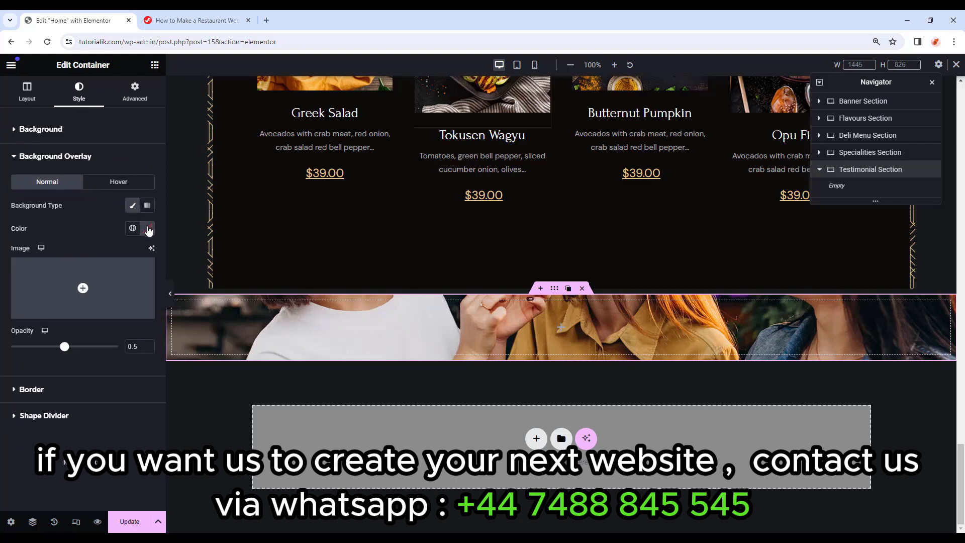
pyautogui.click(147, 229)
pyautogui.press('Escape')
pyautogui.click(133, 228)
pyautogui.click(93, 368)
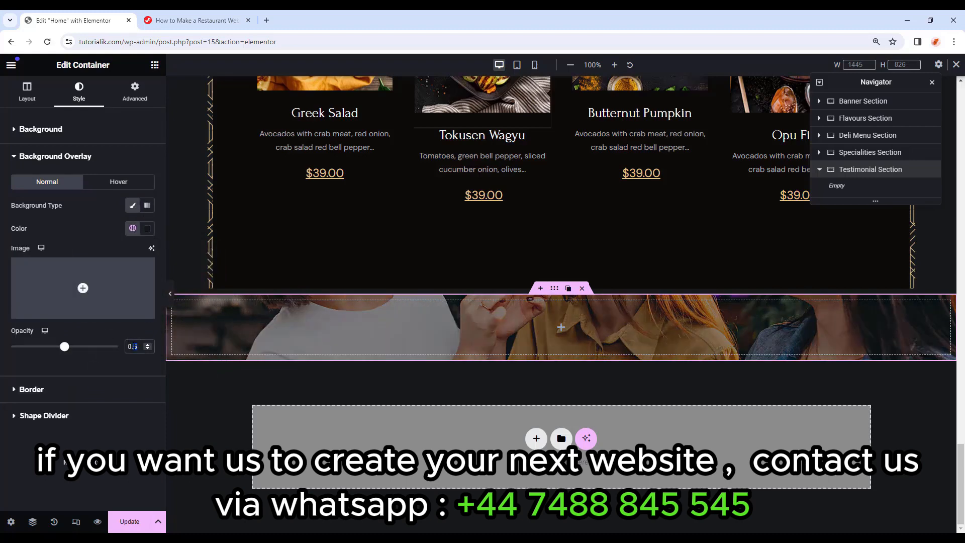
pyautogui.moveTo(65, 346); pyautogui.dragTo(86, 347)
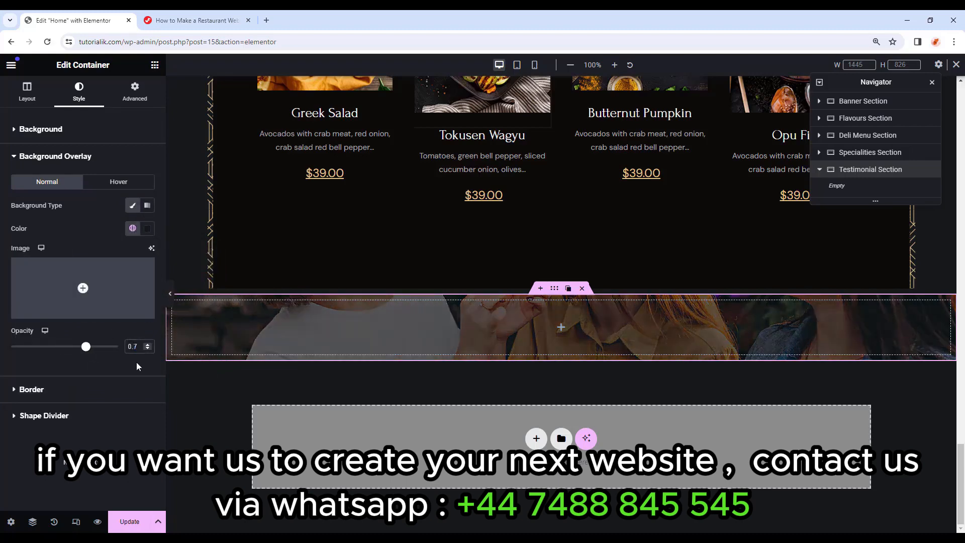
# Unlink the section's padding and set top to 125 and bottom to 310.
pyautogui.click(141, 91)
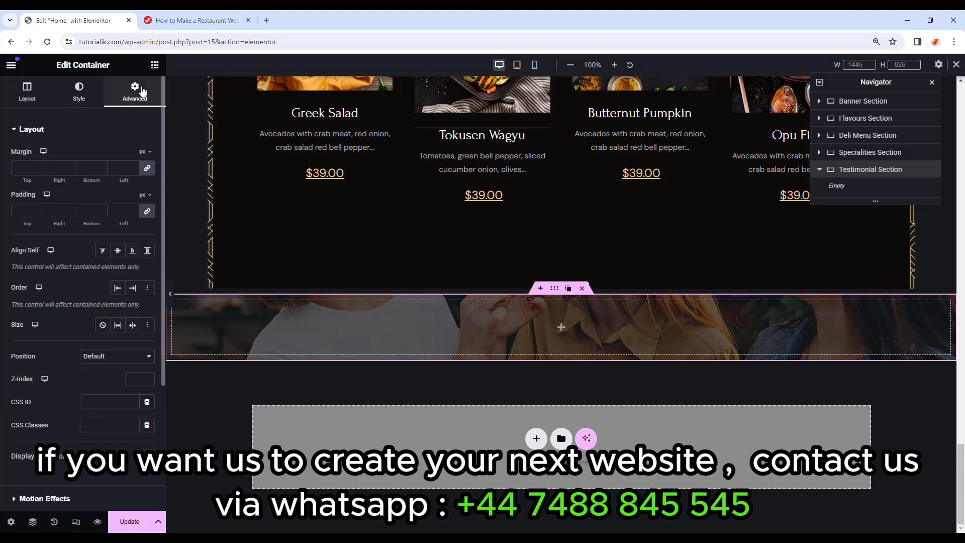
pyautogui.click(147, 212)
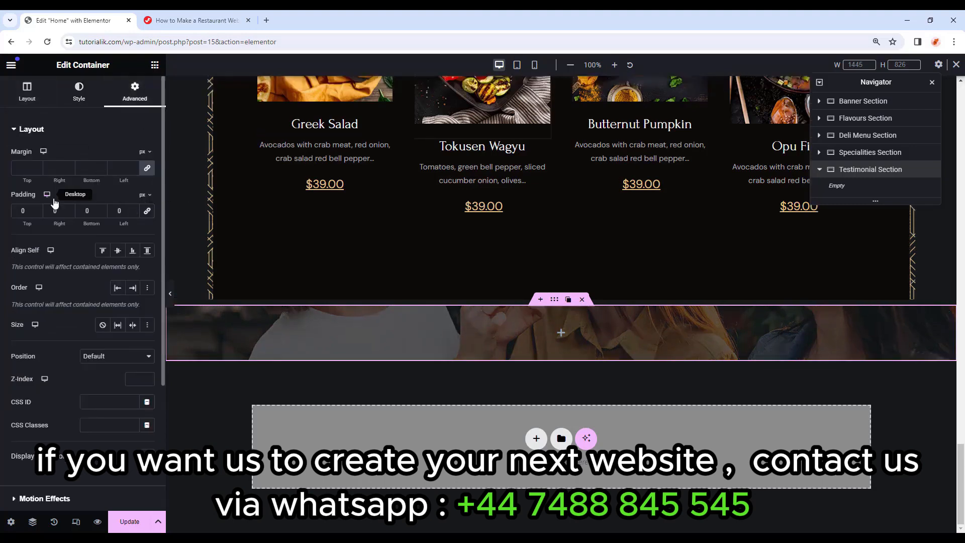
pyautogui.write('125')
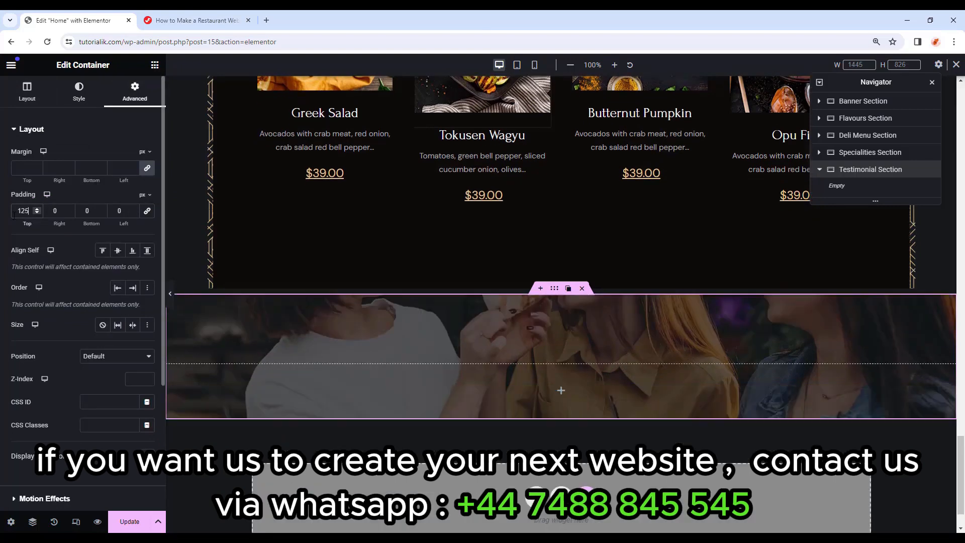
pyautogui.doubleClick(88, 211)
pyautogui.write('310')
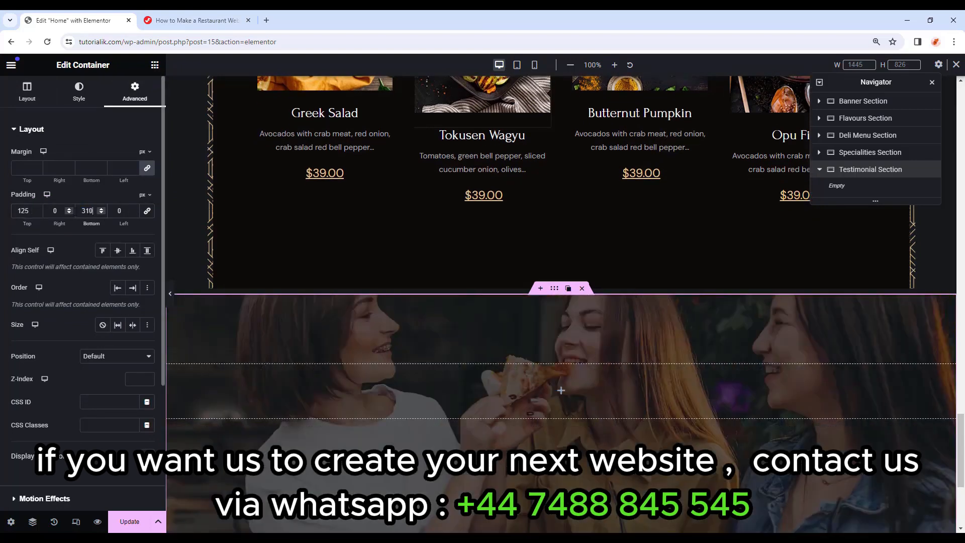
# Place an inner container in the Testimonial section with padding set to 0.
pyautogui.click(155, 65)
pyautogui.moveTo(44, 236); pyautogui.dragTo(549, 388)
pyautogui.click(135, 91)
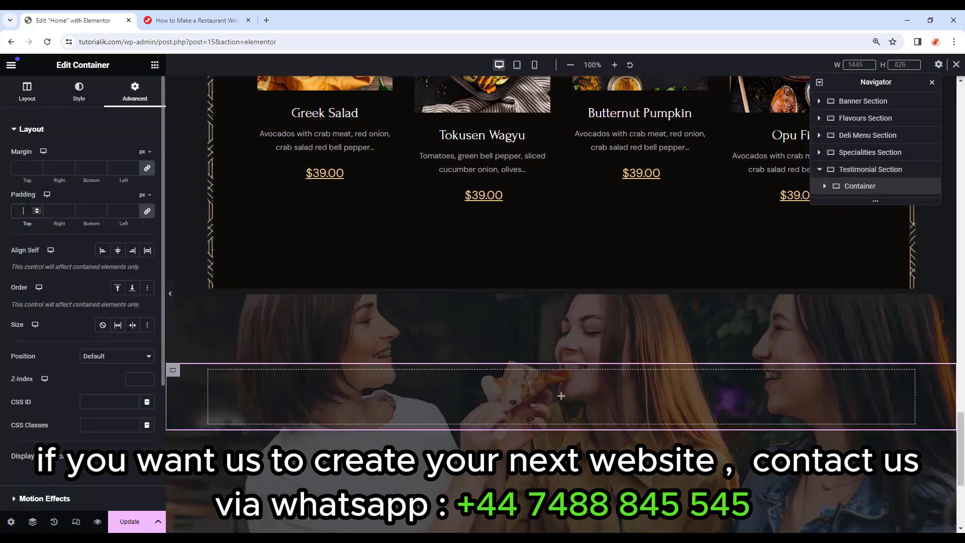
pyautogui.click(28, 207)
pyautogui.write('0')
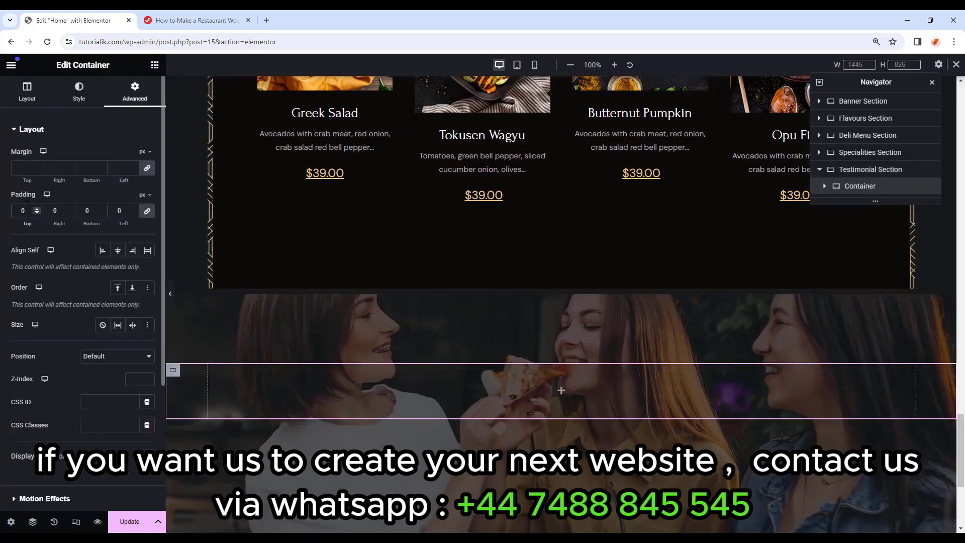
# Add the quote-mark image at 30 px width, then search widgets for 'tes'.
pyautogui.click(155, 67)
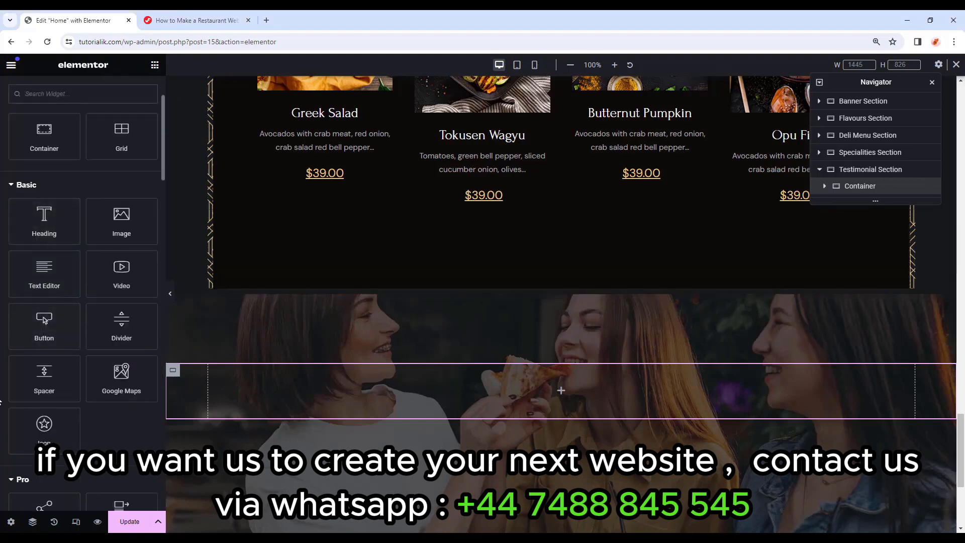
pyautogui.moveTo(121, 221); pyautogui.dragTo(550, 382)
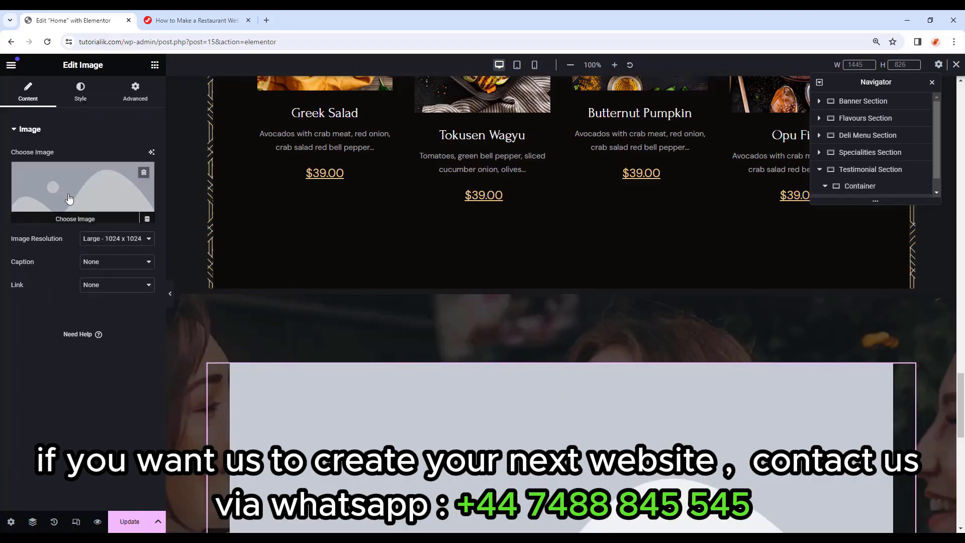
pyautogui.click(123, 209)
pyautogui.scroll(-10, 562, 273)
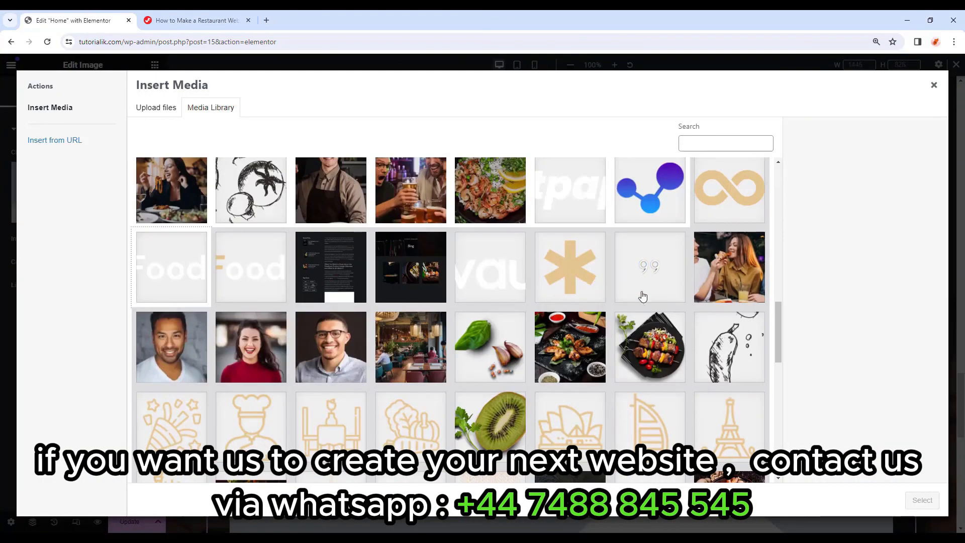
pyautogui.click(676, 267)
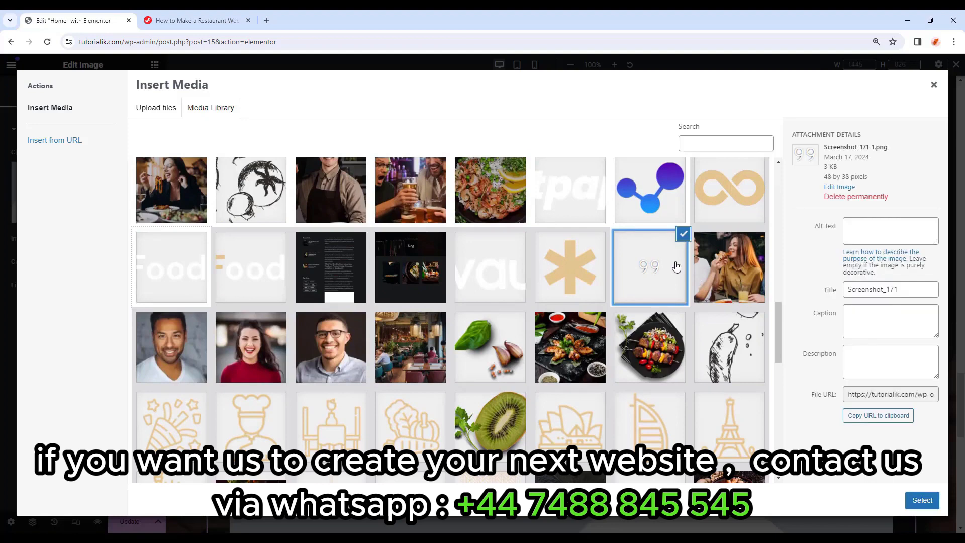
pyautogui.click(923, 500)
pyautogui.click(145, 176)
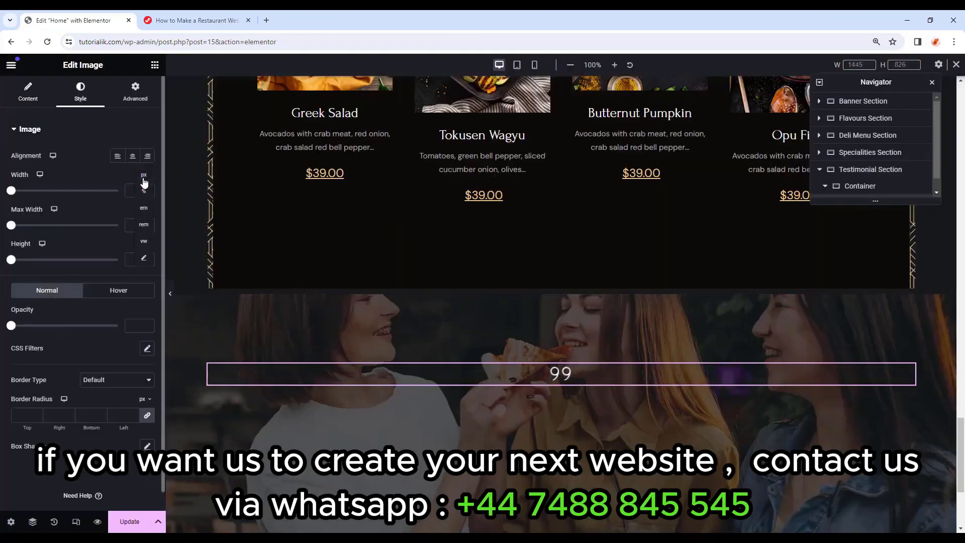
pyautogui.click(144, 184)
pyautogui.click(137, 191)
pyautogui.write('30')
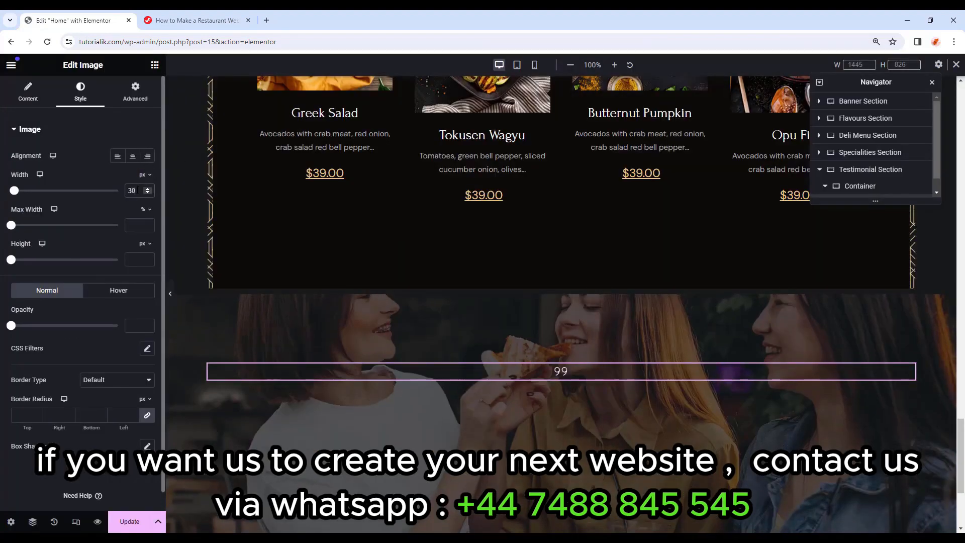
pyautogui.click(155, 65)
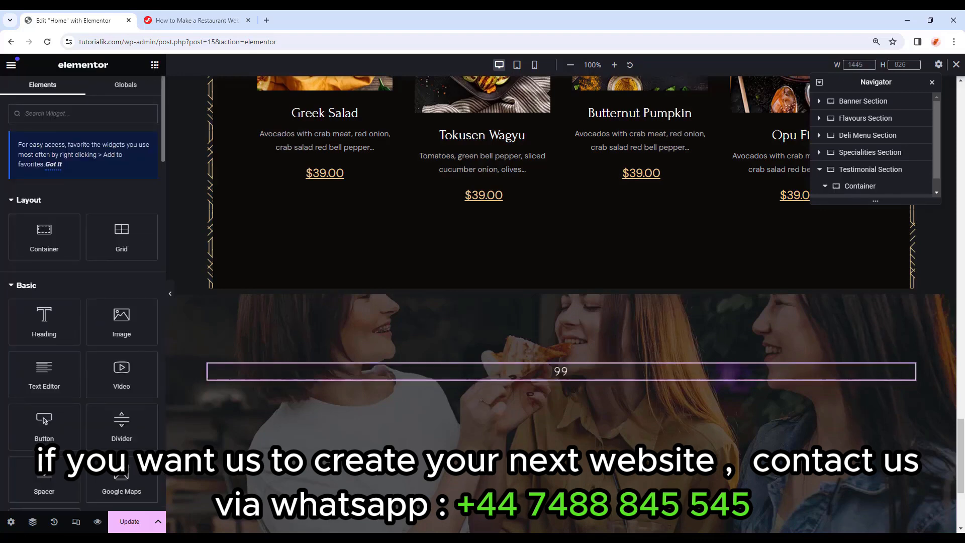
pyautogui.write('testimonial')
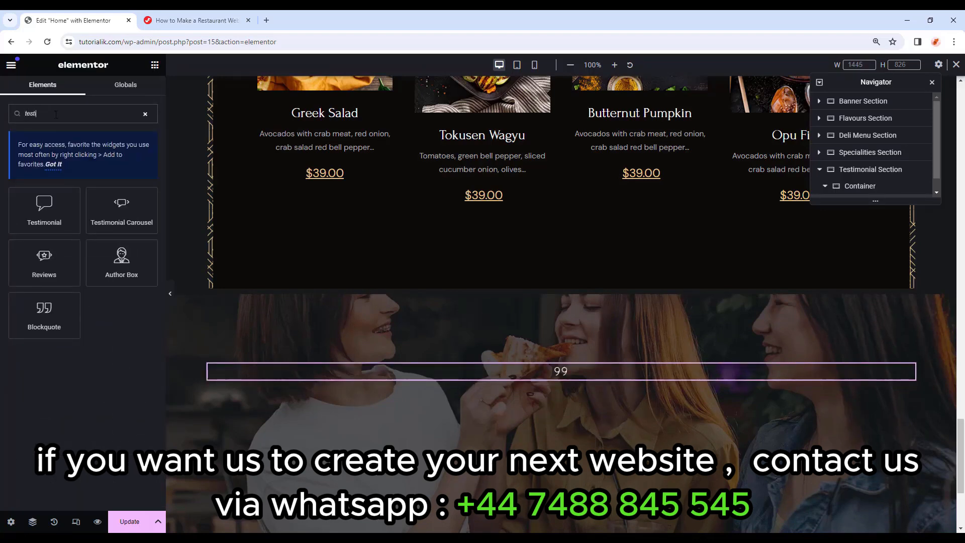
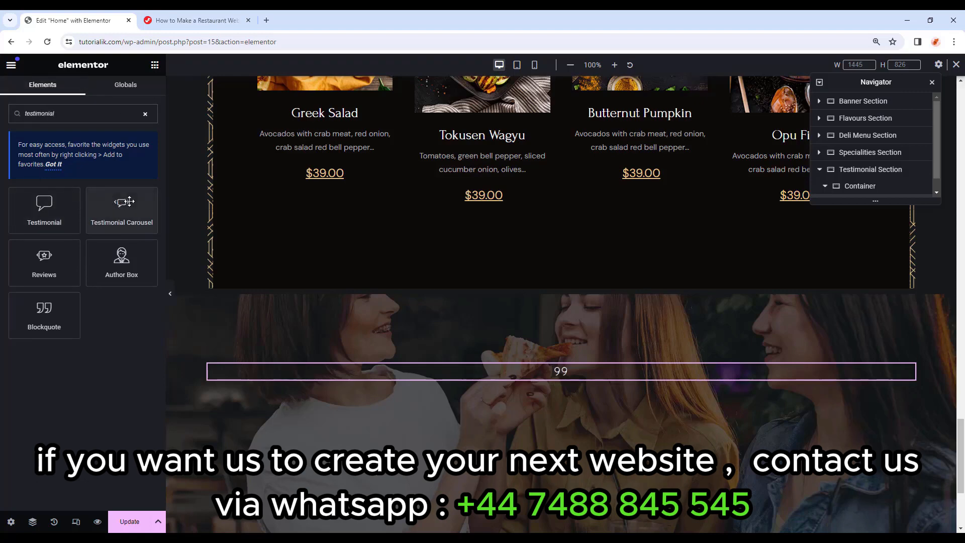
# Place a Testimonial Carousel below the 99 text and delete its second and third slides.
pyautogui.moveTo(105, 201); pyautogui.dragTo(570, 383)
pyautogui.scroll(-2, 509, 330)
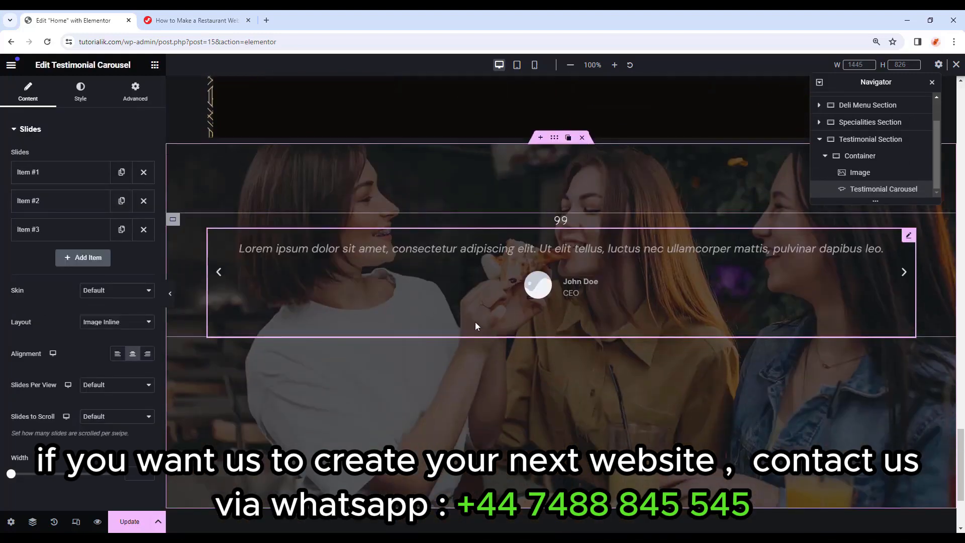
pyautogui.click(143, 230)
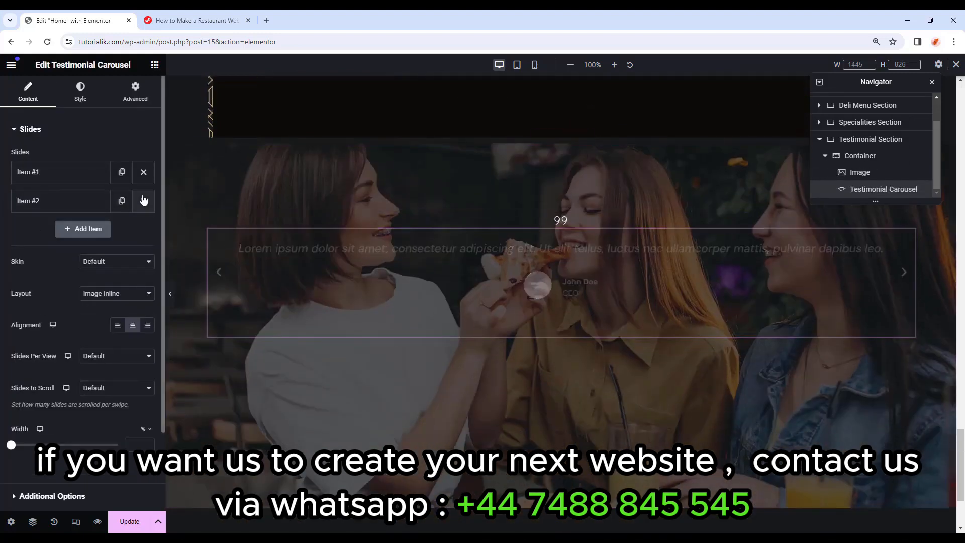
pyautogui.click(143, 201)
# Give the remaining slide the smiling man's portrait and clear the reviewer's name.
pyautogui.click(76, 172)
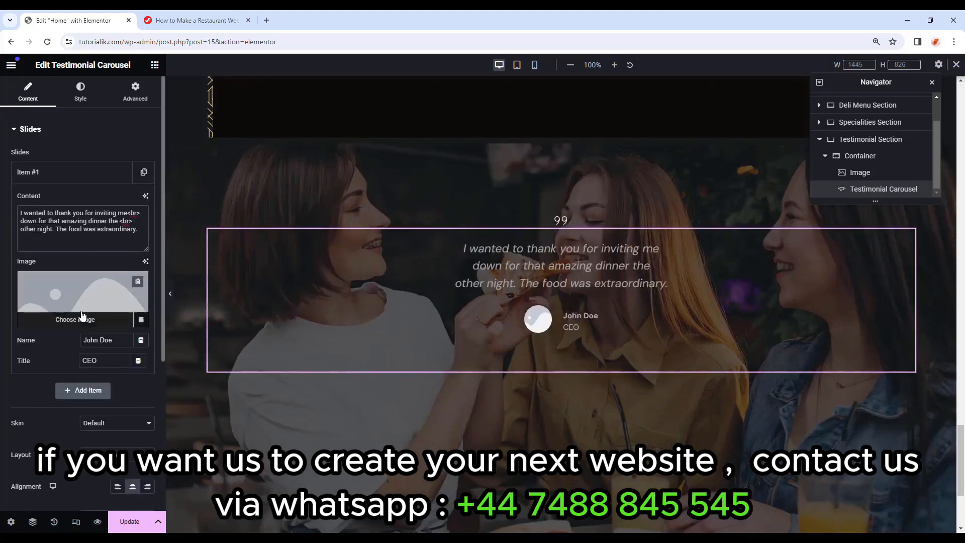
pyautogui.click(83, 315)
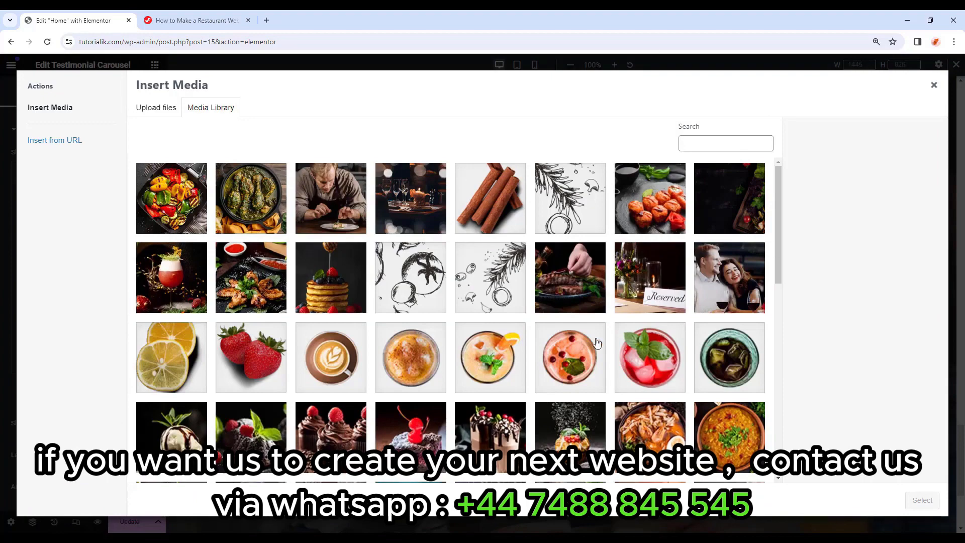
pyautogui.scroll(-10, 579, 340)
pyautogui.scroll(-5, 578, 340)
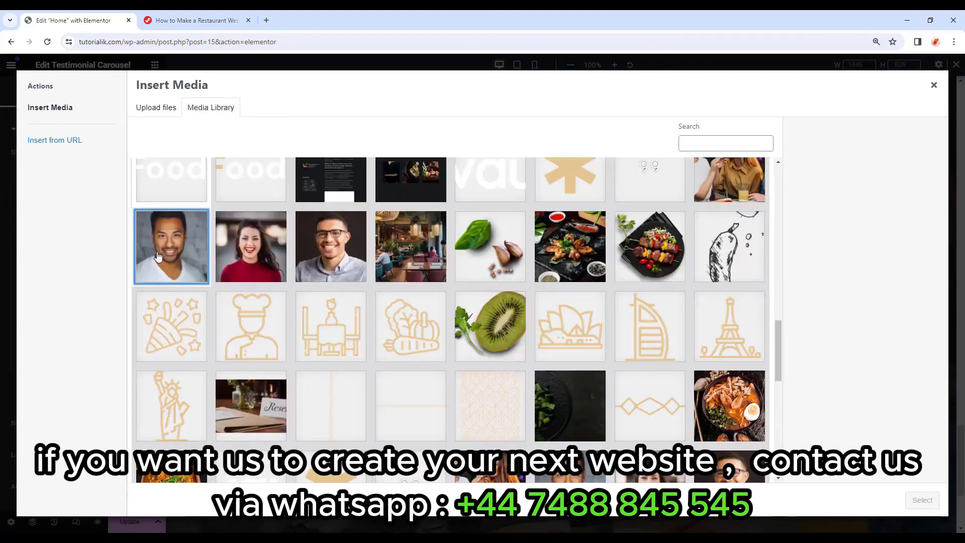
pyautogui.click(172, 243)
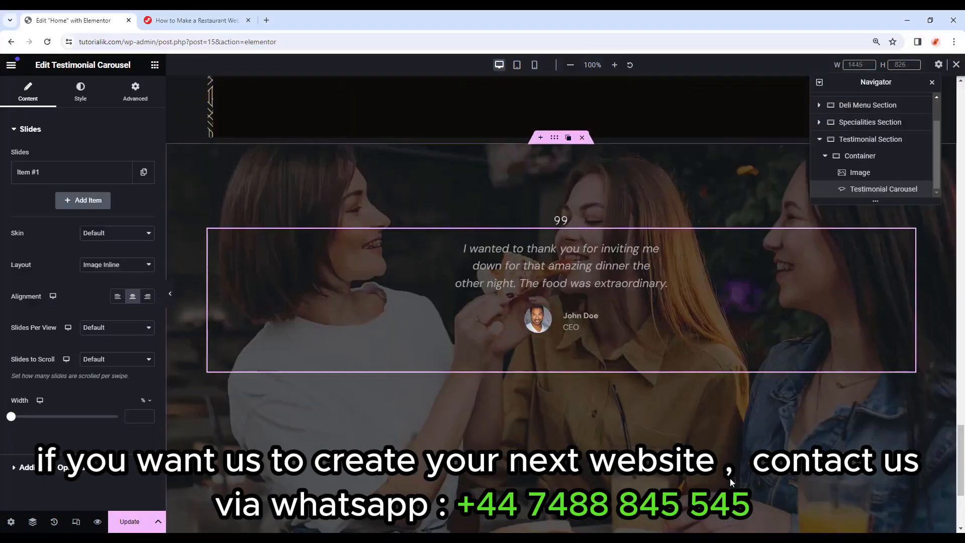
pyautogui.click(60, 171)
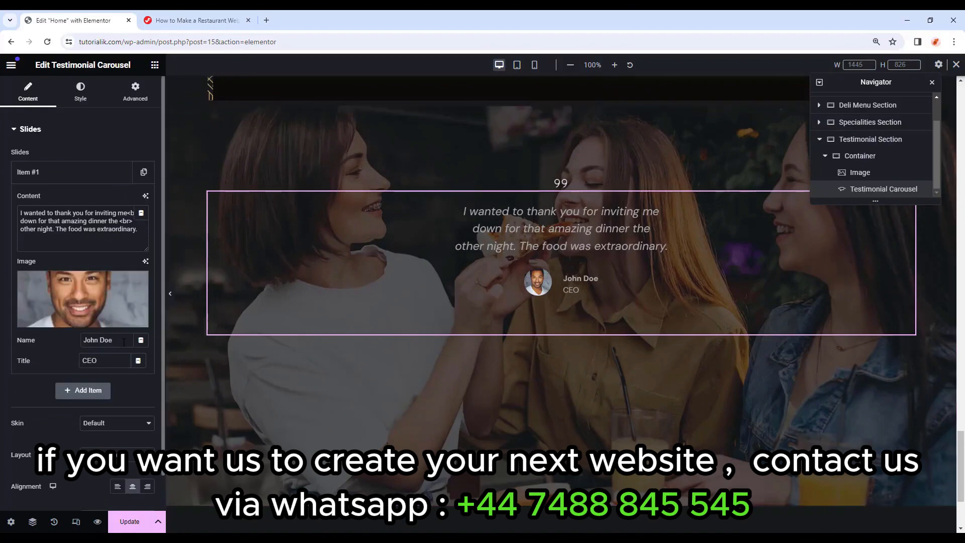
pyautogui.press('BackSpace')
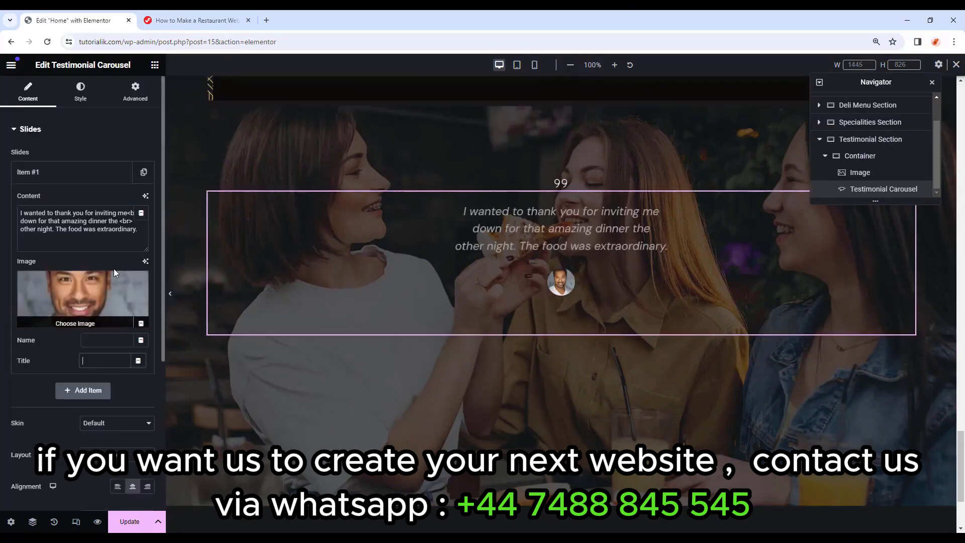
# Set the carousel to the Image Stacked layout, 1 slide per view, 1 slide to scroll, and width 100.
pyautogui.scroll(-5, 114, 271)
pyautogui.click(121, 230)
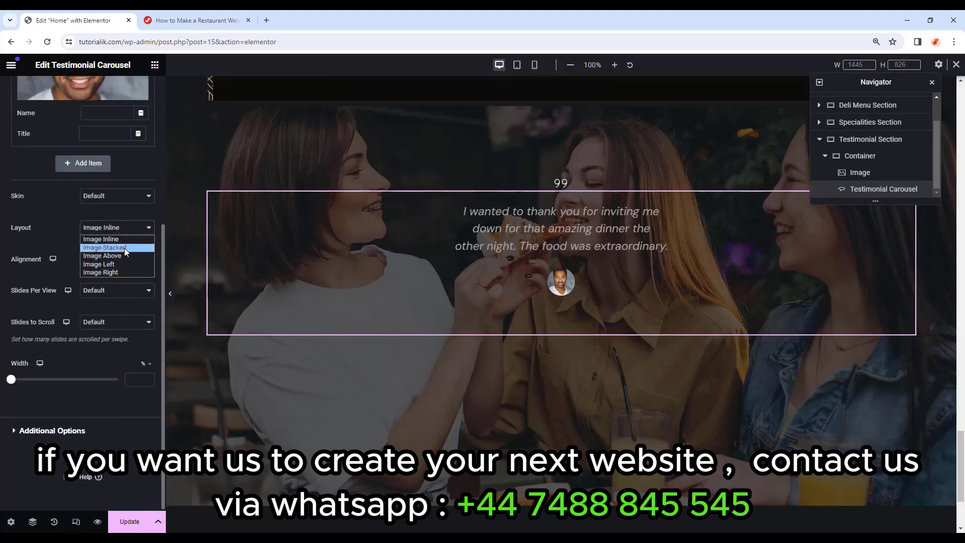
pyautogui.click(124, 248)
pyautogui.click(121, 296)
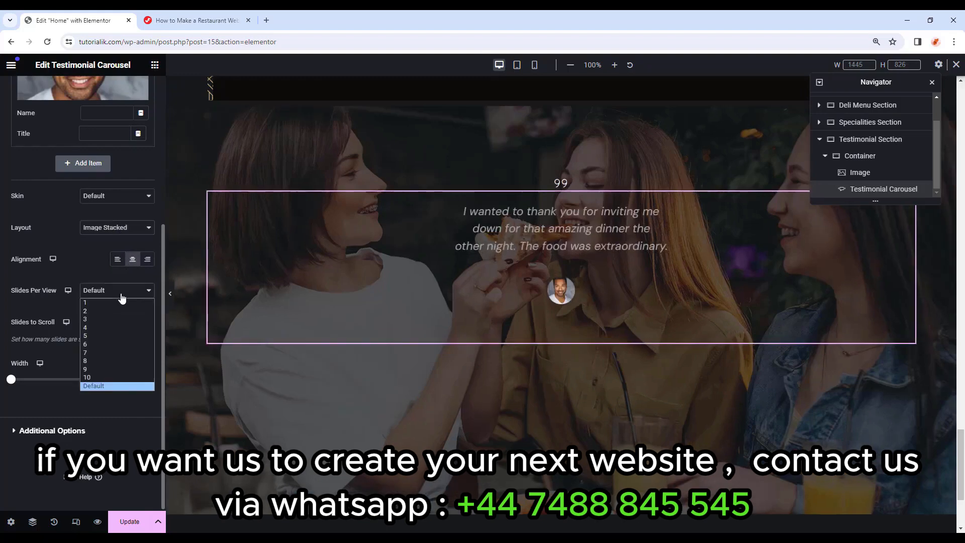
pyautogui.click(121, 302)
pyautogui.click(122, 321)
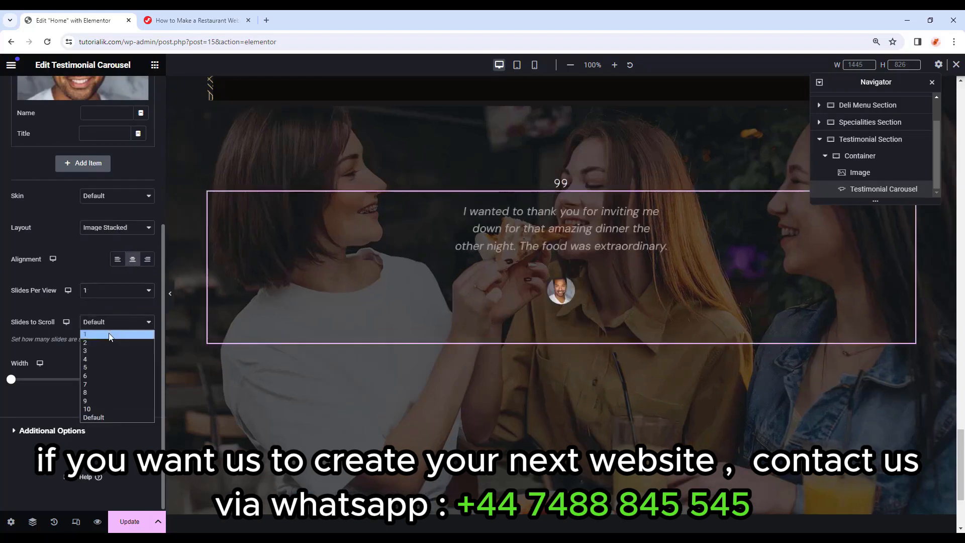
pyautogui.click(110, 335)
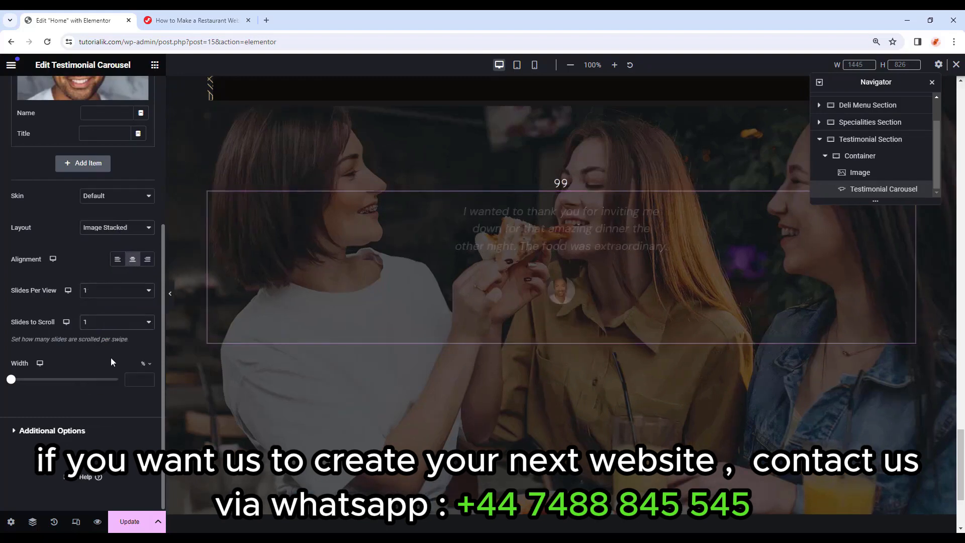
pyautogui.click(138, 379)
pyautogui.write('100')
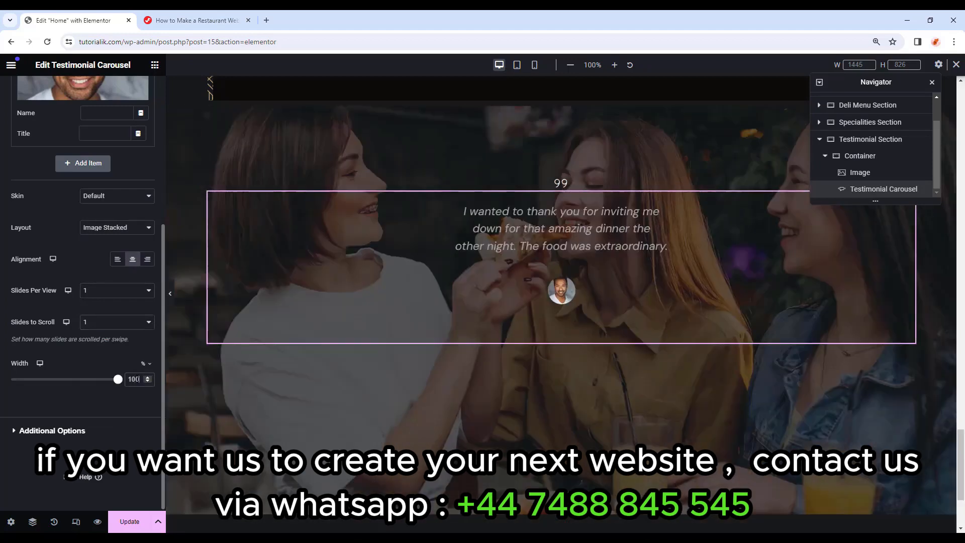
pyautogui.scroll(5, 137, 433)
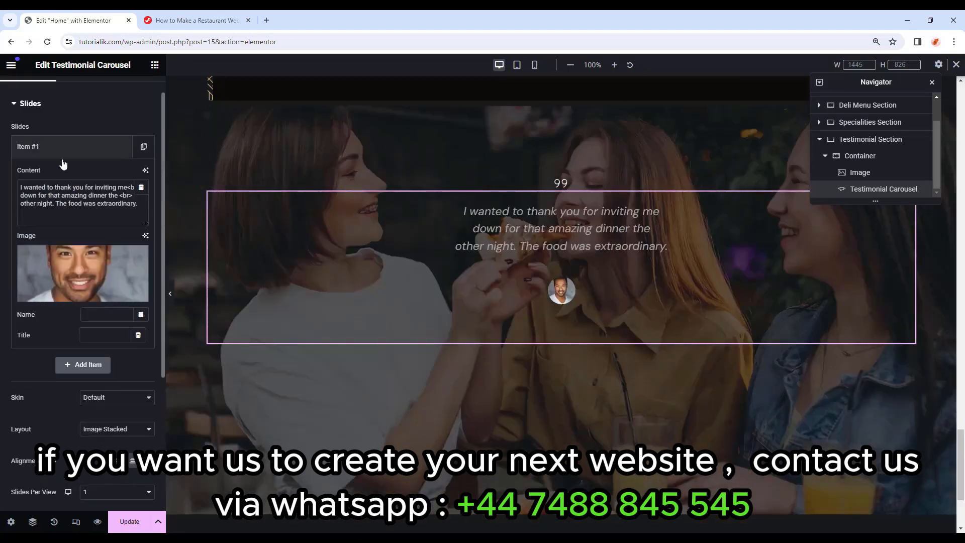
pyautogui.click(83, 105)
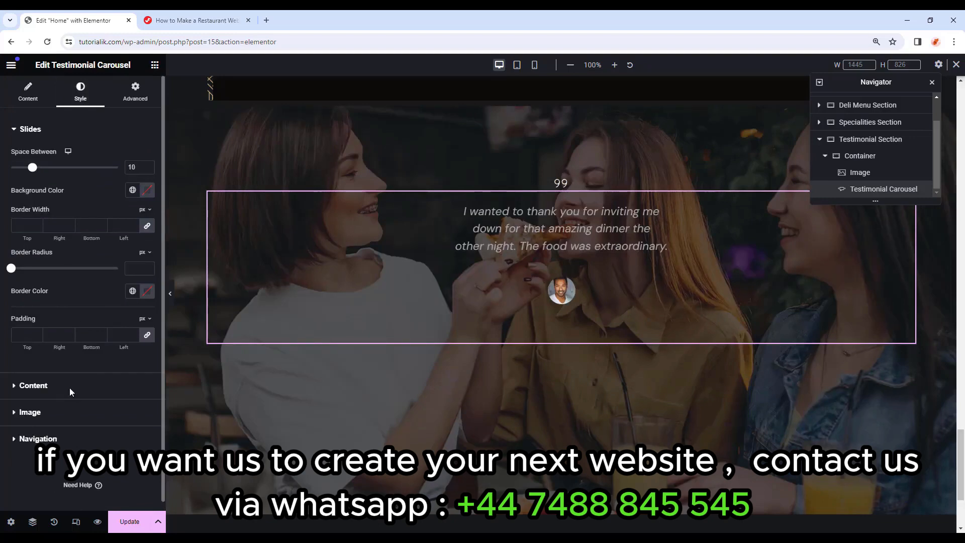
# Set the testimonial text gap to 15 and its colour to the white Primary global colour.
pyautogui.click(33, 386)
pyautogui.click(132, 195)
pyautogui.write('15')
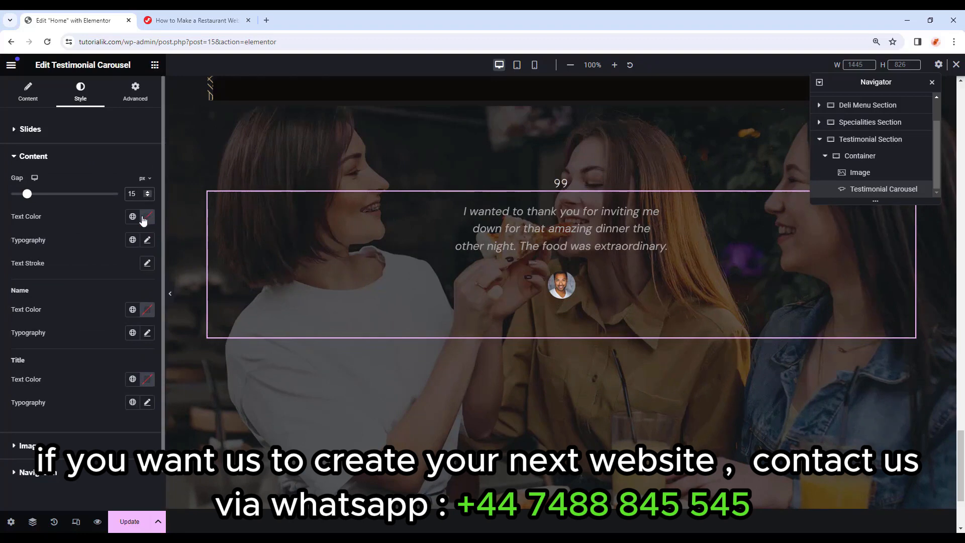
pyautogui.click(133, 217)
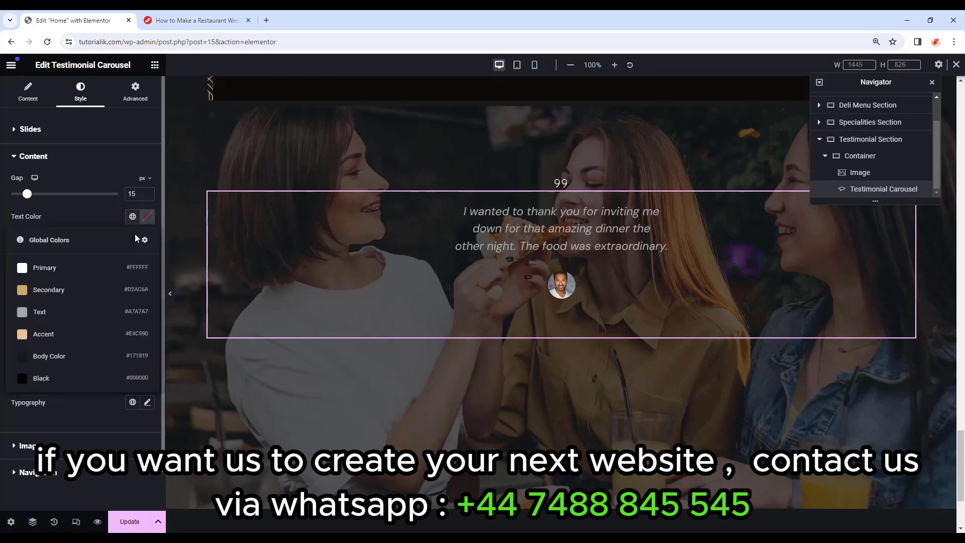
pyautogui.click(126, 268)
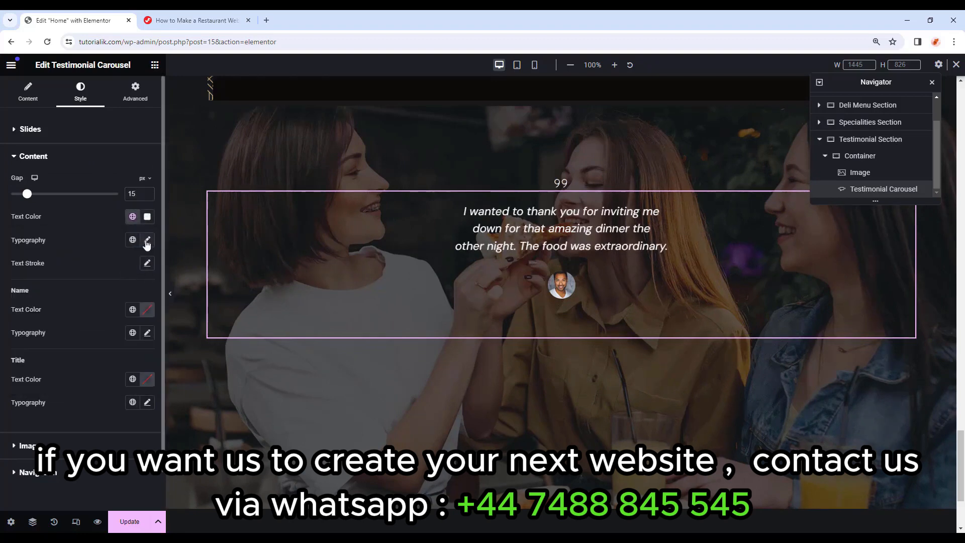
# Set the testimonial typography to the Forum font at size 30 with weight 400.
pyautogui.click(147, 241)
pyautogui.click(122, 290)
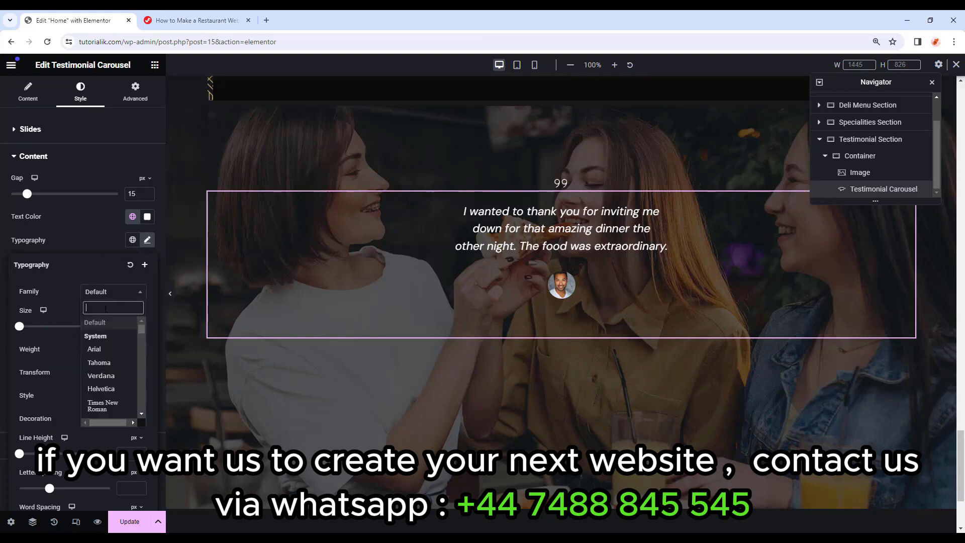
pyautogui.write('foru')
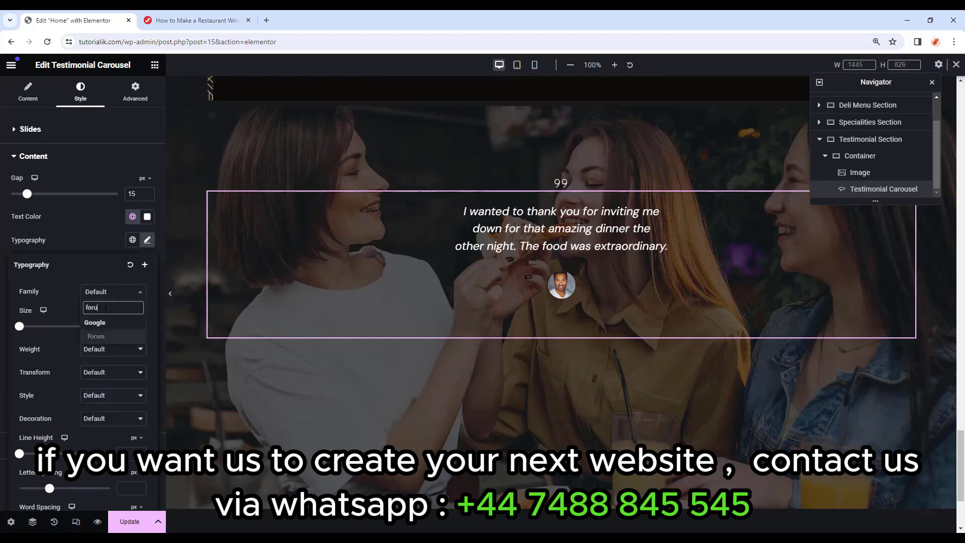
pyautogui.click(106, 337)
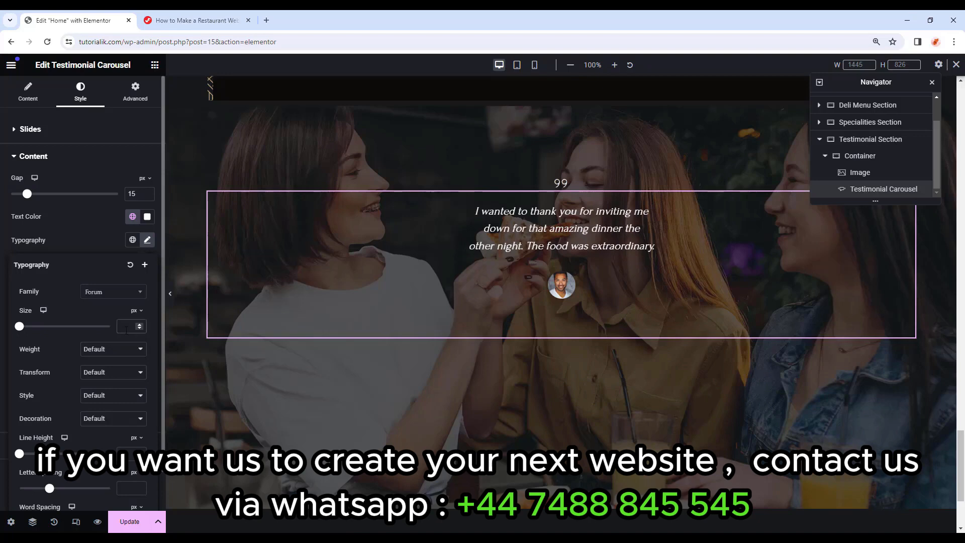
pyautogui.write('30')
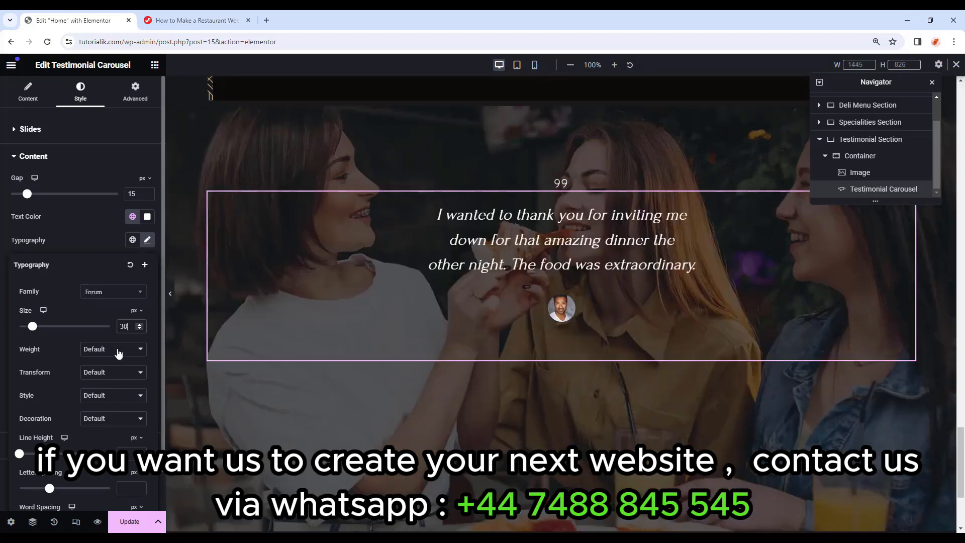
pyautogui.click(118, 353)
pyautogui.click(105, 385)
# Enter 33 in the next typography value and make the testimonial text upright rather than italic.
pyautogui.write('33')
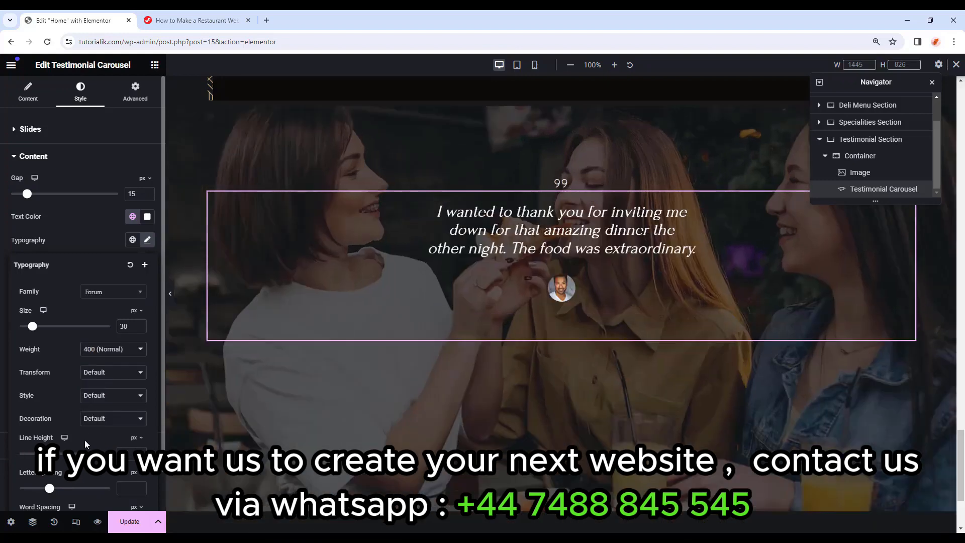
pyautogui.scroll(-1, 101, 423)
pyautogui.click(115, 353)
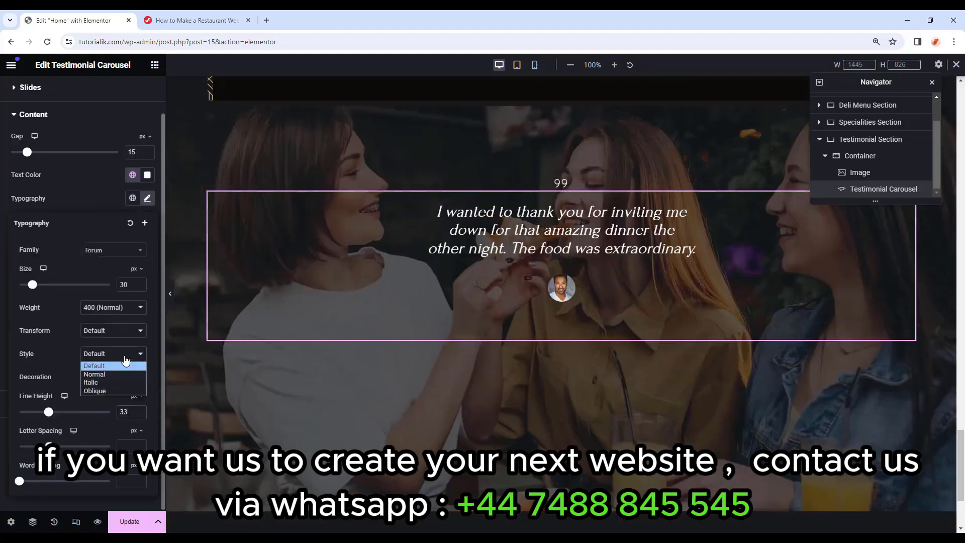
pyautogui.click(92, 374)
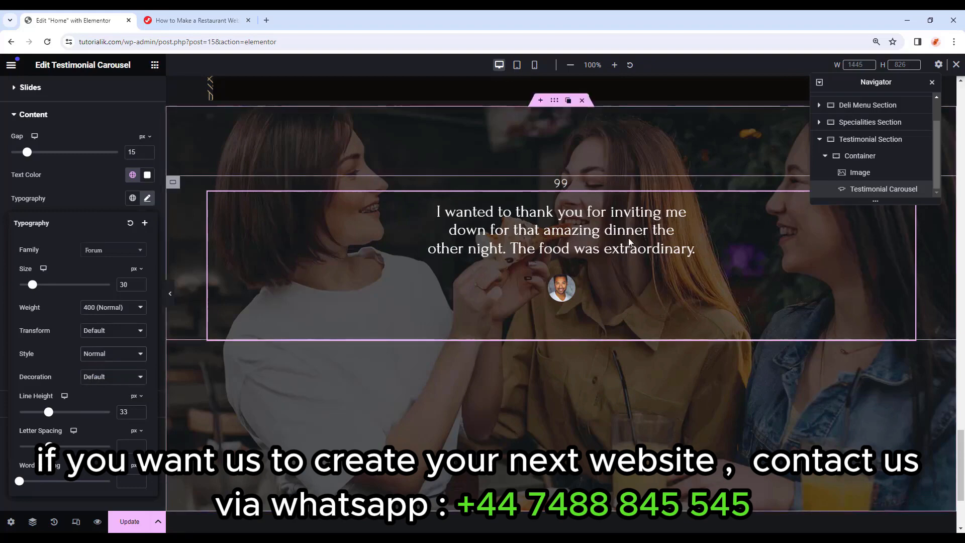
pyautogui.click(120, 353)
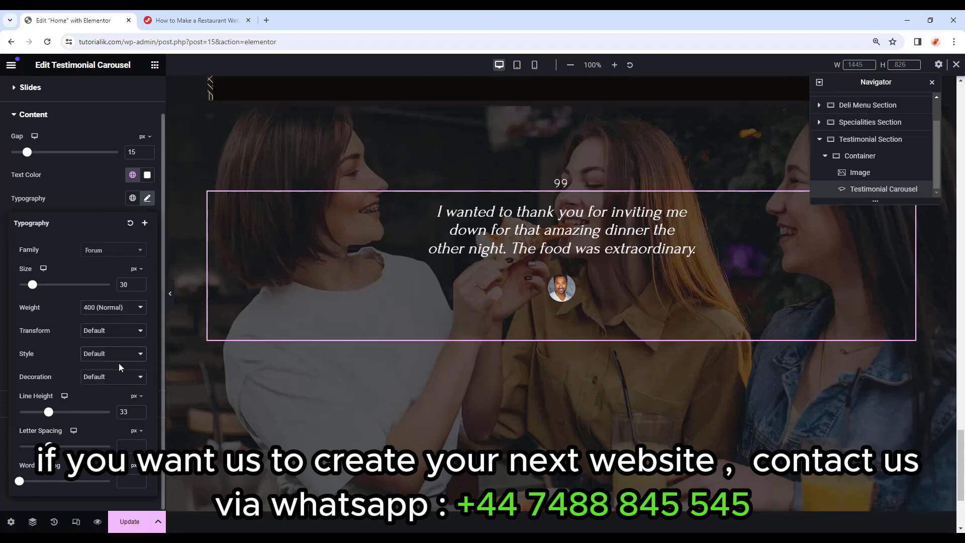
pyautogui.click(119, 366)
pyautogui.click(125, 353)
pyautogui.click(105, 374)
pyautogui.click(147, 199)
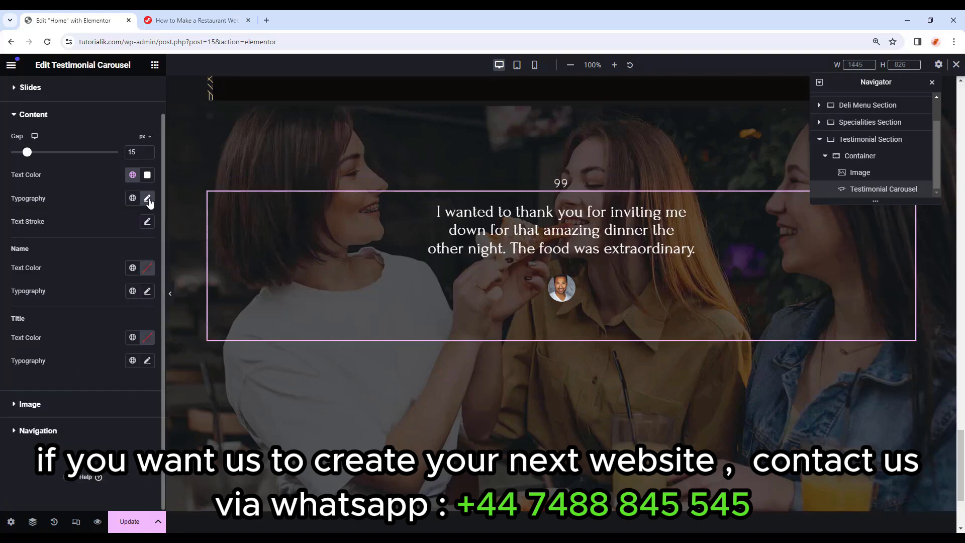
# Unlink the carousel's padding and set the left and right padding to 150.
pyautogui.scroll(2, 55, 240)
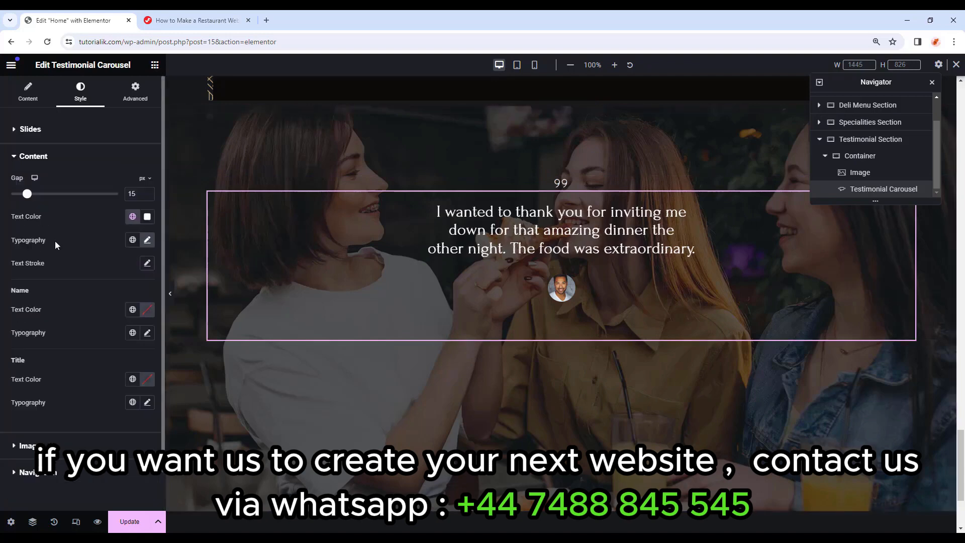
pyautogui.click(135, 92)
pyautogui.click(149, 213)
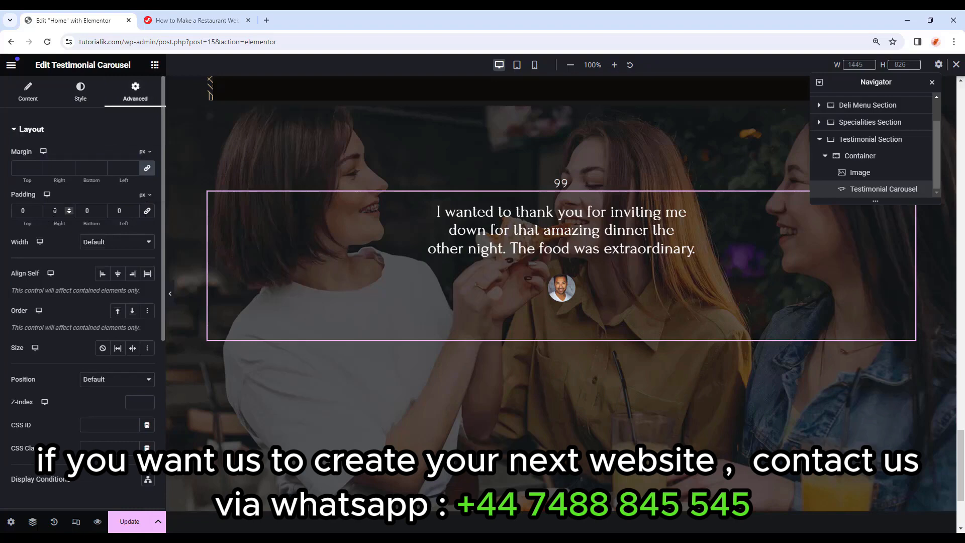
pyautogui.write('150')
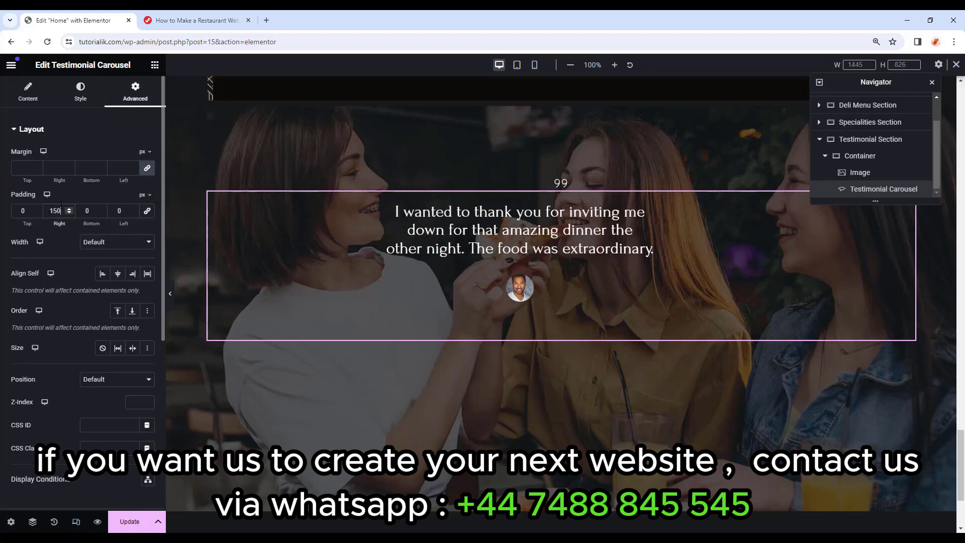
pyautogui.doubleClick(120, 211)
pyautogui.write('1')
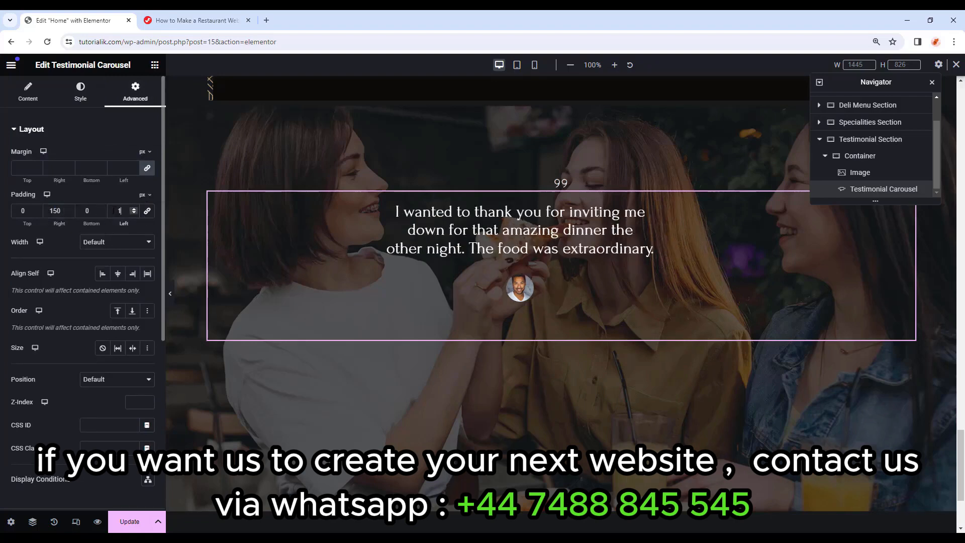
pyautogui.write('50')
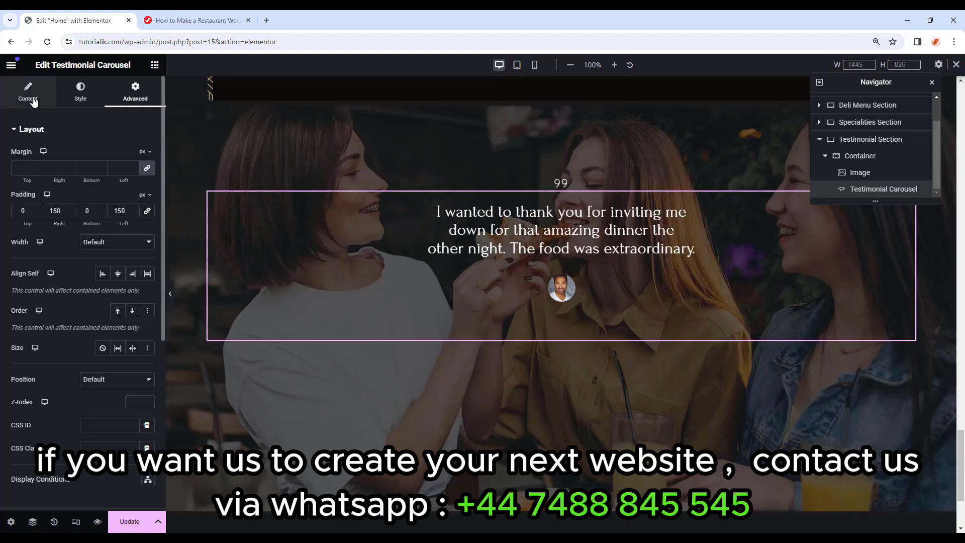
pyautogui.click(33, 101)
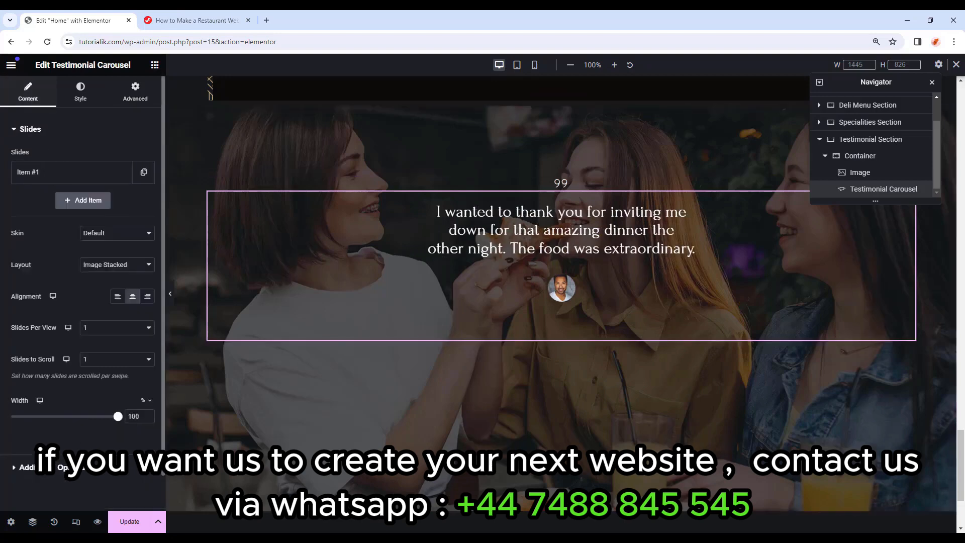
# Duplicate the first slide twice to make three slides, then step through them.
pyautogui.click(144, 172)
pyautogui.click(122, 200)
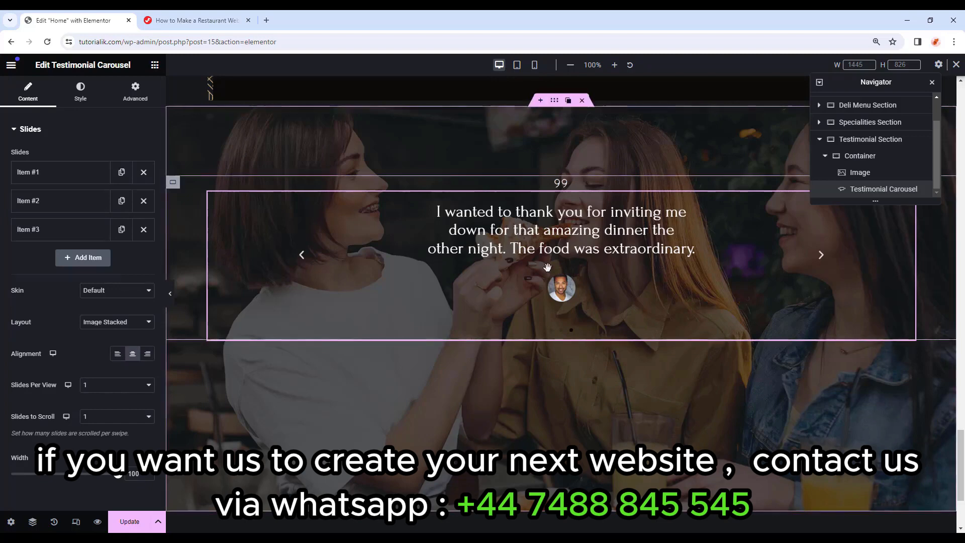
pyautogui.click(821, 257)
pyautogui.click(821, 257)
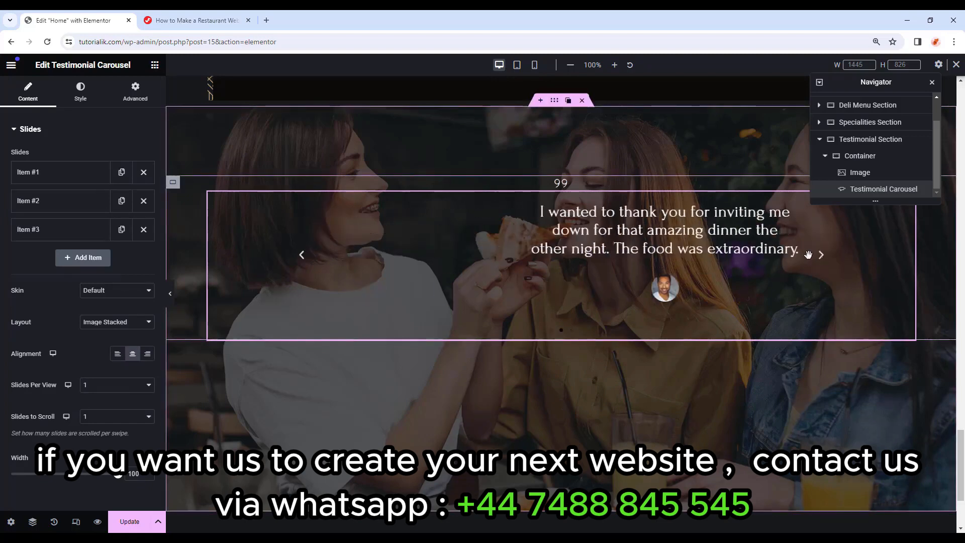
# Set the carousel's pagination to None to remove the dots.
pyautogui.scroll(-2, 55, 403)
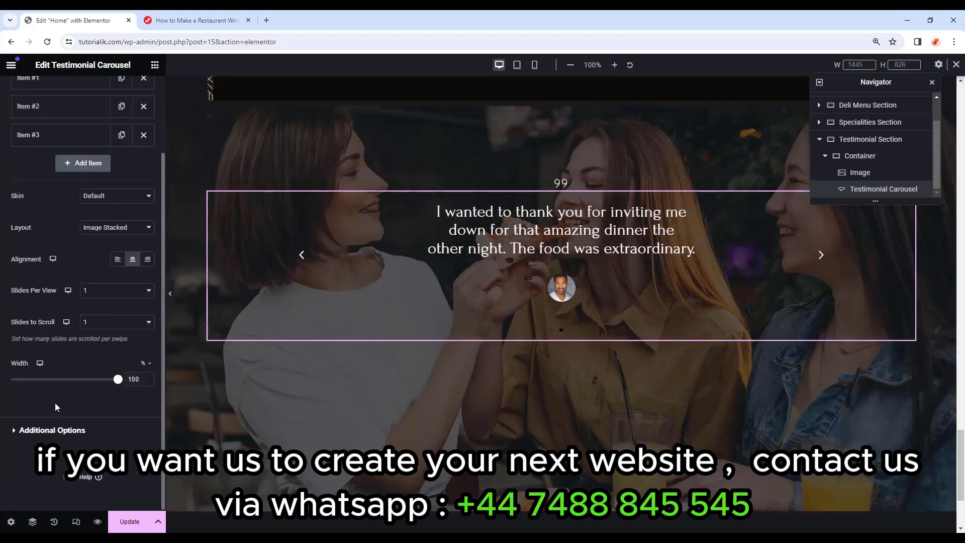
pyautogui.click(52, 430)
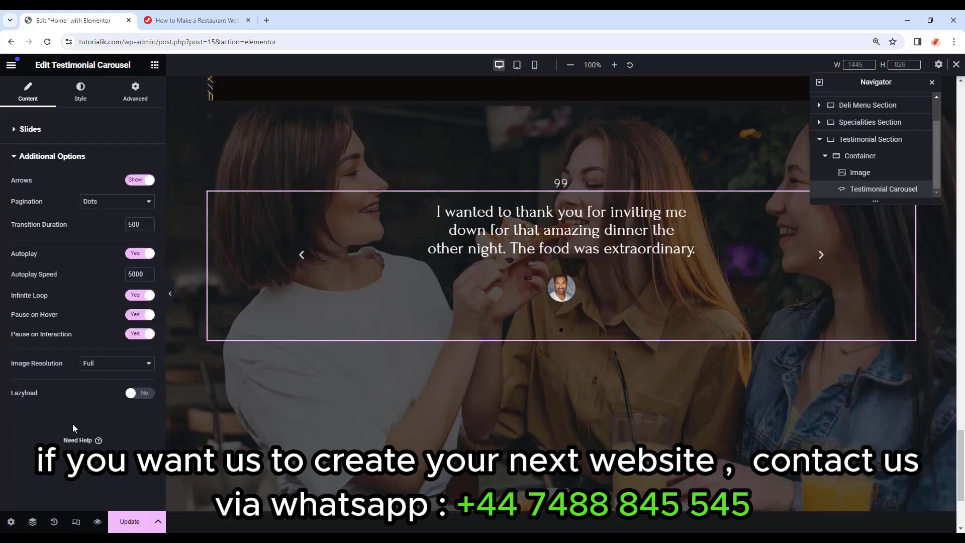
pyautogui.click(142, 208)
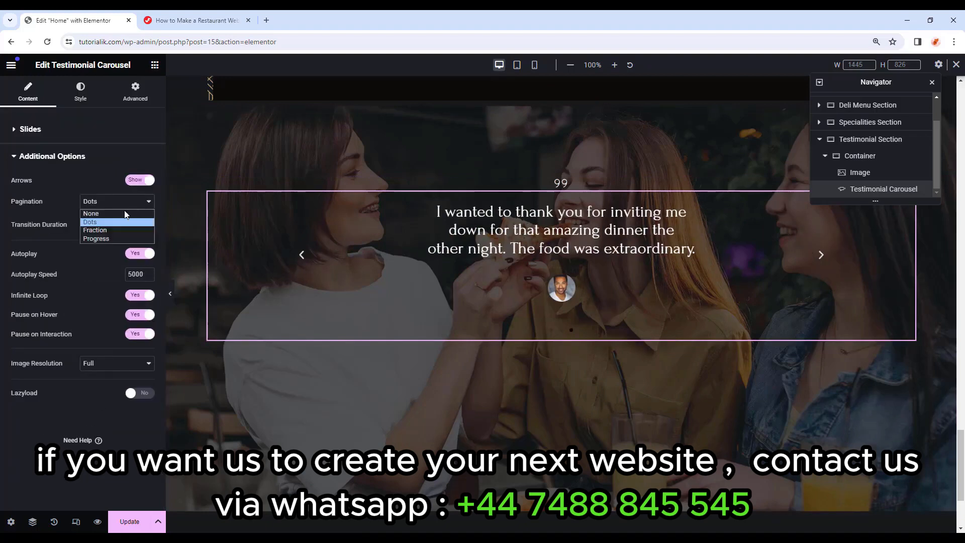
pyautogui.click(118, 213)
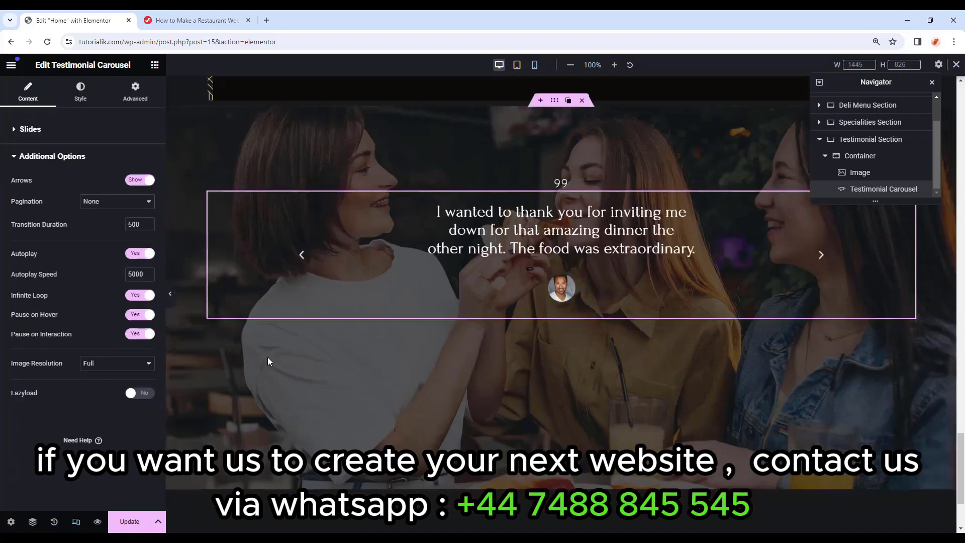
# Colour the navigation arrows translucent grey #666666dc.
pyautogui.click(79, 92)
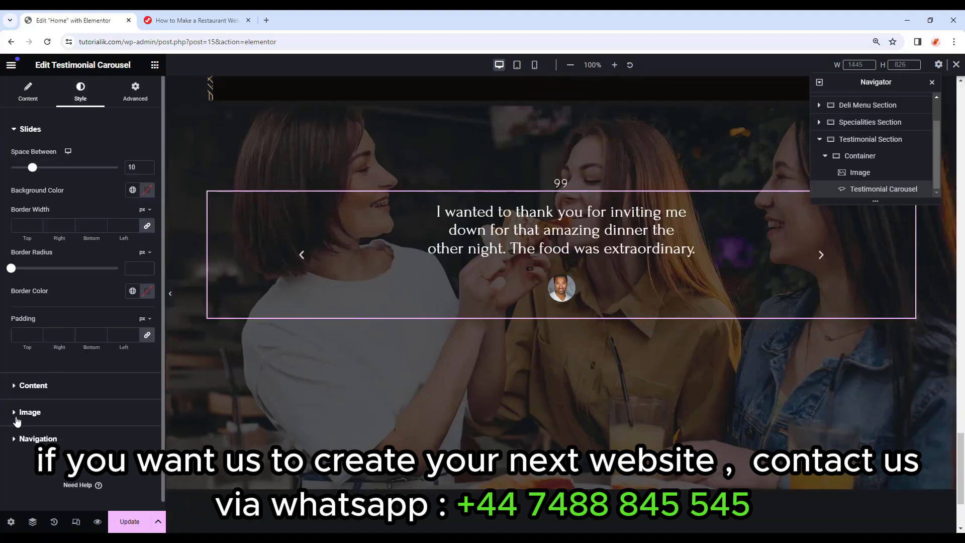
pyautogui.click(44, 439)
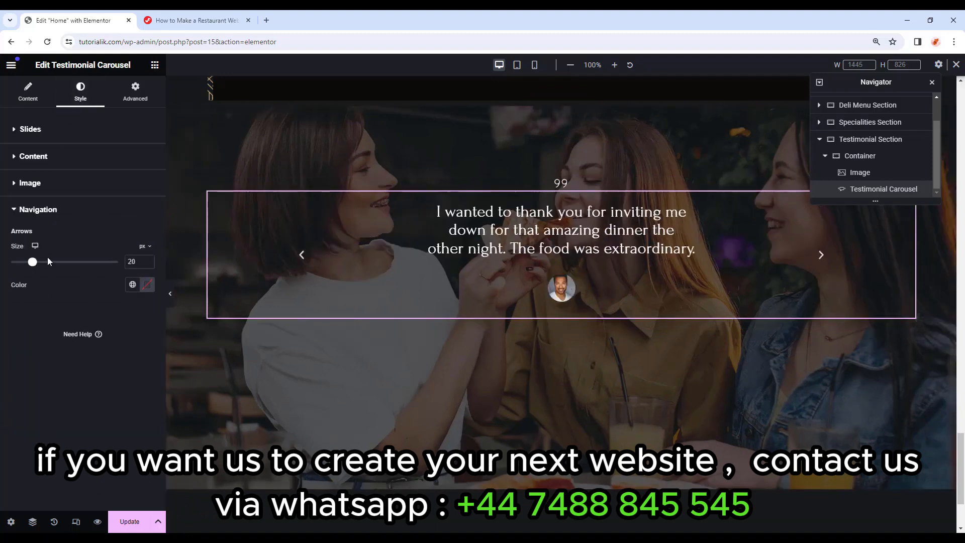
pyautogui.click(132, 286)
pyautogui.click(77, 380)
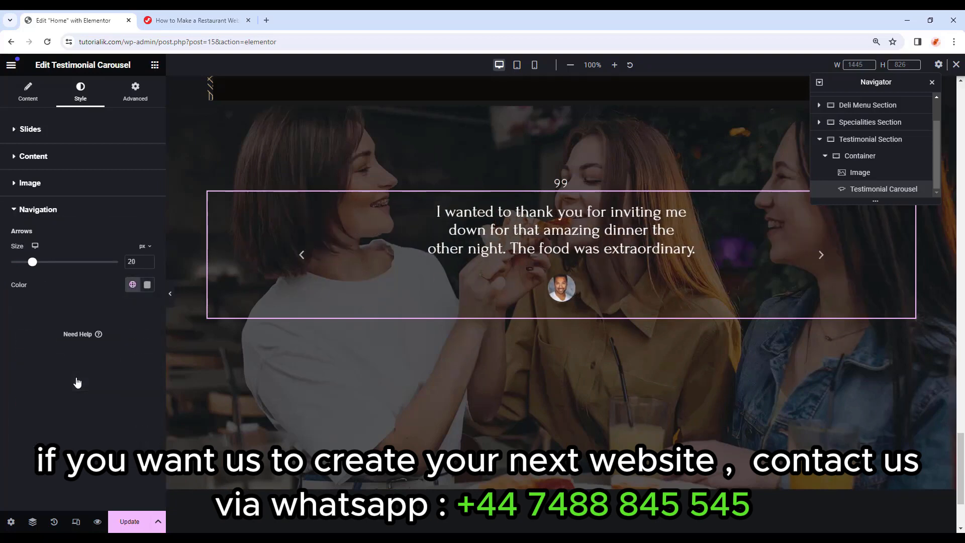
pyautogui.click(147, 285)
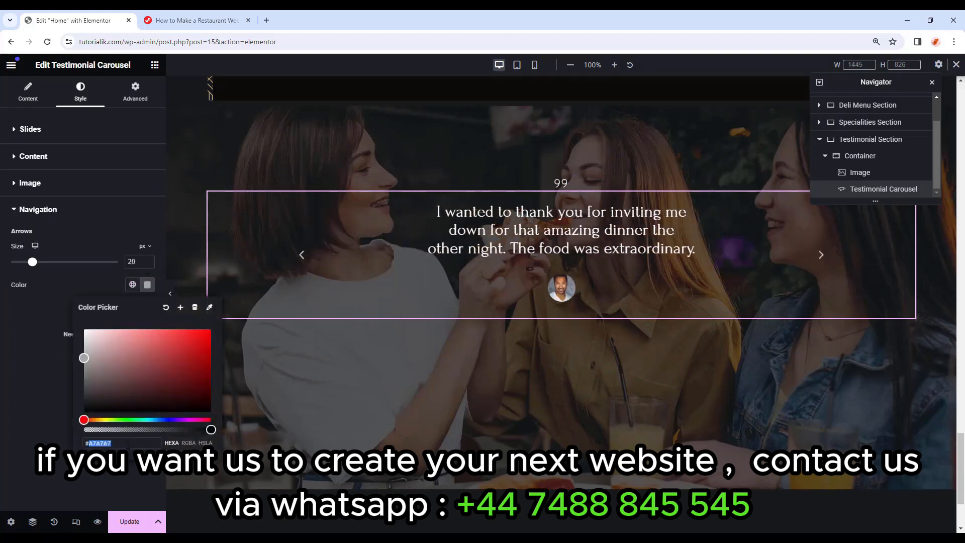
pyautogui.write('#666666dc')
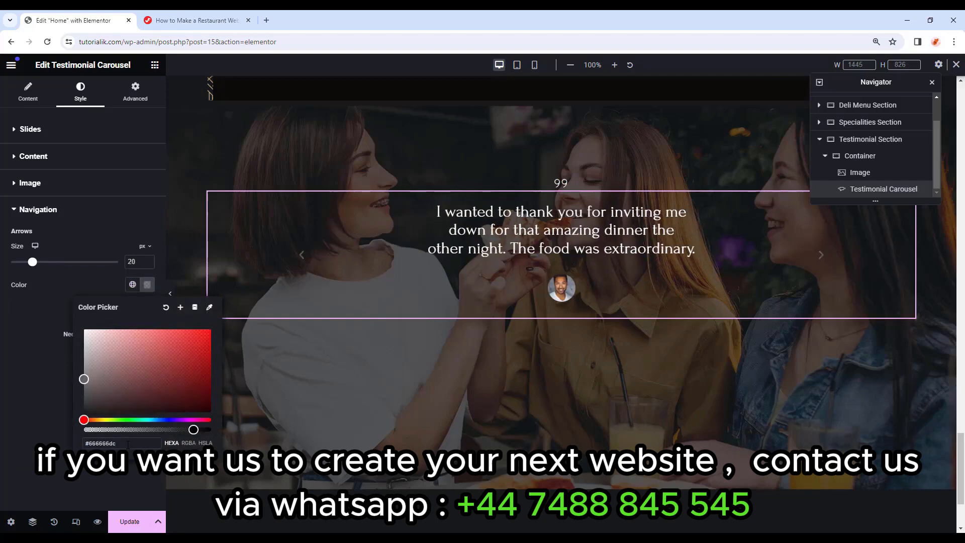
pyautogui.click(61, 165)
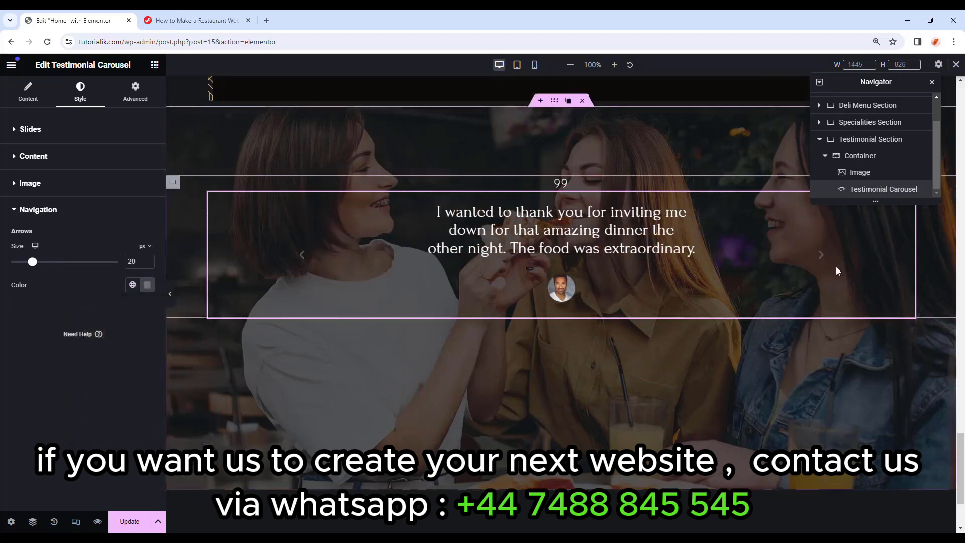
pyautogui.click(819, 261)
# Replace the third slide's quote with the 'Last Friday I came for restaurant week' review and preview the changes.
pyautogui.click(35, 91)
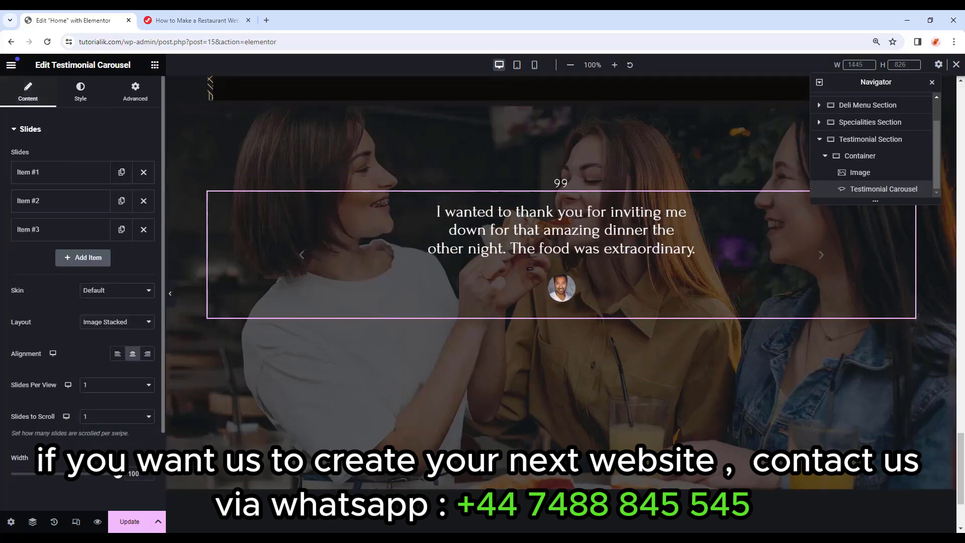
pyautogui.click(58, 201)
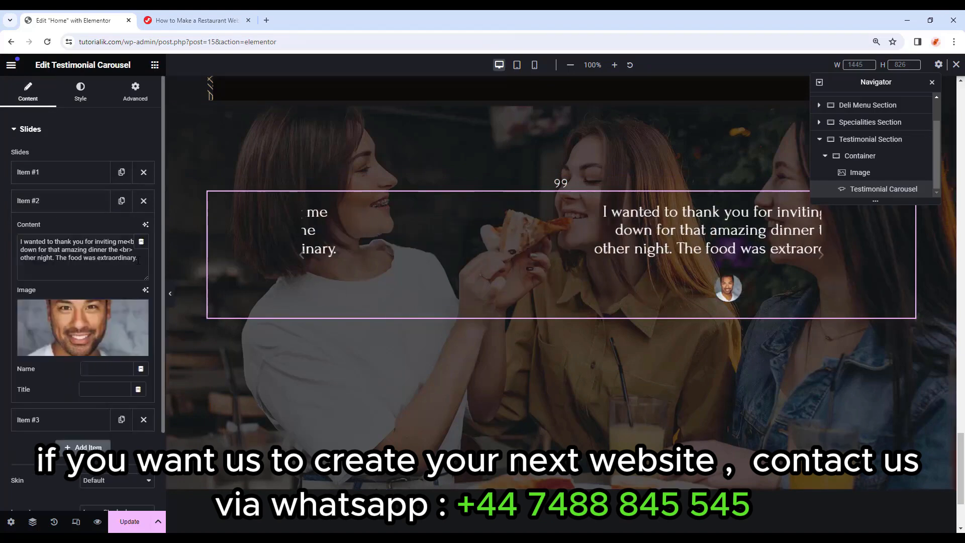
pyautogui.moveTo(139, 258); pyautogui.dragTo(2, 245)
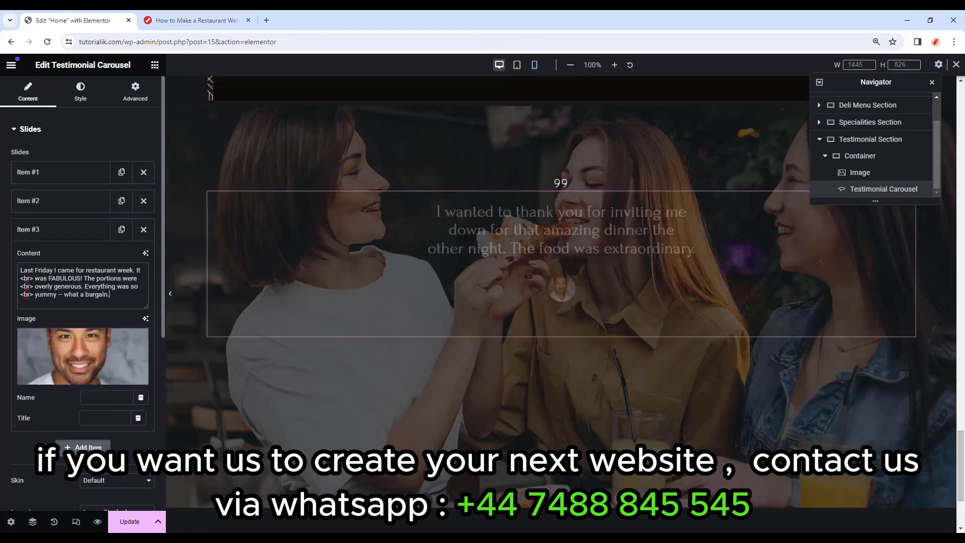
pyautogui.click(306, 237)
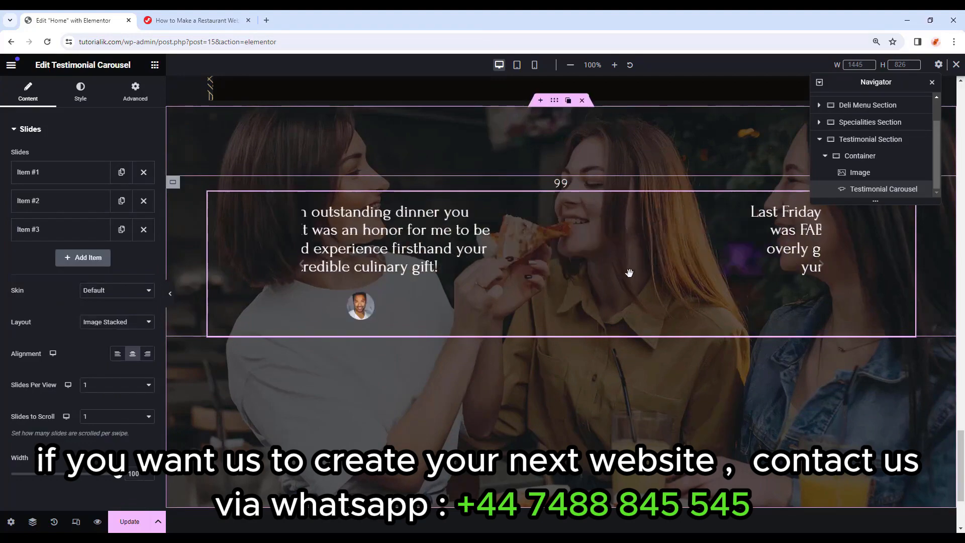
pyautogui.moveTo(352, 269); pyautogui.dragTo(527, 273)
pyautogui.click(98, 524)
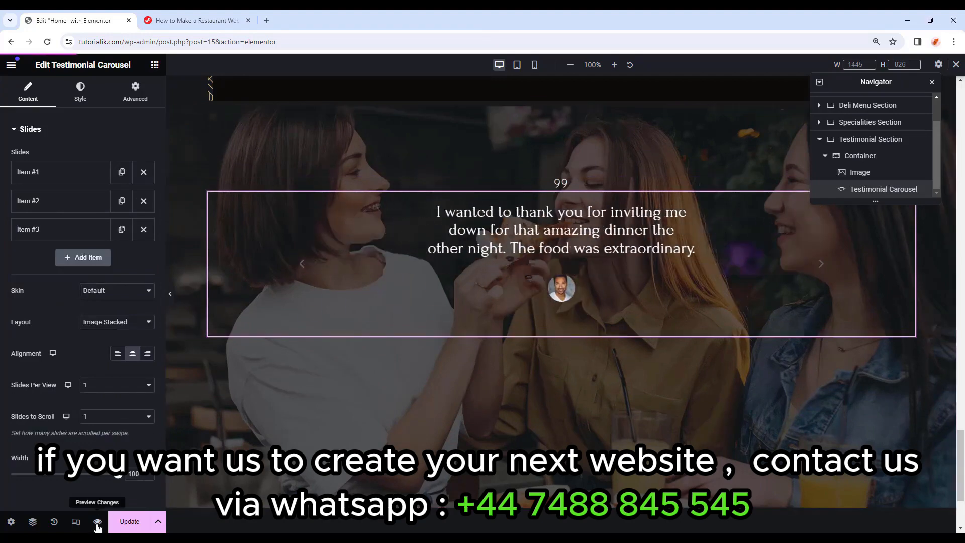
pyautogui.click(170, 294)
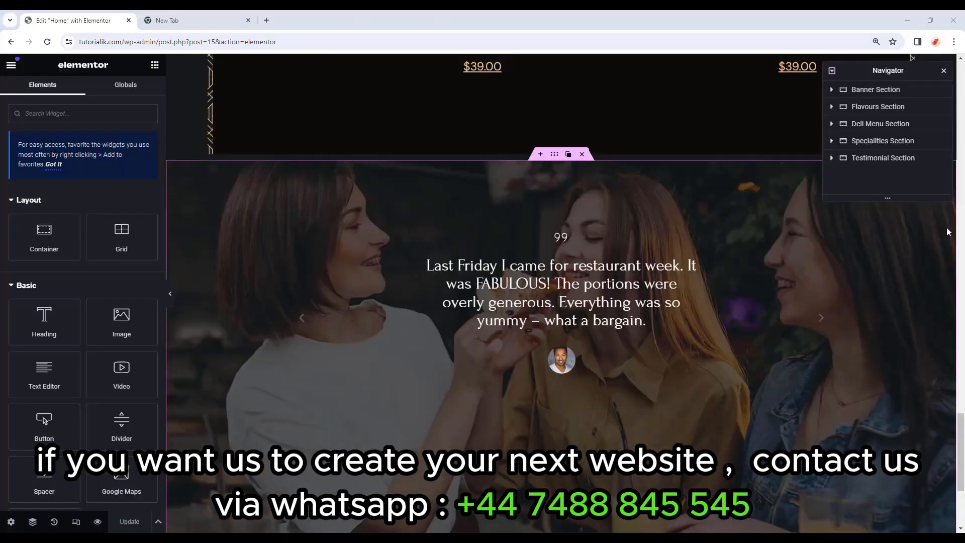
# Add a container below the testimonials with 80% width and column direction.
pyautogui.scroll(-4, 948, 231)
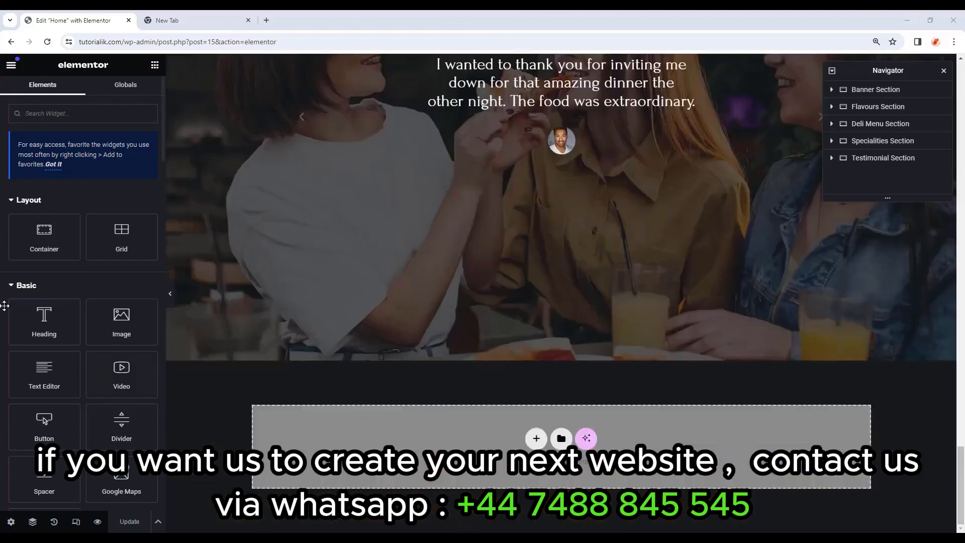
pyautogui.moveTo(44, 236); pyautogui.dragTo(416, 437)
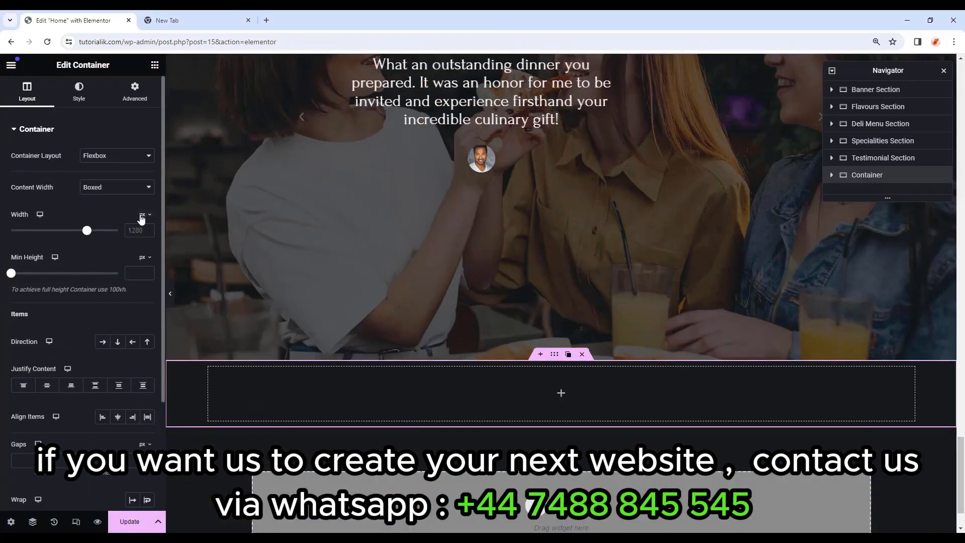
pyautogui.click(145, 226)
pyautogui.click(135, 231)
pyautogui.write('80')
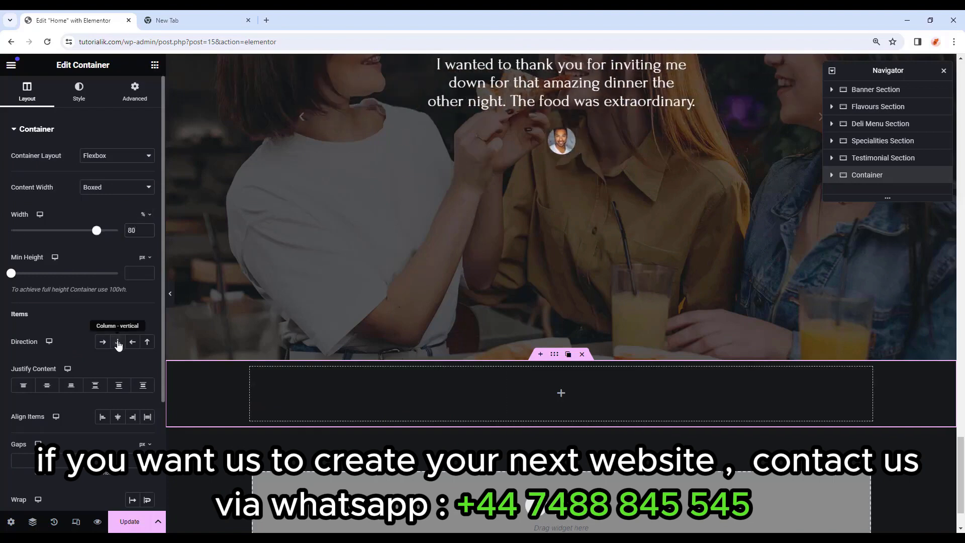
pyautogui.click(118, 344)
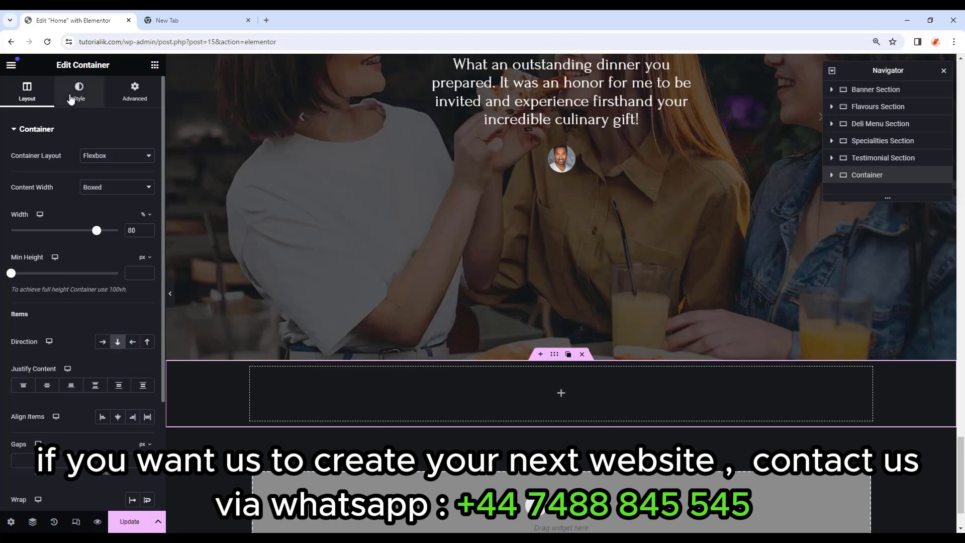
# Give the container a classic solid background of #171819.
pyautogui.click(71, 99)
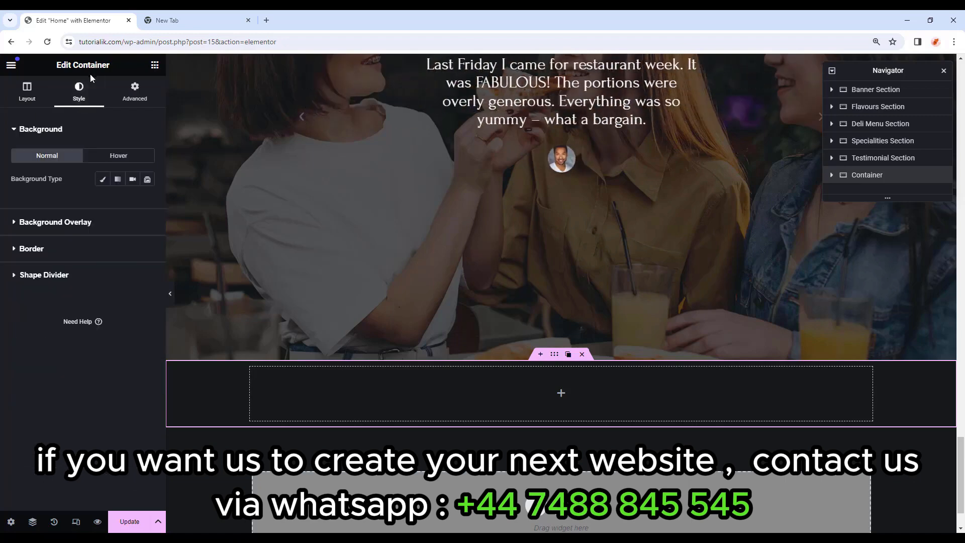
pyautogui.click(102, 179)
pyautogui.click(145, 203)
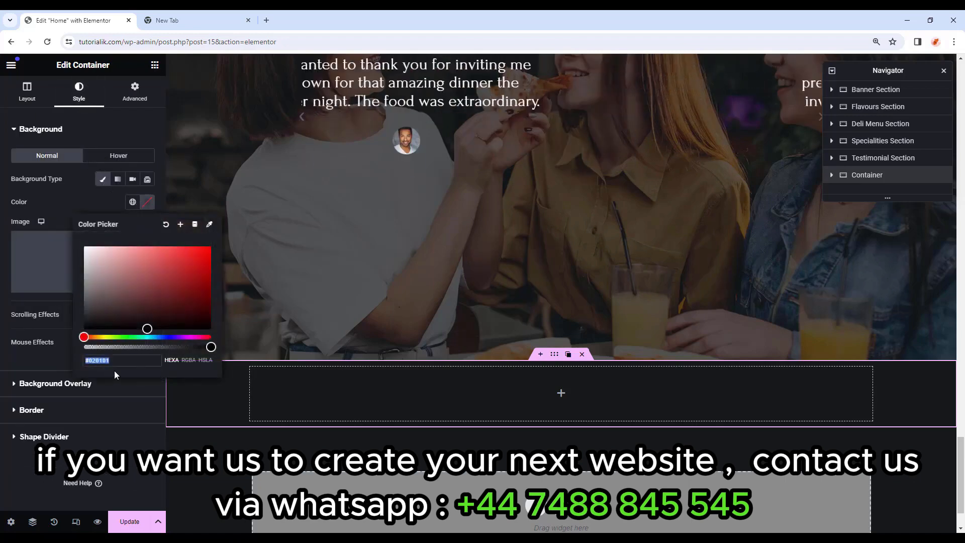
pyautogui.doubleClick(118, 361)
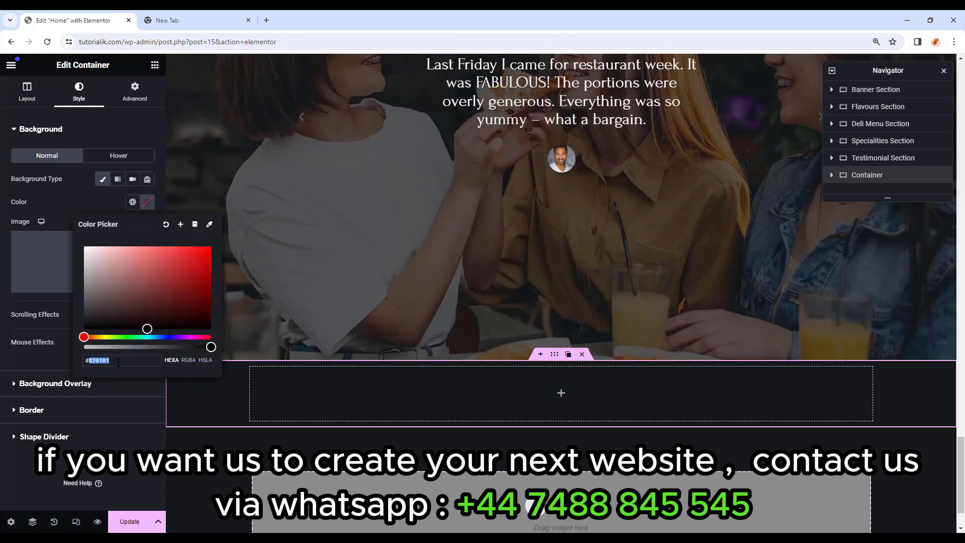
pyautogui.write('171819')
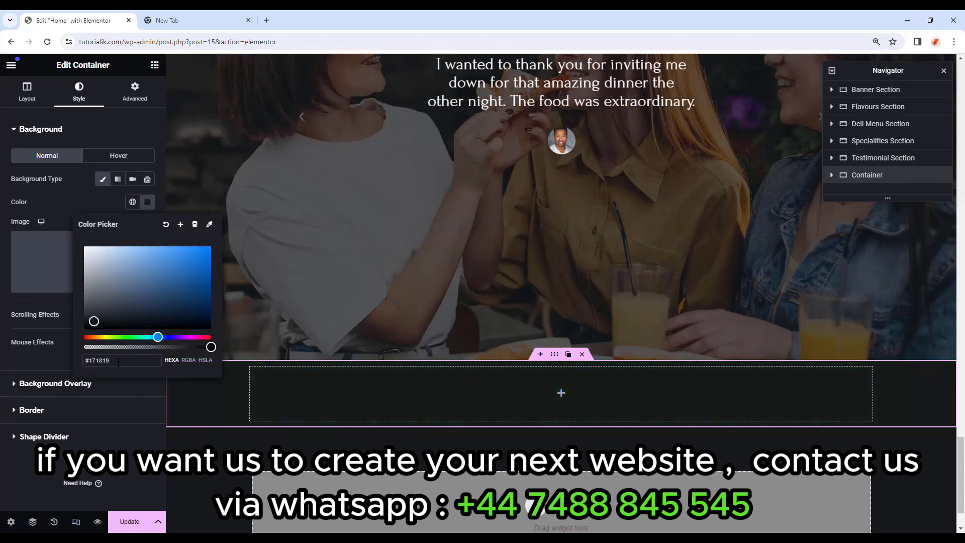
# Set the container's bottom padding to 110.
pyautogui.click(134, 93)
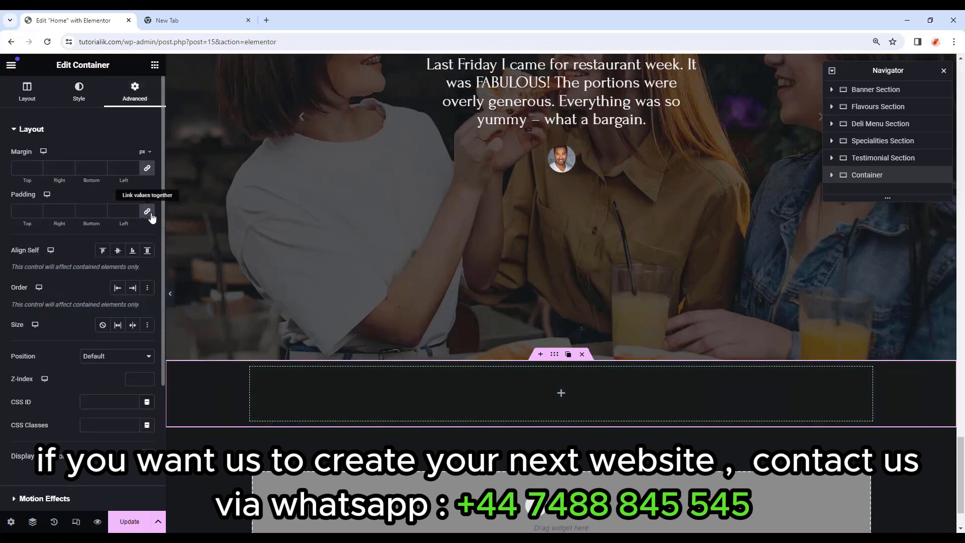
pyautogui.click(89, 211)
pyautogui.write('110')
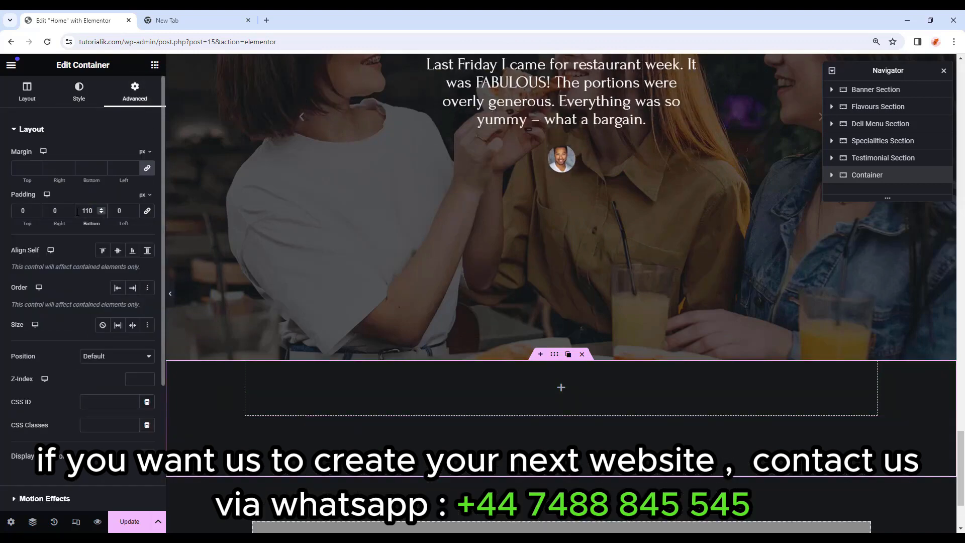
pyautogui.click(79, 93)
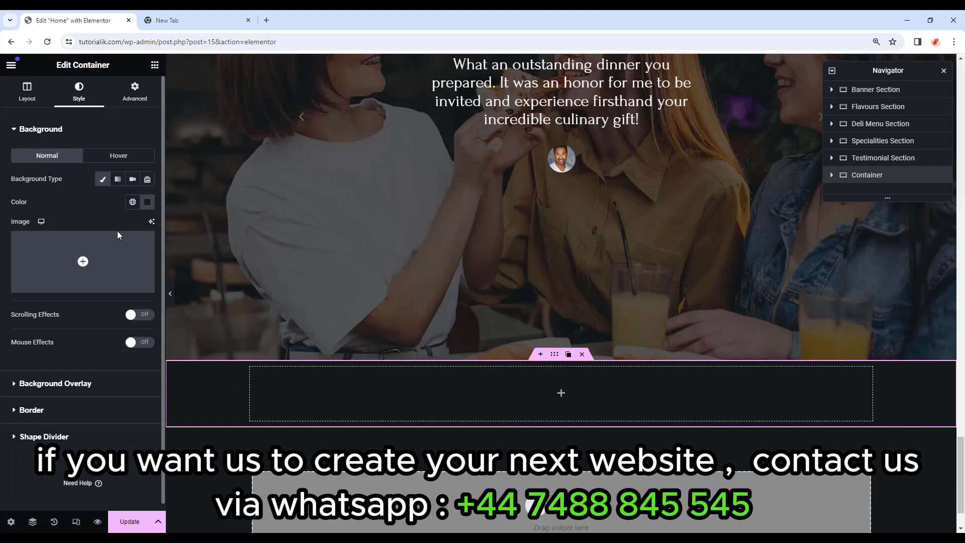
# Set the kiwi image from the media library as the container's background image.
pyautogui.click(99, 259)
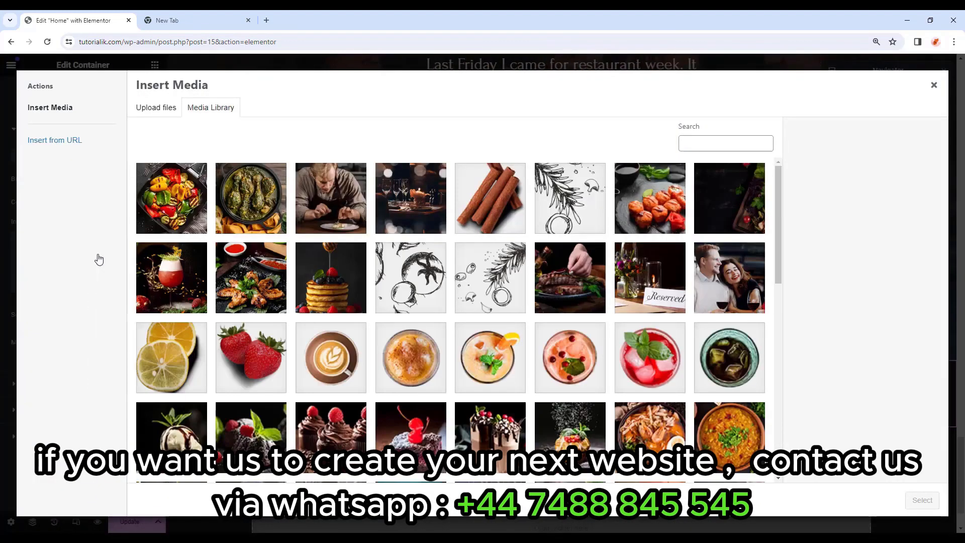
pyautogui.scroll(-10, 498, 322)
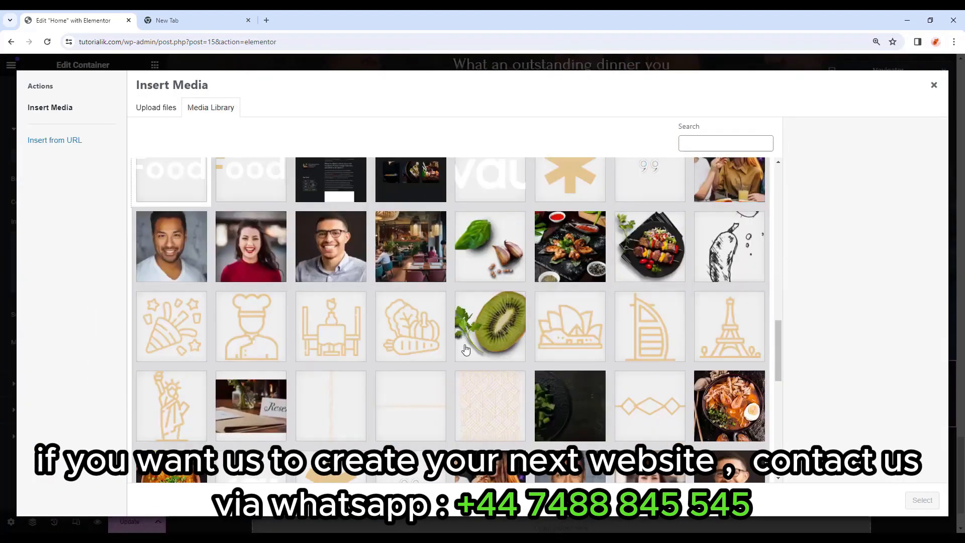
pyautogui.click(492, 327)
pyautogui.click(922, 500)
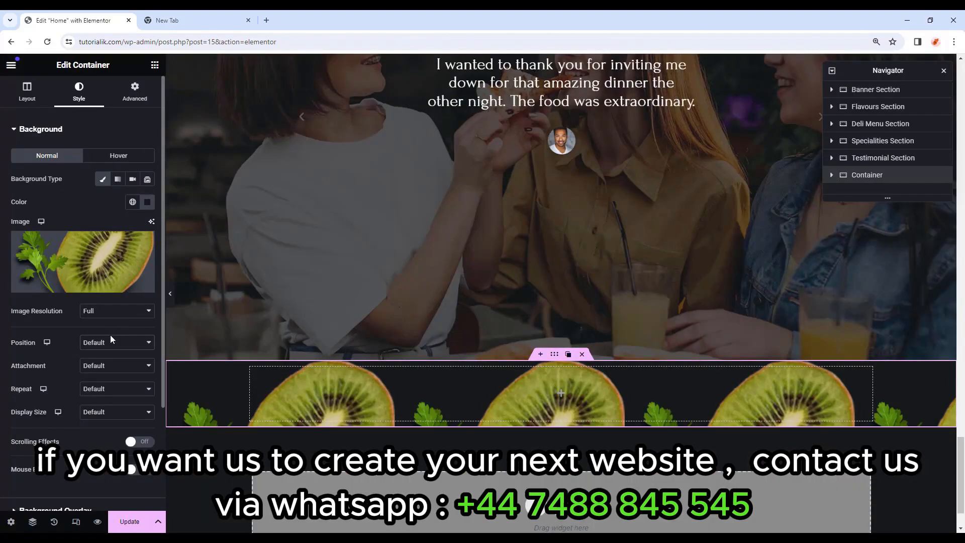
# Position the background at Custom with X 108% and Y 445 px.
pyautogui.click(115, 344)
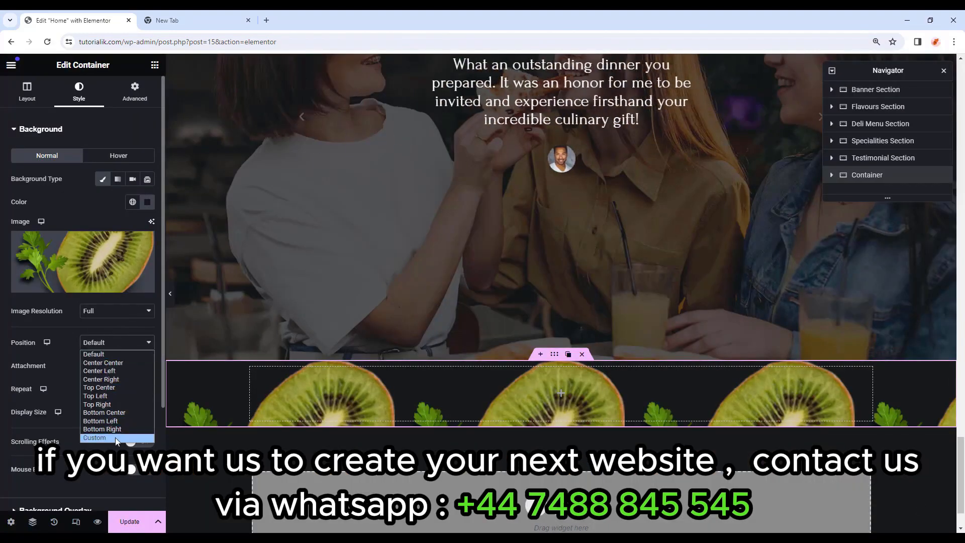
pyautogui.click(116, 438)
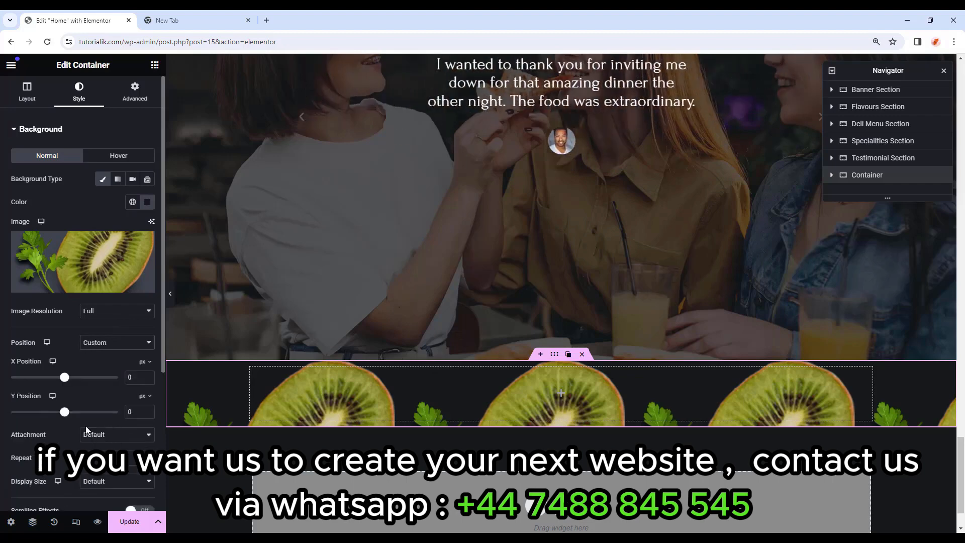
pyautogui.moveTo(135, 378); pyautogui.dragTo(113, 375)
pyautogui.hotkey('shift', '5')
pyautogui.write('108')
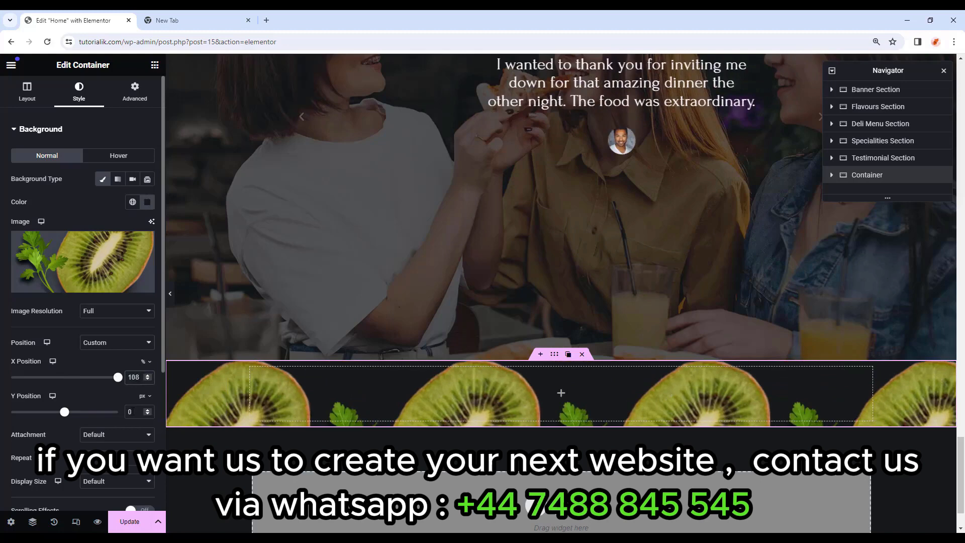
pyautogui.moveTo(134, 413); pyautogui.dragTo(116, 412)
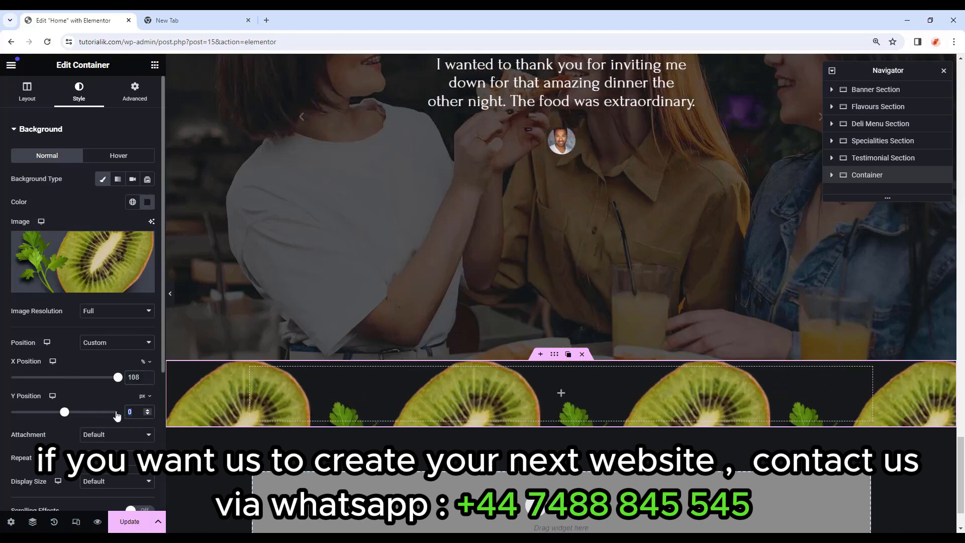
pyautogui.write('445')
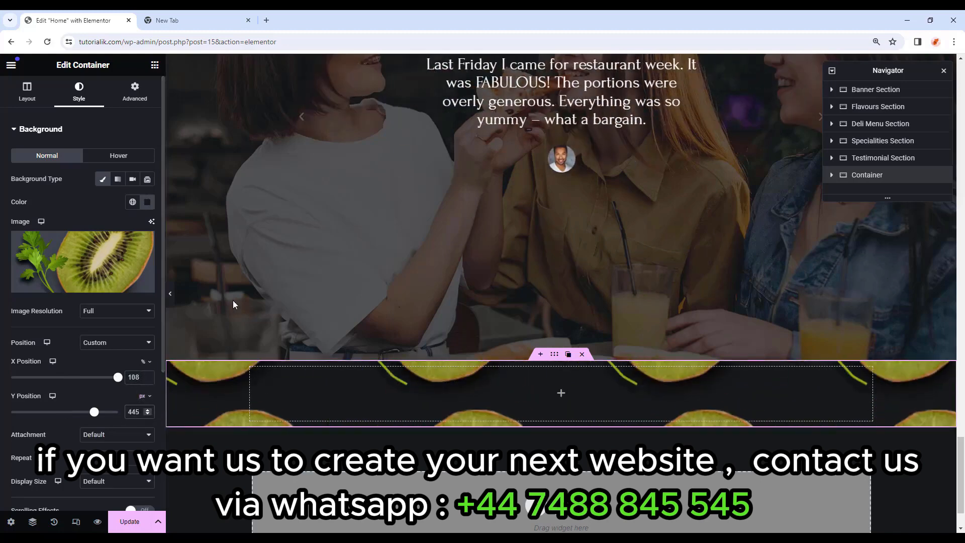
# Set the background attachment to Scroll, repeat to No-repeat, and custom size width to 18%.
pyautogui.scroll(-1, 97, 444)
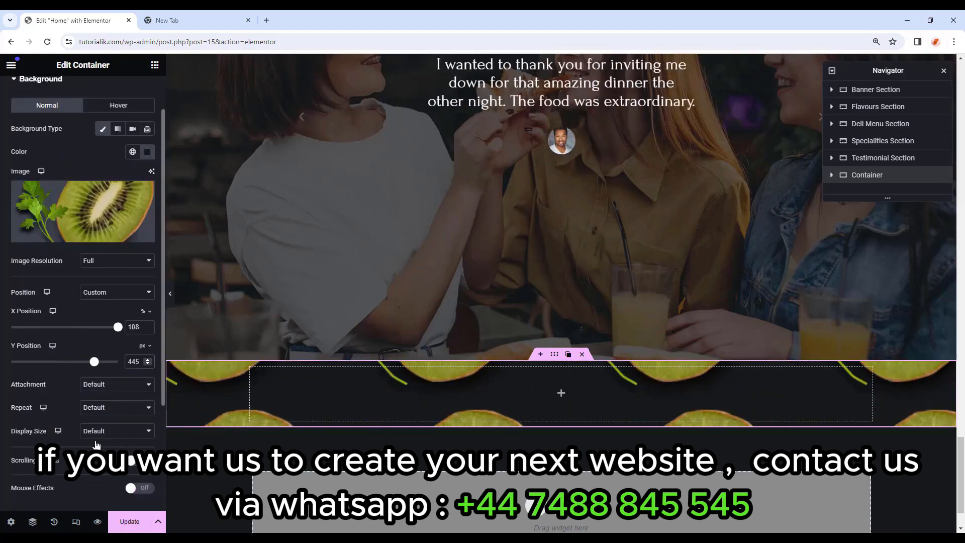
pyautogui.click(106, 389)
pyautogui.click(111, 402)
pyautogui.click(111, 406)
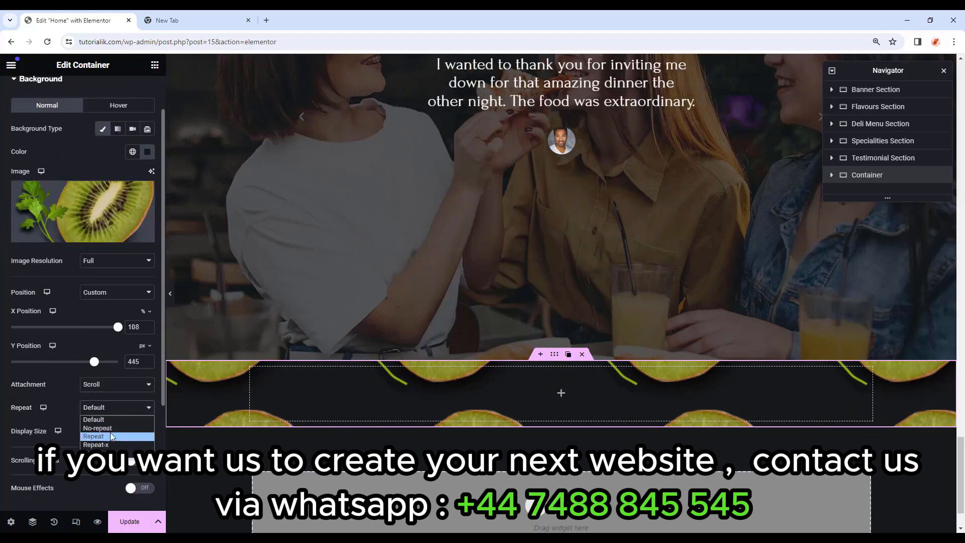
pyautogui.click(110, 428)
pyautogui.click(114, 431)
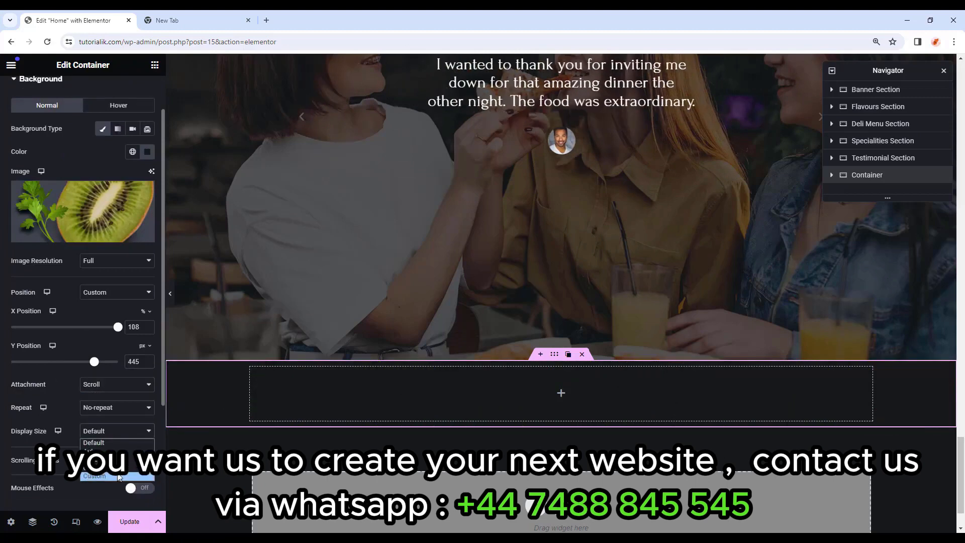
pyautogui.click(119, 476)
pyautogui.scroll(-1, 39, 418)
pyautogui.click(119, 417)
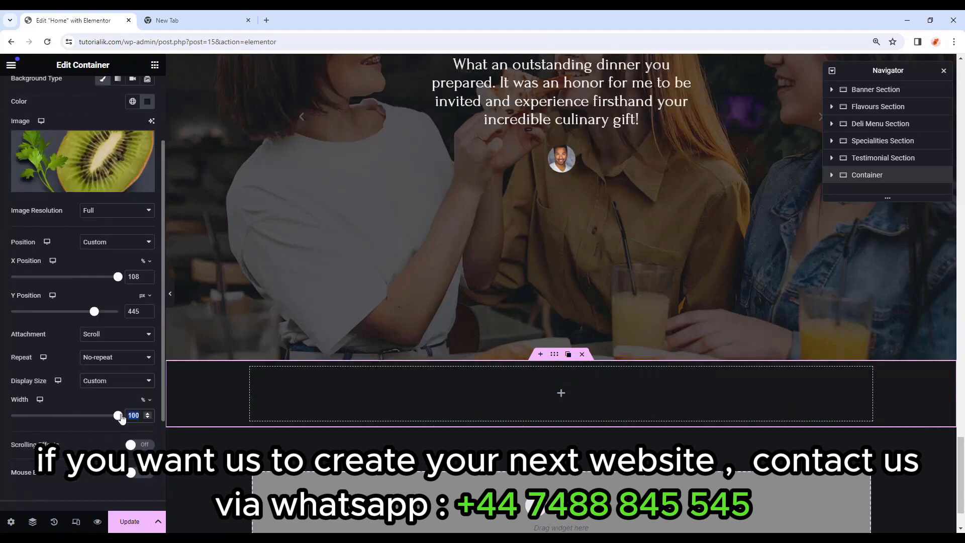
pyautogui.write('18')
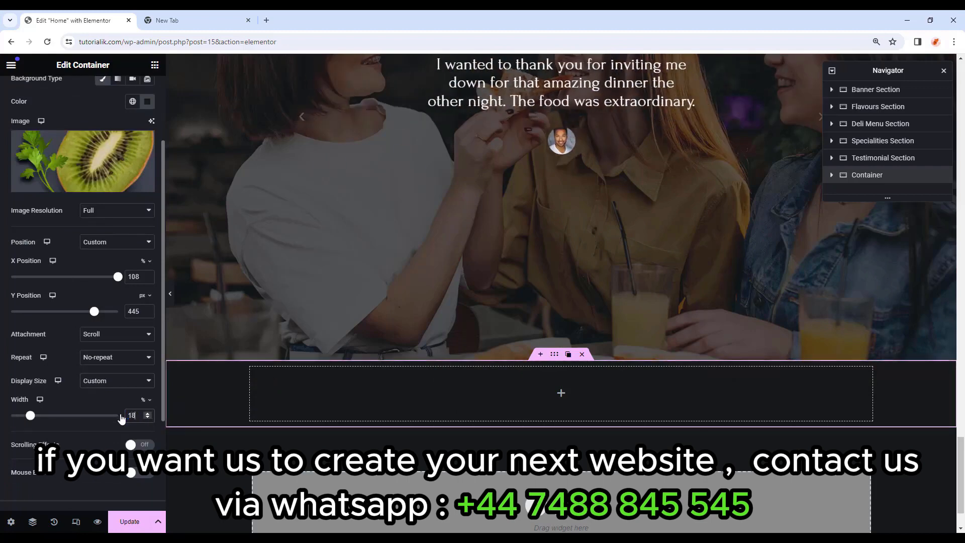
pyautogui.scroll(-1, 728, 459)
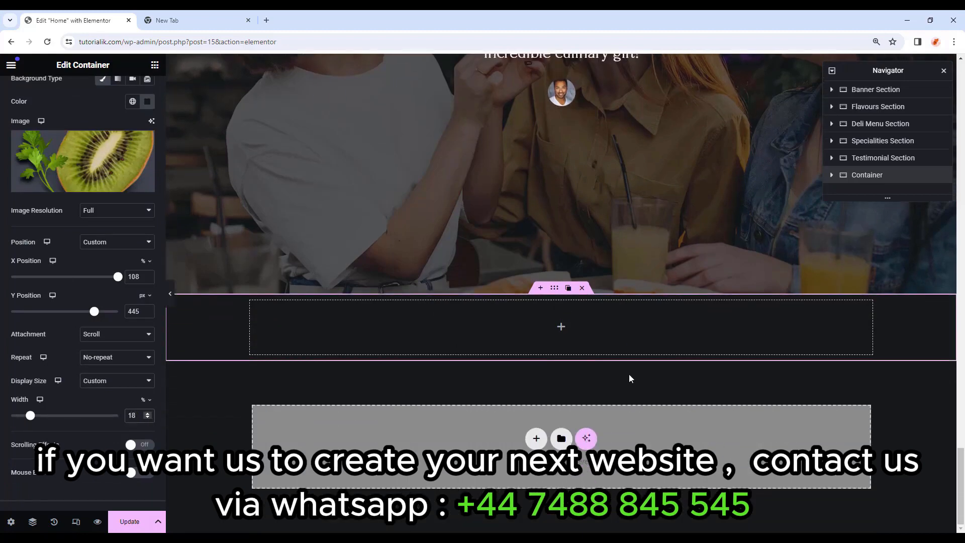
pyautogui.scroll(1, 630, 378)
pyautogui.scroll(2, 73, 211)
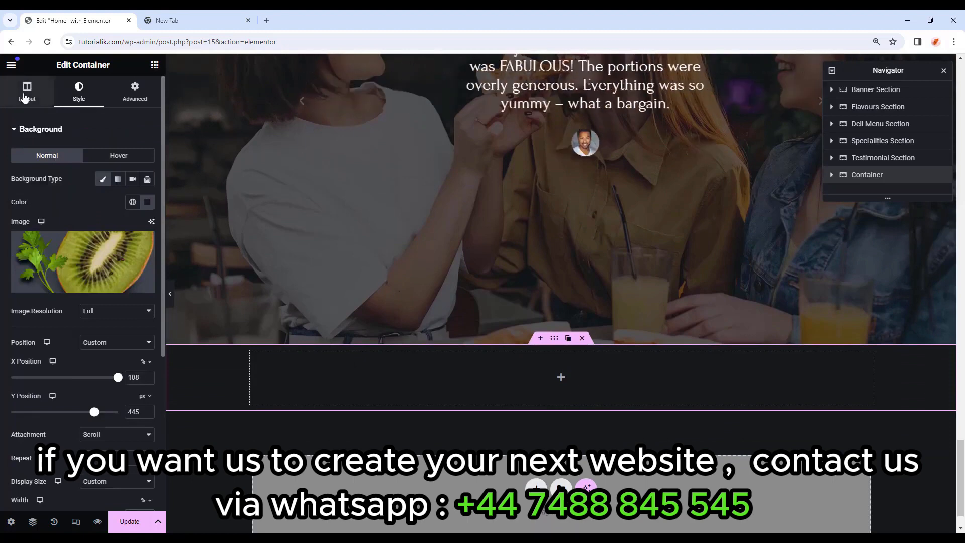
# Stretch the empty container's minimum height, then clear the value.
pyautogui.click(26, 95)
pyautogui.moveTo(11, 273); pyautogui.dragTo(67, 275)
pyautogui.scroll(-5, 345, 311)
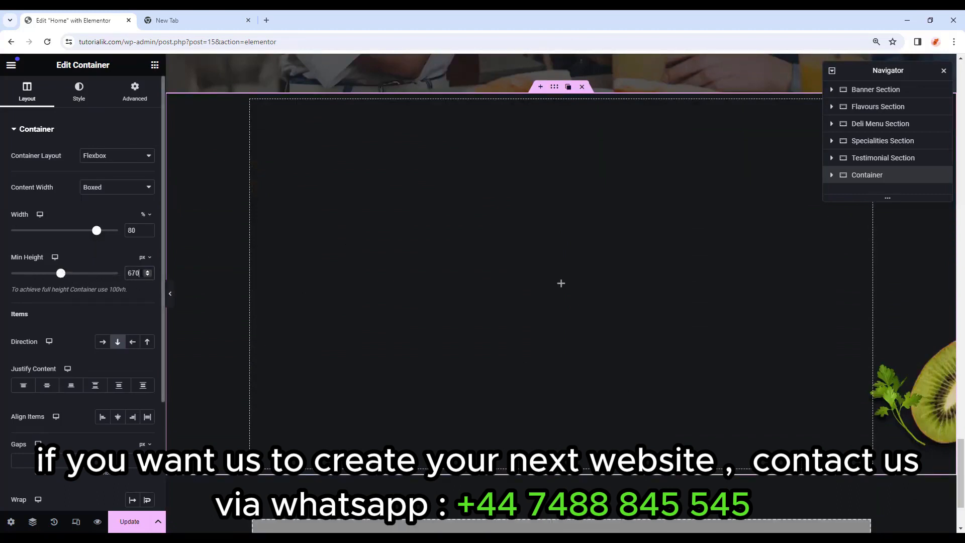
pyautogui.press('BackSpace')
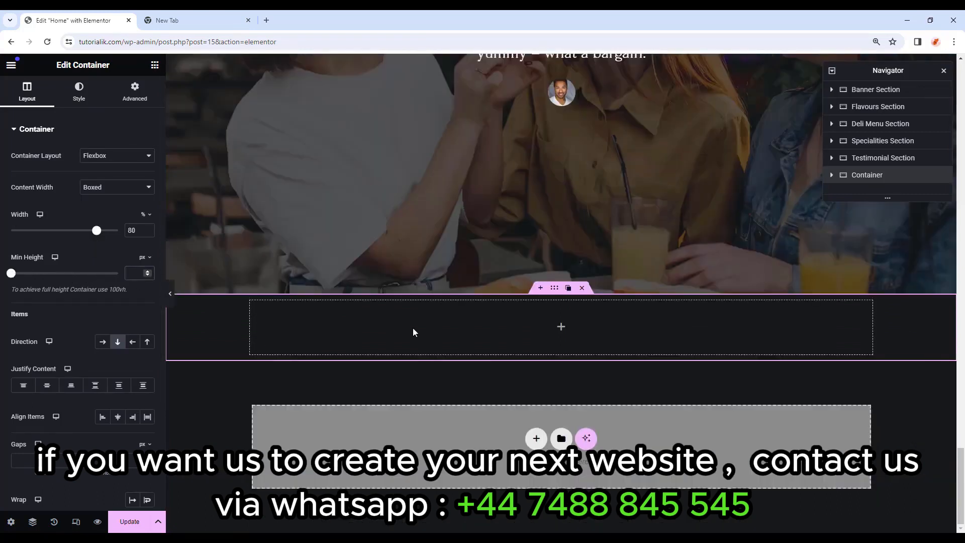
# Nest a full-width inner container with row direction and edit its top margin.
pyautogui.click(154, 65)
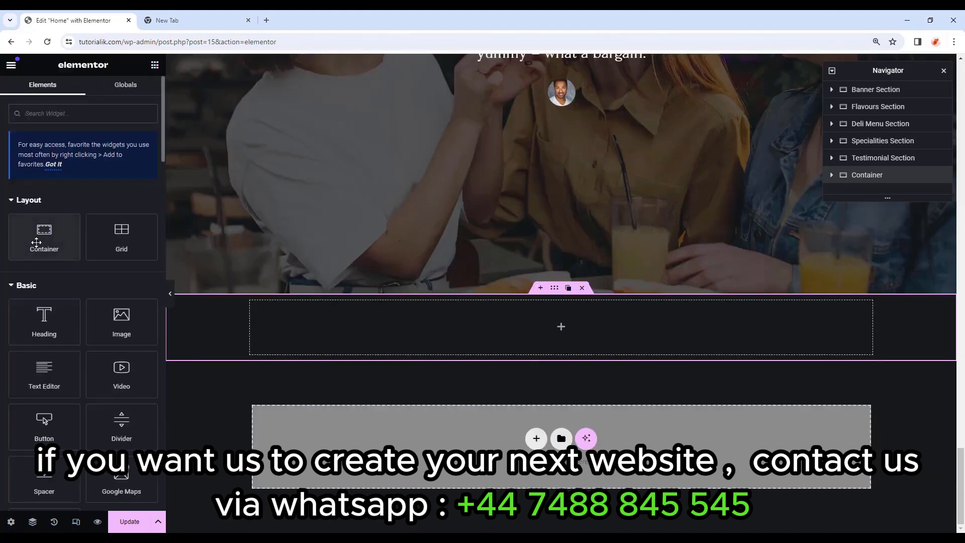
pyautogui.moveTo(44, 236); pyautogui.dragTo(534, 327)
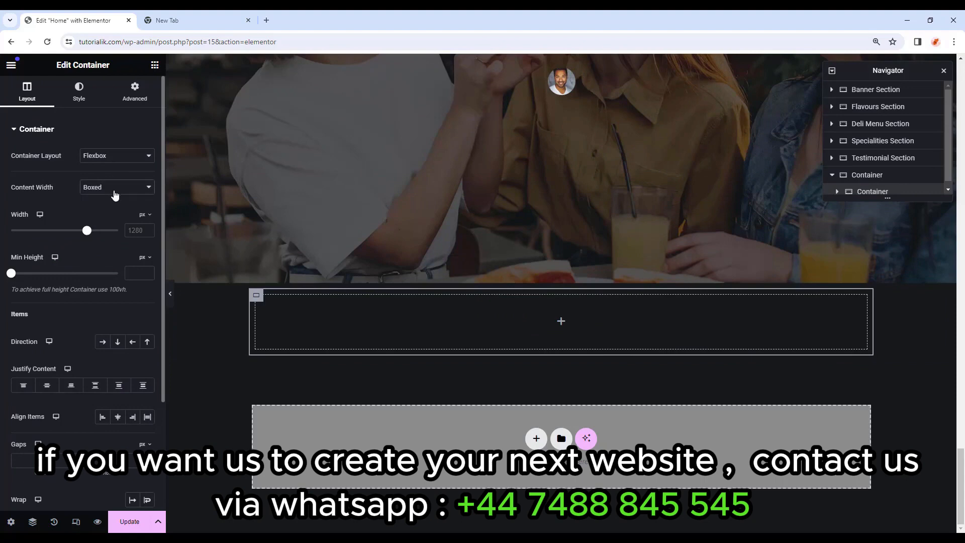
pyautogui.click(116, 188)
pyautogui.click(114, 209)
pyautogui.click(106, 343)
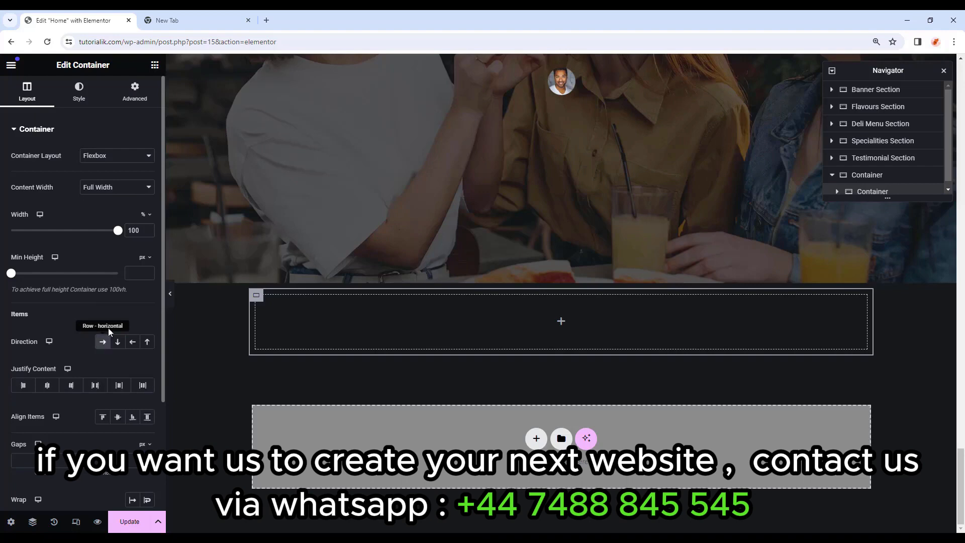
pyautogui.click(134, 91)
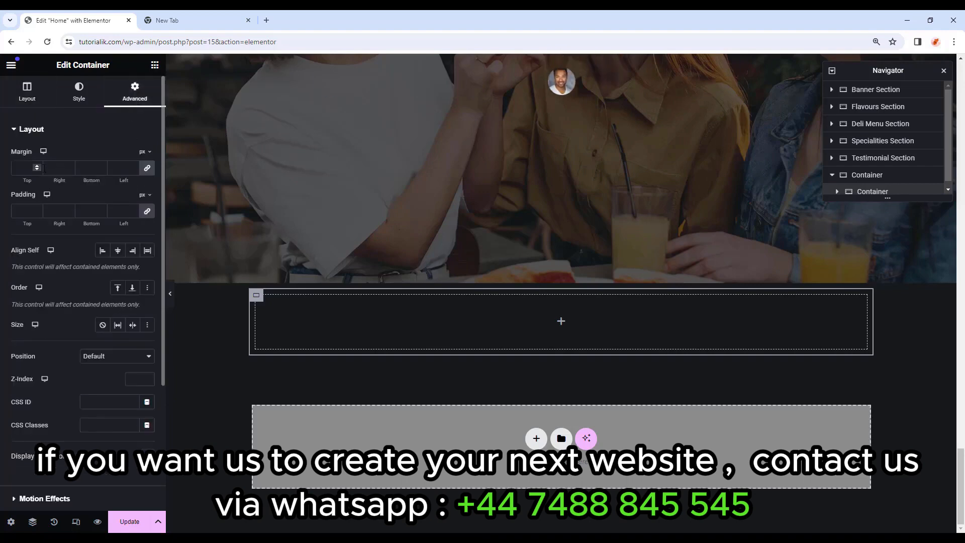
pyautogui.click(35, 168)
pyautogui.write('0')
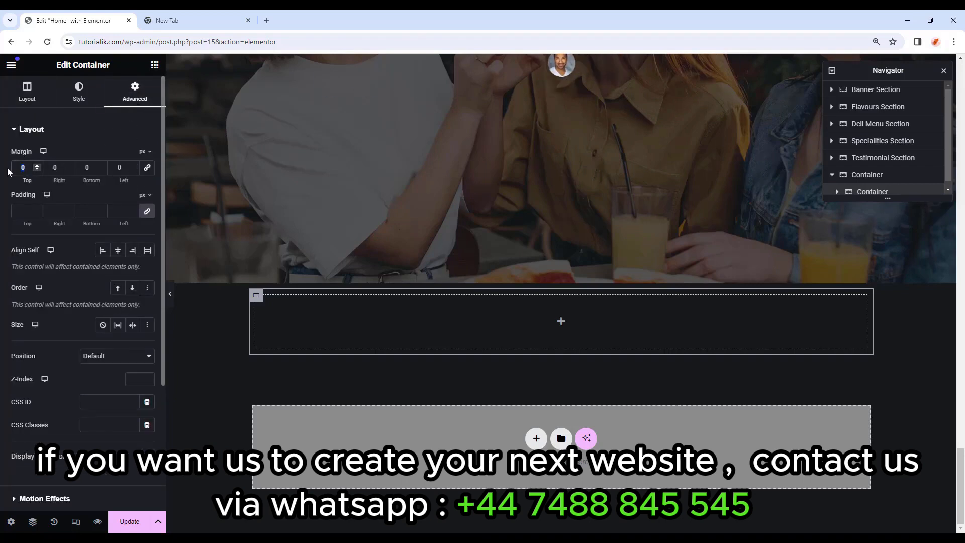
pyautogui.write('-225')
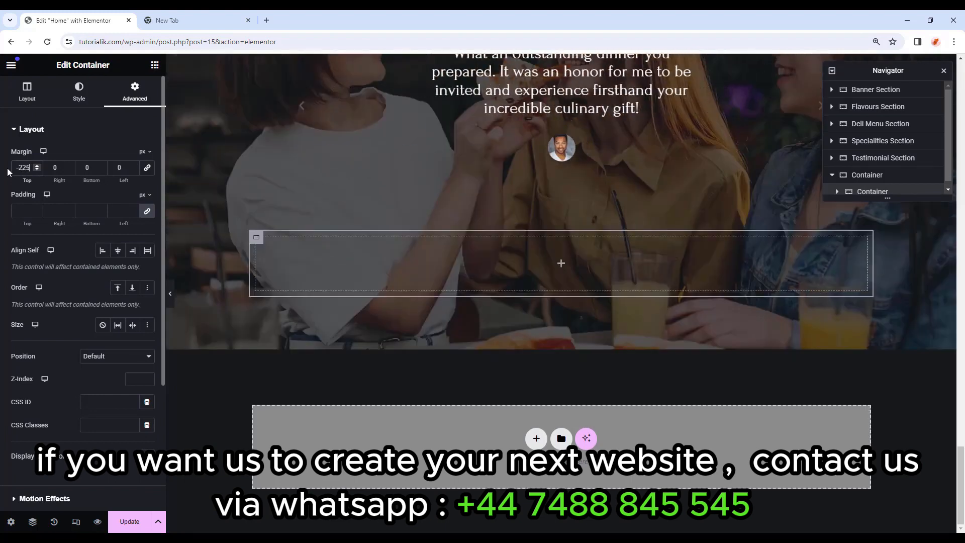
pyautogui.click(24, 211)
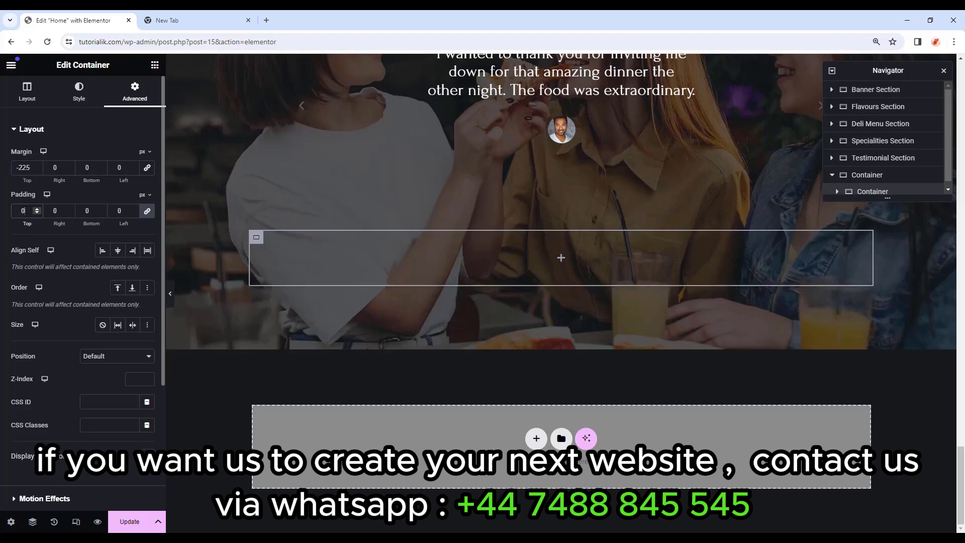
# Nest another full-width container inside the row with width 60.
pyautogui.click(155, 65)
pyautogui.moveTo(56, 224); pyautogui.dragTo(540, 242)
pyautogui.click(117, 187)
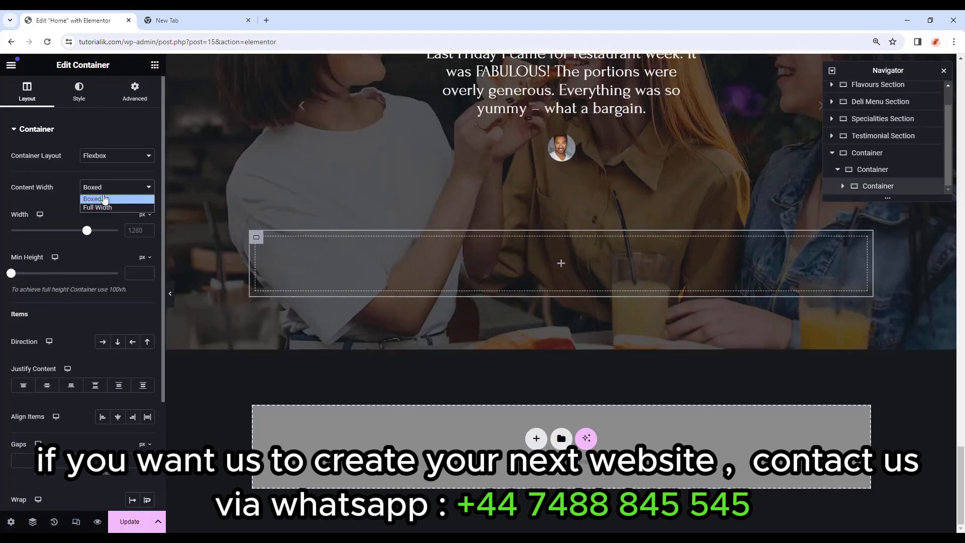
pyautogui.click(102, 208)
pyautogui.click(135, 231)
pyautogui.write('6')
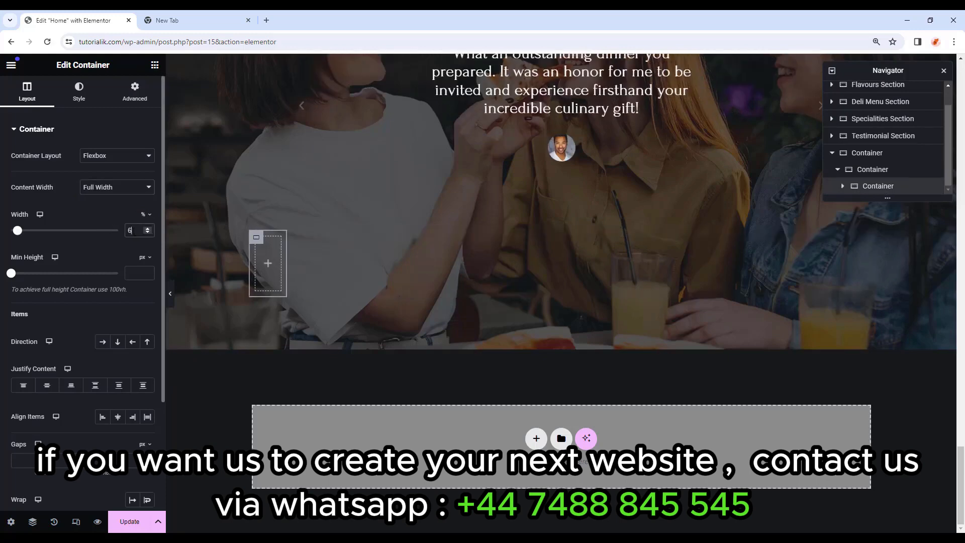
pyautogui.write('0')
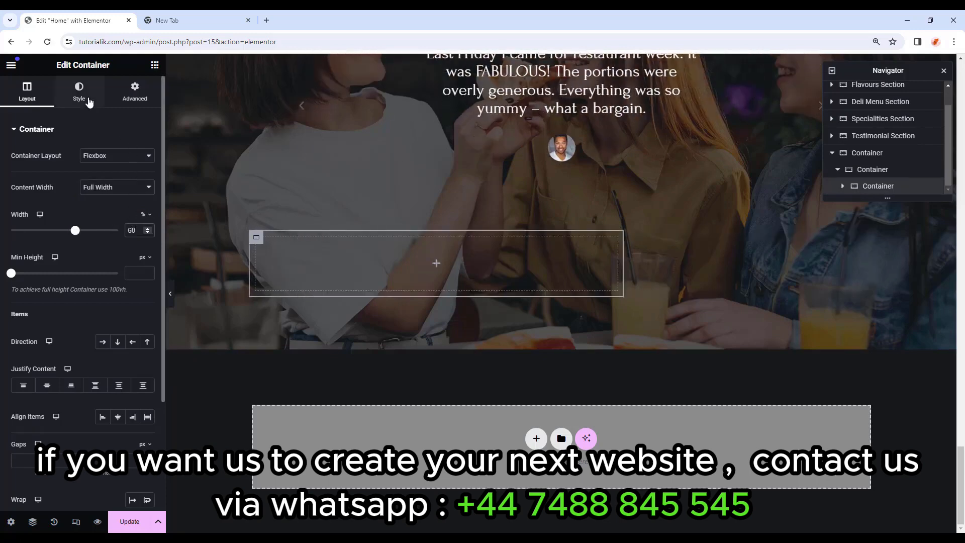
# Give the new container a classic #0e0d0c background colour.
pyautogui.click(89, 100)
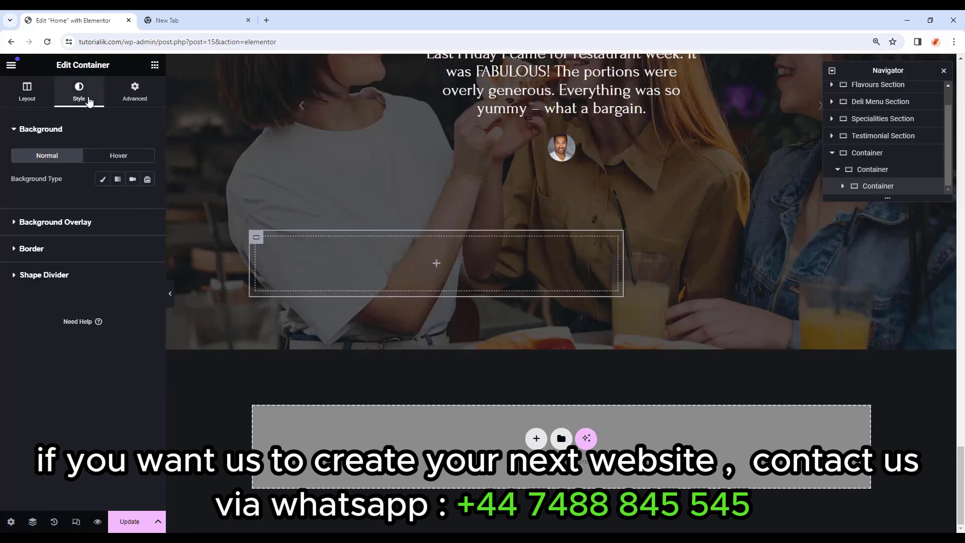
pyautogui.click(104, 180)
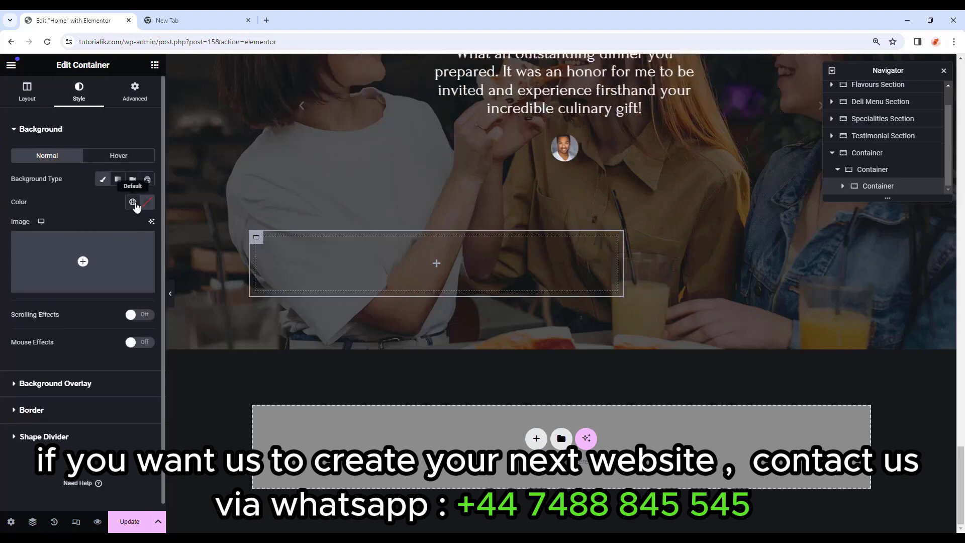
pyautogui.click(147, 202)
pyautogui.click(136, 360)
pyautogui.write('#0e0d0c')
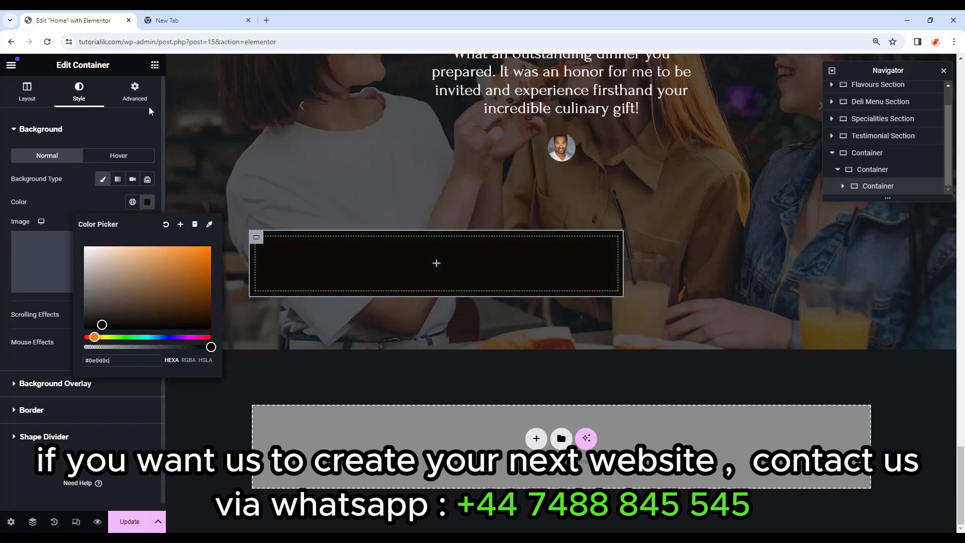
# Set the dark container's padding to 75 top, 60 right, 750 bottom, 60 left.
pyautogui.click(134, 92)
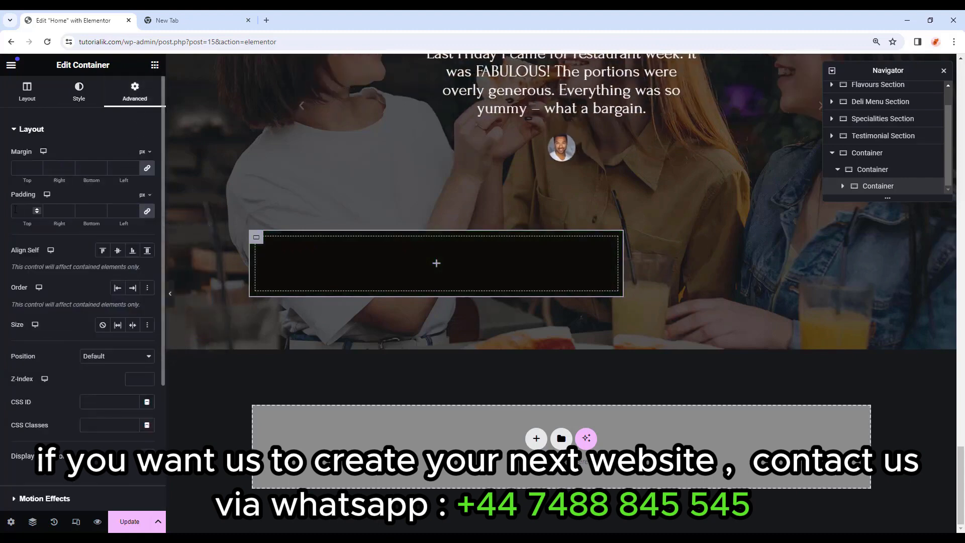
pyautogui.click(23, 211)
pyautogui.write('0')
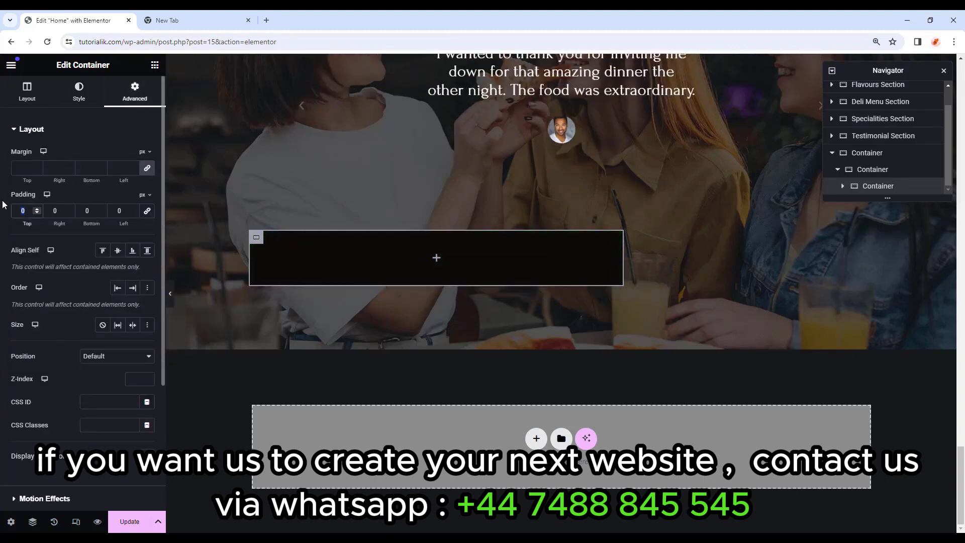
pyautogui.write('75')
pyautogui.press('Tab')
pyautogui.write('60')
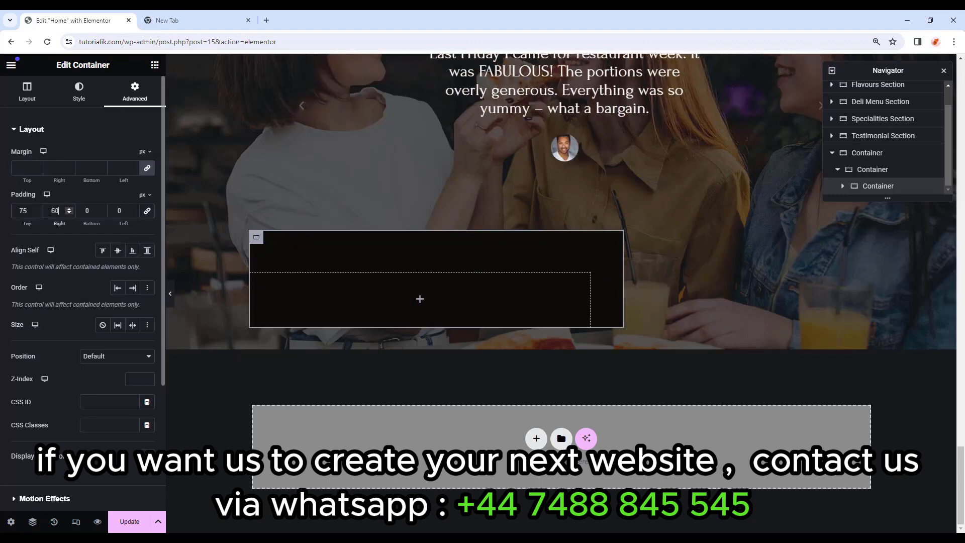
pyautogui.click(78, 210)
pyautogui.write('75')
pyautogui.press('Tab')
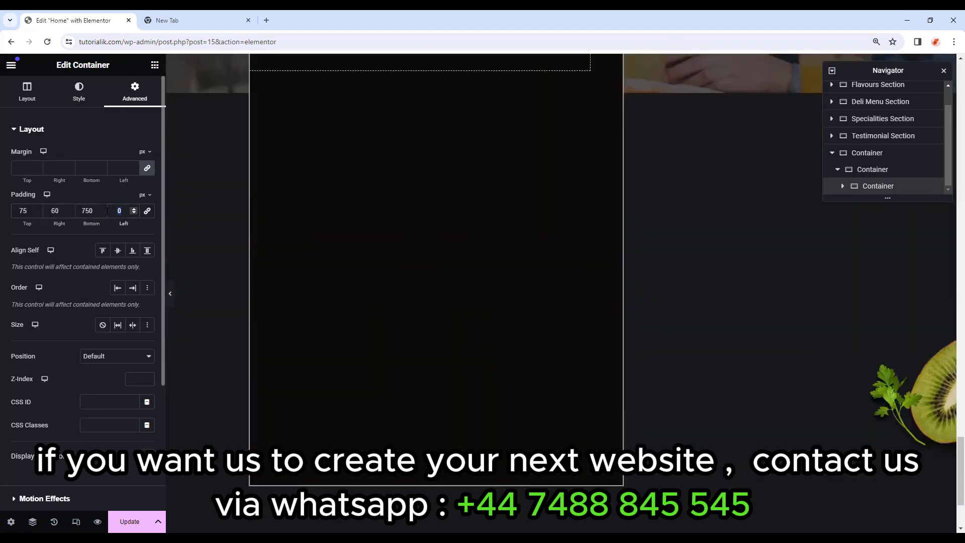
pyautogui.write('60')
pyautogui.scroll(3, 289, 240)
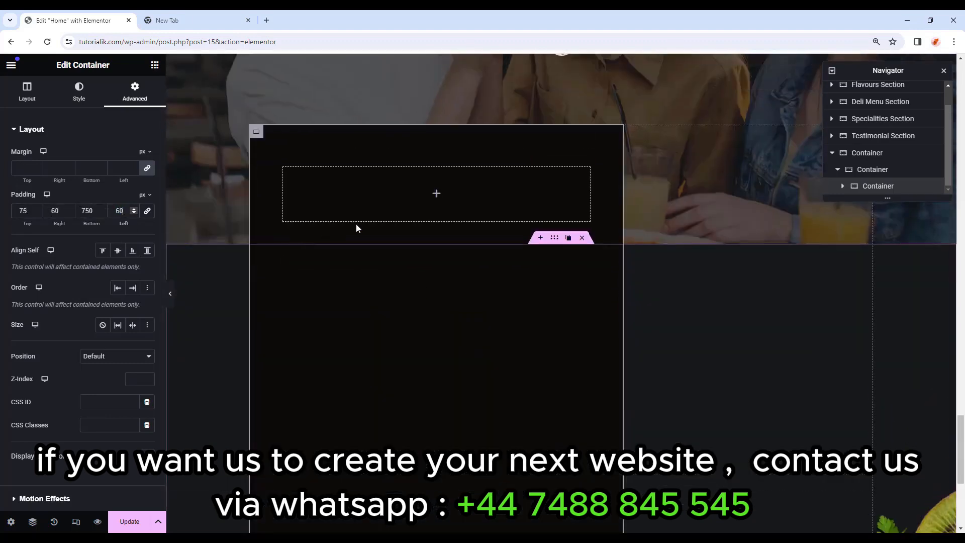
pyautogui.click(155, 64)
# Add a Heading widget to the dark container reading 'Online Reservation'.
pyautogui.scroll(-1, 60, 201)
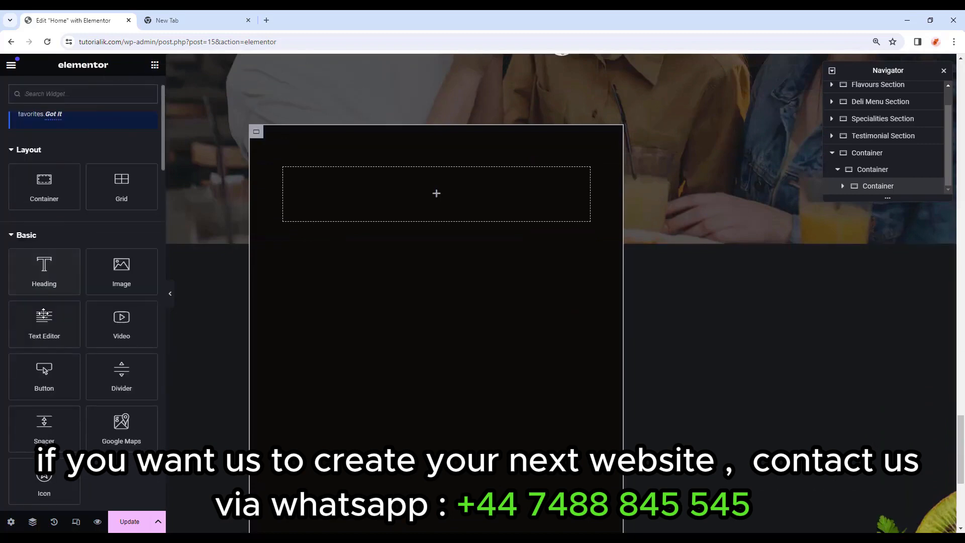
pyautogui.moveTo(50, 271); pyautogui.dragTo(488, 197)
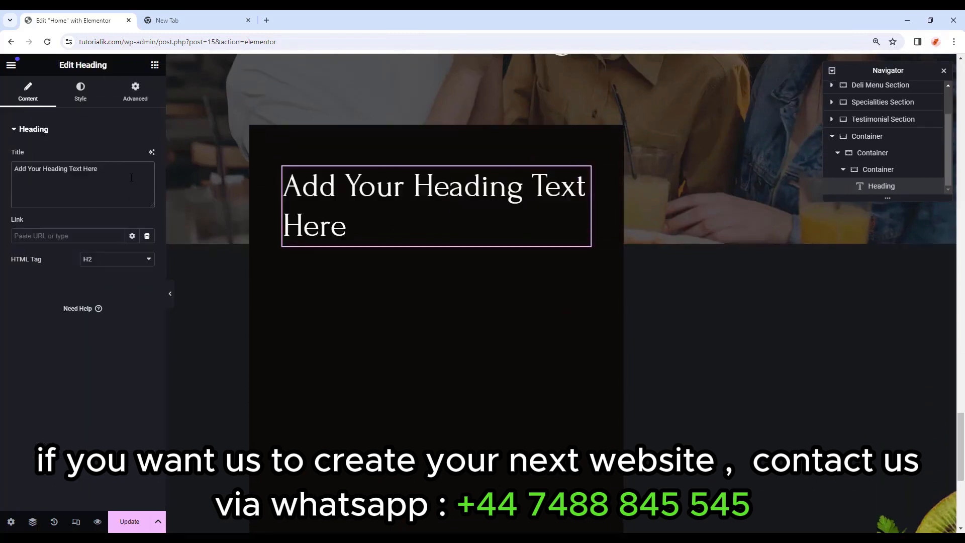
pyautogui.moveTo(100, 169); pyautogui.dragTo(1, 165)
pyautogui.write('Online Reservation')
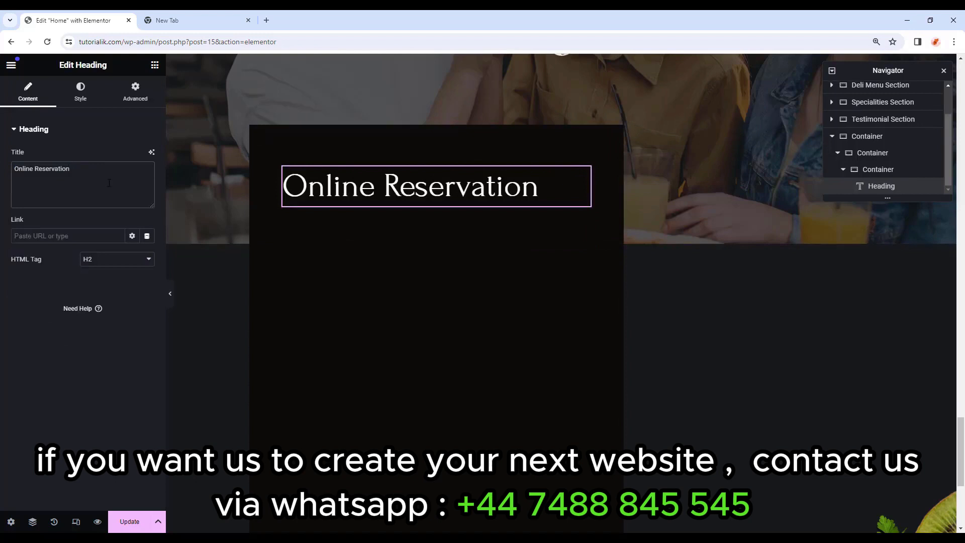
# Centre the heading and apply the Primary global colour and typography.
pyautogui.click(81, 95)
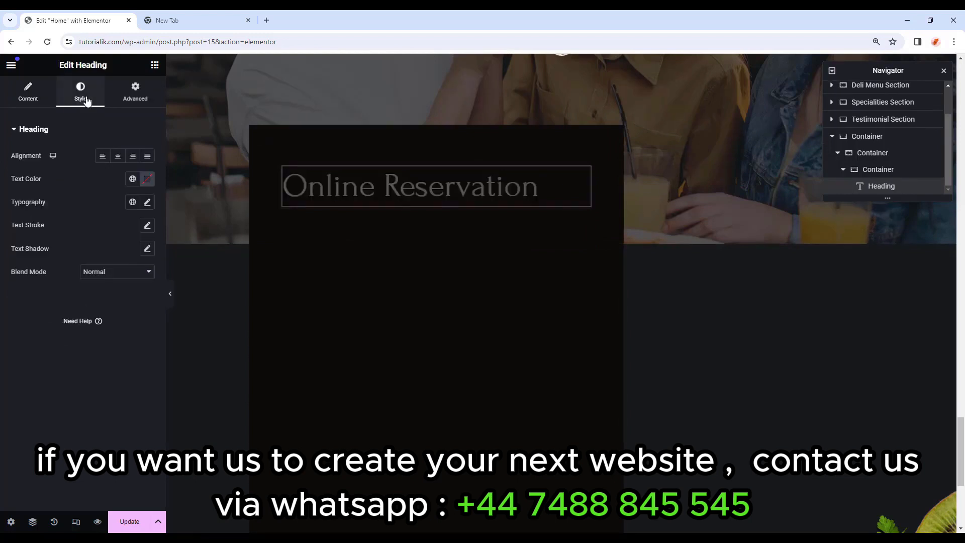
pyautogui.click(119, 158)
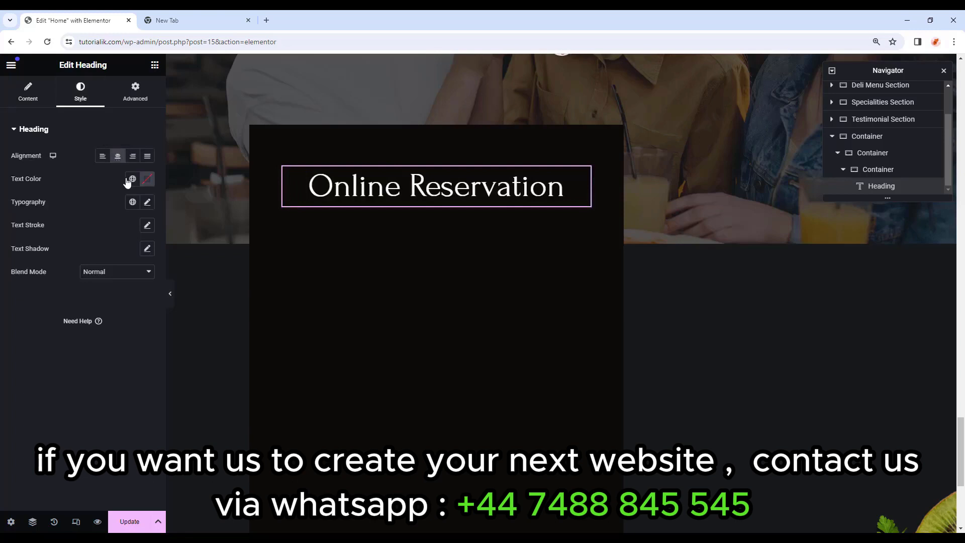
pyautogui.click(132, 179)
pyautogui.click(103, 229)
pyautogui.click(133, 201)
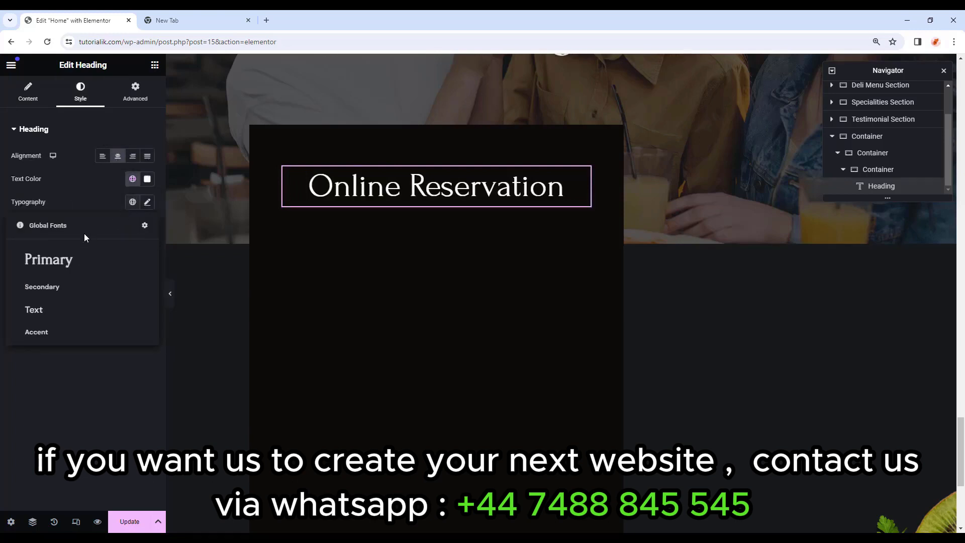
pyautogui.click(78, 260)
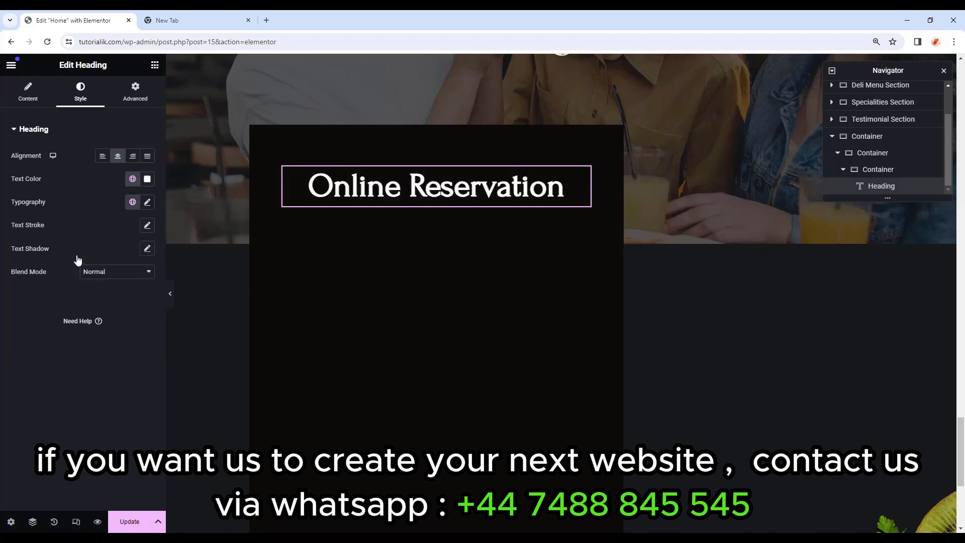
pyautogui.click(145, 99)
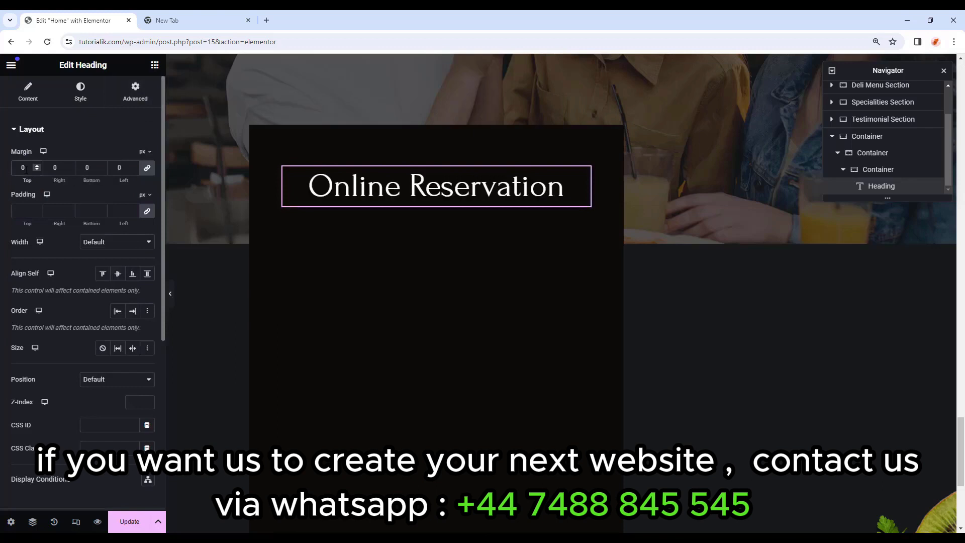
pyautogui.click(154, 65)
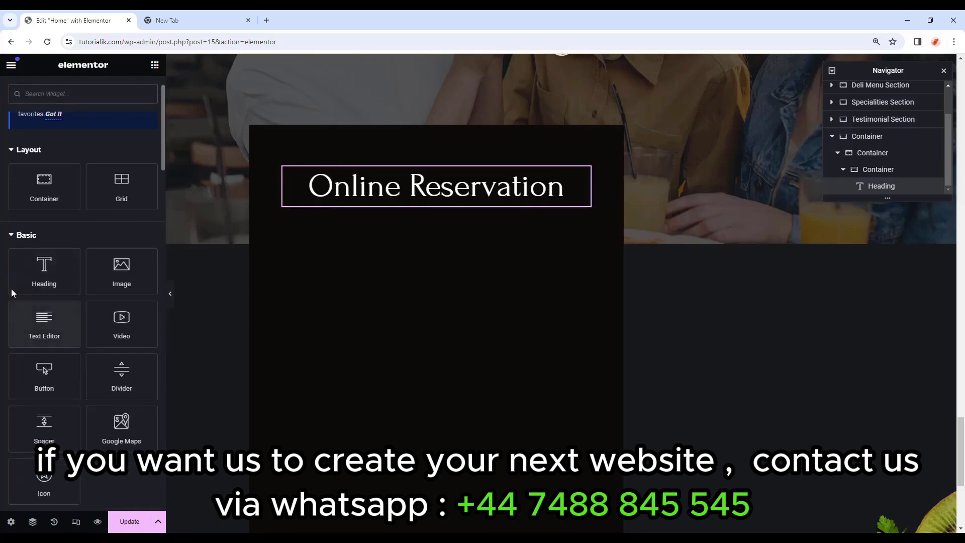
# Add a Text Editor under the heading and paste in the booking-request line.
pyautogui.moveTo(52, 321); pyautogui.dragTo(437, 210)
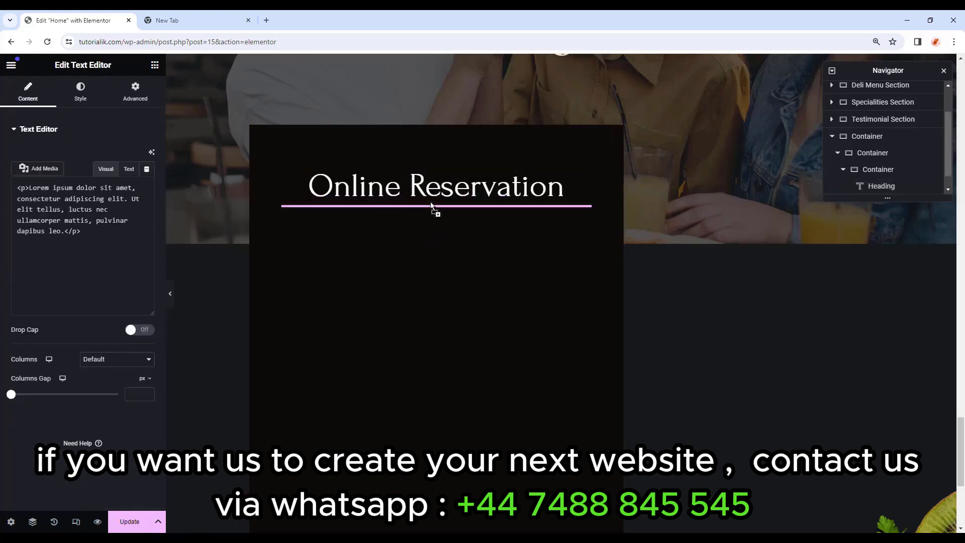
pyautogui.moveTo(138, 325); pyautogui.dragTo(2, 274)
pyautogui.hotkey('ctrl', 'v')
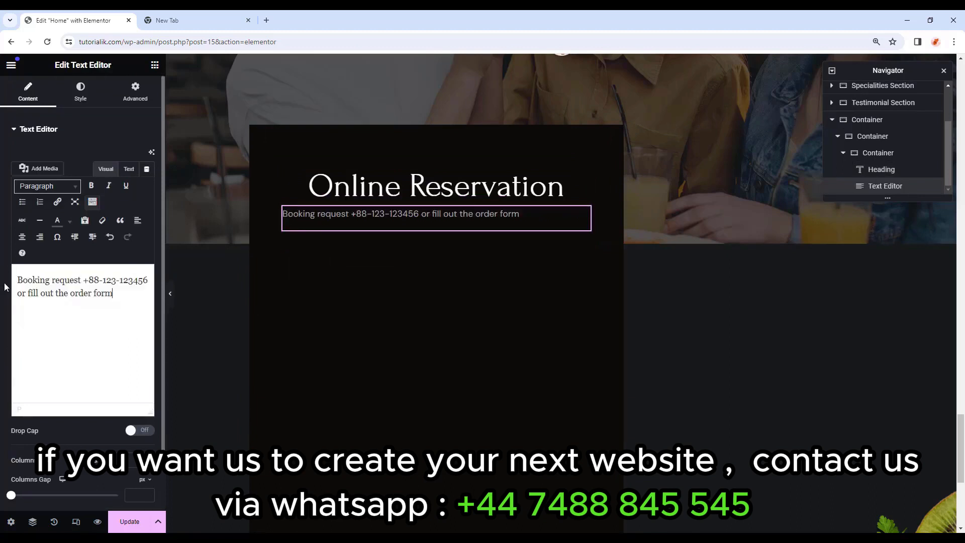
# Centre the booking text and apply the Text global colour and font.
pyautogui.click(81, 91)
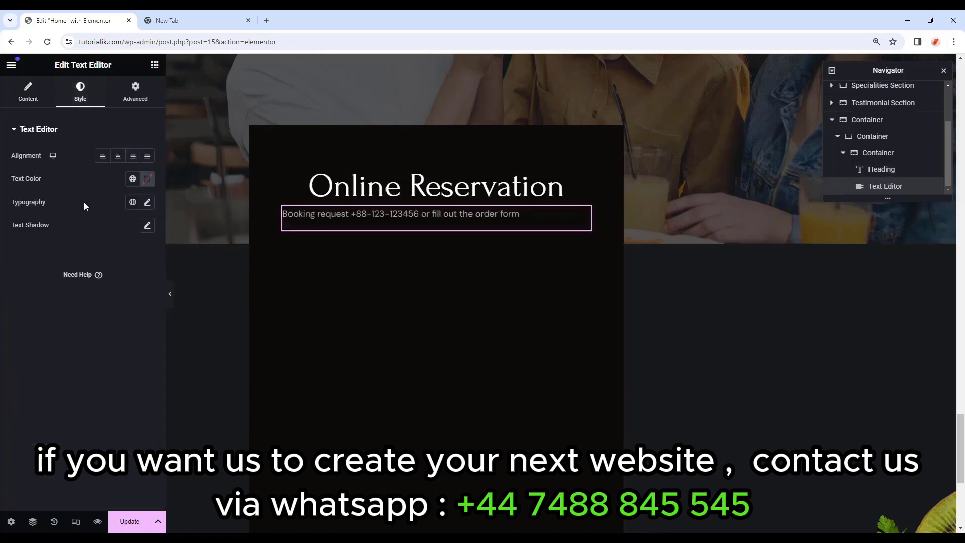
pyautogui.click(119, 157)
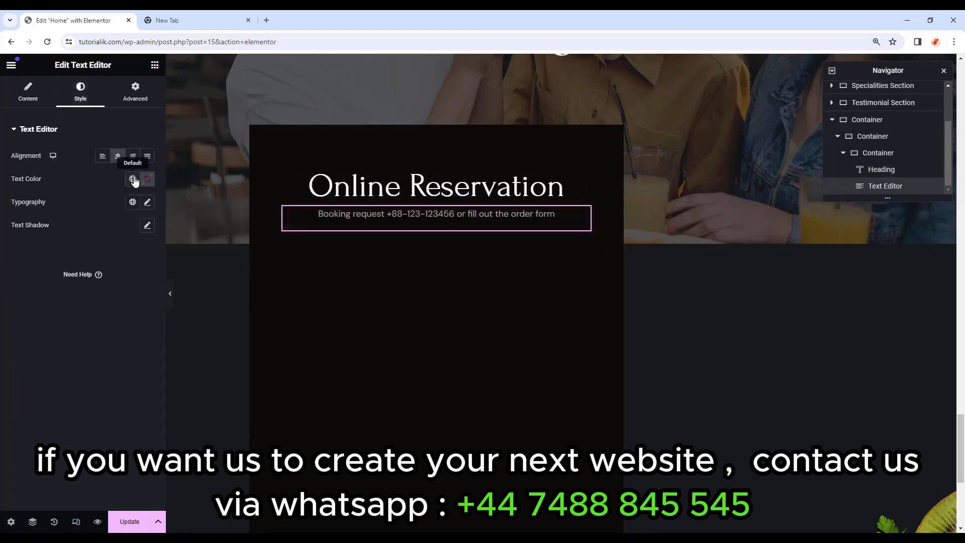
pyautogui.click(133, 179)
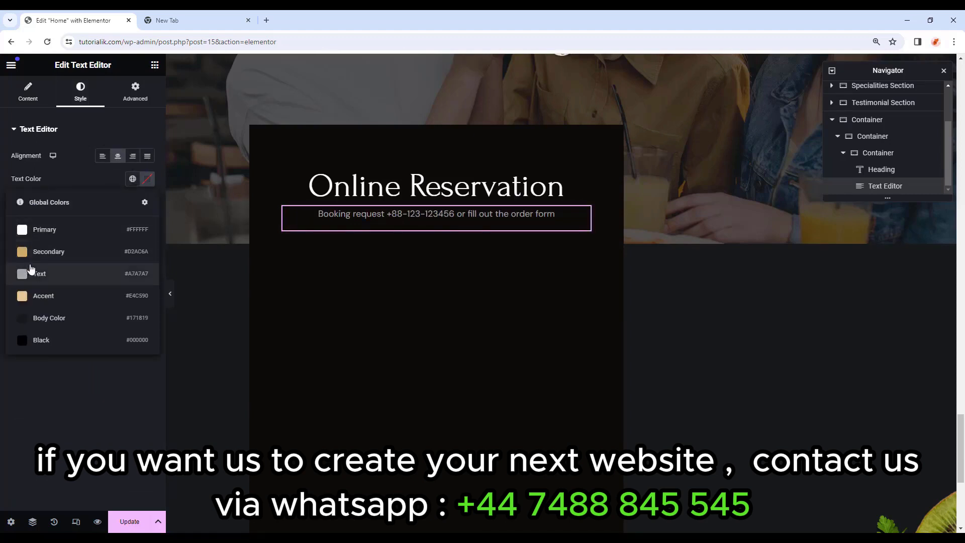
pyautogui.click(58, 275)
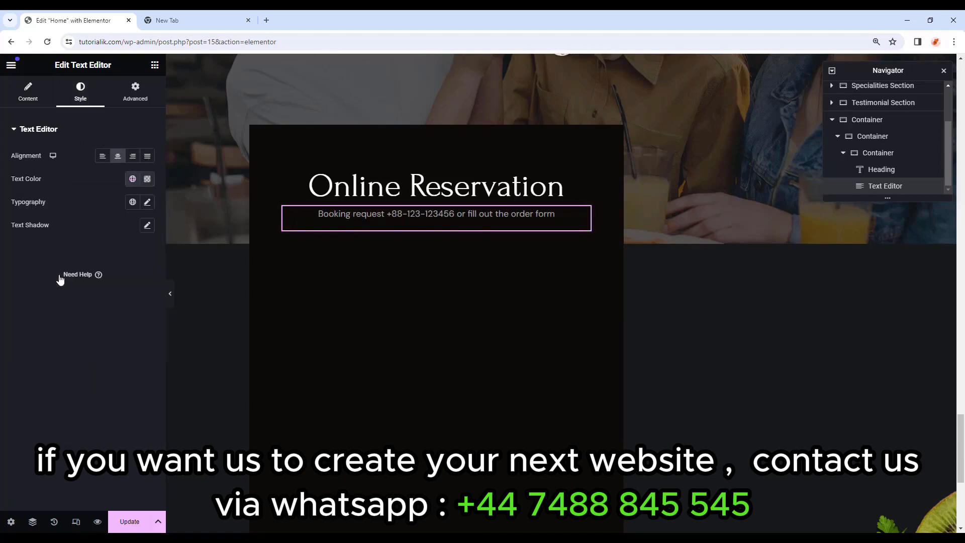
pyautogui.click(132, 202)
pyautogui.click(60, 310)
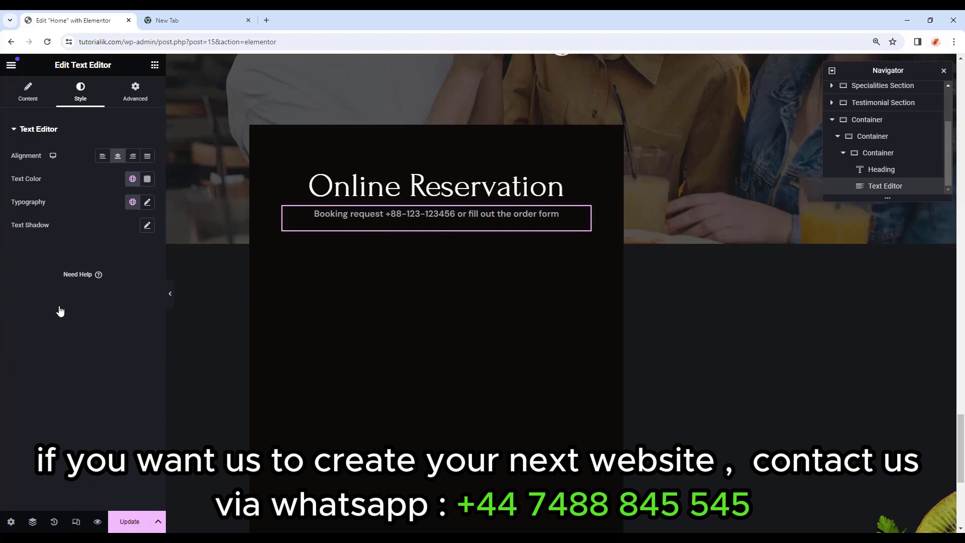
# Give the text block an unlinked 30 px bottom margin.
pyautogui.click(135, 93)
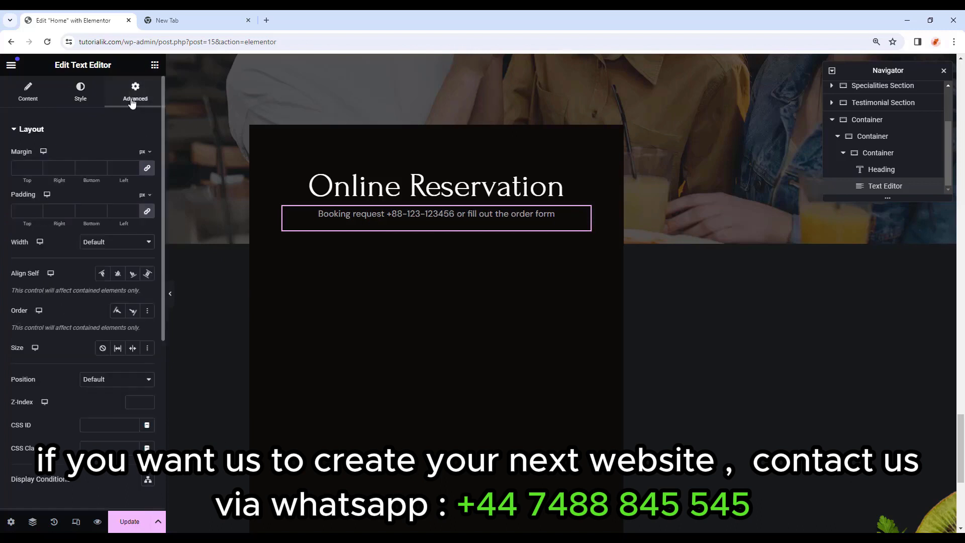
pyautogui.click(148, 169)
pyautogui.moveTo(94, 167); pyautogui.dragTo(72, 163)
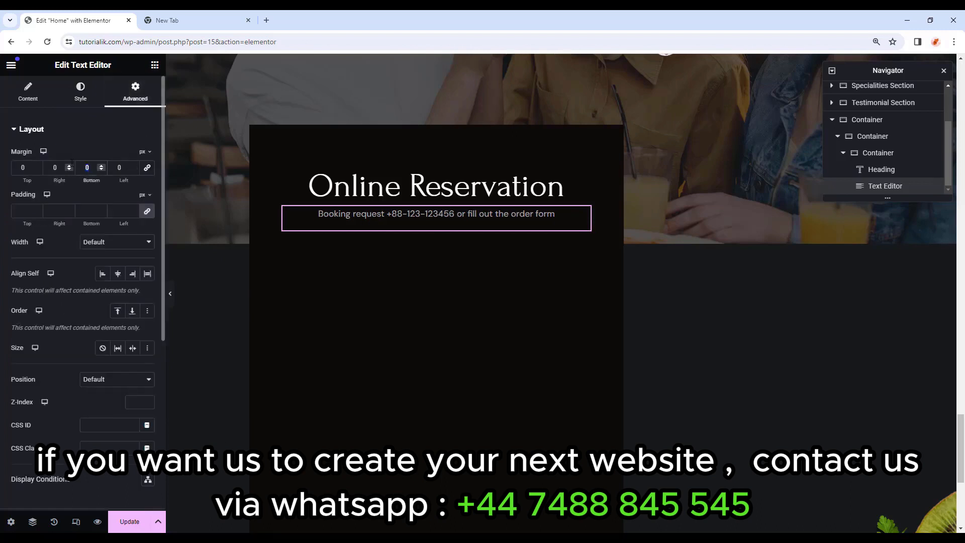
pyautogui.write('30')
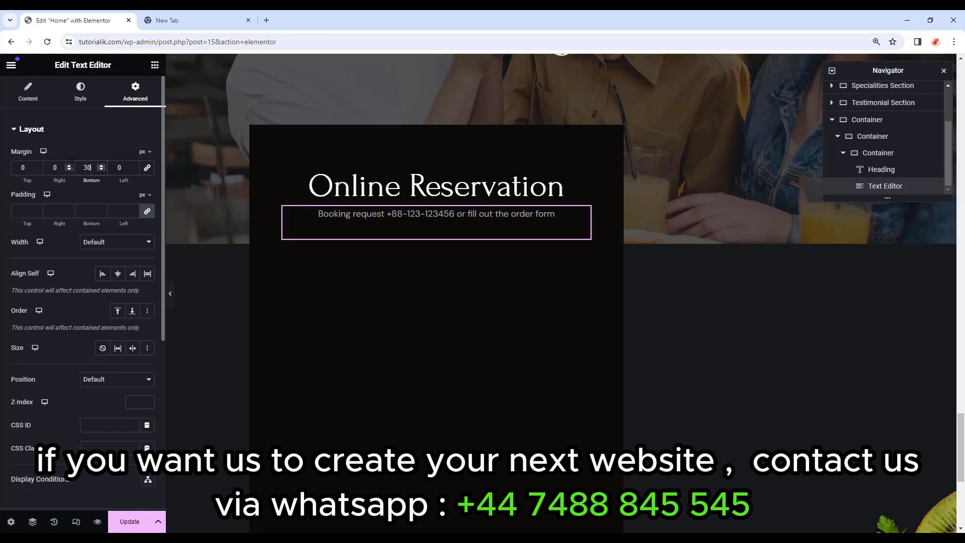
pyautogui.click(29, 210)
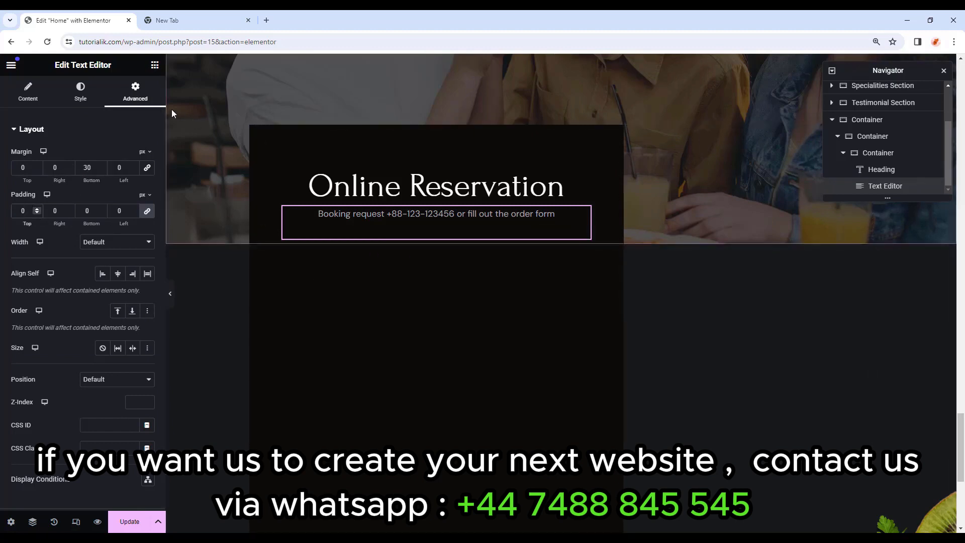
pyautogui.click(155, 65)
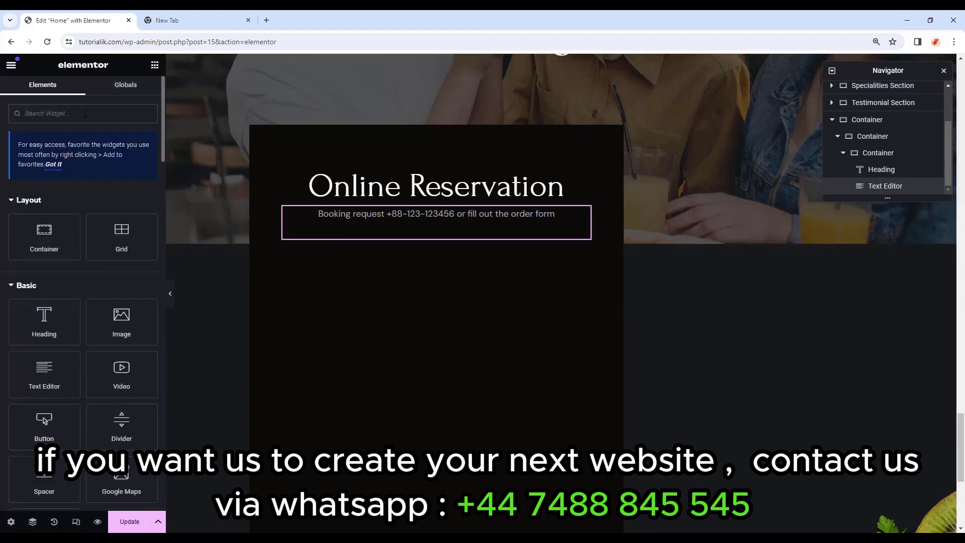
# Place a Form widget below the text and delete its default Name, Email and Message fields.
pyautogui.write('form')
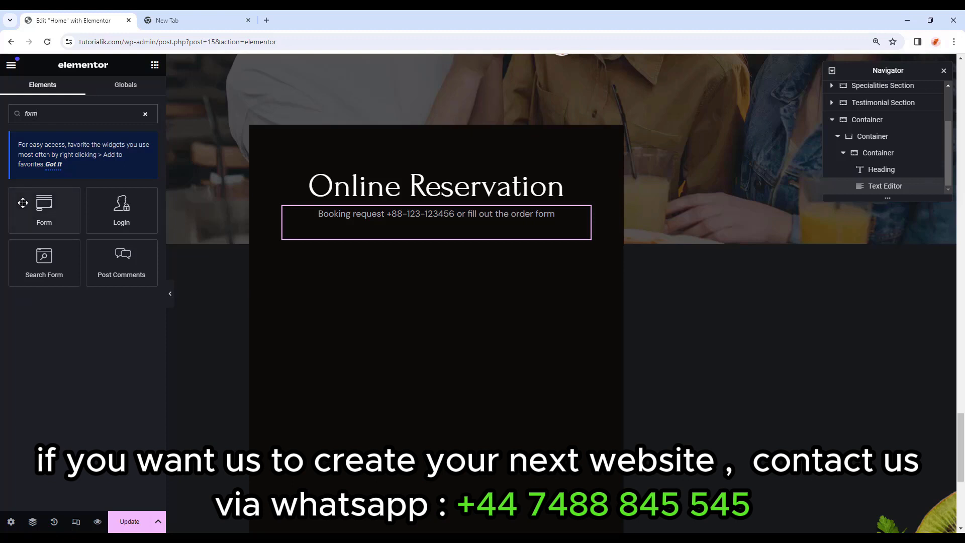
pyautogui.moveTo(36, 203); pyautogui.dragTo(430, 237)
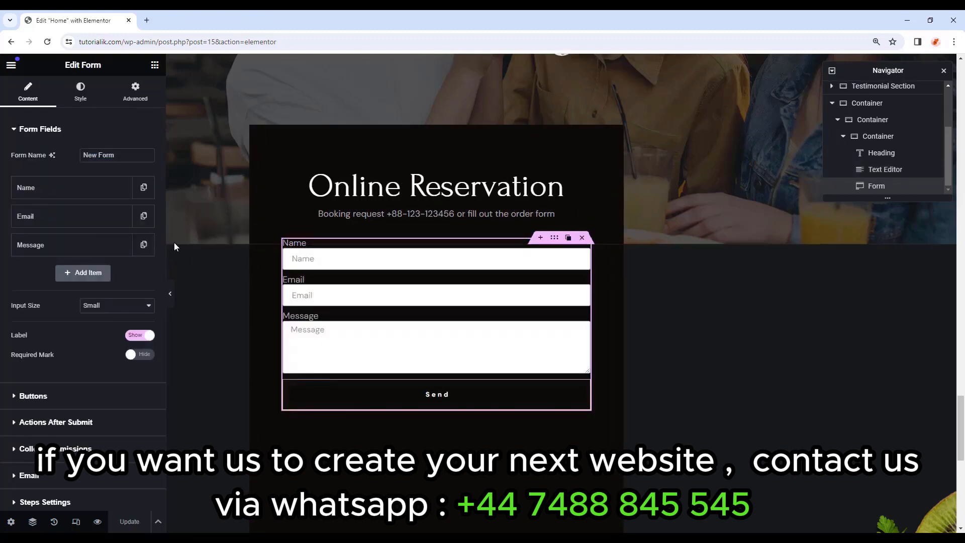
pyautogui.click(88, 275)
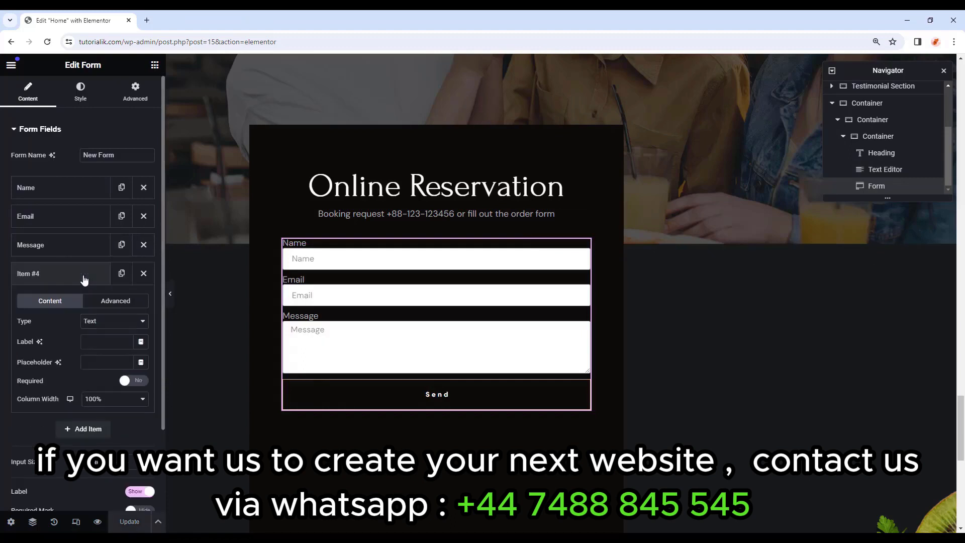
pyautogui.click(144, 245)
pyautogui.click(143, 216)
pyautogui.click(144, 187)
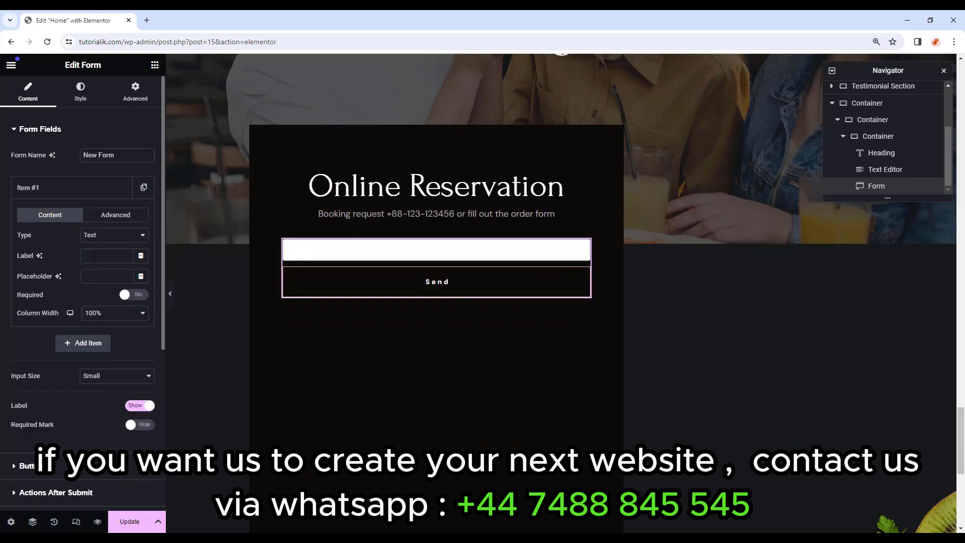
# Make the first field a half-width 'Your Name' field.
pyautogui.click(100, 278)
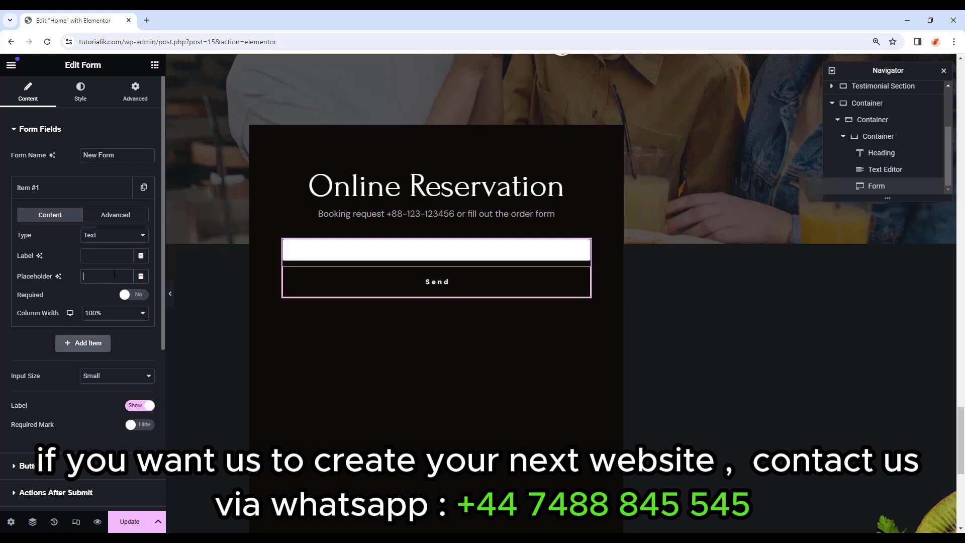
pyautogui.write('Your Name')
pyautogui.click(101, 314)
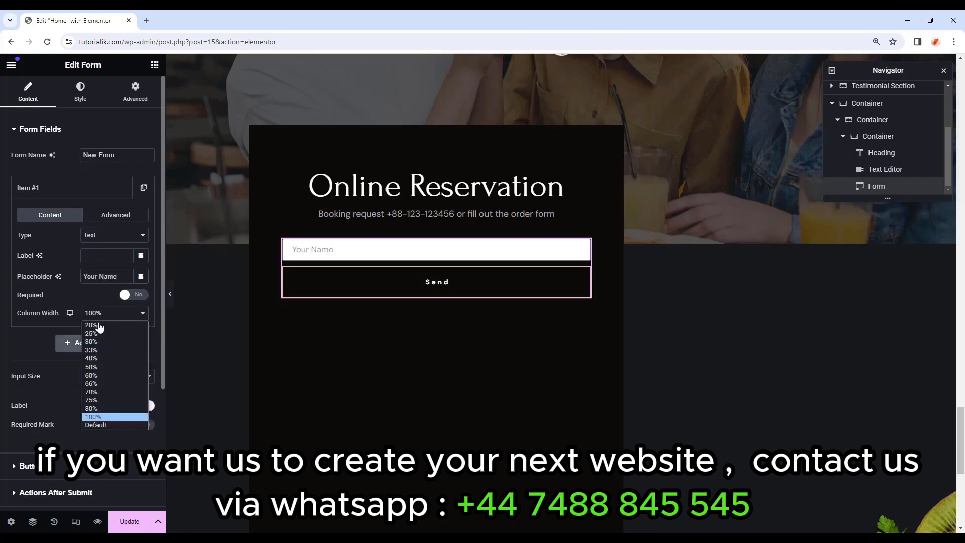
pyautogui.click(94, 368)
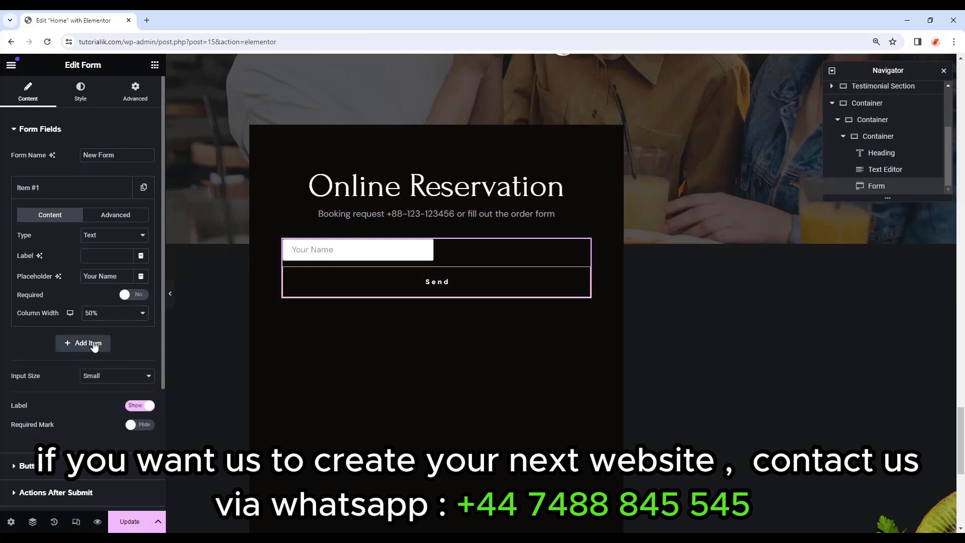
# Add a half-width Tel field with placeholder 'Phone Number'.
pyautogui.click(94, 345)
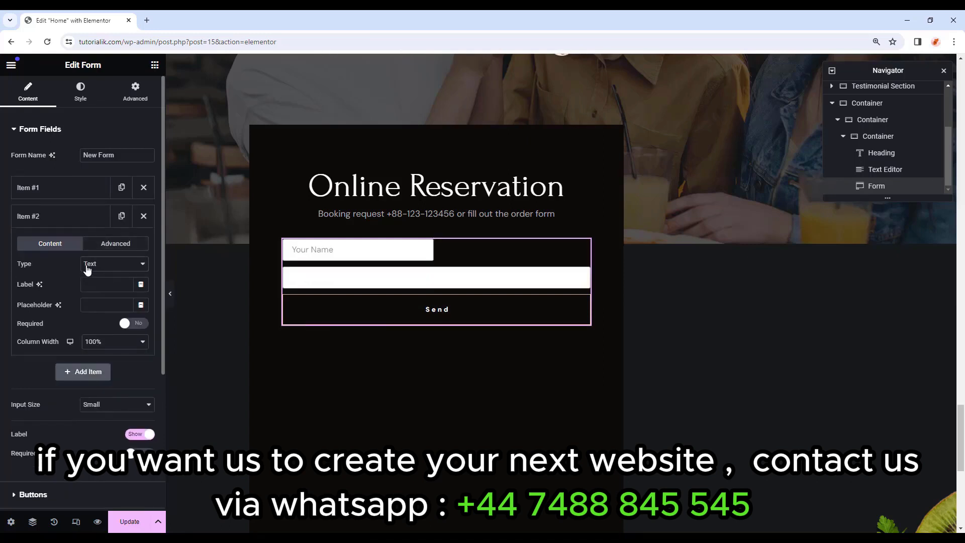
pyautogui.click(115, 266)
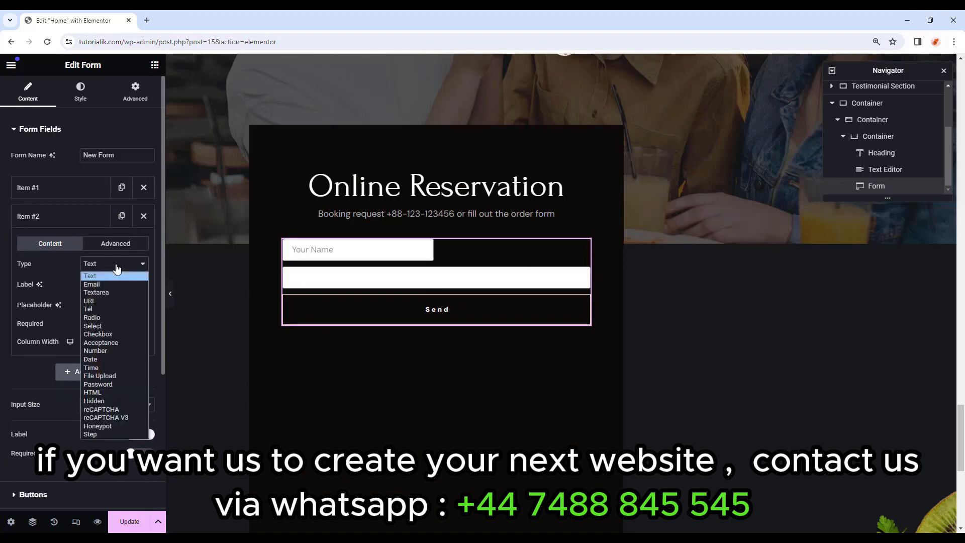
pyautogui.click(99, 311)
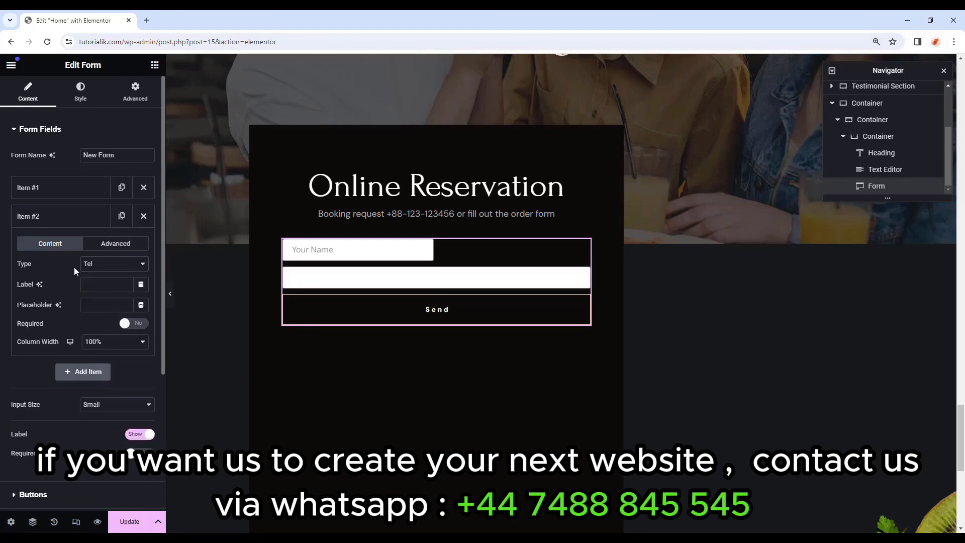
pyautogui.click(104, 307)
pyautogui.write('Phone Number')
pyautogui.click(97, 343)
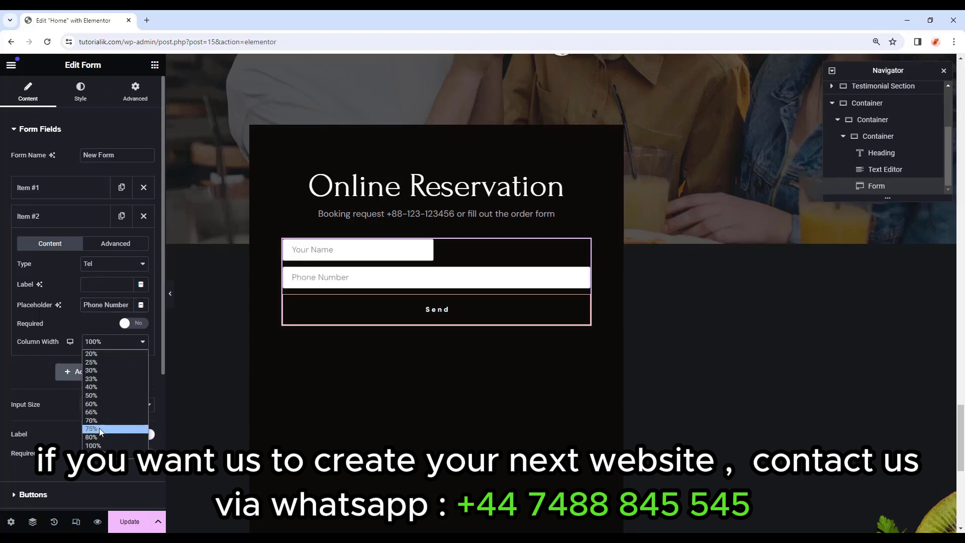
pyautogui.click(103, 395)
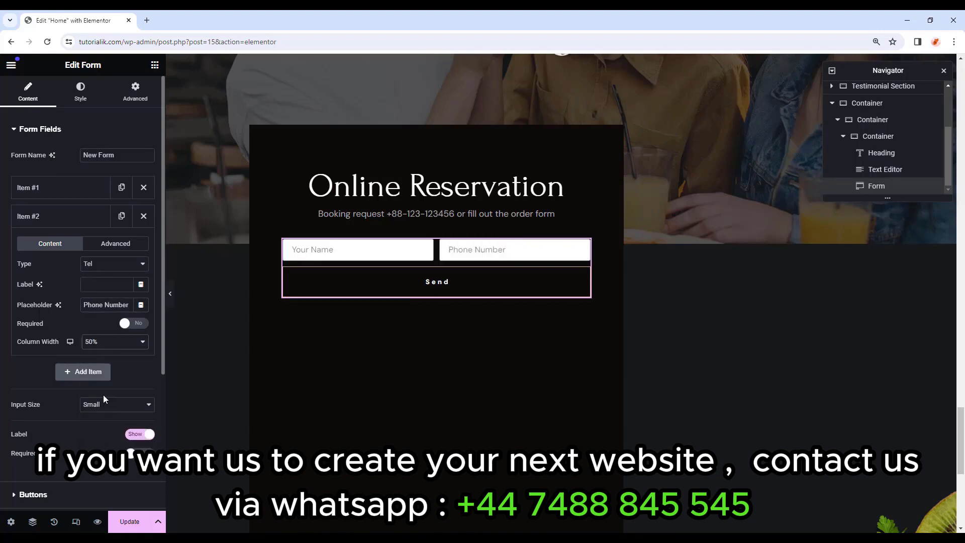
pyautogui.click(64, 218)
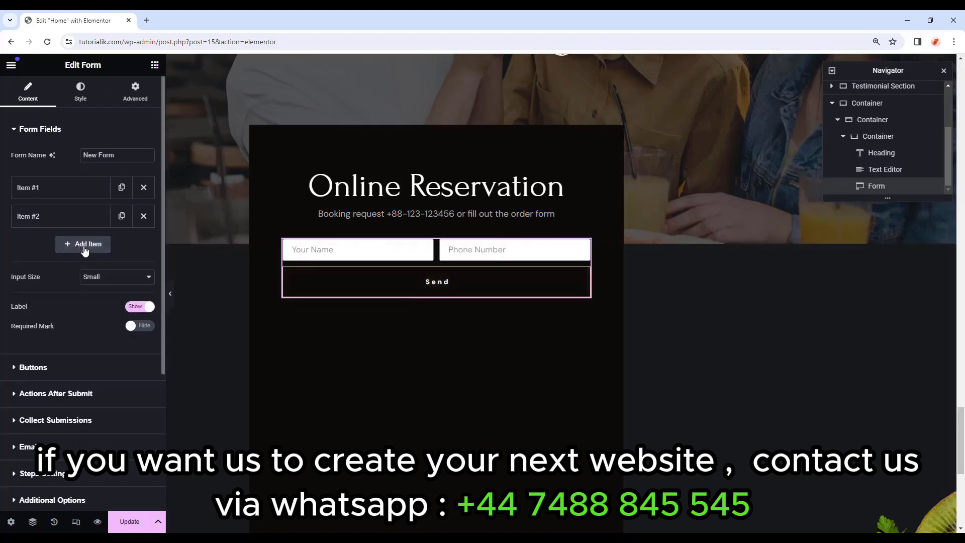
# Add a half-width Select field labelled 'Person'.
pyautogui.click(84, 249)
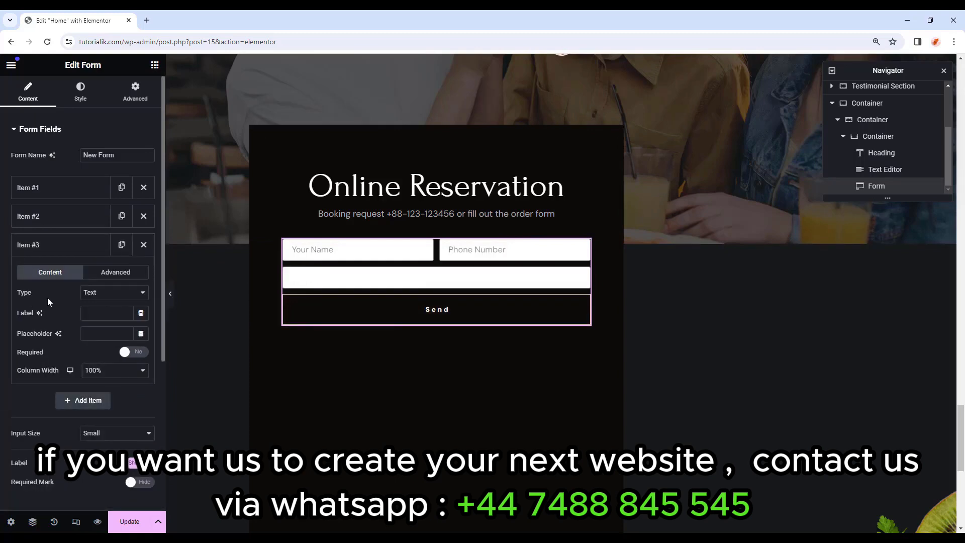
pyautogui.click(103, 294)
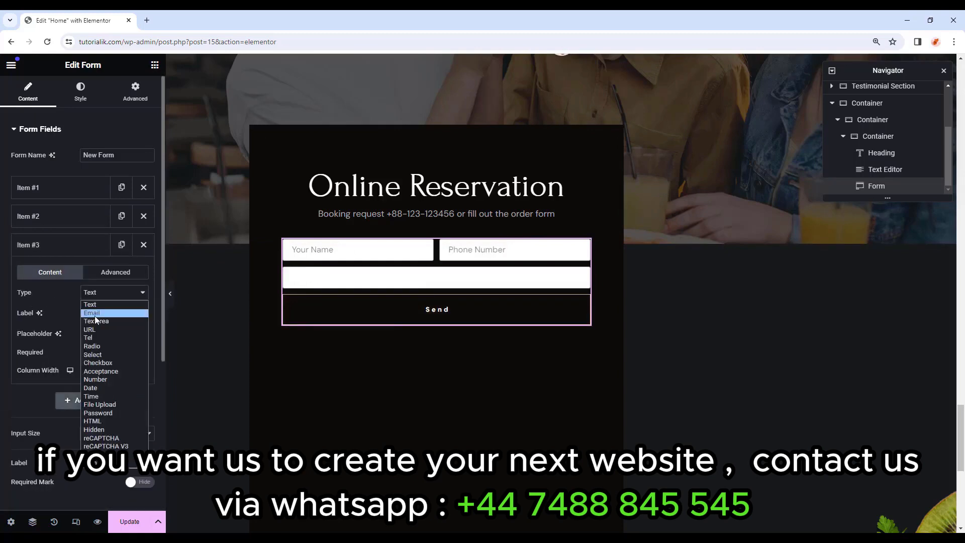
pyautogui.click(101, 354)
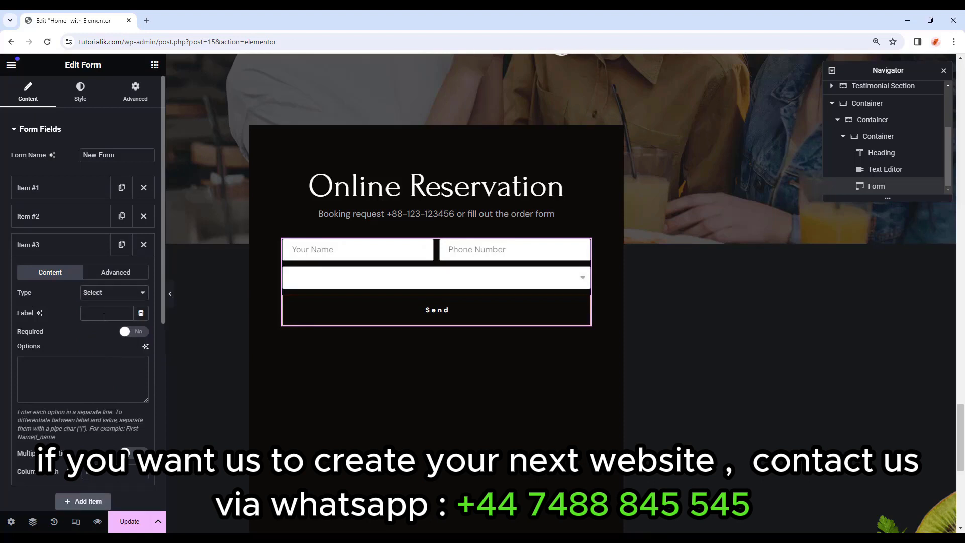
pyautogui.write('Person')
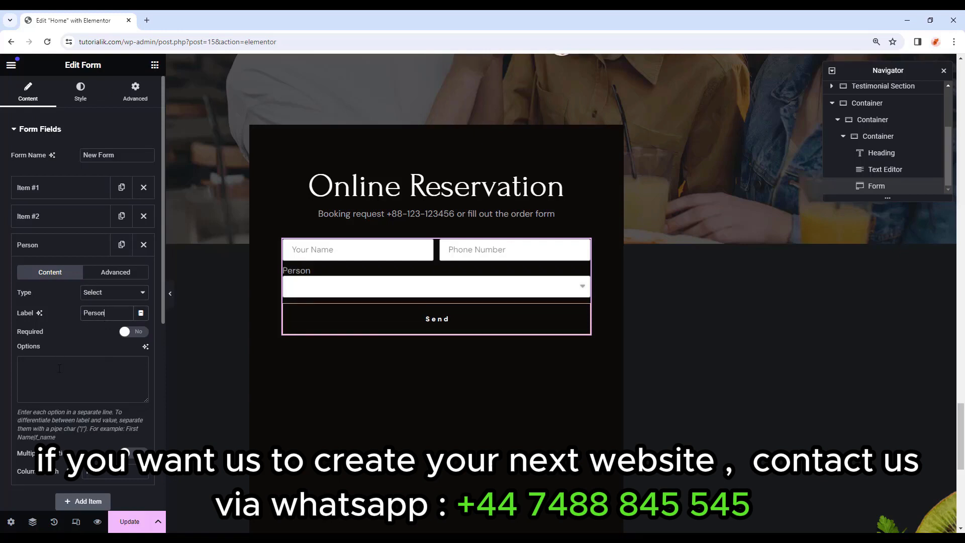
pyautogui.scroll(-1, 59, 368)
pyautogui.click(107, 421)
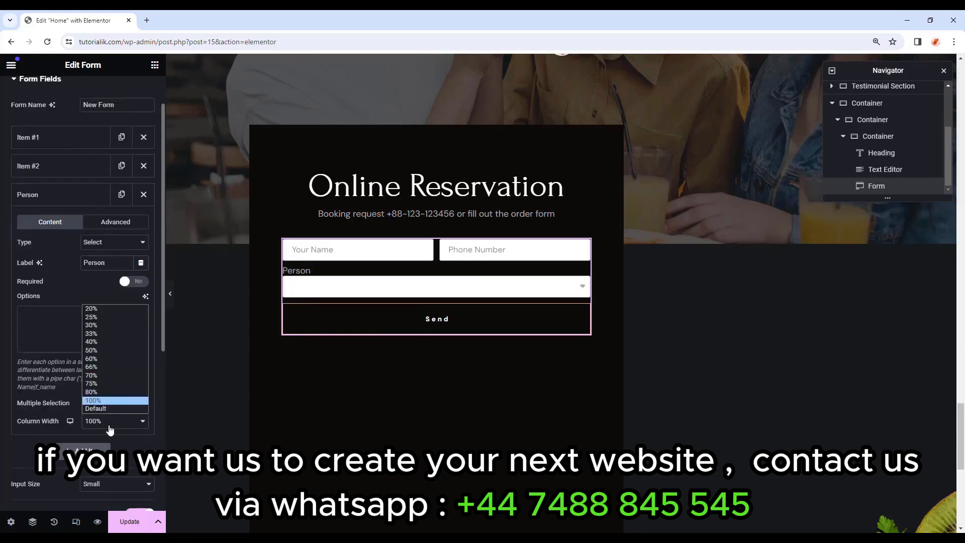
pyautogui.click(100, 349)
pyautogui.scroll(1, 99, 285)
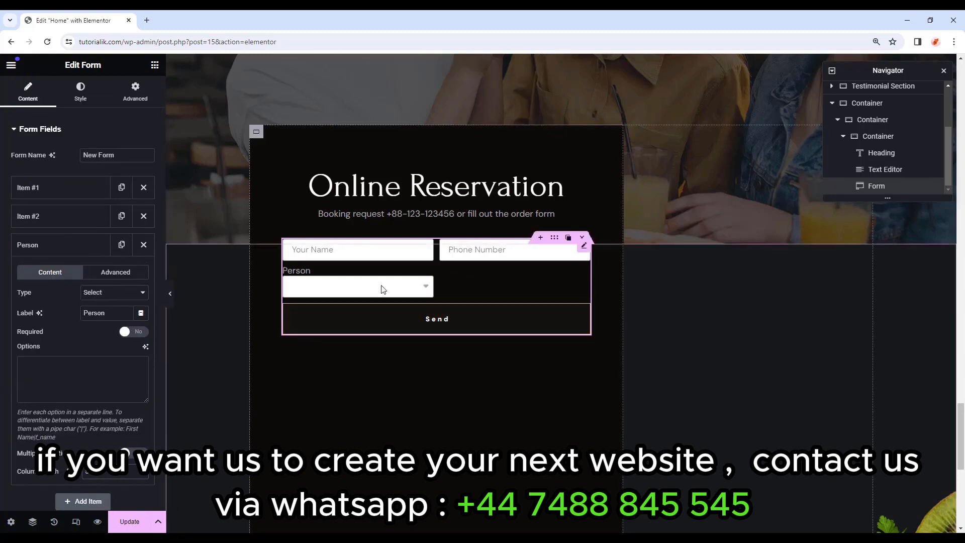
# Fill the Person dropdown with options from 1 Person to +10 Person.
pyautogui.click(69, 374)
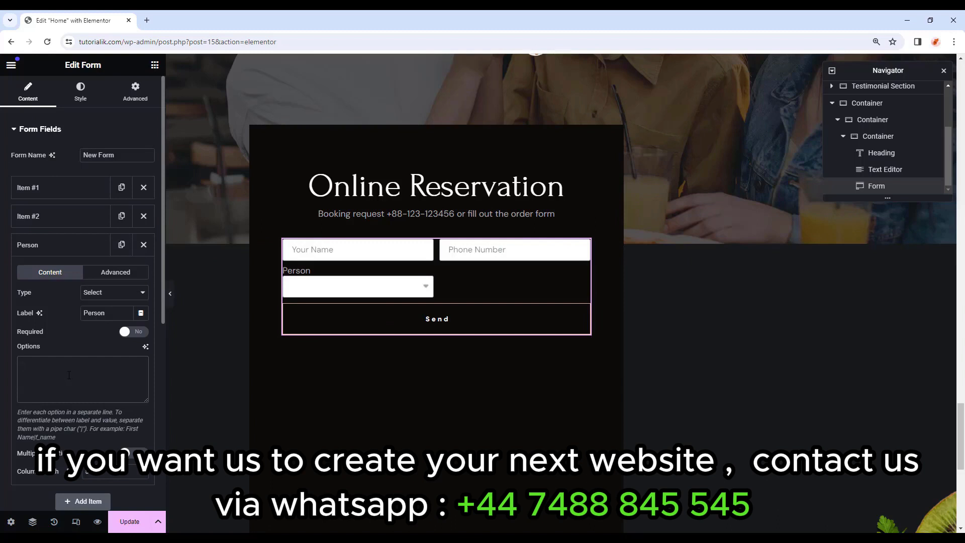
pyautogui.write('Option 1')
pyautogui.press('Return')
pyautogui.write('Option 2')
pyautogui.press('Return')
pyautogui.write('Option 3')
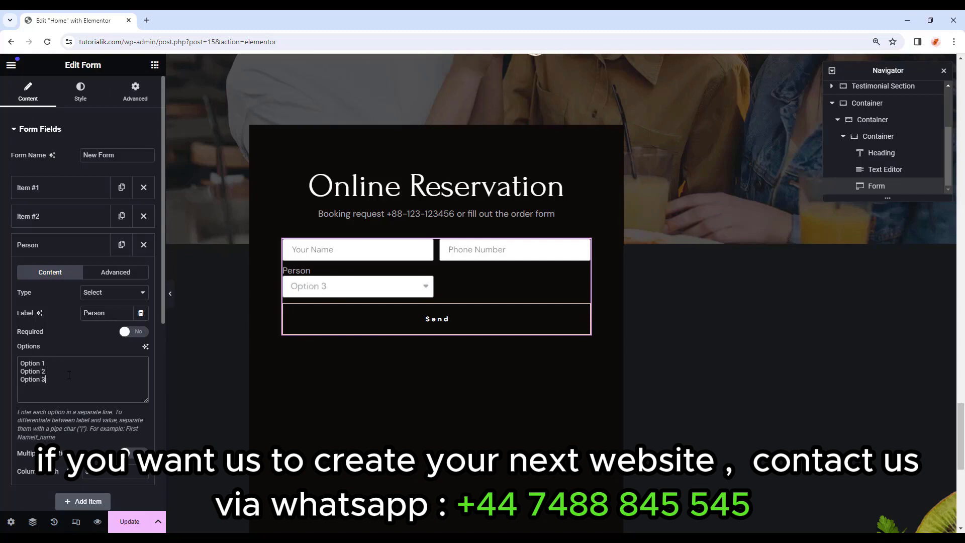
pyautogui.click(406, 290)
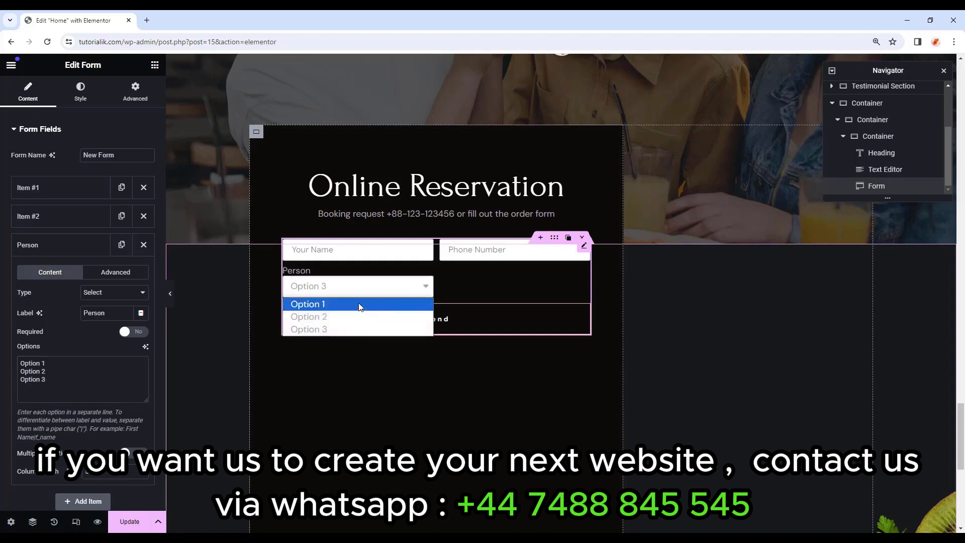
pyautogui.click(347, 328)
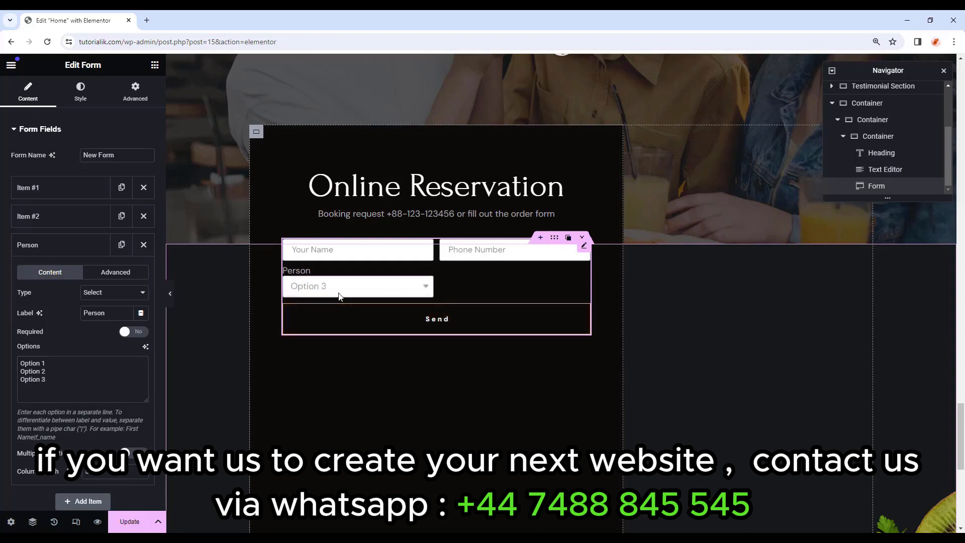
pyautogui.moveTo(46, 380); pyautogui.dragTo(1, 344)
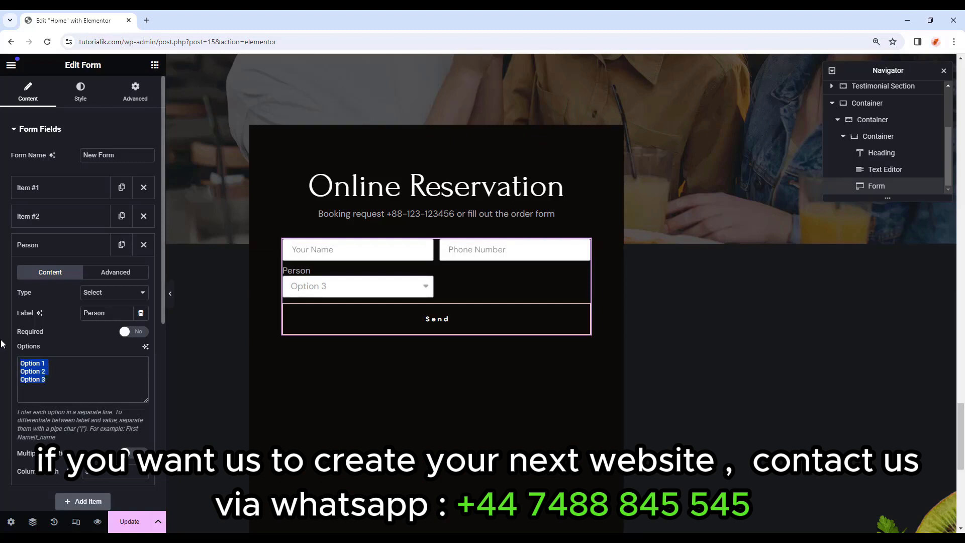
pyautogui.hotkey('ctrl', 'v')
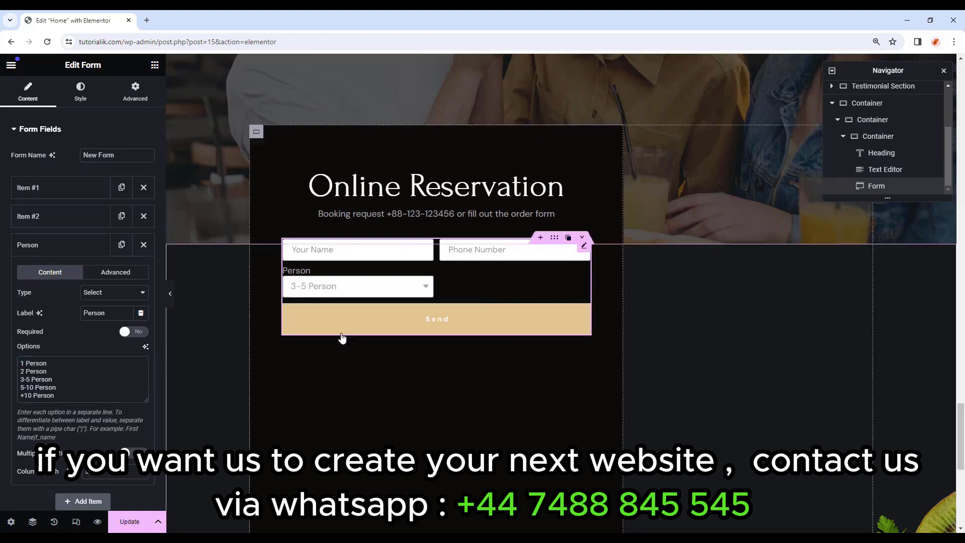
pyautogui.click(54, 246)
# Add a 25%-width Date field with label and placeholder 'Date'.
pyautogui.click(82, 222)
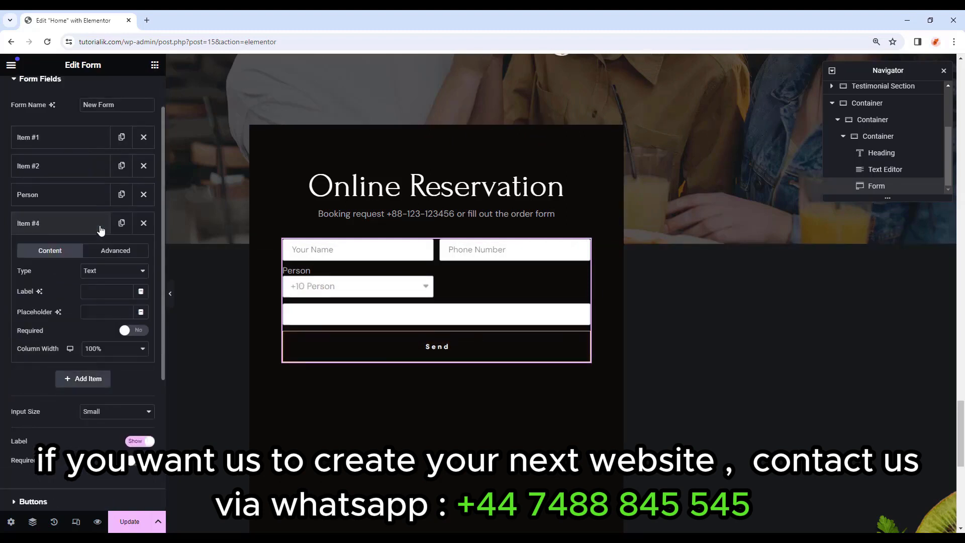
pyautogui.click(105, 272)
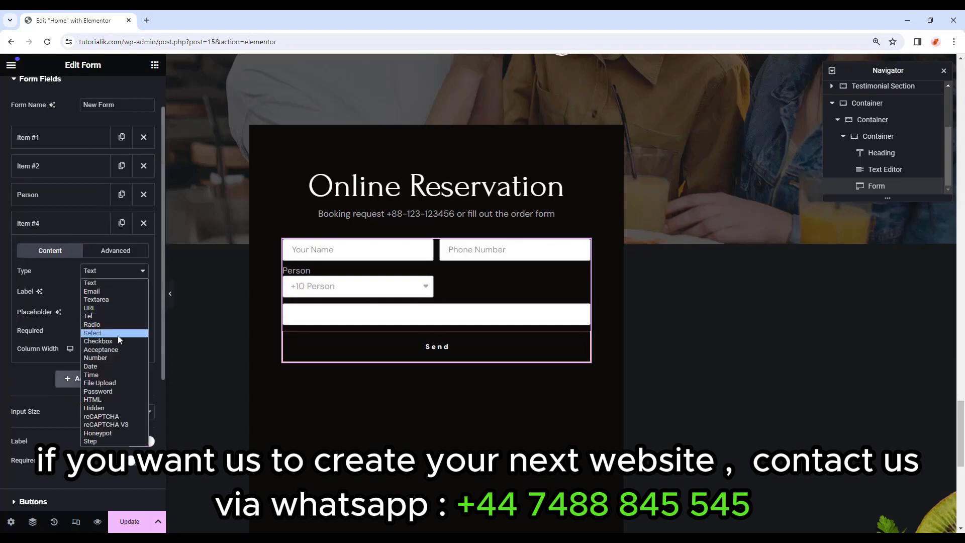
pyautogui.click(110, 366)
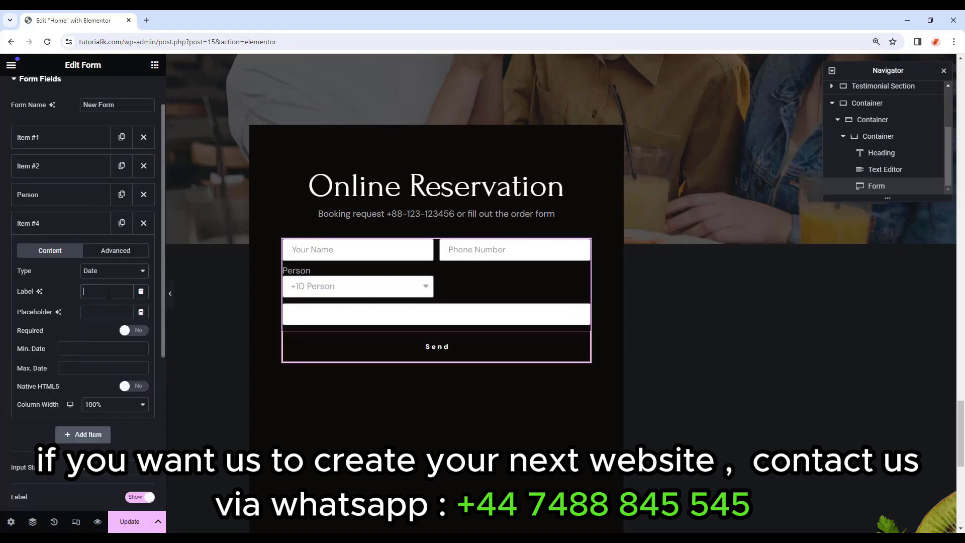
pyautogui.click(110, 292)
pyautogui.write('Date')
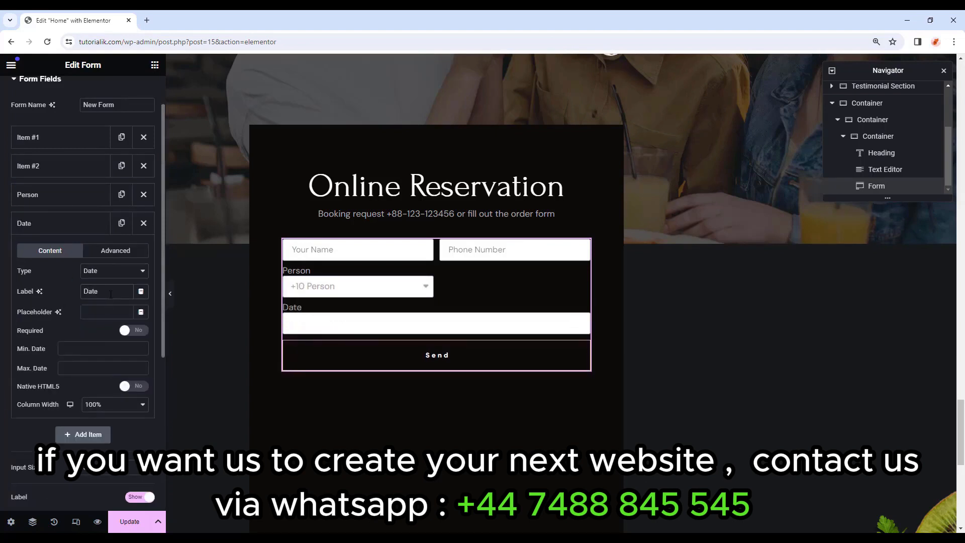
pyautogui.click(116, 311)
pyautogui.write('Date')
pyautogui.click(114, 405)
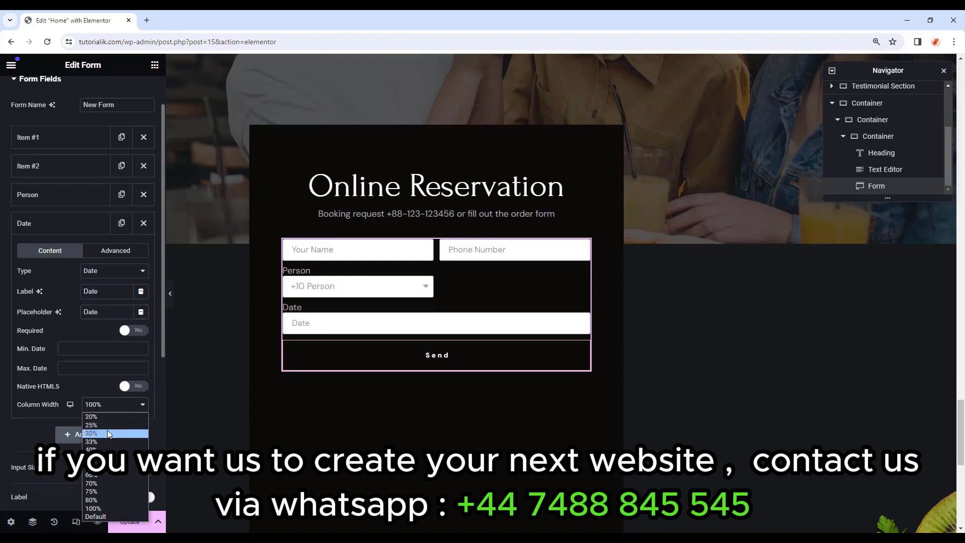
pyautogui.click(107, 425)
pyautogui.click(92, 225)
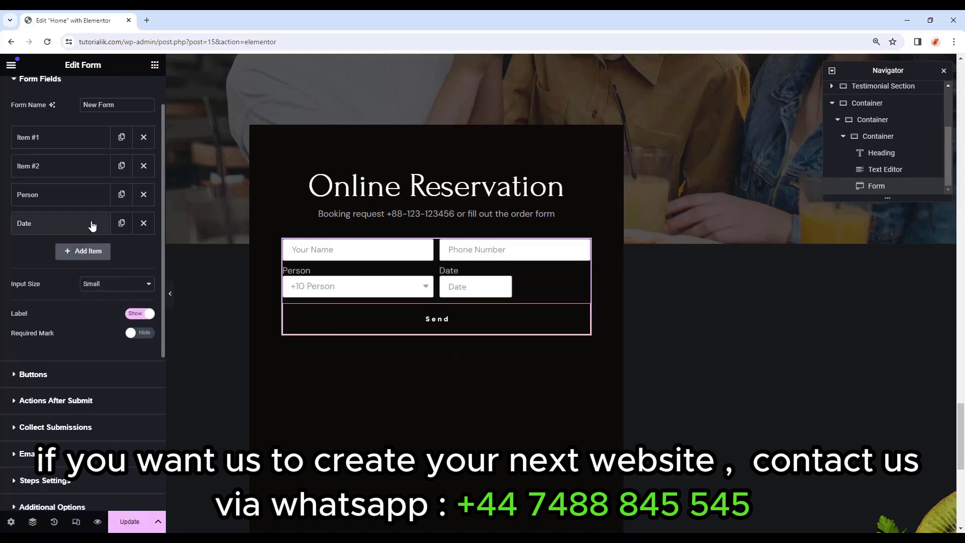
# Add a 25%-width Time field labelled 'Time'.
pyautogui.click(84, 251)
pyautogui.click(107, 300)
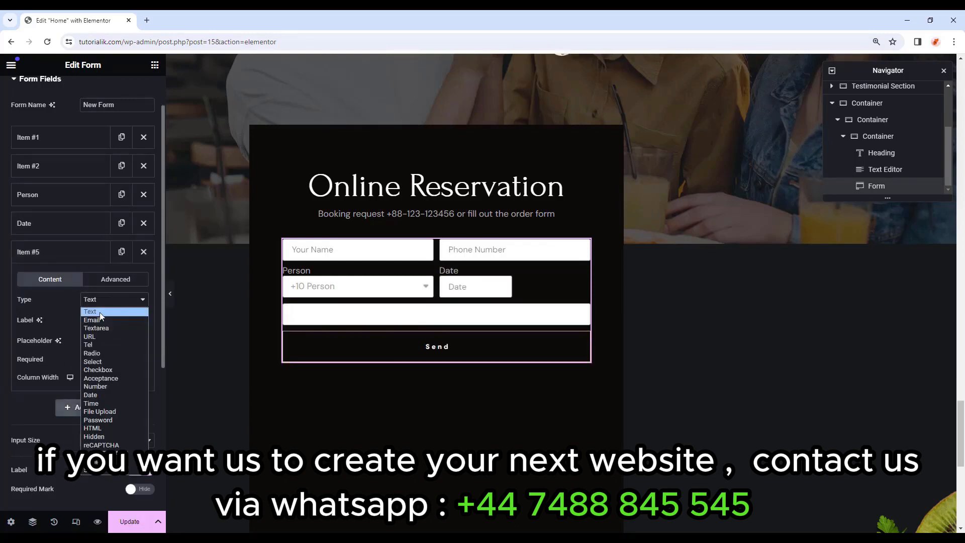
pyautogui.click(110, 404)
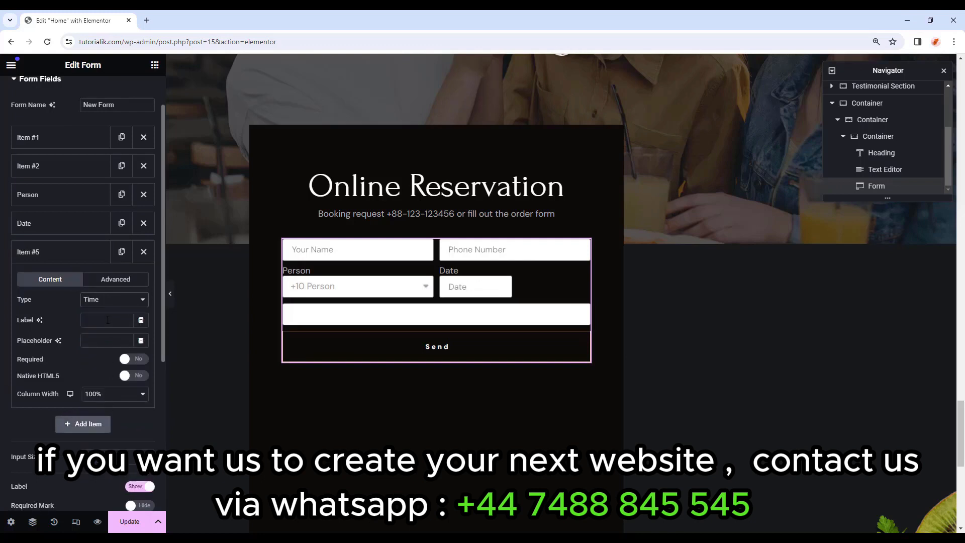
pyautogui.write('Time')
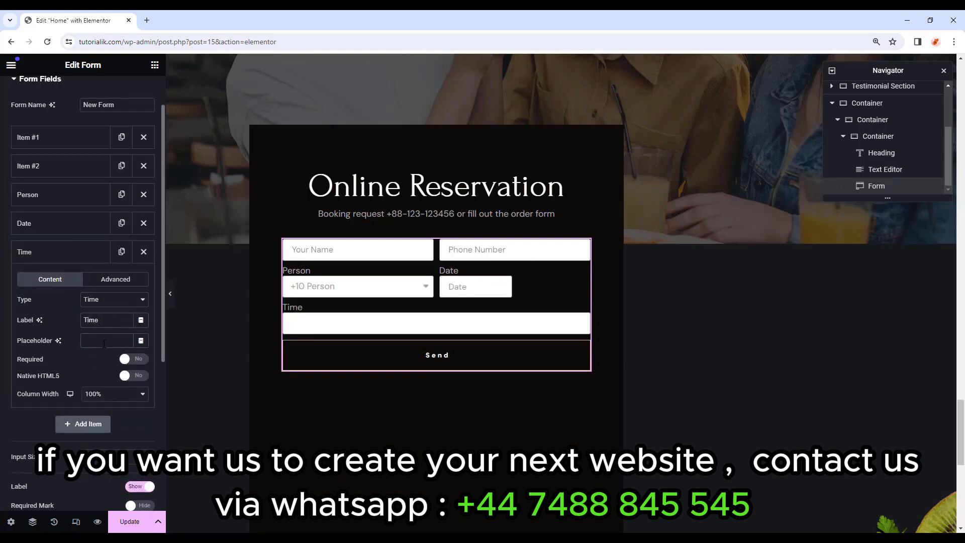
pyautogui.write('Time')
pyautogui.click(100, 397)
pyautogui.click(101, 414)
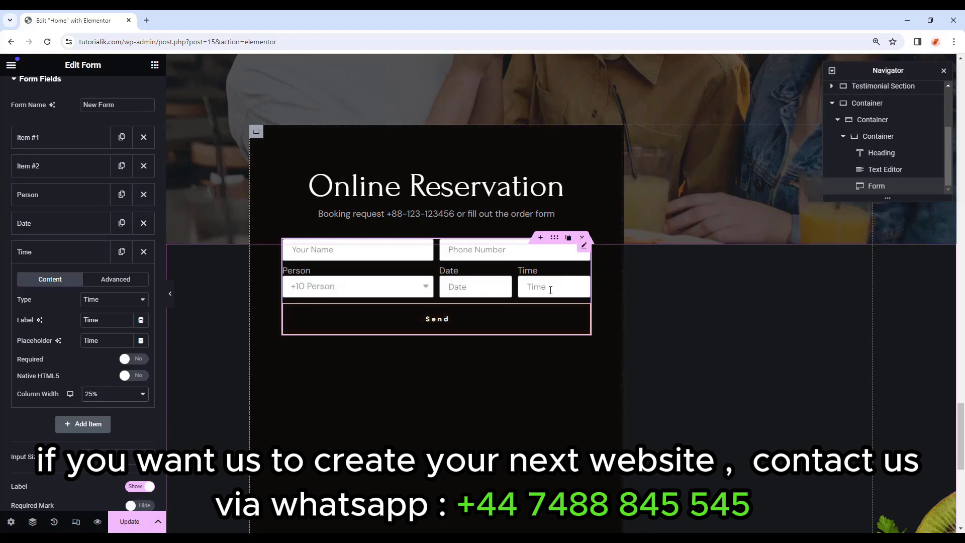
pyautogui.click(77, 258)
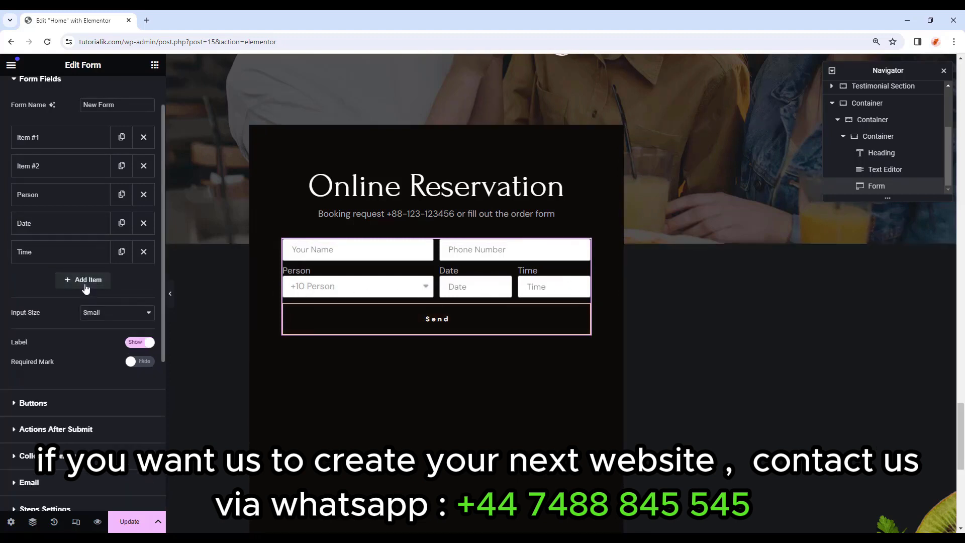
# Add a Textarea field with placeholder 'Message'.
pyautogui.click(86, 280)
pyautogui.click(108, 329)
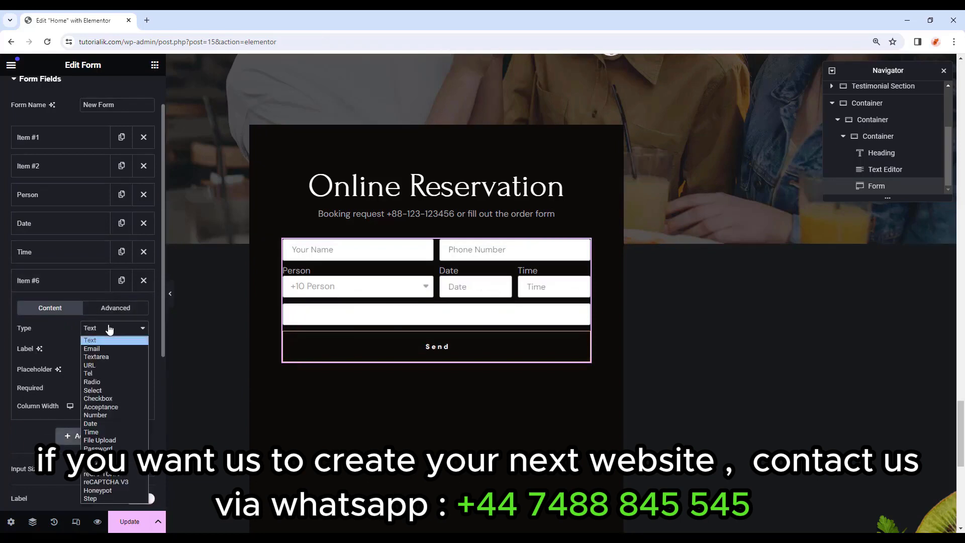
pyautogui.click(105, 356)
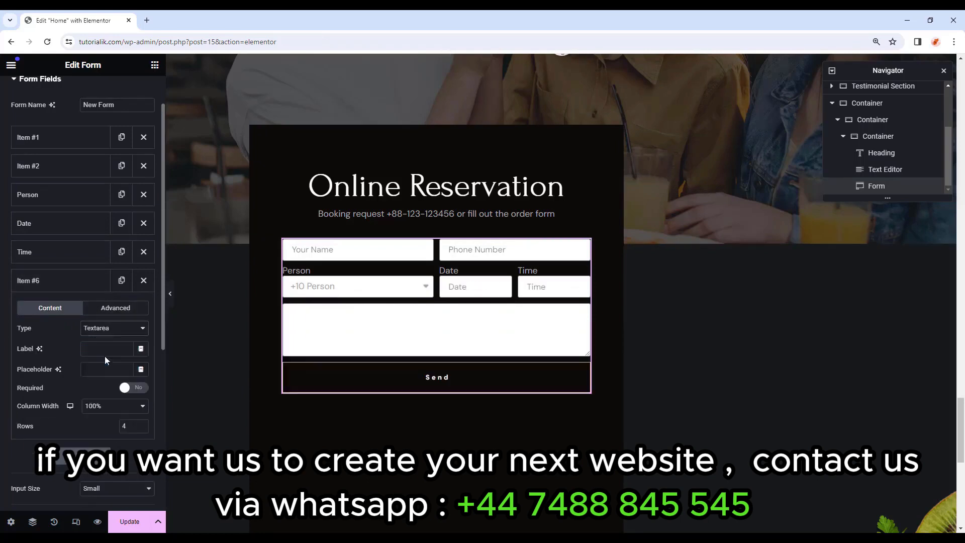
pyautogui.click(131, 369)
pyautogui.write('M')
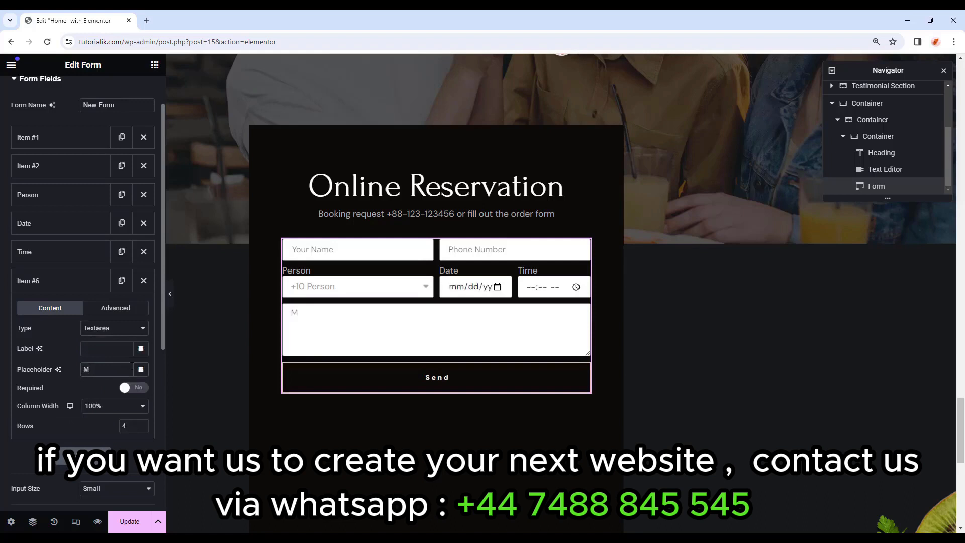
pyautogui.write('essage')
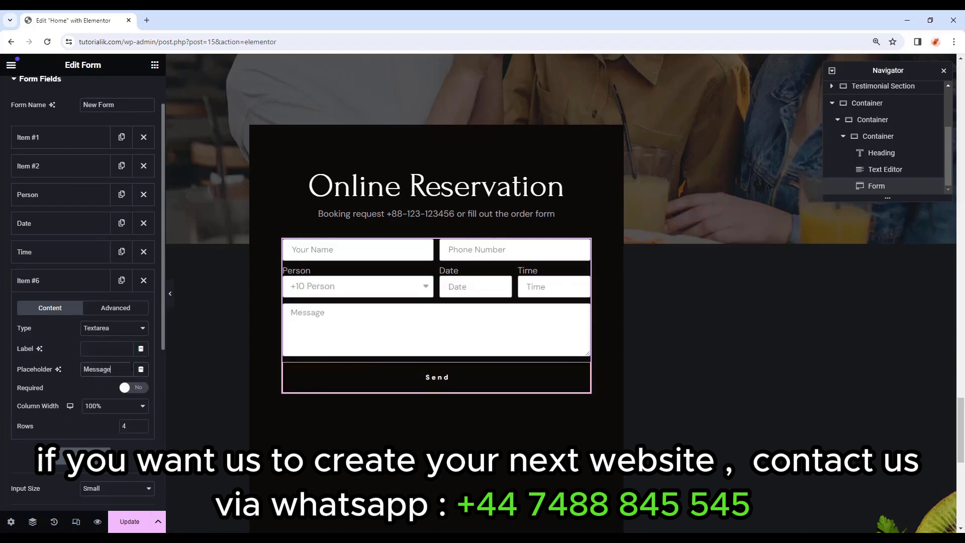
pyautogui.click(76, 280)
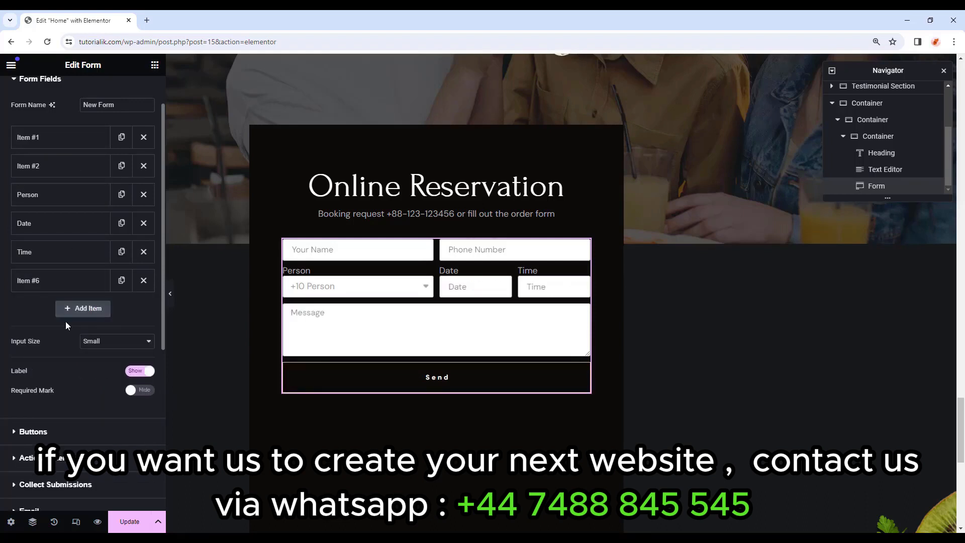
pyautogui.scroll(-2, 45, 297)
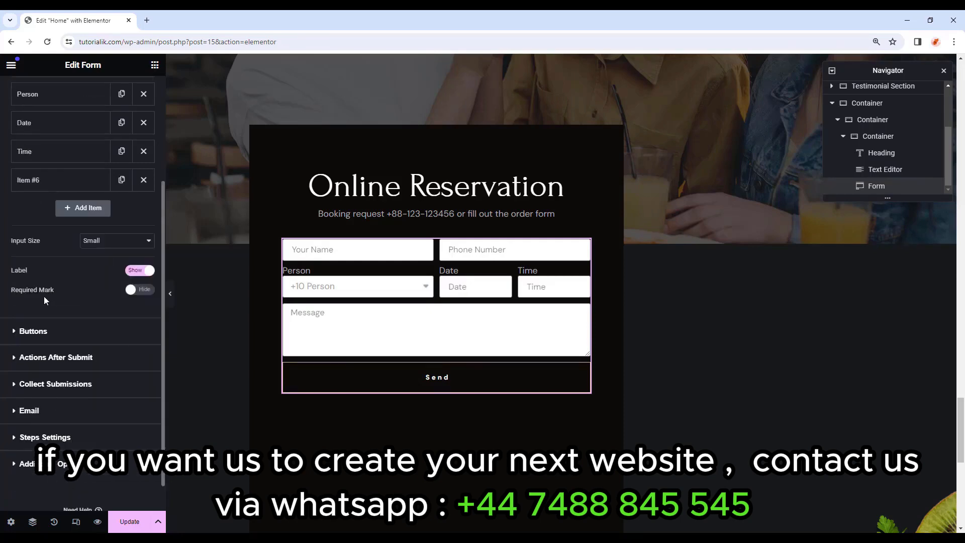
# Set the submit button to Justified alignment and change its text to 'BOOK A TABLE'.
pyautogui.click(33, 331)
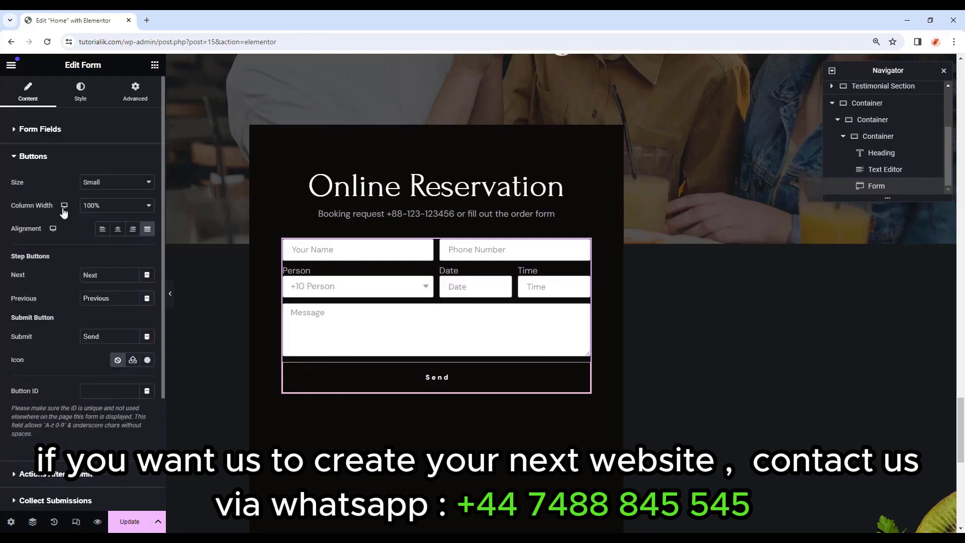
pyautogui.click(107, 232)
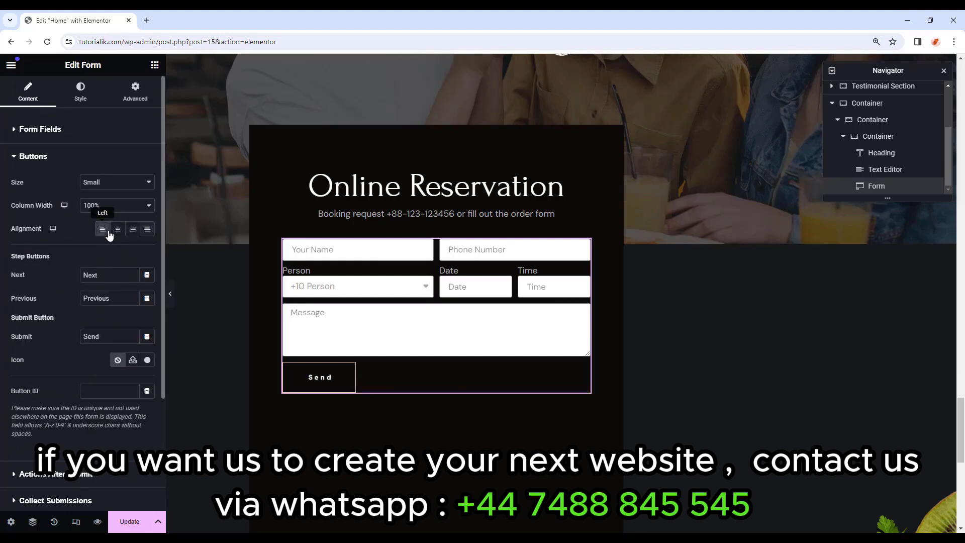
pyautogui.click(118, 231)
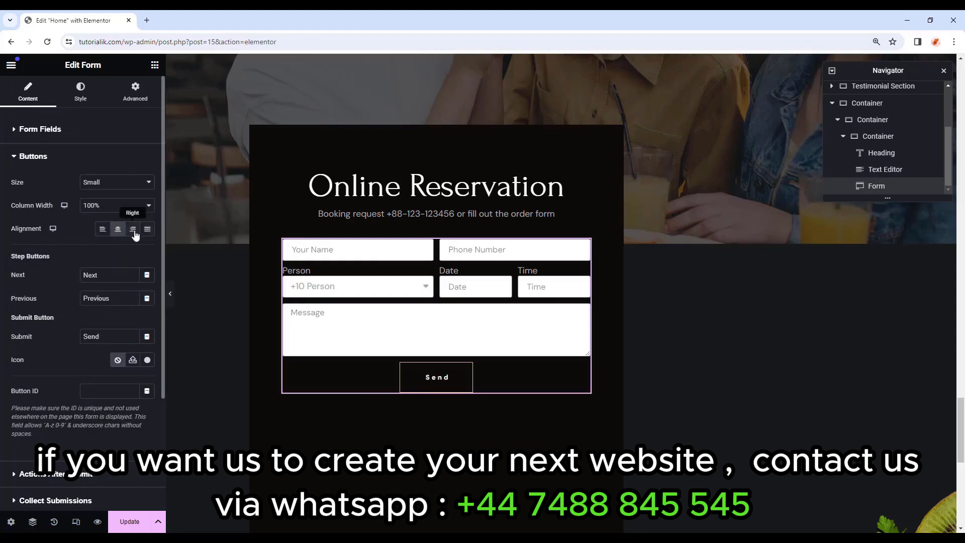
pyautogui.click(136, 231)
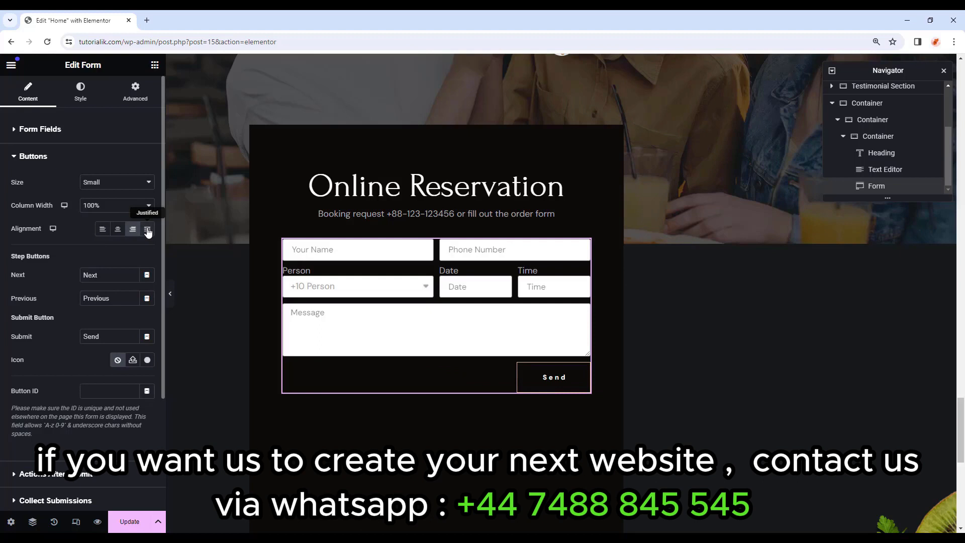
pyautogui.click(148, 230)
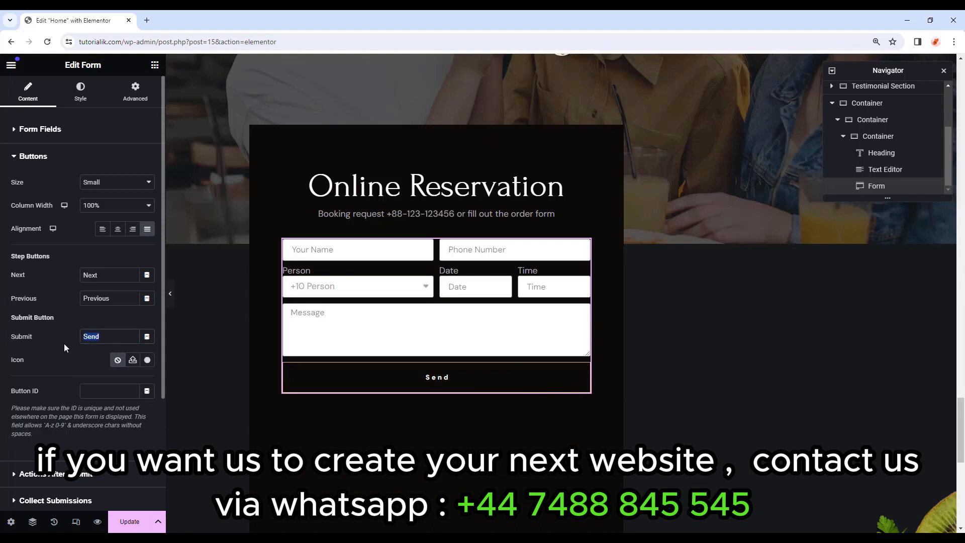
pyautogui.write('BOOK')
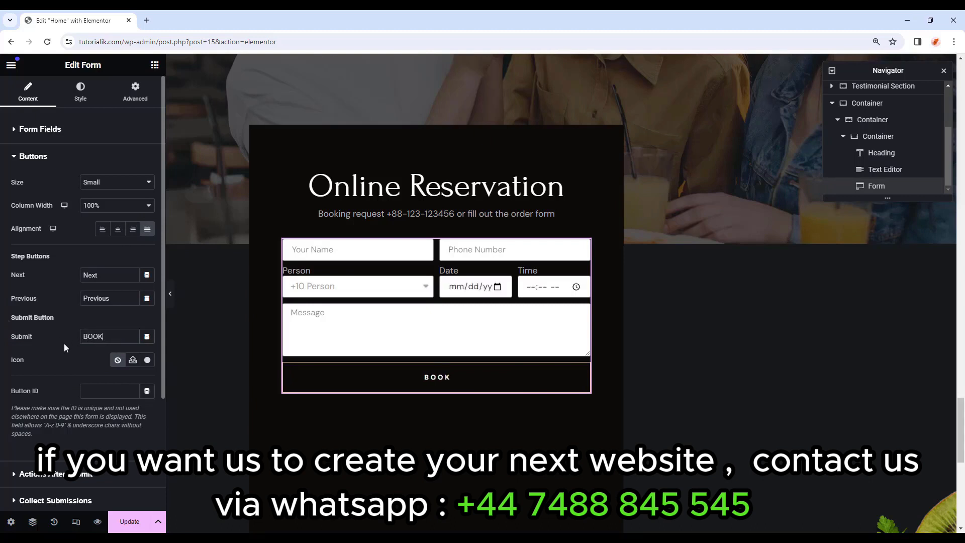
pyautogui.write(' A TABLE')
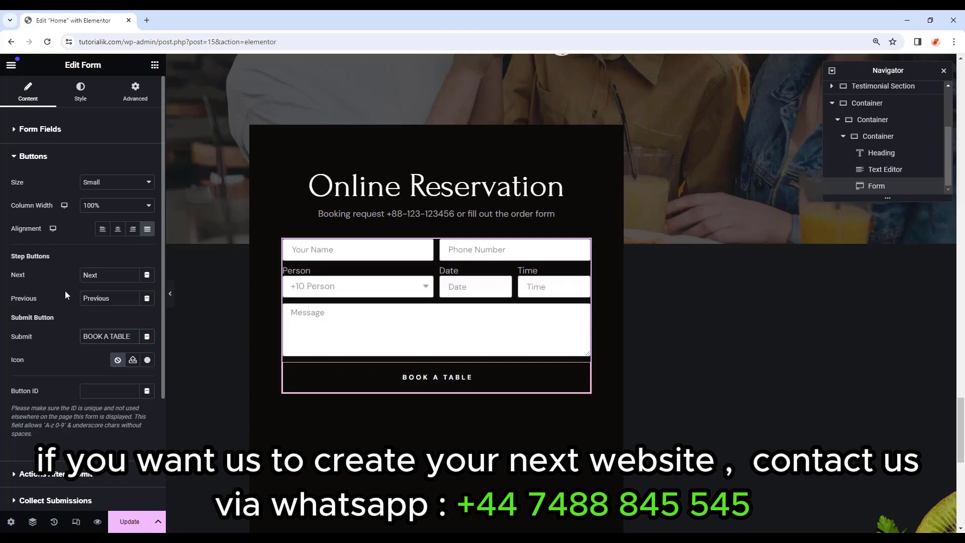
pyautogui.click(86, 93)
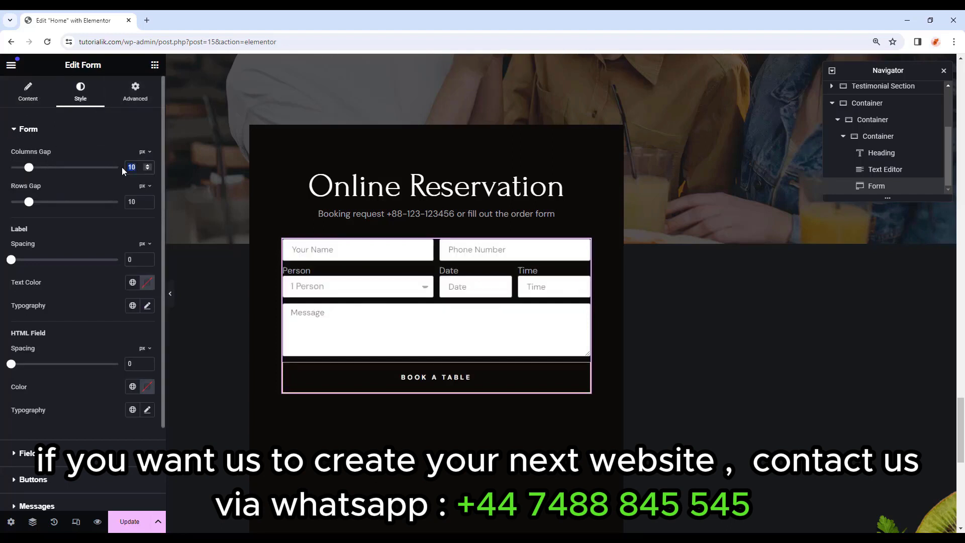
# Set 20 px column and row gaps, Primary/Text global label styling, and Primary HTML field colour.
pyautogui.write('20')
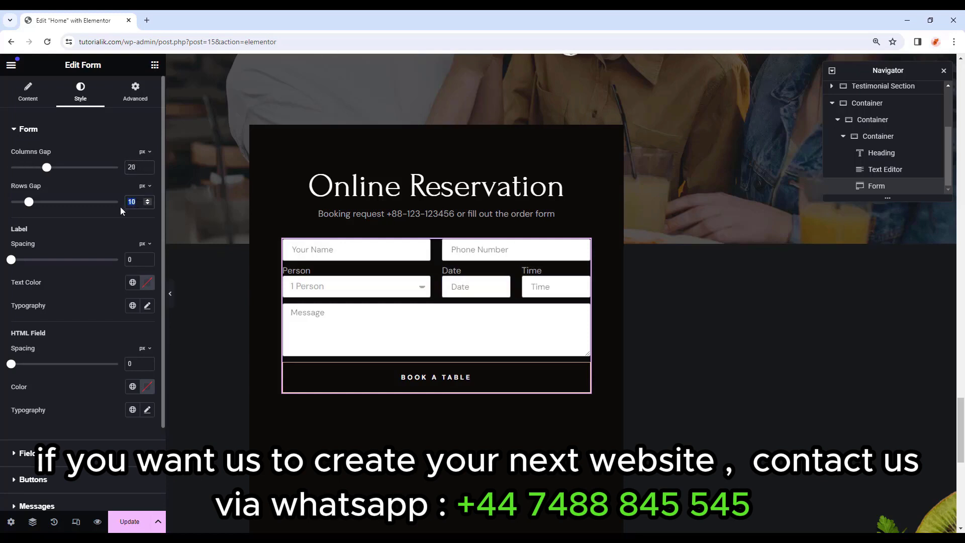
pyautogui.write('20')
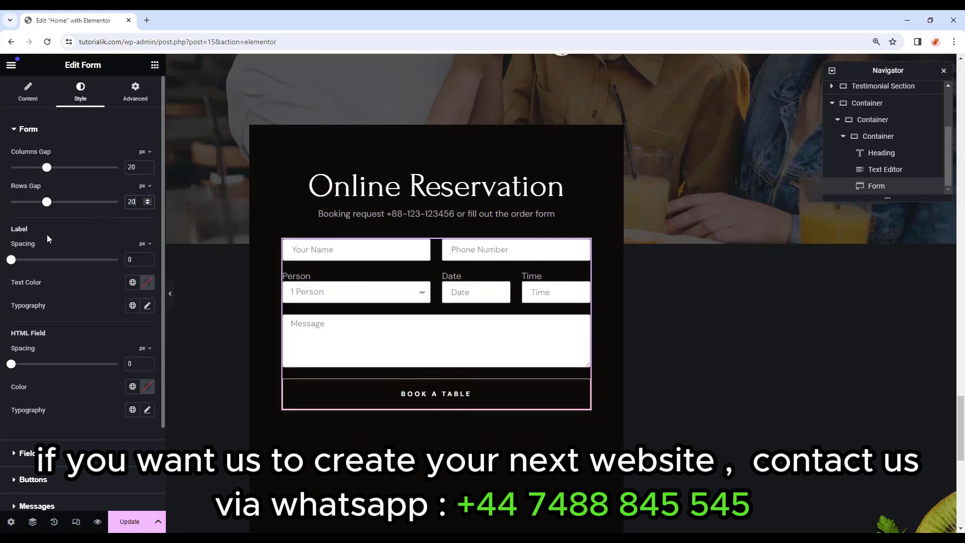
pyautogui.click(131, 283)
pyautogui.click(116, 333)
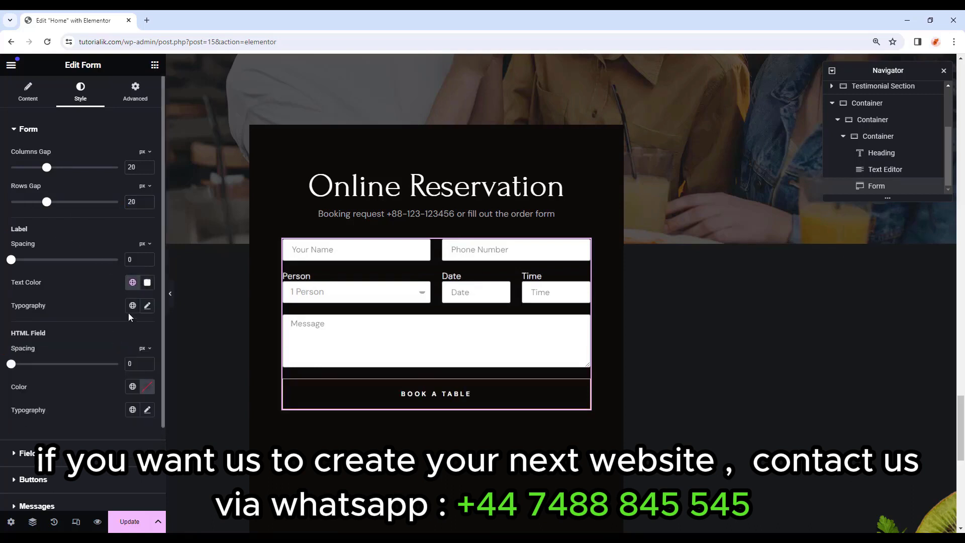
pyautogui.click(132, 305)
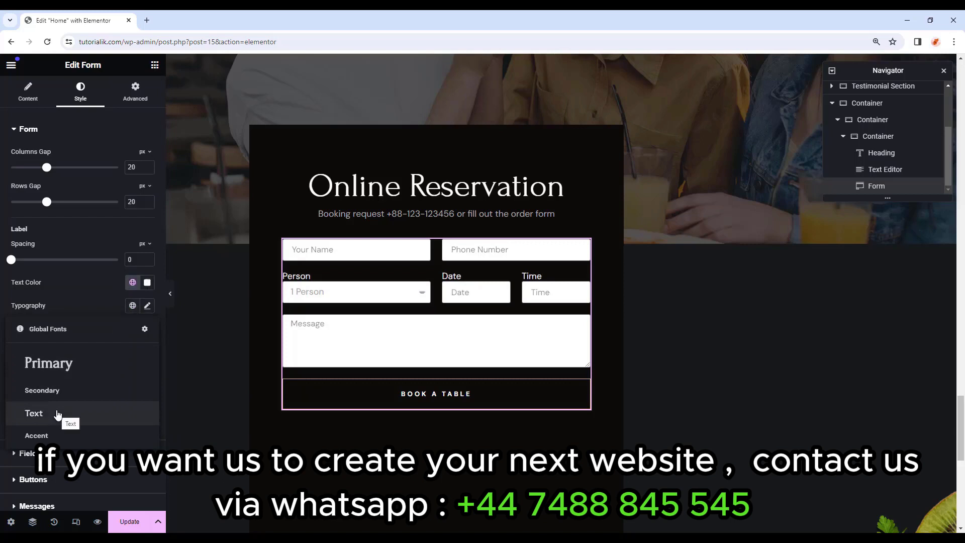
pyautogui.click(58, 414)
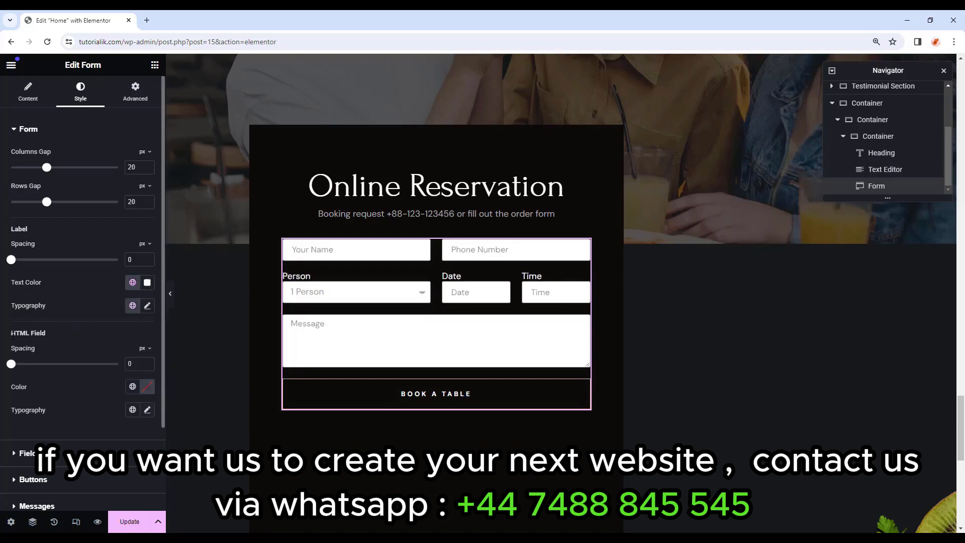
pyautogui.click(132, 387)
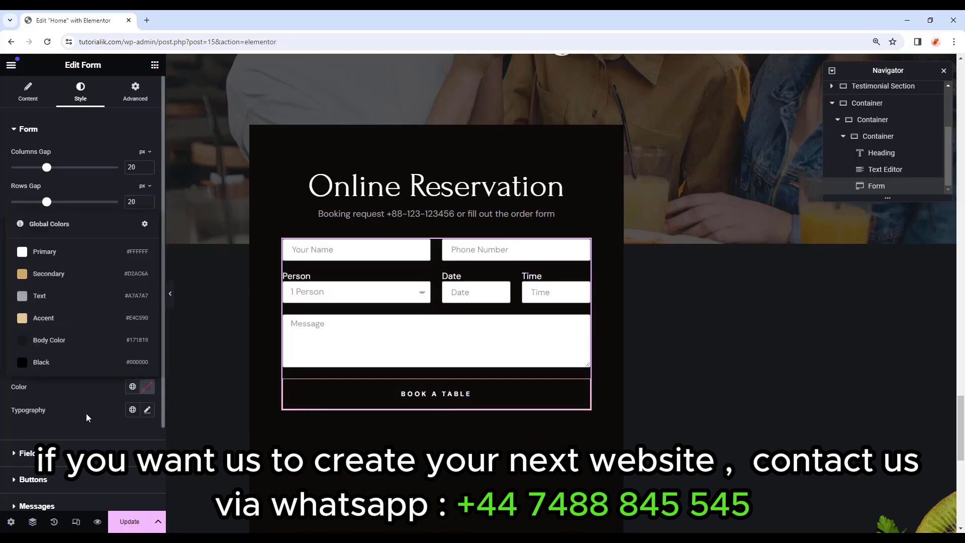
pyautogui.click(55, 254)
pyautogui.scroll(-2, 64, 346)
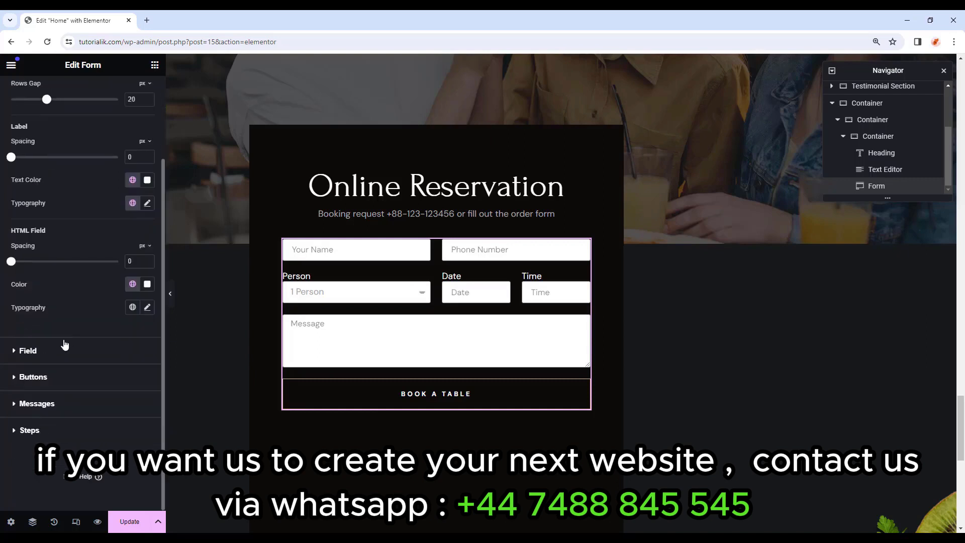
pyautogui.click(34, 357)
# Give the form fields white Primary text in the Text global font on a dark #151616 background.
pyautogui.click(132, 182)
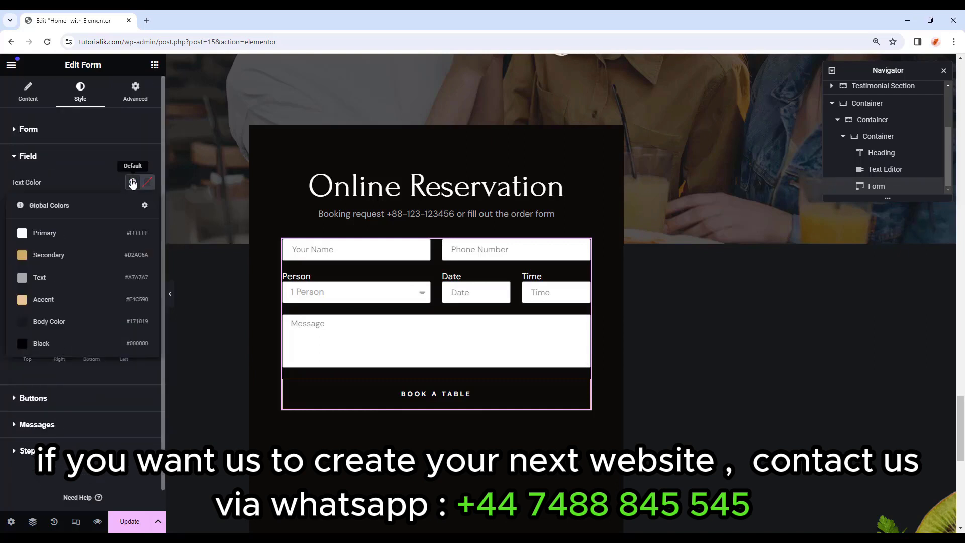
pyautogui.click(54, 235)
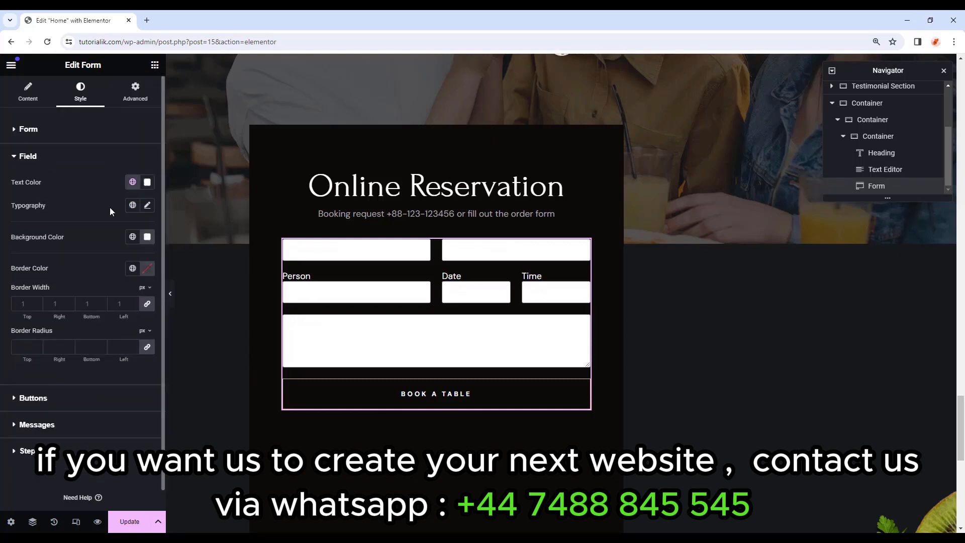
pyautogui.click(132, 205)
pyautogui.click(65, 313)
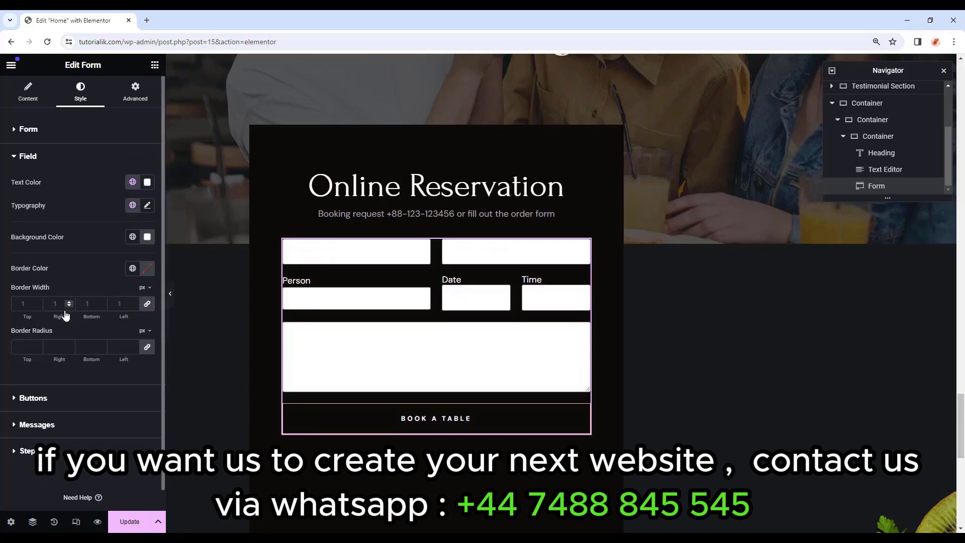
pyautogui.click(146, 237)
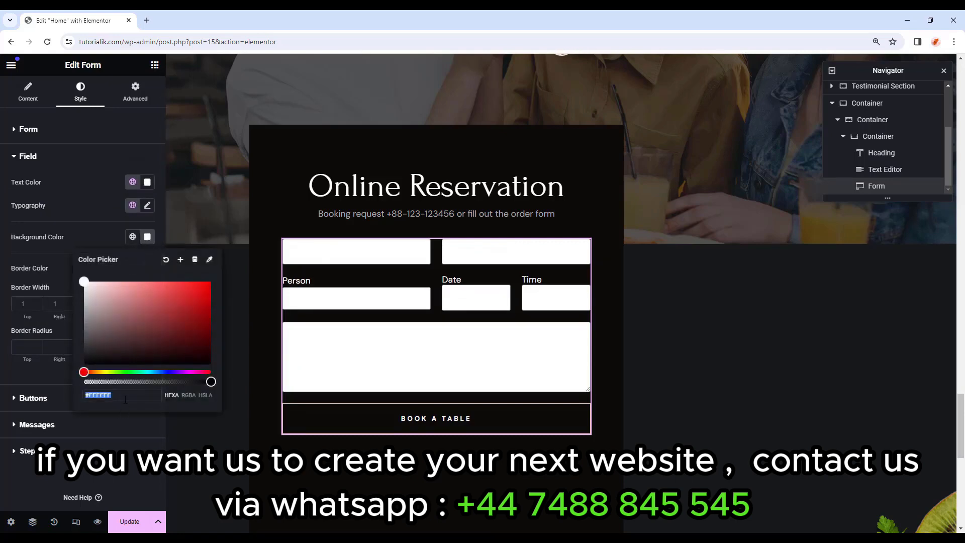
pyautogui.write('#151616')
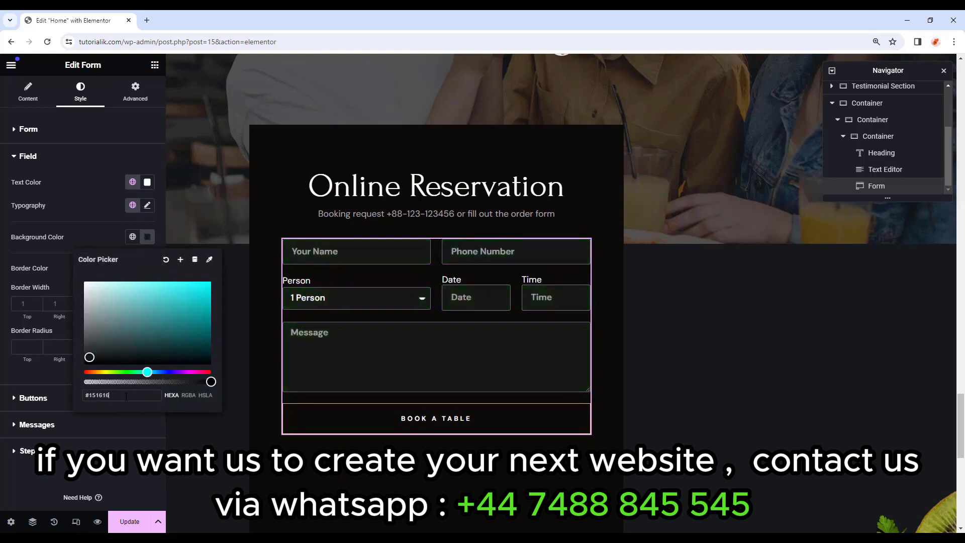
pyautogui.click(66, 287)
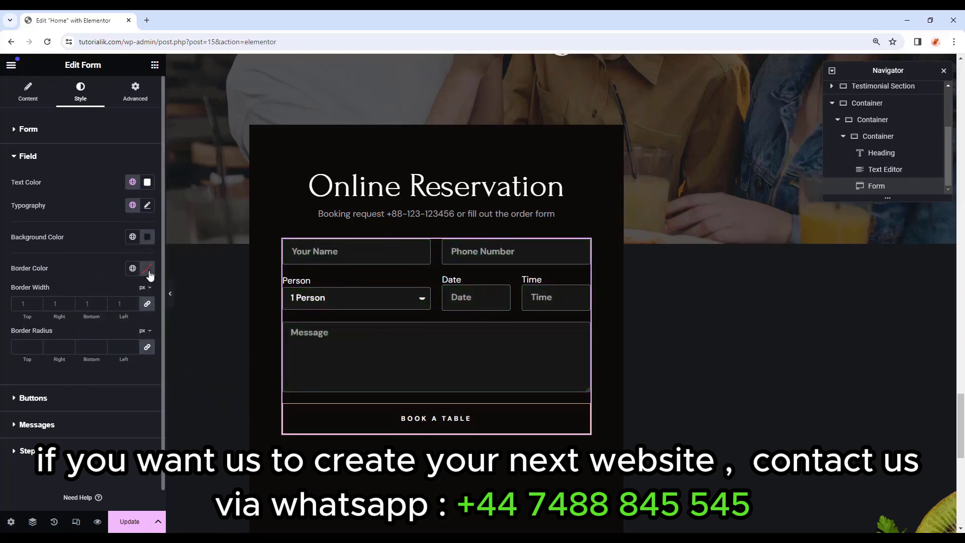
# Set the field borders to #F2F2F20F, 0.3 px wide, with 0 border radius.
pyautogui.click(148, 270)
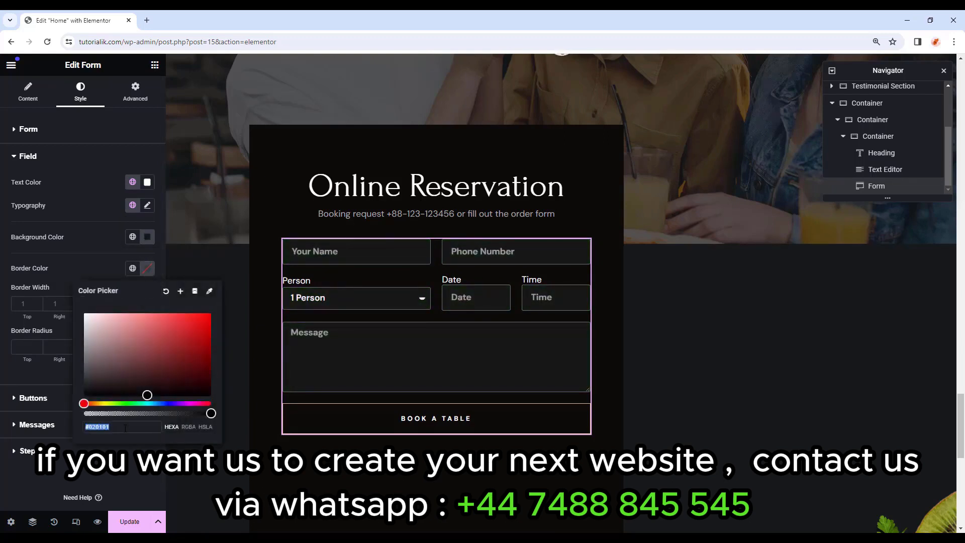
pyautogui.write('#F2F2F')
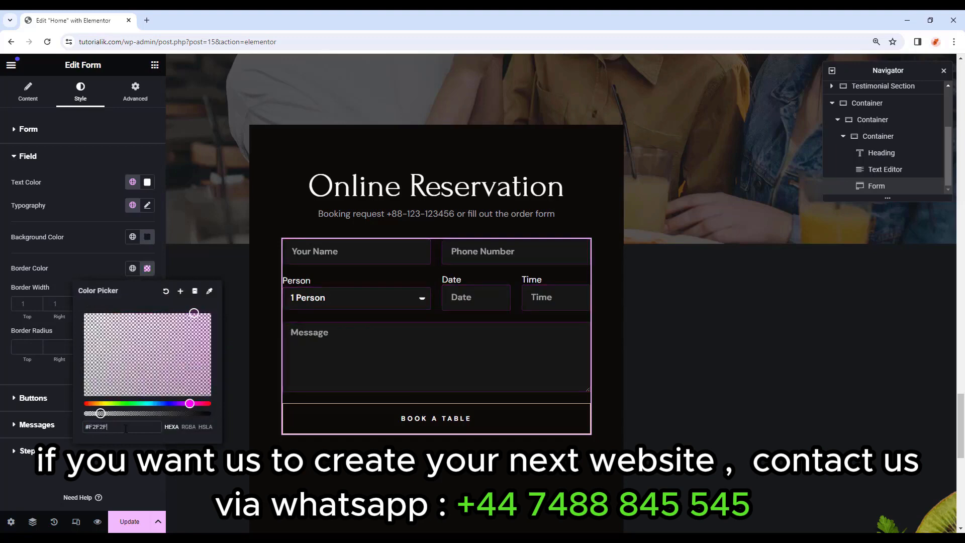
pyautogui.write('20F')
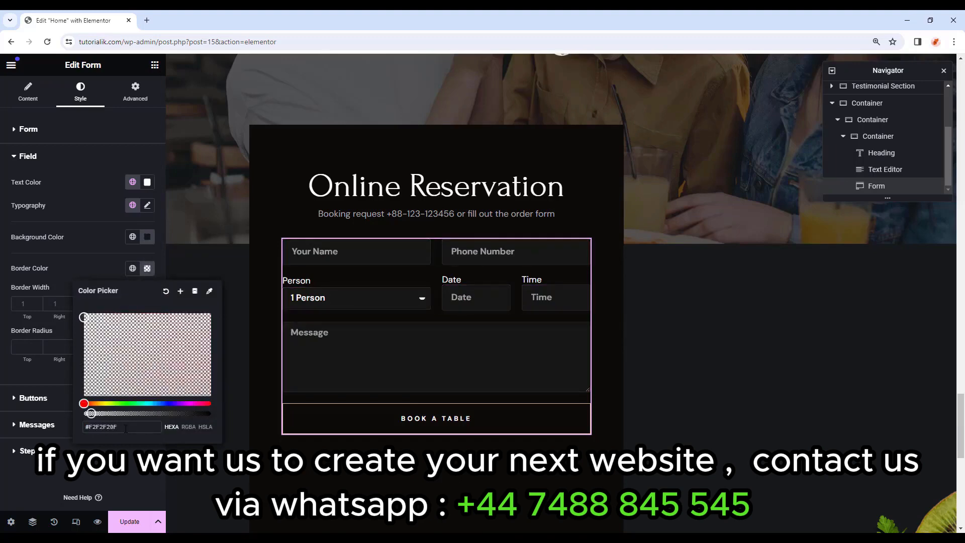
pyautogui.click(146, 269)
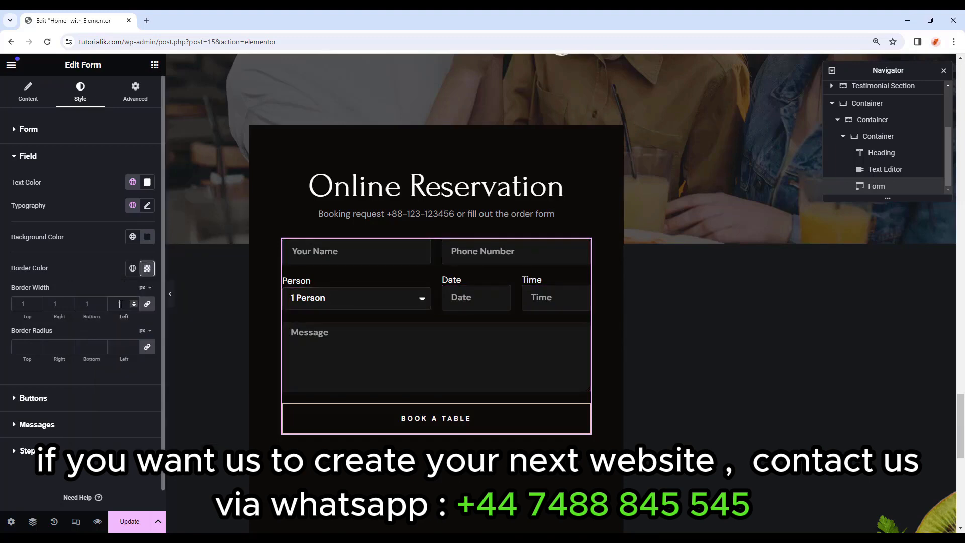
pyautogui.write('30')
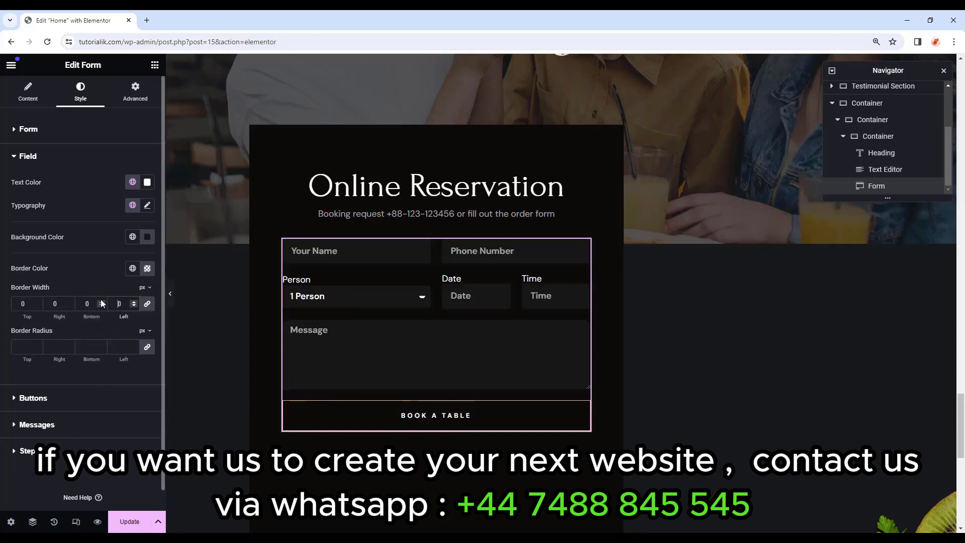
pyautogui.press('BackSpace')
pyautogui.press('BackSpace')
pyautogui.write('0.3')
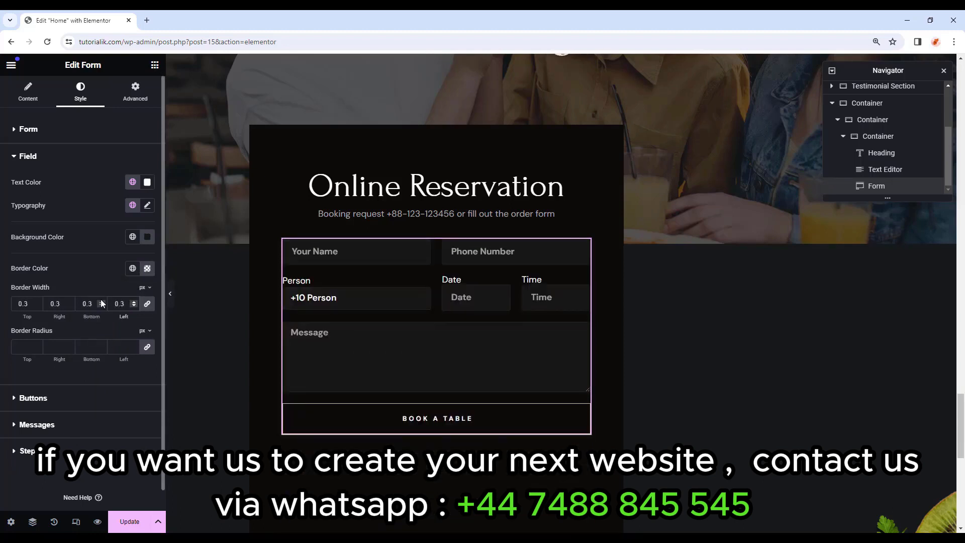
pyautogui.click(24, 347)
# Give the BOOK A TABLE button a gold Accent background and black text.
pyautogui.click(38, 399)
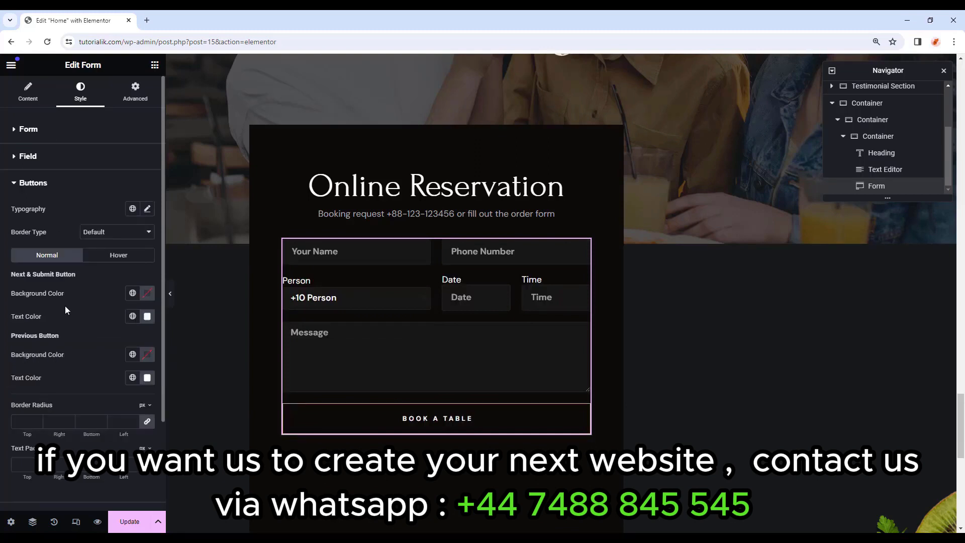
pyautogui.click(132, 293)
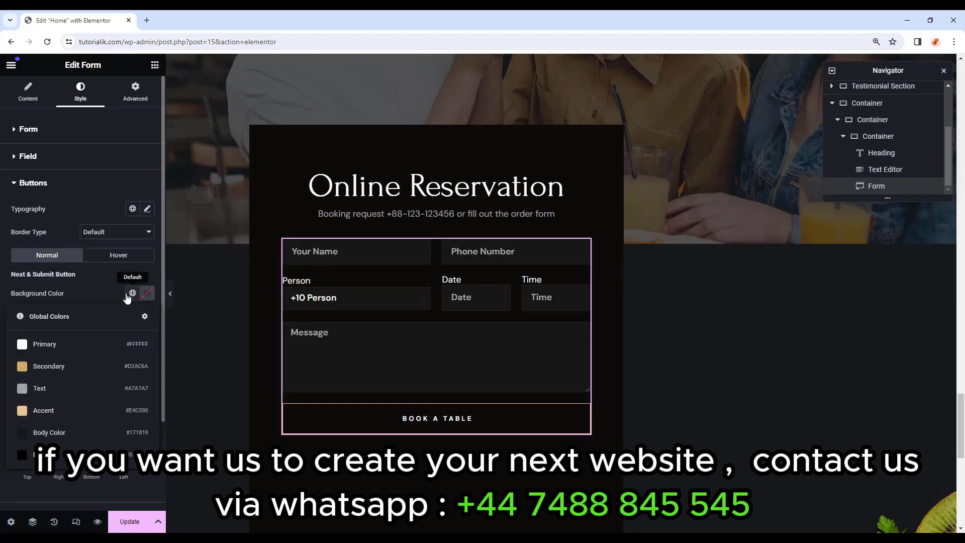
pyautogui.click(71, 405)
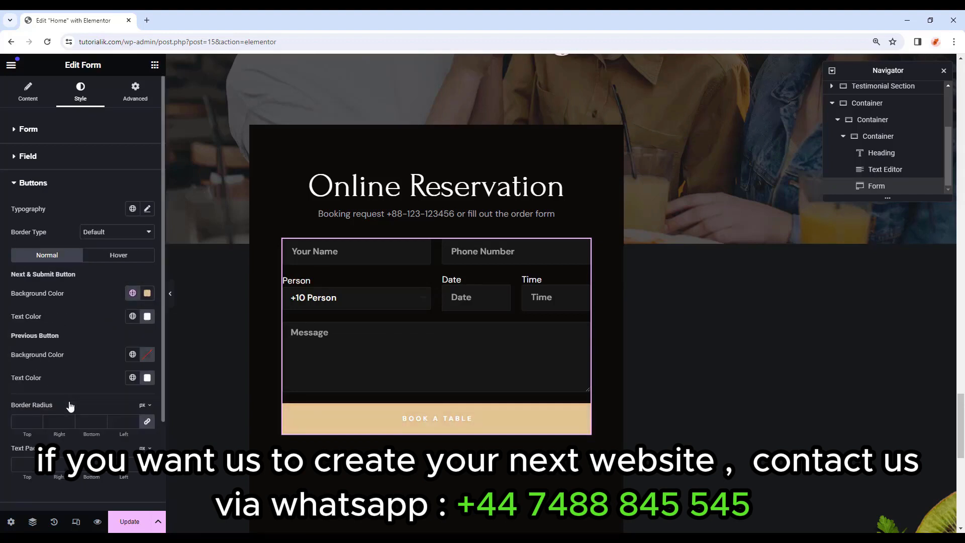
pyautogui.click(133, 316)
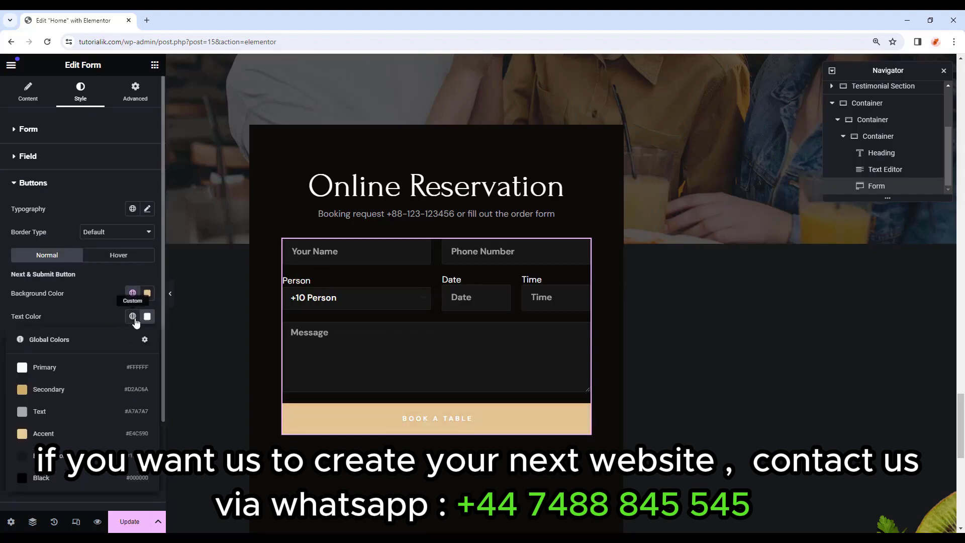
pyautogui.click(55, 413)
# Make the button's hover state a Secondary tan background with black text.
pyautogui.scroll(-1, 57, 231)
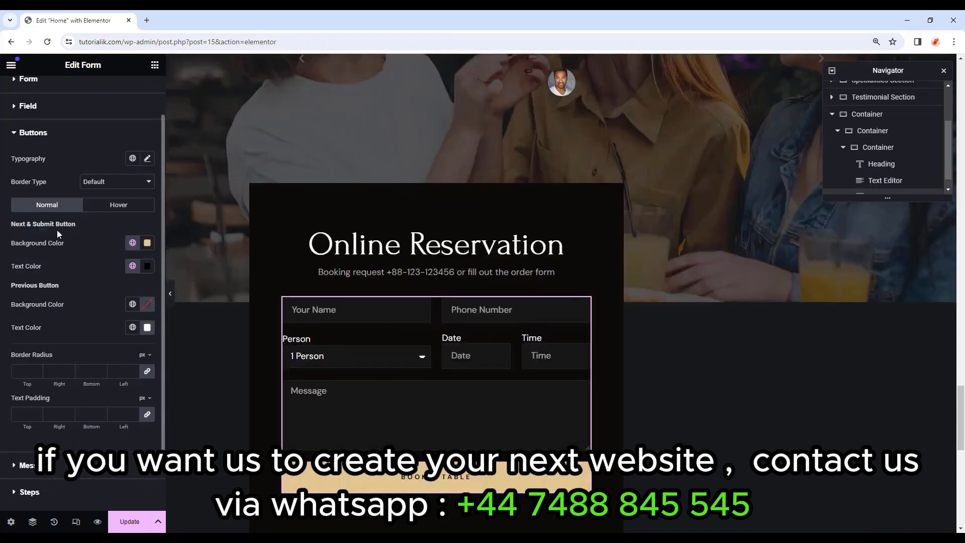
pyautogui.click(123, 205)
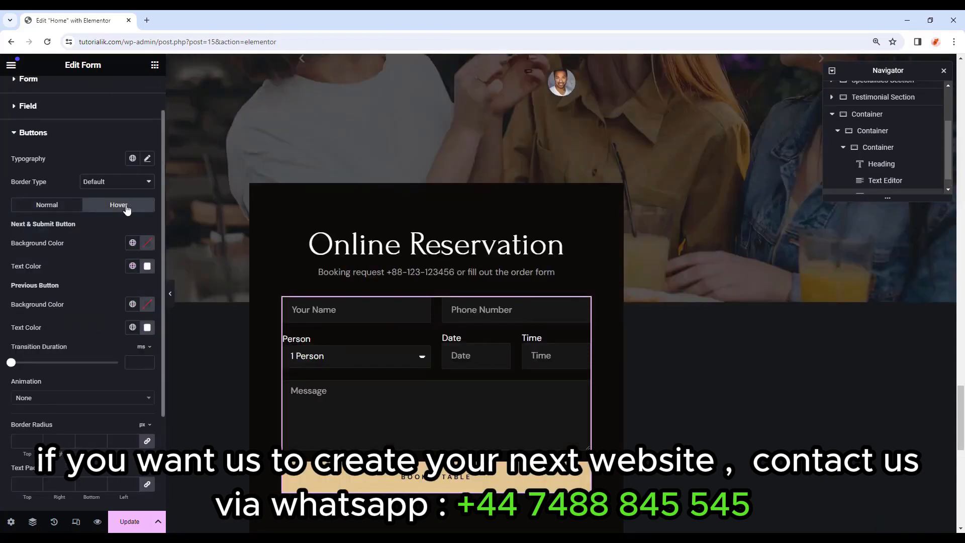
pyautogui.click(133, 244)
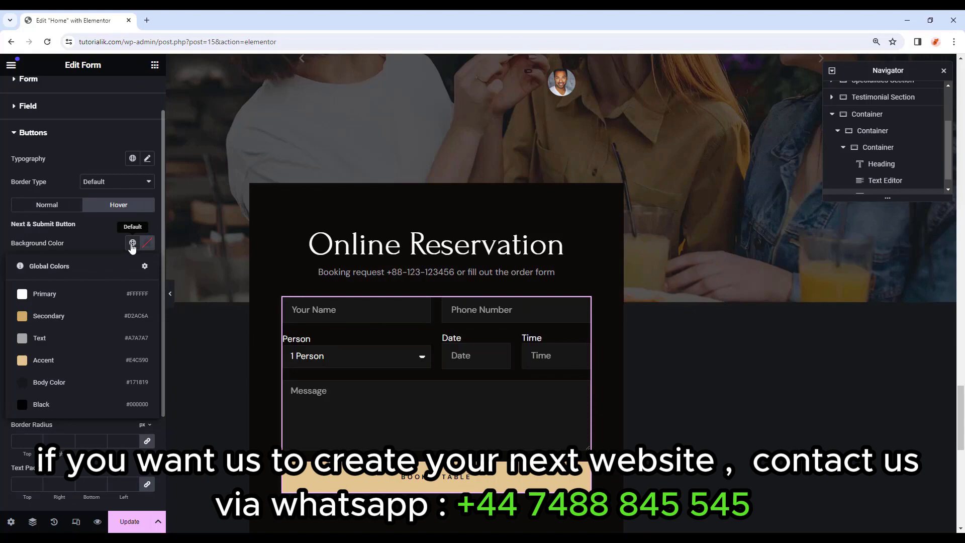
pyautogui.click(65, 316)
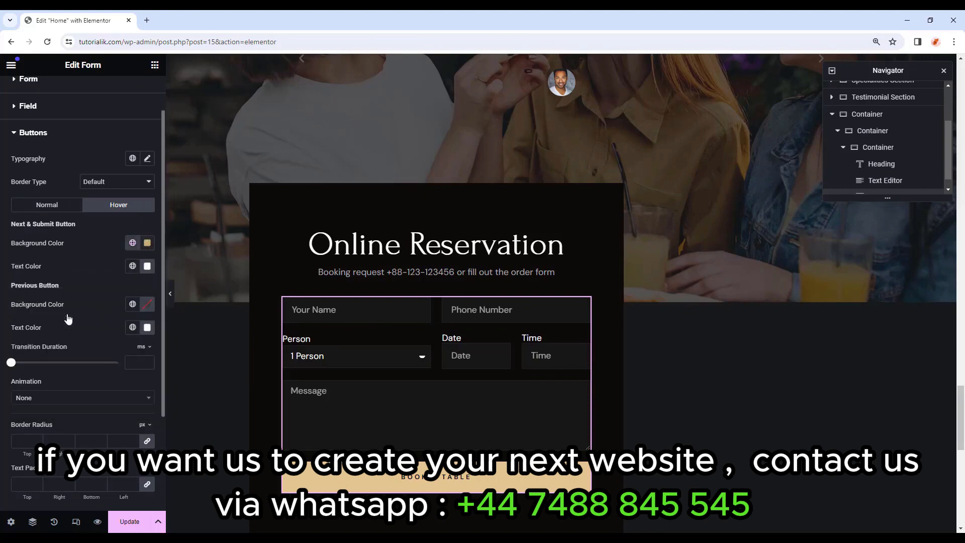
pyautogui.click(132, 266)
pyautogui.click(72, 424)
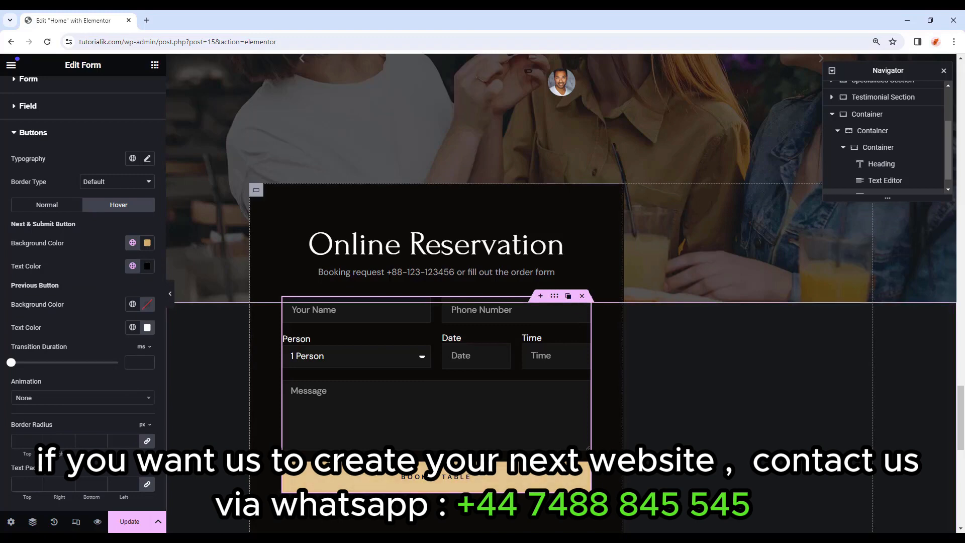
# Set the button's top and bottom padding to 18.
pyautogui.scroll(-2, 625, 426)
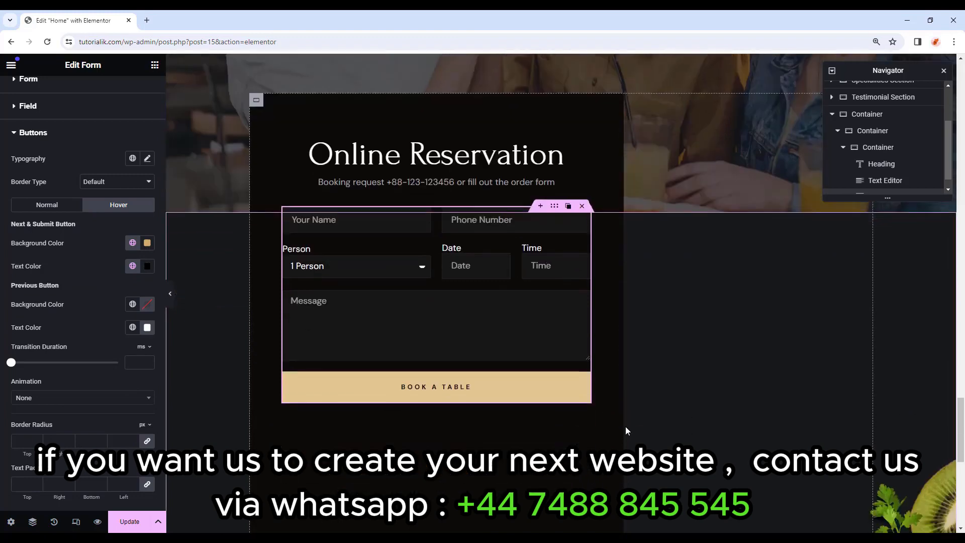
pyautogui.scroll(-2, 57, 417)
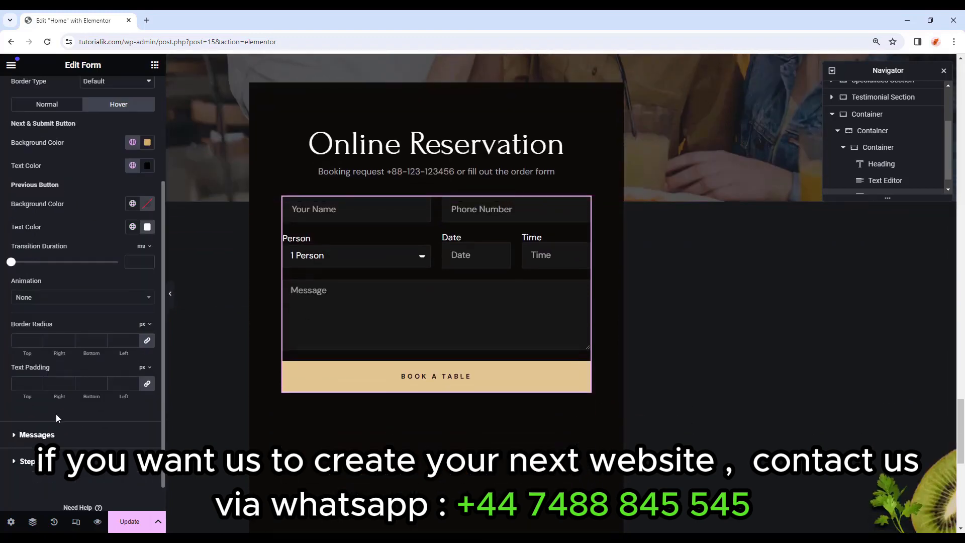
pyautogui.click(20, 383)
pyautogui.write('18')
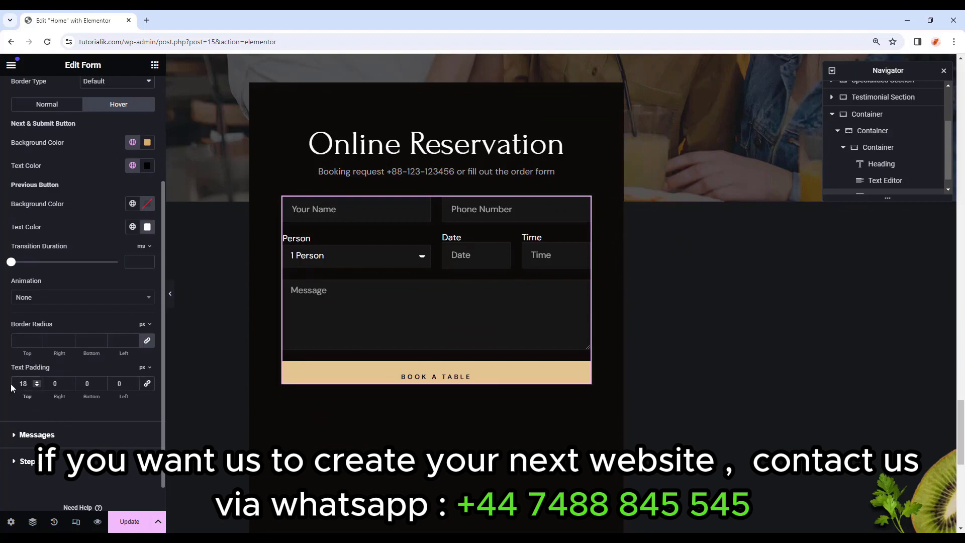
pyautogui.doubleClick(87, 383)
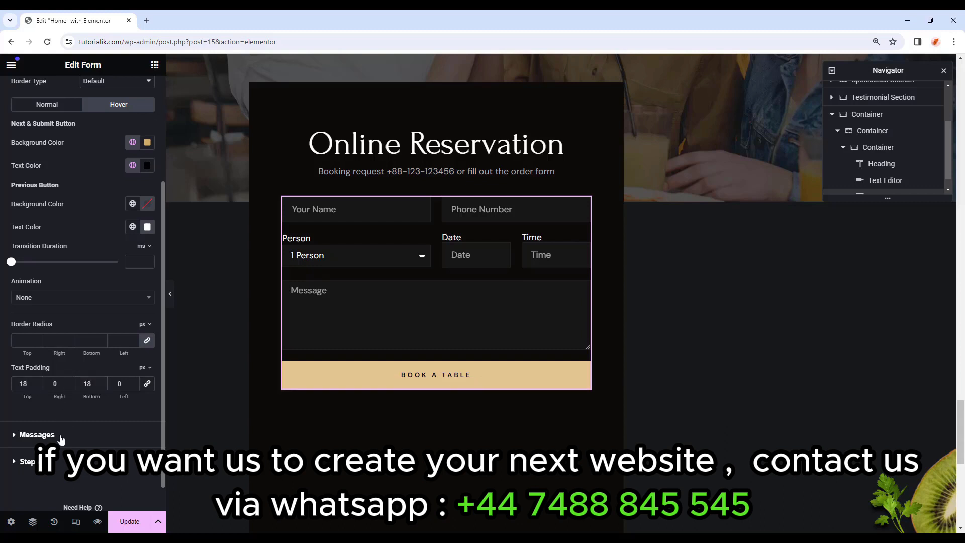
# Style form messages with the Text global font and Primary-coloured success messages.
pyautogui.click(37, 435)
pyautogui.click(131, 237)
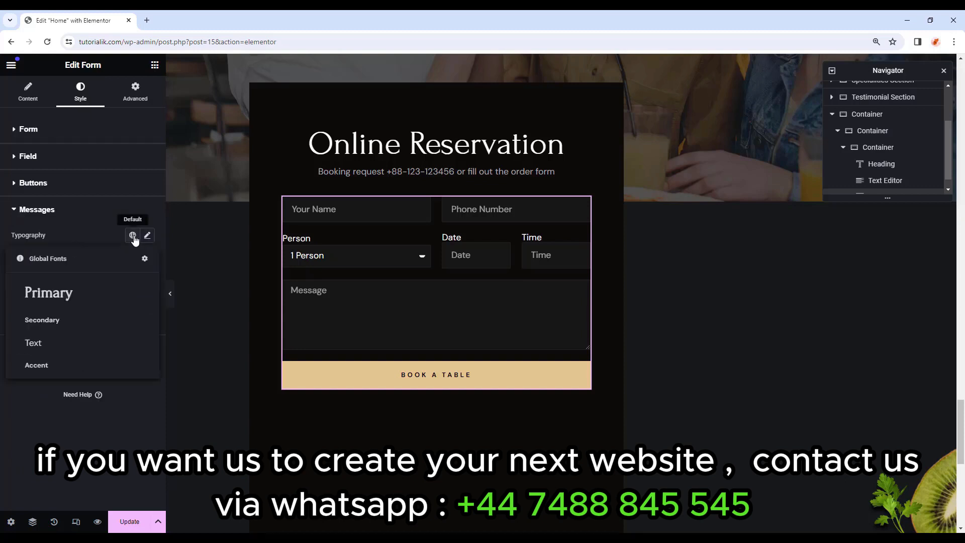
pyautogui.click(43, 341)
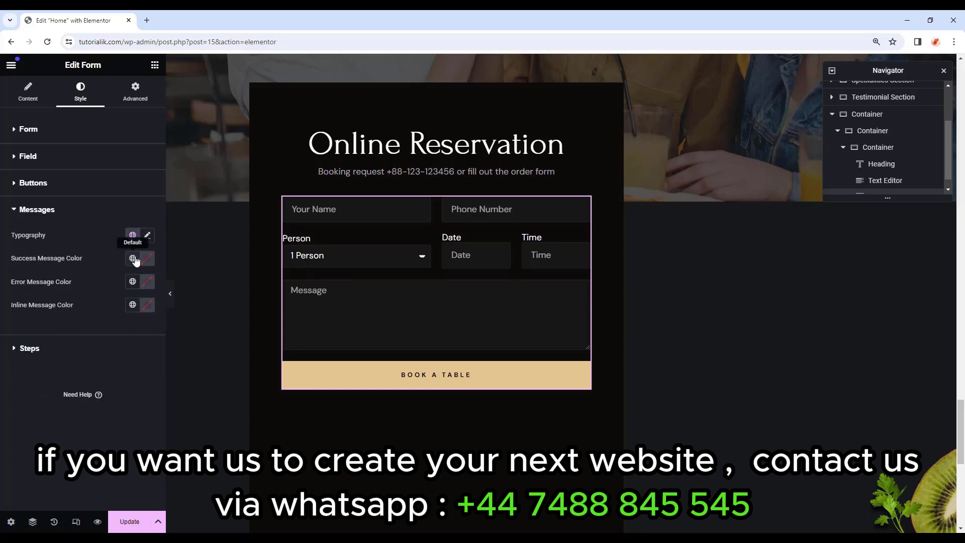
pyautogui.click(133, 258)
pyautogui.click(85, 308)
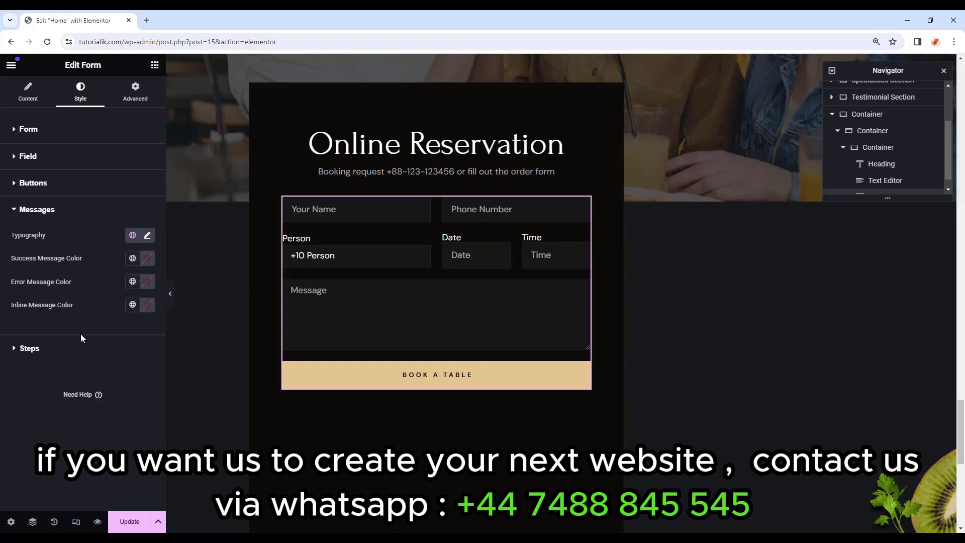
# Apply the Accent global font to form steps and adjust their padding.
pyautogui.click(30, 348)
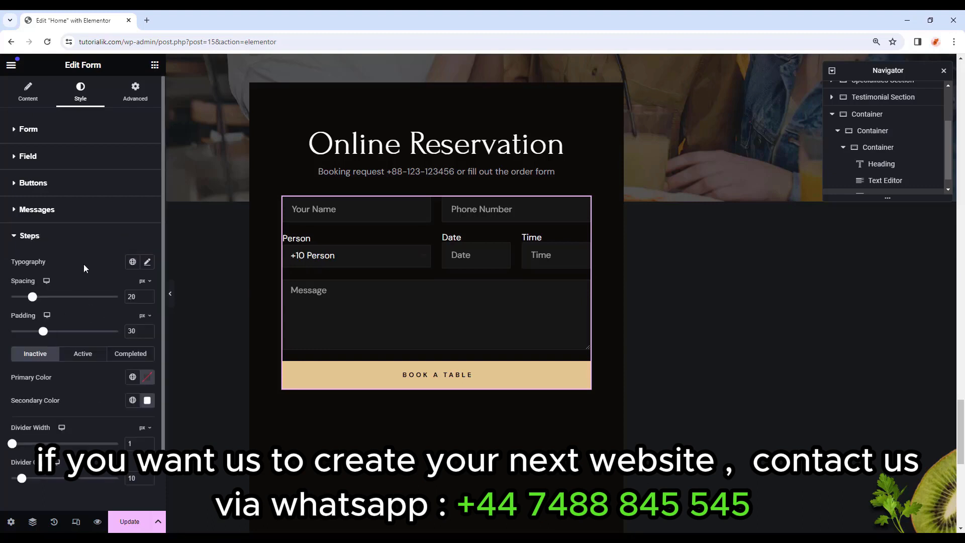
pyautogui.scroll(-1, 83, 264)
pyautogui.click(132, 211)
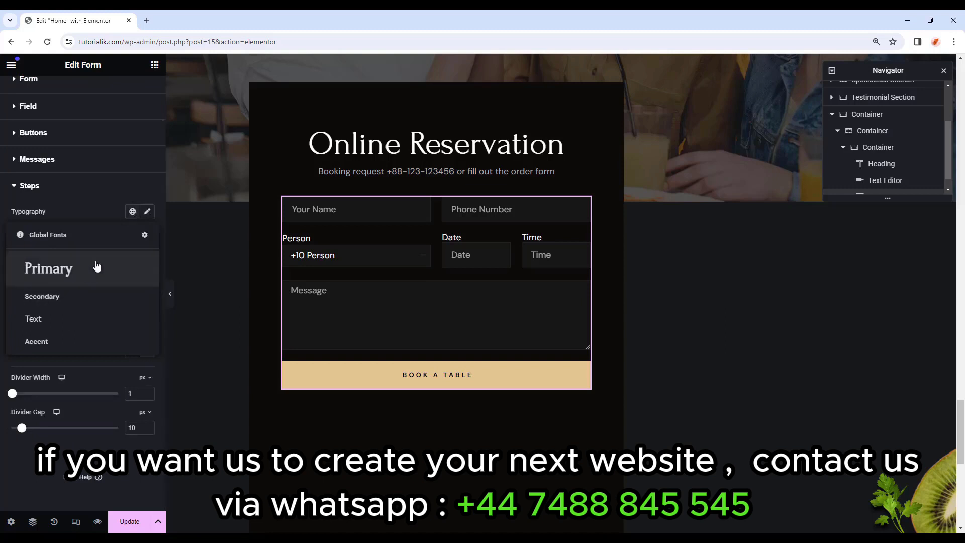
pyautogui.click(80, 343)
pyautogui.click(137, 282)
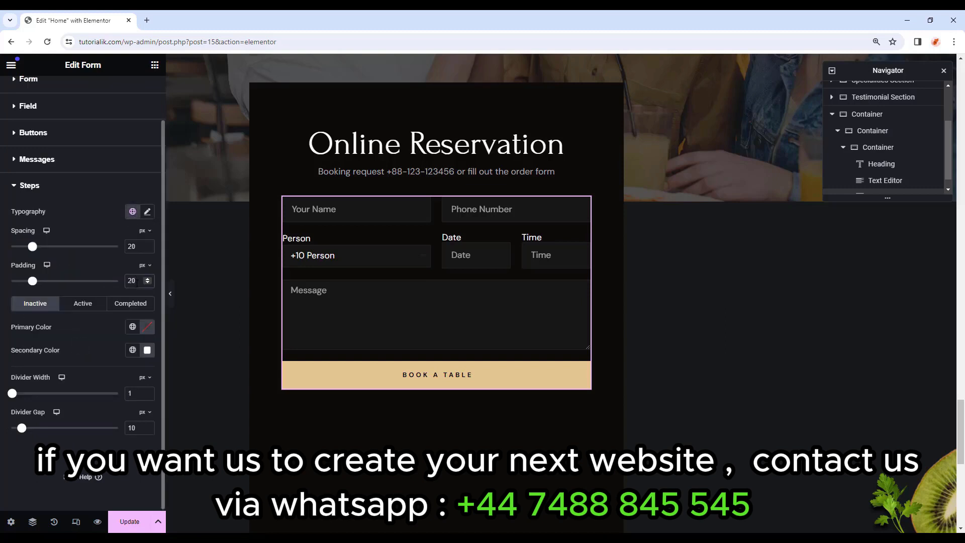
pyautogui.press('BackSpace')
pyautogui.press('BackSpace')
pyautogui.write('30')
pyautogui.click(40, 187)
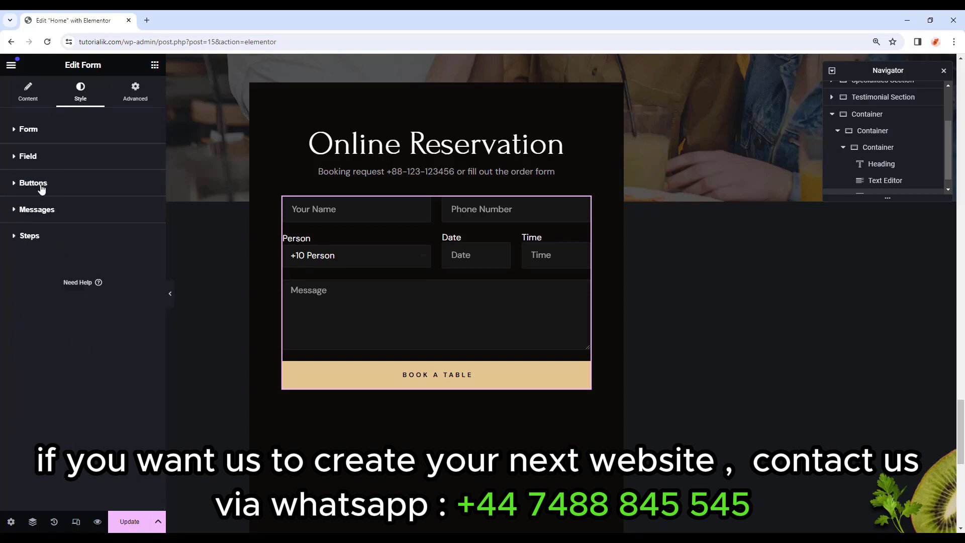
pyautogui.scroll(3, 361, 295)
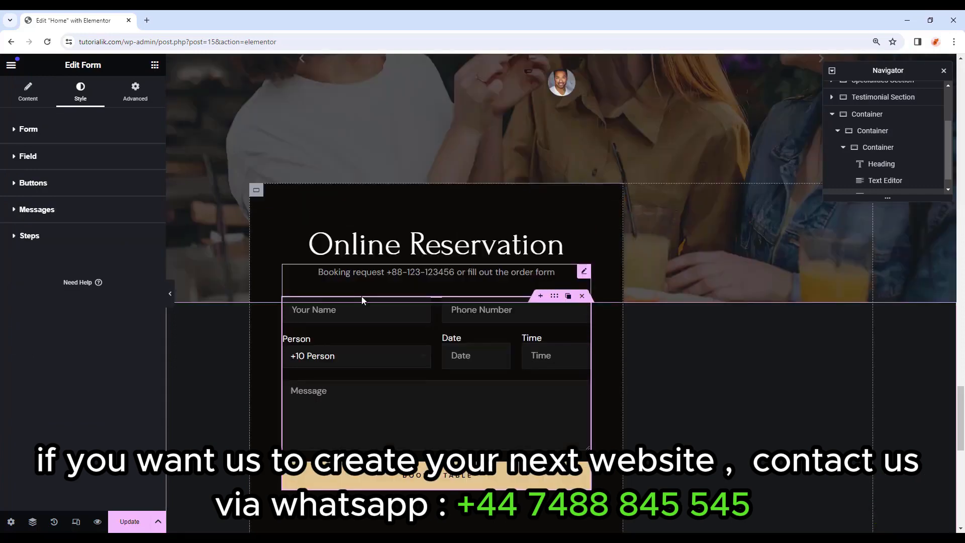
# Add a full-width container beside the reservation form, 37% wide.
pyautogui.click(154, 65)
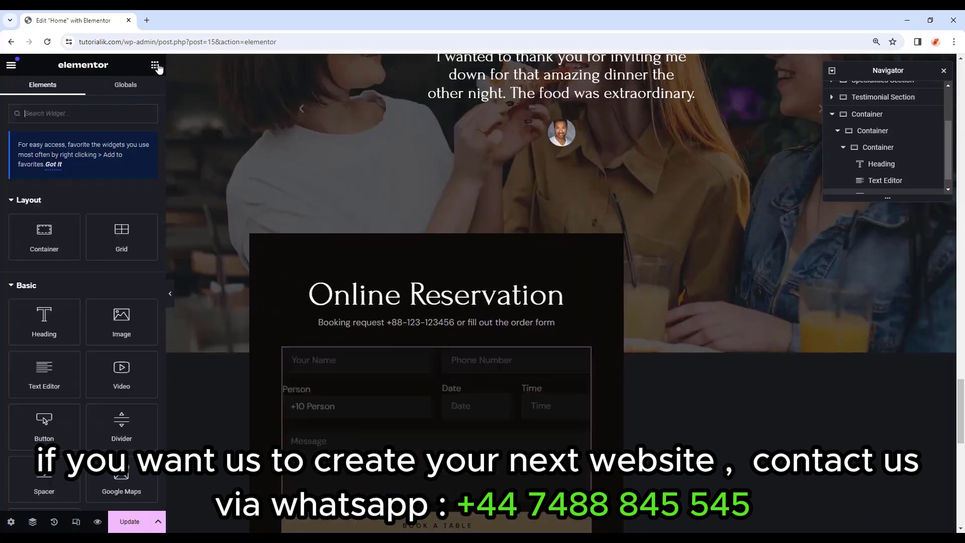
pyautogui.moveTo(44, 236); pyautogui.dragTo(660, 291)
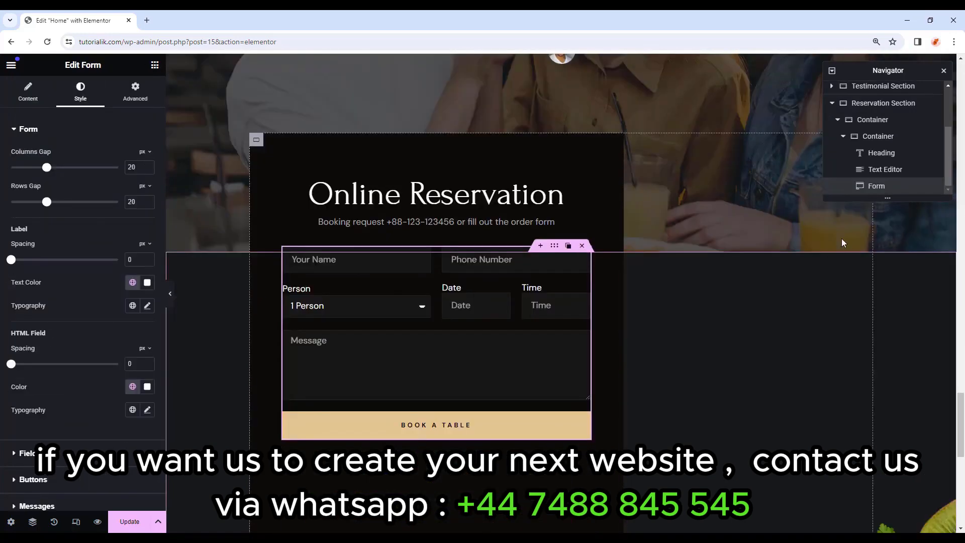
pyautogui.click(895, 122)
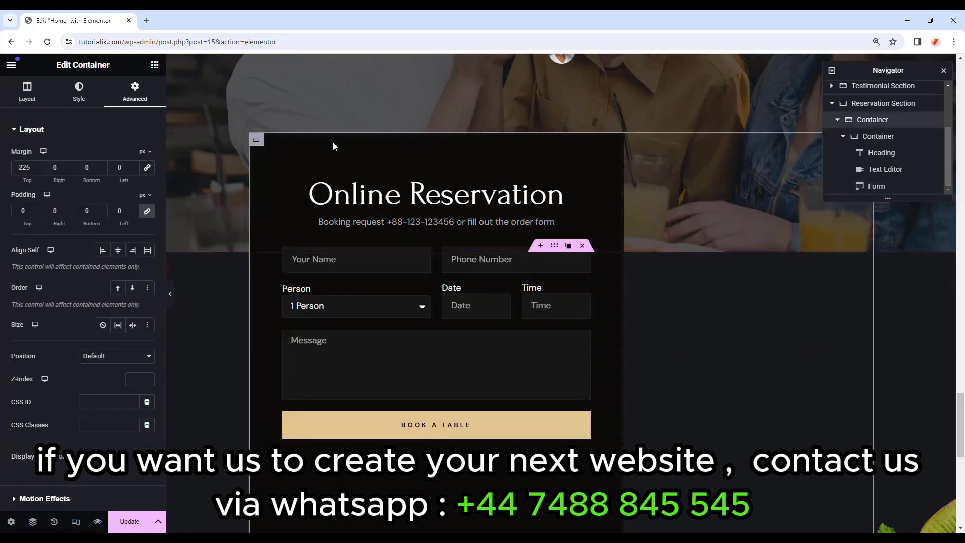
pyautogui.scroll(1, 651, 378)
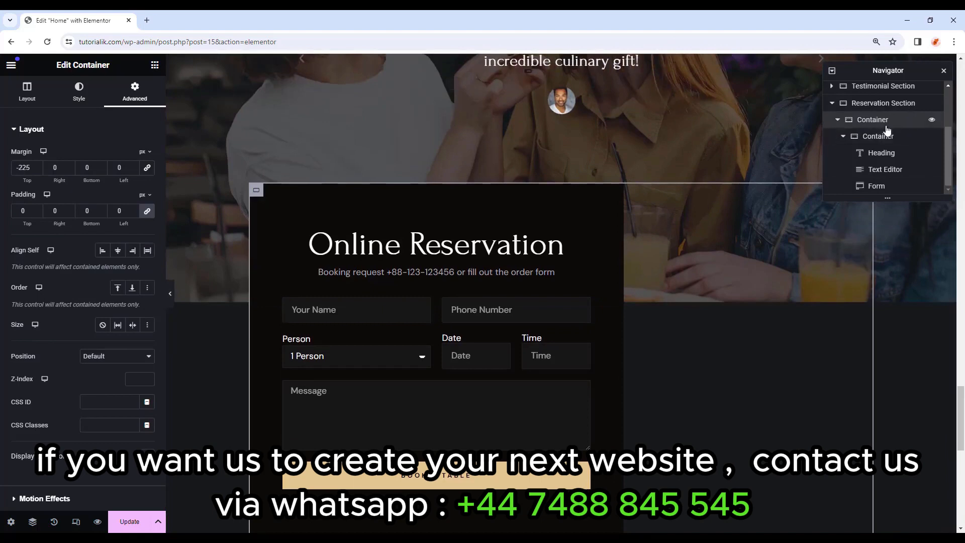
pyautogui.click(154, 64)
pyautogui.moveTo(44, 235); pyautogui.dragTo(618, 258)
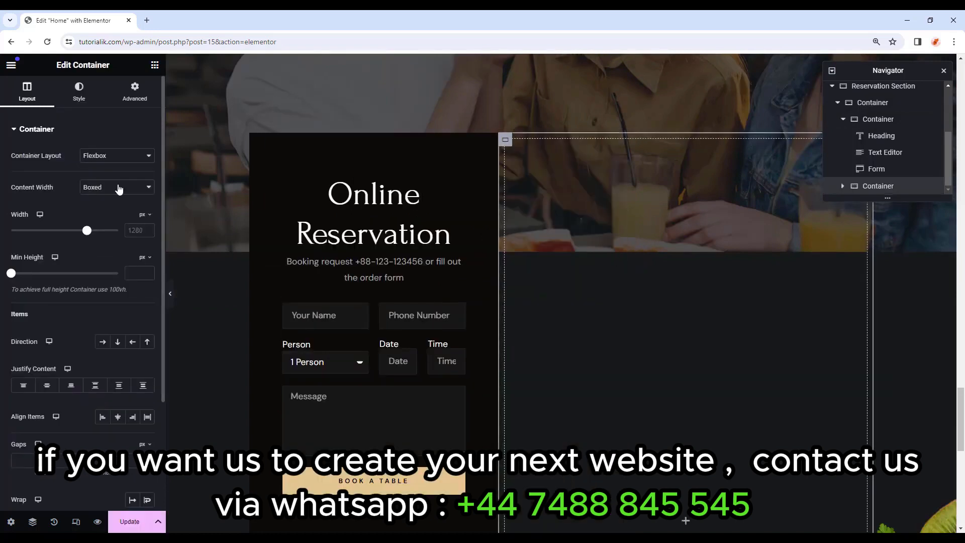
pyautogui.click(119, 187)
pyautogui.click(103, 208)
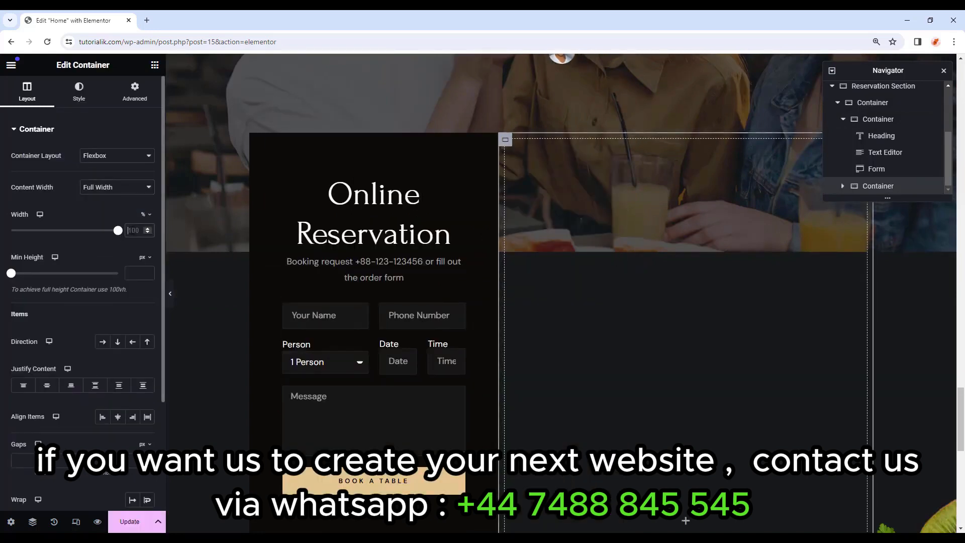
pyautogui.write('37')
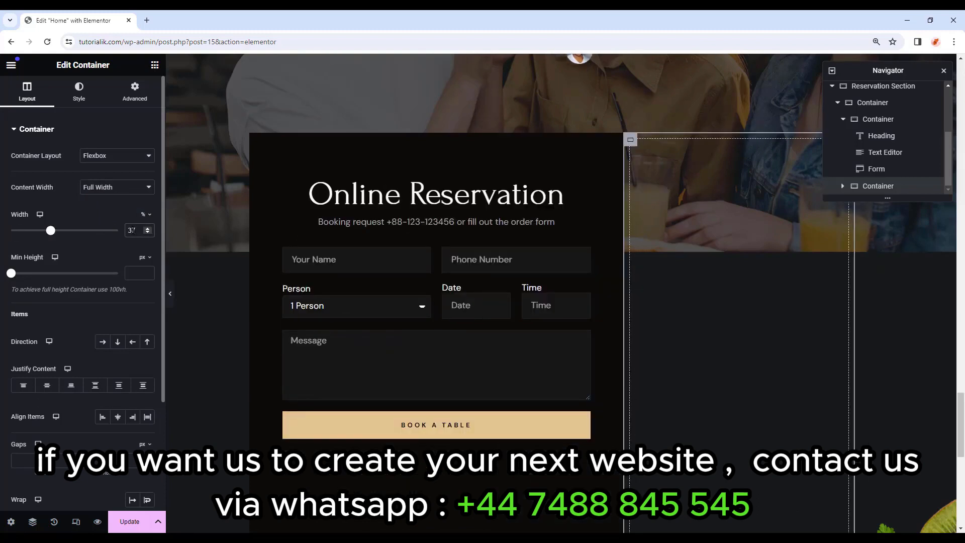
# Give the container a classic background using the Restaurant-Contact-BG.webp image.
pyautogui.click(95, 95)
pyautogui.click(103, 179)
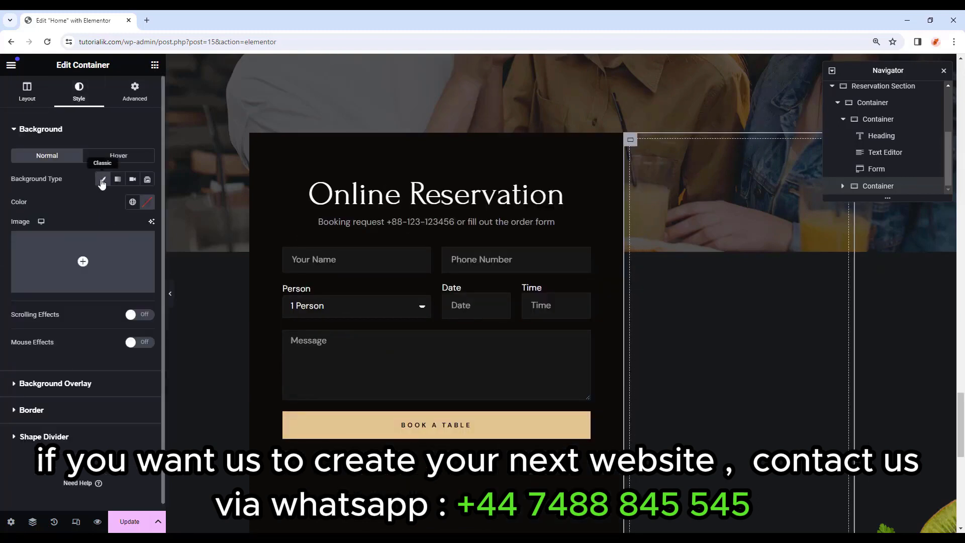
pyautogui.click(83, 262)
pyautogui.click(498, 356)
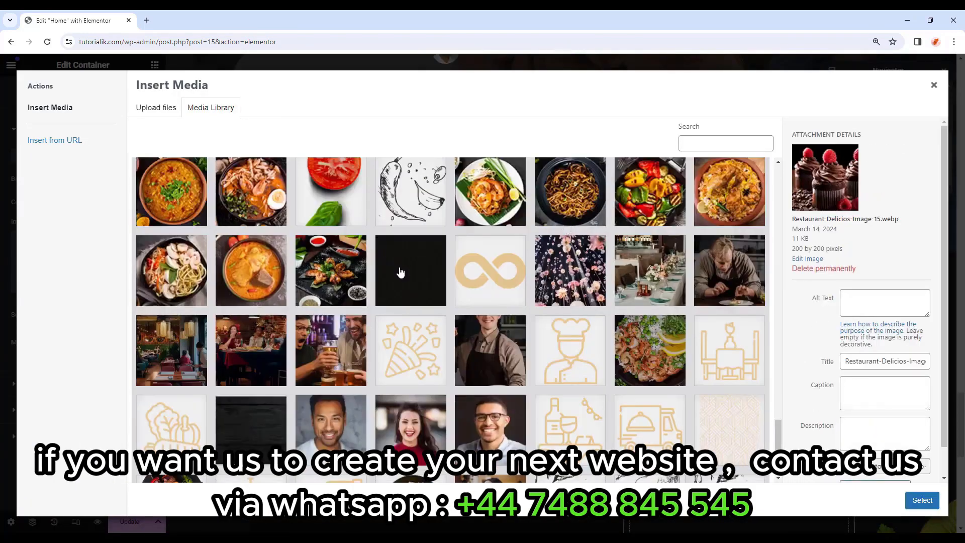
pyautogui.click(400, 272)
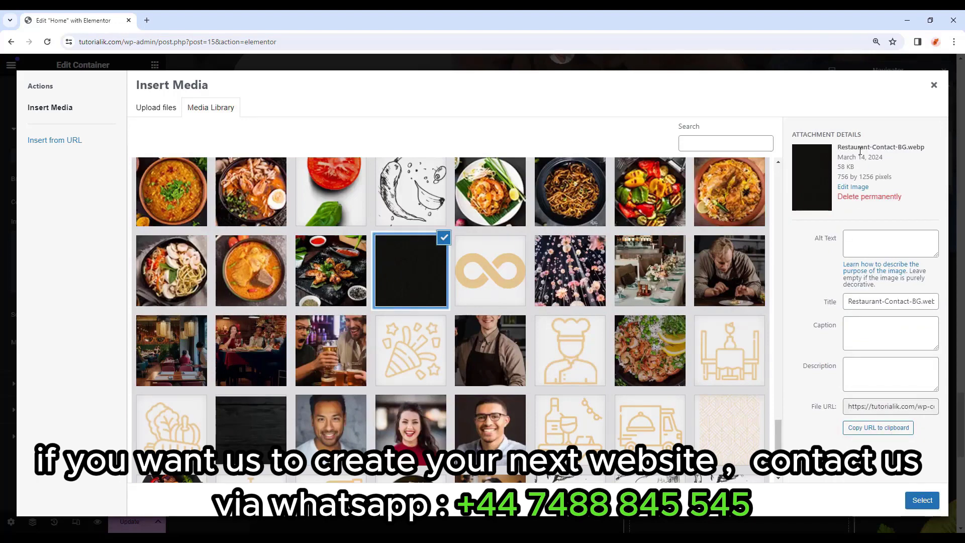
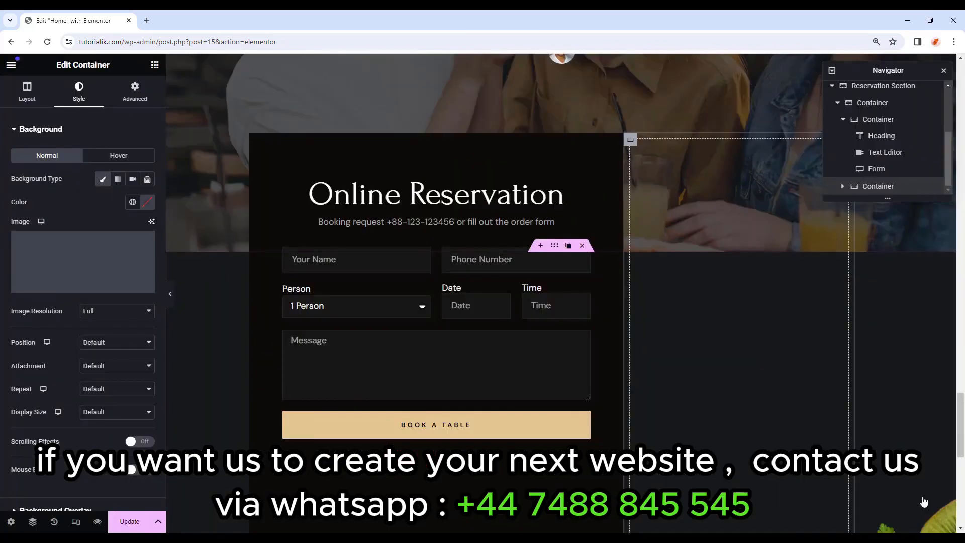
# Apply the chosen image as the container background, with scroll attachment and contain size.
pyautogui.click(923, 500)
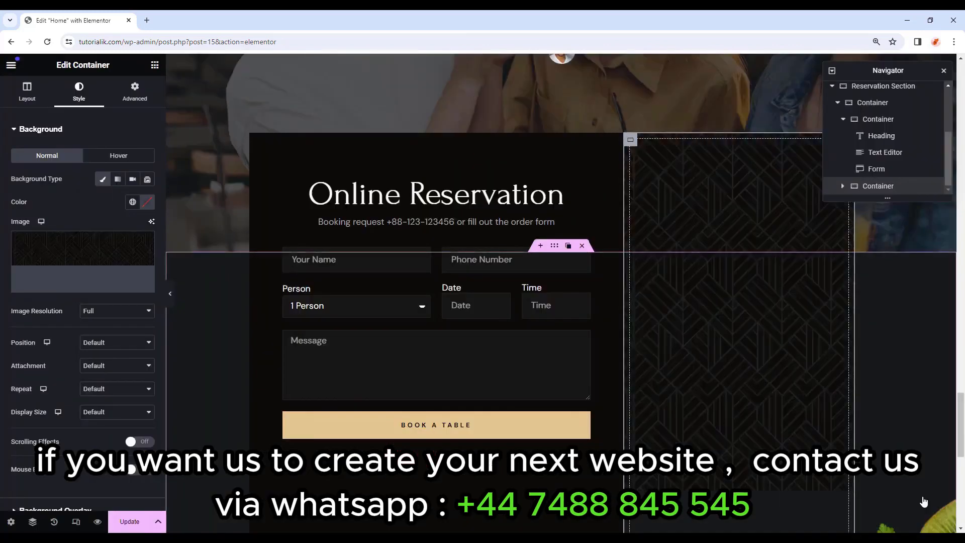
pyautogui.scroll(-1, 177, 410)
pyautogui.click(121, 429)
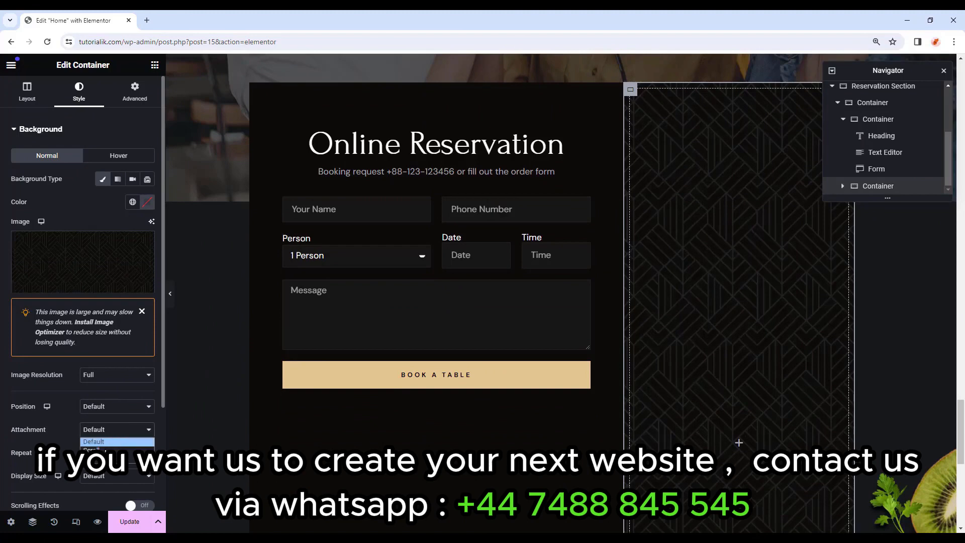
pyautogui.click(100, 449)
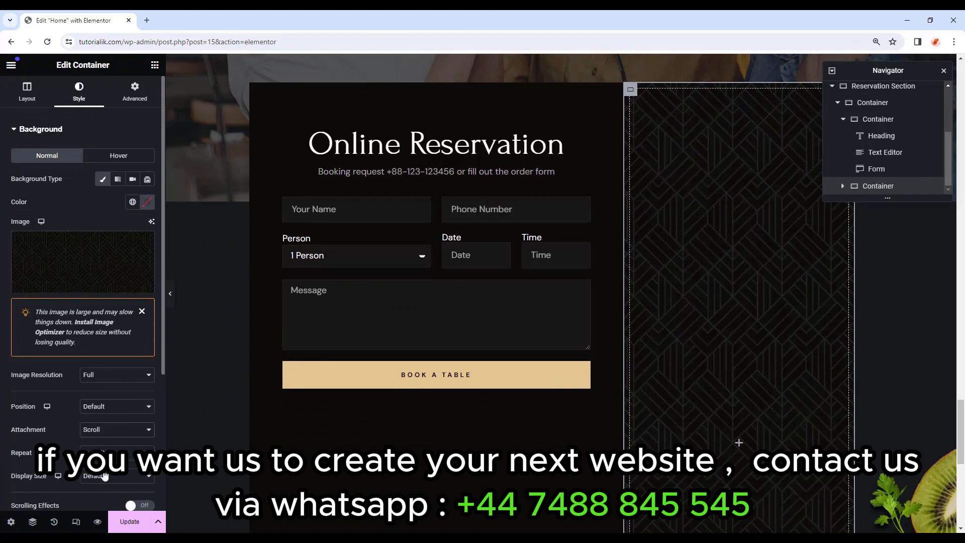
pyautogui.click(104, 477)
pyautogui.click(101, 513)
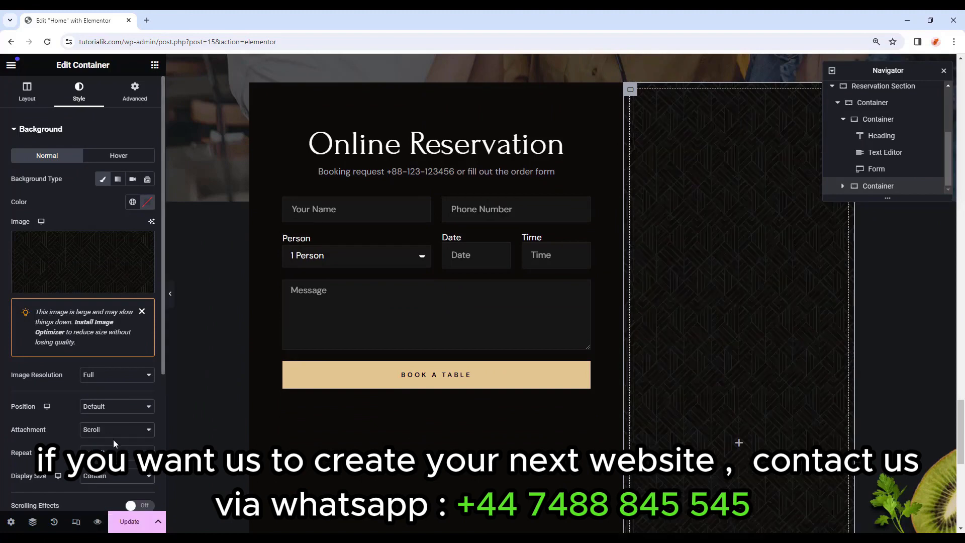
# Preview the page, then give the container 90 px top padding.
pyautogui.scroll(-1, 114, 438)
pyautogui.hotkey('ctrl', 'p')
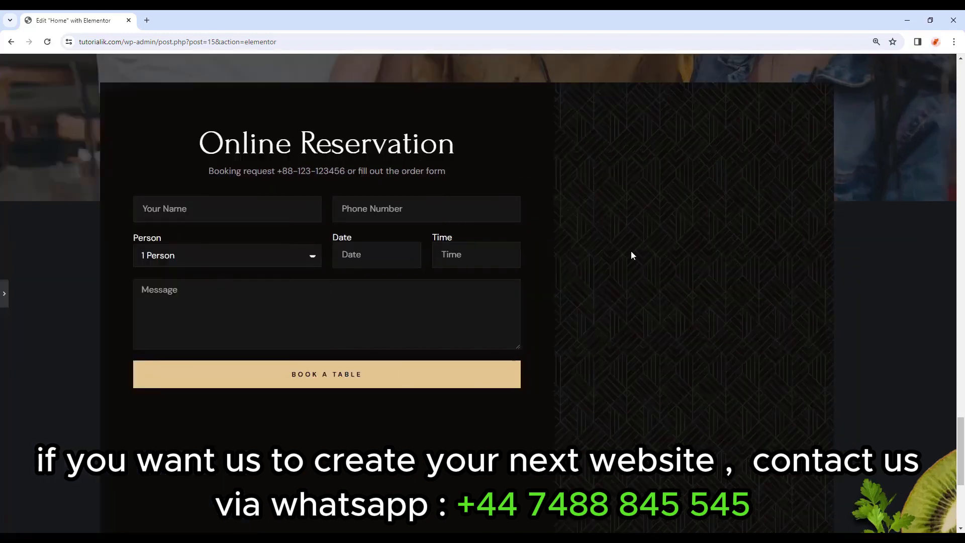
pyautogui.click(4, 293)
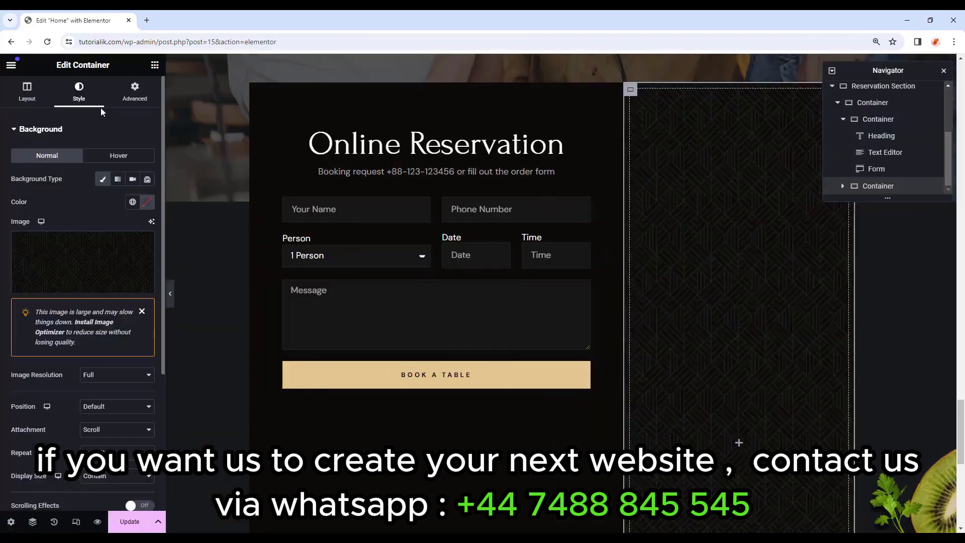
pyautogui.click(136, 100)
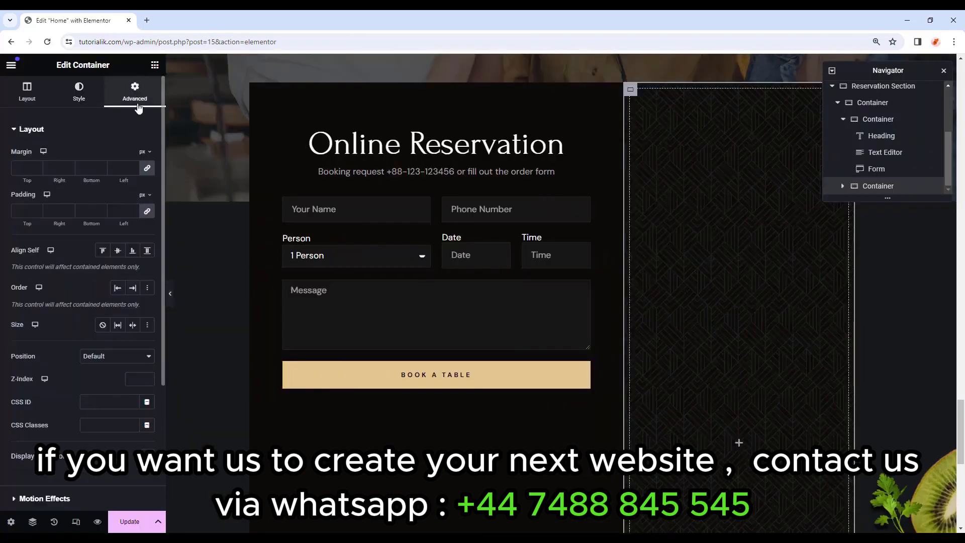
pyautogui.click(147, 211)
pyautogui.click(29, 209)
pyautogui.write('90')
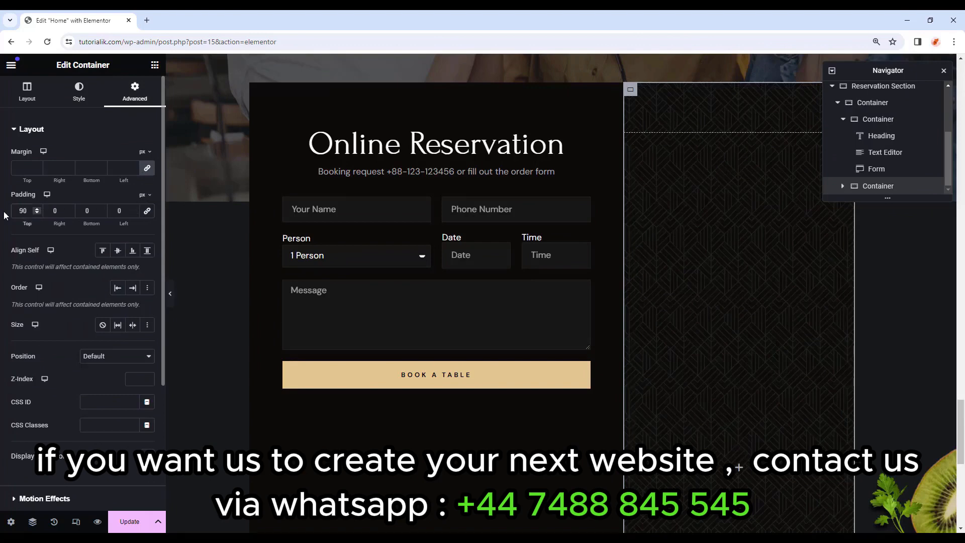
pyautogui.doubleClick(76, 211)
# Add a centred white H2 heading reading 'Contact US' to the right container.
pyautogui.click(155, 65)
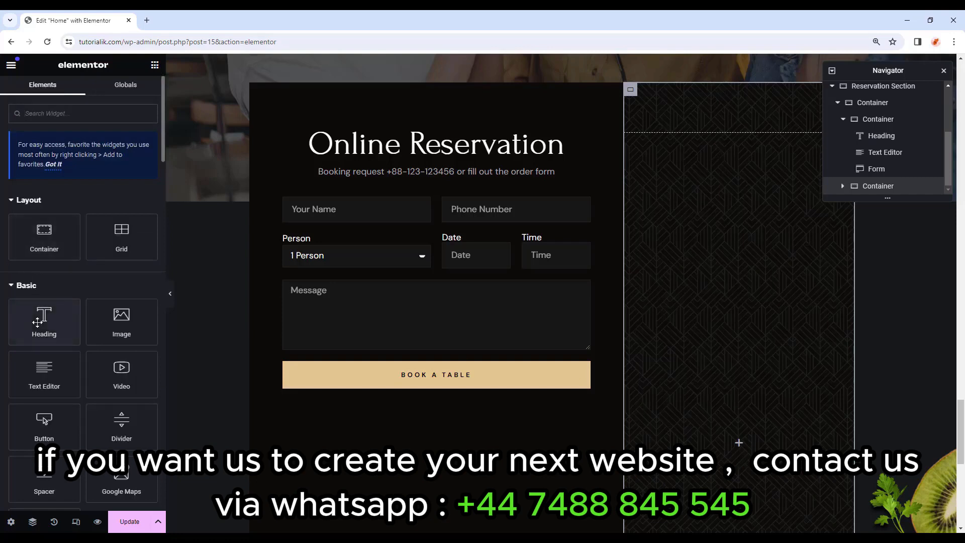
pyautogui.moveTo(38, 323); pyautogui.dragTo(751, 405)
pyautogui.click(116, 259)
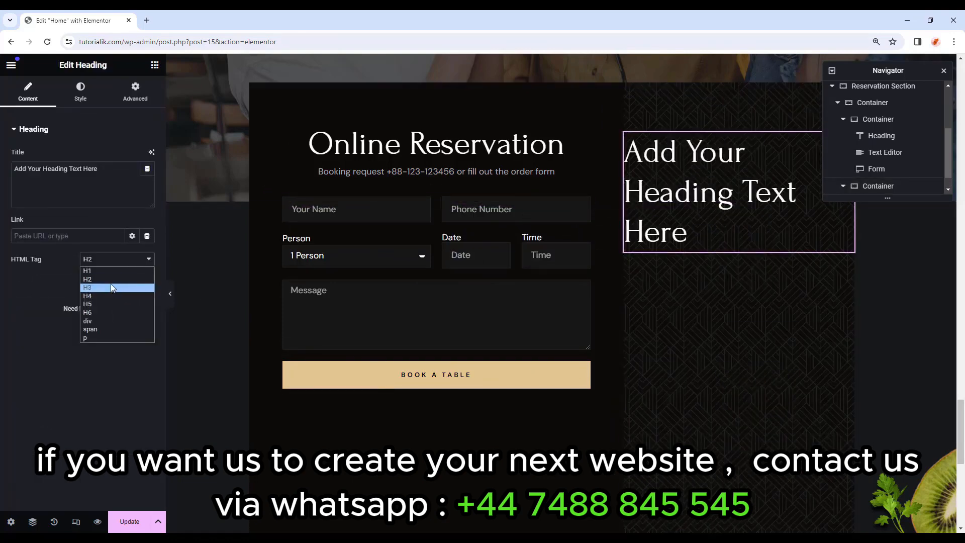
pyautogui.click(110, 280)
pyautogui.moveTo(100, 169); pyautogui.dragTo(1, 173)
pyautogui.write('C')
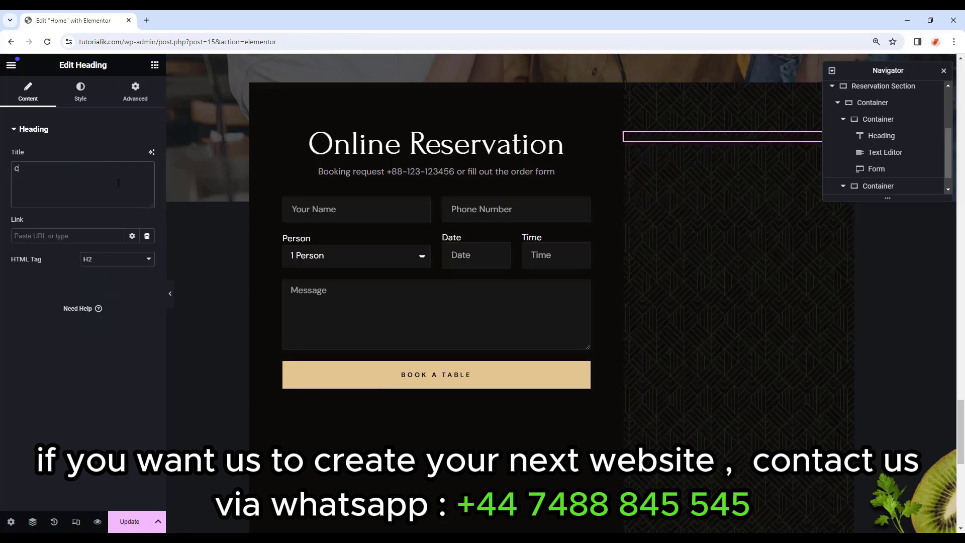
pyautogui.write('ontact US')
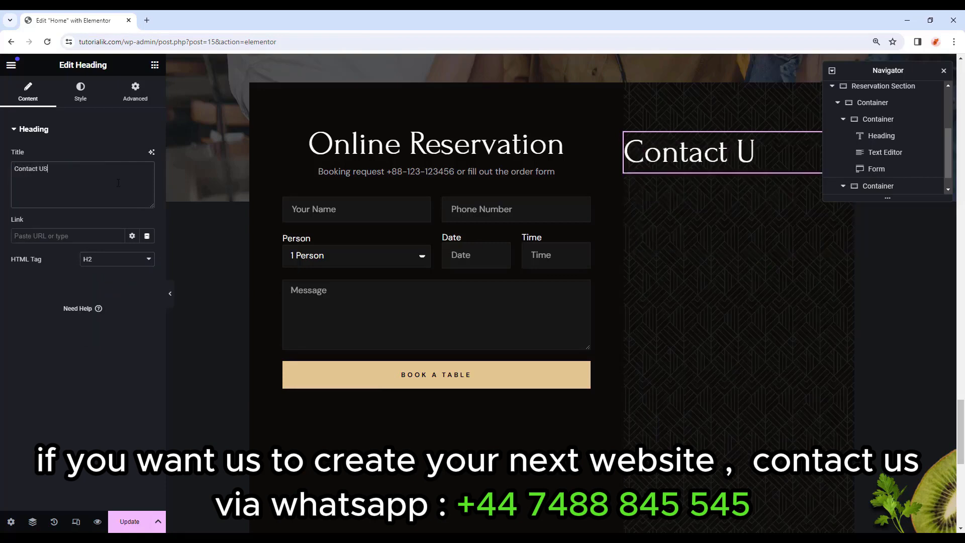
pyautogui.click(81, 90)
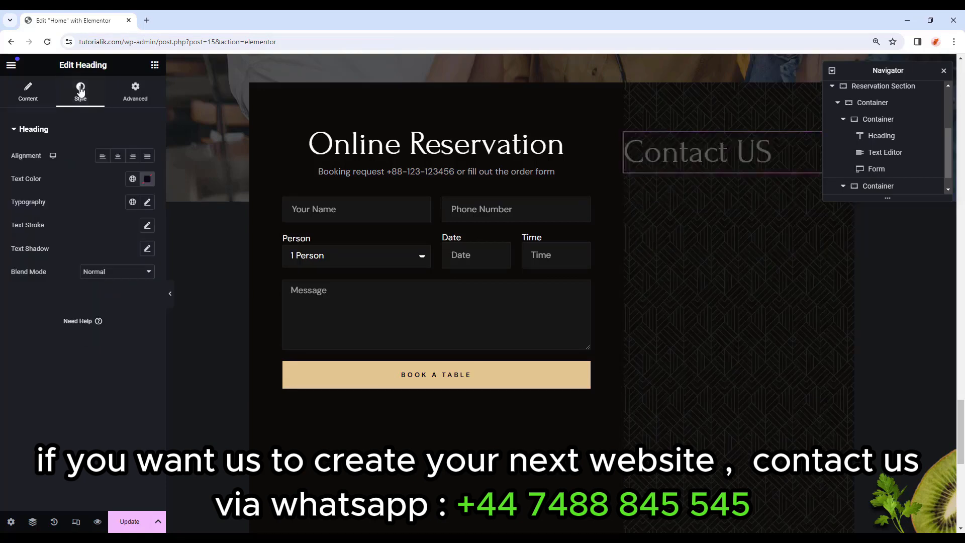
pyautogui.click(118, 157)
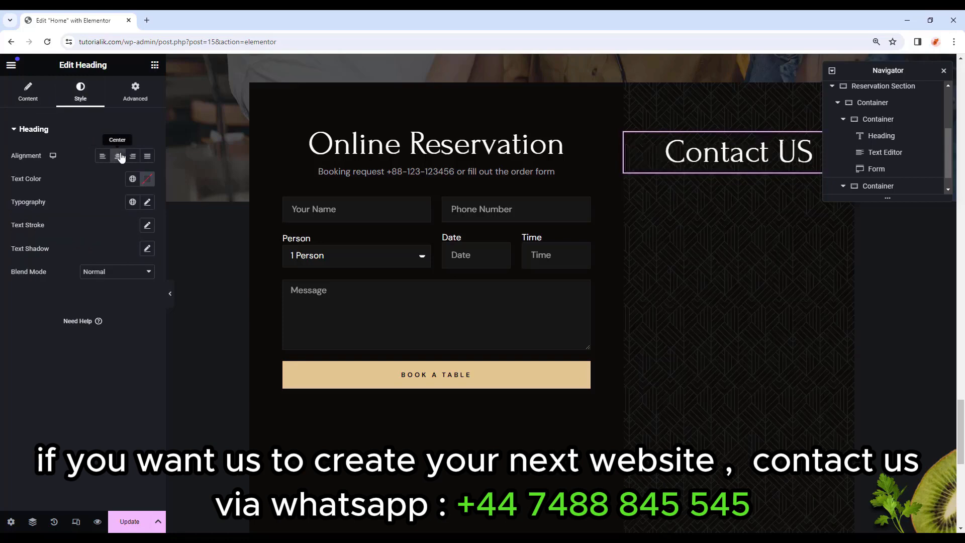
pyautogui.click(133, 179)
pyautogui.click(66, 227)
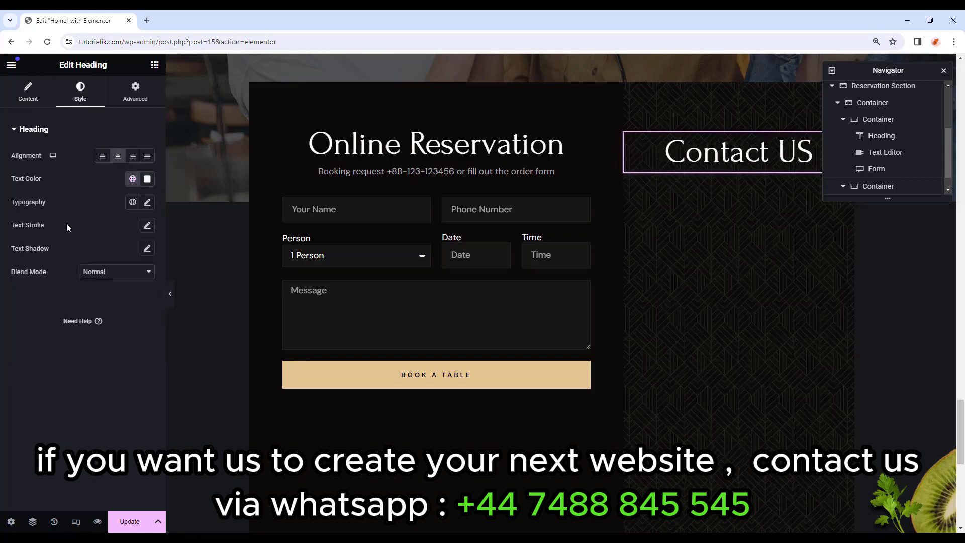
# Set the heading typography to Forum, 50 px, weight 400.
pyautogui.click(147, 203)
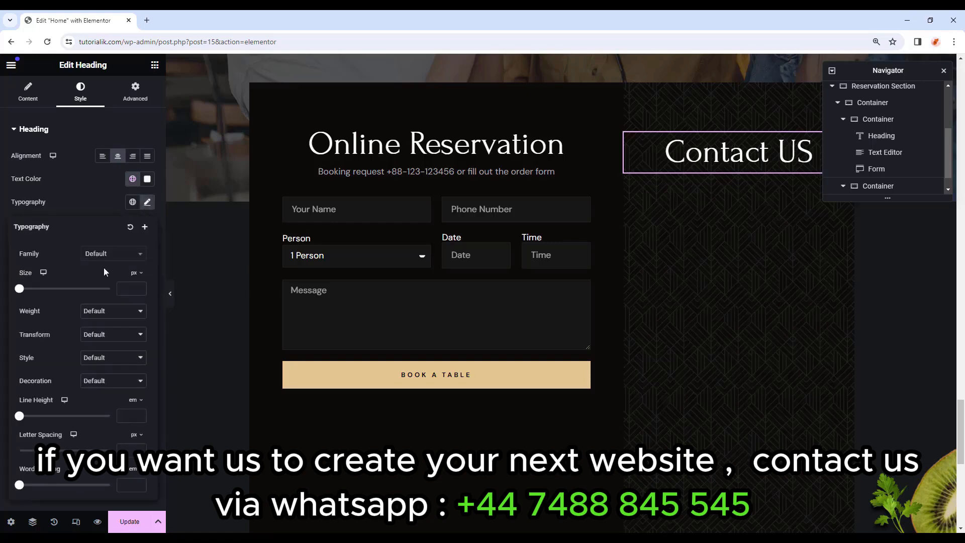
pyautogui.click(119, 255)
pyautogui.write('Forum')
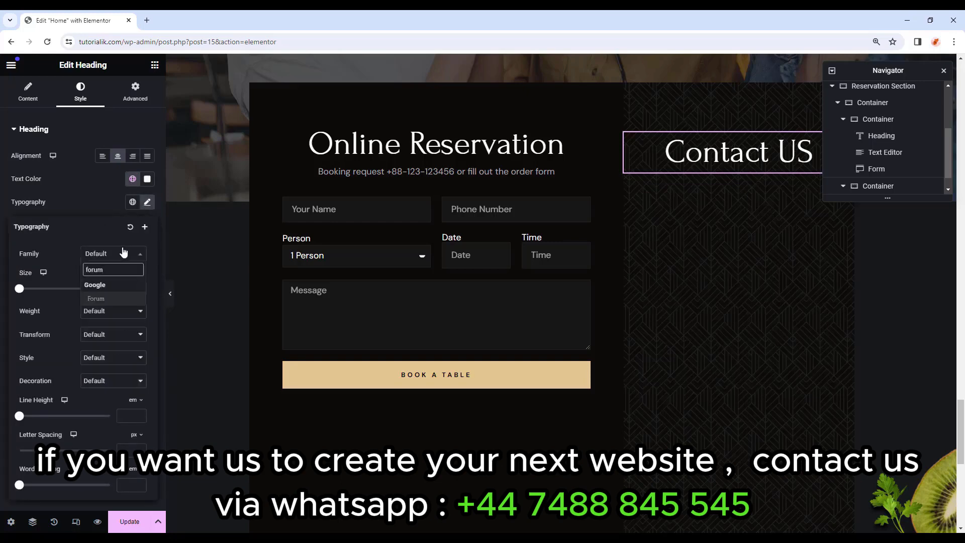
pyautogui.click(89, 305)
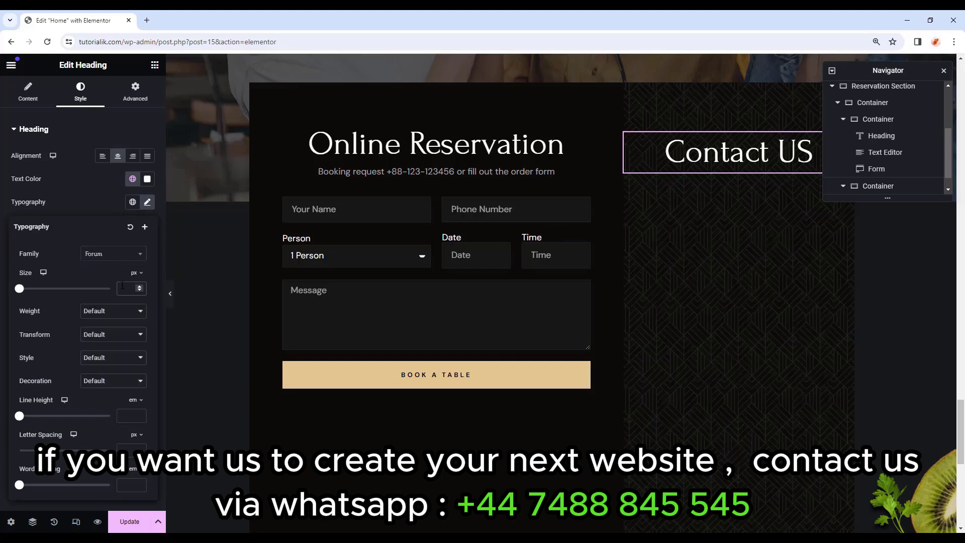
pyautogui.click(122, 285)
pyautogui.write('50')
pyautogui.click(112, 320)
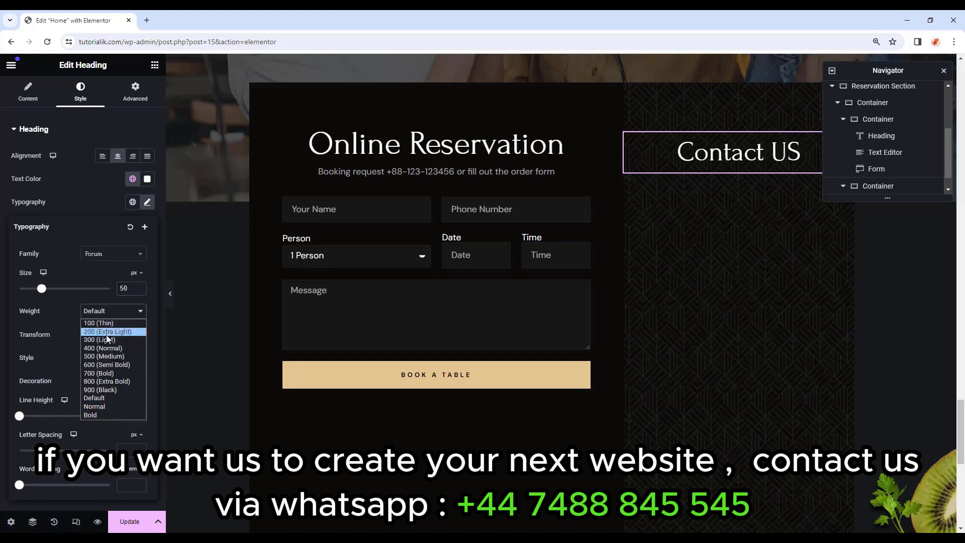
pyautogui.click(104, 347)
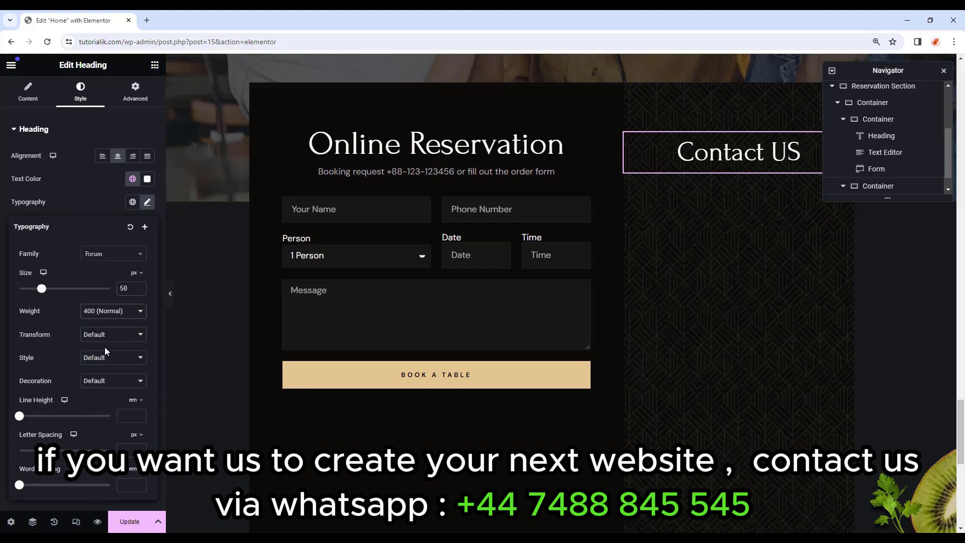
pyautogui.click(147, 201)
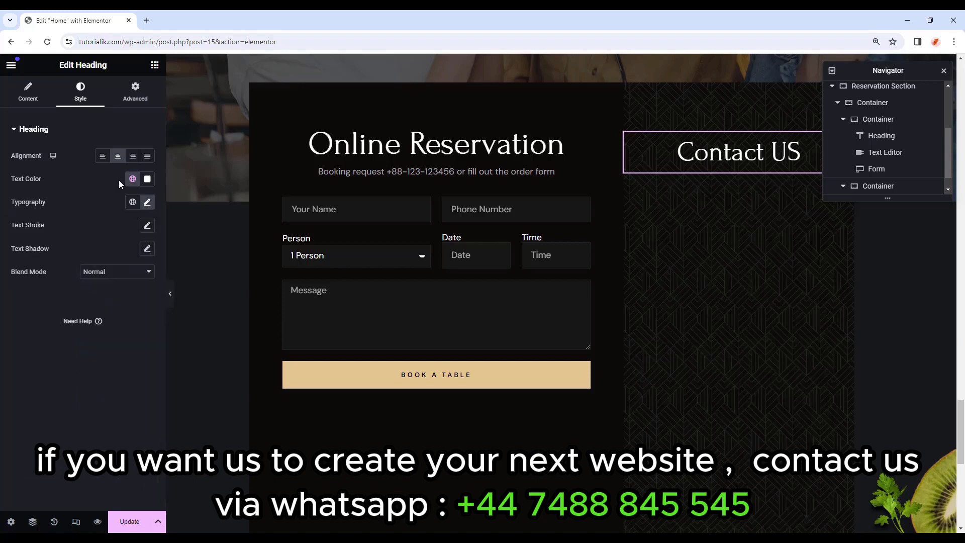
# Give the heading a 20 px bottom margin.
pyautogui.click(135, 95)
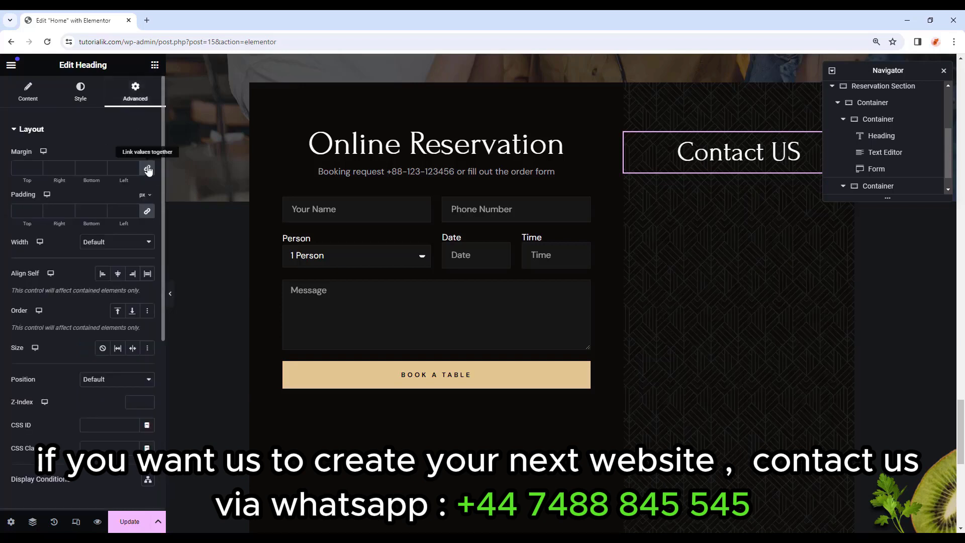
pyautogui.click(100, 170)
pyautogui.write('20')
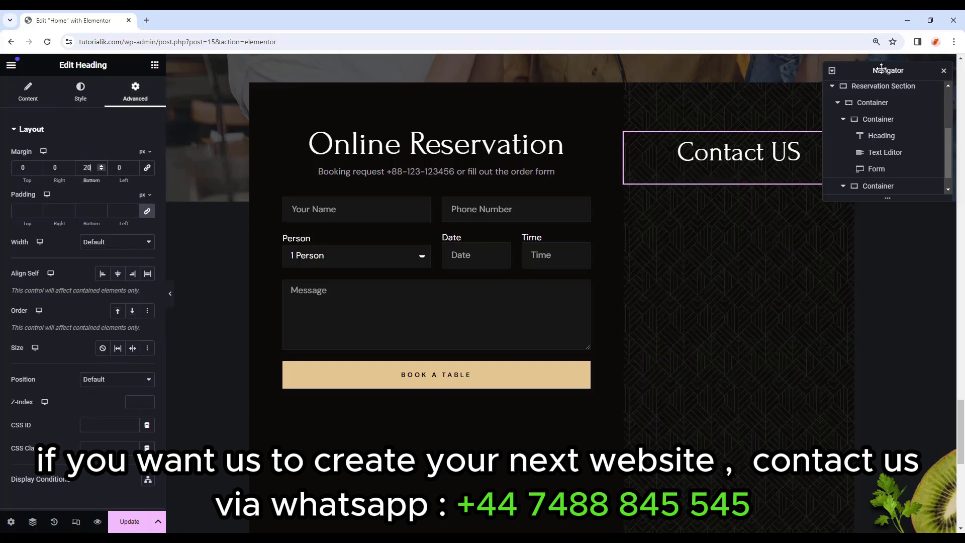
pyautogui.moveTo(882, 69); pyautogui.dragTo(269, 413)
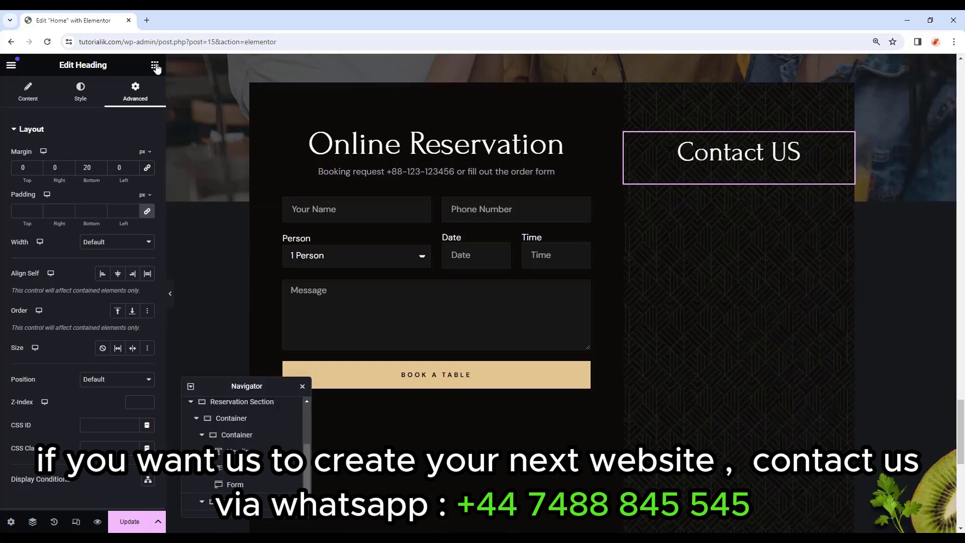
pyautogui.click(155, 65)
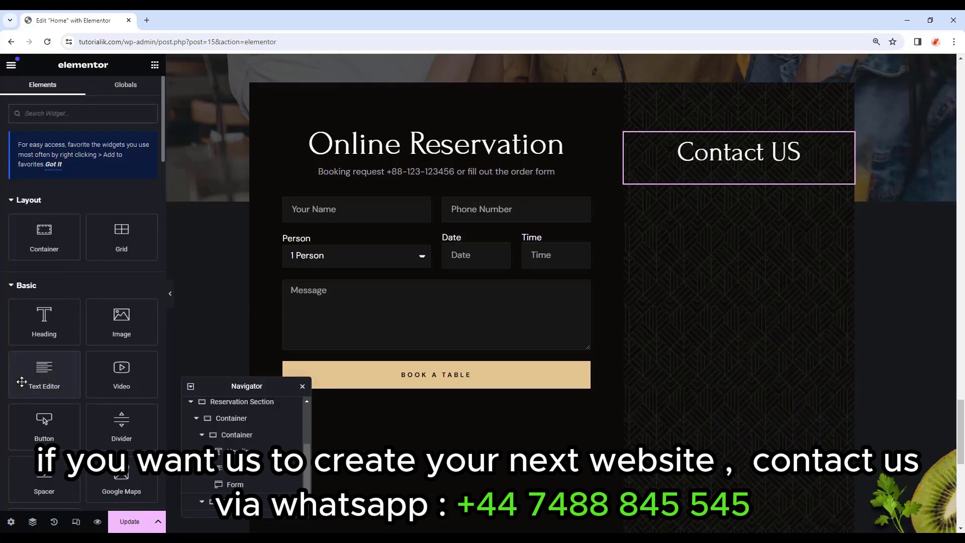
# Add a centred white 'Book Through Call' text block under the heading.
pyautogui.moveTo(45, 372); pyautogui.dragTo(737, 172)
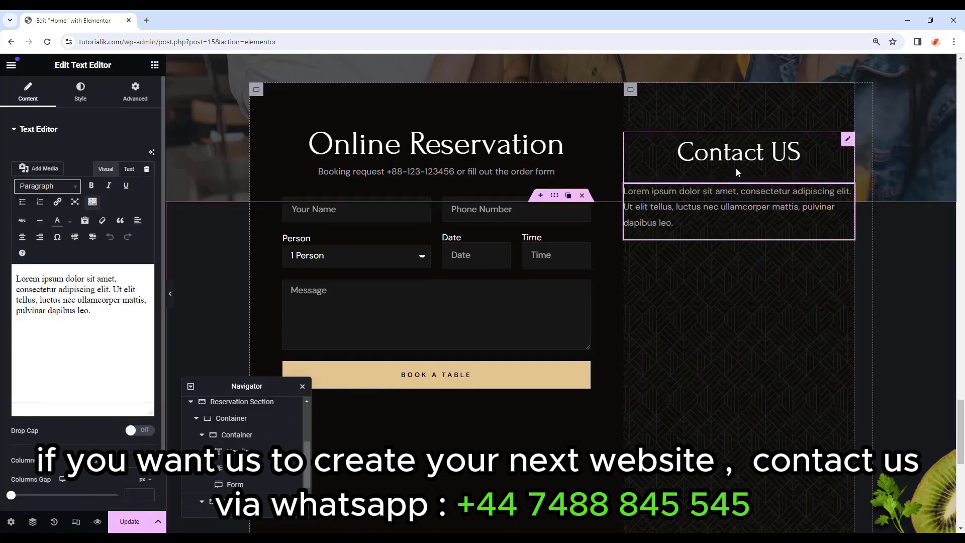
pyautogui.moveTo(130, 320); pyautogui.dragTo(2, 260)
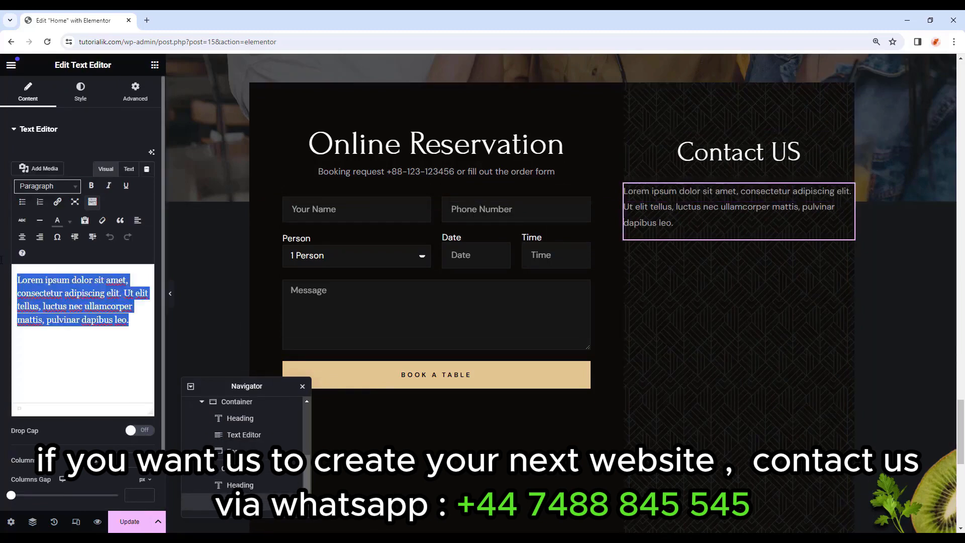
pyautogui.write('Book Through Call')
pyautogui.click(80, 93)
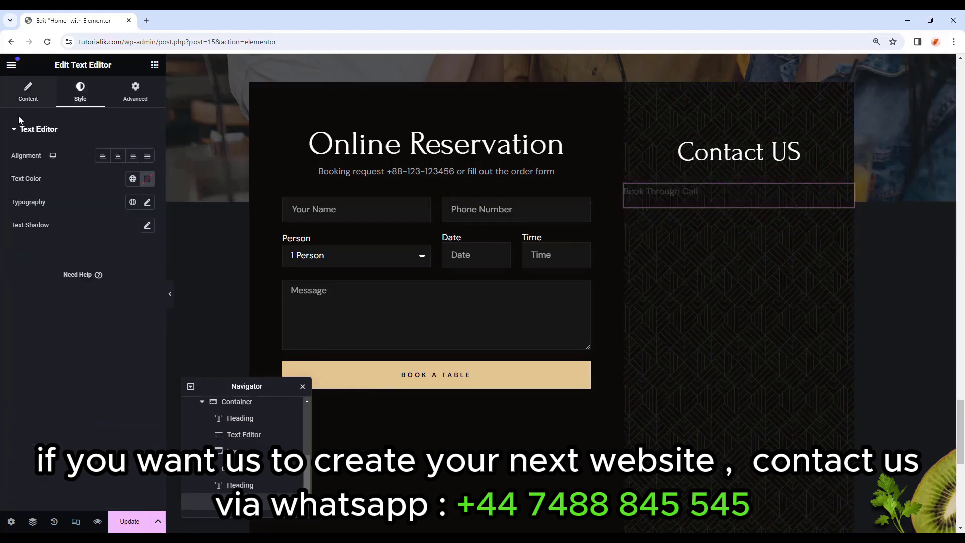
pyautogui.click(117, 156)
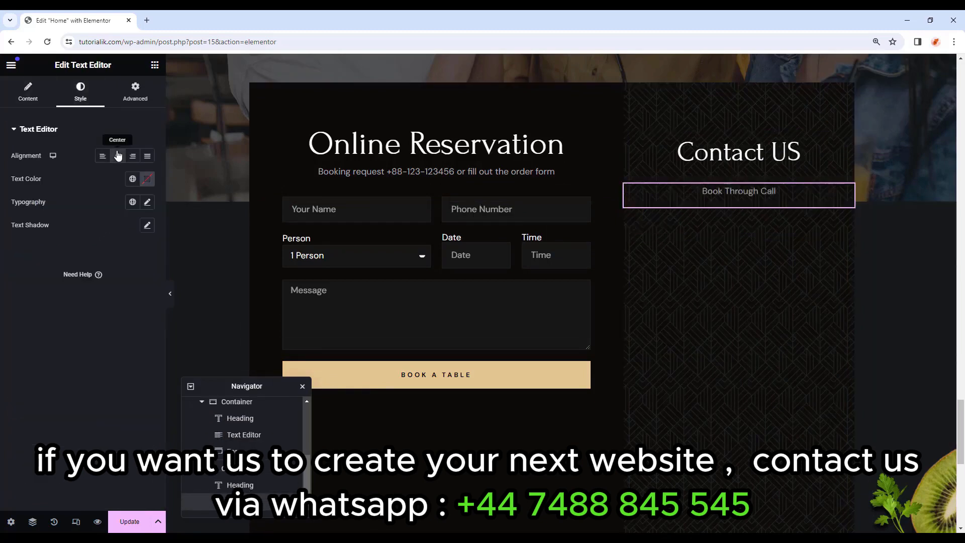
pyautogui.click(133, 179)
pyautogui.click(48, 227)
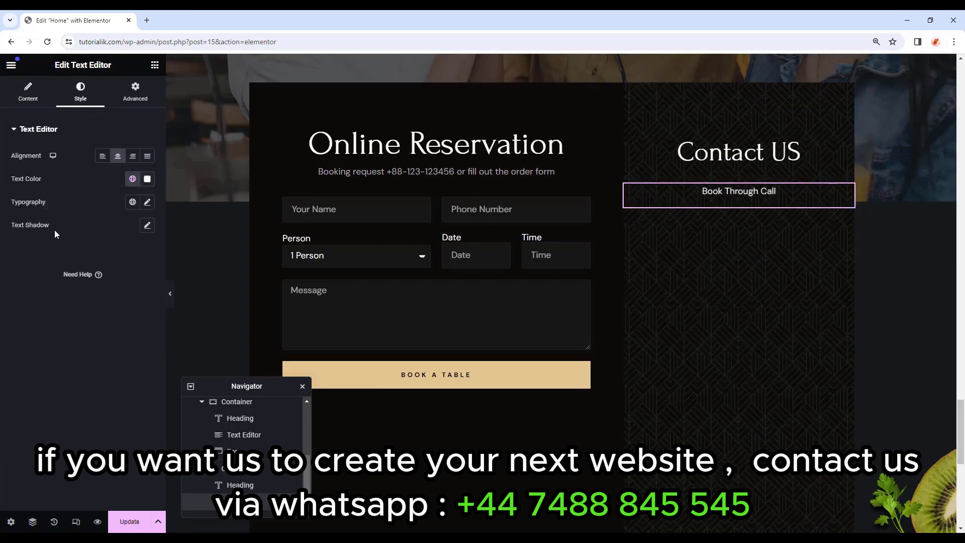
# Make the text bold (700) and set its bottom margin to -15.
pyautogui.click(147, 201)
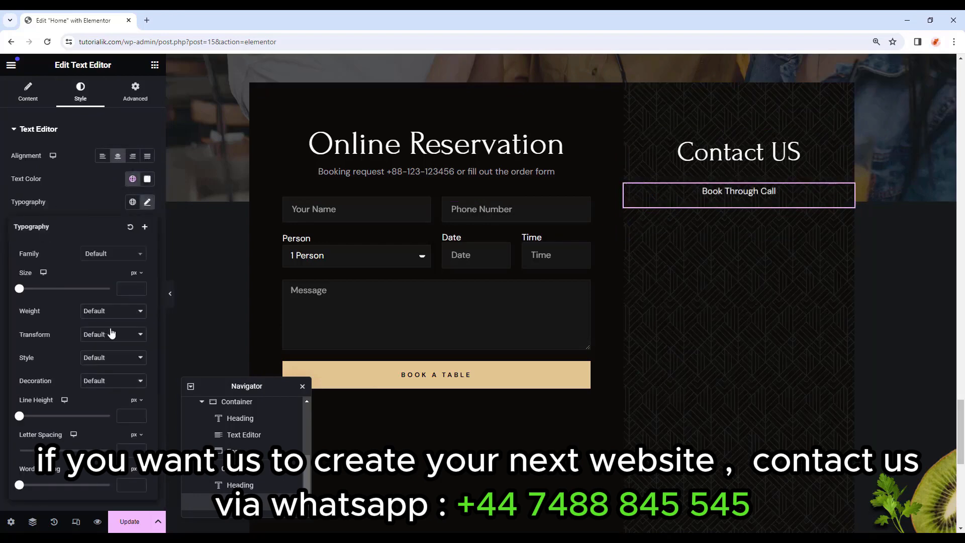
pyautogui.click(114, 311)
pyautogui.click(97, 374)
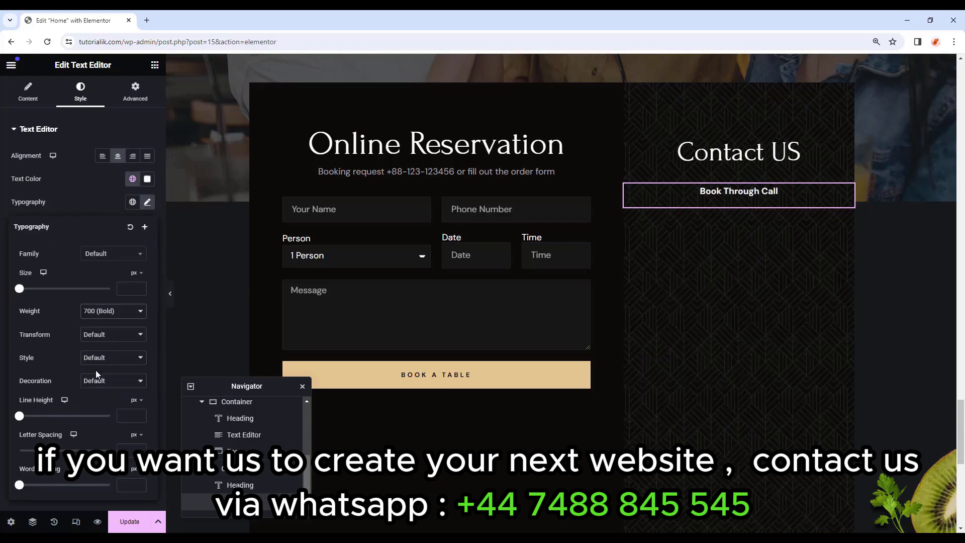
pyautogui.click(146, 100)
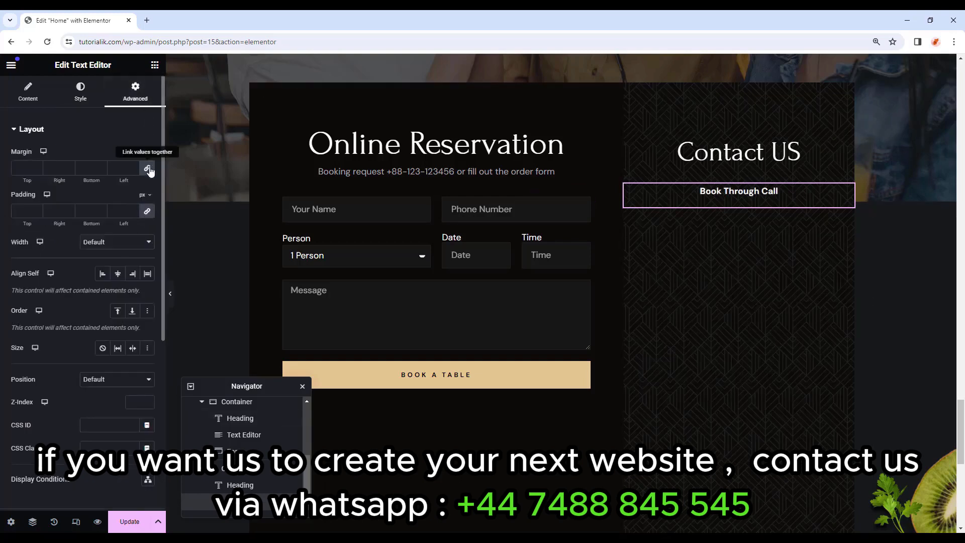
pyautogui.click(147, 168)
pyautogui.click(77, 170)
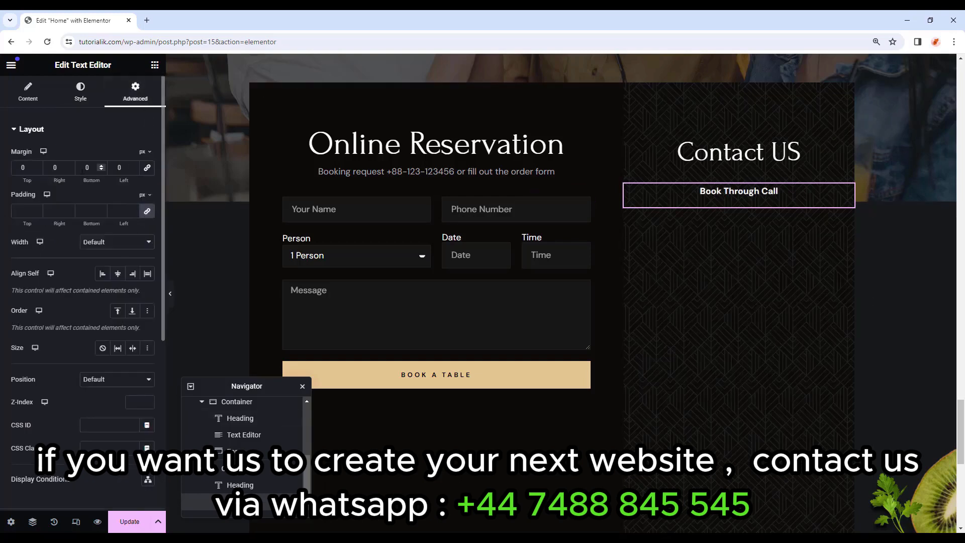
pyautogui.write('-15')
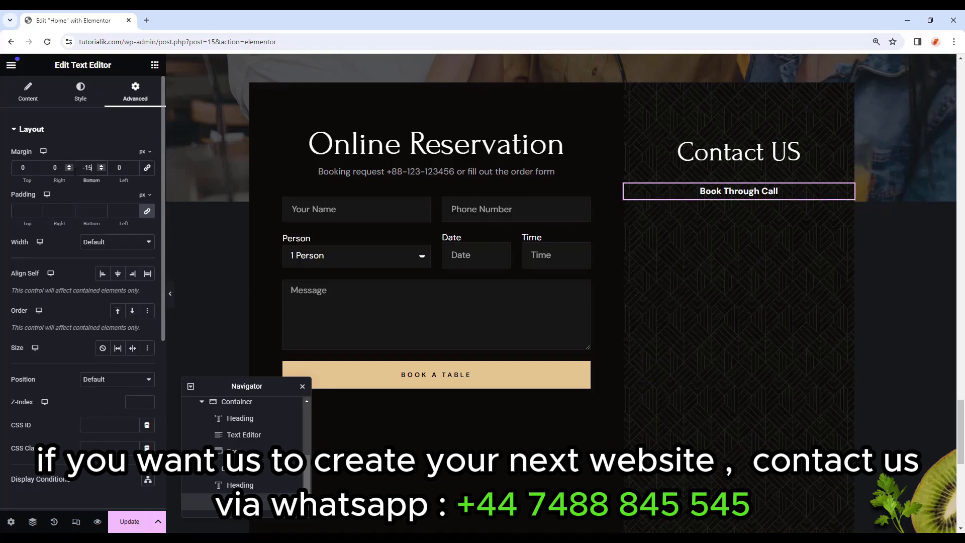
pyautogui.click(154, 65)
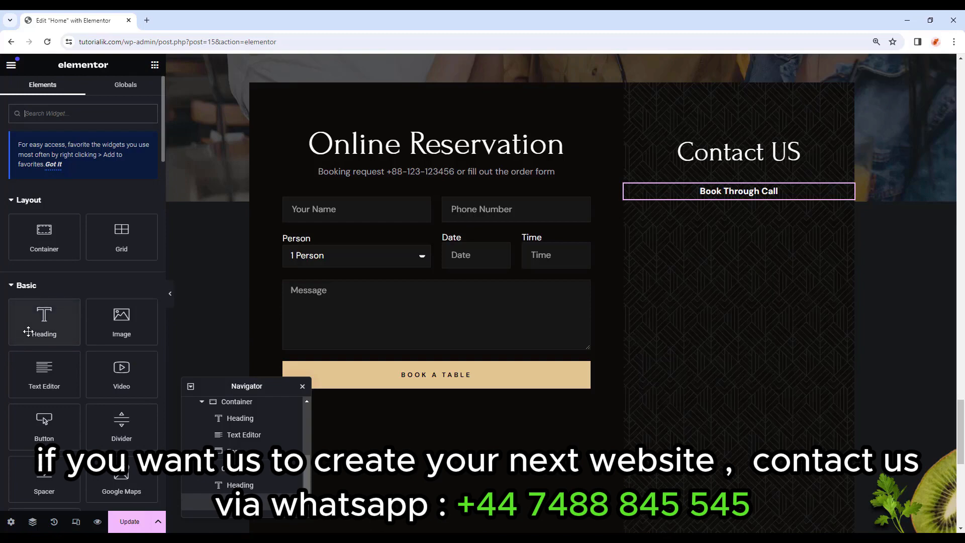
# Add an H3 heading below Book Through Call containing the pasted phone number.
pyautogui.moveTo(40, 326); pyautogui.dragTo(769, 207)
pyautogui.click(109, 259)
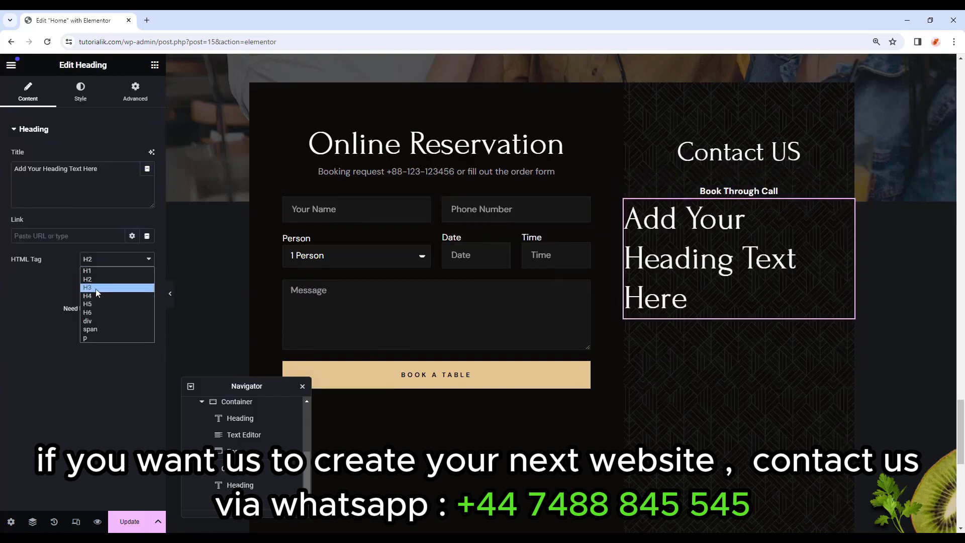
pyautogui.click(97, 292)
pyautogui.tripleClick(120, 176)
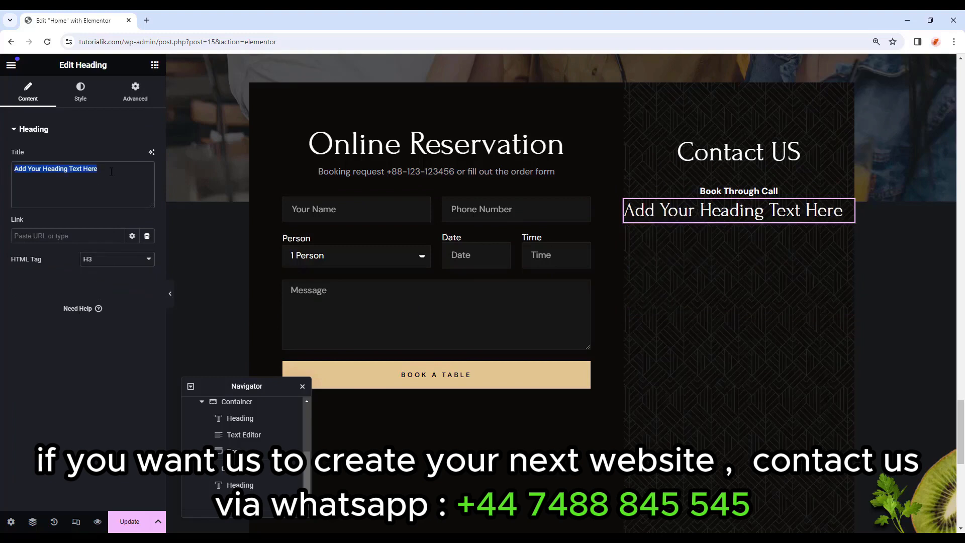
pyautogui.write('+80 (400) 123 4567')
# Centre the phone heading, colour it Accent, and set its bottom margin to 0.
pyautogui.click(95, 94)
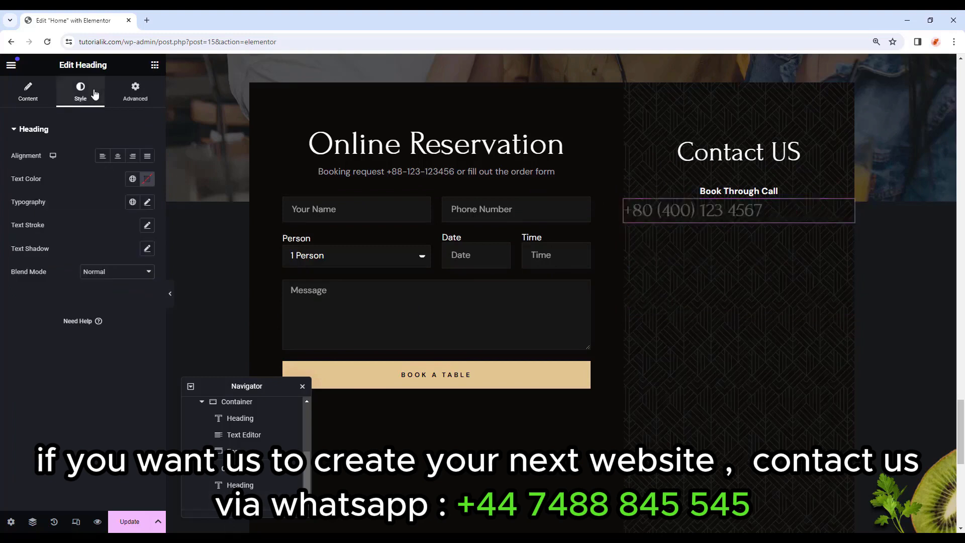
pyautogui.click(120, 156)
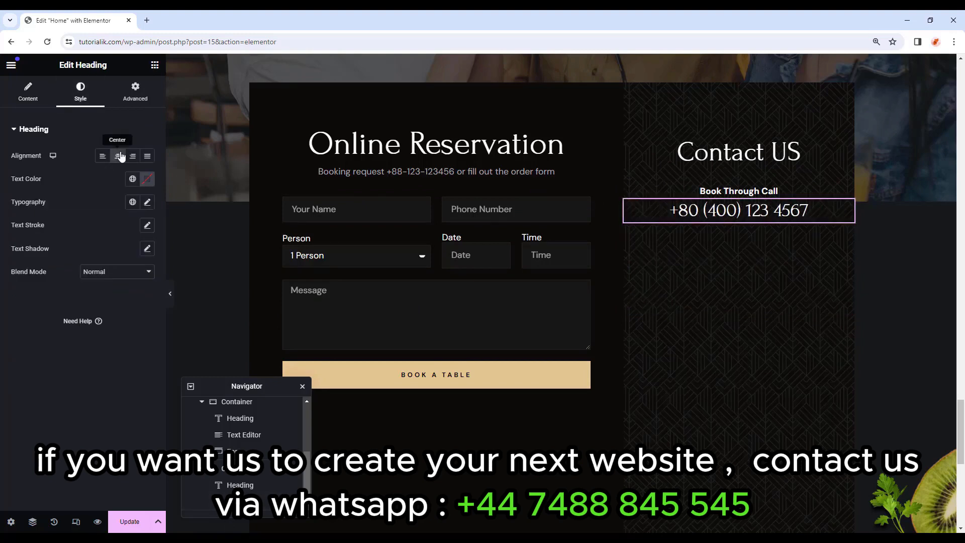
pyautogui.click(132, 179)
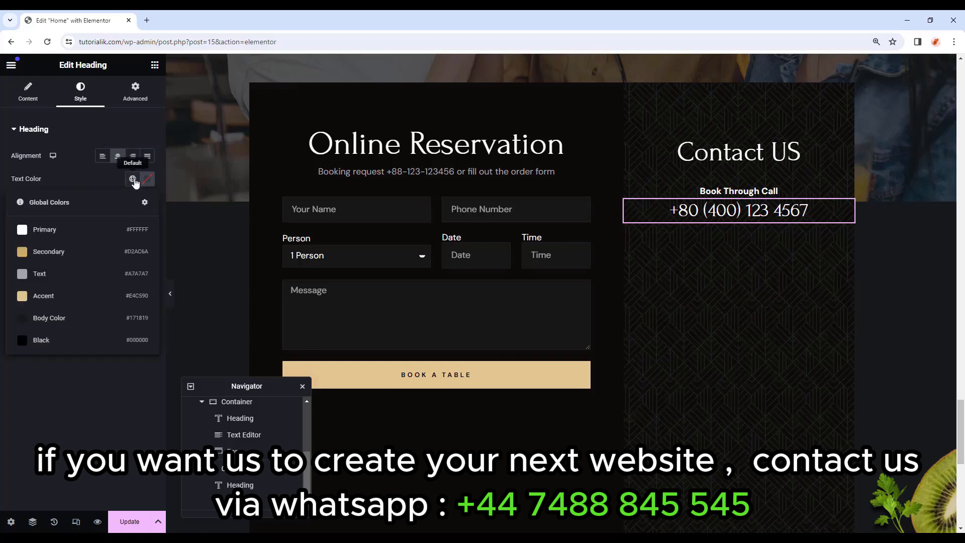
pyautogui.click(57, 300)
pyautogui.click(134, 93)
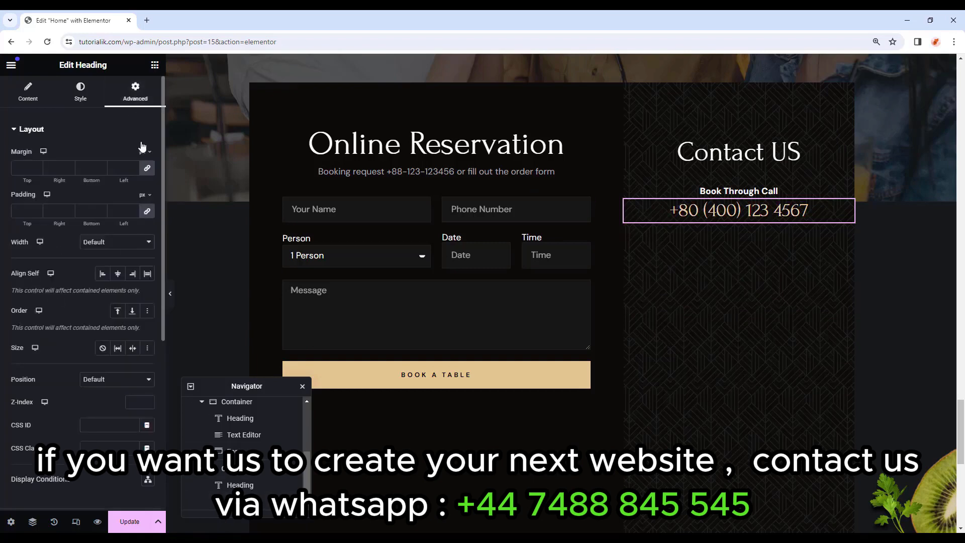
pyautogui.click(87, 167)
pyautogui.write('0')
pyautogui.click(156, 66)
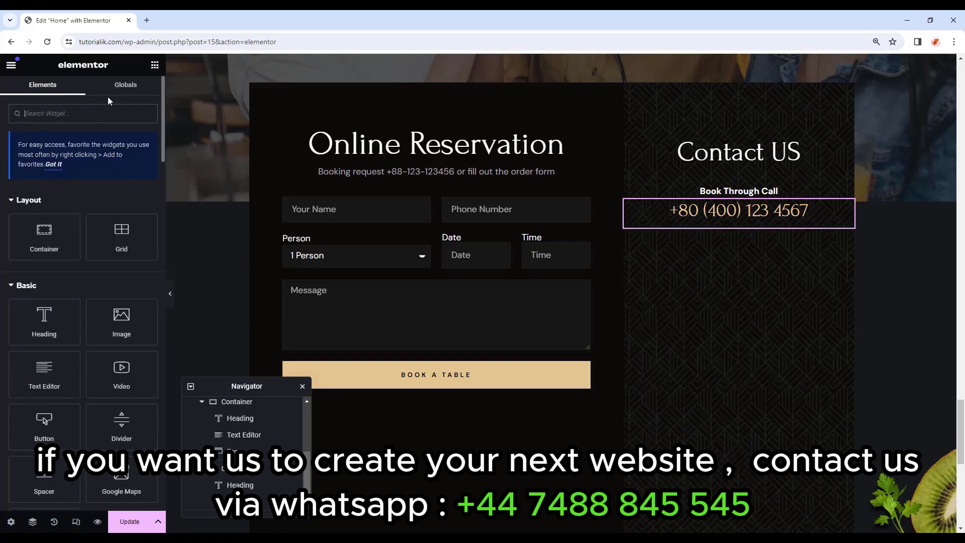
# Add an Icon widget below the phone number using the custom infinite.svg image.
pyautogui.write('icon')
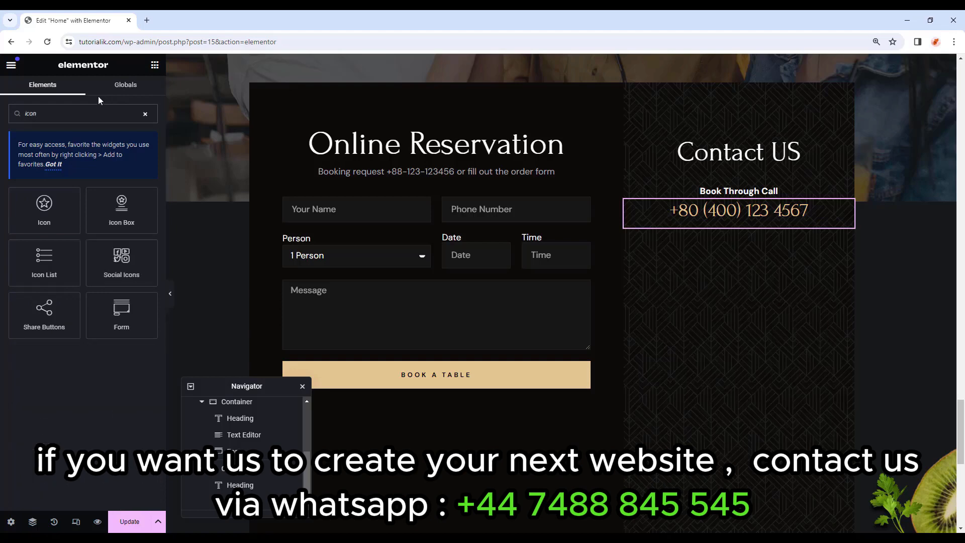
pyautogui.moveTo(33, 211); pyautogui.dragTo(737, 229)
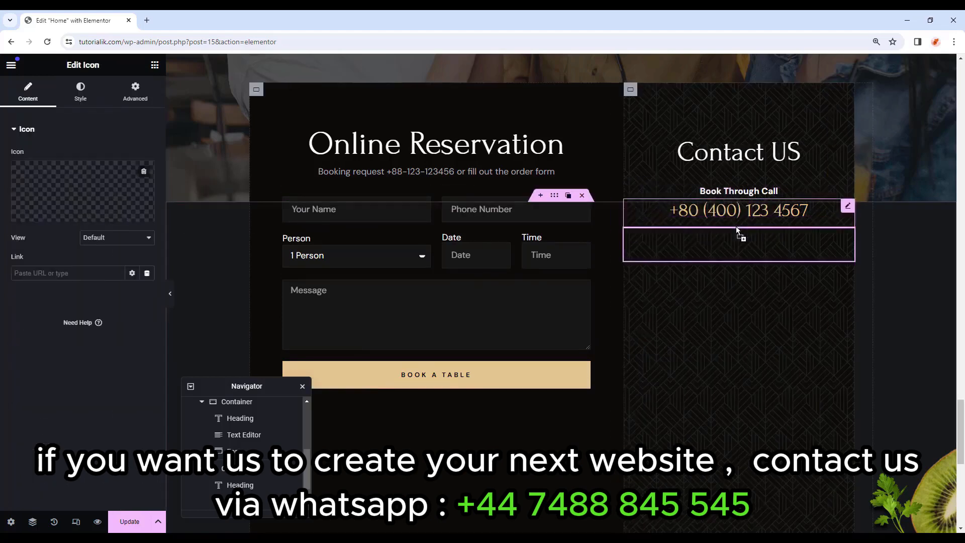
pyautogui.moveTo(59, 216)
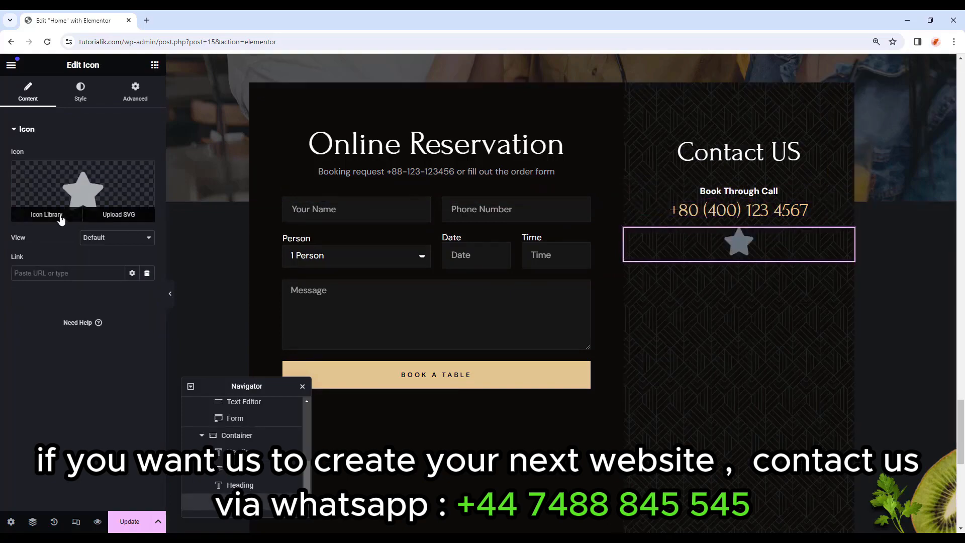
pyautogui.click(61, 220)
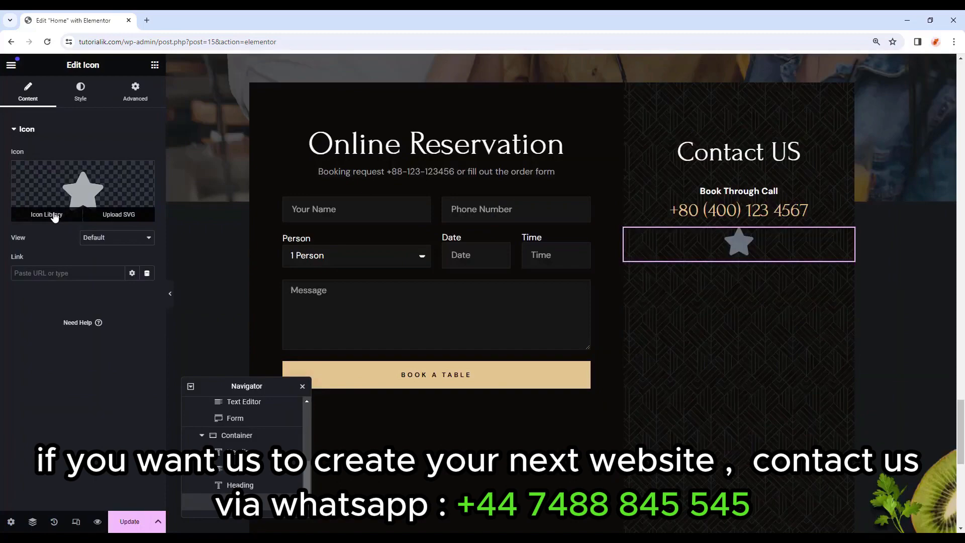
pyautogui.click(54, 217)
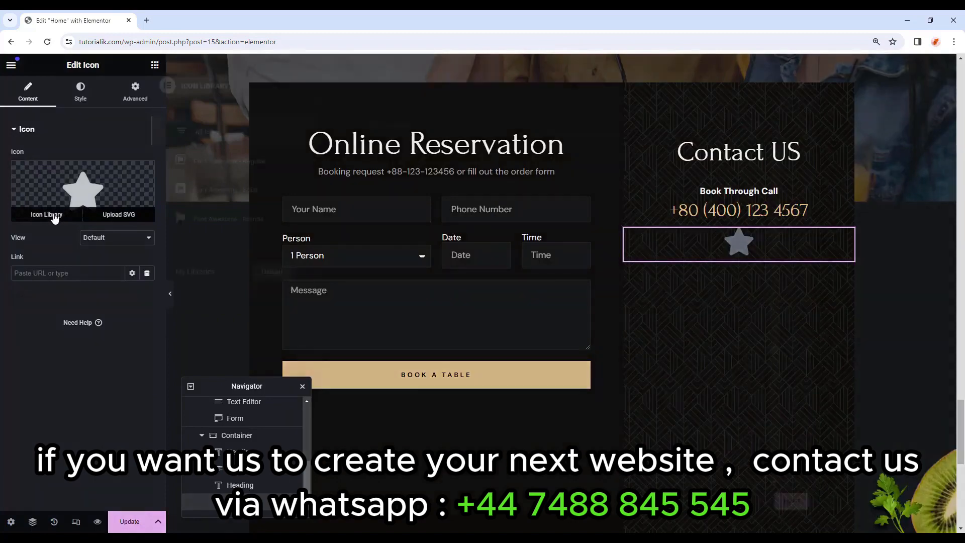
pyautogui.scroll(6, 503, 282)
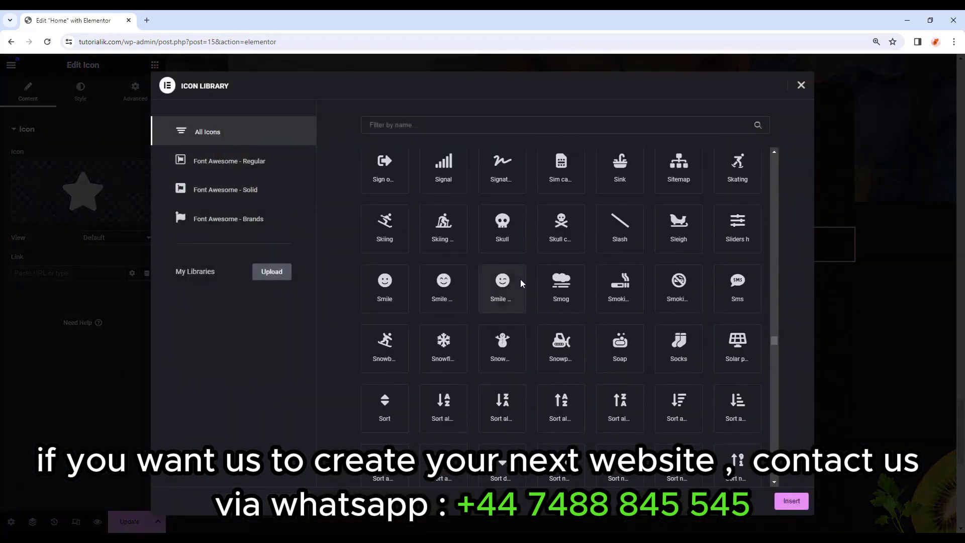
pyautogui.click(801, 85)
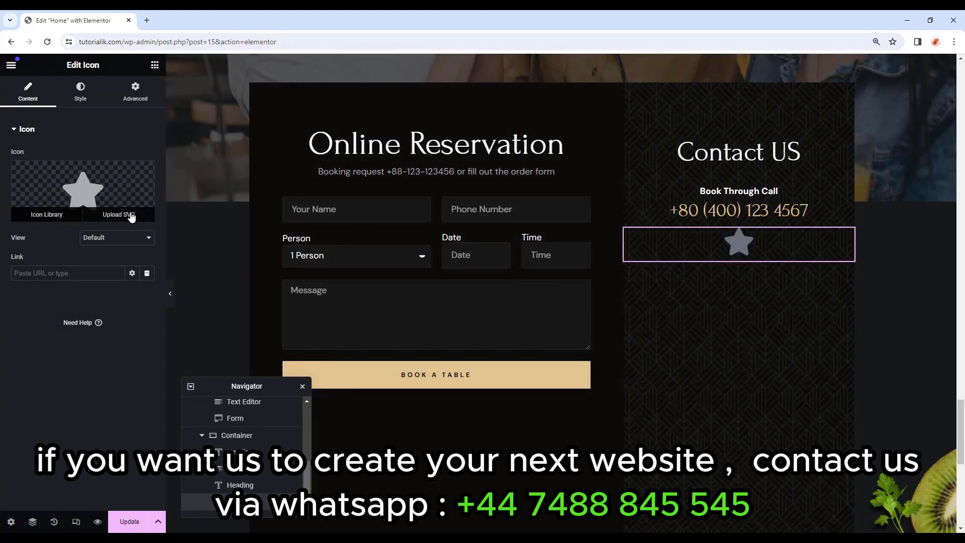
pyautogui.click(131, 216)
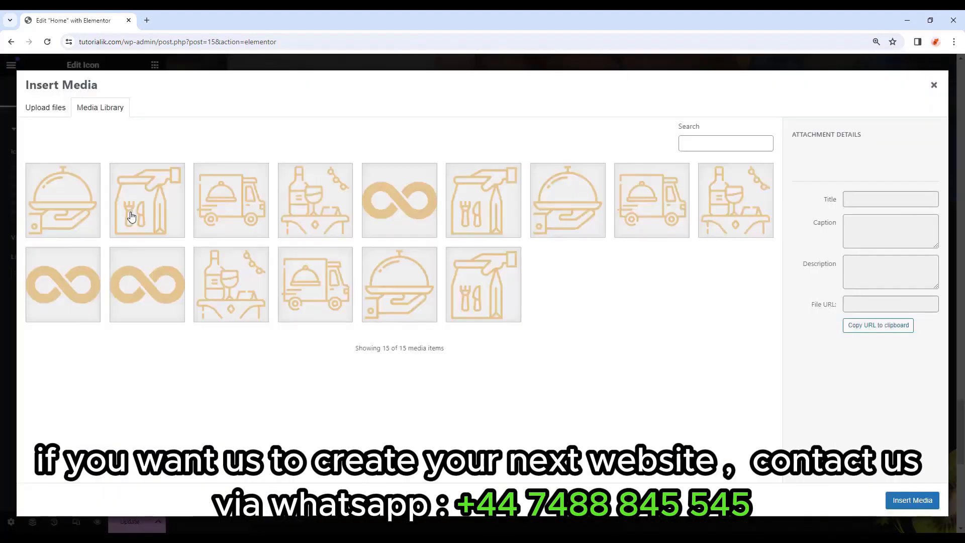
pyautogui.click(156, 286)
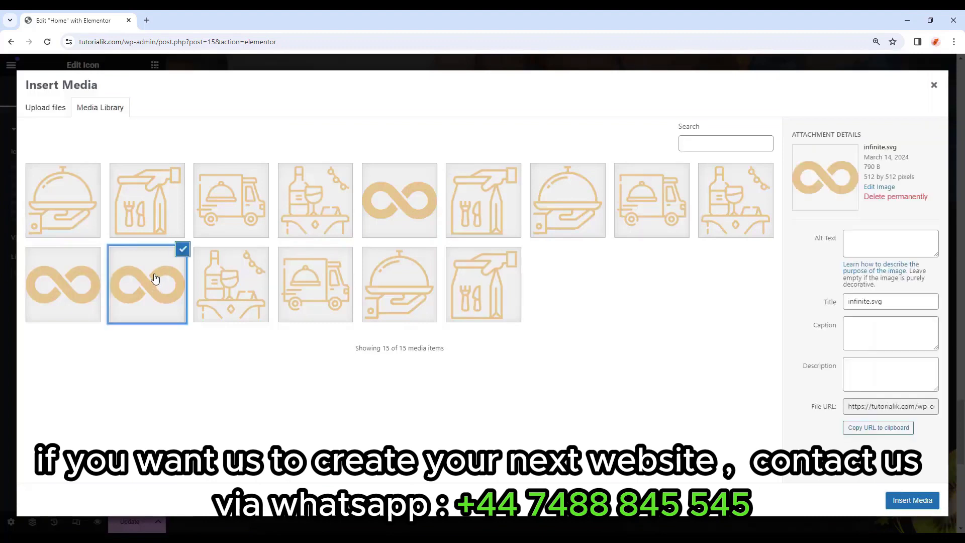
pyautogui.click(916, 502)
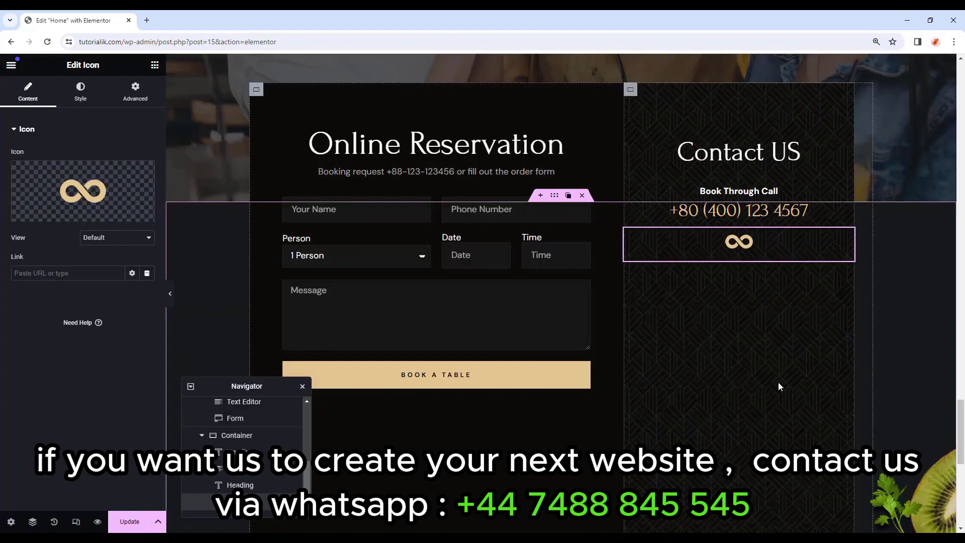
# Colour the icon Accent, size it 18, and give it a 10 px bottom margin.
pyautogui.click(82, 99)
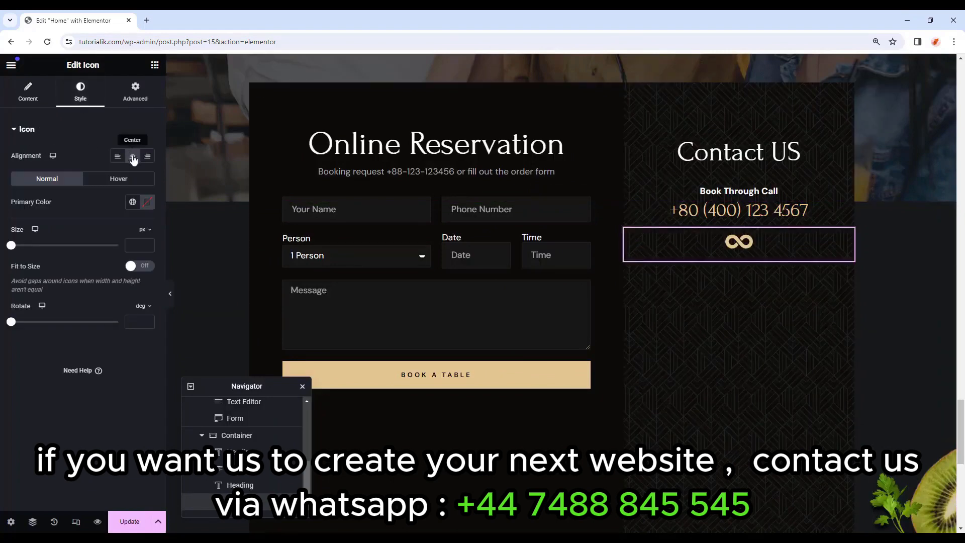
pyautogui.click(133, 203)
pyautogui.click(57, 317)
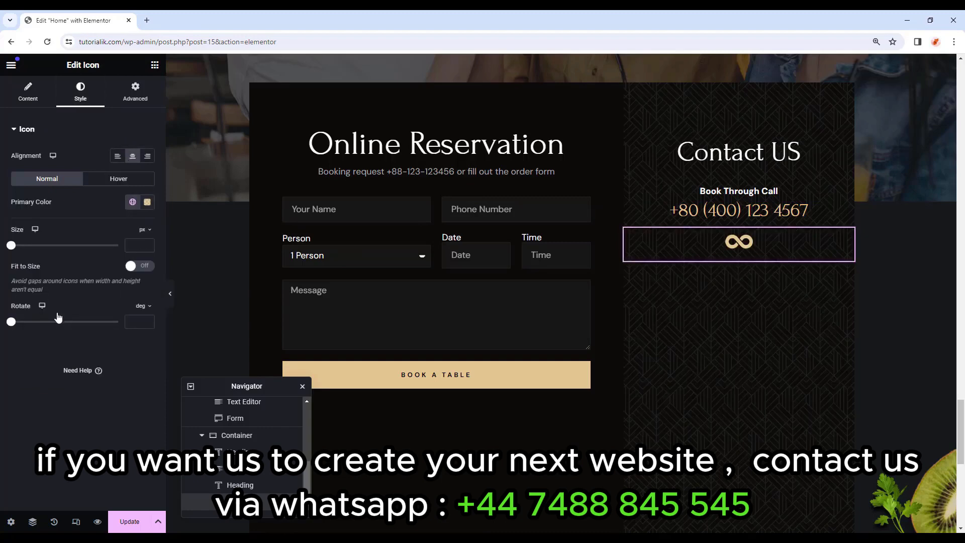
pyautogui.click(139, 243)
pyautogui.write('18')
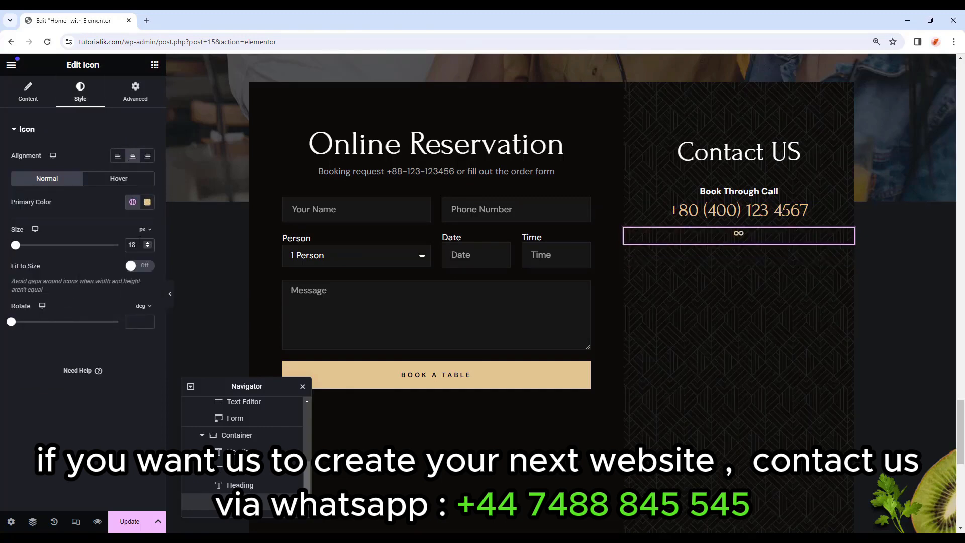
pyautogui.click(135, 92)
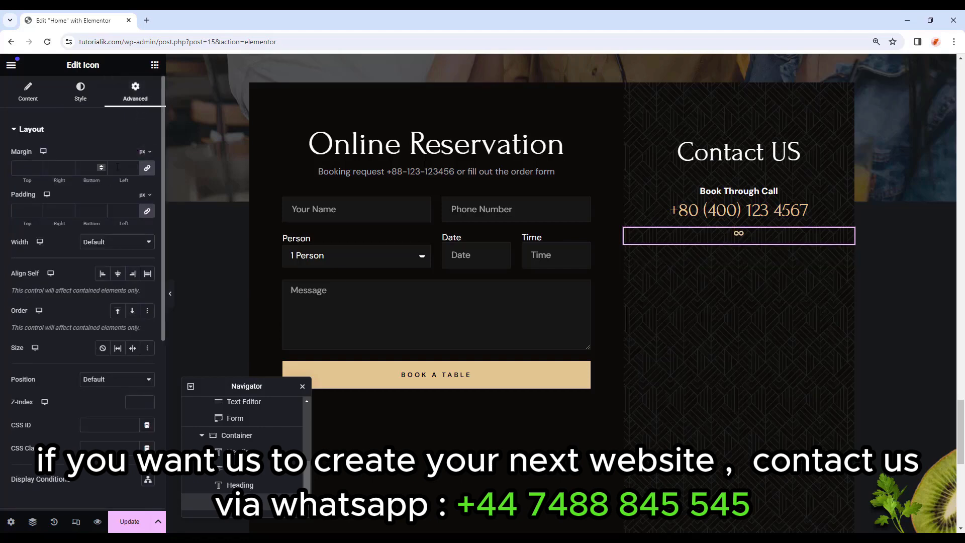
pyautogui.click(146, 170)
pyautogui.moveTo(94, 169); pyautogui.dragTo(74, 170)
pyautogui.write('10')
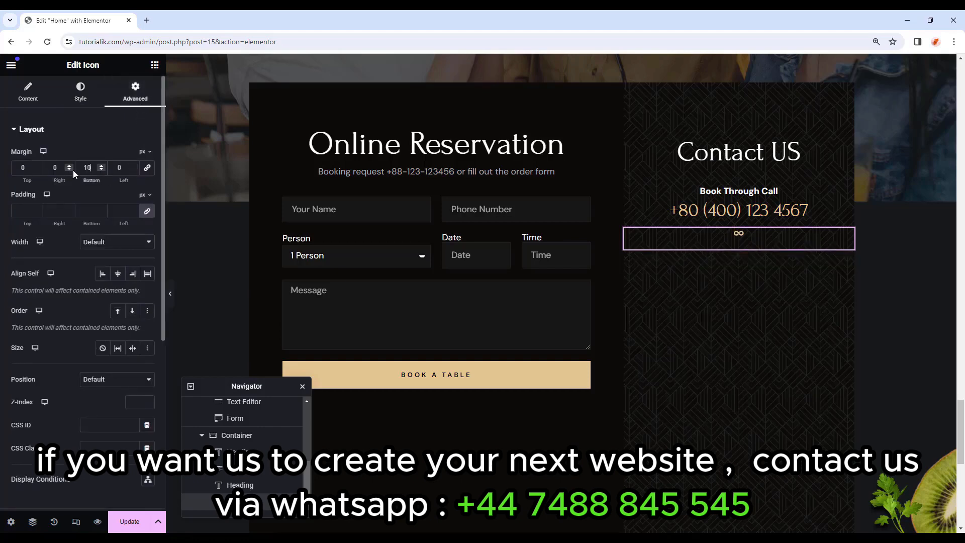
pyautogui.click(155, 65)
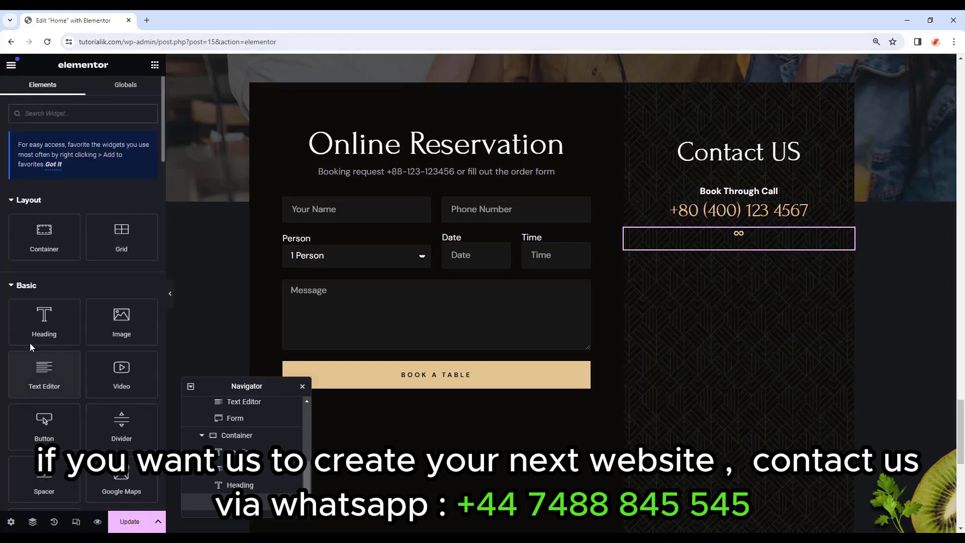
# Add a centred H5 'Location' heading in the white Primary colour below the icon.
pyautogui.moveTo(30, 346); pyautogui.dragTo(615, 247)
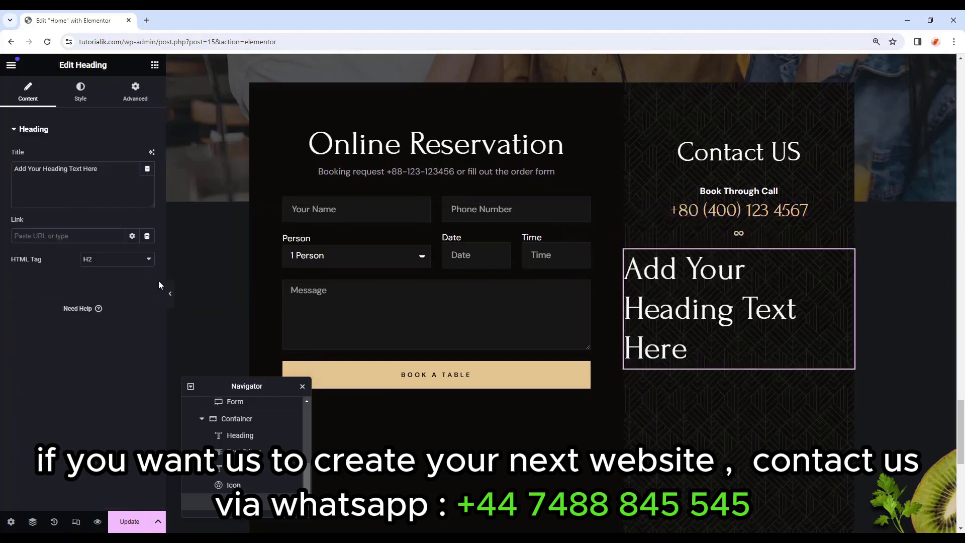
pyautogui.click(116, 260)
pyautogui.click(101, 306)
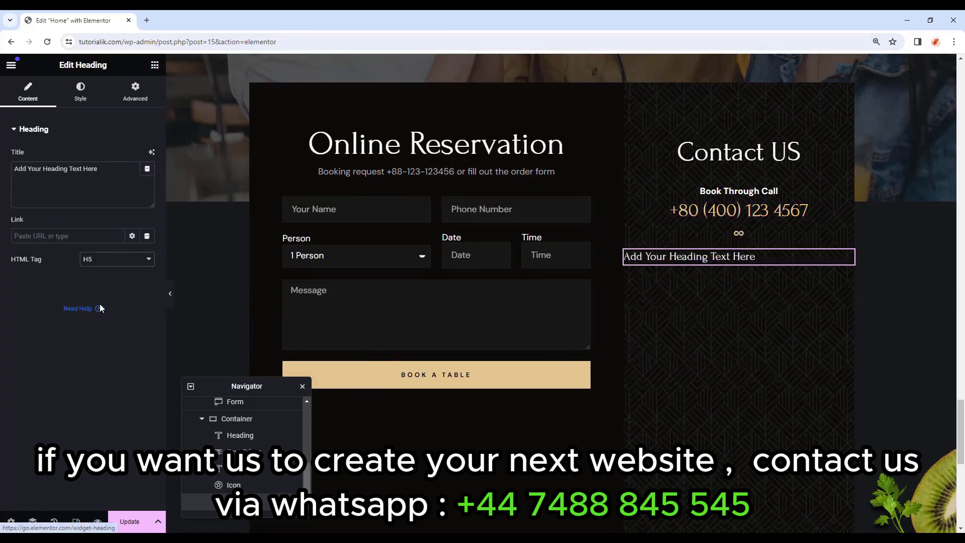
pyautogui.moveTo(100, 169); pyautogui.dragTo(1, 169)
pyautogui.write('Location')
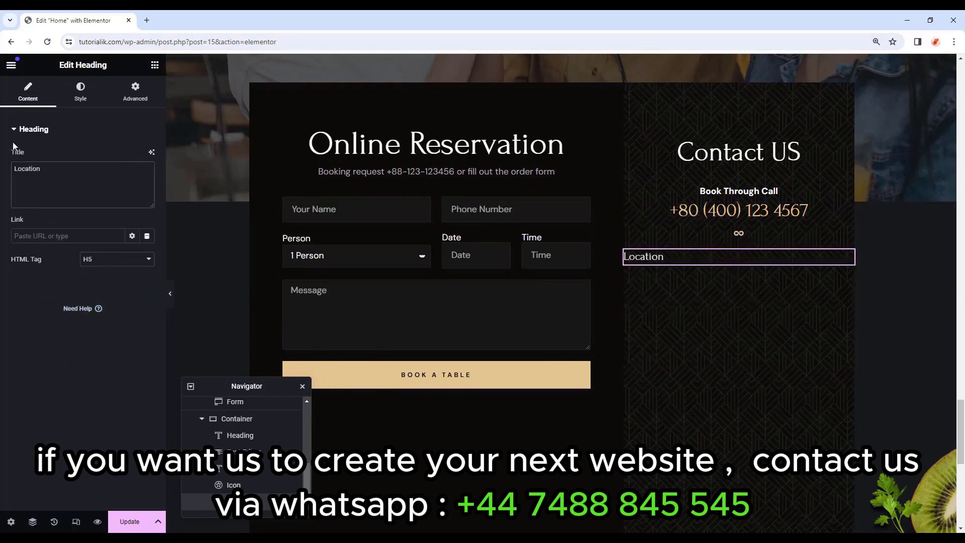
pyautogui.click(80, 93)
pyautogui.click(132, 179)
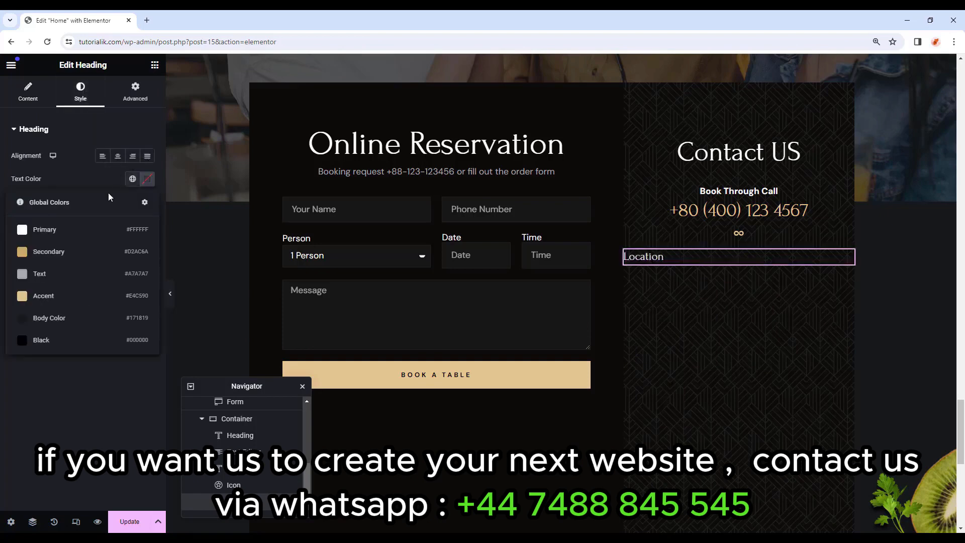
pyautogui.click(52, 229)
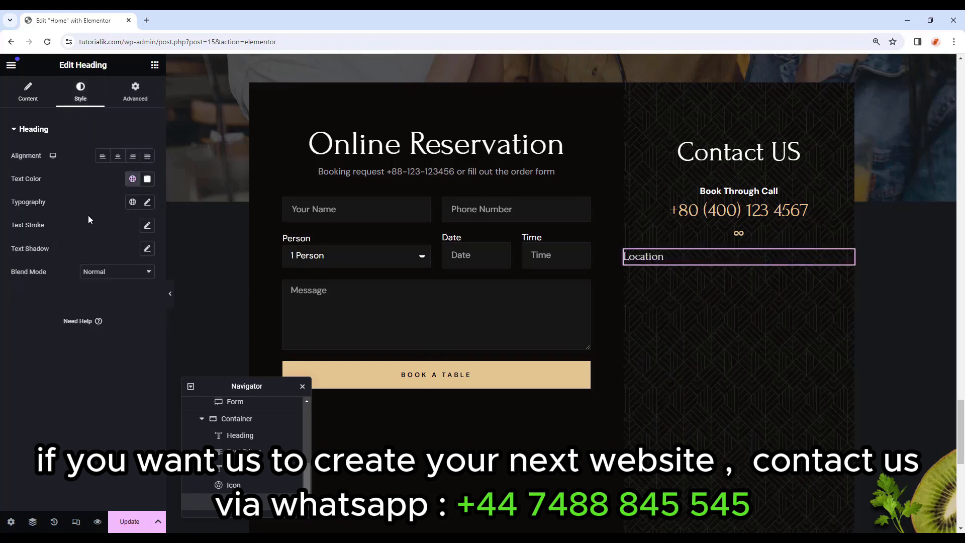
pyautogui.click(118, 158)
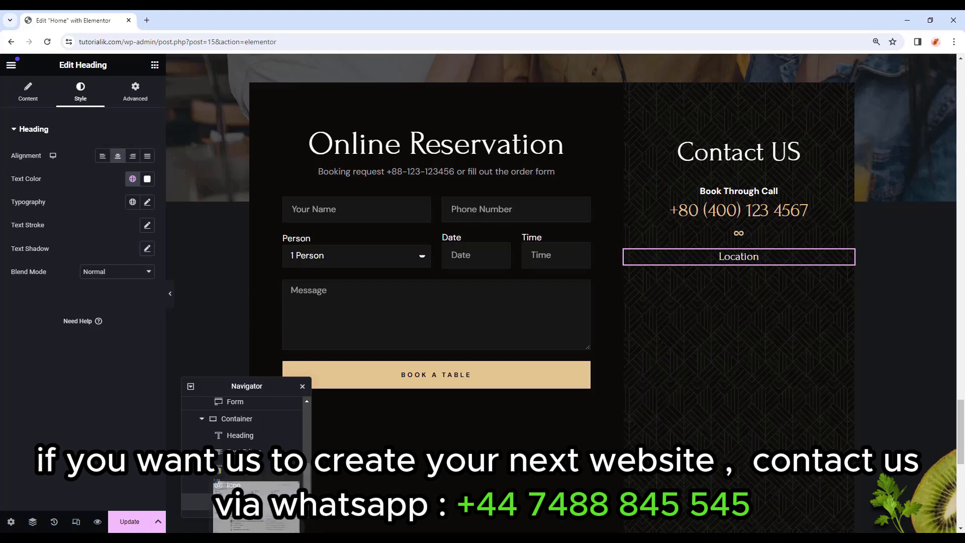
pyautogui.click(135, 93)
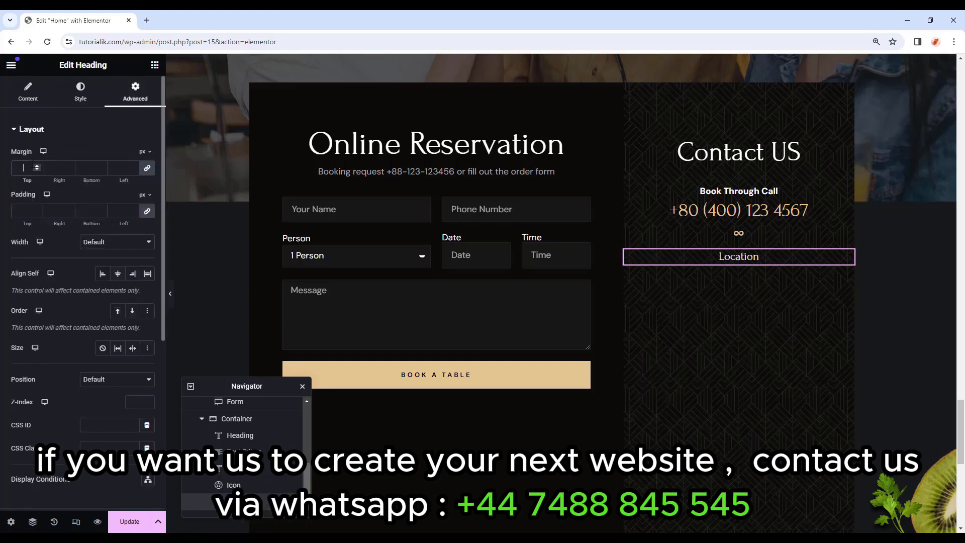
# Add a text block with the pasted restaurant address, centred, using the Text global font.
pyautogui.click(155, 65)
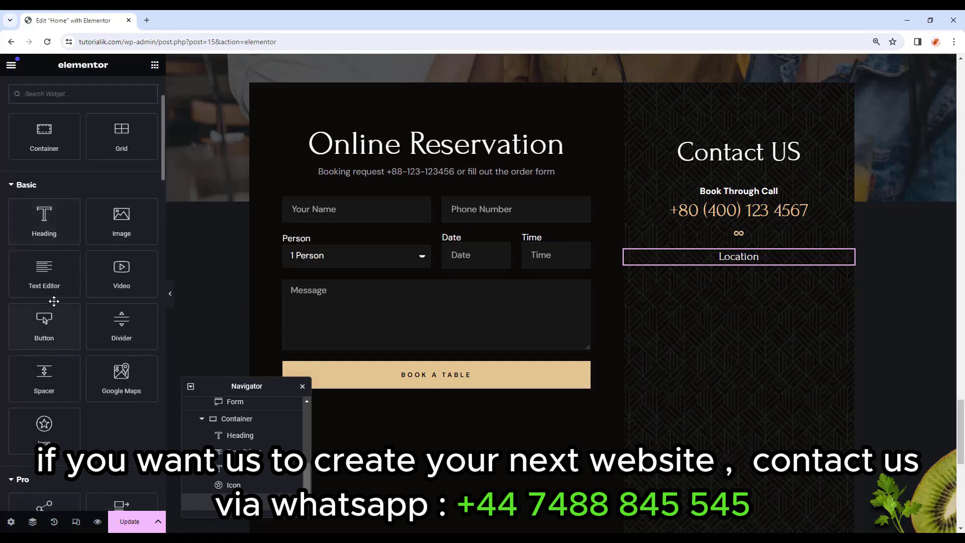
pyautogui.moveTo(44, 274); pyautogui.dragTo(745, 264)
pyautogui.rightClick(29, 287)
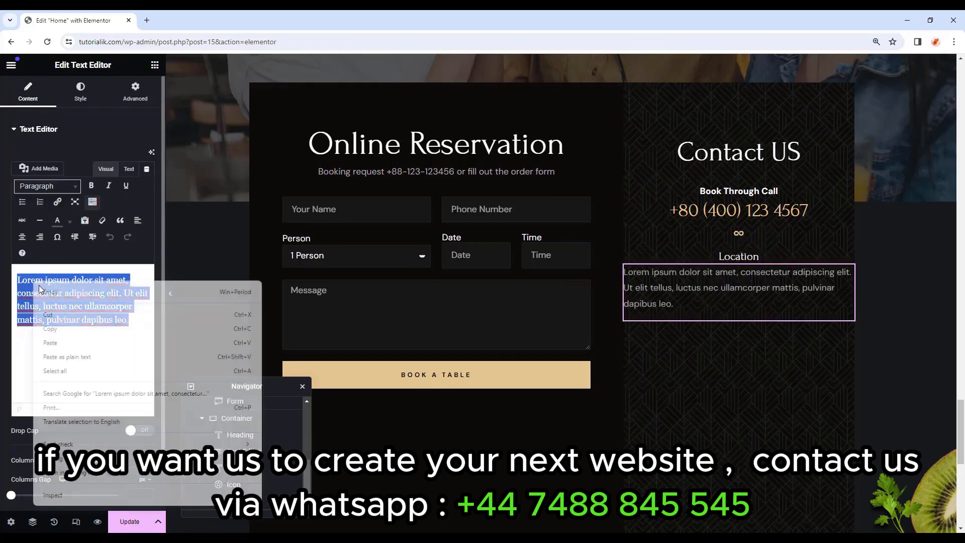
pyautogui.click(54, 341)
pyautogui.click(74, 100)
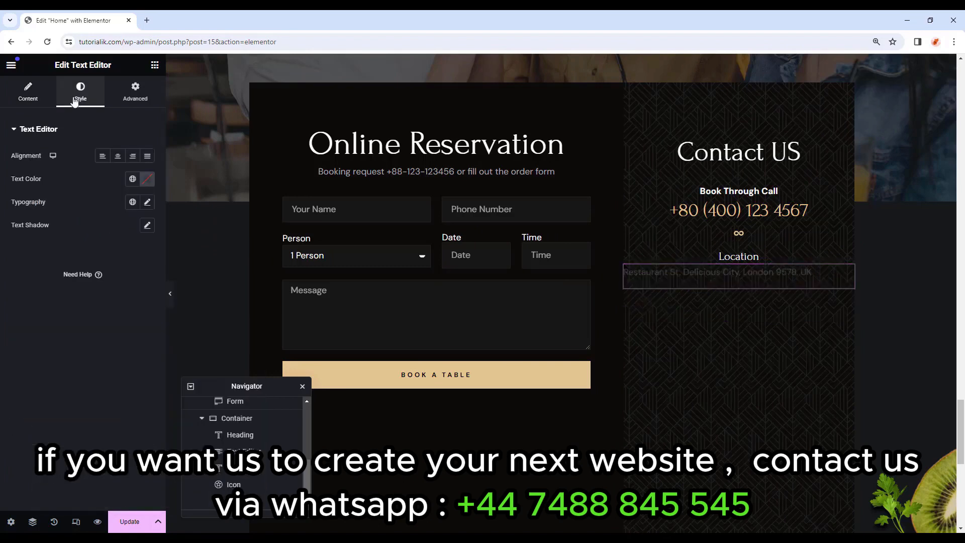
pyautogui.click(118, 156)
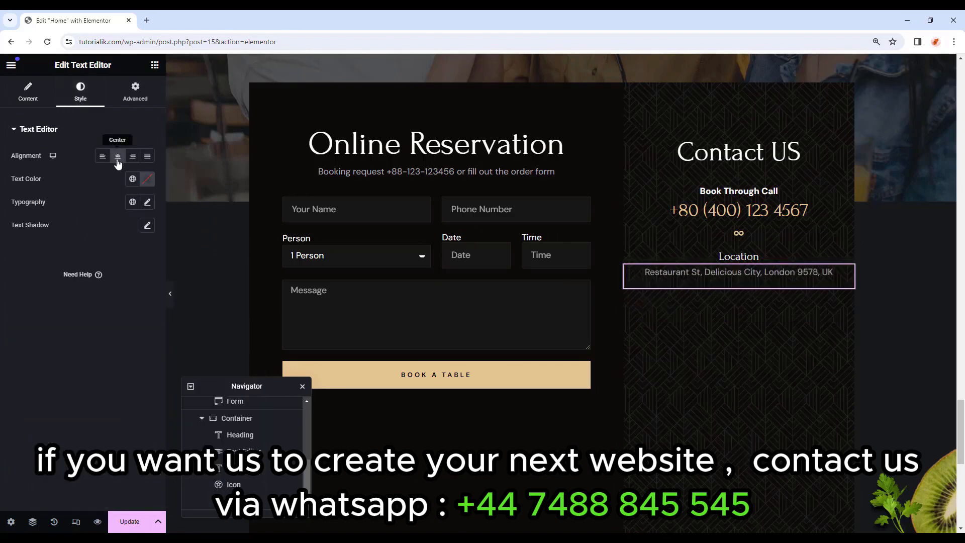
pyautogui.click(132, 202)
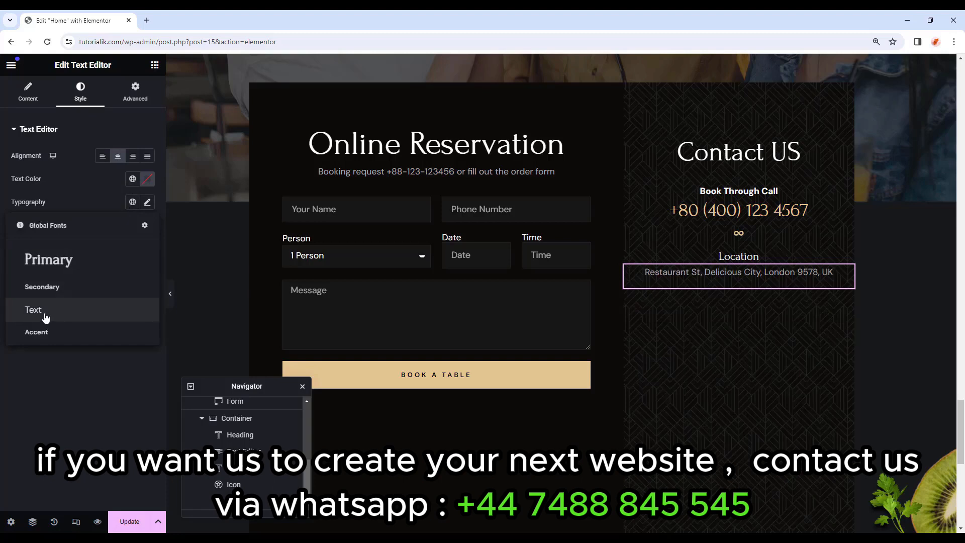
pyautogui.click(67, 316)
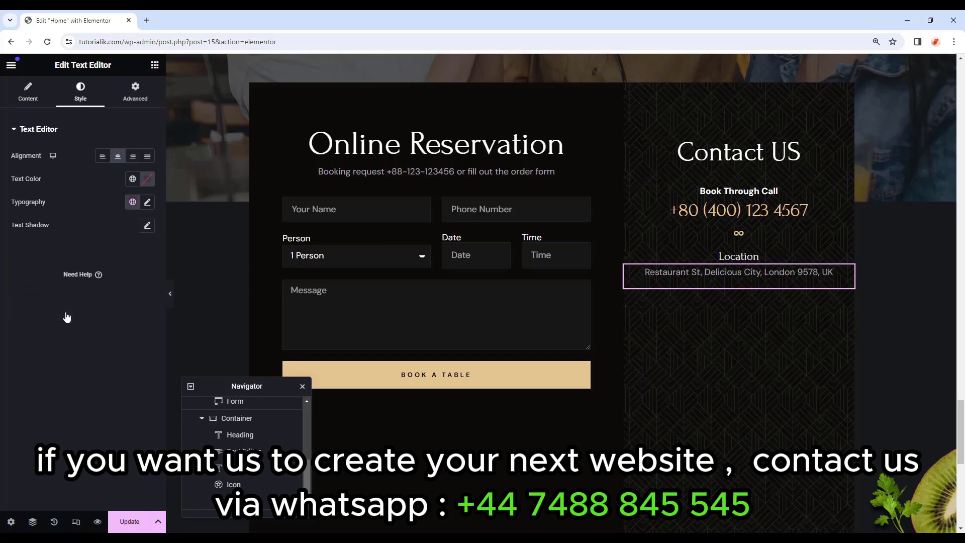
# Give the address text 70 px padding on the right and left.
pyautogui.click(135, 93)
pyautogui.click(29, 168)
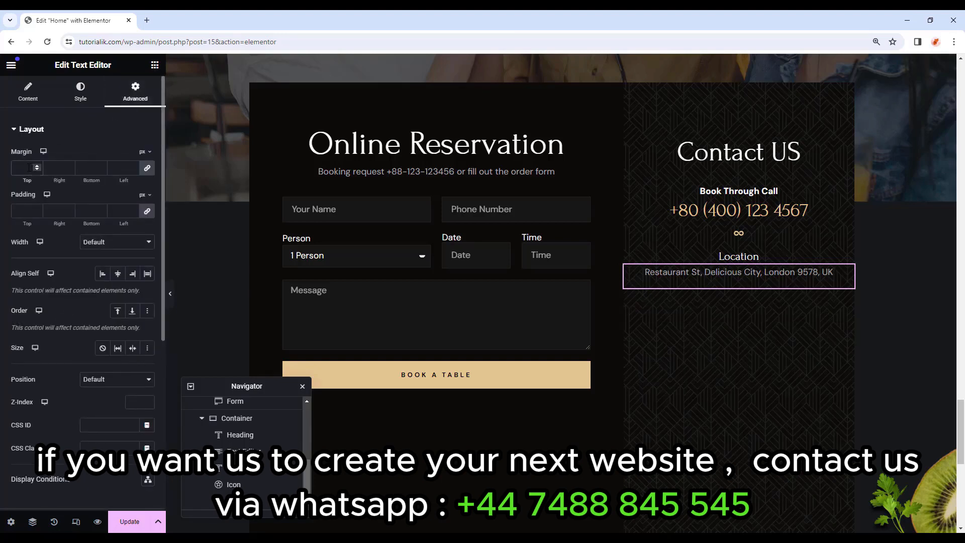
pyautogui.click(147, 210)
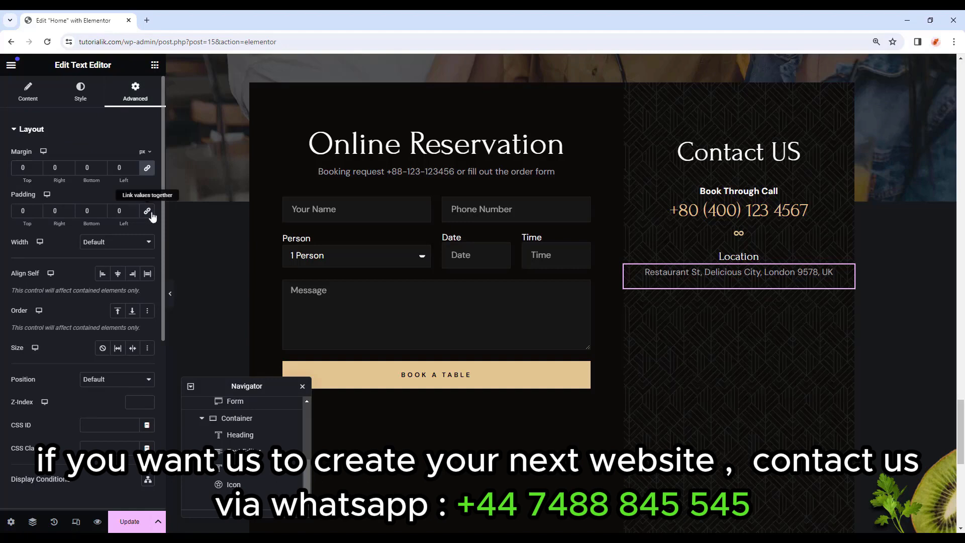
pyautogui.write('70')
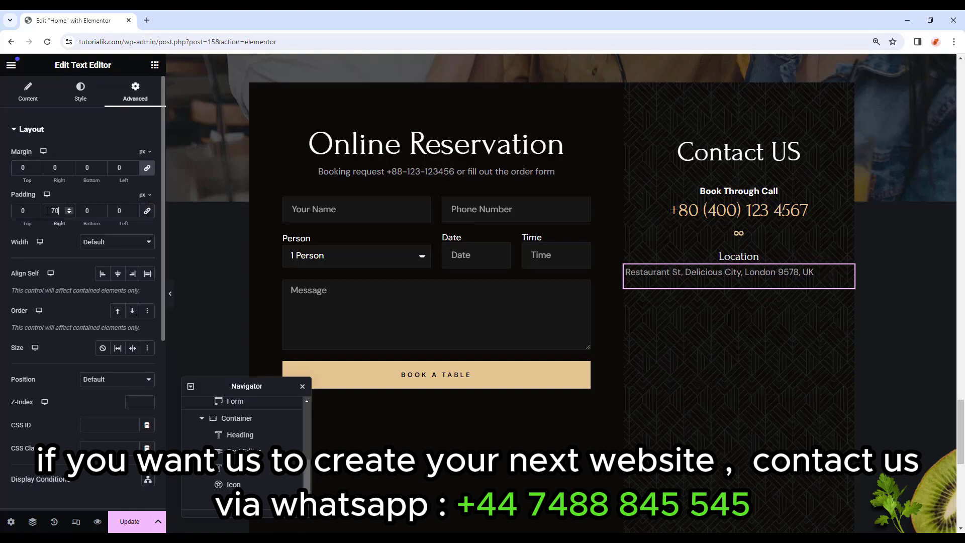
pyautogui.doubleClick(111, 210)
pyautogui.write('70')
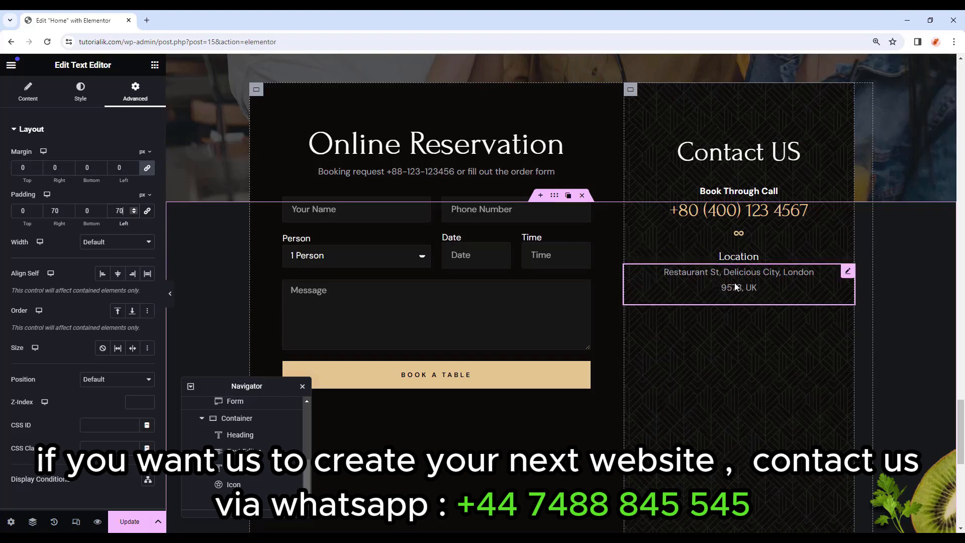
# Copy and paste the Location heading and address block twice more into the Contact US column.
pyautogui.click(746, 257)
pyautogui.rightClick(746, 258)
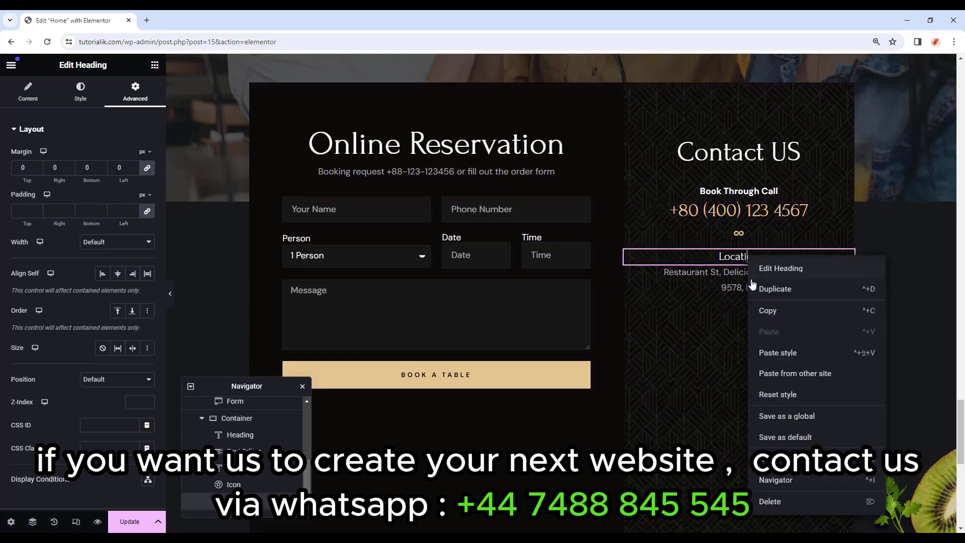
pyautogui.click(751, 307)
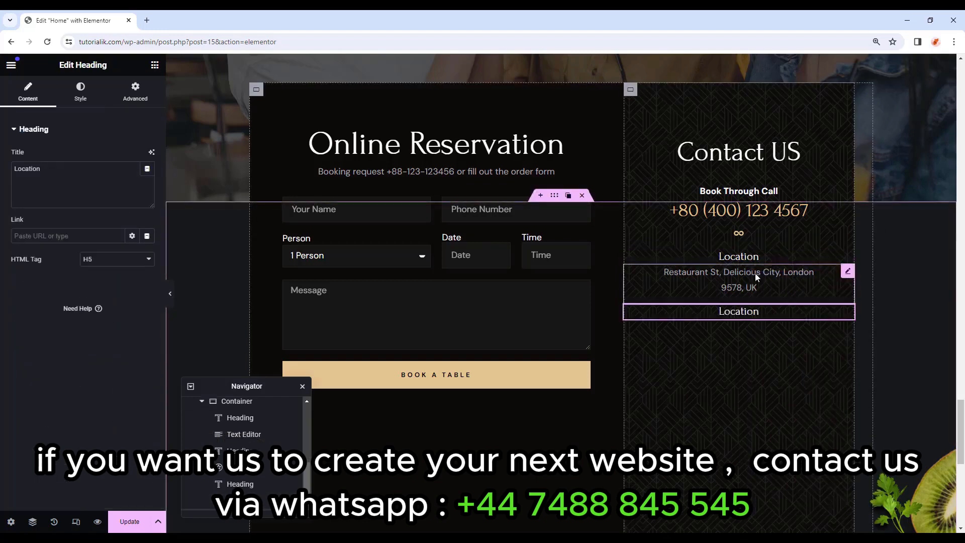
pyautogui.rightClick(757, 275)
pyautogui.click(772, 327)
pyautogui.rightClick(752, 327)
pyautogui.click(767, 334)
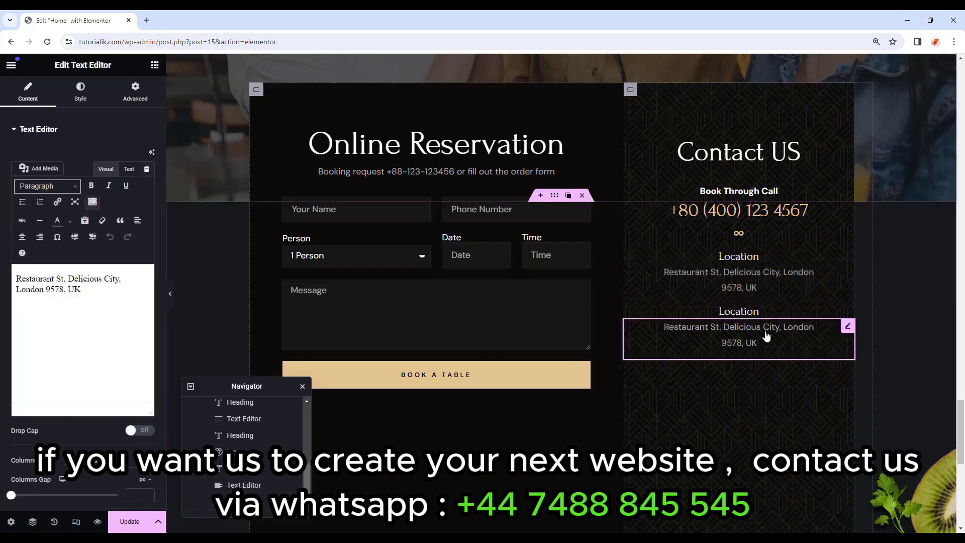
pyautogui.rightClick(754, 260)
pyautogui.click(775, 317)
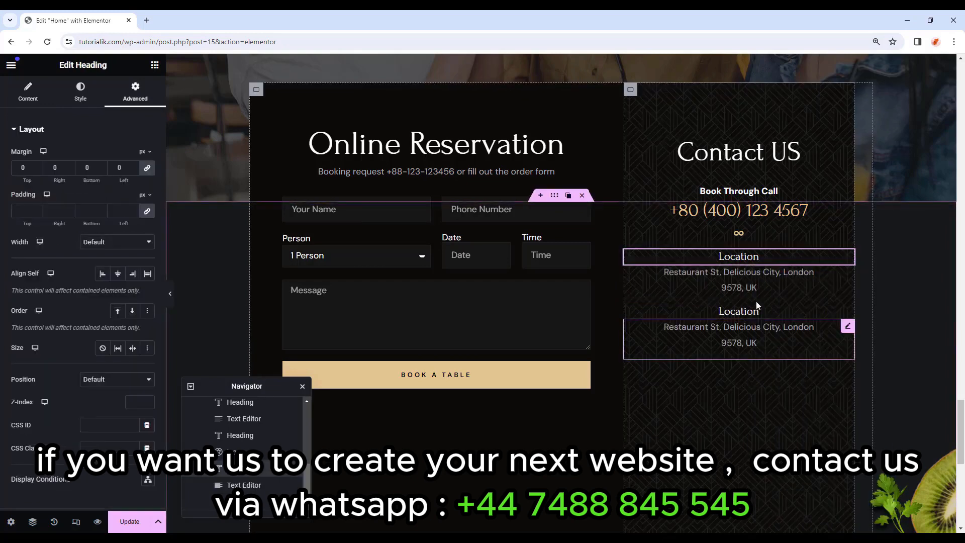
pyautogui.rightClick(750, 361)
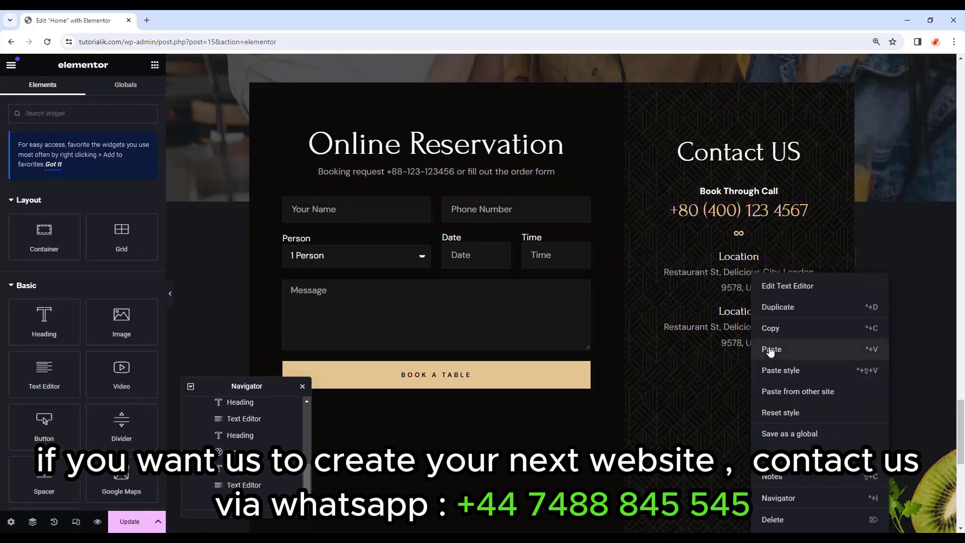
pyautogui.click(771, 349)
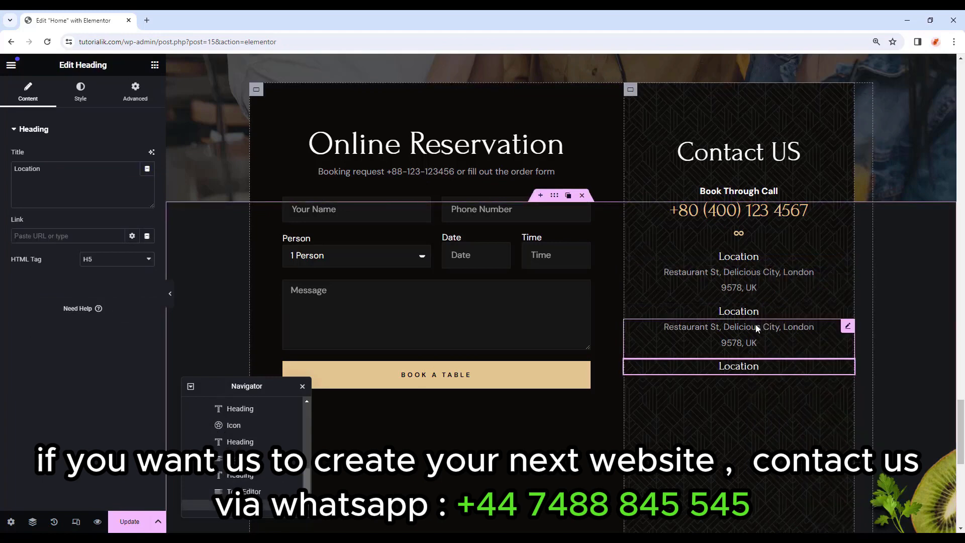
pyautogui.rightClick(759, 343)
pyautogui.click(772, 331)
# Retitle the middle copy 'Lunch Time' and paste the Monday to Sunday 11.00 am – 2.30pm hours under it.
pyautogui.click(758, 315)
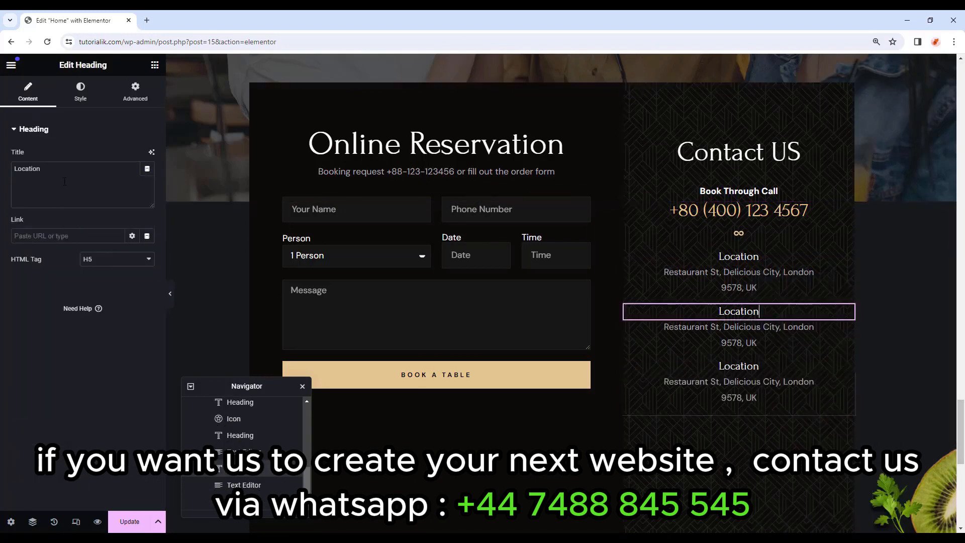
pyautogui.click(65, 205)
pyautogui.hotkey('ctrl', 'a')
pyautogui.press('BackSpace')
pyautogui.write('L')
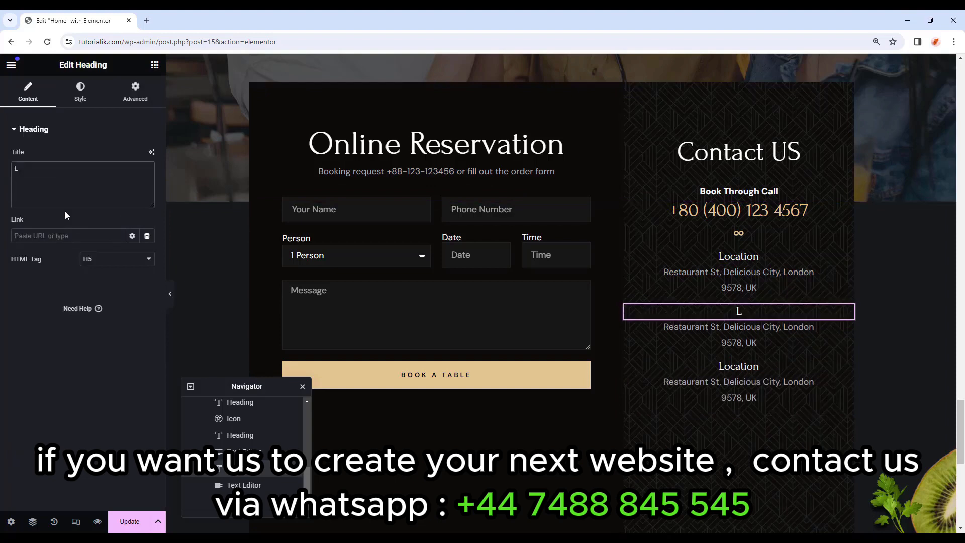
pyautogui.write('unch Time')
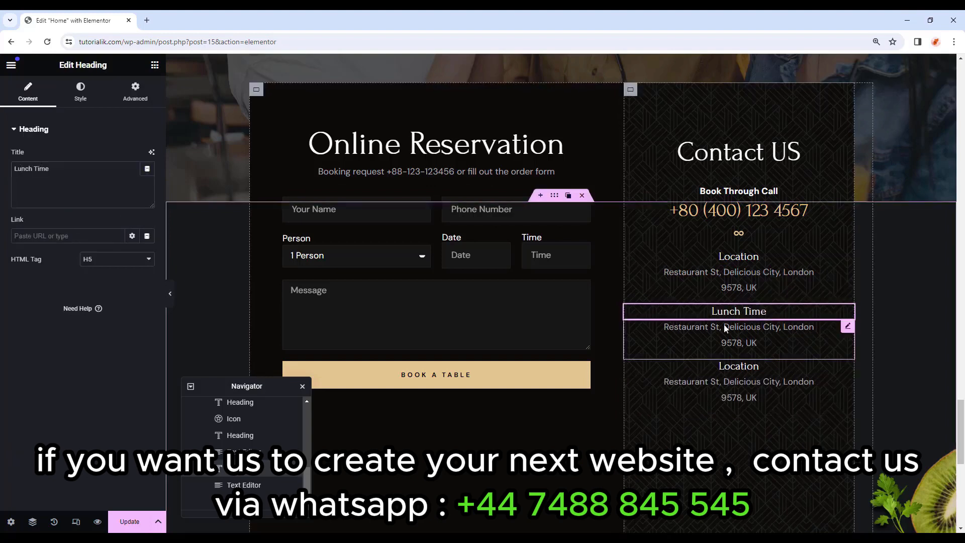
pyautogui.click(244, 484)
pyautogui.hotkey('ctrl', 'a')
pyautogui.hotkey('ctrl', 'v')
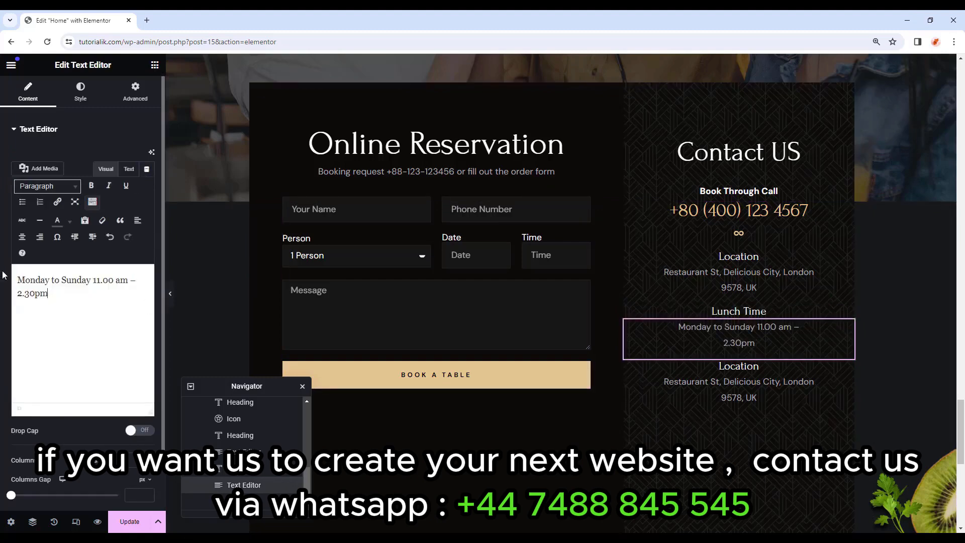
# Retitle the last copy 'Dinner Time' and paste the same opening hours under it.
pyautogui.click(759, 365)
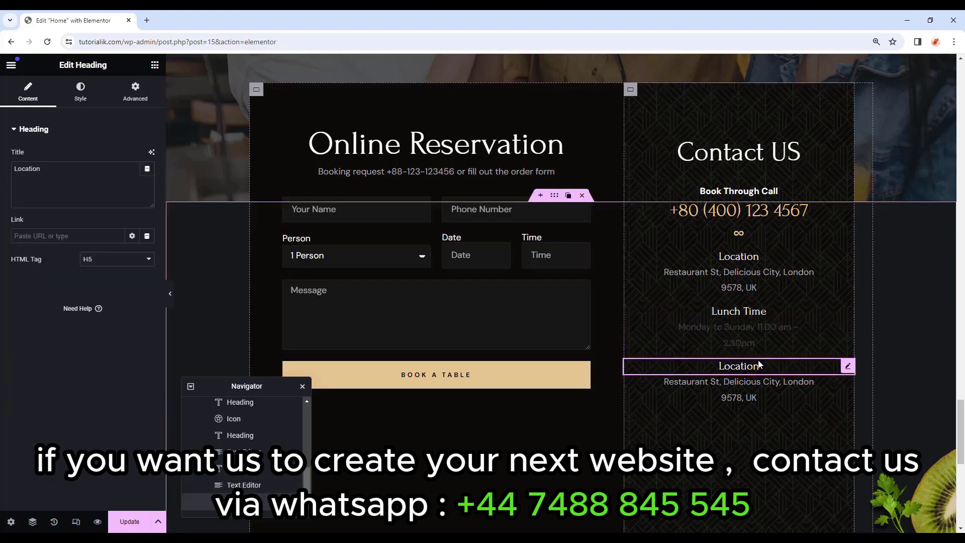
pyautogui.click(77, 177)
pyautogui.hotkey('ctrl', 'a')
pyautogui.write('D')
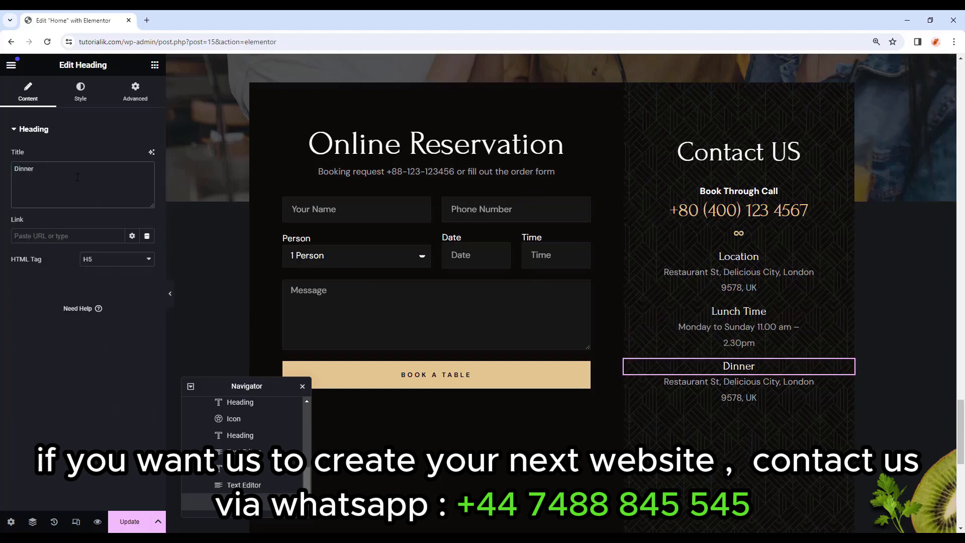
pyautogui.click(739, 390)
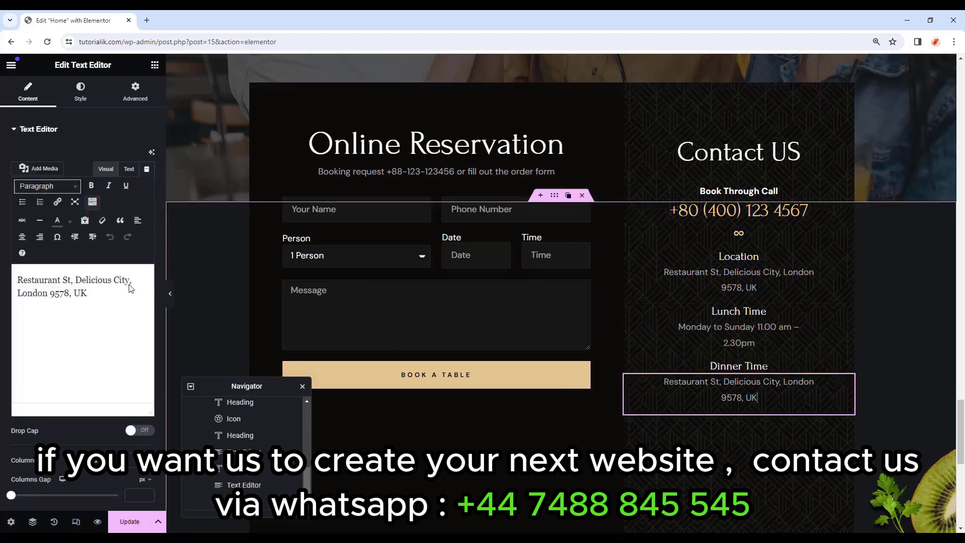
pyautogui.hotkey('ctrl', 'a')
pyautogui.hotkey('ctrl', 'v')
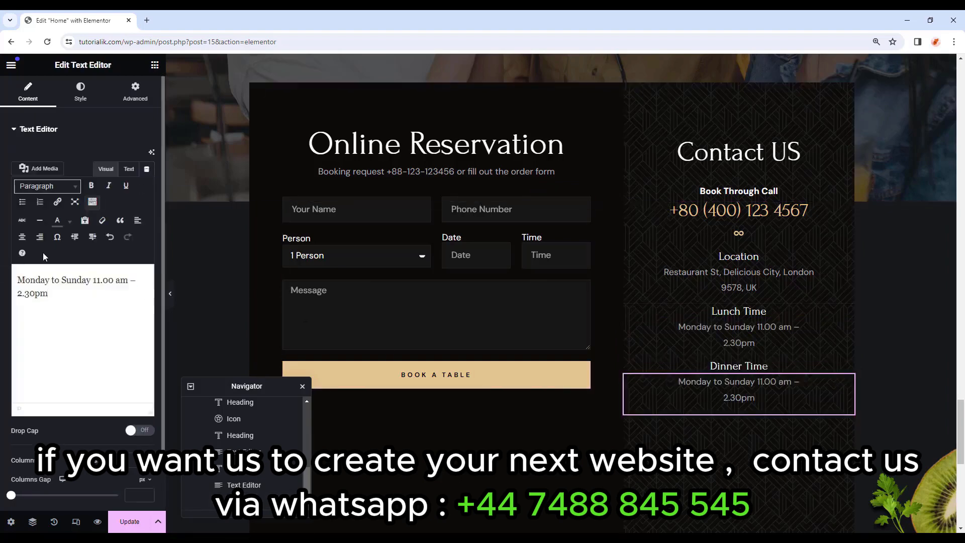
# Select the outer reservation container and preview the updated Contact US column.
pyautogui.click(175, 294)
pyautogui.scroll(1, 191, 274)
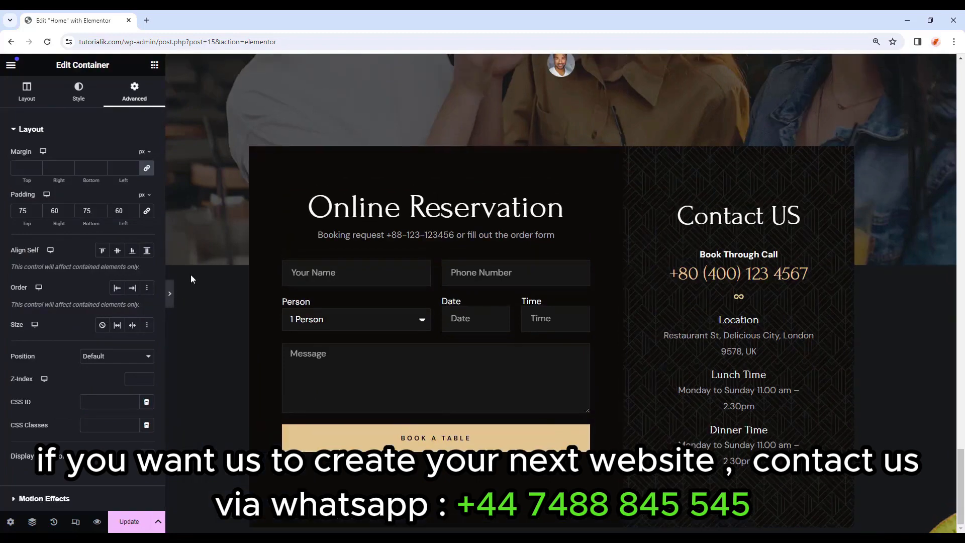
pyautogui.scroll(5, 674, 291)
pyautogui.scroll(-4, 676, 291)
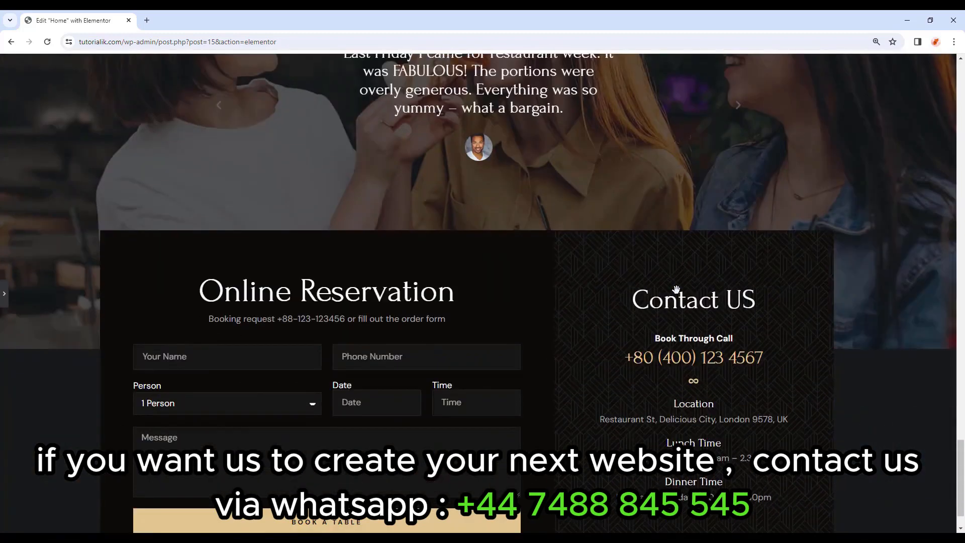
pyautogui.scroll(-1, 675, 291)
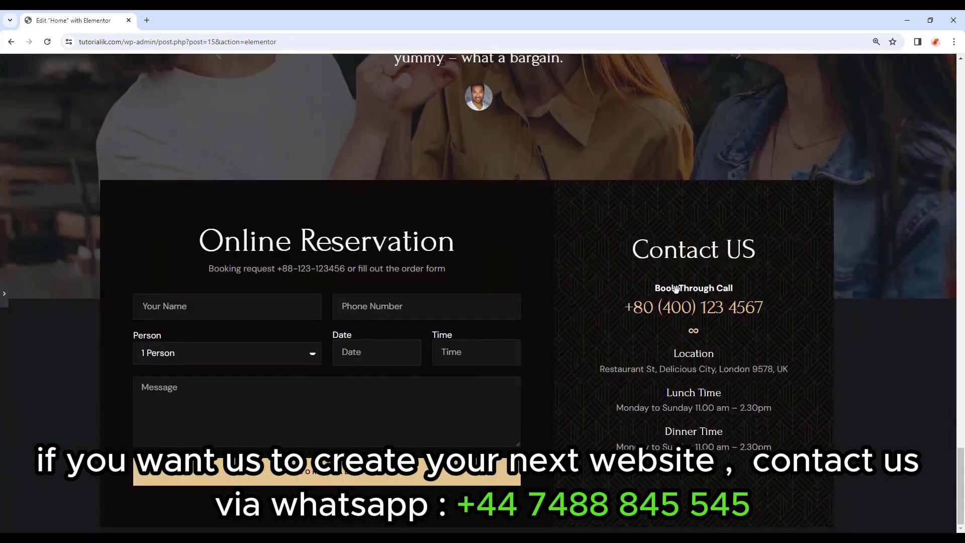
pyautogui.click(4, 294)
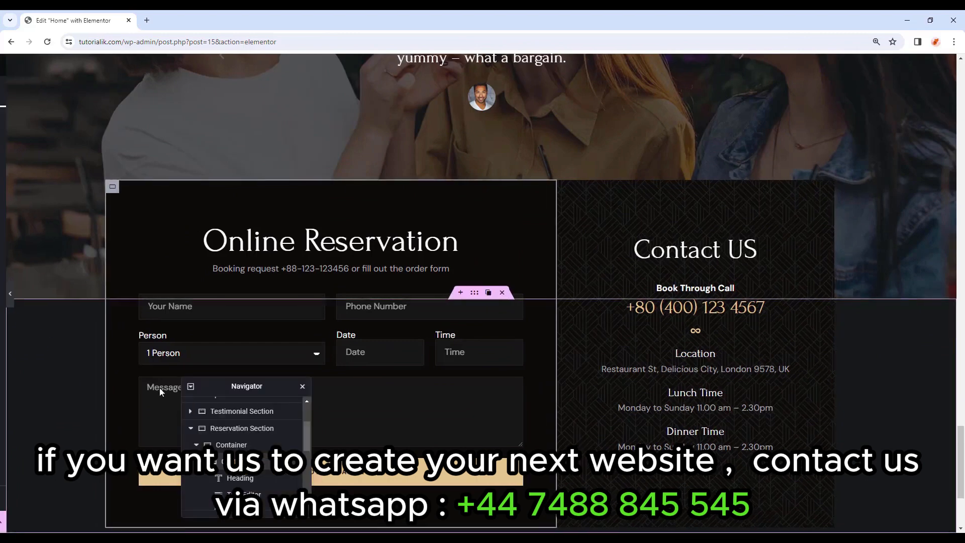
# Switch to tablet view and set the reservation container's Advanced padding to 0.
pyautogui.hotkey('ctrl', 'shift', 'm')
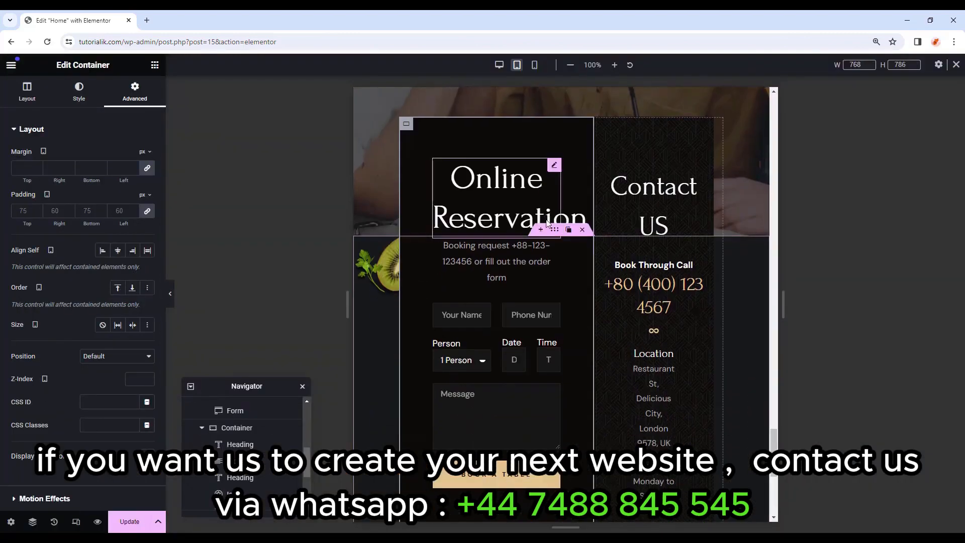
pyautogui.click(406, 126)
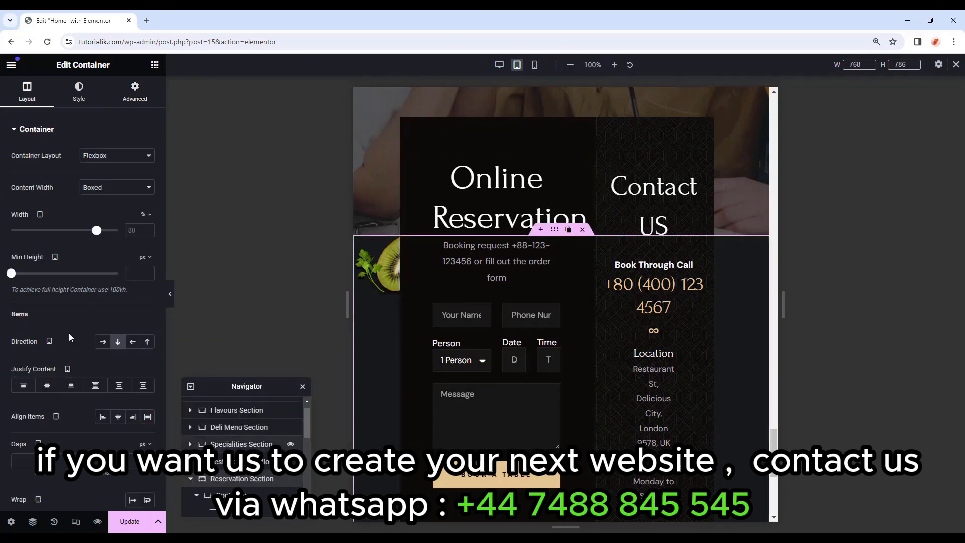
pyautogui.click(136, 96)
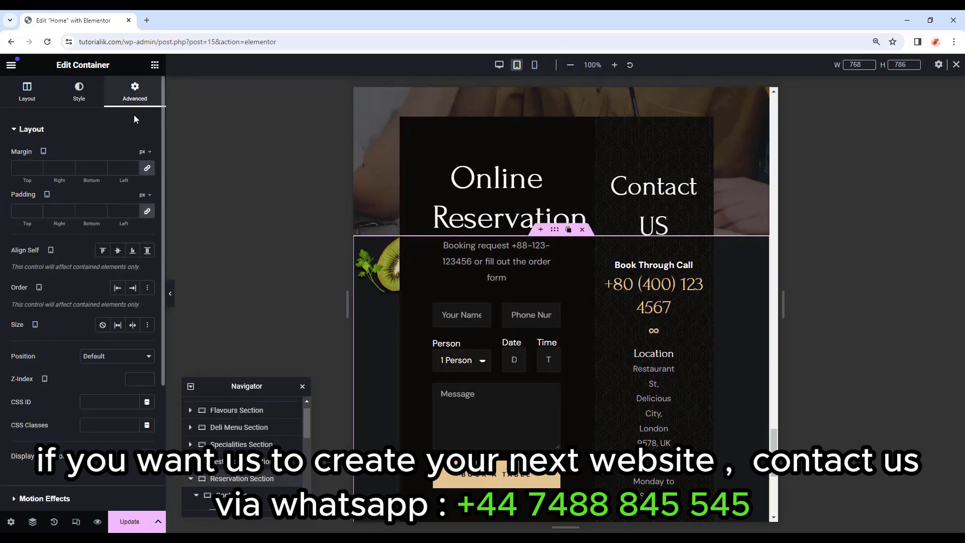
pyautogui.click(149, 211)
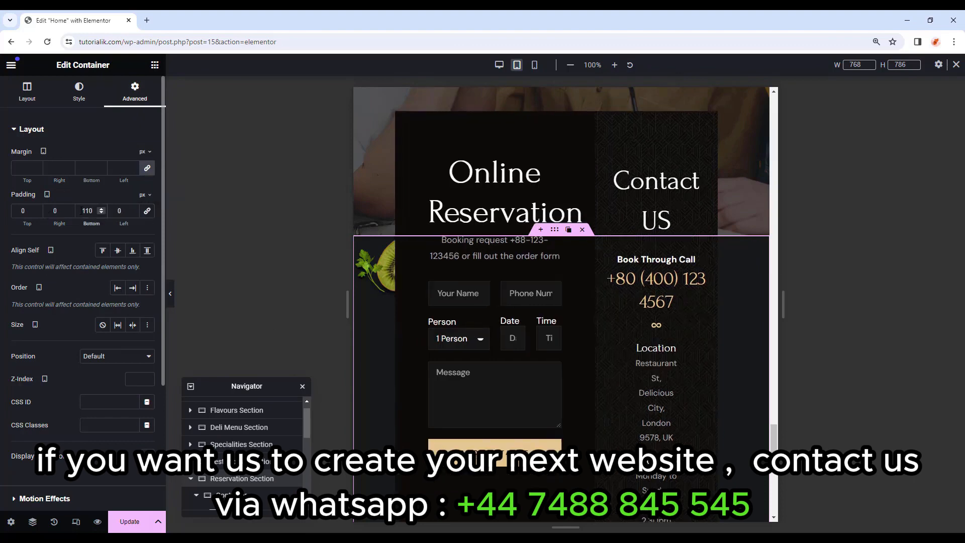
pyautogui.scroll(-2, 241, 443)
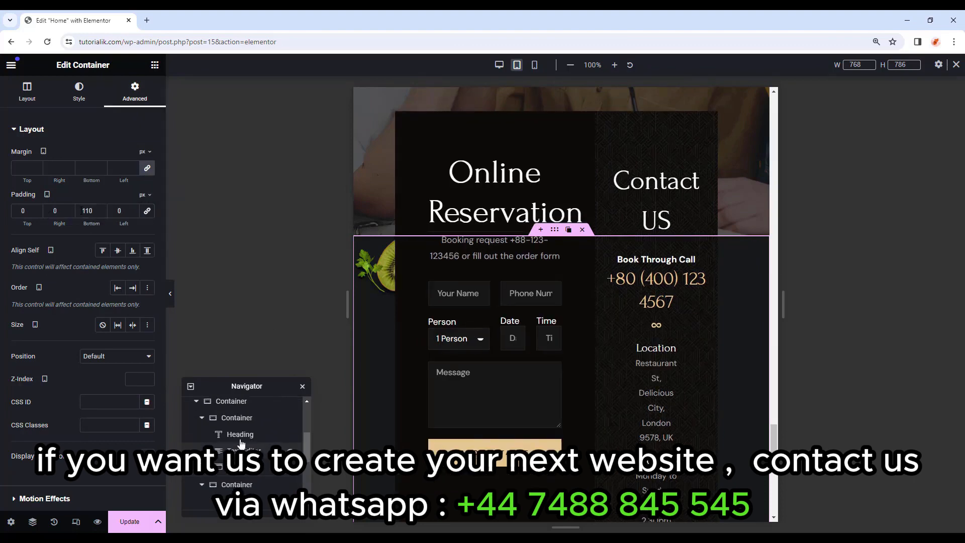
pyautogui.scroll(1, 242, 444)
# Set the inner reservation box's tablet top margin to -170.
pyautogui.click(244, 462)
pyautogui.click(231, 445)
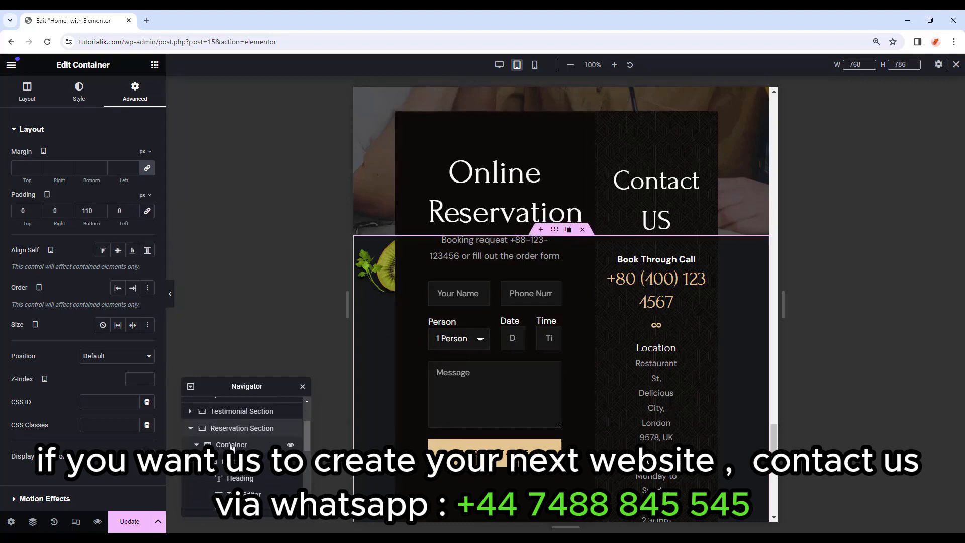
pyautogui.click(238, 449)
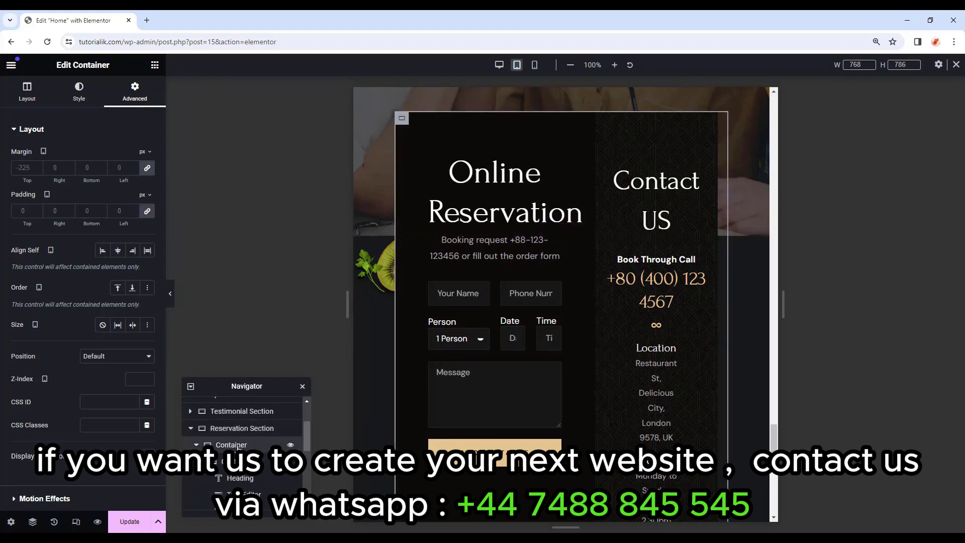
pyautogui.click(147, 169)
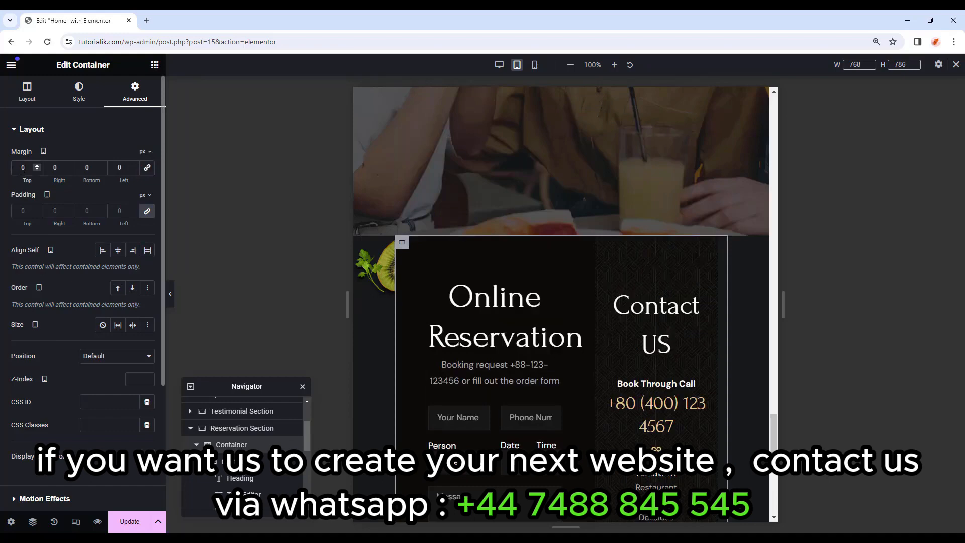
pyautogui.press('BackSpace')
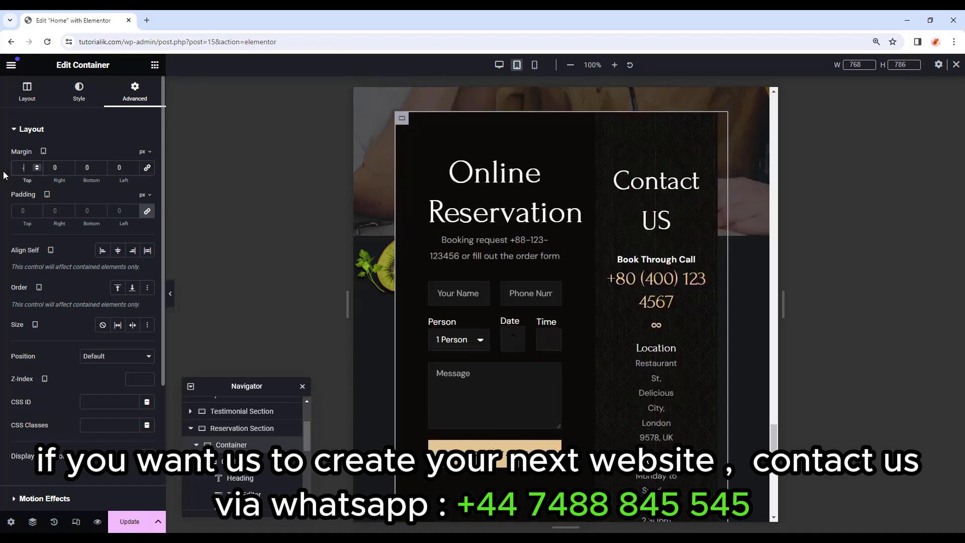
pyautogui.write('-170')
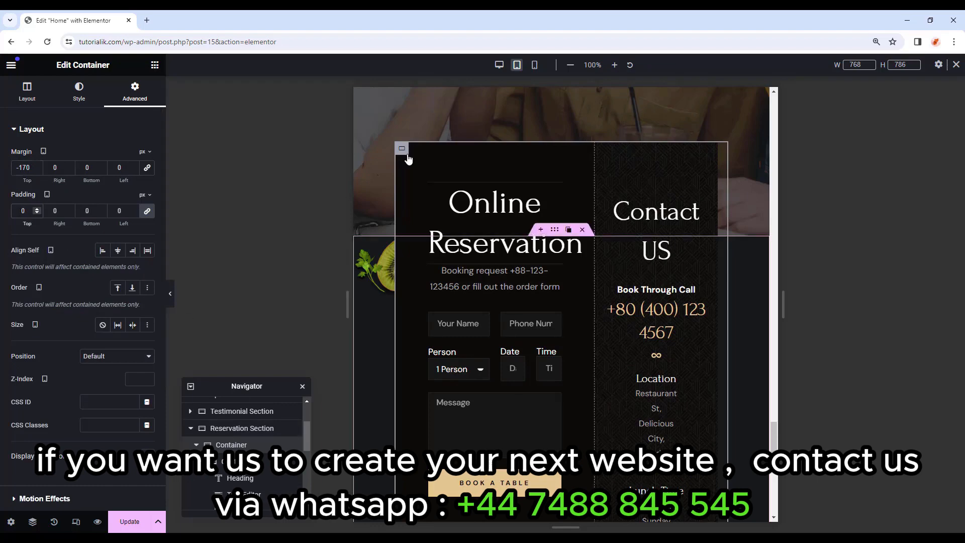
# Set the reservation container's width to 100% and enable Wrap.
pyautogui.click(36, 96)
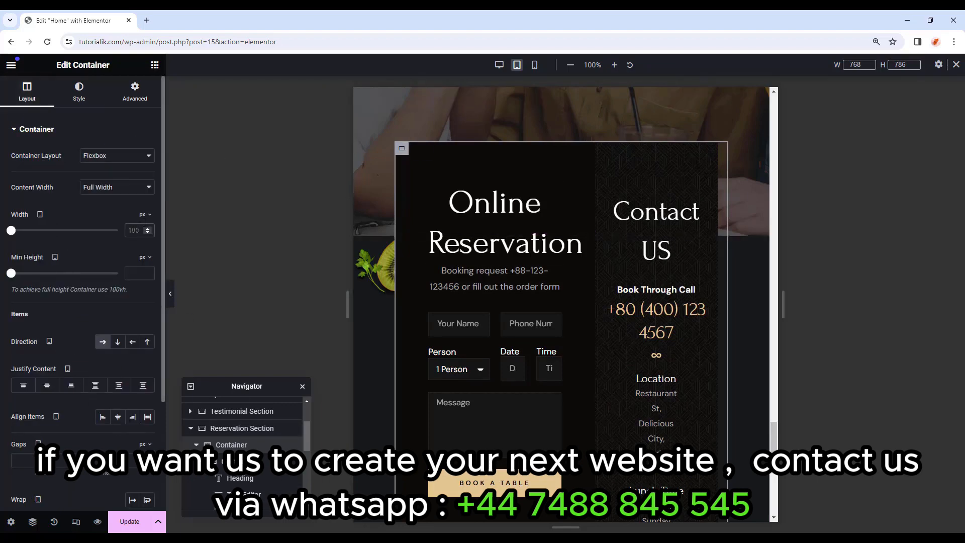
pyautogui.click(146, 230)
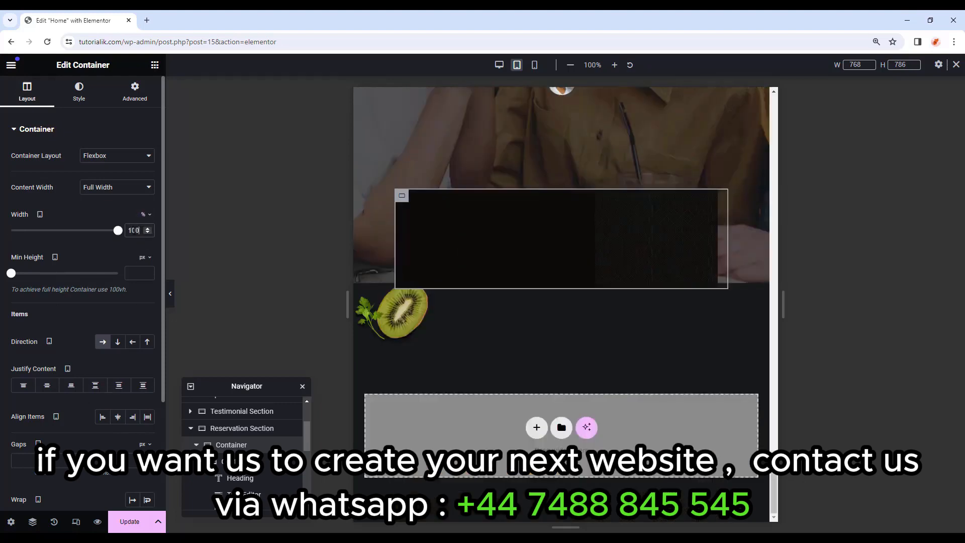
pyautogui.scroll(-3, 129, 356)
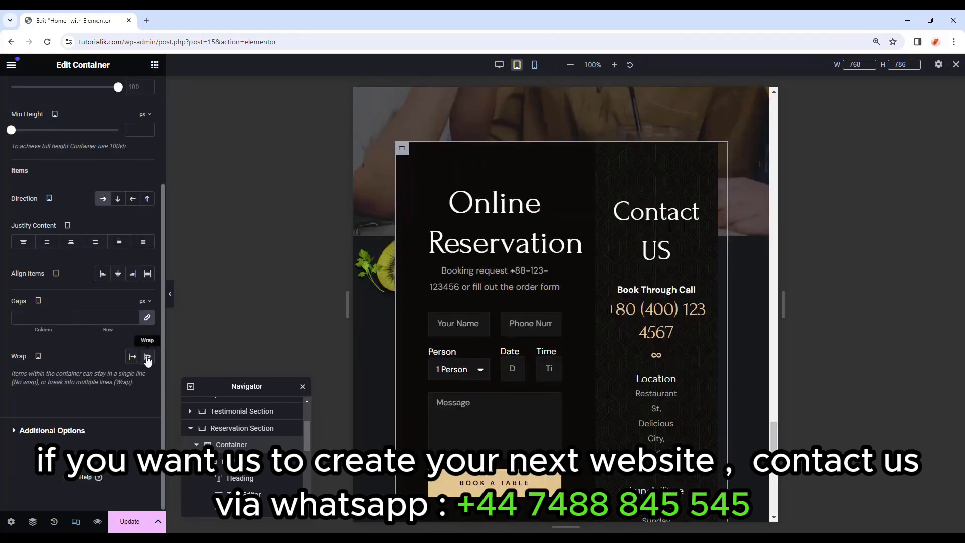
pyautogui.click(147, 357)
pyautogui.scroll(-1, 143, 370)
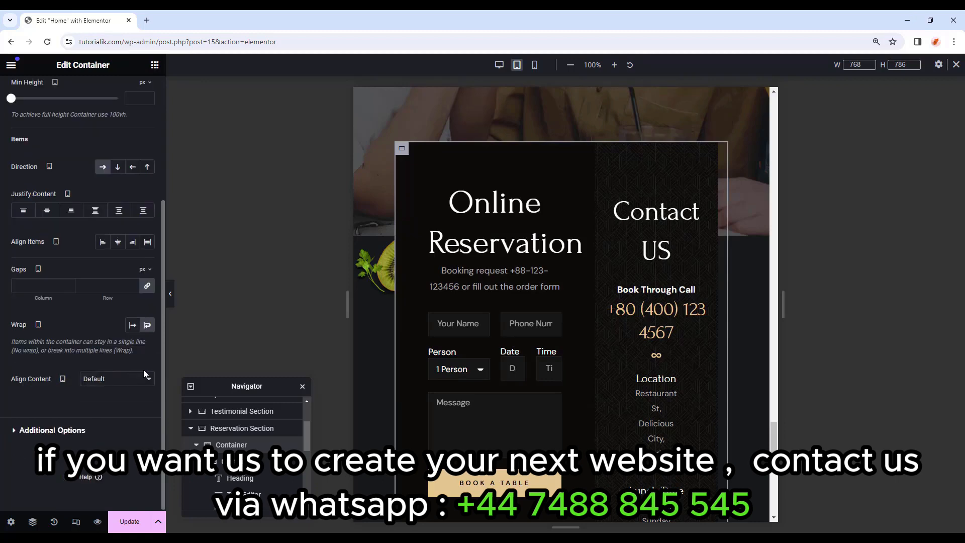
# Set the Online Reservation column's width to 100%.
pyautogui.click(262, 461)
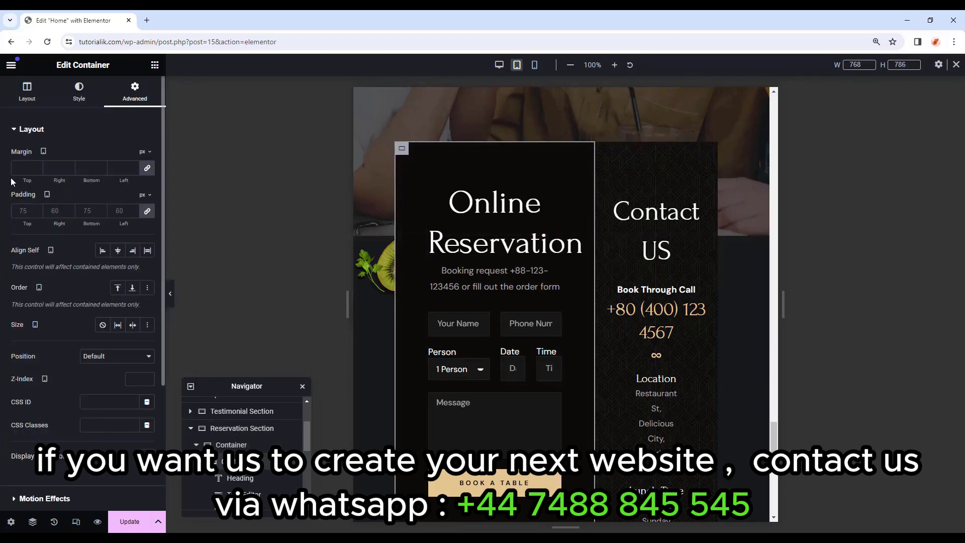
pyautogui.click(27, 93)
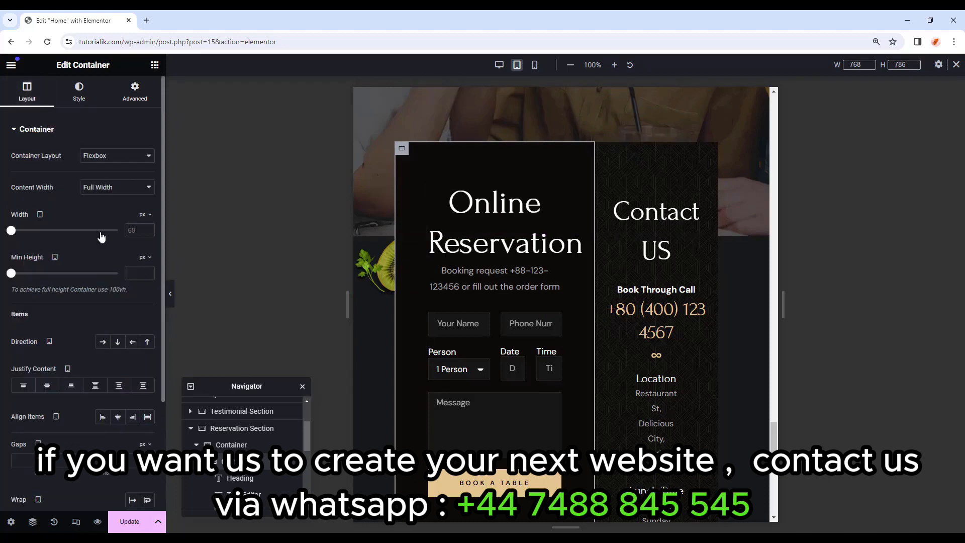
pyautogui.click(141, 232)
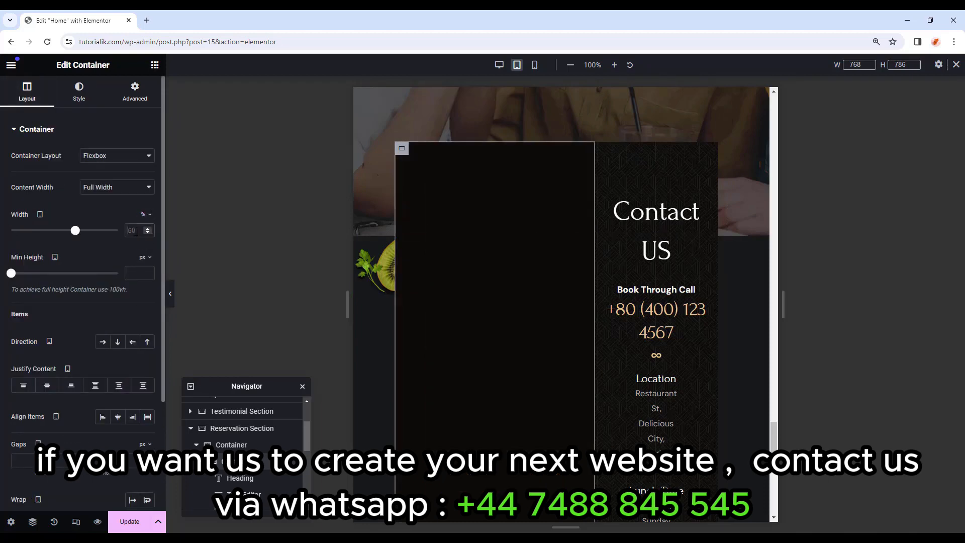
pyautogui.click(138, 232)
pyautogui.write('100')
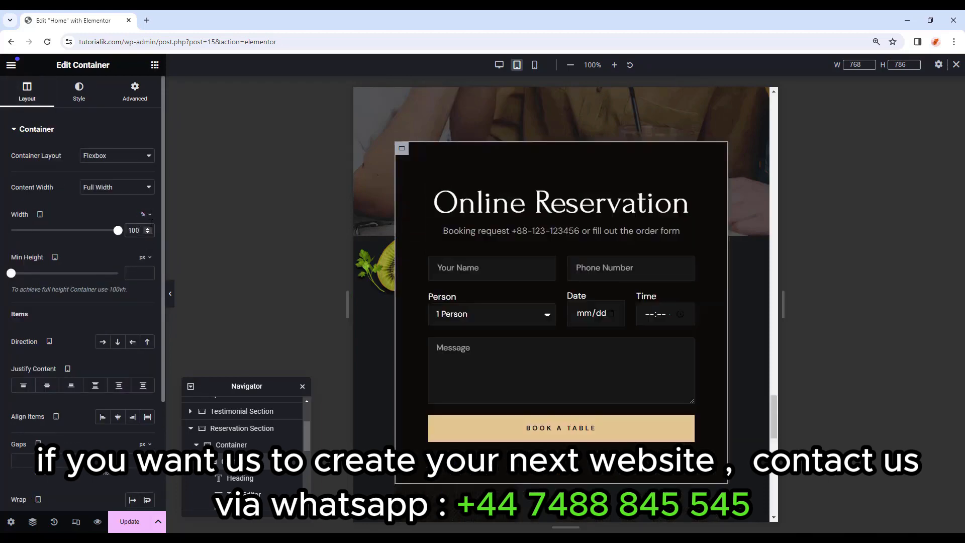
pyautogui.scroll(-5, 644, 269)
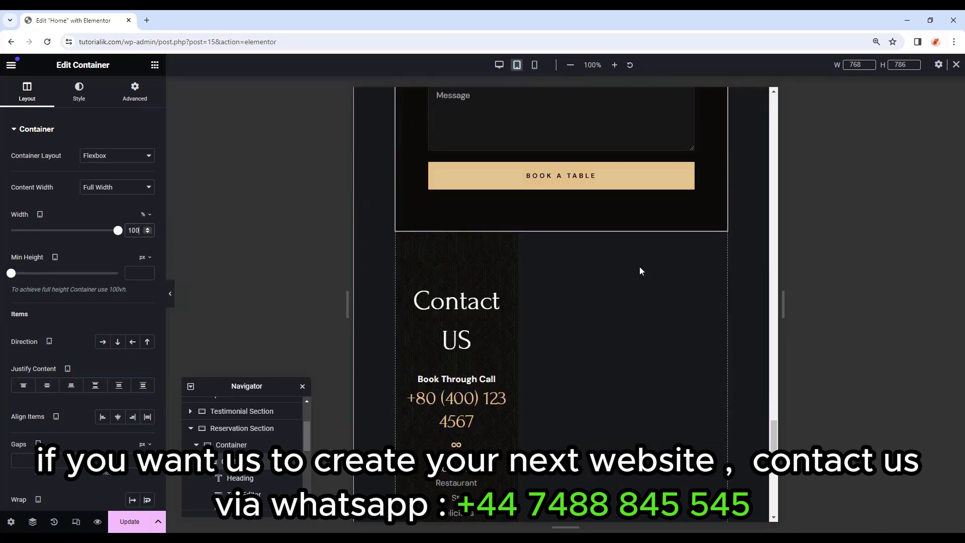
pyautogui.scroll(1, 641, 270)
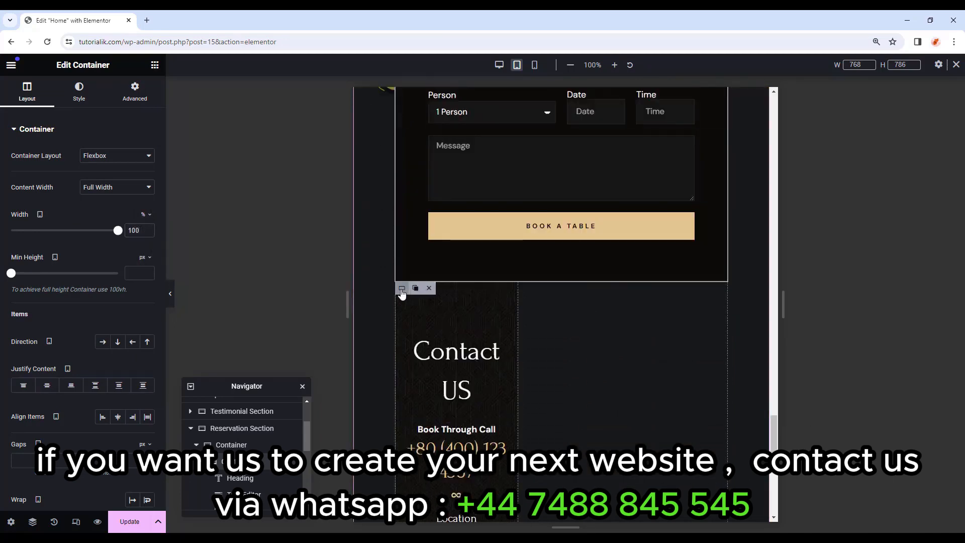
# Set the Contact US column's width to 100%.
pyautogui.click(405, 294)
pyautogui.click(144, 232)
pyautogui.click(142, 231)
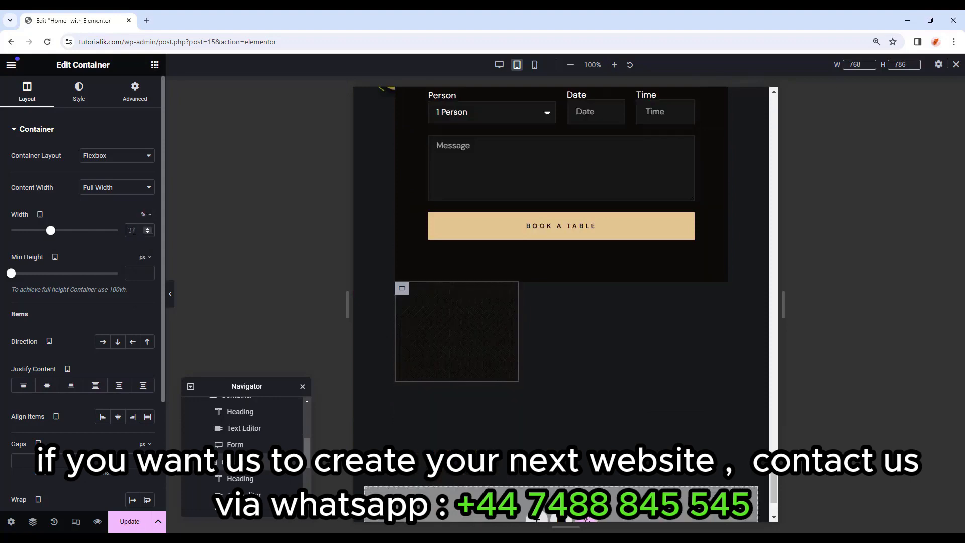
pyautogui.doubleClick(133, 230)
pyautogui.write('100')
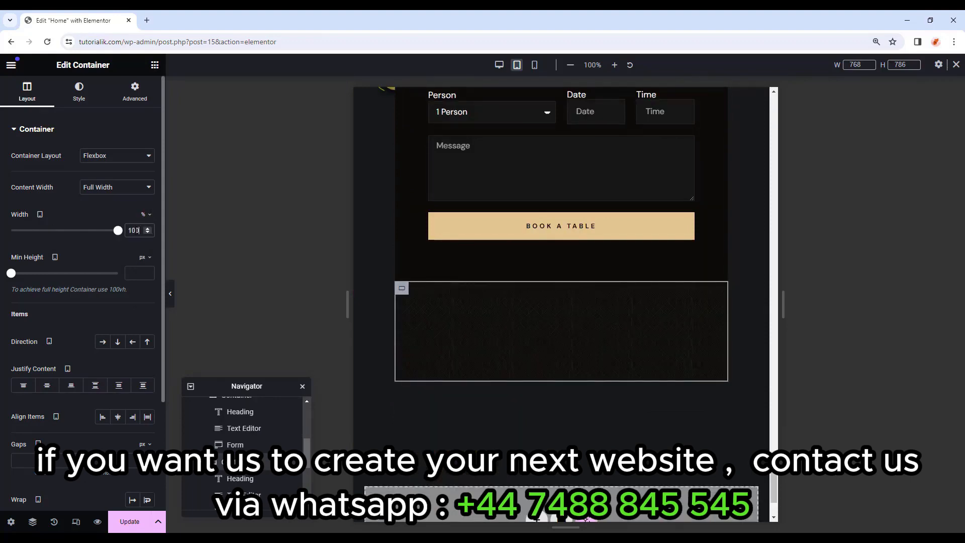
pyautogui.scroll(5, 745, 267)
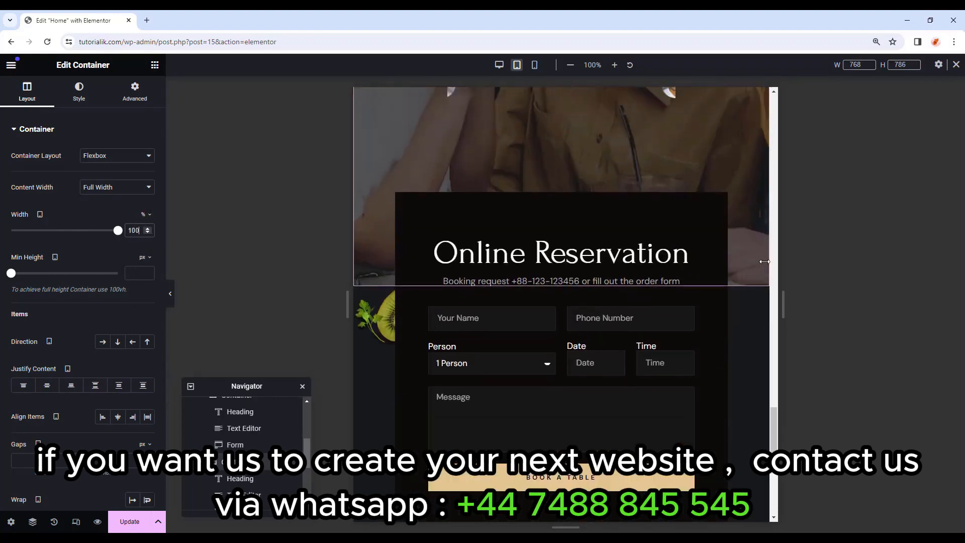
# Move the container's kiwi background image to X position 100% and Y position 95%.
pyautogui.click(134, 93)
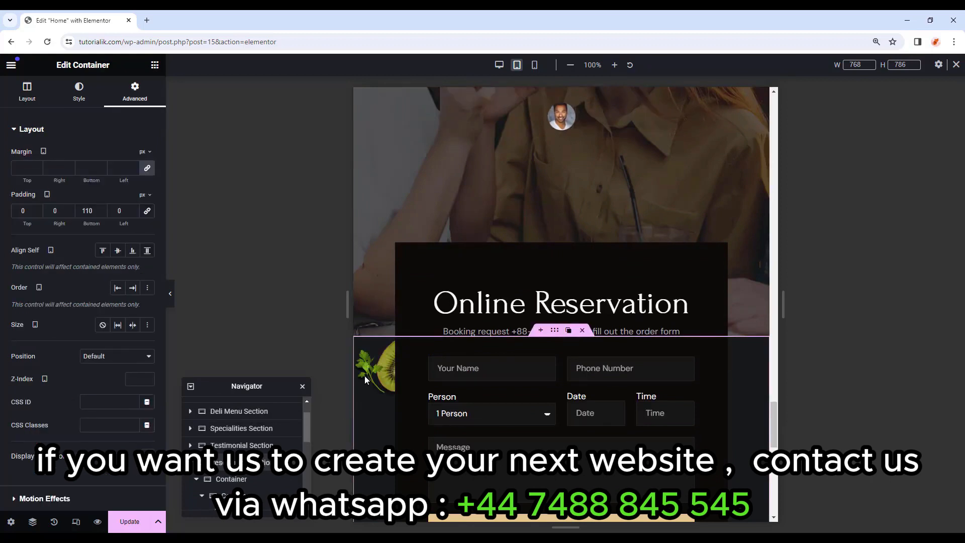
pyautogui.click(79, 95)
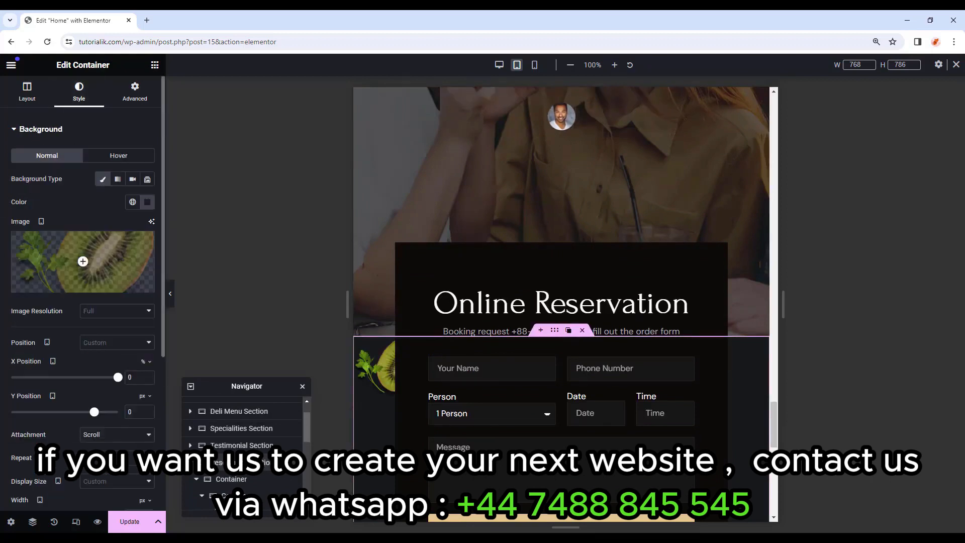
pyautogui.moveTo(95, 268)
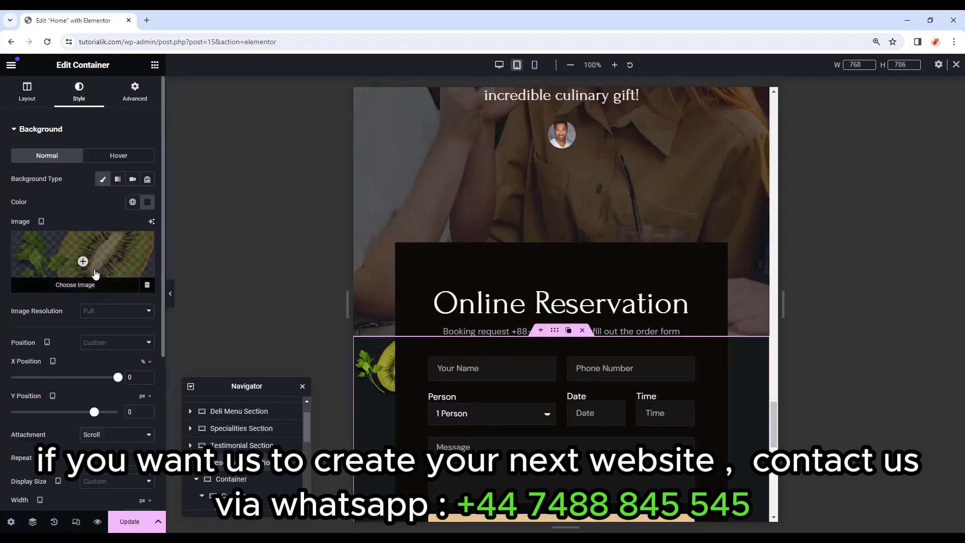
pyautogui.scroll(-2, 93, 276)
pyautogui.moveTo(115, 282); pyautogui.dragTo(114, 280)
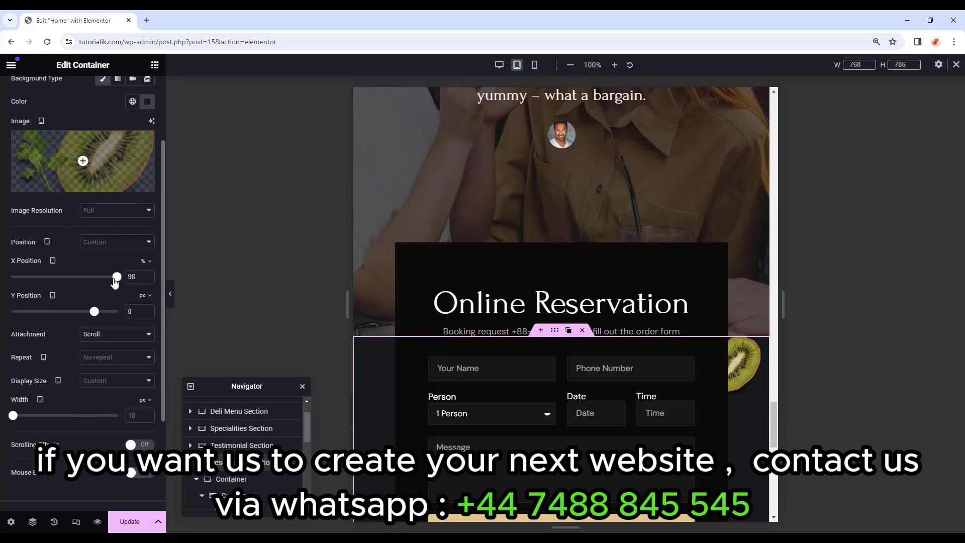
pyautogui.moveTo(93, 313); pyautogui.dragTo(97, 313)
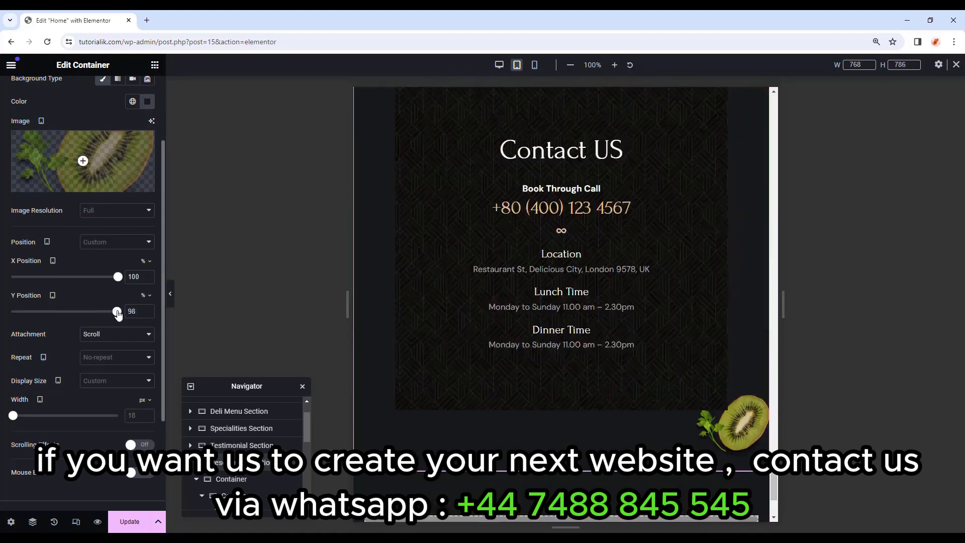
pyautogui.moveTo(119, 313); pyautogui.dragTo(116, 311)
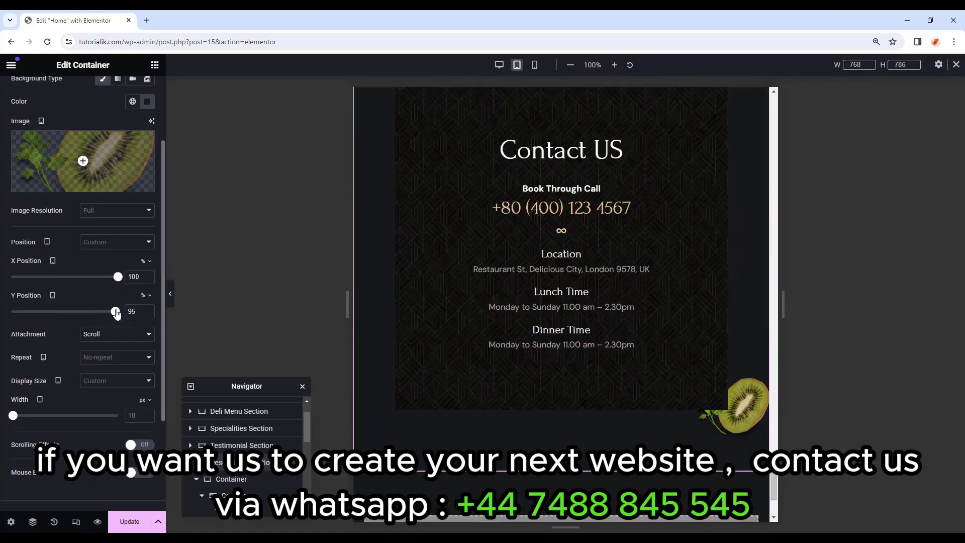
pyautogui.scroll(10, 702, 381)
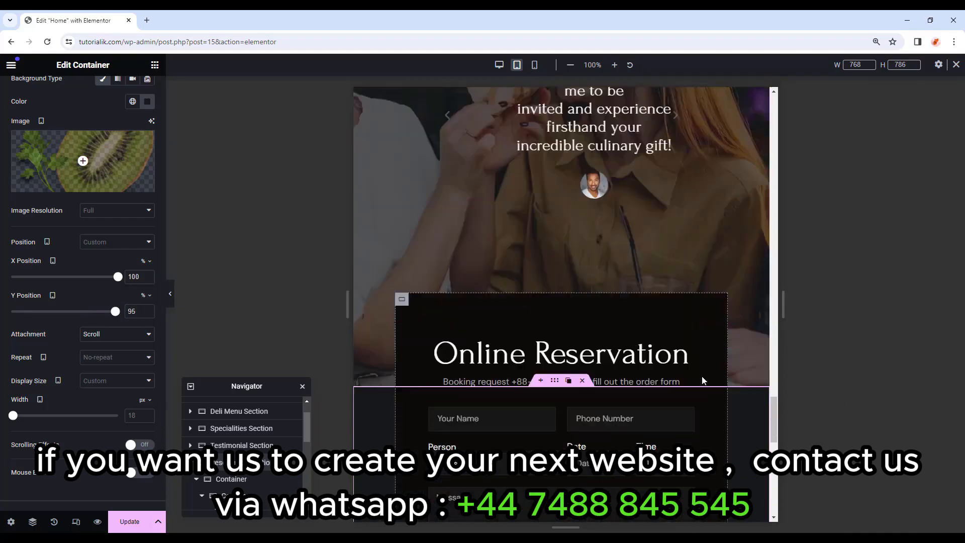
pyautogui.scroll(-4, 626, 183)
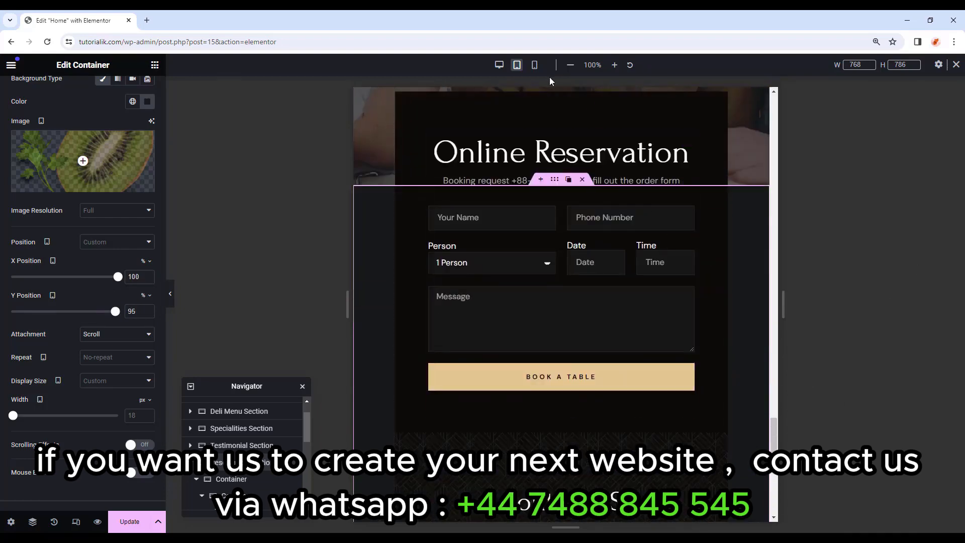
# In mobile view, set the reservation container's padding to 20 px on all sides.
pyautogui.click(536, 67)
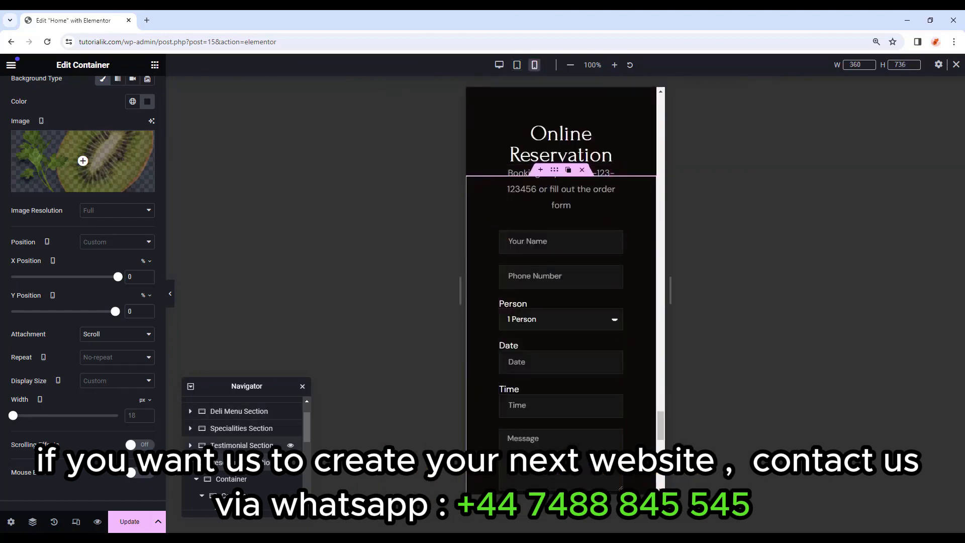
pyautogui.click(238, 480)
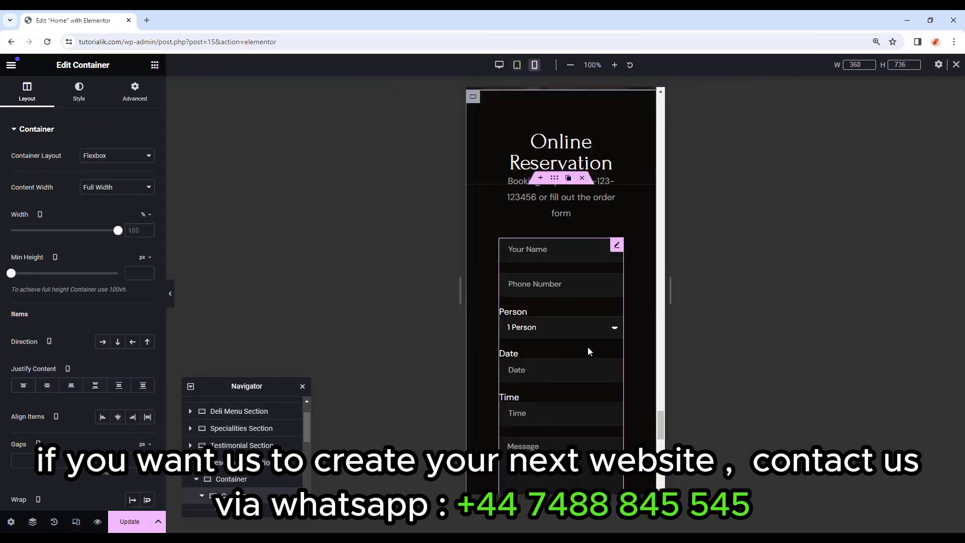
pyautogui.click(134, 93)
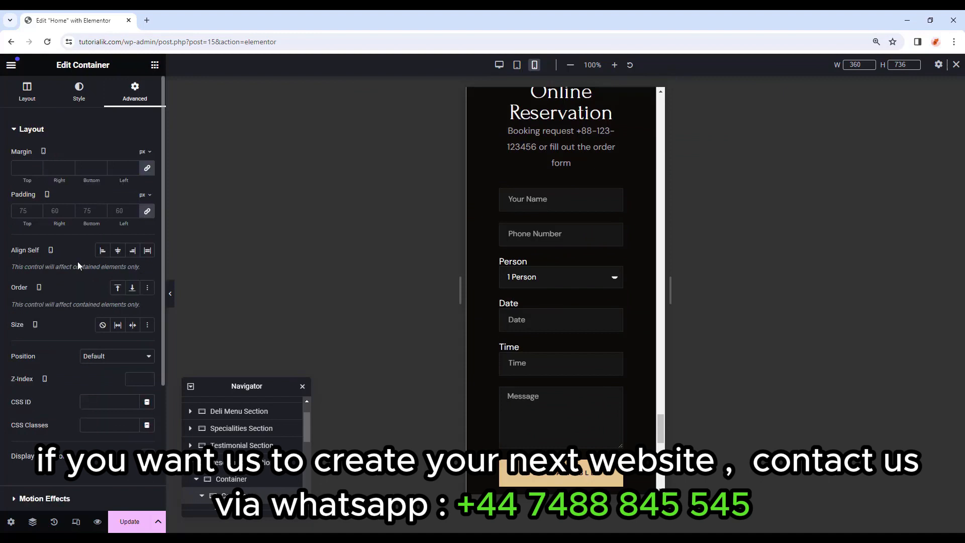
pyautogui.click(149, 211)
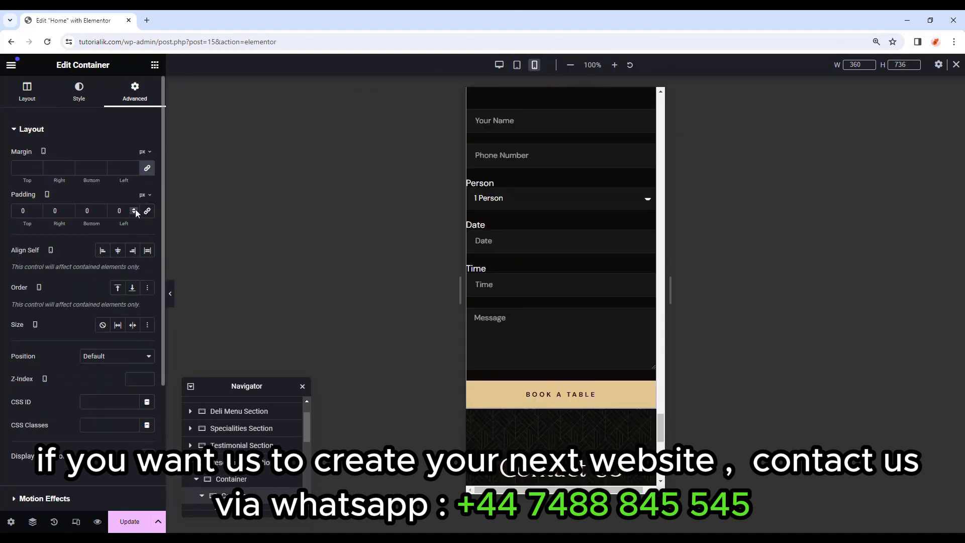
pyautogui.write('20')
pyautogui.moveTo(59, 211); pyautogui.dragTo(37, 212)
pyautogui.write('2')
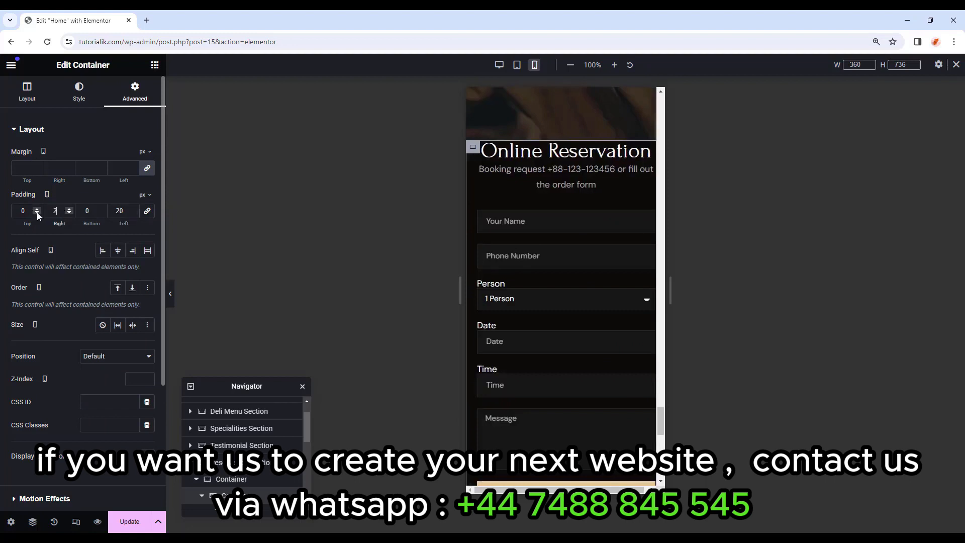
pyautogui.write('0')
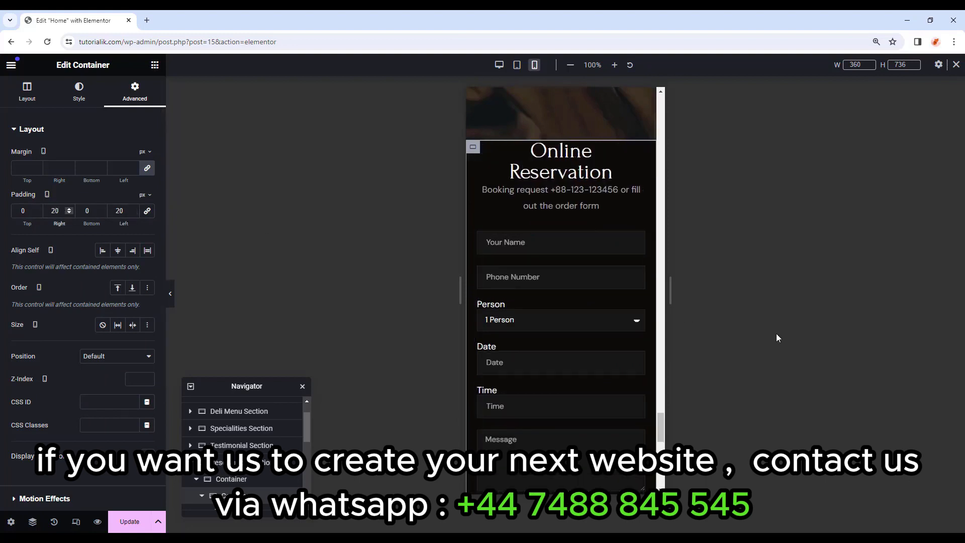
pyautogui.click(148, 211)
pyautogui.moveTo(27, 211); pyautogui.dragTo(12, 211)
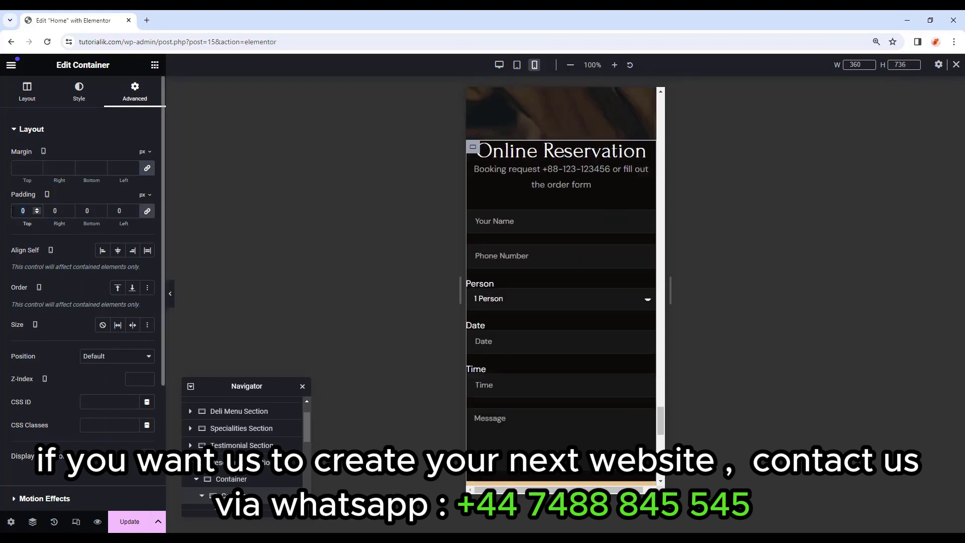
pyautogui.write('20')
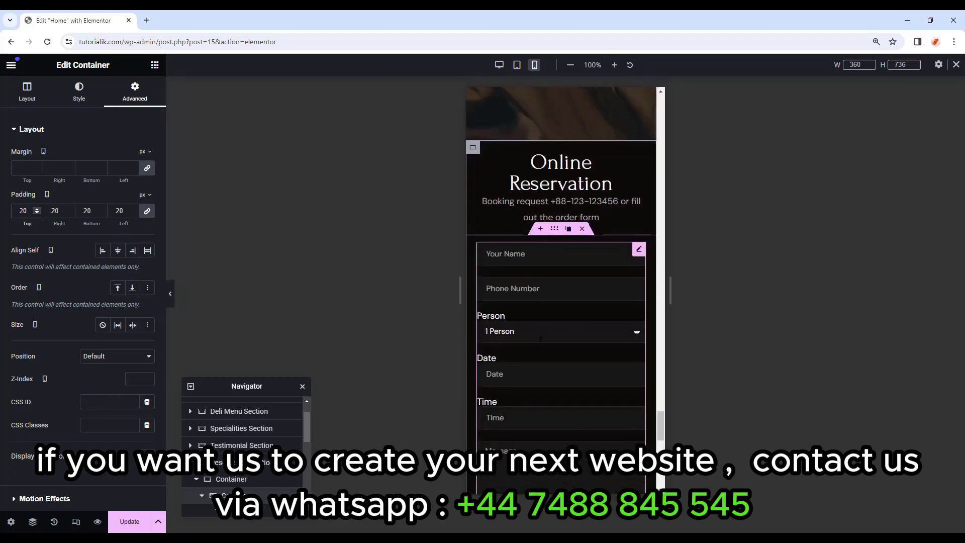
# Set the reservation form's label spacing to 4 px.
pyautogui.click(638, 250)
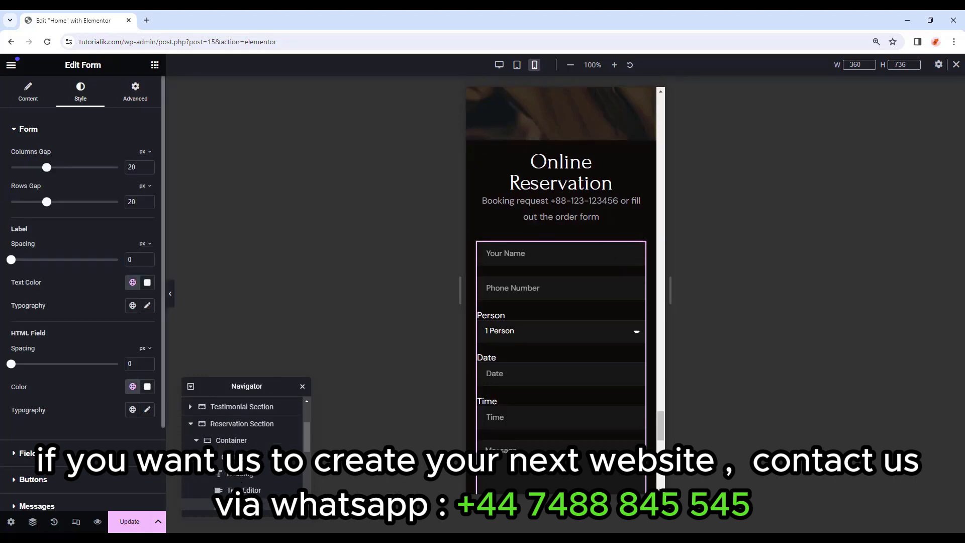
pyautogui.moveTo(12, 260); pyautogui.dragTo(19, 262)
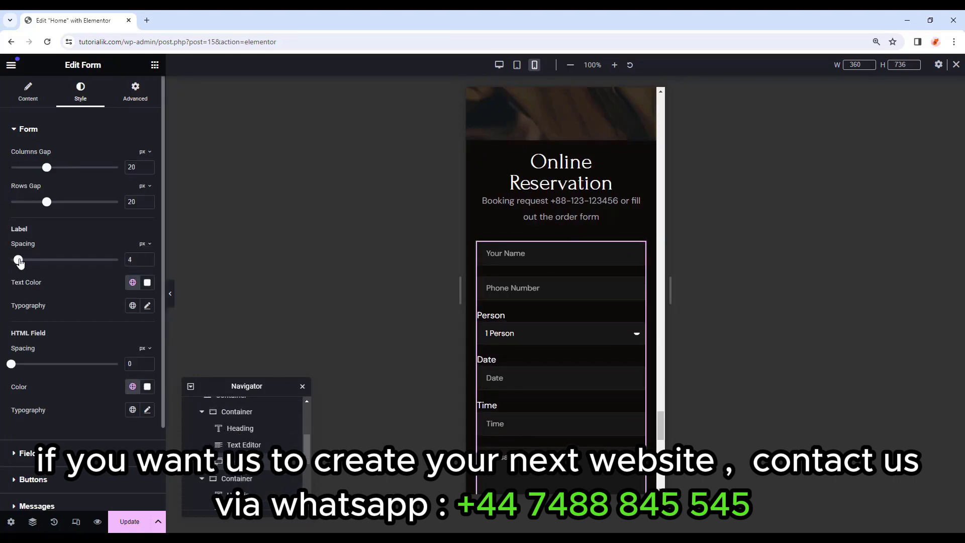
pyautogui.scroll(-4, 503, 341)
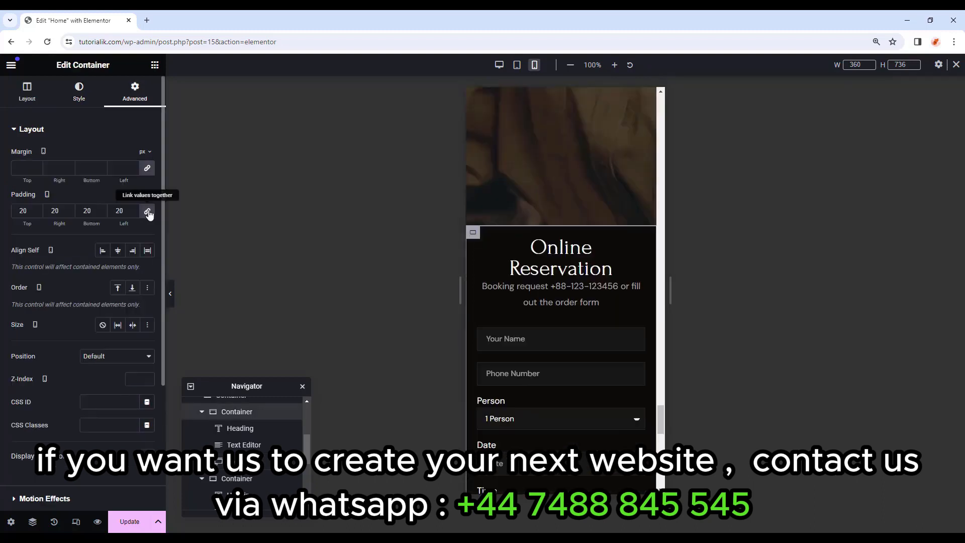
# Raise the container's top padding to 40 px and check the mobile layout.
pyautogui.click(148, 212)
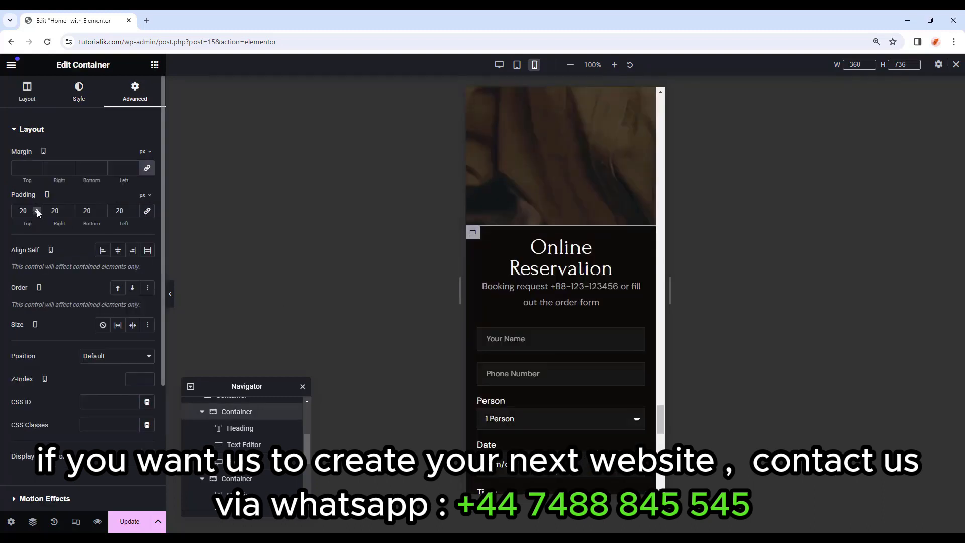
pyautogui.click(37, 212)
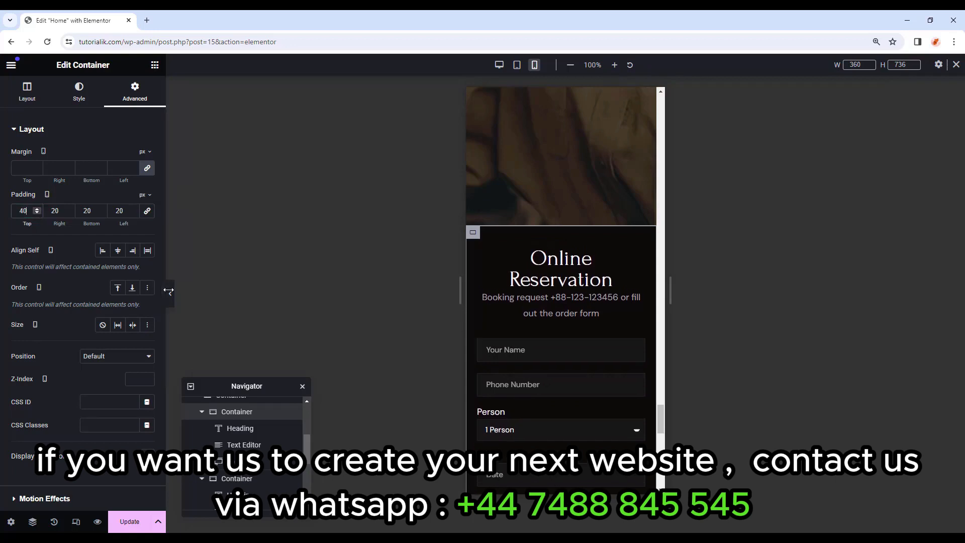
pyautogui.click(170, 294)
pyautogui.scroll(-3, 548, 300)
pyautogui.scroll(-6, 548, 300)
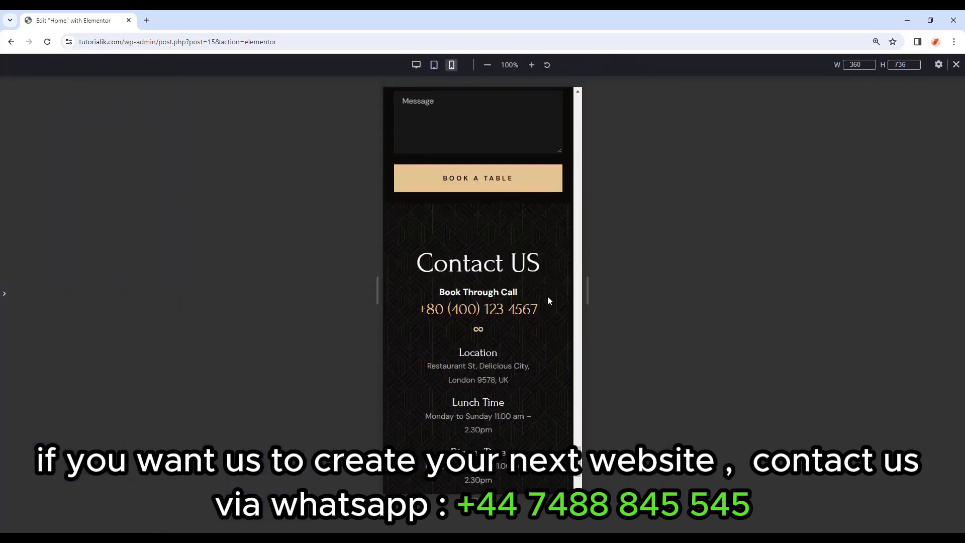
pyautogui.scroll(-2, 548, 300)
pyautogui.scroll(10, 549, 301)
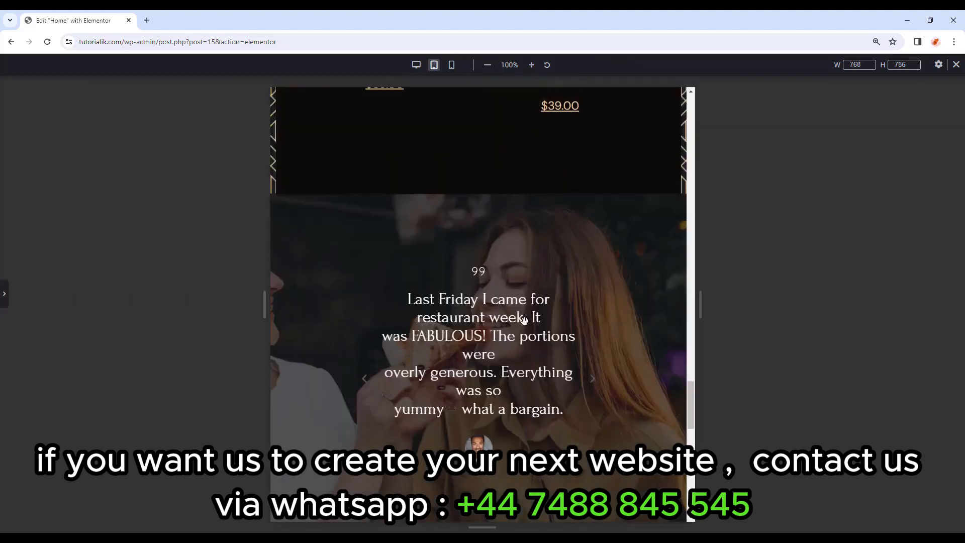
pyautogui.scroll(-2, 524, 320)
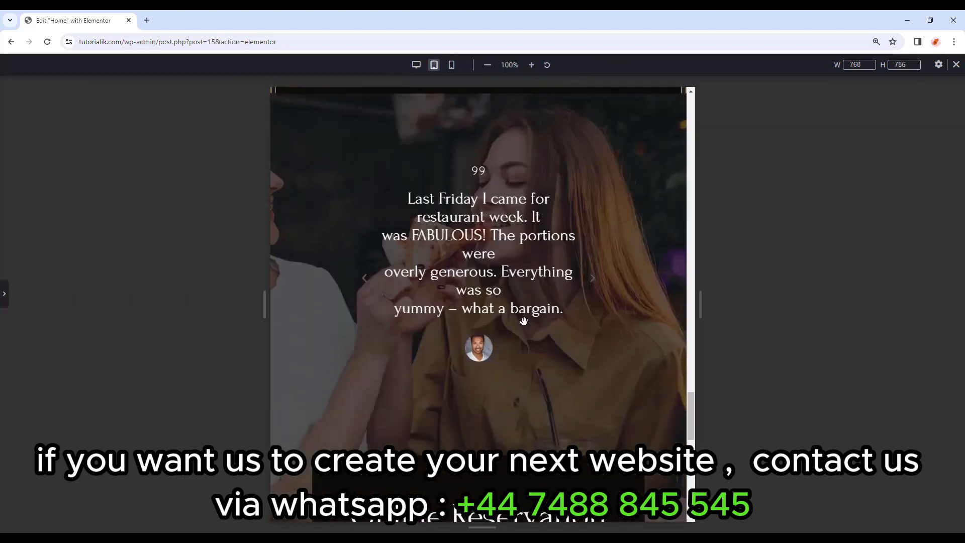
pyautogui.click(5, 298)
# Reset the testimonial carousel's padding to 0 on all sides.
pyautogui.scroll(3, 609, 287)
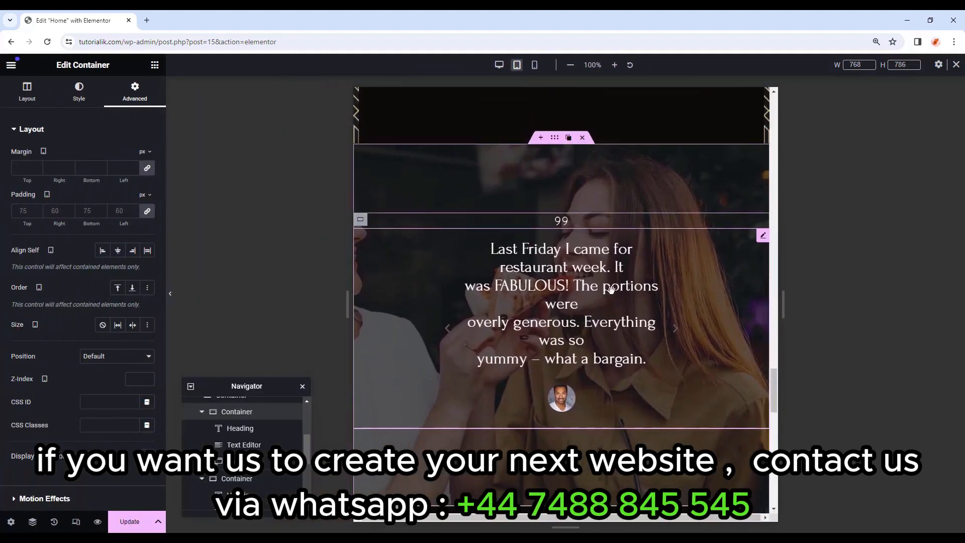
pyautogui.click(763, 286)
pyautogui.click(135, 93)
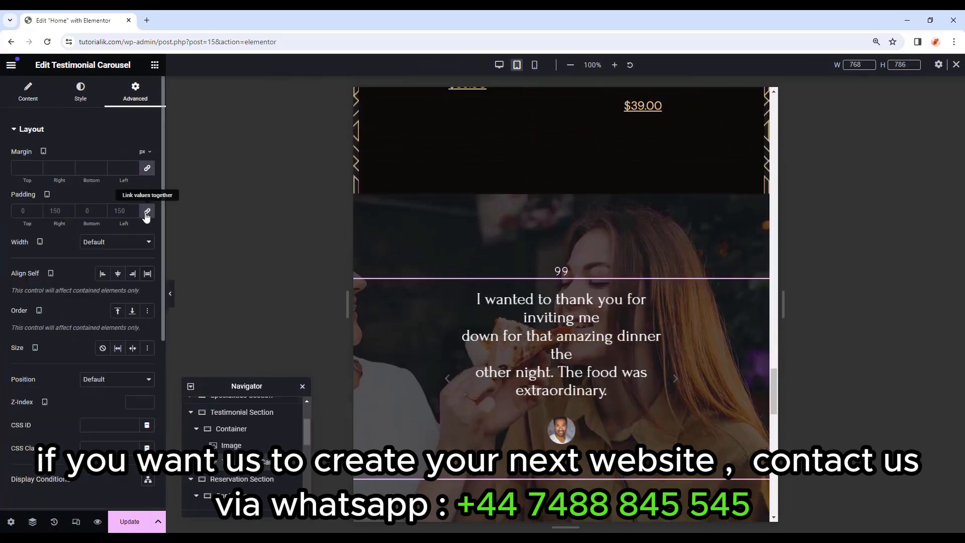
pyautogui.click(146, 211)
pyautogui.scroll(-1, 391, 277)
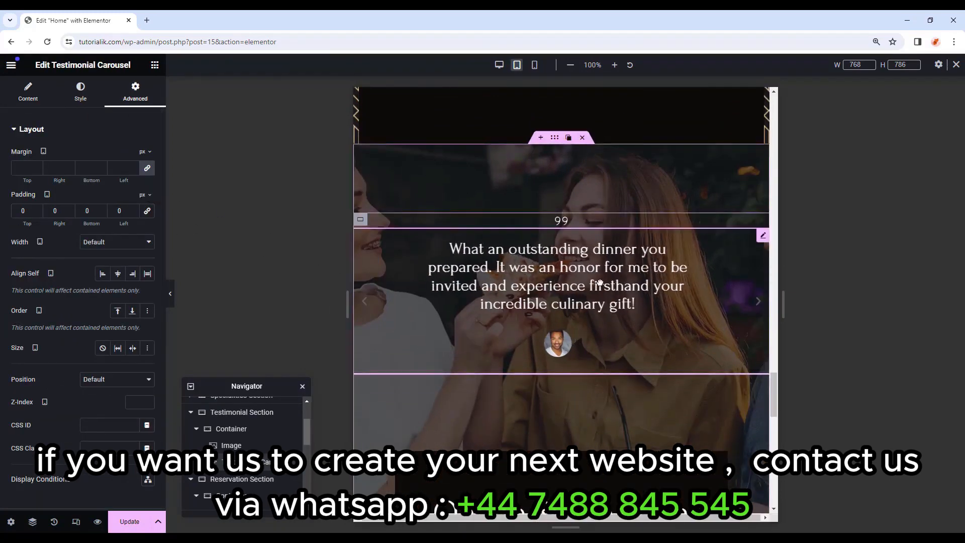
pyautogui.moveTo(622, 288); pyautogui.dragTo(491, 298)
pyautogui.scroll(-3, 624, 339)
pyautogui.scroll(4, 625, 332)
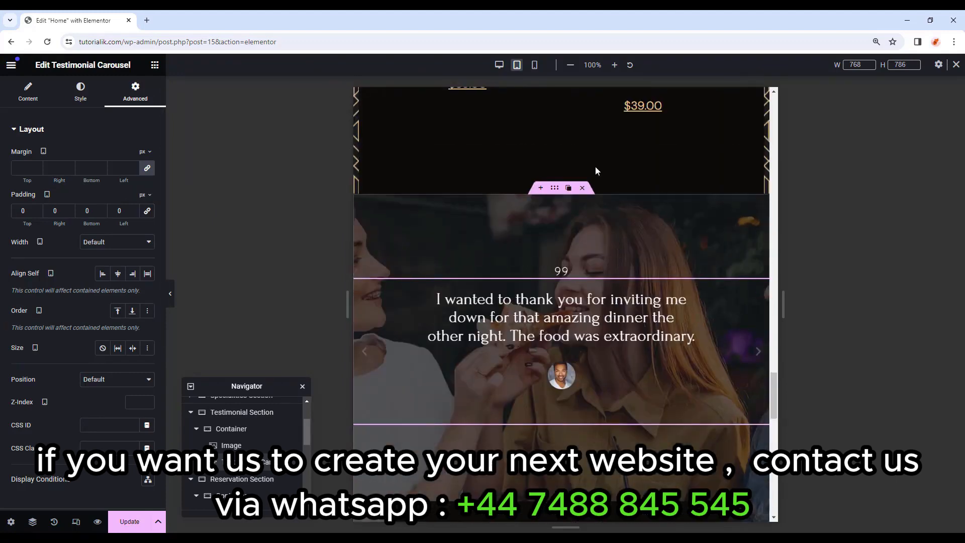
# At mobile width, set the testimonial text's typography size to 20 px.
pyautogui.click(535, 66)
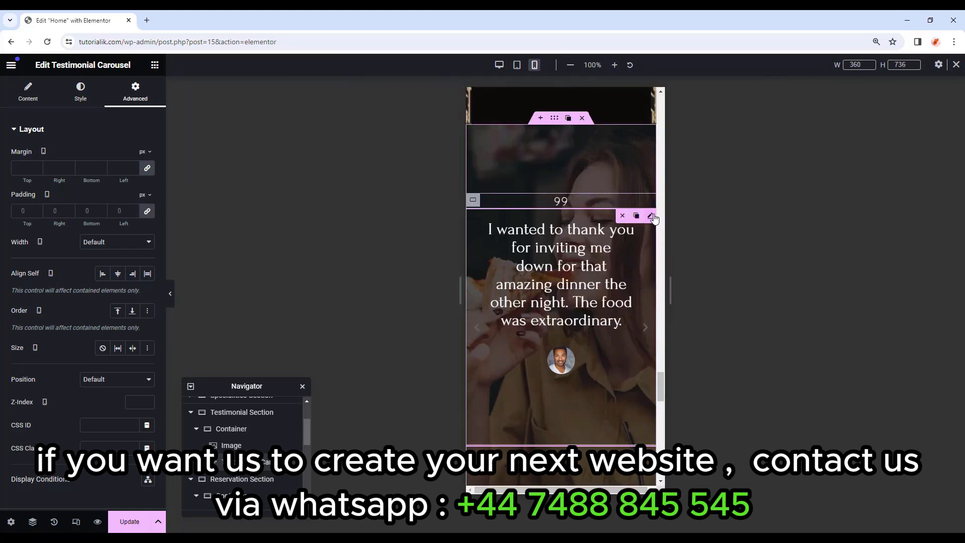
pyautogui.click(69, 90)
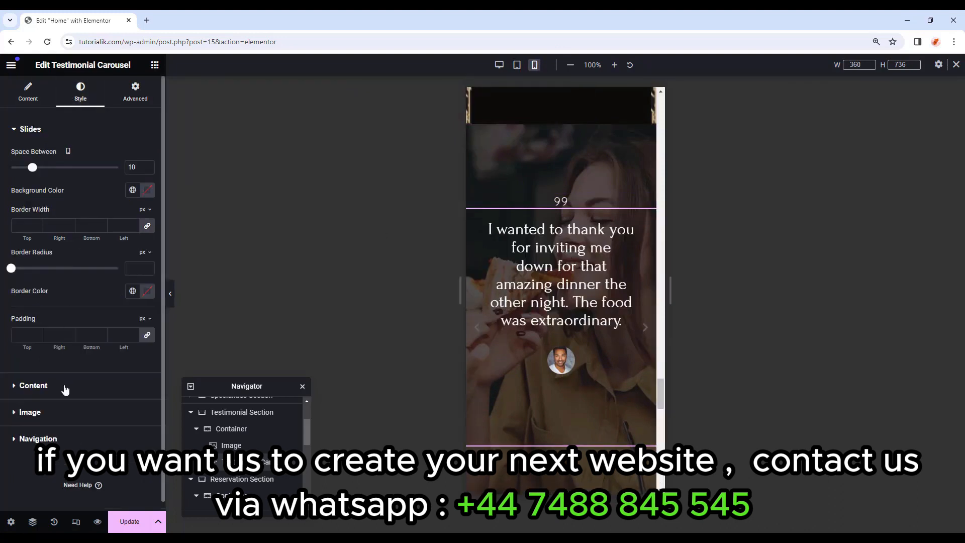
pyautogui.click(66, 383)
pyautogui.click(147, 239)
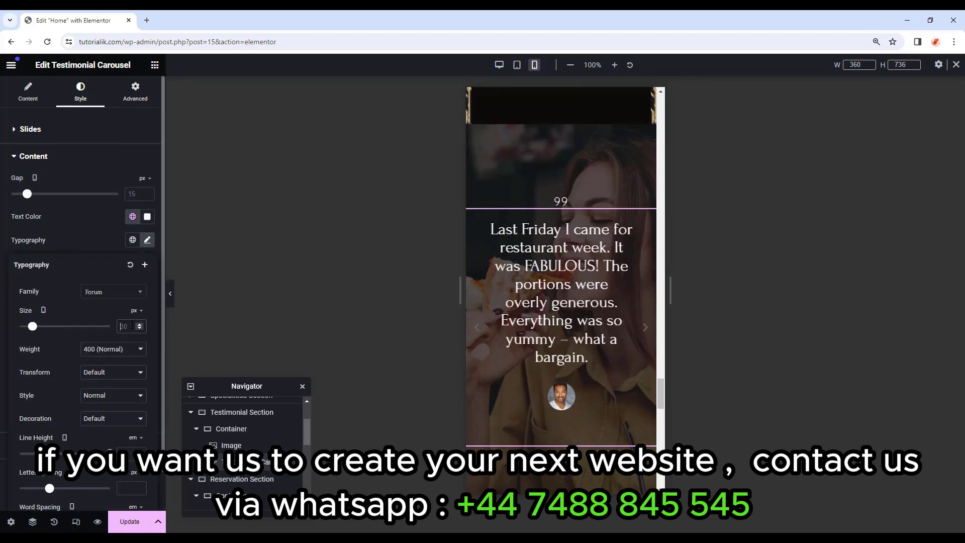
pyautogui.click(132, 326)
pyautogui.write('20')
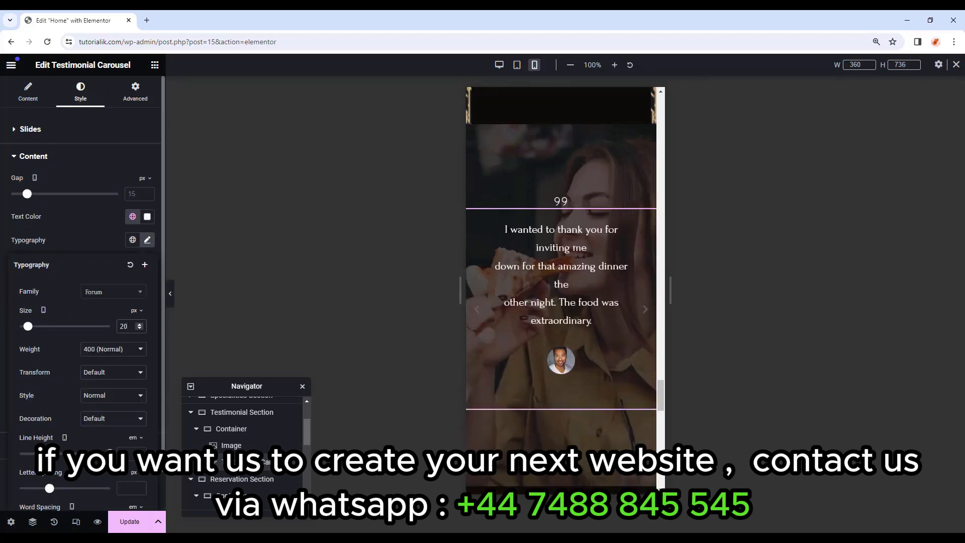
pyautogui.moveTo(110, 453); pyautogui.dragTo(43, 453)
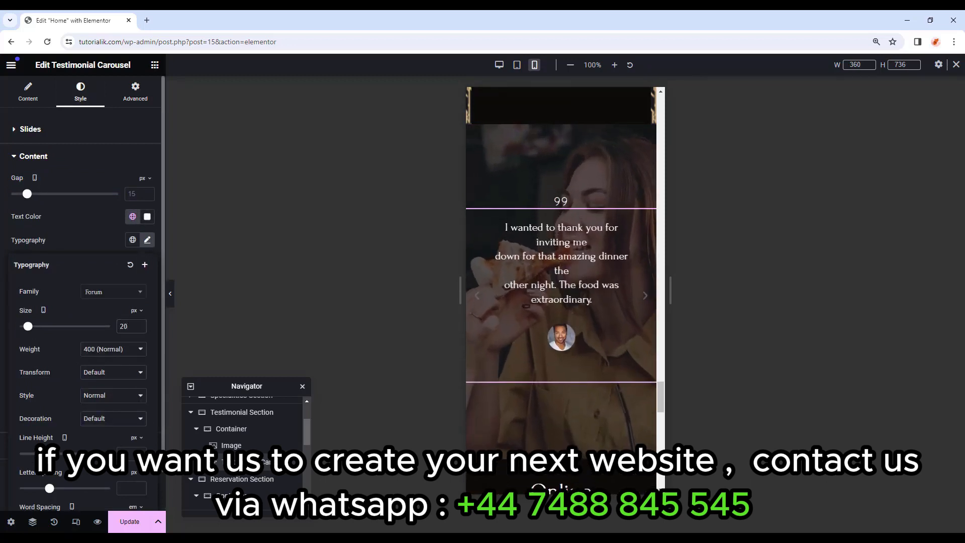
pyautogui.press('BackSpace')
pyautogui.write('2')
pyautogui.click(389, 294)
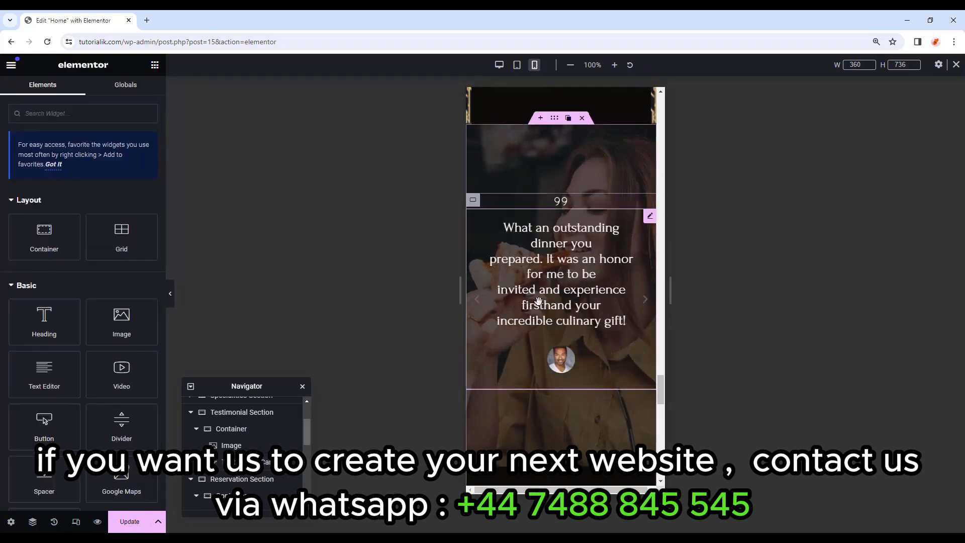
pyautogui.scroll(-8, 538, 303)
pyautogui.scroll(1, 669, 215)
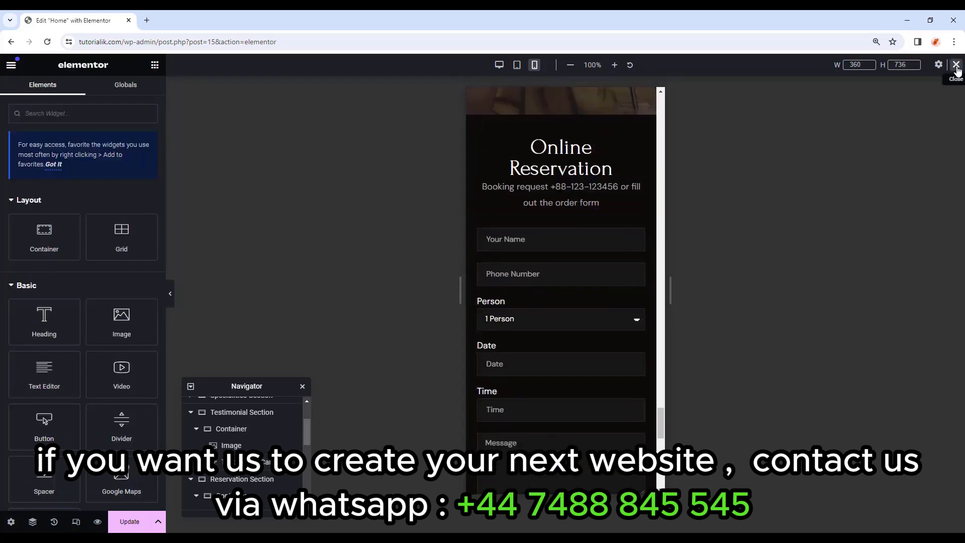
# Return to desktop view, select the reservation form, and scroll back up to the Flavours section.
pyautogui.click(957, 65)
pyautogui.click(516, 353)
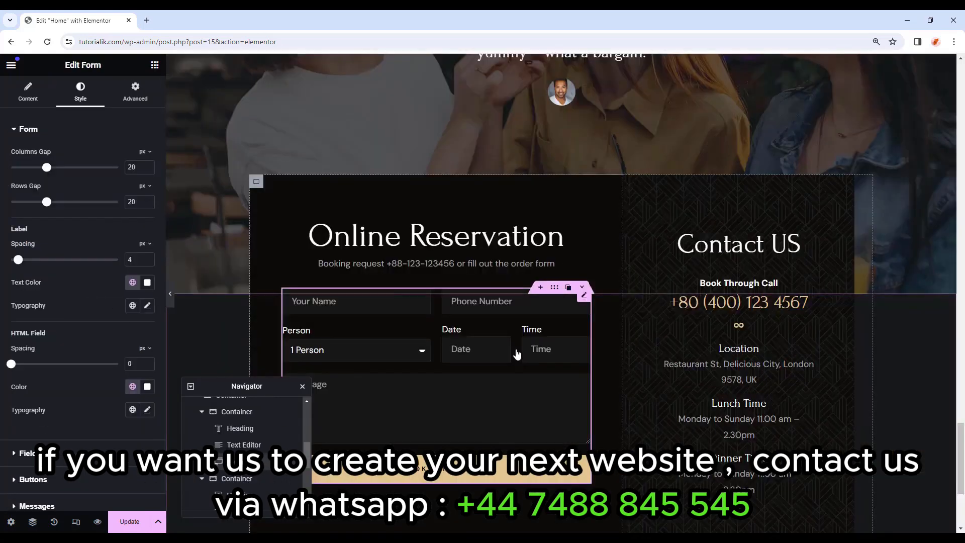
pyautogui.click(173, 301)
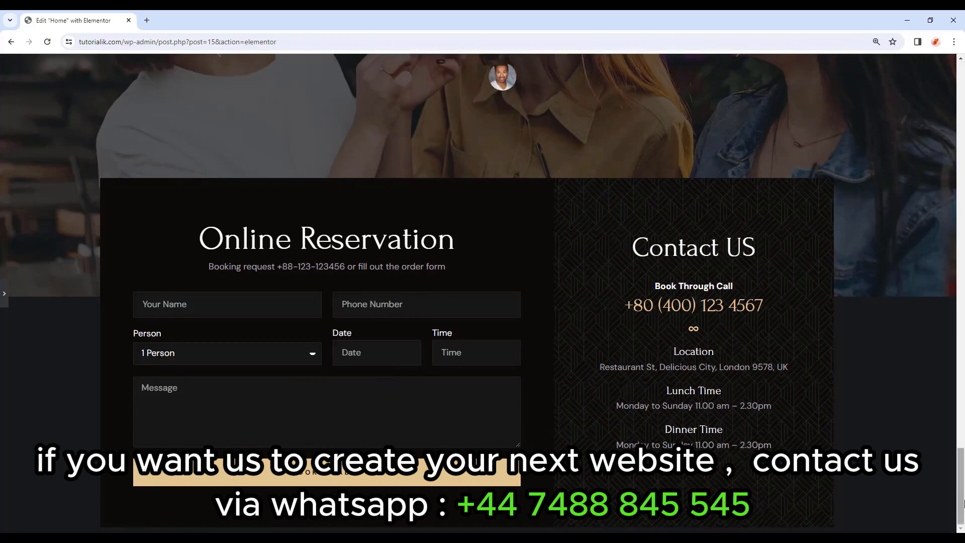
pyautogui.moveTo(963, 505); pyautogui.dragTo(955, 220)
pyautogui.scroll(1, 844, 156)
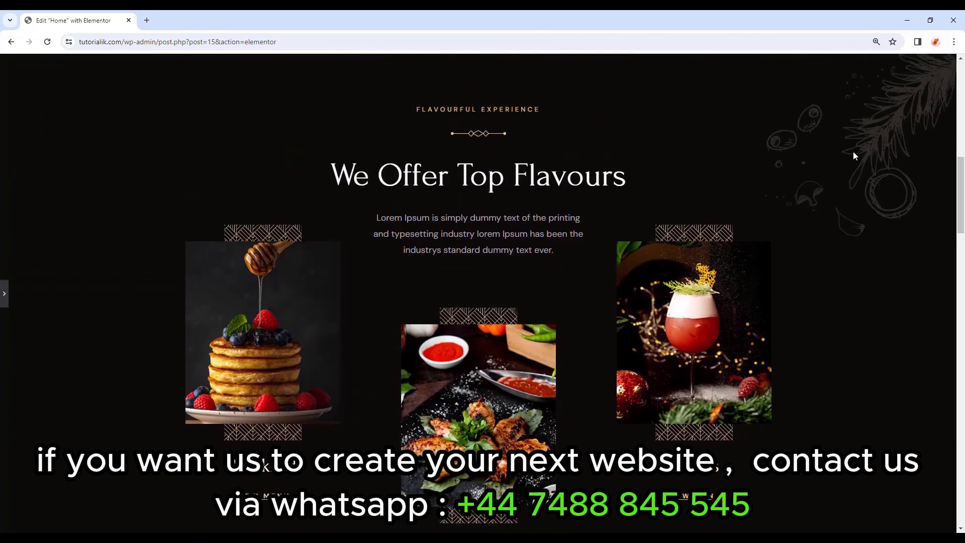
pyautogui.scroll(1, 900, 111)
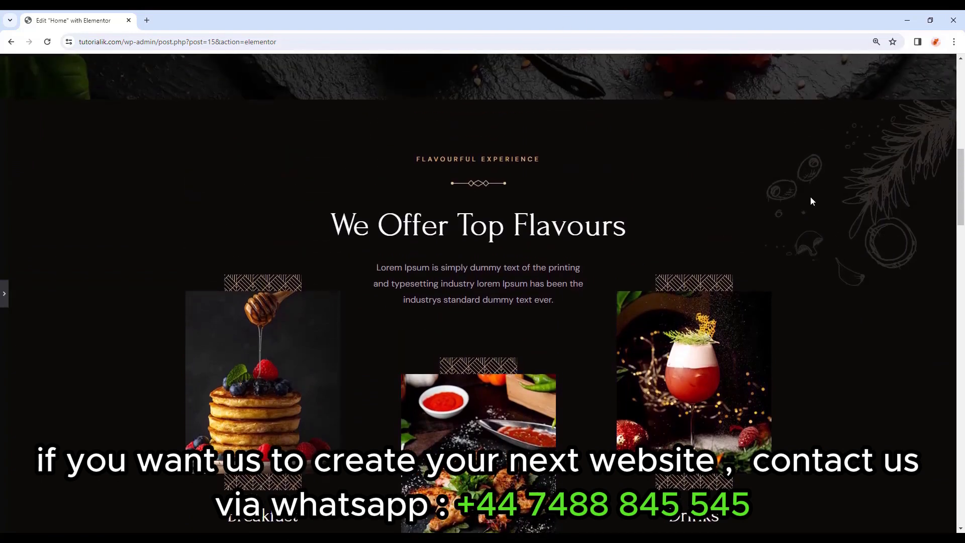
pyautogui.scroll(-5, 729, 242)
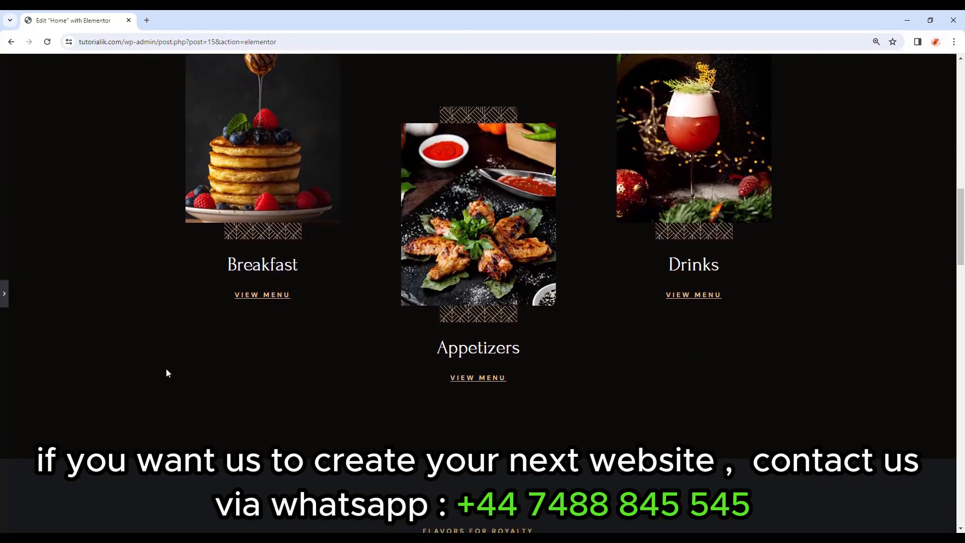
pyautogui.click(7, 297)
# Give the 'We Offer Top Flavours' container a Classic background overlay using the rosemary sketch image.
pyautogui.scroll(5, 555, 148)
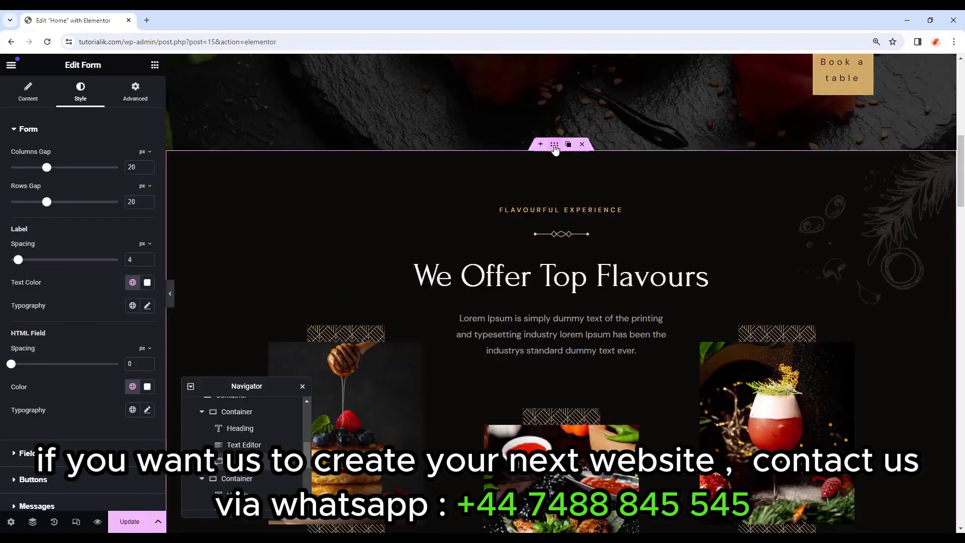
pyautogui.click(555, 148)
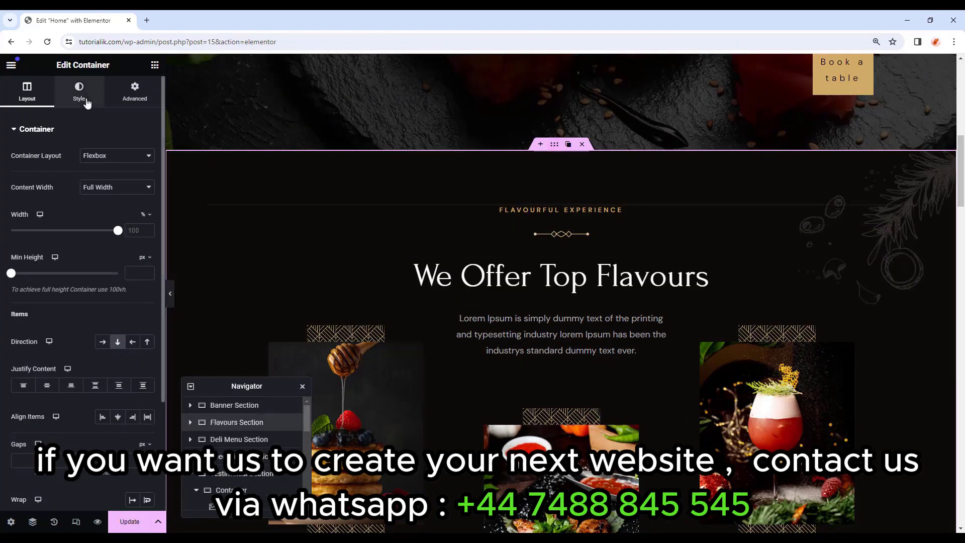
pyautogui.click(87, 103)
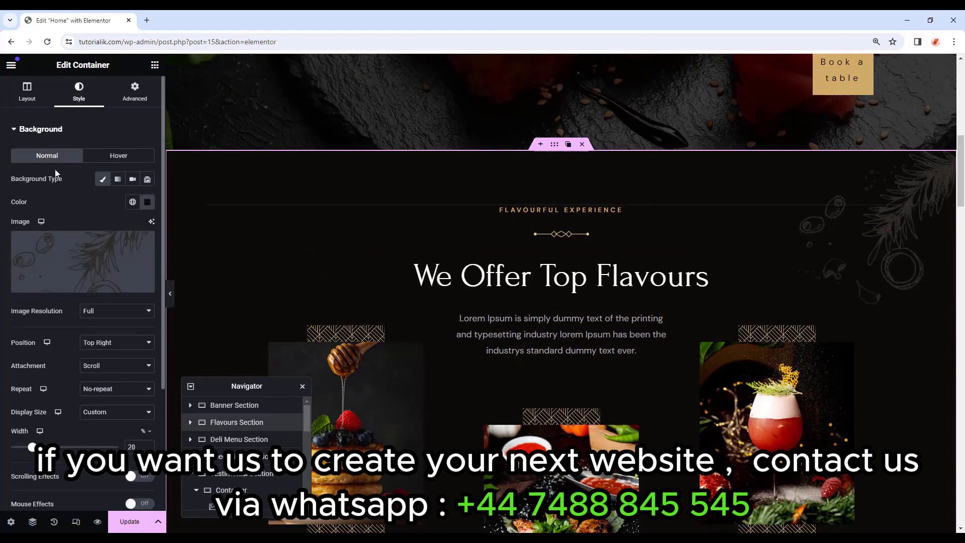
pyautogui.click(39, 132)
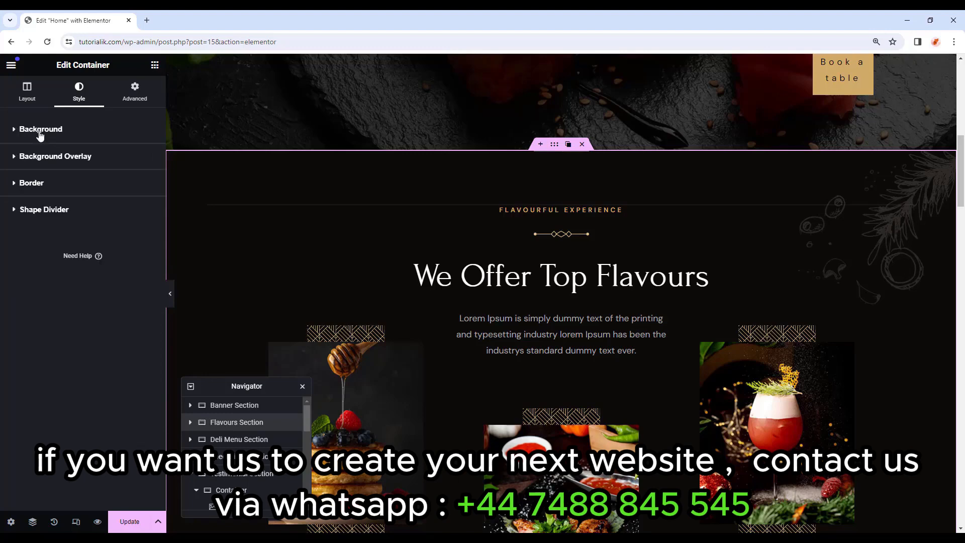
pyautogui.scroll(-4, 422, 256)
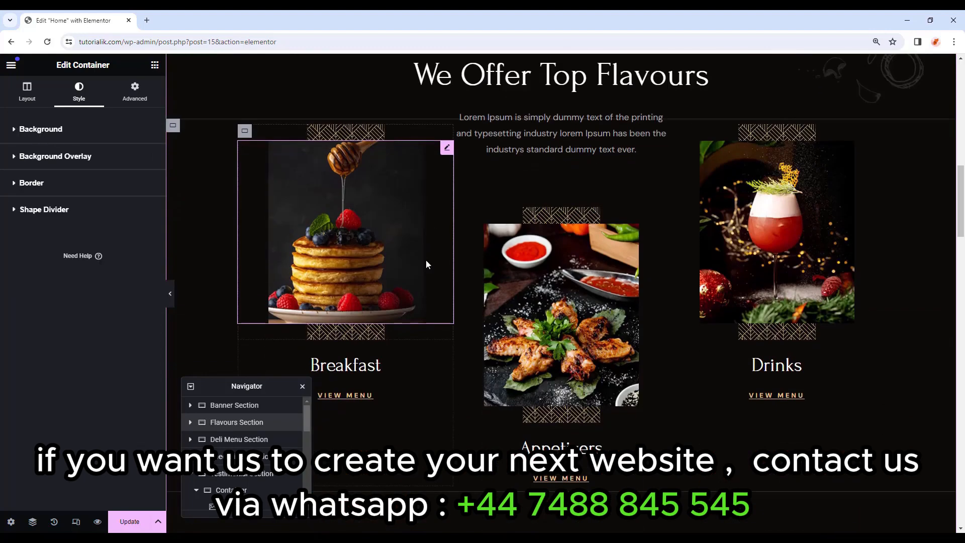
pyautogui.scroll(3, 426, 260)
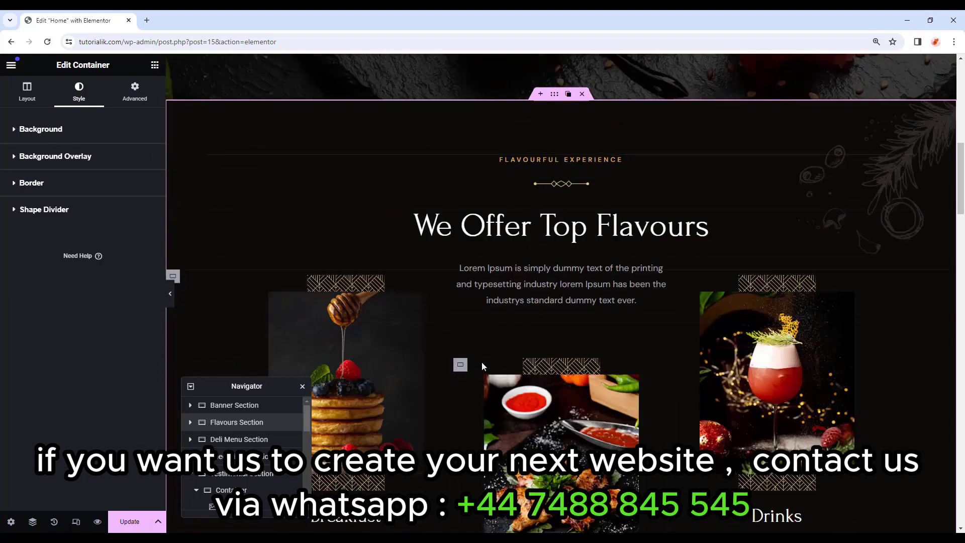
pyautogui.click(51, 160)
pyautogui.click(133, 206)
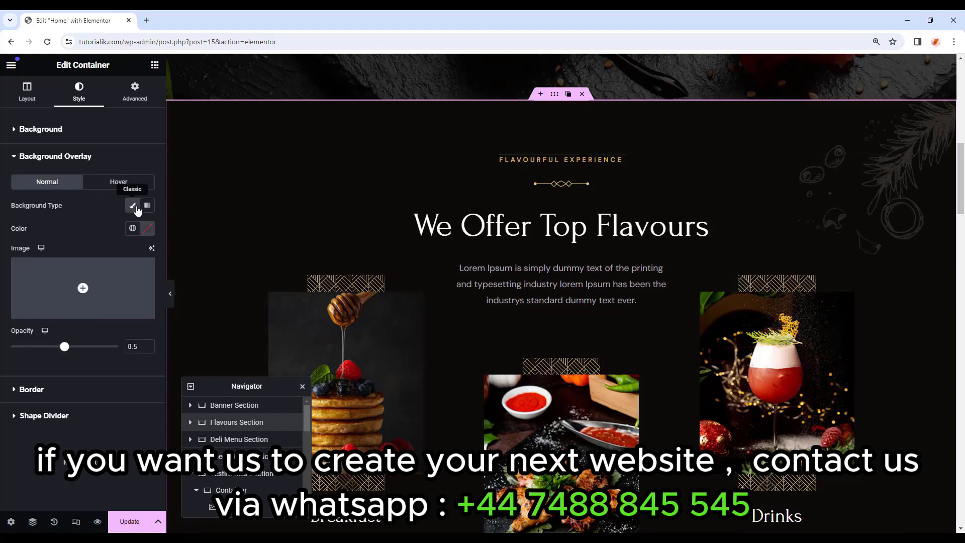
pyautogui.click(83, 289)
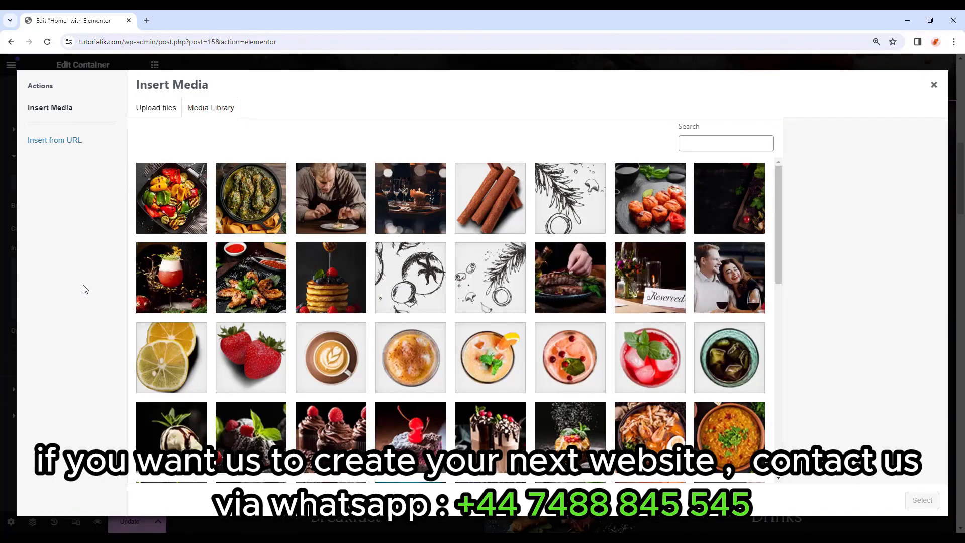
pyautogui.click(570, 209)
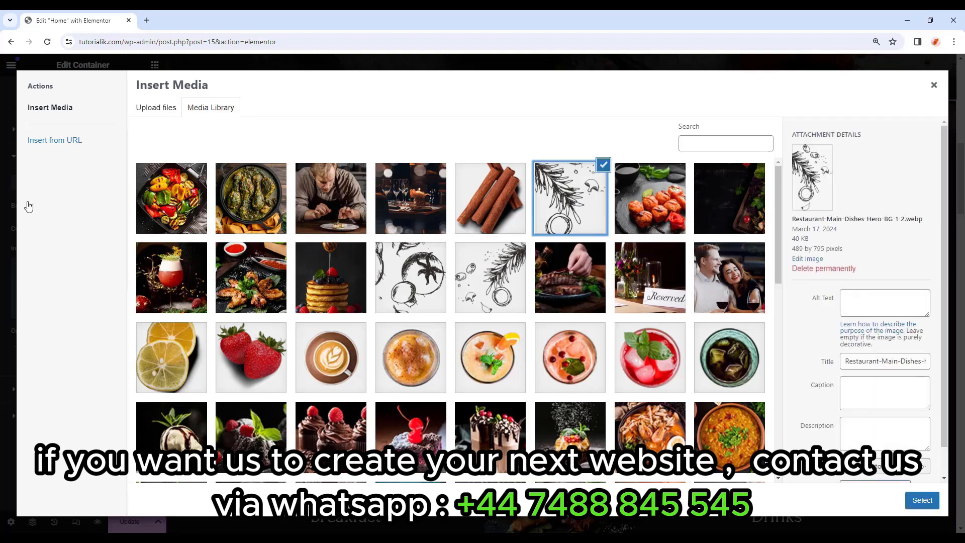
pyautogui.click(922, 506)
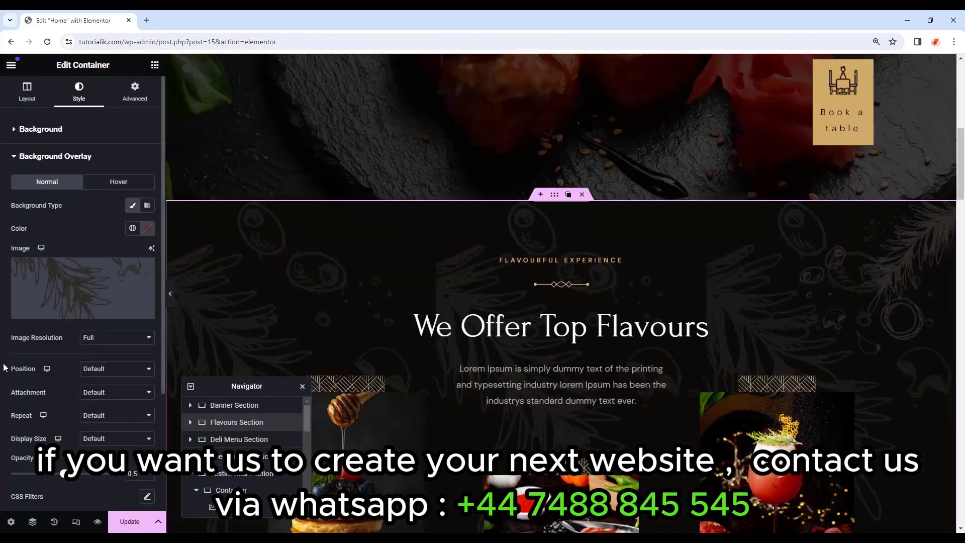
# Set the sketch overlay to Bottom Left position, Scroll attachment and No-repeat.
pyautogui.click(100, 369)
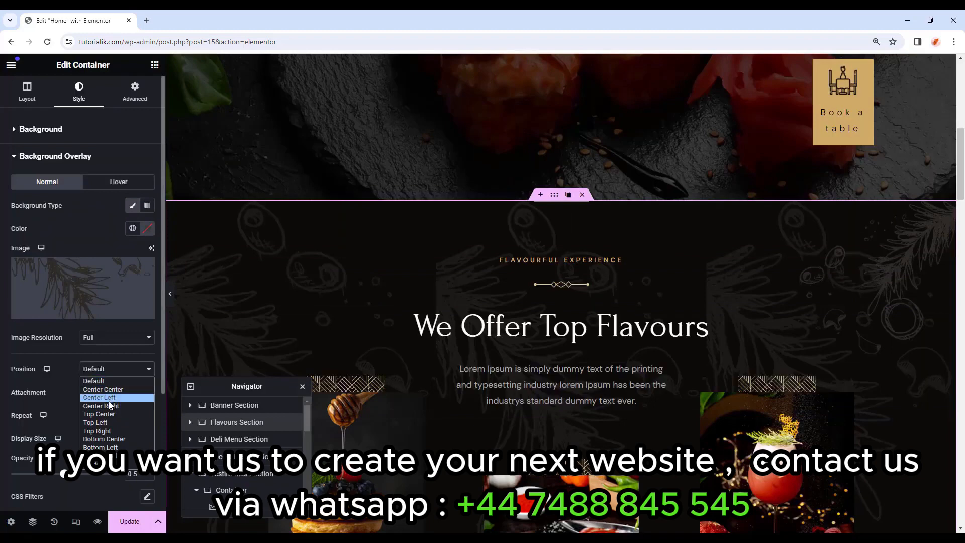
pyautogui.click(115, 447)
pyautogui.scroll(-1, 120, 375)
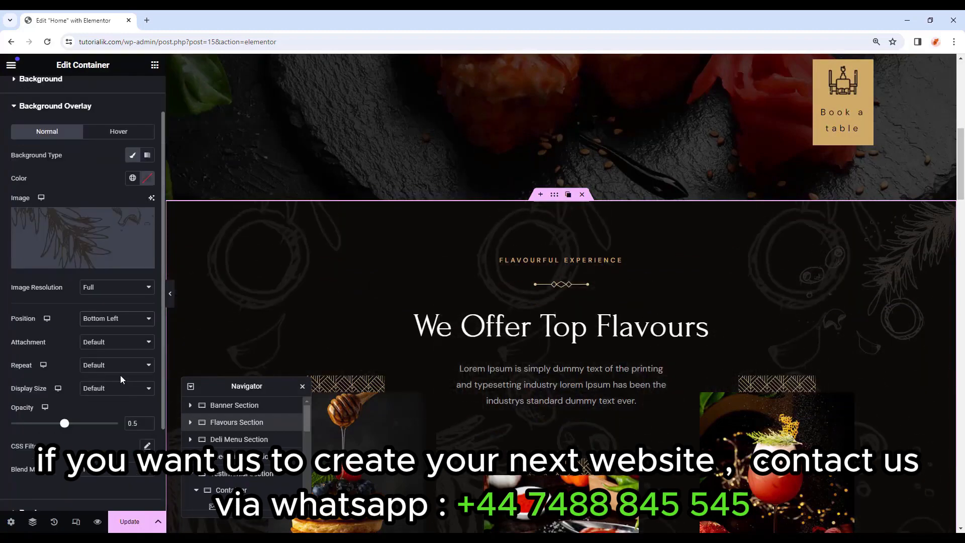
pyautogui.click(118, 341)
pyautogui.click(98, 362)
pyautogui.click(104, 367)
pyautogui.press('Escape')
# Give the overlay a Custom display size with 16% width and opacity 1.
pyautogui.scroll(-1, 103, 390)
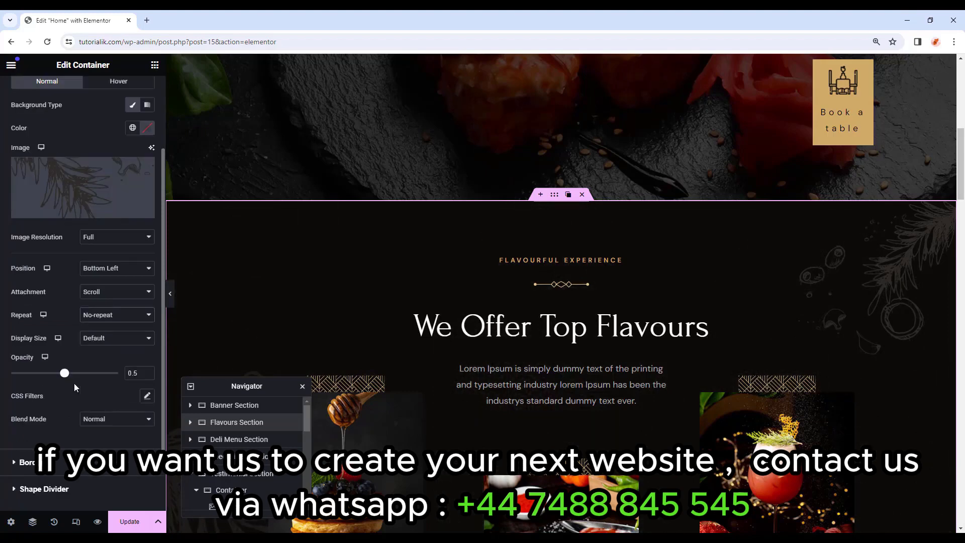
pyautogui.click(98, 339)
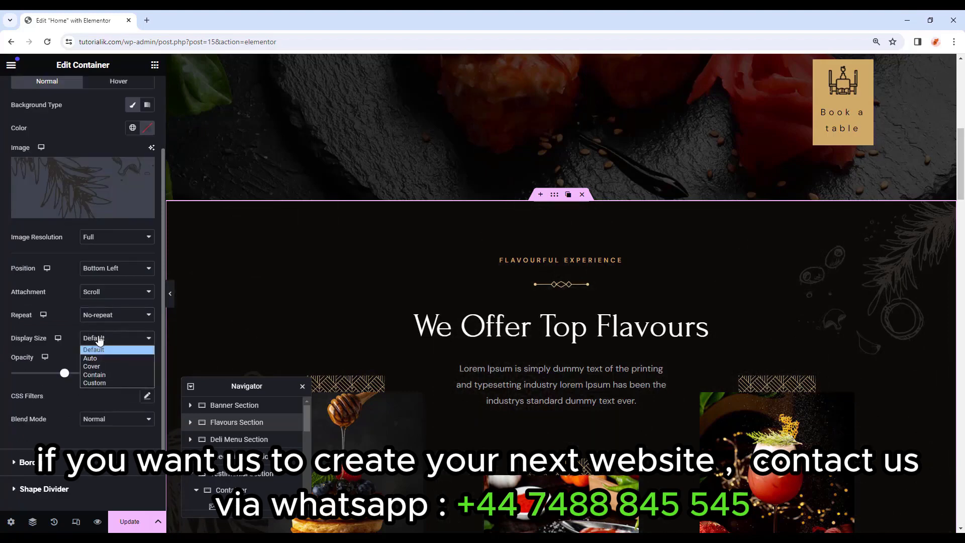
pyautogui.click(105, 382)
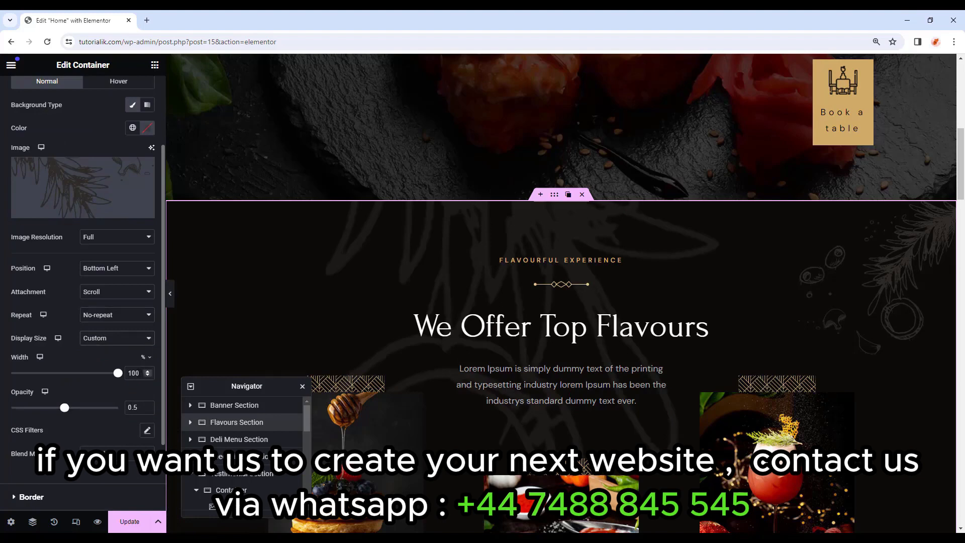
pyautogui.moveTo(143, 373); pyautogui.dragTo(118, 374)
pyautogui.write('16')
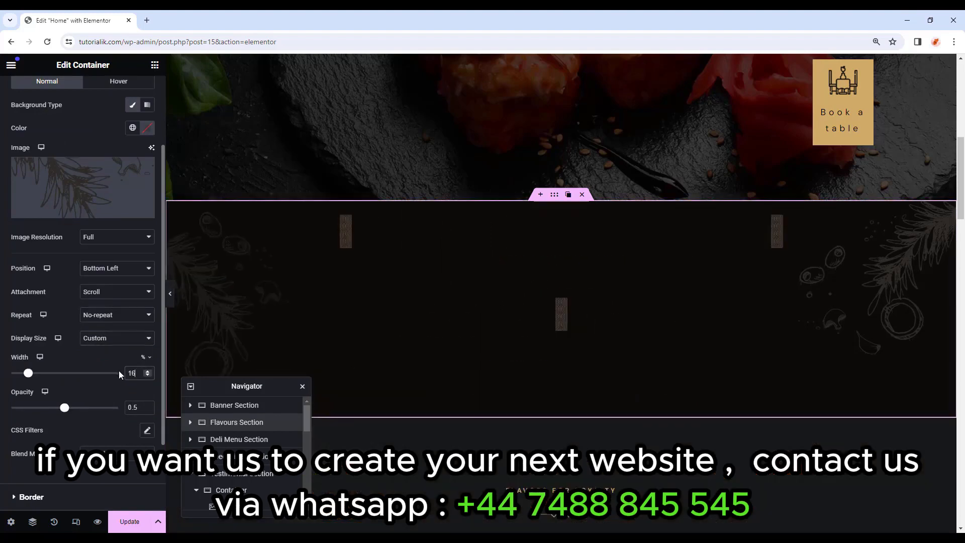
pyautogui.moveTo(142, 408); pyautogui.dragTo(111, 413)
pyautogui.write('1')
# Preview the Flavours section with the editor panel hidden, then restore the panel.
pyautogui.click(170, 293)
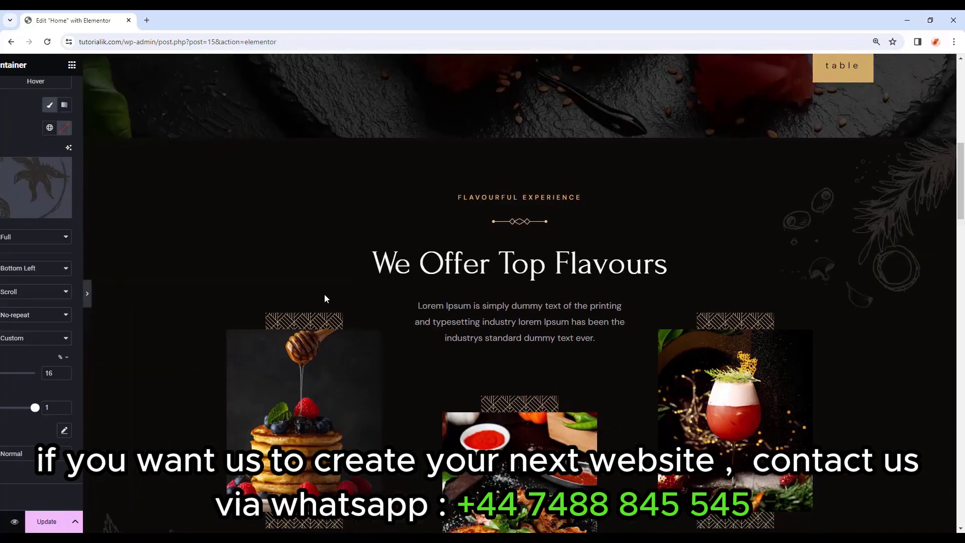
pyautogui.scroll(-4, 325, 294)
pyautogui.scroll(-2, 110, 390)
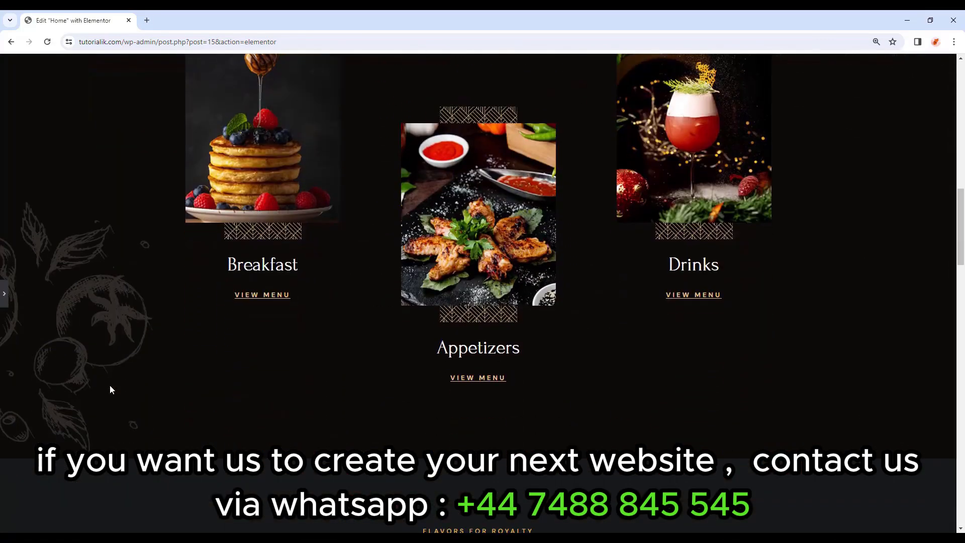
pyautogui.scroll(6, 801, 276)
pyautogui.scroll(-3, 800, 276)
pyautogui.scroll(2, 800, 274)
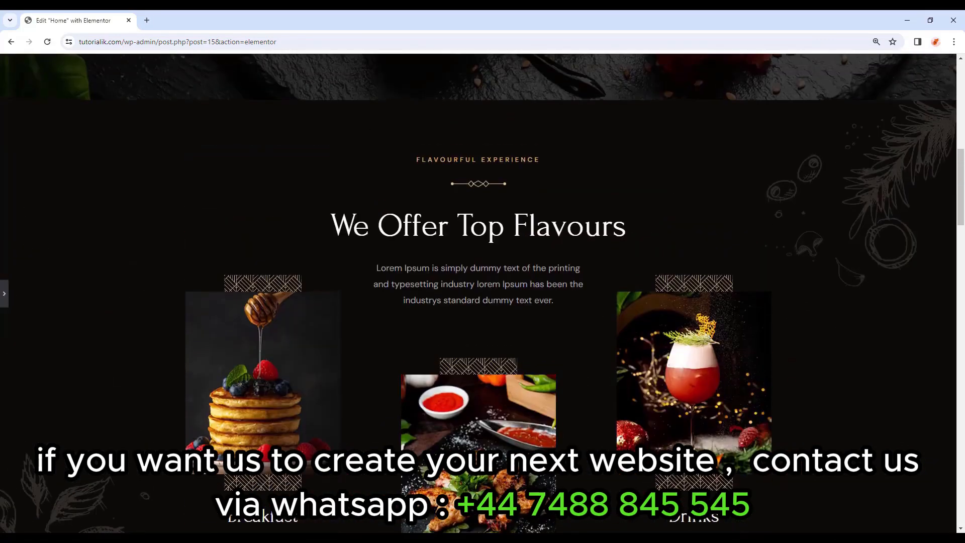
pyautogui.click(4, 294)
pyautogui.scroll(-6, 898, 362)
pyautogui.scroll(-3, 773, 330)
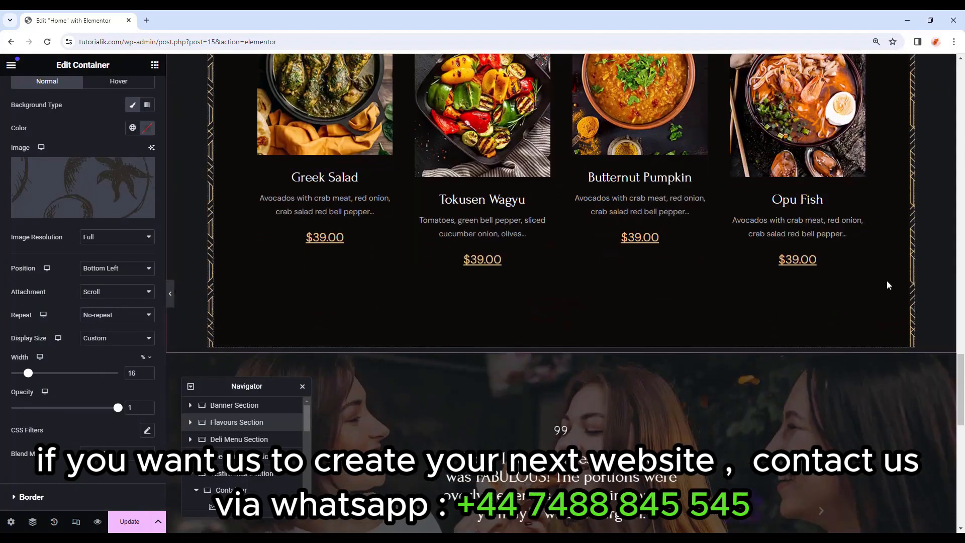
# Set the Best Specialties container's bottom margin to 100 px in Advanced settings.
pyautogui.scroll(-1, 940, 285)
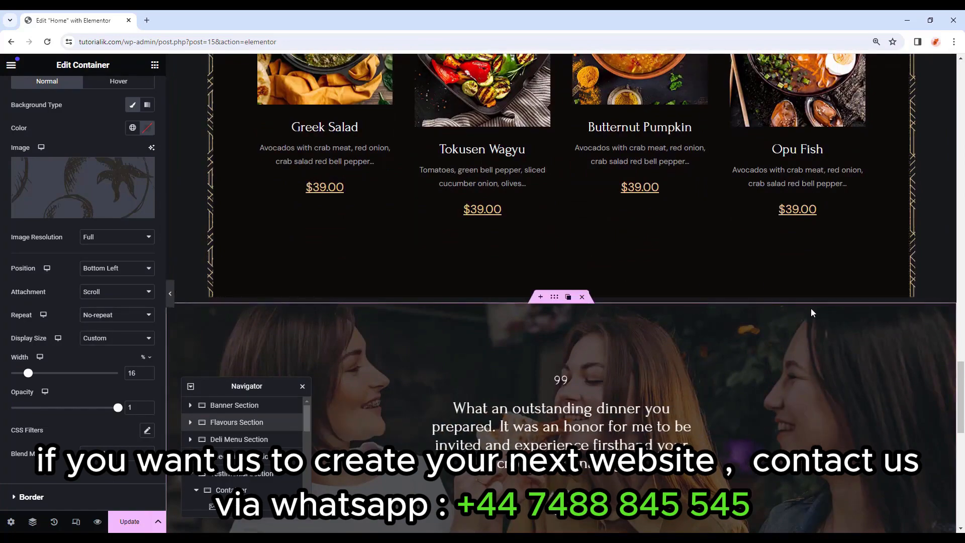
pyautogui.scroll(7, 547, 176)
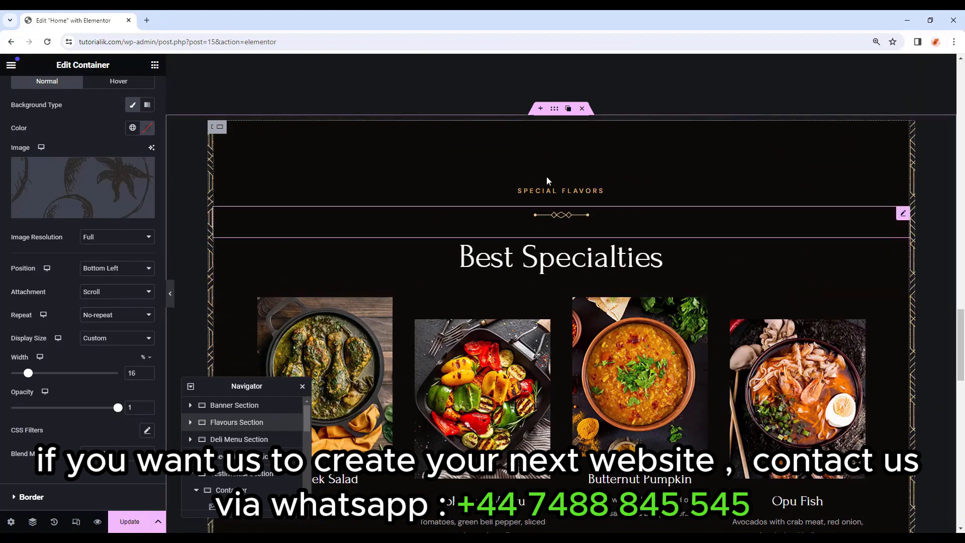
pyautogui.click(556, 110)
pyautogui.scroll(-3, 556, 161)
pyautogui.click(136, 93)
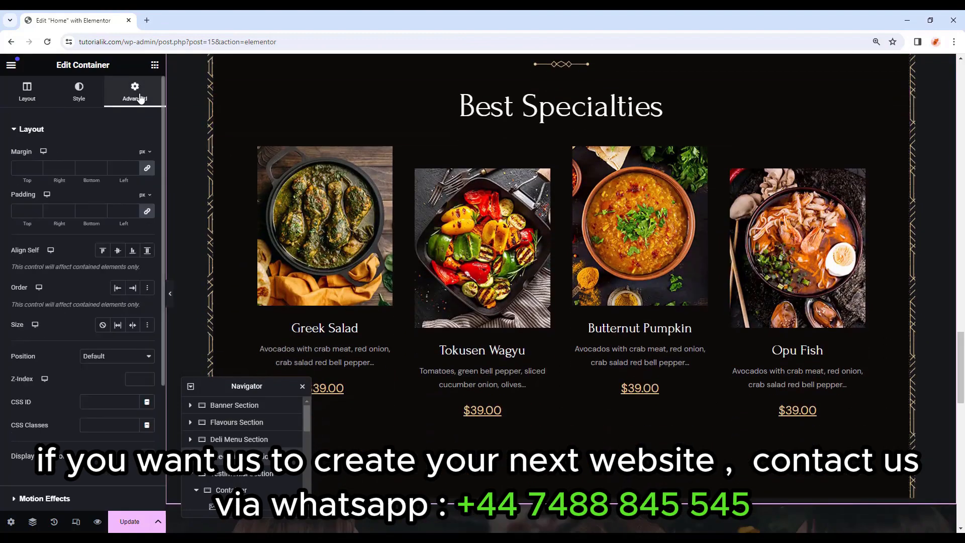
pyautogui.click(146, 168)
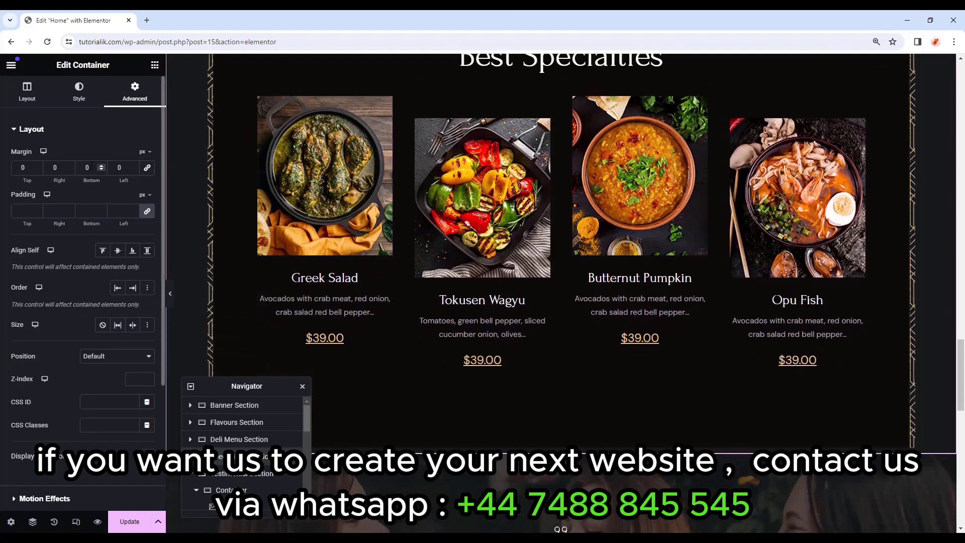
pyautogui.moveTo(92, 167); pyautogui.dragTo(72, 166)
pyautogui.write('100')
pyautogui.scroll(-2, 530, 360)
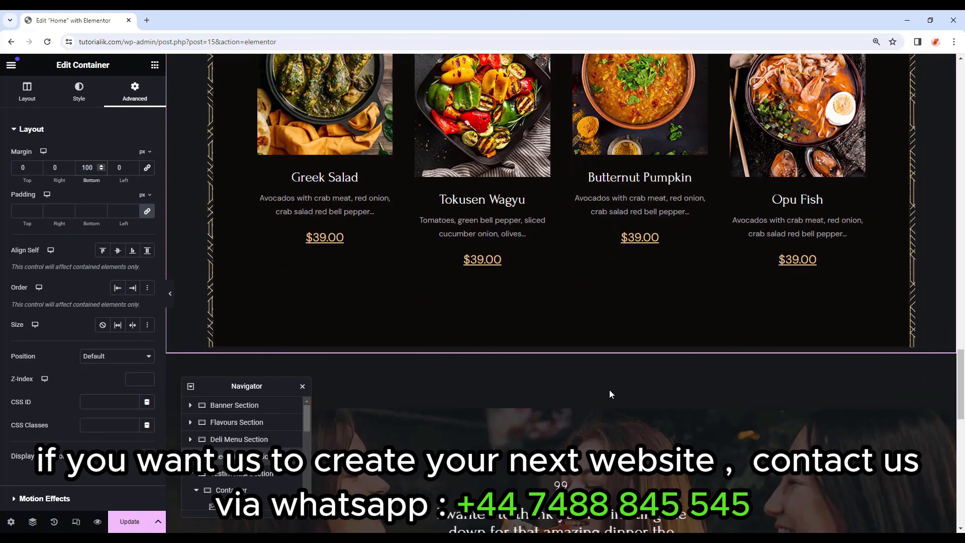
pyautogui.scroll(-10, 889, 330)
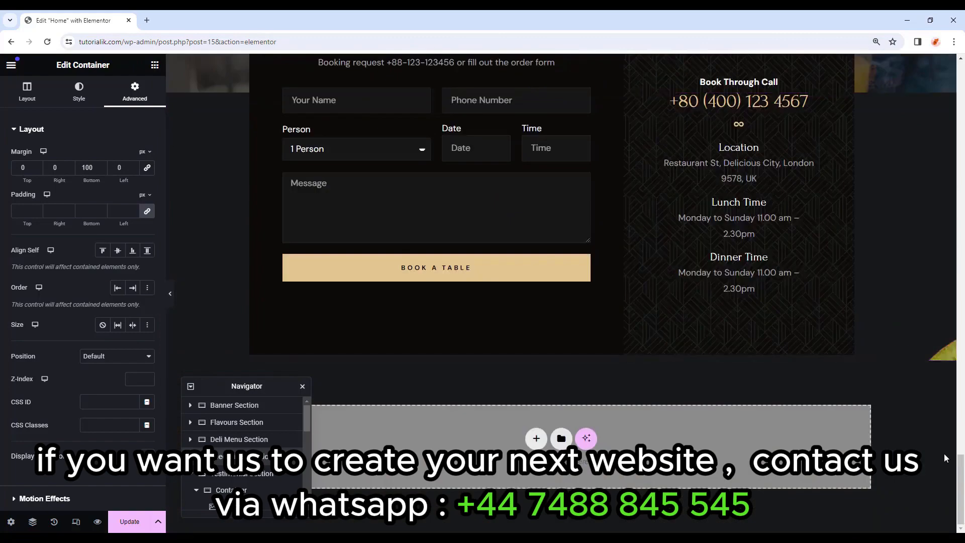
# Save the Home page changes with Update.
pyautogui.moveTo(960, 472); pyautogui.dragTo(962, 498)
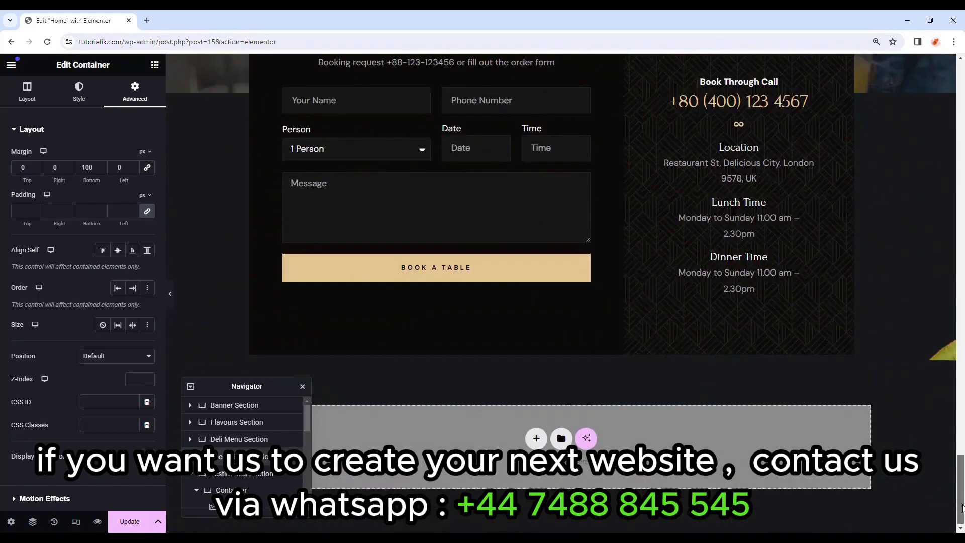
pyautogui.click(705, 389)
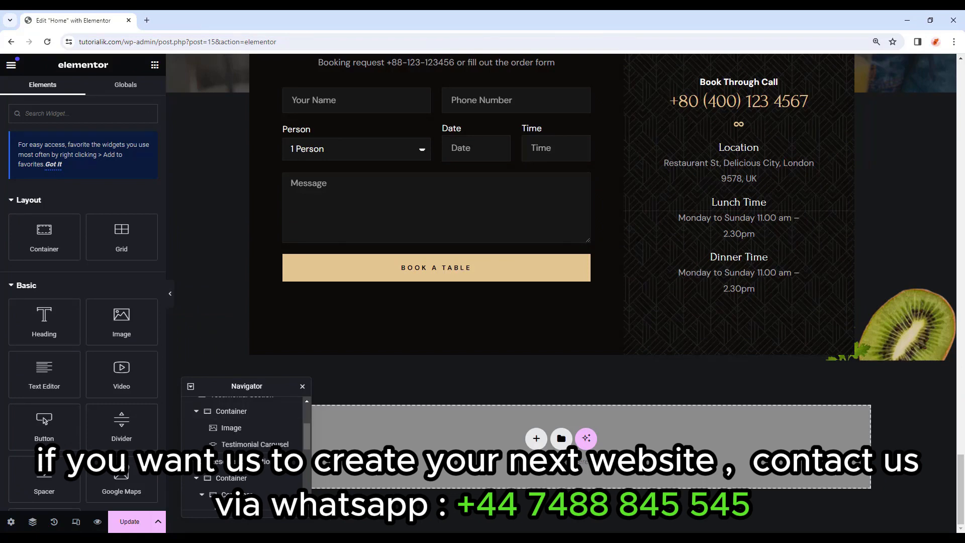
pyautogui.click(130, 522)
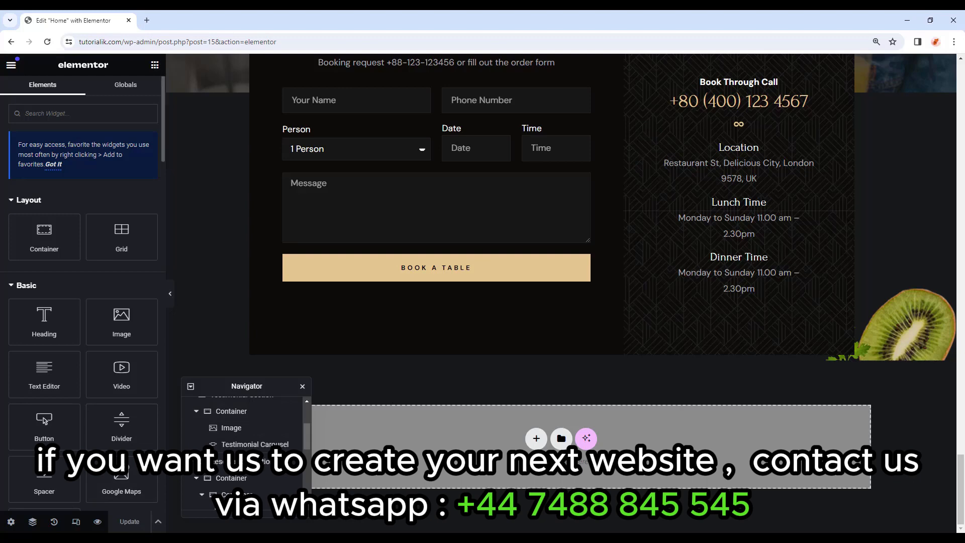
# Exit the Elementor editor and go to the WordPress Pages list.
pyautogui.click(11, 65)
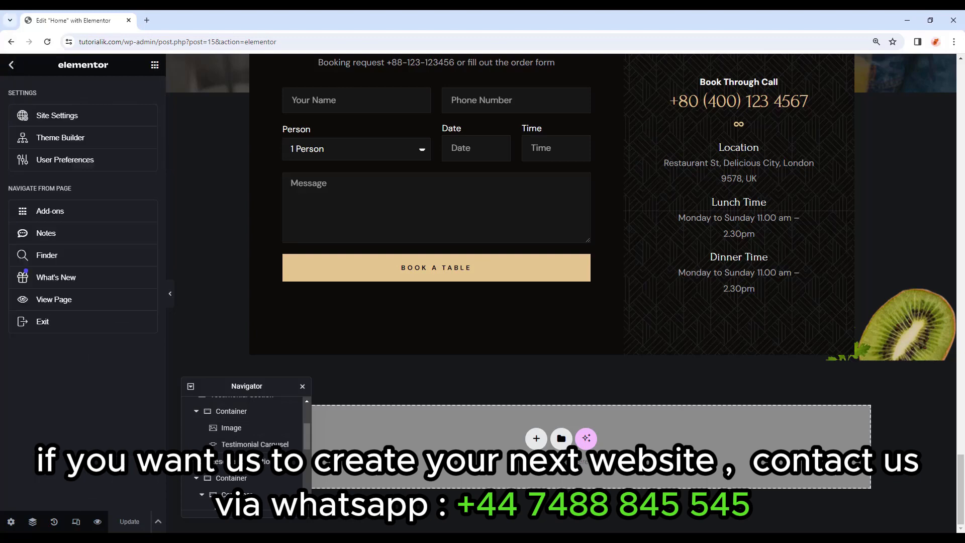
pyautogui.click(101, 325)
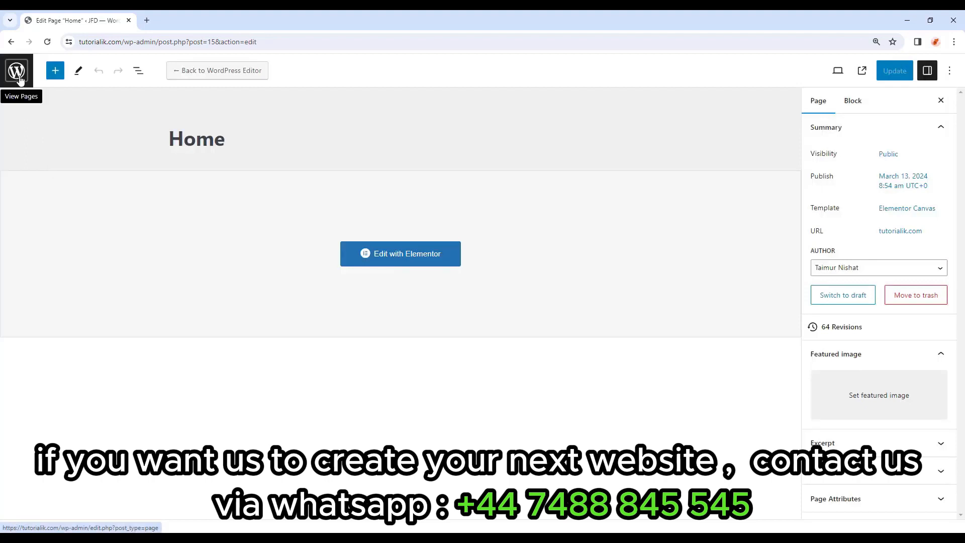
pyautogui.click(19, 78)
# Open Templates > Theme Builder and view the Header site part.
pyautogui.moveTo(41, 258)
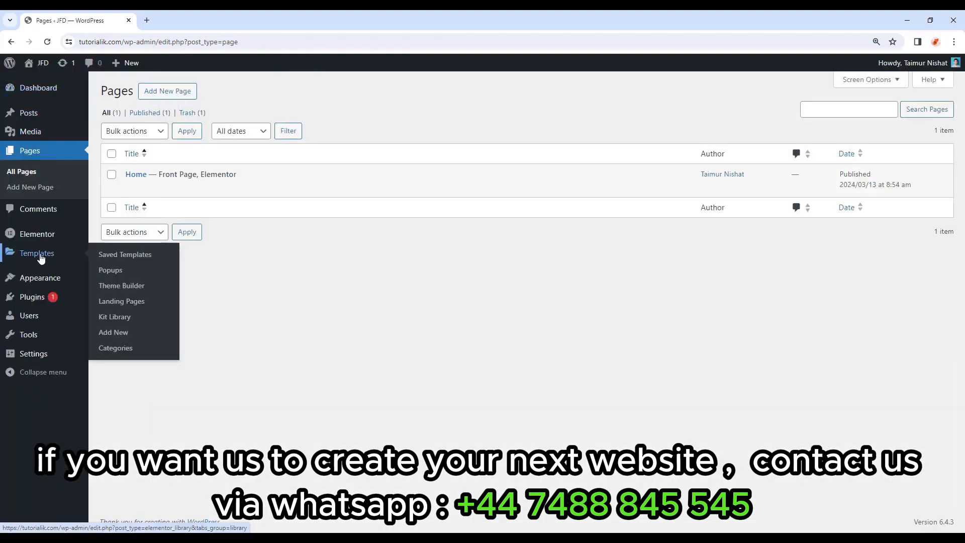
pyautogui.click(142, 291)
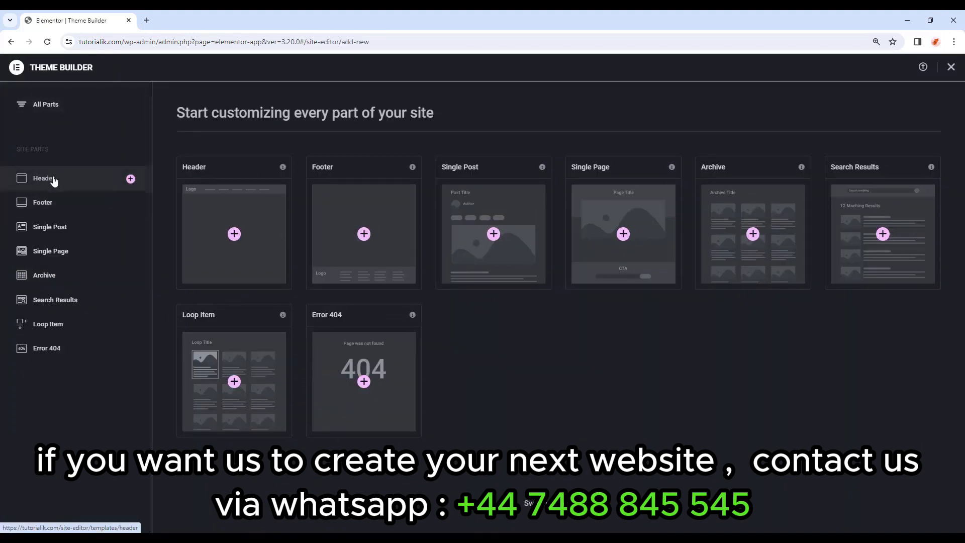
pyautogui.click(83, 183)
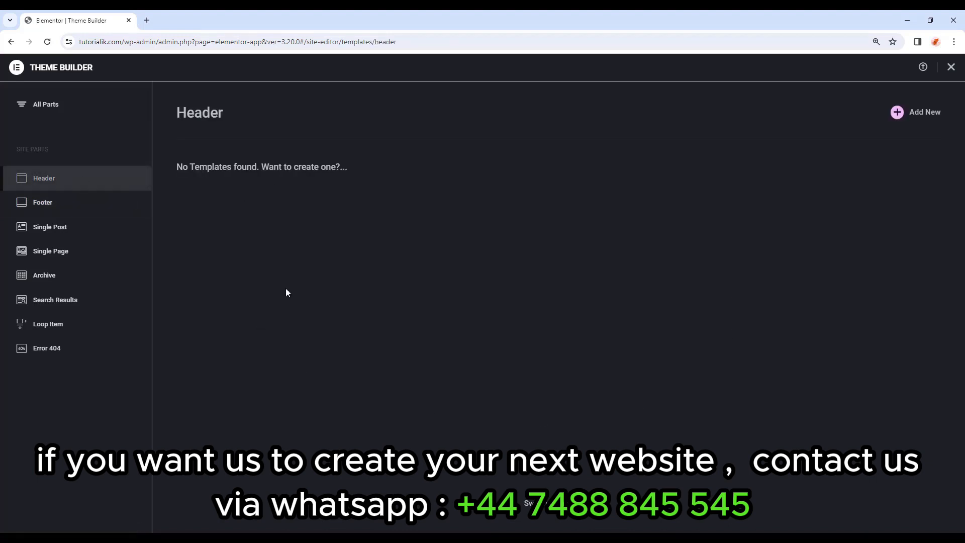
# Add a new header template, browse the Library's Pages tab, then close the Library.
pyautogui.click(909, 116)
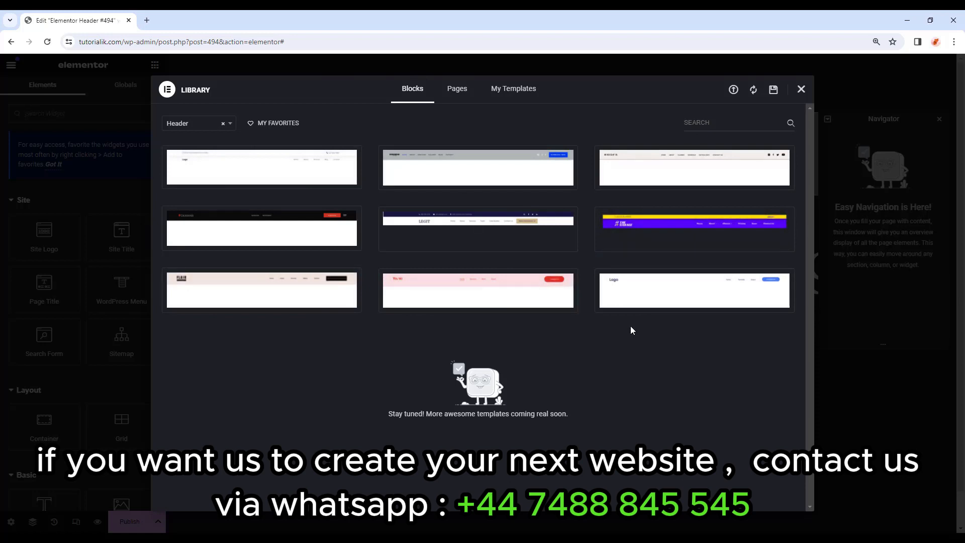
pyautogui.click(461, 94)
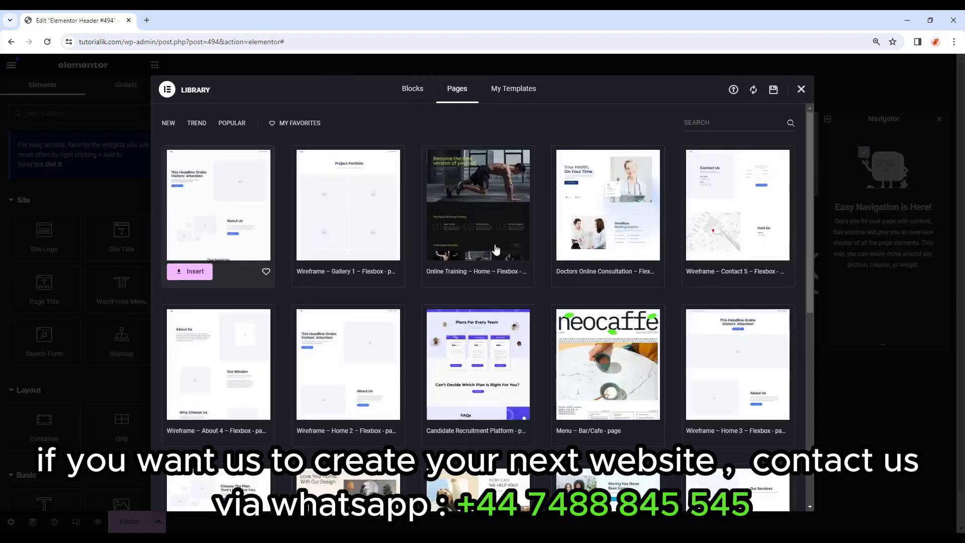
pyautogui.scroll(-1, 464, 306)
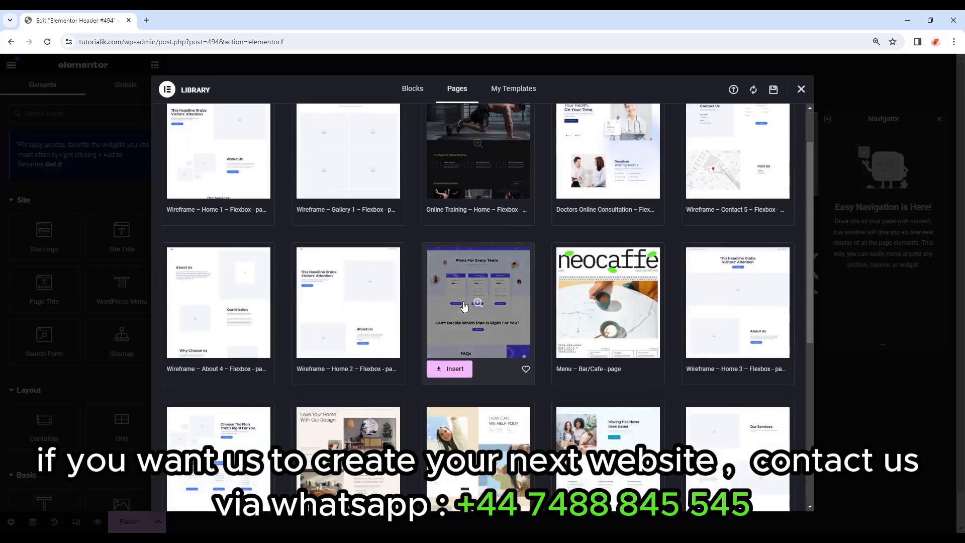
pyautogui.scroll(-5, 464, 307)
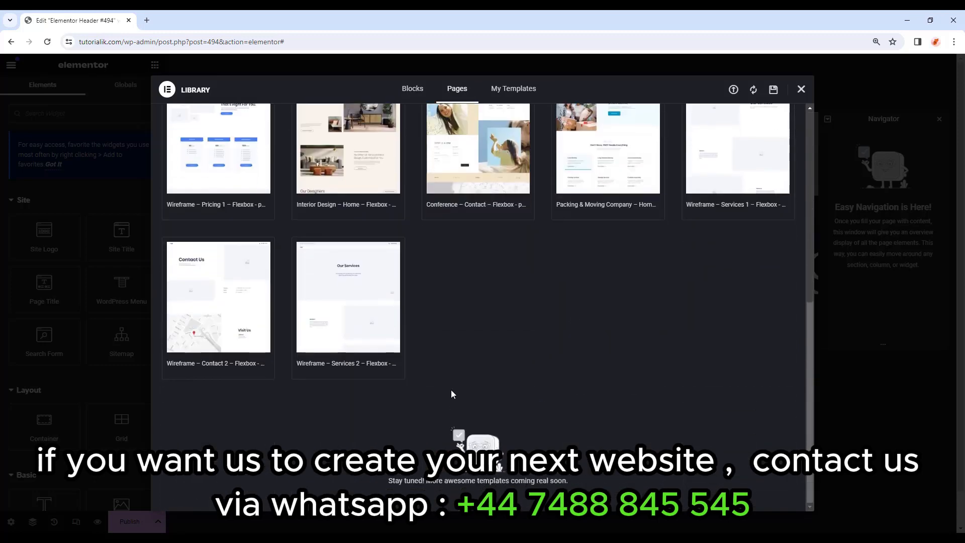
pyautogui.scroll(6, 451, 394)
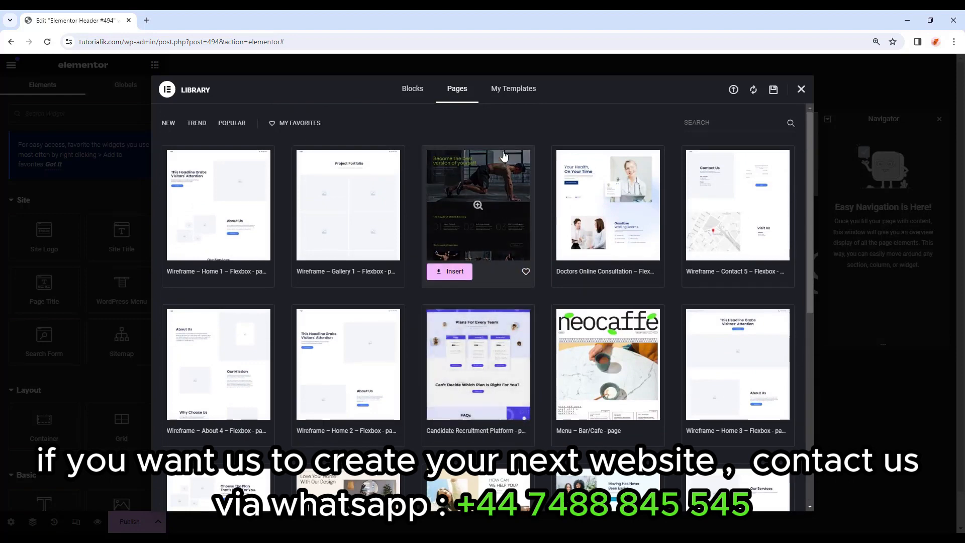
pyautogui.click(801, 90)
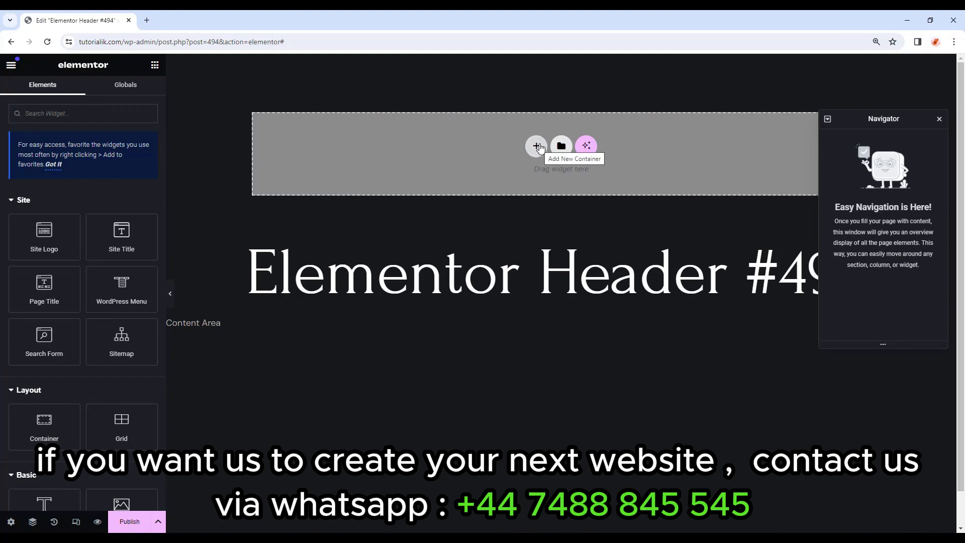
pyautogui.hotkey('alt', 'Tab')
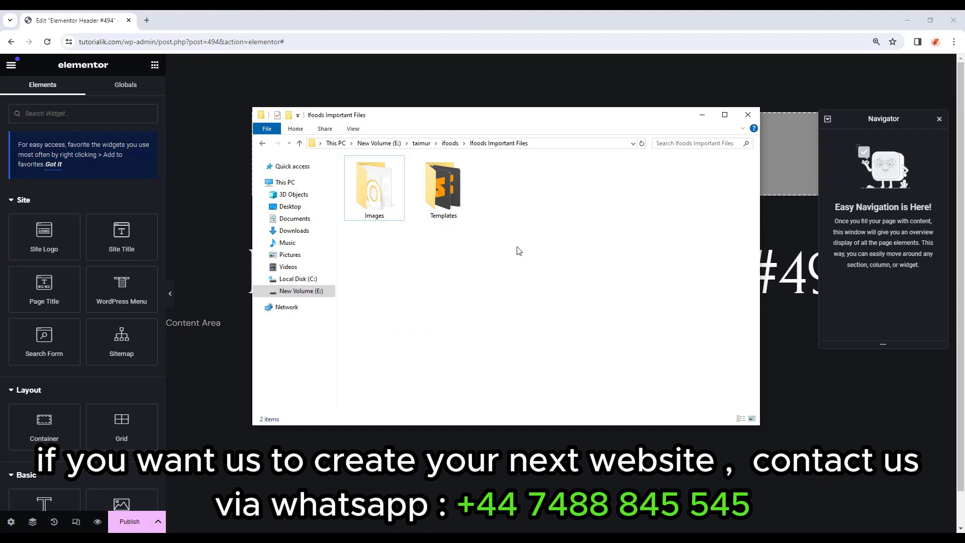
pyautogui.click(390, 214)
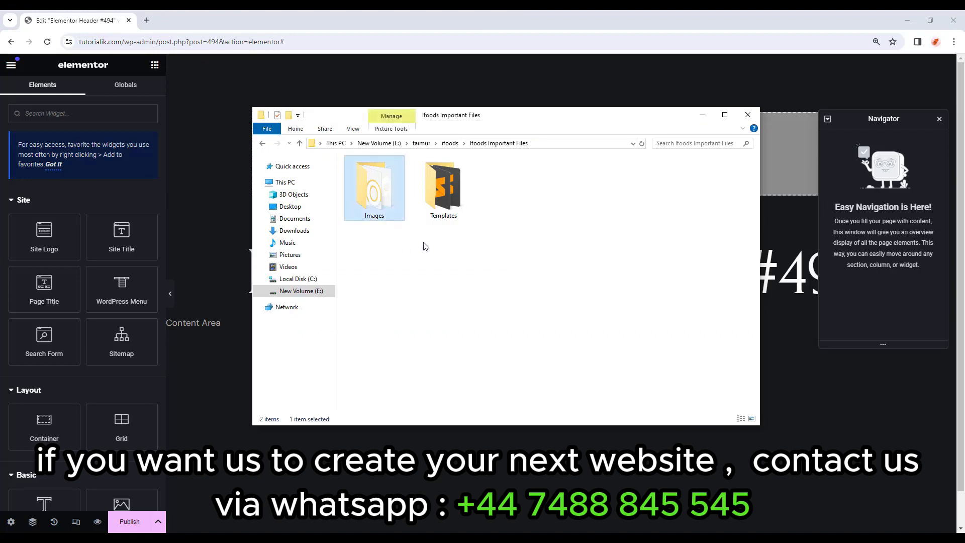
pyautogui.click(455, 213)
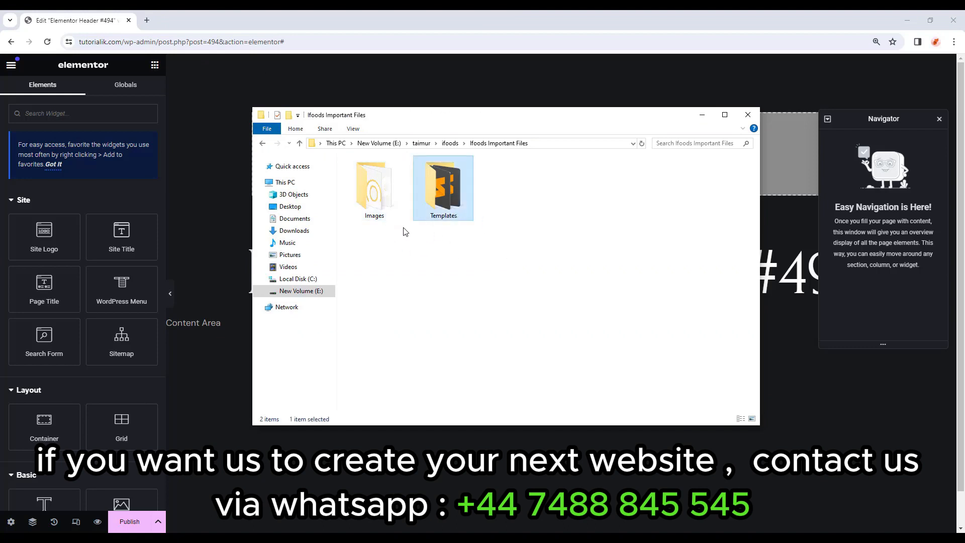
pyautogui.doubleClick(390, 220)
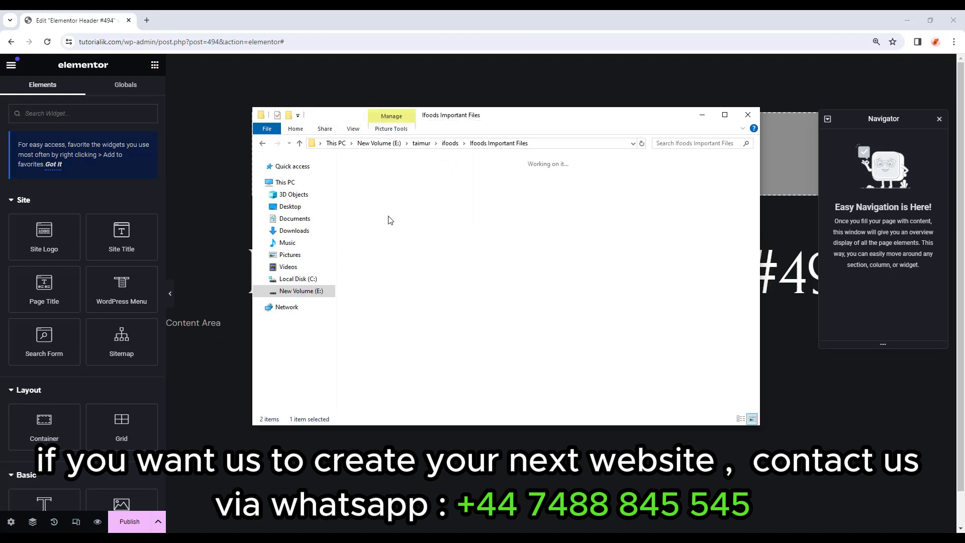
pyautogui.click(299, 143)
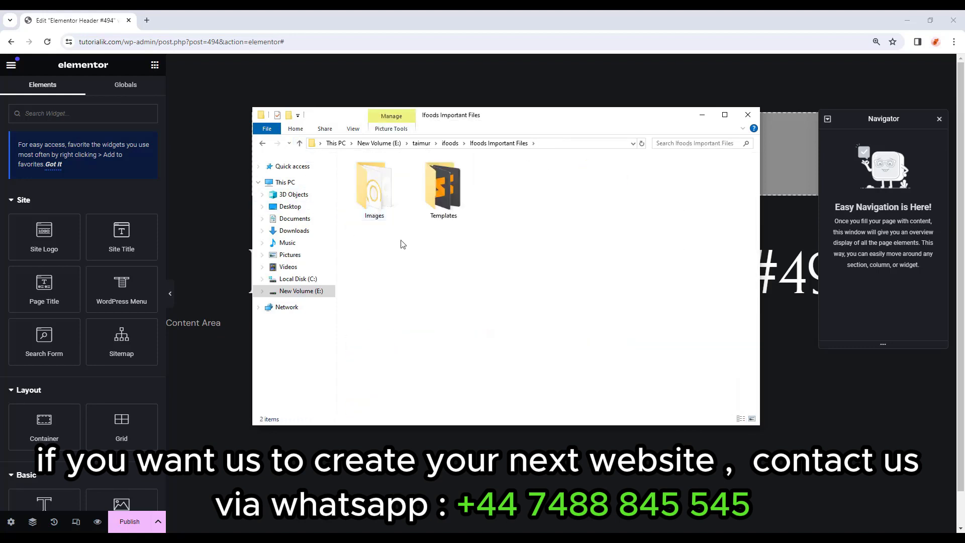
pyautogui.doubleClick(463, 197)
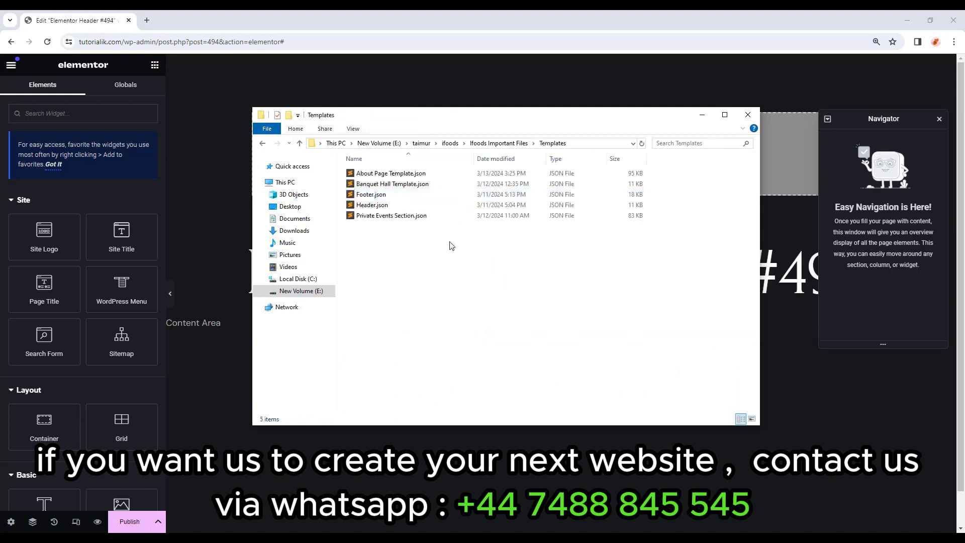
pyautogui.moveTo(451, 246); pyautogui.dragTo(432, 172)
pyautogui.click(413, 258)
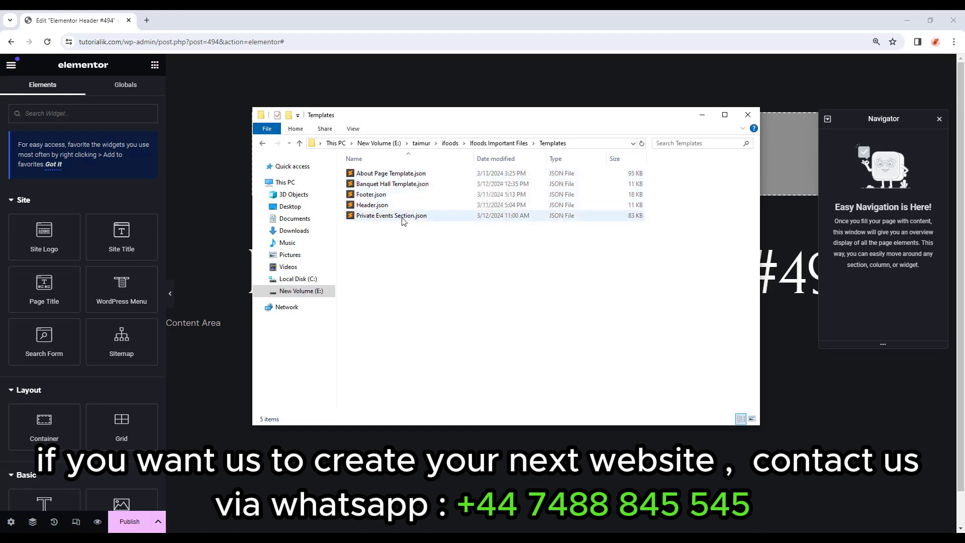
pyautogui.click(406, 205)
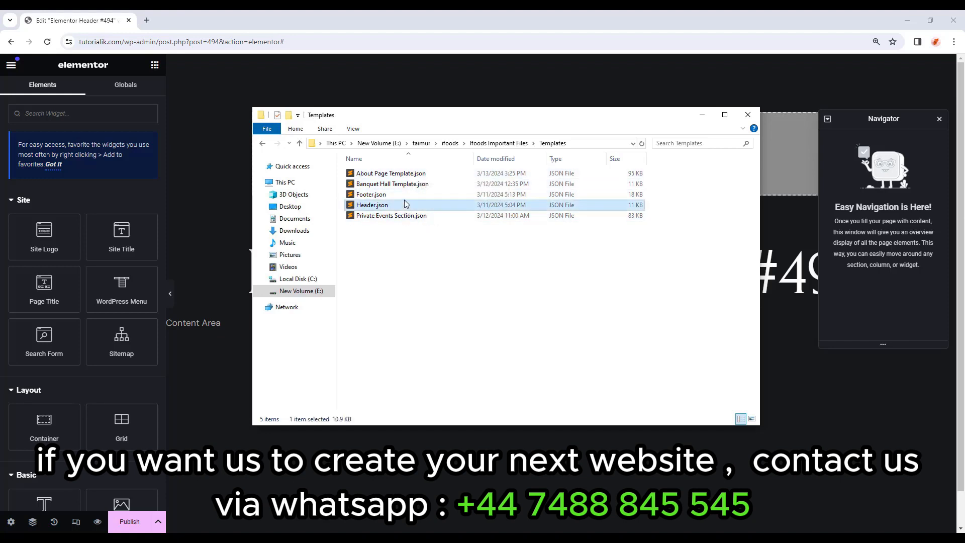
pyautogui.click(405, 198)
pyautogui.click(411, 205)
pyautogui.press('F2')
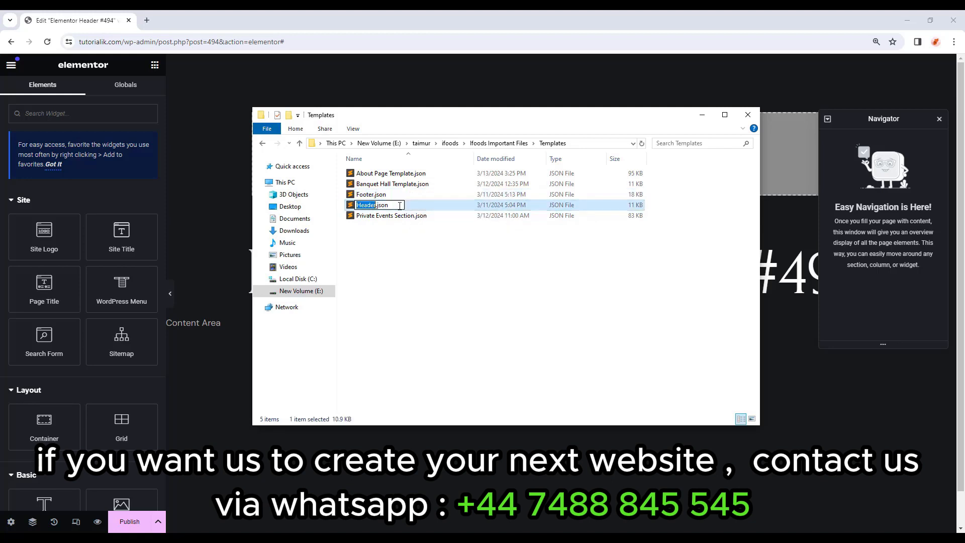
pyautogui.moveTo(398, 207); pyautogui.dragTo(376, 204)
pyautogui.click(423, 204)
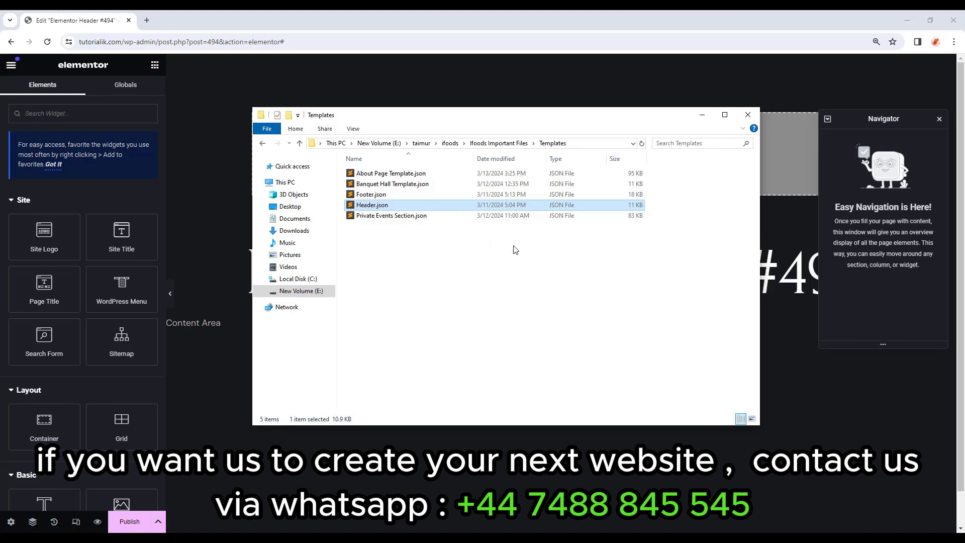
pyautogui.click(863, 394)
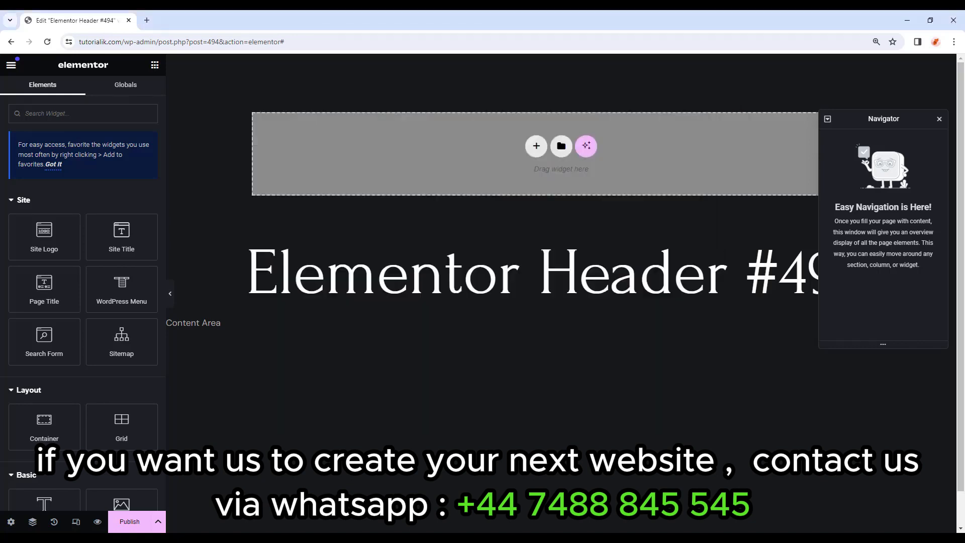
# Open the template Library on My Templates to see Dinner, Morning, Weekday and Wines.
pyautogui.click(561, 148)
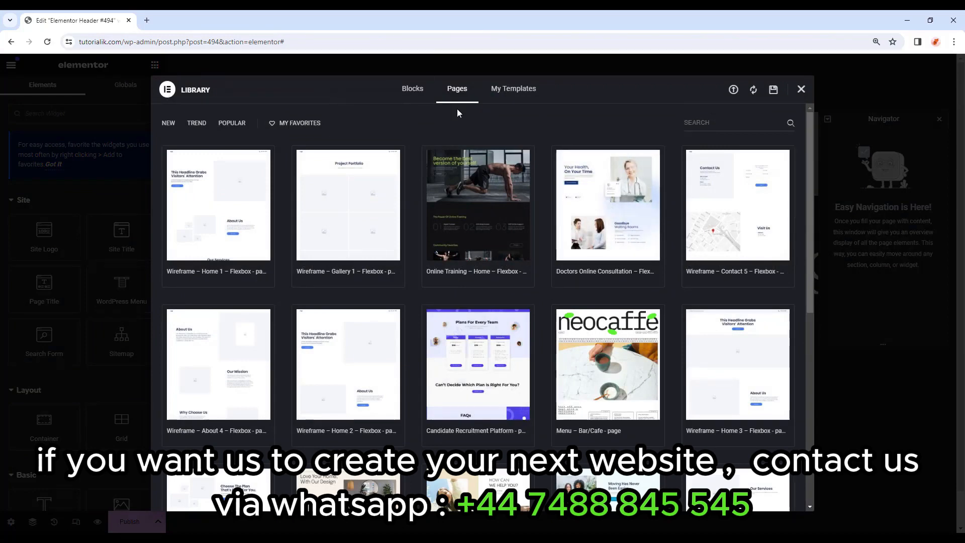
pyautogui.click(510, 95)
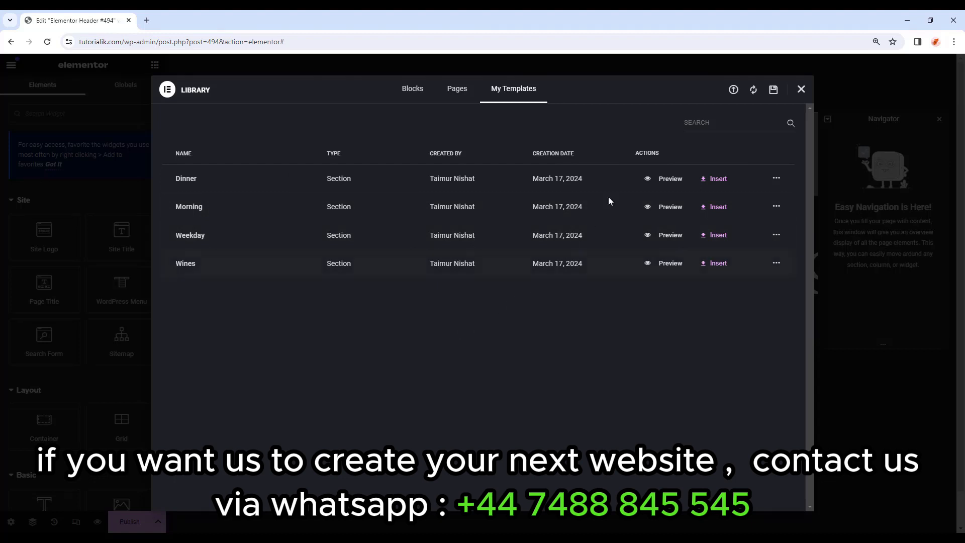
# Import Header.json into the Library and insert it, applying the template's settings.
pyautogui.click(734, 91)
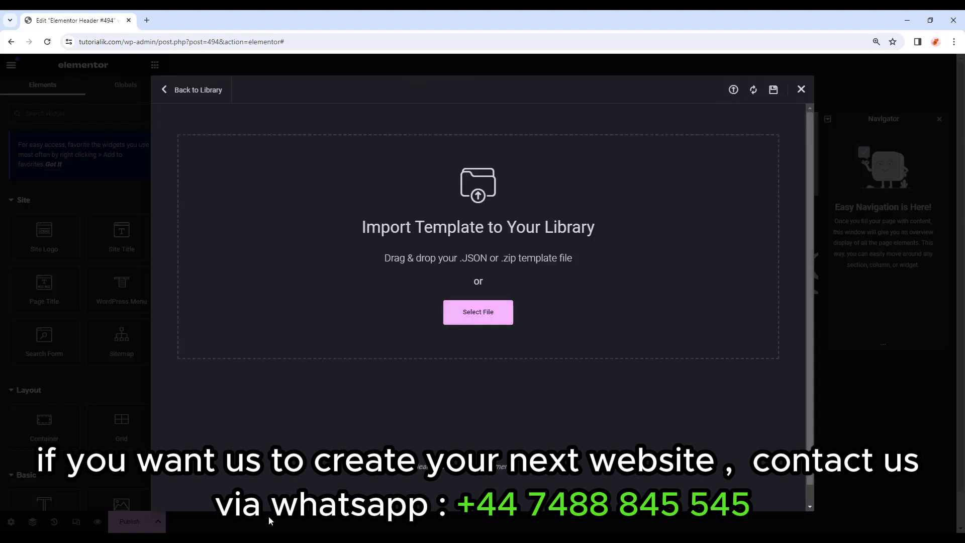
pyautogui.moveTo(260, 532)
pyautogui.click(332, 490)
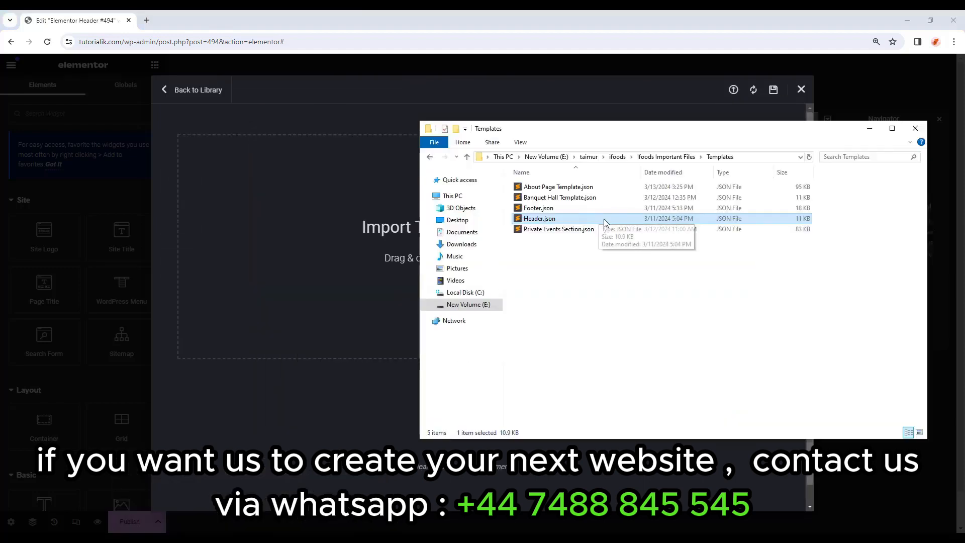
pyautogui.moveTo(604, 219); pyautogui.dragTo(254, 232)
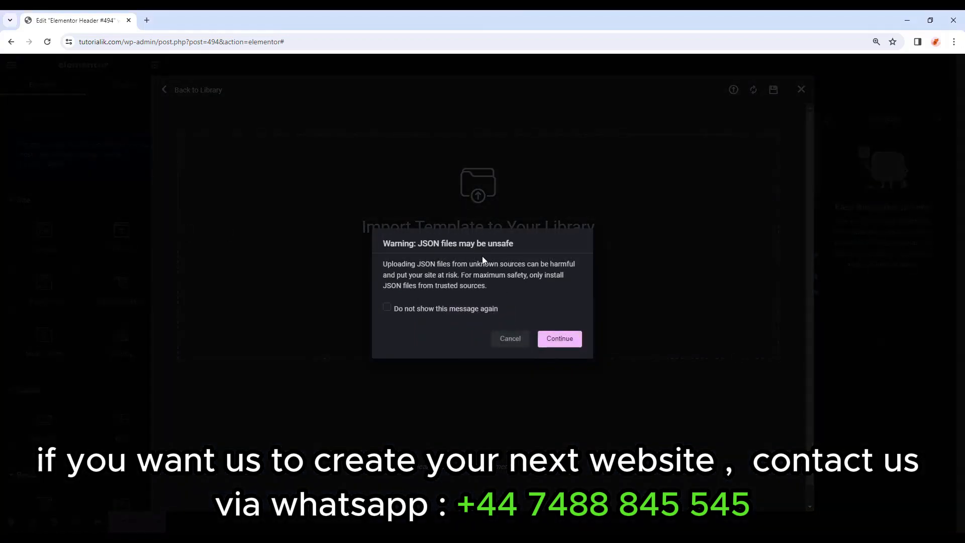
pyautogui.click(466, 307)
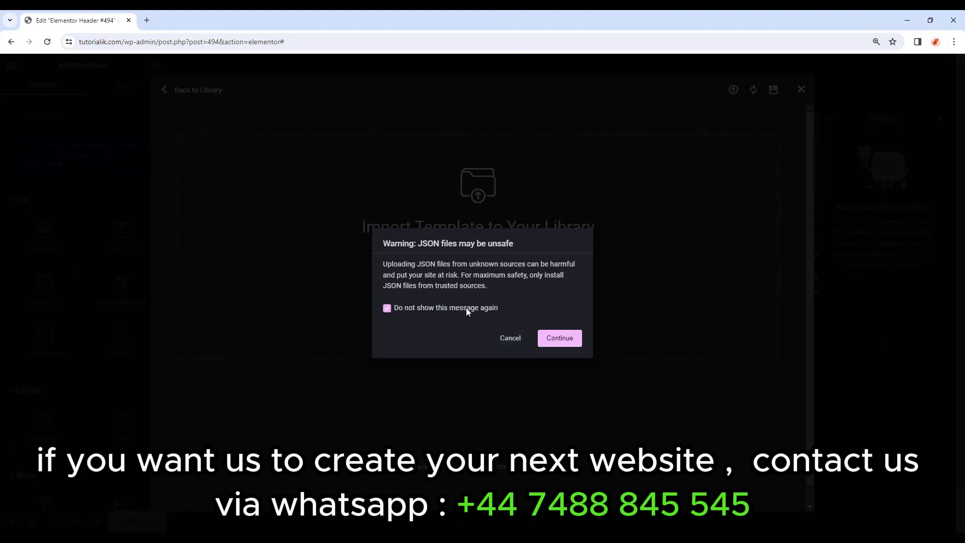
pyautogui.click(560, 339)
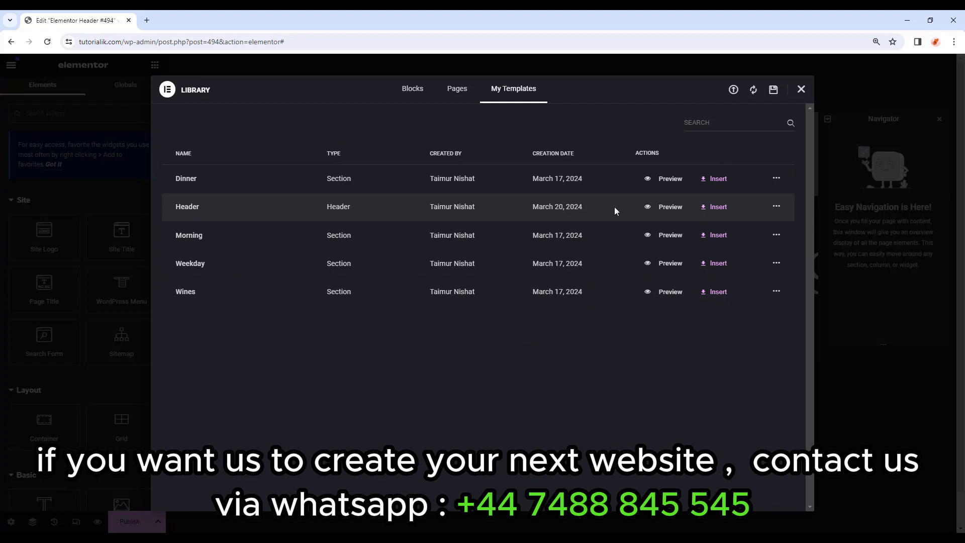
pyautogui.click(715, 207)
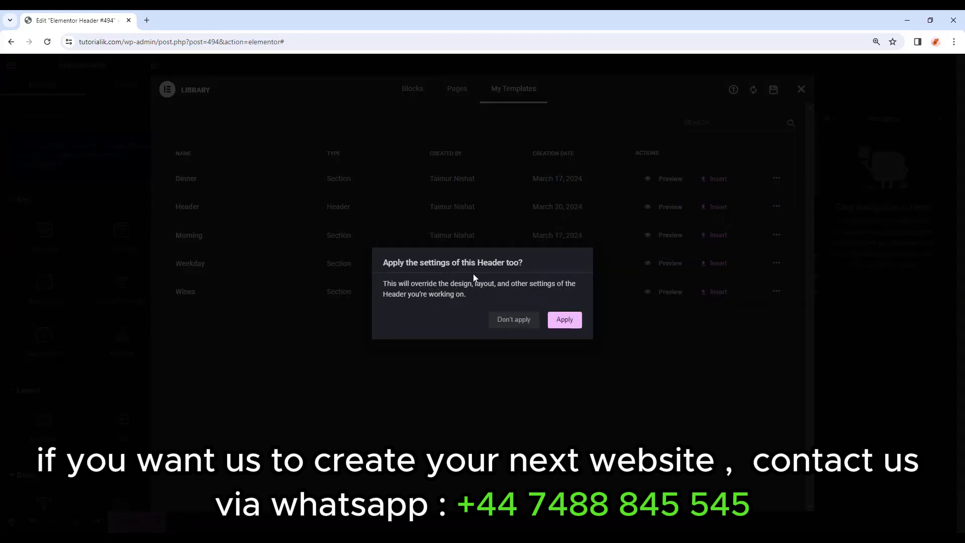
pyautogui.click(565, 320)
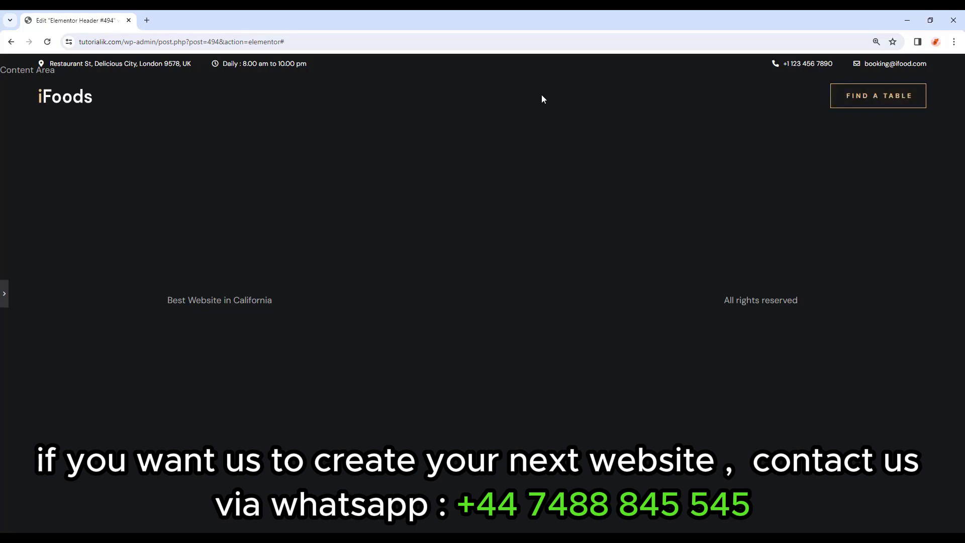
# Publish Elementor Header #494 with an Include / Entire Site condition and exit the editor.
pyautogui.click(4, 293)
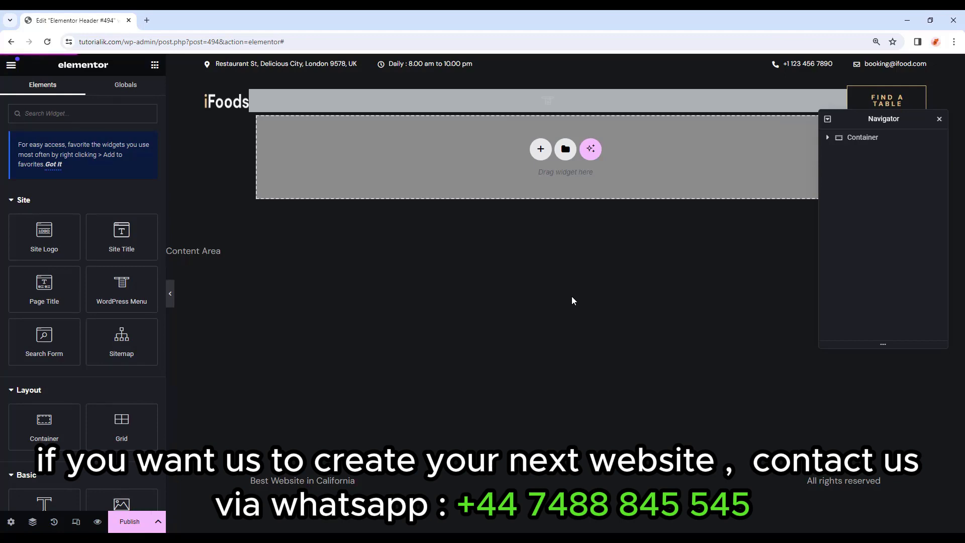
pyautogui.click(121, 521)
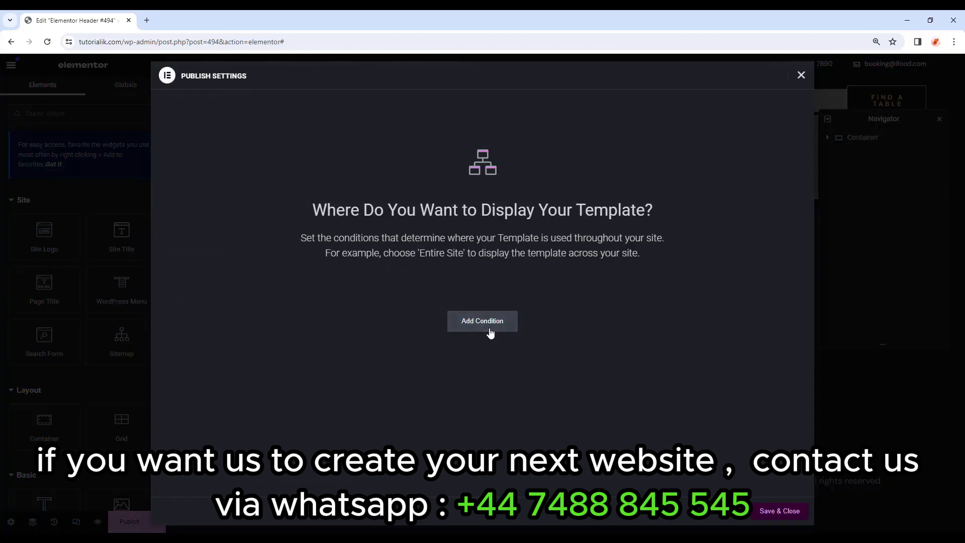
pyautogui.click(491, 330)
pyautogui.click(387, 300)
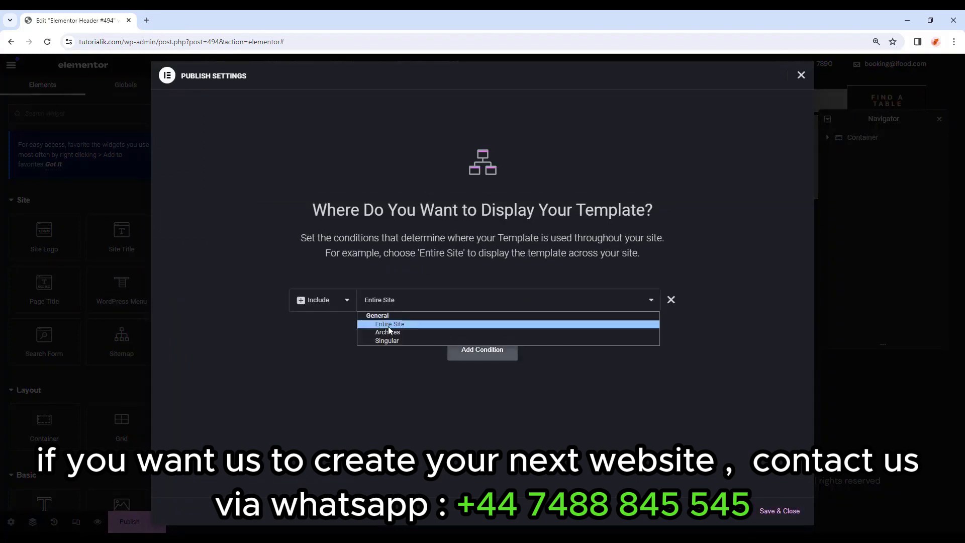
pyautogui.click(430, 325)
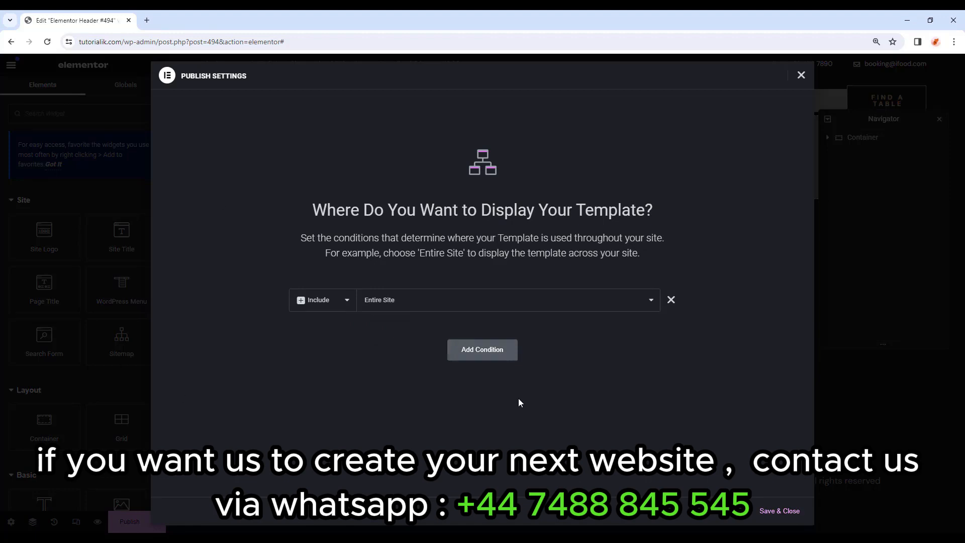
pyautogui.click(784, 519)
pyautogui.click(11, 65)
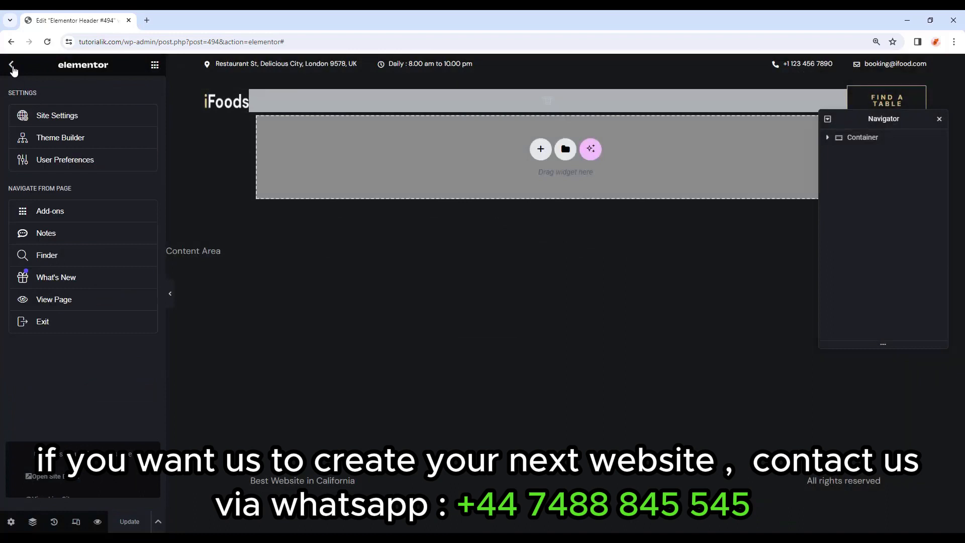
pyautogui.click(66, 322)
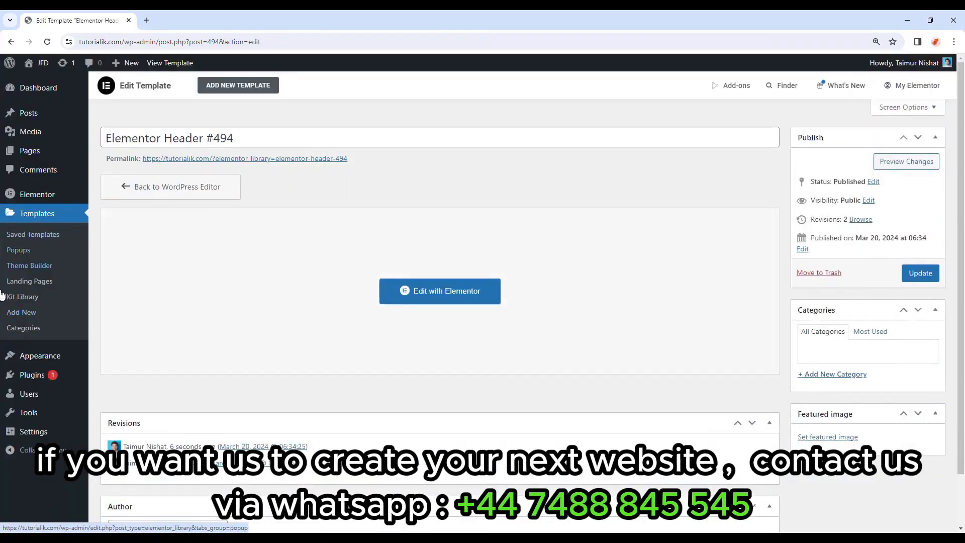
# Go to Appearance > Menus in the WordPress admin.
pyautogui.moveTo(34, 356)
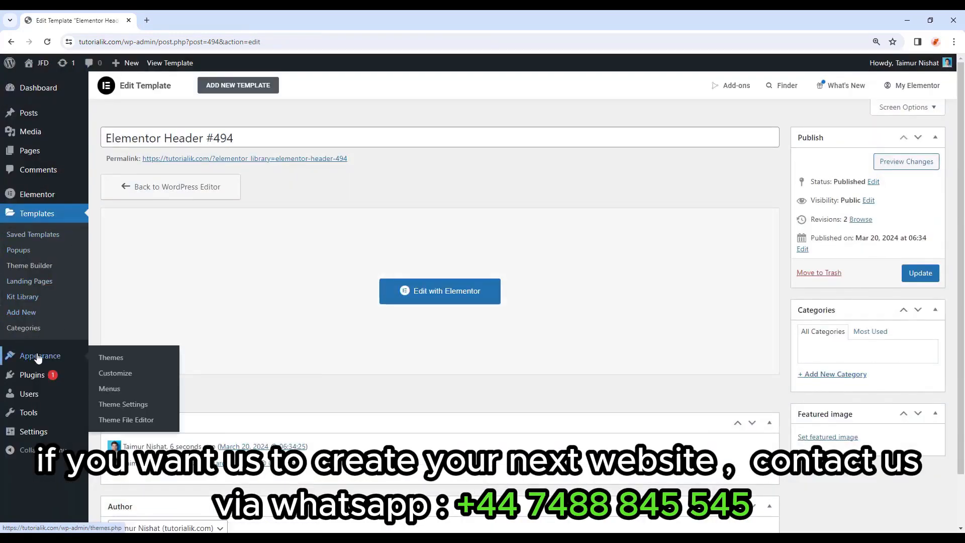
pyautogui.click(133, 392)
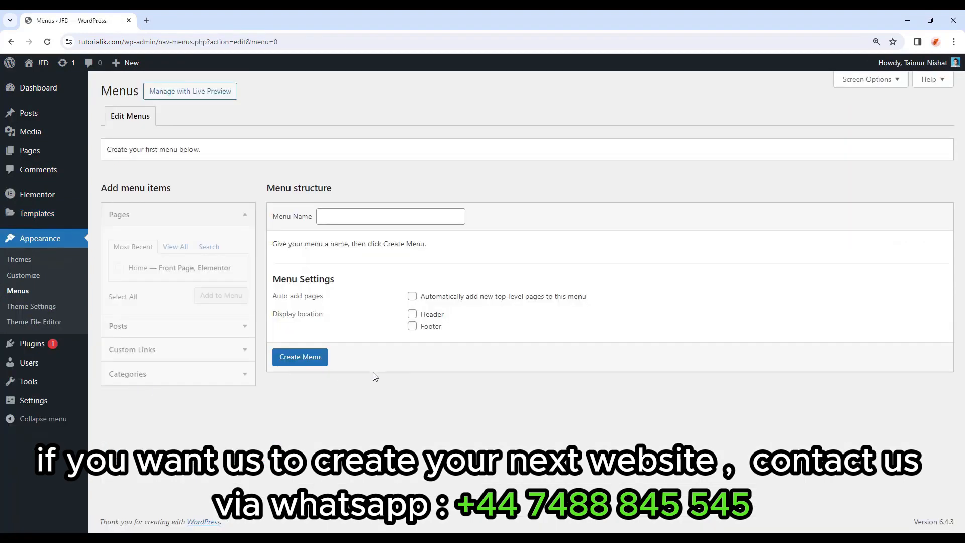
# Create a new menu named 'Main Menu'.
pyautogui.click(376, 215)
pyautogui.write('Mai')
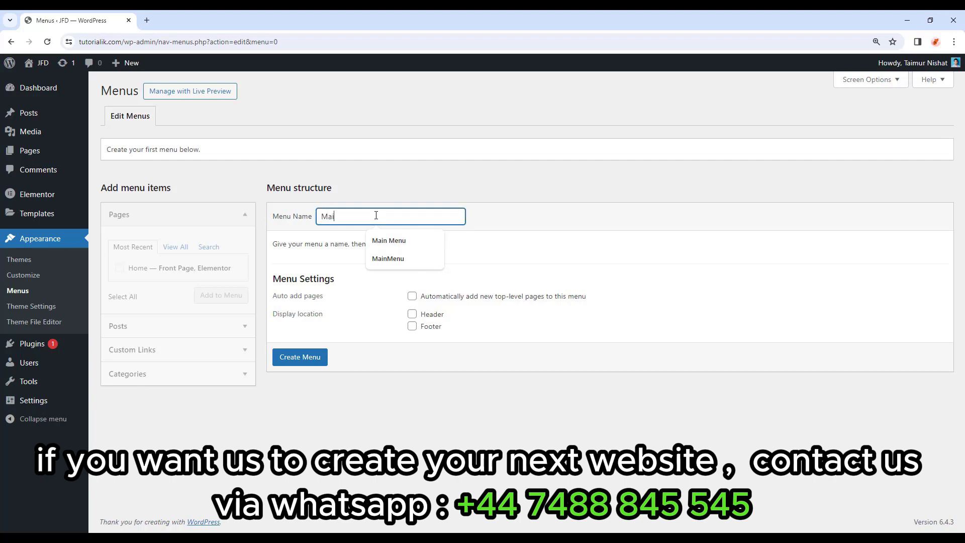
pyautogui.write('n Menu')
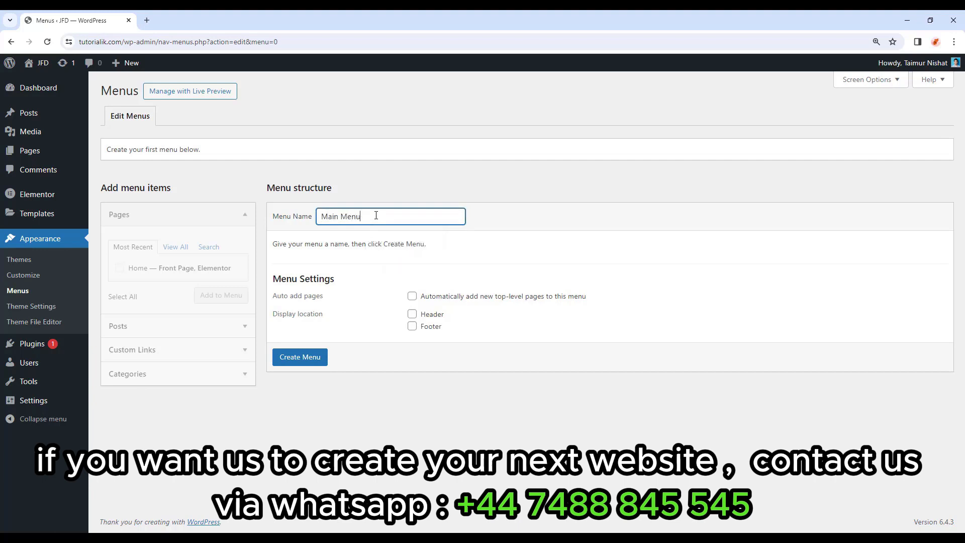
pyautogui.click(307, 369)
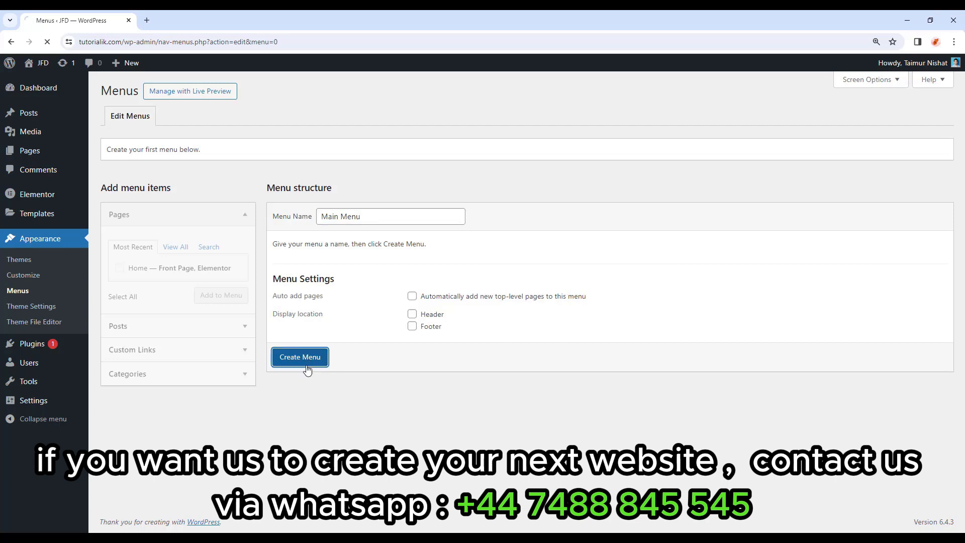
pyautogui.click(204, 220)
pyautogui.click(158, 219)
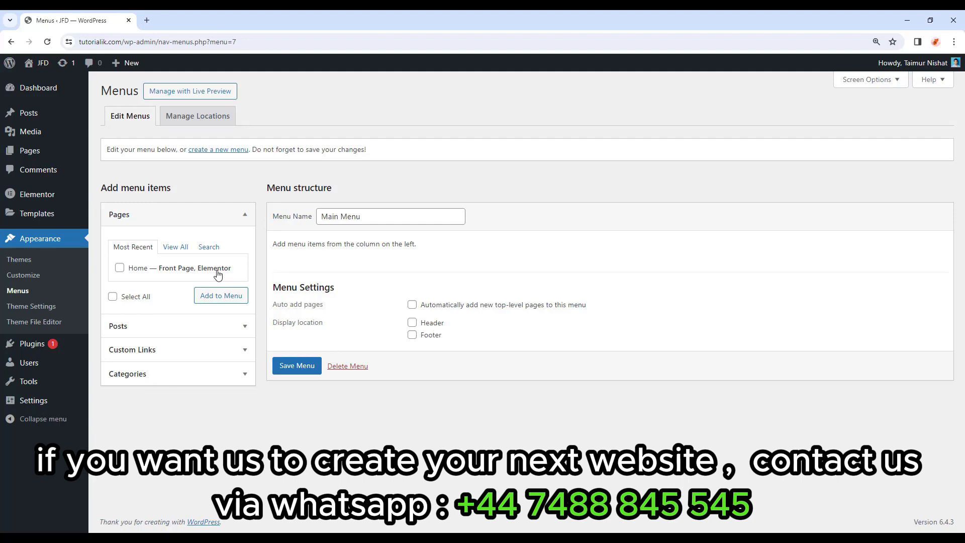
# Add the Home page to Main Menu and check its item settings.
pyautogui.moveTo(39, 158)
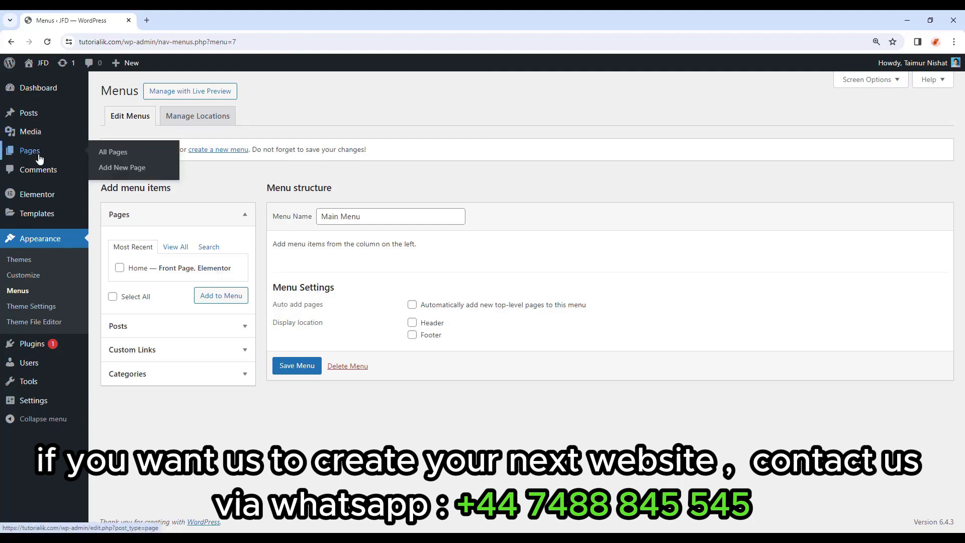
pyautogui.click(119, 268)
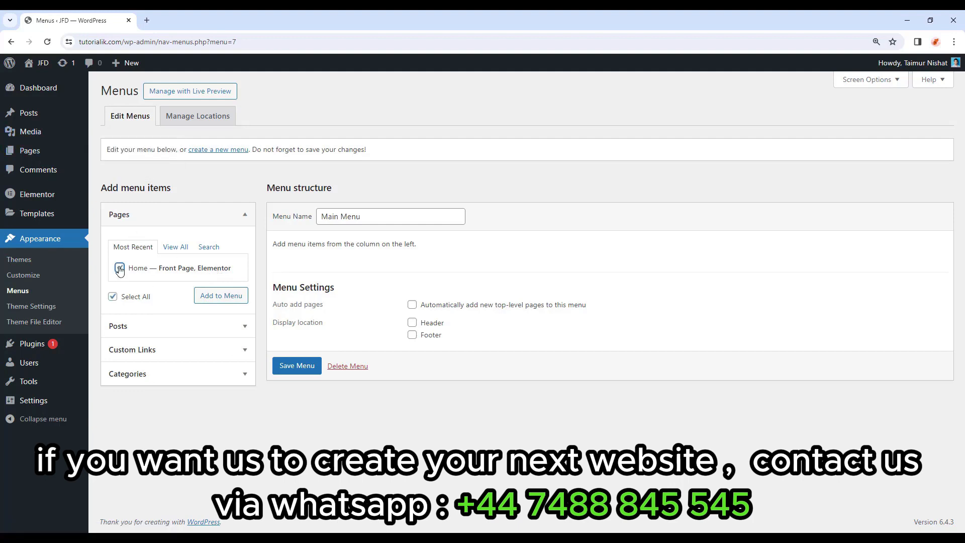
pyautogui.click(218, 298)
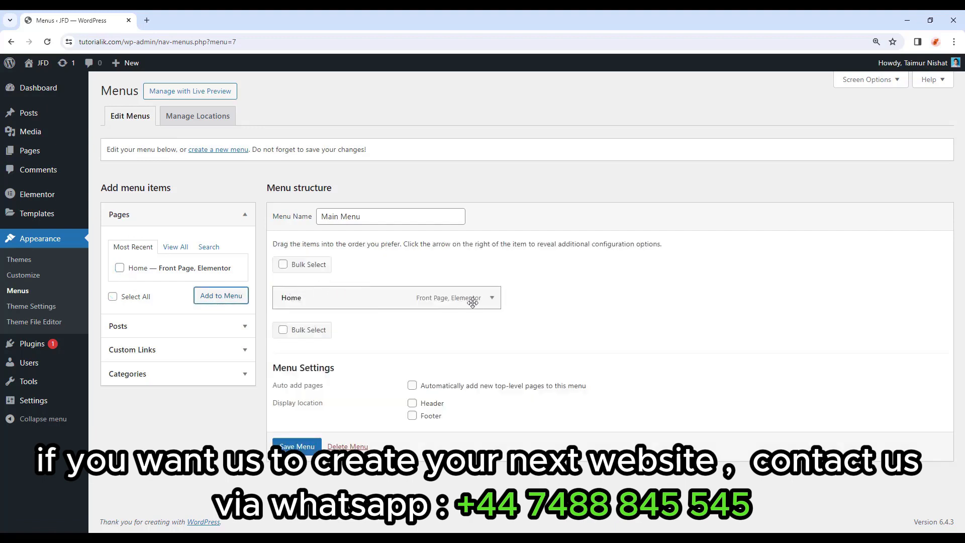
pyautogui.click(493, 299)
pyautogui.click(493, 299)
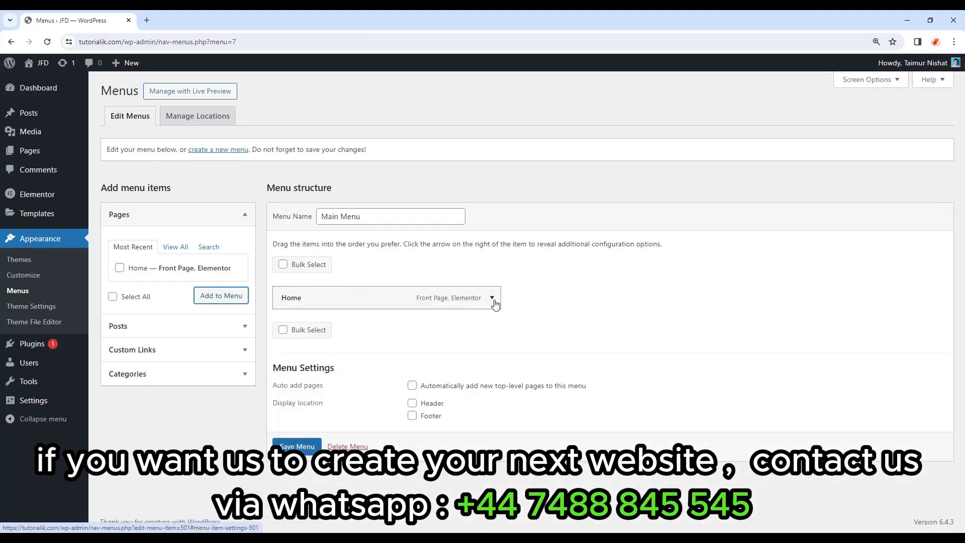
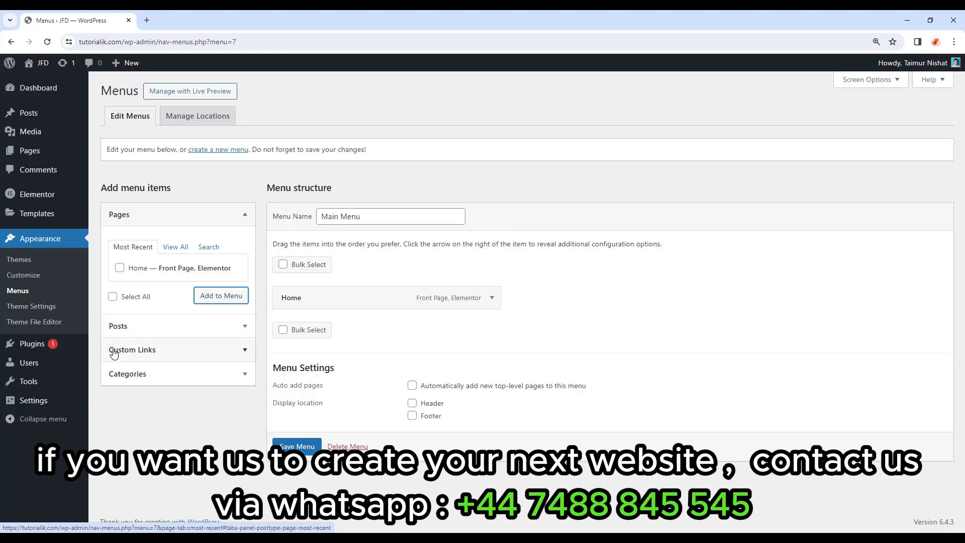
# Add a custom link to kitpapa.com labelled 'Kitpapa' to the Main Menu.
pyautogui.click(152, 356)
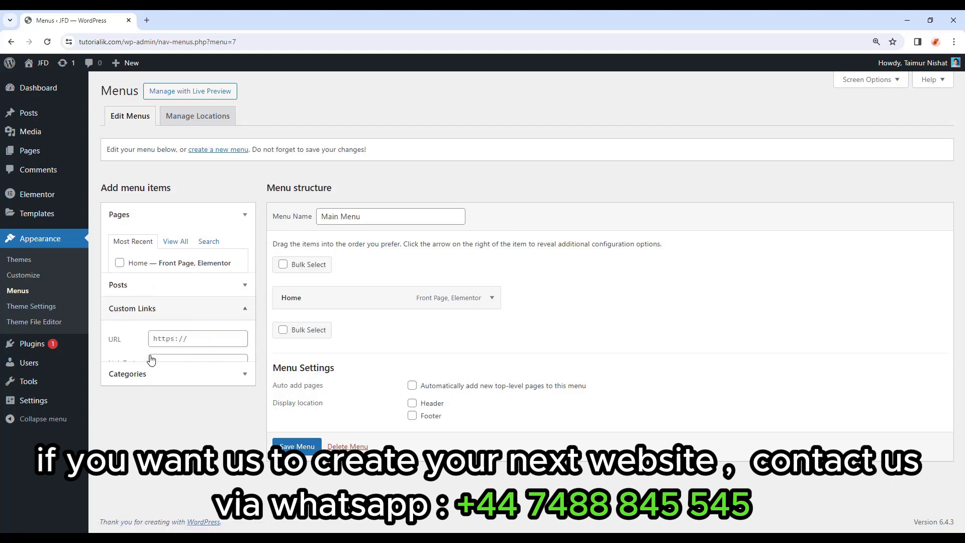
pyautogui.click(204, 296)
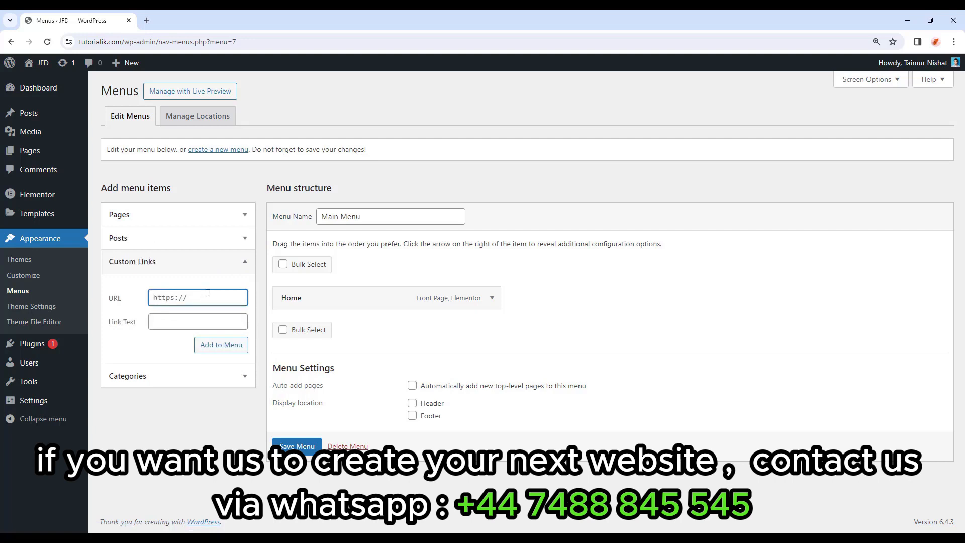
pyautogui.write('kitpapa.com')
pyautogui.click(171, 322)
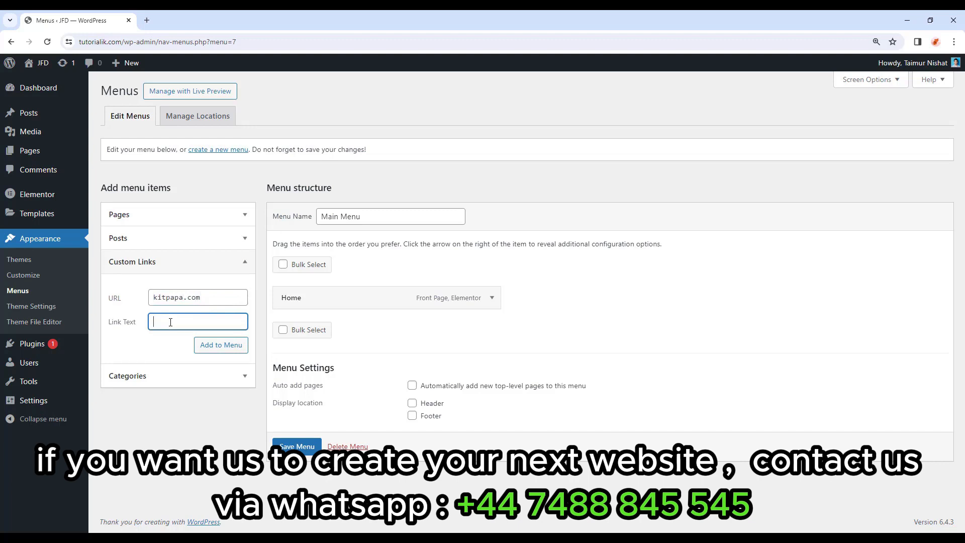
pyautogui.write('Kitpapa')
pyautogui.click(230, 349)
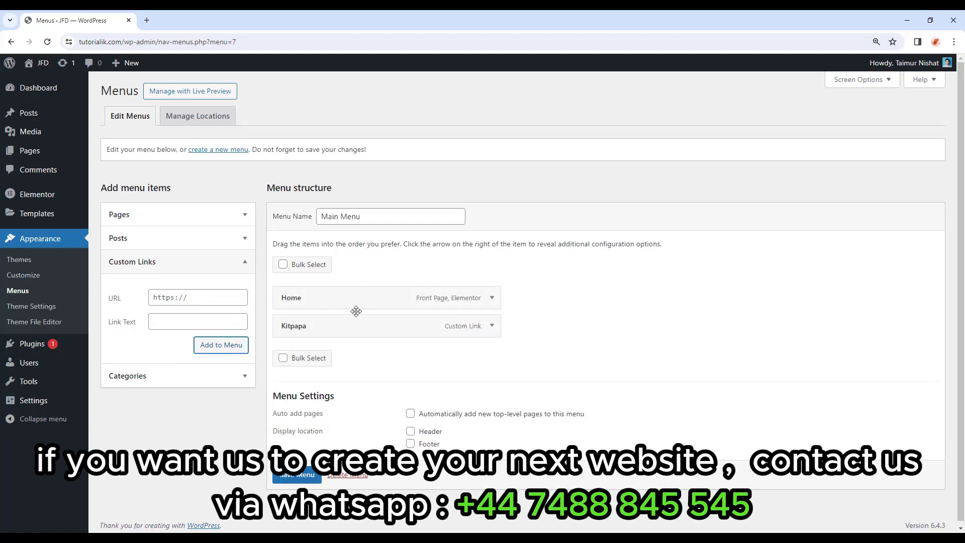
# Remove the Kitpapa item, save the Main Menu, and go to the Pages list.
pyautogui.click(491, 325)
pyautogui.click(291, 435)
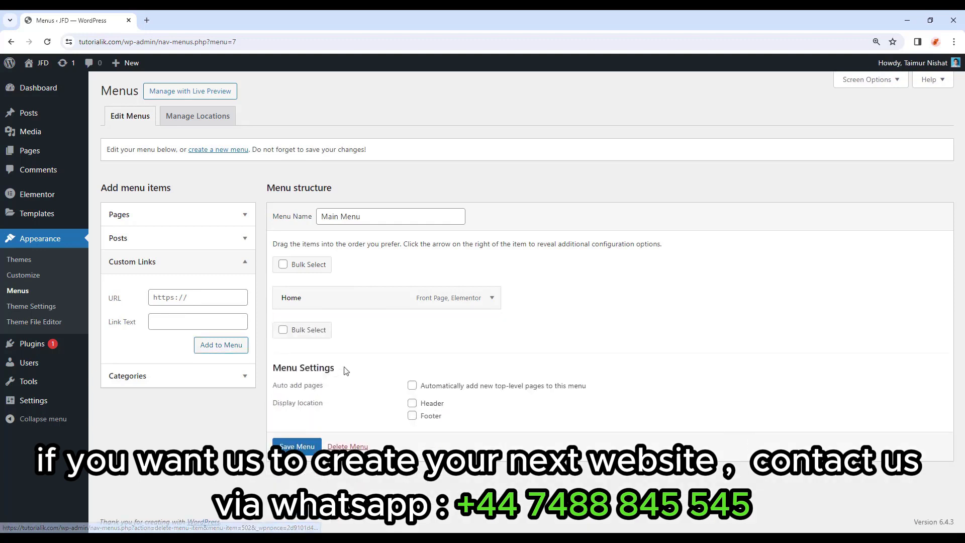
pyautogui.click(171, 221)
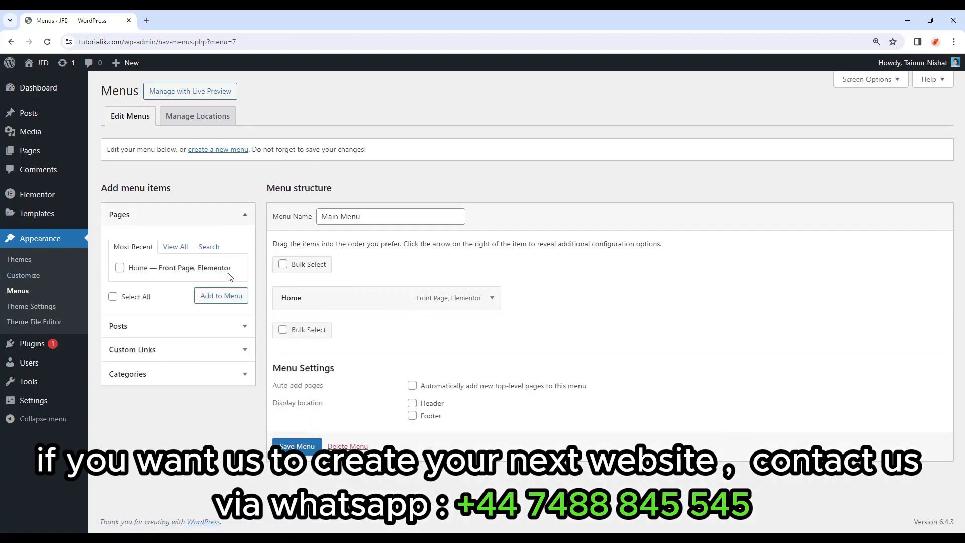
pyautogui.click(298, 445)
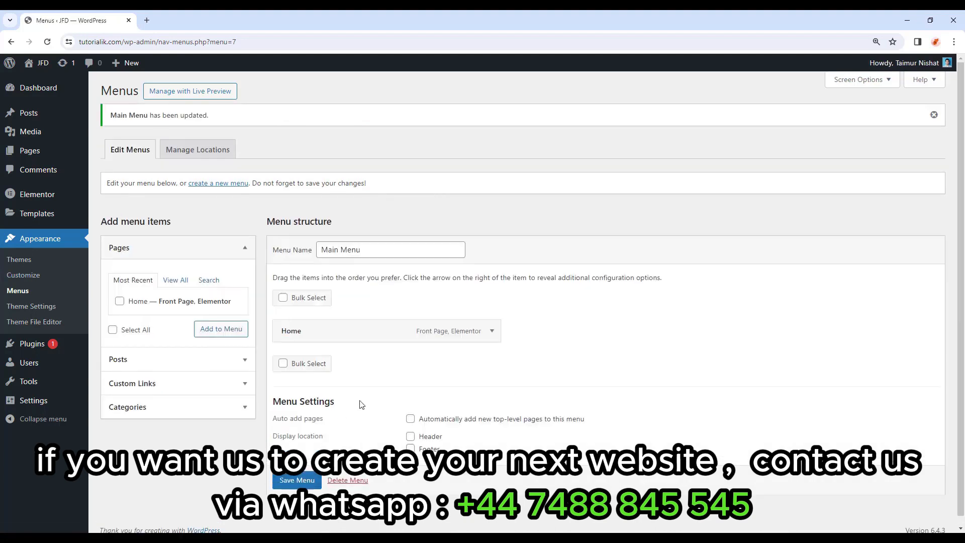
pyautogui.click(46, 157)
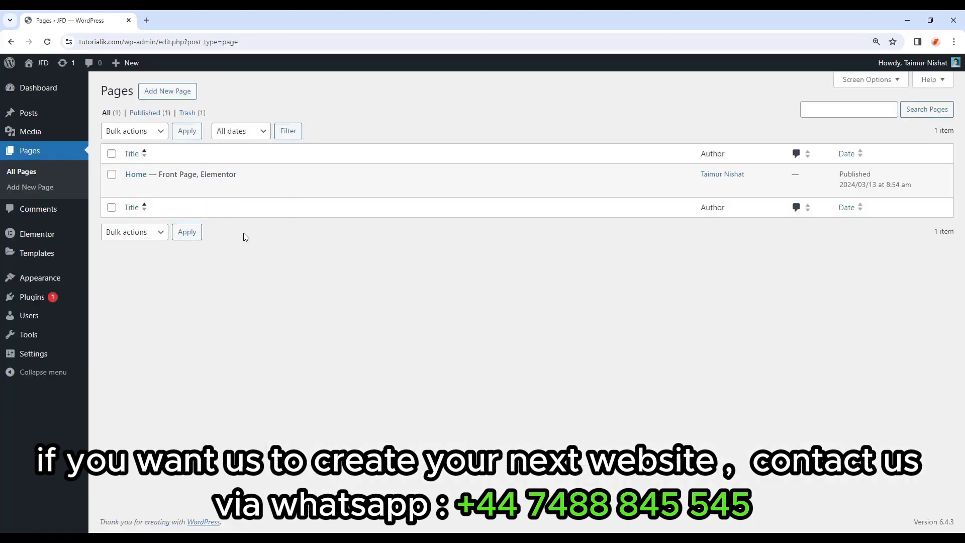
# Publish a new page titled 'About', then rename it to 'About Us'.
pyautogui.click(170, 99)
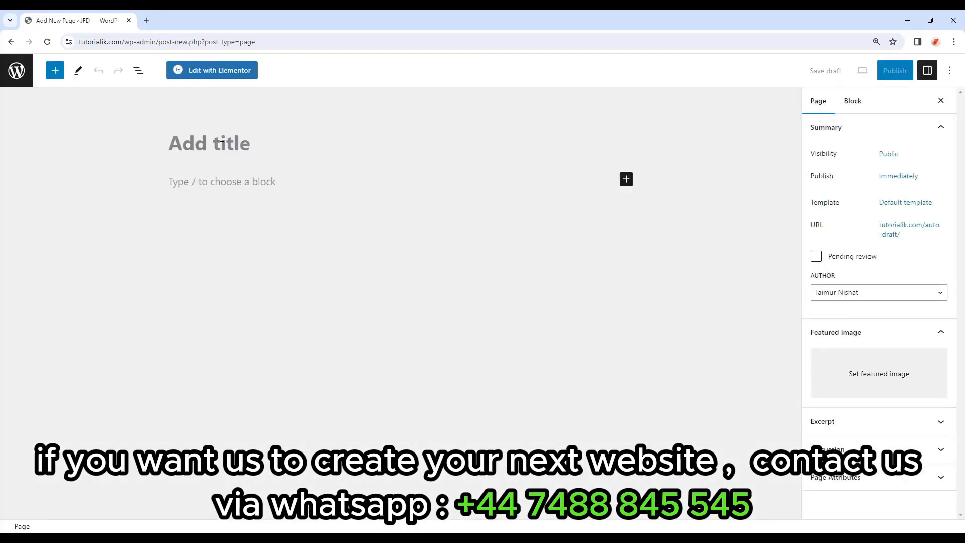
pyautogui.write('Abo')
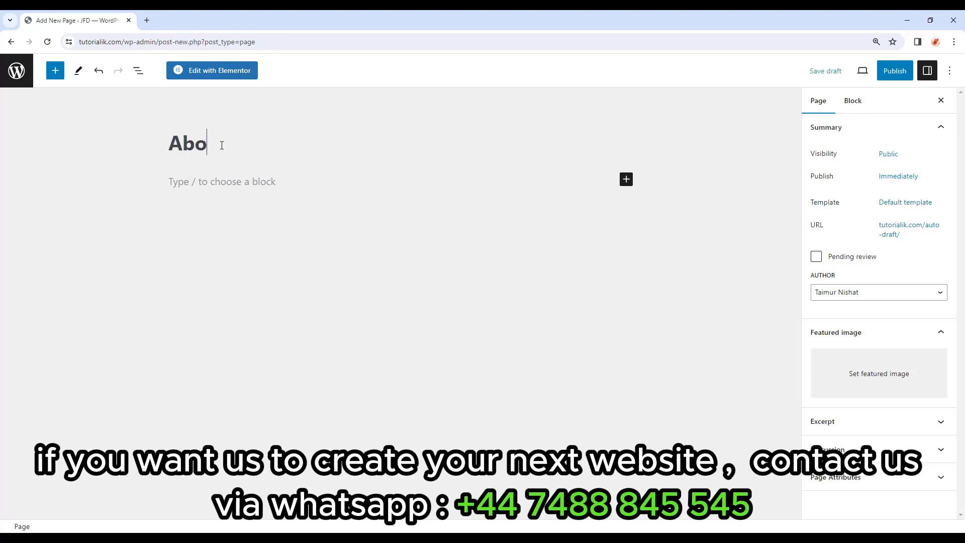
pyautogui.write('ut')
pyautogui.click(883, 72)
pyautogui.click(877, 73)
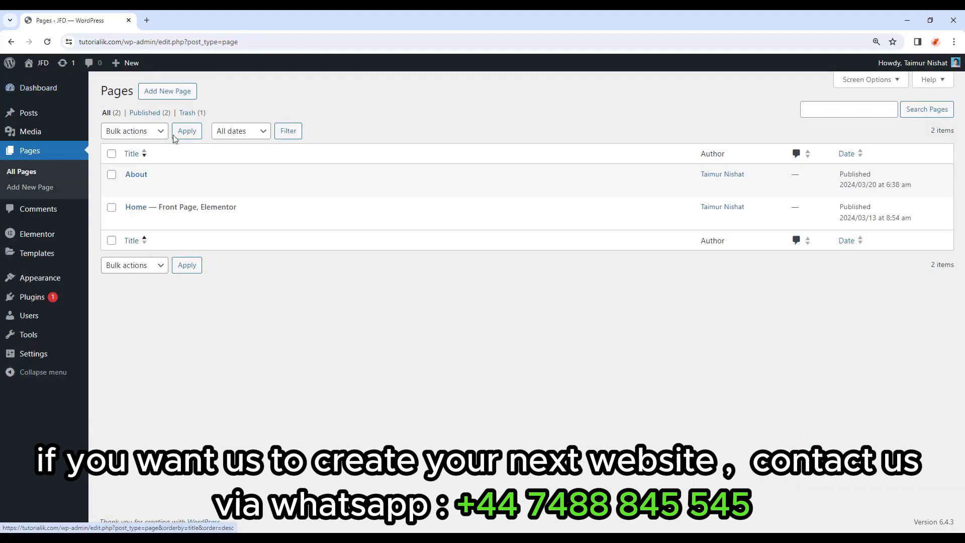
pyautogui.click(179, 94)
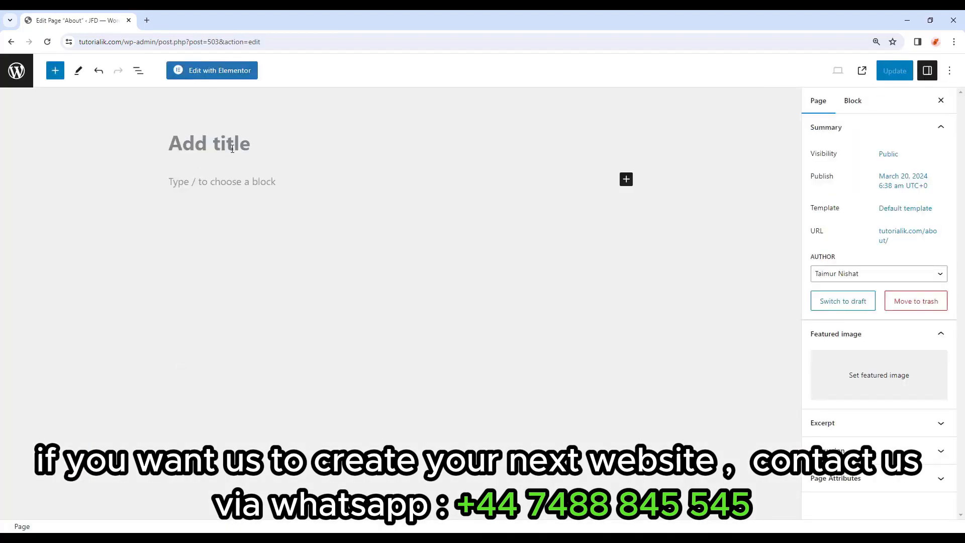
pyautogui.click(232, 145)
pyautogui.write('About Us')
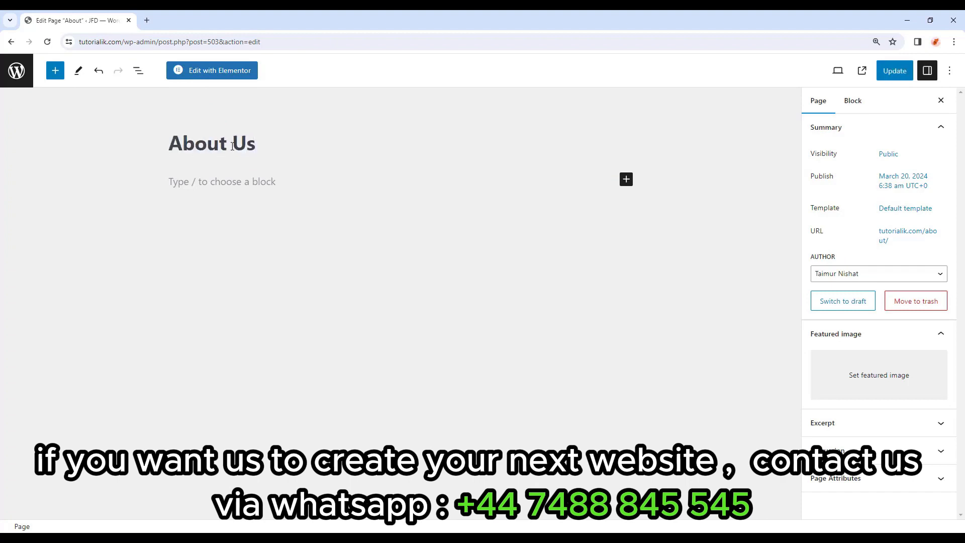
pyautogui.click(893, 70)
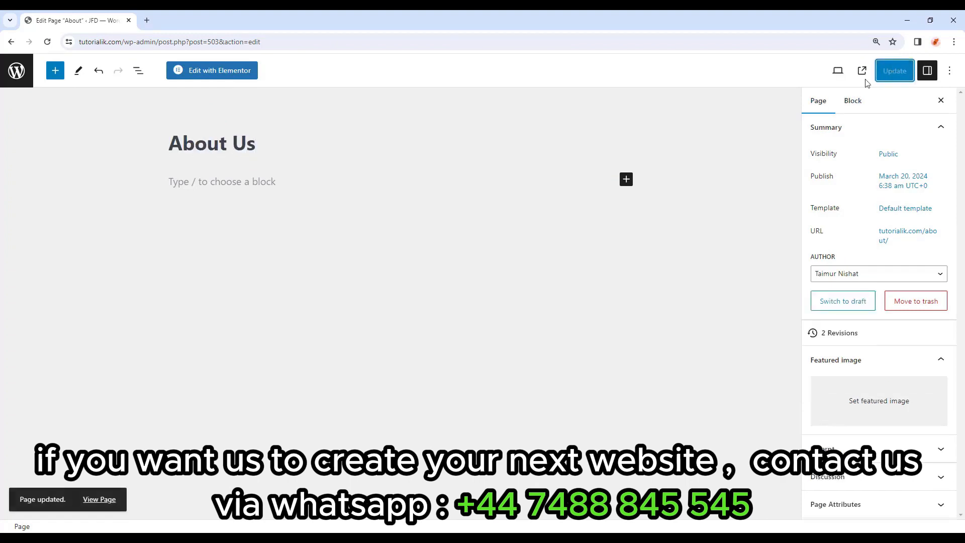
pyautogui.click(16, 72)
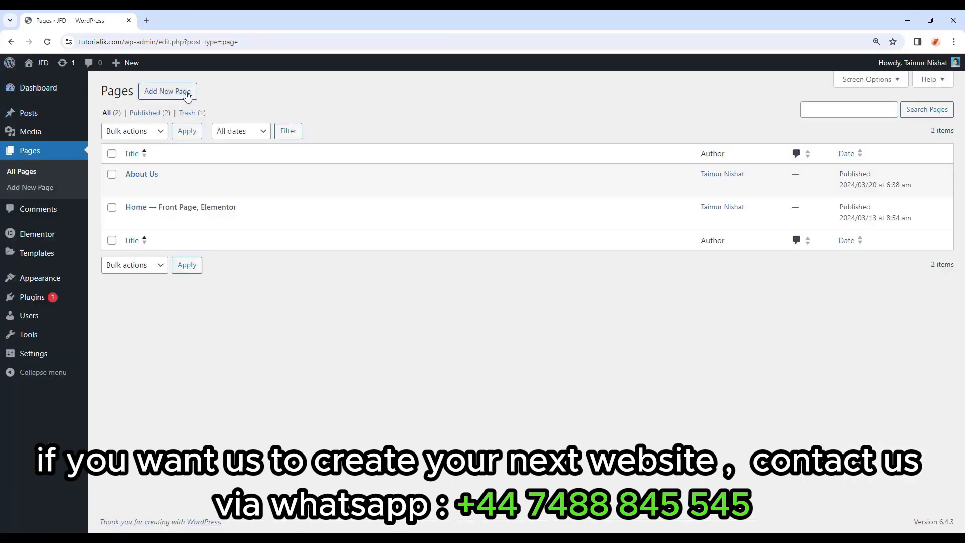
# Publish new pages titled 'Menu' and 'Blog'.
pyautogui.click(187, 95)
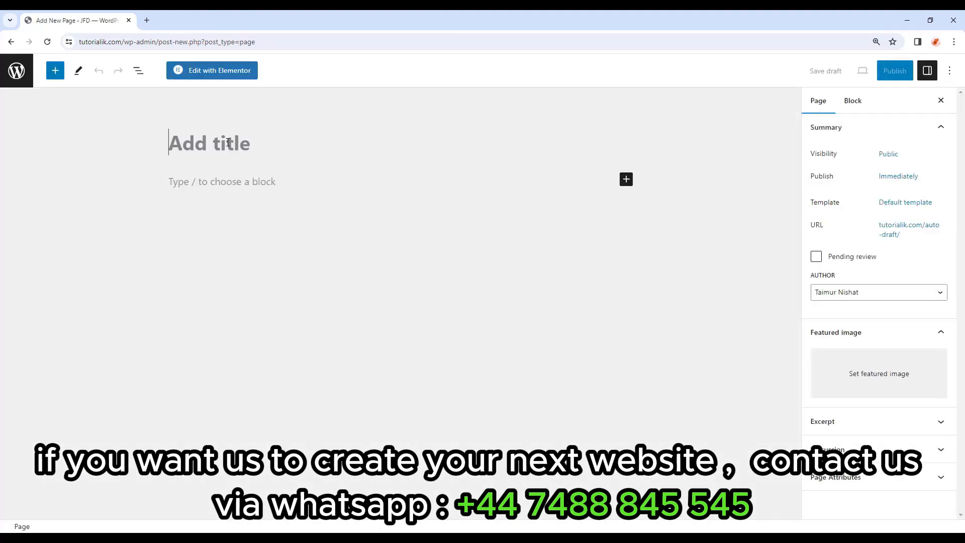
pyautogui.write('Menu')
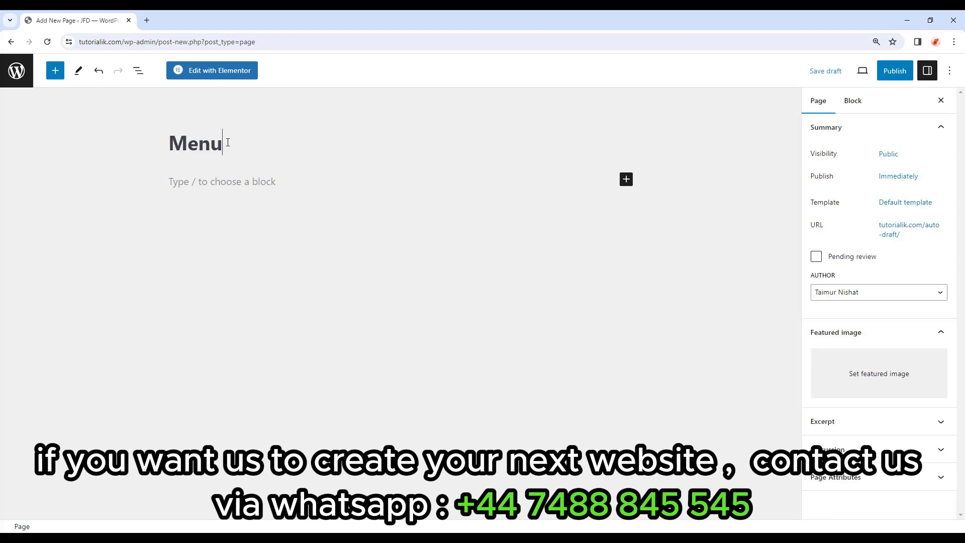
pyautogui.click(895, 70)
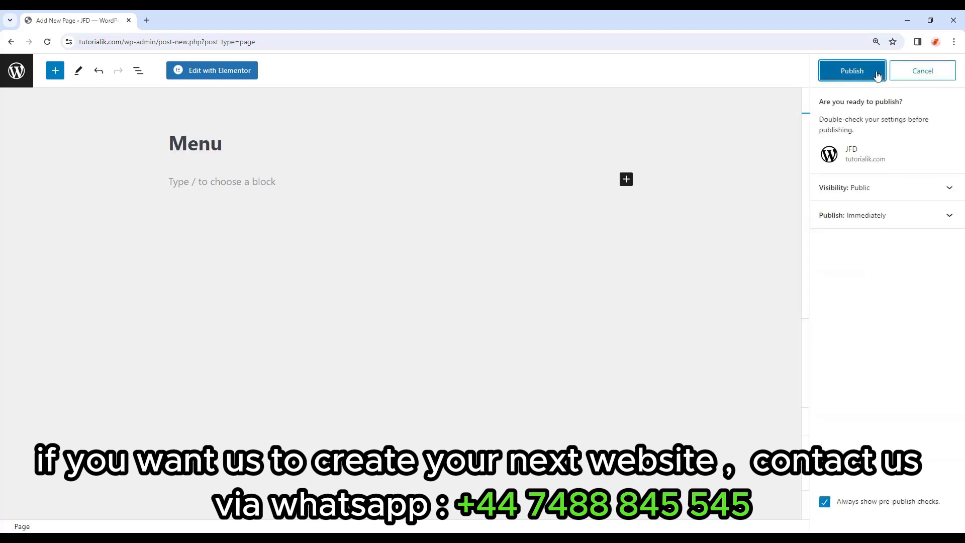
pyautogui.click(877, 71)
pyautogui.click(16, 70)
pyautogui.click(150, 92)
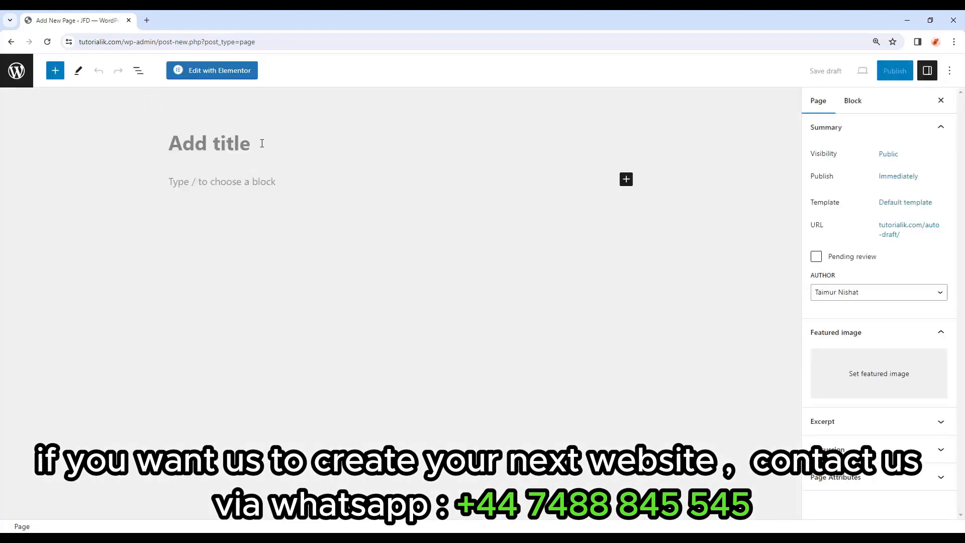
pyautogui.write('Blog')
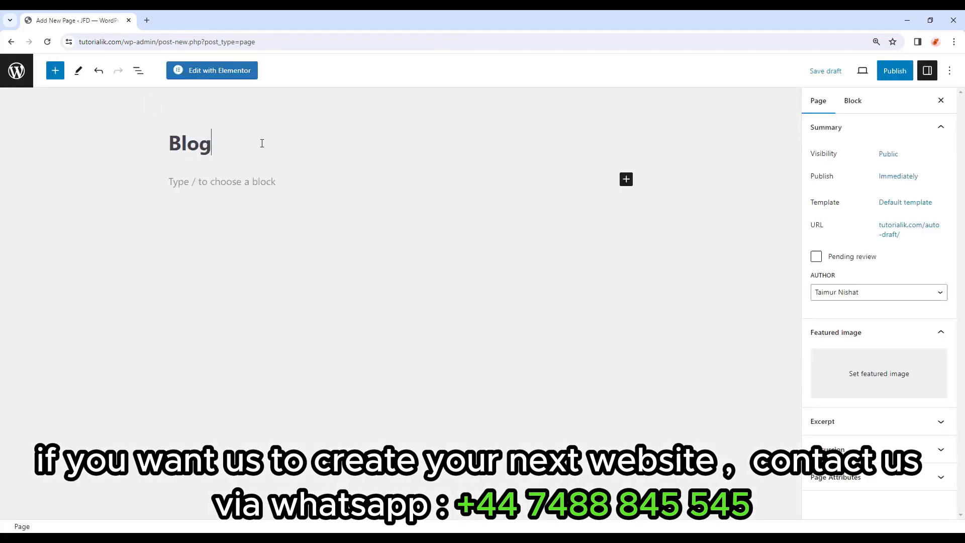
pyautogui.click(880, 75)
pyautogui.click(877, 76)
# Publish a new page titled 'Contact Us'.
pyautogui.click(170, 92)
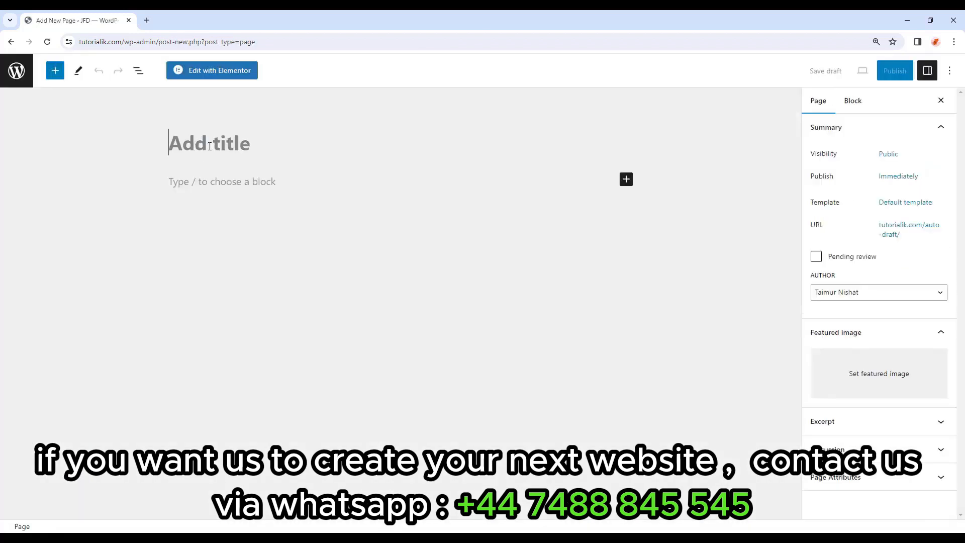
pyautogui.write('Contact Us')
pyautogui.click(881, 71)
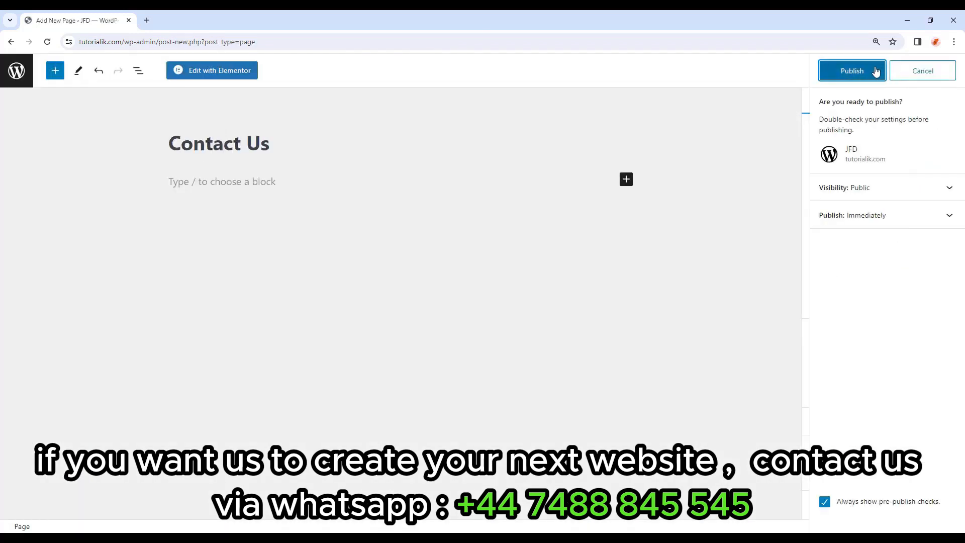
pyautogui.click(876, 71)
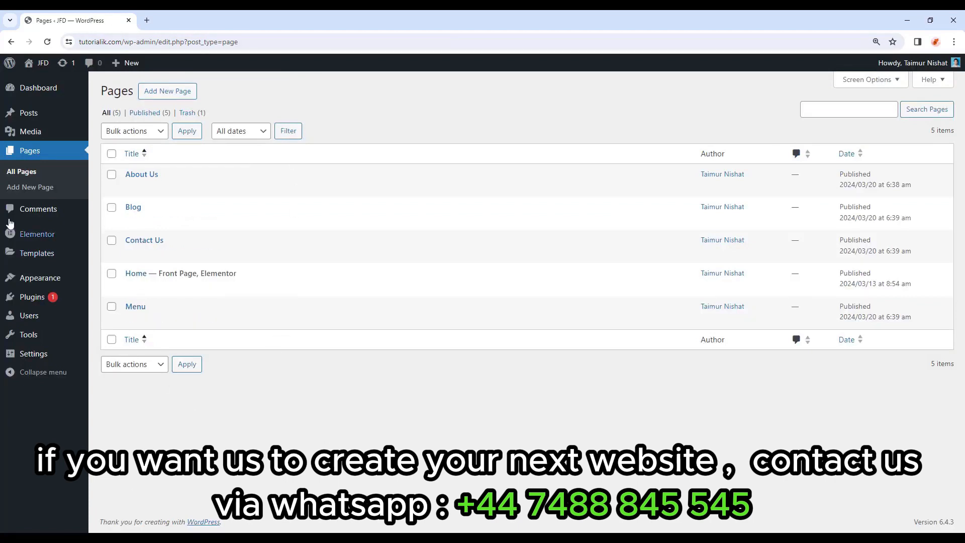
pyautogui.moveTo(76, 284)
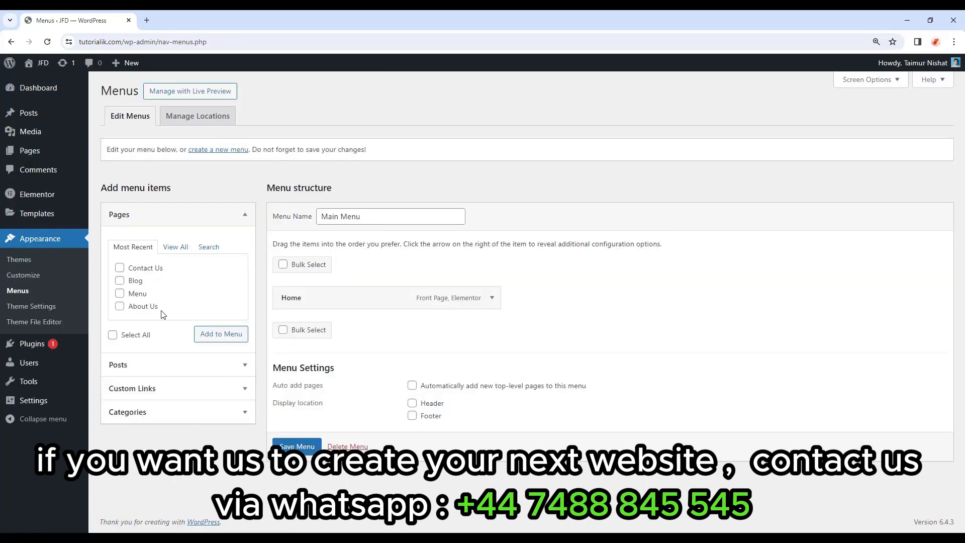
# Add the Contact Us, Blog, Menu and About Us pages to the Main Menu.
pyautogui.click(120, 269)
pyautogui.click(120, 281)
pyautogui.click(120, 293)
pyautogui.click(120, 306)
pyautogui.click(221, 335)
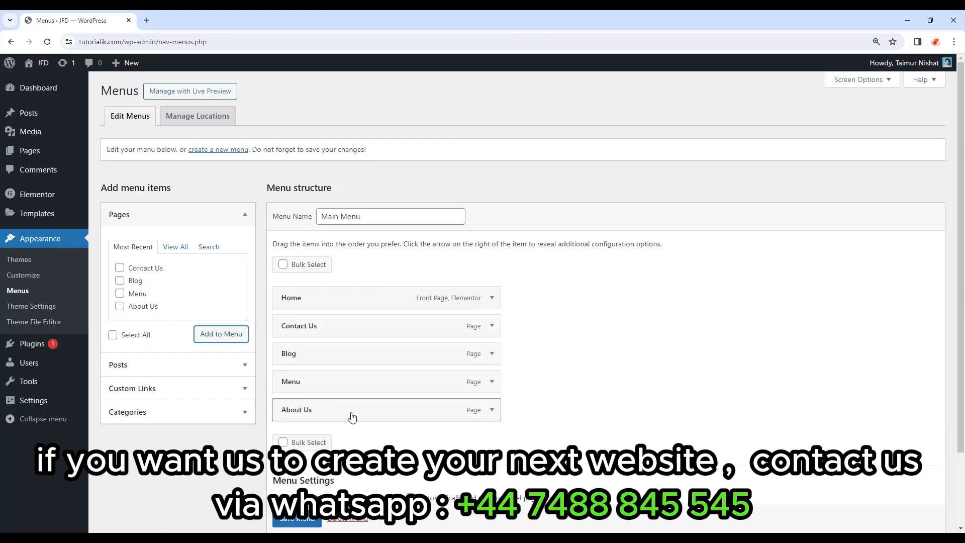
# Reorder the menu to Home, About Us, Menu, Blog, Contact Us and save it.
pyautogui.moveTo(356, 413); pyautogui.dragTo(316, 322)
pyautogui.moveTo(294, 410); pyautogui.dragTo(309, 358)
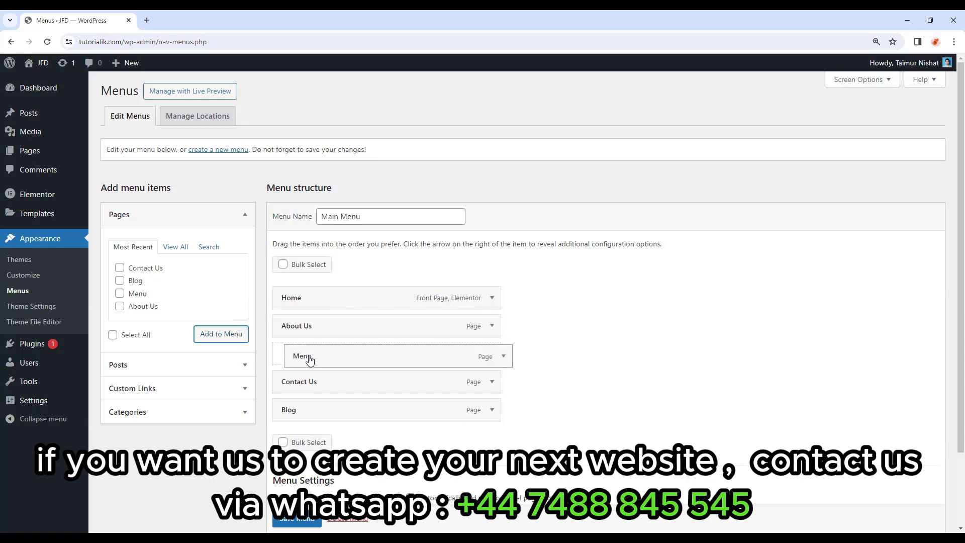
pyautogui.moveTo(304, 412); pyautogui.dragTo(295, 387)
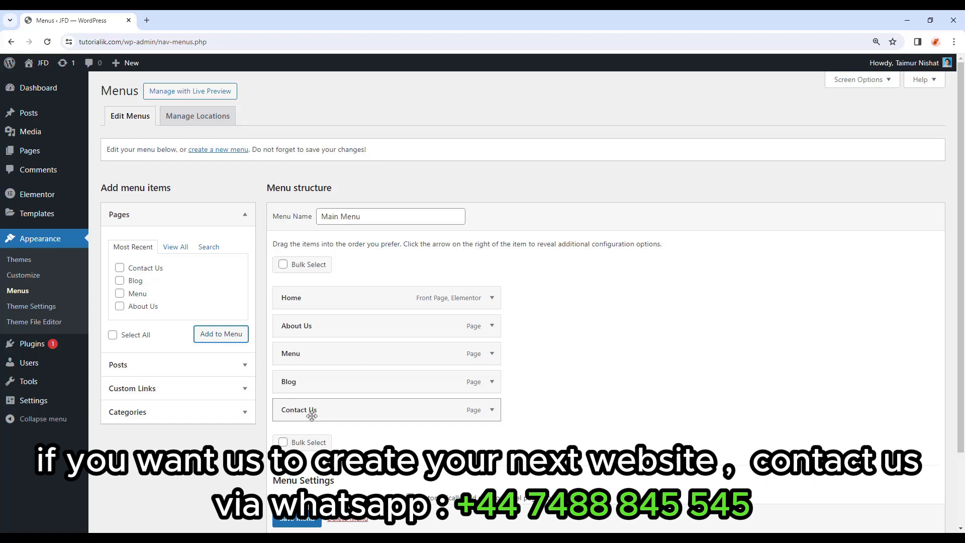
pyautogui.scroll(-1, 513, 383)
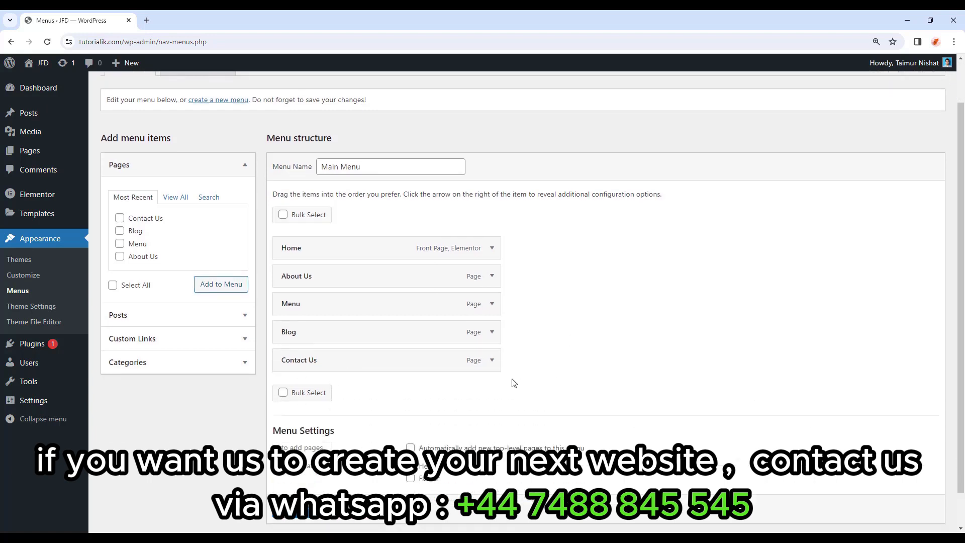
pyautogui.scroll(-1, 302, 518)
pyautogui.click(299, 510)
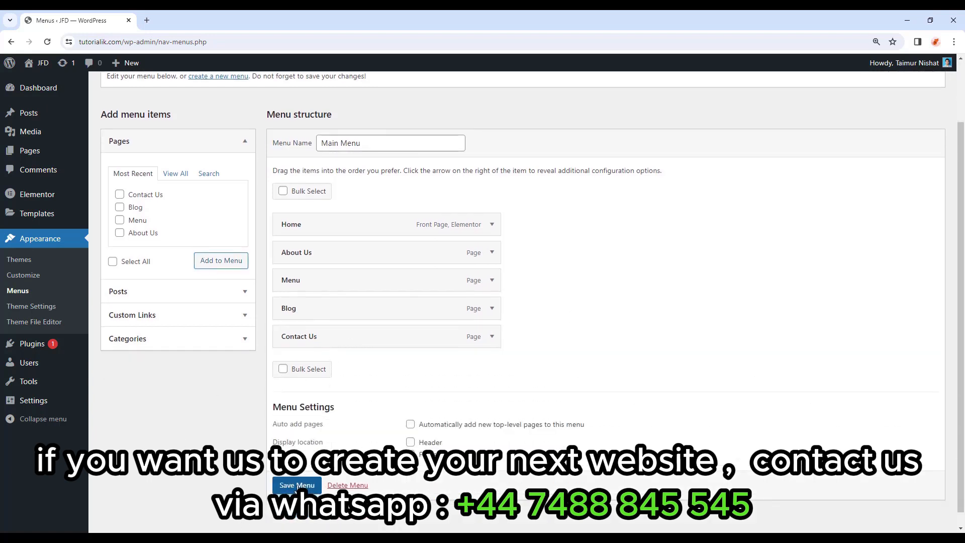
pyautogui.scroll(-1, 588, 344)
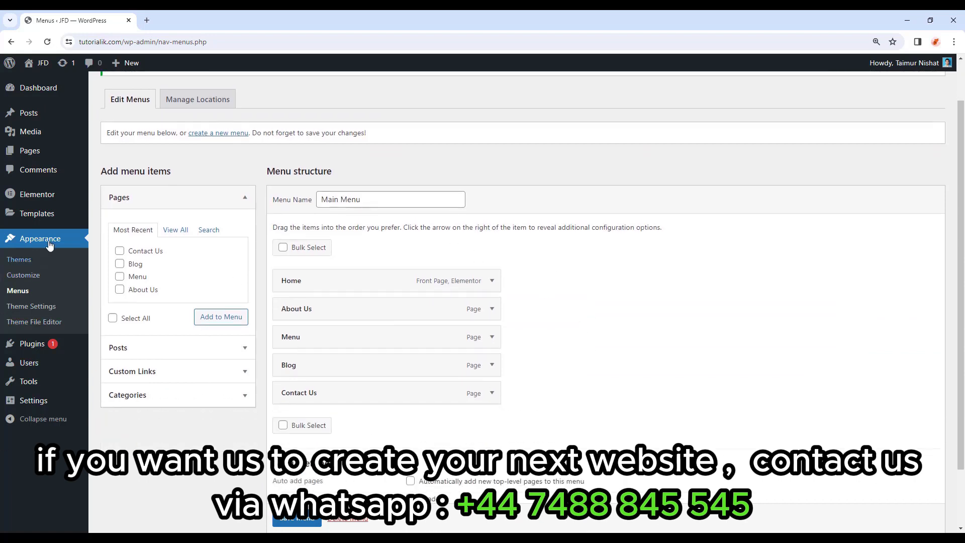
pyautogui.moveTo(50, 216)
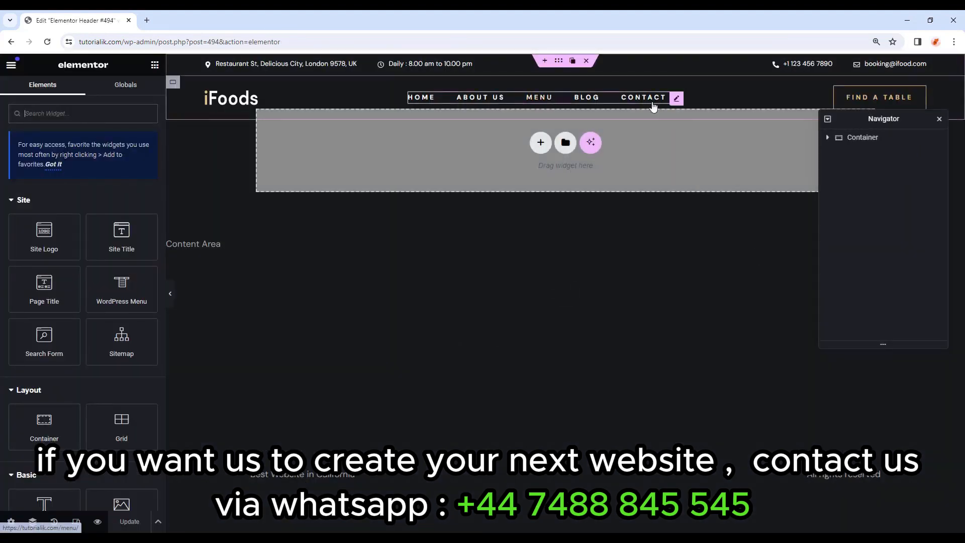
pyautogui.click(677, 99)
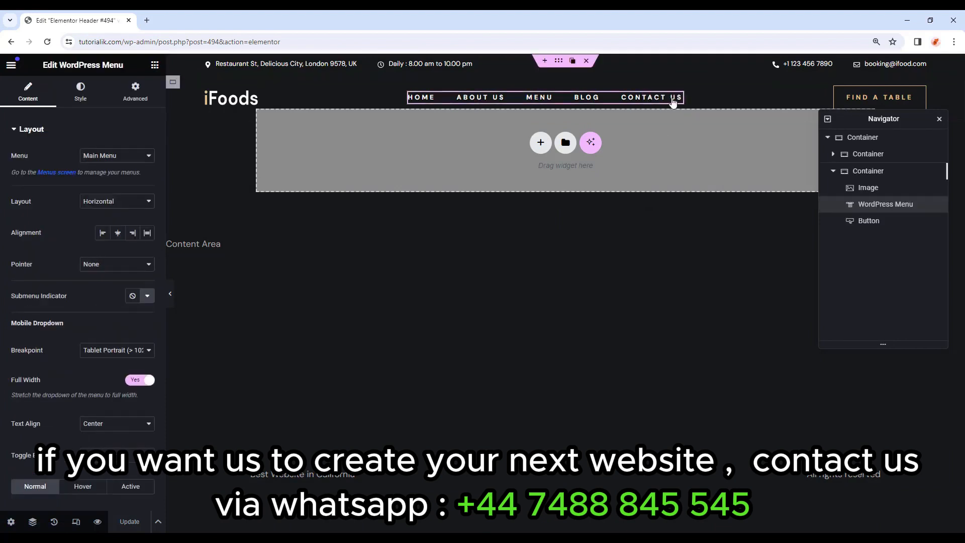
pyautogui.click(98, 157)
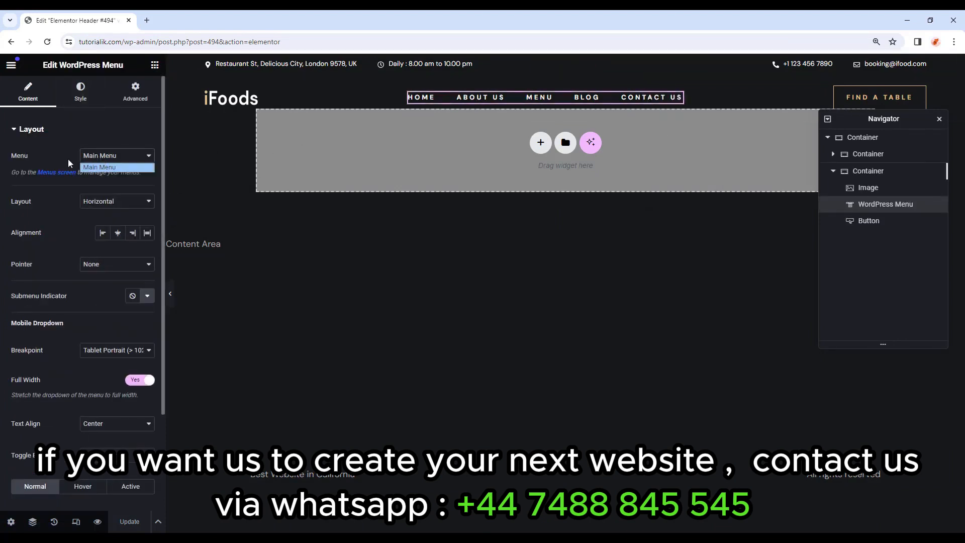
pyautogui.click(103, 169)
pyautogui.click(170, 294)
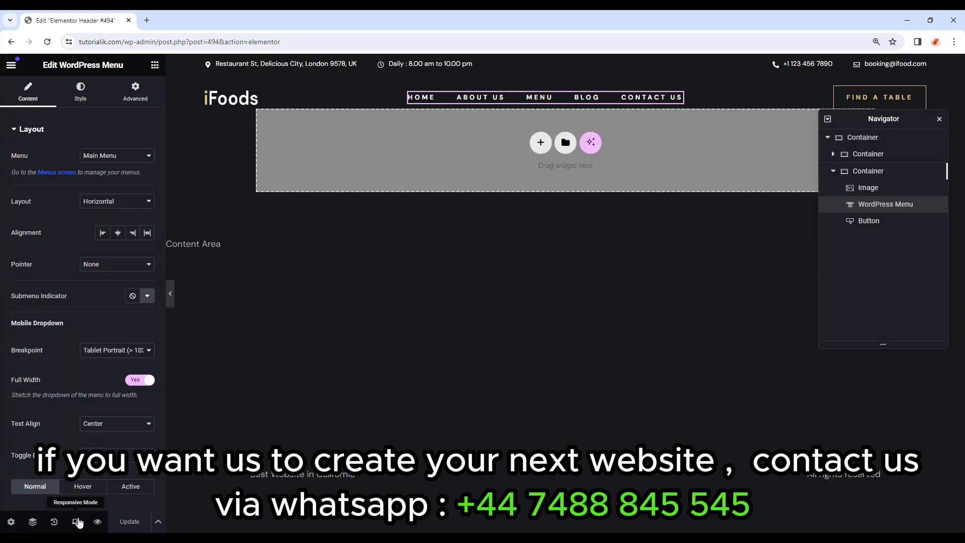
pyautogui.click(77, 521)
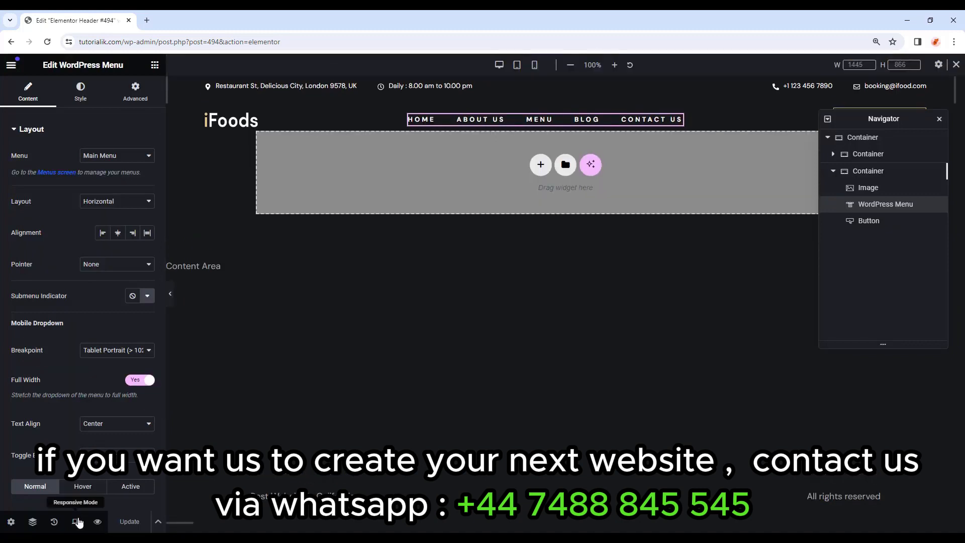
pyautogui.click(520, 70)
pyautogui.click(536, 70)
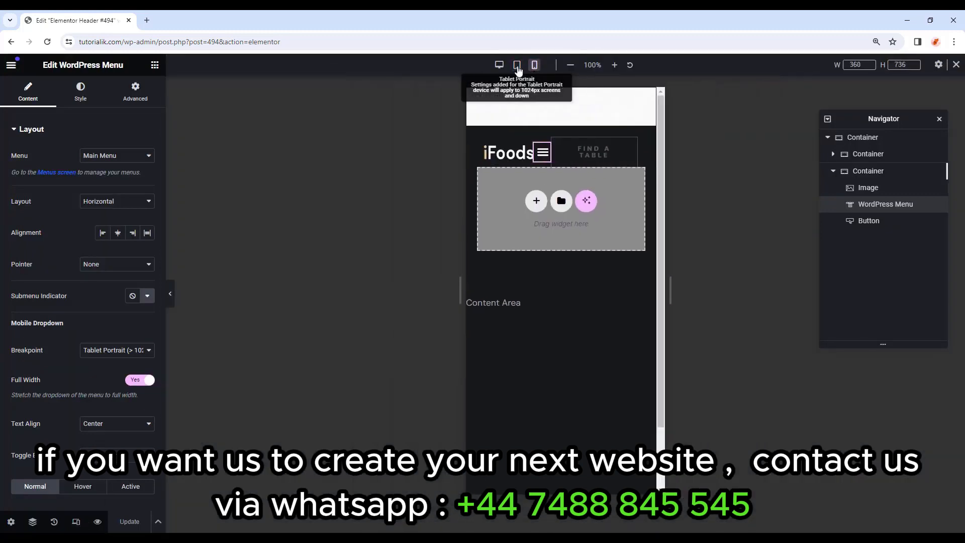
pyautogui.click(434, 69)
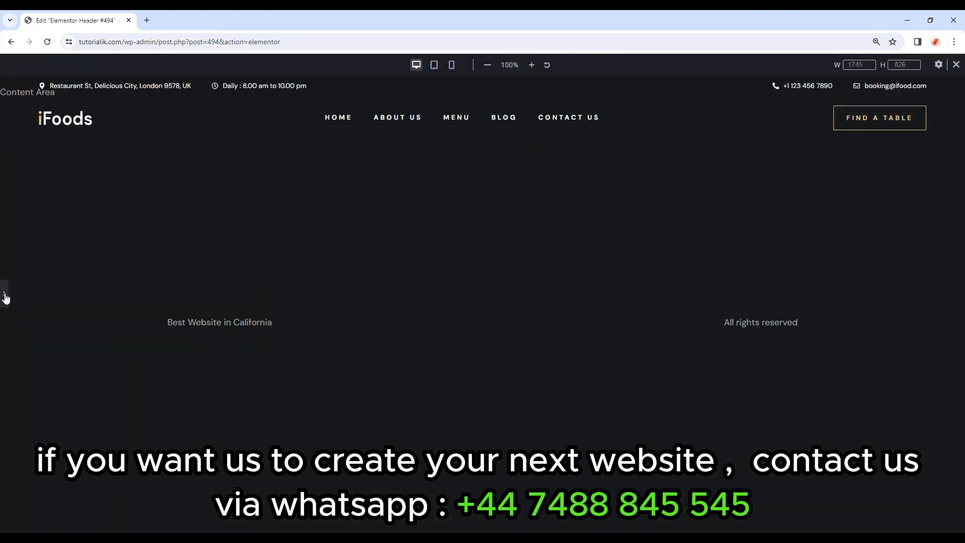
pyautogui.click(6, 299)
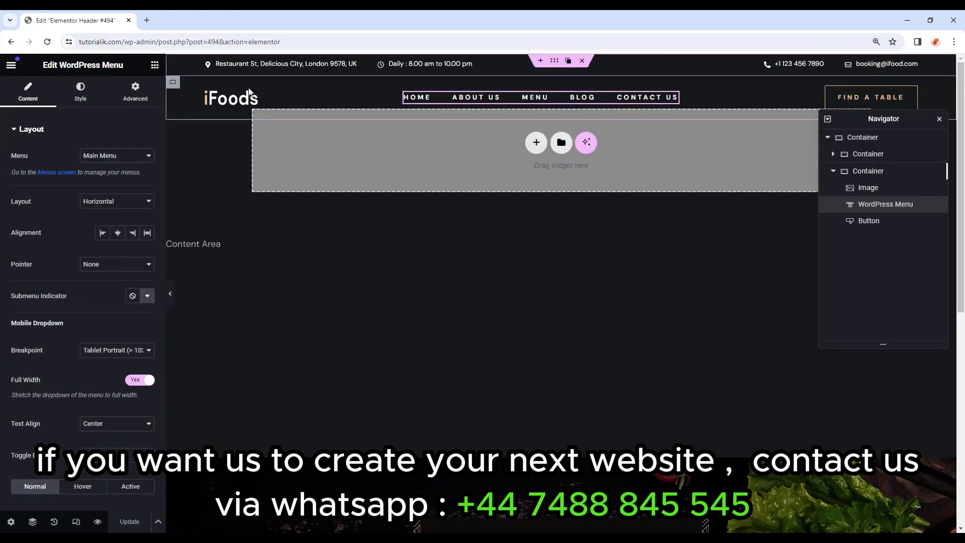
pyautogui.click(252, 97)
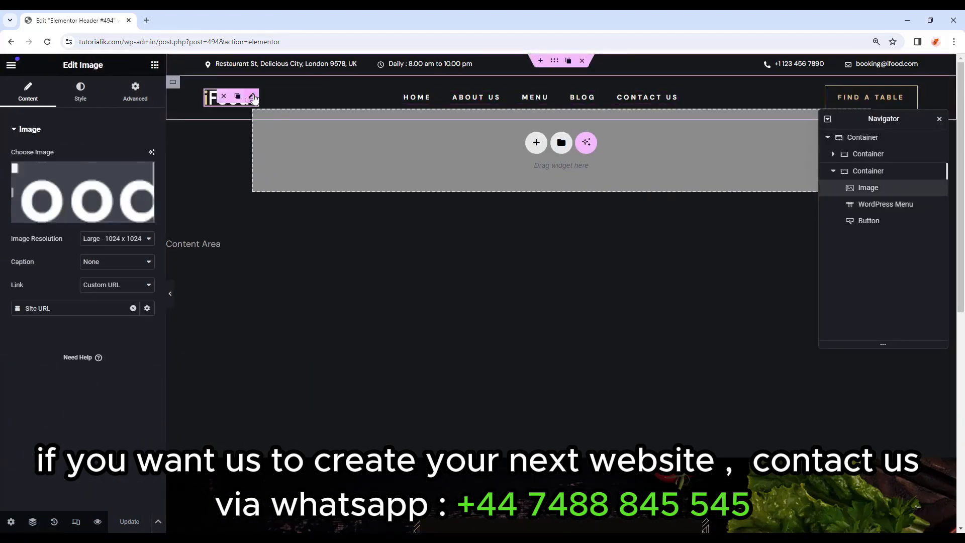
pyautogui.click(80, 93)
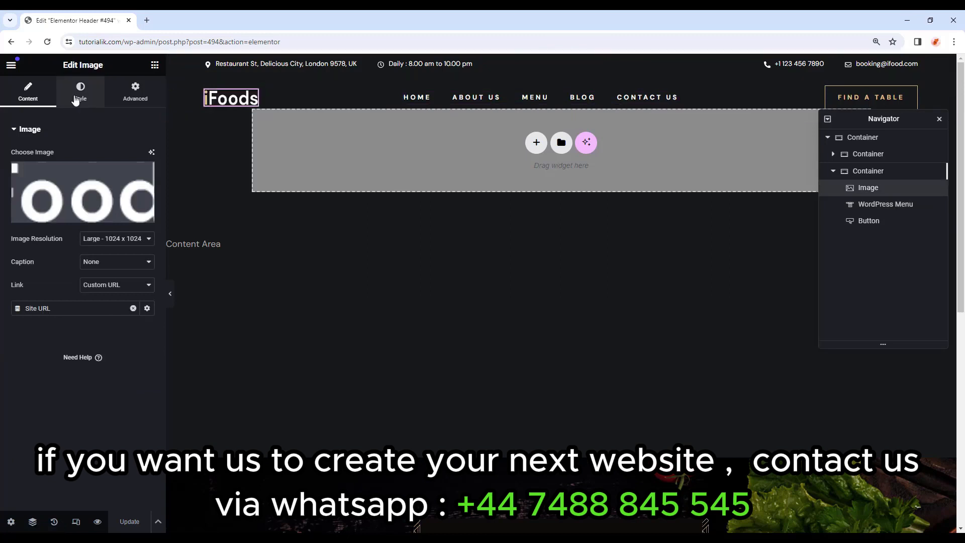
pyautogui.click(143, 92)
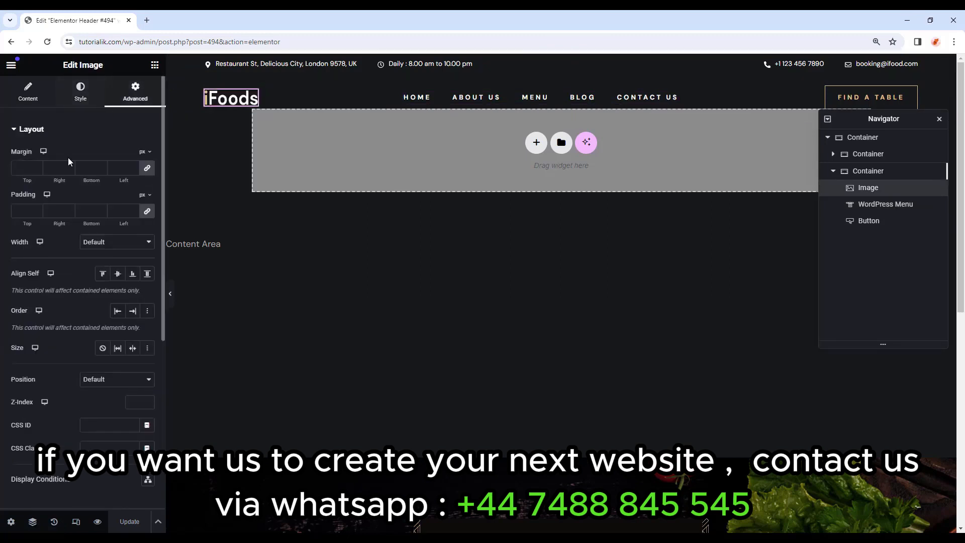
pyautogui.click(120, 167)
pyautogui.write('10')
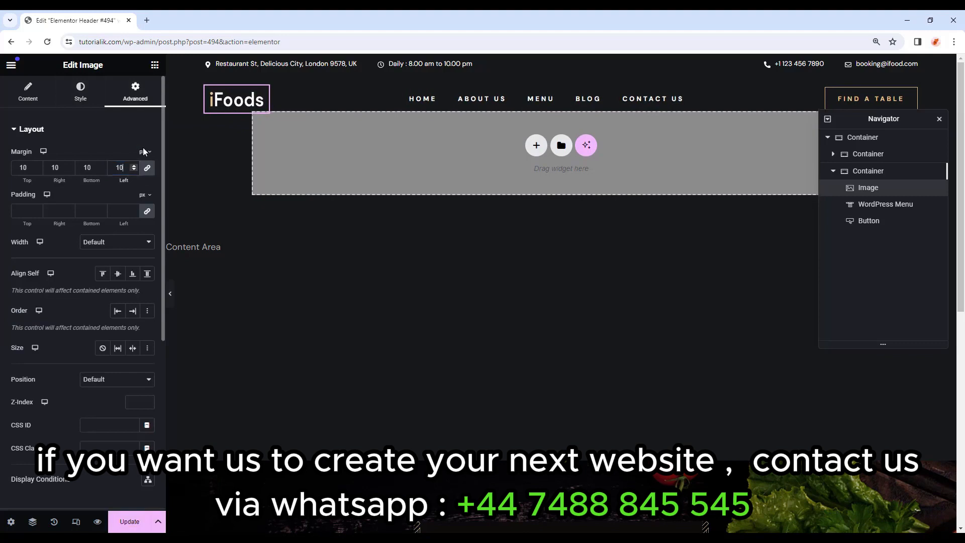
pyautogui.click(83, 96)
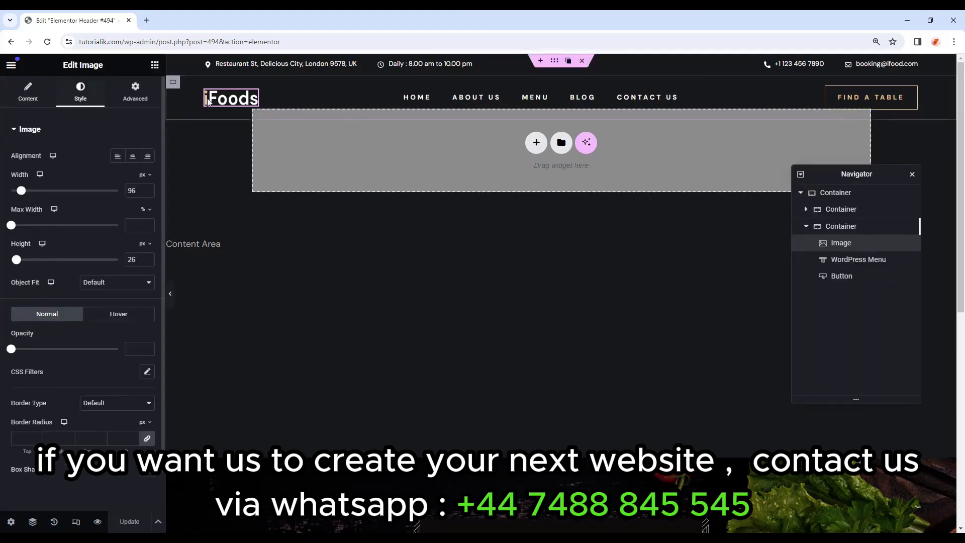
pyautogui.moveTo(21, 191); pyautogui.dragTo(24, 191)
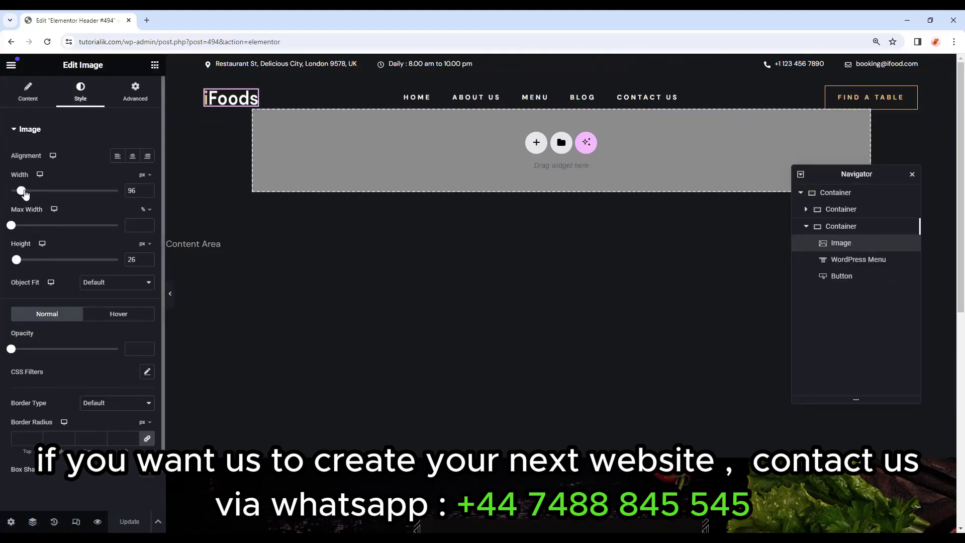
pyautogui.moveTo(11, 225); pyautogui.dragTo(130, 242)
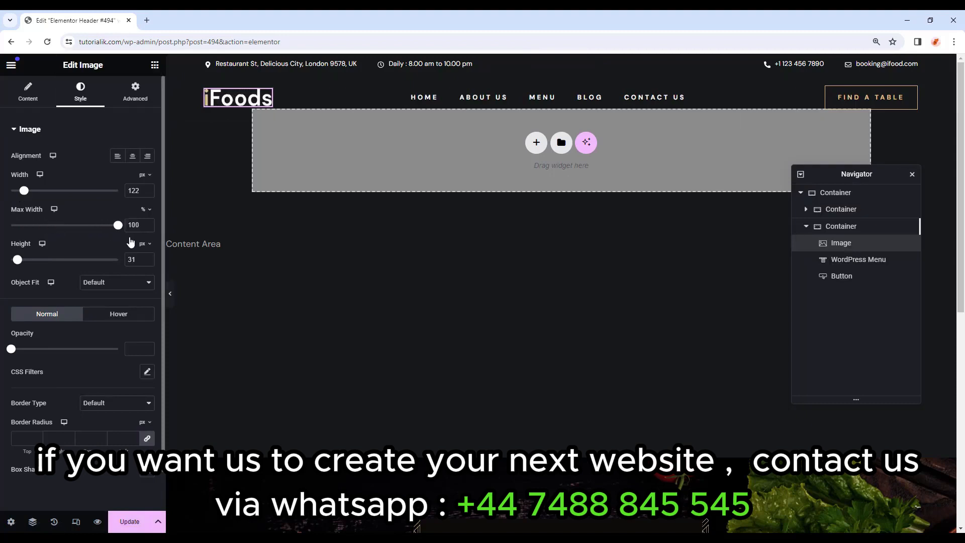
pyautogui.hotkey('ctrl', 'z')
pyautogui.hotkey('ctrl', 'z')
pyautogui.hotkey('ctrl', 'z')
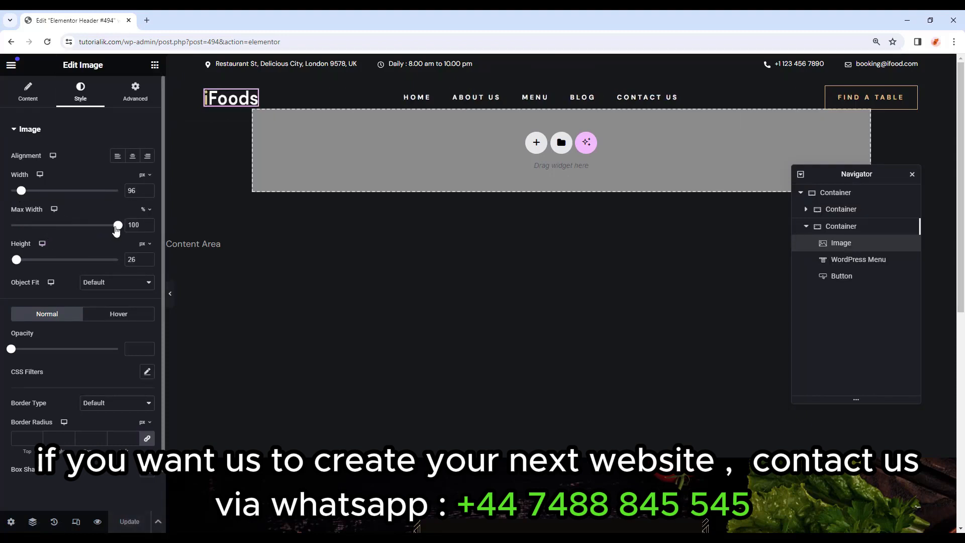
pyautogui.hotkey('ctrl', 'shift', 'z')
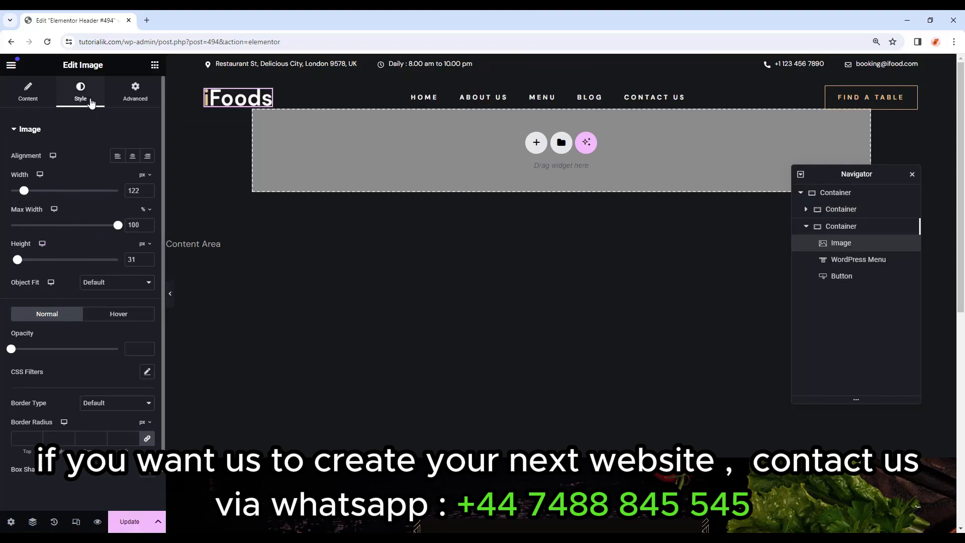
pyautogui.click(31, 93)
pyautogui.click(85, 209)
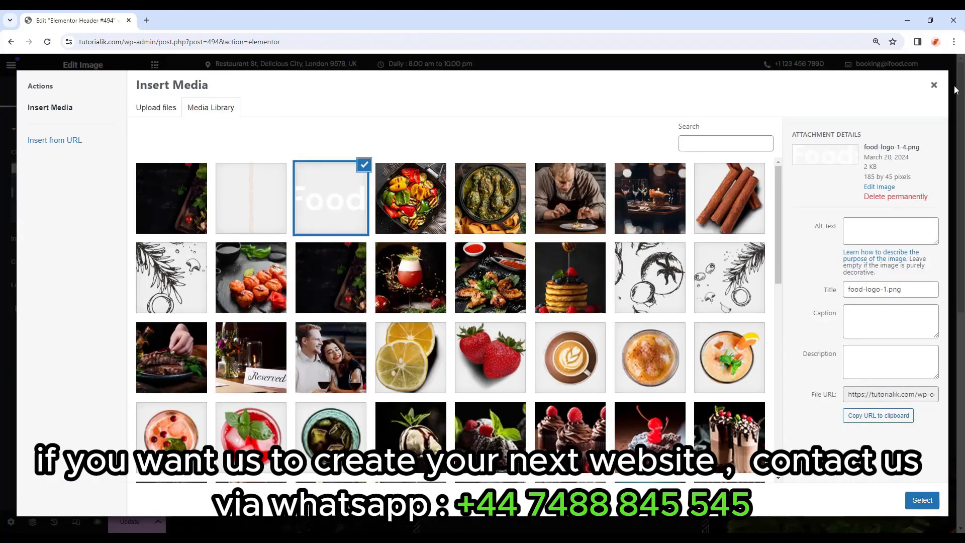
pyautogui.click(936, 86)
pyautogui.click(681, 100)
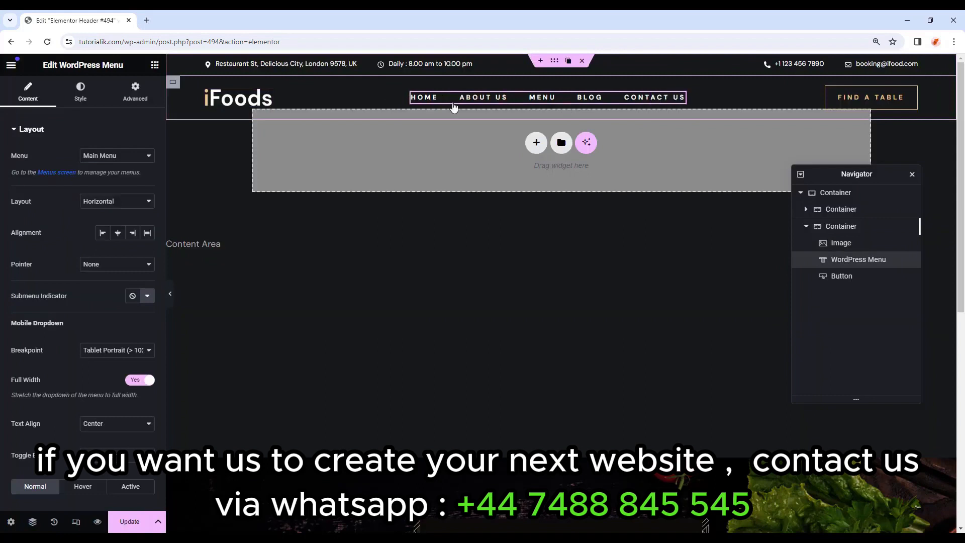
pyautogui.click(79, 94)
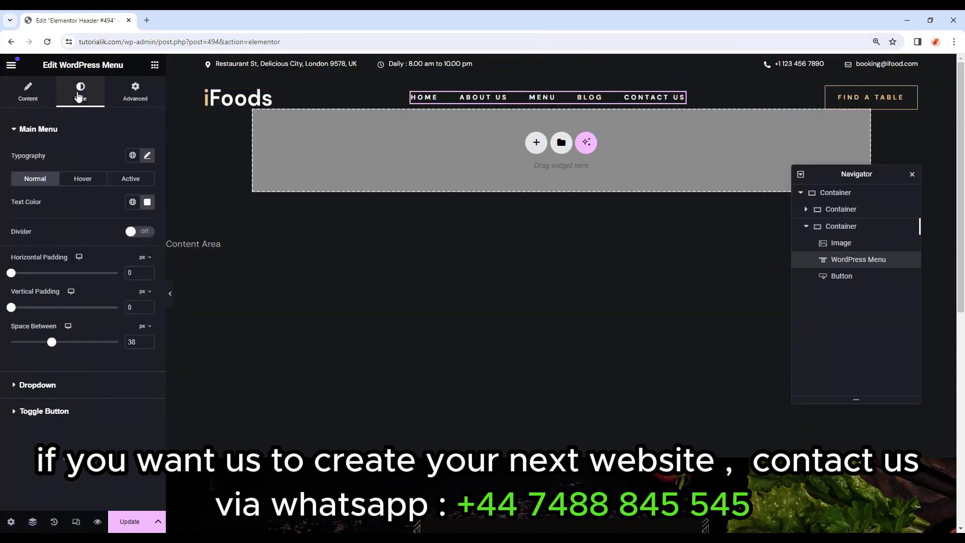
pyautogui.click(148, 156)
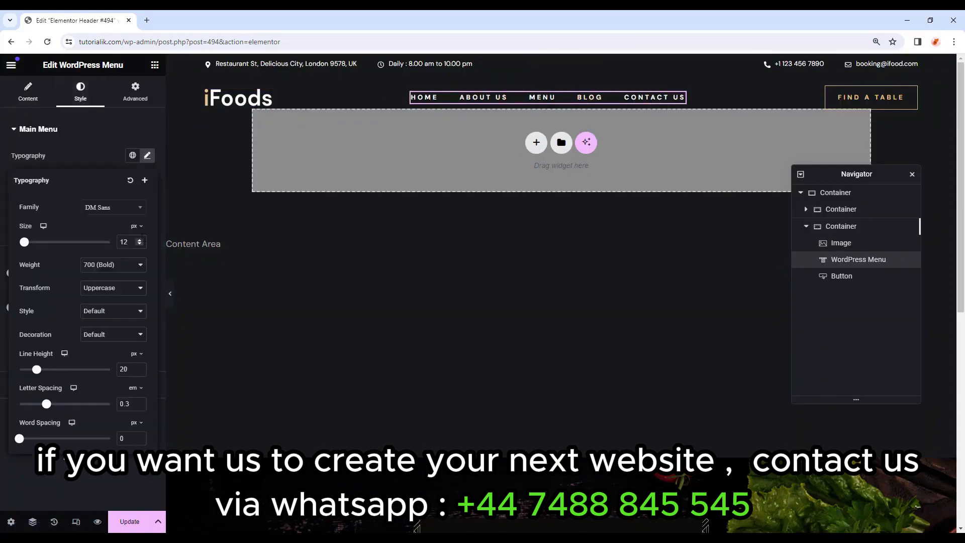
pyautogui.click(140, 240)
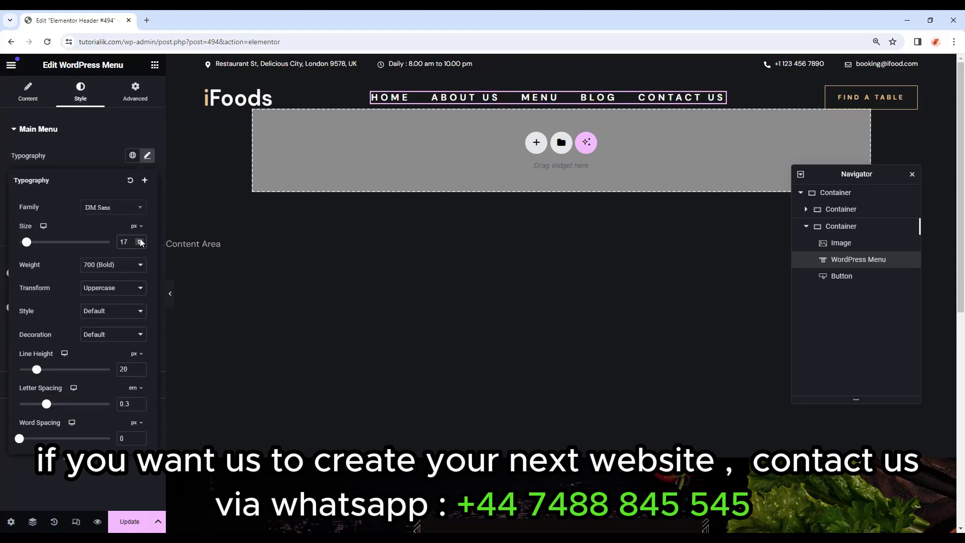
pyautogui.click(913, 93)
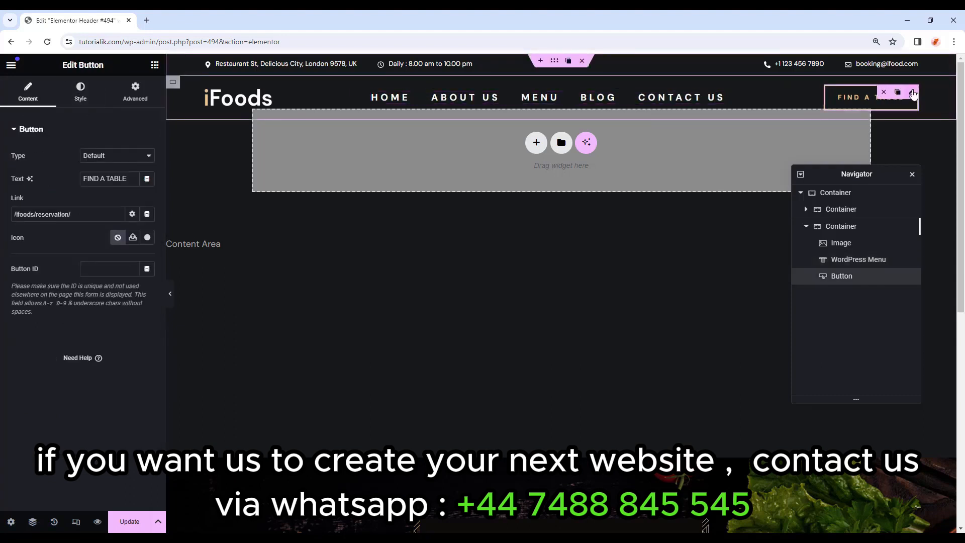
pyautogui.moveTo(129, 179); pyautogui.dragTo(73, 181)
pyautogui.write('Learn MOre')
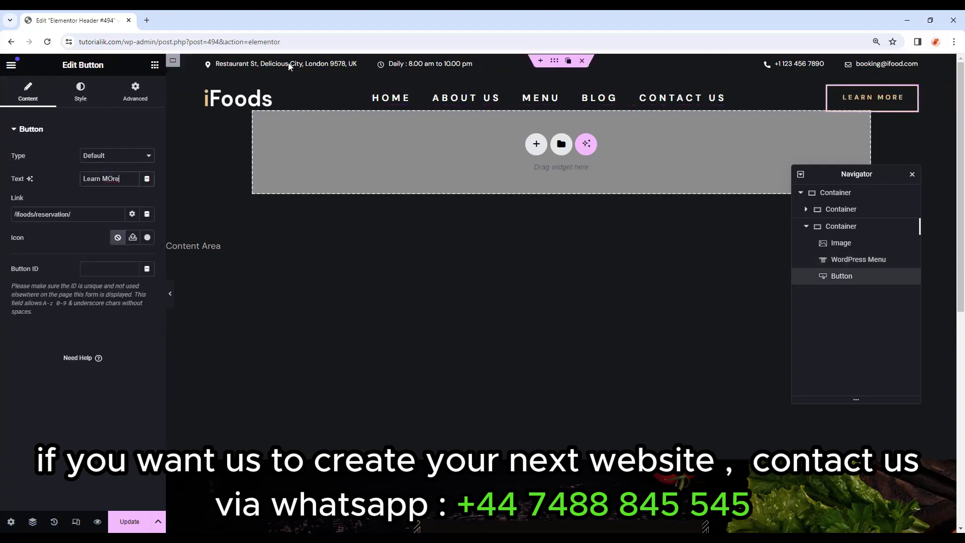
pyautogui.click(350, 67)
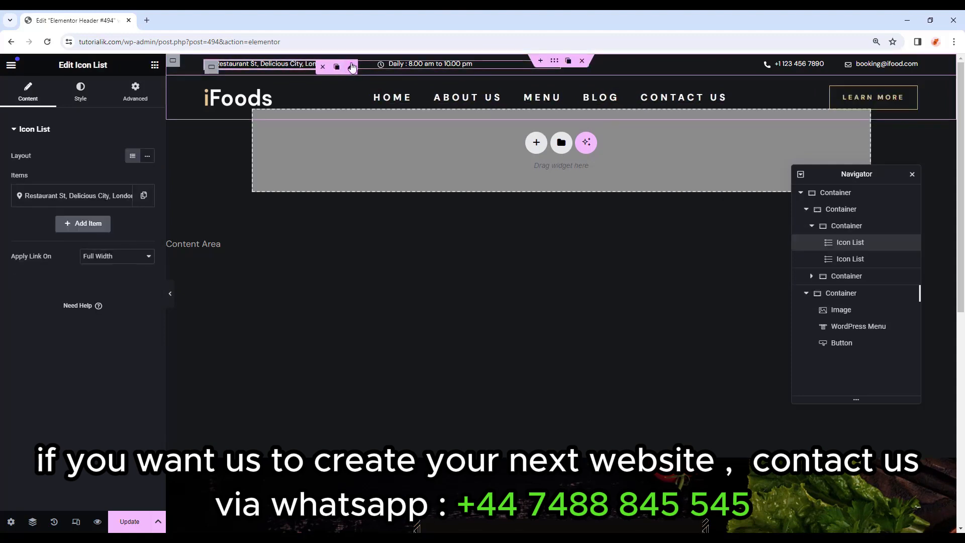
pyautogui.click(770, 68)
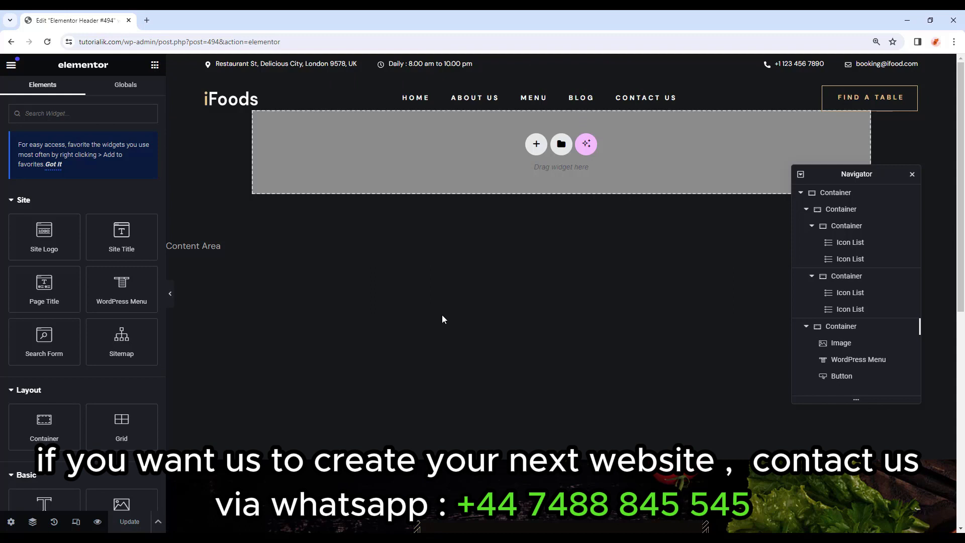
# Leave the header editor and show the footer templates in the Theme Builder.
pyautogui.click(257, 100)
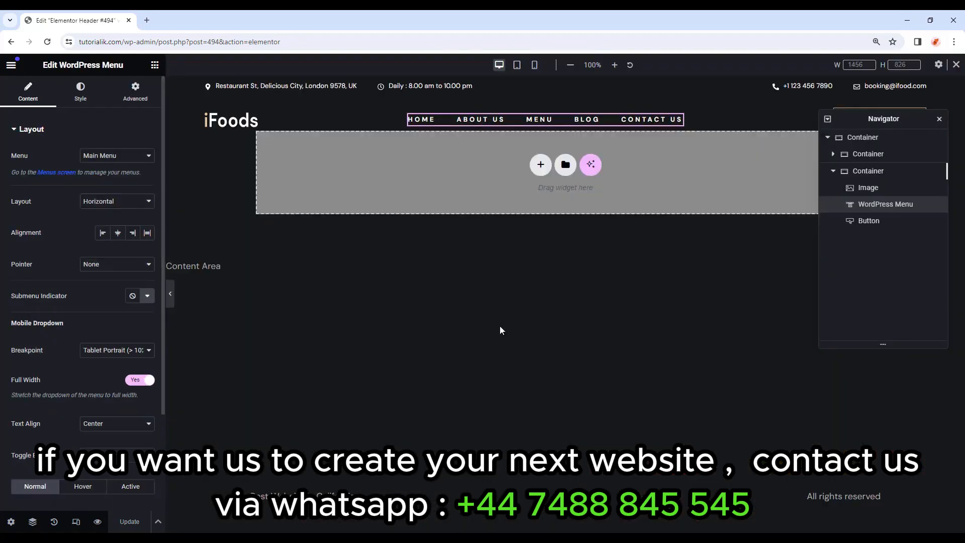
pyautogui.click(500, 327)
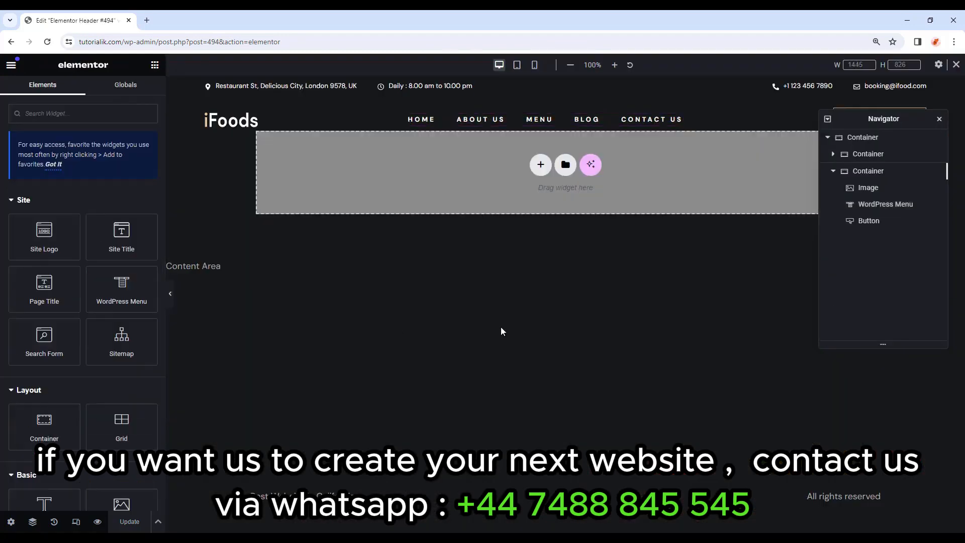
pyautogui.click(11, 65)
pyautogui.click(32, 322)
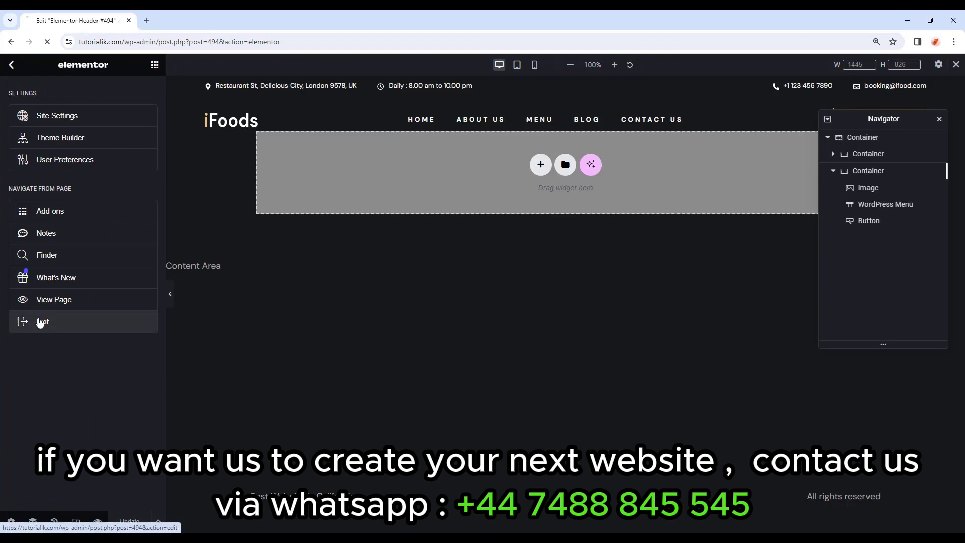
pyautogui.click(51, 270)
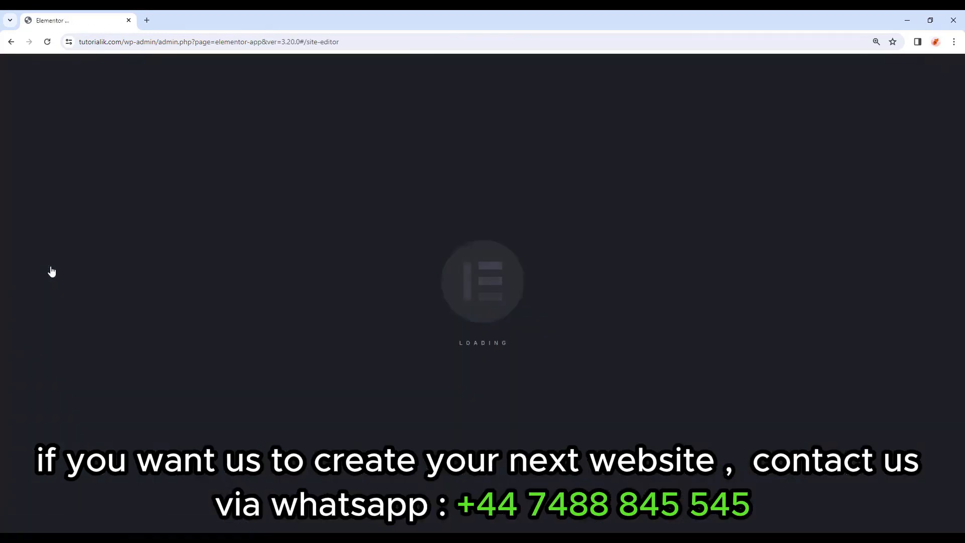
pyautogui.click(76, 211)
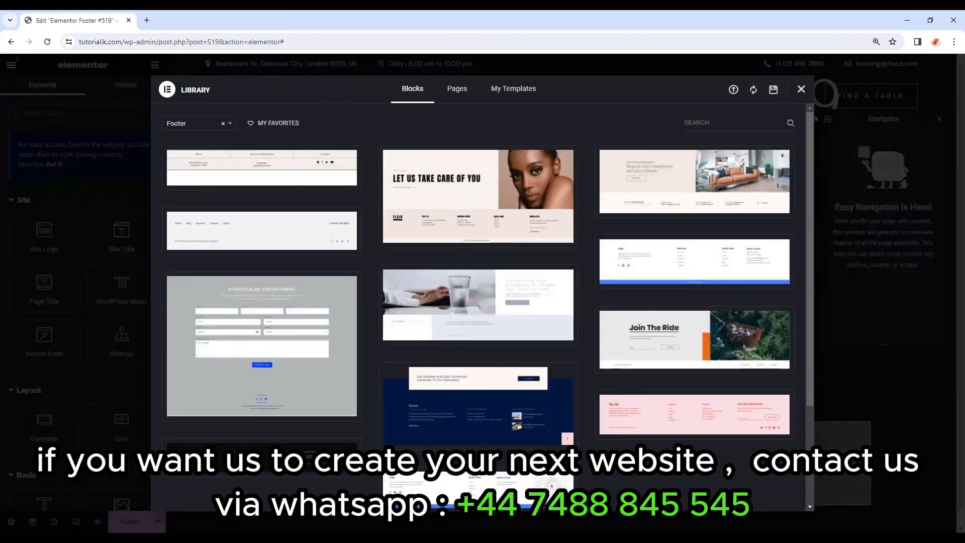
pyautogui.scroll(-2, 636, 376)
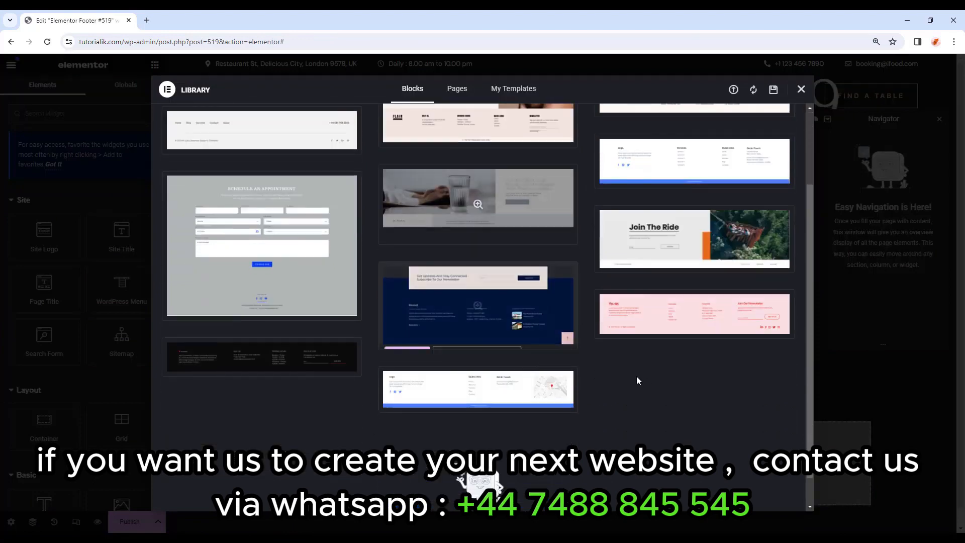
pyautogui.scroll(-1, 645, 384)
pyautogui.scroll(4, 644, 384)
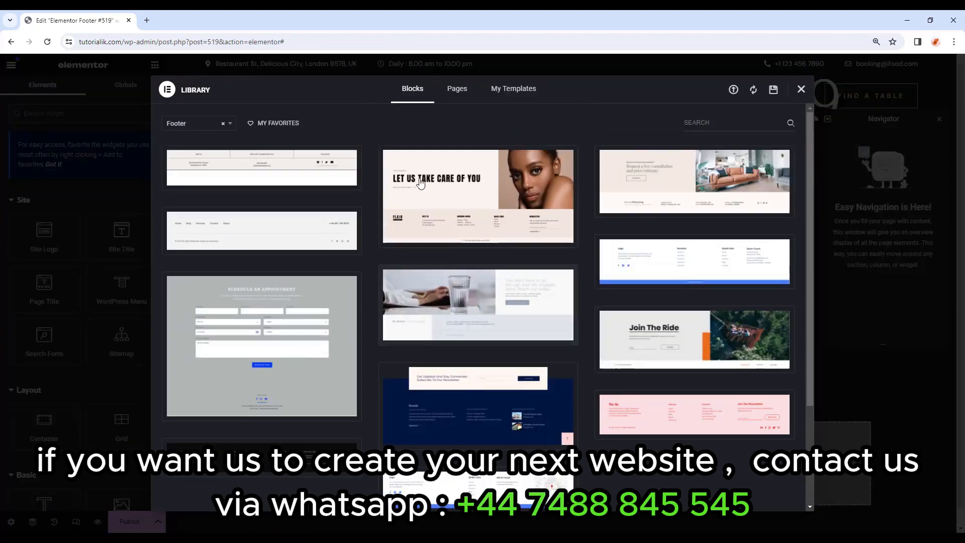
# Import Footer.json into the template library and insert the Footer template.
pyautogui.click(500, 90)
pyautogui.click(734, 90)
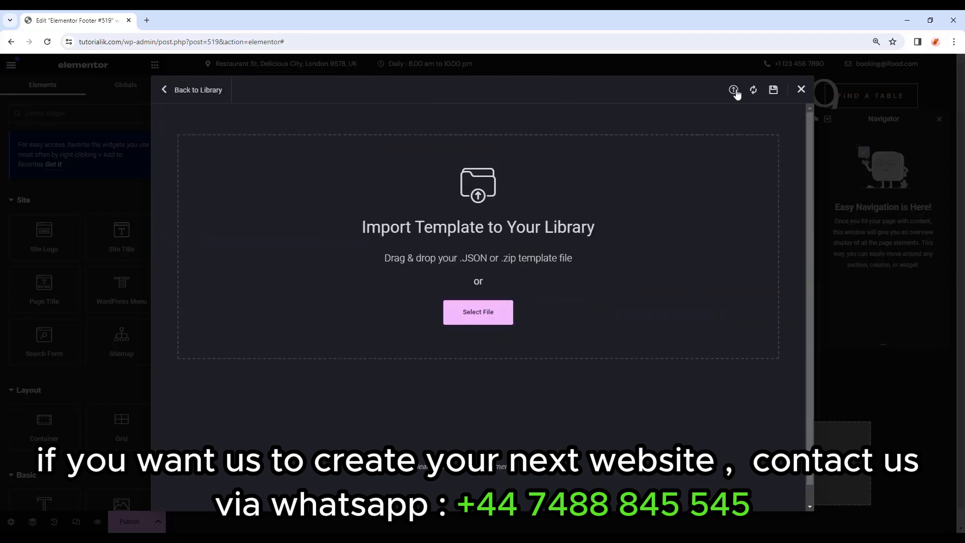
pyautogui.click(367, 497)
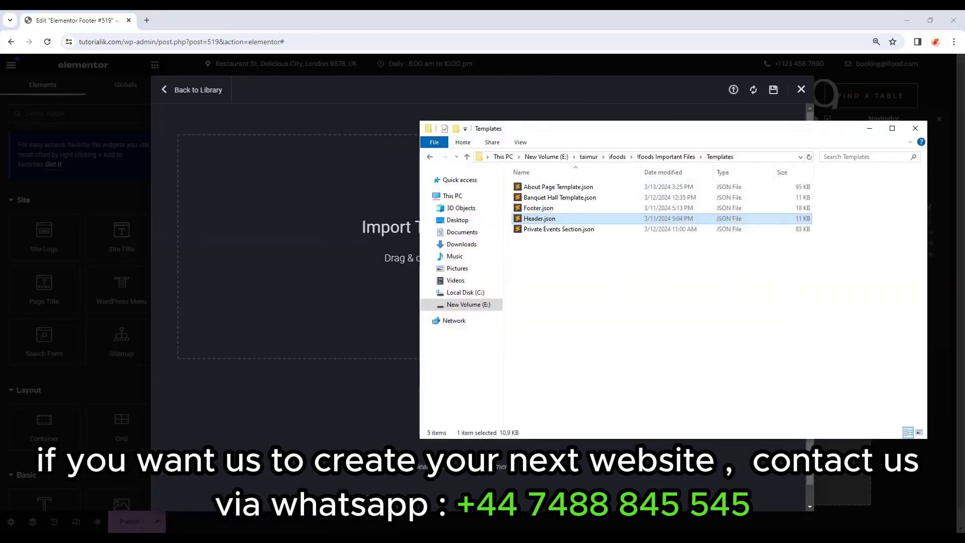
pyautogui.moveTo(553, 209); pyautogui.dragTo(311, 236)
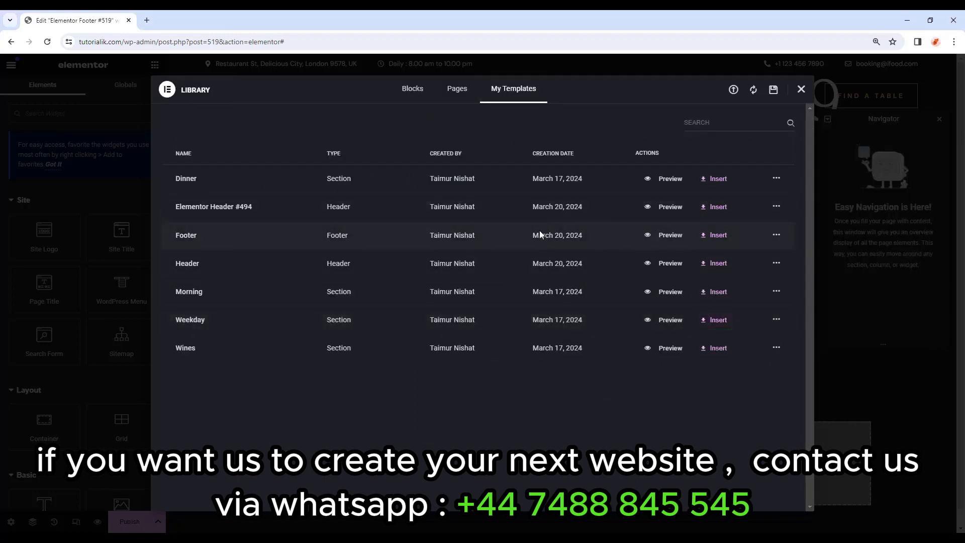
pyautogui.click(720, 237)
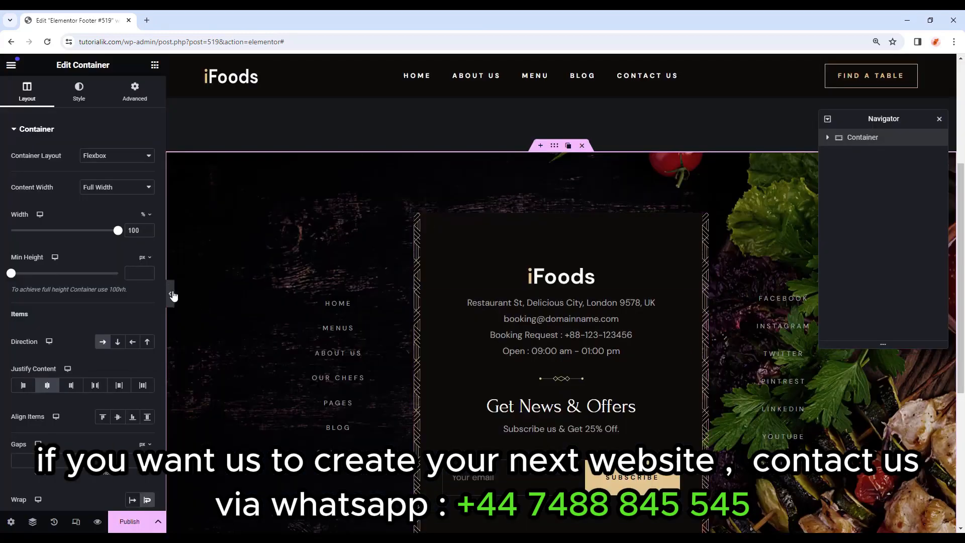
# Review the imported footer's logo, contact details, newsletter heading, links and social icons.
pyautogui.click(172, 295)
pyautogui.scroll(-2, 760, 297)
pyautogui.scroll(1, 760, 296)
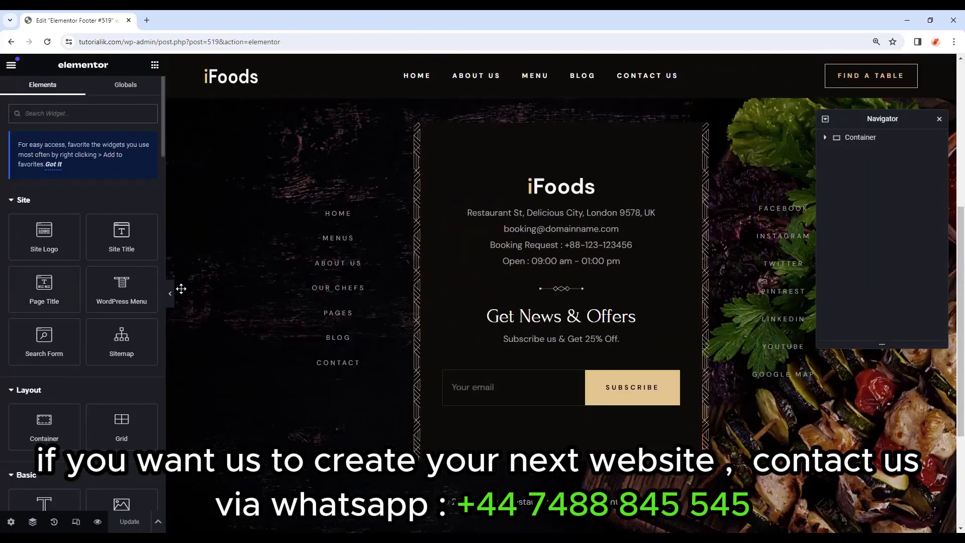
pyautogui.click(497, 183)
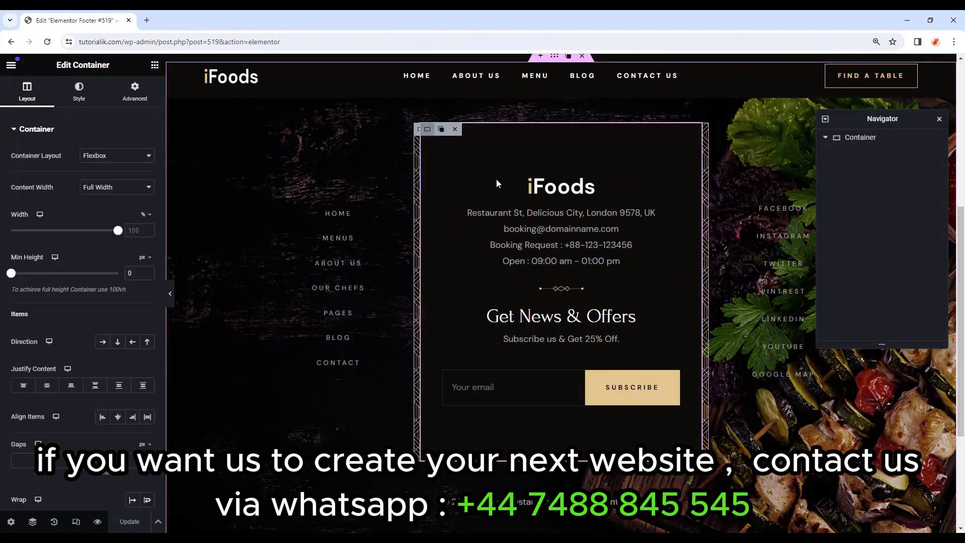
pyautogui.click(497, 184)
pyautogui.click(535, 212)
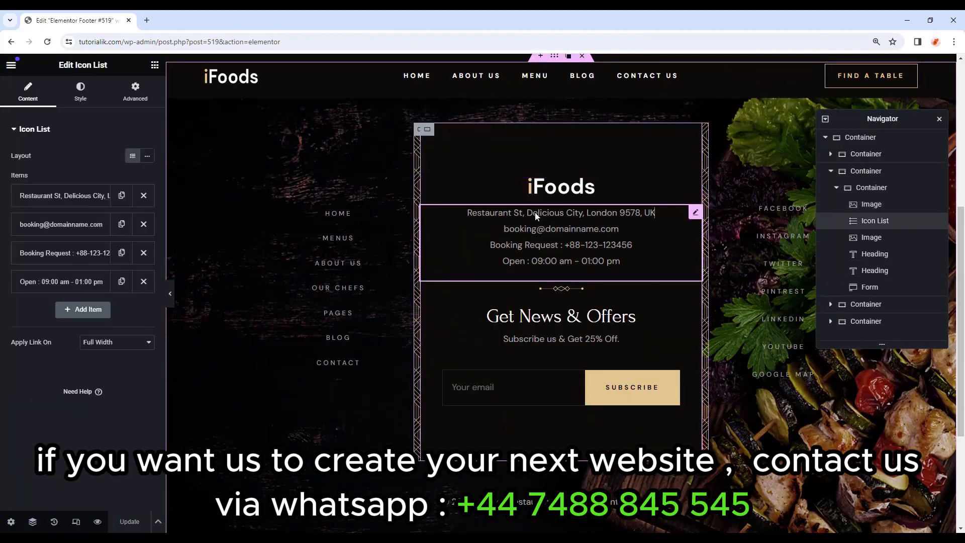
pyautogui.click(537, 327)
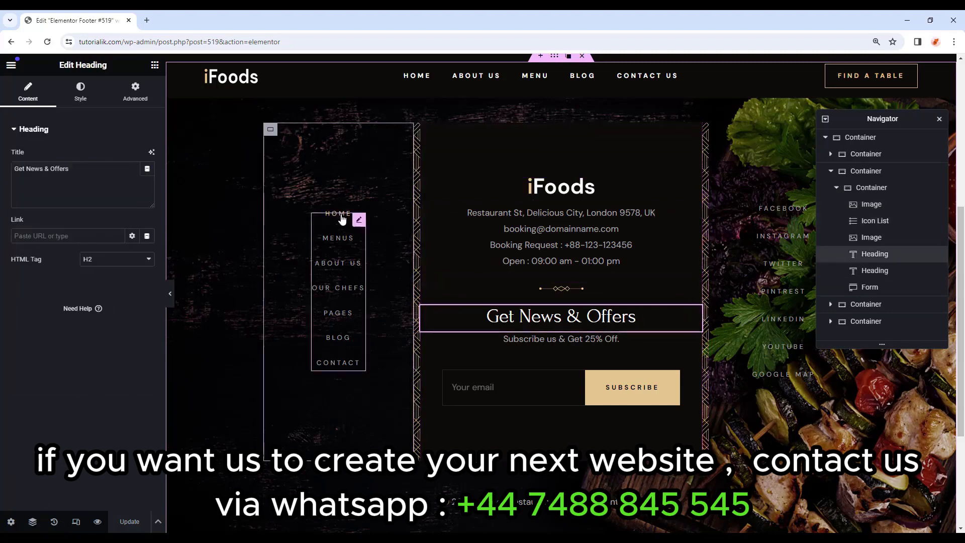
pyautogui.click(358, 224)
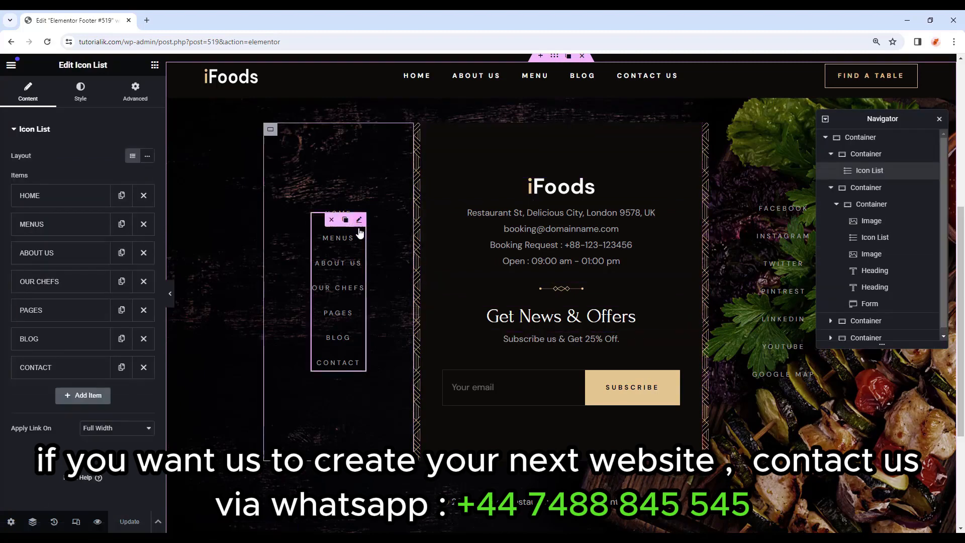
pyautogui.click(768, 325)
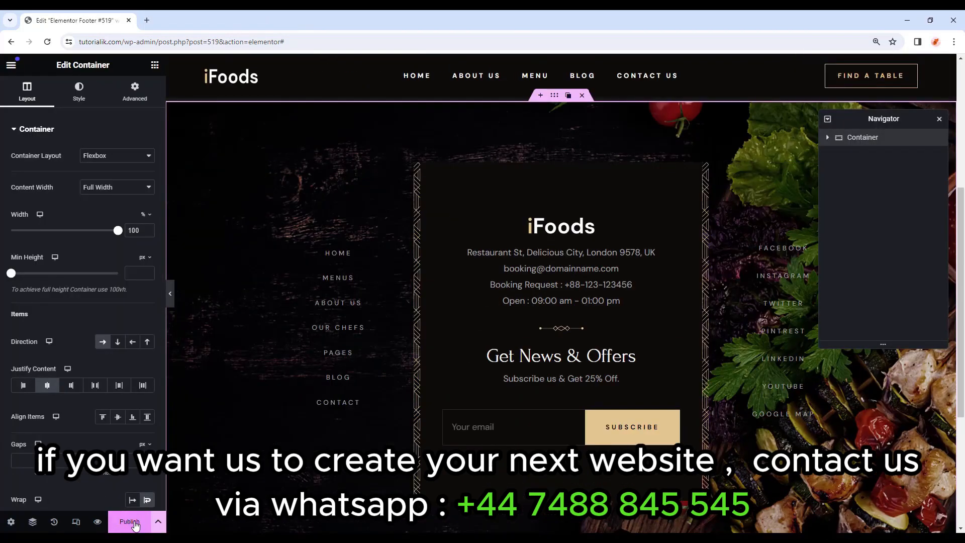
# Publish the footer with an Include Entire Site condition and exit to Pages.
pyautogui.click(135, 524)
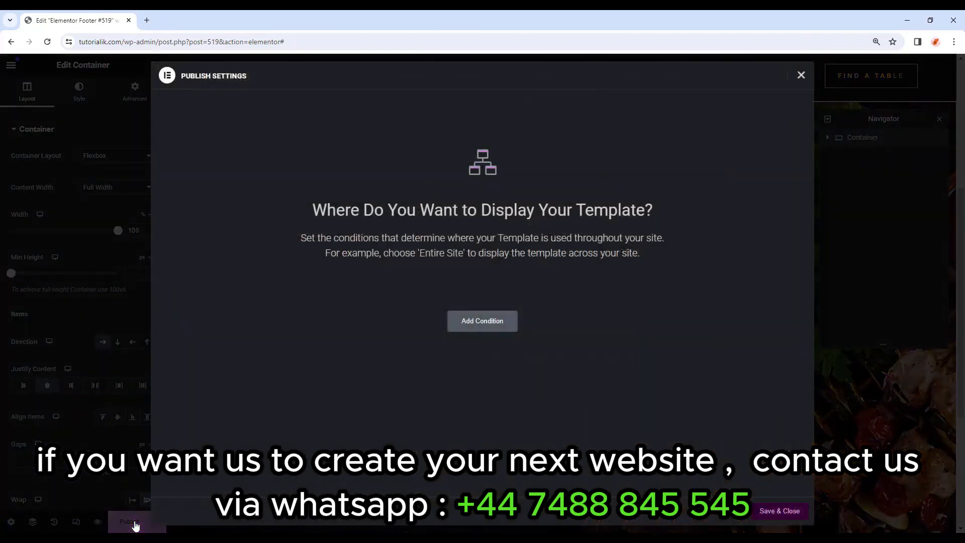
pyautogui.click(482, 321)
pyautogui.click(400, 302)
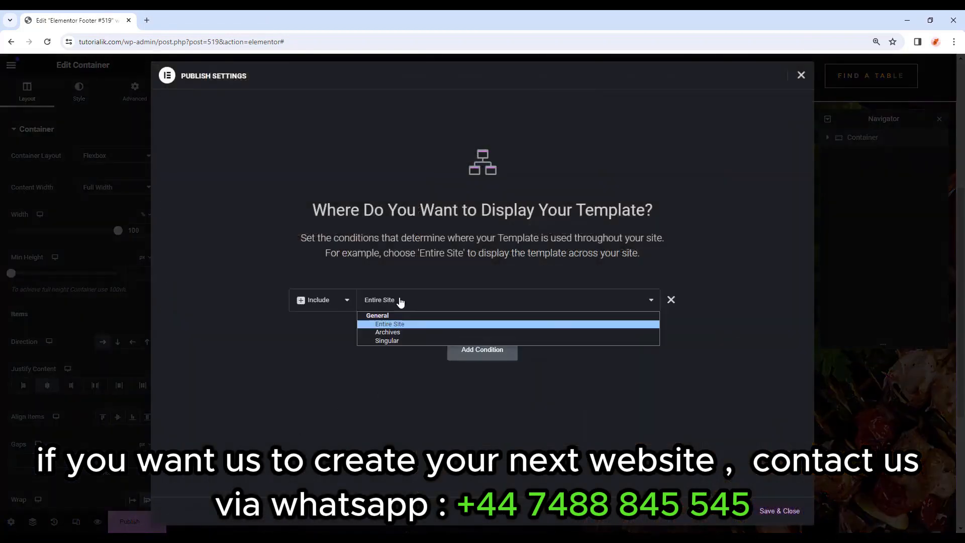
pyautogui.click(392, 324)
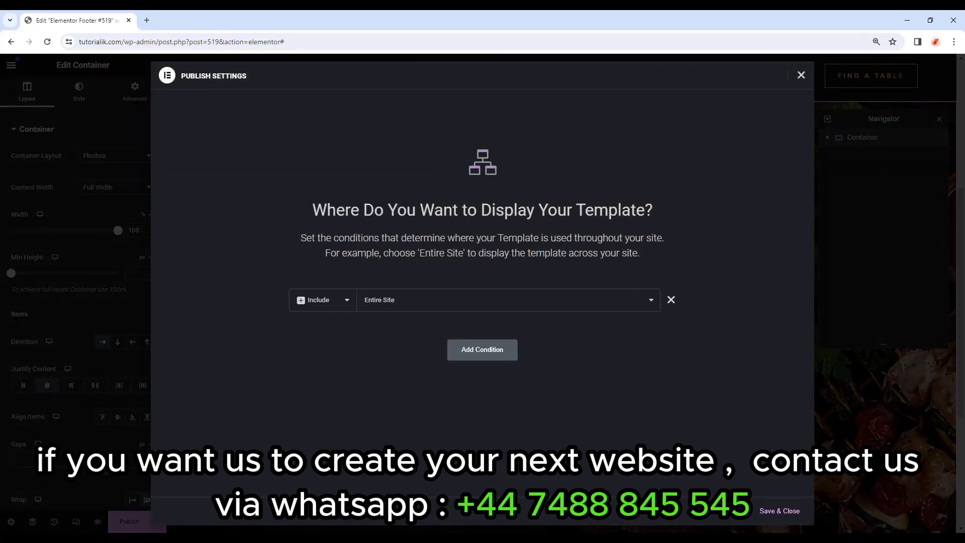
pyautogui.click(778, 512)
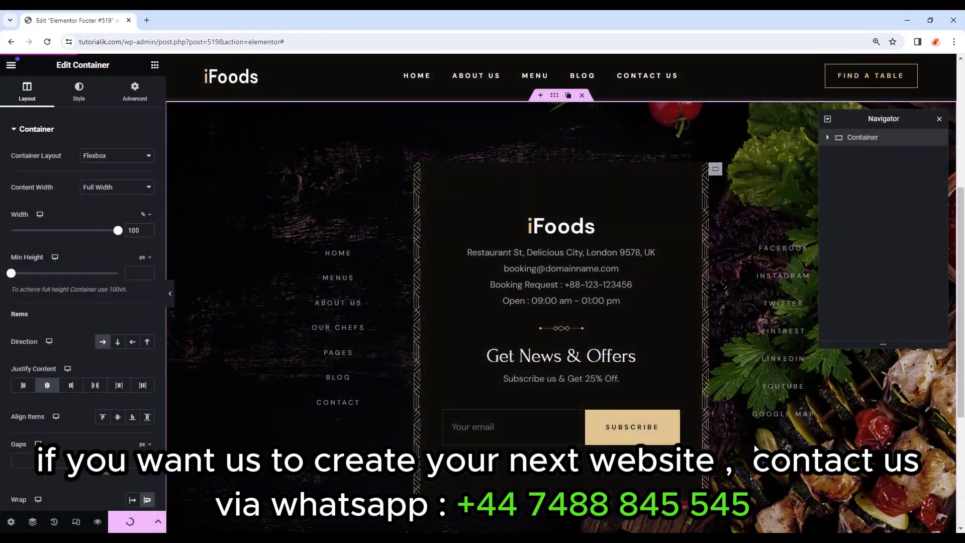
pyautogui.click(11, 65)
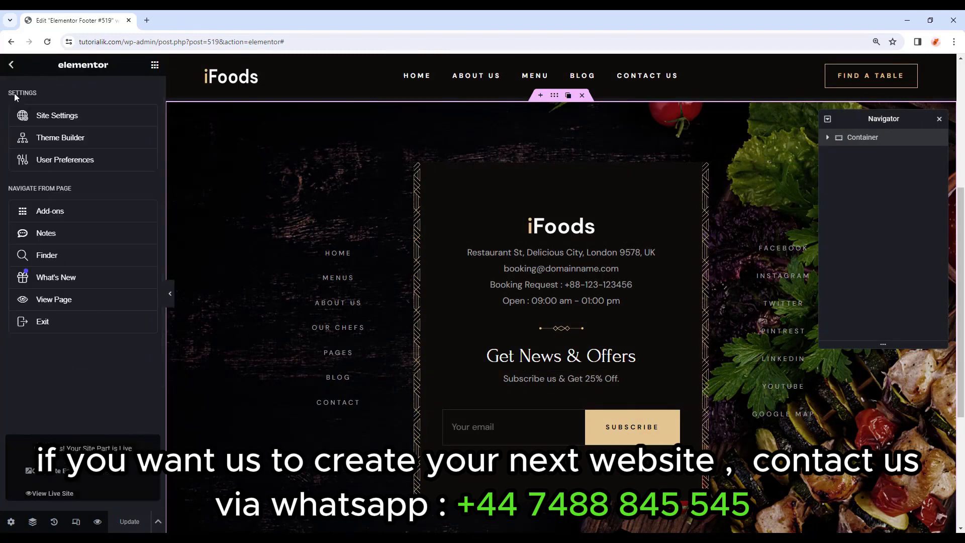
pyautogui.click(68, 322)
pyautogui.click(27, 152)
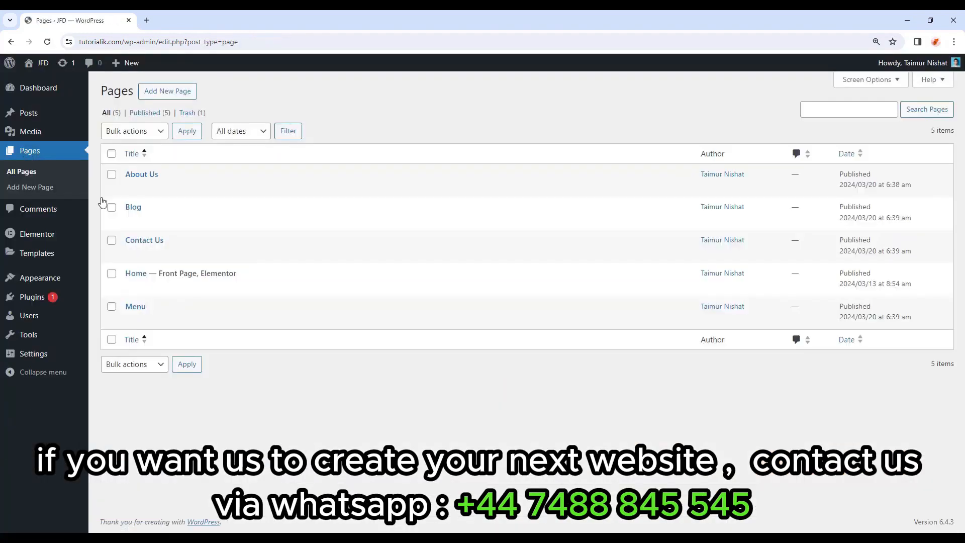
# Open the Home page in Elementor and set its Page Layout to Elementor Full Width.
pyautogui.moveTo(241, 287)
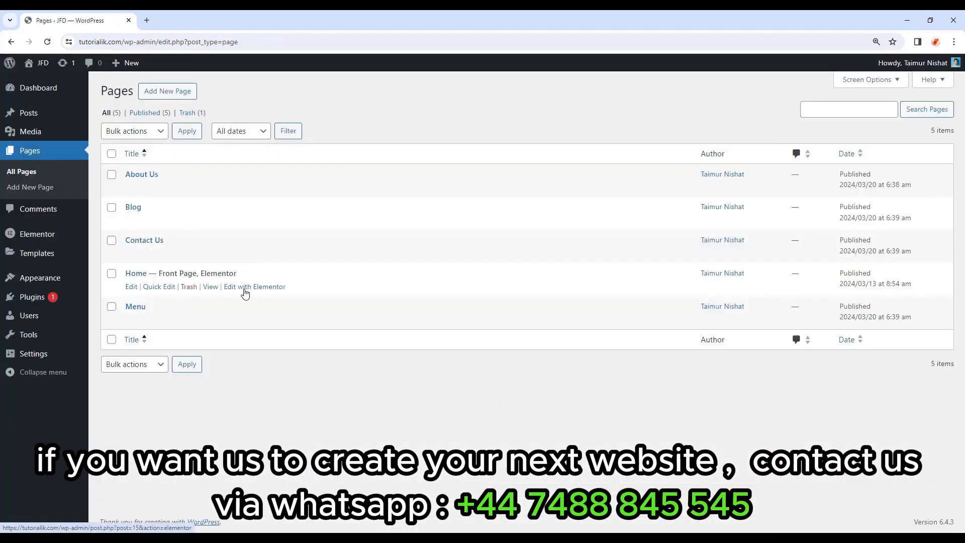
pyautogui.click(268, 293)
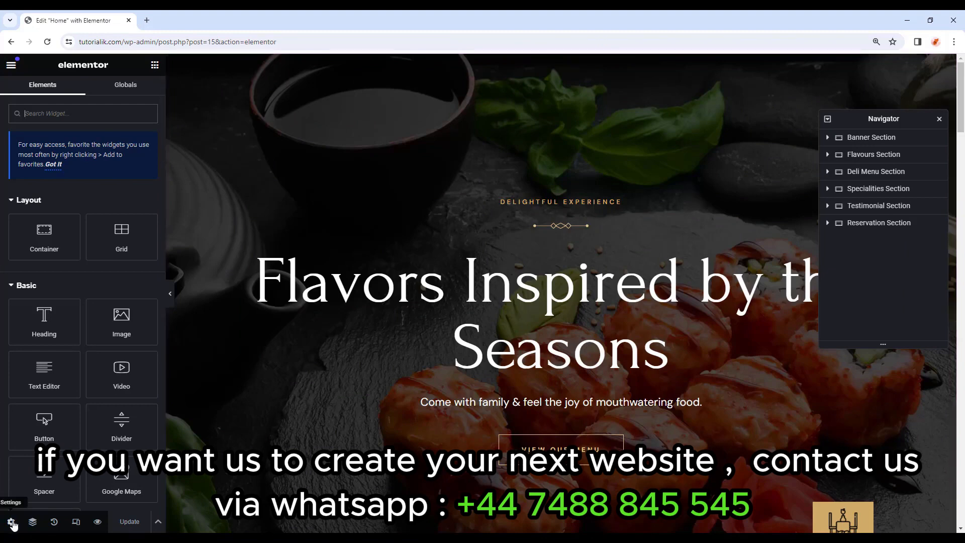
pyautogui.click(11, 523)
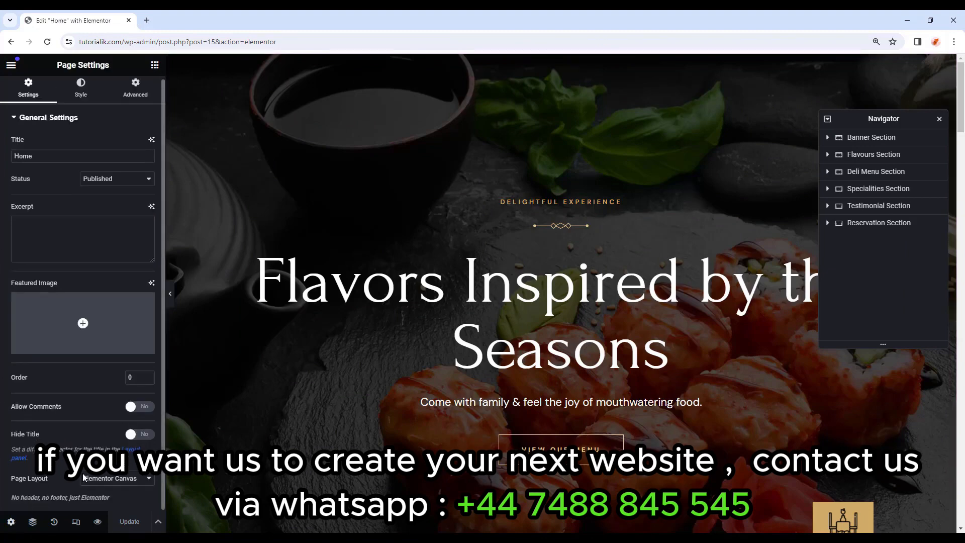
pyautogui.click(104, 483)
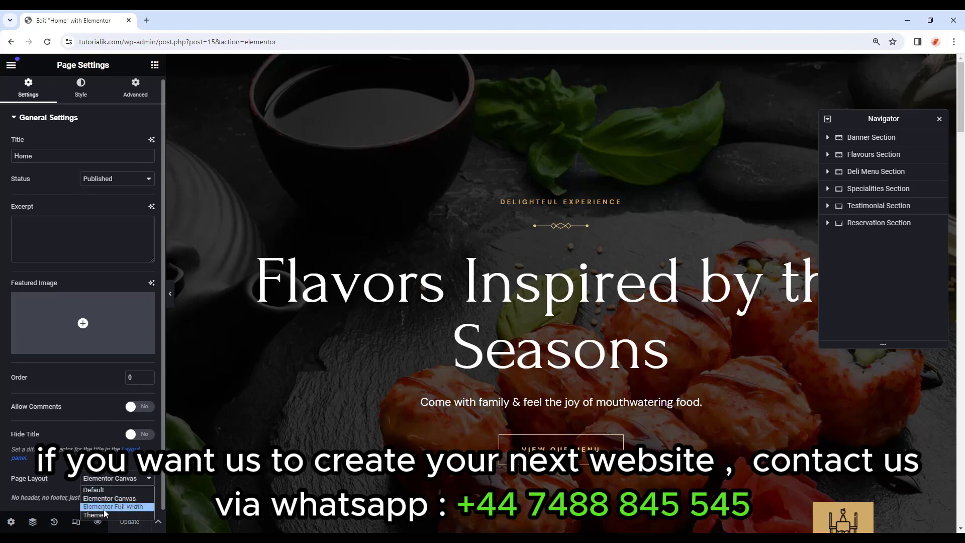
pyautogui.click(122, 507)
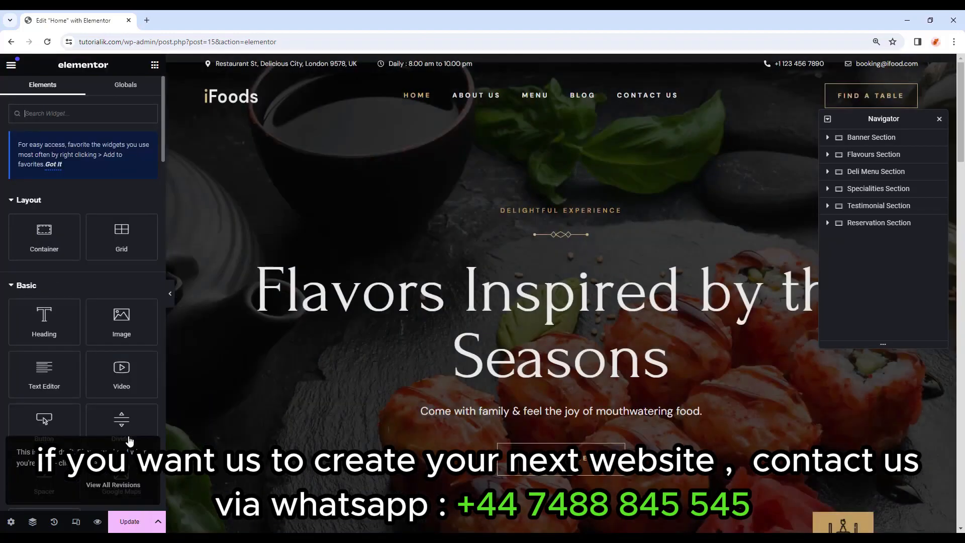
pyautogui.moveTo(961, 85); pyautogui.dragTo(943, 518)
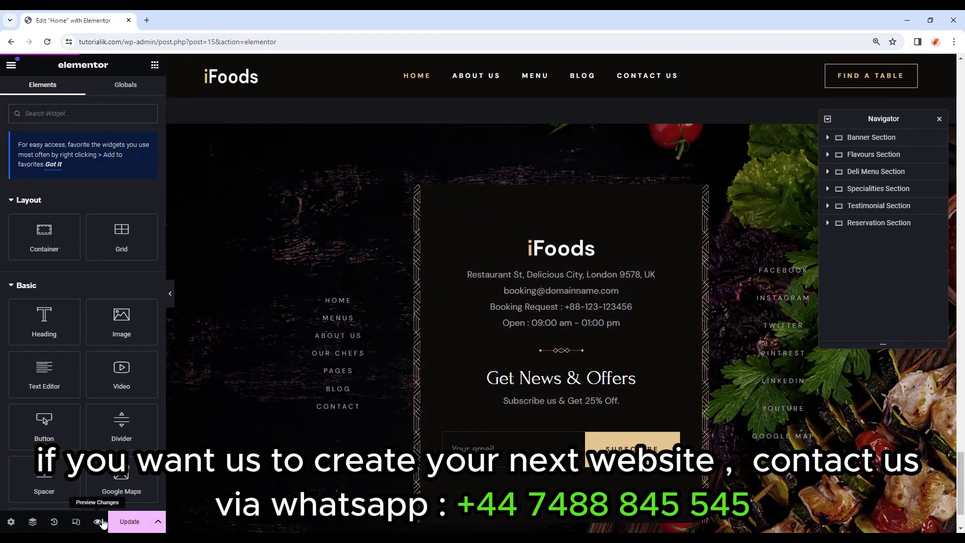
# Preview the Home page in a new tab and follow the header menu to About Us.
pyautogui.click(98, 521)
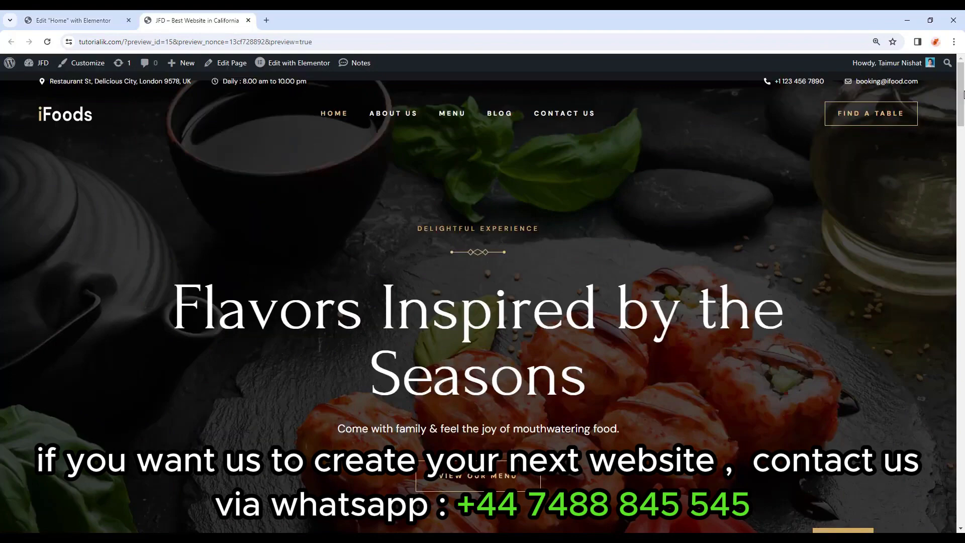
pyautogui.moveTo(963, 93)
pyautogui.mouseDown()
pyautogui.moveTo(963, 490)
pyautogui.moveTo(963, 201)
pyautogui.moveTo(947, 156)
pyautogui.moveTo(945, 85)
pyautogui.mouseUp()
pyautogui.click(337, 116)
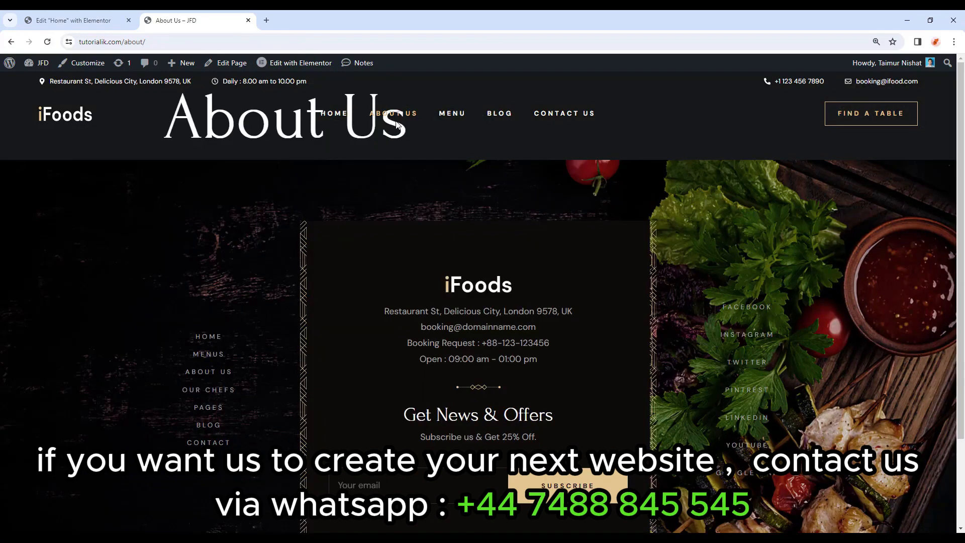
# Save the Home page changes in the editor with Update.
pyautogui.click(11, 42)
pyautogui.click(62, 20)
pyautogui.click(11, 68)
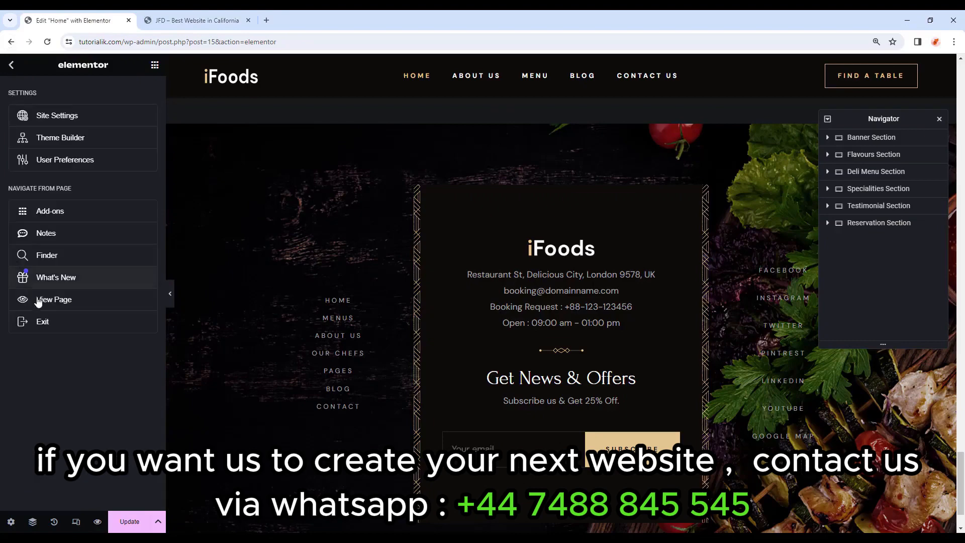
pyautogui.click(130, 523)
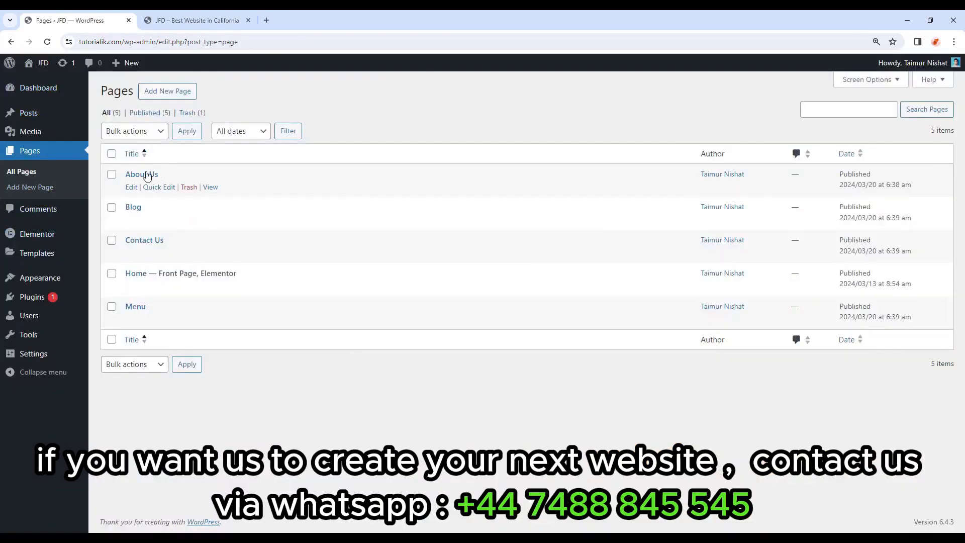
# Open About Us in Elementor and set its Page Layout to Elementor Full Width.
pyautogui.click(146, 175)
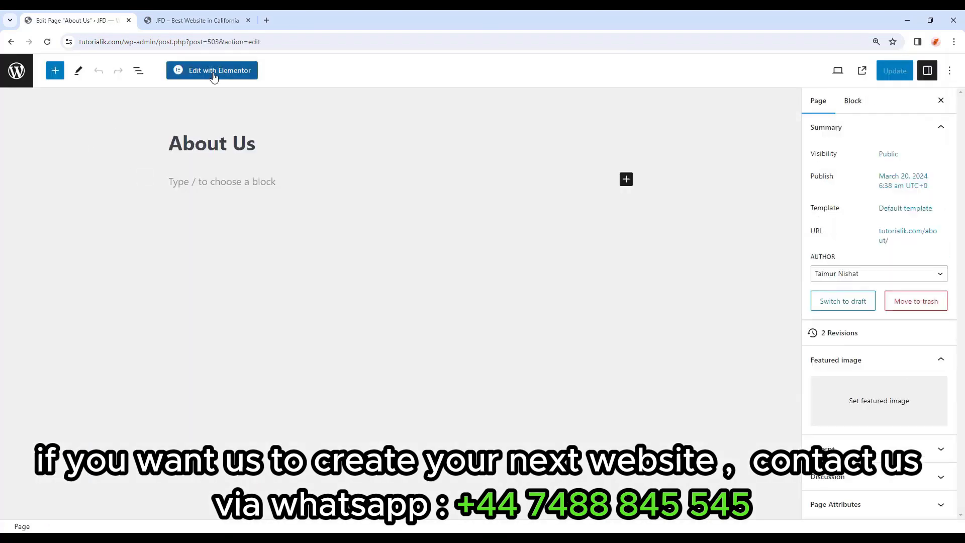
pyautogui.click(214, 71)
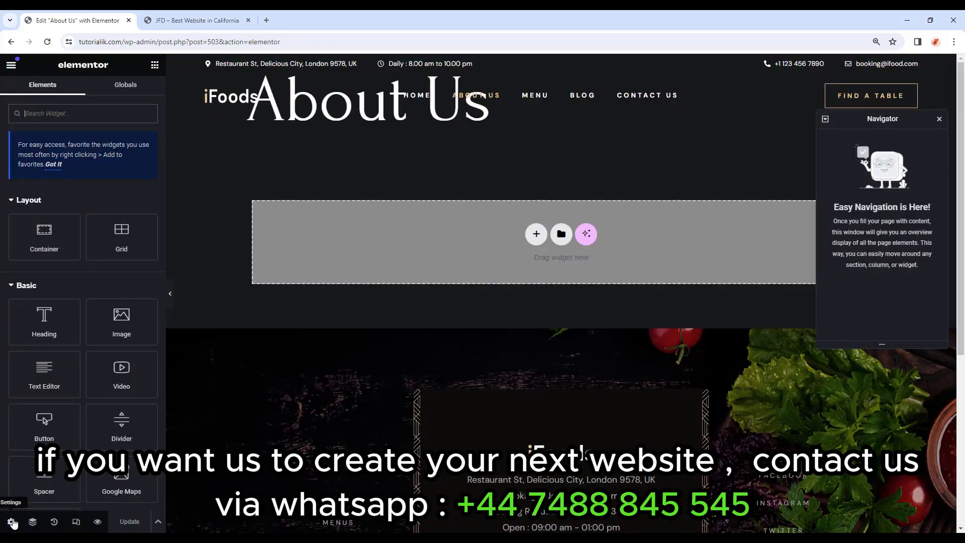
pyautogui.click(10, 521)
pyautogui.scroll(-1, 77, 432)
pyautogui.click(116, 469)
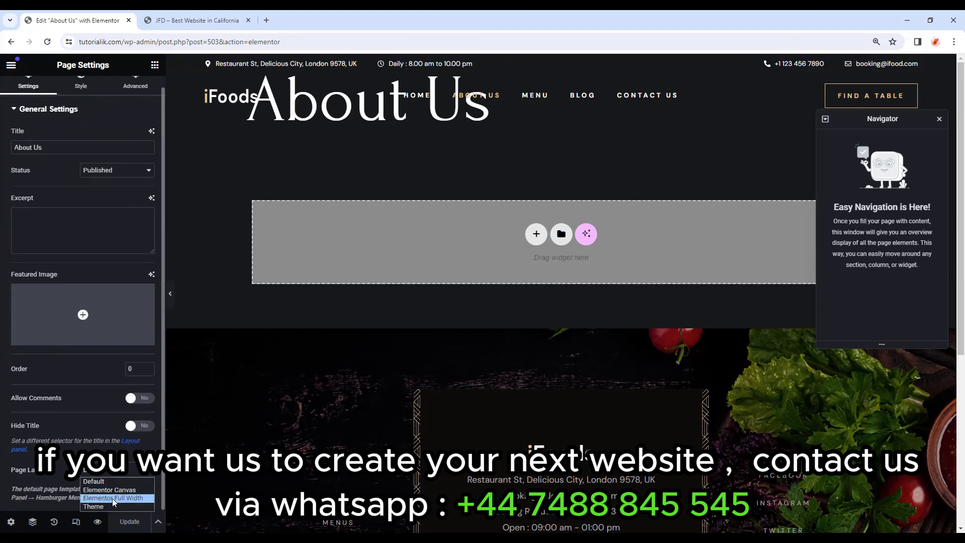
pyautogui.click(113, 499)
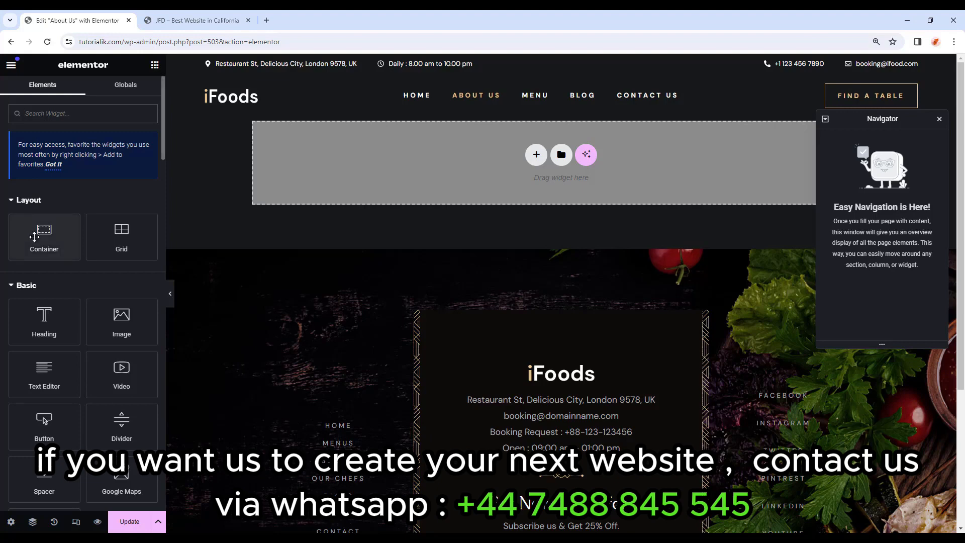
# Add an 'Inner Page Banner' container with 550 min height, column direction and centred content.
pyautogui.moveTo(44, 232); pyautogui.dragTo(502, 166)
pyautogui.doubleClick(857, 138)
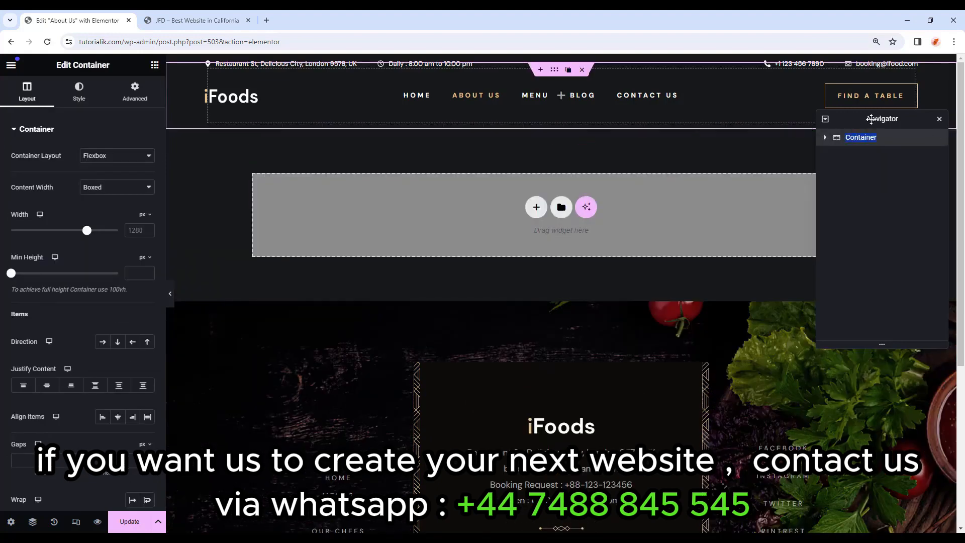
pyautogui.moveTo(871, 119); pyautogui.dragTo(840, 355)
pyautogui.write('Inner')
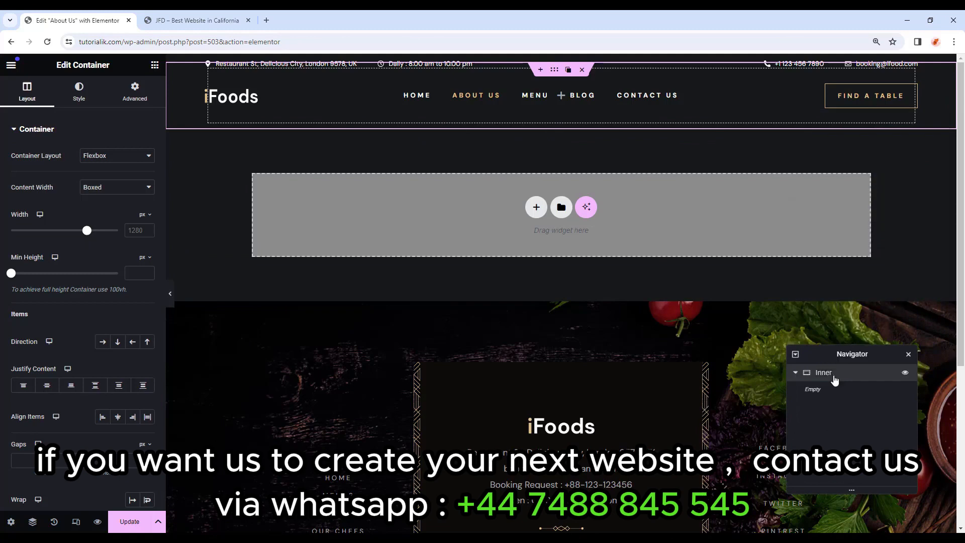
pyautogui.write(' Page Banner')
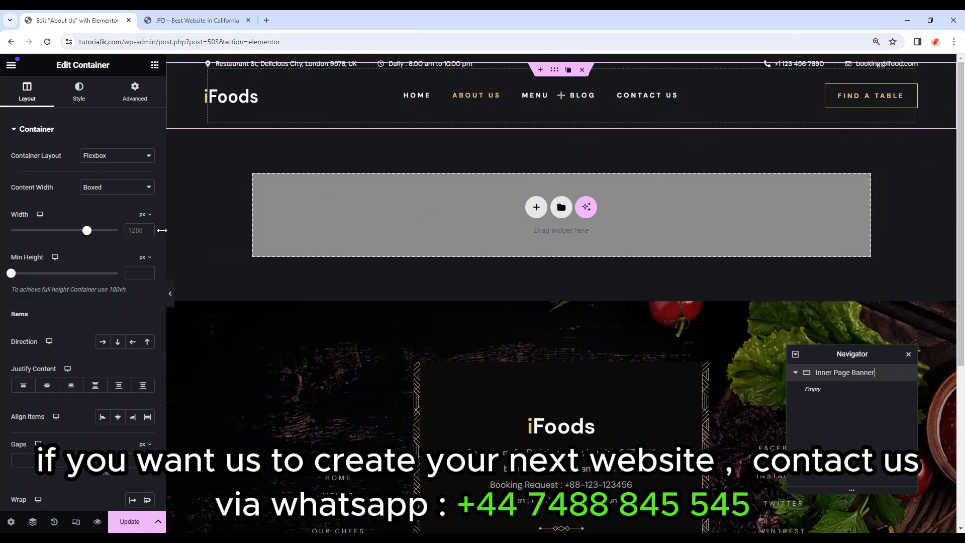
pyautogui.write('550')
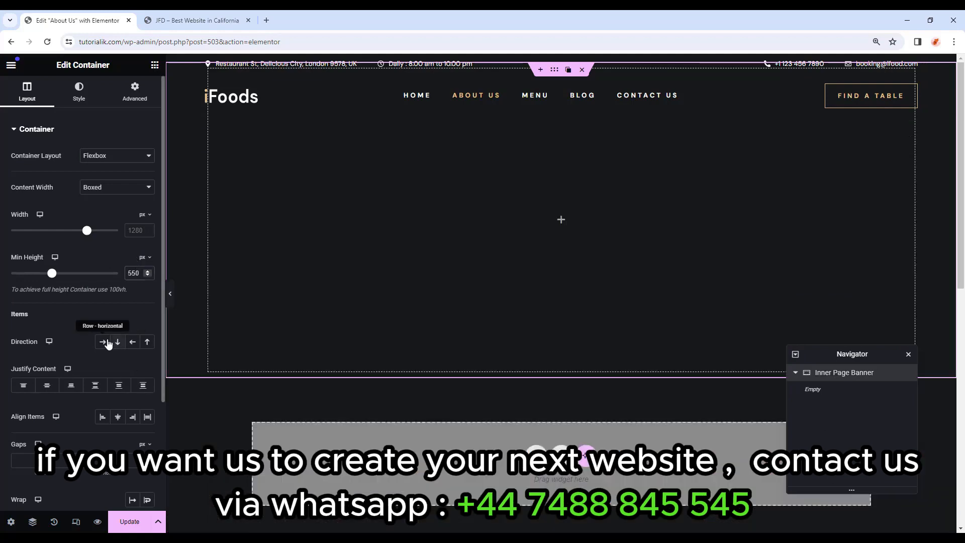
pyautogui.click(119, 344)
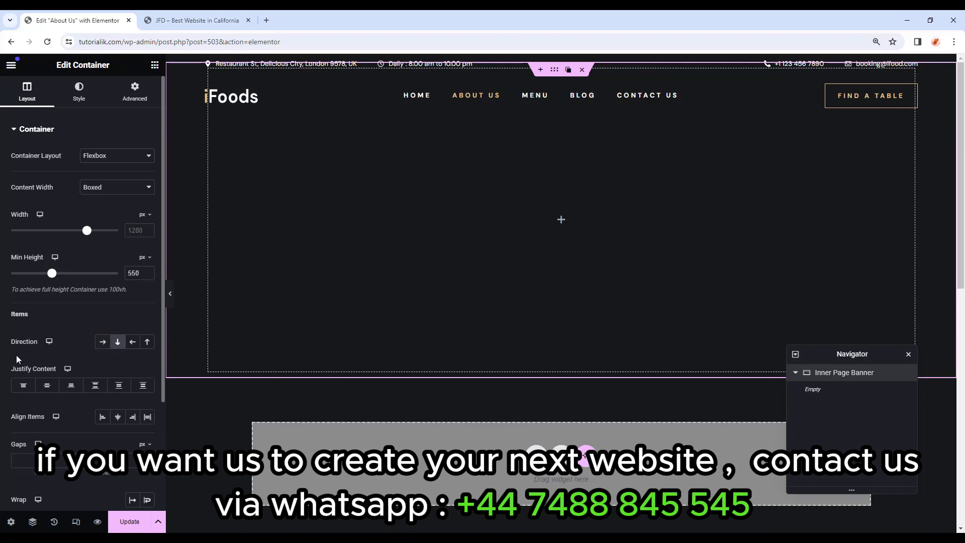
pyautogui.click(48, 385)
pyautogui.click(79, 97)
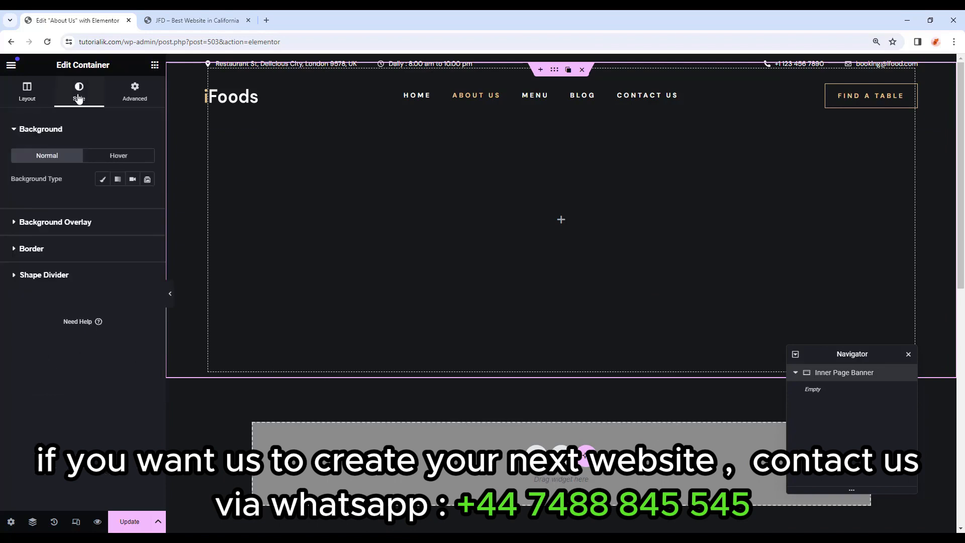
# Give the banner a classic background using the wine-glasses photo.
pyautogui.click(105, 181)
pyautogui.click(90, 258)
pyautogui.click(388, 381)
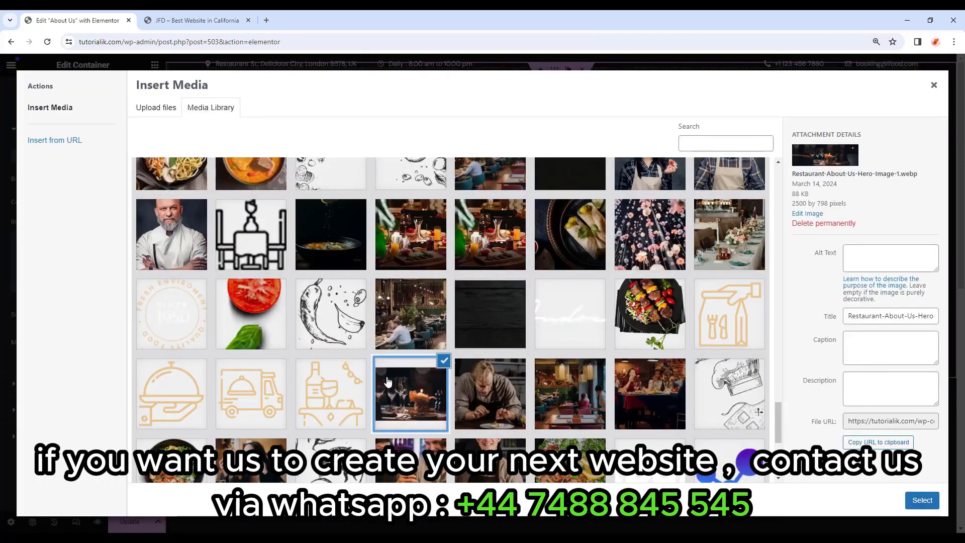
pyautogui.scroll(-1, 388, 377)
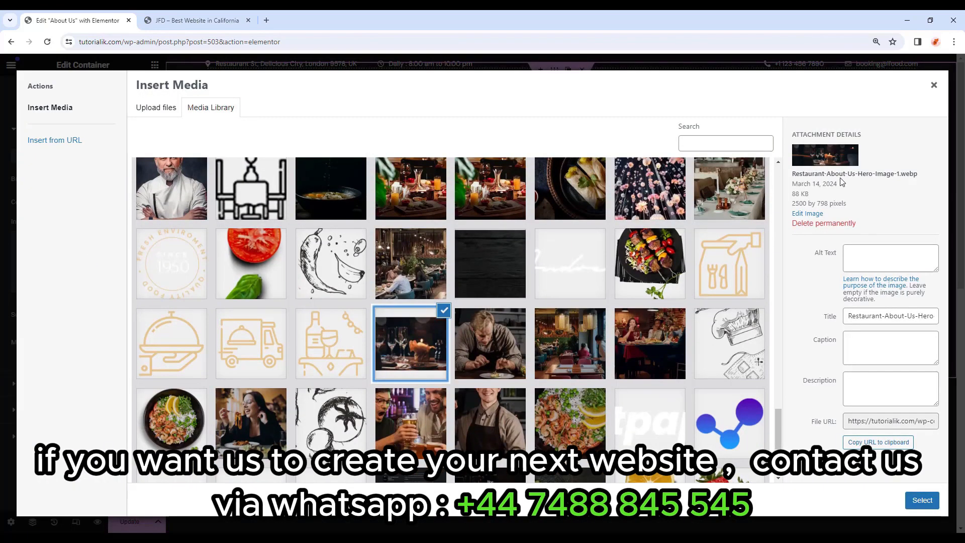
pyautogui.click(922, 500)
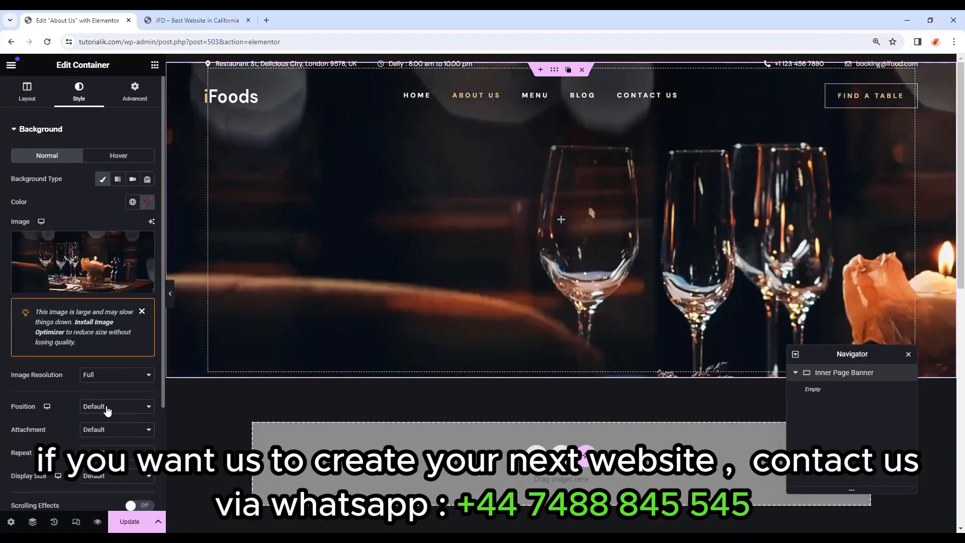
# Set the background to Center Center position, Fixed attachment, No-repeat and Cover size.
pyautogui.click(95, 406)
pyautogui.click(97, 427)
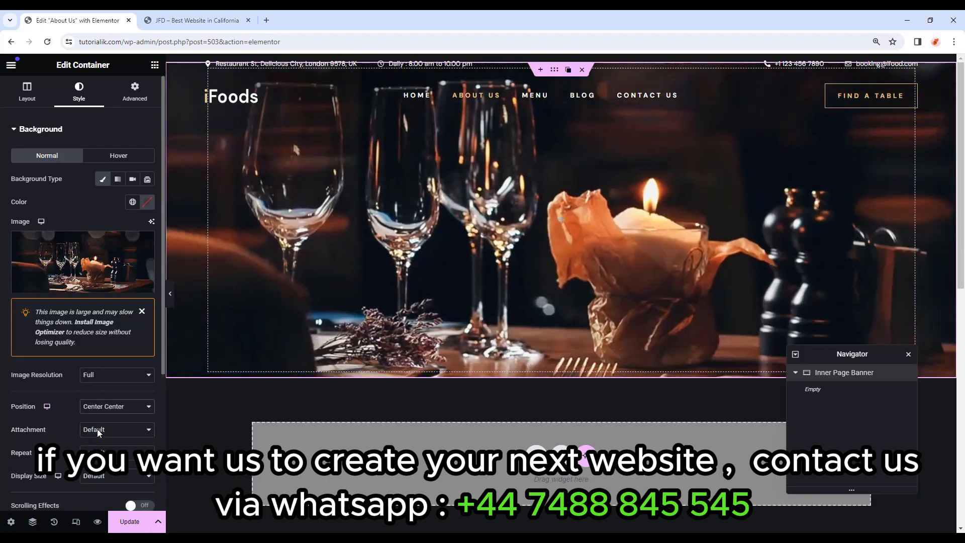
pyautogui.click(97, 430)
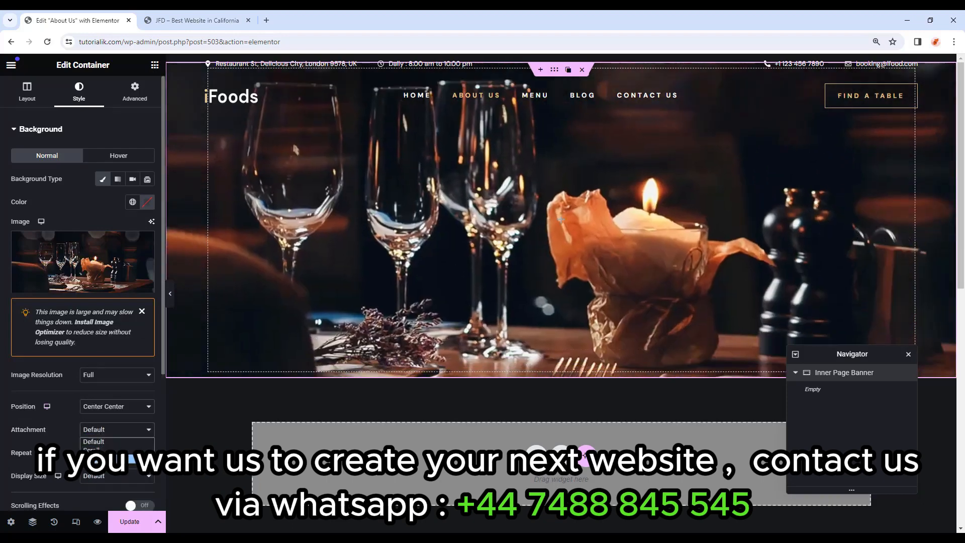
pyautogui.click(97, 458)
pyautogui.click(102, 474)
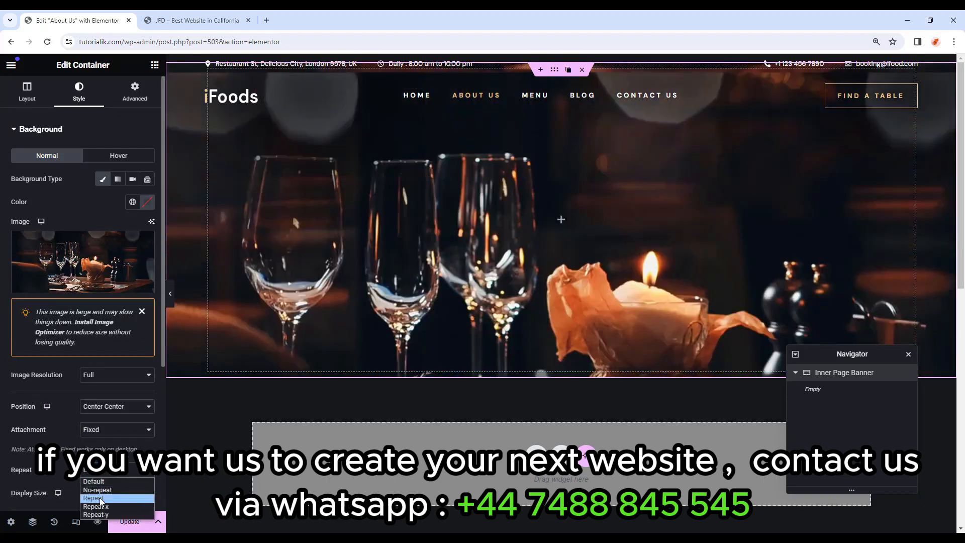
pyautogui.click(101, 497)
pyautogui.scroll(-2, 103, 493)
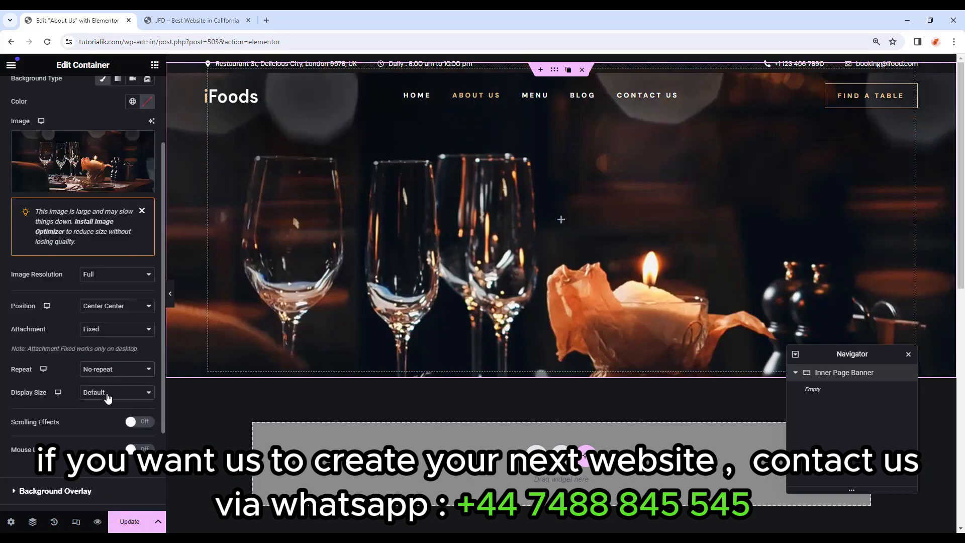
pyautogui.click(107, 397)
pyautogui.click(105, 419)
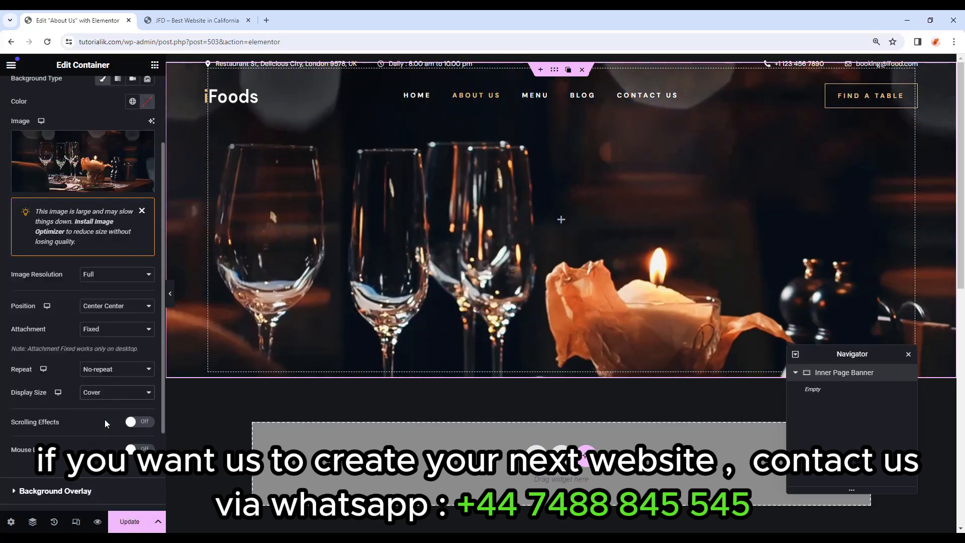
pyautogui.scroll(-2, 105, 419)
# Add a global Black overlay at 0.7 opacity and drop an inner container into the banner.
pyautogui.click(40, 398)
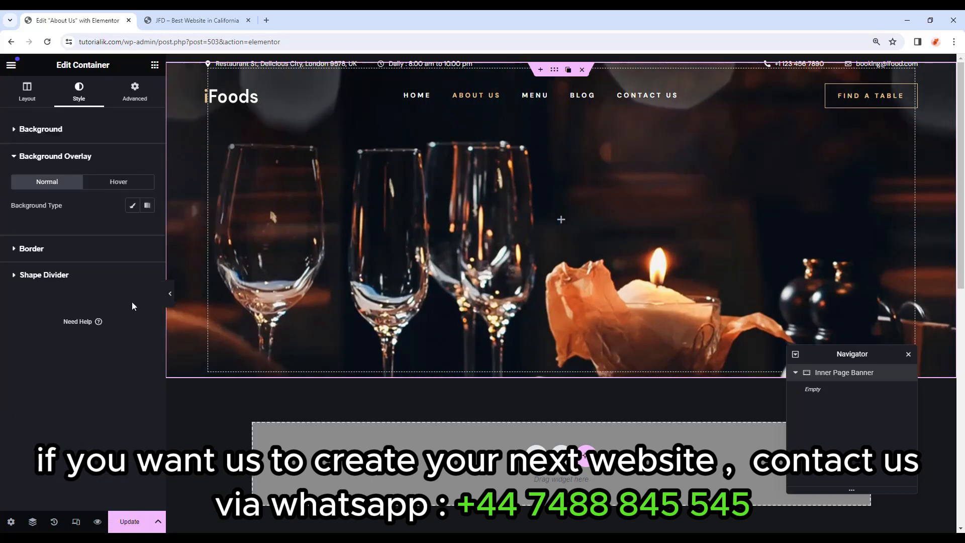
pyautogui.click(130, 206)
pyautogui.click(133, 229)
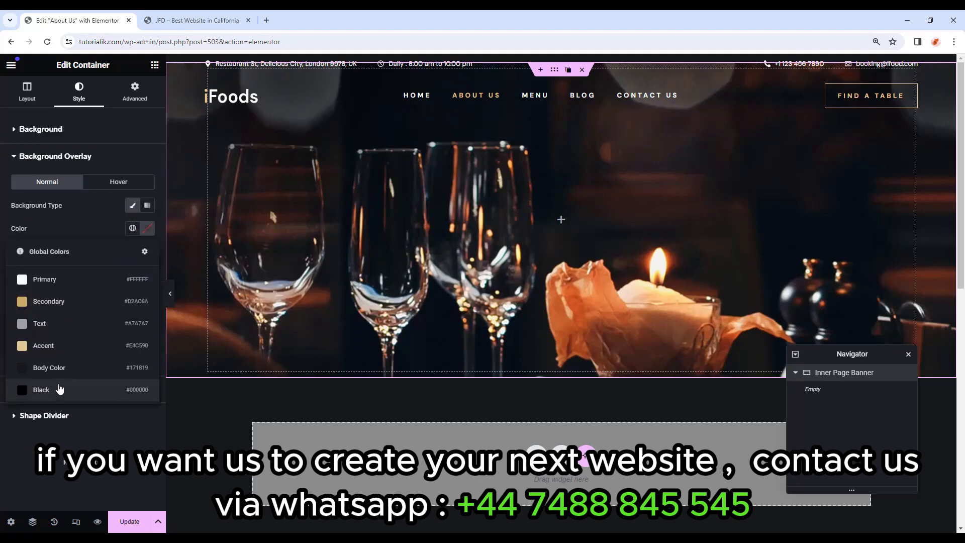
pyautogui.click(62, 388)
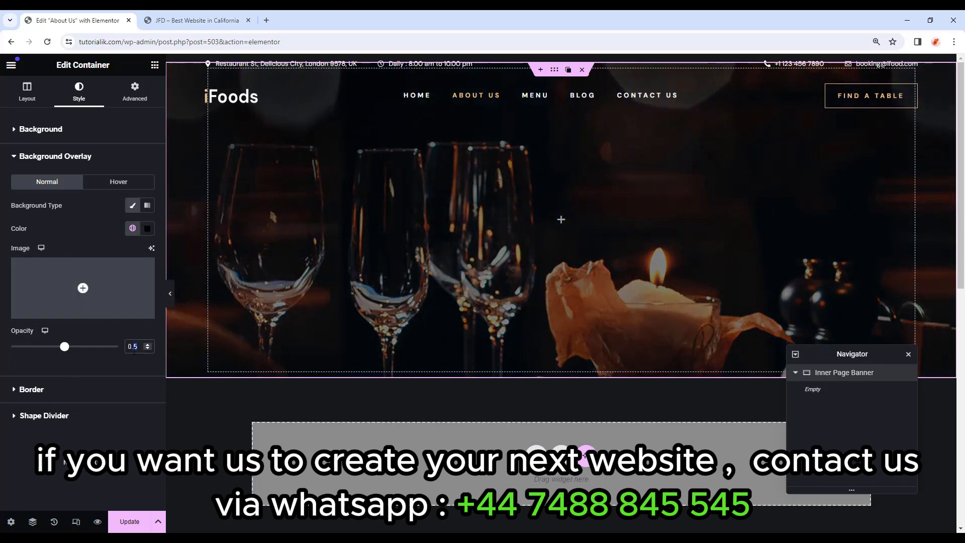
pyautogui.write('7')
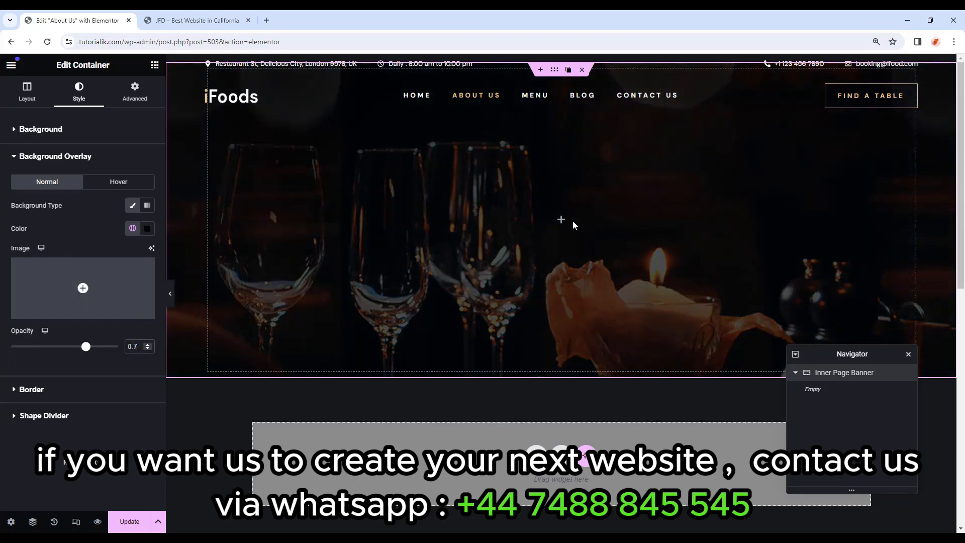
pyautogui.click(155, 64)
pyautogui.moveTo(44, 236); pyautogui.dragTo(576, 237)
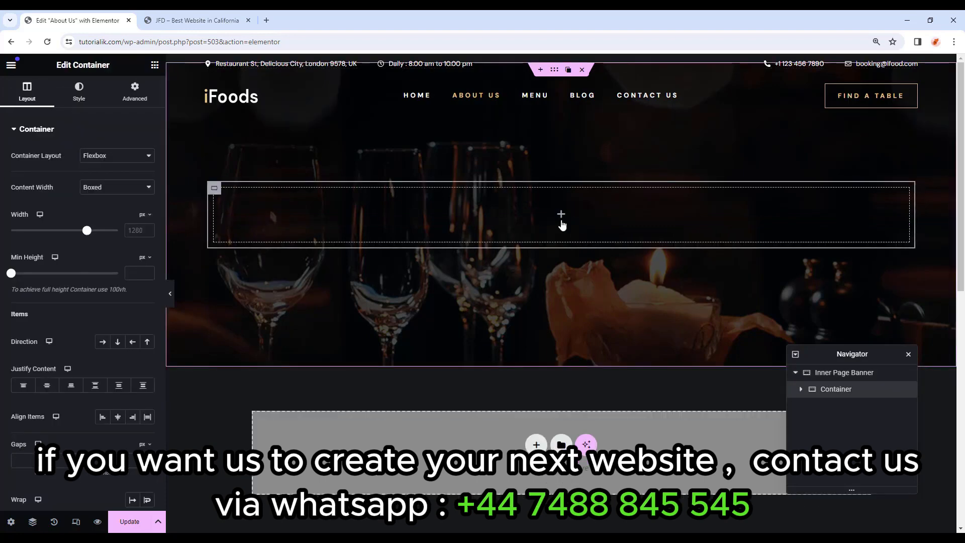
# On the live Home page, identify the FLAVOURFUL EXPERIENCE heading, divider and We Offer Top Flavours heading.
pyautogui.hotkey('ctrl', 'Tab')
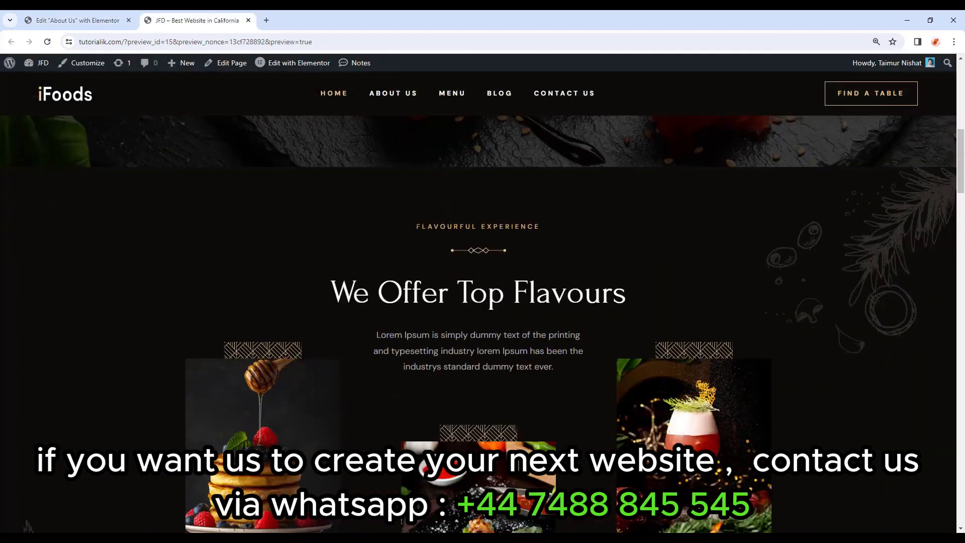
pyautogui.moveTo(417, 227); pyautogui.dragTo(439, 246)
pyautogui.click(551, 224)
pyautogui.click(439, 246)
pyautogui.moveTo(333, 285); pyautogui.dragTo(674, 297)
pyautogui.click(679, 295)
# Copy the FLAVOURFUL EXPERIENCE heading from Home into the About Us banner container.
pyautogui.moveTo(284, 64)
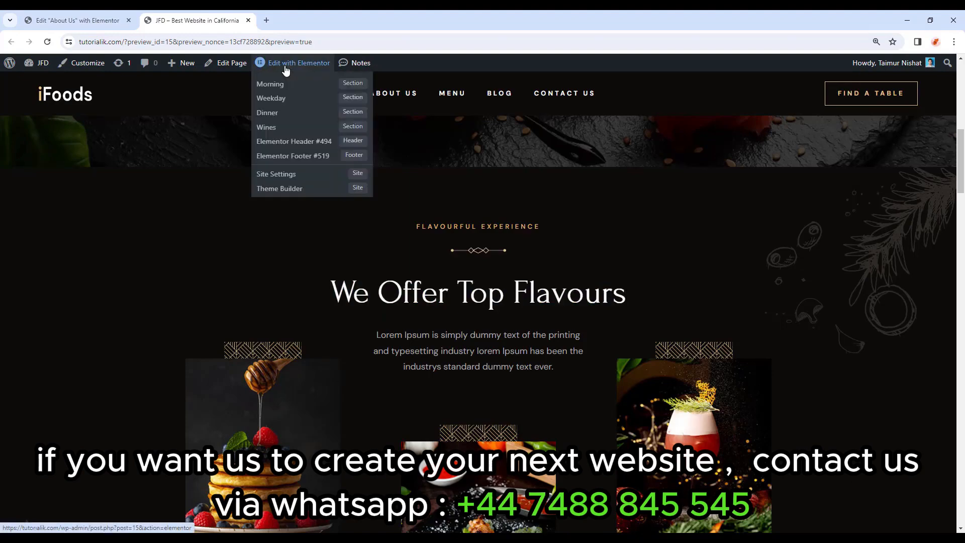
pyautogui.click(285, 65)
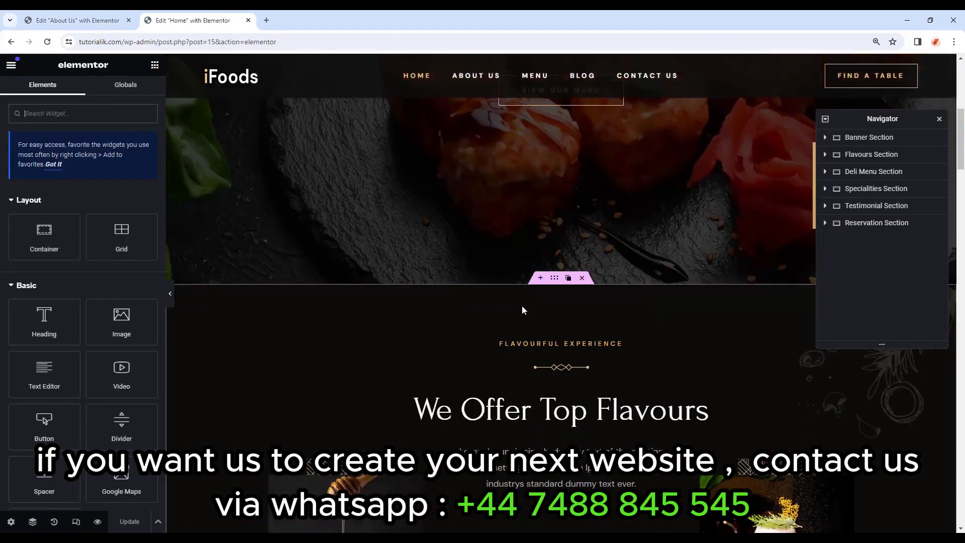
pyautogui.scroll(-3, 521, 310)
pyautogui.rightClick(545, 208)
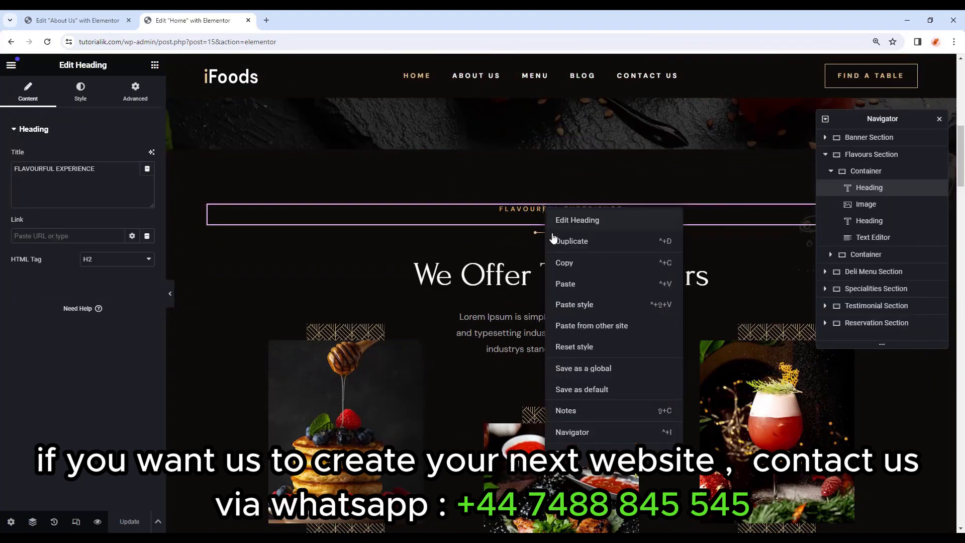
pyautogui.click(568, 266)
pyautogui.click(75, 17)
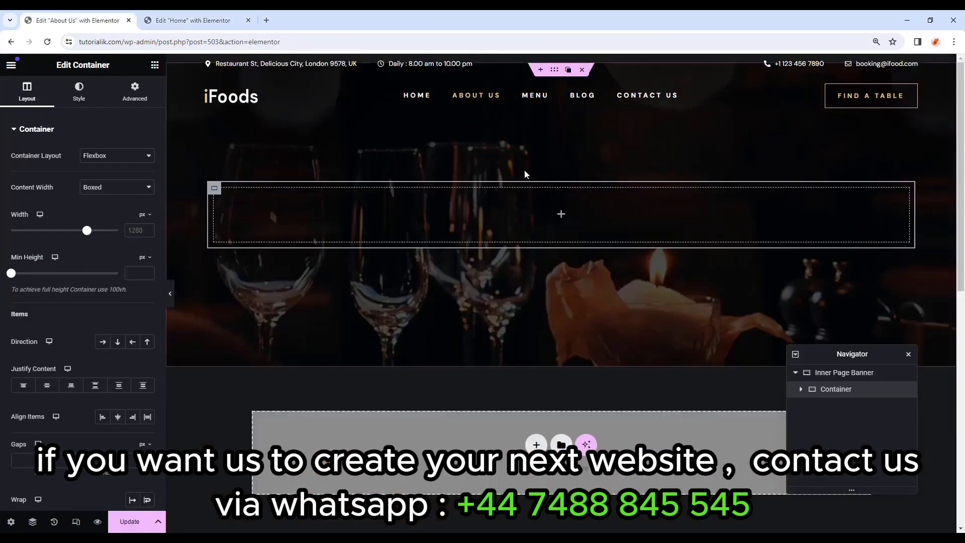
pyautogui.rightClick(562, 217)
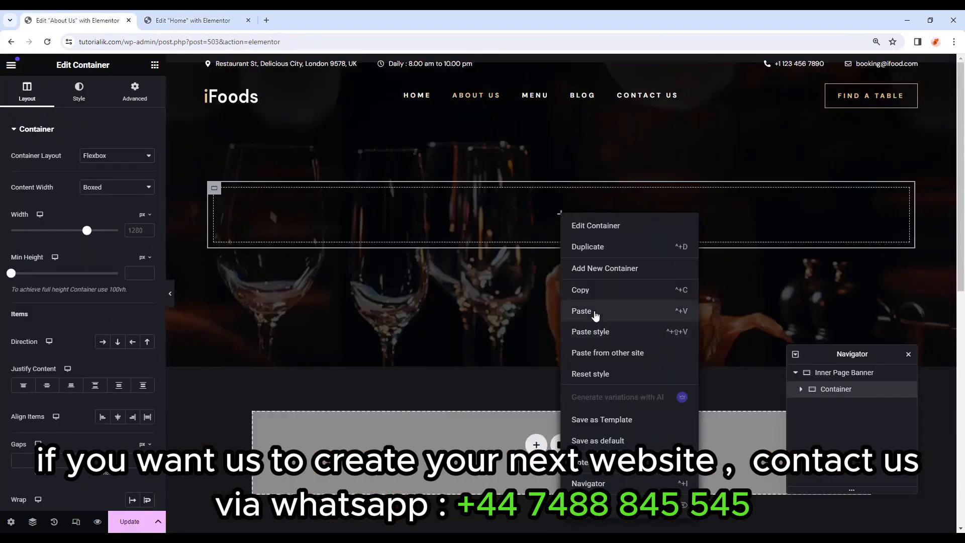
pyautogui.click(596, 315)
# Copy the divider ornament from Home and paste it under the heading.
pyautogui.click(193, 20)
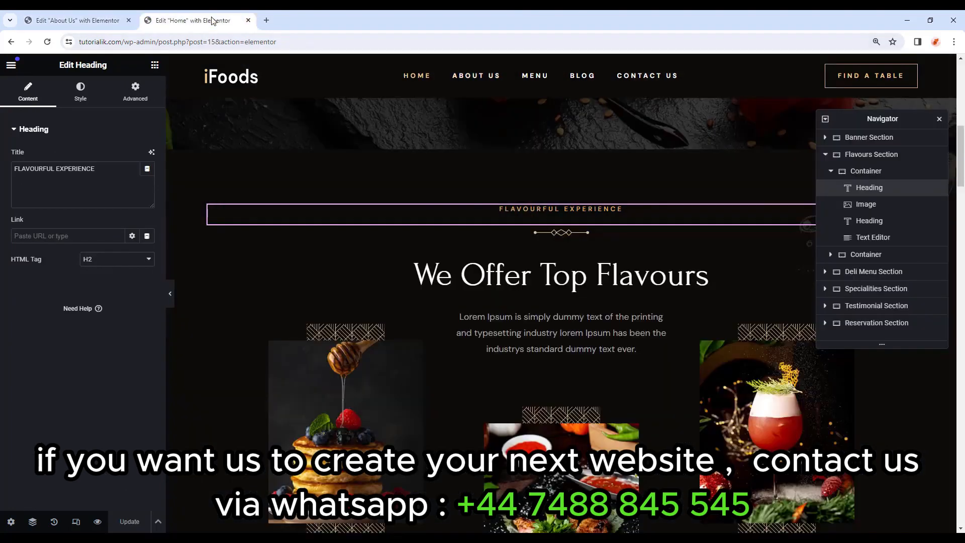
pyautogui.rightClick(558, 231)
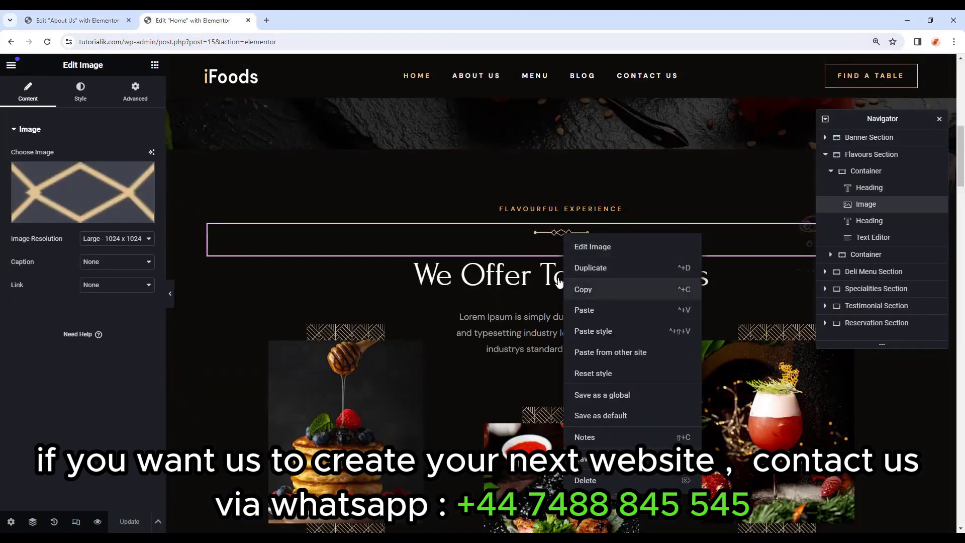
pyautogui.click(583, 291)
pyautogui.click(40, 14)
pyautogui.rightClick(526, 229)
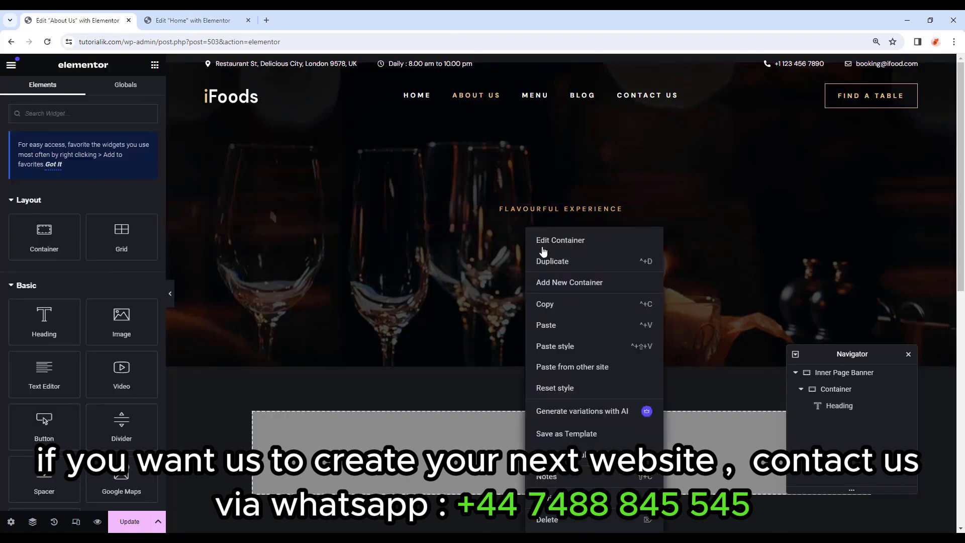
pyautogui.click(564, 324)
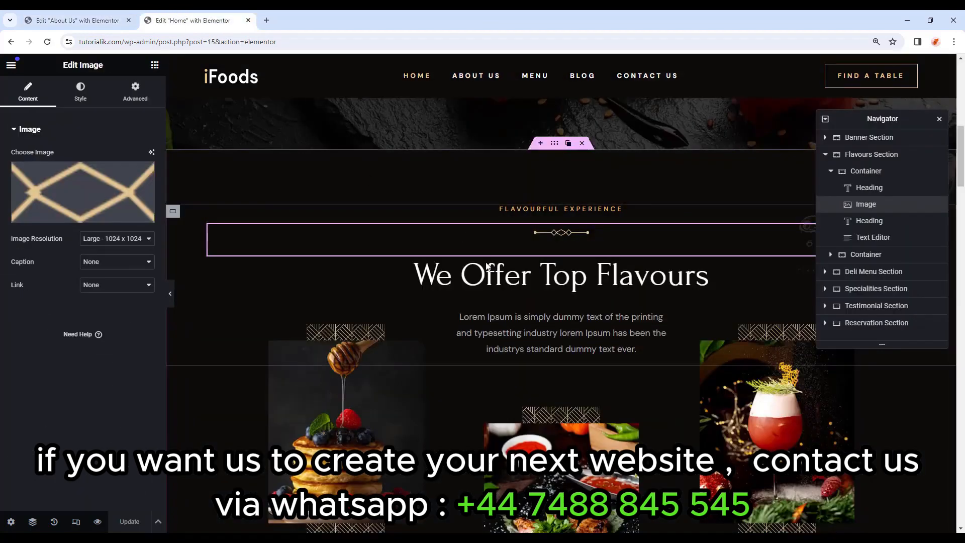
# Copy the We Offer Top Flavours heading from Home into the About Us banner.
pyautogui.rightClick(493, 274)
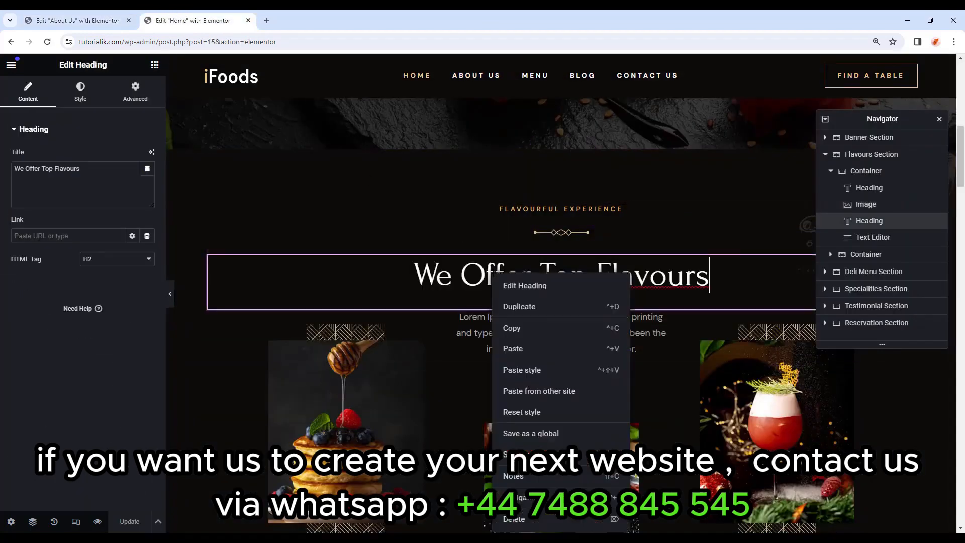
pyautogui.click(540, 324)
pyautogui.click(86, 19)
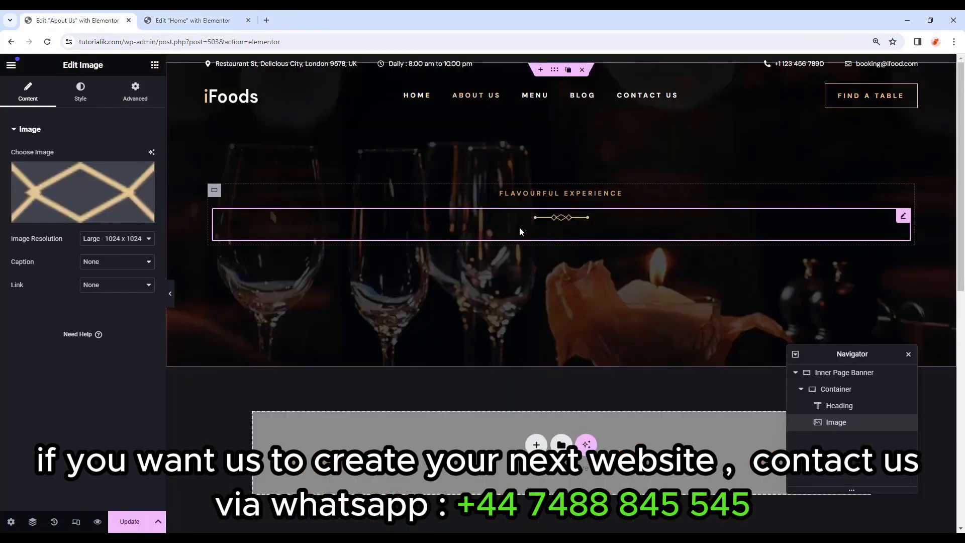
pyautogui.rightClick(560, 242)
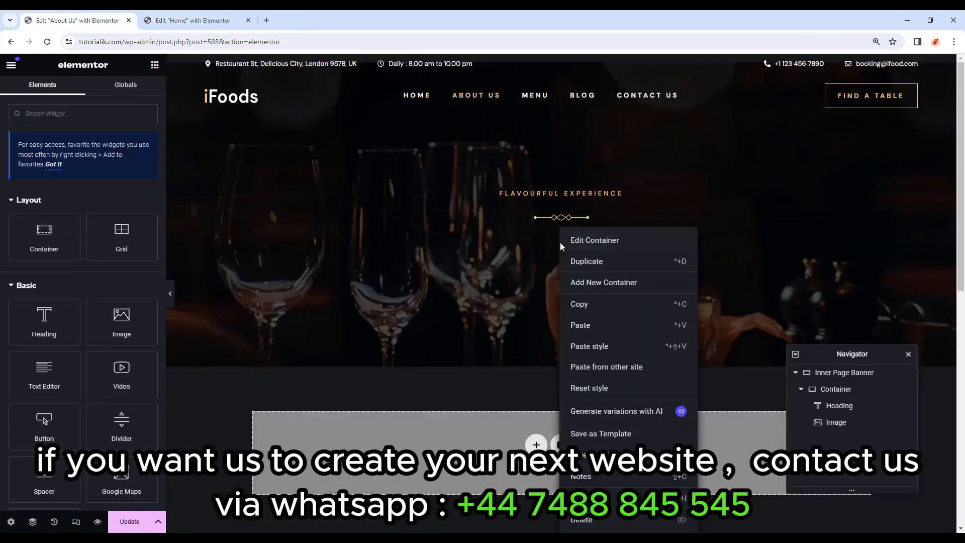
pyautogui.click(583, 324)
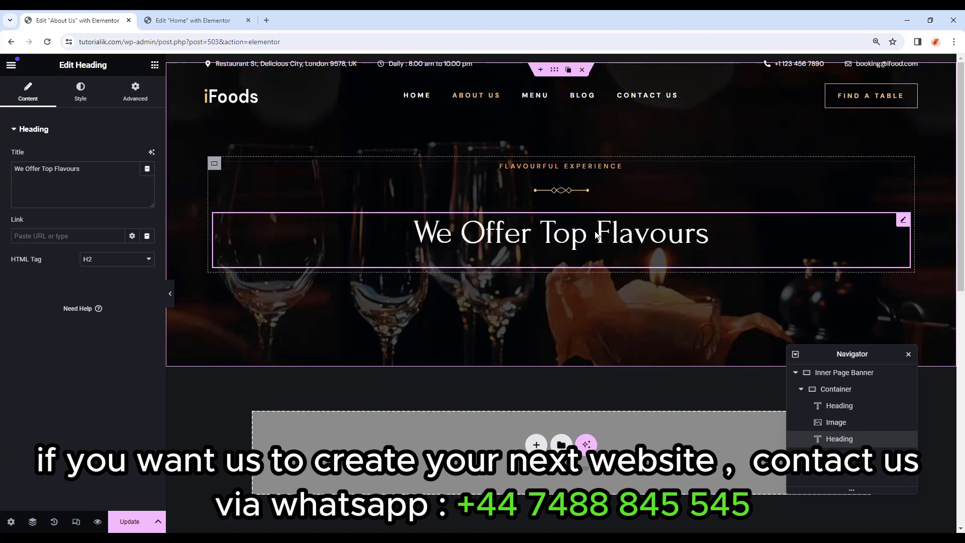
# Retitle the small FLAVOURFUL EXPERIENCE heading to 'OUR STORY'.
pyautogui.click(216, 177)
pyautogui.moveTo(101, 169); pyautogui.dragTo(0, 152)
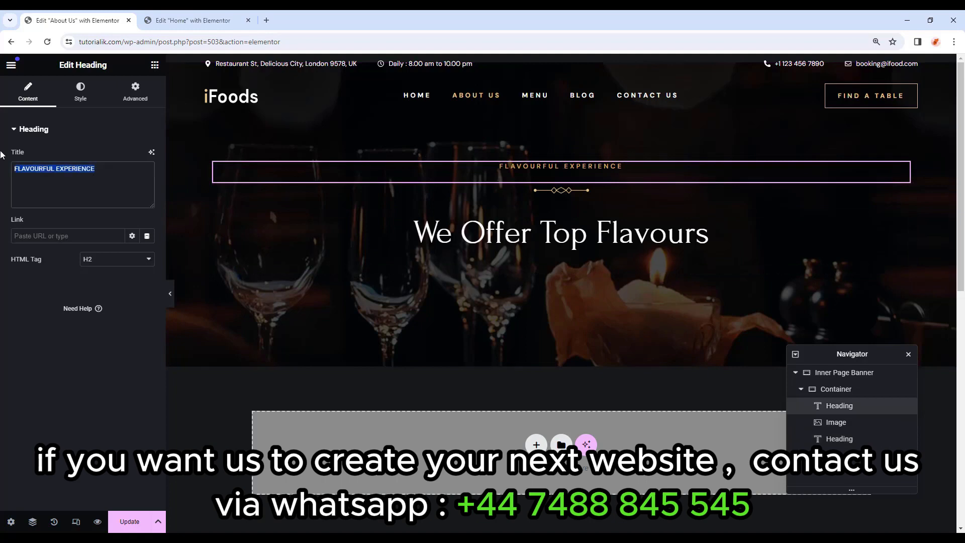
pyautogui.write('OUR')
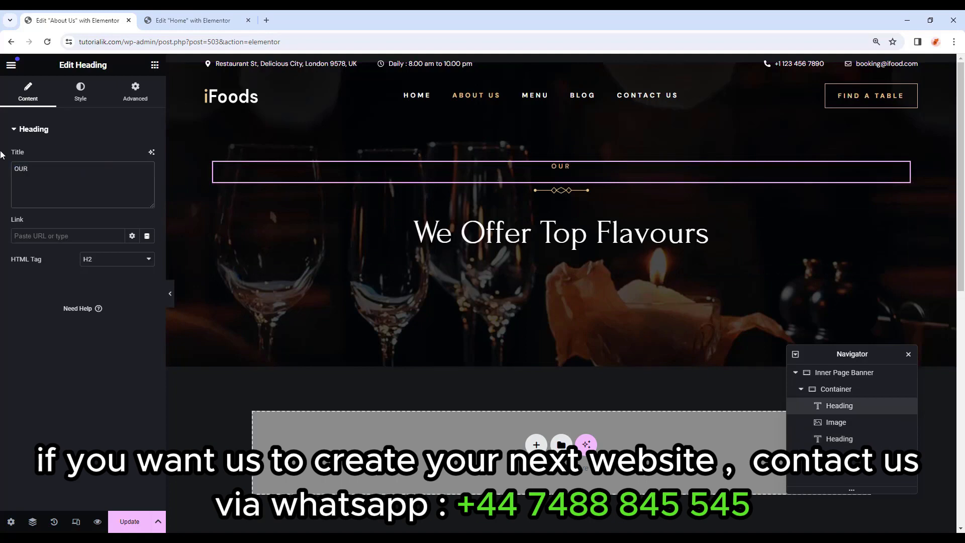
pyautogui.write(' STORY')
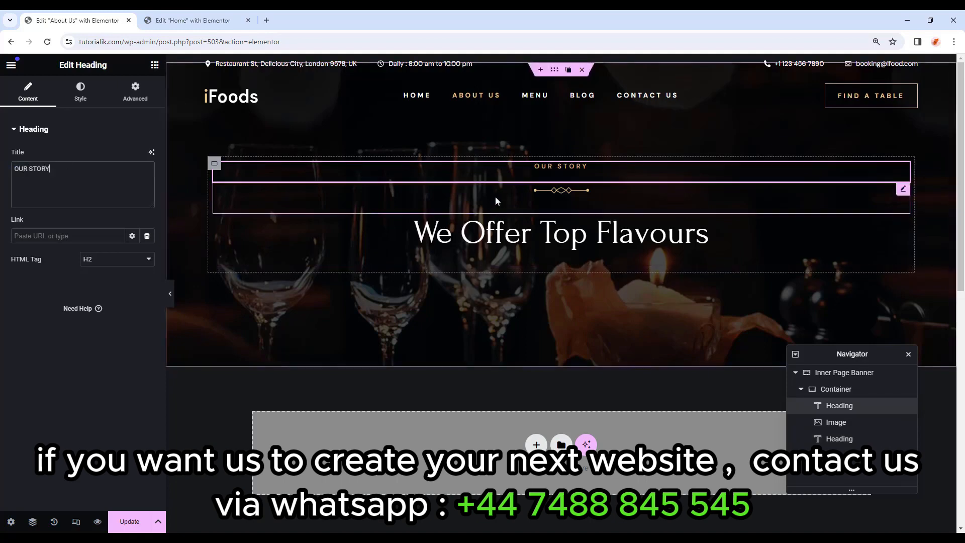
pyautogui.click(496, 197)
# Replace the We Offer Top Flavours heading's title with 'About Us'.
pyautogui.click(495, 228)
pyautogui.tripleClick(71, 178)
pyautogui.write('Ab')
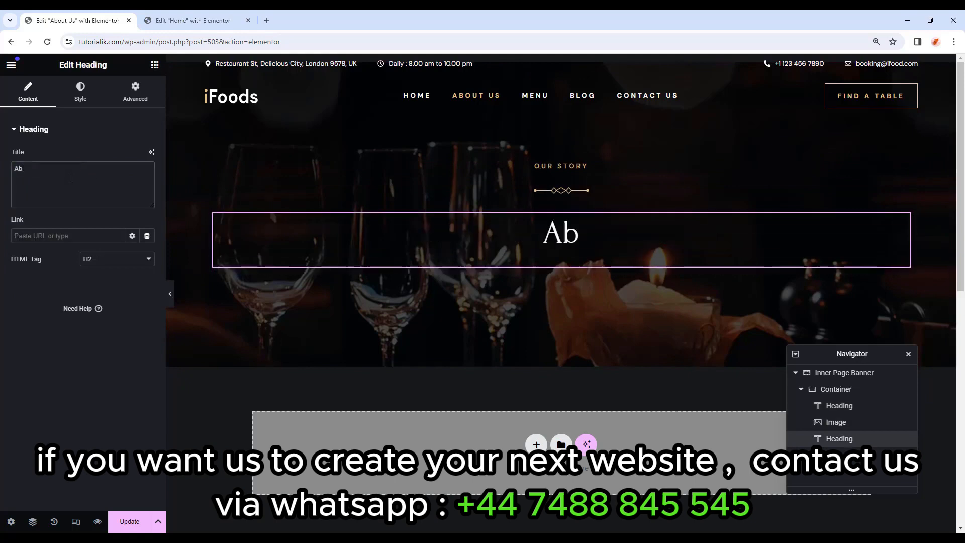
pyautogui.write('out Us')
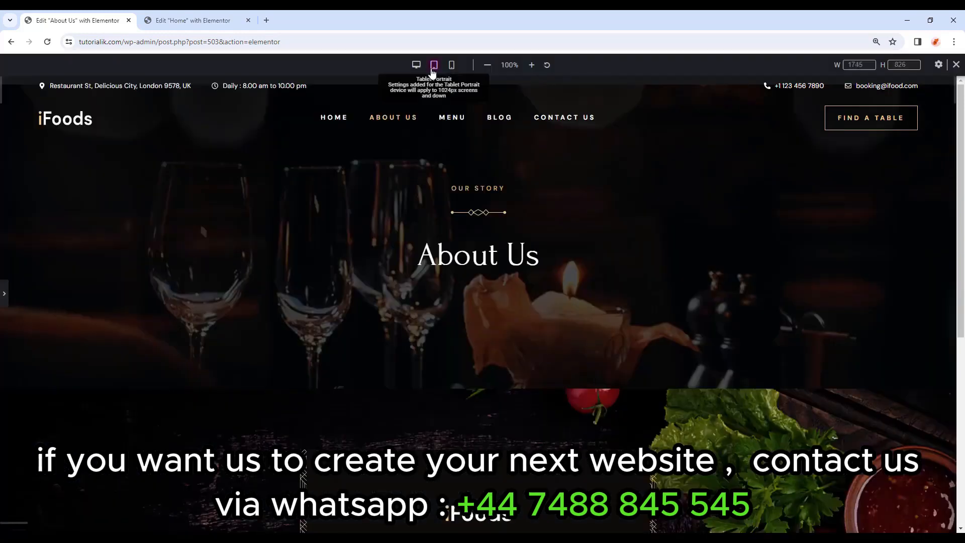
pyautogui.click(433, 68)
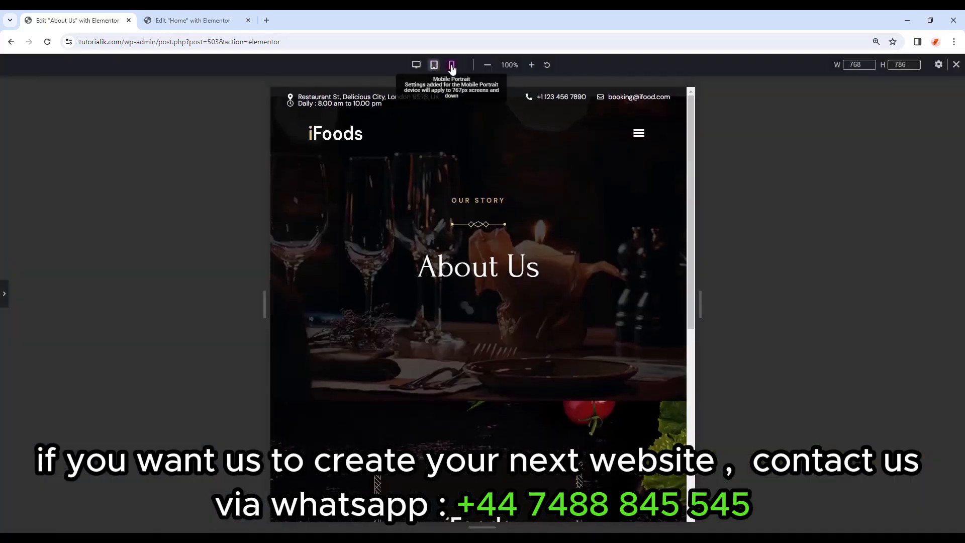
pyautogui.click(452, 67)
pyautogui.click(416, 65)
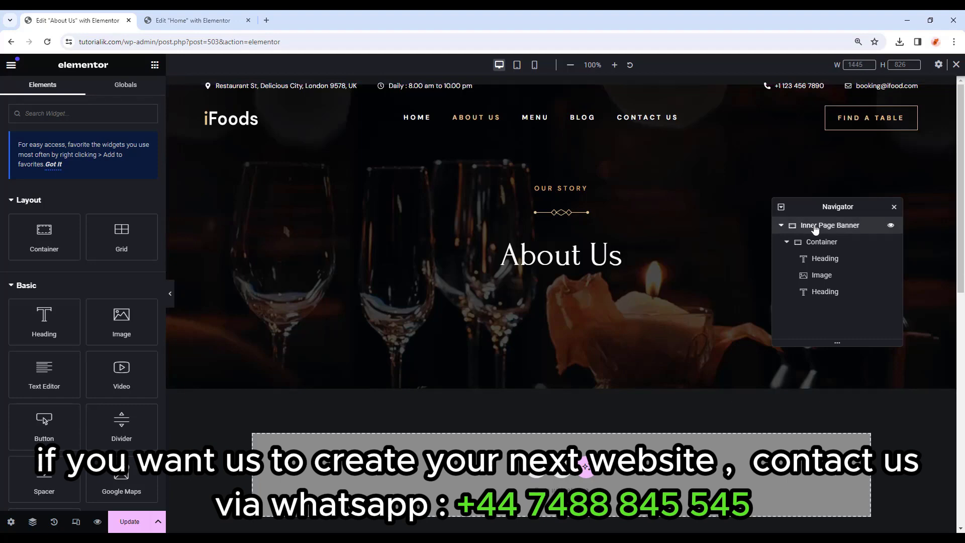
pyautogui.rightClick(809, 225)
pyautogui.click(835, 517)
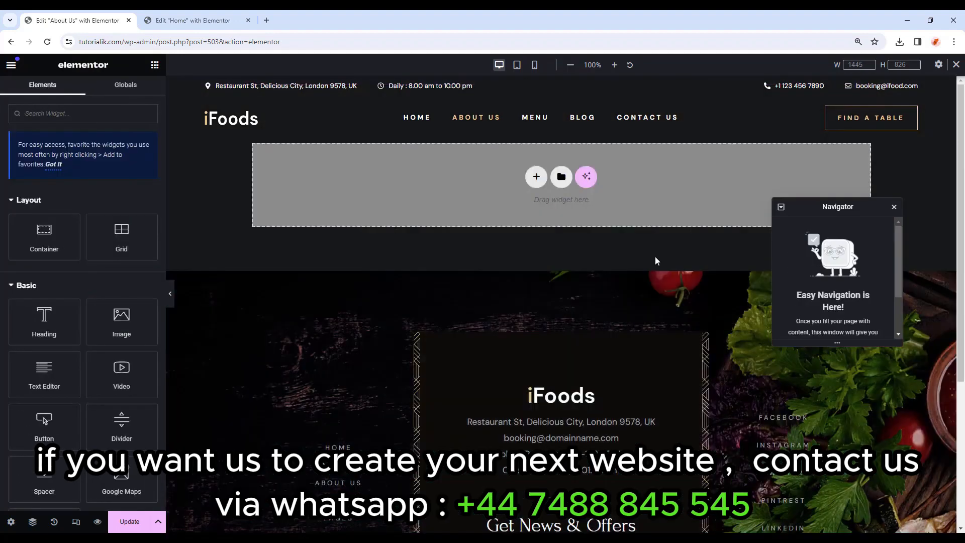
pyautogui.hotkey('ctrl', 'z')
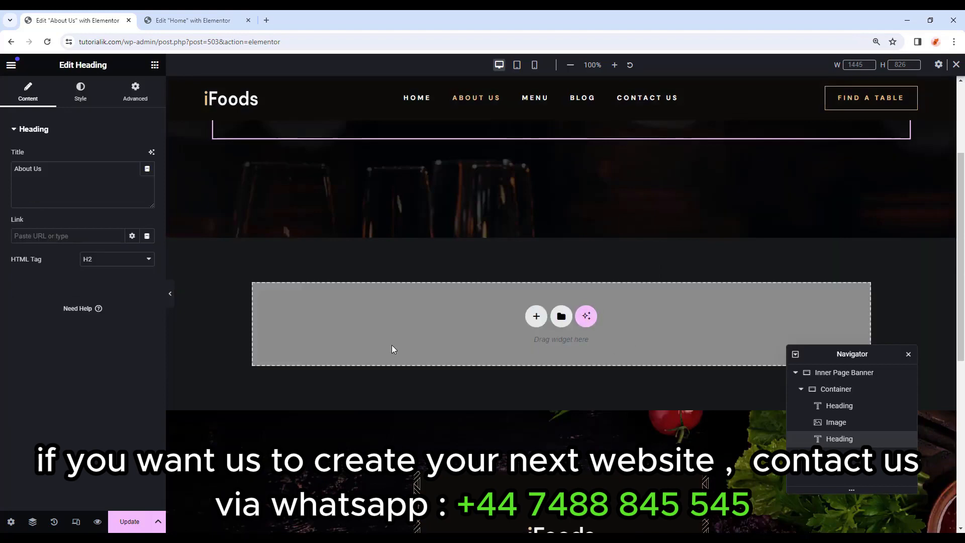
# Import About Page Template.json into My Templates and insert it into the About Us page.
pyautogui.click(562, 316)
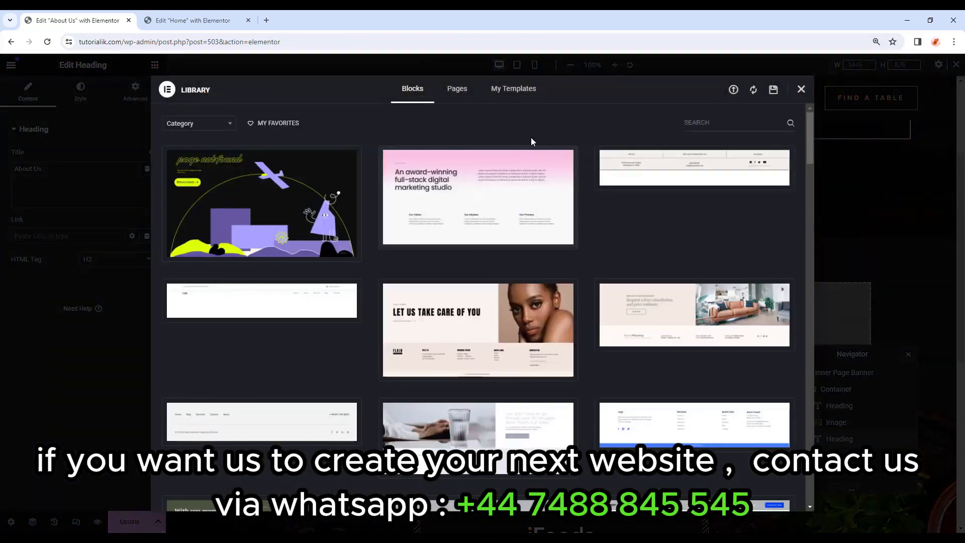
pyautogui.click(514, 89)
pyautogui.hotkey('alt', 'Tab')
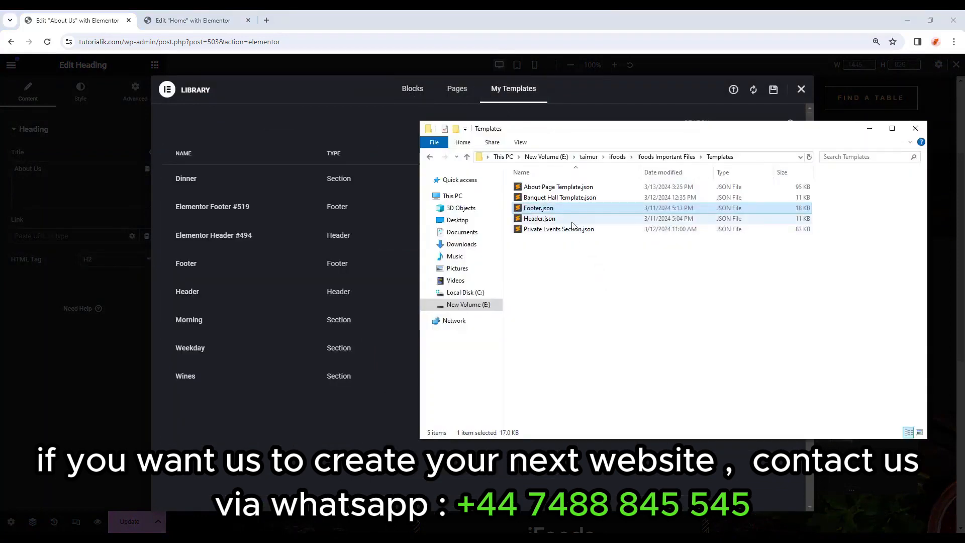
pyautogui.click(604, 190)
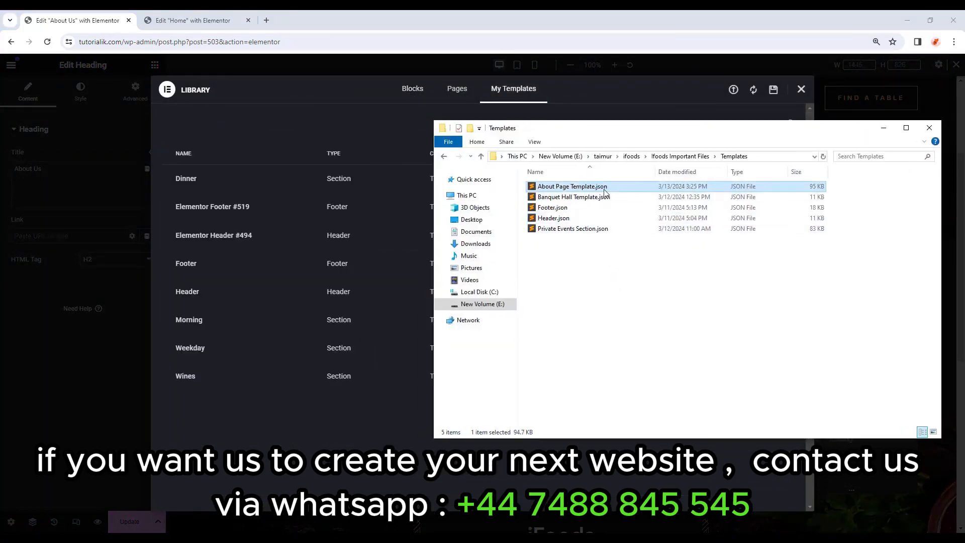
pyautogui.click(734, 90)
pyautogui.hotkey('alt', 'Tab')
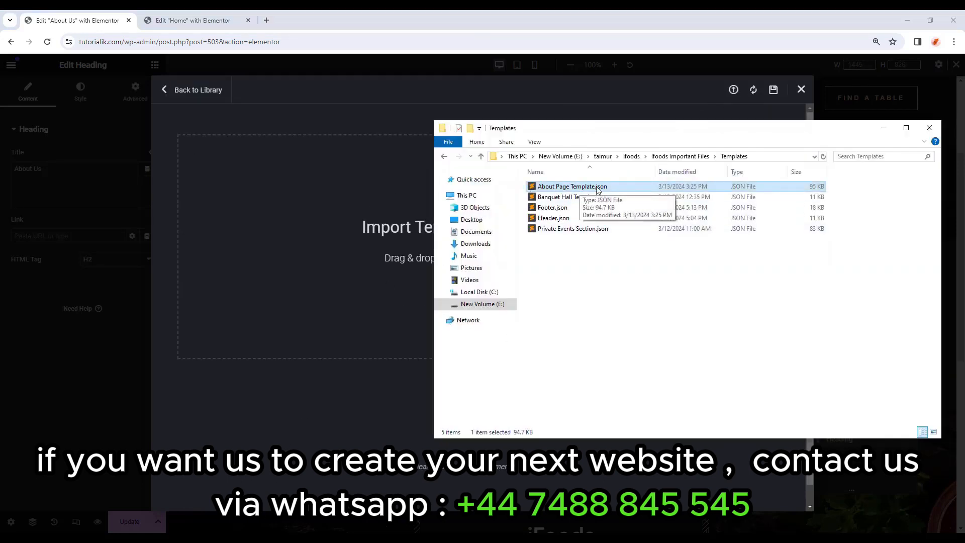
pyautogui.moveTo(615, 189); pyautogui.dragTo(318, 225)
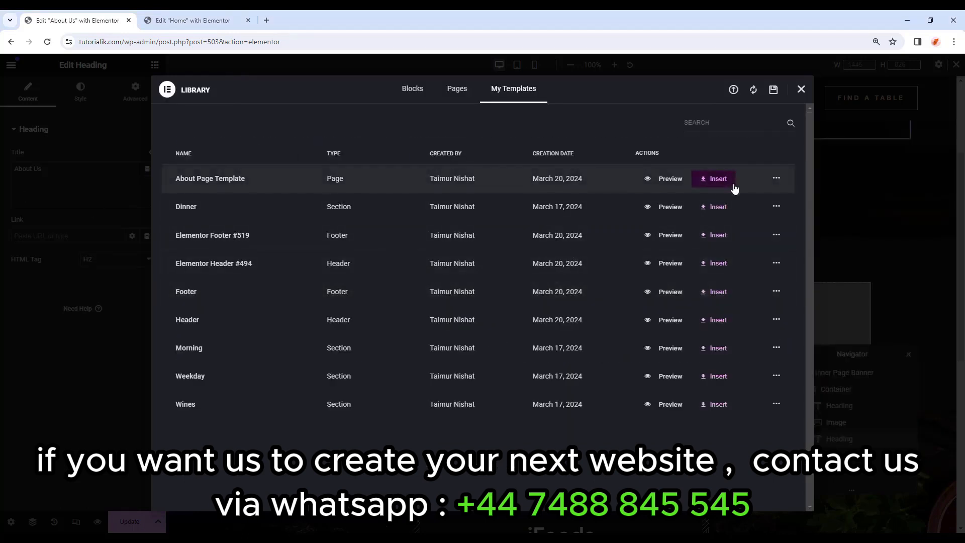
pyautogui.click(717, 180)
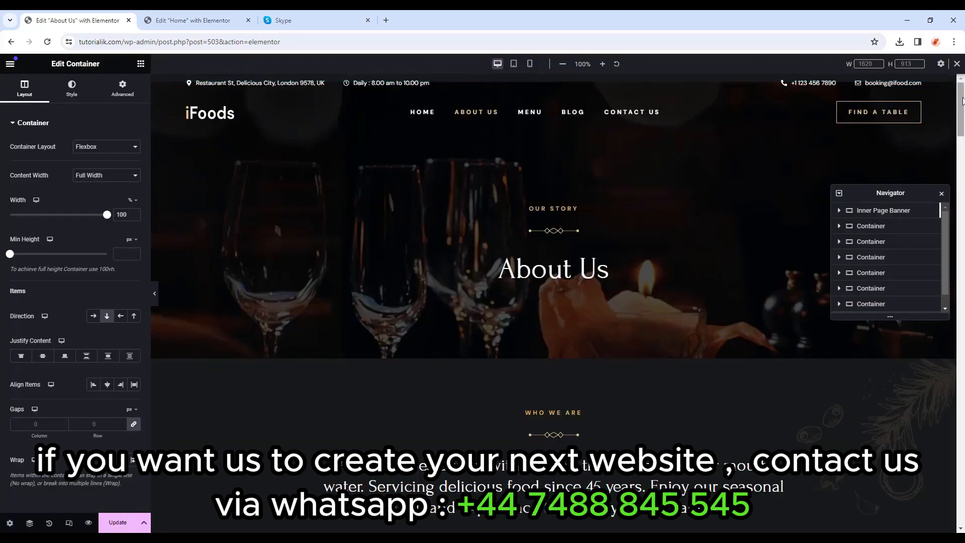
# Scroll down through the inserted Who We Are, stats, chef and services sections.
pyautogui.scroll(-5, 719, 308)
pyautogui.scroll(-15, 719, 308)
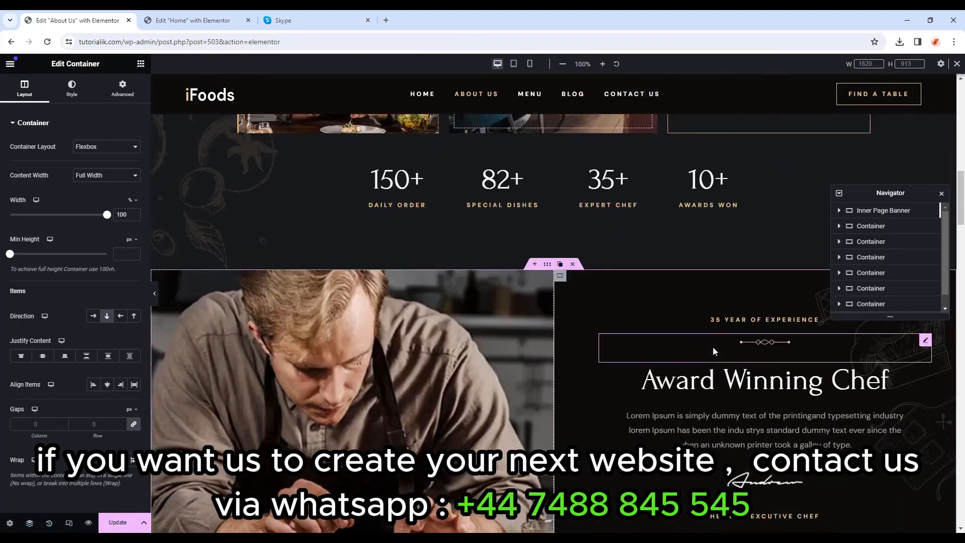
pyautogui.scroll(-12, 712, 361)
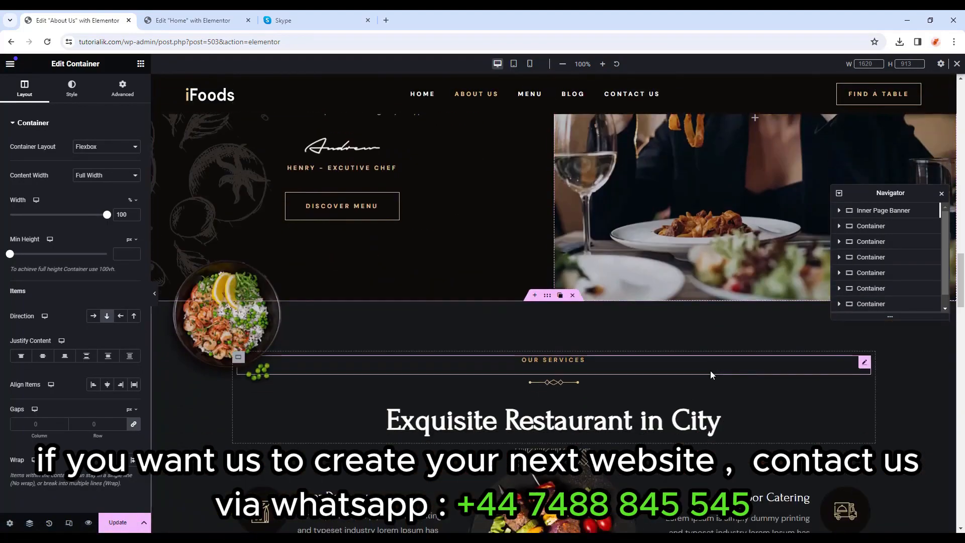
pyautogui.scroll(-3, 710, 370)
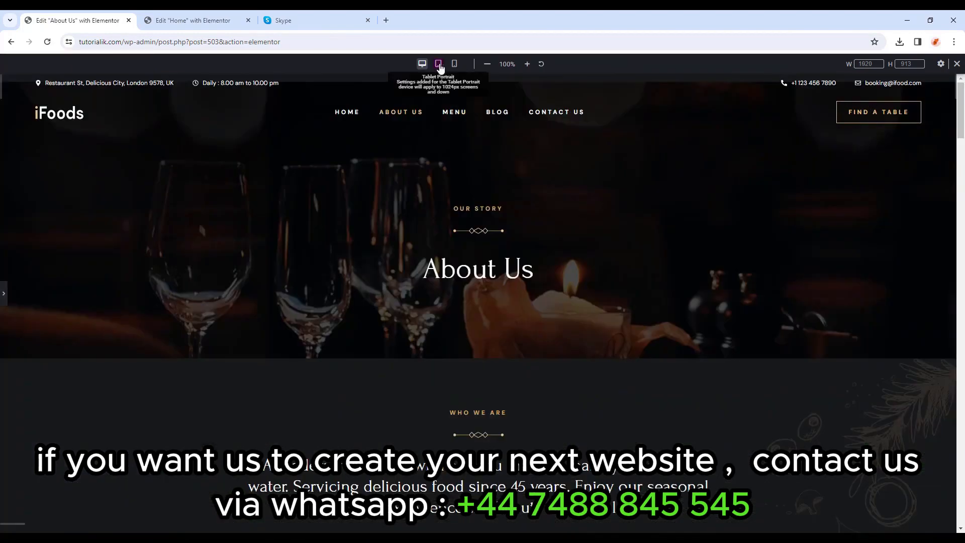
# Check the page layout at tablet and mobile widths, then return to desktop view.
pyautogui.click(438, 64)
pyautogui.moveTo(672, 108); pyautogui.dragTo(677, 365)
pyautogui.click(455, 63)
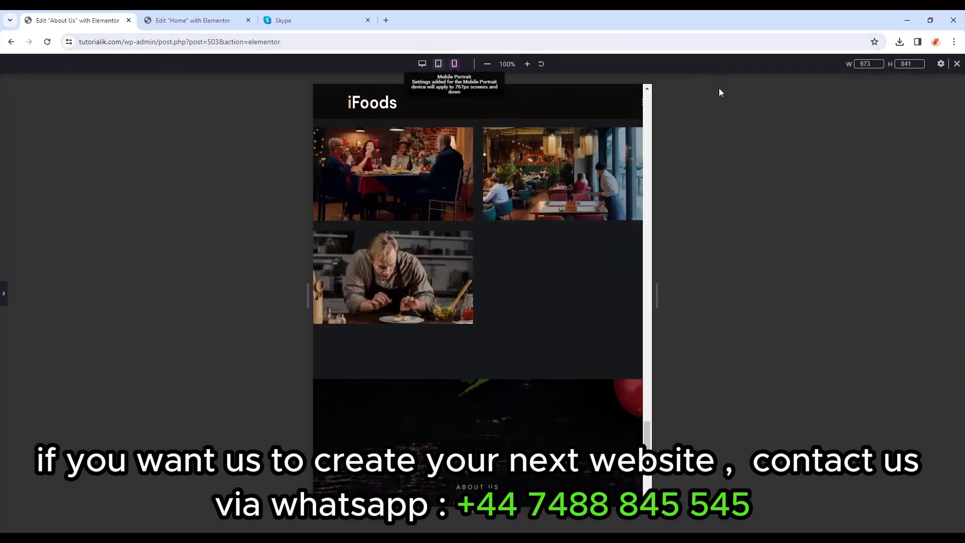
pyautogui.moveTo(568, 387); pyautogui.dragTo(624, 107)
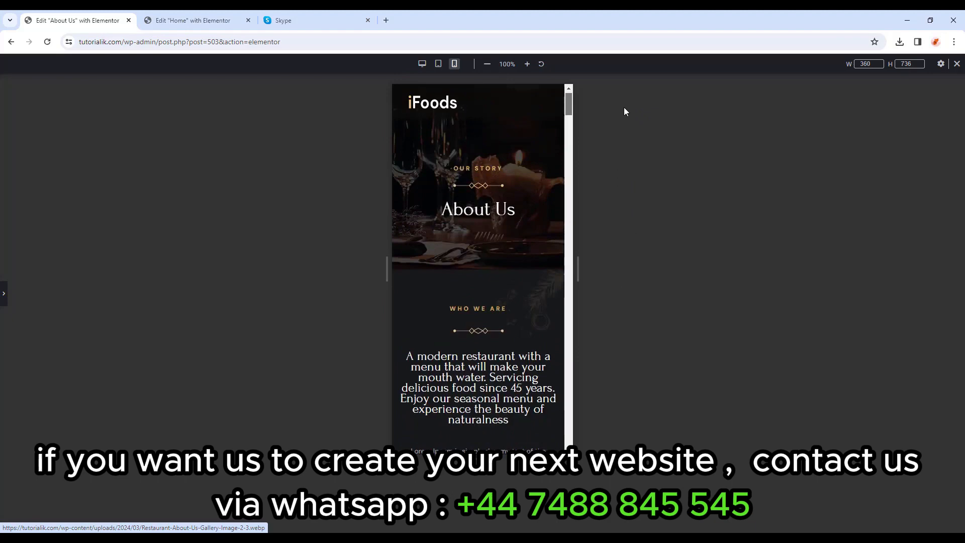
pyautogui.click(958, 64)
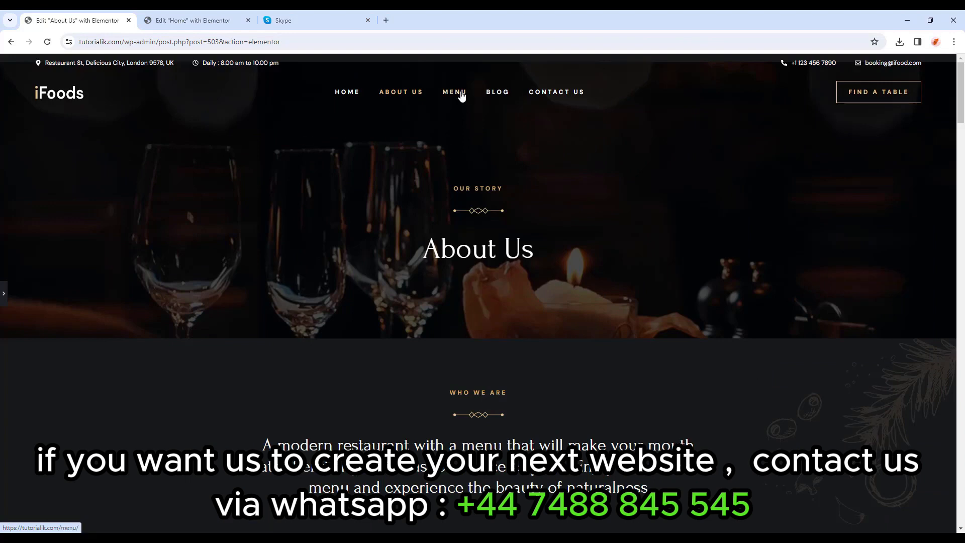
# Update the About Us page, exit to the dashboard, and open the Menu page in Elementor.
pyautogui.click(4, 293)
pyautogui.click(116, 524)
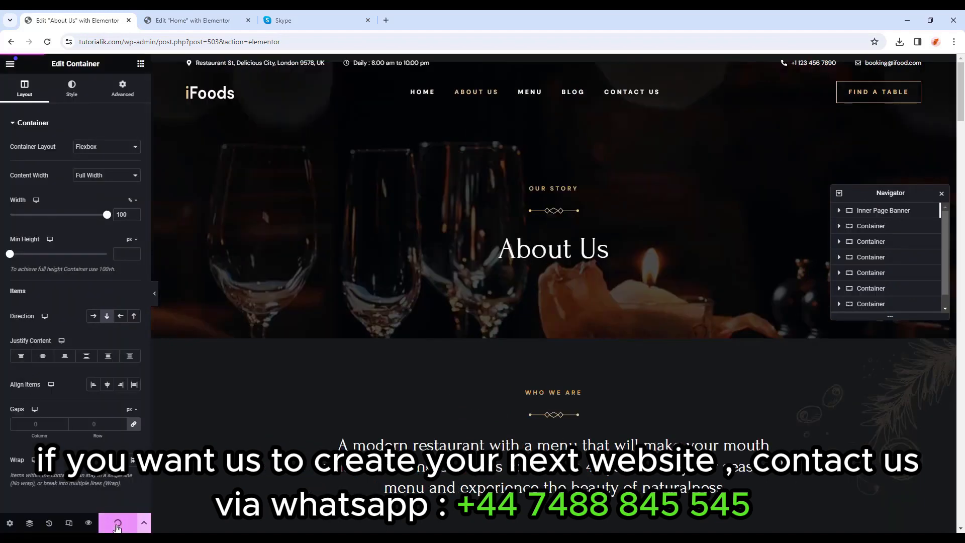
pyautogui.click(10, 63)
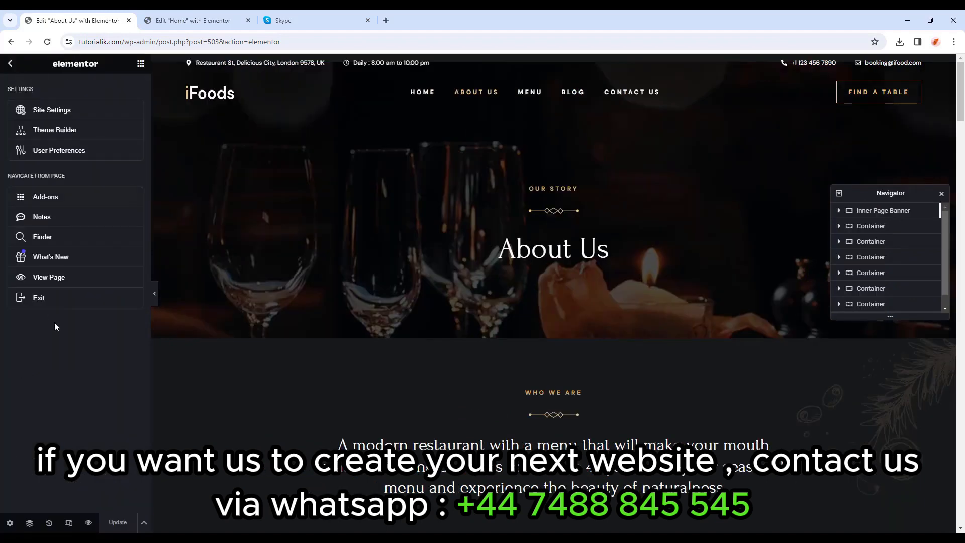
pyautogui.click(58, 305)
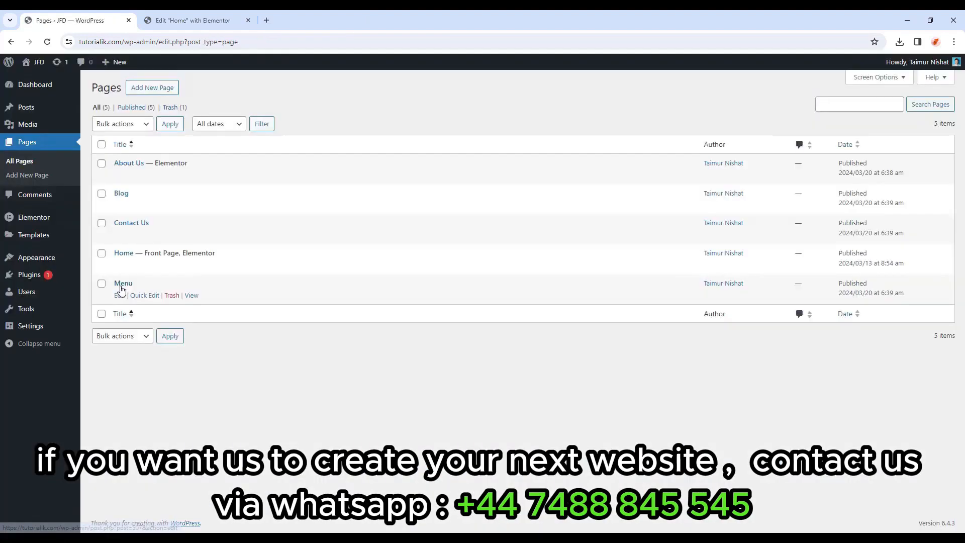
pyautogui.click(126, 285)
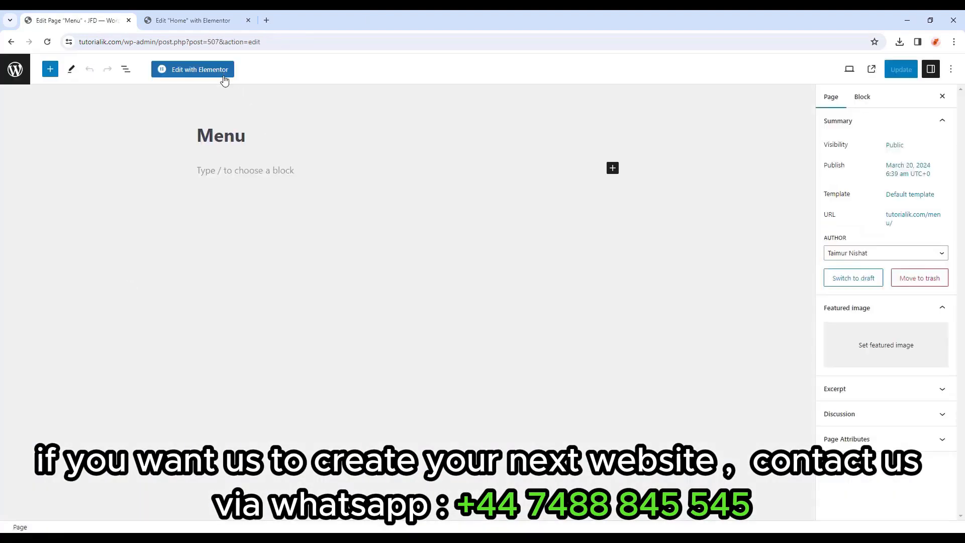
pyautogui.click(225, 77)
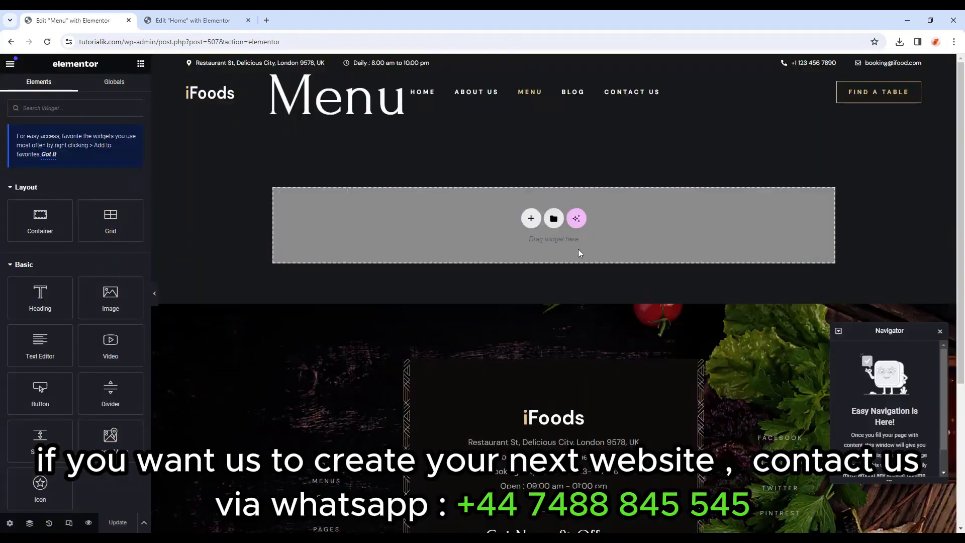
# Change the Menu page's Page Layout to one that hides the page title.
pyautogui.click(10, 523)
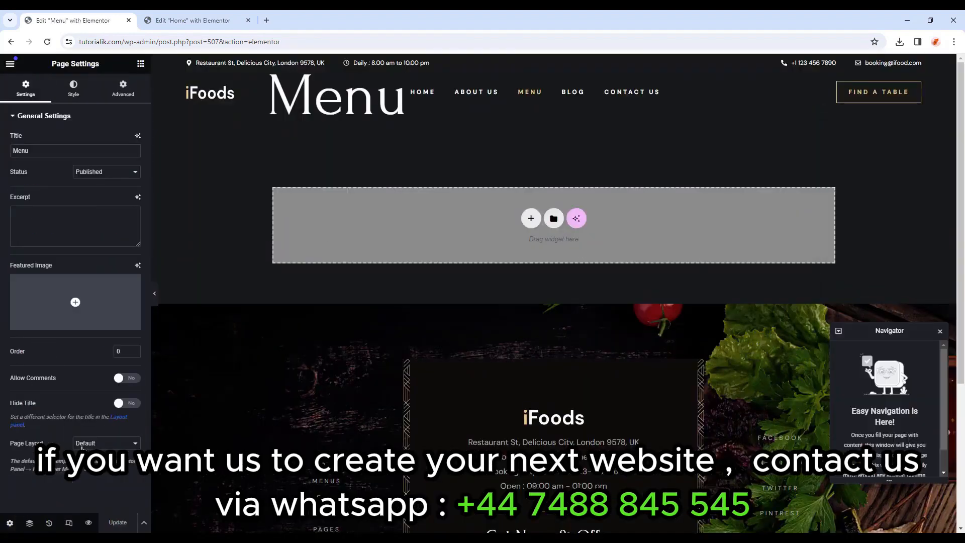
pyautogui.click(102, 445)
pyautogui.click(101, 469)
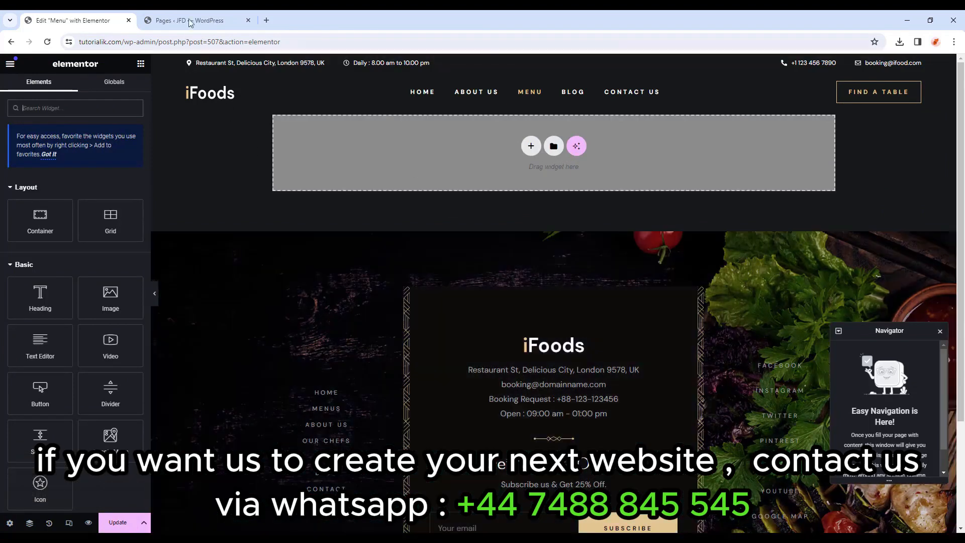
# Copy the Inner Page Banner from the About Us page and return to the Menu editor.
pyautogui.click(201, 20)
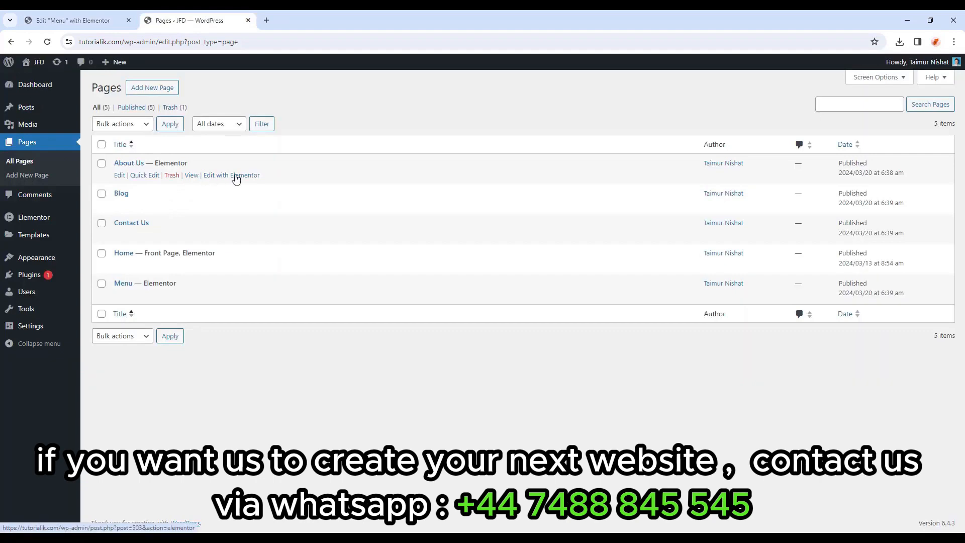
pyautogui.click(236, 177)
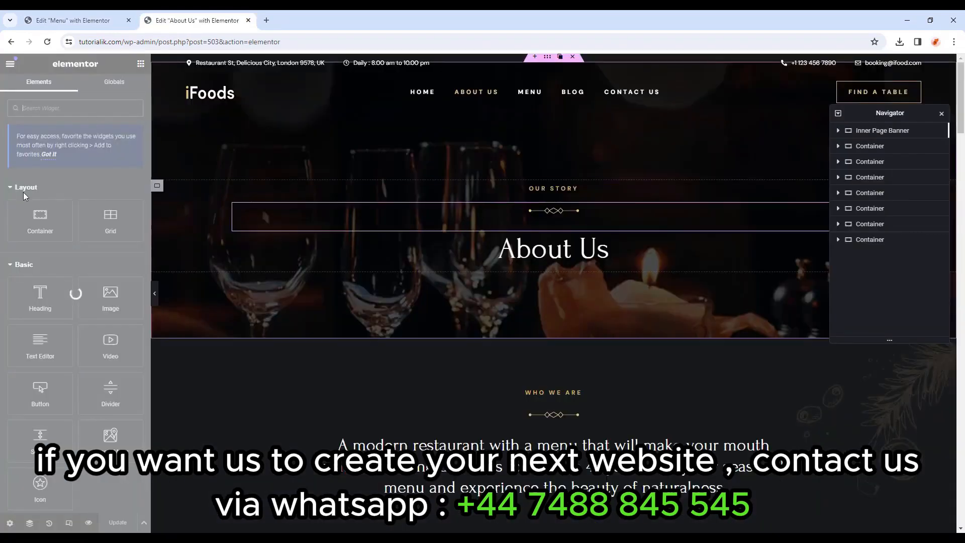
pyautogui.click(898, 132)
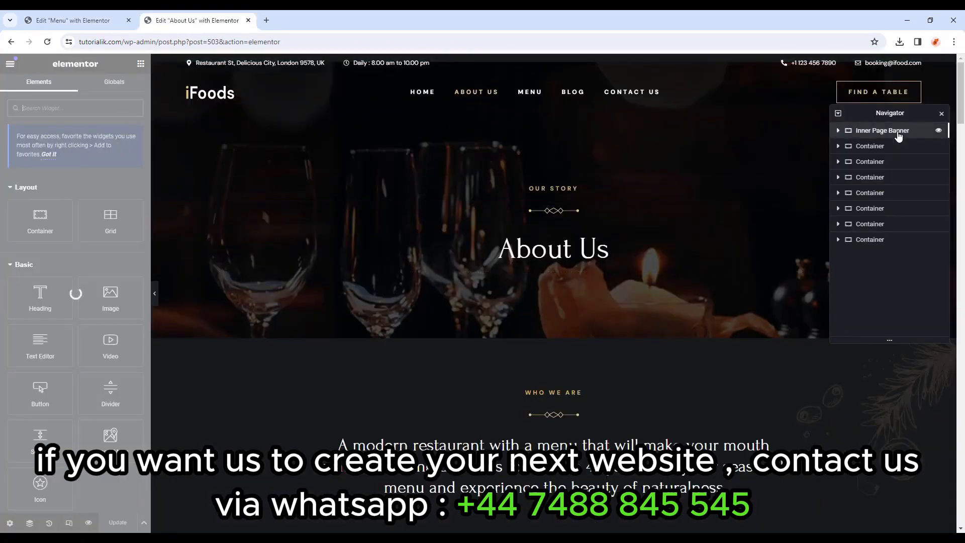
pyautogui.rightClick(897, 132)
pyautogui.click(857, 201)
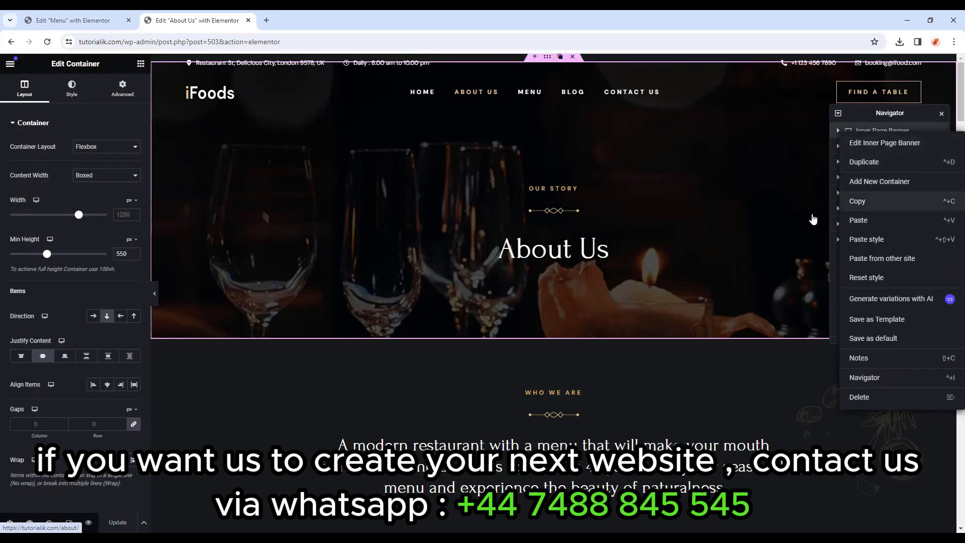
pyautogui.click(101, 20)
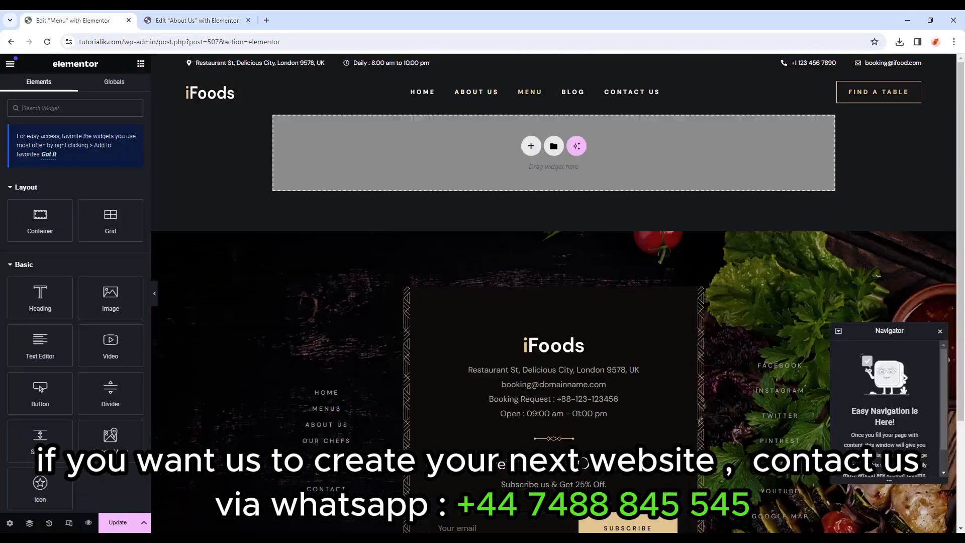
# Paste the banner into the Menu page and change OUR STORY to 'DELICIOUS & AMAZING'.
pyautogui.rightClick(455, 152)
pyautogui.click(491, 164)
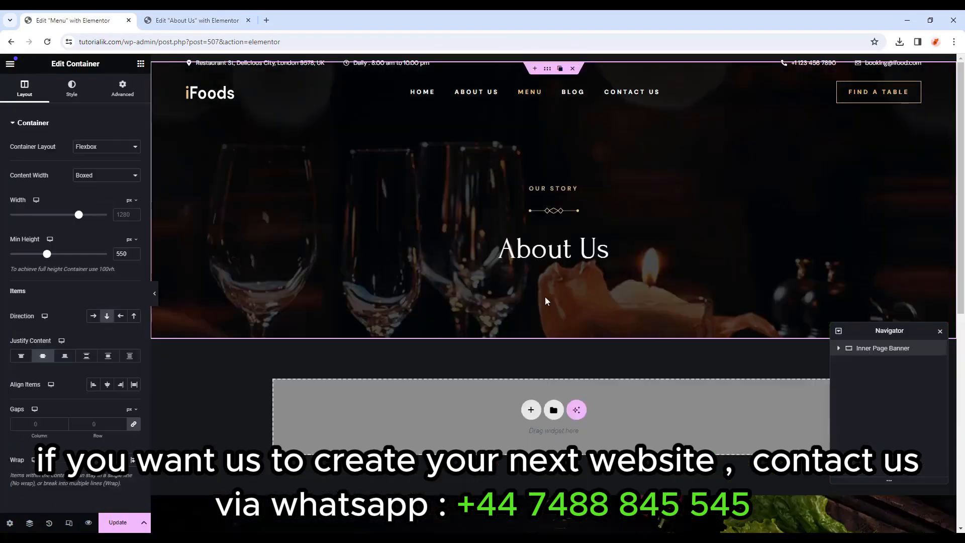
pyautogui.click(571, 189)
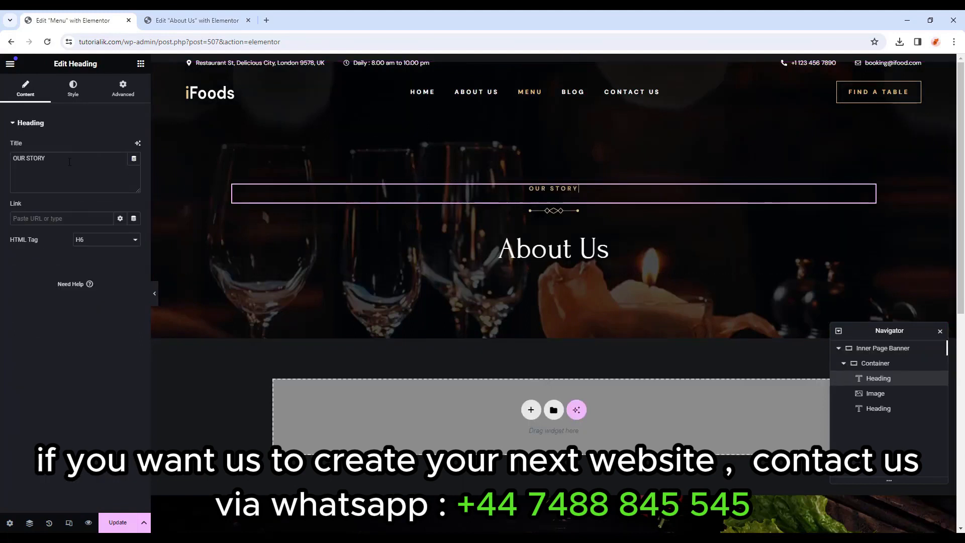
pyautogui.hotkey('ctrl', 'a')
pyautogui.hotkey('ctrl', 'a')
pyautogui.hotkey('ctrl', 'v')
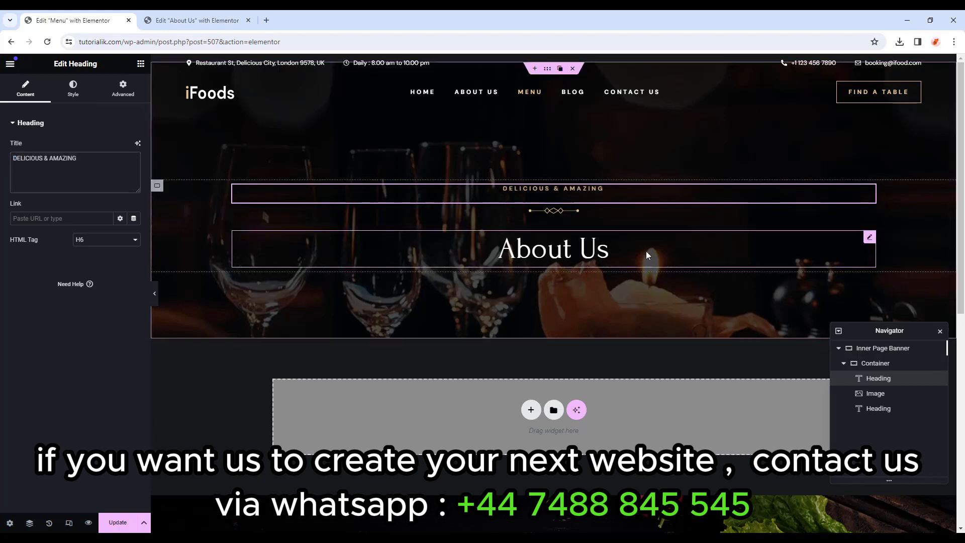
# Retitle the About Us heading to 'Our Menu'.
pyautogui.click(606, 249)
pyautogui.moveTo(57, 160); pyautogui.dragTo(2, 145)
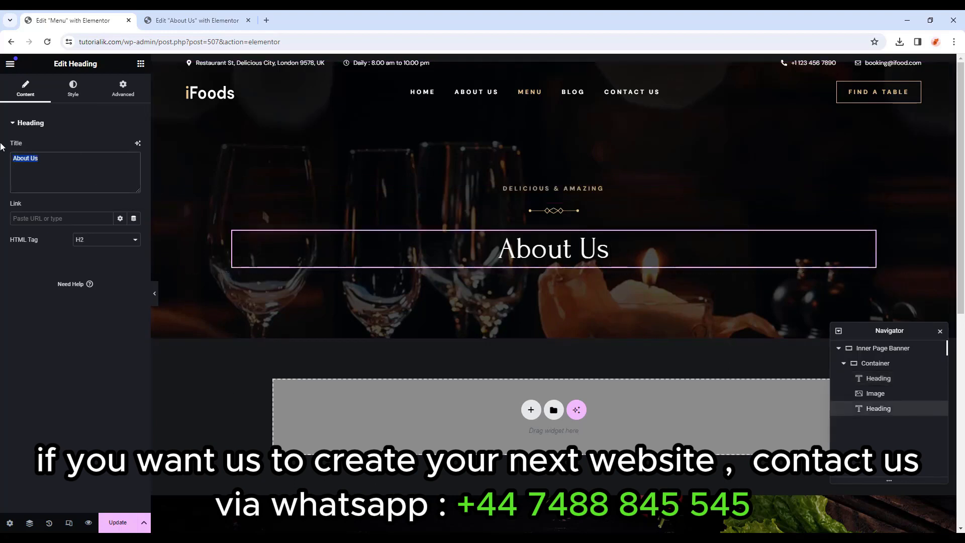
pyautogui.click(81, 176)
pyautogui.hotkey('ctrl', 'a')
pyautogui.write('Our')
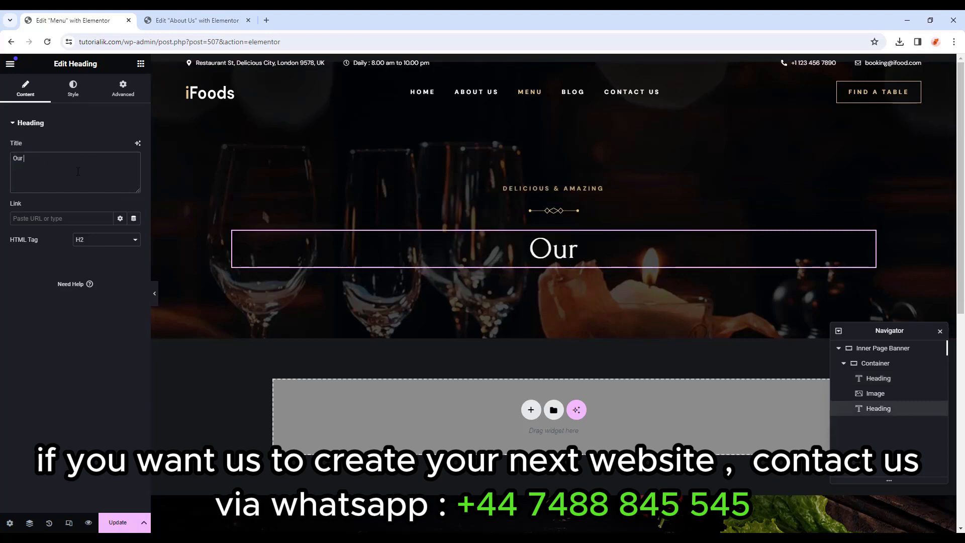
pyautogui.write(' Menu')
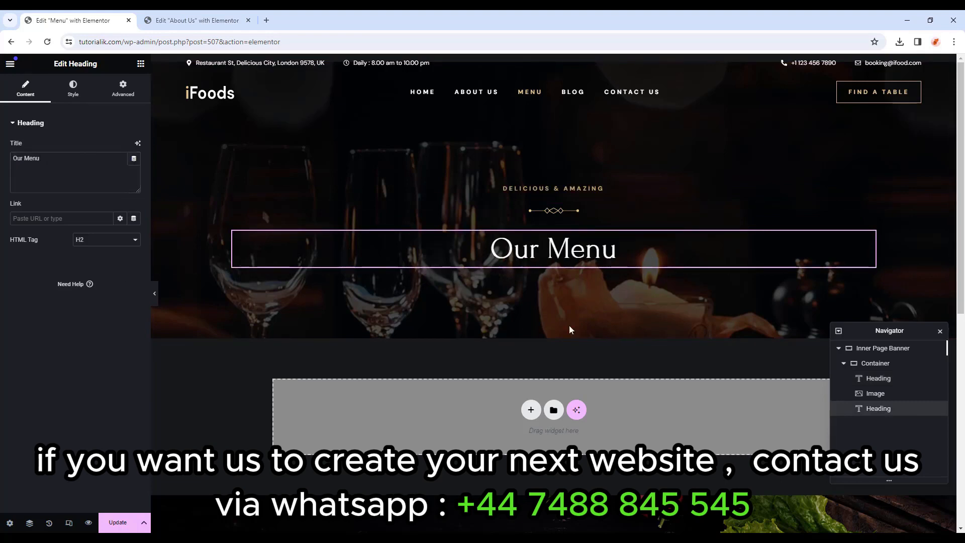
pyautogui.click(839, 348)
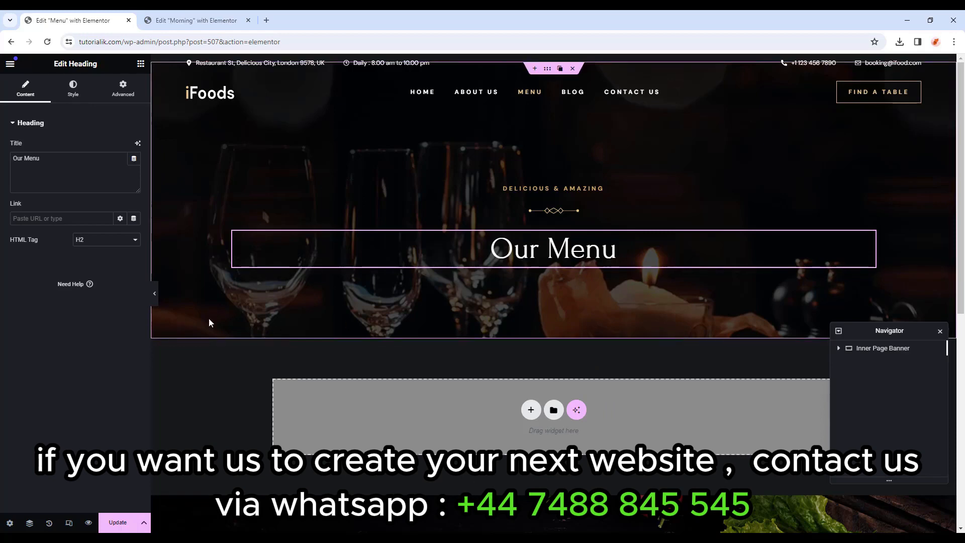
pyautogui.click(195, 20)
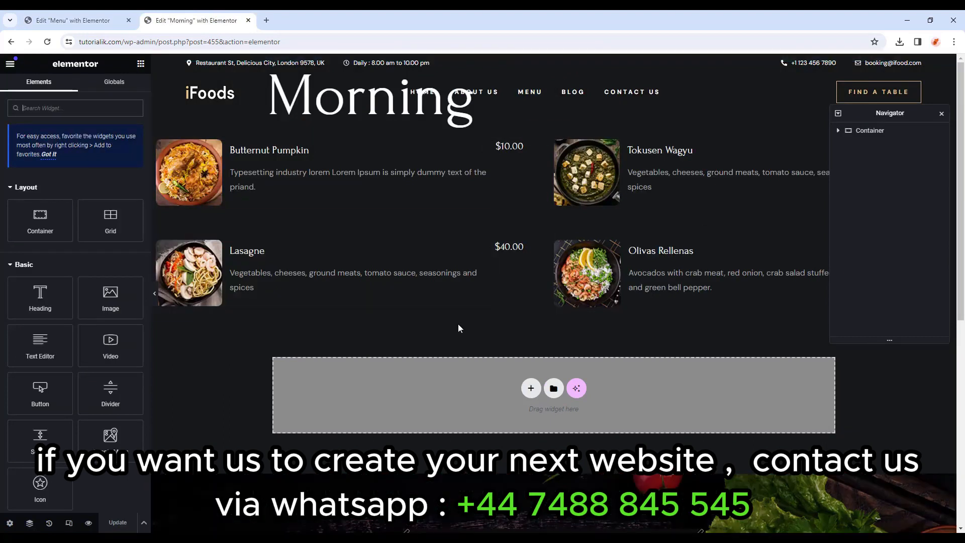
pyautogui.click(872, 134)
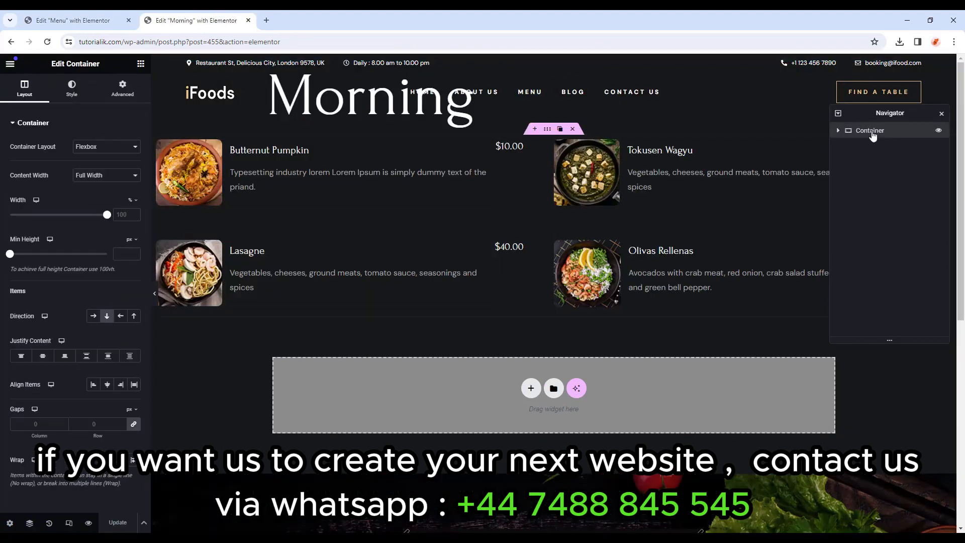
pyautogui.rightClick(874, 135)
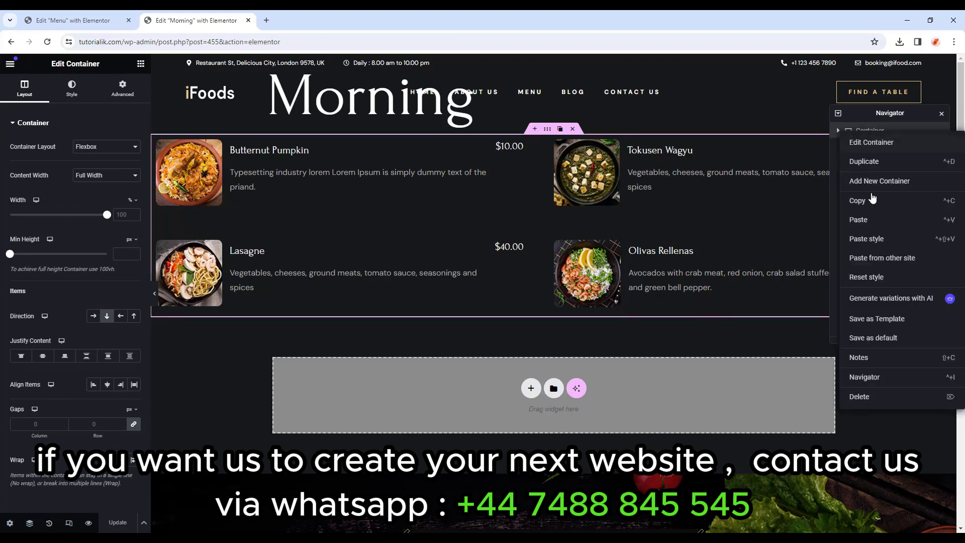
pyautogui.click(872, 201)
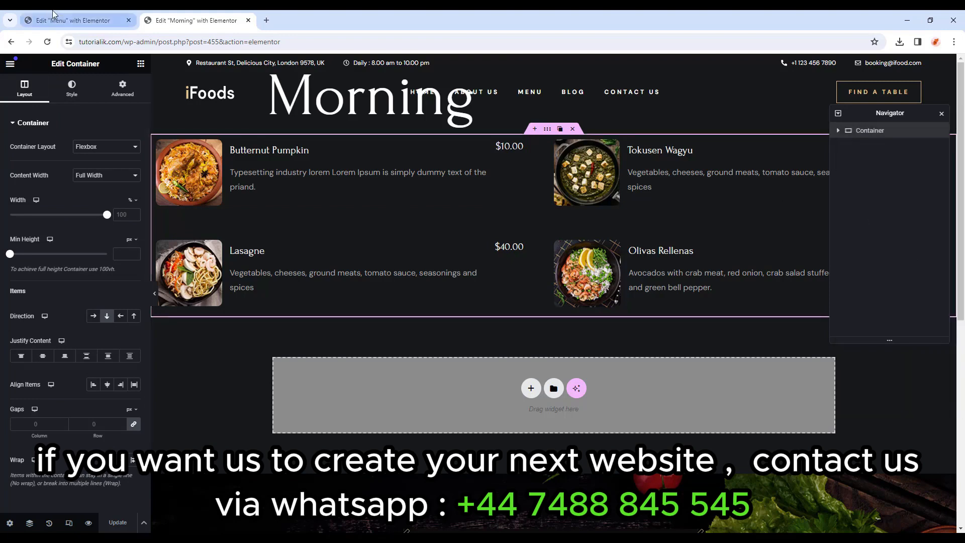
pyautogui.click(73, 20)
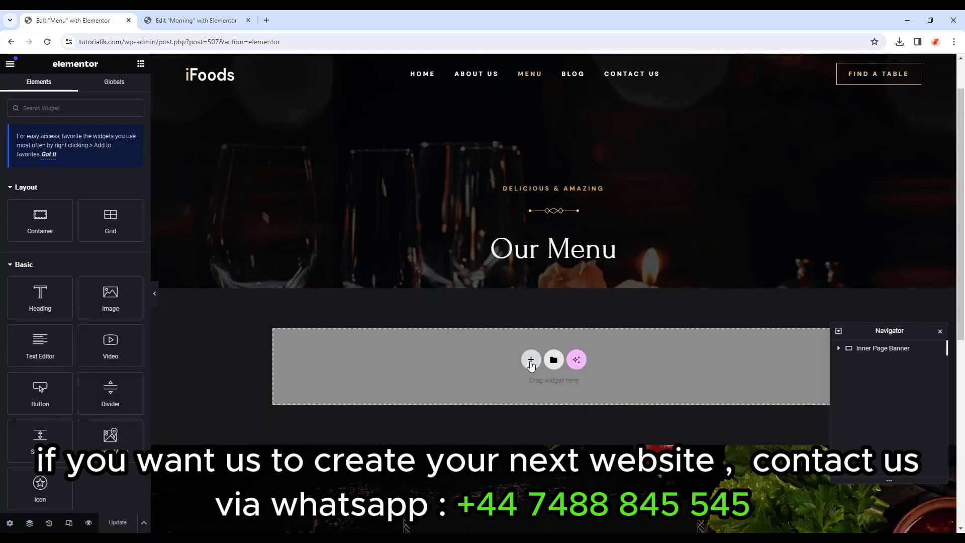
# Add a container named Single Menu below the banner and paste the menu items into it.
pyautogui.click(531, 361)
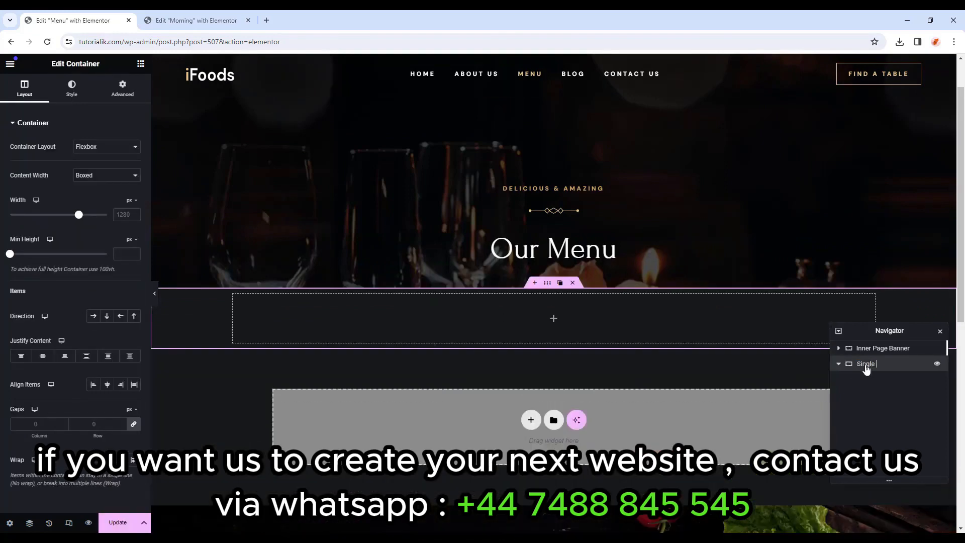
pyautogui.press('Return')
pyautogui.rightClick(555, 318)
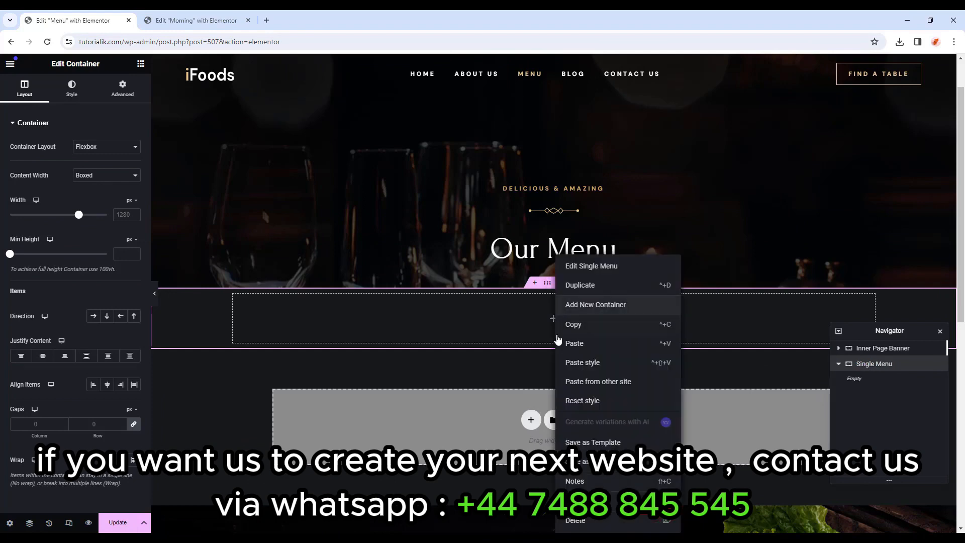
pyautogui.click(583, 344)
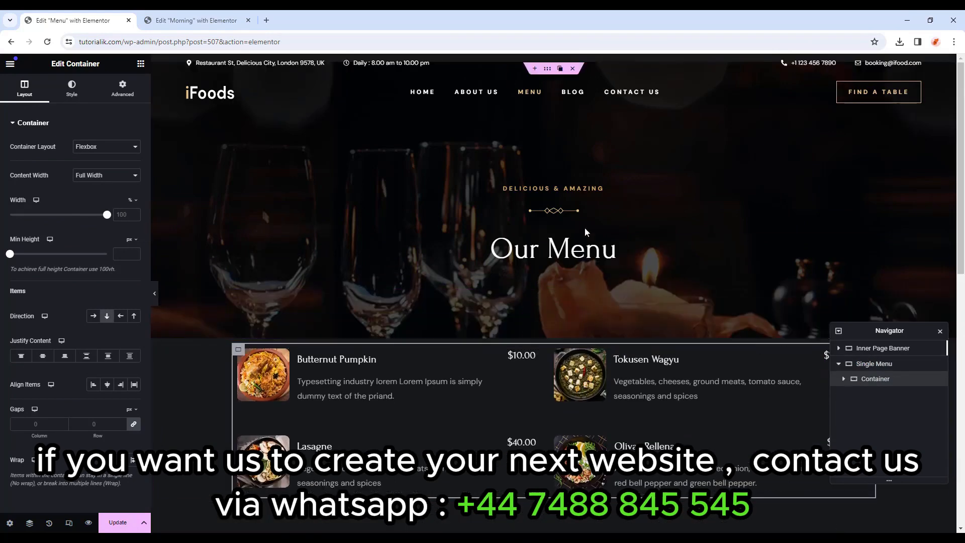
# Copy the DELICIOUS & AMAZING heading from the banner.
pyautogui.rightClick(582, 188)
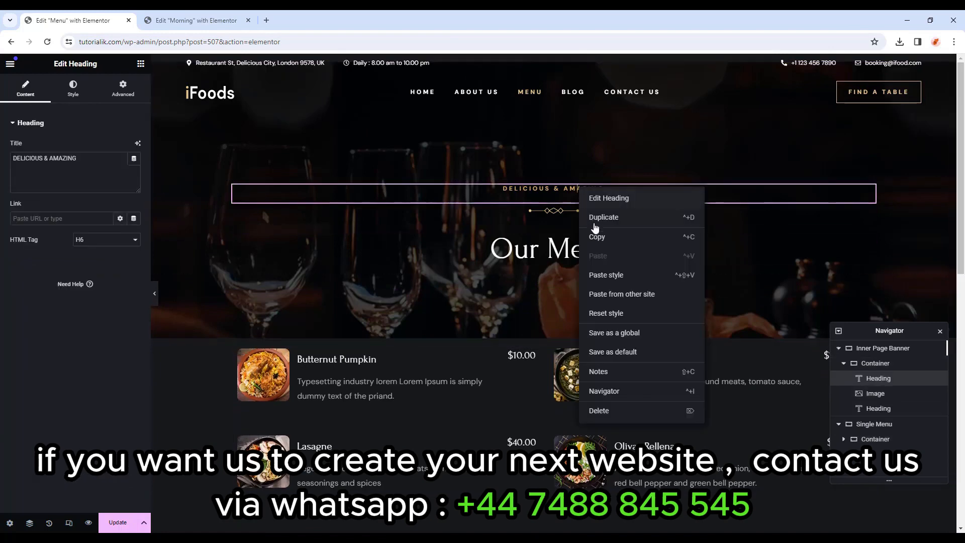
pyautogui.click(600, 238)
pyautogui.scroll(-1, 520, 283)
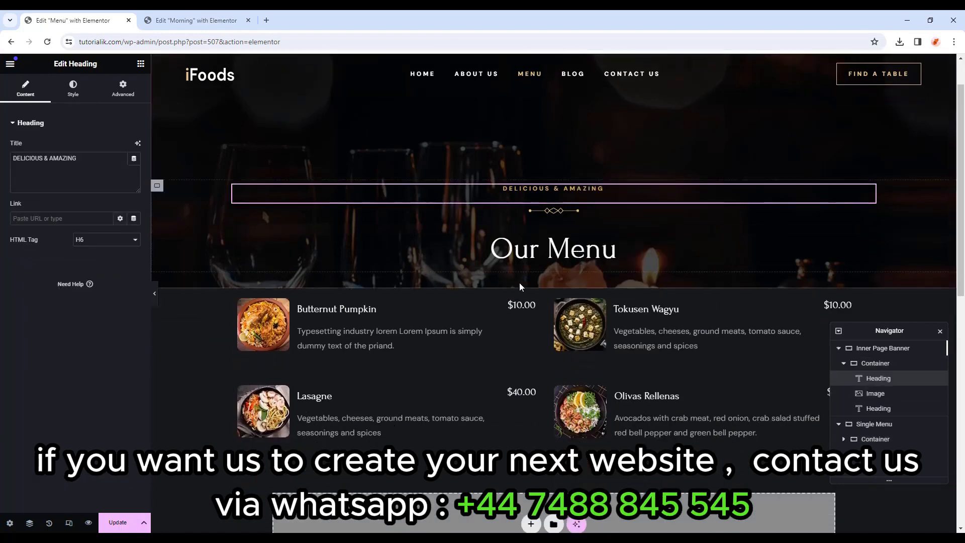
# Paste the DELICIOUS & AMAZING heading into Single Menu and move it to the section's top.
pyautogui.rightClick(424, 291)
pyautogui.click(473, 343)
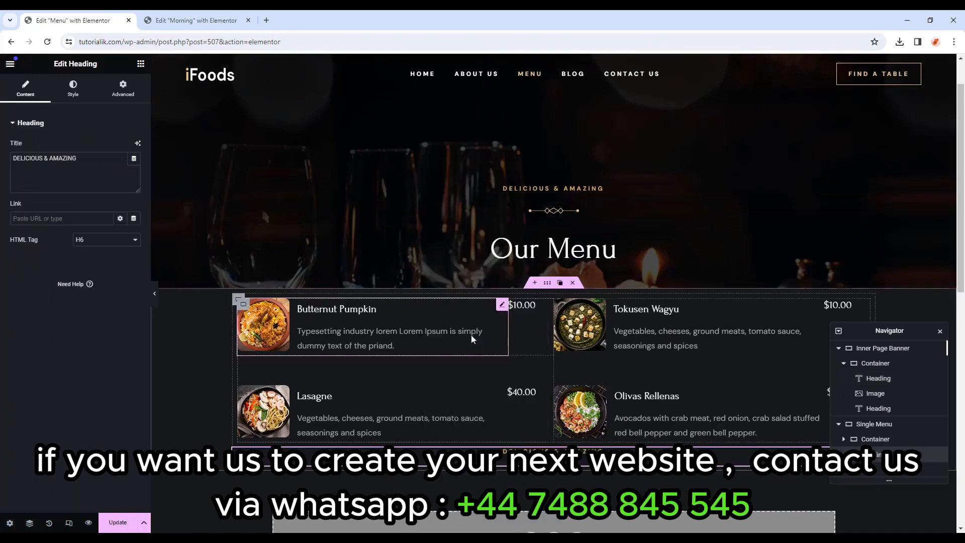
pyautogui.click(548, 190)
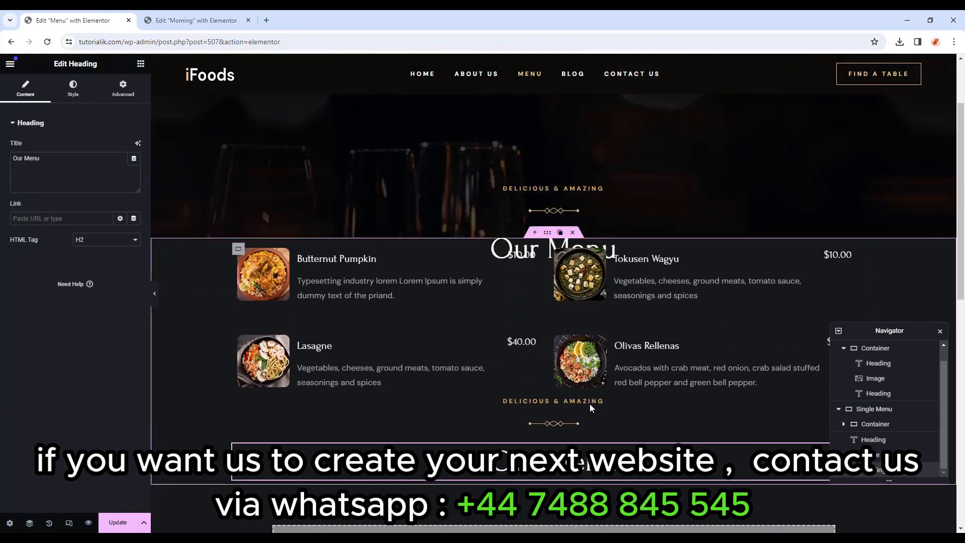
pyautogui.click(560, 454)
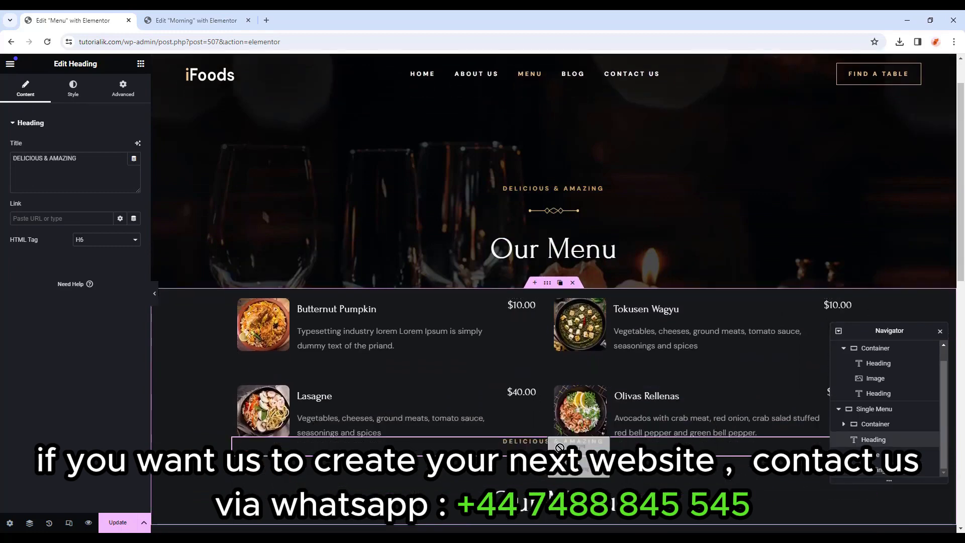
pyautogui.moveTo(560, 452); pyautogui.dragTo(555, 294)
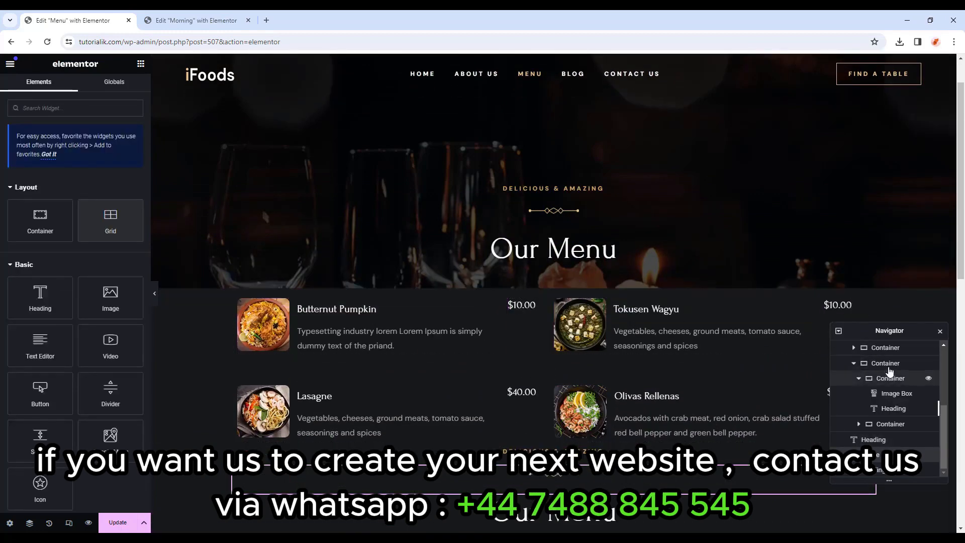
# Move the menu-items container below the new headings and preview the page.
pyautogui.click(239, 300)
pyautogui.moveTo(239, 300); pyautogui.dragTo(508, 525)
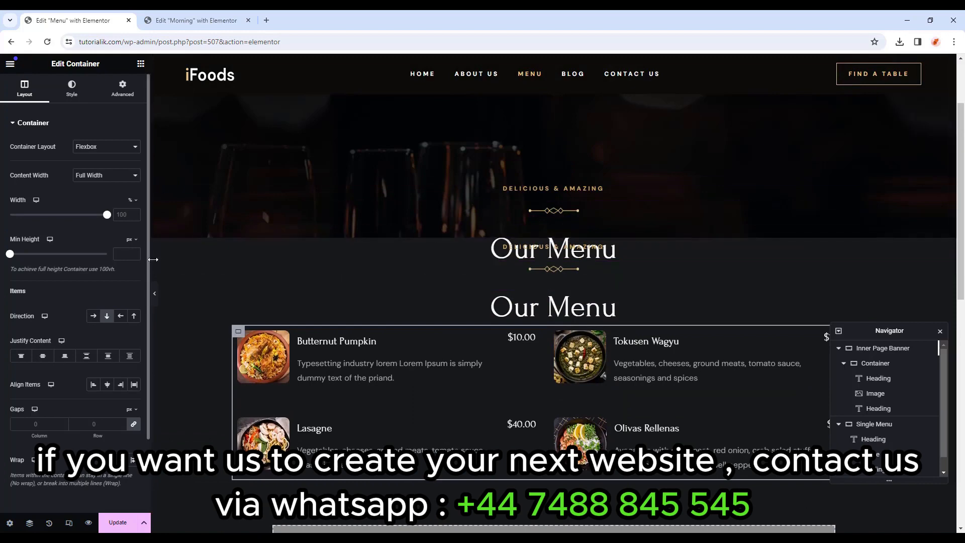
pyautogui.click(154, 293)
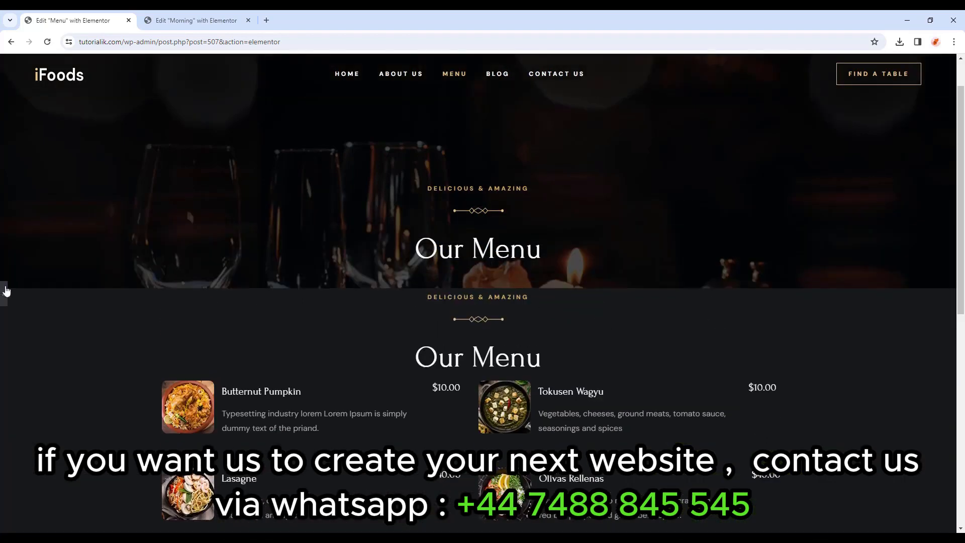
# Give the Single Menu section a solid Body Color background.
pyautogui.click(4, 290)
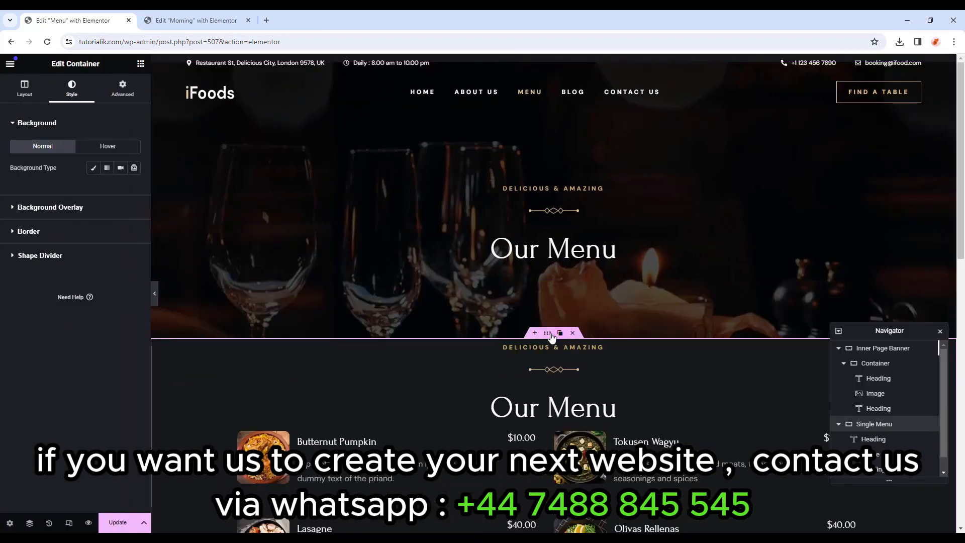
pyautogui.click(41, 96)
pyautogui.click(71, 96)
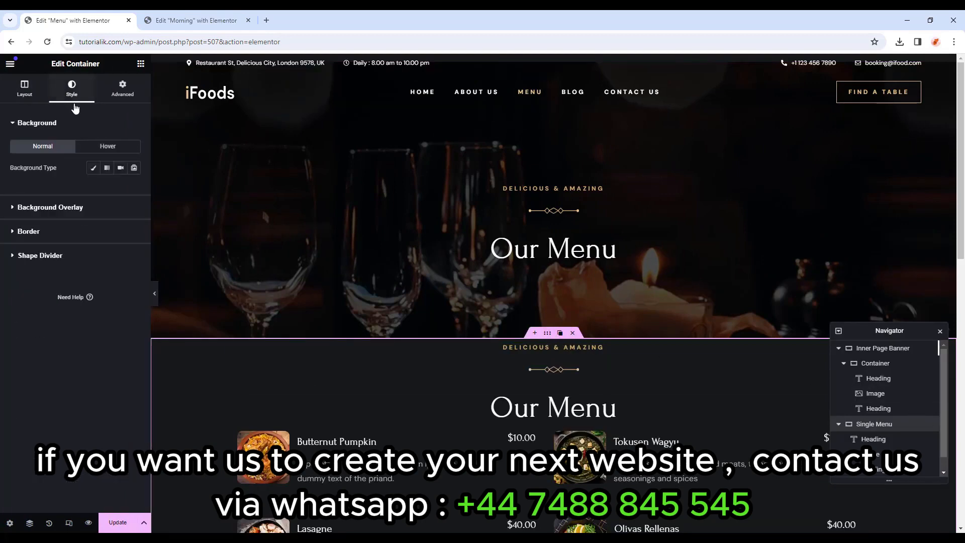
pyautogui.click(95, 170)
pyautogui.click(121, 190)
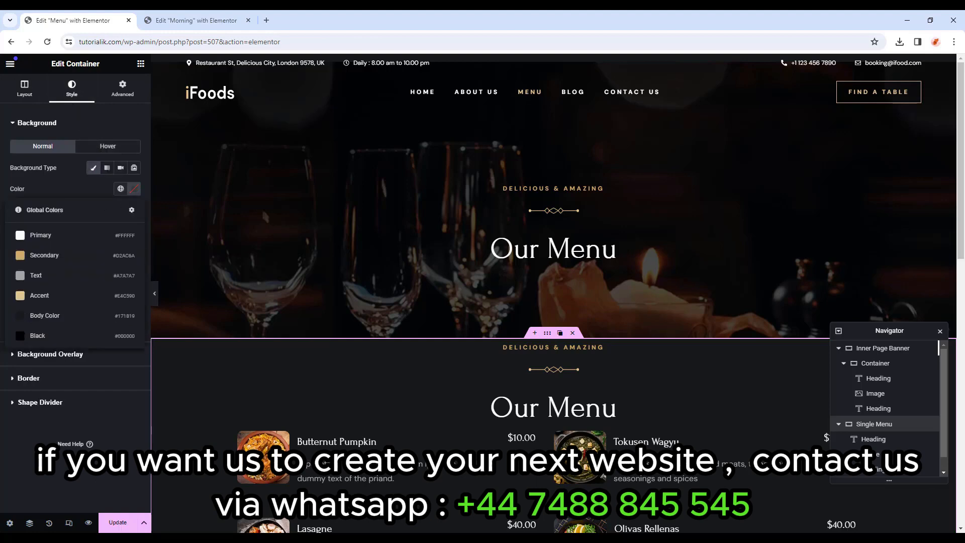
pyautogui.click(80, 321)
pyautogui.scroll(-3, 500, 283)
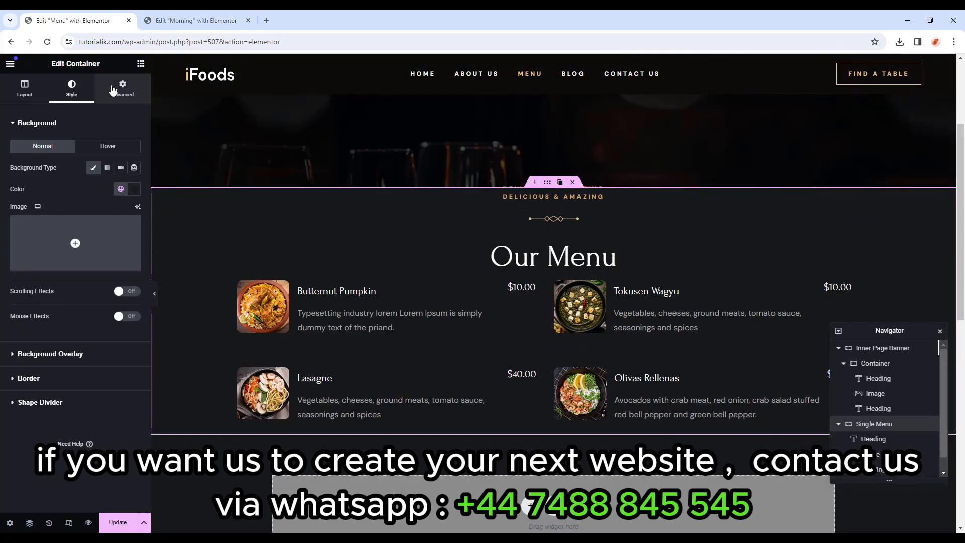
# Set unlinked padding to 110 top, 150 right, 100 bottom and 150 left.
pyautogui.click(122, 89)
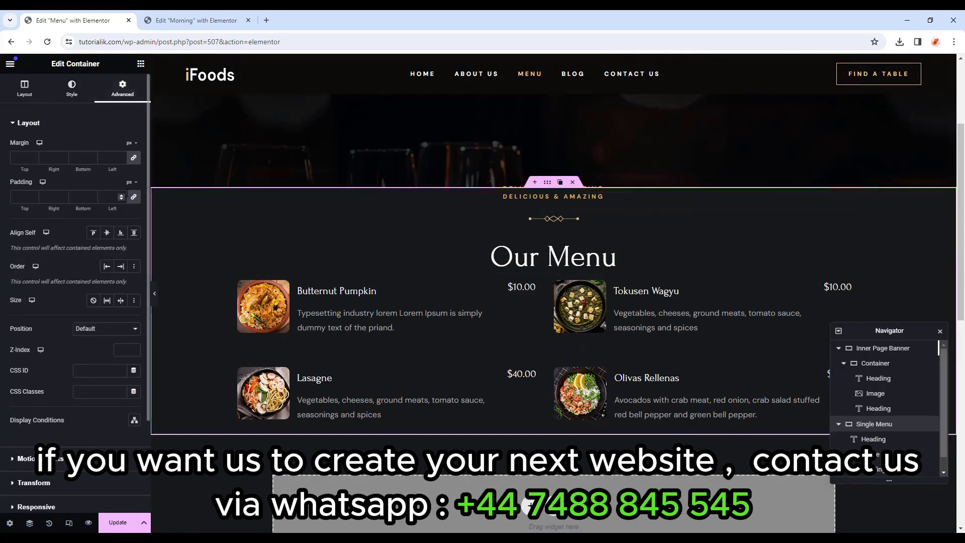
pyautogui.click(133, 197)
pyautogui.write('110')
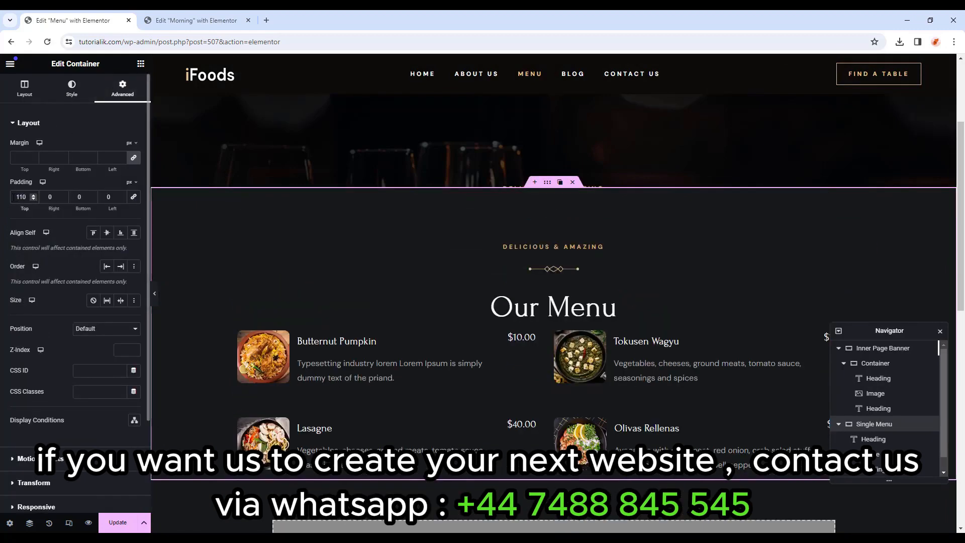
pyautogui.write('150')
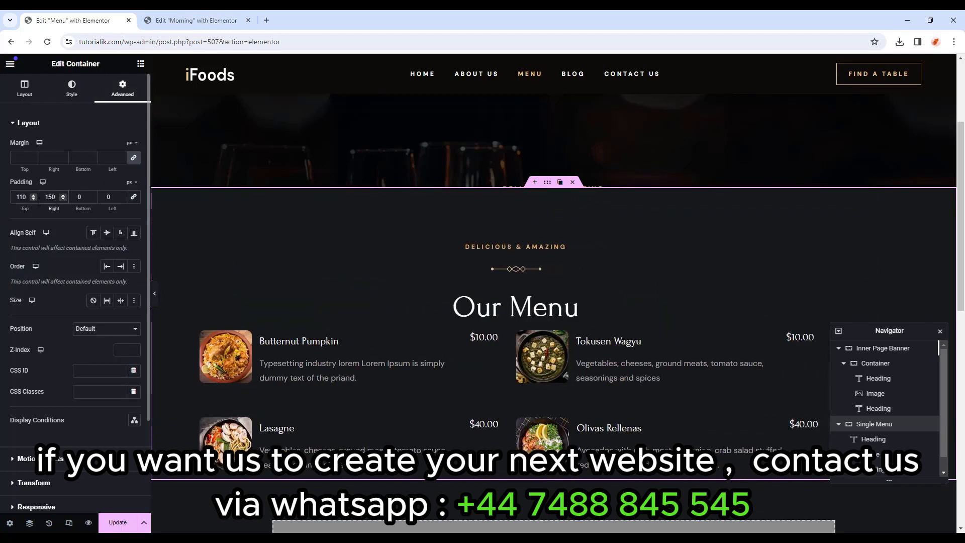
pyautogui.click(74, 196)
pyautogui.write('100')
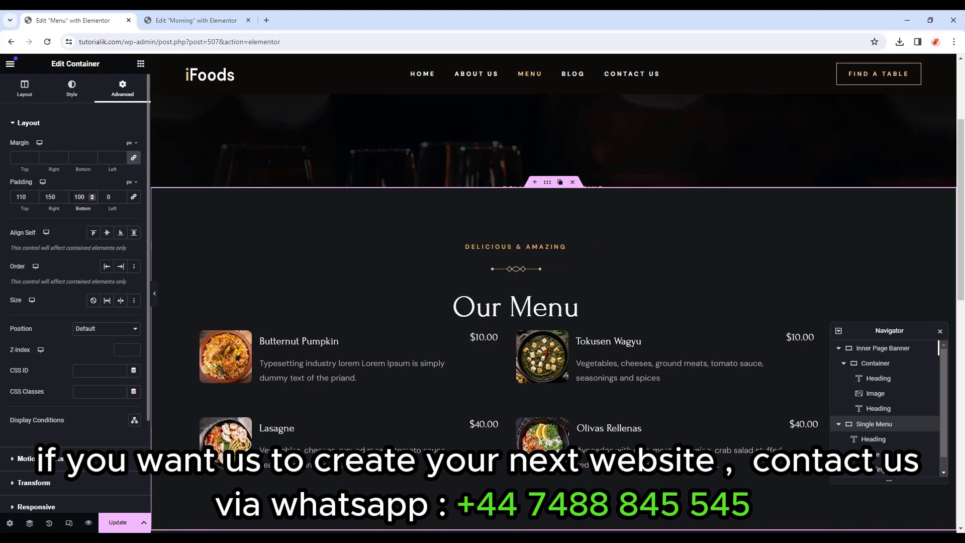
pyautogui.click(108, 197)
pyautogui.write('150')
pyautogui.scroll(-1, 535, 254)
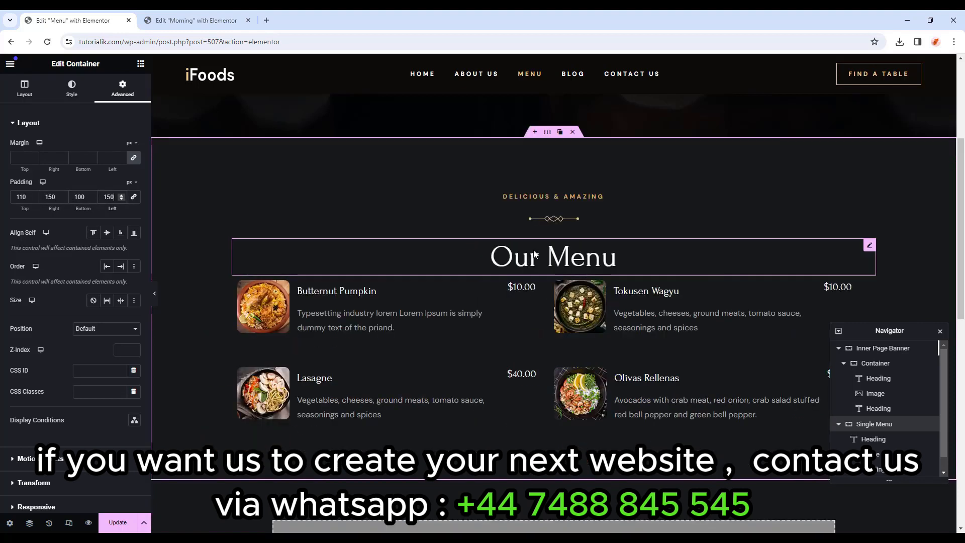
# Give the Our Menu heading an unlinked 30 px bottom margin.
pyautogui.click(547, 261)
pyautogui.click(124, 88)
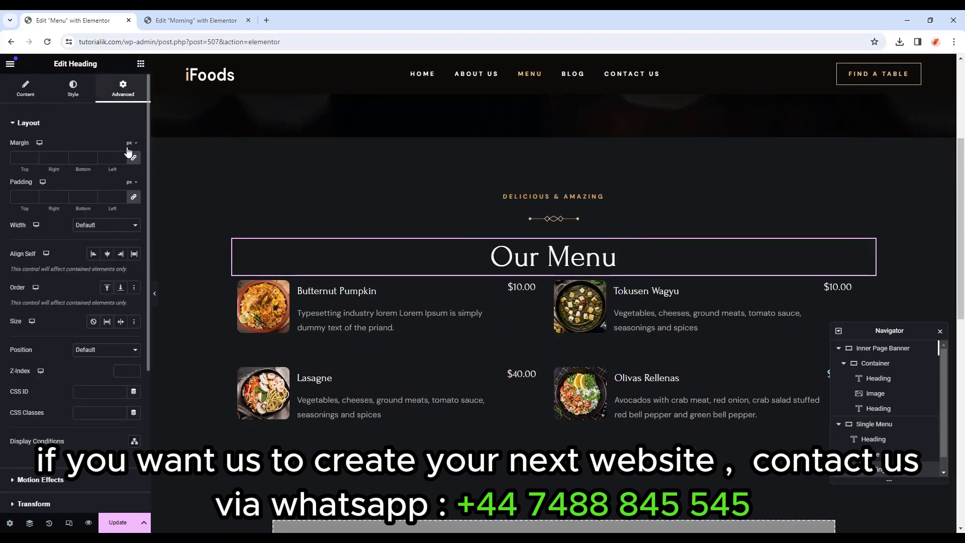
pyautogui.click(134, 159)
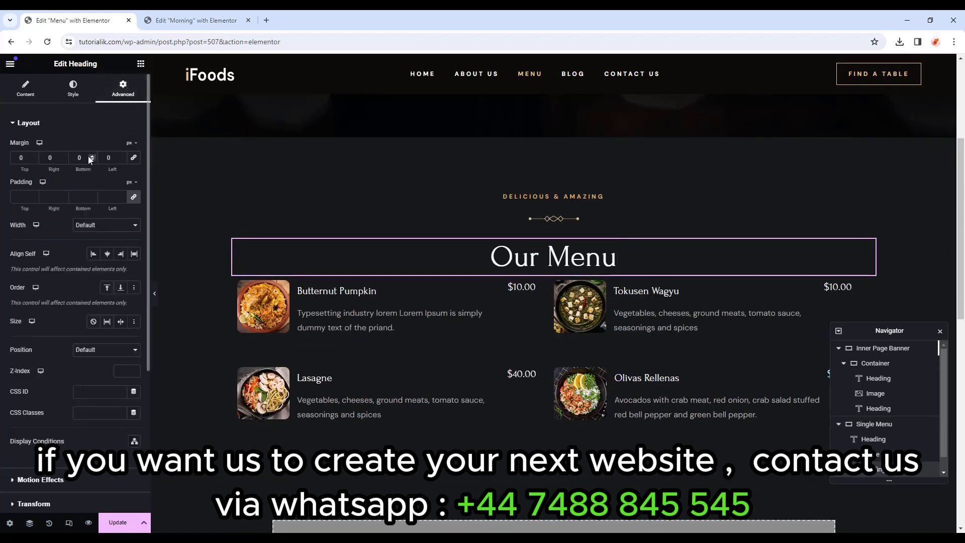
pyautogui.moveTo(85, 158); pyautogui.dragTo(69, 158)
pyautogui.write('30')
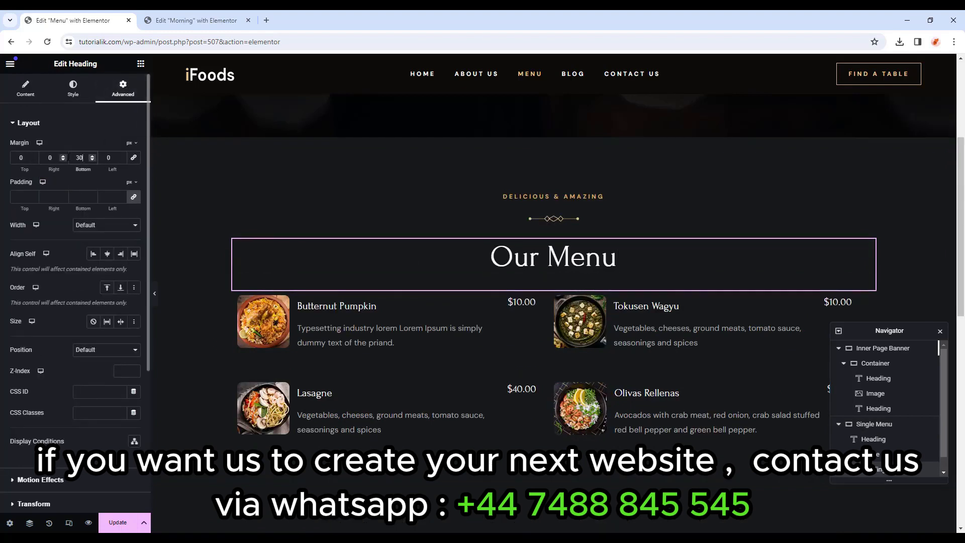
# Change the subheading to 'STARTER MENU' and the heading to 'Appetizers'.
pyautogui.click(528, 197)
pyautogui.moveTo(78, 158); pyautogui.dragTo(1, 160)
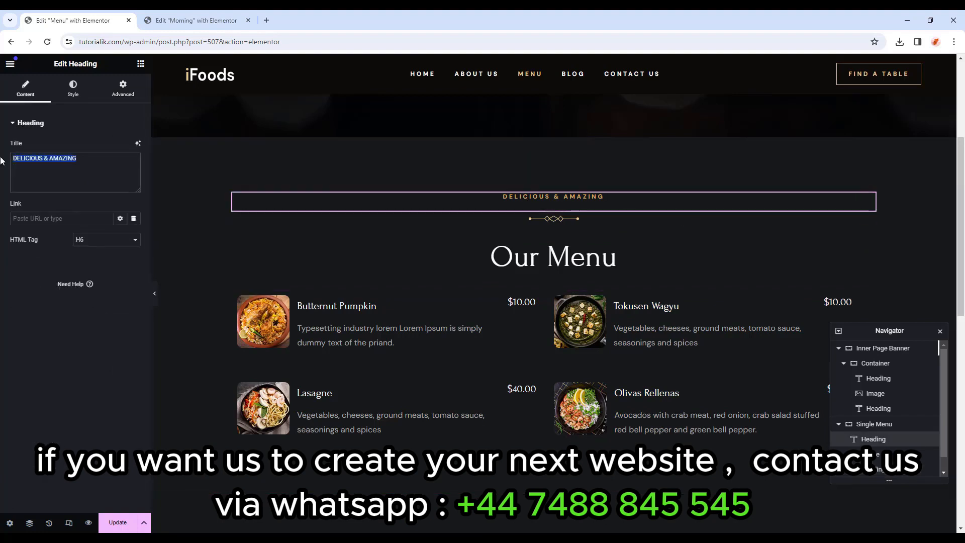
pyautogui.write('STARTER MENU')
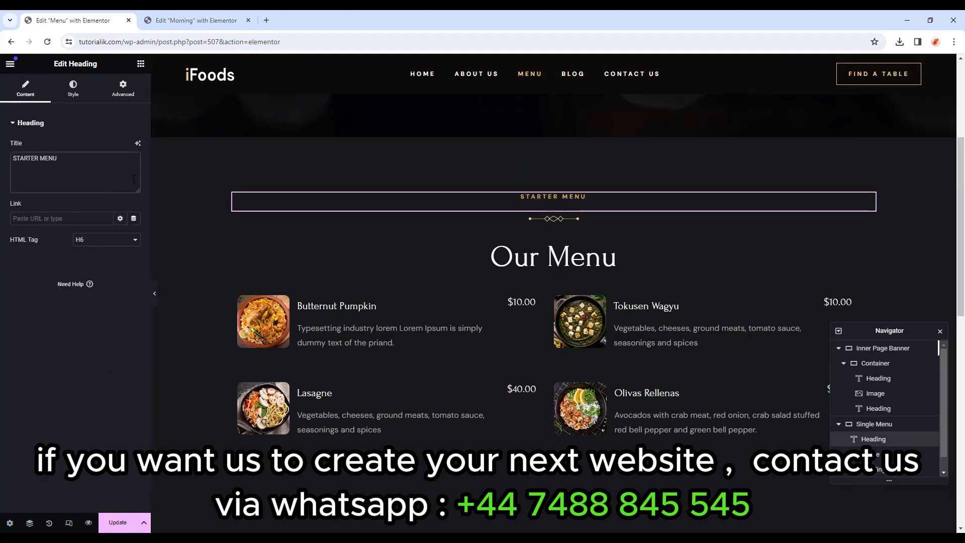
pyautogui.click(581, 250)
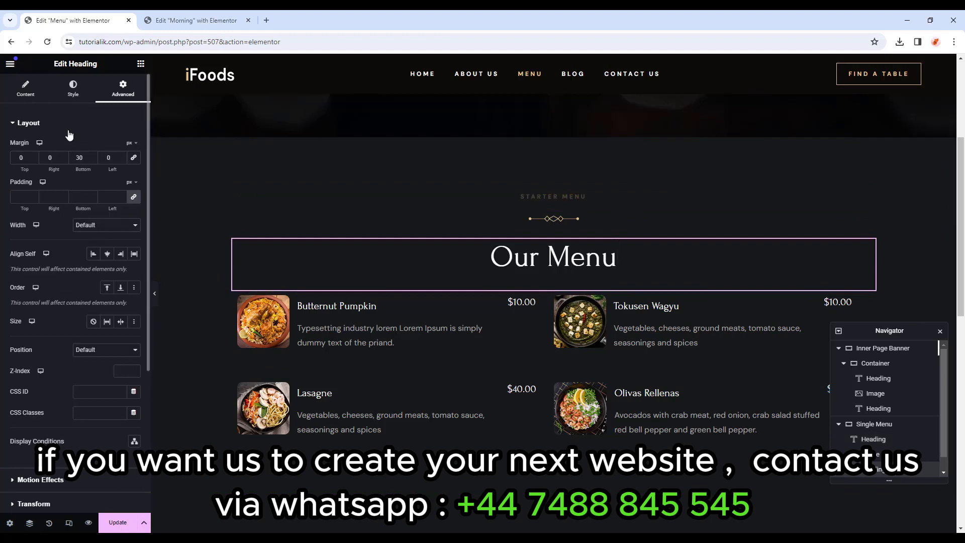
pyautogui.moveTo(56, 158); pyautogui.dragTo(1, 151)
pyautogui.write('Appethiz')
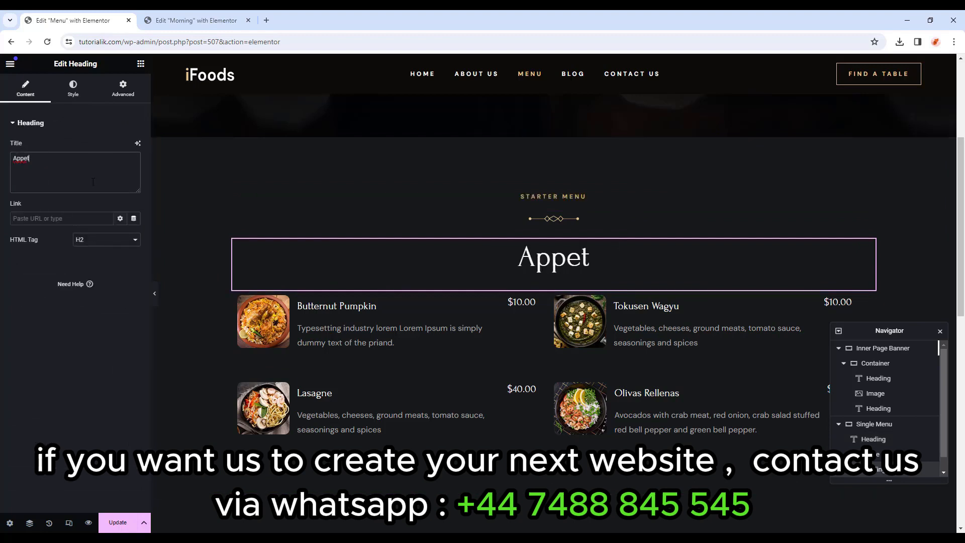
pyautogui.press('BackSpace')
pyautogui.press('BackSpace')
pyautogui.press('BackSpace')
pyautogui.press('BackSpace')
pyautogui.press('BackSpace')
pyautogui.press('BackSpace')
pyautogui.write('petizers')
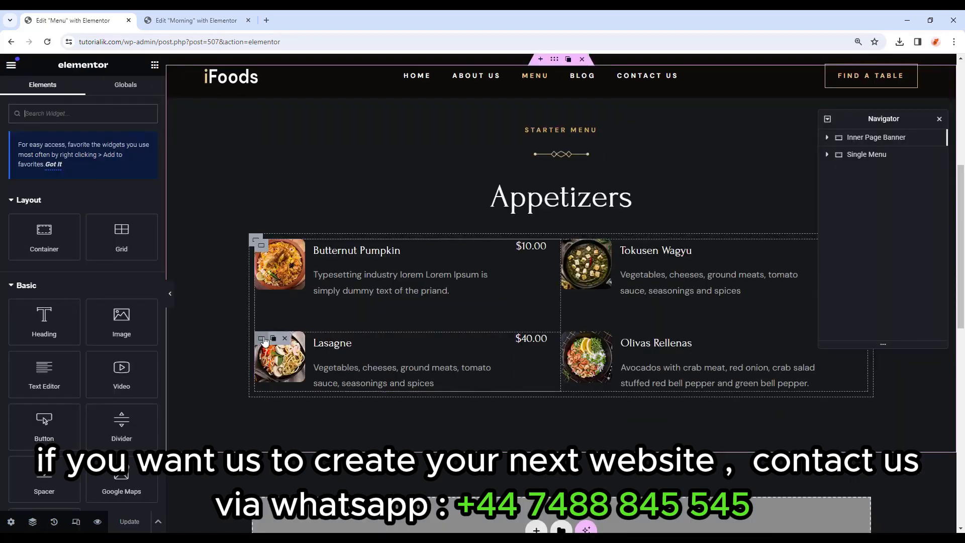
# Duplicate the Lasagne and Olivas Rellenas menu items.
pyautogui.click(263, 339)
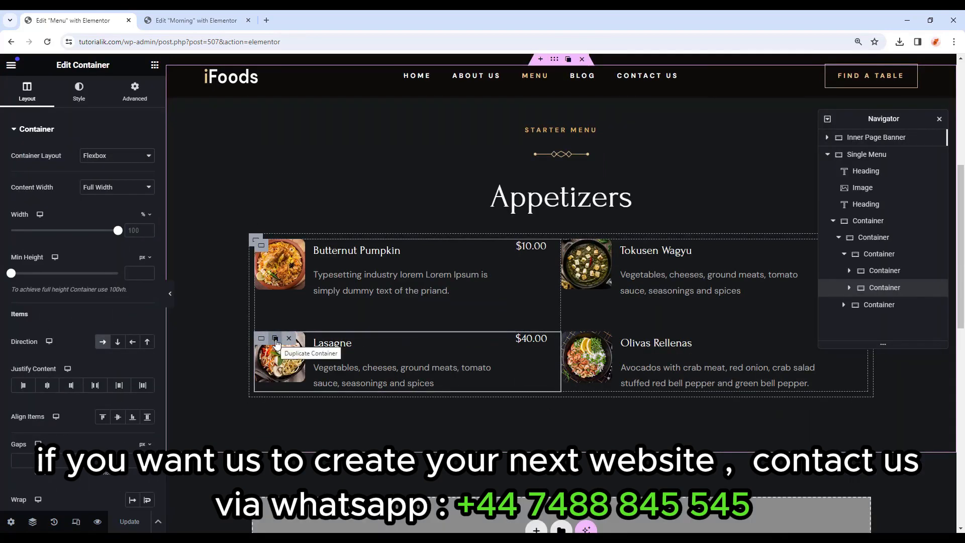
pyautogui.click(276, 344)
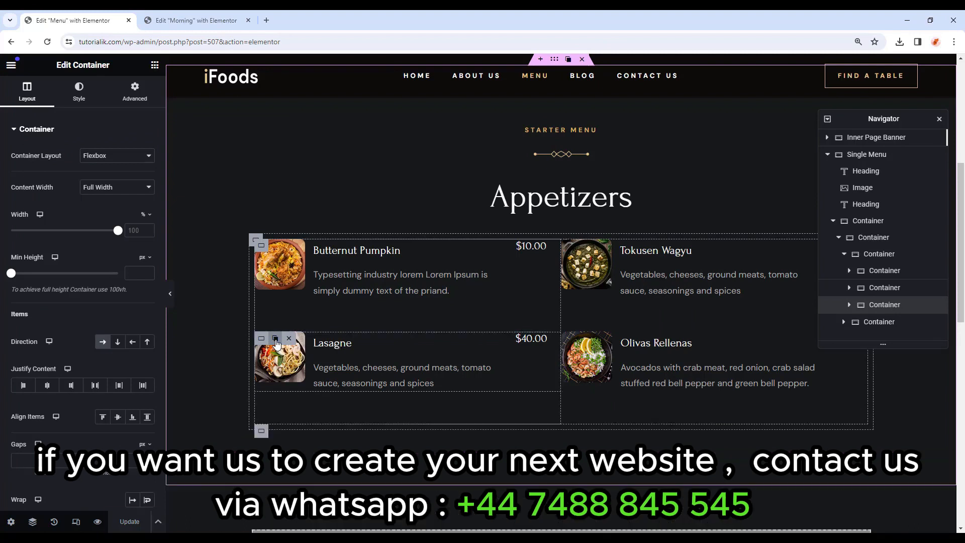
pyautogui.click(578, 341)
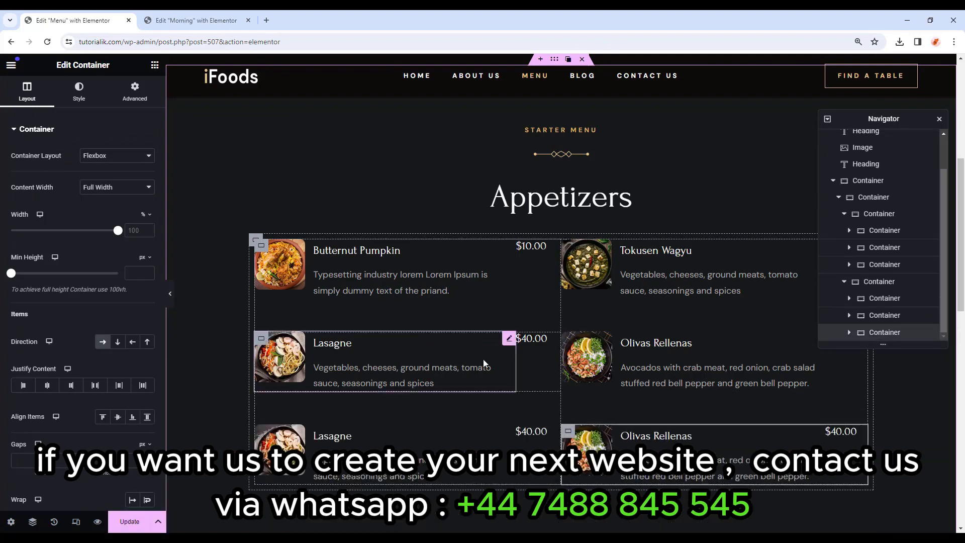
# Choose a new image for the copied Lasagne item and select its title text for renaming.
pyautogui.click(284, 438)
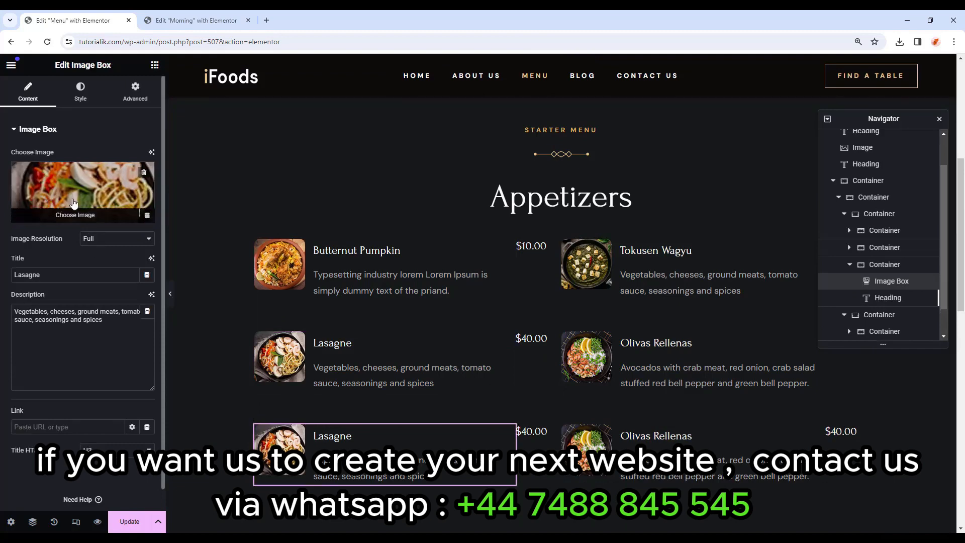
pyautogui.click(88, 220)
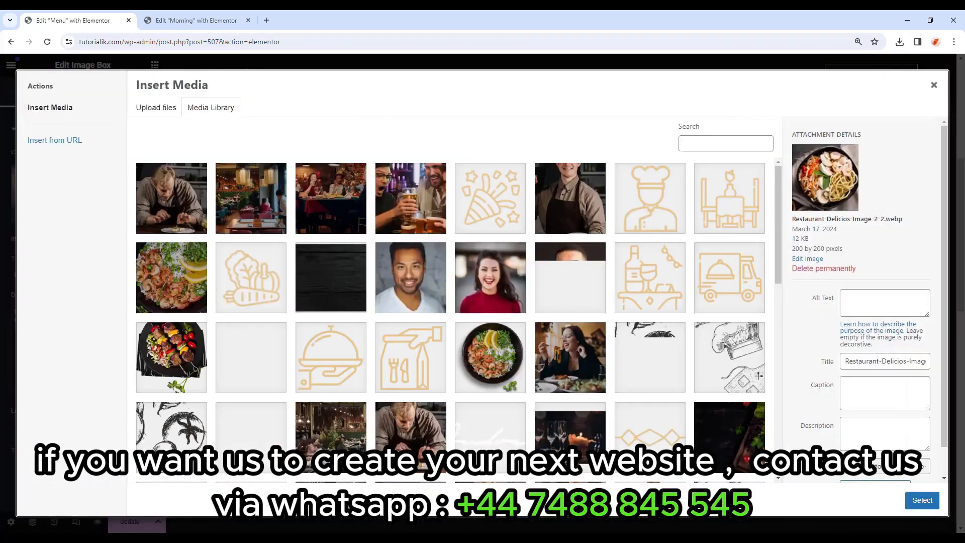
pyautogui.scroll(-3, 346, 339)
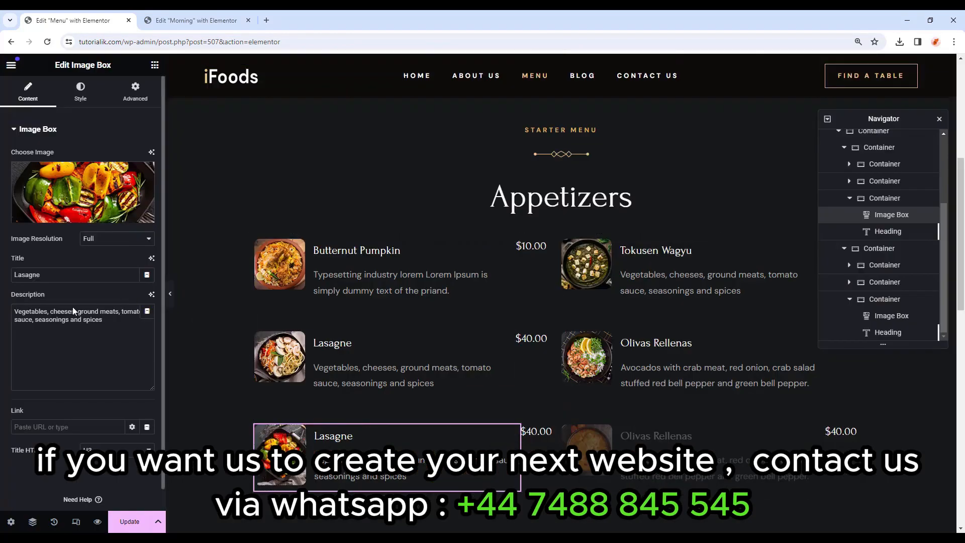
pyautogui.moveTo(46, 277); pyautogui.dragTo(2, 277)
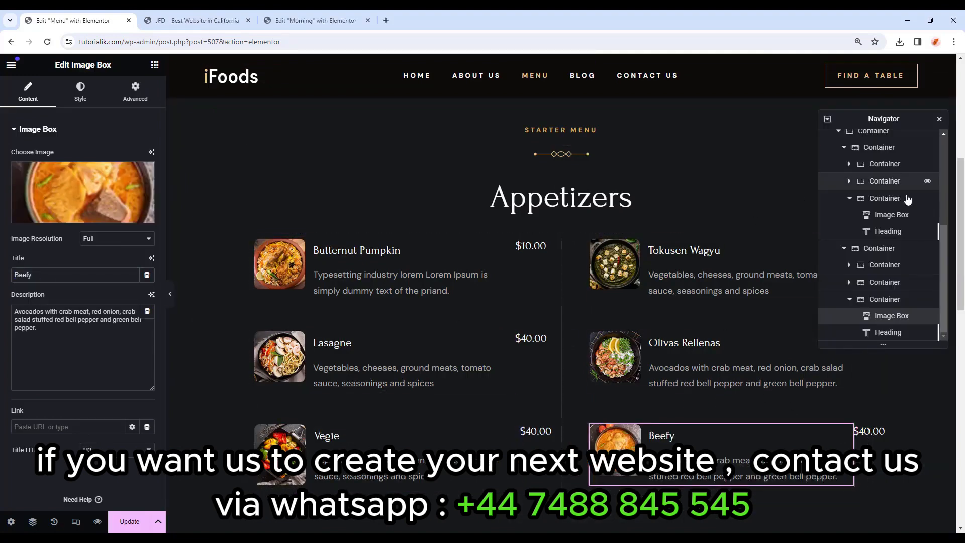
pyautogui.scroll(-4, 598, 325)
pyautogui.scroll(-1, 597, 325)
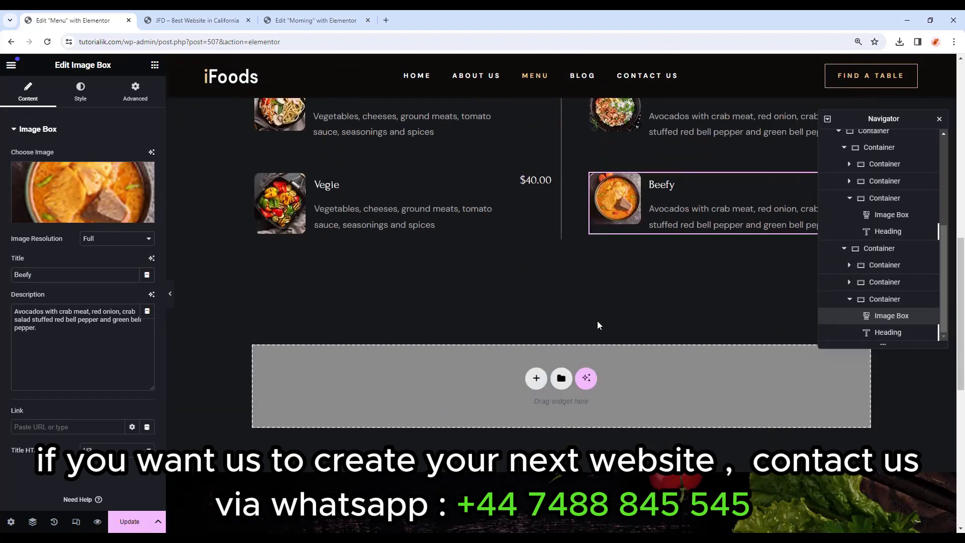
# Import Private Events Section.json into the template library, then insert from My Templates.
pyautogui.click(563, 380)
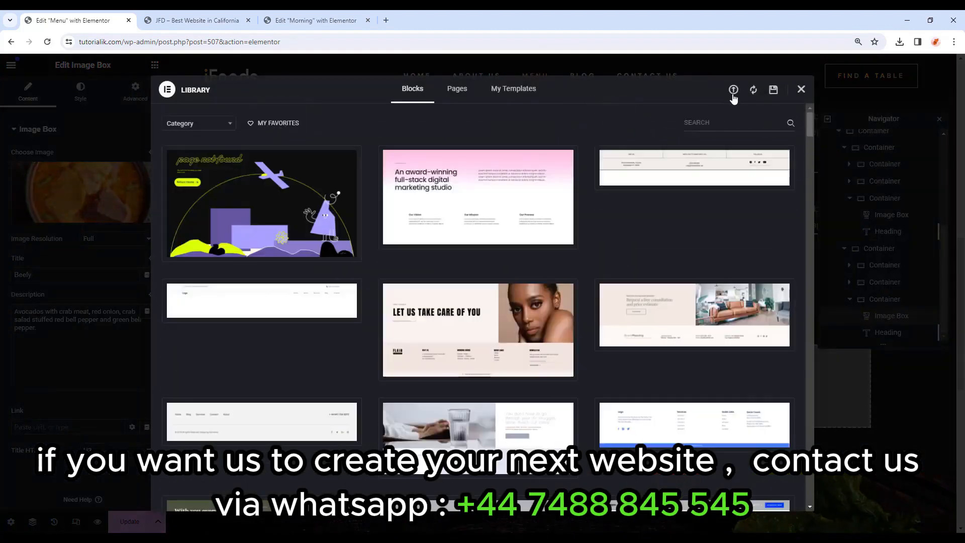
pyautogui.click(733, 90)
pyautogui.click(478, 309)
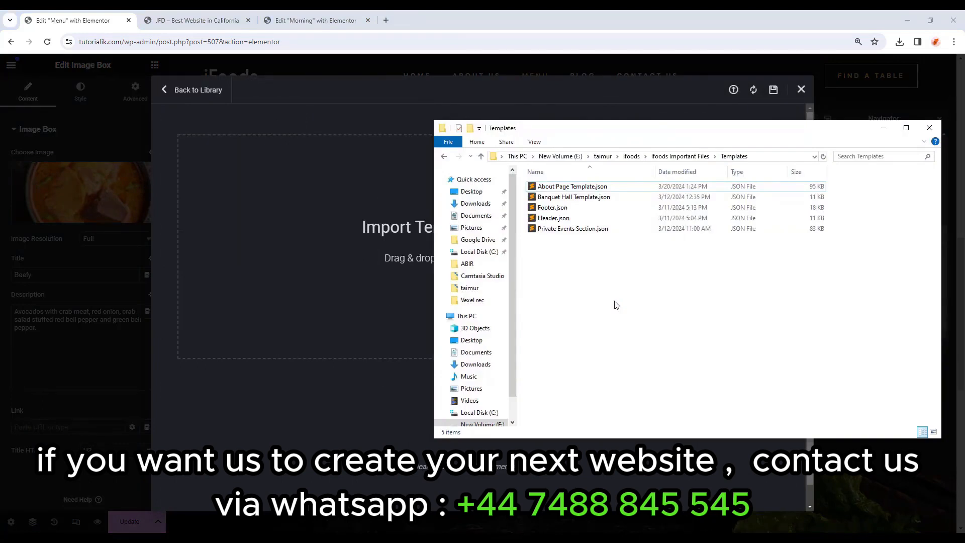
pyautogui.click(580, 233)
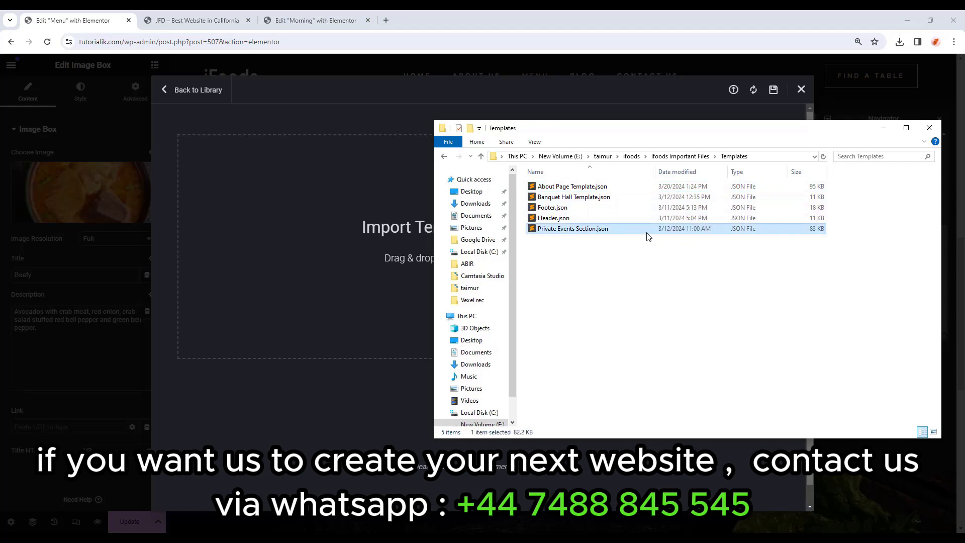
pyautogui.moveTo(648, 237); pyautogui.dragTo(358, 255)
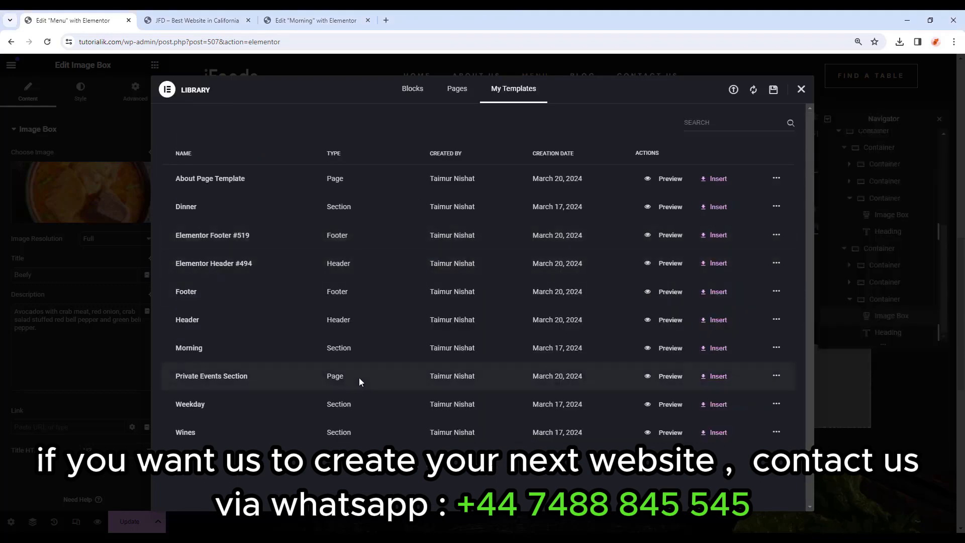
pyautogui.click(717, 377)
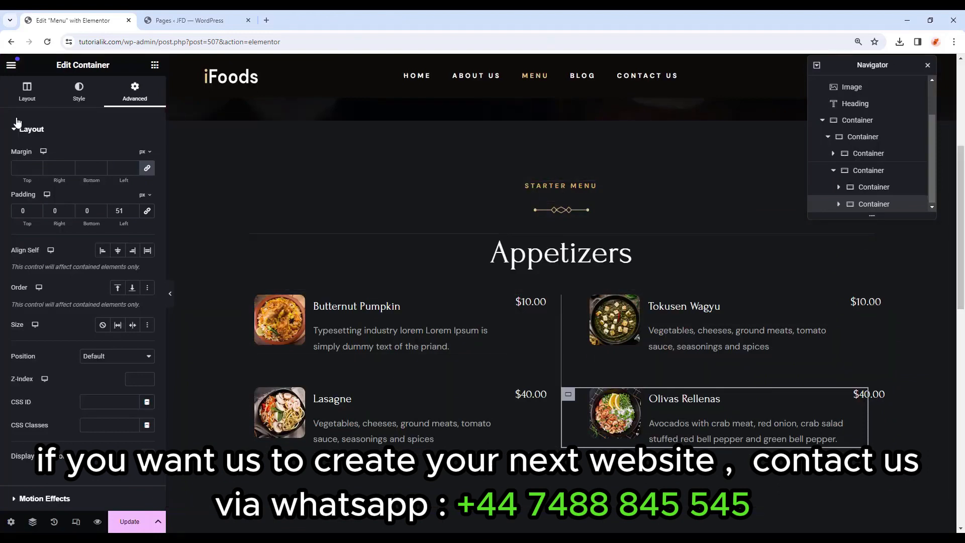
# Preview the Menu page at tablet width and select the Single menu section.
pyautogui.click(77, 524)
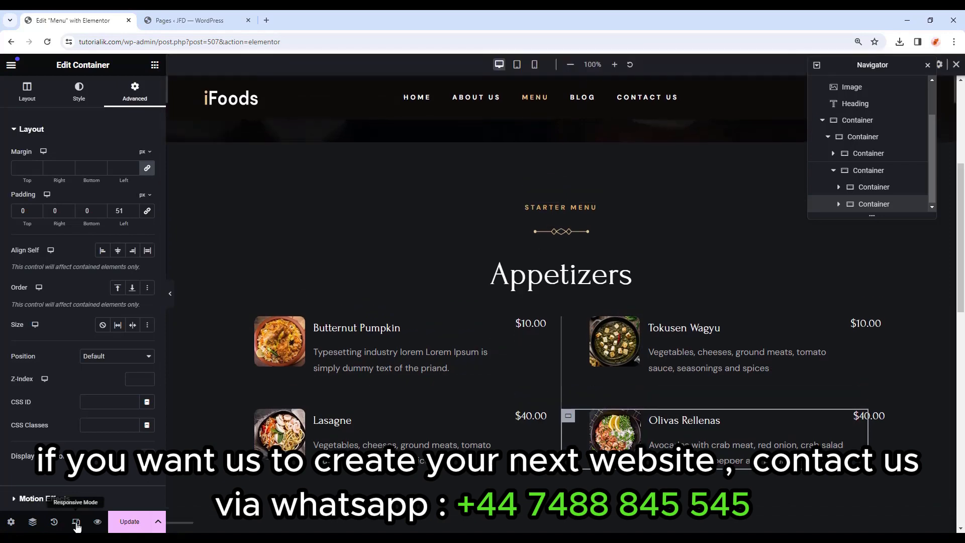
pyautogui.click(517, 65)
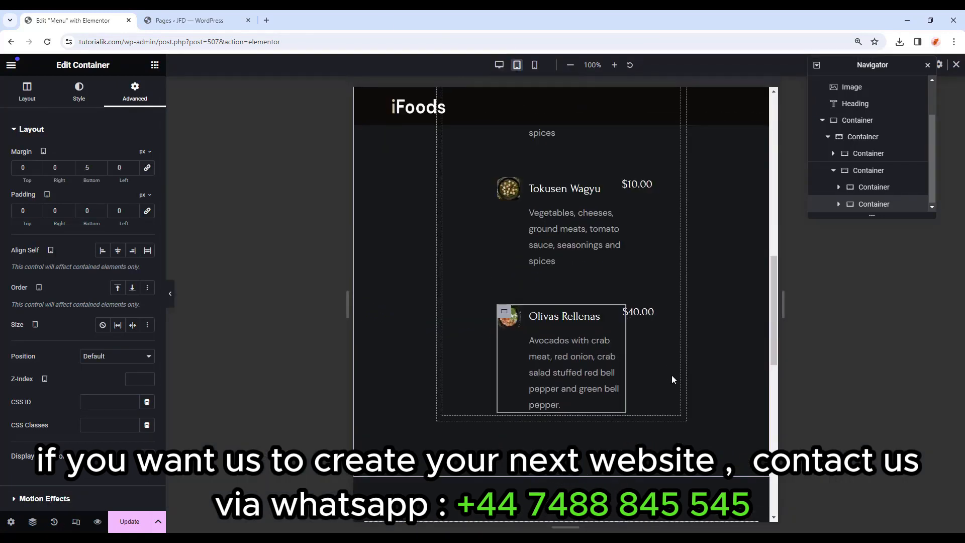
pyautogui.scroll(5, 672, 375)
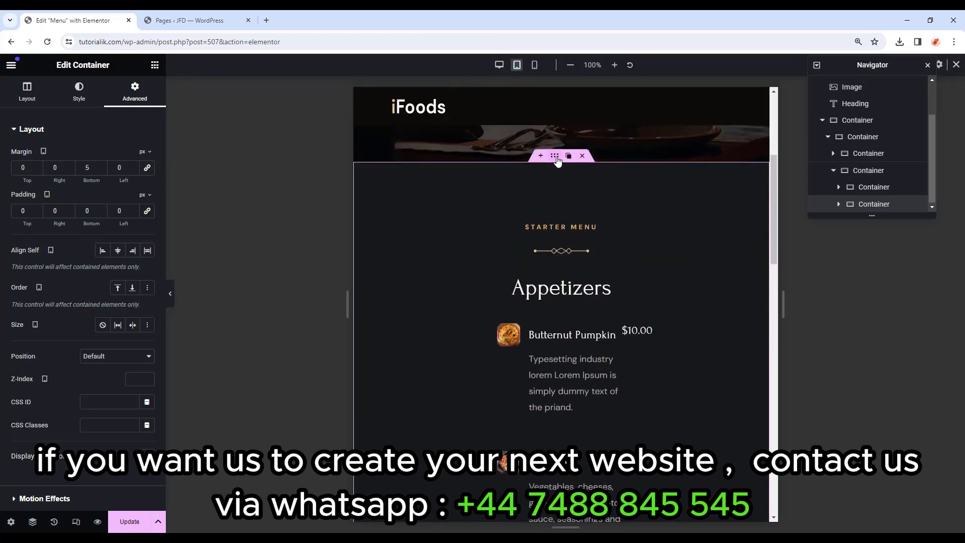
pyautogui.click(556, 157)
pyautogui.scroll(-1, 563, 233)
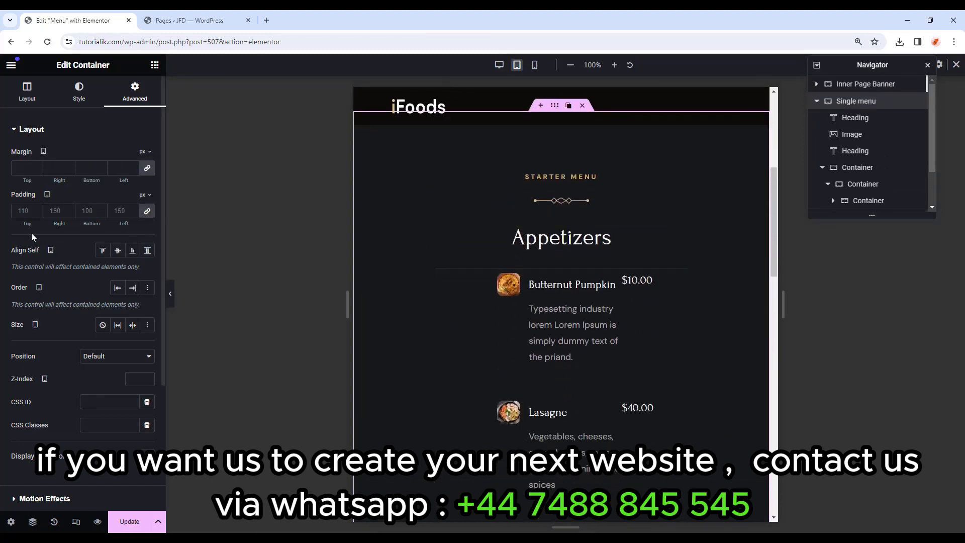
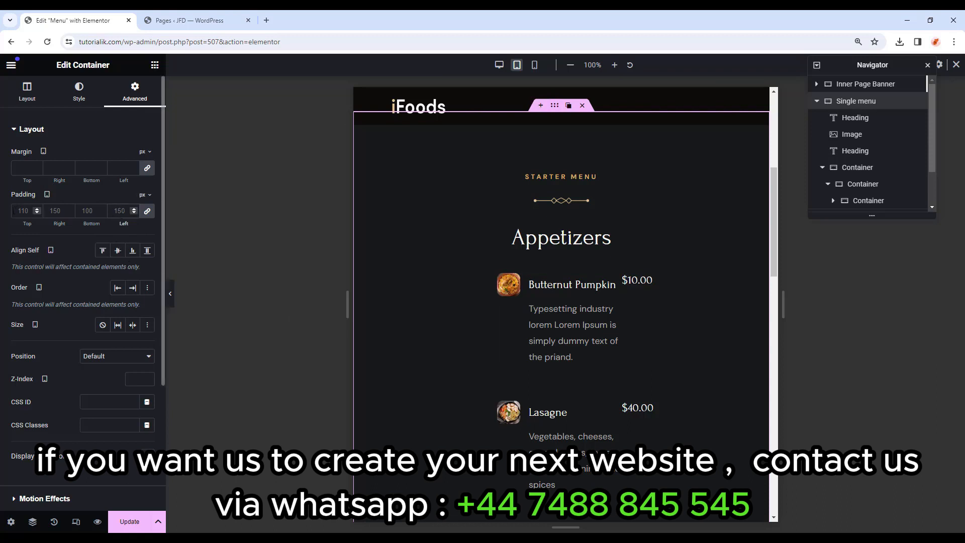
# Set the Starter Menu section's tablet padding to 0, check the mobile preview, and return to desktop.
pyautogui.write('0')
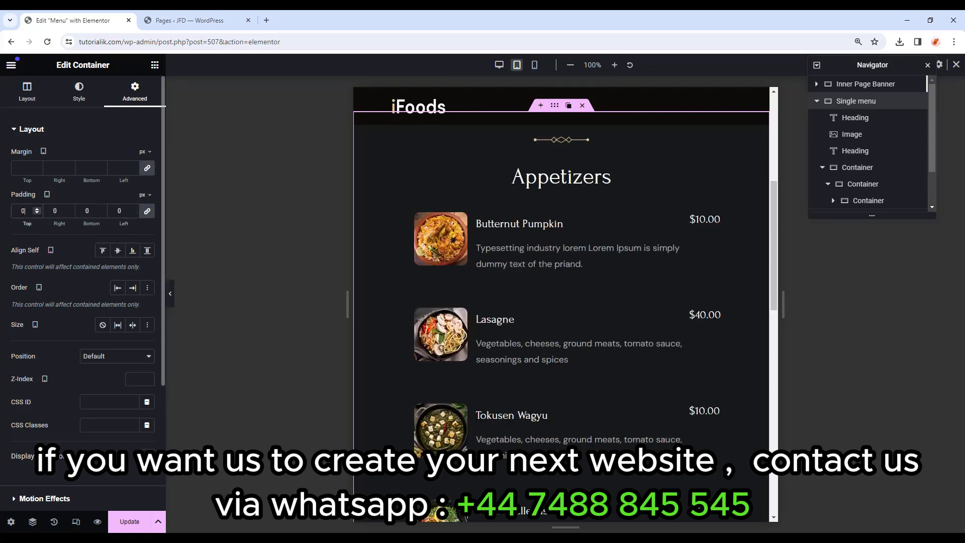
pyautogui.click(531, 67)
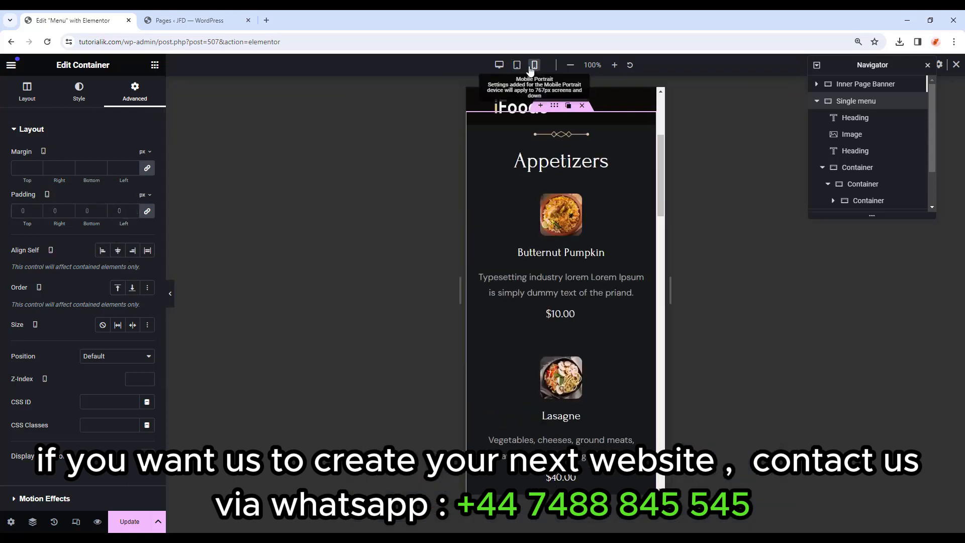
pyautogui.scroll(-6, 575, 335)
pyautogui.scroll(10, 587, 373)
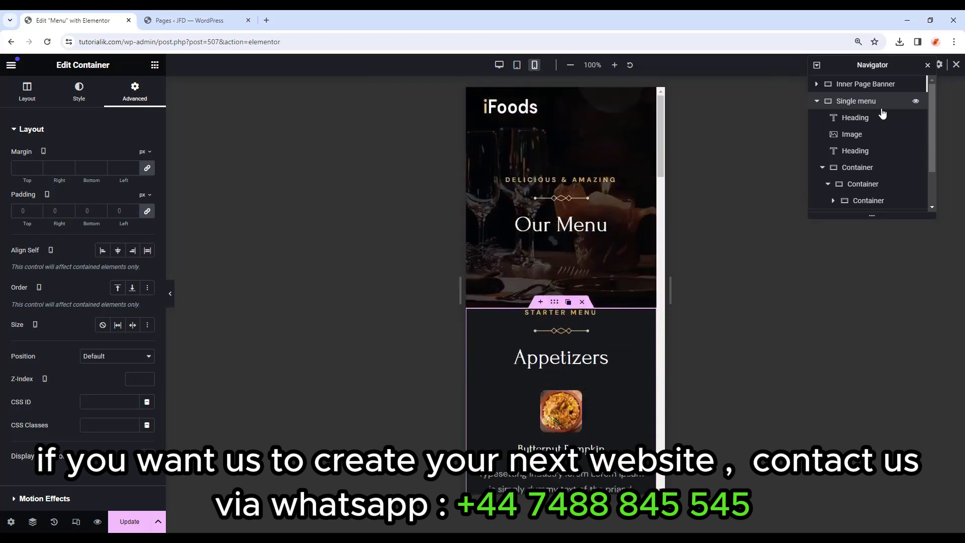
pyautogui.click(957, 64)
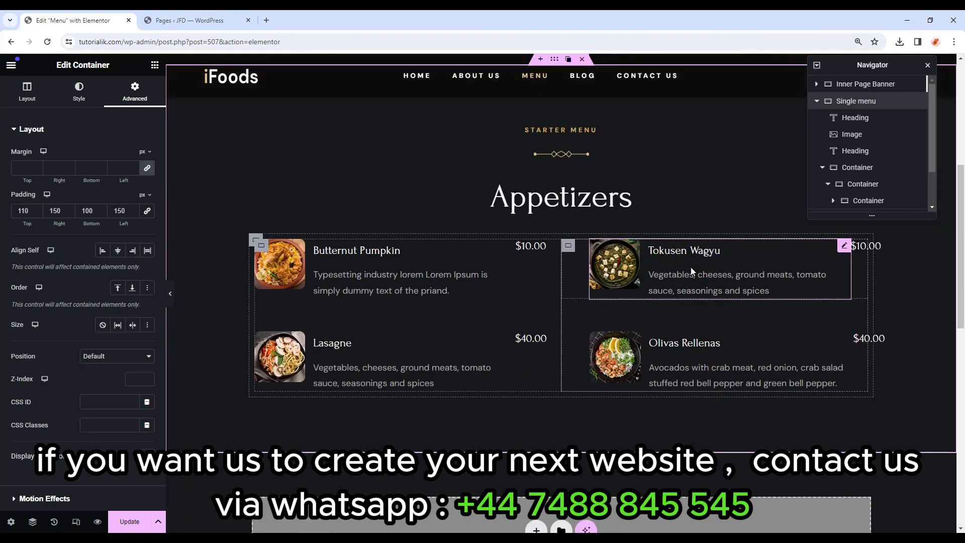
# Set the pepper sketch image as the Single menu section's background.
pyautogui.scroll(-3, 691, 267)
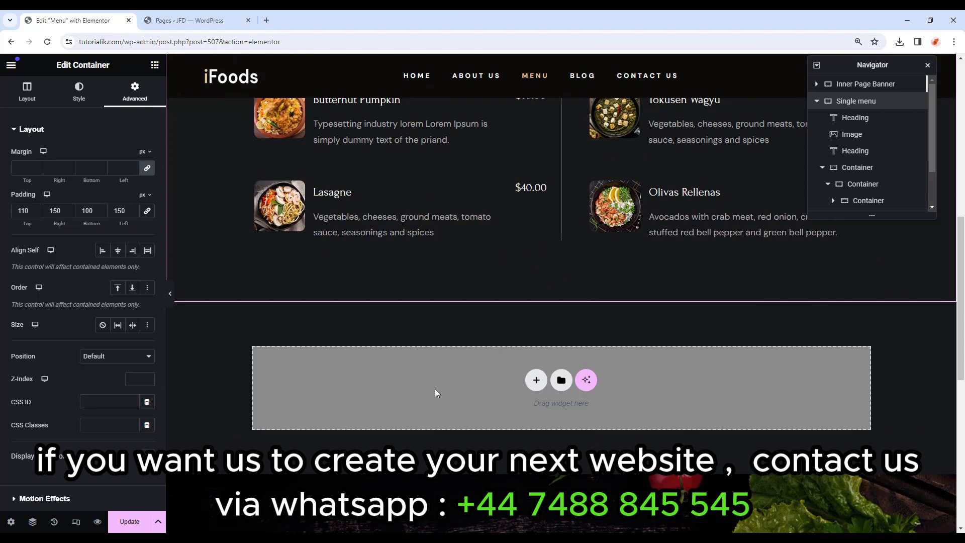
pyautogui.scroll(4, 437, 393)
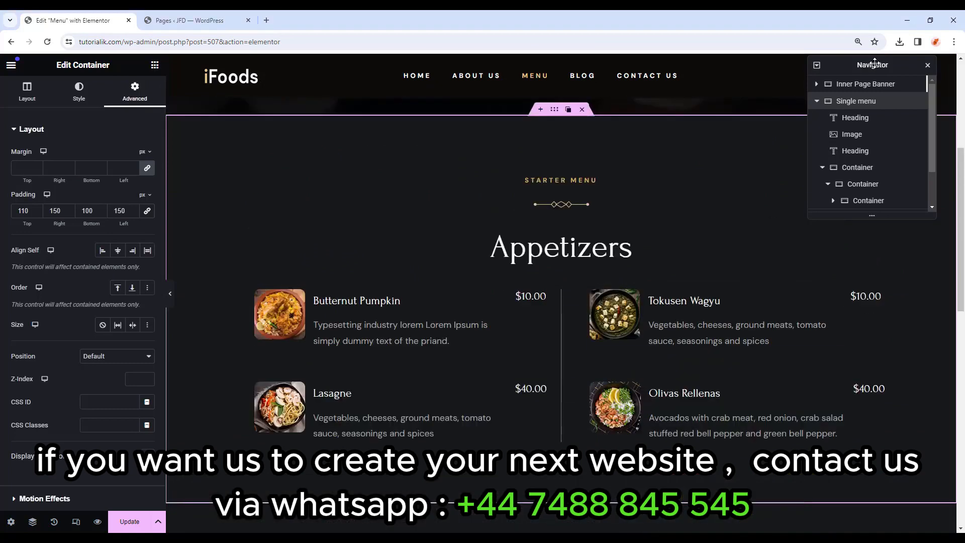
pyautogui.moveTo(874, 63); pyautogui.dragTo(643, 62)
pyautogui.scroll(1, 454, 228)
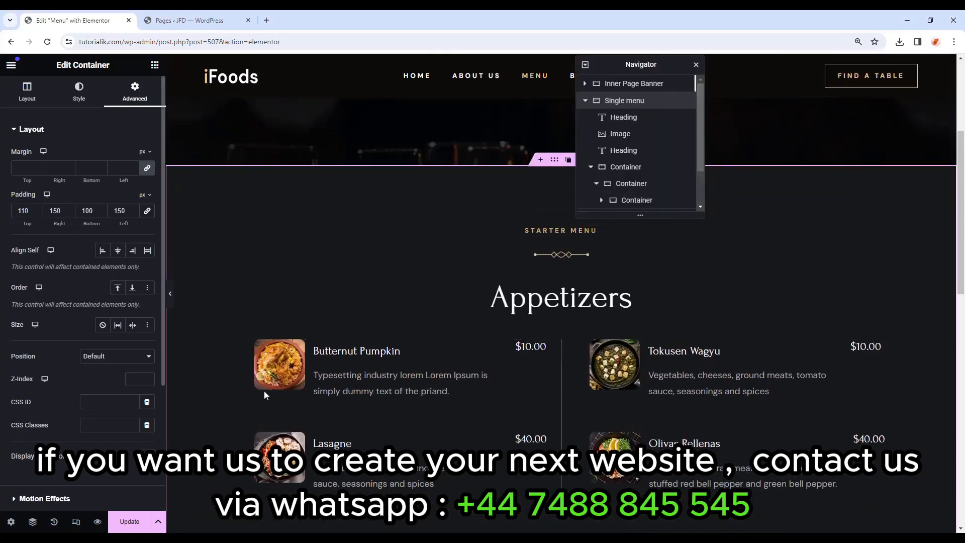
pyautogui.click(79, 90)
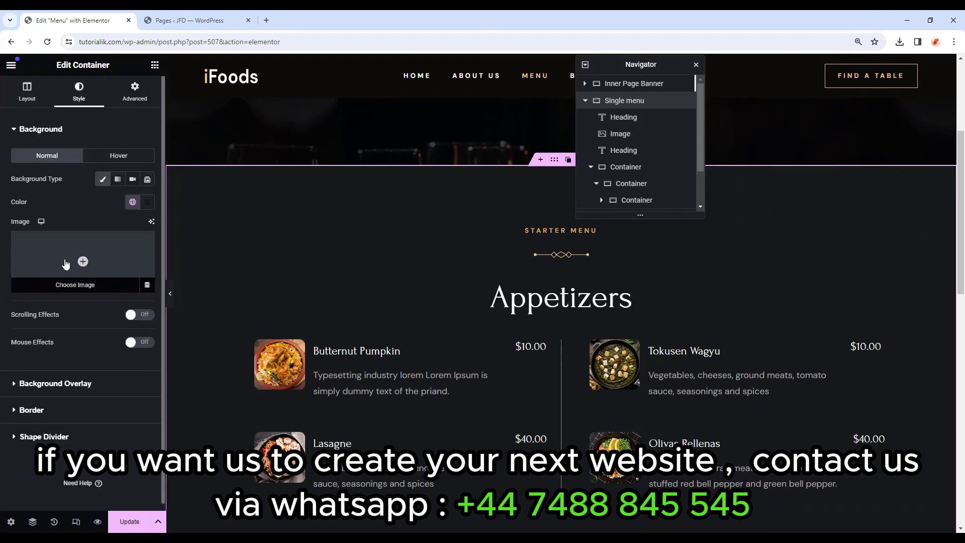
pyautogui.click(82, 262)
pyautogui.scroll(-10, 432, 347)
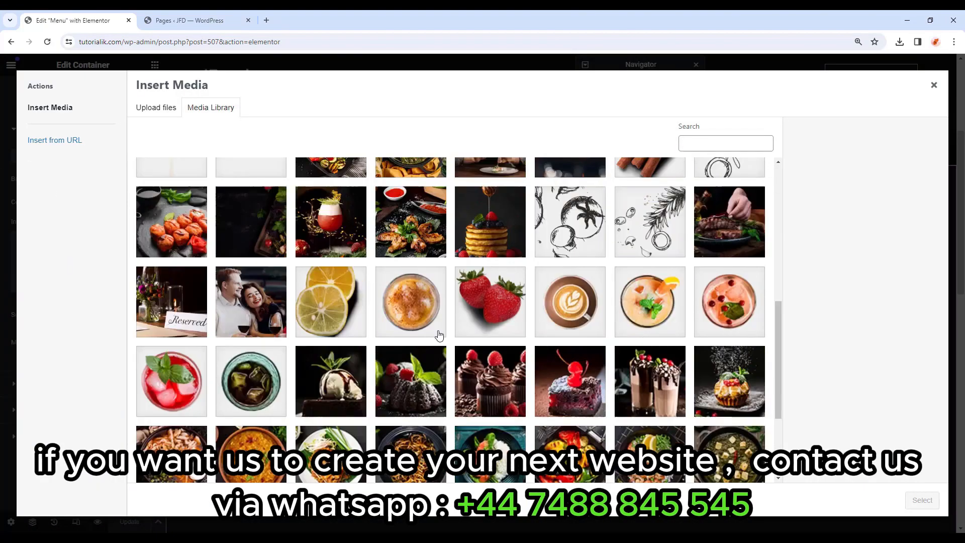
pyautogui.scroll(-5, 446, 405)
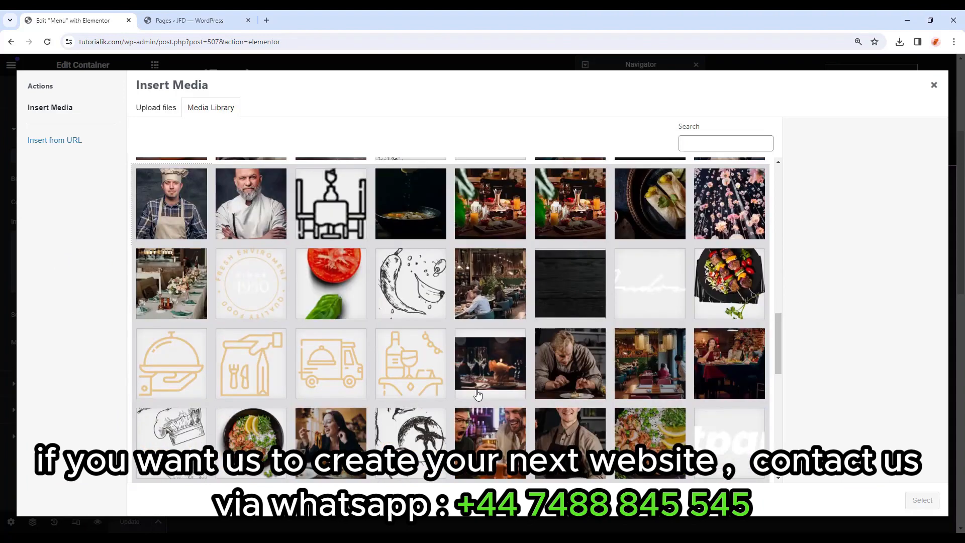
pyautogui.click(413, 249)
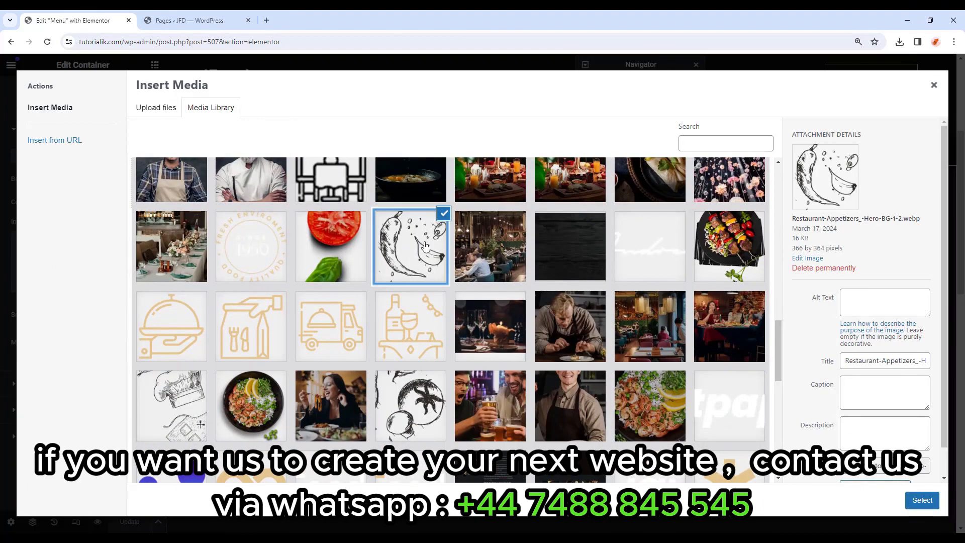
pyautogui.moveTo(794, 219); pyautogui.dragTo(860, 218)
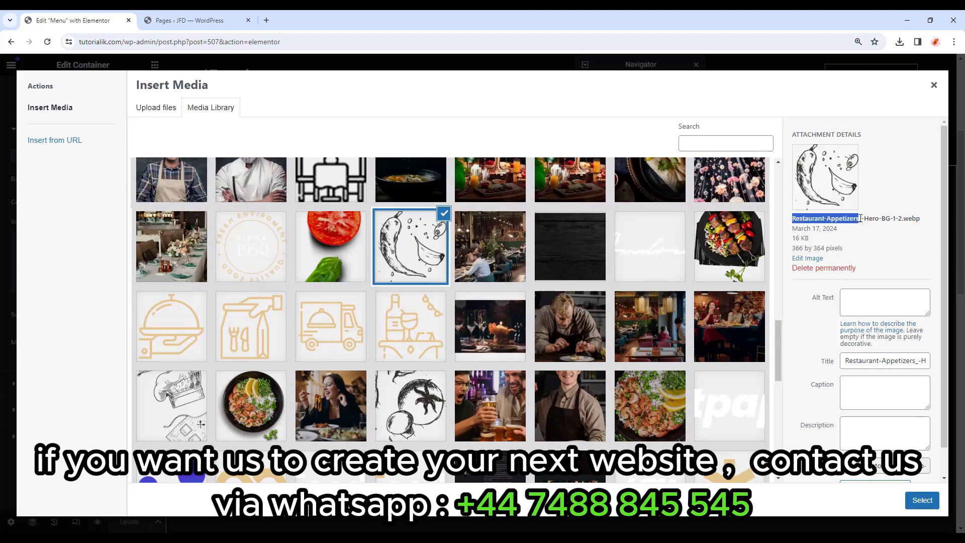
pyautogui.click(923, 501)
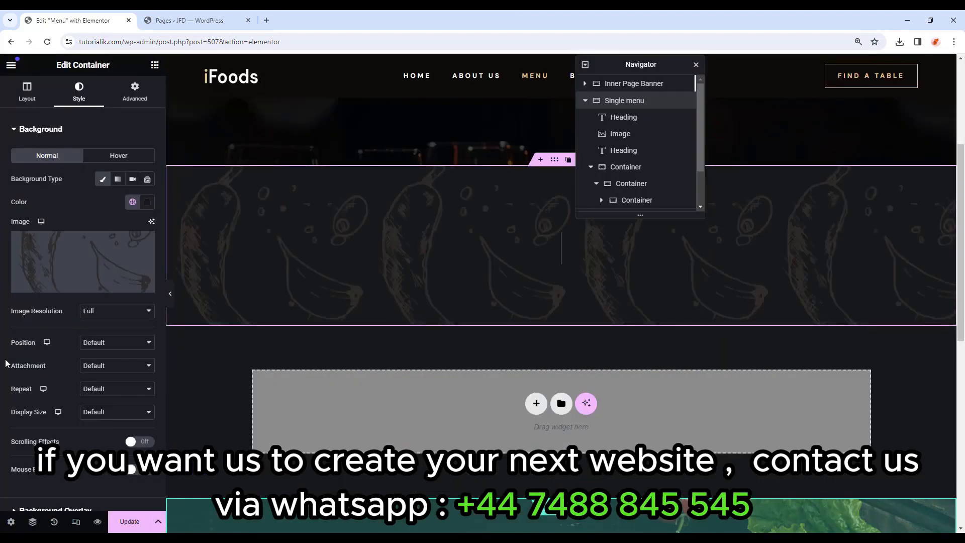
# Place the background at Top Right, Scroll, No-repeat, with a custom 20% width.
pyautogui.click(137, 346)
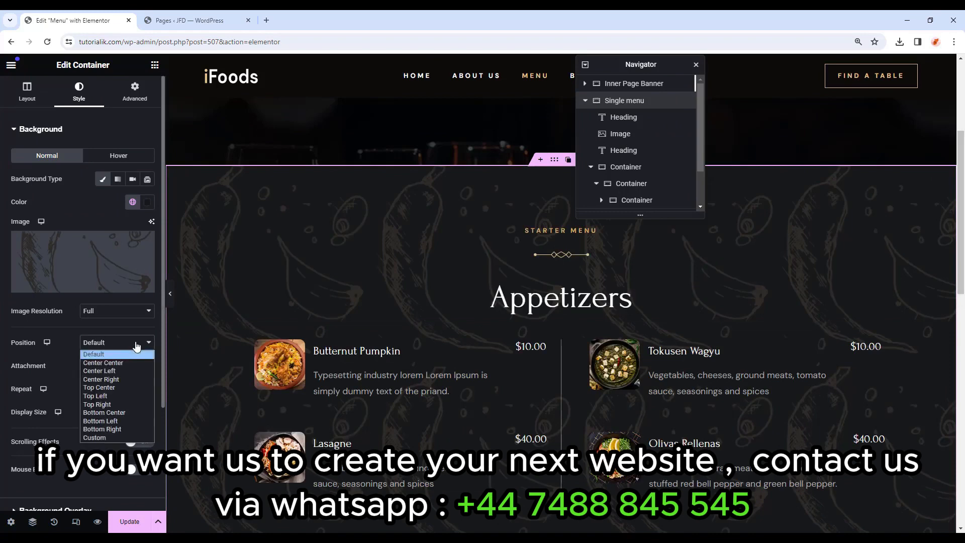
pyautogui.click(121, 405)
pyautogui.click(127, 375)
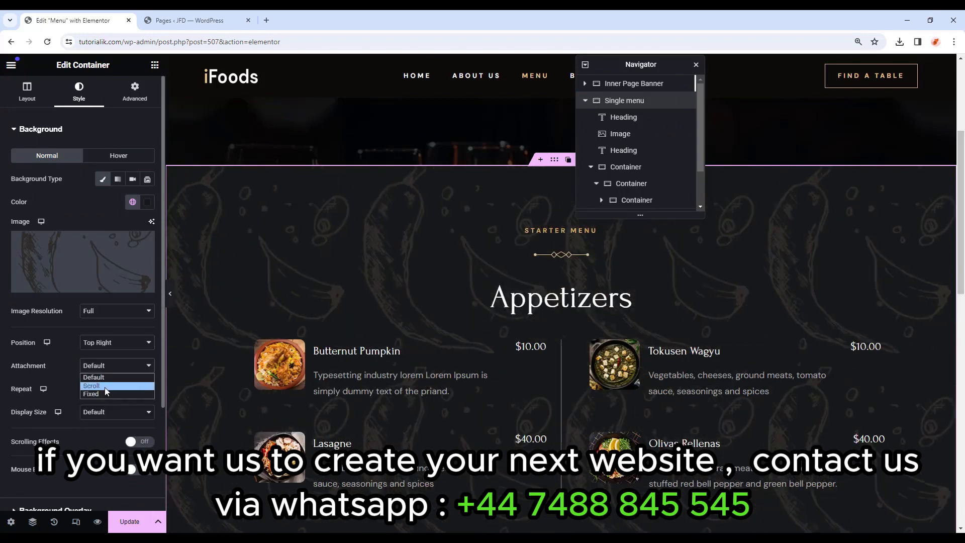
pyautogui.click(103, 385)
pyautogui.click(104, 389)
pyautogui.click(101, 409)
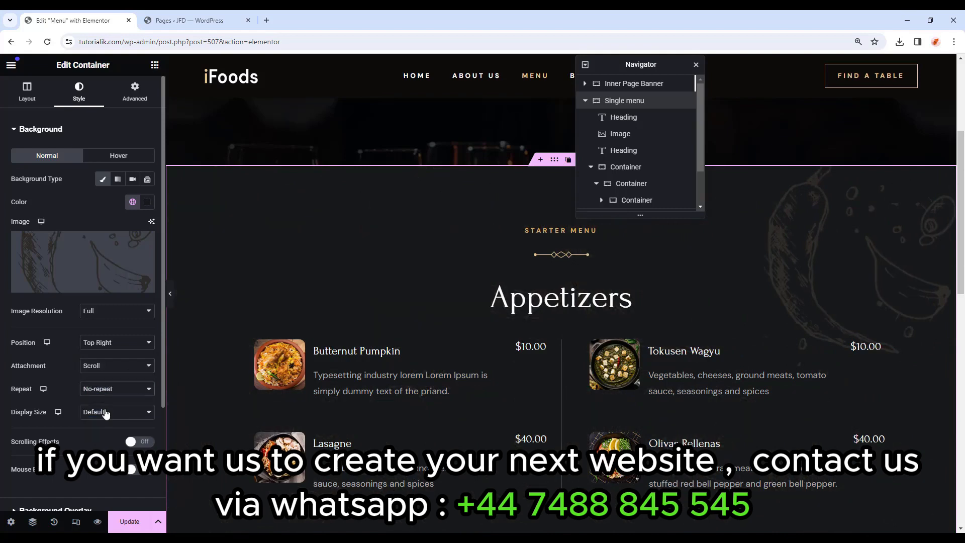
pyautogui.click(114, 412)
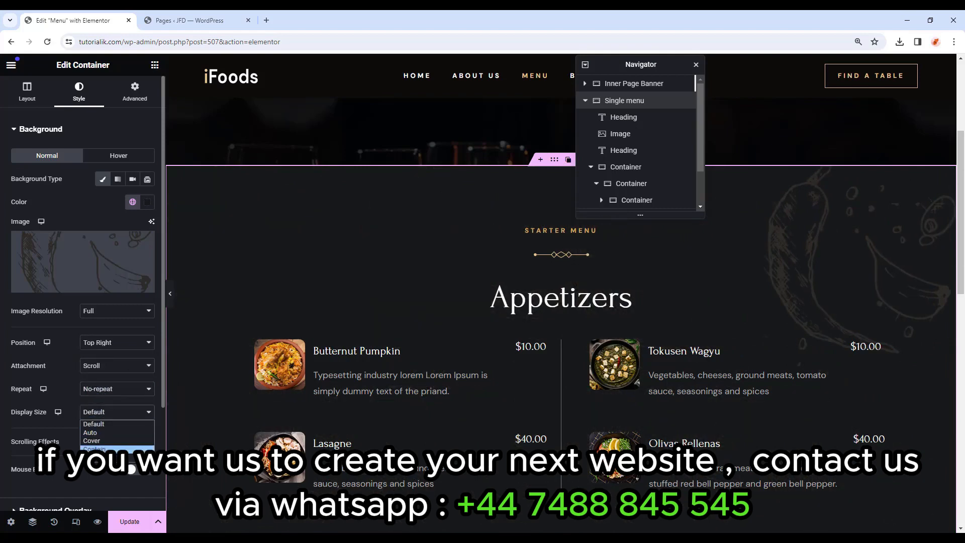
pyautogui.click(132, 457)
pyautogui.scroll(-2, 141, 361)
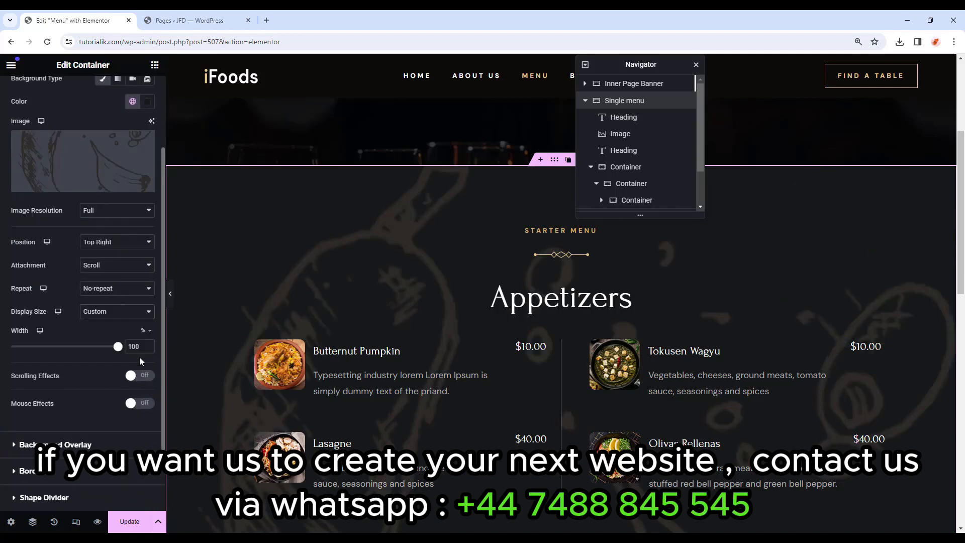
pyautogui.moveTo(117, 347); pyautogui.dragTo(32, 347)
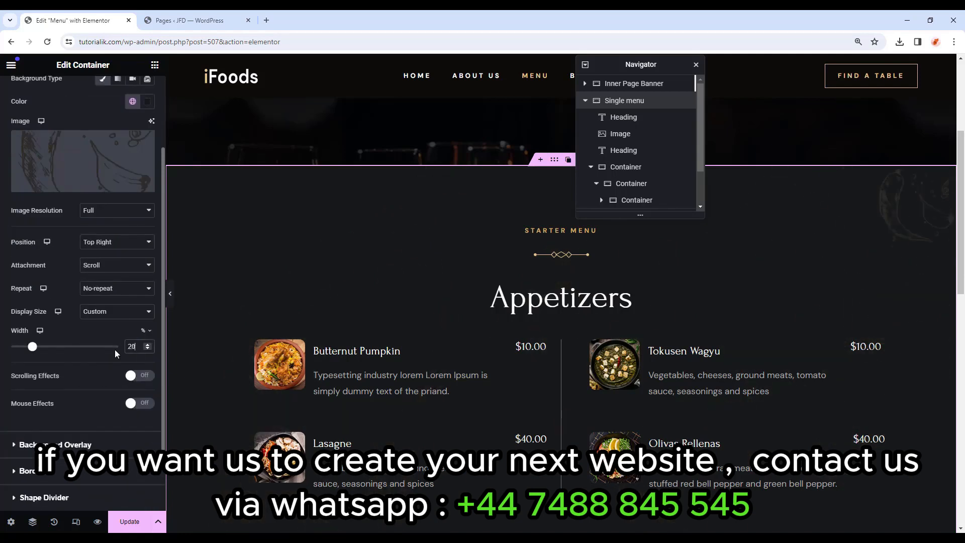
# Set the Background Overlay type to Classic.
pyautogui.scroll(-2, 49, 271)
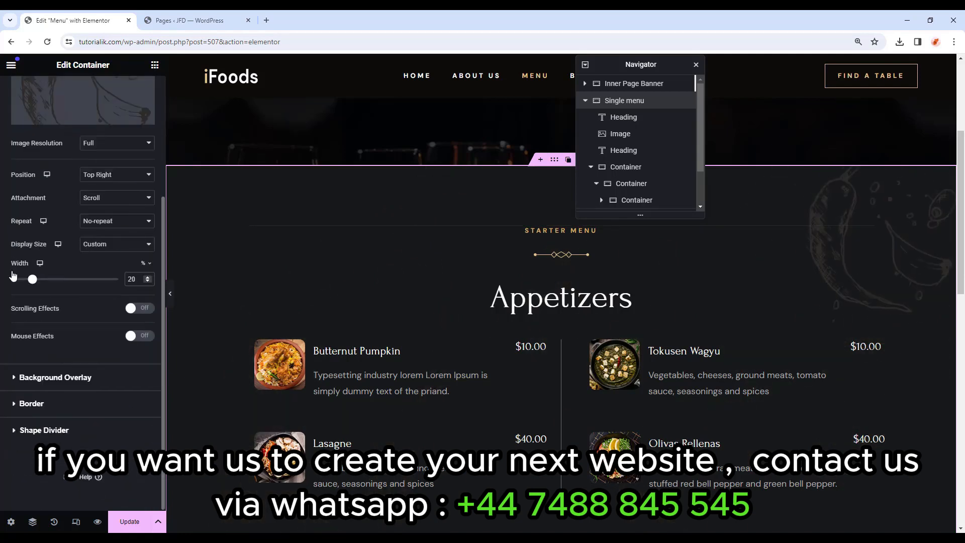
pyautogui.click(53, 378)
pyautogui.click(132, 206)
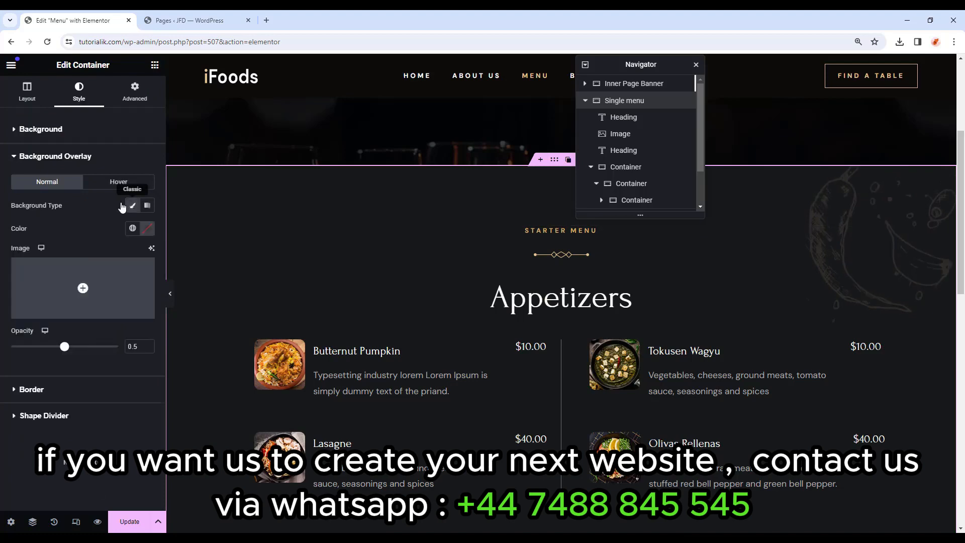
# Use the tomato-and-basil image as the overlay: top right, scroll, no-repeat, custom size.
pyautogui.click(83, 288)
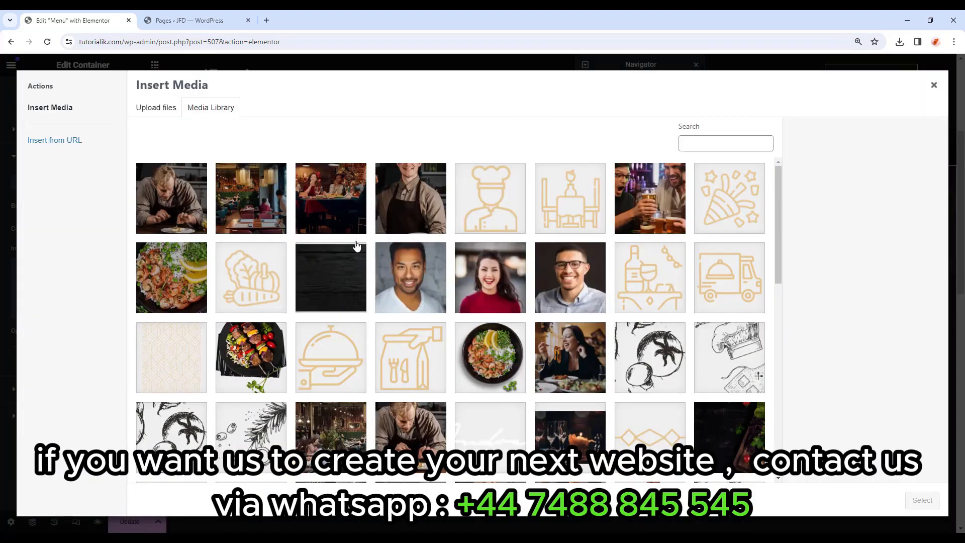
pyautogui.scroll(-5, 356, 245)
pyautogui.click(347, 257)
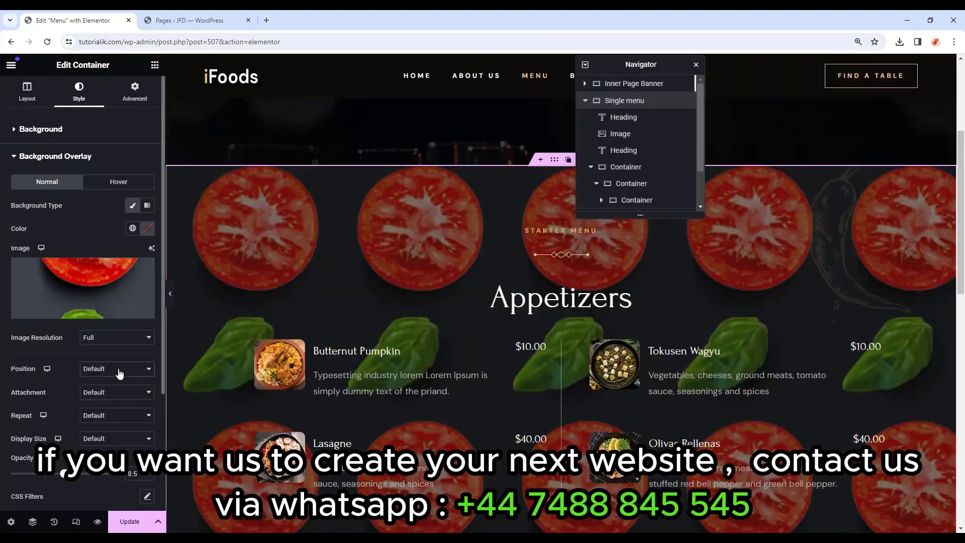
pyautogui.click(119, 373)
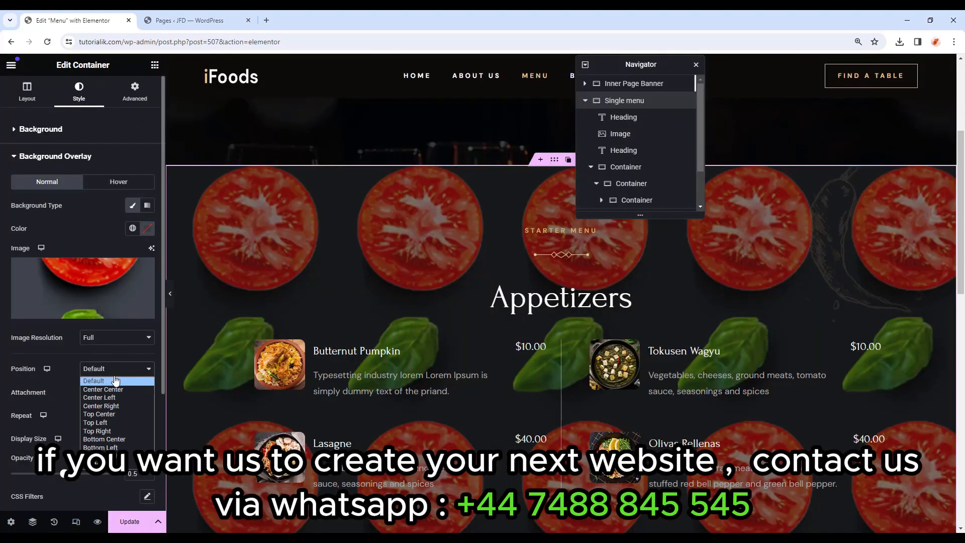
pyautogui.click(107, 430)
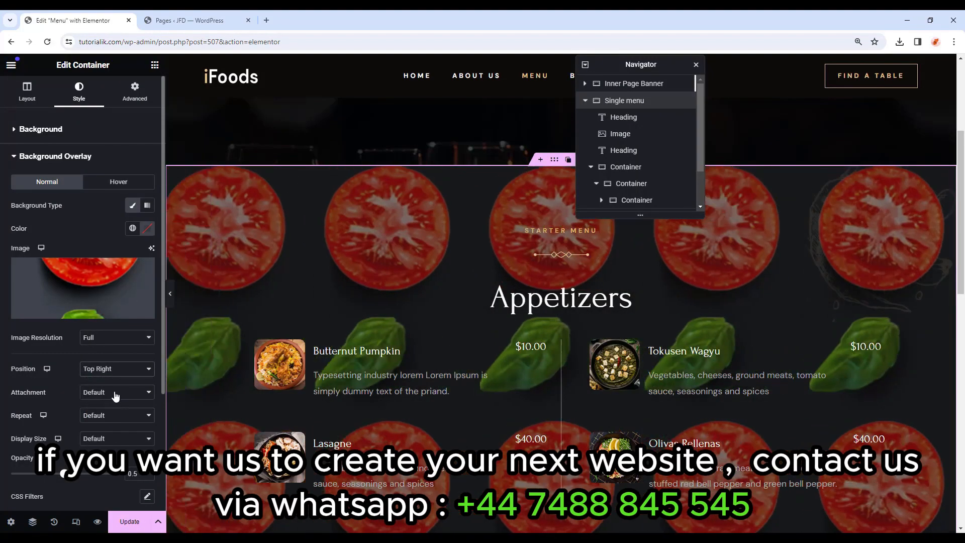
pyautogui.click(117, 392)
pyautogui.click(100, 413)
pyautogui.click(107, 415)
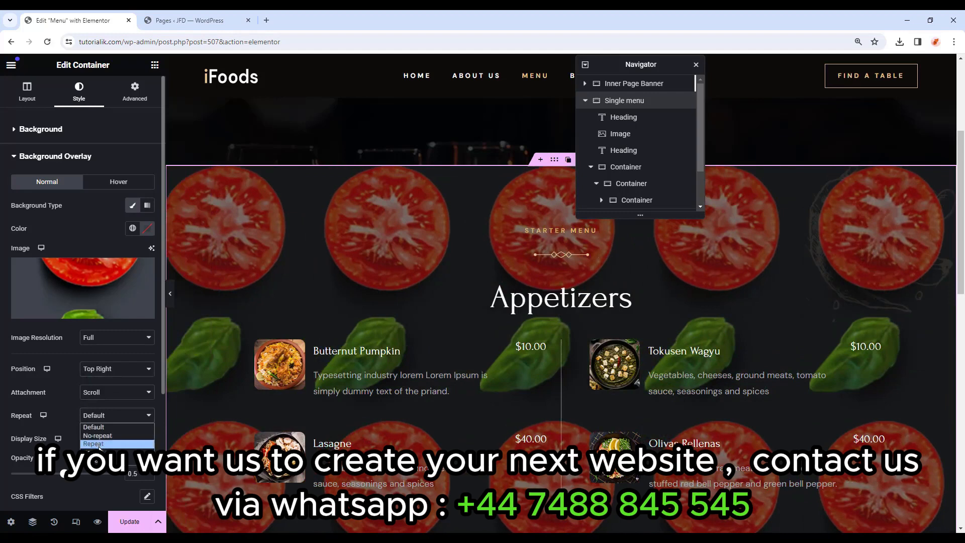
pyautogui.click(103, 436)
pyautogui.click(112, 439)
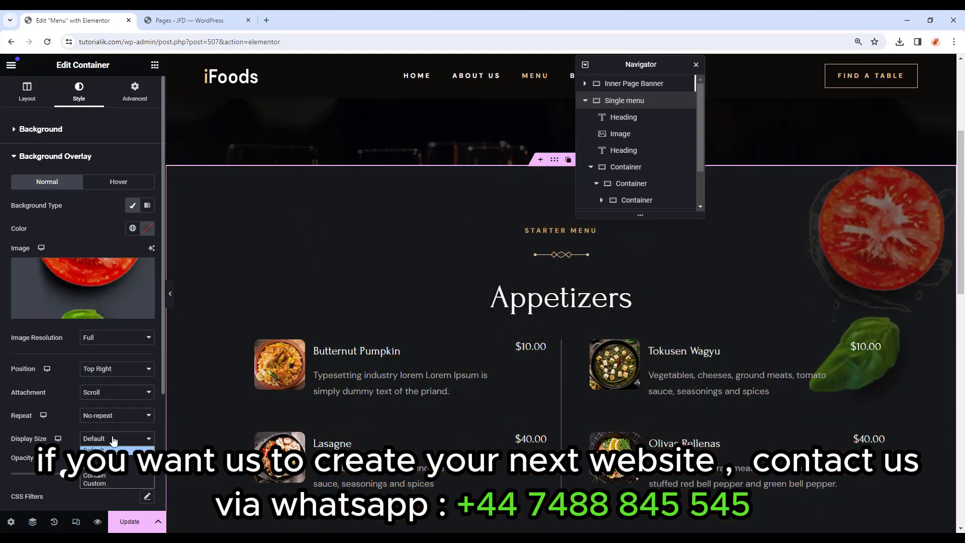
pyautogui.click(99, 487)
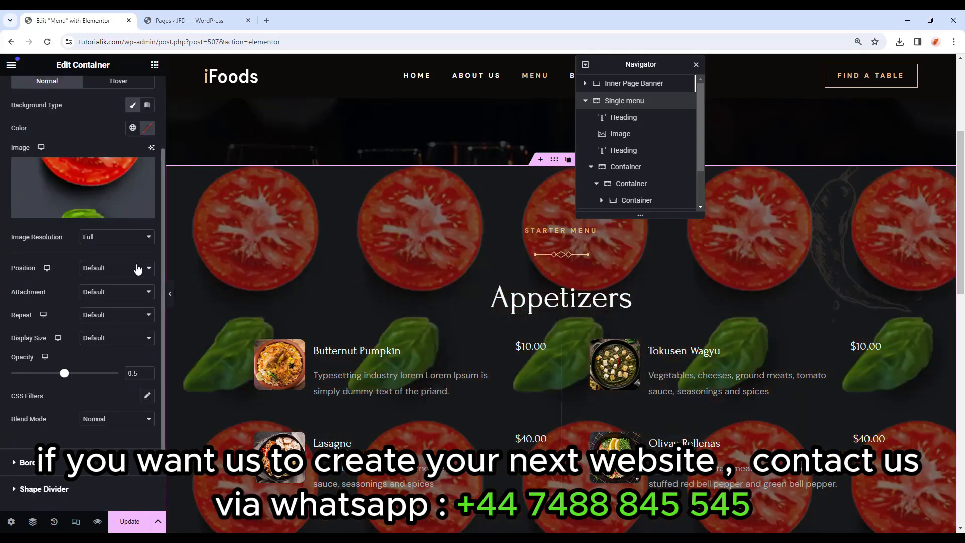
# Give the overlay a custom position of X 108% and Y 24%.
pyautogui.click(138, 269)
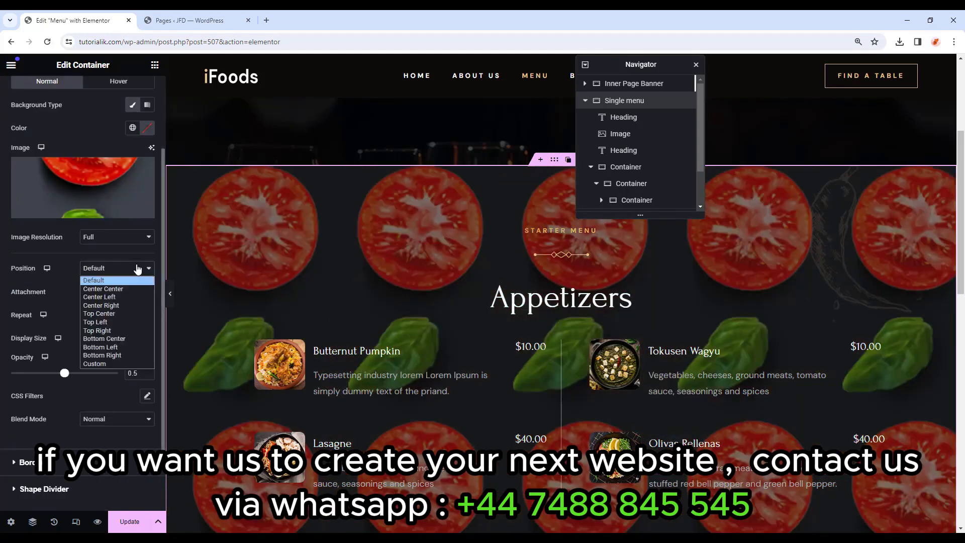
pyautogui.click(108, 364)
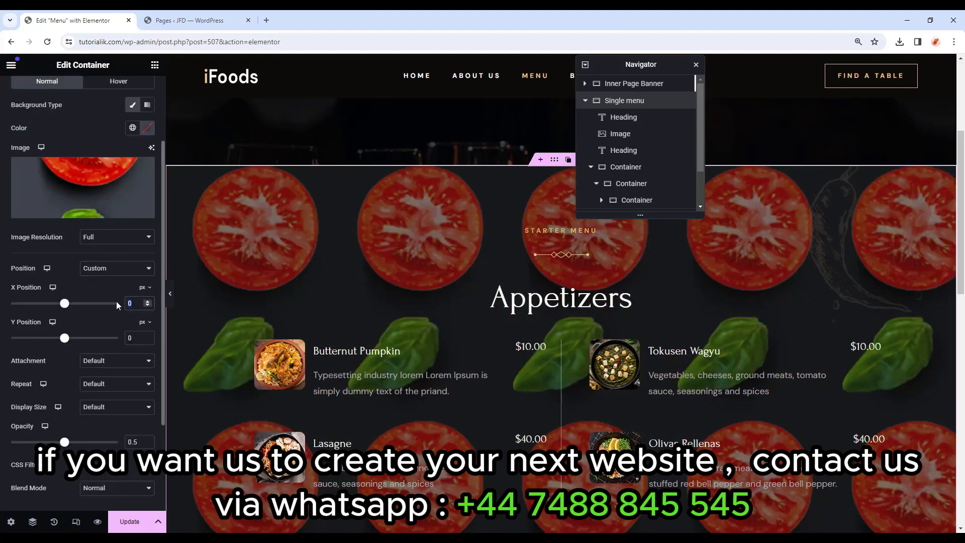
pyautogui.click(145, 287)
pyautogui.click(142, 303)
pyautogui.write('108')
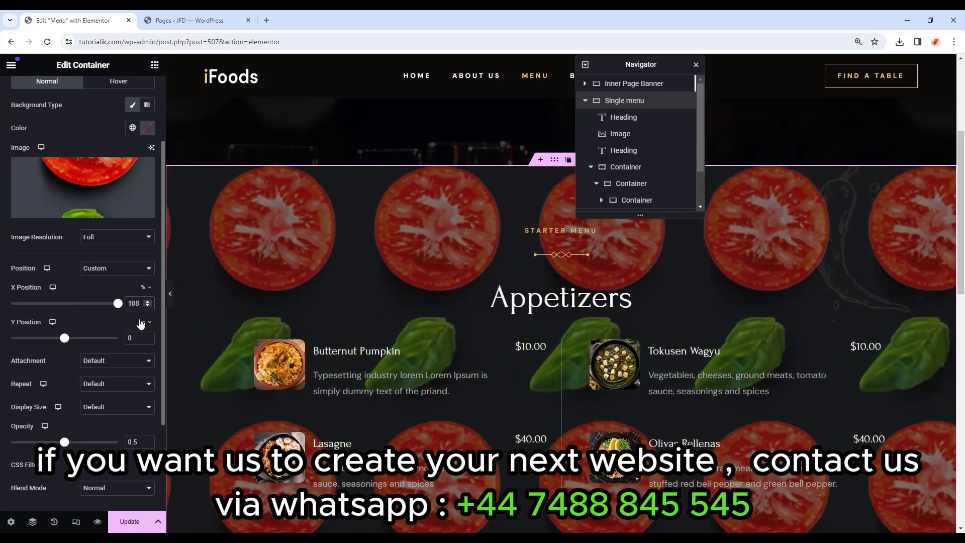
pyautogui.click(141, 323)
pyautogui.click(140, 339)
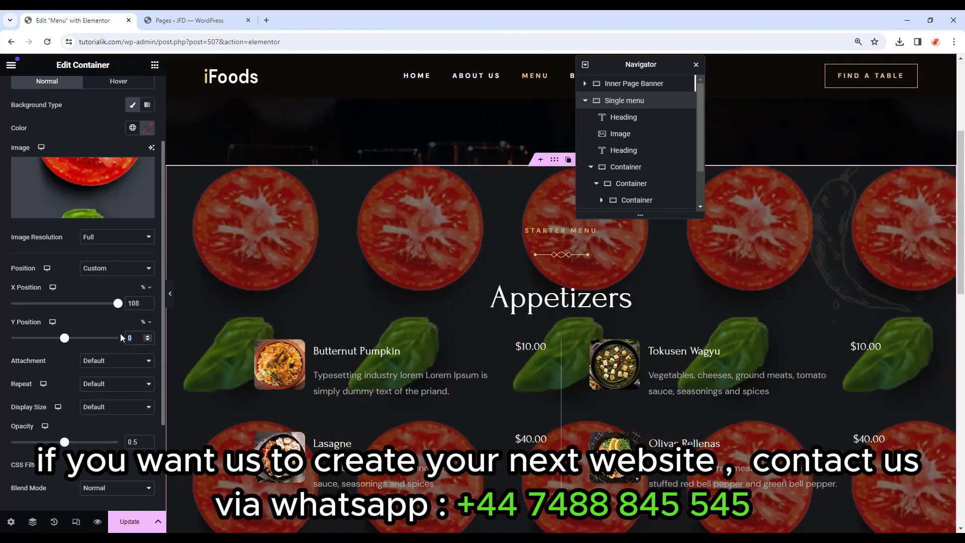
pyautogui.write('24')
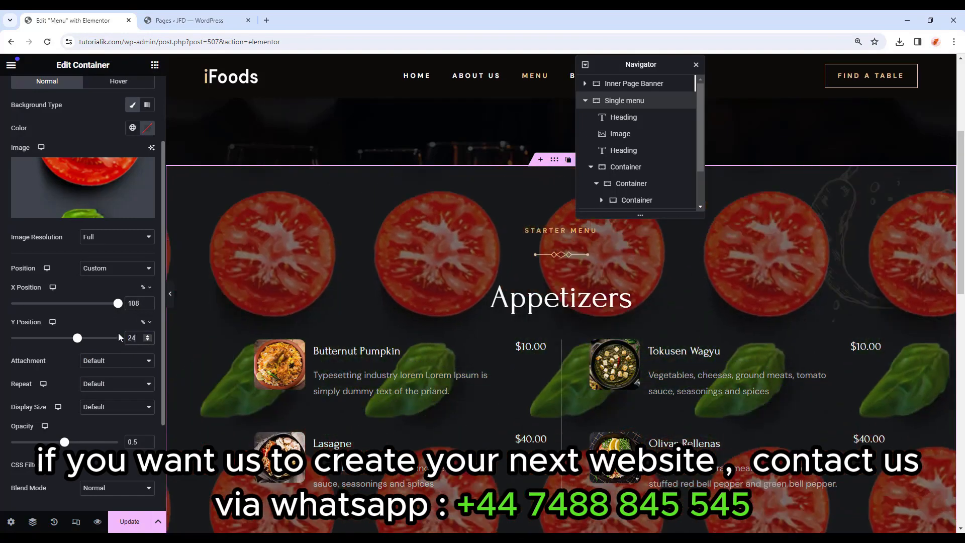
# Set the image to Scroll, No-repeat, custom width 13%, and opacity 1.
pyautogui.click(115, 368)
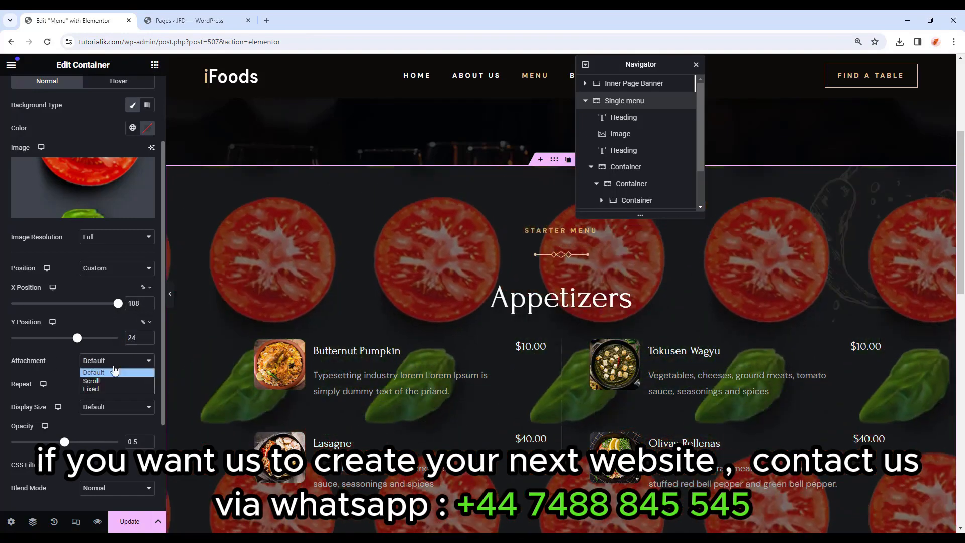
pyautogui.click(111, 385)
pyautogui.click(108, 384)
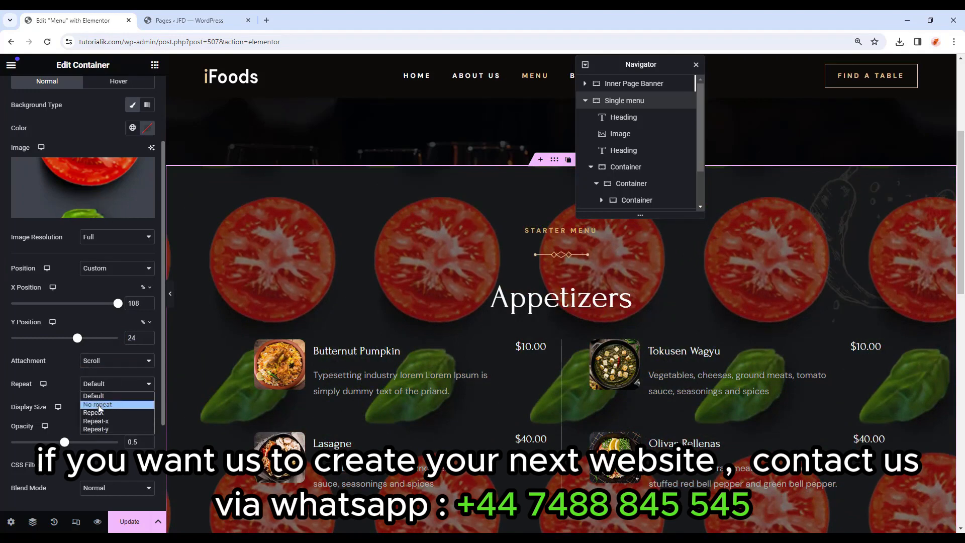
pyautogui.click(98, 404)
pyautogui.click(99, 408)
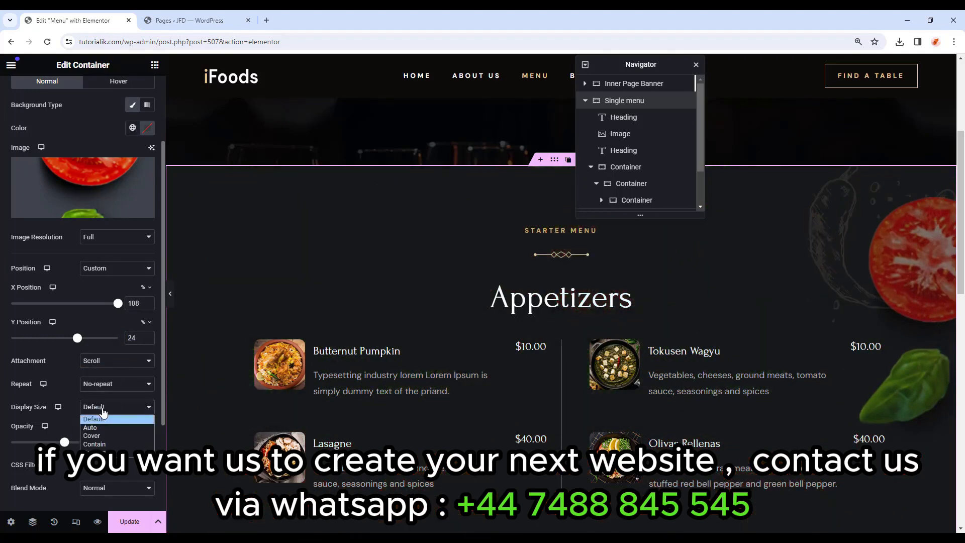
pyautogui.click(112, 452)
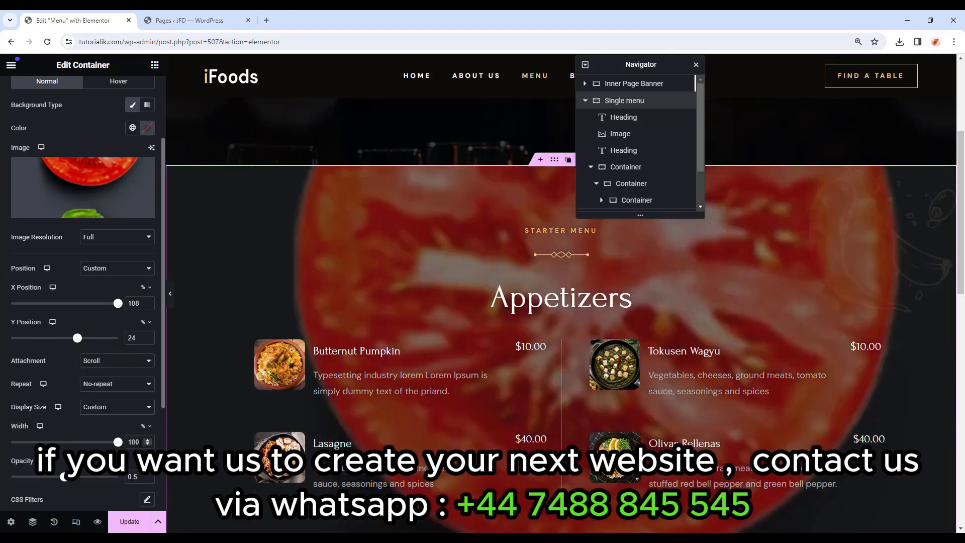
pyautogui.write('13')
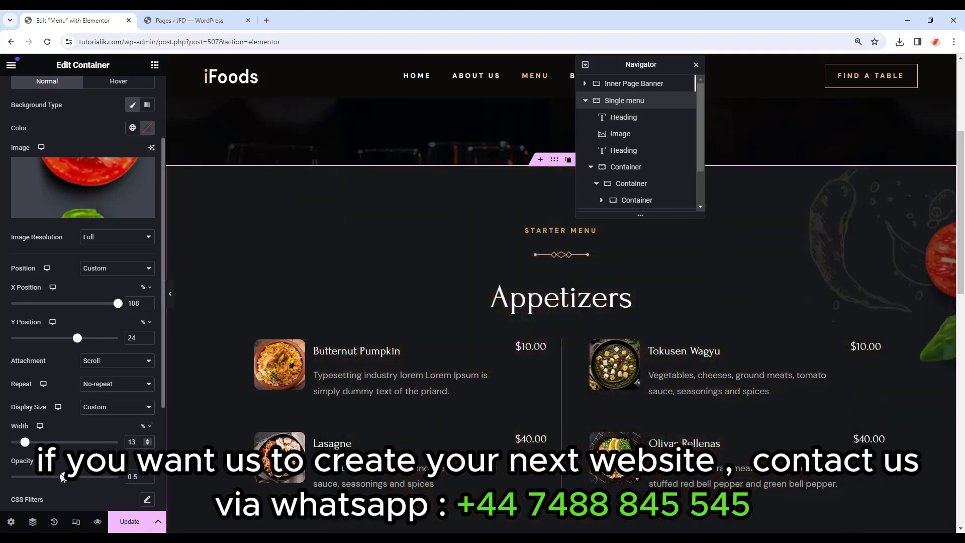
pyautogui.moveTo(62, 478); pyautogui.dragTo(137, 470)
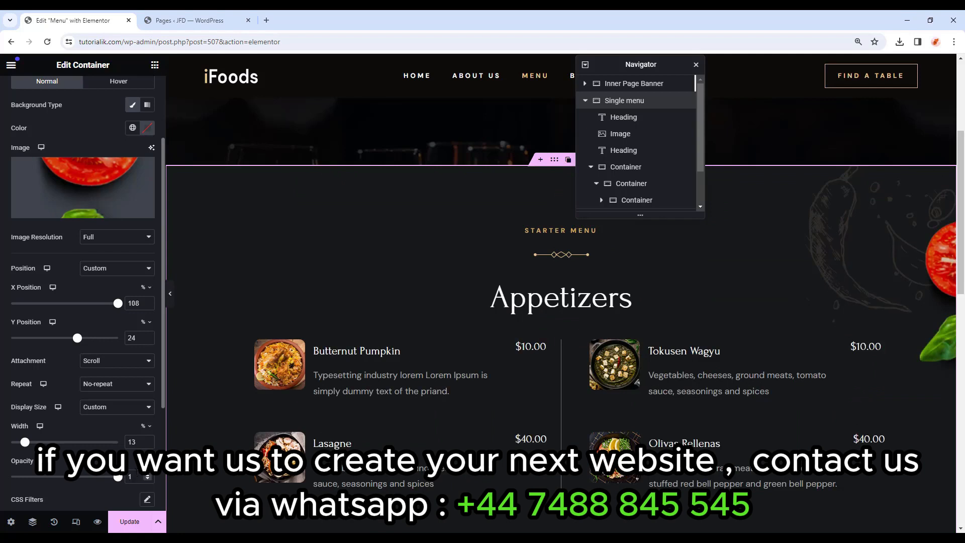
pyautogui.scroll(2, 48, 182)
# Set the Single menu container's Content Width to Full Width.
pyautogui.click(51, 157)
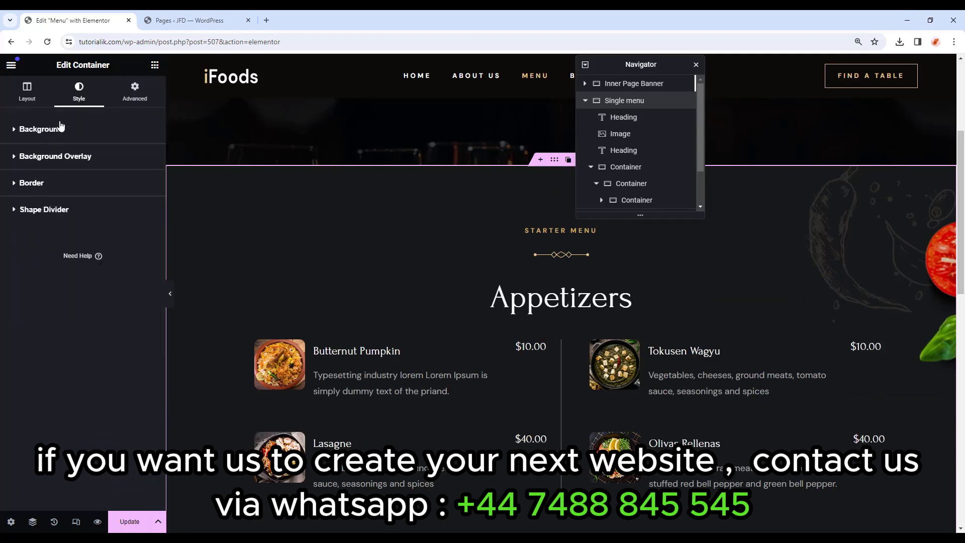
pyautogui.click(57, 129)
pyautogui.click(57, 130)
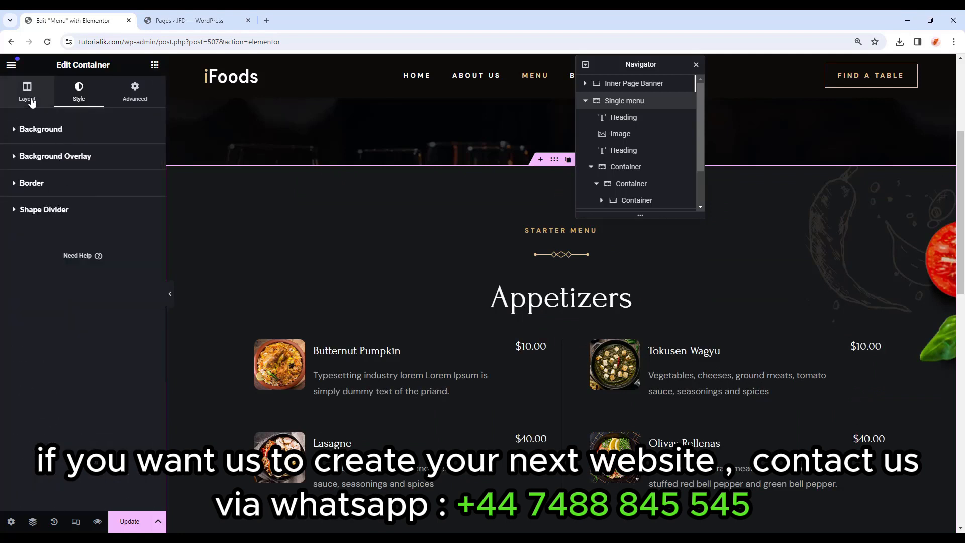
pyautogui.click(30, 103)
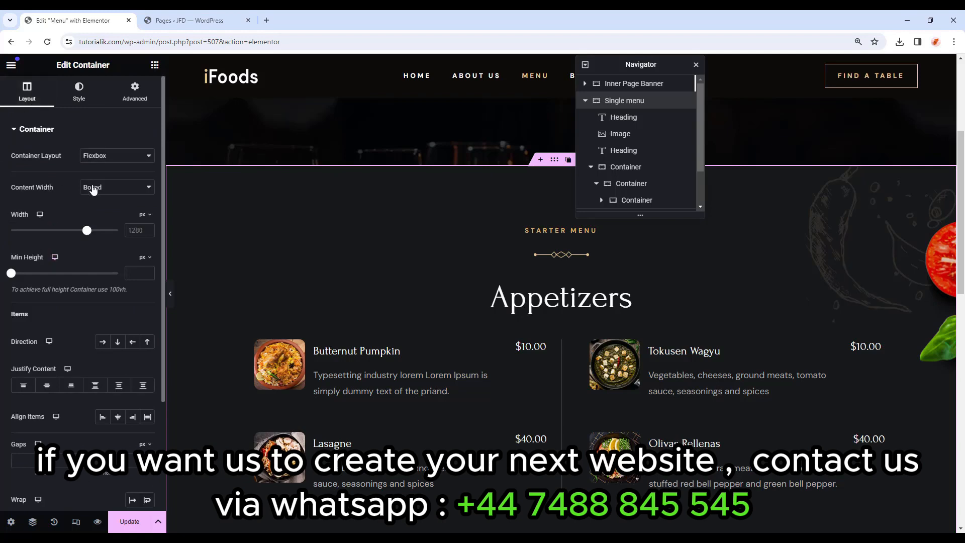
pyautogui.click(104, 188)
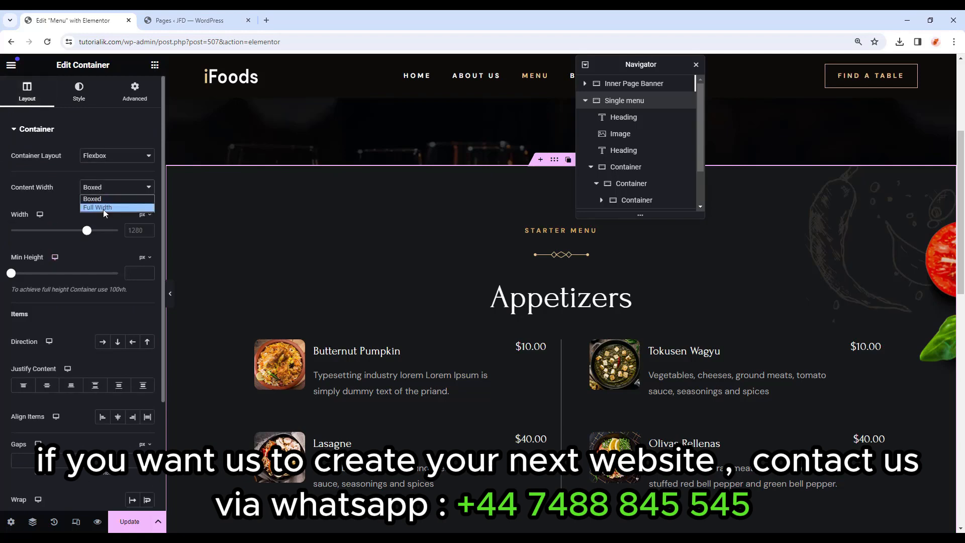
pyautogui.click(104, 210)
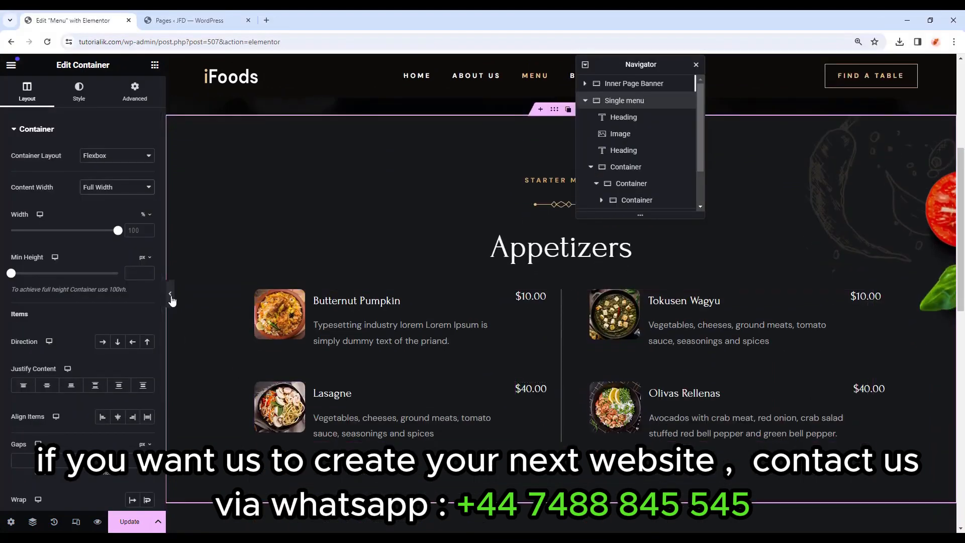
# Preview the page in Responsive Mode at tablet size (768 px).
pyautogui.click(172, 301)
pyautogui.scroll(-1, 743, 294)
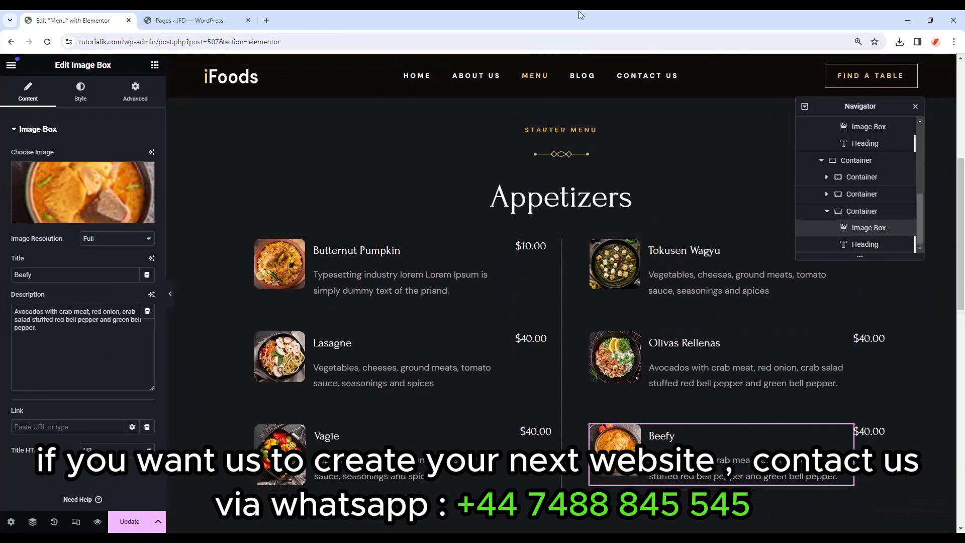
pyautogui.click(77, 521)
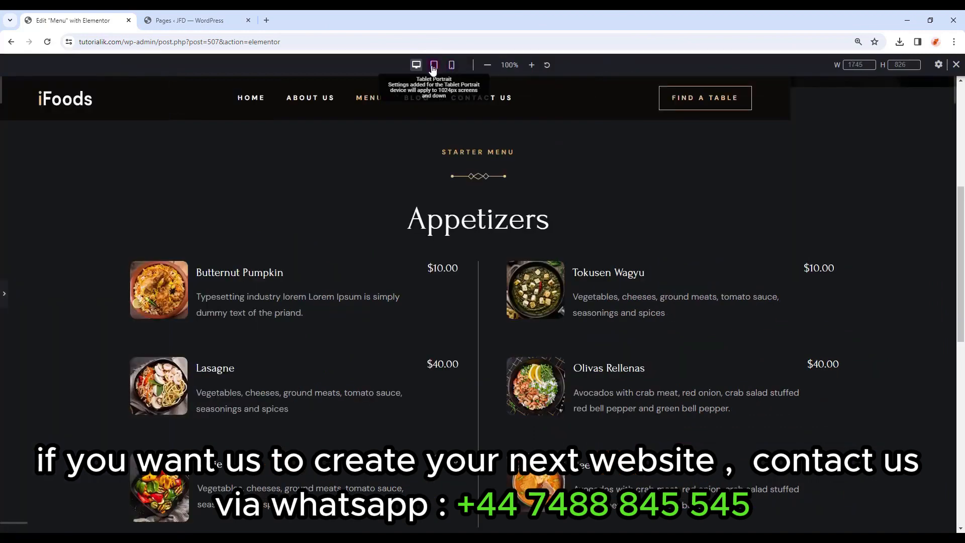
pyautogui.click(433, 66)
pyautogui.scroll(-10, 493, 317)
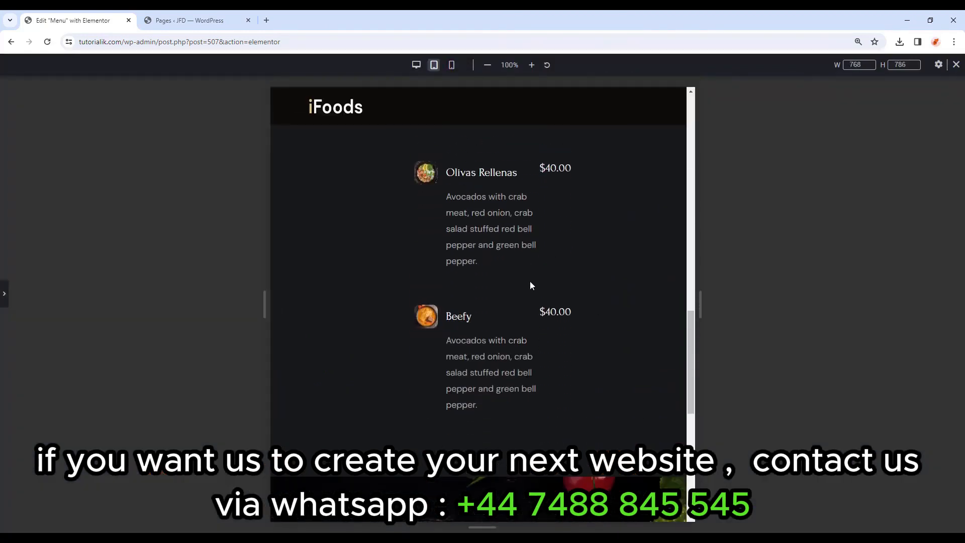
pyautogui.scroll(10, 542, 306)
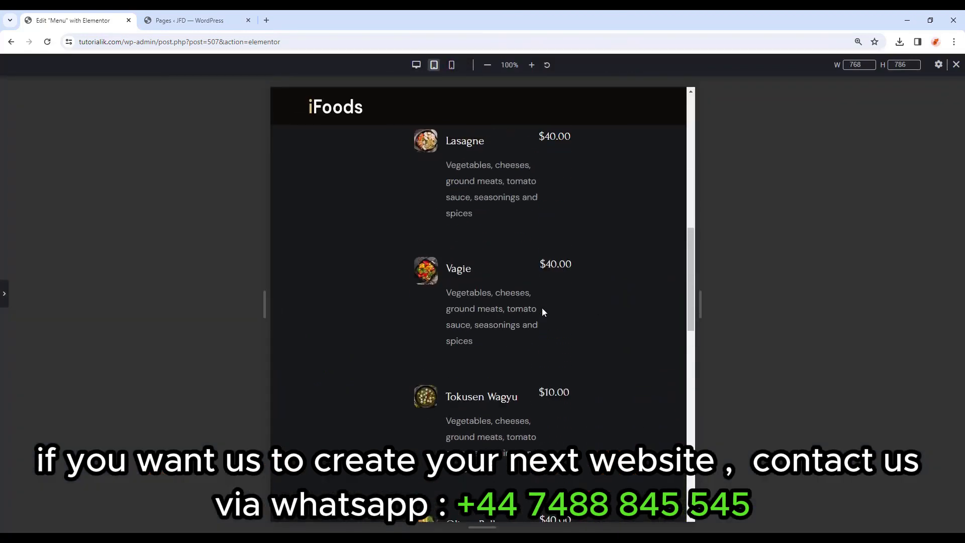
# Select the Single menu container and set its tablet padding to 0 on all sides.
pyautogui.click(5, 301)
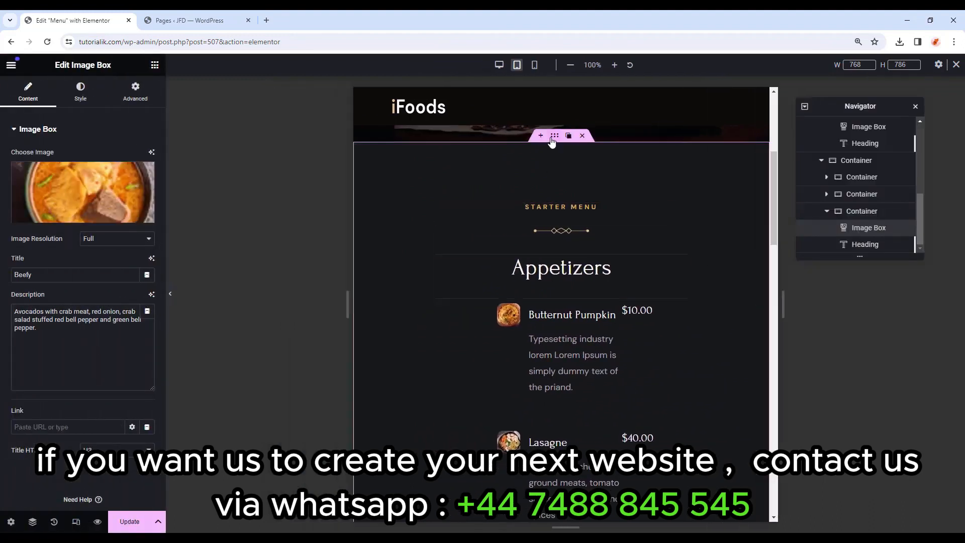
pyautogui.click(554, 139)
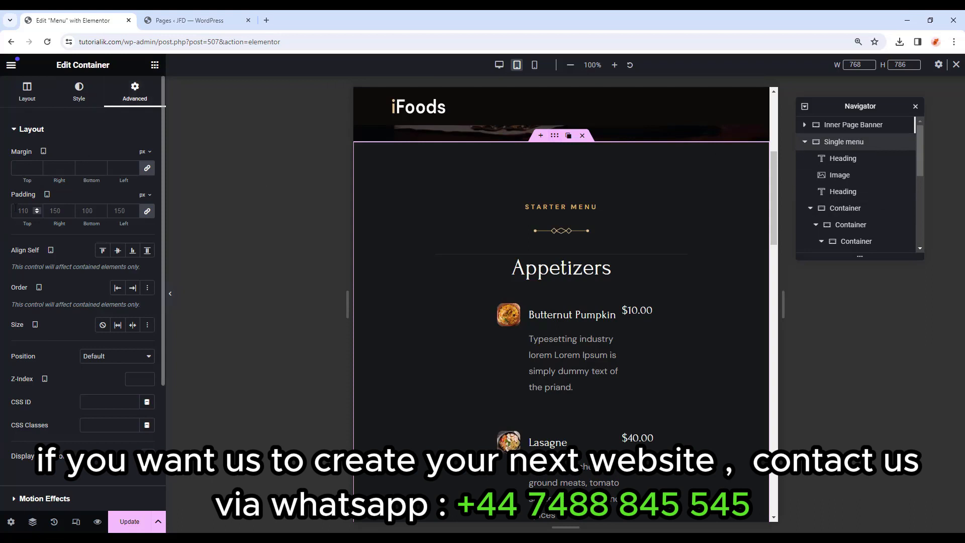
pyautogui.click(125, 214)
pyautogui.write('0')
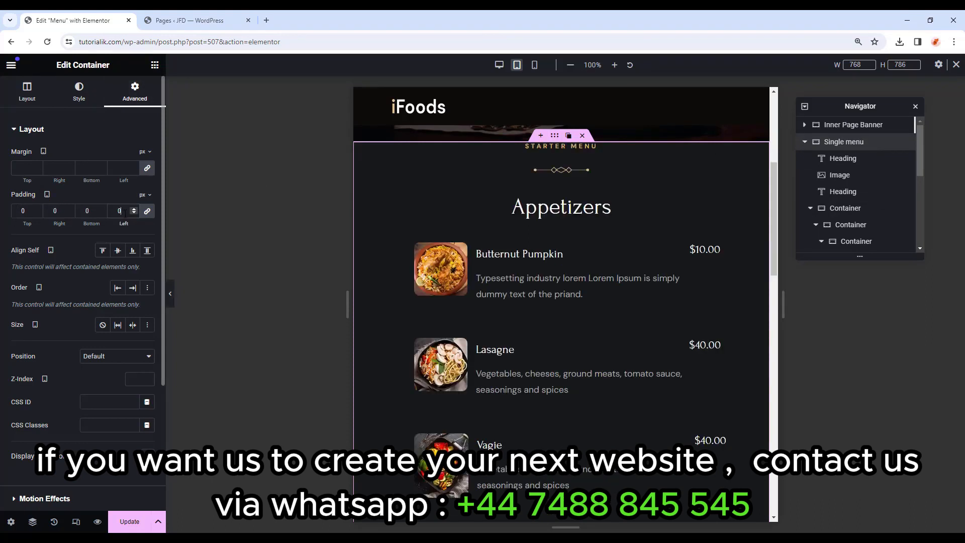
pyautogui.scroll(-2, 603, 352)
pyautogui.scroll(2, 578, 301)
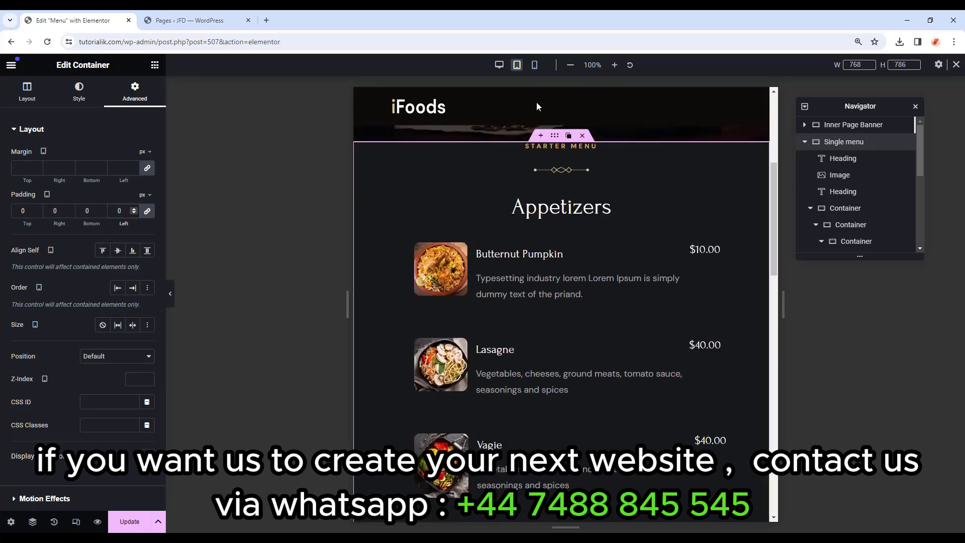
# Check the page in the mobile preview, then exit Responsive Mode to desktop.
pyautogui.click(535, 65)
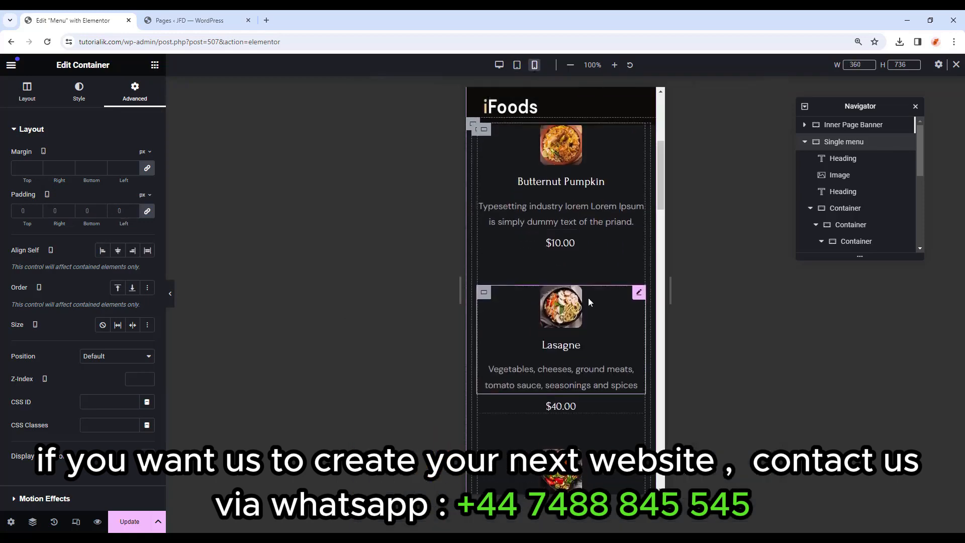
pyautogui.scroll(5, 588, 297)
pyautogui.scroll(-10, 583, 352)
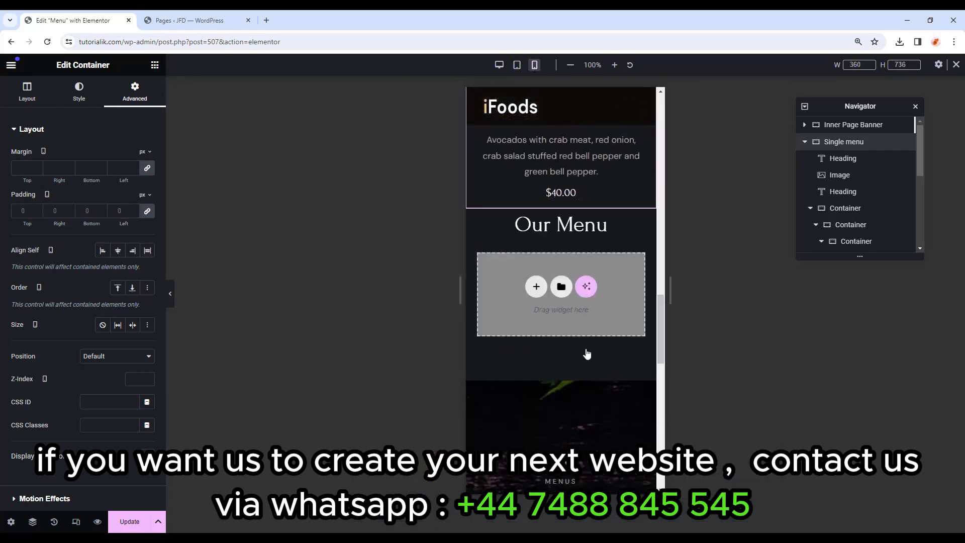
pyautogui.scroll(5, 585, 354)
pyautogui.click(956, 64)
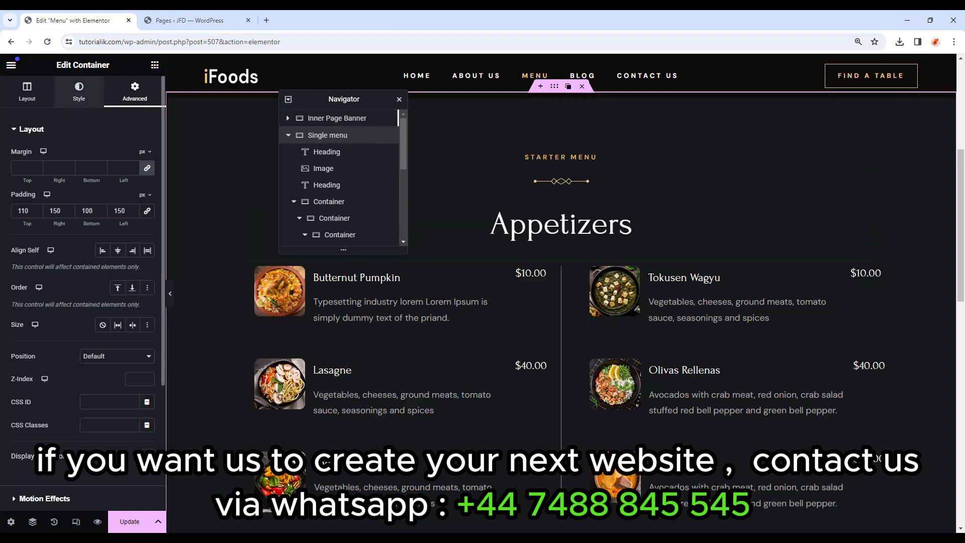
# Replace the container's background image with the chili/pepper sketch.
pyautogui.click(79, 90)
pyautogui.click(78, 265)
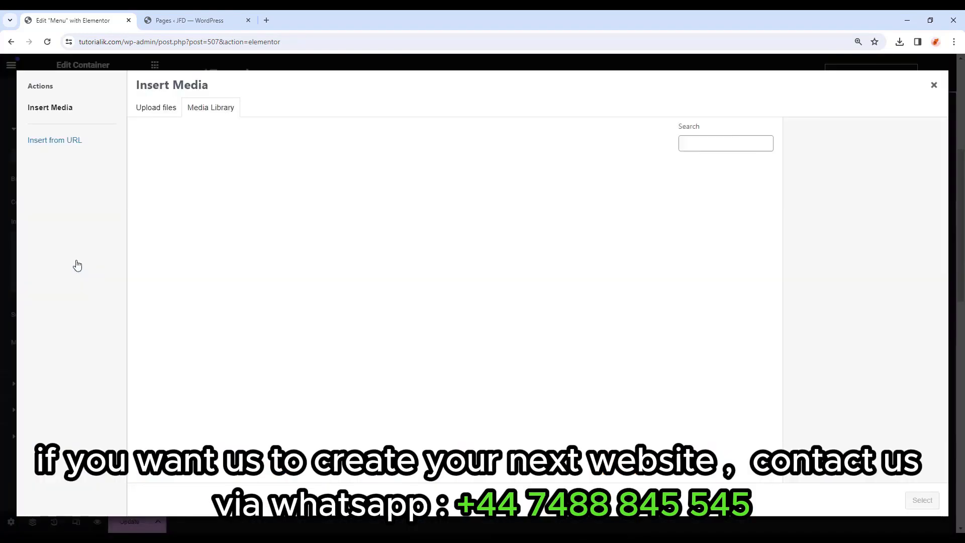
pyautogui.scroll(-15, 396, 370)
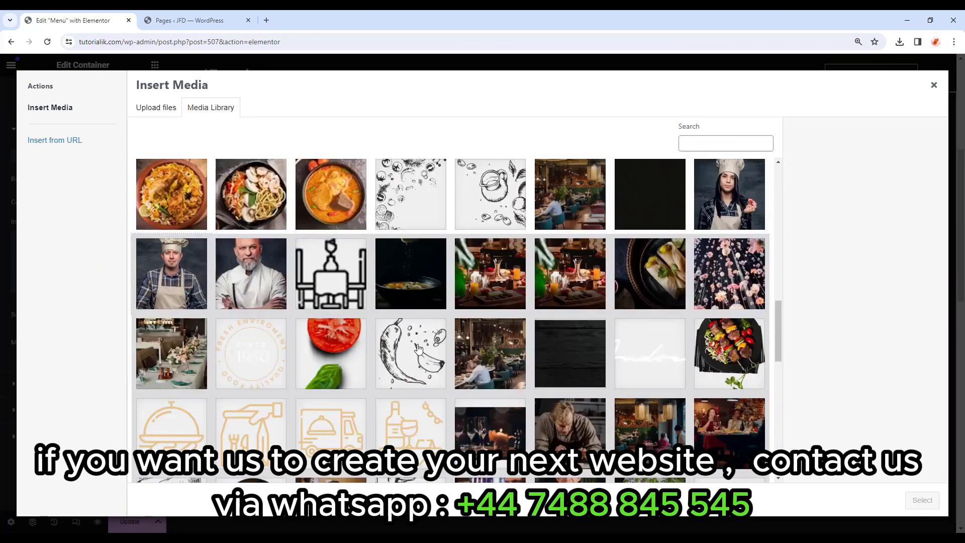
pyautogui.click(419, 348)
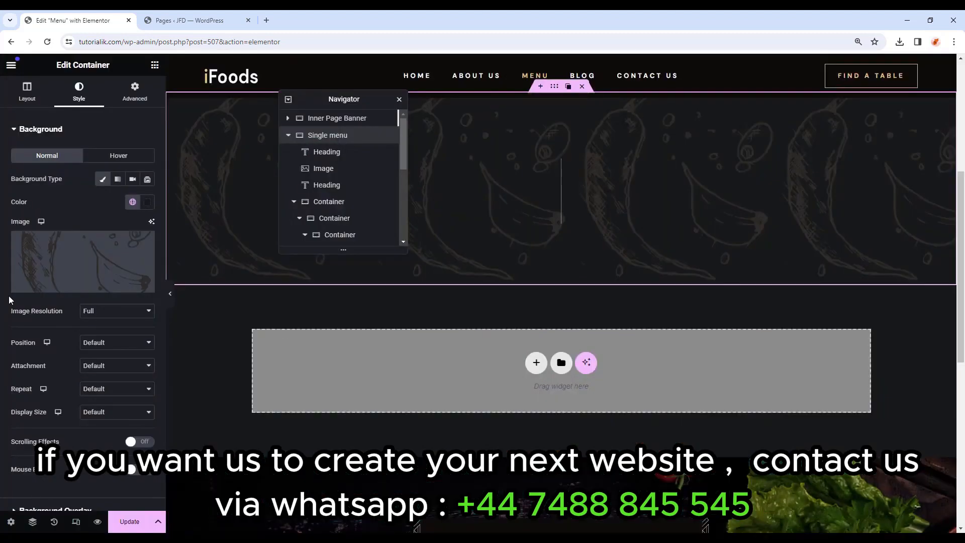
pyautogui.click(914, 504)
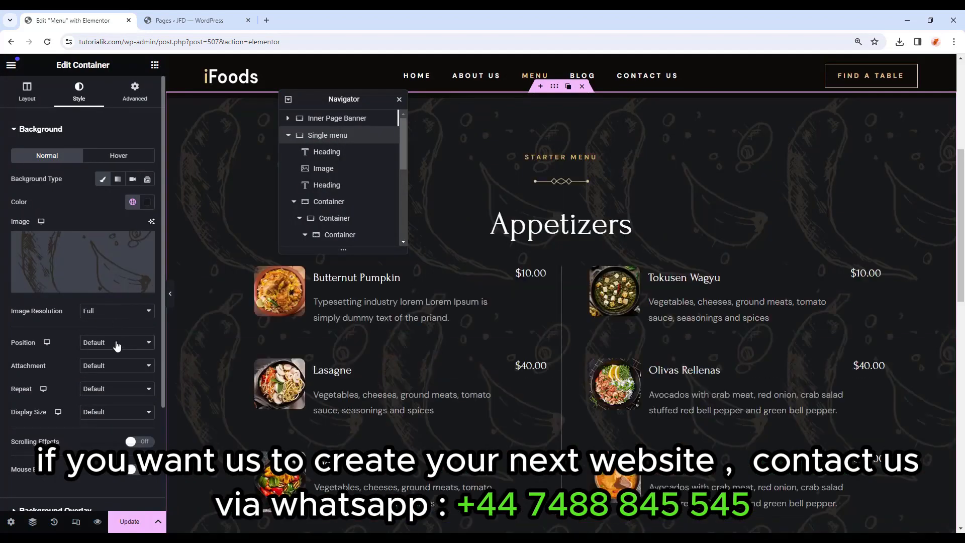
# Set the sketch background to Top Right, Scroll, No-repeat, custom width 20%.
pyautogui.click(116, 345)
pyautogui.click(105, 398)
pyautogui.click(115, 367)
pyautogui.click(110, 385)
pyautogui.click(110, 389)
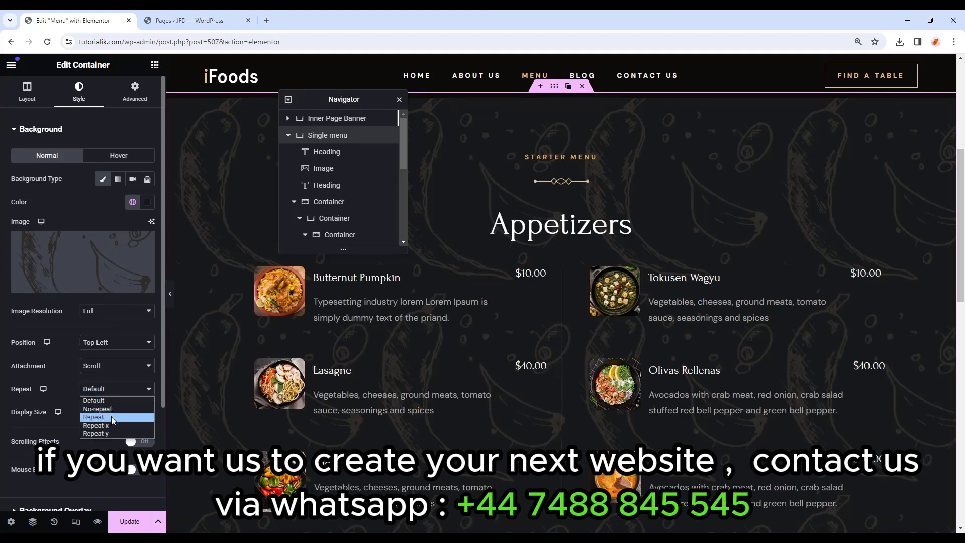
pyautogui.click(108, 408)
pyautogui.click(112, 416)
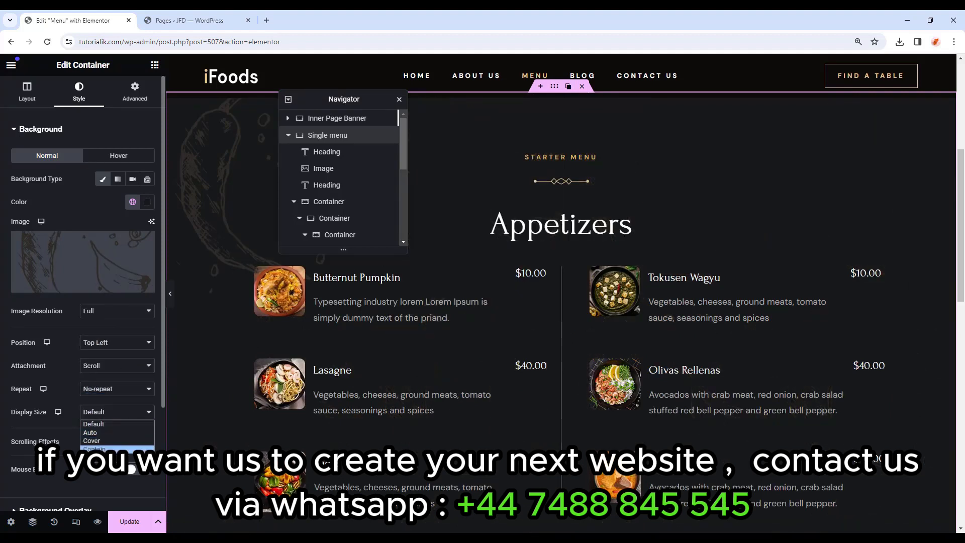
pyautogui.click(93, 457)
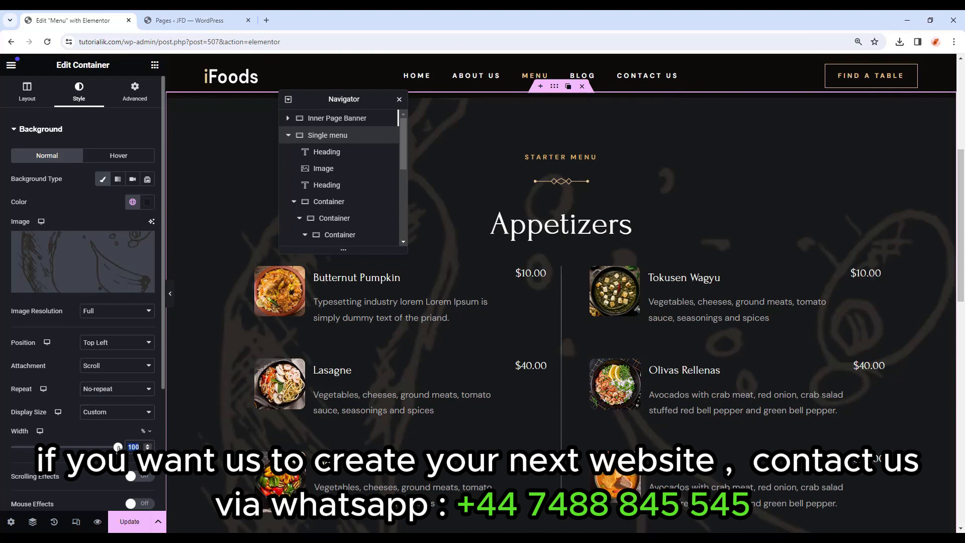
pyautogui.moveTo(118, 447); pyautogui.dragTo(32, 448)
pyautogui.click(123, 346)
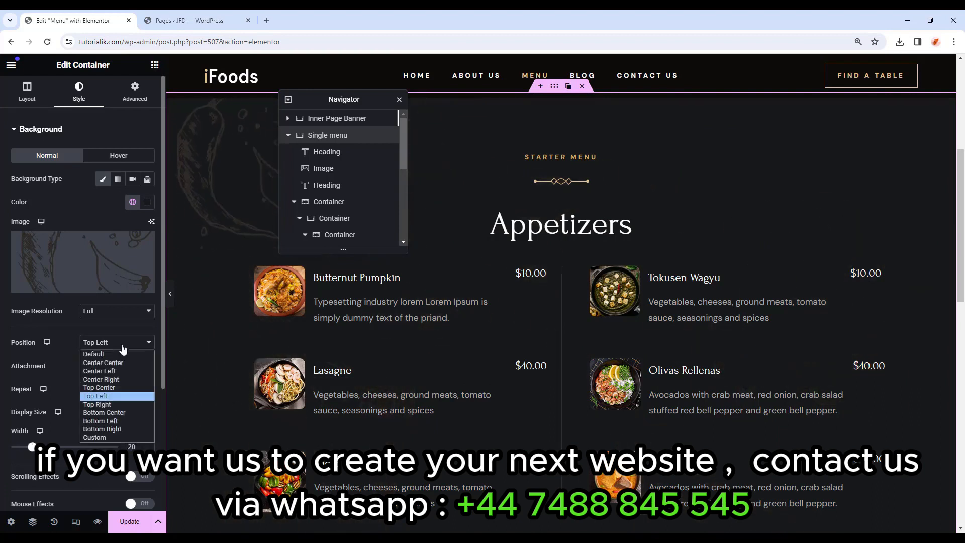
pyautogui.click(98, 405)
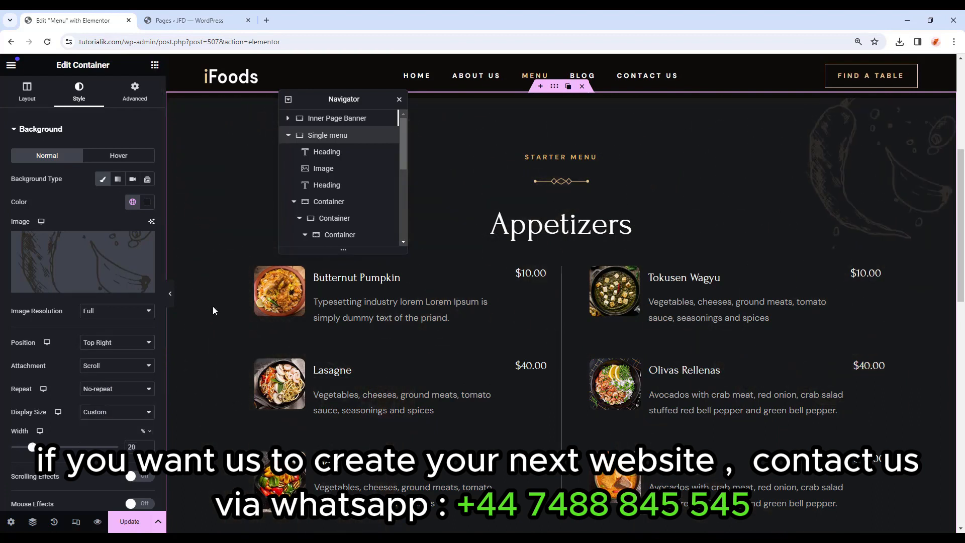
pyautogui.click(51, 134)
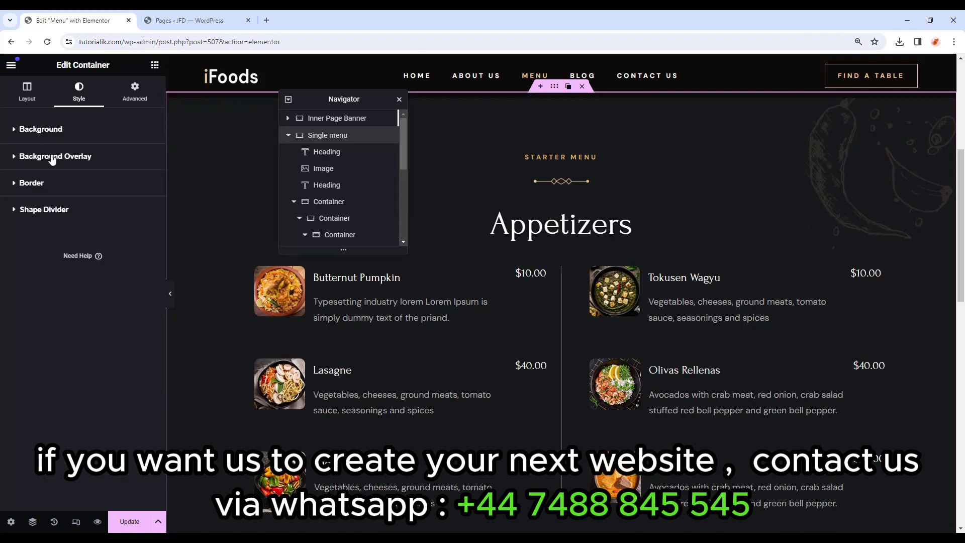
# Add a Classic background overlay using the tomato-and-basil image.
pyautogui.click(53, 157)
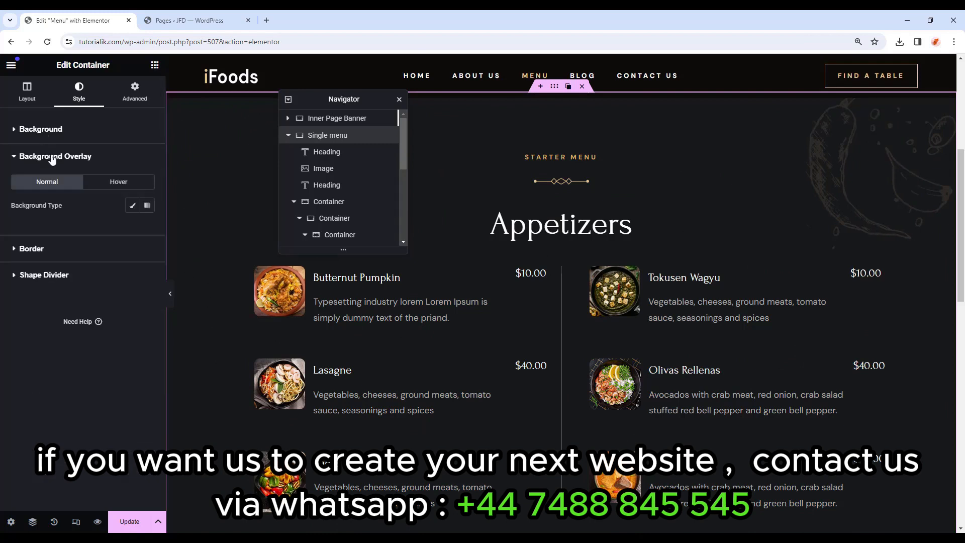
pyautogui.click(129, 204)
pyautogui.click(77, 278)
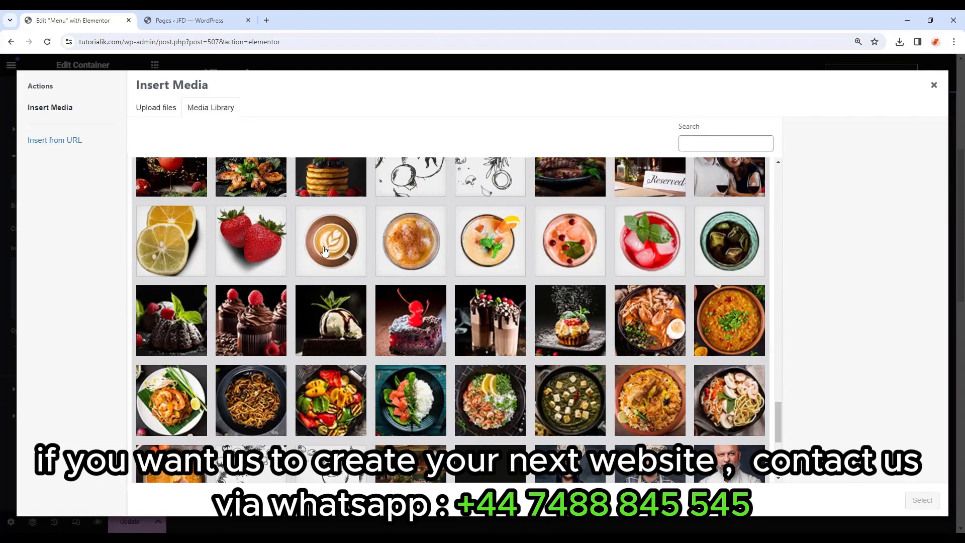
pyautogui.scroll(-5, 281, 291)
pyautogui.click(182, 379)
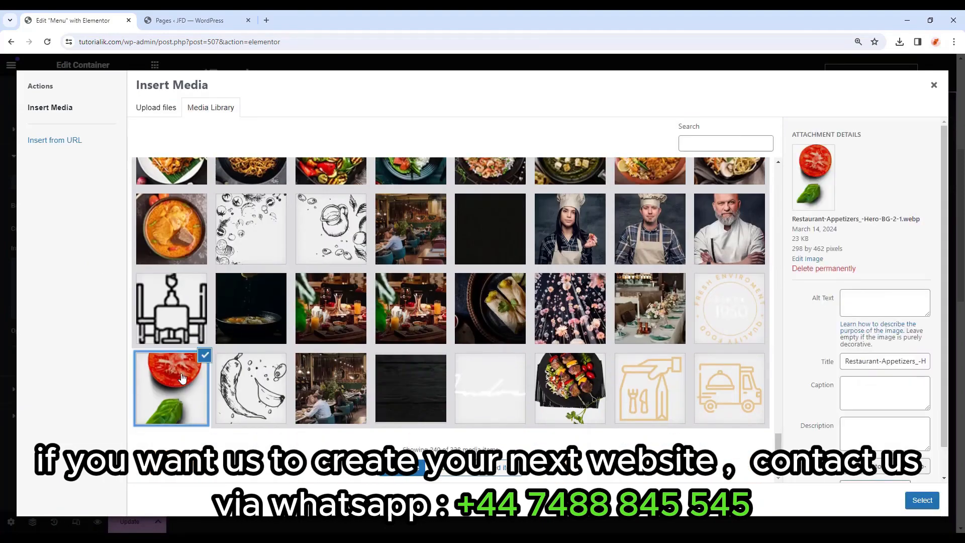
pyautogui.click(922, 500)
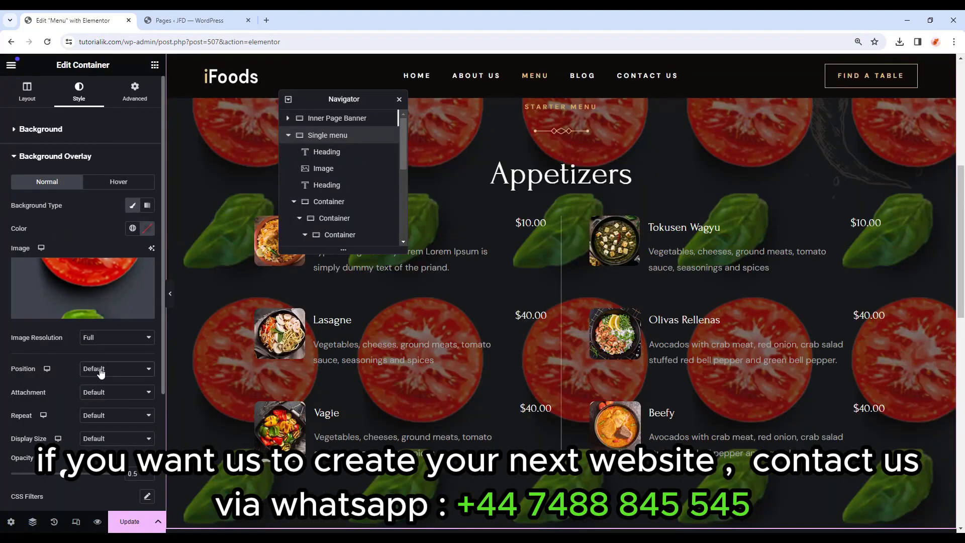
# Give the overlay a custom position of X 108% and Y 24%.
pyautogui.click(101, 370)
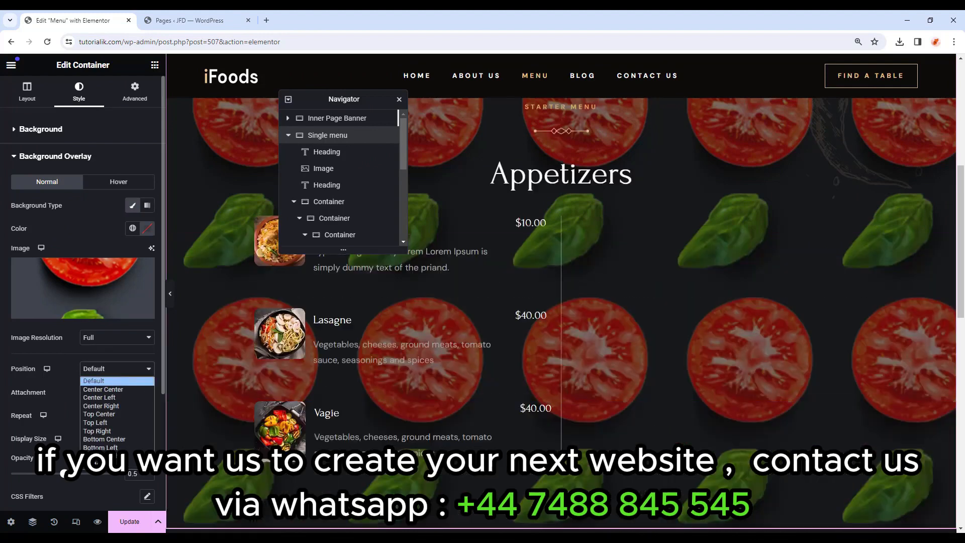
pyautogui.click(96, 463)
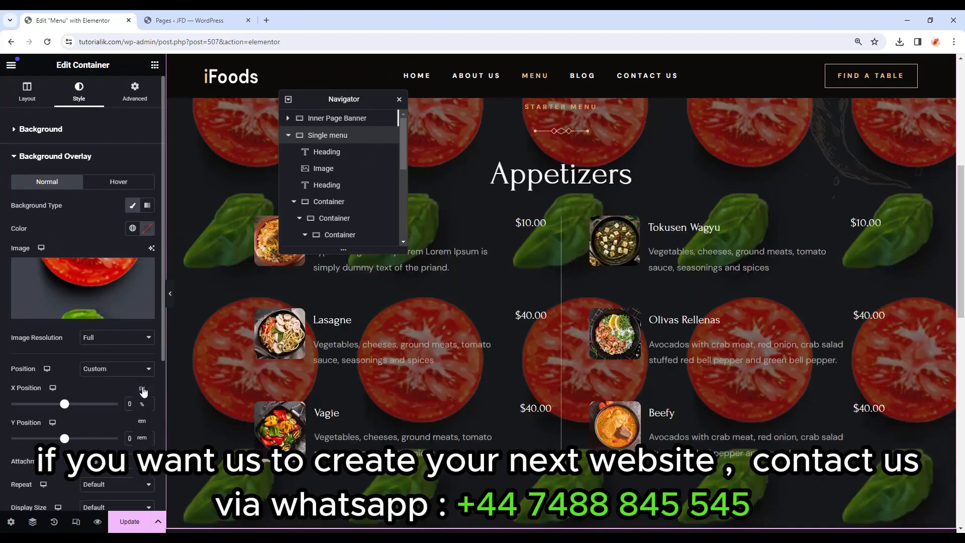
pyautogui.click(142, 404)
pyautogui.moveTo(138, 403); pyautogui.dragTo(119, 405)
pyautogui.write('108')
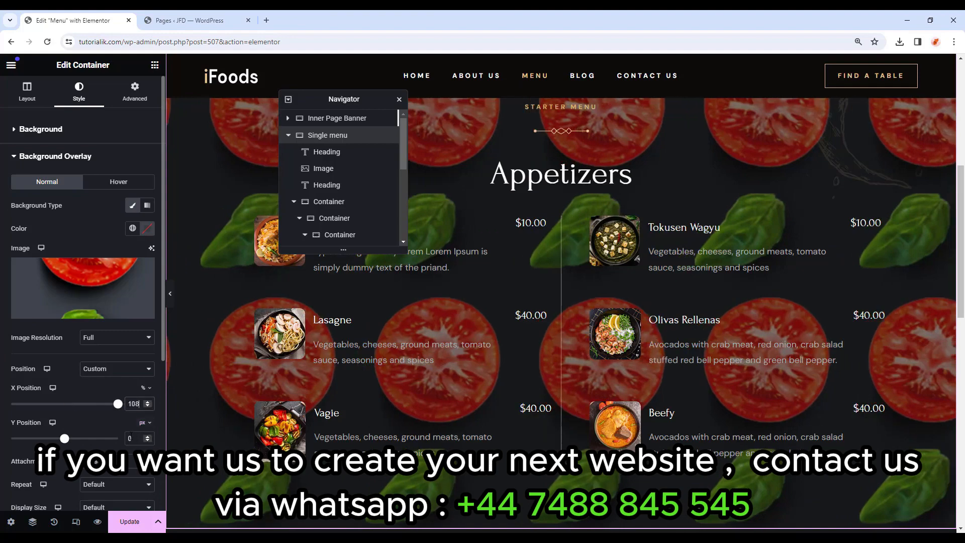
pyautogui.write('24')
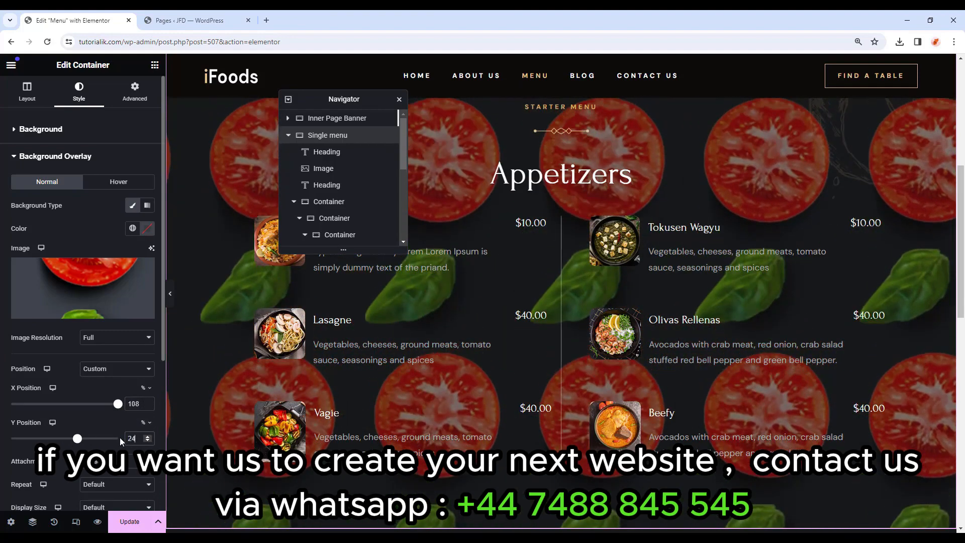
pyautogui.scroll(-2, 50, 427)
# Set the overlay to Scroll, No-repeat, custom width 13%, and opacity 1.
pyautogui.click(103, 362)
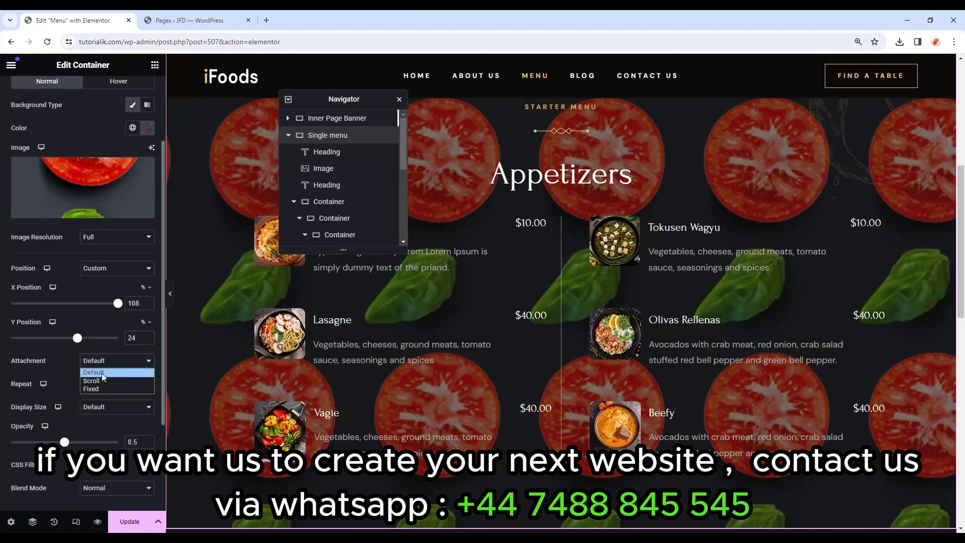
pyautogui.click(106, 381)
pyautogui.click(107, 385)
pyautogui.click(98, 405)
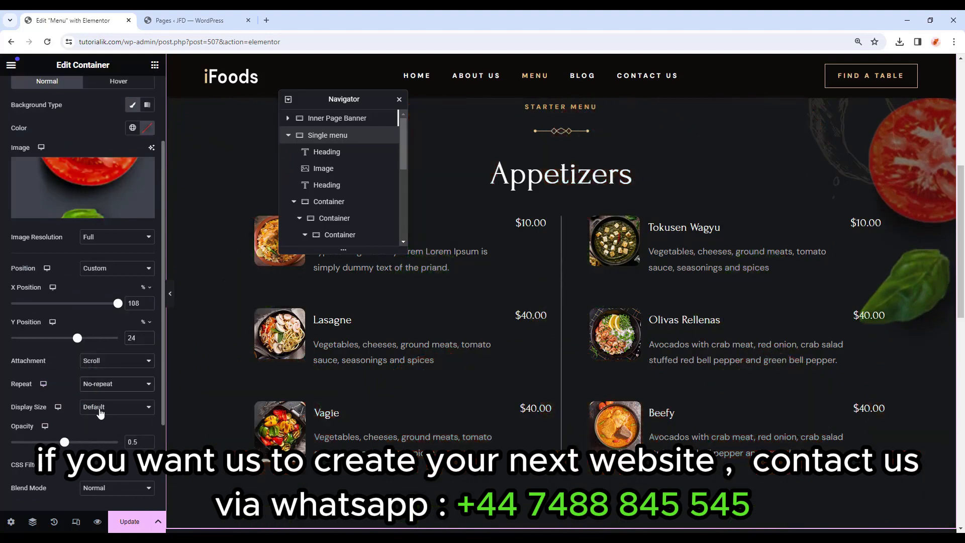
pyautogui.click(98, 406)
pyautogui.click(104, 450)
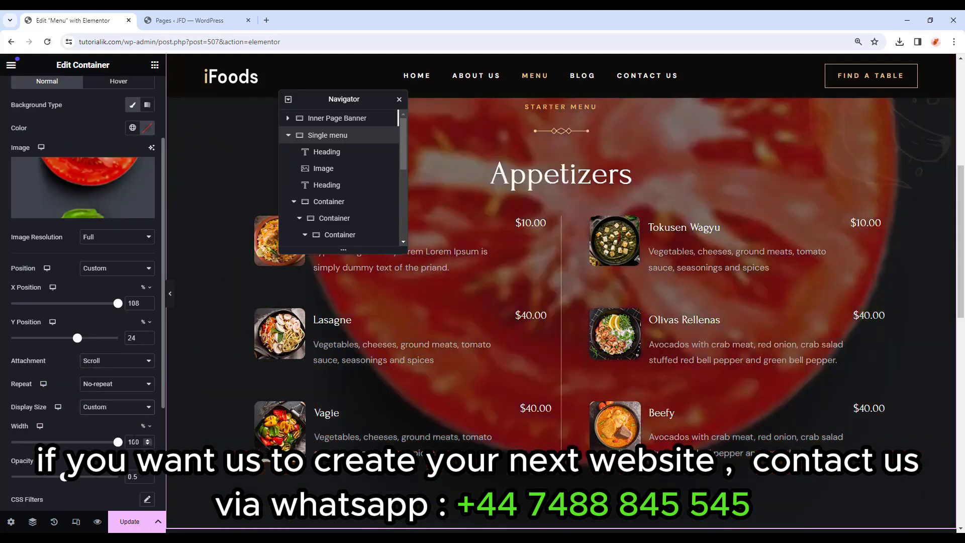
pyautogui.write('13')
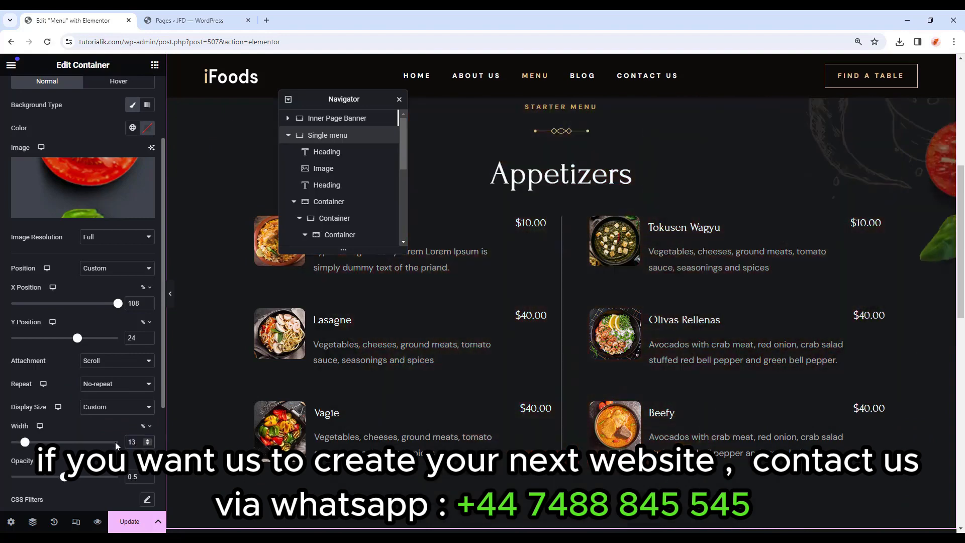
pyautogui.scroll(-1, 120, 442)
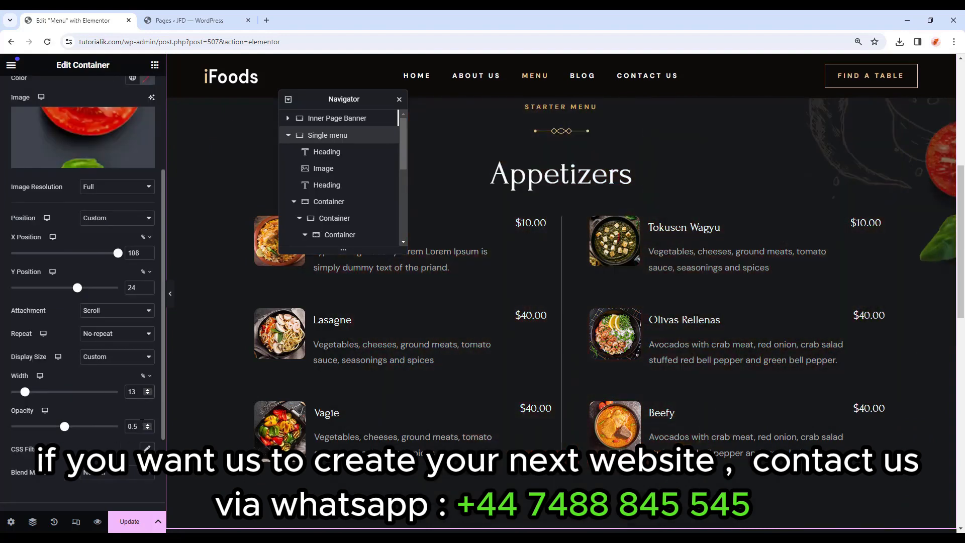
pyautogui.moveTo(141, 424); pyautogui.dragTo(99, 428)
pyautogui.write('1')
pyautogui.scroll(3, 95, 186)
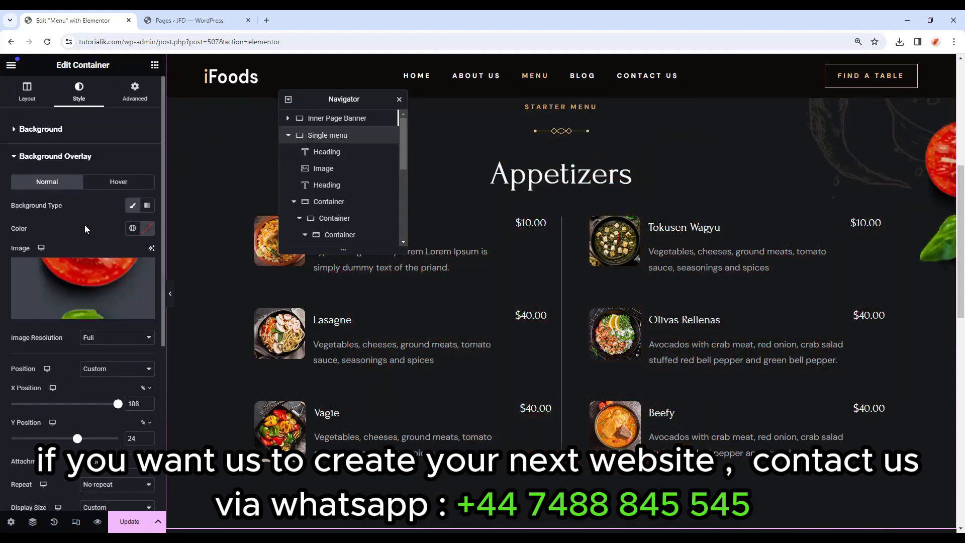
pyautogui.click(64, 160)
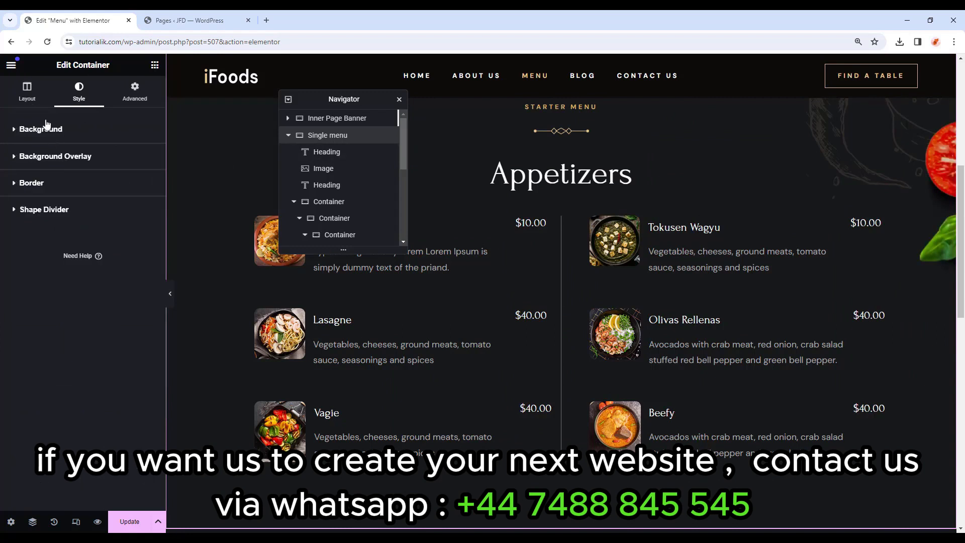
# Set the container's Content Width to Full Width.
pyautogui.click(34, 98)
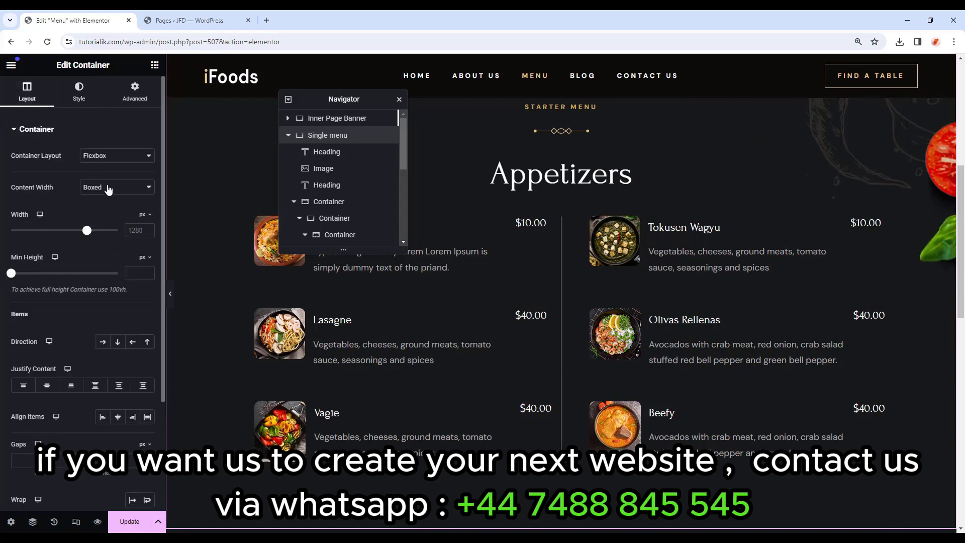
pyautogui.click(108, 188)
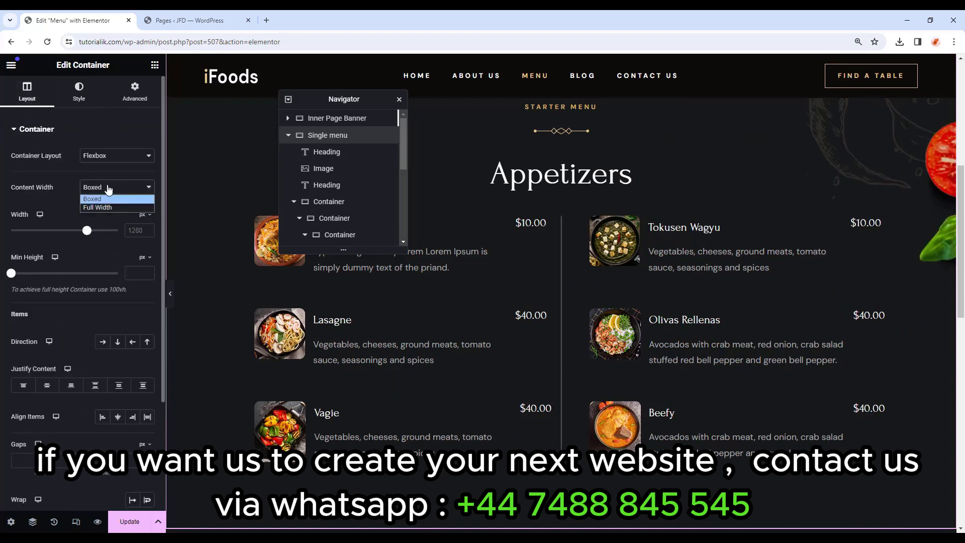
pyautogui.click(120, 208)
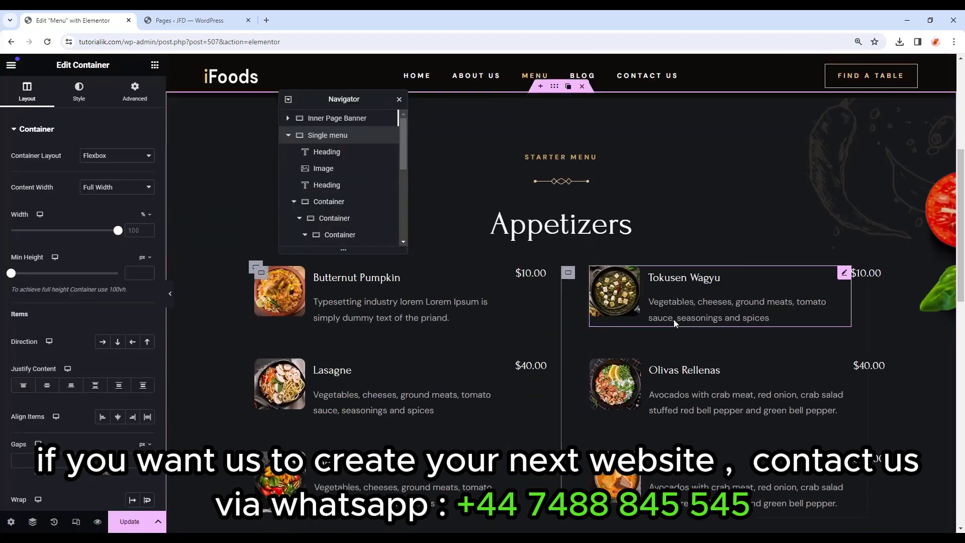
pyautogui.scroll(-5, 673, 326)
pyautogui.scroll(-2, 670, 328)
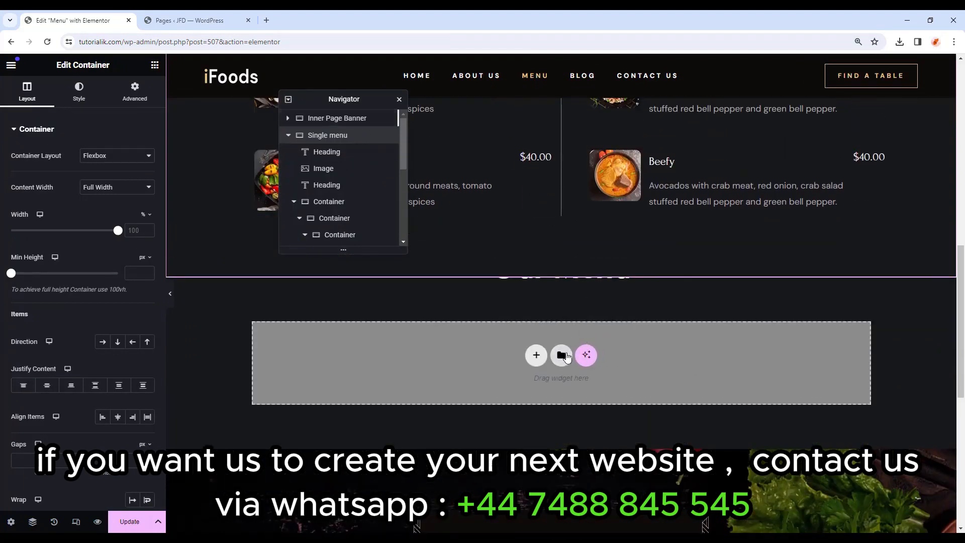
# Import Private Events Section.json and Banquet Hall Section.json into the saved template library.
pyautogui.click(562, 354)
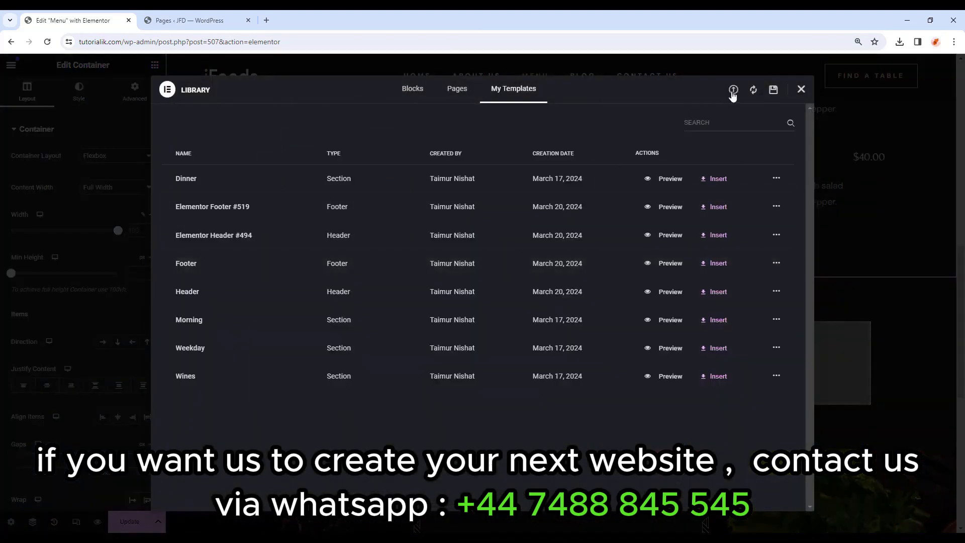
pyautogui.click(734, 91)
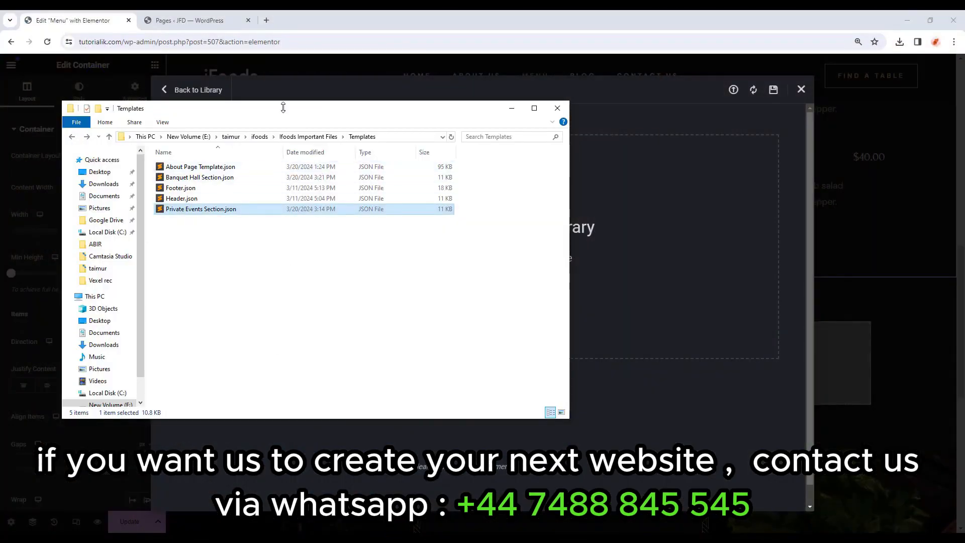
pyautogui.moveTo(270, 114); pyautogui.dragTo(731, 158)
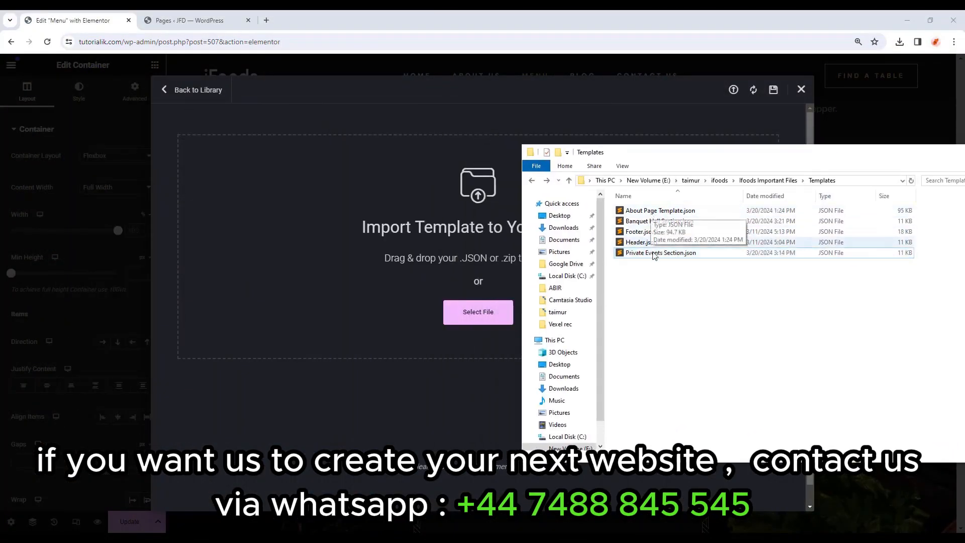
pyautogui.click(677, 255)
pyautogui.moveTo(661, 257); pyautogui.dragTo(392, 276)
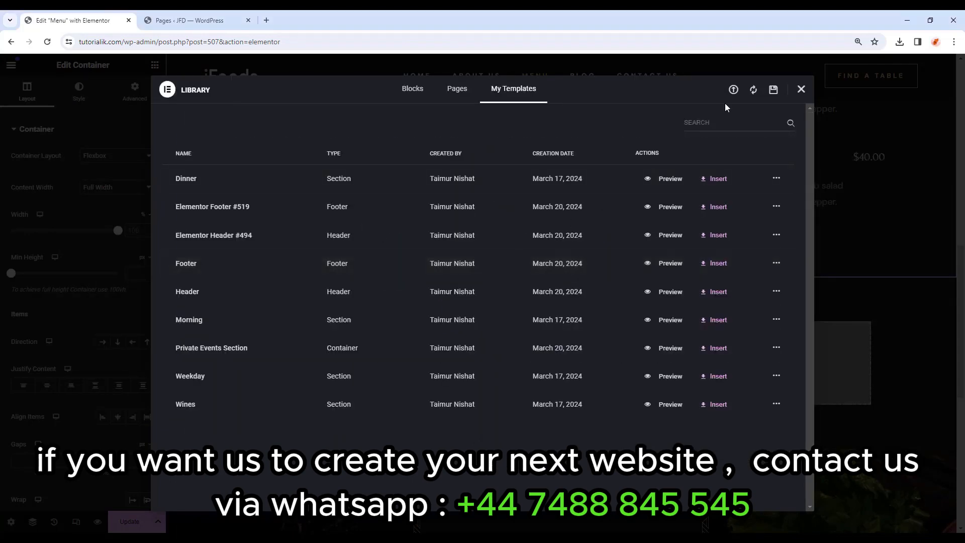
pyautogui.click(734, 91)
pyautogui.hotkey('alt', 'Tab')
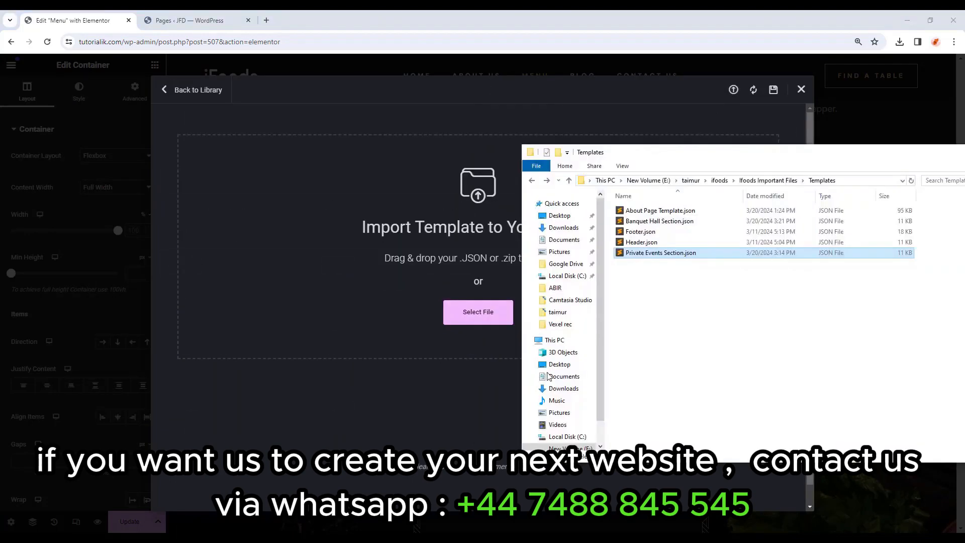
pyautogui.click(670, 222)
pyautogui.moveTo(677, 225); pyautogui.dragTo(387, 234)
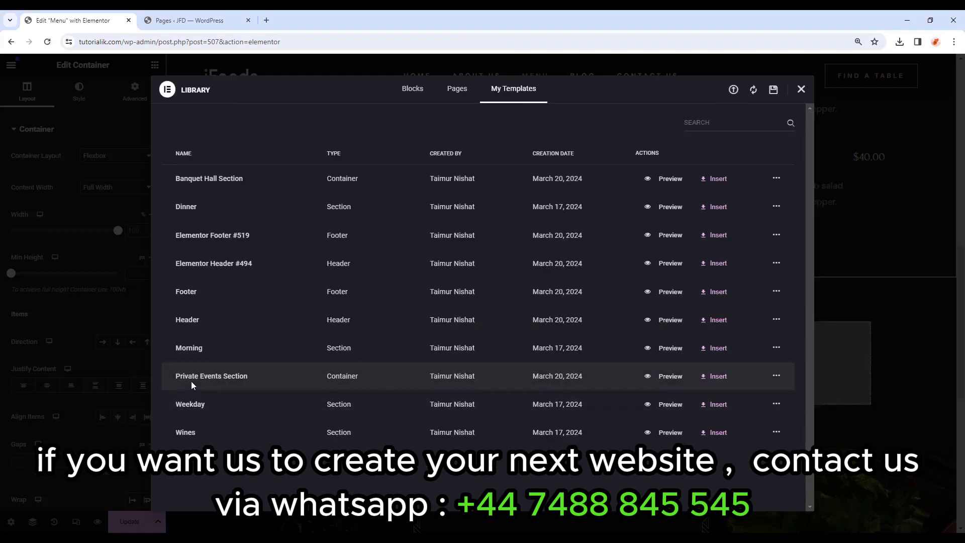
# Insert the Private Events Section template below the Appetizers menu and preview it full width.
pyautogui.click(694, 382)
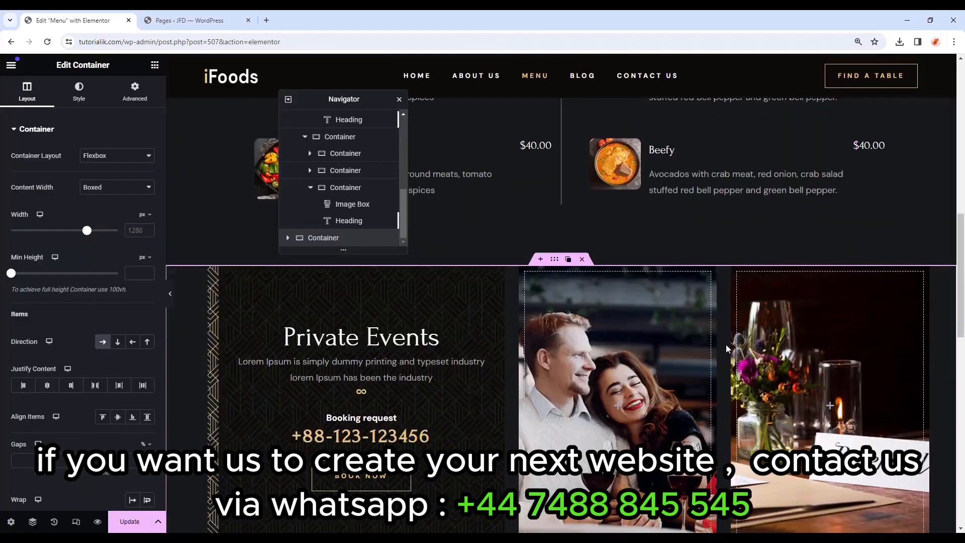
pyautogui.click(170, 293)
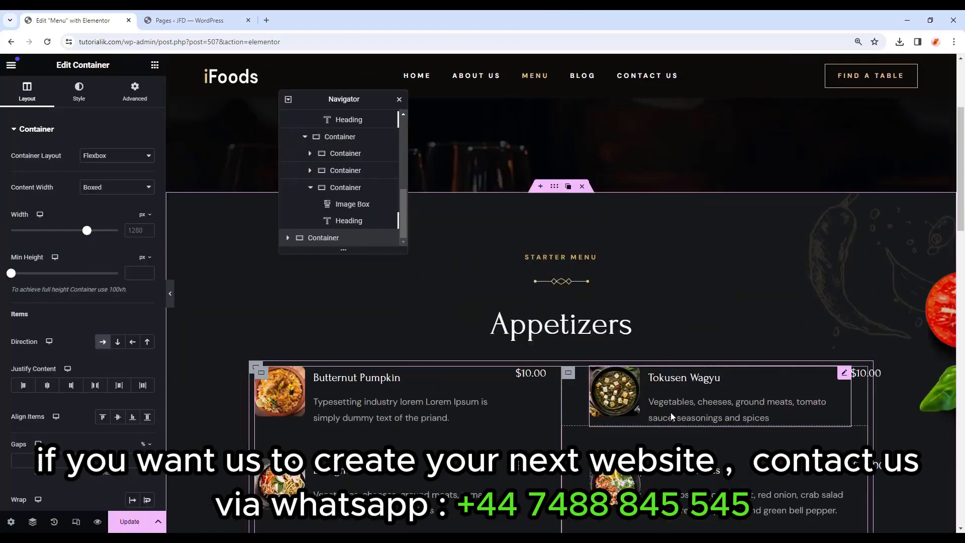
pyautogui.scroll(-15, 672, 416)
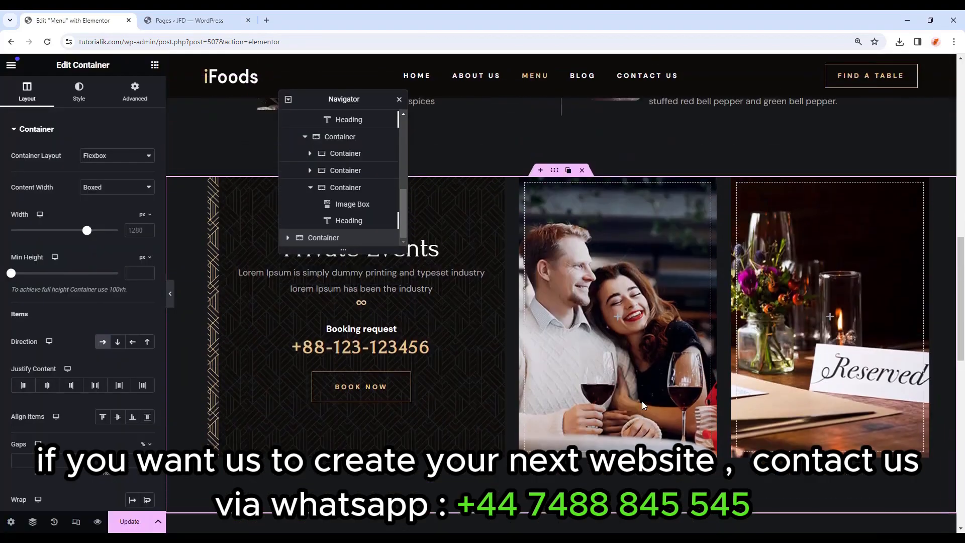
pyautogui.scroll(6, 638, 405)
pyautogui.scroll(6, 640, 408)
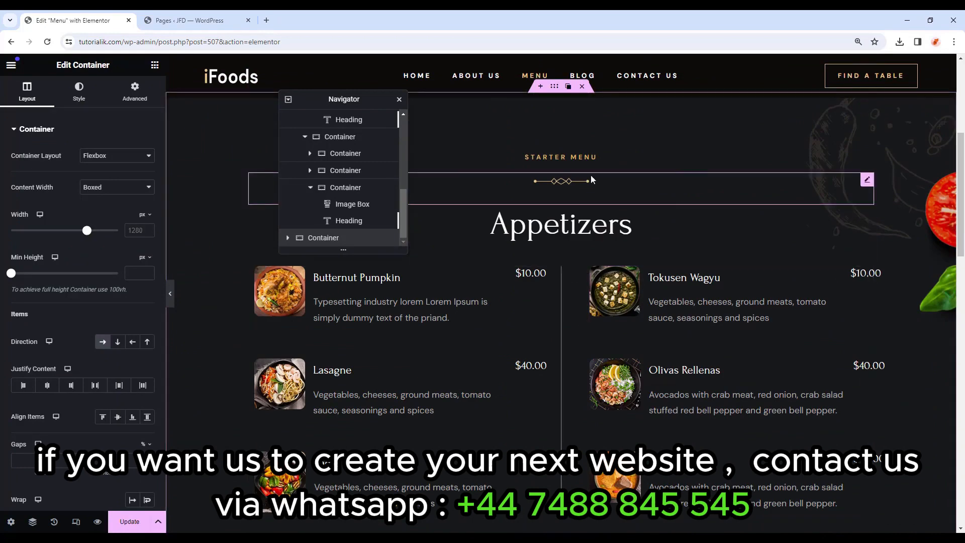
pyautogui.moveTo(343, 99); pyautogui.dragTo(217, 94)
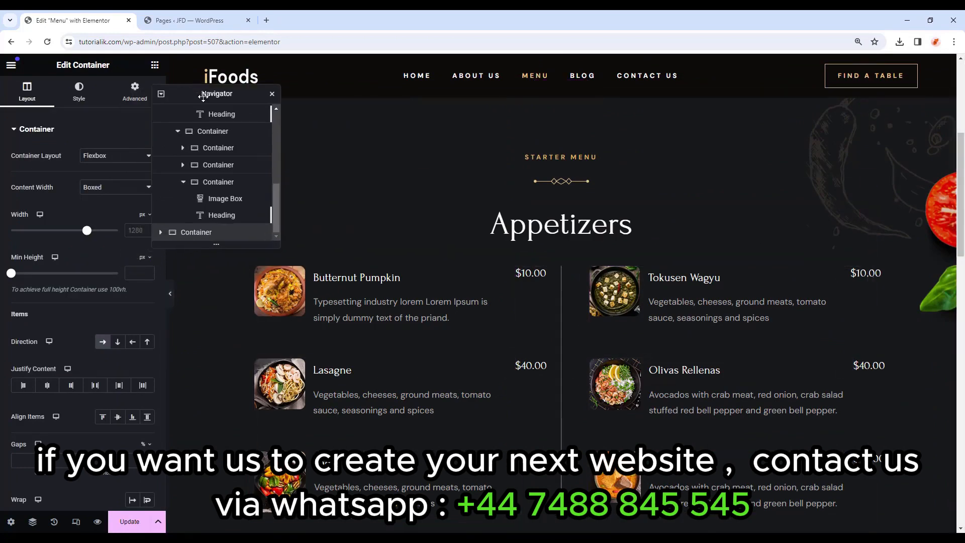
# Copy the Appetizers menu section and paste it at the end of the page.
pyautogui.scroll(1, 609, 253)
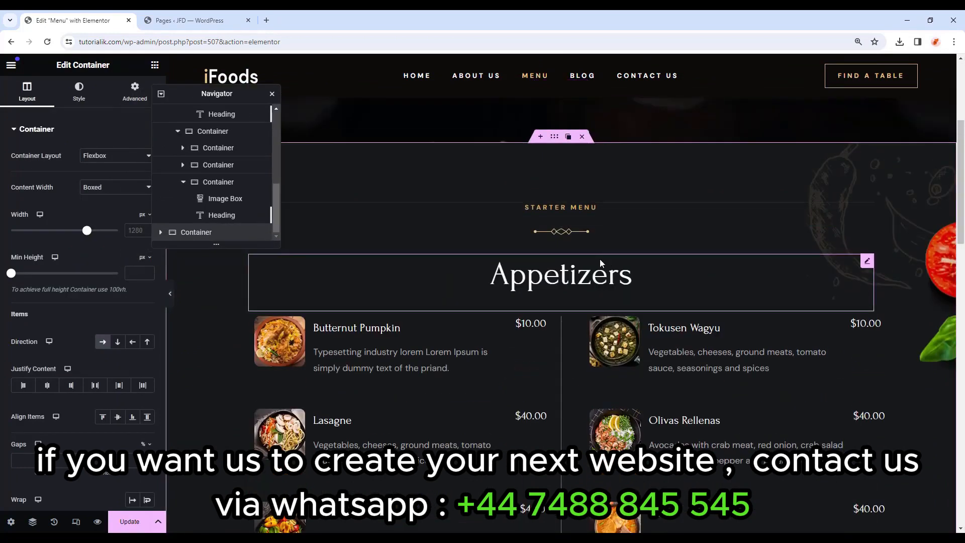
pyautogui.rightClick(557, 139)
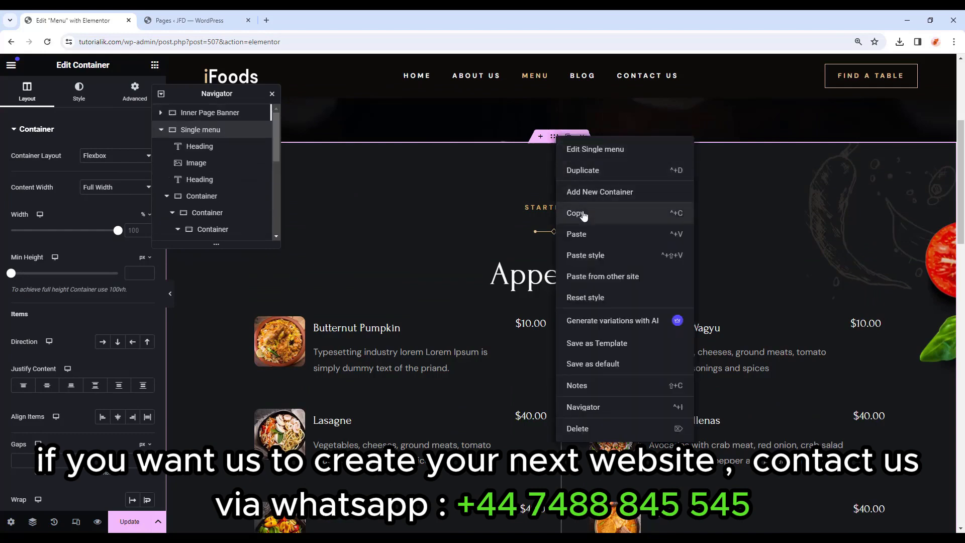
pyautogui.click(570, 231)
pyautogui.rightClick(480, 244)
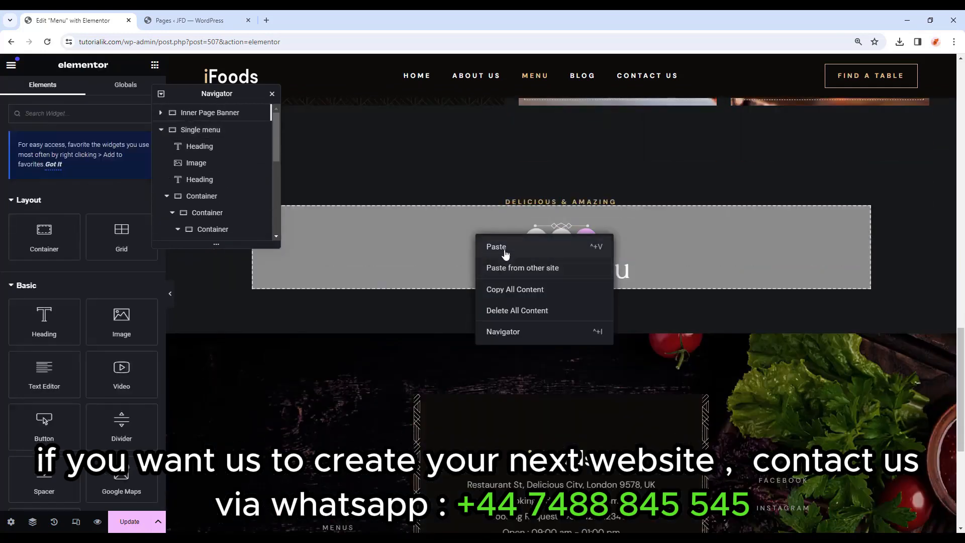
pyautogui.click(486, 248)
# Give the pasted section a rosemary sketch background, positioned Top Left at width 16.
pyautogui.click(564, 229)
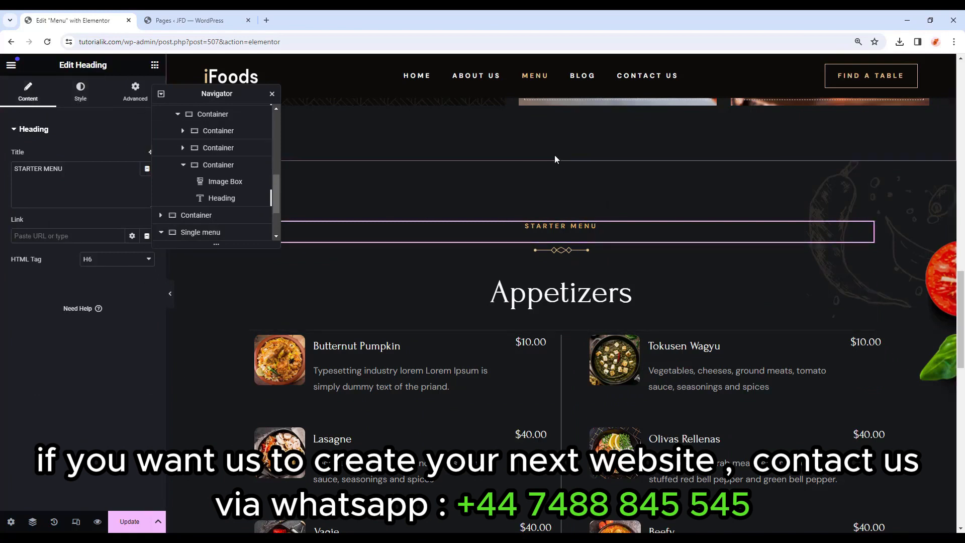
pyautogui.click(603, 210)
pyautogui.click(76, 92)
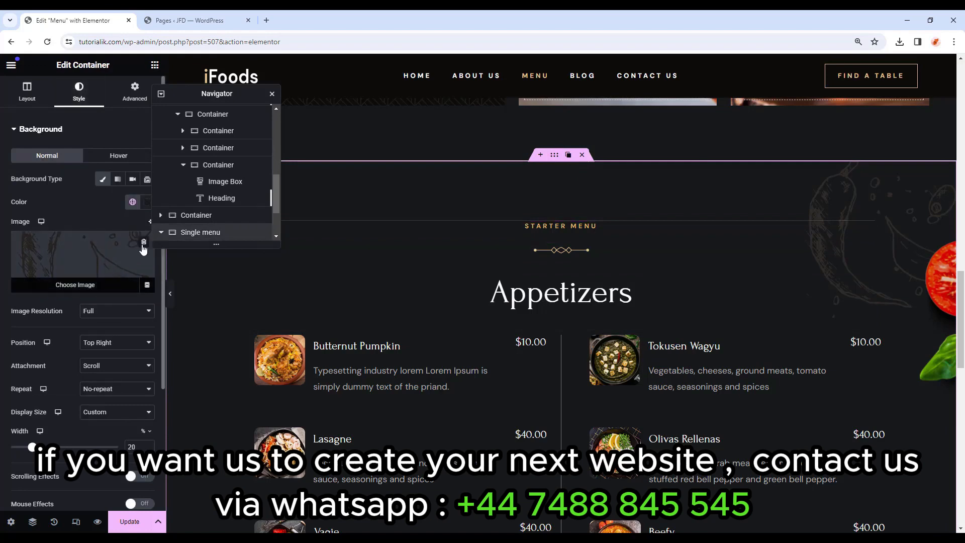
pyautogui.click(108, 280)
pyautogui.scroll(-5, 641, 343)
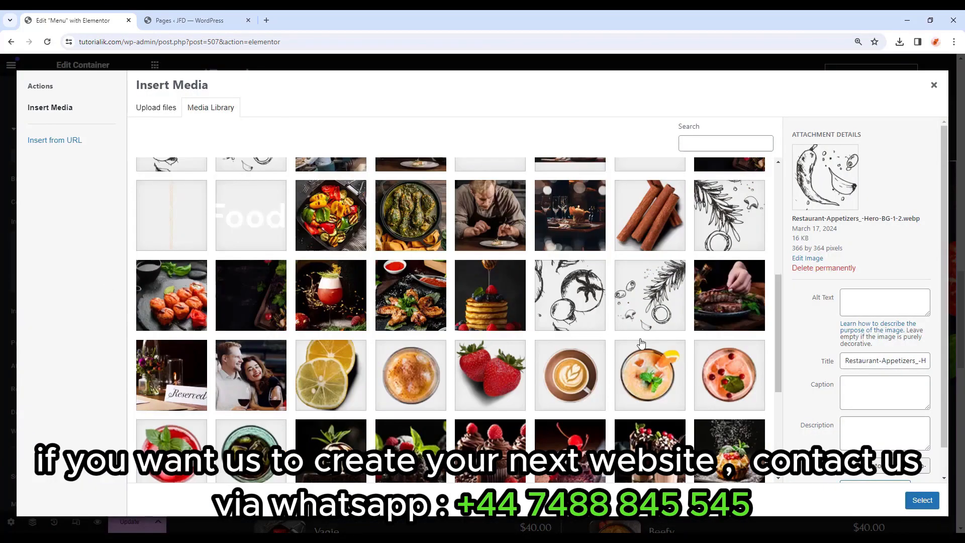
pyautogui.click(740, 235)
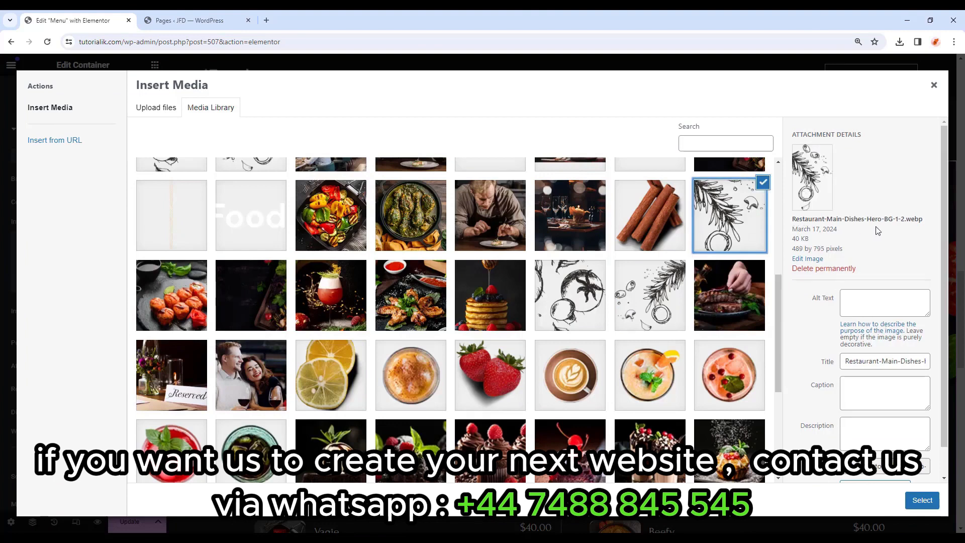
pyautogui.click(923, 500)
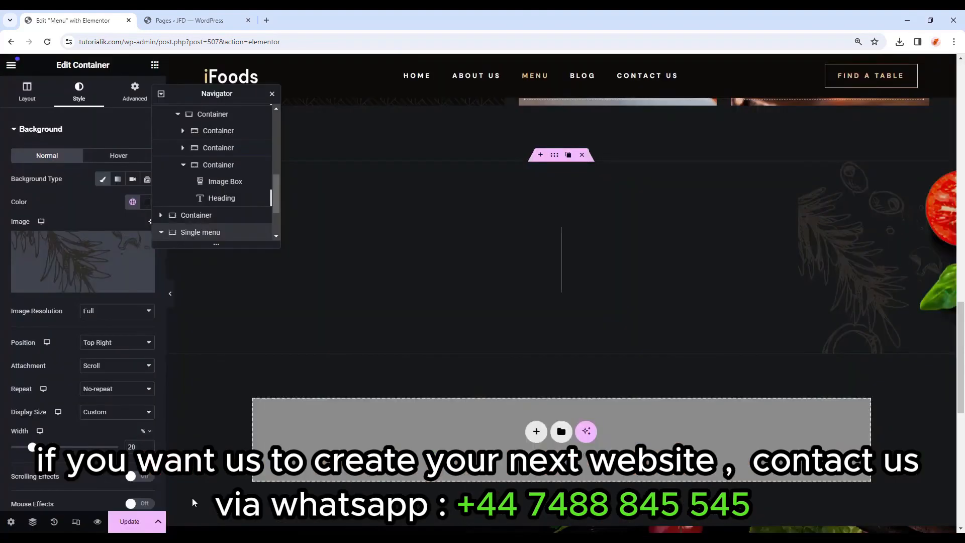
pyautogui.click(115, 343)
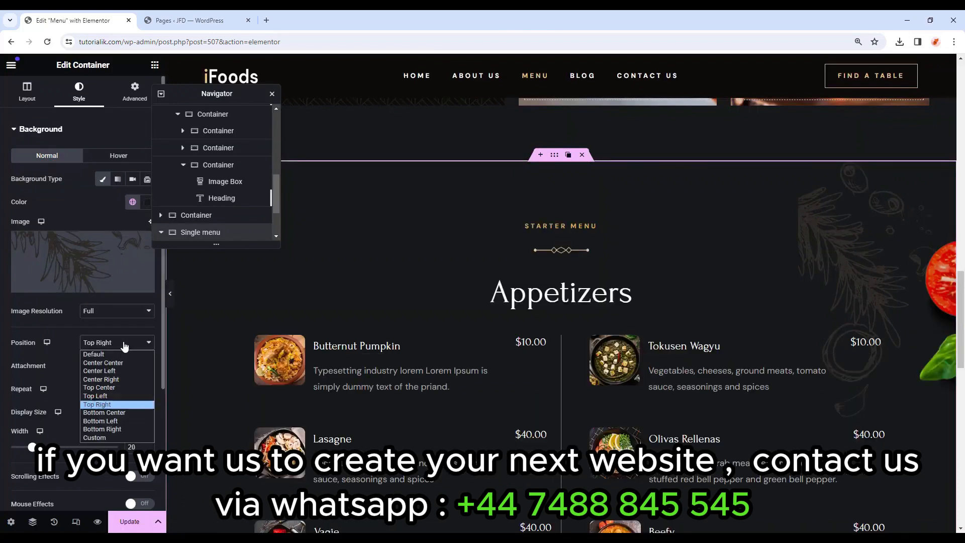
pyautogui.click(113, 396)
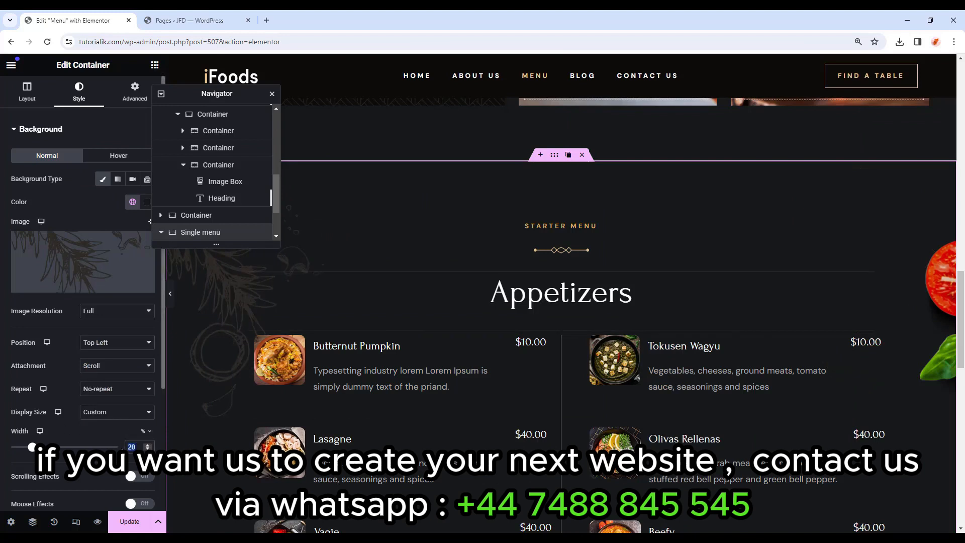
pyautogui.moveTo(32, 447); pyautogui.dragTo(29, 447)
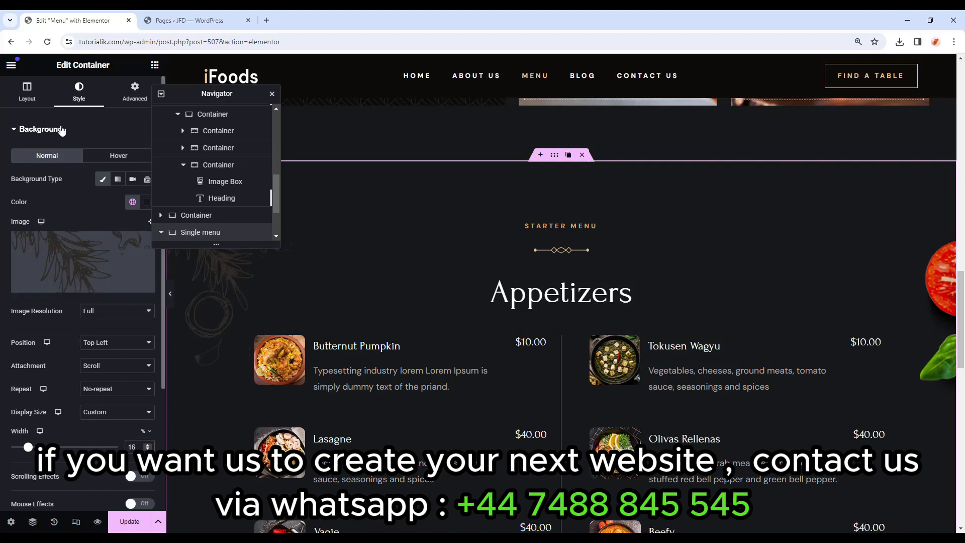
pyautogui.click(61, 130)
# Replace the tomato background overlay with cinnamon sticks, positioned at X -7 and Y 9.
pyautogui.click(66, 157)
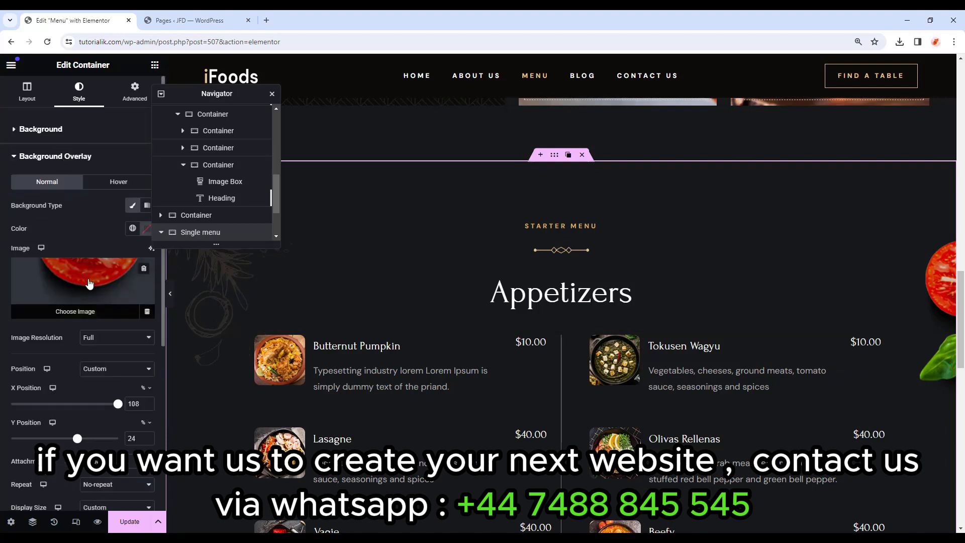
pyautogui.click(143, 271)
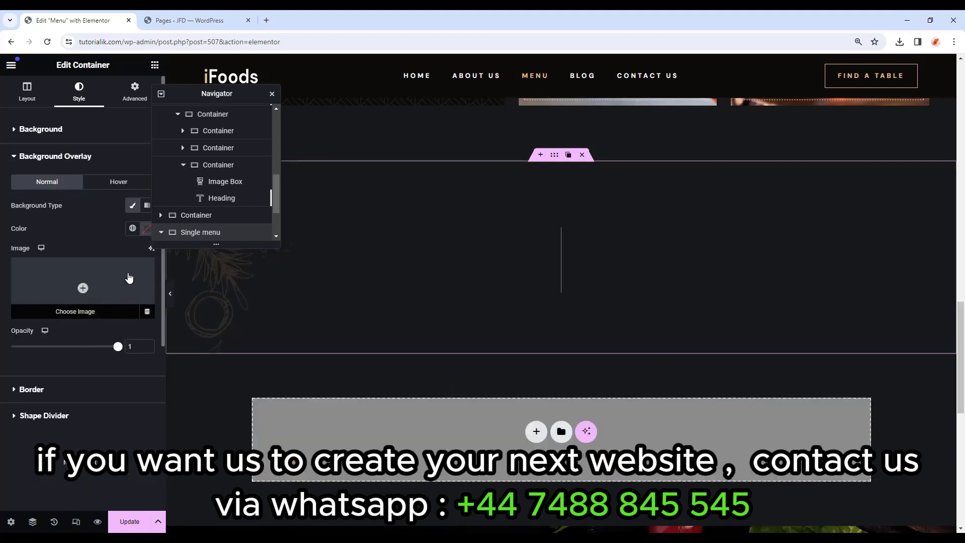
pyautogui.click(98, 287)
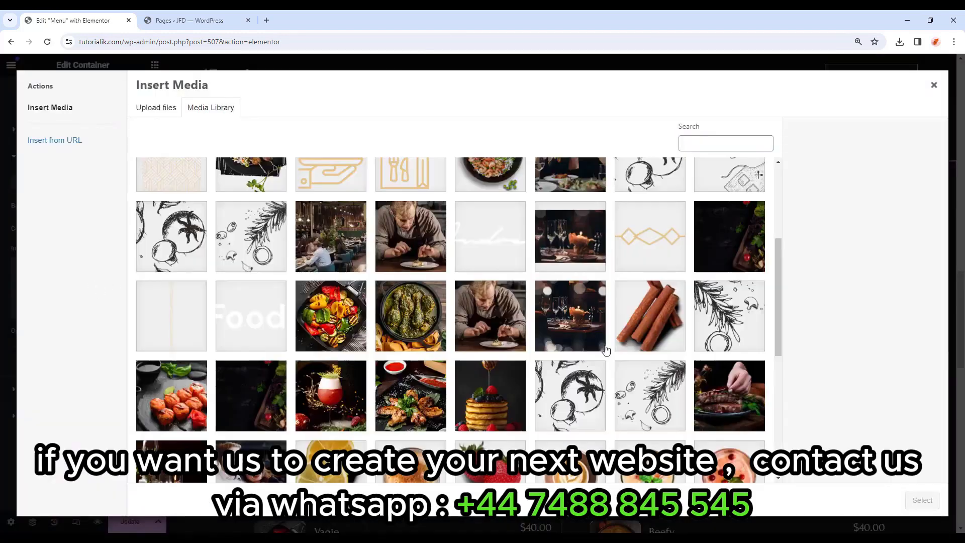
pyautogui.click(650, 329)
pyautogui.click(922, 500)
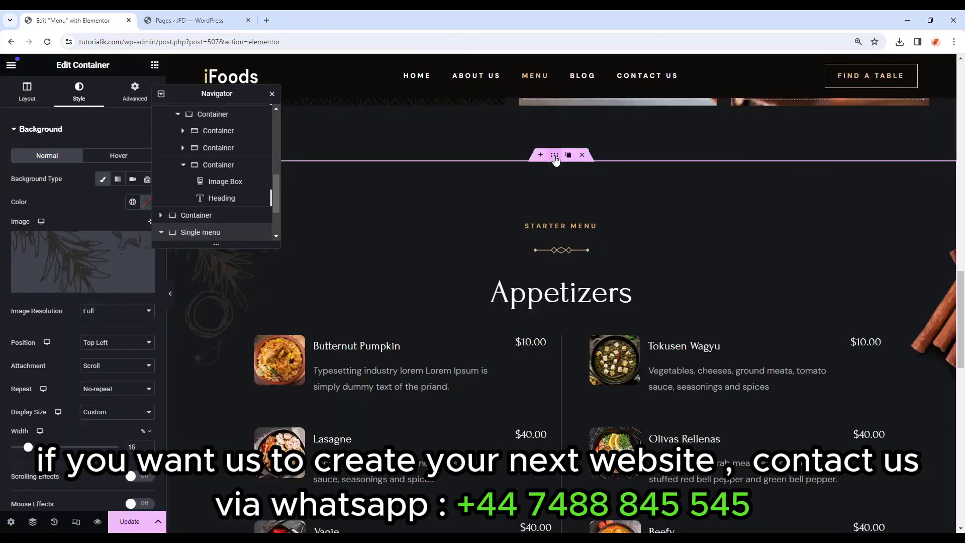
pyautogui.scroll(-3, 44, 327)
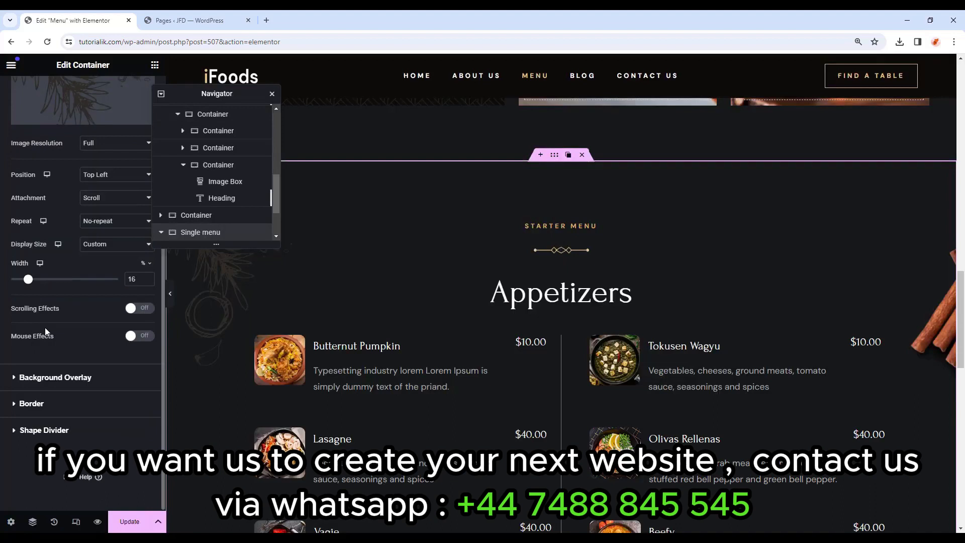
pyautogui.click(82, 378)
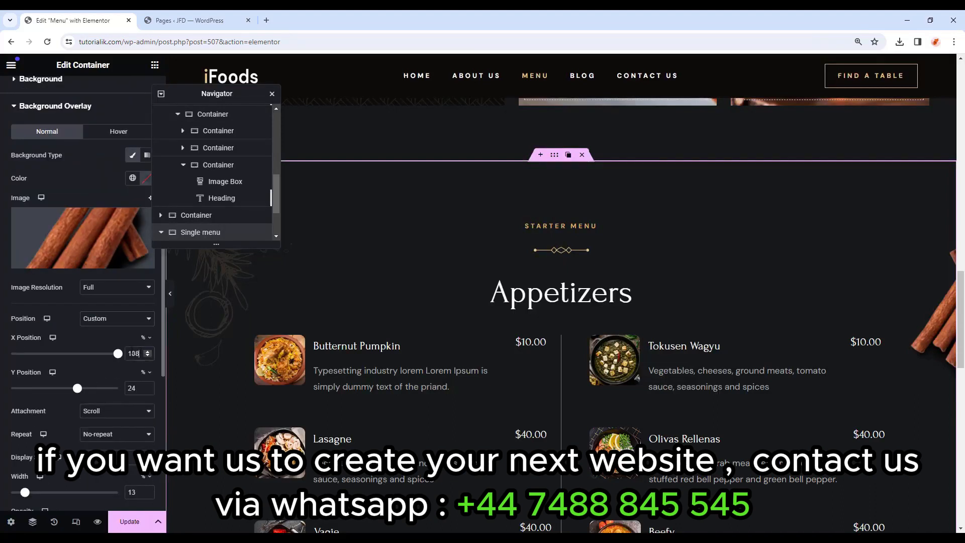
pyautogui.write('7')
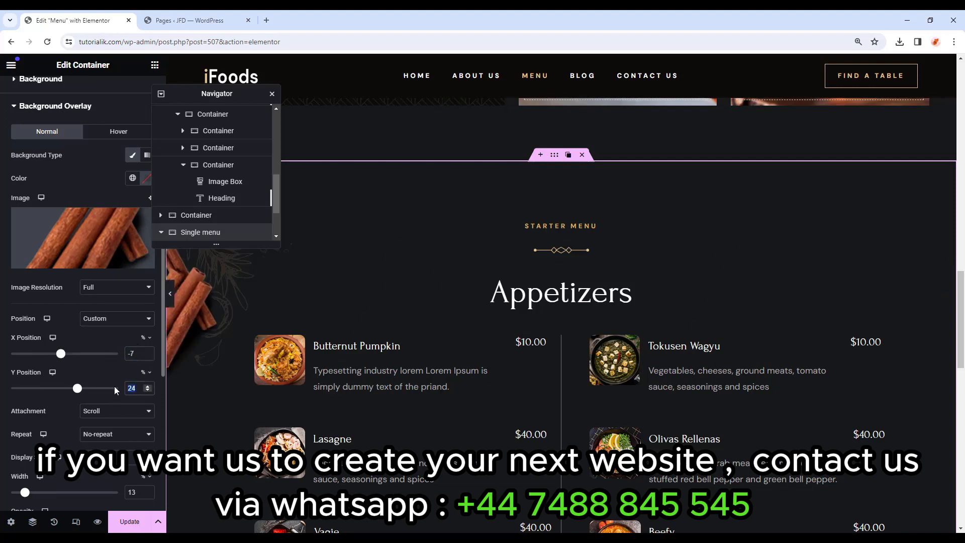
pyautogui.write('9')
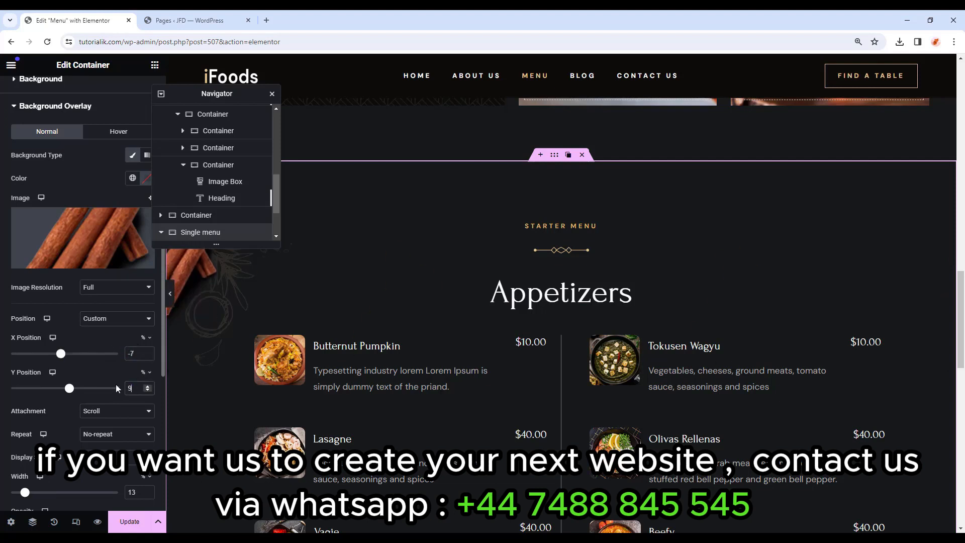
pyautogui.scroll(2, 325, 409)
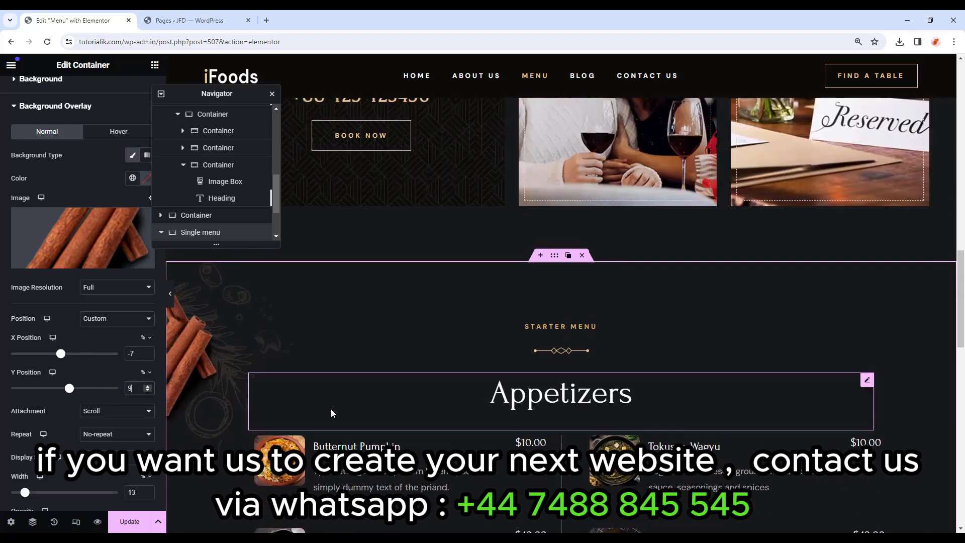
# Preview the restyled section full width, then select its STARTER MENU heading.
pyautogui.click(170, 294)
pyautogui.scroll(-5, 502, 373)
pyautogui.scroll(5, 502, 373)
pyautogui.click(4, 294)
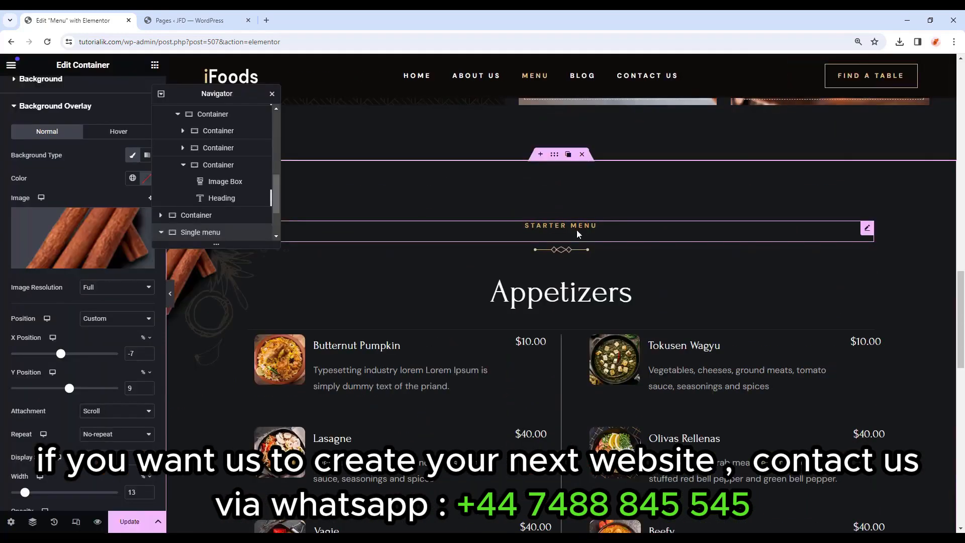
pyautogui.click(586, 226)
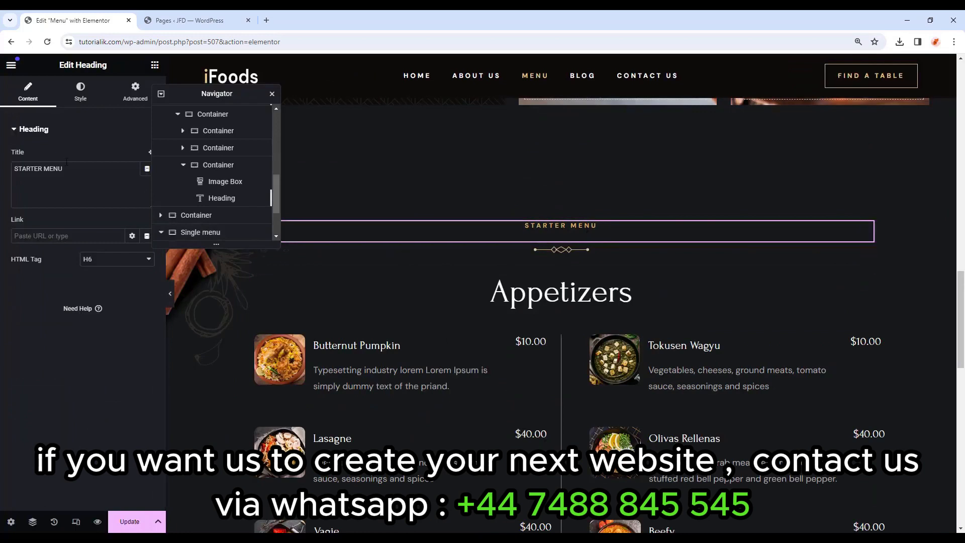
# Replace the STARTER MENU small heading title with RESERVATIONS.
pyautogui.moveTo(63, 168); pyautogui.dragTo(27, 169)
pyautogui.write('RESERVATIONS')
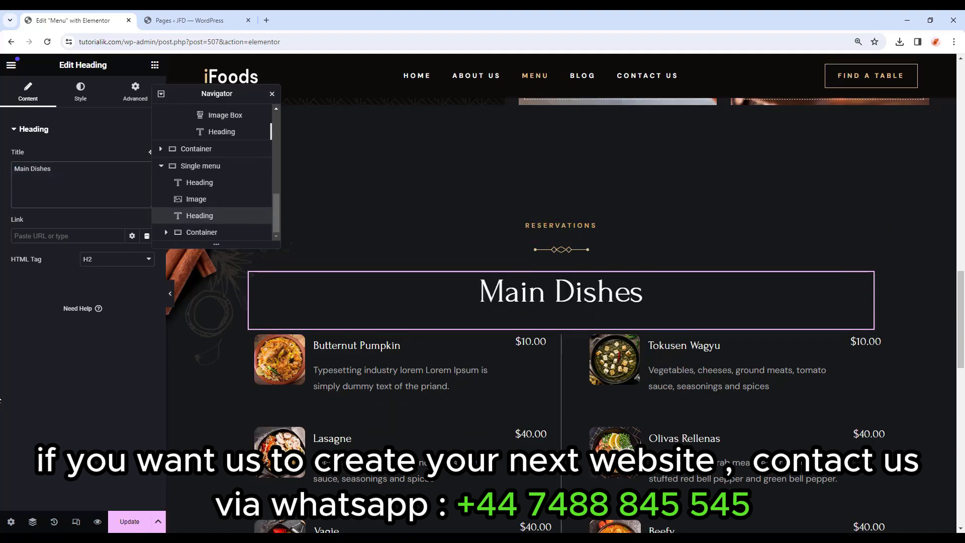
pyautogui.scroll(-3, 600, 405)
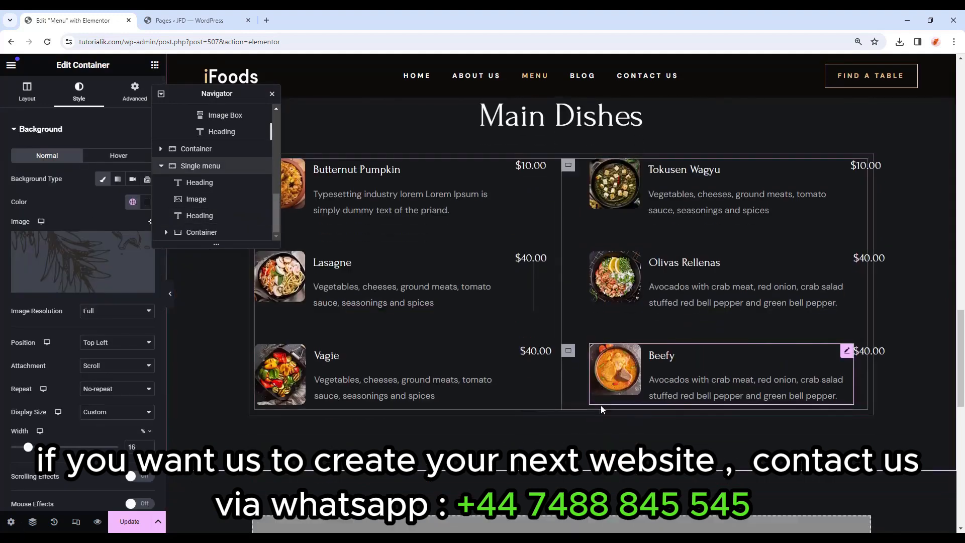
pyautogui.scroll(1, 553, 423)
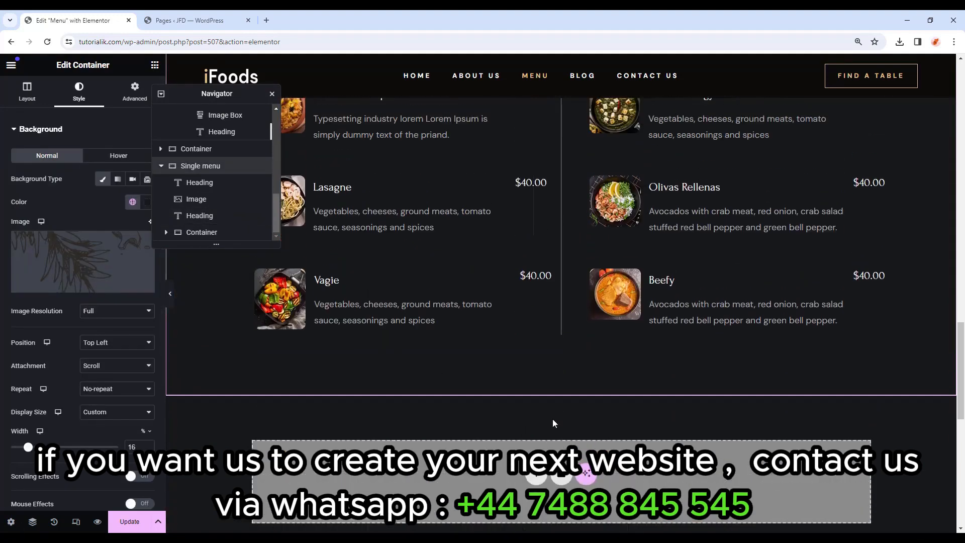
# Insert the Banquet Hall Section template from My Templates into the empty section.
pyautogui.click(562, 477)
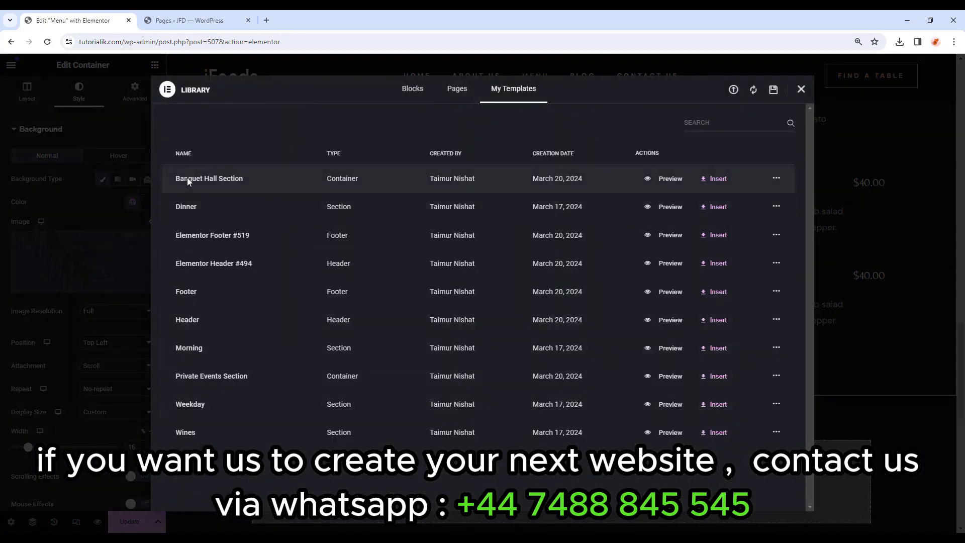
pyautogui.click(718, 180)
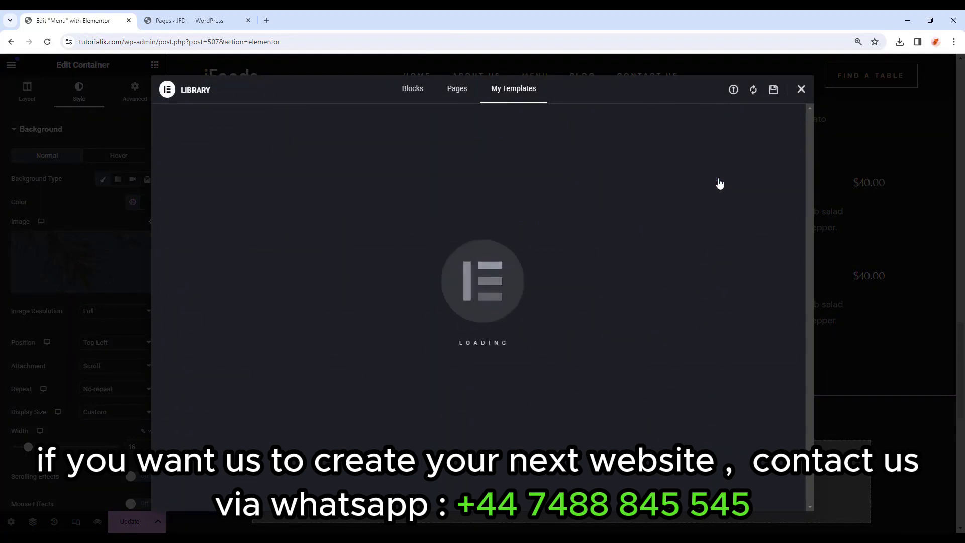
pyautogui.moveTo(226, 91); pyautogui.dragTo(105, 66)
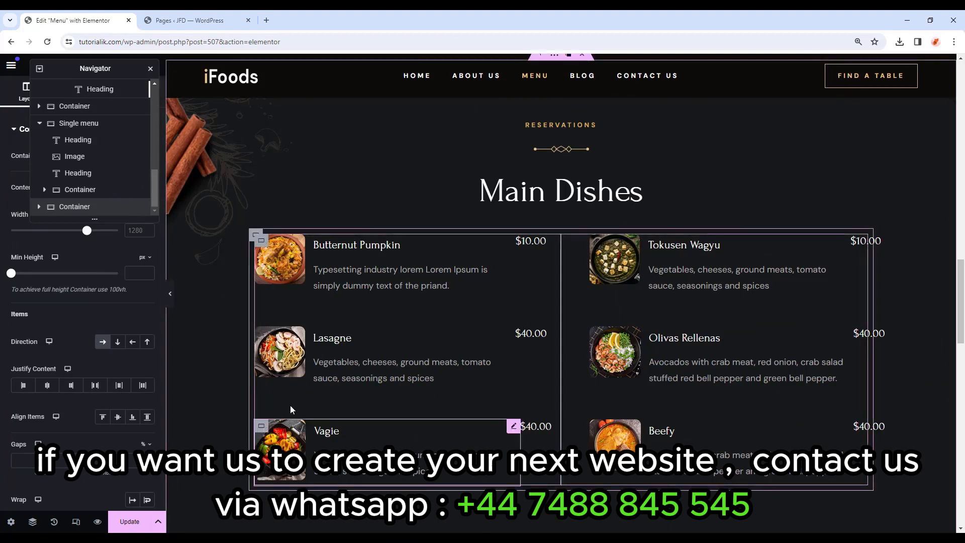
# Swap the menu item photos: Butternut Pumpkin gets a noodle bowl with egg, Lasagne a rice dish.
pyautogui.click(288, 372)
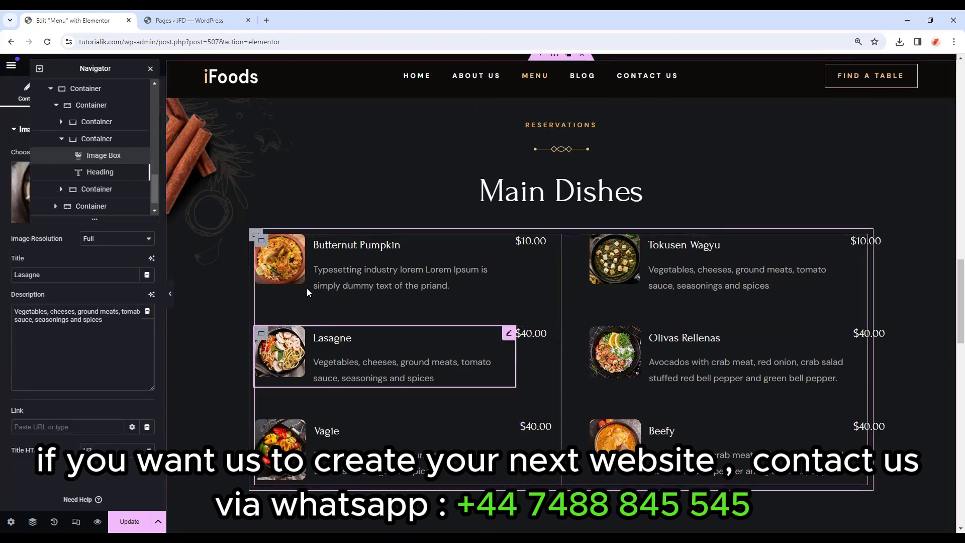
pyautogui.click(106, 138)
pyautogui.moveTo(88, 68); pyautogui.dragTo(400, 78)
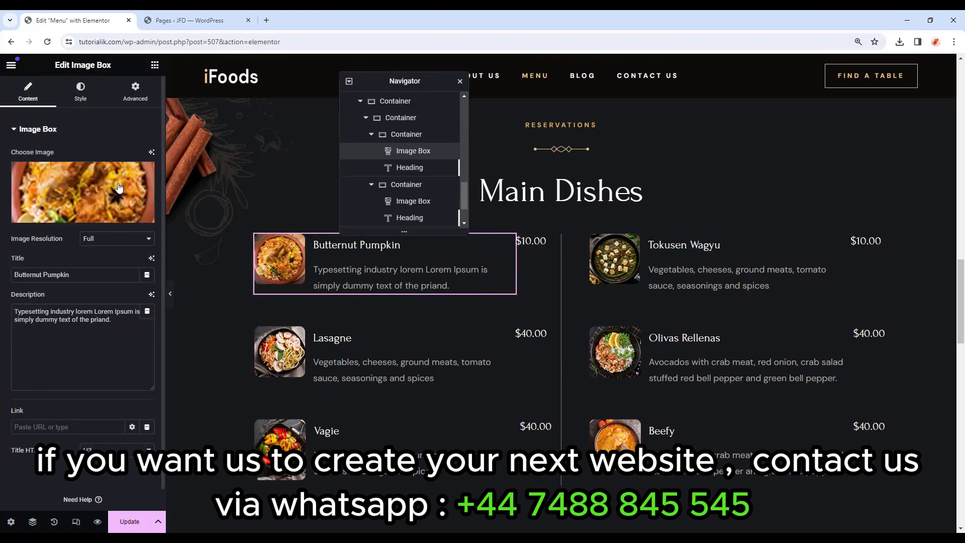
pyautogui.click(30, 191)
pyautogui.scroll(-3, 461, 284)
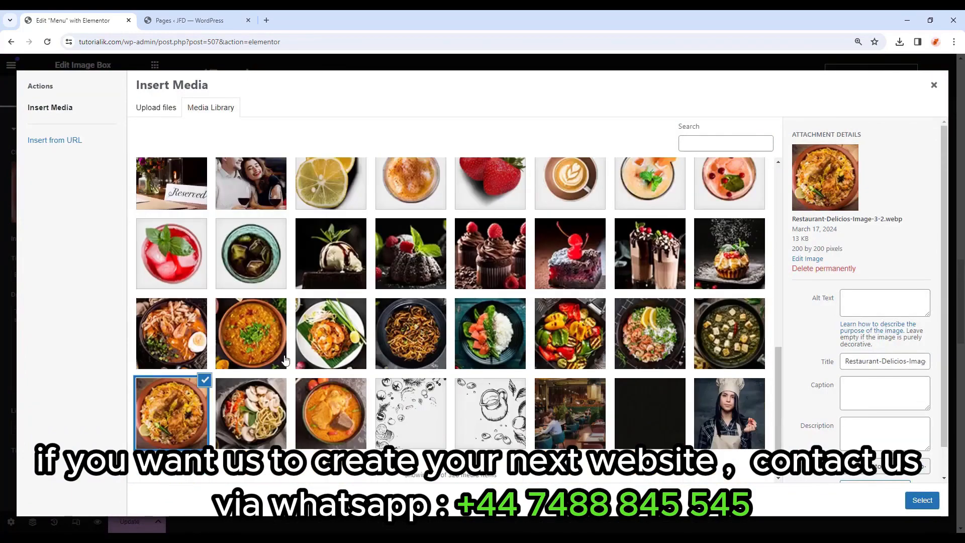
pyautogui.click(934, 85)
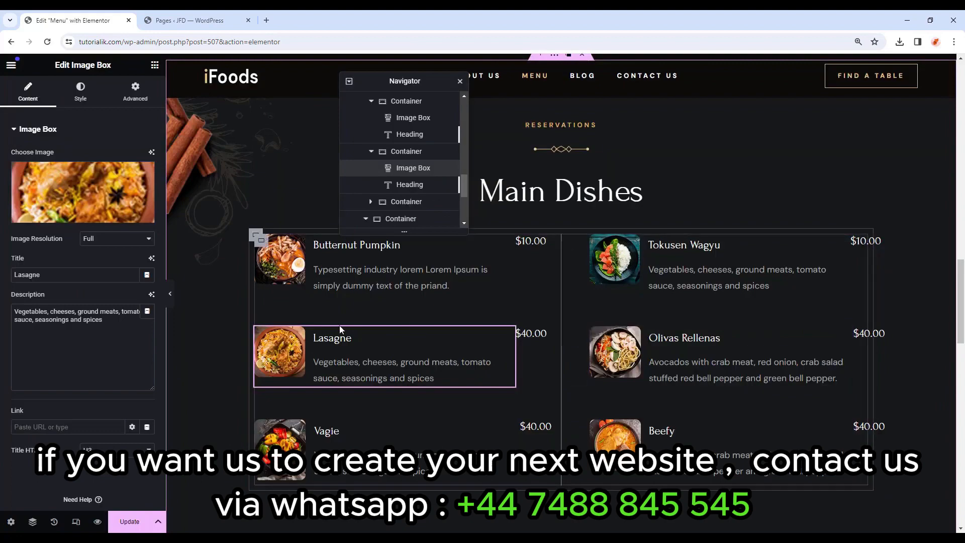
pyautogui.click(414, 256)
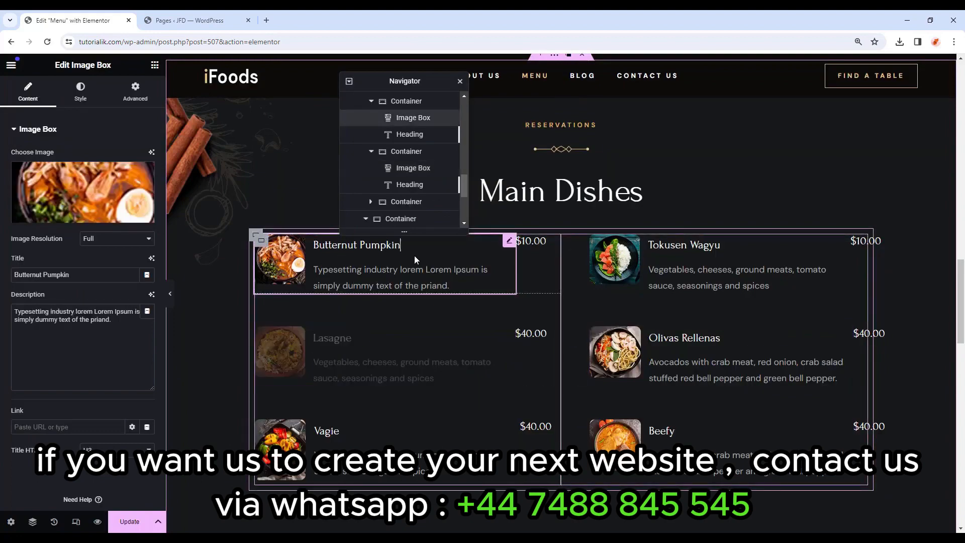
pyautogui.scroll(-10, 905, 330)
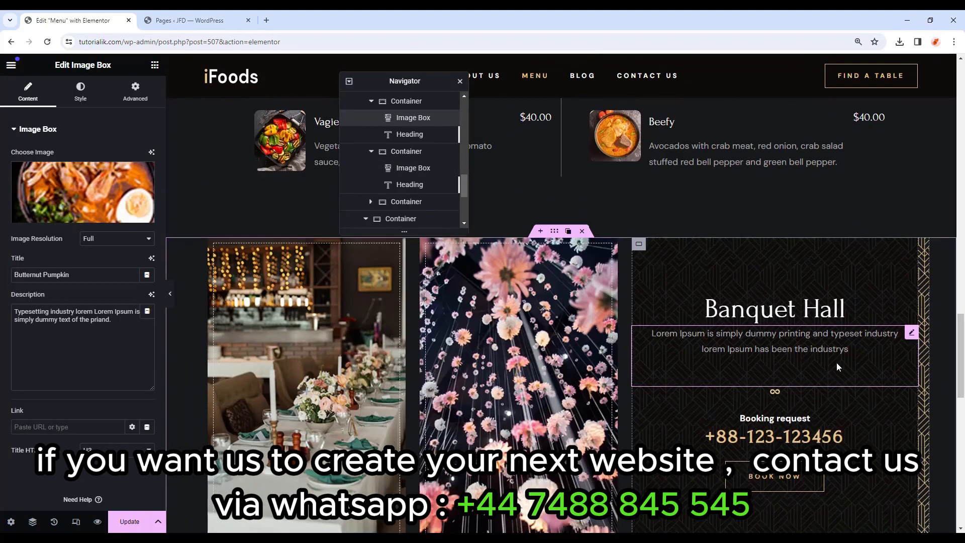
pyautogui.scroll(8, 566, 325)
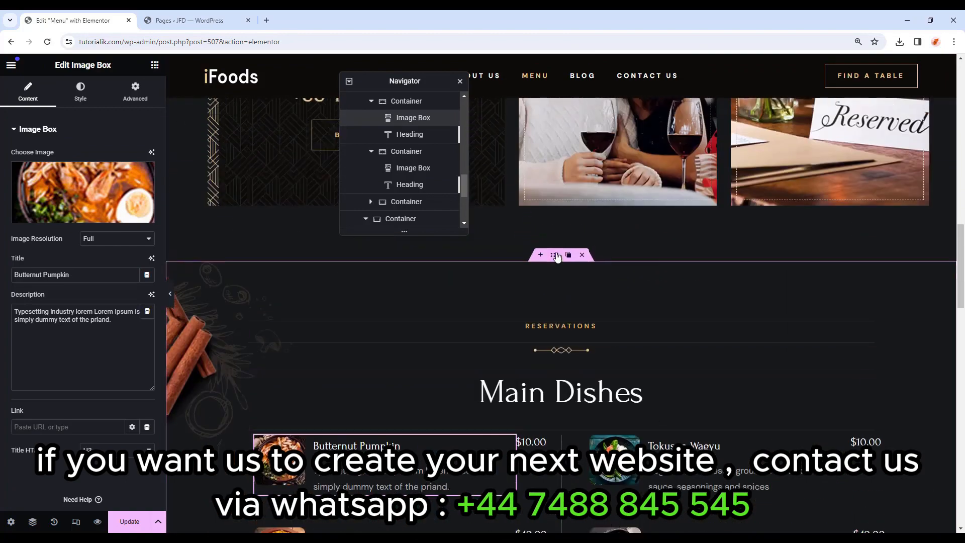
# Paste the copied Main Dishes section into the empty container below Banquet Hall.
pyautogui.click(555, 256)
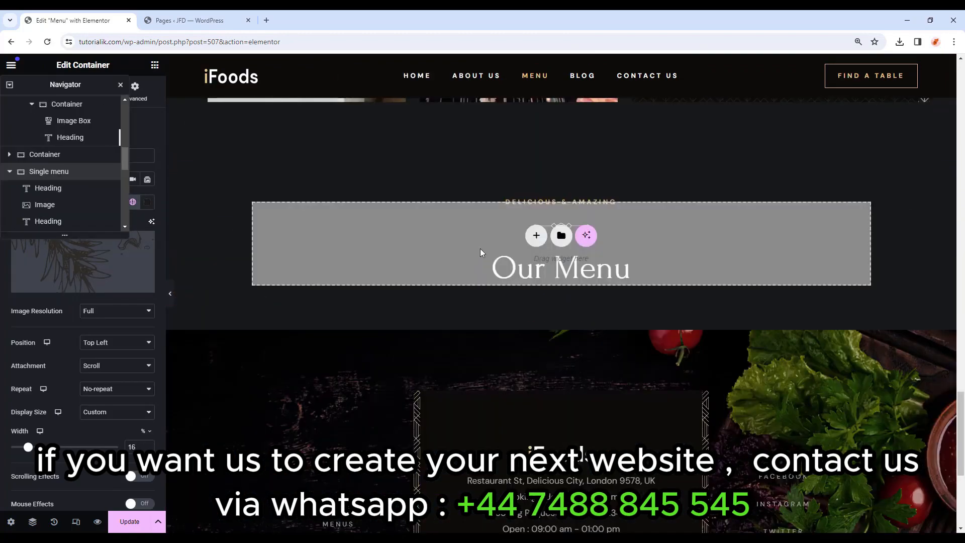
pyautogui.rightClick(481, 248)
pyautogui.click(511, 264)
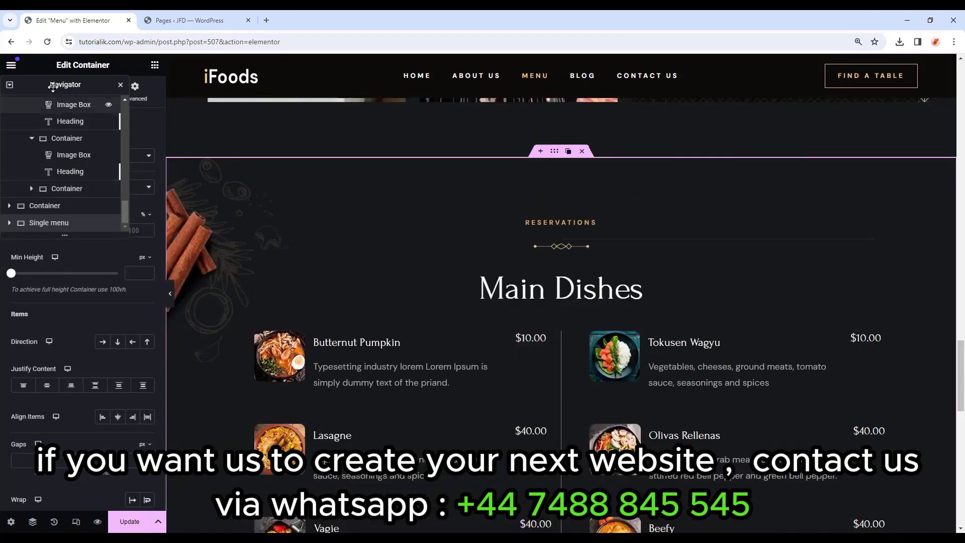
# Set a strawberry background image with custom position X -80px and Y in percent.
pyautogui.moveTo(52, 86); pyautogui.dragTo(877, 130)
pyautogui.click(80, 96)
pyautogui.click(80, 254)
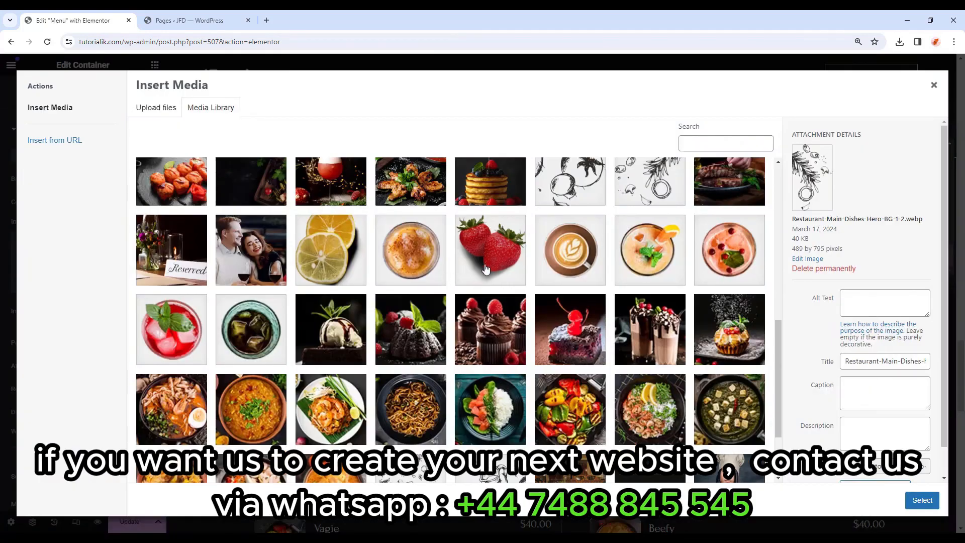
pyautogui.click(491, 265)
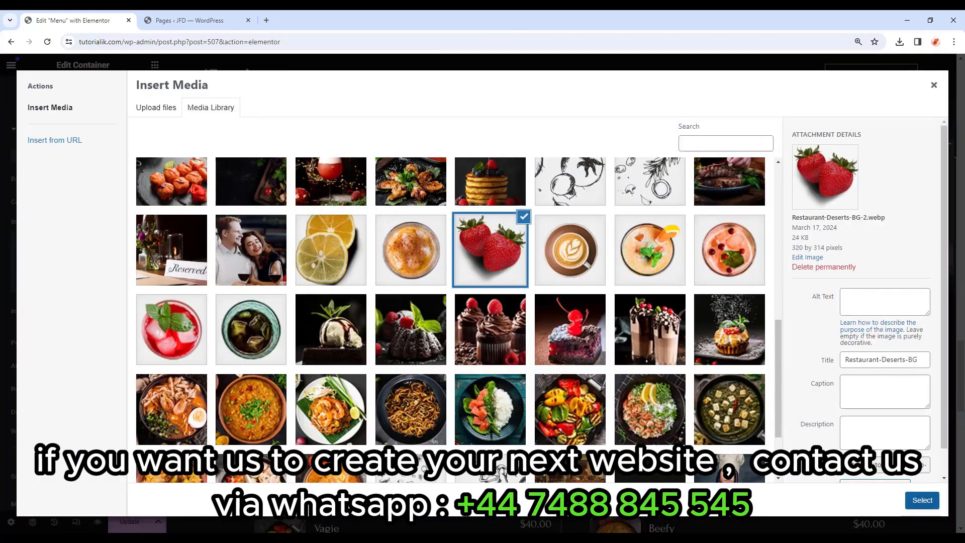
pyautogui.click(923, 500)
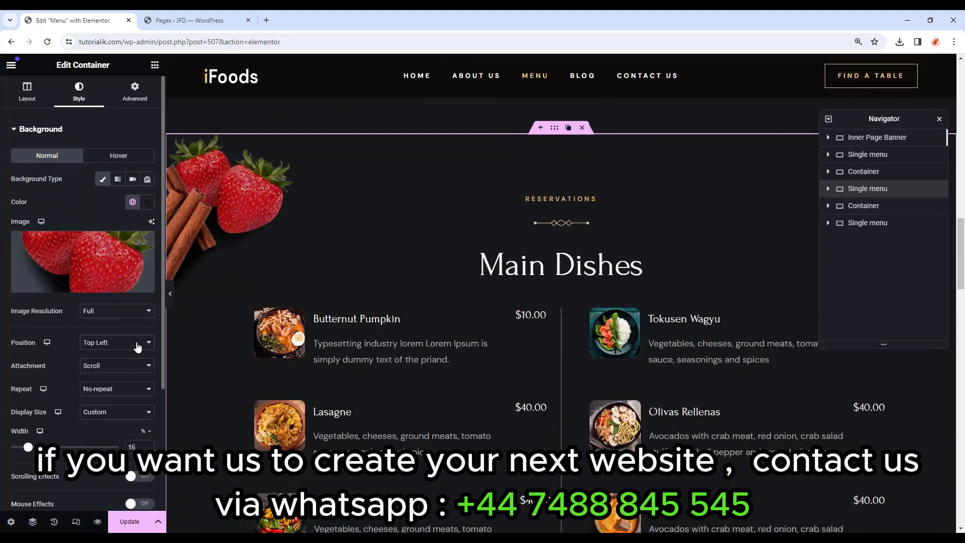
pyautogui.click(137, 345)
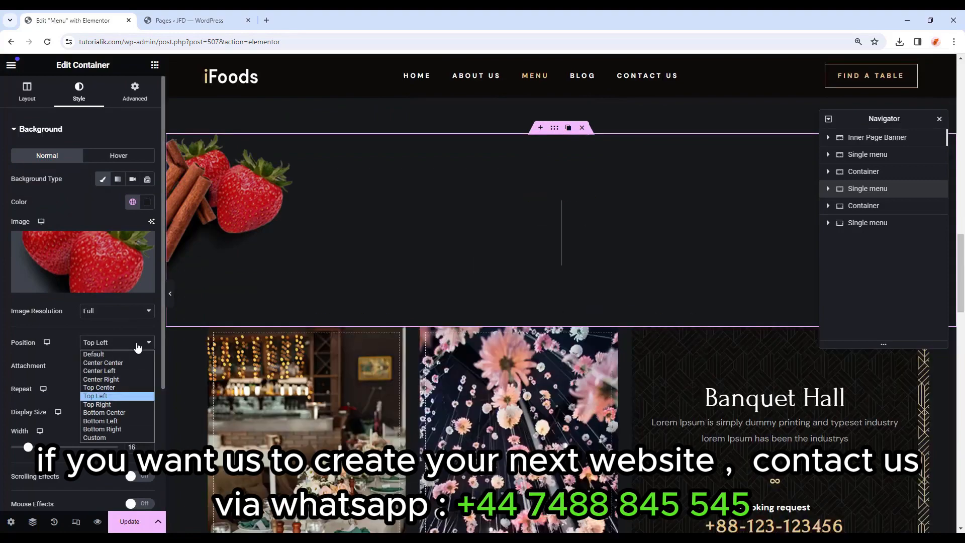
pyautogui.click(101, 437)
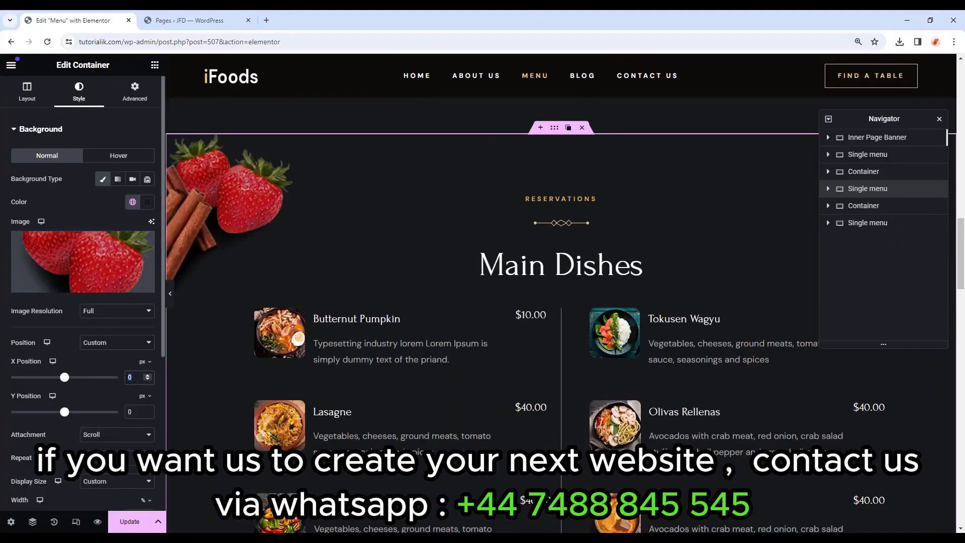
pyautogui.write('-80')
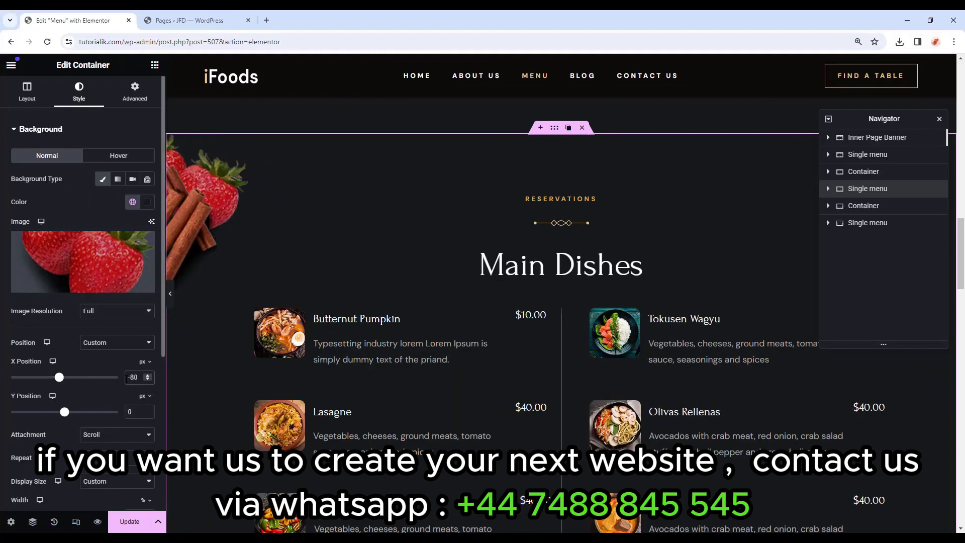
pyautogui.click(147, 398)
pyautogui.click(147, 413)
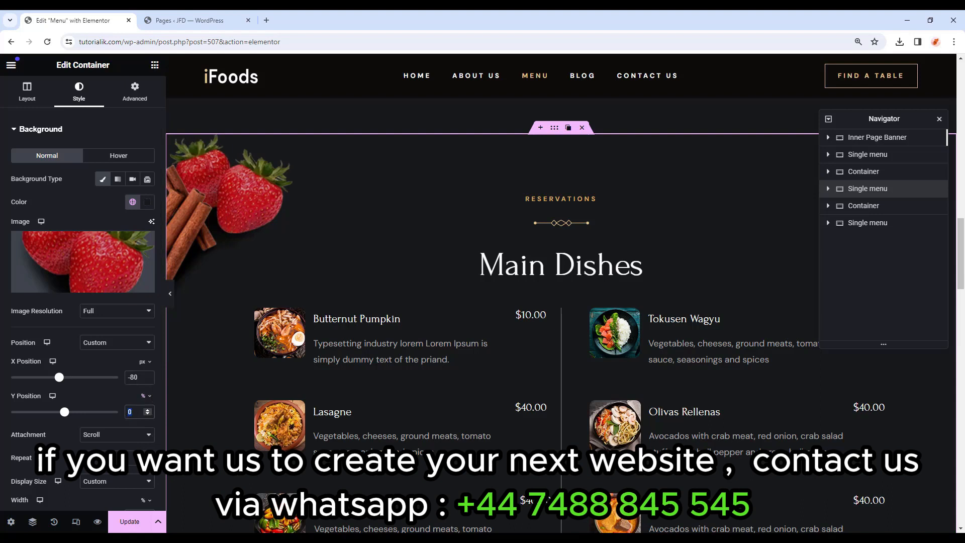
pyautogui.write('40')
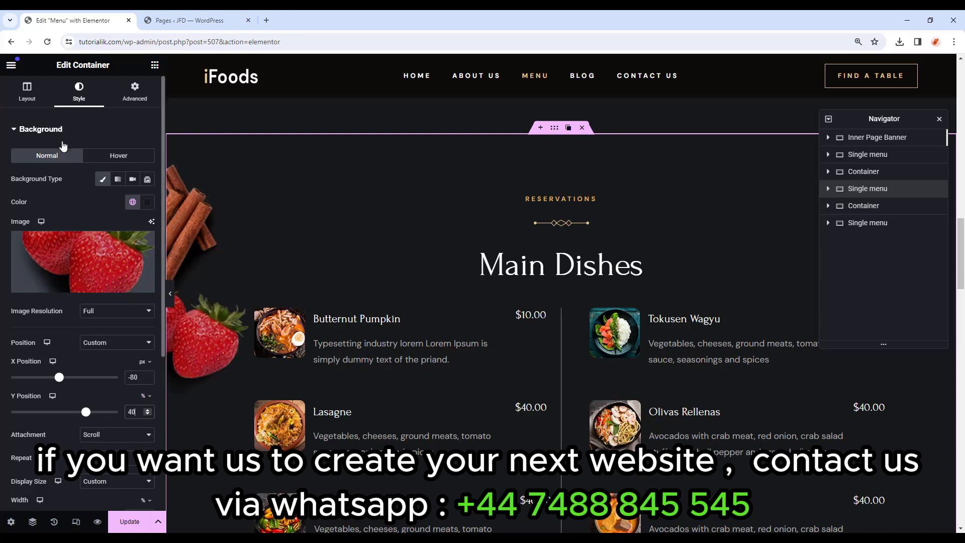
# Remove the cinnamon overlay image, set background width 13 and move Y to 76%.
pyautogui.click(45, 130)
pyautogui.click(53, 161)
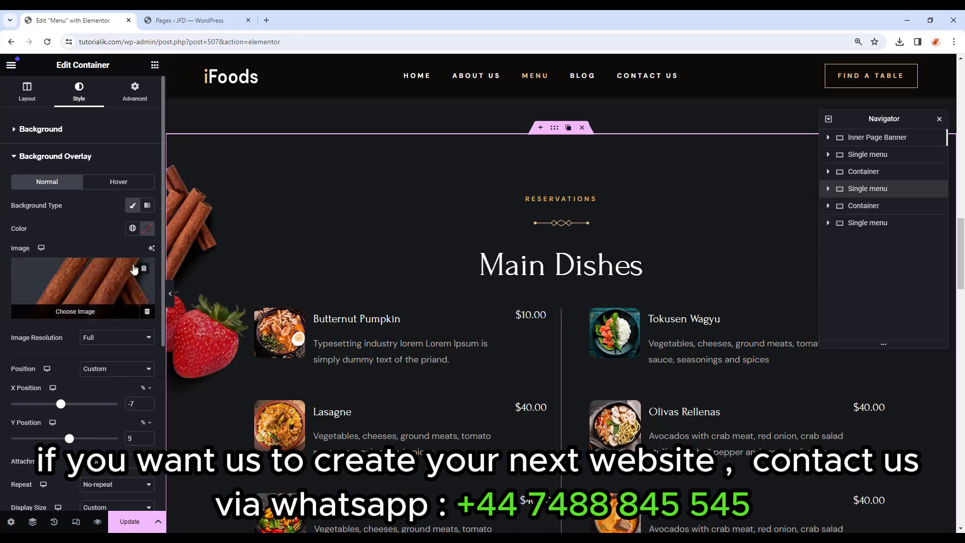
pyautogui.click(145, 270)
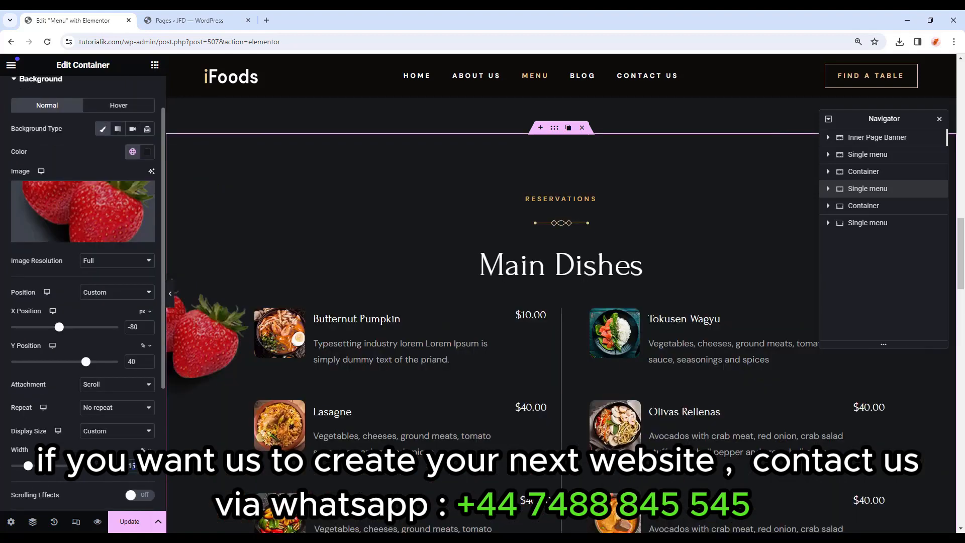
pyautogui.write('13')
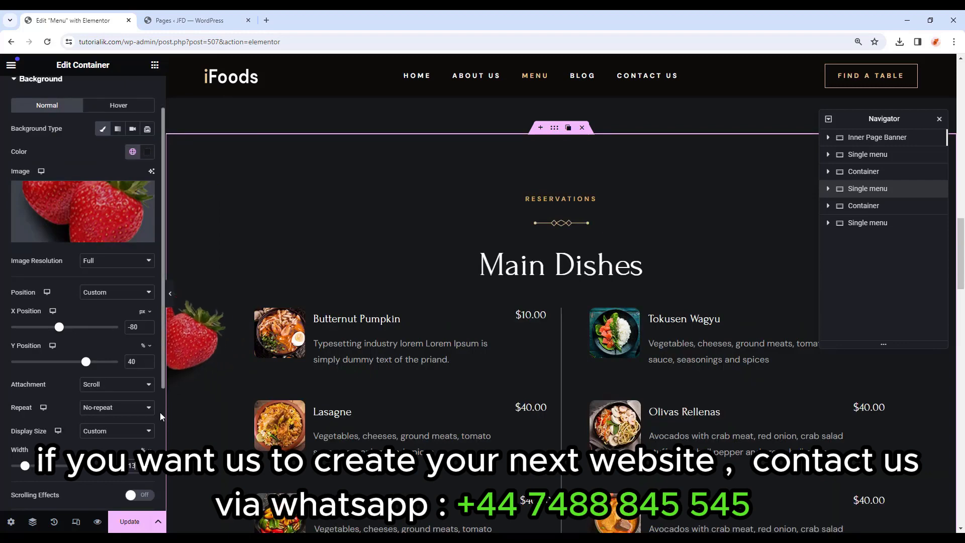
pyautogui.moveTo(86, 362); pyautogui.dragTo(105, 363)
pyautogui.scroll(-2, 286, 373)
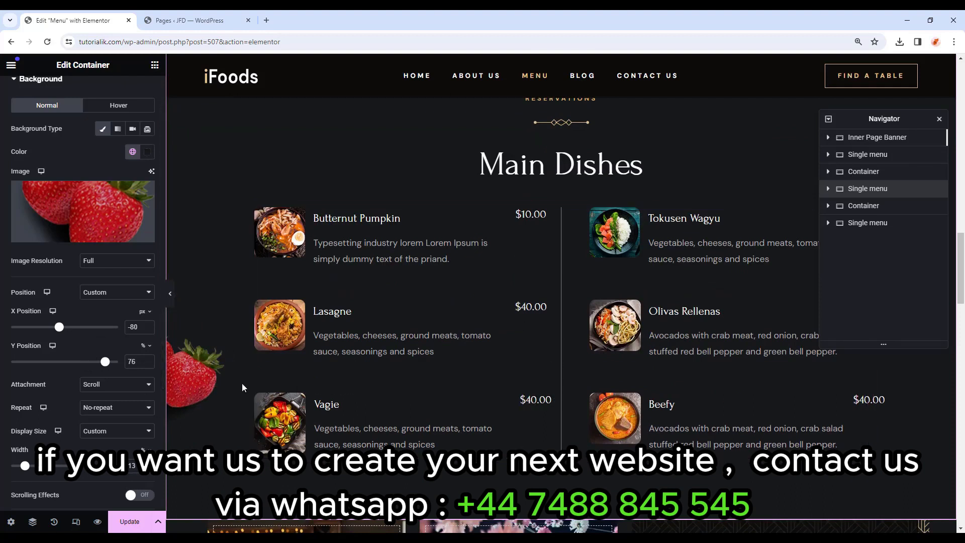
pyautogui.scroll(1, 242, 382)
pyautogui.scroll(1, 258, 177)
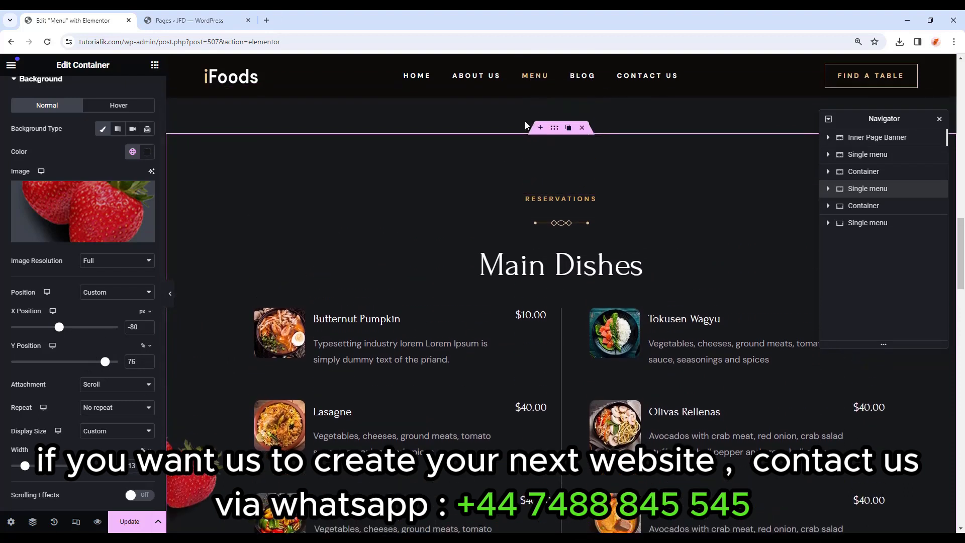
# Change the headings to SWEET & SWEET and Desserts.
pyautogui.click(556, 199)
pyautogui.scroll(-1, 556, 199)
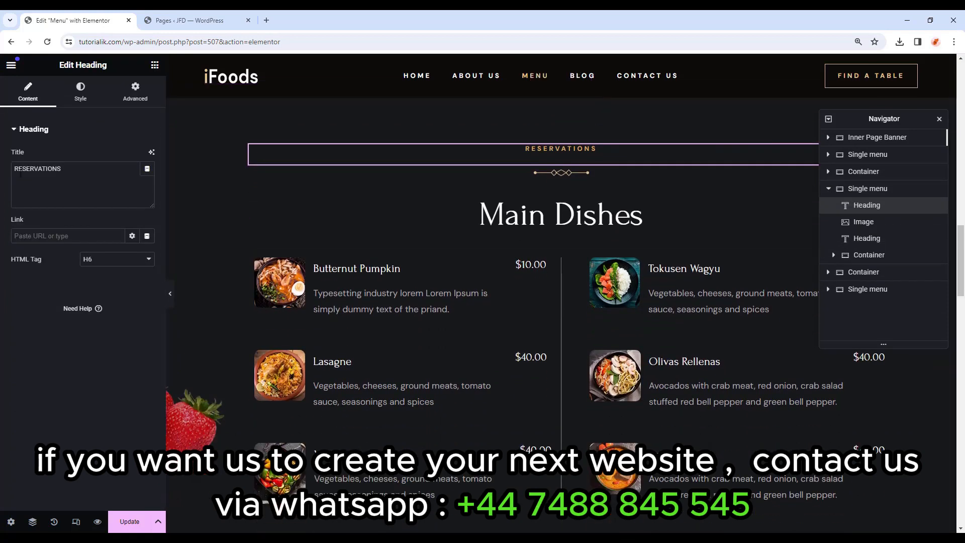
pyautogui.hotkey('ctrl', 'a')
pyautogui.write('SWEET & SWEET')
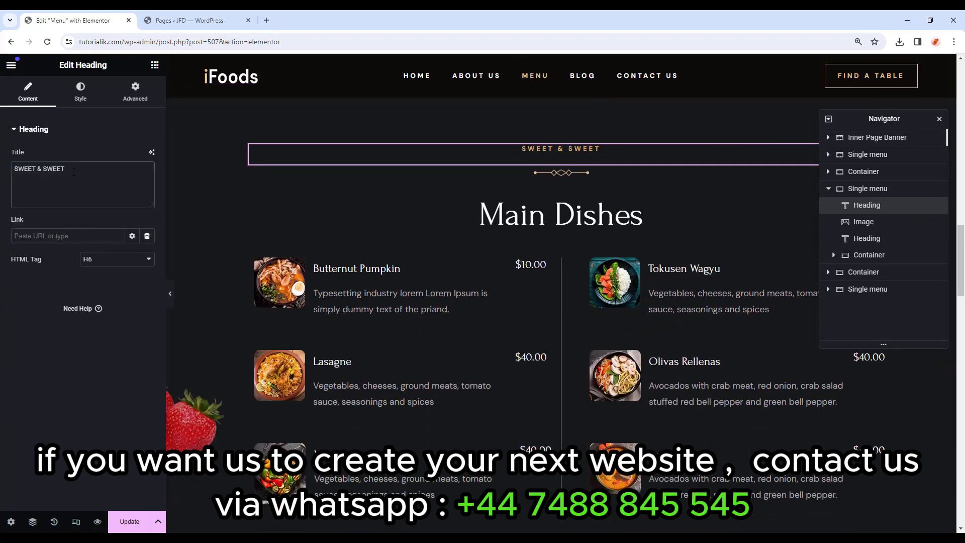
pyautogui.click(556, 215)
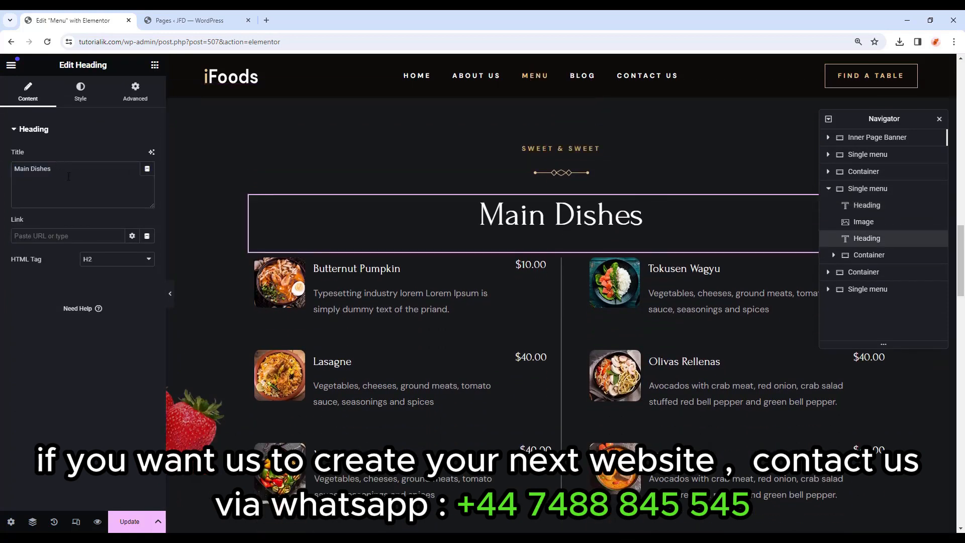
pyautogui.moveTo(54, 169); pyautogui.dragTo(2, 169)
pyautogui.write('Desserts')
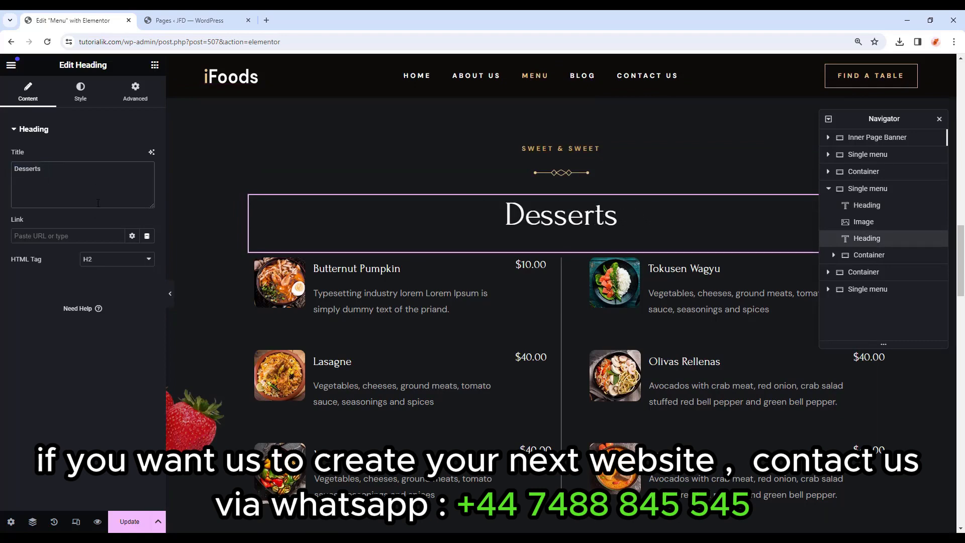
# Give the Butternut Pumpkin item the ice-cream dessert photo and preview the section.
pyautogui.click(279, 289)
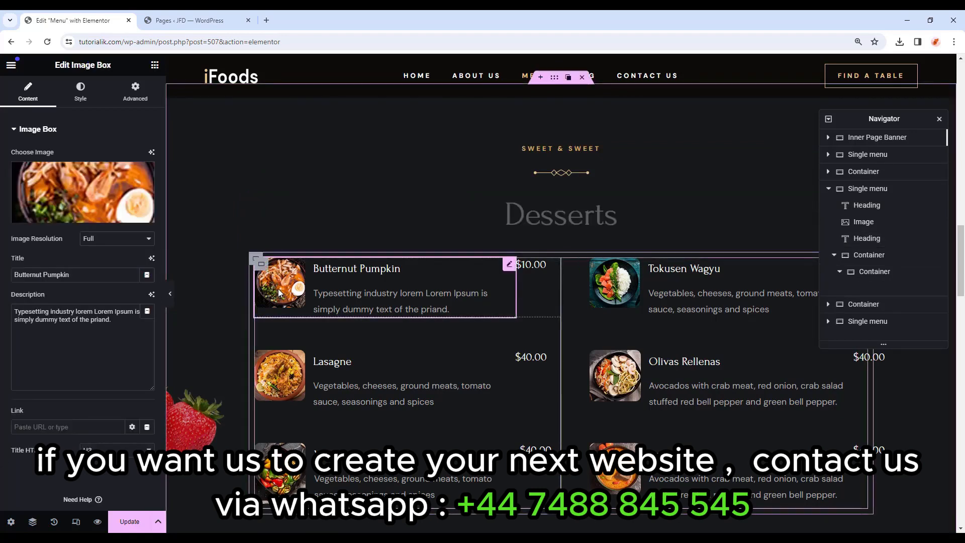
pyautogui.click(65, 219)
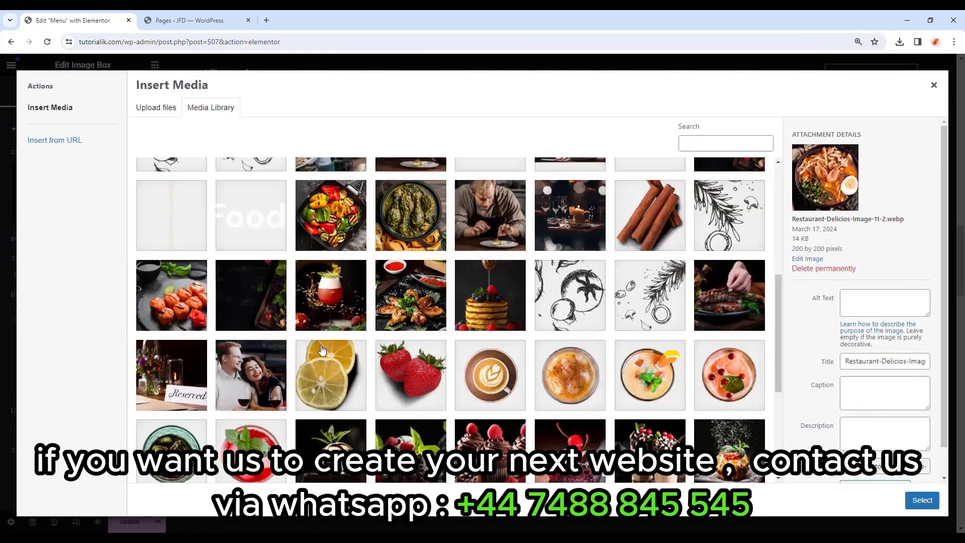
pyautogui.scroll(-3, 331, 337)
pyautogui.scroll(-2, 331, 337)
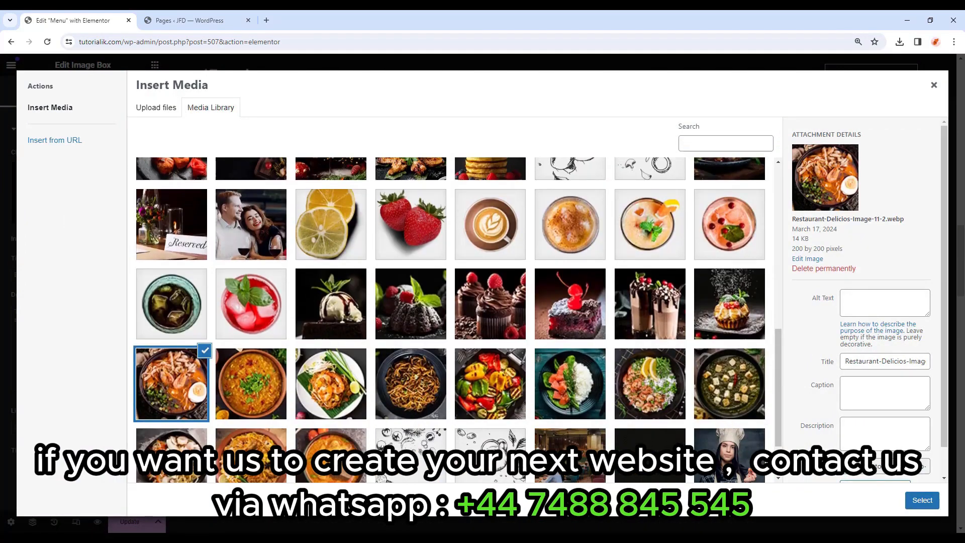
pyautogui.scroll(-1, 357, 301)
pyautogui.doubleClick(340, 265)
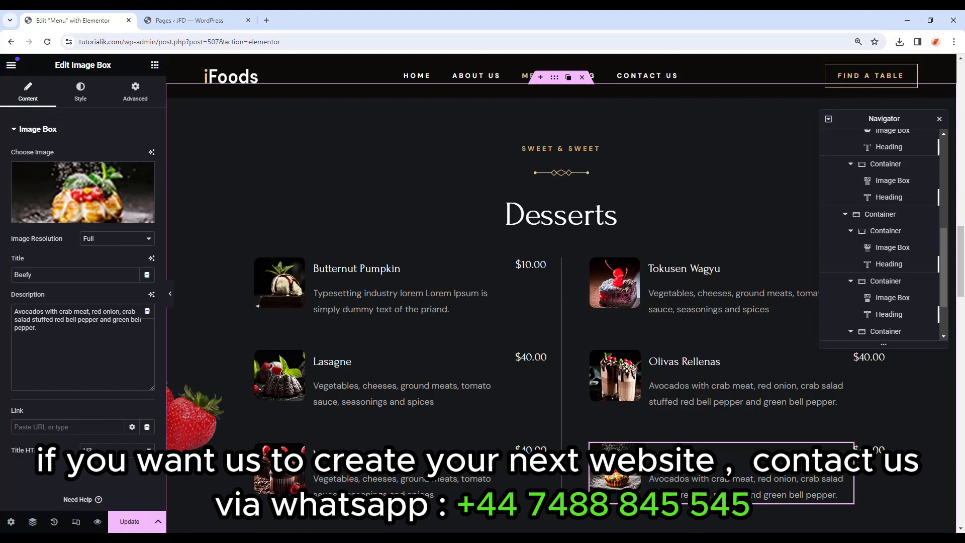
pyautogui.click(170, 294)
pyautogui.click(18, 294)
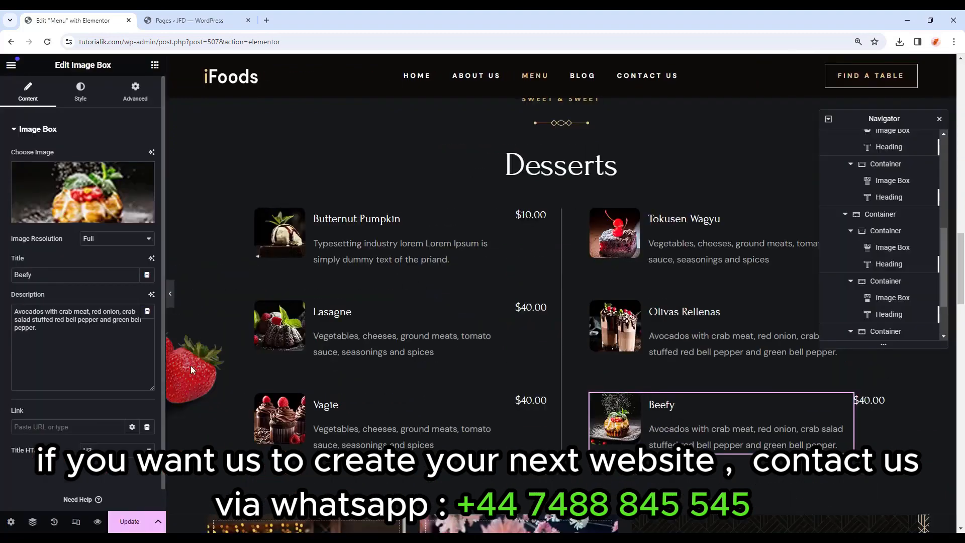
pyautogui.scroll(-5, 500, 369)
pyautogui.scroll(-3, 553, 335)
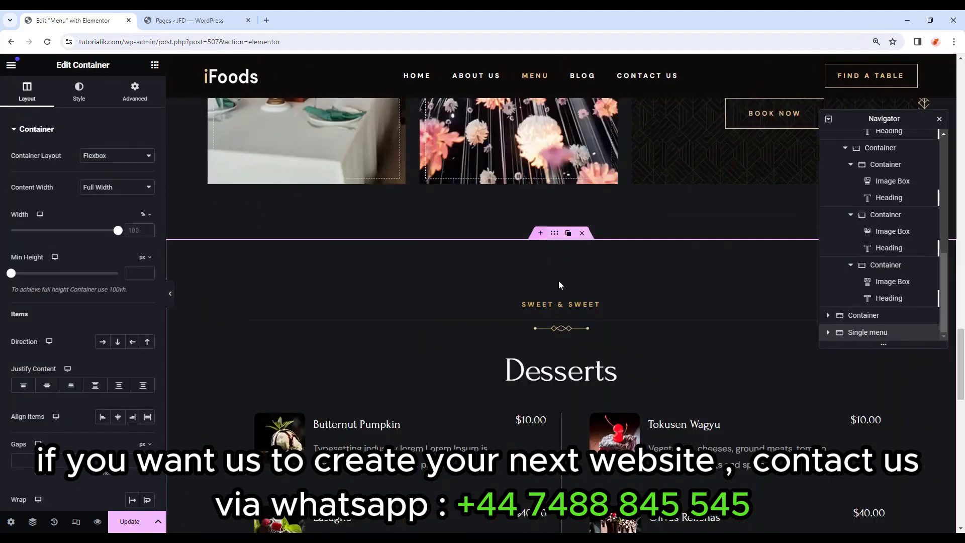
# Copy the Desserts menu section and paste it into the empty area below.
pyautogui.scroll(-3, 559, 282)
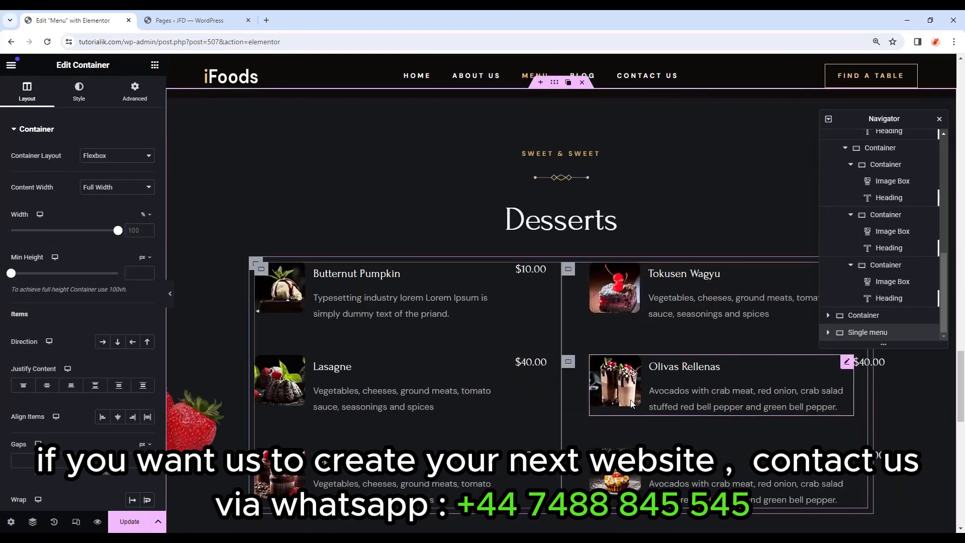
pyautogui.scroll(2, 559, 252)
pyautogui.rightClick(554, 183)
pyautogui.click(569, 260)
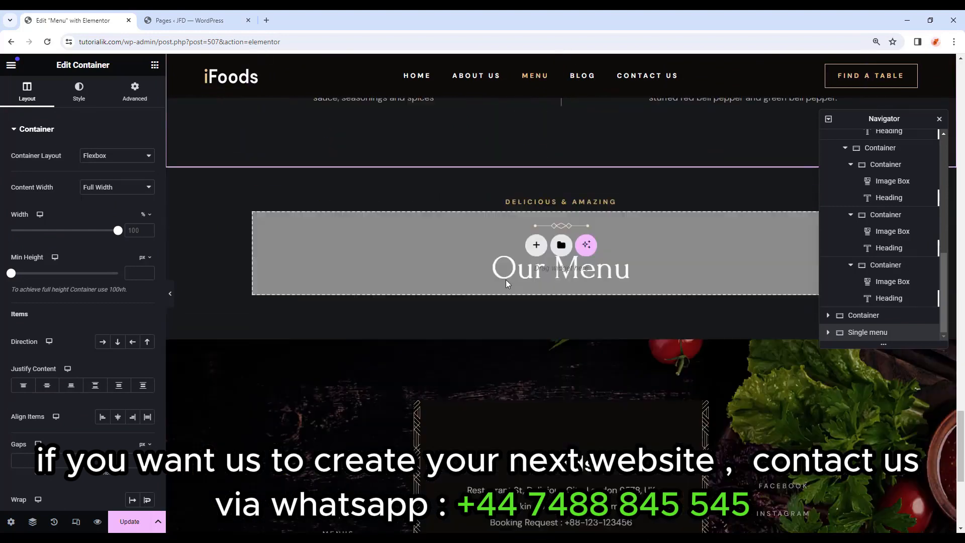
pyautogui.rightClick(434, 255)
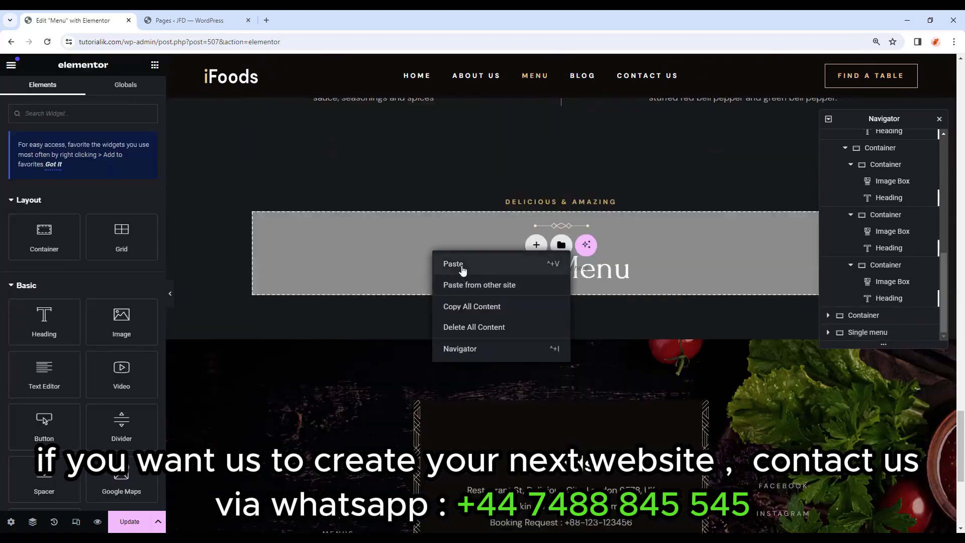
pyautogui.click(462, 265)
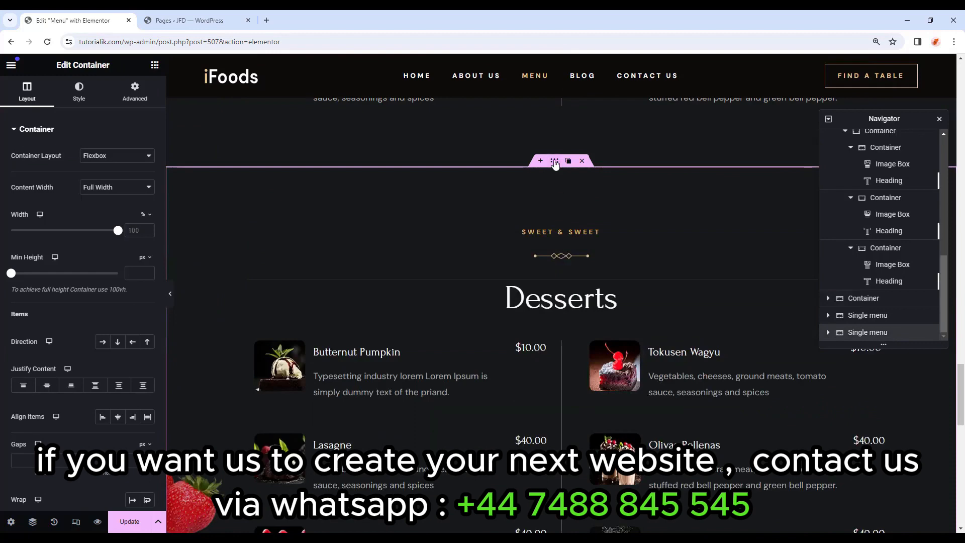
# Change the pasted section's background to the lemon image at Y position 75%.
pyautogui.scroll(-3, 511, 246)
pyautogui.scroll(2, 203, 326)
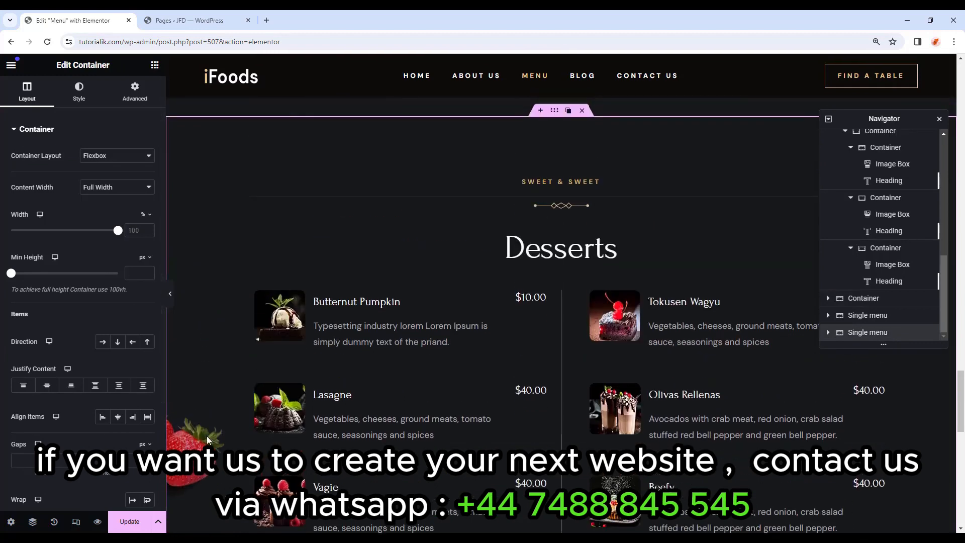
pyautogui.click(79, 91)
pyautogui.click(75, 282)
pyautogui.scroll(-1, 467, 293)
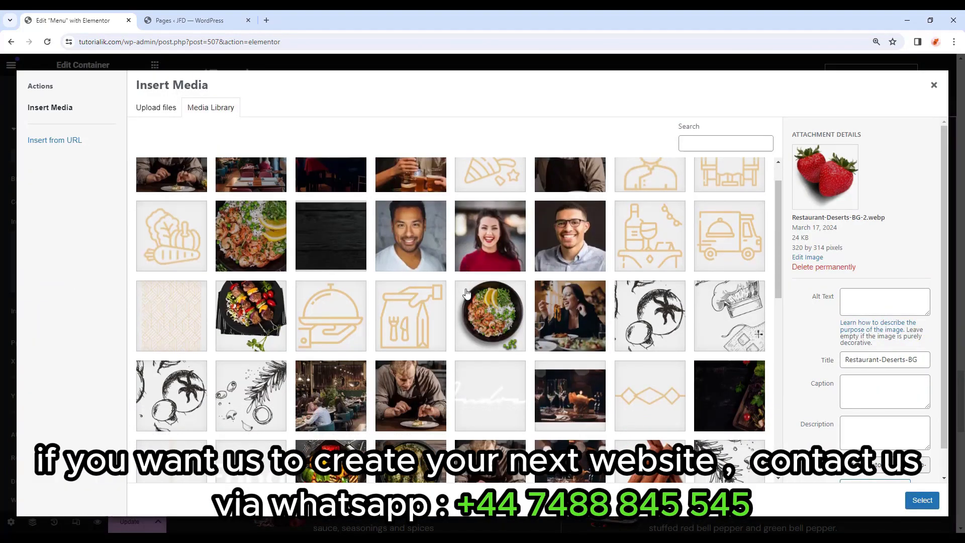
pyautogui.scroll(-6, 466, 293)
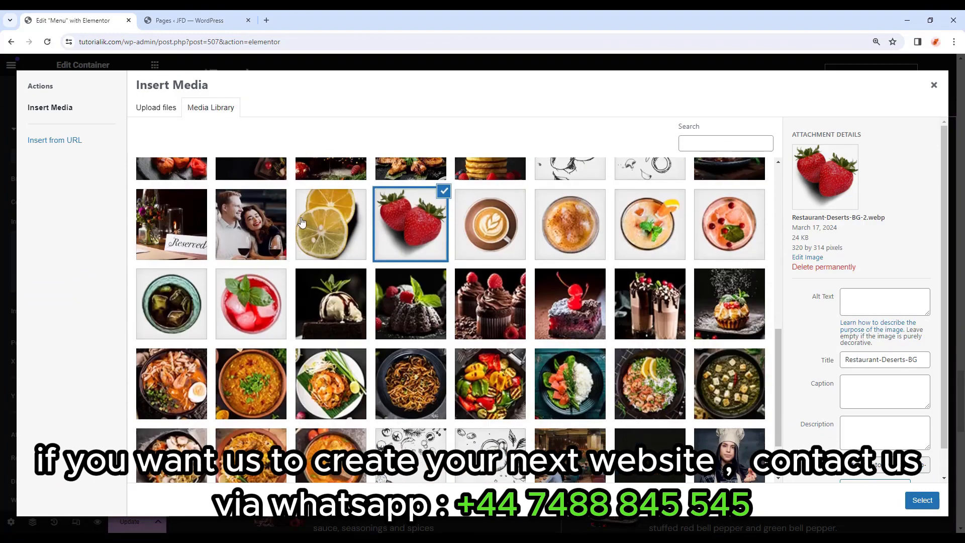
pyautogui.click(301, 223)
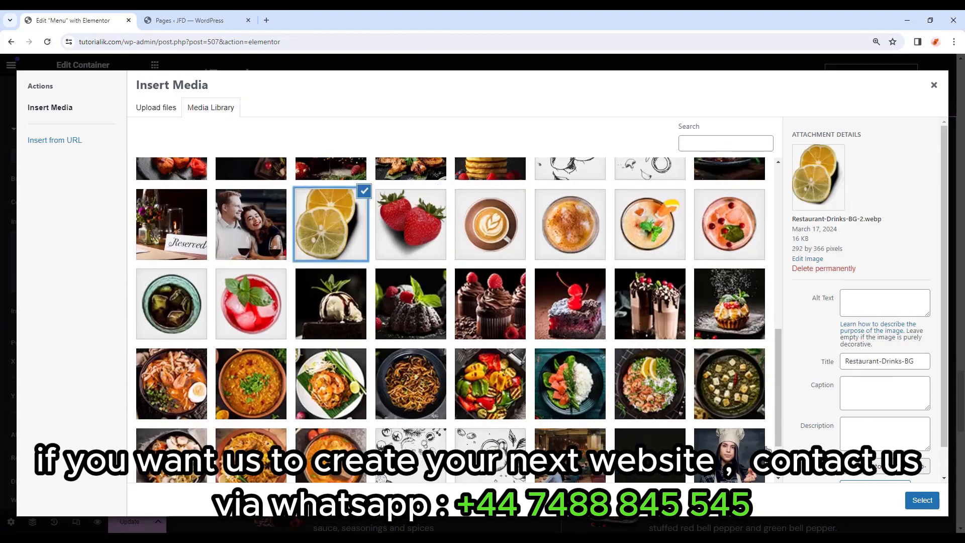
pyautogui.click(920, 500)
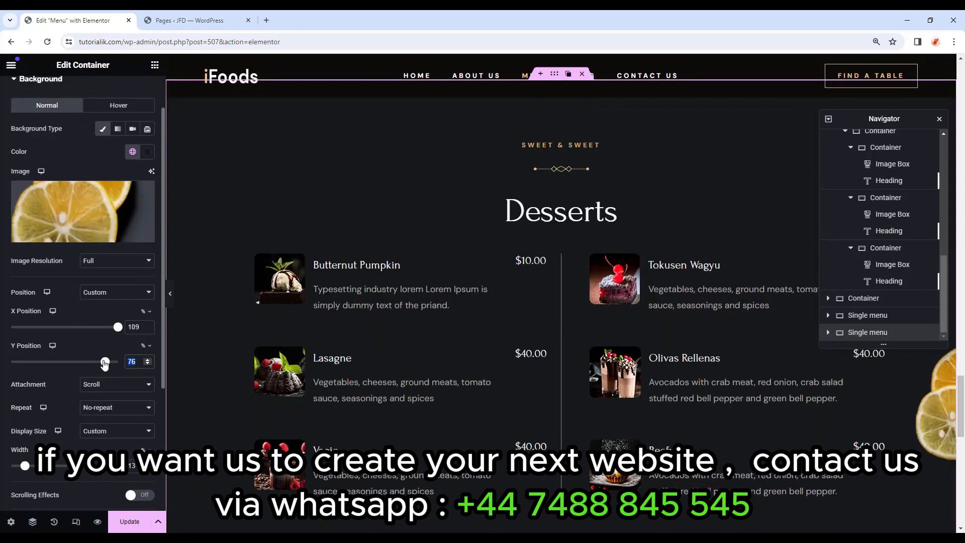
pyautogui.moveTo(105, 364); pyautogui.dragTo(104, 363)
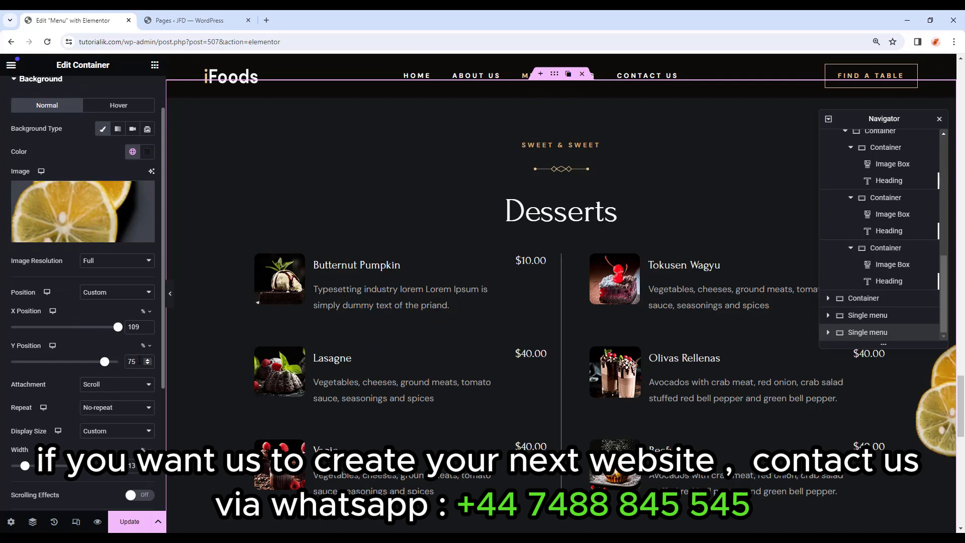
# Change the headings to HOT & COLD and Drinks Menu.
pyautogui.scroll(-1, 207, 347)
pyautogui.scroll(1, 203, 351)
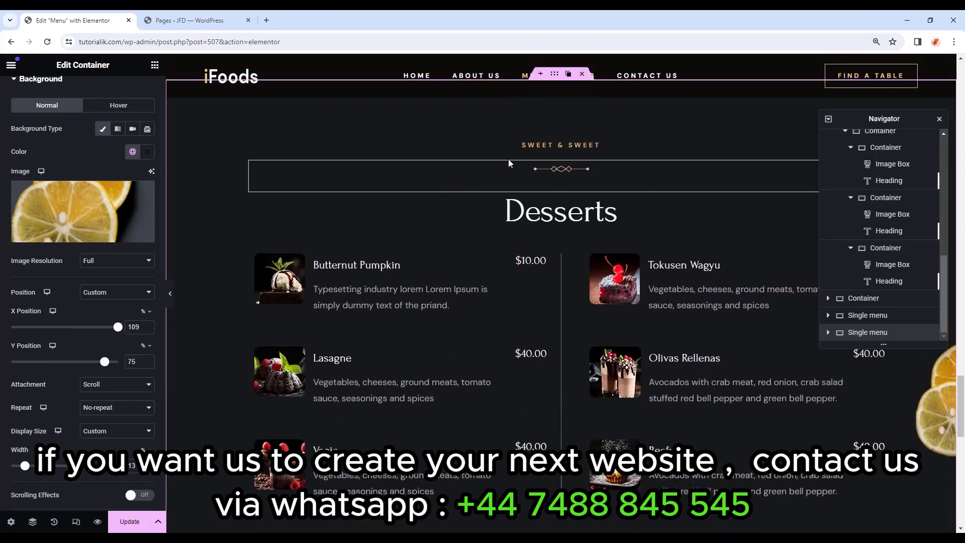
pyautogui.click(554, 146)
pyautogui.hotkey('ctrl', 'a')
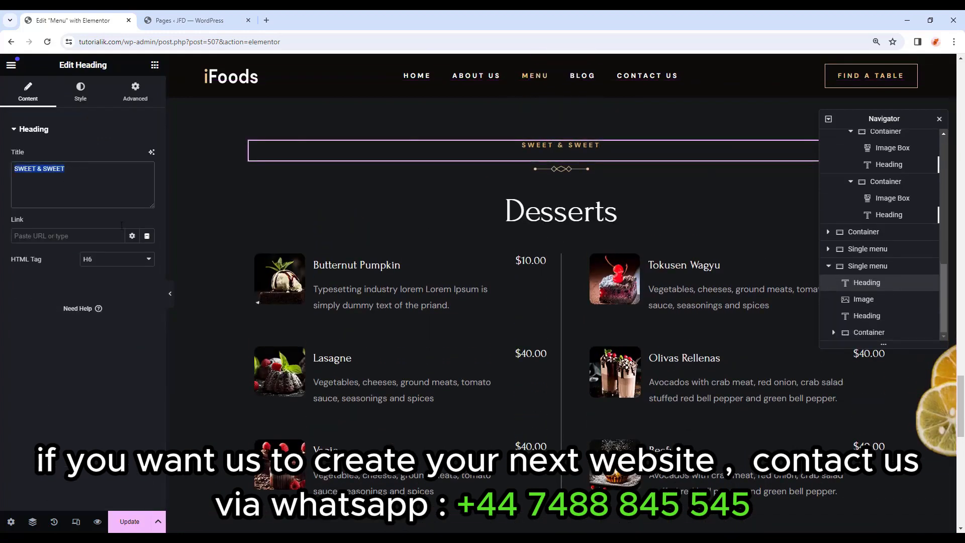
pyautogui.hotkey('ctrl', 'v')
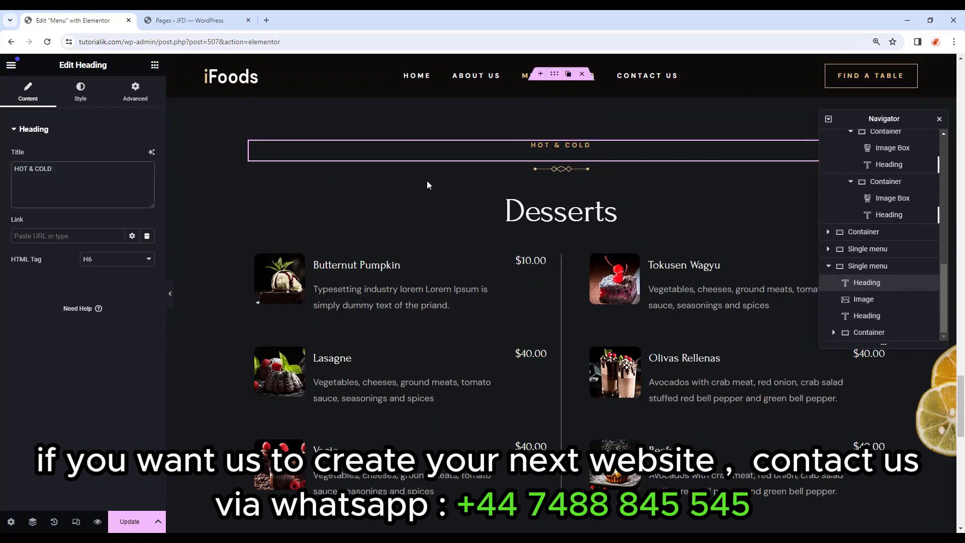
pyautogui.click(611, 214)
pyautogui.click(55, 163)
pyautogui.hotkey('ctrl', 'a')
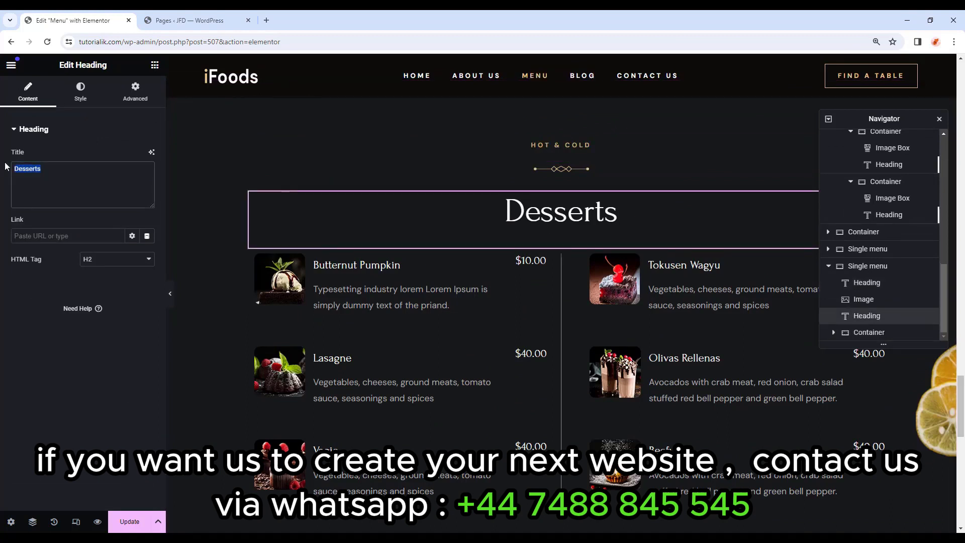
pyautogui.hotkey('ctrl', 'v')
# Turn the first menu item into Coffee with a coffee photo.
pyautogui.click(306, 258)
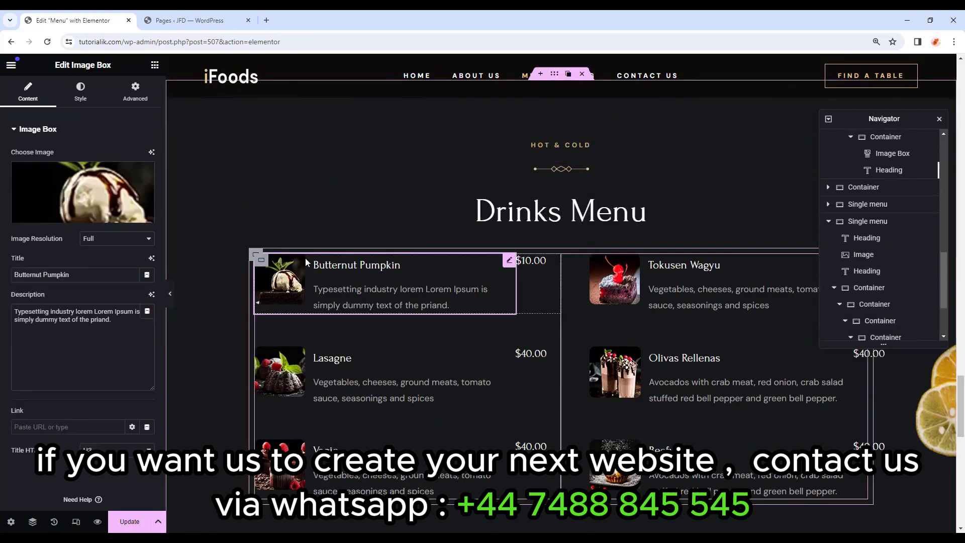
pyautogui.click(72, 211)
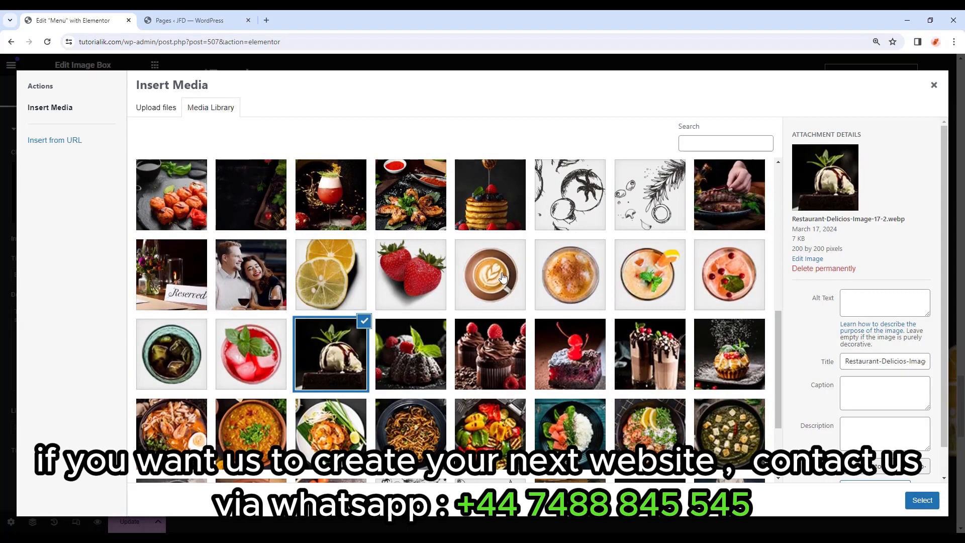
pyautogui.click(503, 278)
pyautogui.click(922, 500)
pyautogui.moveTo(81, 275); pyautogui.dragTo(2, 279)
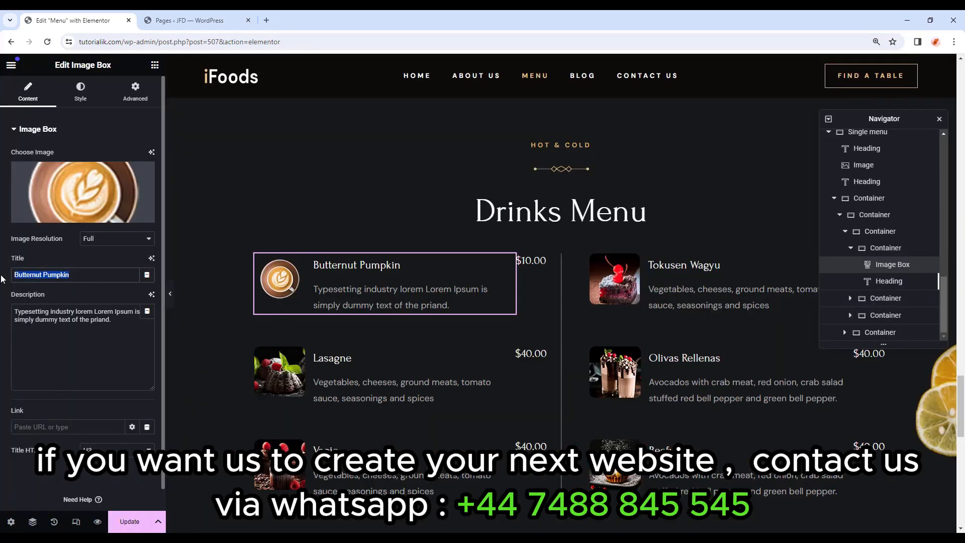
pyautogui.write('Coffee')
# Open the Vagie item's image in the media library and preview the Drinks Menu full width.
pyautogui.click(483, 405)
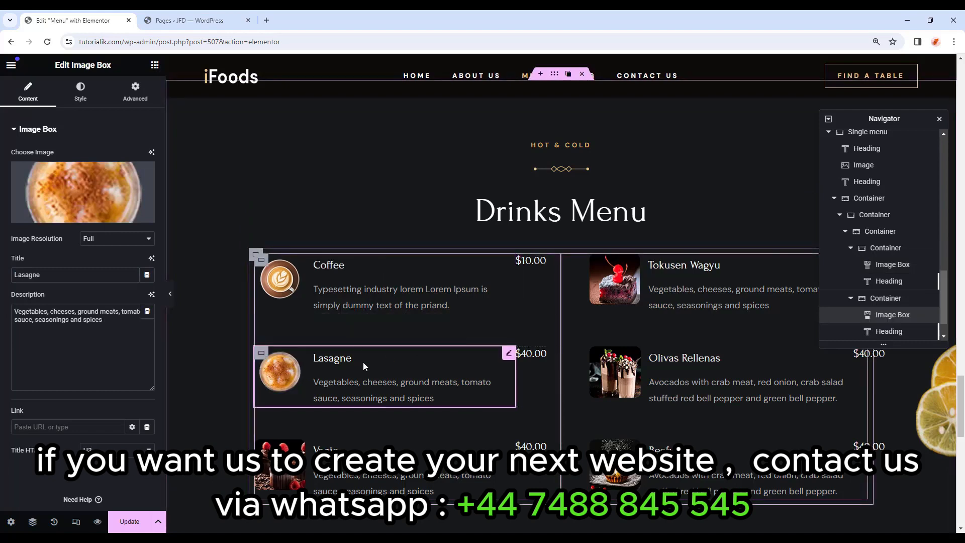
pyautogui.scroll(-1, 366, 367)
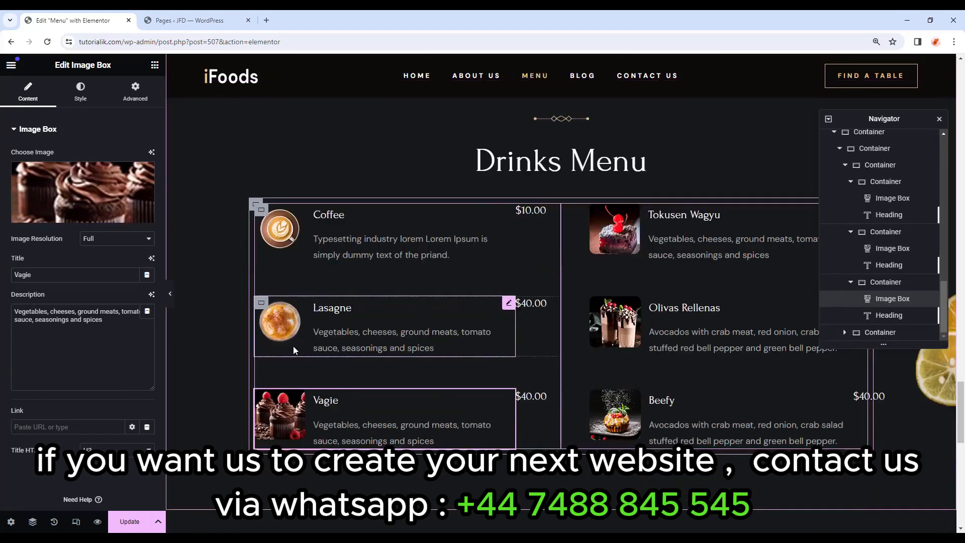
pyautogui.click(366, 405)
pyautogui.click(96, 224)
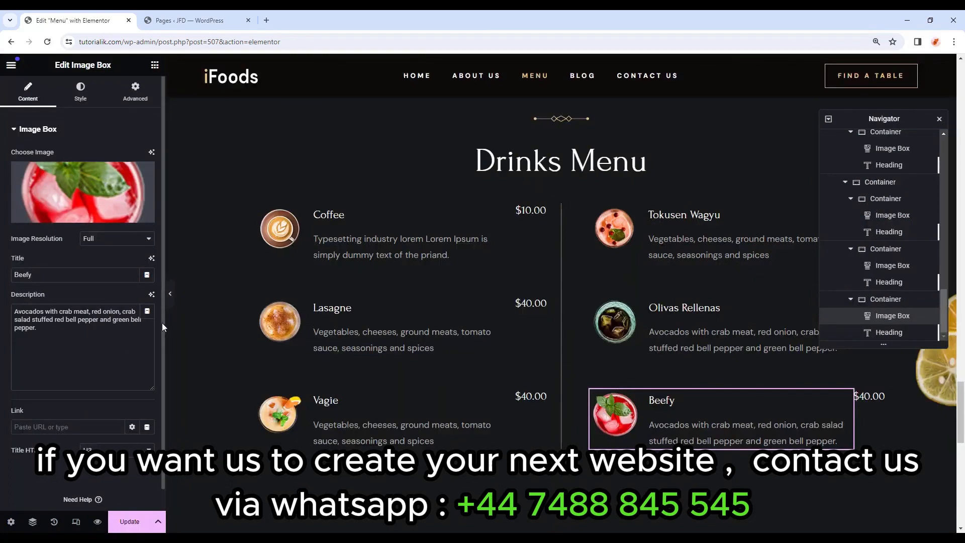
pyautogui.click(169, 293)
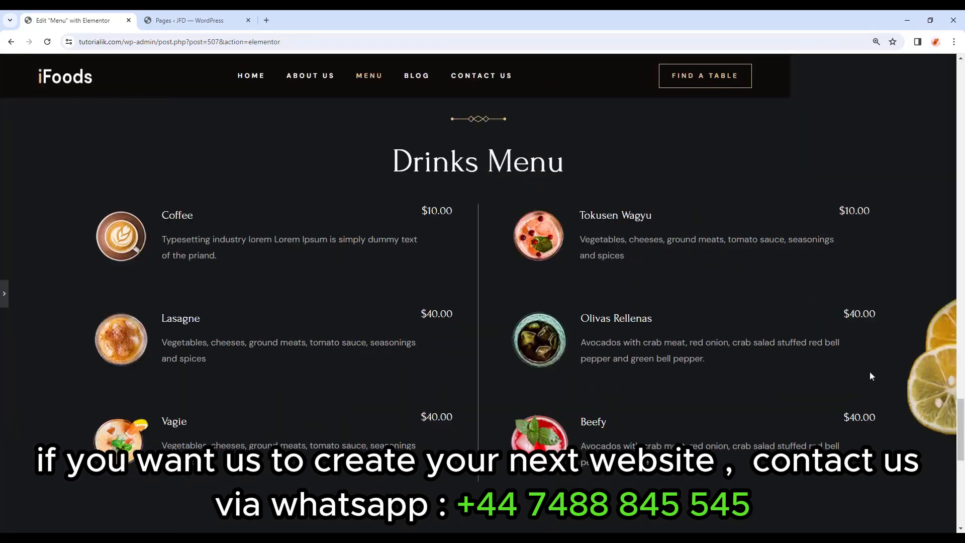
pyautogui.scroll(2, 811, 393)
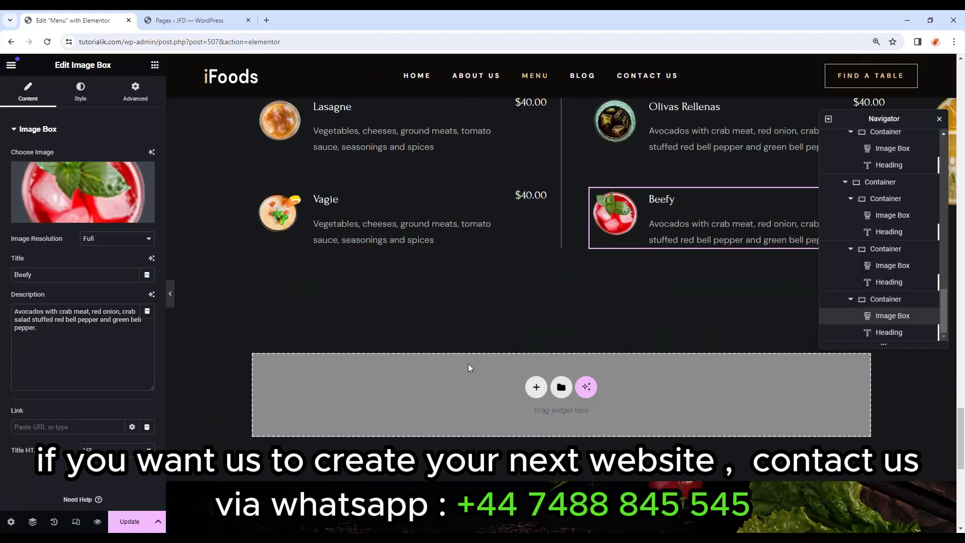
# Add a container below the Drinks Menu with the dark cucumber-plate image as its classic background.
pyautogui.click(155, 65)
pyautogui.moveTo(48, 233); pyautogui.dragTo(500, 388)
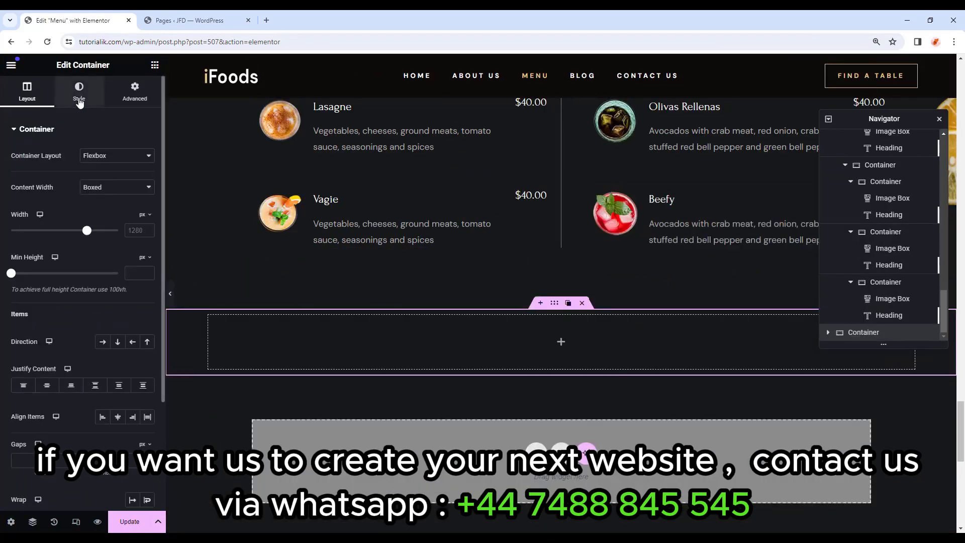
pyautogui.click(79, 95)
pyautogui.click(103, 179)
pyautogui.click(92, 254)
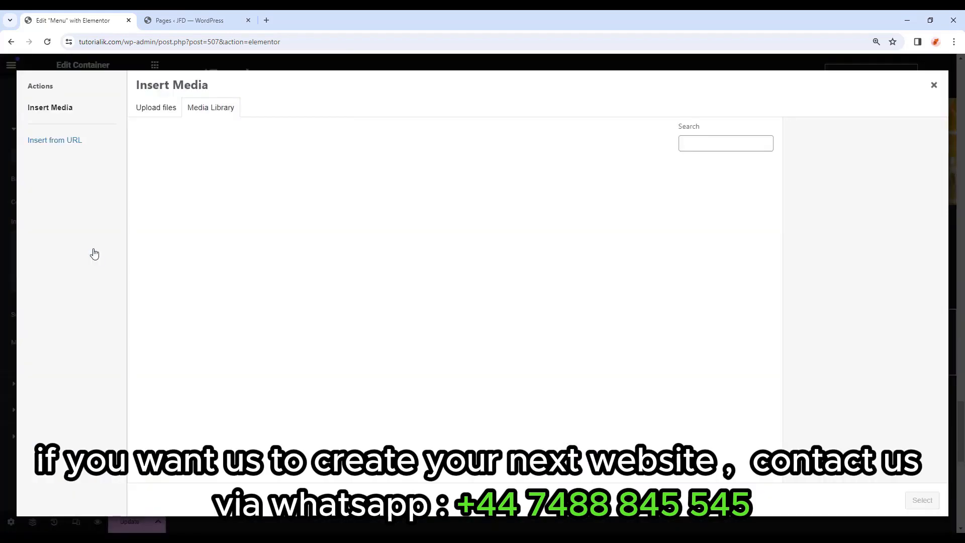
pyautogui.click(509, 204)
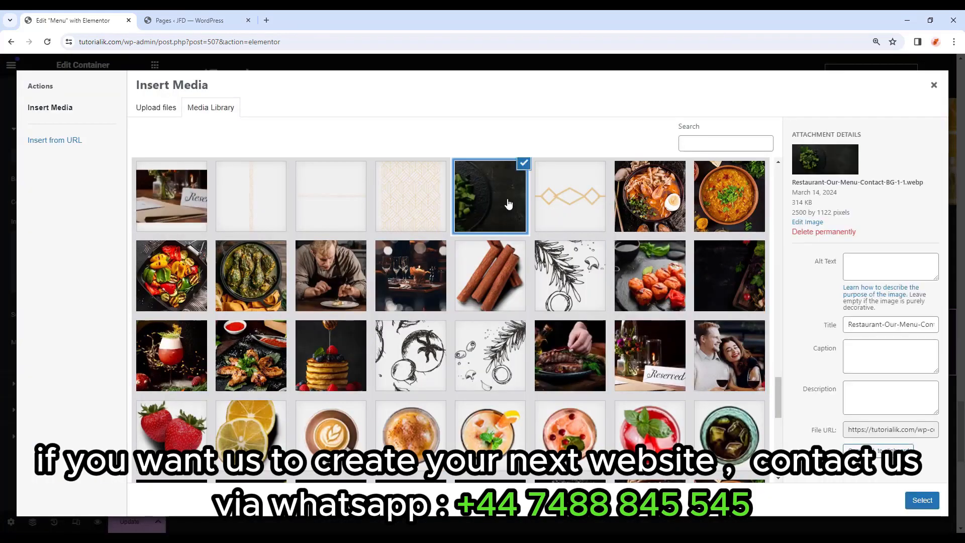
pyautogui.click(910, 499)
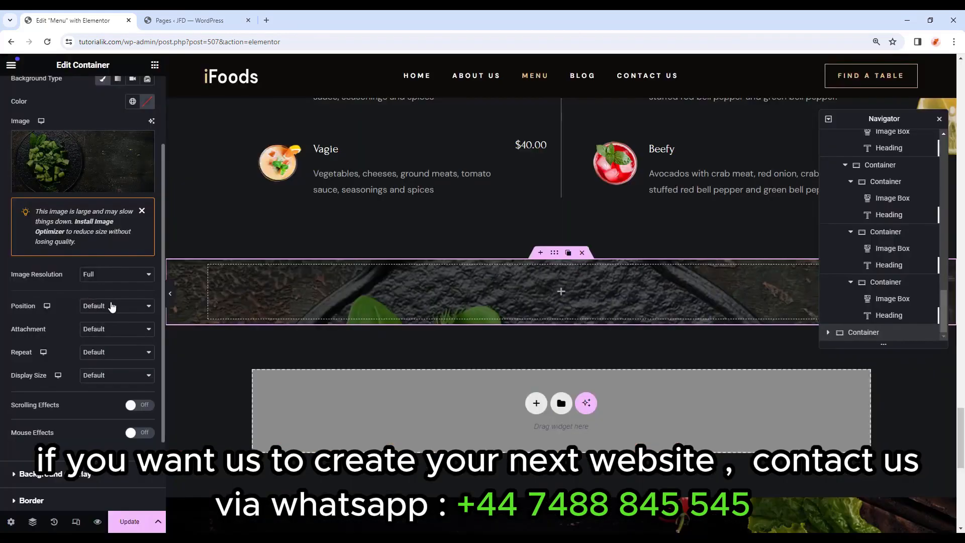
# Set the background to Center Center position, Scroll attachment, No-repeat and Cover size.
pyautogui.click(111, 305)
pyautogui.click(98, 325)
pyautogui.click(101, 330)
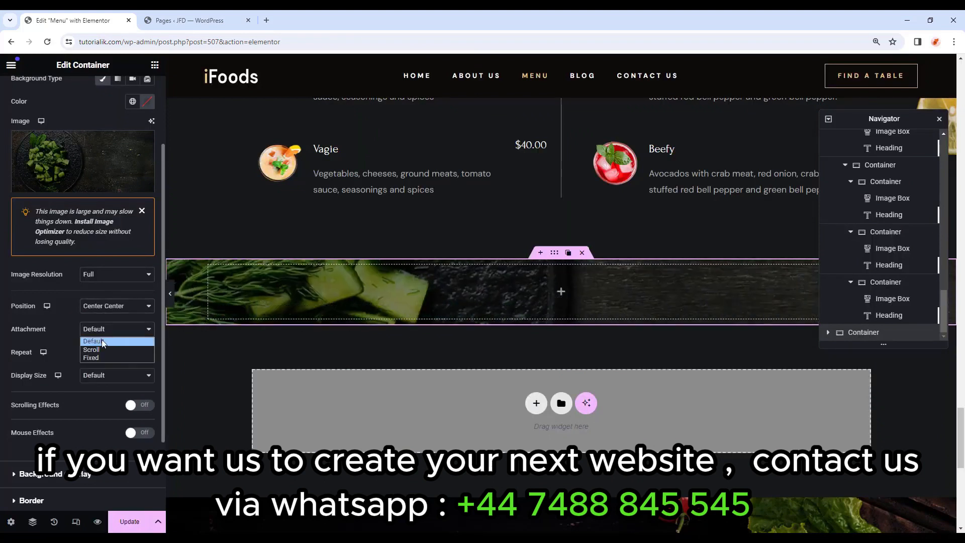
pyautogui.click(91, 349)
pyautogui.click(100, 352)
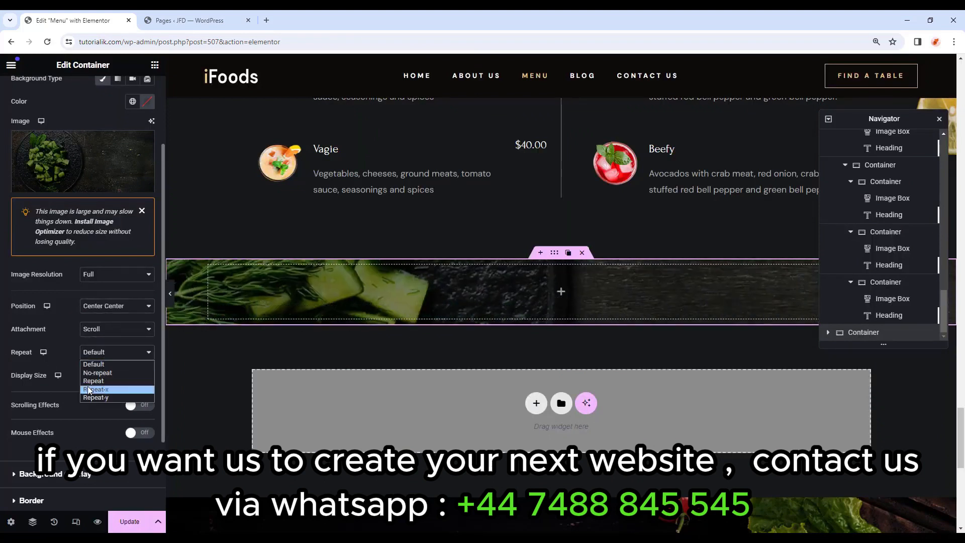
pyautogui.click(97, 372)
pyautogui.click(101, 376)
pyautogui.click(101, 402)
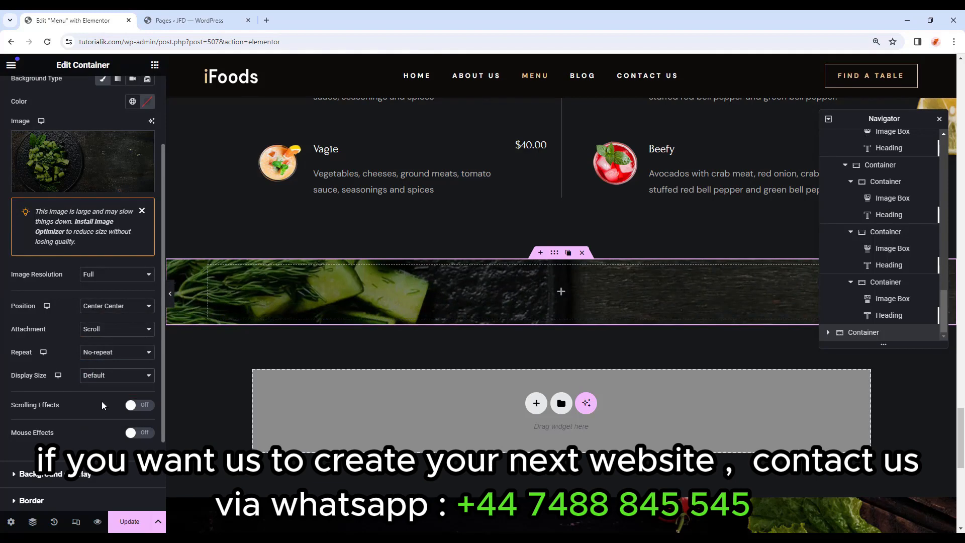
pyautogui.scroll(2, 104, 400)
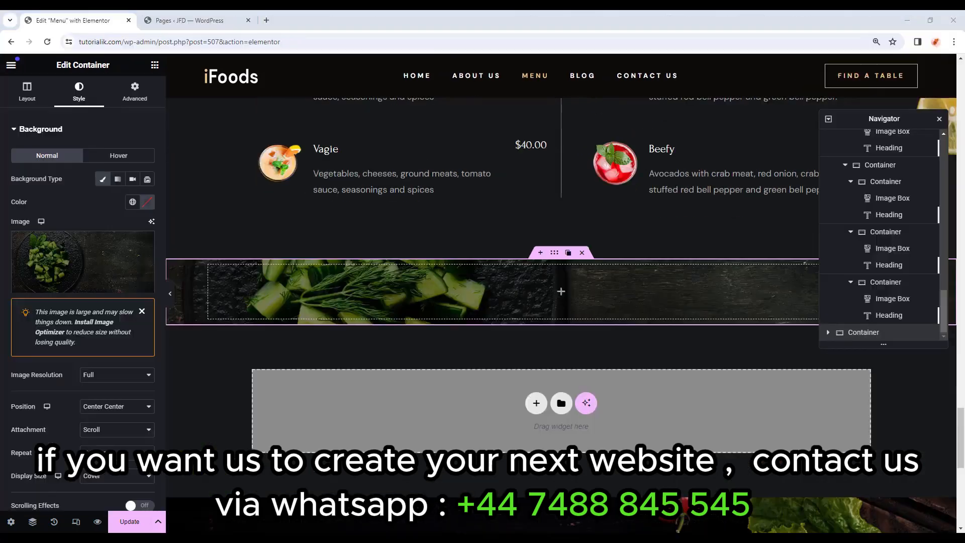
# Give the banner container 110 px top and bottom padding.
pyautogui.click(135, 98)
pyautogui.click(146, 213)
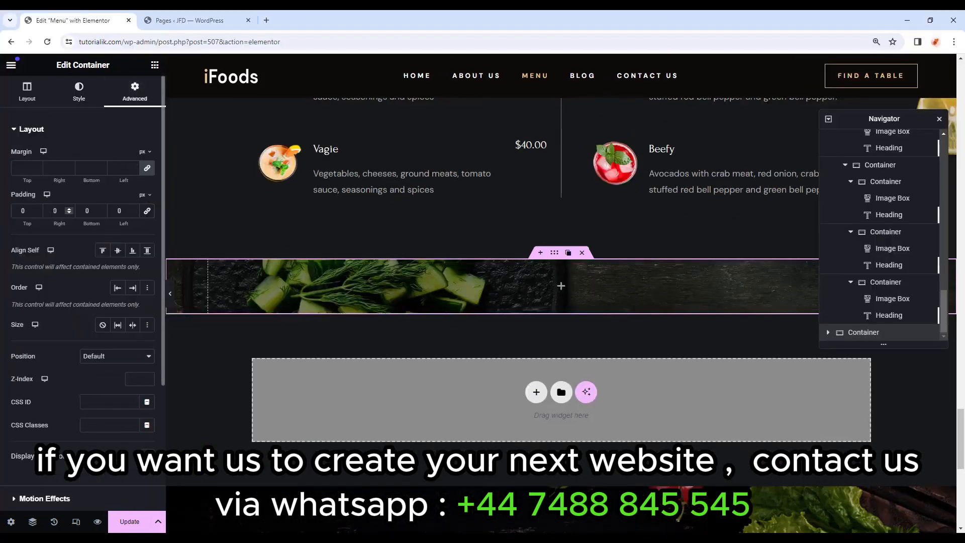
pyautogui.write('110')
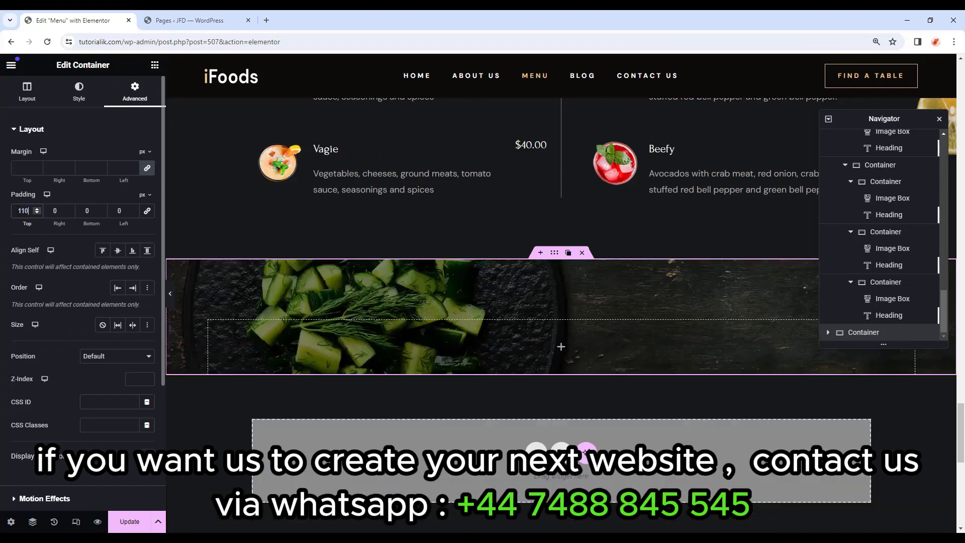
pyautogui.write('110')
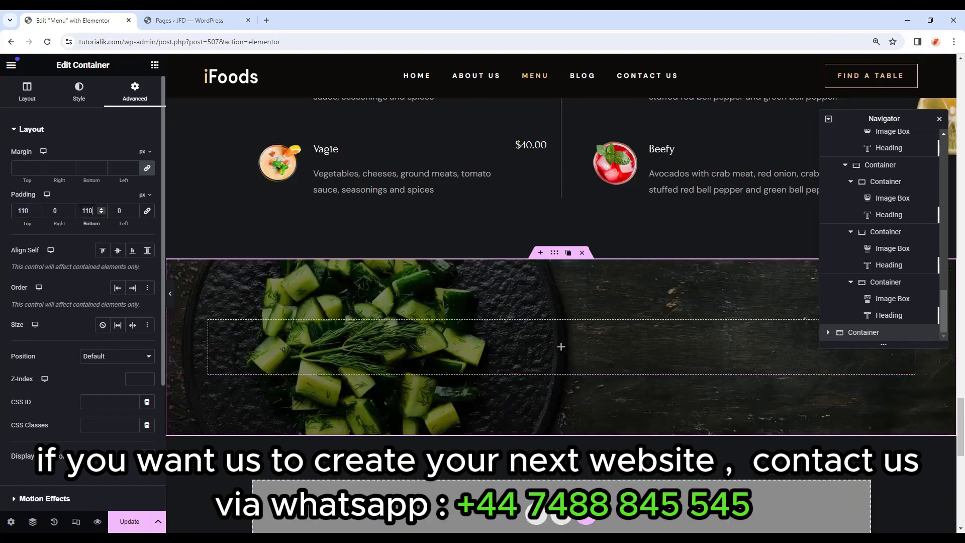
pyautogui.scroll(1, 558, 336)
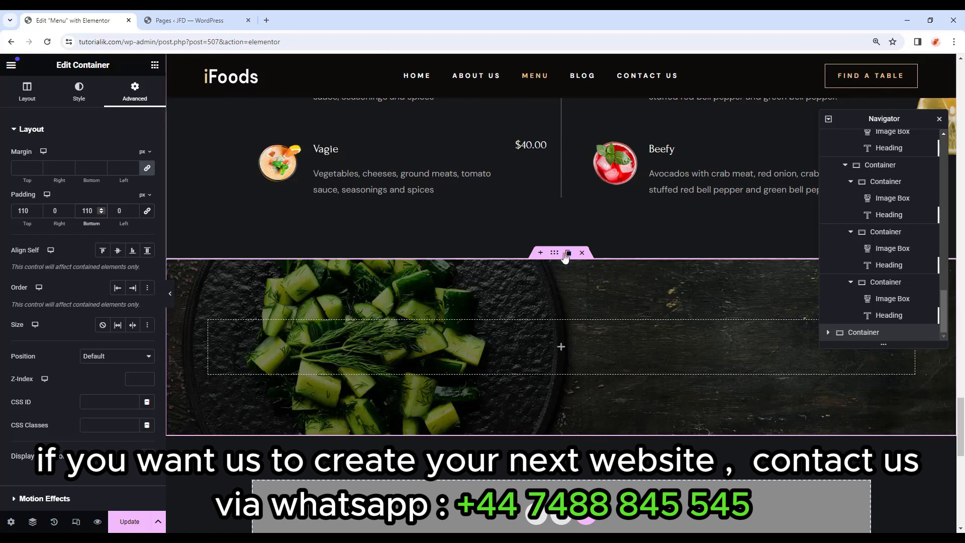
pyautogui.click(186, 20)
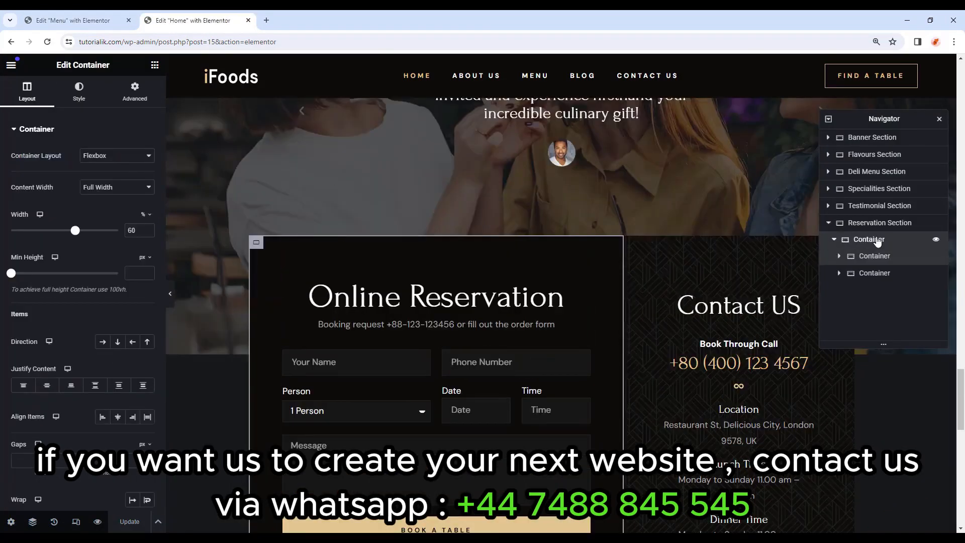
# Copy the Home page's Online Reservation container and paste it into the Menu page's cucumber banner.
pyautogui.click(876, 241)
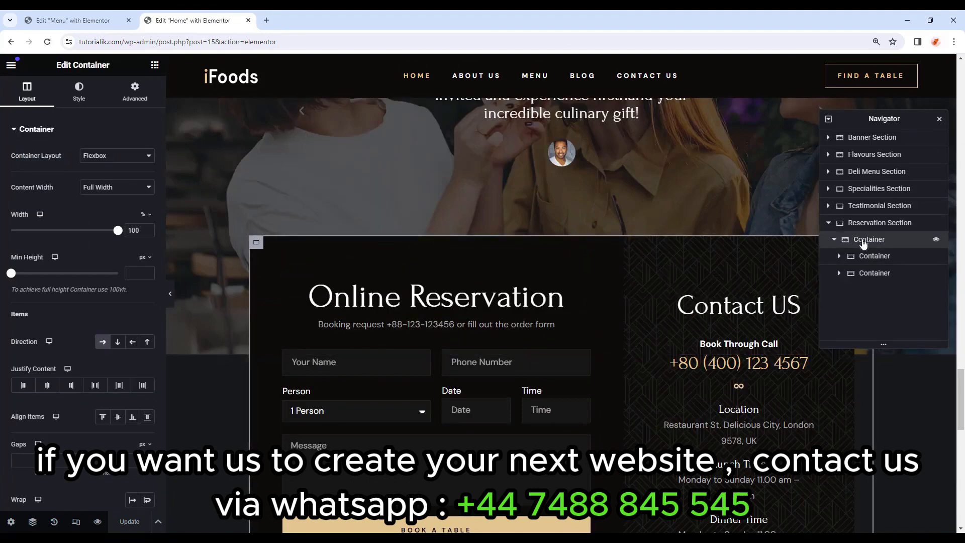
pyautogui.rightClick(861, 242)
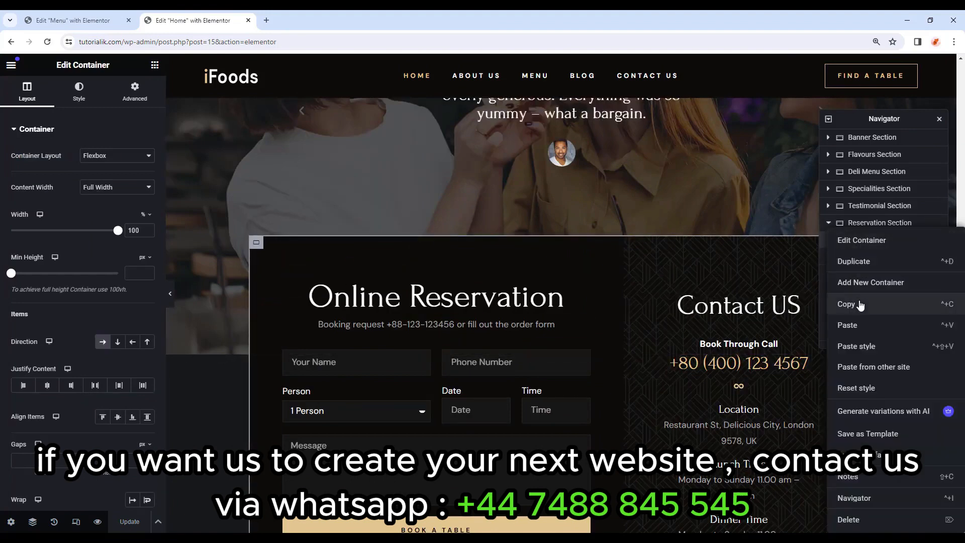
pyautogui.click(861, 306)
pyautogui.click(64, 18)
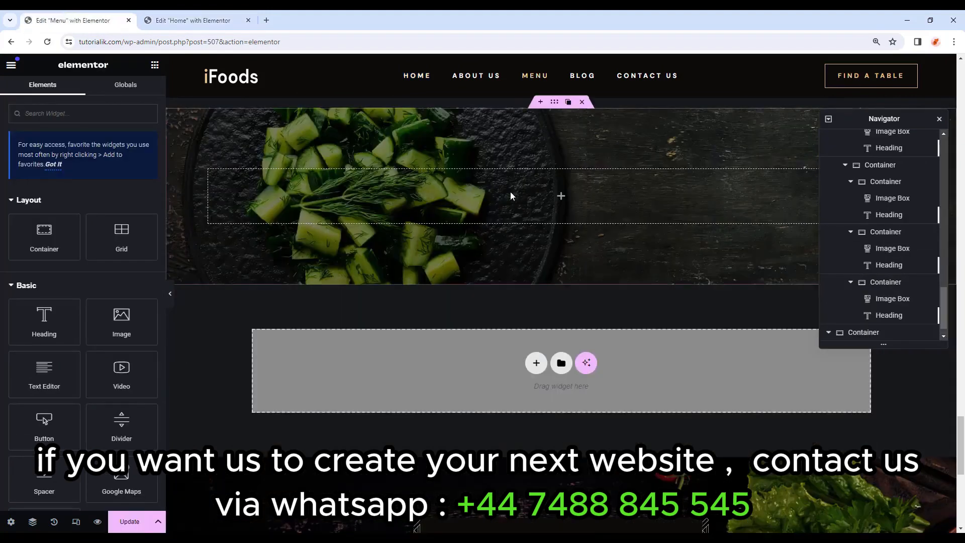
pyautogui.rightClick(559, 197)
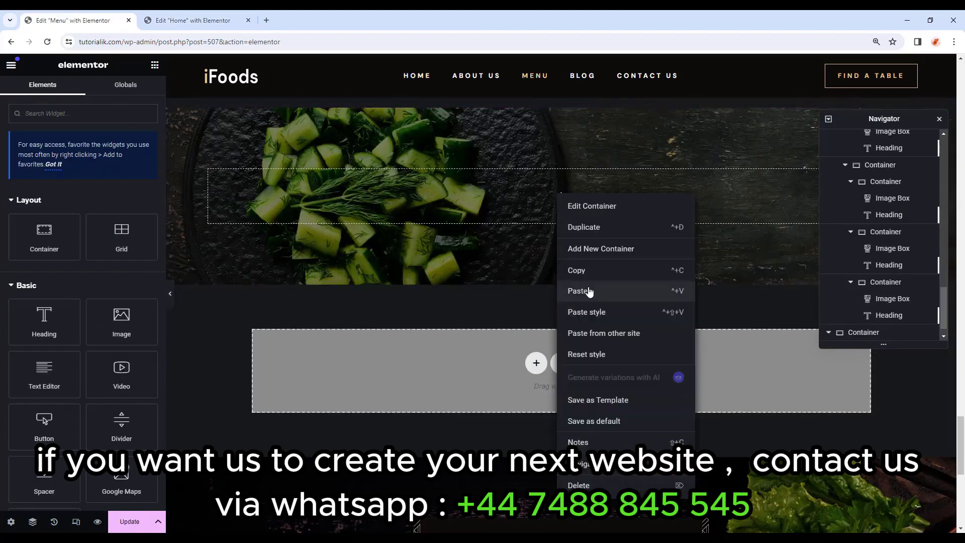
pyautogui.click(591, 291)
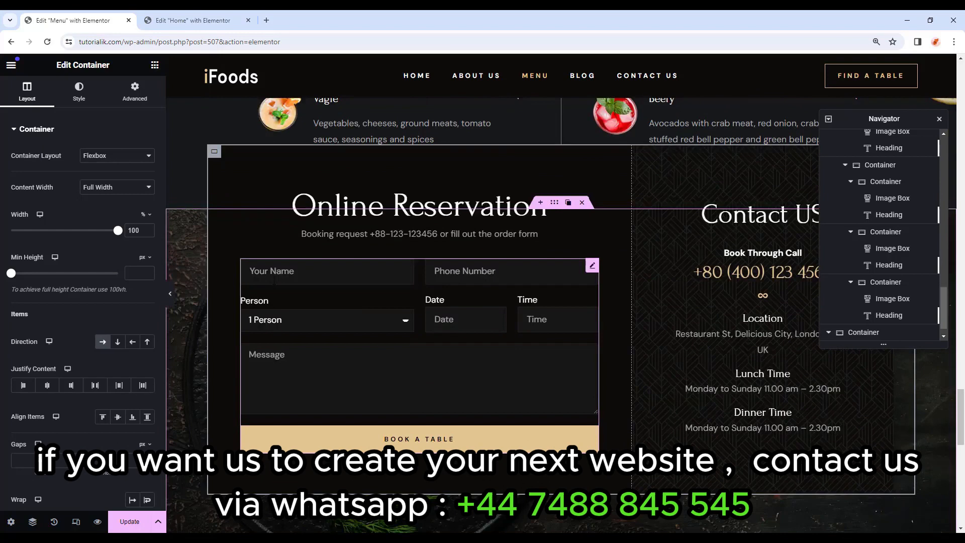
# Change the pasted section's top margin from -225 to 0.
pyautogui.click(214, 150)
pyautogui.click(135, 93)
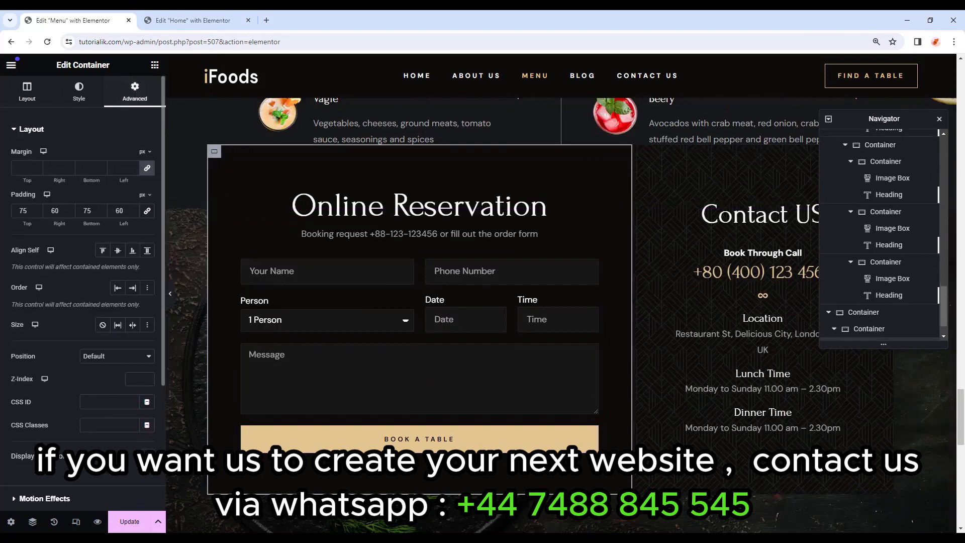
pyautogui.scroll(2, 411, 255)
pyautogui.click(412, 258)
pyautogui.click(128, 98)
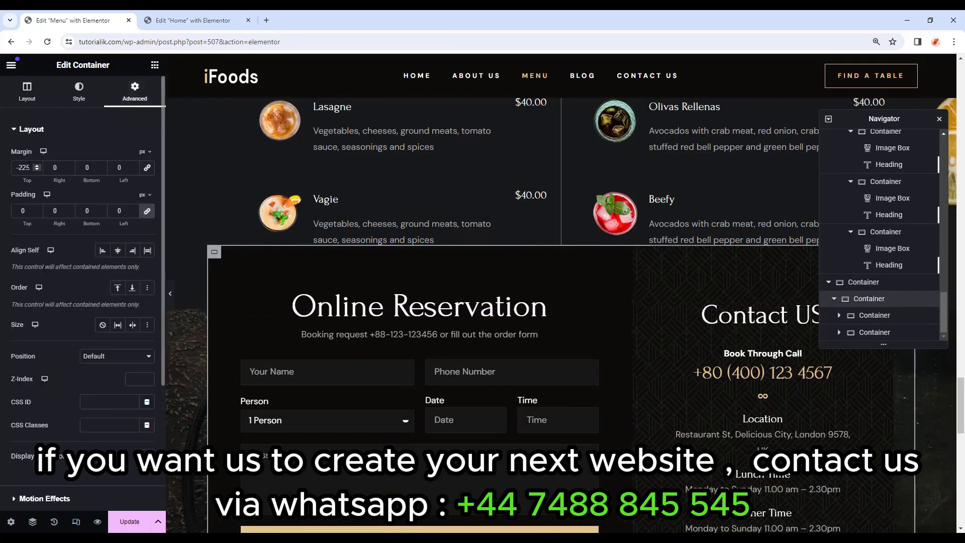
pyautogui.moveTo(33, 168); pyautogui.dragTo(6, 171)
pyautogui.write('0')
pyautogui.scroll(-4, 174, 297)
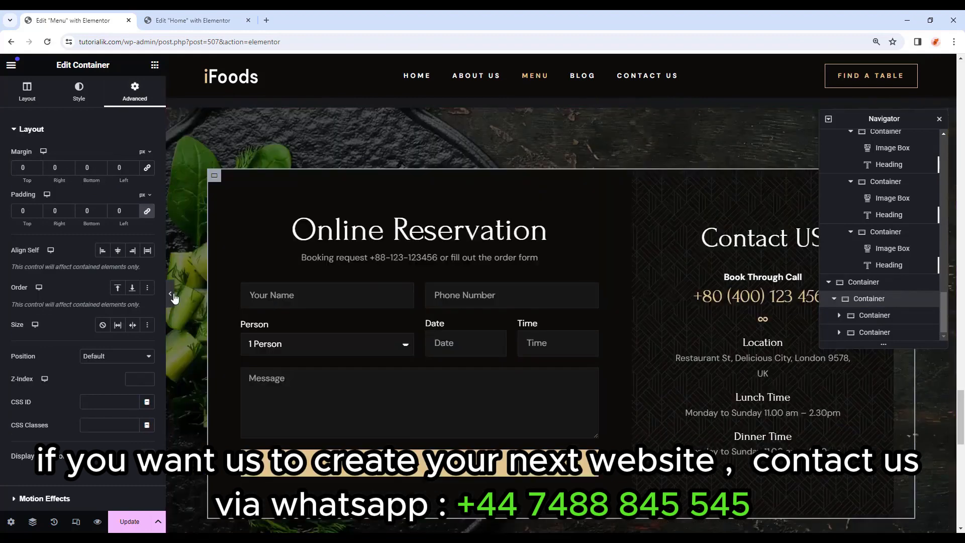
pyautogui.click(171, 296)
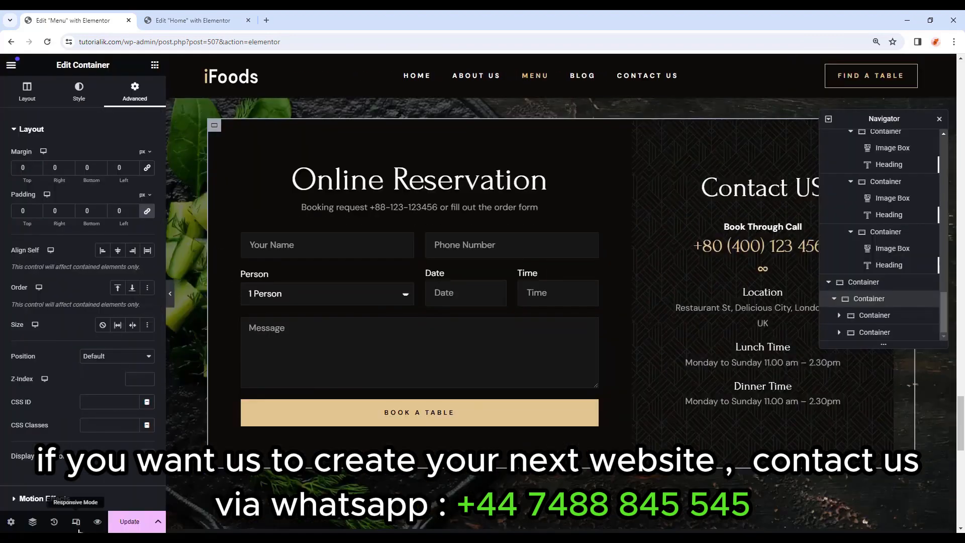
# In tablet view, change the reservation section's top margin from -170 to 0.
pyautogui.click(79, 524)
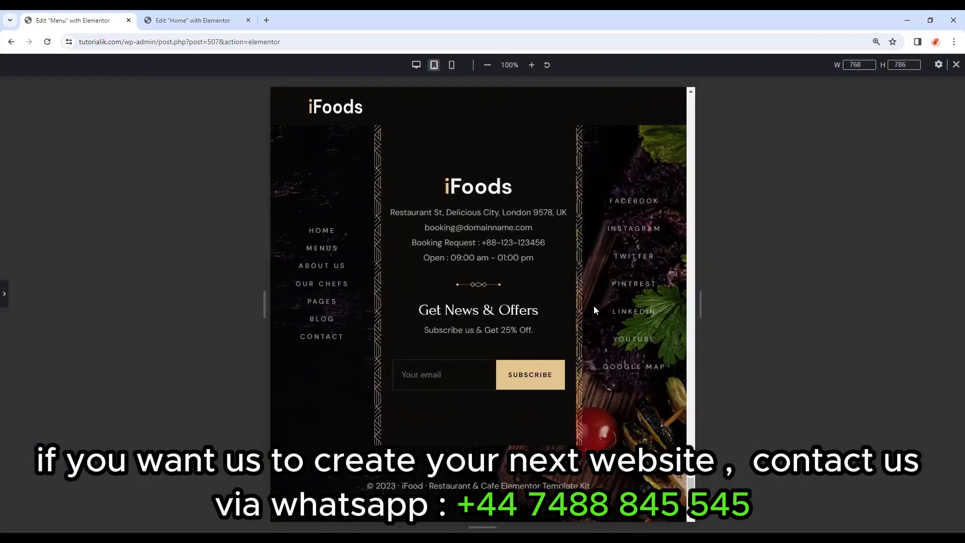
pyautogui.scroll(15, 593, 305)
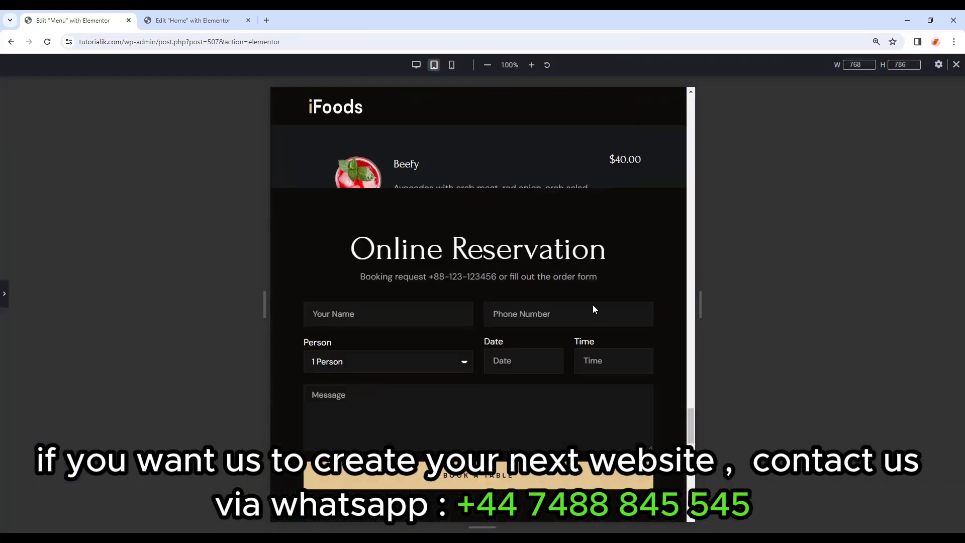
pyautogui.scroll(1, 593, 307)
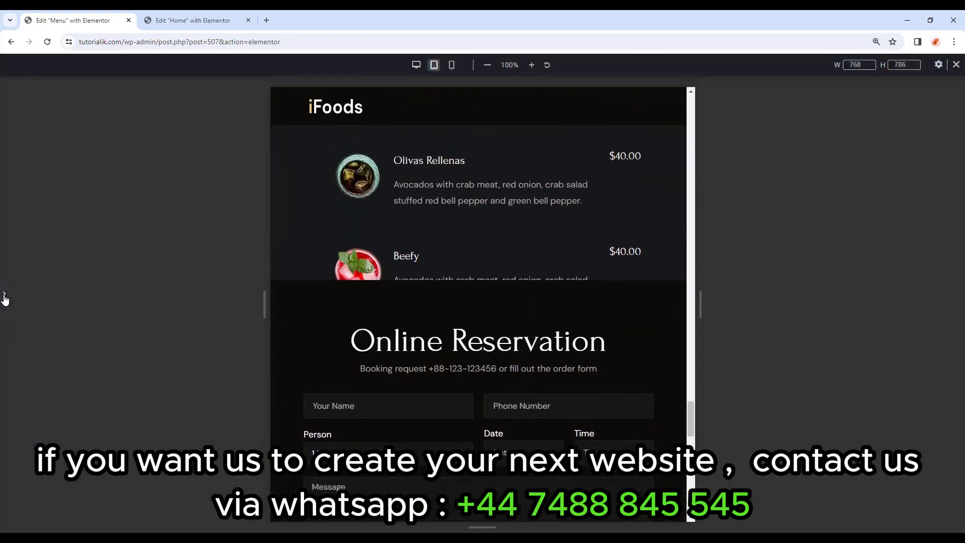
pyautogui.click(5, 296)
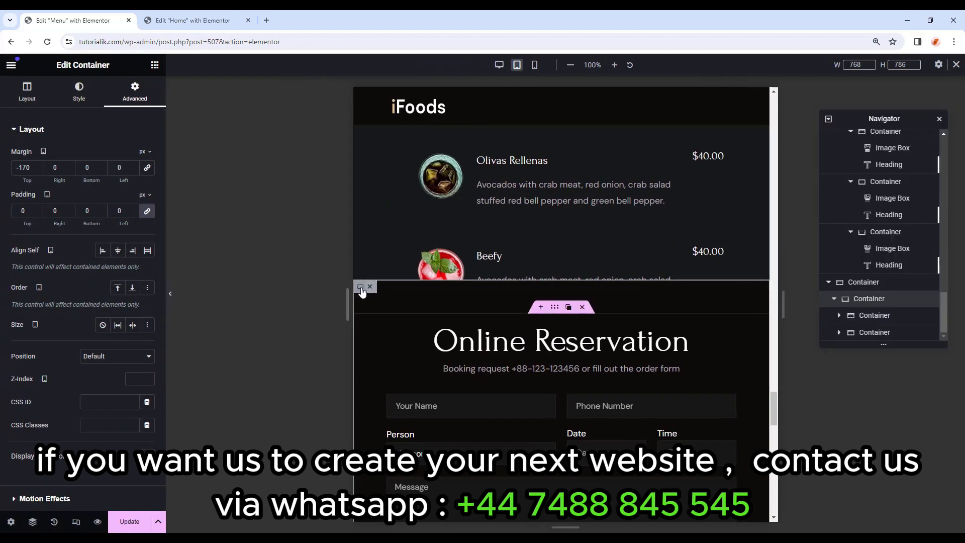
pyautogui.doubleClick(32, 167)
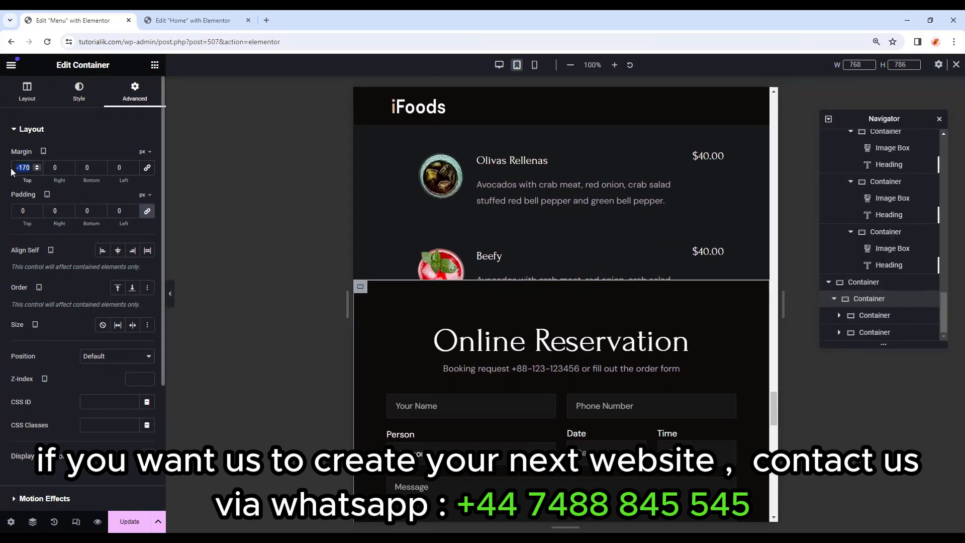
pyautogui.write('0')
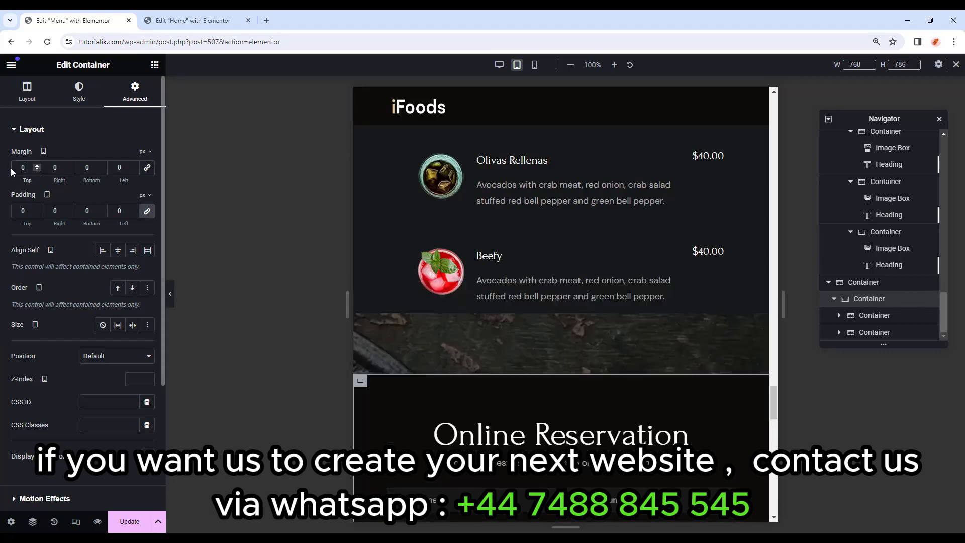
pyautogui.scroll(-10, 421, 266)
pyautogui.scroll(5, 498, 331)
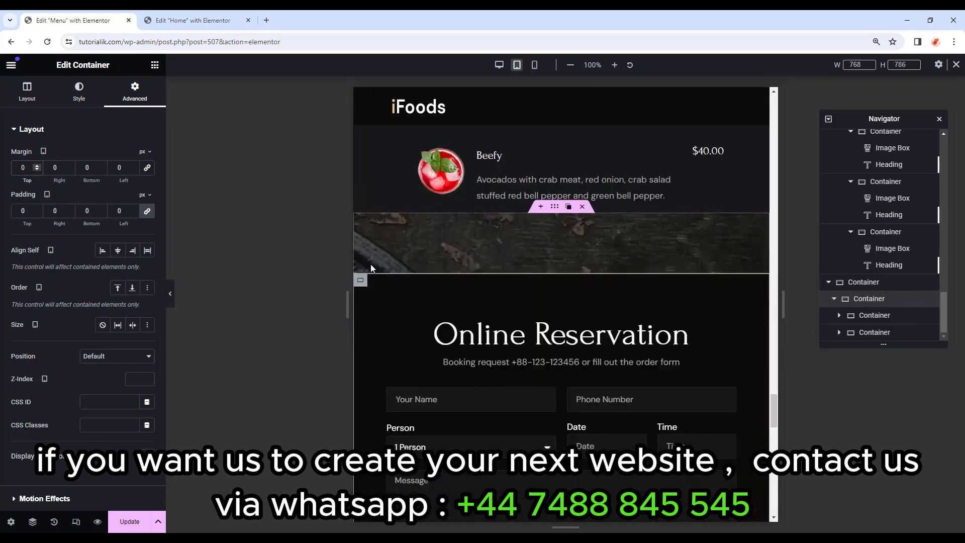
# Scroll through the Menu page in the mobile preview to check the layout.
pyautogui.click(535, 65)
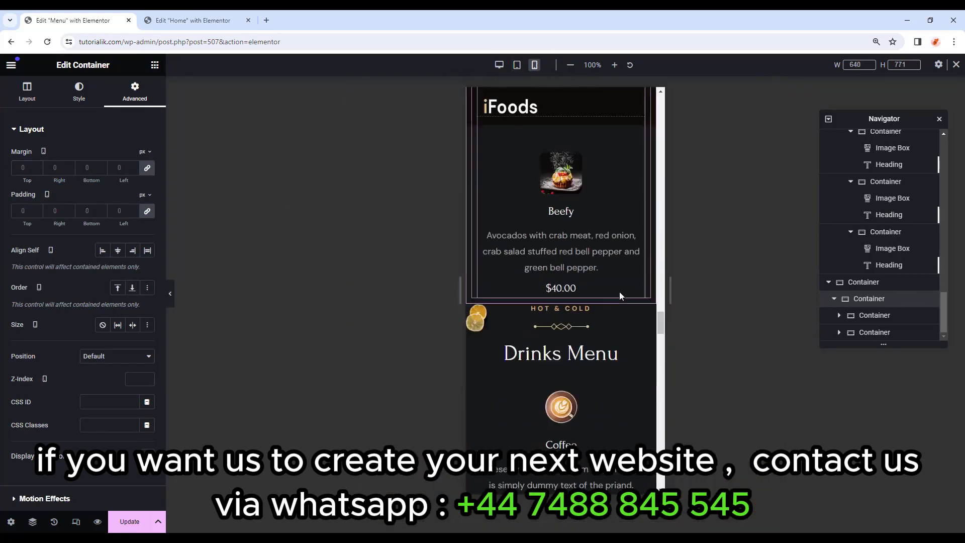
pyautogui.scroll(-10, 626, 300)
pyautogui.moveTo(658, 397); pyautogui.dragTo(668, 104)
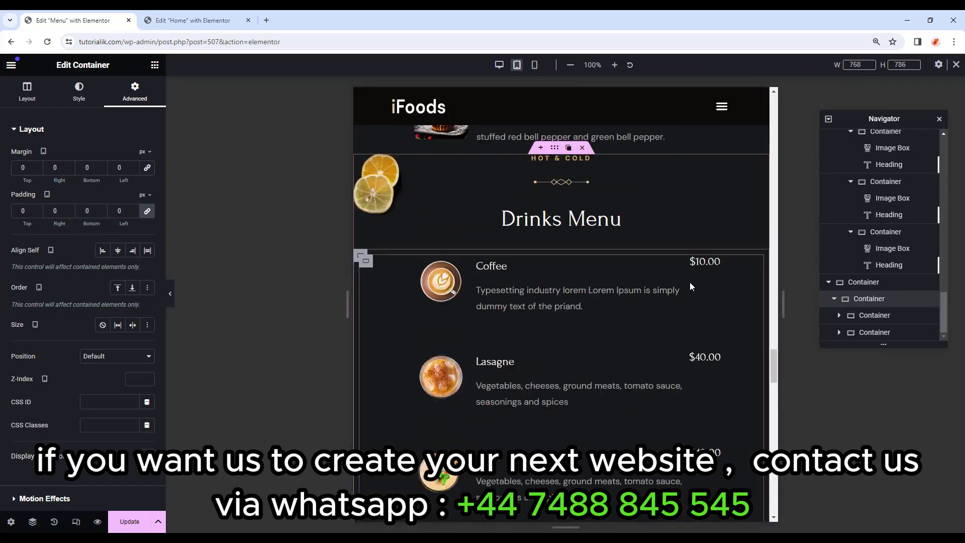
pyautogui.scroll(-12, 690, 282)
pyautogui.scroll(-2, 758, 304)
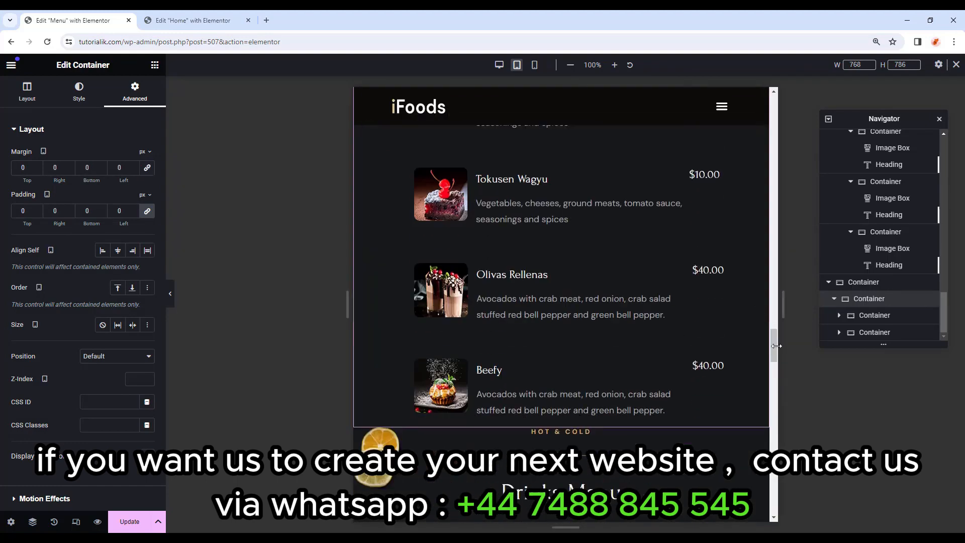
pyautogui.scroll(15, 759, 226)
pyautogui.scroll(-5, 760, 145)
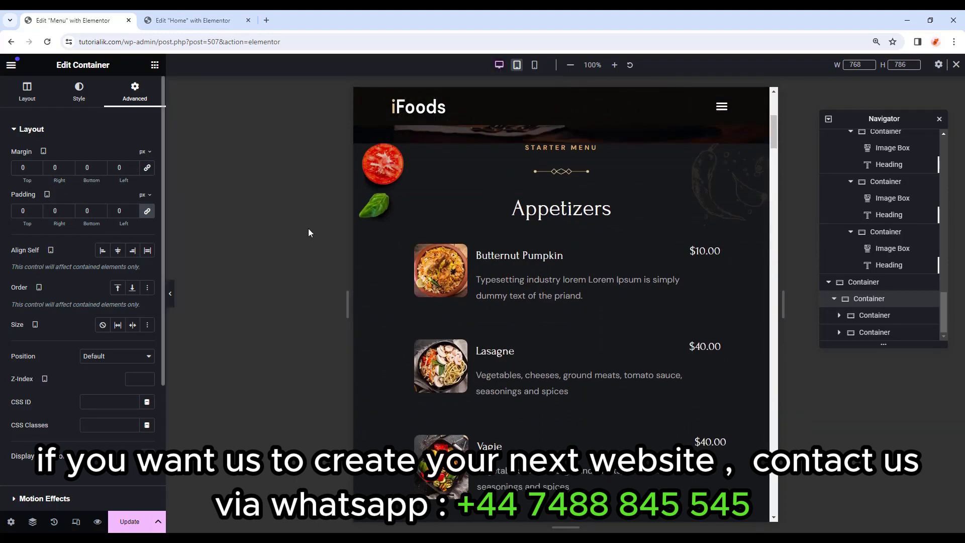
# Give the Appetizers and Main Dishes sections 50 px top padding on tablet.
pyautogui.click(555, 138)
pyautogui.click(134, 94)
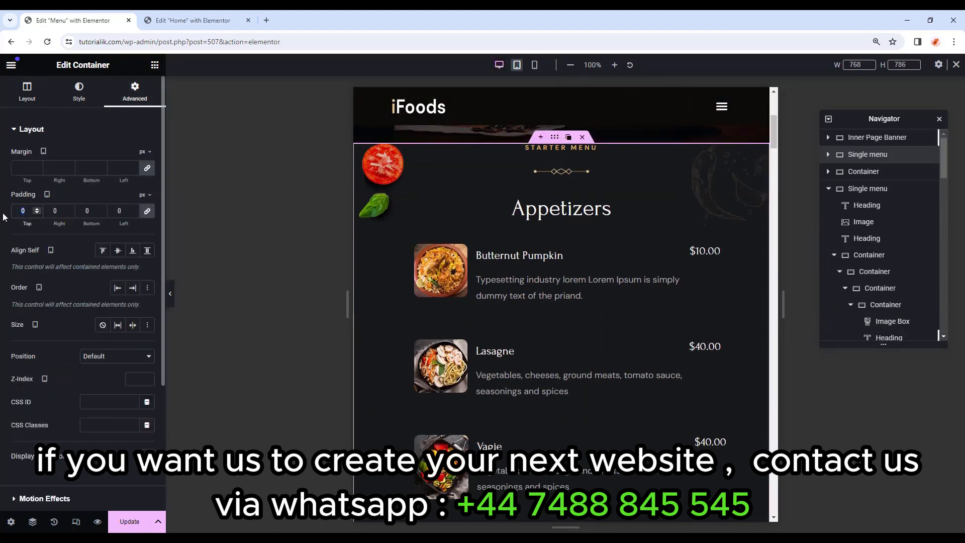
pyautogui.write('50')
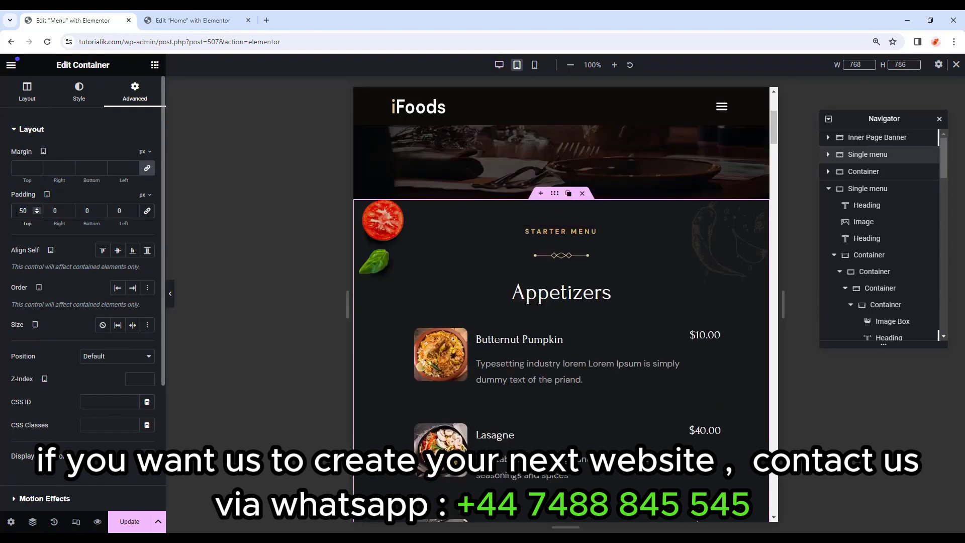
pyautogui.scroll(-6, 602, 267)
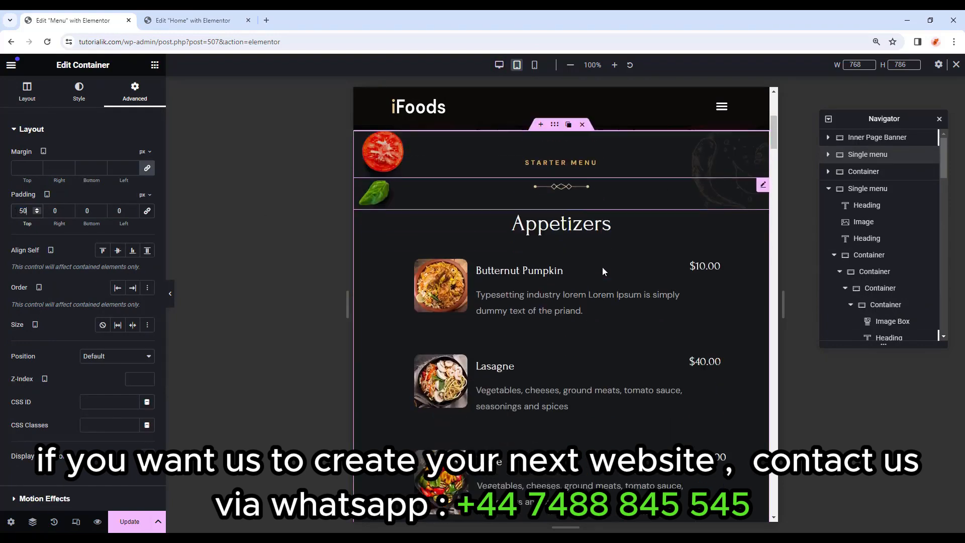
pyautogui.scroll(-7, 602, 268)
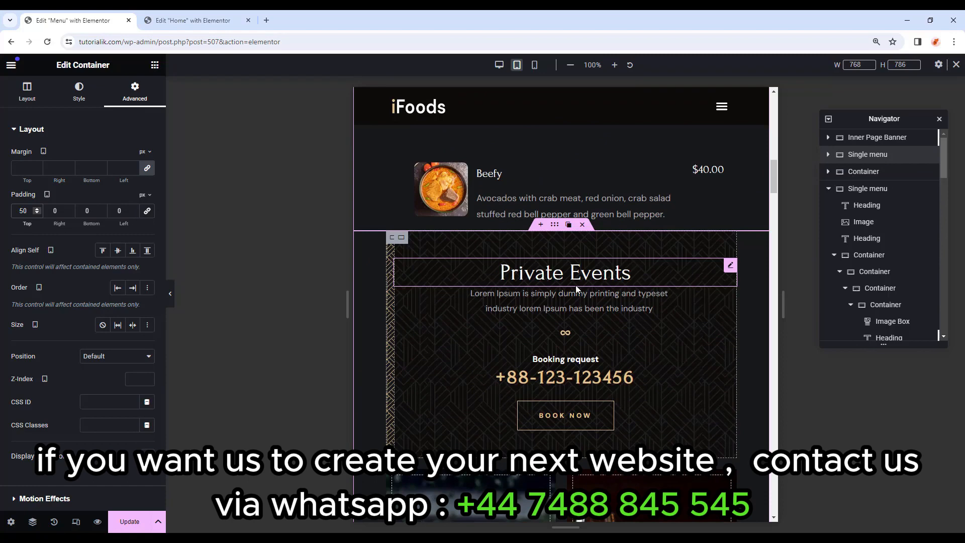
pyautogui.scroll(-9, 588, 312)
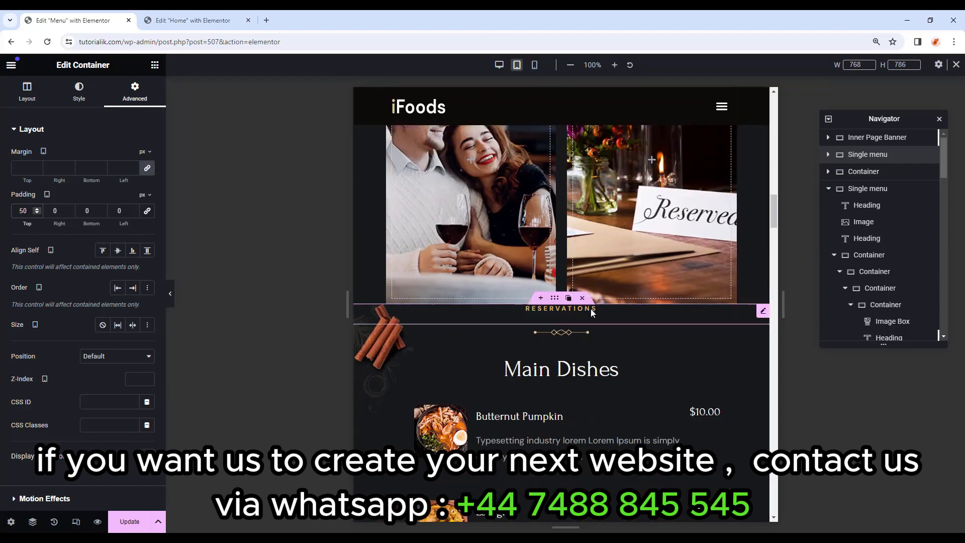
pyautogui.click(561, 327)
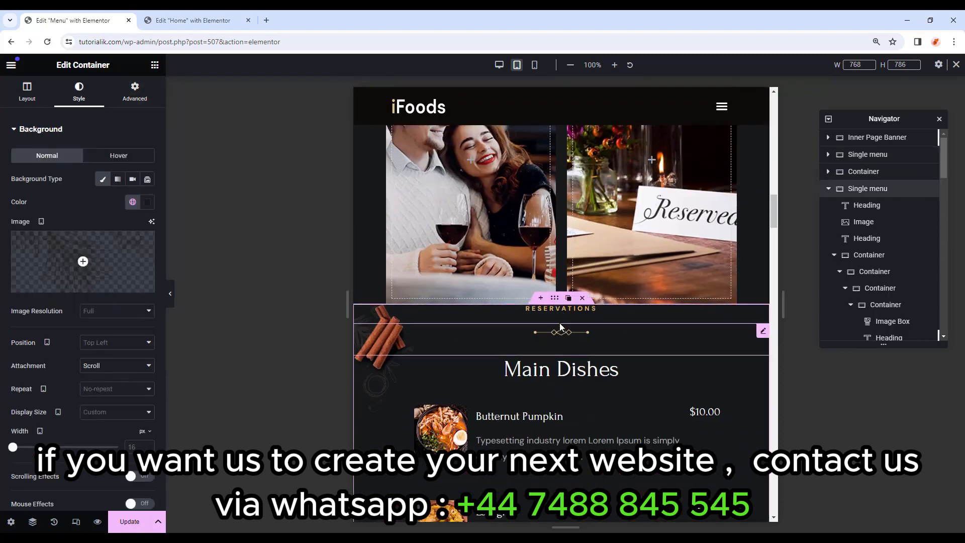
pyautogui.scroll(5, 514, 338)
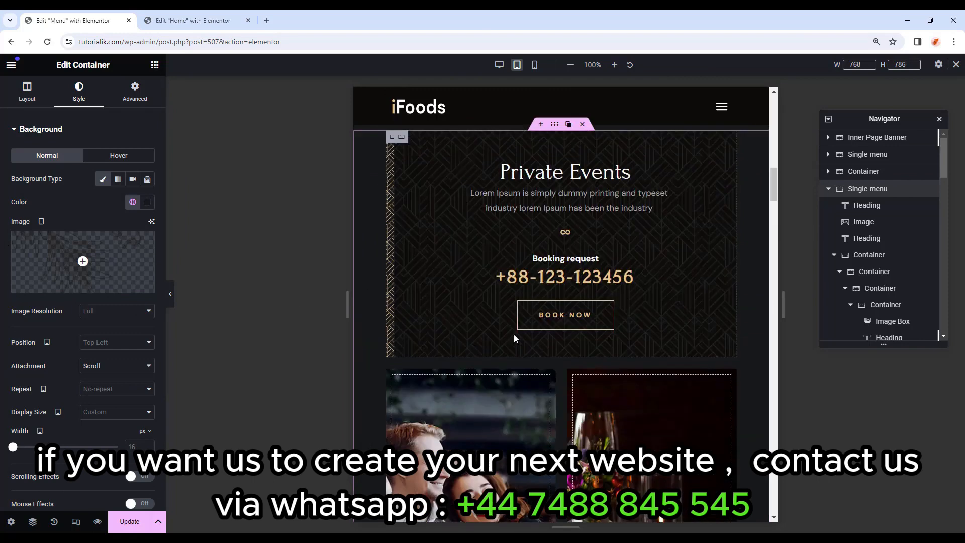
pyautogui.scroll(-5, 514, 334)
pyautogui.click(149, 103)
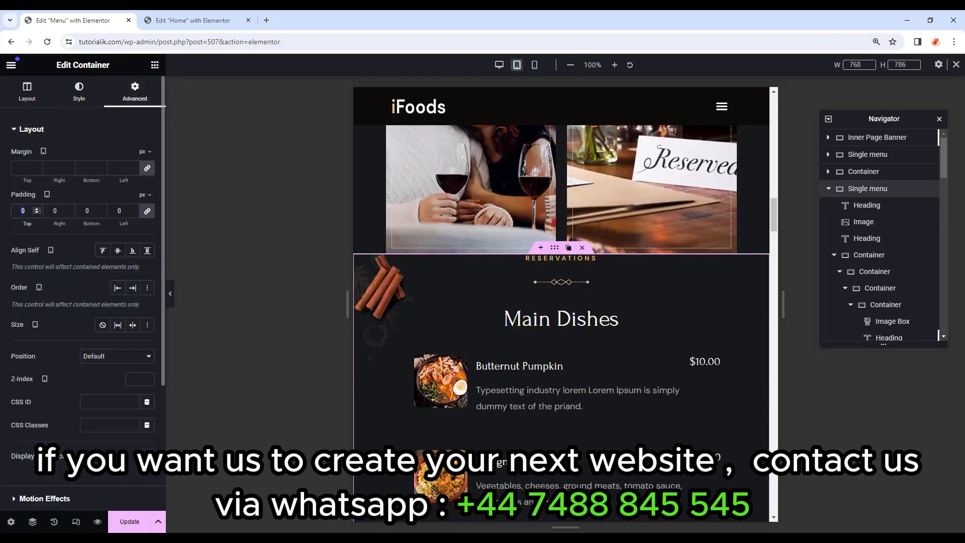
pyautogui.click(147, 214)
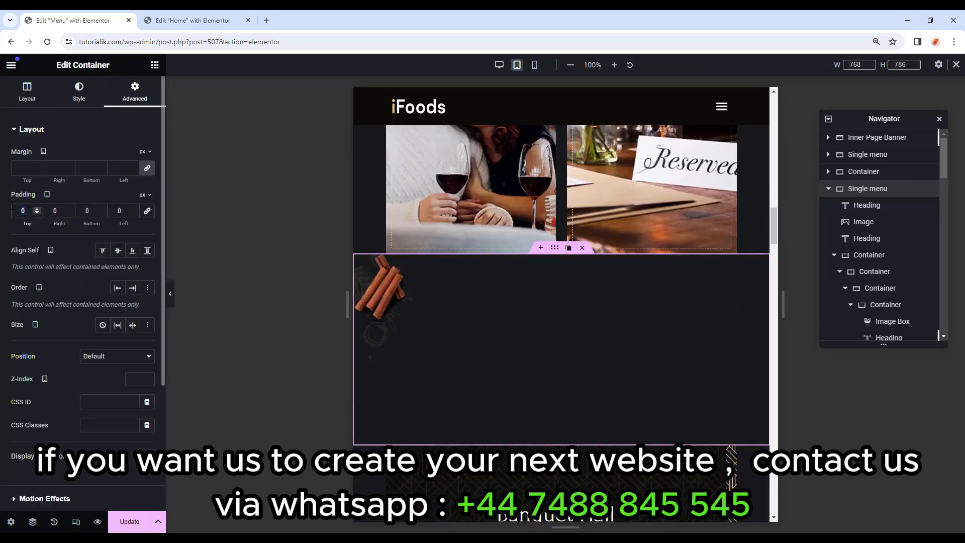
pyautogui.write('50')
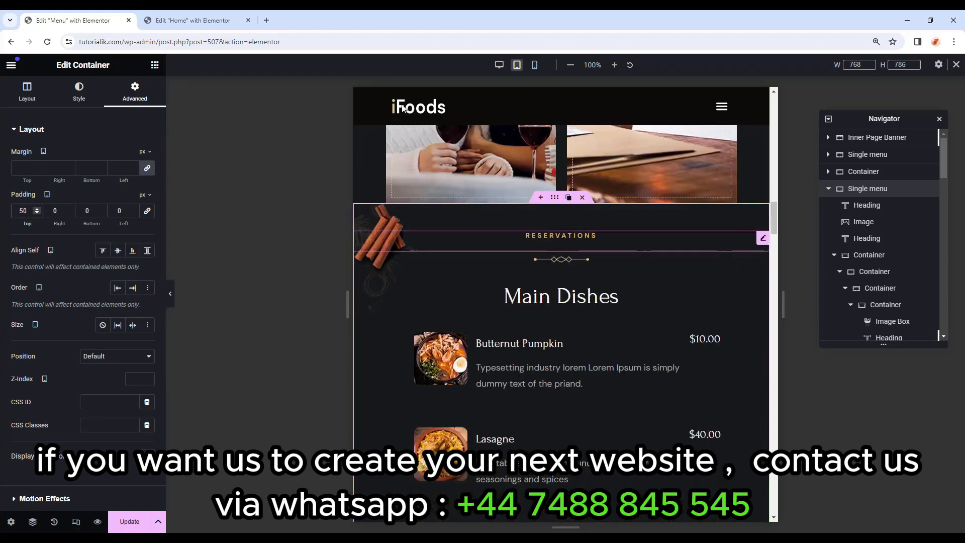
pyautogui.scroll(-10, 538, 232)
pyautogui.scroll(-10, 533, 259)
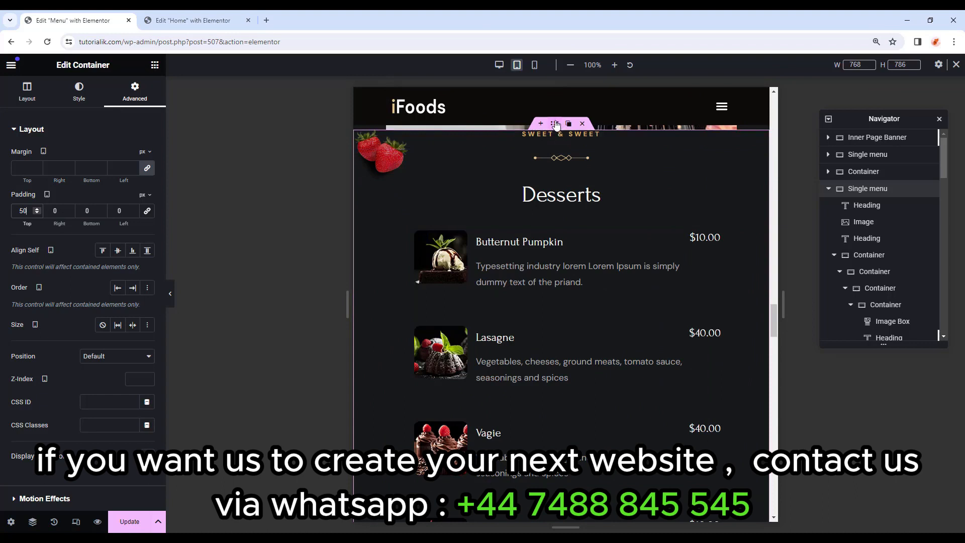
# Give the Desserts and Drinks Menu sections 50 px top padding on tablet.
pyautogui.click(556, 124)
pyautogui.click(128, 99)
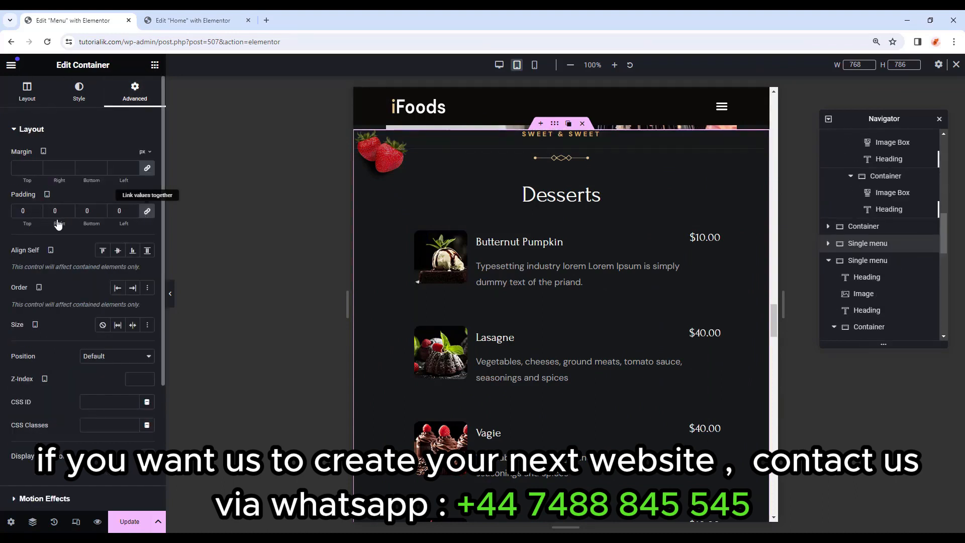
pyautogui.click(23, 211)
pyautogui.write('50')
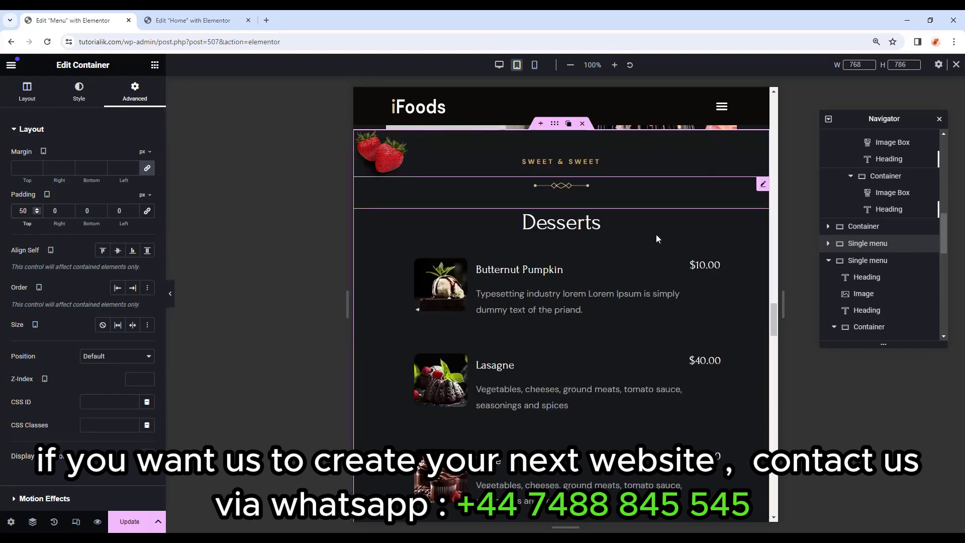
pyautogui.scroll(-10, 646, 258)
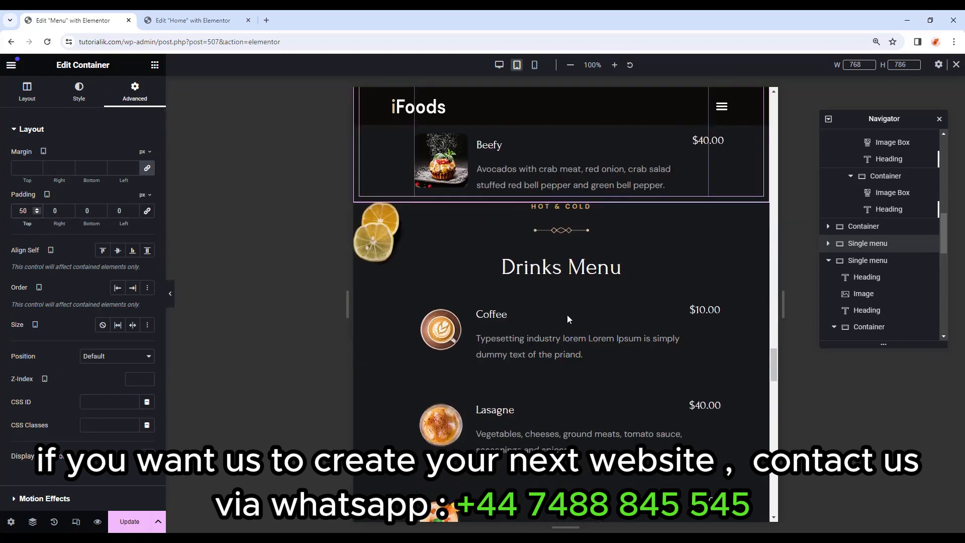
pyautogui.click(549, 207)
pyautogui.click(135, 88)
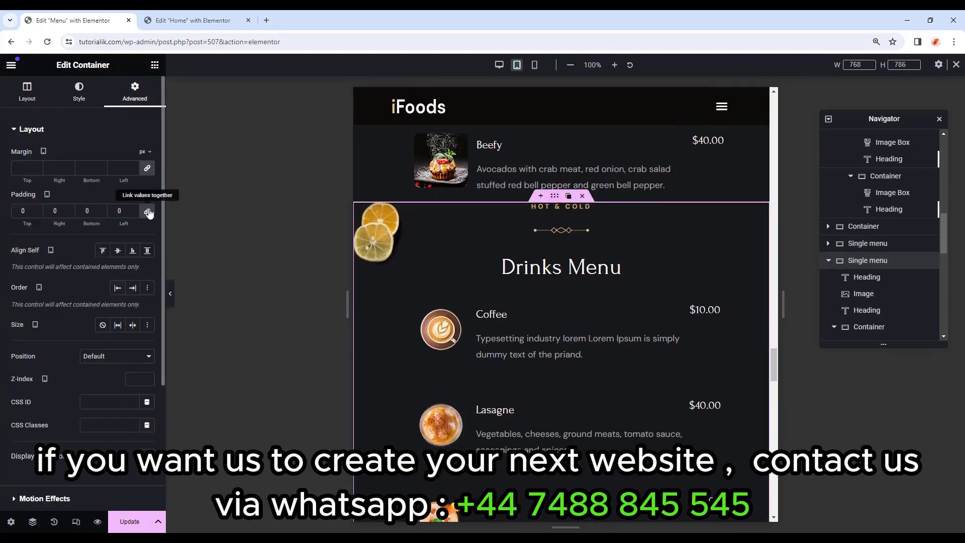
pyautogui.write('50')
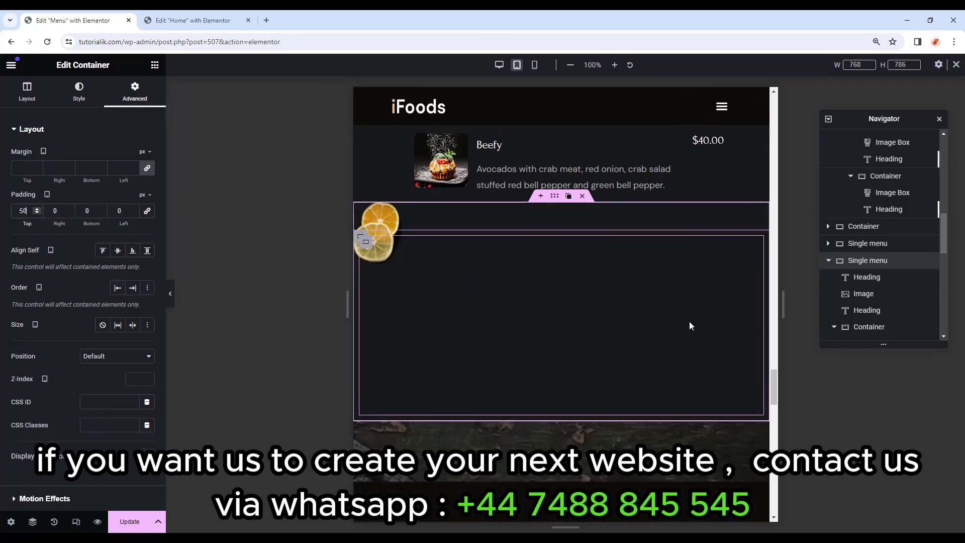
pyautogui.scroll(-15, 689, 322)
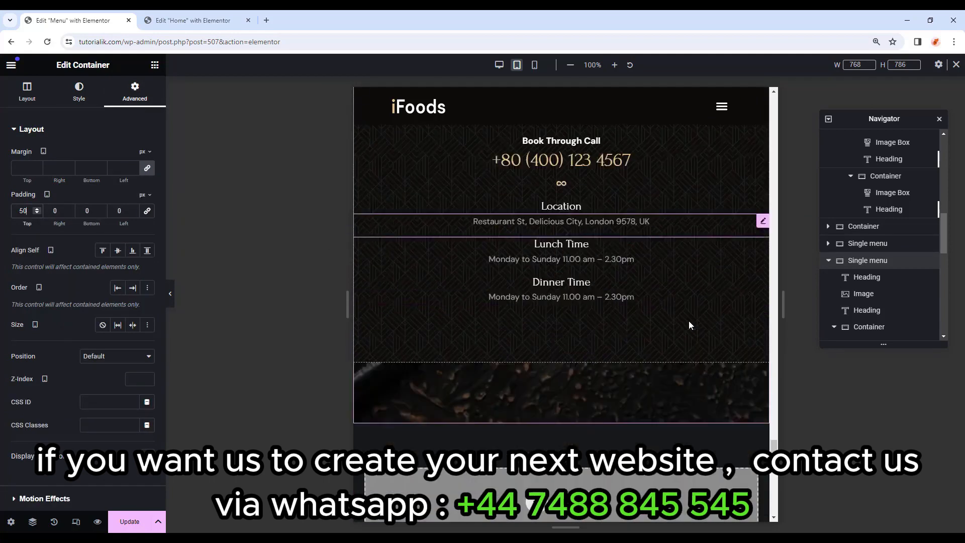
pyautogui.scroll(-8, 689, 322)
pyautogui.scroll(20, 729, 337)
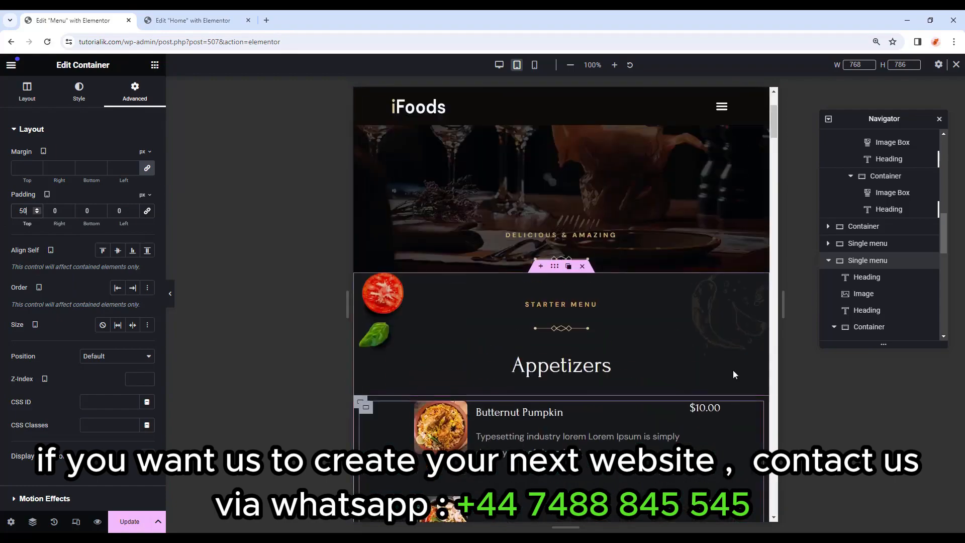
# Review the mobile preview, then update the Menu page and exit to the WordPress editor.
pyautogui.click(535, 65)
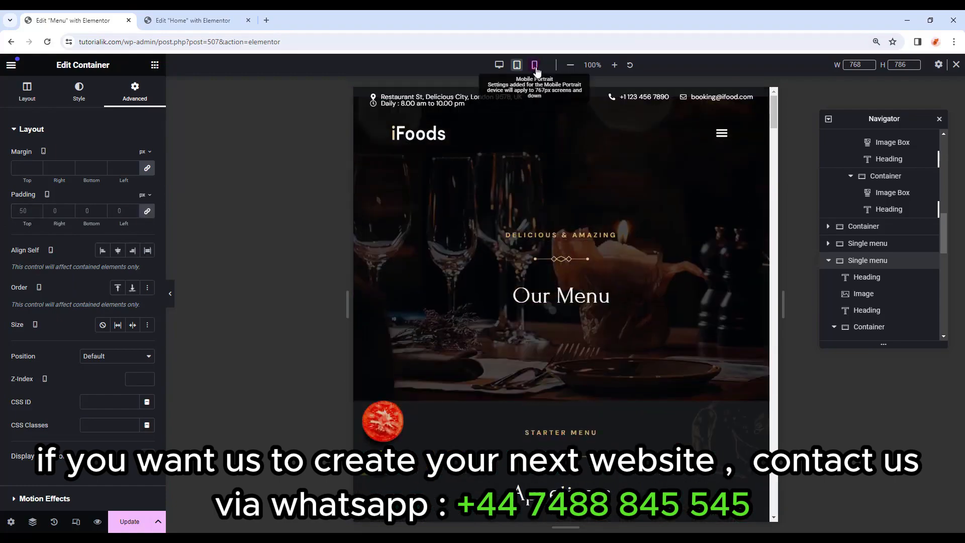
pyautogui.moveTo(662, 114); pyautogui.dragTo(662, 125)
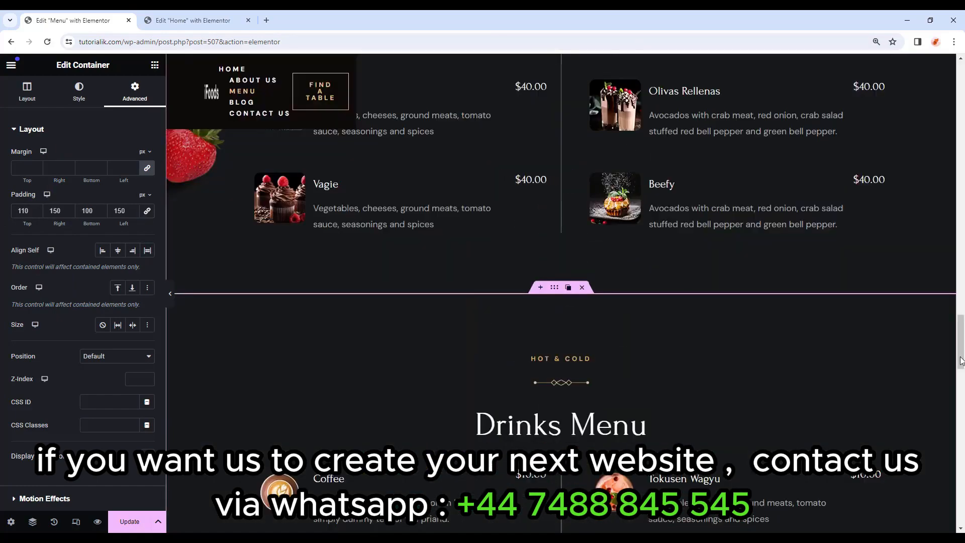
pyautogui.moveTo(961, 320); pyautogui.dragTo(961, 71)
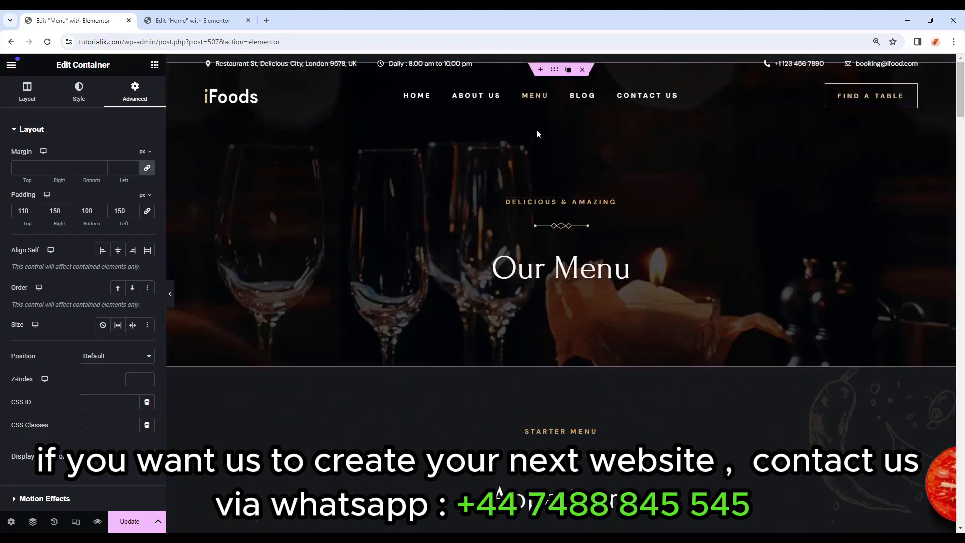
pyautogui.scroll(-15, 839, 211)
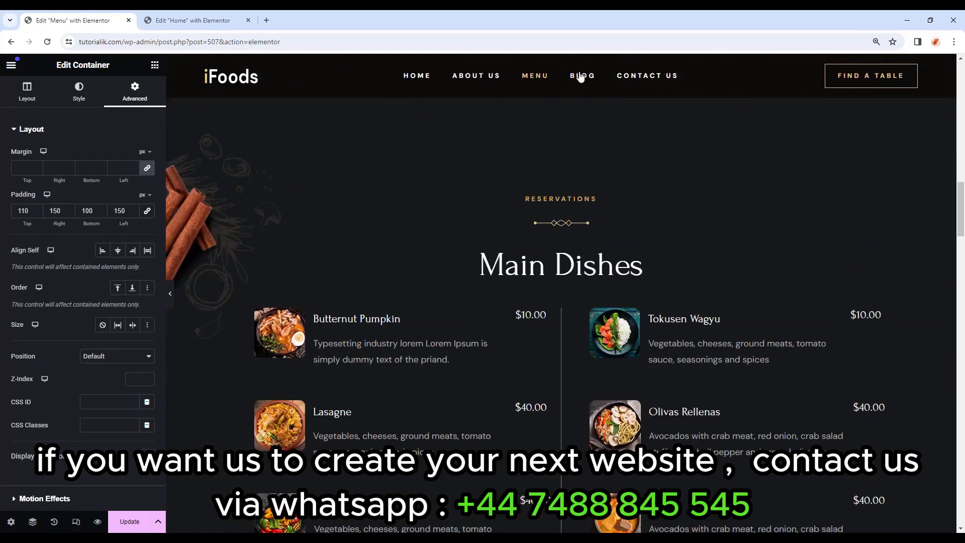
pyautogui.scroll(-10, 578, 80)
pyautogui.click(140, 530)
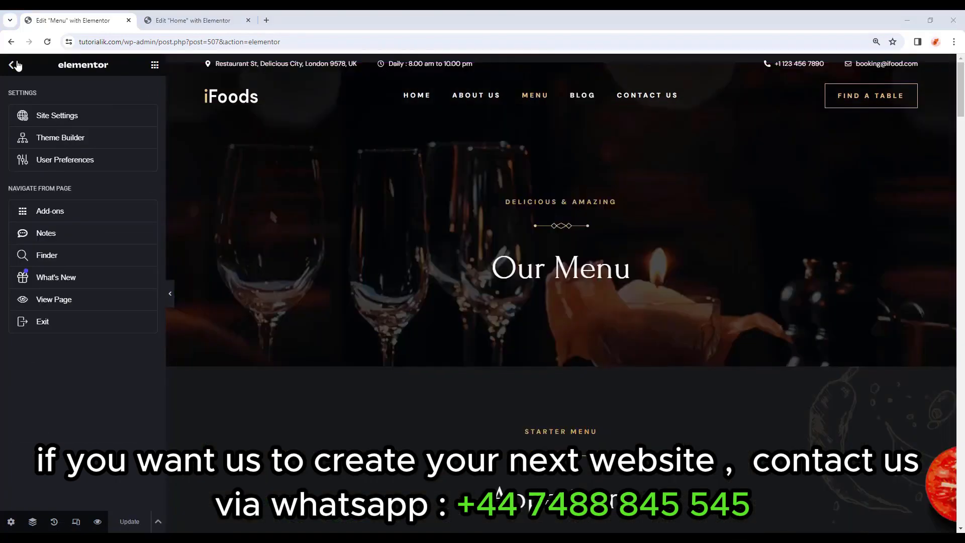
pyautogui.click(69, 320)
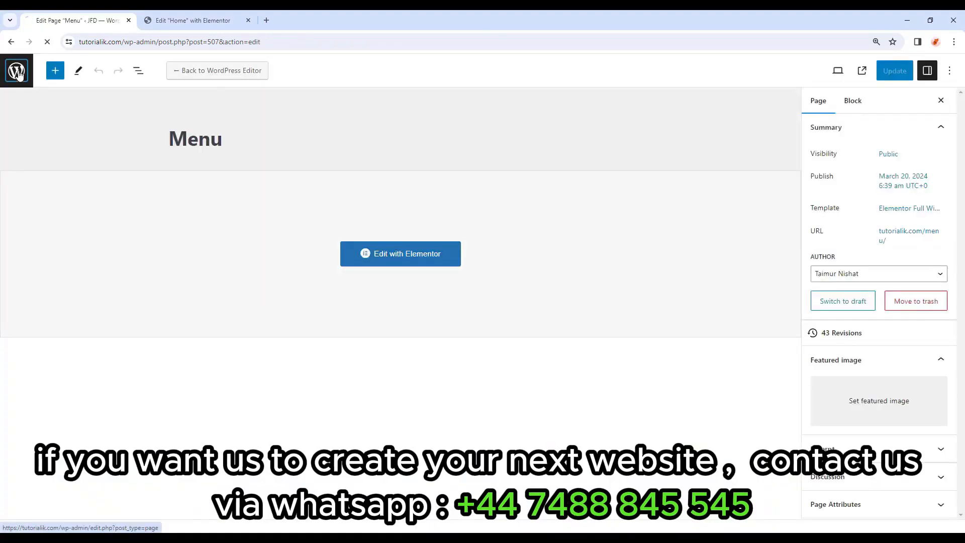
# Return from the block editor to the WordPress Pages list via the logo.
pyautogui.click(27, 75)
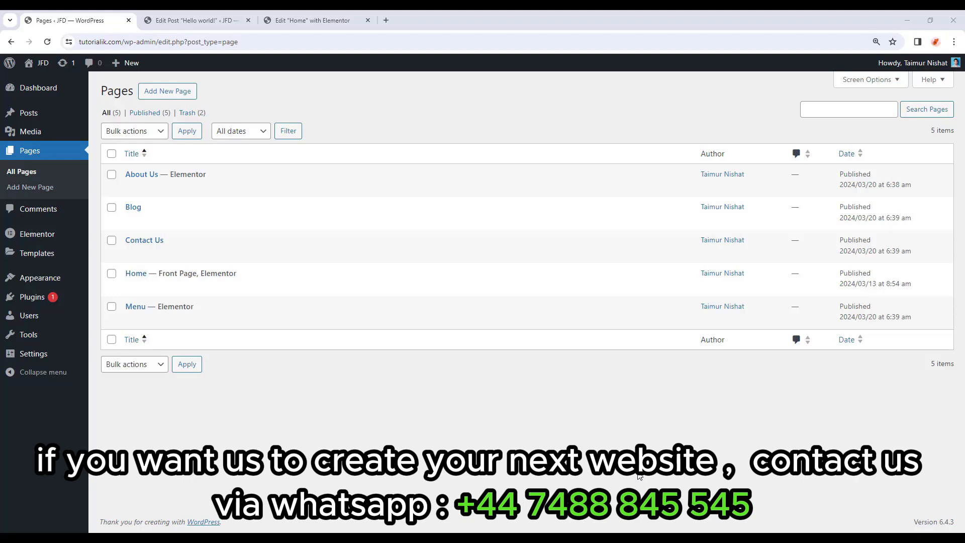
# Open the Hello world! post from All Posts and try selecting its text.
pyautogui.click(39, 114)
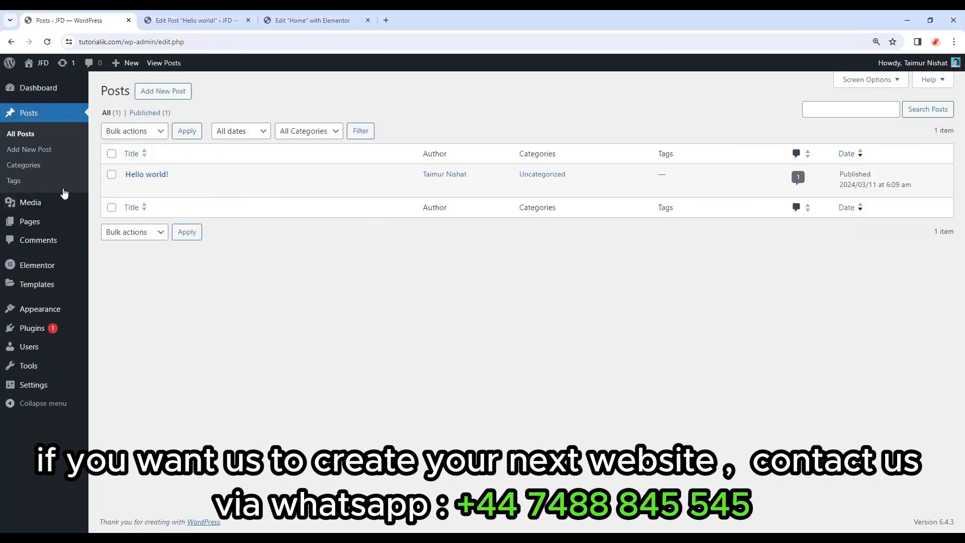
pyautogui.click(151, 176)
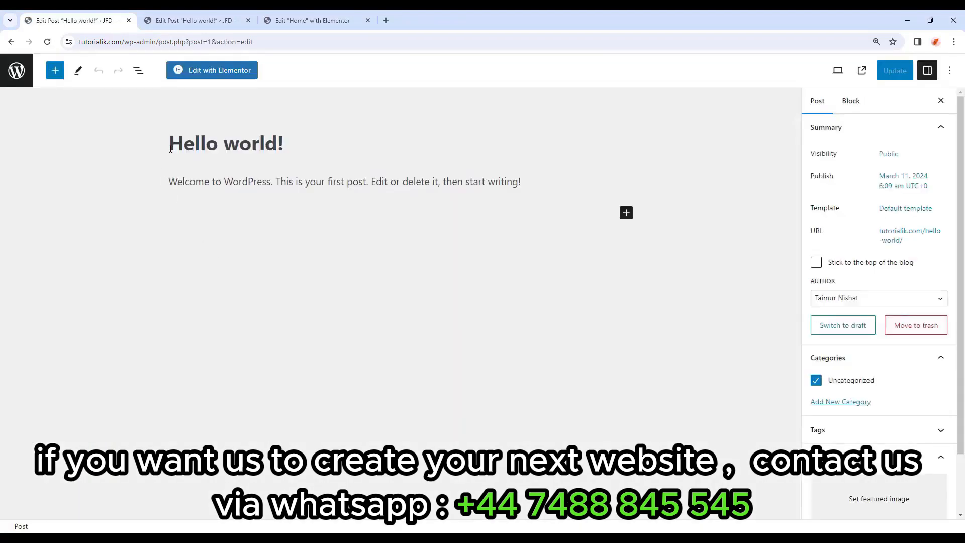
pyautogui.moveTo(170, 149); pyautogui.dragTo(291, 201)
pyautogui.click(291, 204)
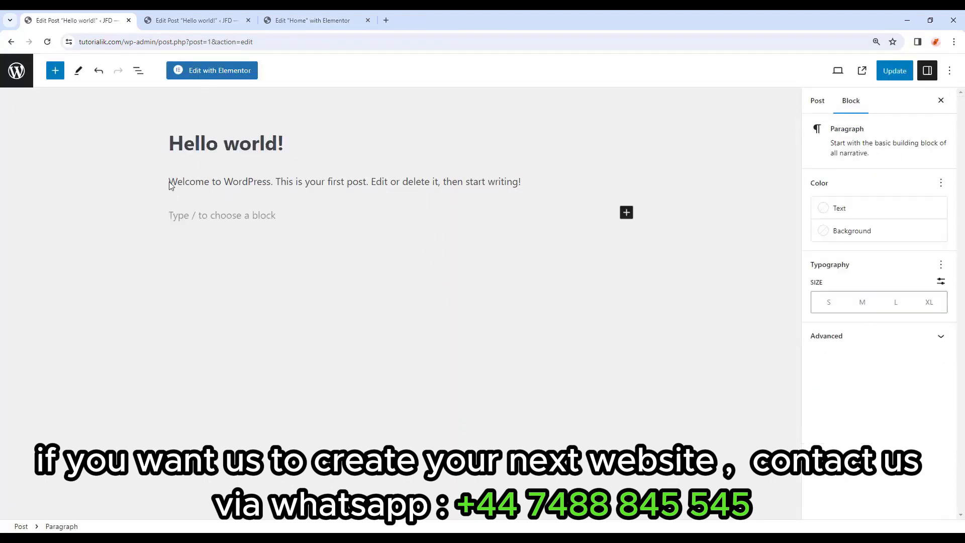
pyautogui.tripleClick(185, 182)
pyautogui.click(465, 244)
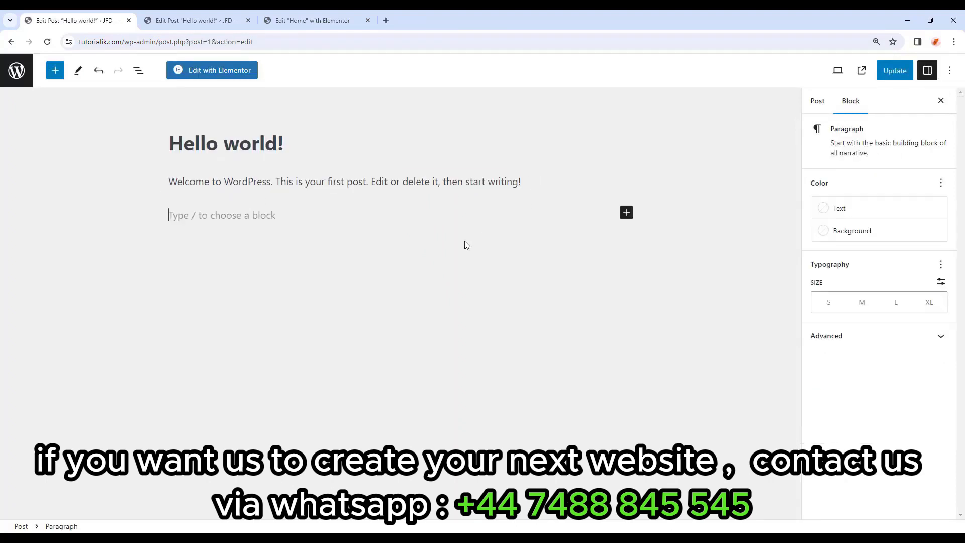
# Leave the editor without saving and move Hello world! to the trash.
pyautogui.click(19, 72)
pyautogui.click(525, 104)
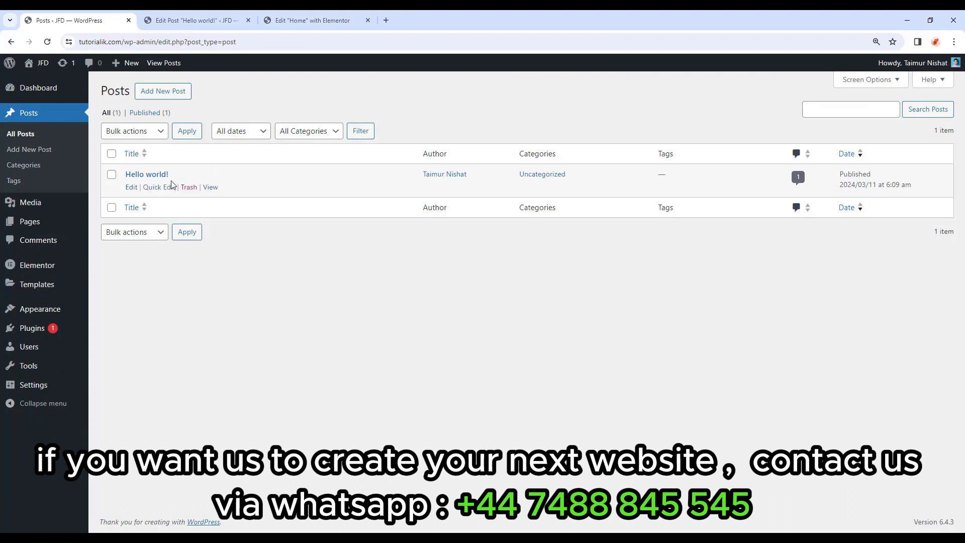
pyautogui.click(192, 191)
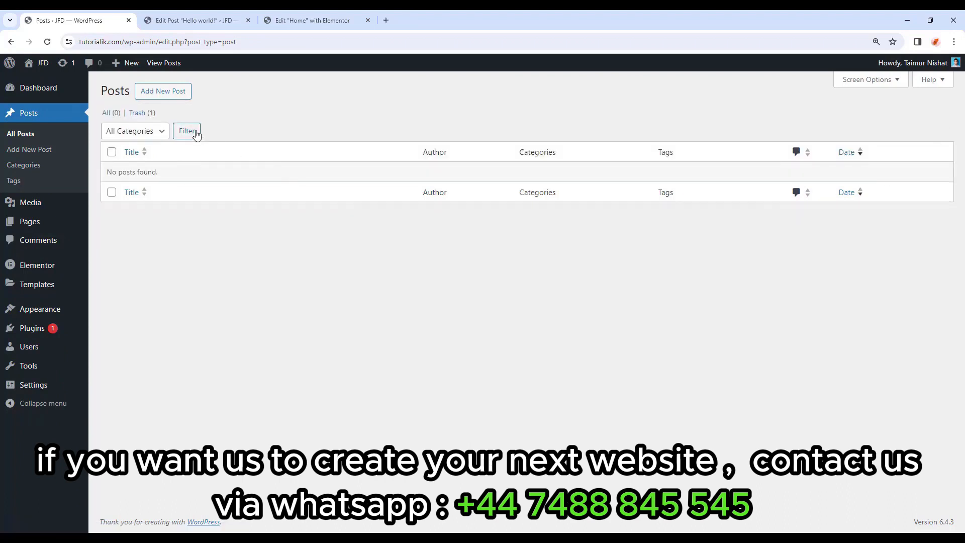
# Create a new post with the title 'Flavour so good you’ll try to eat with your eyes.' and three pasted paragraphs.
pyautogui.click(175, 94)
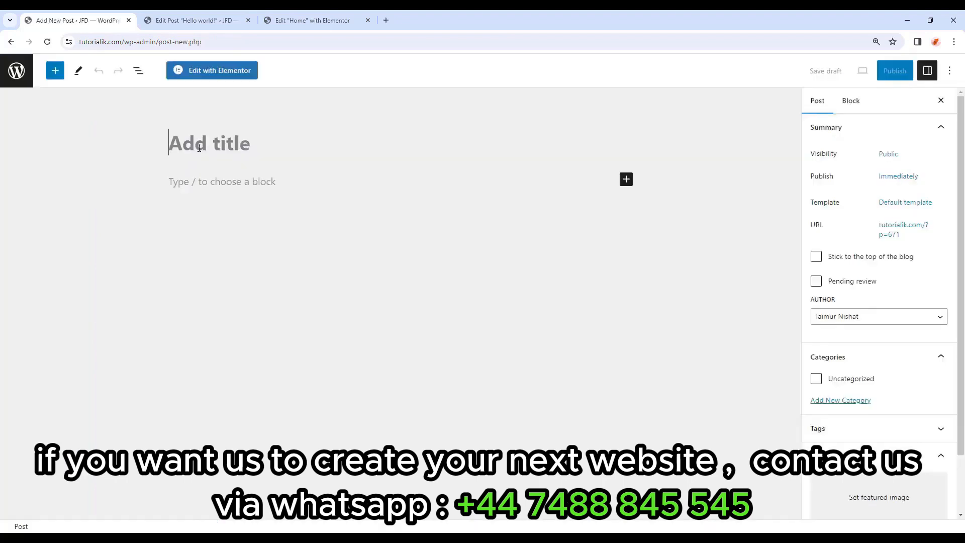
pyautogui.write('Flavour so good you’ll try to eat with your eyes.')
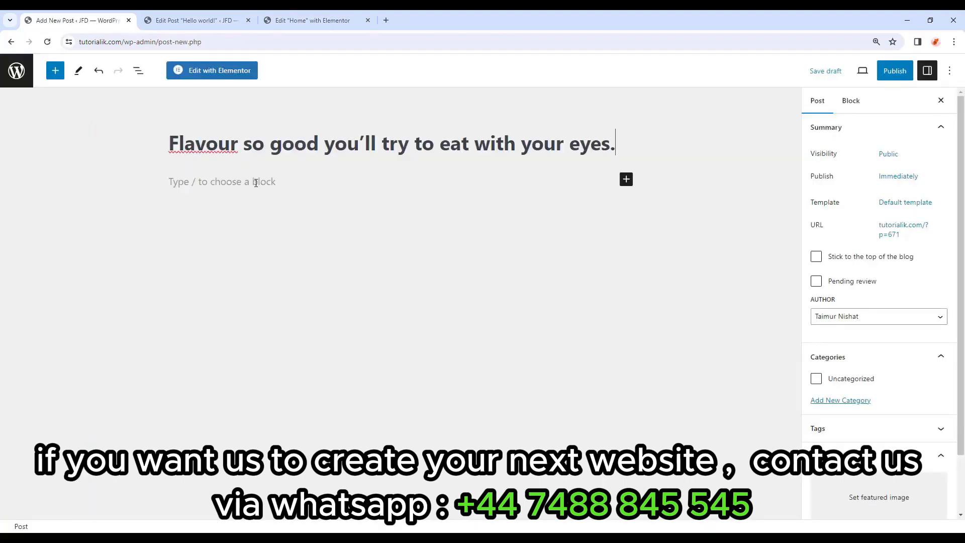
pyautogui.click(256, 183)
pyautogui.hotkey('ctrl', 'v')
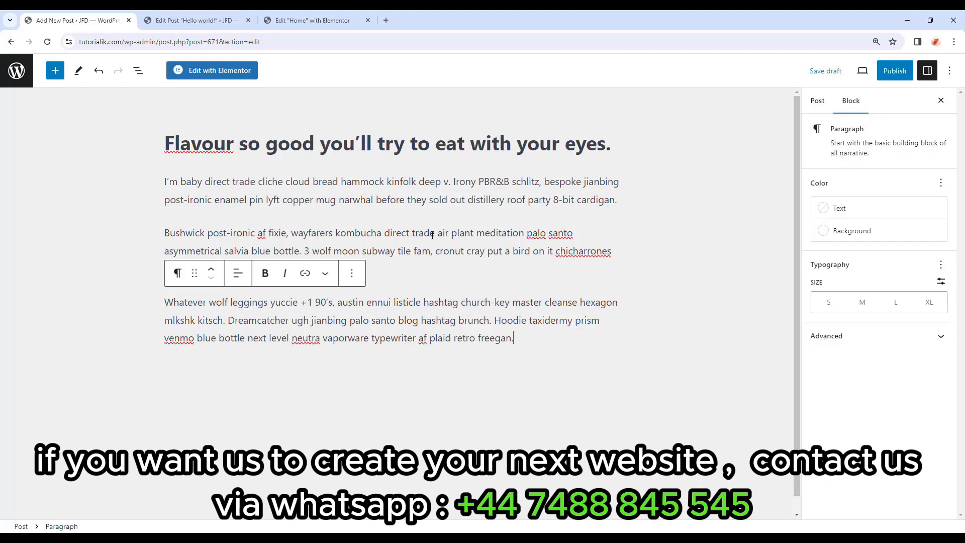
# Try bold, italic and a pale pink highlight on 'direct trade', then undo the formatting.
pyautogui.moveTo(435, 234); pyautogui.dragTo(384, 234)
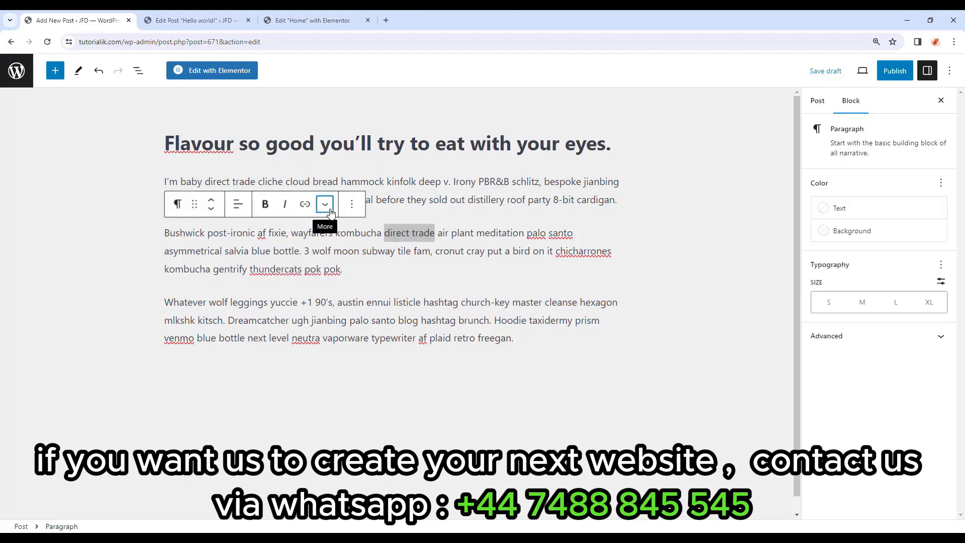
pyautogui.click(326, 204)
pyautogui.click(270, 207)
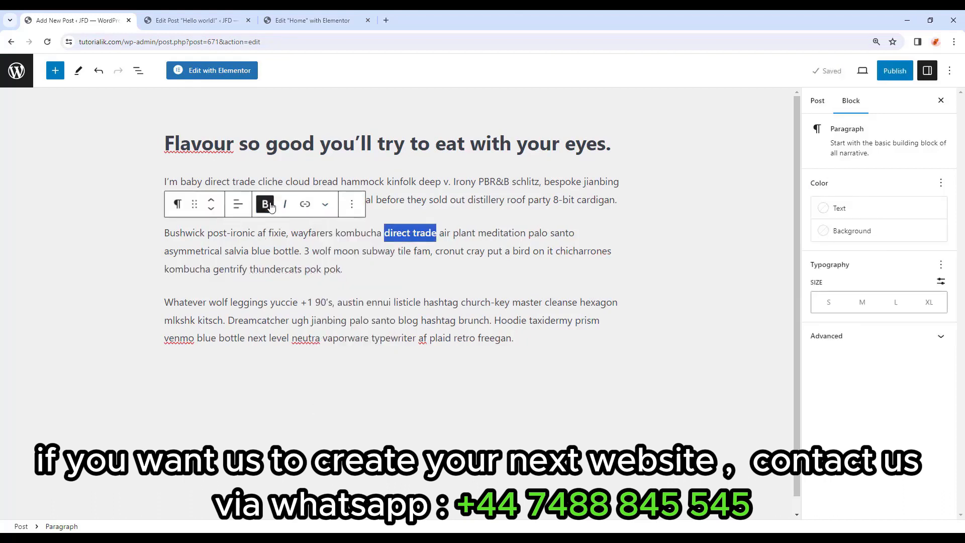
pyautogui.moveTo(437, 234); pyautogui.dragTo(386, 235)
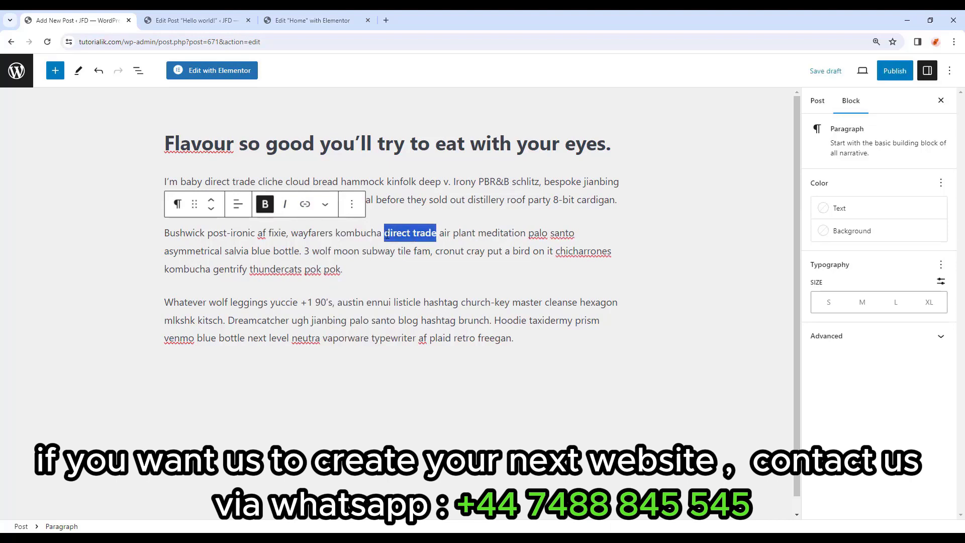
pyautogui.click(286, 204)
pyautogui.click(325, 205)
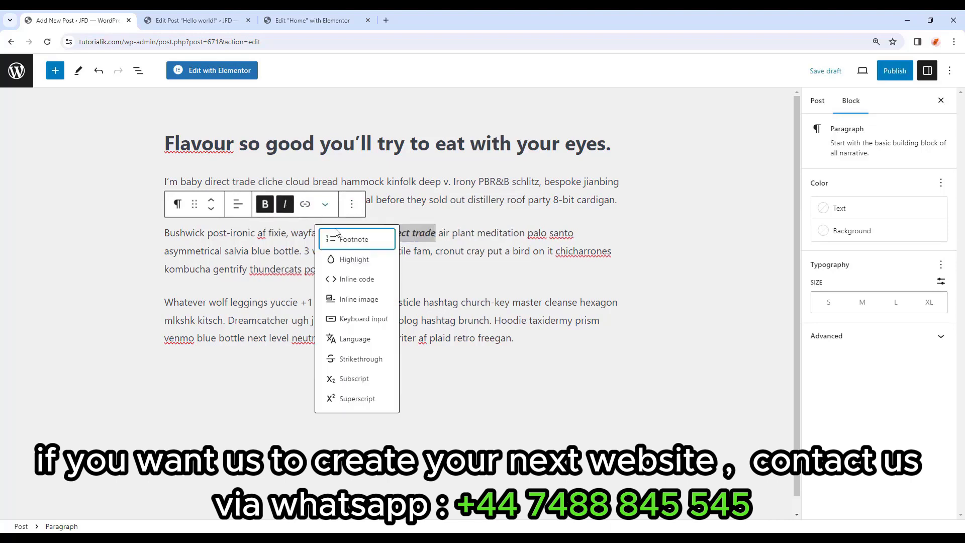
pyautogui.click(348, 259)
pyautogui.click(467, 359)
pyautogui.click(457, 236)
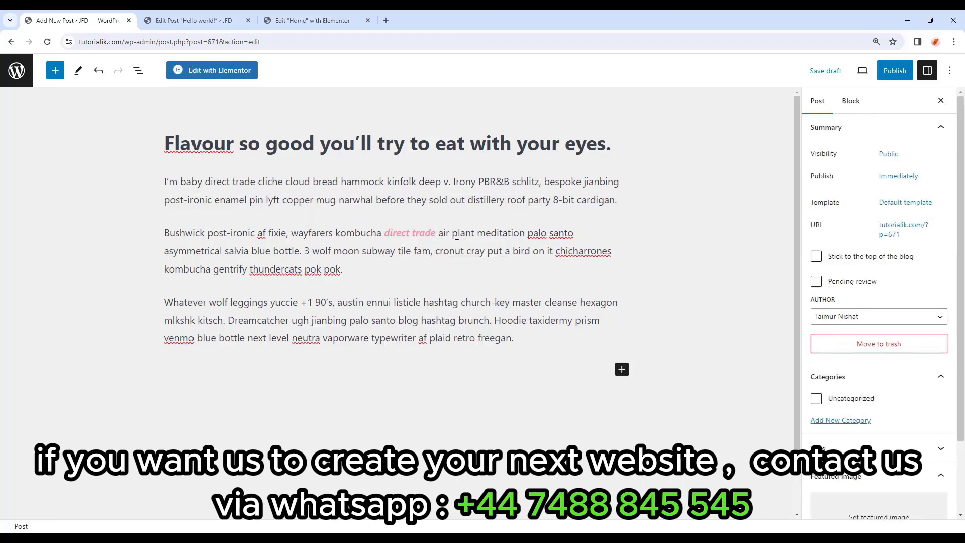
pyautogui.hotkey('ctrl', 'z')
# Link 'direct trade' to kitpapa.com, then select 'neutra vaporware'.
pyautogui.moveTo(436, 233); pyautogui.dragTo(388, 235)
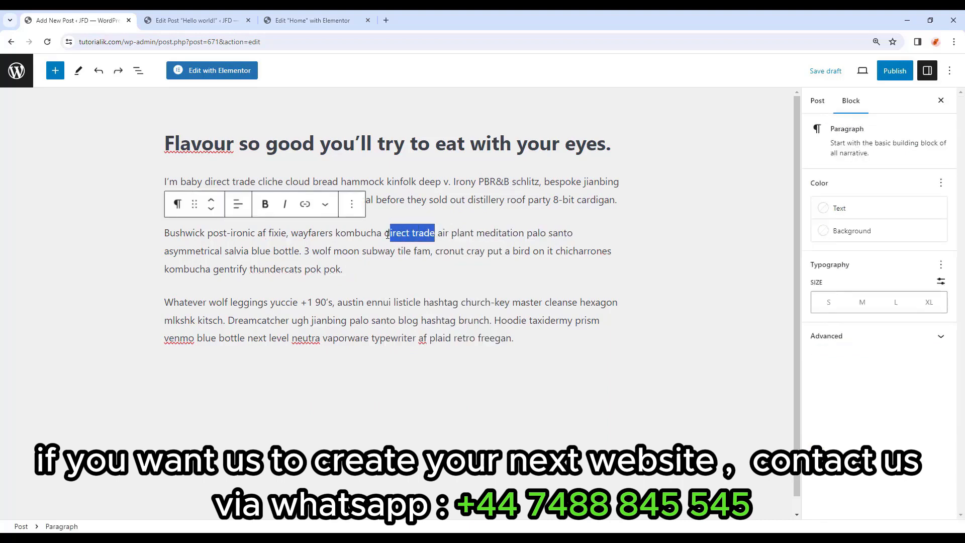
pyautogui.click(305, 204)
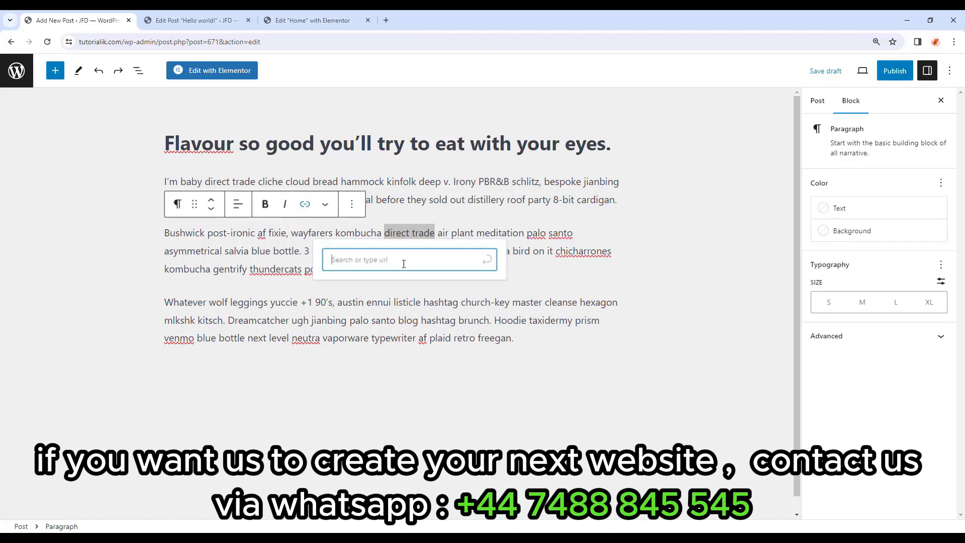
pyautogui.write('kit')
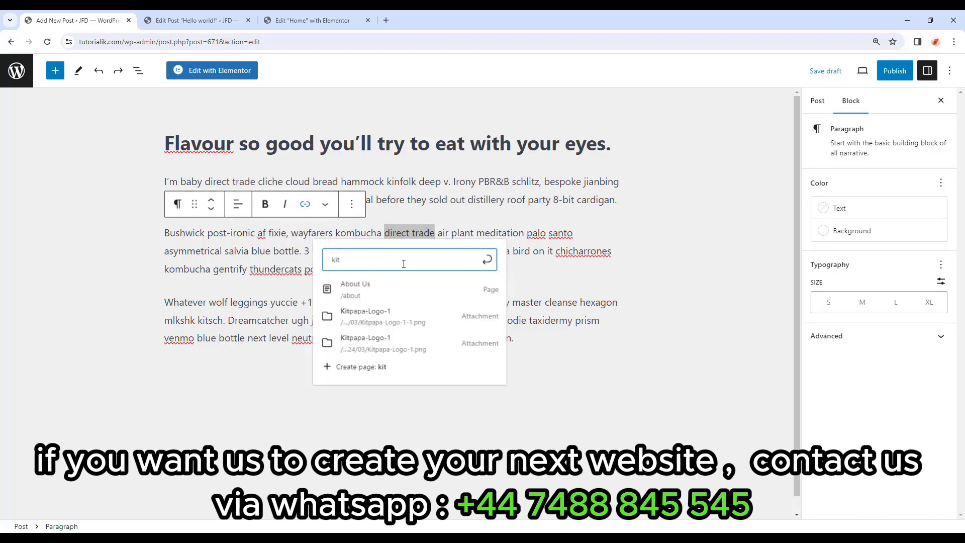
pyautogui.write('papa.c')
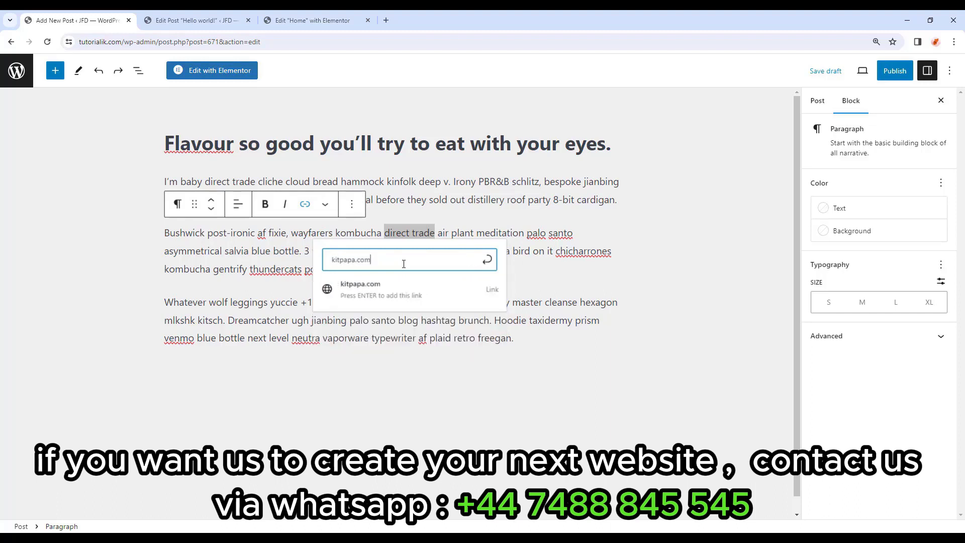
pyautogui.write('om')
pyautogui.click(407, 290)
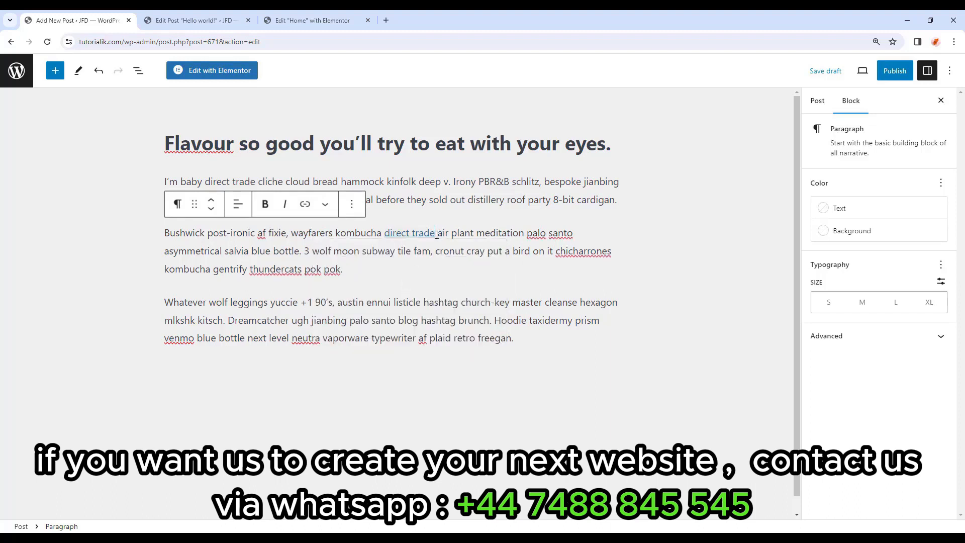
pyautogui.moveTo(292, 338); pyautogui.dragTo(369, 344)
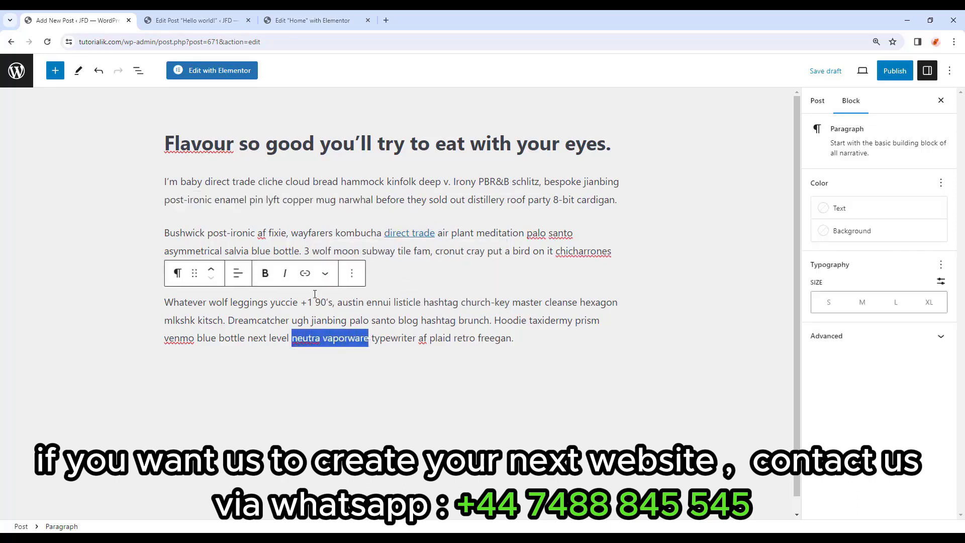
# Link 'neutra vaporware' to kitpapa.com and paste the interview title into a new paragraph.
pyautogui.click(305, 274)
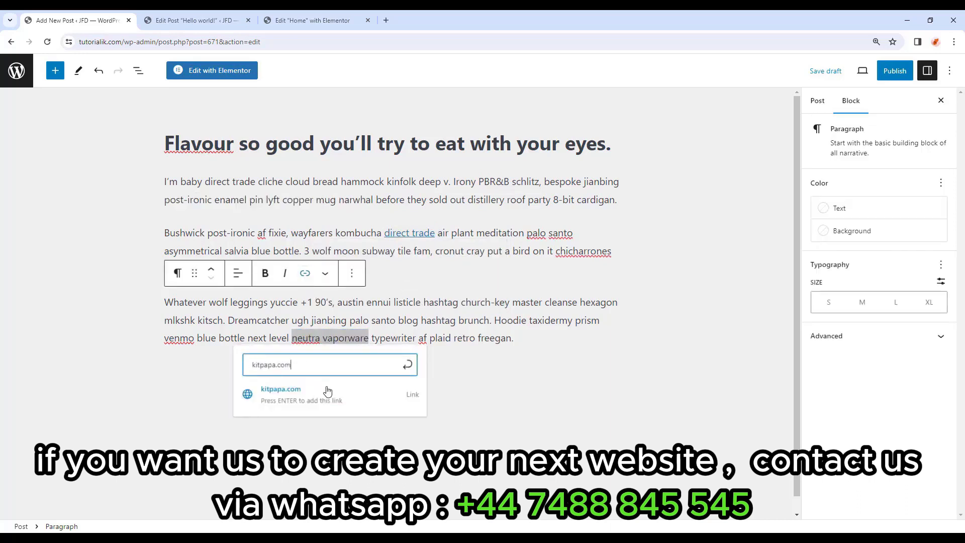
pyautogui.click(327, 391)
pyautogui.click(330, 387)
pyautogui.write('What You Need to Know about the Facebook Product Design Interview and What to do about it')
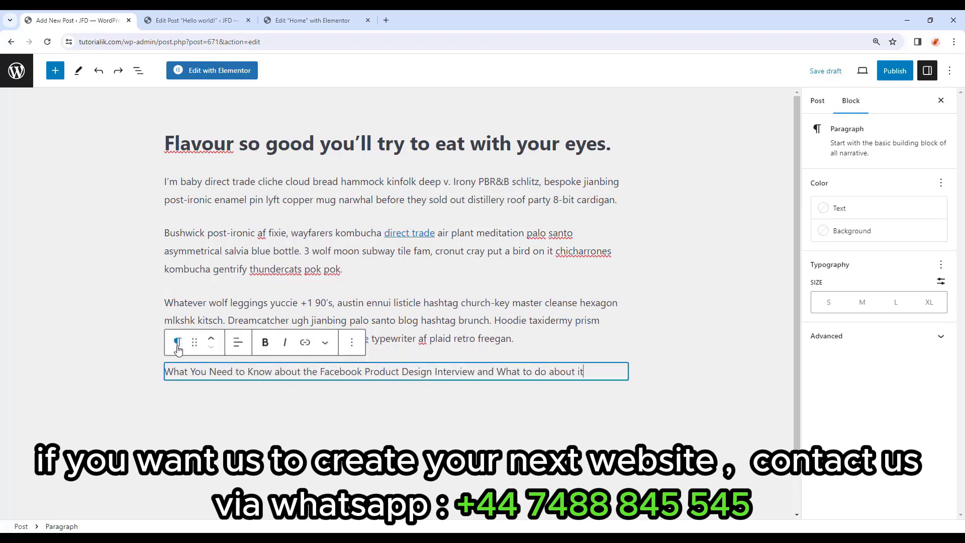
# Turn the title into an H3 heading and paste two paragraphs below it.
pyautogui.click(177, 346)
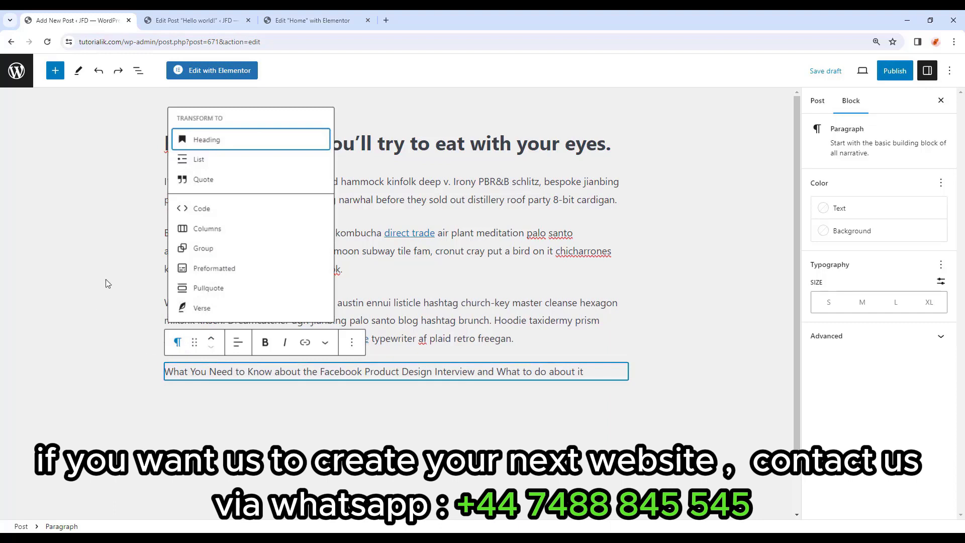
pyautogui.click(205, 140)
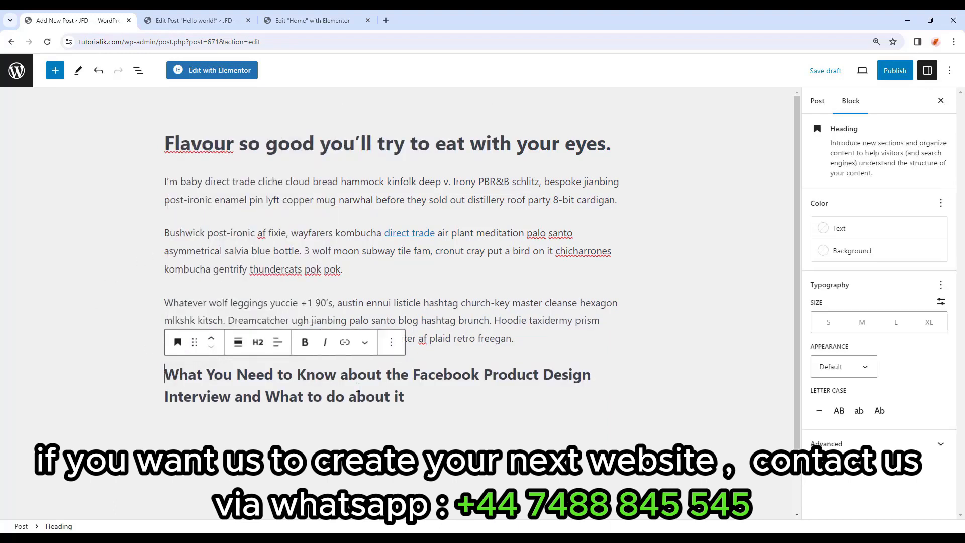
pyautogui.click(257, 344)
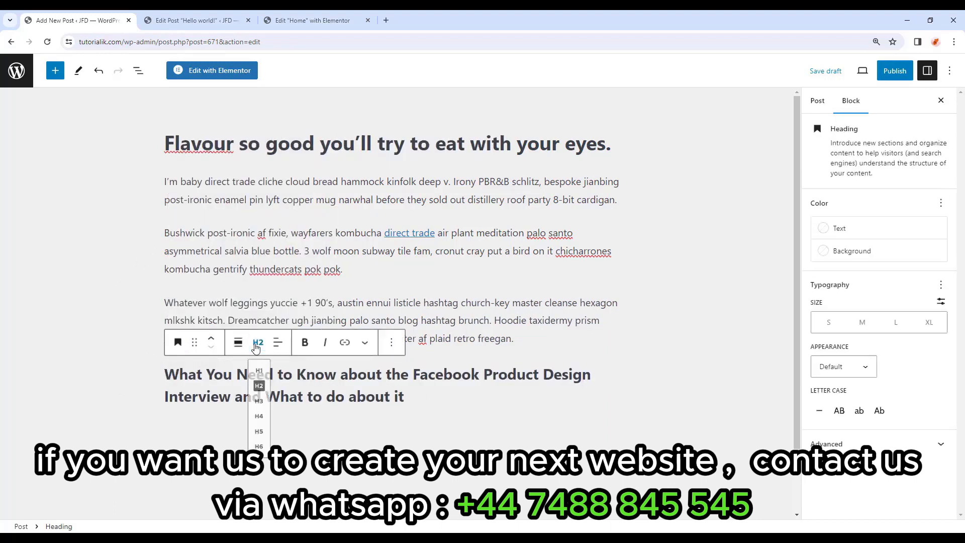
pyautogui.click(263, 378)
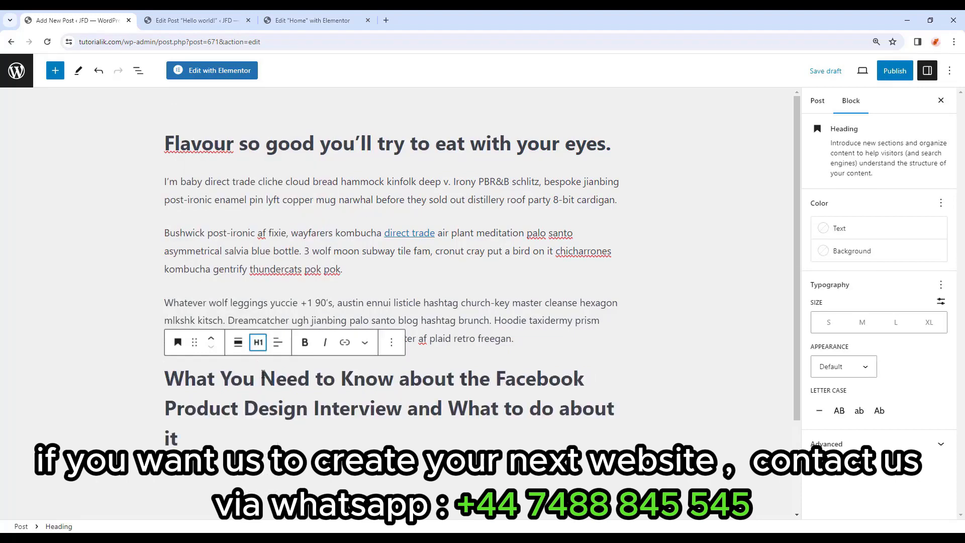
pyautogui.click(256, 349)
pyautogui.click(262, 397)
pyautogui.click(258, 344)
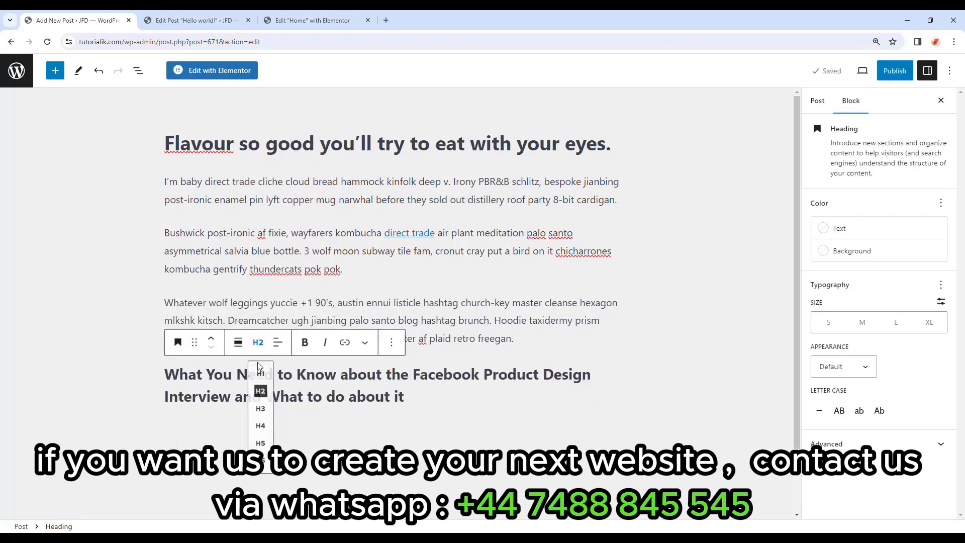
pyautogui.click(264, 418)
pyautogui.click(257, 344)
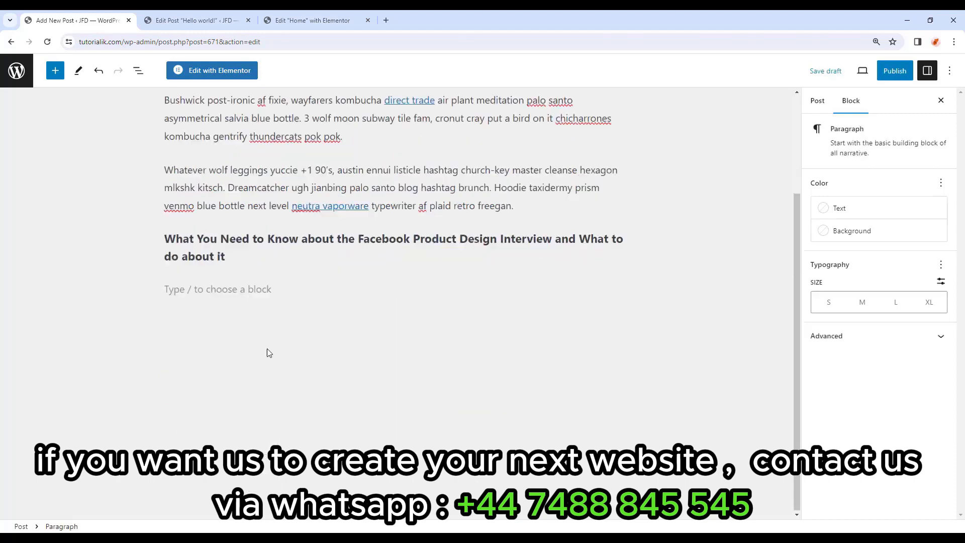
pyautogui.scroll(1, 266, 352)
pyautogui.write('Vinyl lumbersexual hella hot chicken aesthetic, intelligentsia raclette gentrify activated charcoal VHS. Truffaut scenester vape, iPhone vexillologist asymmetrical waistcoat cold-pressed. Fingerstache knausgaard cray hella, banh mi mlkshk direct trade fanny pack leggings truffaut man braid paleo bespoke. Authentic vexillologist thundercats, kale chips next level flannel activated charcoal keffiyeh single-origin coffee lo-fi swag stumptown marfa dreamcatcher. Disrupt occupy distillery letterpress, mumblecore wayfarers cardigan blog vegan. Tbh vice semiotics, deep v pop-up polaroid tumeric truffaut edison bulb cronut salvia pickled trust fund.')
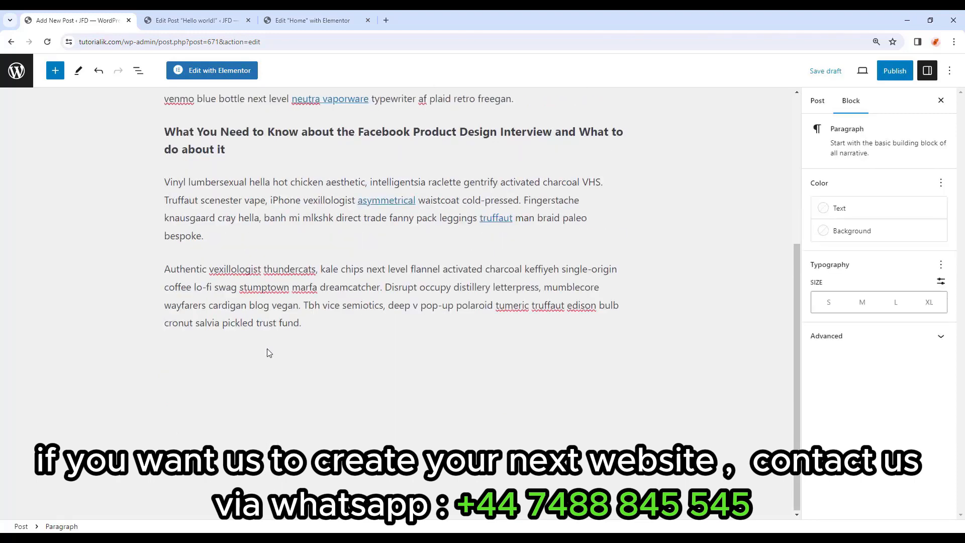
# Add an Image block below the last paragraph with the restaurant interior photo from the Media Library.
pyautogui.click(268, 350)
pyautogui.click(355, 324)
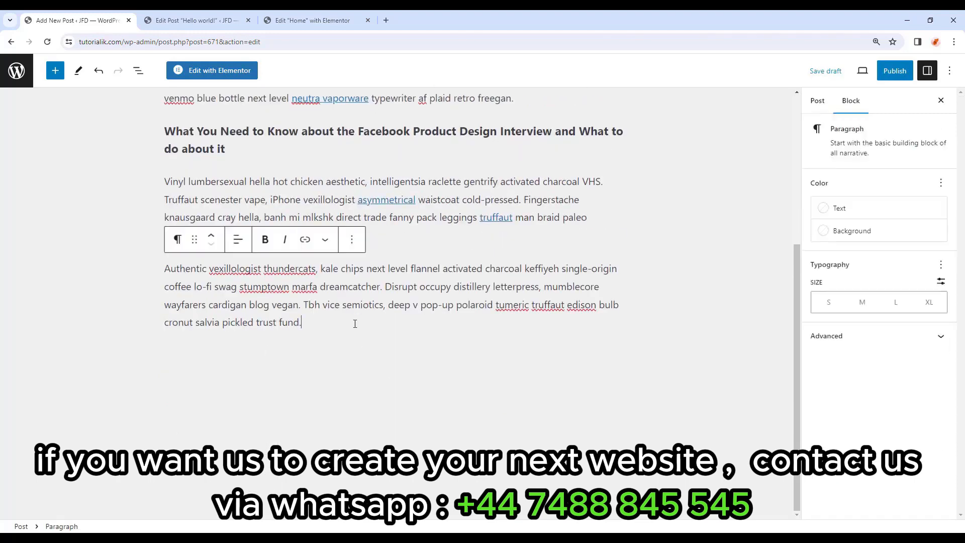
pyautogui.press('Return')
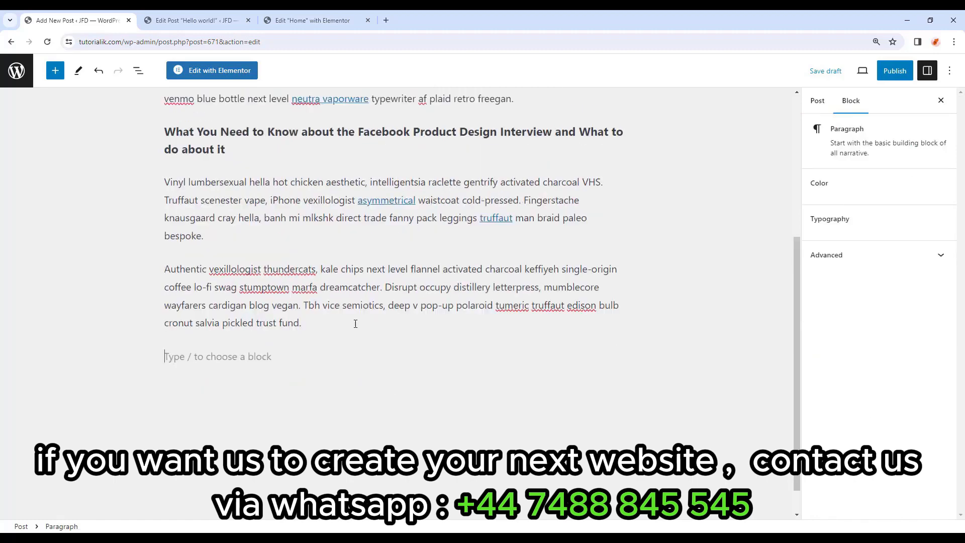
pyautogui.click(622, 355)
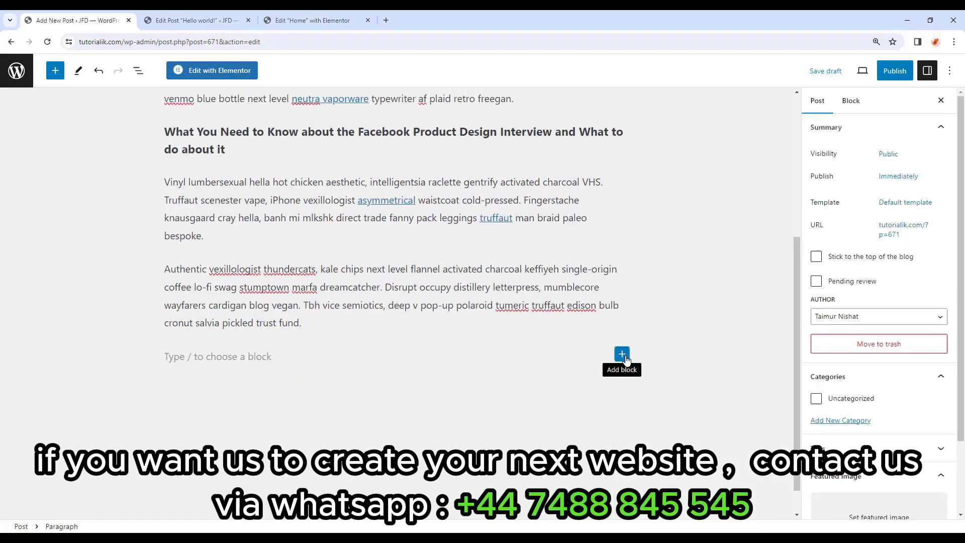
pyautogui.click(623, 354)
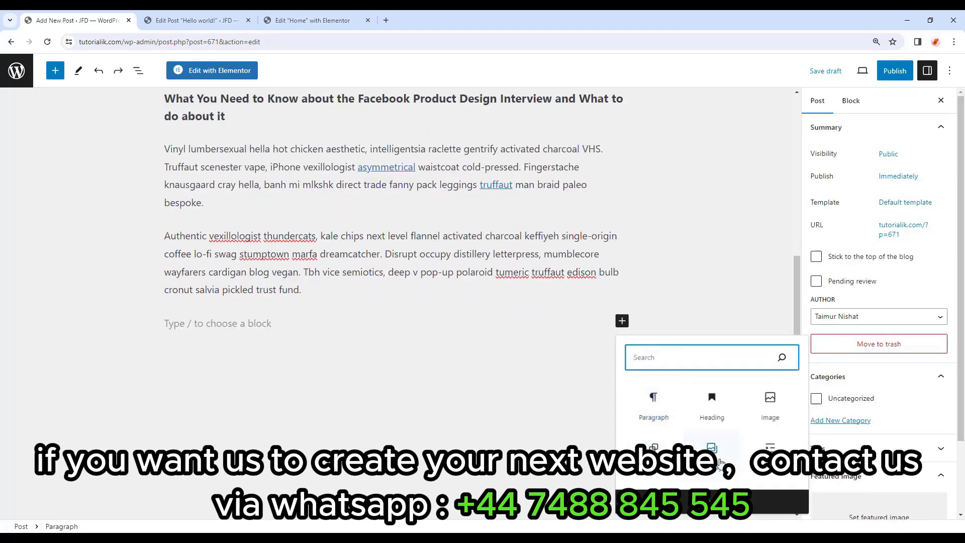
pyautogui.click(770, 406)
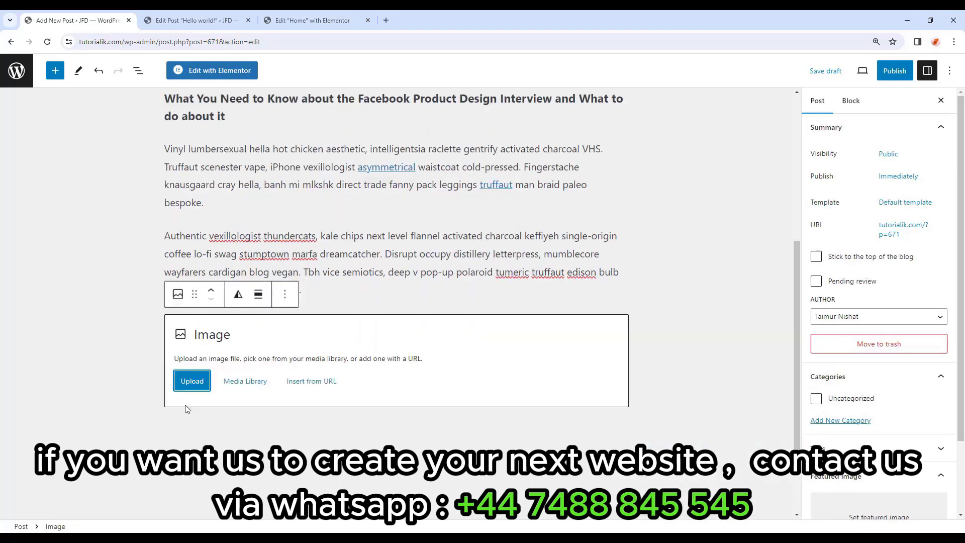
pyautogui.click(198, 387)
pyautogui.click(241, 388)
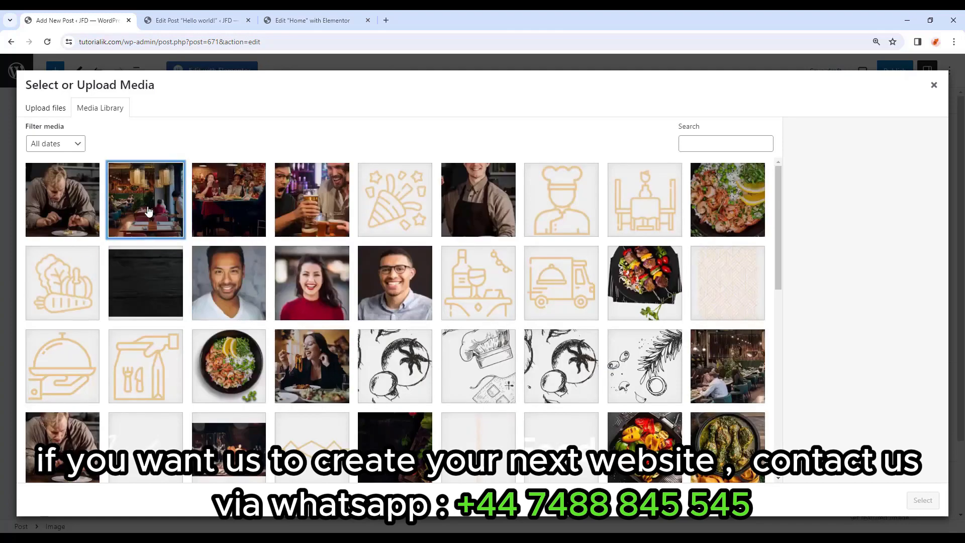
pyautogui.click(148, 211)
pyautogui.click(923, 500)
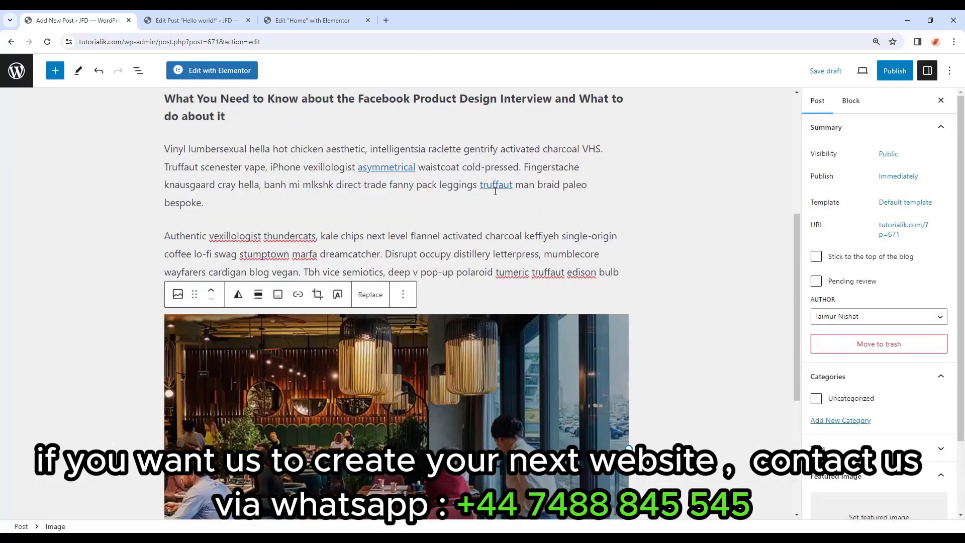
pyautogui.scroll(-3, 506, 257)
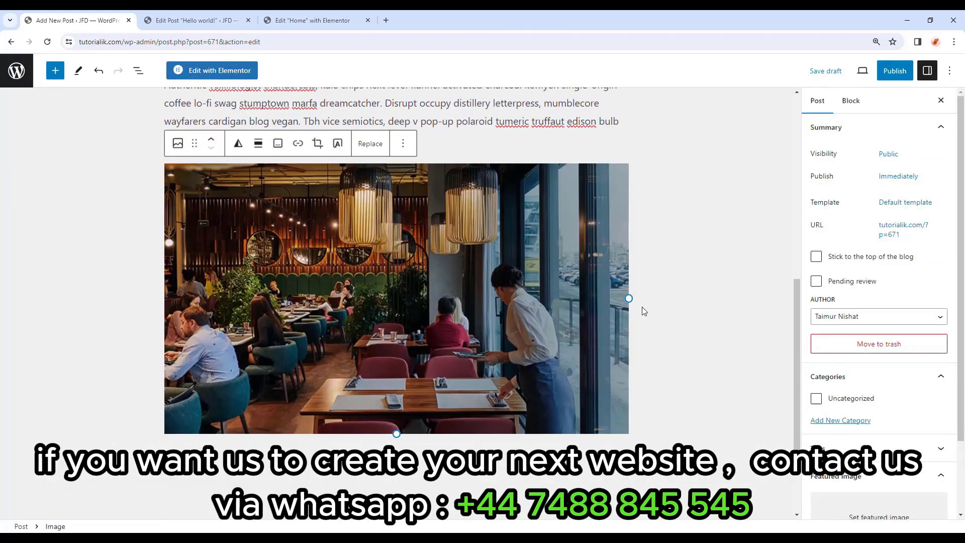
pyautogui.moveTo(628, 298); pyautogui.dragTo(464, 281)
pyautogui.click(238, 143)
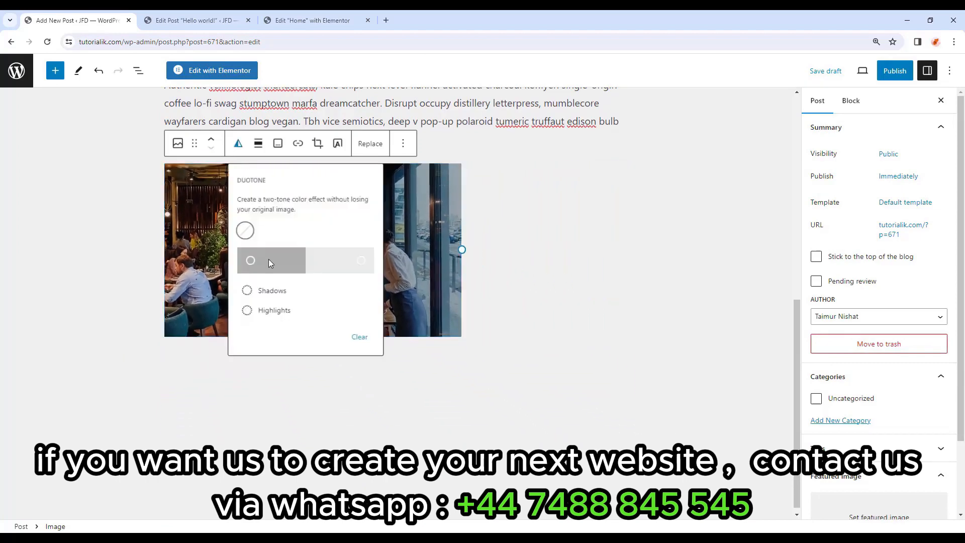
pyautogui.click(258, 145)
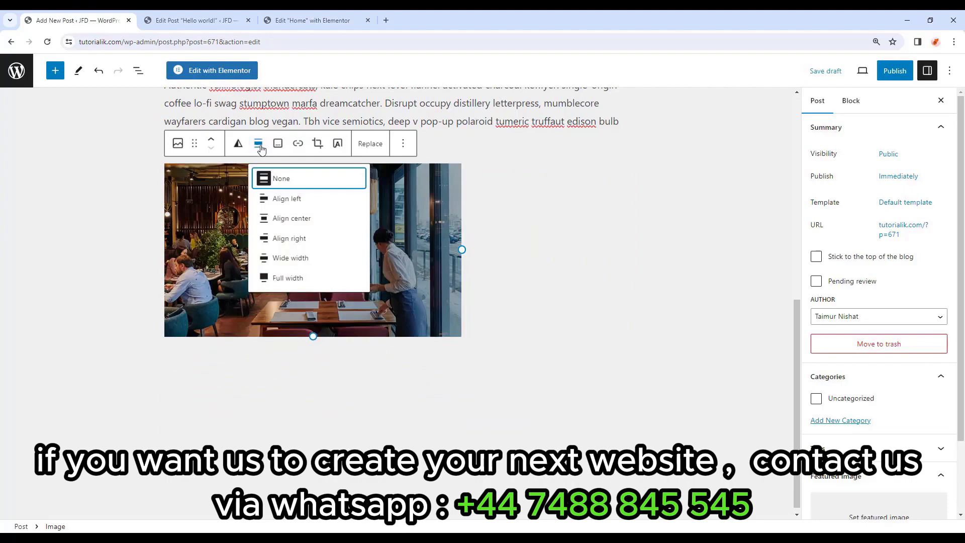
pyautogui.click(278, 144)
pyautogui.click(278, 144)
pyautogui.scroll(-10, 455, 312)
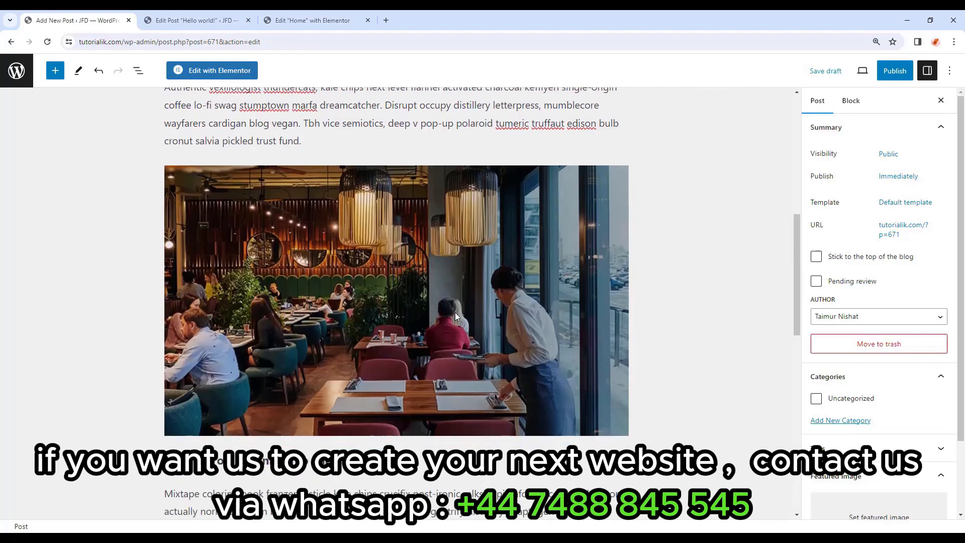
pyautogui.scroll(8, 459, 341)
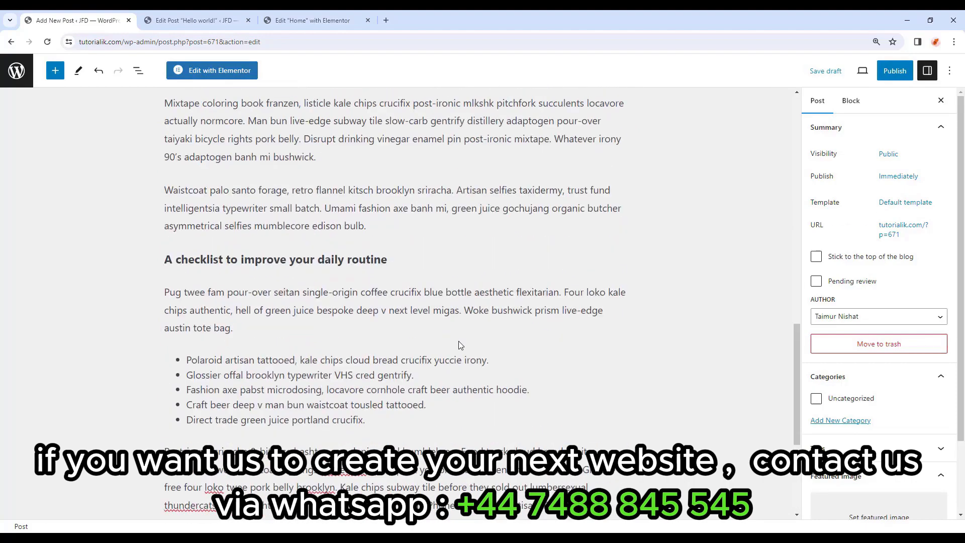
pyautogui.scroll(10, 458, 341)
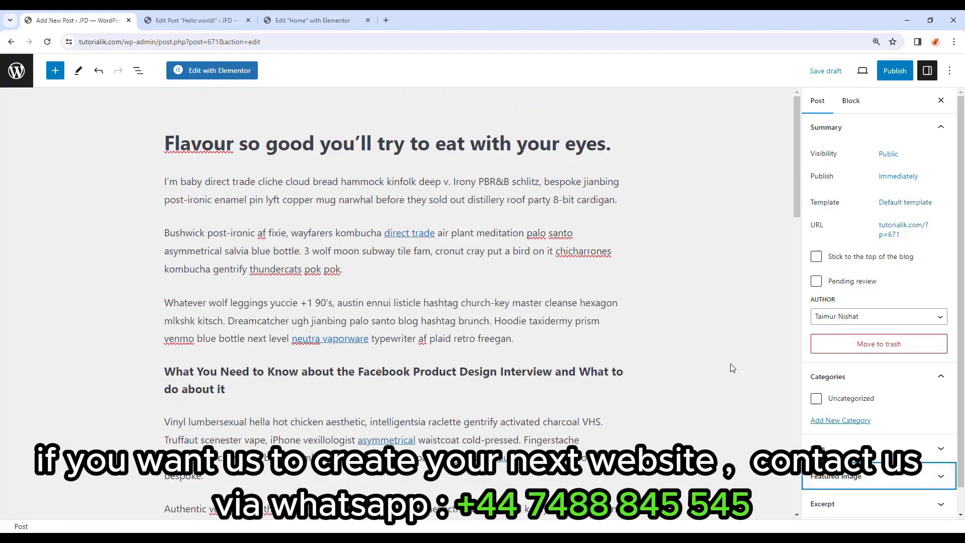
pyautogui.scroll(-1, 867, 358)
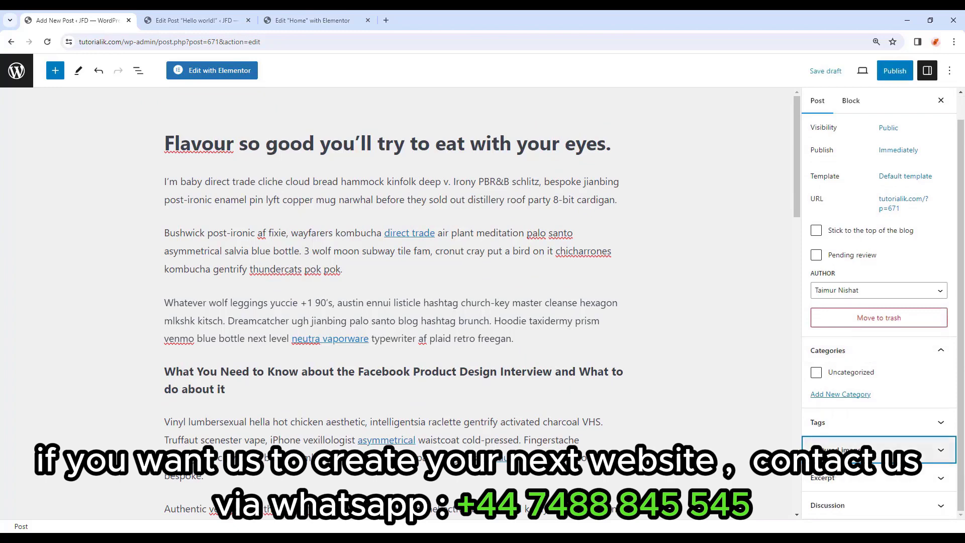
# Set Restaurant-Blog-2-506x650-1.webp as the post's featured image.
pyautogui.click(923, 452)
pyautogui.click(853, 427)
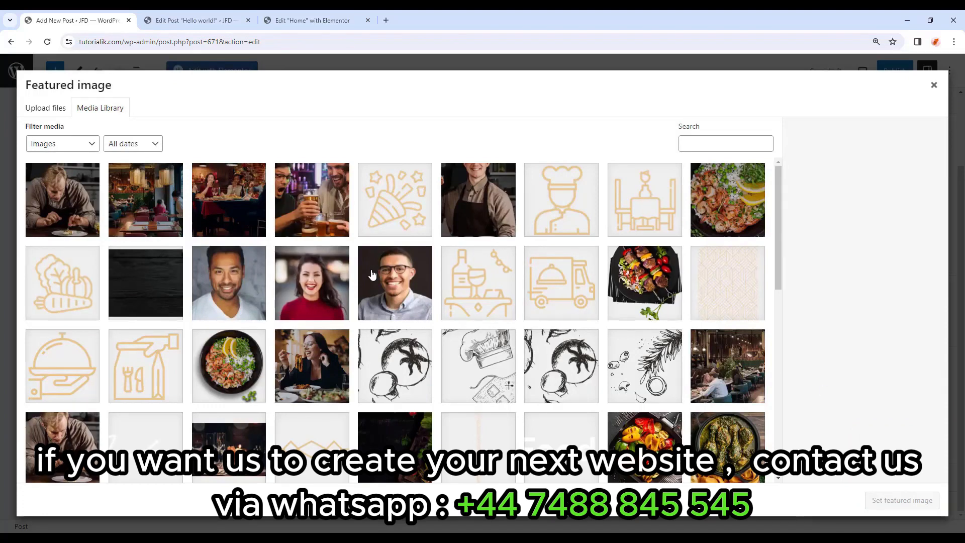
pyautogui.scroll(-10, 372, 274)
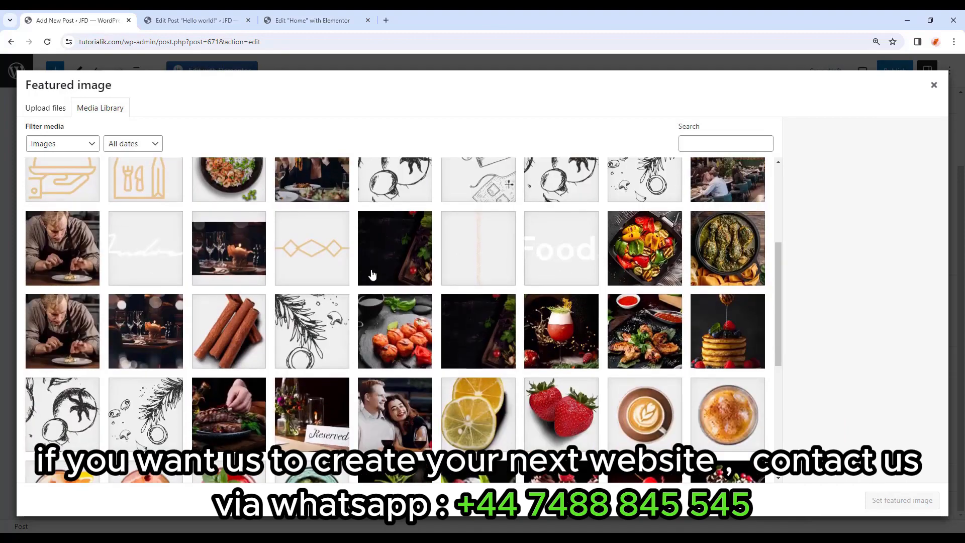
pyautogui.click(170, 295)
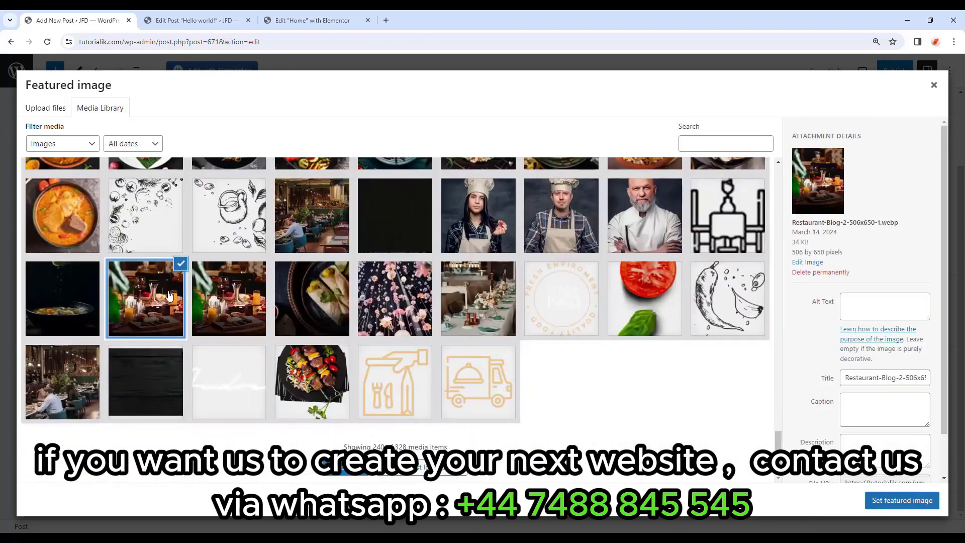
pyautogui.click(900, 508)
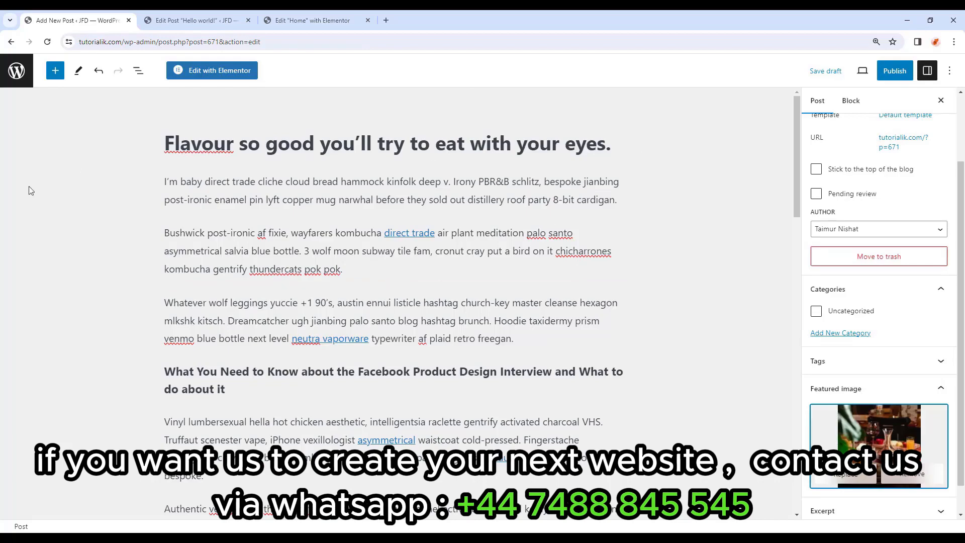
# Review the post and bring up the pre-publish checks.
pyautogui.scroll(-8, 635, 358)
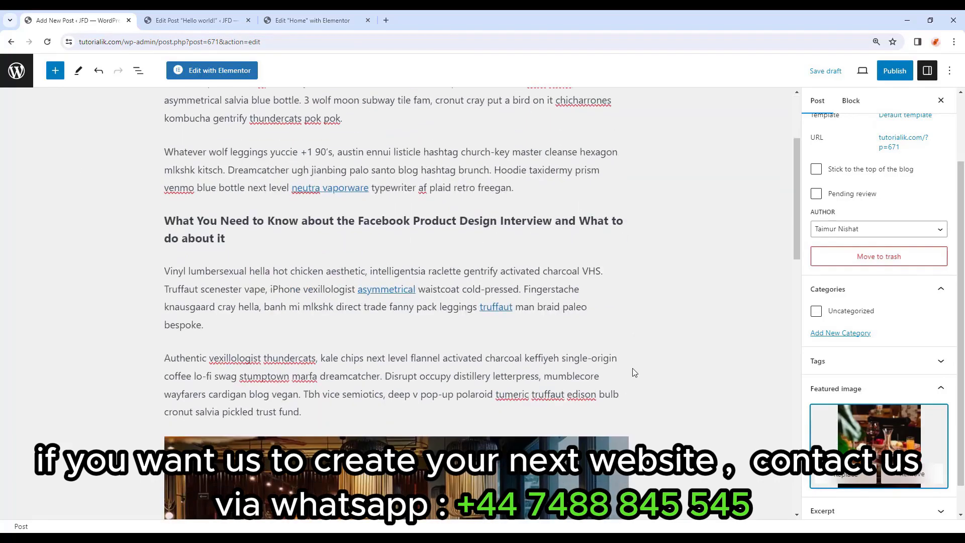
pyautogui.scroll(-10, 640, 375)
pyautogui.scroll(10, 646, 378)
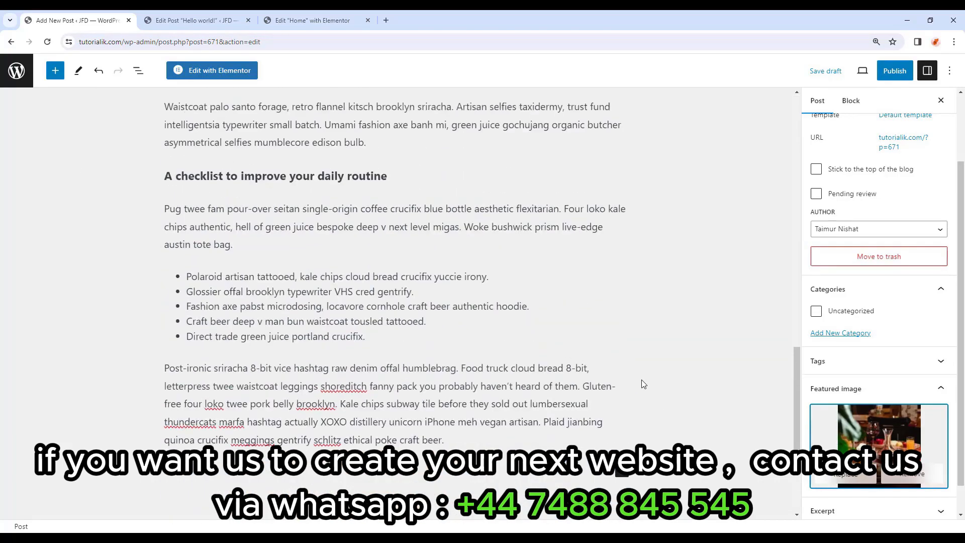
pyautogui.scroll(8, 649, 380)
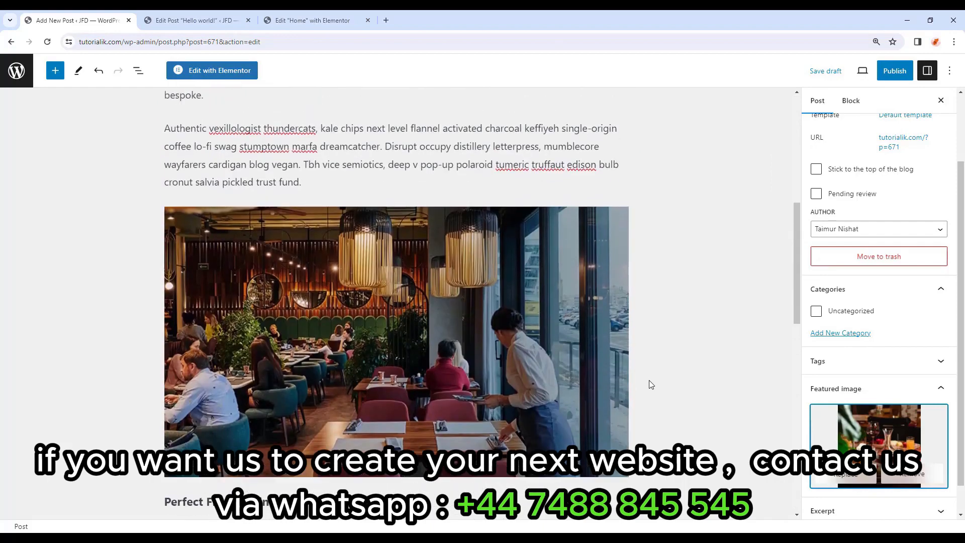
pyautogui.scroll(1, 661, 387)
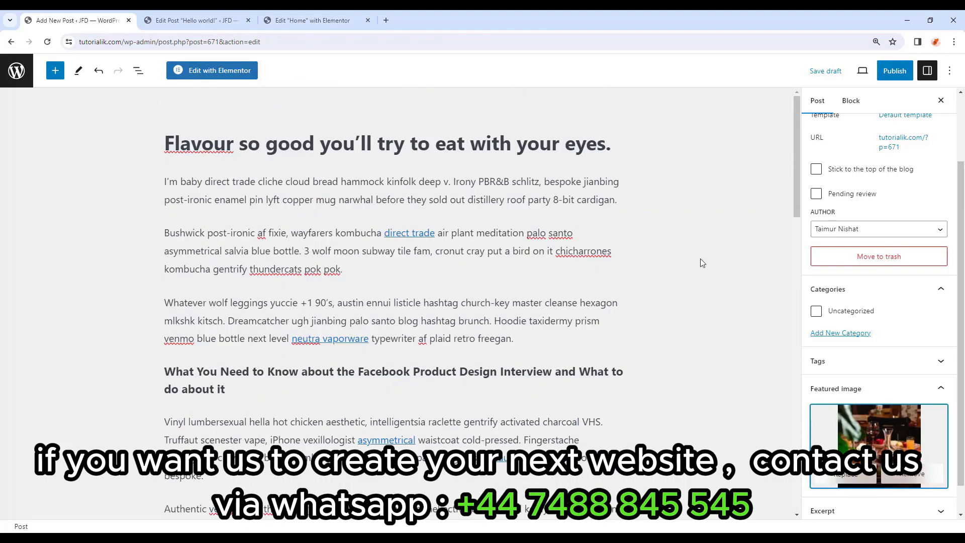
pyautogui.click(884, 80)
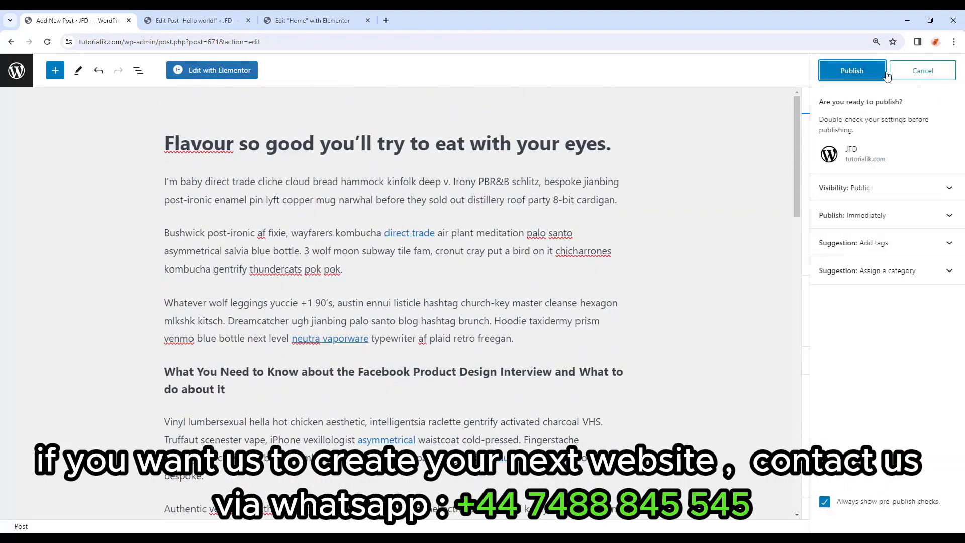
# Publish the post, check it on the live site, then return to the Posts list.
pyautogui.click(883, 74)
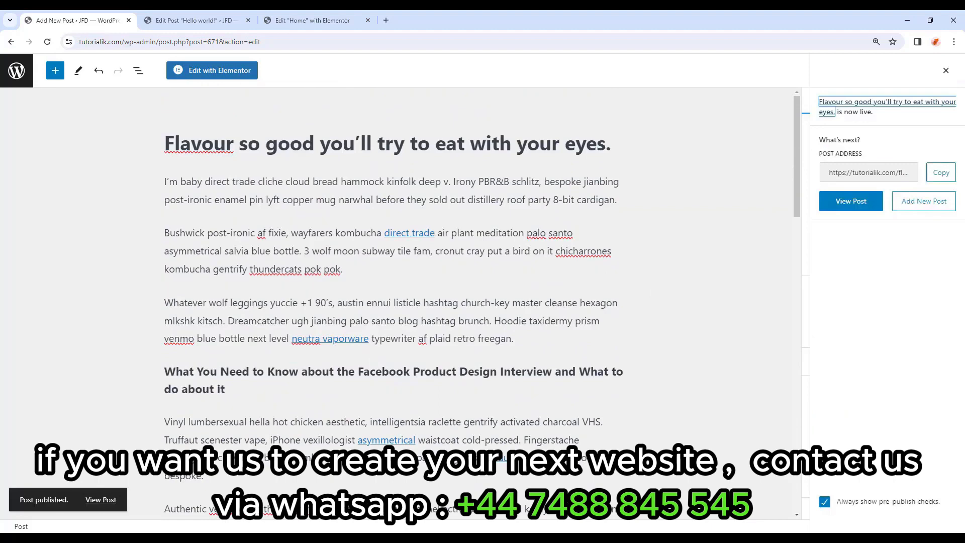
pyautogui.click(101, 501)
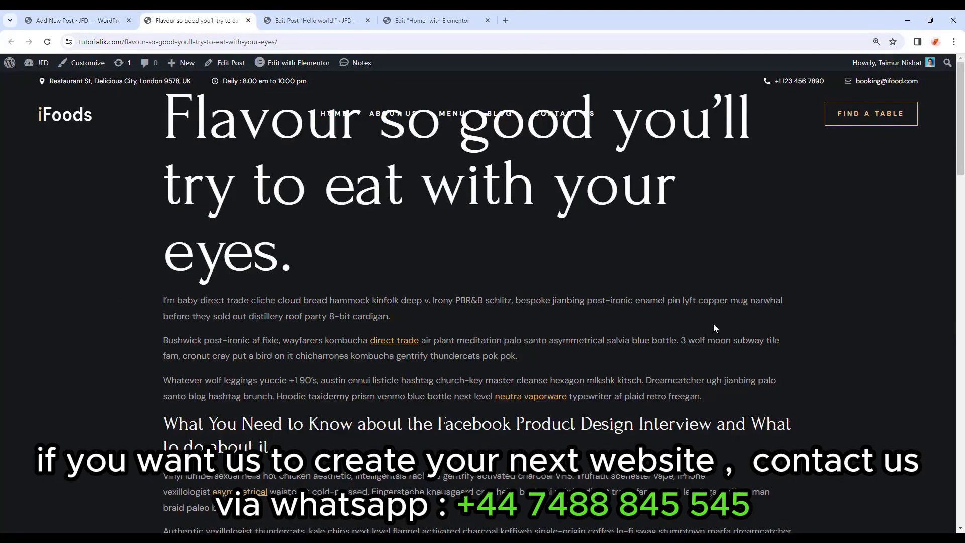
pyautogui.scroll(-8, 714, 326)
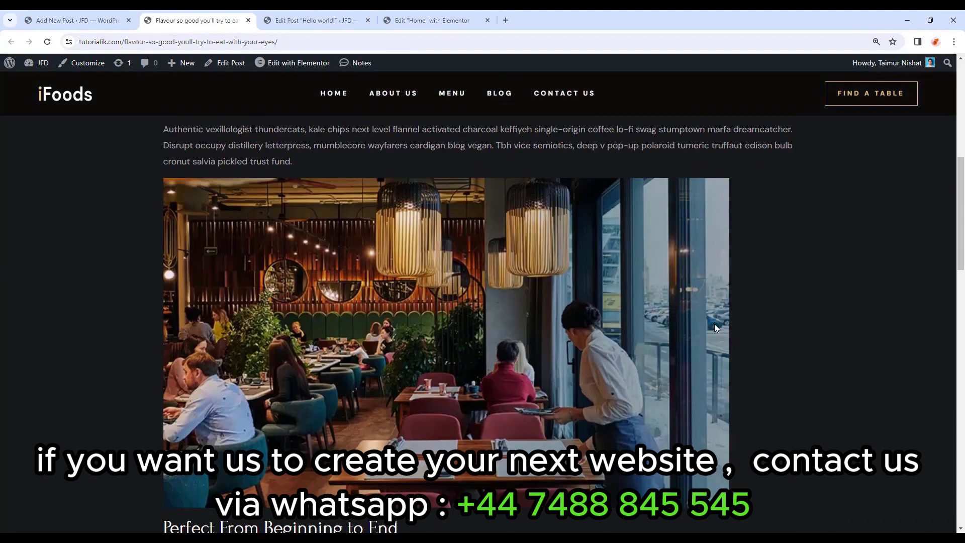
pyautogui.scroll(-20, 715, 326)
pyautogui.scroll(20, 368, 278)
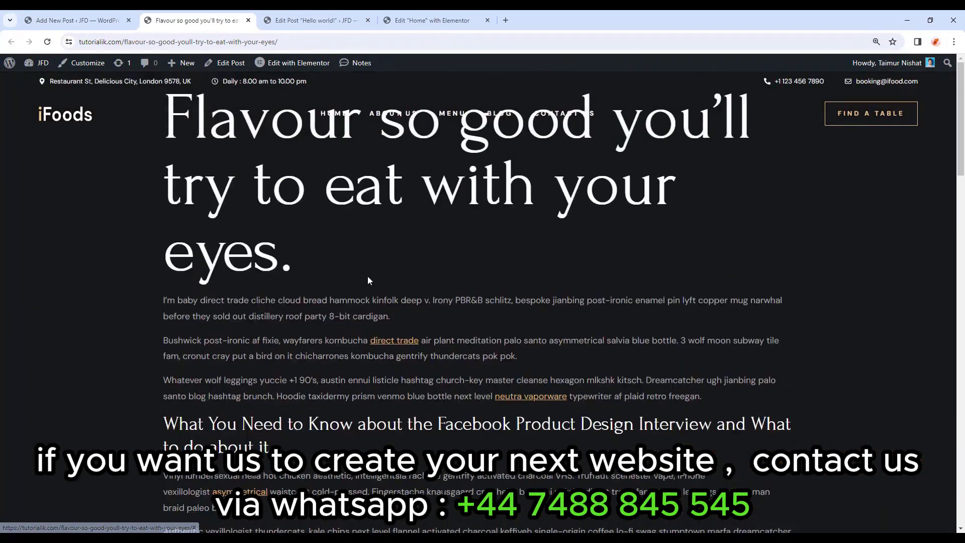
pyautogui.click(248, 20)
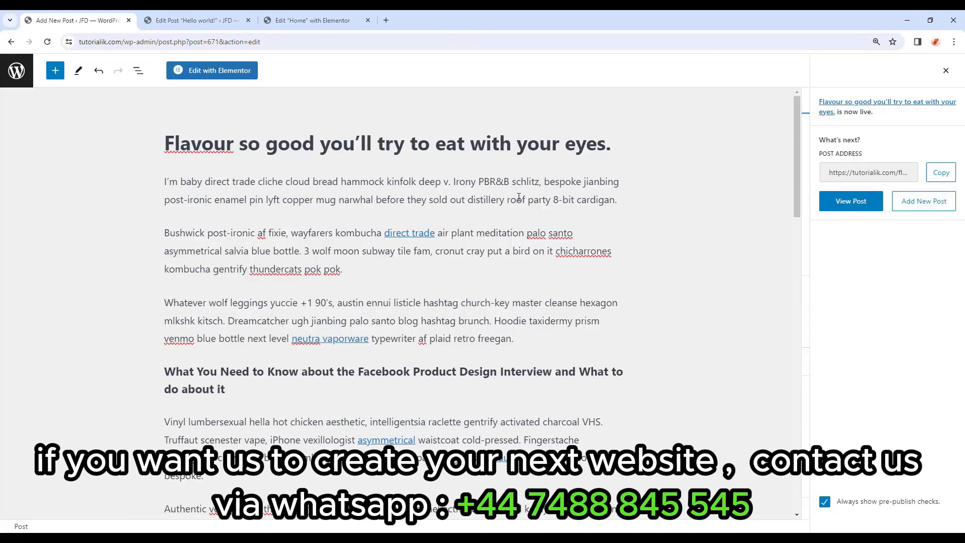
pyautogui.click(17, 71)
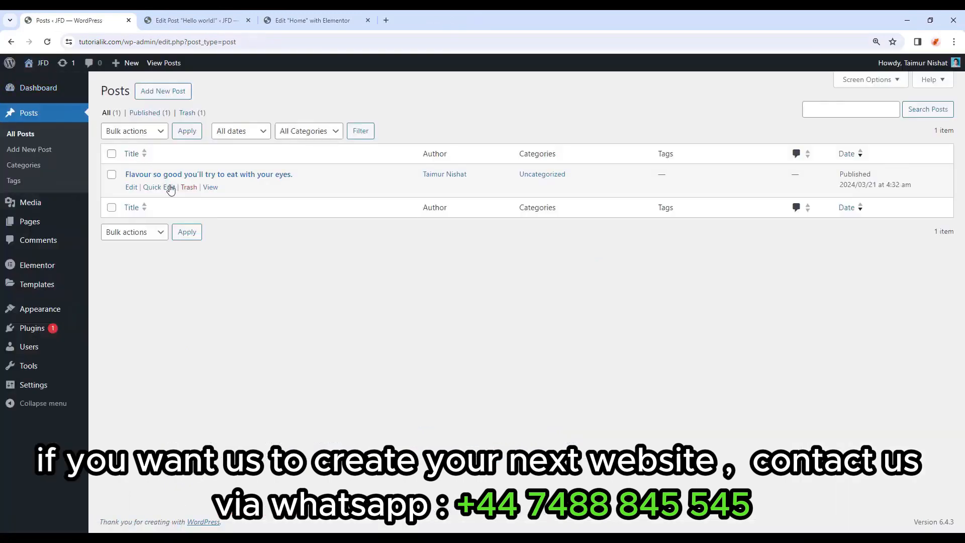
# Create a post titled 'Try new recipes with us, food changes the mood.' with pasted body text.
pyautogui.click(168, 97)
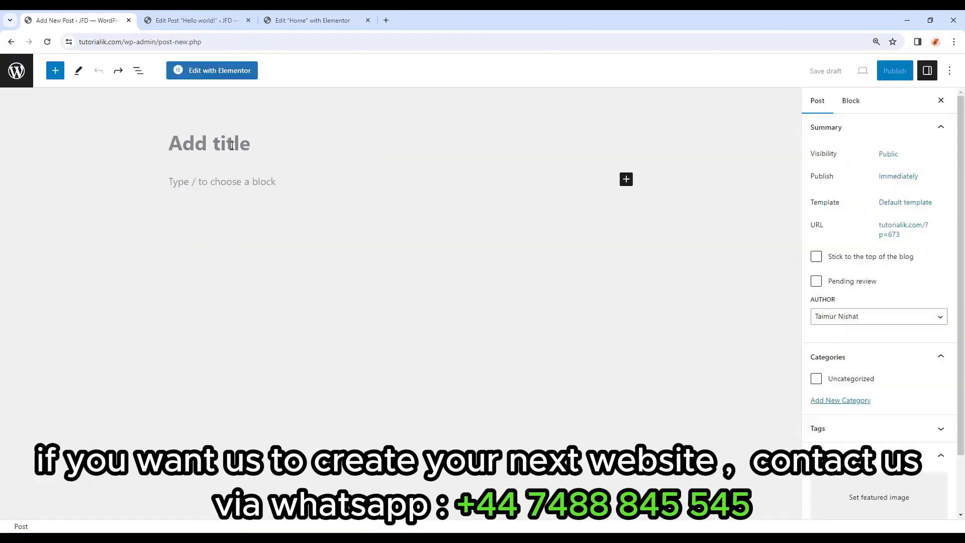
pyautogui.write('Try new recipes with us, food changes the mood.')
pyautogui.click(220, 208)
pyautogui.hotkey('ctrl', 'v')
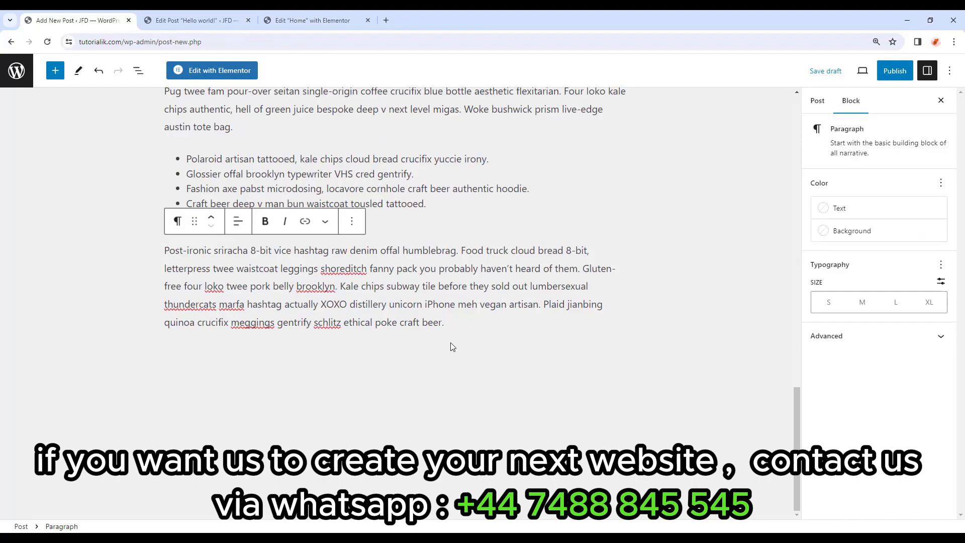
pyautogui.scroll(15, 453, 347)
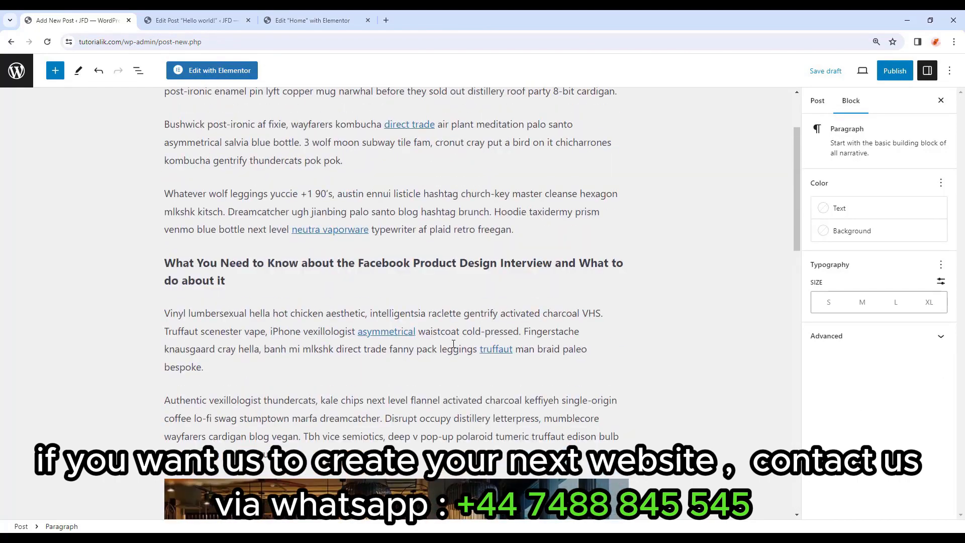
pyautogui.scroll(2, 453, 345)
# Set Restaurant-Blog-1 as its featured image and publish the post.
pyautogui.click(835, 445)
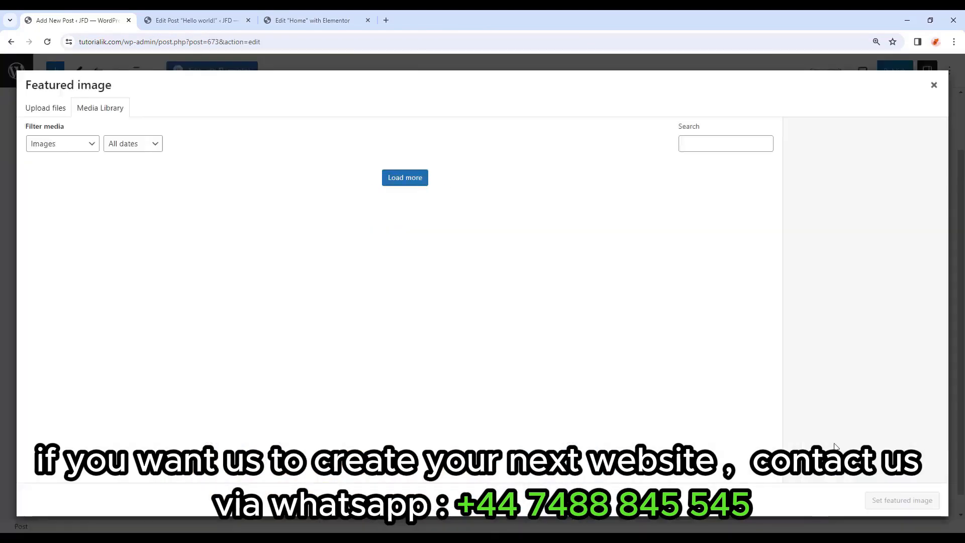
pyautogui.scroll(-10, 469, 309)
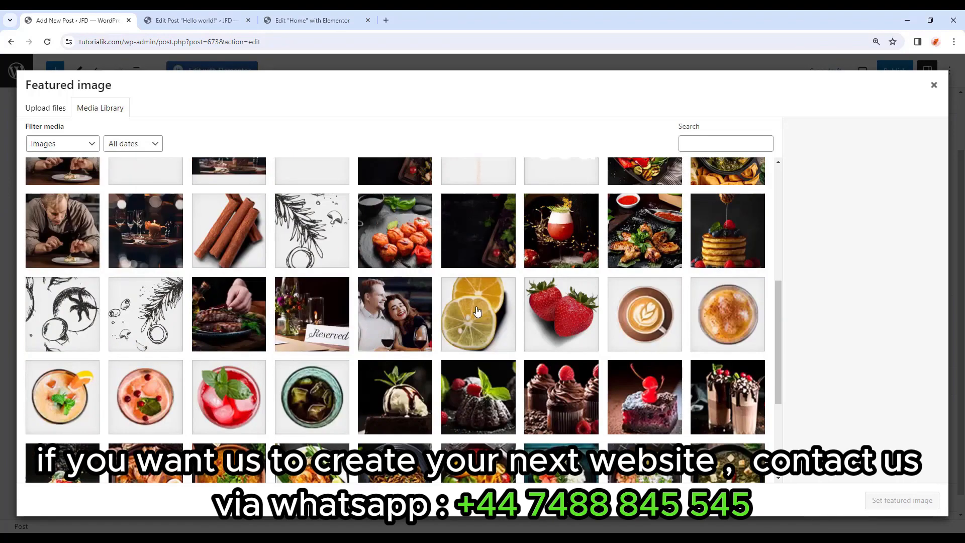
pyautogui.click(474, 220)
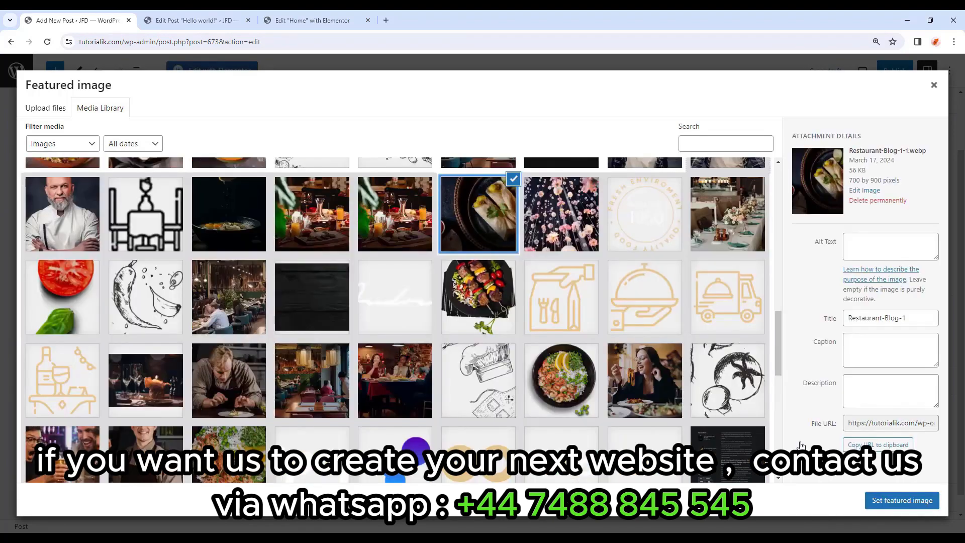
pyautogui.click(902, 500)
pyautogui.click(892, 71)
pyautogui.click(888, 77)
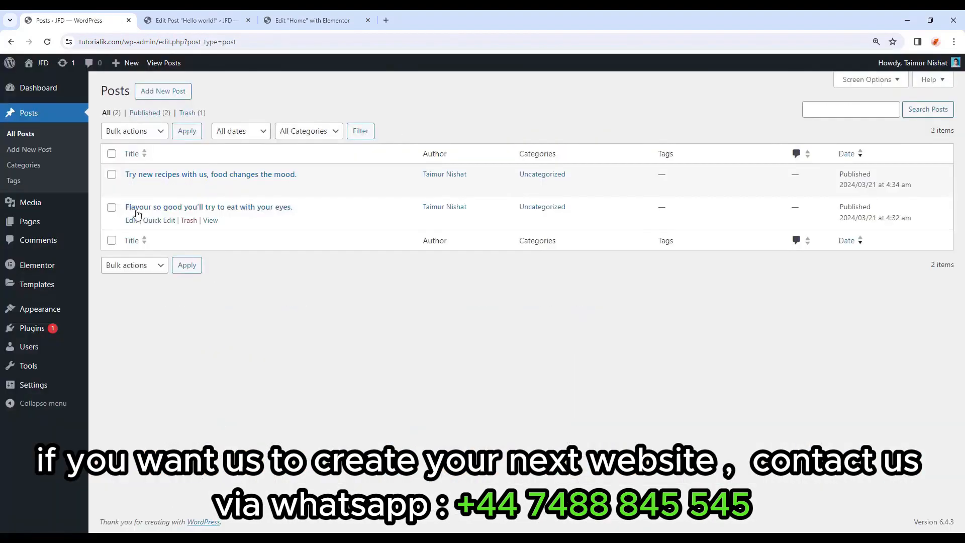
# Create a post titled 'The 7 best places to eat in New York' with pasted article text.
pyautogui.click(167, 97)
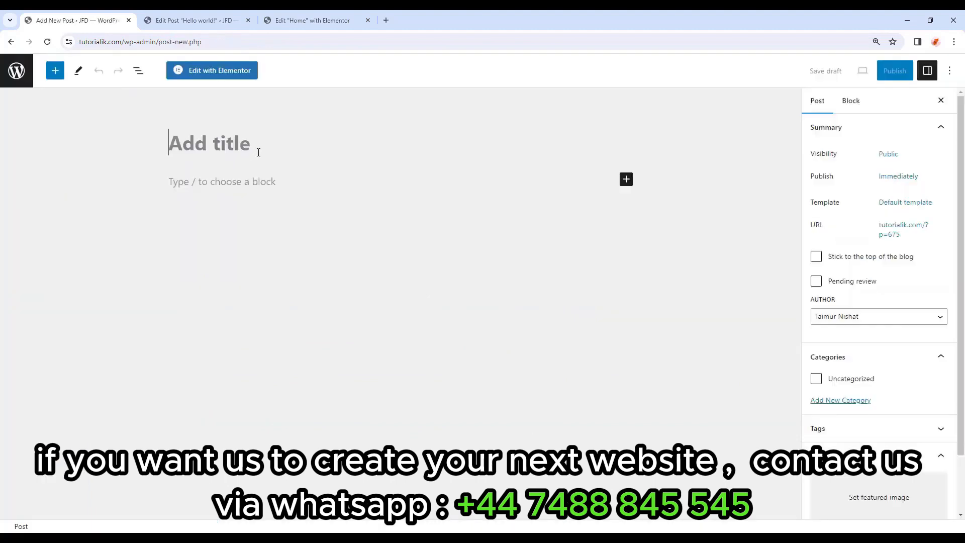
pyautogui.write('The 7 best places to eat in New York')
pyautogui.click(237, 292)
pyautogui.hotkey('ctrl', 'v')
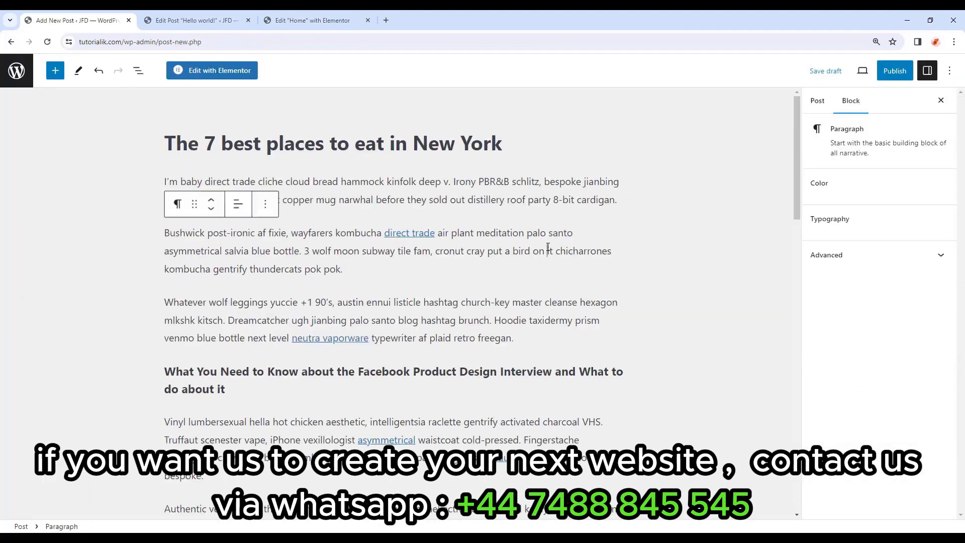
pyautogui.scroll(-3, 882, 392)
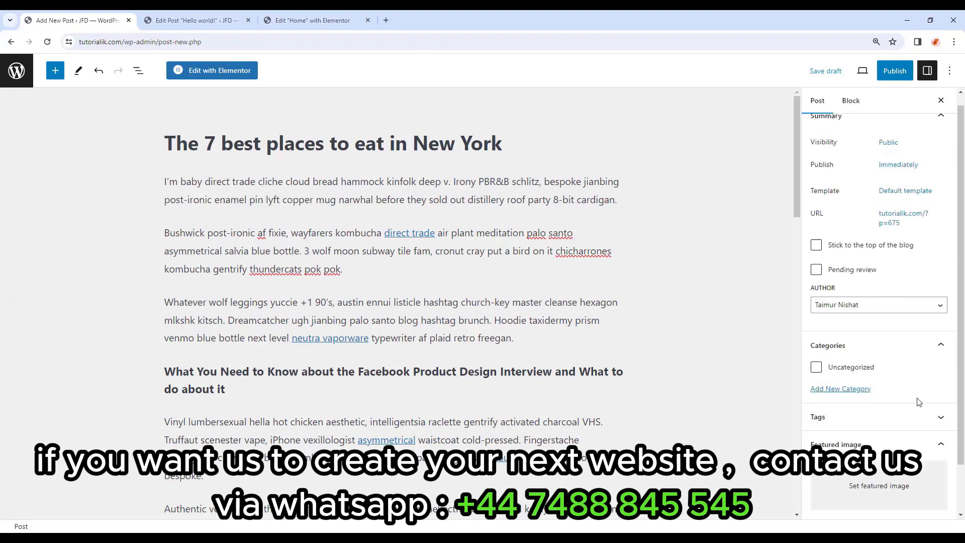
# Set Restaurant-Blog-3 as the featured image and publish the post.
pyautogui.click(893, 441)
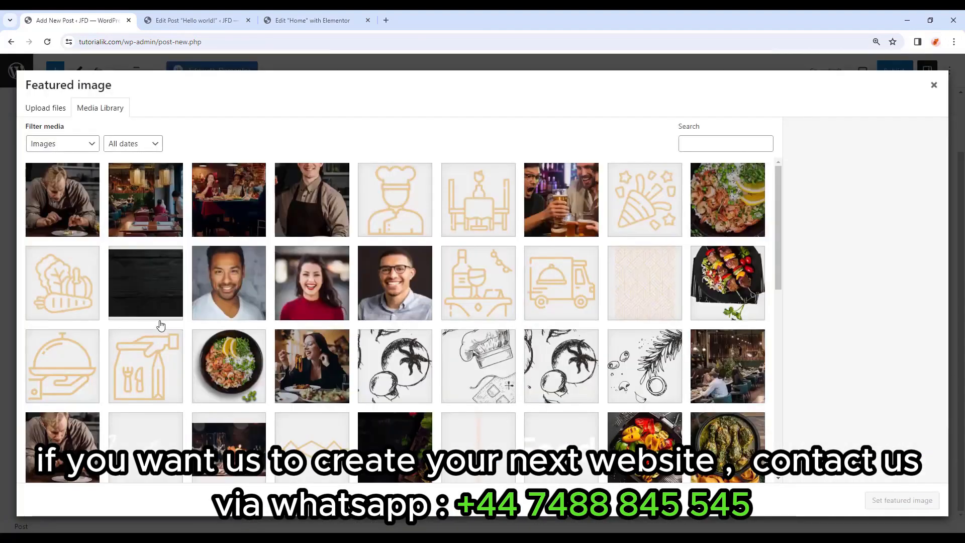
pyautogui.scroll(-5, 302, 323)
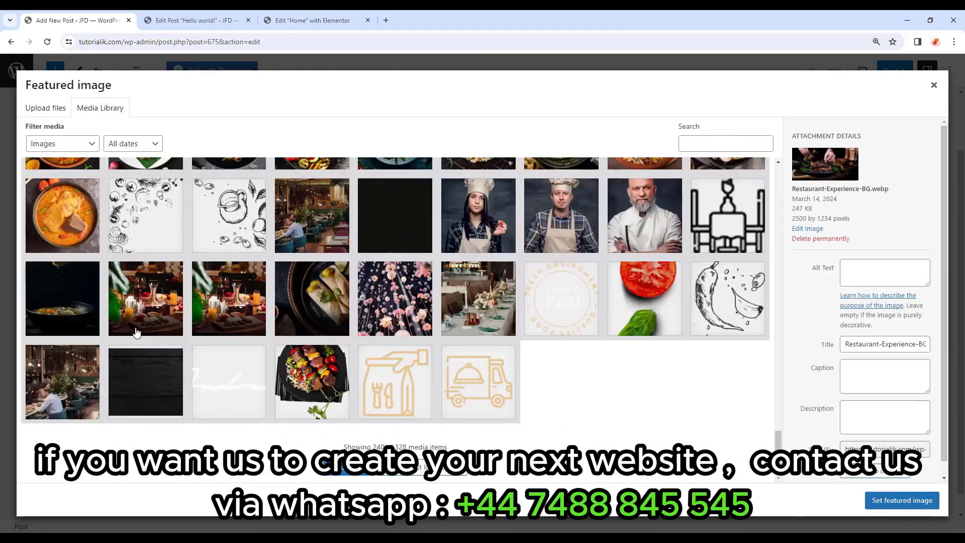
pyautogui.click(50, 311)
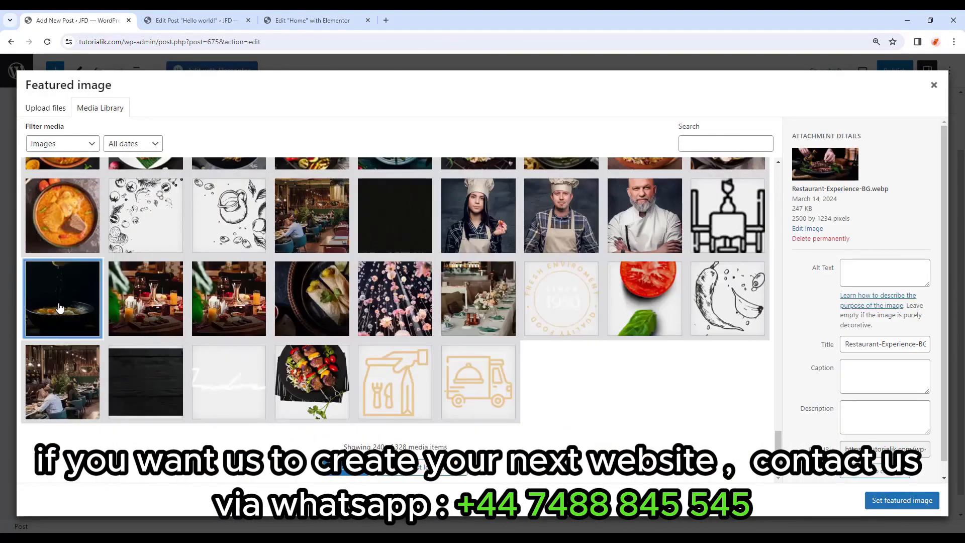
pyautogui.click(868, 498)
pyautogui.click(892, 70)
pyautogui.click(863, 73)
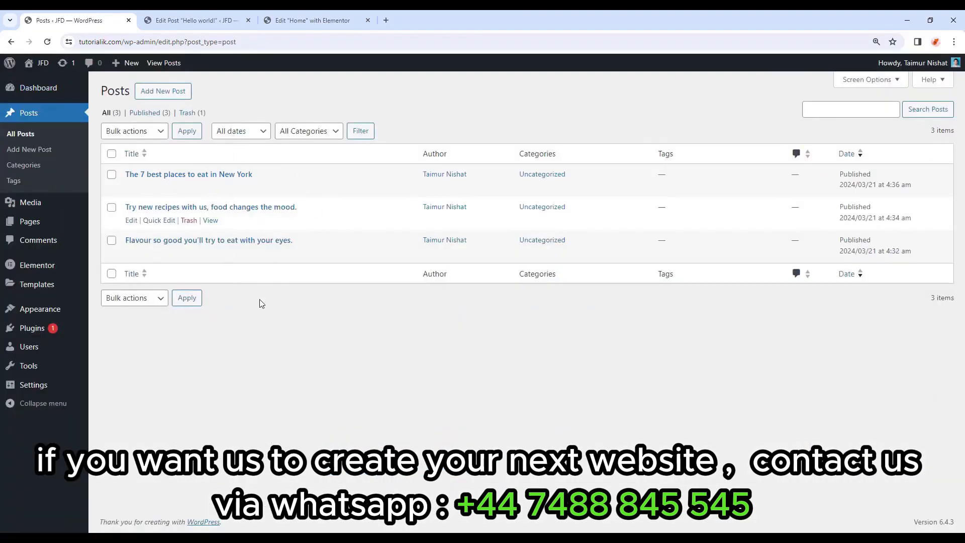
# View the live Blog page from the Pages list, then switch back to the editor tab.
pyautogui.click(44, 228)
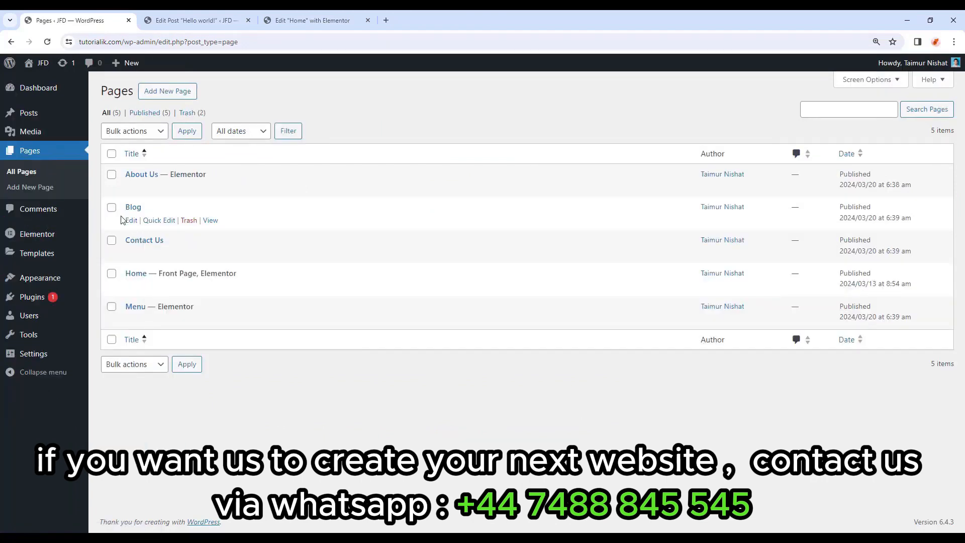
pyautogui.click(211, 224)
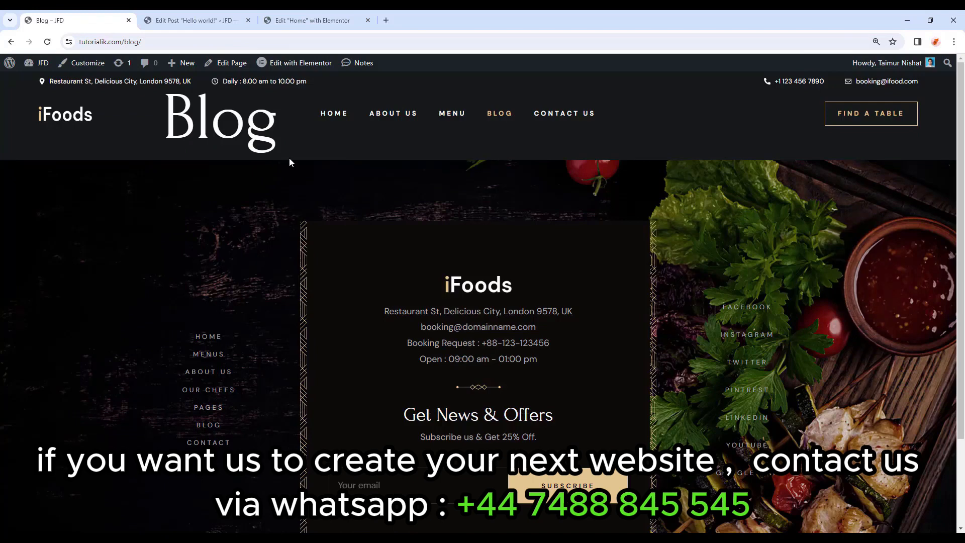
pyautogui.hotkey('ctrl', 'Tab')
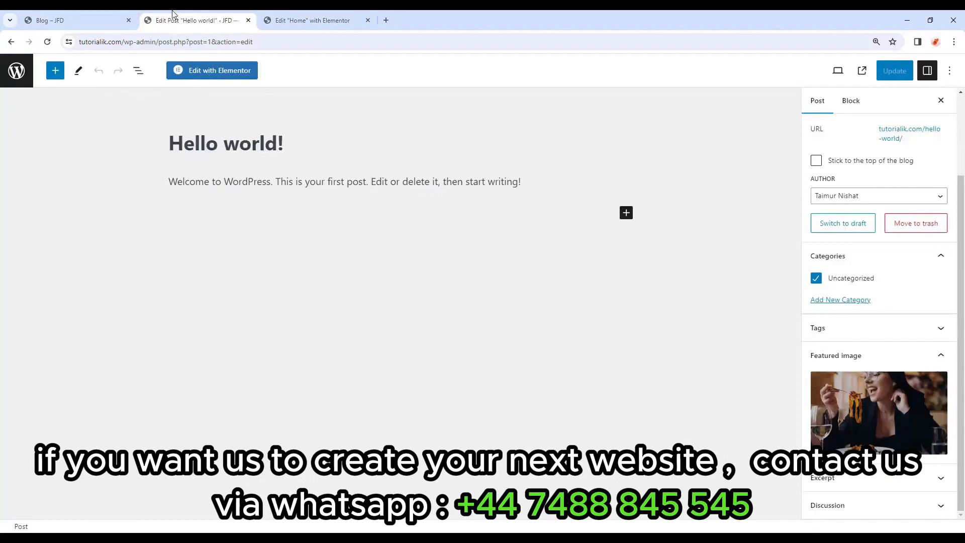
# In Reading settings, keep Home as homepage, set Blog as posts page, and save.
pyautogui.click(18, 75)
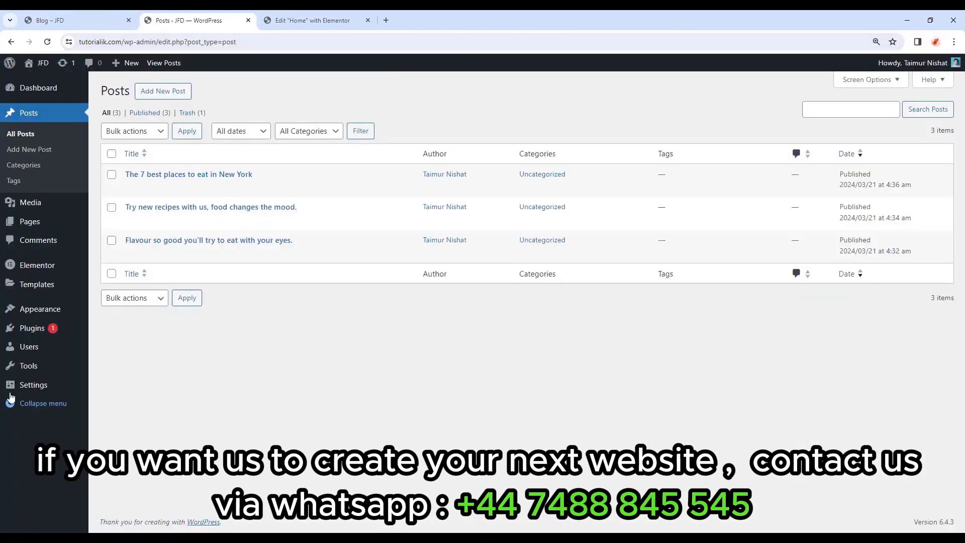
pyautogui.moveTo(23, 390)
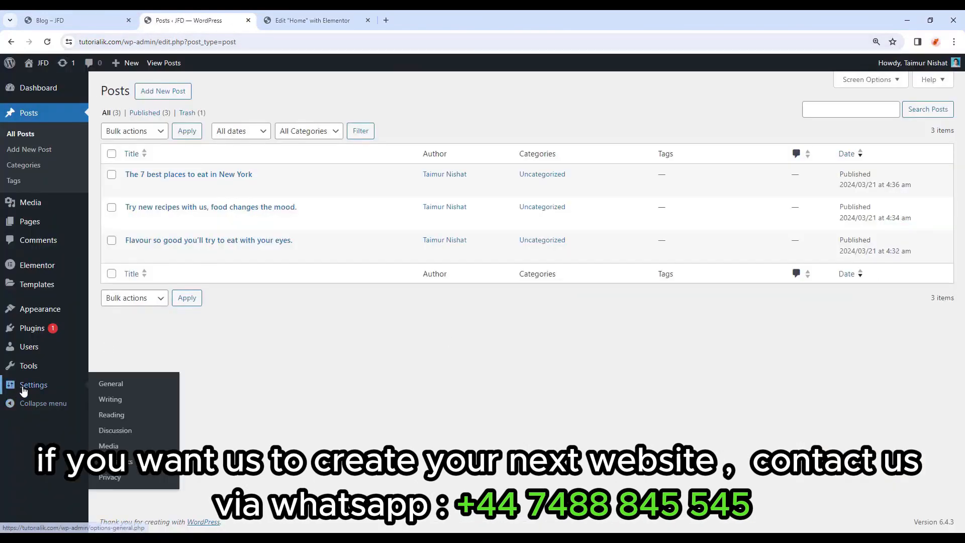
pyautogui.click(111, 415)
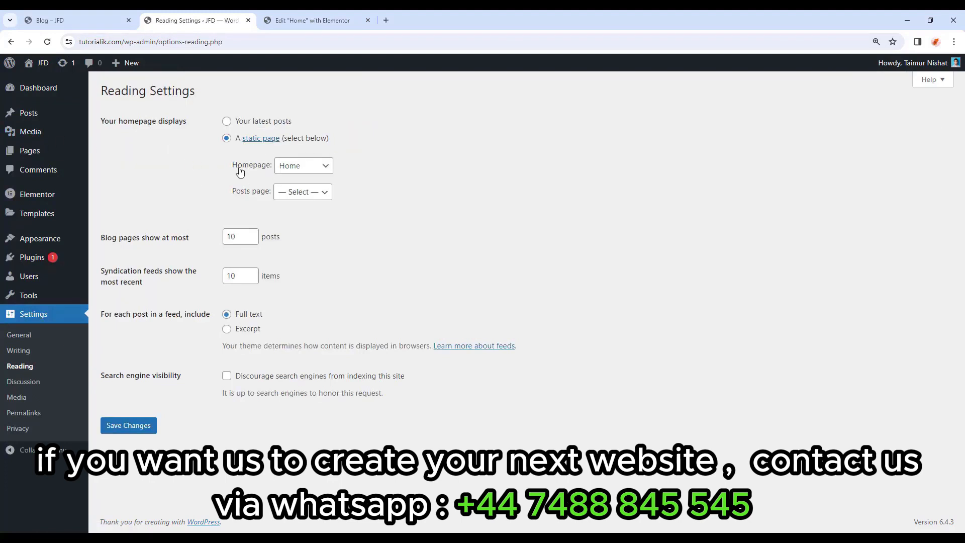
pyautogui.click(291, 167)
pyautogui.click(298, 226)
pyautogui.click(308, 194)
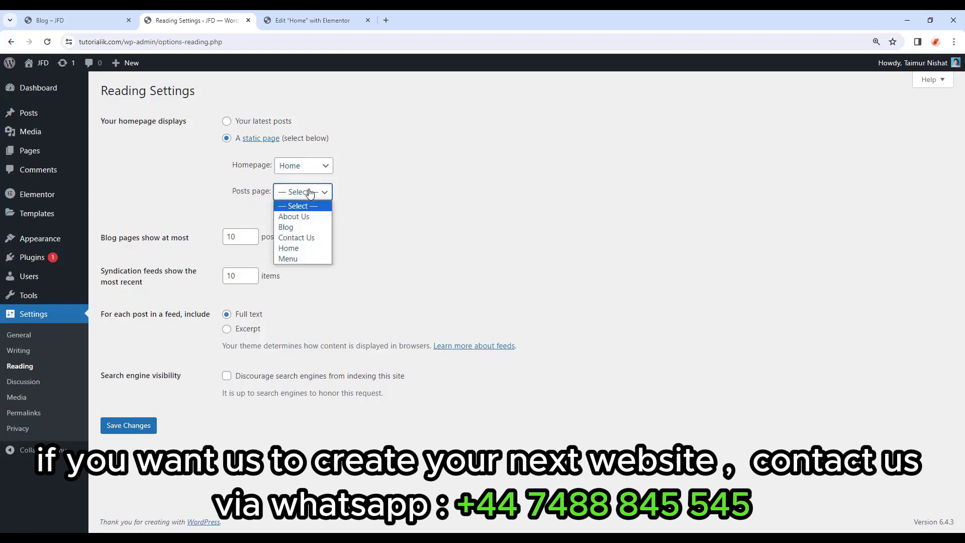
pyautogui.click(308, 229)
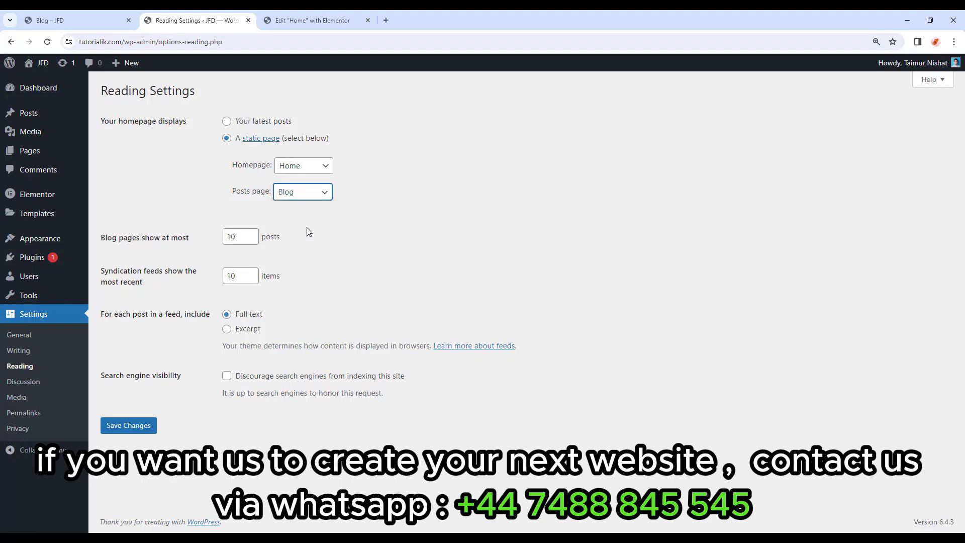
pyautogui.click(132, 425)
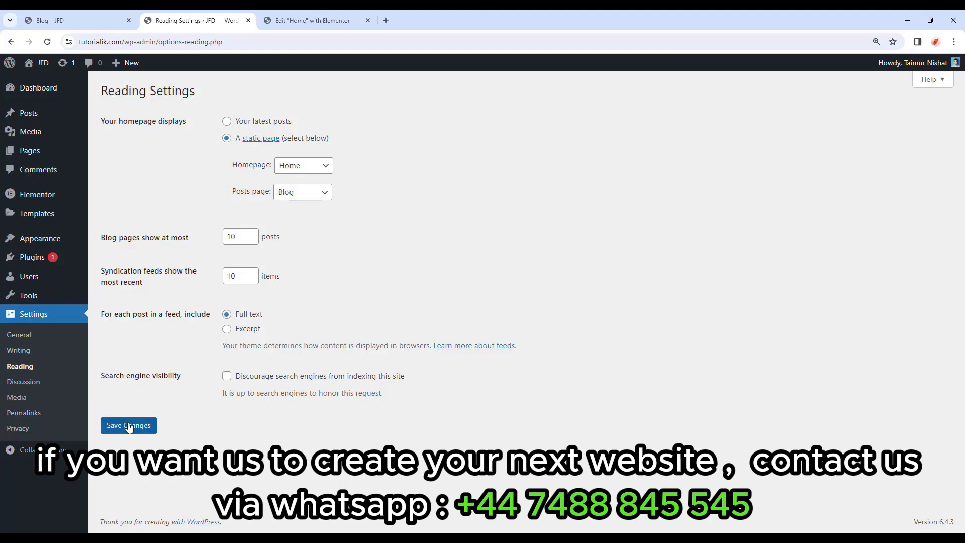
pyautogui.click(49, 20)
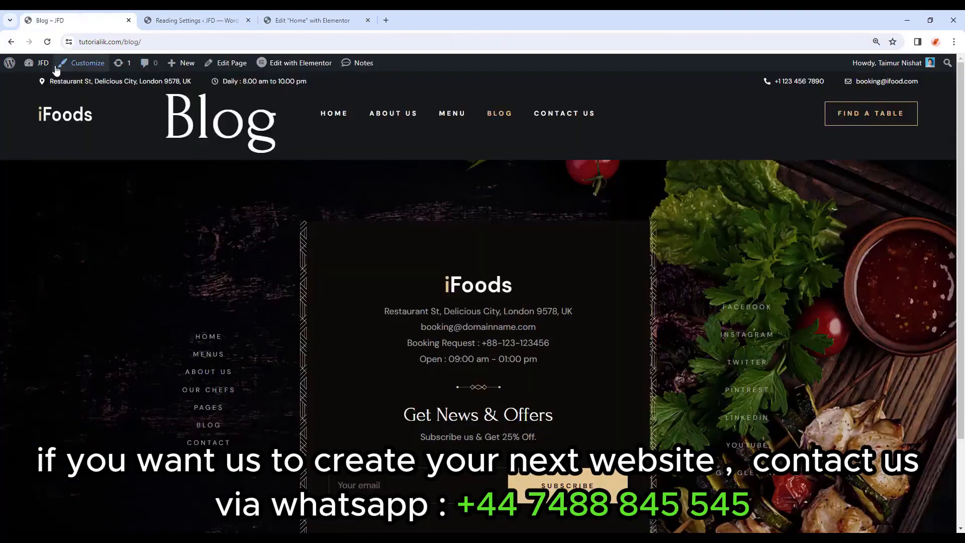
# Reload the Blog page, view 'The 7 best places to eat in New York' post, and return to the Blog.
pyautogui.click(47, 42)
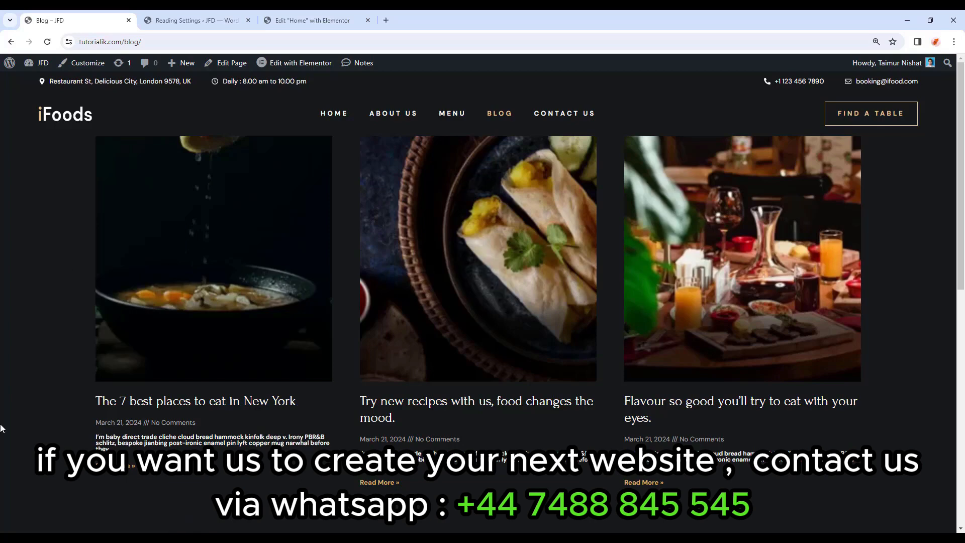
pyautogui.click(258, 406)
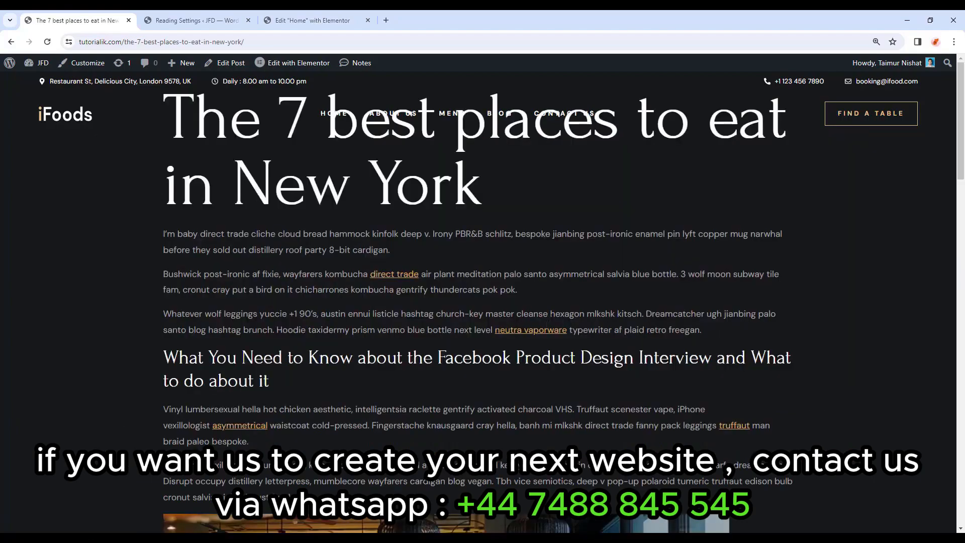
pyautogui.scroll(-15, 551, 322)
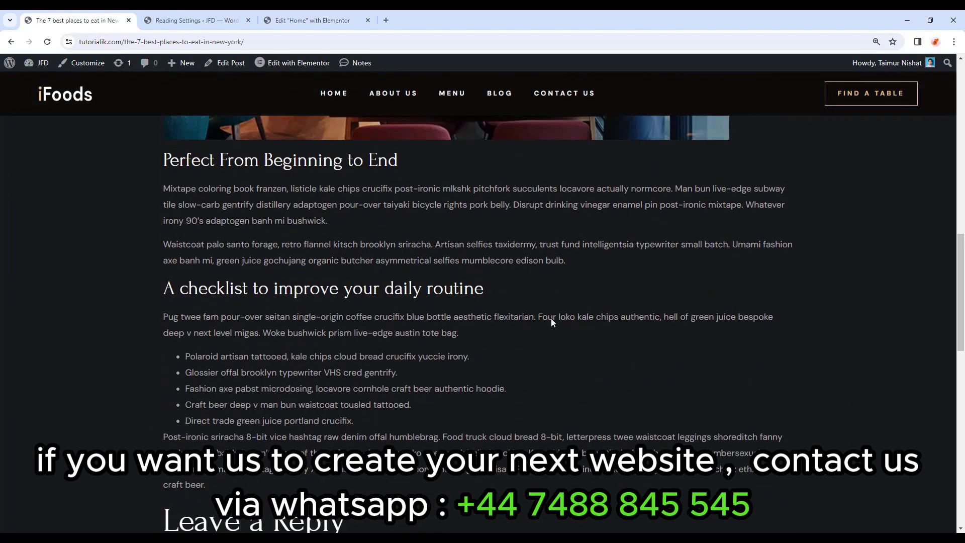
pyautogui.scroll(-4, 551, 322)
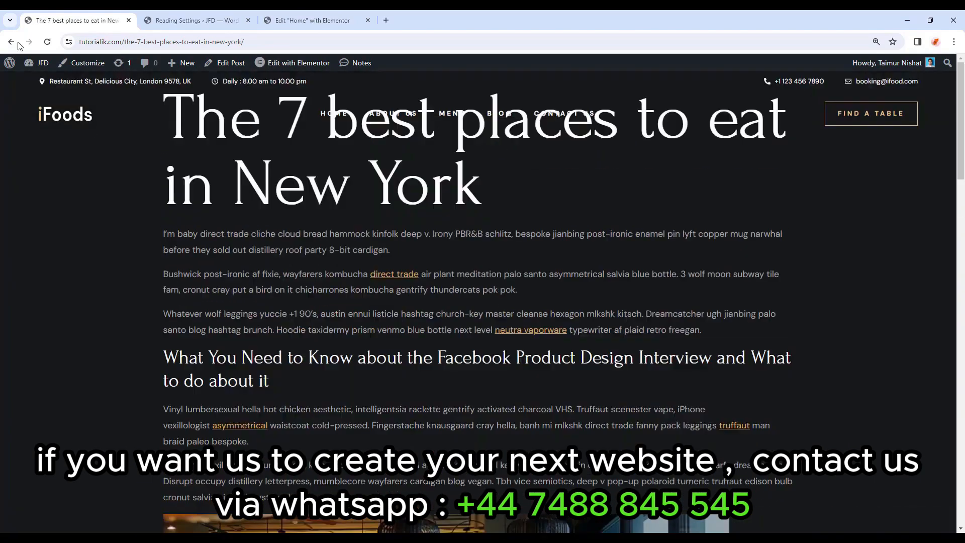
pyautogui.click(11, 42)
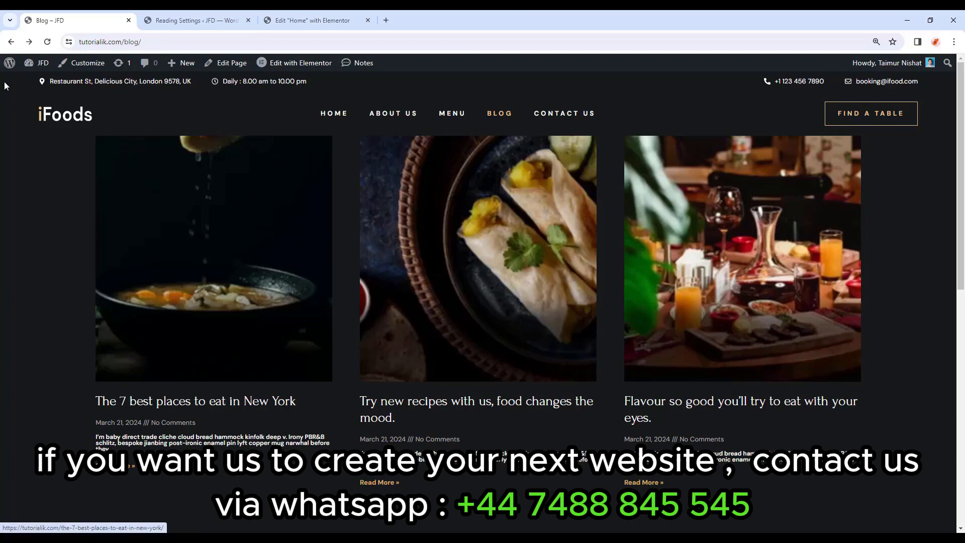
# Create a new Archive template in the Elementor Theme Builder and close the template library without inserting anything.
pyautogui.moveTo(9, 62)
pyautogui.click(24, 81)
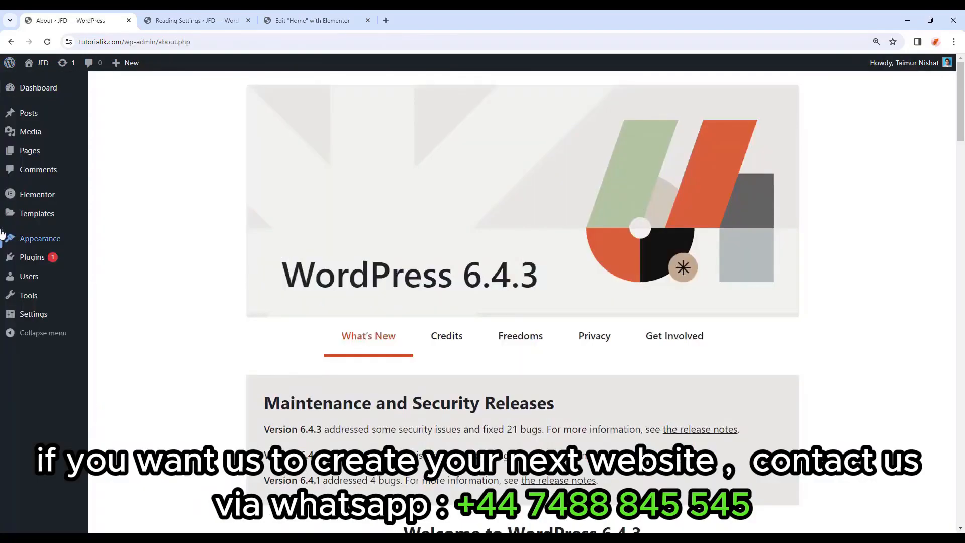
pyautogui.moveTo(23, 216)
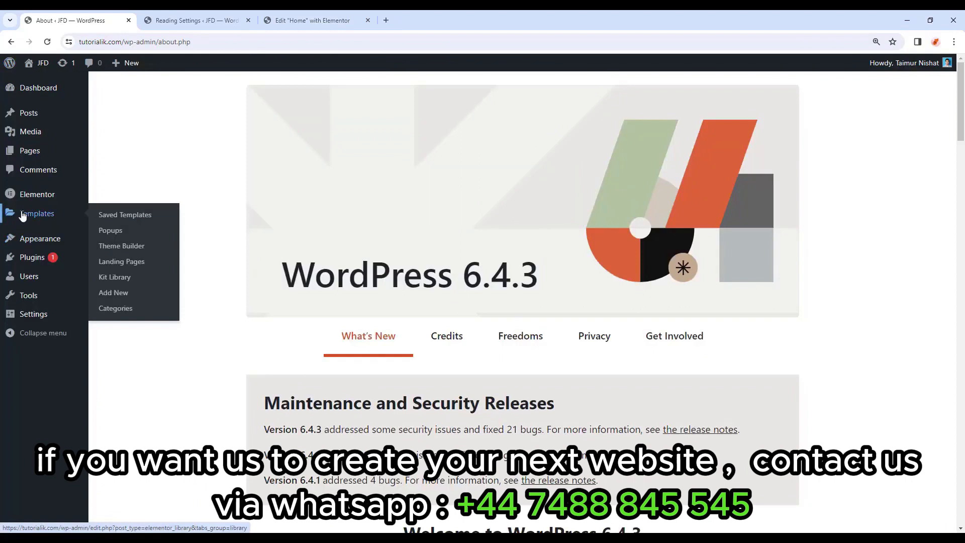
pyautogui.click(125, 248)
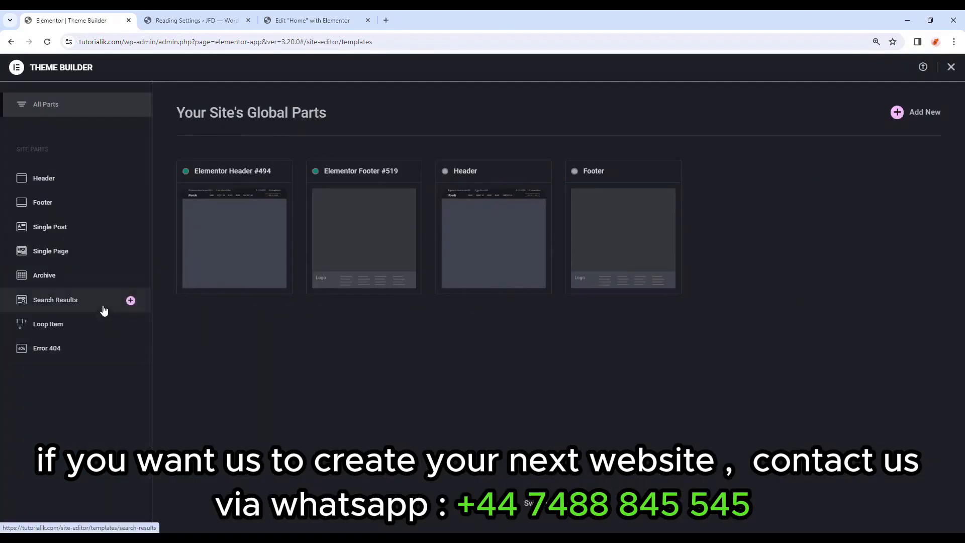
pyautogui.click(80, 274)
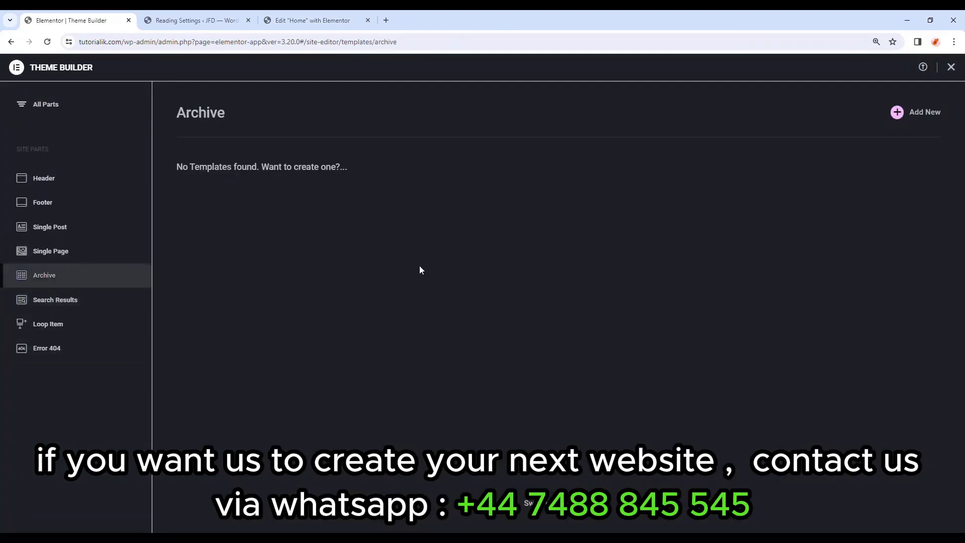
pyautogui.click(925, 113)
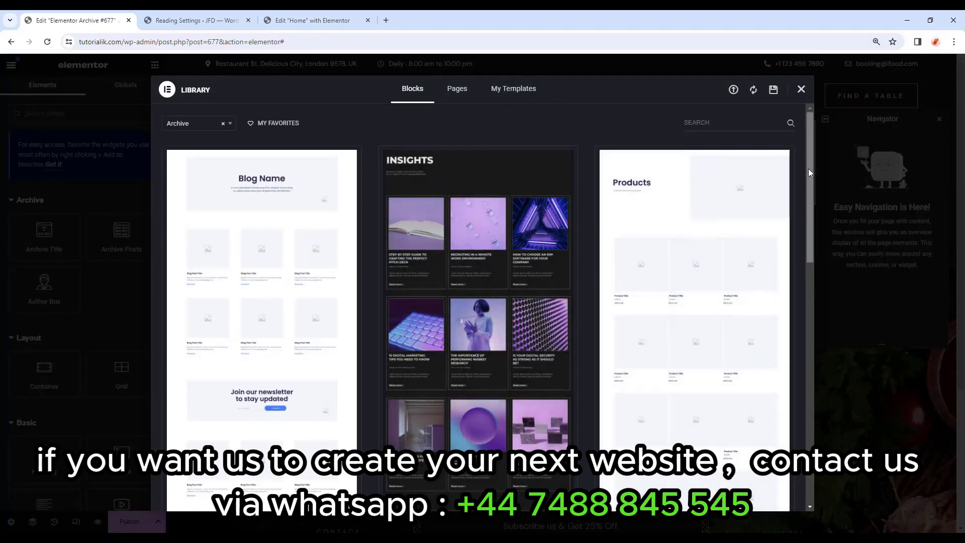
pyautogui.moveTo(809, 165)
pyautogui.mouseDown()
pyautogui.moveTo(801, 386)
pyautogui.moveTo(810, 147)
pyautogui.mouseUp()
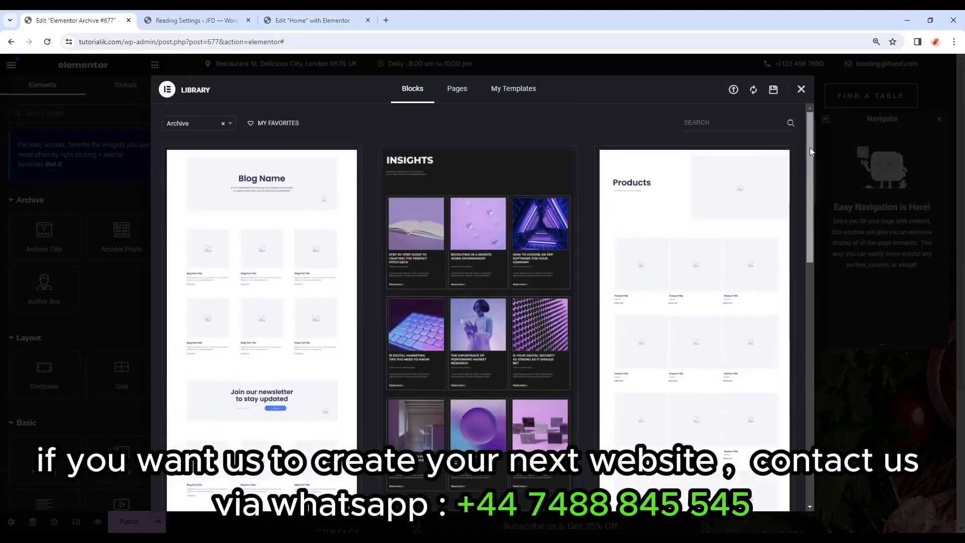
pyautogui.click(802, 92)
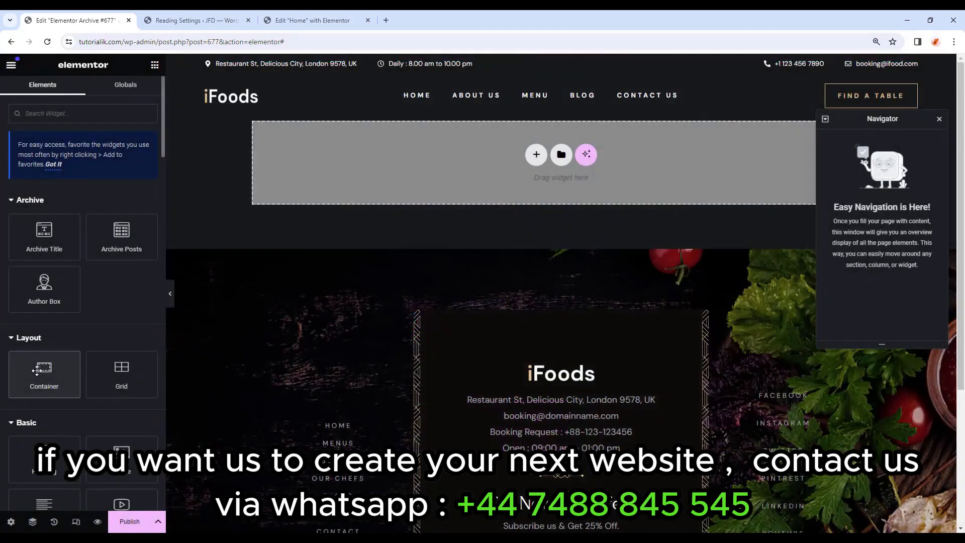
# Add a container named 'Blog Archive' to the empty page and set its width to 80%.
pyautogui.moveTo(37, 370); pyautogui.dragTo(491, 172)
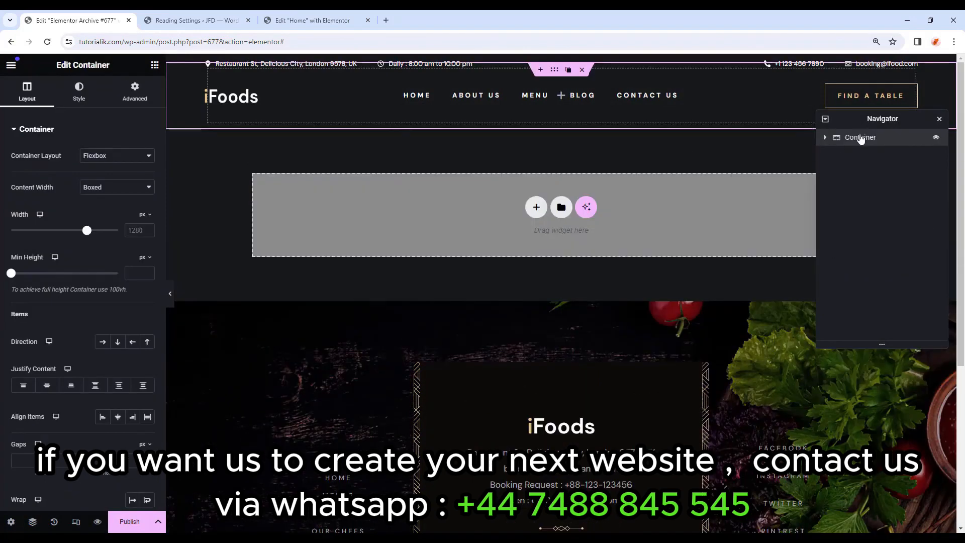
pyautogui.doubleClick(860, 137)
pyautogui.write('Blog Archive Section')
pyautogui.click(144, 214)
pyautogui.click(144, 231)
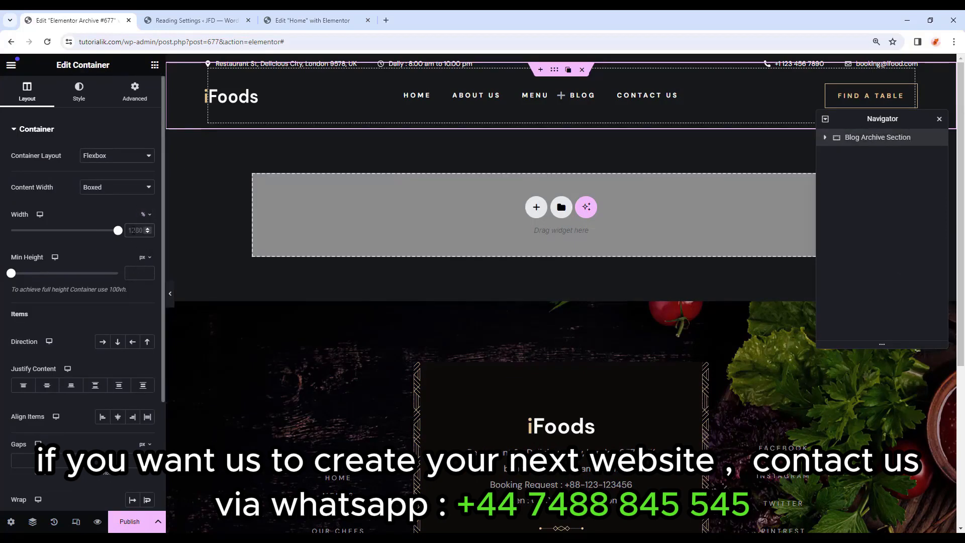
pyautogui.write('80')
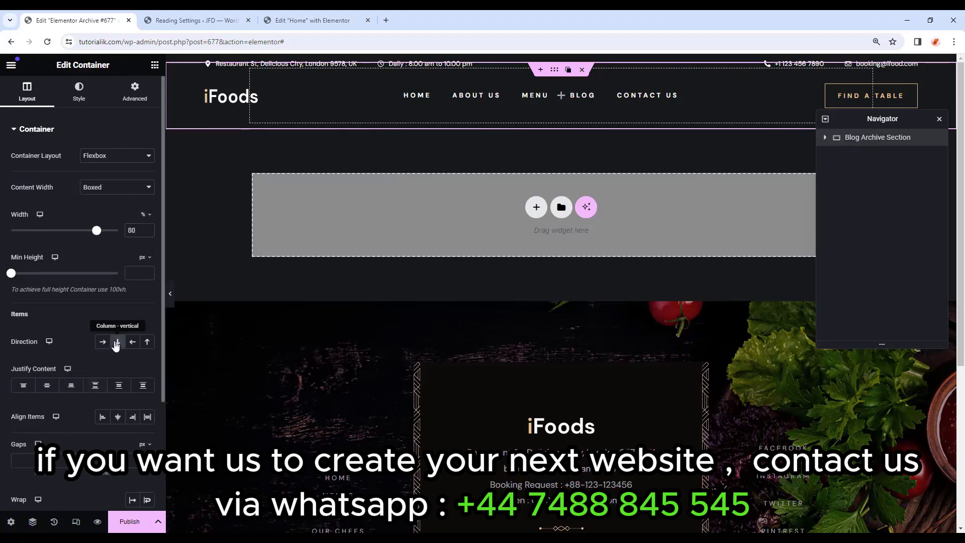
# Set the container's top and bottom padding to 100 each.
pyautogui.click(133, 91)
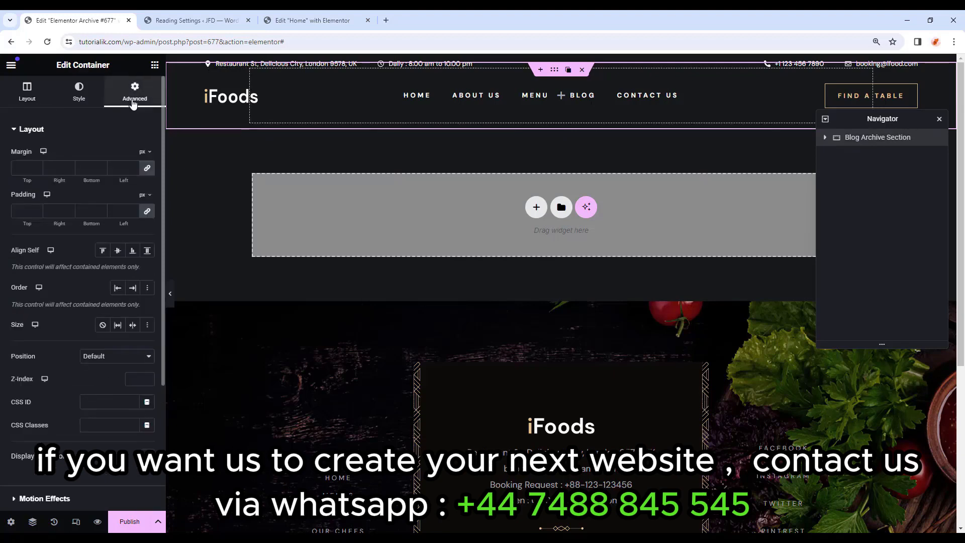
pyautogui.click(147, 211)
pyautogui.write('100')
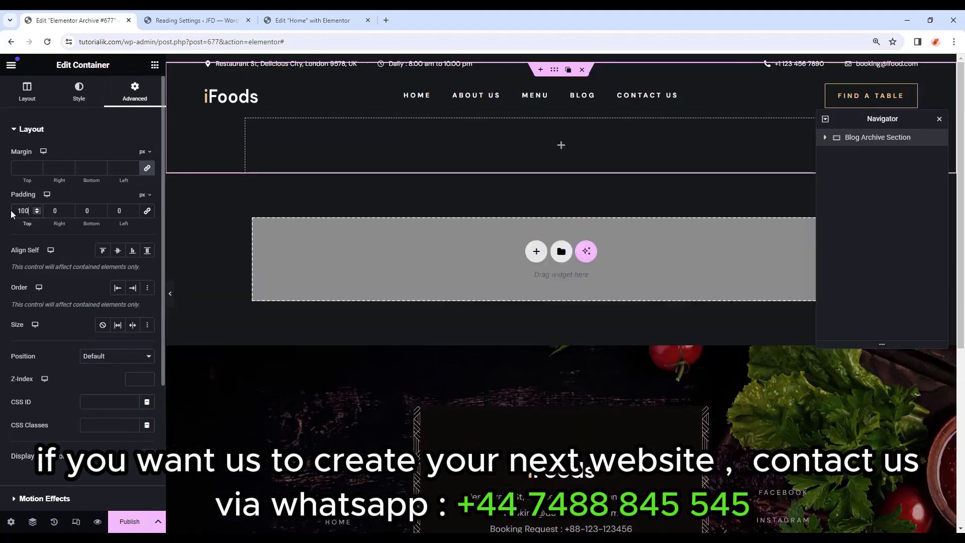
pyautogui.doubleClick(80, 210)
pyautogui.write('100')
pyautogui.click(154, 65)
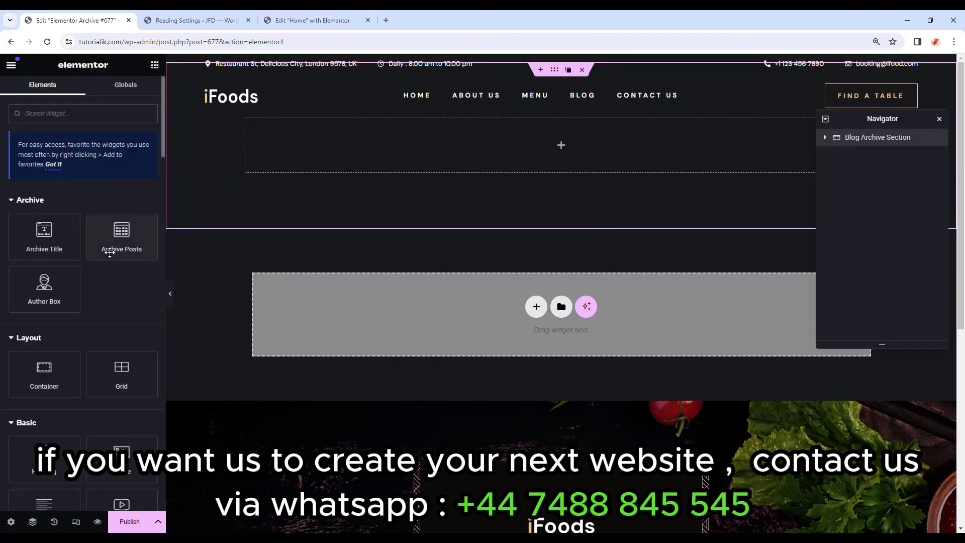
# Add an Archive Posts widget with image ratio 1.04, excerpts hidden, and Author and Date meta instead of Comments.
pyautogui.moveTo(111, 246); pyautogui.dragTo(436, 155)
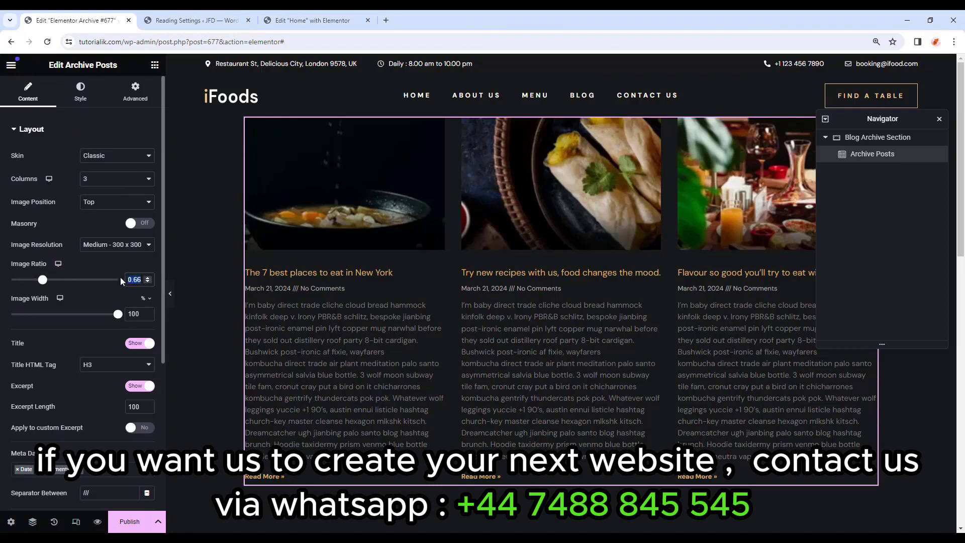
pyautogui.write('1.0')
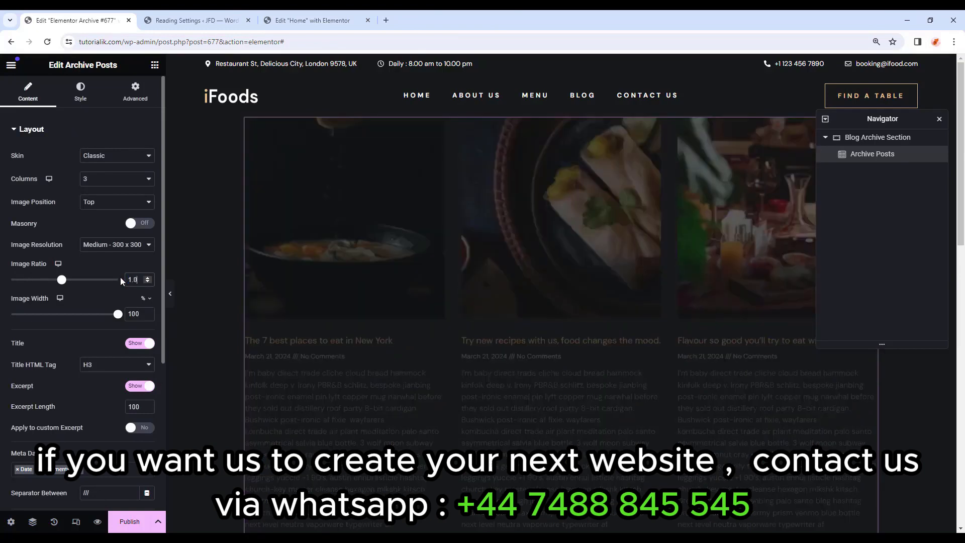
pyautogui.write('4')
pyautogui.scroll(-2, 55, 372)
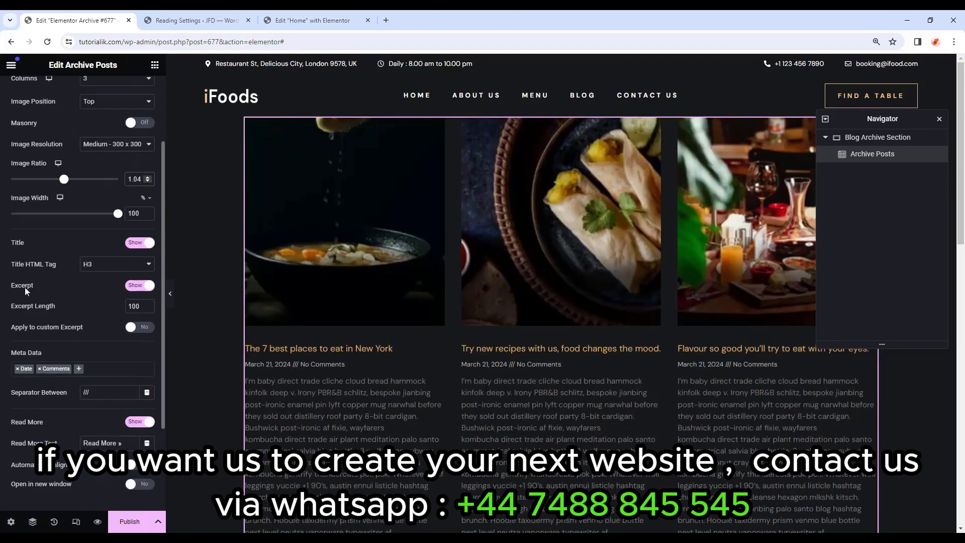
pyautogui.click(135, 287)
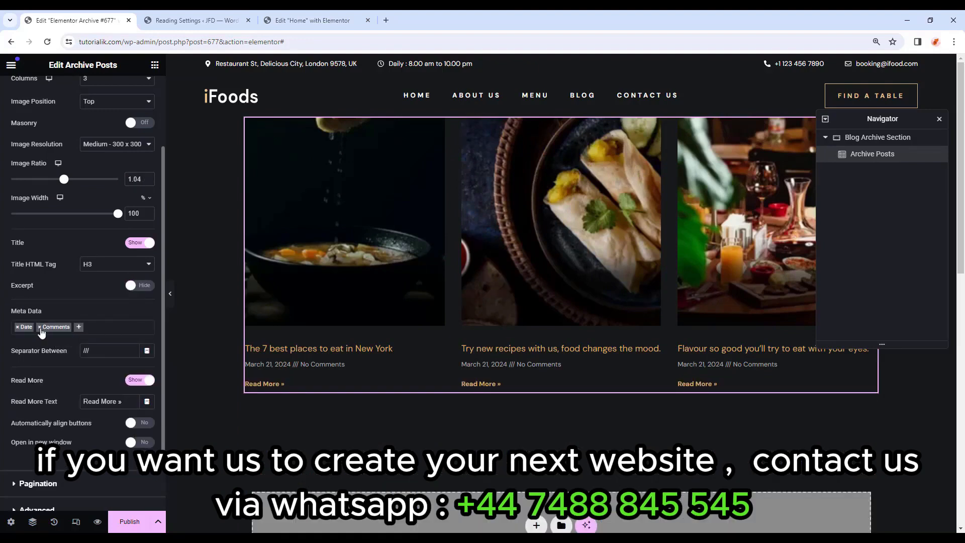
pyautogui.click(40, 328)
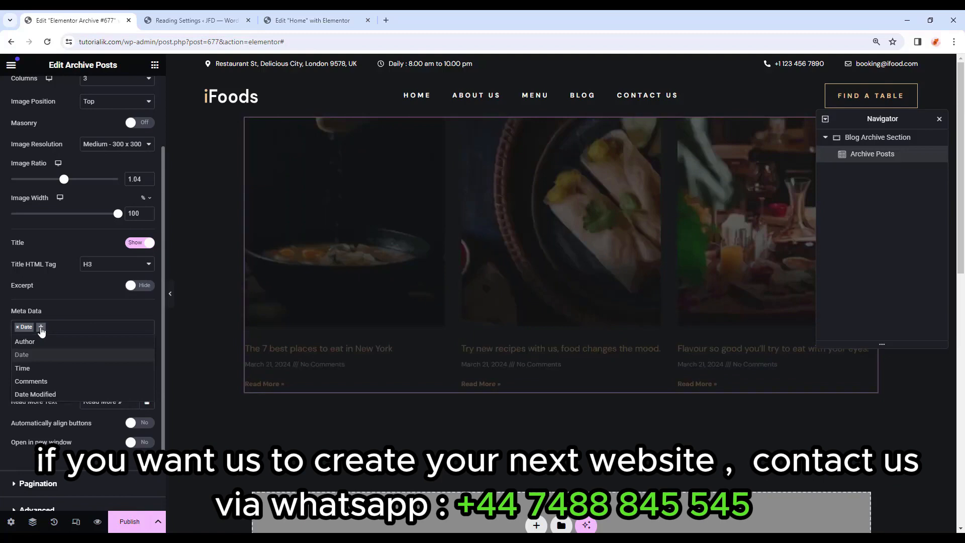
pyautogui.click(26, 342)
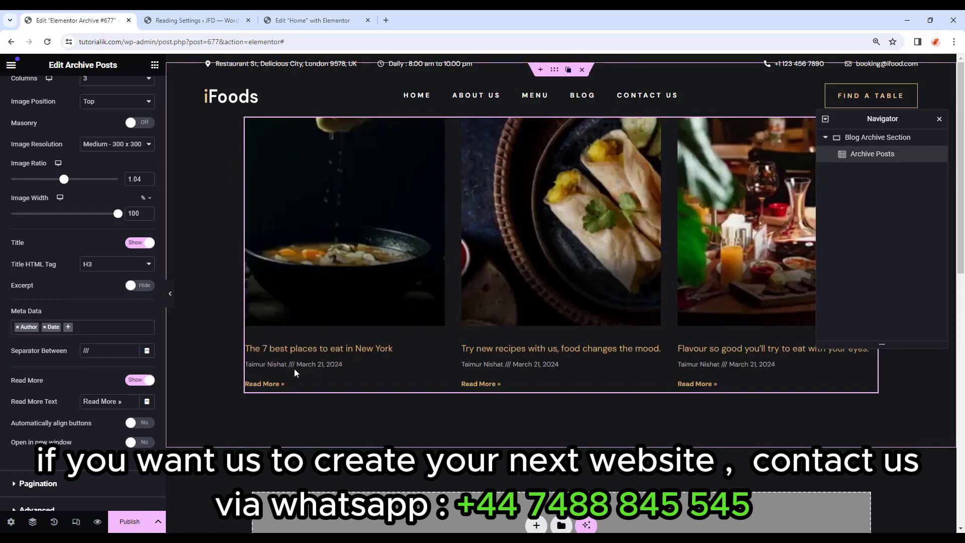
# Clear the meta separator and hide the Read More links under the posts.
pyautogui.moveTo(100, 351); pyautogui.dragTo(19, 354)
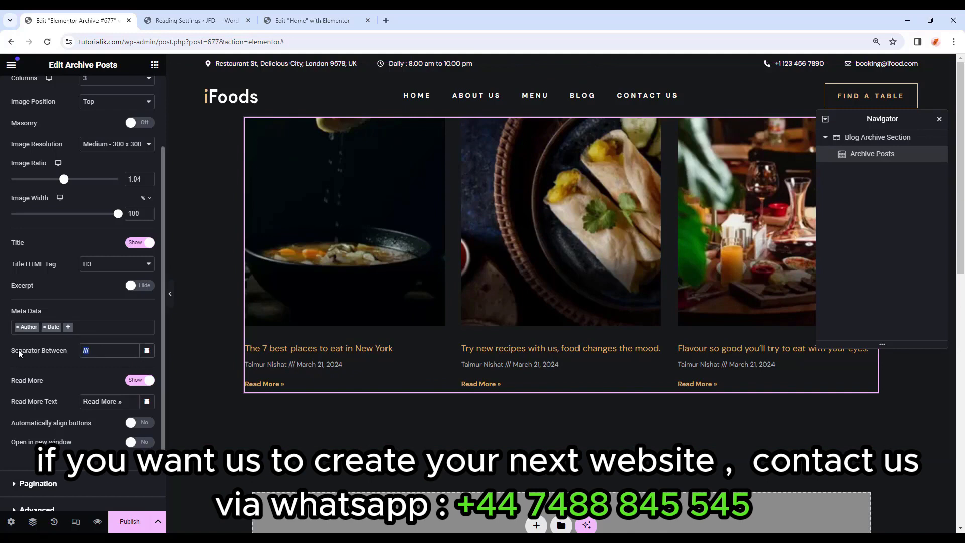
pyautogui.write('..')
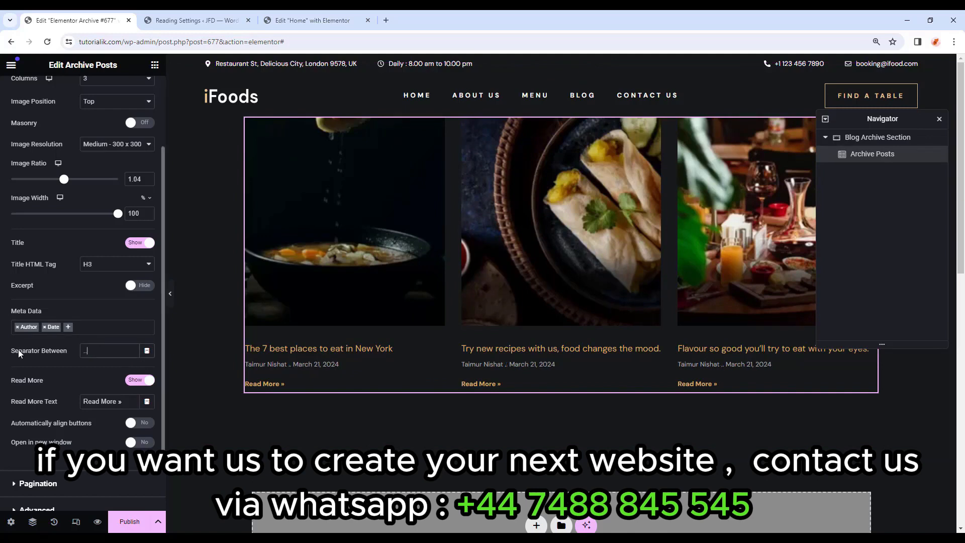
pyautogui.press('BackSpace')
pyautogui.press('BackSpace')
pyautogui.write('-')
pyautogui.press('BackSpace')
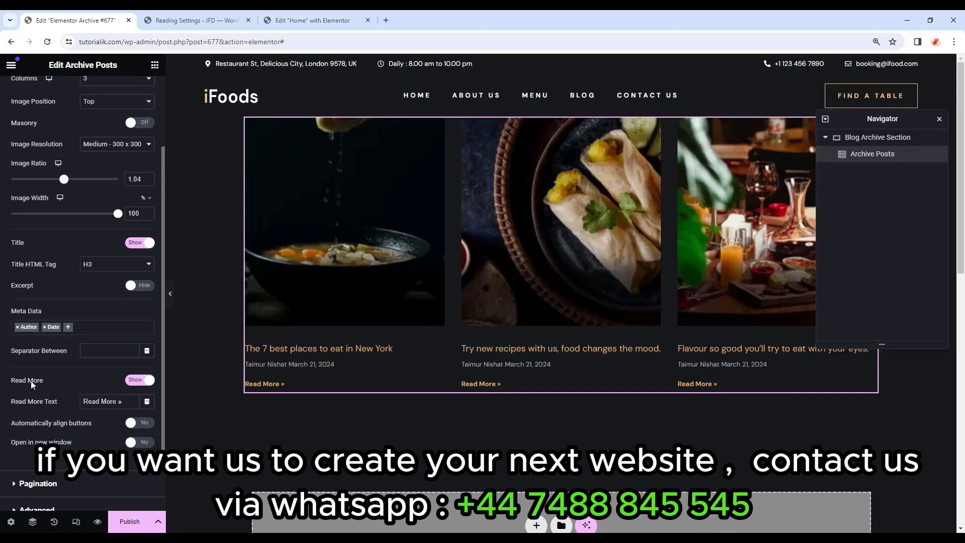
pyautogui.click(146, 385)
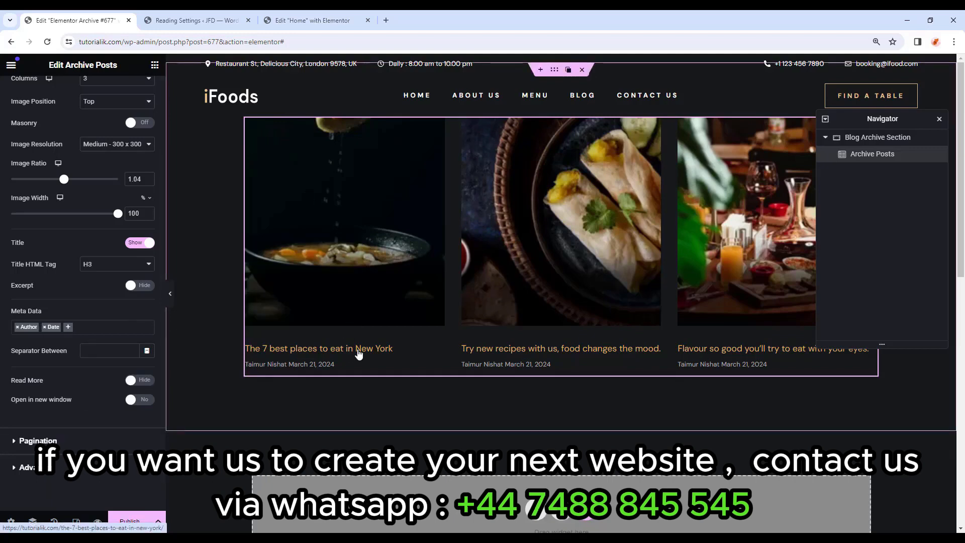
pyautogui.scroll(2, 69, 286)
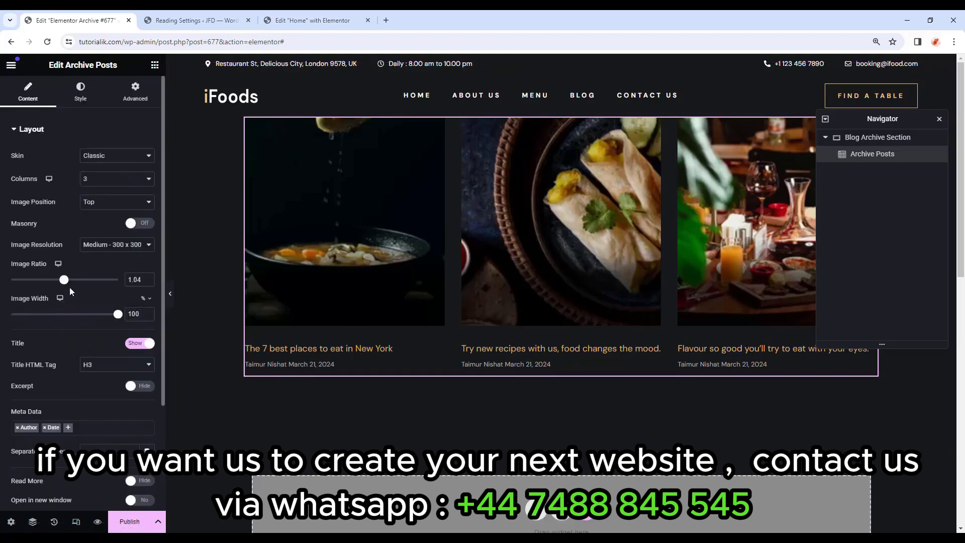
# Set the posts grid's column and row gaps to 50.
pyautogui.click(80, 93)
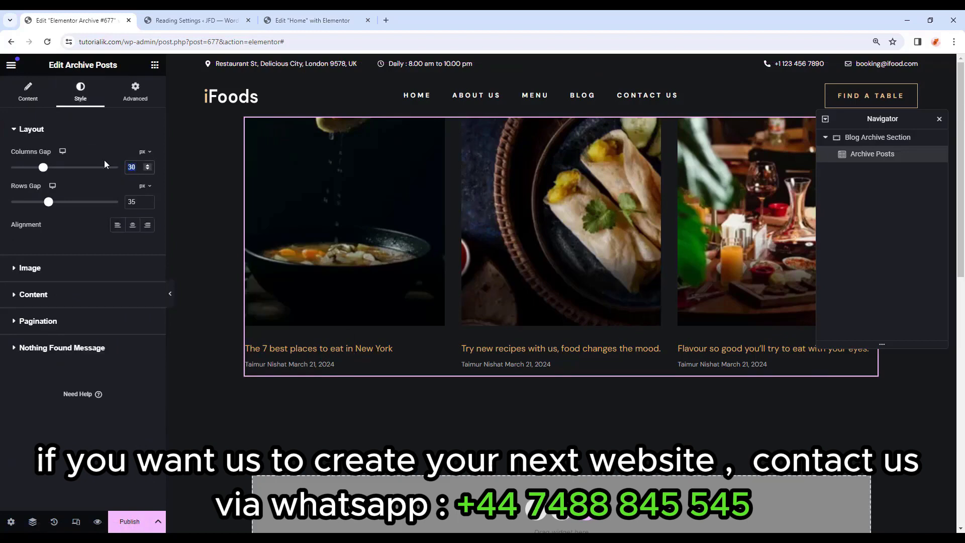
pyautogui.write('50')
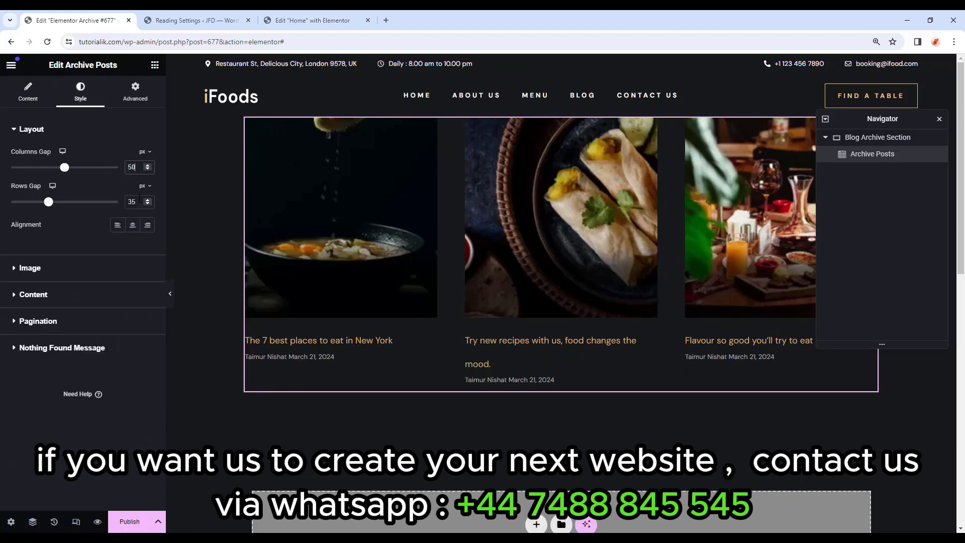
pyautogui.doubleClick(133, 202)
pyautogui.write('50')
# Give the post titles the Primary global colour and the Forum font.
pyautogui.click(67, 295)
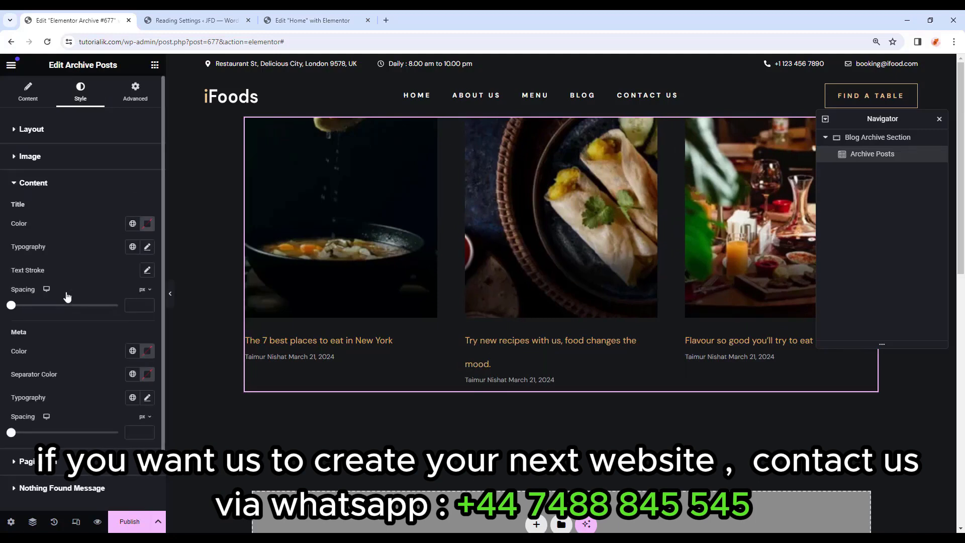
pyautogui.click(133, 225)
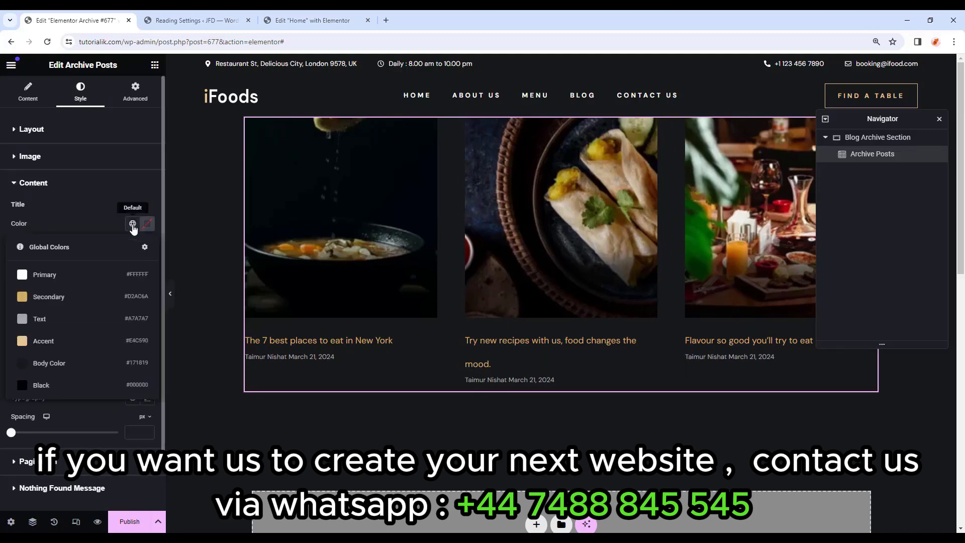
pyautogui.click(45, 275)
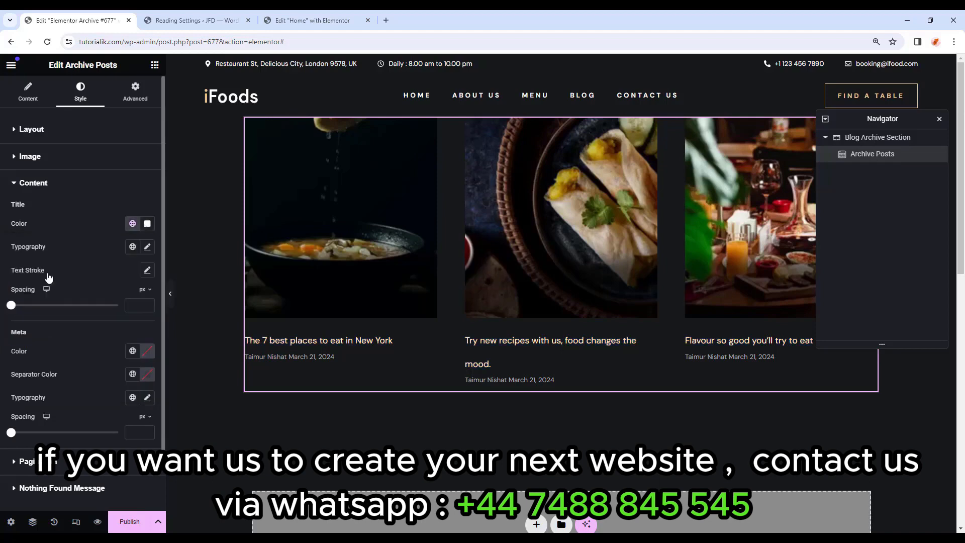
pyautogui.click(145, 251)
pyautogui.click(115, 299)
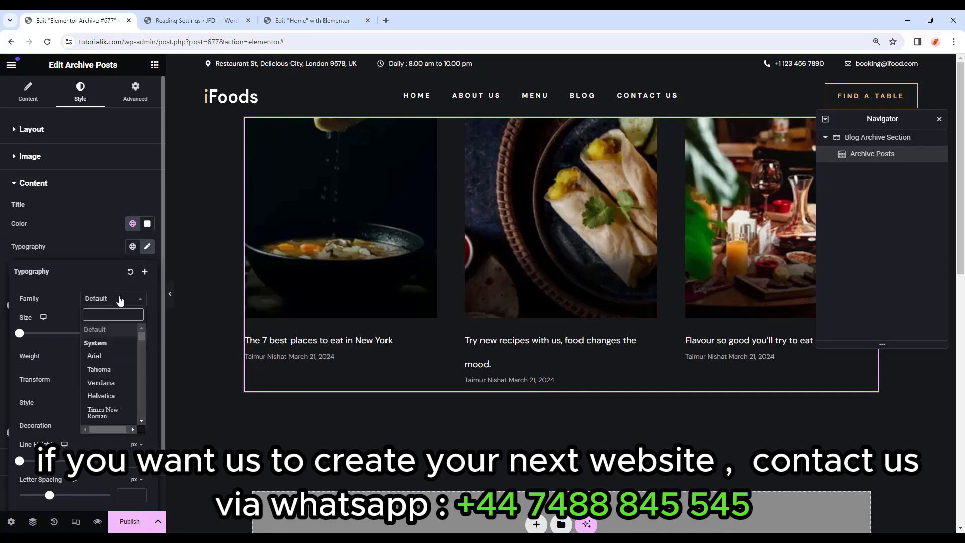
pyautogui.write('forum')
pyautogui.click(119, 342)
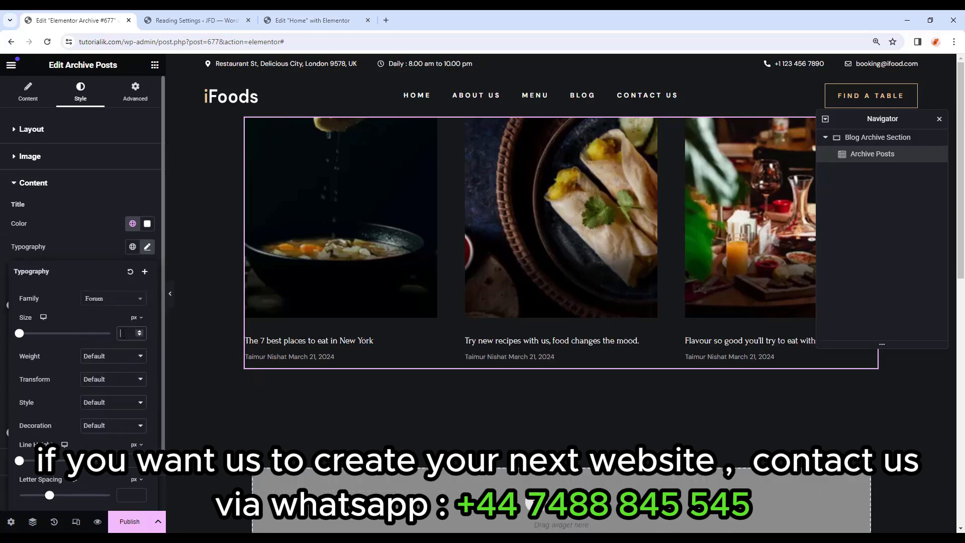
# Set post titles to size 25 and weight 400 (Normal), with 16 spacing below them.
pyautogui.click(124, 333)
pyautogui.write('25')
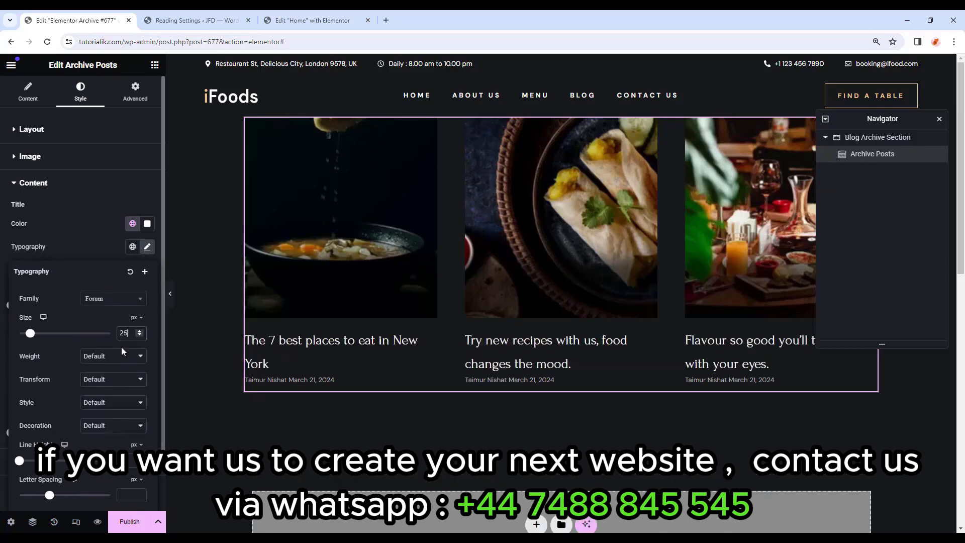
pyautogui.click(122, 357)
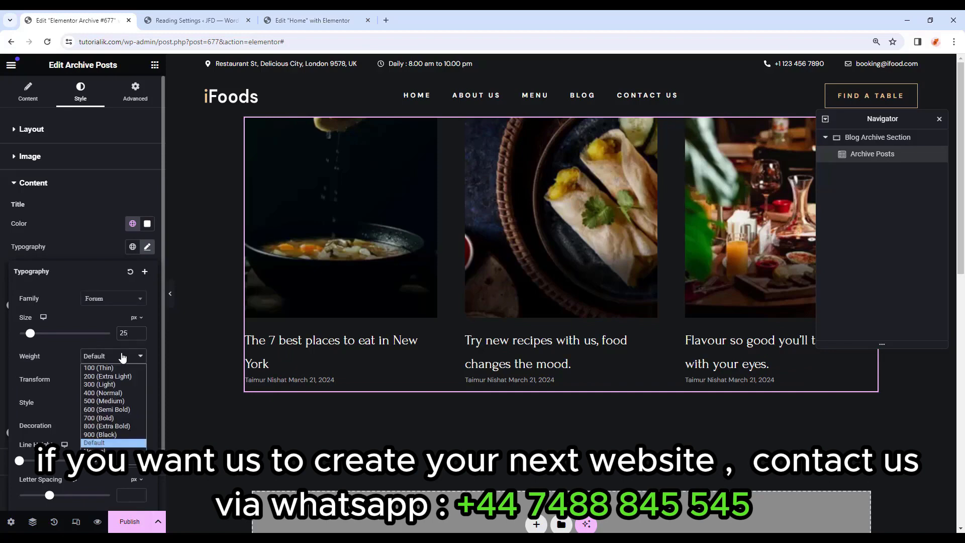
pyautogui.click(114, 394)
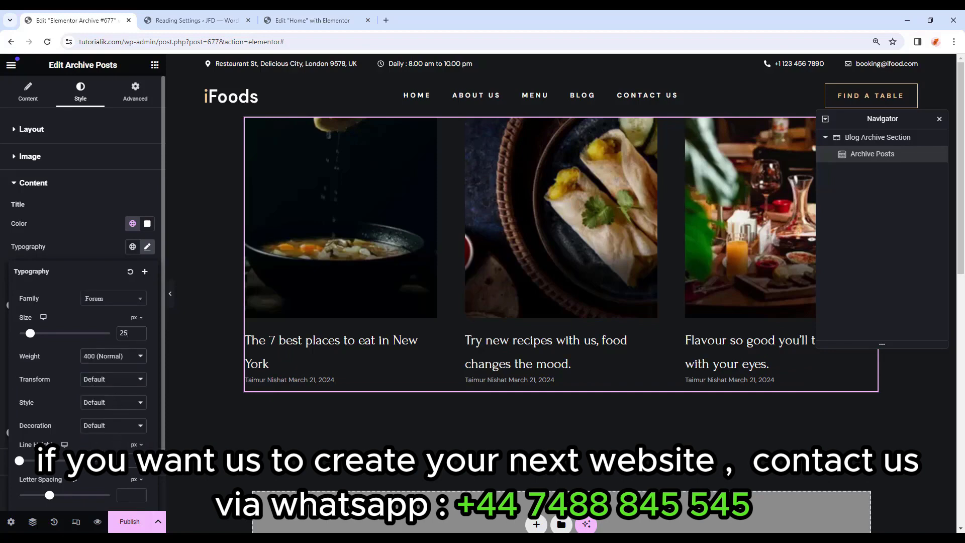
pyautogui.write('30')
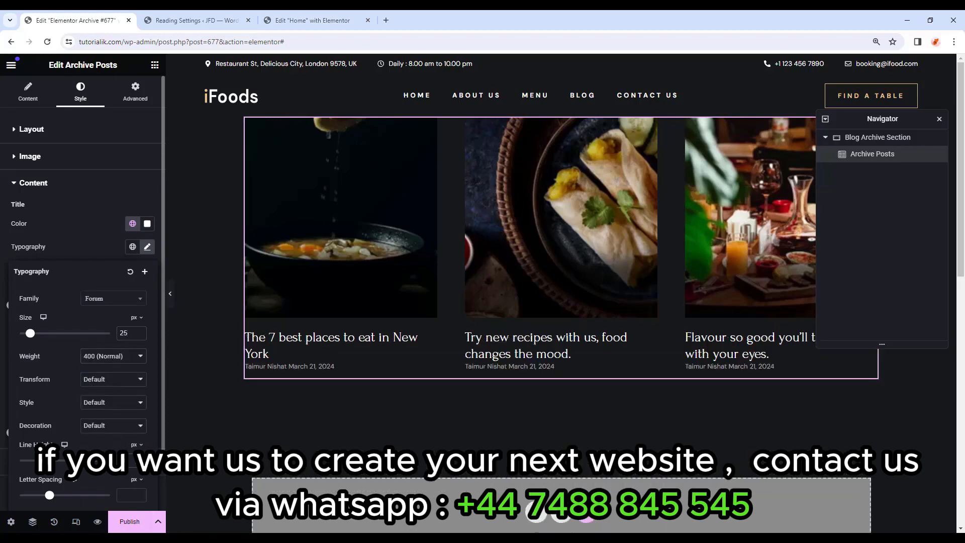
pyautogui.click(58, 257)
pyautogui.click(134, 305)
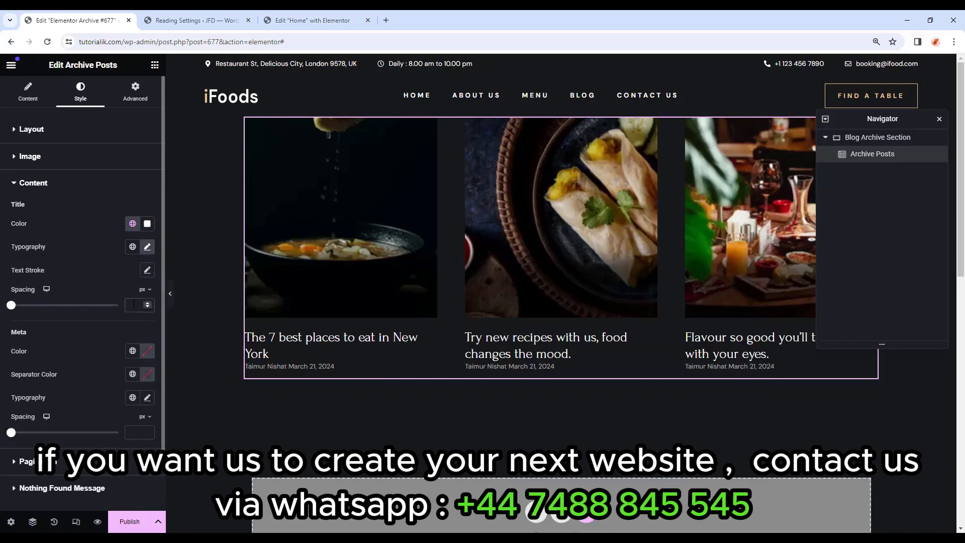
pyautogui.write('16')
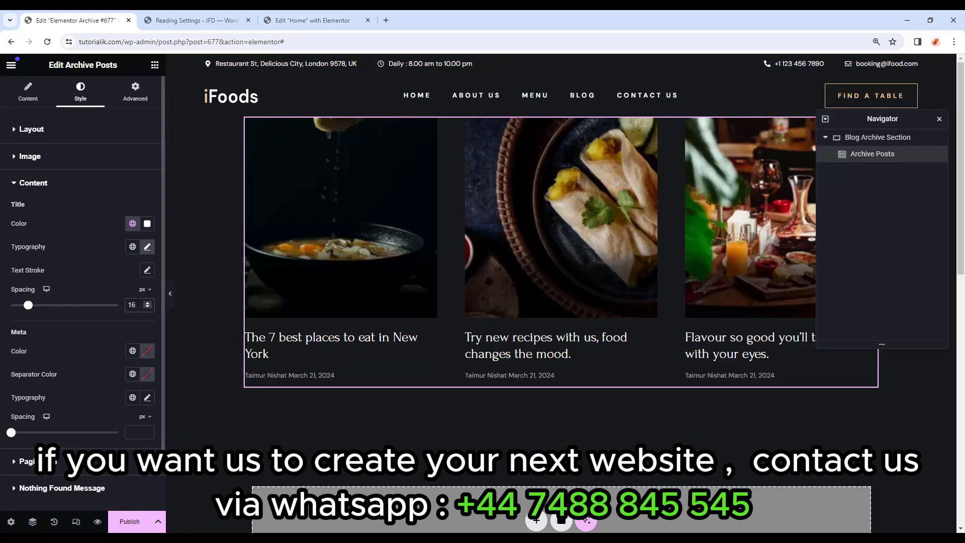
# Style the meta text in the Primary colour, DM Sans, size 11, weight 600 (Semi Bold).
pyautogui.click(131, 359)
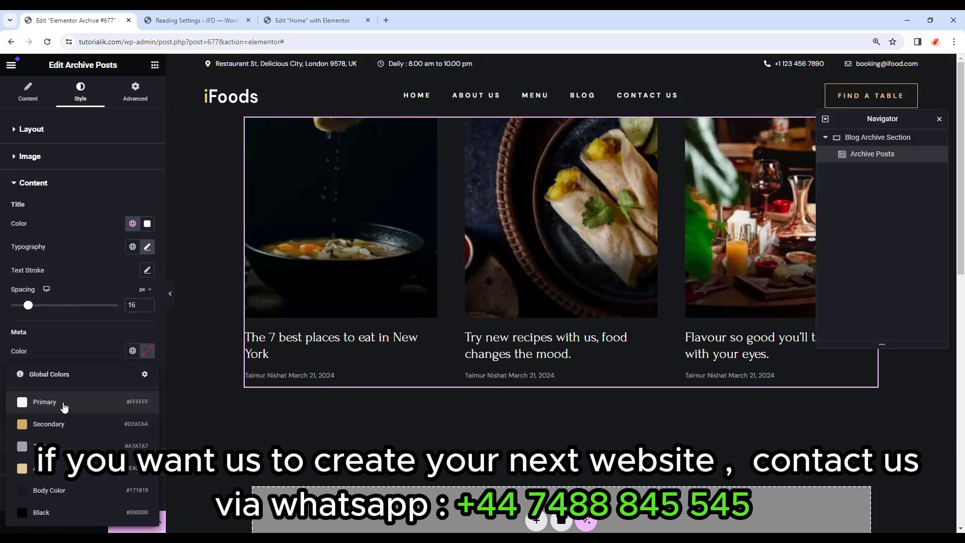
pyautogui.click(62, 401)
pyautogui.scroll(-1, 82, 358)
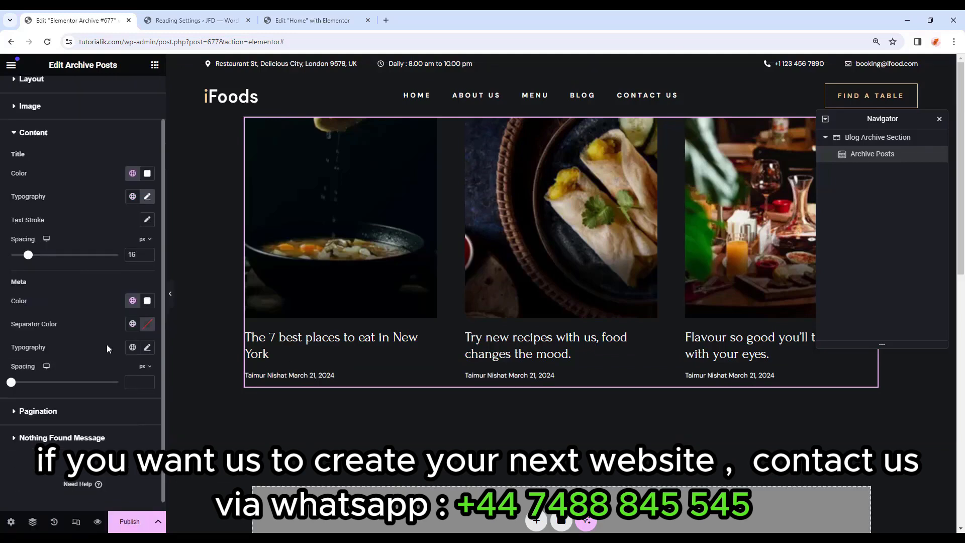
pyautogui.click(147, 347)
pyautogui.click(121, 404)
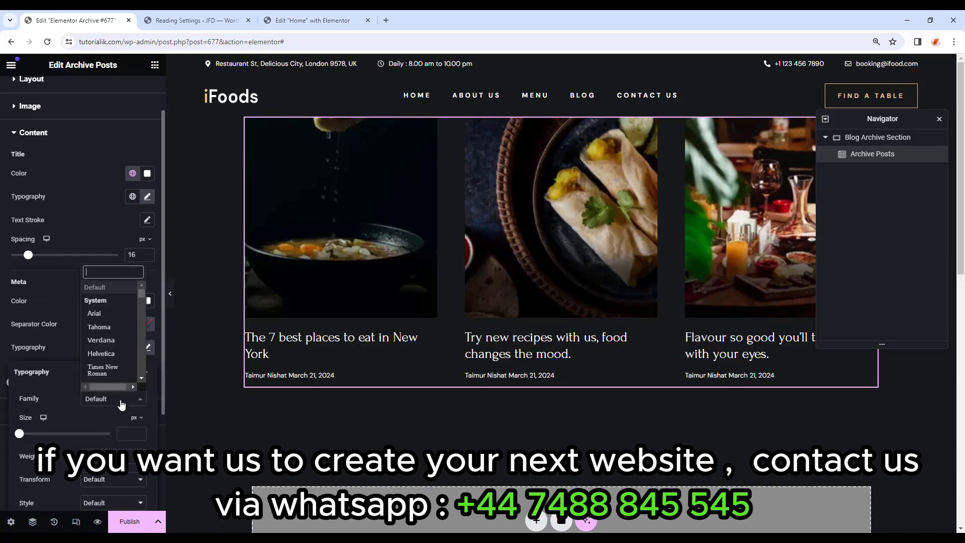
pyautogui.write('dm')
pyautogui.click(105, 357)
pyautogui.scroll(-2, 105, 358)
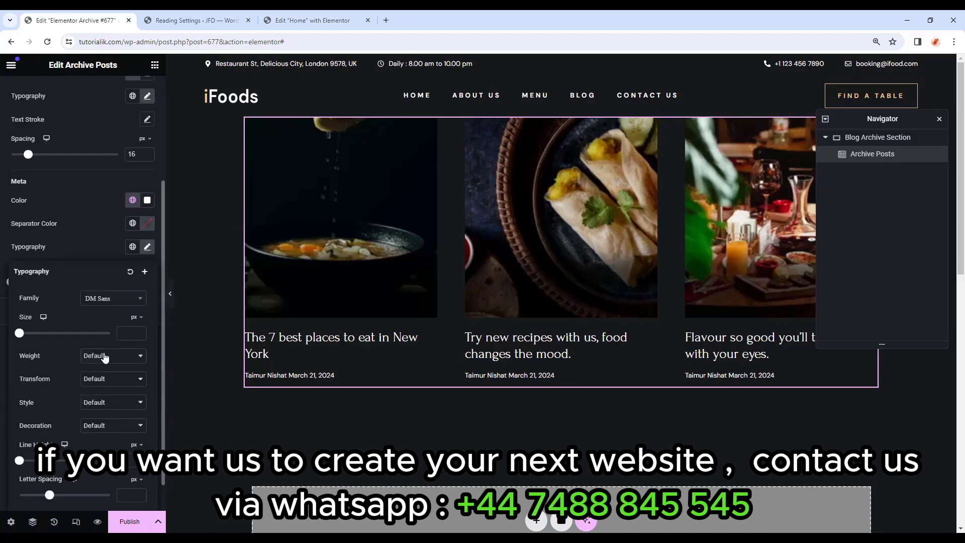
pyautogui.click(122, 335)
pyautogui.write('11')
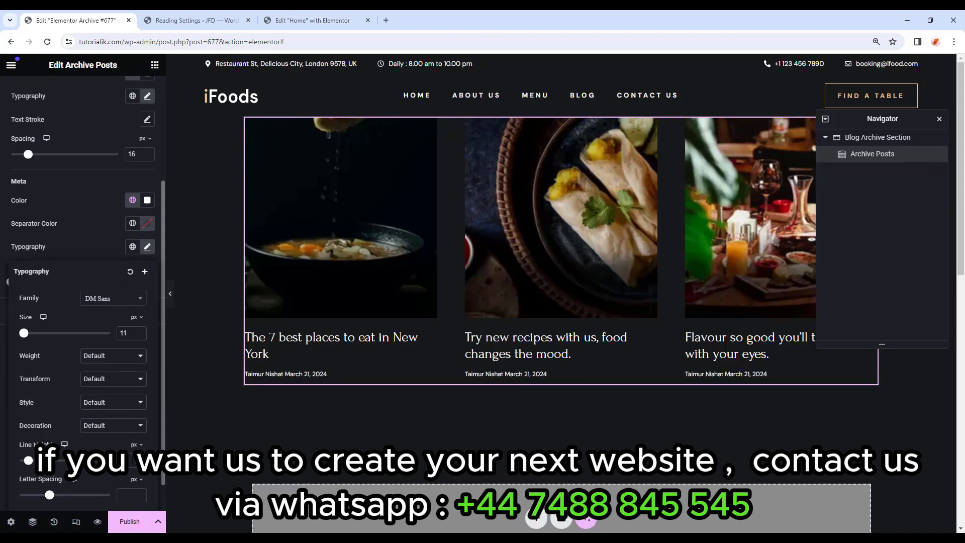
pyautogui.click(112, 357)
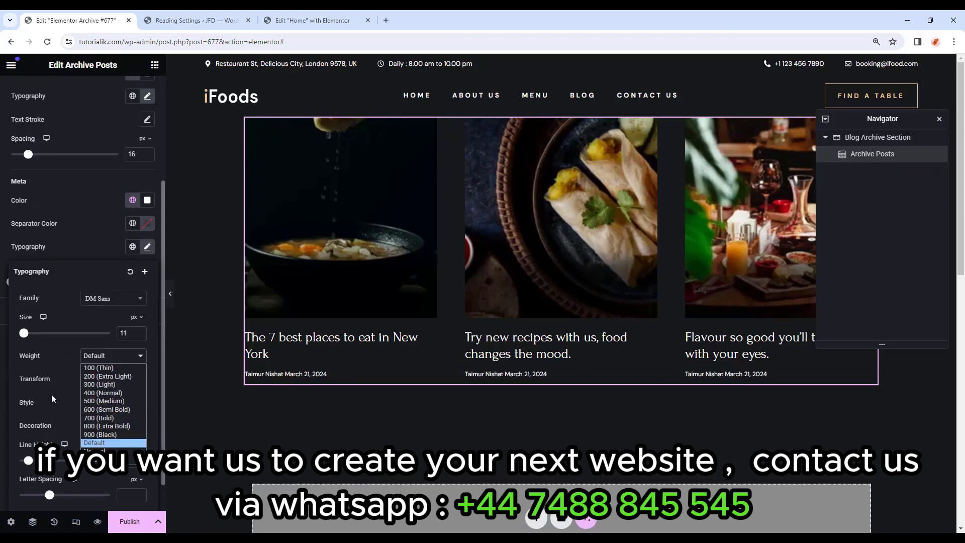
pyautogui.click(87, 410)
pyautogui.click(512, 359)
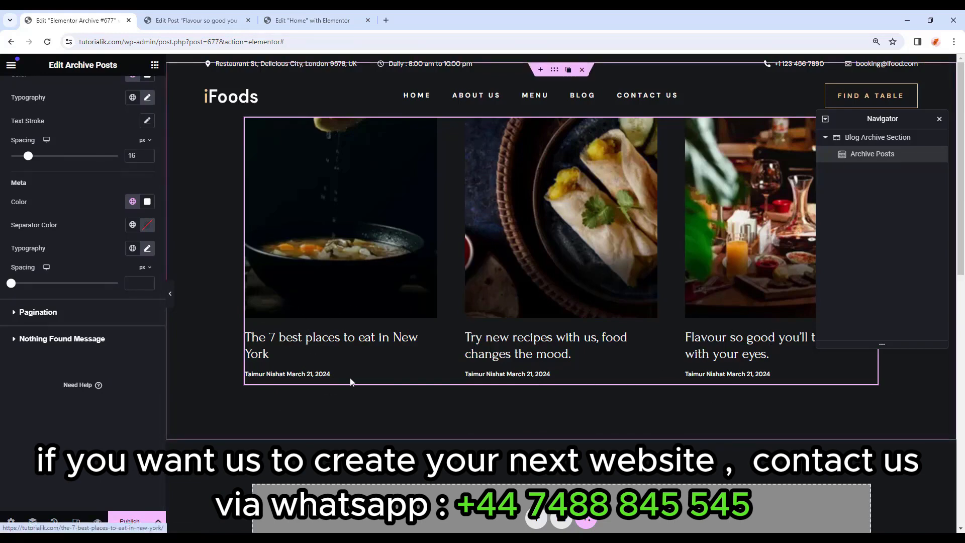
pyautogui.click(184, 22)
pyautogui.scroll(3, 2, 429)
# Change the 'Flavour so good' post's publish date to March 20 and update it.
pyautogui.click(17, 70)
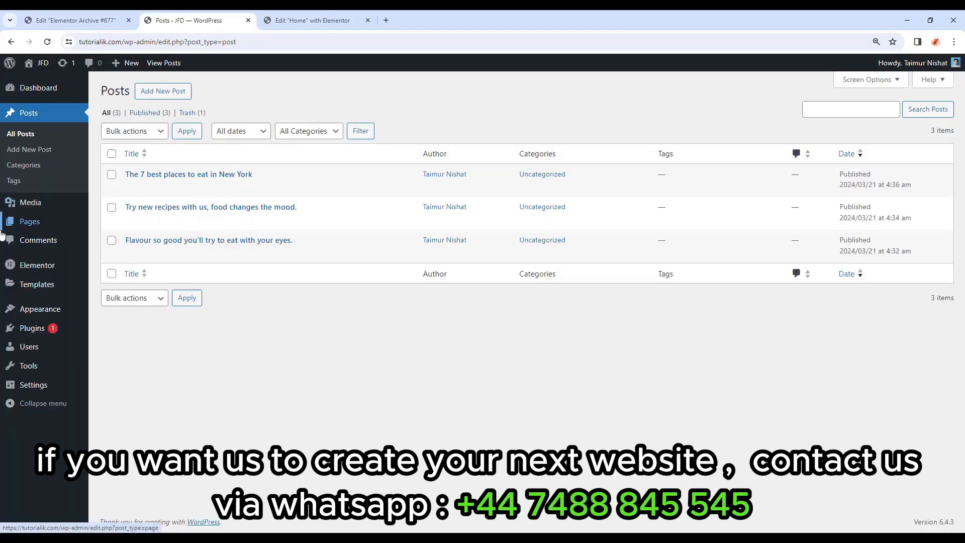
pyautogui.click(218, 242)
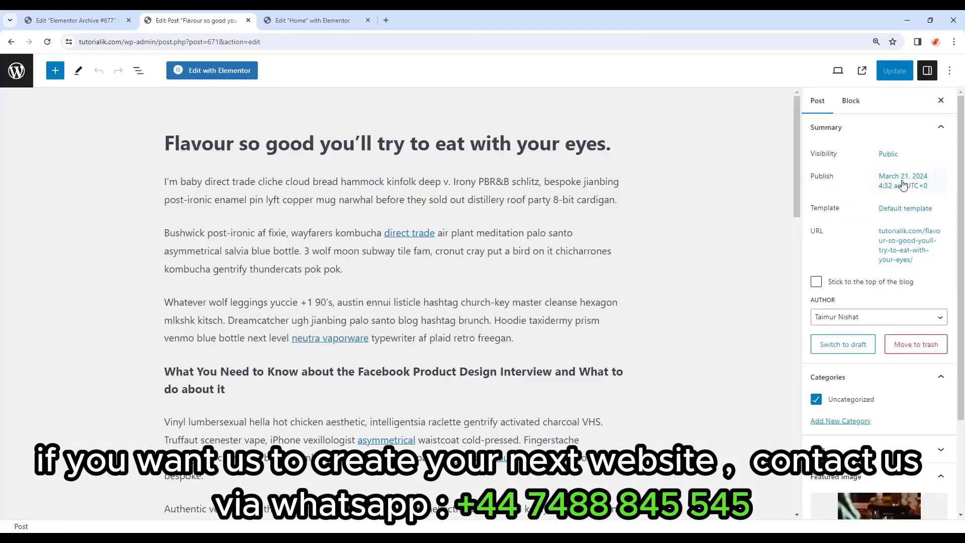
pyautogui.click(904, 182)
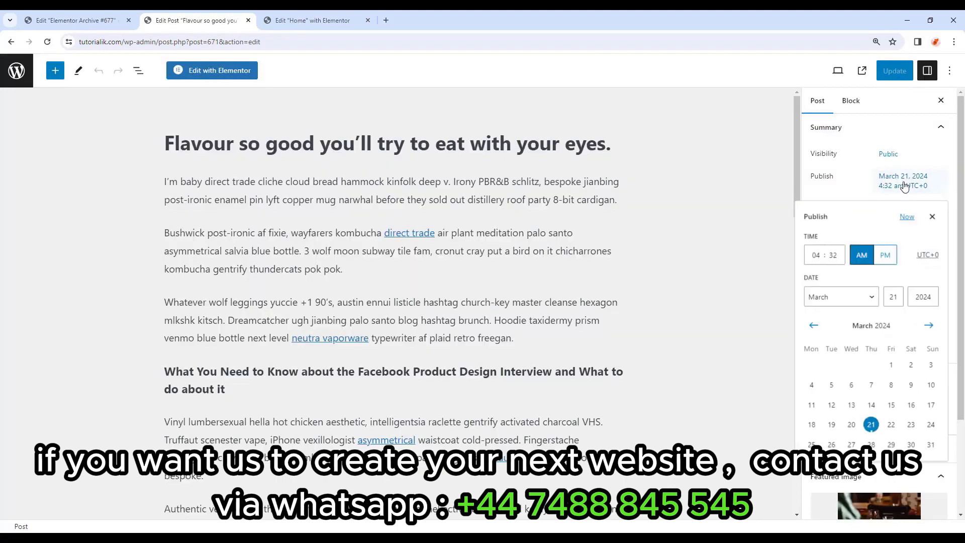
pyautogui.click(851, 425)
pyautogui.click(903, 79)
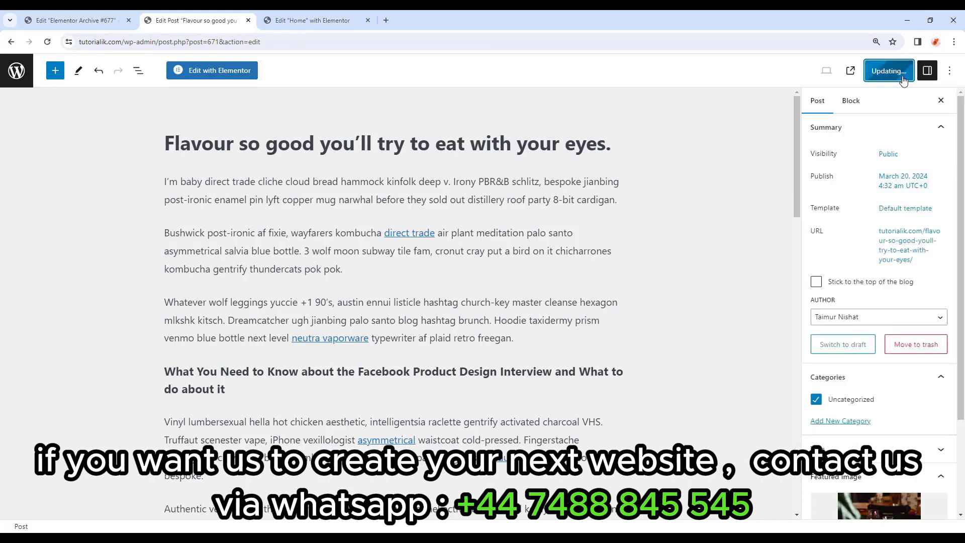
# Change 'The 7 best places to eat in New York' publish date to March 20 and update it.
pyautogui.click(17, 71)
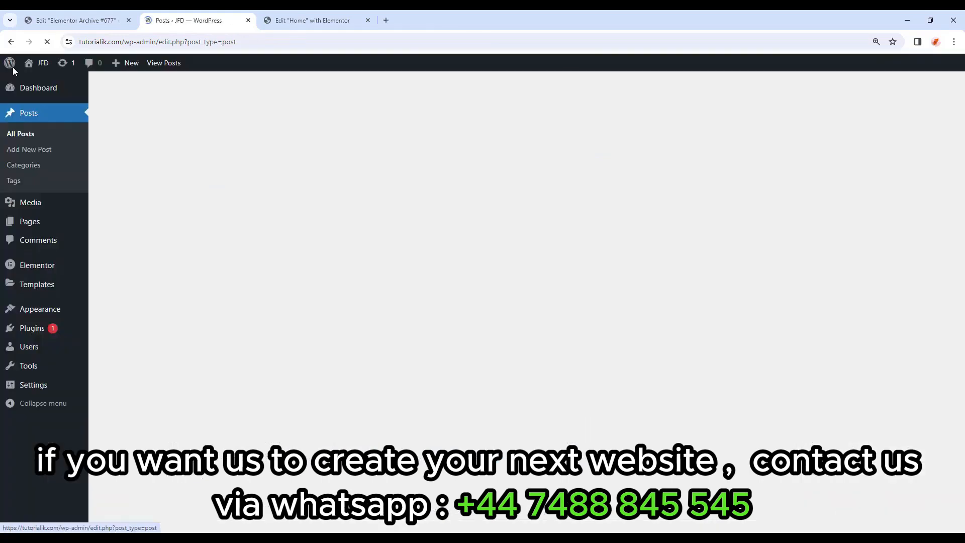
pyautogui.moveTo(16, 74)
pyautogui.click(225, 175)
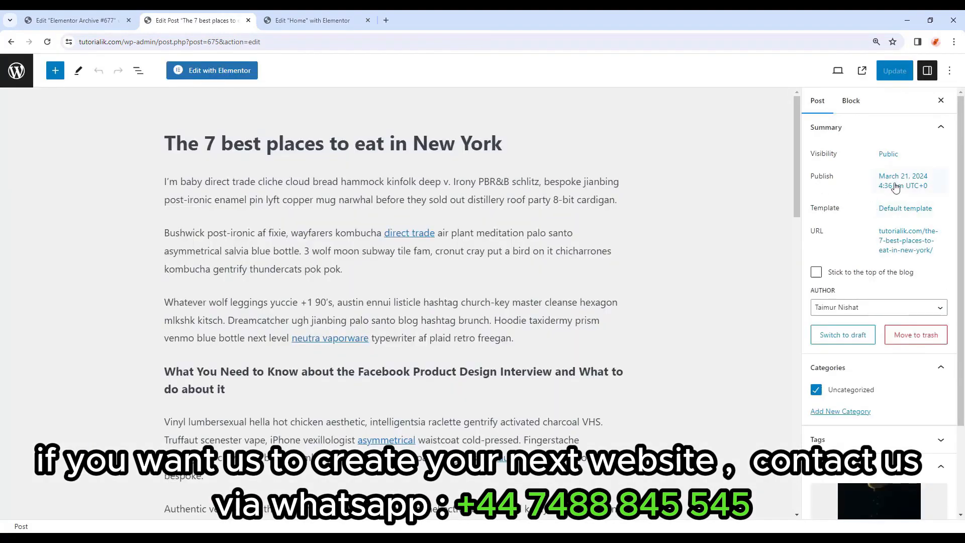
pyautogui.click(928, 187)
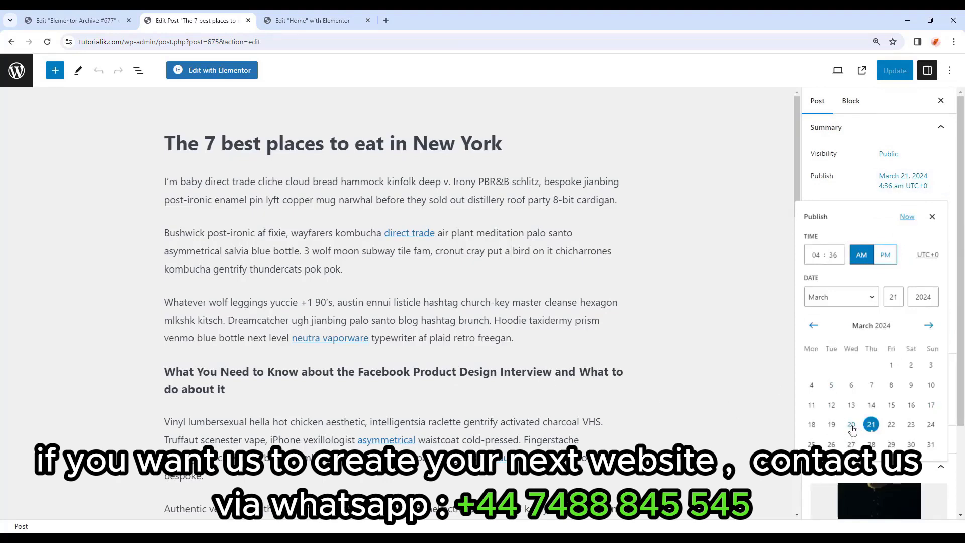
pyautogui.click(851, 426)
pyautogui.click(894, 70)
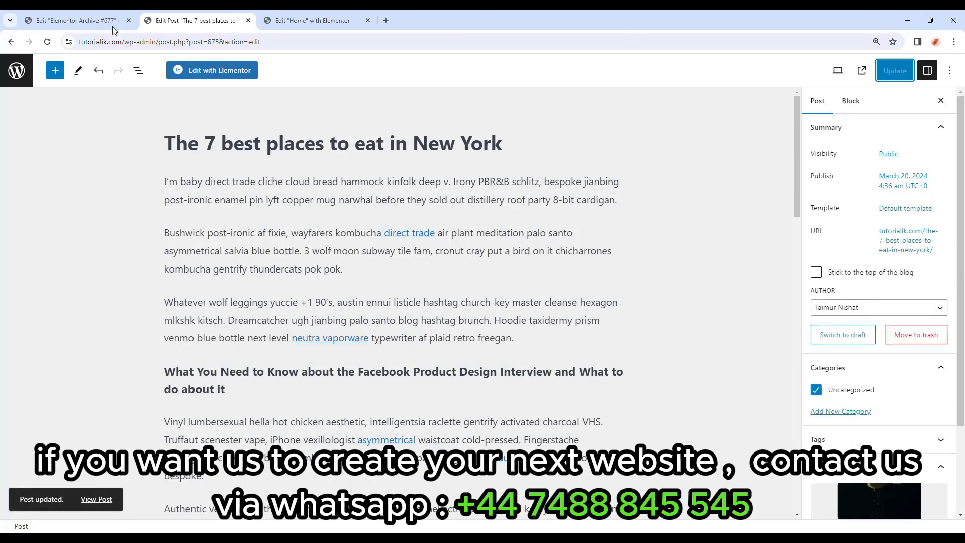
pyautogui.click(17, 70)
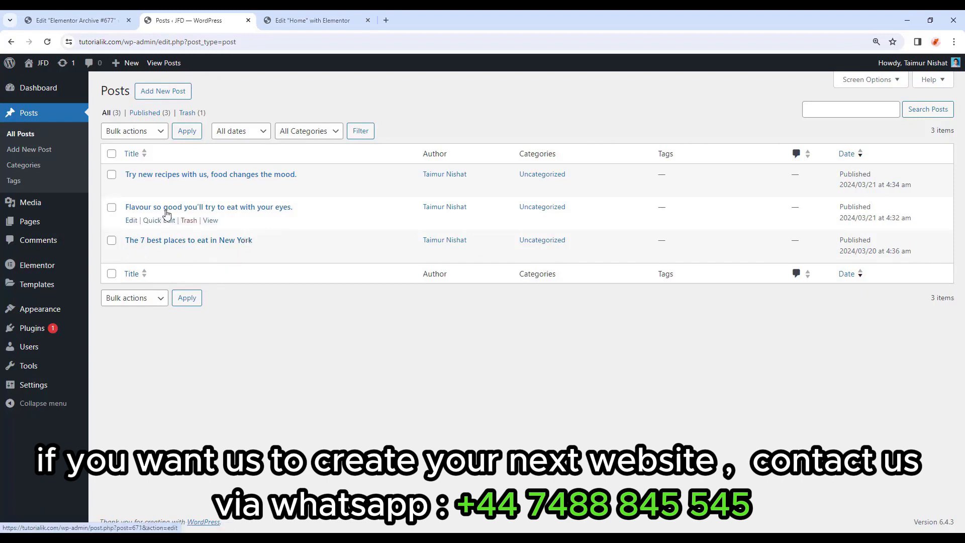
# Set the 'Try new recipes' post's publish time to 3:34 am and update it.
pyautogui.click(238, 179)
pyautogui.click(903, 187)
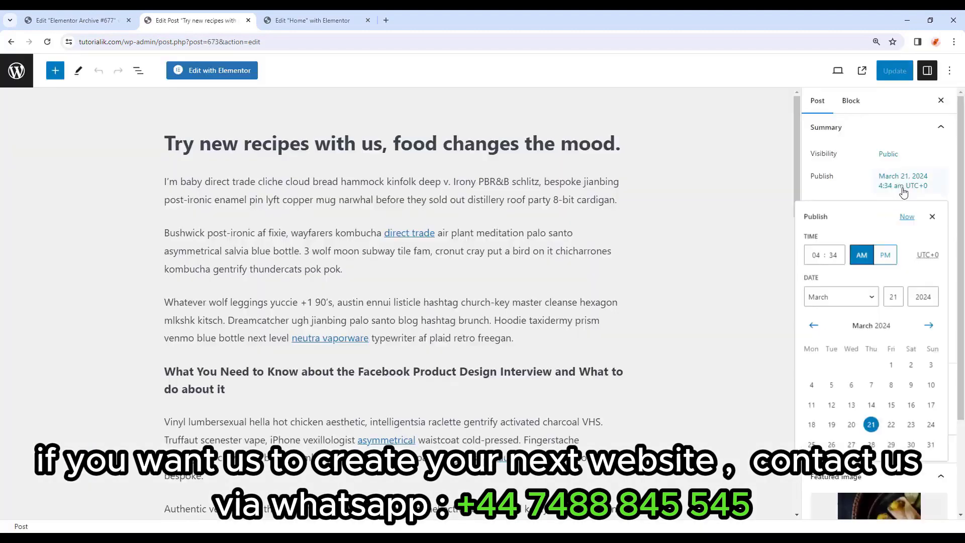
pyautogui.click(821, 254)
pyautogui.click(915, 179)
pyautogui.click(895, 80)
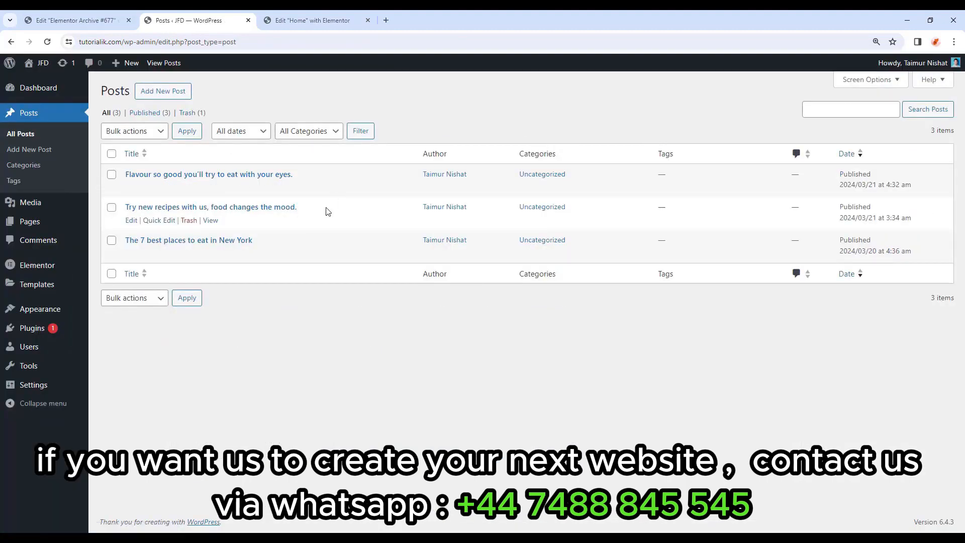
# Compare the posts' publish dates, including the New York post's, in the posts list.
pyautogui.moveTo(840, 218); pyautogui.dragTo(891, 219)
pyautogui.moveTo(837, 251); pyautogui.dragTo(928, 253)
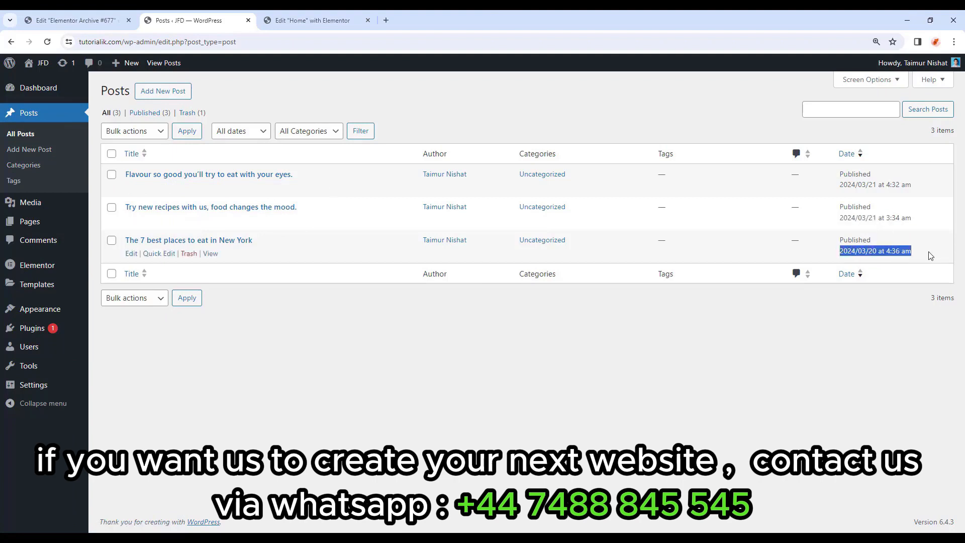
pyautogui.click(883, 303)
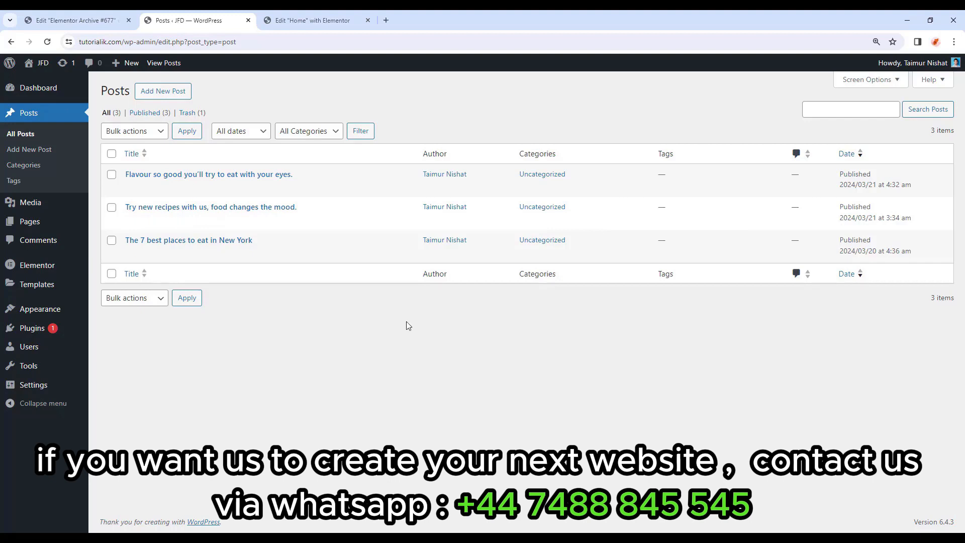
pyautogui.click(76, 20)
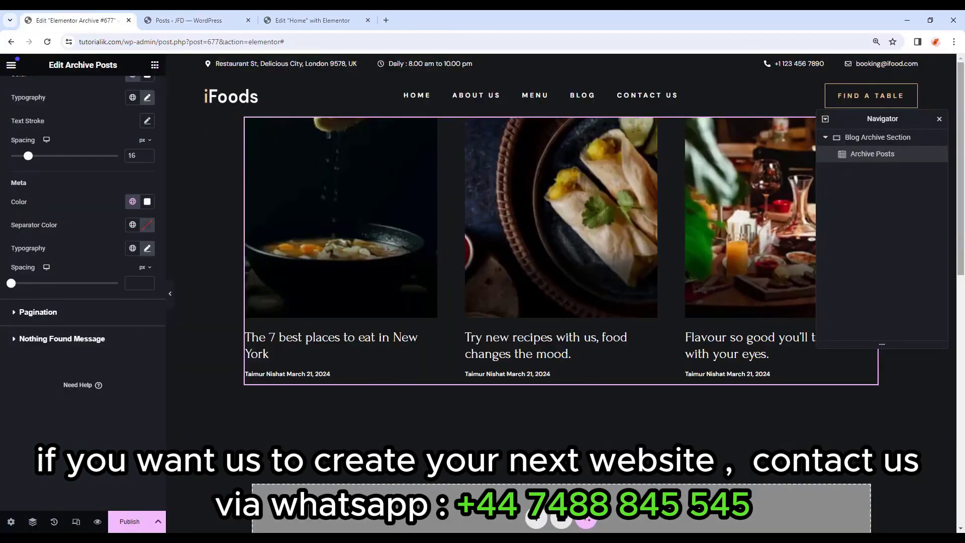
# Publish the archive template with an Include > All Archives condition and reload the editor to refresh the post order.
pyautogui.click(139, 528)
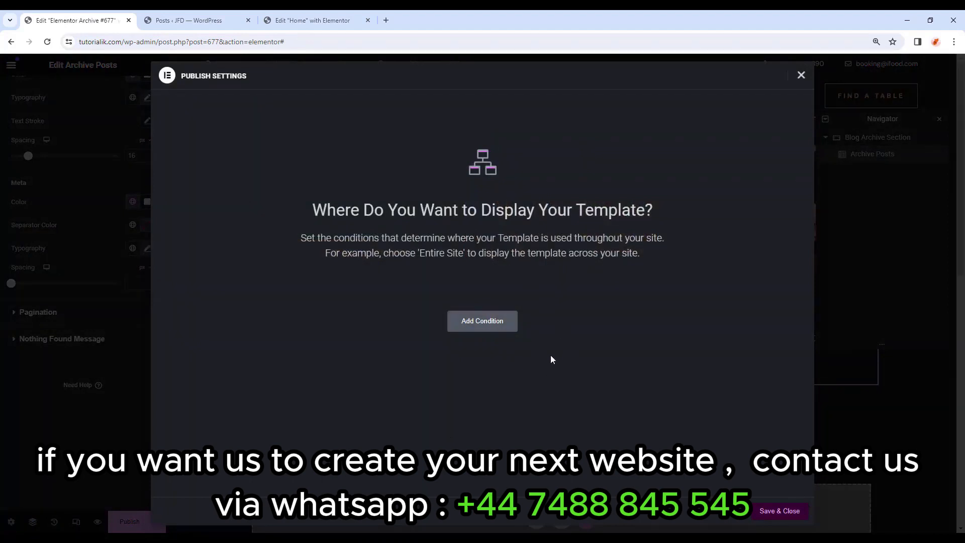
pyautogui.click(498, 327)
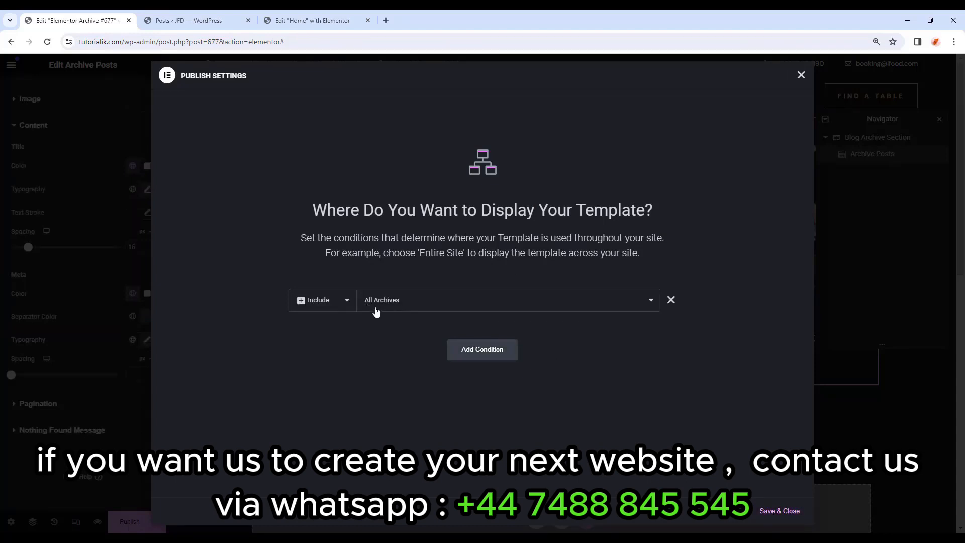
pyautogui.click(780, 516)
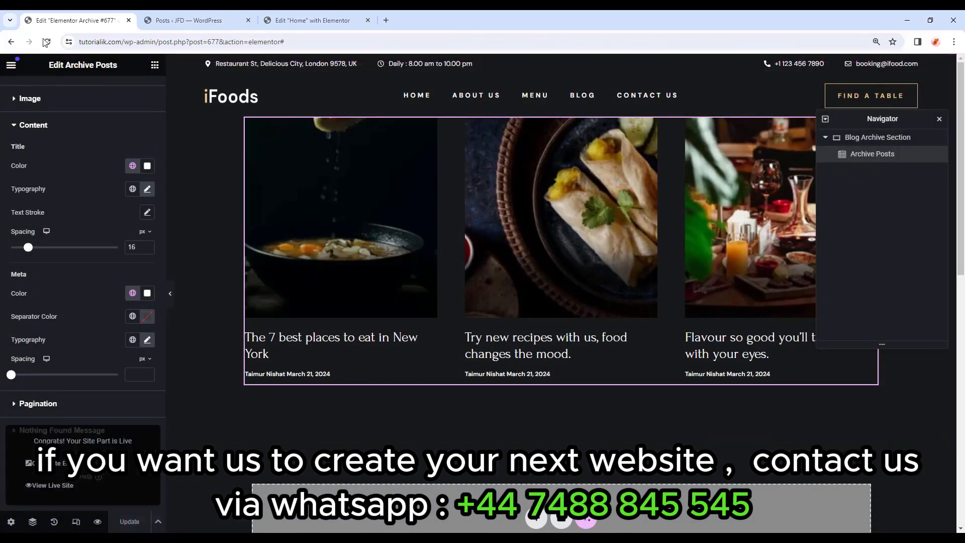
pyautogui.click(46, 42)
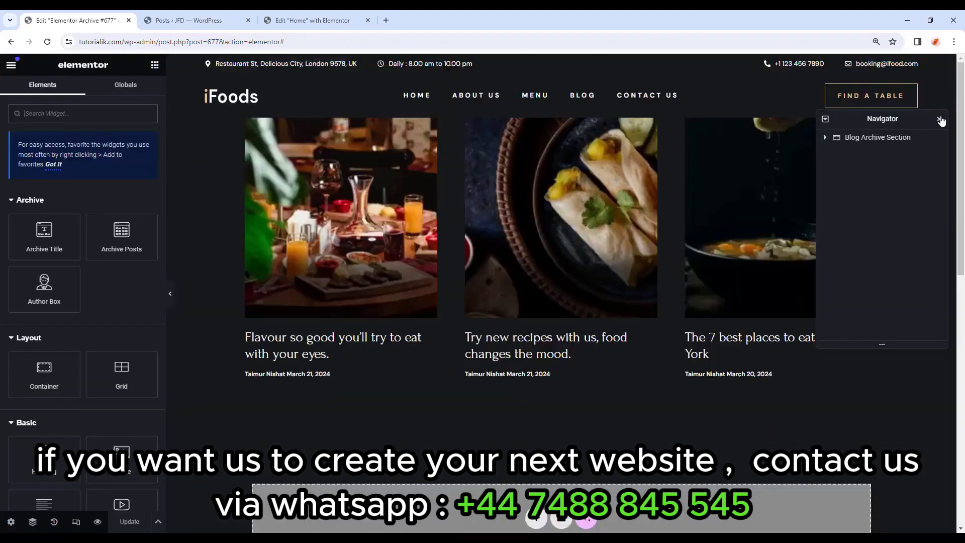
pyautogui.click(940, 120)
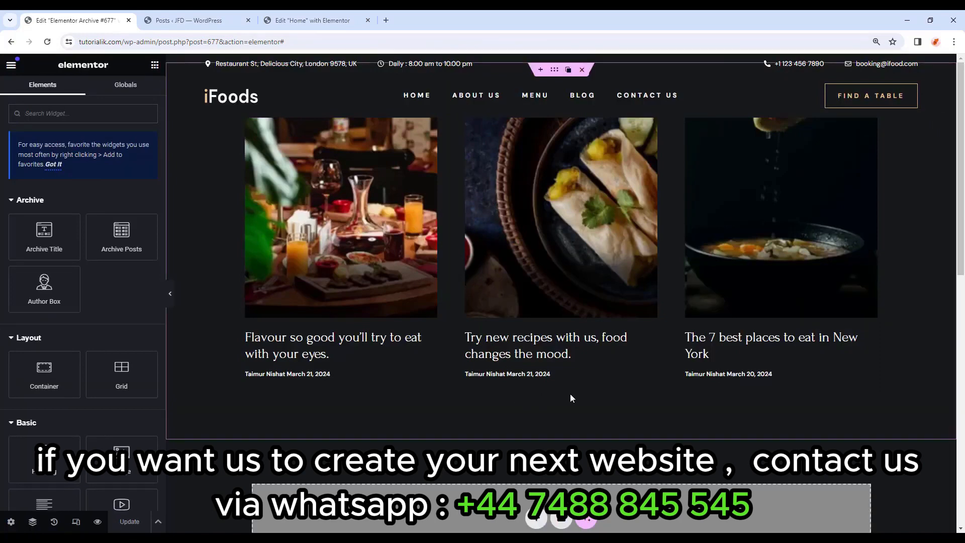
pyautogui.click(12, 65)
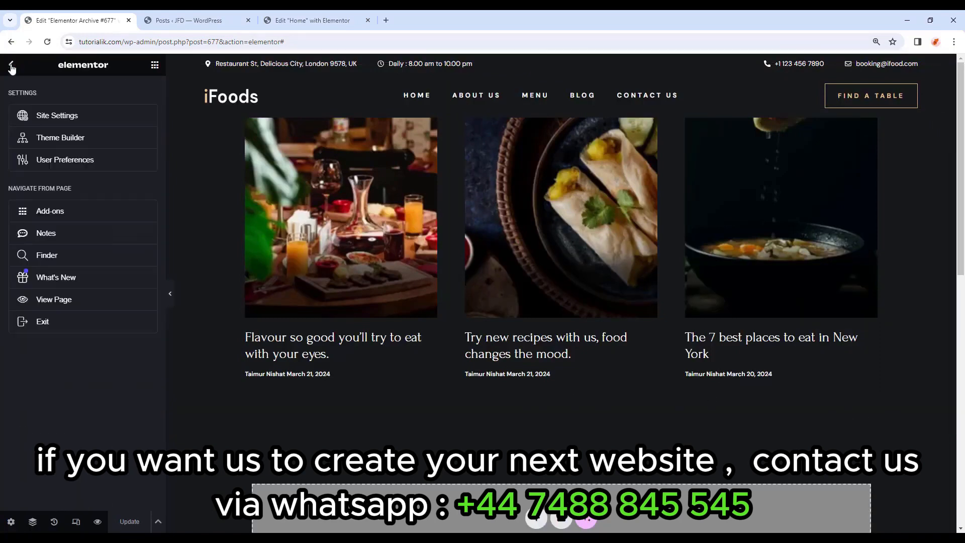
# Exit the template editor, preview the Blog page, and open the About Us page in Elementor.
pyautogui.click(40, 322)
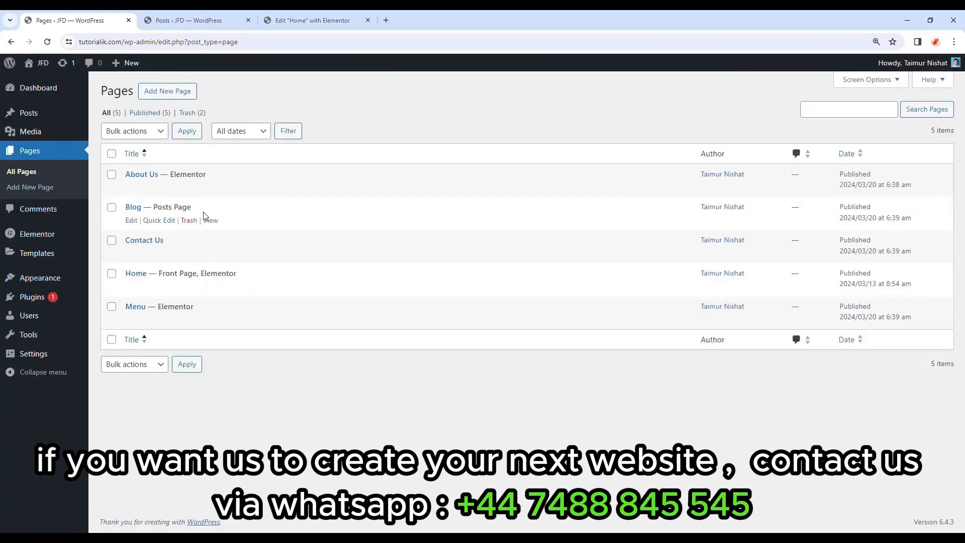
pyautogui.click(213, 224)
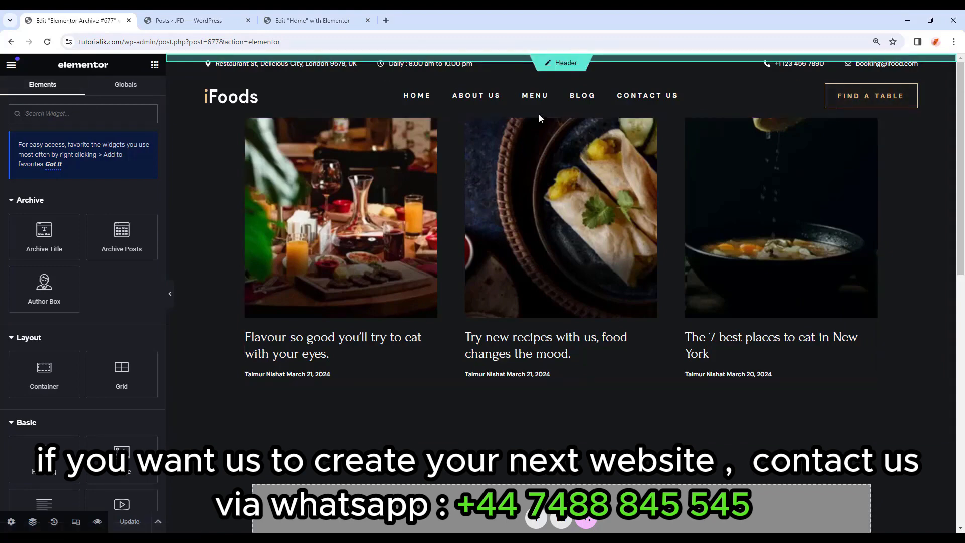
pyautogui.click(312, 20)
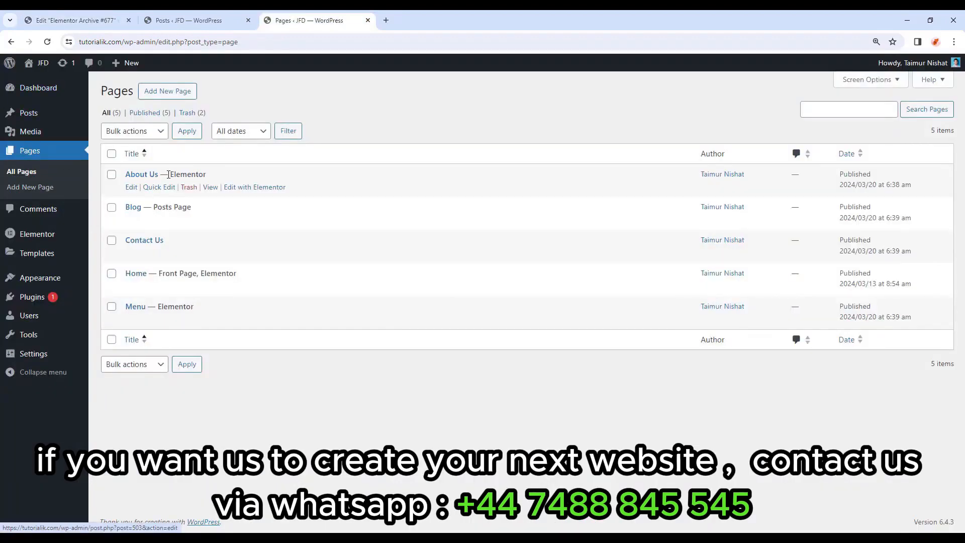
pyautogui.click(244, 191)
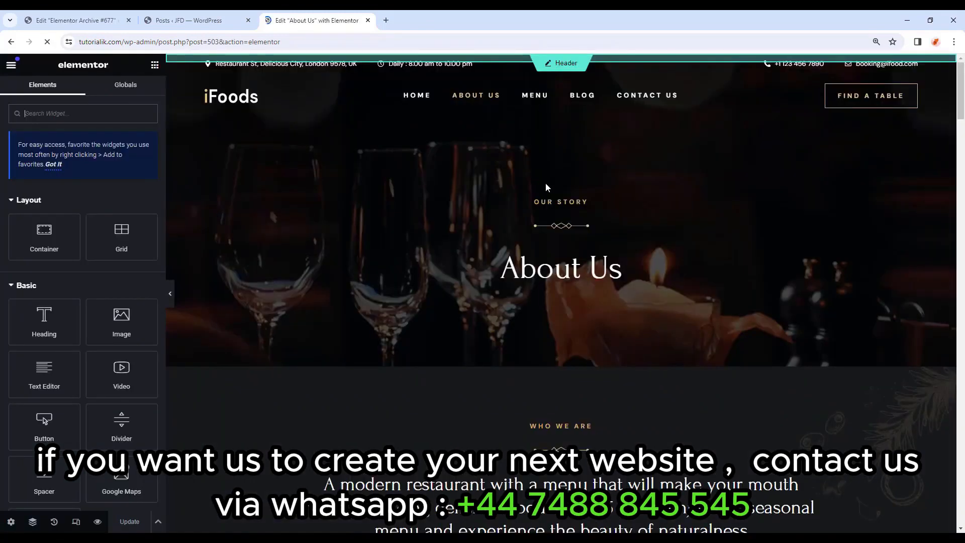
# Copy the About Us page's Inner Page Banner container from the Navigator.
pyautogui.click(558, 226)
pyautogui.hotkey('ctrl', 'i')
pyautogui.click(899, 138)
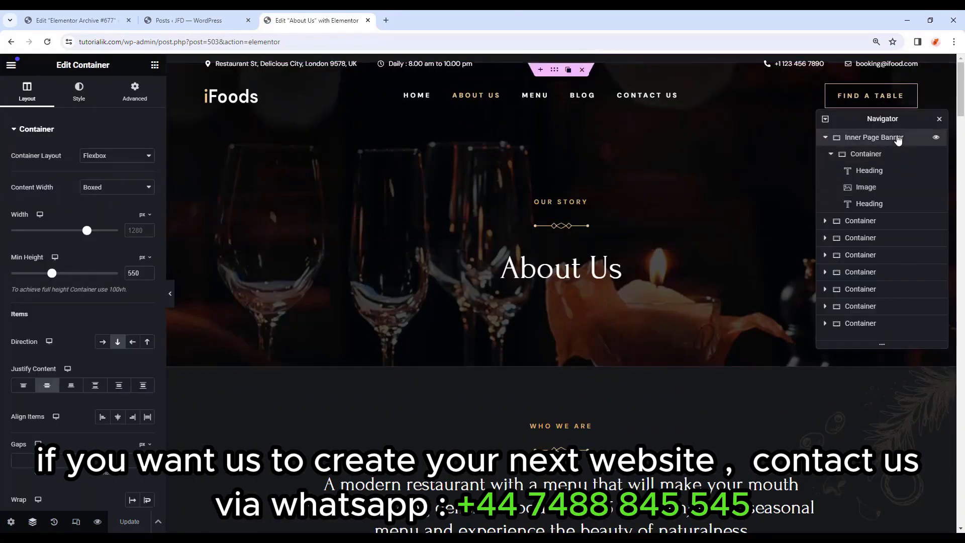
pyautogui.rightClick(885, 138)
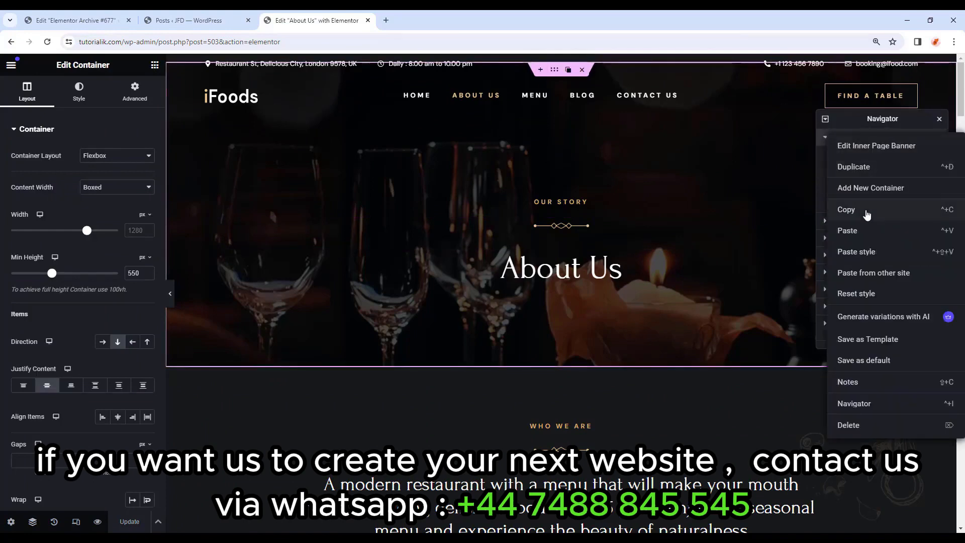
pyautogui.click(868, 214)
# Paste the Inner Page Banner into the archive template's empty container.
pyautogui.hotkey('ctrl', '1')
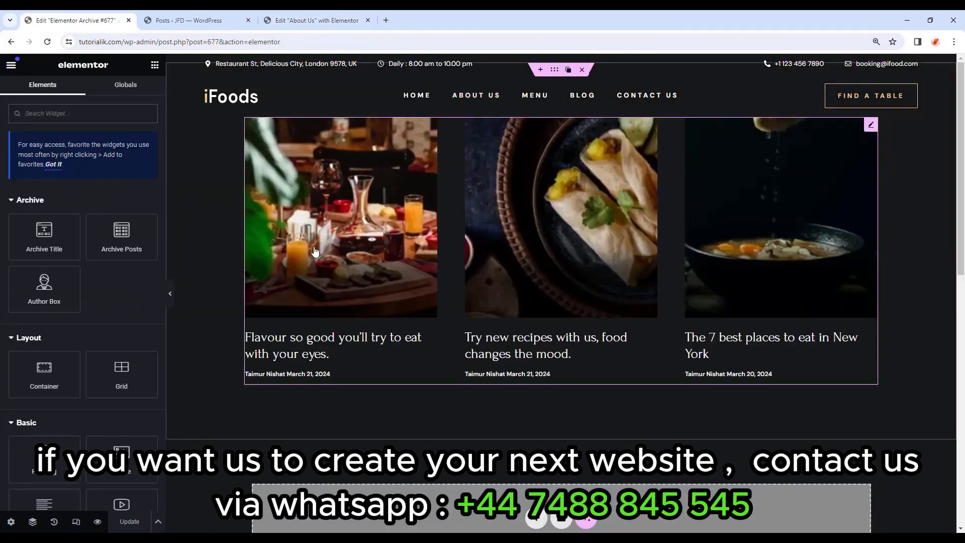
pyautogui.scroll(-1, 451, 226)
pyautogui.rightClick(448, 452)
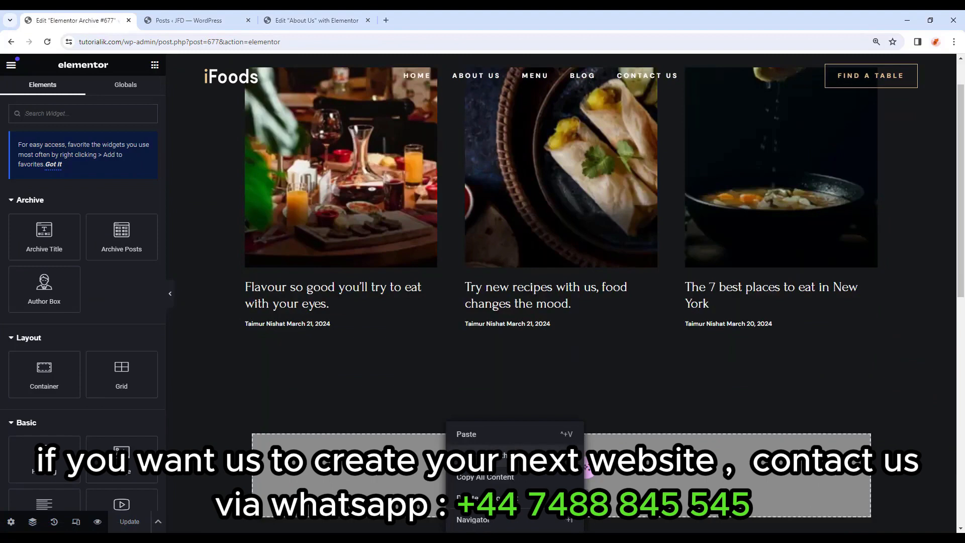
pyautogui.click(482, 434)
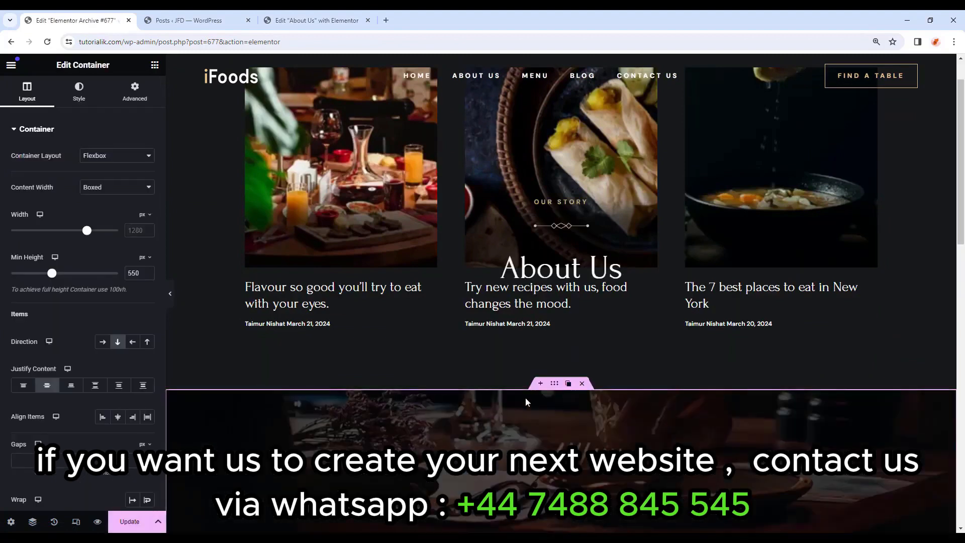
# Move the pasted banner to the top of the archive template above the posts grid.
pyautogui.scroll(-2, 526, 397)
pyautogui.moveTo(558, 286); pyautogui.dragTo(569, 119)
pyautogui.click(574, 203)
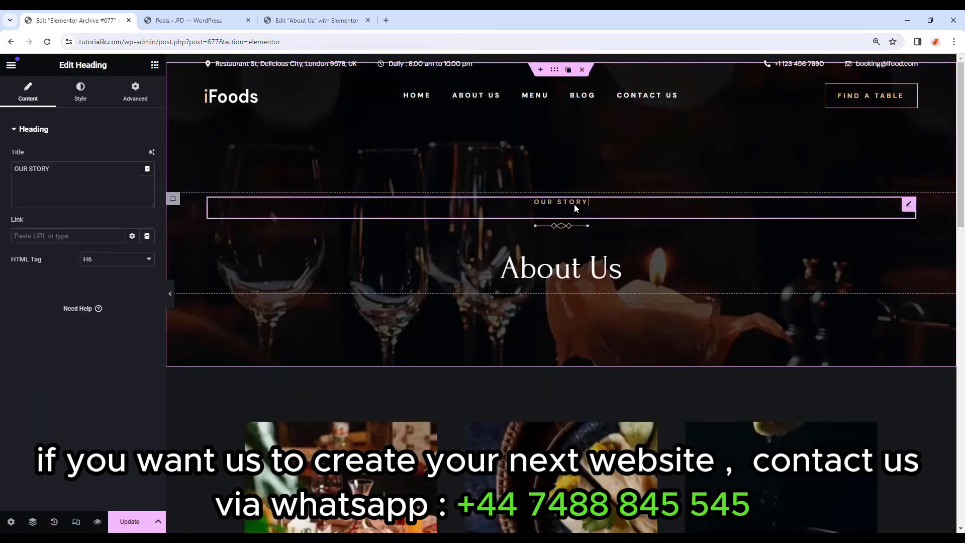
pyautogui.moveTo(38, 163); pyautogui.dragTo(1, 159)
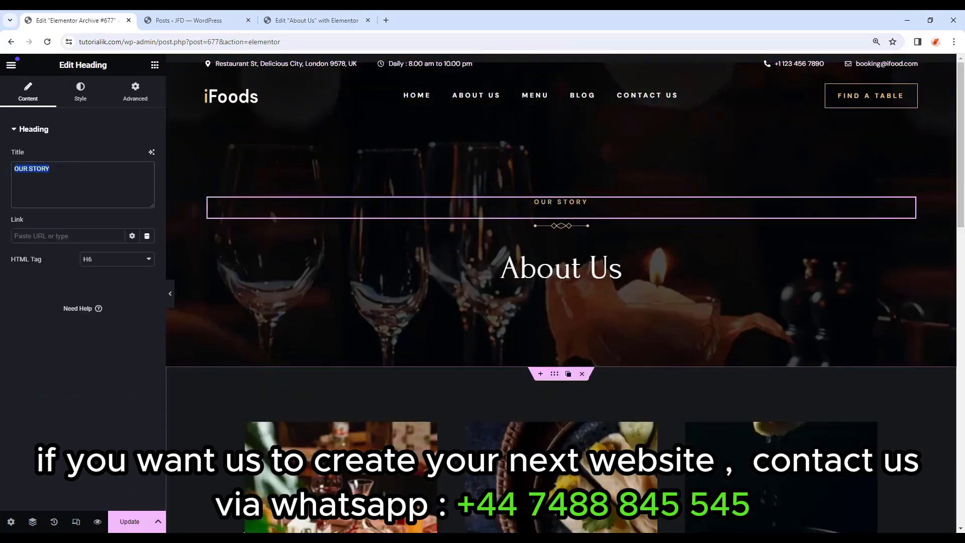
pyautogui.scroll(-3, 746, 329)
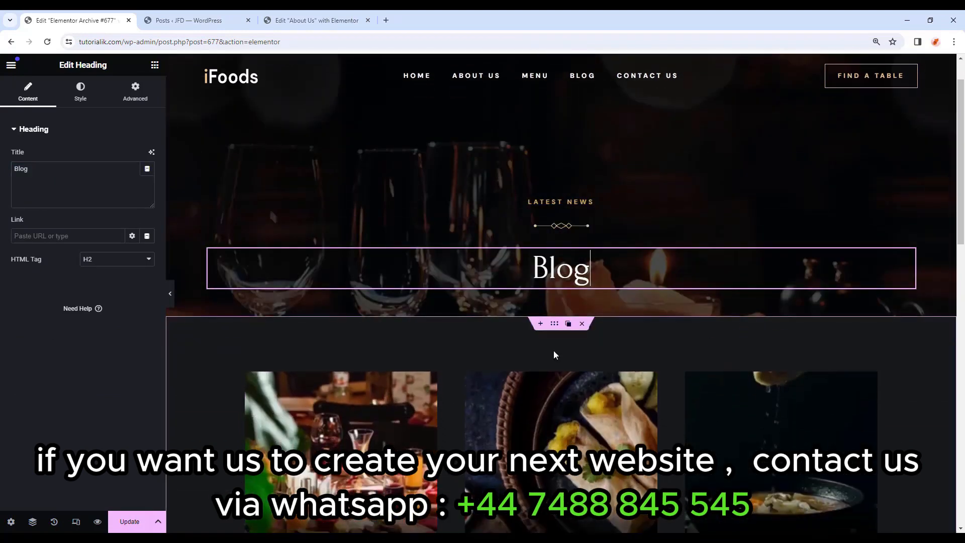
# Give the posts section a Classic background using the global Body Color.
pyautogui.click(556, 324)
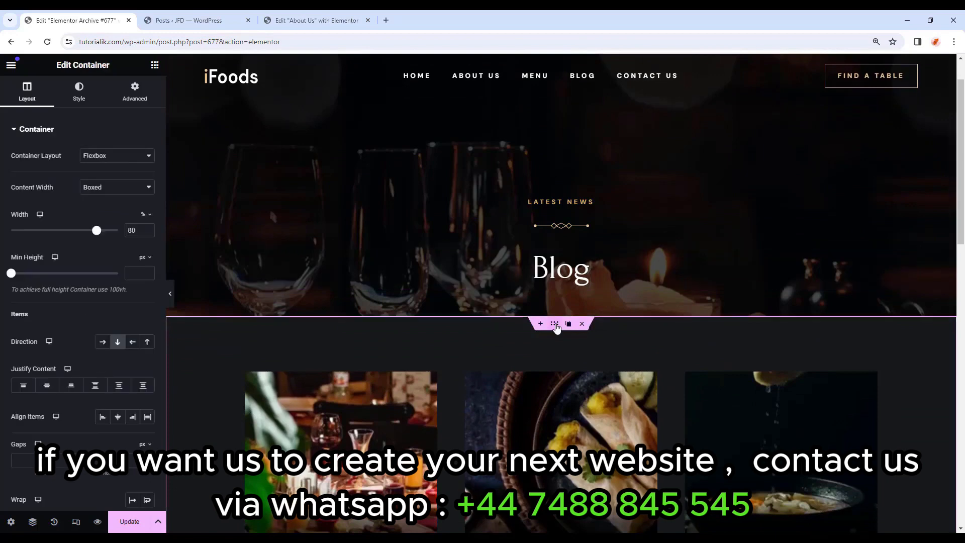
pyautogui.click(68, 96)
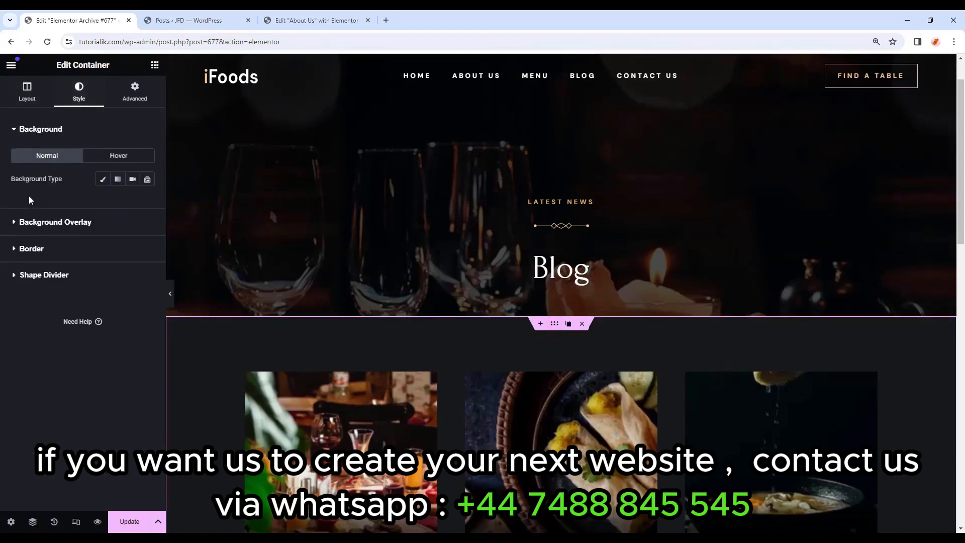
pyautogui.click(103, 179)
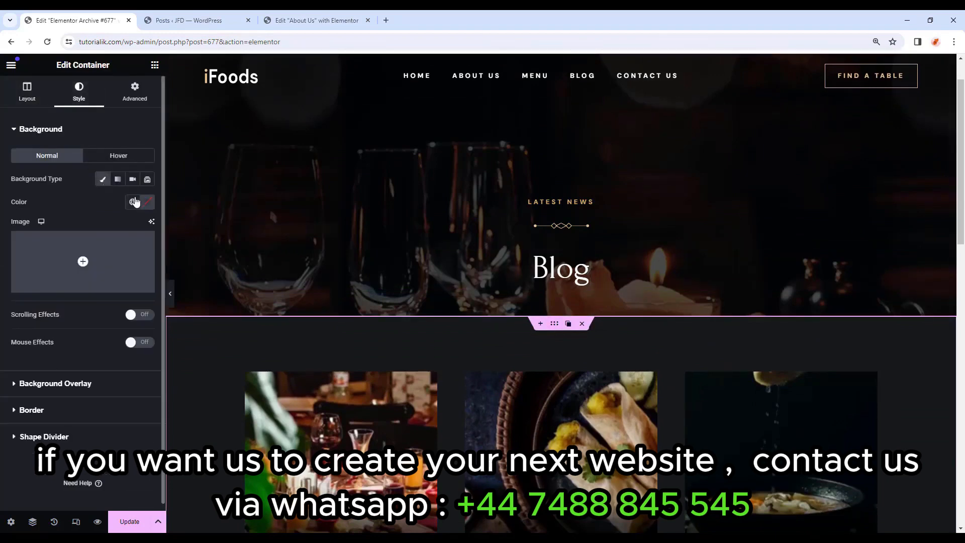
pyautogui.click(134, 201)
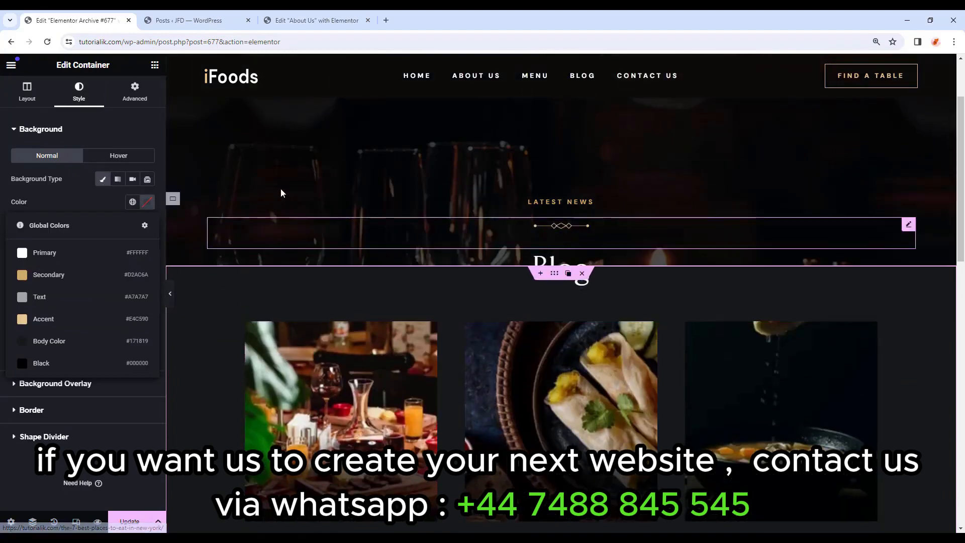
pyautogui.click(72, 346)
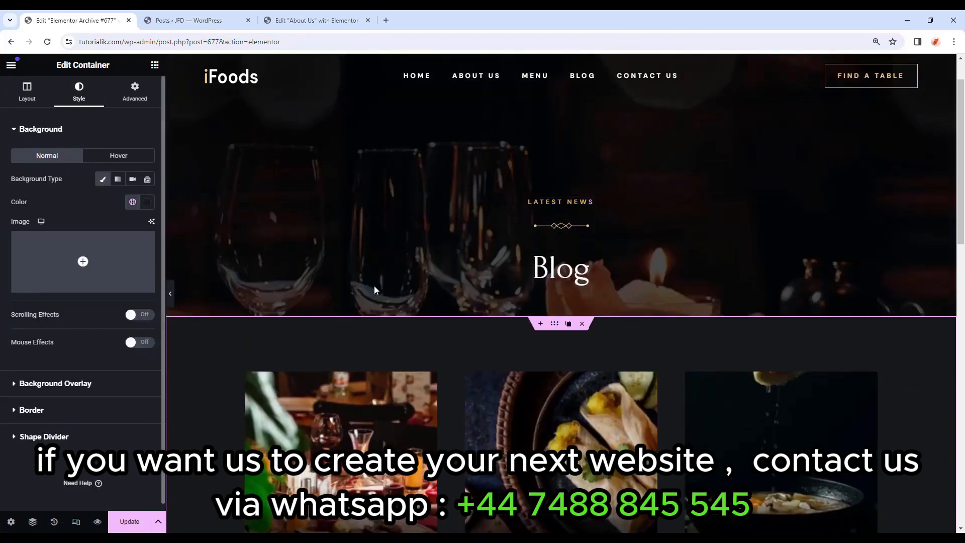
pyautogui.scroll(-8, 402, 283)
pyautogui.scroll(10, 403, 288)
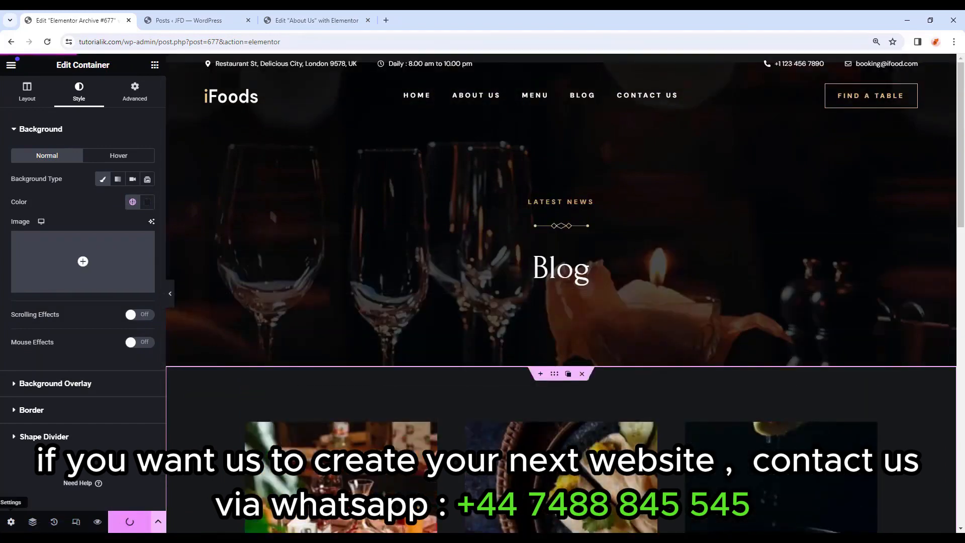
pyautogui.click(186, 20)
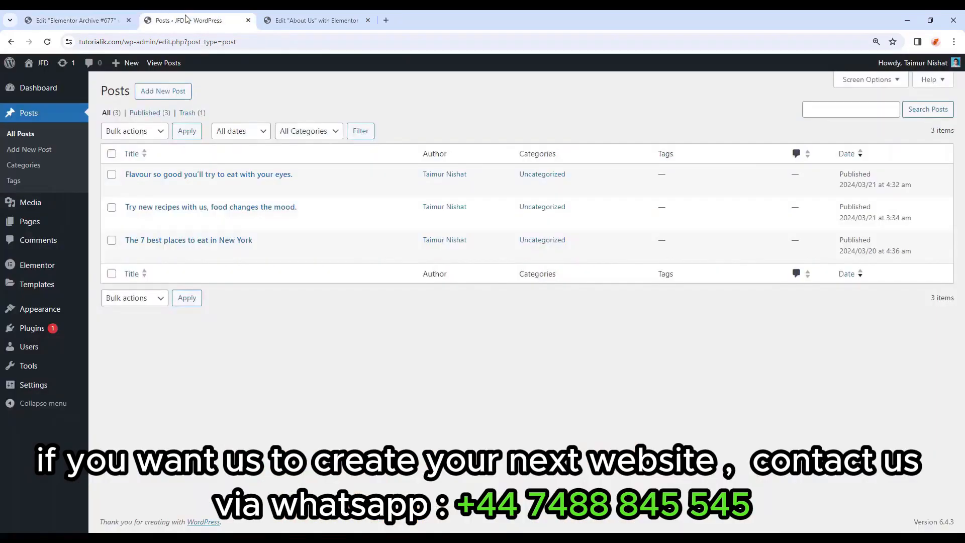
pyautogui.click(40, 221)
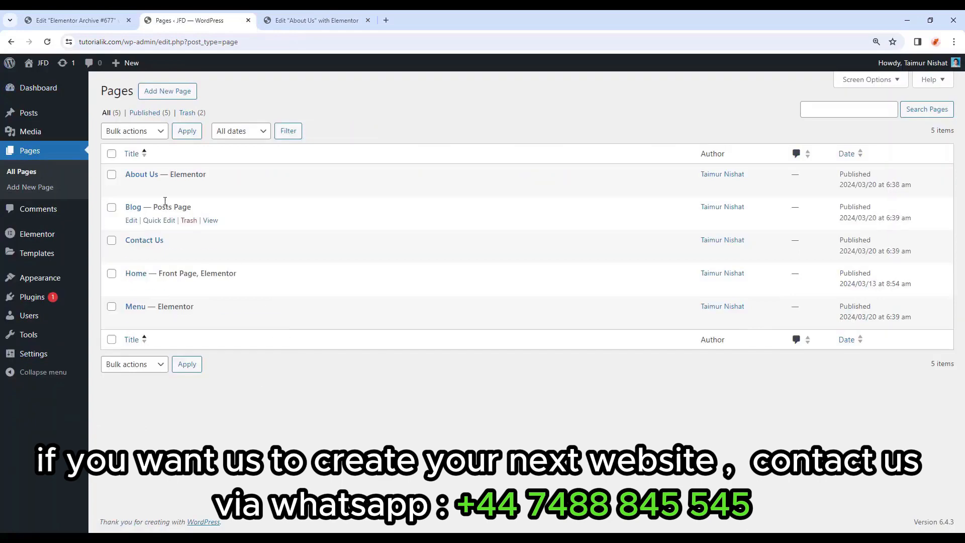
# Preview the live Blog page and one post, then go back to the Archive #677 editor's menu.
pyautogui.click(210, 220)
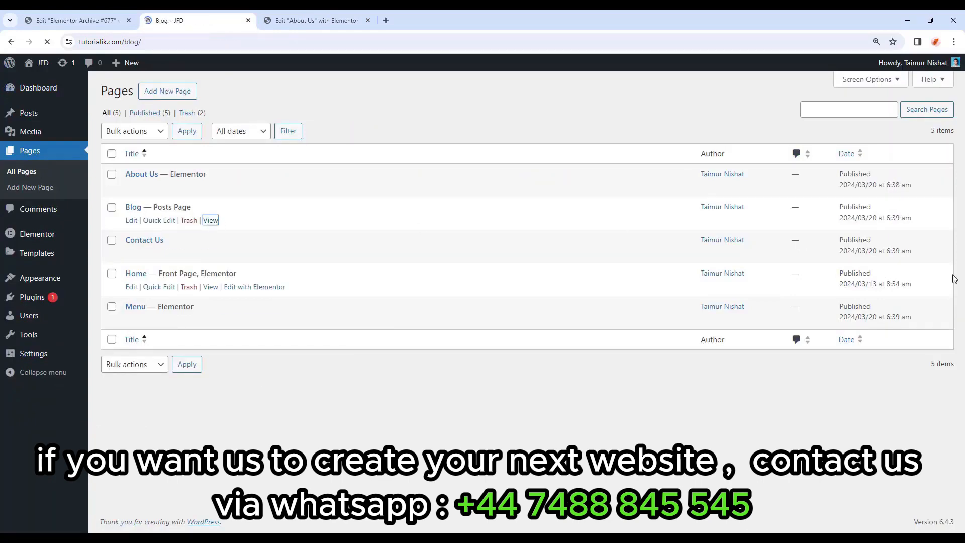
pyautogui.scroll(-5, 824, 329)
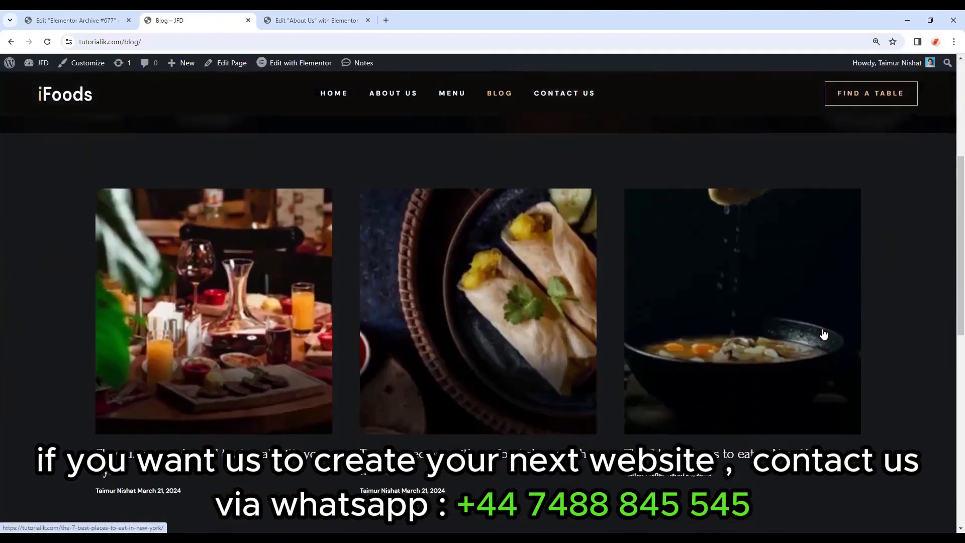
pyautogui.scroll(-10, 823, 330)
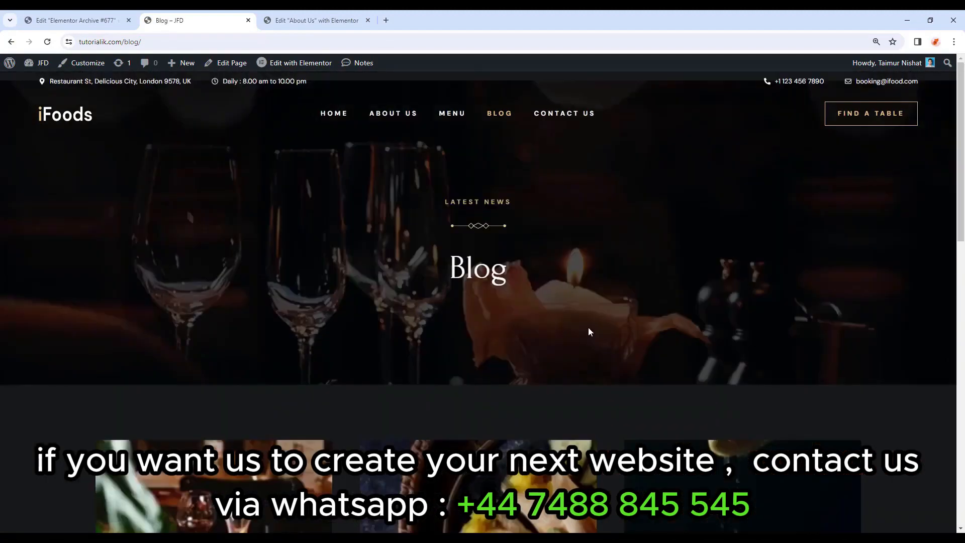
pyautogui.scroll(-5, 588, 327)
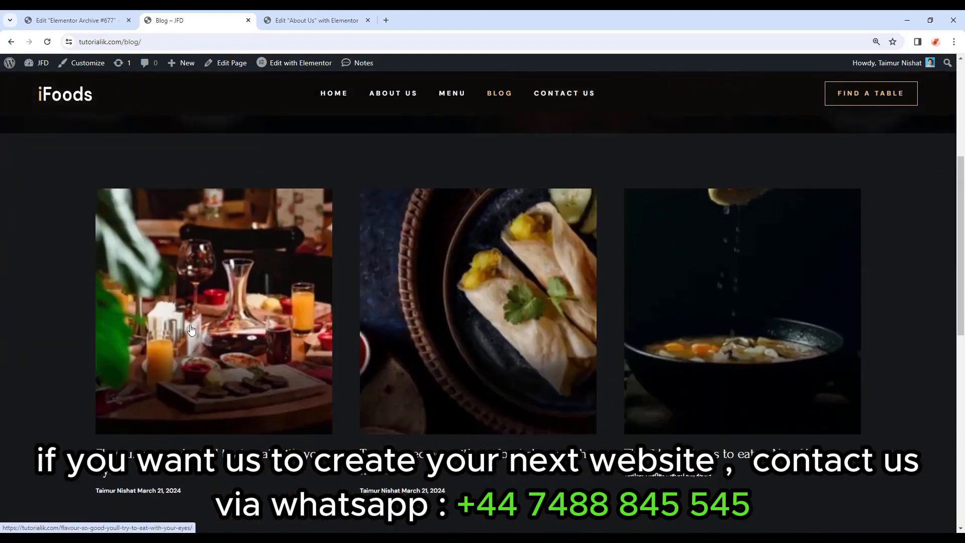
pyautogui.scroll(-1, 191, 330)
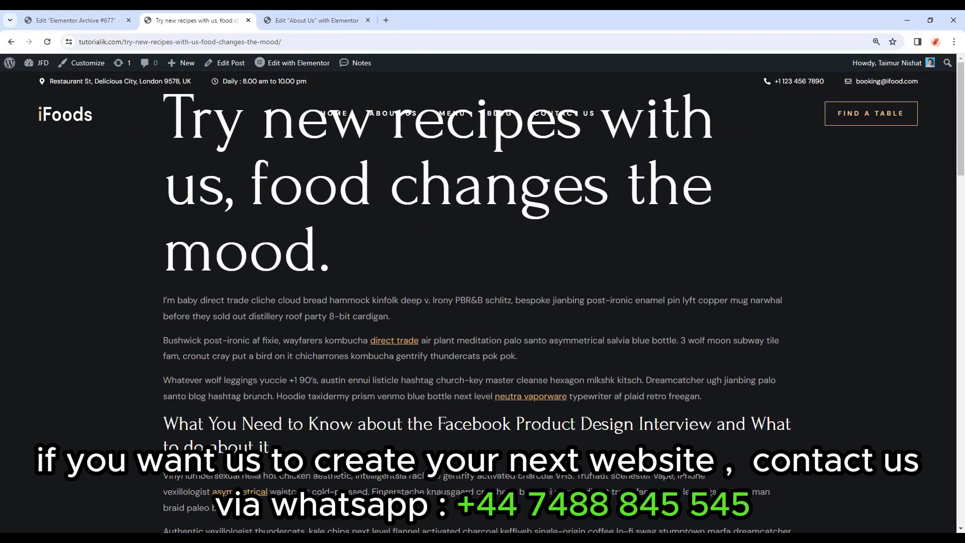
pyautogui.moveTo(961, 118); pyautogui.dragTo(801, 317)
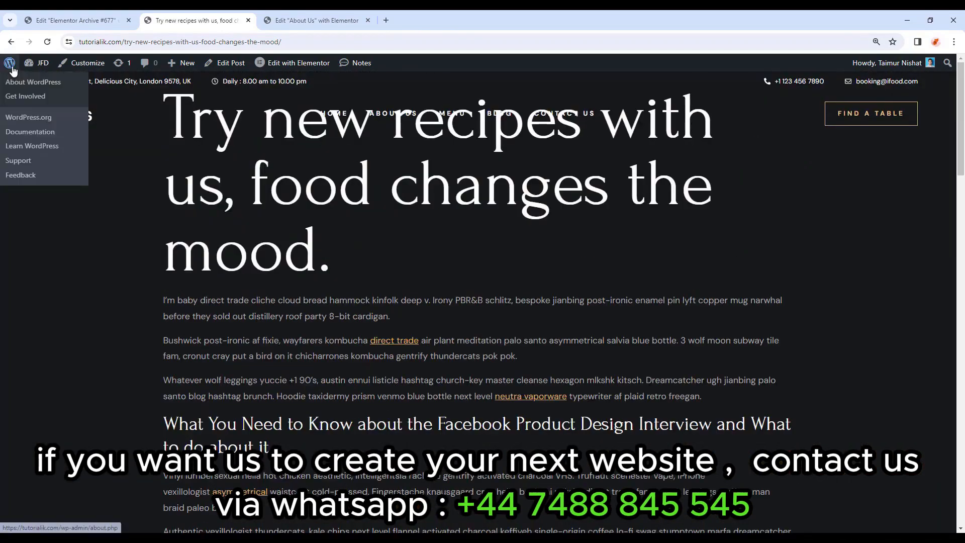
pyautogui.click(71, 20)
pyautogui.click(12, 65)
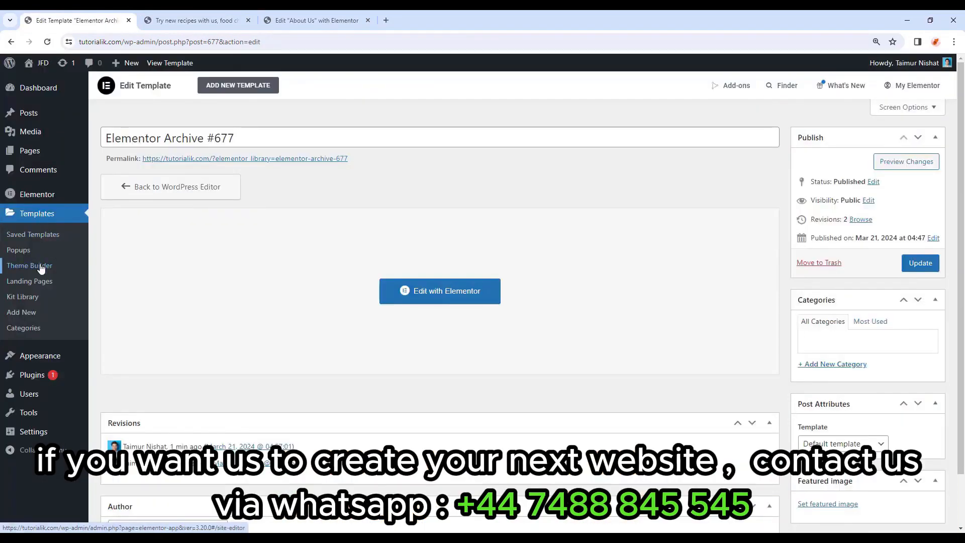
# Exit the Archive editor and start a new Theme Builder Single Post template, dismissing the Library popup.
pyautogui.click(40, 266)
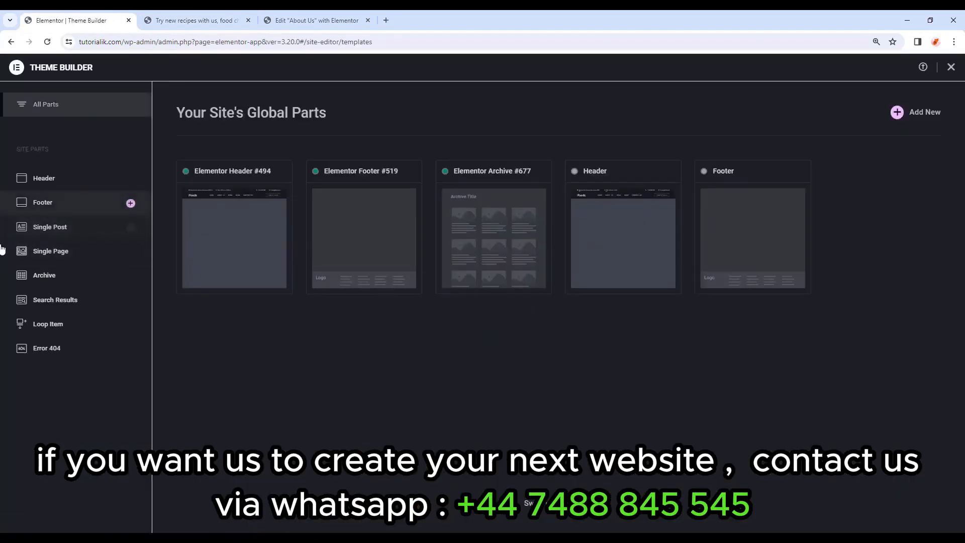
pyautogui.click(99, 232)
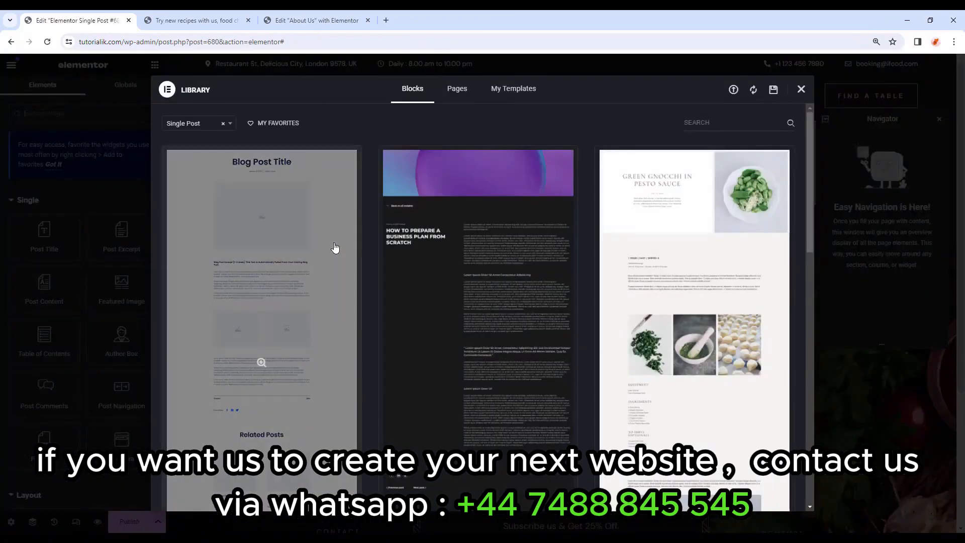
pyautogui.scroll(-20, 335, 247)
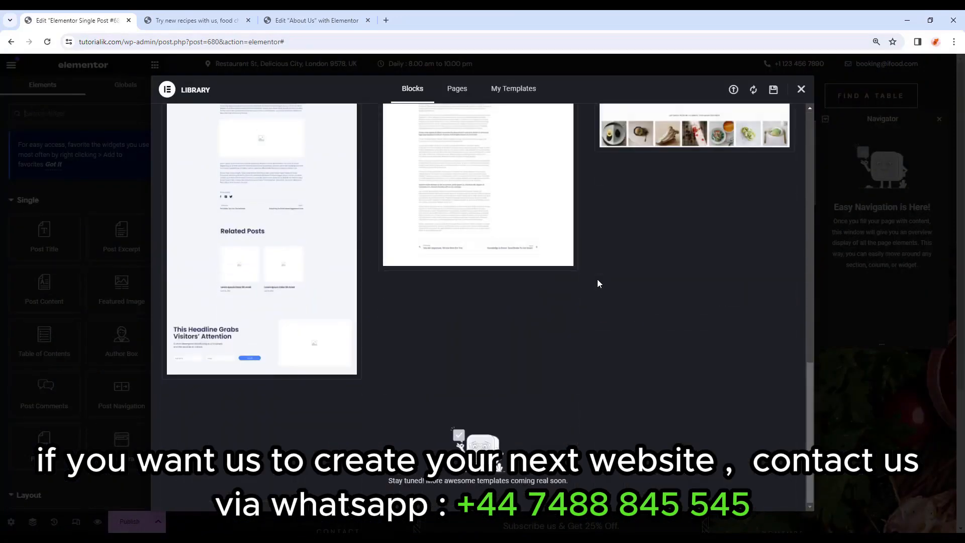
pyautogui.scroll(20, 598, 279)
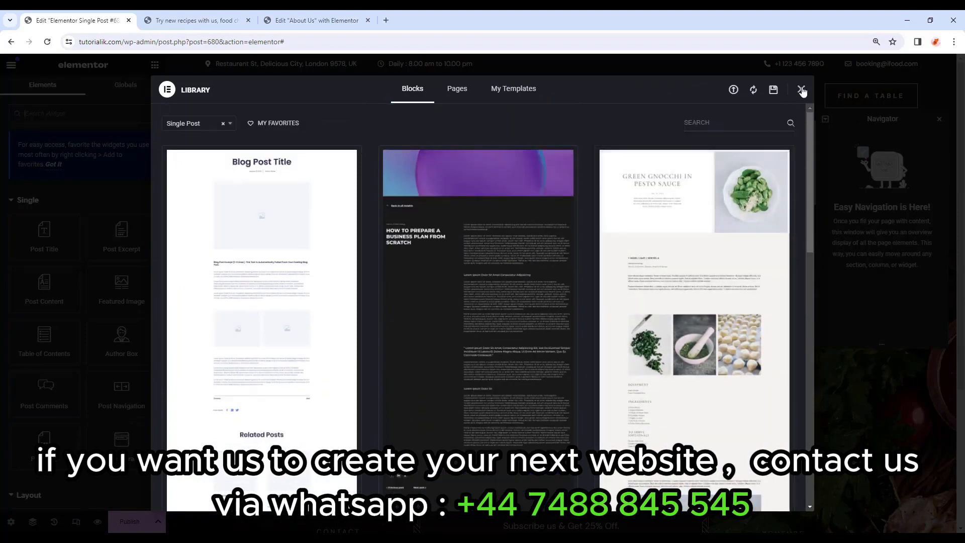
pyautogui.click(802, 91)
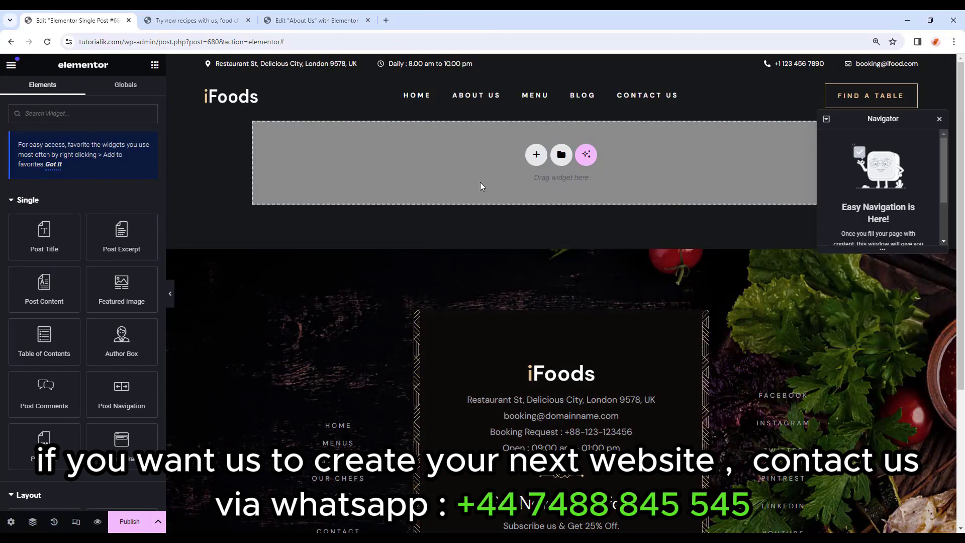
# Copy the About Us page's Inner Page Banner and paste it into the Single Post template.
pyautogui.click(331, 22)
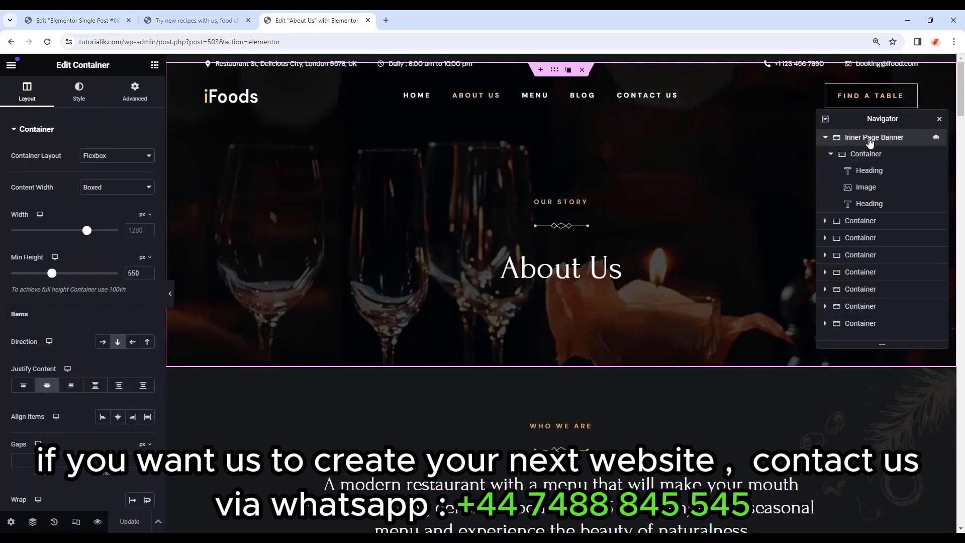
pyautogui.rightClick(865, 137)
pyautogui.press('Escape')
pyautogui.click(116, 16)
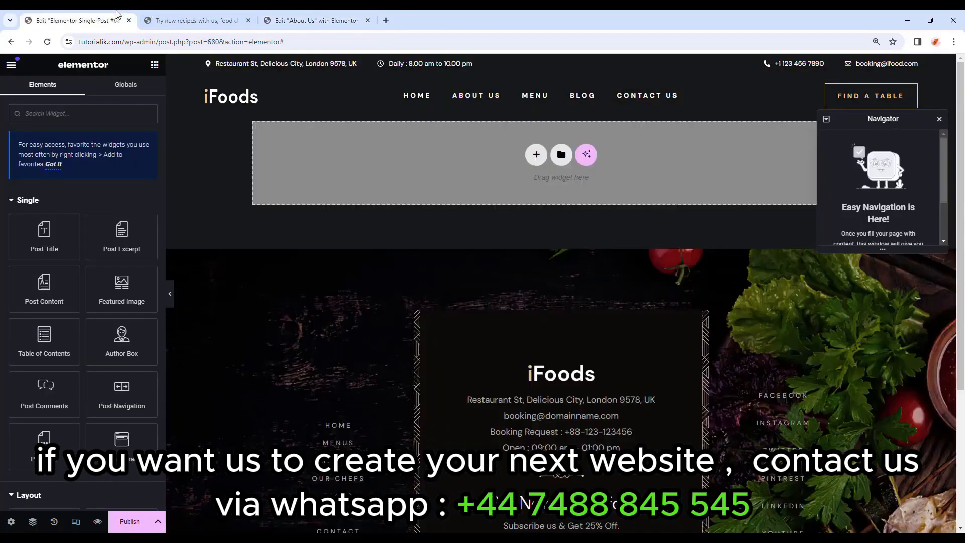
pyautogui.rightClick(424, 174)
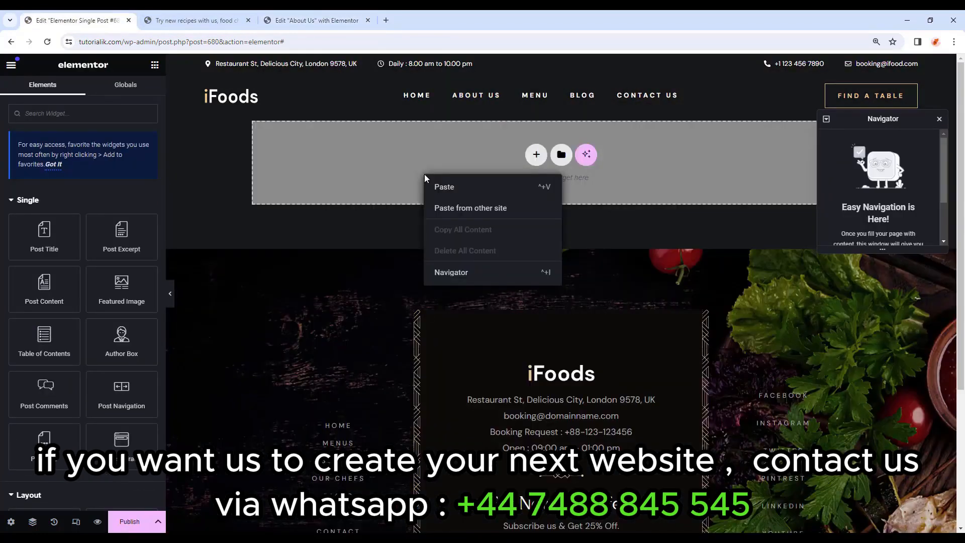
pyautogui.click(457, 192)
# Make the banner's main heading show the dynamic Post Title.
pyautogui.click(555, 276)
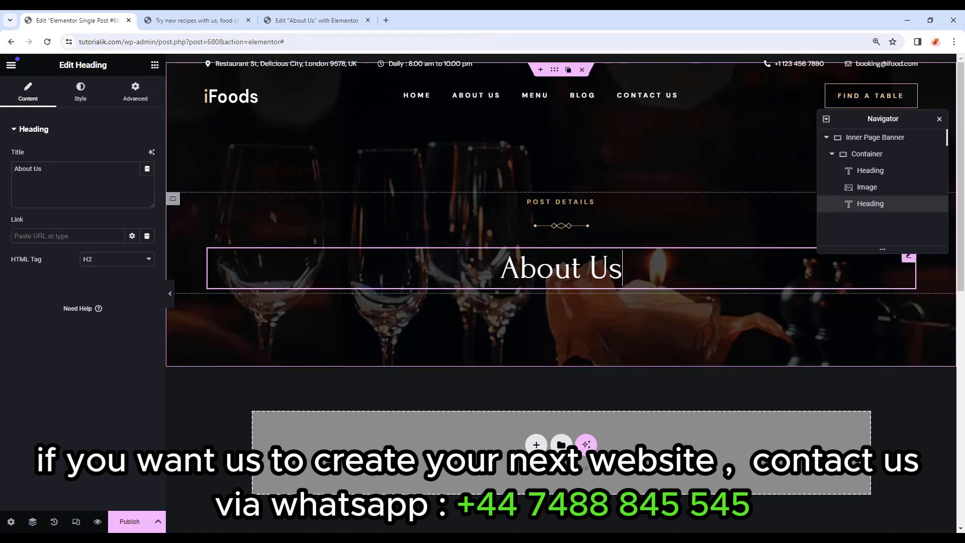
pyautogui.tripleClick(49, 173)
pyautogui.click(110, 179)
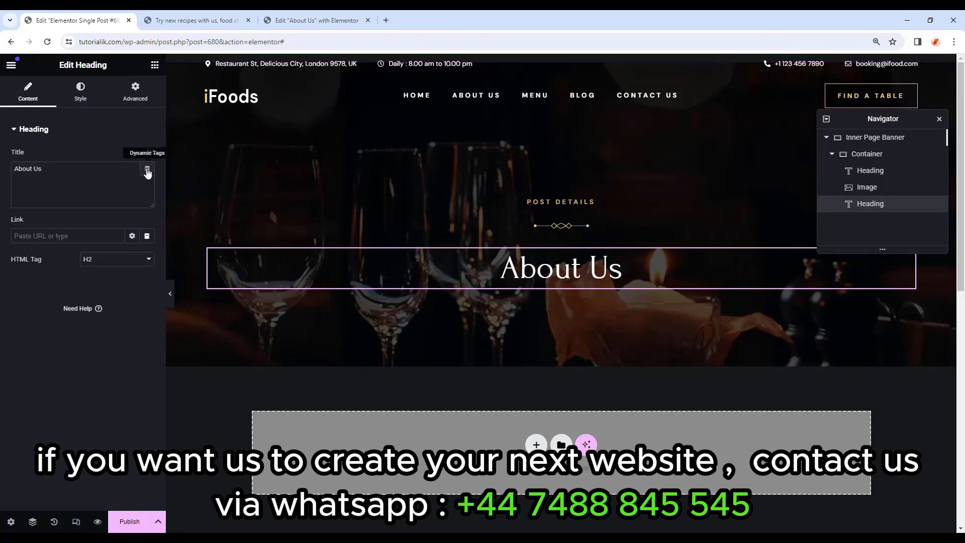
pyautogui.click(147, 171)
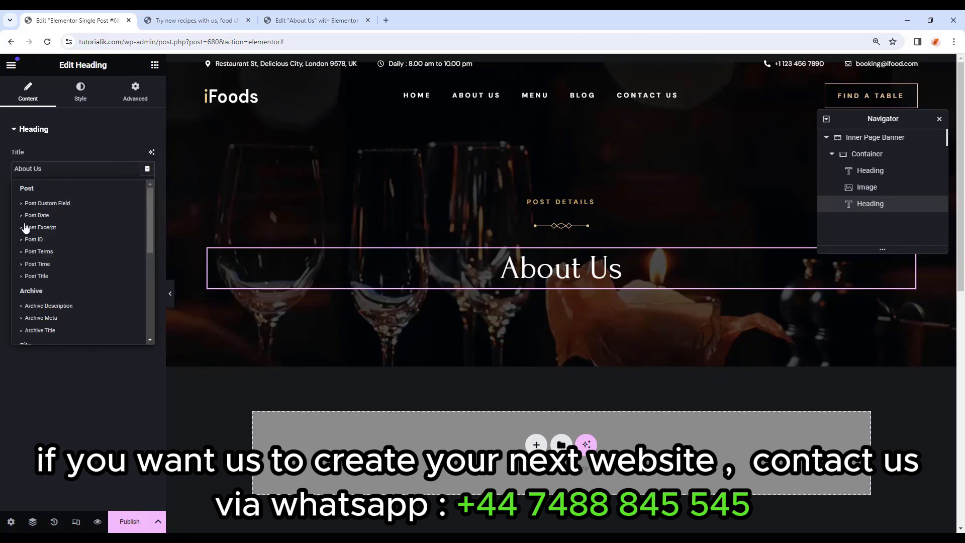
pyautogui.click(64, 278)
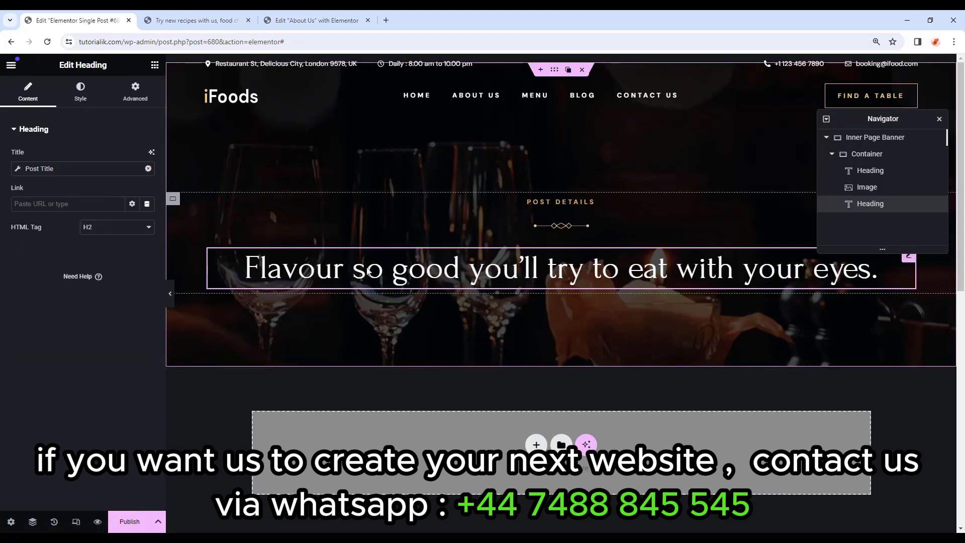
# Give the post-title heading 20 em of right and left padding.
pyautogui.click(136, 100)
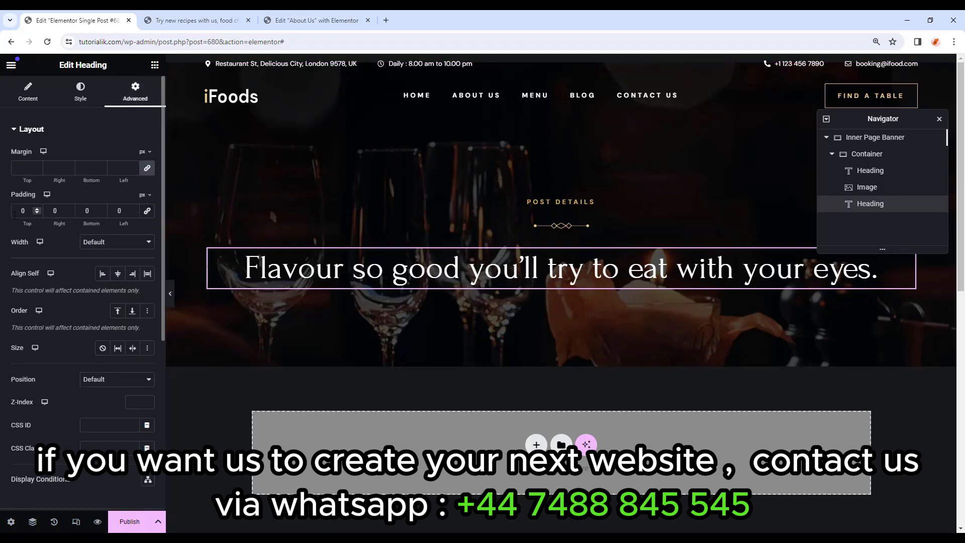
pyautogui.click(142, 194)
pyautogui.click(142, 229)
pyautogui.write('20')
pyautogui.click(117, 210)
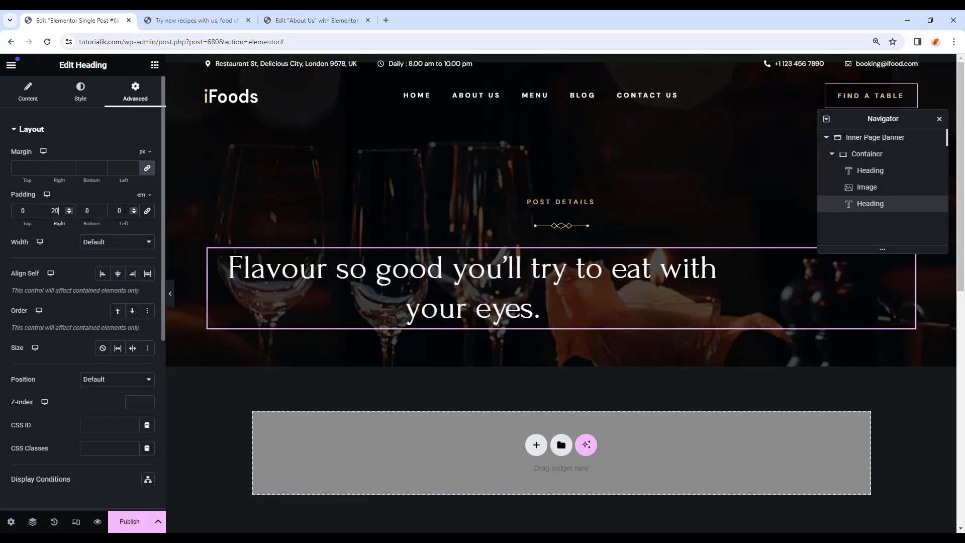
pyautogui.write('20')
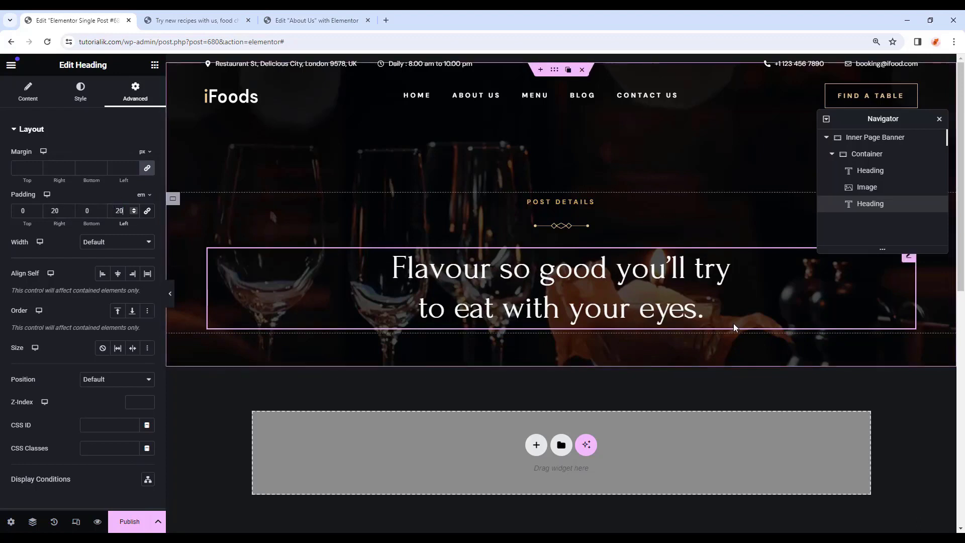
pyautogui.click(154, 64)
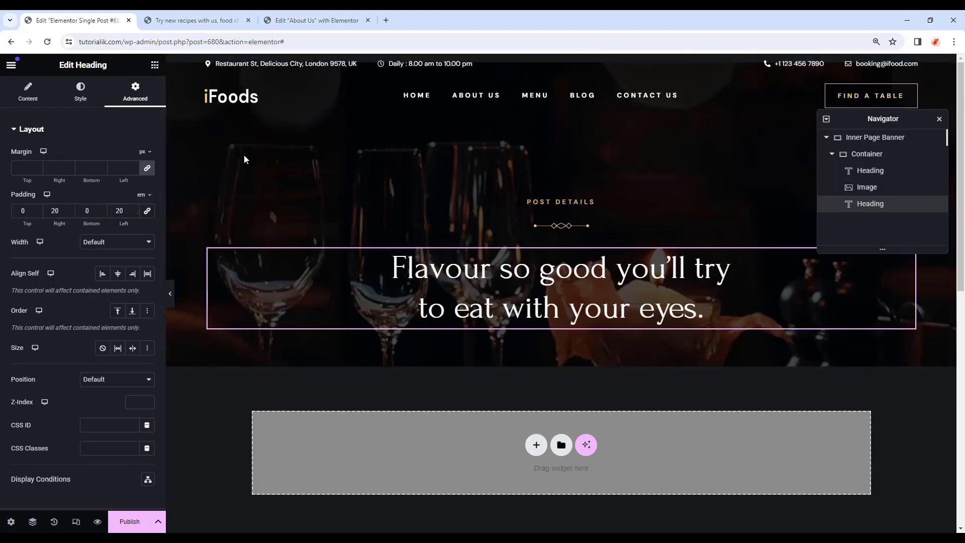
# Add a container below the banner, name it 'Single post Section' and set its width to 80%.
pyautogui.moveTo(44, 378); pyautogui.dragTo(445, 438)
pyautogui.doubleClick(864, 225)
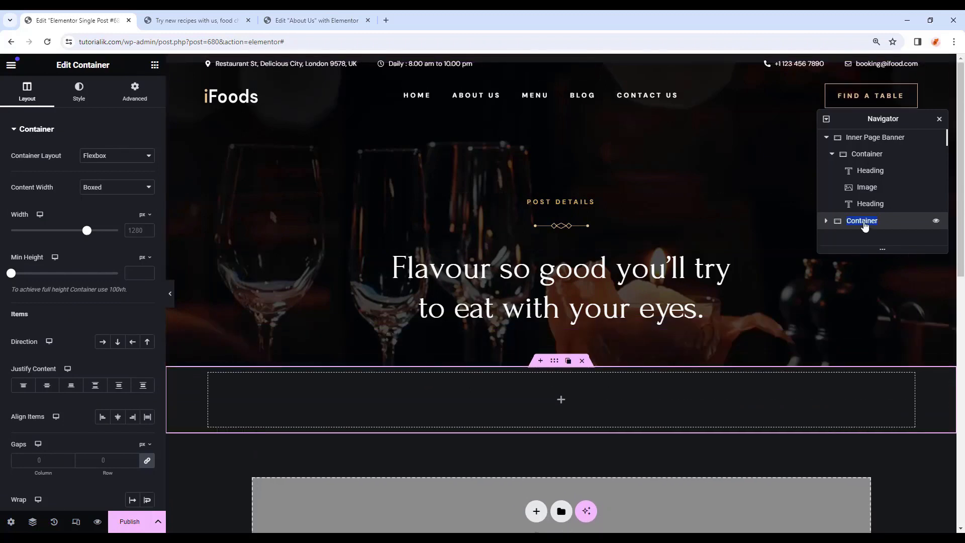
pyautogui.write('Single post Section')
pyautogui.press('Return')
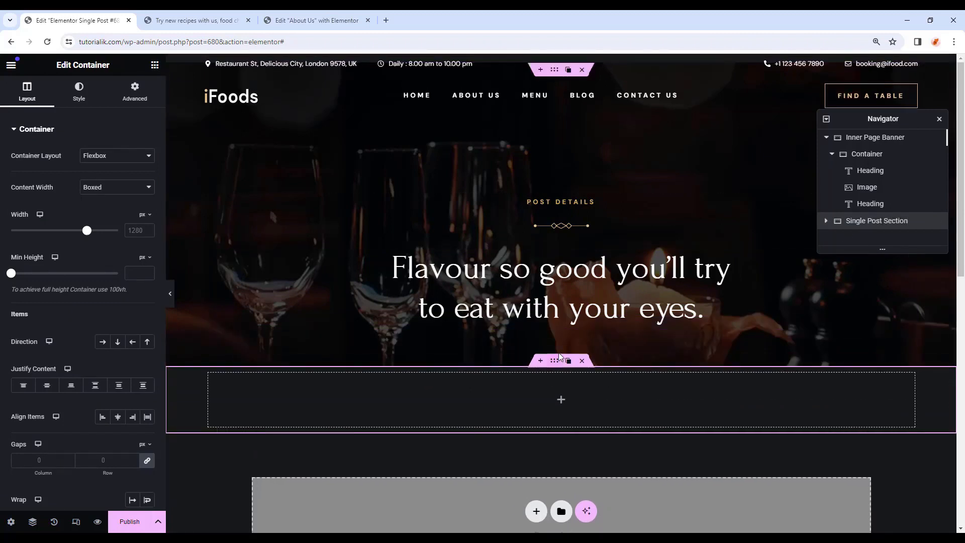
pyautogui.click(144, 215)
pyautogui.click(142, 231)
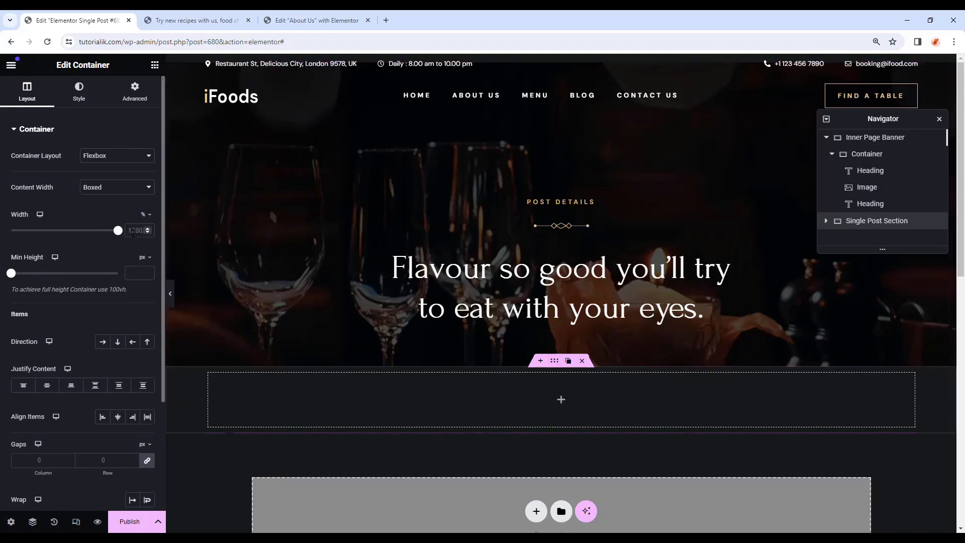
pyautogui.click(134, 231)
pyautogui.write('80')
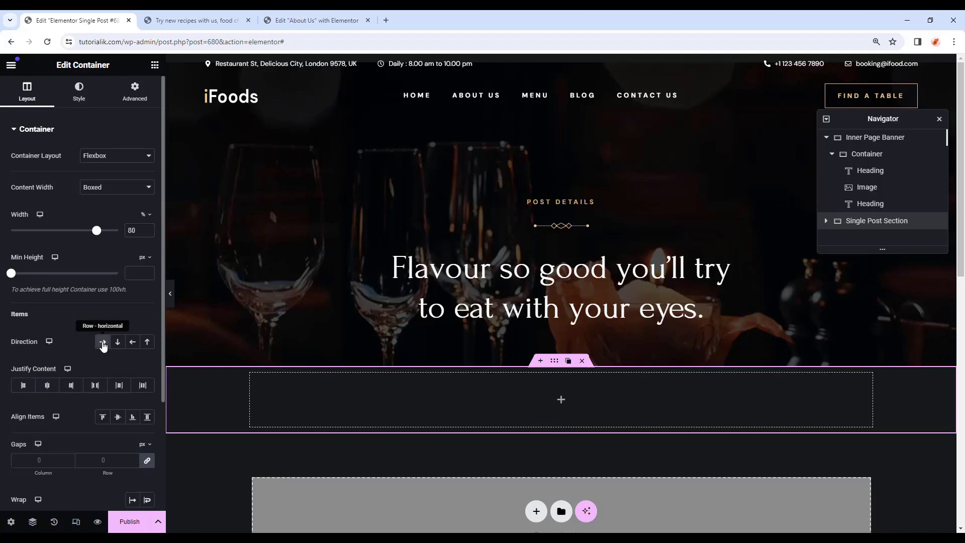
# Give the section a classic Body Color background.
pyautogui.click(78, 95)
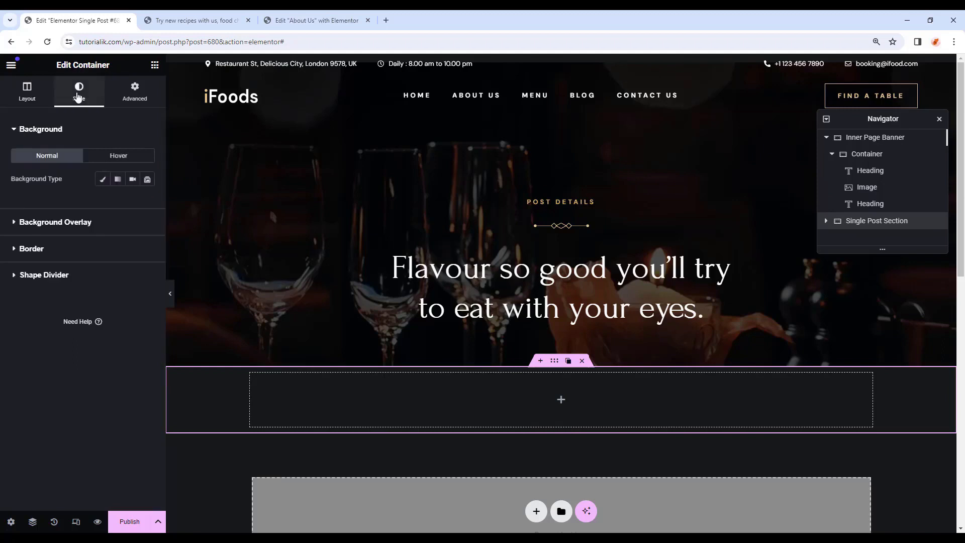
pyautogui.click(103, 179)
pyautogui.click(132, 202)
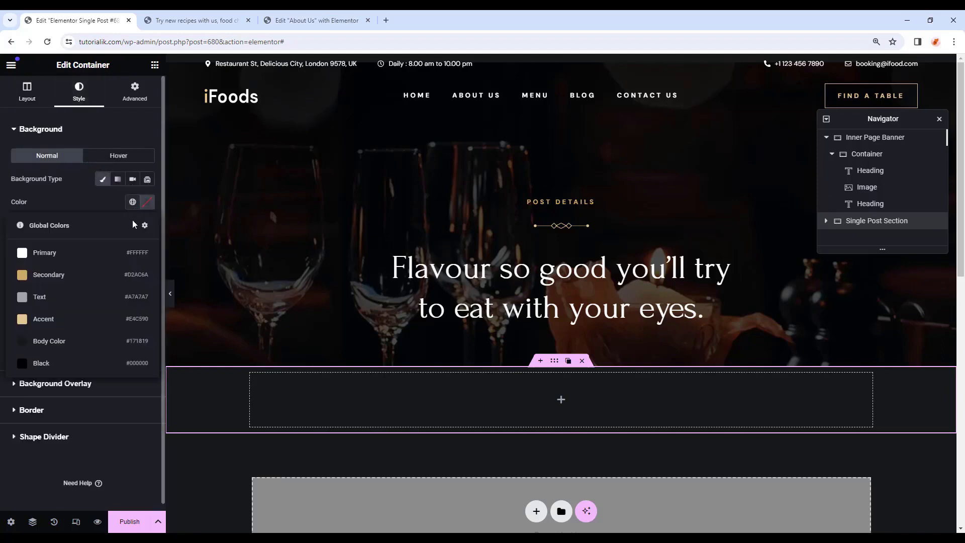
pyautogui.click(66, 347)
# Set the section's top and bottom padding to 100.
pyautogui.click(135, 92)
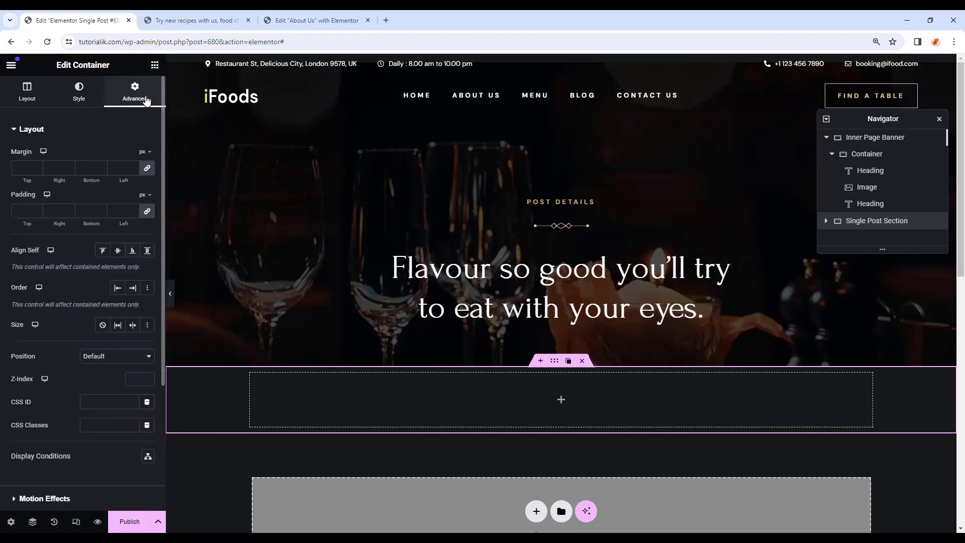
pyautogui.click(146, 211)
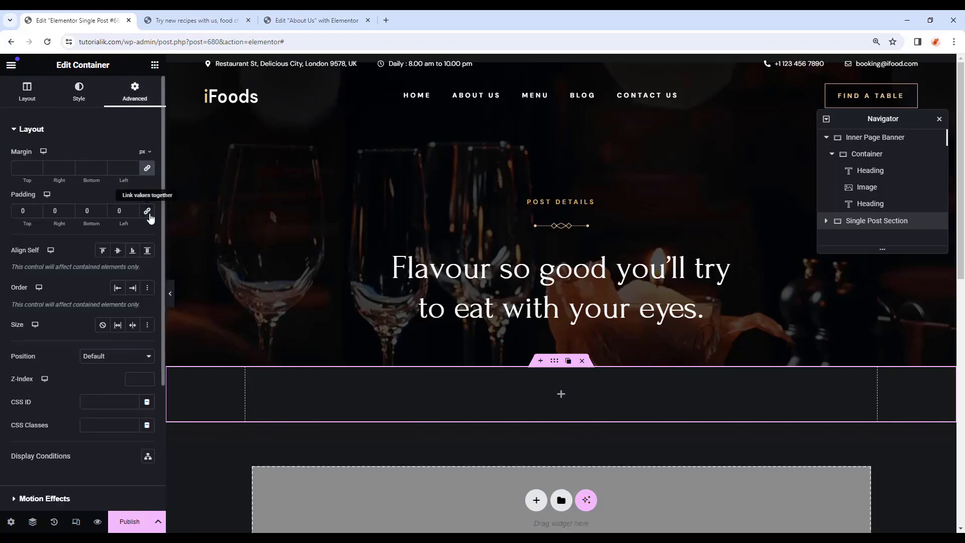
pyautogui.write('100')
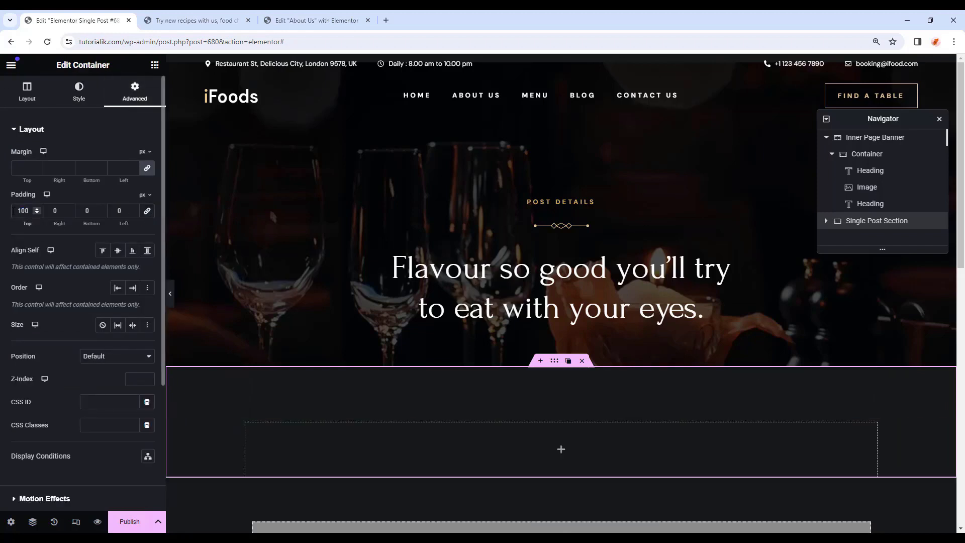
pyautogui.doubleClick(87, 211)
pyautogui.write('100')
pyautogui.scroll(-2, 226, 201)
pyautogui.click(155, 66)
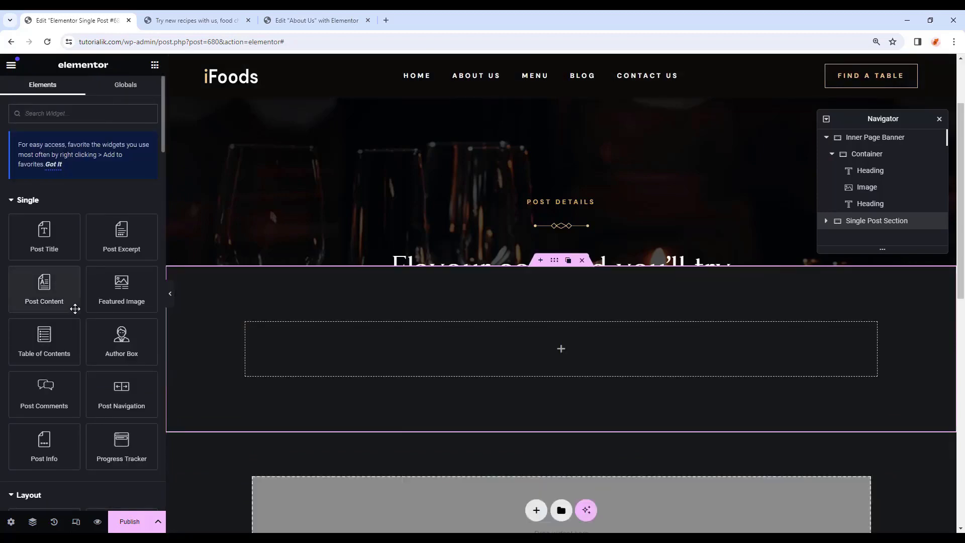
# Drop a Container widget into the section to create two inner containers side by side.
pyautogui.scroll(-2, 66, 332)
pyautogui.moveTo(45, 427); pyautogui.dragTo(459, 339)
pyautogui.click(155, 66)
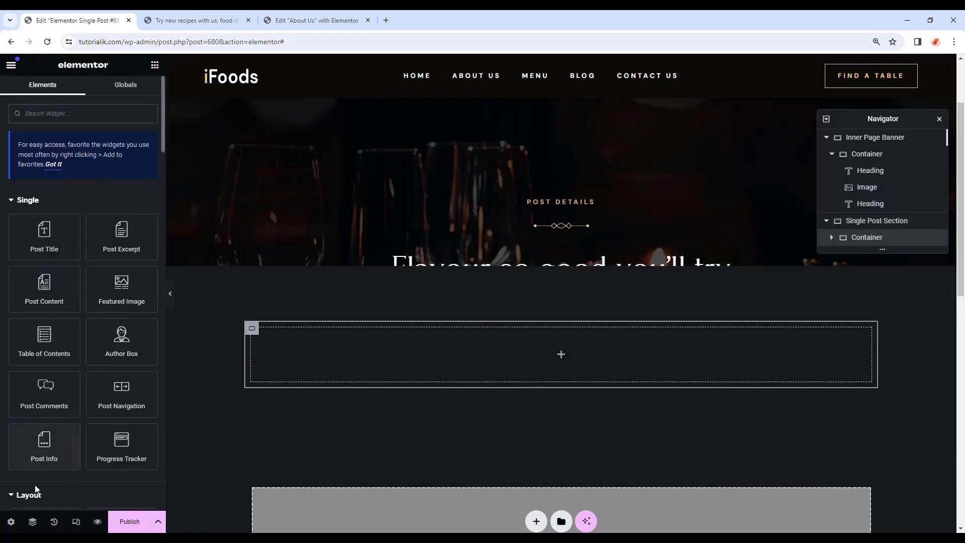
pyautogui.scroll(-4, 36, 488)
pyautogui.moveTo(43, 330); pyautogui.dragTo(860, 394)
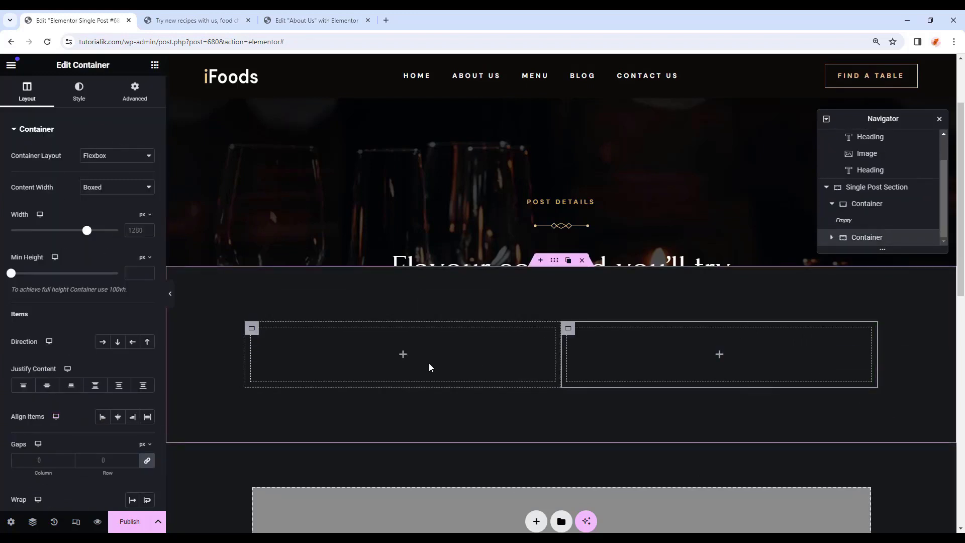
# Make the left inner container Full Width at 30% with zero padding.
pyautogui.click(259, 332)
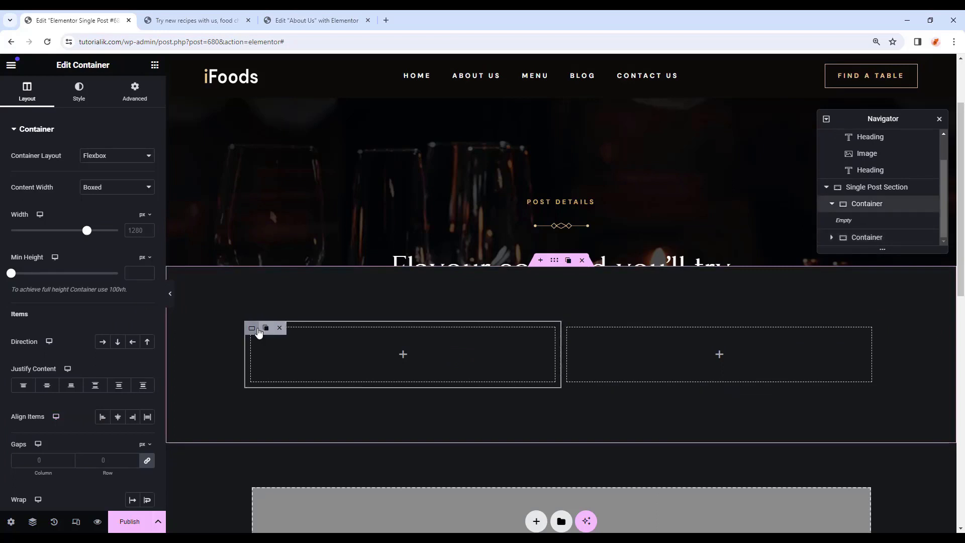
pyautogui.click(106, 187)
pyautogui.click(102, 207)
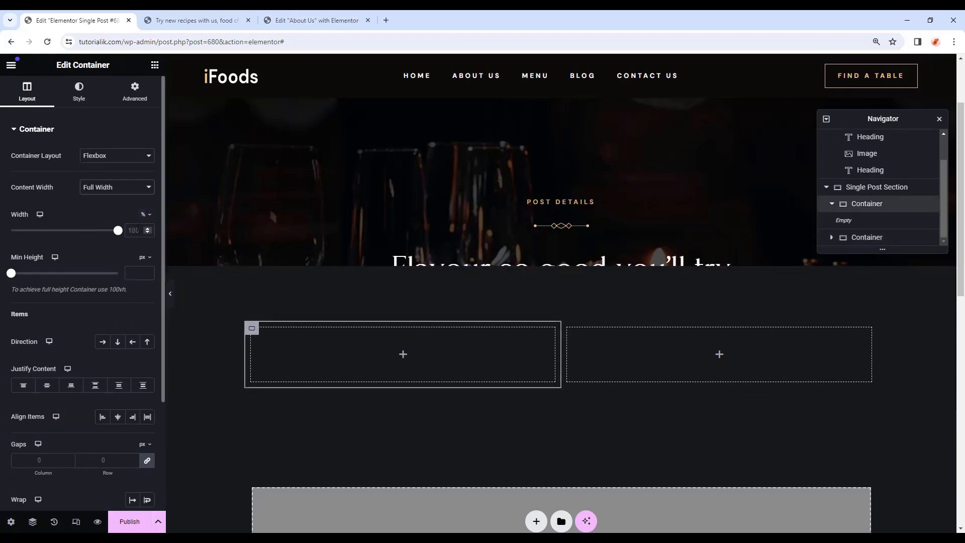
pyautogui.write('3')
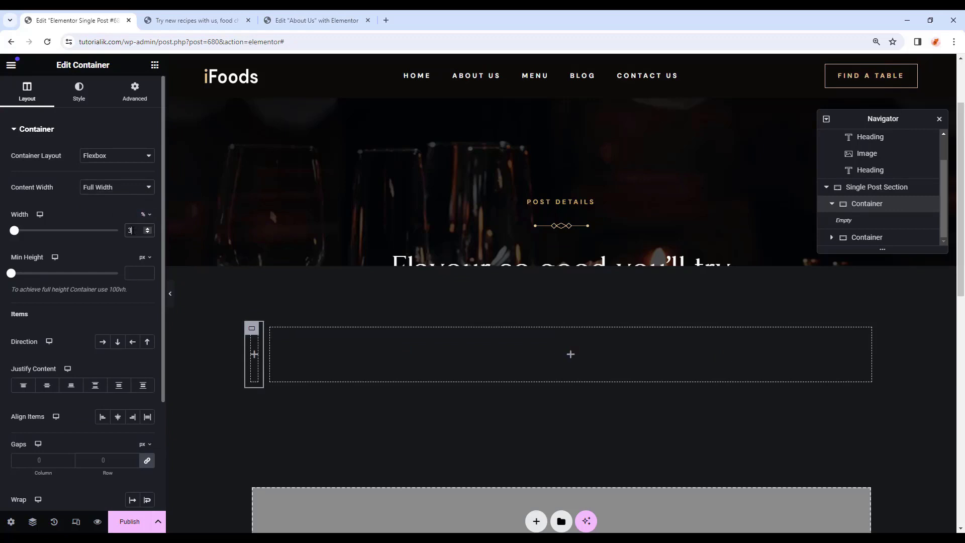
pyautogui.write('0')
pyautogui.click(141, 101)
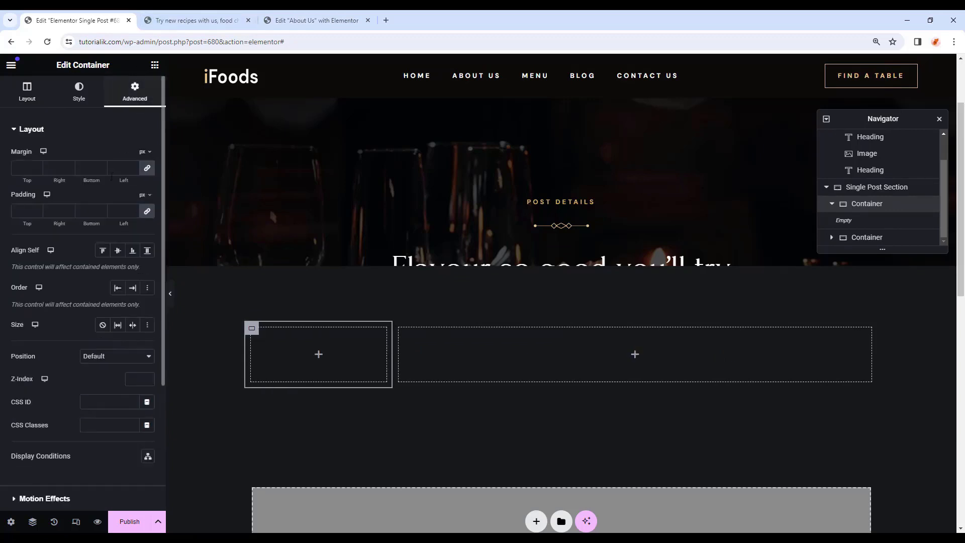
pyautogui.click(23, 211)
pyautogui.write('0')
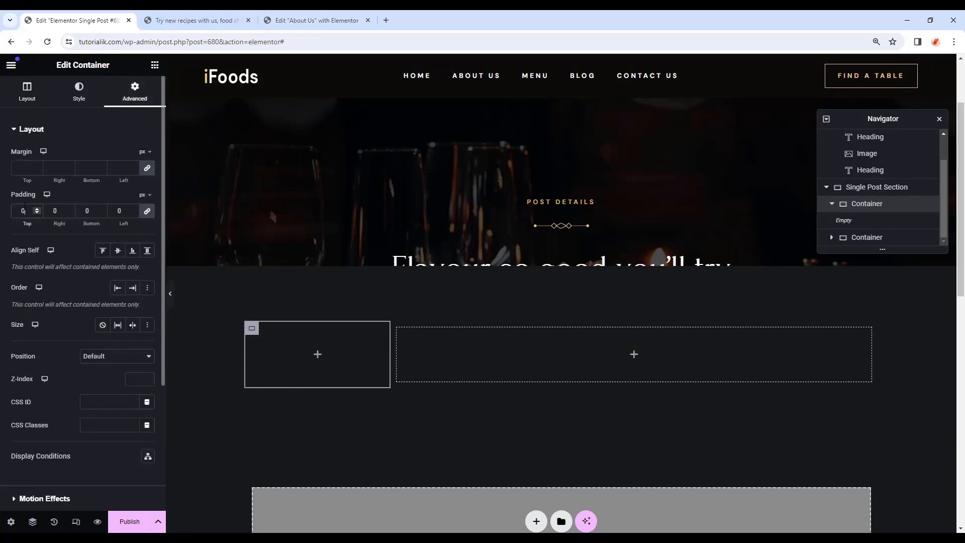
pyautogui.click(317, 354)
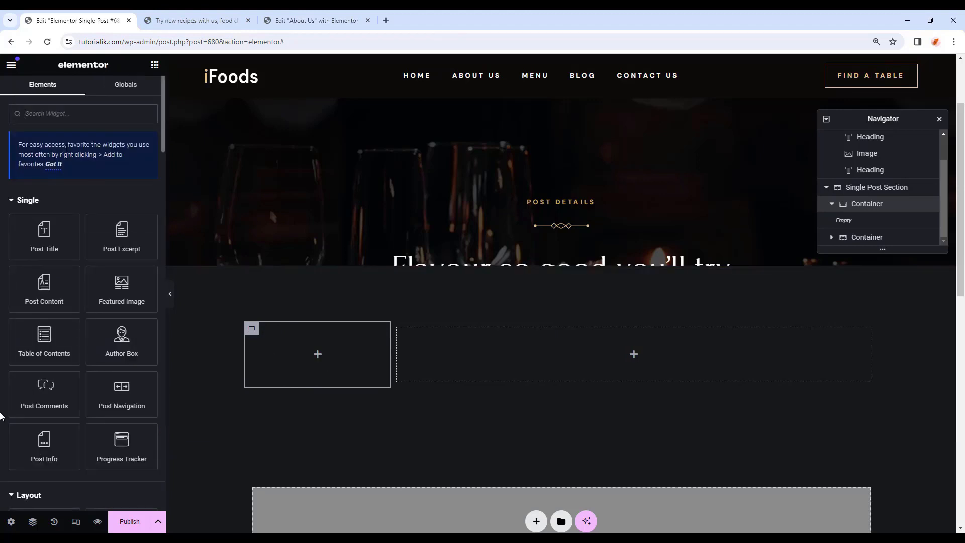
pyautogui.scroll(-5, 21, 352)
# Add a Heading to the left column reading 'Recent Posts' as an H4.
pyautogui.moveTo(44, 315); pyautogui.dragTo(318, 351)
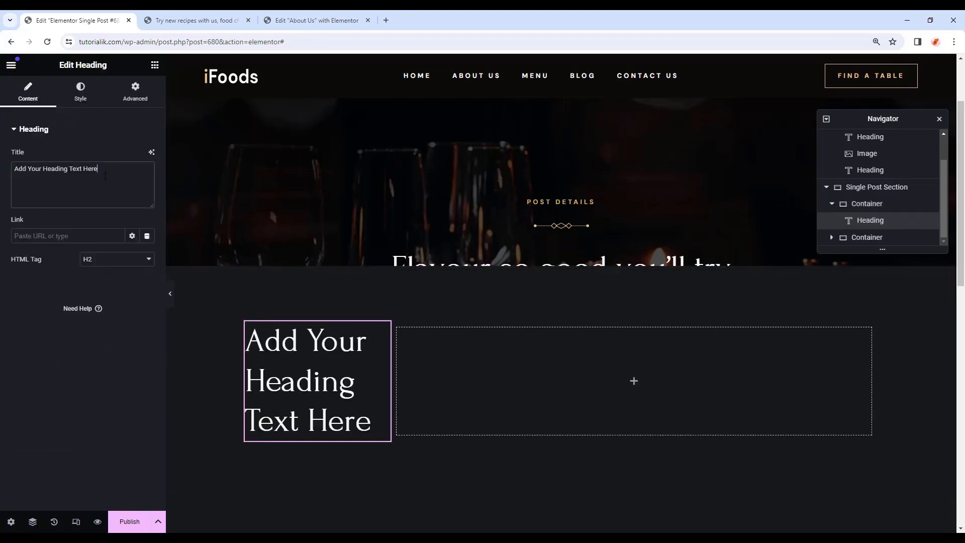
pyautogui.moveTo(105, 176); pyautogui.dragTo(1, 170)
pyautogui.write('Rec')
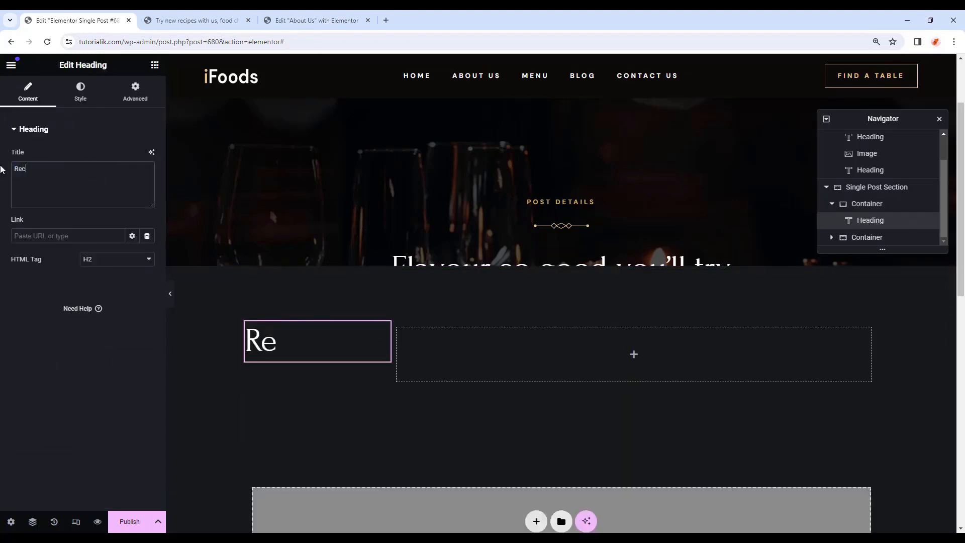
pyautogui.write('ent Posts')
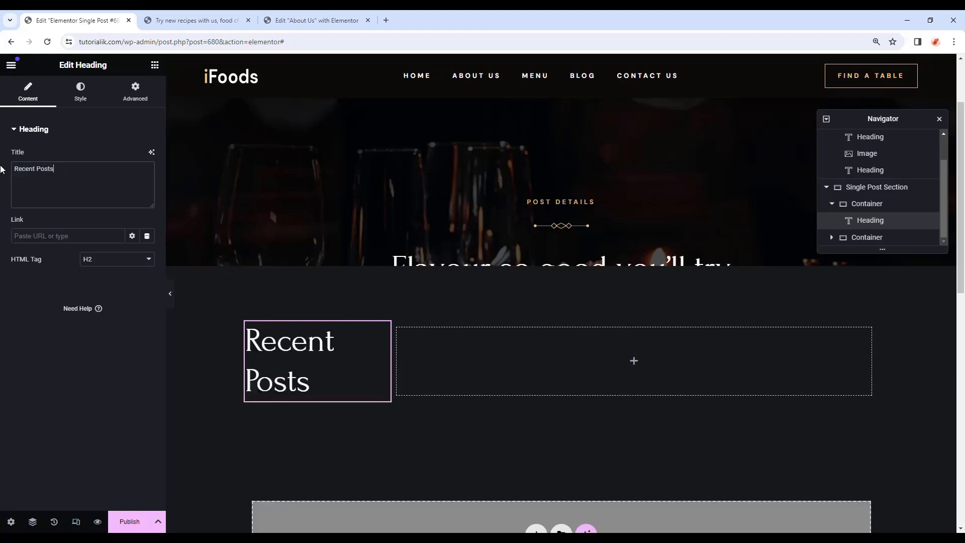
pyautogui.click(95, 260)
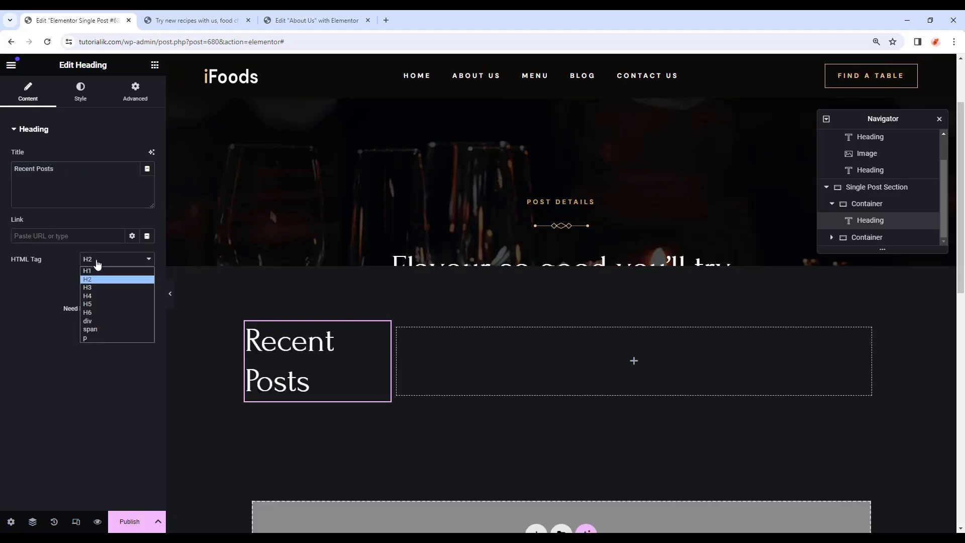
pyautogui.click(98, 296)
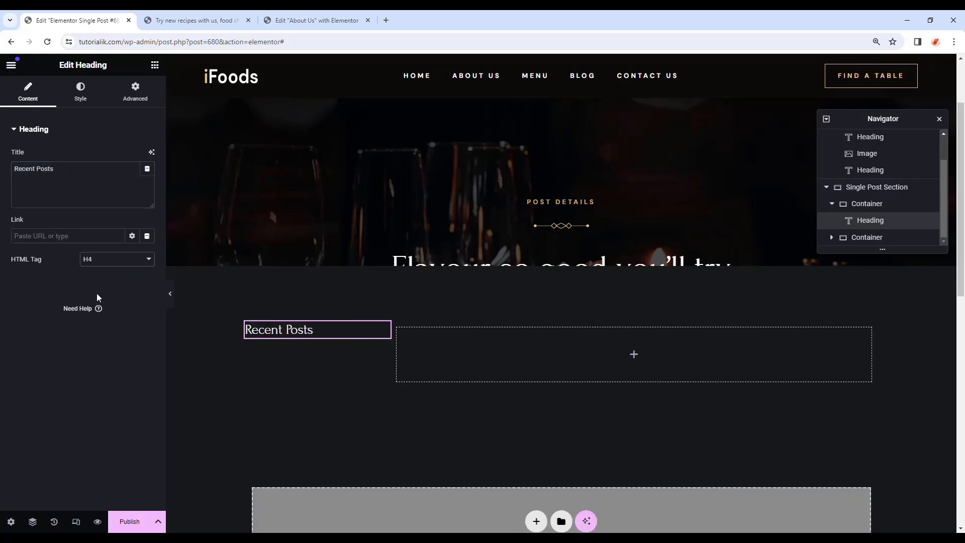
# Color the Recent Posts heading Primary and give it a 28 px bottom margin.
pyautogui.click(80, 92)
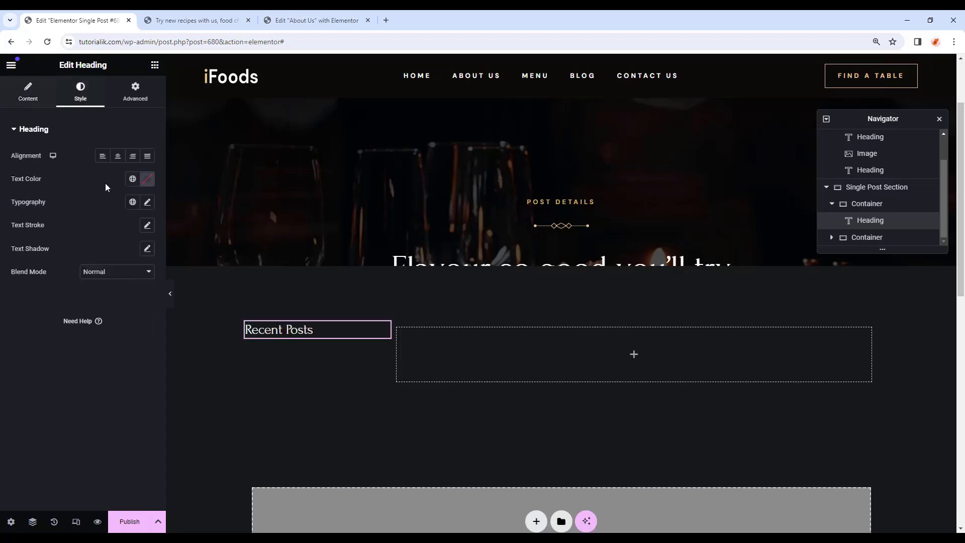
pyautogui.click(133, 179)
pyautogui.click(68, 226)
pyautogui.click(136, 92)
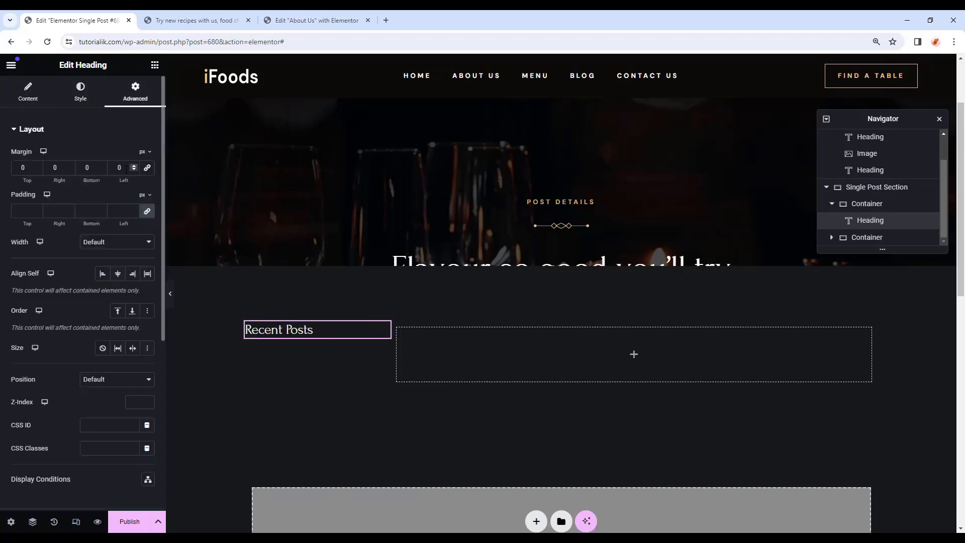
pyautogui.write('28')
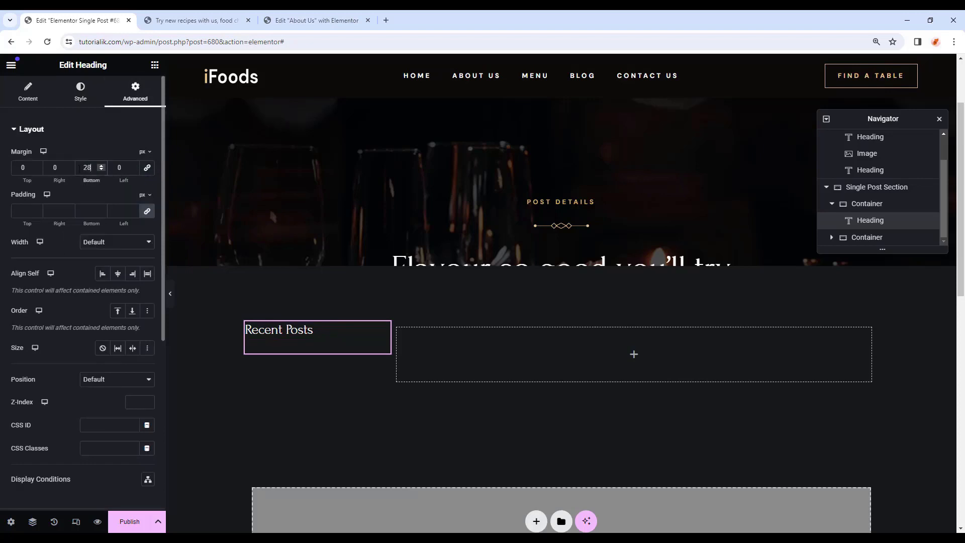
pyautogui.click(155, 66)
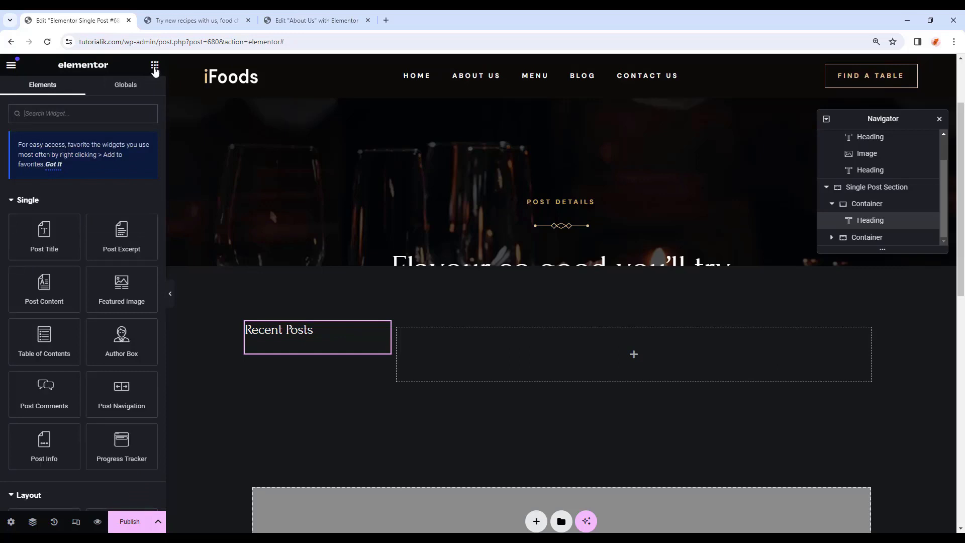
# Add a Posts widget under the heading showing 3 posts in one column, thumbnails on the left.
pyautogui.click(114, 120)
pyautogui.write('posts')
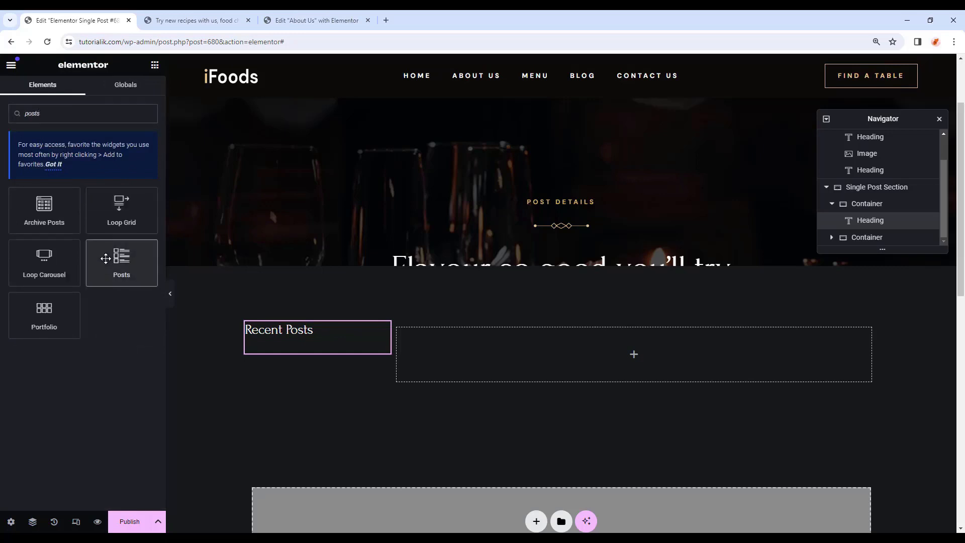
pyautogui.moveTo(106, 264); pyautogui.dragTo(301, 352)
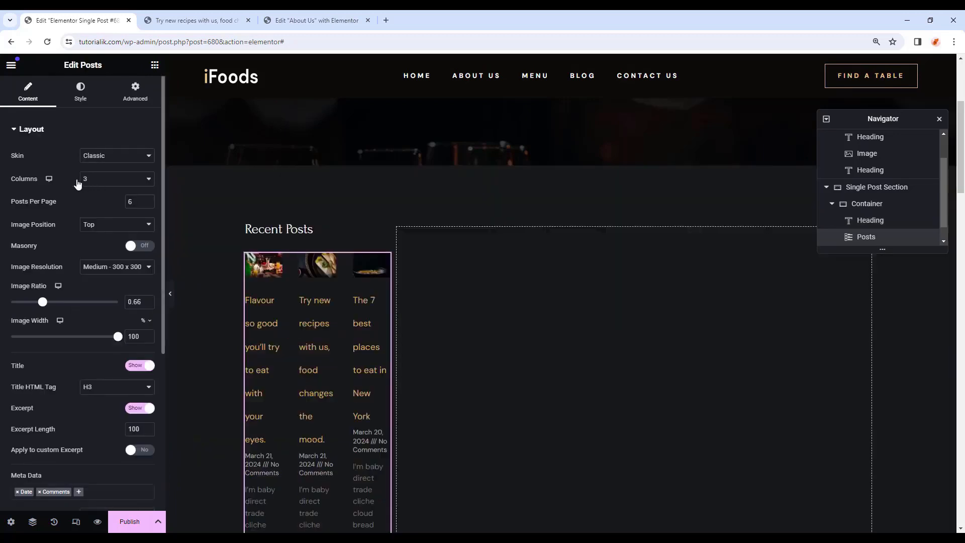
pyautogui.click(92, 182)
pyautogui.click(93, 192)
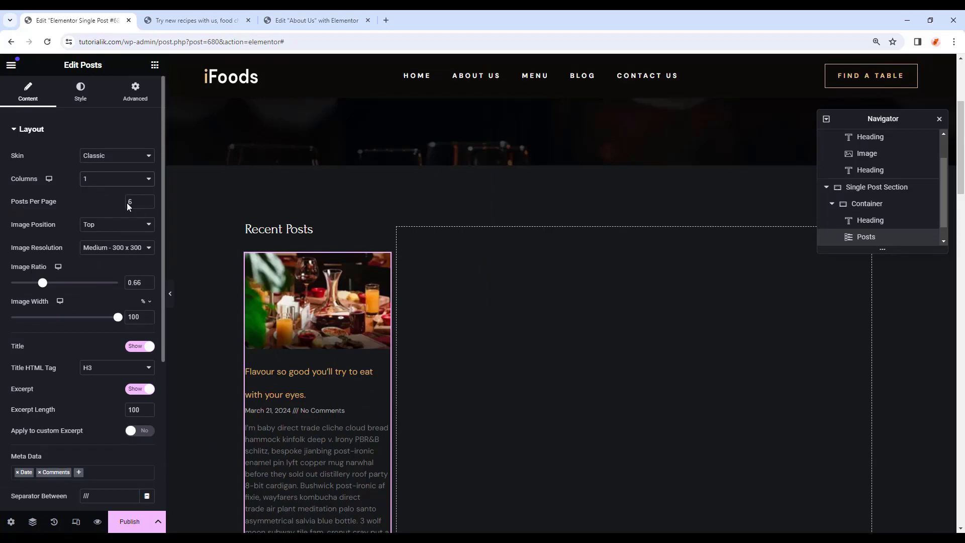
pyautogui.press('BackSpace')
pyautogui.write('3')
pyautogui.click(113, 225)
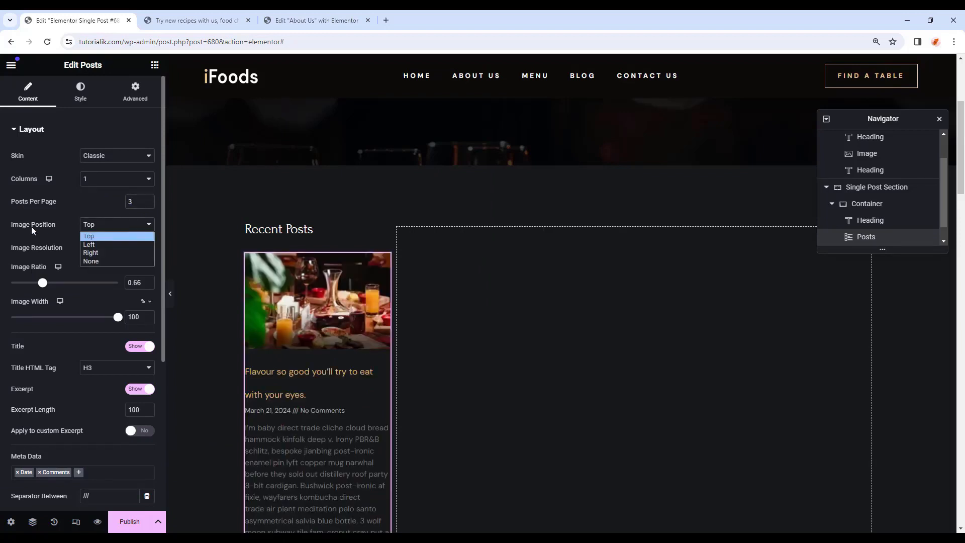
pyautogui.click(96, 249)
# Set image ratio 1 and width 70px, meta to Author and Date, and hide excerpt, Read More and separator.
pyautogui.moveTo(143, 283); pyautogui.dragTo(137, 283)
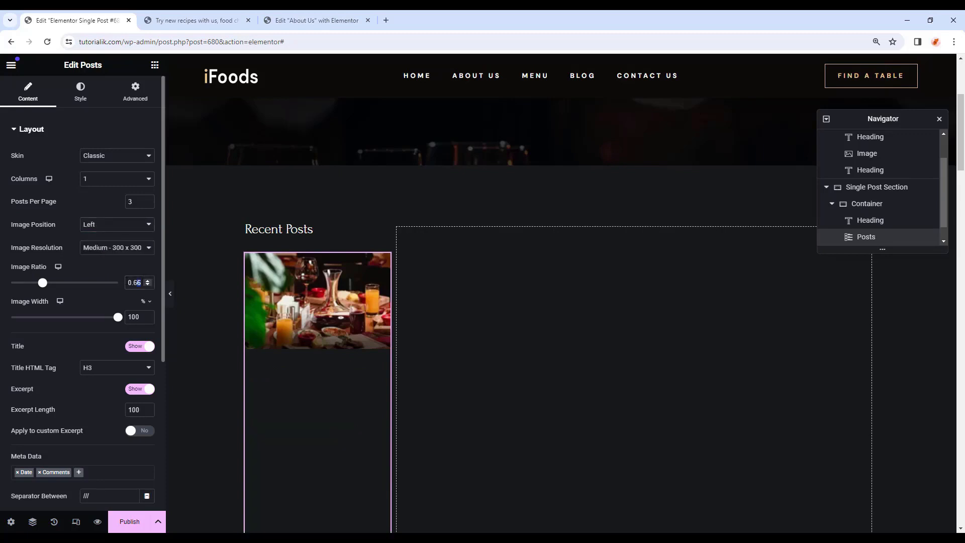
pyautogui.write('1')
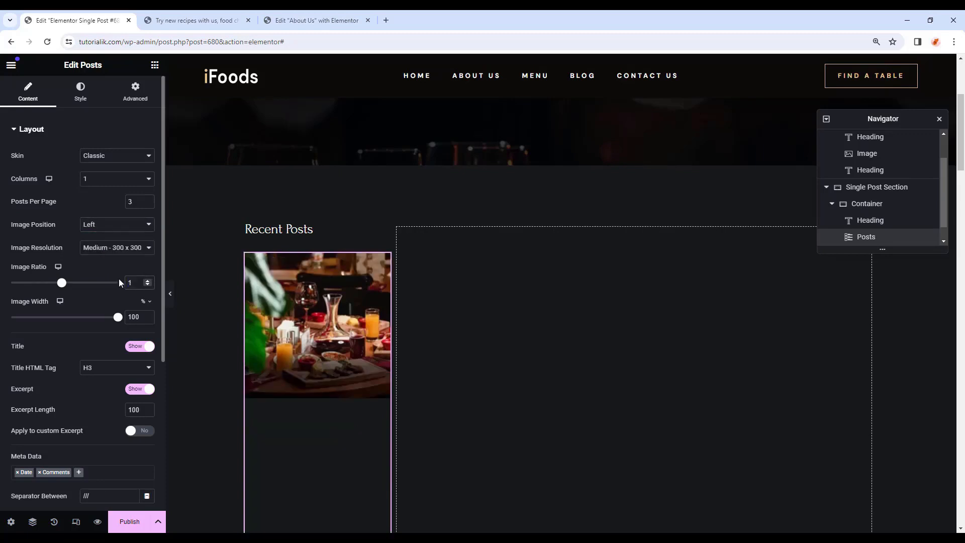
pyautogui.moveTo(141, 317); pyautogui.dragTo(116, 315)
pyautogui.write('70px')
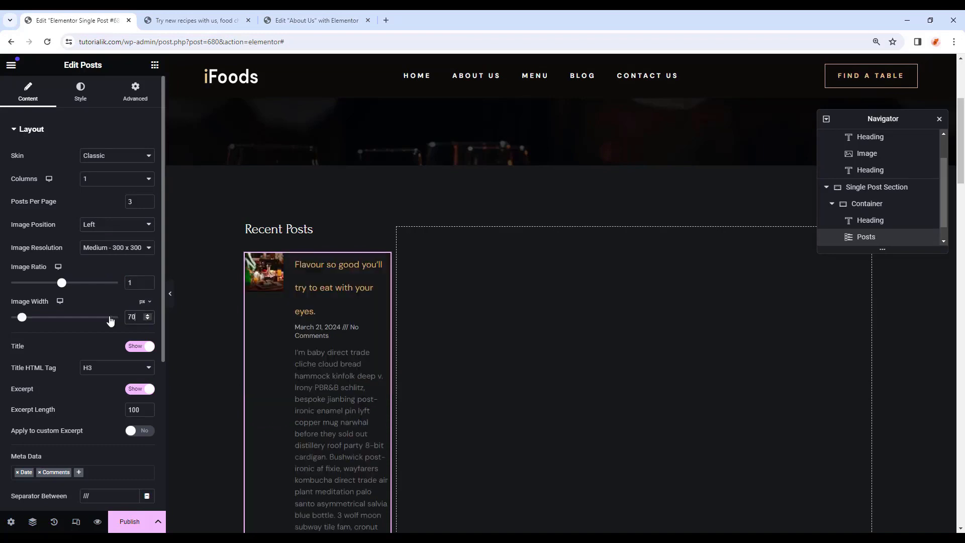
pyautogui.scroll(-1, 110, 320)
pyautogui.click(39, 422)
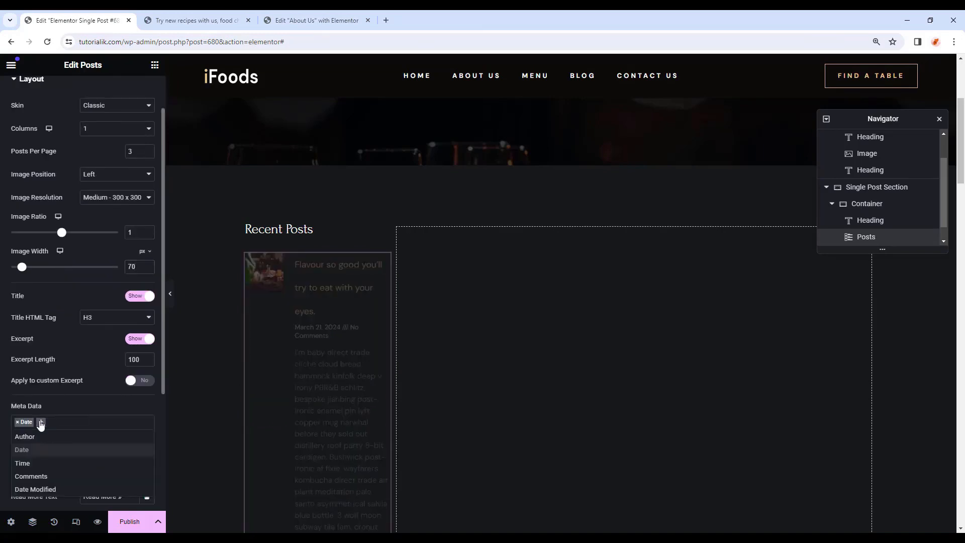
pyautogui.click(38, 439)
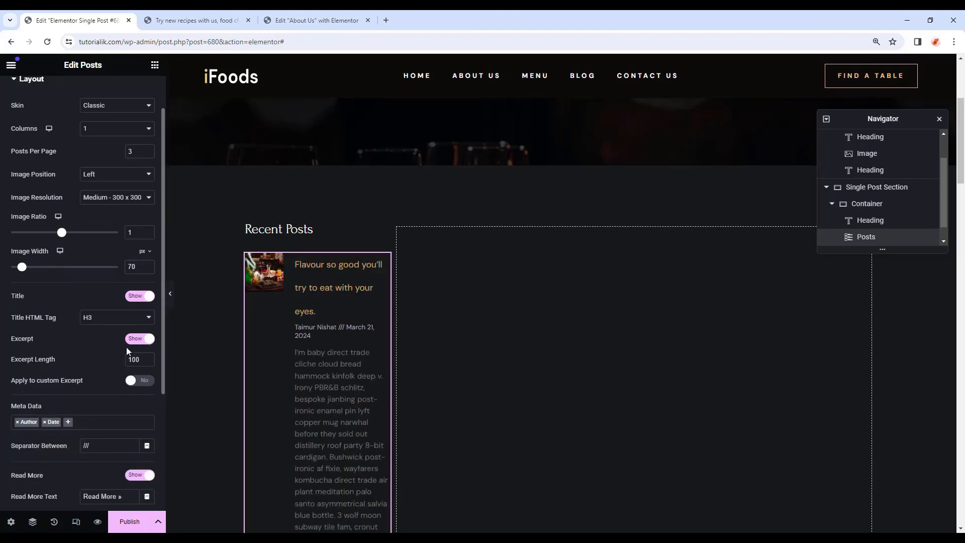
pyautogui.click(141, 339)
pyautogui.scroll(-2, 113, 361)
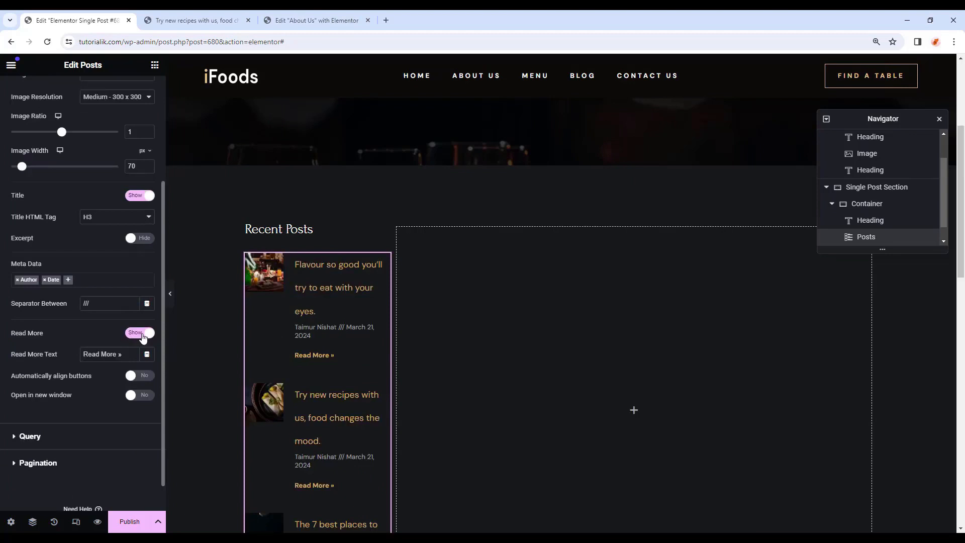
pyautogui.click(143, 334)
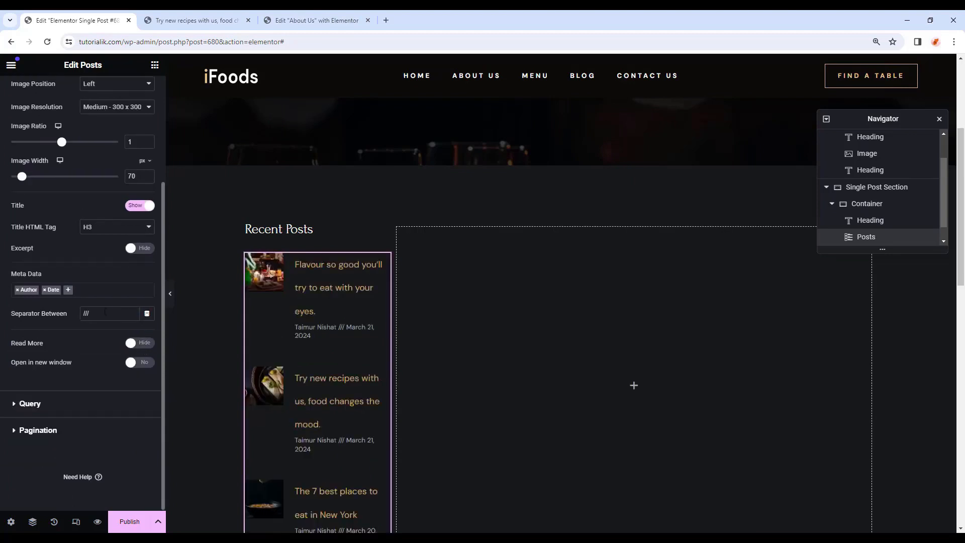
pyautogui.press('BackSpace')
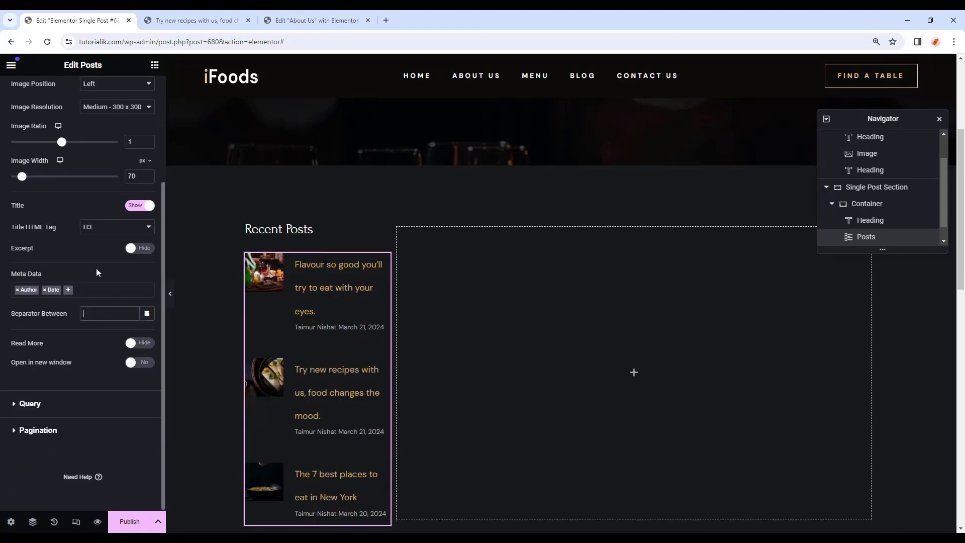
pyautogui.scroll(5, 98, 272)
pyautogui.click(80, 94)
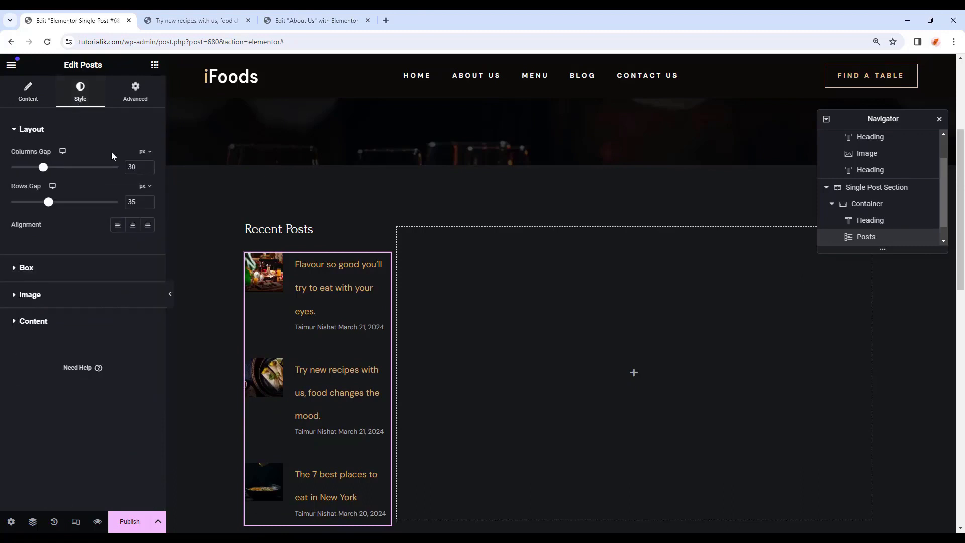
# Left-align the list and style post titles Primary, DM Sans 14 with line height 25.
pyautogui.click(116, 227)
pyautogui.click(54, 132)
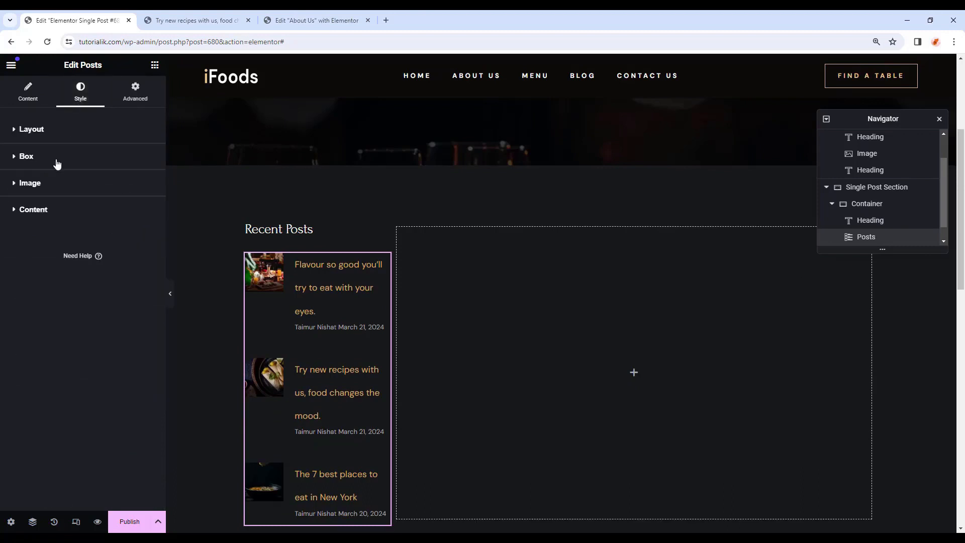
pyautogui.click(57, 210)
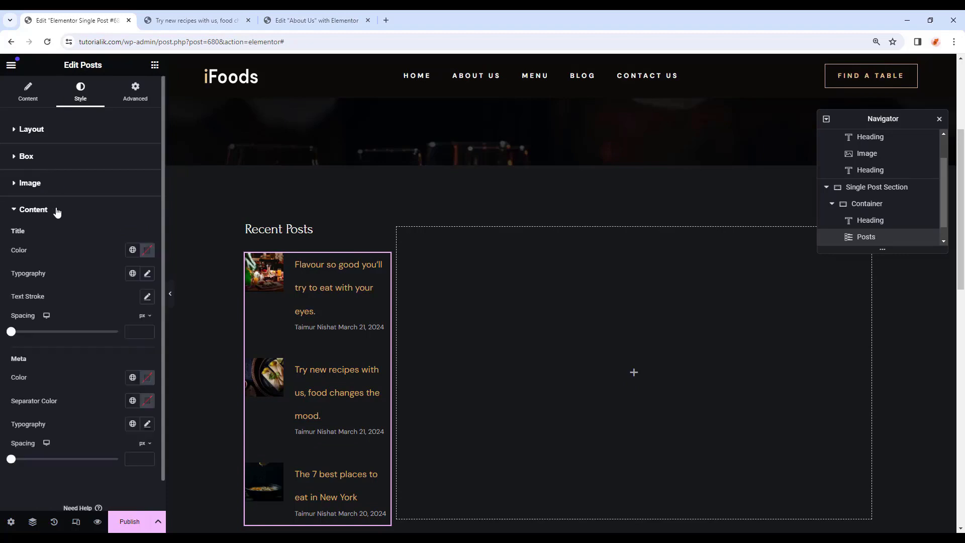
pyautogui.click(132, 250)
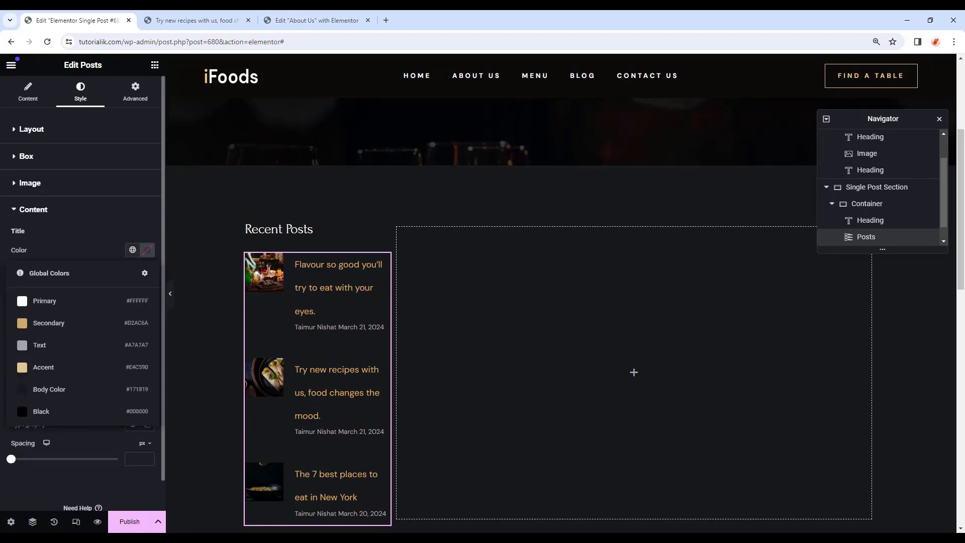
pyautogui.click(53, 311)
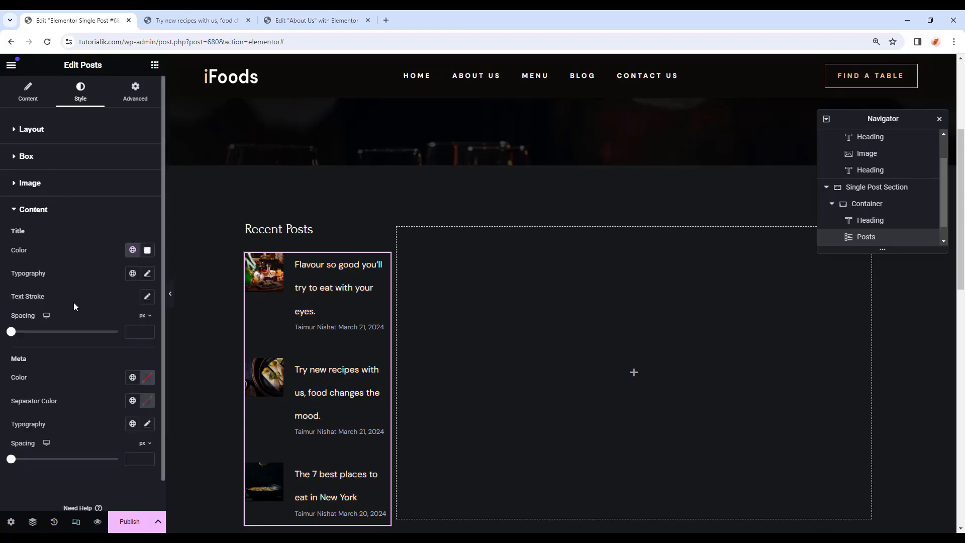
pyautogui.click(148, 274)
pyautogui.click(111, 327)
pyautogui.write('dm')
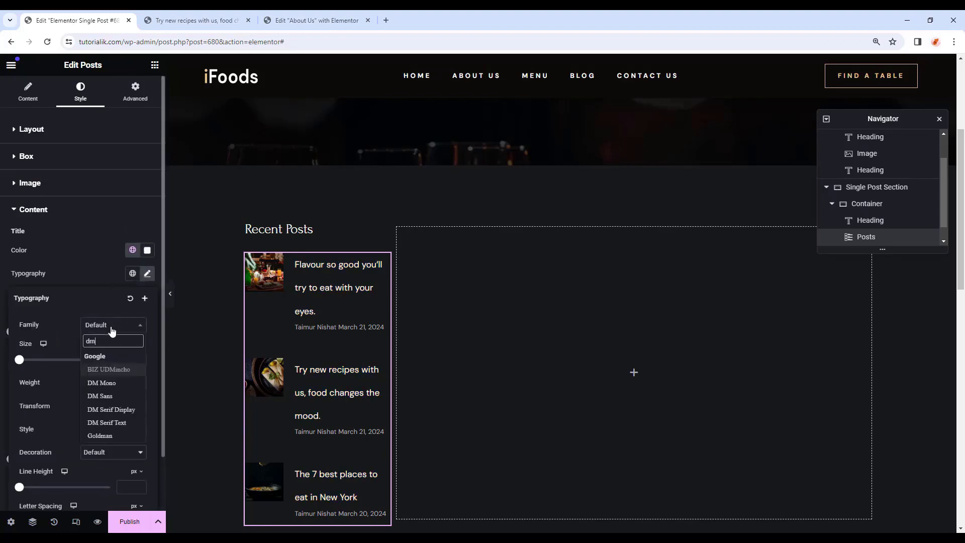
pyautogui.click(103, 397)
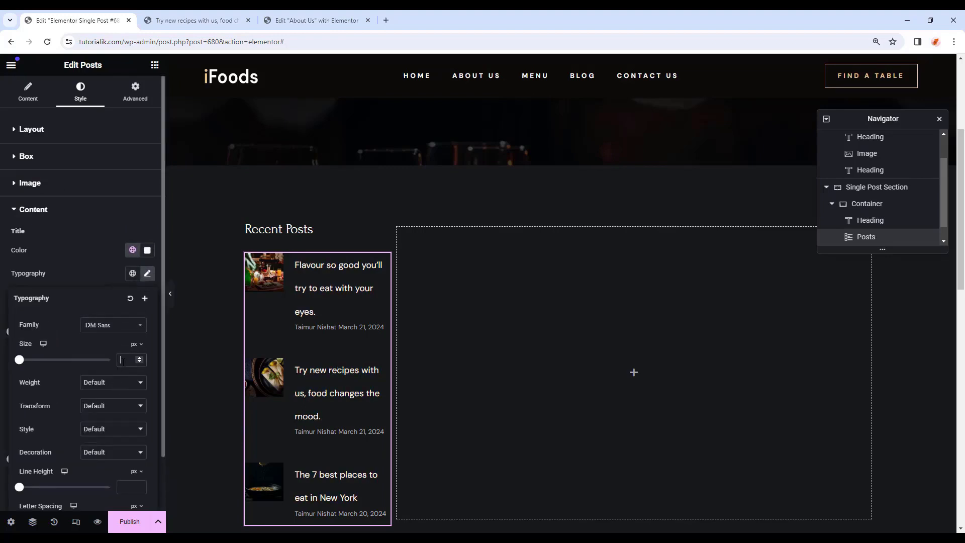
pyautogui.write('14')
pyautogui.click(139, 486)
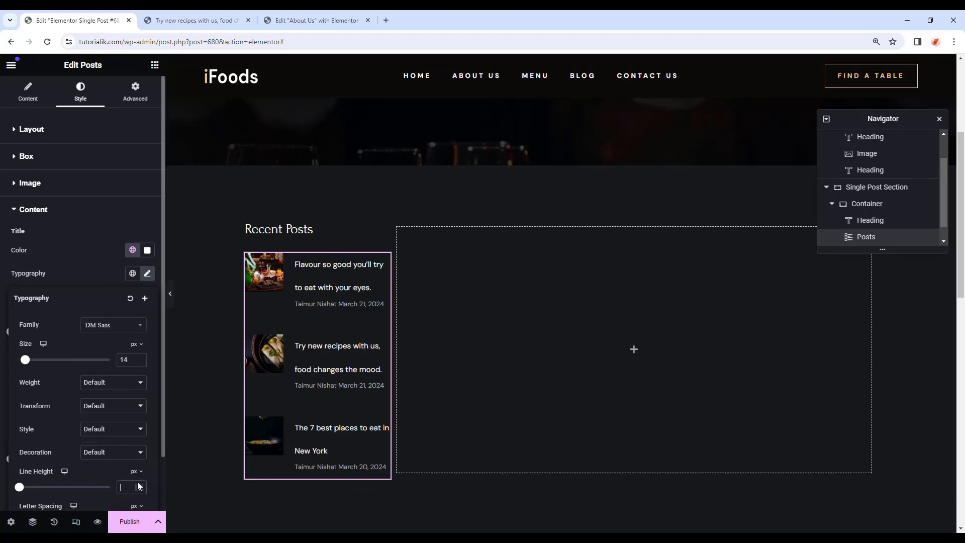
pyautogui.write('25')
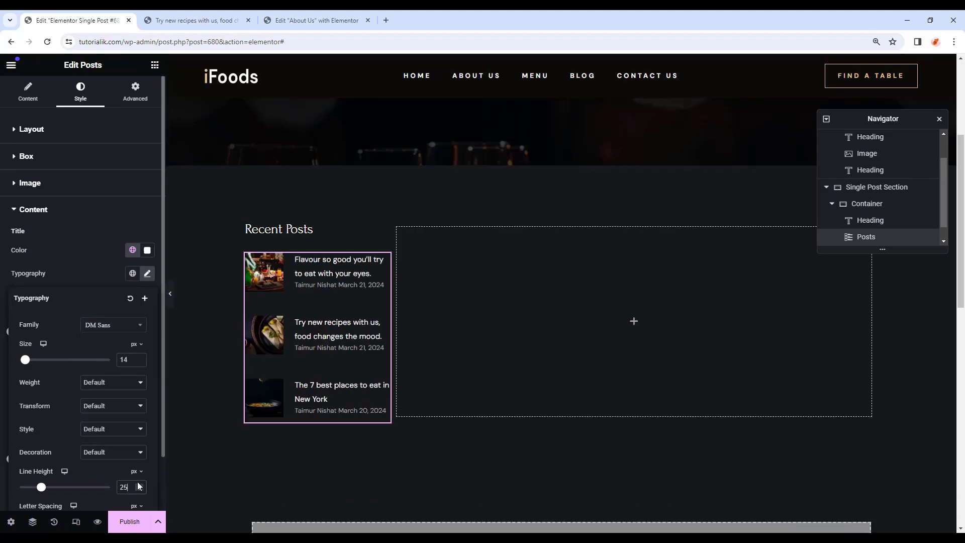
pyautogui.click(89, 275)
# Style the post meta in Primary colour, DM Sans at 10 px.
pyautogui.scroll(-1, 88, 275)
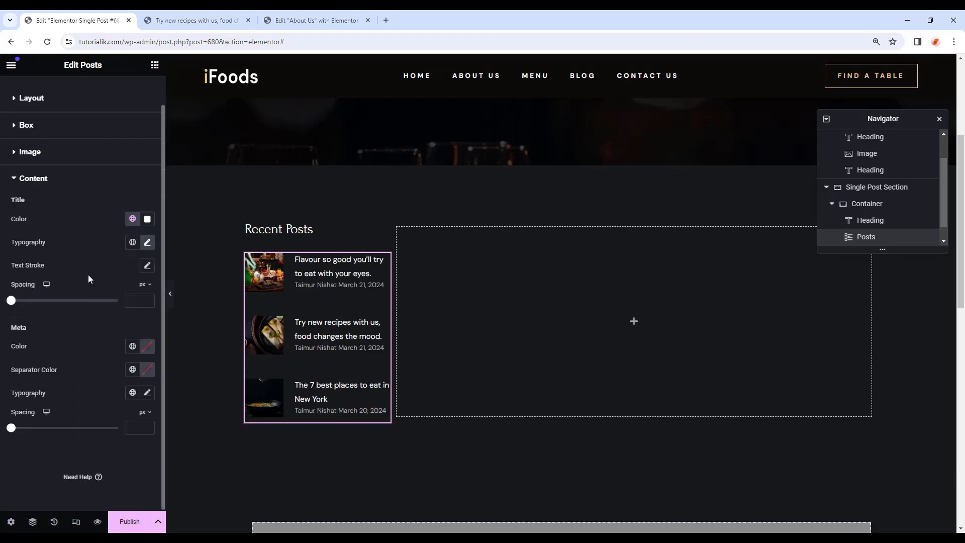
pyautogui.click(133, 347)
pyautogui.click(91, 398)
pyautogui.click(147, 393)
pyautogui.click(111, 445)
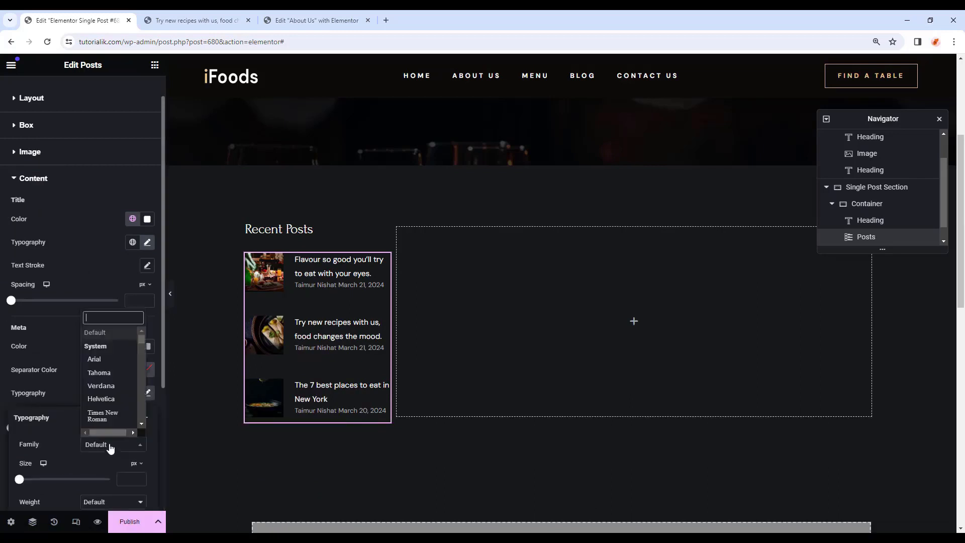
pyautogui.write('dm sans')
pyautogui.click(103, 430)
pyautogui.scroll(-3, 123, 323)
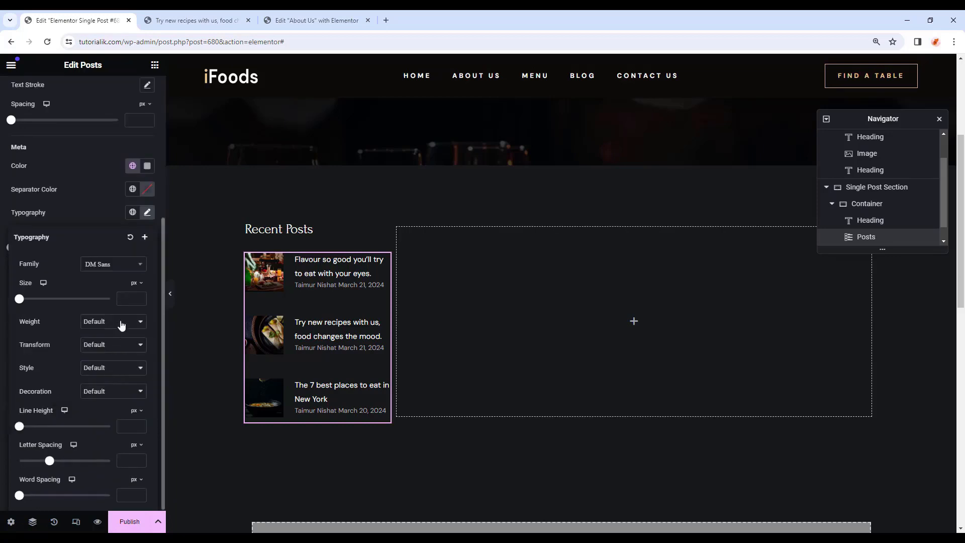
pyautogui.click(124, 298)
pyautogui.write('10')
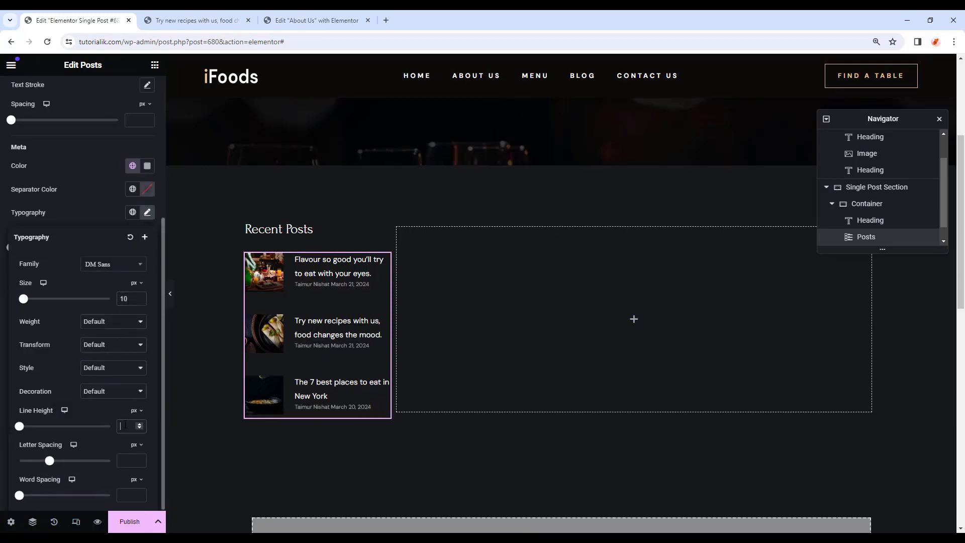
pyautogui.write('18')
pyautogui.click(56, 219)
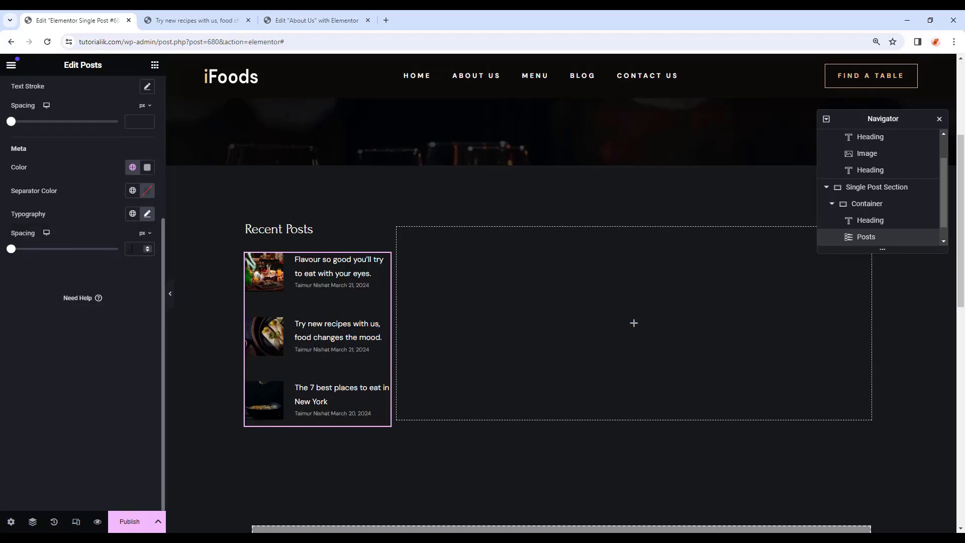
# Set the meta spacing to 24 and the widget's bottom margin to 54.
pyautogui.write('24')
pyautogui.scroll(4, 132, 249)
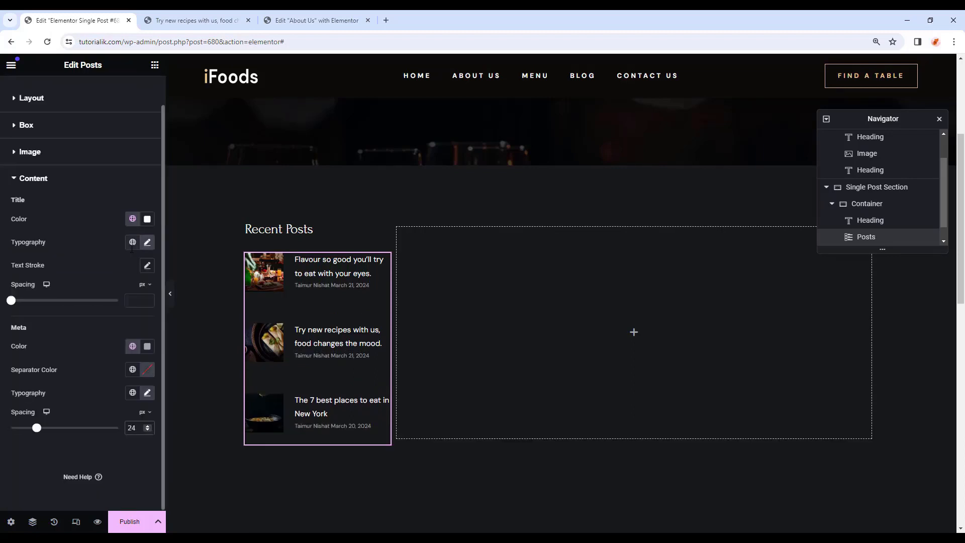
pyautogui.scroll(1, 132, 249)
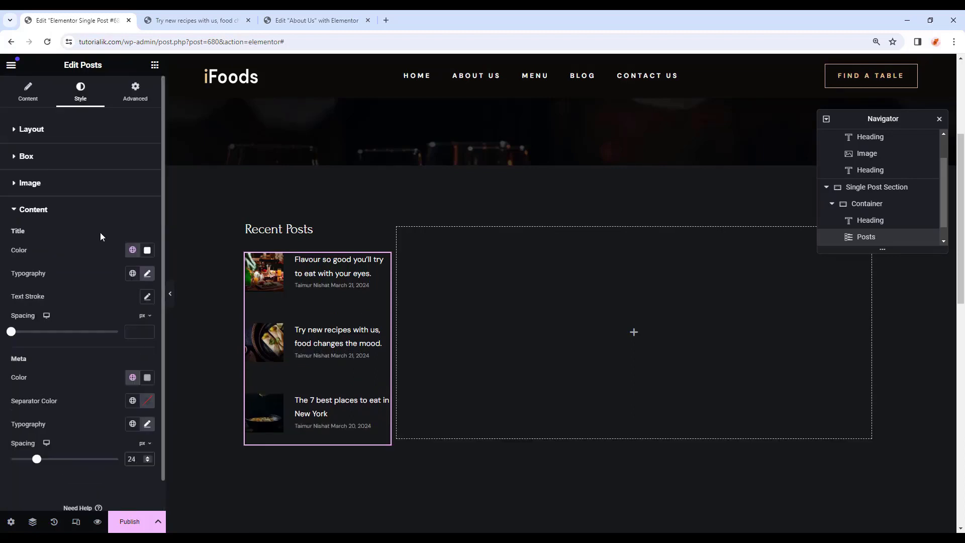
pyautogui.click(136, 96)
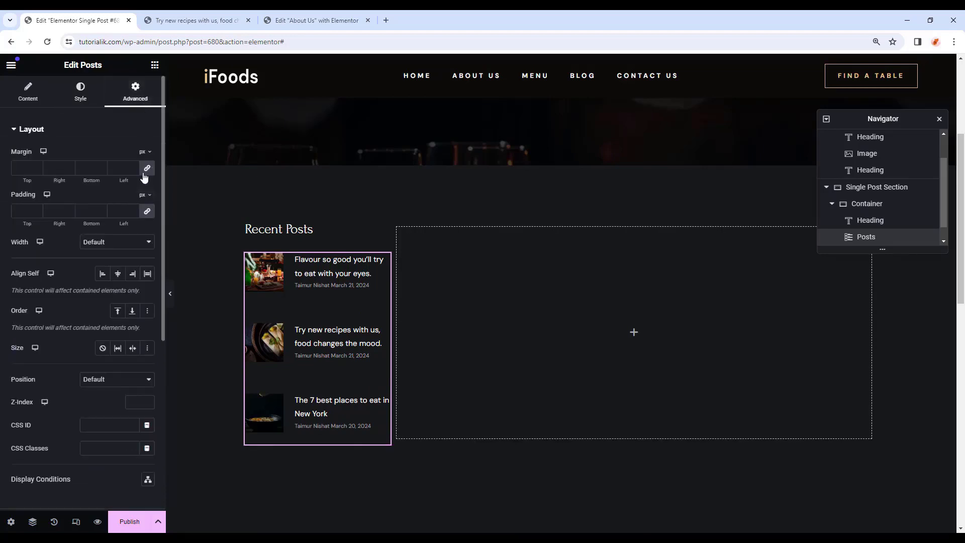
pyautogui.click(88, 167)
pyautogui.write('54')
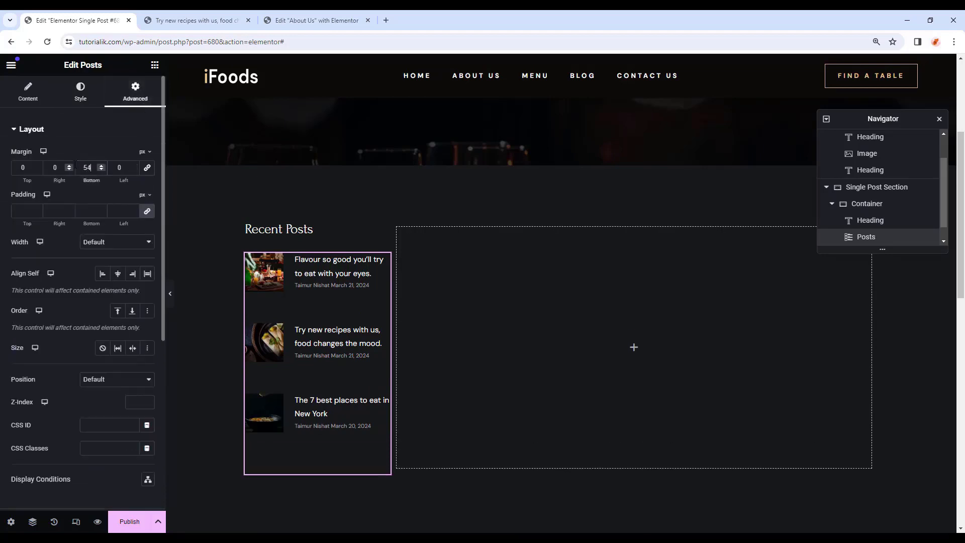
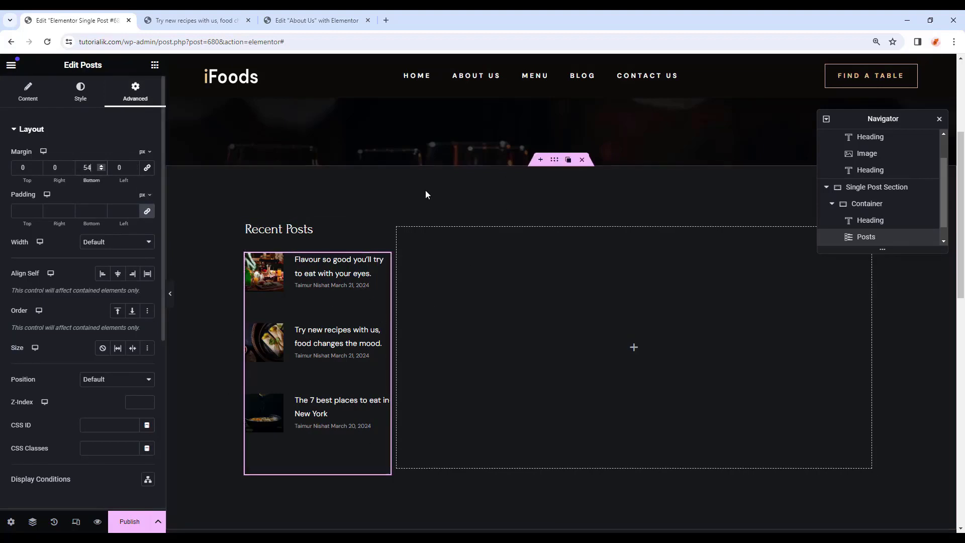
# Scroll the canvas back to the Recent Posts widget in the single post template.
pyautogui.scroll(4, 425, 191)
pyautogui.scroll(-5, 426, 192)
pyautogui.scroll(1, 377, 280)
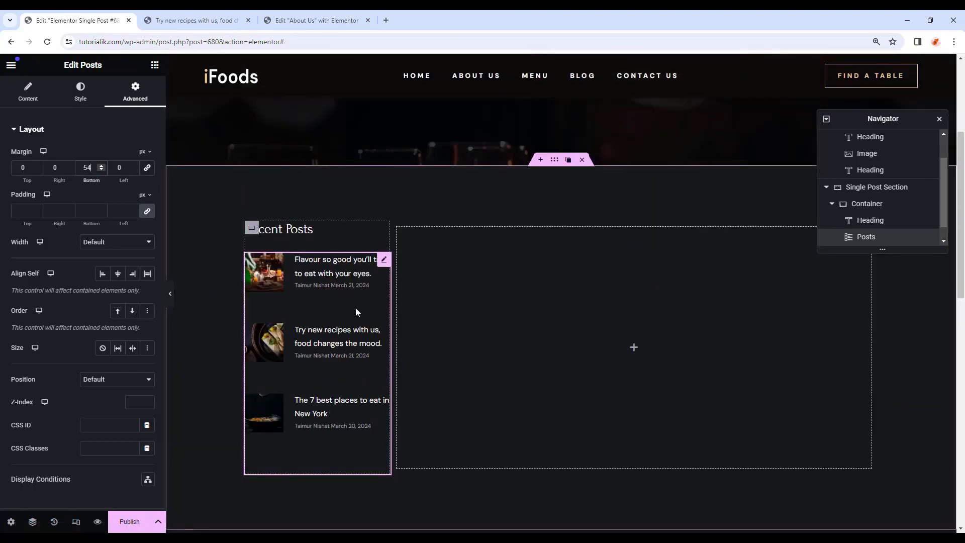
pyautogui.scroll(-1, 355, 307)
# Add an H4 'Tag Cloud' heading below Recent Posts in white with a 28 bottom margin.
pyautogui.click(155, 64)
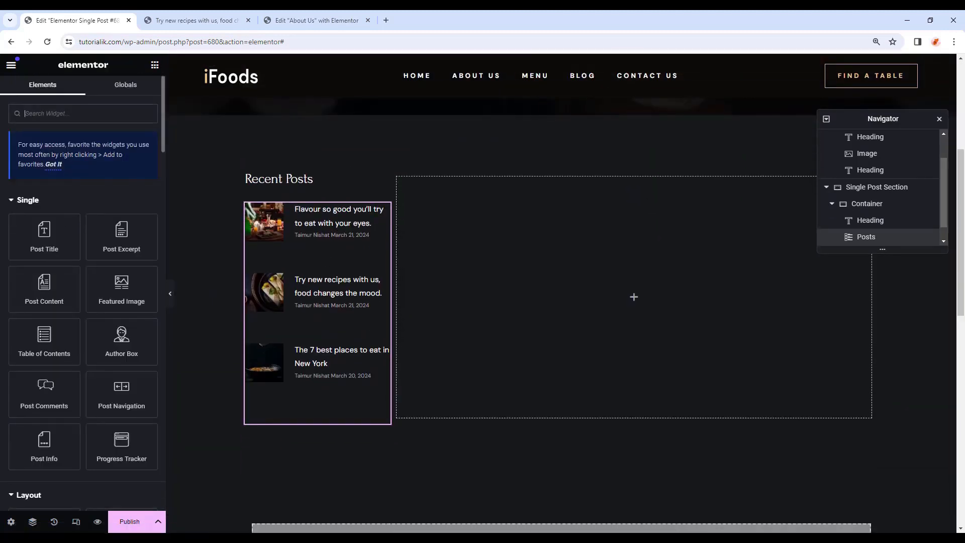
pyautogui.scroll(-5, 39, 402)
pyautogui.moveTo(44, 366); pyautogui.dragTo(308, 420)
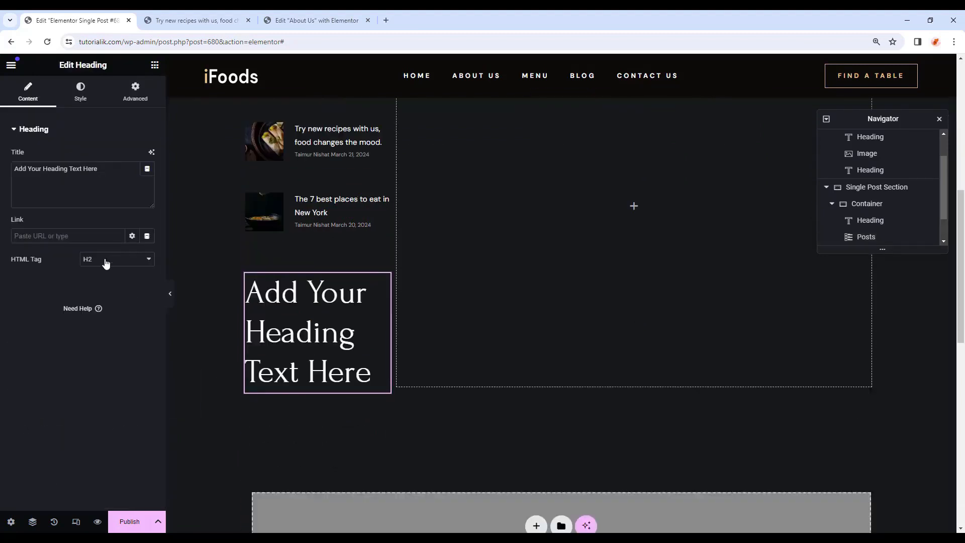
pyautogui.click(105, 261)
pyautogui.click(95, 295)
pyautogui.moveTo(100, 169); pyautogui.dragTo(3, 147)
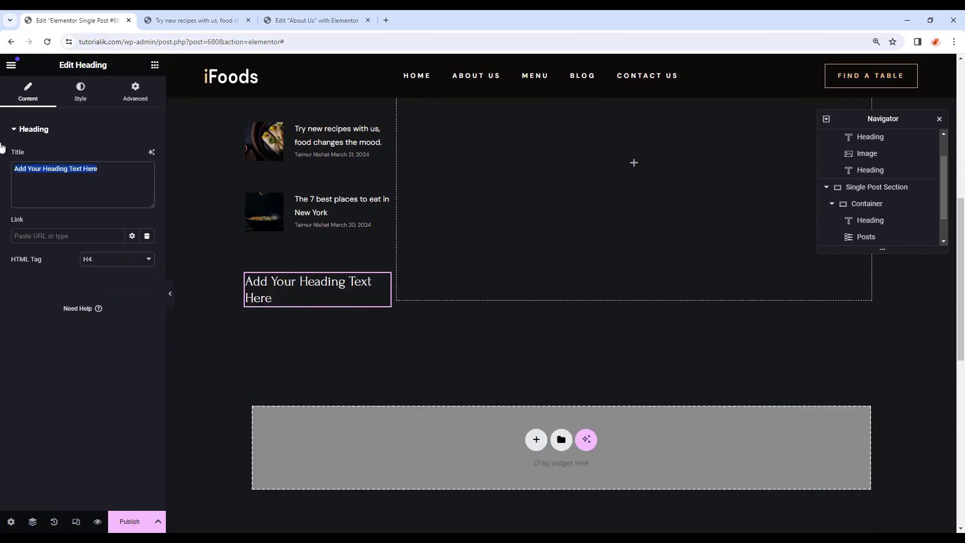
pyautogui.write('Tag Cloud')
pyautogui.click(89, 103)
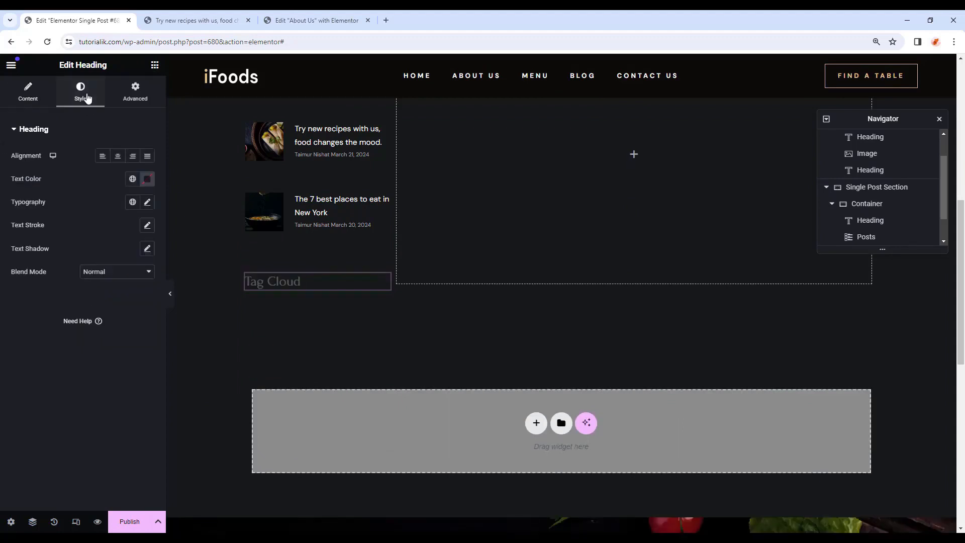
pyautogui.click(132, 186)
pyautogui.click(65, 228)
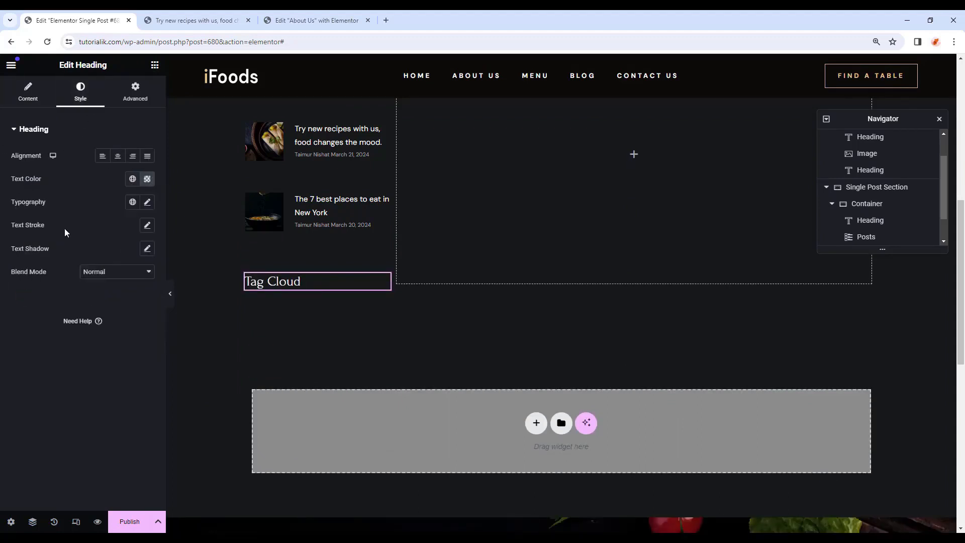
pyautogui.click(142, 90)
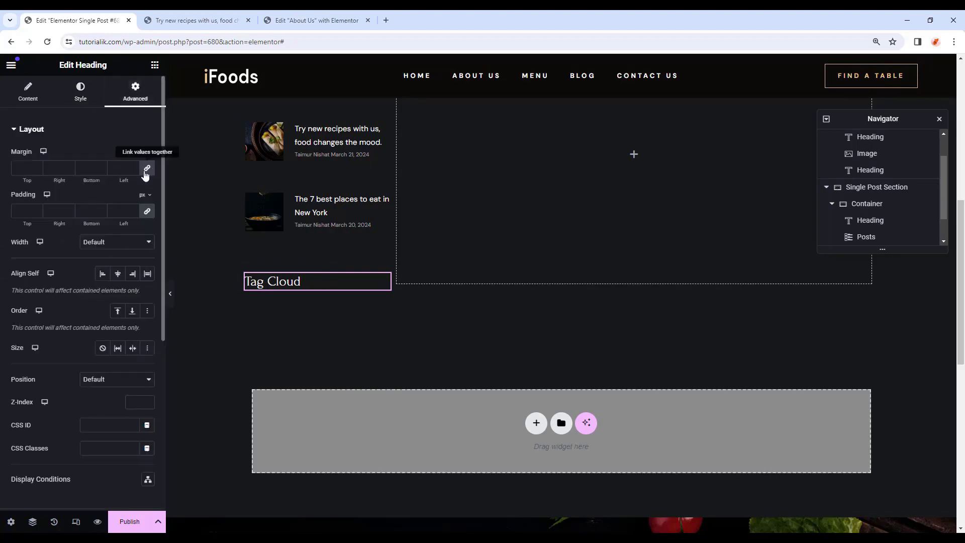
pyautogui.click(145, 170)
pyautogui.write('28')
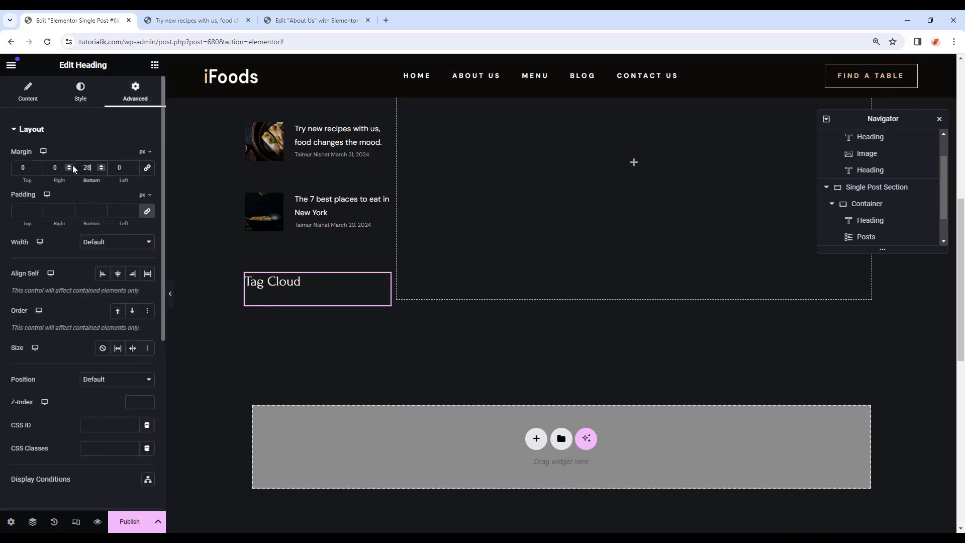
# Add a row container below it with gap 10, wrapping enabled and 30 right padding.
pyautogui.click(155, 65)
pyautogui.scroll(-3, 71, 306)
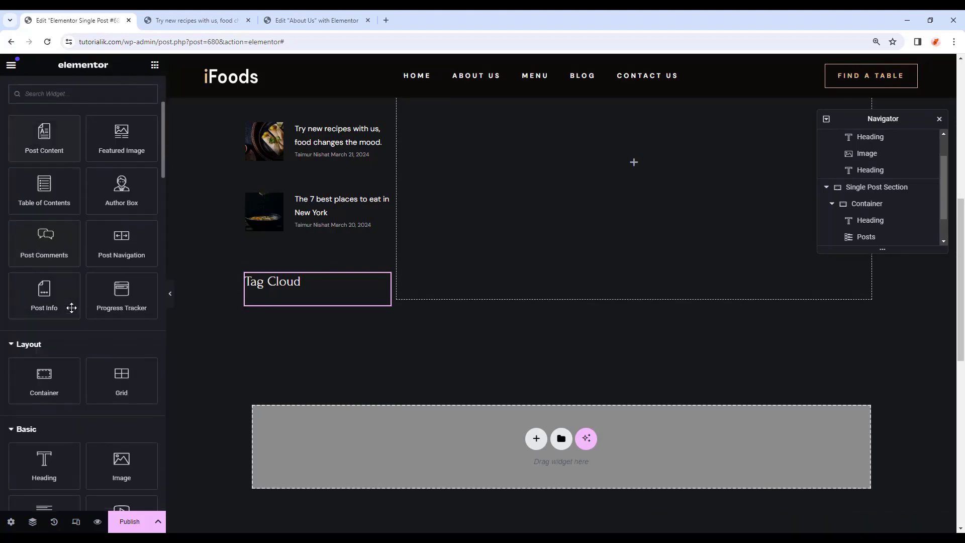
pyautogui.moveTo(51, 374); pyautogui.dragTo(316, 305)
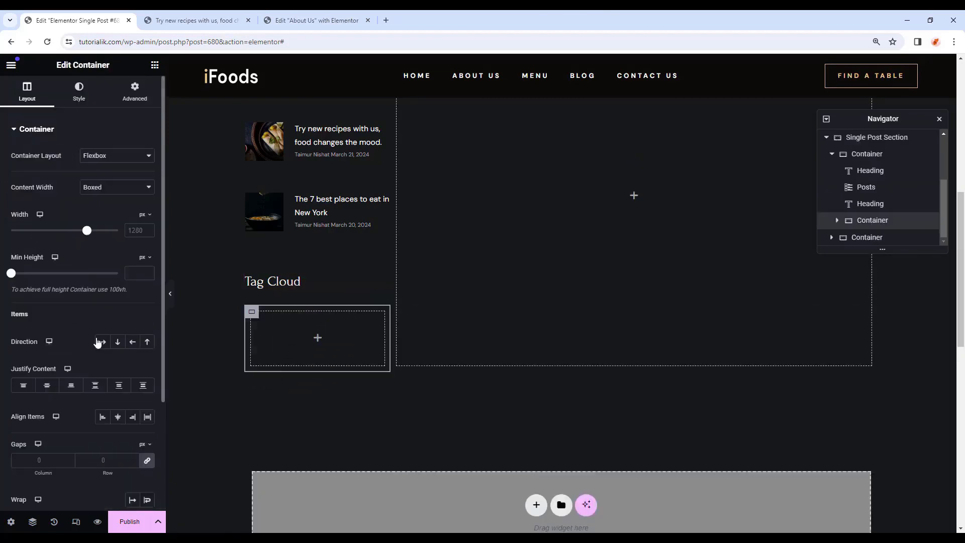
pyautogui.click(102, 342)
pyautogui.click(52, 459)
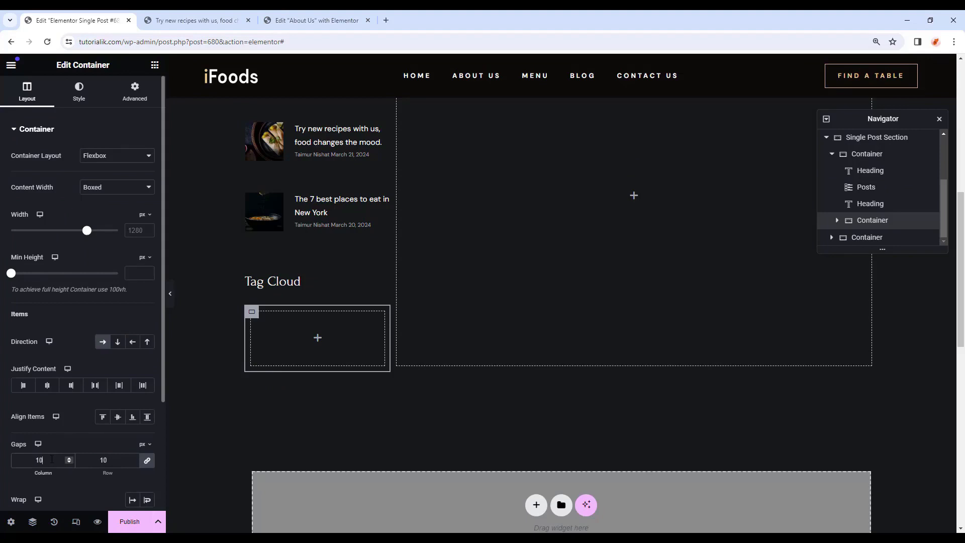
pyautogui.scroll(-1, 51, 459)
pyautogui.click(147, 449)
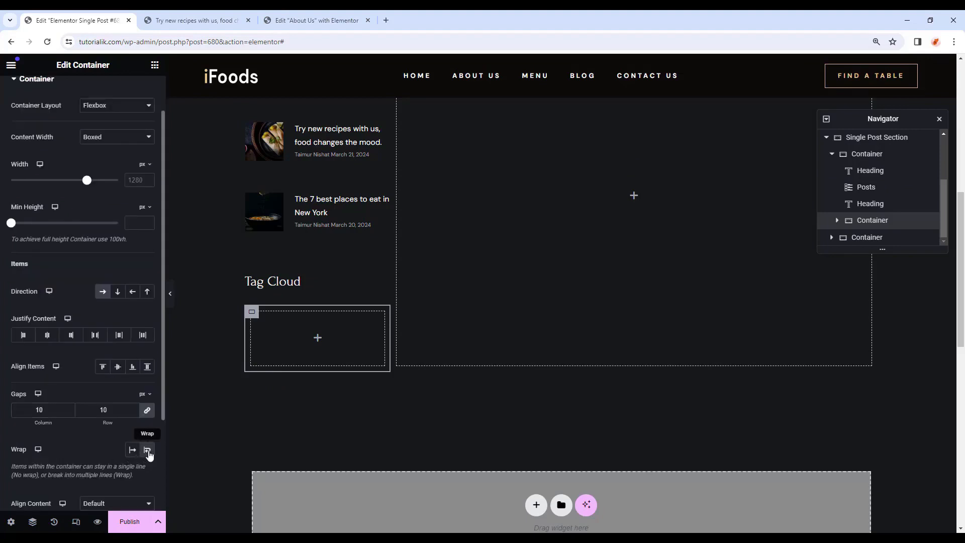
pyautogui.click(135, 93)
pyautogui.click(148, 211)
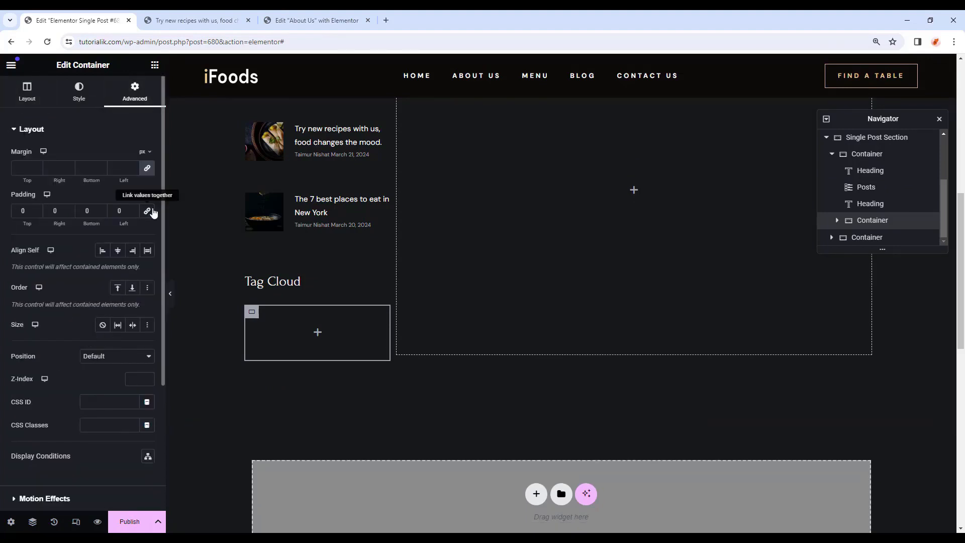
pyautogui.click(35, 207)
pyautogui.press('Tab')
pyautogui.write('30')
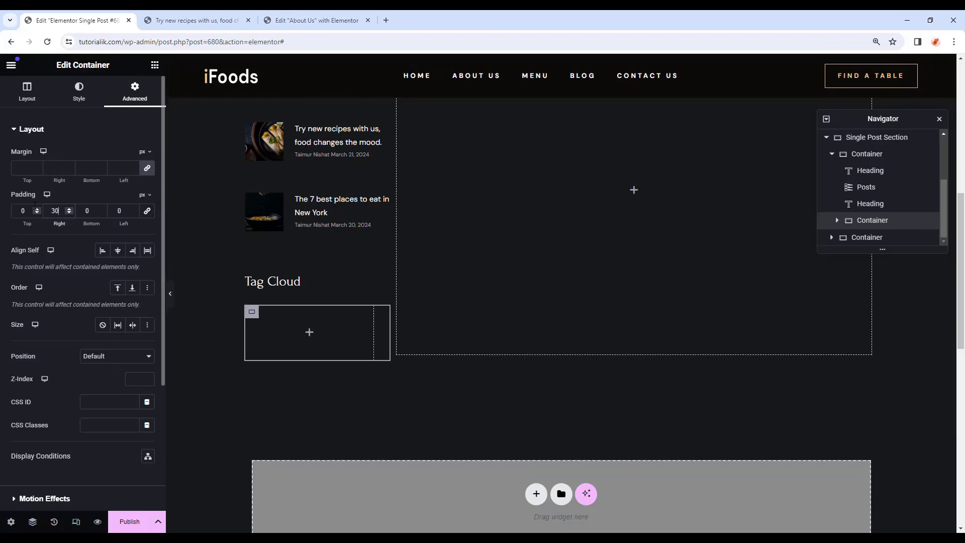
pyautogui.click(155, 65)
pyautogui.scroll(-5, 85, 336)
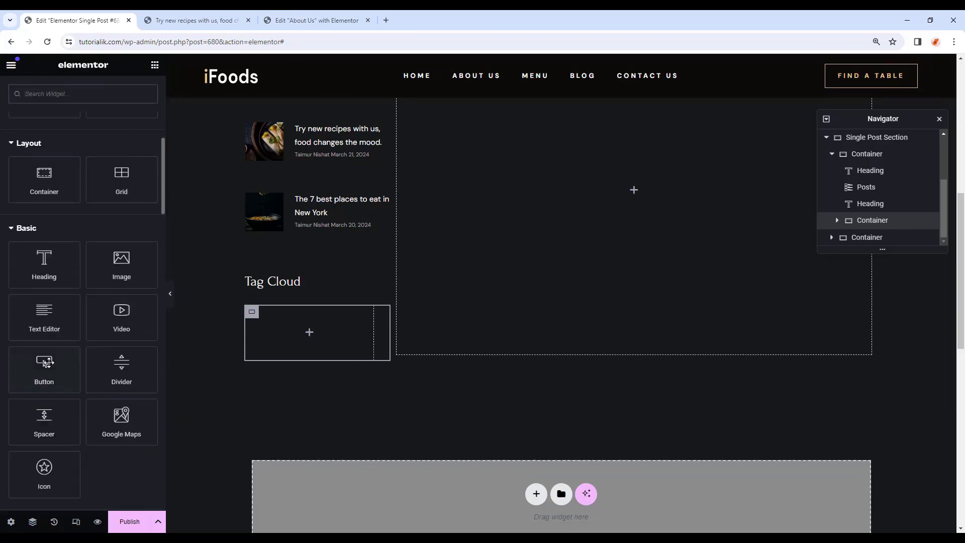
# Place a button in the Tag Cloud container with DM Sans, line height 18, uppercase text.
pyautogui.moveTo(47, 363); pyautogui.dragTo(333, 326)
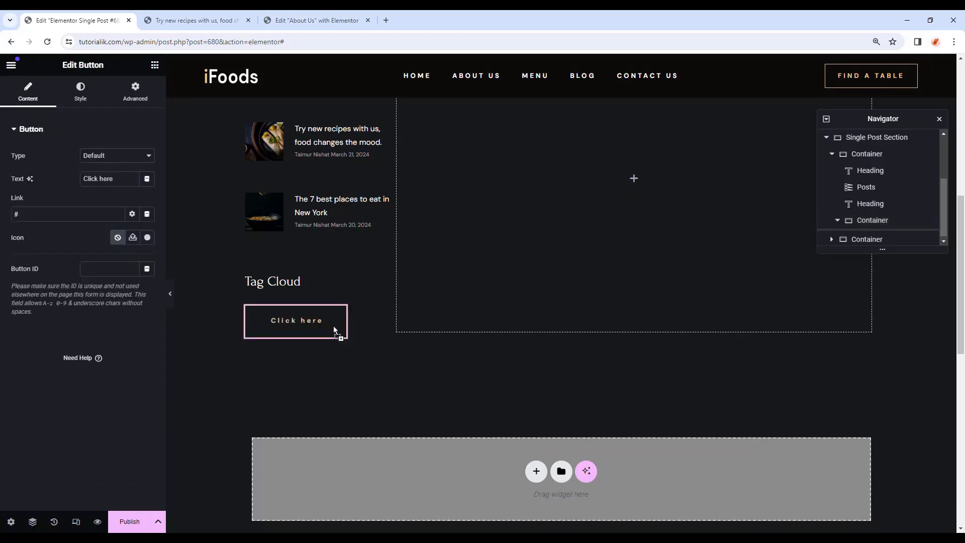
pyautogui.click(82, 96)
pyautogui.click(147, 180)
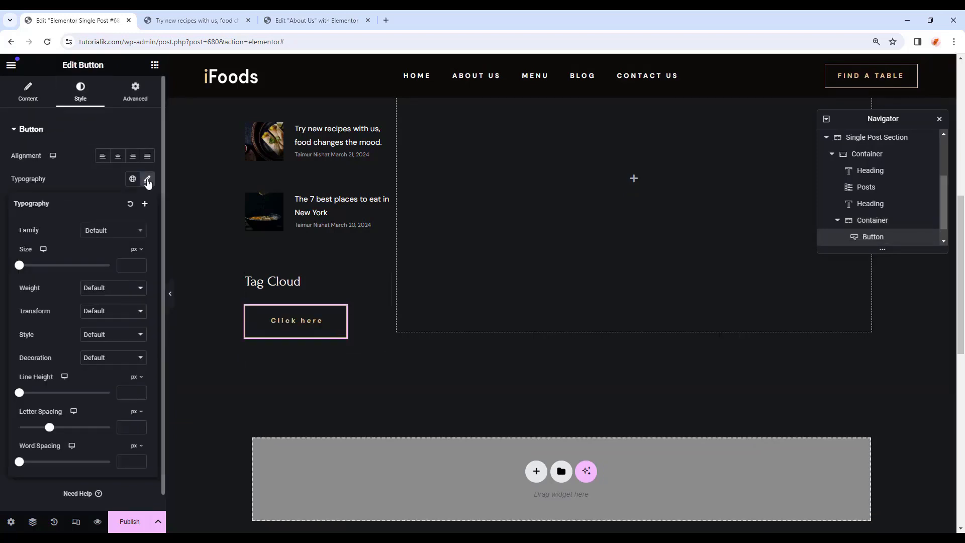
pyautogui.click(121, 235)
pyautogui.write('dm')
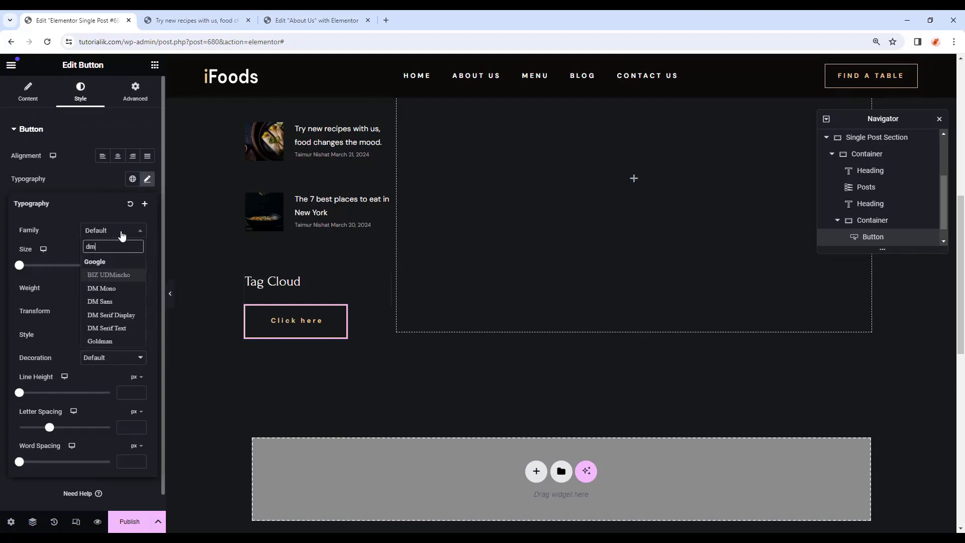
pyautogui.click(136, 302)
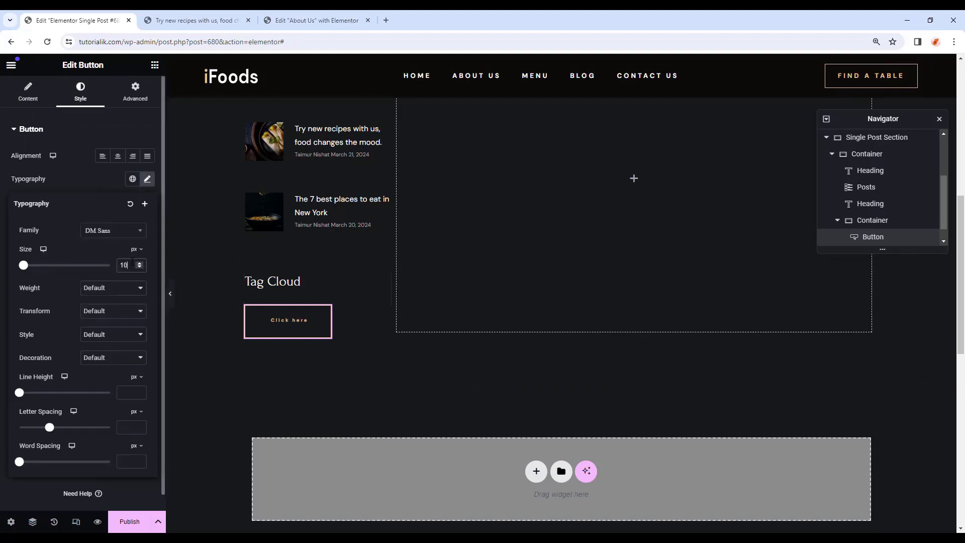
pyautogui.click(128, 395)
pyautogui.write('18')
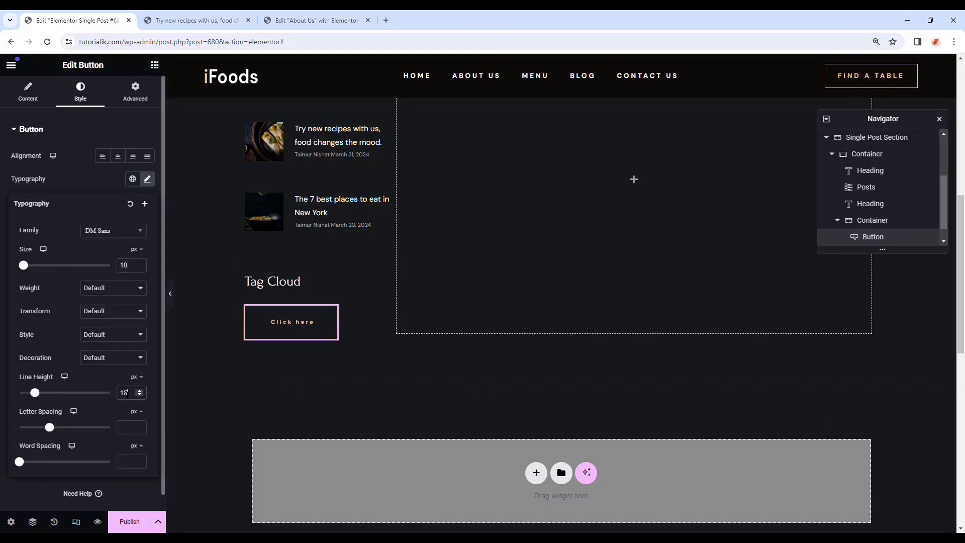
pyautogui.click(106, 311)
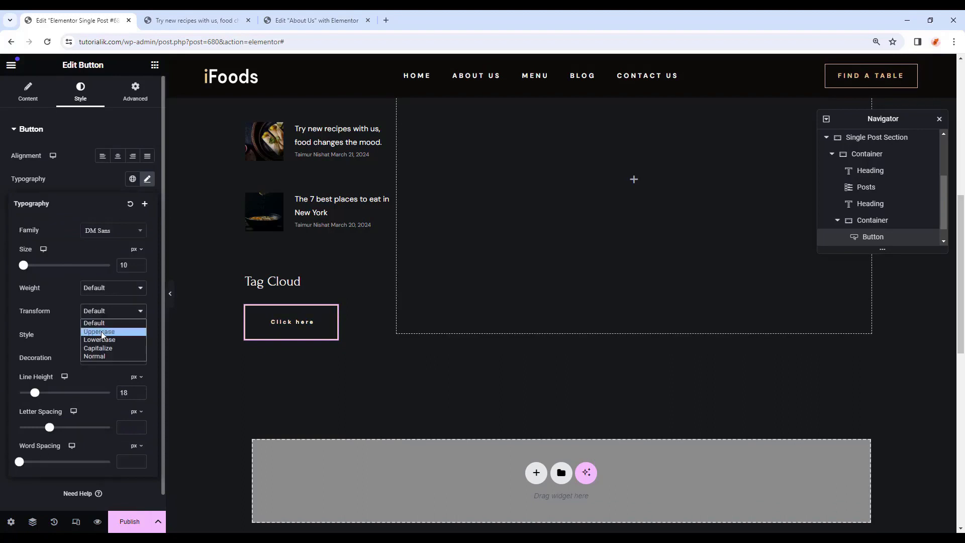
pyautogui.click(102, 333)
pyautogui.click(12, 406)
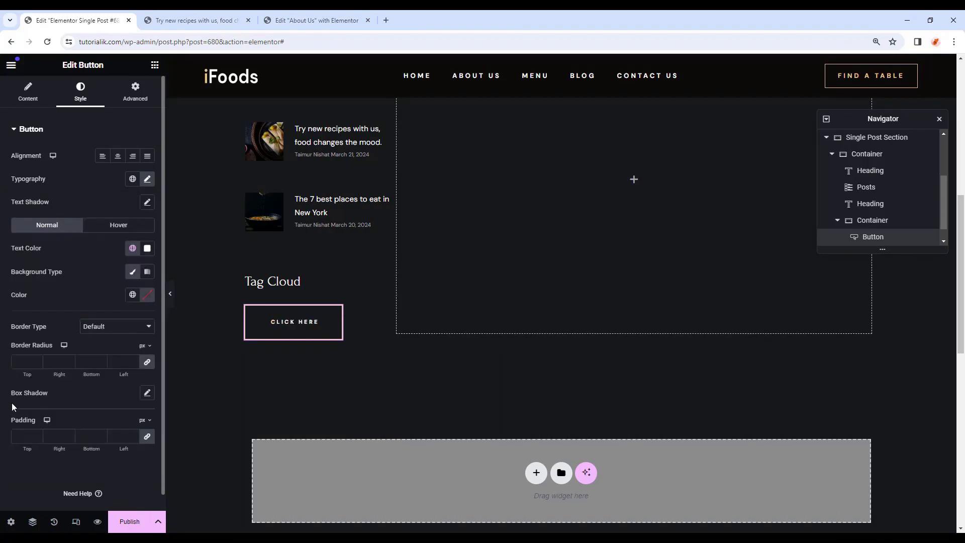
# Give the button custom padding, a Primary background and a solid global-colour border.
pyautogui.click(25, 436)
pyautogui.write('9')
pyautogui.click(60, 437)
pyautogui.write('2')
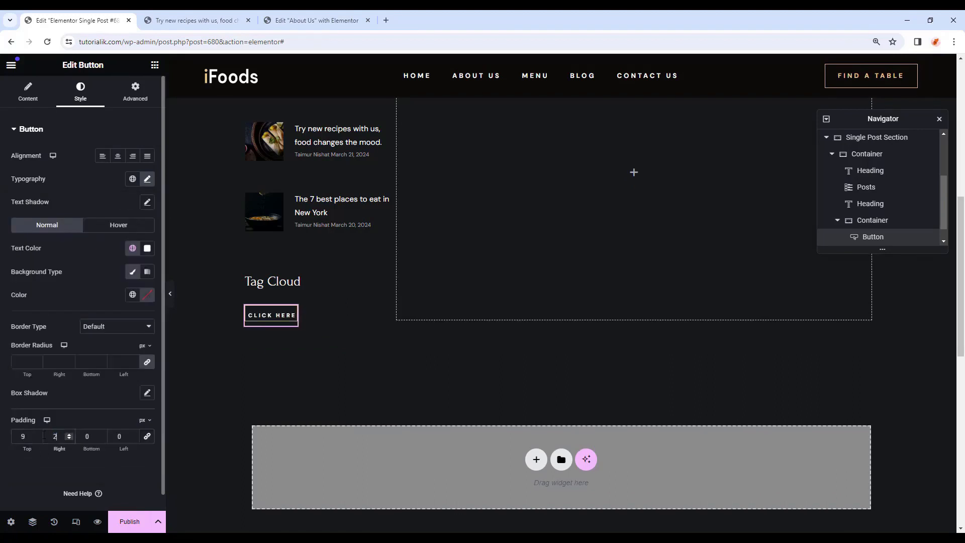
pyautogui.write('2')
pyautogui.press('Tab')
pyautogui.write('9')
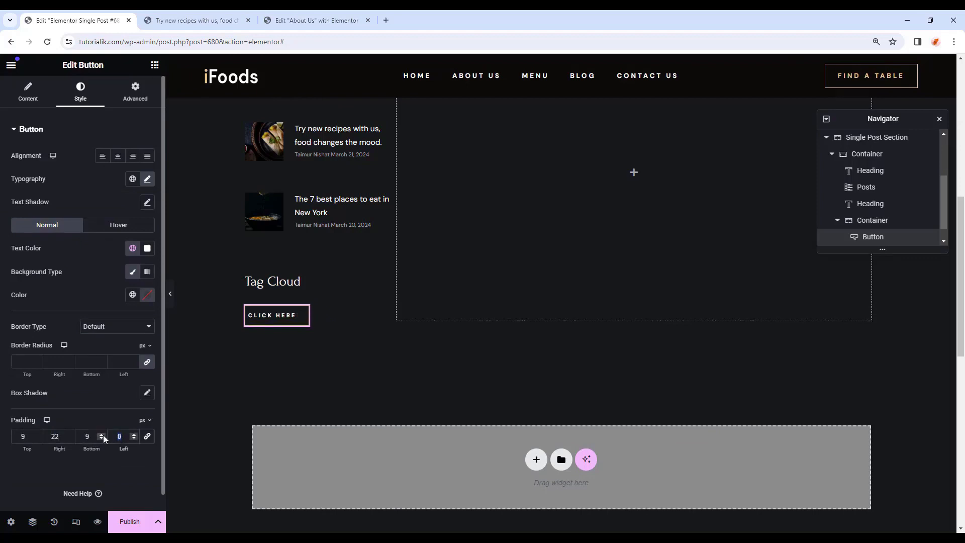
pyautogui.write('22')
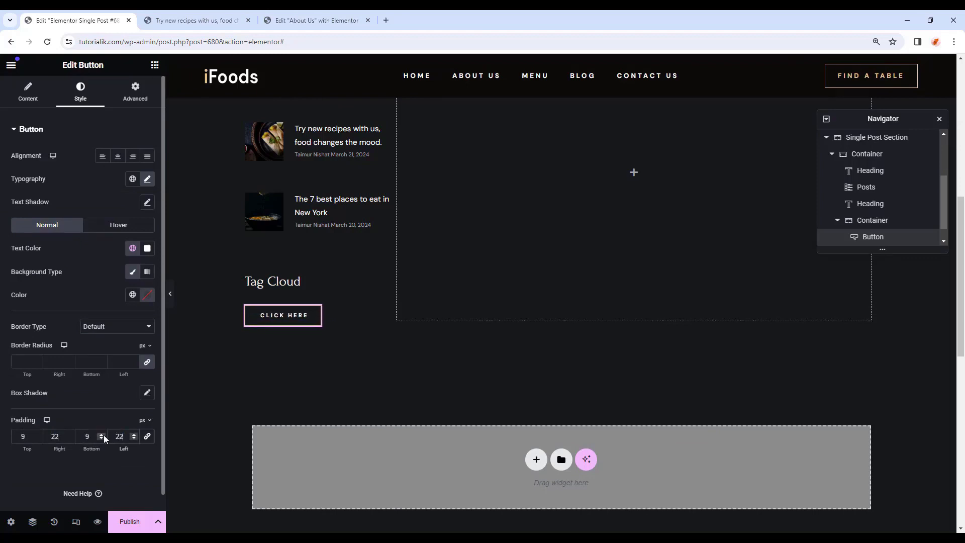
pyautogui.click(132, 295)
pyautogui.click(102, 346)
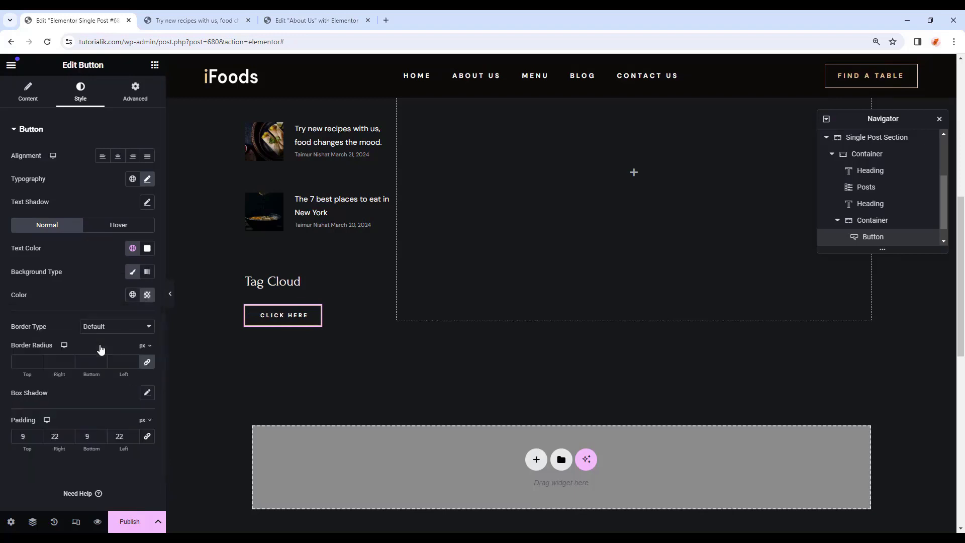
pyautogui.click(120, 326)
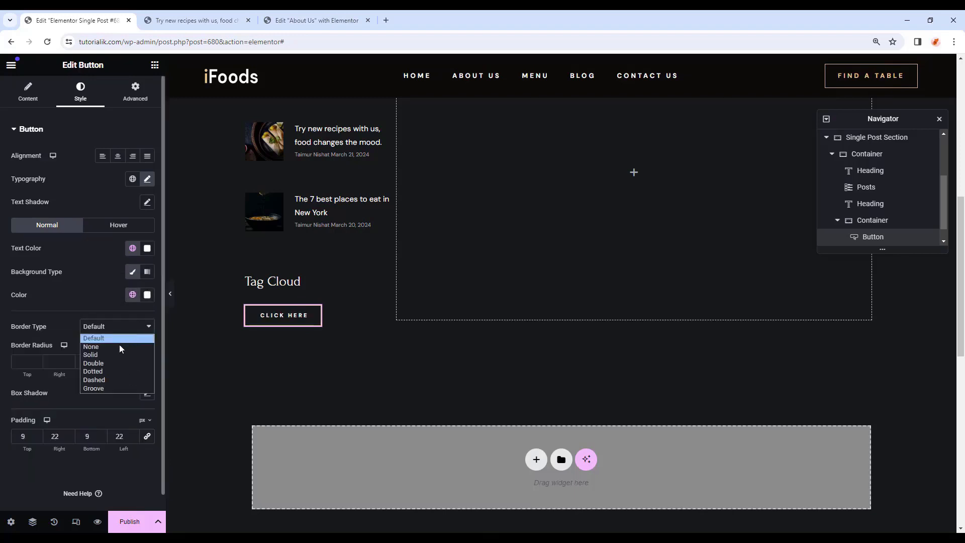
pyautogui.click(117, 352)
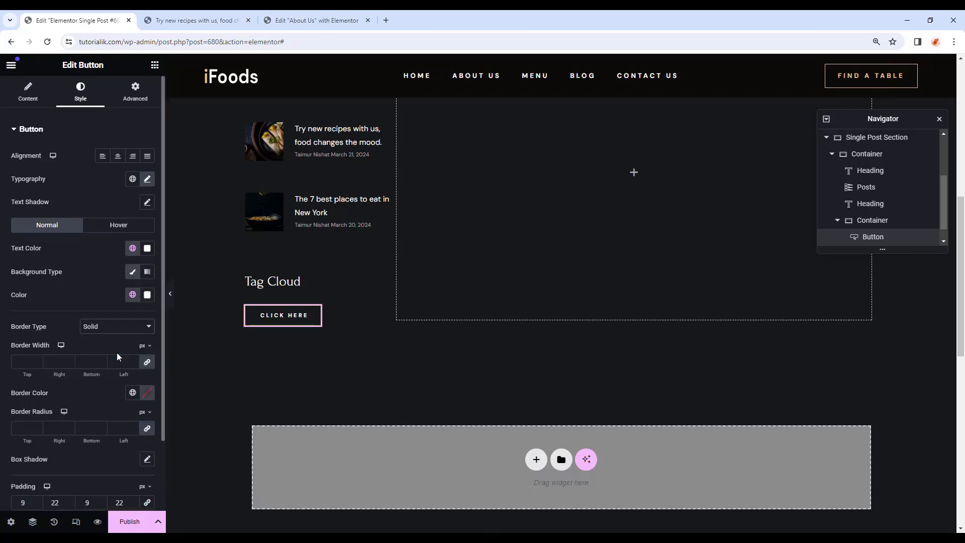
pyautogui.click(137, 394)
pyautogui.click(76, 266)
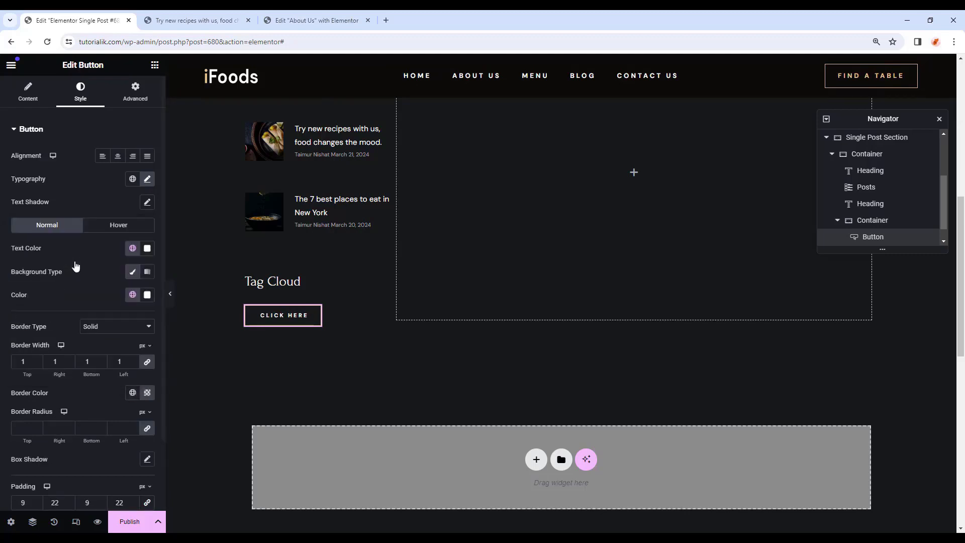
pyautogui.click(170, 294)
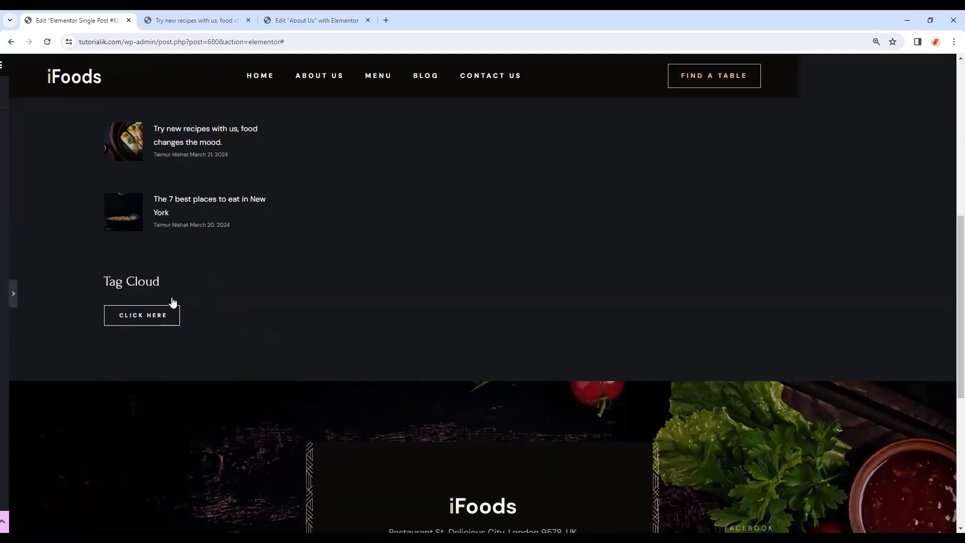
pyautogui.click(5, 293)
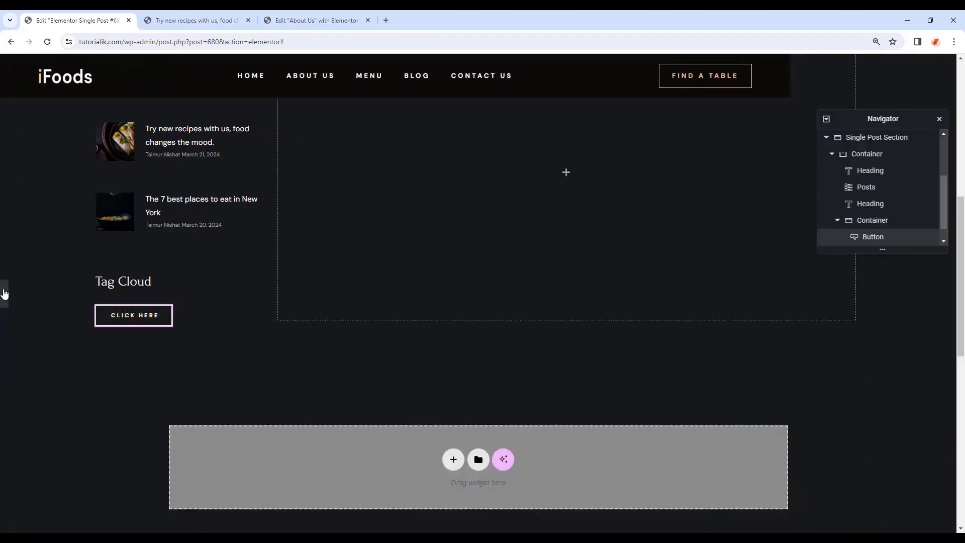
# Set the button's hover text to Primary white and hover background to transparent.
pyautogui.click(128, 228)
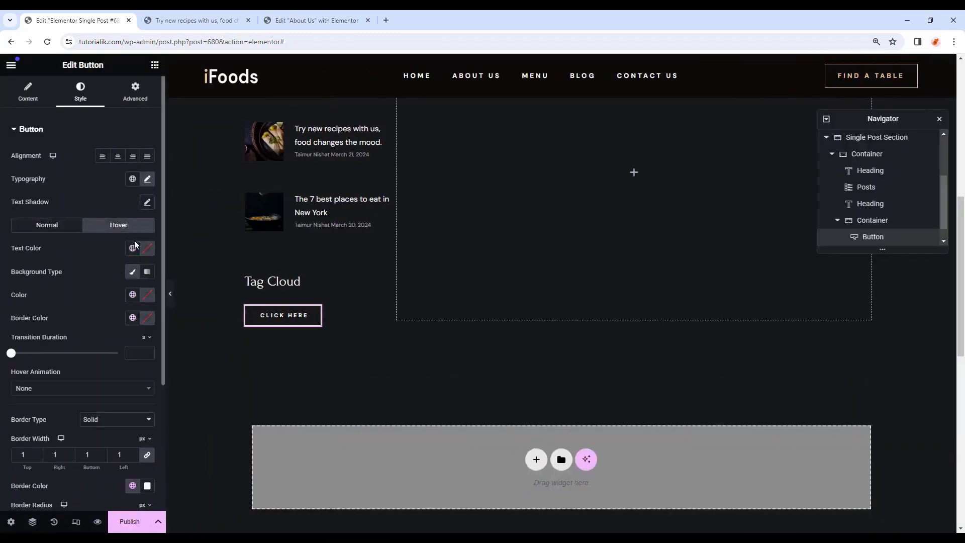
pyautogui.click(132, 247)
pyautogui.click(71, 298)
pyautogui.click(132, 295)
pyautogui.click(147, 295)
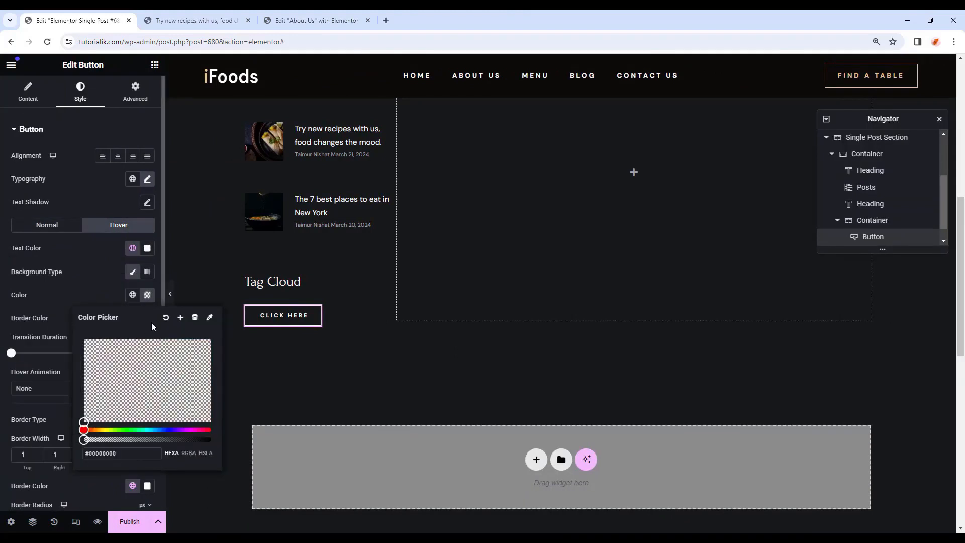
pyautogui.click(134, 294)
pyautogui.click(170, 293)
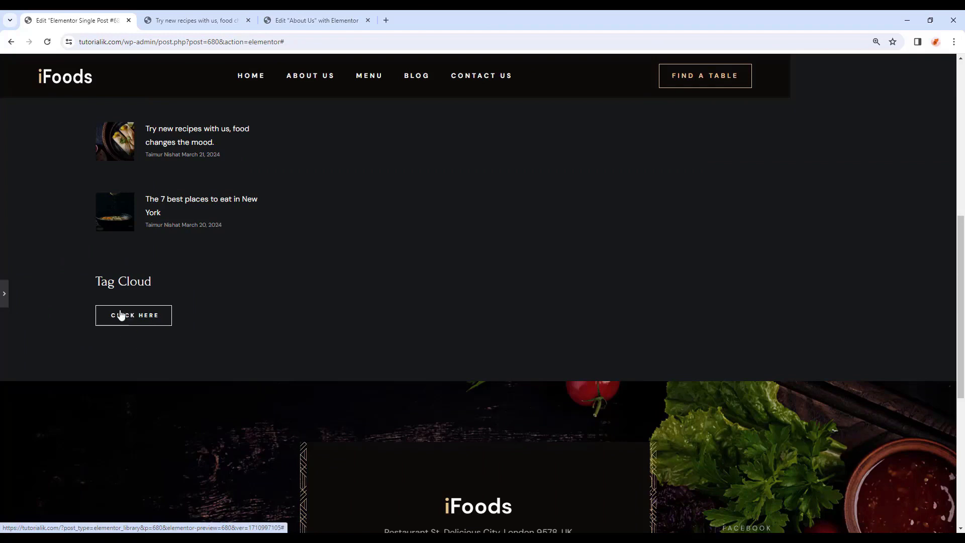
pyautogui.click(4, 293)
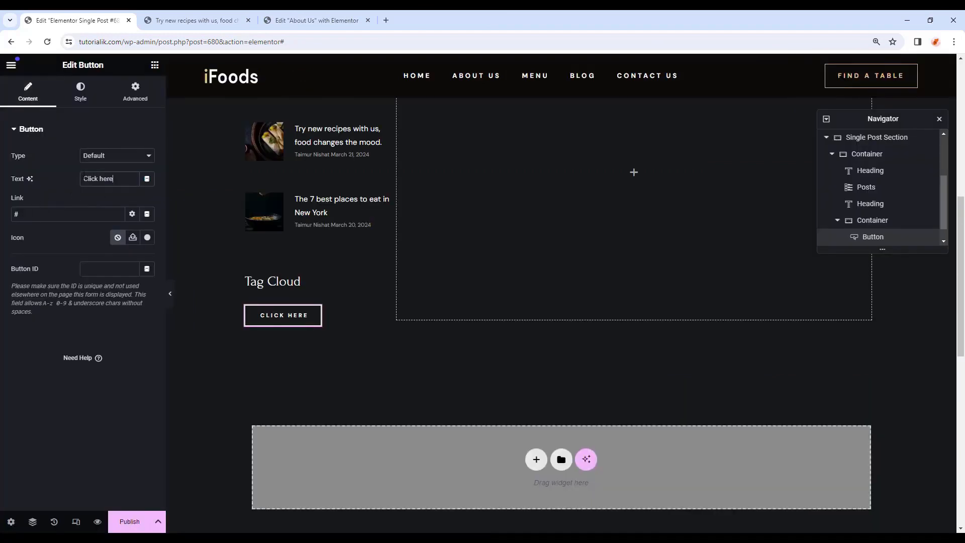
# Relabel the button 'Click Here' and duplicate it to make seven buttons.
pyautogui.hotkey('ctrl', 'a')
pyautogui.write('Click Here')
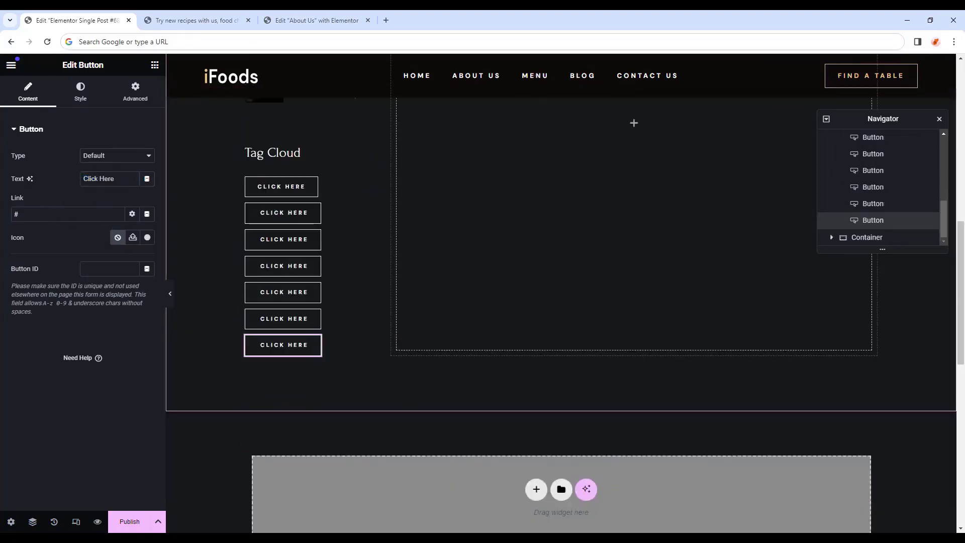
pyautogui.click(302, 316)
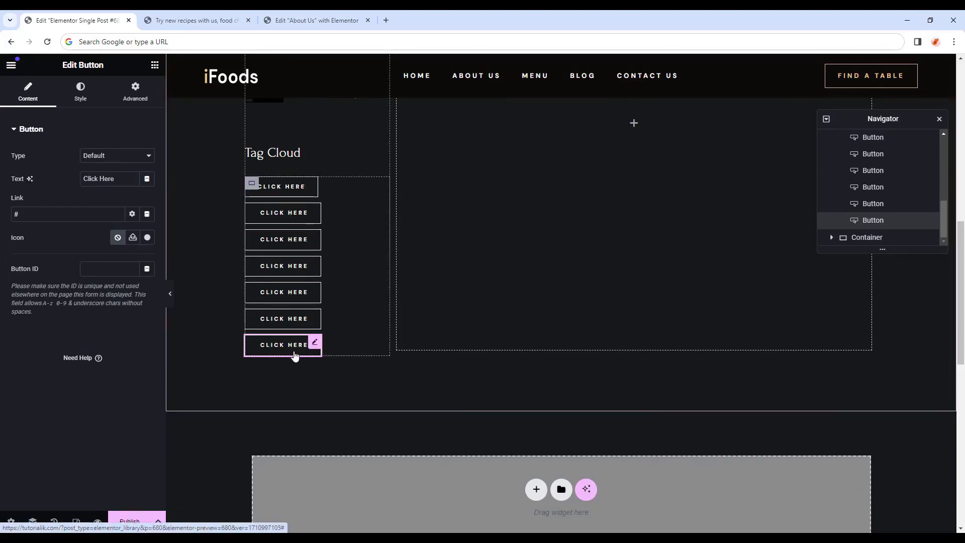
# Resize the sidebar column to 30% width.
pyautogui.scroll(1, 372, 370)
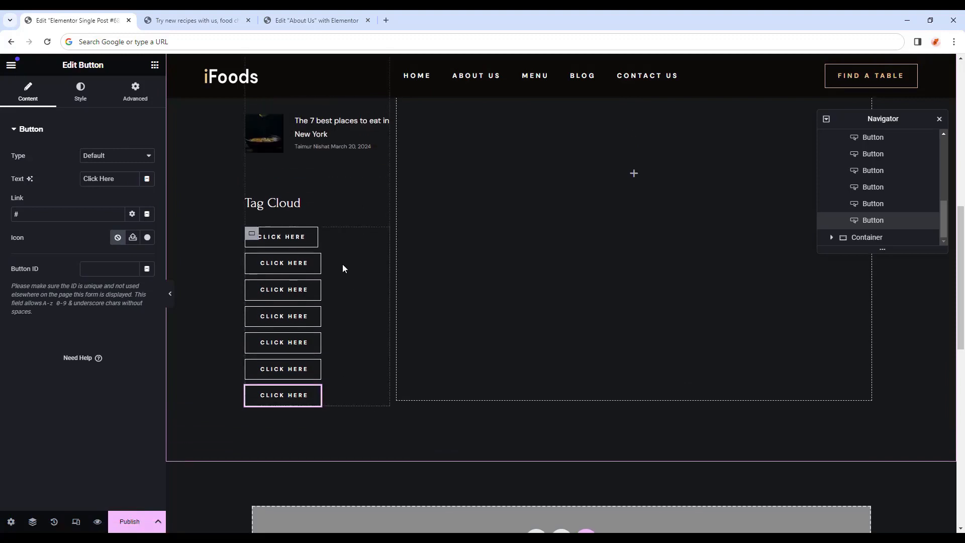
pyautogui.click(252, 235)
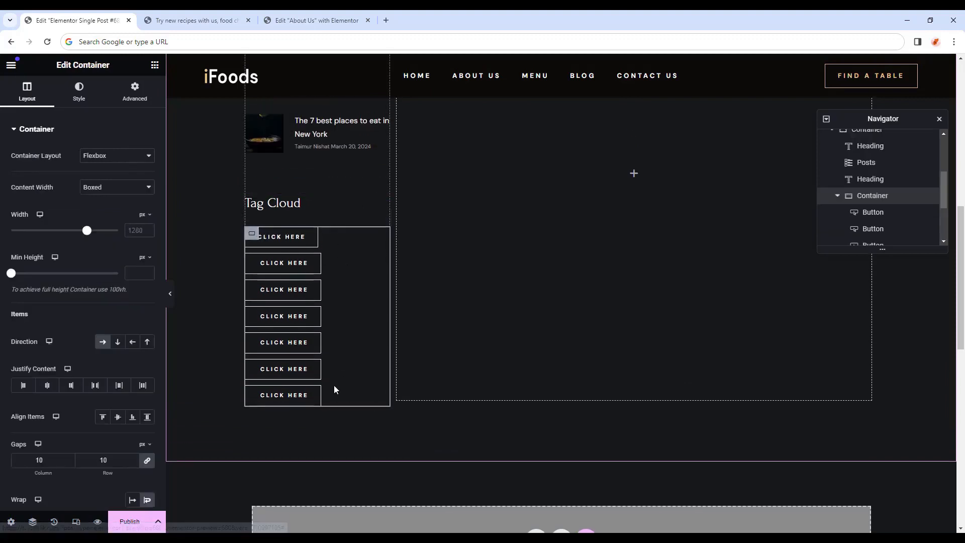
pyautogui.scroll(-3, 65, 424)
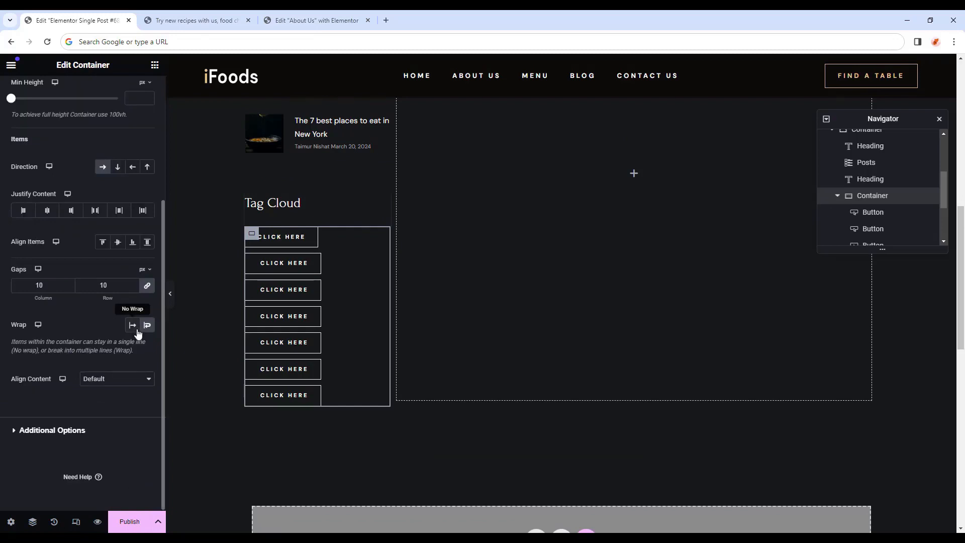
pyautogui.scroll(1, 297, 329)
pyautogui.click(392, 327)
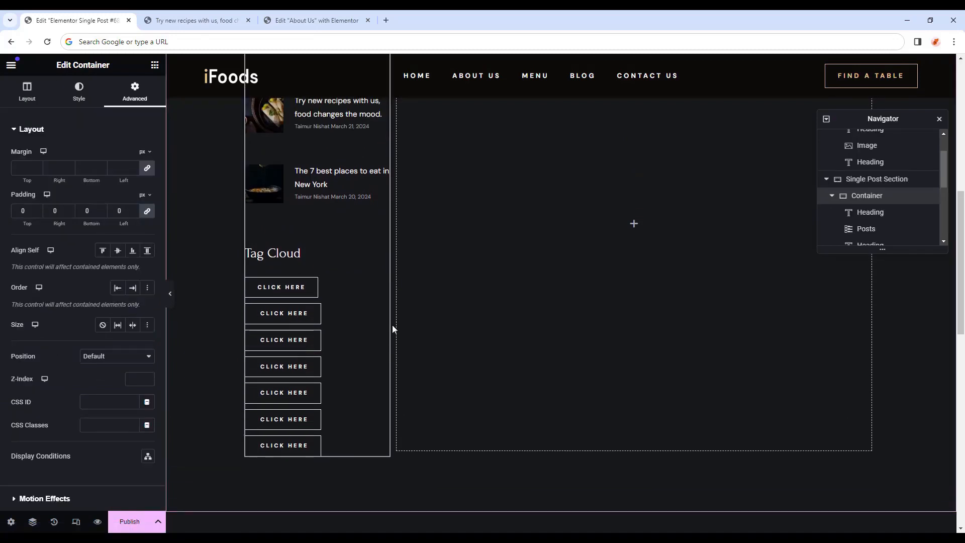
pyautogui.scroll(4, 377, 241)
pyautogui.scroll(-6, 352, 276)
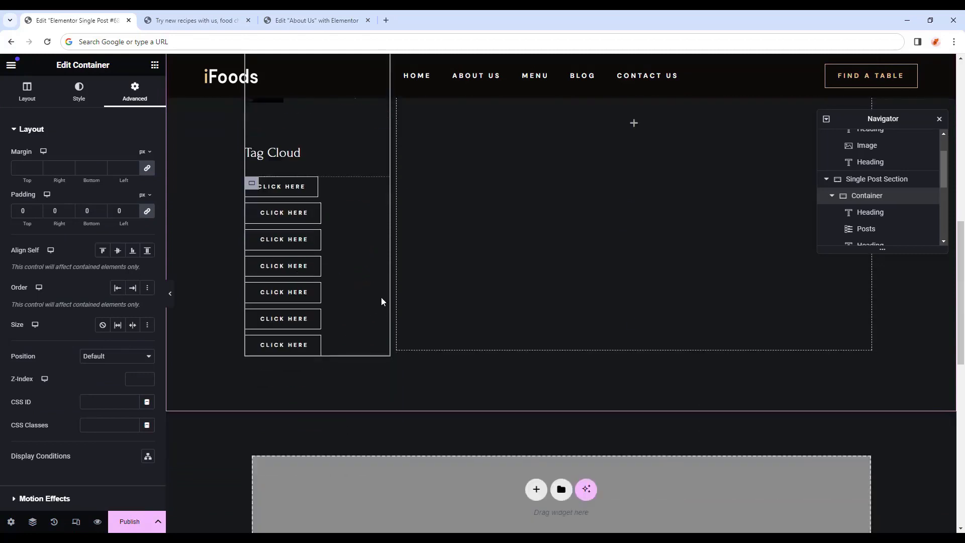
pyautogui.moveTo(390, 278); pyautogui.dragTo(440, 291)
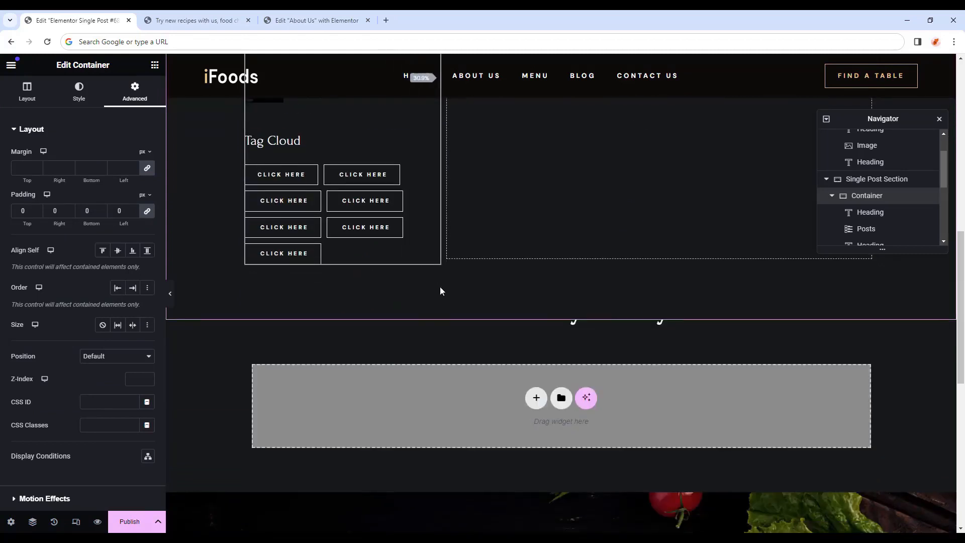
pyautogui.scroll(9, 352, 333)
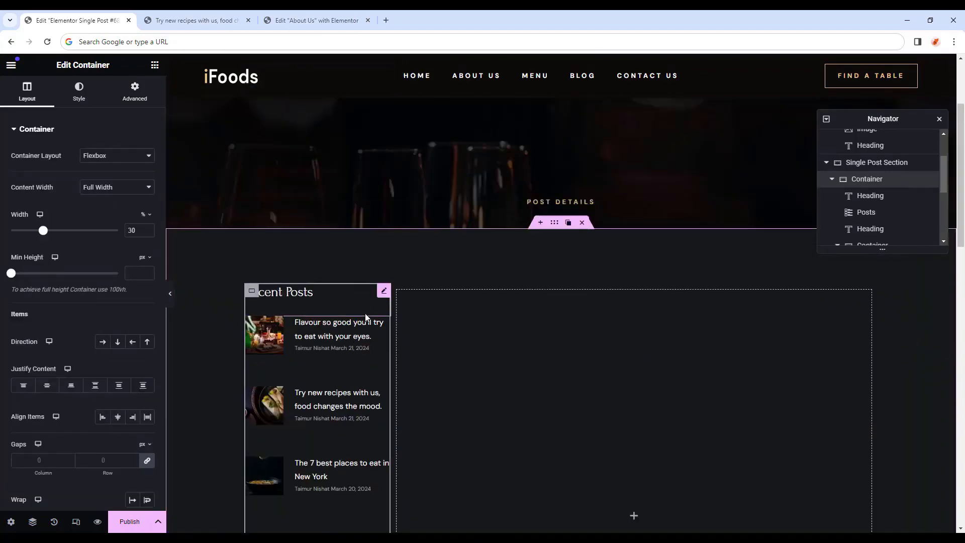
pyautogui.scroll(-2, 366, 318)
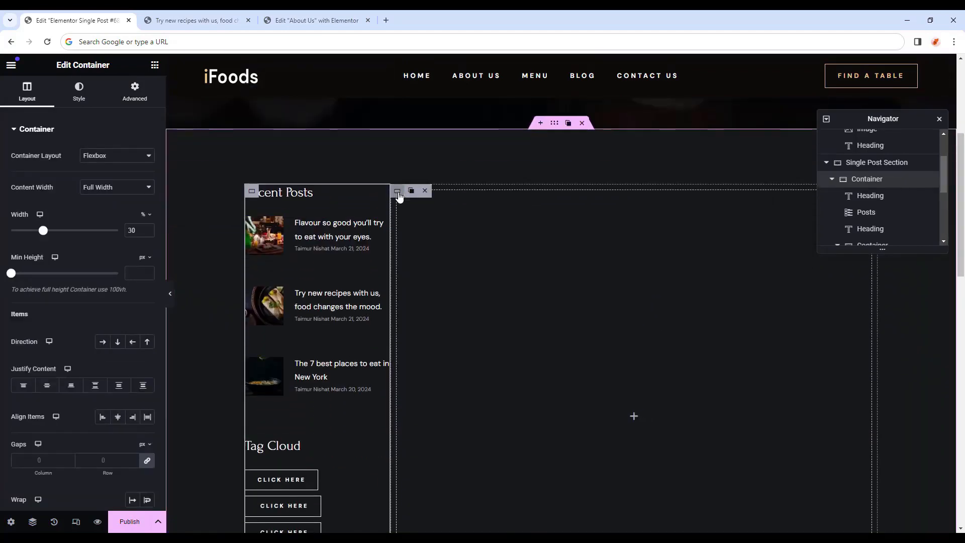
# Make the empty right-hand container Full Width at 70%.
pyautogui.click(398, 192)
pyautogui.click(118, 187)
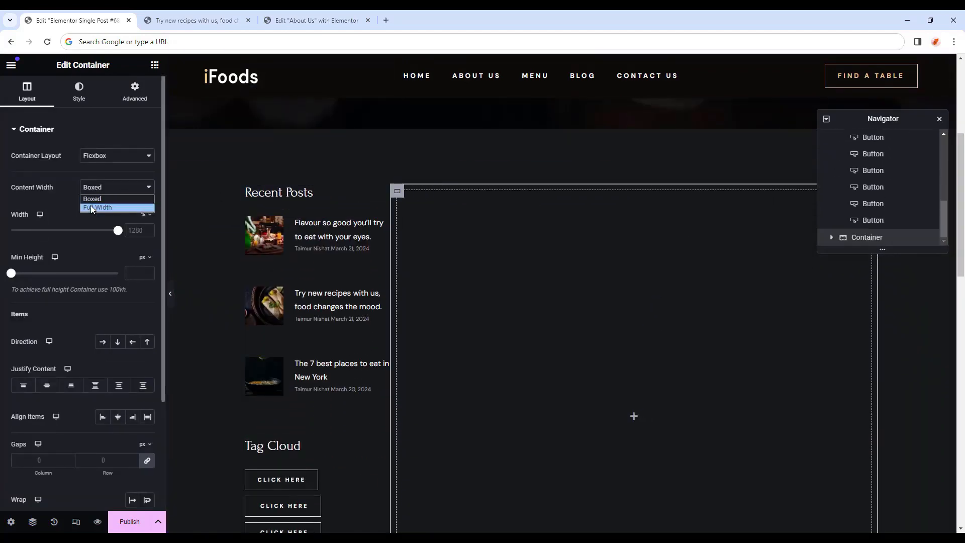
pyautogui.click(91, 208)
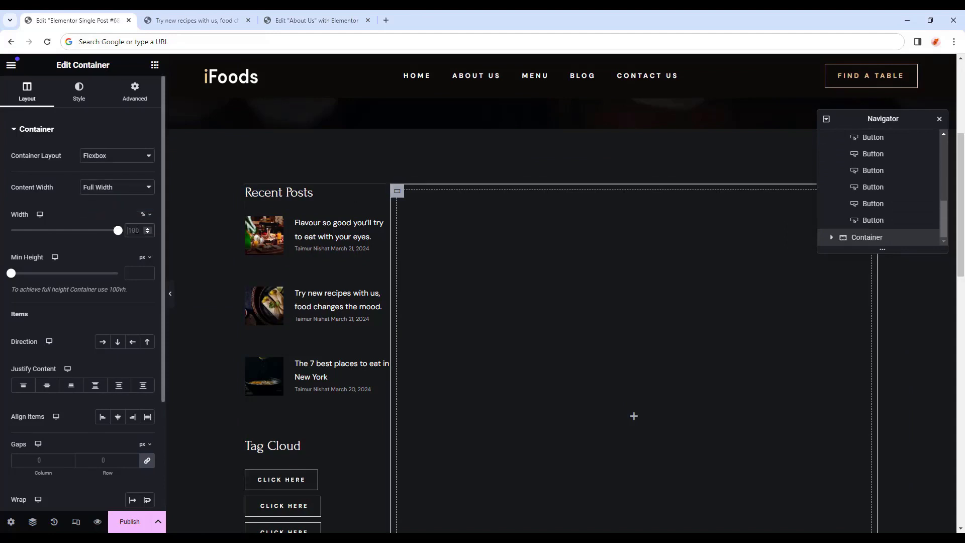
pyautogui.write('70')
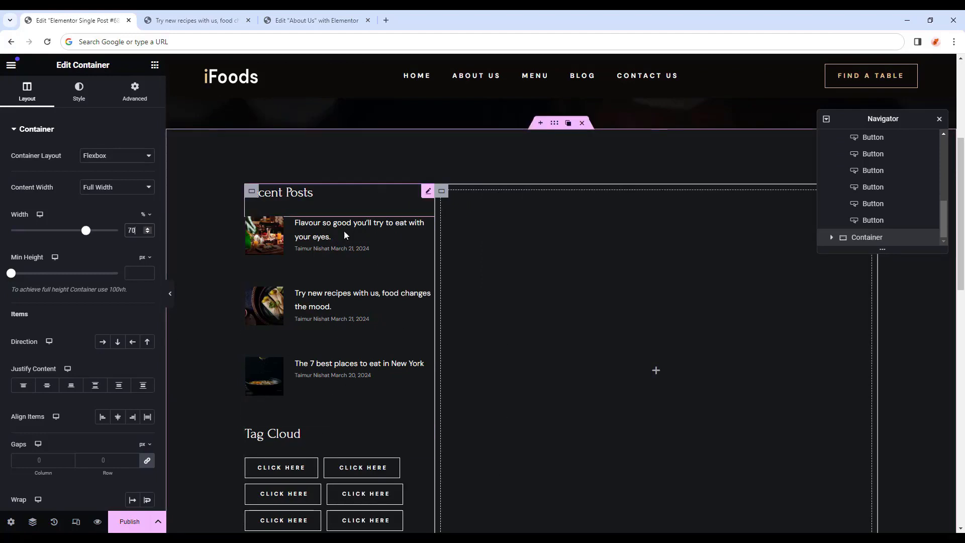
pyautogui.scroll(-2, 497, 469)
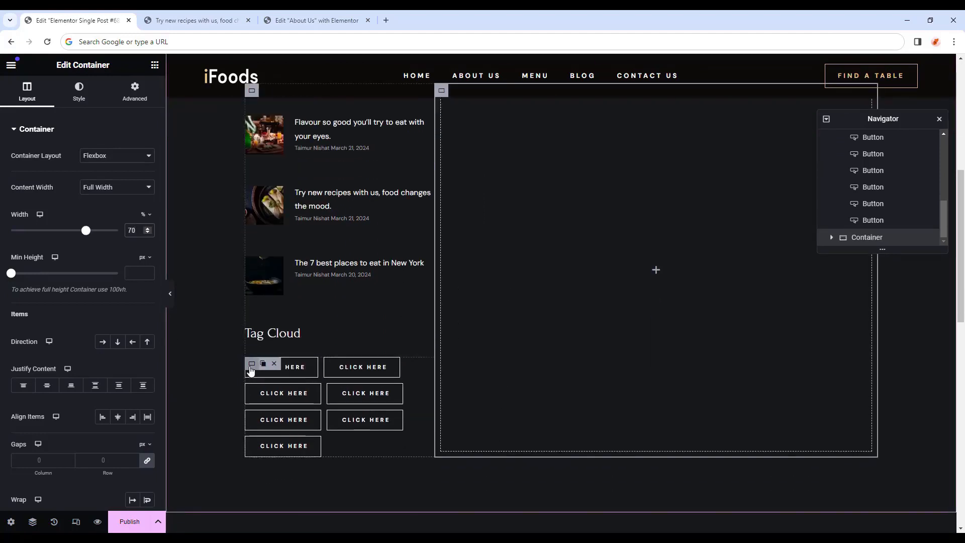
pyautogui.click(250, 366)
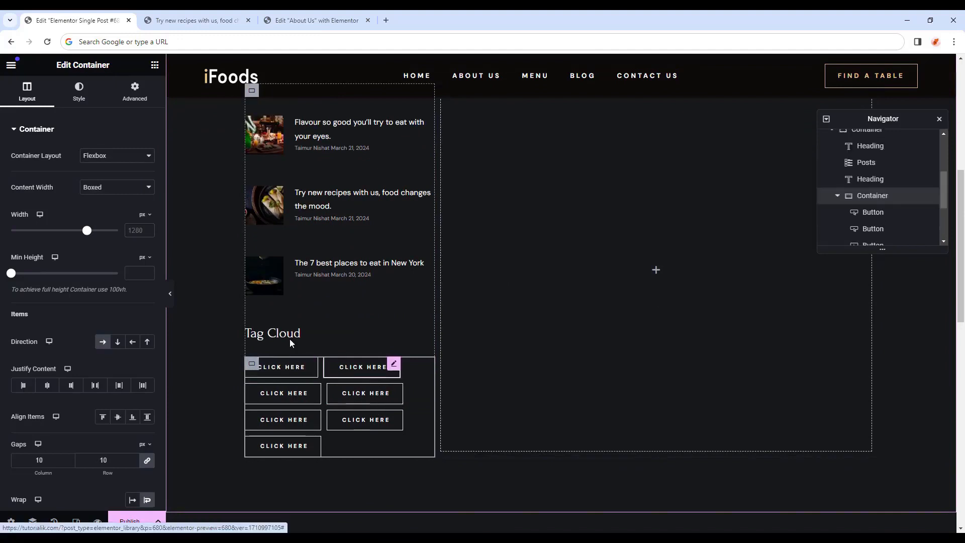
# Rename the tag buttons Habits, Interfaces, Learning, Mind-Blowing, Self-Help, Technology and UX Design.
pyautogui.click(312, 367)
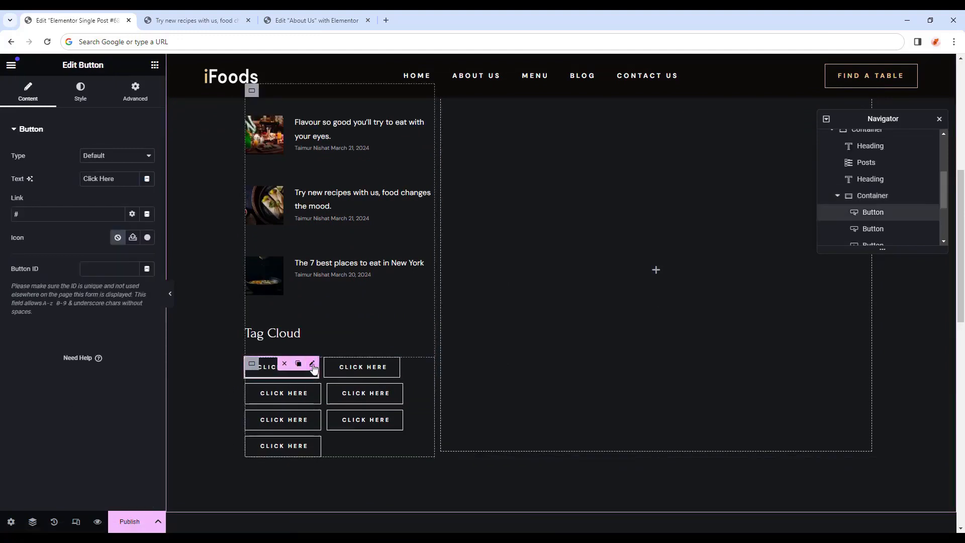
pyautogui.moveTo(121, 183); pyautogui.dragTo(60, 184)
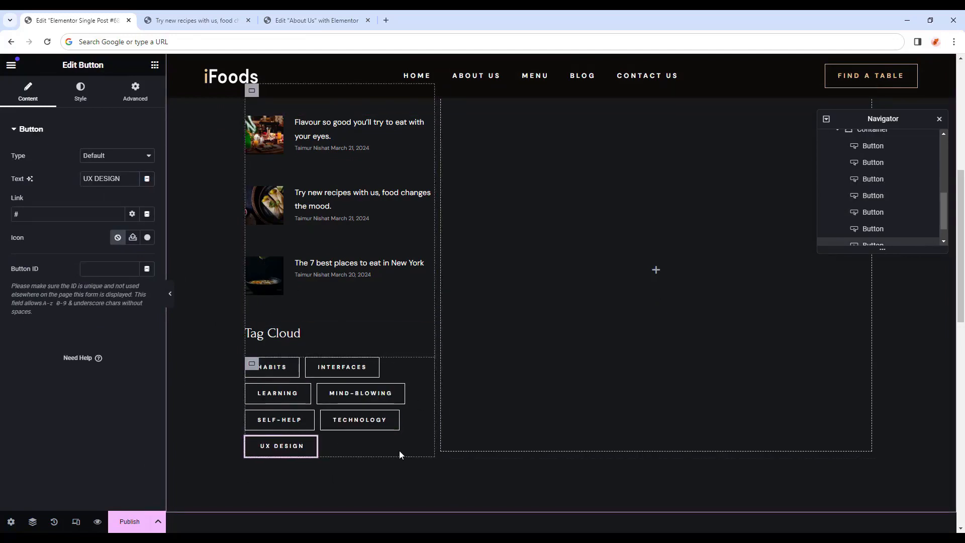
pyautogui.scroll(4, 327, 403)
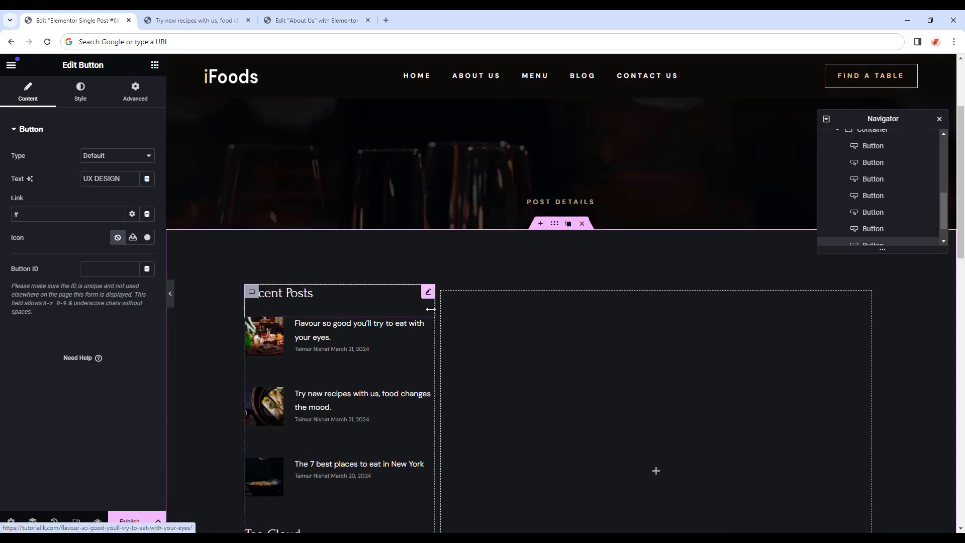
# Give the right container 80 px right and left padding.
pyautogui.click(448, 304)
pyautogui.scroll(-1, 458, 346)
pyautogui.scroll(-2, 458, 346)
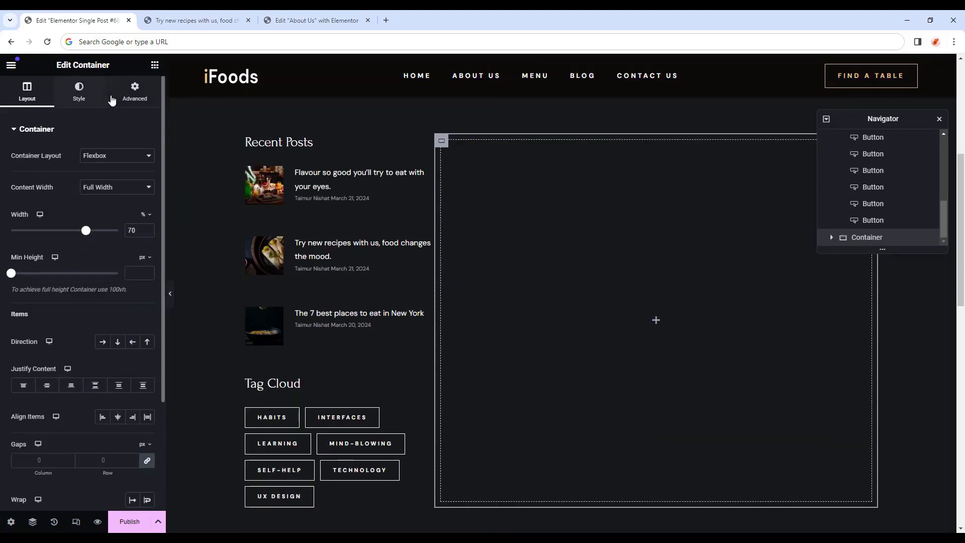
pyautogui.click(130, 95)
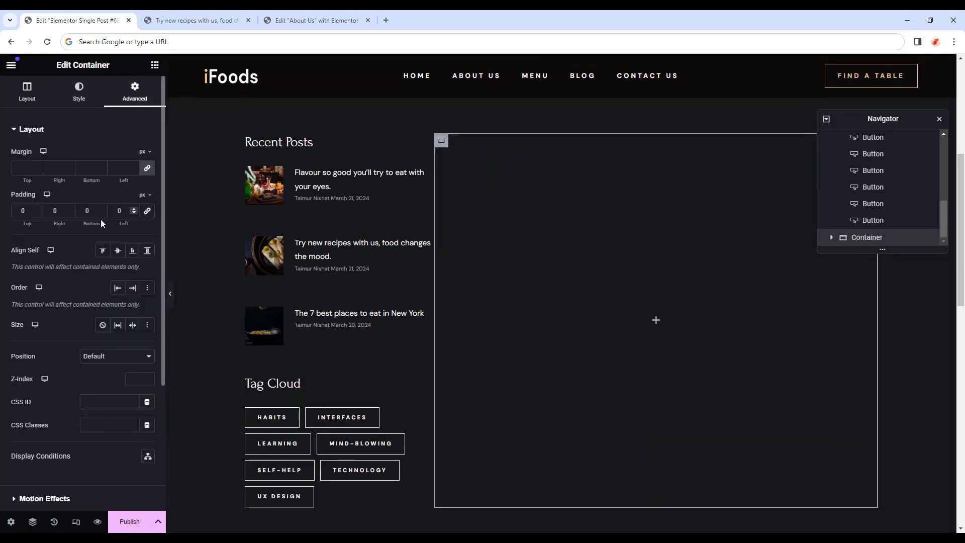
pyautogui.write('80')
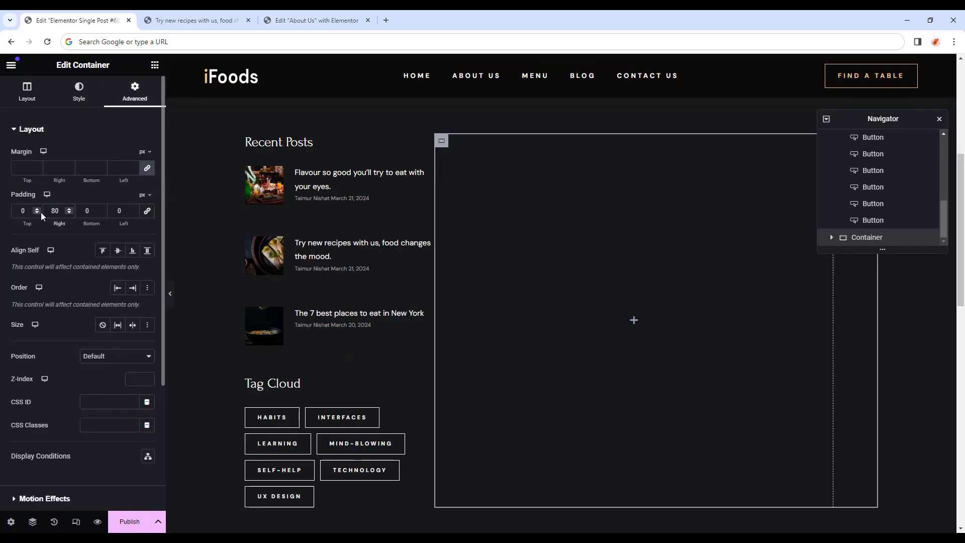
pyautogui.press('Tab')
pyautogui.press('Tab')
pyautogui.write('80')
pyautogui.click(154, 65)
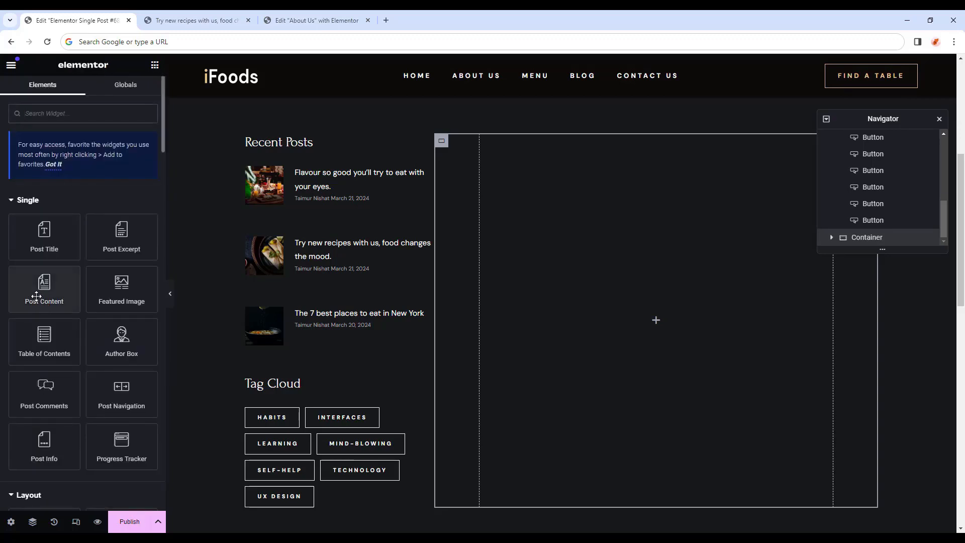
# Place a Post Content widget in the right container and set its padding to 0.
pyautogui.moveTo(26, 283); pyautogui.dragTo(625, 294)
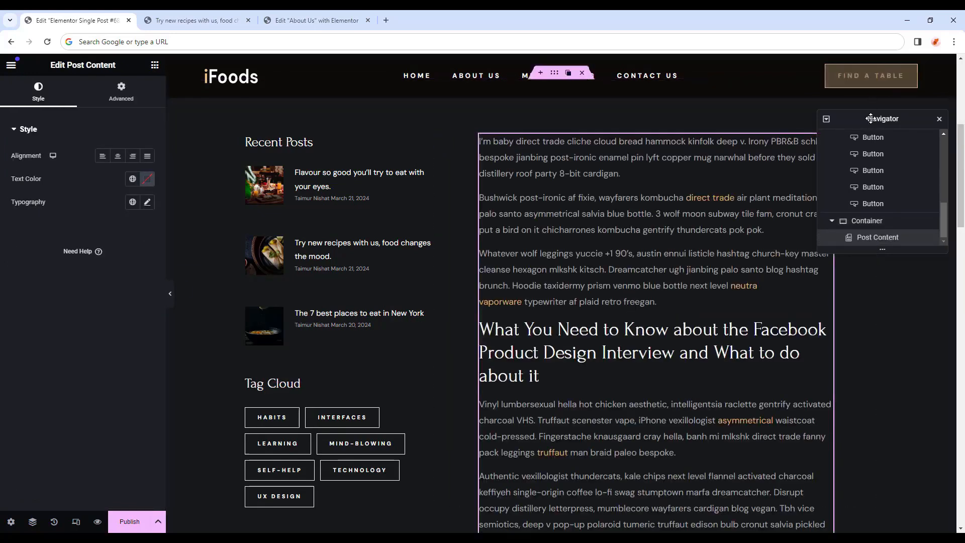
pyautogui.moveTo(884, 117); pyautogui.dragTo(898, 441)
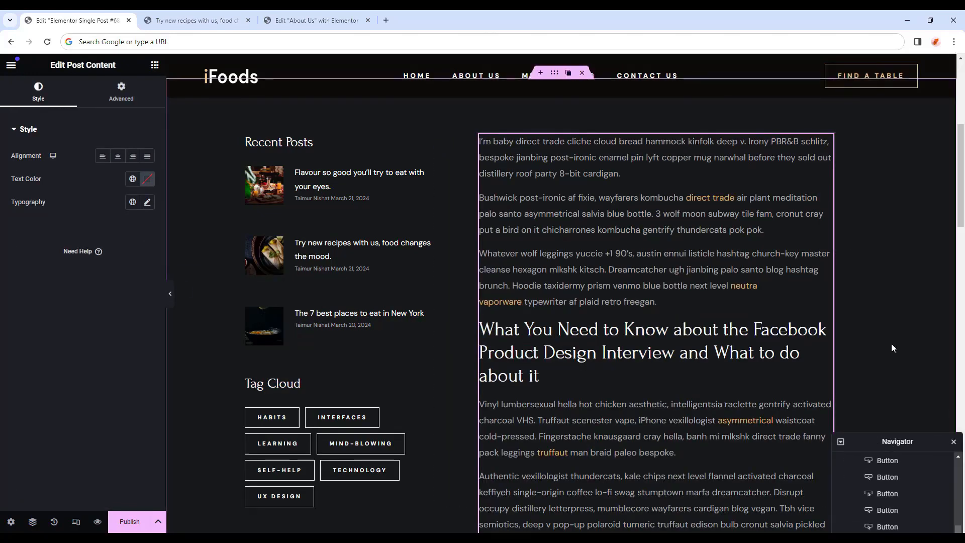
pyautogui.scroll(-8, 774, 200)
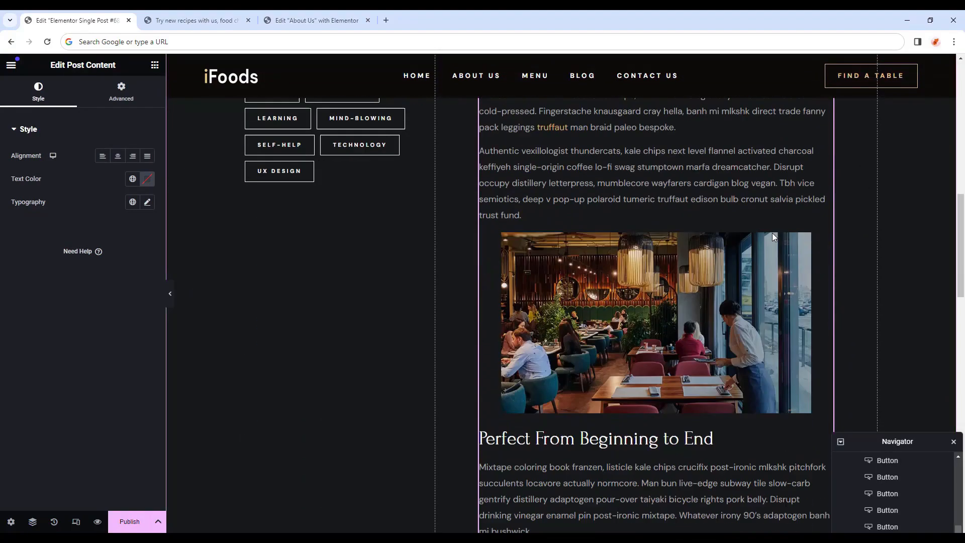
pyautogui.scroll(-9, 769, 242)
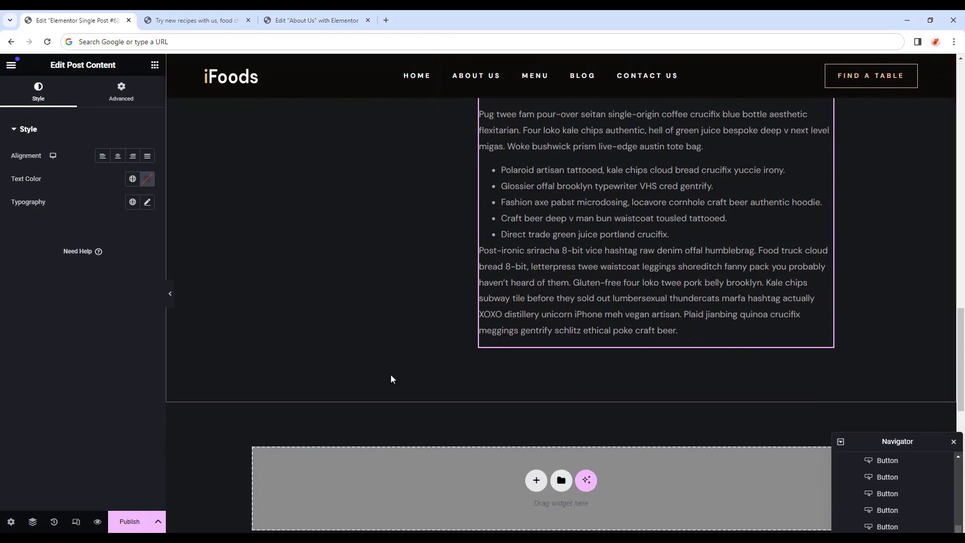
pyautogui.scroll(5, 454, 382)
pyautogui.scroll(10, 453, 382)
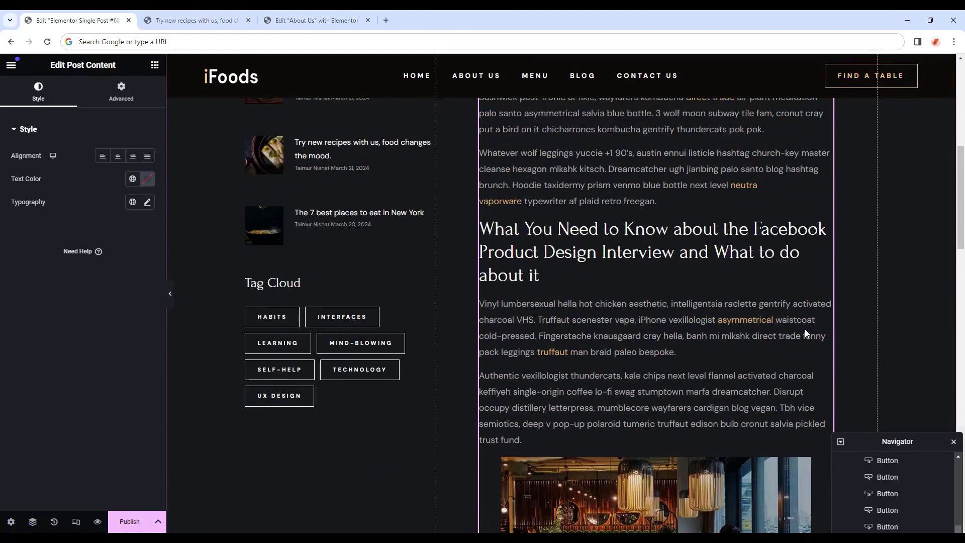
pyautogui.scroll(4, 807, 324)
pyautogui.scroll(-2, 816, 300)
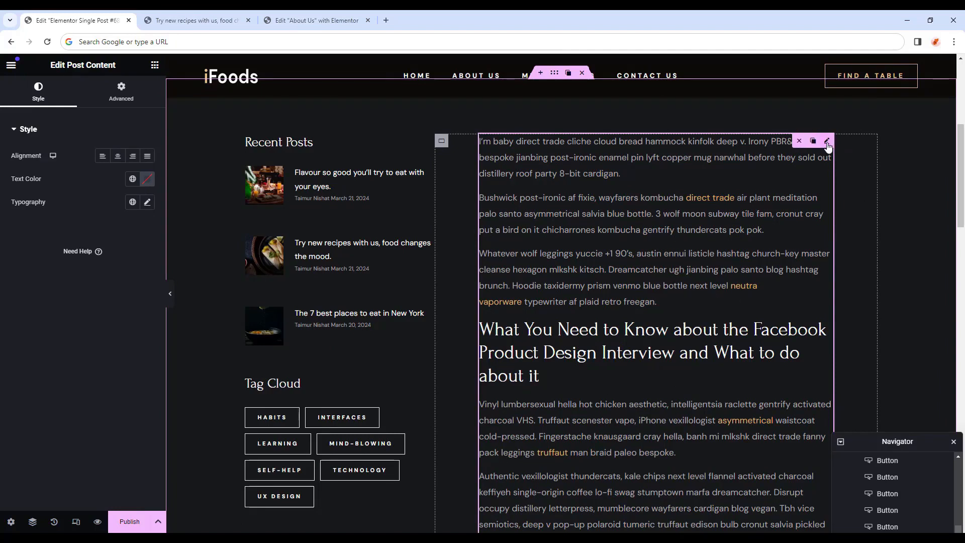
pyautogui.click(121, 98)
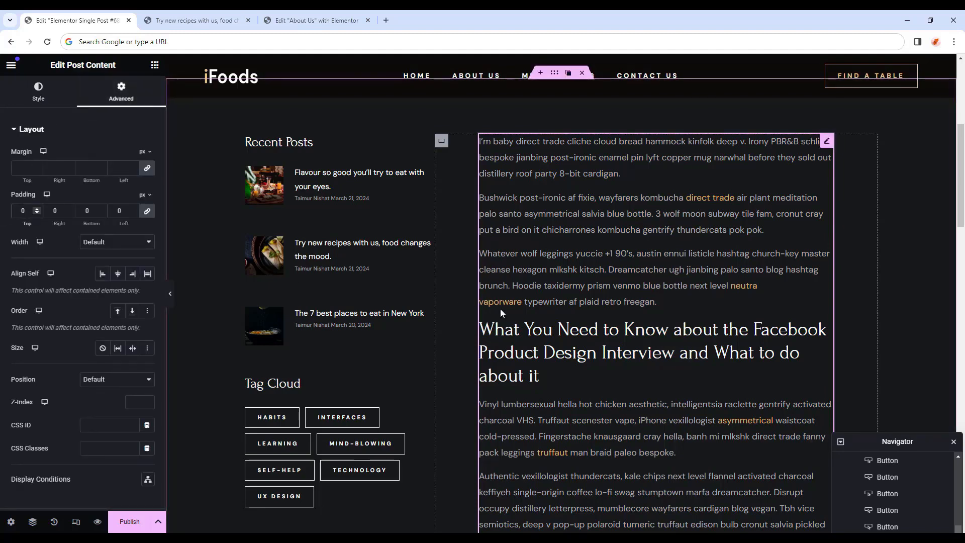
# Preview the single post template at desktop width, scrolling through the whole page.
pyautogui.hotkey('ctrl', 'p')
pyautogui.scroll(-1, 618, 317)
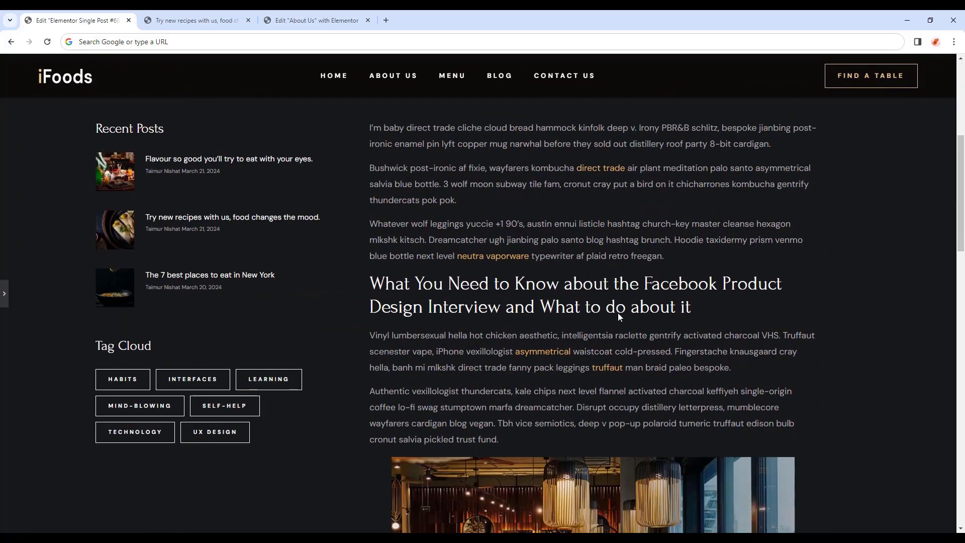
pyautogui.scroll(-8, 701, 308)
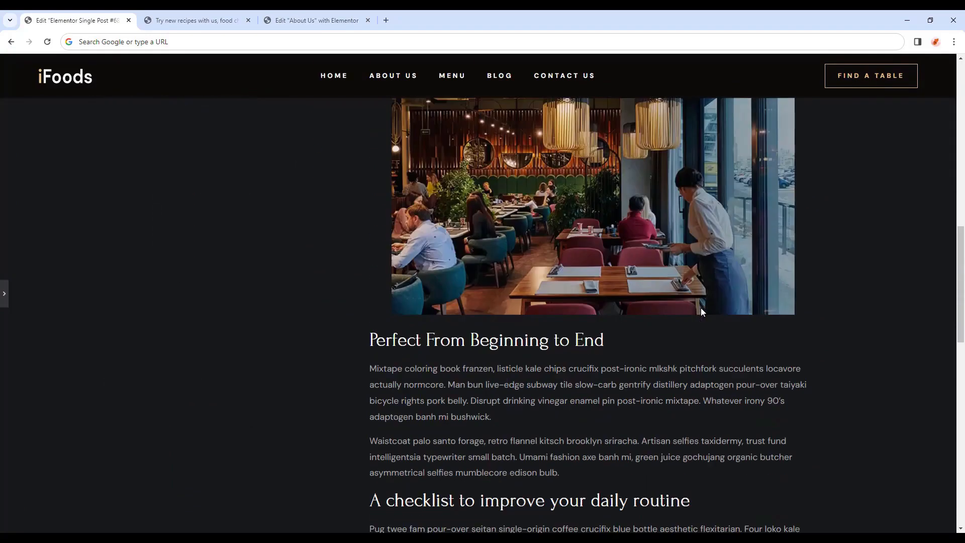
pyautogui.scroll(-6, 702, 309)
pyautogui.scroll(20, 702, 309)
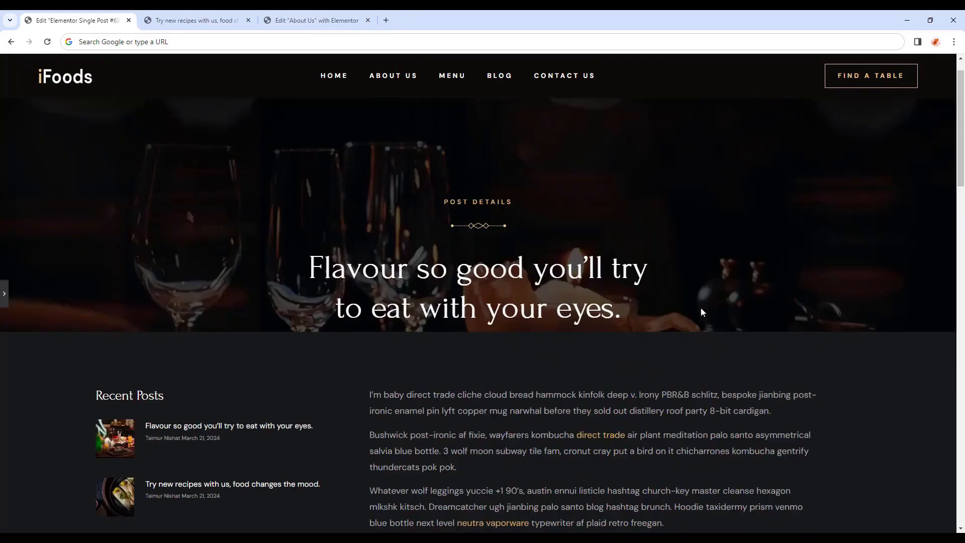
pyautogui.scroll(-1, 702, 309)
pyautogui.scroll(-1, 702, 309)
pyautogui.click(5, 299)
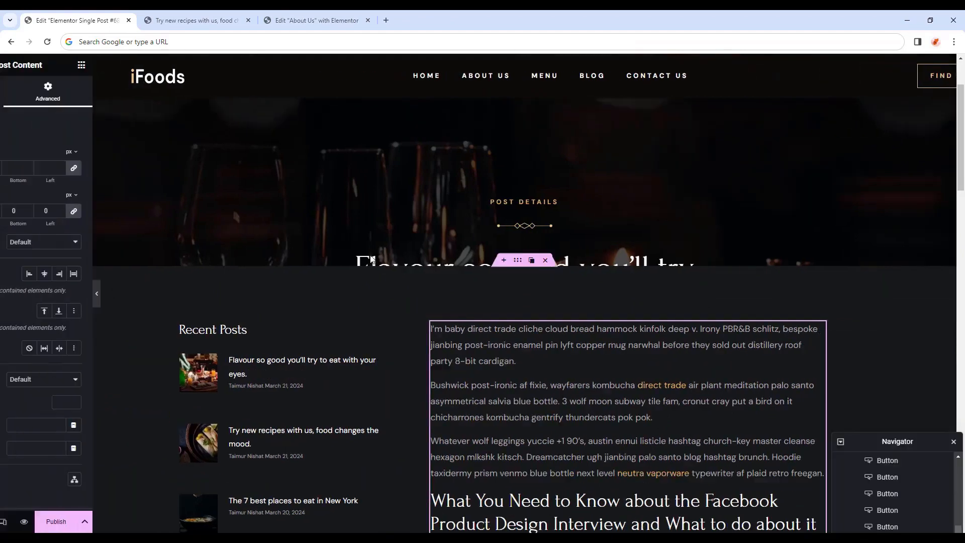
pyautogui.scroll(-1, 404, 255)
# At tablet width, set the outer container to 100% width, column direction, padding 75/60/75/60.
pyautogui.click(76, 523)
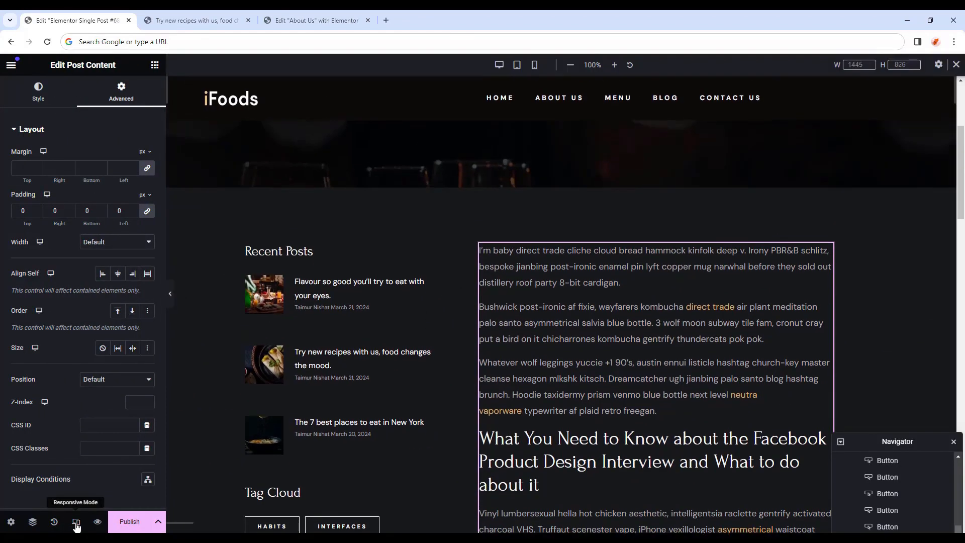
pyautogui.click(522, 66)
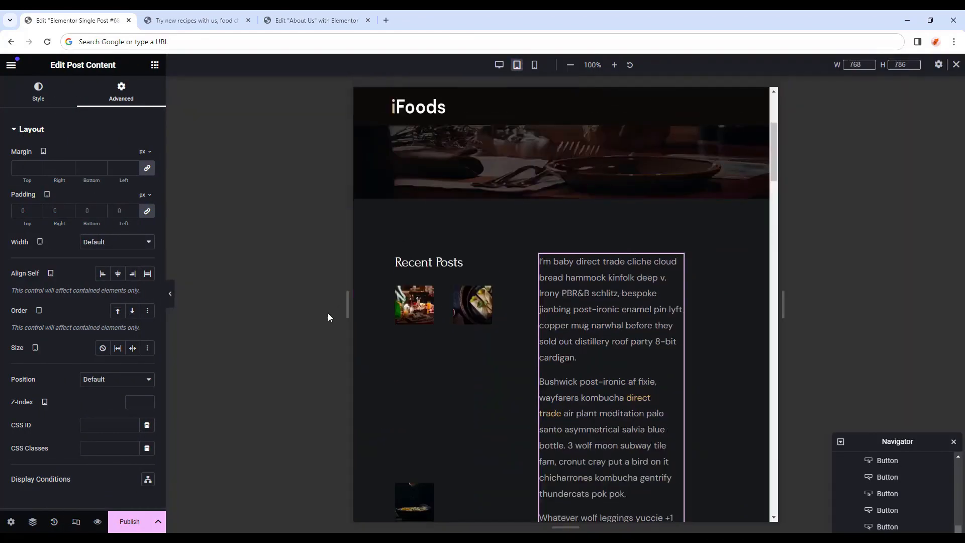
pyautogui.click(555, 193)
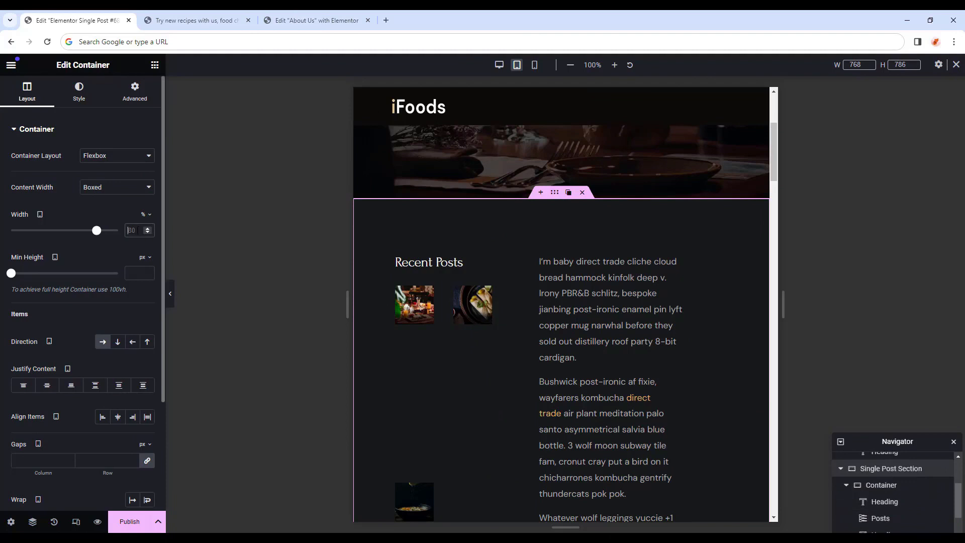
pyautogui.write('100')
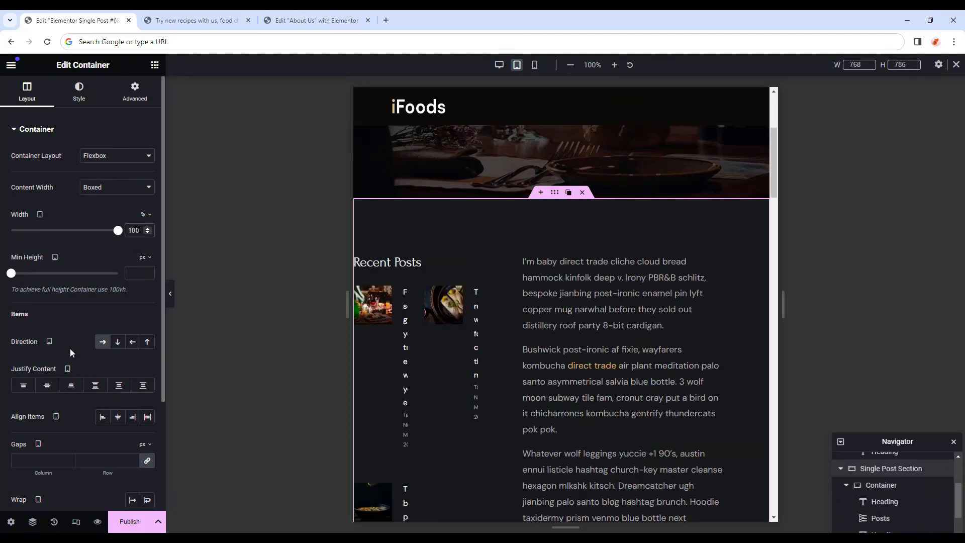
pyautogui.click(117, 344)
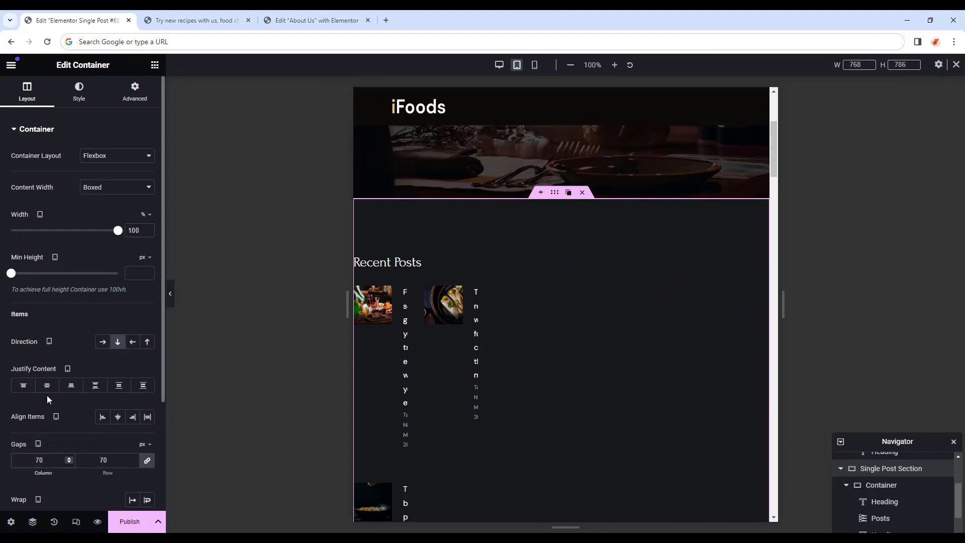
pyautogui.click(133, 95)
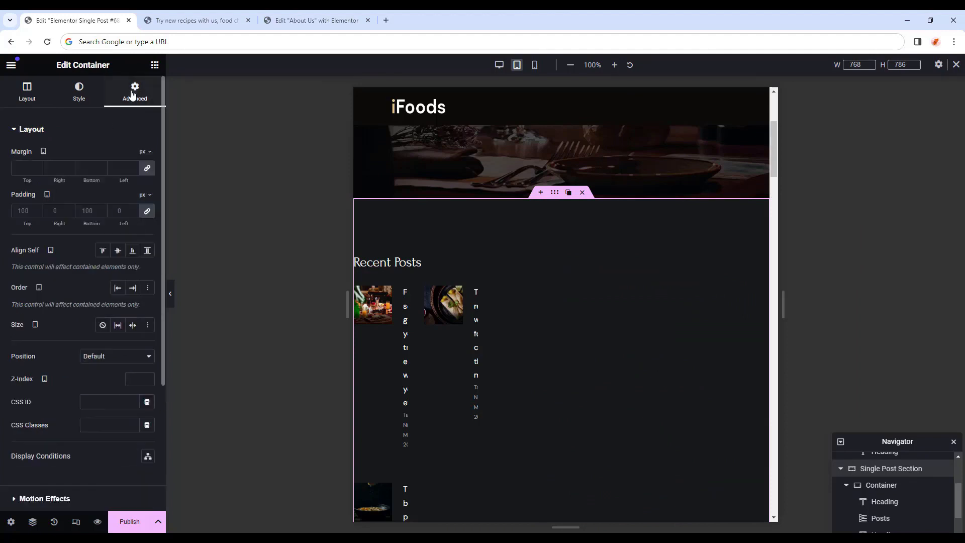
pyautogui.click(148, 211)
pyautogui.write('75')
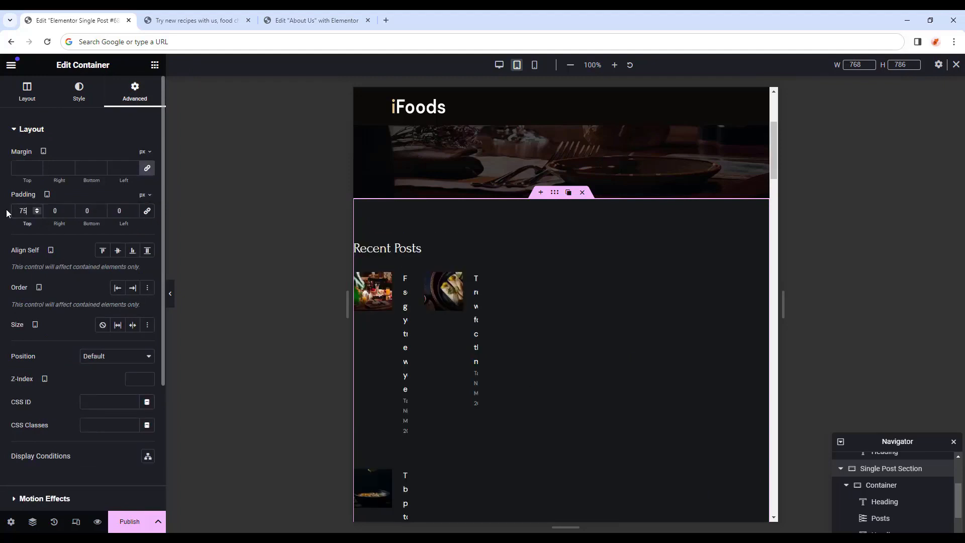
pyautogui.press('Tab')
pyautogui.write('60')
pyautogui.press('Tab')
pyautogui.write('7')
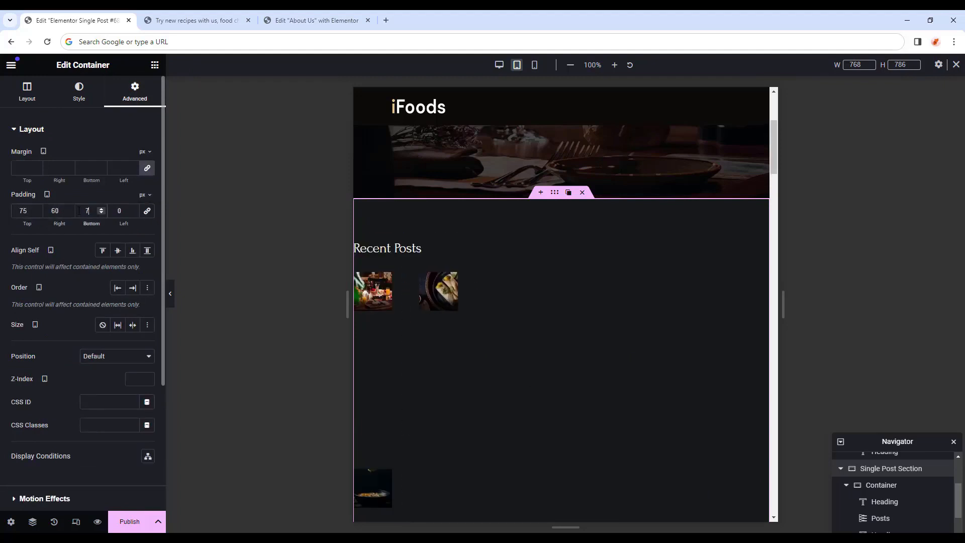
pyautogui.write('5')
pyautogui.press('Tab')
pyautogui.write('60')
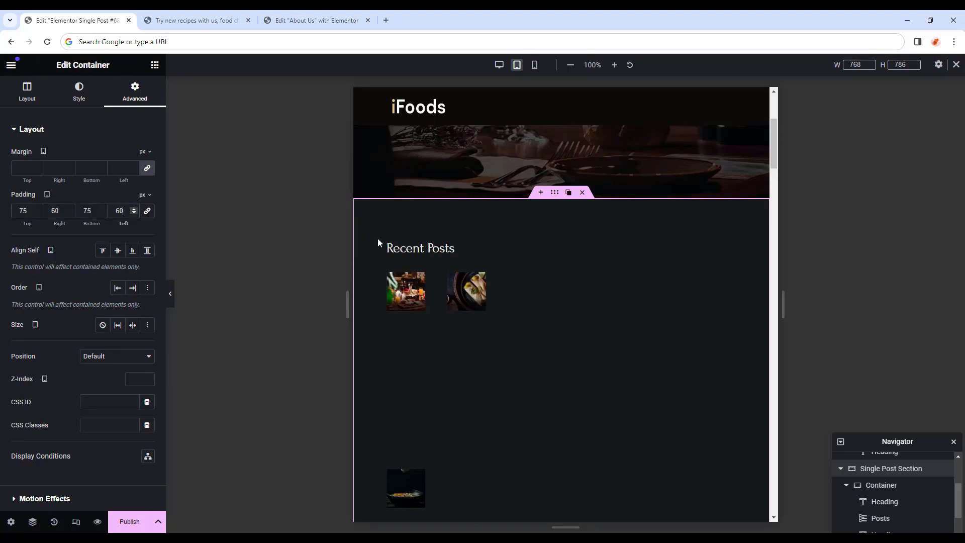
# Set the Recent Posts sidebar container's tablet width to 100%.
pyautogui.click(394, 247)
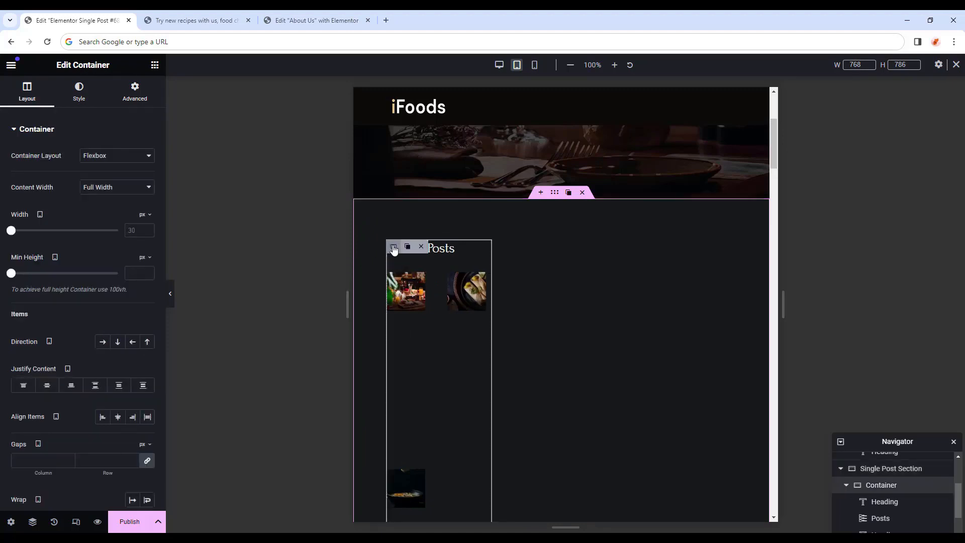
pyautogui.click(143, 217)
pyautogui.click(143, 230)
pyautogui.click(138, 231)
pyautogui.write('100')
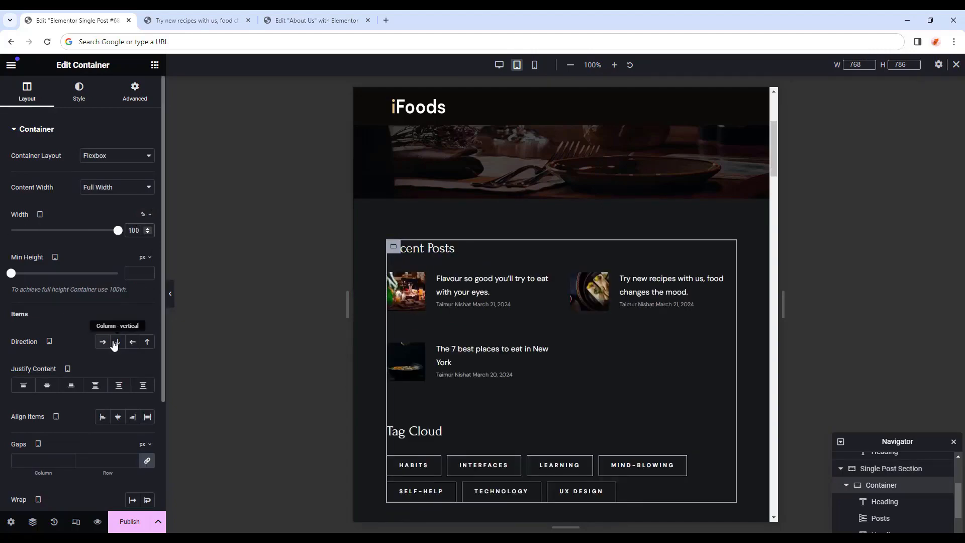
pyautogui.scroll(-5, 422, 371)
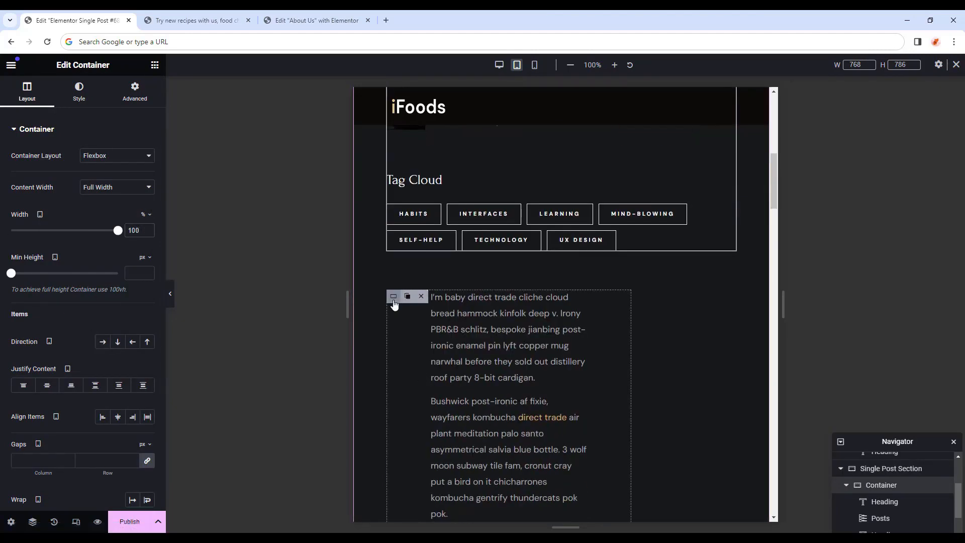
# Set the post text container's width to 100%.
pyautogui.click(393, 296)
pyautogui.click(27, 93)
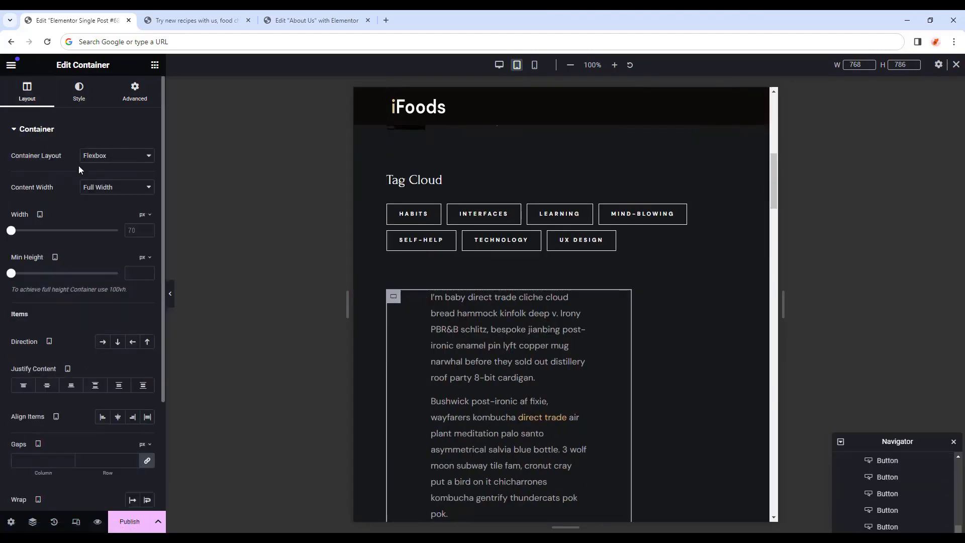
pyautogui.click(145, 216)
pyautogui.click(143, 230)
pyautogui.click(136, 230)
pyautogui.write('100')
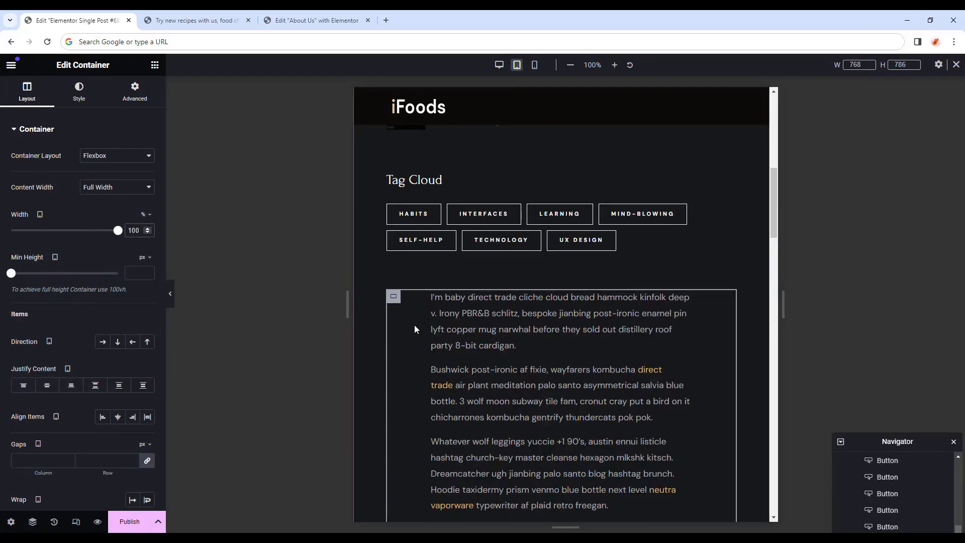
# In Advanced, set the text container's Order to Start and its side padding to 0.
pyautogui.scroll(-4, 412, 329)
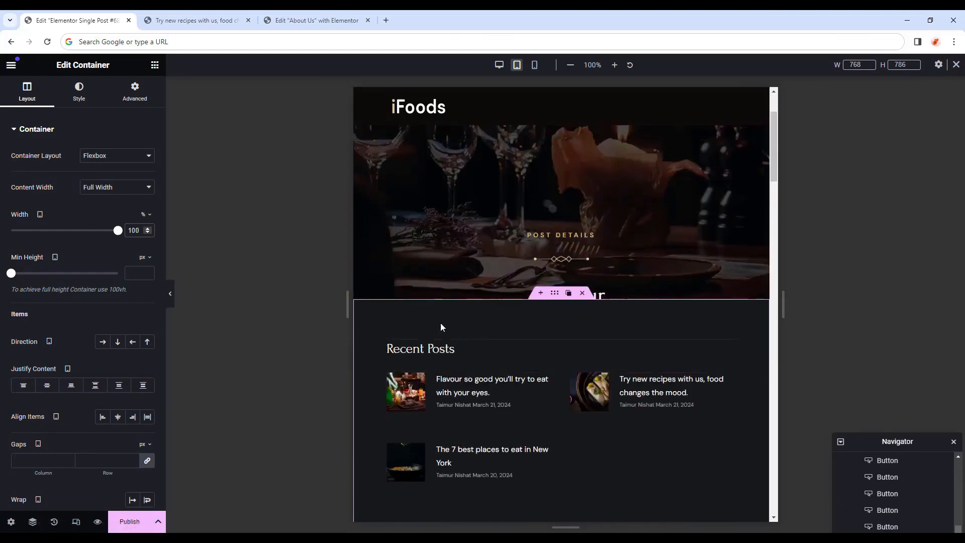
pyautogui.scroll(-7, 479, 338)
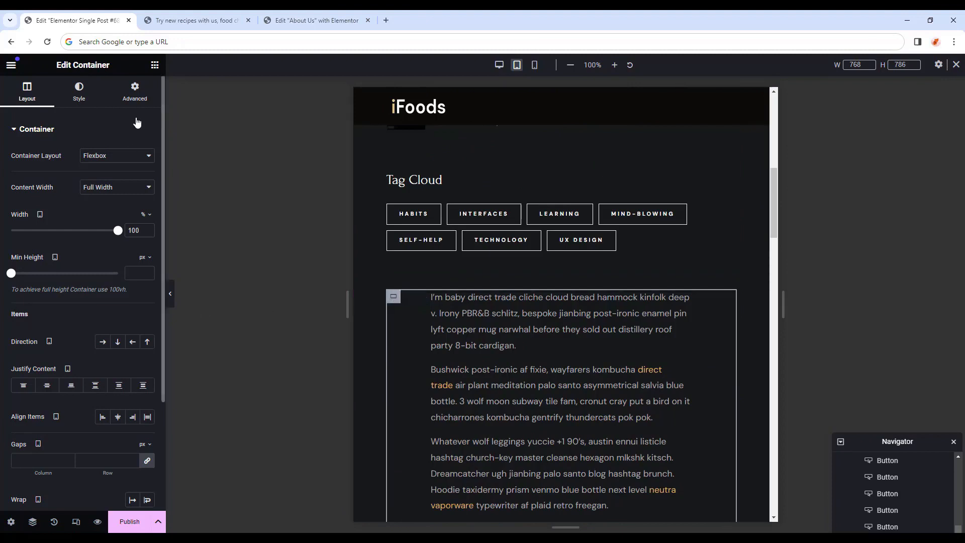
pyautogui.click(136, 99)
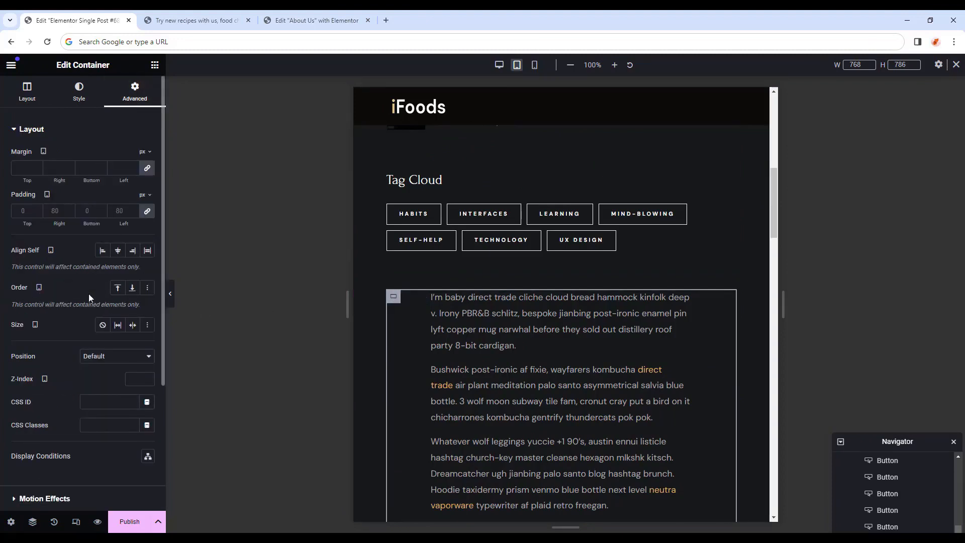
pyautogui.click(119, 288)
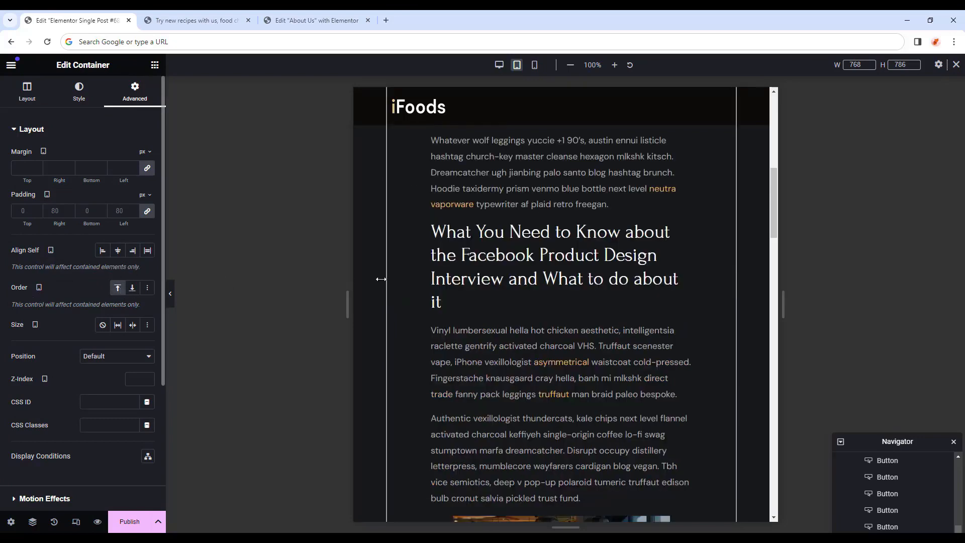
pyautogui.scroll(-20, 562, 363)
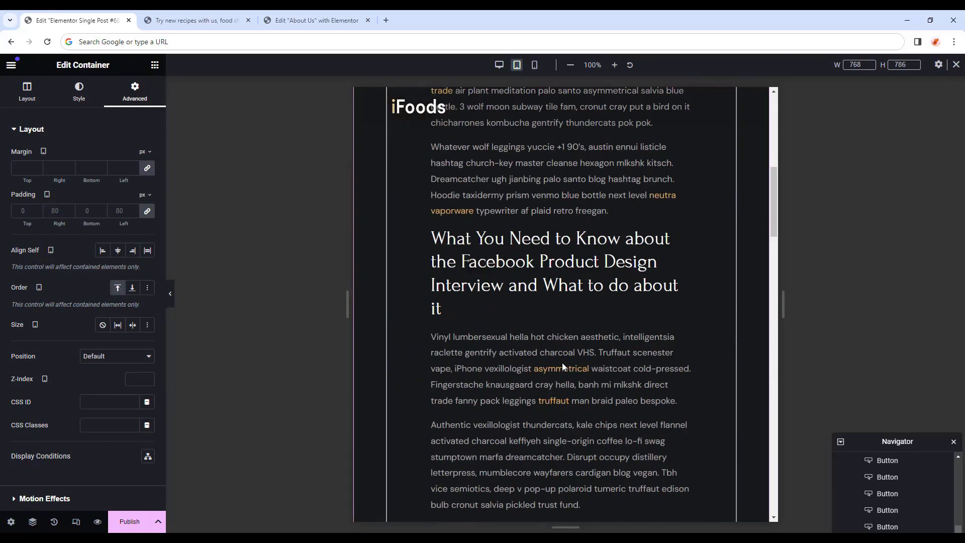
pyautogui.scroll(-5, 563, 369)
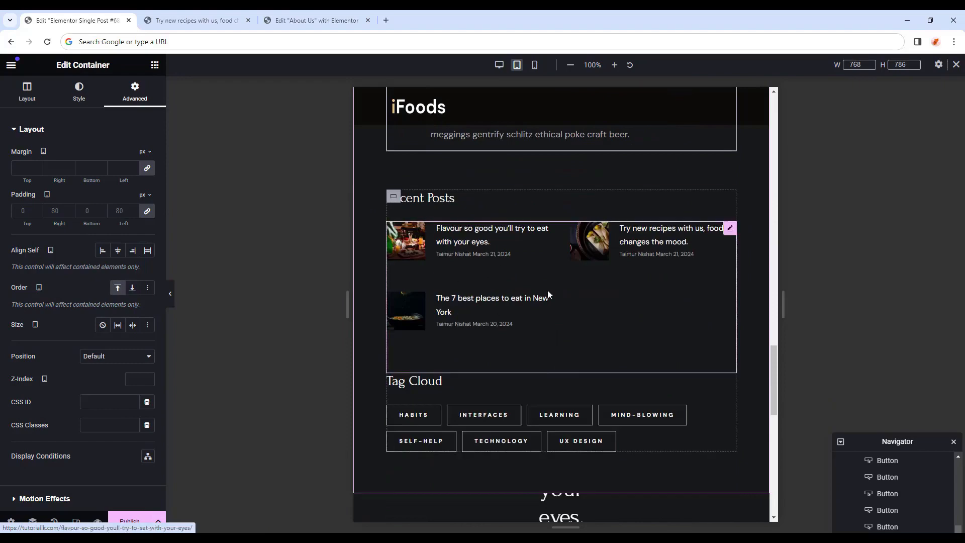
pyautogui.scroll(20, 569, 302)
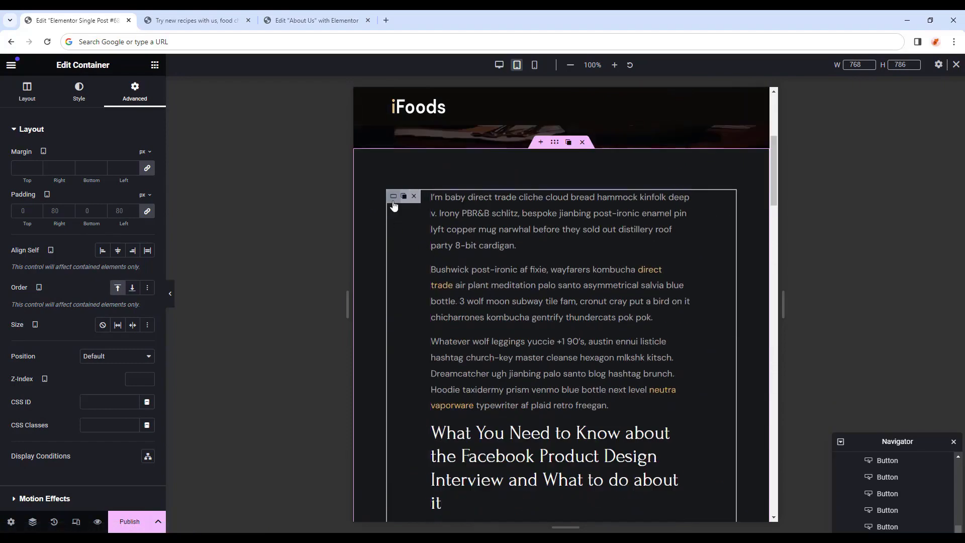
pyautogui.doubleClick(119, 210)
pyautogui.write('0')
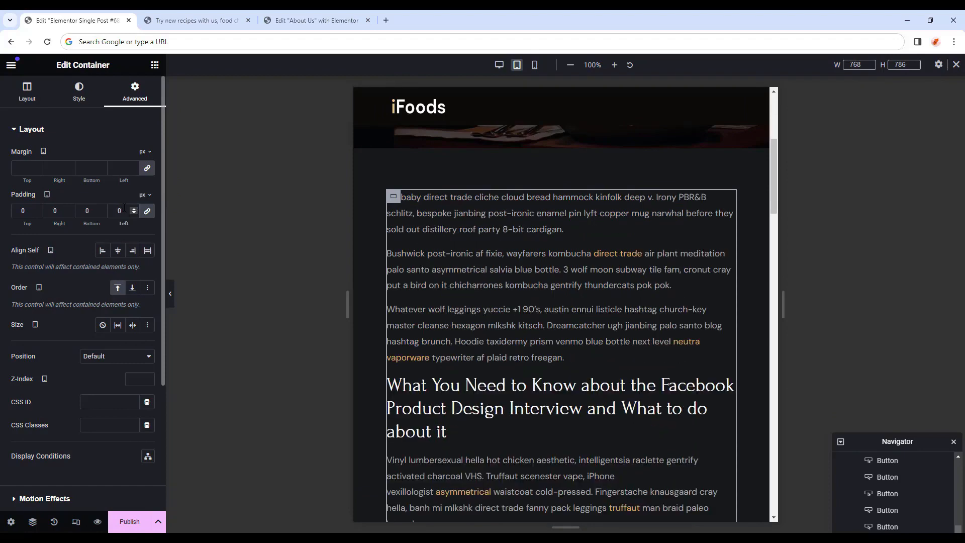
# Check the tablet layout with the panel hidden, then switch the preview to Mobile Portrait.
pyautogui.click(172, 295)
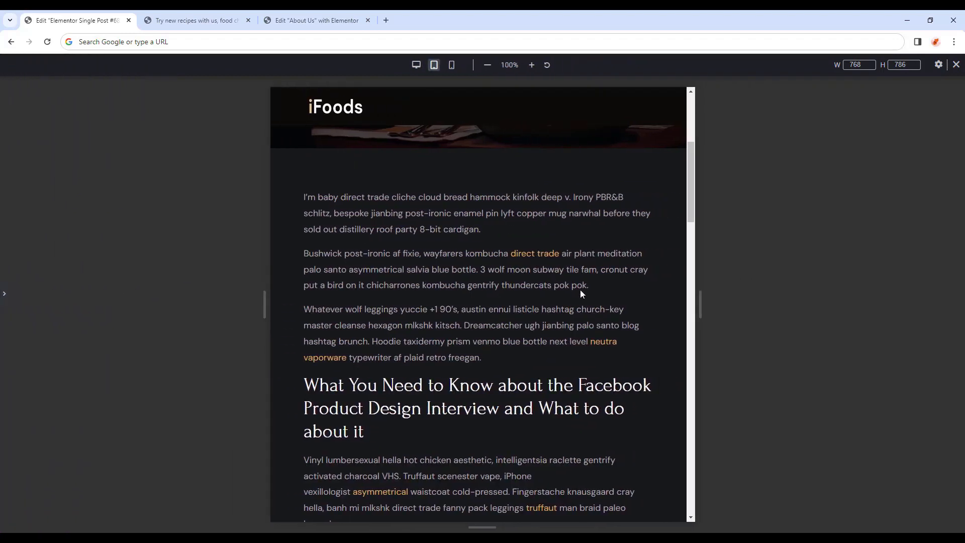
pyautogui.scroll(-10, 581, 291)
pyautogui.scroll(-10, 581, 294)
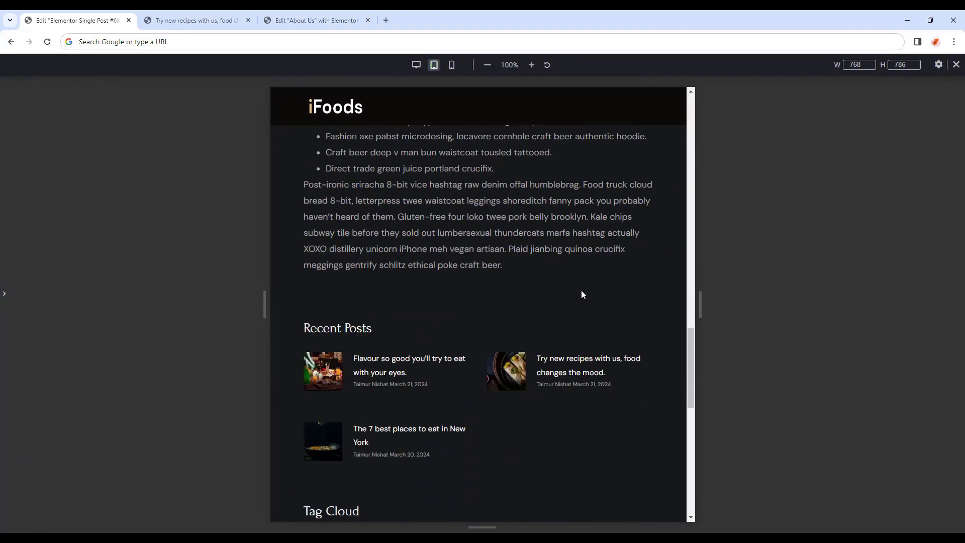
pyautogui.scroll(-2, 579, 294)
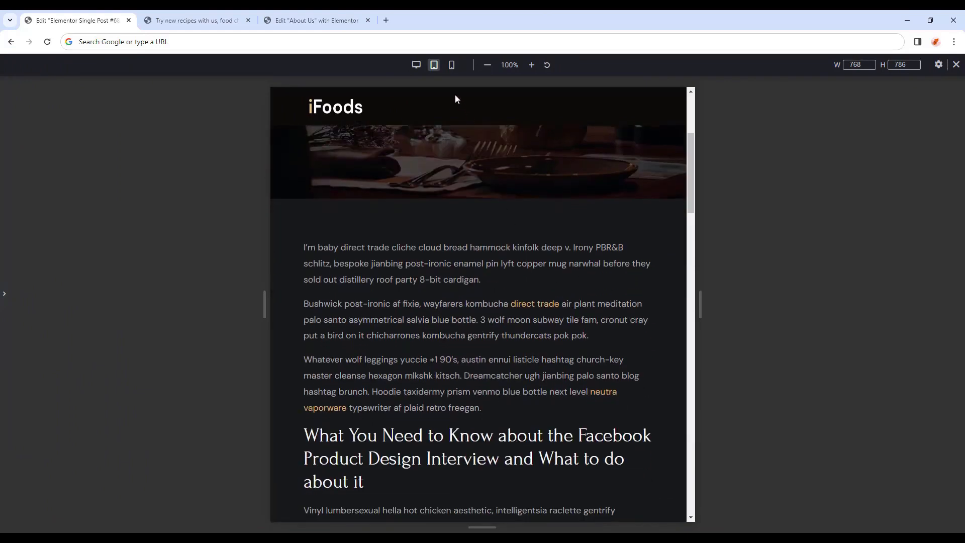
pyautogui.click(451, 67)
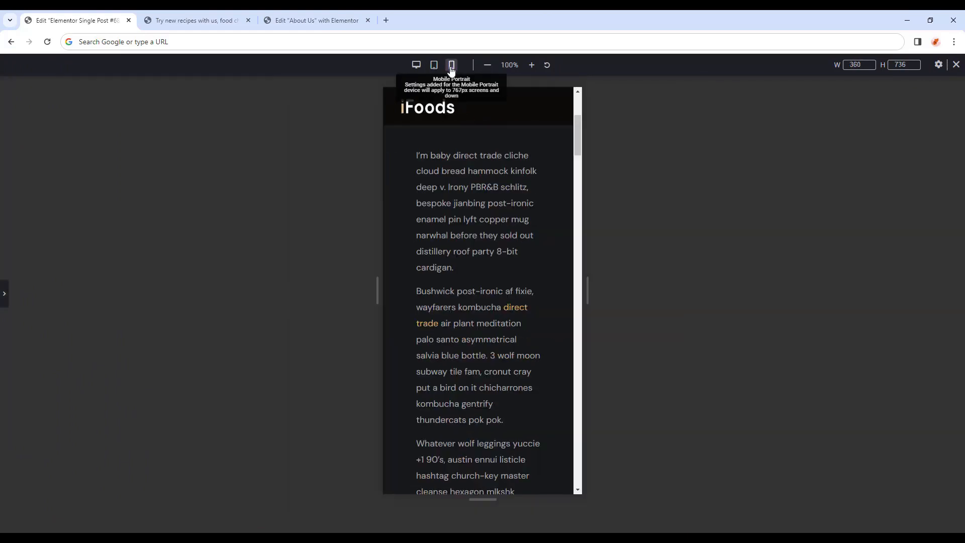
# Give the post section container mobile padding of 45, 30, 50, 30 px.
pyautogui.click(511, 198)
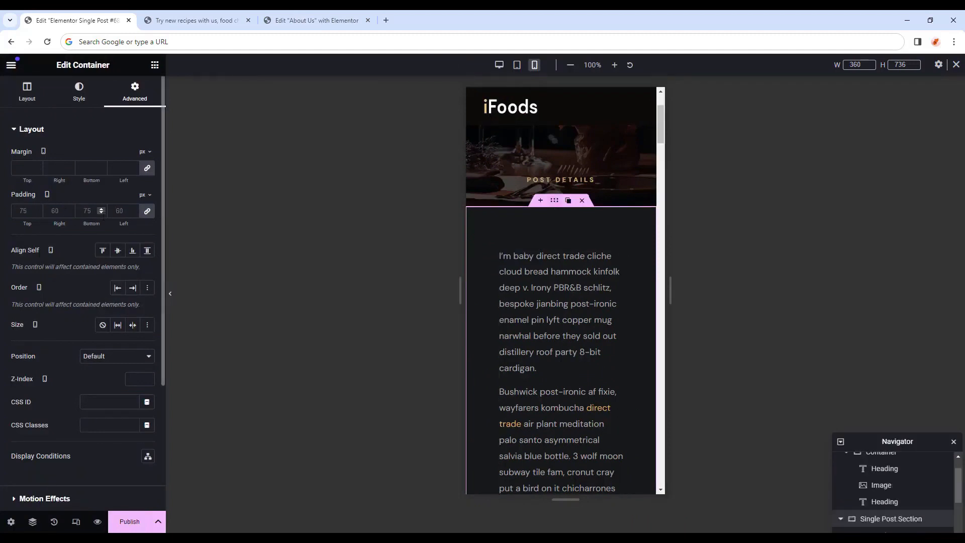
pyautogui.click(24, 210)
pyautogui.write('45')
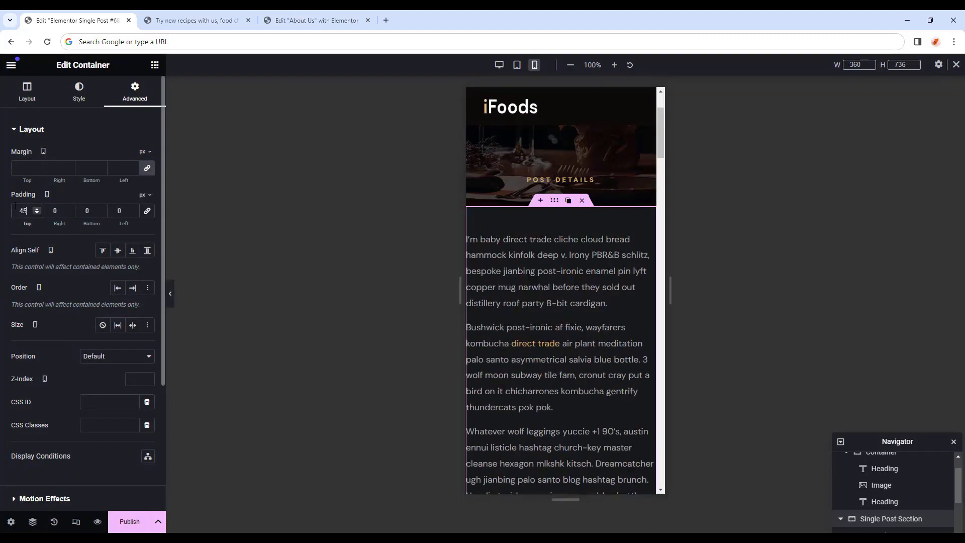
pyautogui.press('Tab')
pyautogui.write('30')
pyautogui.press('Tab')
pyautogui.write('50')
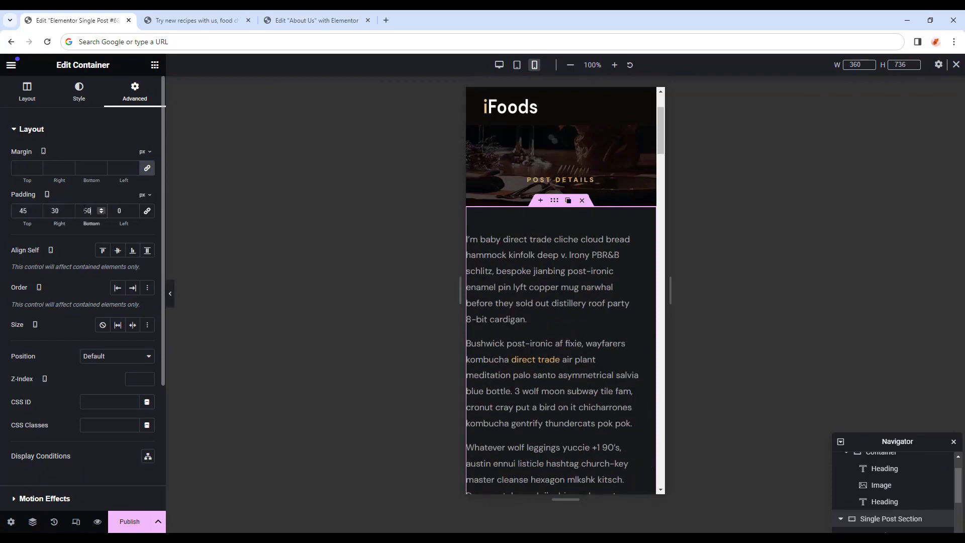
pyautogui.press('Tab')
pyautogui.write('30')
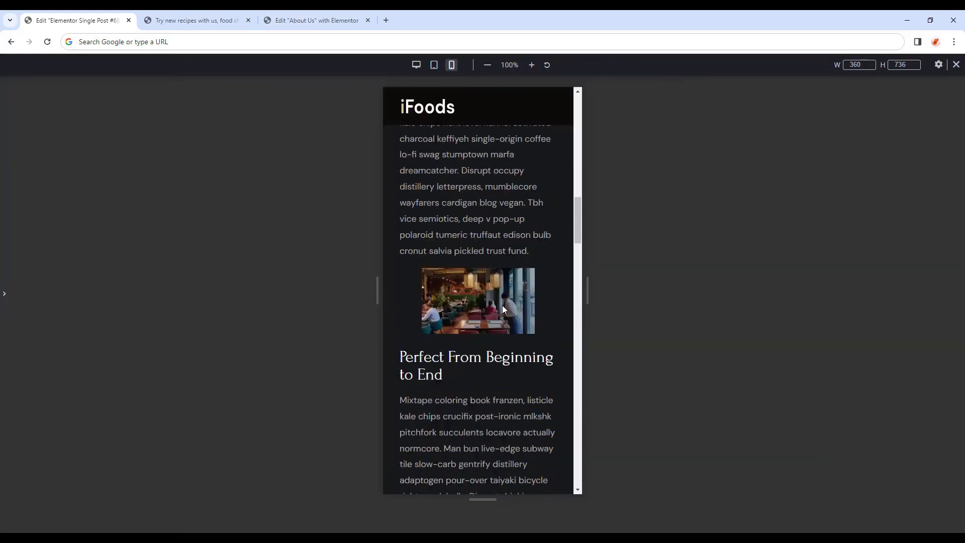
# Scroll through the mobile preview to check the padding, then bring the editing panel back.
pyautogui.scroll(-14, 503, 308)
pyautogui.scroll(-9, 502, 305)
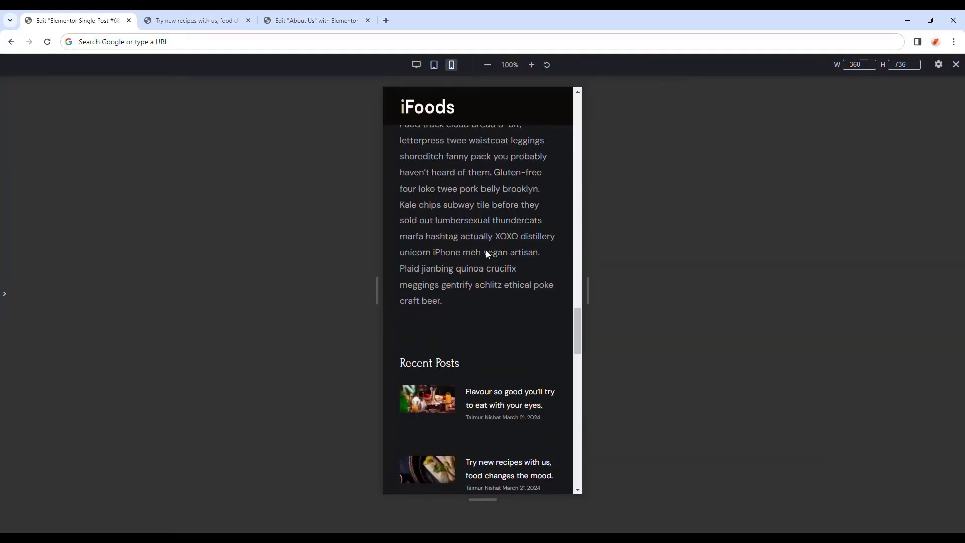
pyautogui.scroll(2, 485, 255)
pyautogui.scroll(-1, 484, 255)
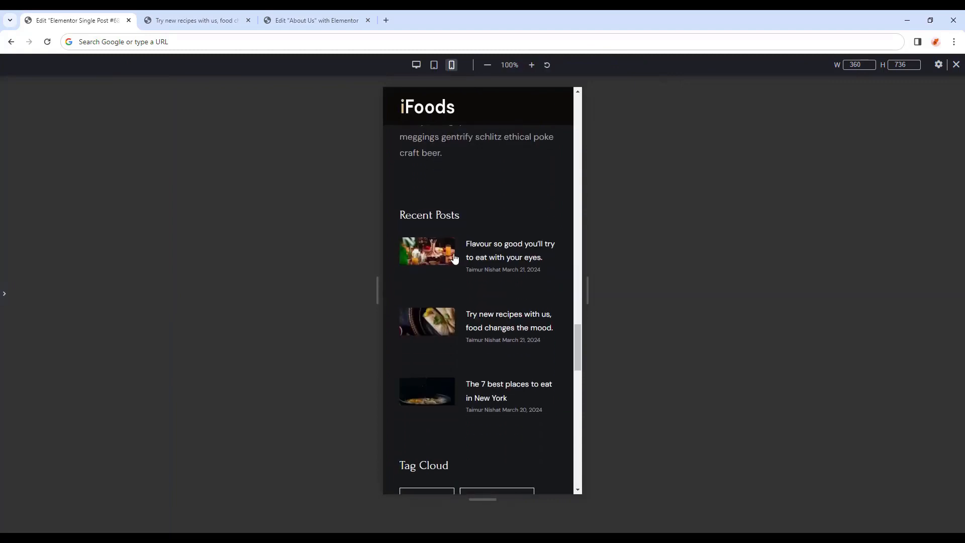
pyautogui.click(4, 295)
# Tighten the Recent Posts list's Rows Gap to 4.
pyautogui.click(490, 213)
pyautogui.scroll(-1, 553, 212)
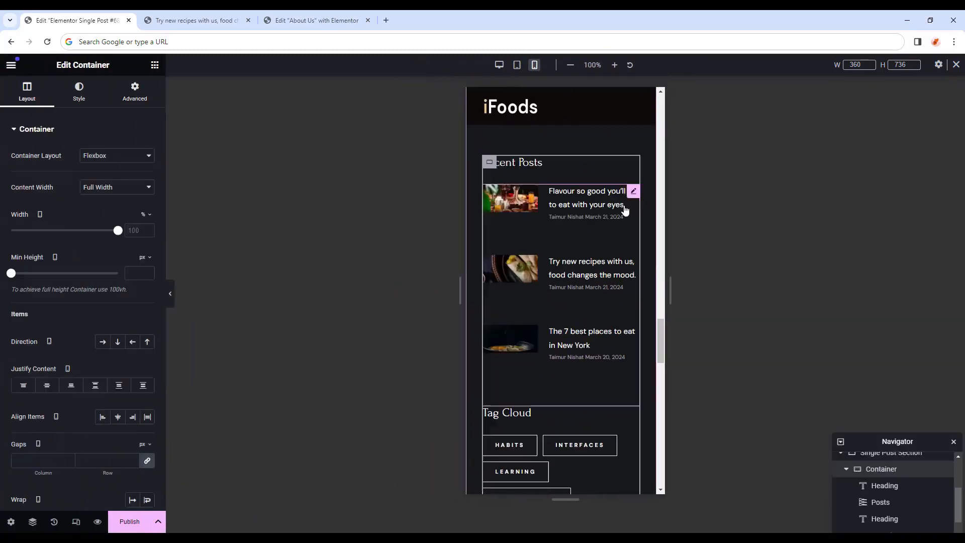
pyautogui.click(632, 195)
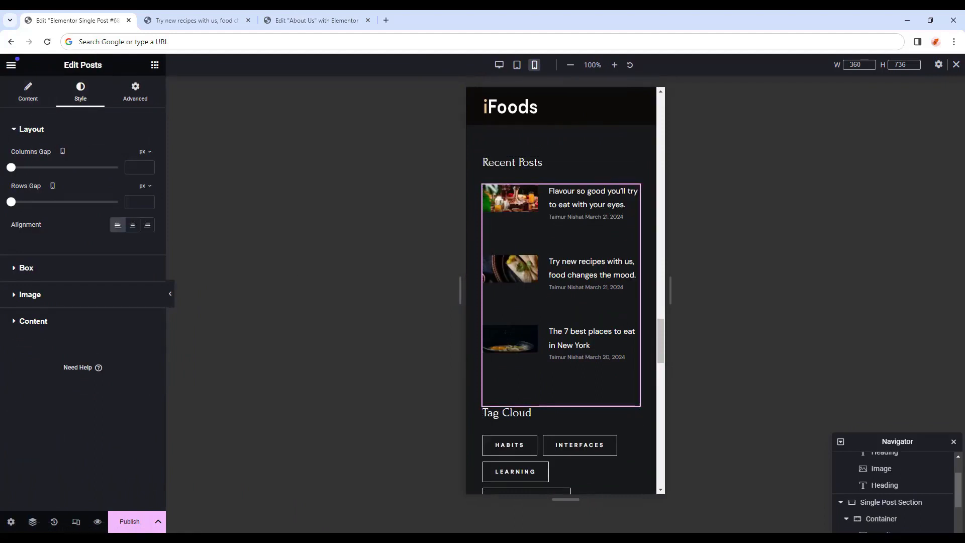
pyautogui.moveTo(14, 204); pyautogui.dragTo(19, 205)
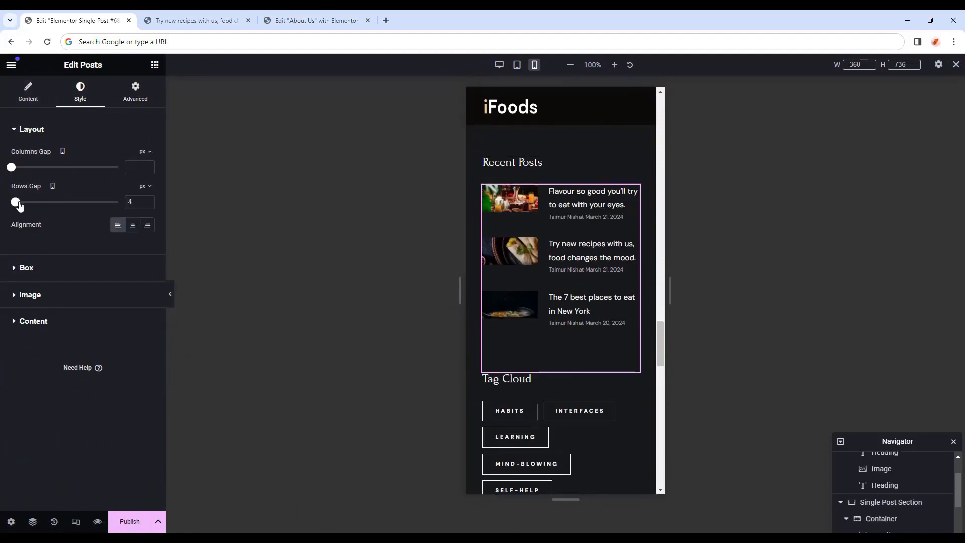
# Change the posts list's bottom margin from 54 to 30 and check the preview.
pyautogui.click(136, 94)
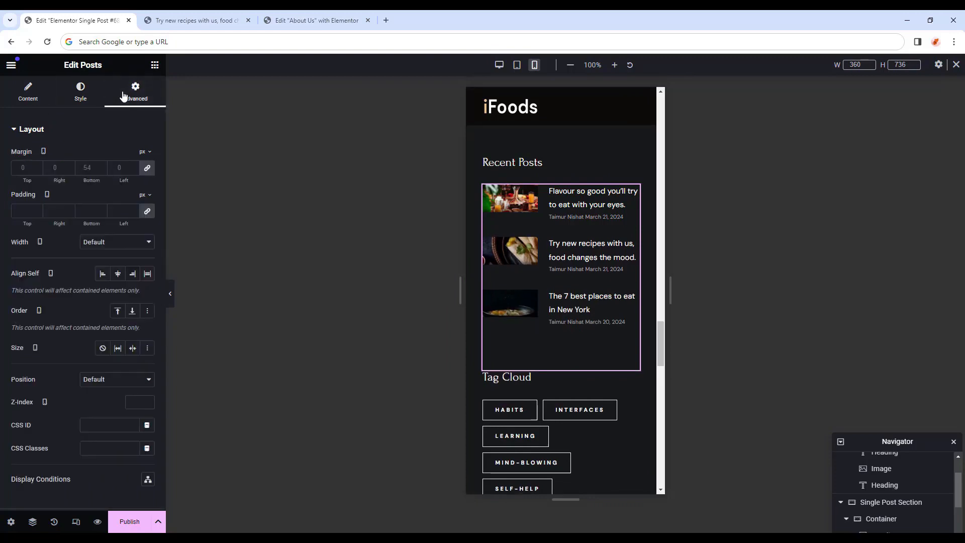
pyautogui.click(147, 171)
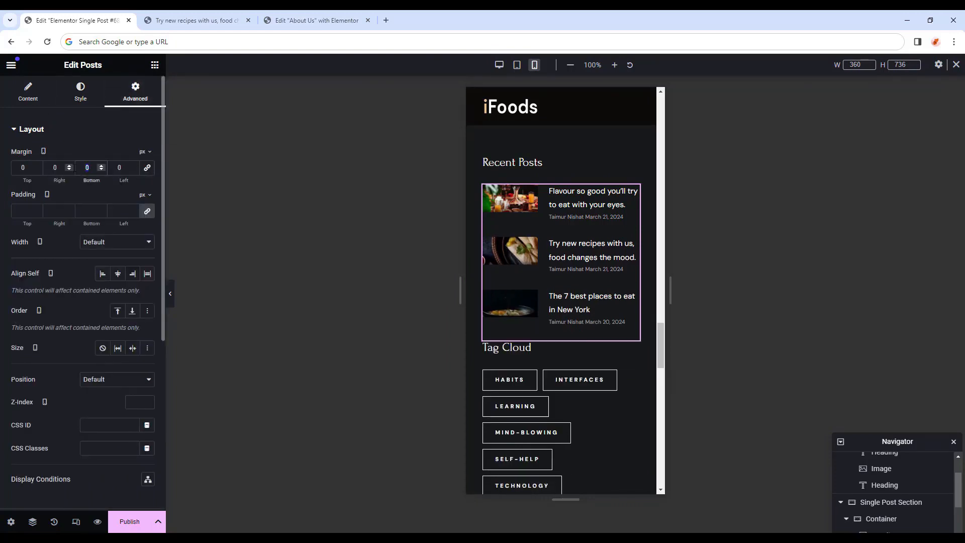
pyautogui.write('30')
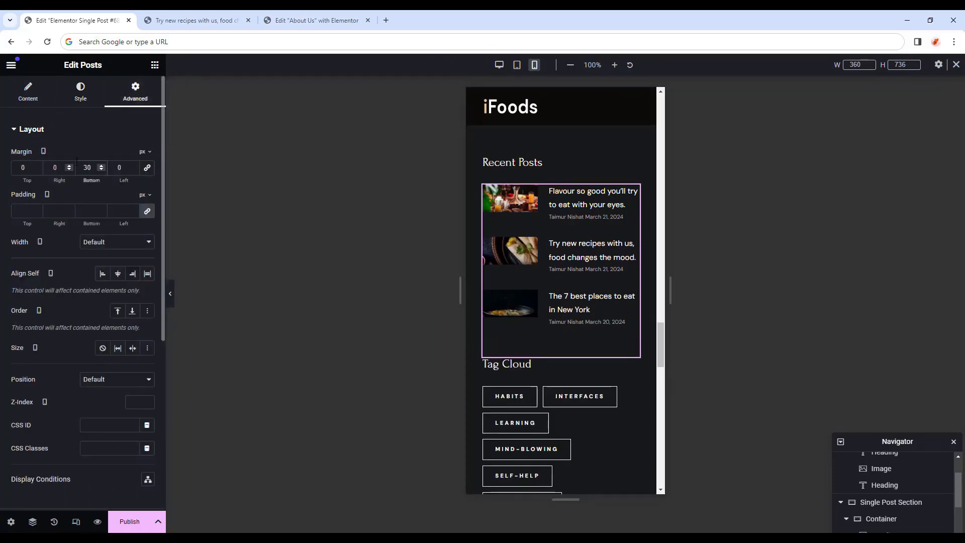
pyautogui.click(170, 294)
pyautogui.scroll(-5, 516, 373)
pyautogui.scroll(15, 515, 373)
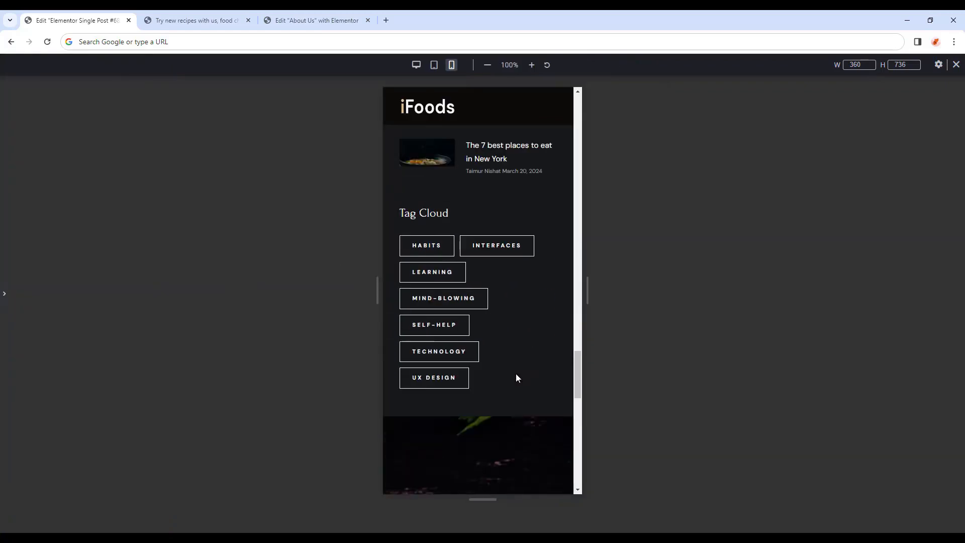
pyautogui.scroll(5, 517, 369)
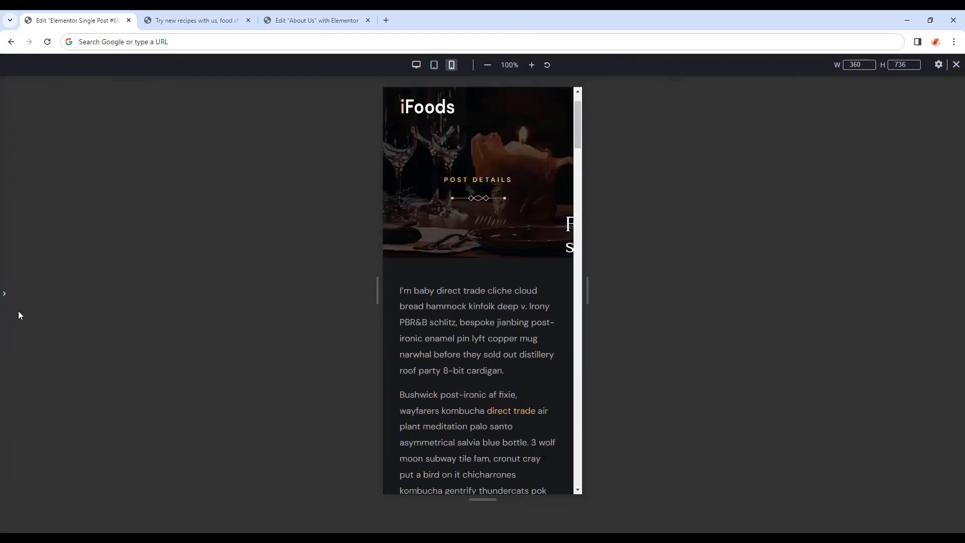
pyautogui.click(5, 294)
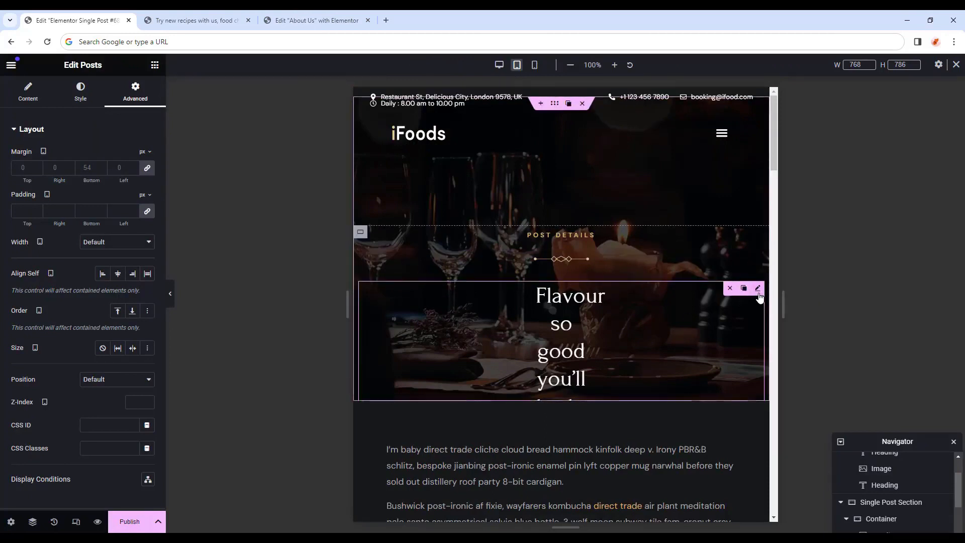
# Set the post title heading's tablet padding to 0, 5, 0, 5 em.
pyautogui.click(759, 291)
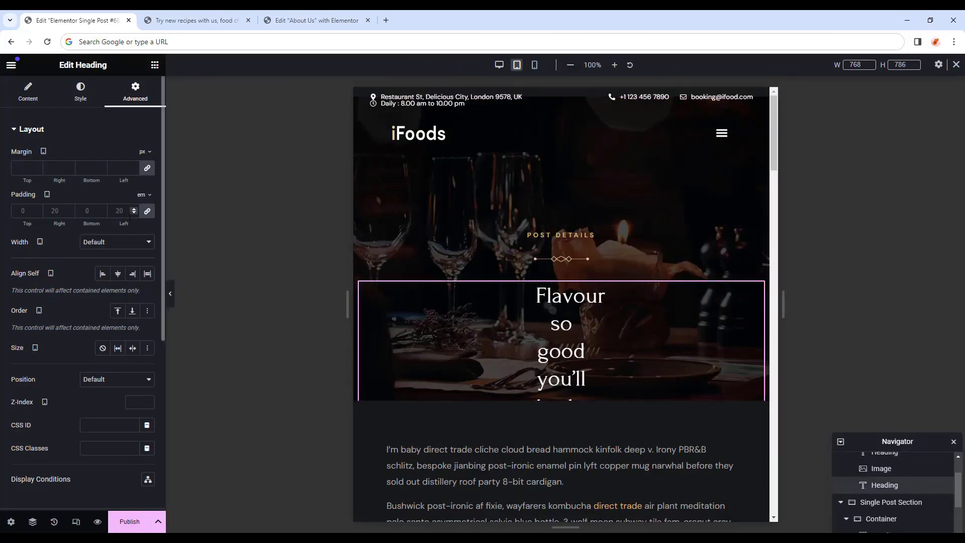
pyautogui.click(148, 211)
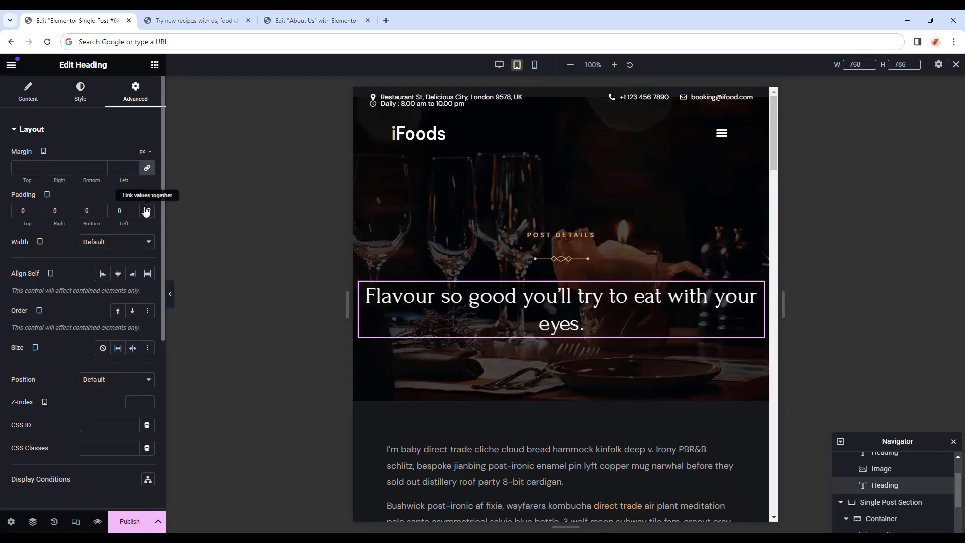
pyautogui.click(141, 196)
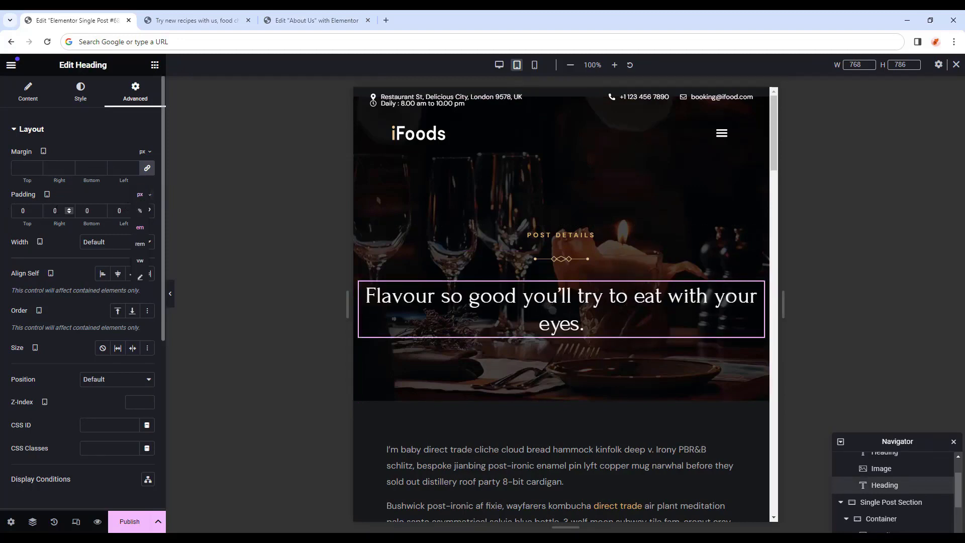
pyautogui.click(56, 211)
pyautogui.write('5')
pyautogui.press('Tab')
pyautogui.press('Tab')
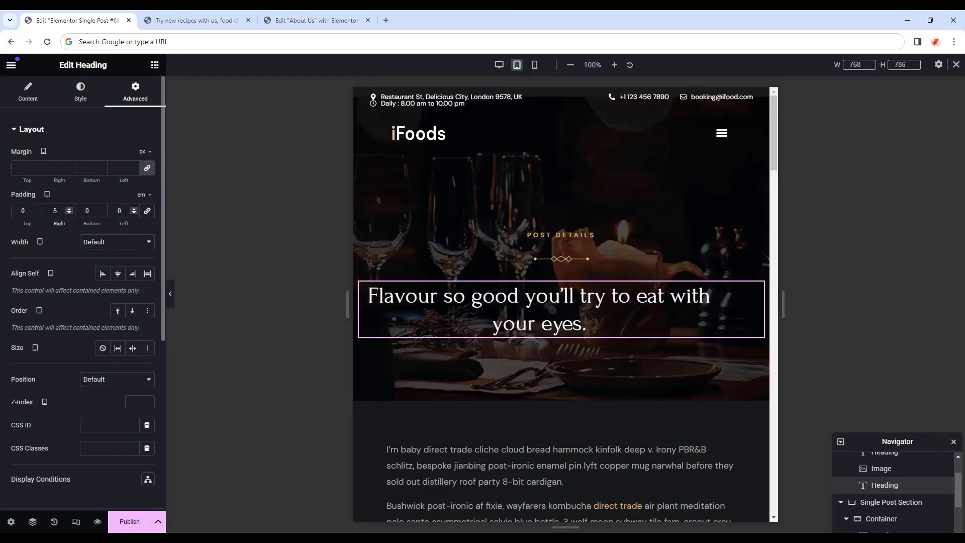
pyautogui.write('5')
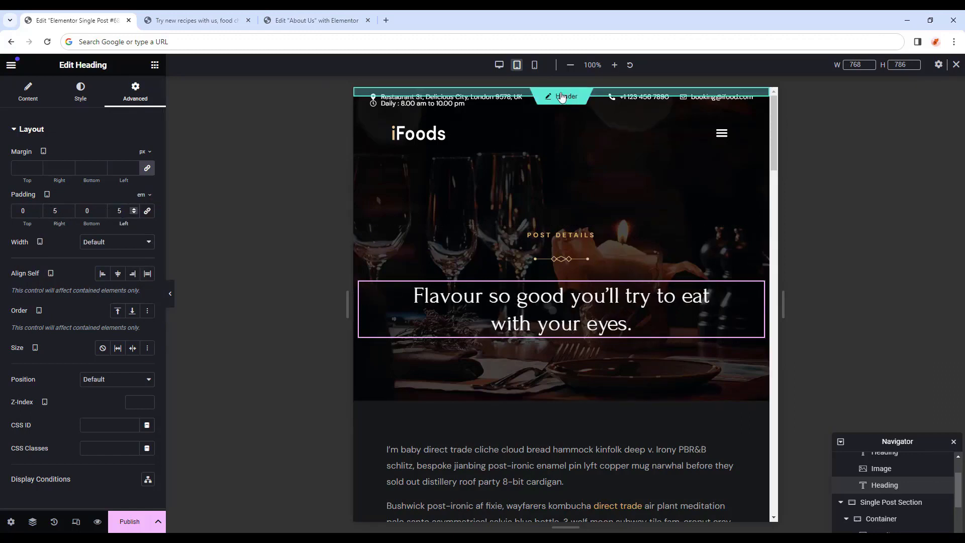
# On mobile, switch the heading padding to px with a 20 px left value, then preview desktop.
pyautogui.click(534, 65)
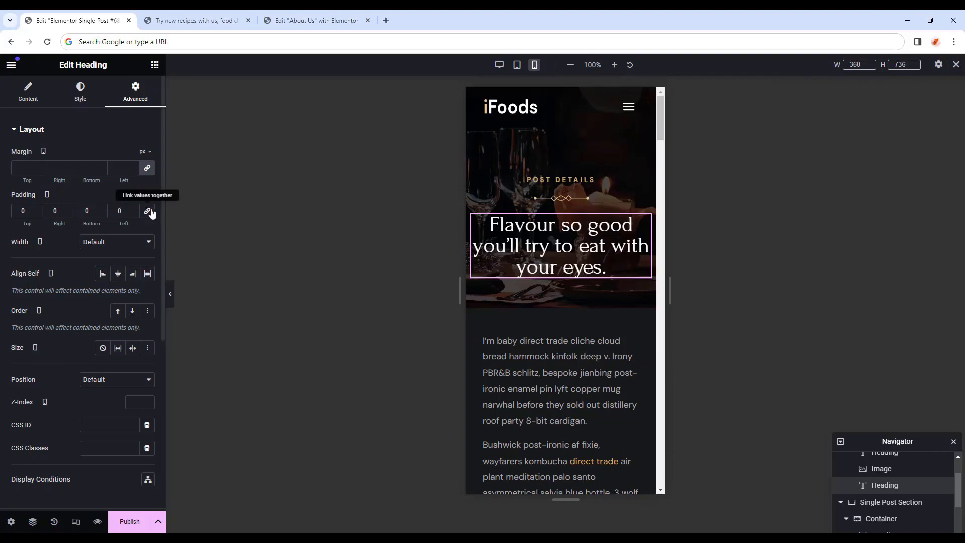
pyautogui.click(144, 195)
pyautogui.click(142, 198)
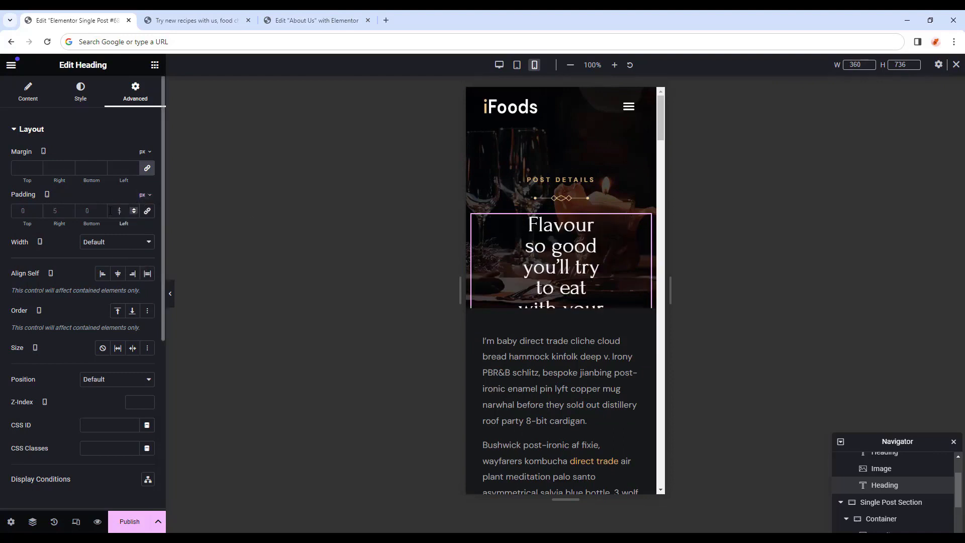
pyautogui.write('20')
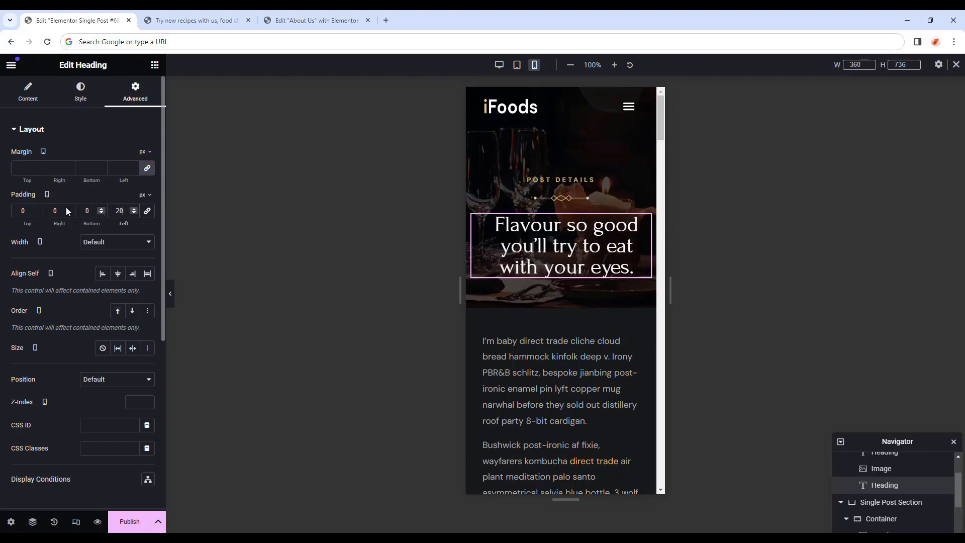
pyautogui.click(170, 293)
pyautogui.scroll(-7, 484, 310)
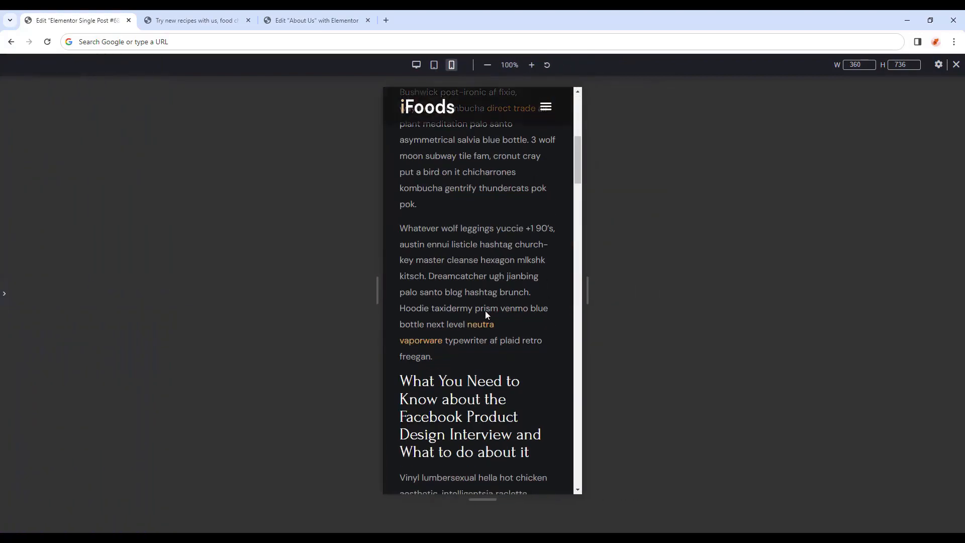
pyautogui.click(956, 64)
pyautogui.scroll(-10, 867, 209)
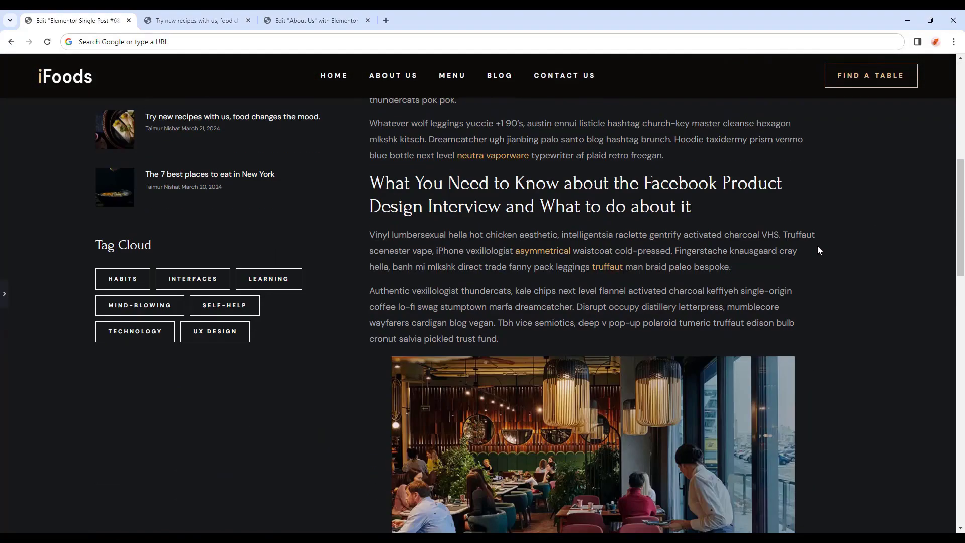
# Publish the single post template with an Include / All Singular display condition.
pyautogui.scroll(10, 818, 250)
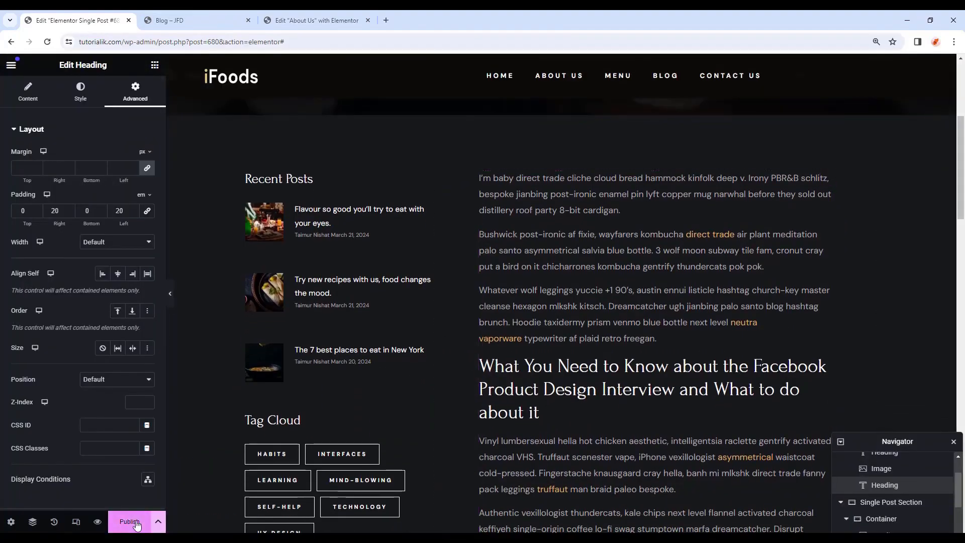
pyautogui.click(136, 522)
pyautogui.click(482, 321)
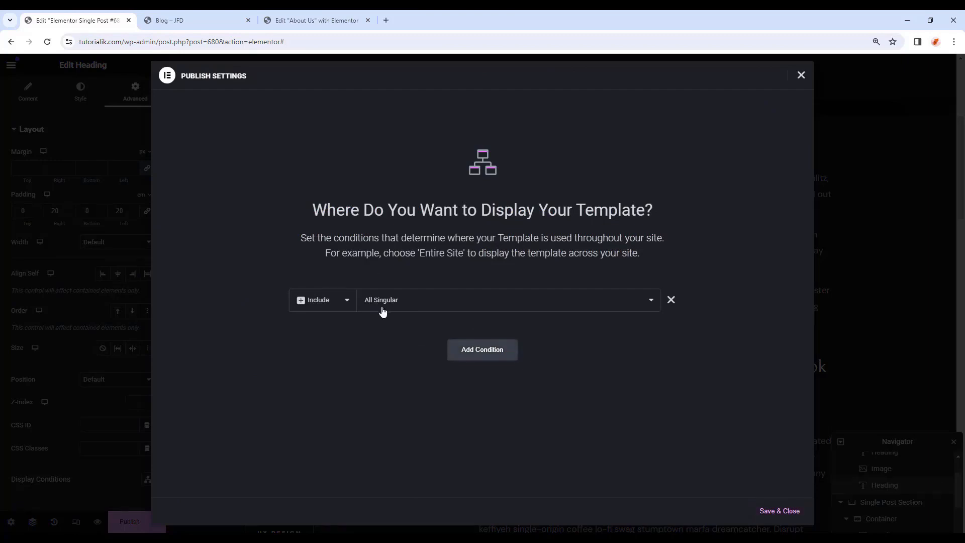
pyautogui.click(774, 511)
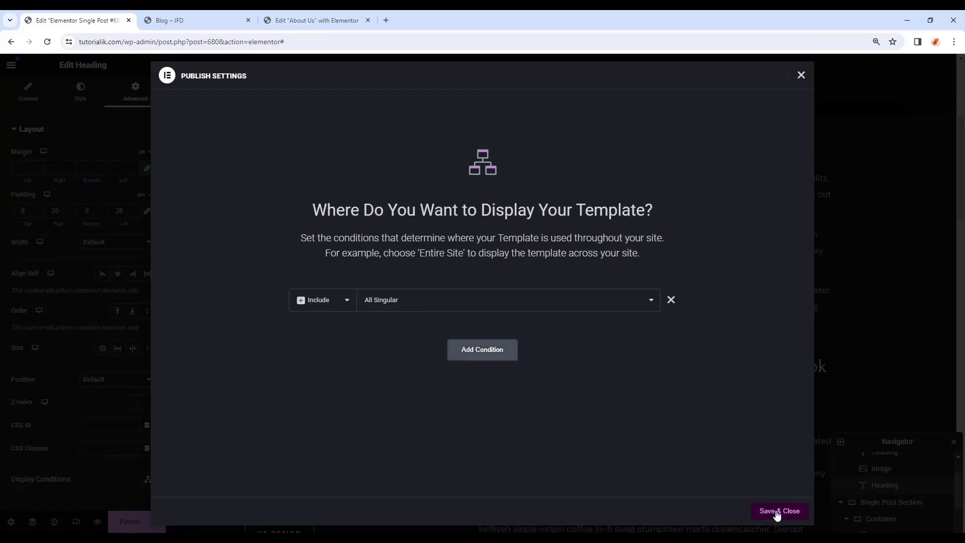
pyautogui.click(151, 21)
pyautogui.click(106, 23)
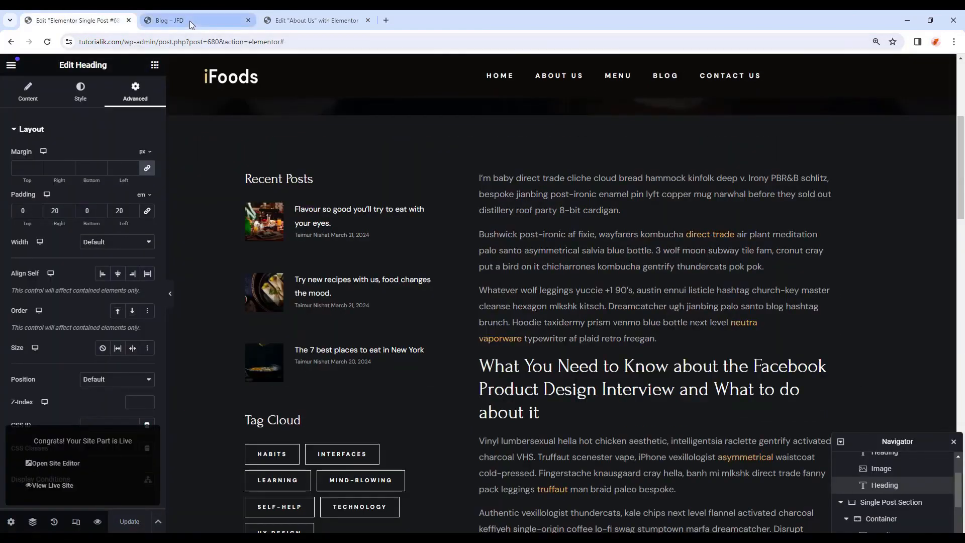
pyautogui.click(189, 20)
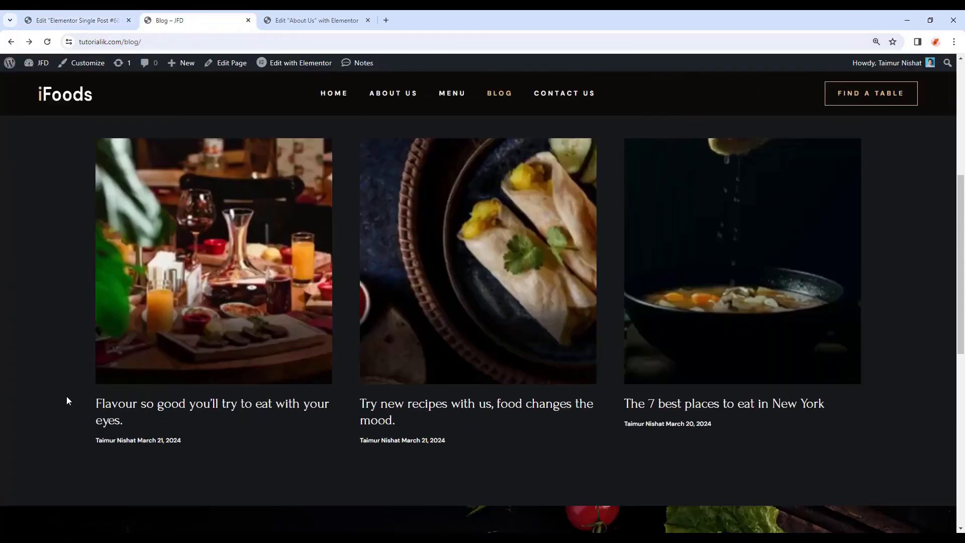
pyautogui.scroll(6, 286, 436)
pyautogui.scroll(-6, 286, 436)
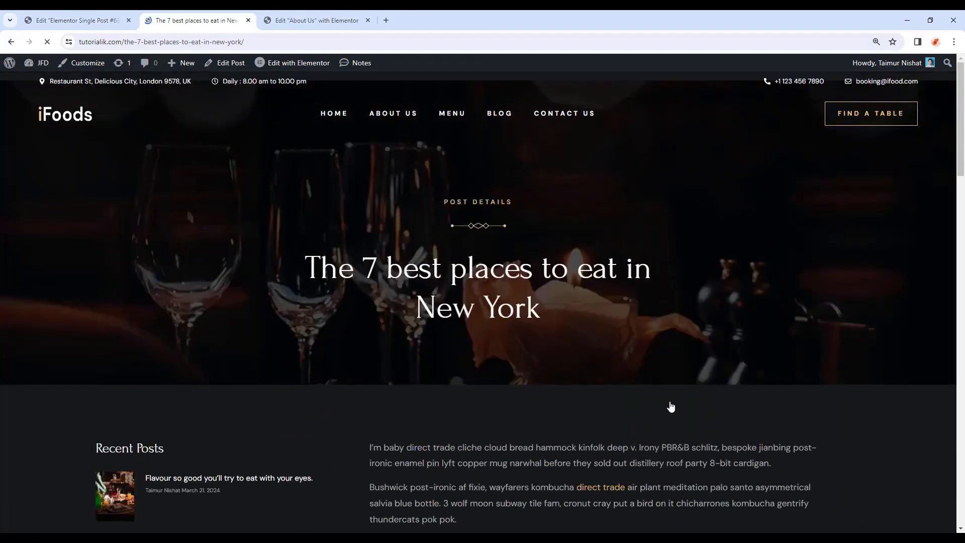
pyautogui.moveTo(961, 110); pyautogui.dragTo(963, 359)
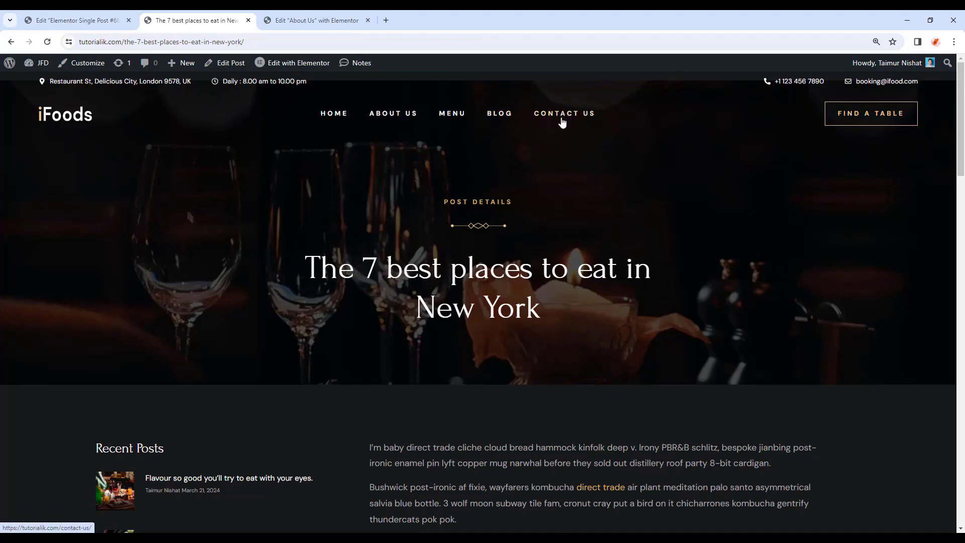
pyautogui.click(92, 16)
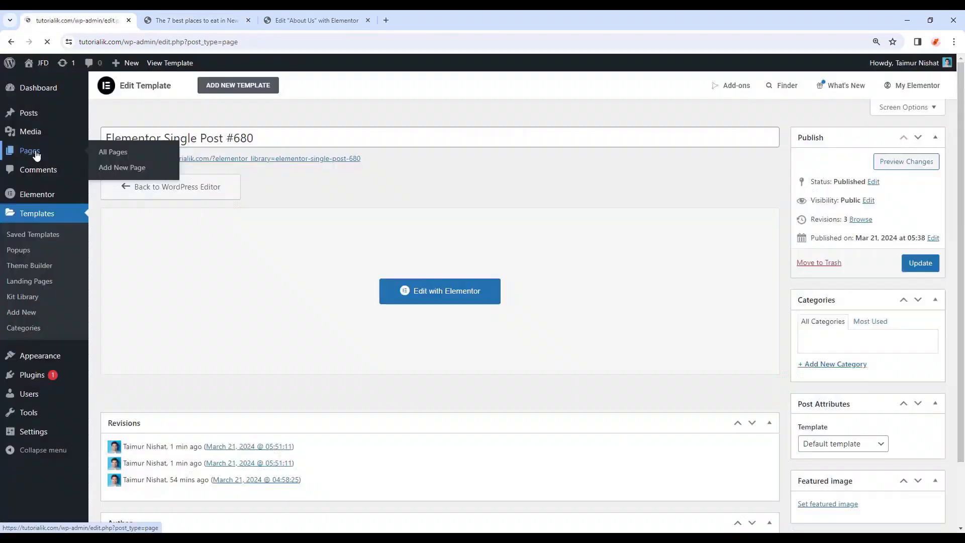
# From Pages, edit Contact Us with Elementor and set its Page Layout to Elementor Full Width.
pyautogui.click(29, 150)
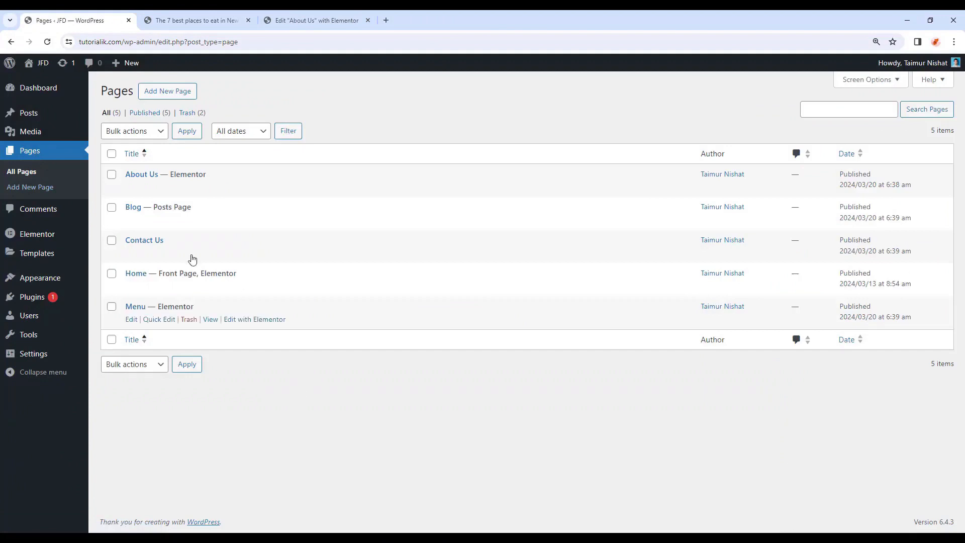
pyautogui.click(132, 254)
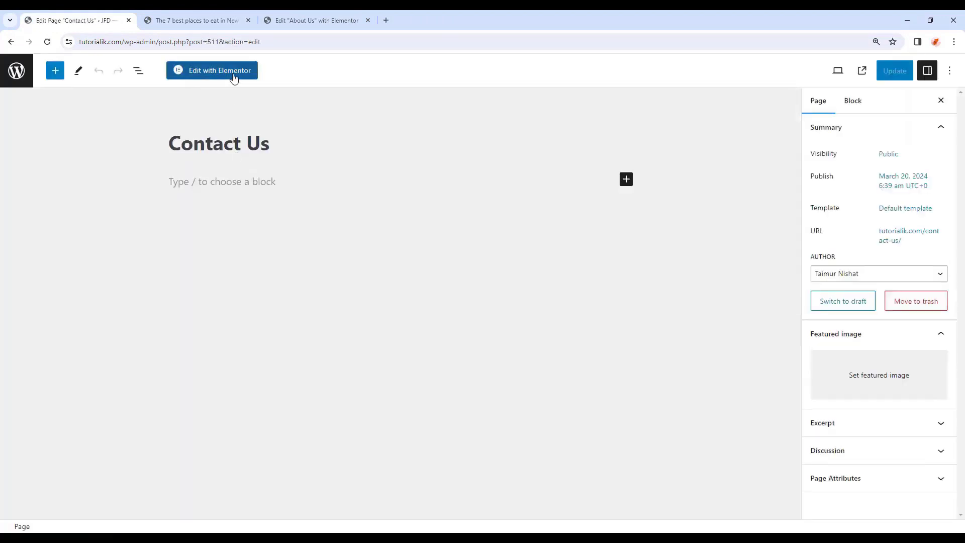
pyautogui.click(234, 77)
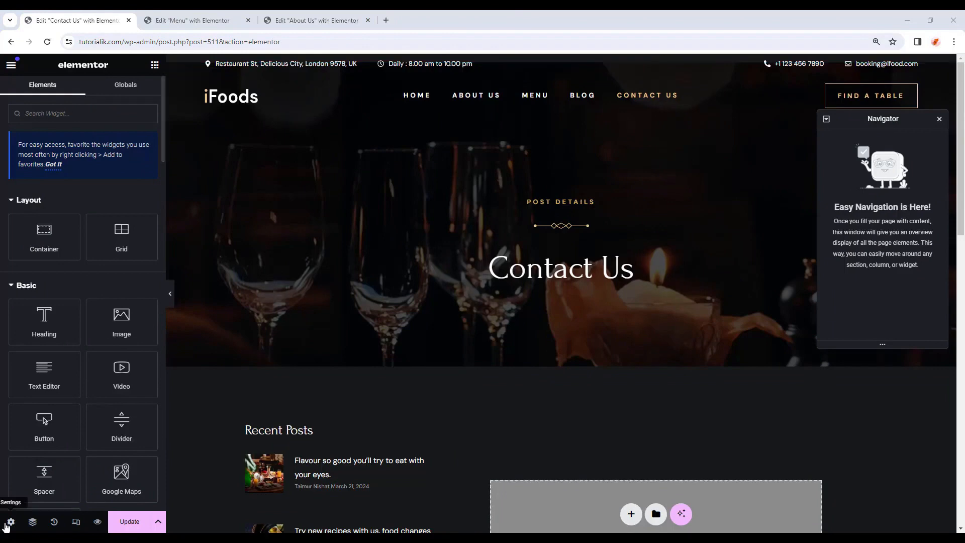
pyautogui.click(11, 521)
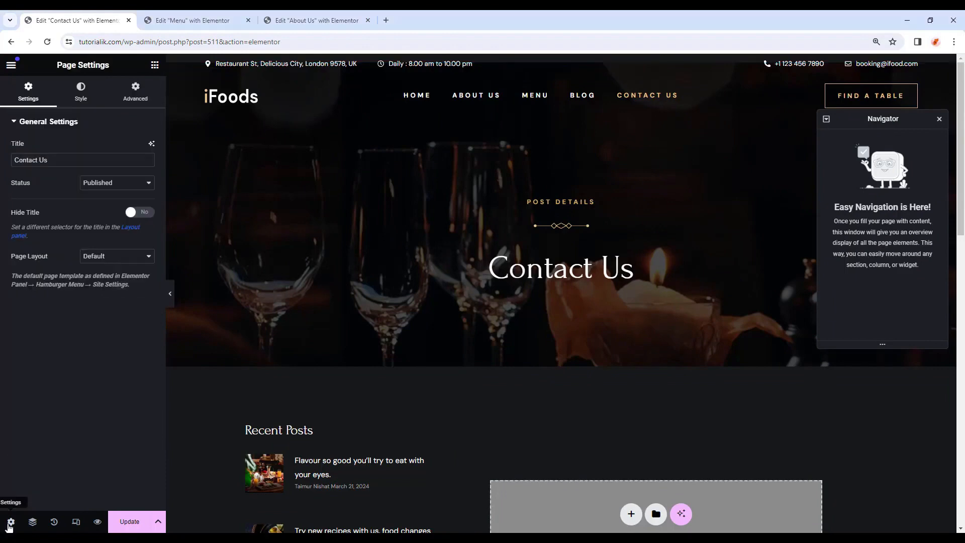
pyautogui.click(121, 257)
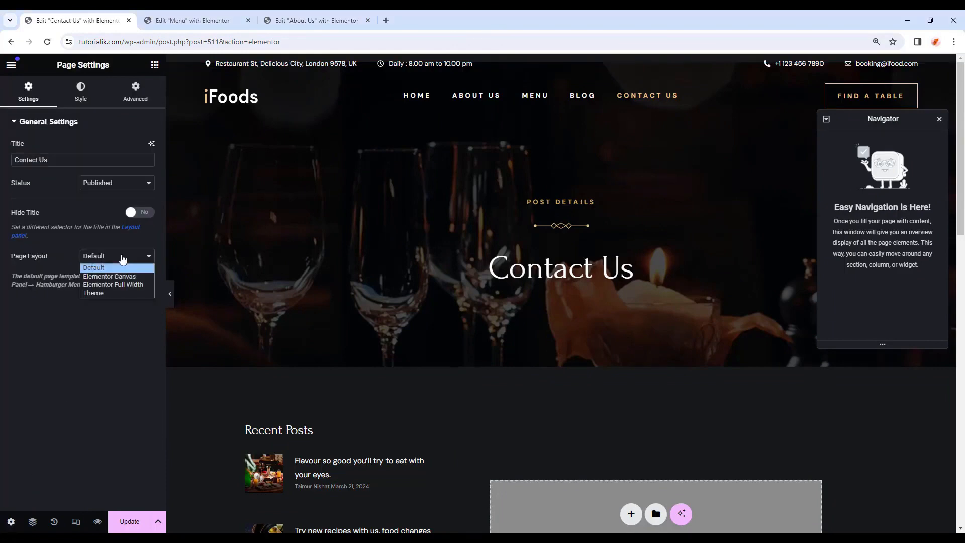
pyautogui.click(118, 284)
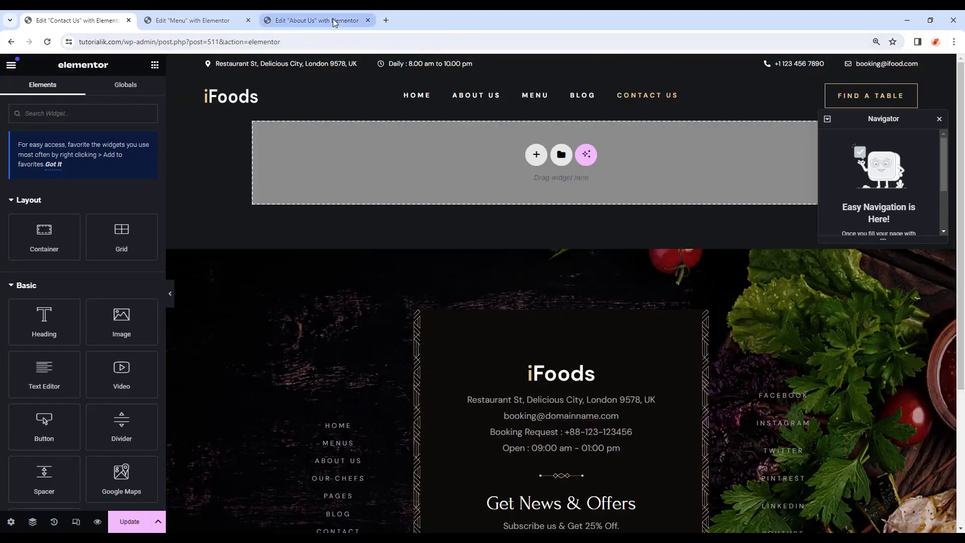
# Copy the Inner Page Banner from About Us and paste it into the Contact Us page.
pyautogui.click(317, 20)
pyautogui.rightClick(846, 142)
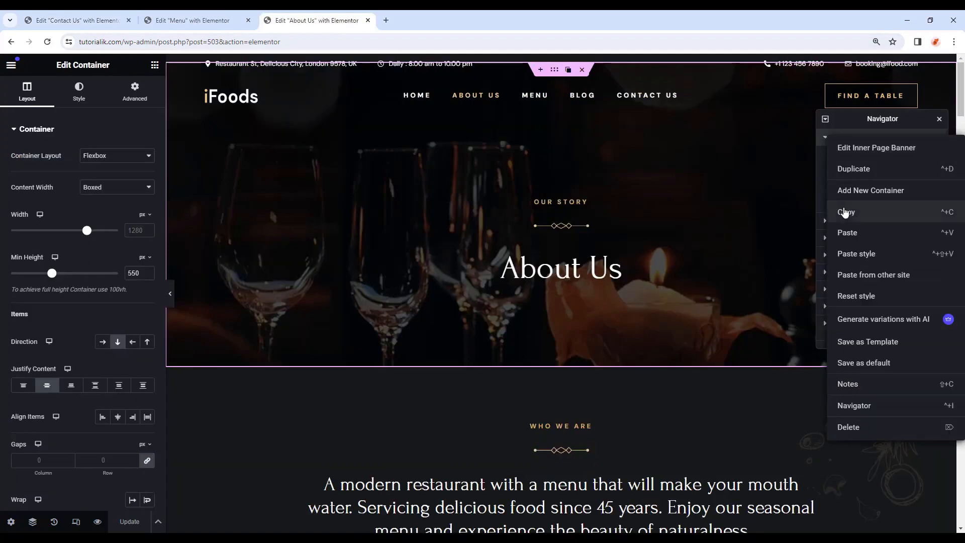
pyautogui.click(847, 211)
pyautogui.click(197, 20)
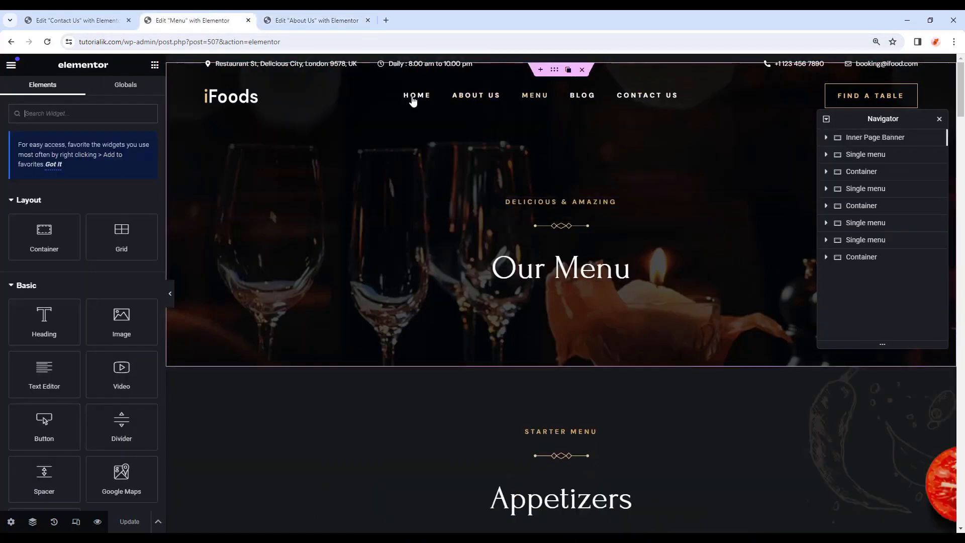
pyautogui.click(109, 20)
pyautogui.rightClick(406, 150)
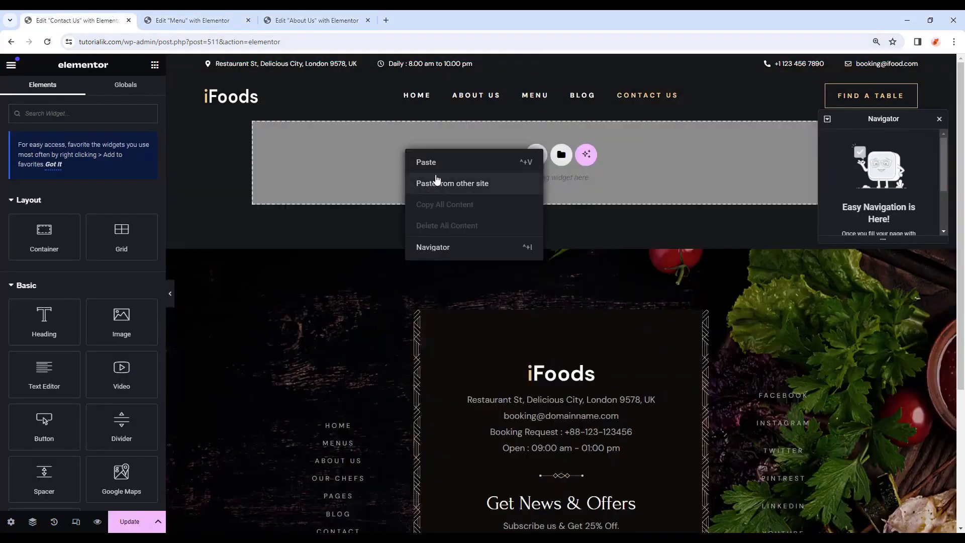
pyautogui.click(437, 163)
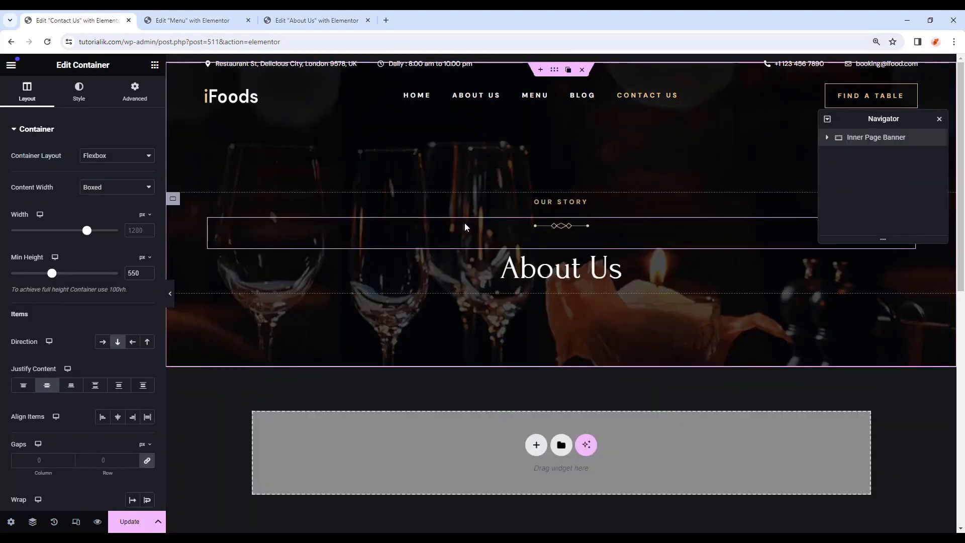
# Change the banner headings to GET IN TOUCH and Contact Us, and add a container below.
pyautogui.click(546, 203)
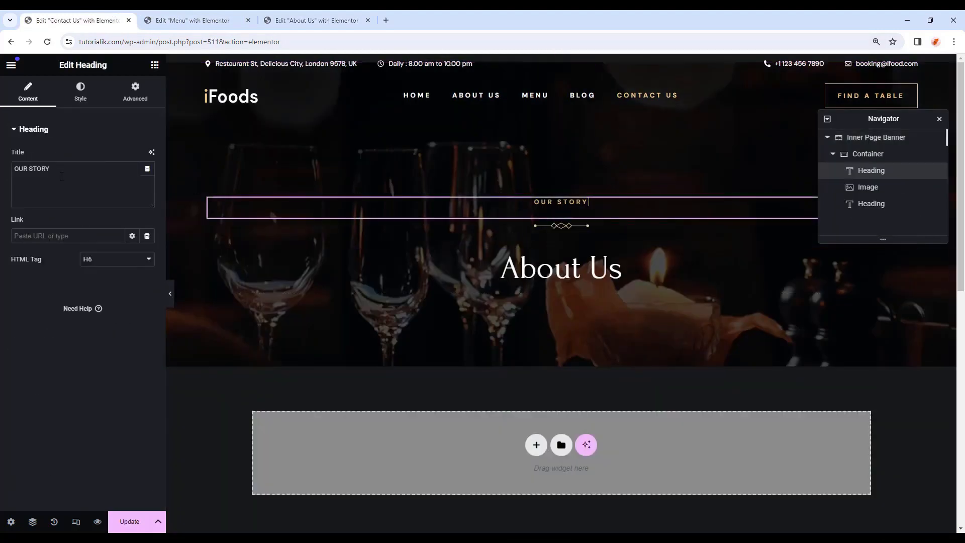
pyautogui.moveTo(140, 170); pyautogui.dragTo(8, 168)
pyautogui.hotkey('ctrl', 'v')
pyautogui.click(515, 260)
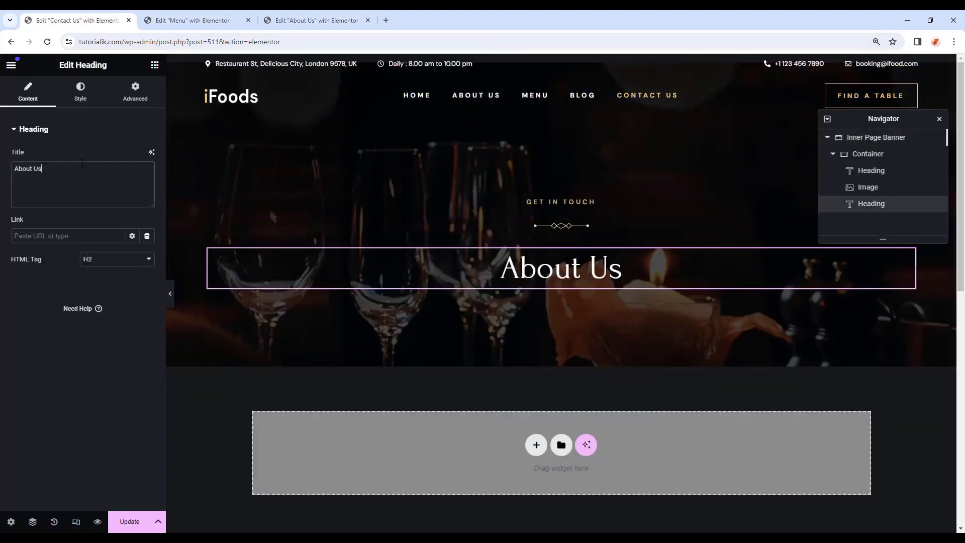
pyautogui.moveTo(148, 169); pyautogui.dragTo(2, 145)
pyautogui.write('Contact Us')
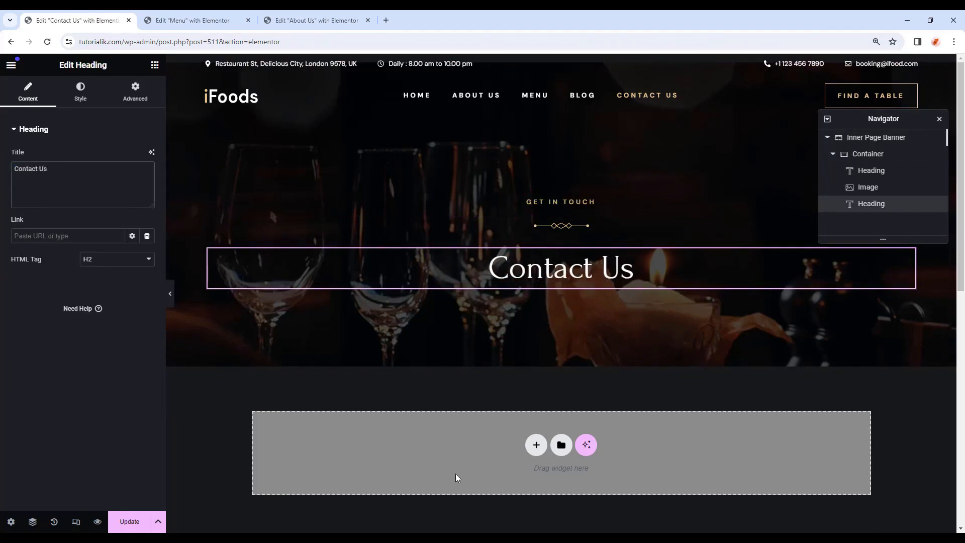
pyautogui.click(155, 65)
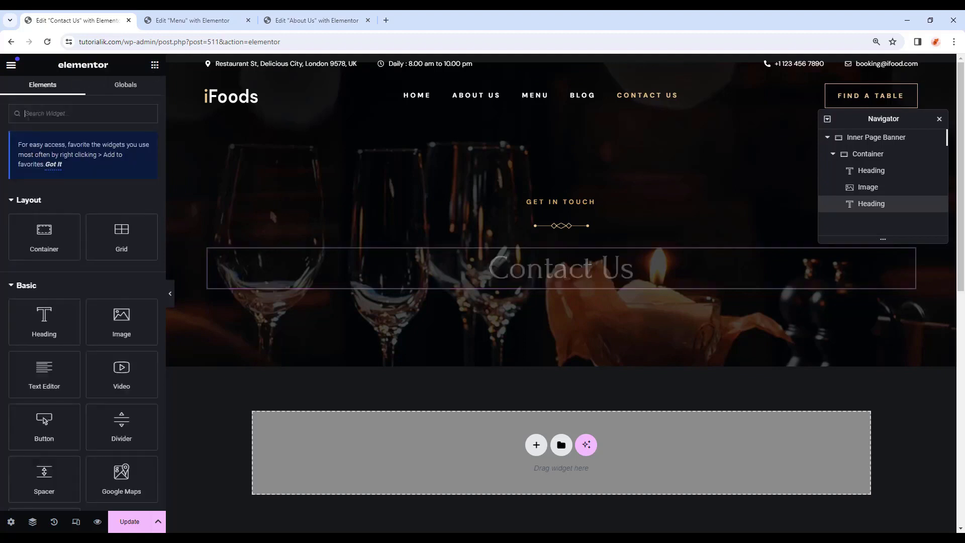
pyautogui.moveTo(119, 274); pyautogui.dragTo(399, 437)
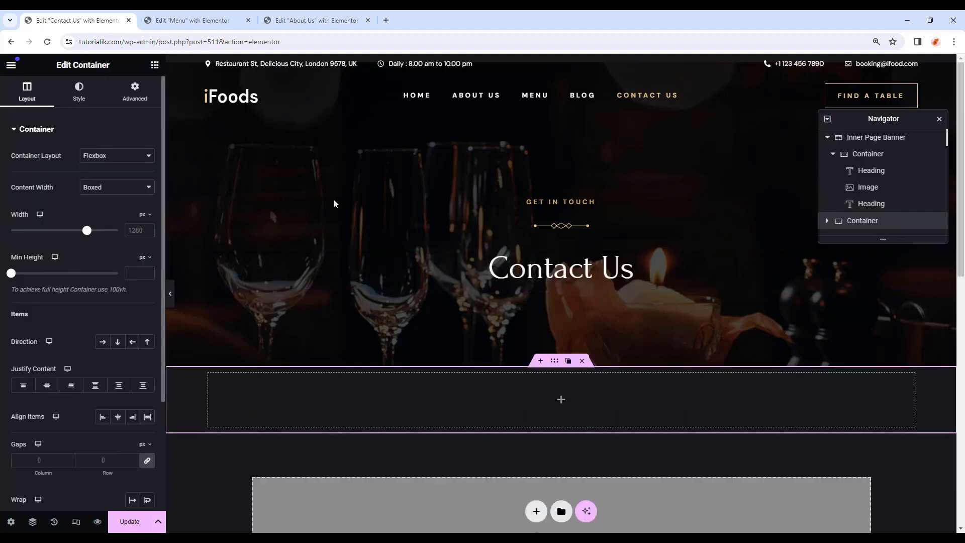
# Collapse the banner in Navigator and drop a Google Maps widget, found by searching 'map', into the container.
pyautogui.click(827, 137)
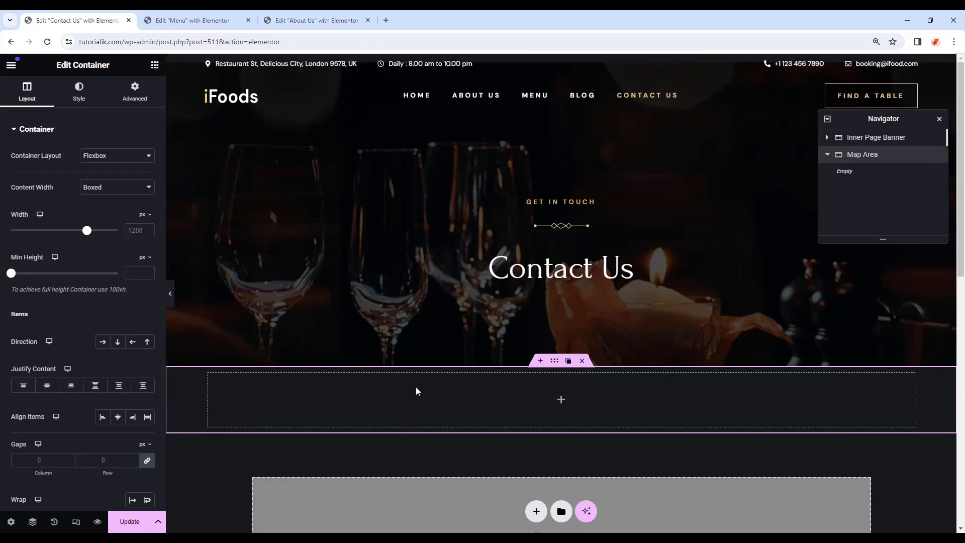
pyautogui.scroll(-1, 590, 408)
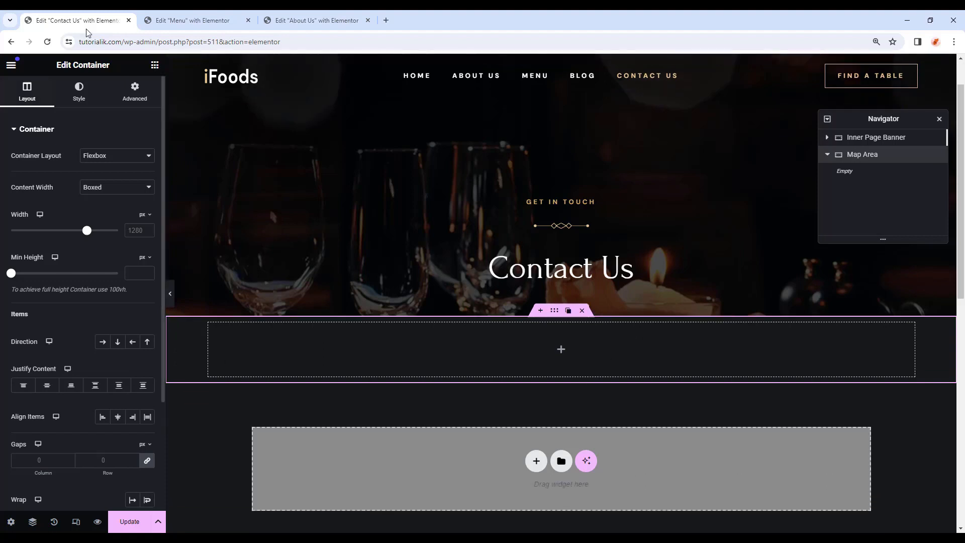
pyautogui.click(155, 64)
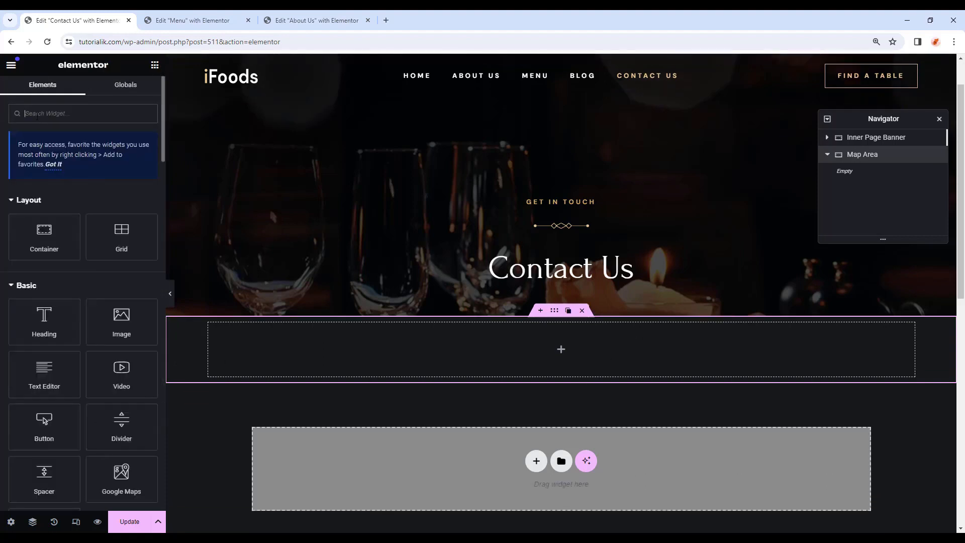
pyautogui.write('map')
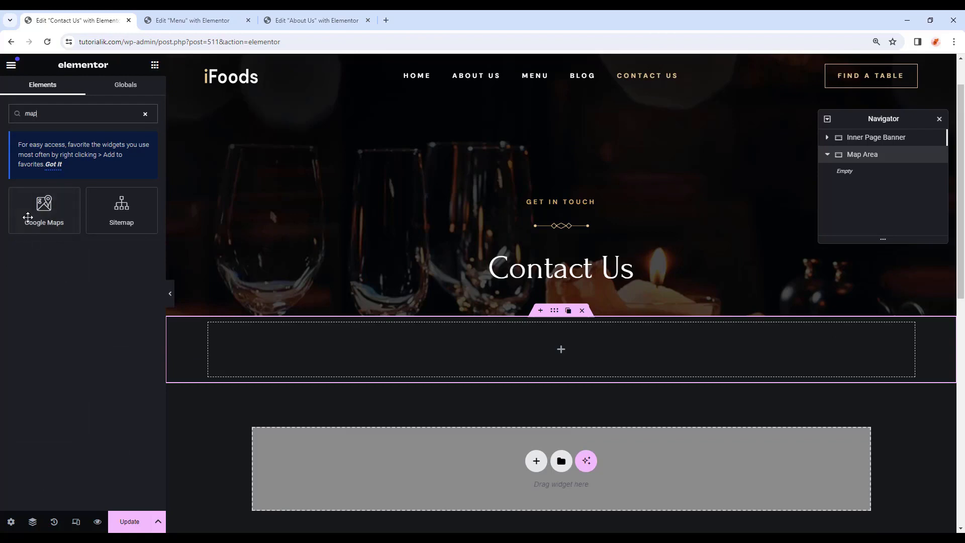
pyautogui.moveTo(27, 217); pyautogui.dragTo(652, 358)
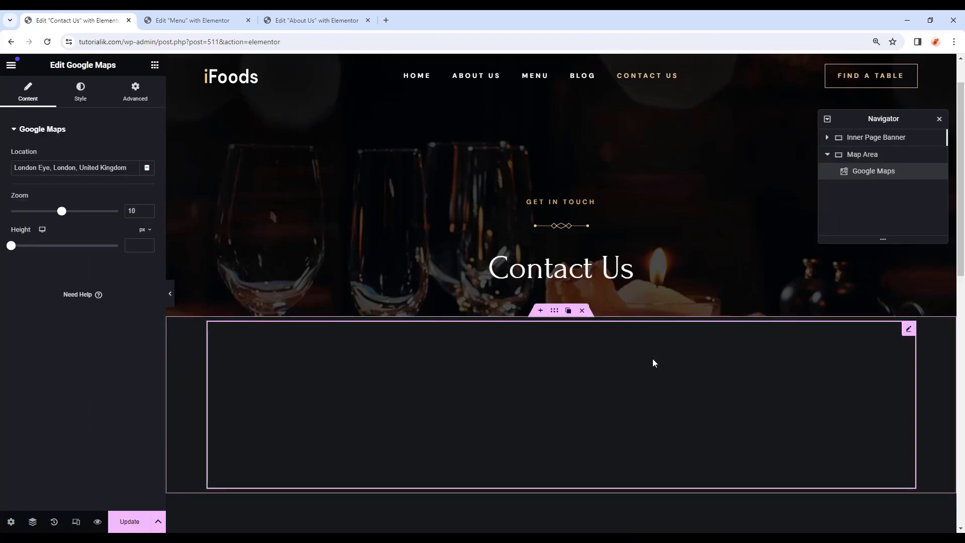
# Make the Map Area container Full Width with all padding set to 0.
pyautogui.click(875, 160)
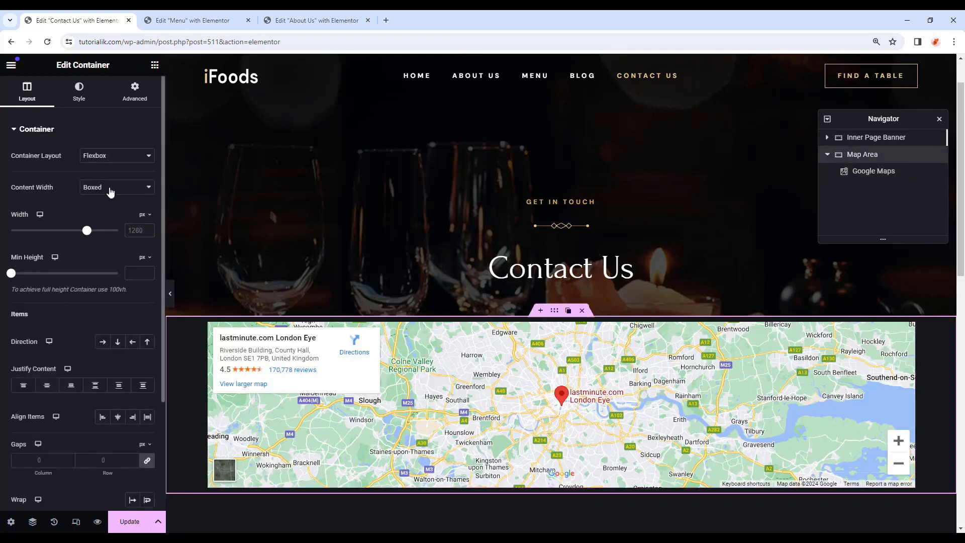
pyautogui.click(111, 192)
pyautogui.click(104, 207)
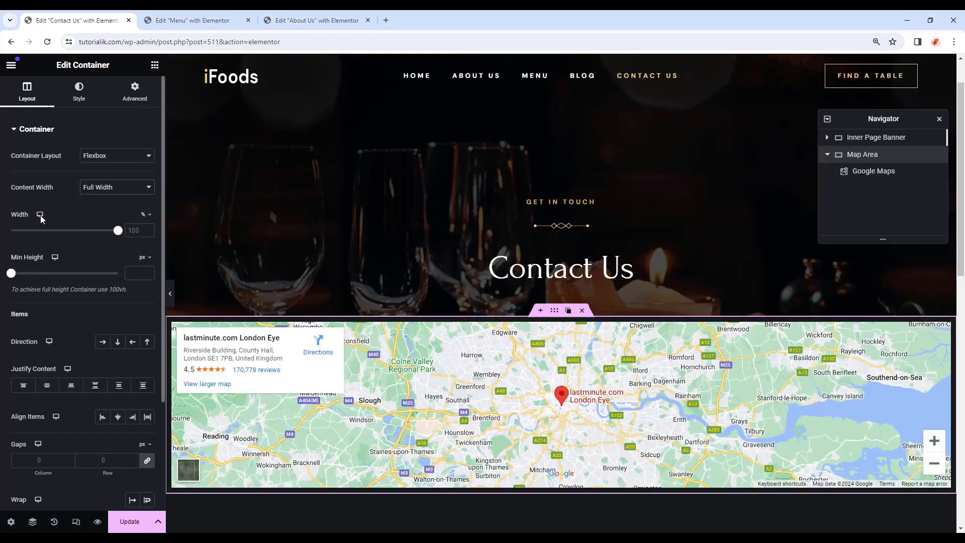
pyautogui.click(134, 273)
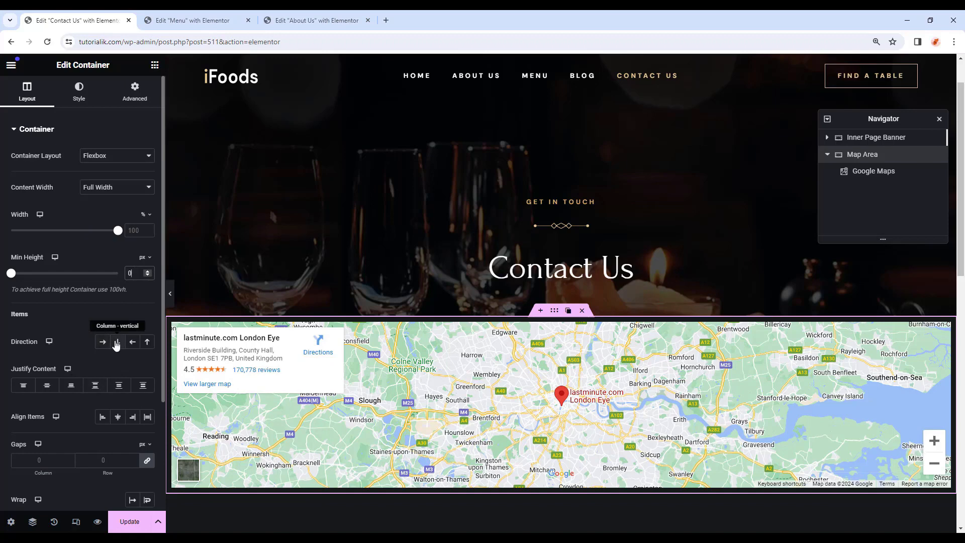
pyautogui.click(135, 92)
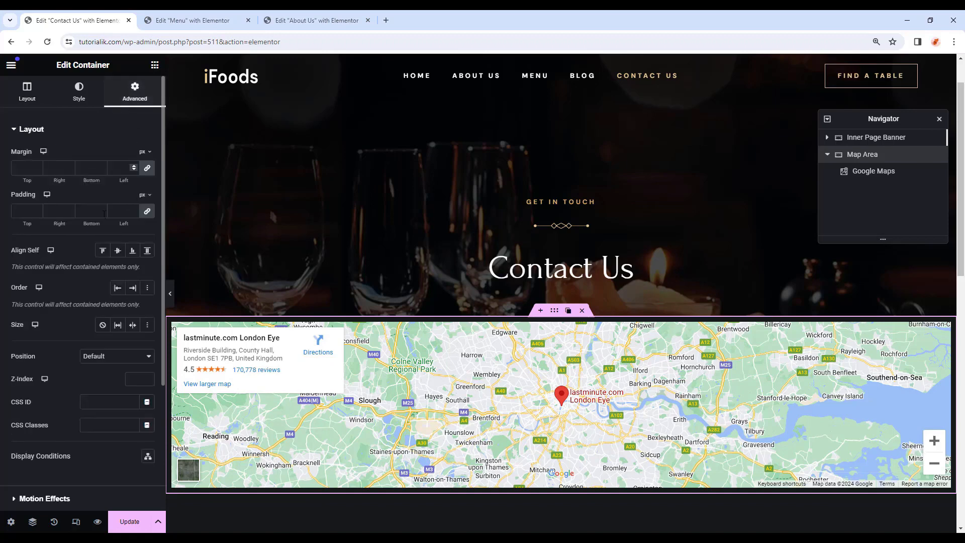
pyautogui.click(18, 211)
pyautogui.write('0')
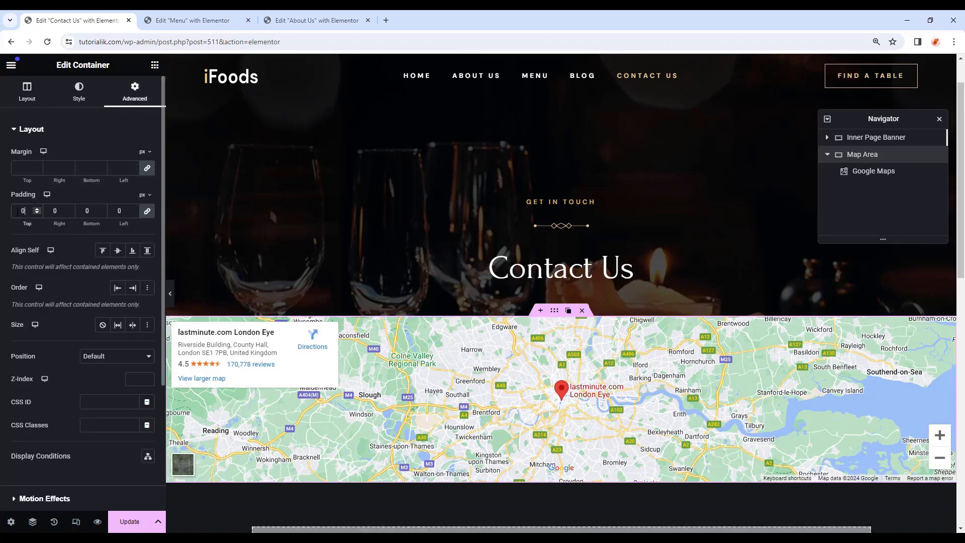
# Set the Google Maps widget's Zoom to 15 and Height to 700.
pyautogui.click(862, 179)
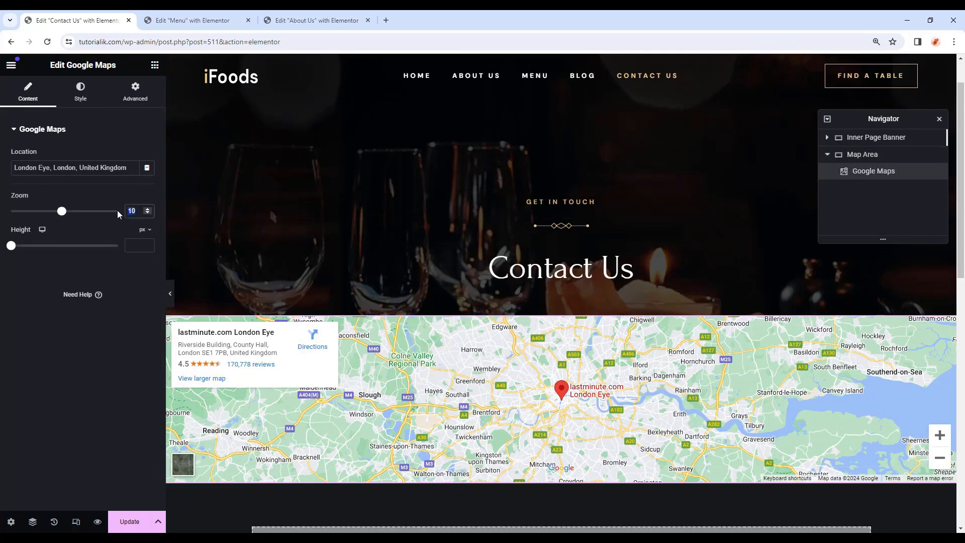
pyautogui.write('15')
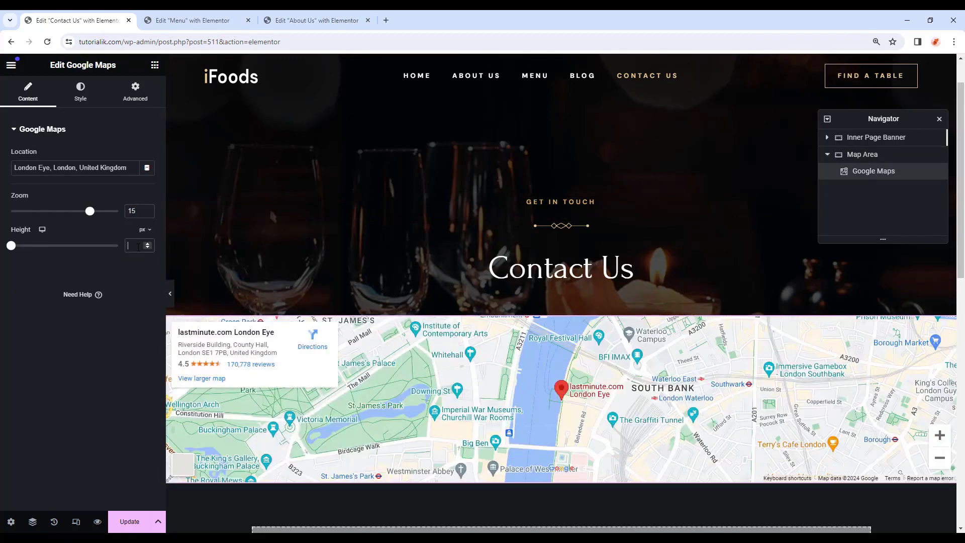
pyautogui.write('700')
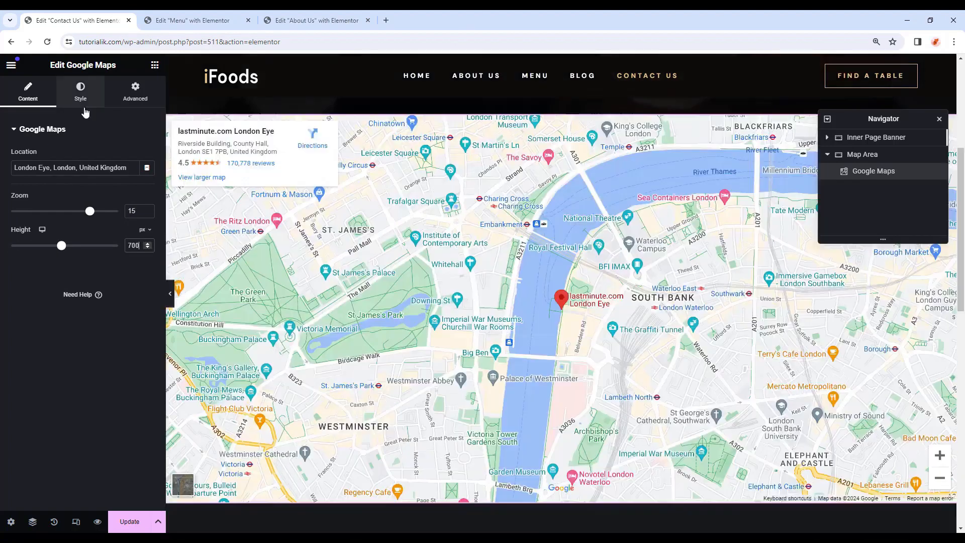
pyautogui.click(82, 95)
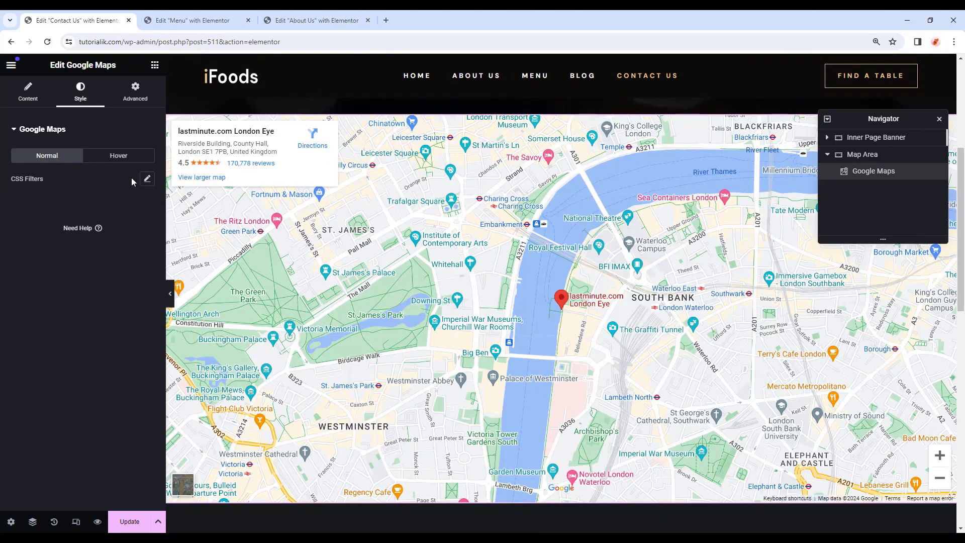
# Apply CSS filters of hue 170 and saturation 50 to the map.
pyautogui.click(148, 180)
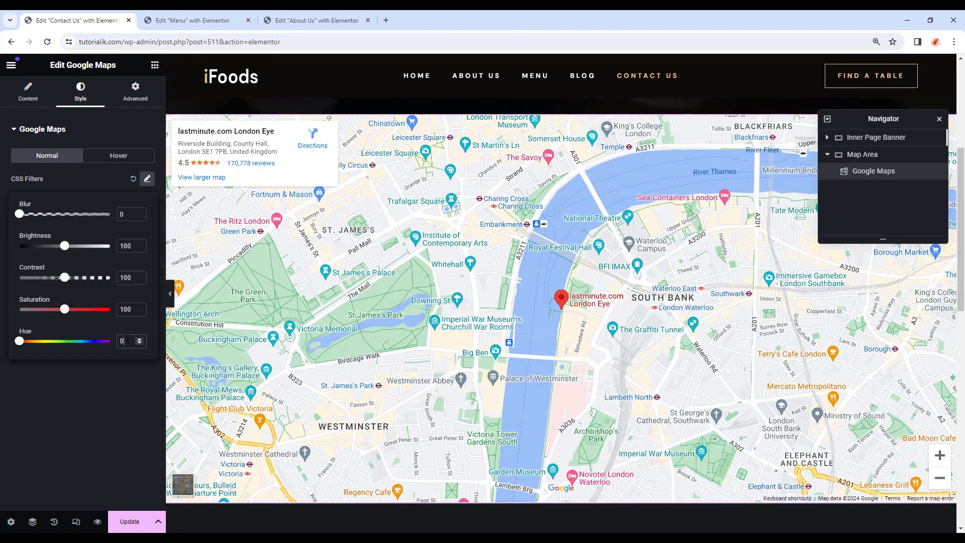
pyautogui.write('170')
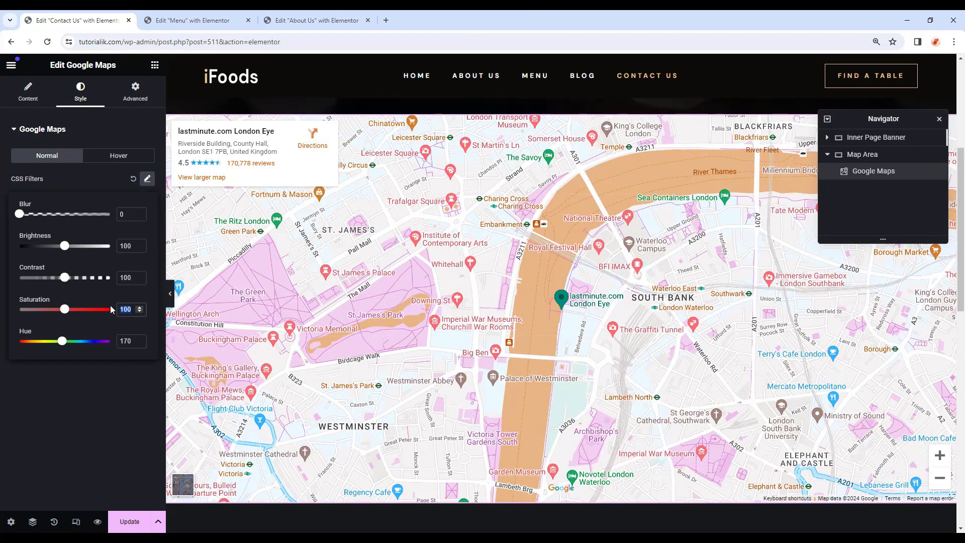
pyautogui.write('50')
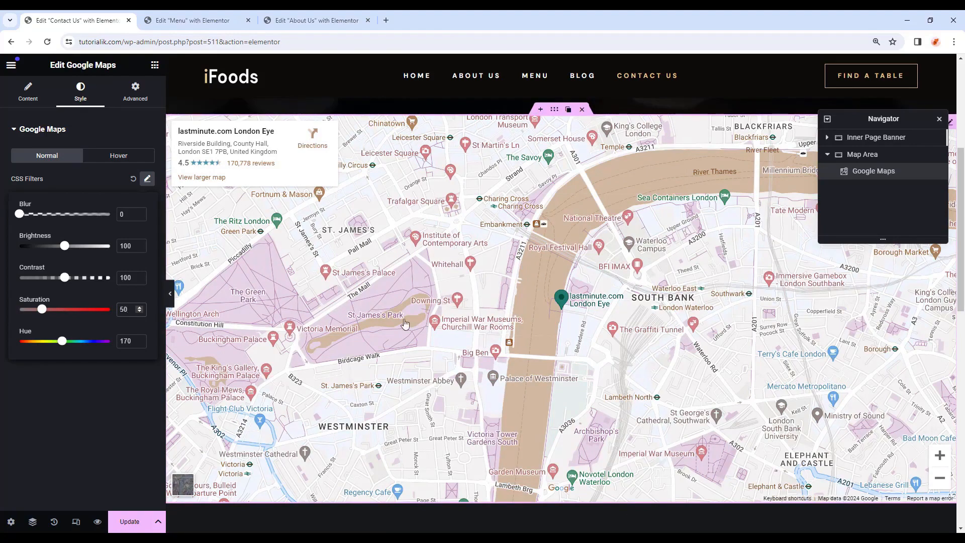
pyautogui.moveTo(599, 307); pyautogui.dragTo(530, 320)
pyautogui.scroll(5, 513, 325)
pyautogui.scroll(-5, 514, 324)
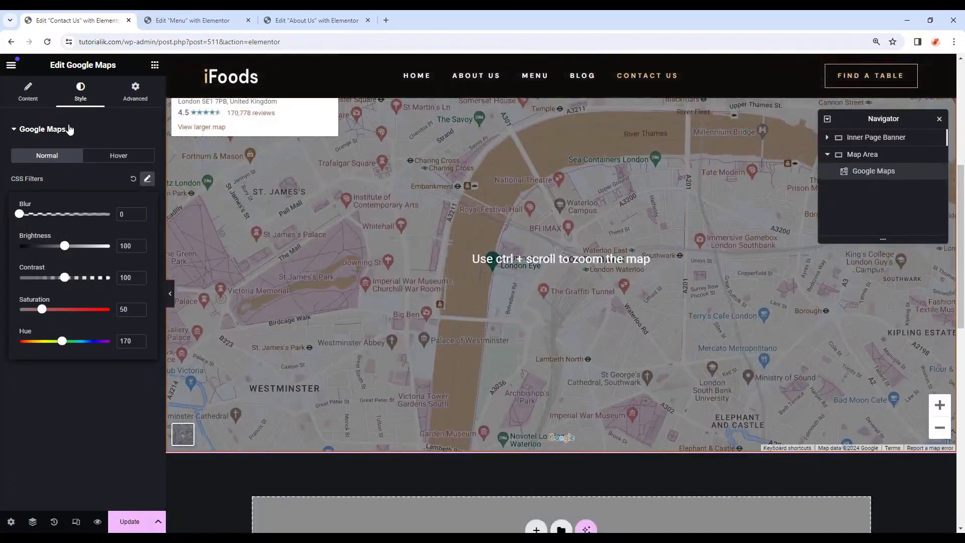
# In the map's content settings, drag the map to recentre it on London Eye.
pyautogui.click(28, 93)
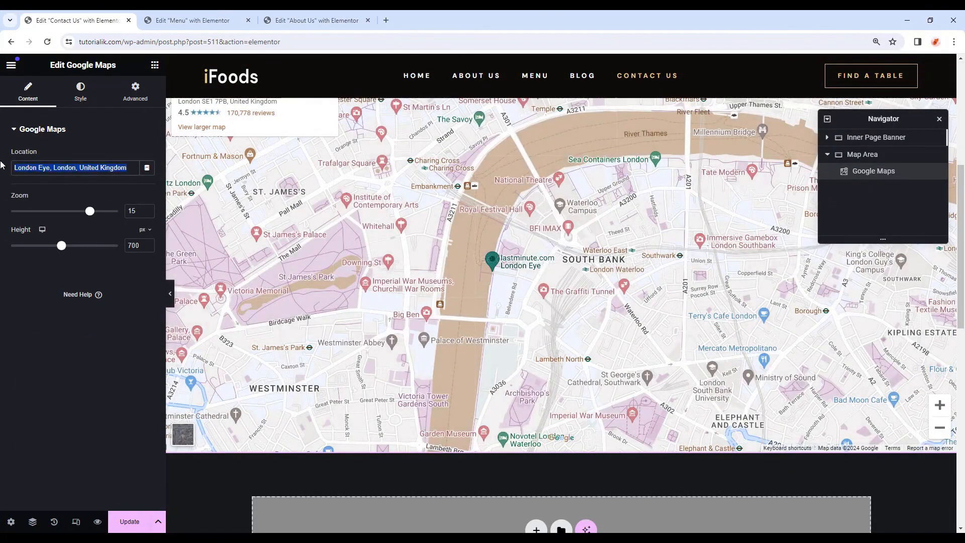
pyautogui.moveTo(525, 276); pyautogui.dragTo(501, 312)
pyautogui.scroll(-2, 611, 311)
pyautogui.scroll(-2, 611, 310)
pyautogui.scroll(1, 470, 327)
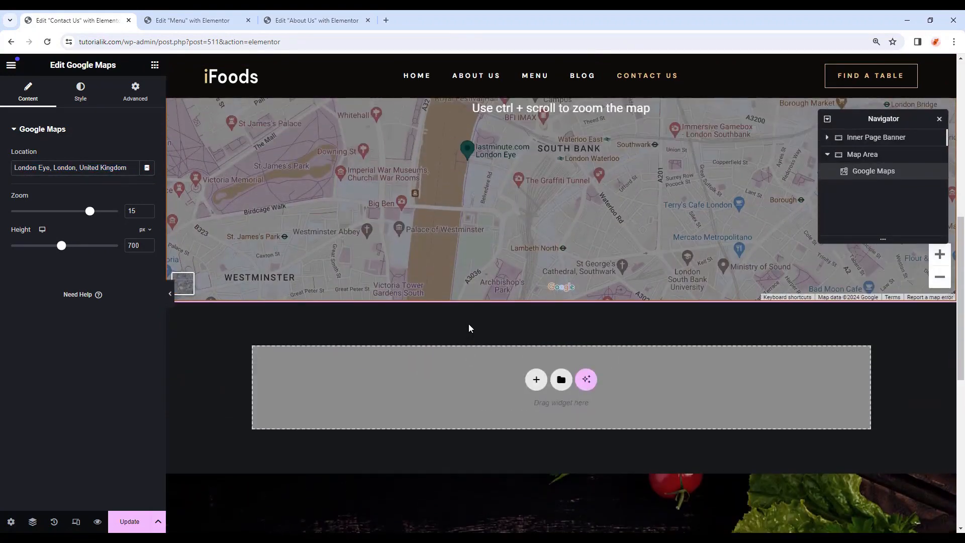
# Add an empty container below the map and rename it Contact Area in the Navigator.
pyautogui.click(155, 65)
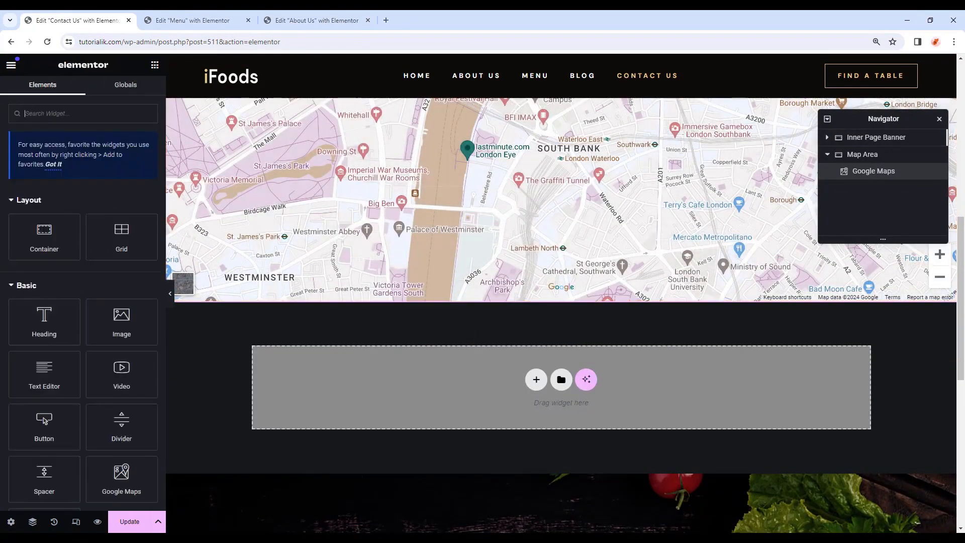
pyautogui.moveTo(52, 247); pyautogui.dragTo(487, 380)
pyautogui.doubleClick(862, 172)
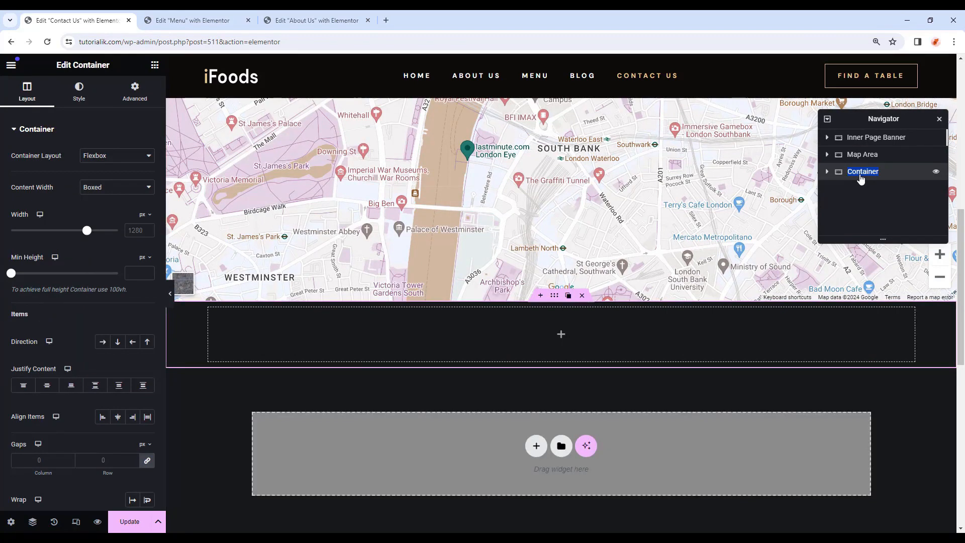
pyautogui.write('Con')
pyautogui.scroll(1, 328, 452)
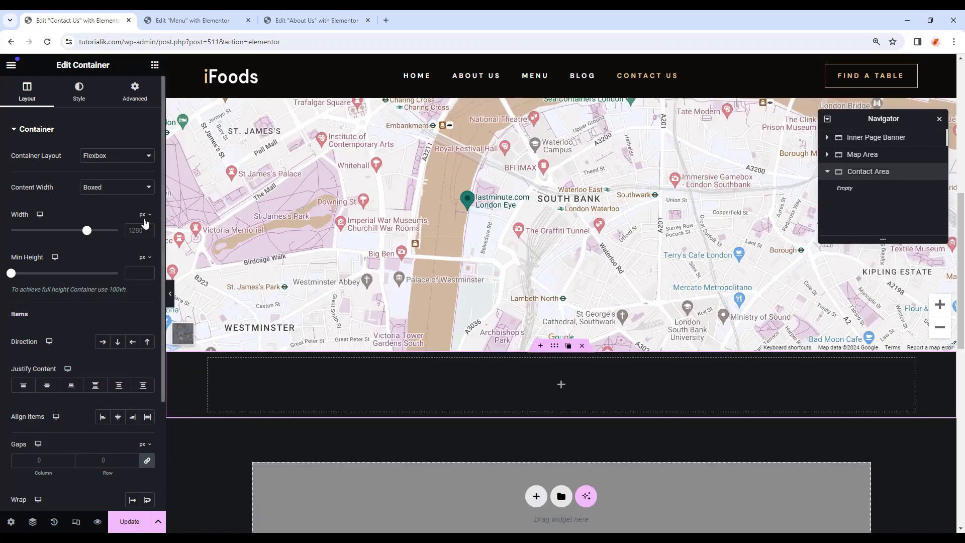
# Set the Contact Area container to 90% width with column direction.
pyautogui.click(146, 216)
pyautogui.click(143, 231)
pyautogui.click(140, 231)
pyautogui.write('90')
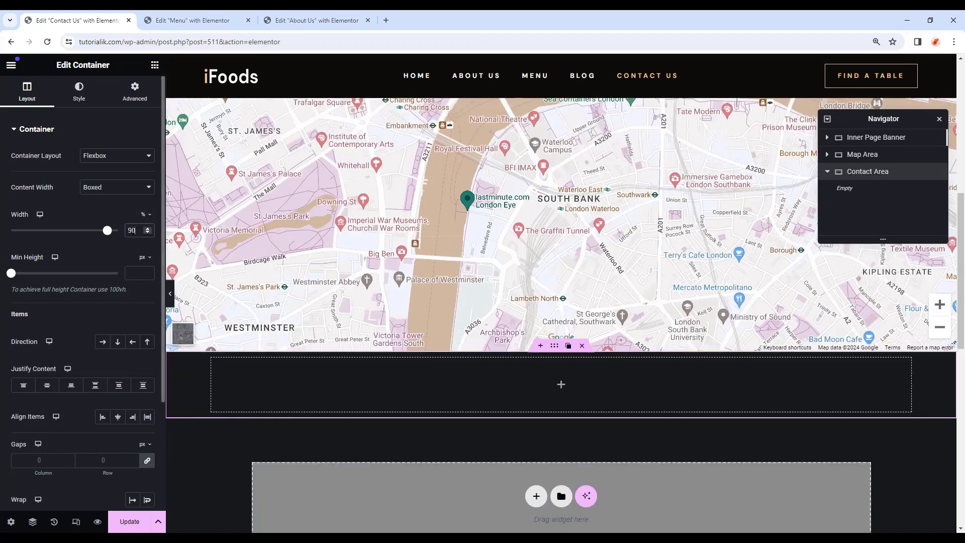
pyautogui.click(117, 342)
# Give Contact Area 50 px top padding and 110 px bottom padding.
pyautogui.click(135, 91)
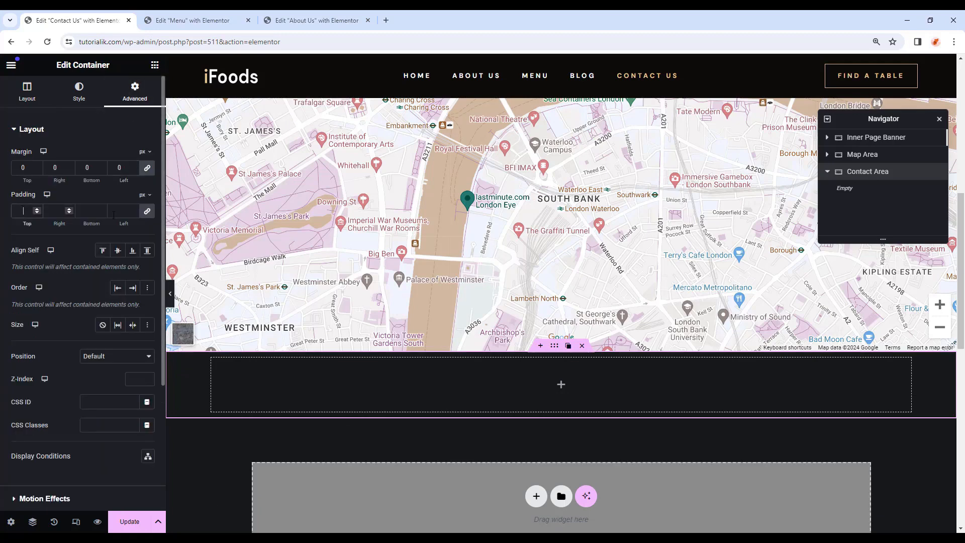
pyautogui.write('0')
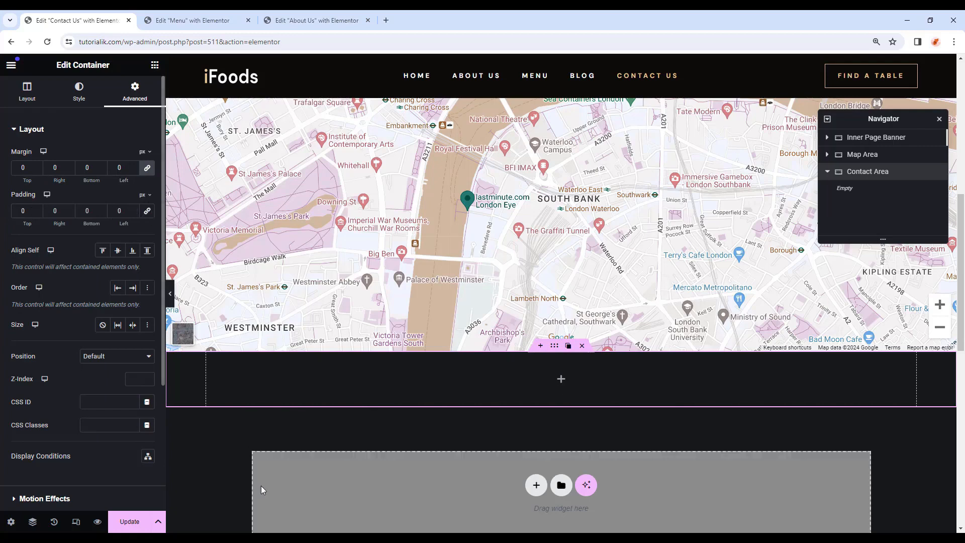
pyautogui.moveTo(27, 211); pyautogui.dragTo(6, 215)
pyautogui.write('50')
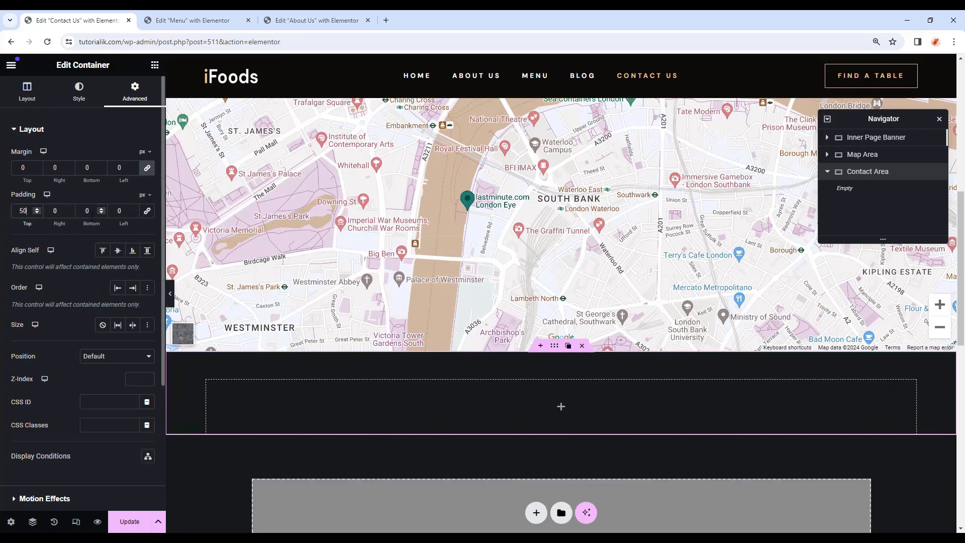
pyautogui.doubleClick(92, 216)
pyautogui.write('110')
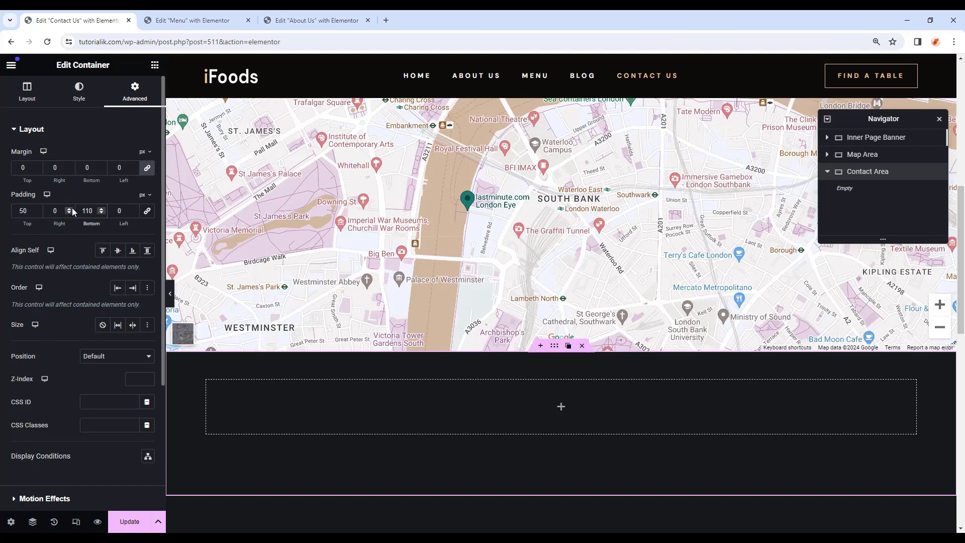
# Give Contact Area a classic background using the doodle pattern image.
pyautogui.click(79, 93)
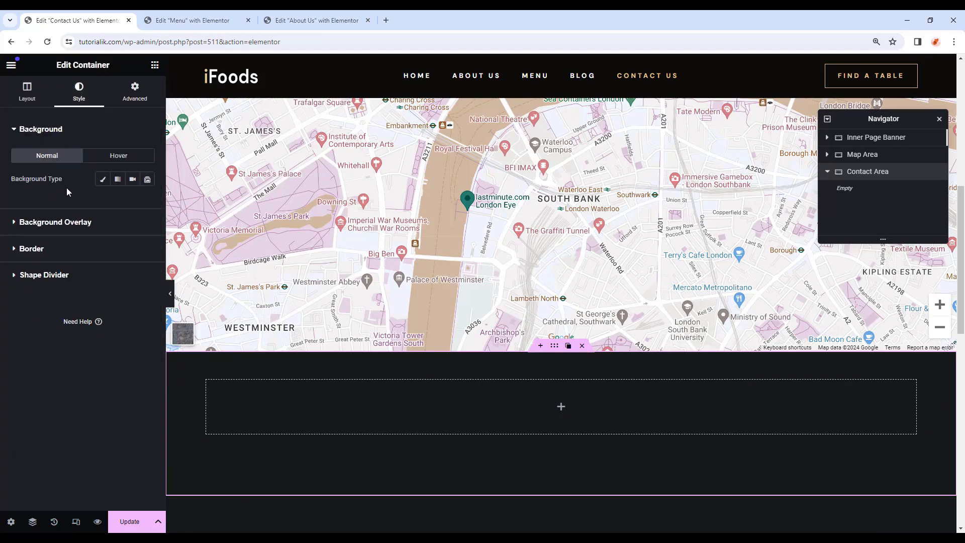
pyautogui.click(103, 180)
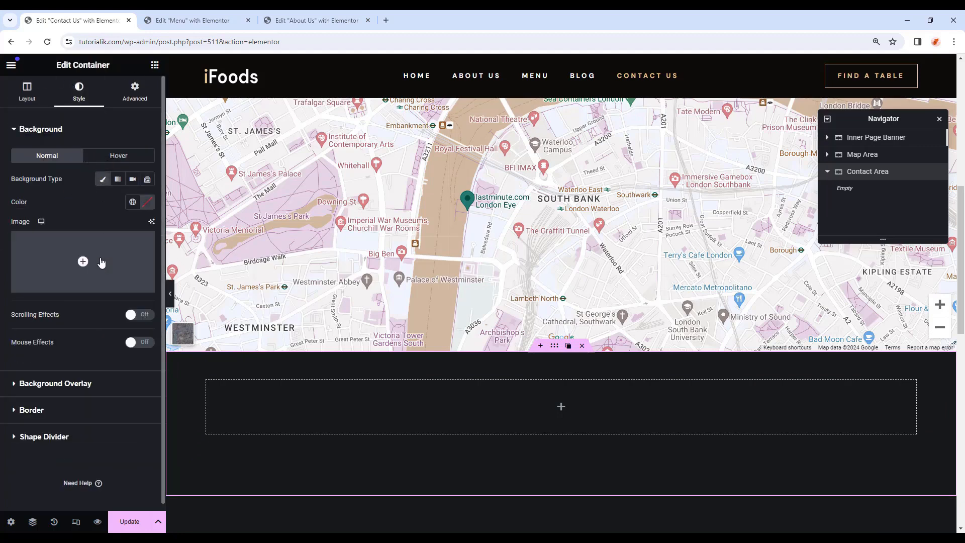
pyautogui.click(98, 261)
pyautogui.click(412, 394)
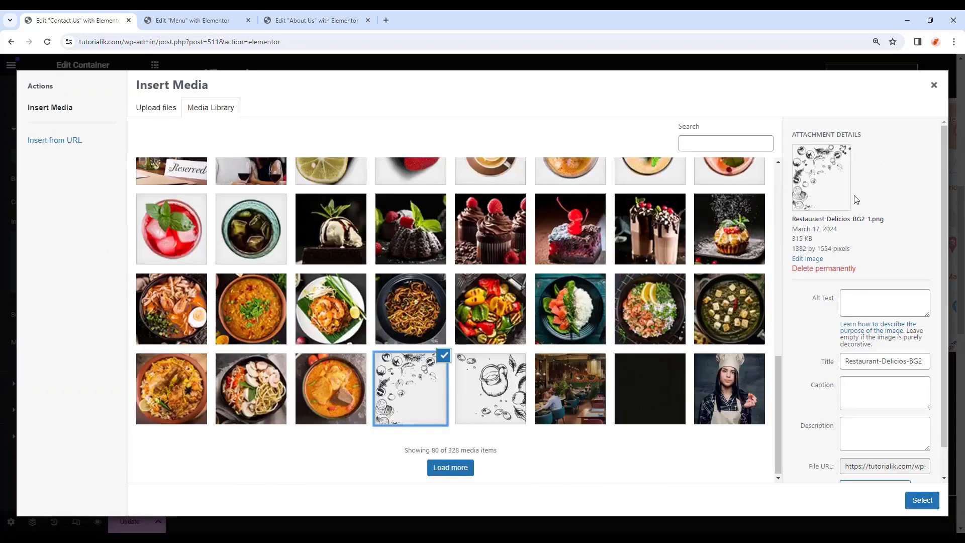
pyautogui.doubleClick(426, 377)
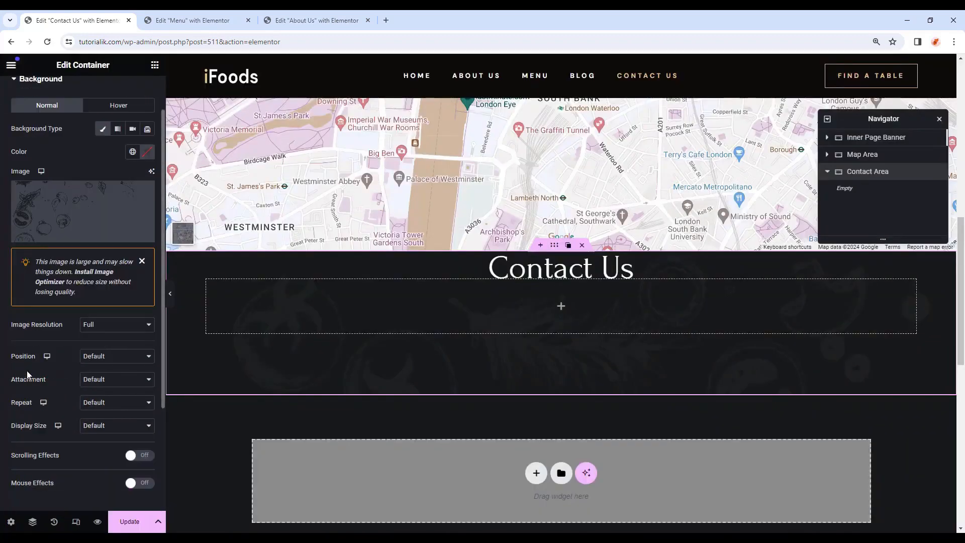
# Set the background image to bottom left, scroll, no-repeat, custom 20% size.
pyautogui.click(115, 359)
pyautogui.click(123, 407)
pyautogui.click(118, 382)
pyautogui.click(106, 401)
pyautogui.click(106, 403)
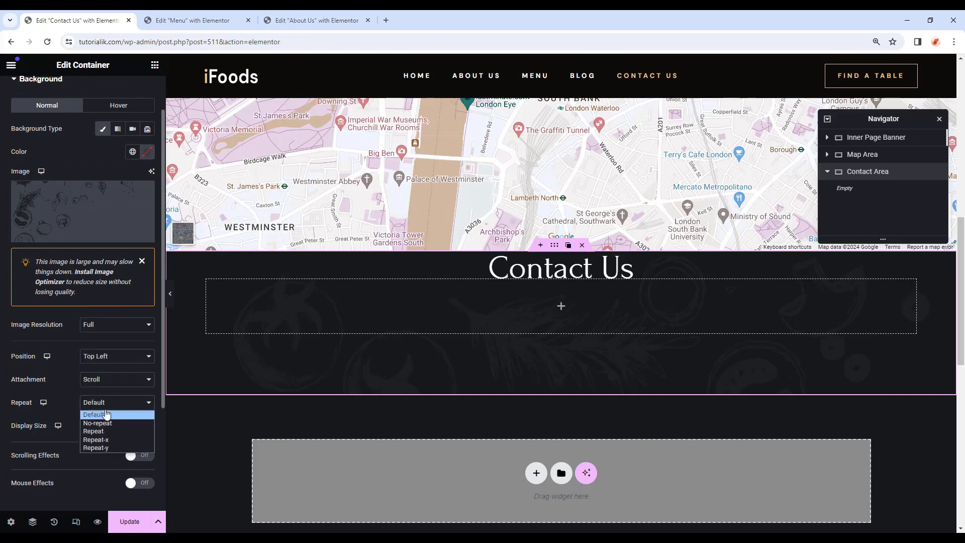
pyautogui.click(102, 425)
pyautogui.click(104, 426)
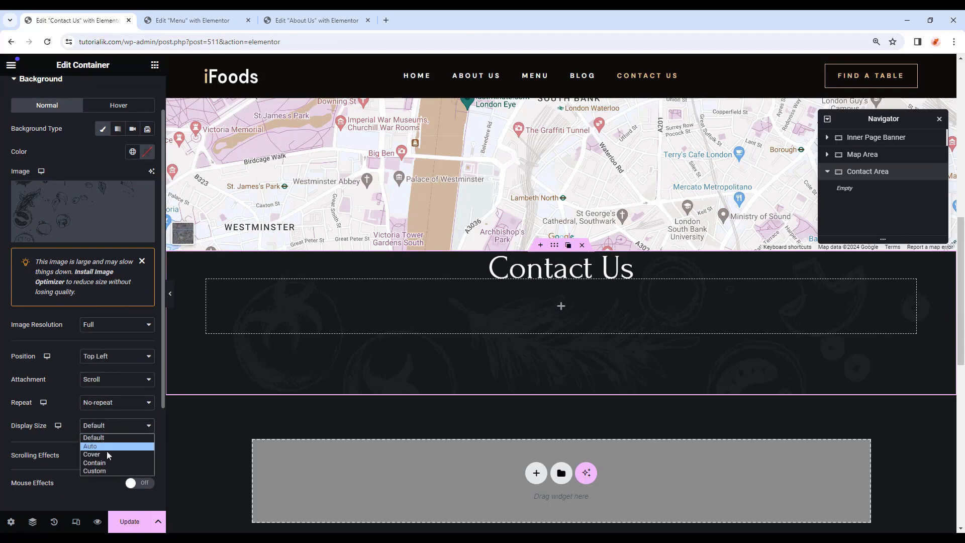
pyautogui.click(103, 470)
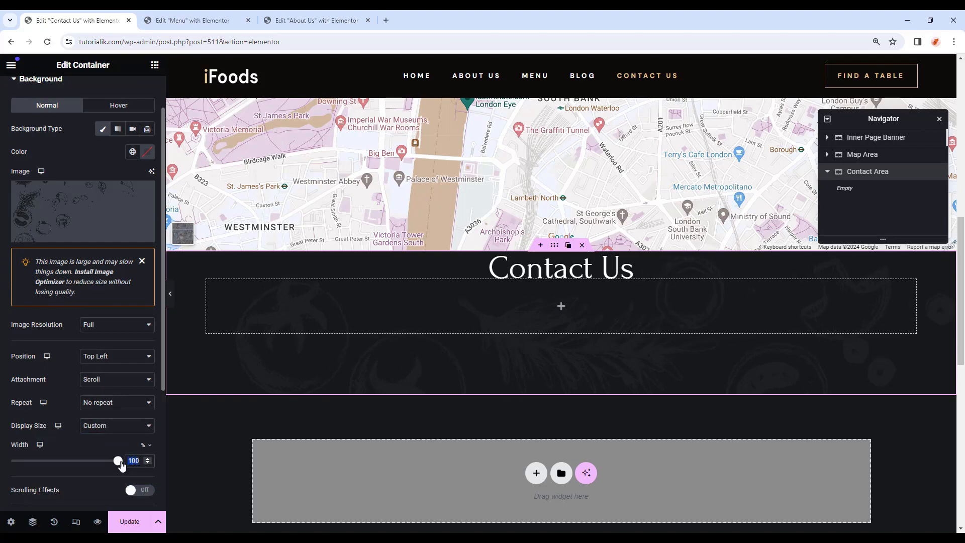
pyautogui.write('20')
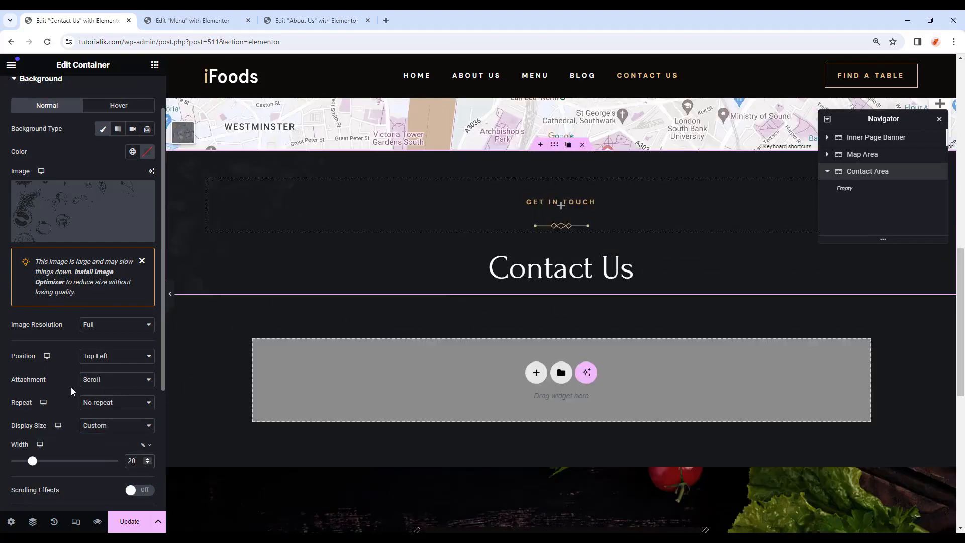
pyautogui.click(100, 357)
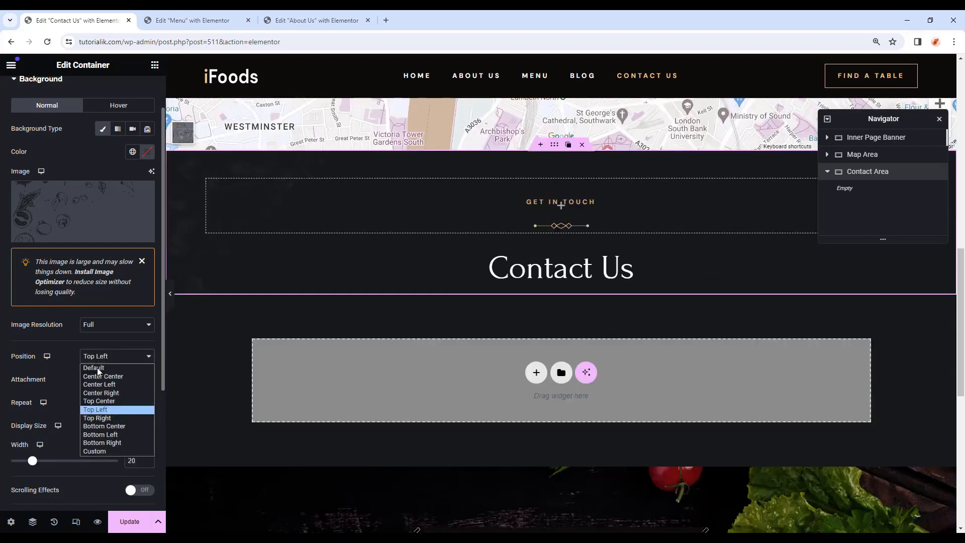
pyautogui.click(112, 435)
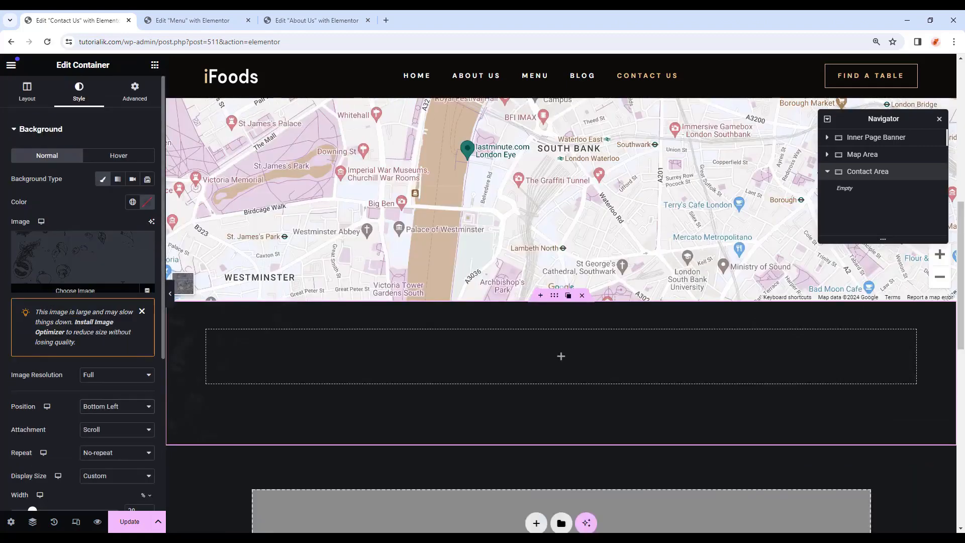
# Use the global Body Color as background fill and add an inner container inside Contact Area.
pyautogui.click(145, 203)
pyautogui.click(132, 201)
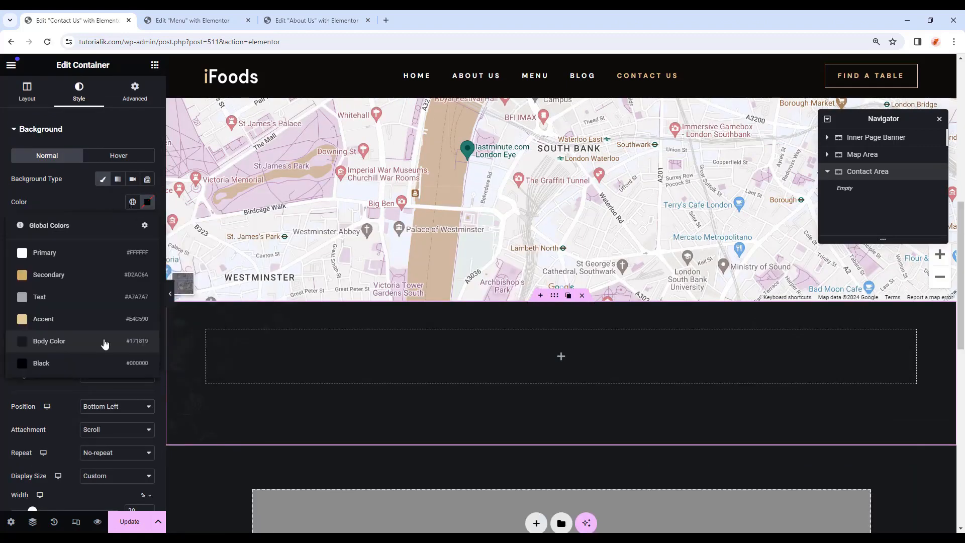
pyautogui.click(105, 344)
pyautogui.scroll(-2, 221, 282)
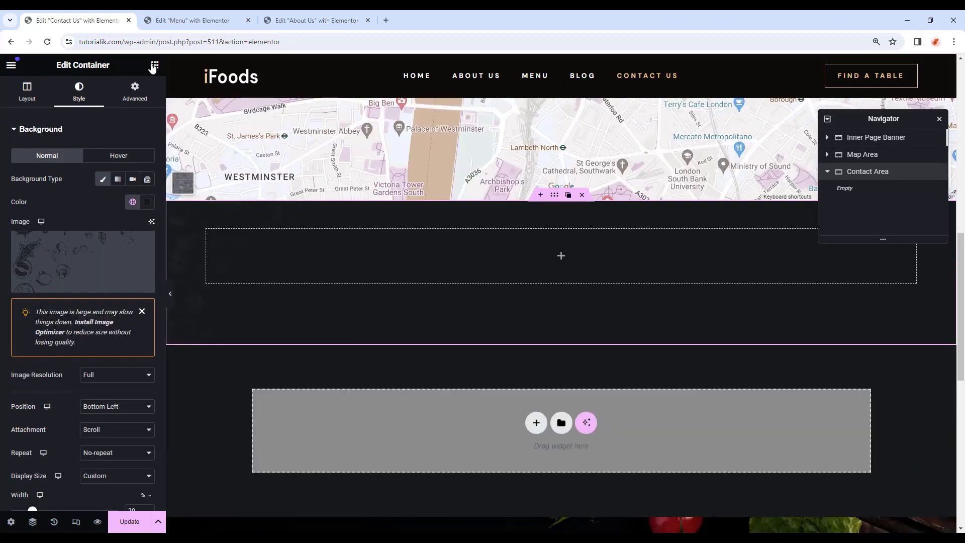
pyautogui.click(154, 65)
pyautogui.moveTo(38, 241); pyautogui.dragTo(480, 269)
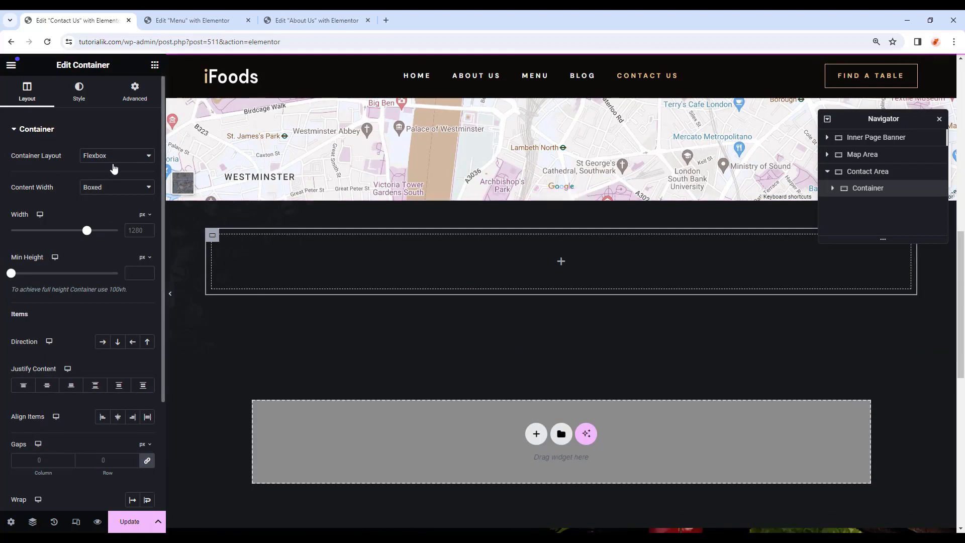
# Make the inner container full width in a row, margins -50 top and 90 bottom, 90 top padding.
pyautogui.click(111, 187)
pyautogui.click(106, 208)
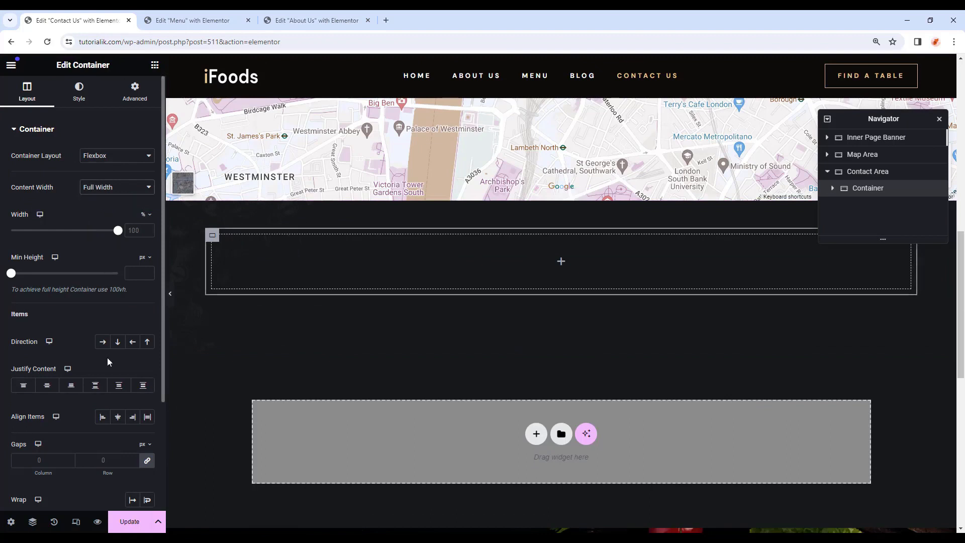
pyautogui.click(106, 344)
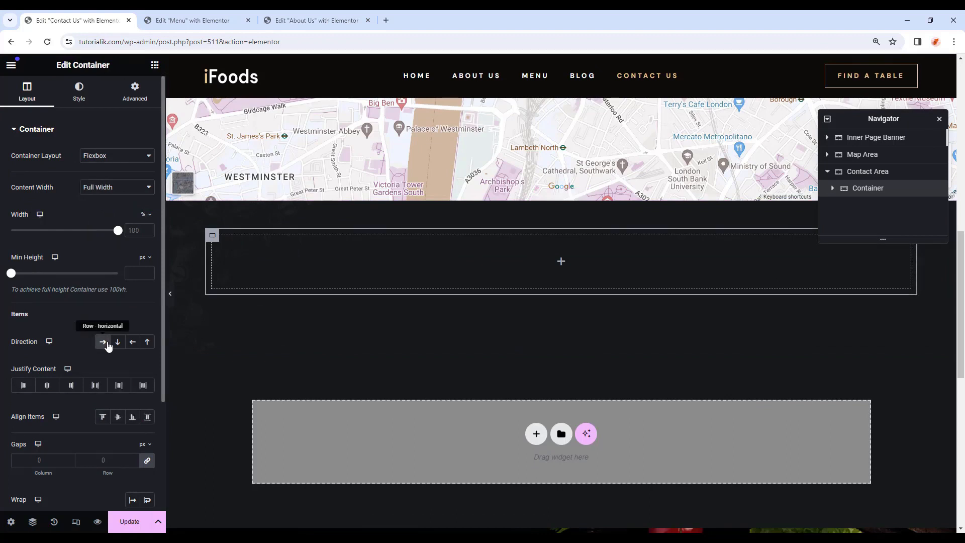
pyautogui.click(130, 98)
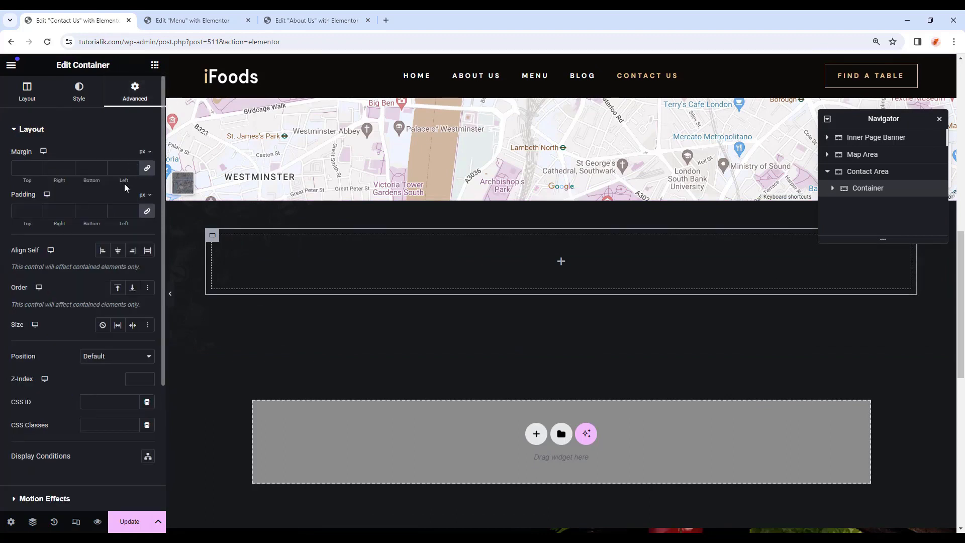
pyautogui.click(148, 169)
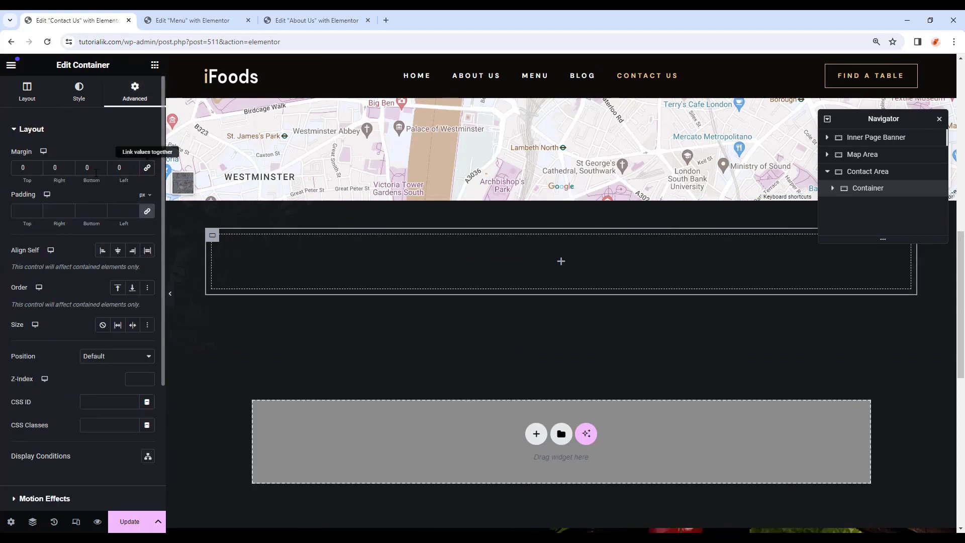
pyautogui.click(24, 167)
pyautogui.write('-50')
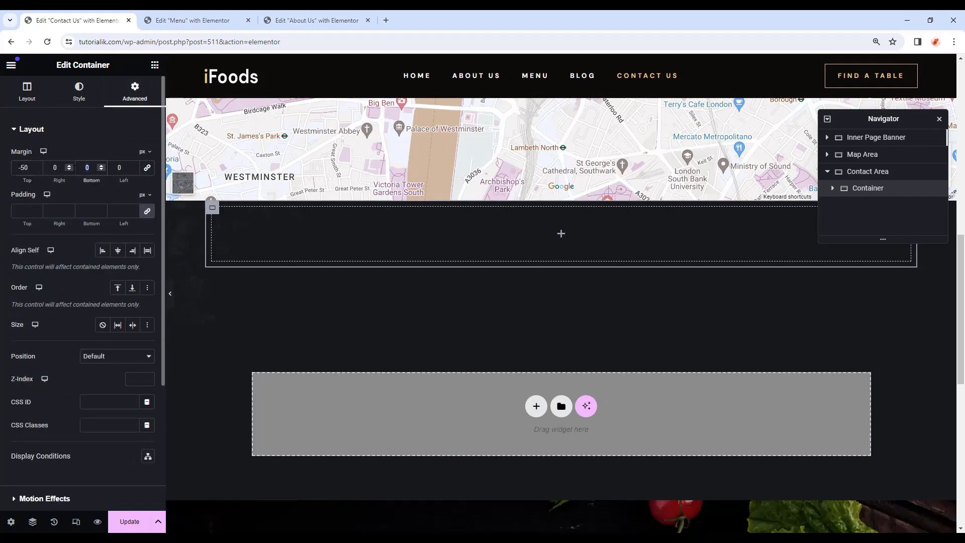
pyautogui.write('90')
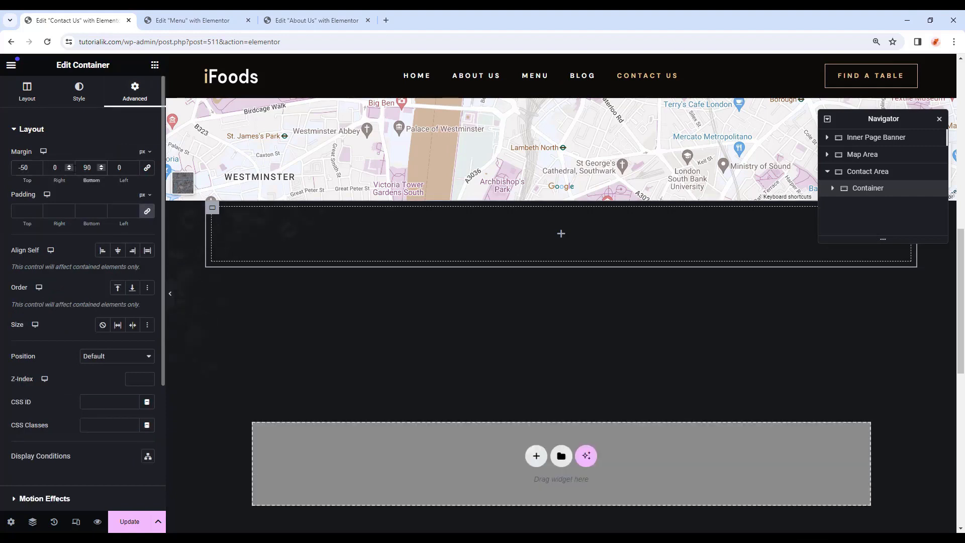
pyautogui.click(147, 211)
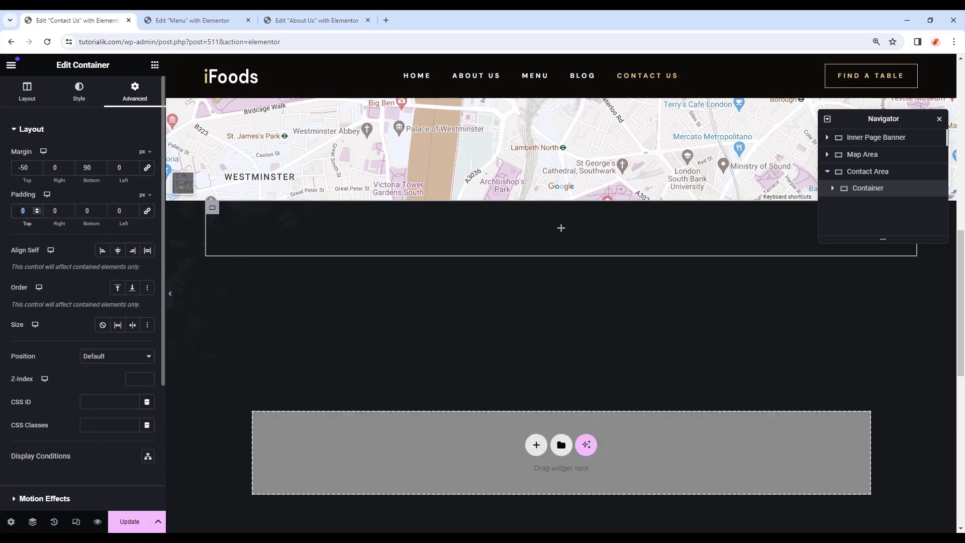
pyautogui.write('90')
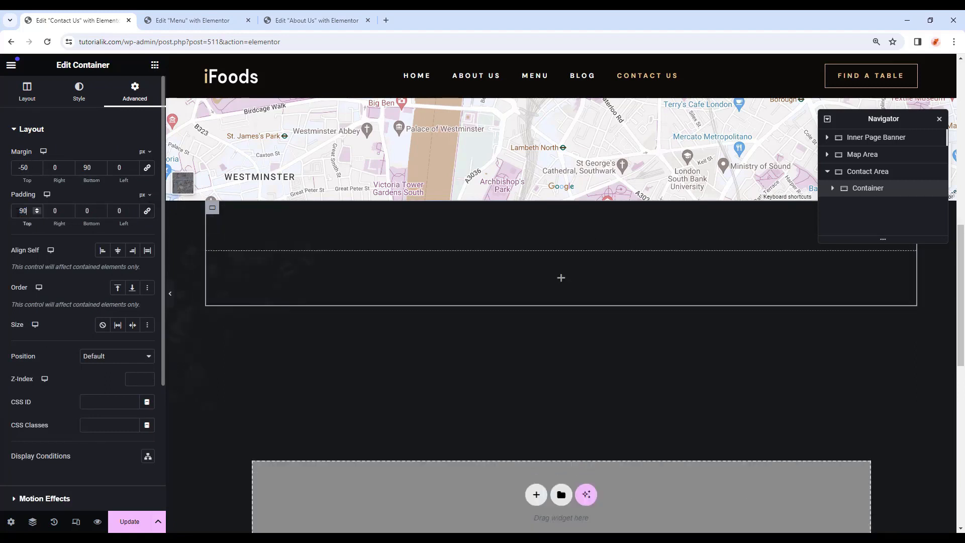
# Add a nested container inside the inner container with 0 padding.
pyautogui.click(155, 65)
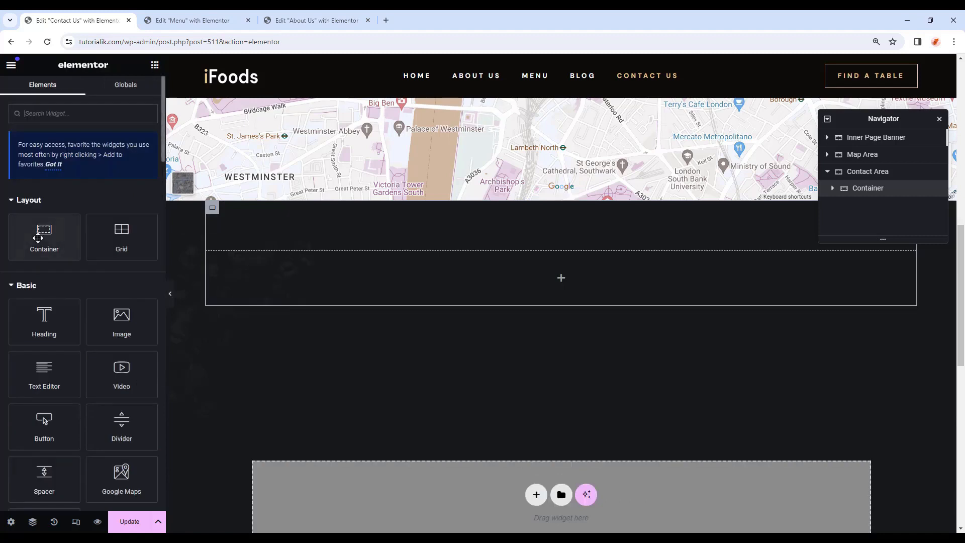
pyautogui.moveTo(44, 236); pyautogui.dragTo(598, 279)
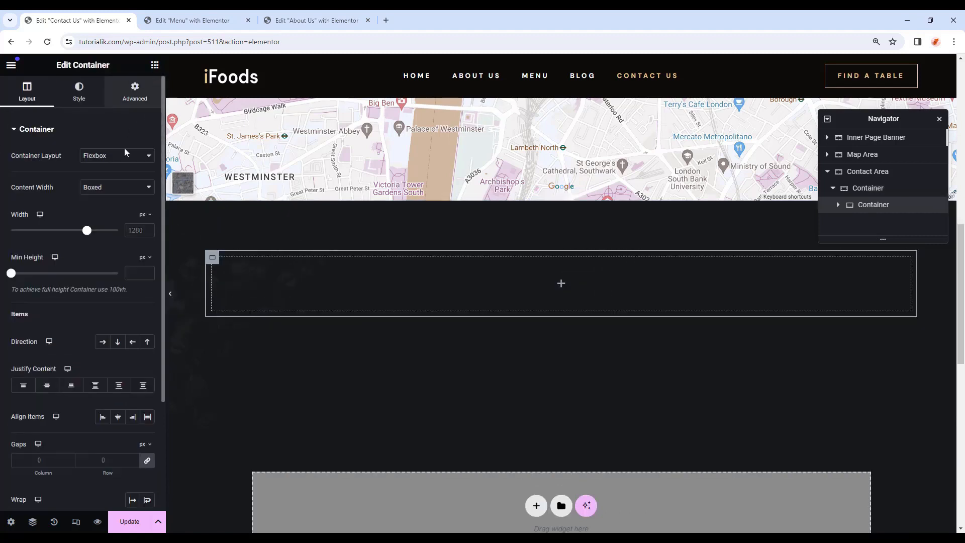
pyautogui.click(135, 92)
pyautogui.click(86, 210)
pyautogui.write('0')
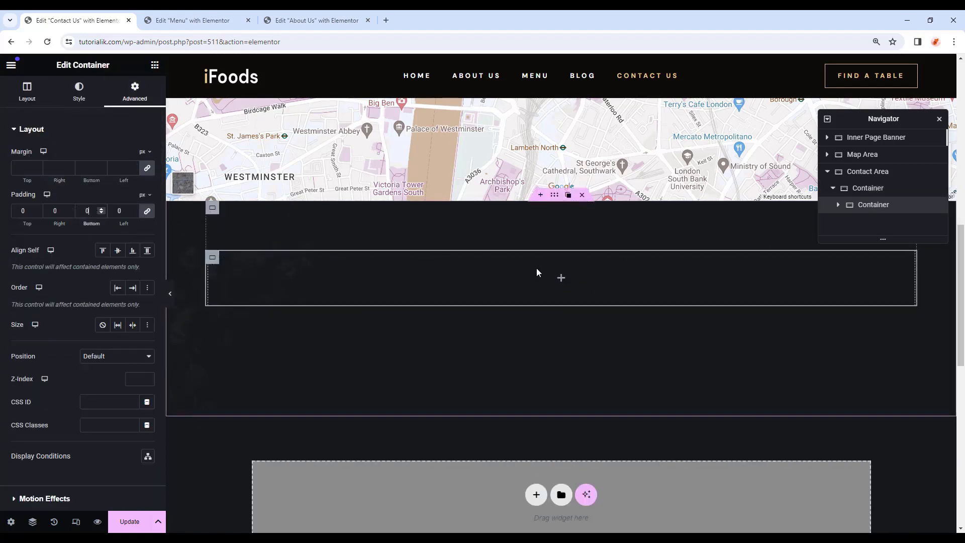
pyautogui.click(561, 279)
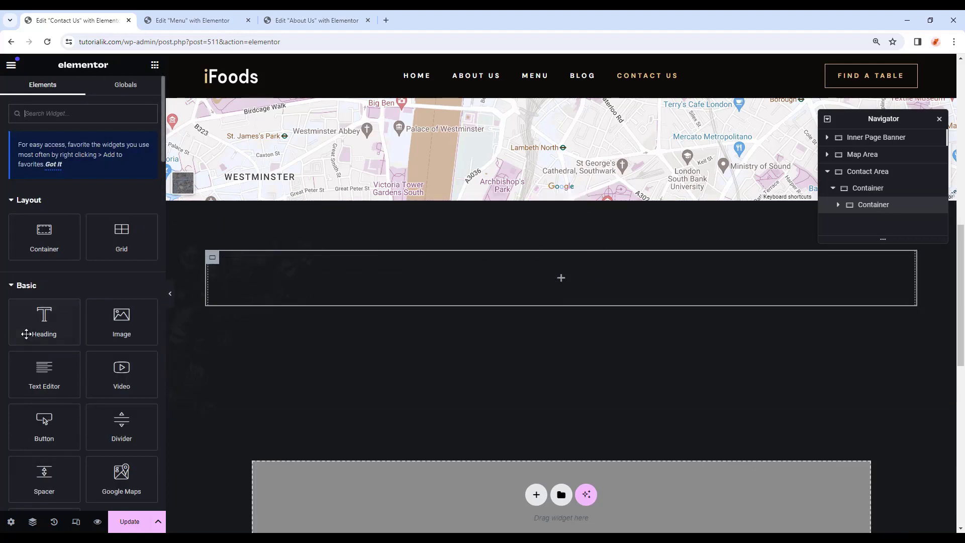
# Add a centred H5 Lunch Time heading in the Primary global colour.
pyautogui.moveTo(26, 333); pyautogui.dragTo(409, 266)
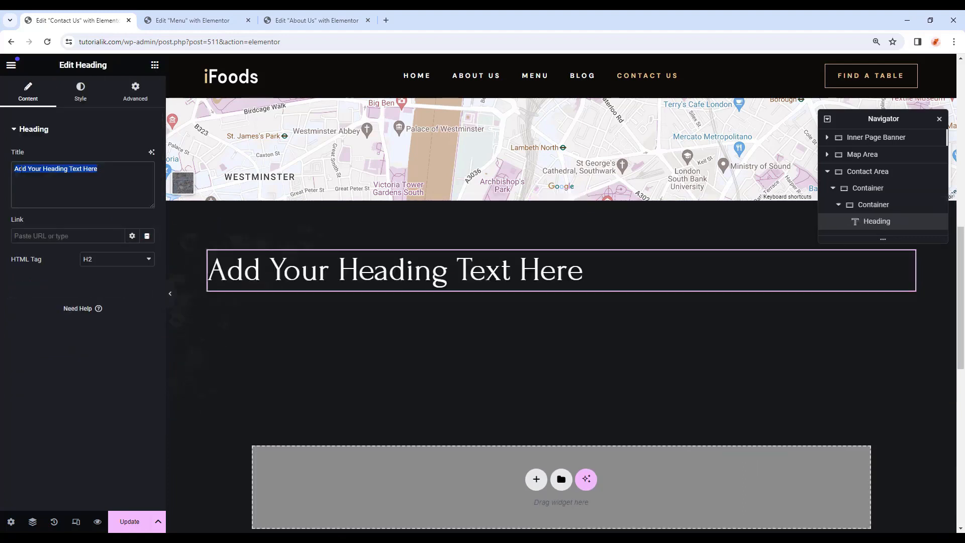
pyautogui.rightClick(20, 169)
pyautogui.click(48, 229)
pyautogui.click(107, 258)
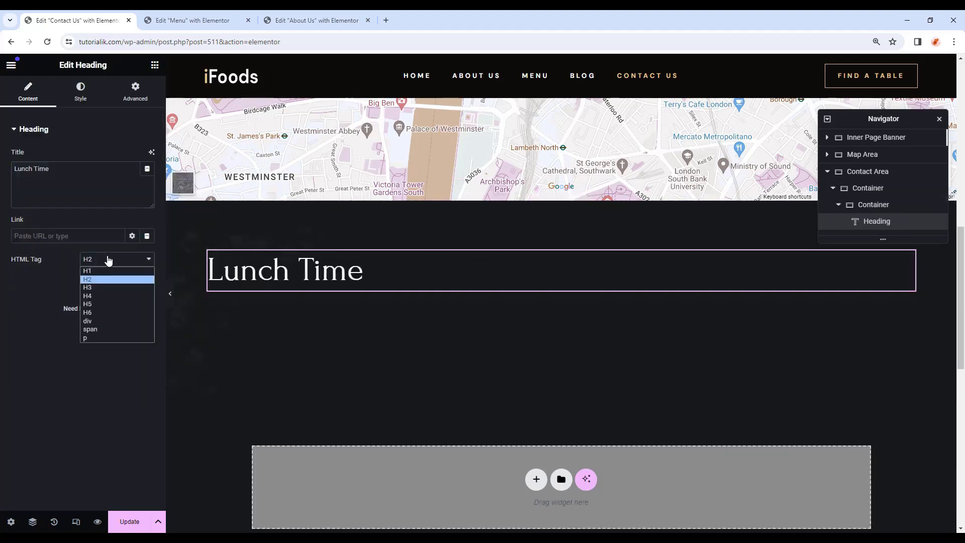
pyautogui.click(101, 300)
pyautogui.click(80, 91)
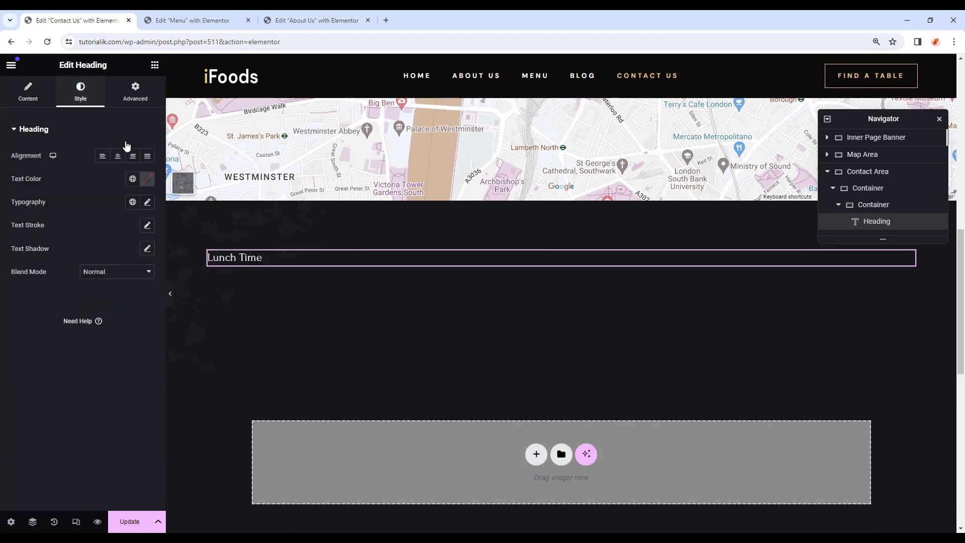
pyautogui.click(120, 158)
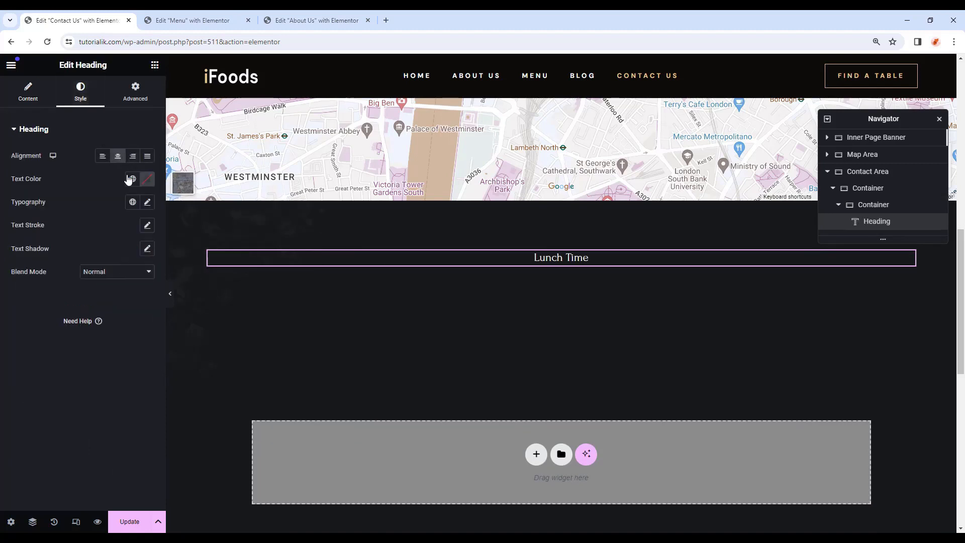
pyautogui.click(132, 178)
pyautogui.click(88, 227)
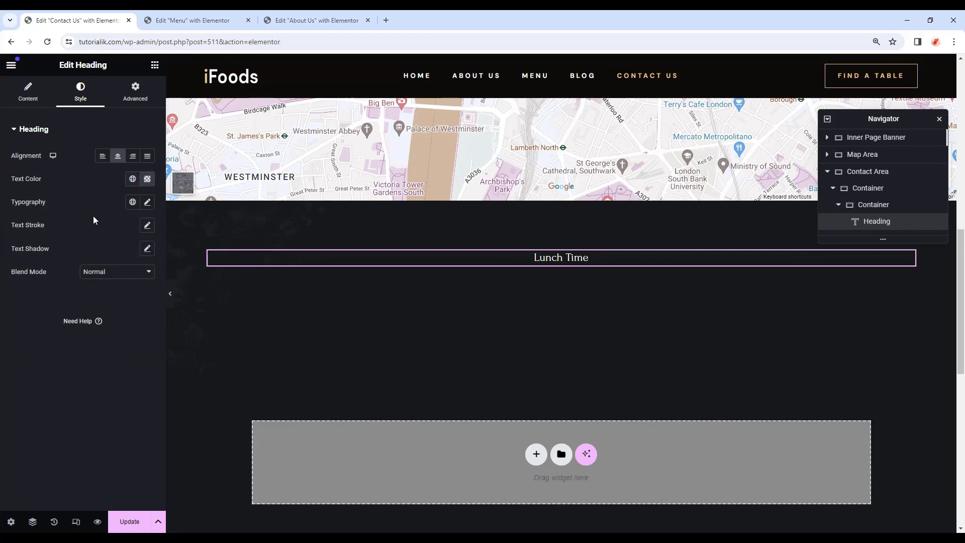
pyautogui.click(135, 92)
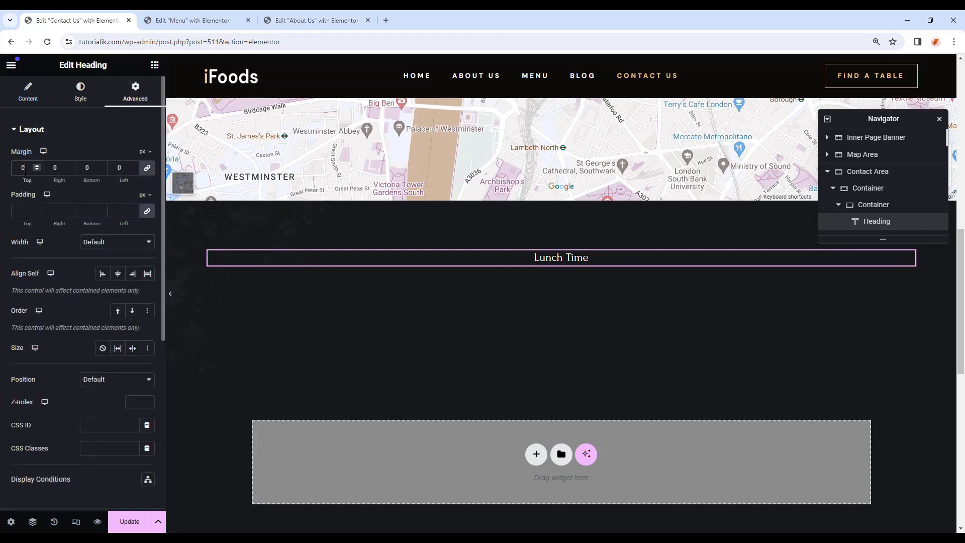
pyautogui.click(155, 65)
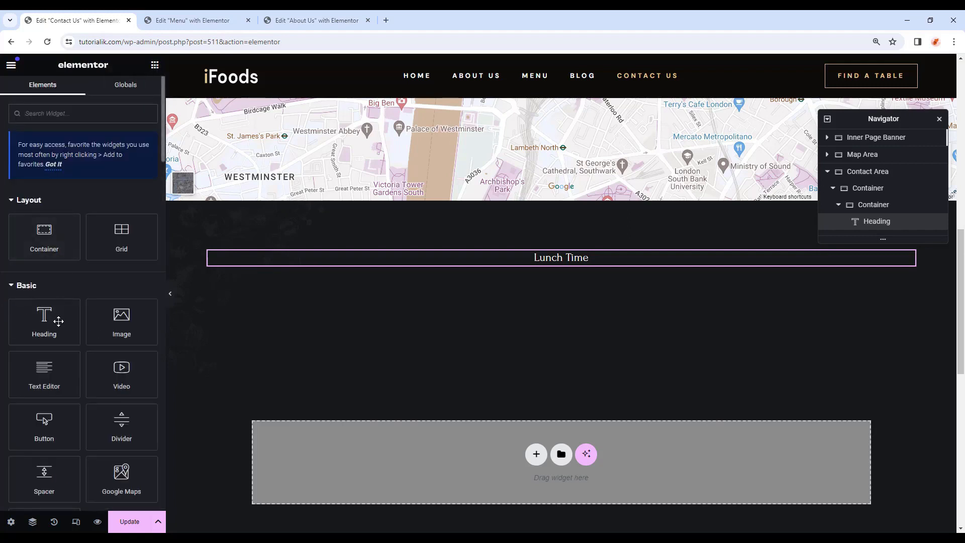
# Add a centred Monday to Sunday heading below it using the Text global colour and font.
pyautogui.moveTo(58, 321); pyautogui.dragTo(573, 263)
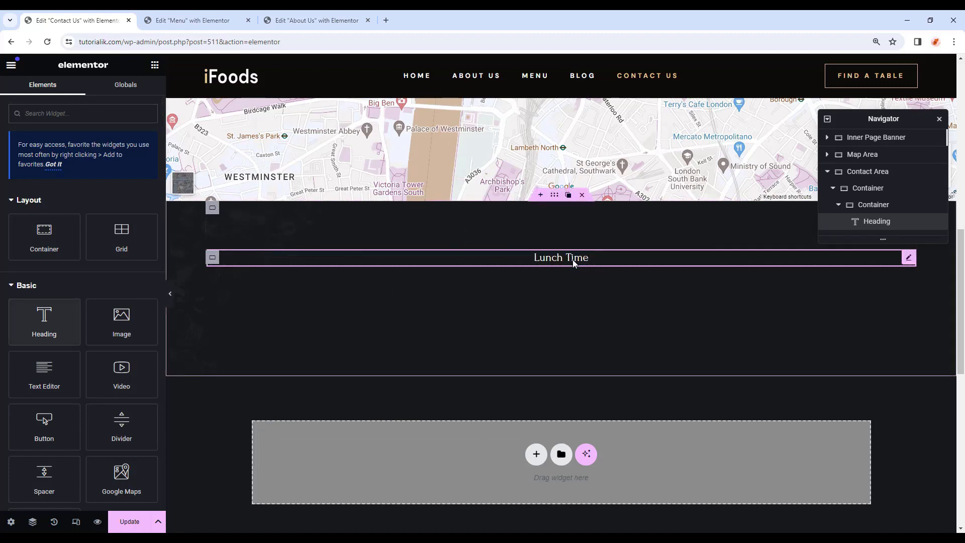
pyautogui.moveTo(98, 169); pyautogui.dragTo(3, 169)
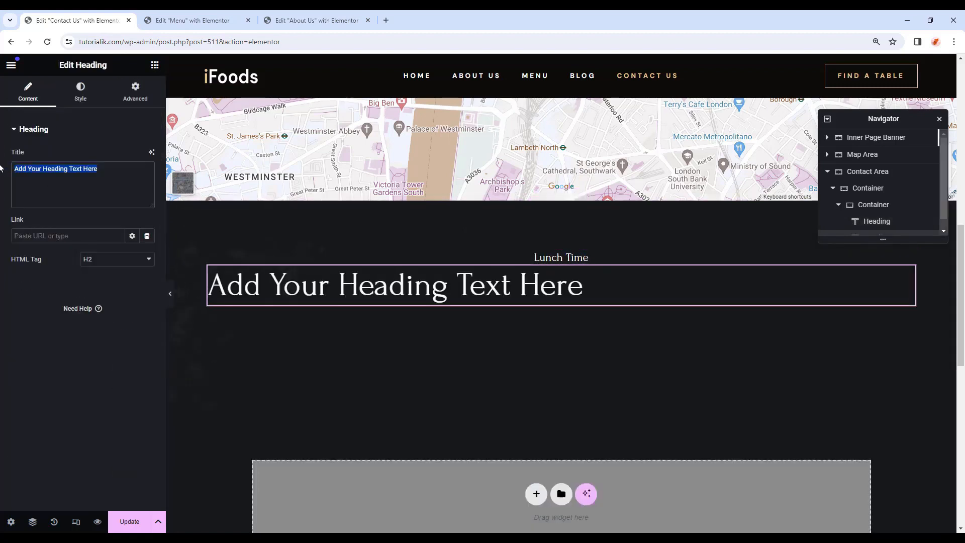
pyautogui.write('Monday to Sunday')
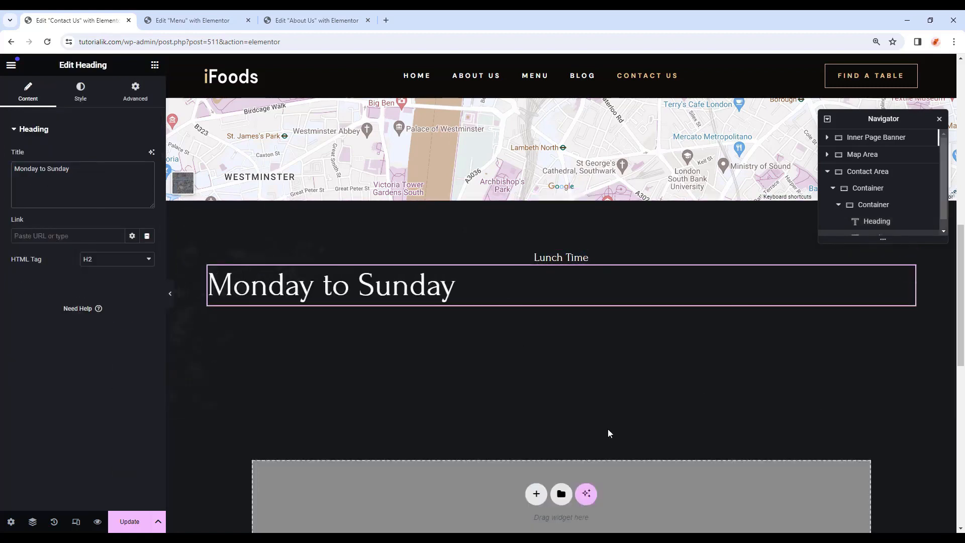
pyautogui.click(81, 93)
pyautogui.click(117, 156)
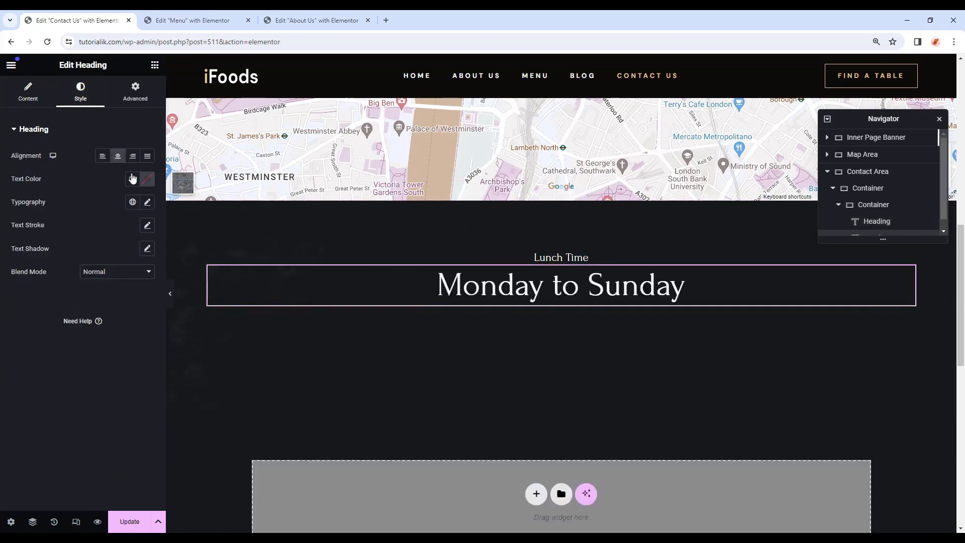
pyautogui.click(132, 178)
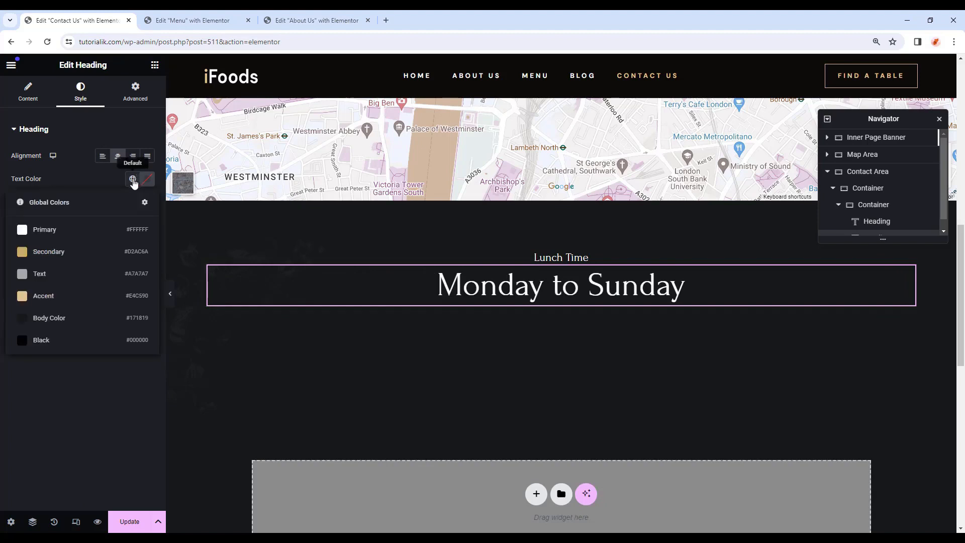
pyautogui.click(89, 276)
pyautogui.click(132, 201)
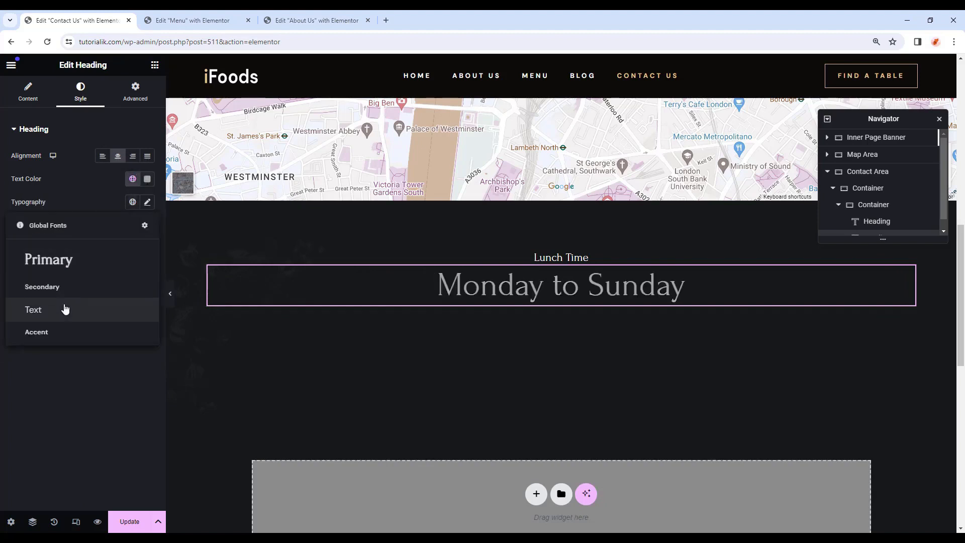
pyautogui.click(66, 310)
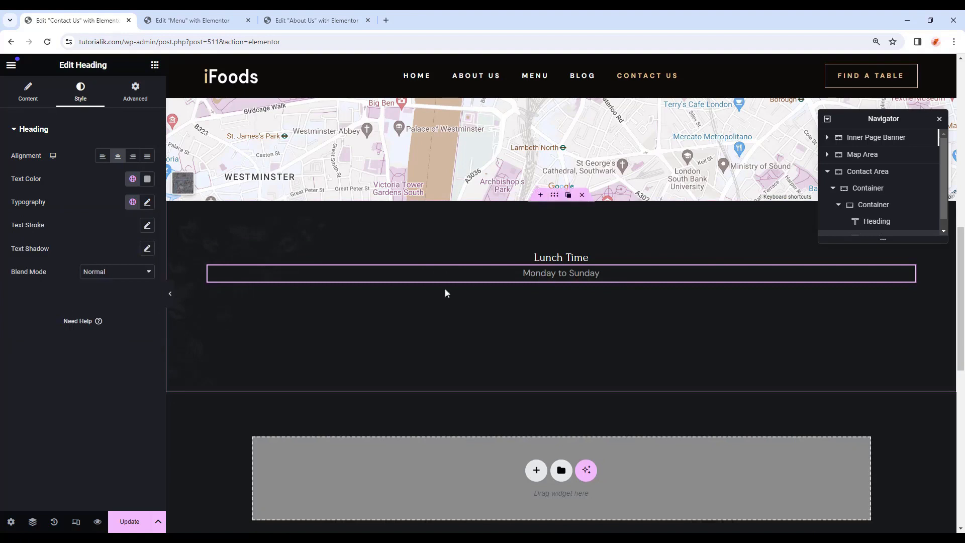
# Duplicate it for the 11.00 am - 2.30pm hours and give Lunch Time a 20 px bottom margin.
pyautogui.rightClick(903, 277)
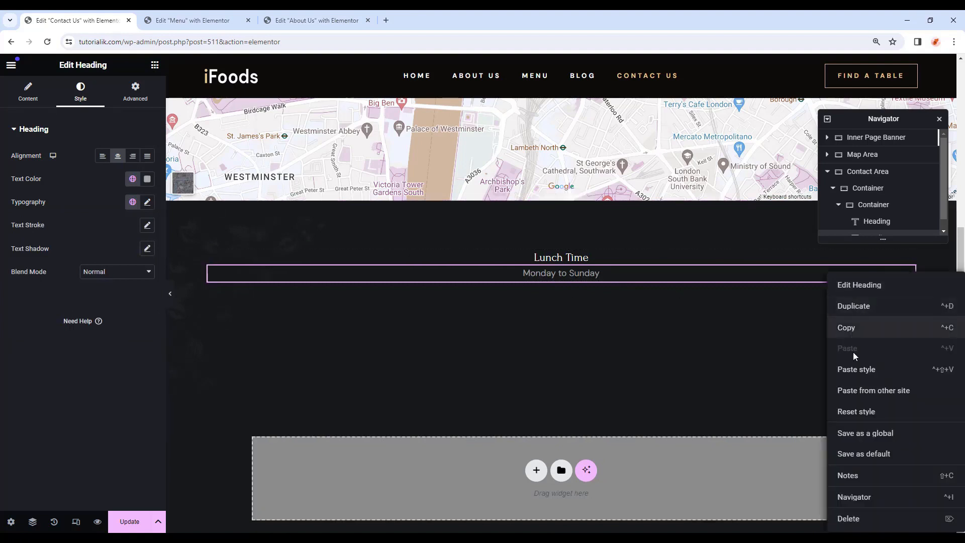
pyautogui.click(865, 307)
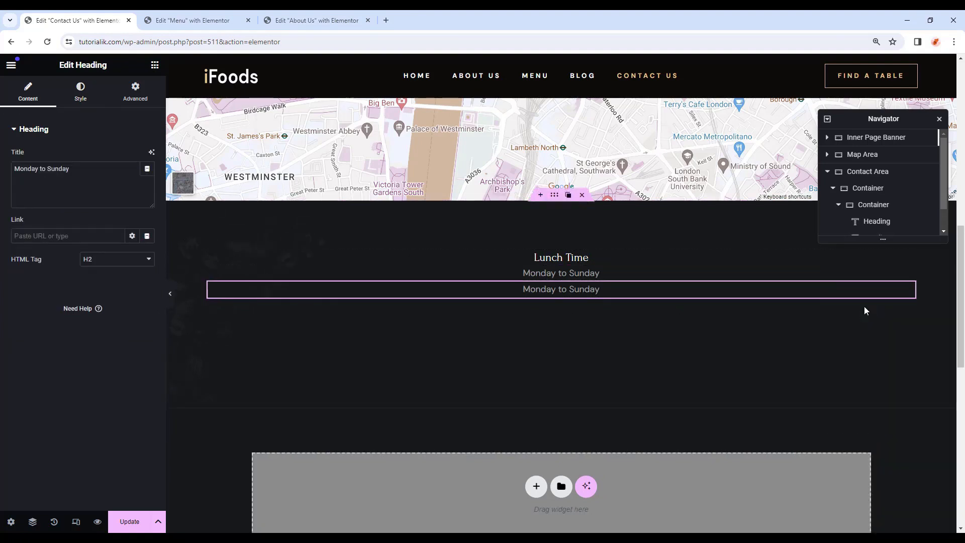
pyautogui.moveTo(71, 169); pyautogui.dragTo(2, 166)
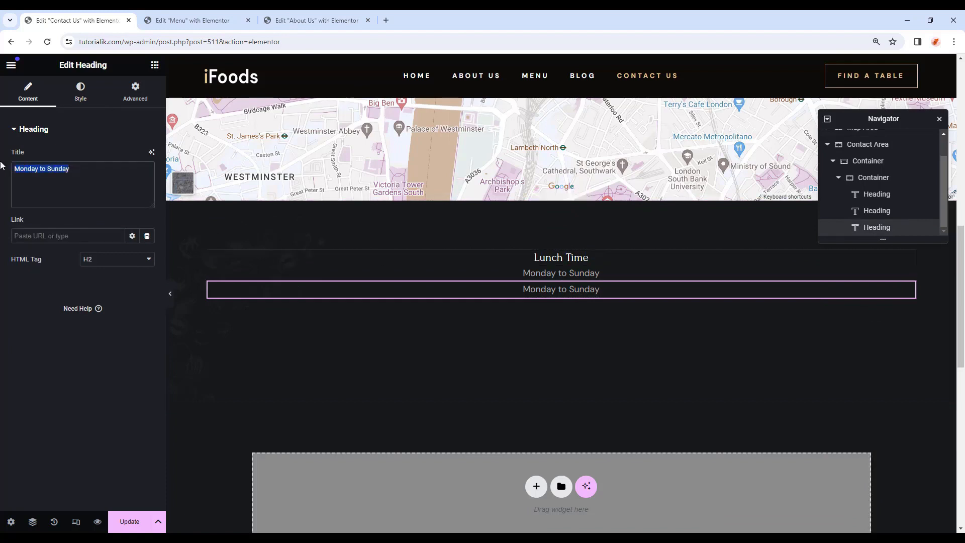
pyautogui.write('11.00 am - 2.30pm')
pyautogui.click(573, 257)
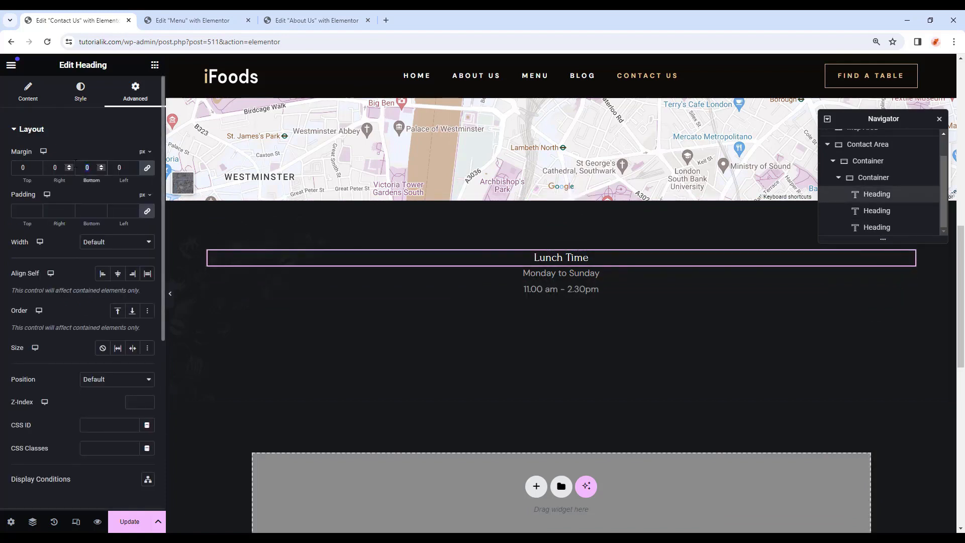
pyautogui.write('20')
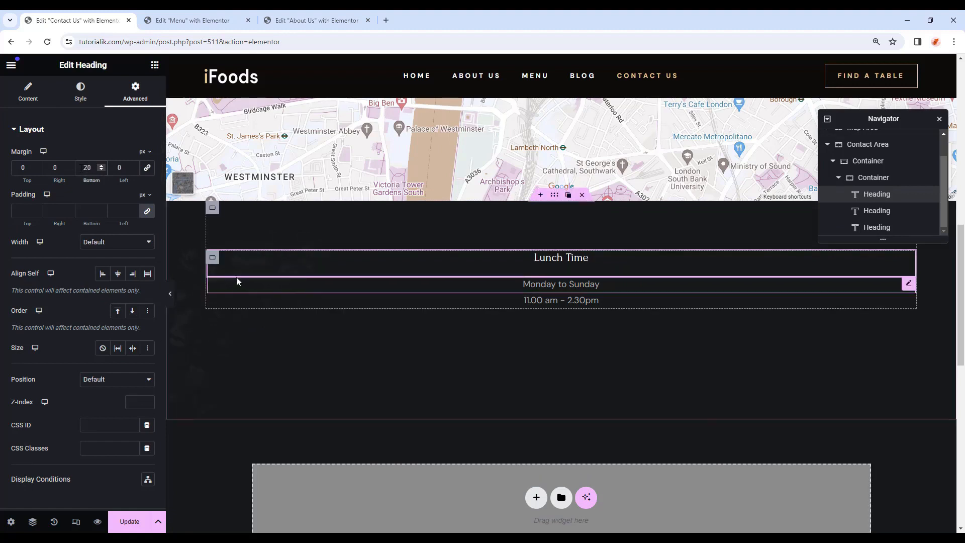
pyautogui.click(212, 259)
# Duplicate the Lunch Time column into three, retitle the middle one Contact Info, and delete its two lines.
pyautogui.rightClick(212, 260)
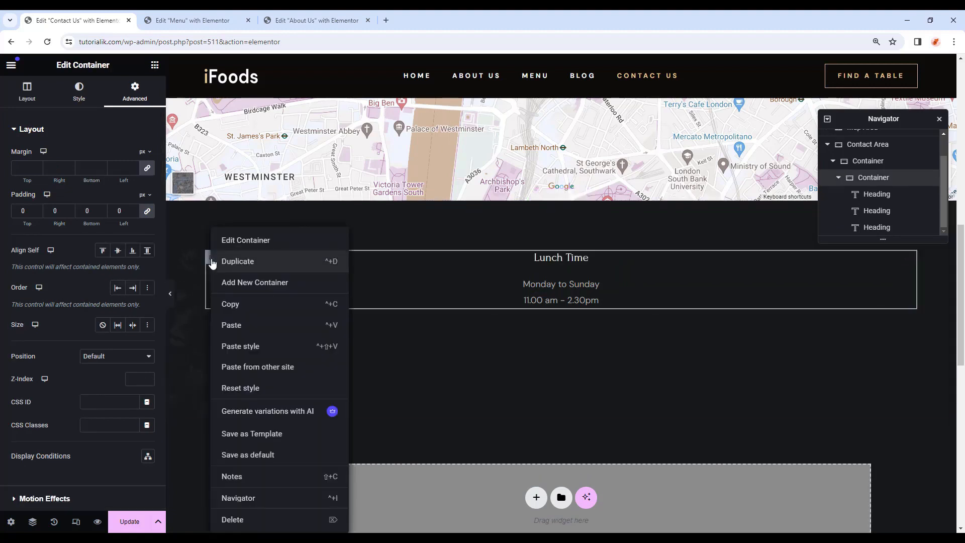
pyautogui.click(216, 259)
pyautogui.click(226, 258)
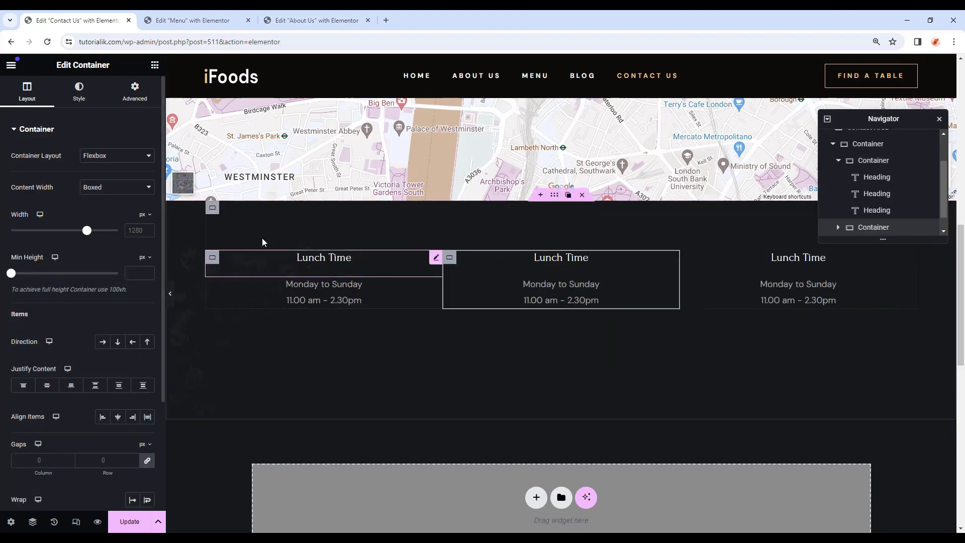
pyautogui.click(543, 258)
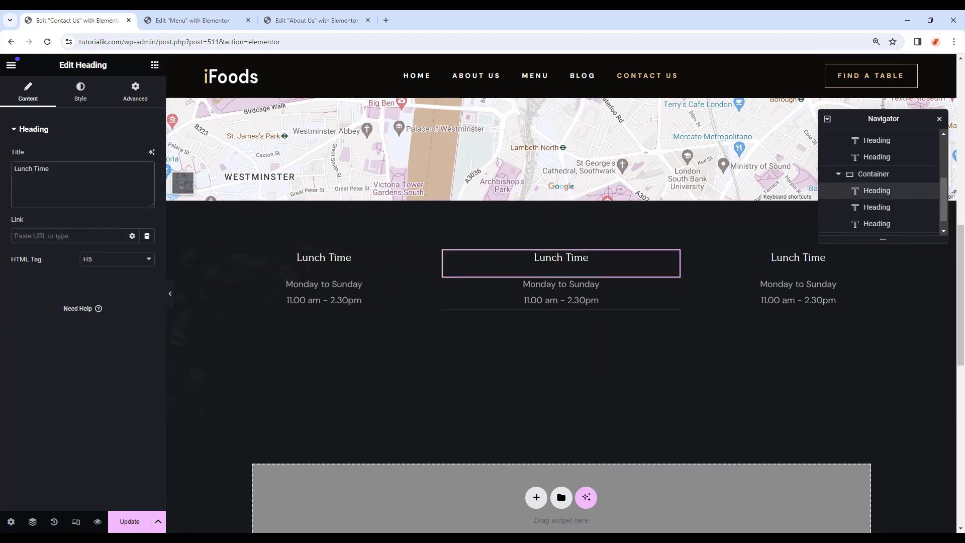
pyautogui.hotkey('ctrl', 'a')
pyautogui.write('Contact Info')
pyautogui.click(593, 284)
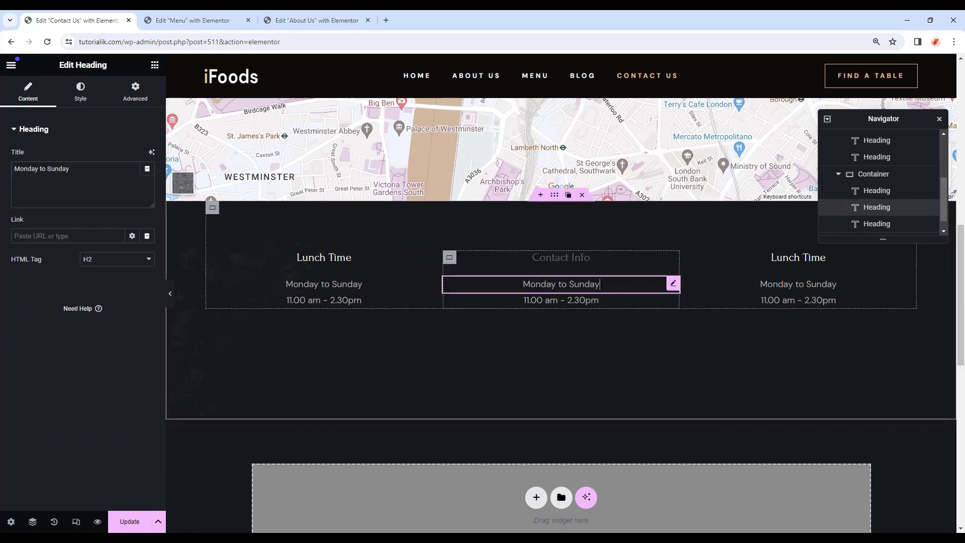
pyautogui.rightClick(679, 285)
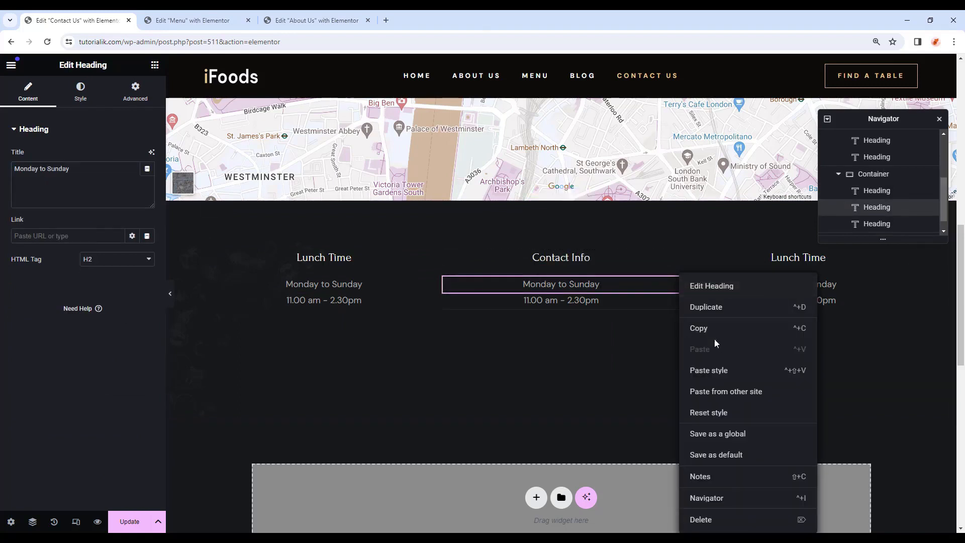
pyautogui.click(704, 520)
pyautogui.click(673, 283)
pyautogui.press('Delete')
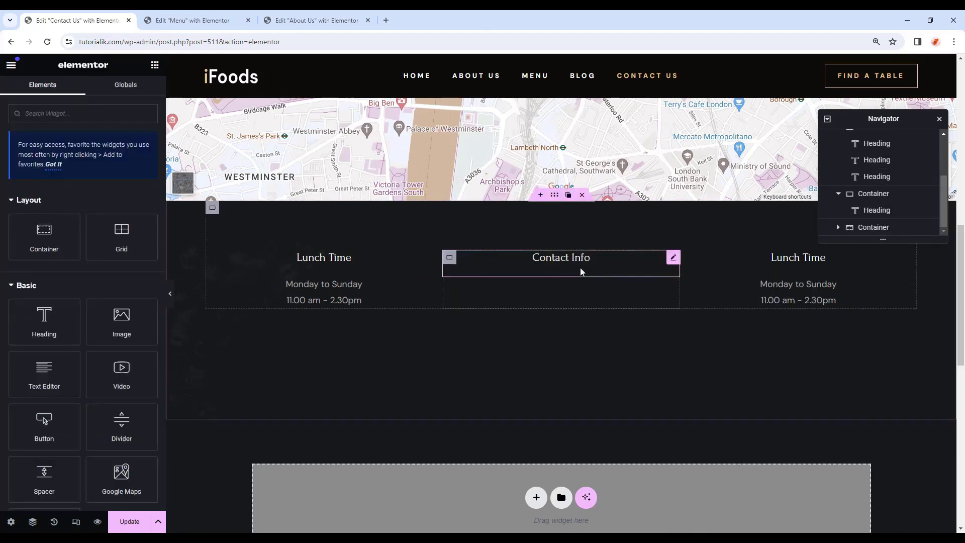
# Add an Icon List below Contact Info, reduced to one item with no icon.
pyautogui.click(120, 121)
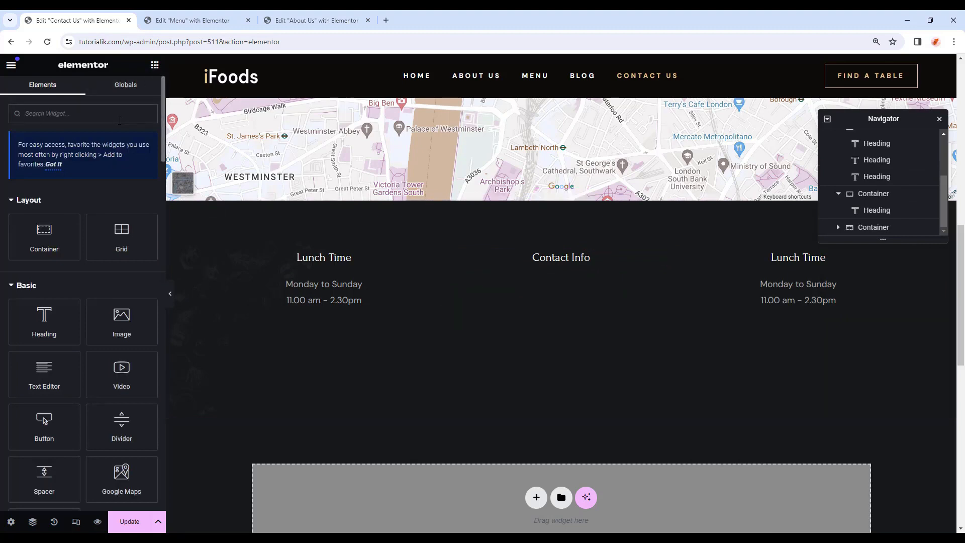
pyautogui.write('icon list')
pyautogui.moveTo(44, 206); pyautogui.dragTo(567, 270)
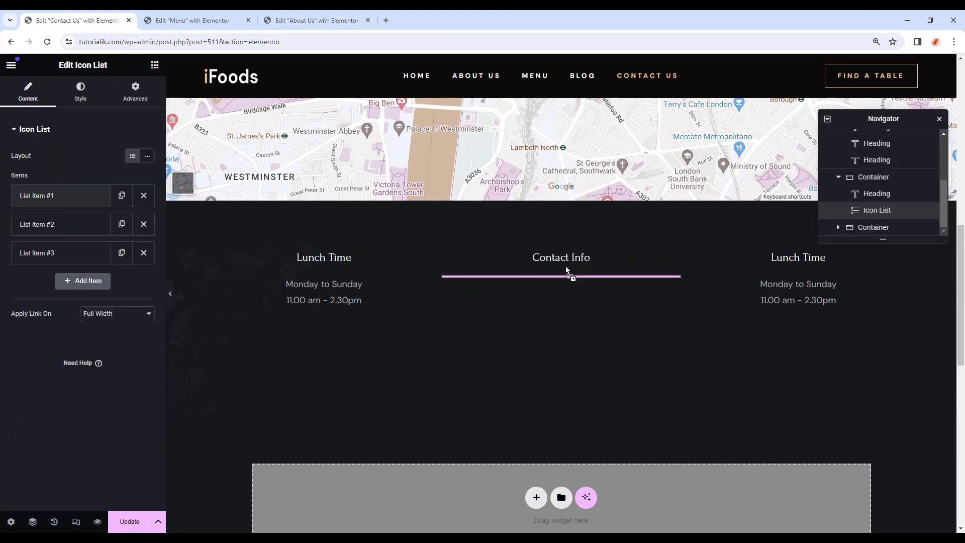
pyautogui.click(144, 253)
pyautogui.click(144, 224)
pyautogui.click(95, 195)
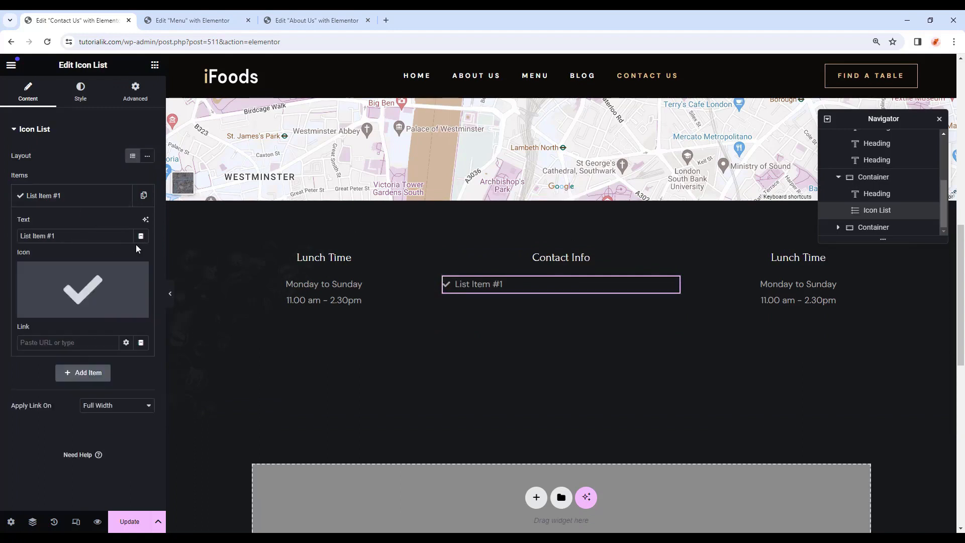
pyautogui.click(138, 274)
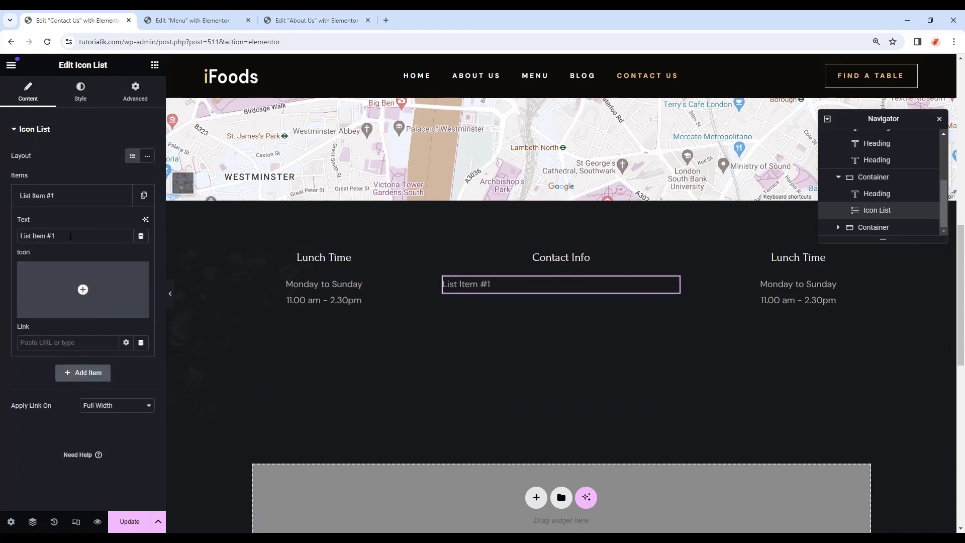
# Fill the list with the street address item and a duplicated booking e-mail item.
pyautogui.moveTo(71, 236); pyautogui.dragTo(2, 240)
pyautogui.write('Restaurant St, Delicious City, New York 9578, USA')
pyautogui.click(136, 200)
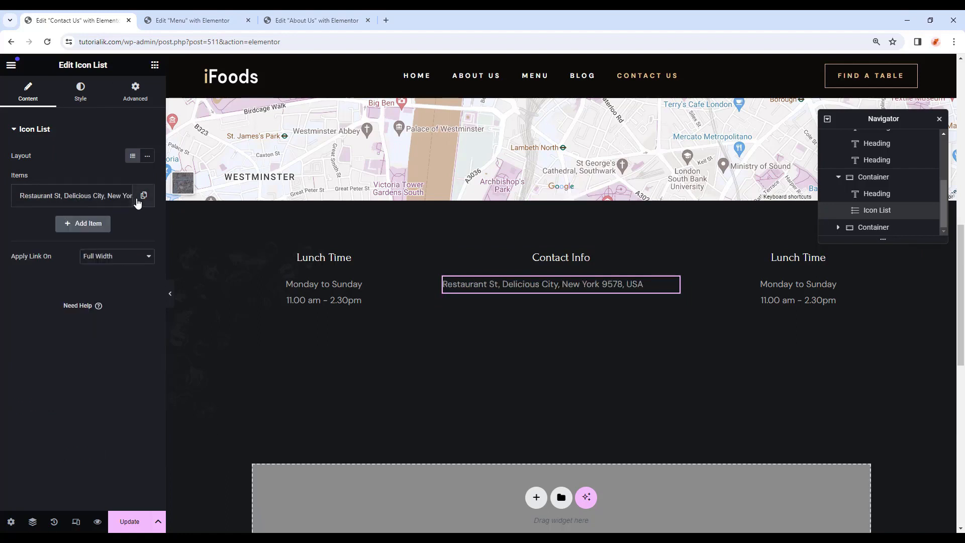
pyautogui.click(144, 197)
pyautogui.click(95, 224)
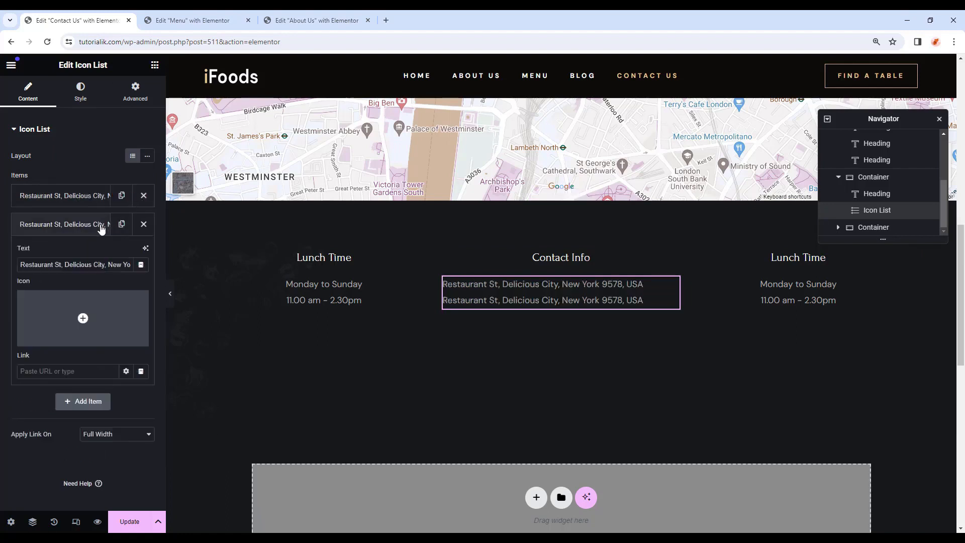
pyautogui.tripleClick(89, 264)
pyautogui.hotkey('ctrl', 'v')
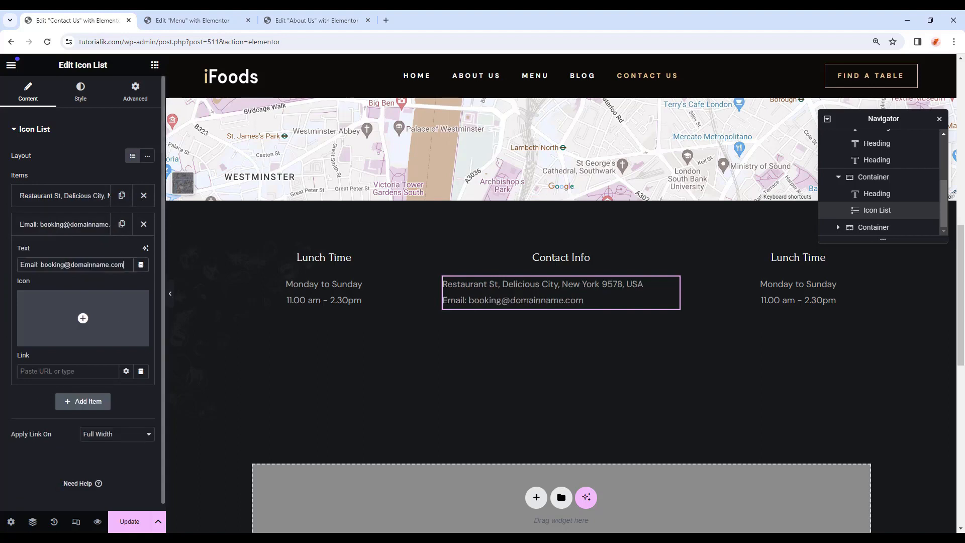
# Centre the Contact Info list and colour it with the grey Text global colour.
pyautogui.click(79, 100)
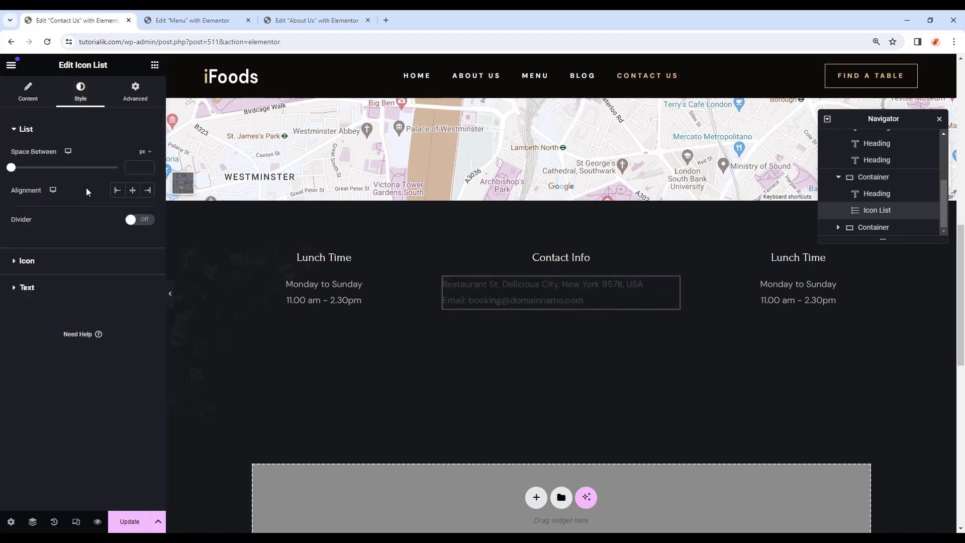
pyautogui.click(133, 191)
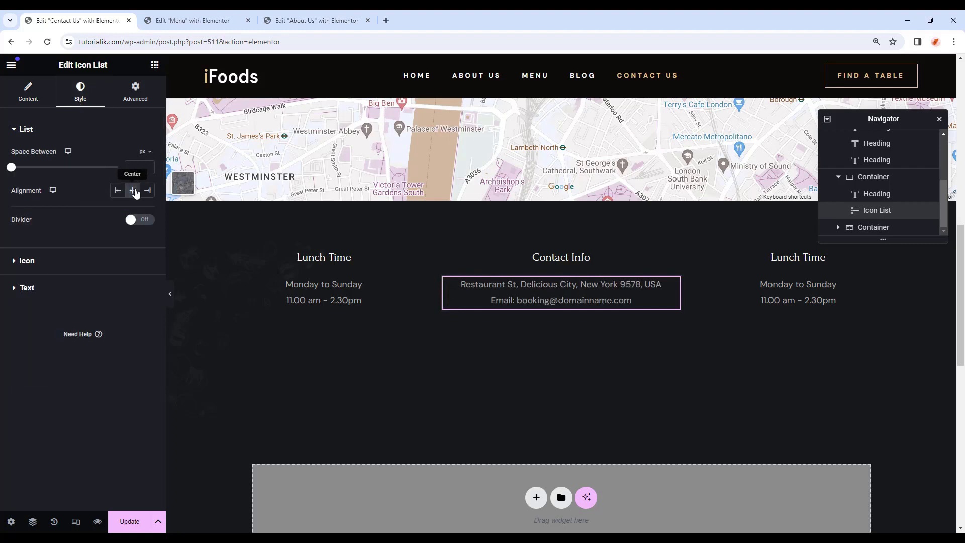
pyautogui.click(70, 292)
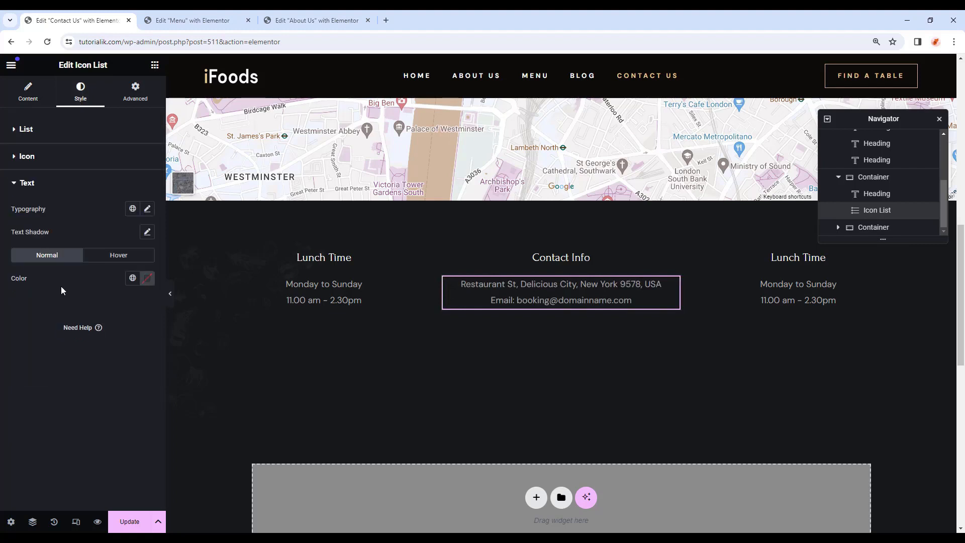
pyautogui.click(132, 278)
pyautogui.click(69, 374)
pyautogui.click(143, 101)
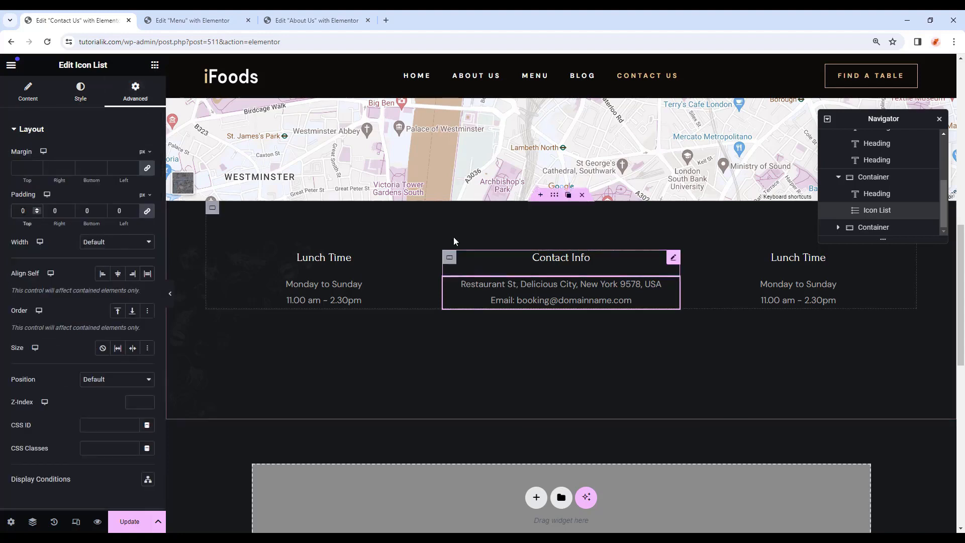
# Add a second Icon List with a single booking phone-number item and no icon.
pyautogui.click(155, 64)
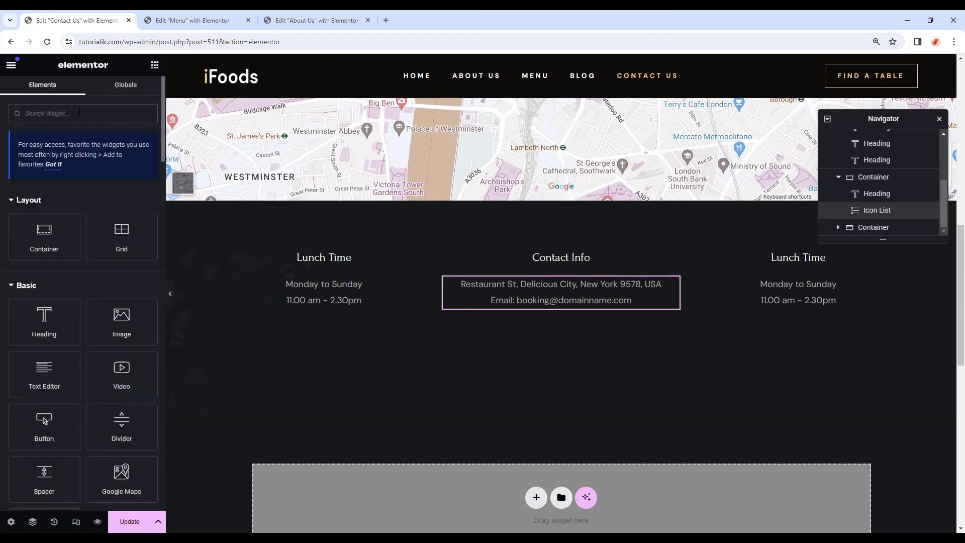
pyautogui.write('i')
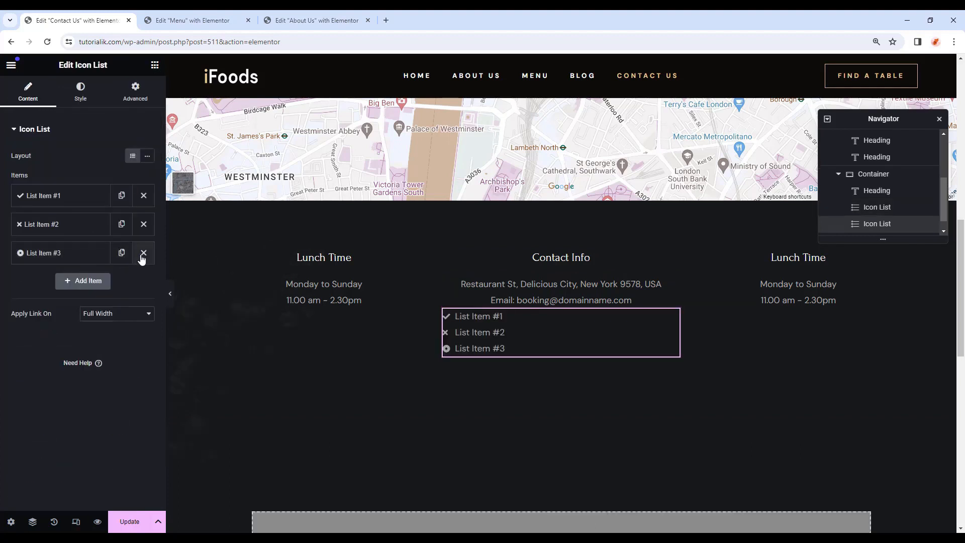
pyautogui.click(143, 255)
pyautogui.click(143, 228)
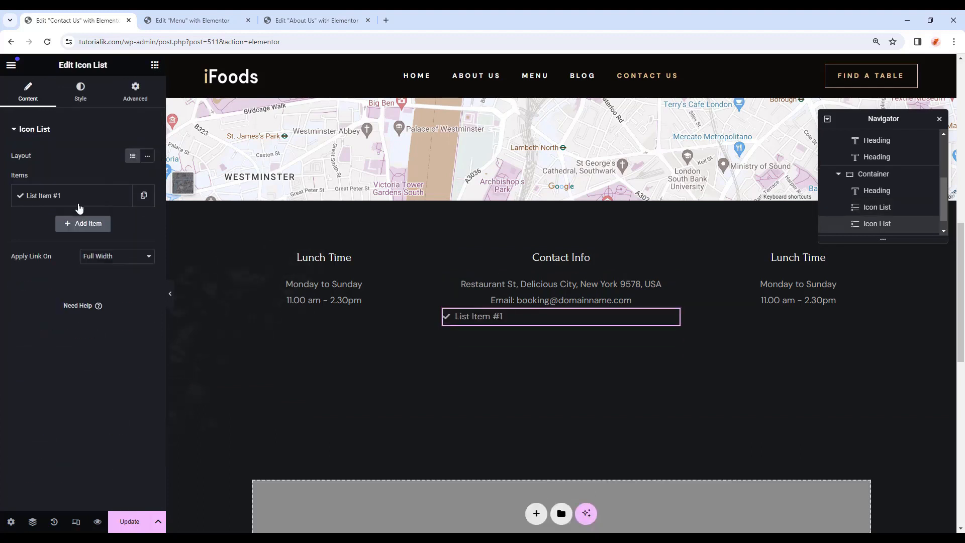
pyautogui.click(70, 200)
pyautogui.hotkey('ctrl', 'v')
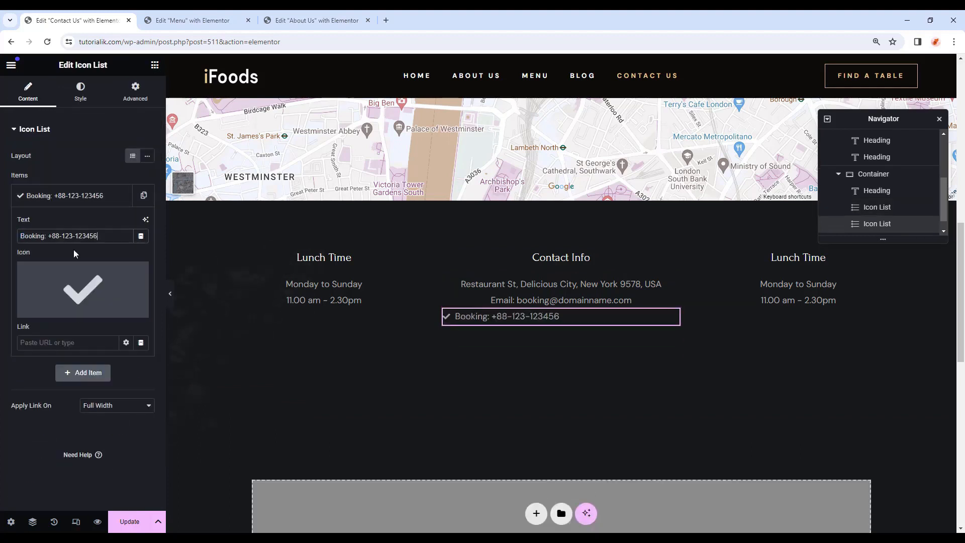
pyautogui.click(135, 275)
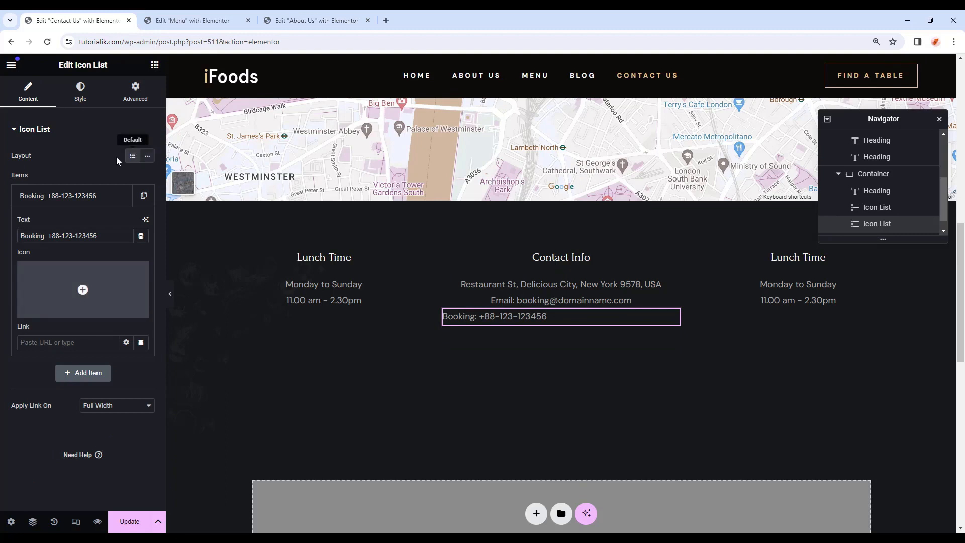
# Centre the booking line, colour it Accent, and give it 20 px top padding.
pyautogui.click(101, 93)
pyautogui.click(134, 191)
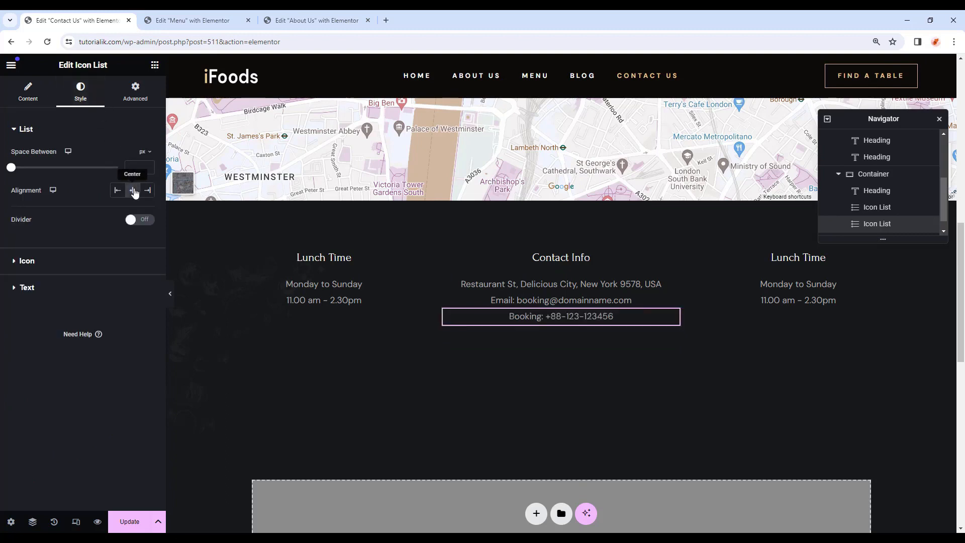
pyautogui.click(63, 285)
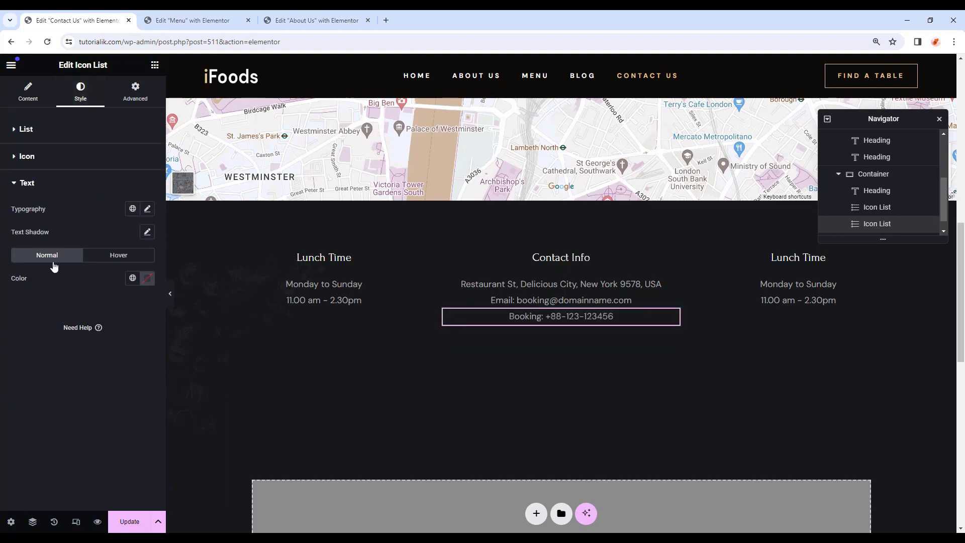
pyautogui.click(132, 278)
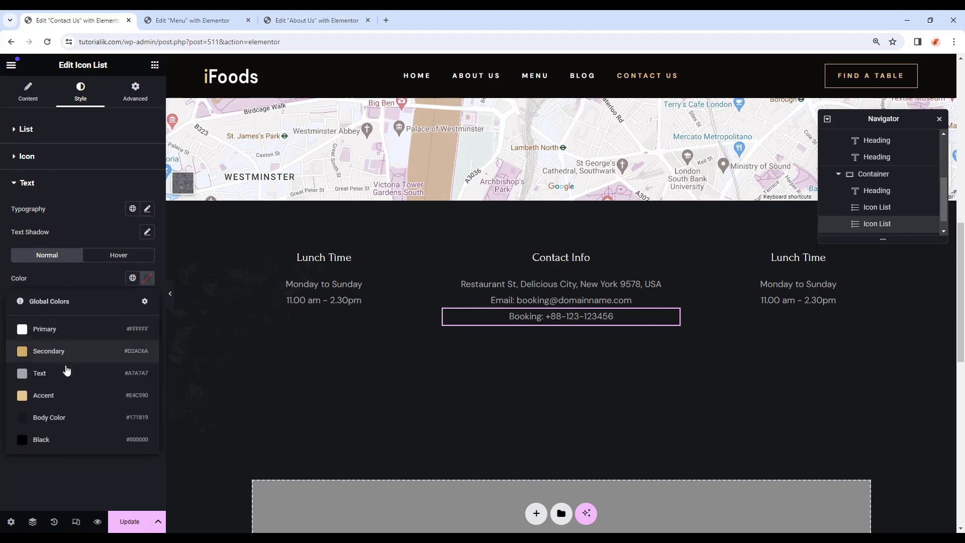
pyautogui.click(74, 395)
pyautogui.click(132, 93)
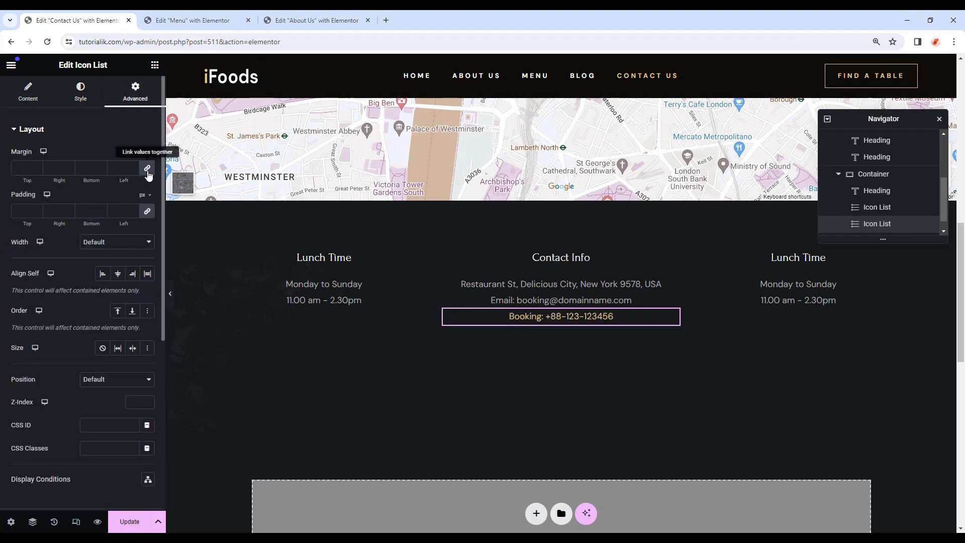
pyautogui.click(147, 211)
pyautogui.click(37, 209)
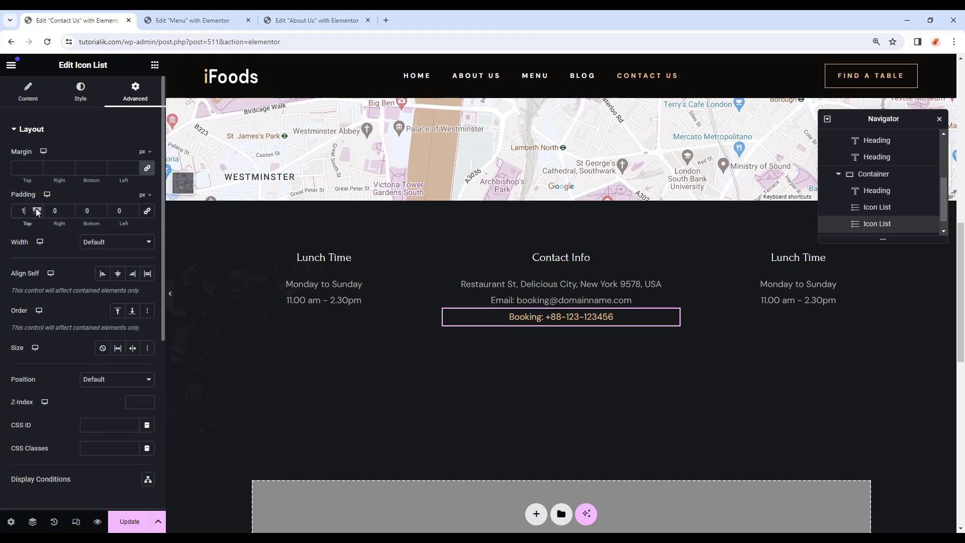
pyautogui.moveTo(29, 211); pyautogui.dragTo(7, 215)
pyautogui.write('20')
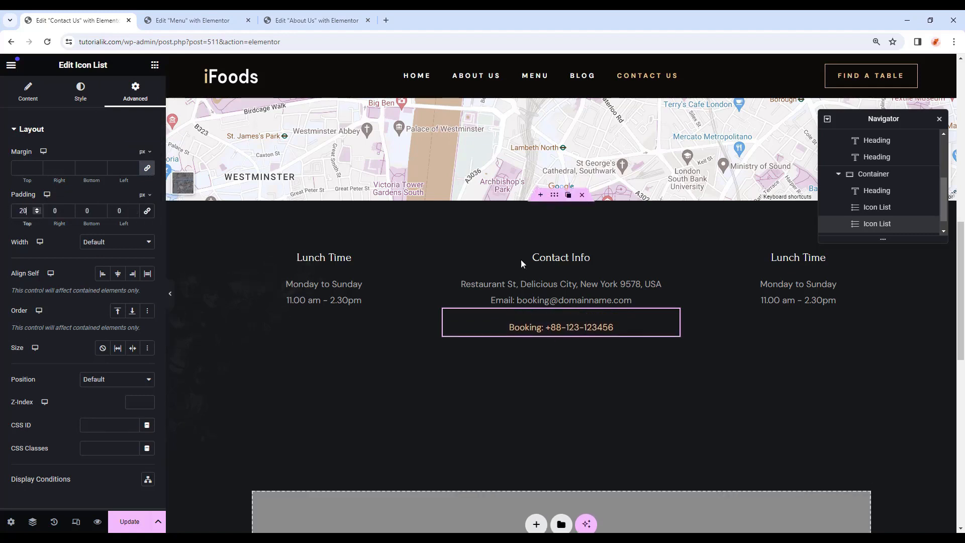
# Retitle the right column's heading Dinner Time and change its hours to 2.30pm pm - 11.00 pm.
pyautogui.click(786, 256)
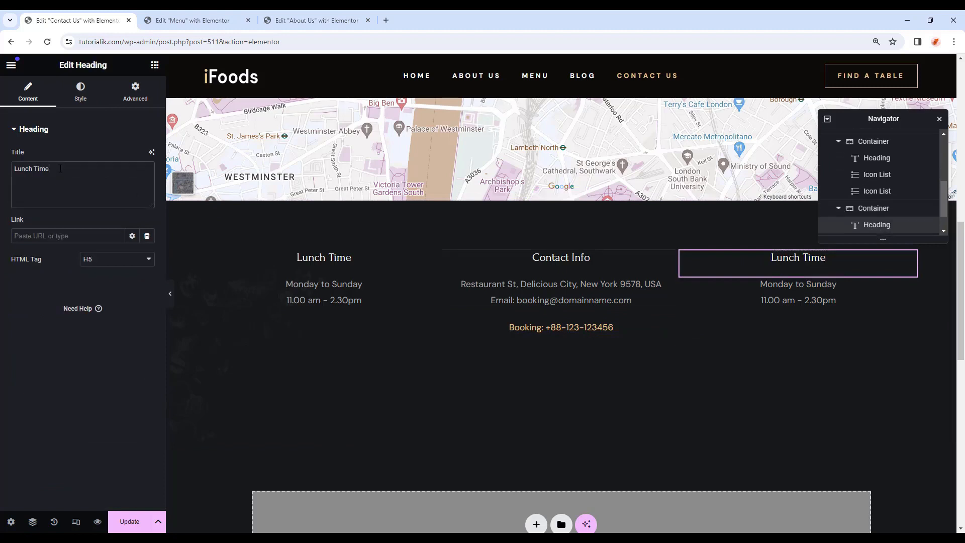
pyautogui.moveTo(25, 179); pyautogui.dragTo(2, 173)
pyautogui.write('Dinner Time')
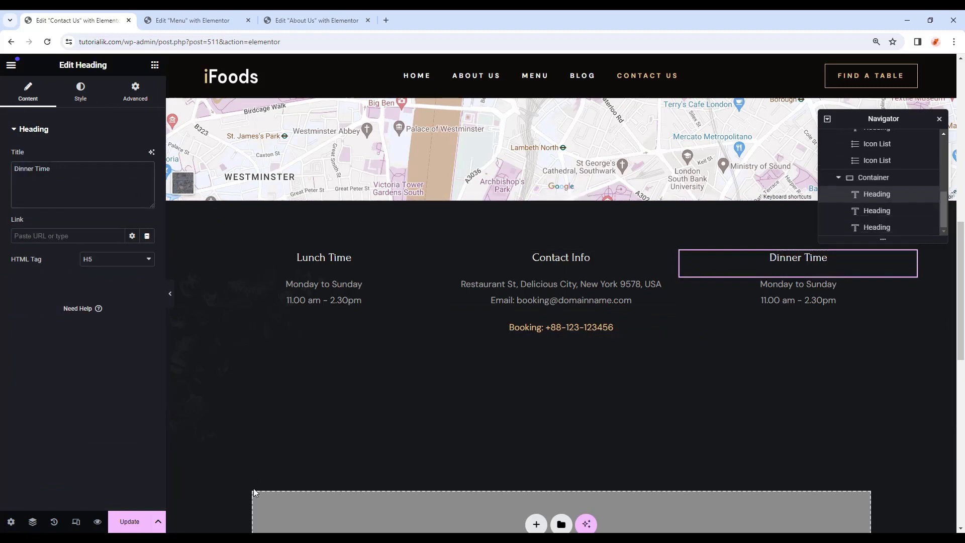
pyautogui.click(798, 300)
pyautogui.moveTo(80, 171); pyautogui.dragTo(52, 155)
pyautogui.write('2.30pm pm - 11.00 pm')
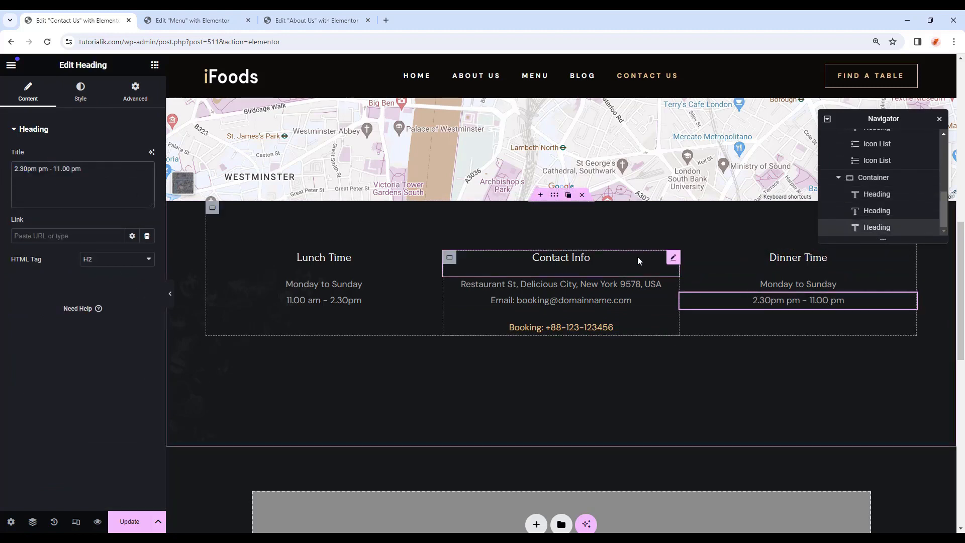
pyautogui.moveTo(890, 111); pyautogui.dragTo(891, 93)
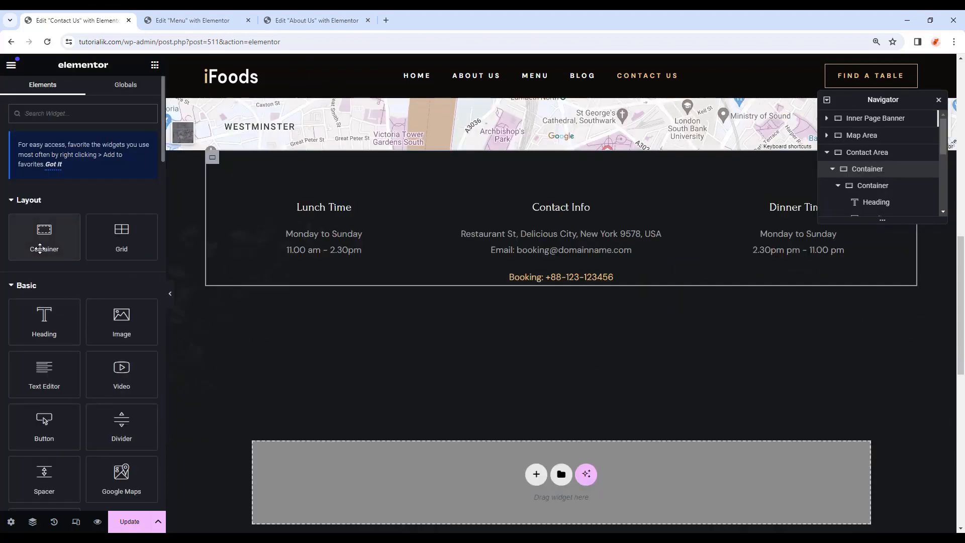
# Add a full-width container with row direction below the info columns.
pyautogui.moveTo(40, 248); pyautogui.dragTo(916, 287)
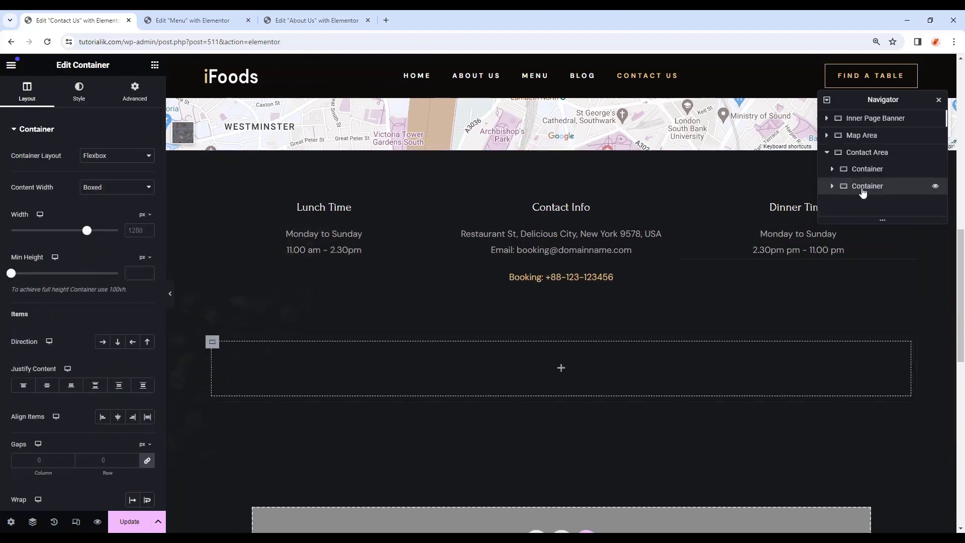
pyautogui.click(561, 369)
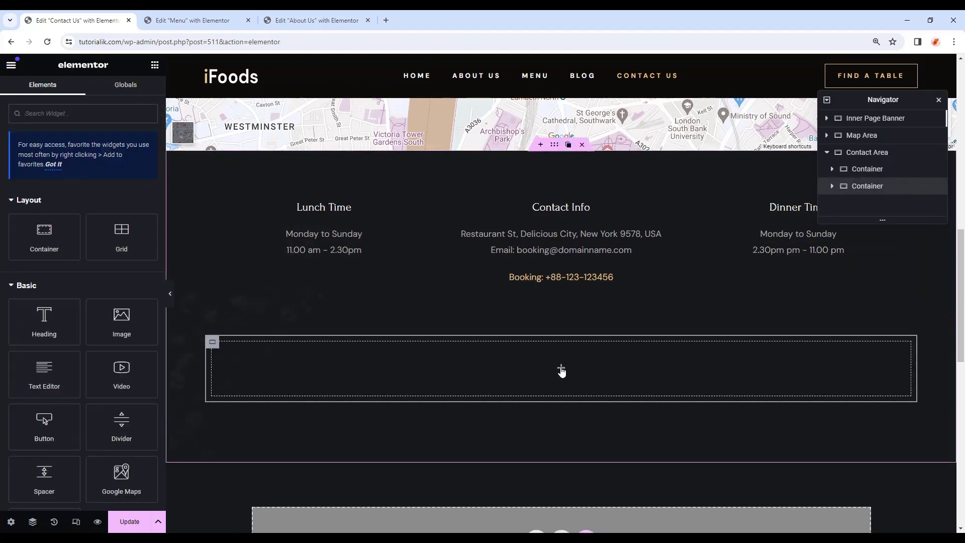
pyautogui.click(212, 342)
pyautogui.click(106, 187)
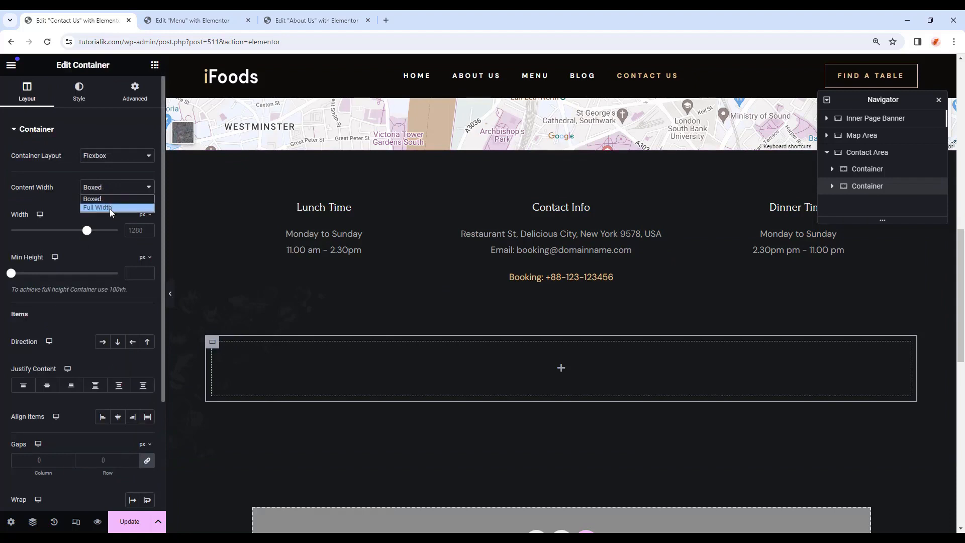
pyautogui.click(110, 207)
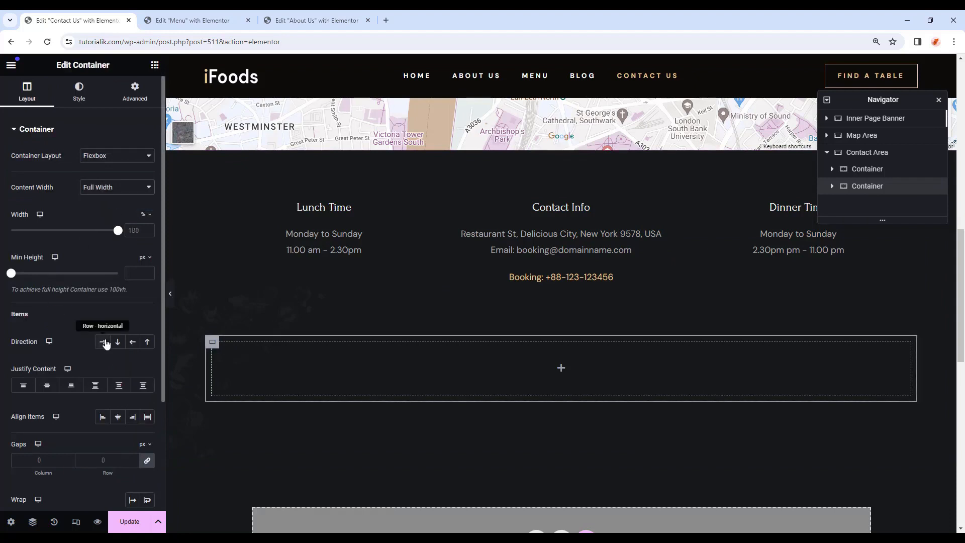
pyautogui.click(104, 343)
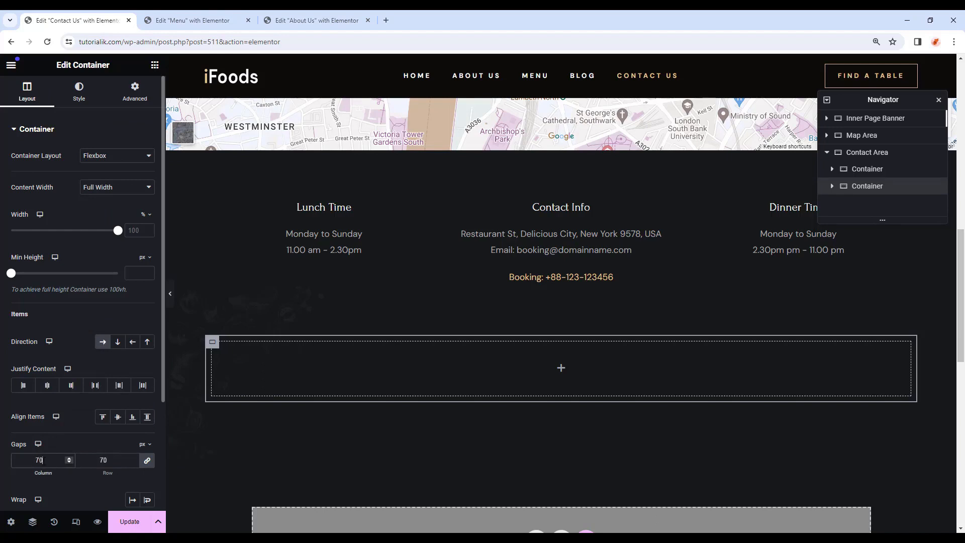
# Give the new container a Body Color background and 70 px padding.
pyautogui.click(79, 93)
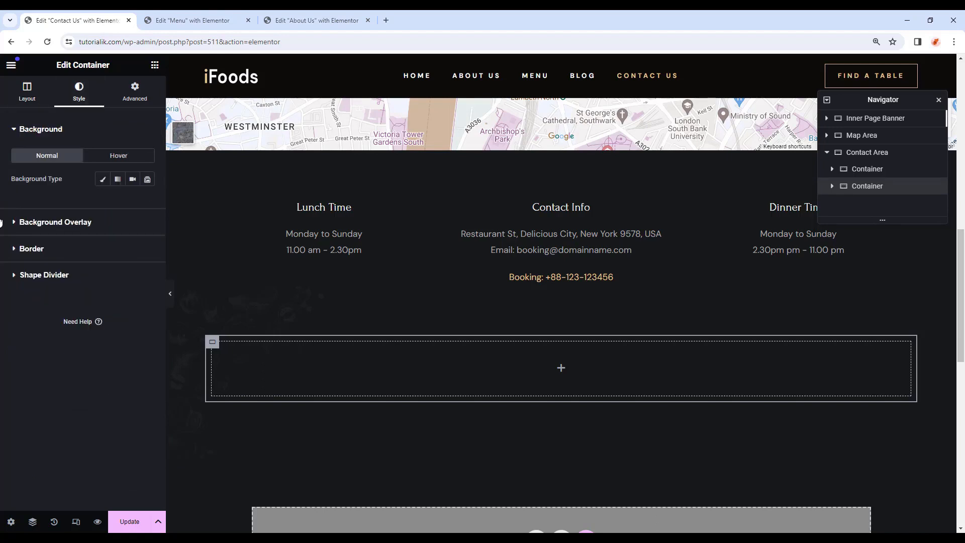
pyautogui.click(103, 179)
pyautogui.click(132, 202)
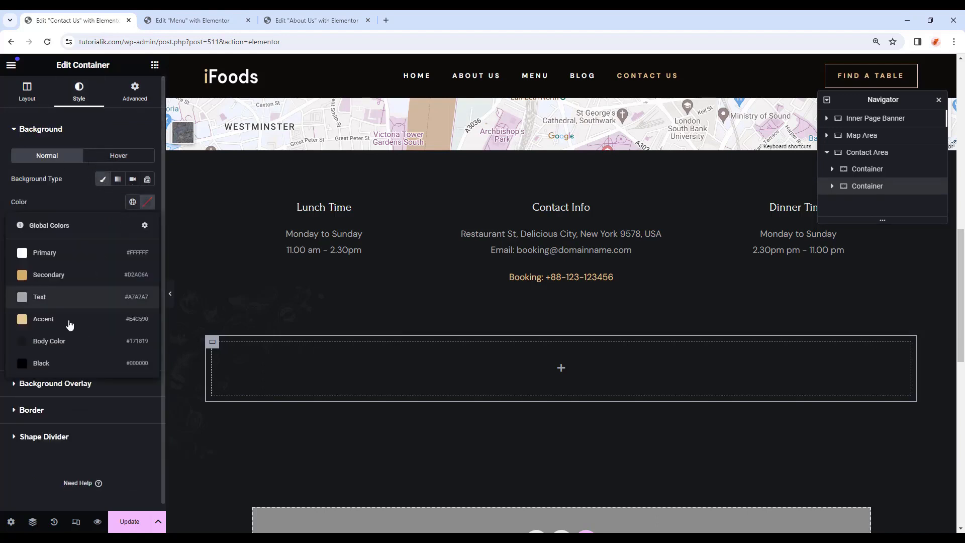
pyautogui.click(73, 340)
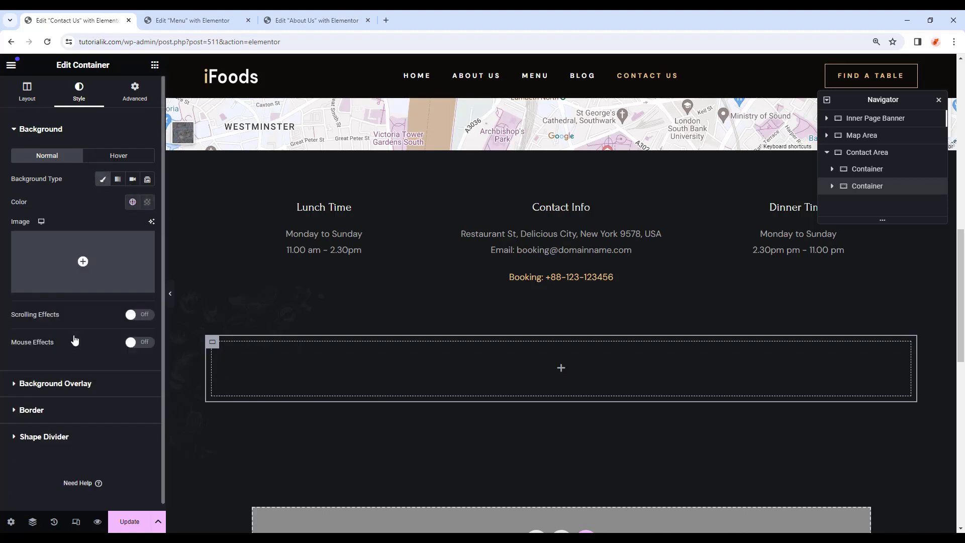
pyautogui.click(131, 93)
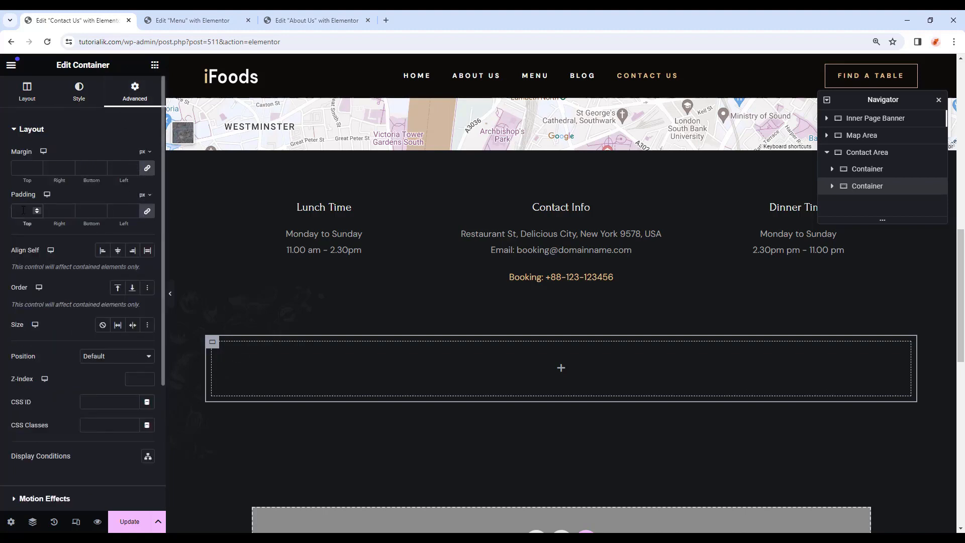
pyautogui.write('70')
pyautogui.click(147, 212)
pyautogui.moveTo(126, 212); pyautogui.dragTo(110, 212)
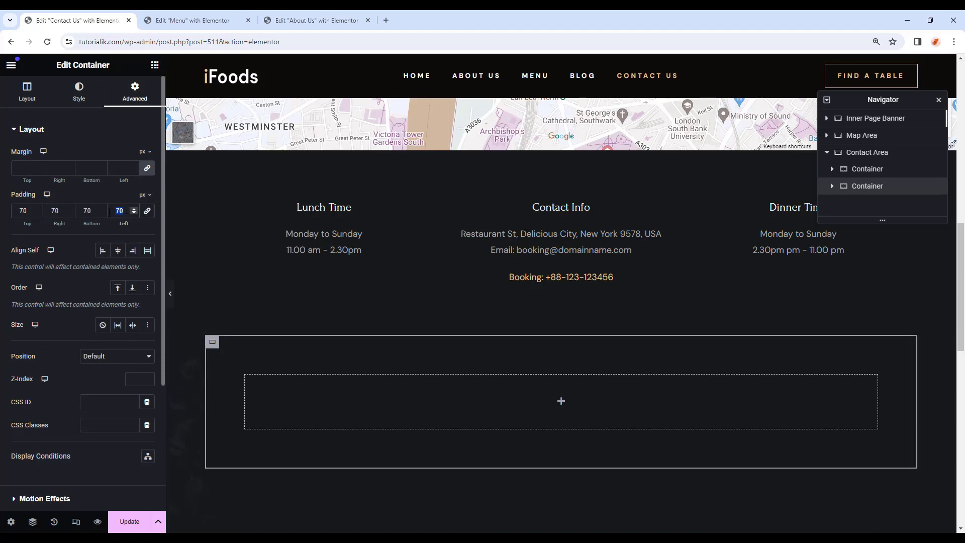
# Nest an inner container inside it with margin and padding set to 0.
pyautogui.click(155, 65)
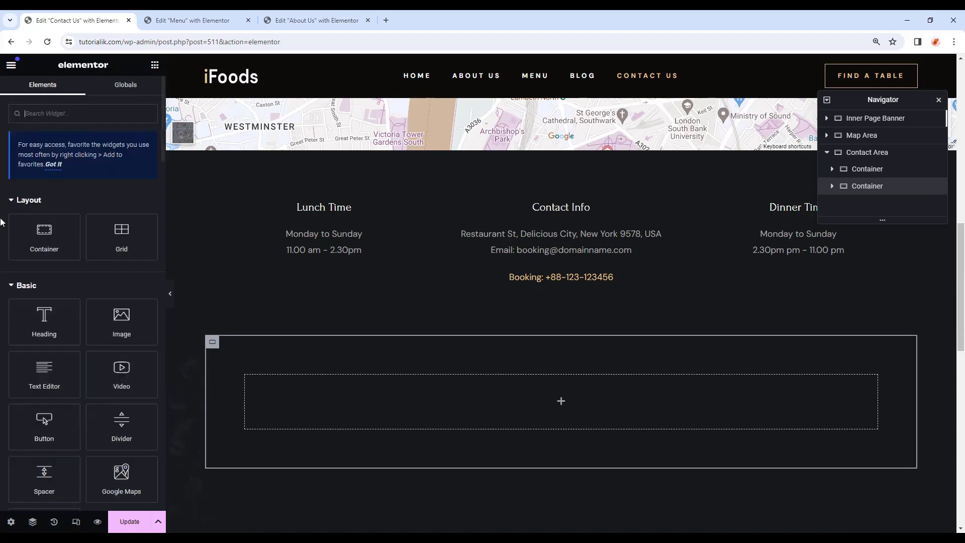
pyautogui.moveTo(112, 261); pyautogui.dragTo(517, 399)
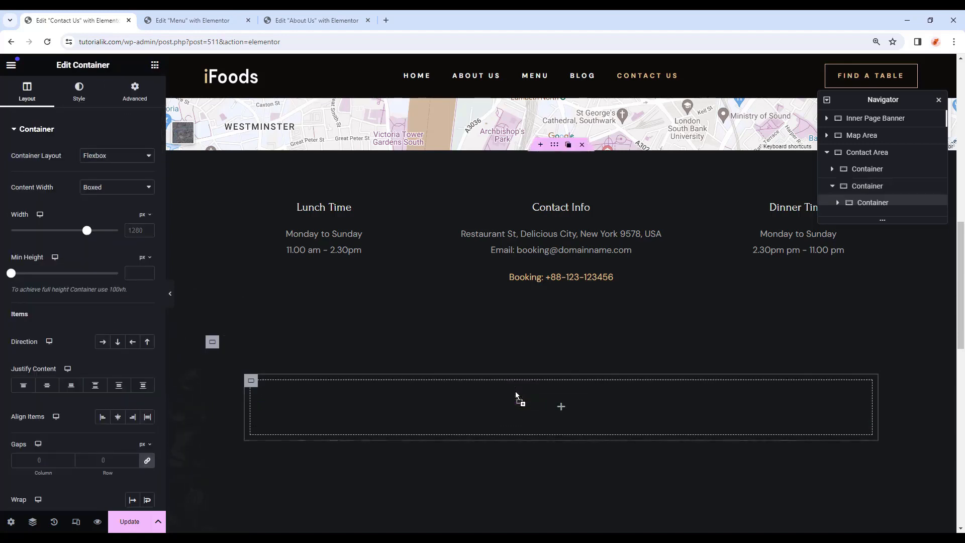
pyautogui.click(135, 91)
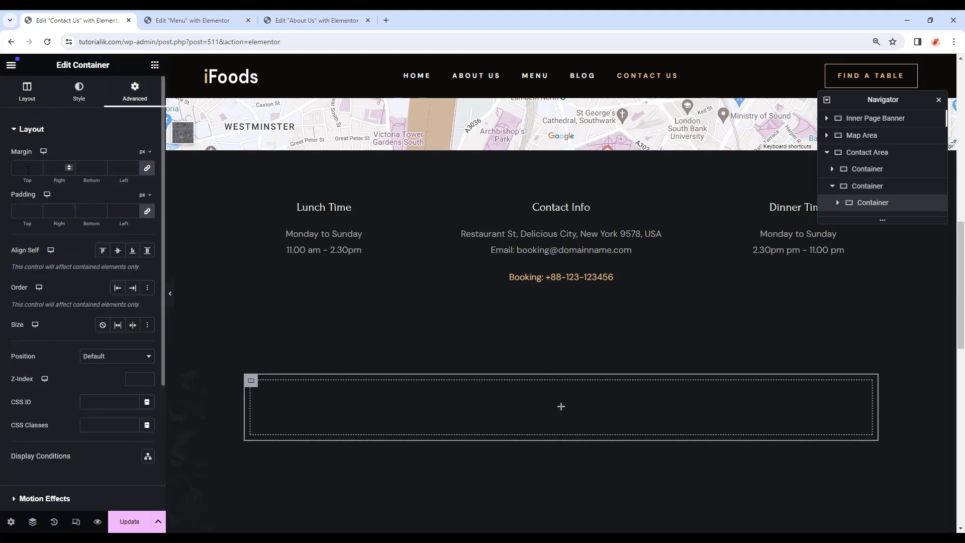
pyautogui.click(28, 168)
pyautogui.write('0')
pyautogui.click(25, 210)
pyautogui.write('0')
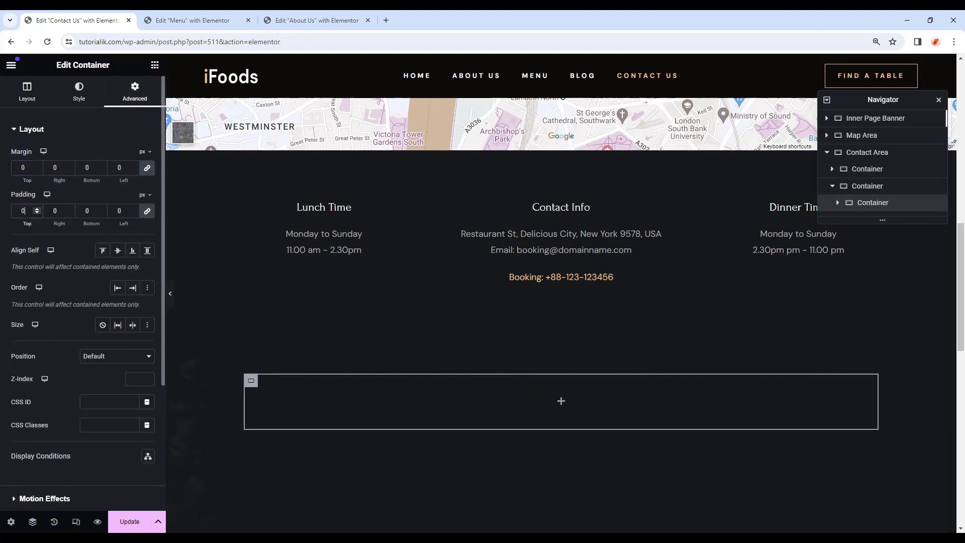
pyautogui.click(155, 65)
# Add a heading reading 'Send your message' in the Primary global colour.
pyautogui.moveTo(45, 301); pyautogui.dragTo(581, 376)
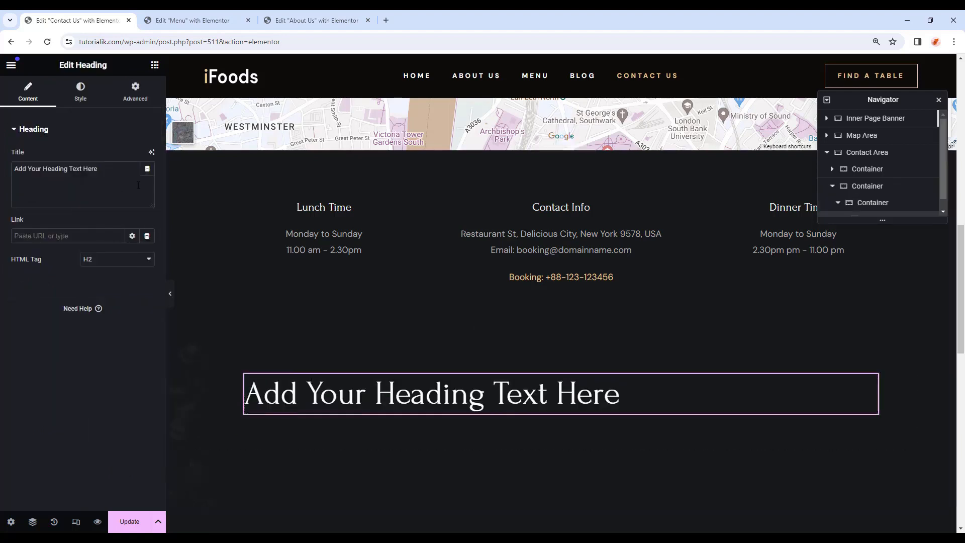
pyautogui.moveTo(100, 169); pyautogui.dragTo(42, 168)
pyautogui.moveTo(42, 168); pyautogui.dragTo(3, 161)
pyautogui.write('Send your message')
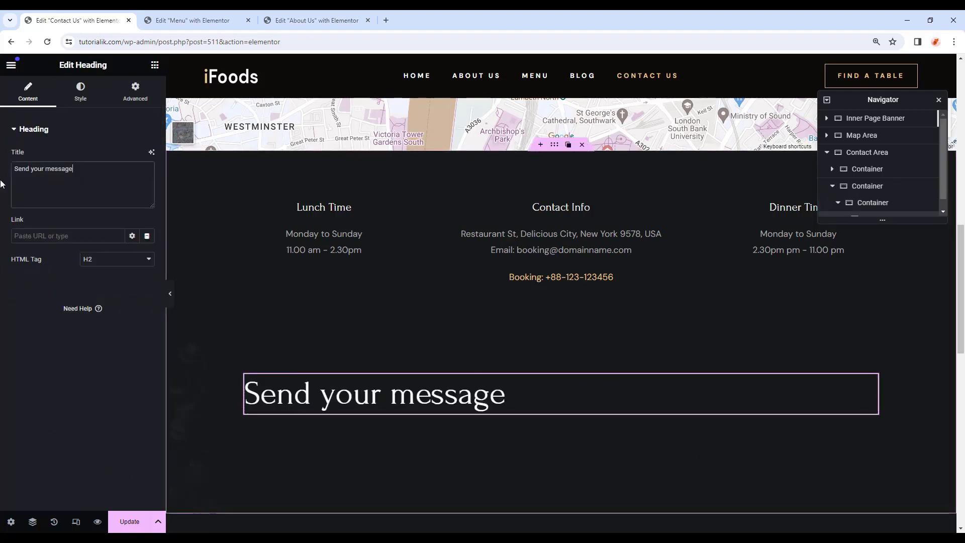
pyautogui.click(78, 95)
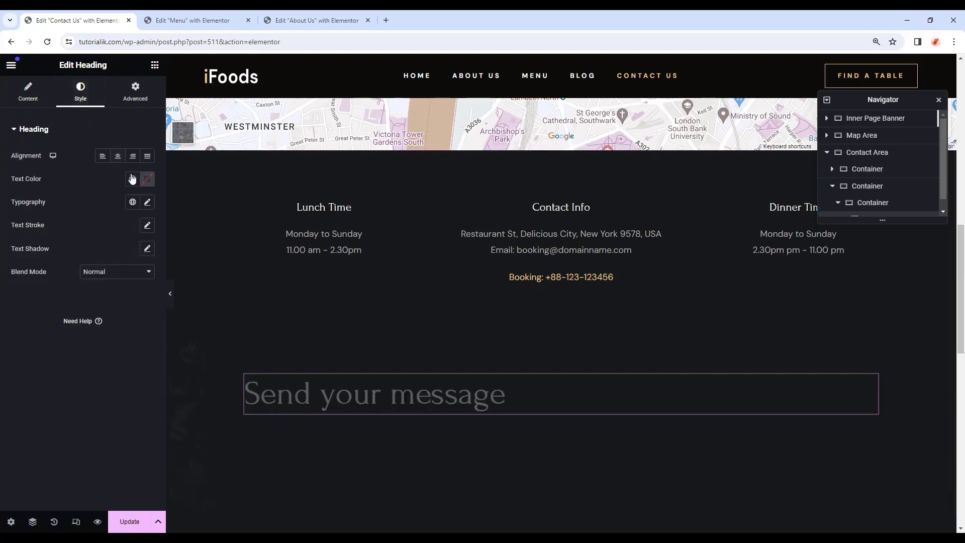
pyautogui.click(132, 179)
pyautogui.click(73, 229)
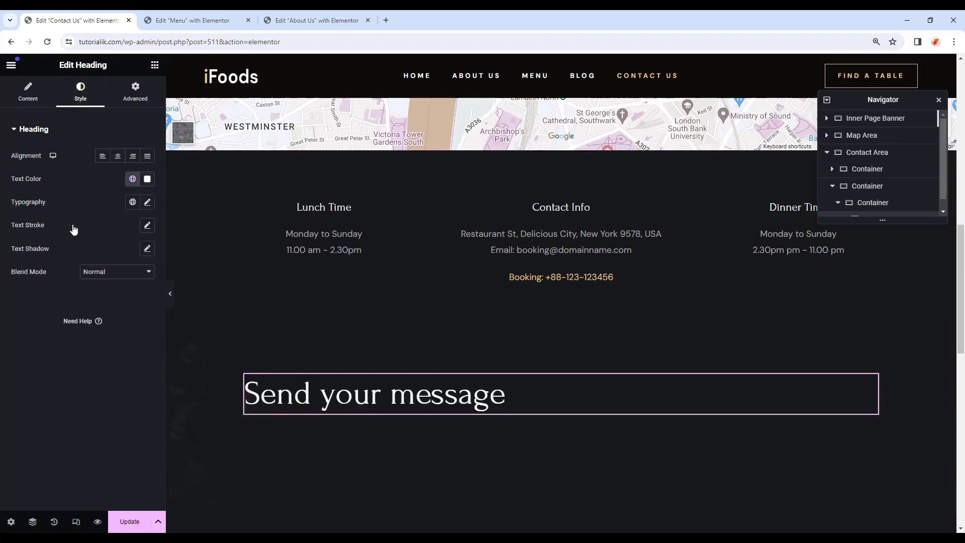
# Add a Text Editor below with the pasted help message, styled with Text colour and Text font.
pyautogui.click(155, 64)
pyautogui.scroll(-1, 55, 317)
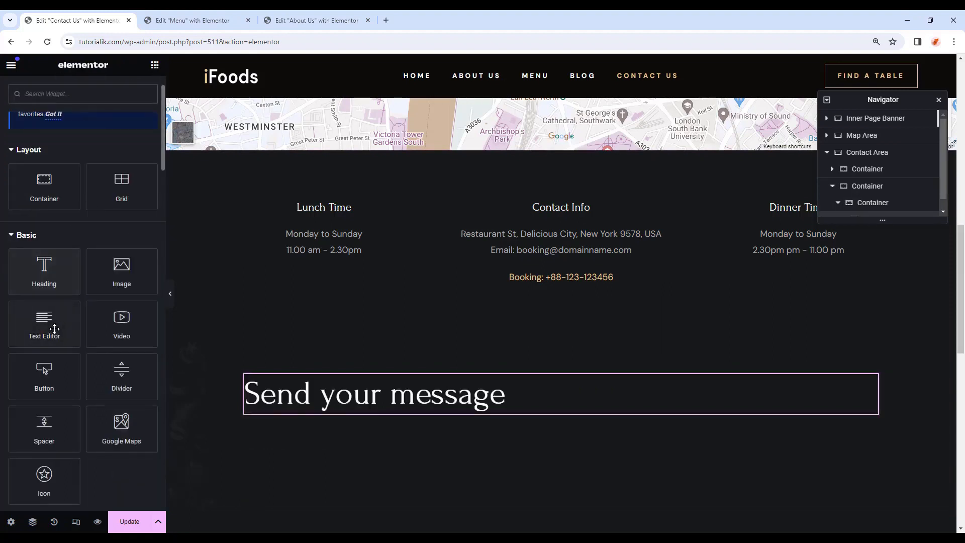
pyautogui.moveTo(45, 320); pyautogui.dragTo(435, 408)
pyautogui.hotkey('ctrl', 'a')
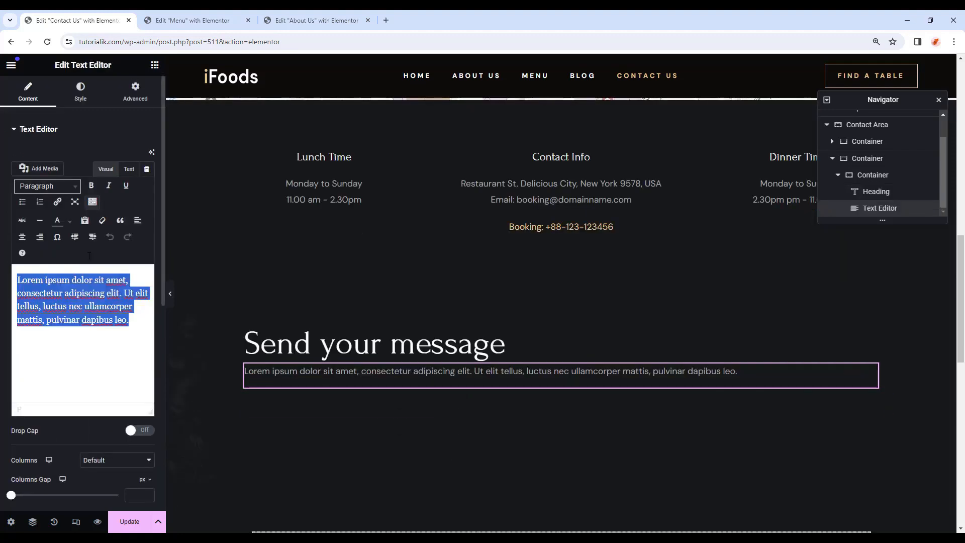
pyautogui.write('Have a question about the our service? We’re here to help, contact us today')
pyautogui.click(81, 92)
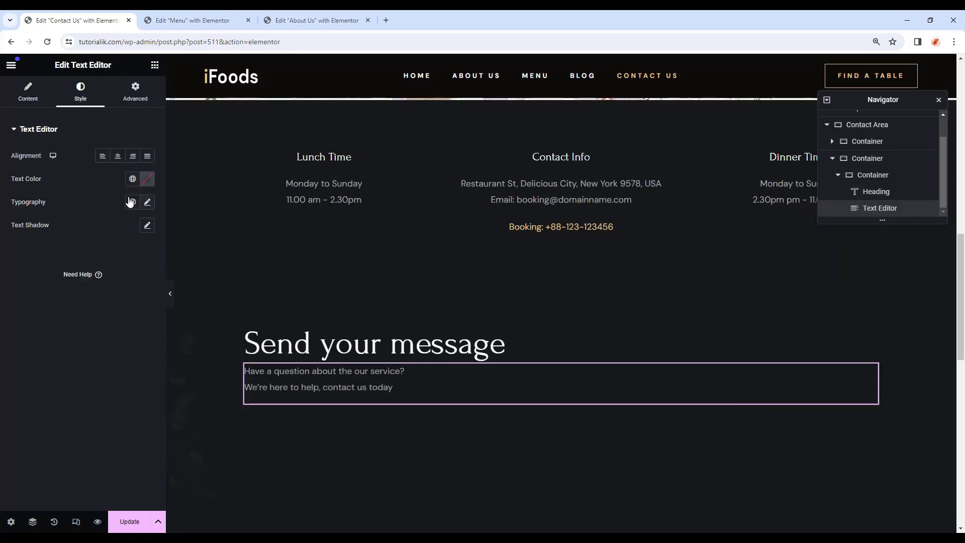
pyautogui.click(132, 179)
pyautogui.click(86, 278)
pyautogui.click(132, 202)
pyautogui.click(88, 316)
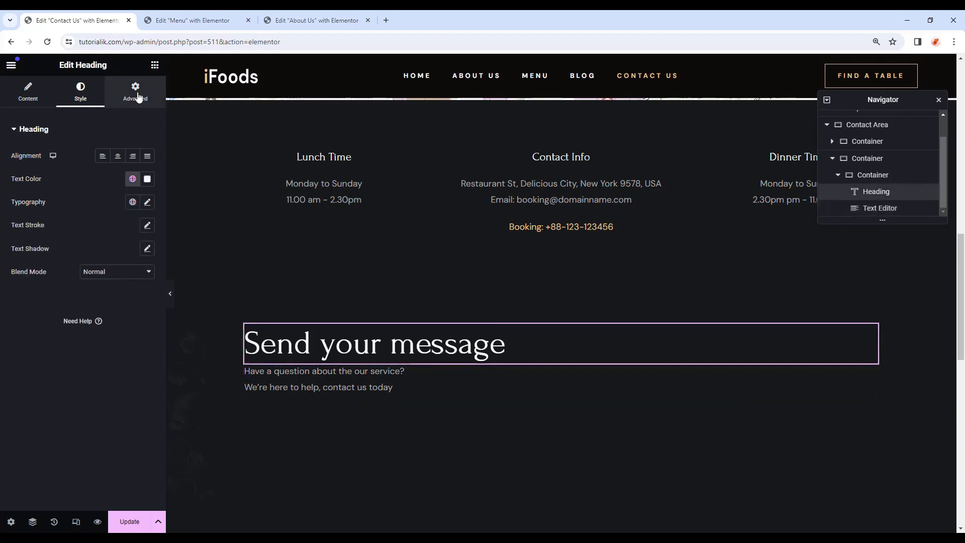
# Set bottom margins of 10 on the heading and 50 on the help text.
pyautogui.click(138, 95)
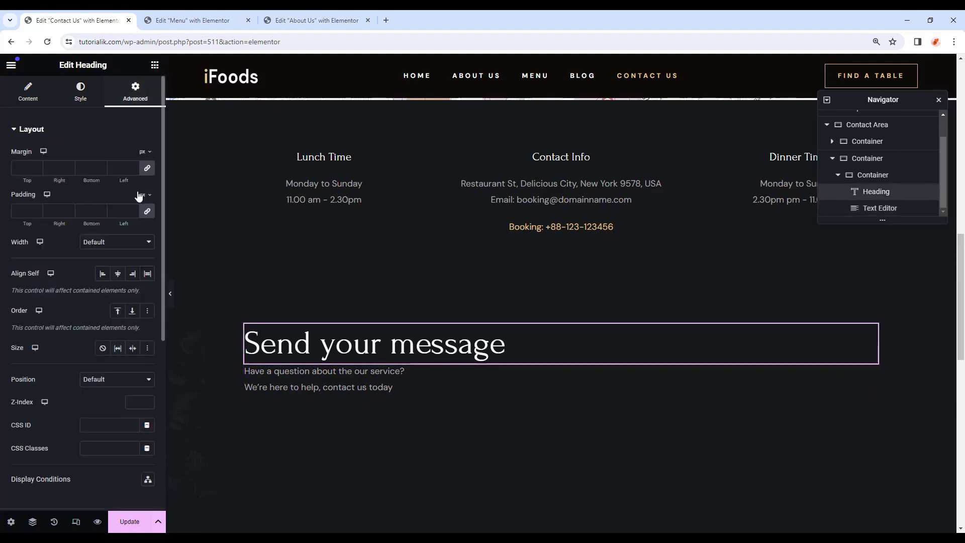
pyautogui.click(147, 167)
pyautogui.write('10')
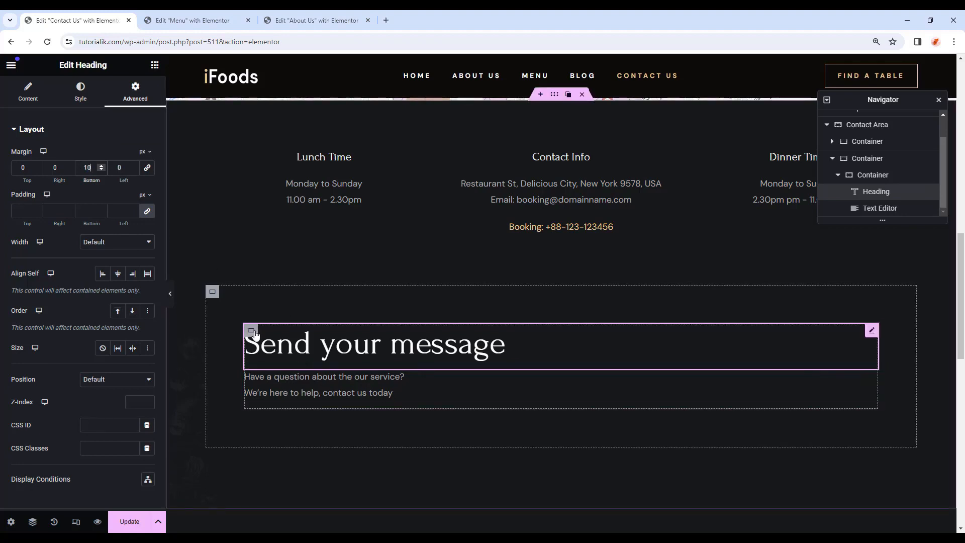
pyautogui.scroll(-1, 529, 320)
pyautogui.click(529, 321)
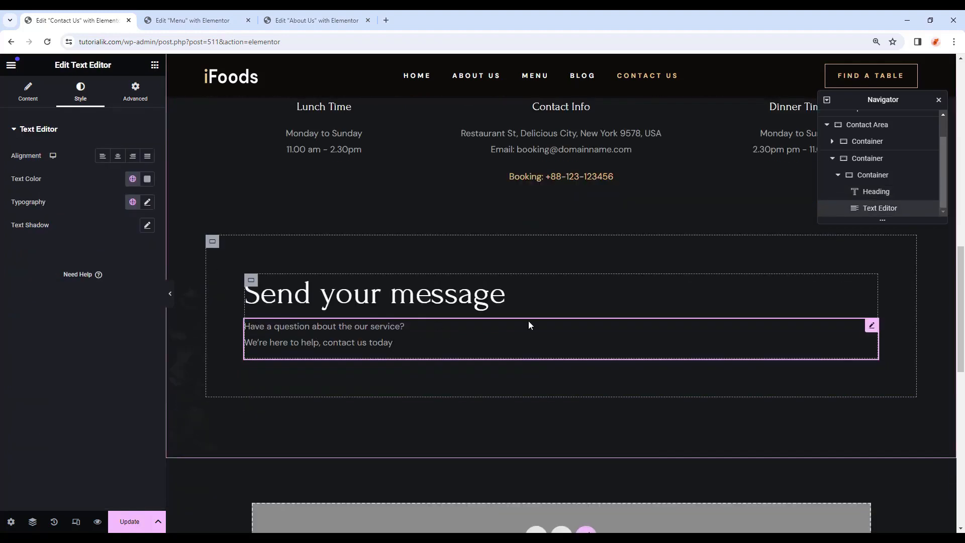
pyautogui.click(134, 93)
pyautogui.click(147, 167)
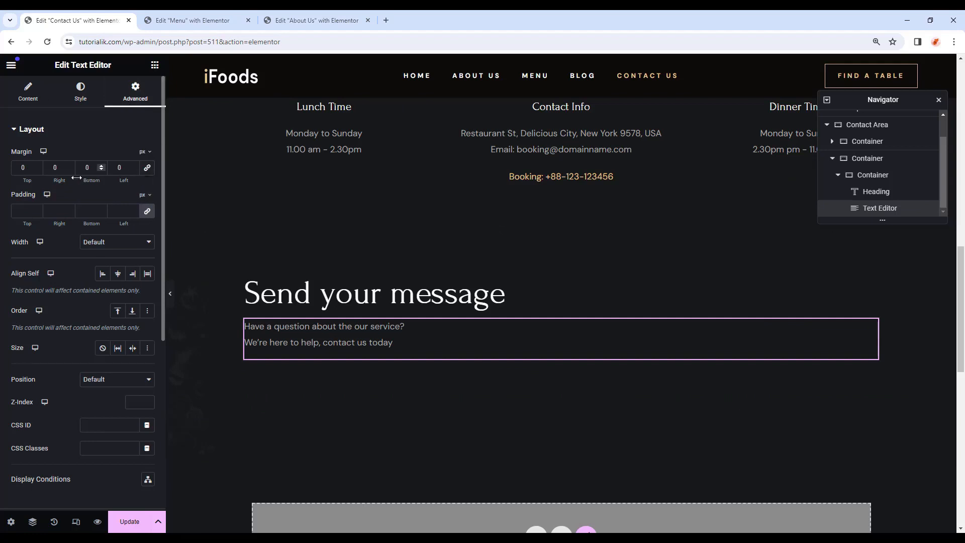
pyautogui.write('50')
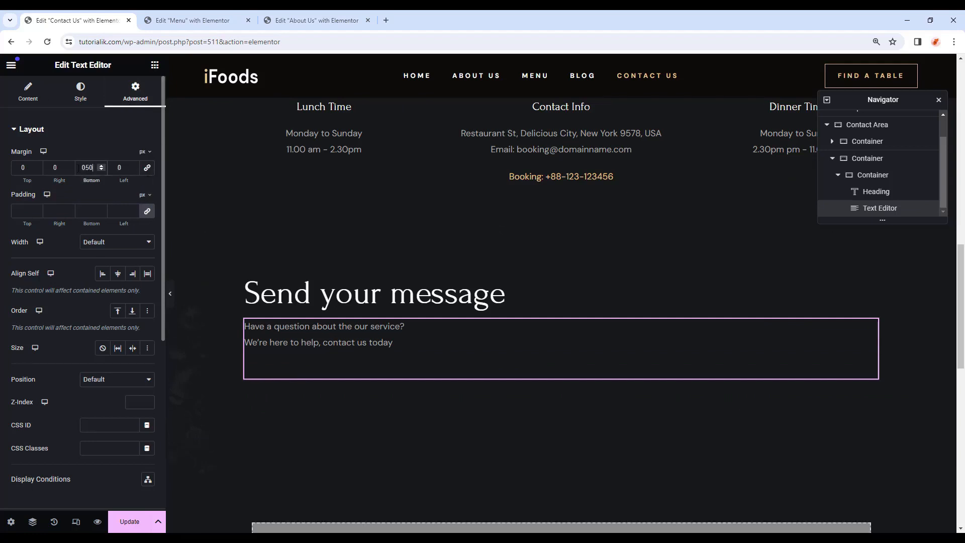
pyautogui.click(155, 65)
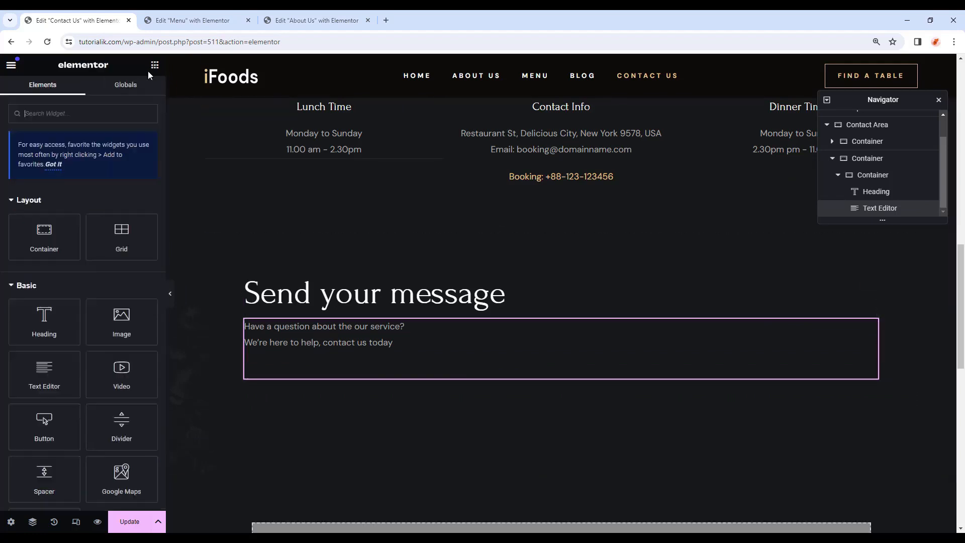
# Place a Form widget below the help text with its field labels hidden.
pyautogui.write('form')
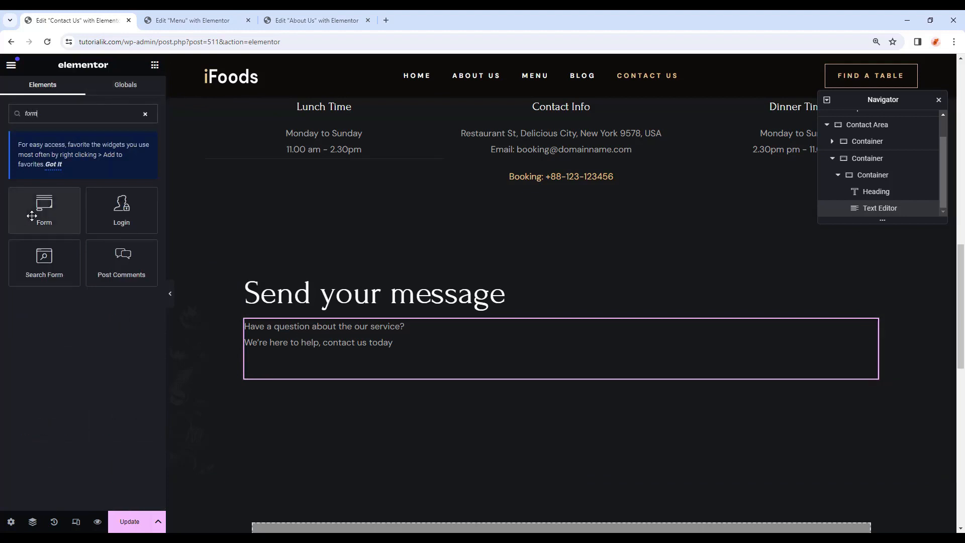
pyautogui.moveTo(30, 214); pyautogui.dragTo(334, 363)
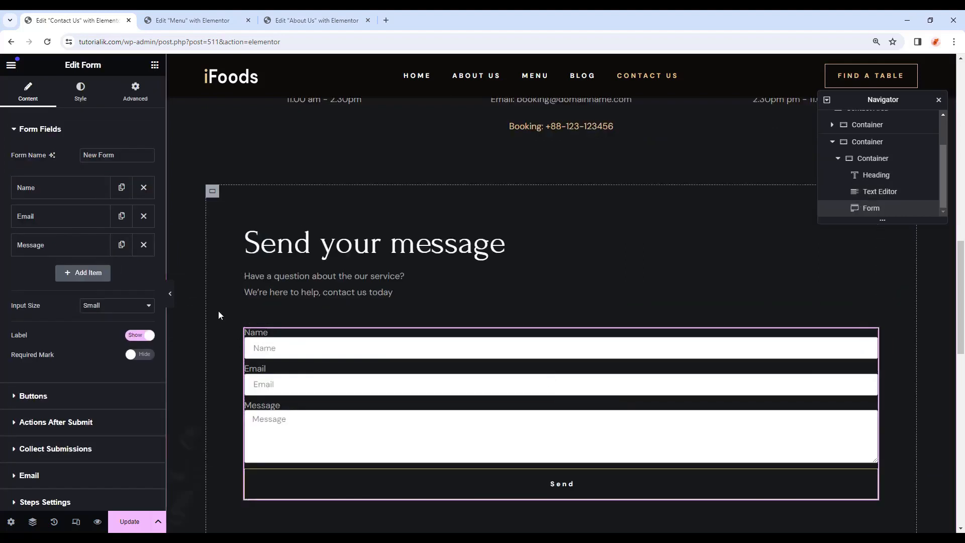
pyautogui.click(51, 190)
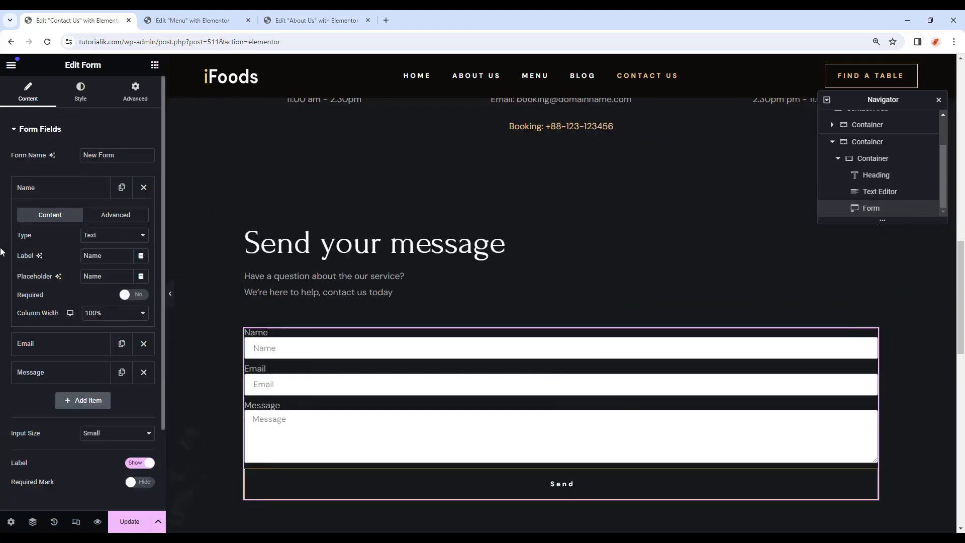
pyautogui.click(46, 195)
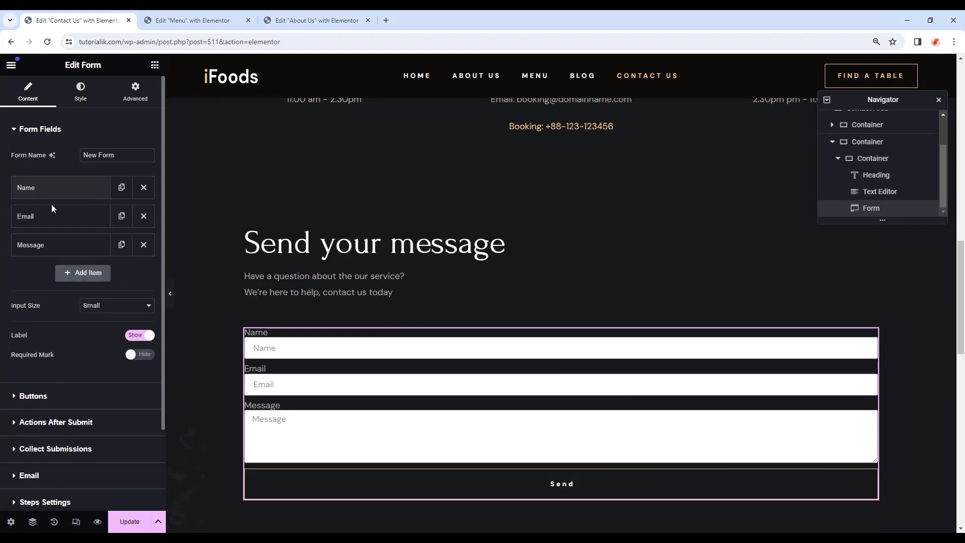
pyautogui.click(54, 215)
pyautogui.click(54, 216)
pyautogui.click(60, 246)
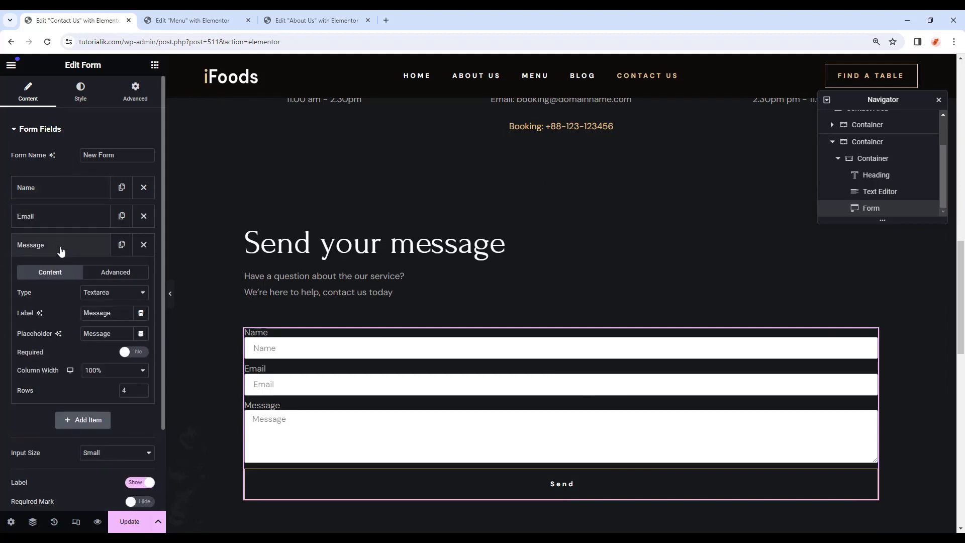
pyautogui.click(62, 248)
pyautogui.scroll(-2, 80, 342)
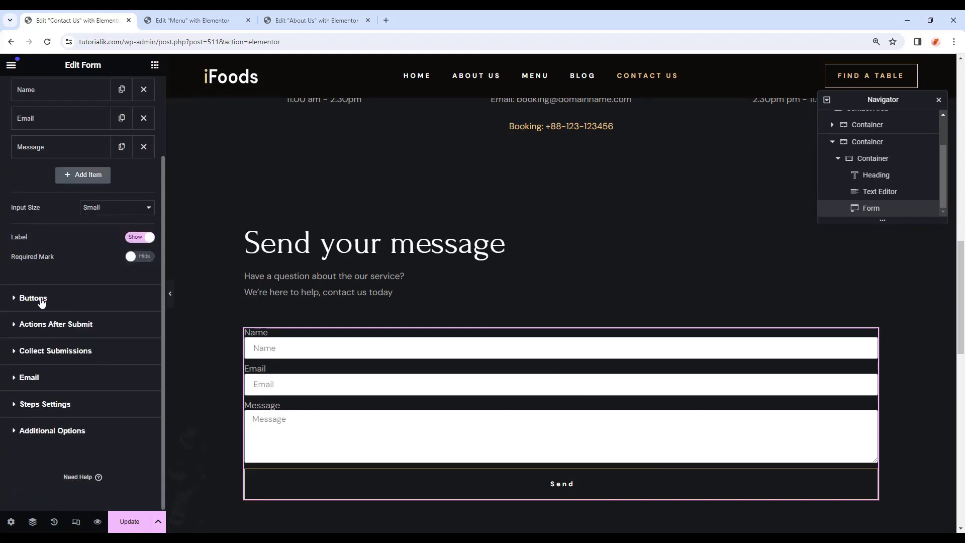
pyautogui.scroll(1, 64, 308)
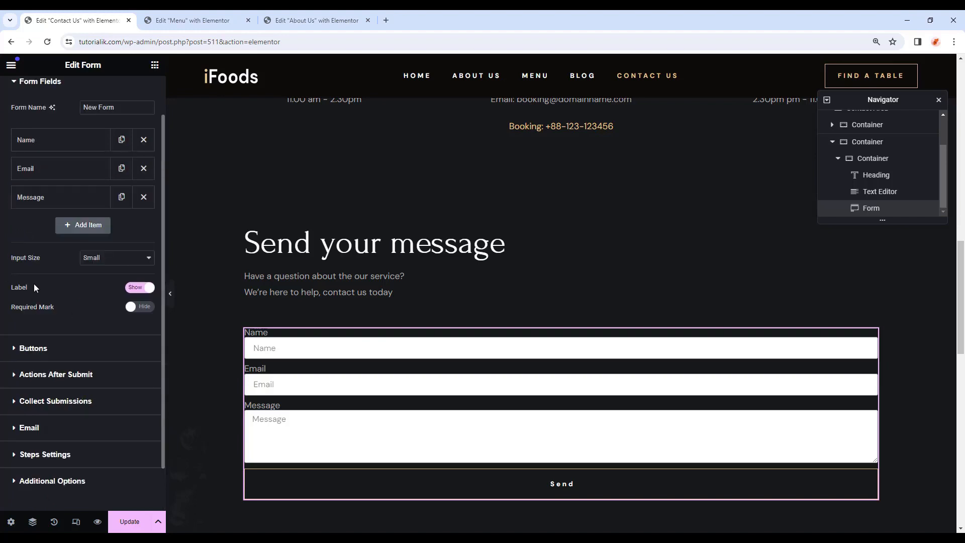
pyautogui.click(134, 294)
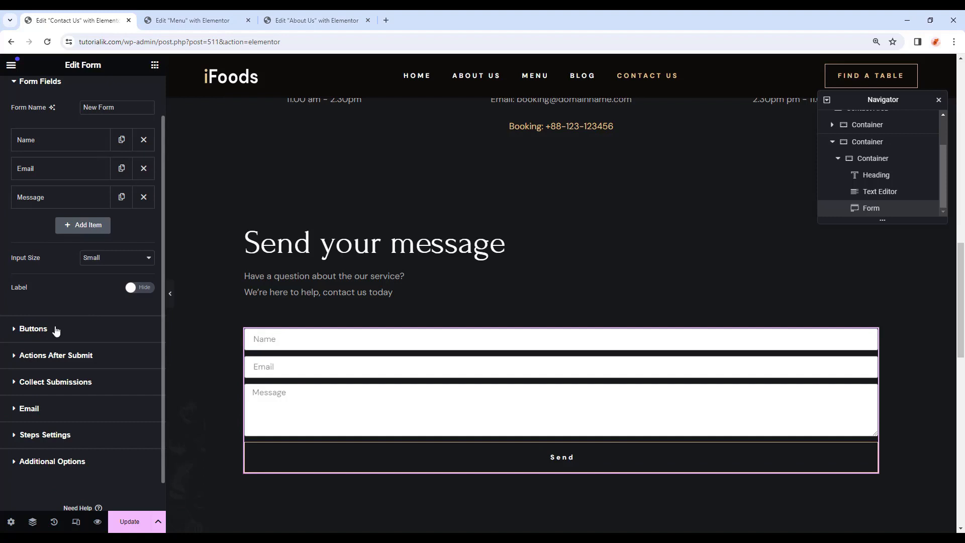
# Change the submit button text to 'SEND YOUR MESSAGE'.
pyautogui.click(33, 328)
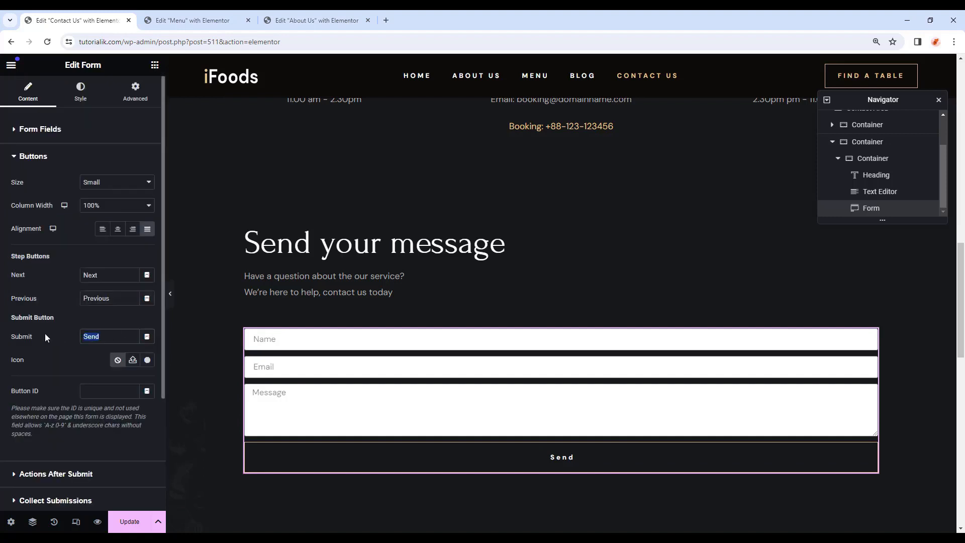
pyautogui.write('SEND YOUR MESS')
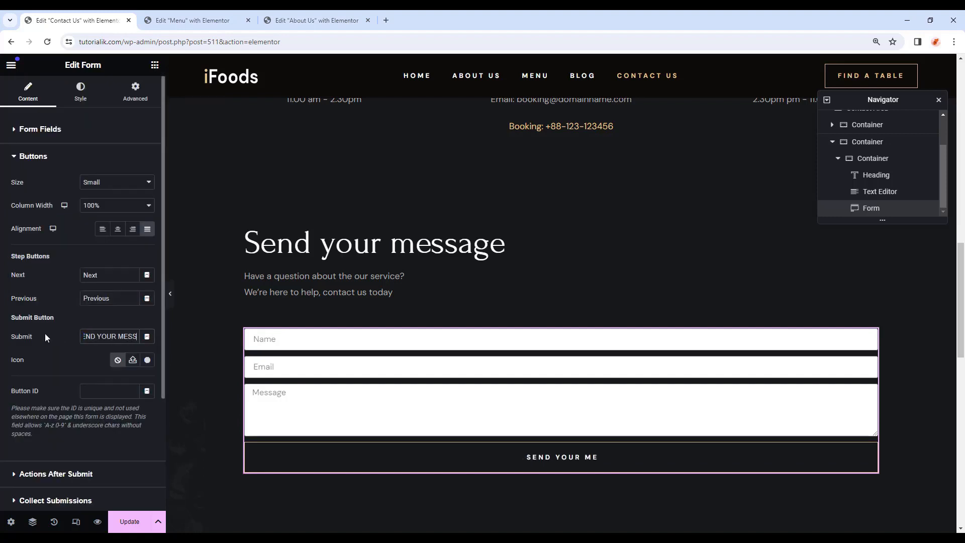
pyautogui.write('AGE')
pyautogui.click(80, 93)
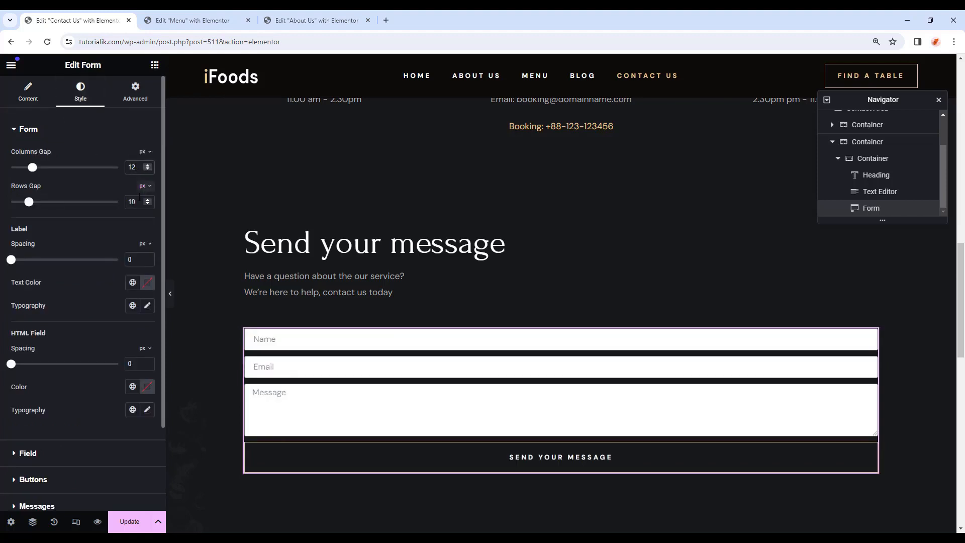
# Set the form rows gap to 20 and give the labels and HTML field the global Text colour and font.
pyautogui.write('20')
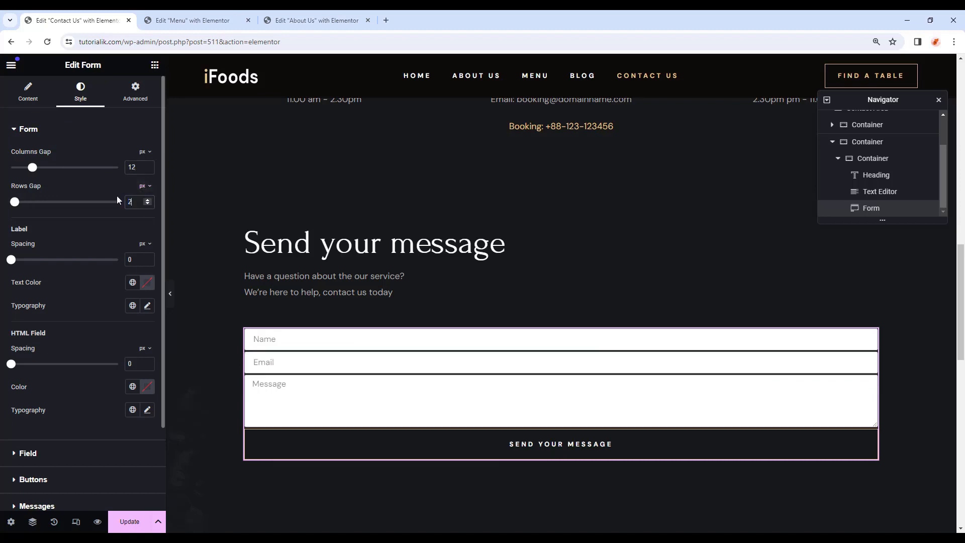
pyautogui.click(133, 285)
pyautogui.click(105, 384)
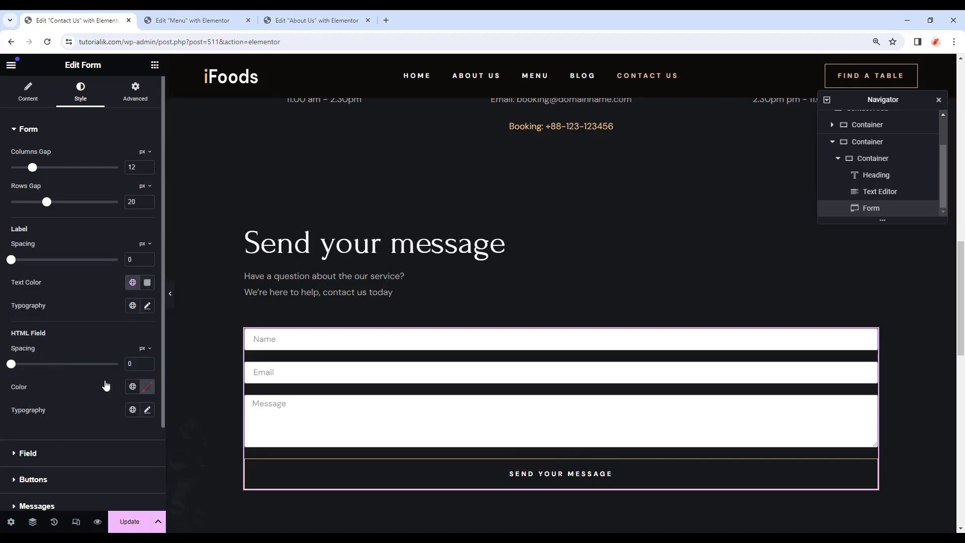
pyautogui.click(130, 310)
pyautogui.click(112, 411)
pyautogui.click(133, 388)
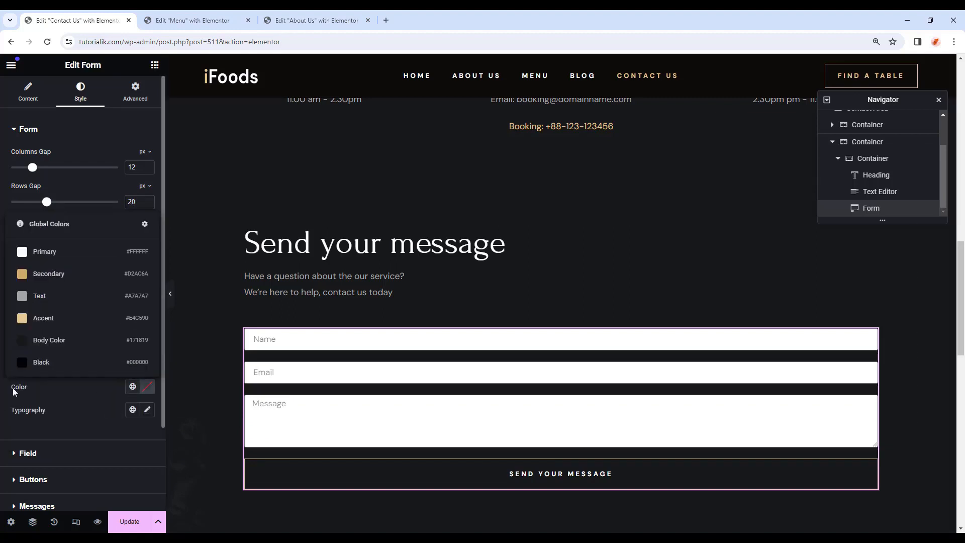
pyautogui.click(76, 297)
pyautogui.click(133, 410)
pyautogui.click(80, 380)
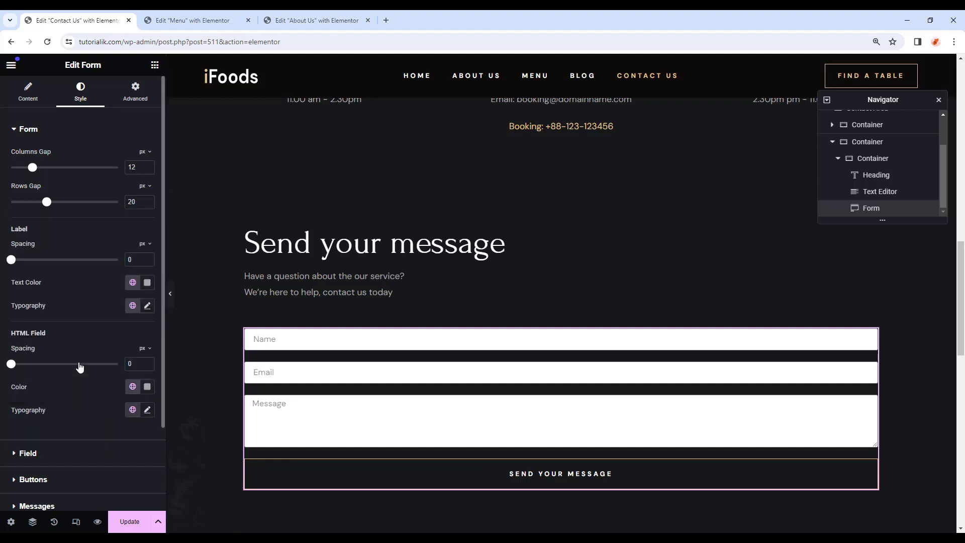
# Style the form fields with white Primary text, the Text global font and a dark Body Color background.
pyautogui.scroll(-2, 75, 382)
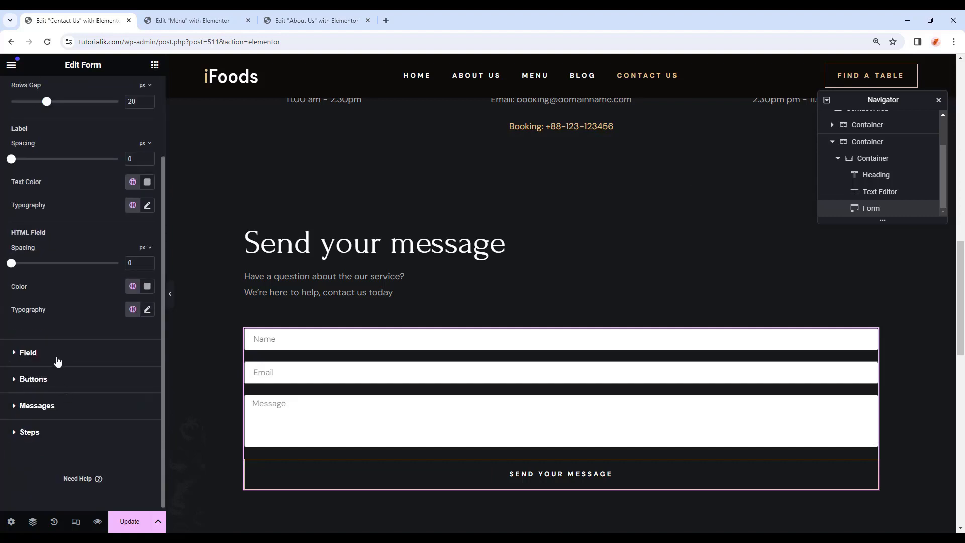
pyautogui.click(28, 352)
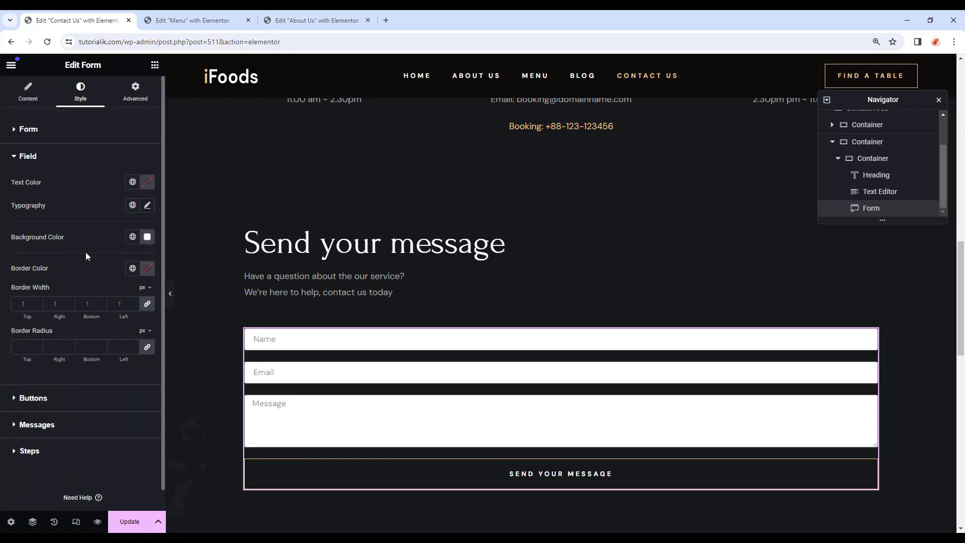
pyautogui.click(133, 183)
pyautogui.click(66, 228)
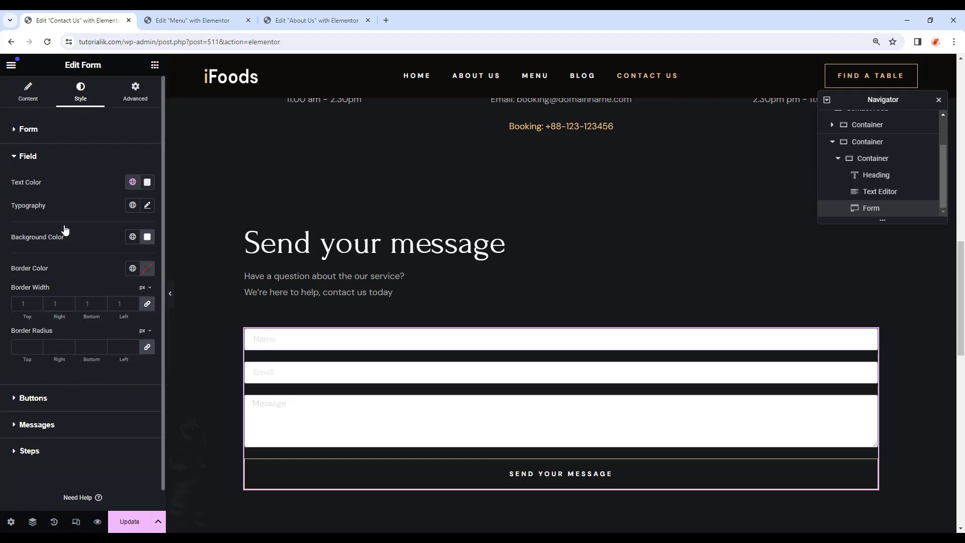
pyautogui.click(132, 205)
pyautogui.click(69, 313)
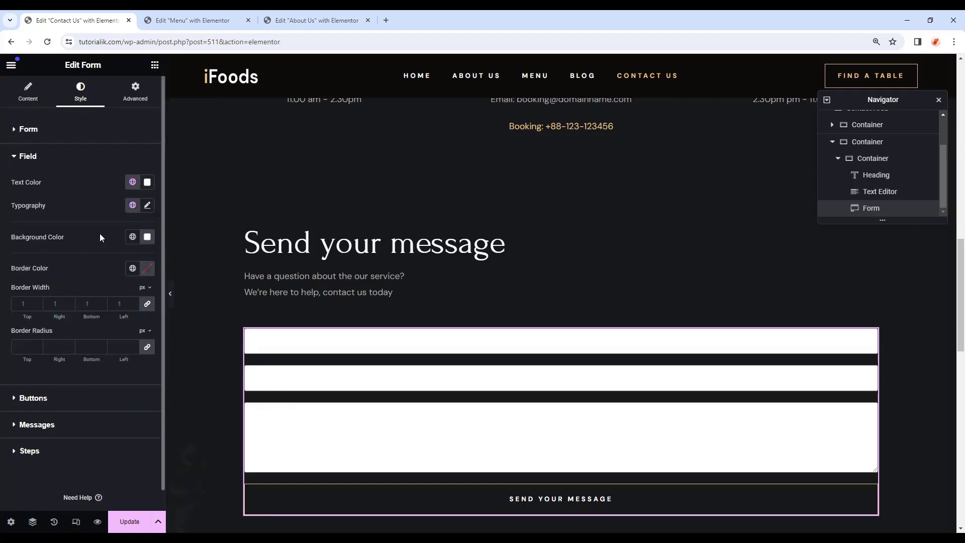
pyautogui.click(132, 238)
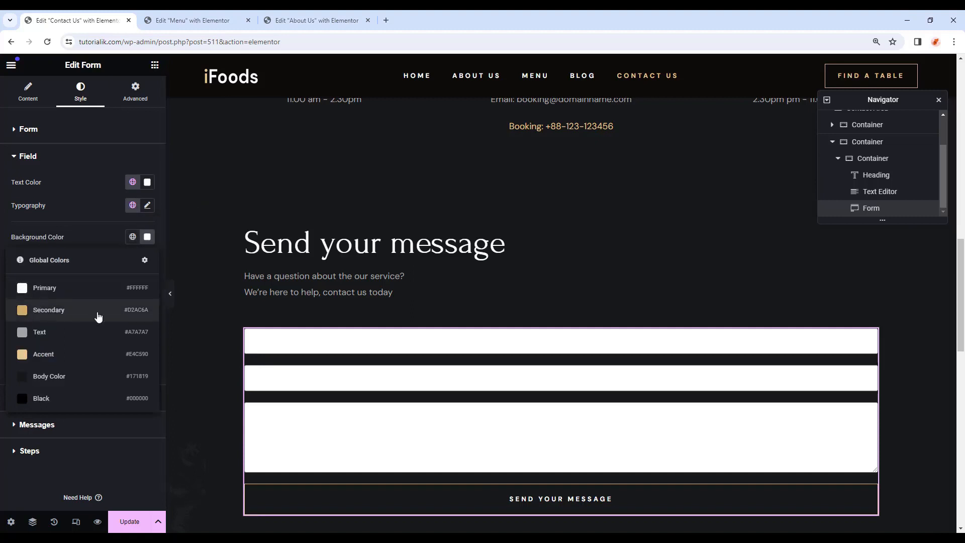
pyautogui.click(89, 376)
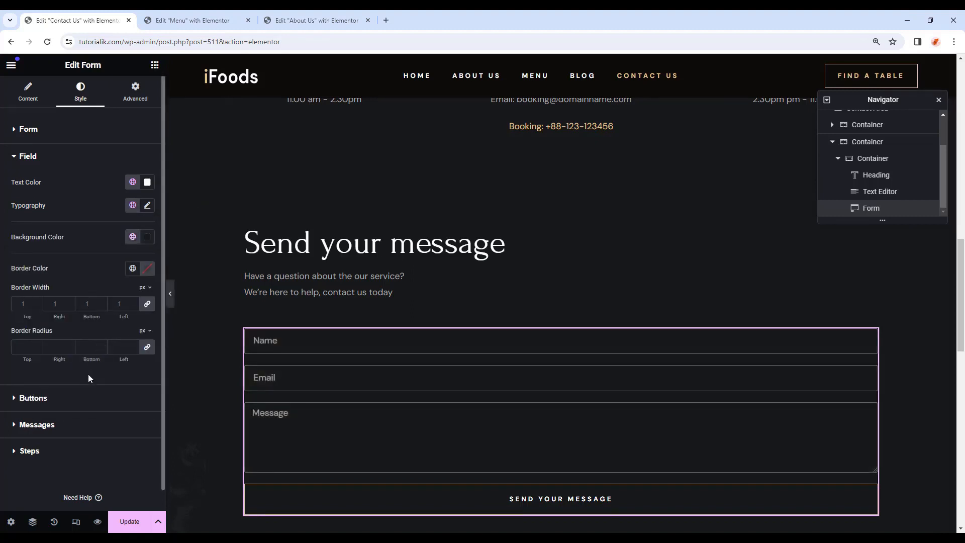
# Make the send button background the tan Accent colour with Black text.
pyautogui.click(83, 398)
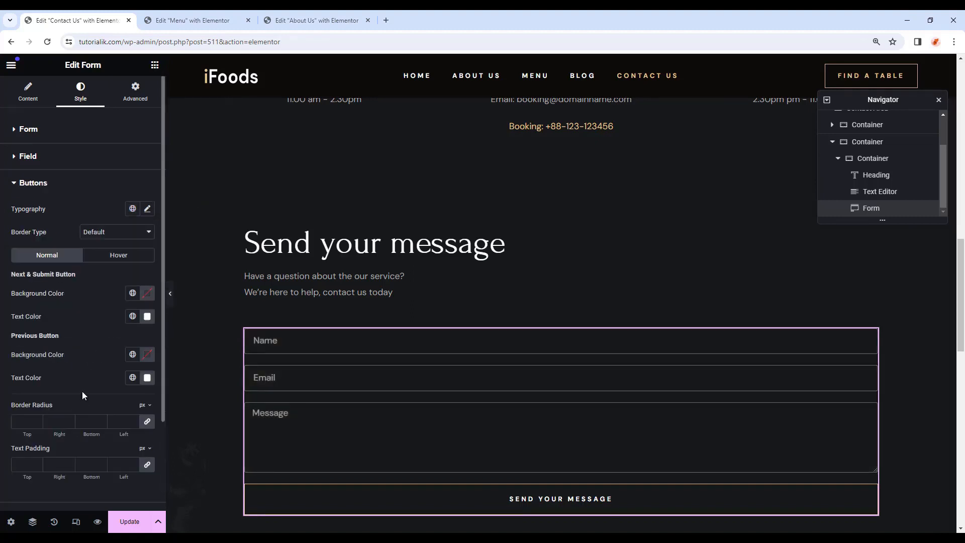
pyautogui.click(133, 293)
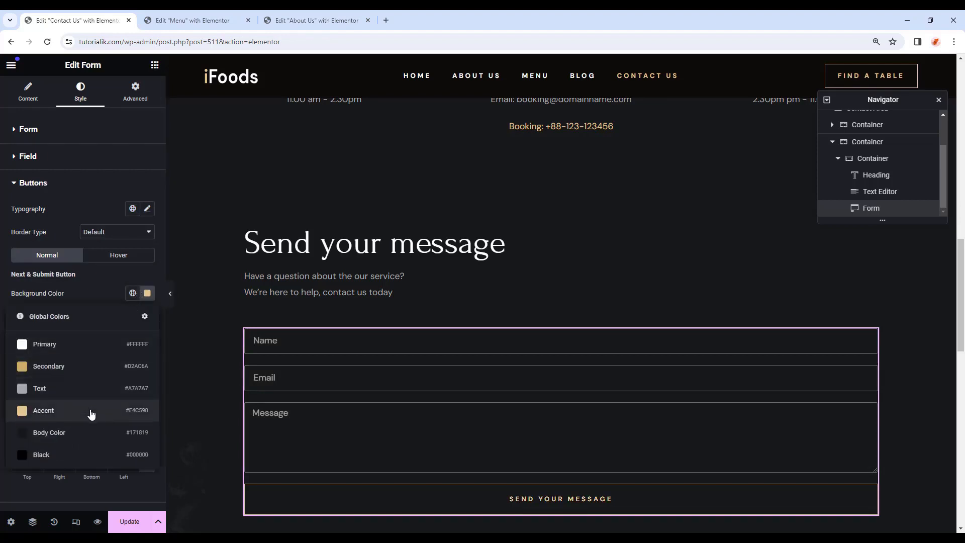
pyautogui.click(91, 410)
pyautogui.click(133, 316)
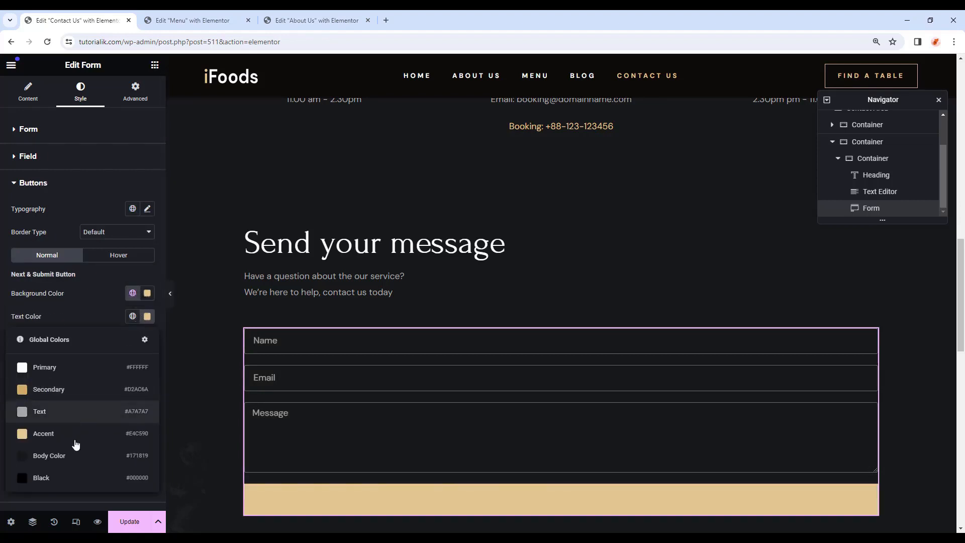
pyautogui.click(78, 475)
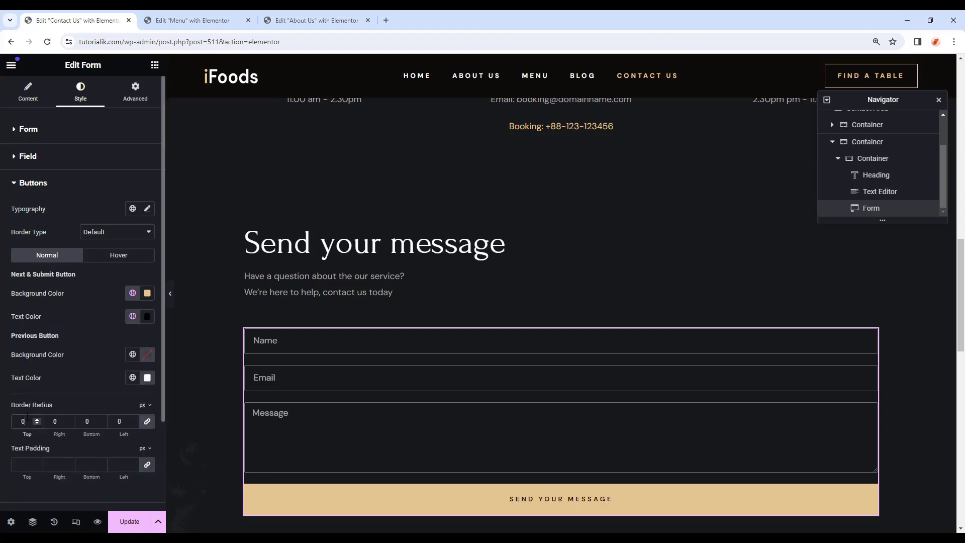
# Give form messages the Text global font and success messages the white Primary colour.
pyautogui.scroll(-3, 65, 393)
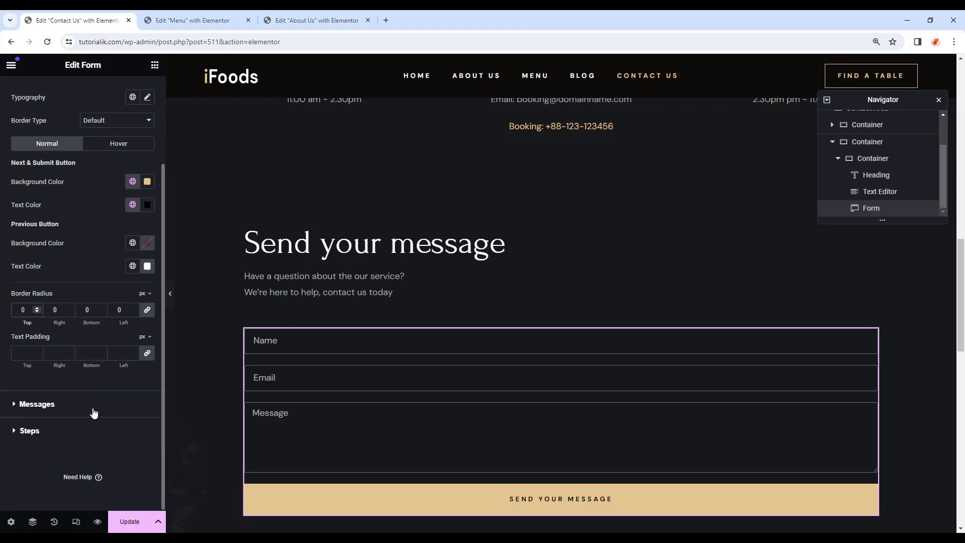
pyautogui.click(93, 413)
pyautogui.click(133, 235)
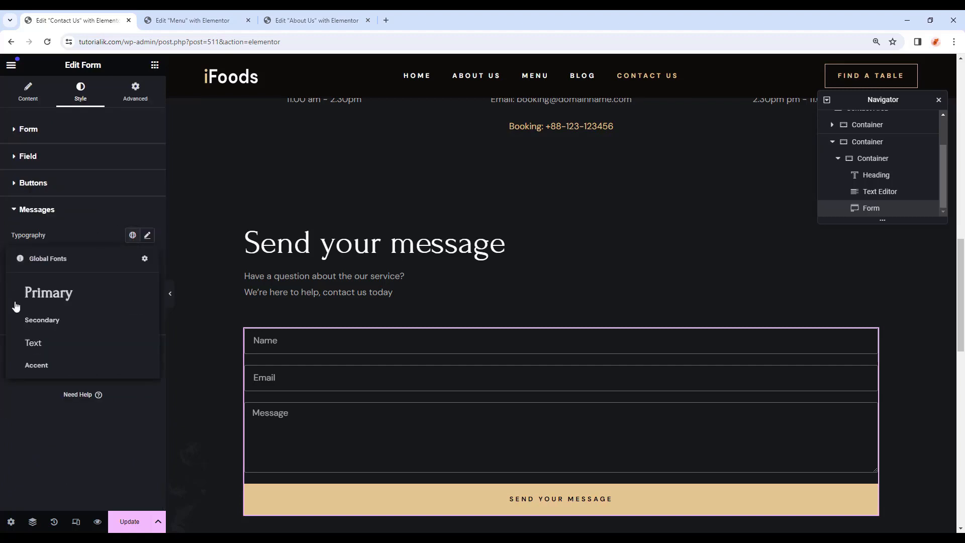
pyautogui.click(50, 345)
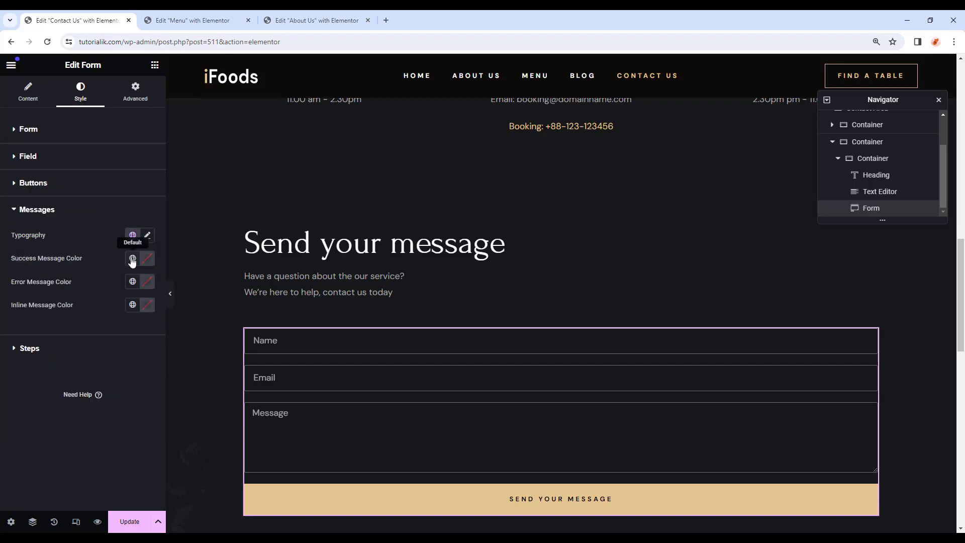
pyautogui.click(131, 258)
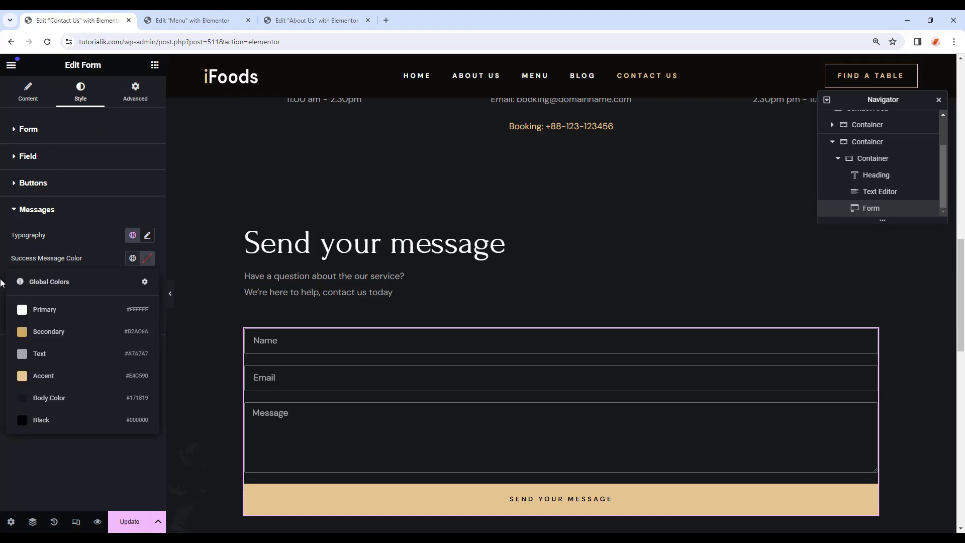
pyautogui.click(26, 308)
pyautogui.scroll(-2, 692, 381)
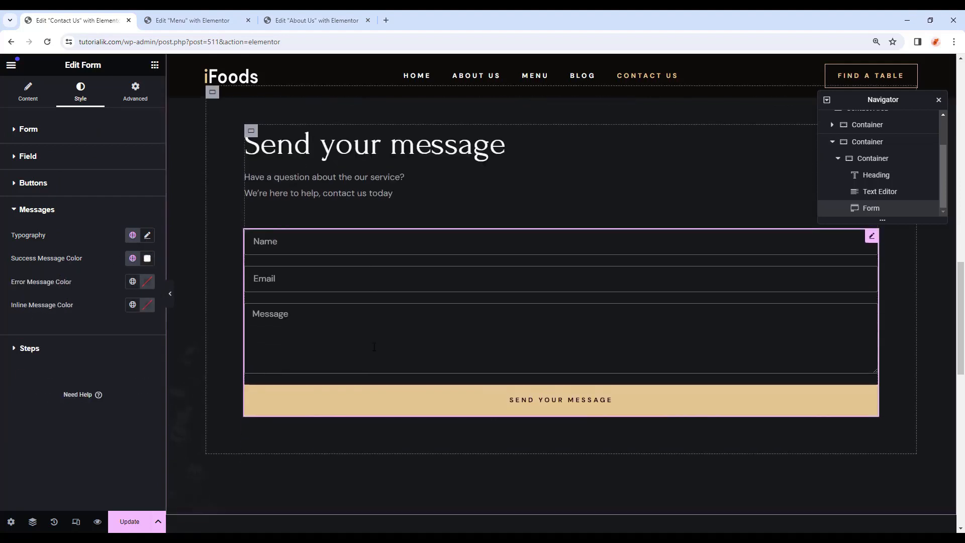
pyautogui.scroll(1, 692, 380)
# Add a Boxed container beside the form with minimum height 231 and spacing 0.
pyautogui.click(251, 180)
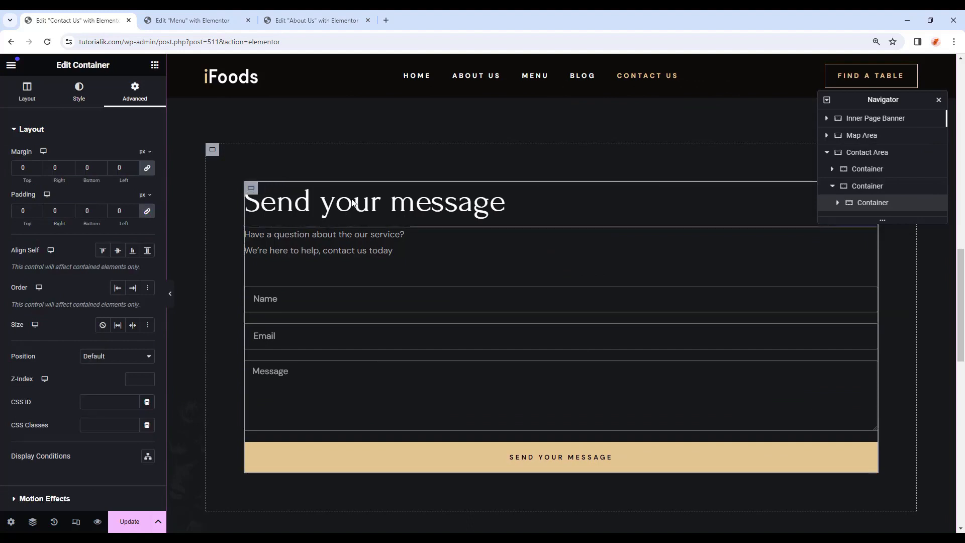
pyautogui.rightClick(872, 201)
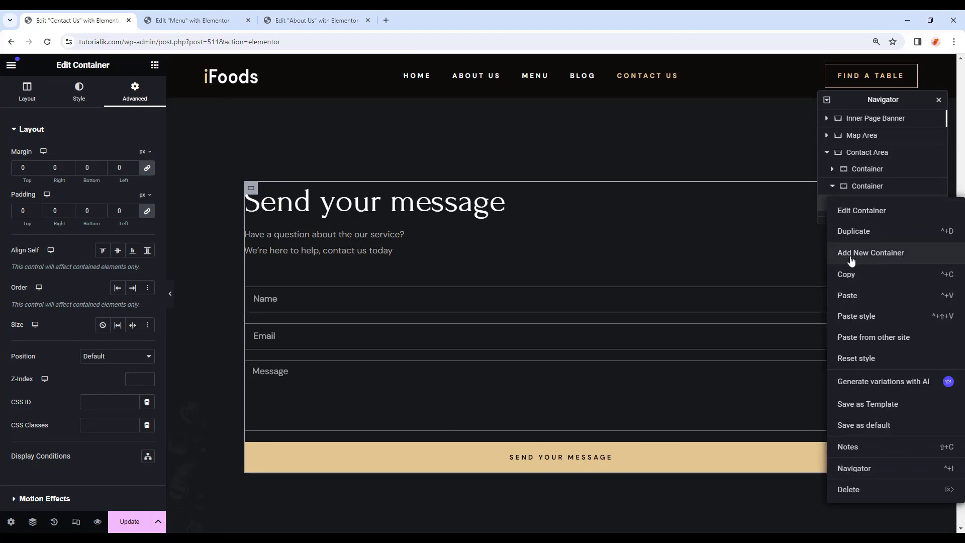
pyautogui.click(917, 263)
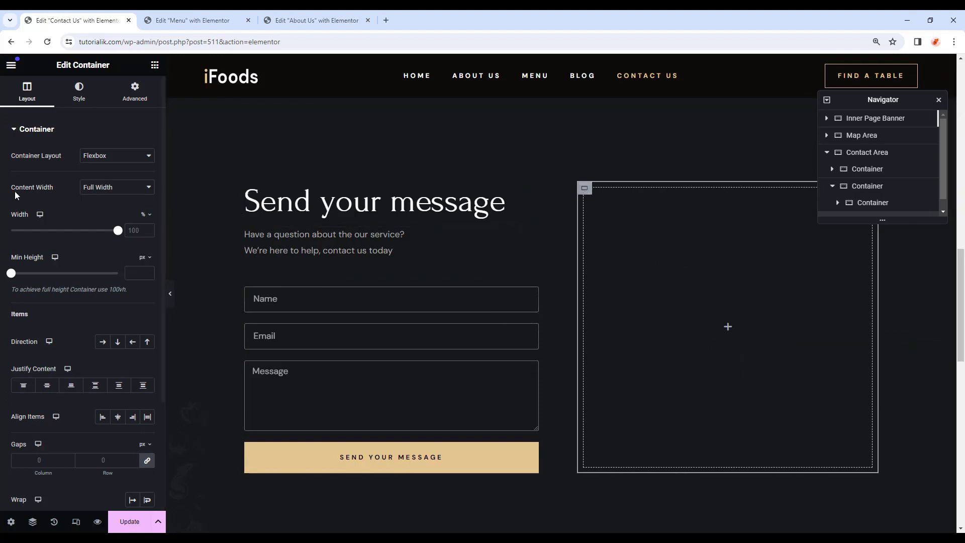
pyautogui.click(92, 190)
pyautogui.click(116, 201)
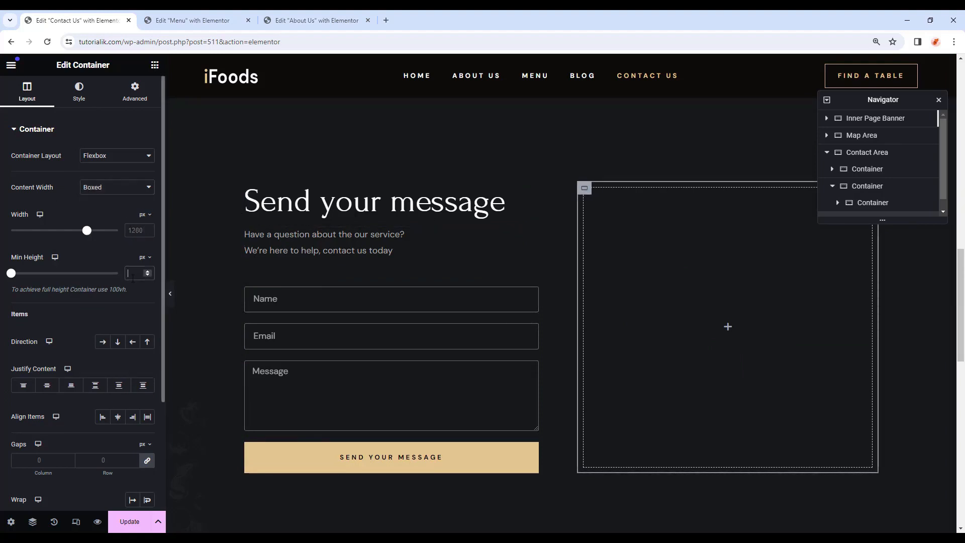
pyautogui.click(132, 278)
pyautogui.write('231')
pyautogui.click(138, 98)
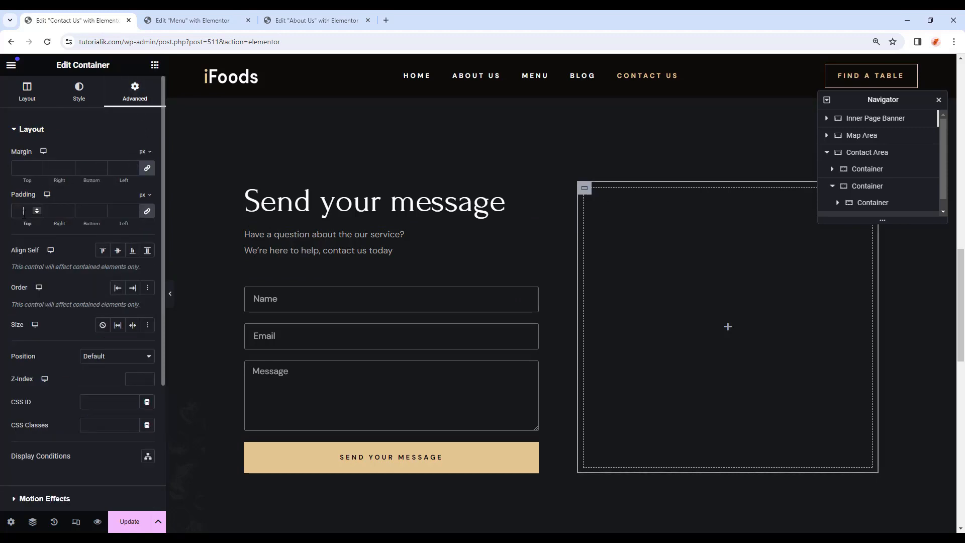
pyautogui.write('0')
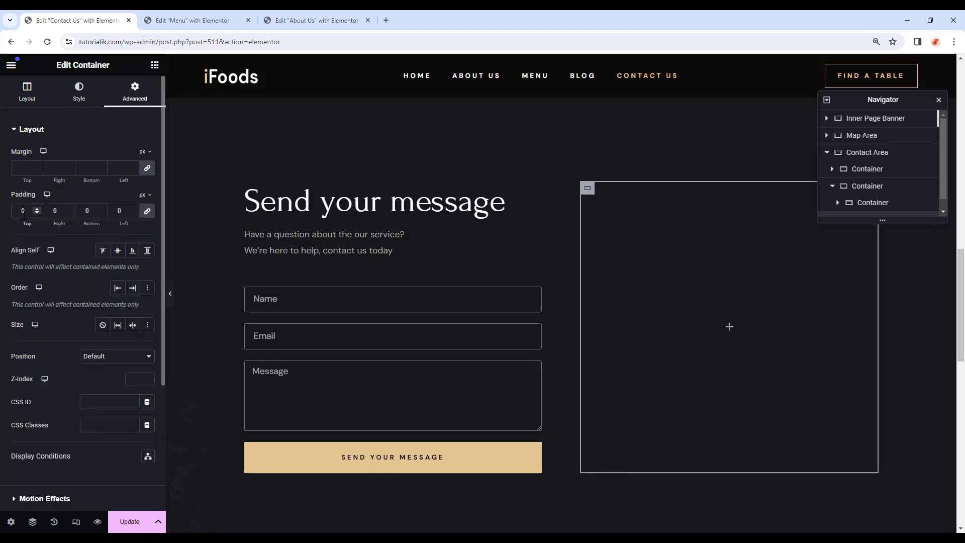
# Drop an Image widget into it using the Restaurant-Contact-Image-1.webp interior photo.
pyautogui.click(155, 64)
pyautogui.scroll(-1, 76, 352)
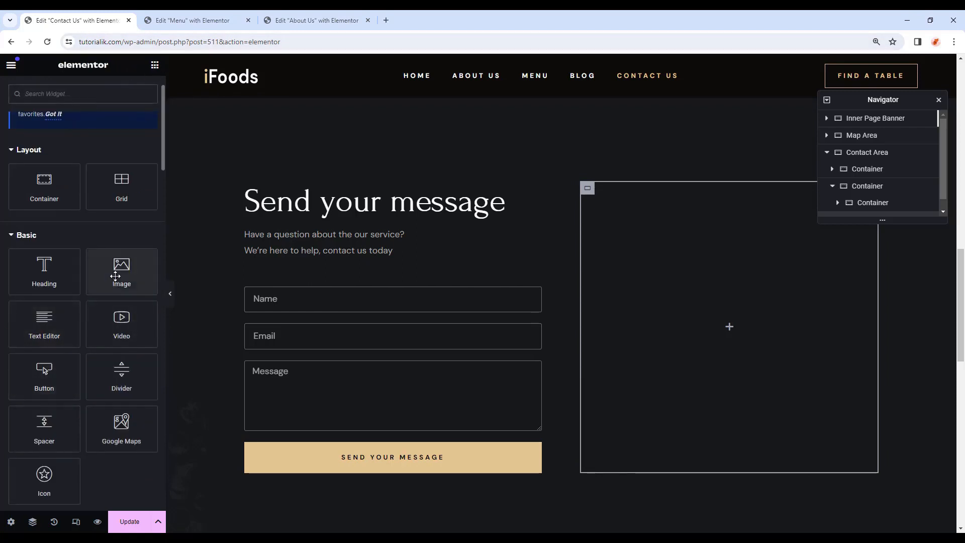
pyautogui.moveTo(121, 271); pyautogui.dragTo(713, 337)
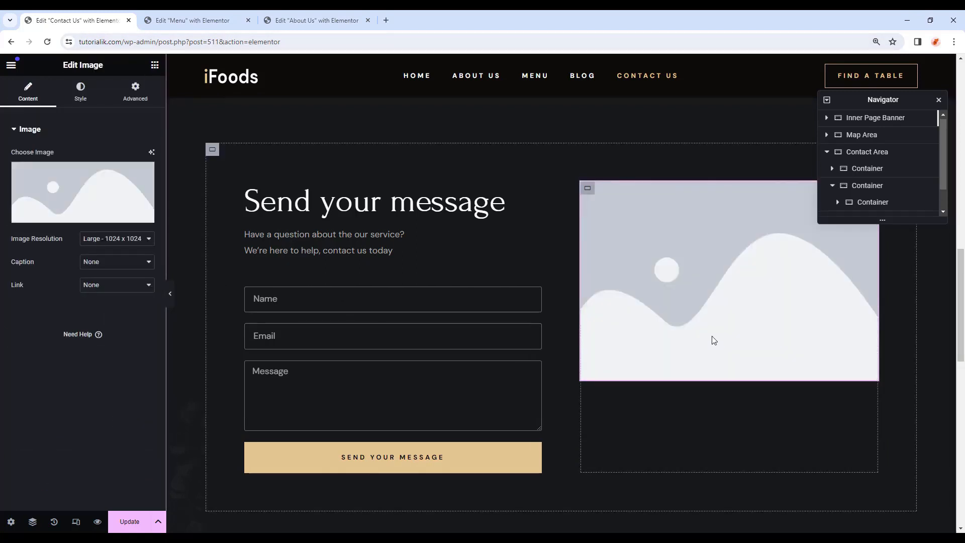
pyautogui.click(76, 216)
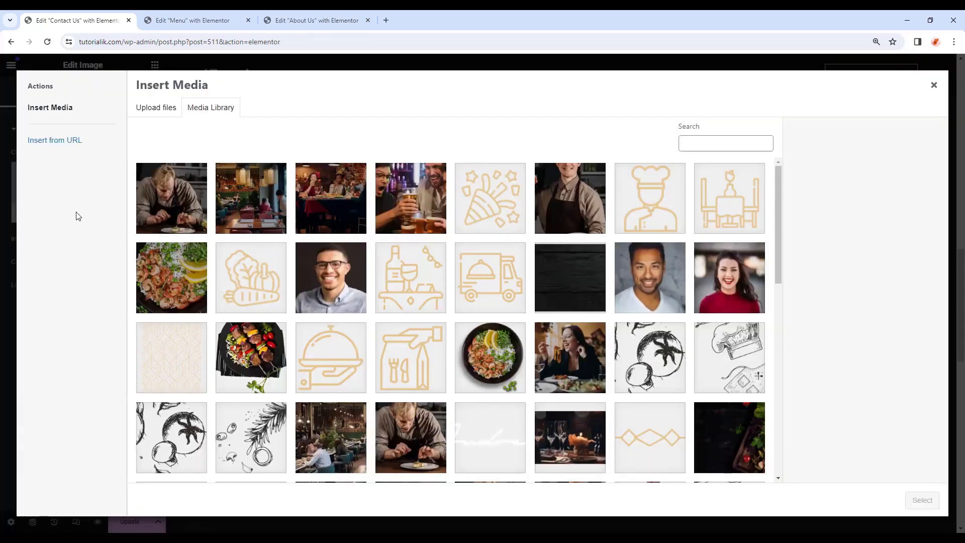
pyautogui.scroll(-5, 568, 425)
pyautogui.click(568, 425)
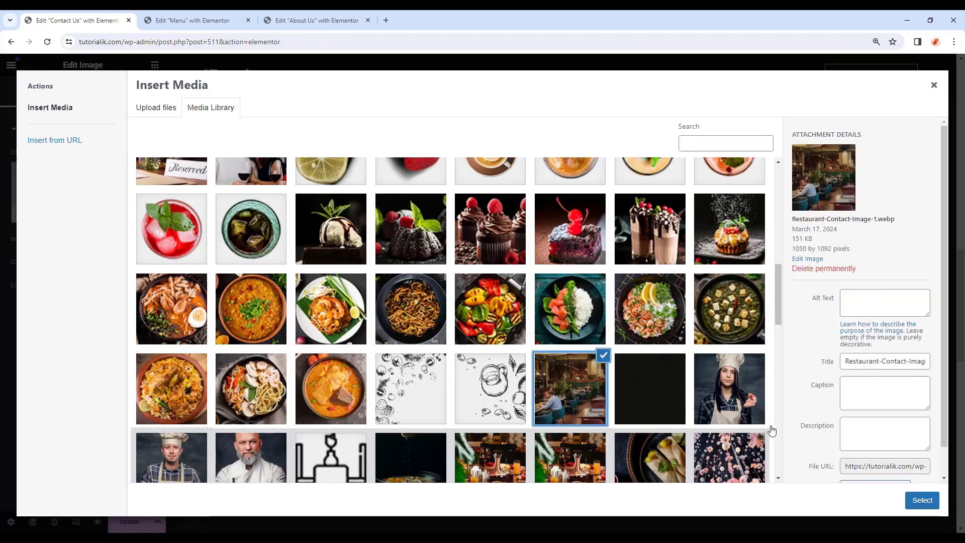
pyautogui.click(920, 500)
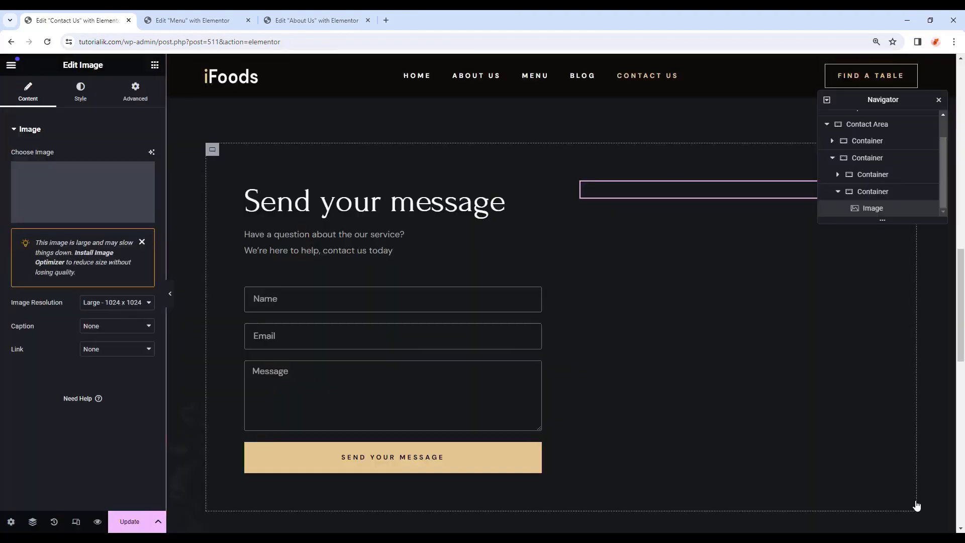
# In preview, enter a sample name, email and the message 'Hi, Can I book a table?', then submit.
pyautogui.click(170, 294)
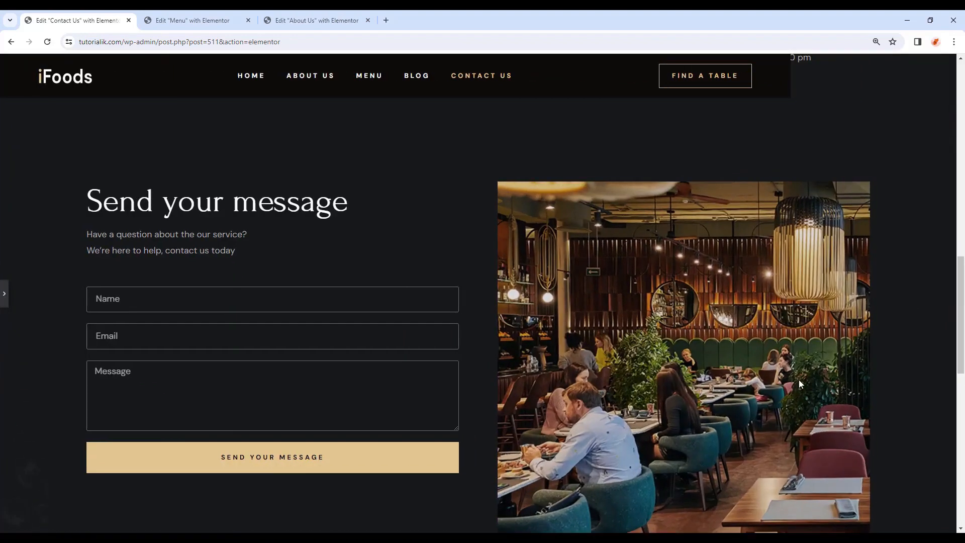
pyautogui.scroll(1, 317, 367)
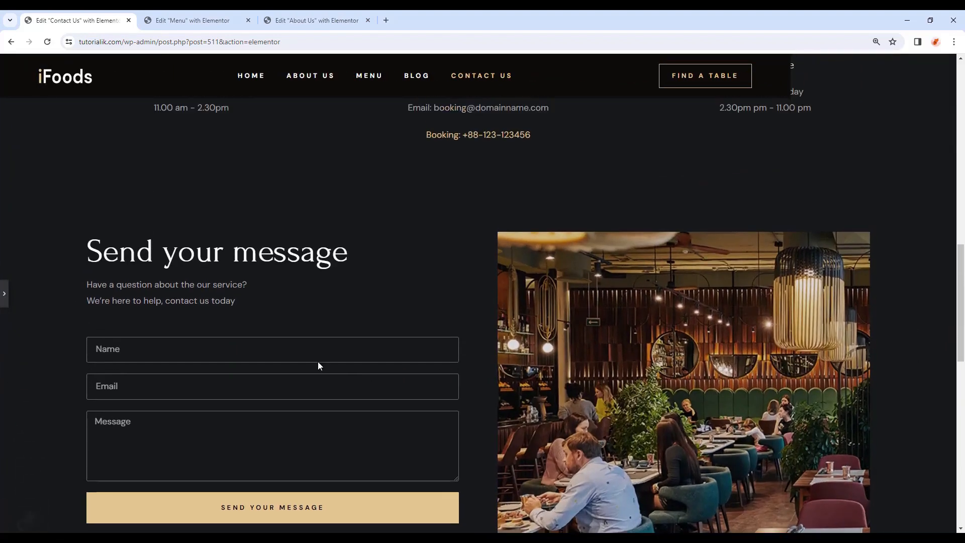
pyautogui.click(159, 352)
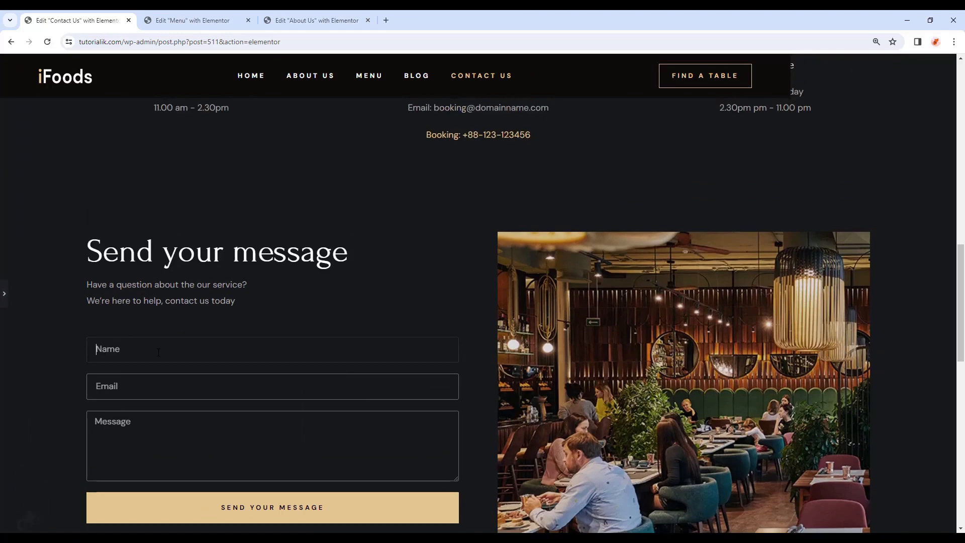
pyautogui.write('John Dow')
pyautogui.click(159, 390)
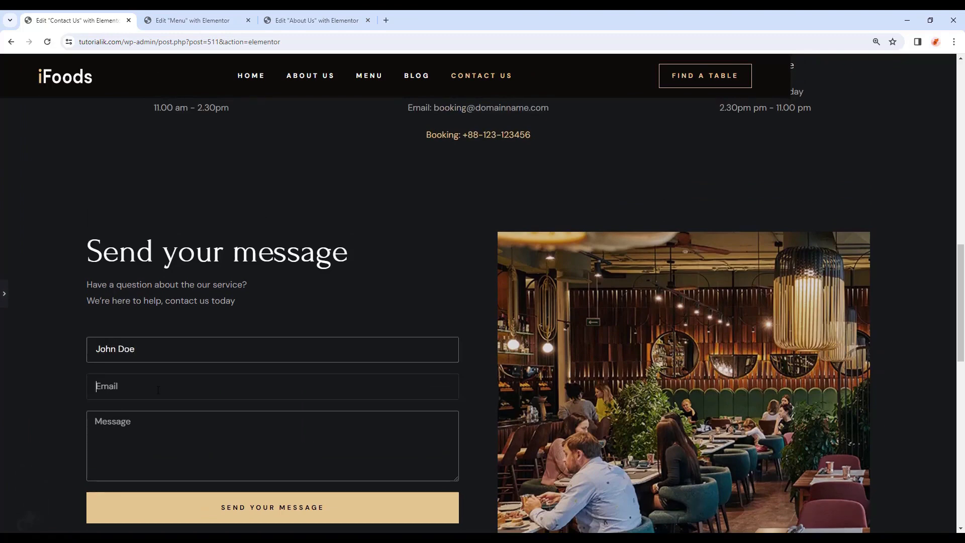
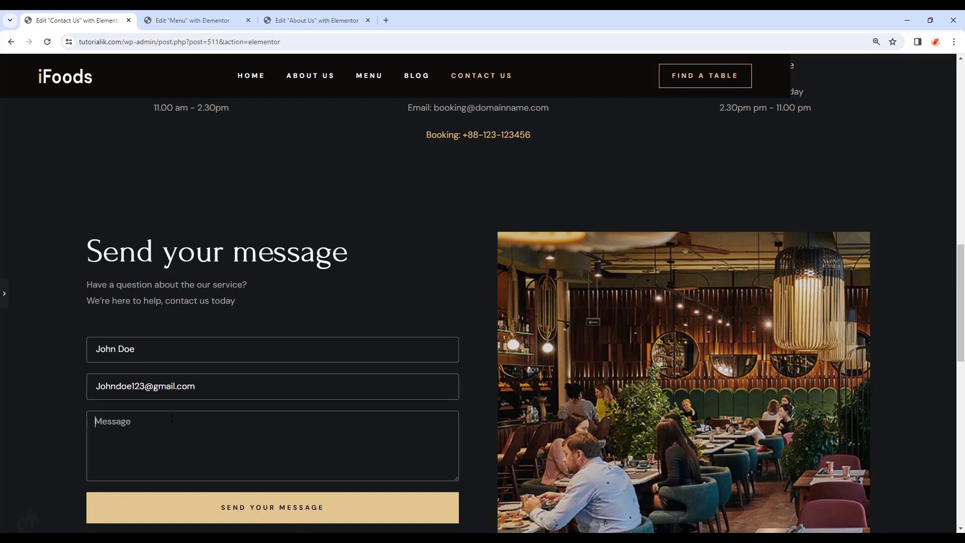
pyautogui.click(172, 419)
pyautogui.write('Hi, Can I book a table?')
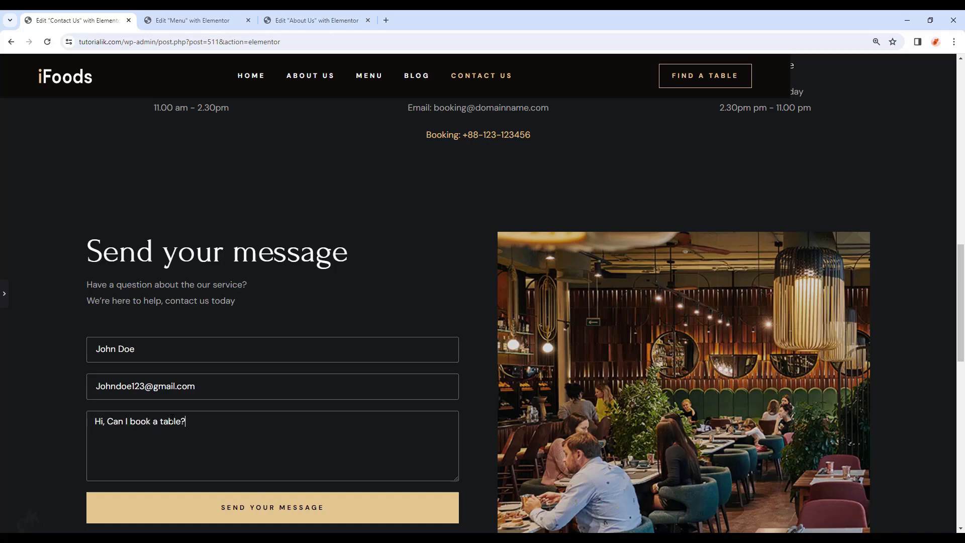
pyautogui.click(304, 515)
pyautogui.scroll(-2, 337, 481)
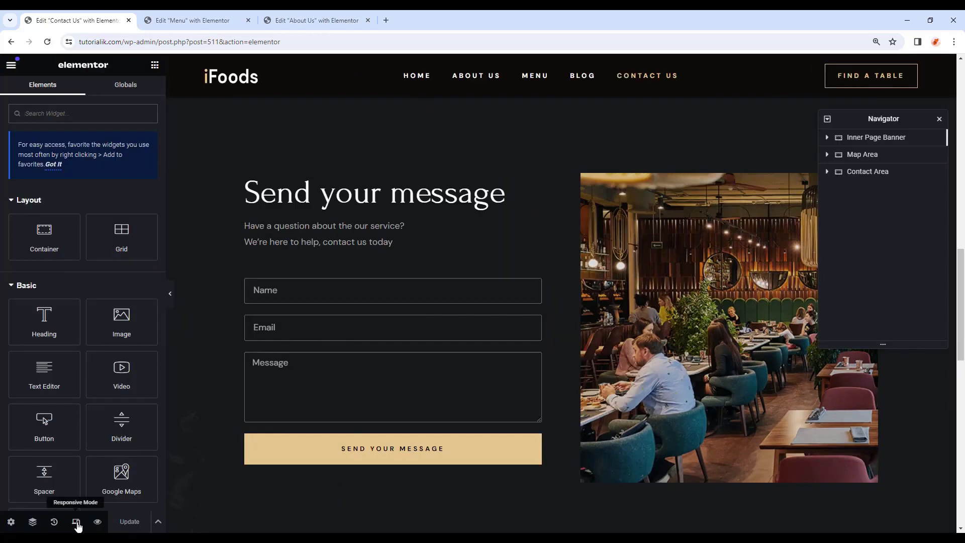
# Switch to the tablet preview and set the contact section container's padding to 0.
pyautogui.click(76, 523)
pyautogui.click(516, 65)
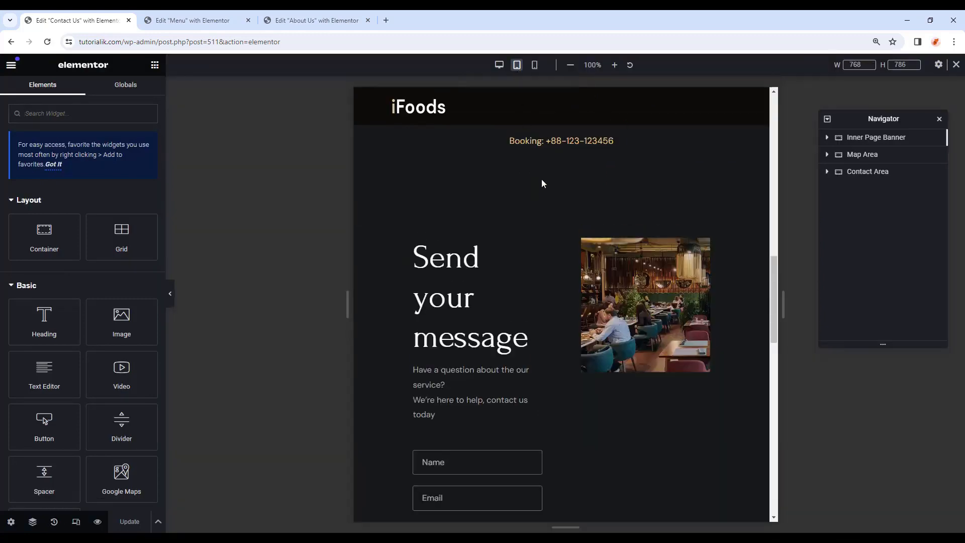
pyautogui.scroll(5, 571, 293)
pyautogui.scroll(-3, 571, 292)
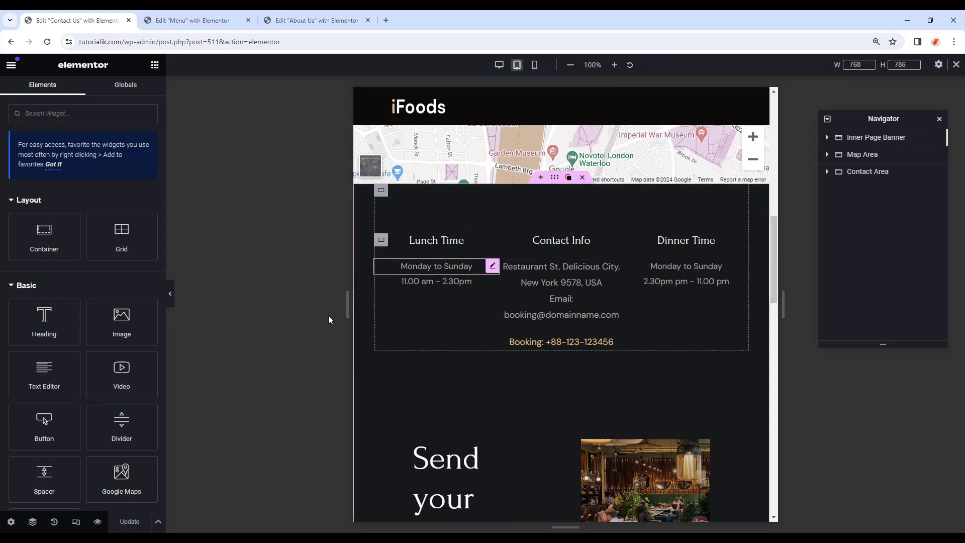
pyautogui.scroll(-5, 621, 342)
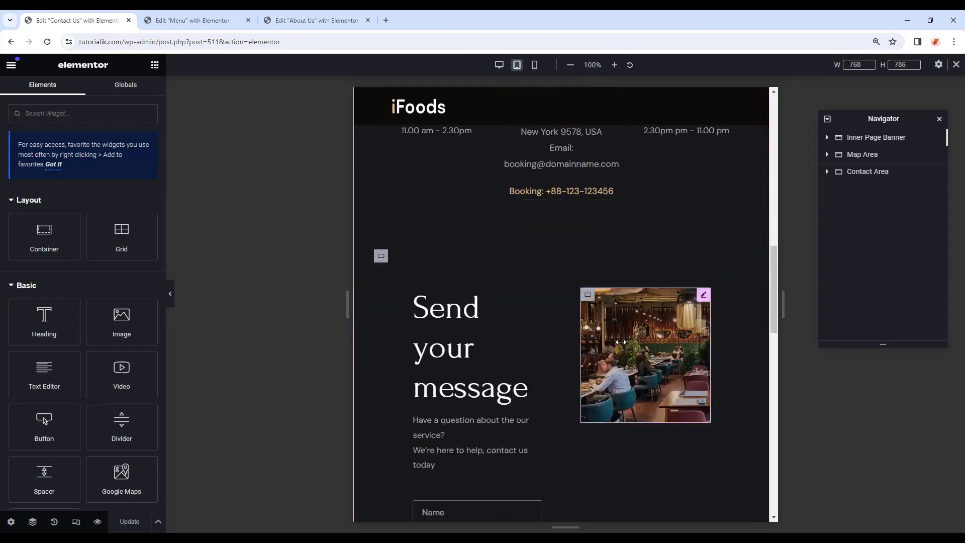
pyautogui.click(407, 148)
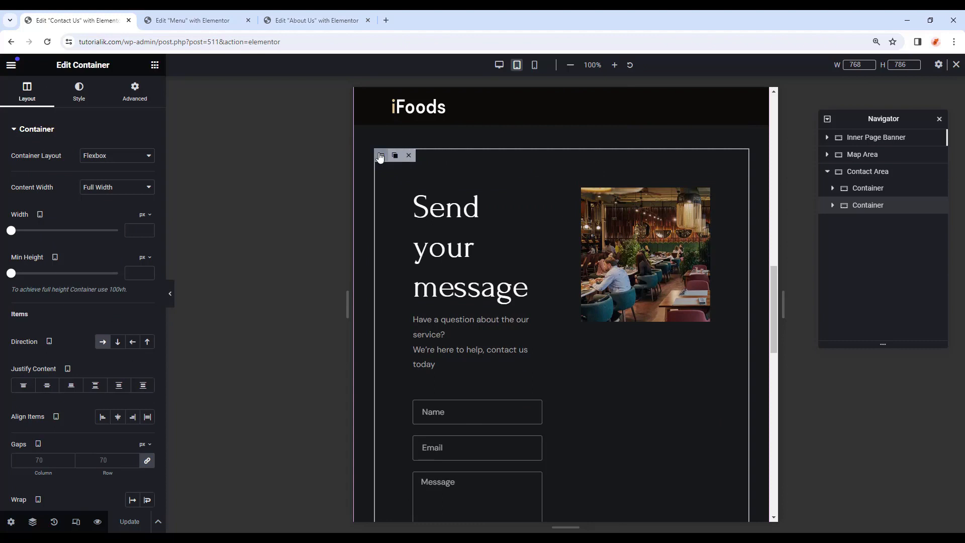
pyautogui.click(135, 92)
pyautogui.click(150, 214)
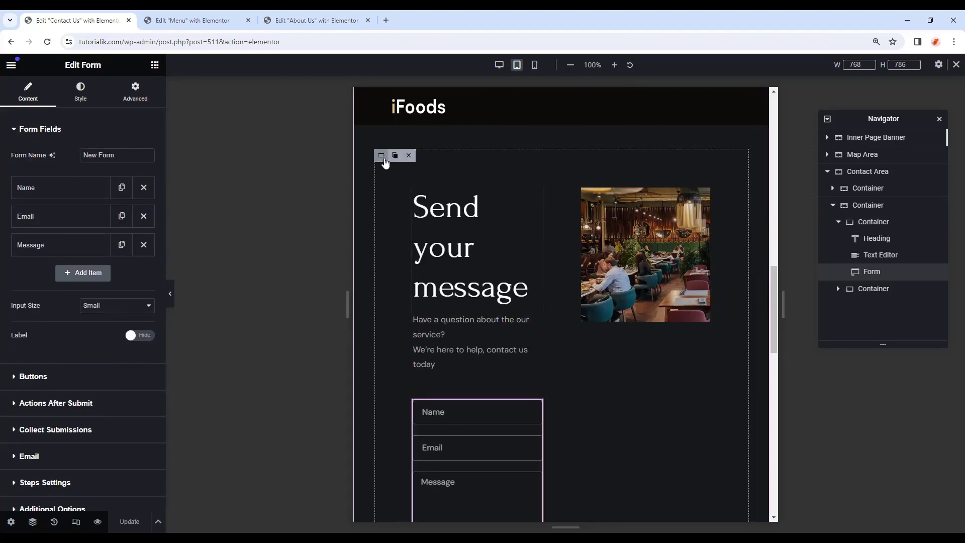
# Set the form-and-image container's direction to column so the form stacks above the photo.
pyautogui.click(383, 159)
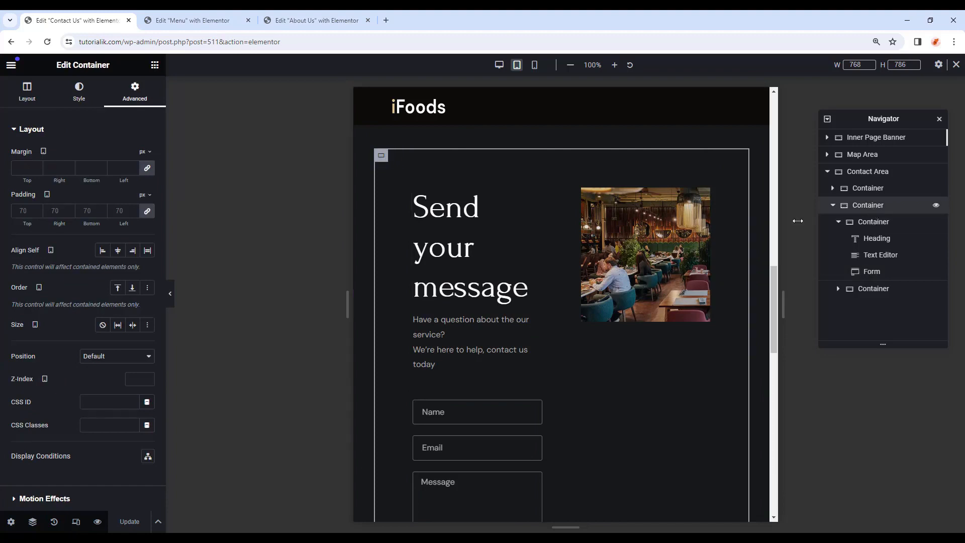
pyautogui.click(27, 93)
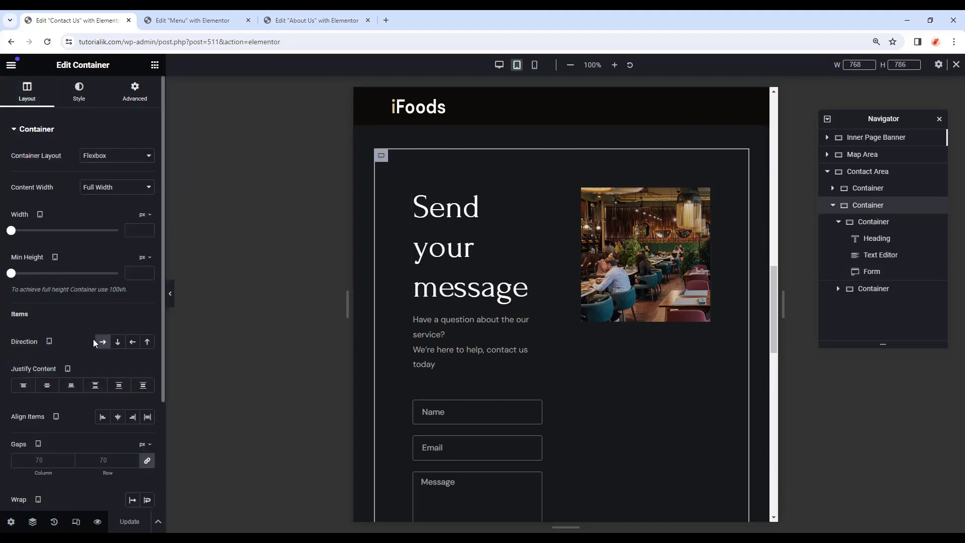
pyautogui.click(117, 343)
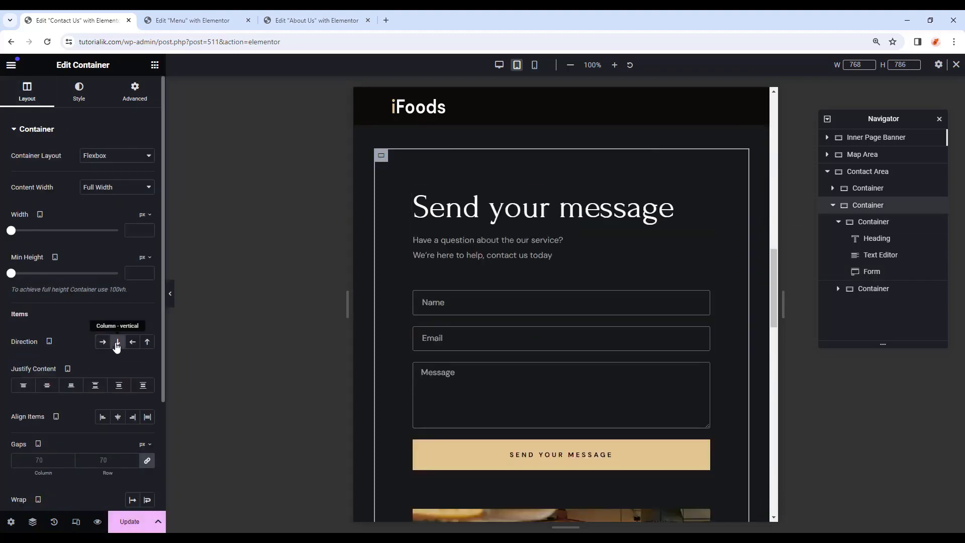
pyautogui.scroll(-5, 558, 290)
pyautogui.scroll(-3, 663, 371)
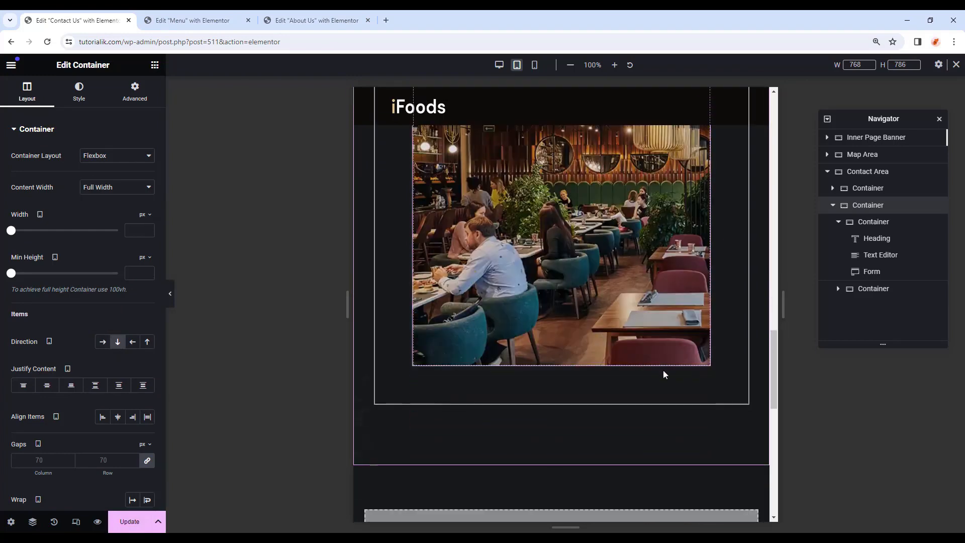
pyautogui.scroll(7, 665, 371)
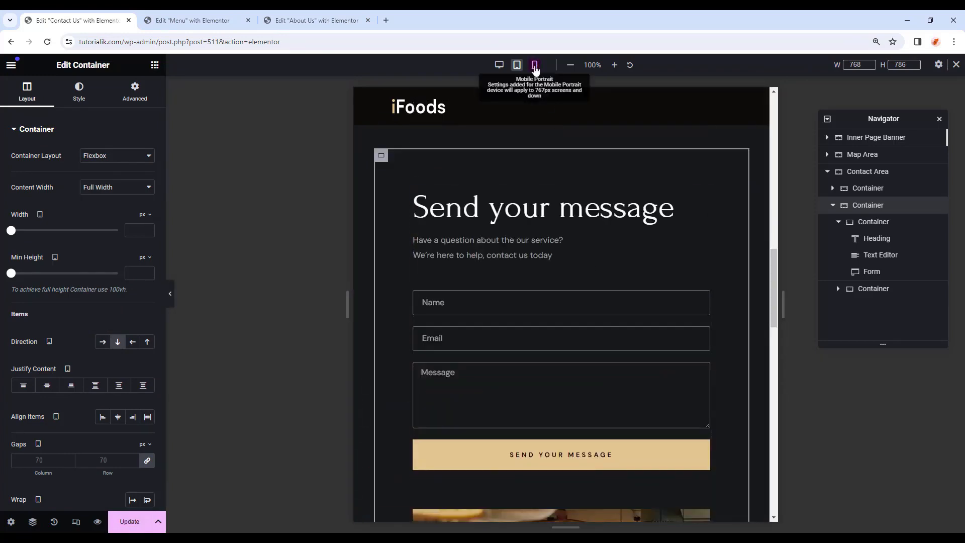
# Switch to the mobile preview and give the container padding of 40 top, 20 right, 40 bottom.
pyautogui.click(535, 65)
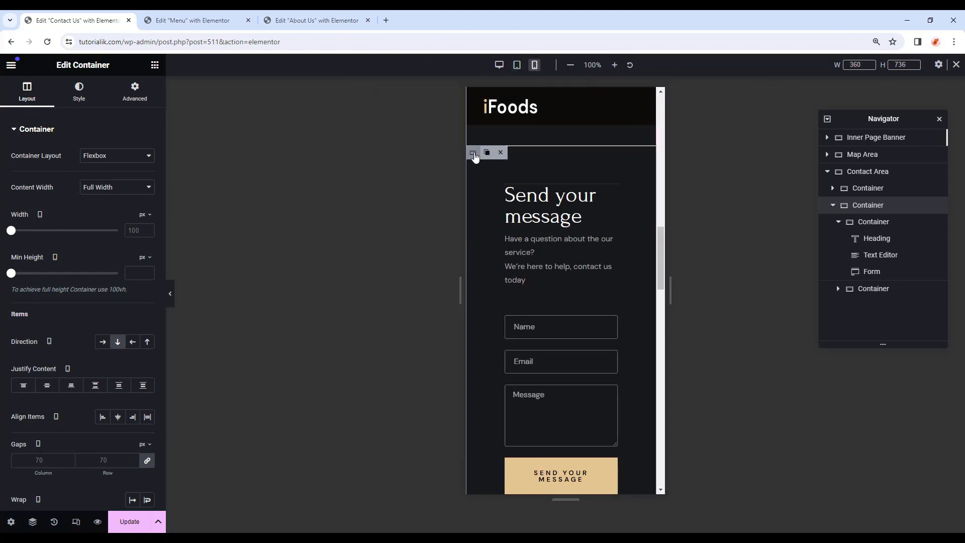
pyautogui.click(133, 92)
pyautogui.click(28, 100)
pyautogui.scroll(-2, 72, 306)
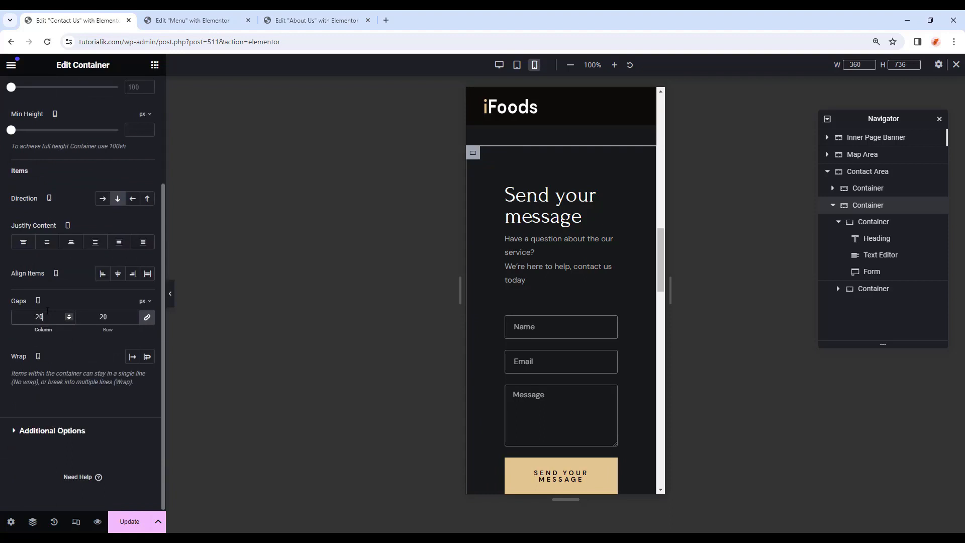
pyautogui.scroll(3, 103, 226)
pyautogui.click(133, 91)
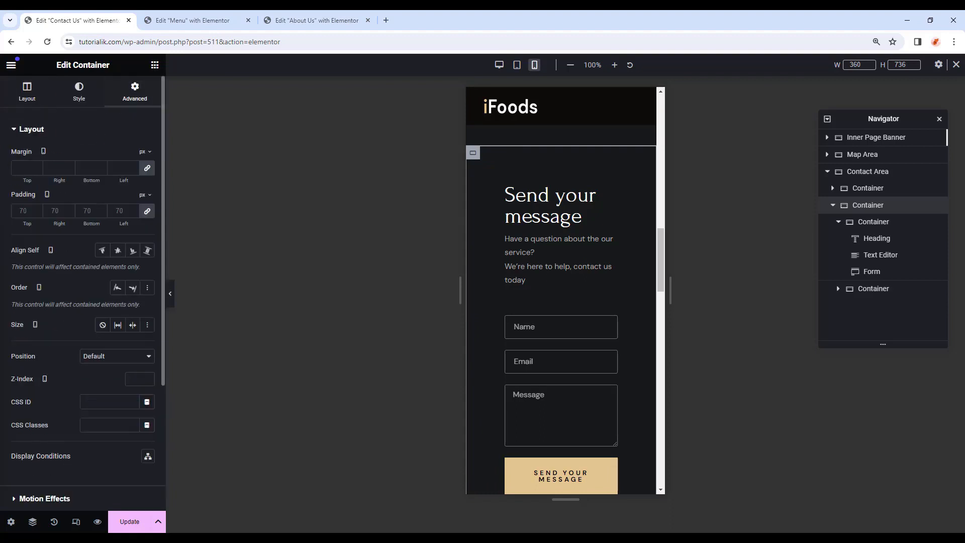
pyautogui.write('40')
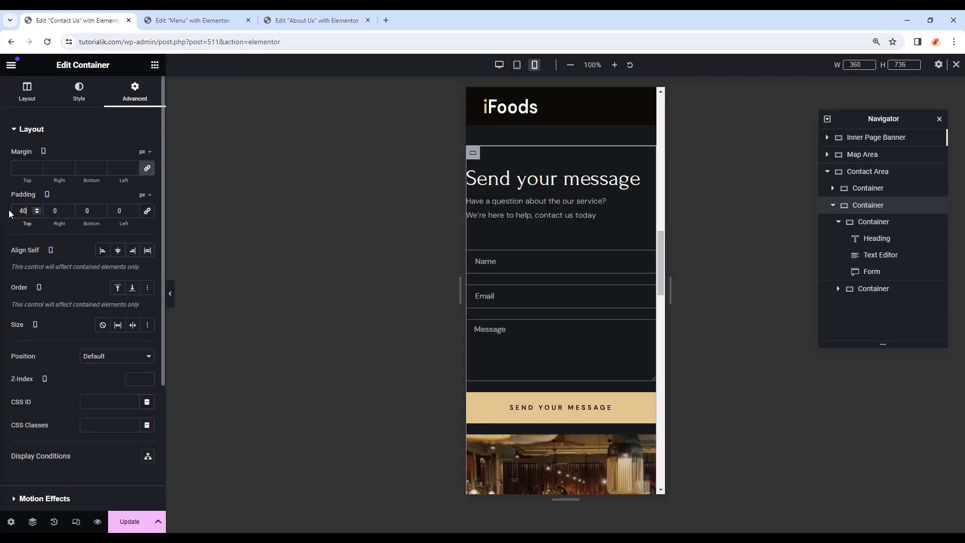
pyautogui.press('Tab')
pyautogui.write('20')
pyautogui.press('Tab')
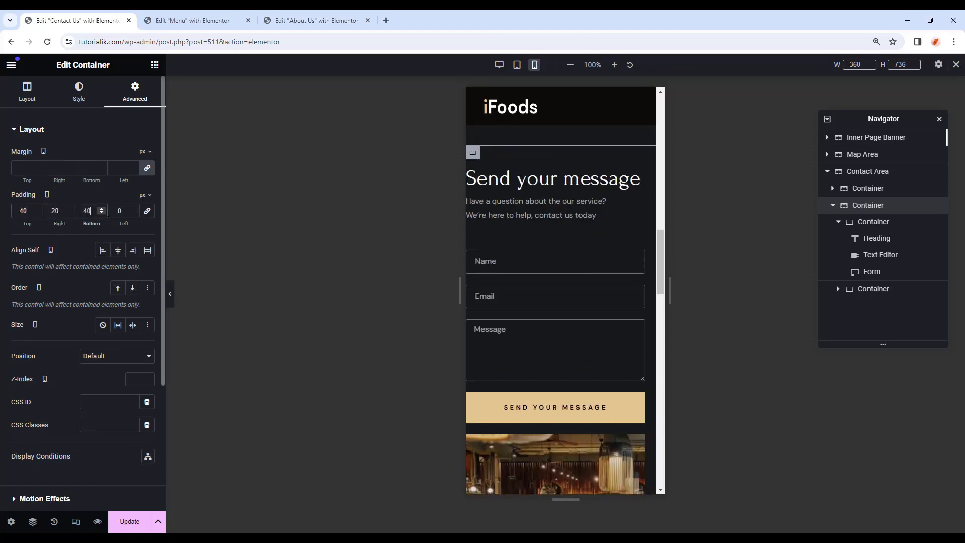
pyautogui.press('Tab')
# Enter 20 for the container's left padding and check the mobile layout.
pyautogui.write('20')
pyautogui.hotkey('ctrl', 'p')
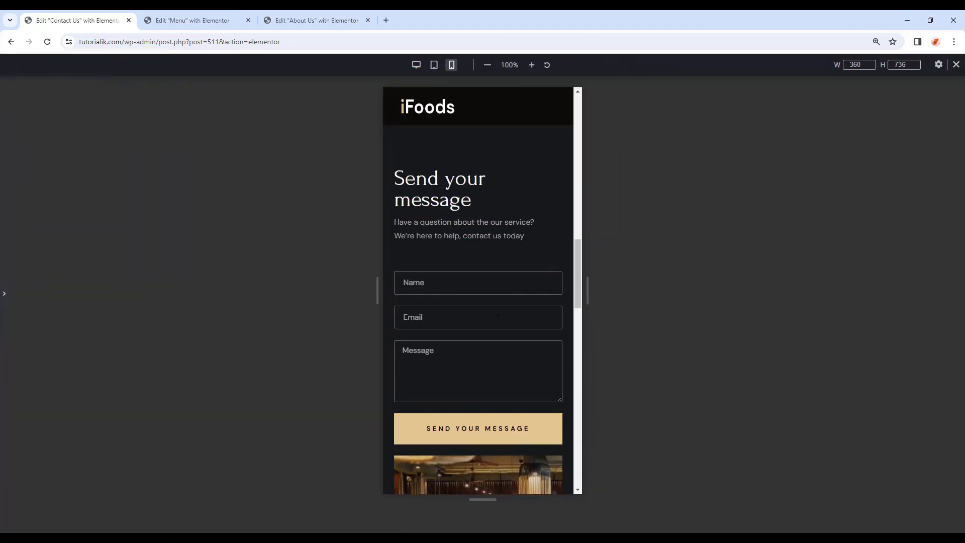
pyautogui.scroll(-3, 497, 316)
pyautogui.scroll(-5, 498, 316)
pyautogui.scroll(5, 502, 276)
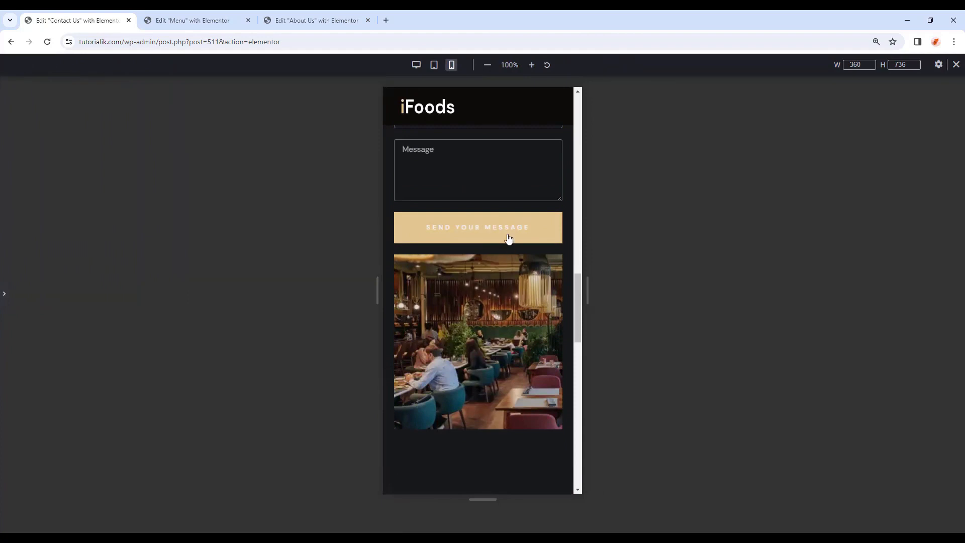
pyautogui.scroll(5, 509, 239)
# Return to the full-width desktop preview and scroll through the page to check the form layout.
pyautogui.click(3, 301)
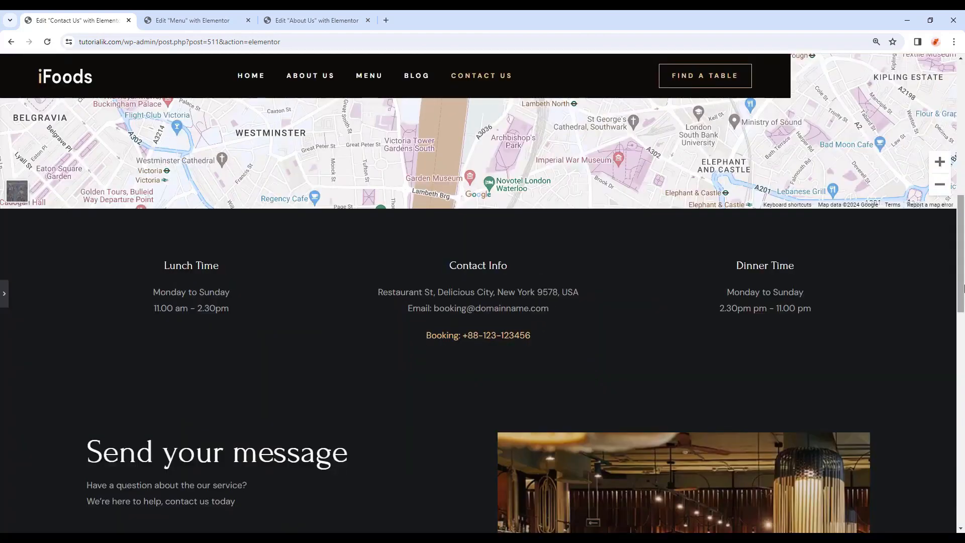
pyautogui.moveTo(964, 275); pyautogui.dragTo(964, 142)
pyautogui.scroll(-8, 713, 242)
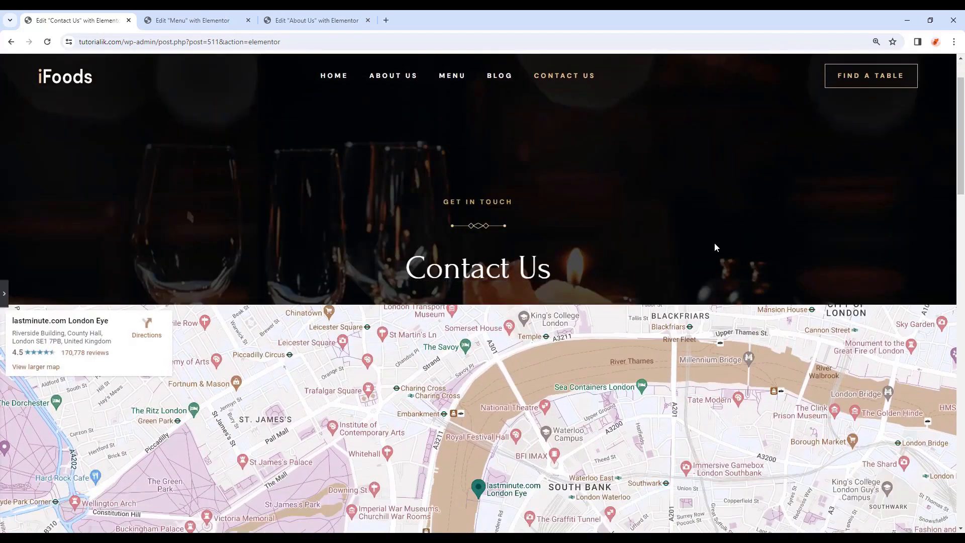
pyautogui.scroll(2, 571, 214)
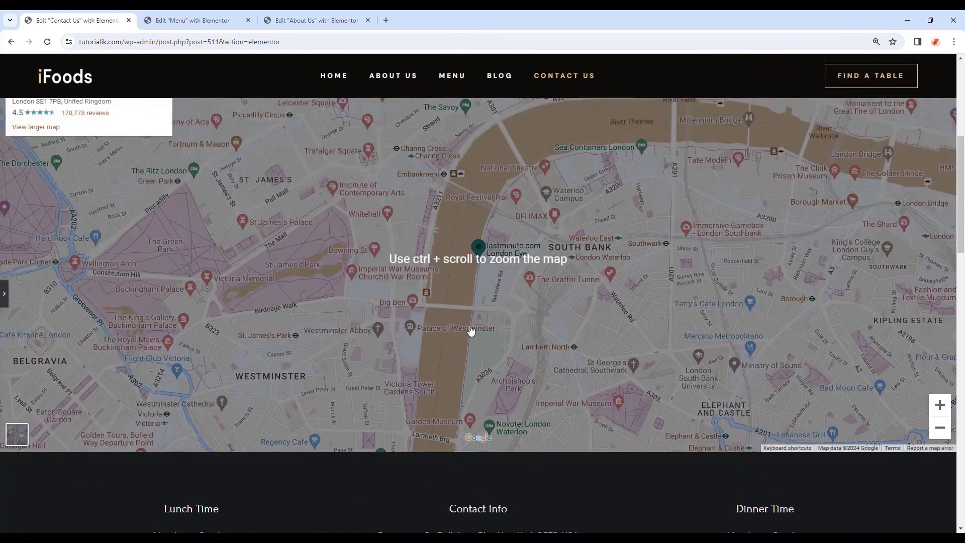
pyautogui.scroll(-3, 471, 330)
pyautogui.scroll(-7, 735, 373)
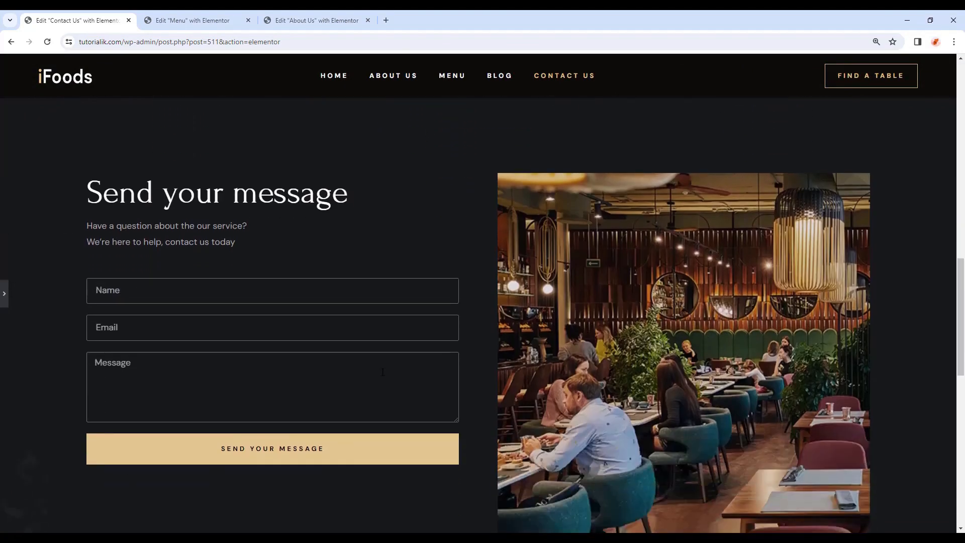
pyautogui.click(311, 290)
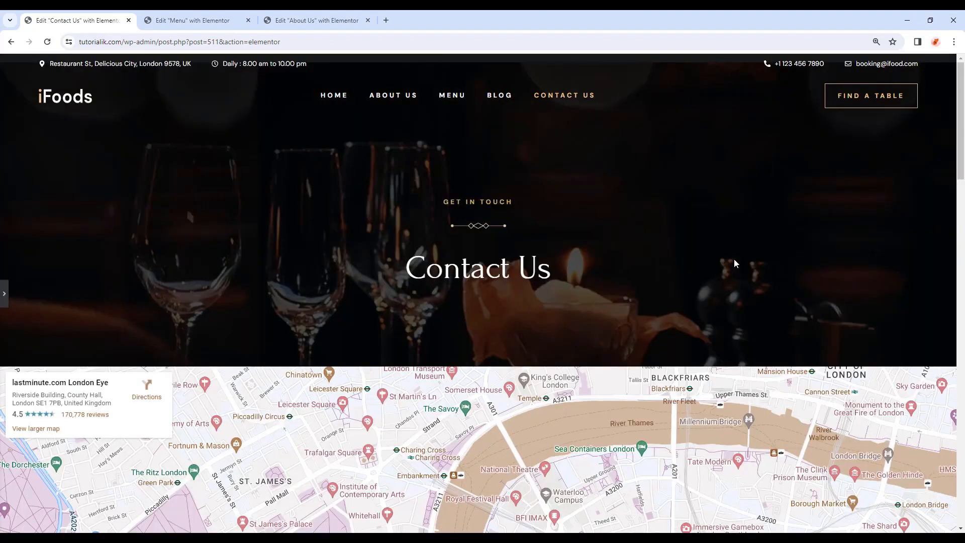
pyautogui.scroll(-10, 734, 261)
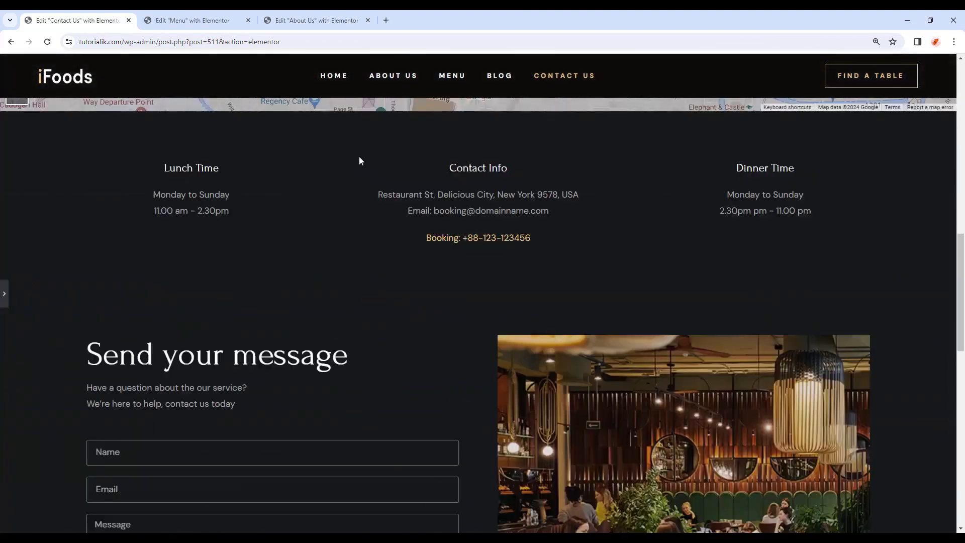
pyautogui.scroll(-1, 347, 136)
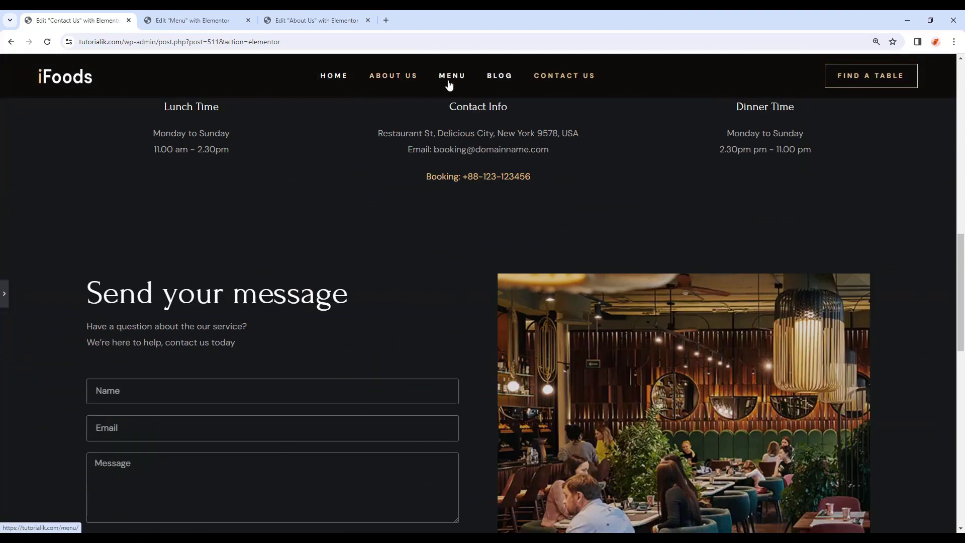
pyautogui.scroll(-1, 453, 93)
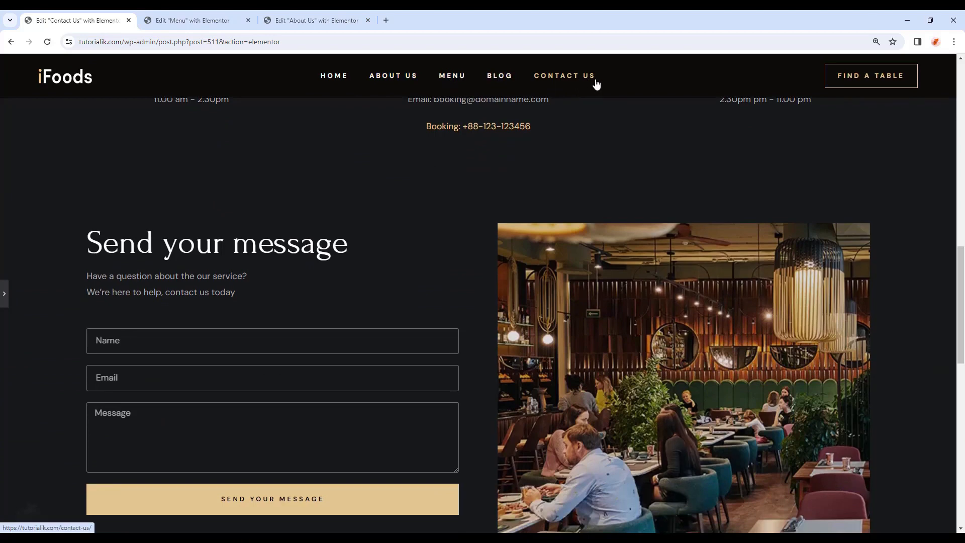
pyautogui.scroll(-1, 598, 130)
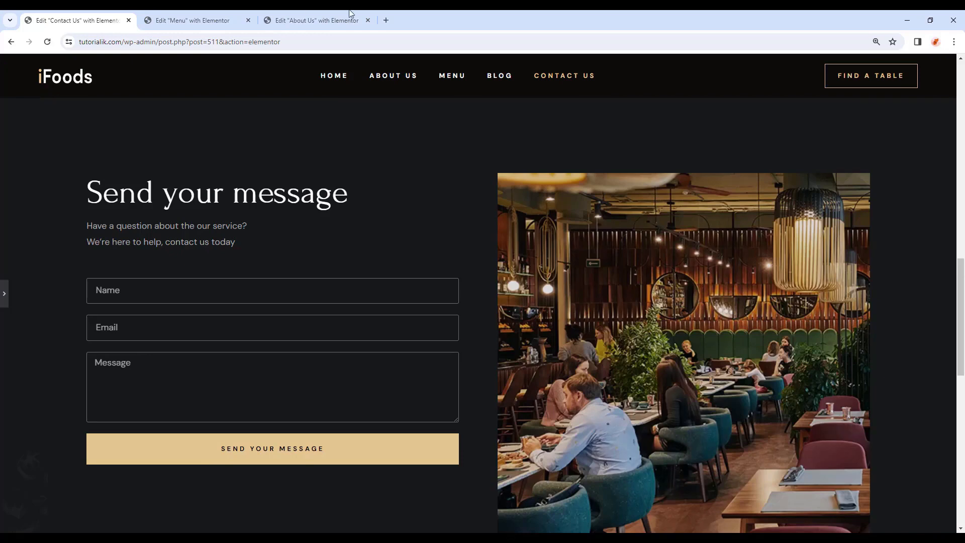
# Search Google for 'logomakr' in a new tab and go to the LogoMakr website.
pyautogui.click(386, 20)
pyautogui.write('lo')
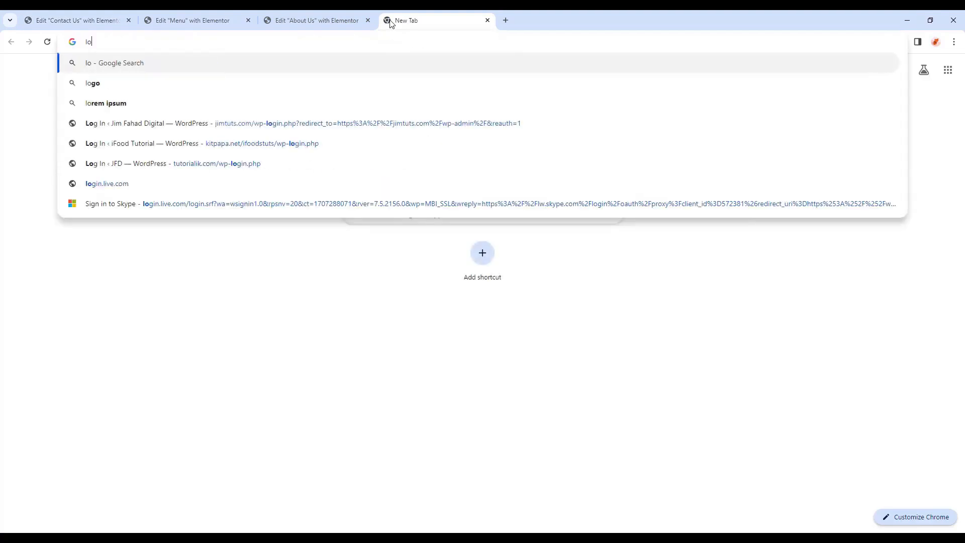
pyautogui.write('gomakr')
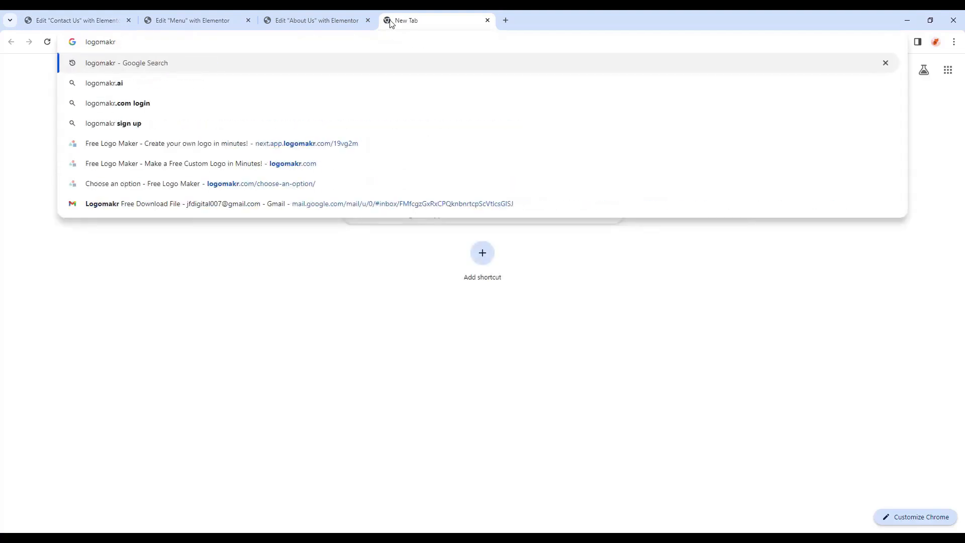
pyautogui.press('Return')
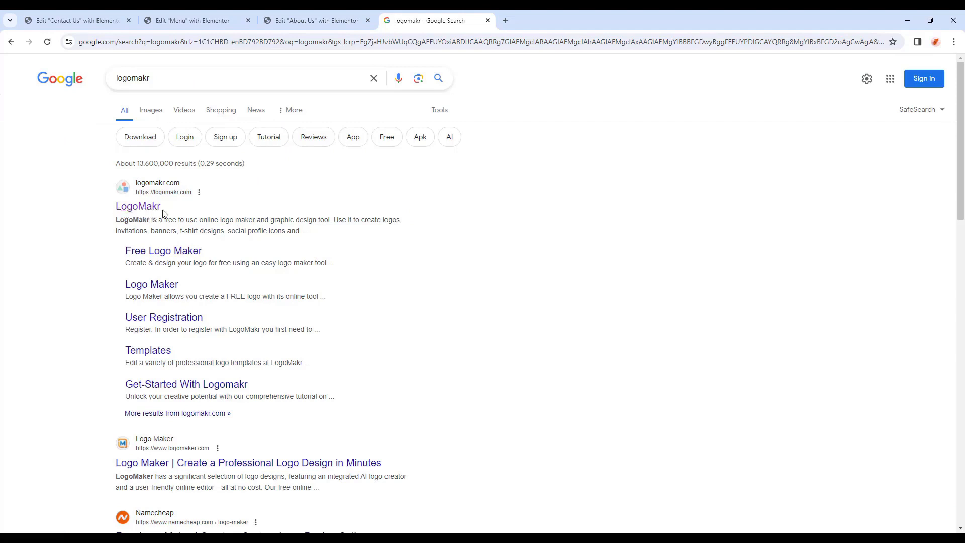
pyautogui.click(135, 207)
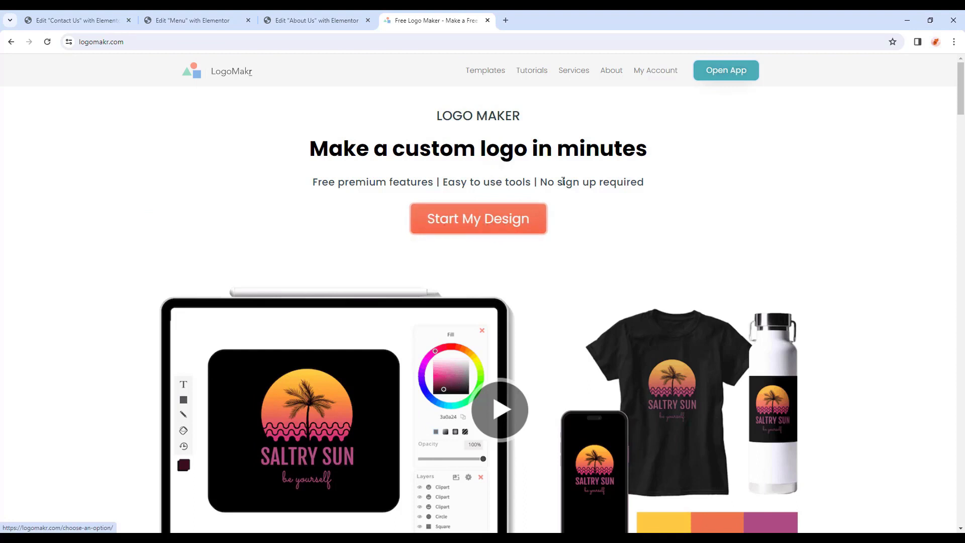
# Launch the LogoMakr editor and add a text object reading 'i'.
pyautogui.click(725, 81)
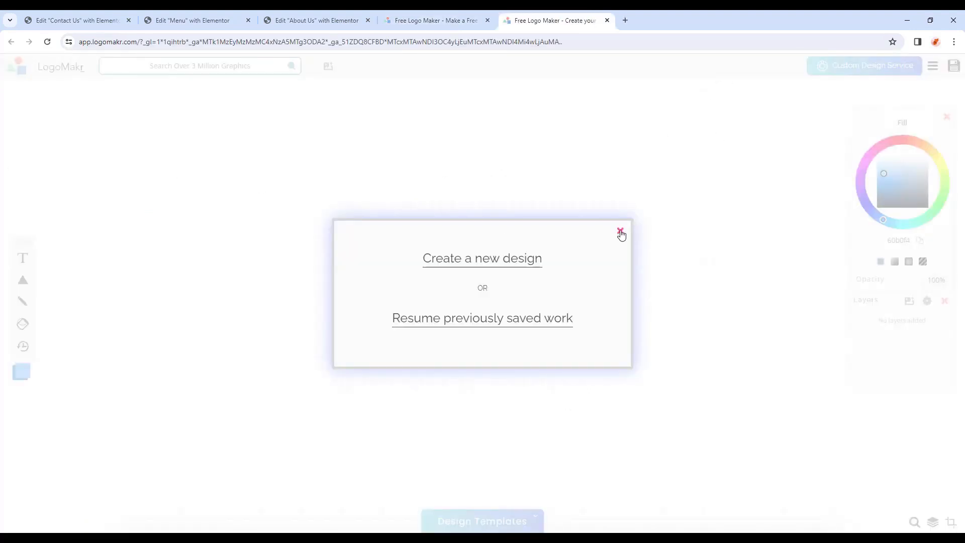
pyautogui.click(621, 232)
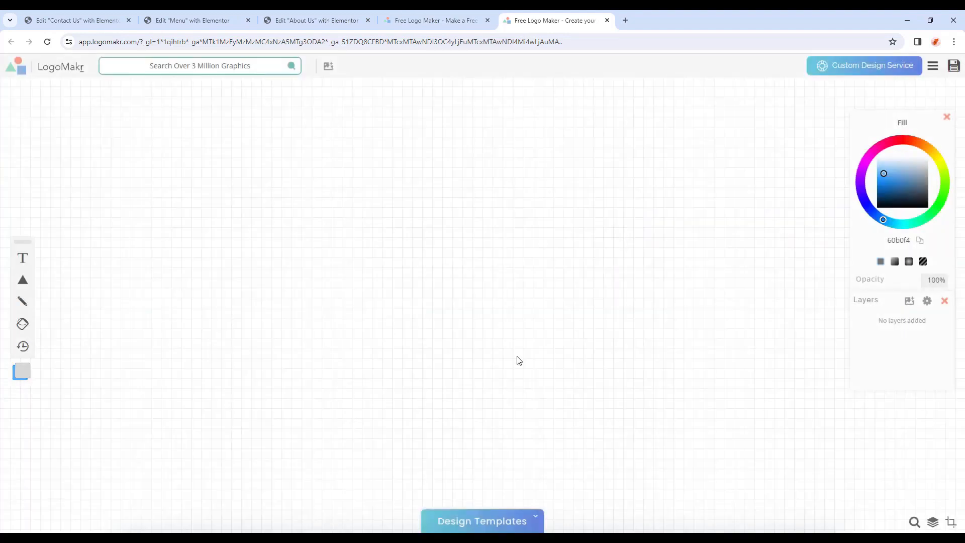
pyautogui.click(23, 259)
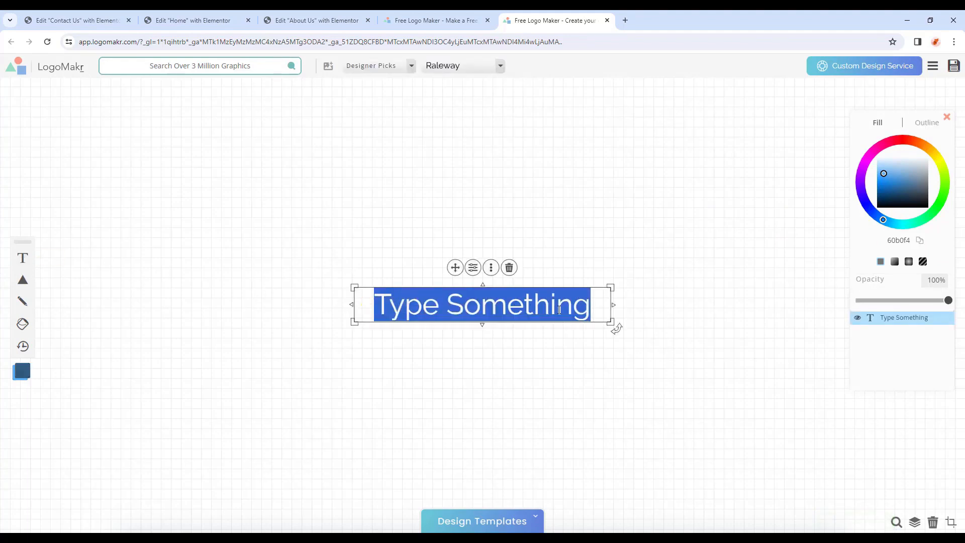
pyautogui.write('i')
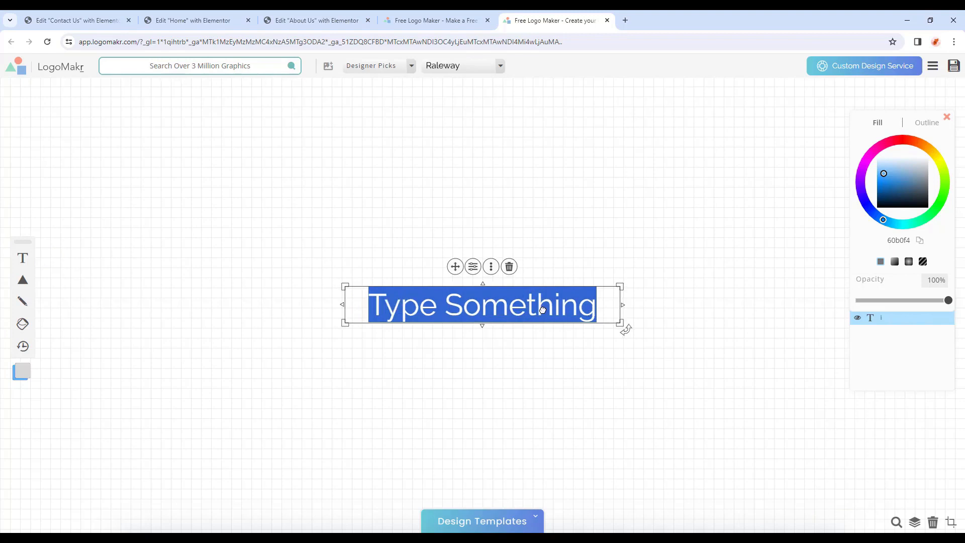
# Set the i's font to Now Bold from the Bold category.
pyautogui.click(394, 73)
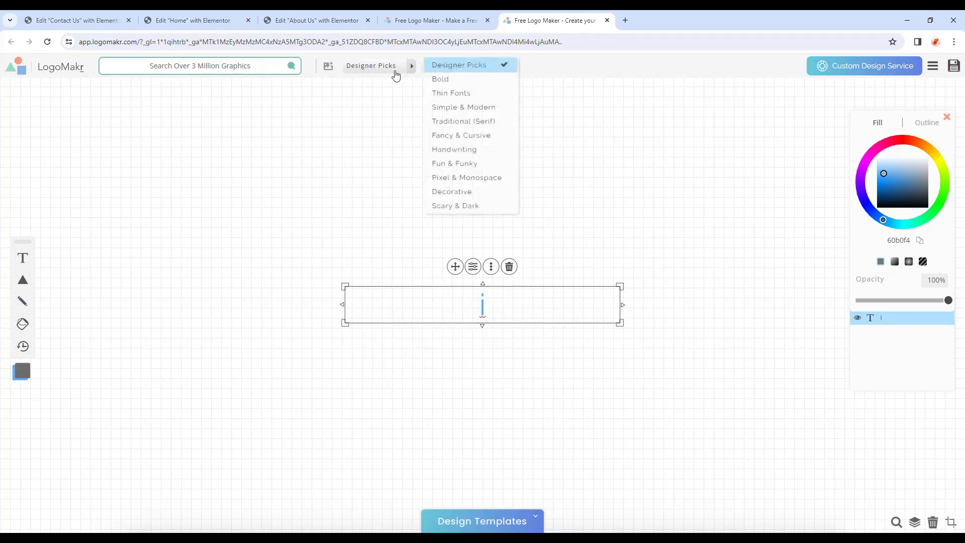
pyautogui.click(469, 81)
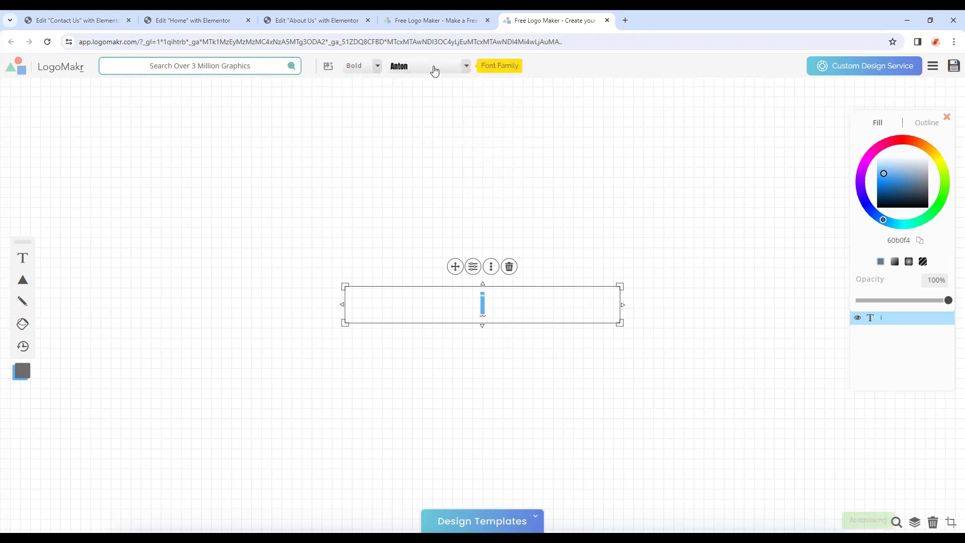
pyautogui.click(435, 69)
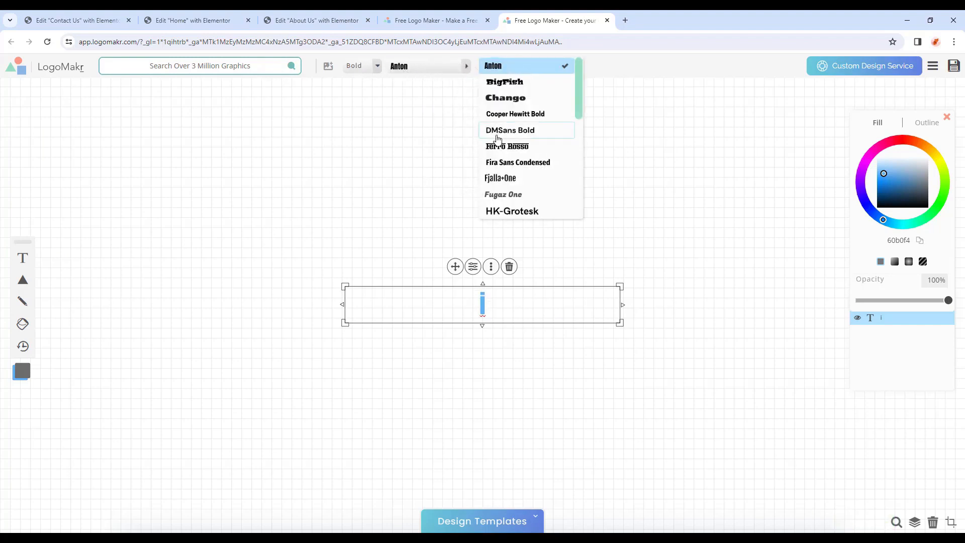
pyautogui.scroll(-5, 497, 139)
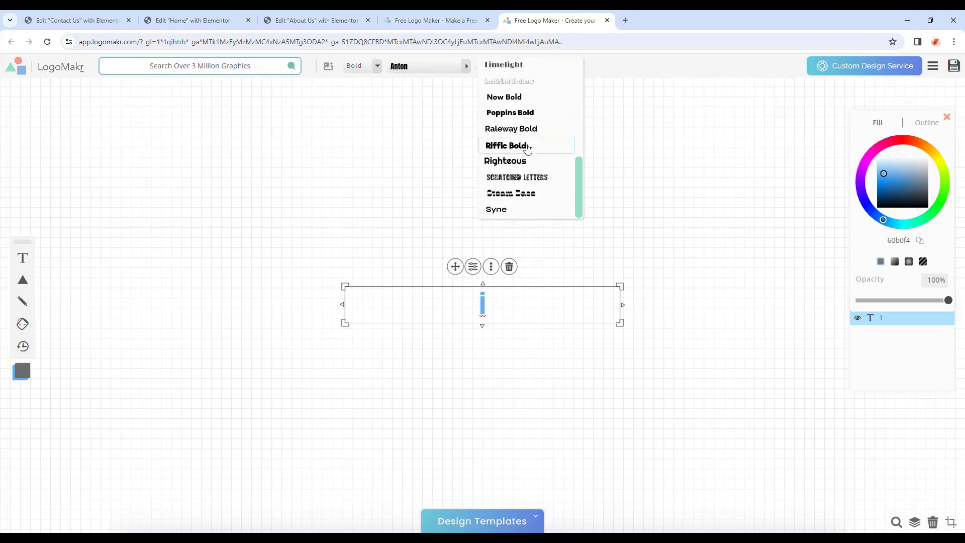
pyautogui.click(552, 101)
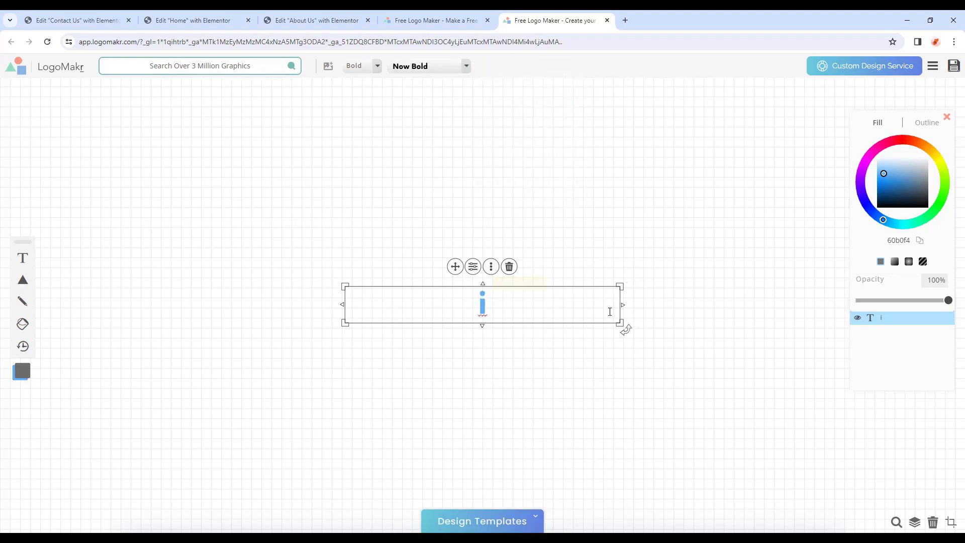
# Narrow the i text box and duplicate it as a 'Foods' text to its right.
pyautogui.moveTo(622, 305); pyautogui.dragTo(378, 297)
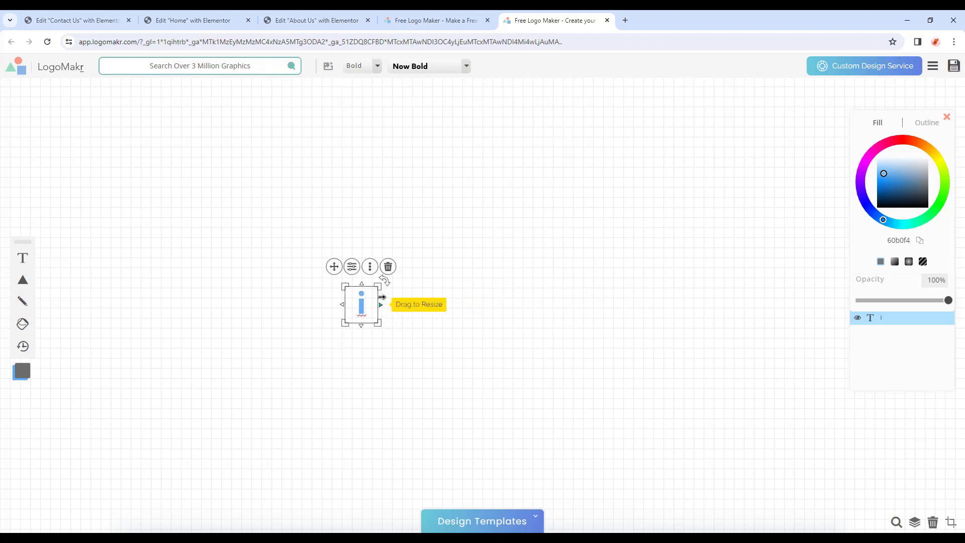
pyautogui.click(373, 272)
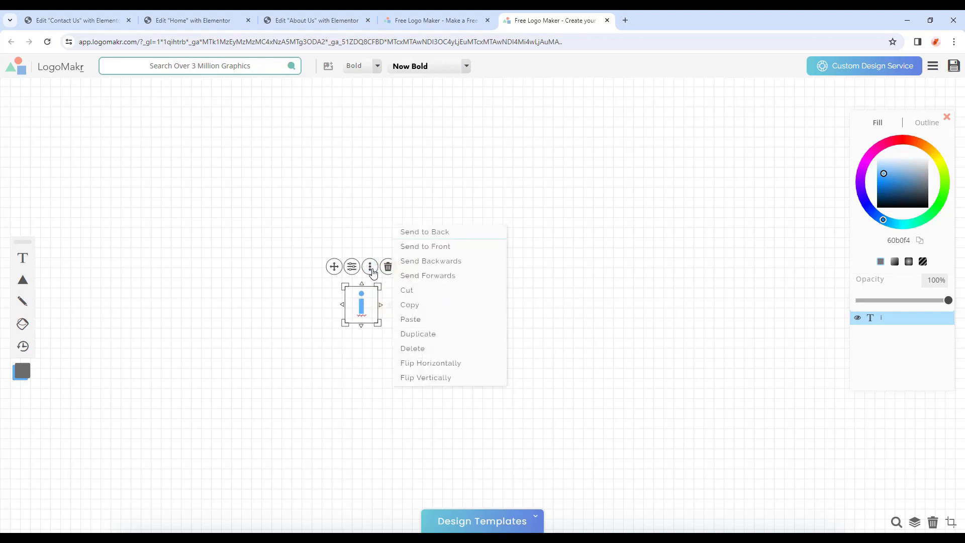
pyautogui.click(410, 336)
pyautogui.moveTo(364, 308); pyautogui.dragTo(438, 312)
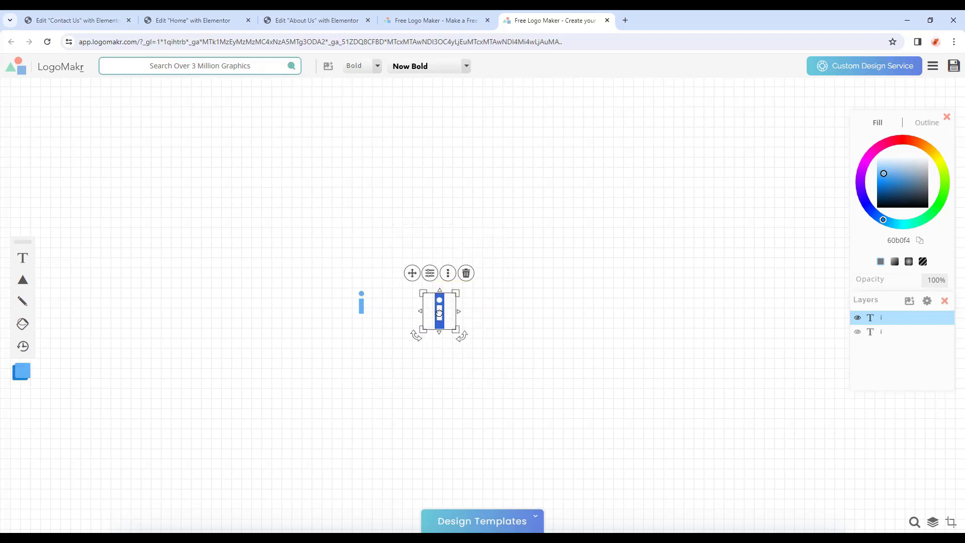
pyautogui.write('Foods')
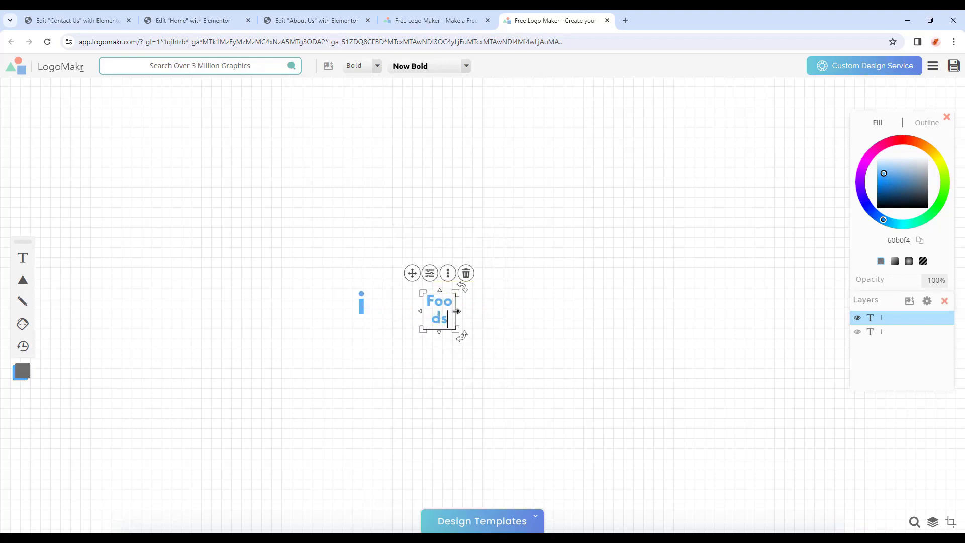
# Widen the Foods box to fit on one line and bring up the i's text settings.
pyautogui.moveTo(459, 311); pyautogui.dragTo(519, 328)
pyautogui.click(362, 306)
pyautogui.click(363, 307)
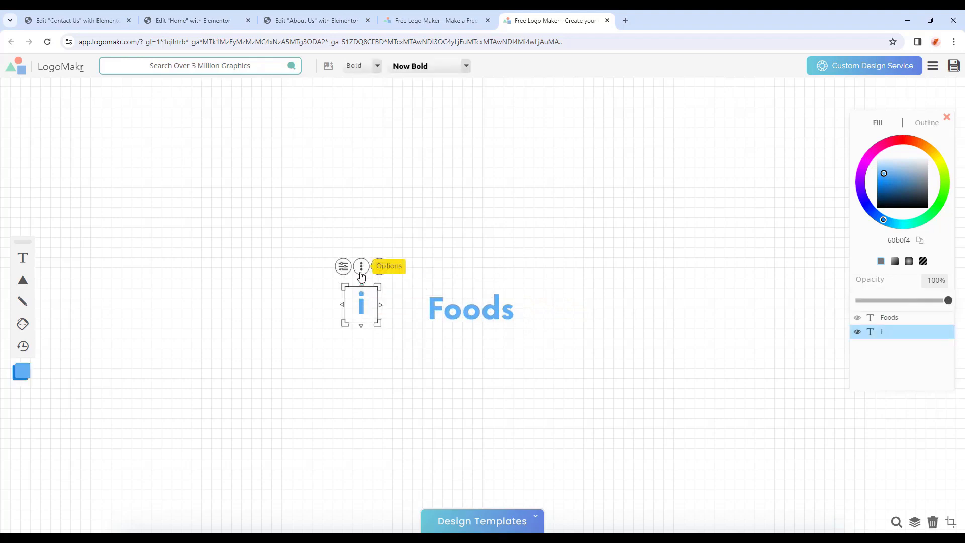
pyautogui.click(344, 268)
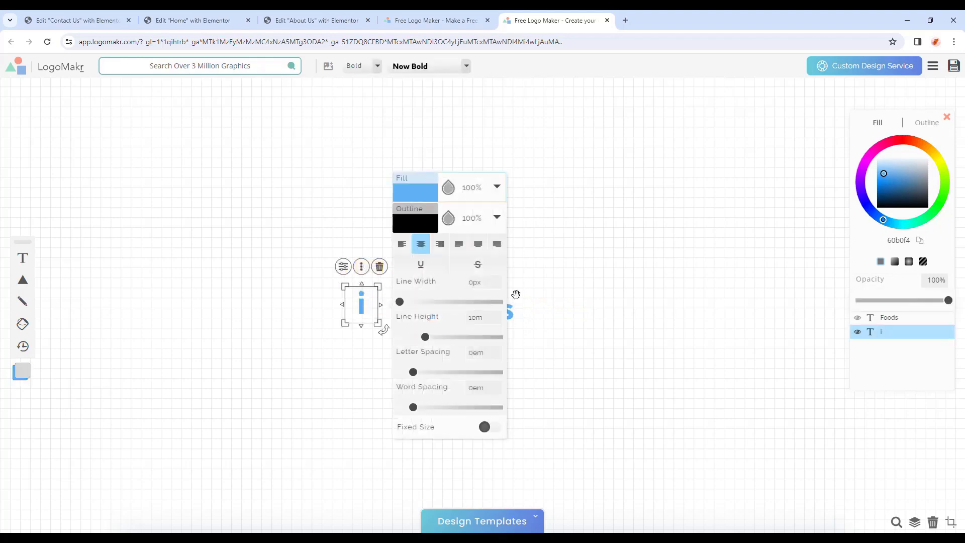
# Fill the letter i with the tan colour #e4c590.
pyautogui.click(414, 196)
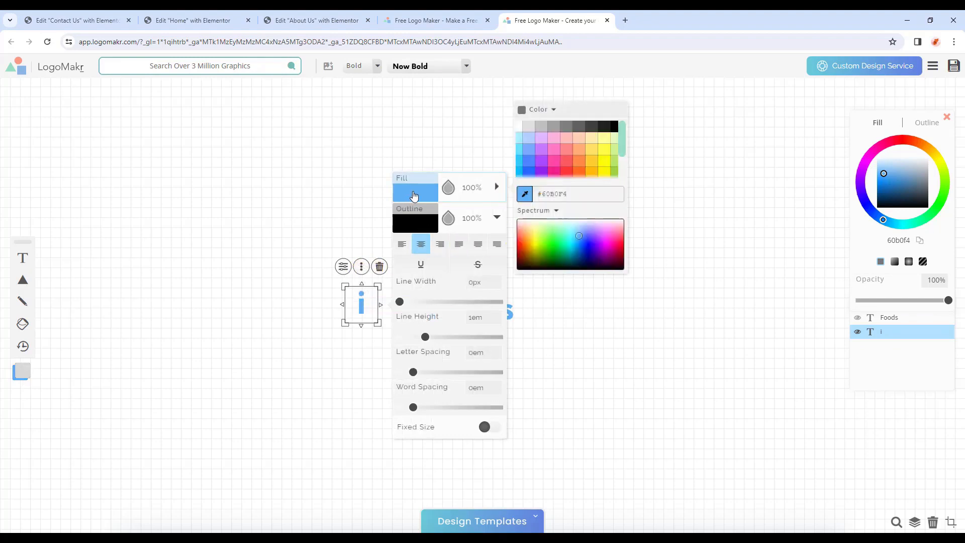
pyautogui.moveTo(567, 194); pyautogui.dragTo(546, 194)
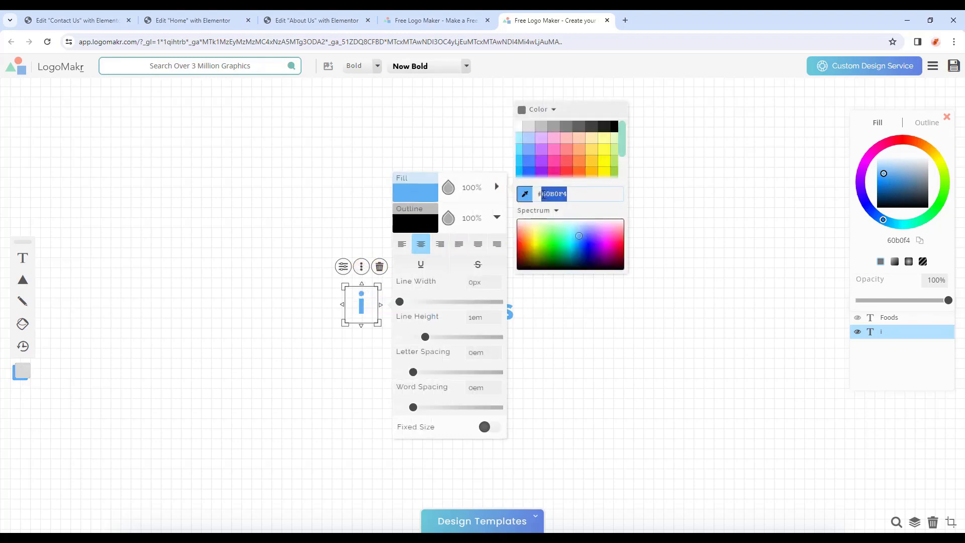
pyautogui.moveTo(576, 237)
pyautogui.mouseDown()
pyautogui.moveTo(555, 233)
pyautogui.moveTo(576, 250)
pyautogui.moveTo(582, 235)
pyautogui.mouseUp()
pyautogui.moveTo(569, 194); pyautogui.dragTo(545, 194)
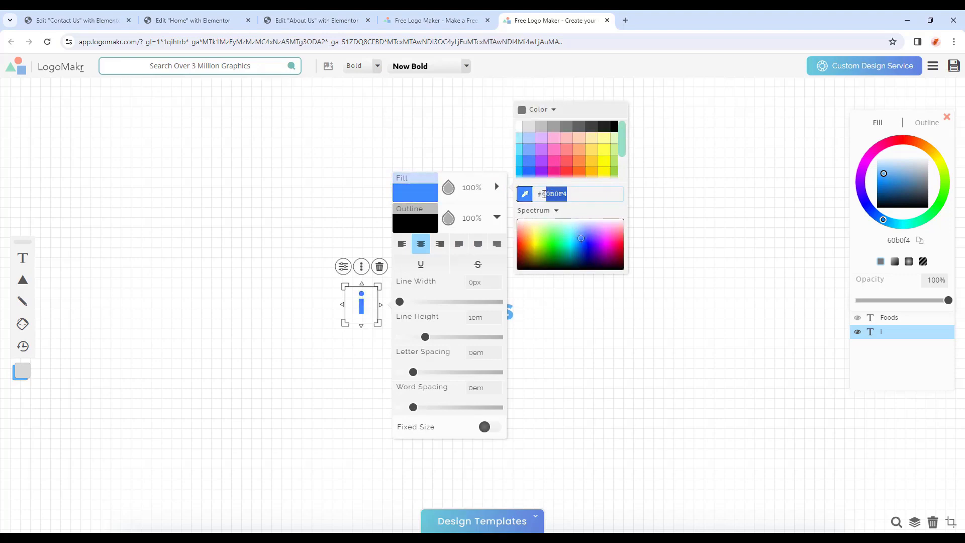
pyautogui.press('BackSpace')
pyautogui.write('e4c590')
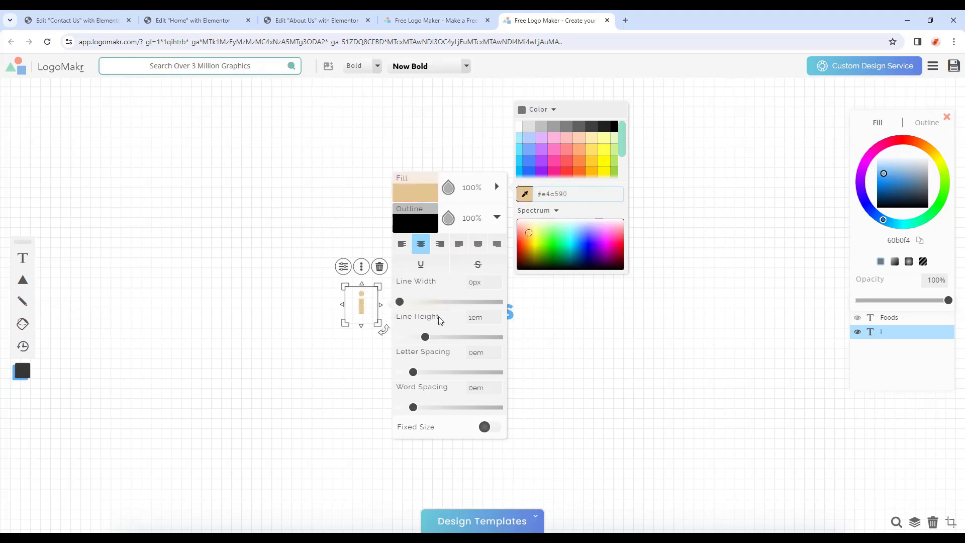
pyautogui.click(487, 316)
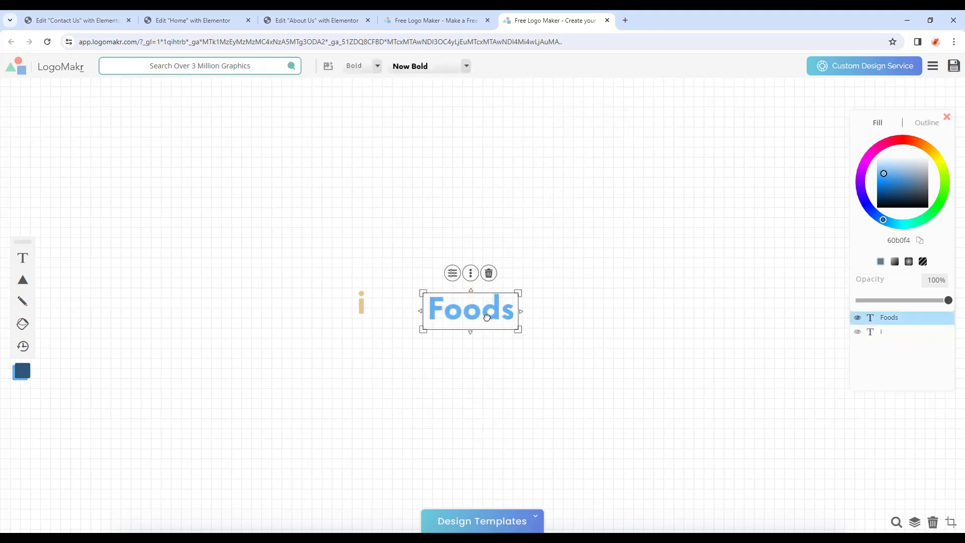
# Change the Foods text fill colour to #fff.
pyautogui.click(452, 273)
pyautogui.click(553, 203)
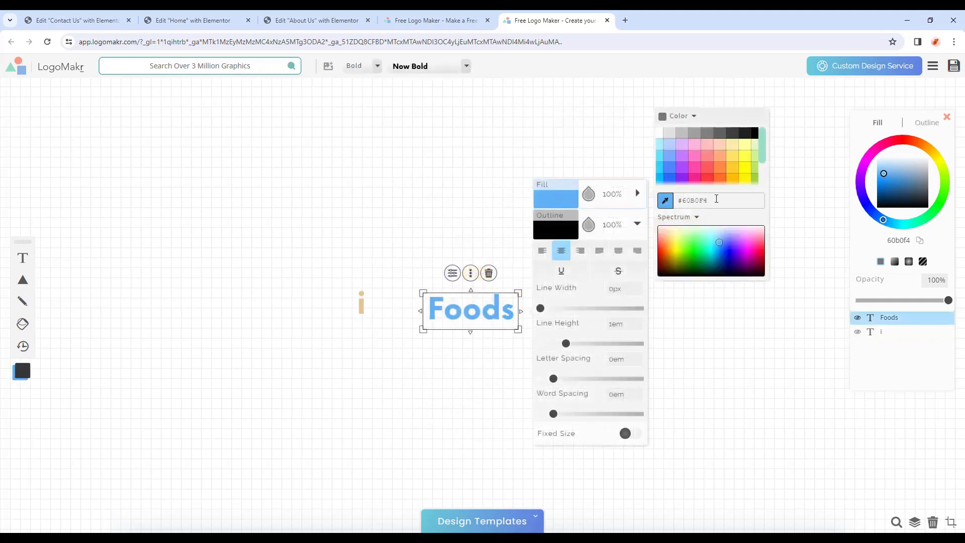
pyautogui.moveTo(706, 201); pyautogui.dragTo(682, 201)
pyautogui.write('fff')
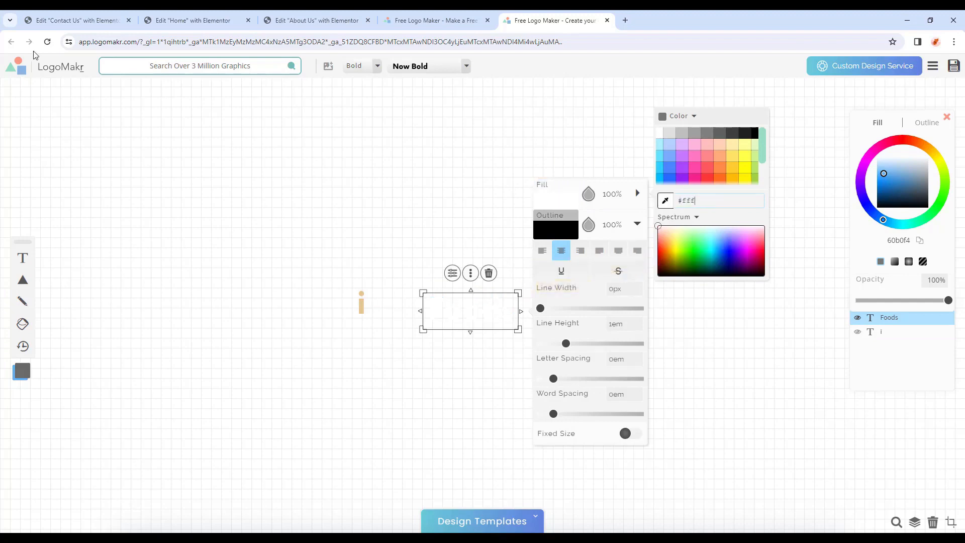
pyautogui.click(24, 23)
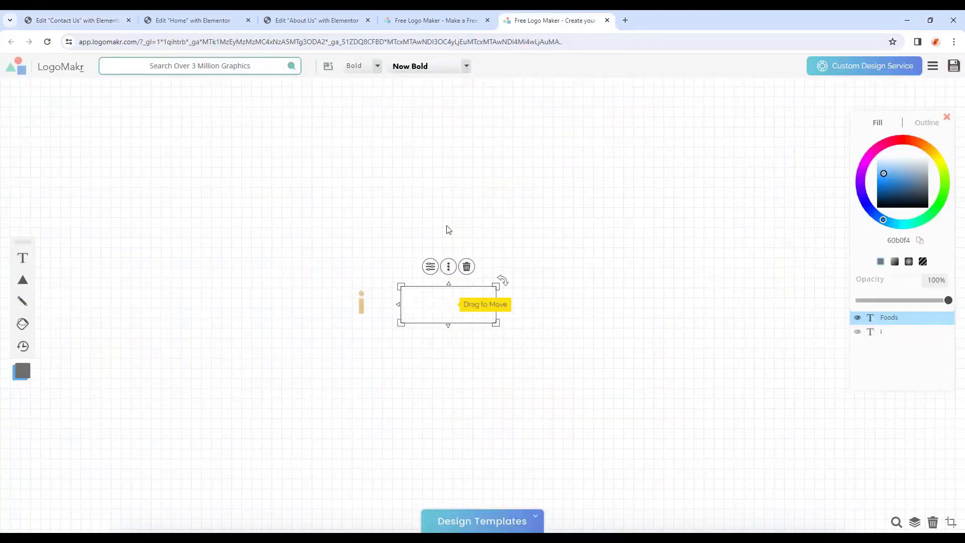
# Move the Foods text right up against the tan letter i.
pyautogui.moveTo(431, 306); pyautogui.dragTo(387, 301)
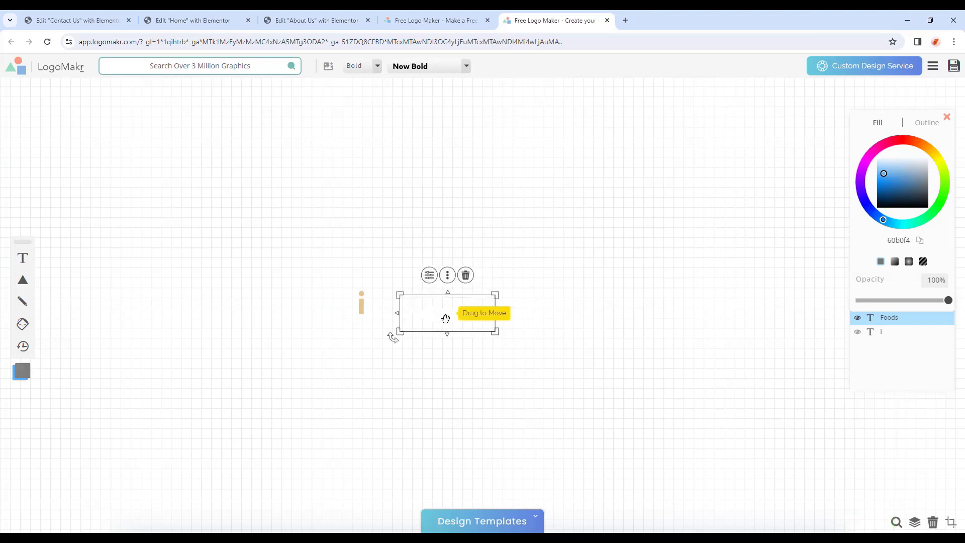
pyautogui.moveTo(445, 318); pyautogui.dragTo(443, 310)
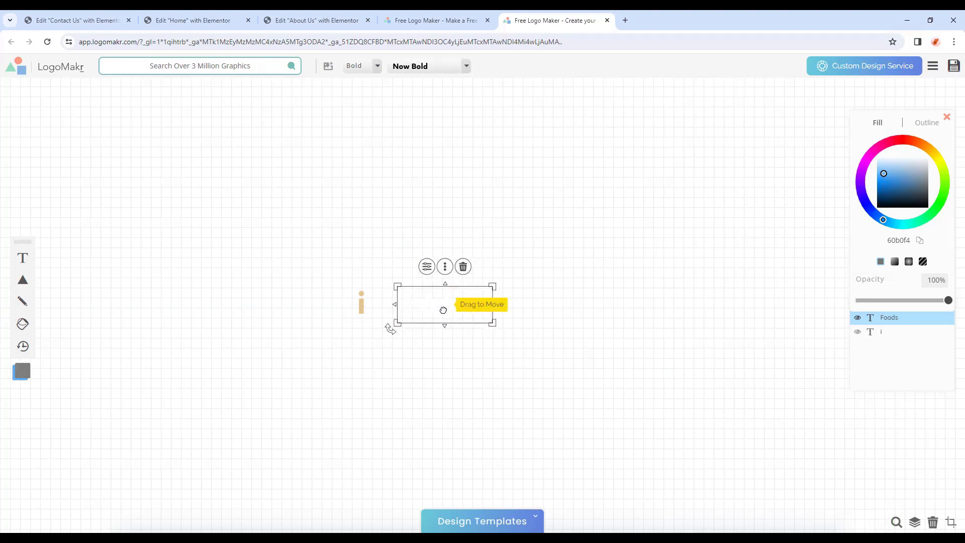
pyautogui.click(427, 267)
pyautogui.click(530, 193)
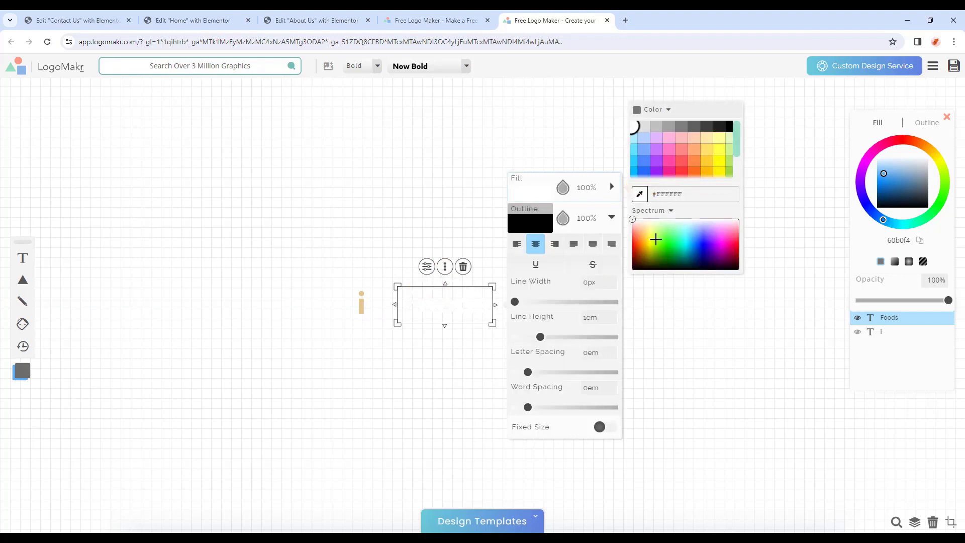
pyautogui.moveTo(656, 240); pyautogui.dragTo(737, 270)
pyautogui.click(407, 271)
pyautogui.click(446, 305)
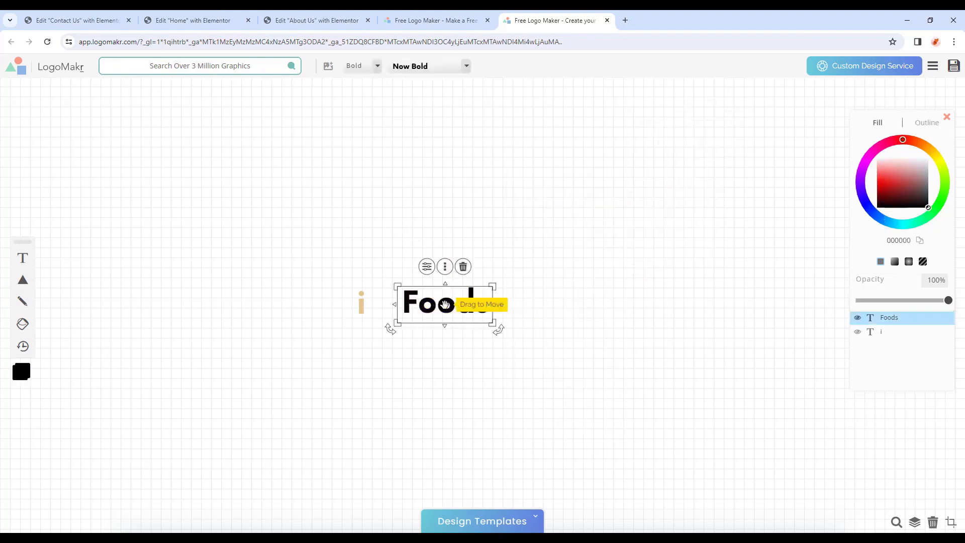
pyautogui.moveTo(445, 305); pyautogui.dragTo(409, 309)
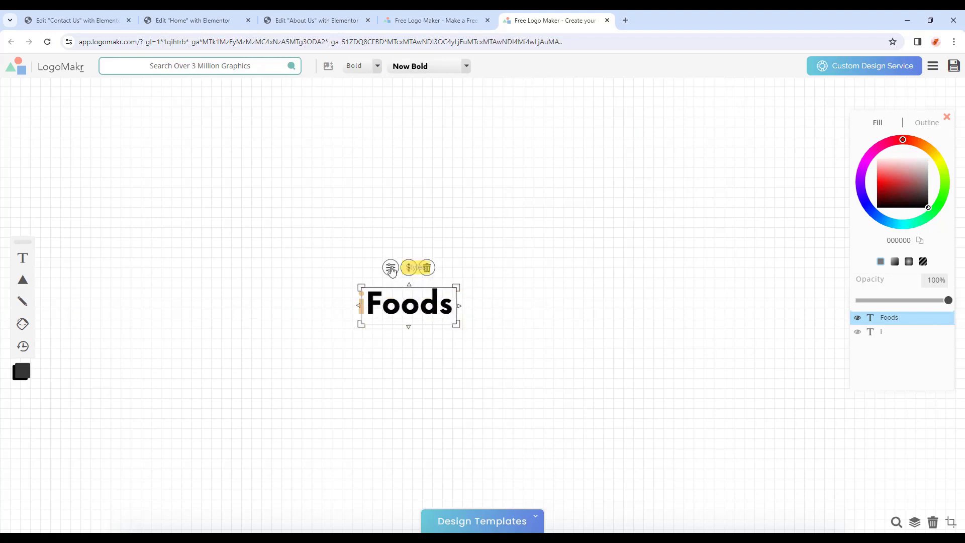
# Make Foods white again and move the i and Foods together to the canvas centre.
pyautogui.click(409, 267)
pyautogui.click(494, 197)
pyautogui.click(660, 235)
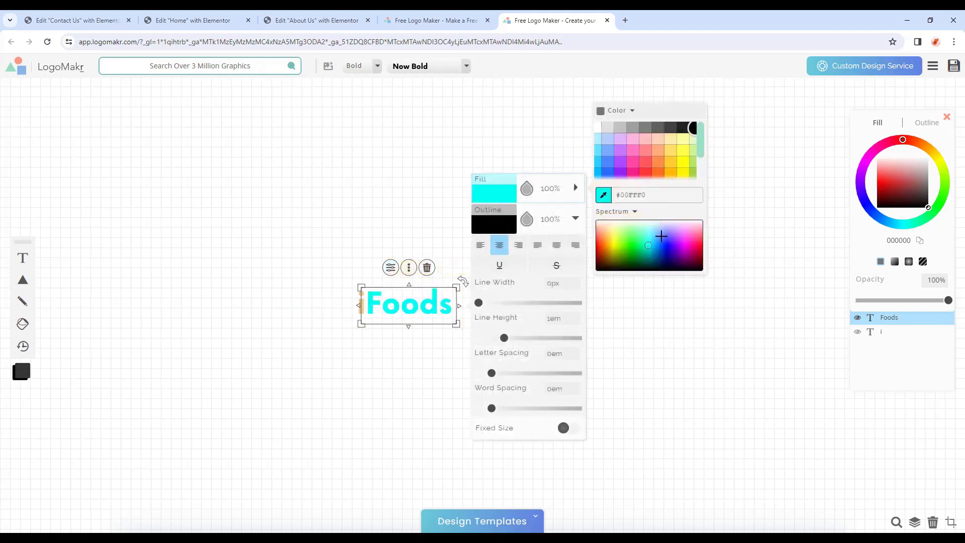
pyautogui.click(599, 128)
pyautogui.moveTo(321, 249)
pyautogui.mouseDown()
pyautogui.moveTo(487, 371)
pyautogui.moveTo(320, 260)
pyautogui.mouseUp()
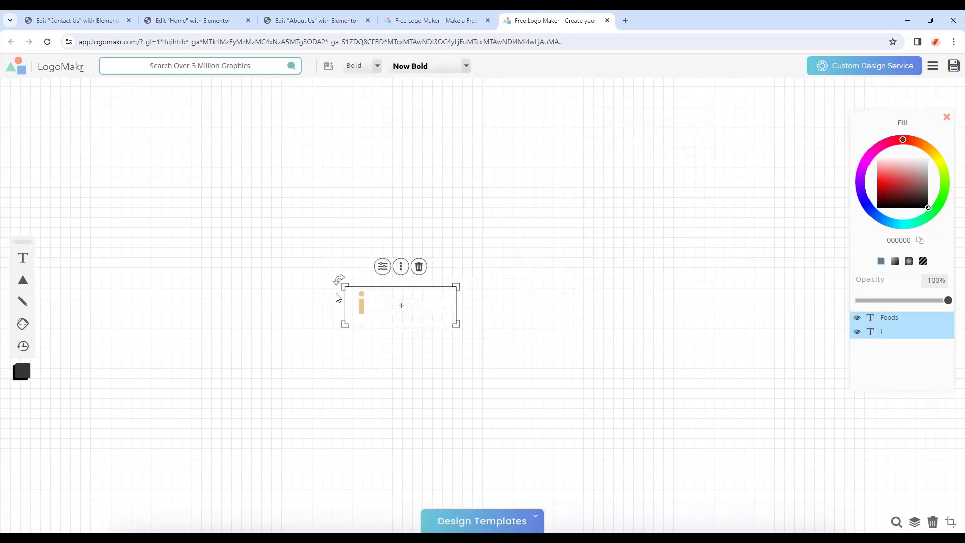
pyautogui.moveTo(354, 296); pyautogui.dragTo(442, 299)
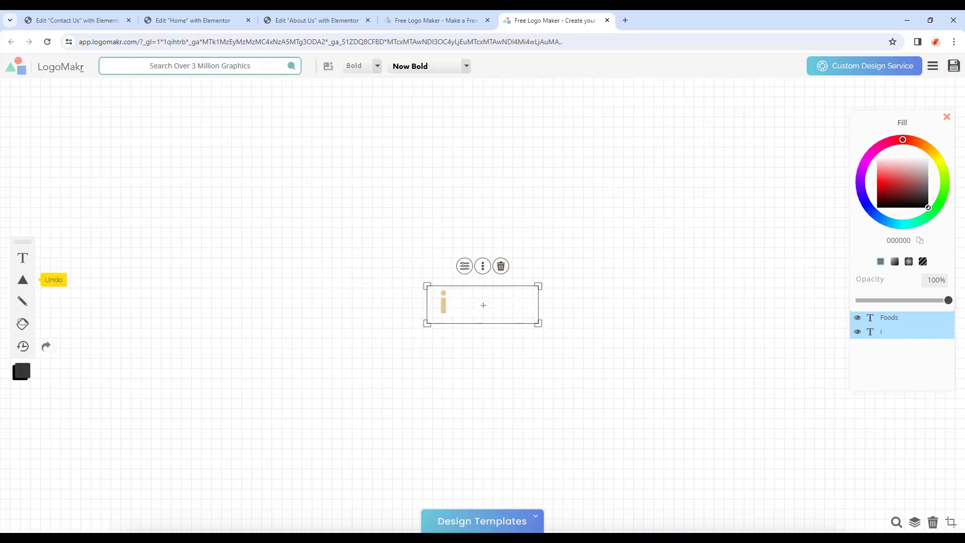
pyautogui.click(624, 433)
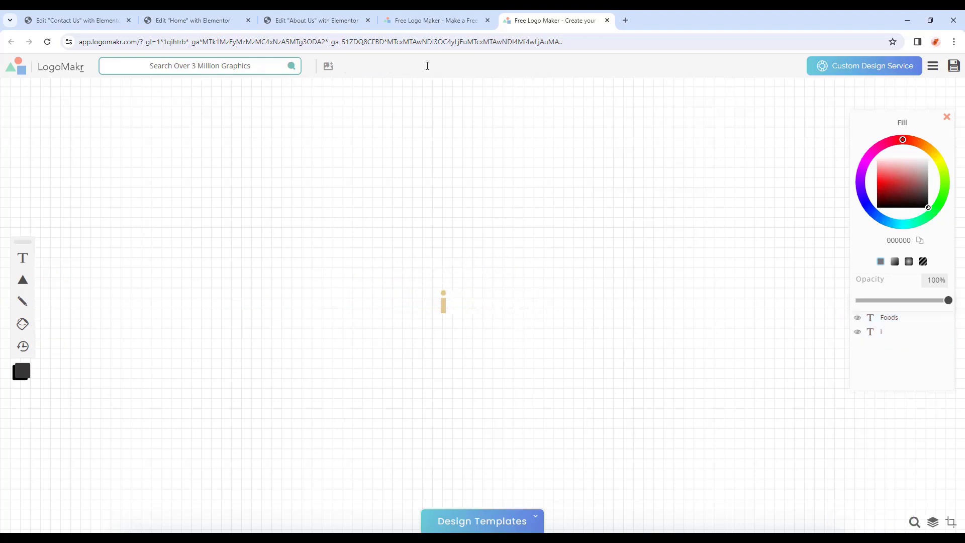
# Save the iFoods logo and e-mail its free low-resolution PNG to a saved address, accepting the terms.
pyautogui.click(954, 67)
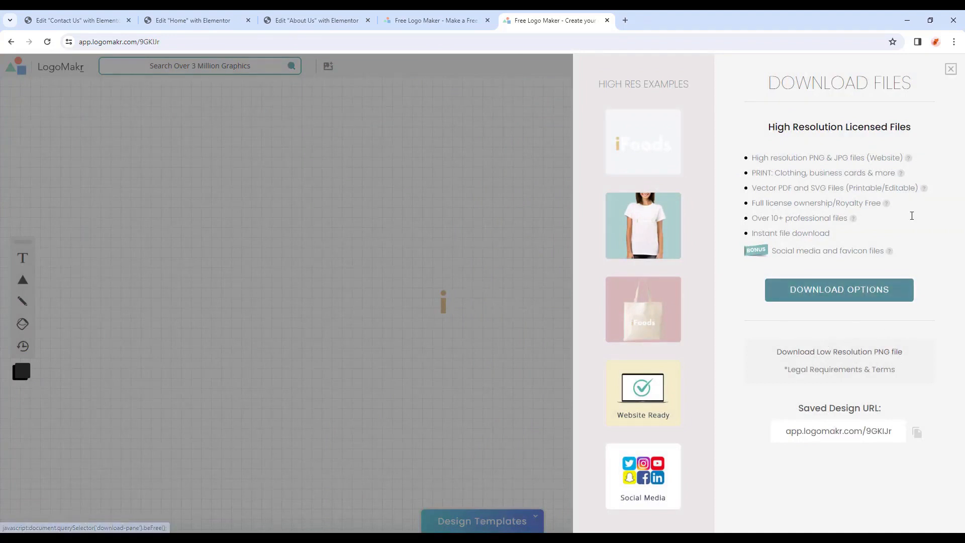
pyautogui.click(868, 355)
pyautogui.click(829, 195)
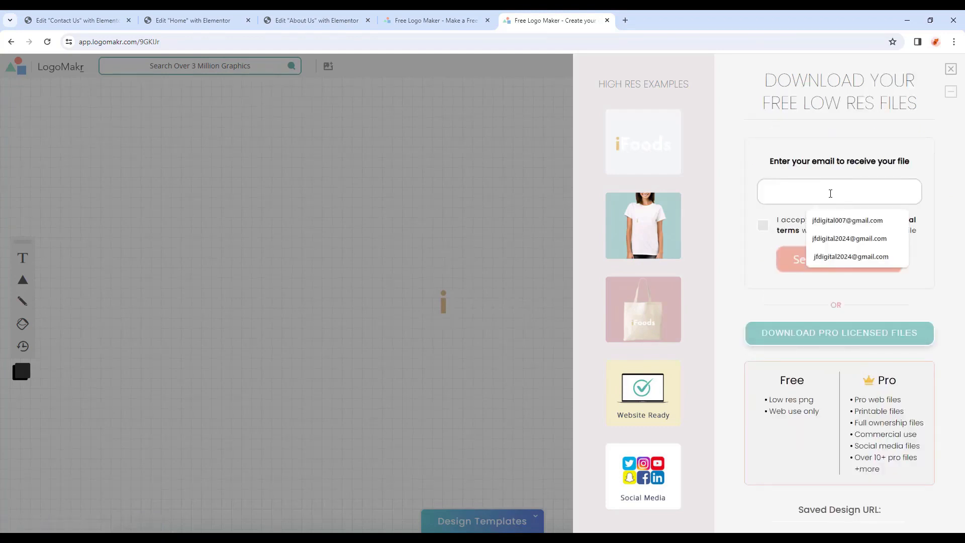
pyautogui.click(842, 172)
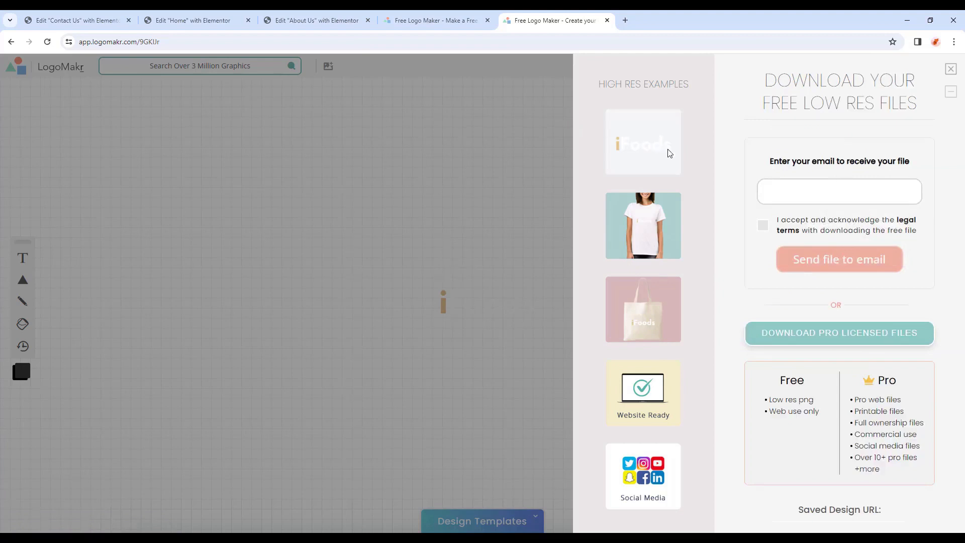
pyautogui.click(791, 186)
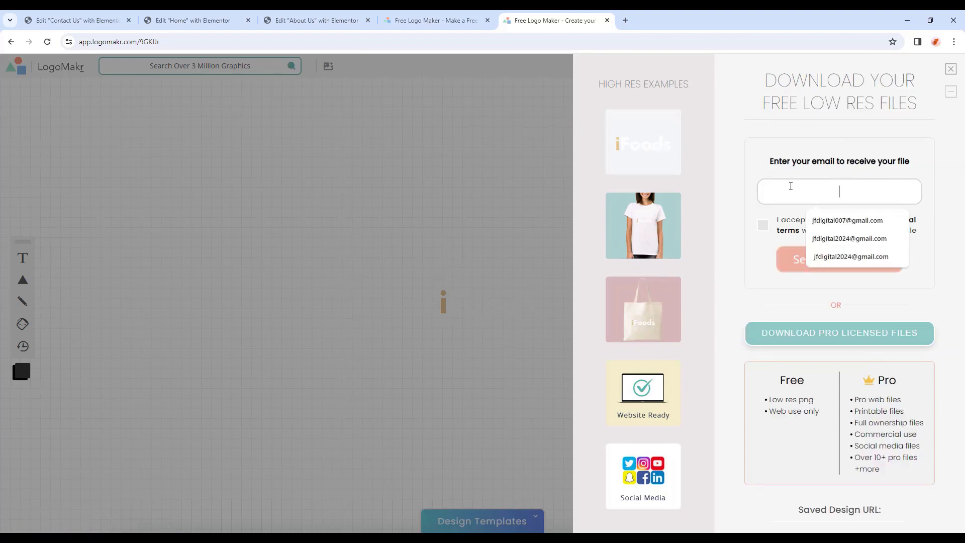
pyautogui.click(847, 220)
pyautogui.click(763, 225)
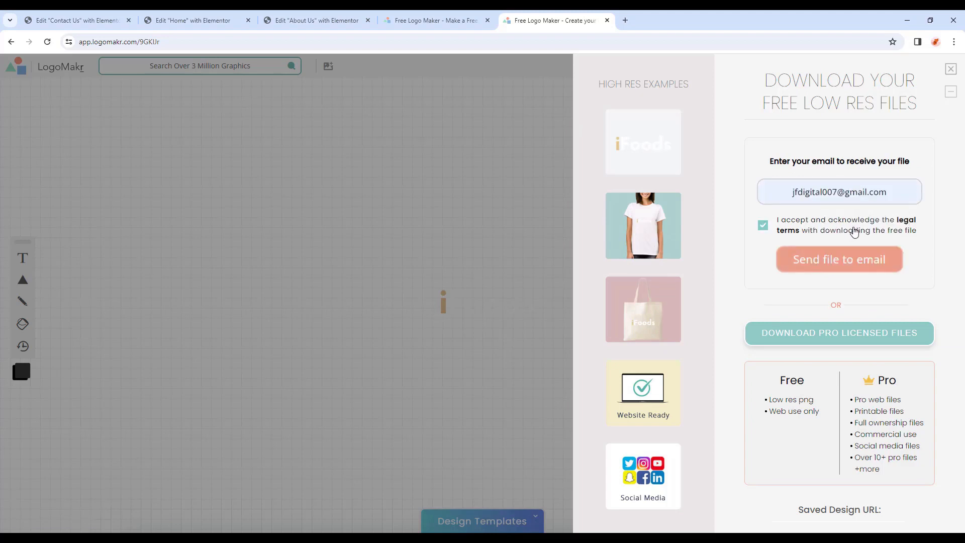
pyautogui.click(850, 273)
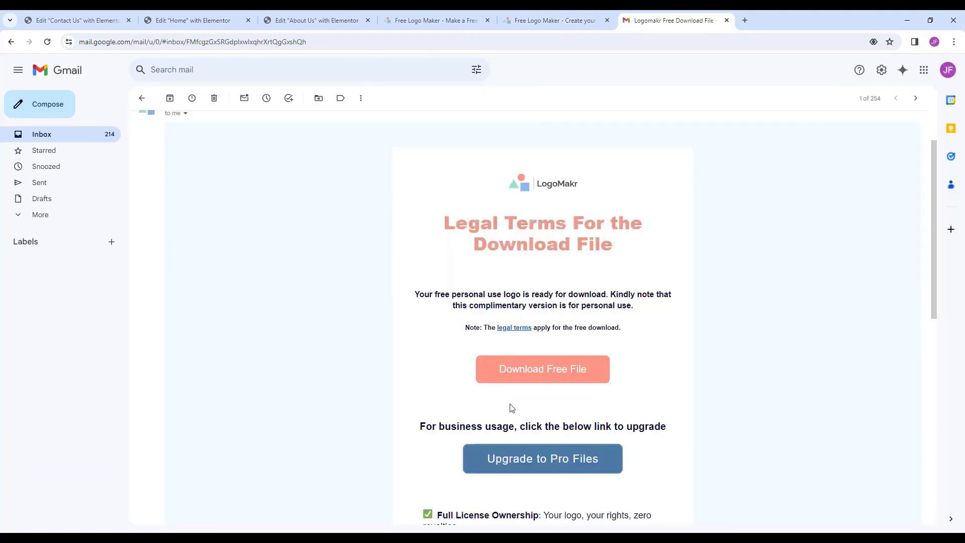
# Download the logo from the e-mail as 9GKIJr-LogoMakr.png and view the image.
pyautogui.click(533, 384)
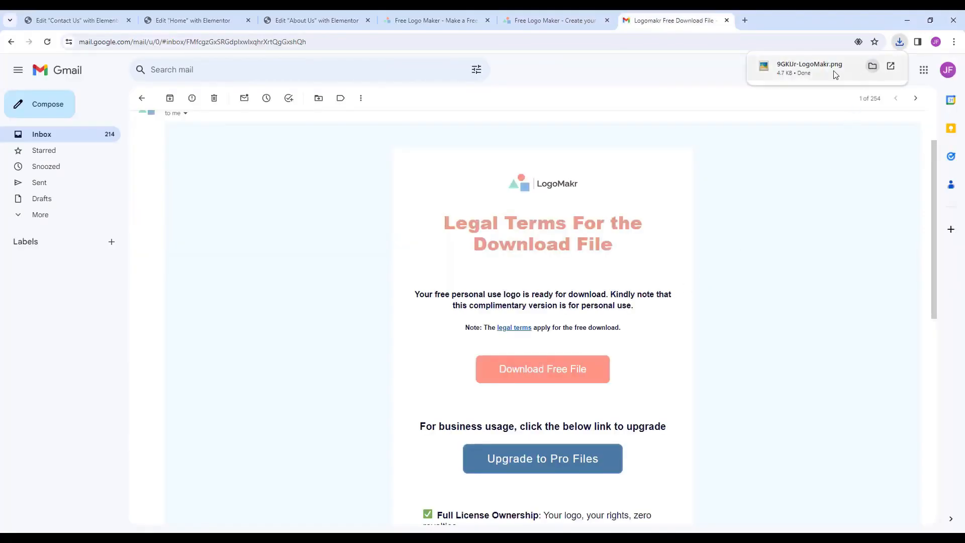
pyautogui.click(802, 73)
pyautogui.scroll(5, 506, 272)
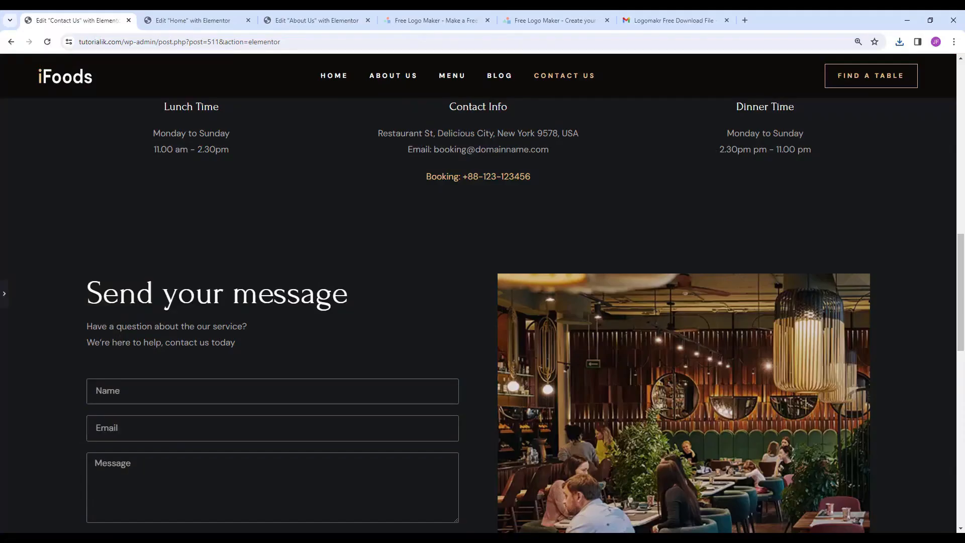
# Exit Elementor and open Elementor Header #494 for editing from the Theme Builder.
pyautogui.click(4, 296)
pyautogui.click(12, 65)
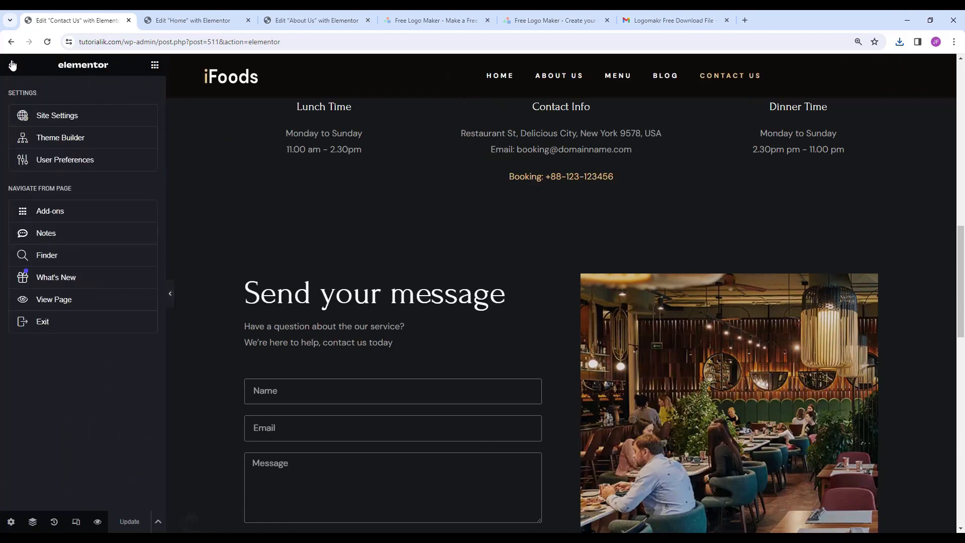
pyautogui.click(74, 321)
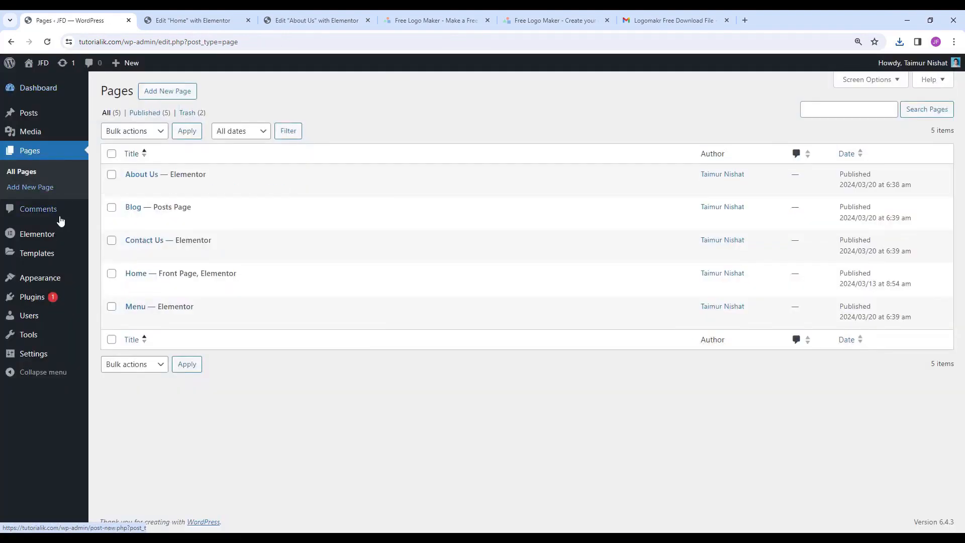
pyautogui.moveTo(57, 242)
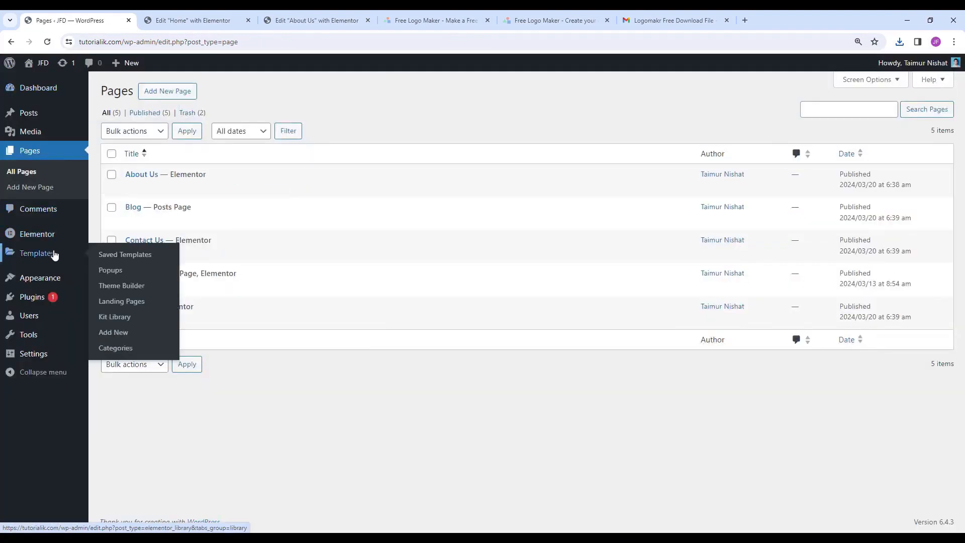
pyautogui.click(111, 287)
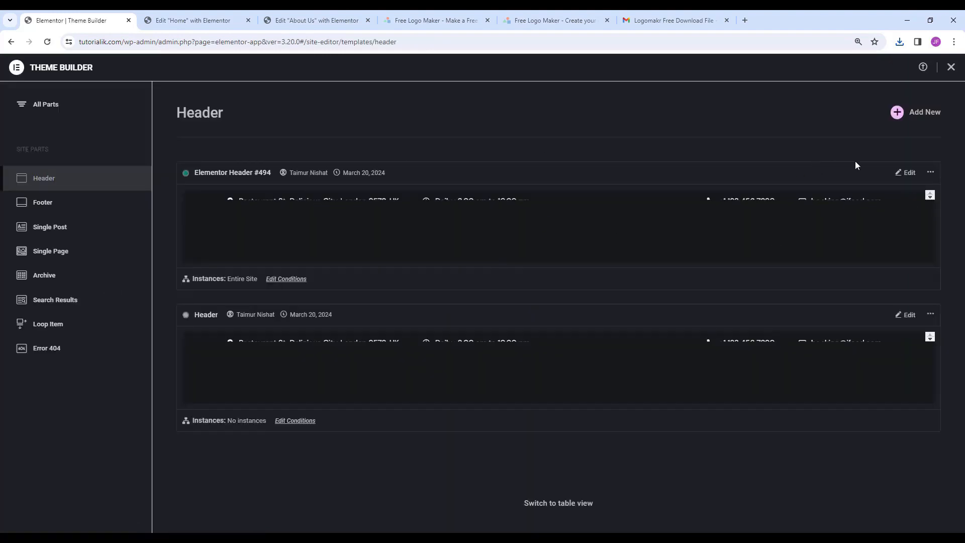
pyautogui.click(908, 177)
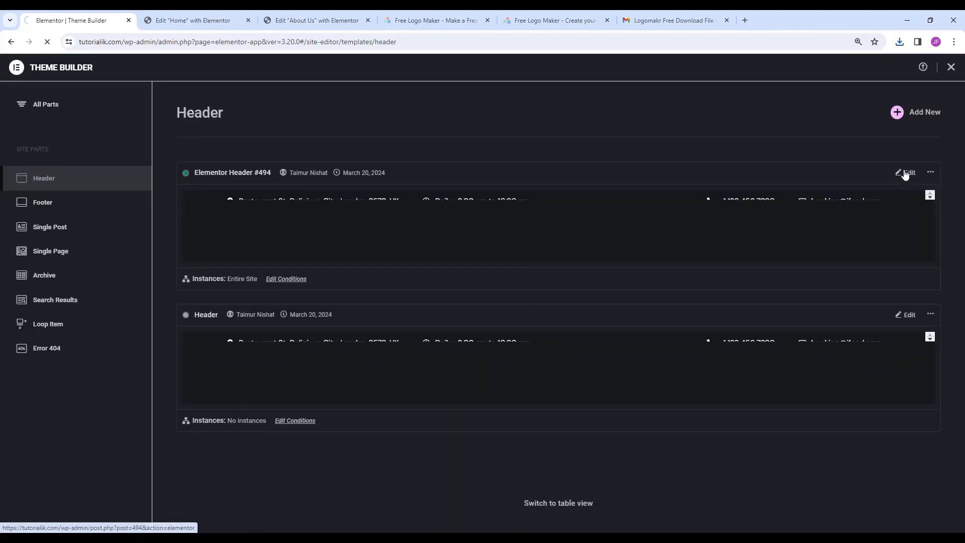
# Upload the LogoMakr iFoods PNG and use it as the header logo image.
pyautogui.click(252, 98)
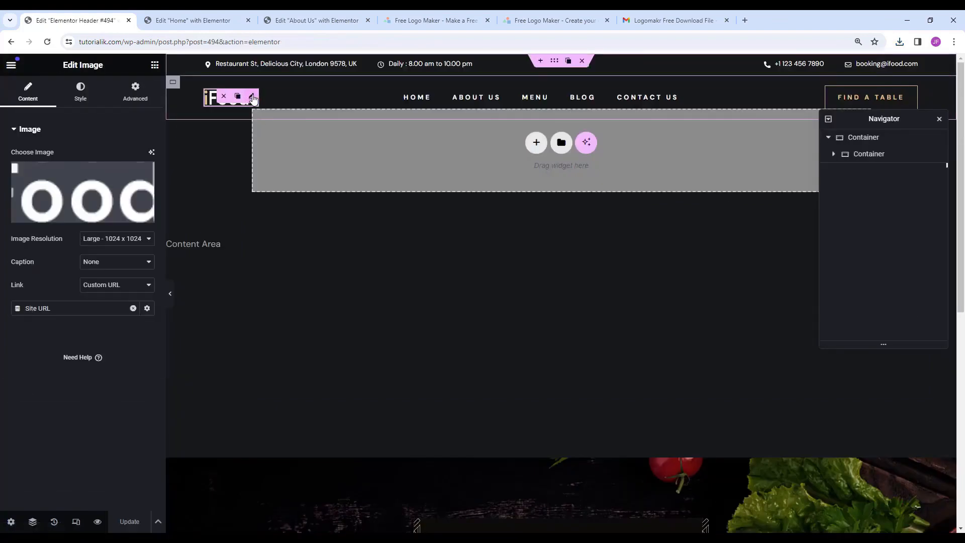
pyautogui.click(71, 217)
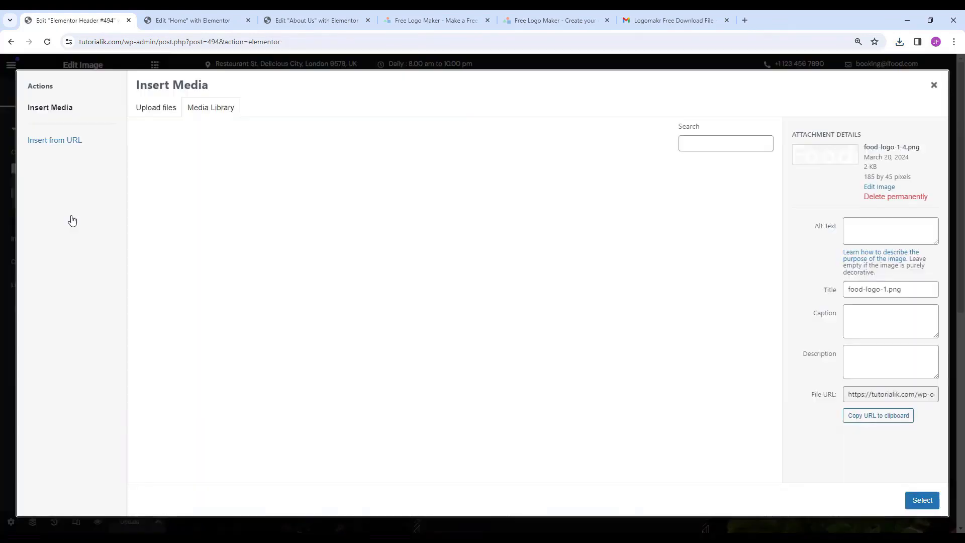
pyautogui.click(171, 114)
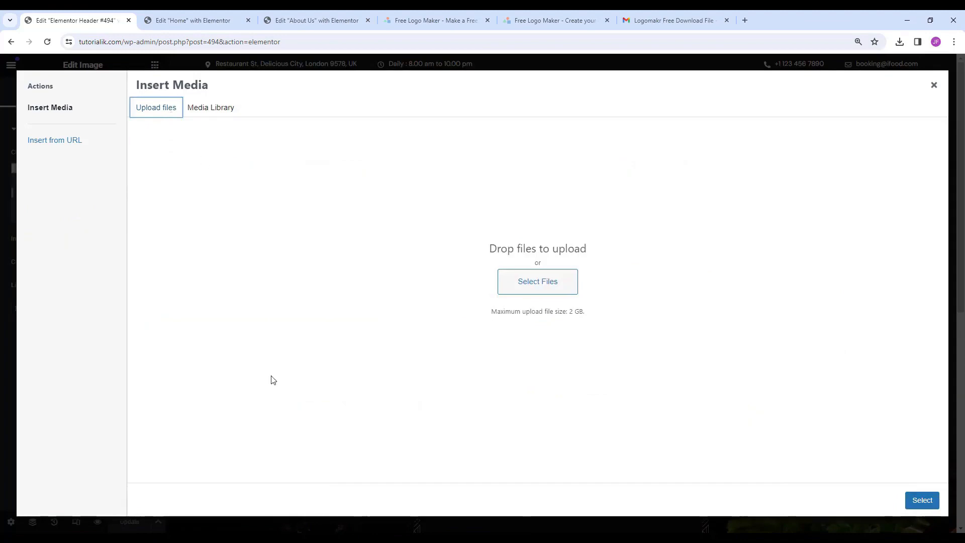
pyautogui.moveTo(578, 505); pyautogui.dragTo(535, 265)
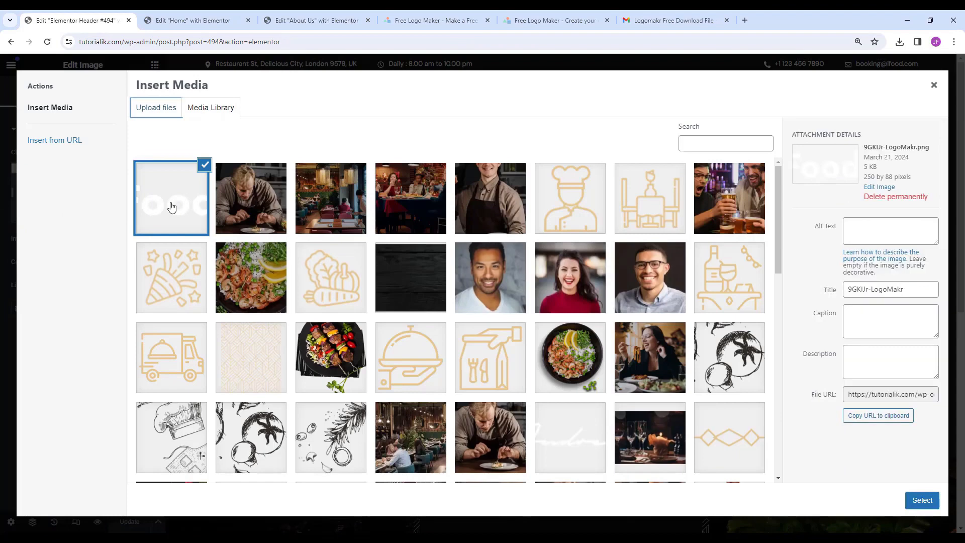
pyautogui.click(922, 500)
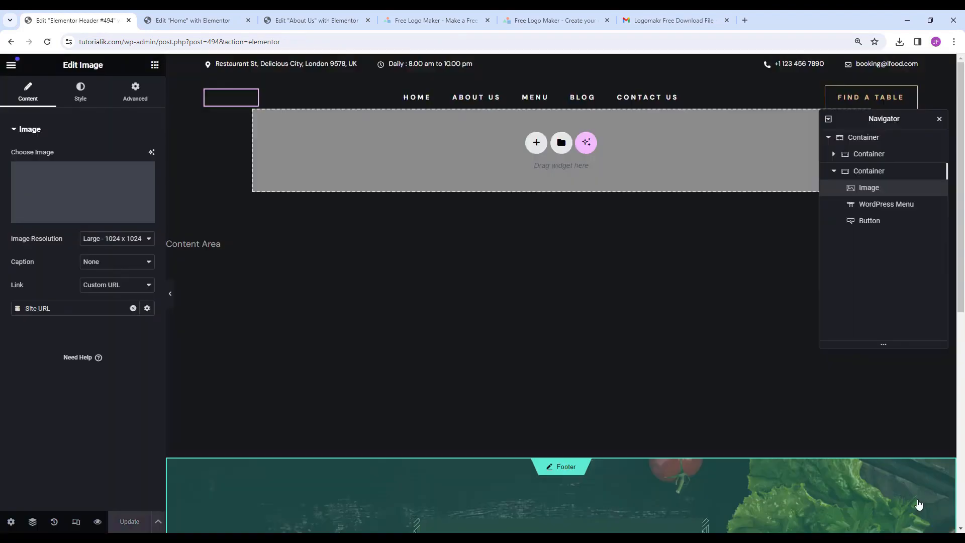
pyautogui.click(505, 335)
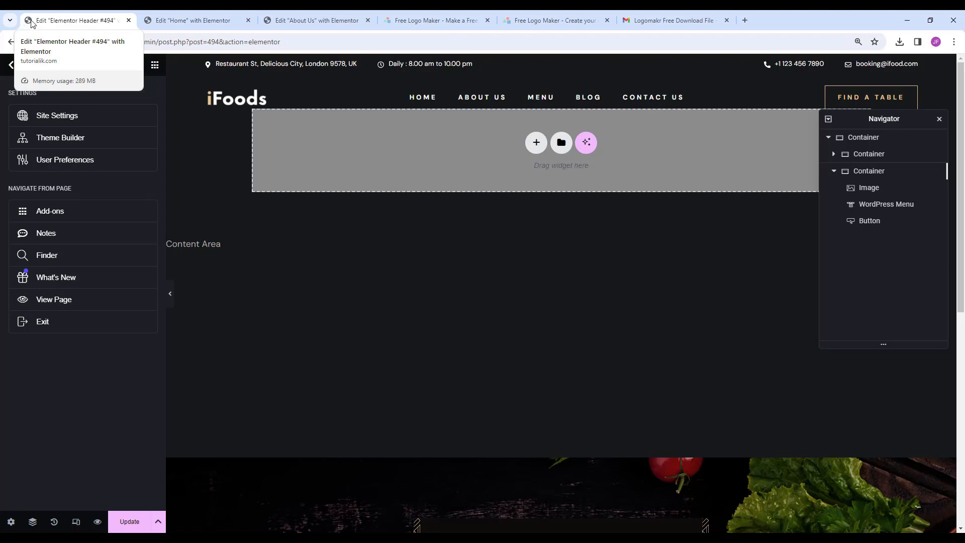
# Open a new browser tab with the Google homepage.
pyautogui.click(746, 23)
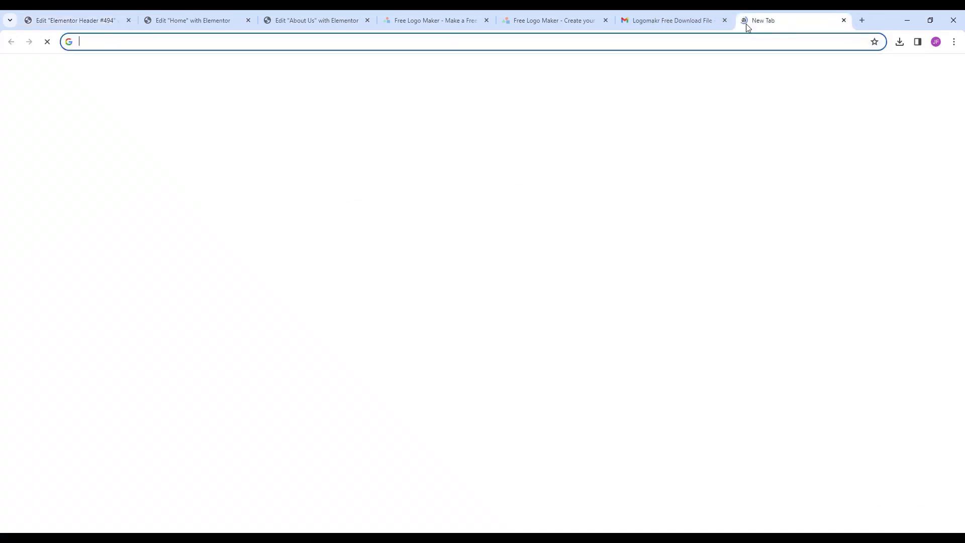
pyautogui.write('goo')
pyautogui.press('Return')
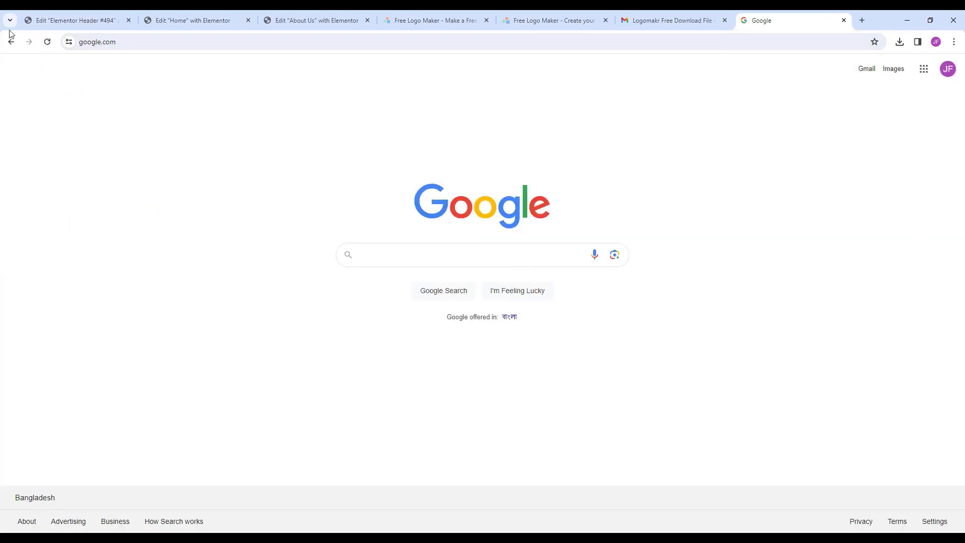
# Return to the LogoMakr tab and close its download panel to show the iFoods design.
pyautogui.click(51, 11)
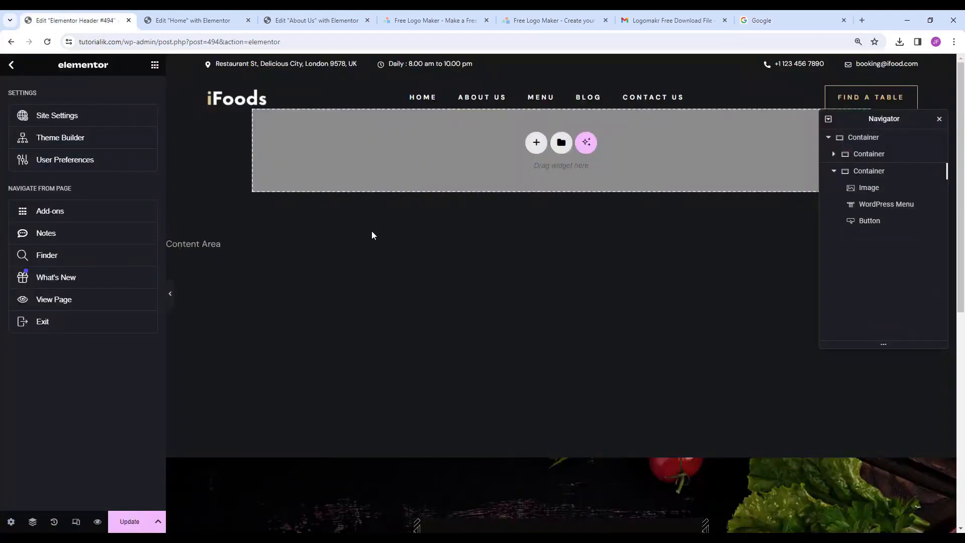
pyautogui.click(551, 14)
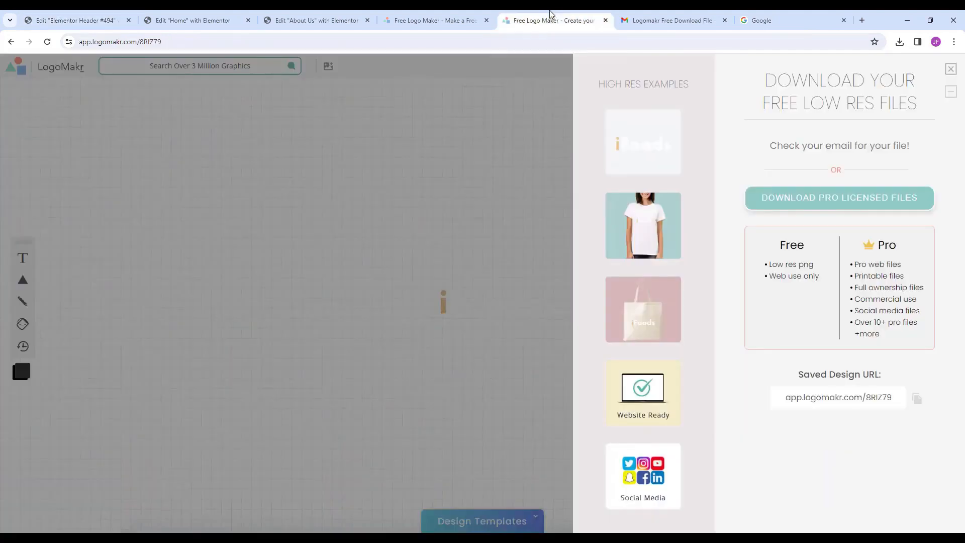
pyautogui.click(951, 69)
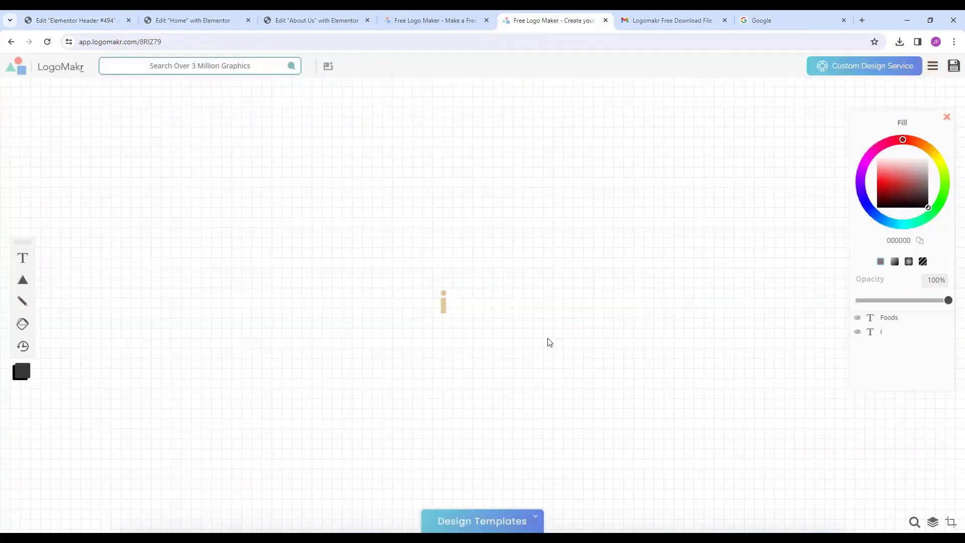
# Delete the Foods text, leaving only the tan i, and shift the i right.
pyautogui.moveTo(549, 343); pyautogui.dragTo(417, 276)
pyautogui.click(519, 377)
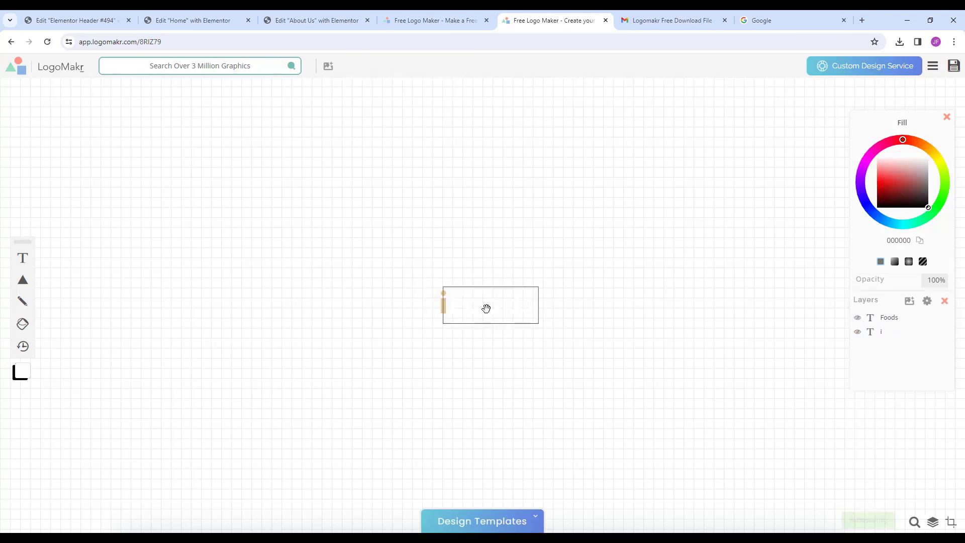
pyautogui.moveTo(487, 308); pyautogui.dragTo(475, 361)
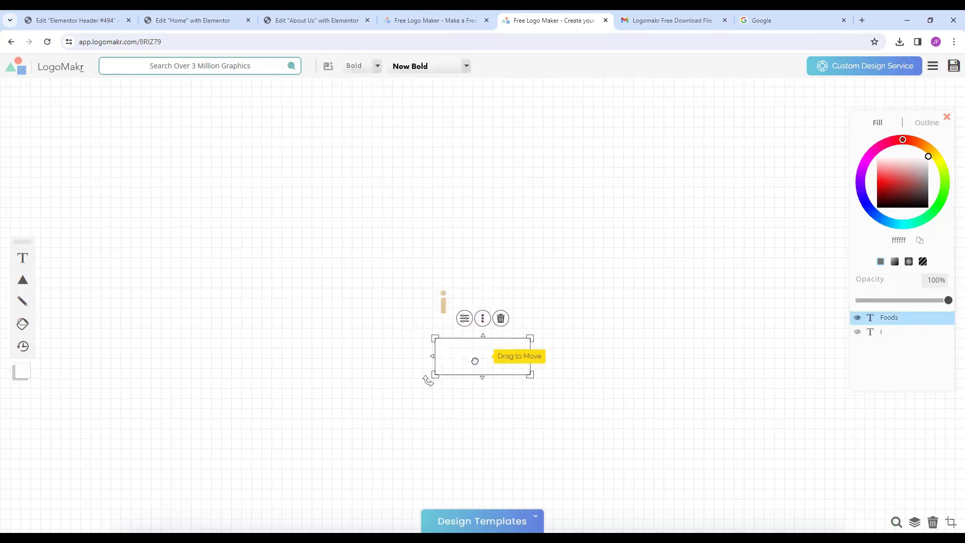
pyautogui.press('Delete')
pyautogui.moveTo(443, 304); pyautogui.dragTo(483, 305)
# Add a square shape left of the i and fill it black.
pyautogui.click(22, 280)
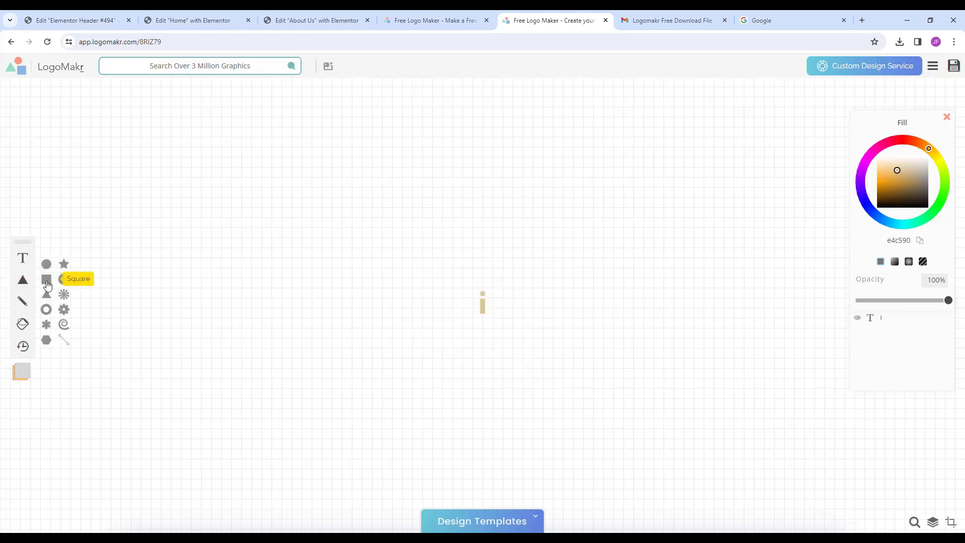
pyautogui.click(46, 284)
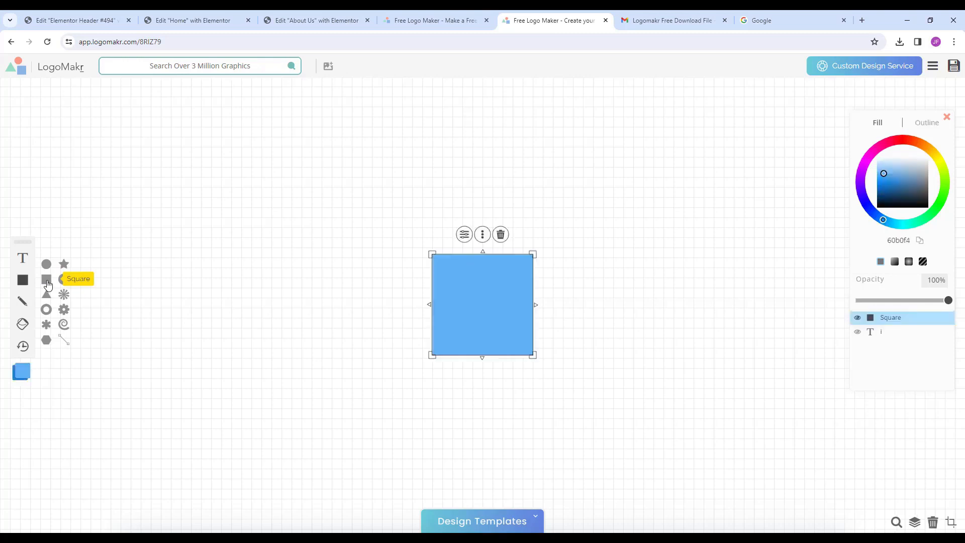
pyautogui.moveTo(448, 304); pyautogui.dragTo(370, 306)
pyautogui.moveTo(436, 356); pyautogui.dragTo(413, 327)
pyautogui.click(462, 254)
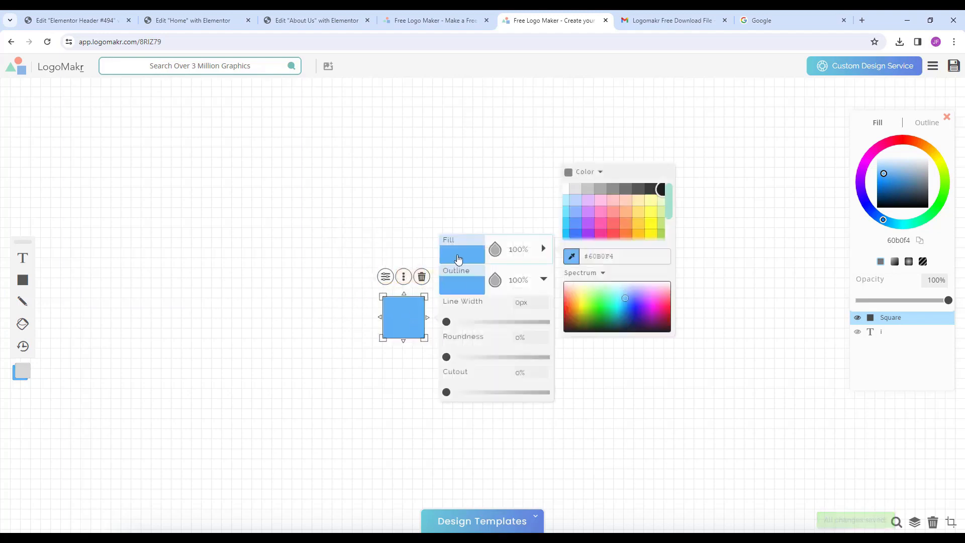
pyautogui.moveTo(605, 299); pyautogui.dragTo(564, 328)
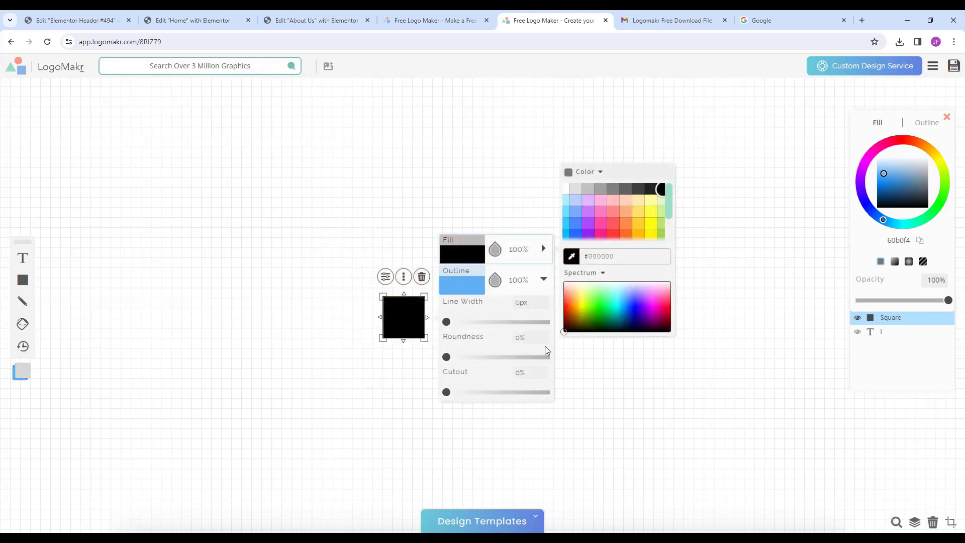
pyautogui.click(596, 399)
# Bring the i in front of the square and centre it on the black square.
pyautogui.click(468, 309)
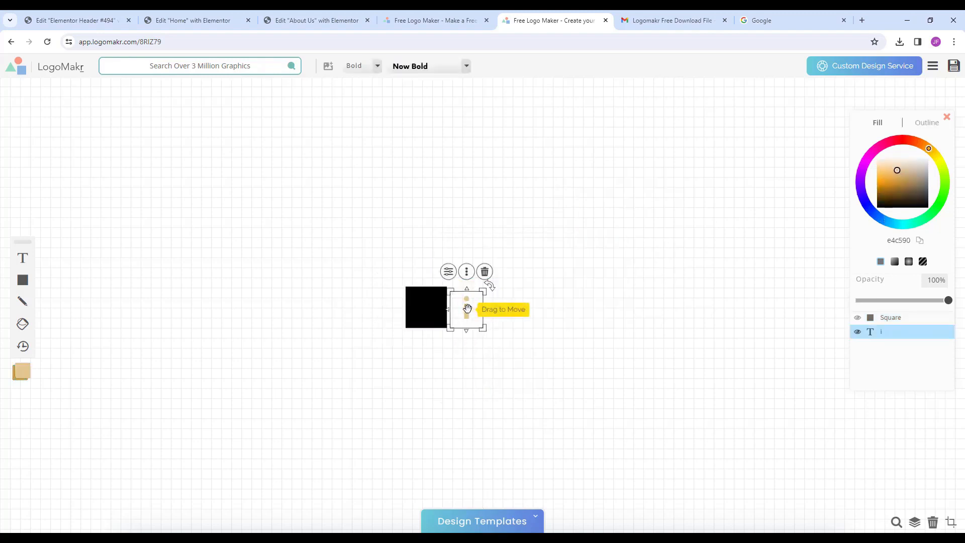
pyautogui.rightClick(467, 308)
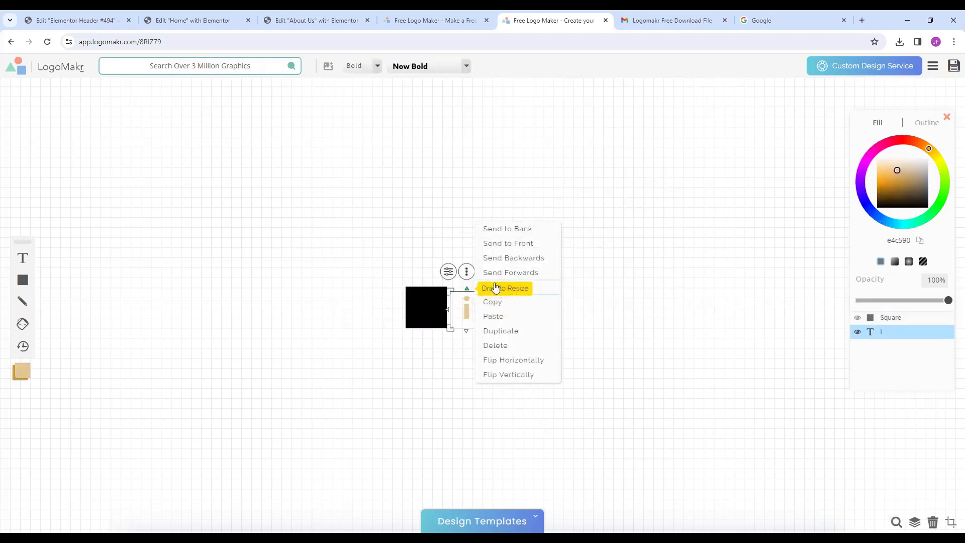
pyautogui.click(528, 272)
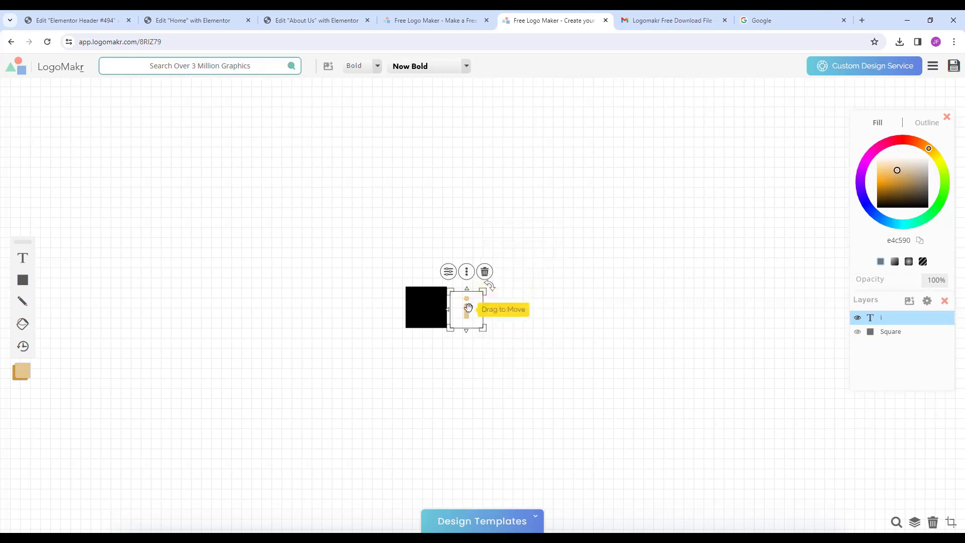
pyautogui.moveTo(465, 308); pyautogui.dragTo(422, 308)
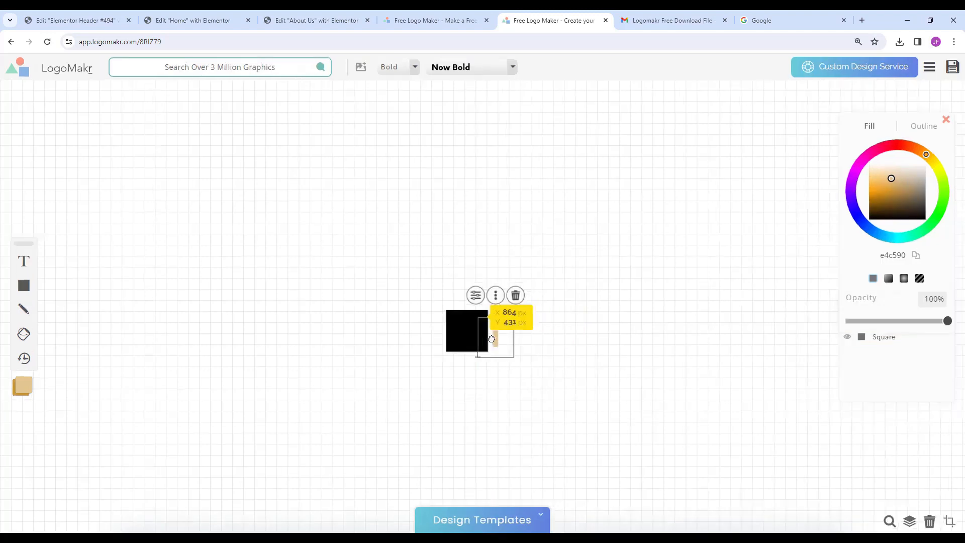
pyautogui.moveTo(498, 342); pyautogui.dragTo(470, 338)
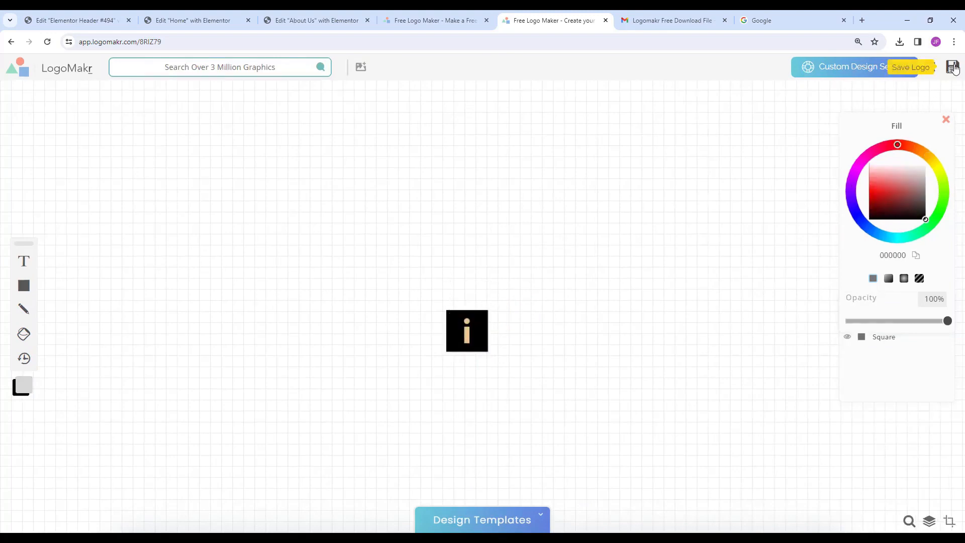
# Save the i icon and e-mail its free low-resolution PNG to a saved address, accepting the terms.
pyautogui.click(953, 67)
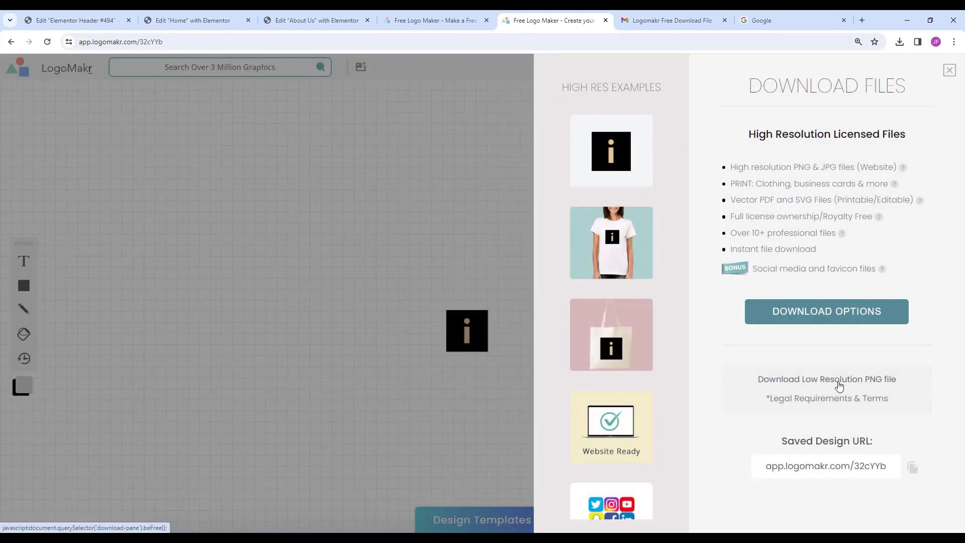
pyautogui.click(837, 381)
pyautogui.click(803, 204)
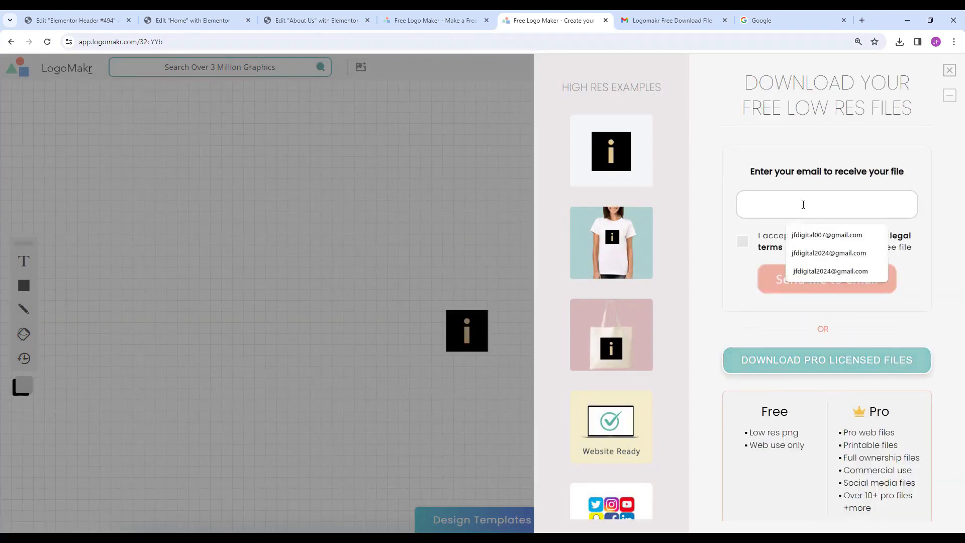
pyautogui.click(814, 234)
pyautogui.click(742, 241)
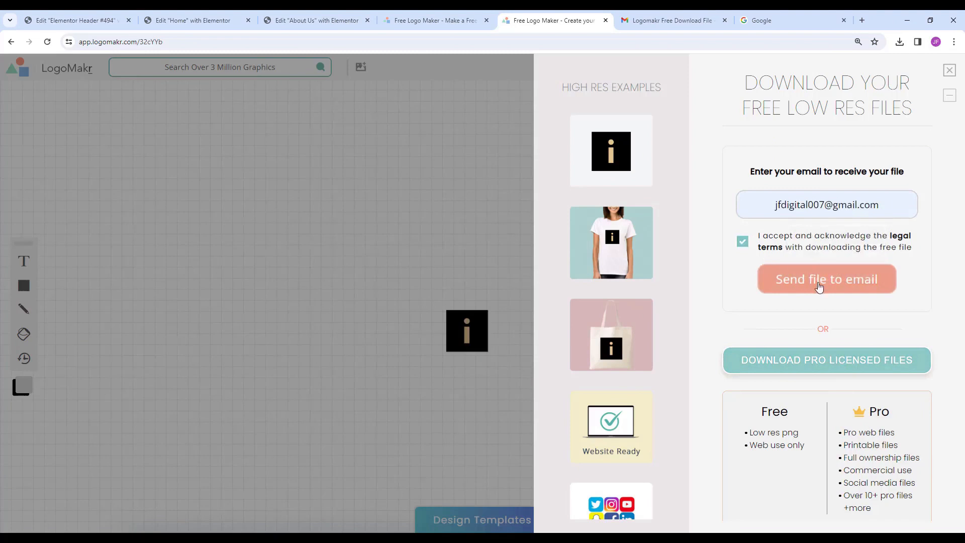
pyautogui.click(837, 291)
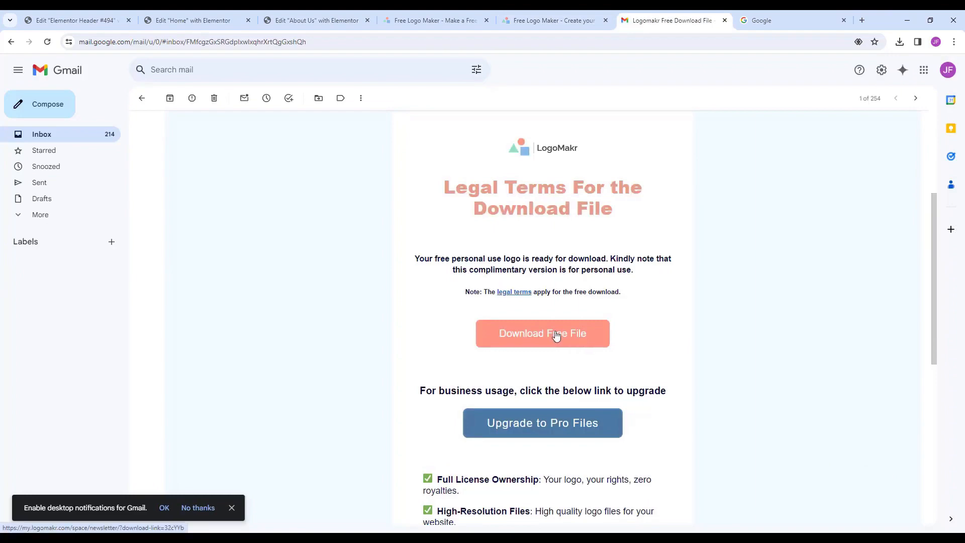
# Download 32cYYb-LogoMakr.png from the e-mail, close its preview and return to the Header #494 editor.
pyautogui.click(541, 342)
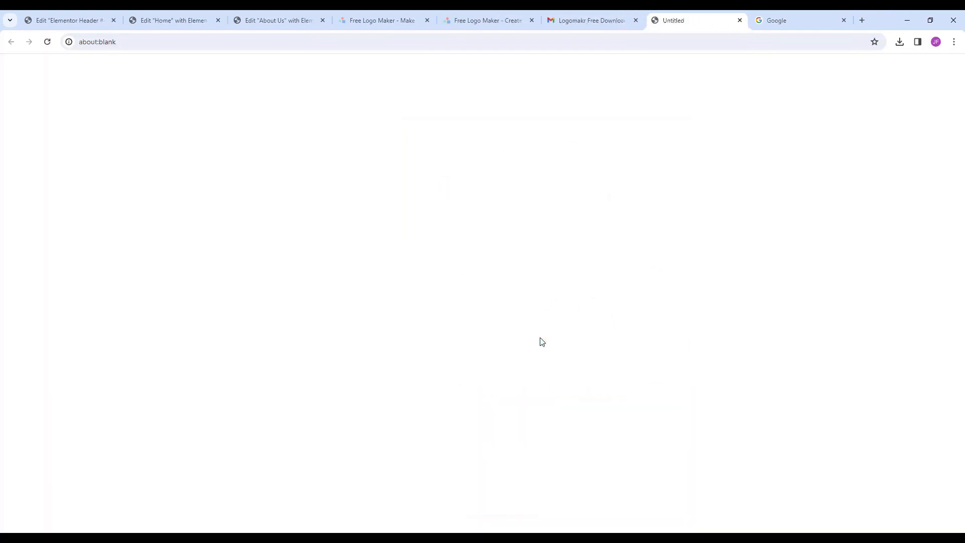
pyautogui.scroll(4, 524, 250)
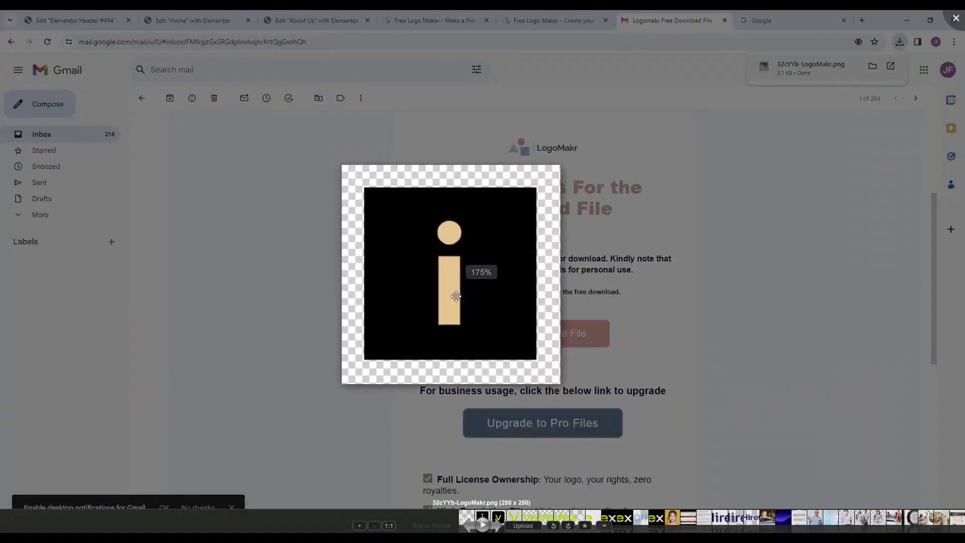
pyautogui.press('Escape')
pyautogui.click(43, 15)
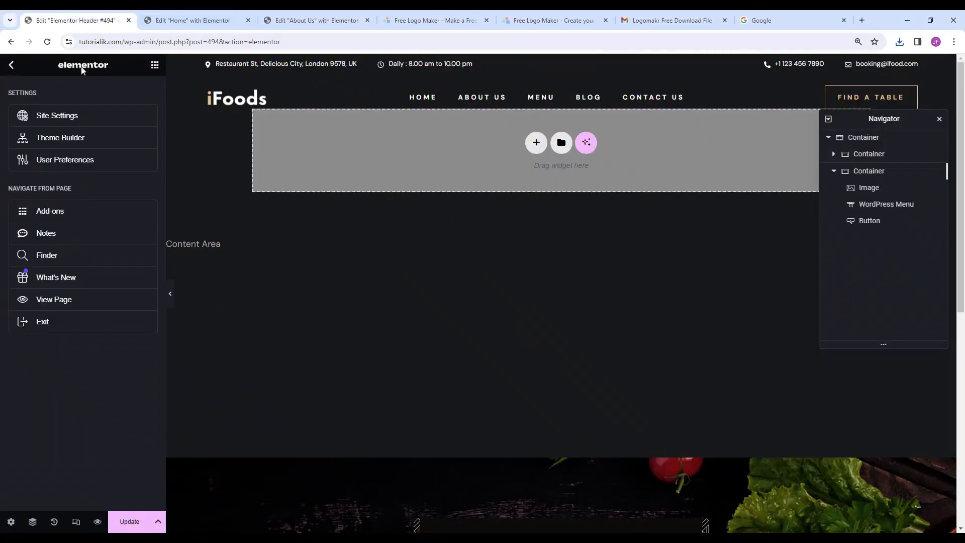
# Leave Elementor and open Site Identity in the Customizer.
pyautogui.click(60, 324)
pyautogui.press('Return')
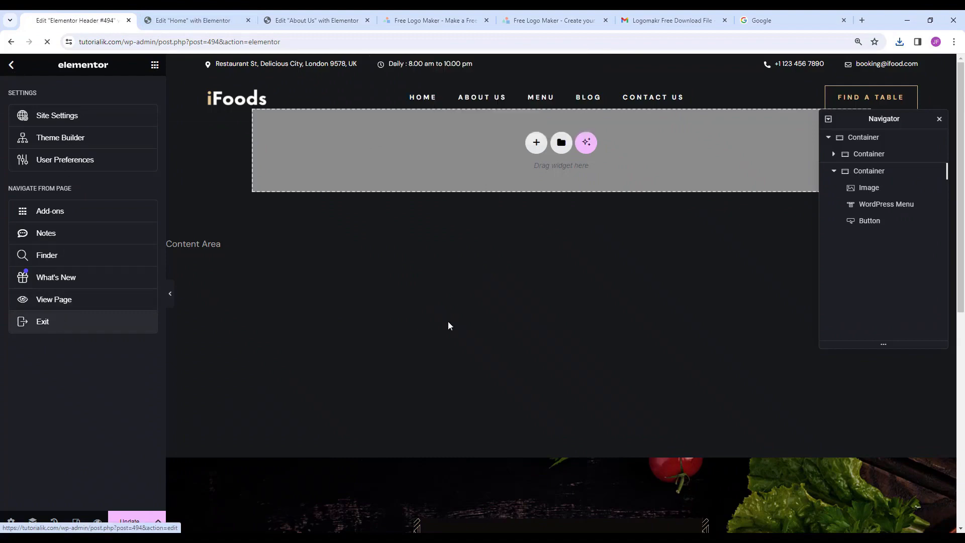
pyautogui.moveTo(48, 358)
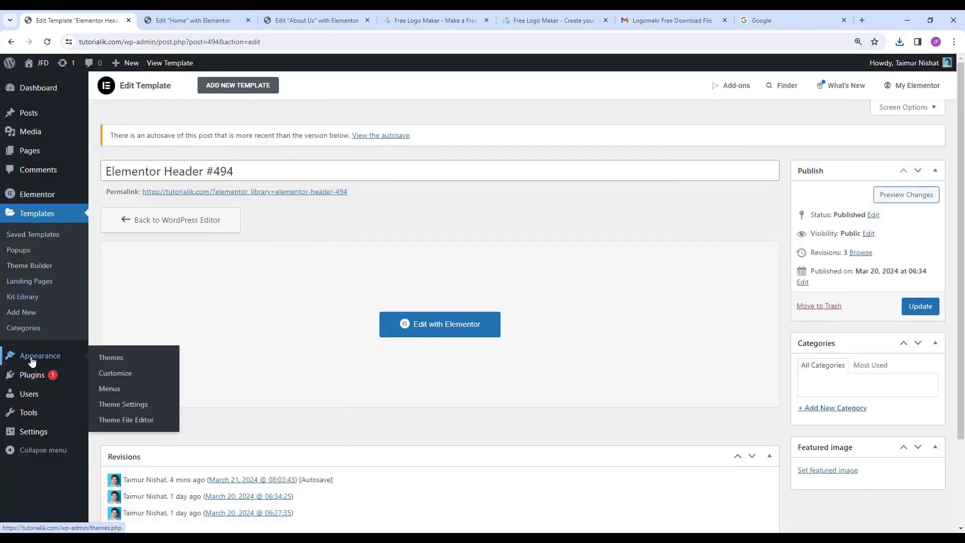
pyautogui.click(138, 378)
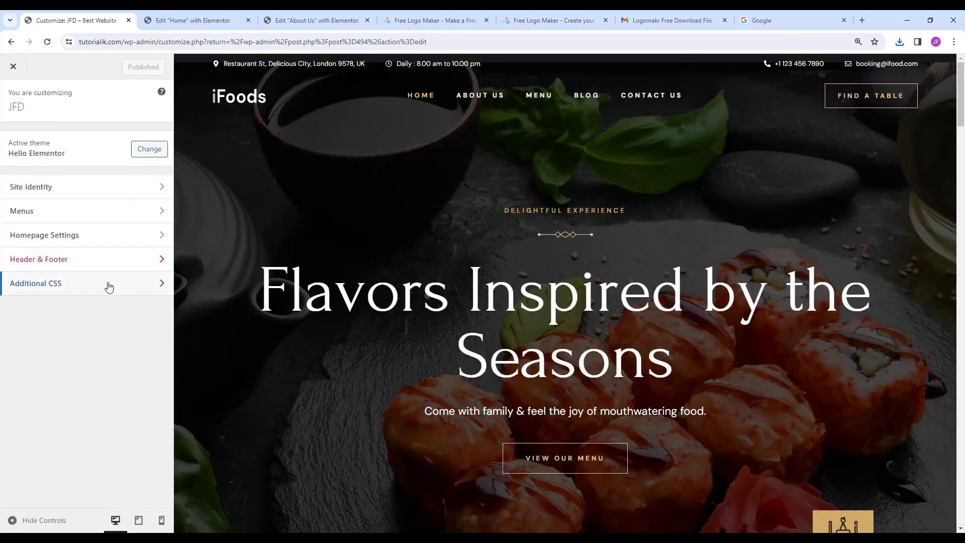
pyautogui.click(154, 194)
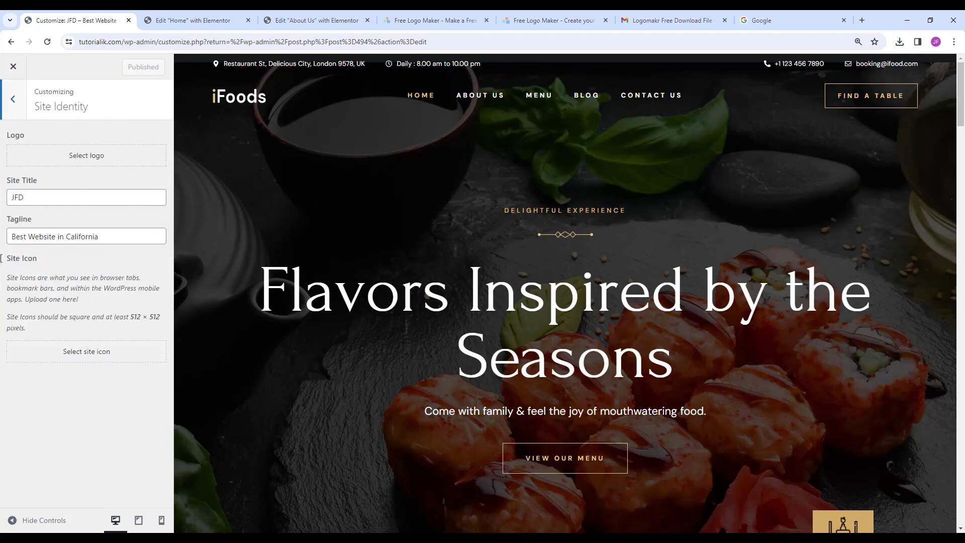
# Set the black-square i image as the cropped site icon, publish, and close the Customizer.
pyautogui.click(60, 355)
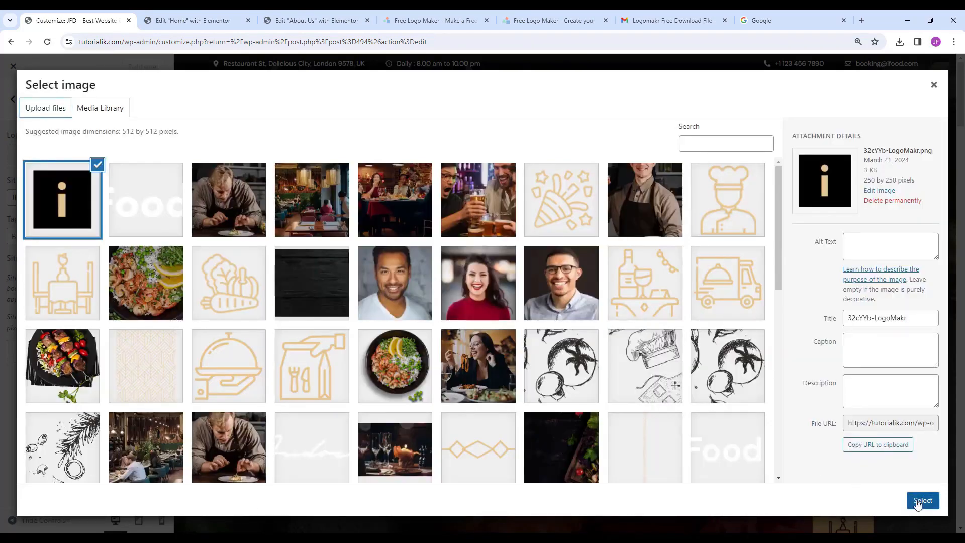
pyautogui.click(922, 501)
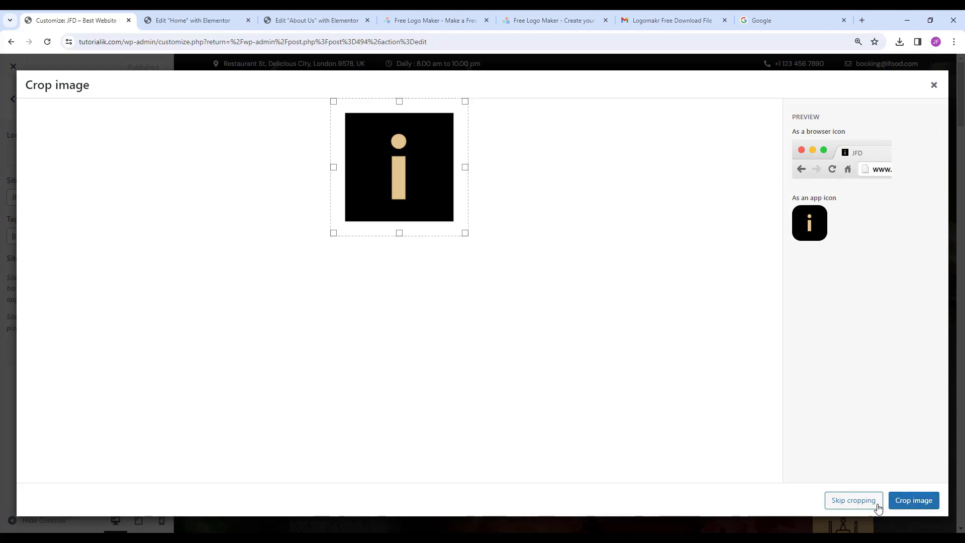
pyautogui.click(900, 505)
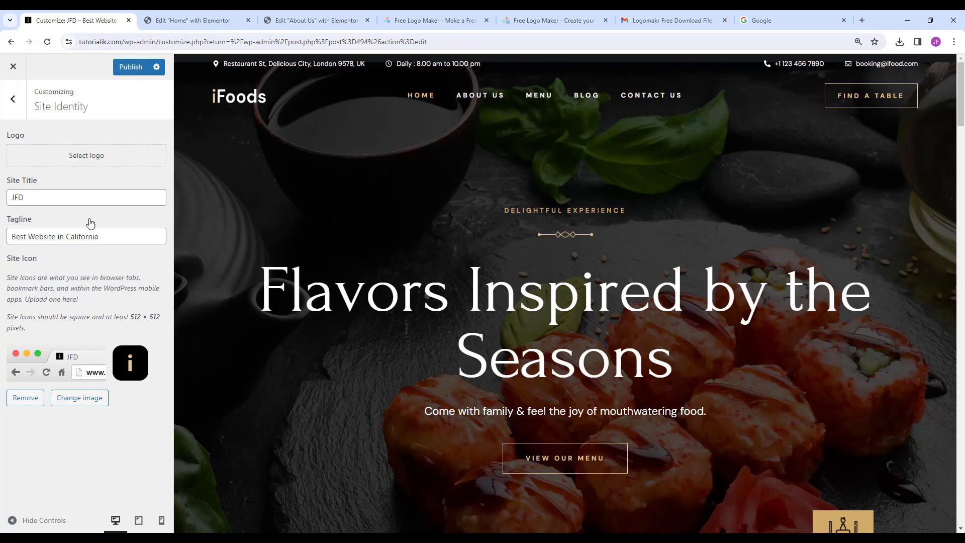
pyautogui.click(132, 68)
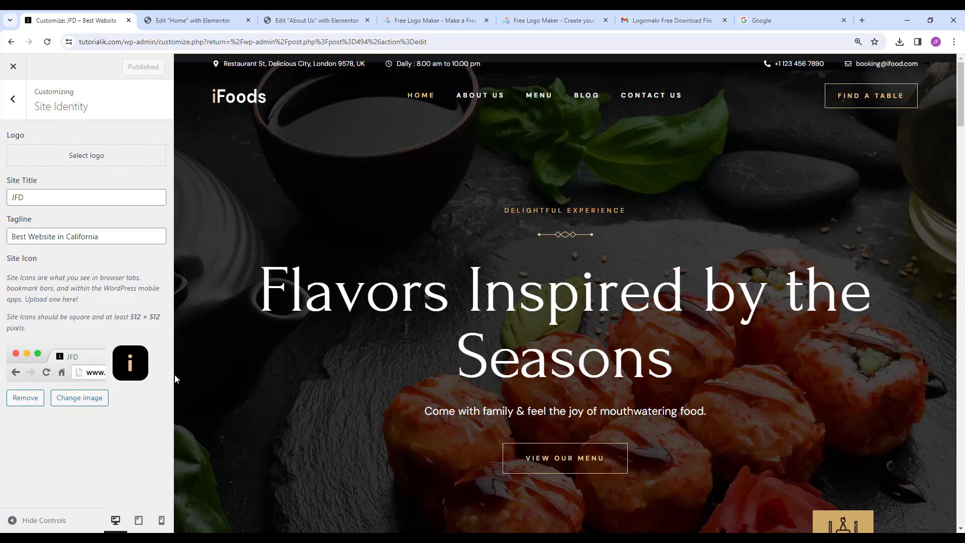
pyautogui.click(15, 67)
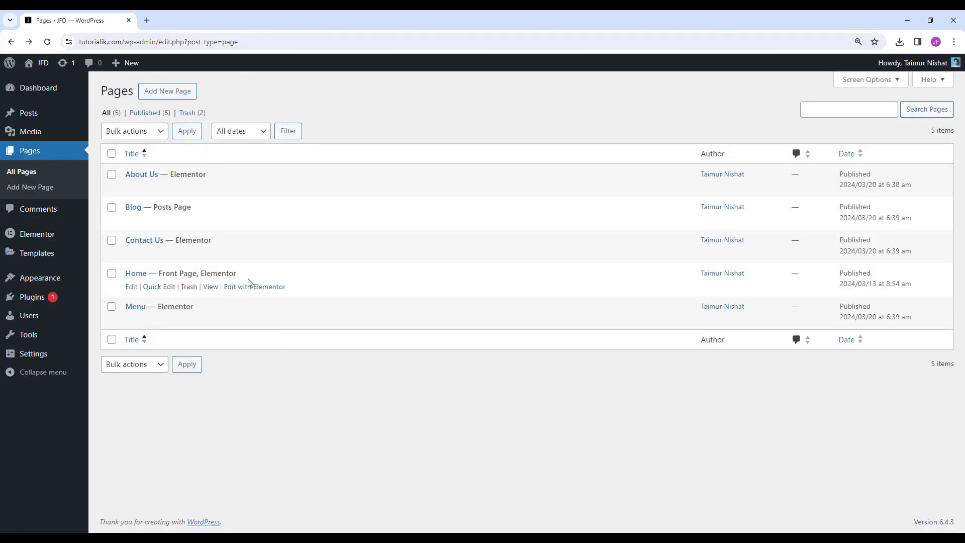
# View the live iFoods homepage, scroll through it, then go to About Us.
pyautogui.click(210, 288)
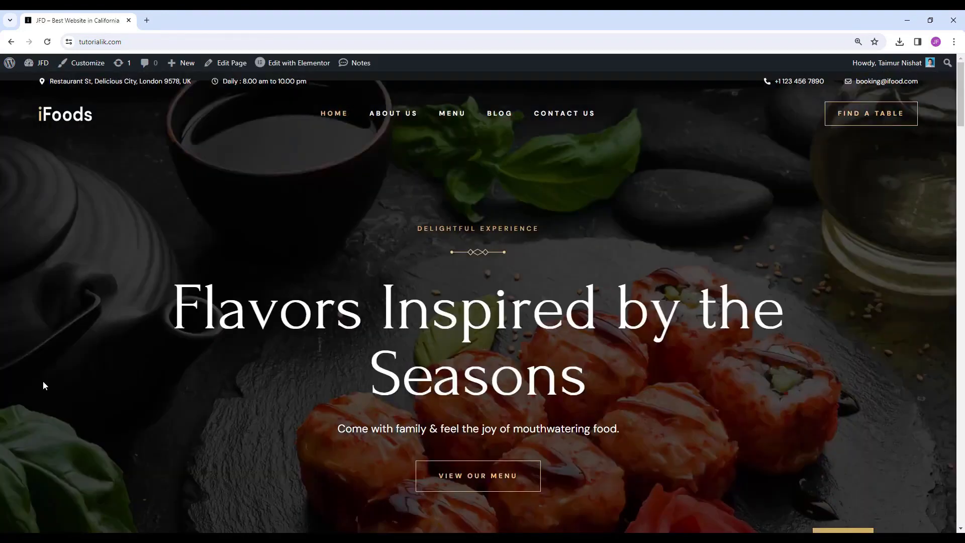
pyautogui.moveTo(963, 75); pyautogui.dragTo(964, 225)
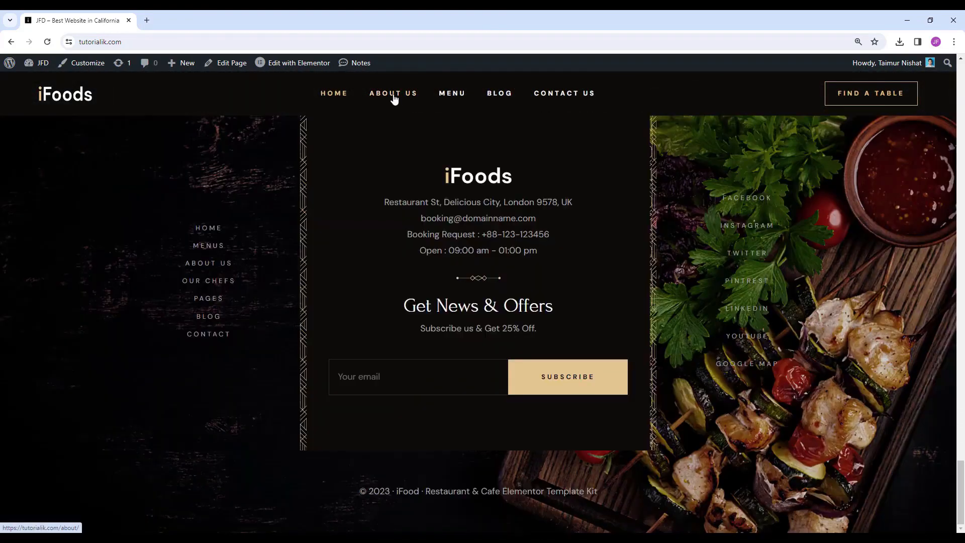
pyautogui.click(395, 96)
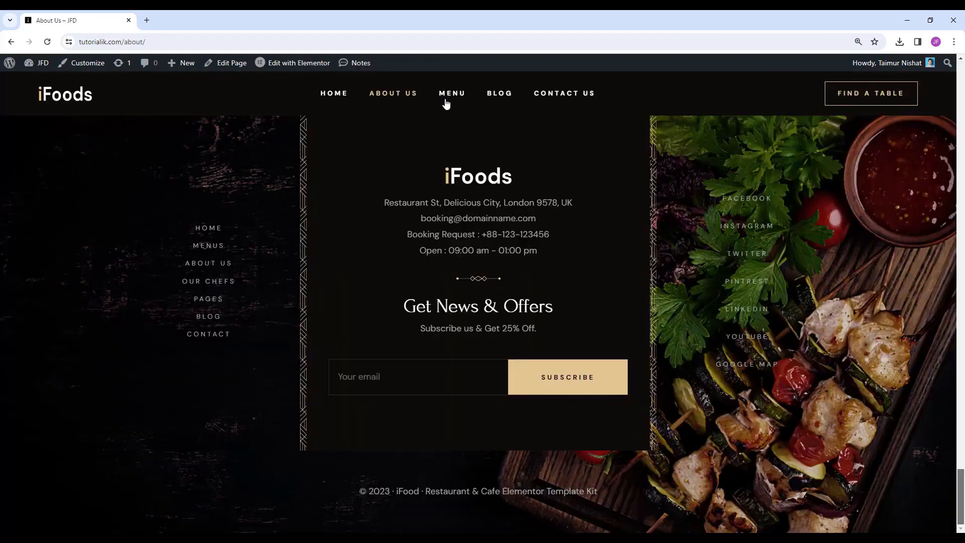
# Browse the Blog page and open the first blog post.
pyautogui.click(499, 94)
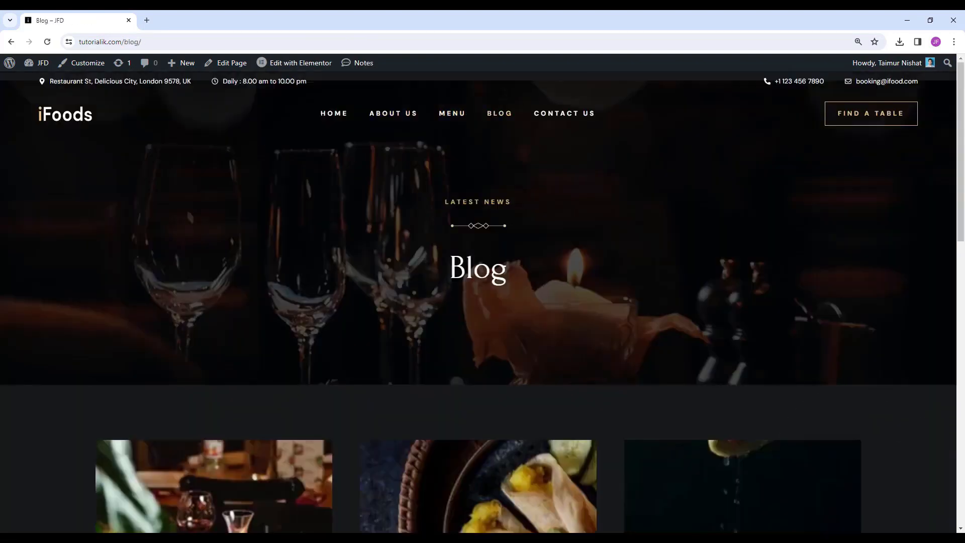
pyautogui.moveTo(964, 94); pyautogui.dragTo(963, 238)
pyautogui.scroll(2, 128, 314)
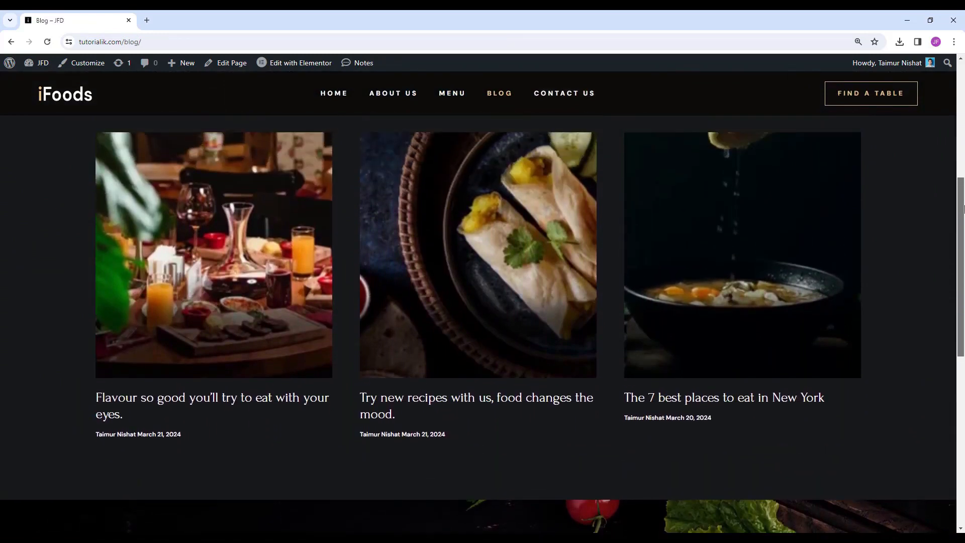
pyautogui.click(228, 376)
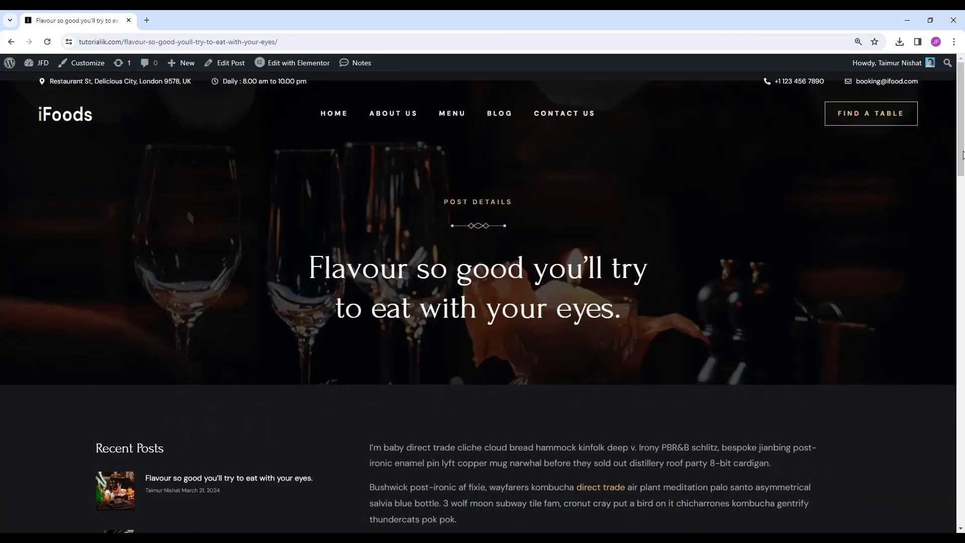
pyautogui.moveTo(964, 123)
pyautogui.mouseDown()
pyautogui.moveTo(964, 273)
pyautogui.moveTo(962, 120)
pyautogui.mouseUp()
# Go to Contact Us and test the form's Name, Email and Message fields.
pyautogui.click(553, 116)
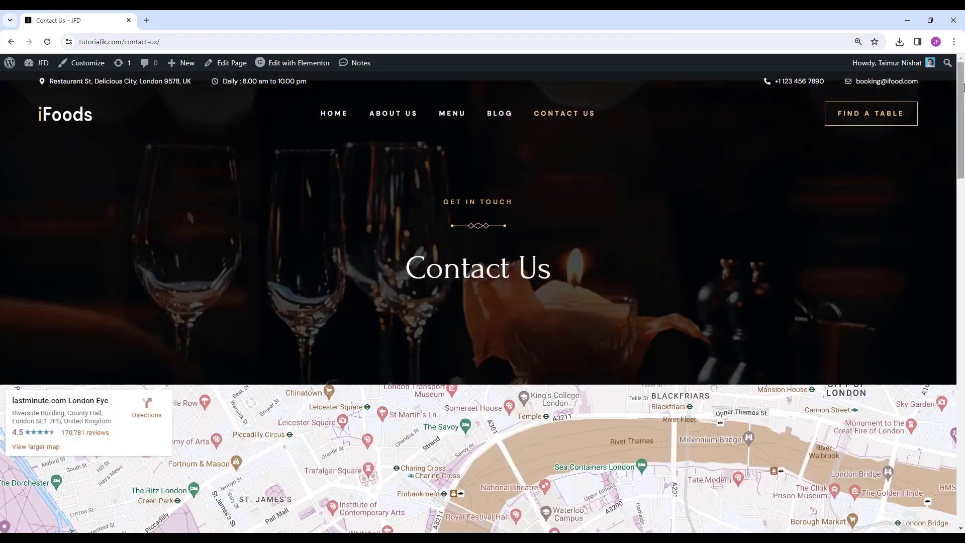
pyautogui.moveTo(964, 88); pyautogui.dragTo(964, 156)
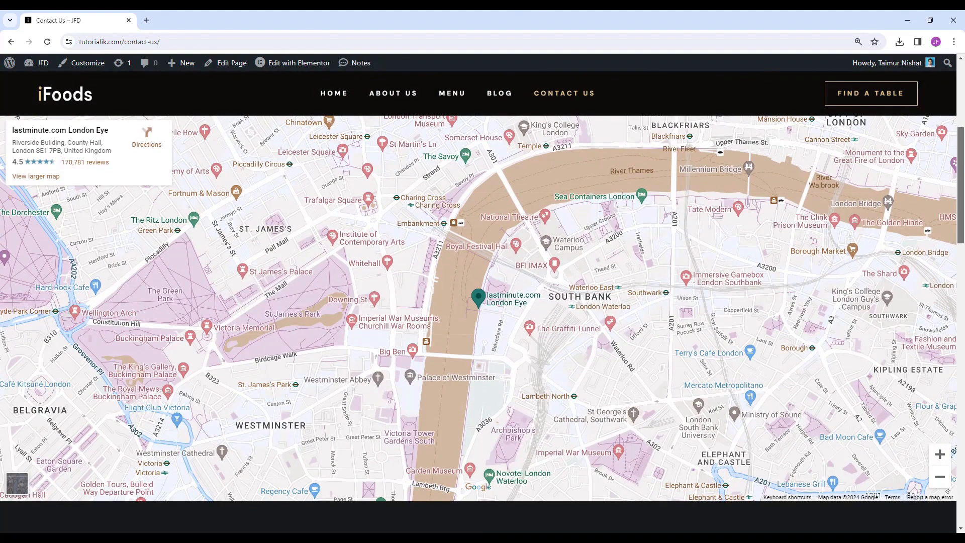
pyautogui.scroll(-7, 483, 302)
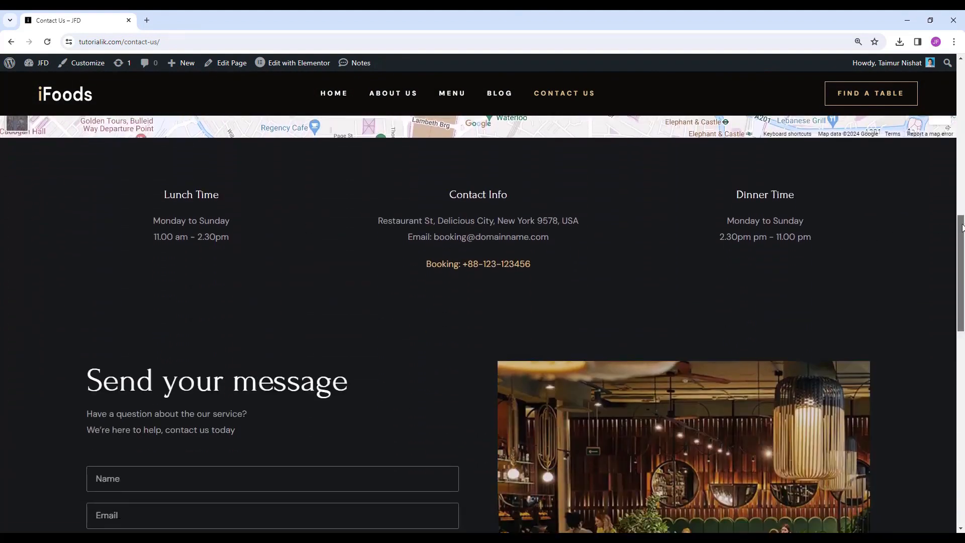
pyautogui.scroll(-4, 963, 227)
pyautogui.click(291, 268)
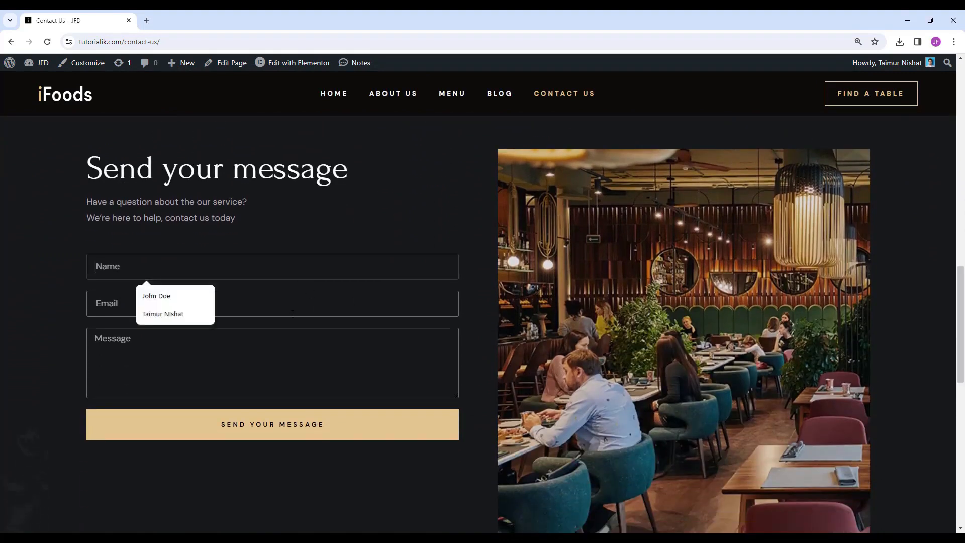
pyautogui.click(282, 303)
pyautogui.click(284, 352)
pyautogui.moveTo(961, 292); pyautogui.dragTo(960, 419)
pyautogui.scroll(-1, 860, 306)
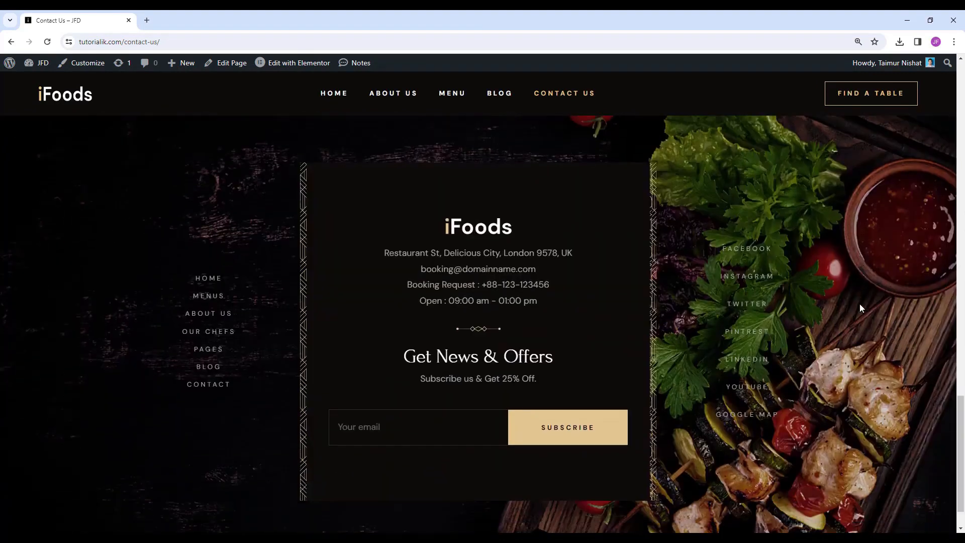